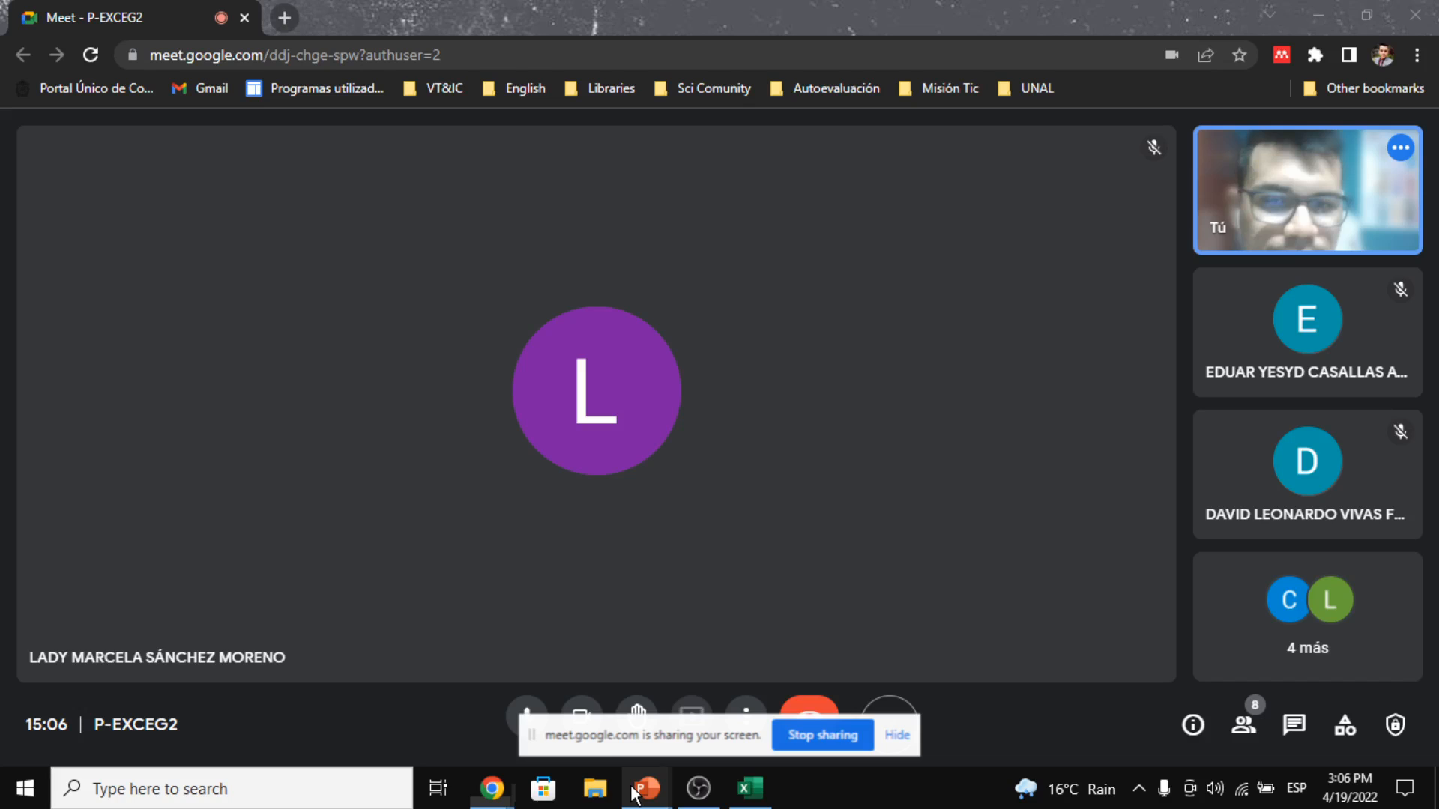
- Switch to the Excel workbook and examine the Solver description and its multivariable use case on the SOLVER sheet
{"action": "left_click", "coordinate": [749, 805]}
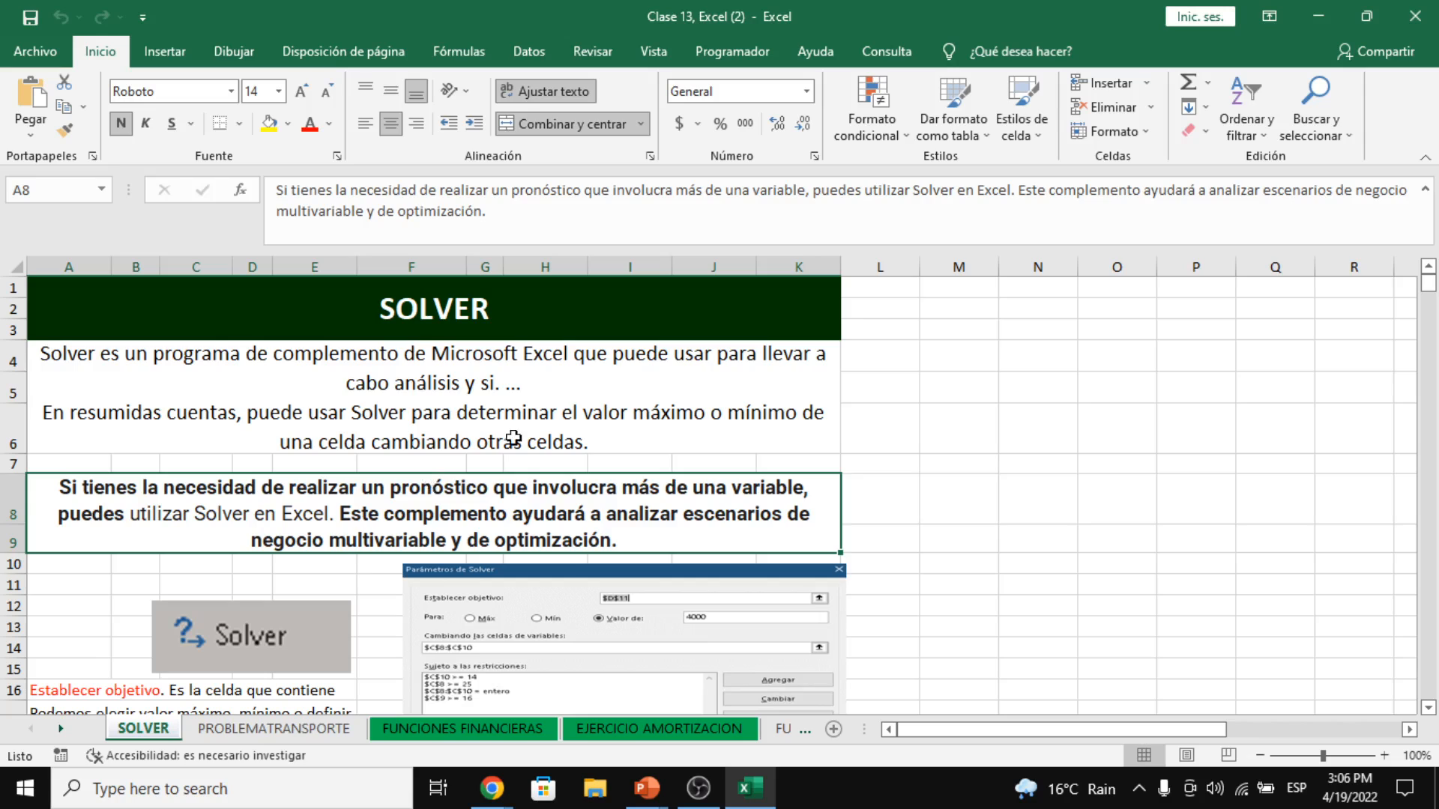
{"action": "left_click", "coordinate": [695, 417]}
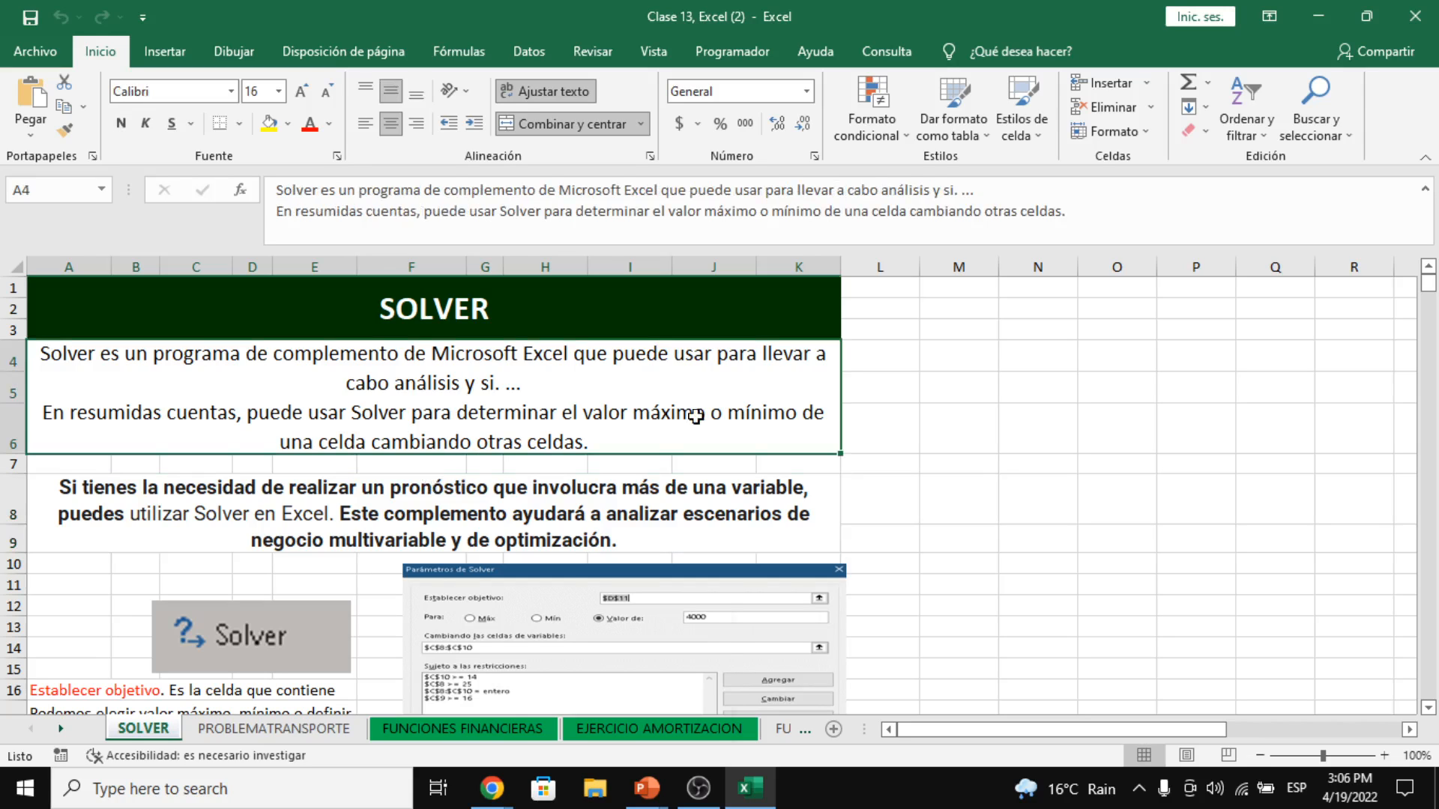
{"action": "key", "text": "super+t"}
{"action": "left_click", "coordinate": [767, 405]}
{"action": "left_click", "coordinate": [405, 520]}
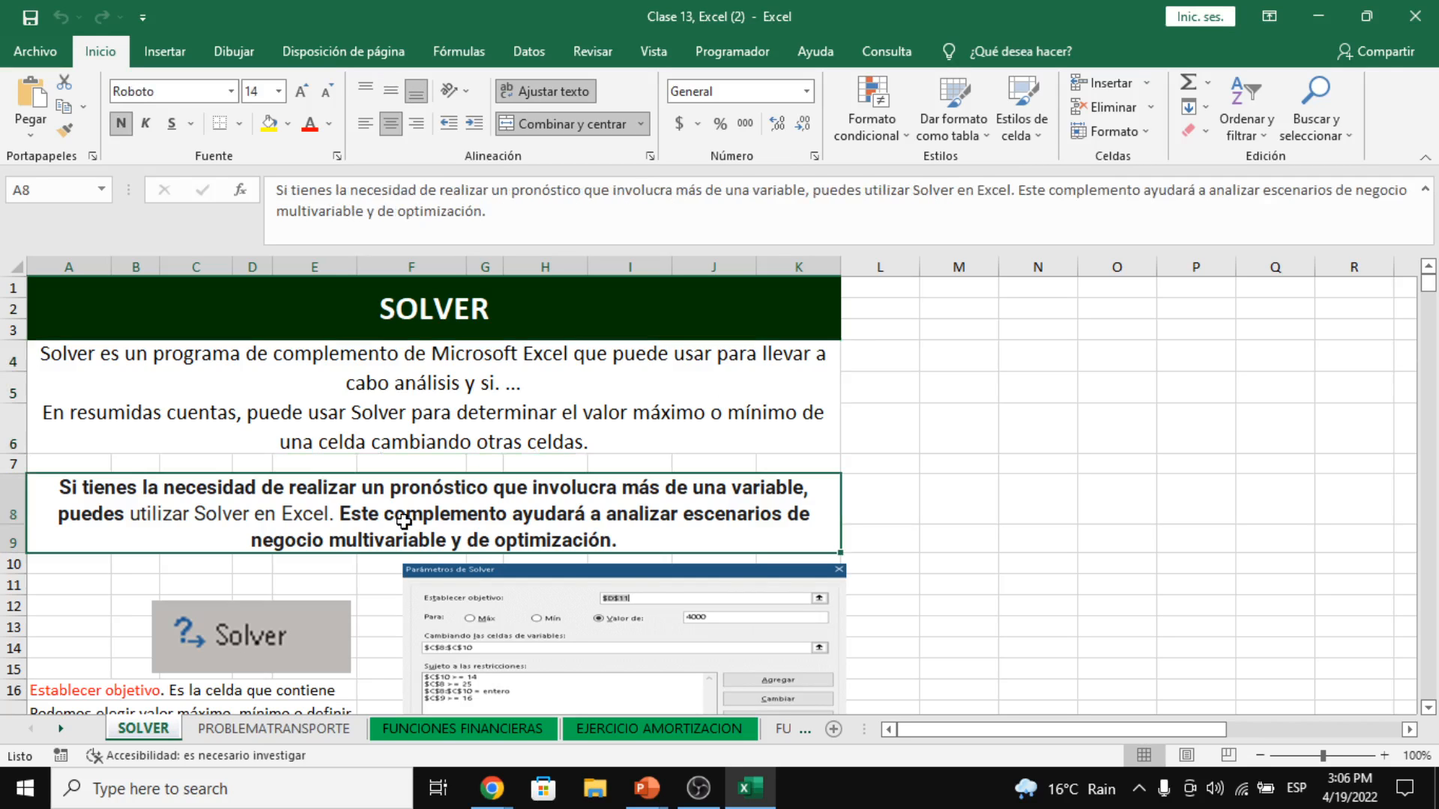
{"action": "double_click", "coordinate": [340, 543]}
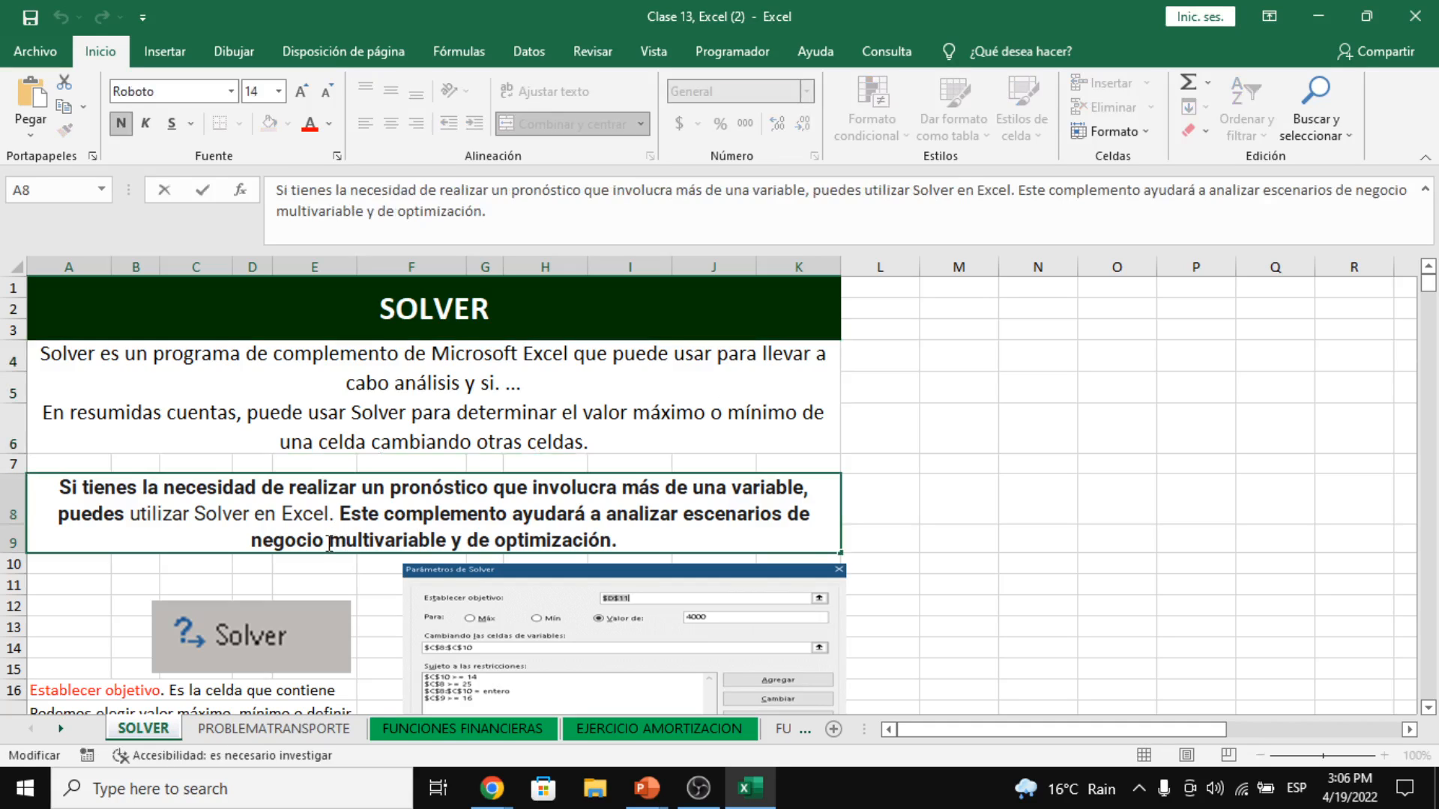
{"action": "left_click_drag", "start_coordinate": [329, 542], "coordinate": [446, 539]}
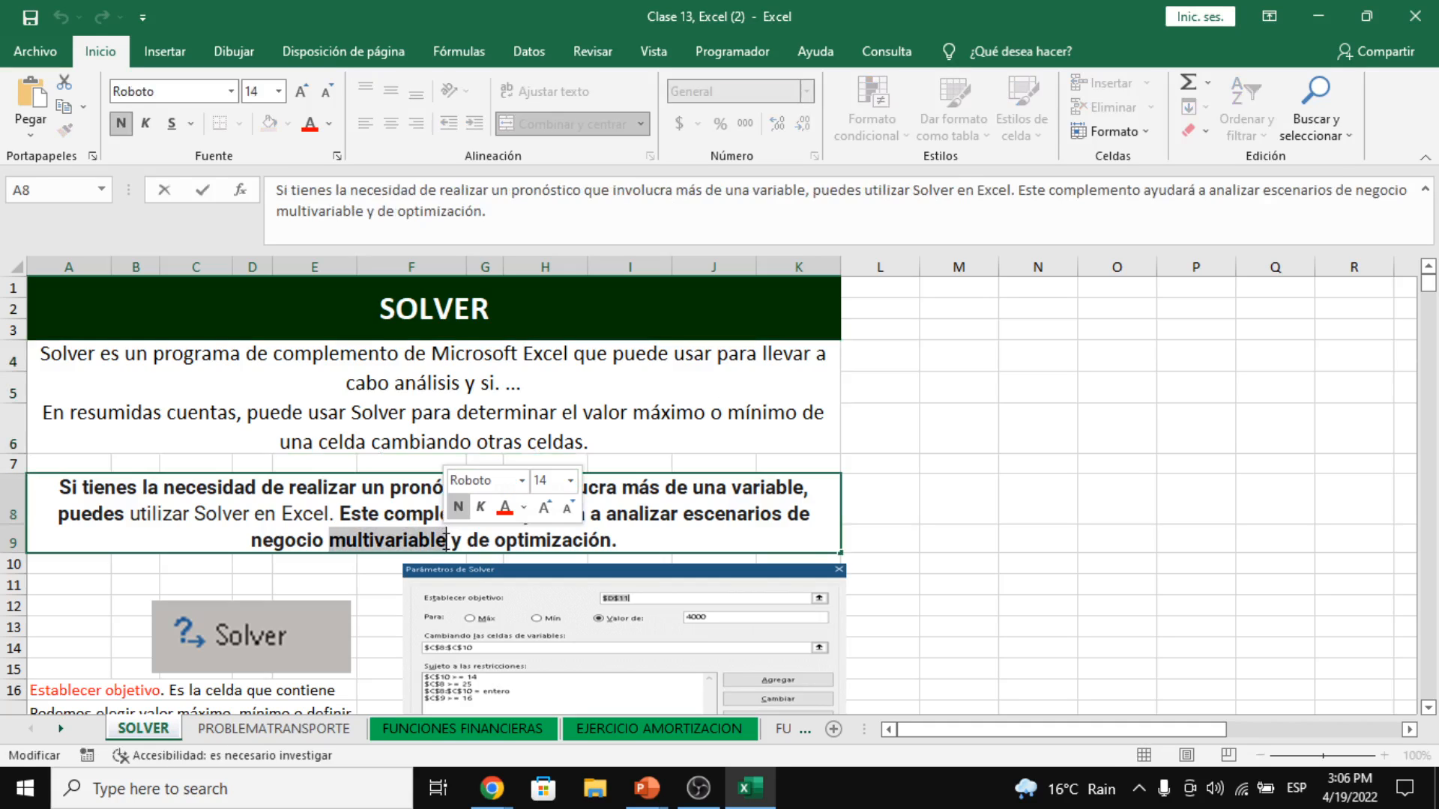
{"action": "left_click", "coordinate": [631, 540]}
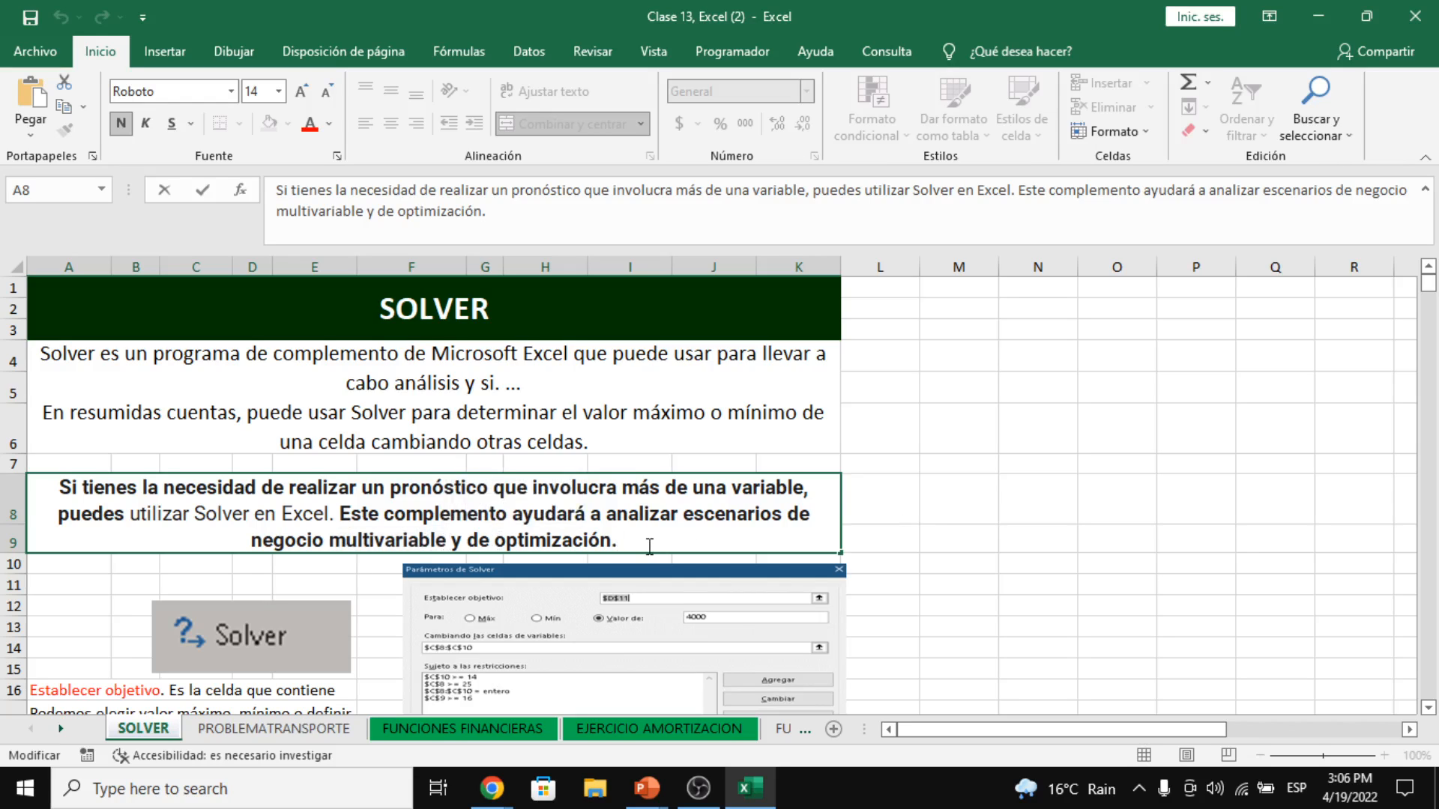
- Set the Carne price in the example's product table to 60
{"action": "scroll", "coordinate": [645, 536], "scroll_direction": "down", "scroll_amount": 5}
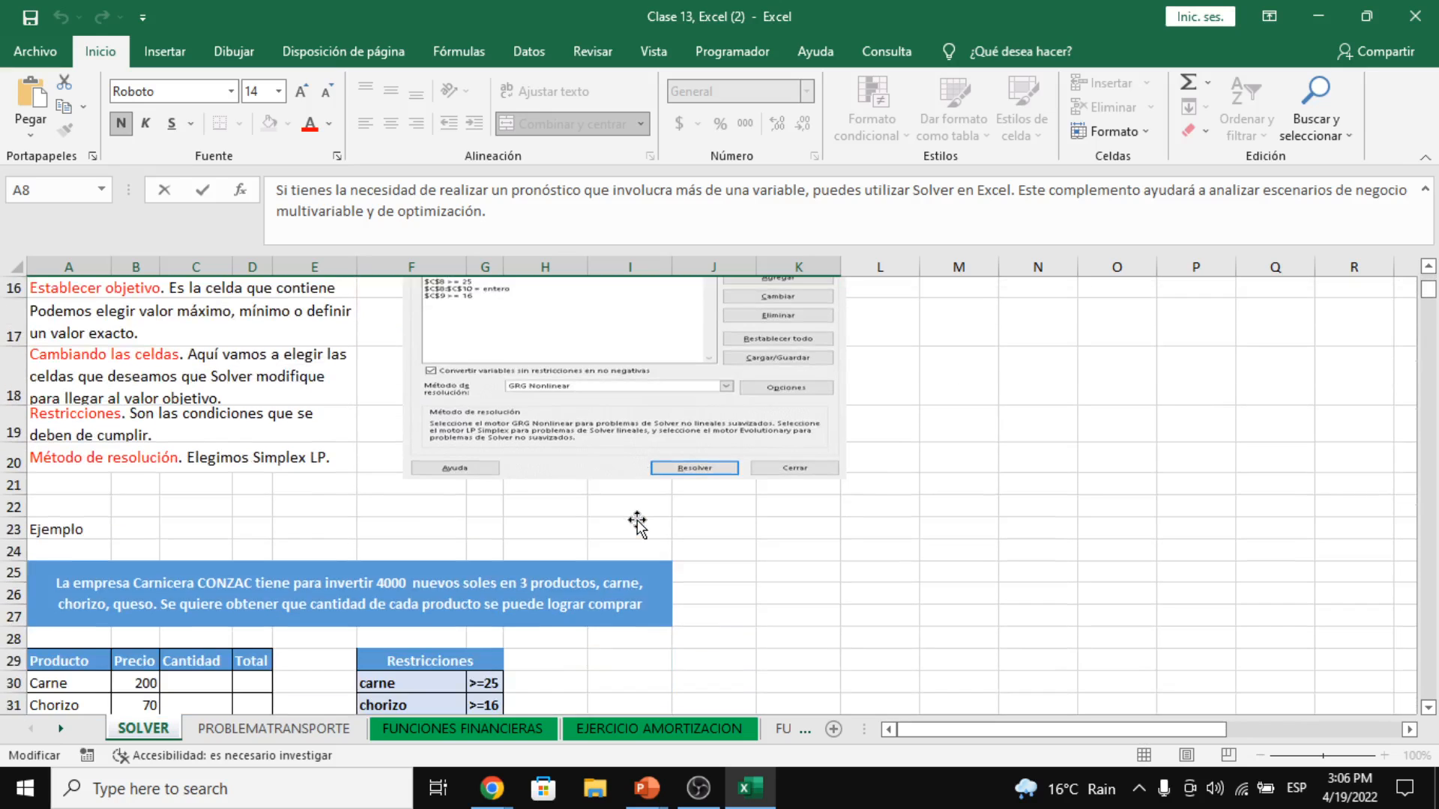
{"action": "scroll", "coordinate": [636, 523], "scroll_direction": "up", "scroll_amount": 3}
{"action": "scroll", "coordinate": [637, 523], "scroll_direction": "down", "scroll_amount": 5}
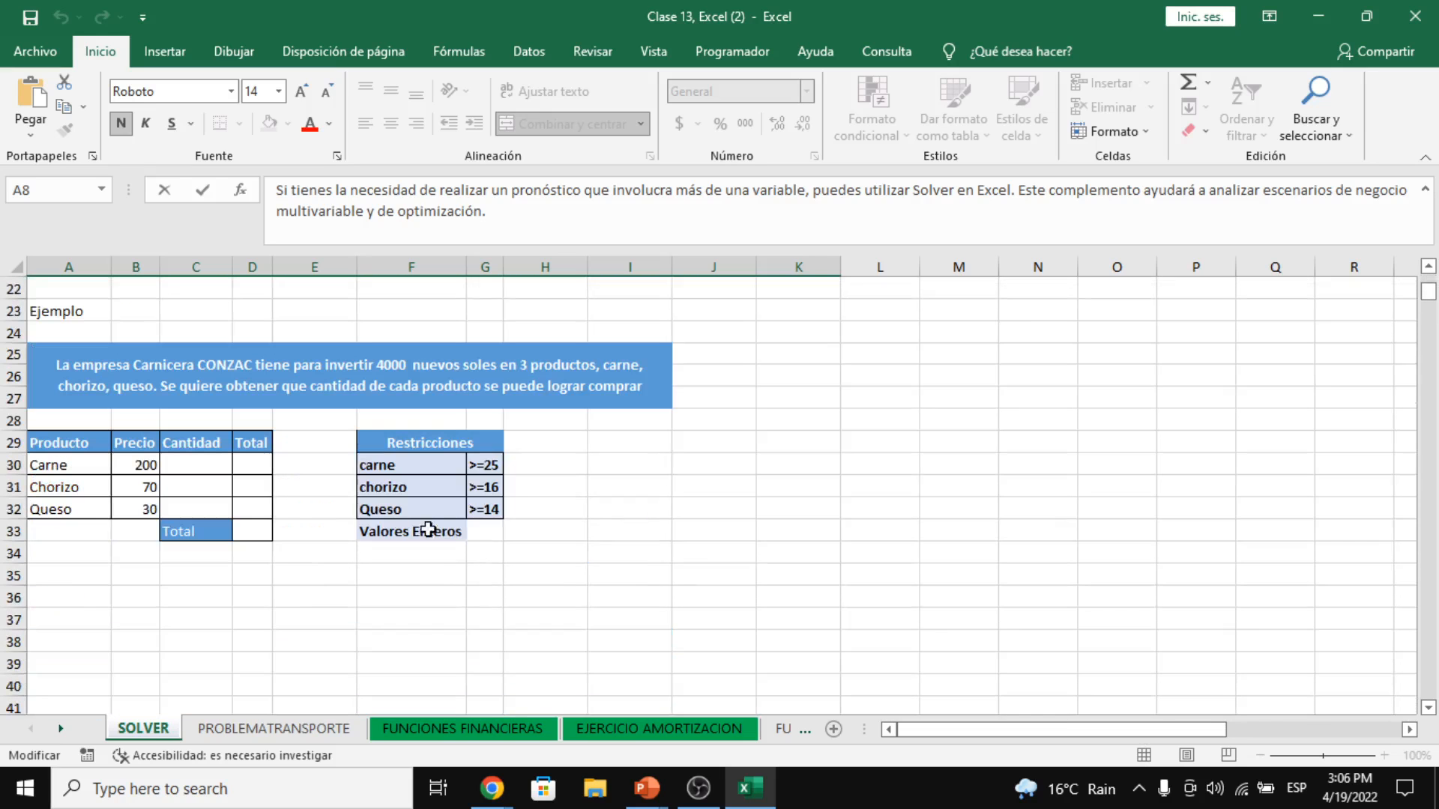
{"action": "left_click", "coordinate": [146, 463]}
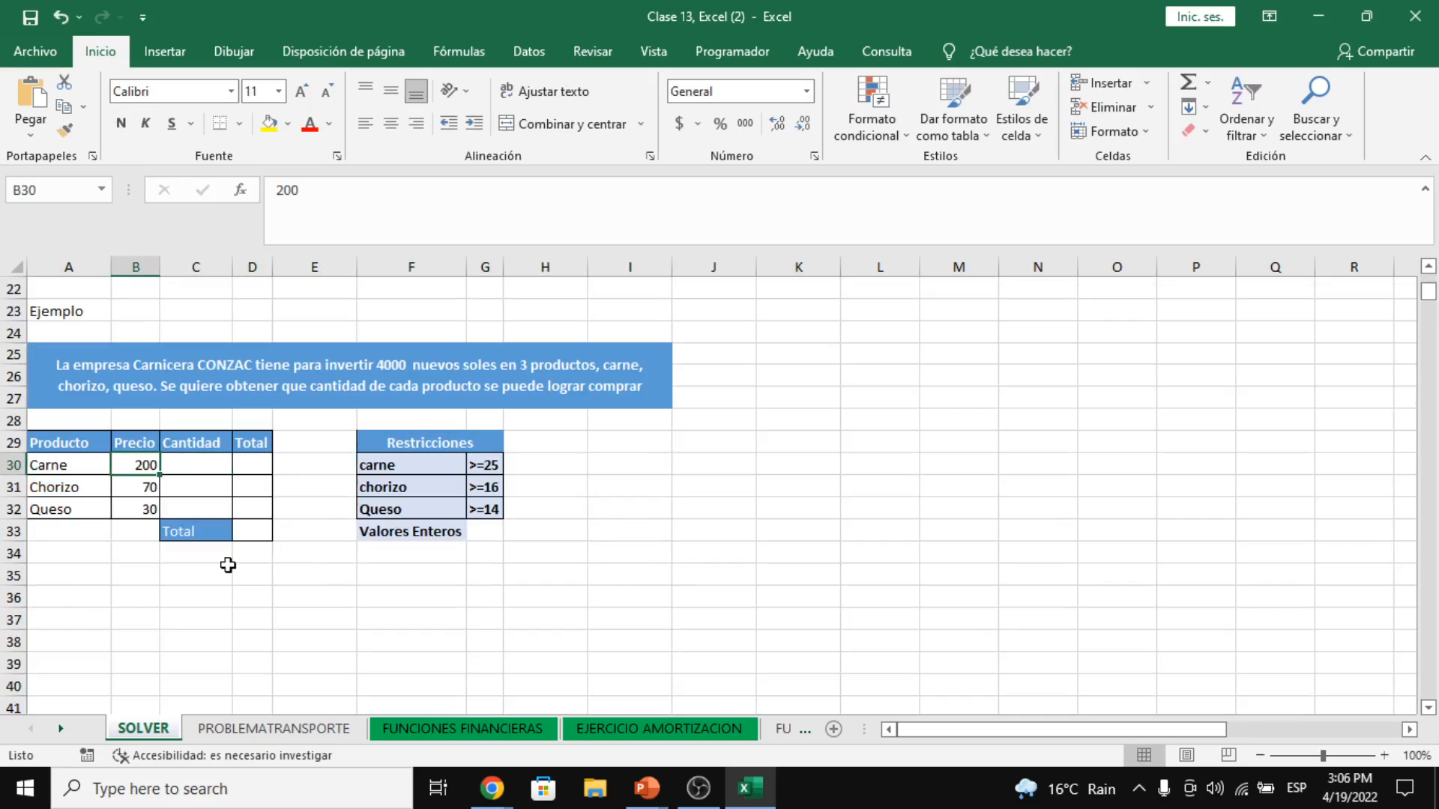
{"action": "type", "text": "60"}
{"action": "key", "text": "Return"}
- Examine the Carnicera CONZAC example, including its problem statement, product table and restrictions
{"action": "scroll", "coordinate": [228, 565], "scroll_direction": "up", "scroll_amount": 4}
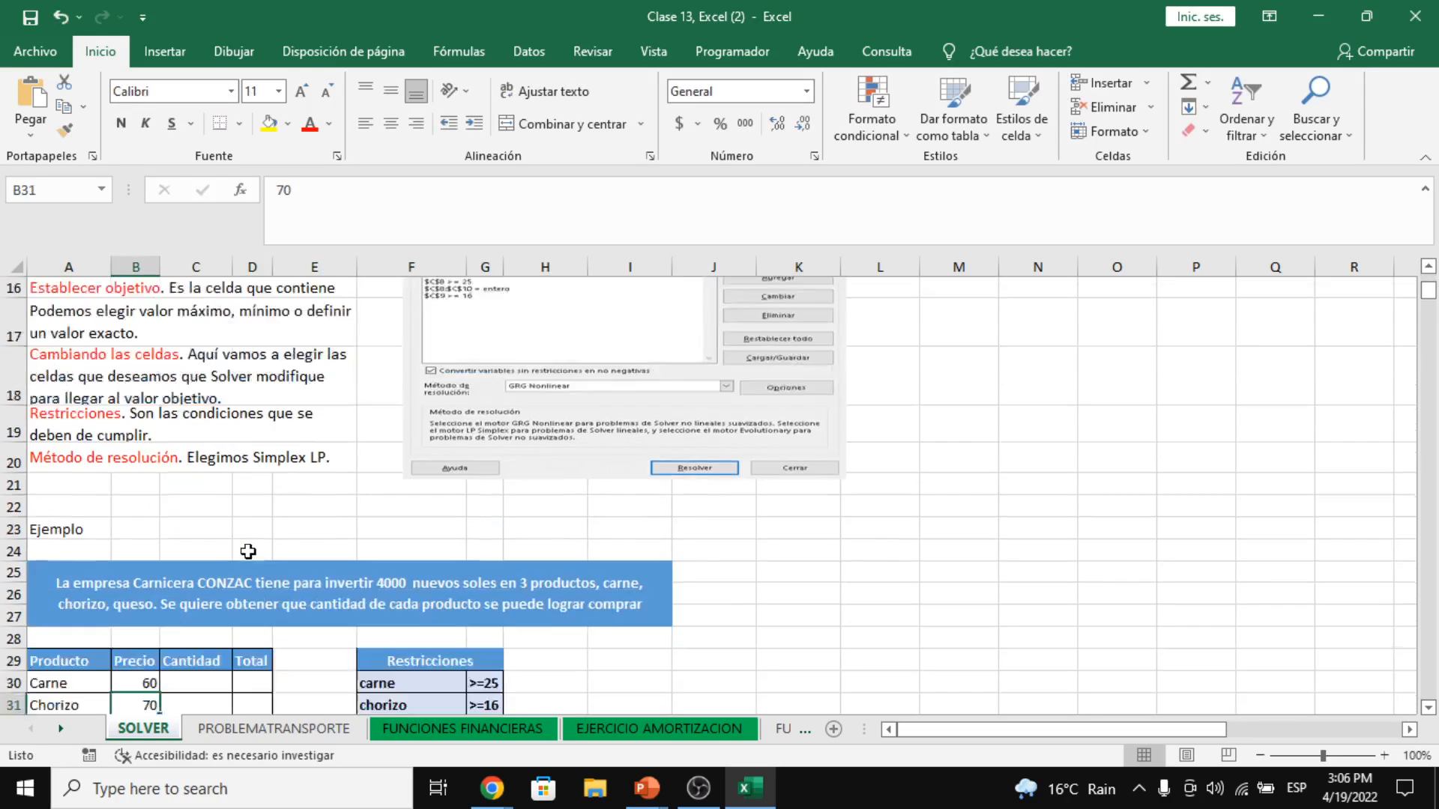
{"action": "scroll", "coordinate": [248, 552], "scroll_direction": "down", "scroll_amount": 3}
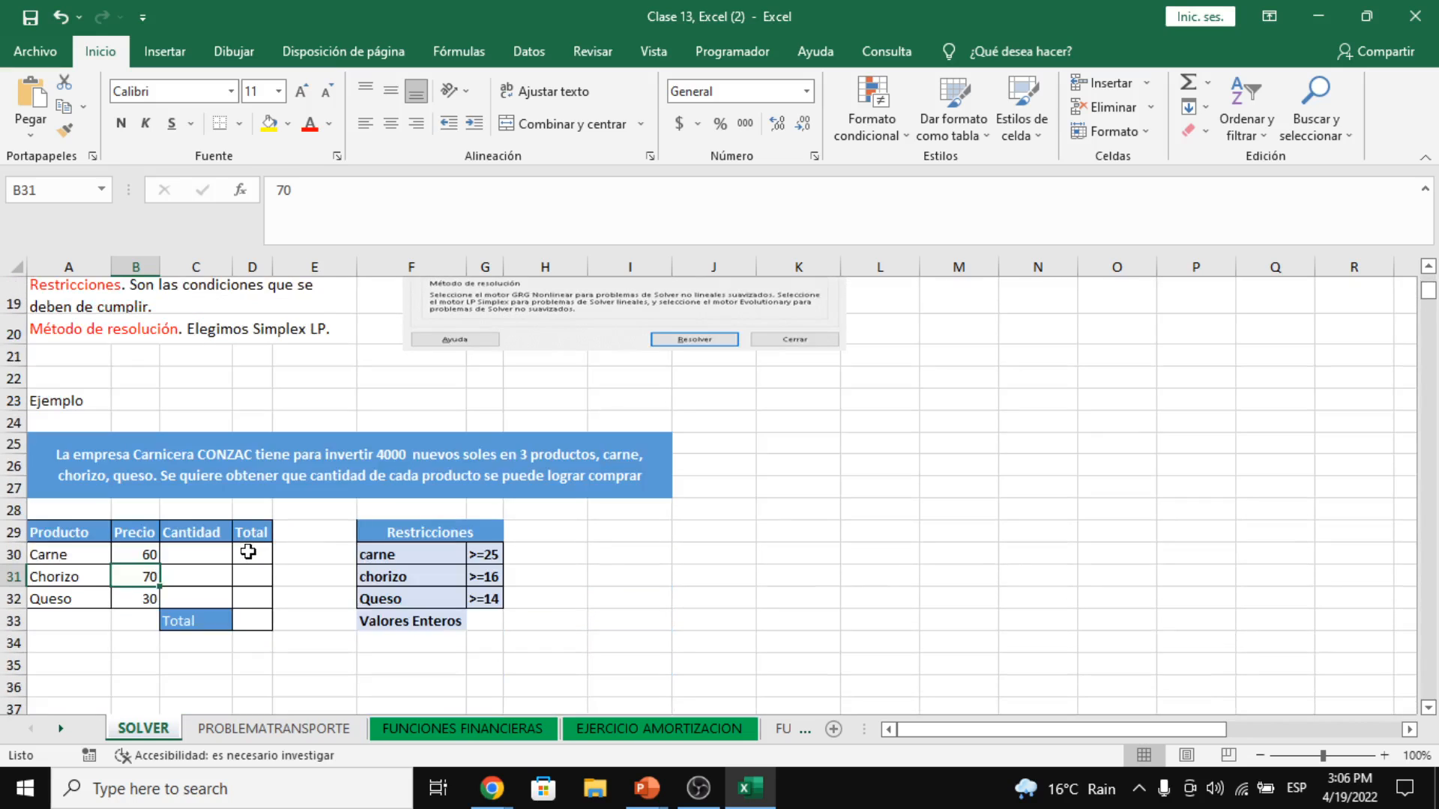
{"action": "left_click_drag", "start_coordinate": [79, 470], "coordinate": [433, 626]}
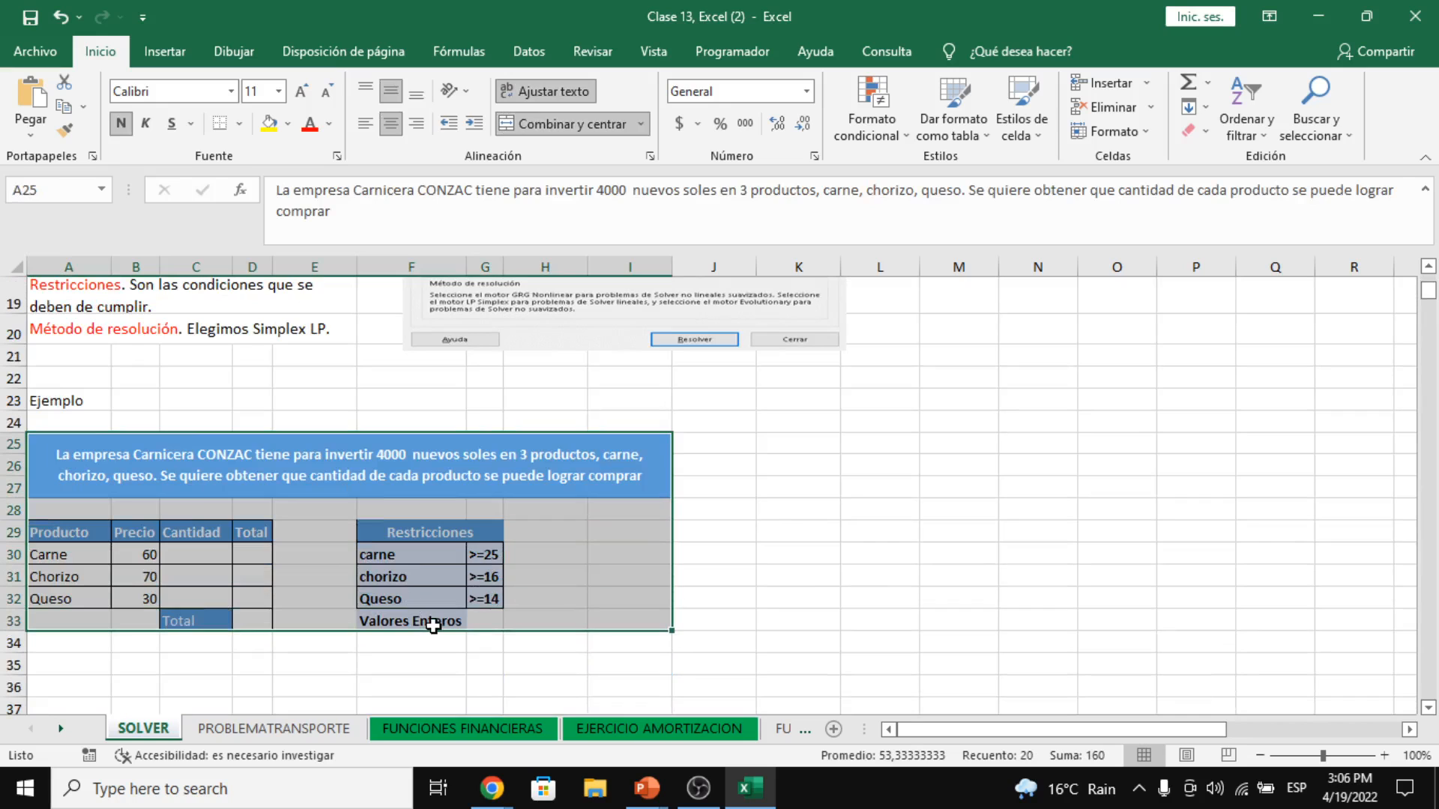
{"action": "left_click", "coordinate": [695, 511]}
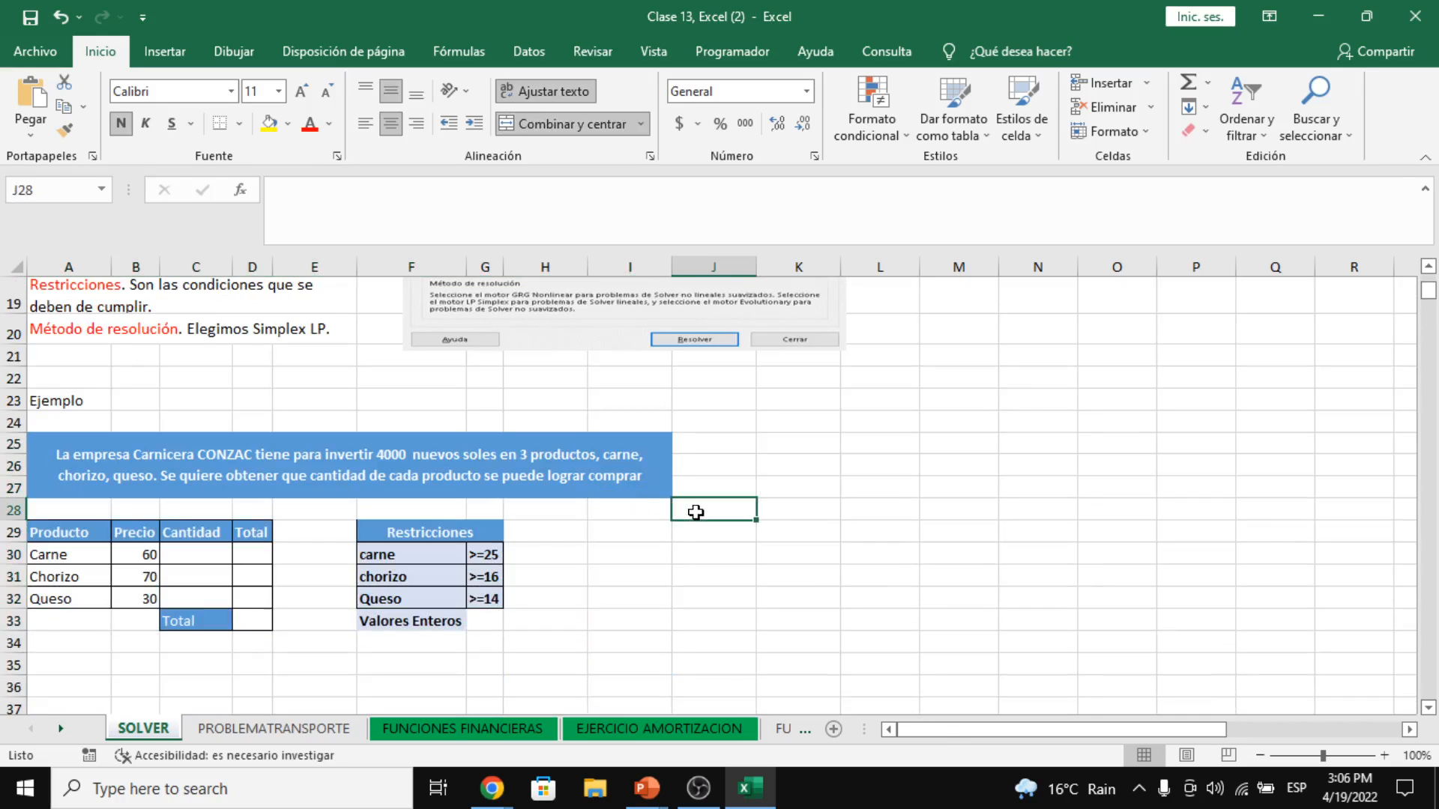
{"action": "scroll", "coordinate": [340, 682], "scroll_direction": "up", "scroll_amount": 6}
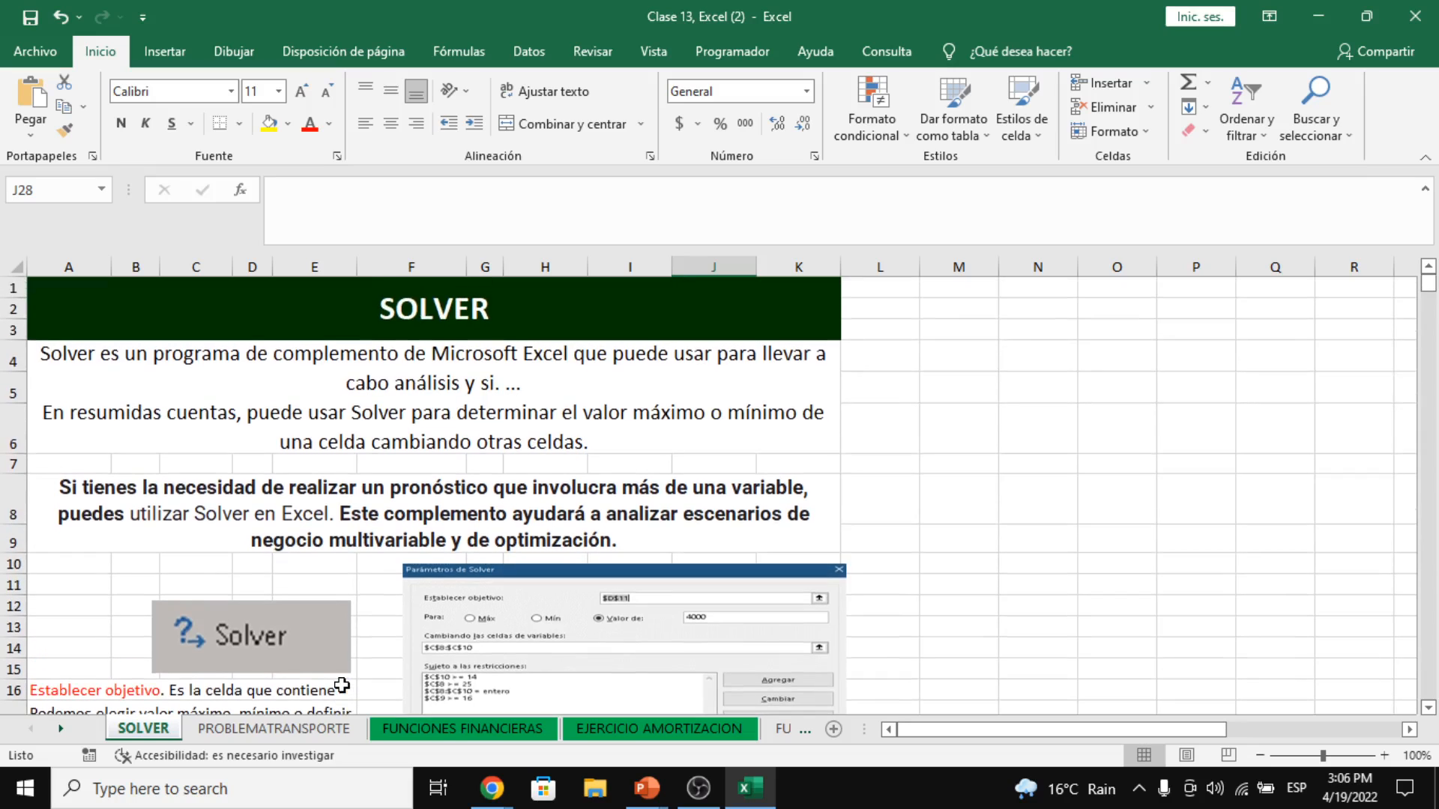
- Open the PROBLEMATRANSPORTE sheet at 80% zoom to show the district map beside the cost matrix
{"action": "left_click", "coordinate": [299, 731]}
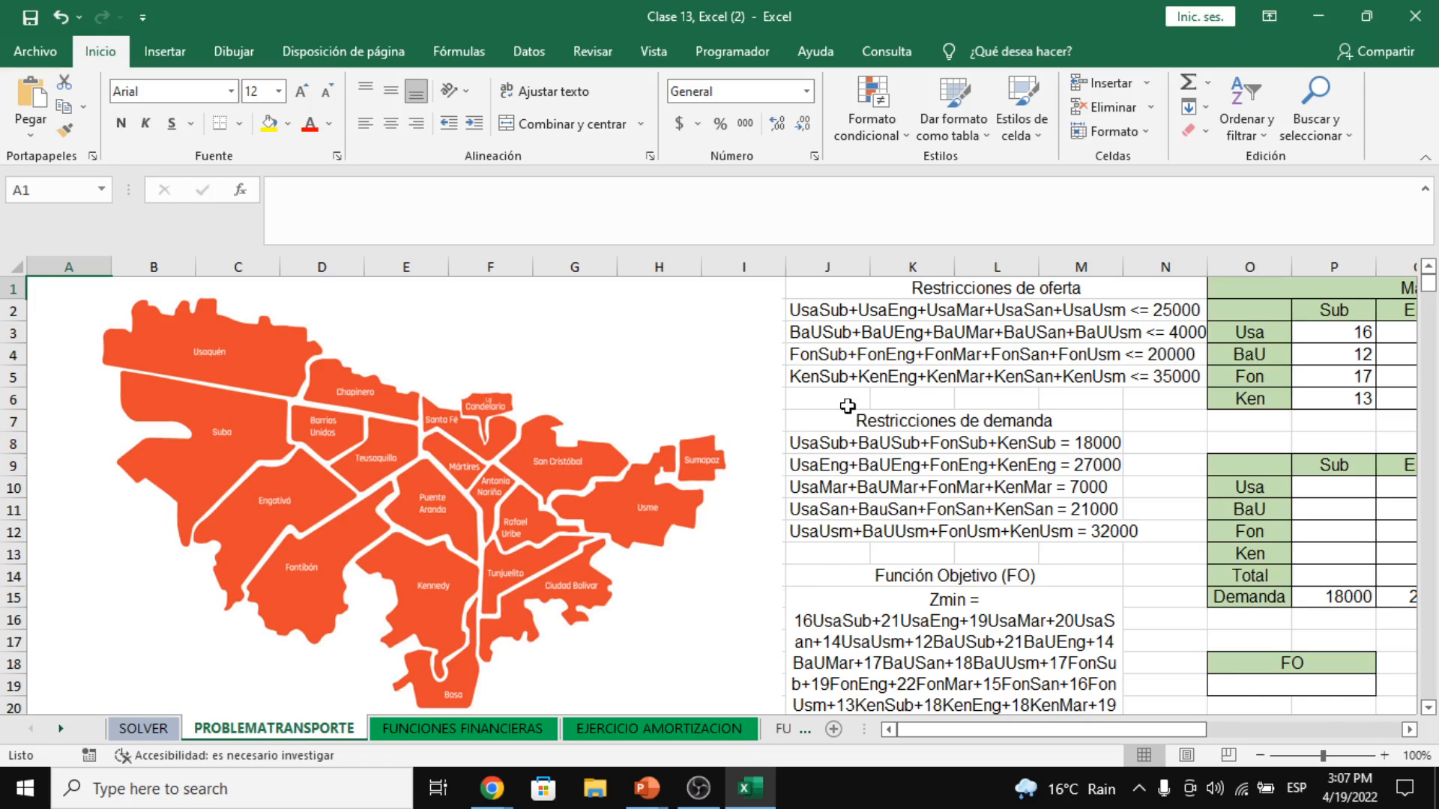
{"action": "scroll", "coordinate": [845, 407], "scroll_direction": "down", "scroll_amount": 1}
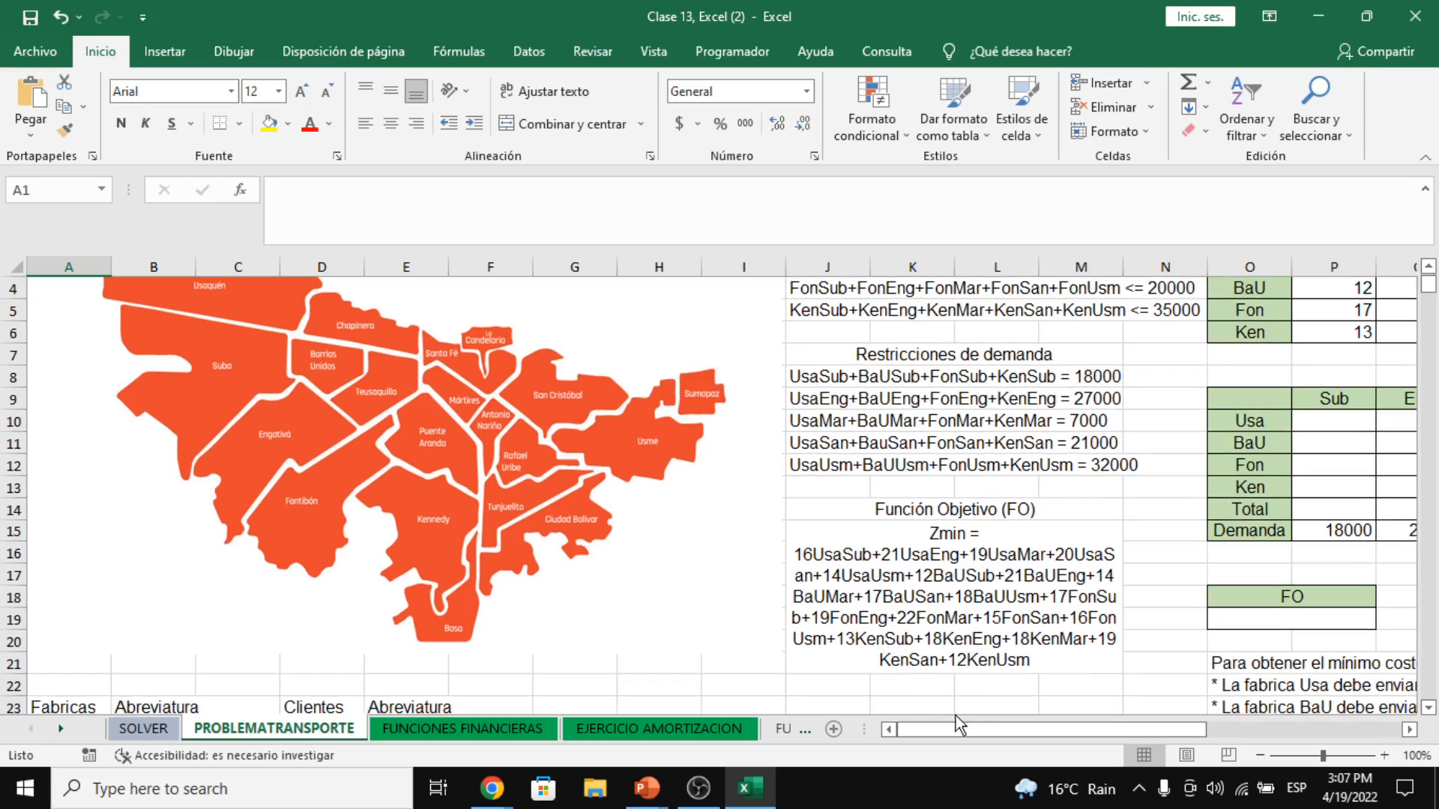
{"action": "left_click", "coordinate": [1260, 758]}
{"action": "left_click", "coordinate": [1259, 759]}
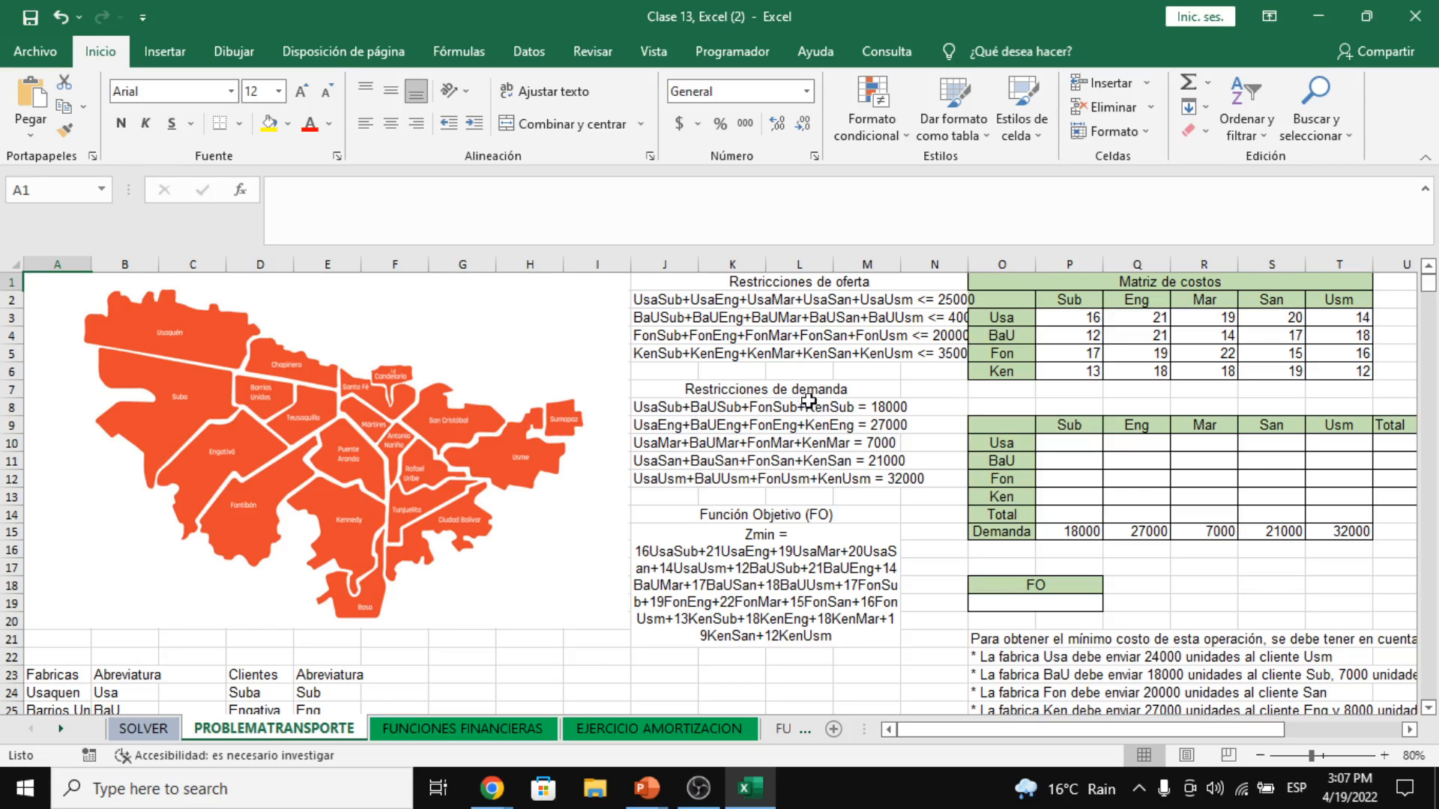
{"action": "left_click", "coordinate": [1040, 352]}
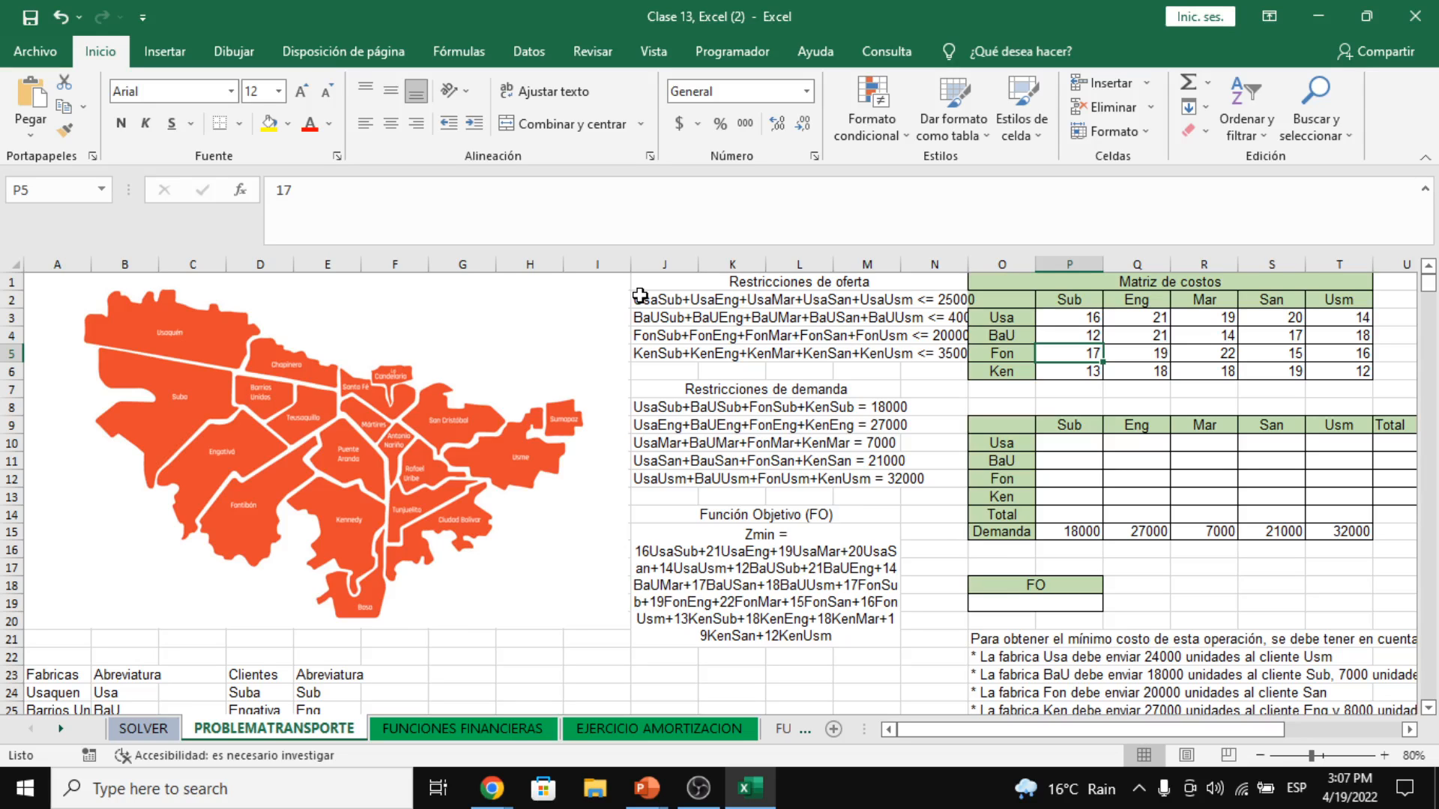
{"action": "left_click", "coordinate": [493, 377]}
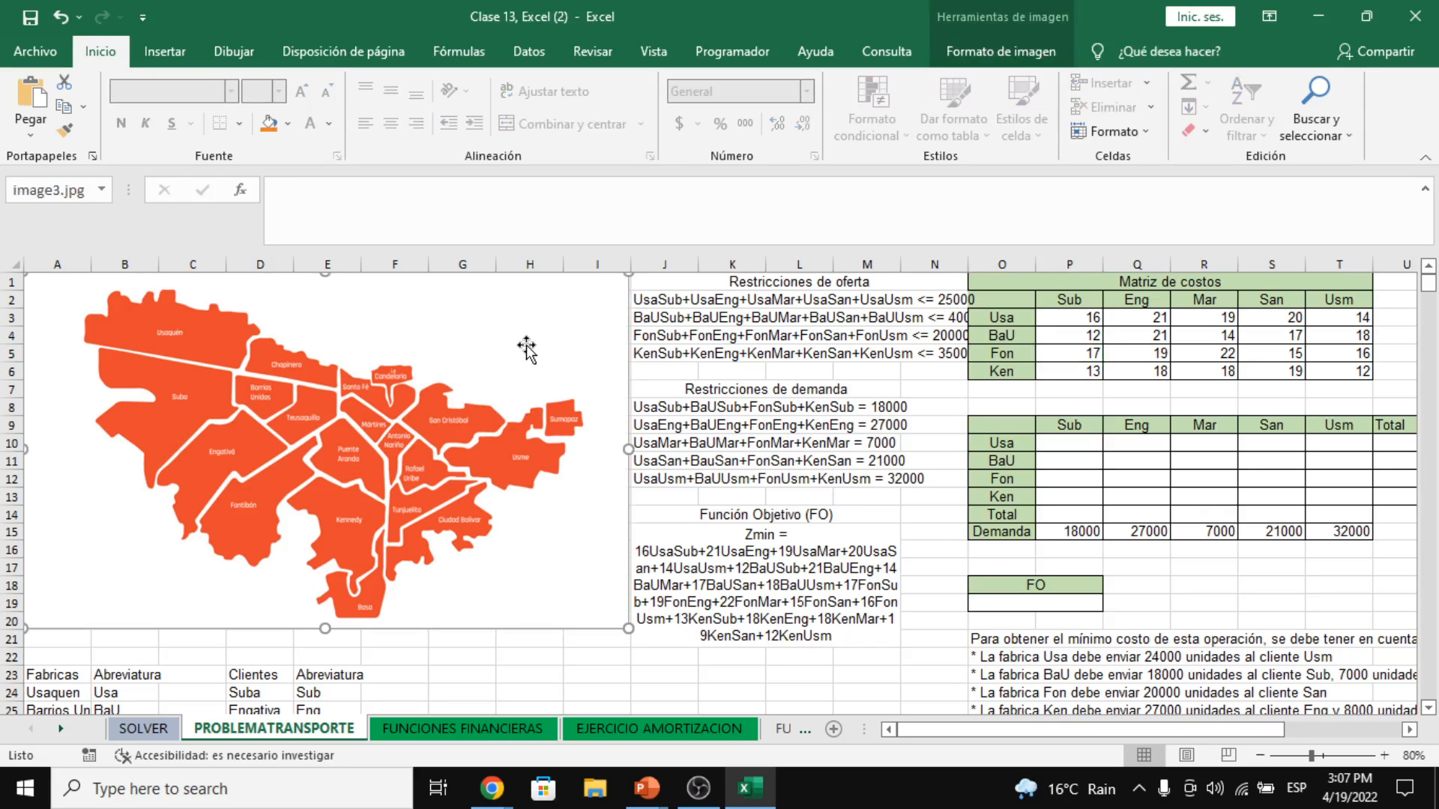
- Examine the Fabricas list below the map, going through the factories from Usaquen to Kennedy
{"action": "scroll", "coordinate": [475, 530], "scroll_direction": "down", "scroll_amount": 1}
{"action": "scroll", "coordinate": [300, 663], "scroll_direction": "down", "scroll_amount": 2}
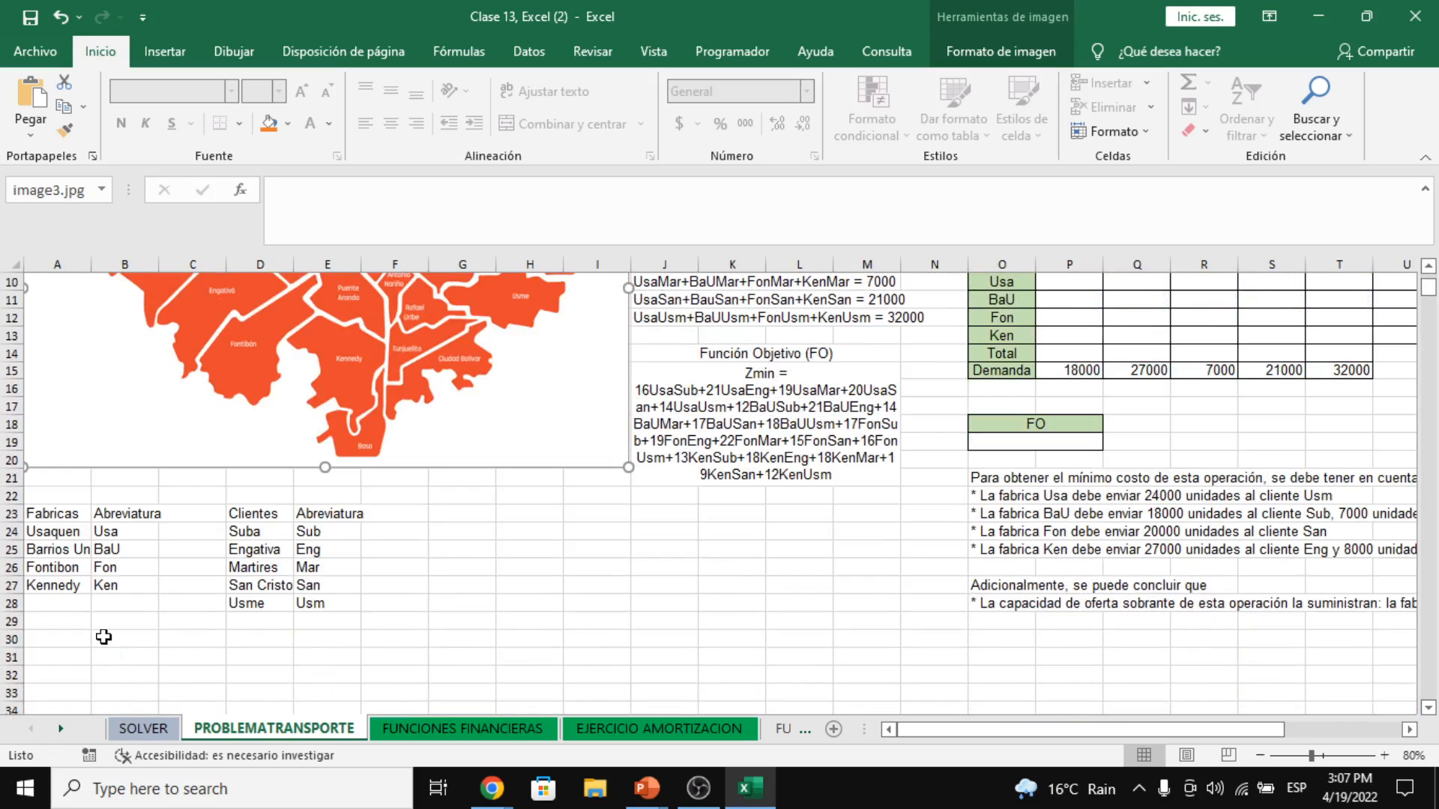
{"action": "scroll", "coordinate": [104, 637], "scroll_direction": "up", "scroll_amount": 1}
{"action": "left_click_drag", "start_coordinate": [70, 571], "coordinate": [67, 635]}
{"action": "left_click", "coordinate": [66, 586]}
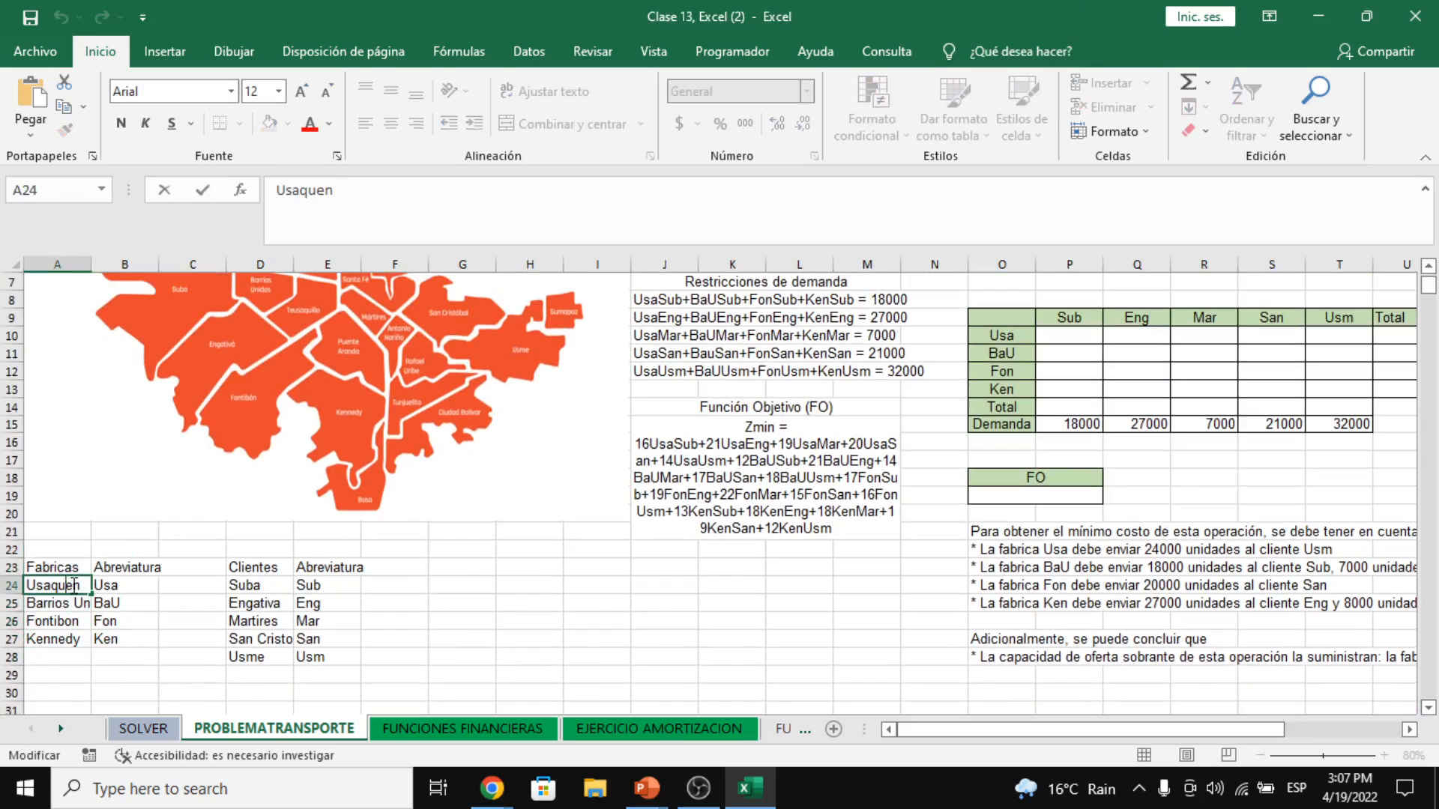
{"action": "key", "text": "Right"}
{"action": "left_click", "coordinate": [67, 585]}
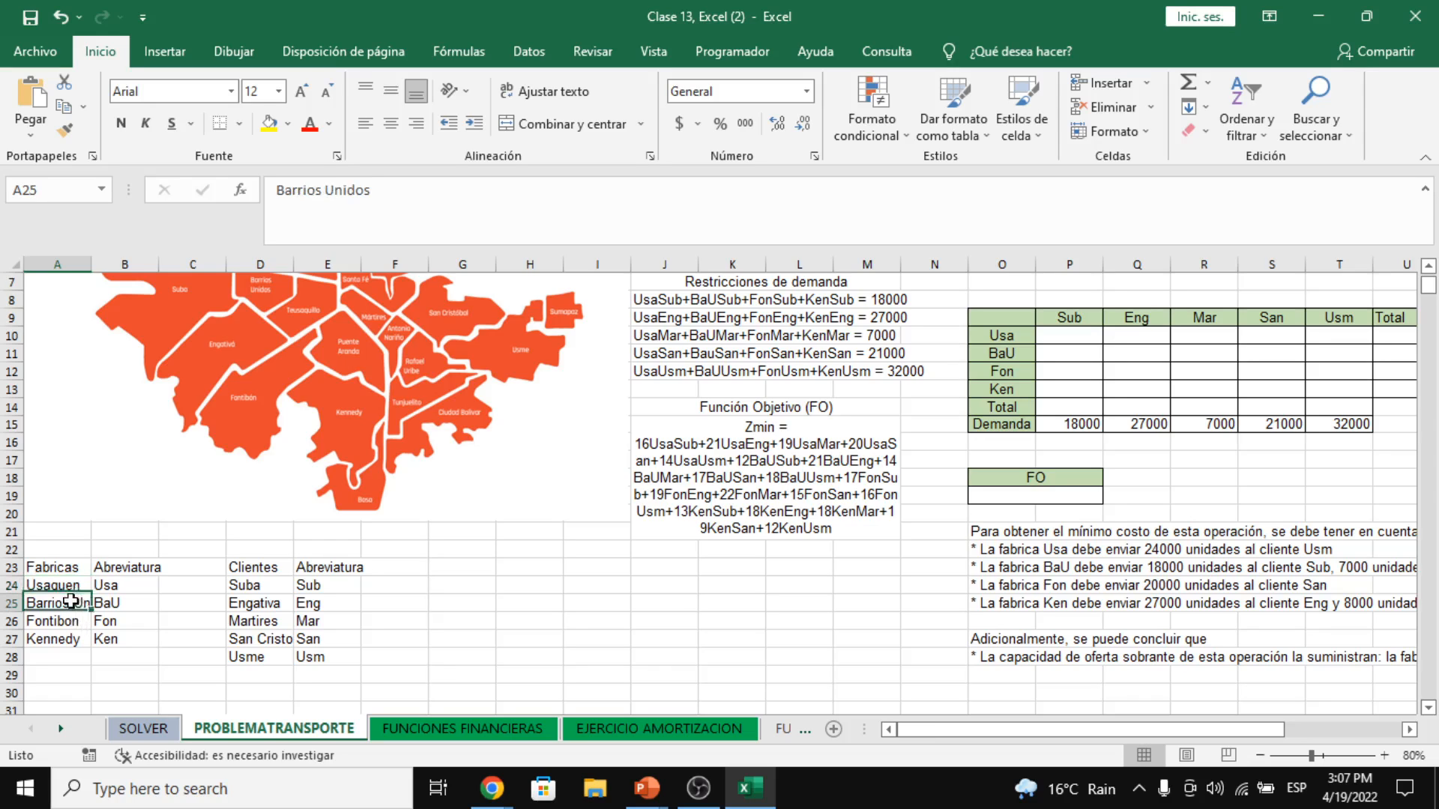
{"action": "key", "text": "Down"}
{"action": "key", "text": "Down"}
{"action": "key", "text": "Down"}
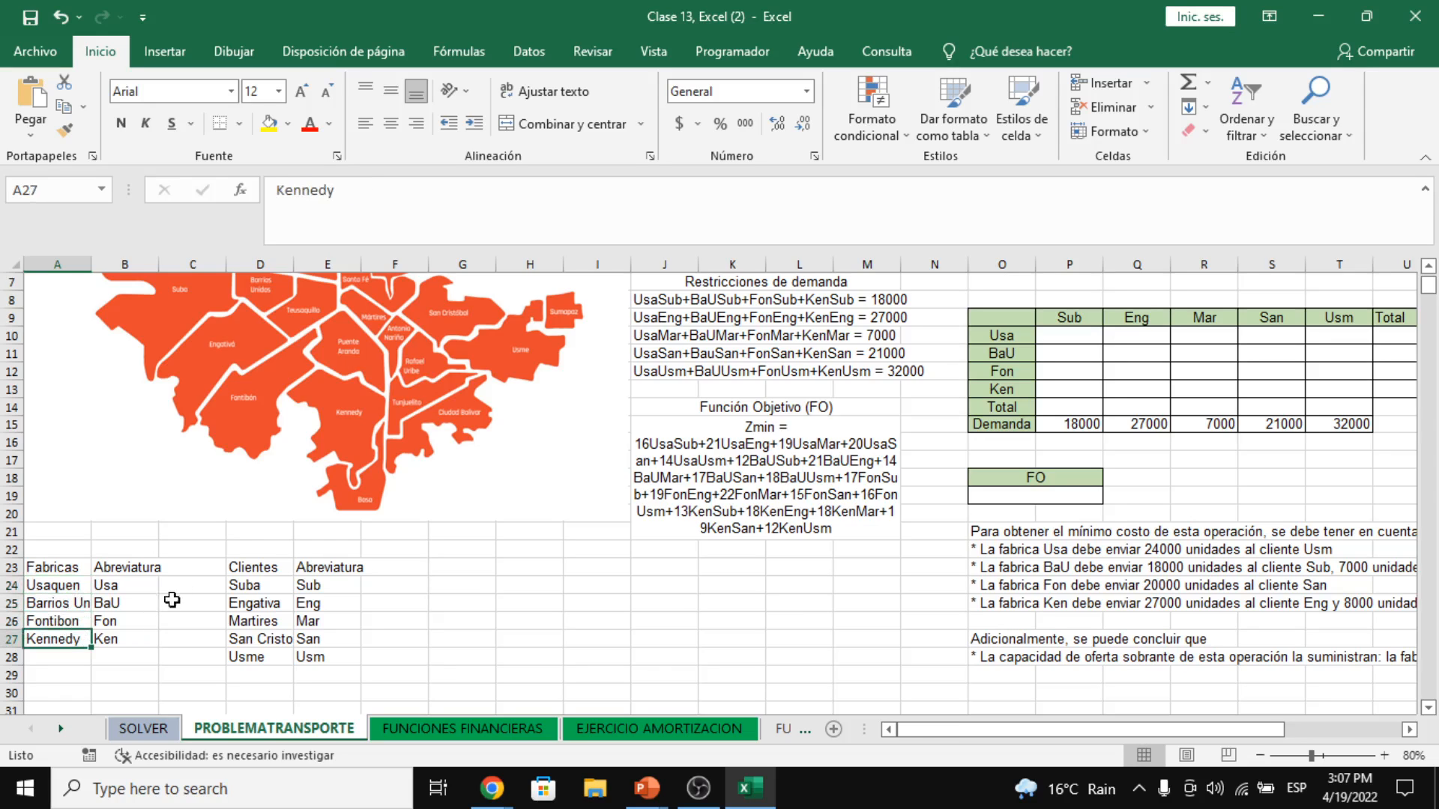
- Examine the Clientes list, going through each client from Suba to Usme
{"action": "left_click", "coordinate": [273, 582]}
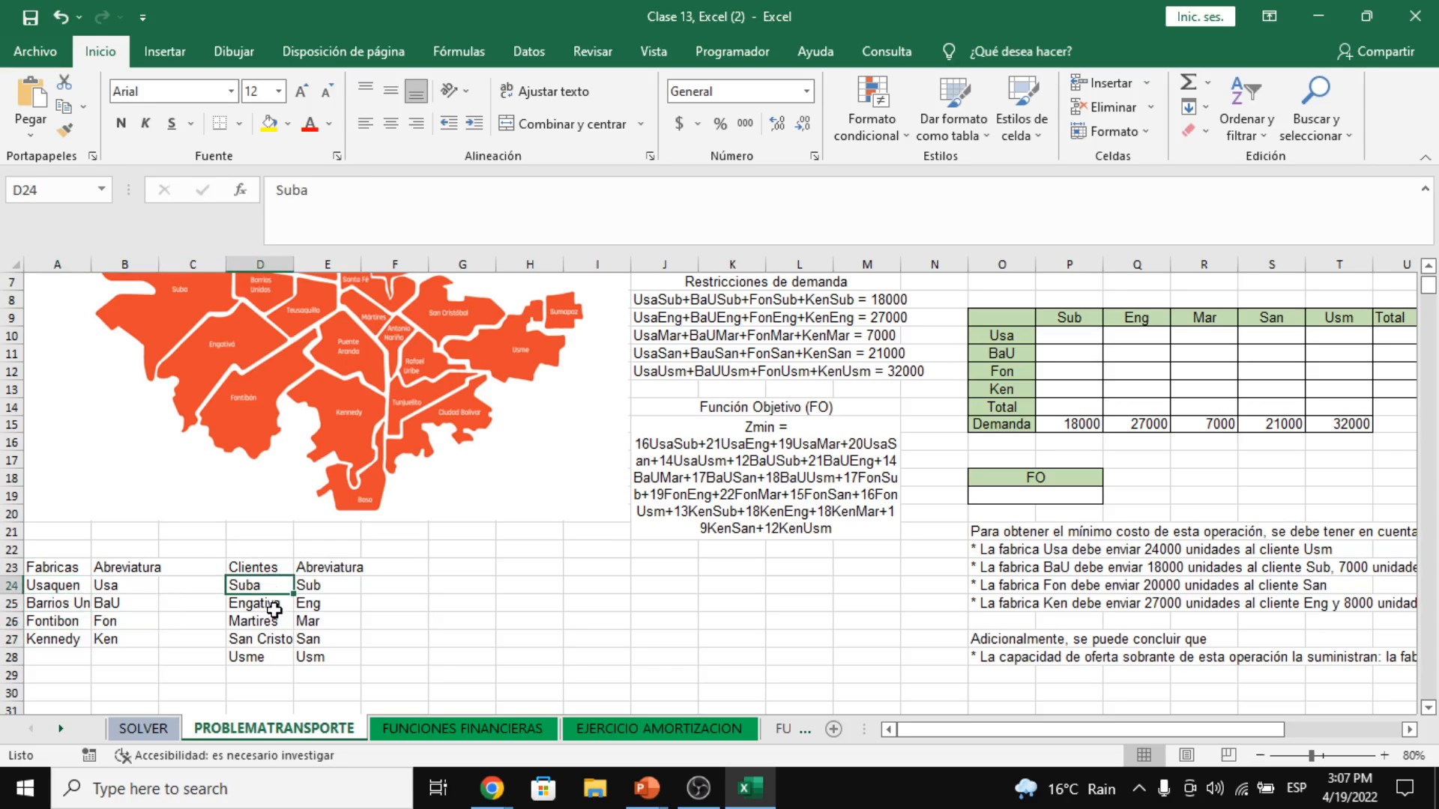
{"action": "left_click", "coordinate": [269, 604]}
{"action": "left_click", "coordinate": [273, 623]}
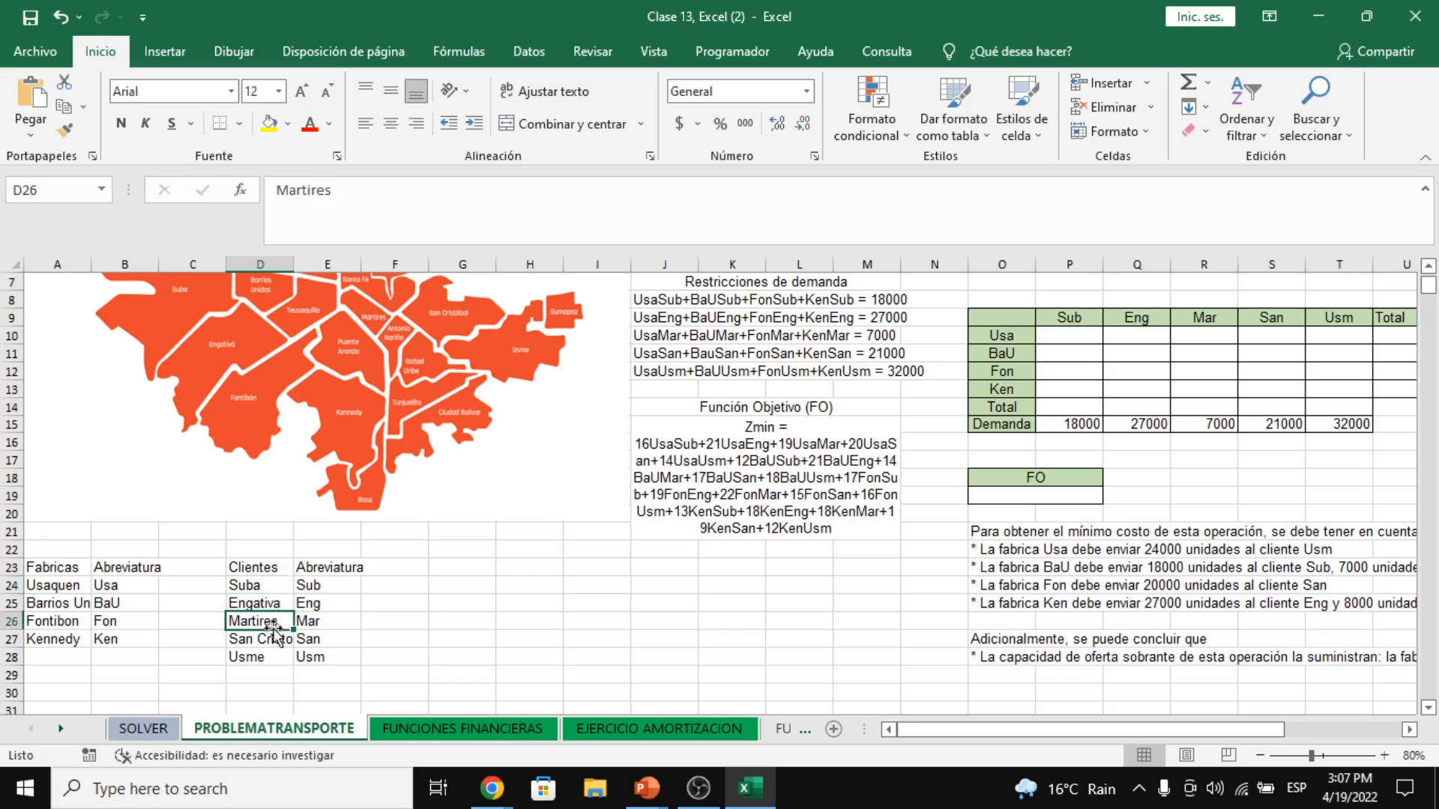
{"action": "left_click", "coordinate": [273, 640]}
{"action": "left_click", "coordinate": [271, 659]}
- Examine the supply restrictions, the demand restrictions and the objective function of the transport problem
{"action": "scroll", "coordinate": [322, 625], "scroll_direction": "up", "scroll_amount": 2}
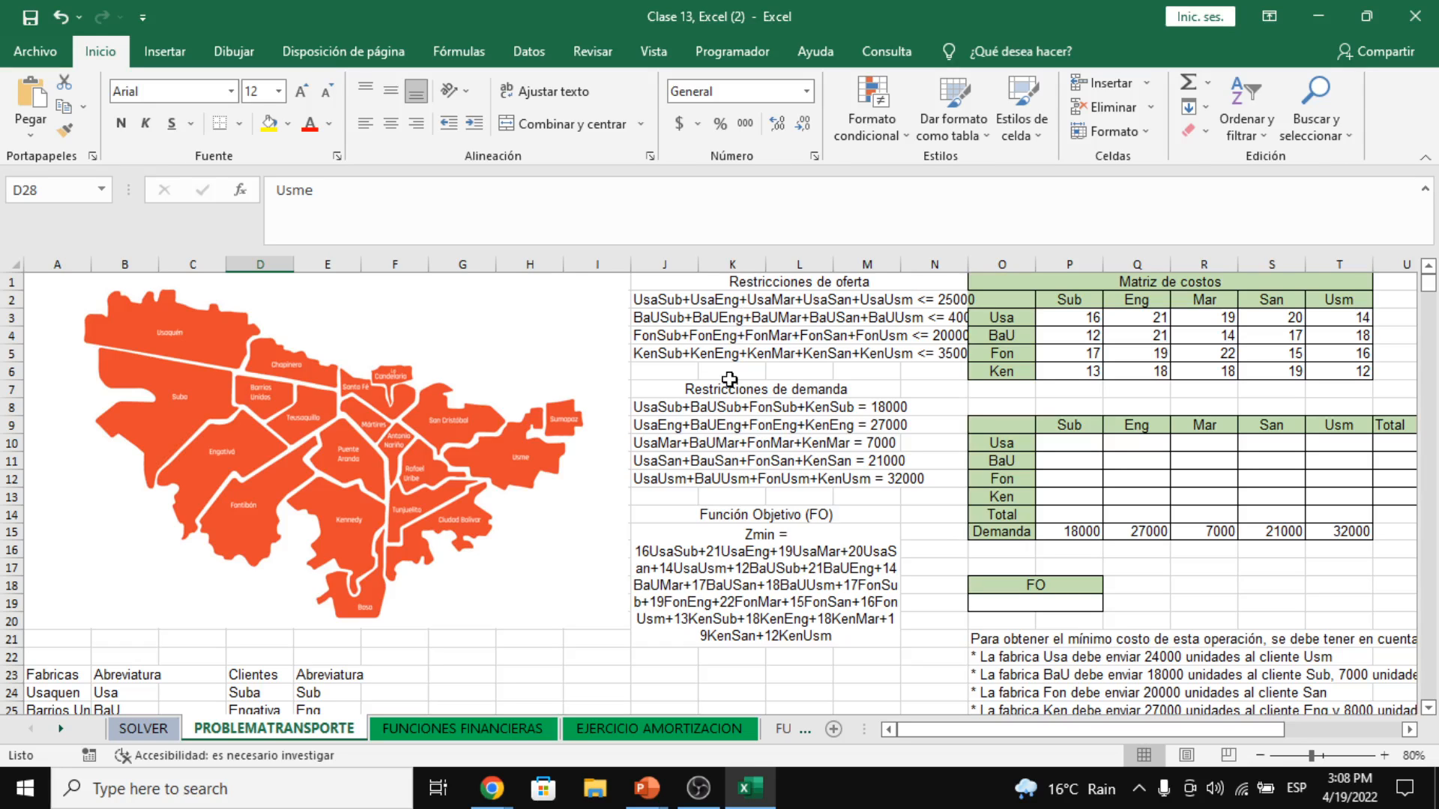
{"action": "left_click", "coordinate": [688, 282]}
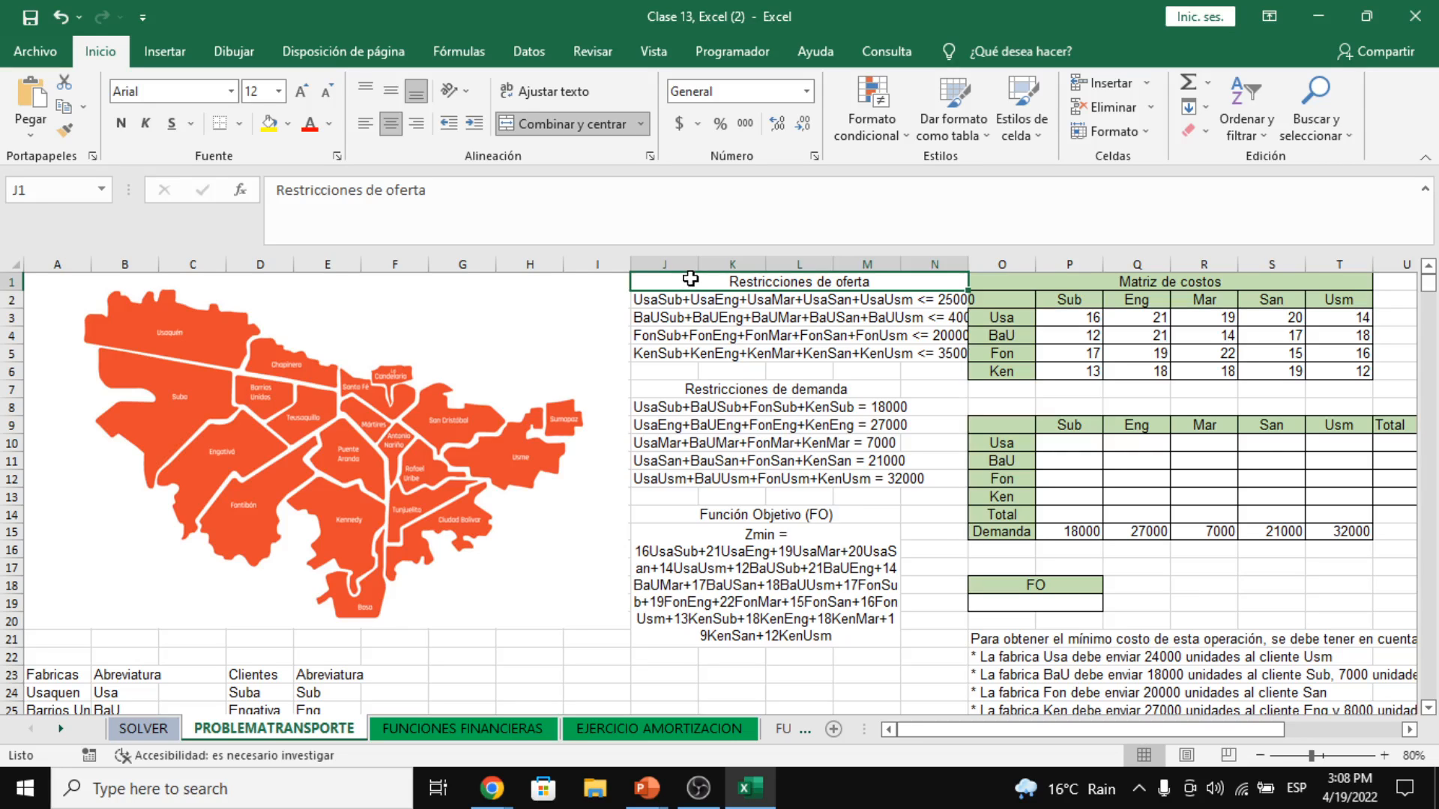
{"action": "left_click", "coordinate": [802, 391]}
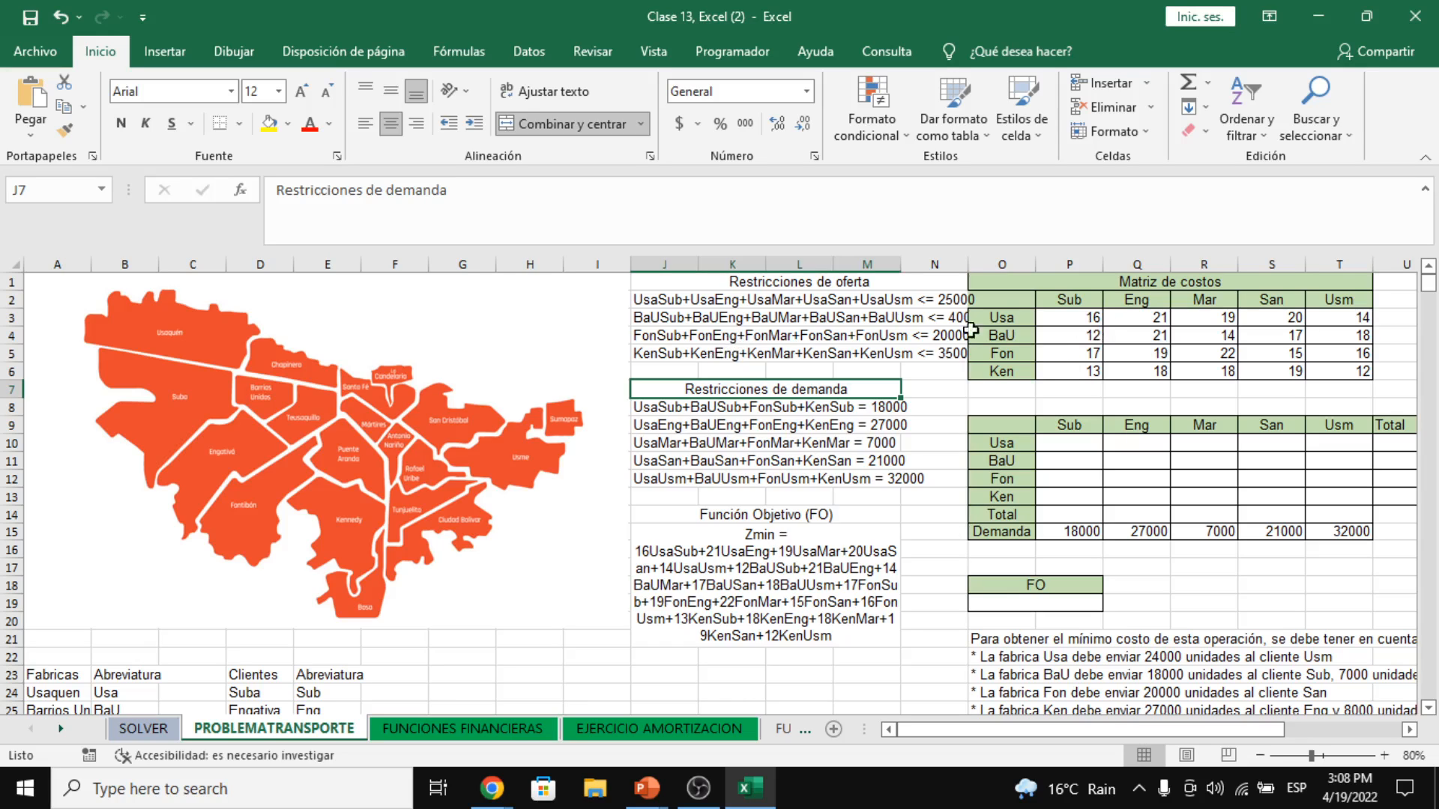
{"action": "left_click_drag", "start_coordinate": [653, 296], "coordinate": [657, 354]}
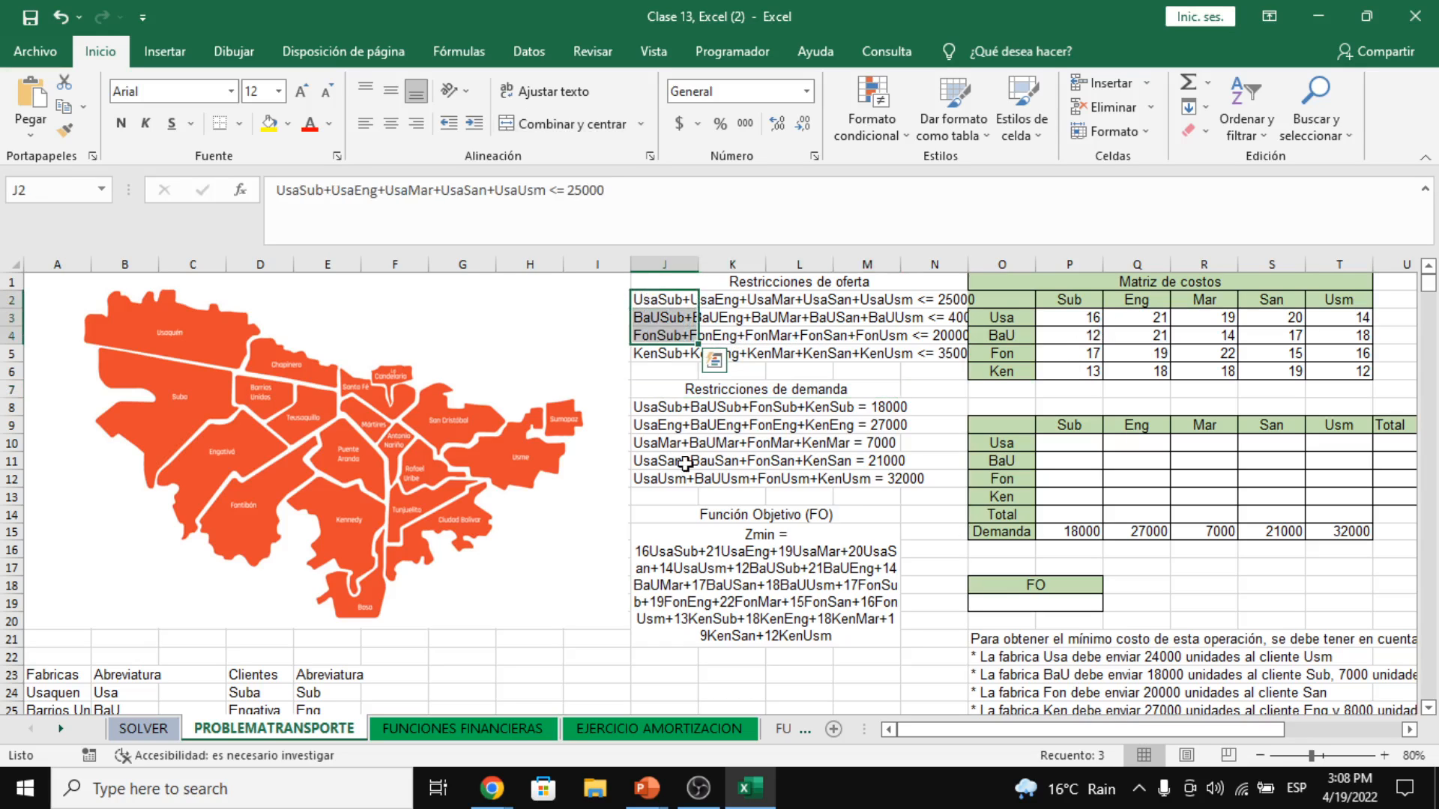
{"action": "left_click_drag", "start_coordinate": [659, 407], "coordinate": [678, 477]}
{"action": "left_click", "coordinate": [715, 576]}
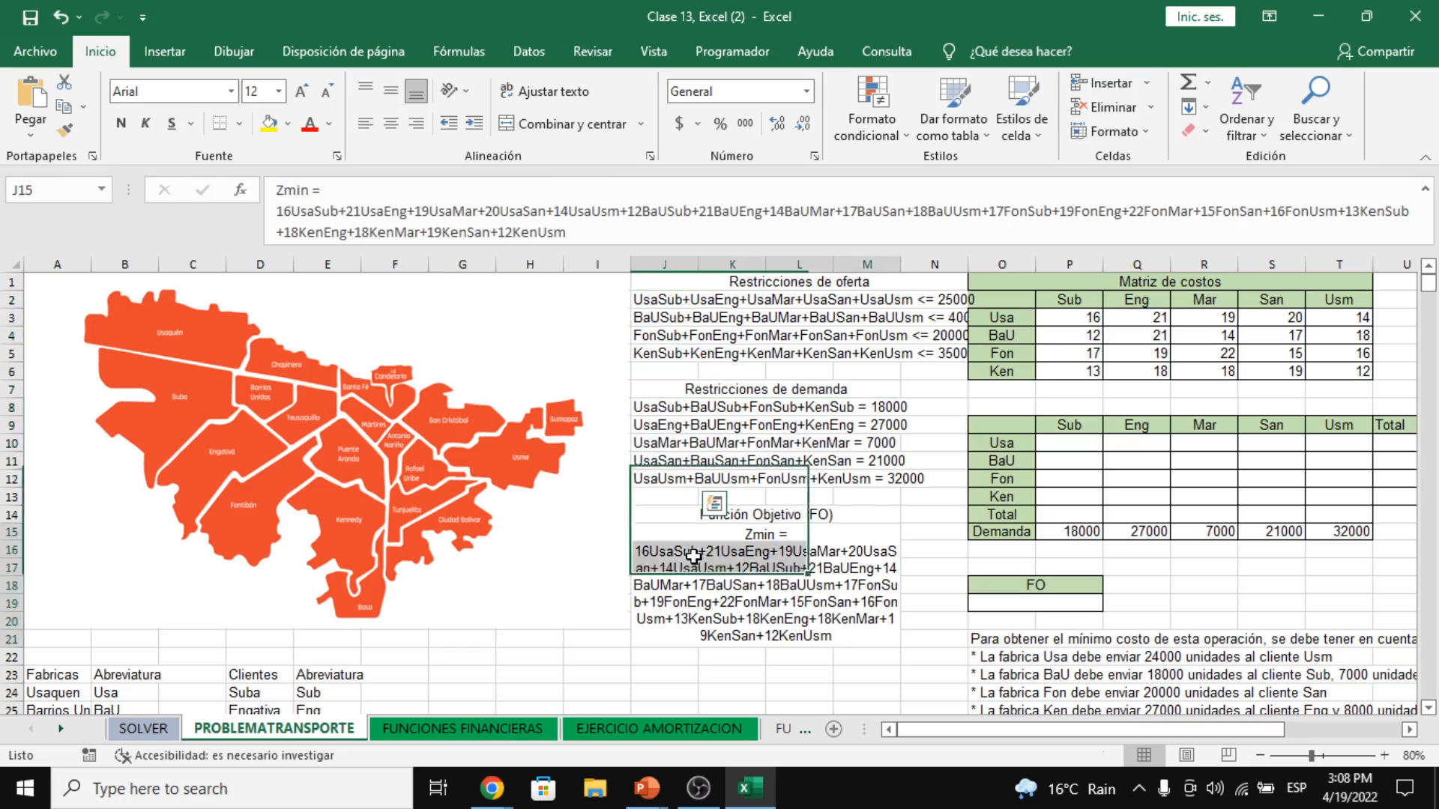
{"action": "left_click", "coordinate": [774, 446]}
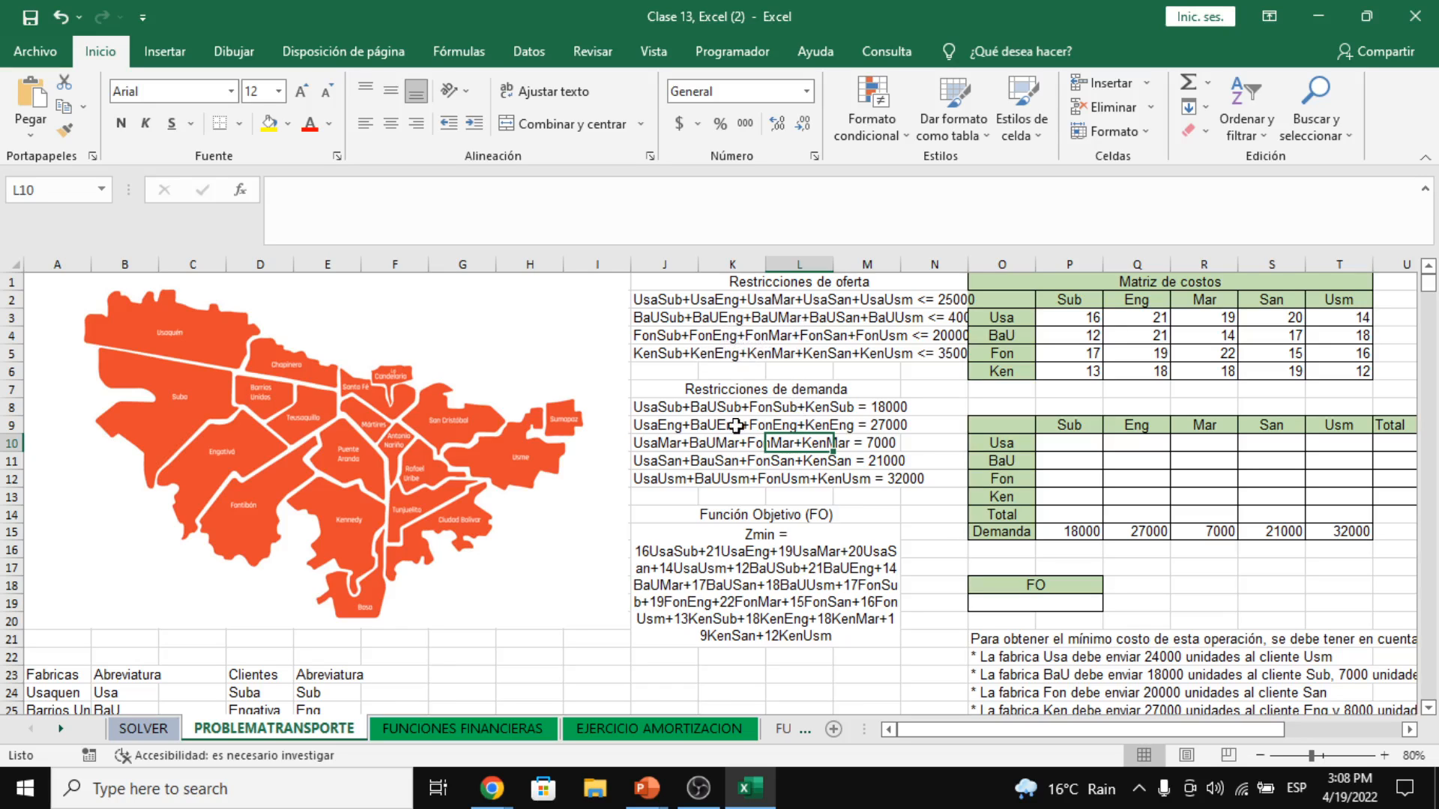
{"action": "left_click", "coordinate": [740, 283]}
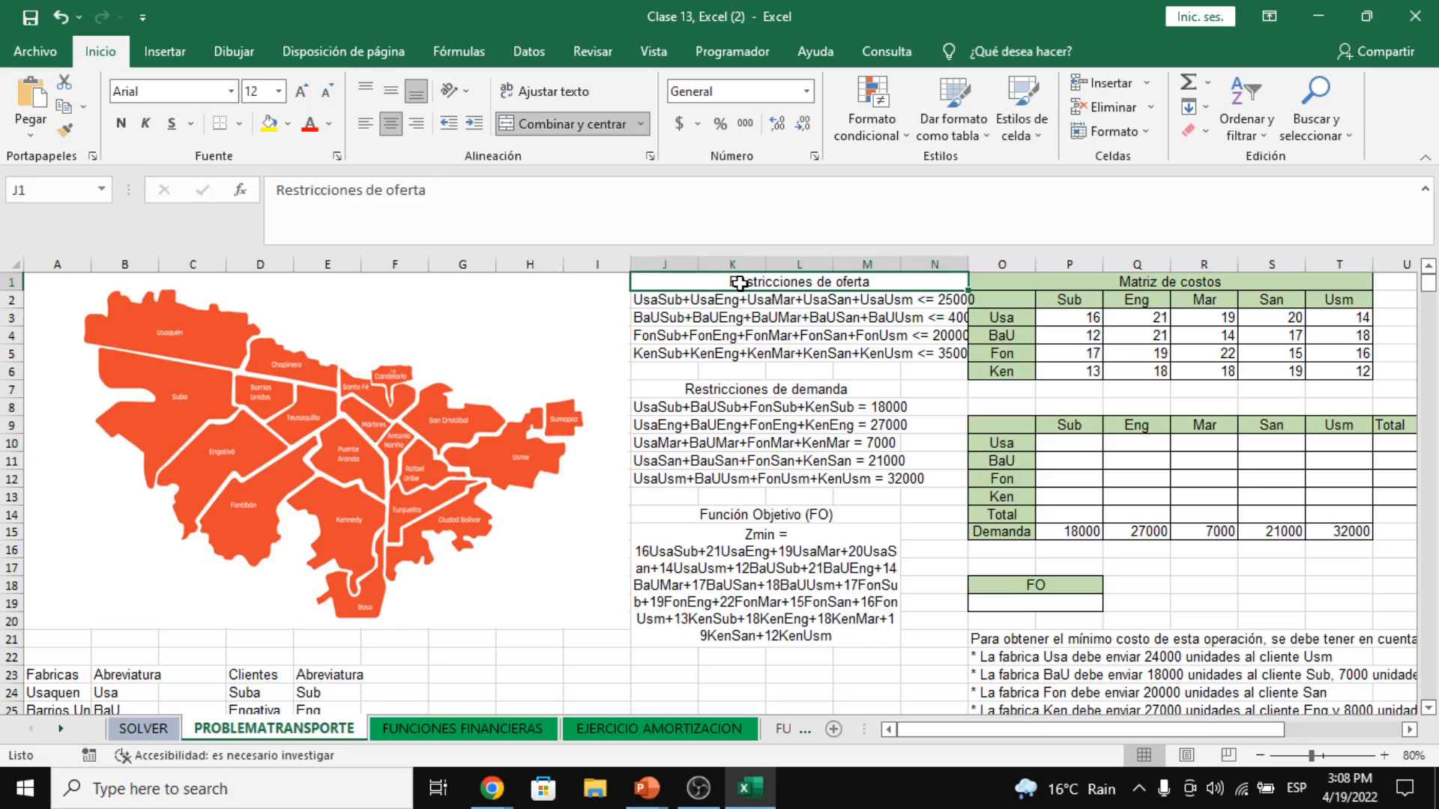
{"action": "left_click", "coordinate": [760, 446]}
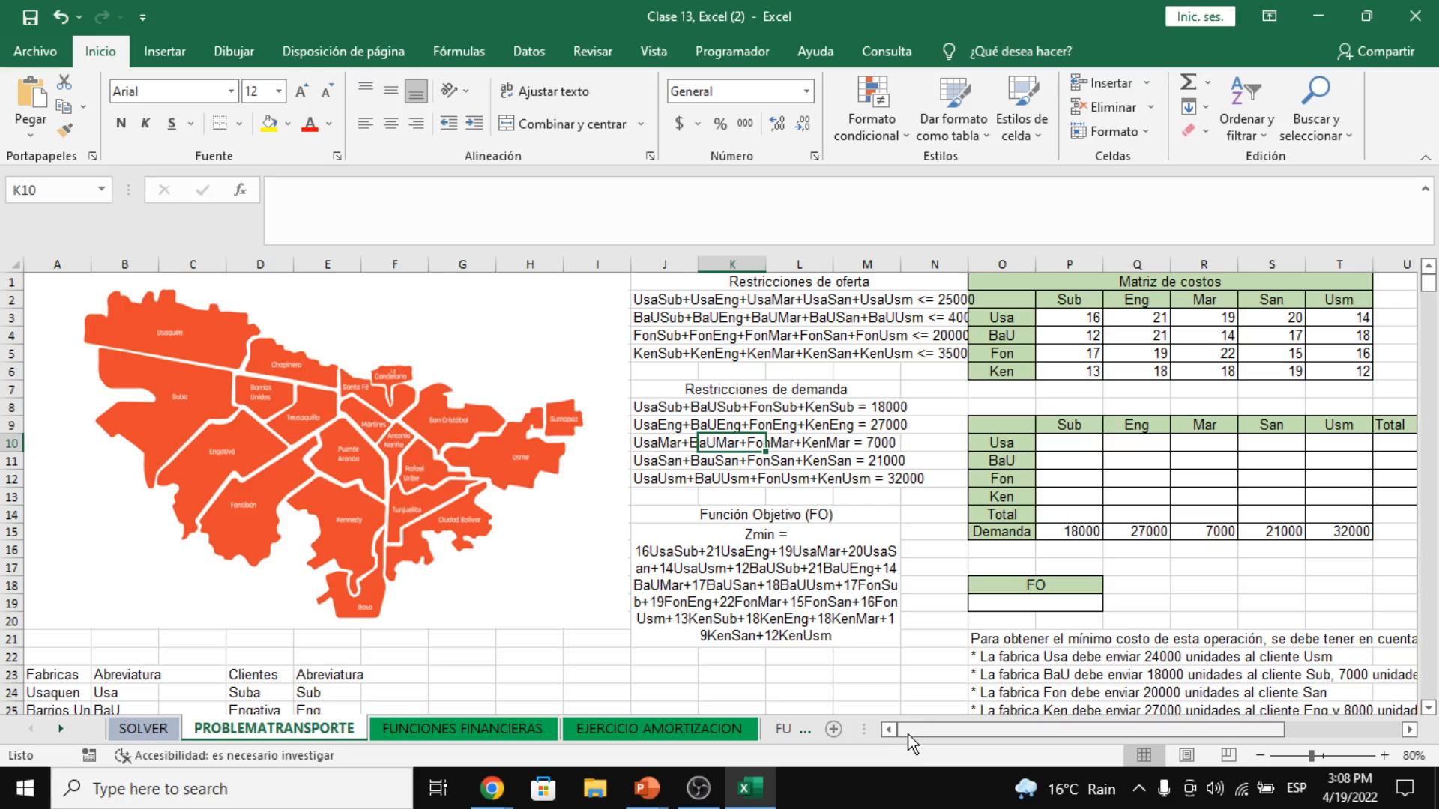
- Examine the Matriz de costos, covering its factory rows, client columns and the Usa costs for Sub, Eng and Mar
{"action": "left_click_drag", "start_coordinate": [908, 738], "coordinate": [938, 731]}
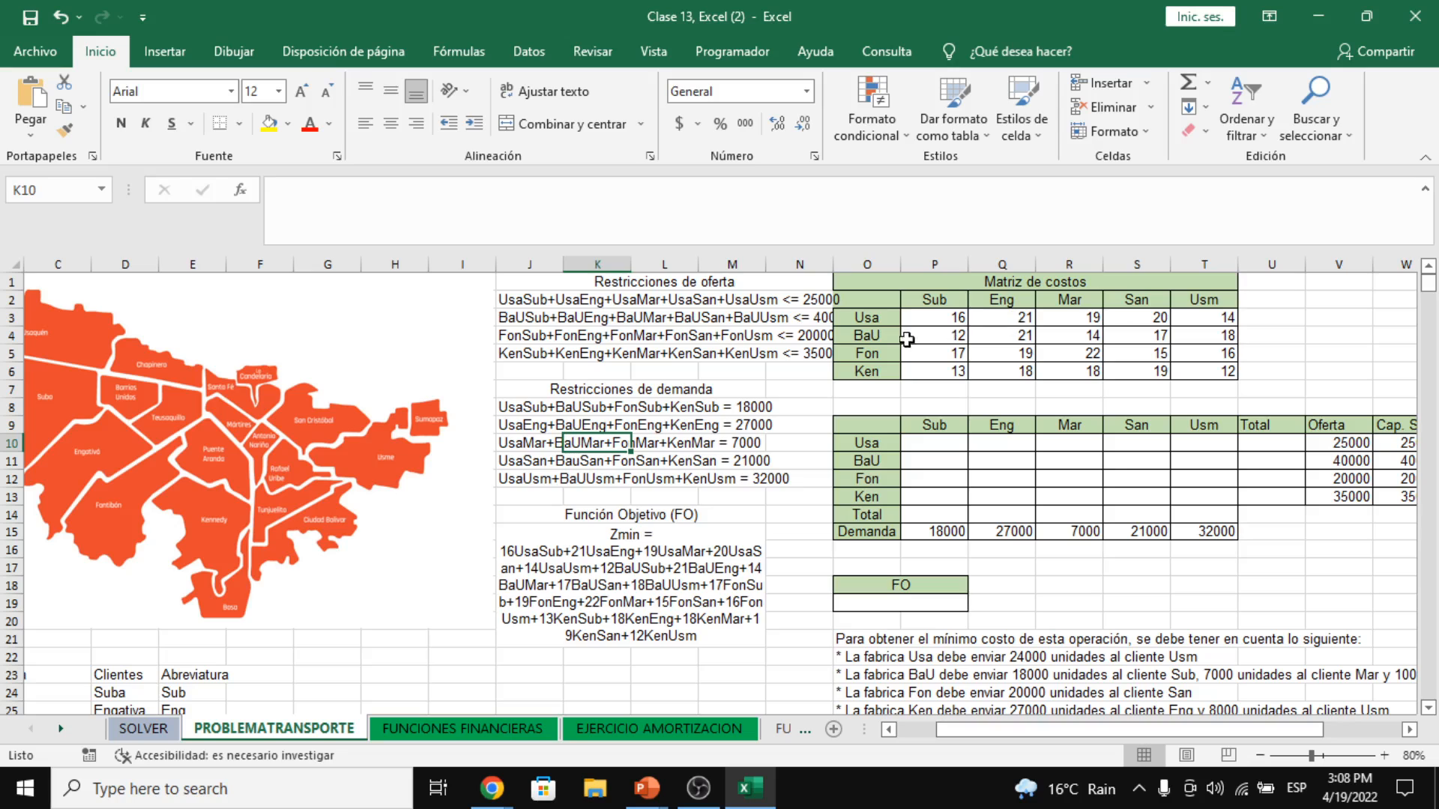
{"action": "left_click_drag", "start_coordinate": [869, 319], "coordinate": [869, 371]}
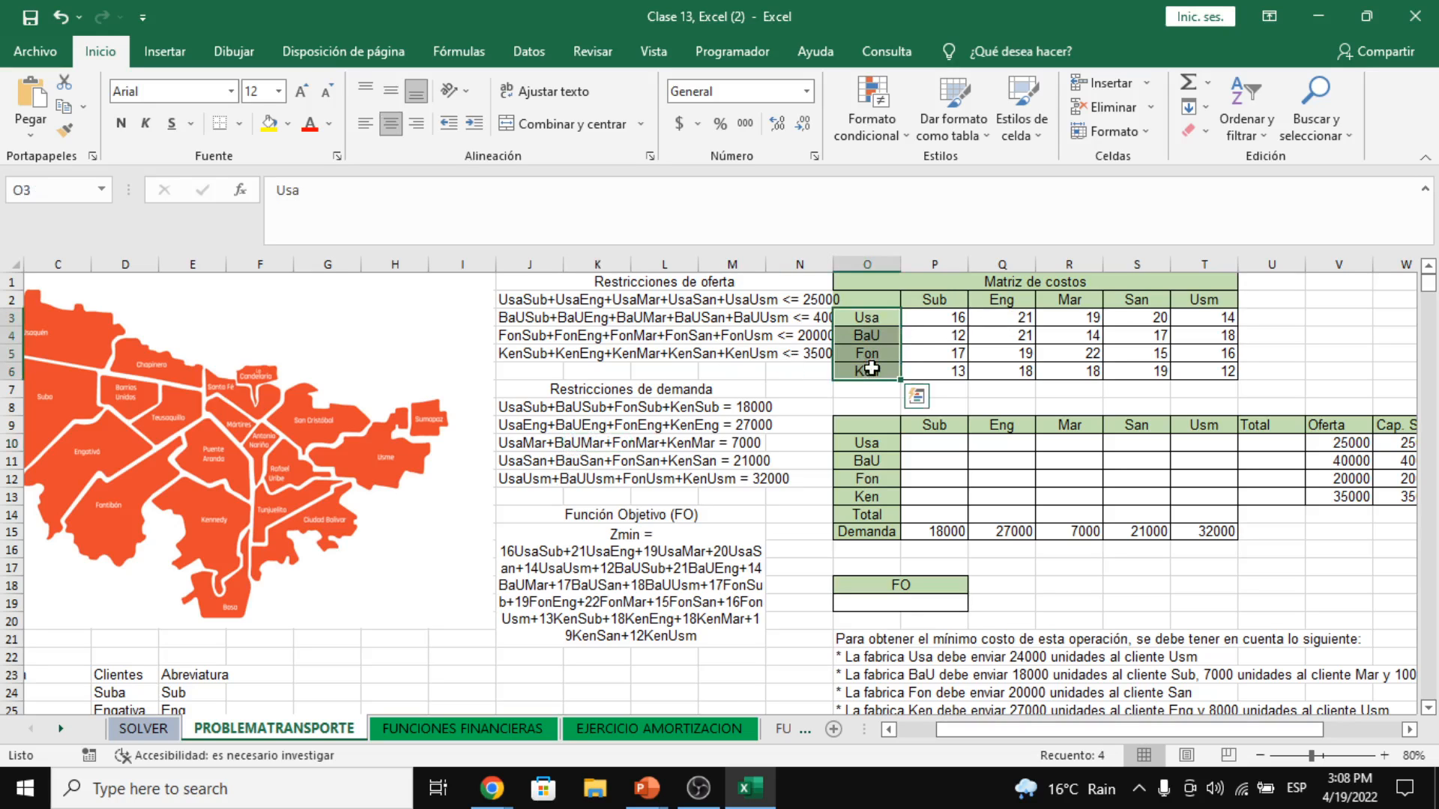
{"action": "left_click_drag", "start_coordinate": [938, 300], "coordinate": [1201, 299]}
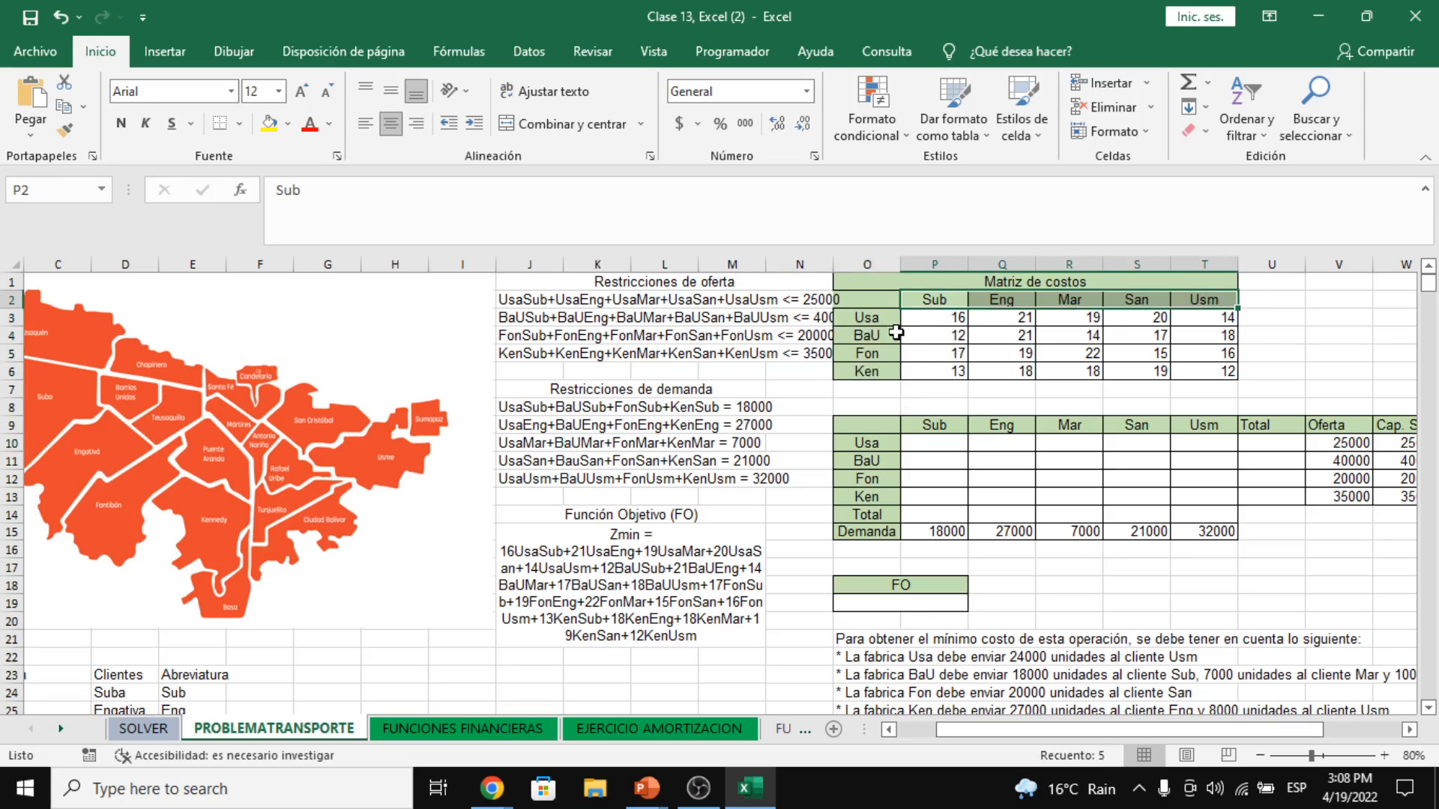
{"action": "left_click_drag", "start_coordinate": [871, 320], "coordinate": [872, 319]}
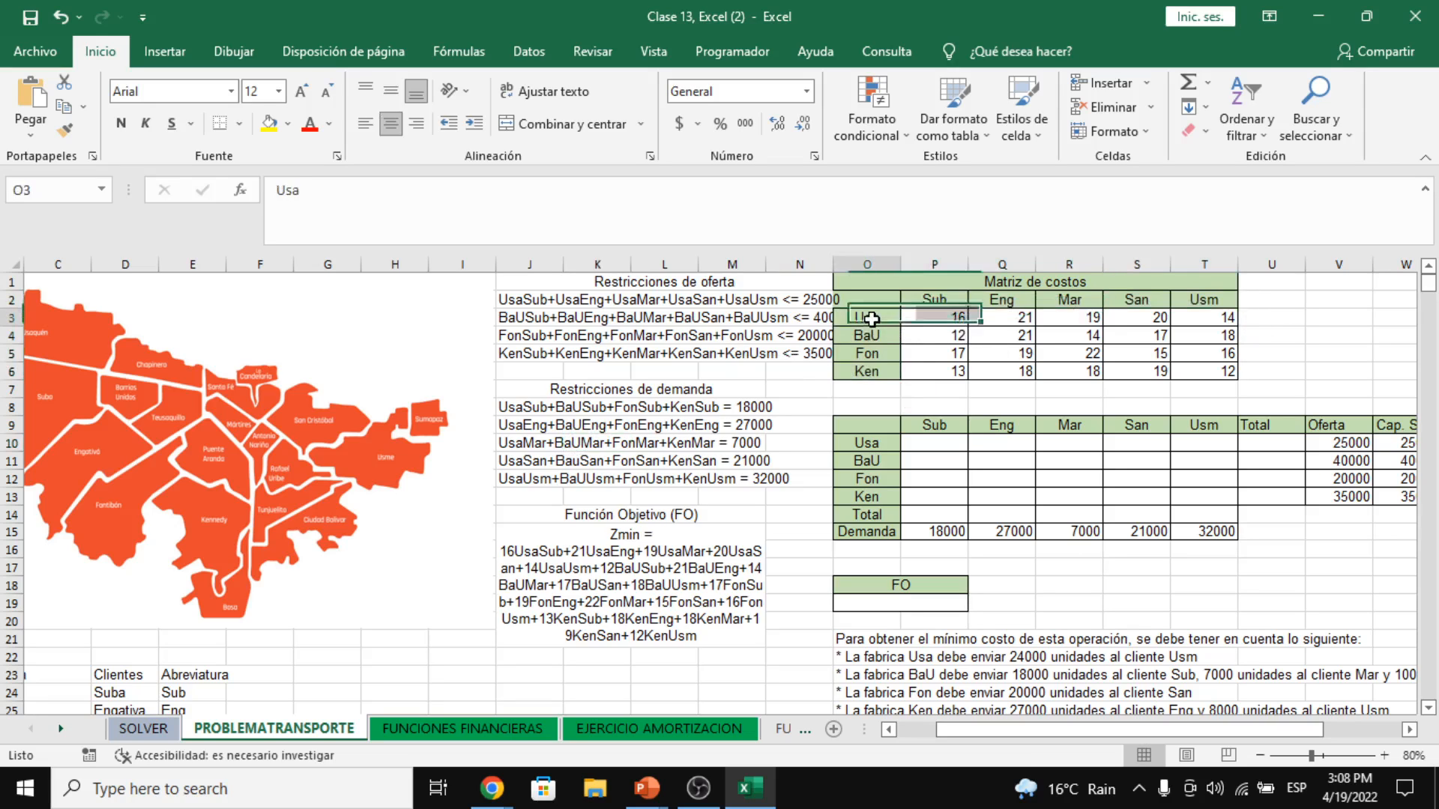
{"action": "left_click", "coordinate": [931, 317]}
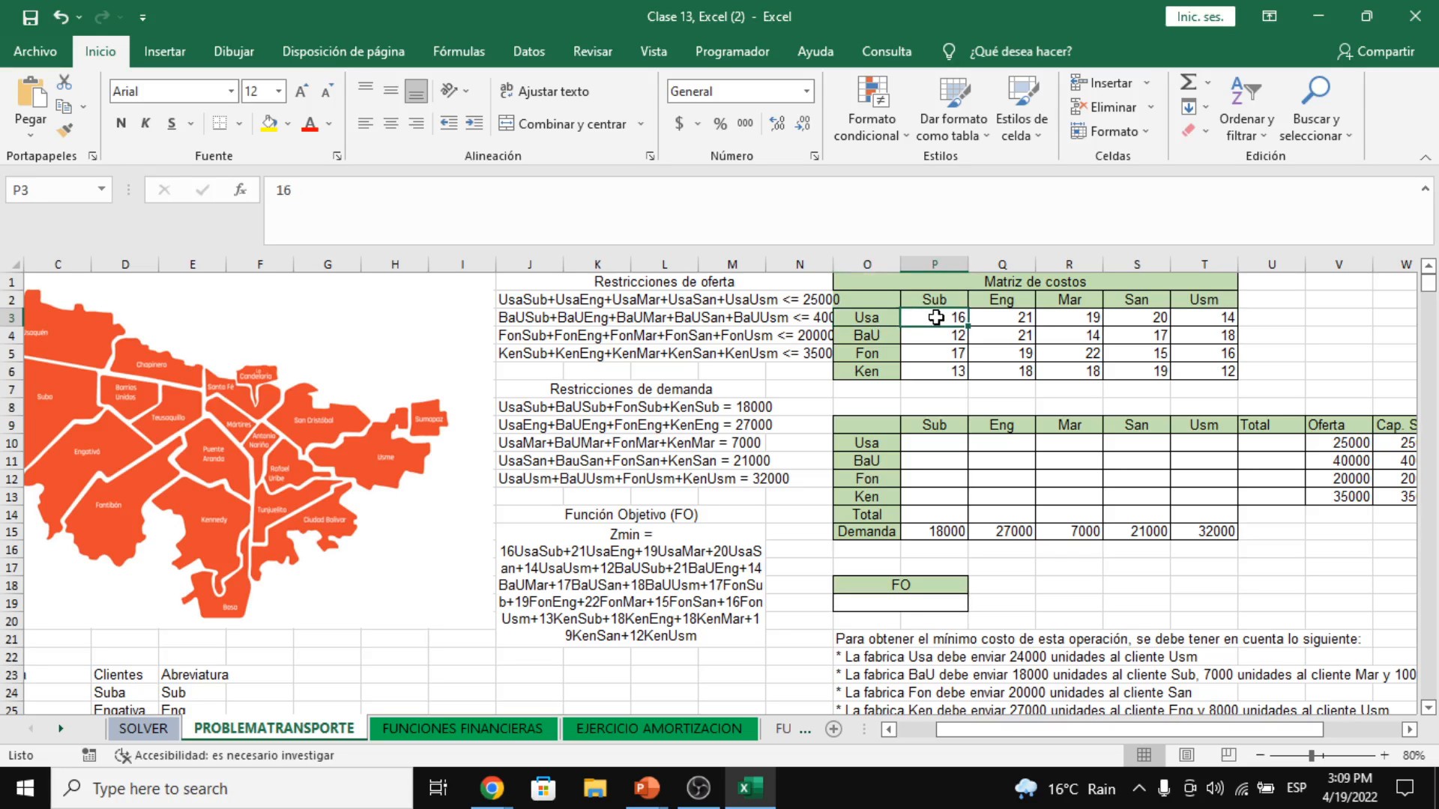
{"action": "left_click", "coordinate": [994, 305]}
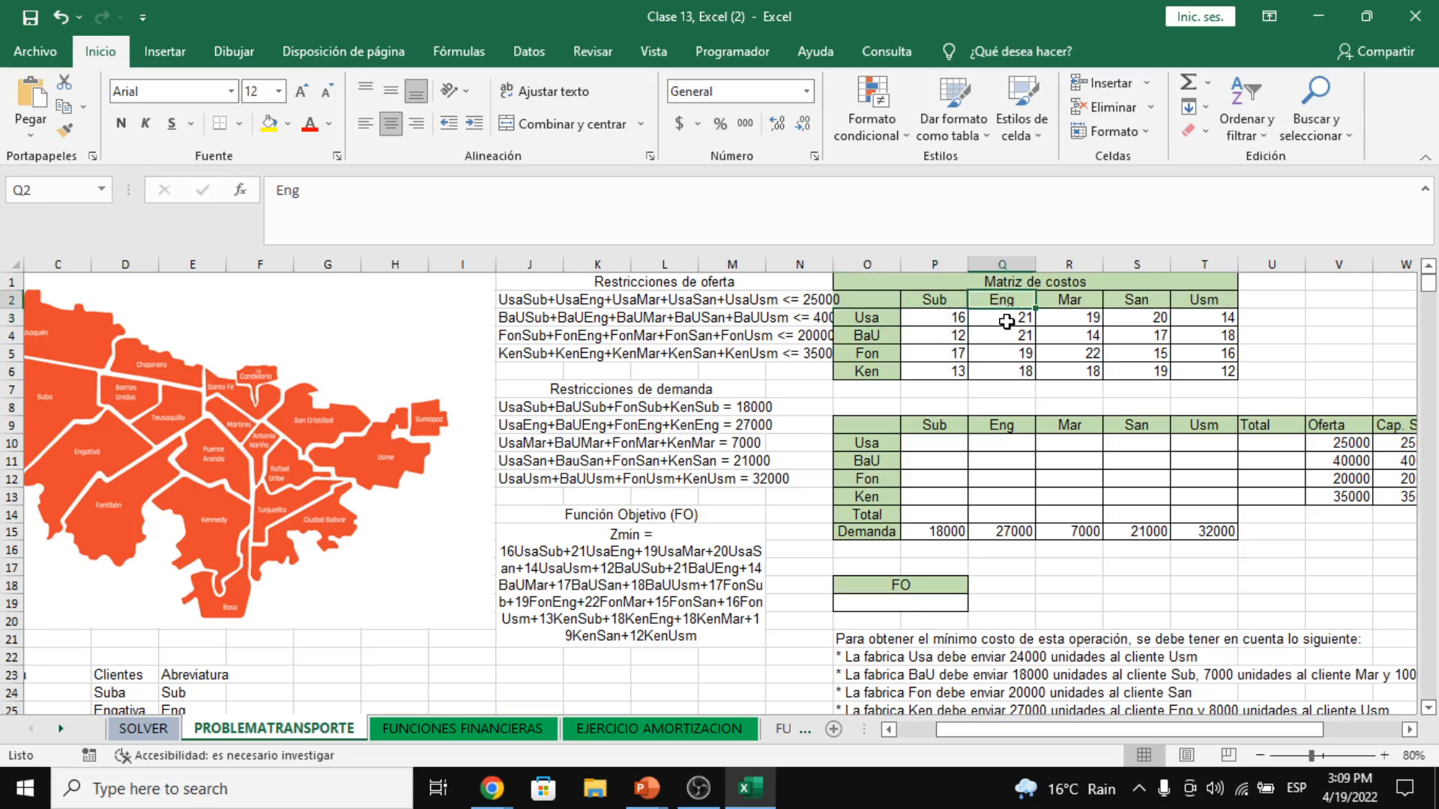
{"action": "left_click", "coordinate": [1097, 301]}
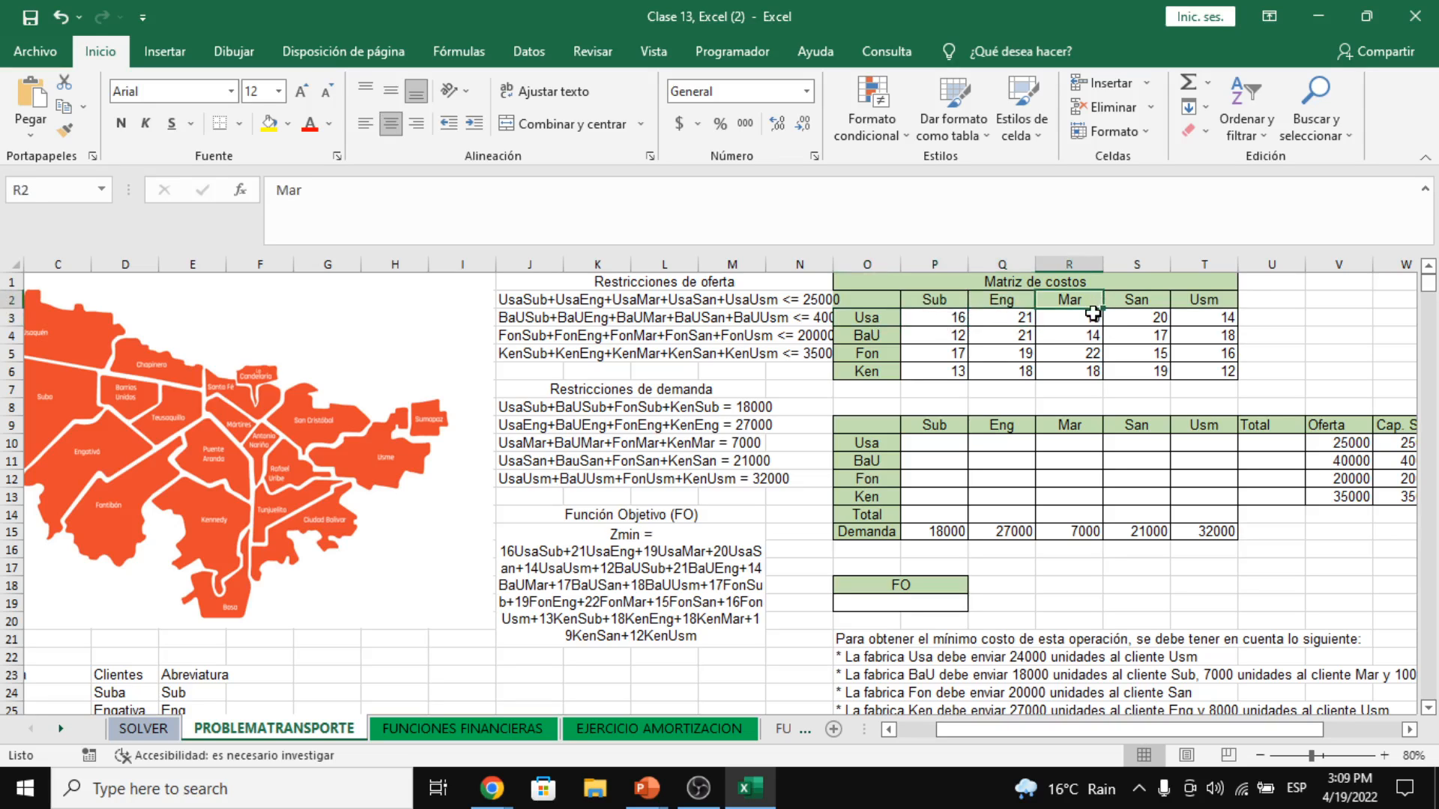
{"action": "left_click", "coordinate": [1092, 314]}
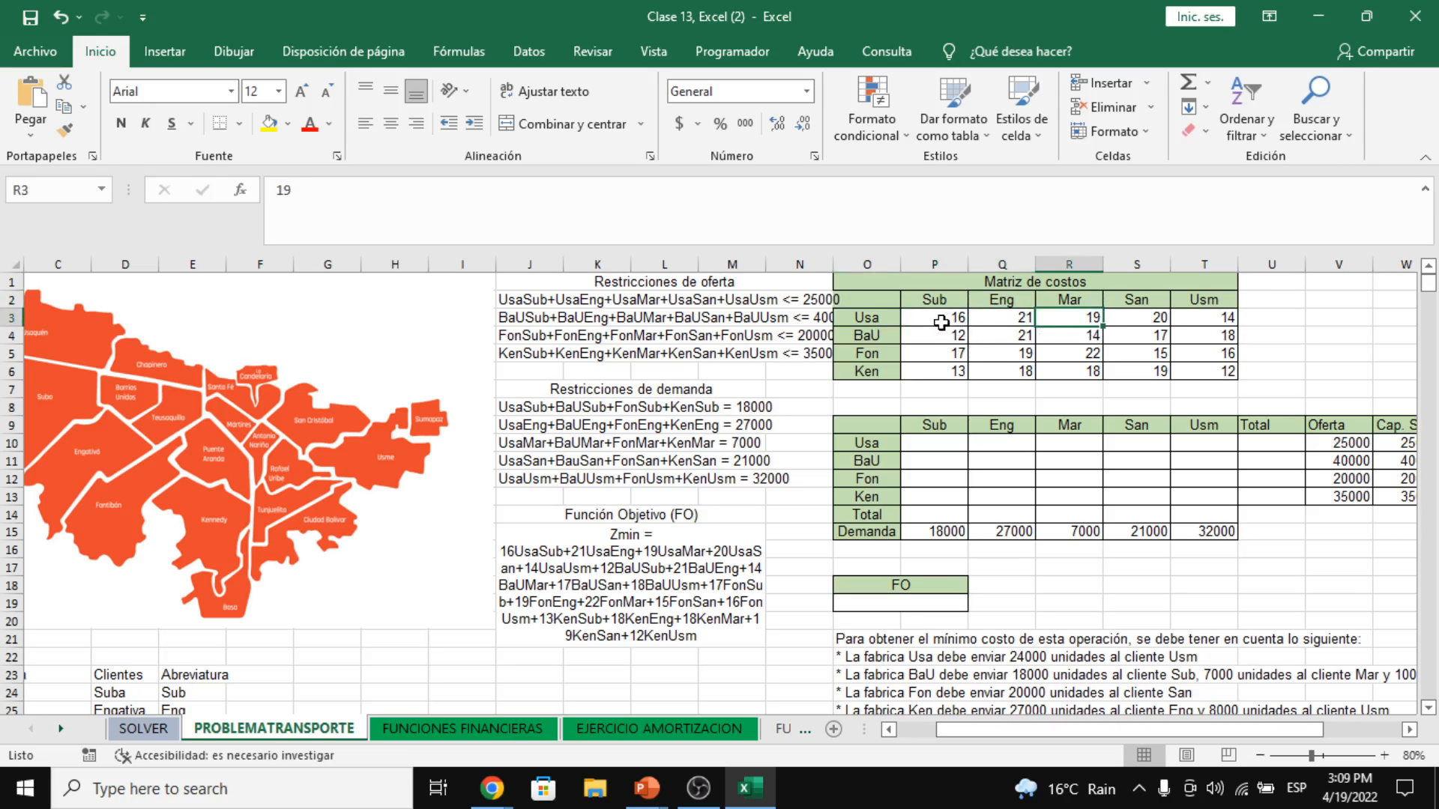
- Examine the whole block of shipping costs in P3:T6, including the Fon row's costs for Sub and Eng
{"action": "left_click_drag", "start_coordinate": [946, 320], "coordinate": [1158, 358]}
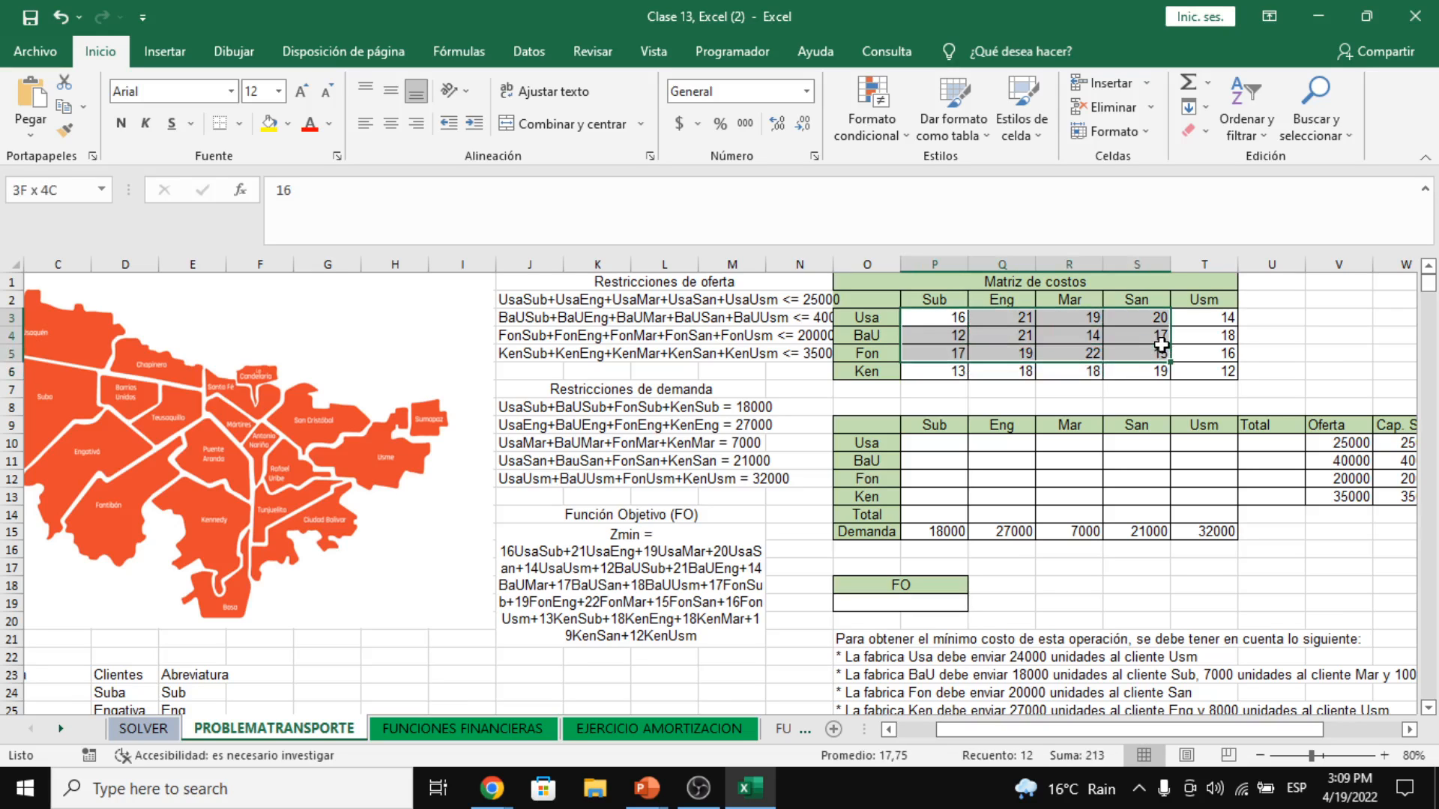
{"action": "left_click", "coordinate": [917, 356]}
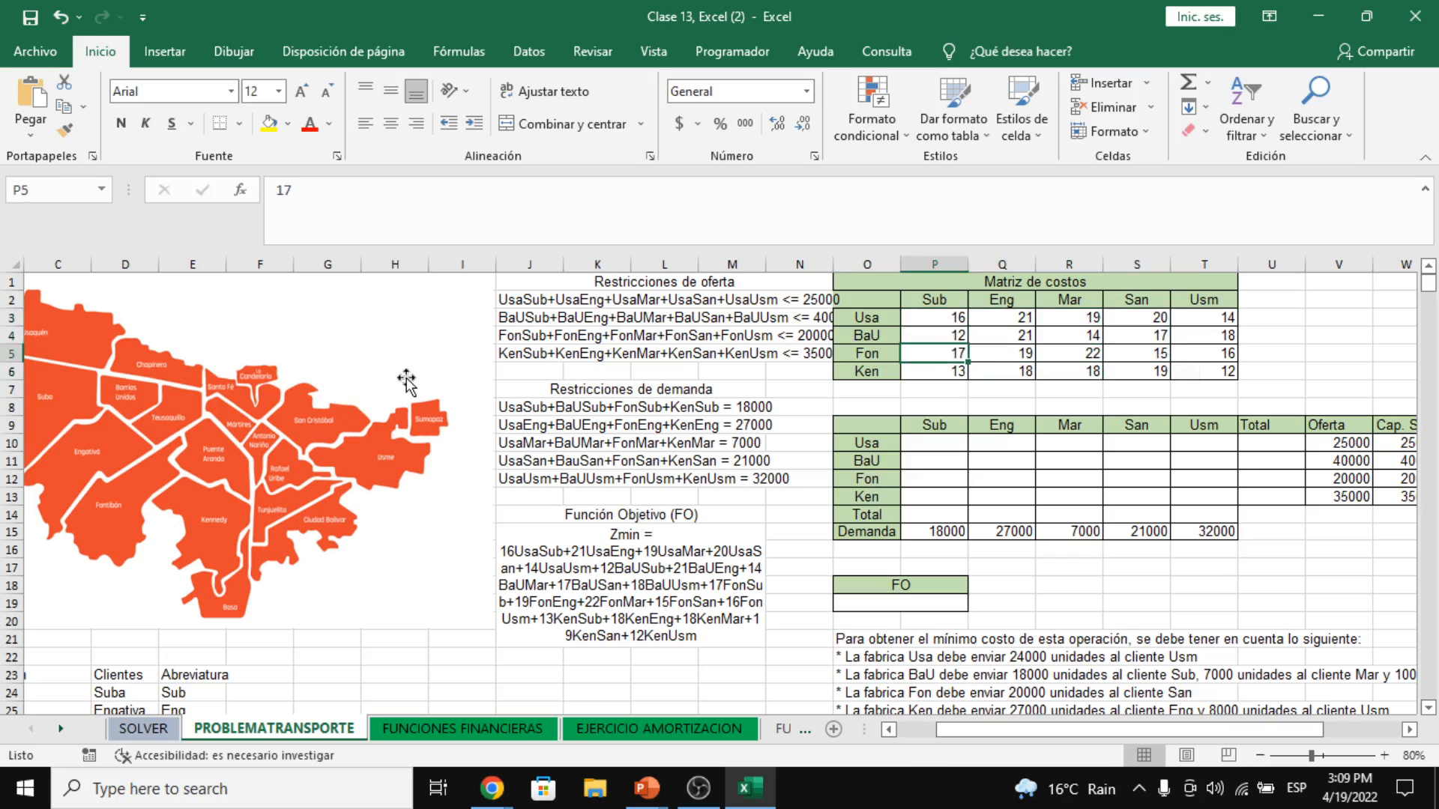
{"action": "left_click", "coordinate": [983, 355]}
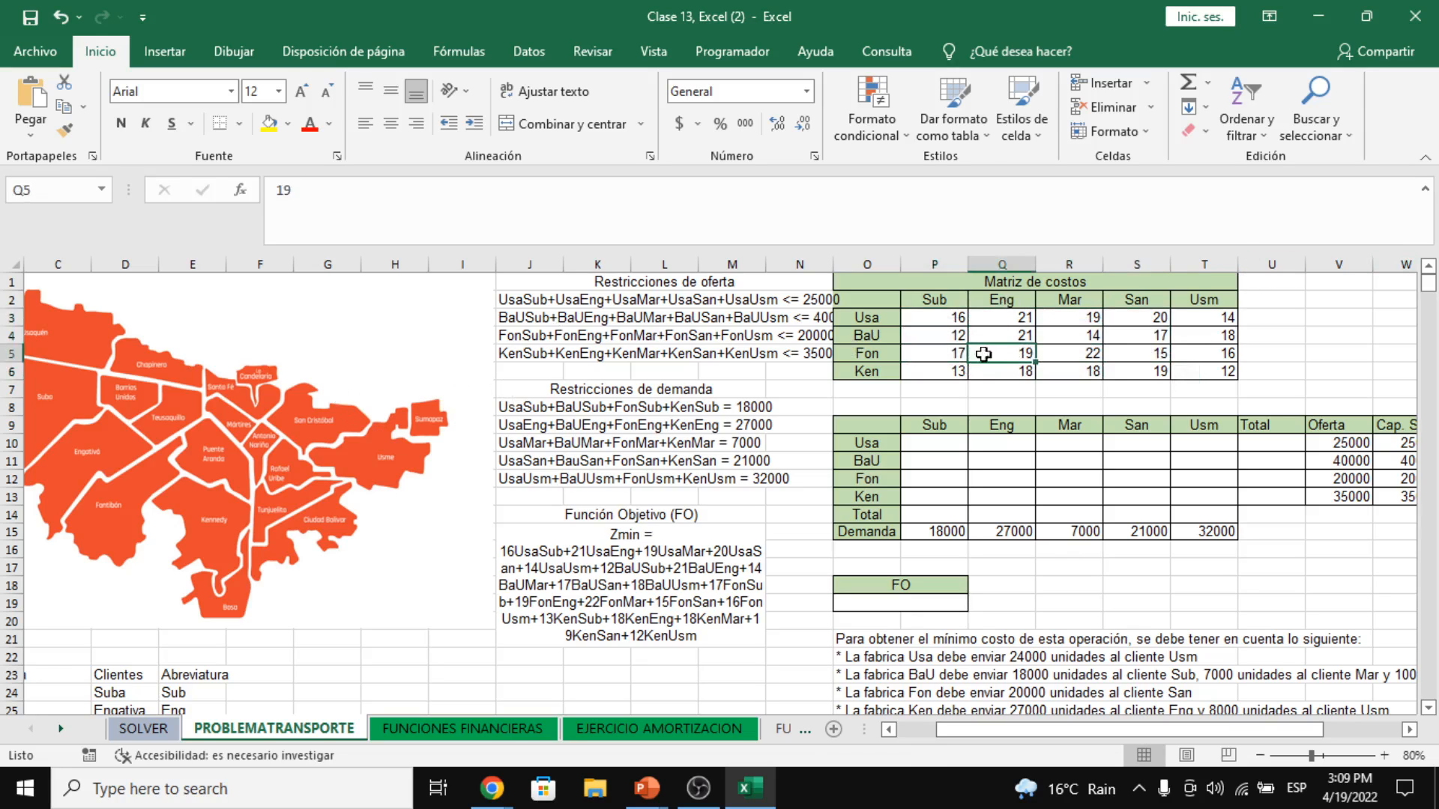
{"action": "left_click_drag", "start_coordinate": [959, 317], "coordinate": [1219, 375]}
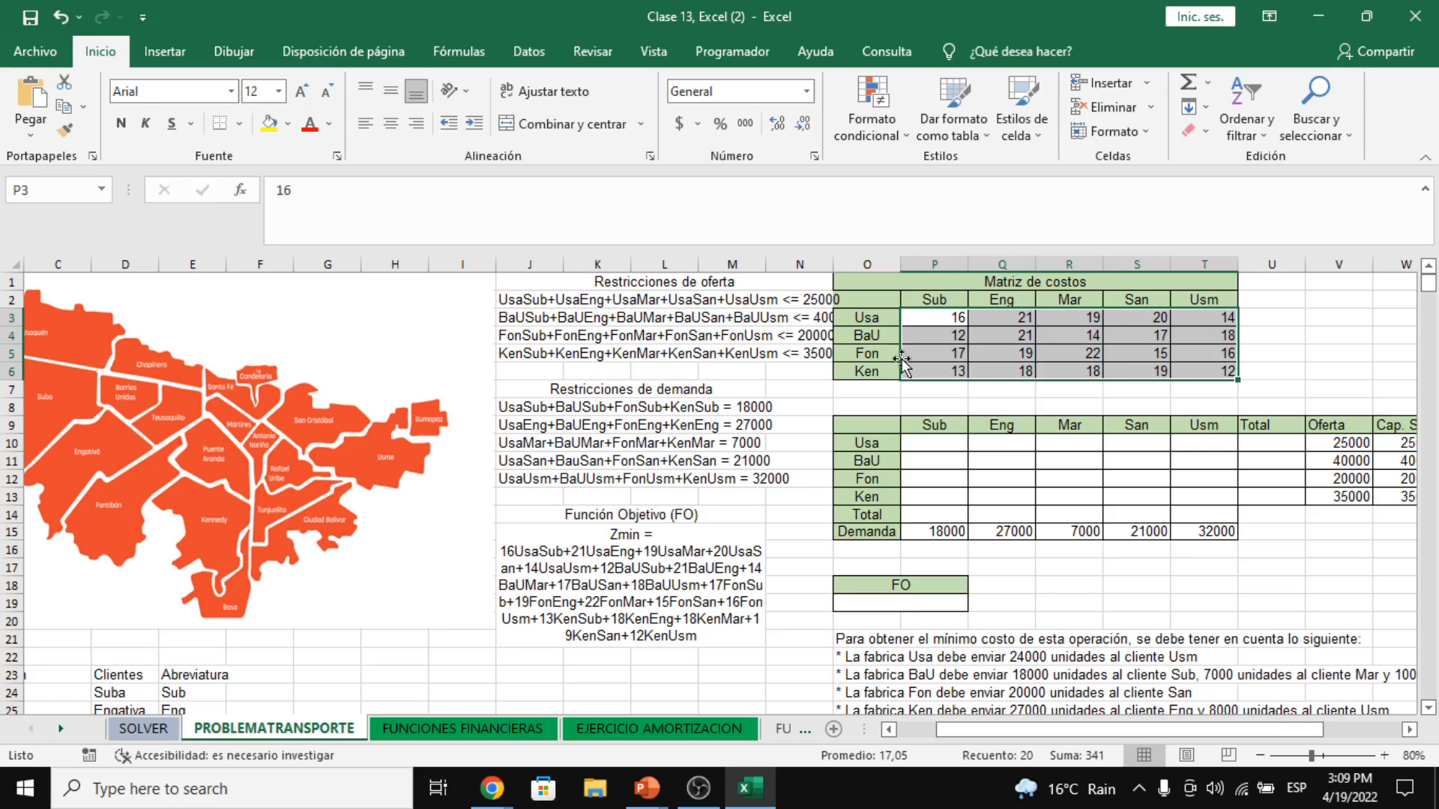
{"action": "left_click_drag", "start_coordinate": [935, 300], "coordinate": [996, 315]}
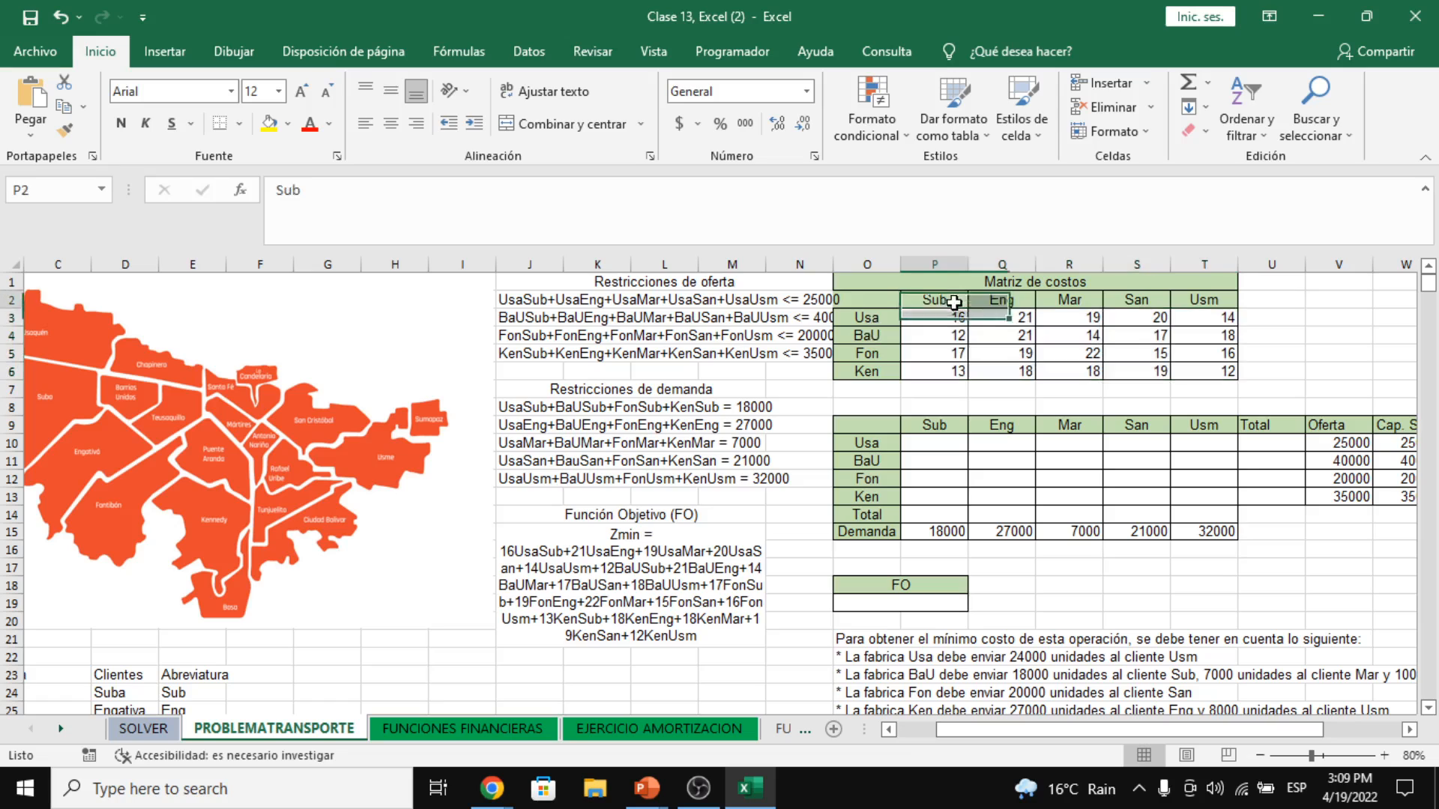
{"action": "left_click", "coordinate": [1024, 314]}
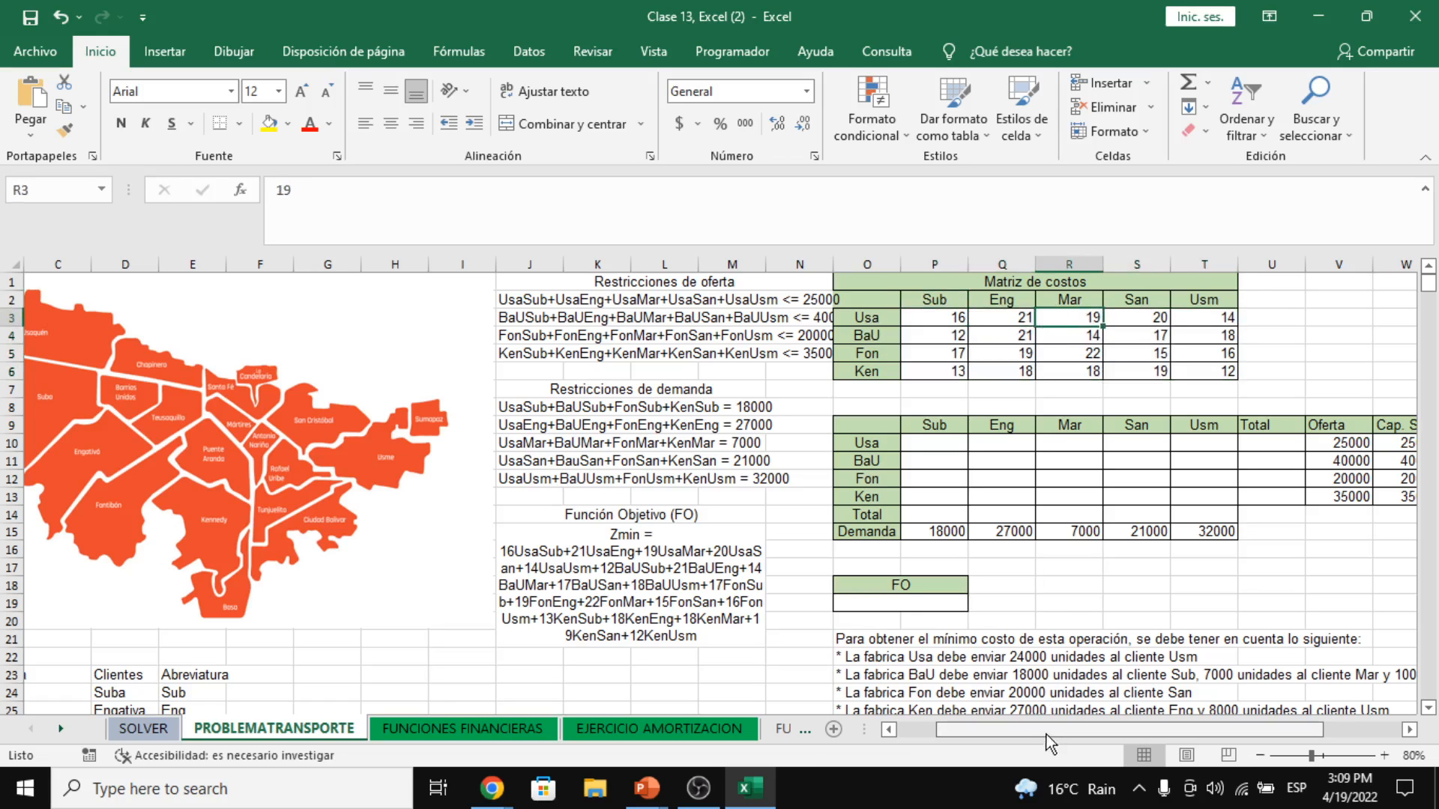
- Fill the empty factory-to-client shipment cells P10:T13 in the table below the cost matrix with yellow
{"action": "left_click_drag", "start_coordinate": [1045, 735], "coordinate": [1085, 727]}
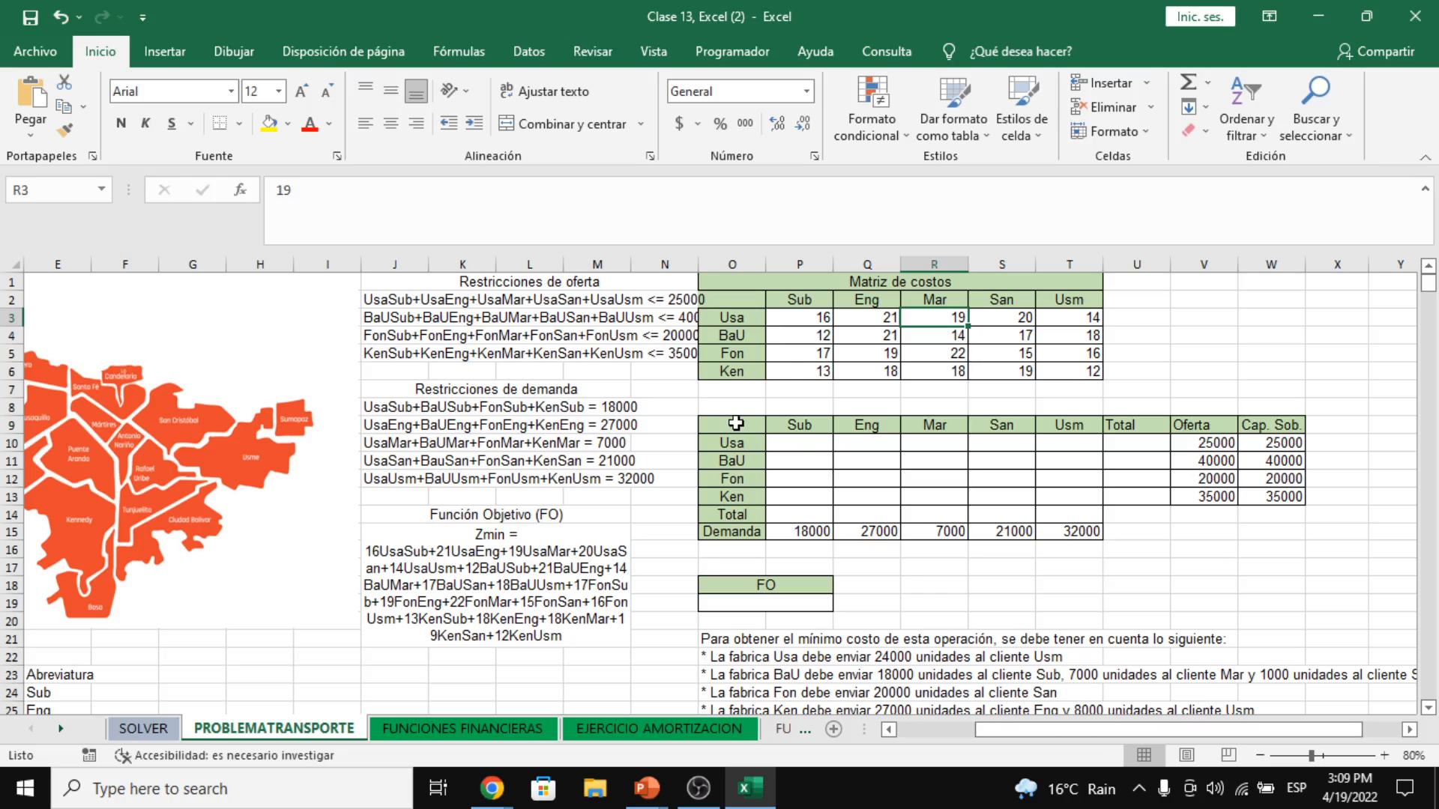
{"action": "left_click_drag", "start_coordinate": [734, 424], "coordinate": [1028, 501]}
{"action": "left_click", "coordinate": [932, 461]}
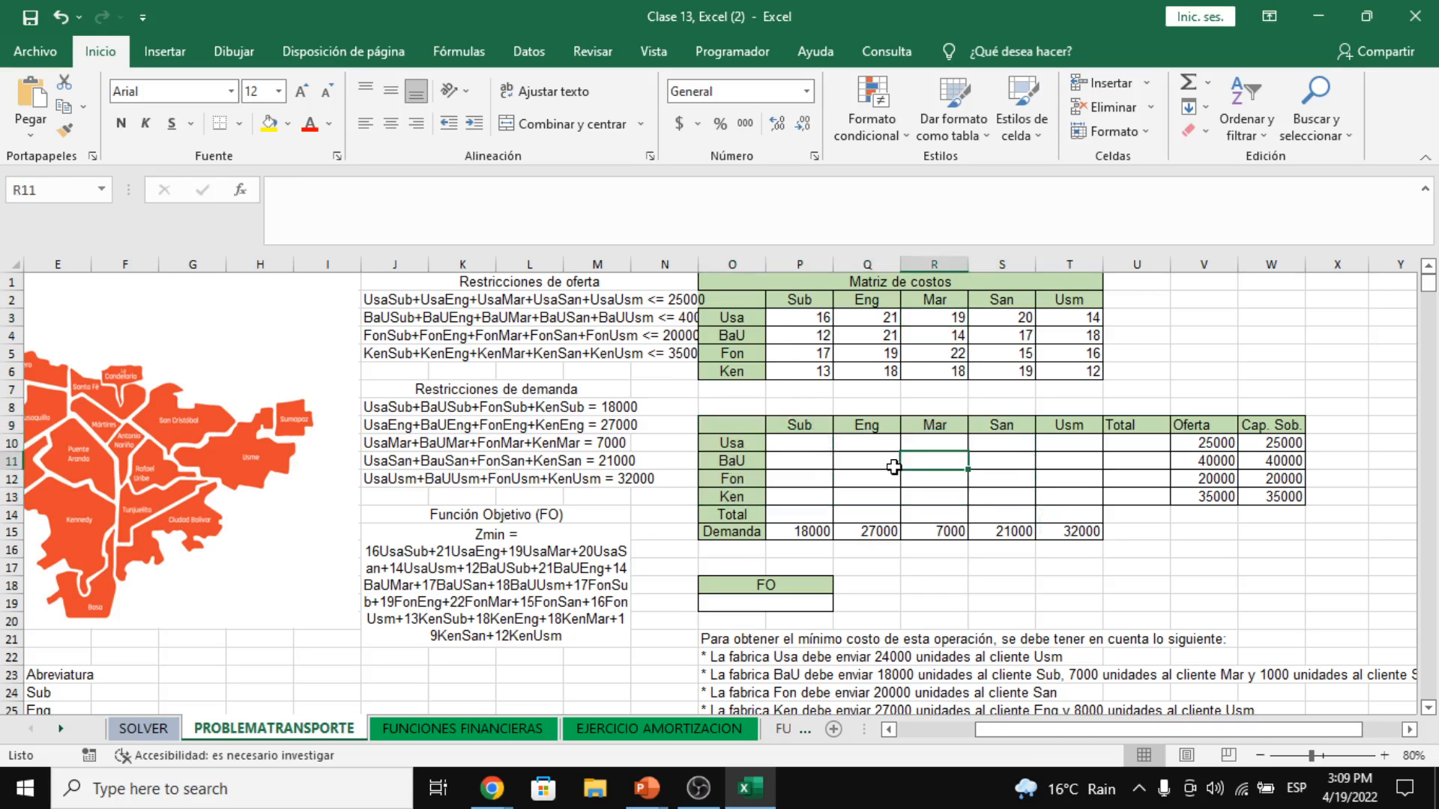
{"action": "left_click_drag", "start_coordinate": [809, 443], "coordinate": [1067, 493]}
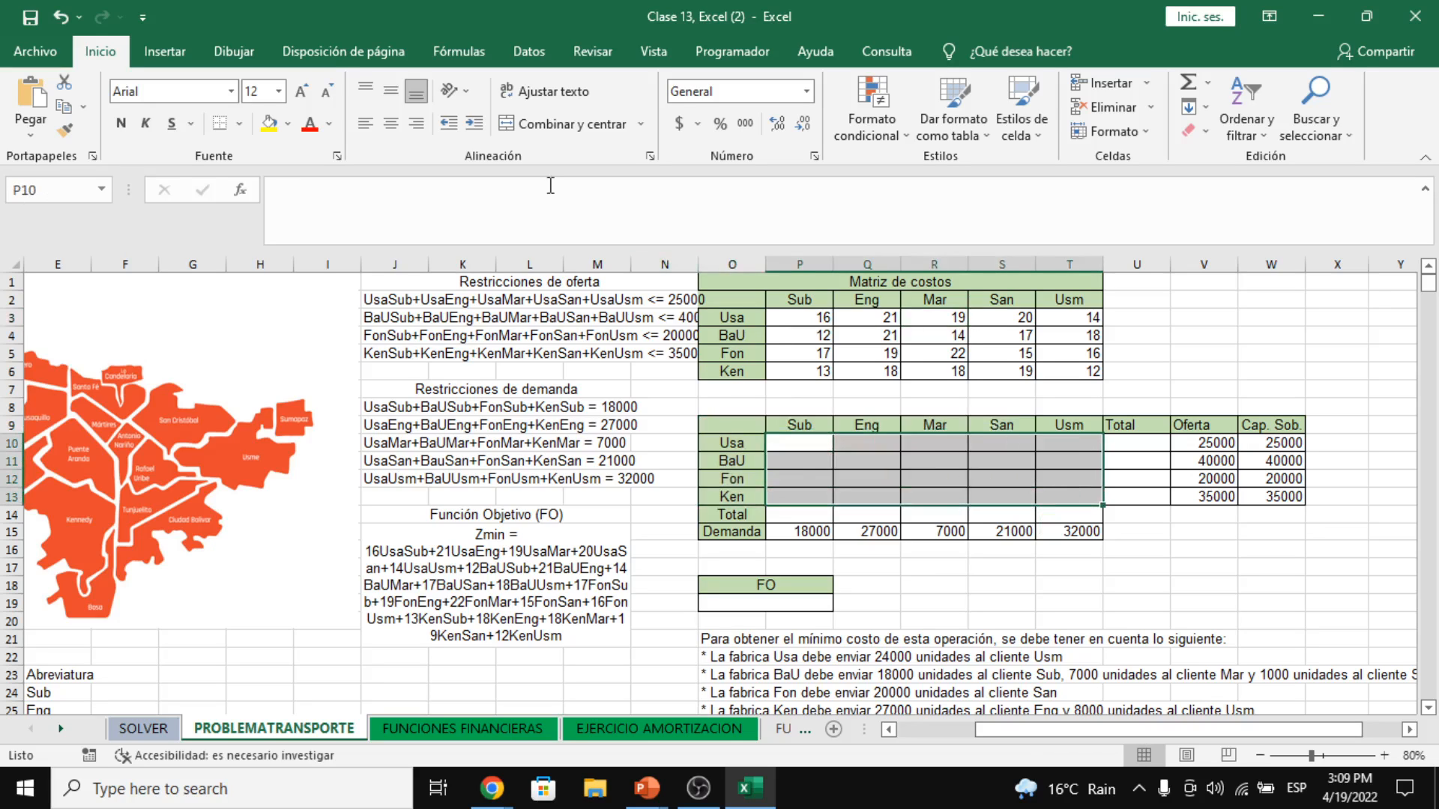
{"action": "left_click", "coordinate": [270, 120]}
{"action": "left_click", "coordinate": [884, 495]}
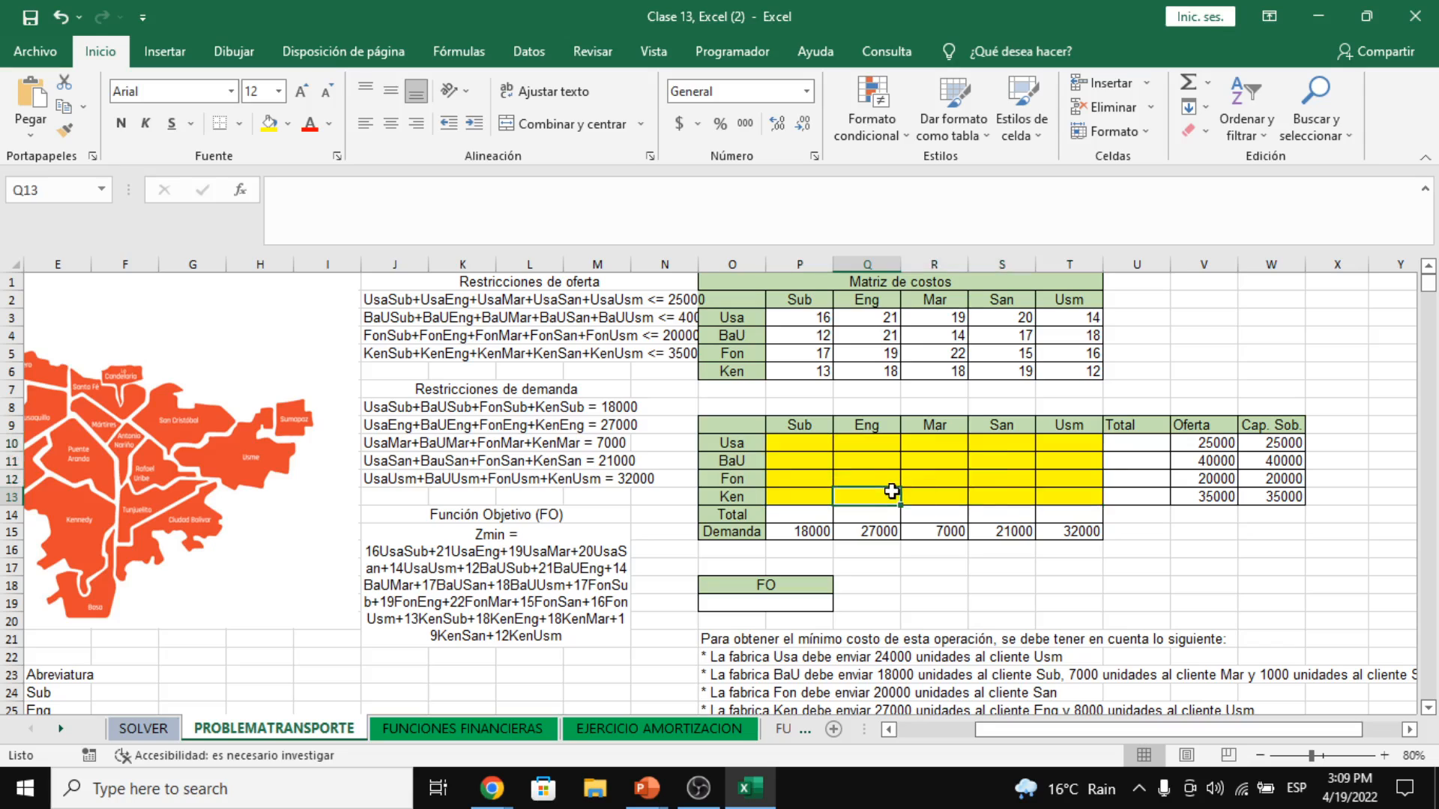
- Compare the yellow shipment cells with the matching costs in the Matriz de costos, and examine the shipment table's Total cells
{"action": "left_click", "coordinate": [761, 447]}
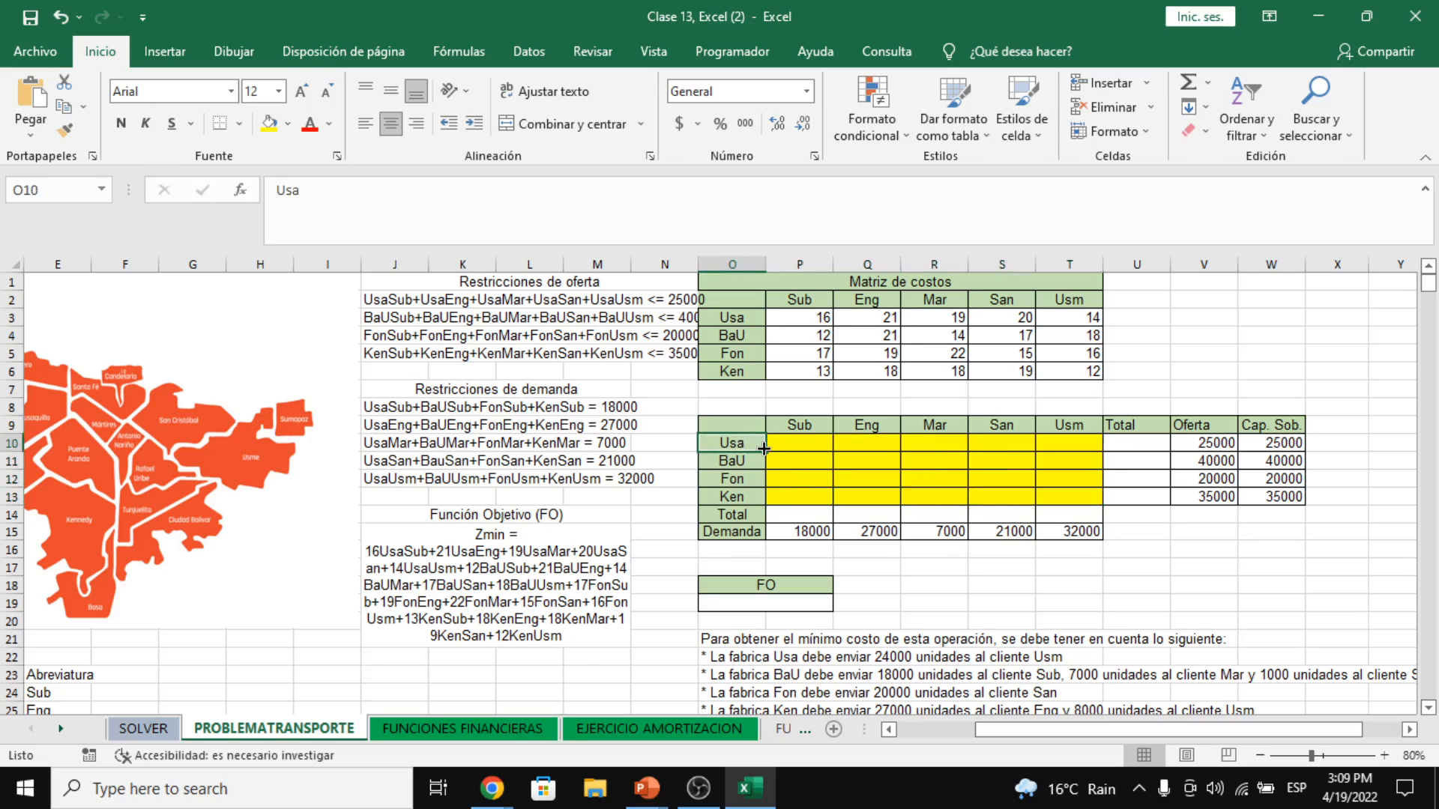
{"action": "left_click", "coordinate": [803, 454]}
{"action": "left_click", "coordinate": [814, 320]}
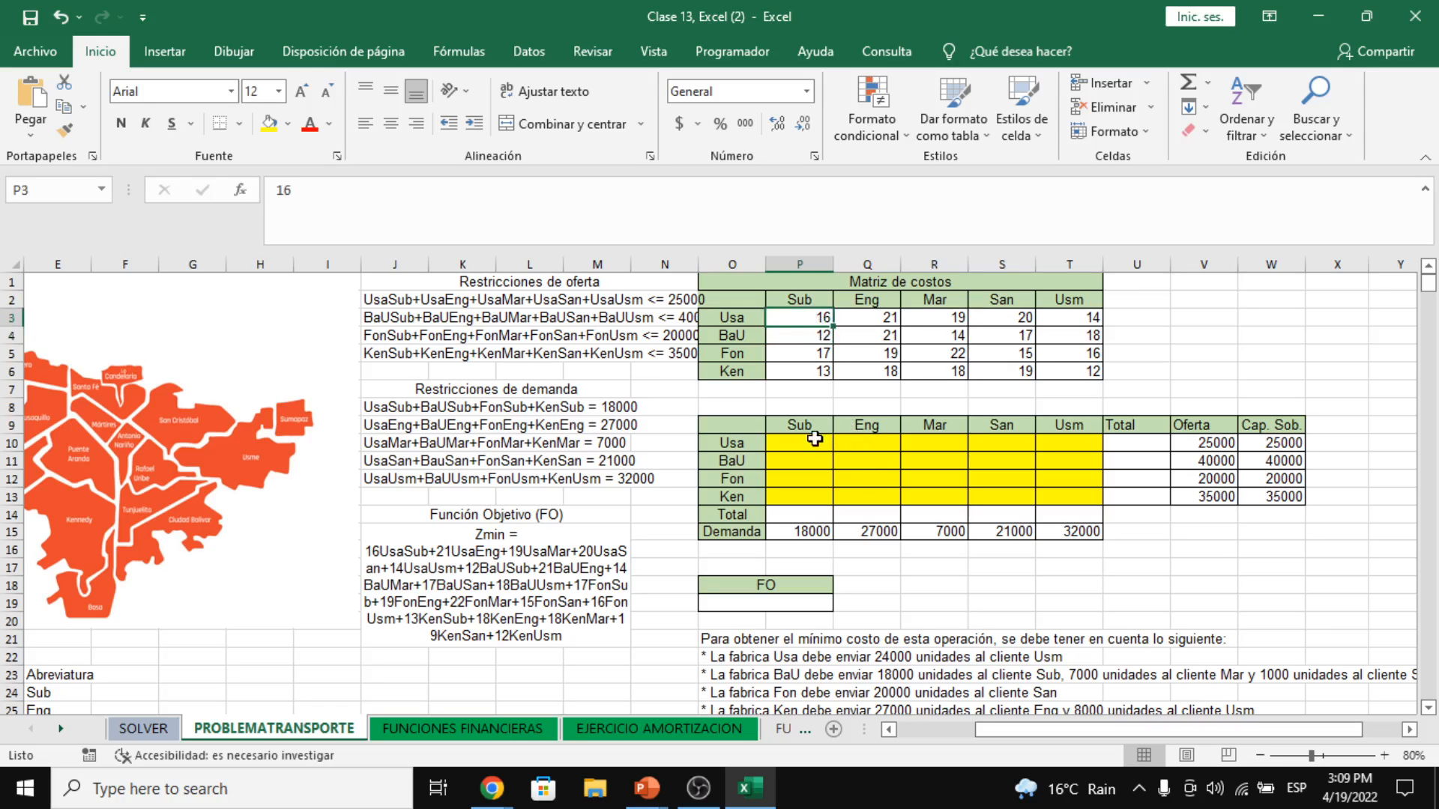
{"action": "key", "text": "Right"}
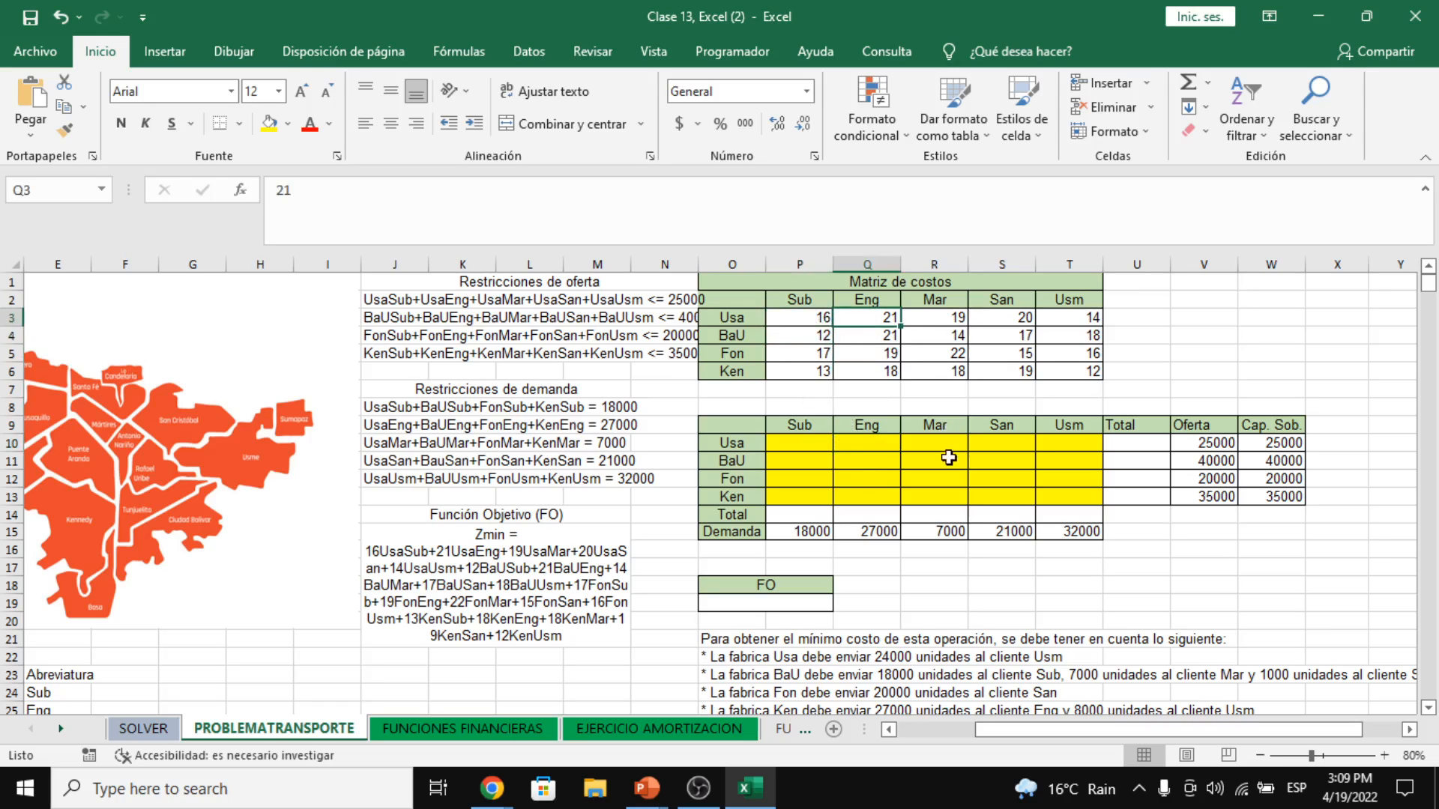
{"action": "left_click_drag", "start_coordinate": [828, 320], "coordinate": [1070, 371]}
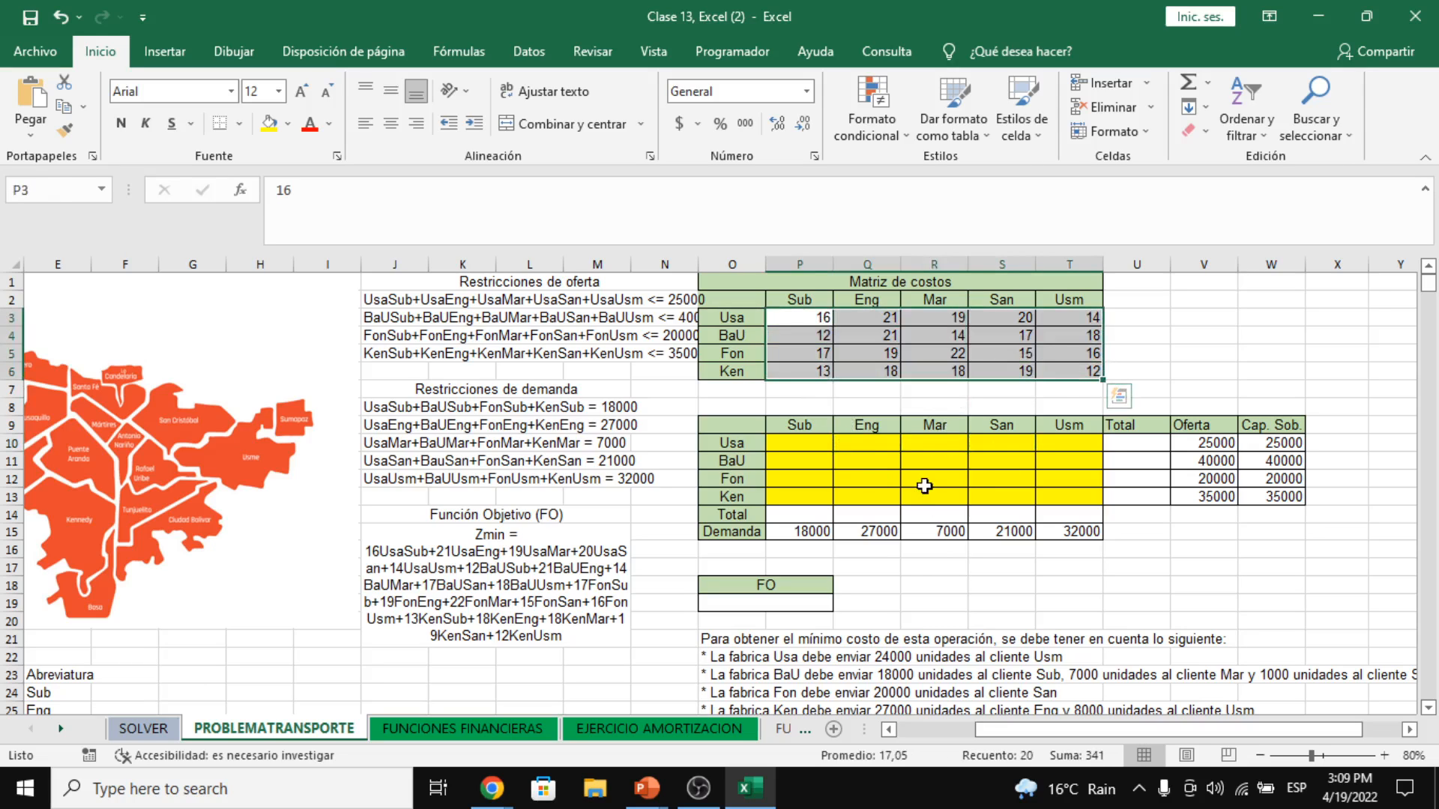
{"action": "left_click", "coordinate": [924, 485]}
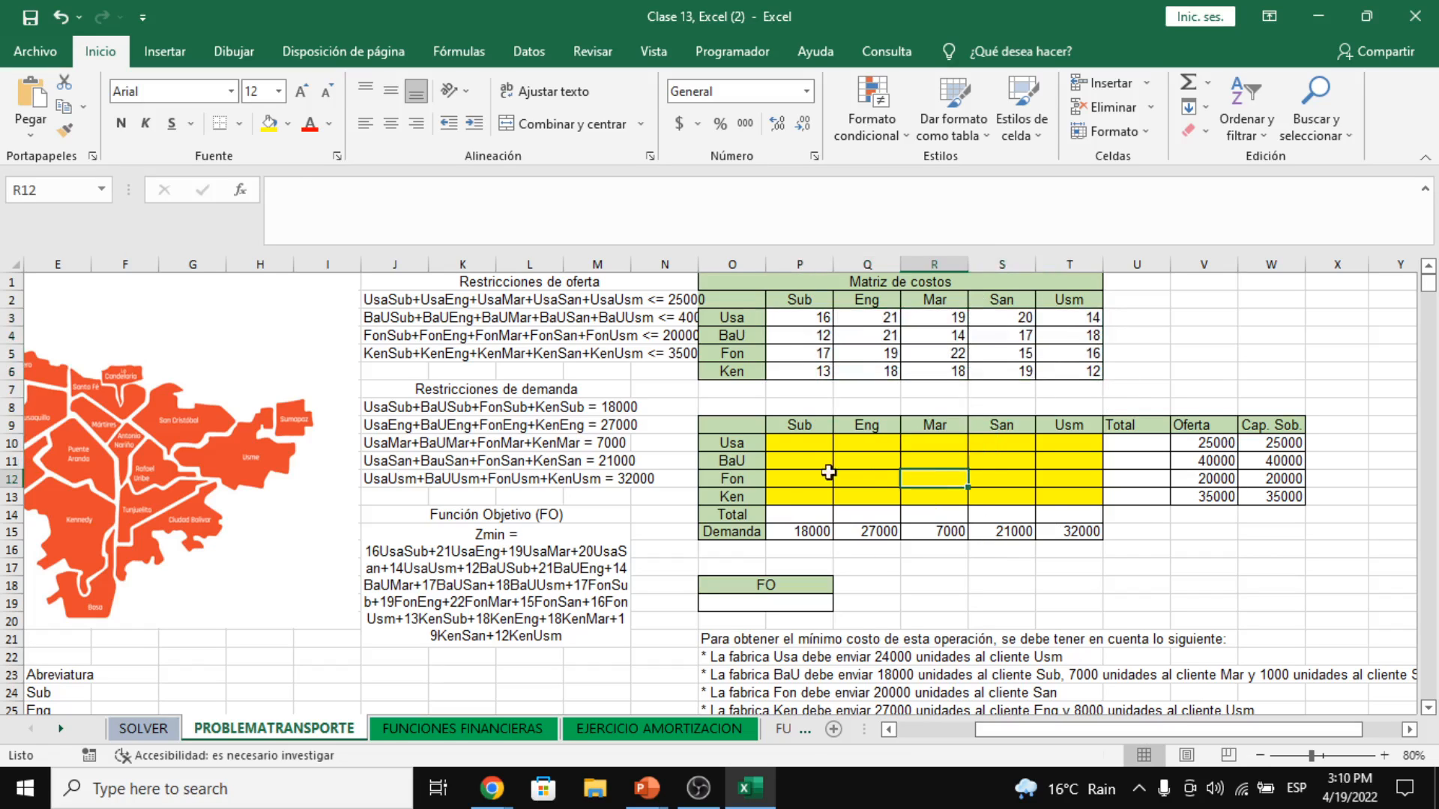
{"action": "left_click_drag", "start_coordinate": [802, 445], "coordinate": [804, 512]}
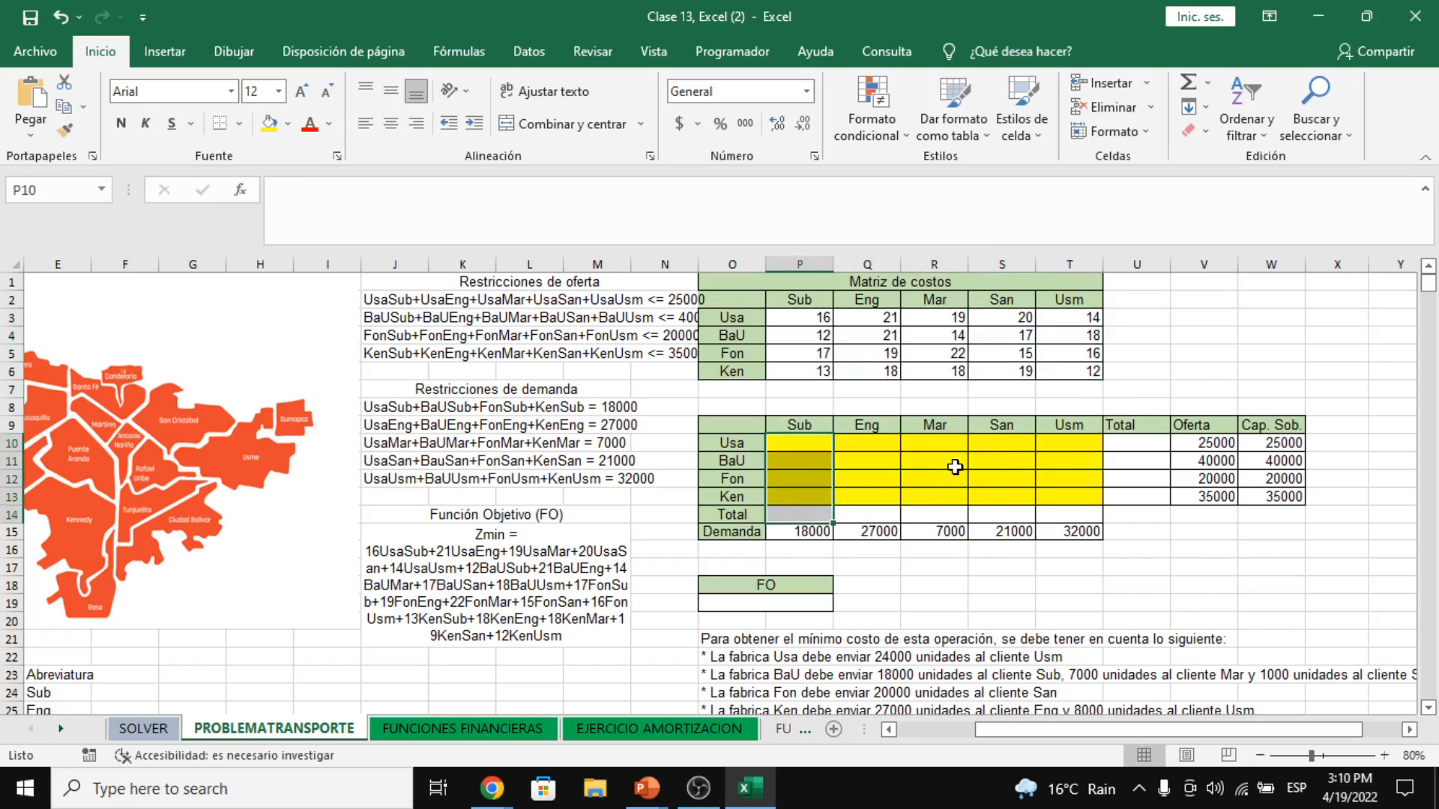
{"action": "left_click", "coordinate": [1109, 460]}
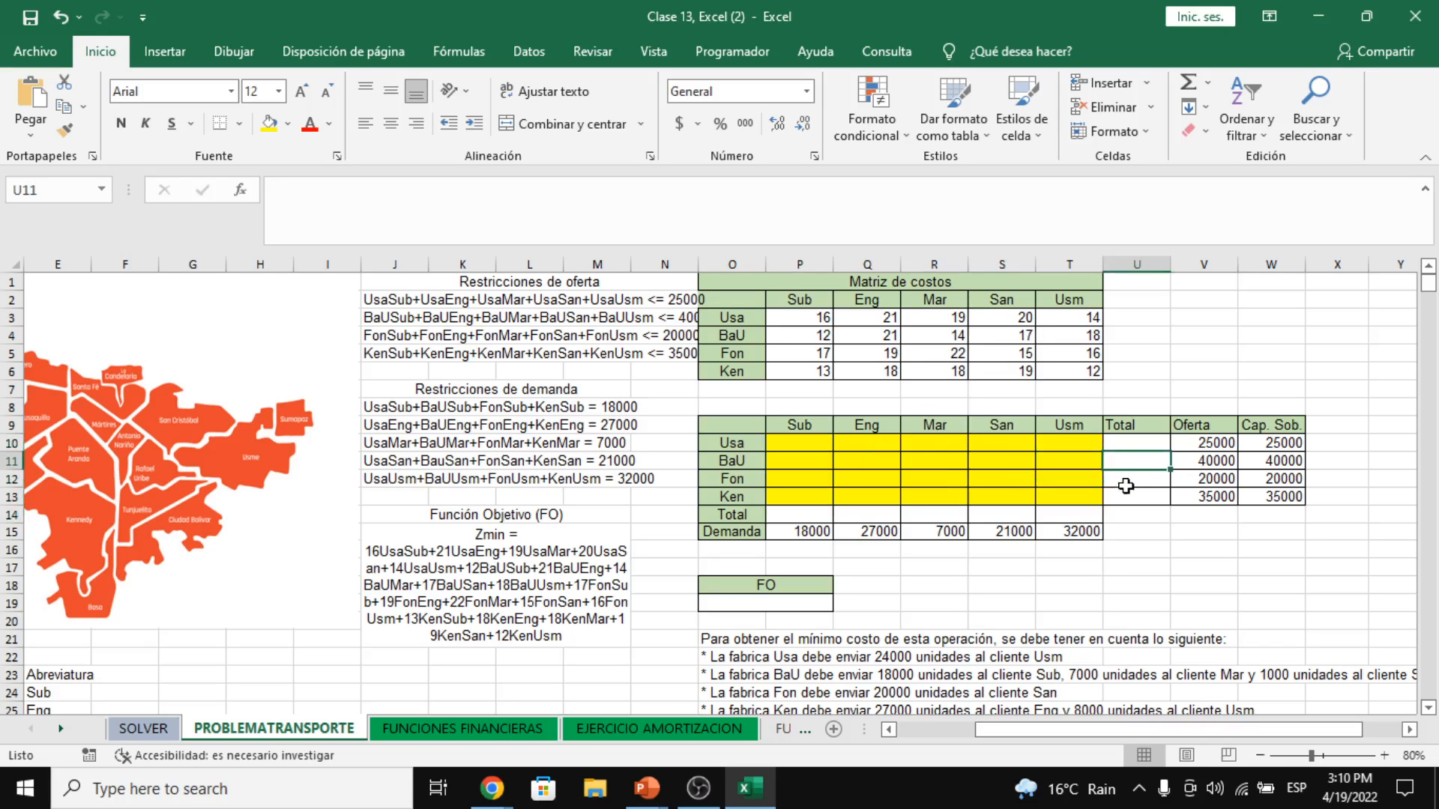
{"action": "left_click_drag", "start_coordinate": [824, 318], "coordinate": [1002, 362]}
{"action": "left_click_drag", "start_coordinate": [805, 452], "coordinate": [1058, 499]}
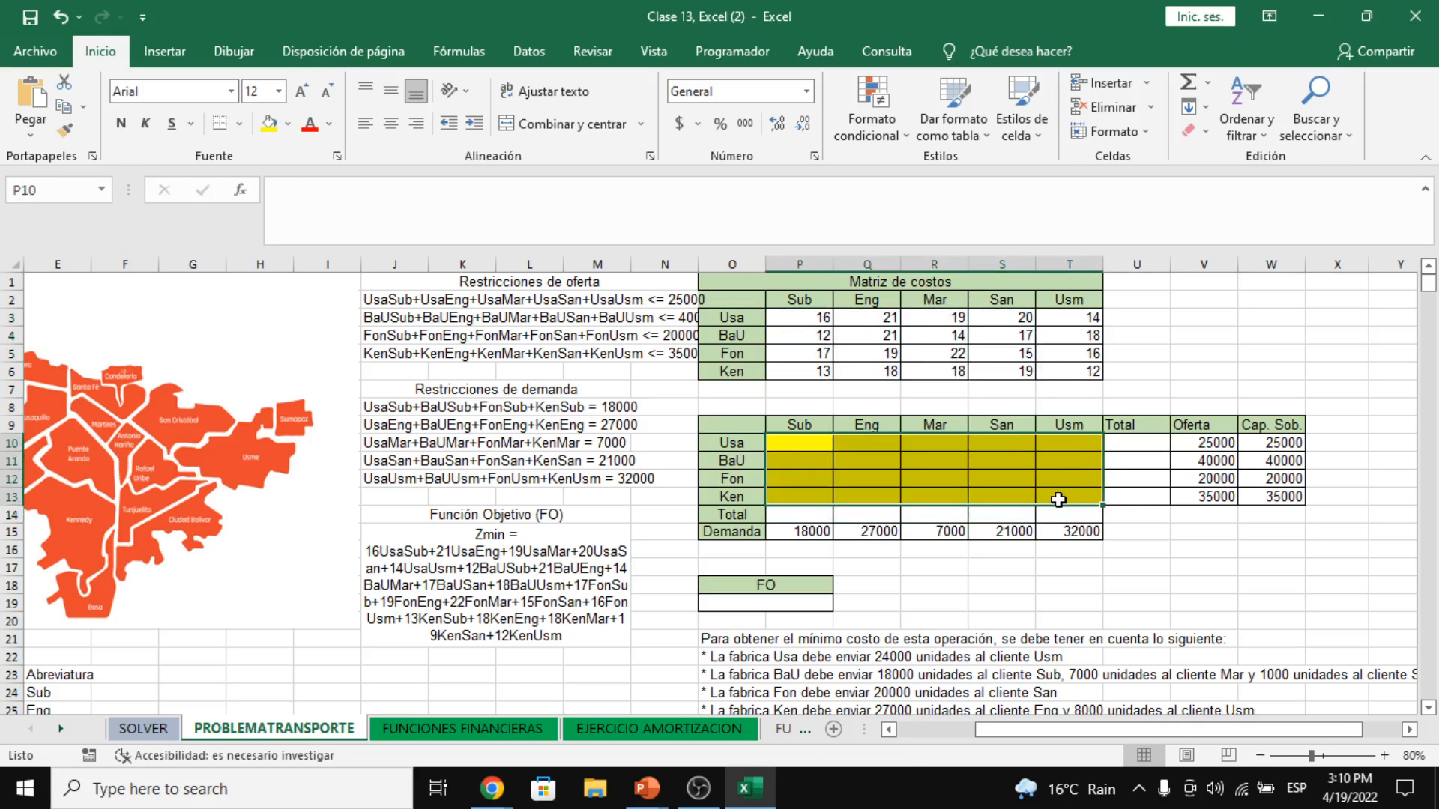
{"action": "left_click", "coordinate": [1143, 454]}
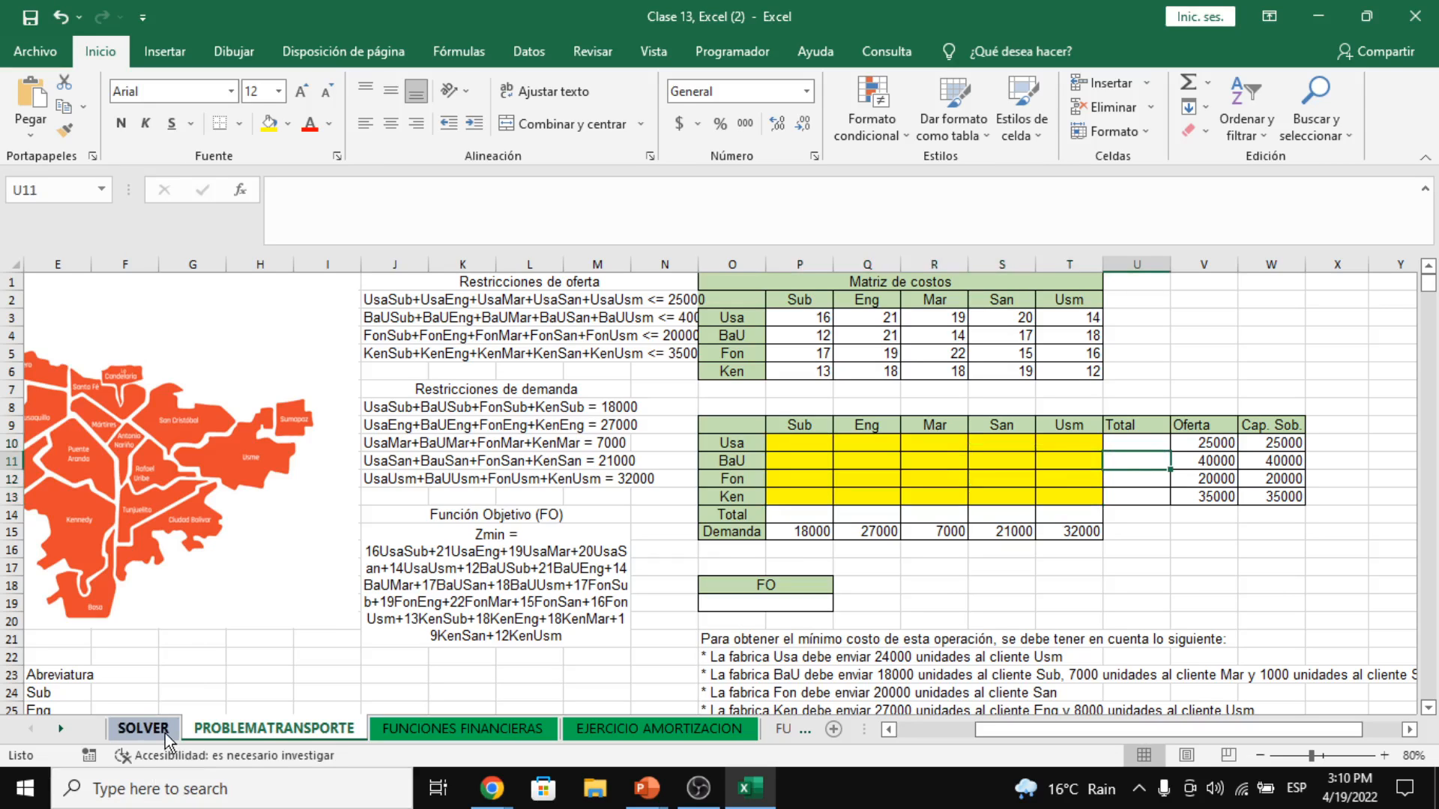
- Review the SOLVER sheet's notes on setting the objective, choosing max, min or exact value, changing cells, restrictions and the resolution method
{"action": "left_click", "coordinate": [143, 728]}
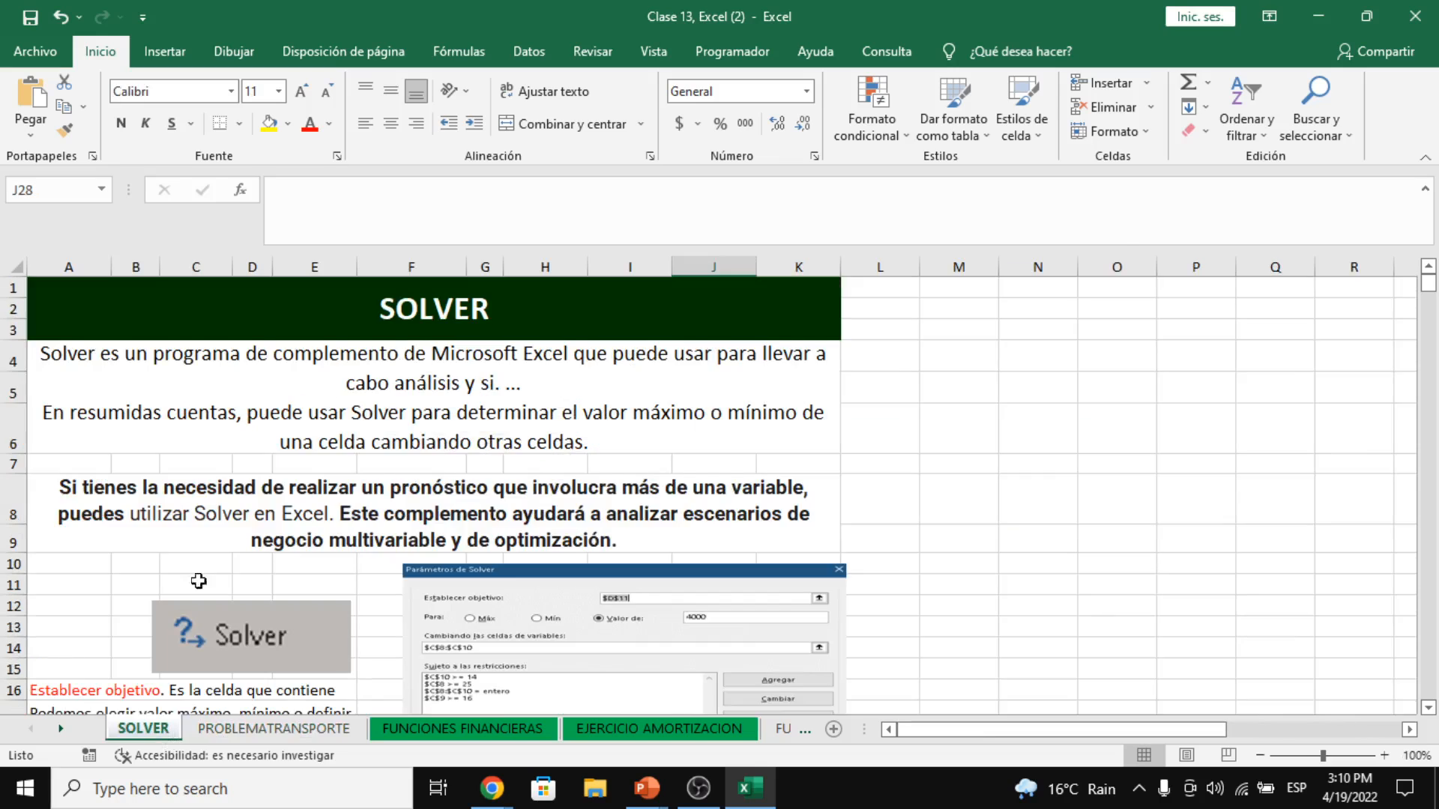
{"action": "scroll", "coordinate": [199, 582], "scroll_direction": "down", "scroll_amount": 3}
{"action": "left_click", "coordinate": [154, 416]}
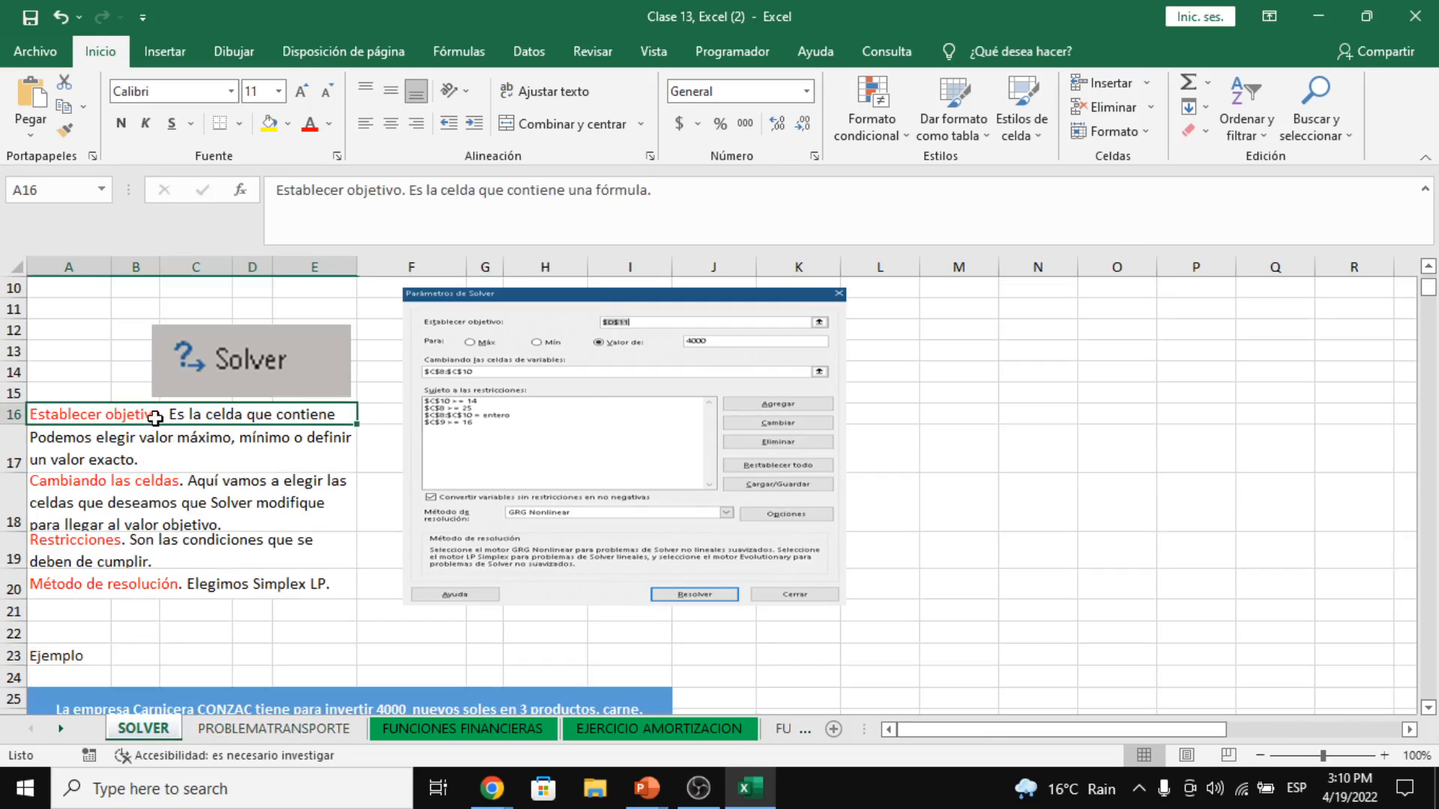
{"action": "left_click", "coordinate": [170, 489]}
{"action": "left_click", "coordinate": [180, 564]}
{"action": "left_click", "coordinate": [189, 586]}
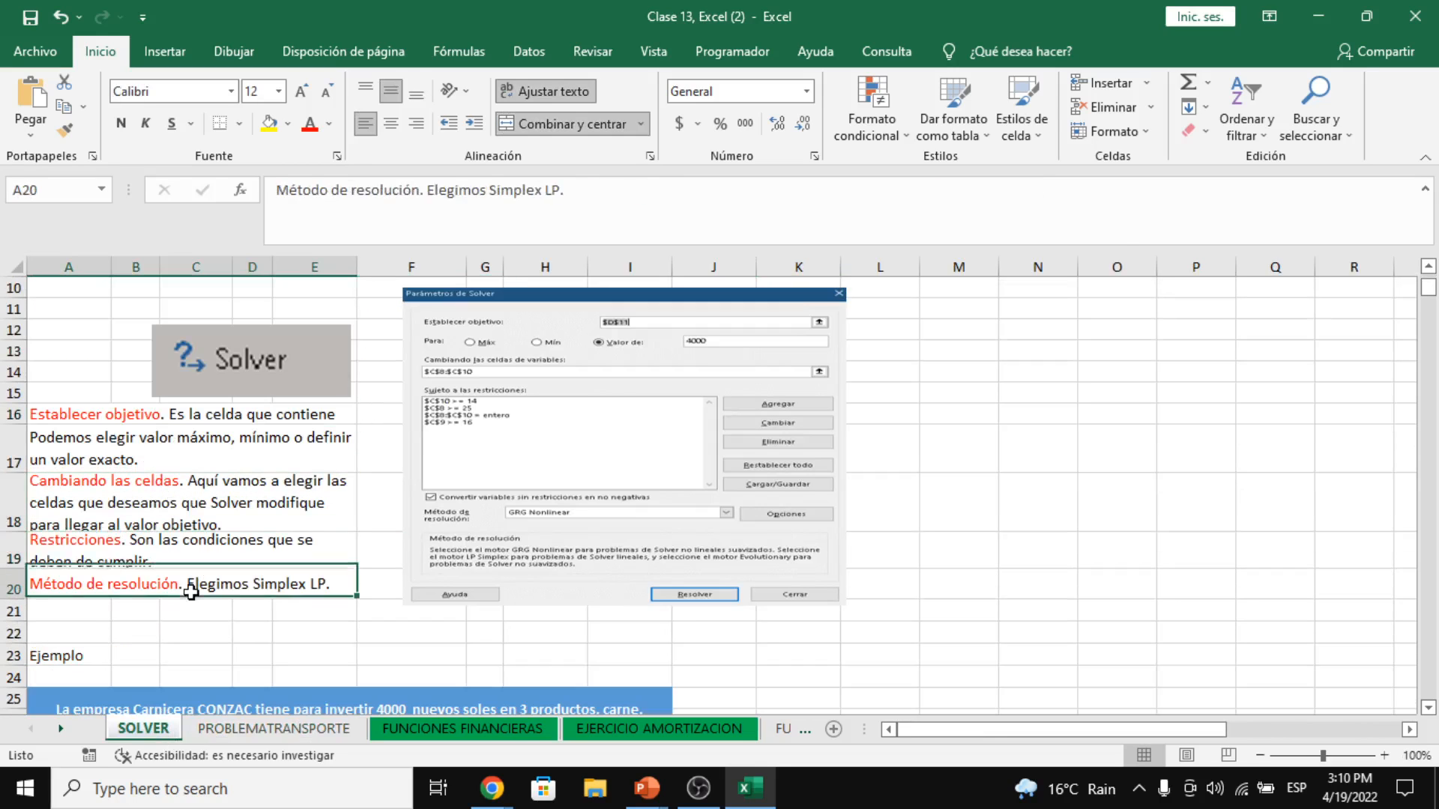
{"action": "left_click", "coordinate": [174, 416]}
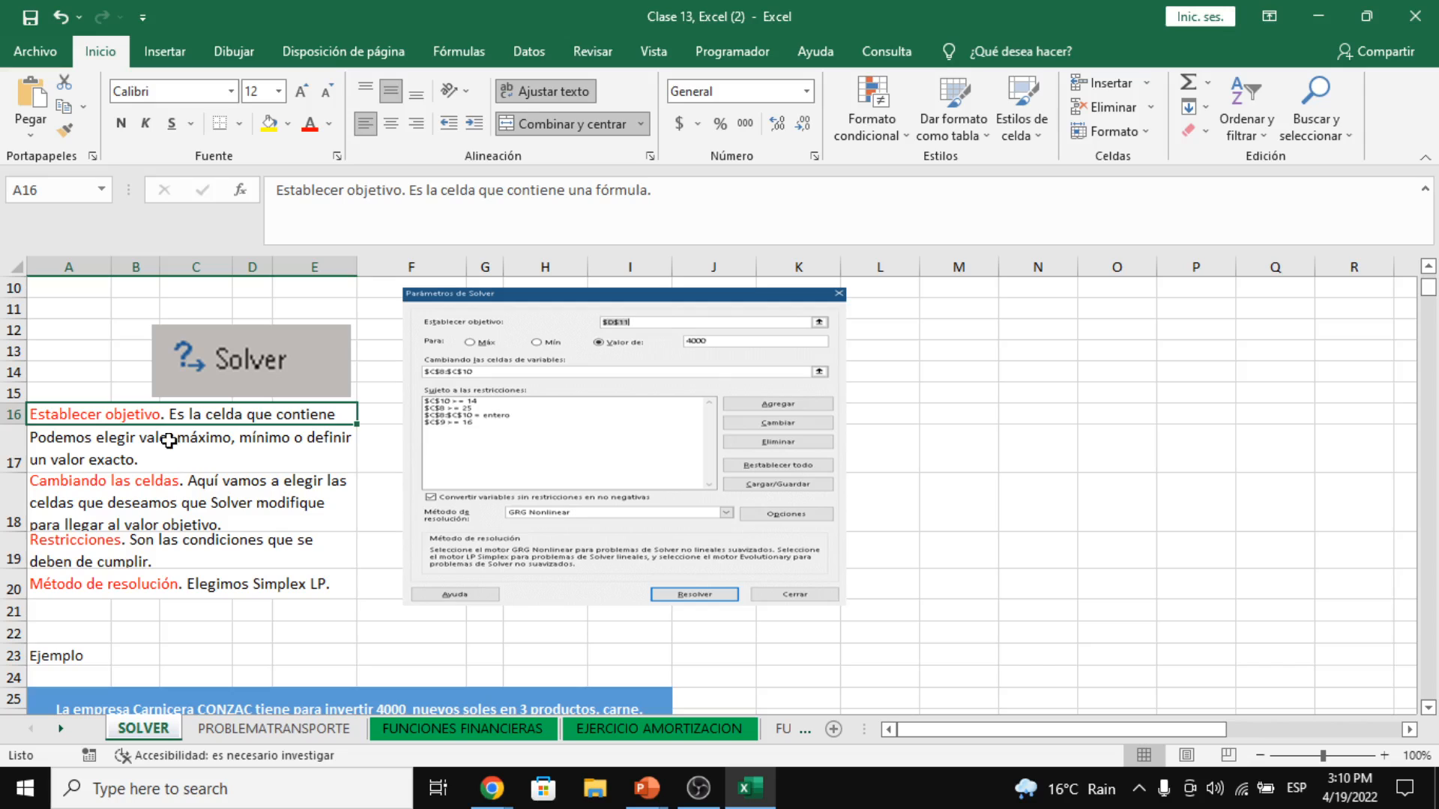
{"action": "left_click", "coordinate": [170, 450]}
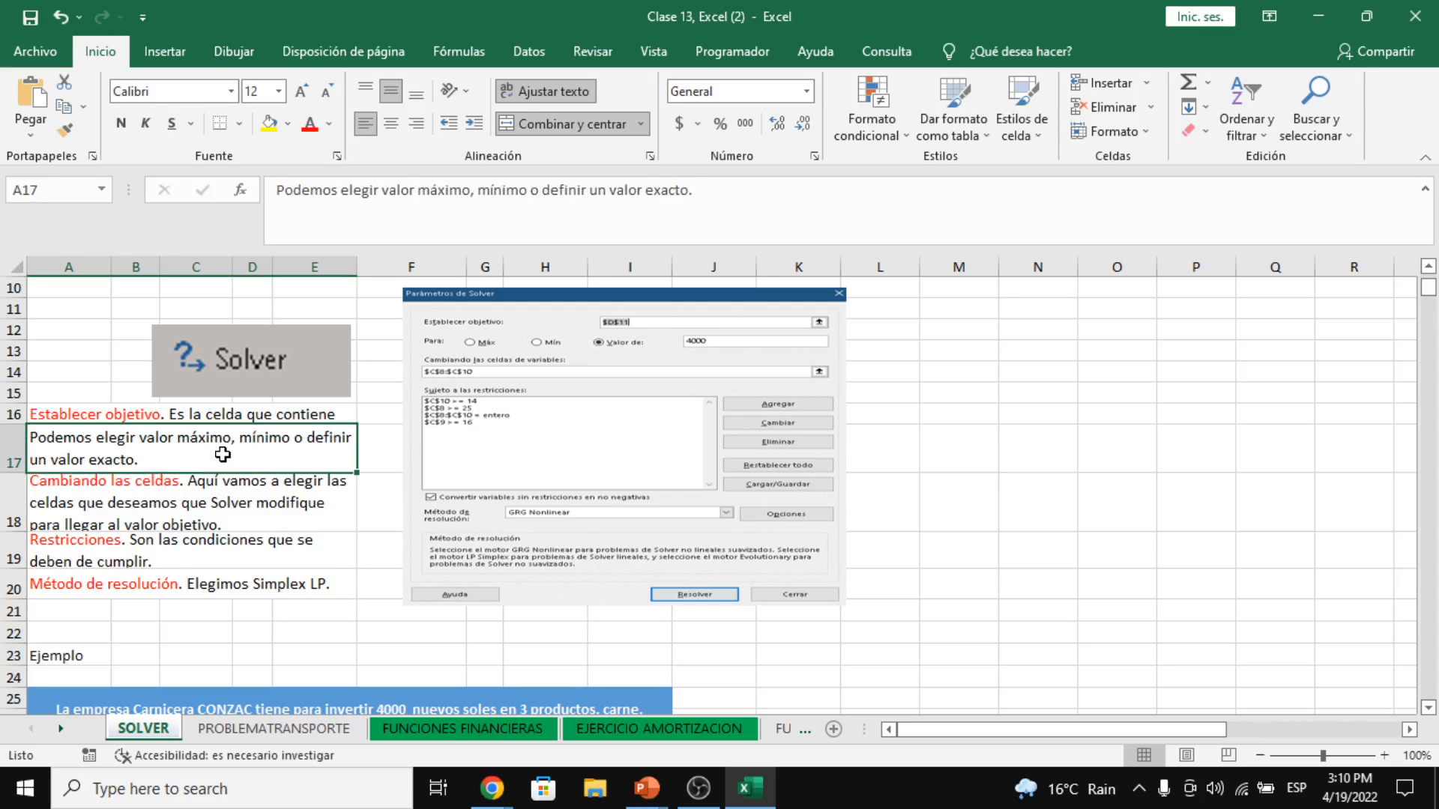
{"action": "left_click", "coordinate": [194, 495]}
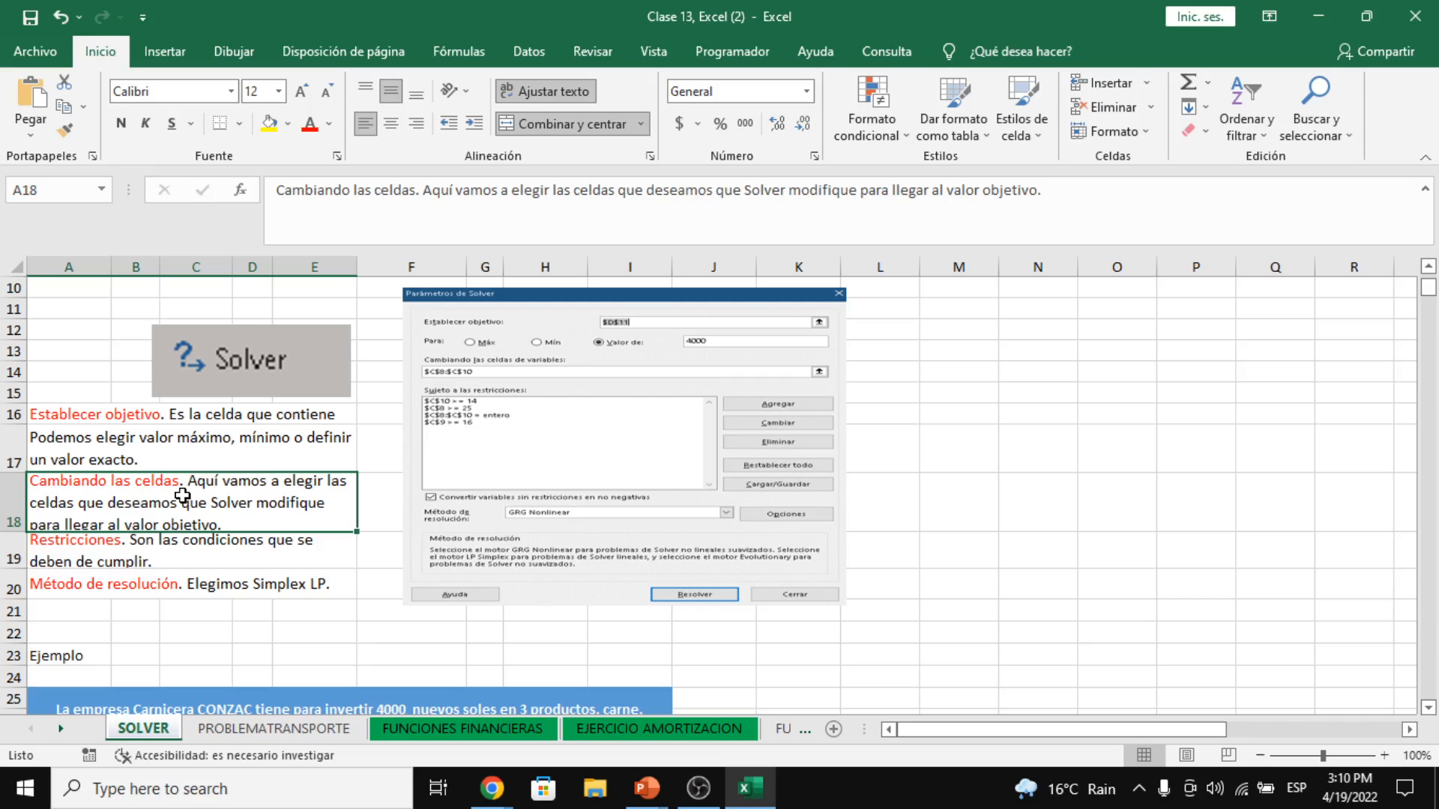
{"action": "left_click", "coordinate": [170, 555]}
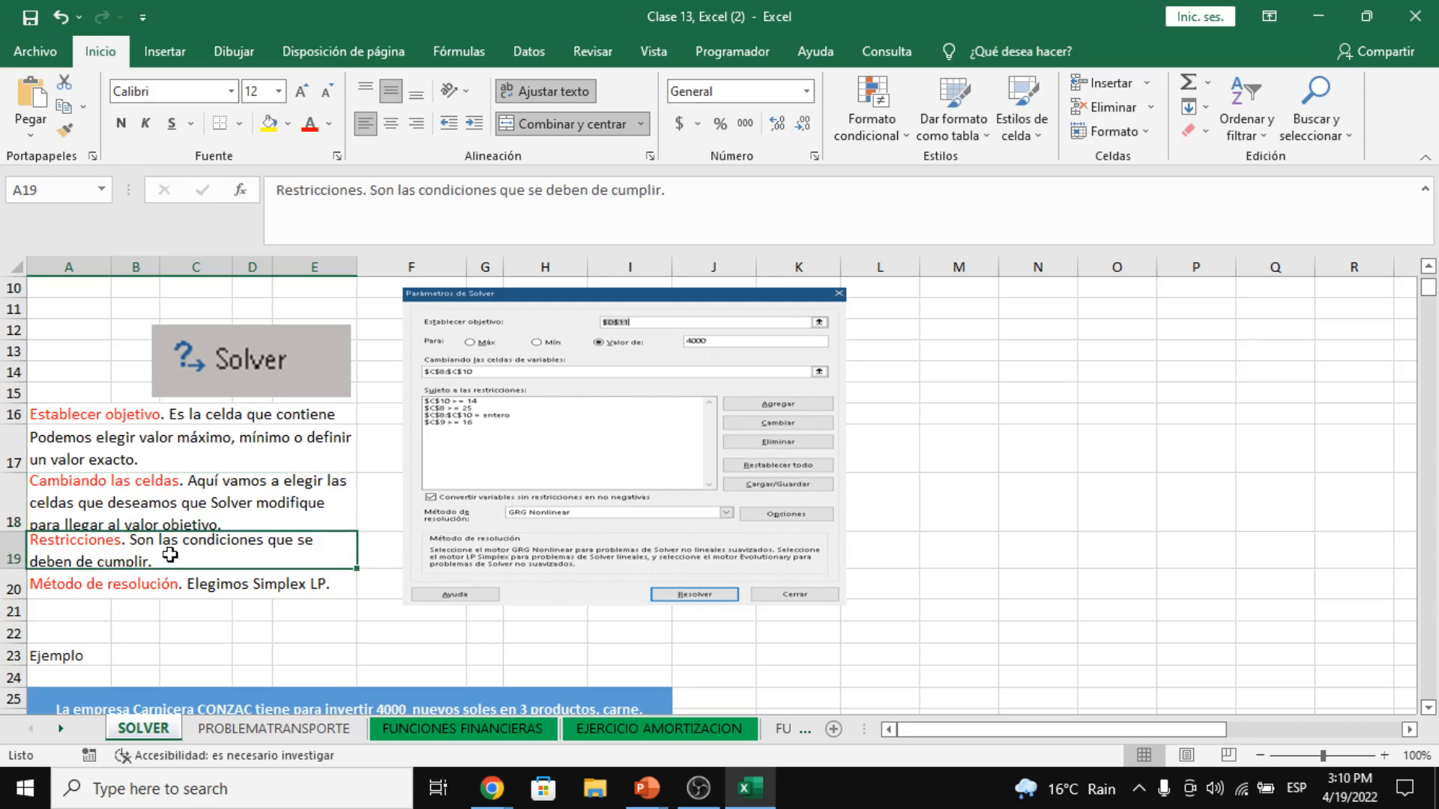
{"action": "left_click", "coordinate": [236, 585]}
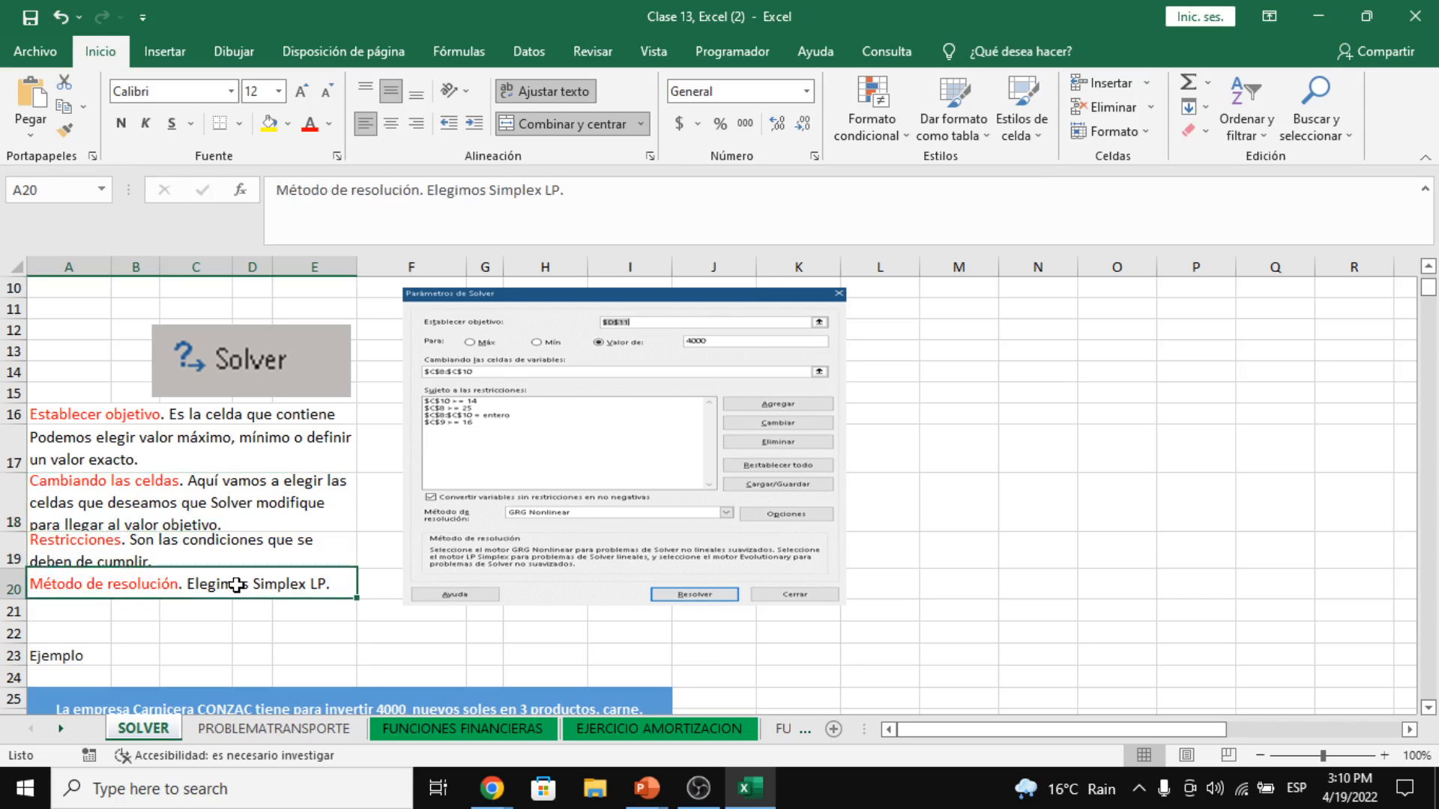
- Return to the PROBLEMATRANSPORTE sheet and examine the yellow shipment cells and the Oferta of each factory: Usa, BaU, Fon and Ken
{"action": "left_click", "coordinate": [335, 730]}
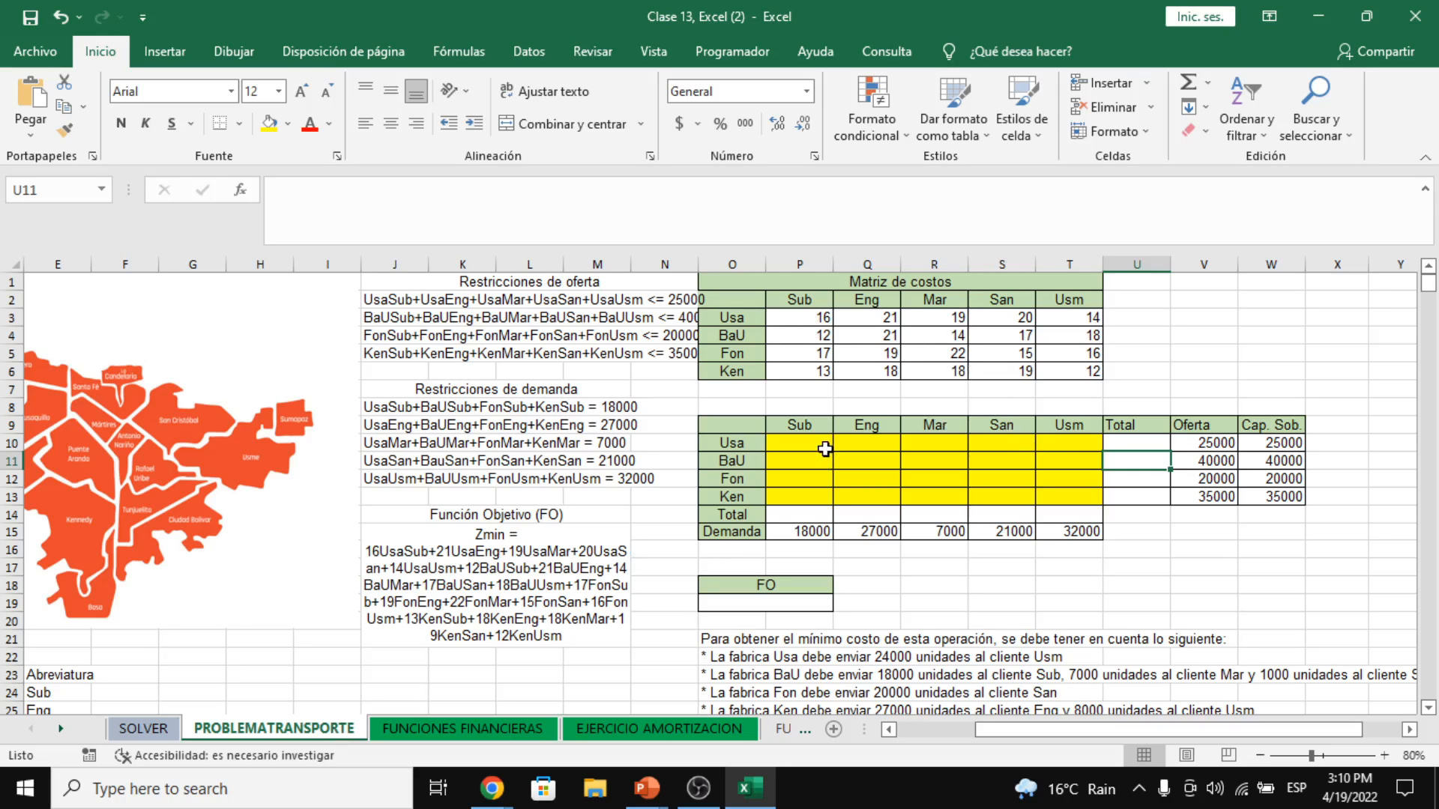
{"action": "left_click_drag", "start_coordinate": [825, 449], "coordinate": [1076, 498]}
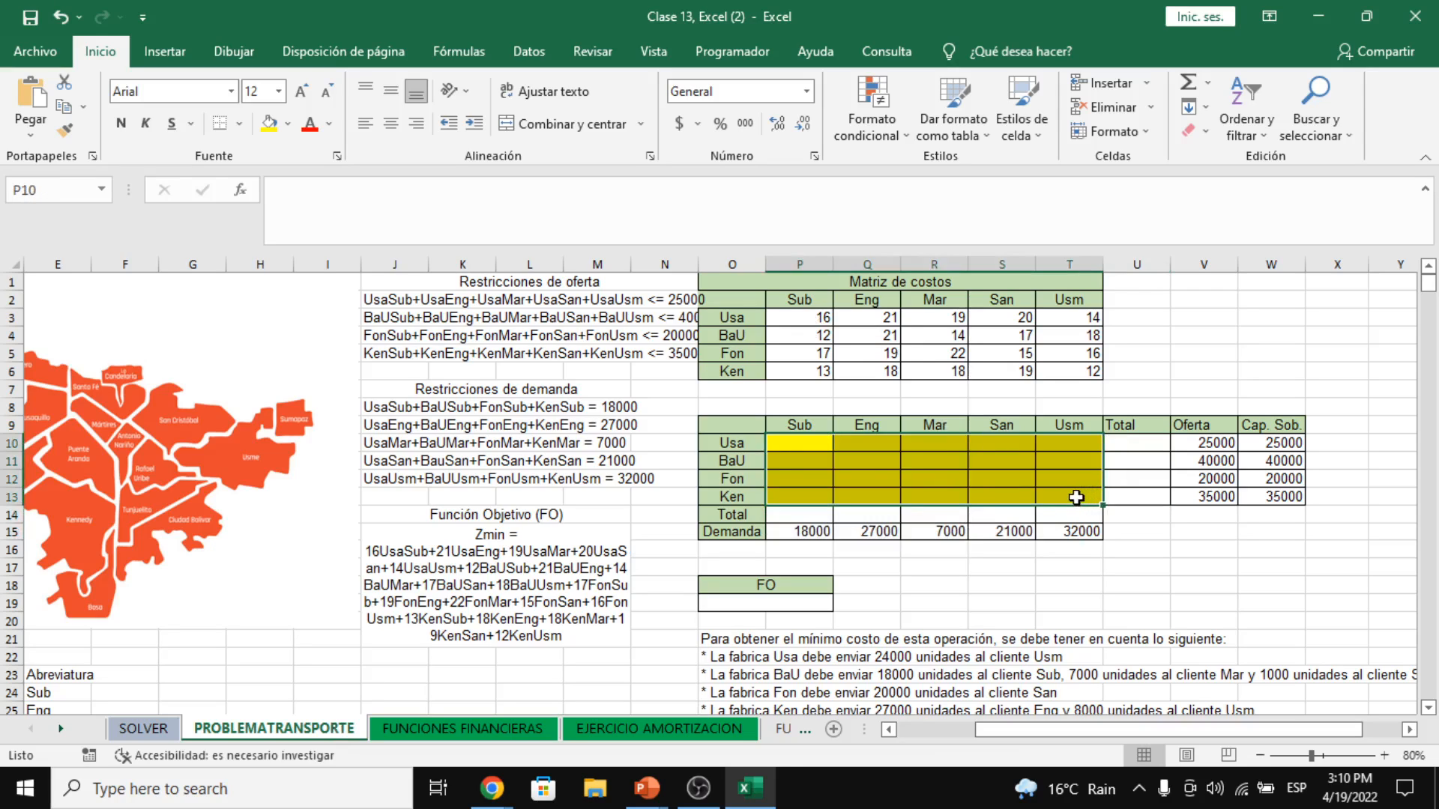
{"action": "left_click", "coordinate": [1127, 445]}
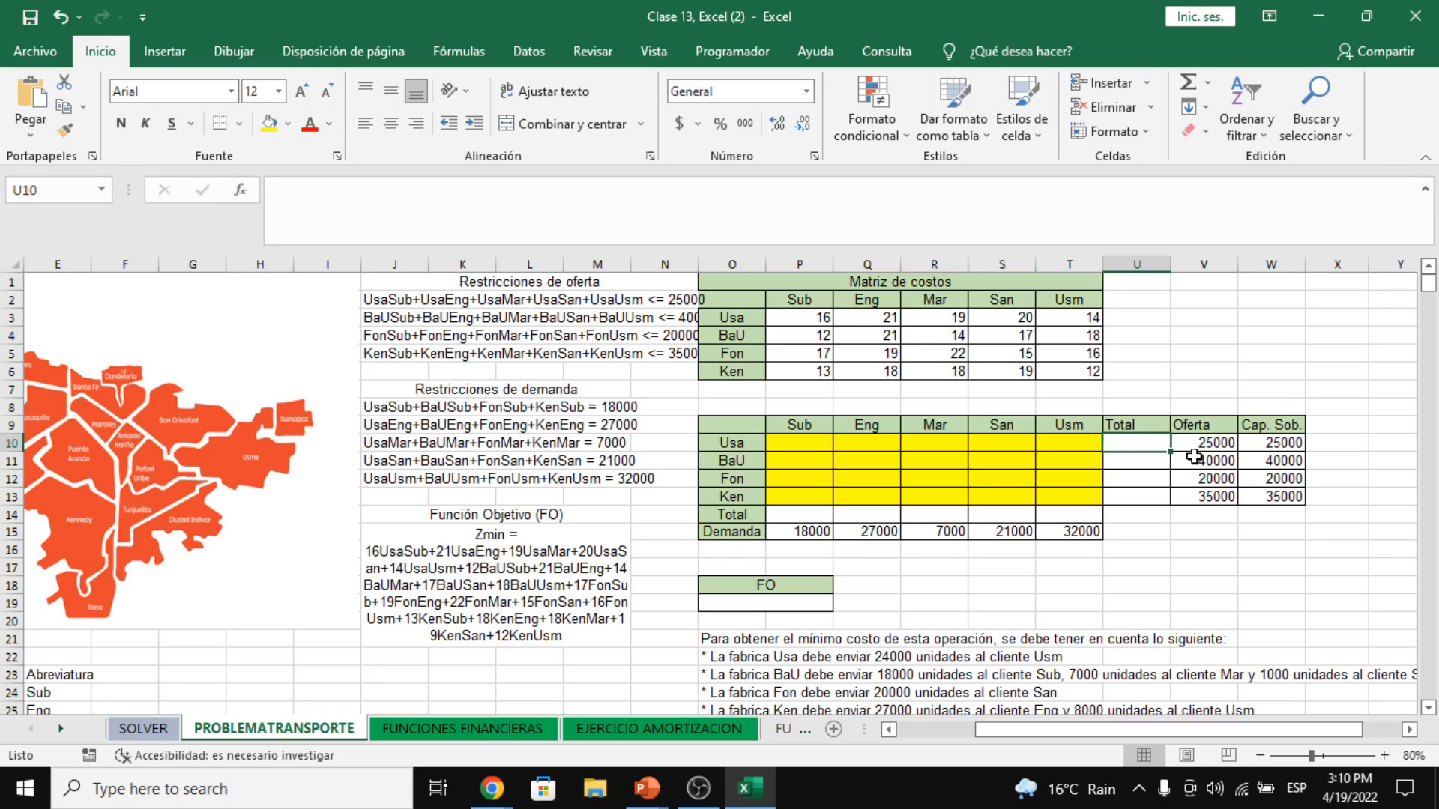
{"action": "left_click", "coordinate": [731, 445]}
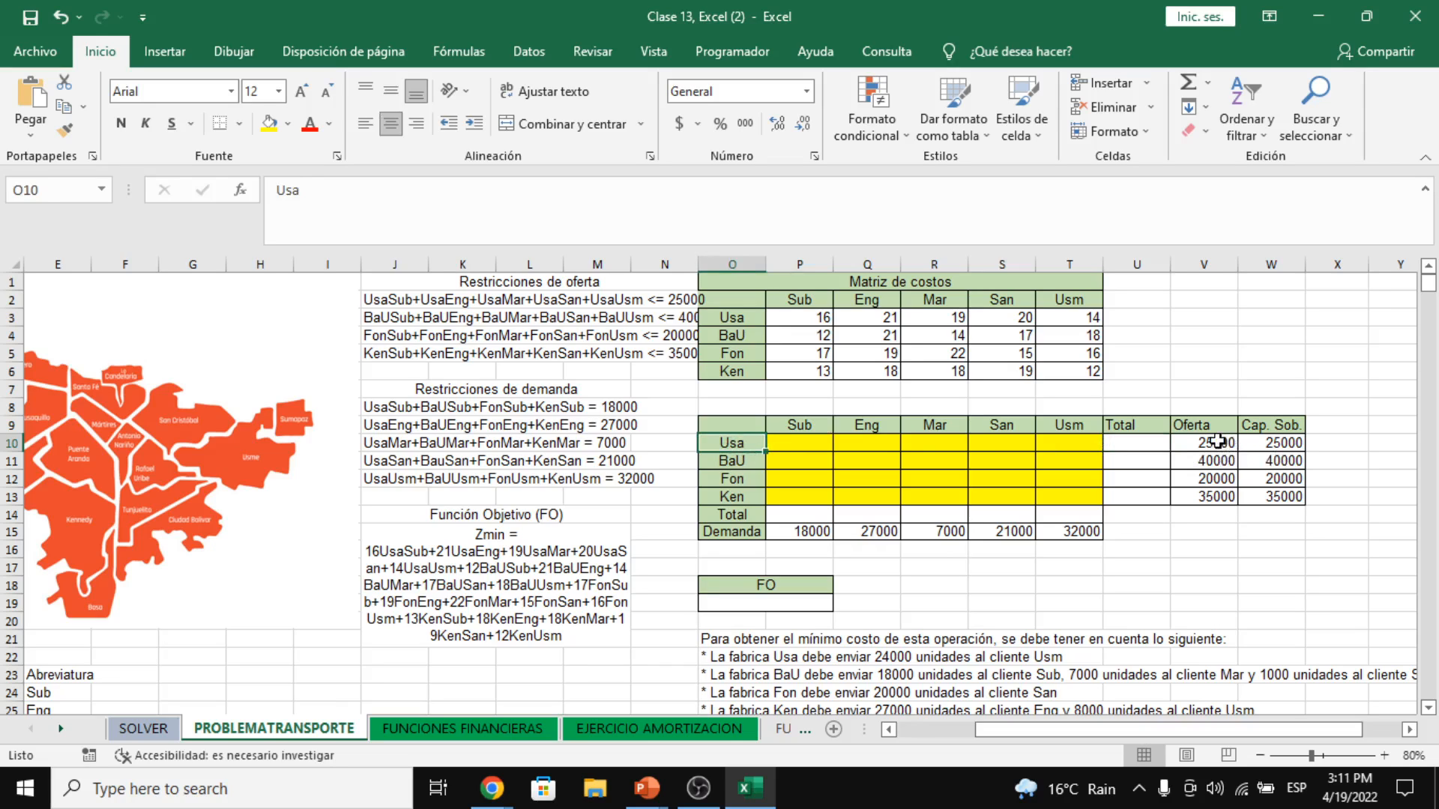
{"action": "left_click", "coordinate": [1217, 442]}
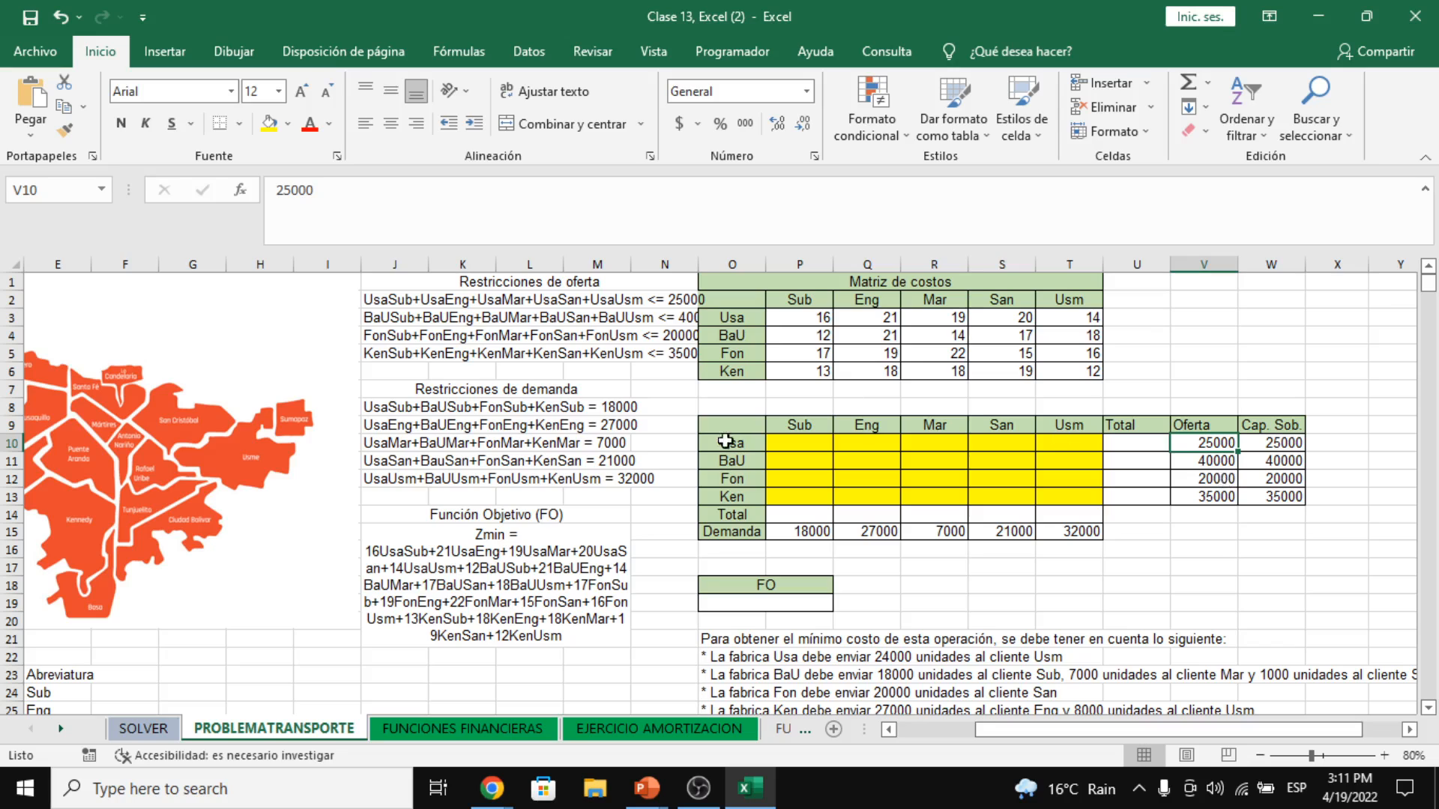
{"action": "left_click", "coordinate": [732, 460]}
{"action": "left_click", "coordinate": [1231, 459]}
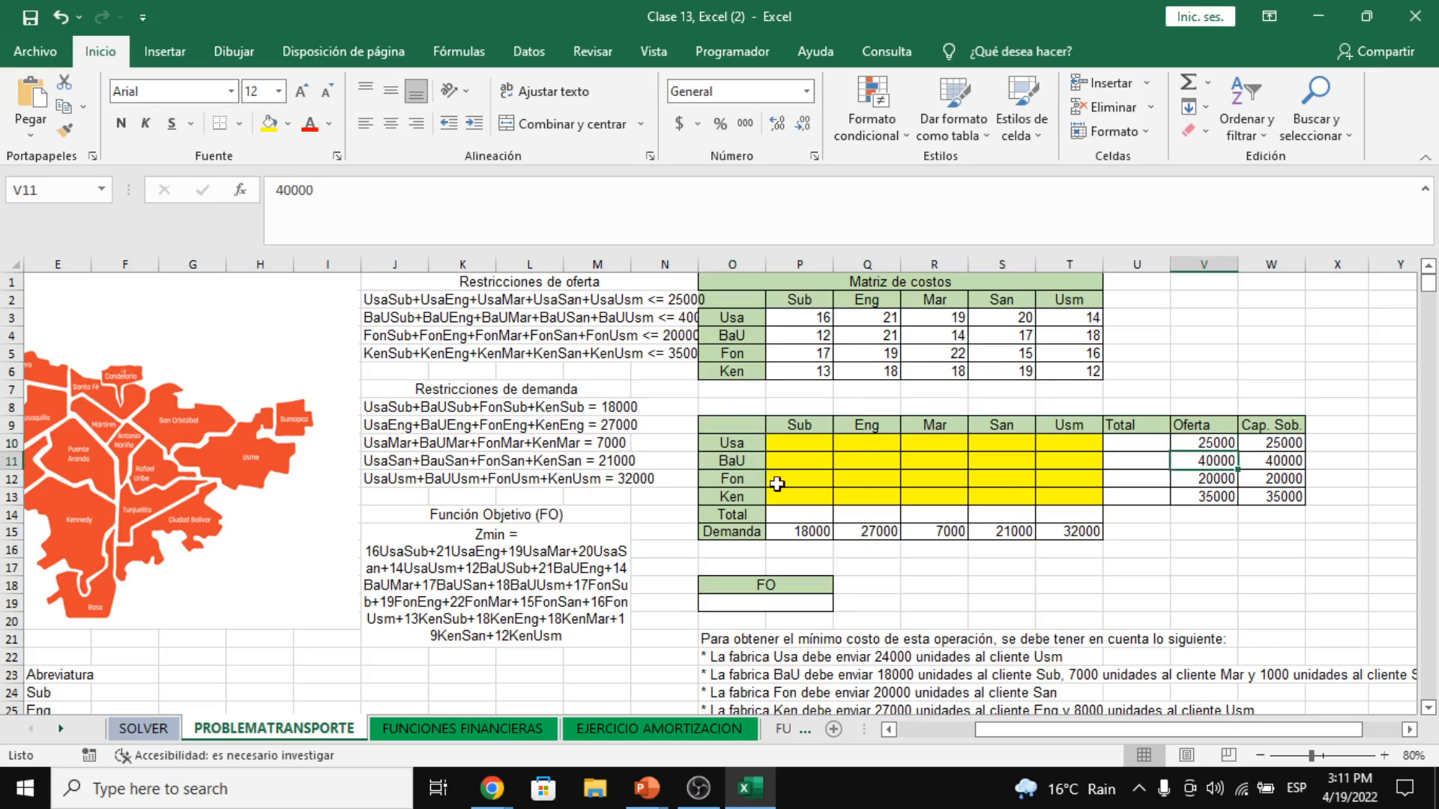
{"action": "left_click", "coordinate": [735, 479]}
{"action": "left_click", "coordinate": [1207, 480]}
{"action": "left_click", "coordinate": [1210, 494]}
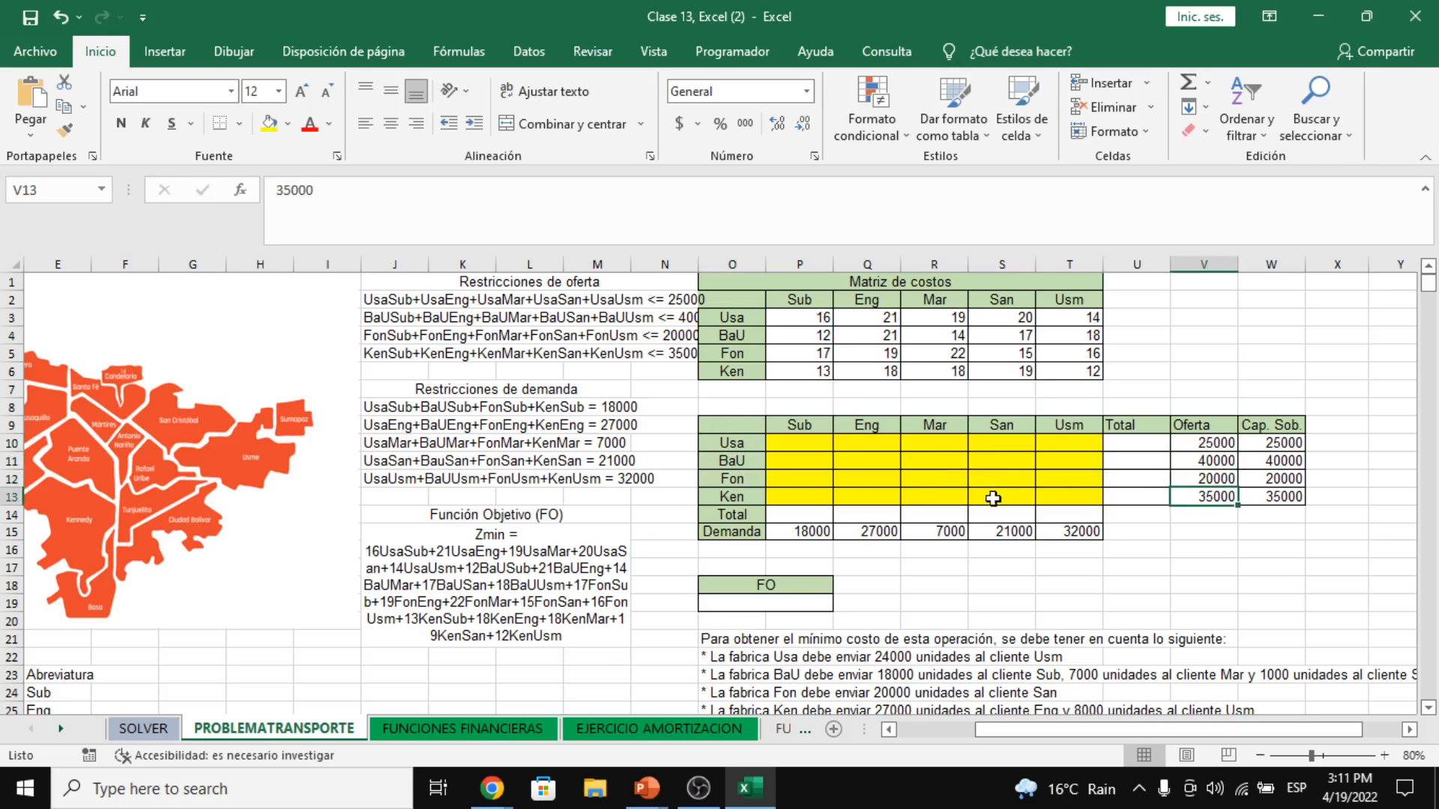
- Examine the client columns Sub, Eng, Mar, San and Usm, comparing each client's Demanda with the empty Total cell above it
{"action": "left_click", "coordinate": [821, 425]}
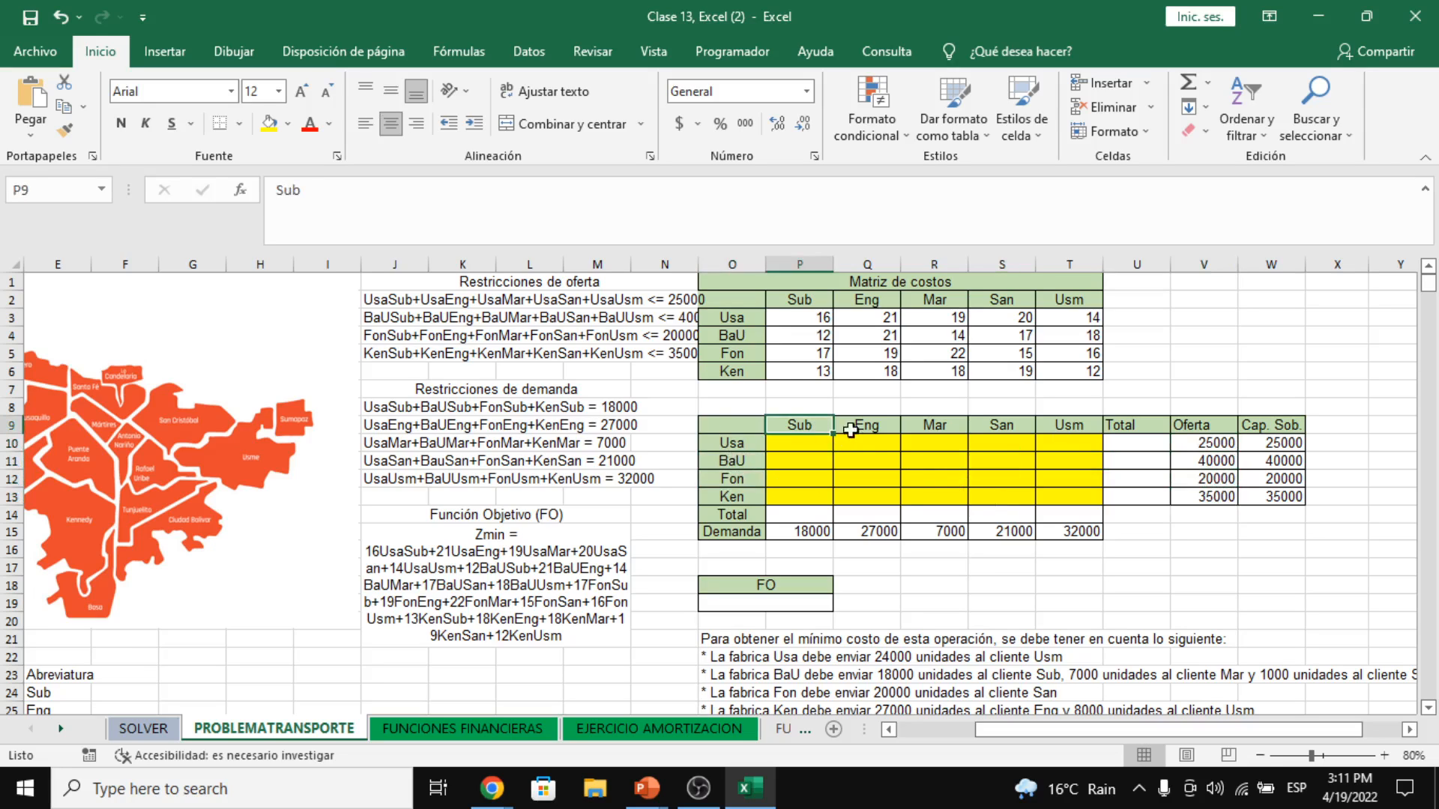
{"action": "left_click", "coordinate": [877, 427]}
{"action": "left_click", "coordinate": [926, 427]}
{"action": "left_click", "coordinate": [986, 422]}
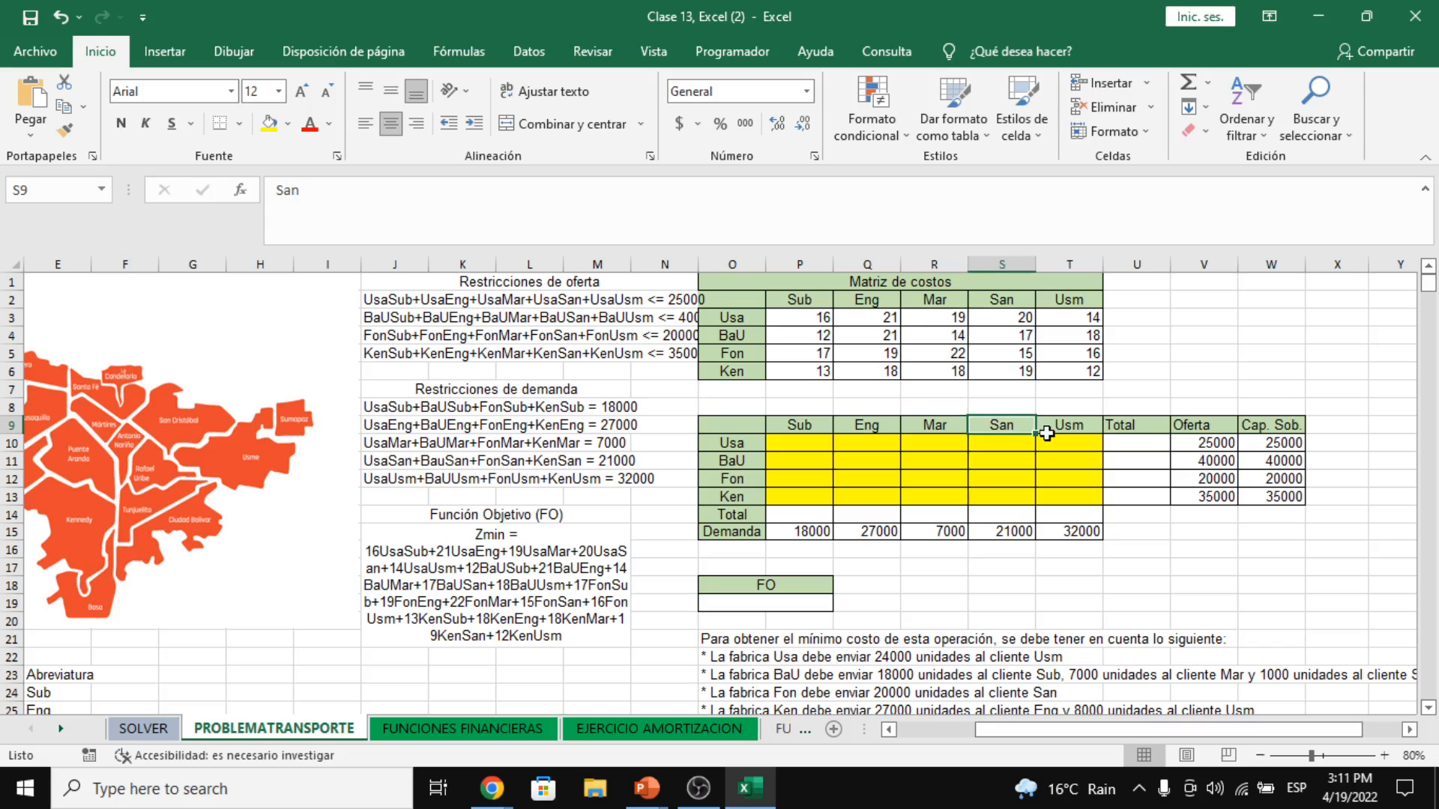
{"action": "left_click", "coordinate": [820, 424]}
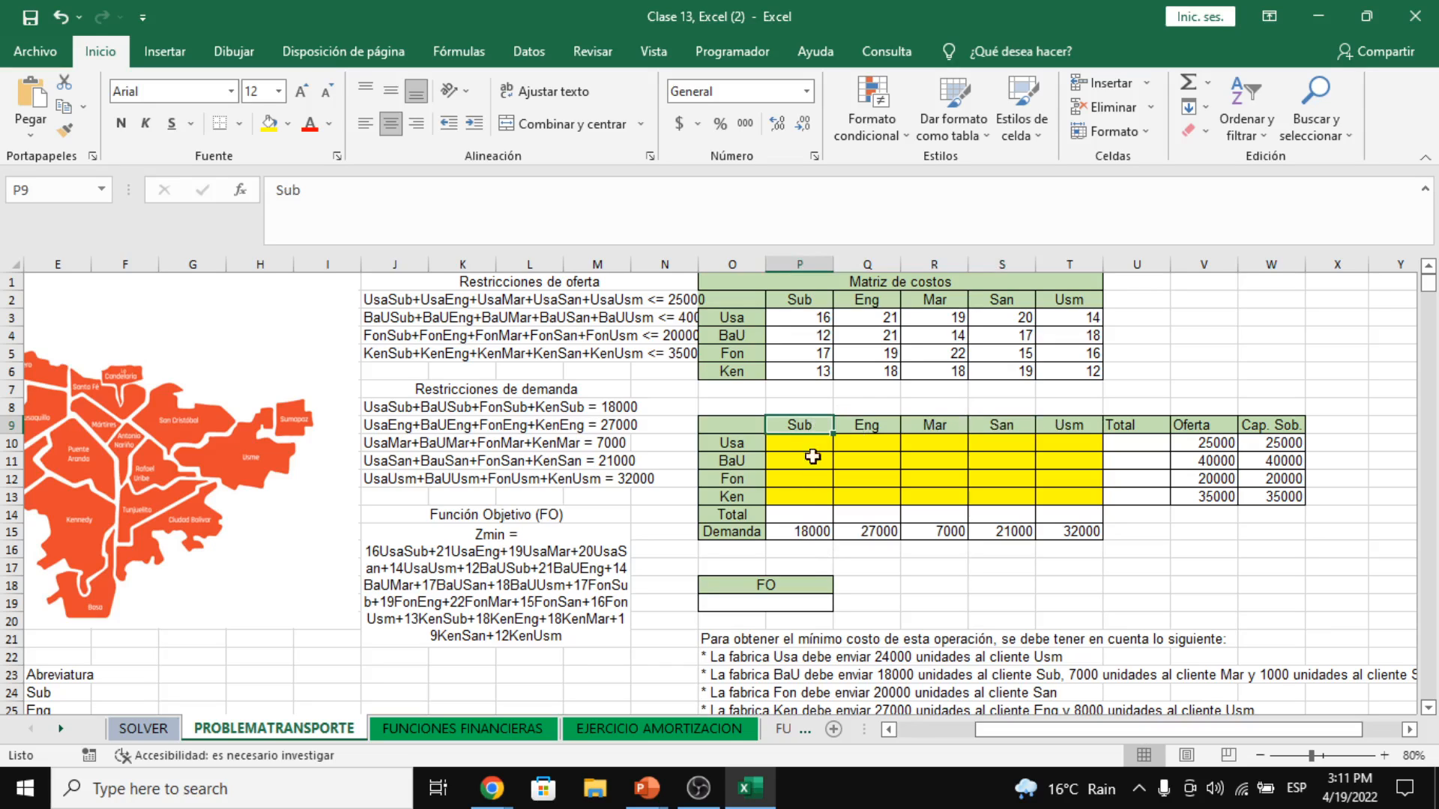
{"action": "left_click", "coordinate": [803, 533]}
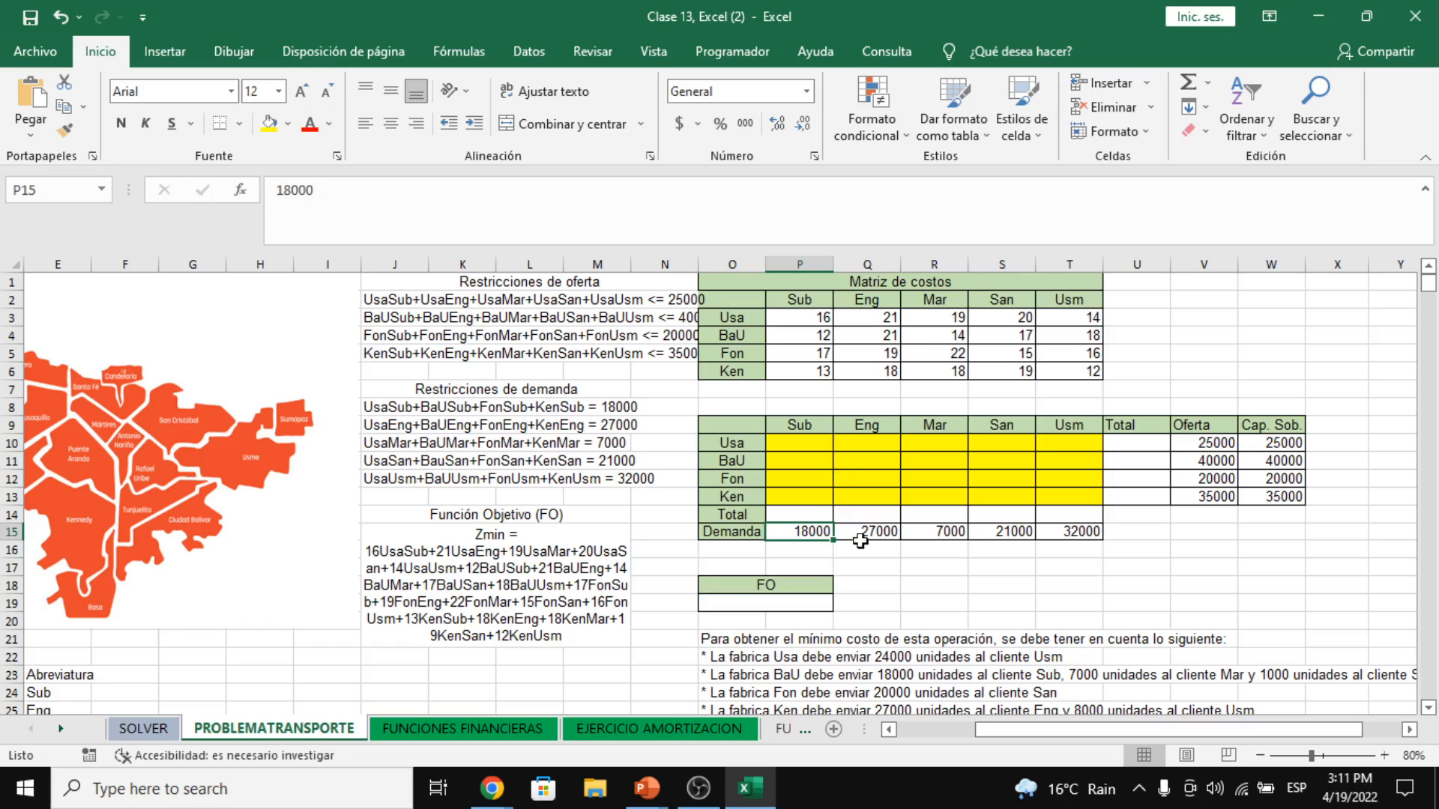
{"action": "left_click", "coordinate": [886, 533]}
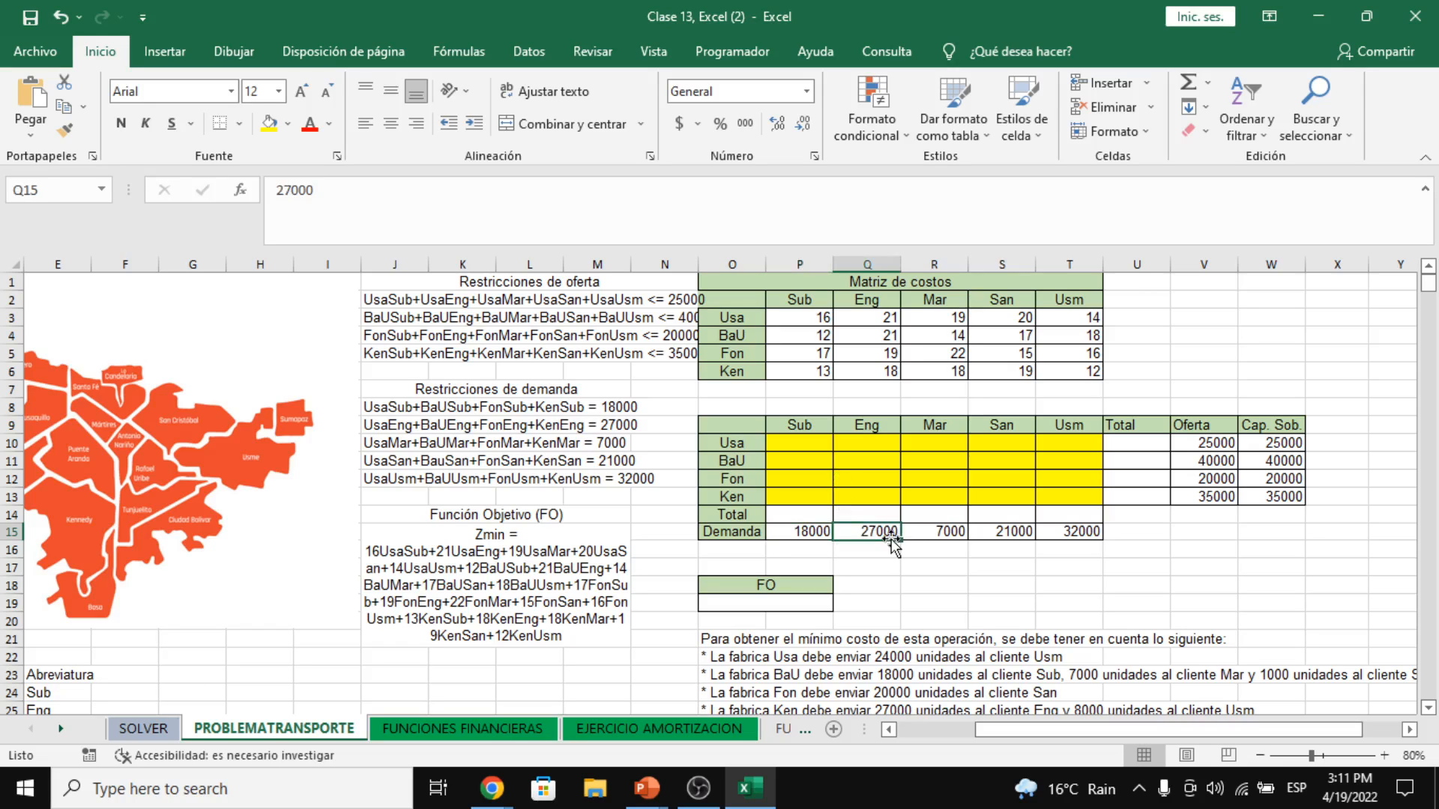
{"action": "left_click", "coordinate": [925, 533]}
{"action": "left_click", "coordinate": [1004, 533]}
{"action": "left_click", "coordinate": [1081, 531]}
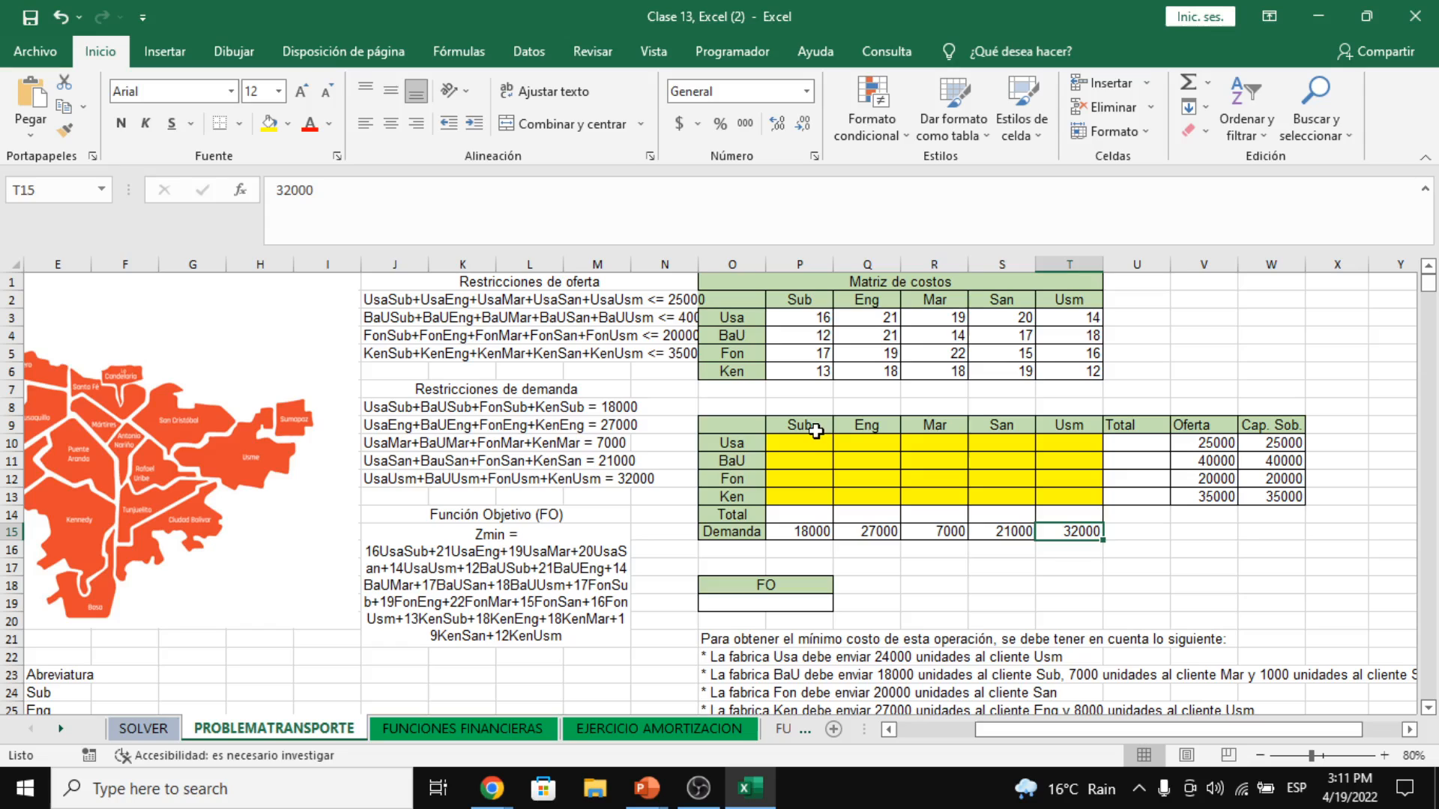
{"action": "left_click", "coordinate": [822, 530]}
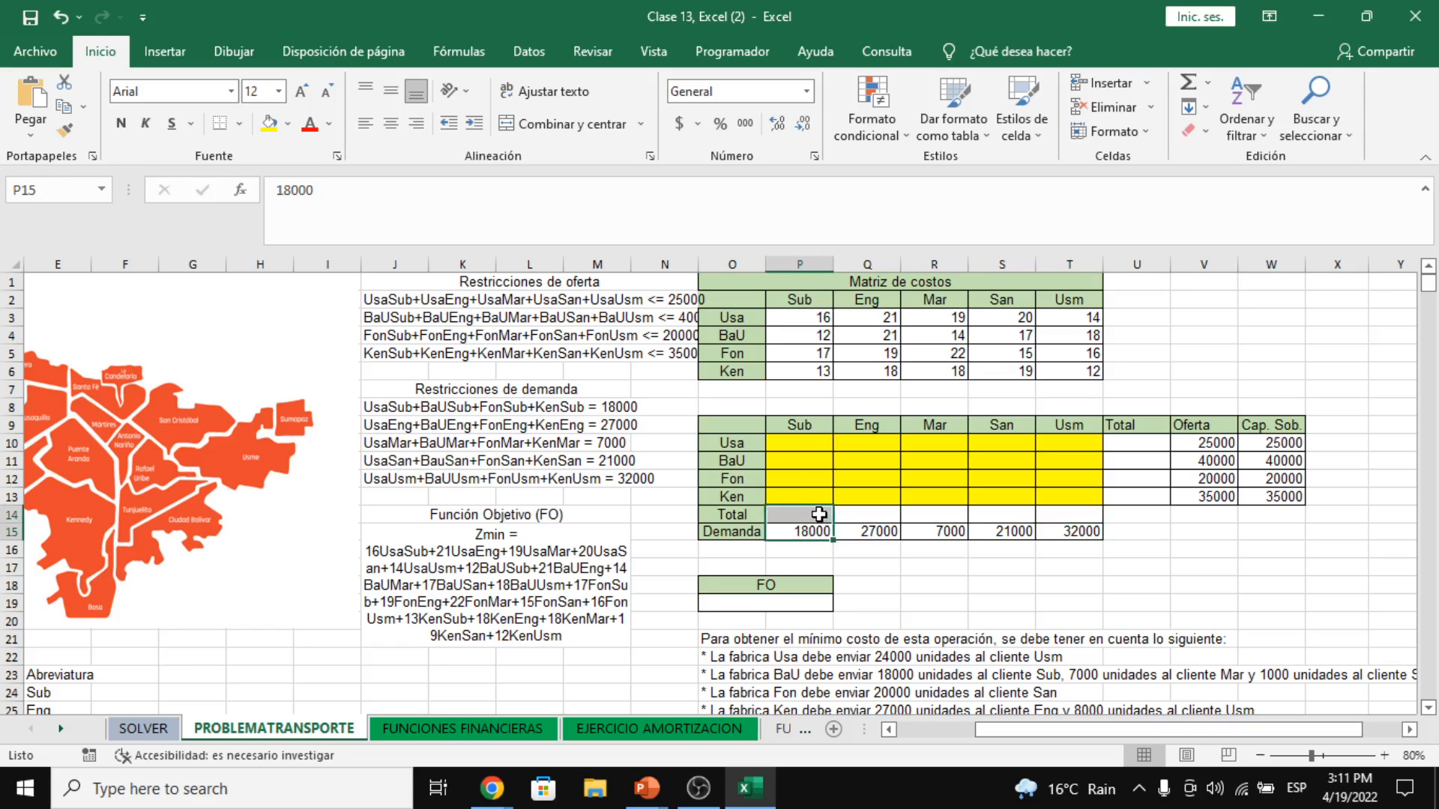
{"action": "left_click_drag", "start_coordinate": [873, 534], "coordinate": [1003, 516]}
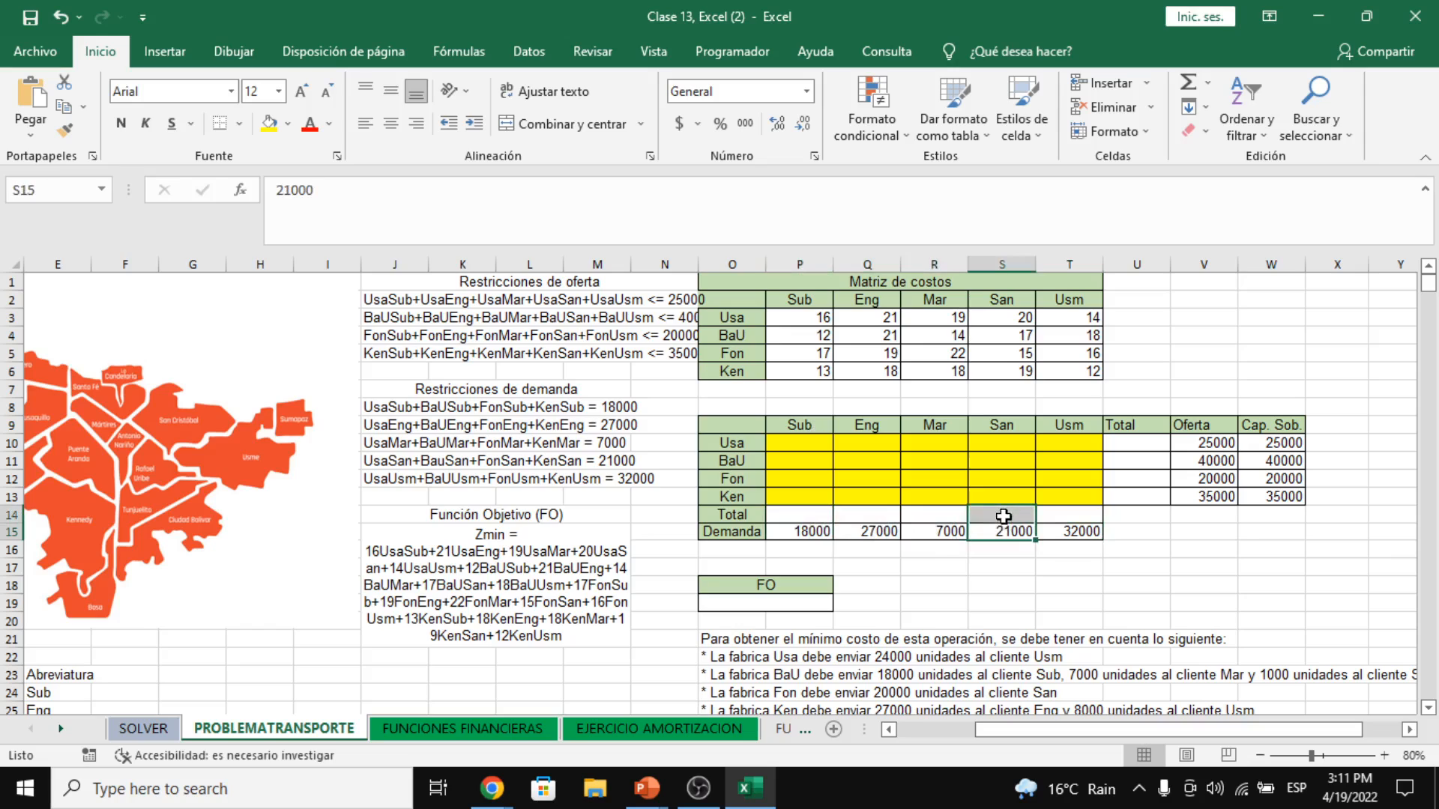
{"action": "left_click", "coordinate": [1055, 519]}
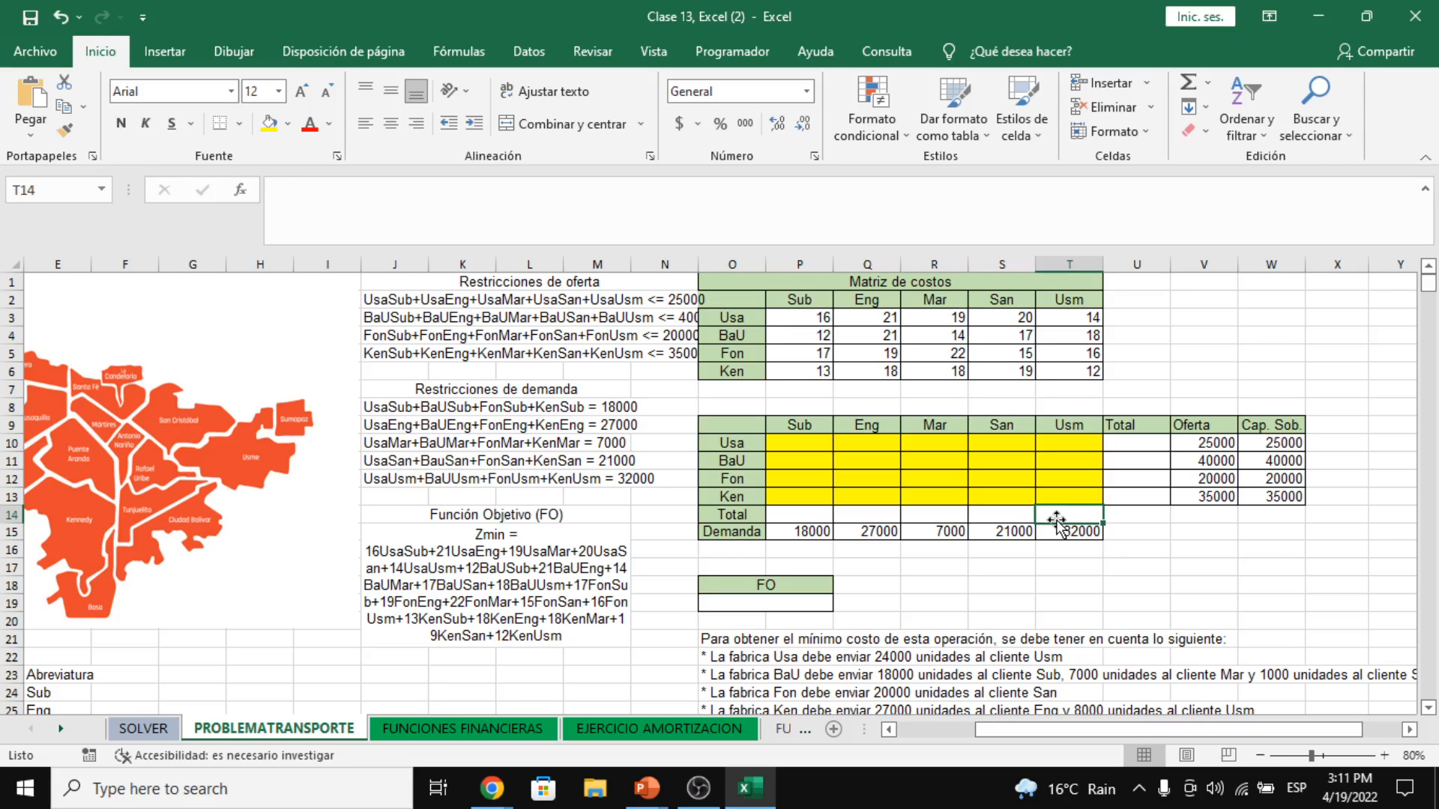
- Enter the formula =SUMA(P10:T10) in U10 to total the Usa factory's shipments to all clients
{"action": "left_click", "coordinate": [1160, 441]}
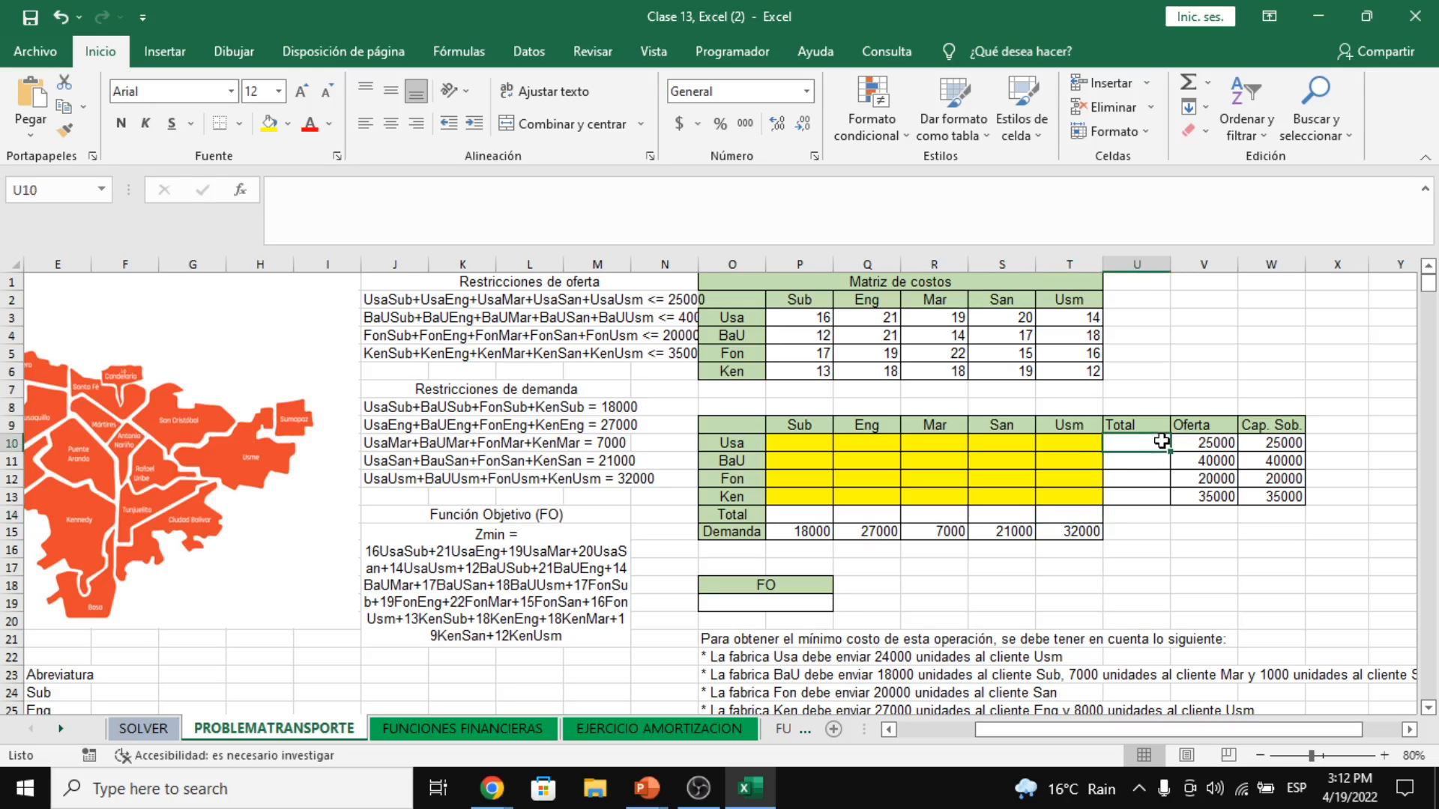
{"action": "mouse_move", "coordinate": [787, 446]}
{"action": "left_mouse_down"}
{"action": "mouse_move", "coordinate": [810, 494]}
{"action": "mouse_move", "coordinate": [971, 500]}
{"action": "left_mouse_up"}
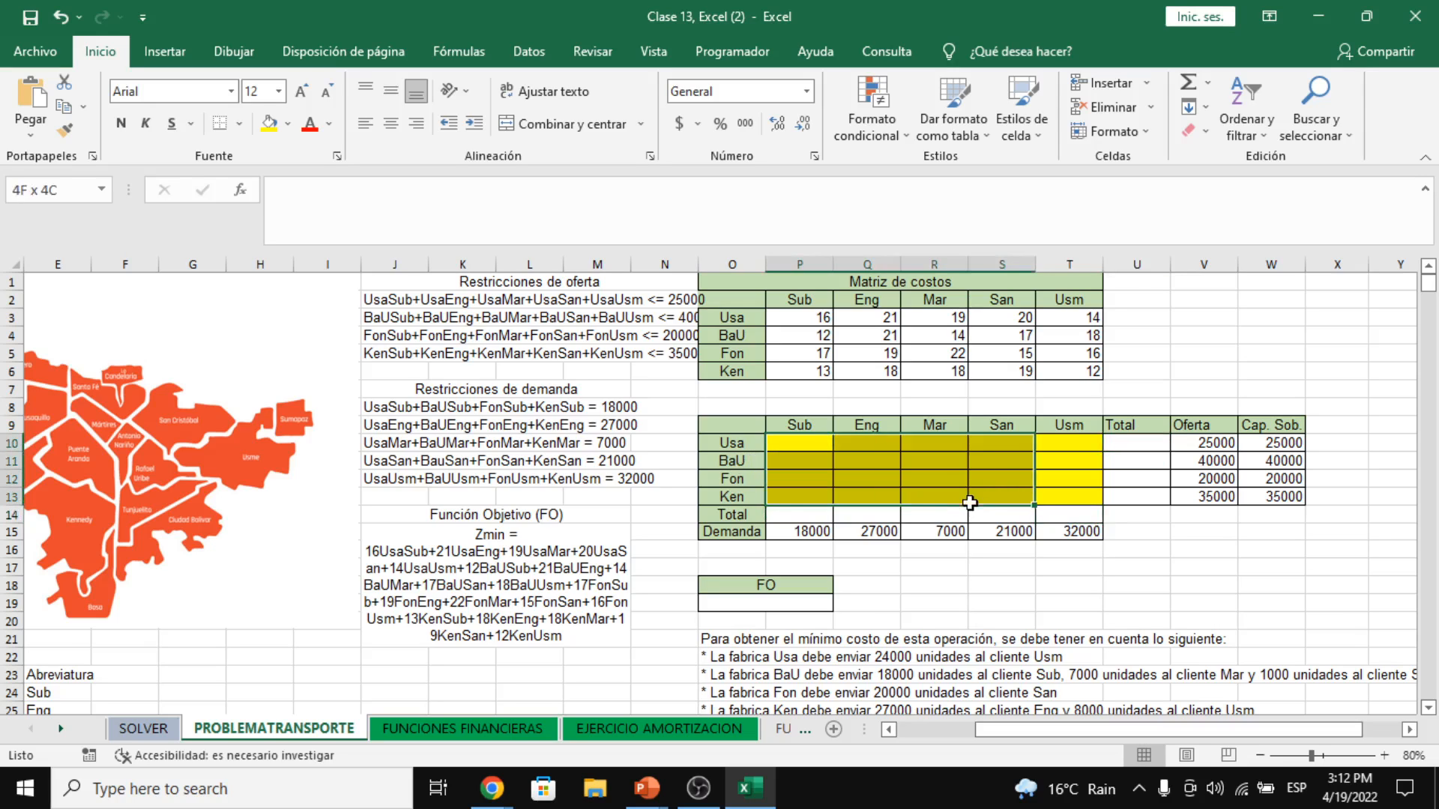
{"action": "left_click", "coordinate": [1118, 452]}
{"action": "left_click", "coordinate": [1151, 429]}
{"action": "left_click", "coordinate": [1156, 438]}
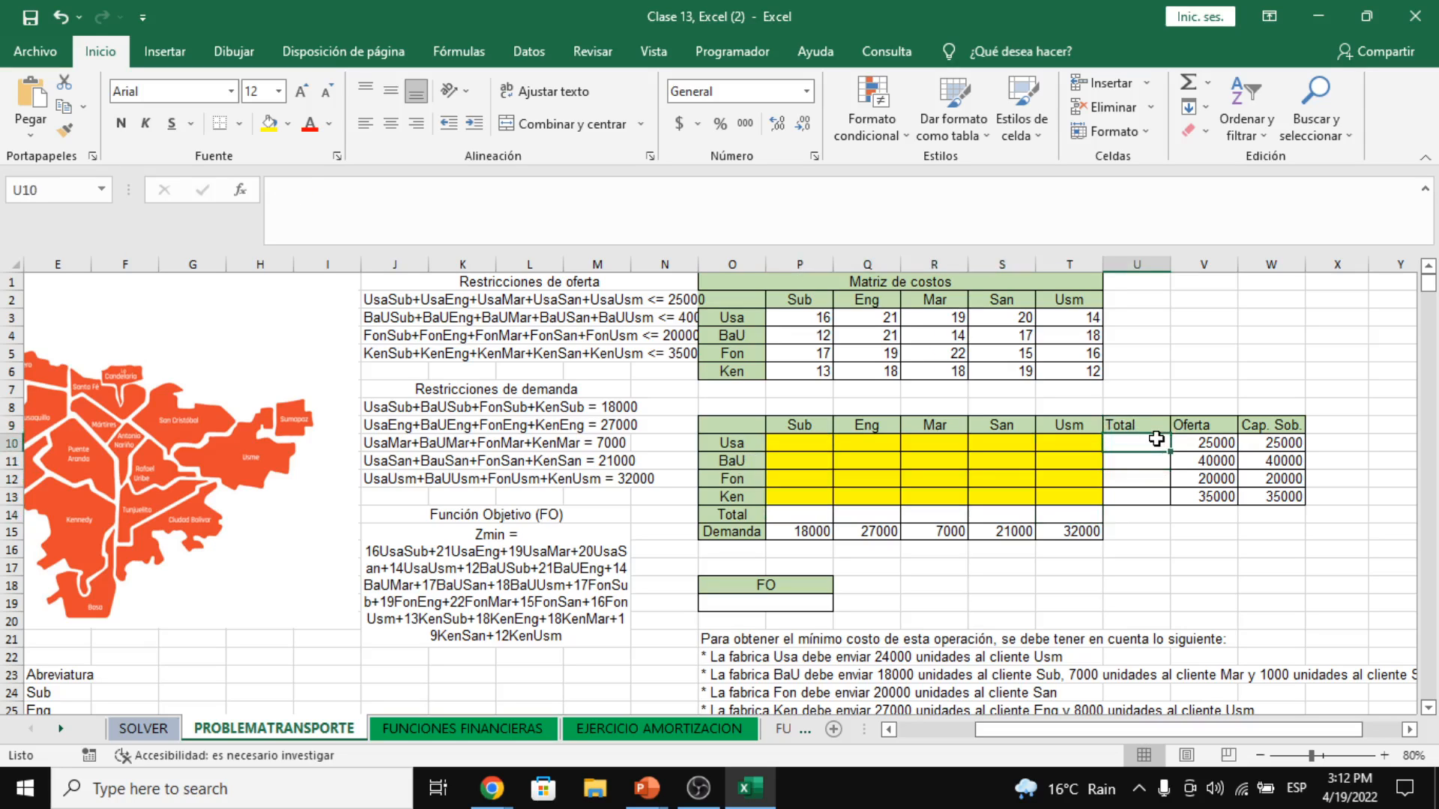
{"action": "type", "text": "=SUMA("}
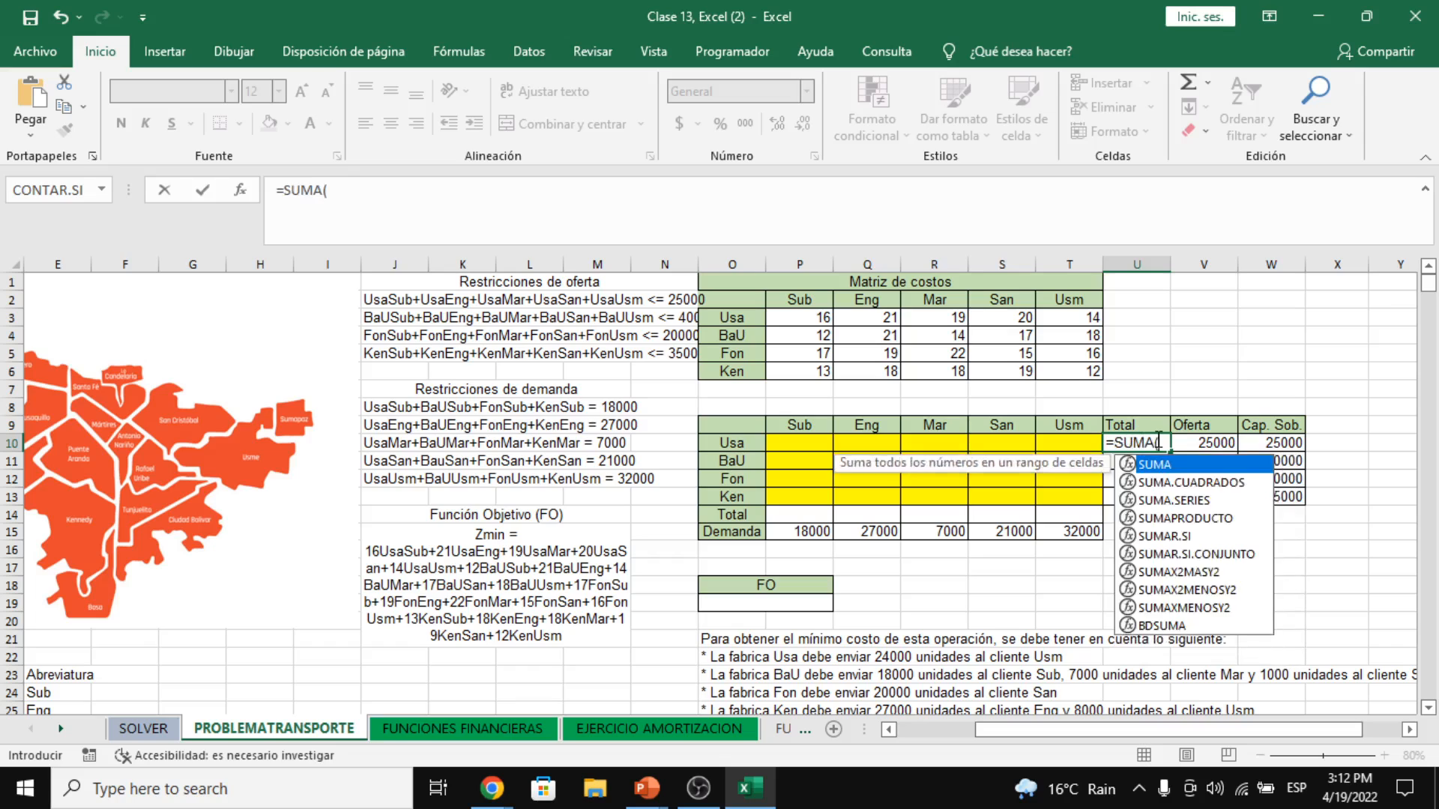
{"action": "key", "text": "Left"}
{"action": "key", "text": "Left"}
{"action": "key", "text": "Left"}
{"action": "key", "text": "Left"}
{"action": "key", "text": "Left"}
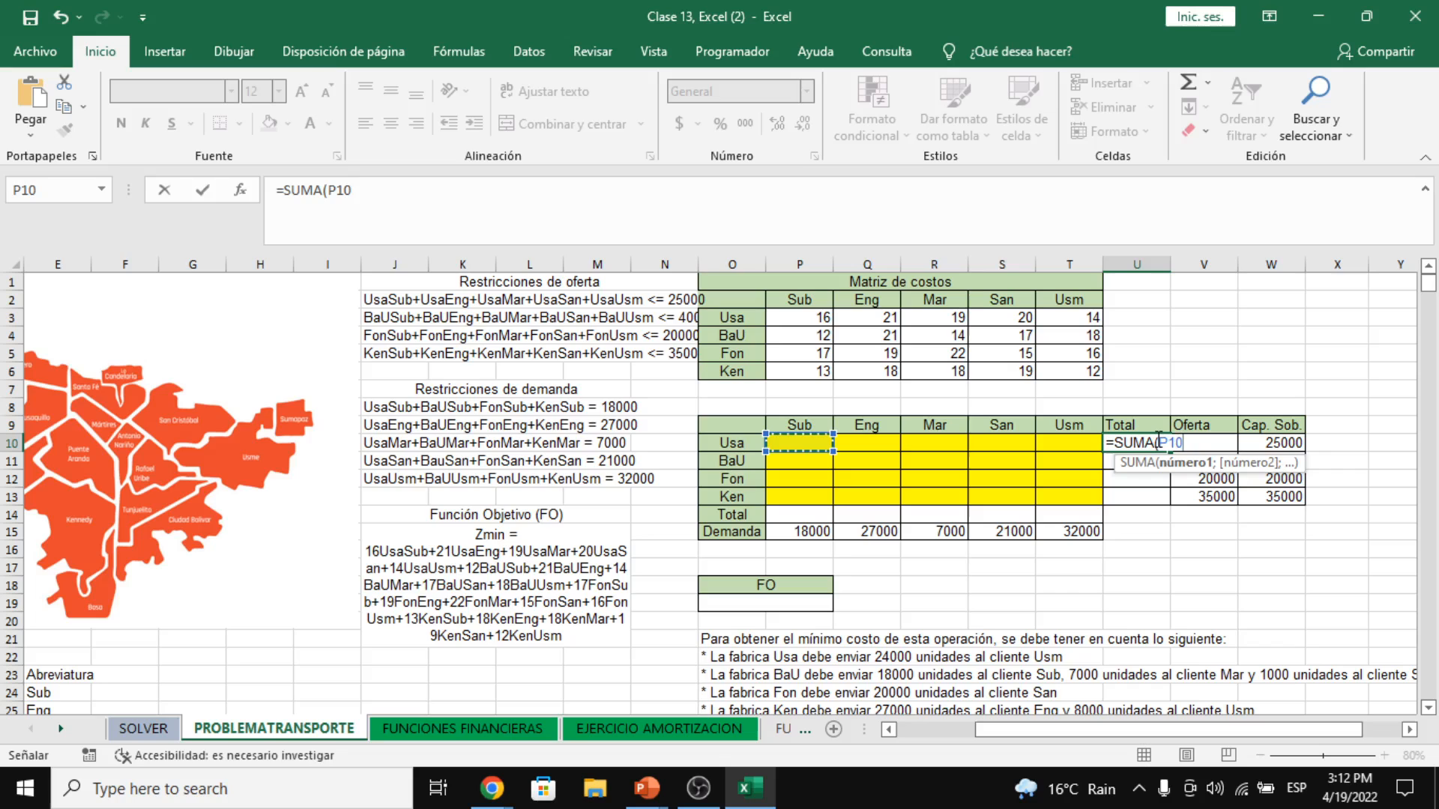
{"action": "key", "text": "shift+Right"}
{"action": "key", "text": "shift+Right"}
{"action": "key", "text": "shift+Right"}
{"action": "key", "text": "shift+Right"}
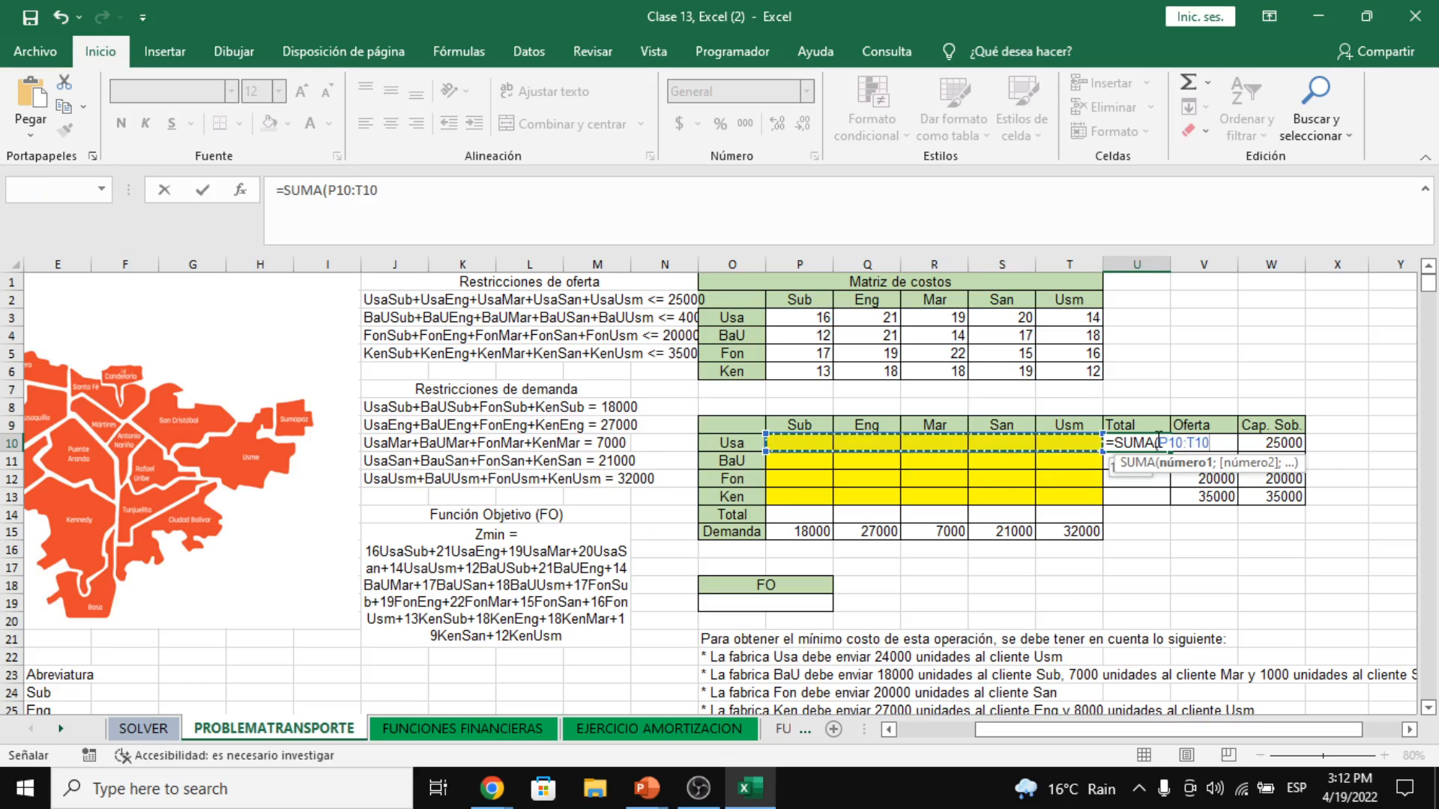
{"action": "key", "text": "Return"}
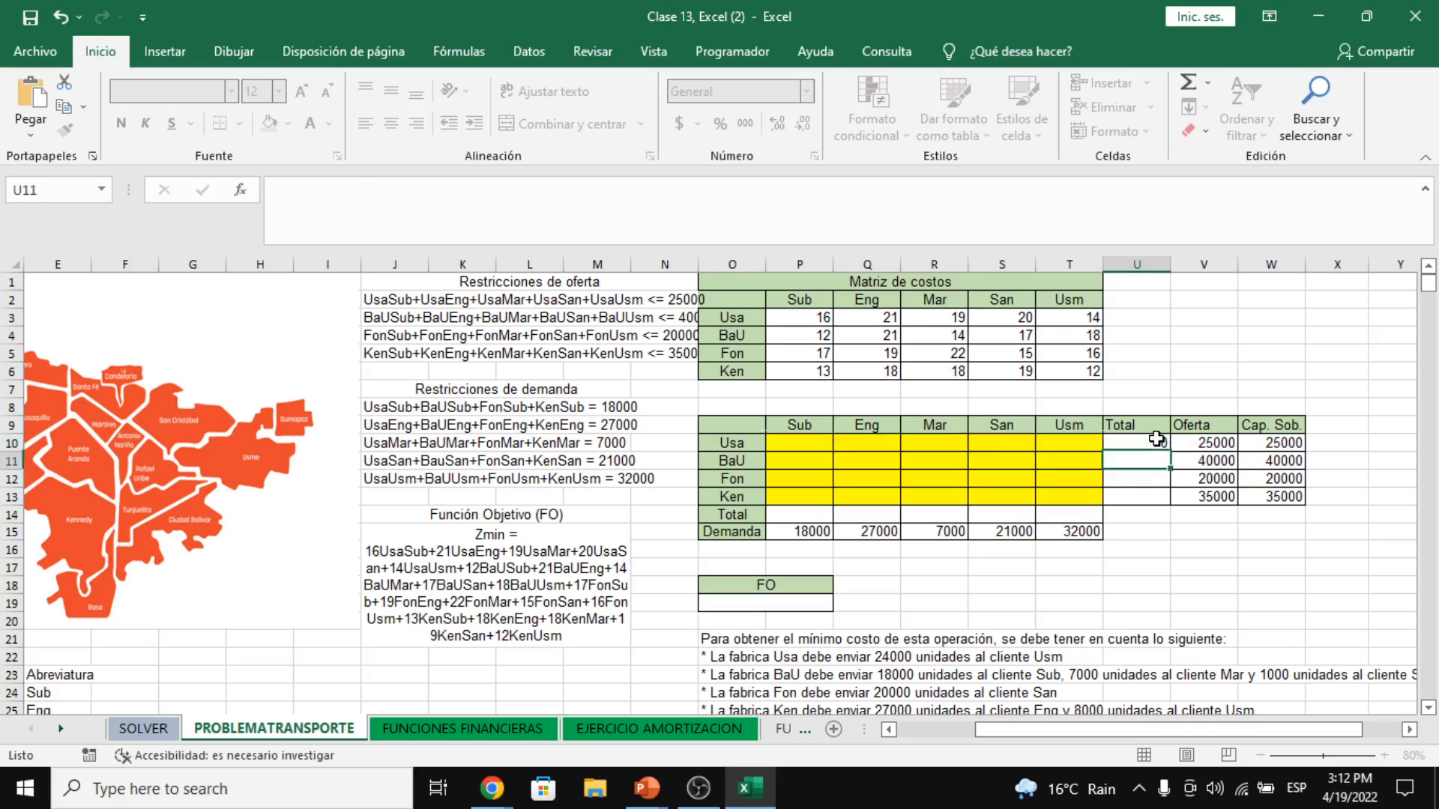
- Copy the Usa row's Total formula from U10 down through U13 for the BaU, Fon and Ken factories
{"action": "left_click", "coordinate": [1157, 440]}
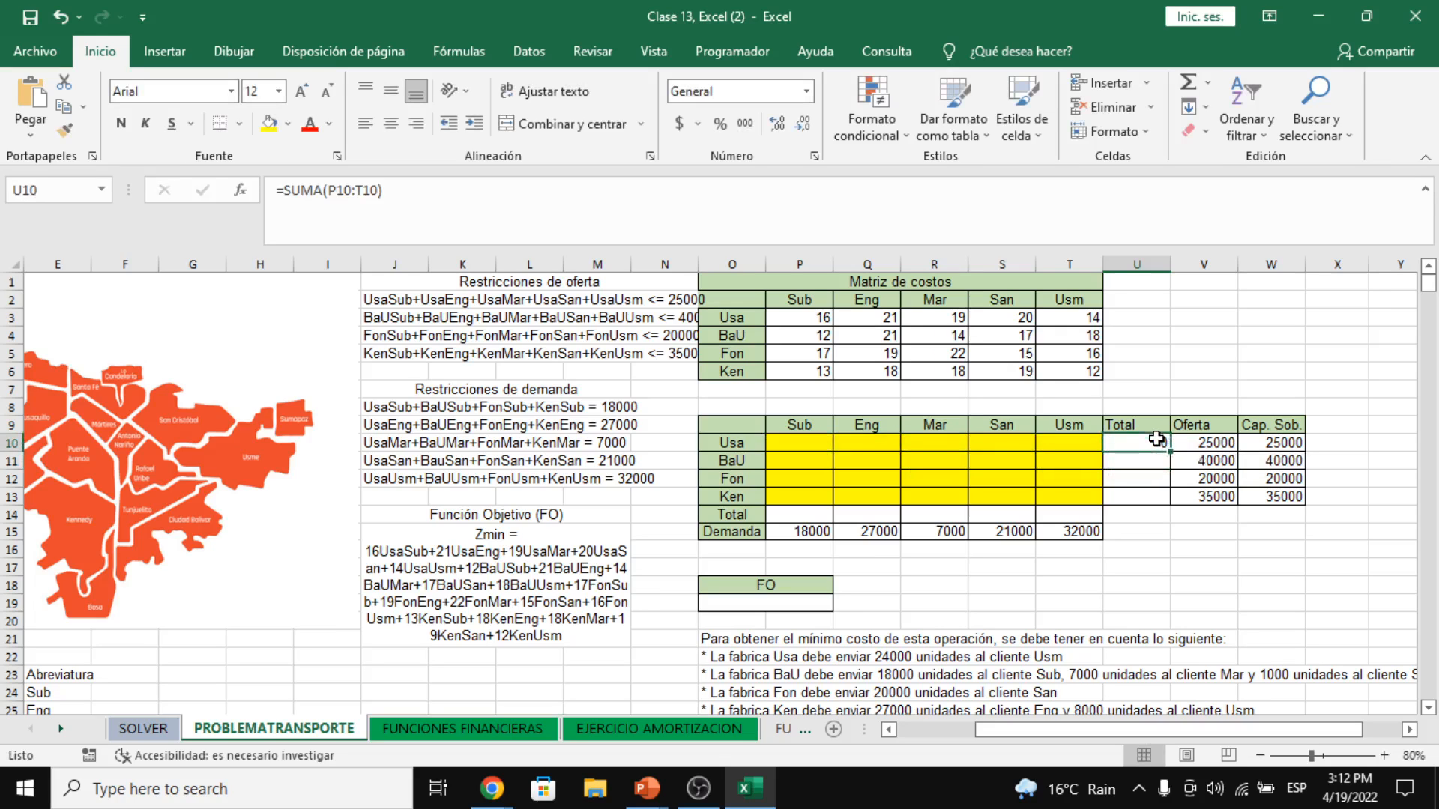
{"action": "left_click", "coordinate": [1206, 443]}
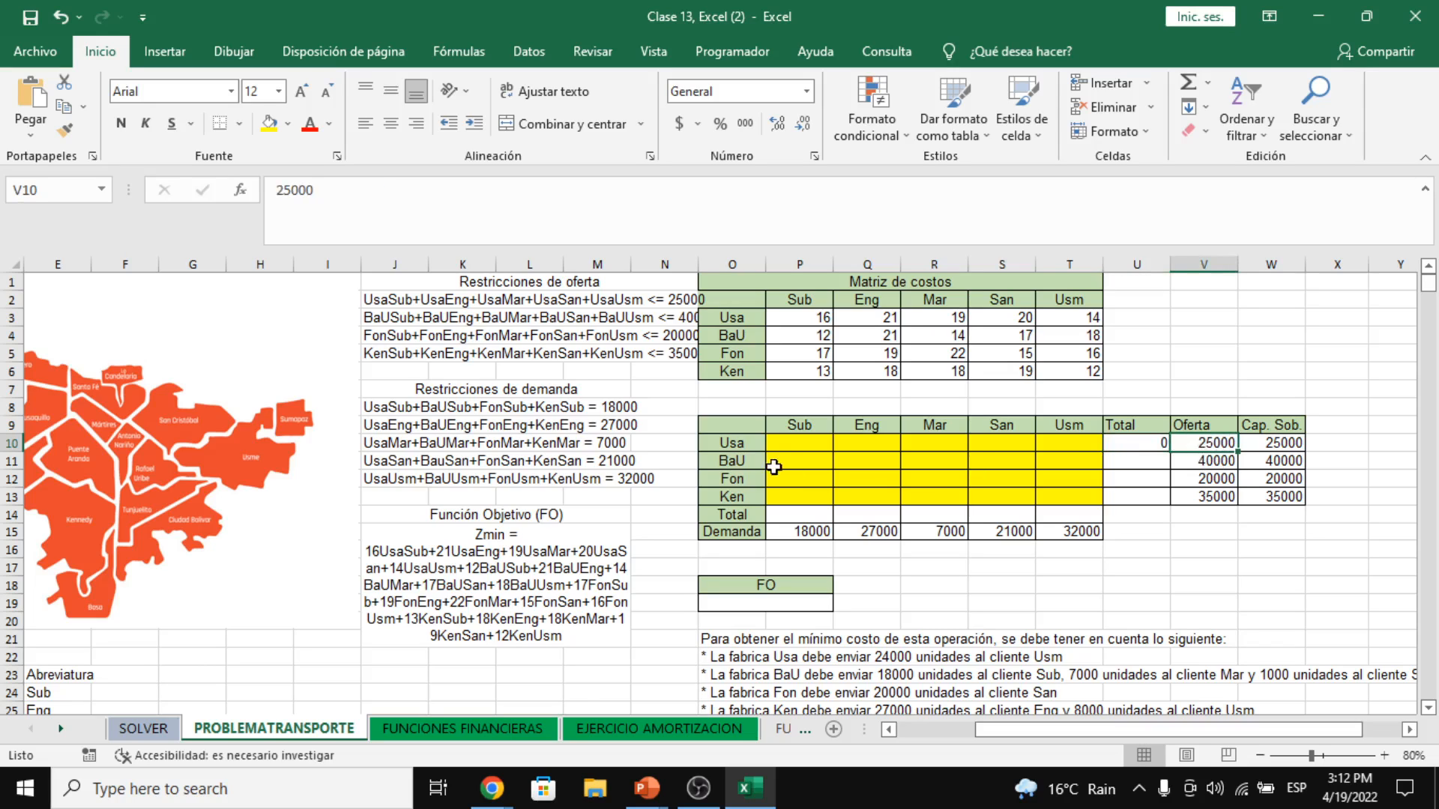
{"action": "left_click", "coordinate": [740, 445]}
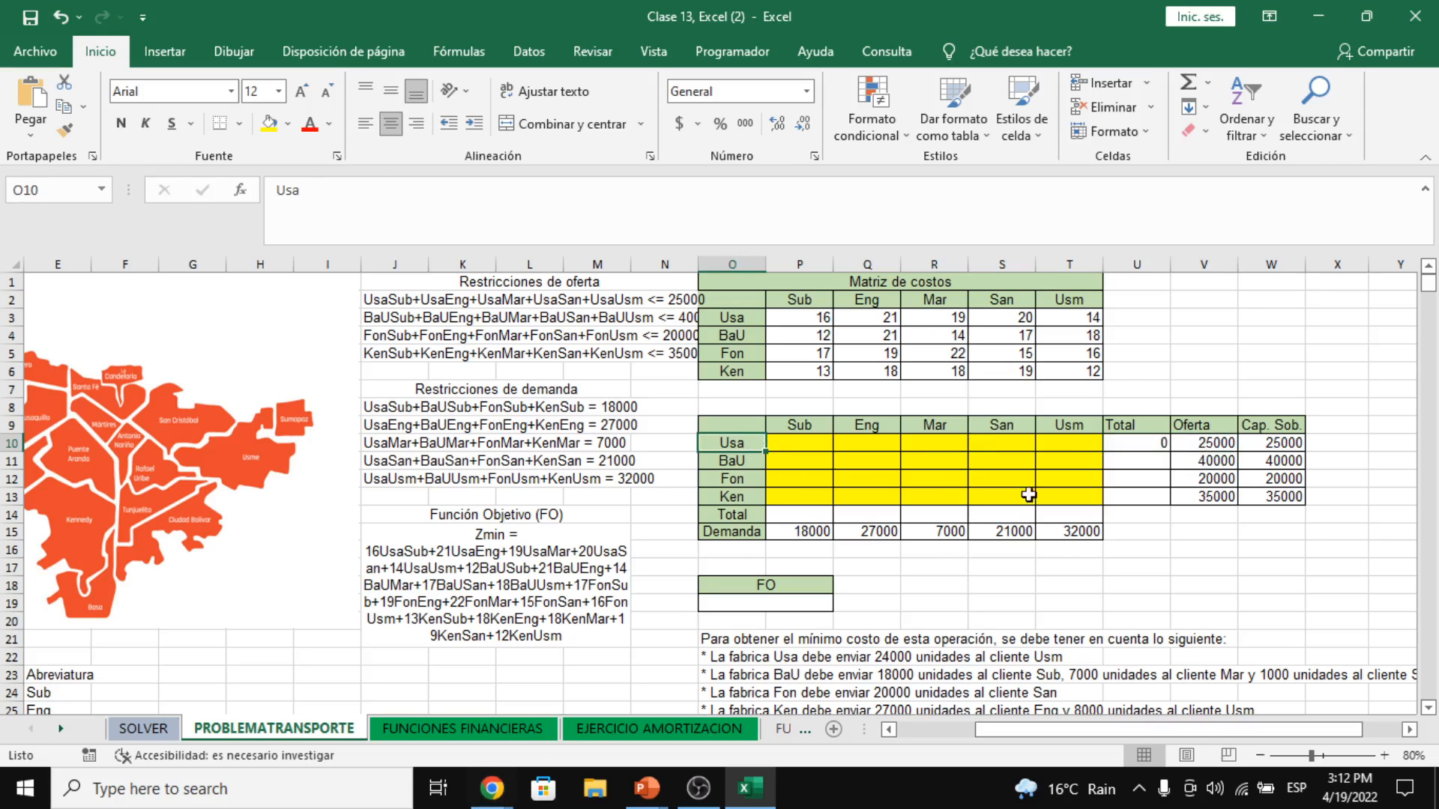
{"action": "left_click", "coordinate": [1146, 443]}
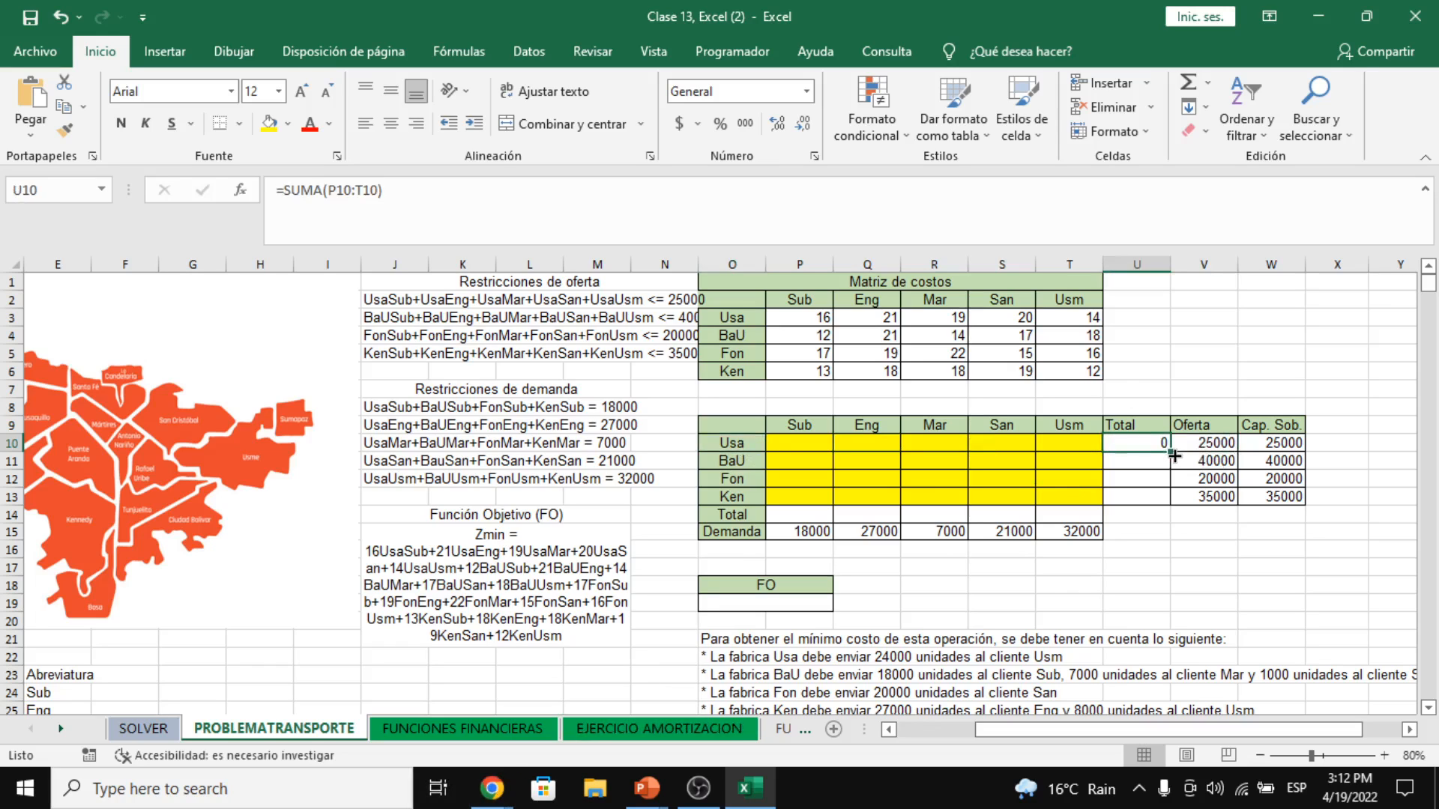
{"action": "left_click_drag", "start_coordinate": [1173, 455], "coordinate": [1172, 501]}
- Switch to the Google Meet call, turn the camera off, mute and unmute the microphone, and return to the Excel workbook
{"action": "mouse_move", "coordinate": [491, 788]}
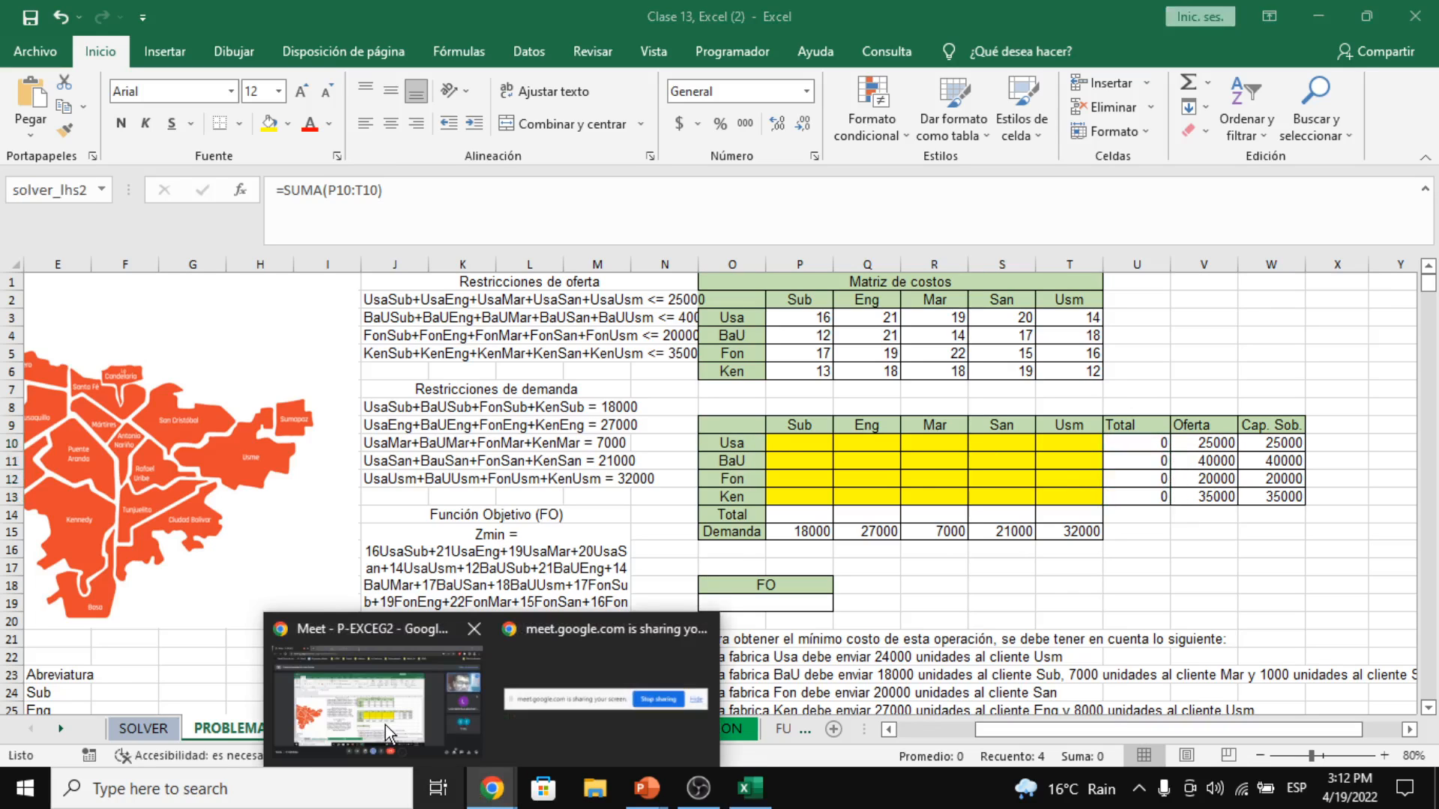
{"action": "left_click", "coordinate": [385, 725]}
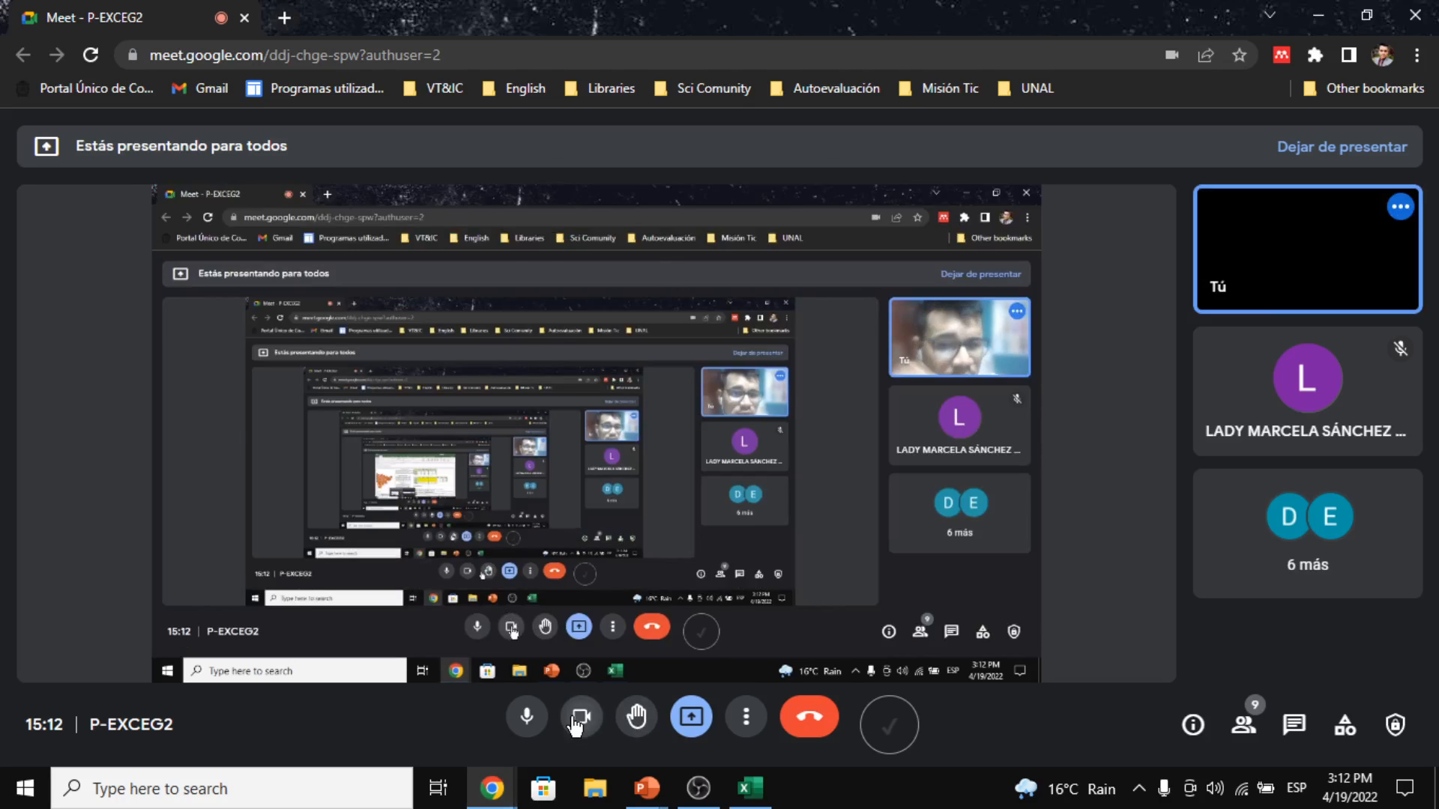
{"action": "left_click", "coordinate": [575, 719]}
{"action": "left_click", "coordinate": [548, 719]}
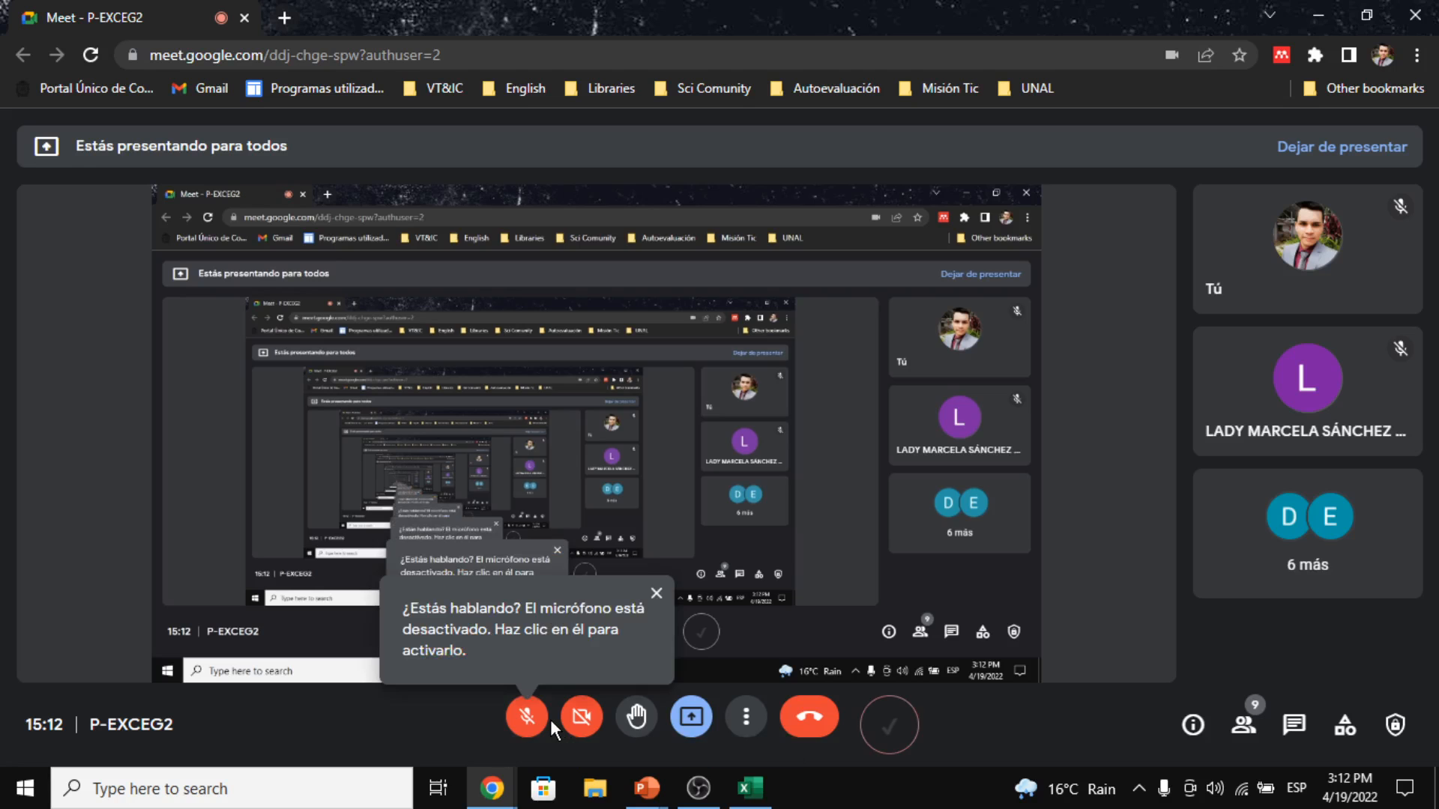
{"action": "left_click", "coordinate": [536, 716]}
{"action": "key", "text": "alt+Tab"}
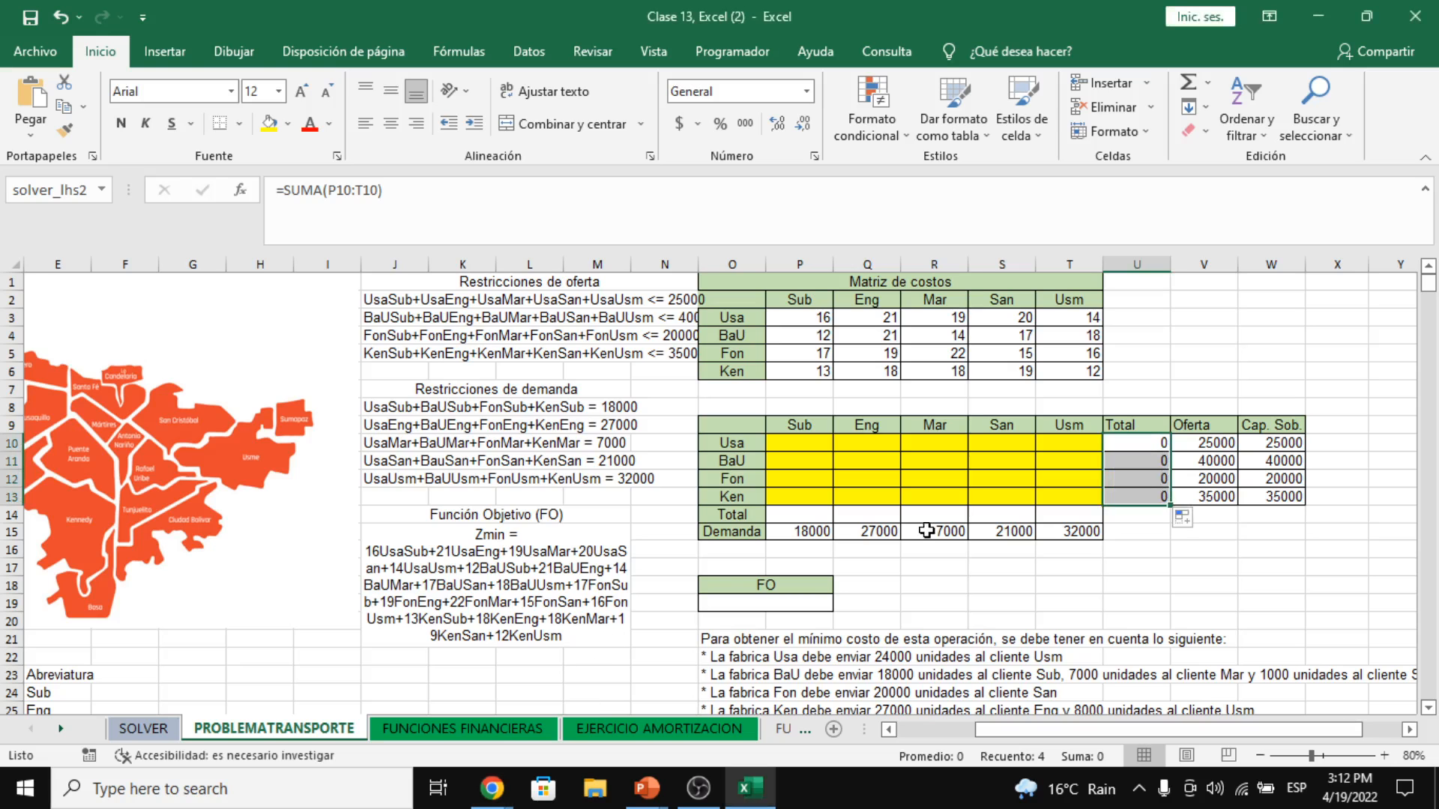
- Enter the formula =SUMA(P10:P13) in P14 to total the shipments from all factories to the Sub client
{"action": "left_click", "coordinate": [949, 477]}
{"action": "left_click", "coordinate": [1133, 448]}
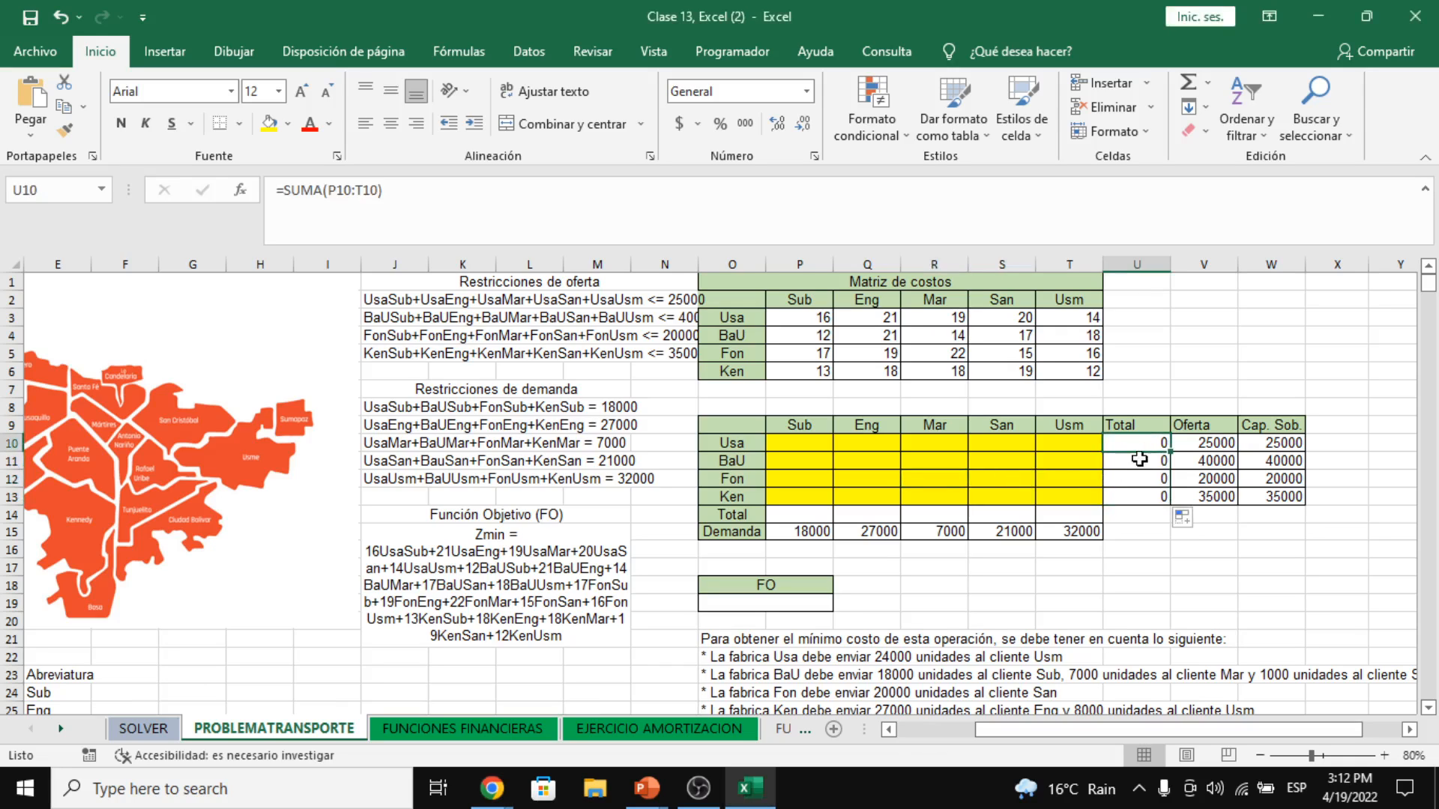
{"action": "left_click", "coordinate": [762, 443]}
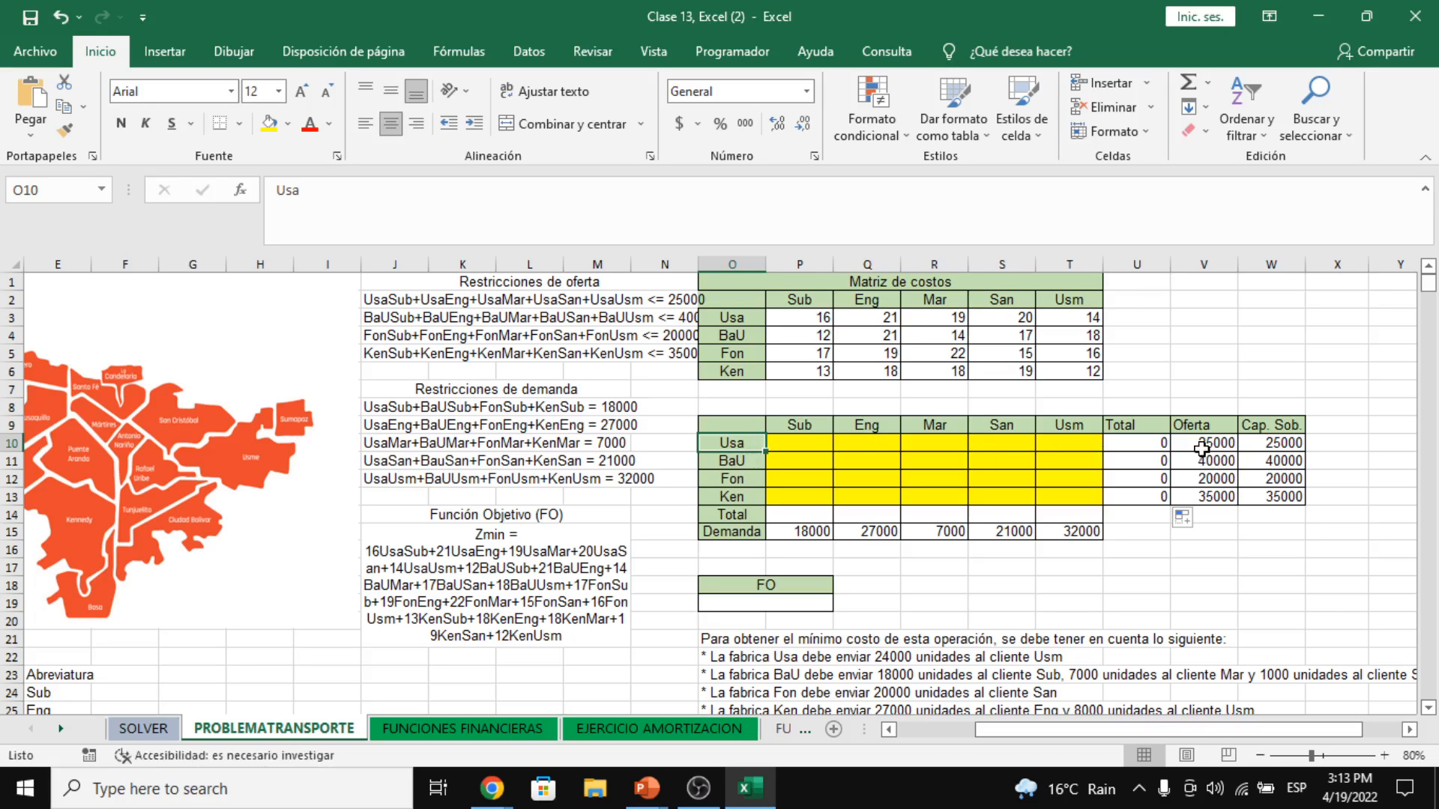
{"action": "left_click_drag", "start_coordinate": [1188, 447], "coordinate": [1207, 497]}
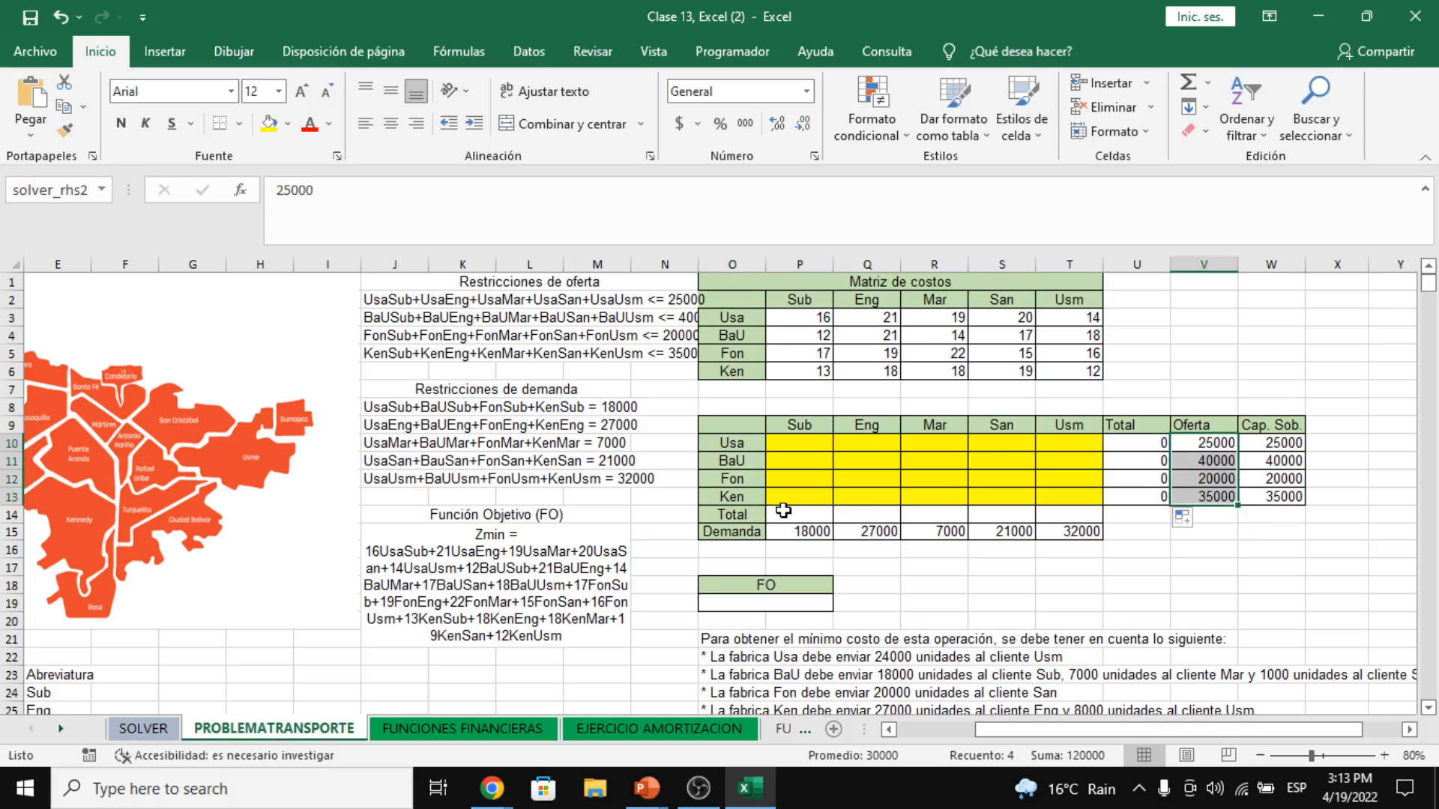
{"action": "left_click", "coordinate": [787, 511]}
{"action": "type", "text": "=suma"}
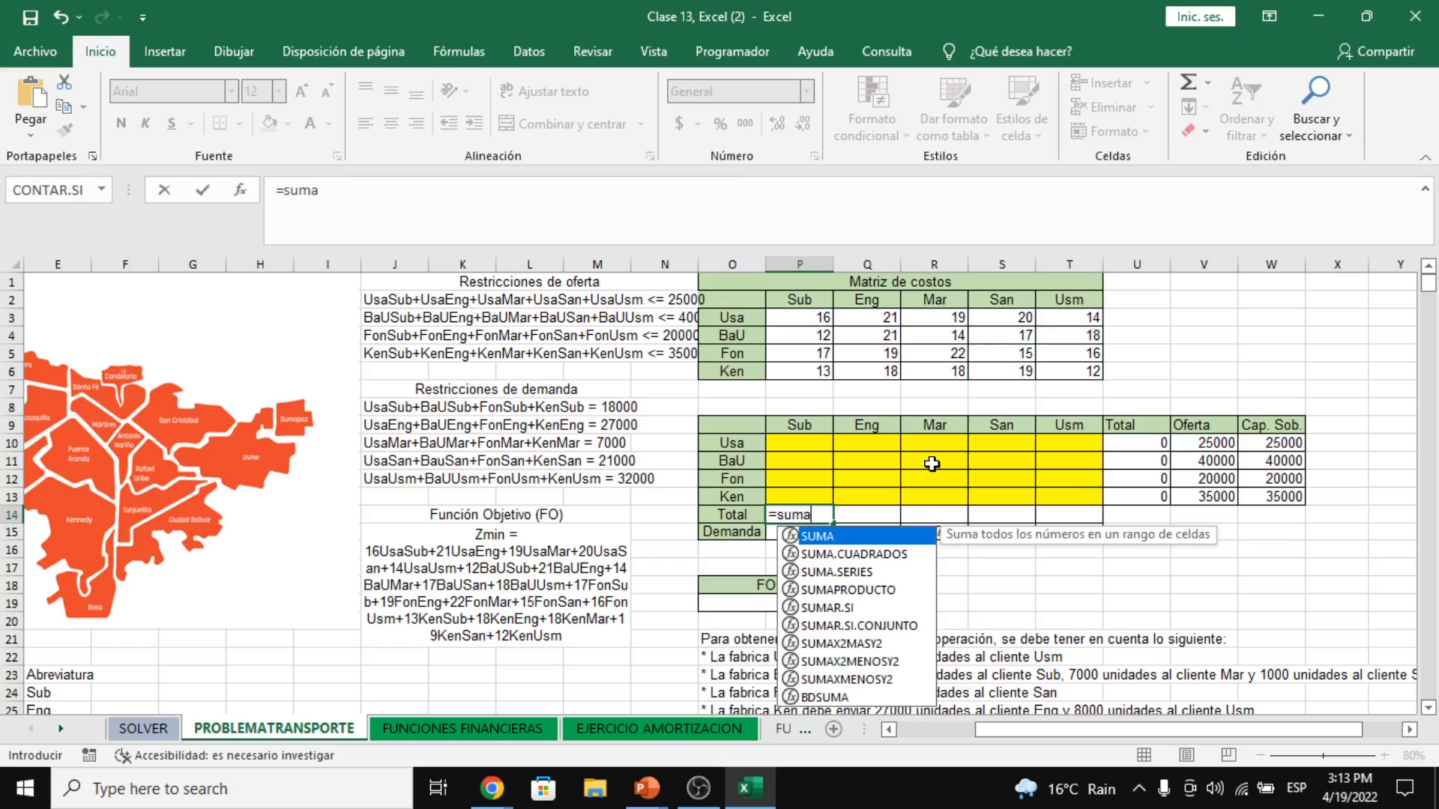
{"action": "key", "text": "Tab"}
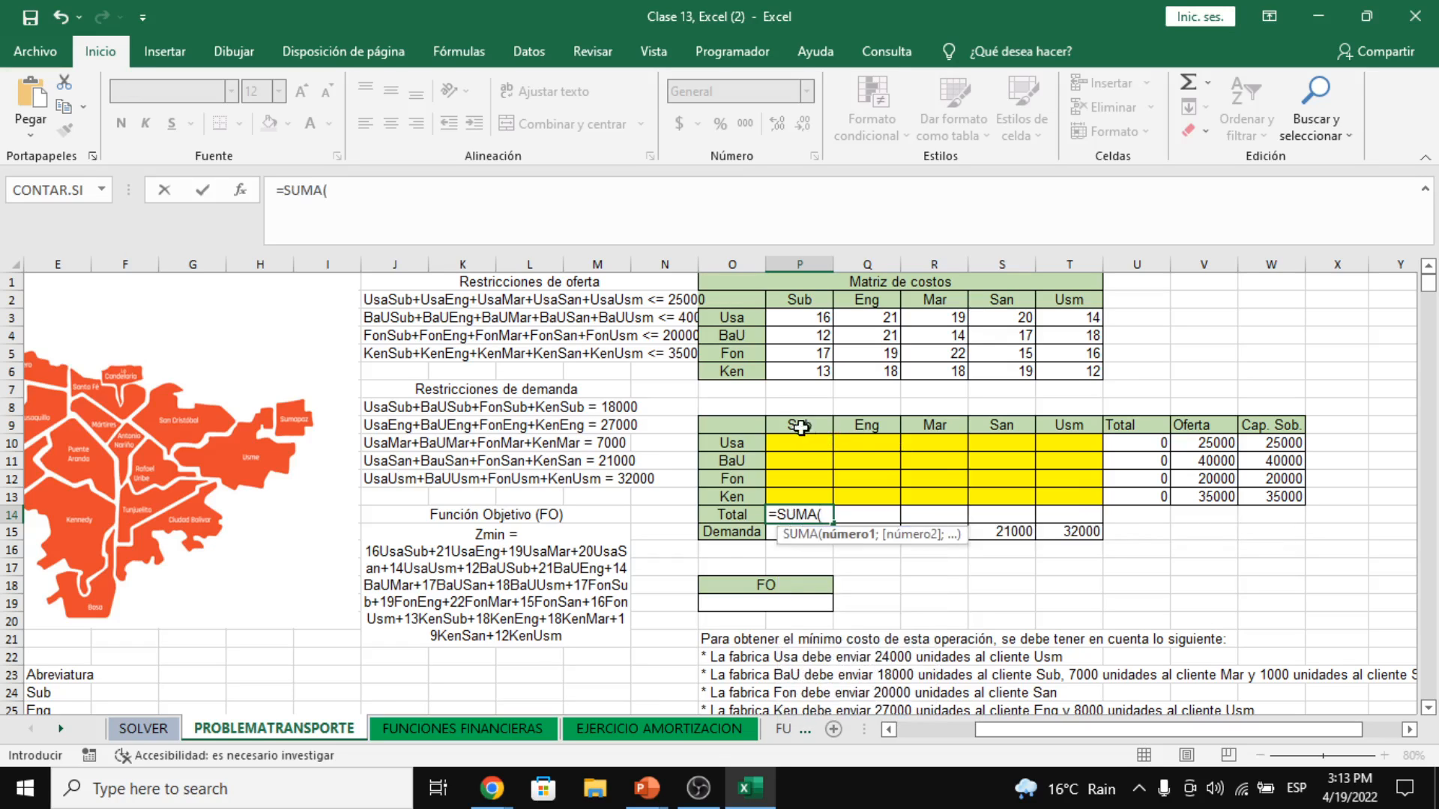
{"action": "left_click_drag", "start_coordinate": [813, 444], "coordinate": [817, 496]}
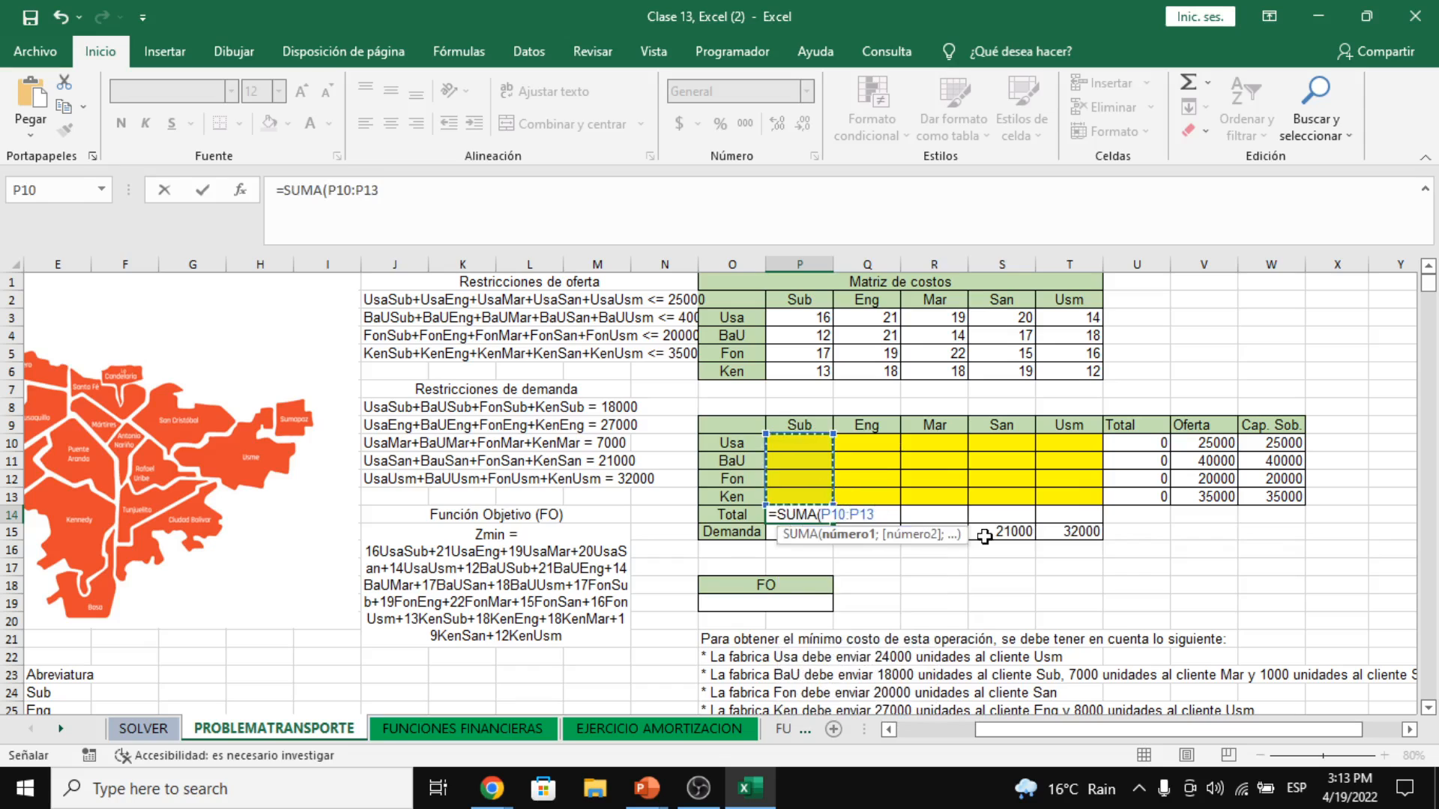
{"action": "key", "text": "Return"}
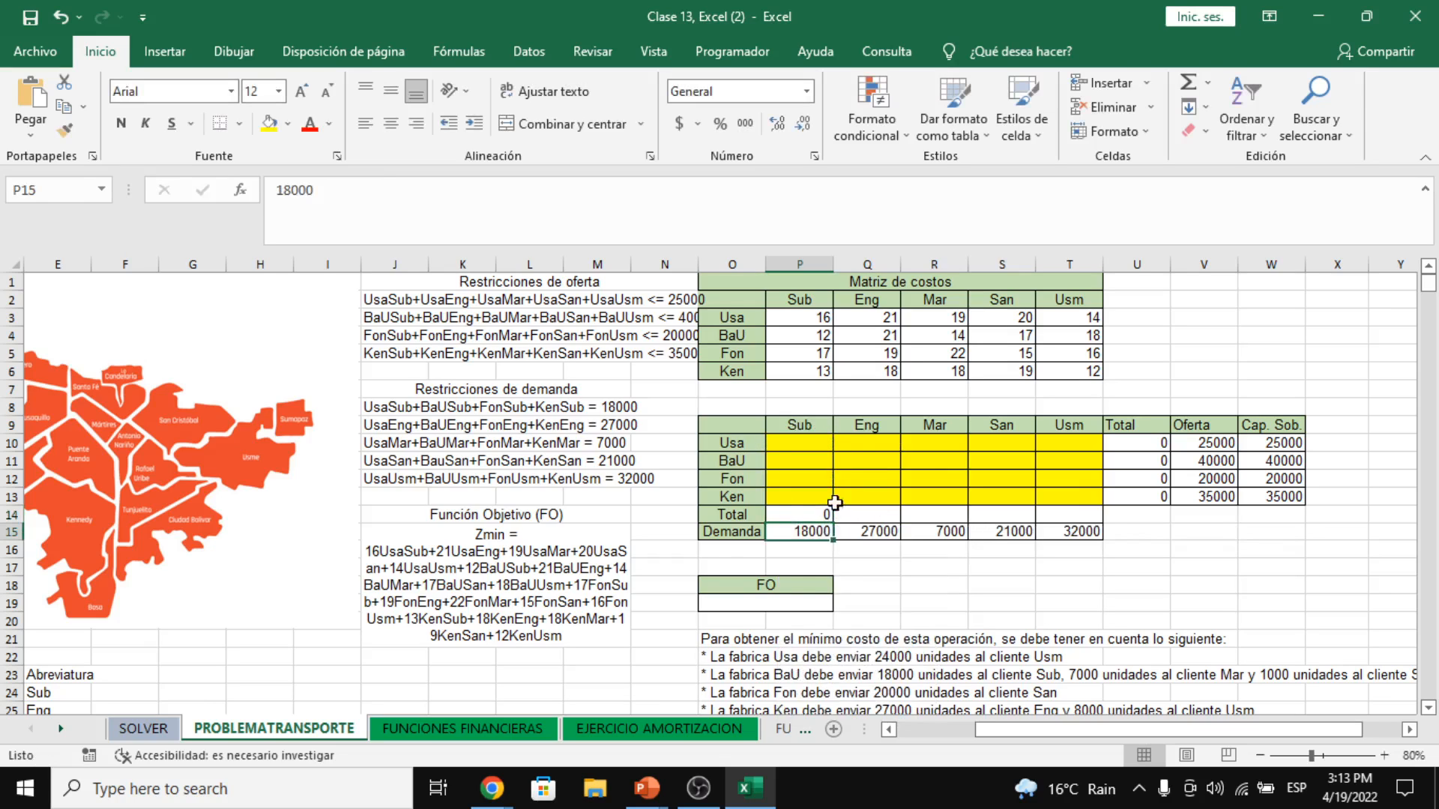
- Copy the Sub column's Total formula from P14 across through T14 for the Eng, Mar, San and Usm clients
{"action": "left_click", "coordinate": [788, 516]}
{"action": "left_click", "coordinate": [803, 535]}
{"action": "left_click", "coordinate": [890, 544]}
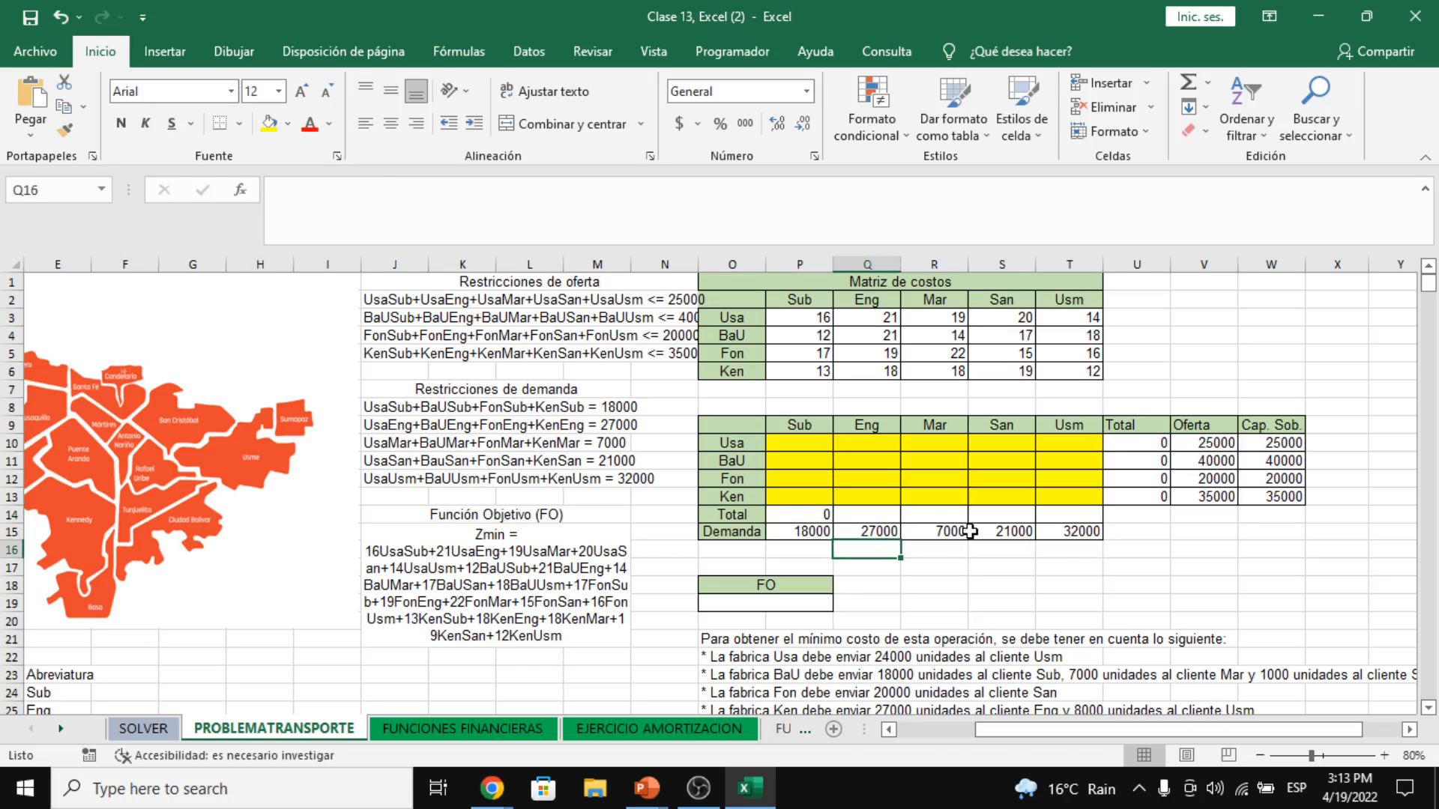
{"action": "left_click_drag", "start_coordinate": [970, 531], "coordinate": [944, 531]}
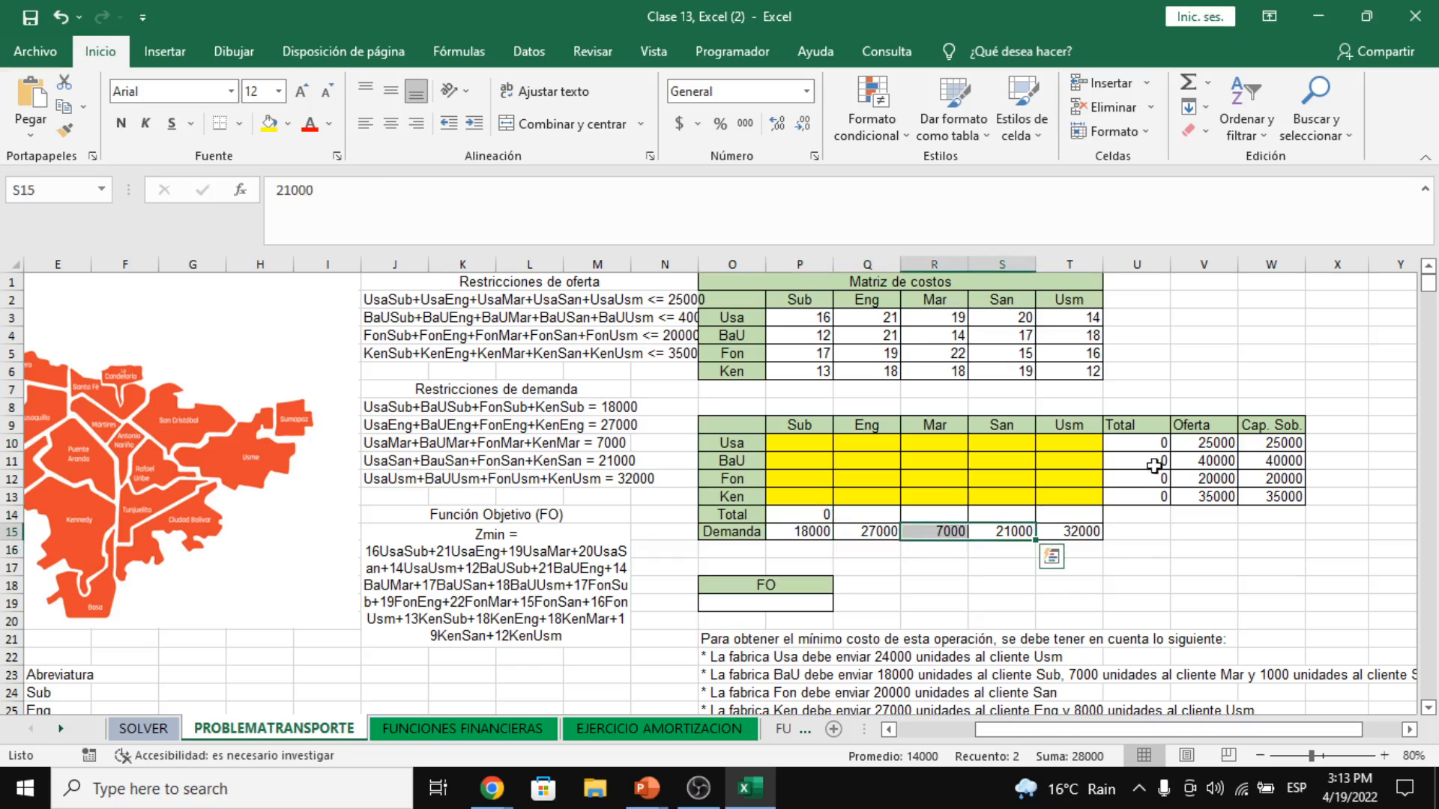
{"action": "left_click_drag", "start_coordinate": [1163, 445], "coordinate": [1204, 495]}
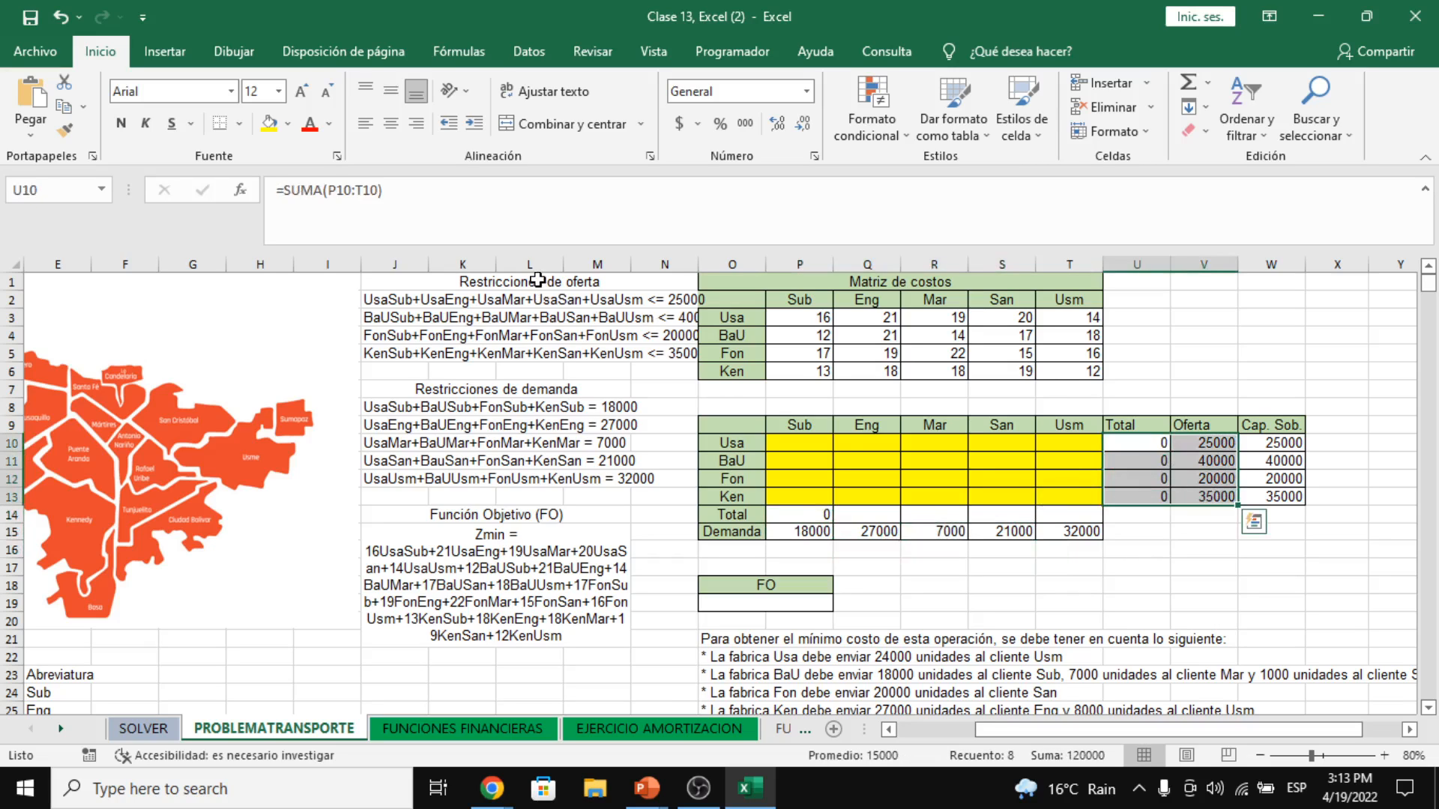
{"action": "left_click_drag", "start_coordinate": [540, 286], "coordinate": [544, 354]}
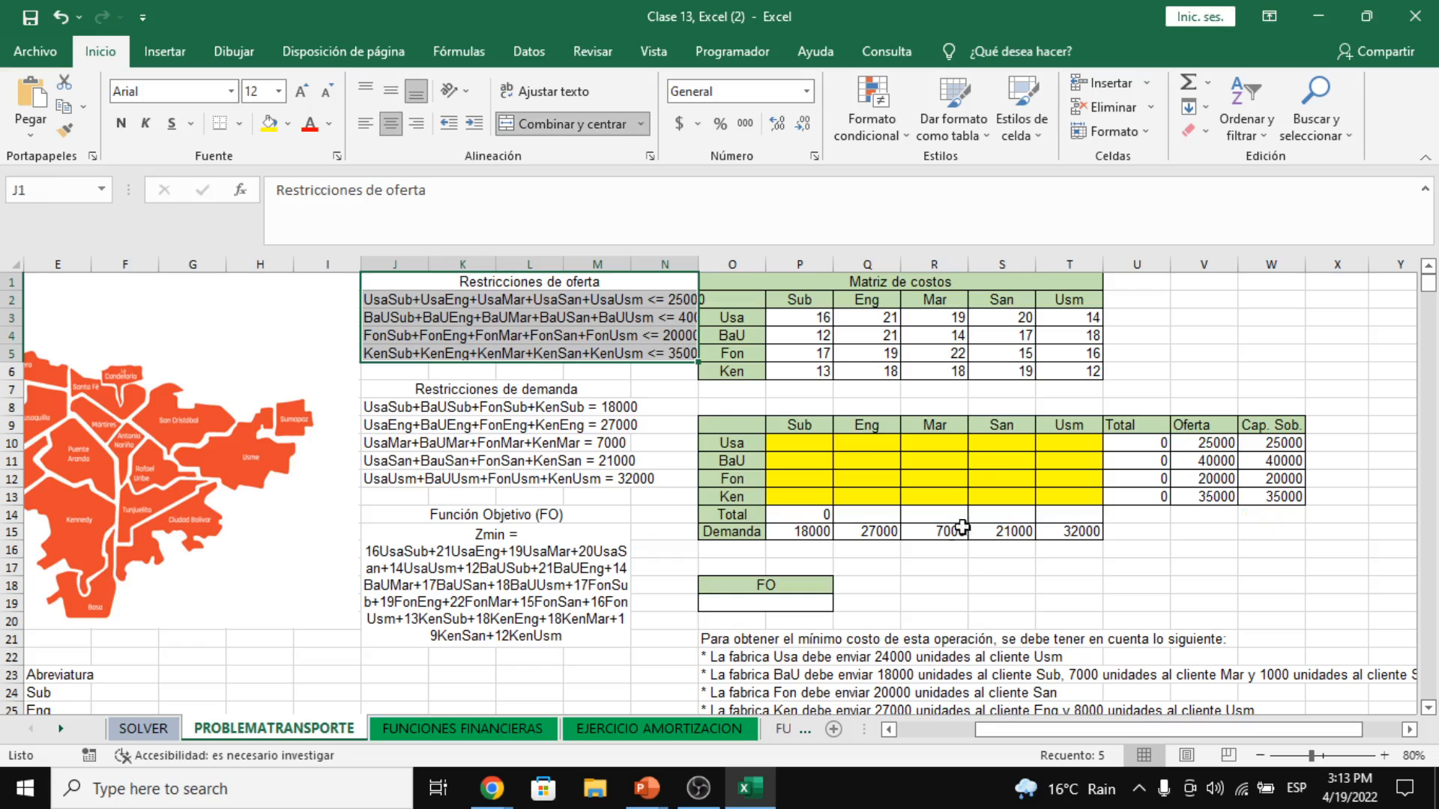
{"action": "left_click", "coordinate": [814, 534]}
{"action": "left_click", "coordinate": [817, 516]}
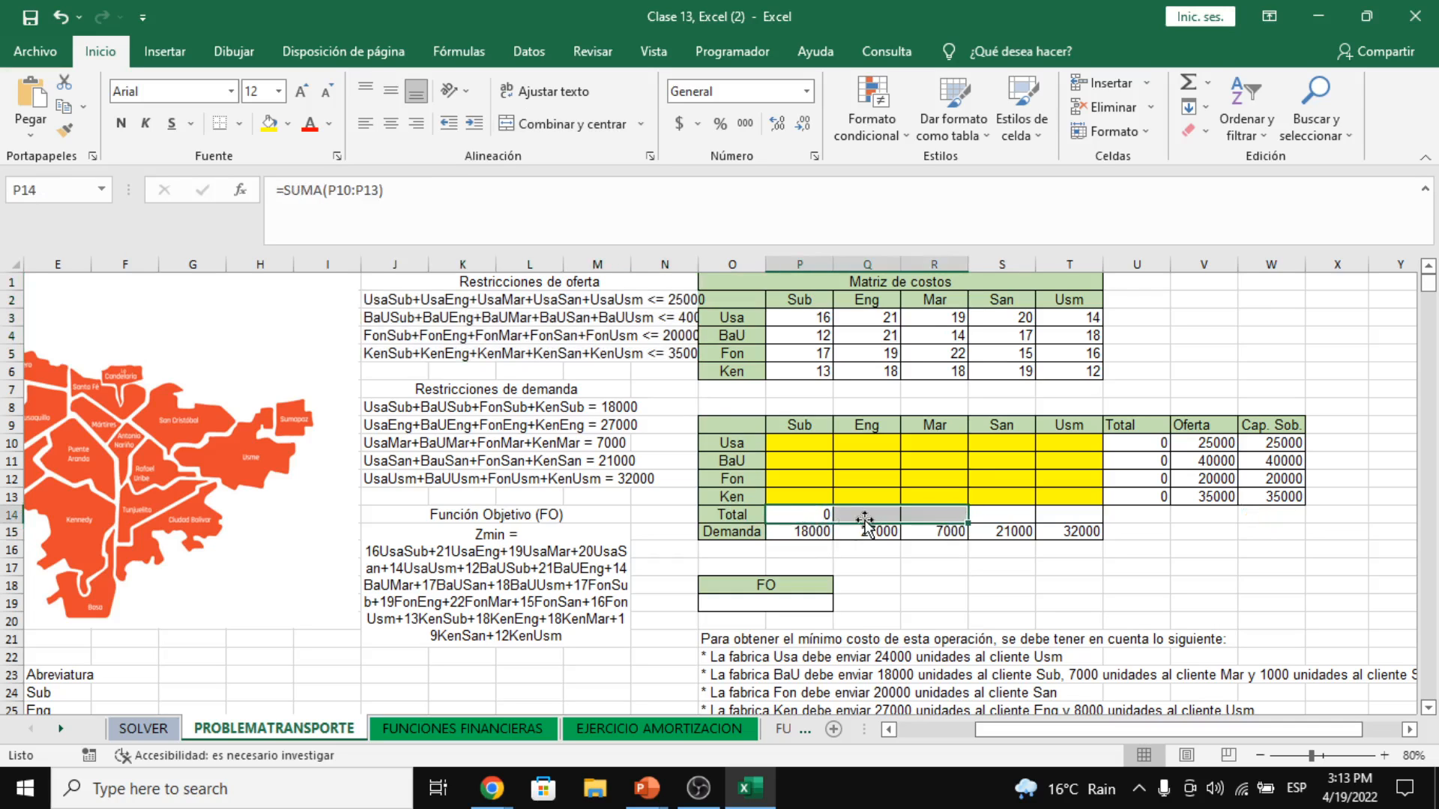
{"action": "left_click_drag", "start_coordinate": [830, 522], "coordinate": [1095, 517]}
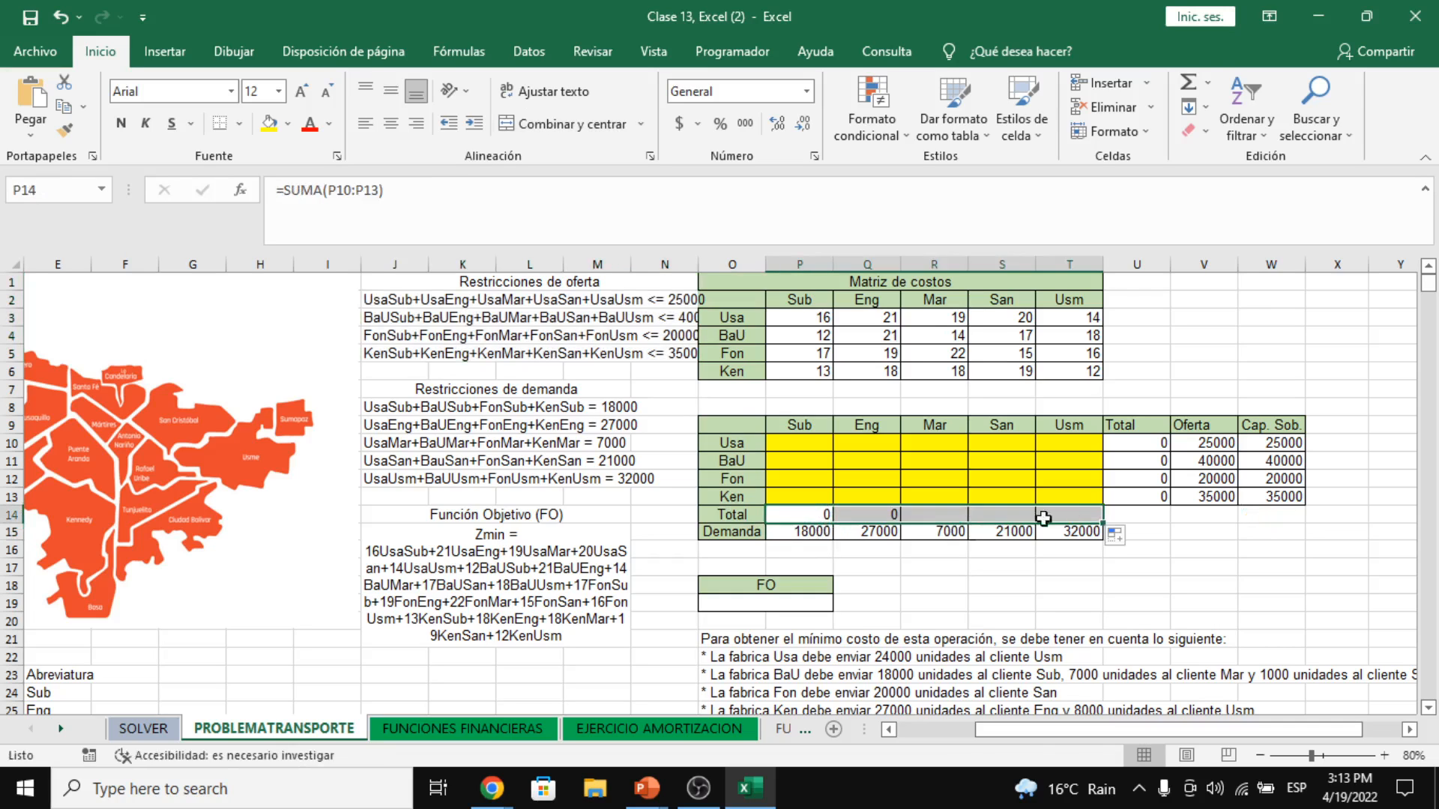
- Review the demand constraints, the empty FO cell, the cost matrix P3:T6 and the yellow shipment cells P10:T13
{"action": "left_click_drag", "start_coordinate": [487, 386], "coordinate": [460, 475]}
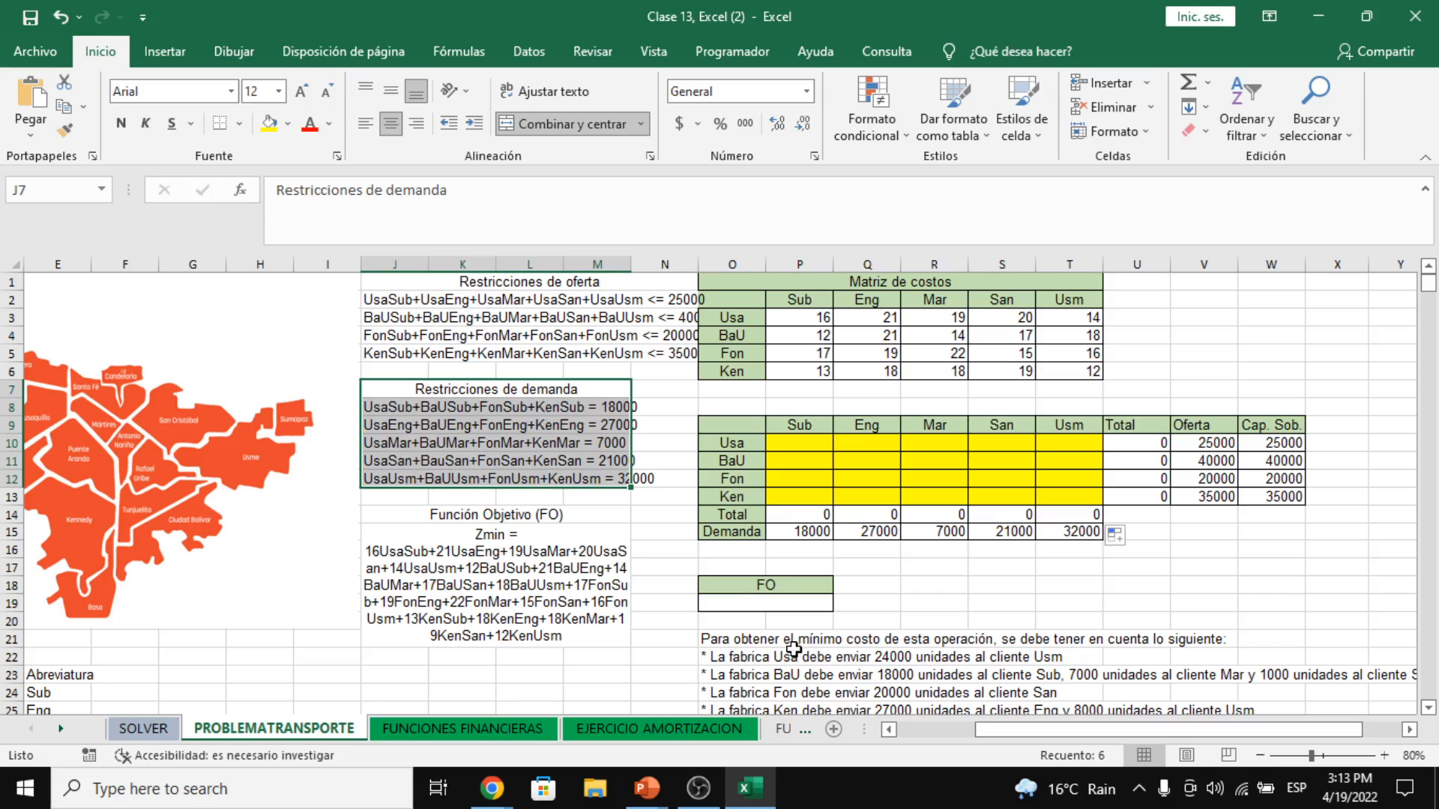
{"action": "left_click", "coordinate": [773, 606]}
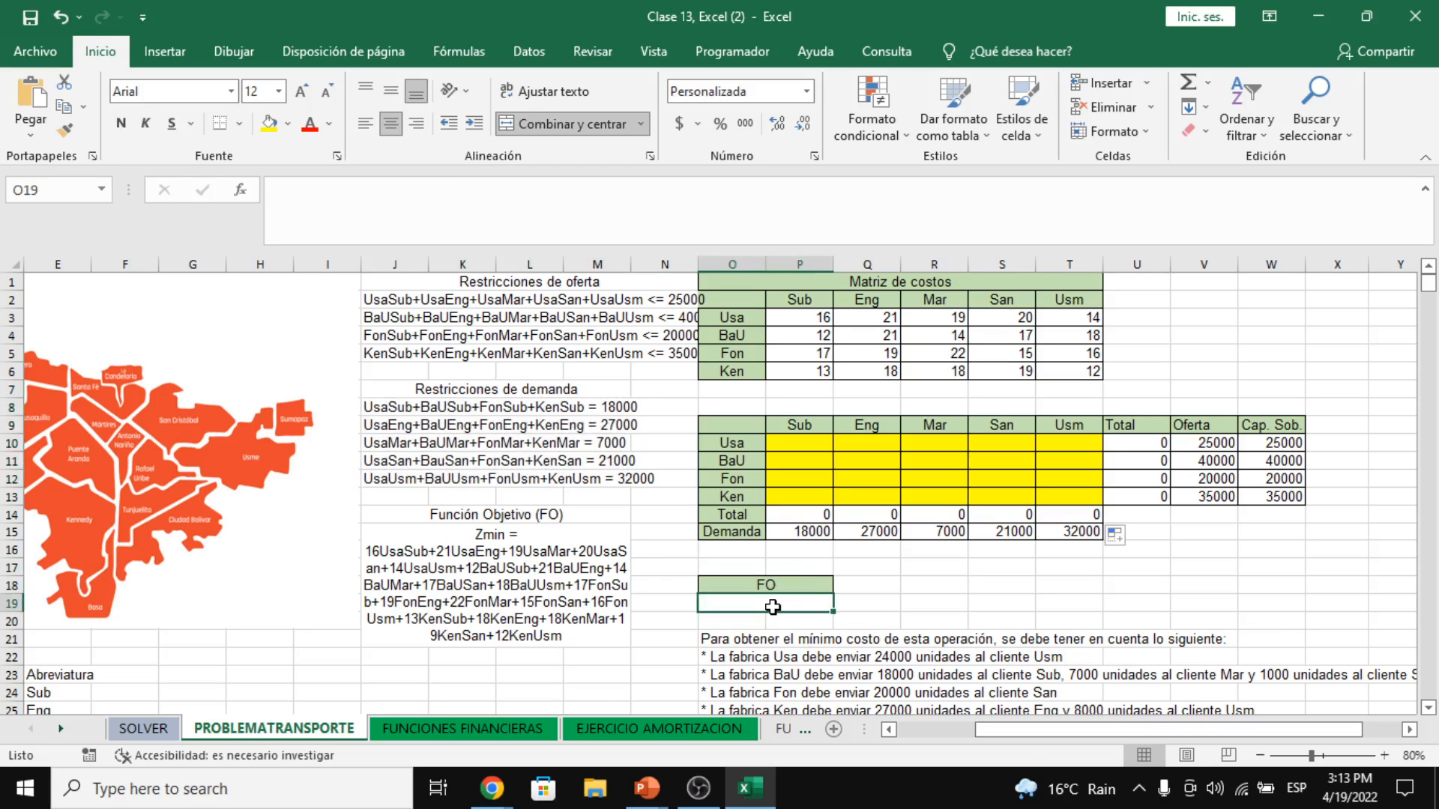
{"action": "left_click_drag", "start_coordinate": [819, 321], "coordinate": [1058, 383]}
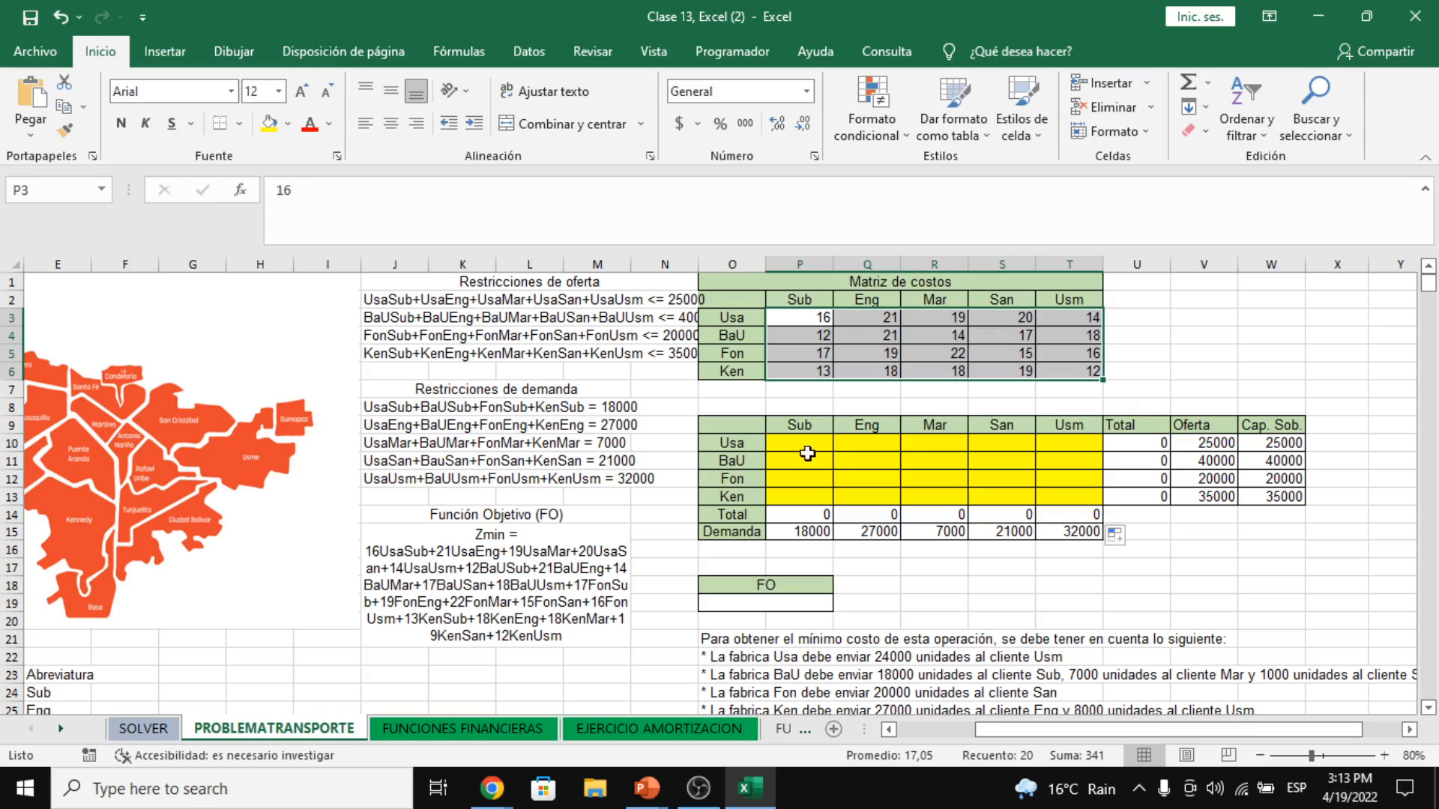
{"action": "left_click_drag", "start_coordinate": [806, 449], "coordinate": [1069, 493]}
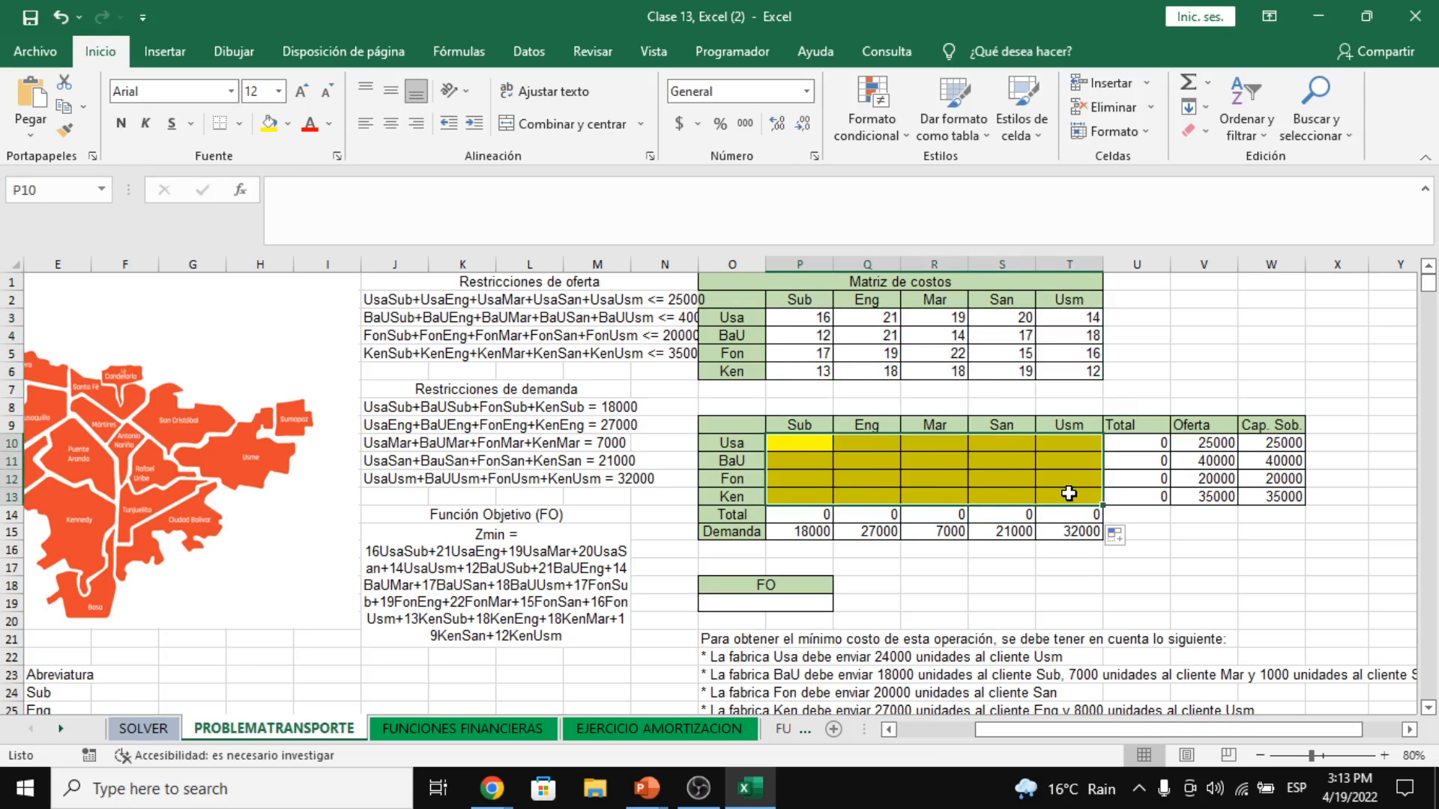
{"action": "left_click", "coordinate": [805, 607]}
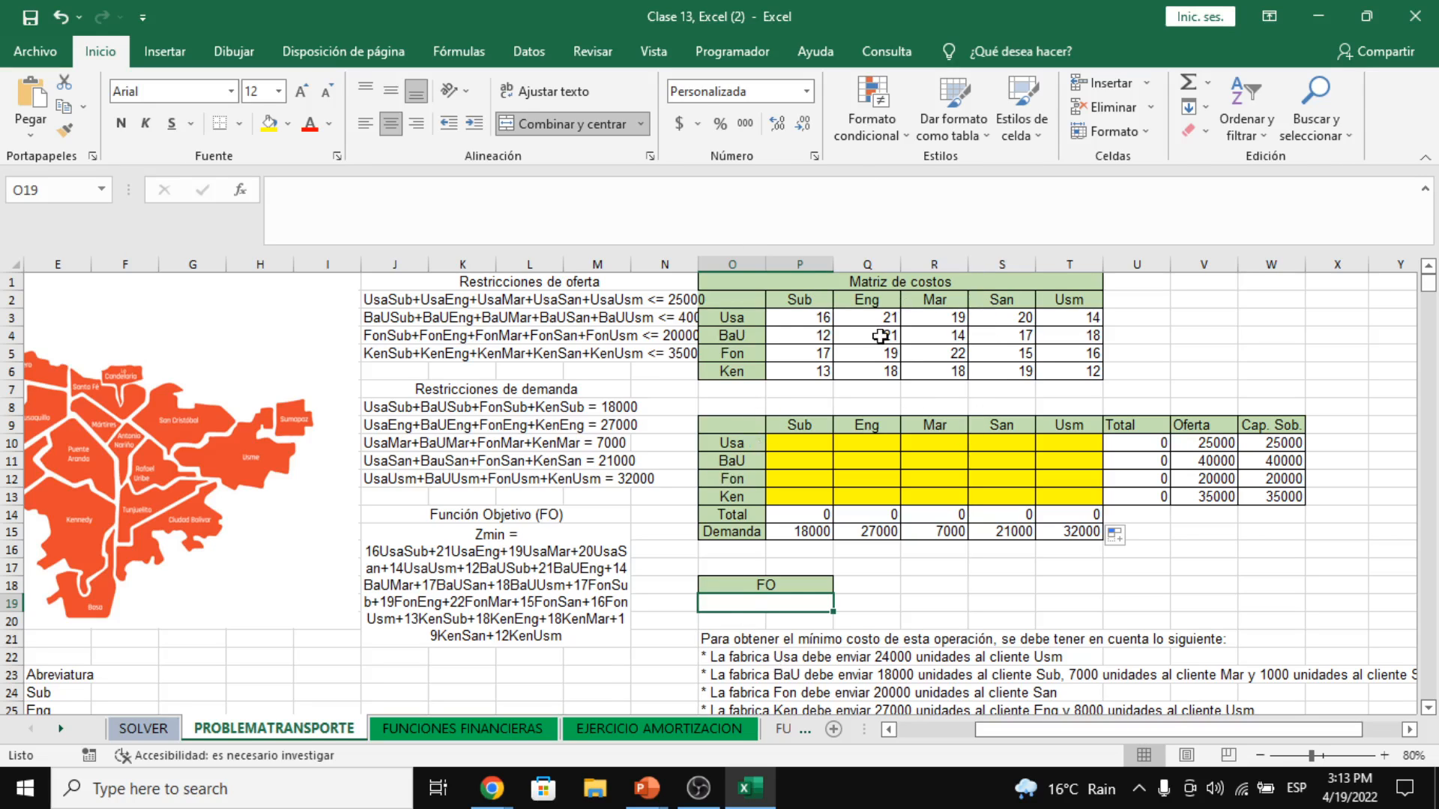
{"action": "left_click_drag", "start_coordinate": [805, 319], "coordinate": [1083, 372]}
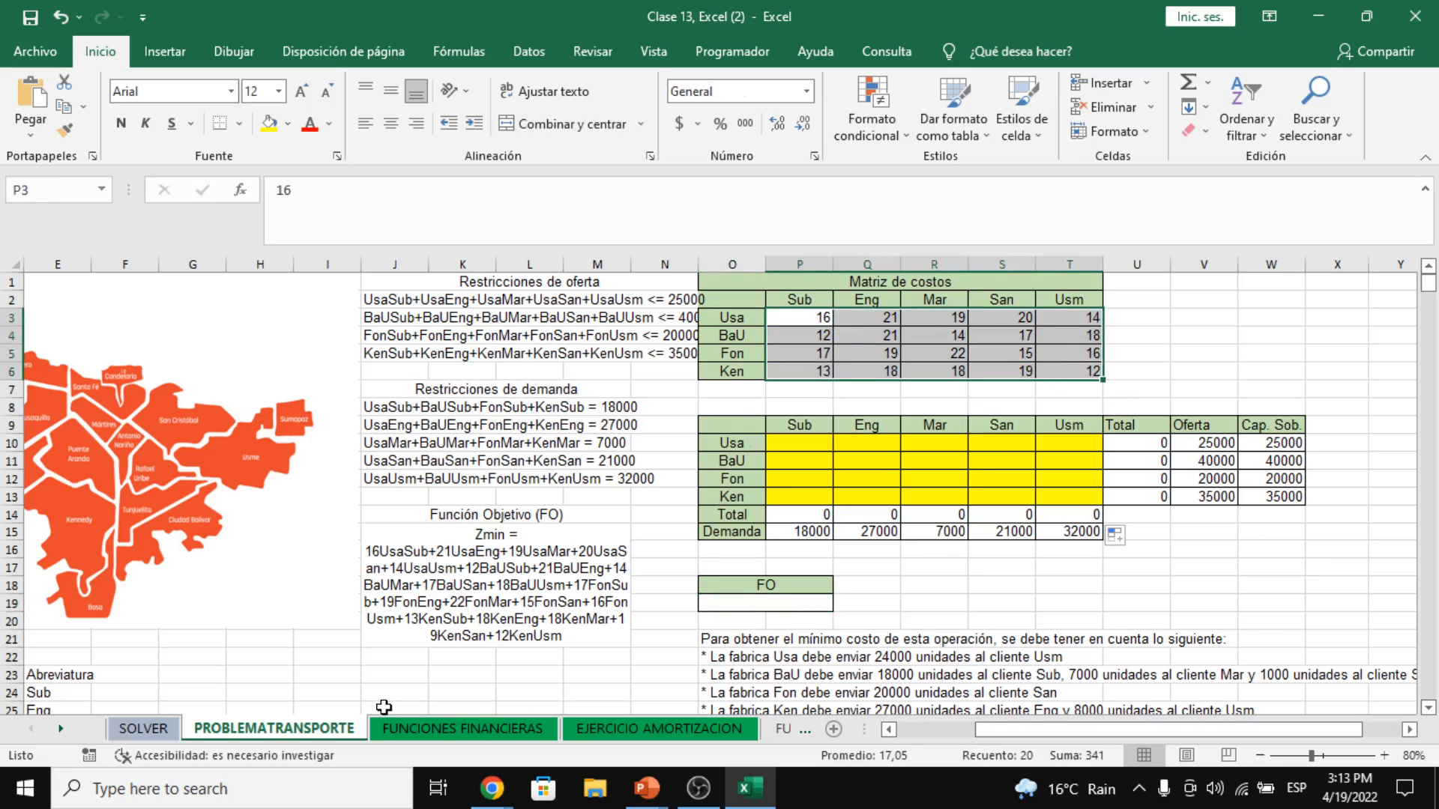
- Examine the Carnicera CONZAC example on the SOLVER sheet, following how Precio and Cantidad lead to each product's Total and the overall Total
{"action": "left_click", "coordinate": [142, 729]}
{"action": "scroll", "coordinate": [772, 577], "scroll_direction": "down", "scroll_amount": 7}
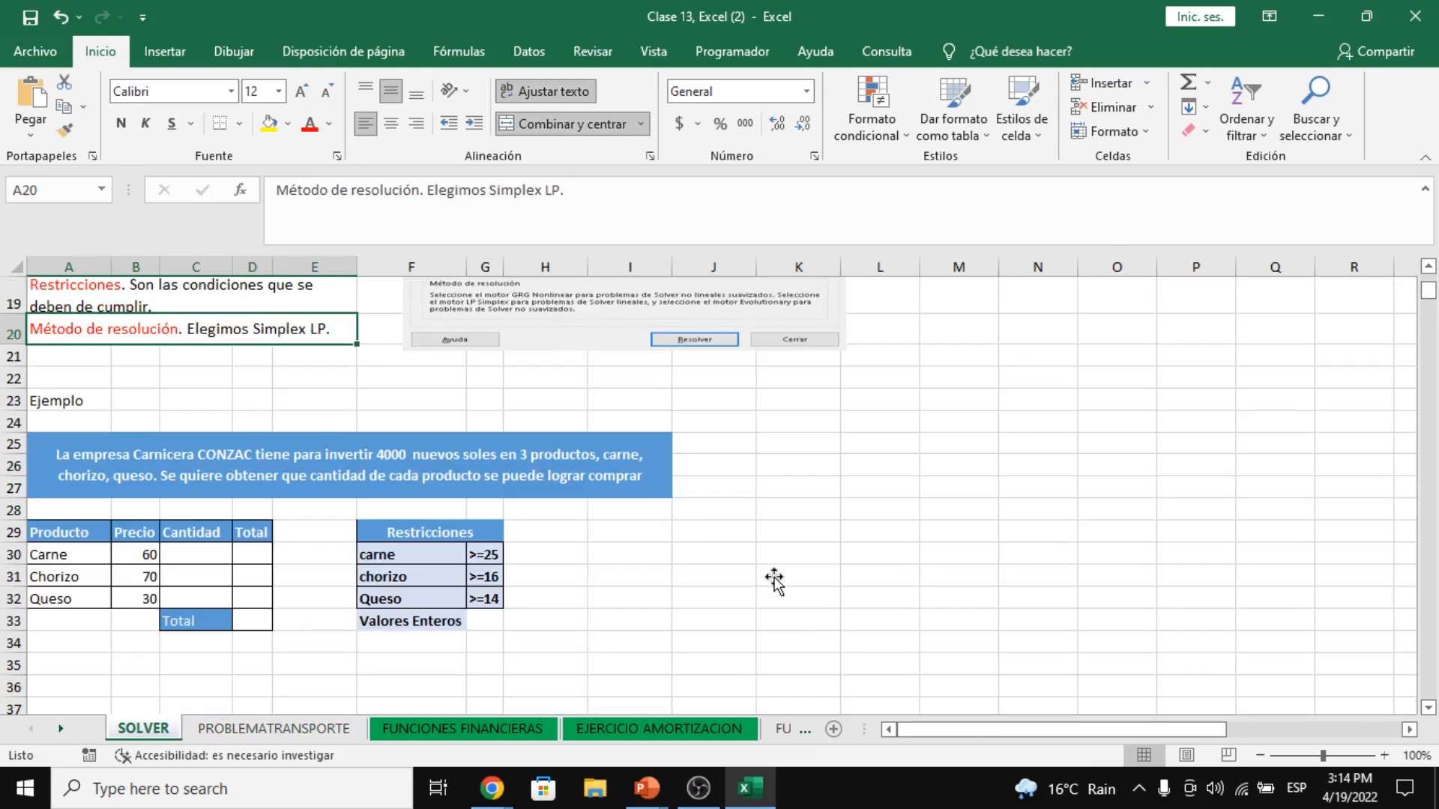
{"action": "scroll", "coordinate": [702, 532], "scroll_direction": "up", "scroll_amount": 2}
{"action": "left_click", "coordinate": [197, 487]}
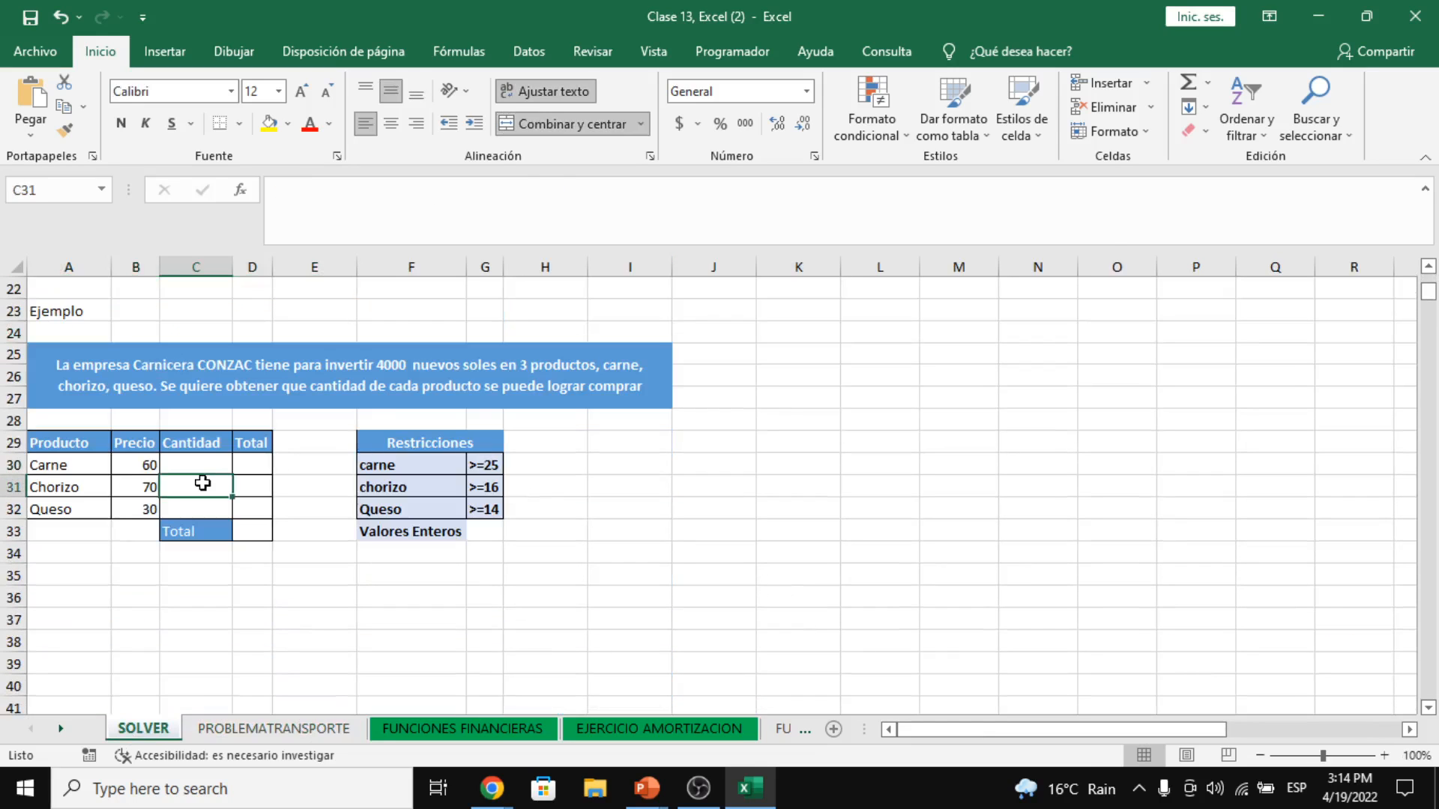
{"action": "left_click", "coordinate": [137, 462]}
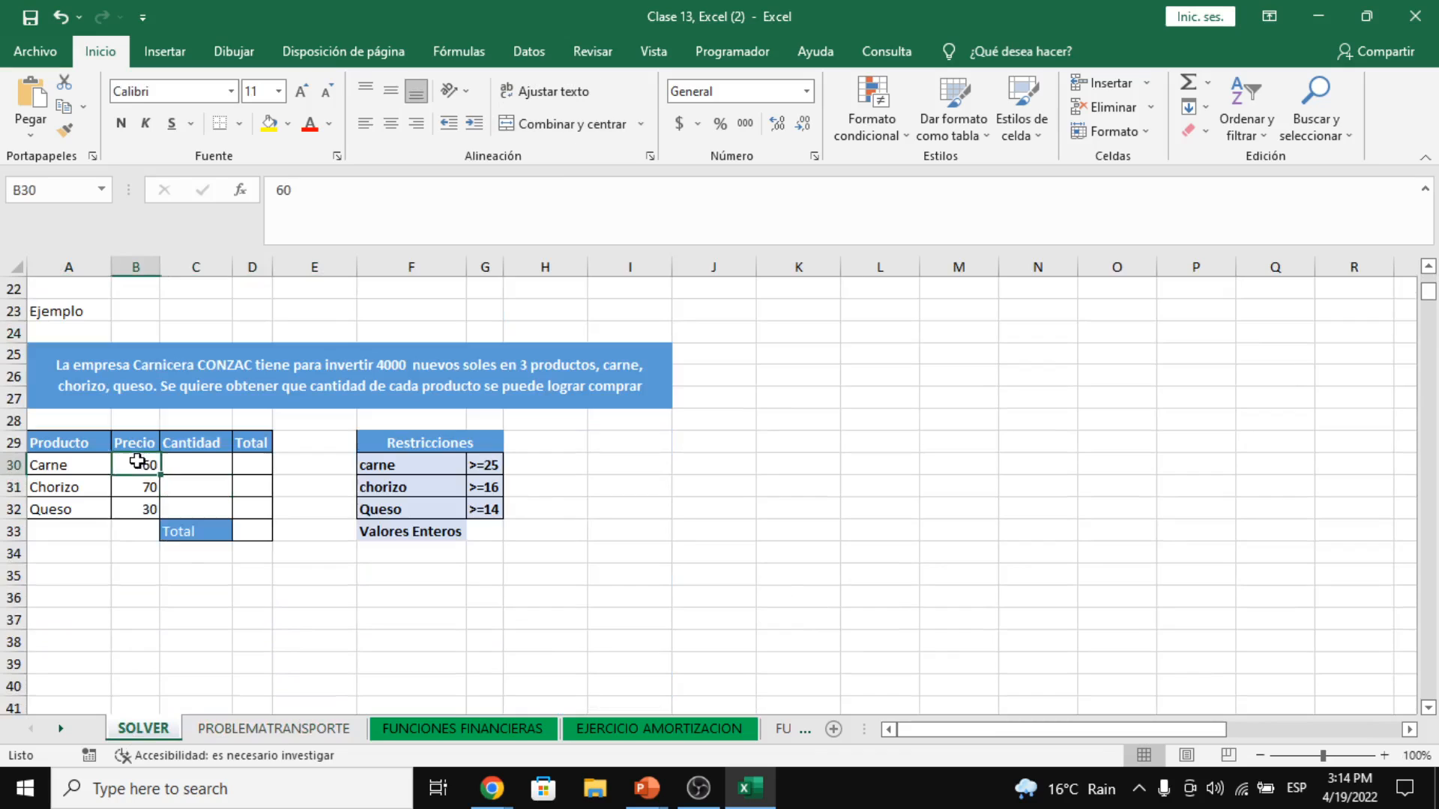
{"action": "left_click", "coordinate": [197, 462]}
{"action": "left_click", "coordinate": [253, 472]}
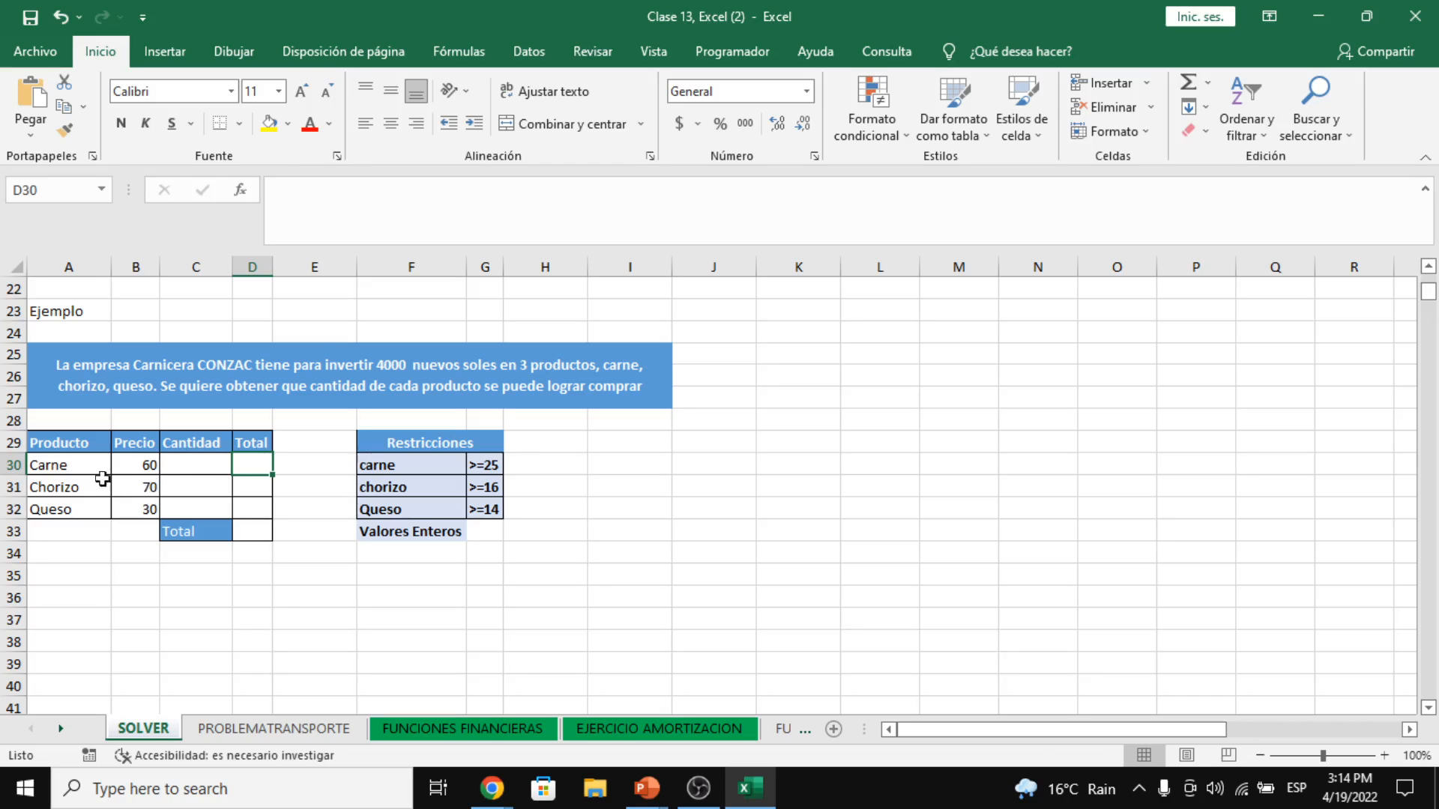
{"action": "left_click_drag", "start_coordinate": [102, 480], "coordinate": [105, 511]}
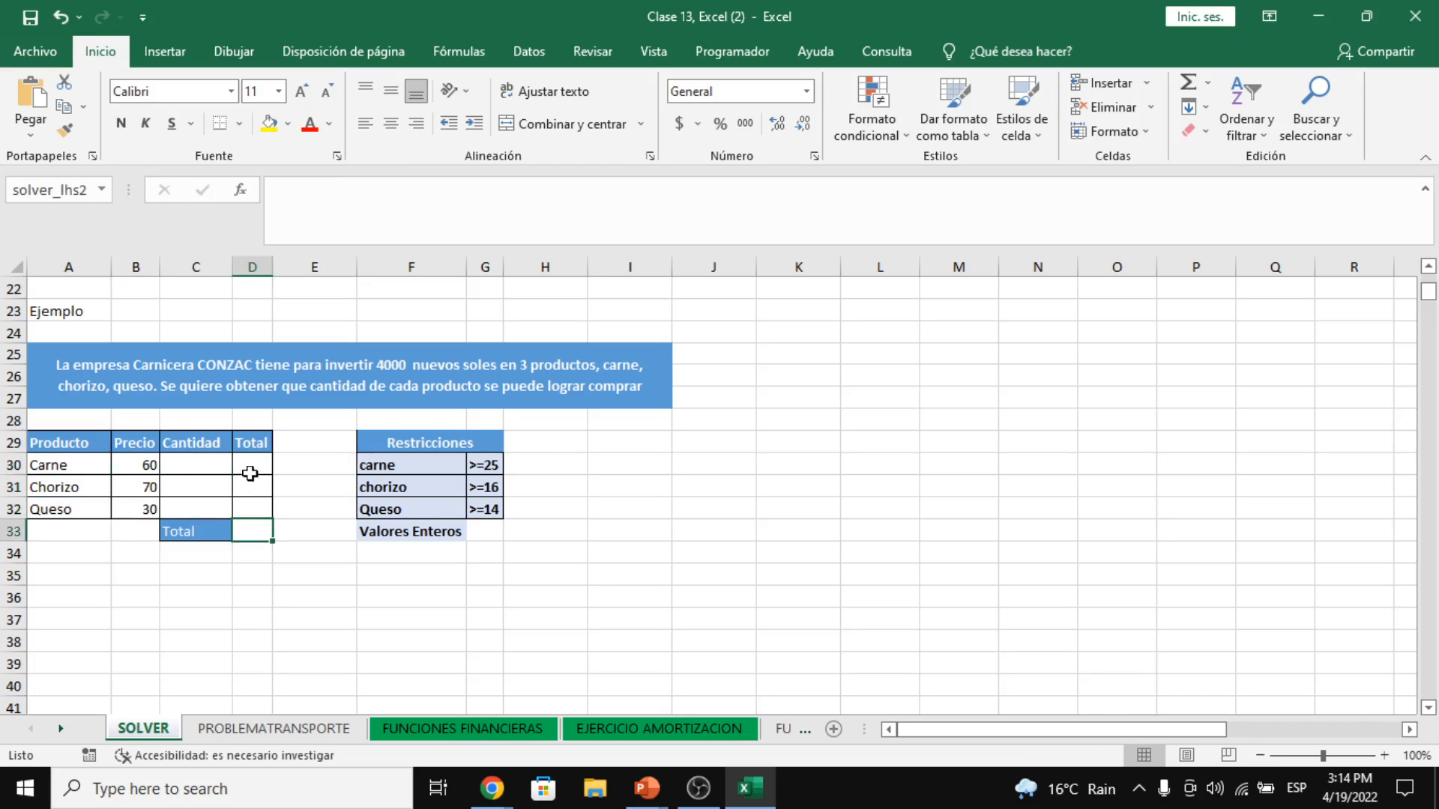
{"action": "left_click_drag", "start_coordinate": [249, 469], "coordinate": [255, 514]}
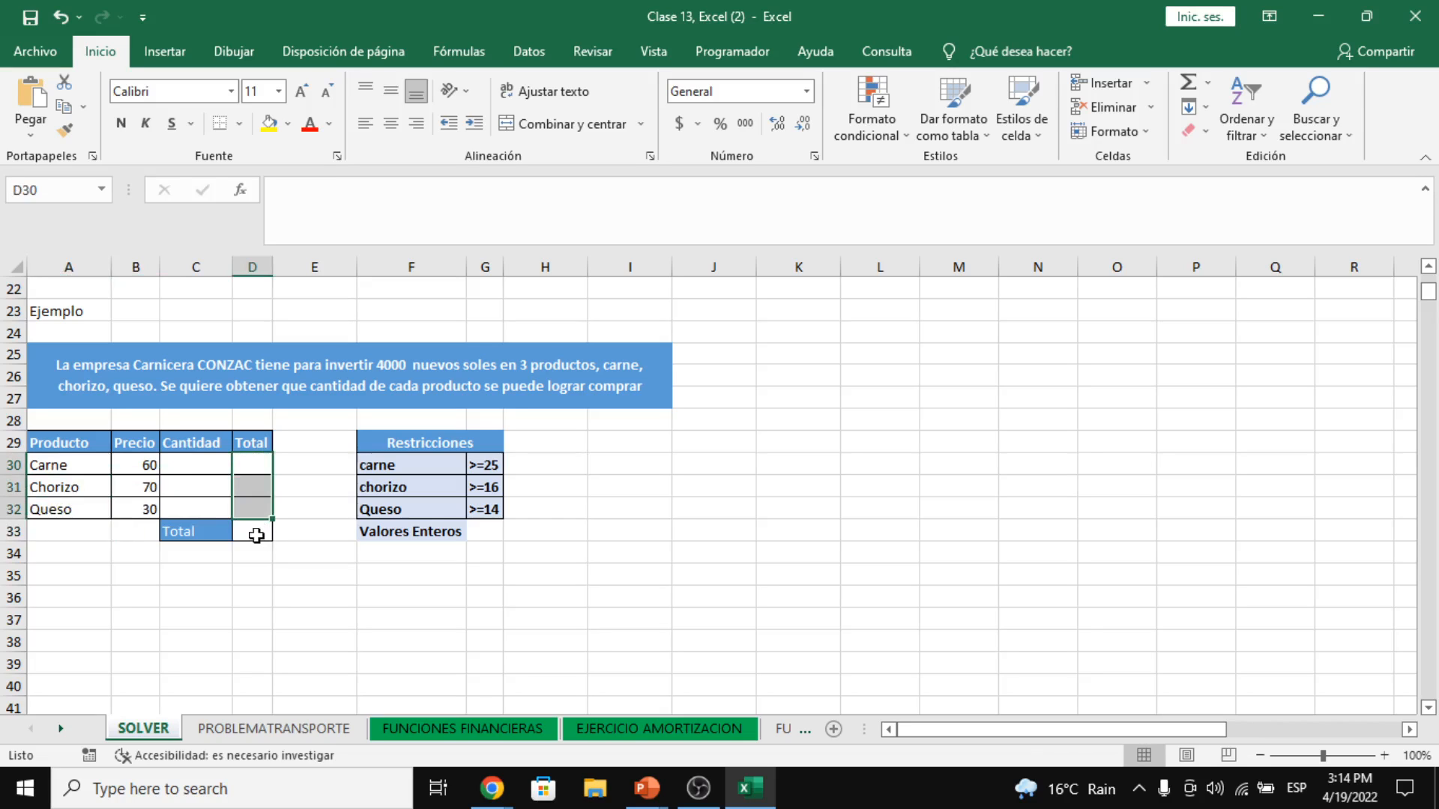
{"action": "left_click", "coordinate": [257, 535]}
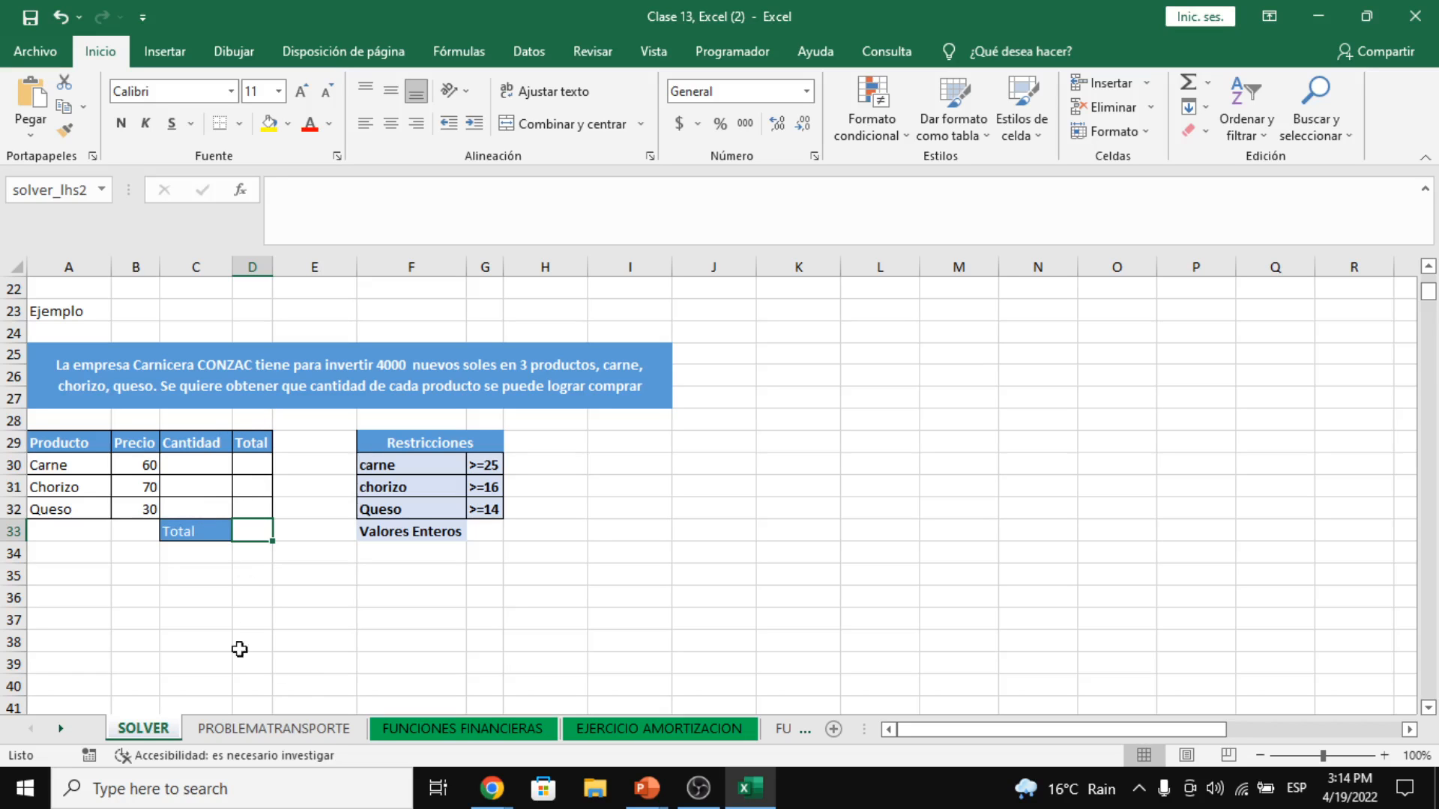
- Compare the FO cell O19 on the PROBLEMATRANSPORTE sheet with the Precio, Cantidad and Total cells of the SOLVER sheet example
{"action": "left_click", "coordinate": [324, 730]}
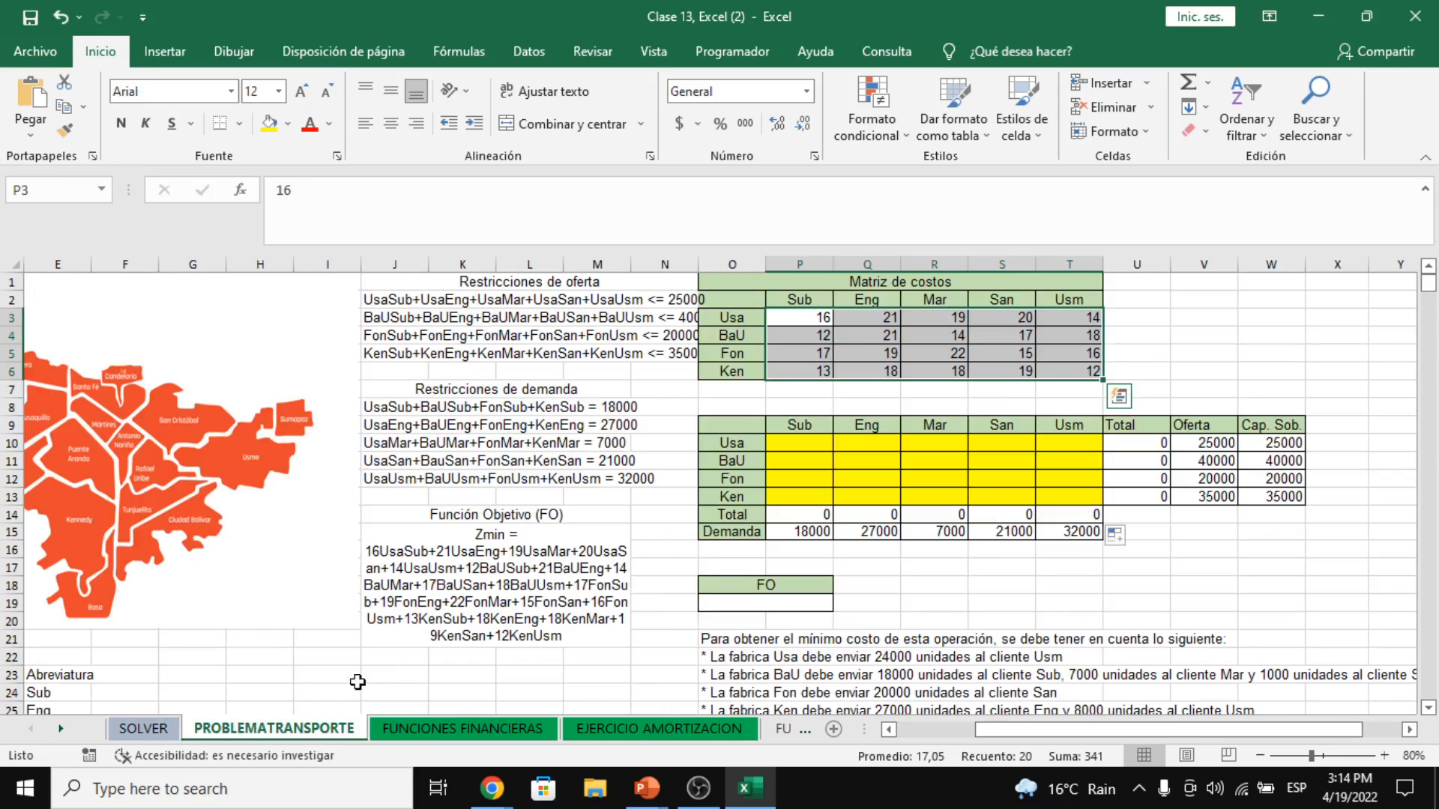
{"action": "left_click", "coordinate": [804, 599]}
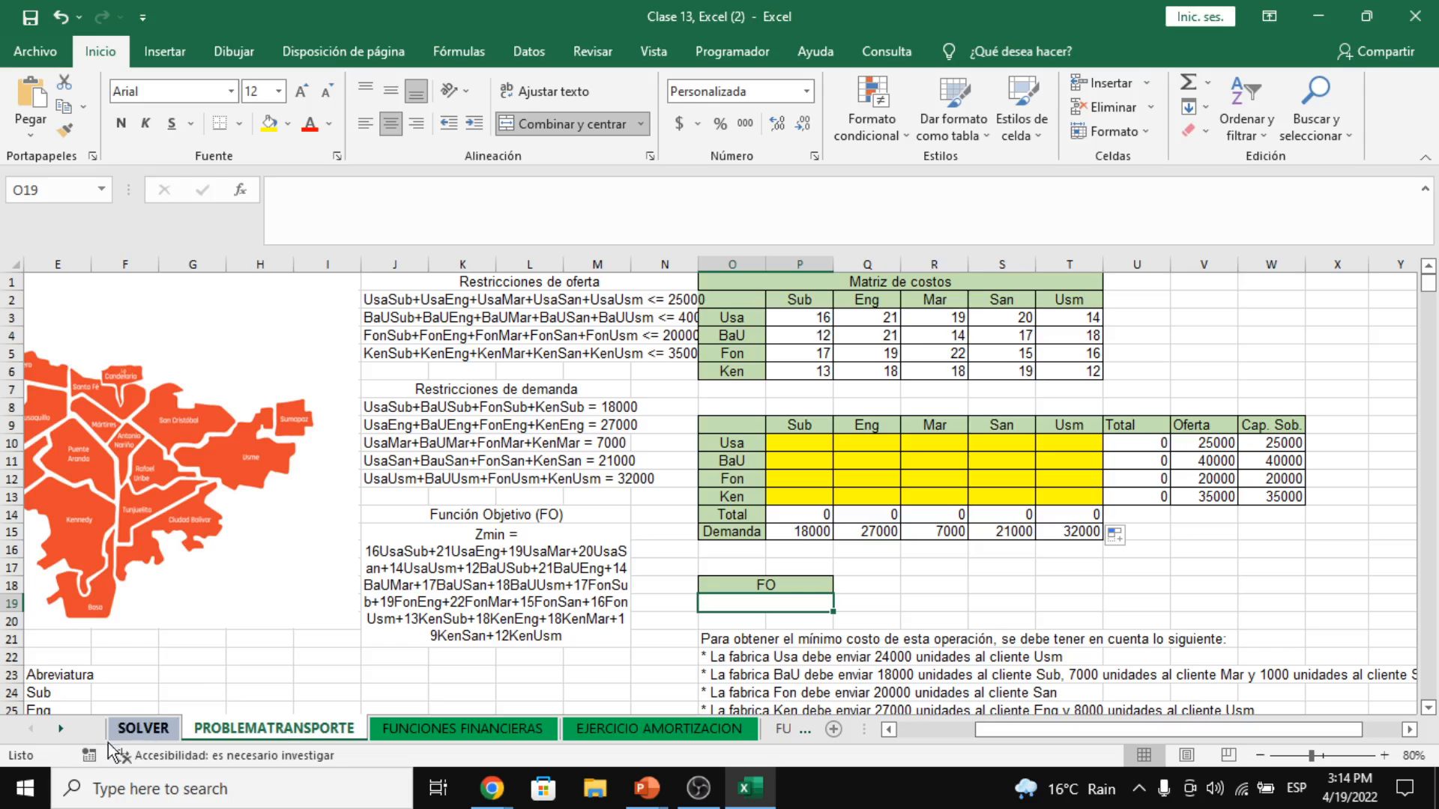
{"action": "left_click", "coordinate": [143, 729]}
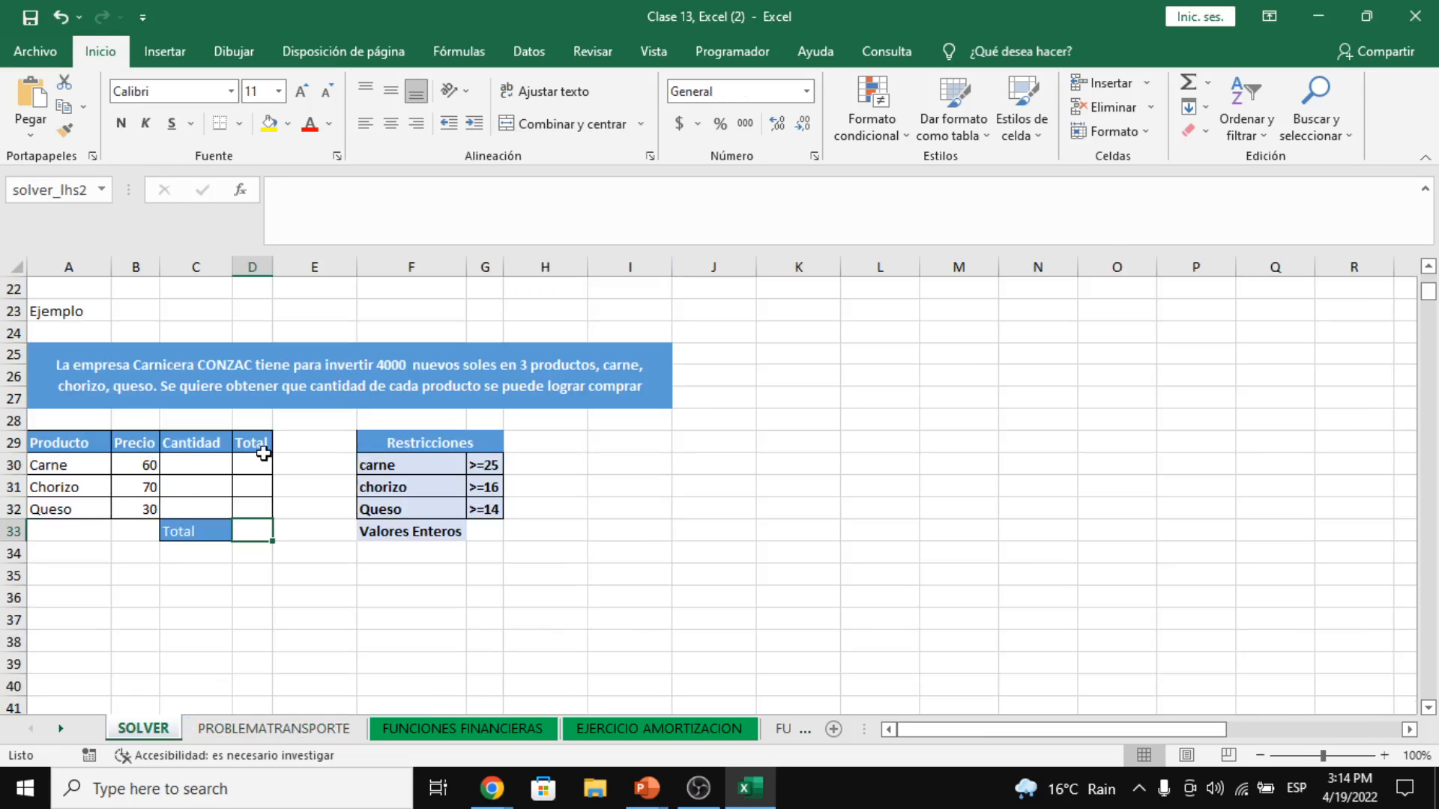
{"action": "left_click_drag", "start_coordinate": [263, 456], "coordinate": [264, 519]}
{"action": "left_click_drag", "start_coordinate": [145, 465], "coordinate": [197, 466]}
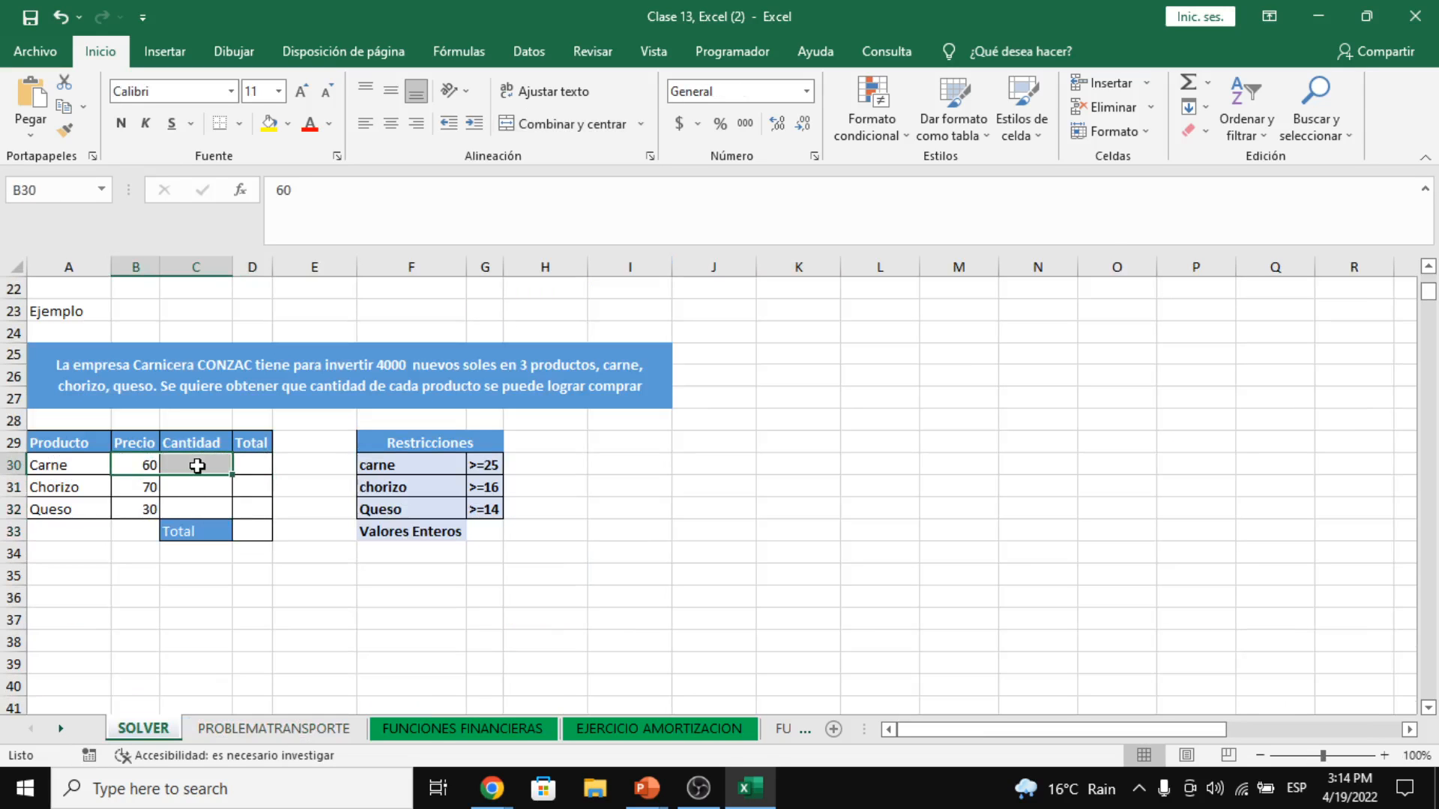
- Enter =SUMAPRODUCTO(P3:T6;P10:T13) in the FO cell O19 of the PROBLEMATRANSPORTE sheet, combining the cost matrix with the yellow shipment cells
{"action": "left_click", "coordinate": [274, 730]}
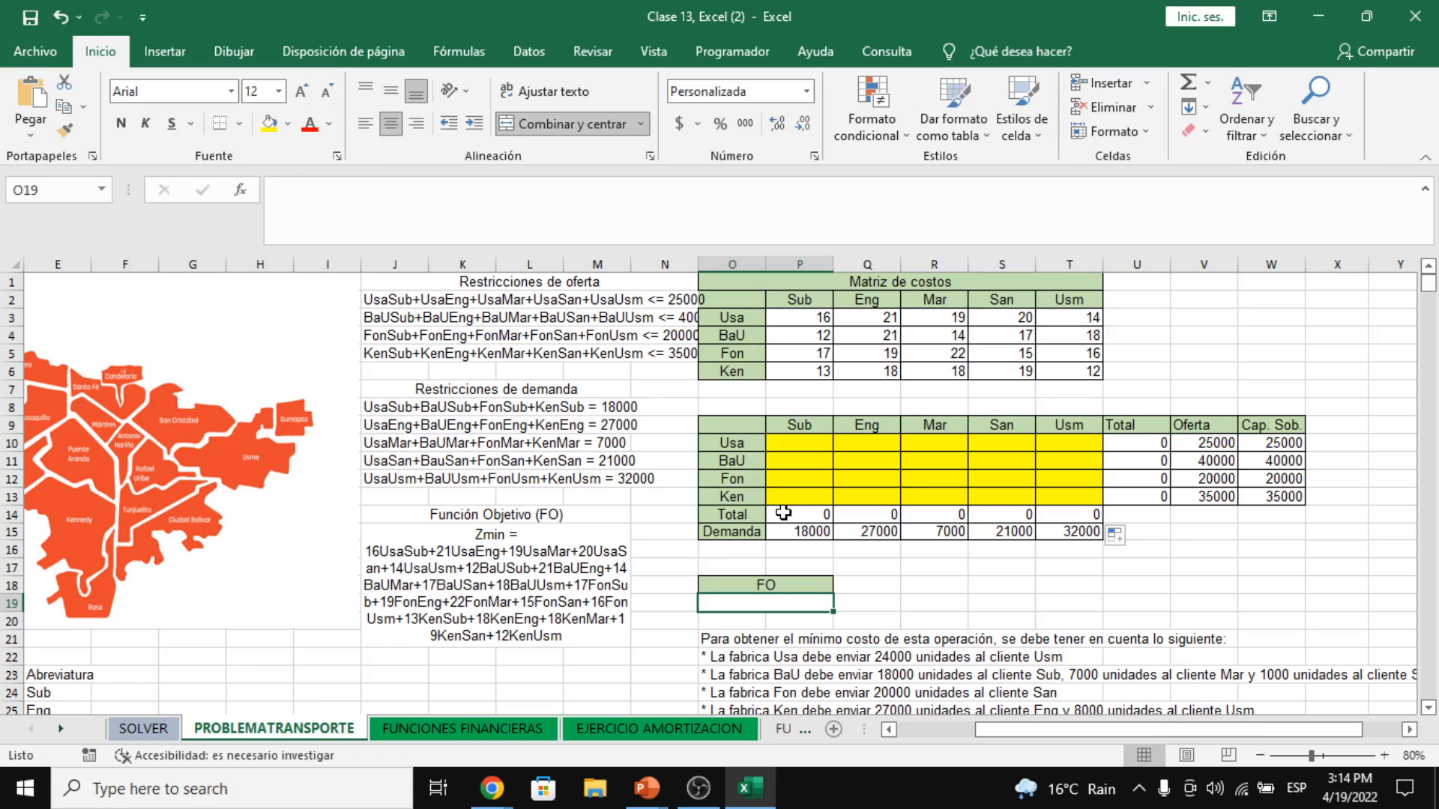
{"action": "type", "text": "=sumapr"}
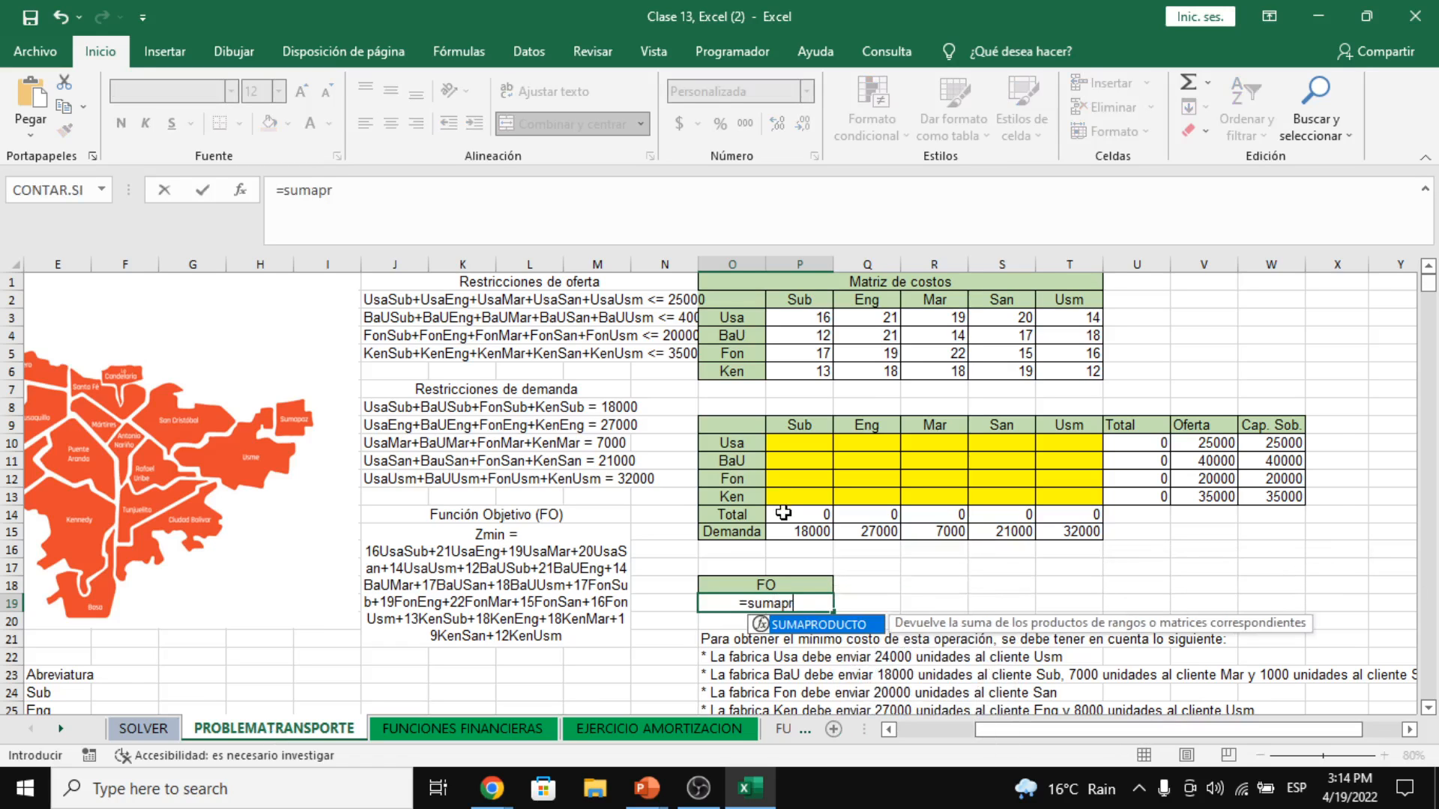
{"action": "key", "text": "Tab"}
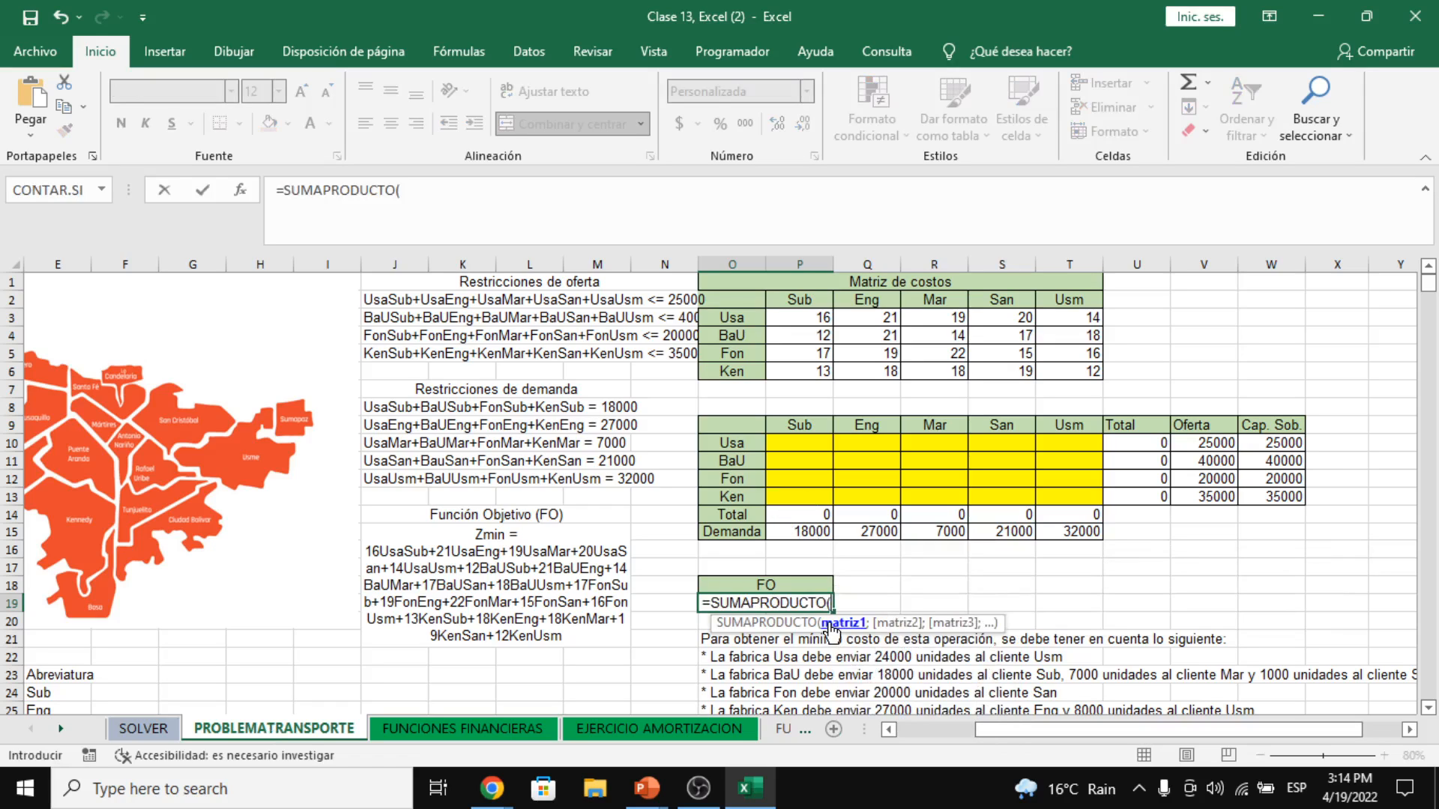
{"action": "left_click_drag", "start_coordinate": [811, 317], "coordinate": [1058, 372]}
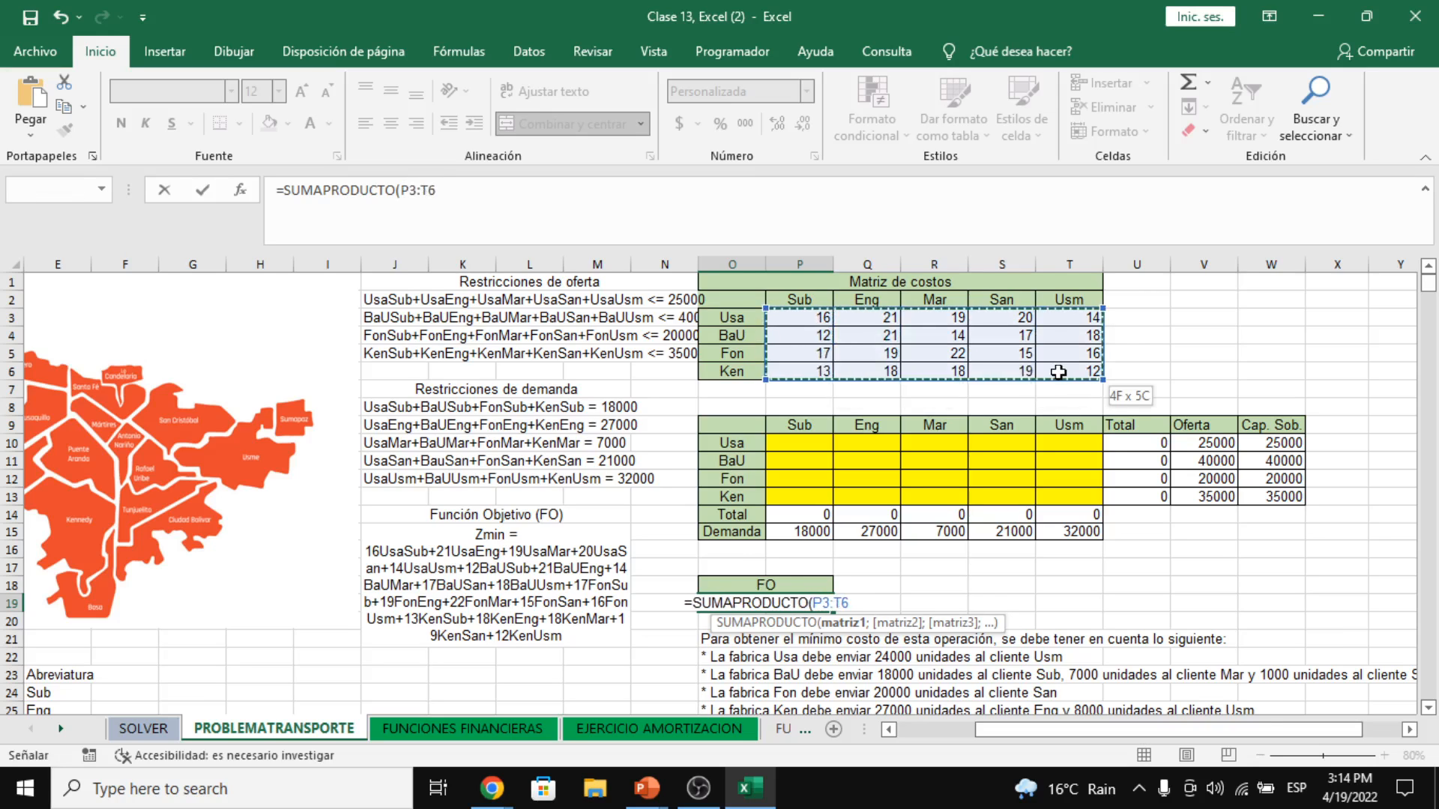
{"action": "type", "text": ";"}
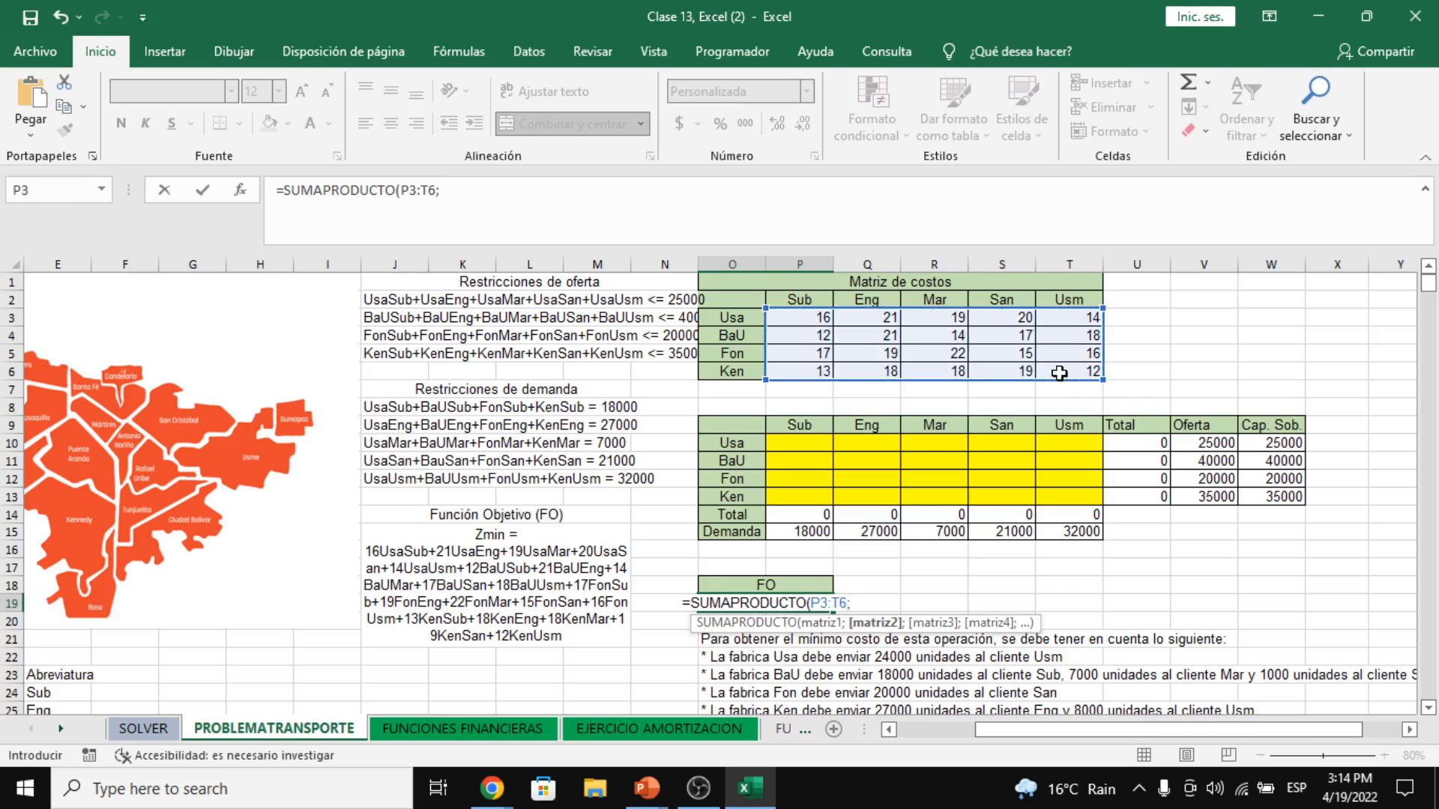
{"action": "left_click_drag", "start_coordinate": [792, 446], "coordinate": [1043, 491]}
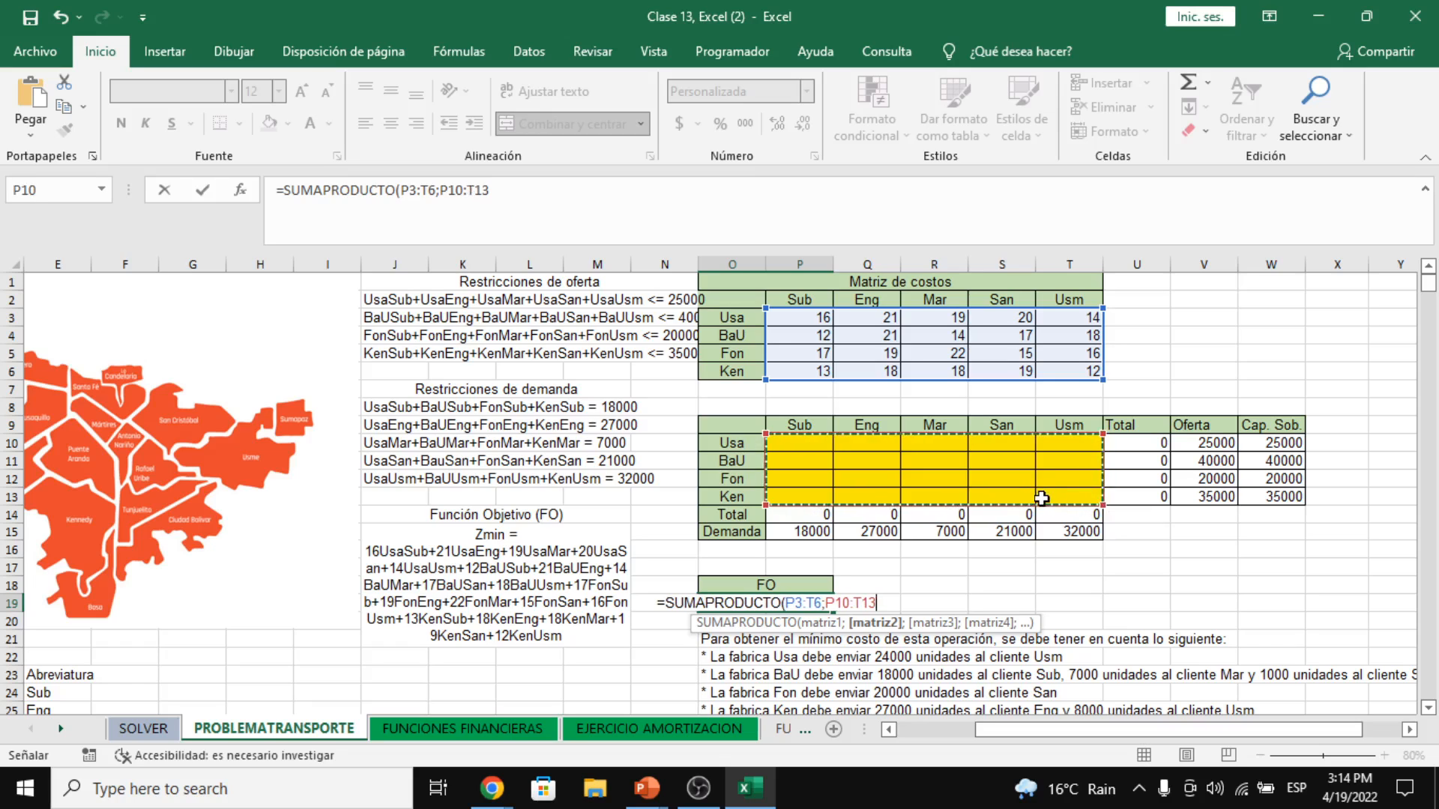
{"action": "key", "text": "Return"}
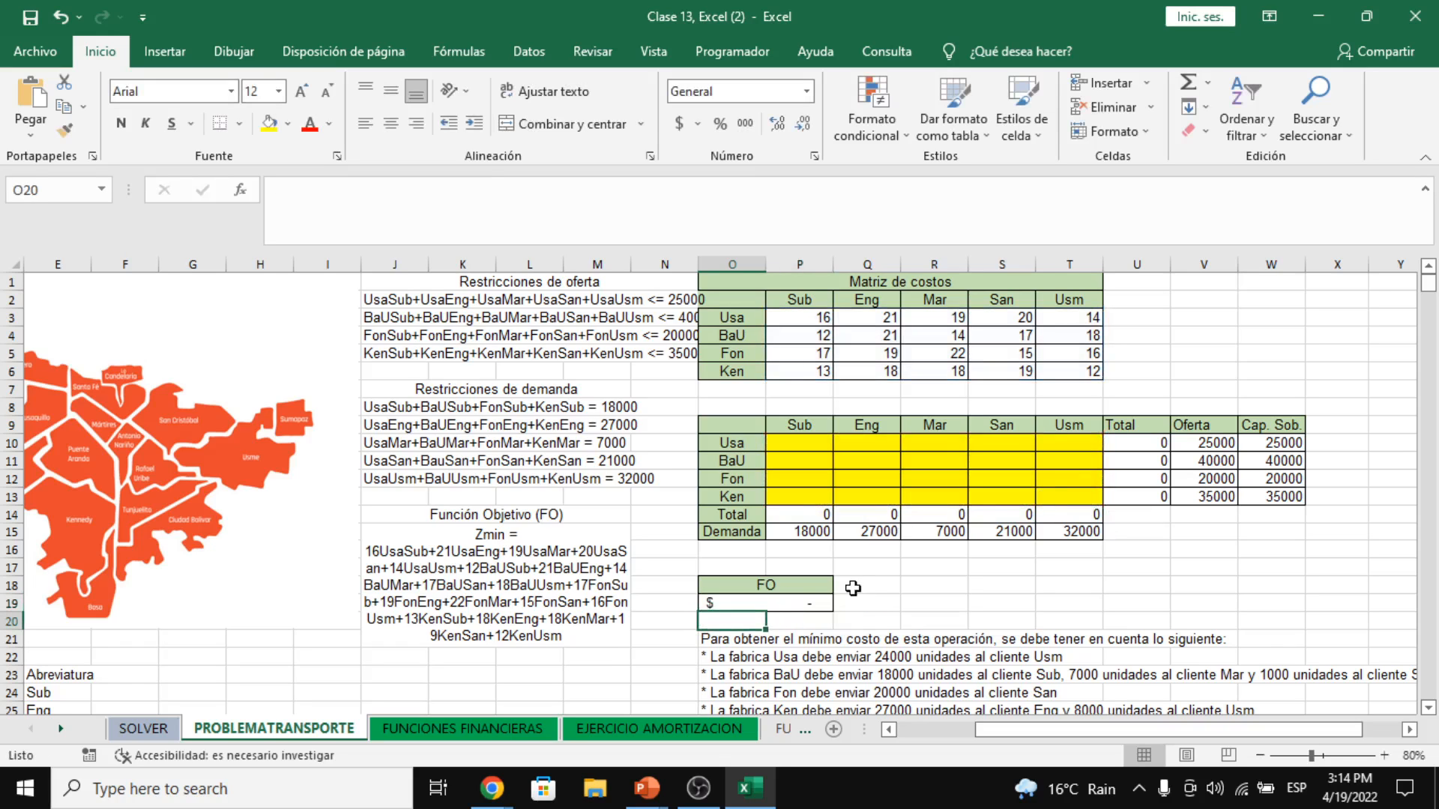
- Show the FO cell's formula as text in cell R19 with FORMULATEXTO
{"action": "left_click", "coordinate": [826, 601]}
{"action": "left_click", "coordinate": [929, 604]}
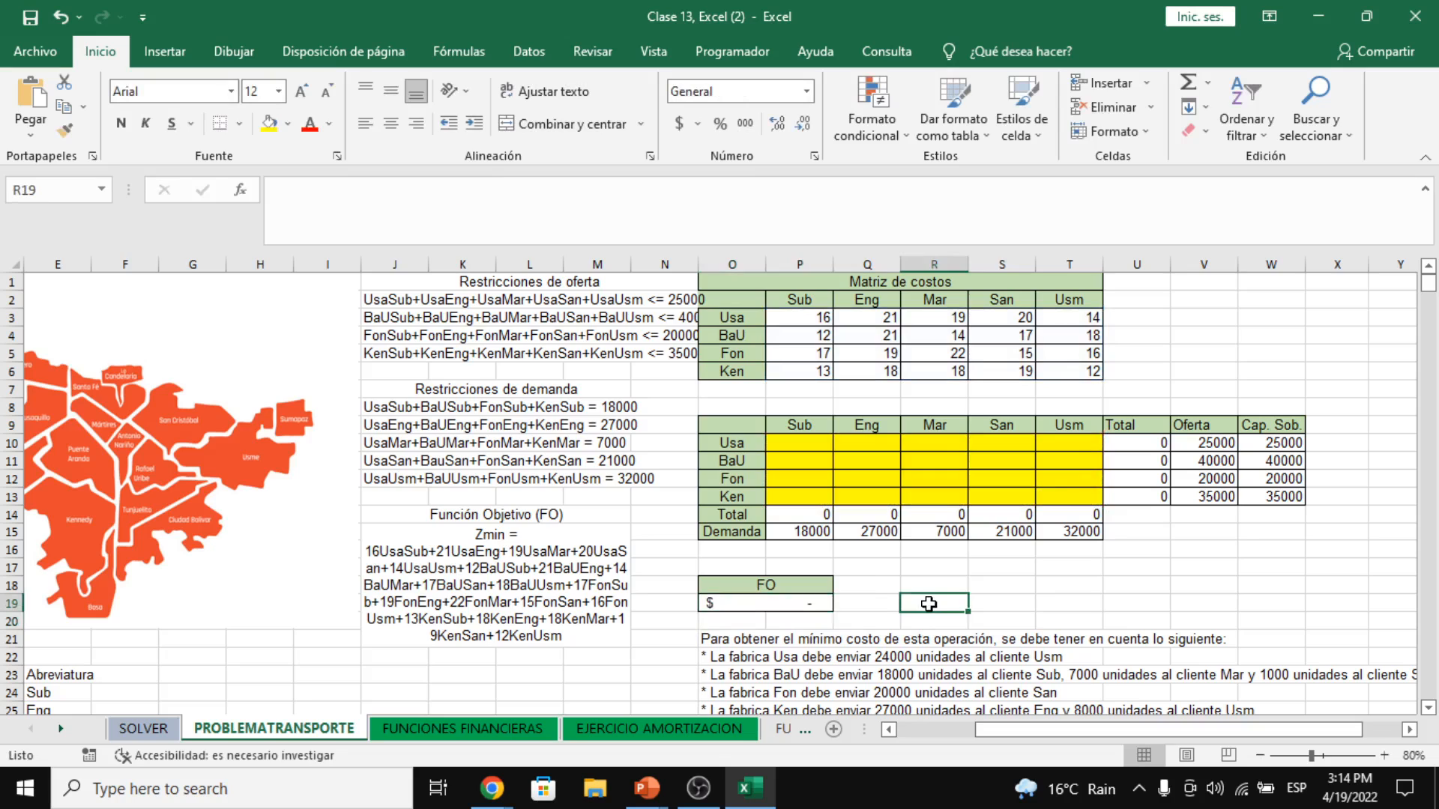
{"action": "type", "text": "=for"}
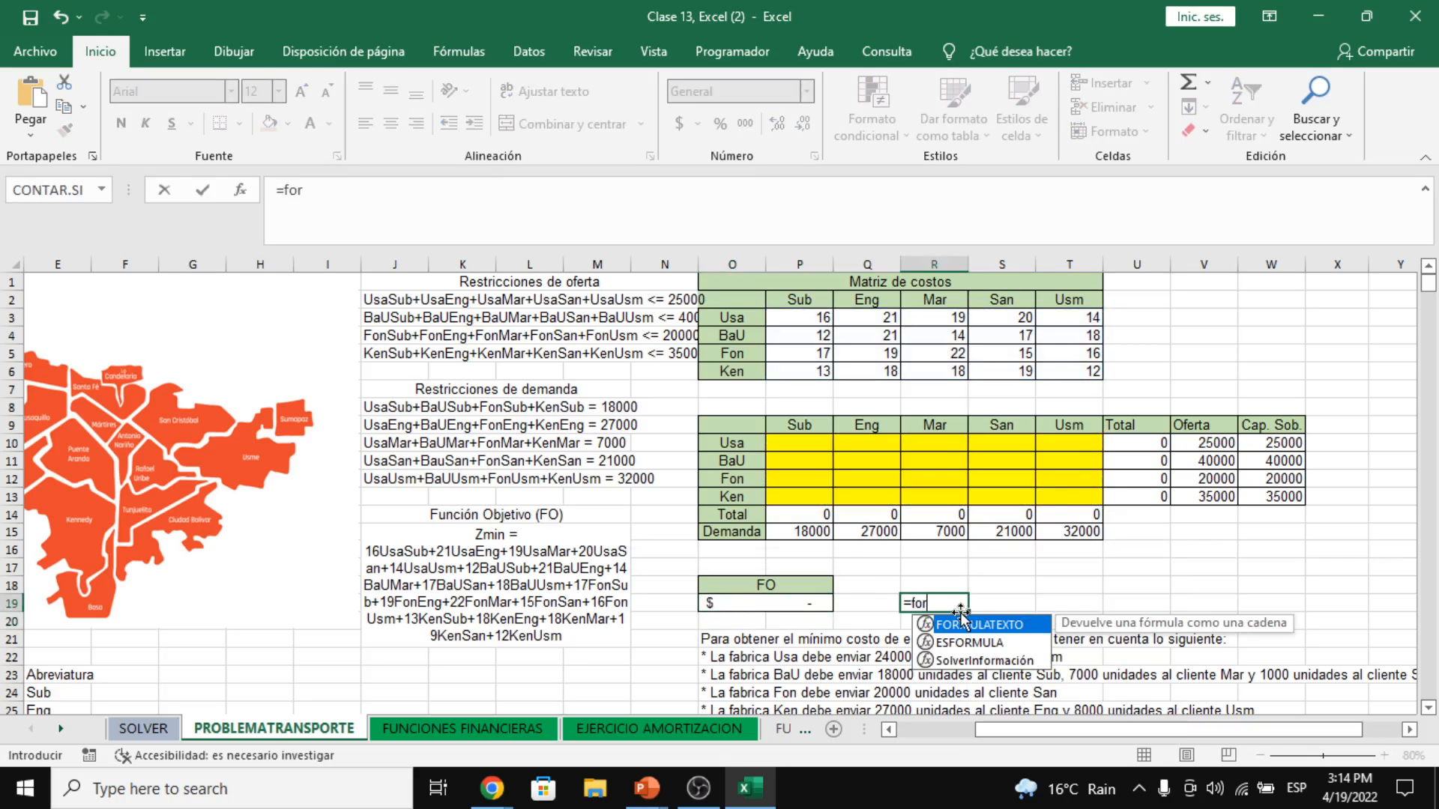
{"action": "double_click", "coordinate": [962, 622]}
{"action": "left_click", "coordinate": [764, 602]}
{"action": "type", "text": ")"}
{"action": "left_click", "coordinate": [799, 621]}
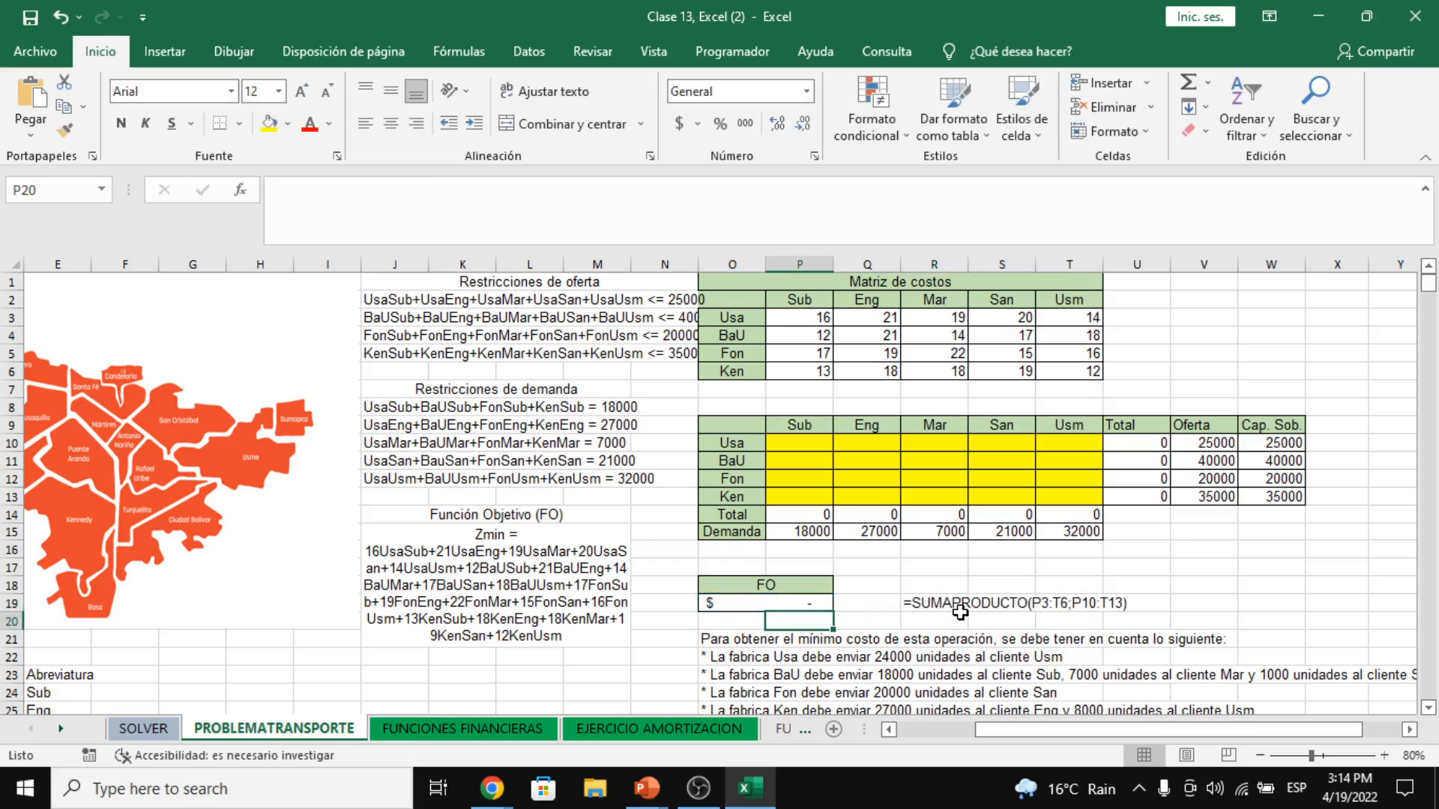
- Check the FO formula against the cost matrix, and display the data commands that include Solver
{"action": "left_click", "coordinate": [805, 599]}
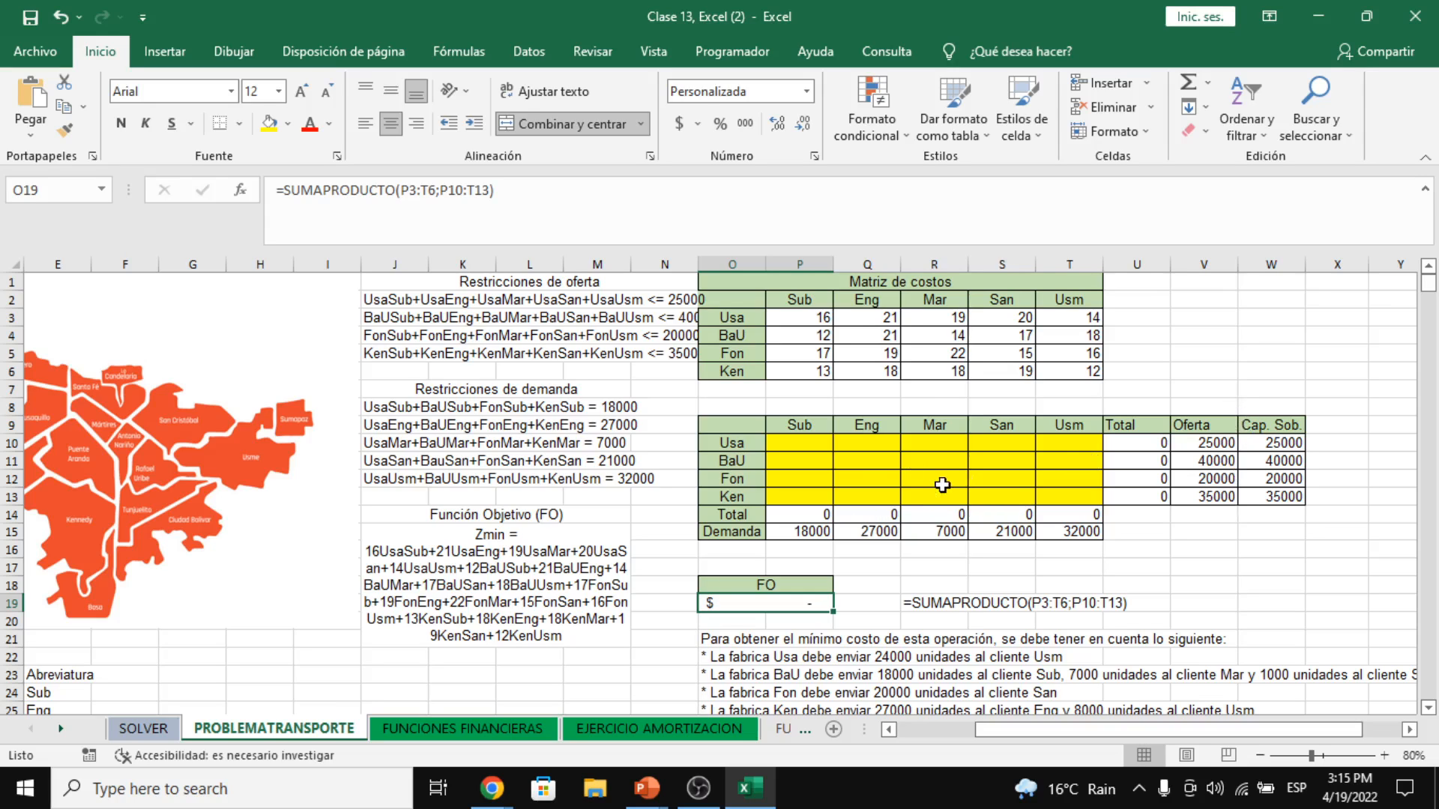
{"action": "left_click", "coordinate": [829, 319]}
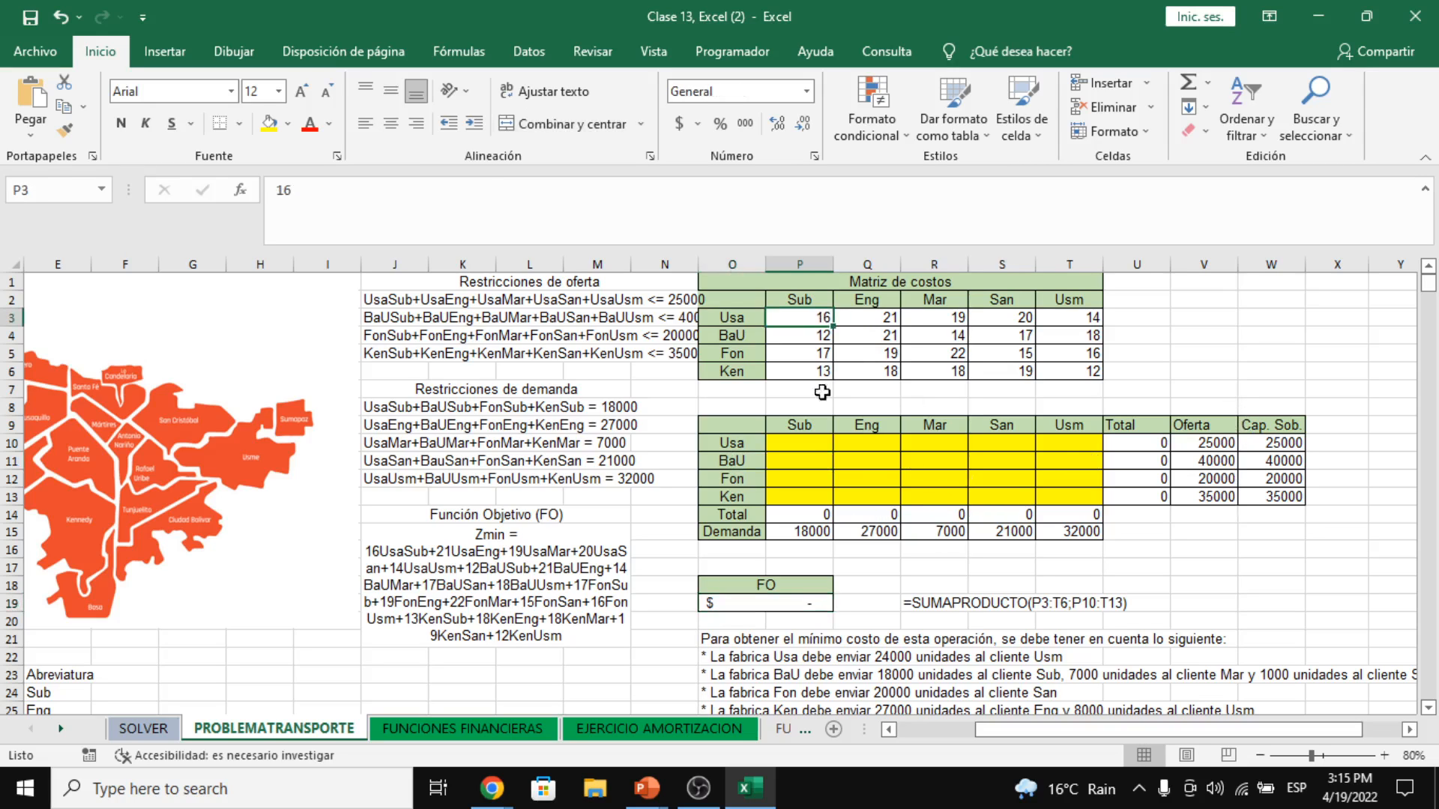
{"action": "left_click", "coordinate": [1243, 371]}
{"action": "left_click", "coordinate": [483, 799]}
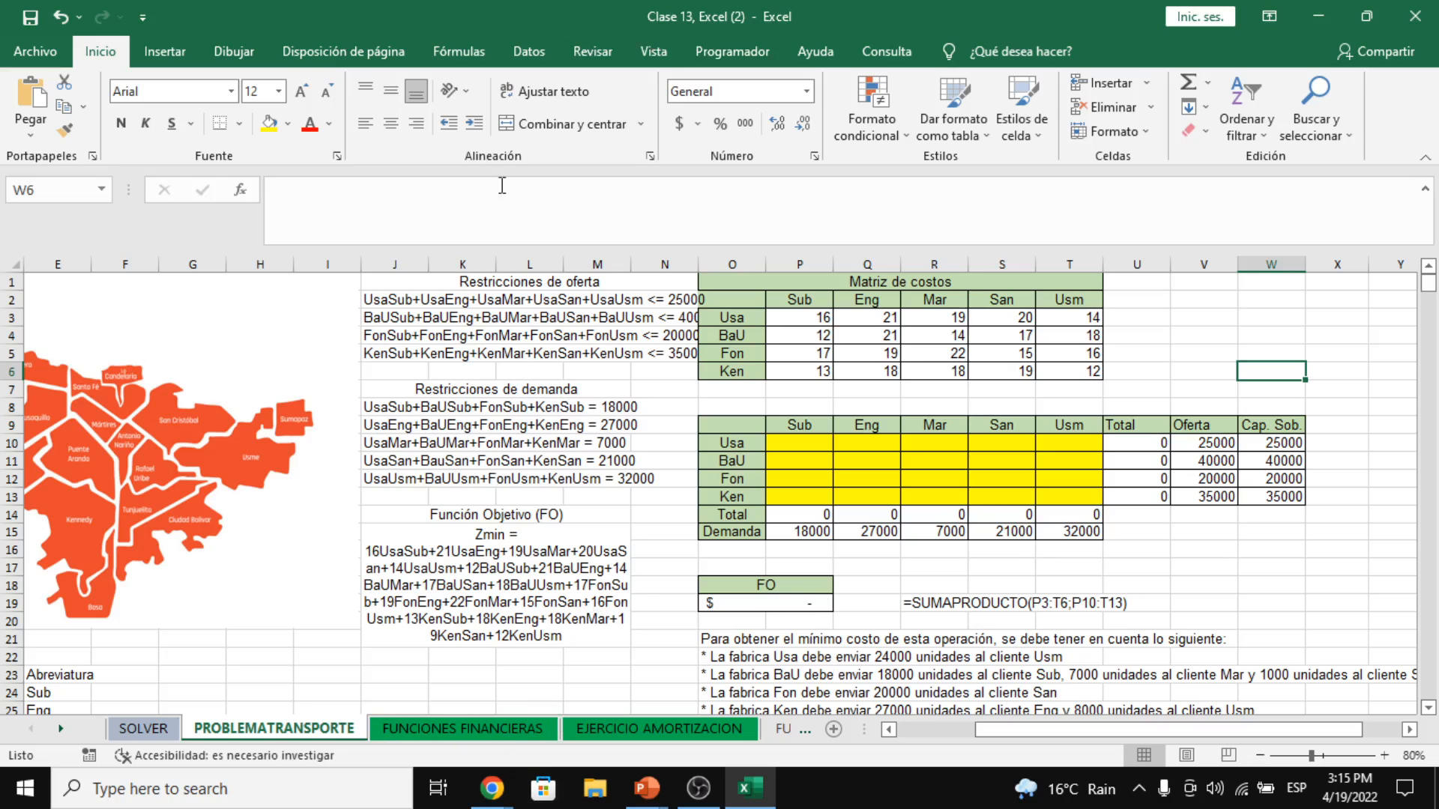
{"action": "left_click", "coordinate": [532, 54]}
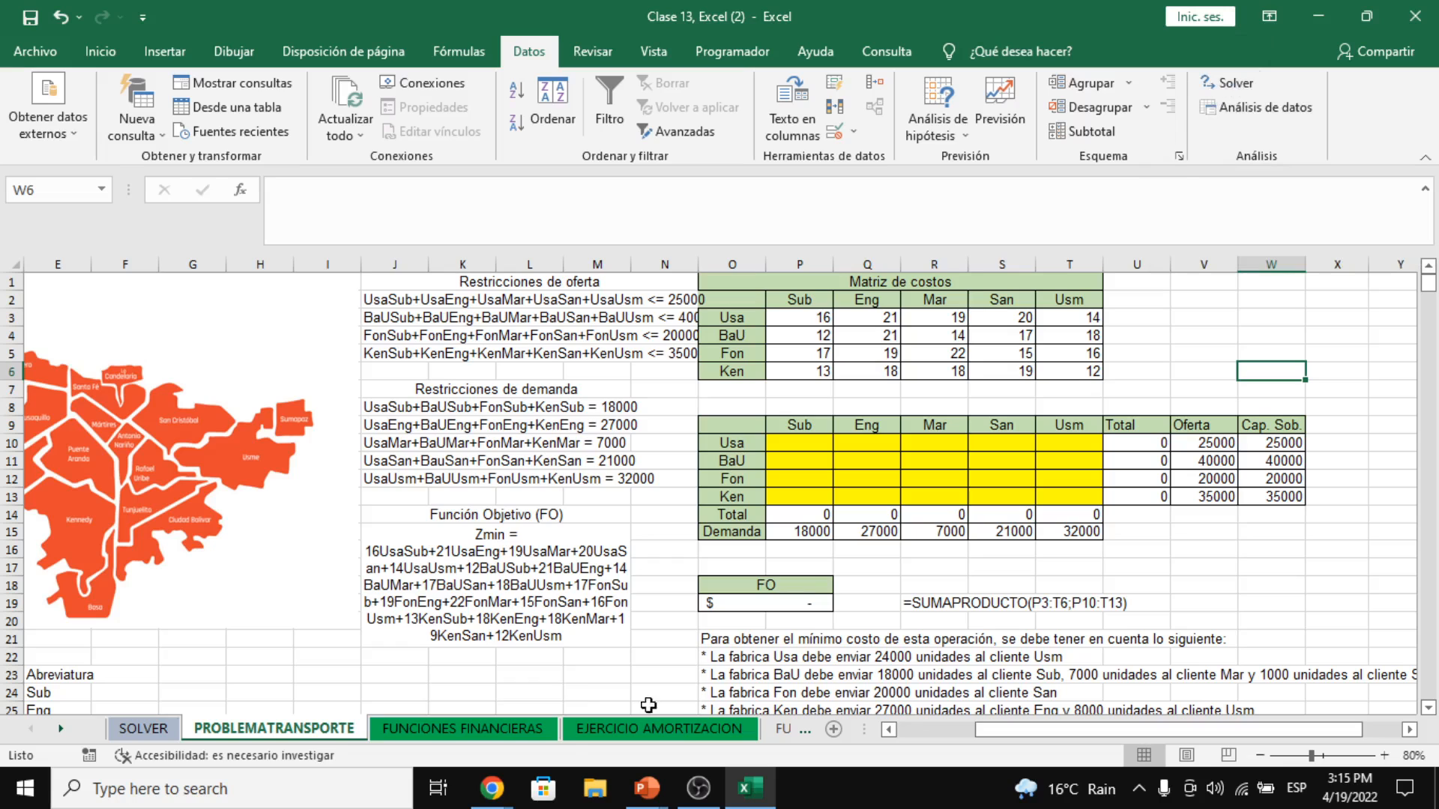
- Switch to the Google Meet call in Chrome and check the presentation option and the call messages
{"action": "left_click", "coordinate": [502, 804]}
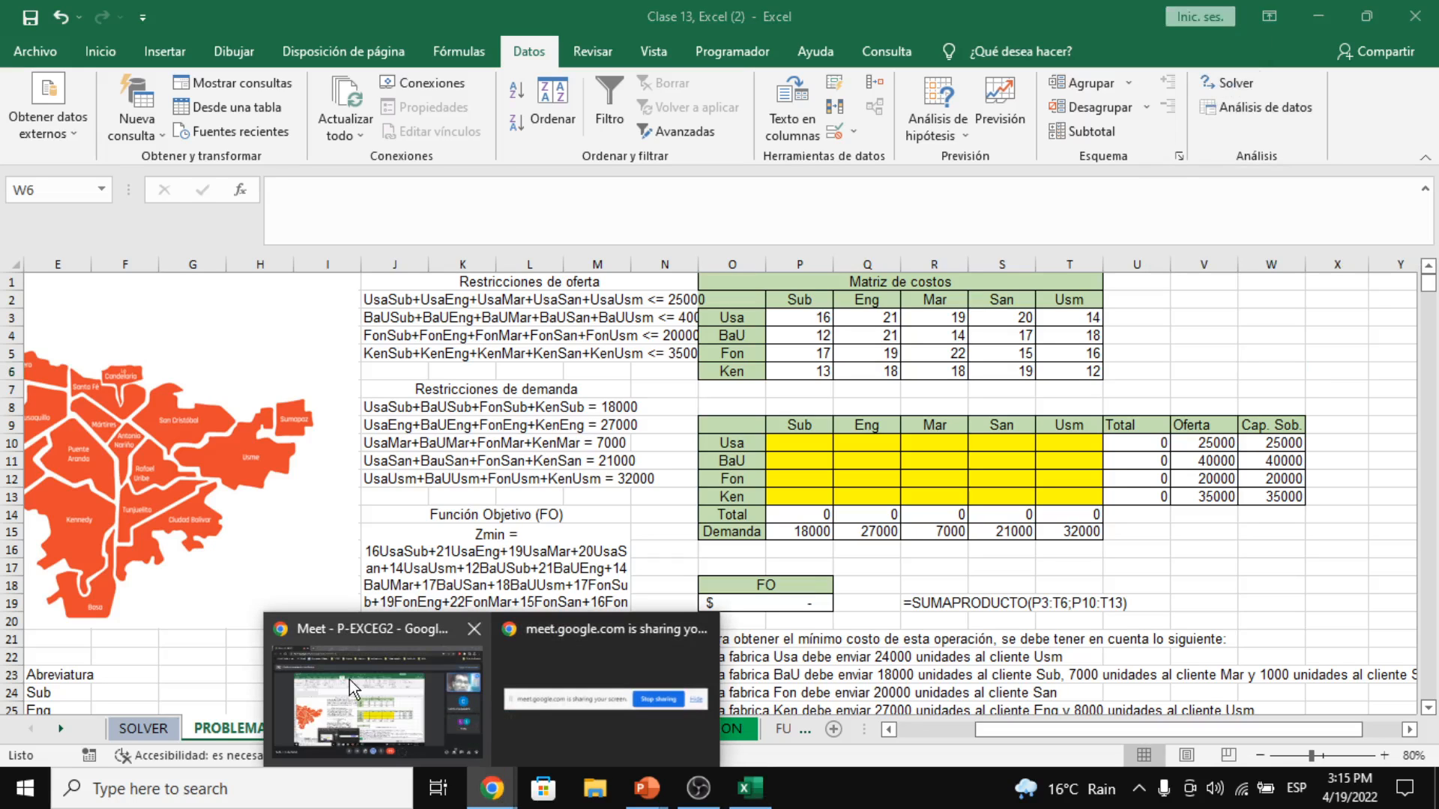
{"action": "left_click", "coordinate": [349, 681]}
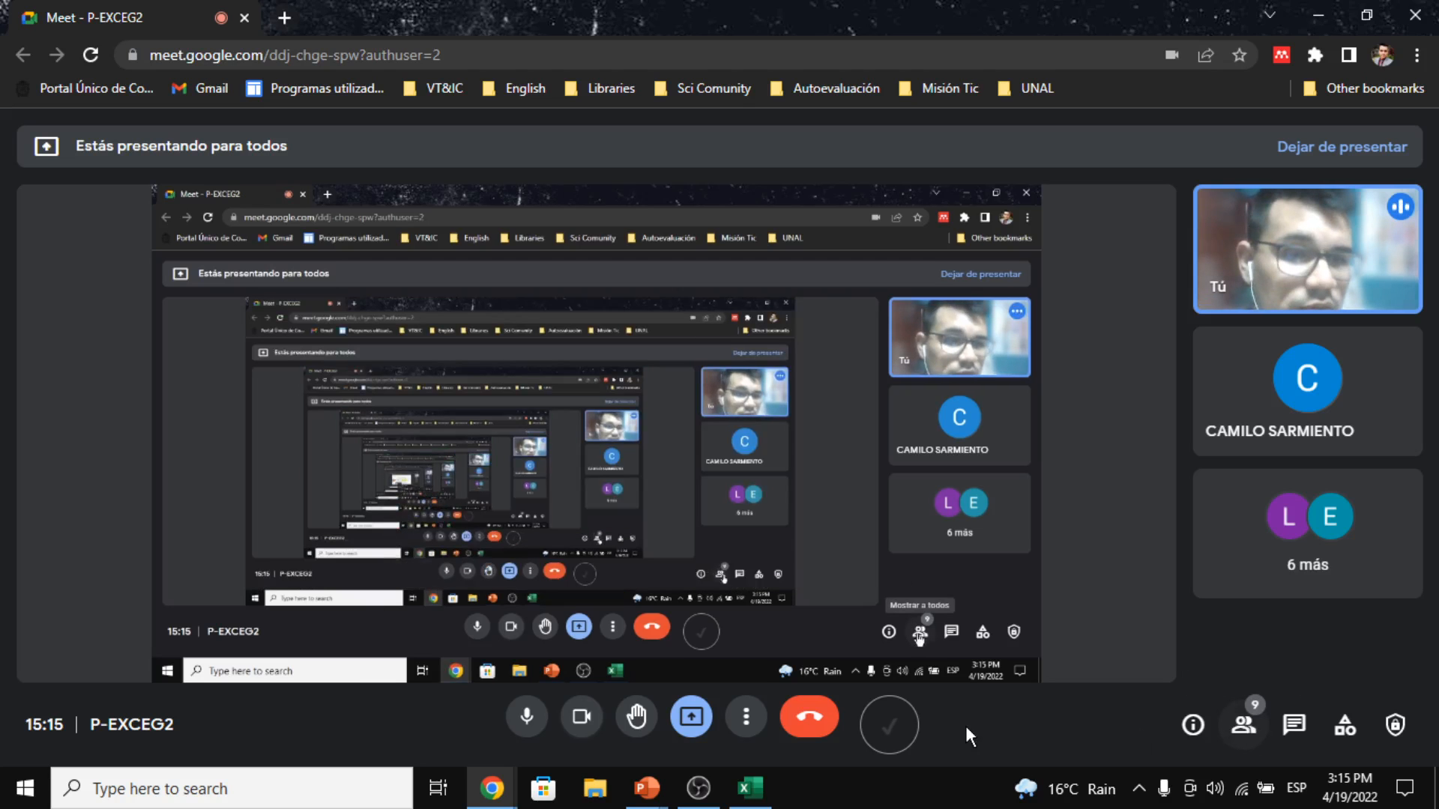
{"action": "left_click", "coordinate": [693, 723]}
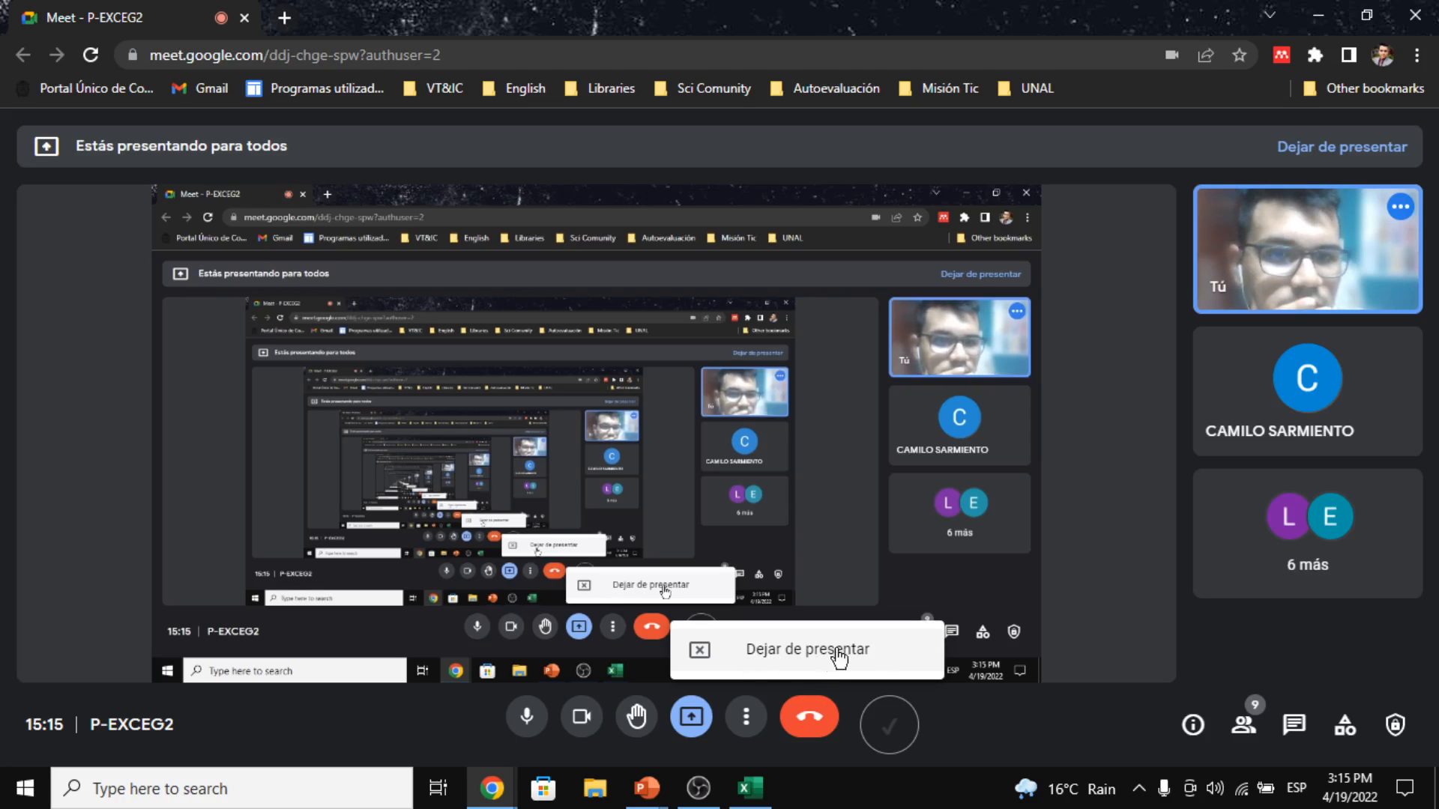
{"action": "left_click", "coordinate": [1295, 725]}
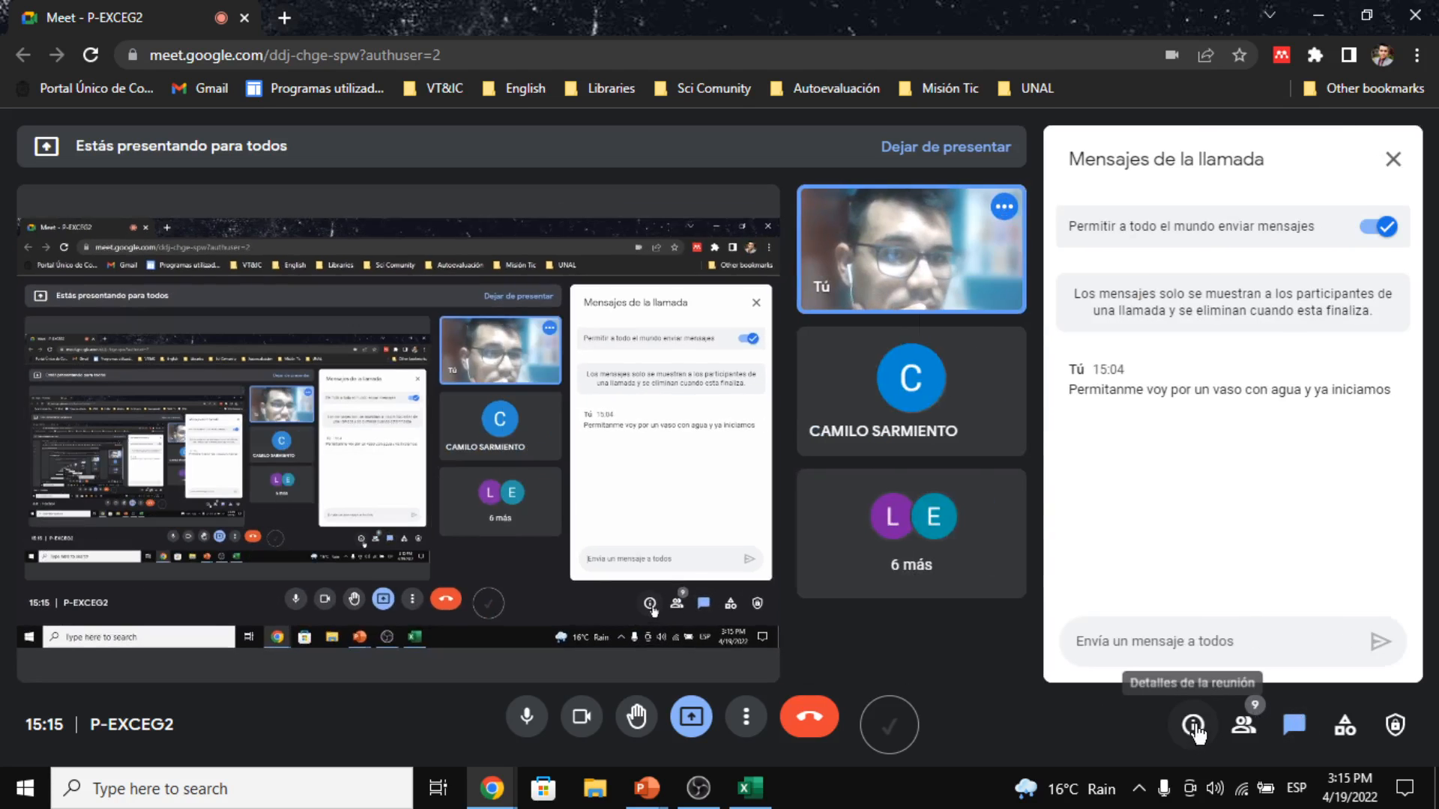
- Look through the call's participant list and their microphone status, close the list and return to the Excel workbook
{"action": "left_click", "coordinate": [1242, 731]}
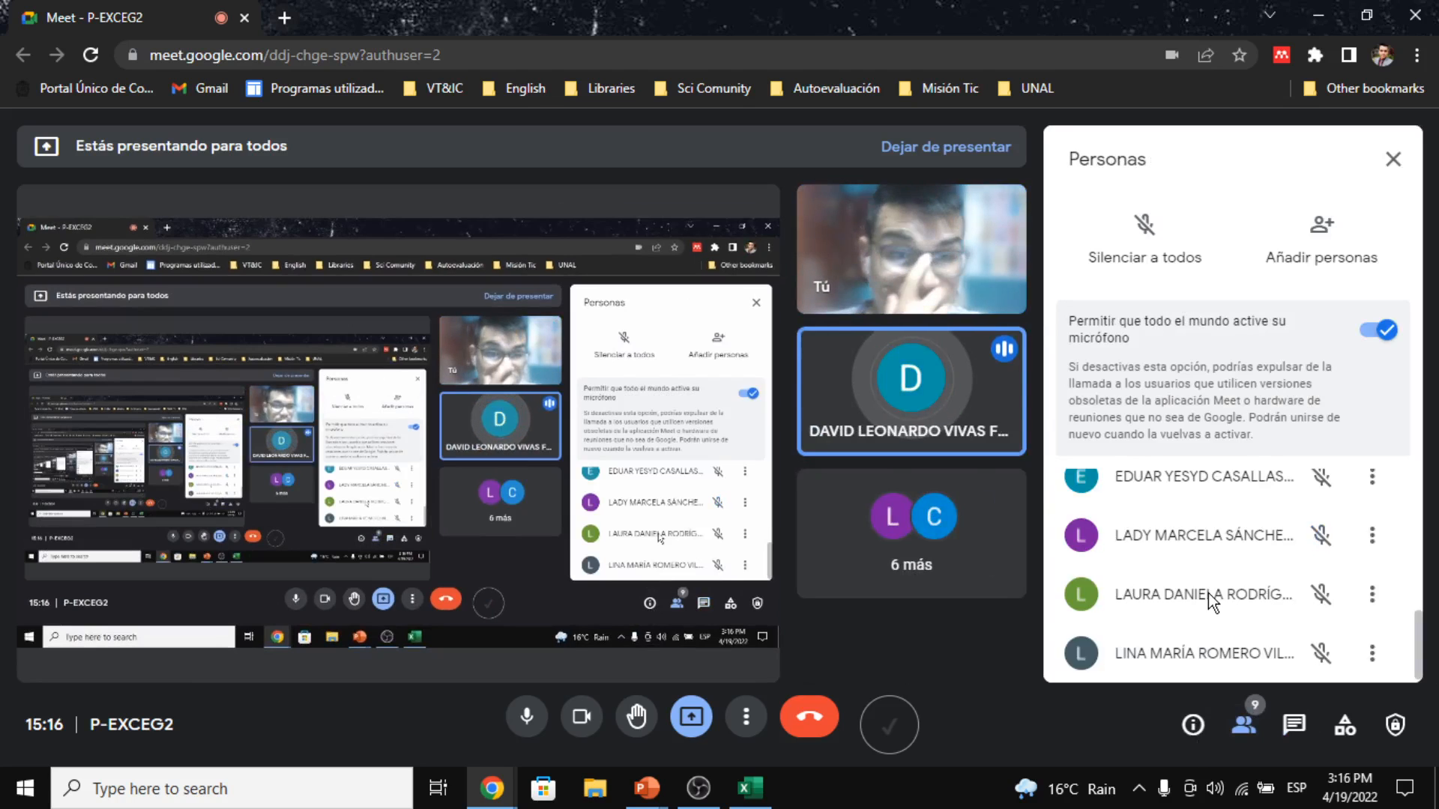
{"action": "scroll", "coordinate": [1208, 596], "scroll_direction": "up", "scroll_amount": 1}
{"action": "scroll", "coordinate": [1208, 592], "scroll_direction": "down", "scroll_amount": 1}
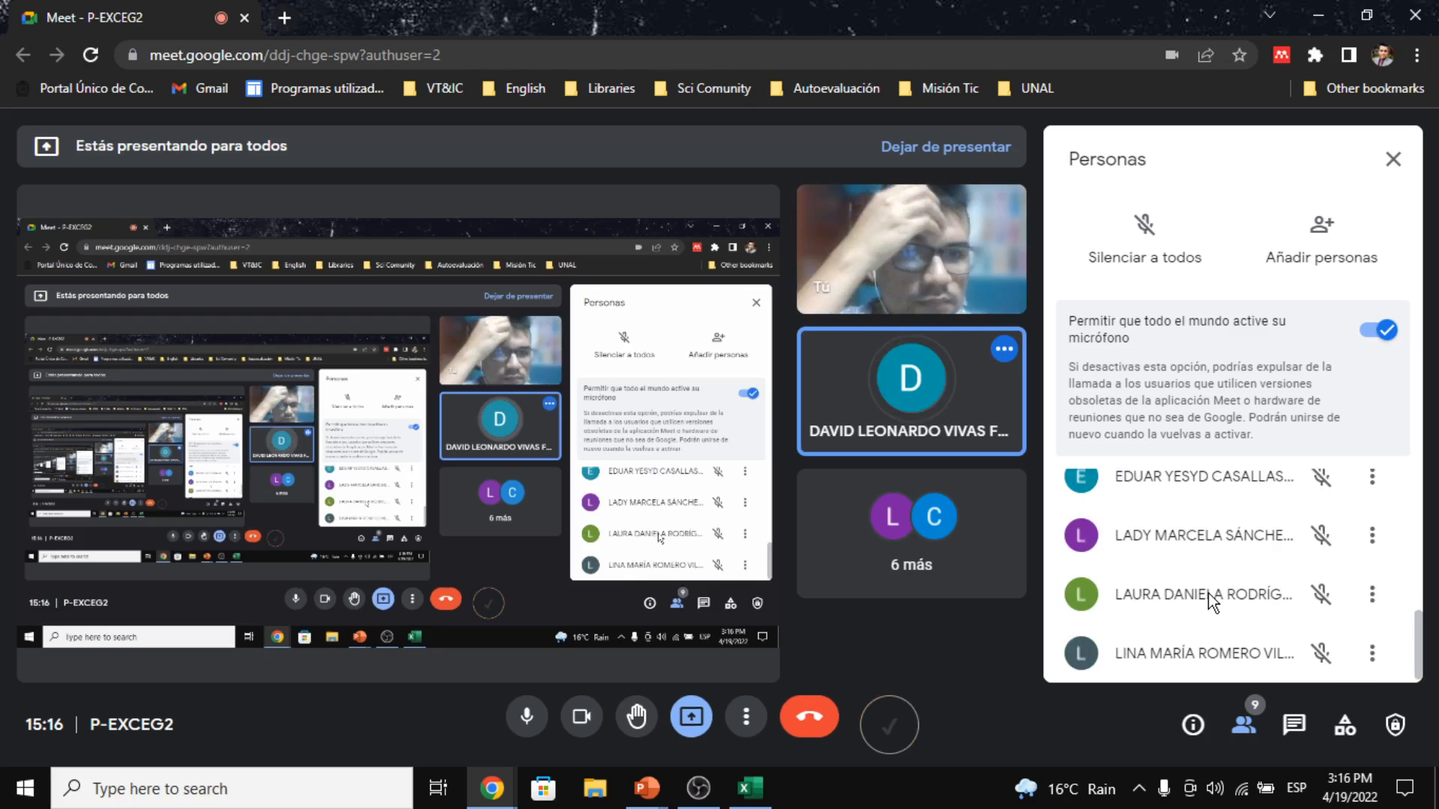
{"action": "scroll", "coordinate": [1208, 592], "scroll_direction": "up", "scroll_amount": 3}
{"action": "scroll", "coordinate": [1208, 592], "scroll_direction": "down", "scroll_amount": 2}
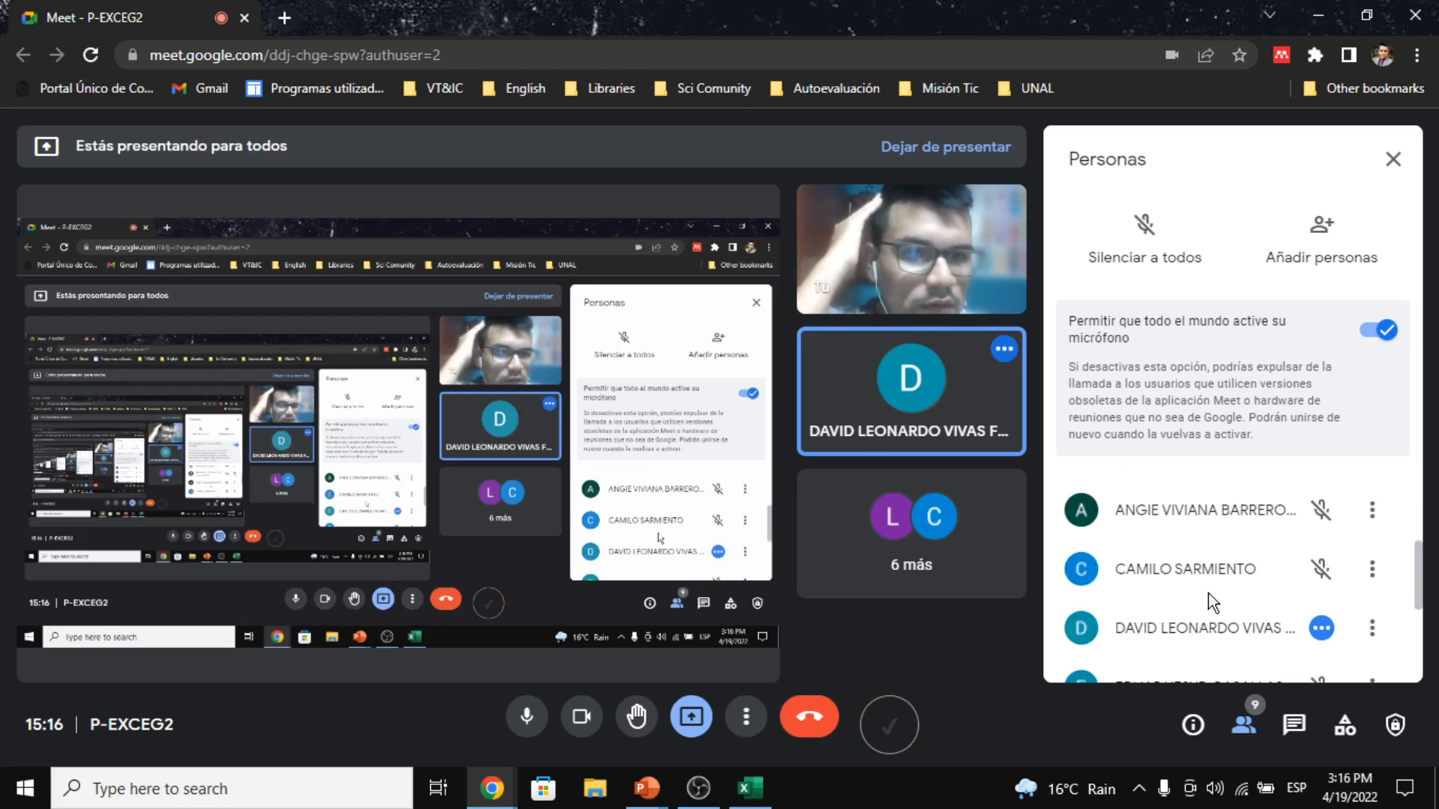
{"action": "scroll", "coordinate": [1208, 592], "scroll_direction": "down", "scroll_amount": 1}
{"action": "scroll", "coordinate": [1207, 594], "scroll_direction": "up", "scroll_amount": 3}
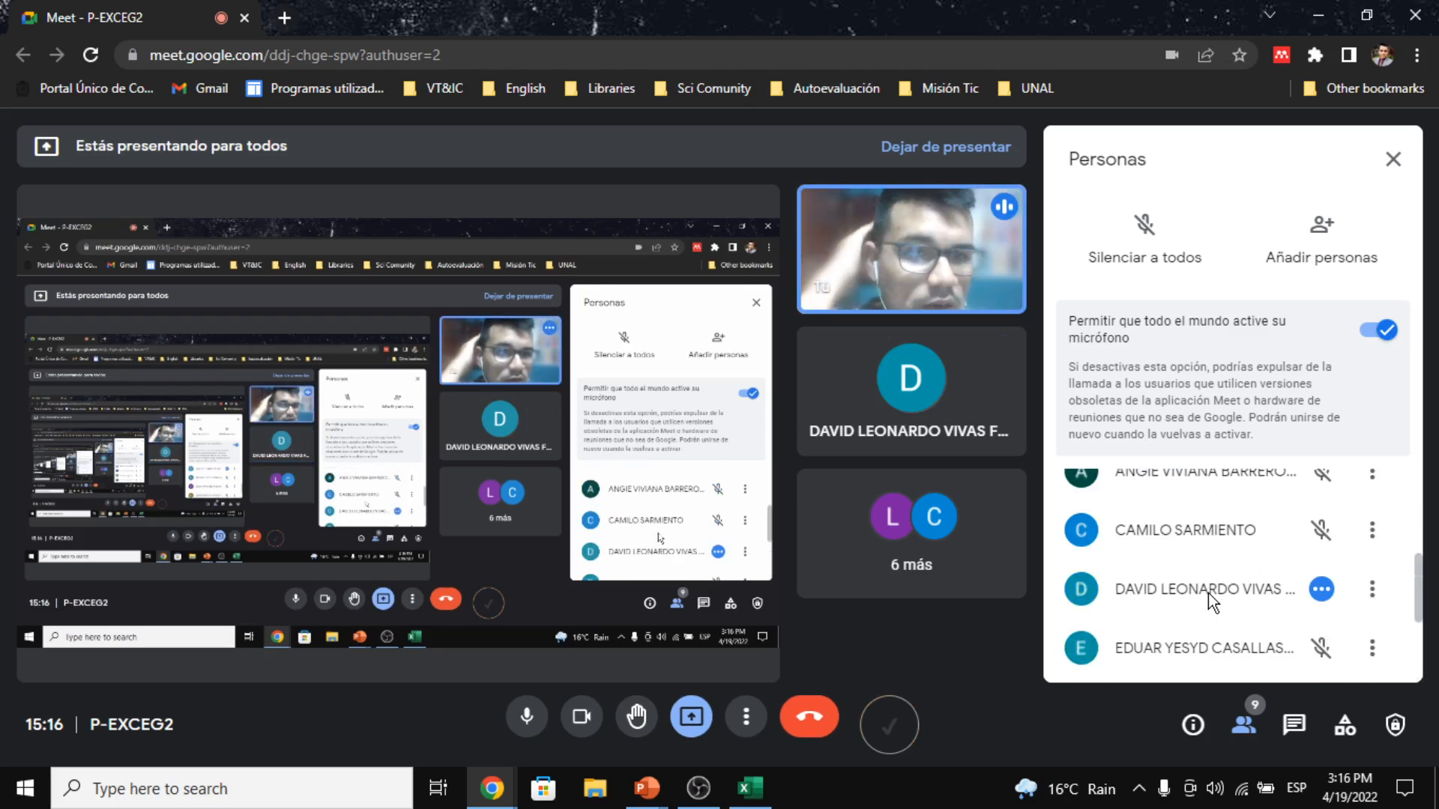
{"action": "scroll", "coordinate": [1207, 594], "scroll_direction": "down", "scroll_amount": 1}
{"action": "scroll", "coordinate": [1208, 592], "scroll_direction": "down", "scroll_amount": 2}
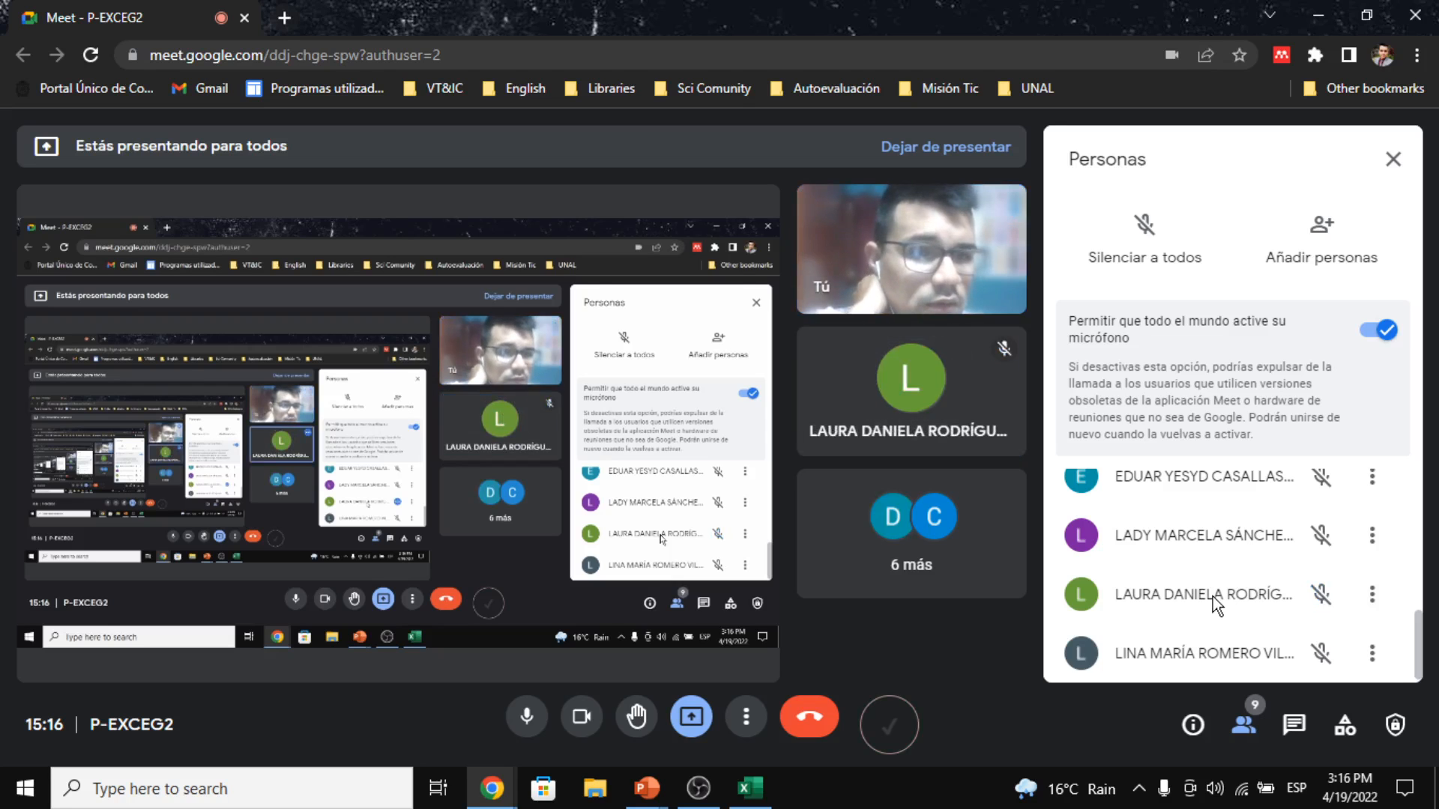
{"action": "scroll", "coordinate": [1212, 597], "scroll_direction": "up", "scroll_amount": 4}
{"action": "scroll", "coordinate": [1207, 598], "scroll_direction": "up", "scroll_amount": 2}
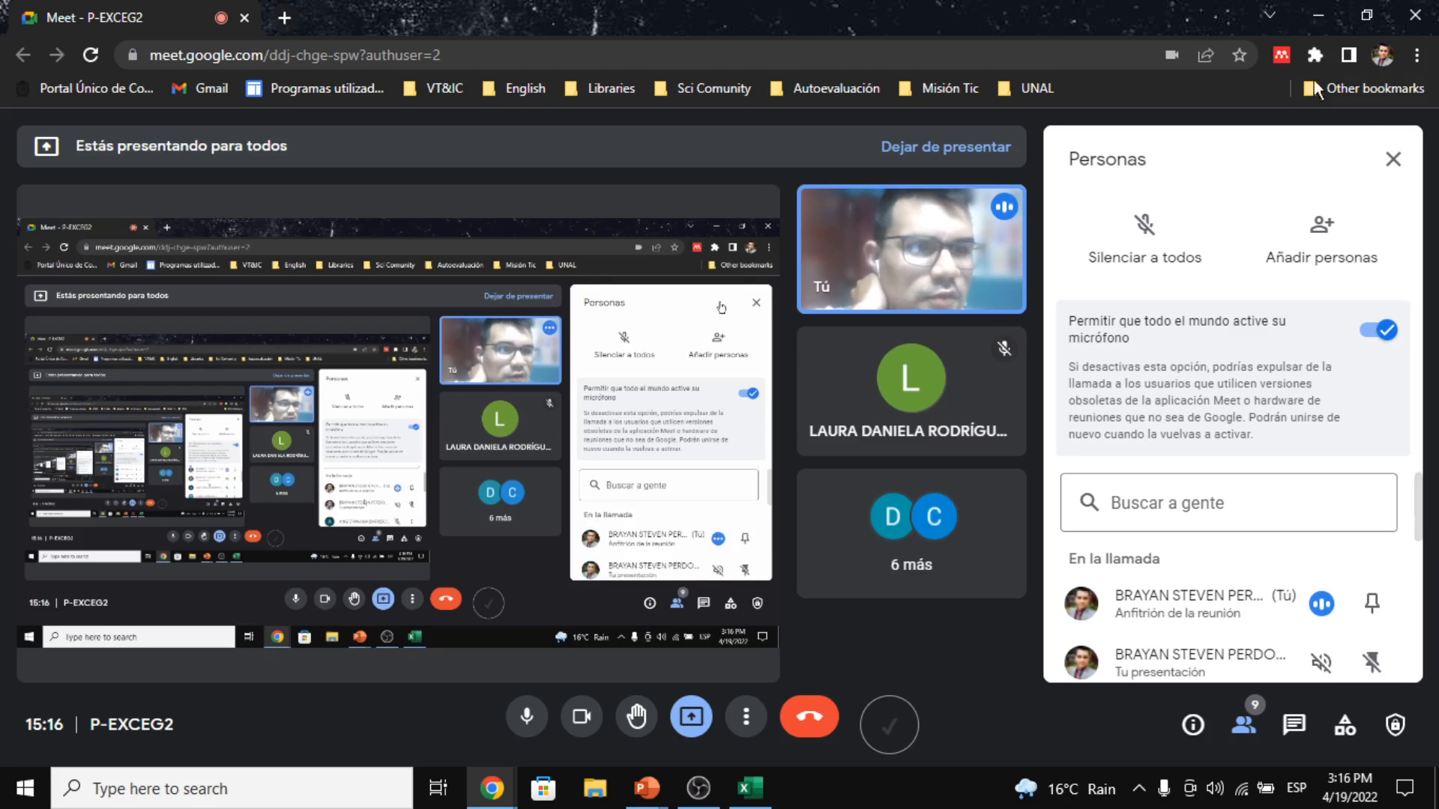
{"action": "left_click", "coordinate": [1392, 155]}
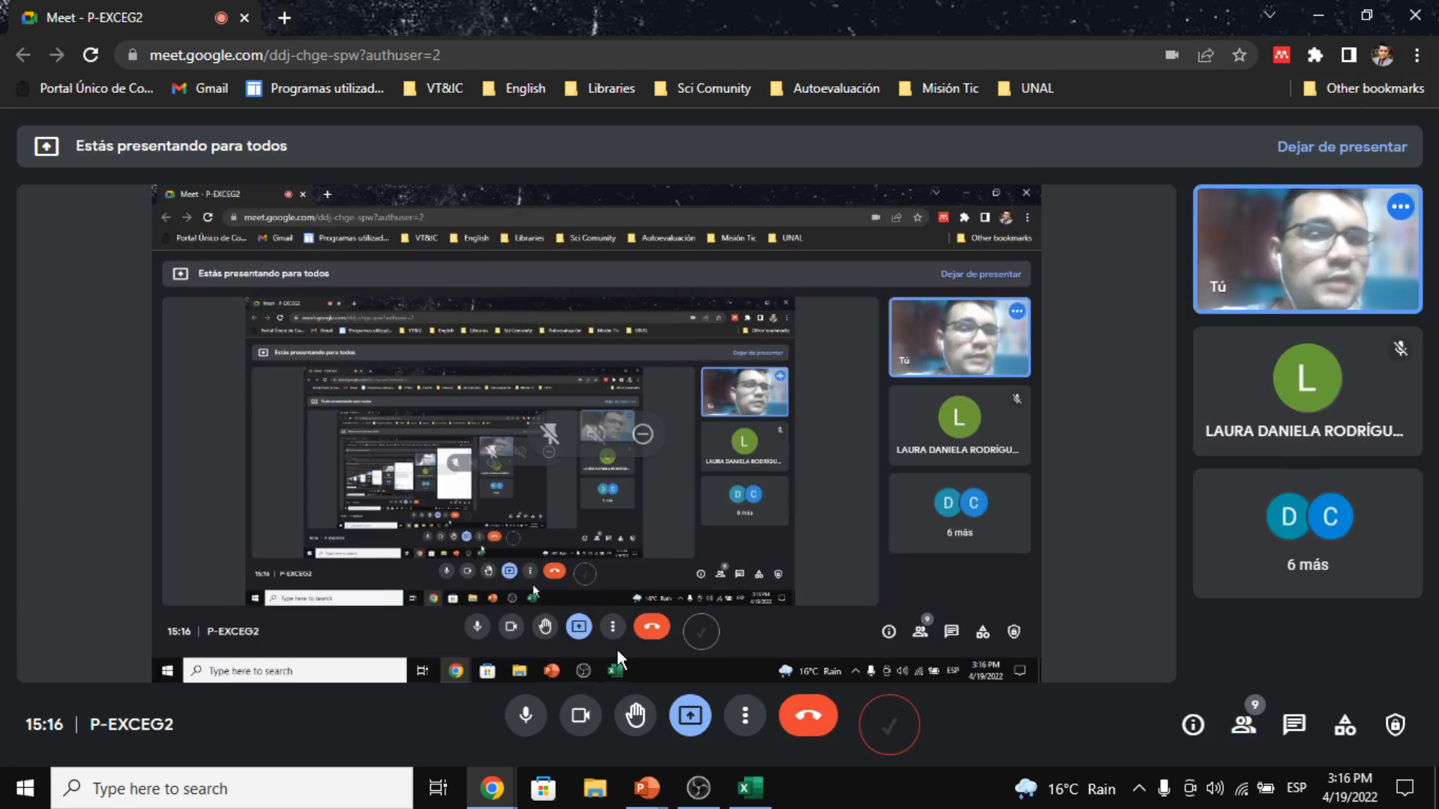
{"action": "key", "text": "alt+Tab"}
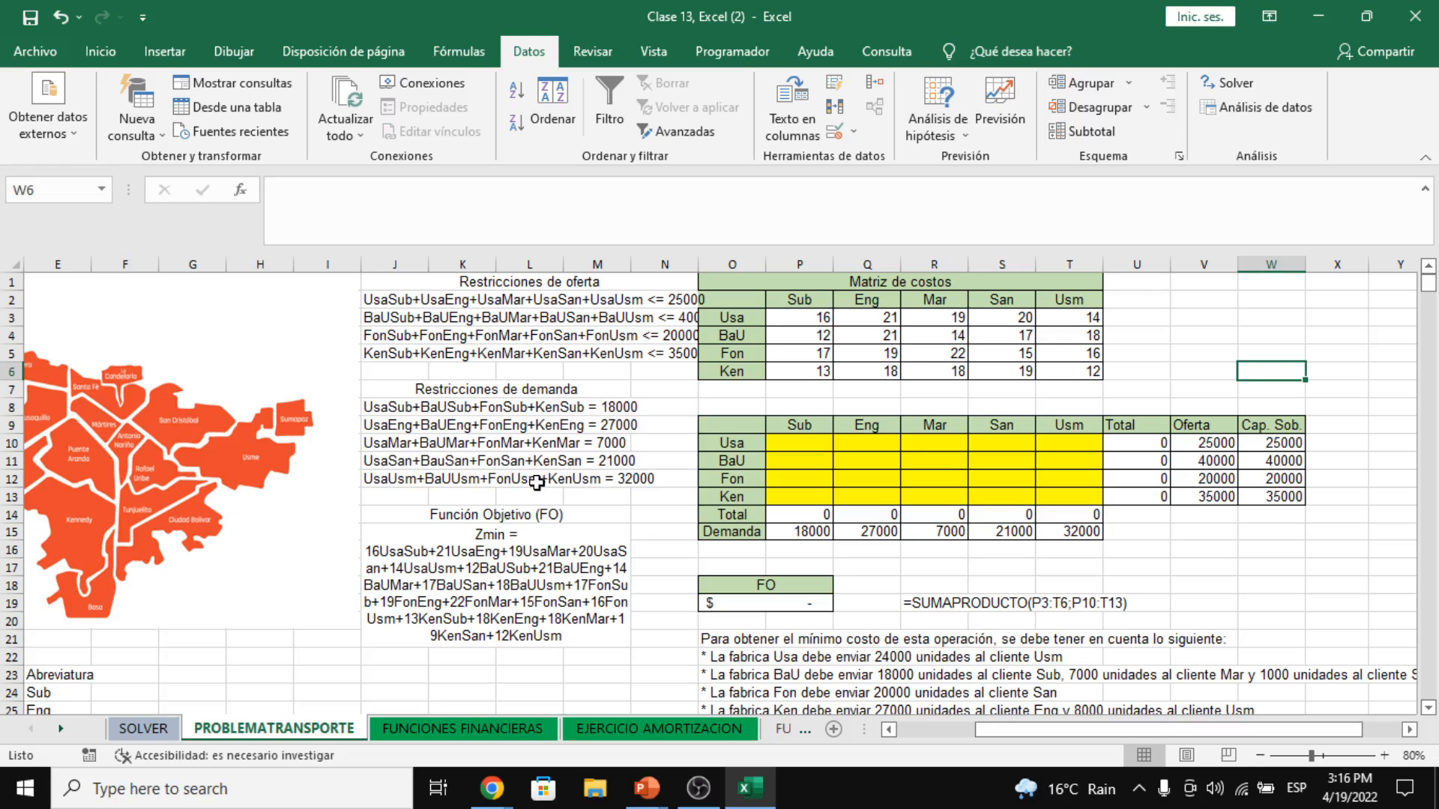
- Open the Complementos section of the Excel options
{"action": "left_click", "coordinate": [47, 51]}
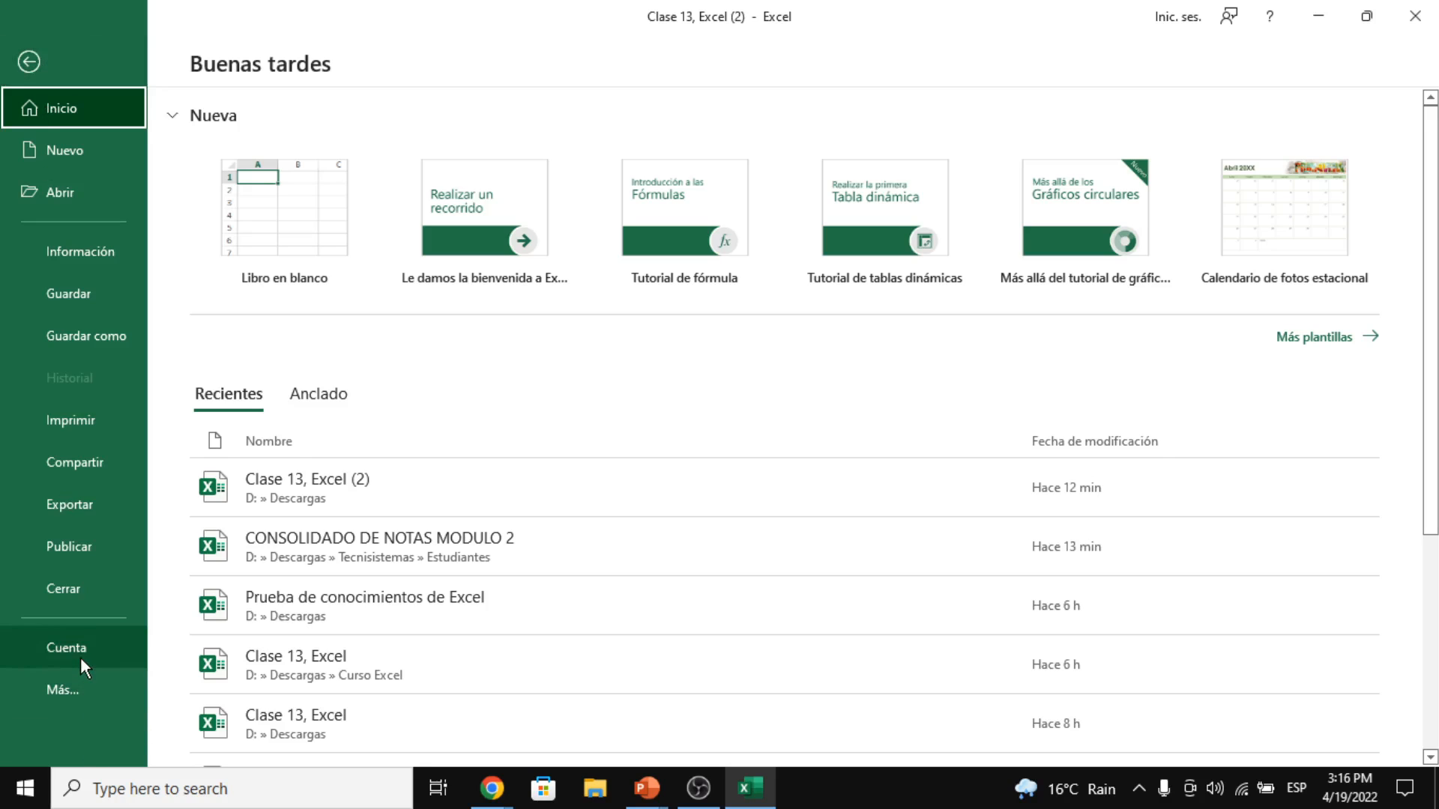
{"action": "left_click", "coordinate": [84, 690]}
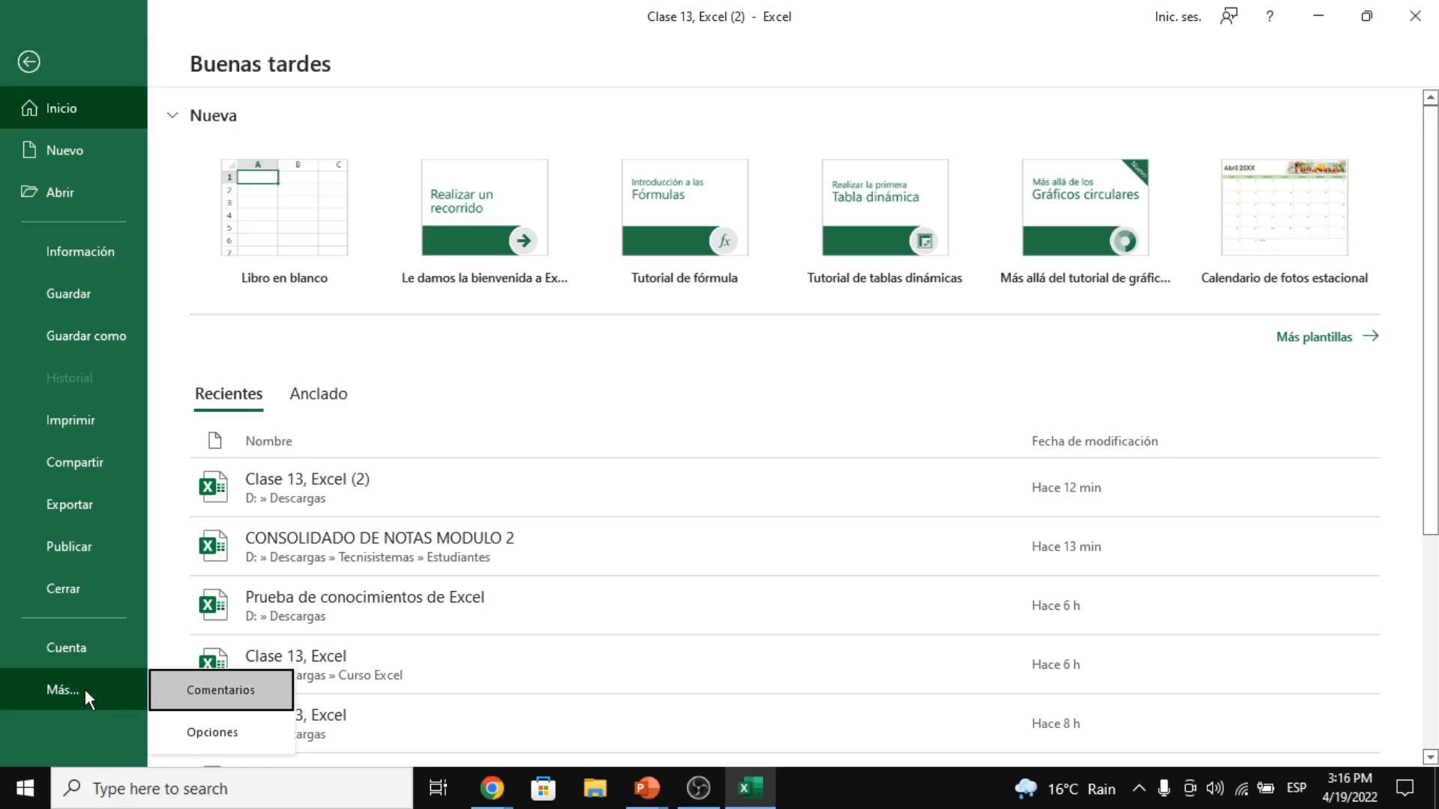
{"action": "left_click", "coordinate": [262, 736]}
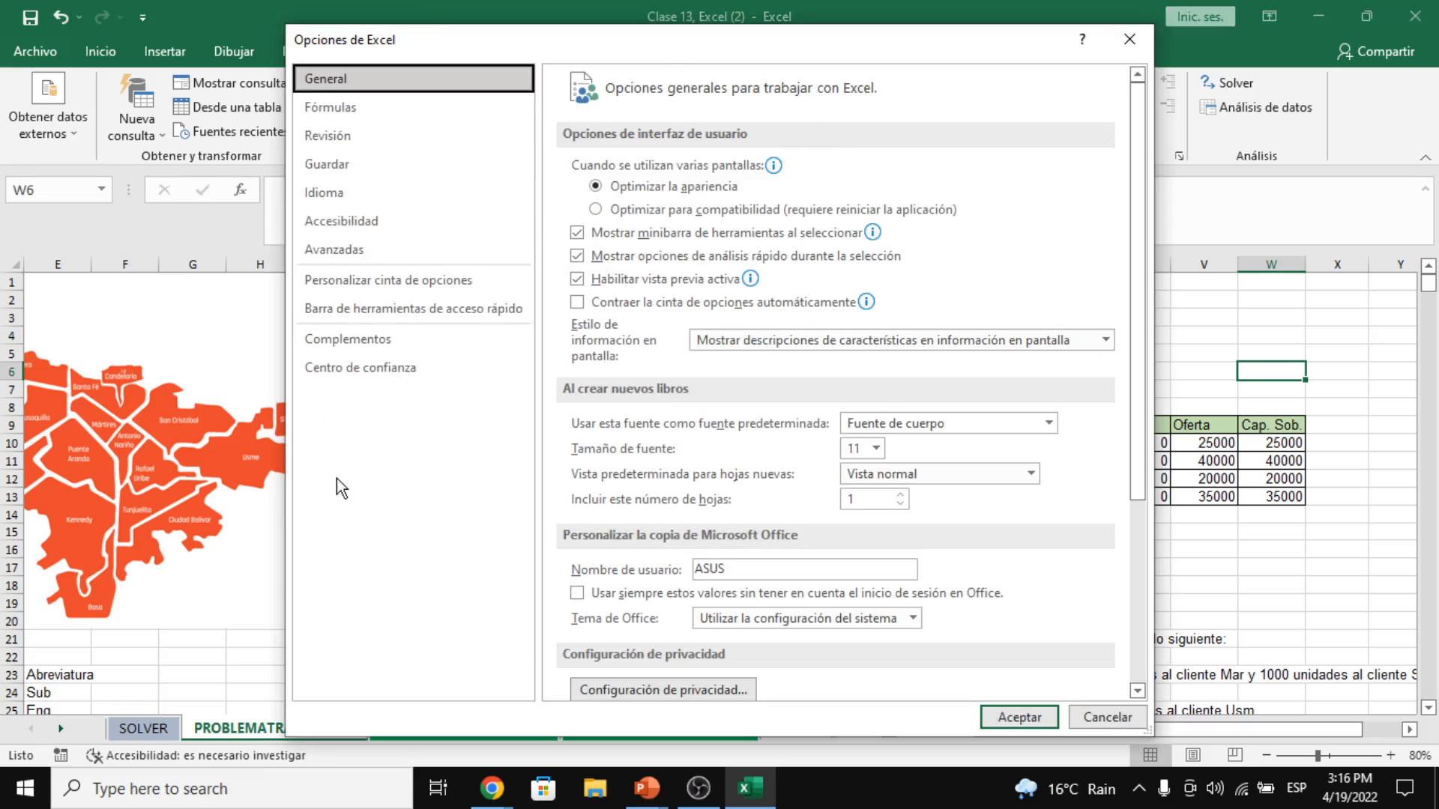
{"action": "left_click", "coordinate": [360, 341]}
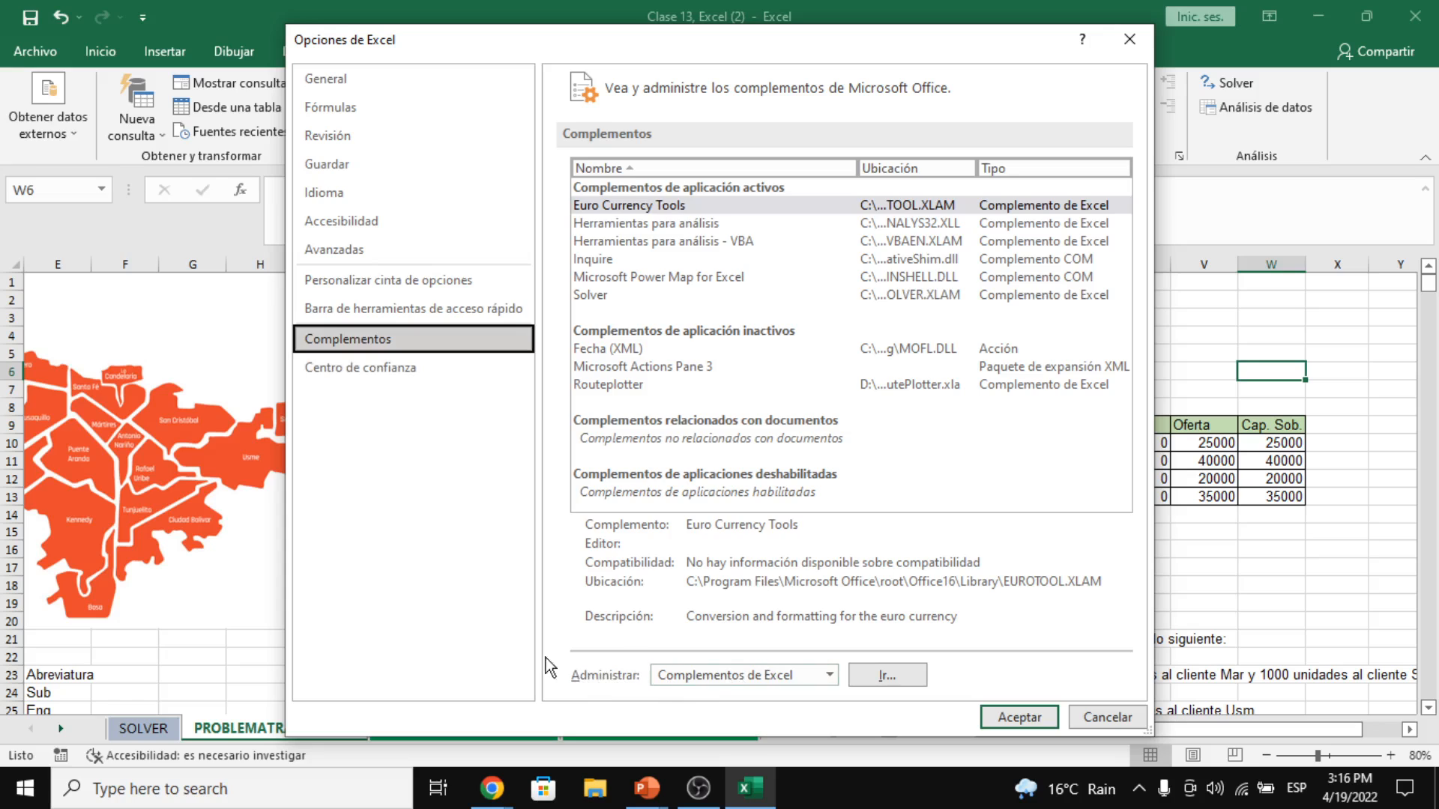
- Manage the Complementos de Excel, select the Solver add-in with its box checked and accept the add-in selection
{"action": "left_click", "coordinate": [829, 677]}
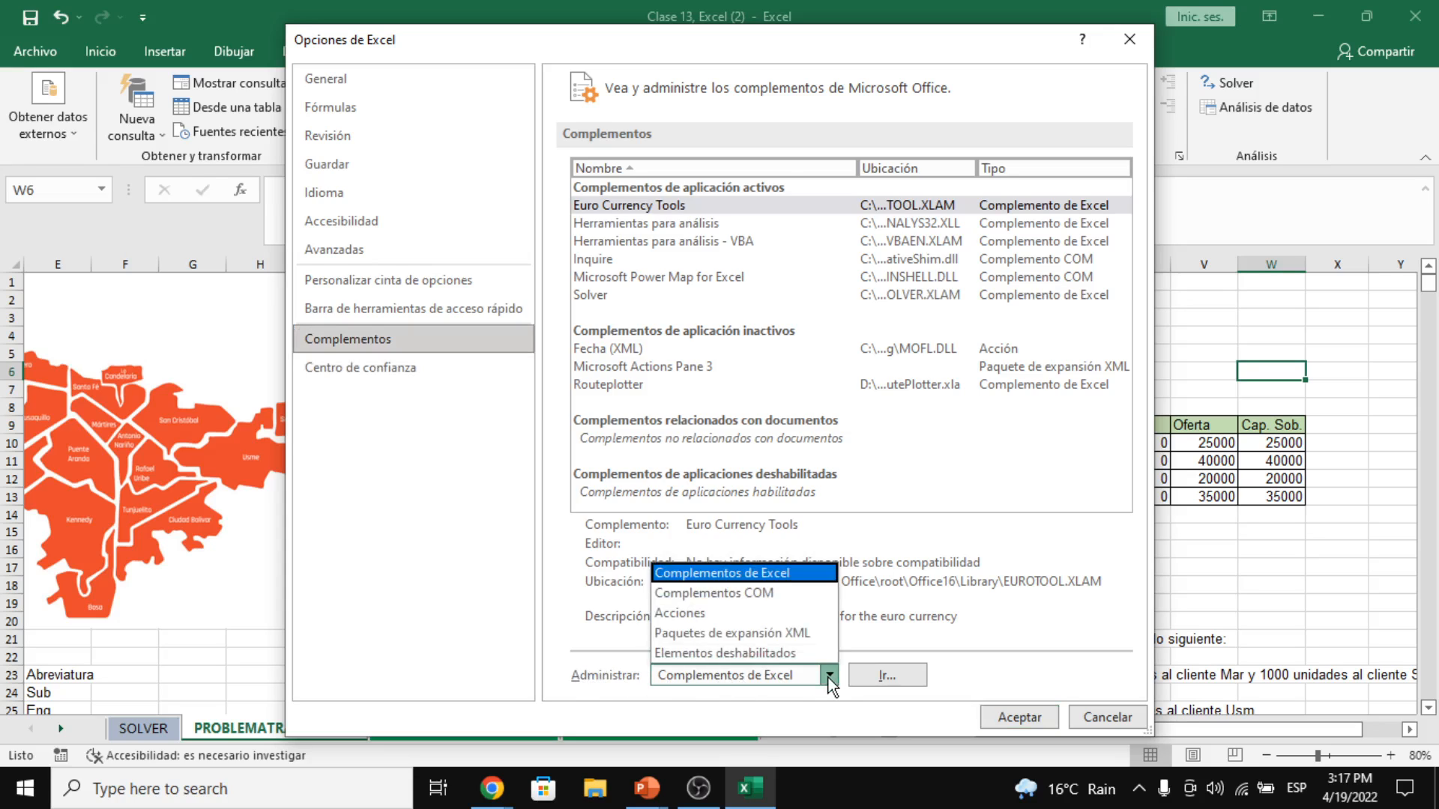
{"action": "left_click", "coordinate": [792, 572]}
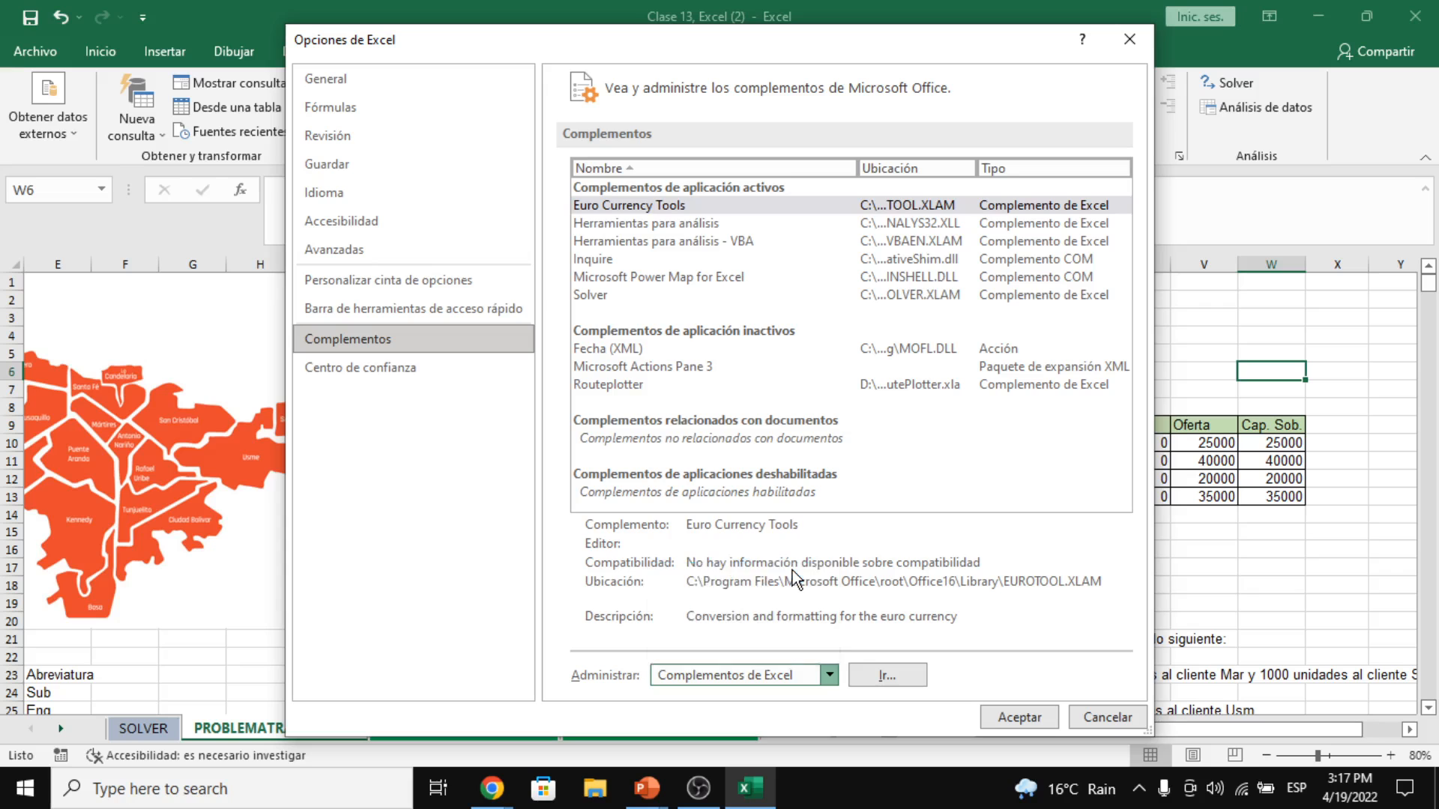
{"action": "left_click", "coordinate": [866, 681]}
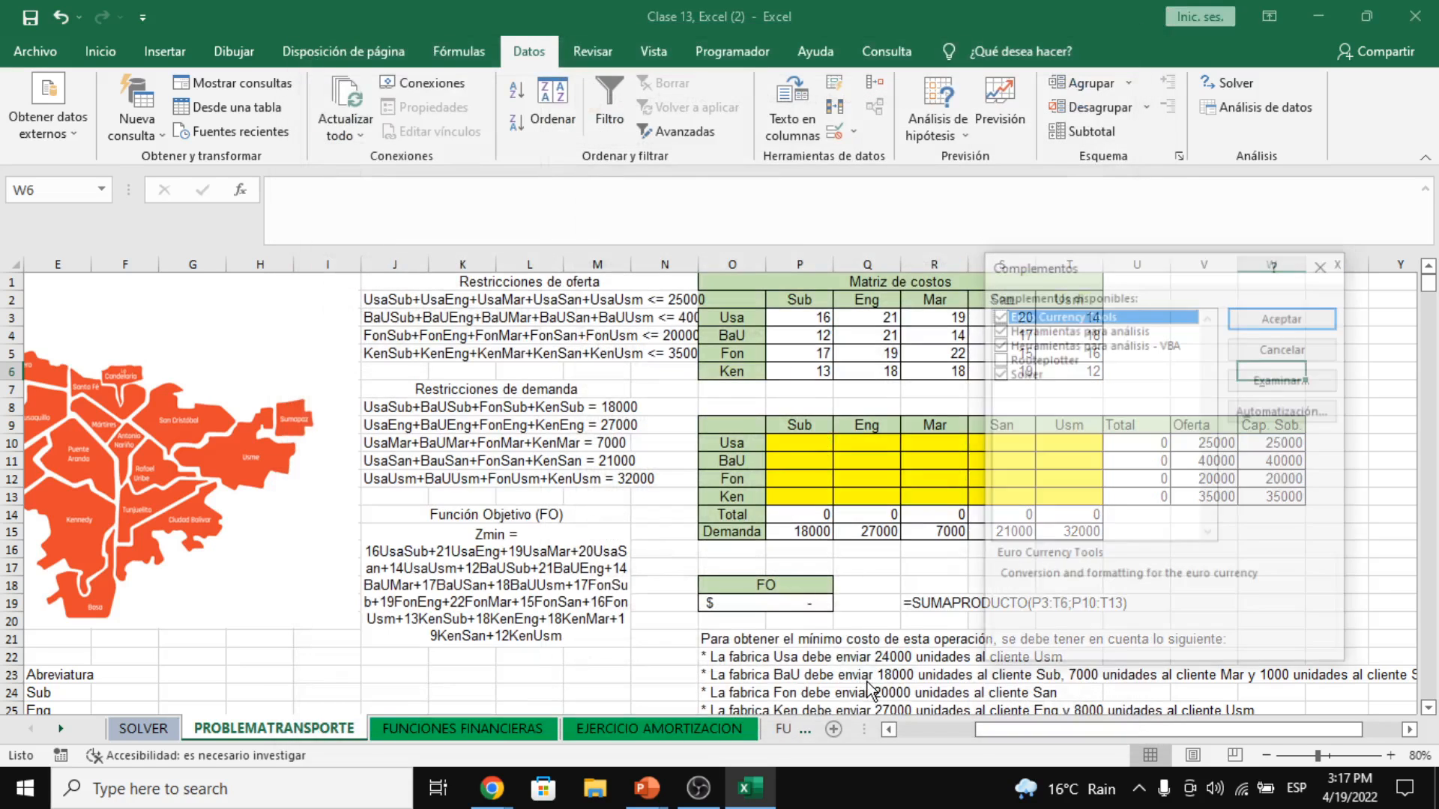
{"action": "left_click", "coordinate": [996, 374]}
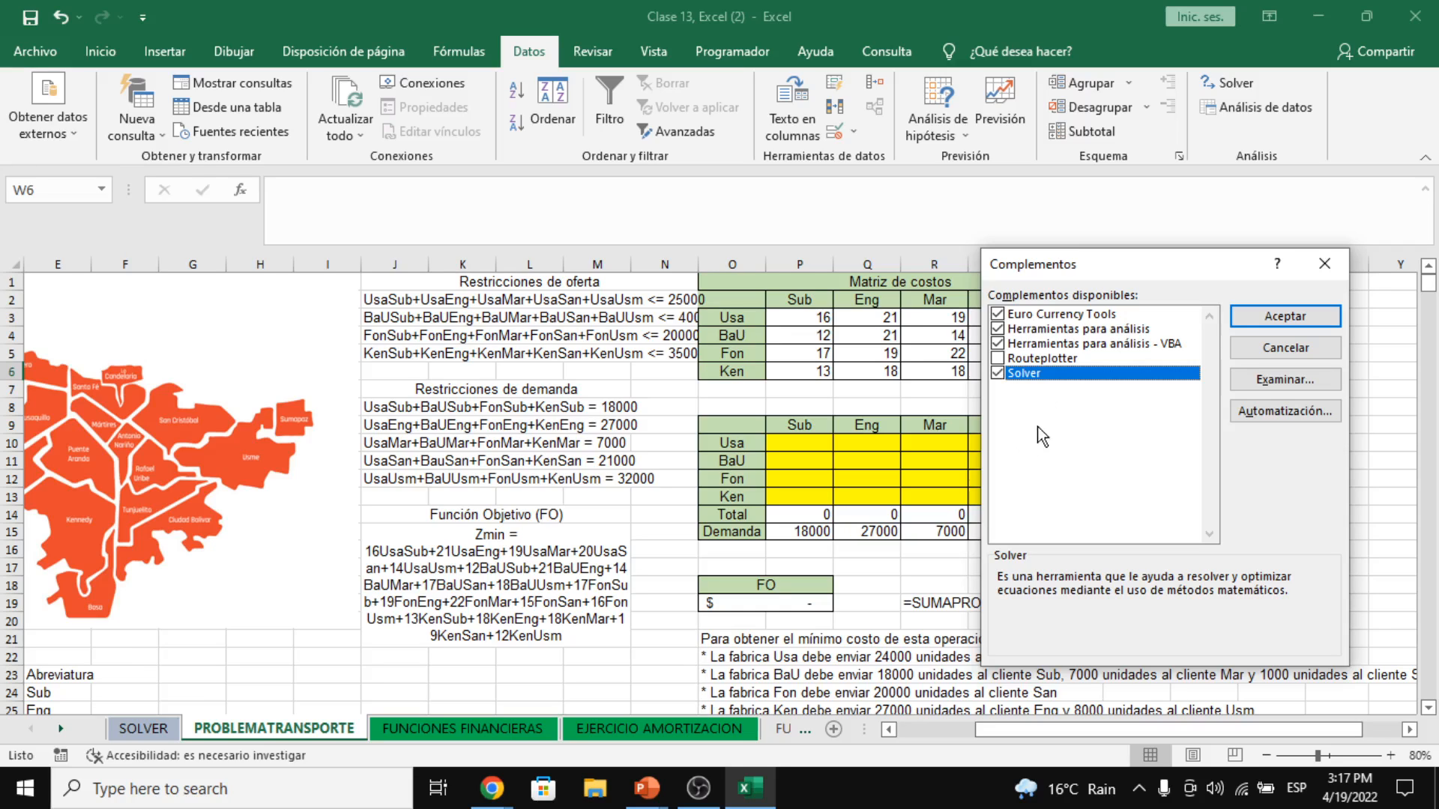
{"action": "left_click", "coordinate": [1290, 310]}
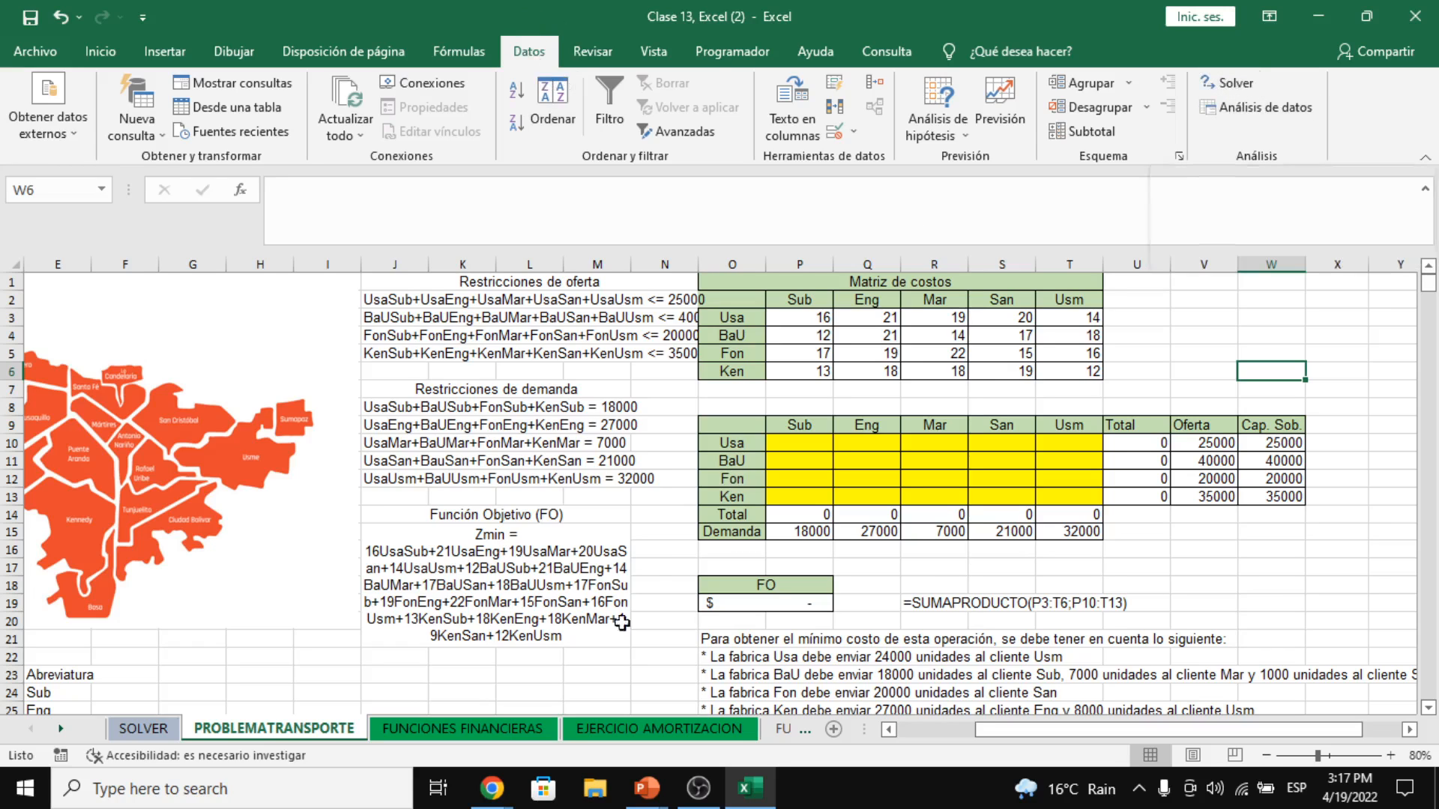
- Switch to the Google Meet call in Chrome, check the call messages and open the participant list
{"action": "mouse_move", "coordinate": [493, 787]}
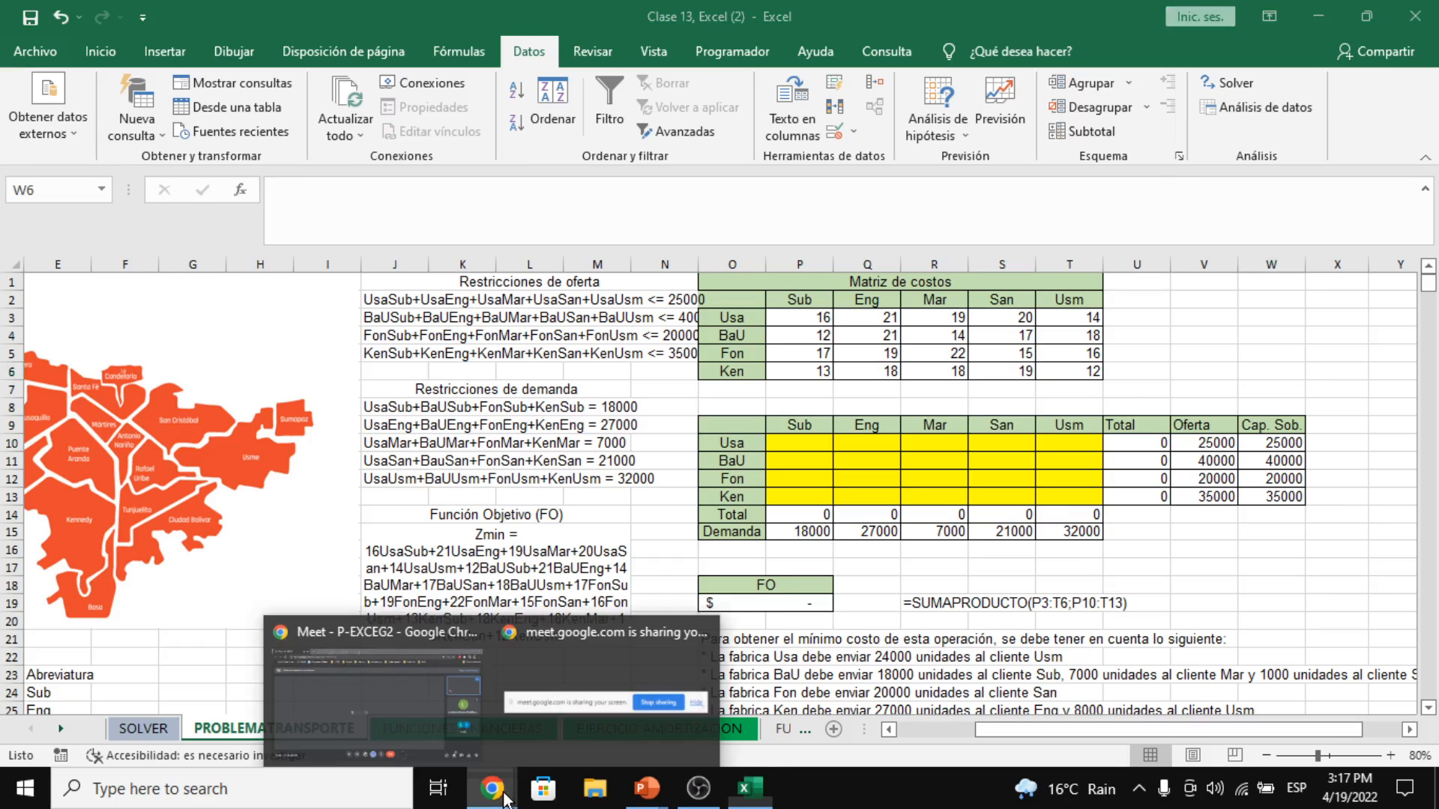
{"action": "mouse_move", "coordinate": [421, 731]}
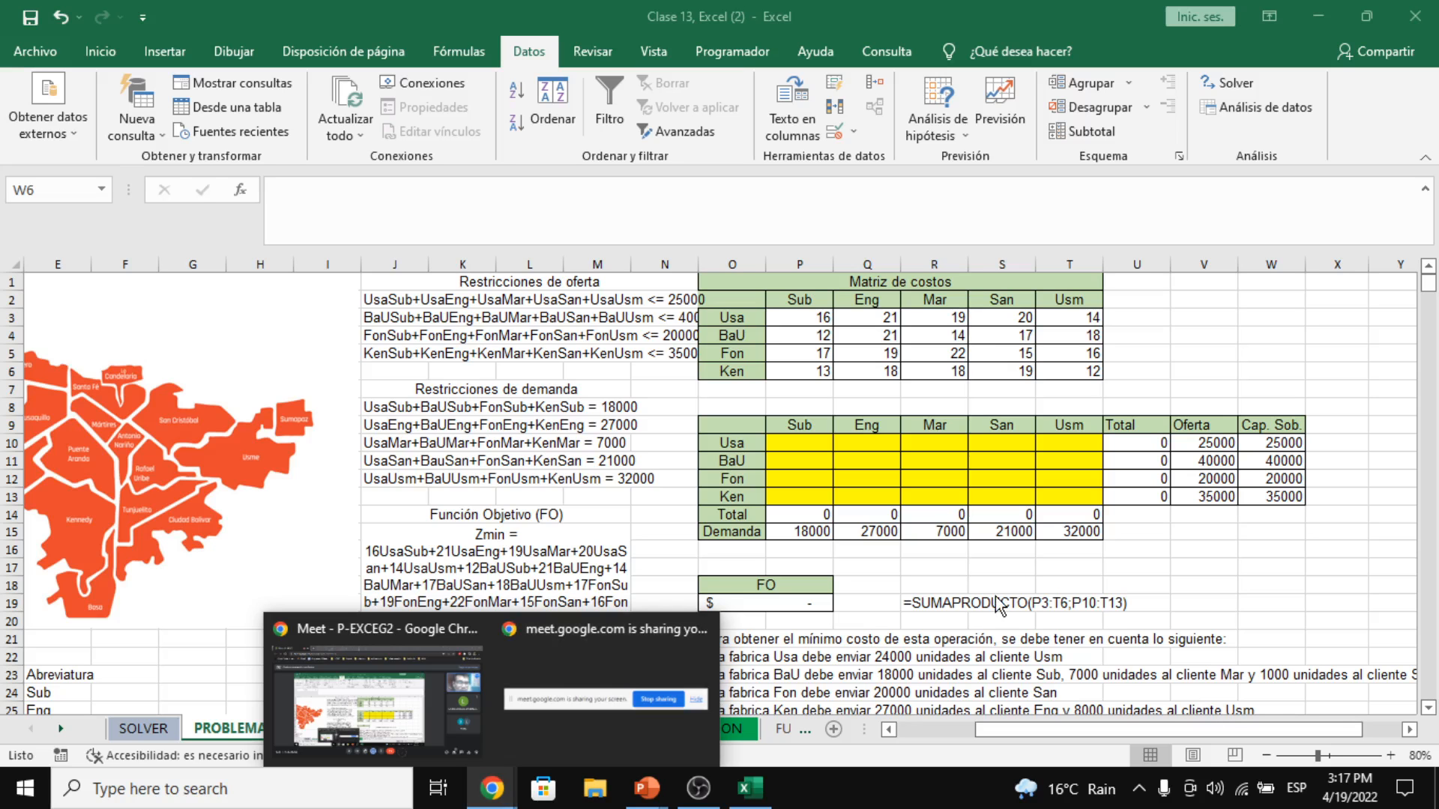
{"action": "key", "text": "alt+Tab"}
{"action": "left_click", "coordinate": [1298, 734]}
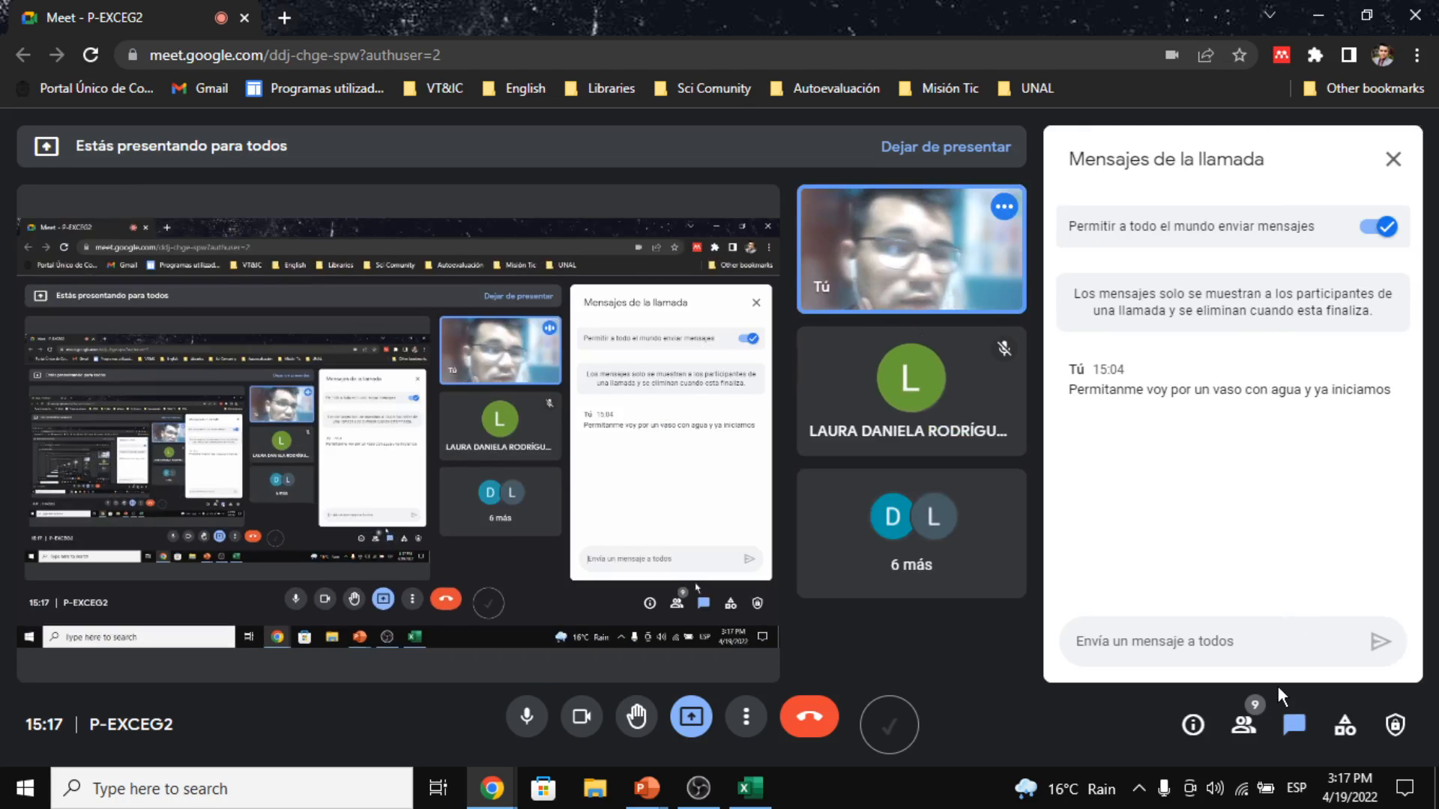
{"action": "left_click", "coordinate": [1242, 724]}
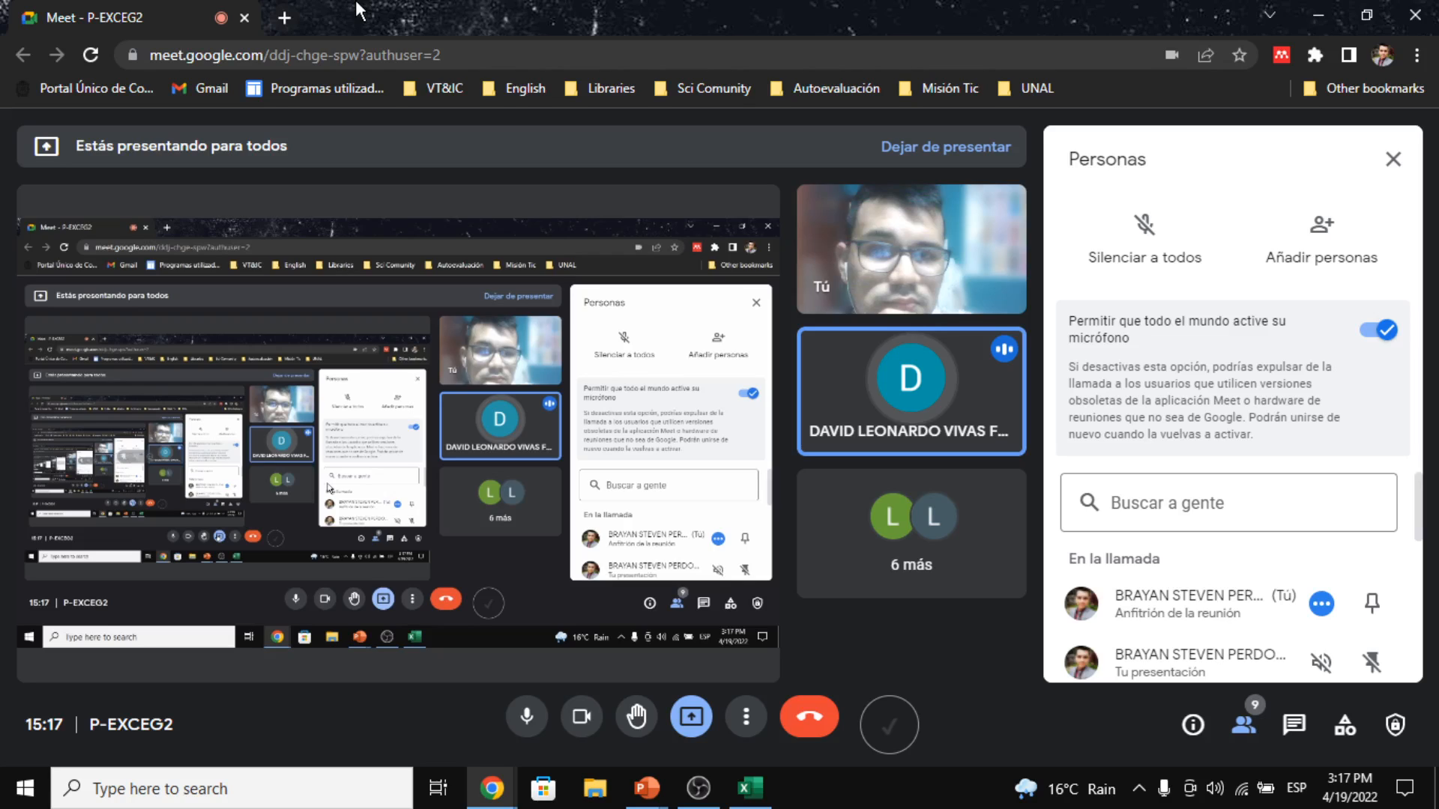
- Open a blank Google Sheets spreadsheet in a new Chrome tab and switch between it and the Excel workbook
{"action": "left_click", "coordinate": [284, 17]}
{"action": "left_click", "coordinate": [1352, 141]}
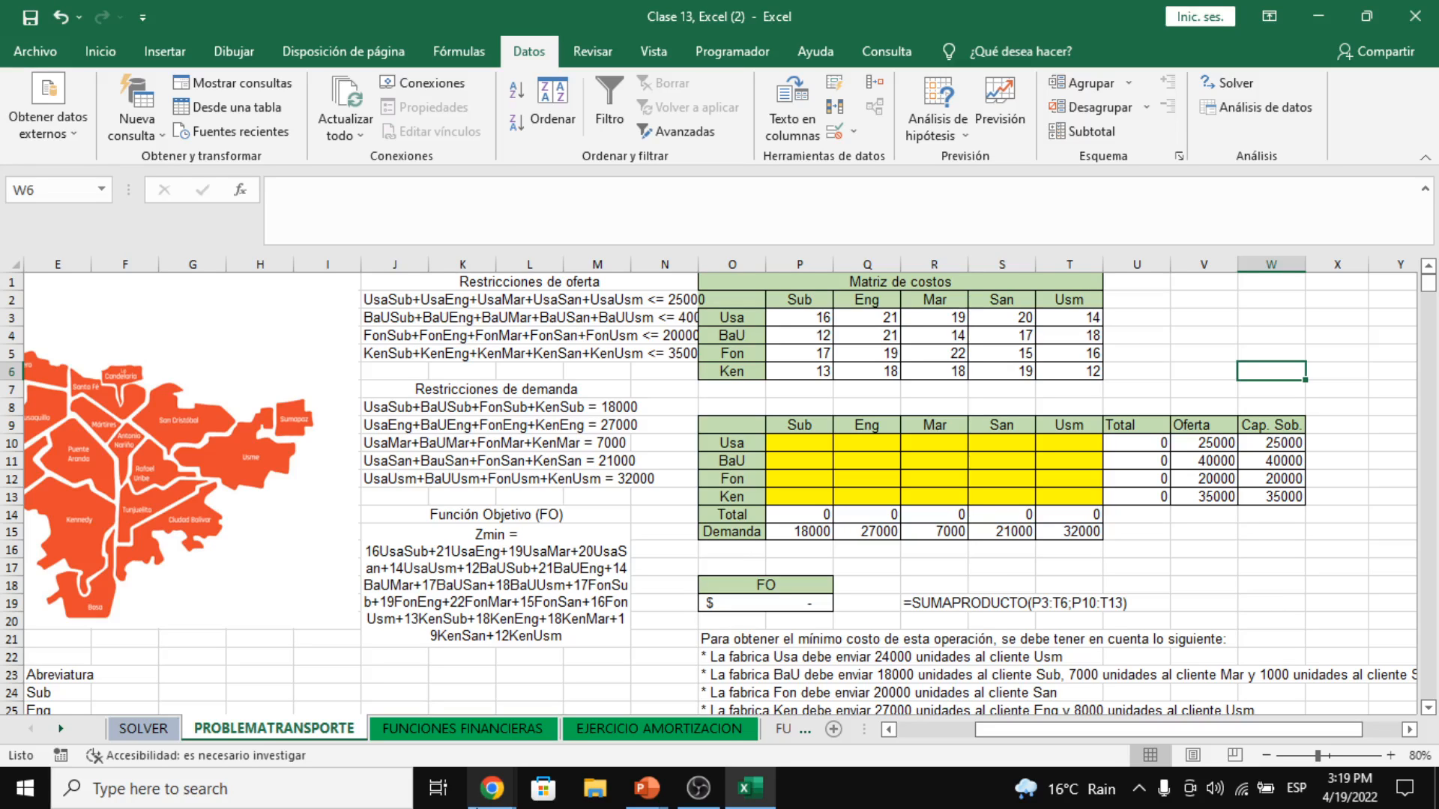
{"action": "key", "text": "alt+Tab"}
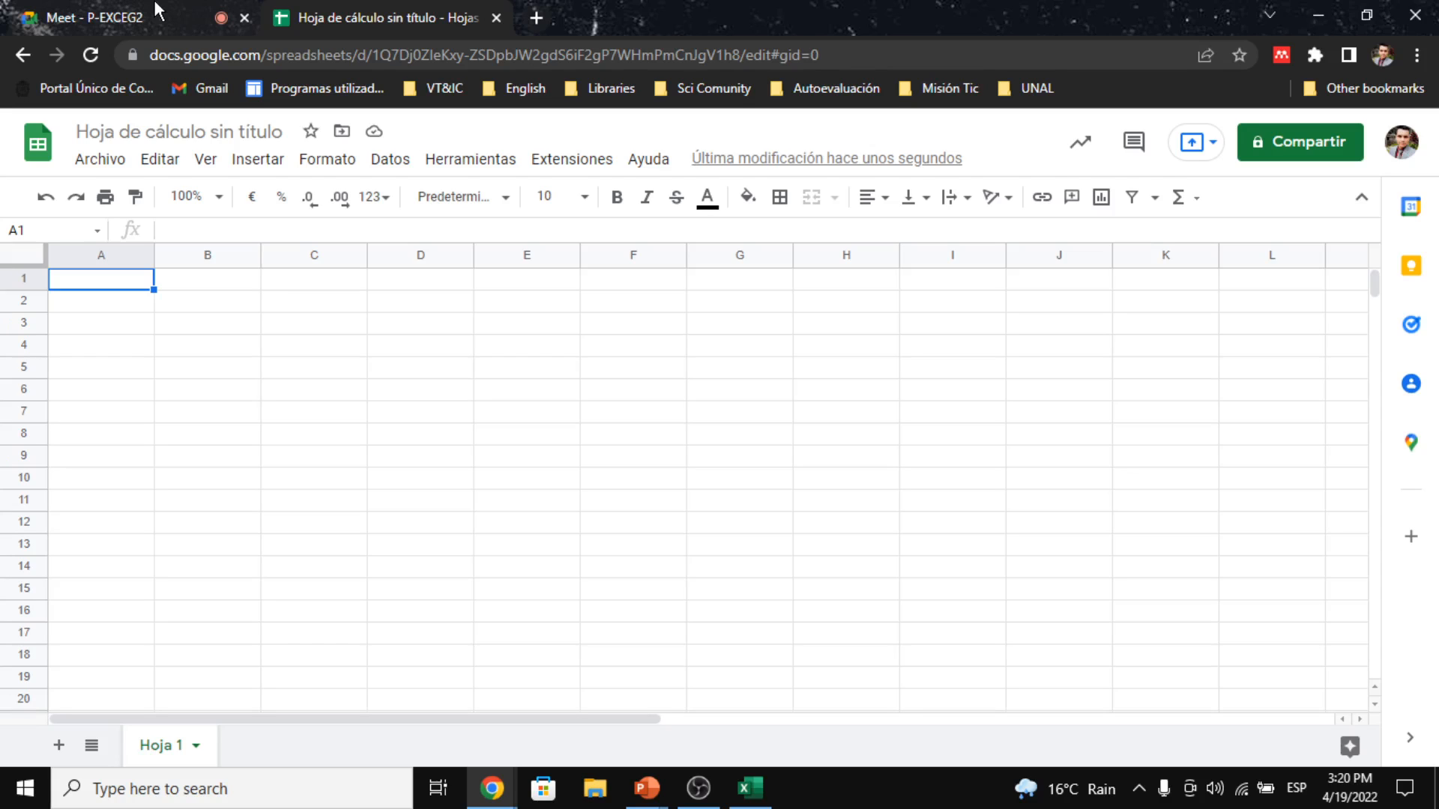
- Return to the Google Meet call and start presenting the screen to the participants again
{"action": "left_click", "coordinate": [113, 17]}
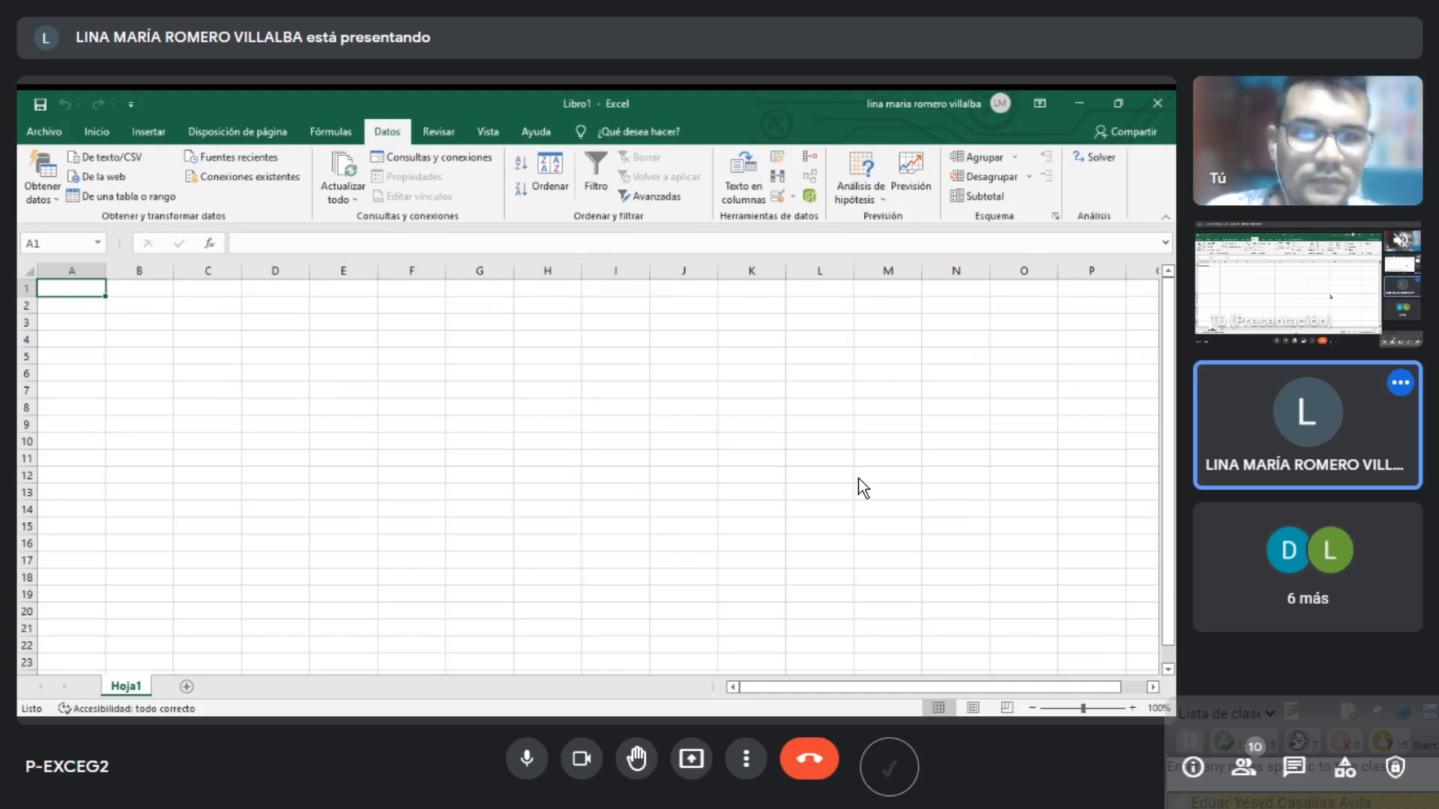
{"action": "left_click", "coordinate": [690, 758]}
{"action": "left_click", "coordinate": [746, 693]}
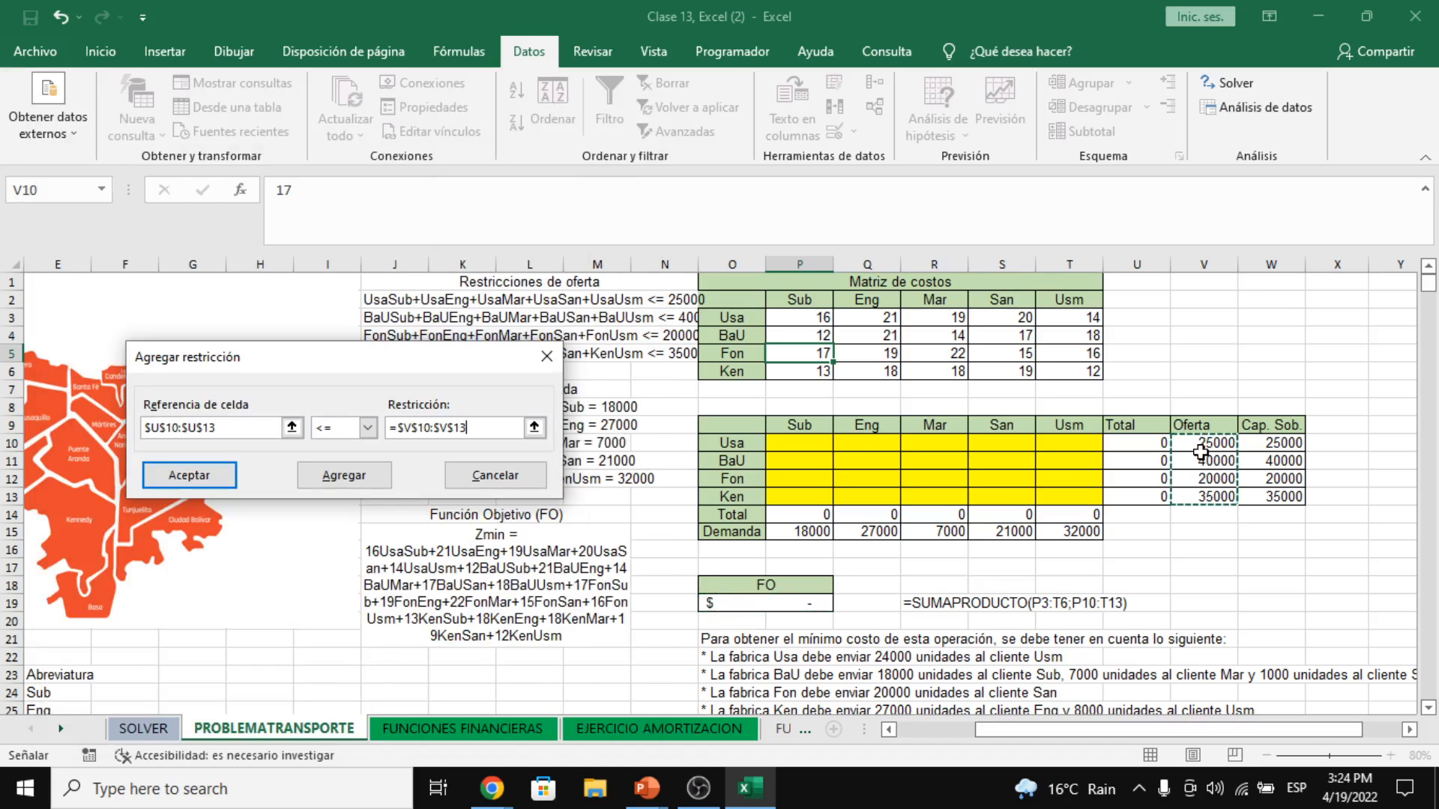
- Add the Solver supply constraint $U$10:$U$13 <= $V$10:$V$13 and choose Simplex LP as the solving method
{"action": "left_click", "coordinate": [338, 479]}
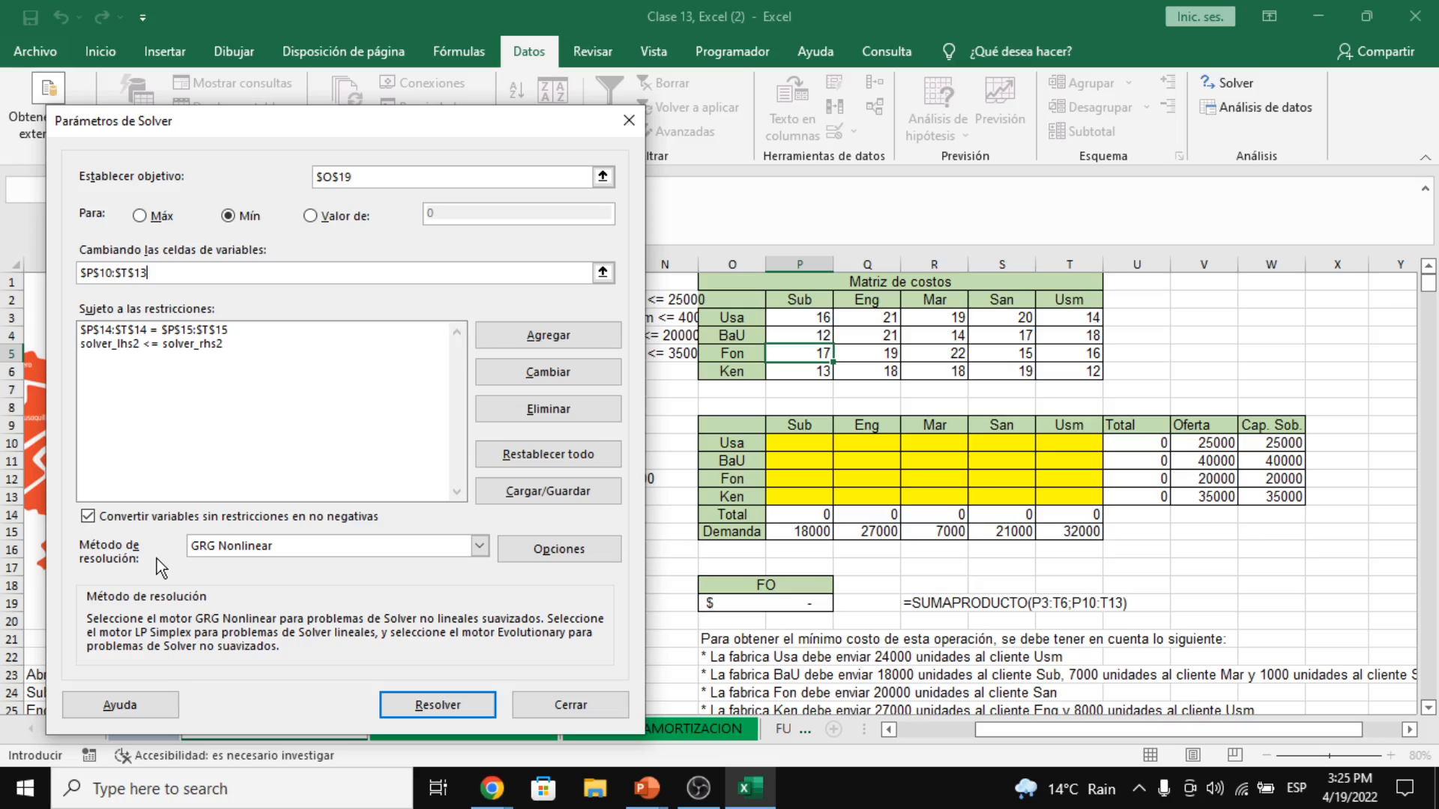
{"action": "left_click", "coordinate": [295, 545]}
{"action": "left_click", "coordinate": [294, 577]}
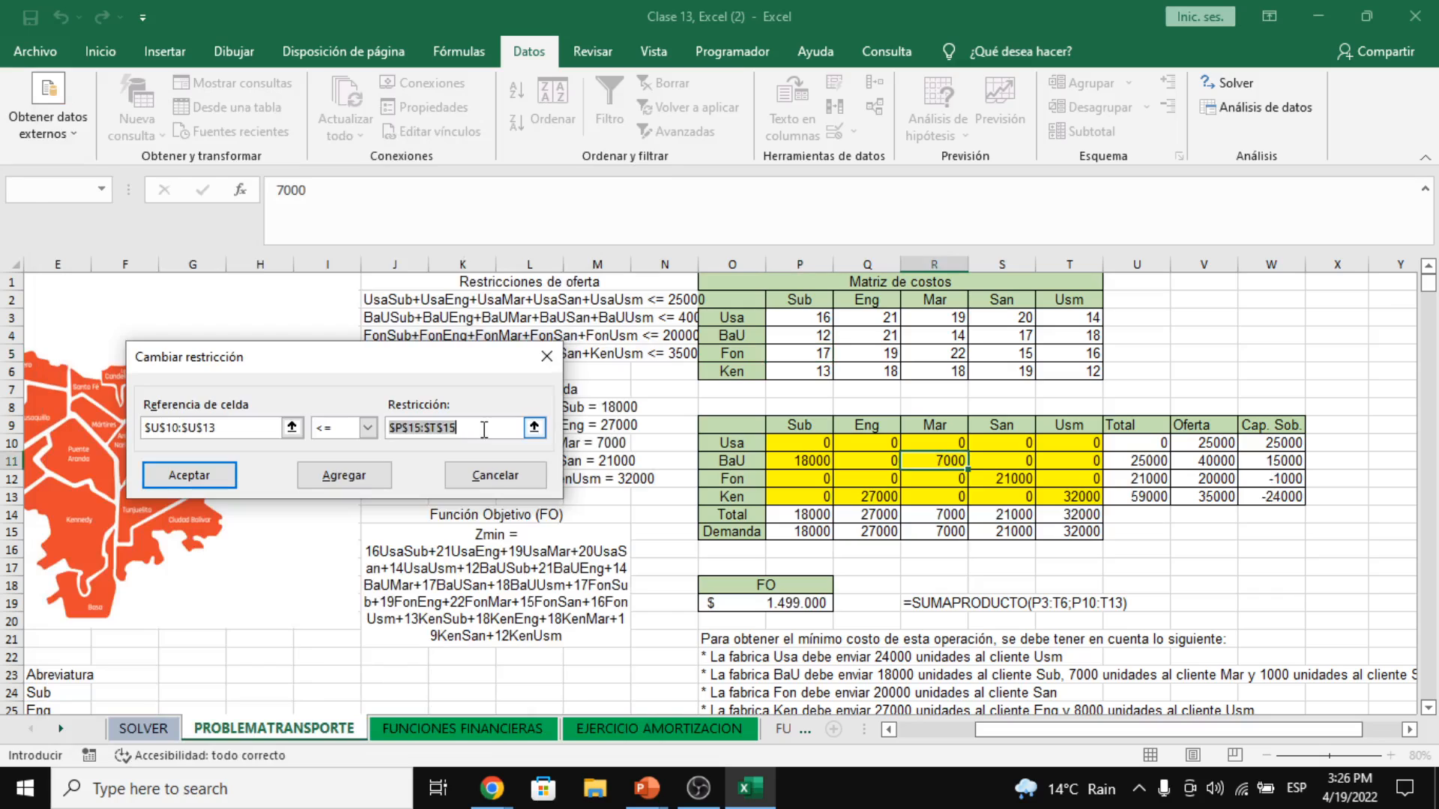
- Change the limit of the $U$10:$U$13 constraint to $V$10:$V$13, accept it and reposition the Solver parameters dialog
{"action": "left_click_drag", "start_coordinate": [1204, 442], "coordinate": [1203, 496]}
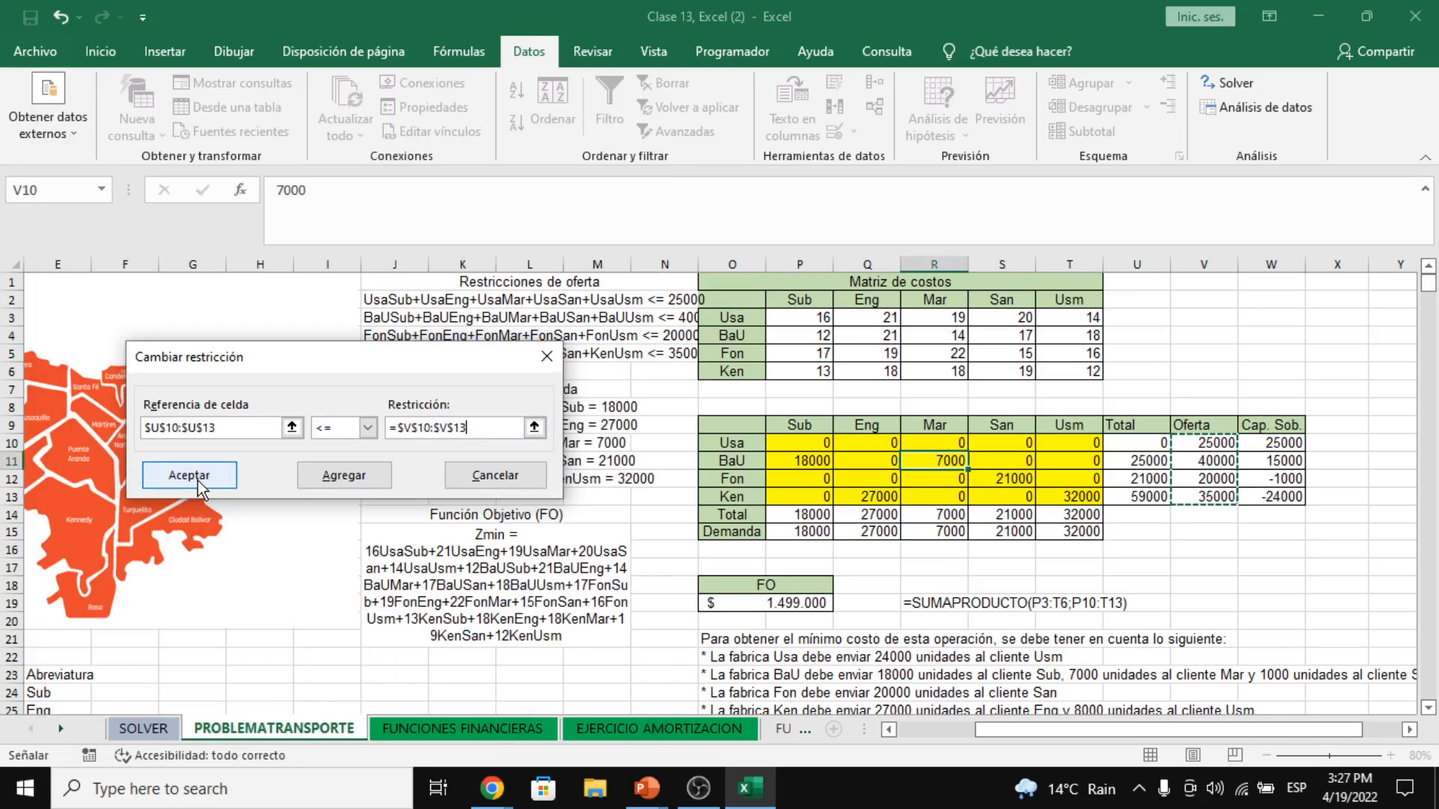
{"action": "left_click", "coordinate": [191, 475]}
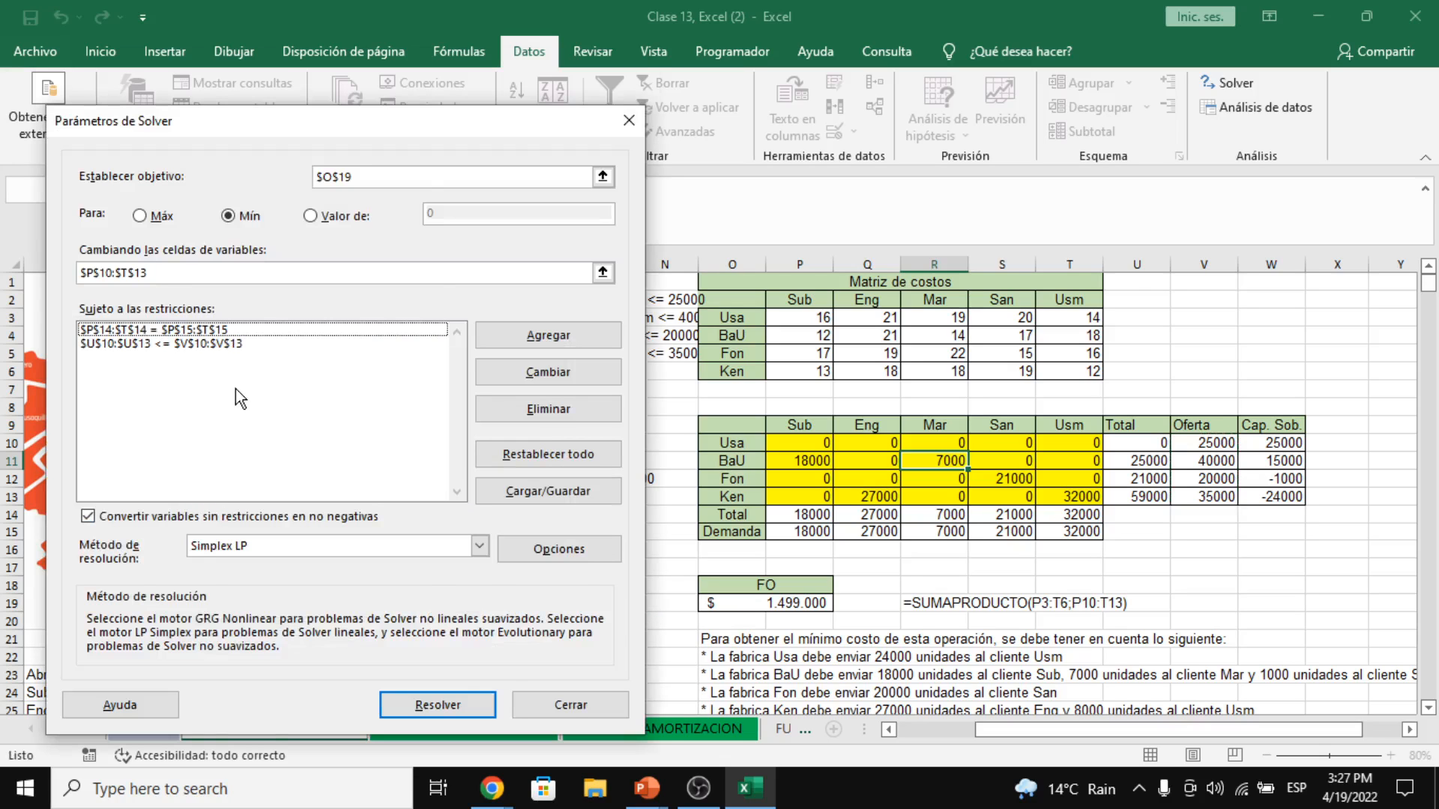
{"action": "left_click_drag", "start_coordinate": [279, 125], "coordinate": [279, 79]}
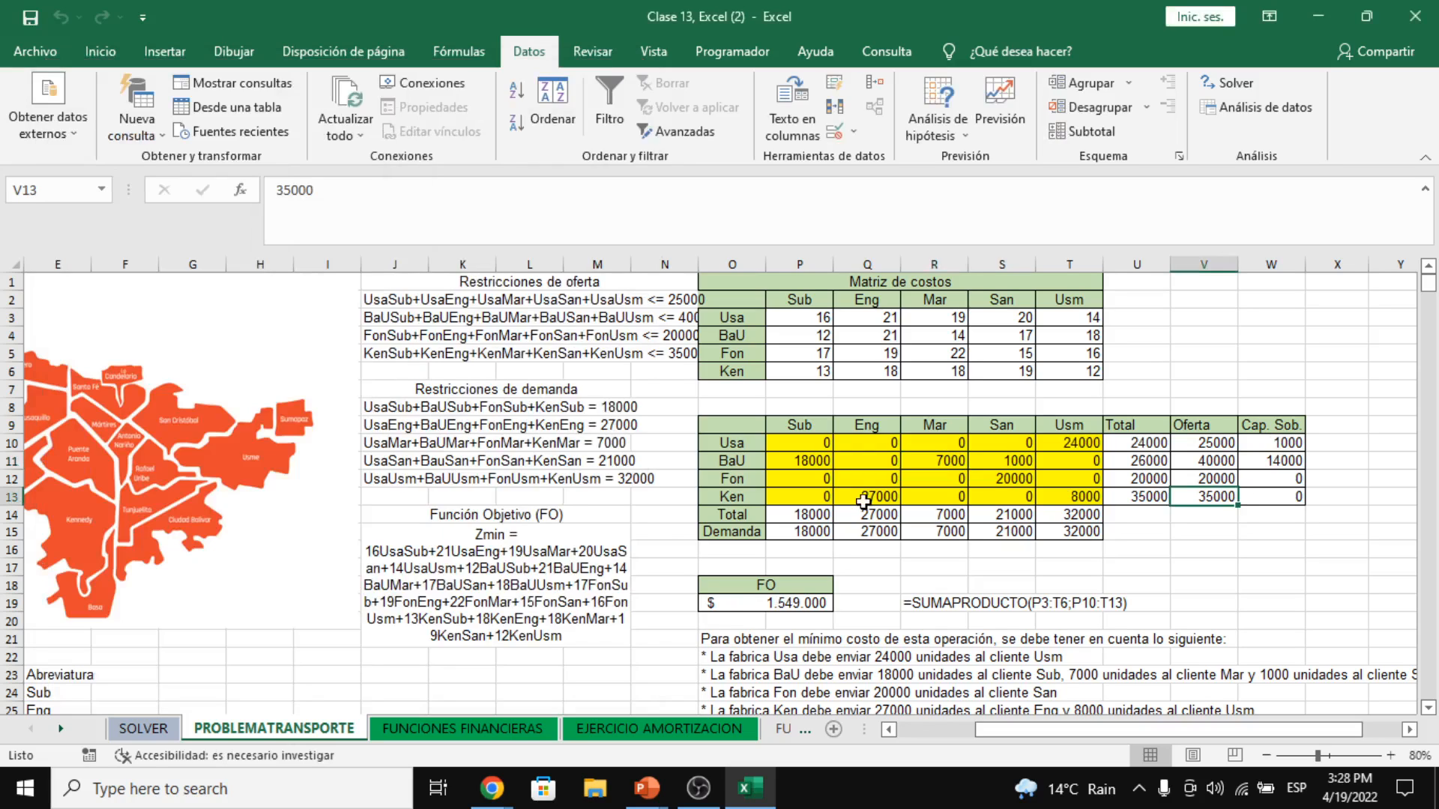
- Check the objective formula in O19 and undo the last two manual changes to the Usm shipments in T13 and T10
{"action": "left_click", "coordinate": [765, 604]}
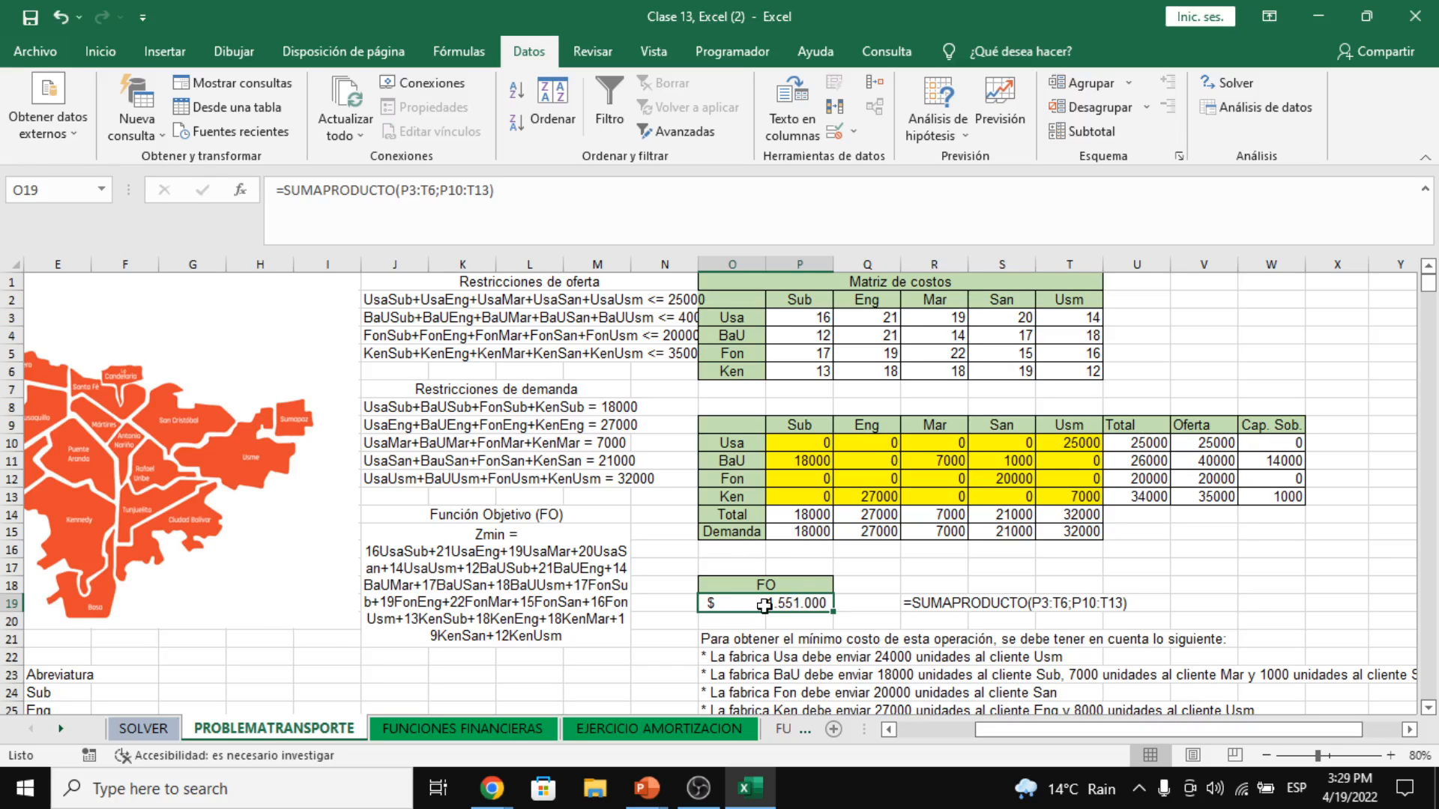
{"action": "key", "text": "ctrl+z"}
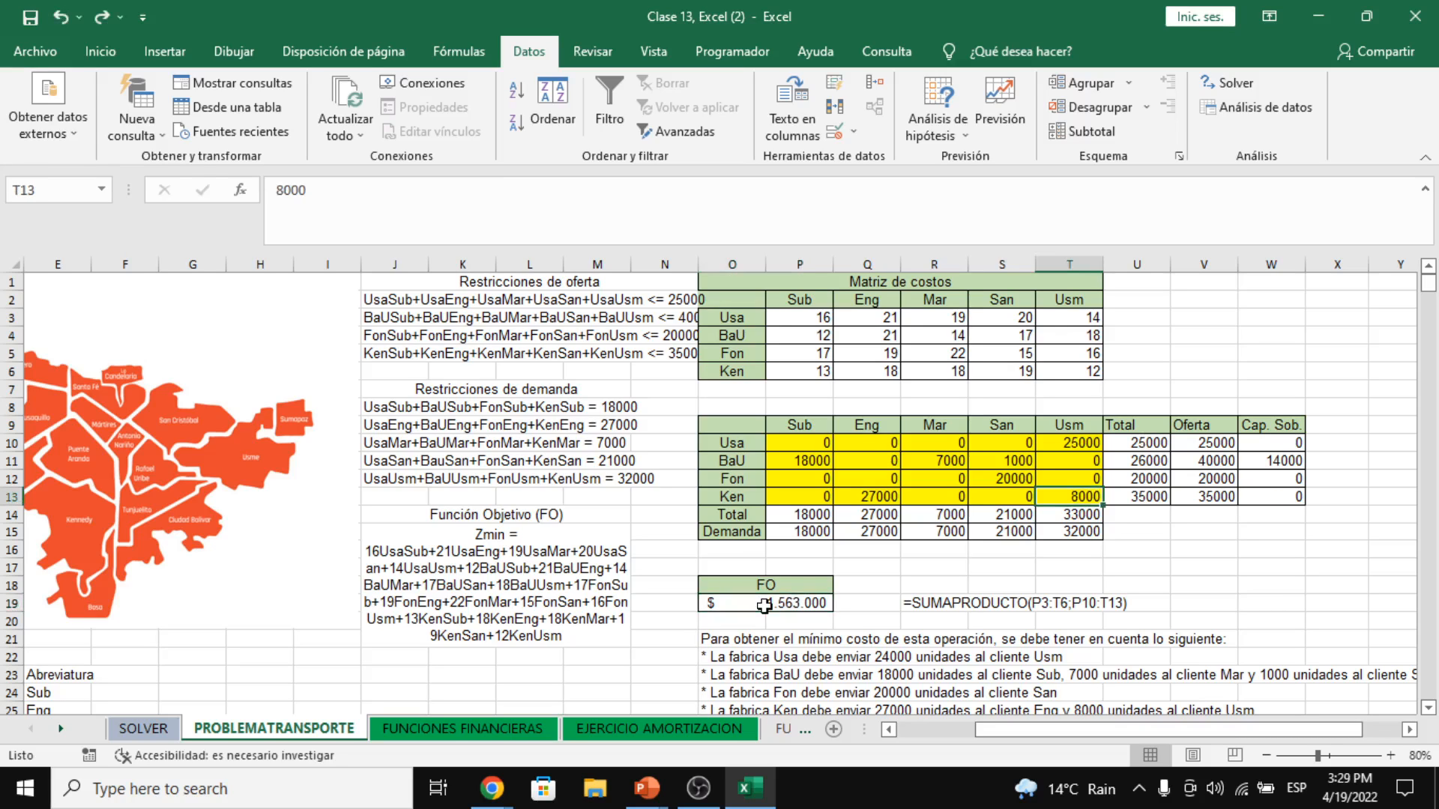
{"action": "key", "text": "ctrl+z"}
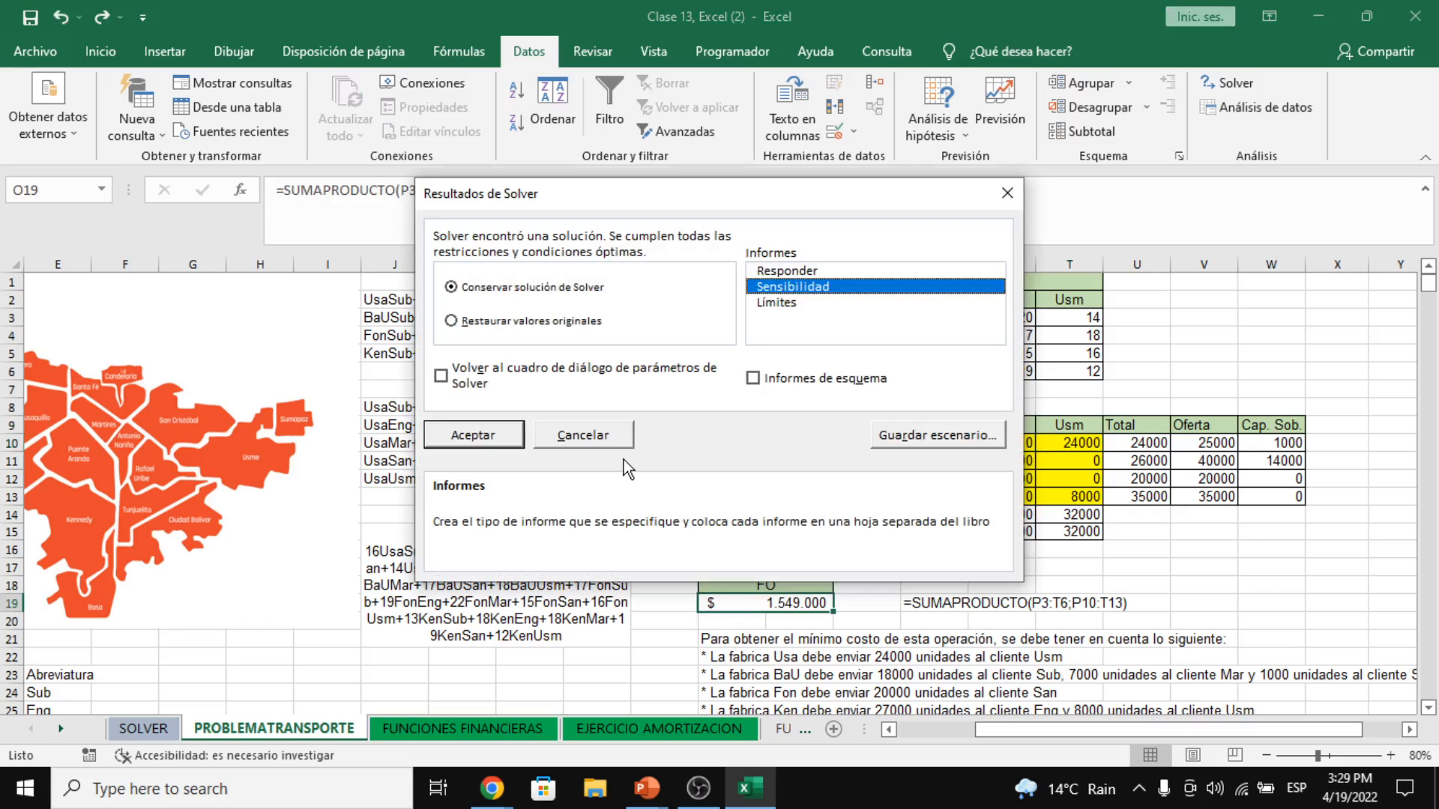
- Keep the Solver solution and generate the Sensibilidad report
{"action": "left_click", "coordinate": [819, 290]}
{"action": "left_click", "coordinate": [821, 289]}
{"action": "key", "text": "Return"}
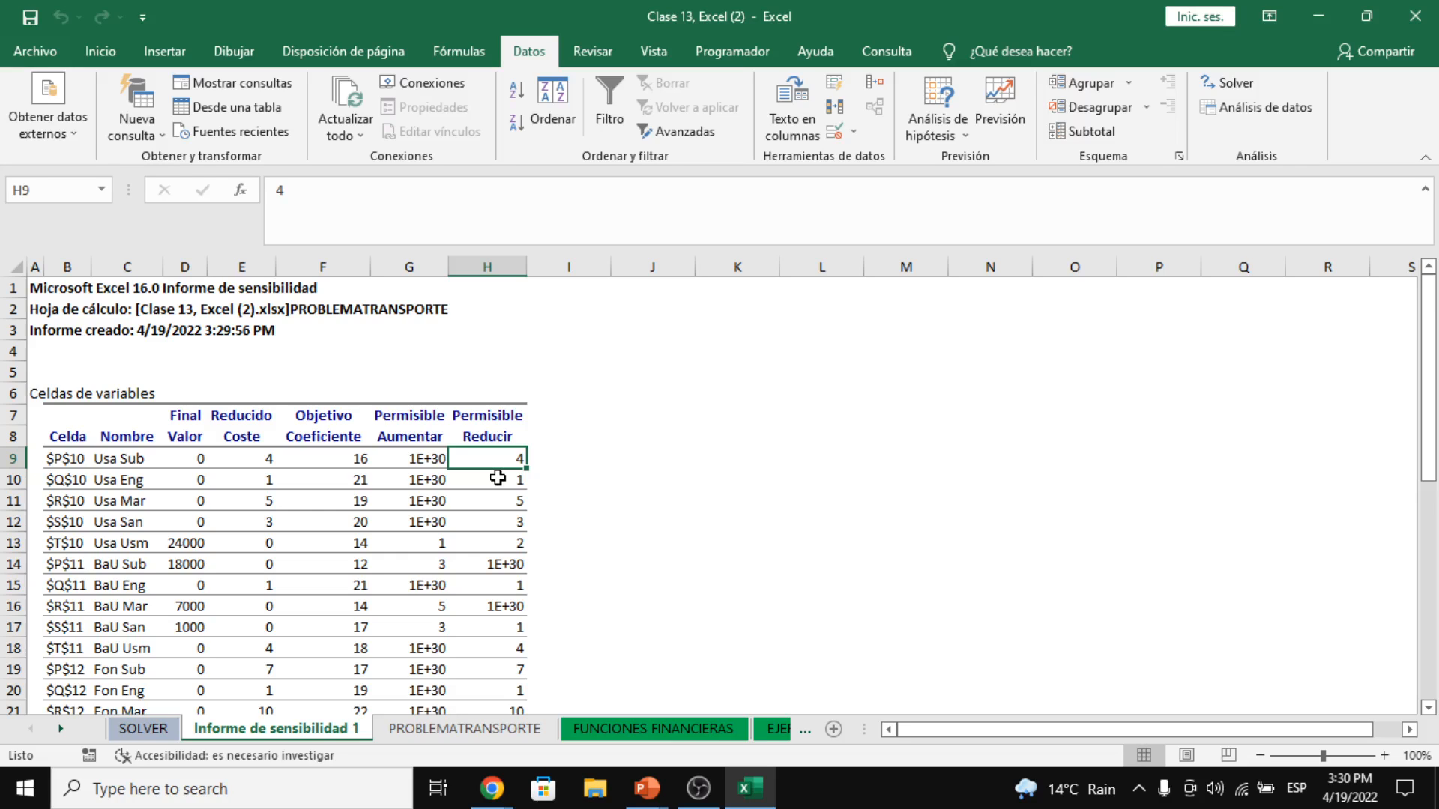
- Check the BaU to Sub shipment on the PROBLEMATRANSPORTE sheet and return to the Informe de sensibilidad 1 sheet
{"action": "left_click_drag", "start_coordinate": [731, 460], "coordinate": [789, 466]}
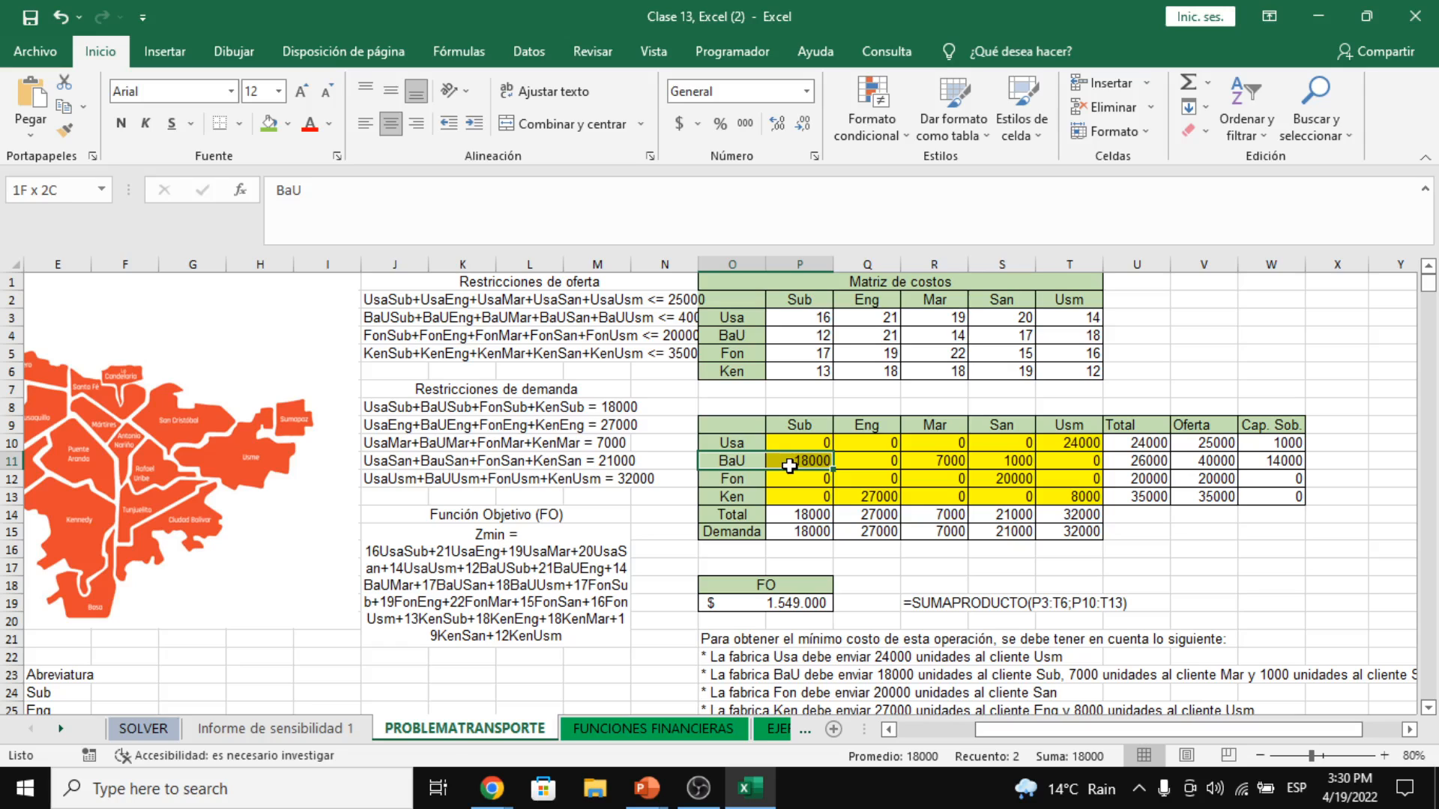
{"action": "left_click", "coordinate": [267, 731]}
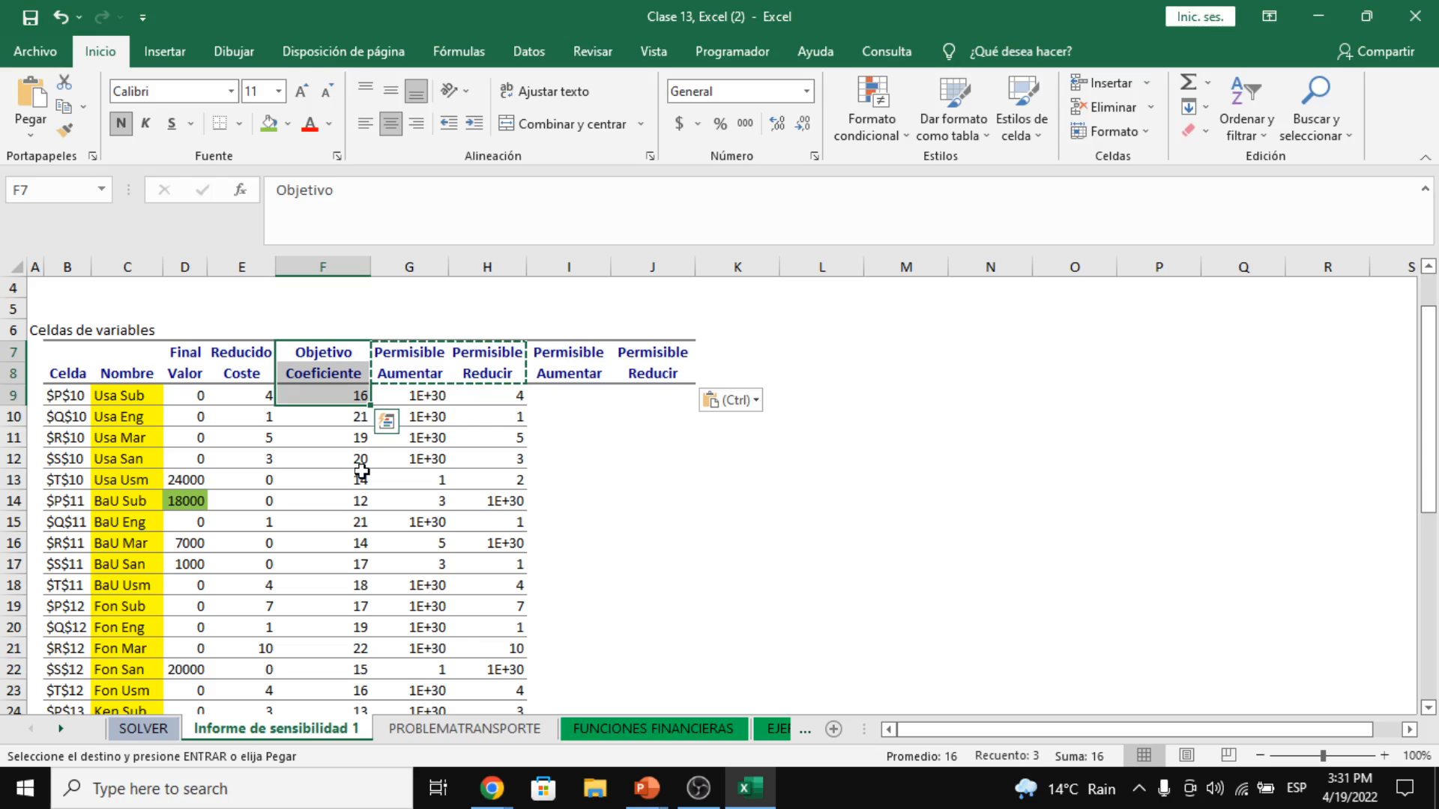
- Enter the formula =F9+G9 in I9 to calculate the upper cost limit for Usa Sub
{"action": "left_click", "coordinate": [341, 399]}
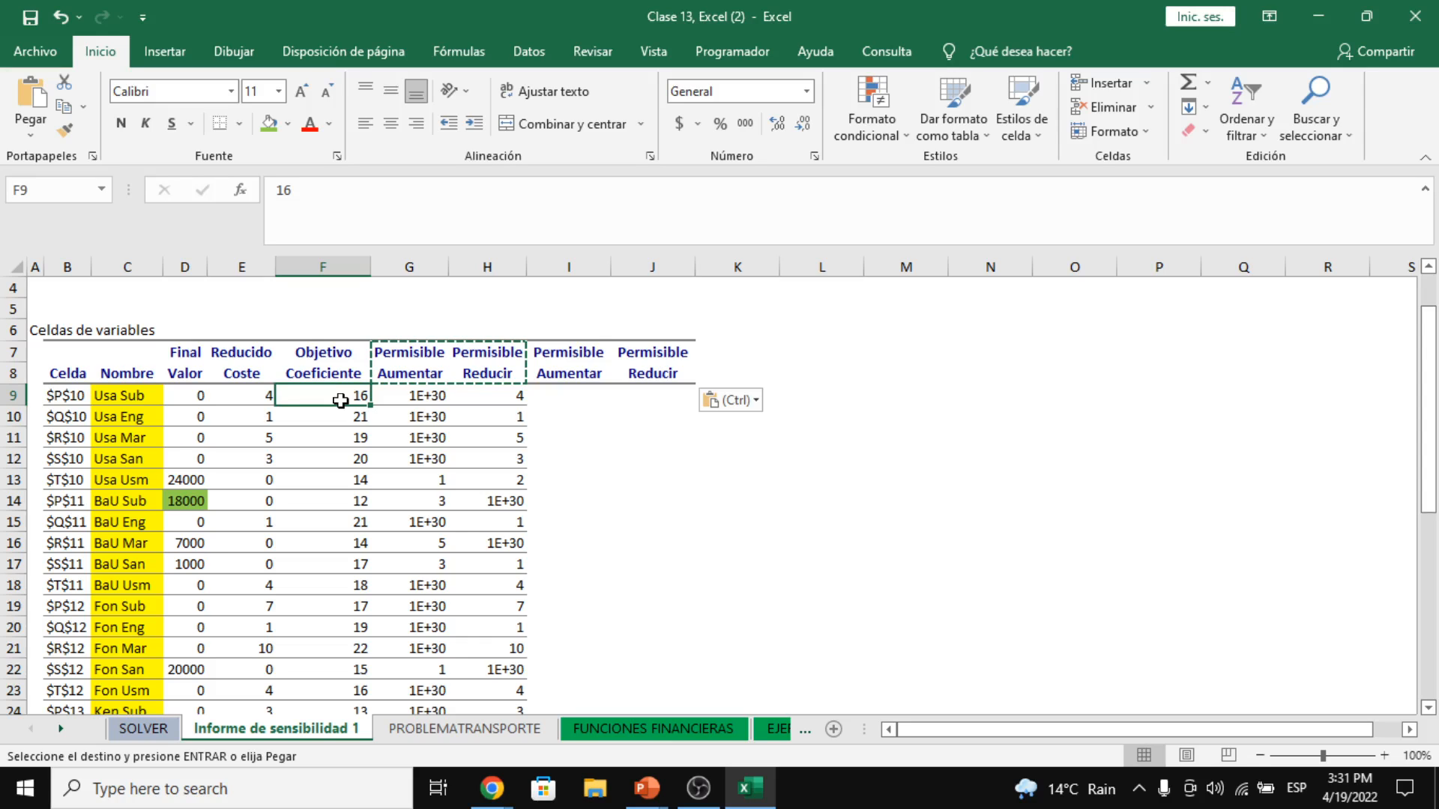
{"action": "left_click", "coordinate": [568, 395]}
{"action": "type", "text": "="}
{"action": "key", "text": "Left"}
{"action": "key", "text": "Left"}
{"action": "key", "text": "Left"}
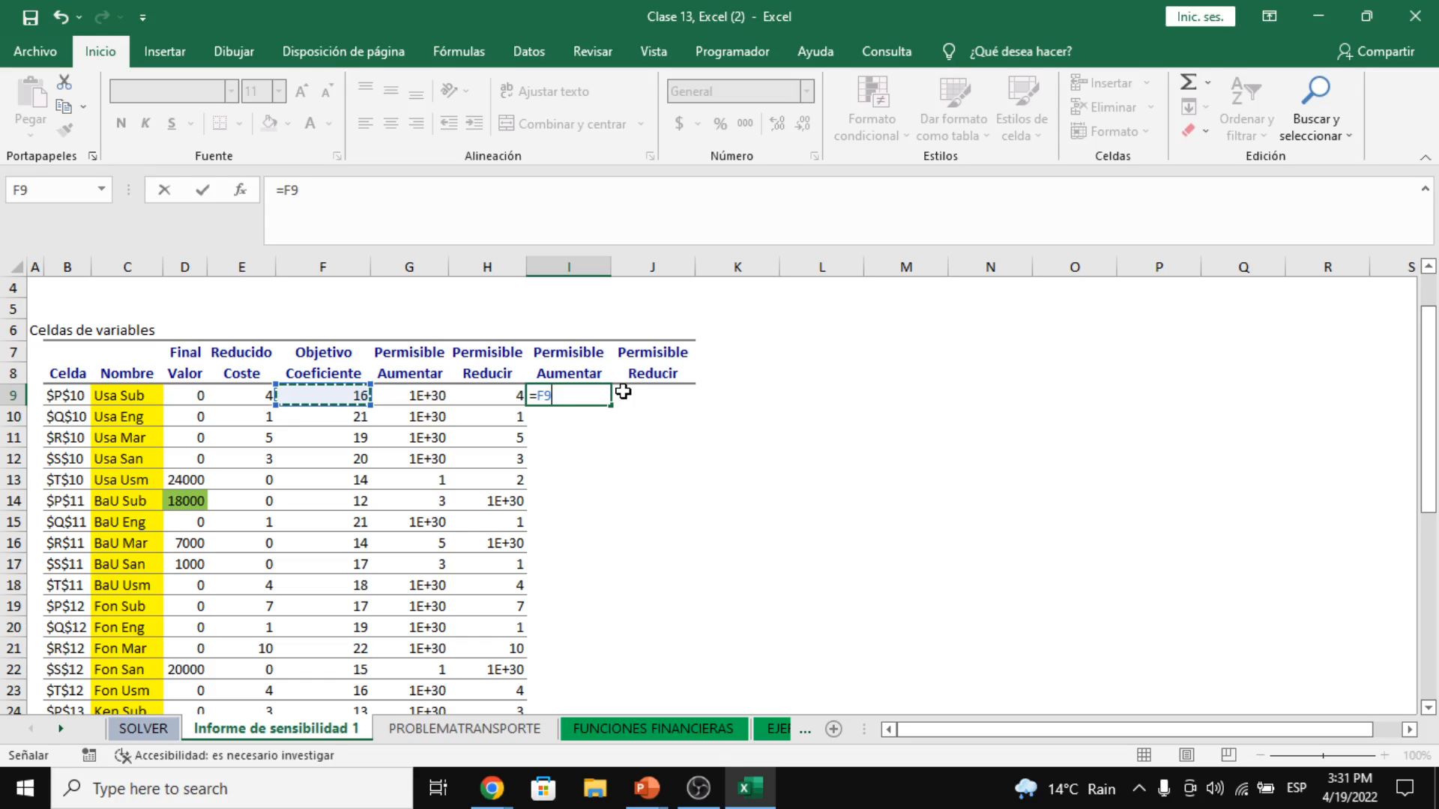
{"action": "left_click", "coordinate": [409, 395]}
{"action": "key", "text": "Return"}
- Preview G9 in the available number formats, and check the Usa Sub name and the formula in I9
{"action": "left_click", "coordinate": [409, 395]}
{"action": "left_click", "coordinate": [806, 90]}
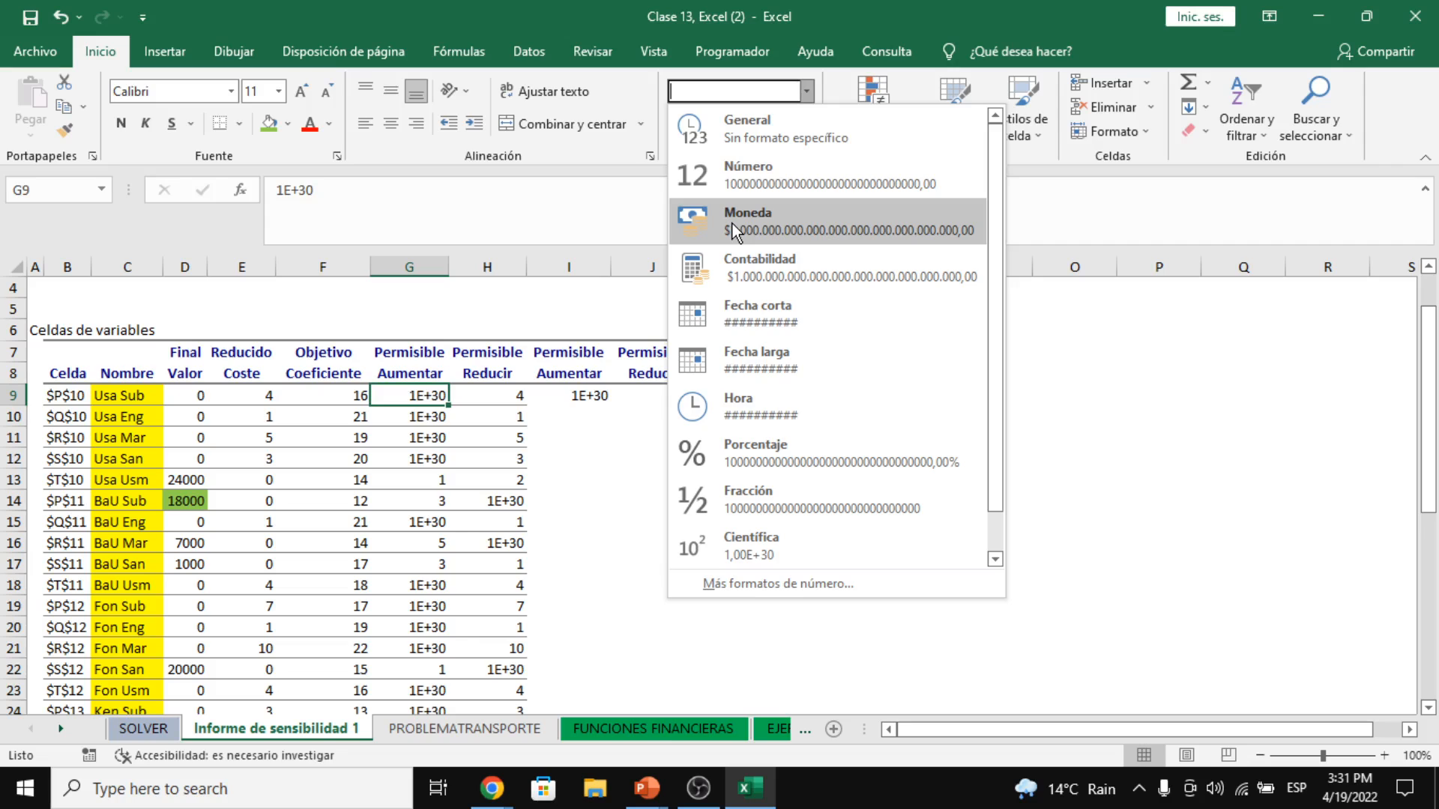
{"action": "left_click", "coordinate": [143, 397]}
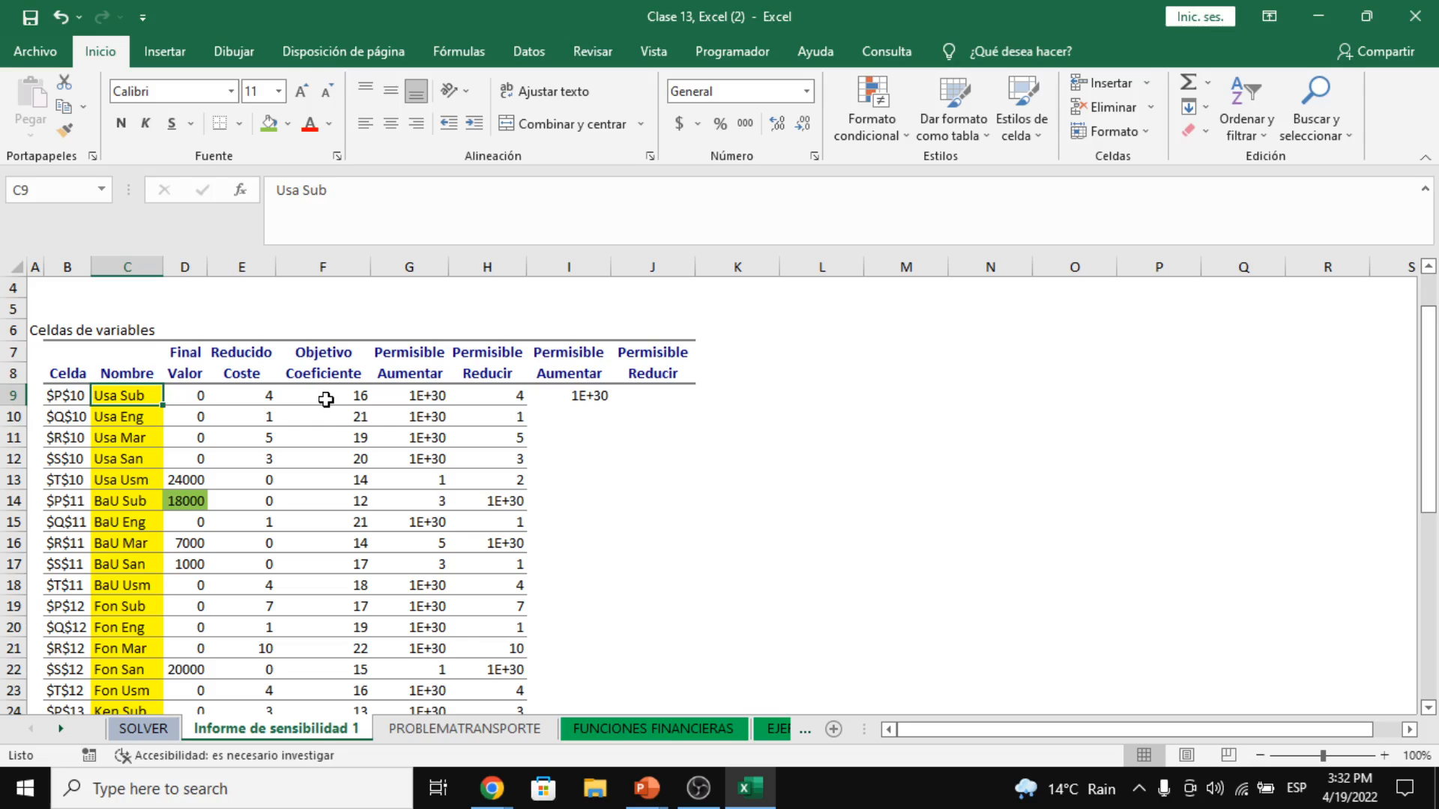
{"action": "left_click", "coordinate": [571, 399]}
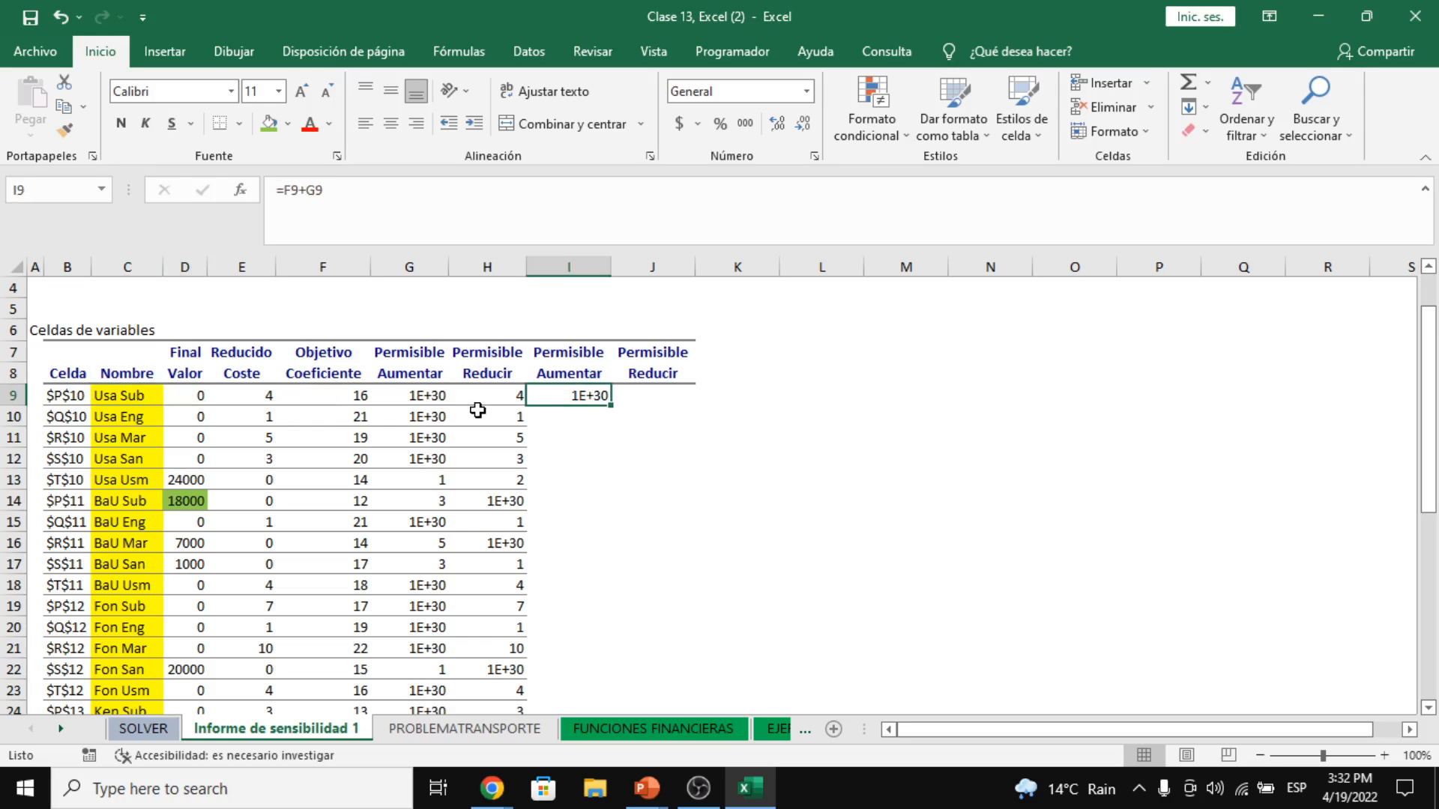
- Enter the formula =F9-H9 in J9 to calculate the lower cost limit for Usa Sub, and check it
{"action": "left_click", "coordinate": [655, 402]}
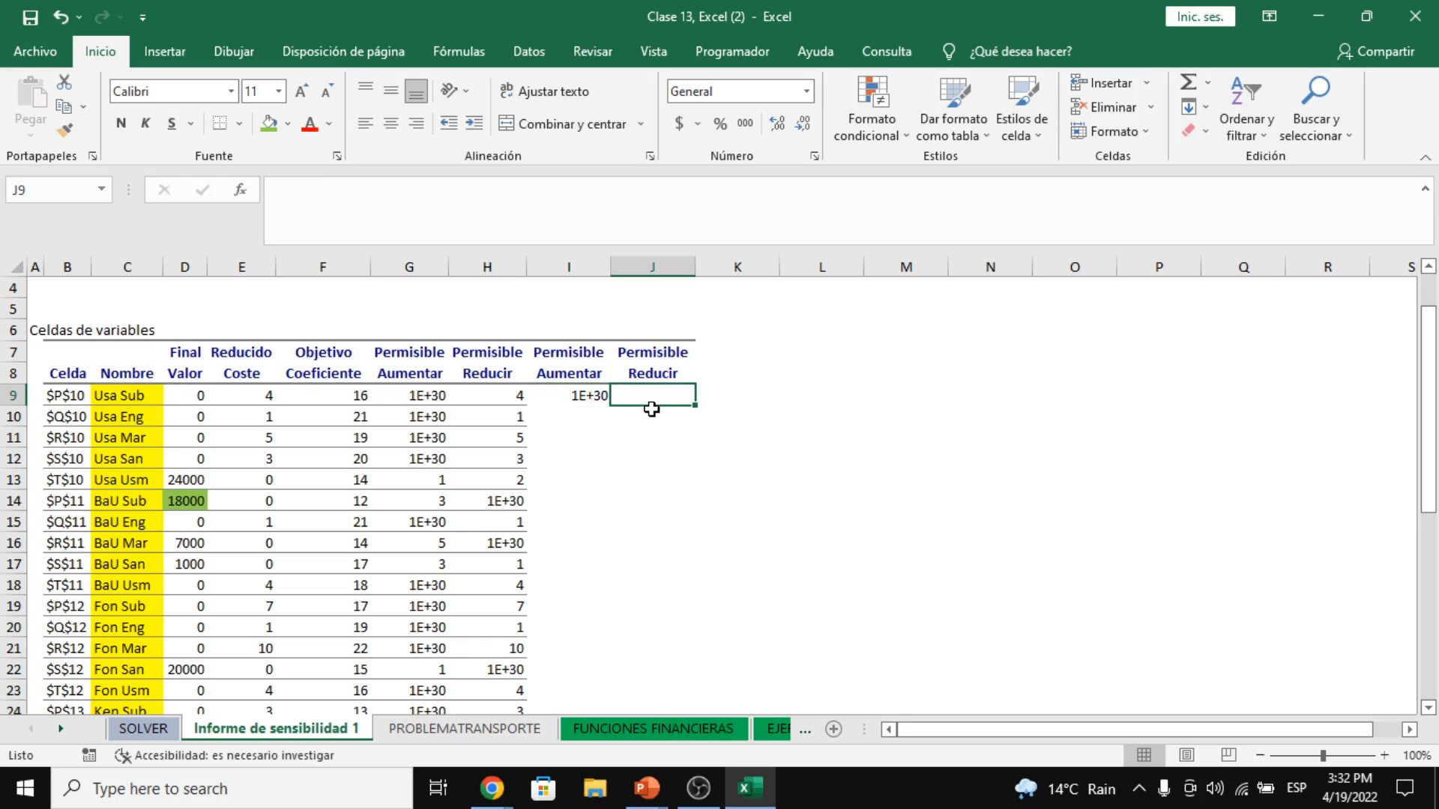
{"action": "type", "text": "="}
{"action": "key", "text": "Left"}
{"action": "key", "text": "Left"}
{"action": "key", "text": "Left"}
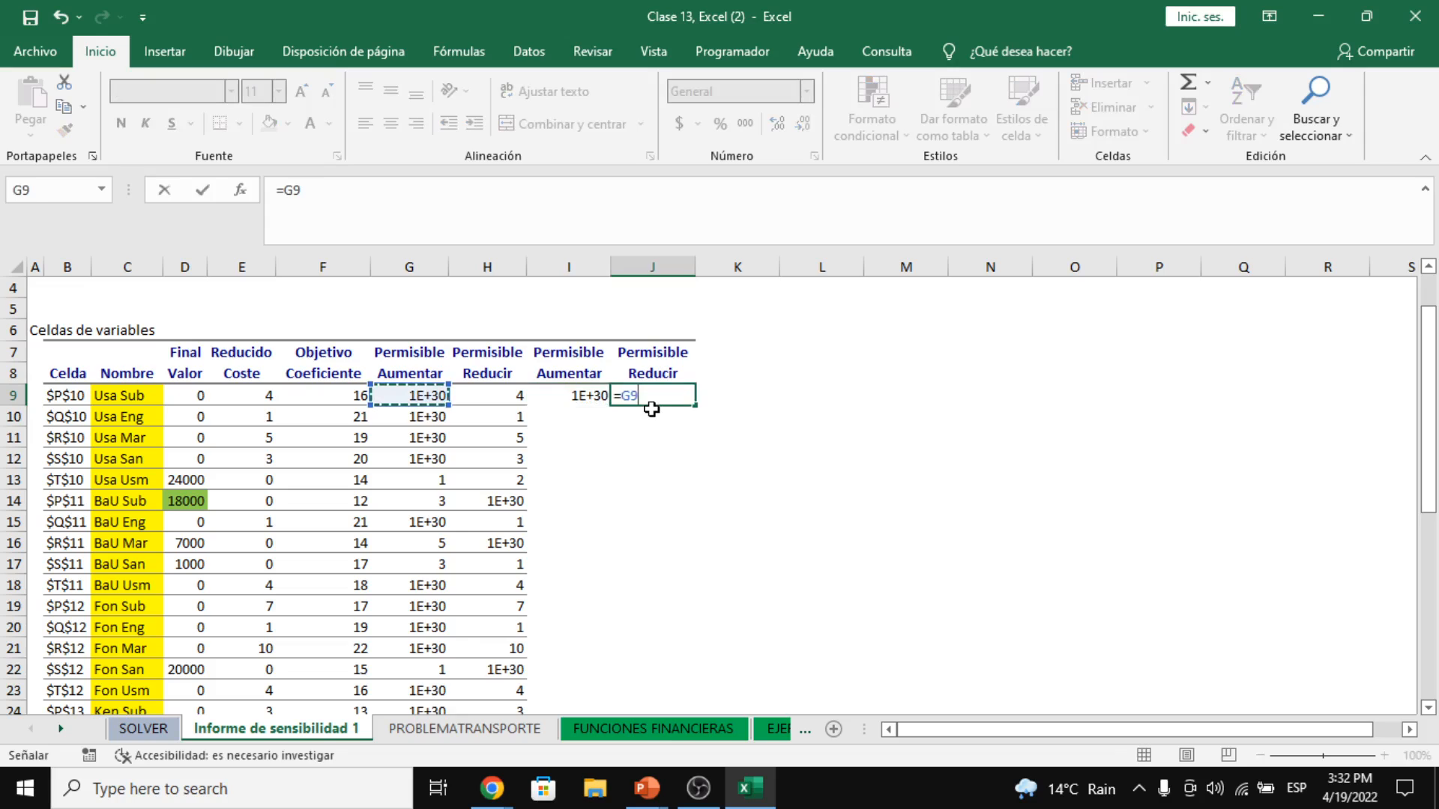
{"action": "key", "text": "Left"}
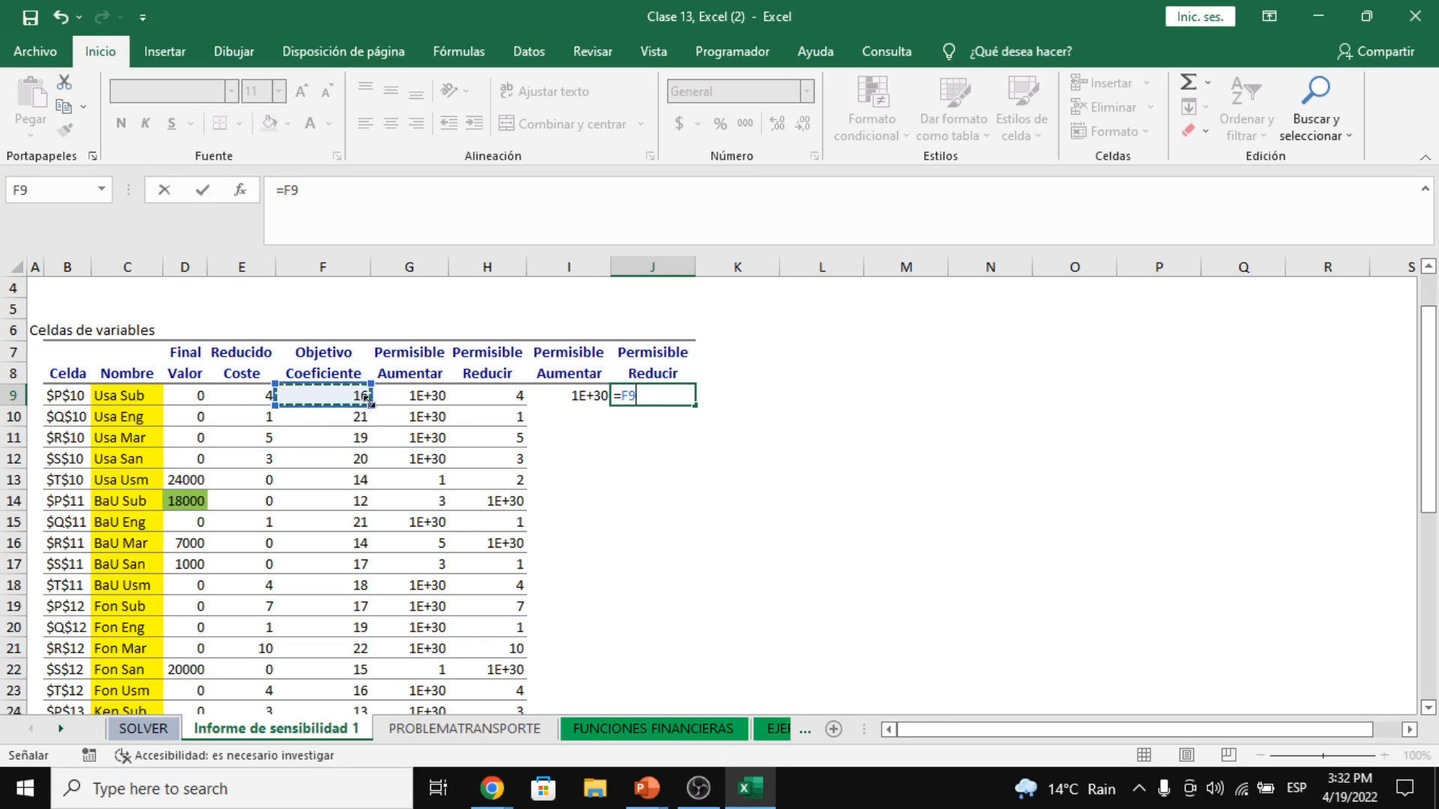
{"action": "type", "text": "-"}
{"action": "key", "text": "Left"}
{"action": "key", "text": "Left"}
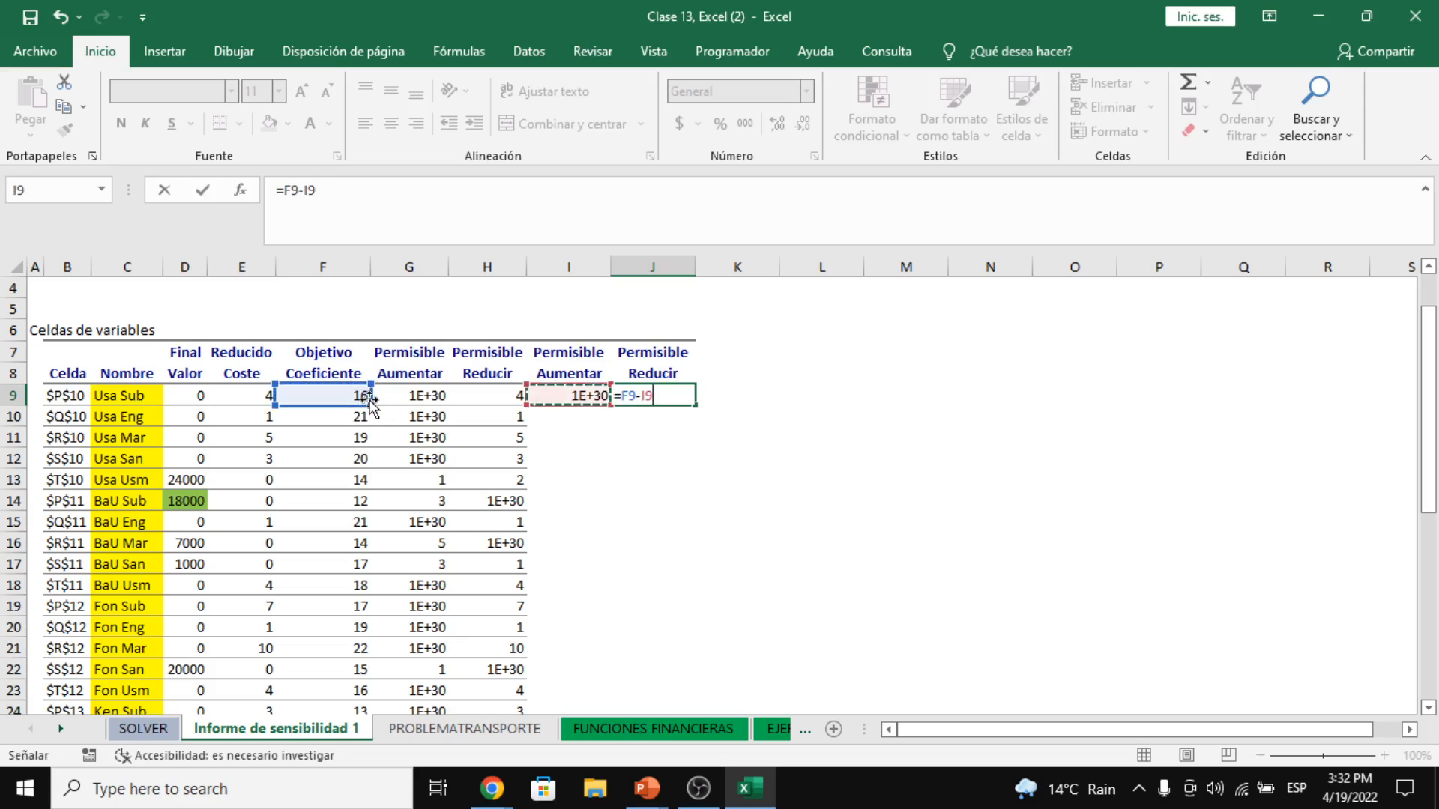
{"action": "key", "text": "Return"}
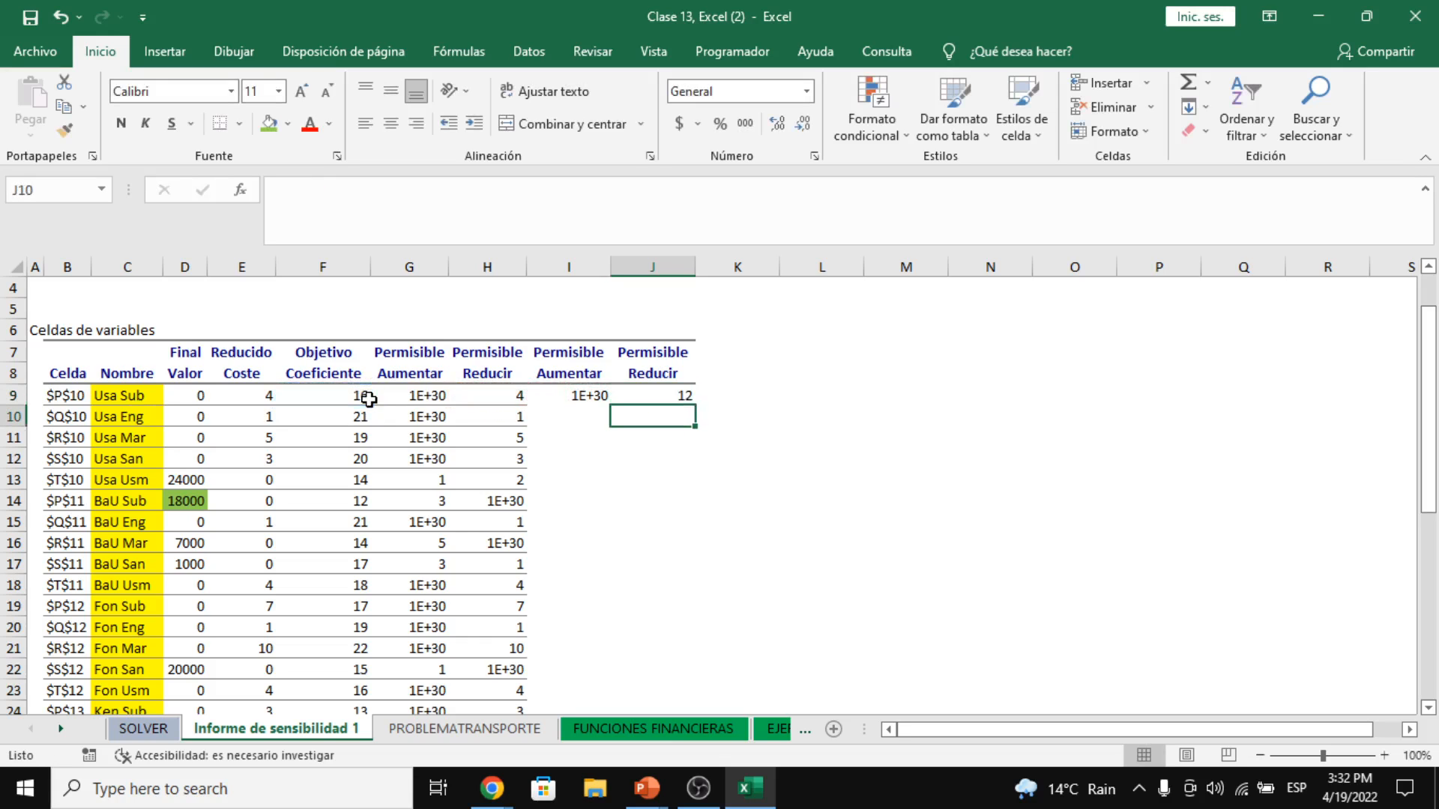
{"action": "left_click", "coordinate": [684, 394]}
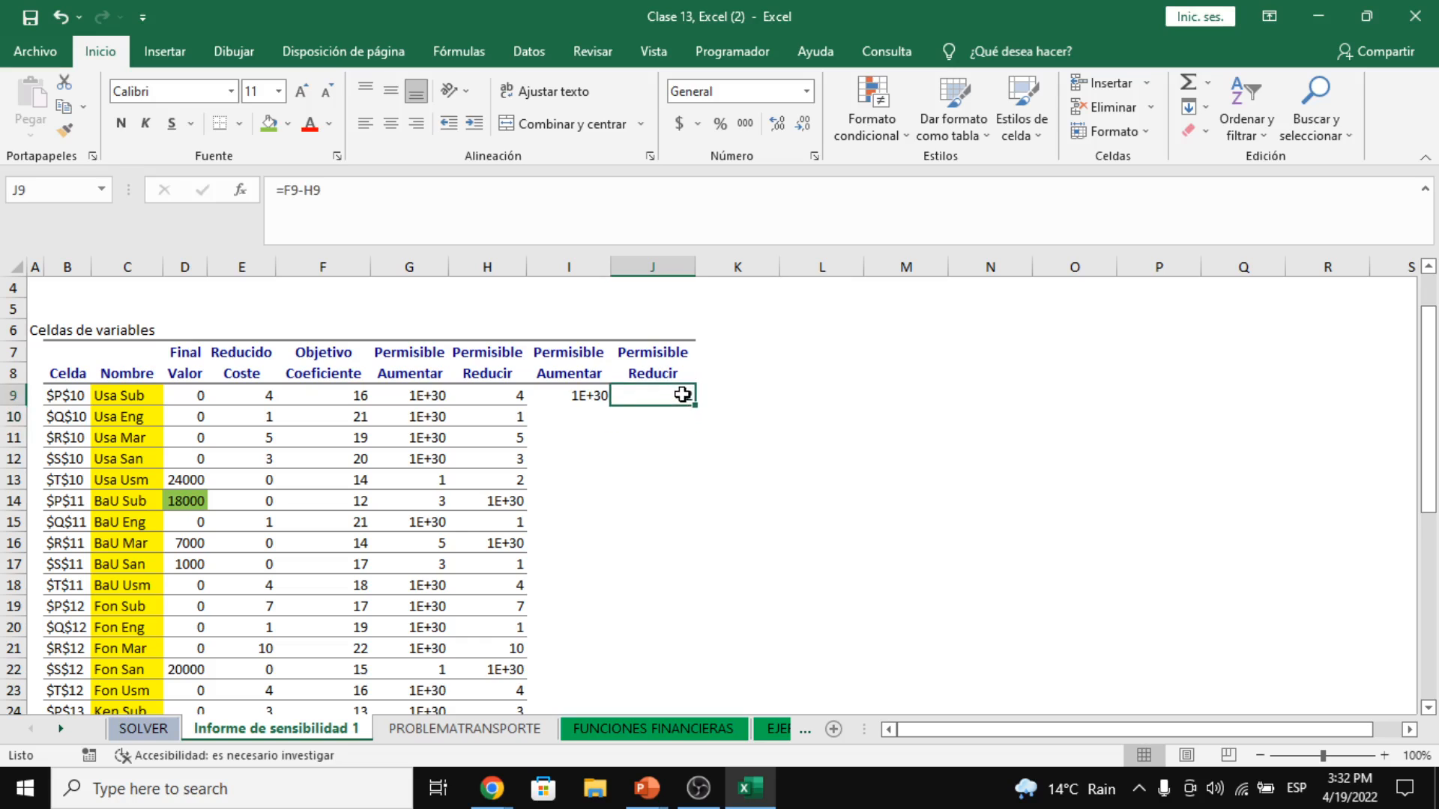
- Examine the Final Valor column of the variable cells table from D9 down
{"action": "left_click_drag", "start_coordinate": [201, 395], "coordinate": [178, 673]}
{"action": "scroll", "coordinate": [178, 672], "scroll_direction": "up", "scroll_amount": 2}
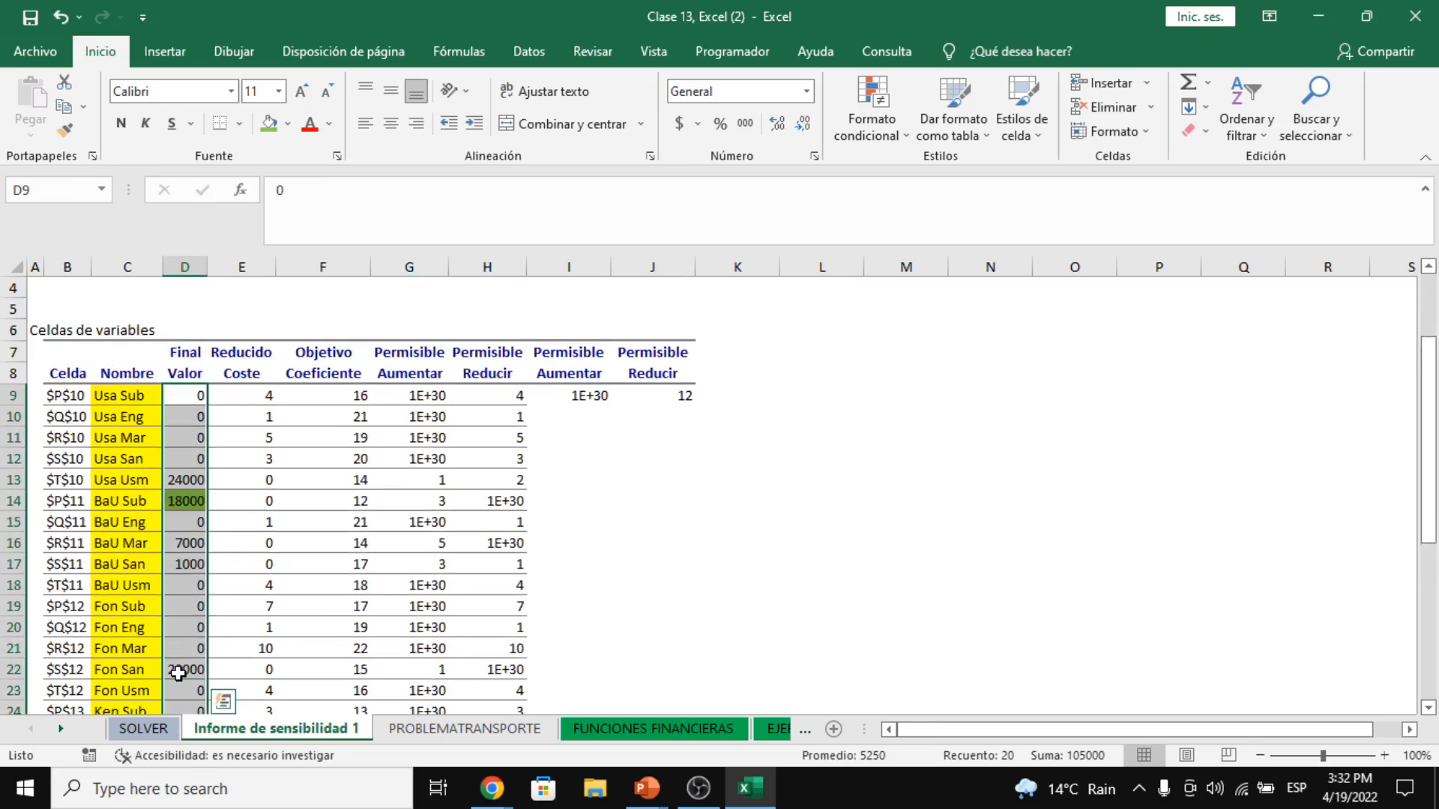
{"action": "left_click", "coordinate": [288, 124]}
- Compare the Usa Sub lower limit in J9 with its unit cost in P3 on the PROBLEMATRANSPORTE sheet
{"action": "left_click", "coordinate": [655, 375]}
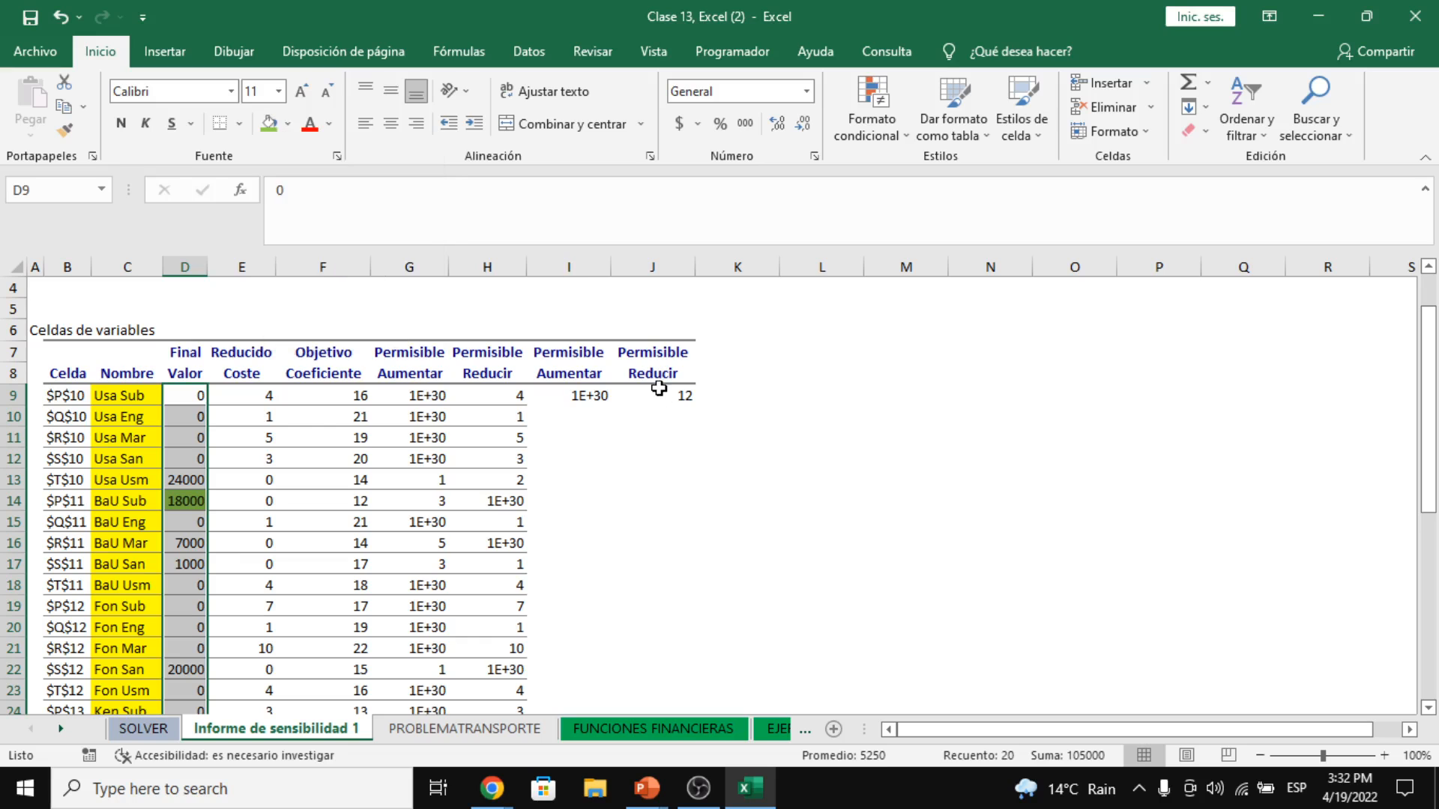
{"action": "left_click", "coordinate": [658, 395]}
{"action": "left_click", "coordinate": [131, 406]}
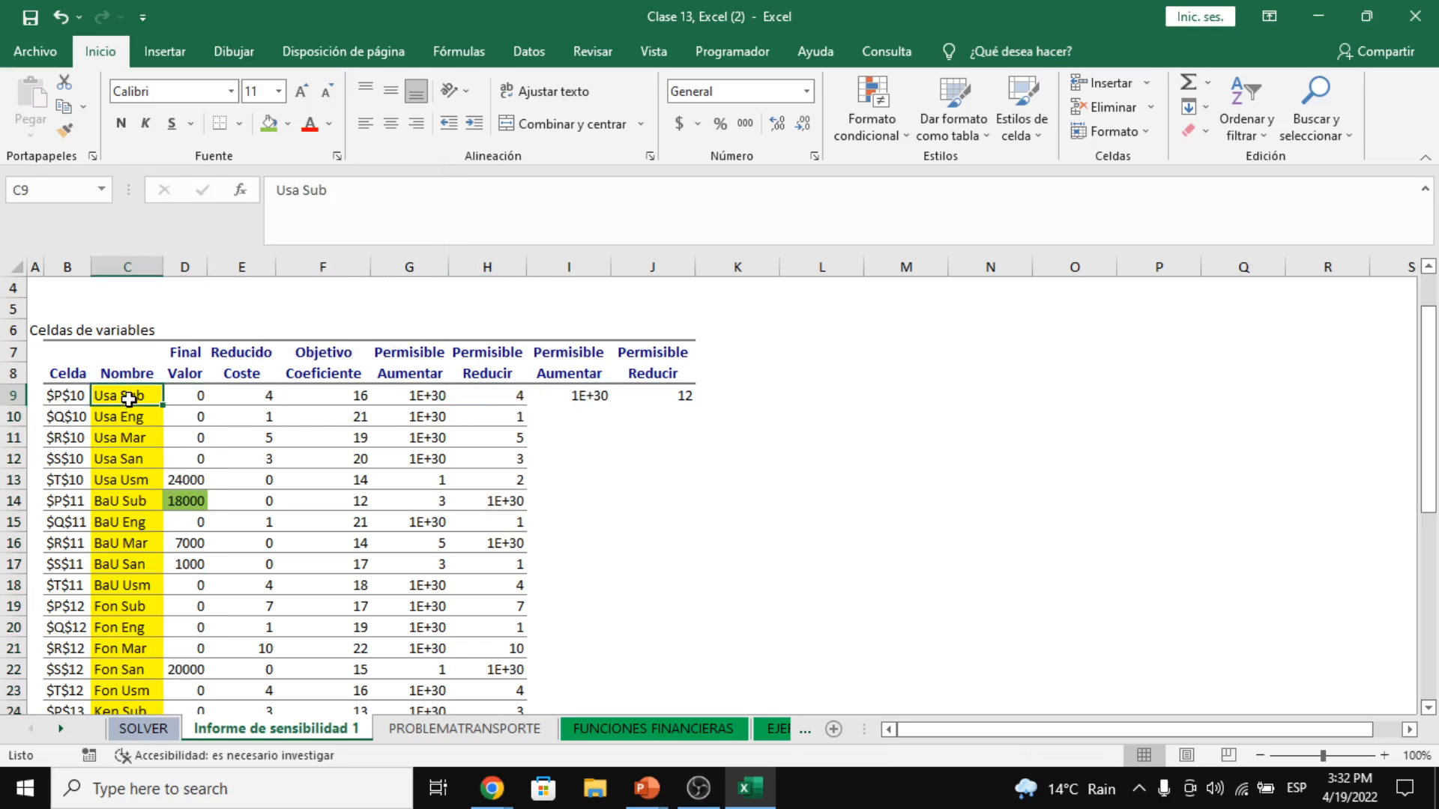
{"action": "left_click", "coordinate": [468, 729]}
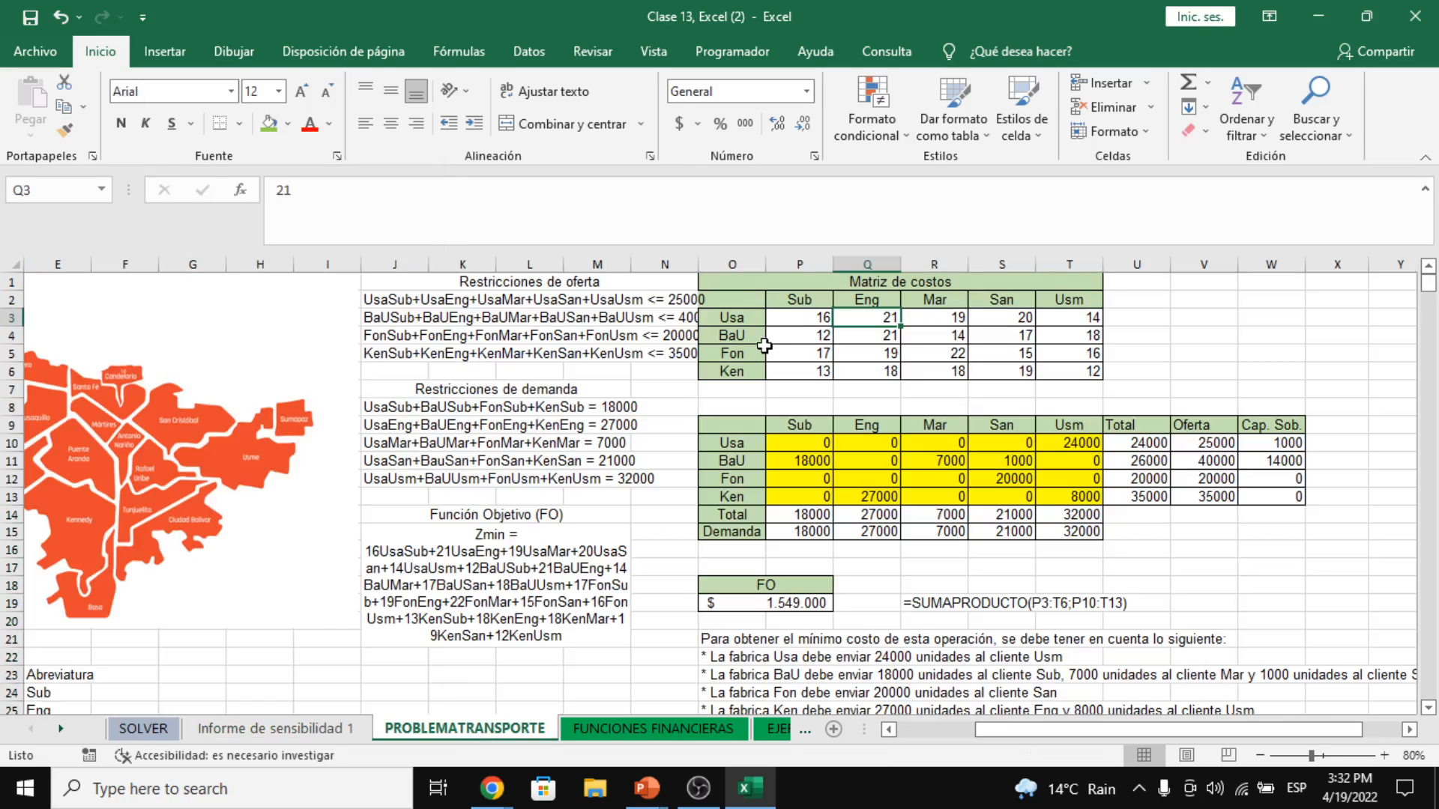
{"action": "left_click", "coordinate": [811, 315]}
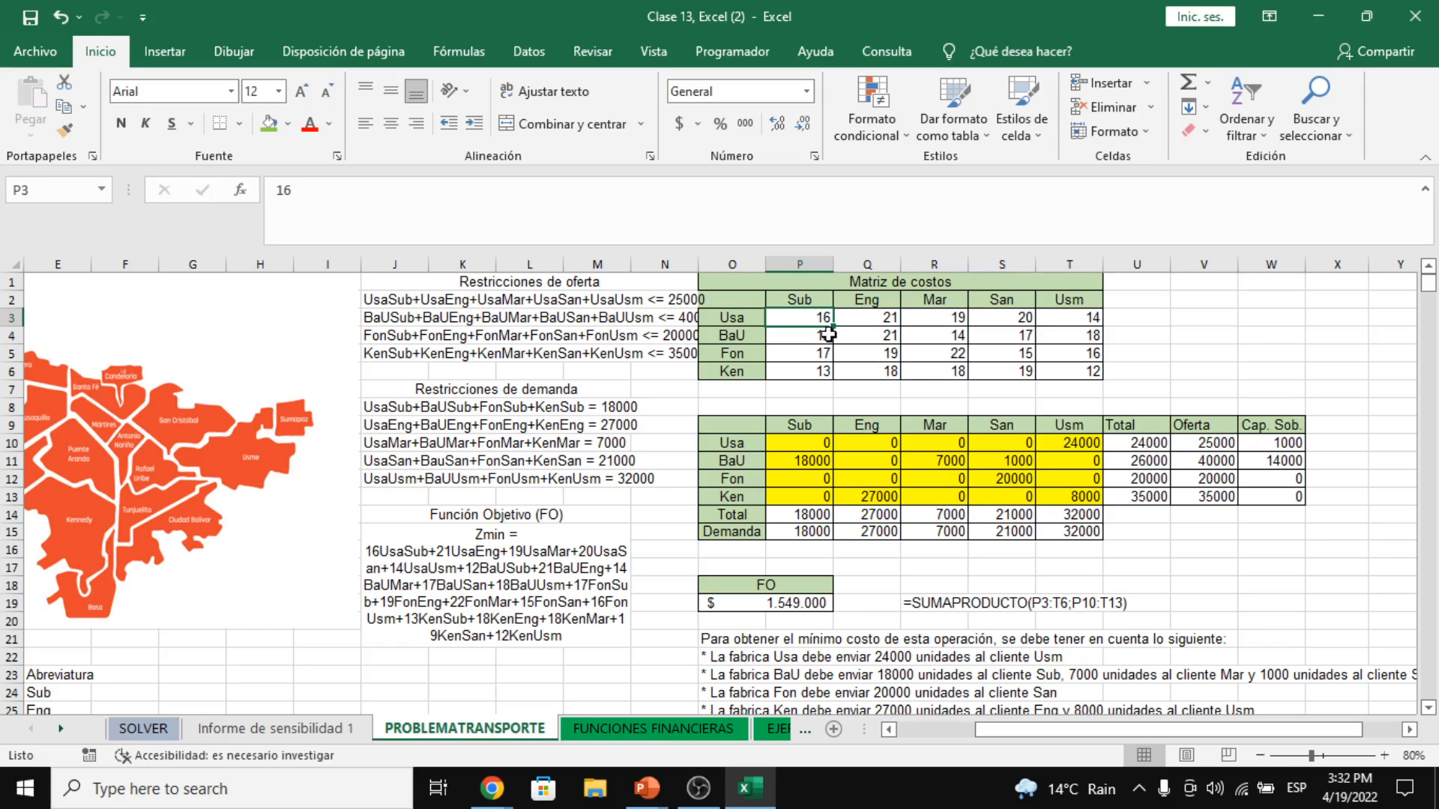
- Set the Usa Sub unit cost in P3 to 12, rerun Solver with the existing model, and keep its solution
{"action": "type", "text": "12"}
{"action": "key", "text": "Return"}
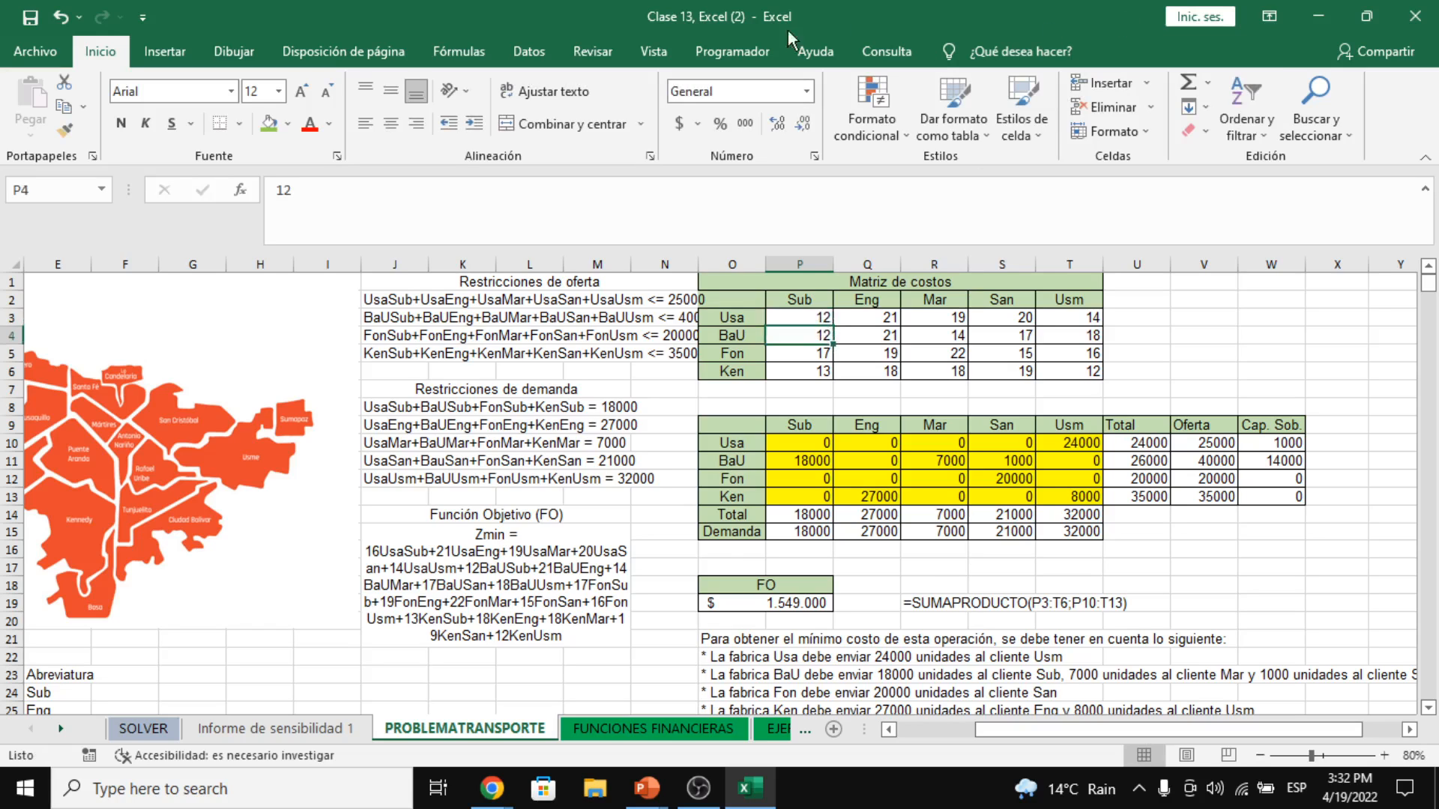
{"action": "left_click", "coordinate": [520, 48]}
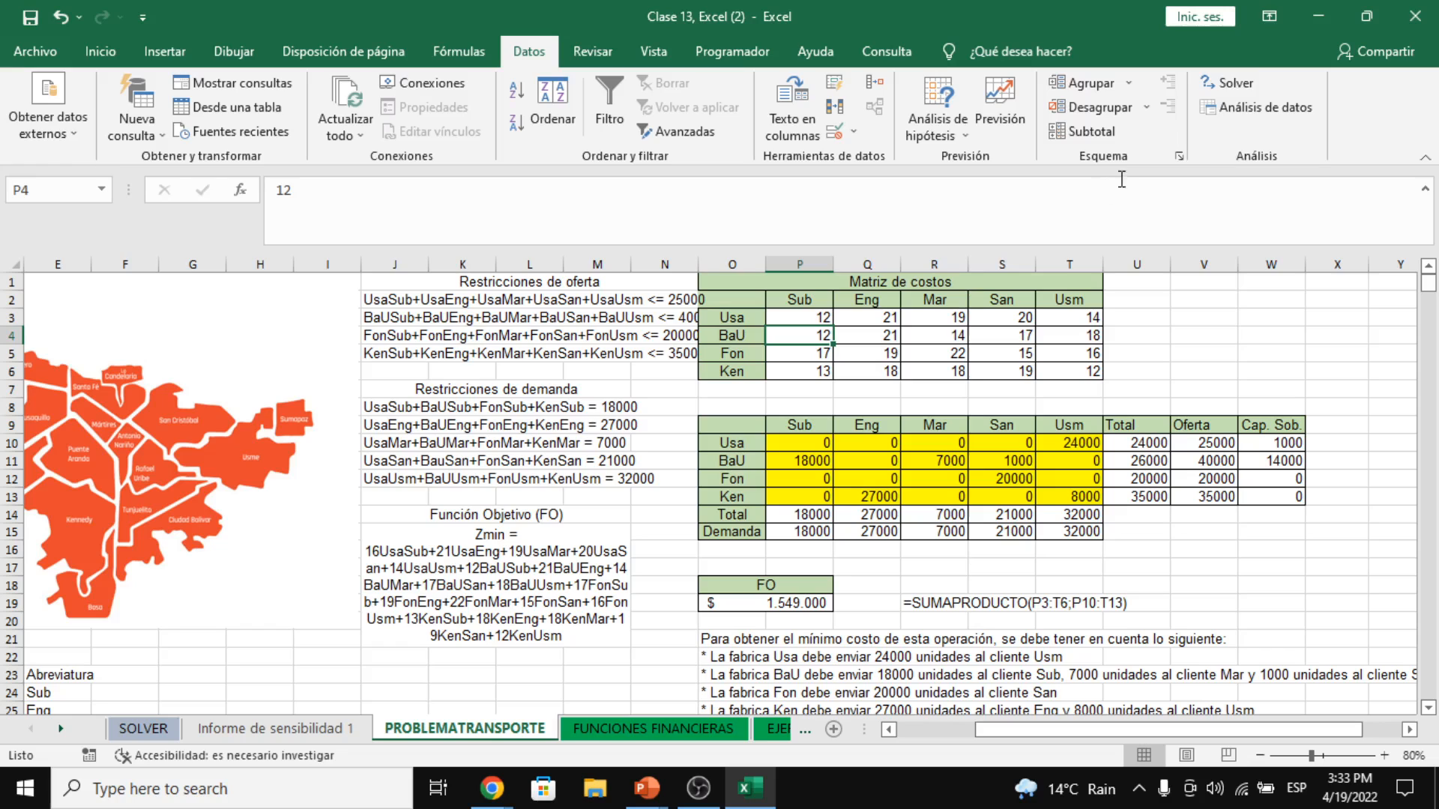
{"action": "left_click", "coordinate": [1229, 84]}
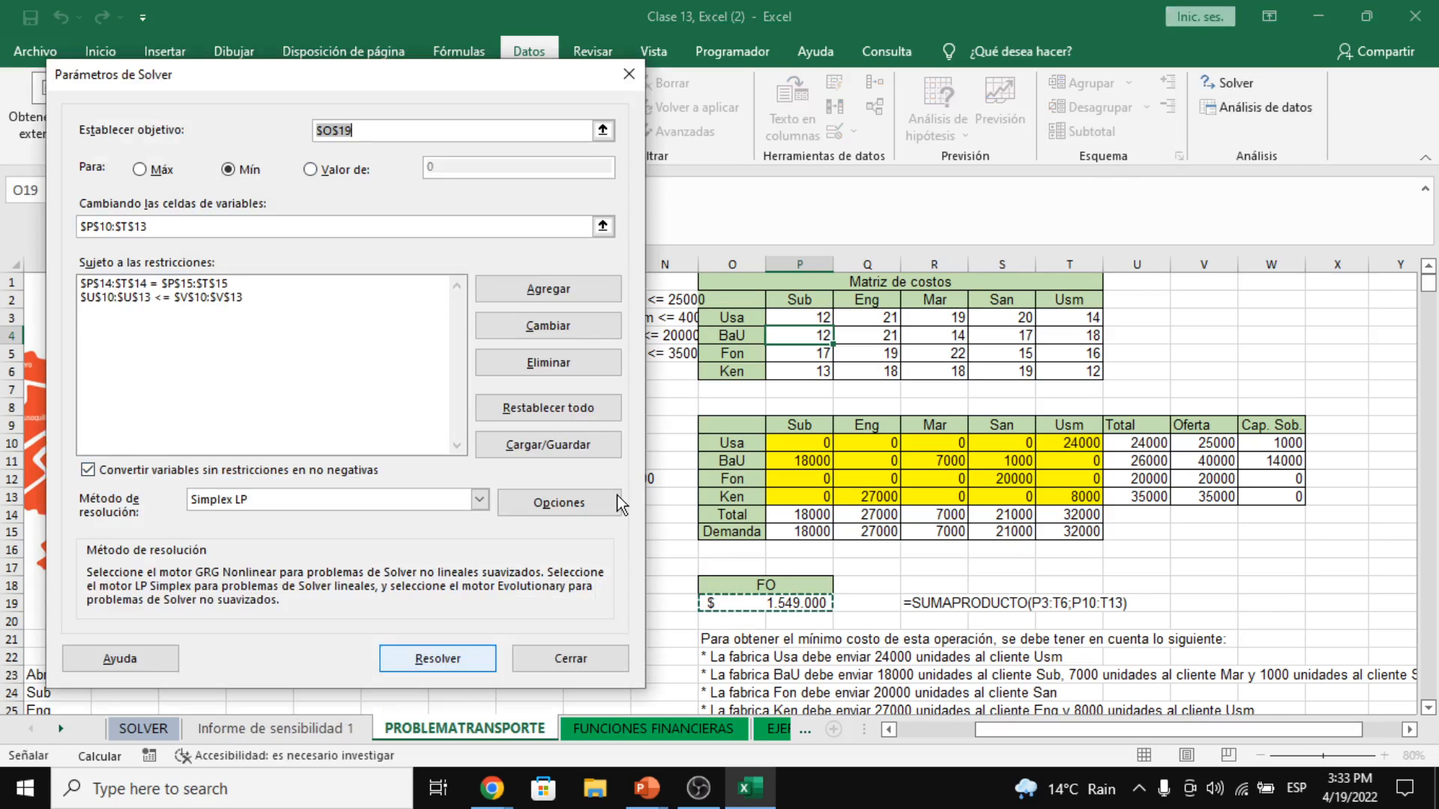
{"action": "left_click", "coordinate": [442, 661]}
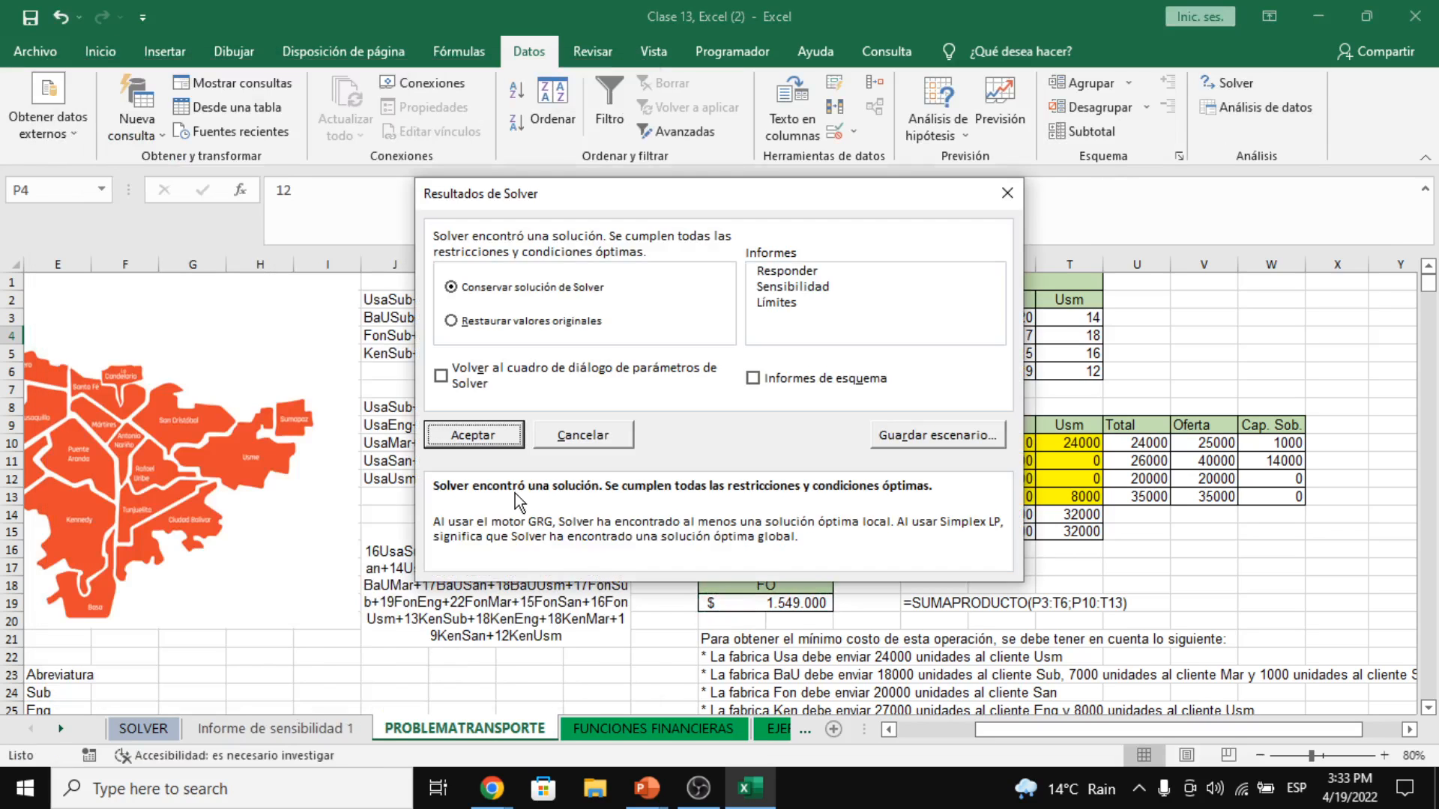
{"action": "left_click", "coordinate": [474, 436]}
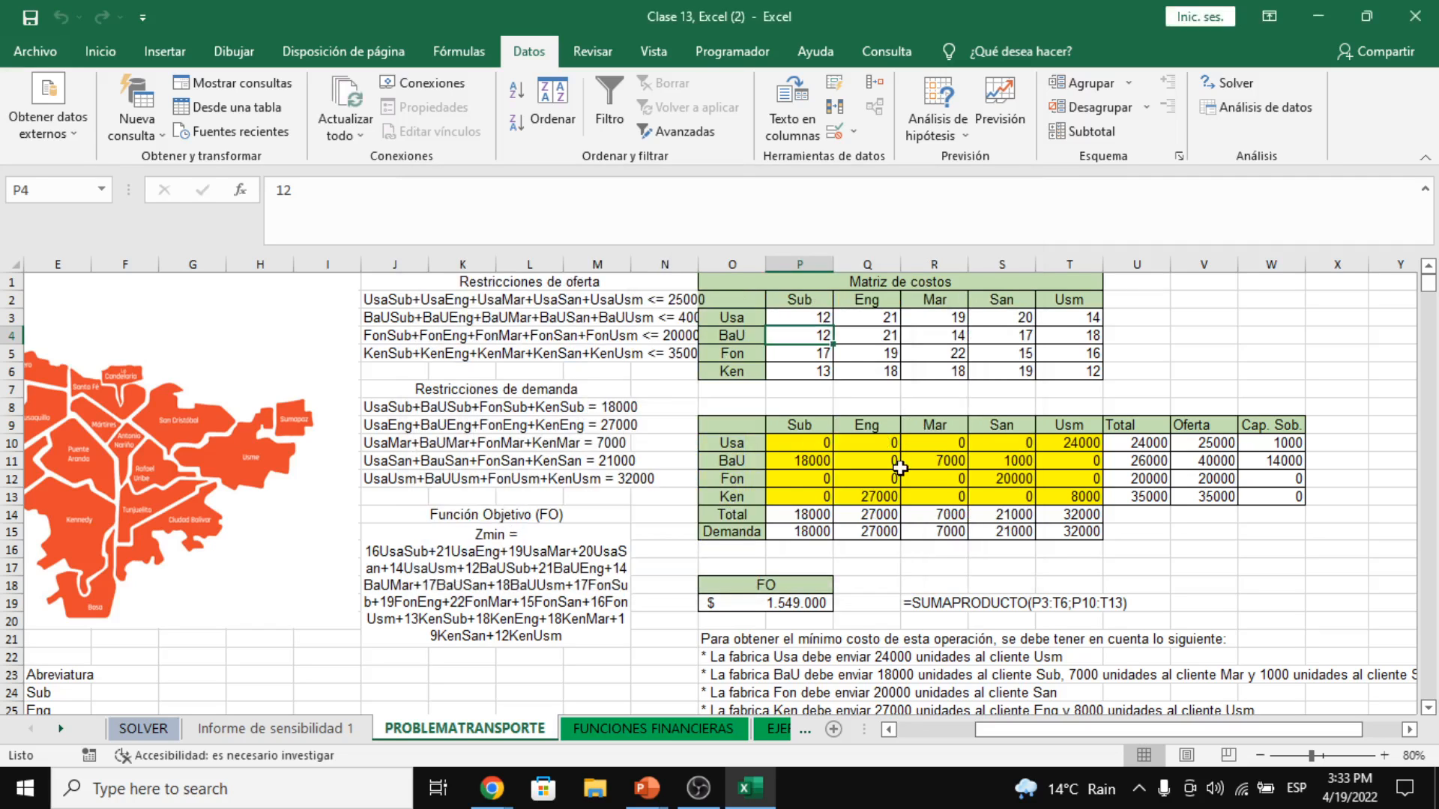
- Review the shipment plan in P10:T13 and compare the Usa Sub cost in P3 with its lower limit in J9 of the sensitivity report
{"action": "left_click_drag", "start_coordinate": [806, 445], "coordinate": [1079, 496]}
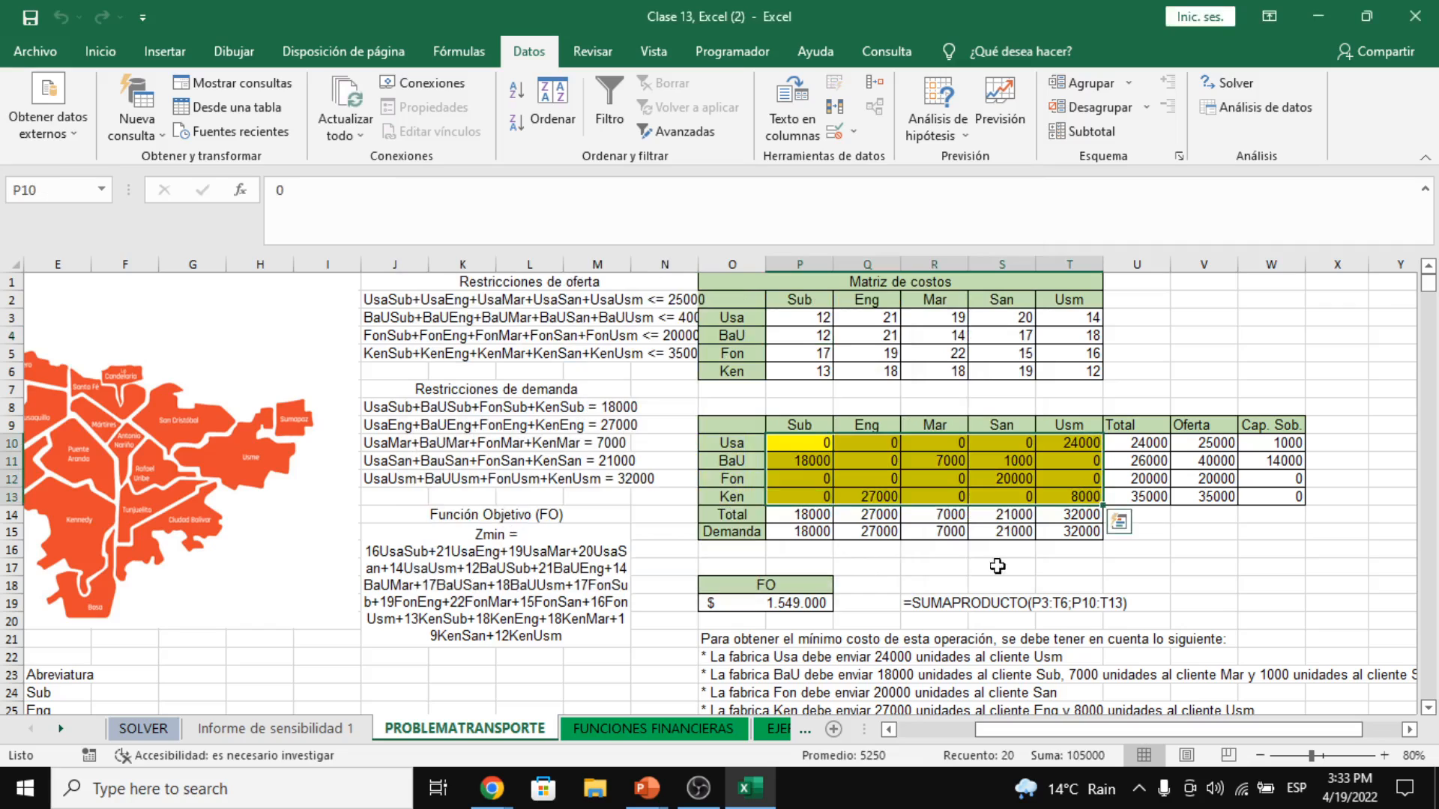
{"action": "left_click", "coordinate": [822, 320]}
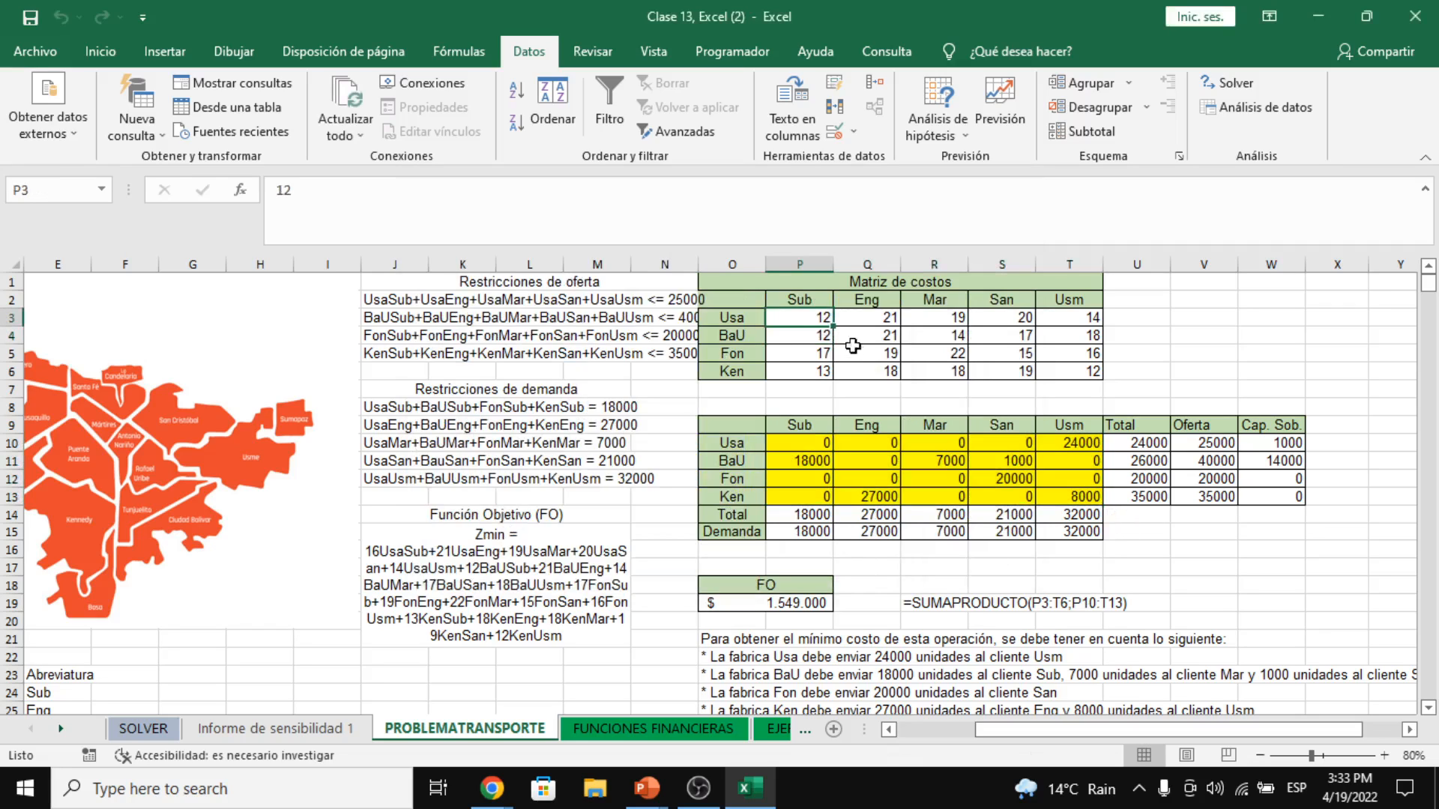
{"action": "left_click", "coordinate": [850, 339]}
{"action": "left_click", "coordinate": [822, 320]}
{"action": "left_click", "coordinate": [721, 320]}
{"action": "left_click", "coordinate": [804, 303]}
{"action": "left_click", "coordinate": [807, 321]}
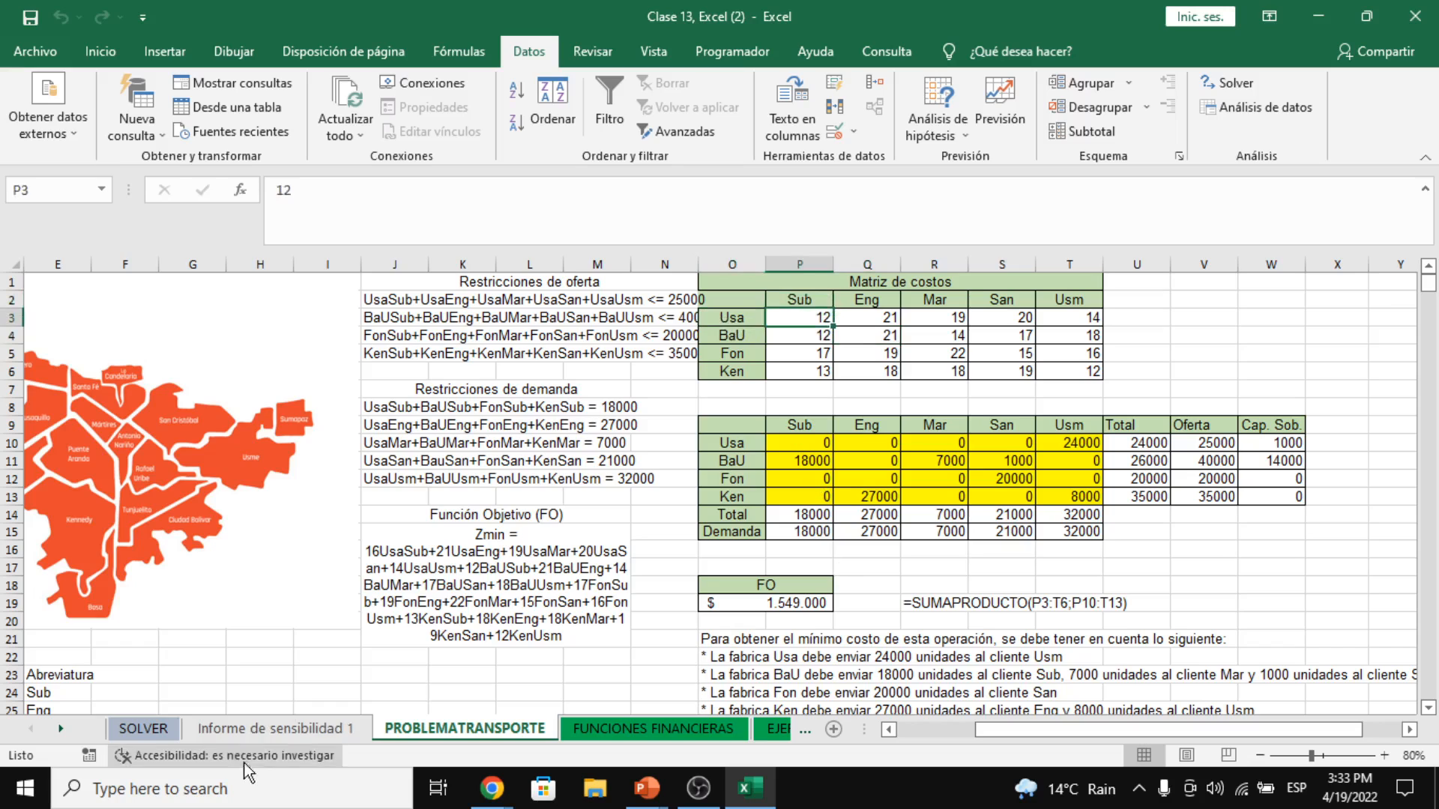
{"action": "left_click", "coordinate": [280, 732]}
{"action": "left_click", "coordinate": [660, 395]}
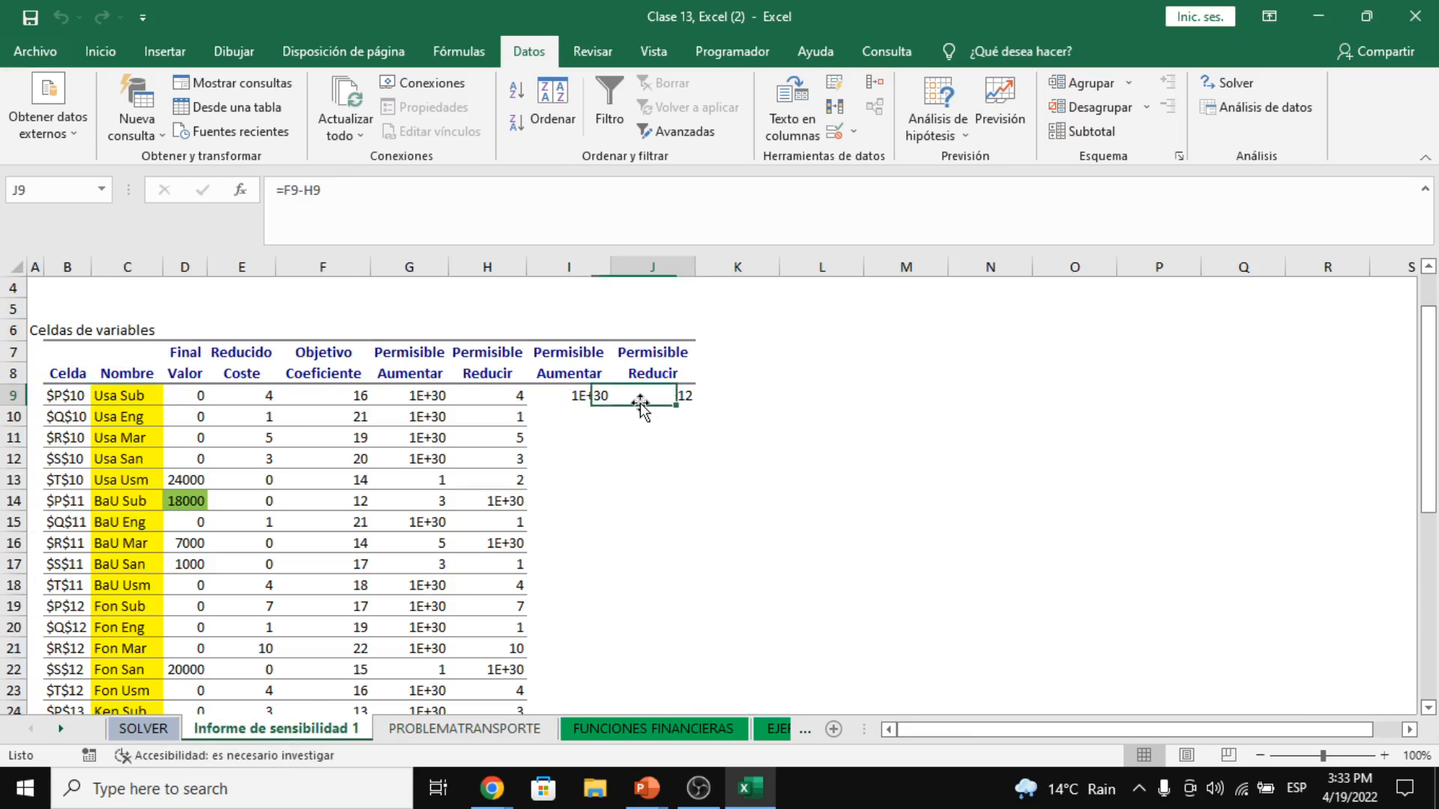
{"action": "left_click", "coordinate": [161, 413]}
{"action": "left_click", "coordinate": [681, 397]}
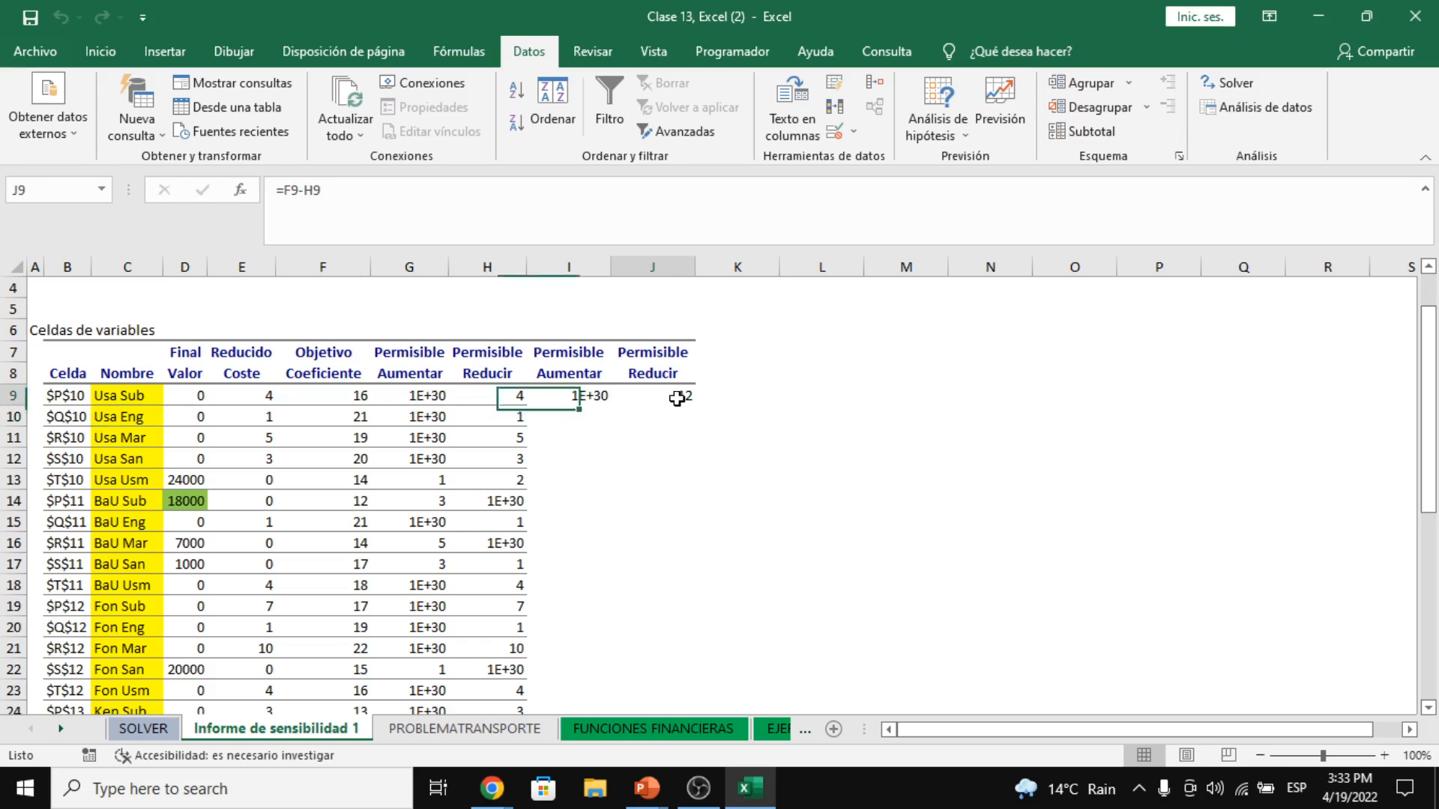
- On the PROBLEMATRANSPORTE sheet, set the Usa Sub unit cost in P3 to 11, solve the model again, and keep the Solver solution
{"action": "left_click", "coordinate": [541, 729]}
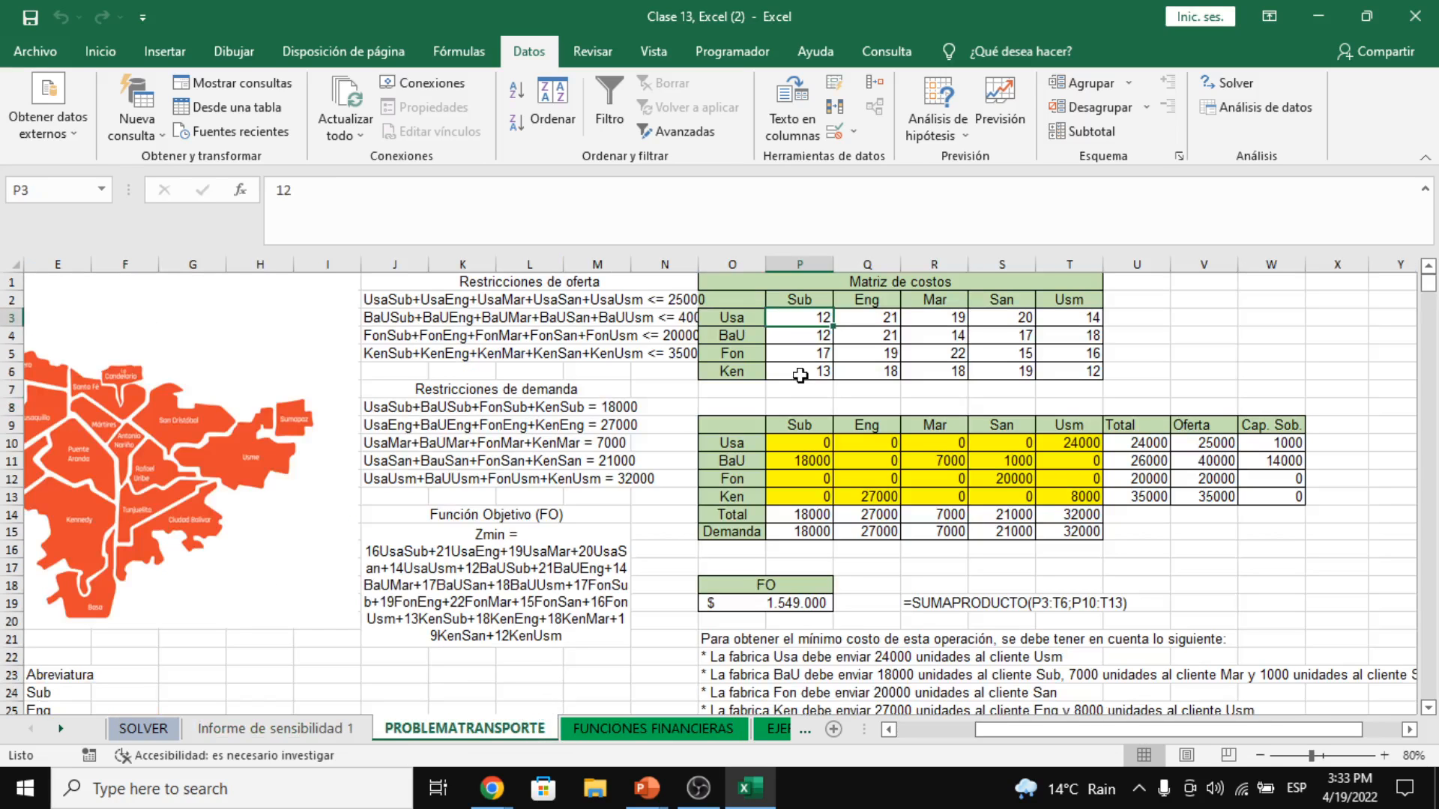
{"action": "type", "text": "11"}
{"action": "key", "text": "Return"}
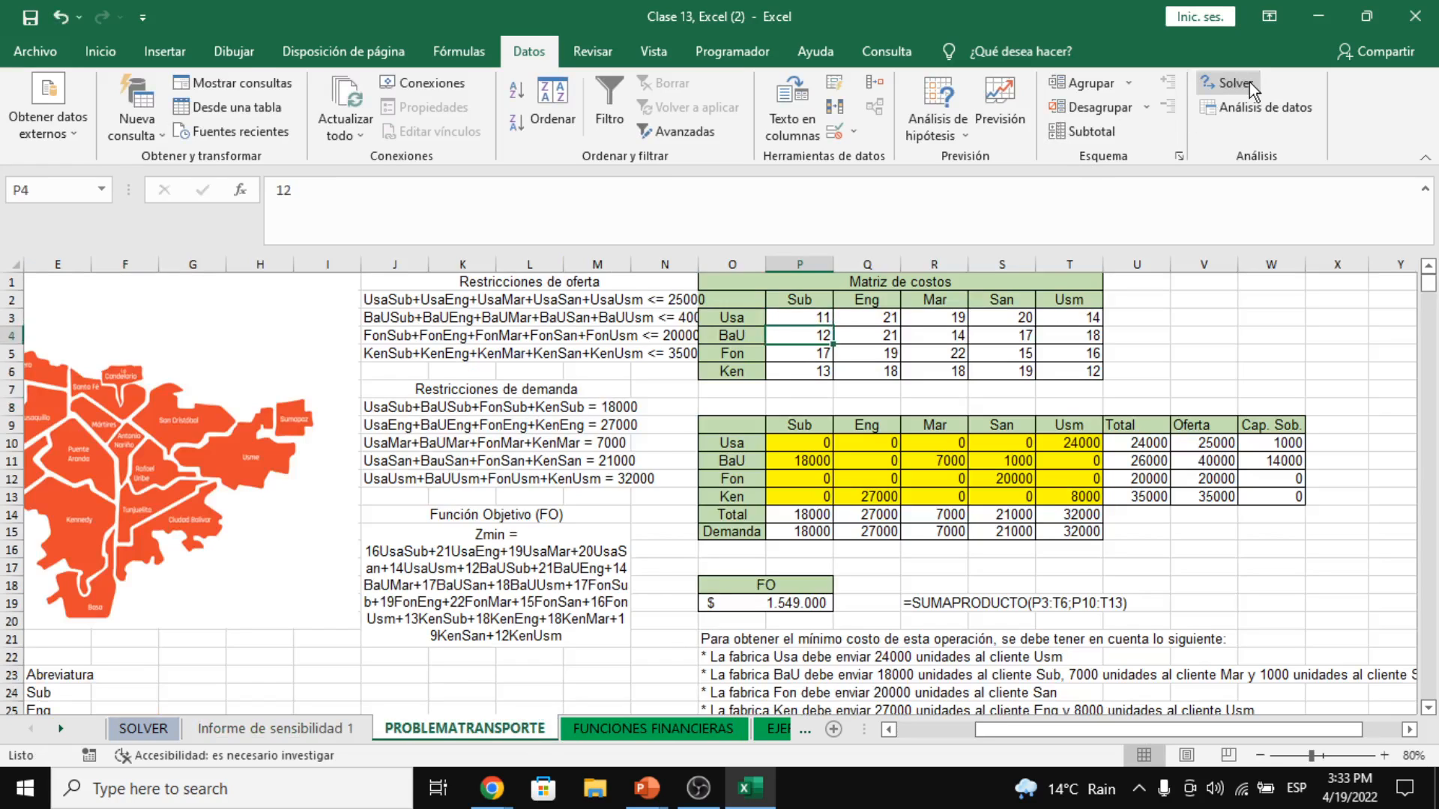
{"action": "left_click", "coordinate": [1229, 82]}
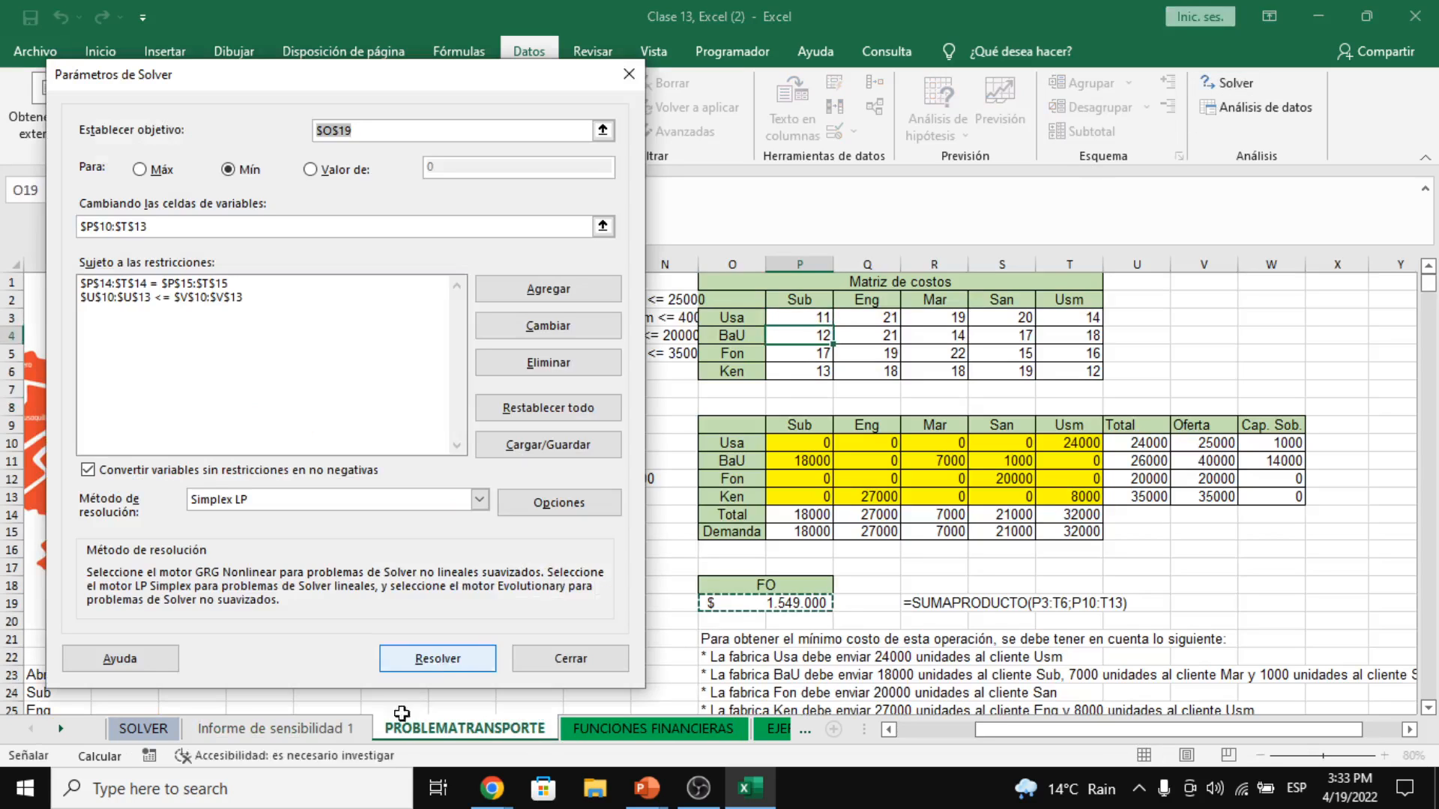
{"action": "left_click", "coordinate": [439, 660]}
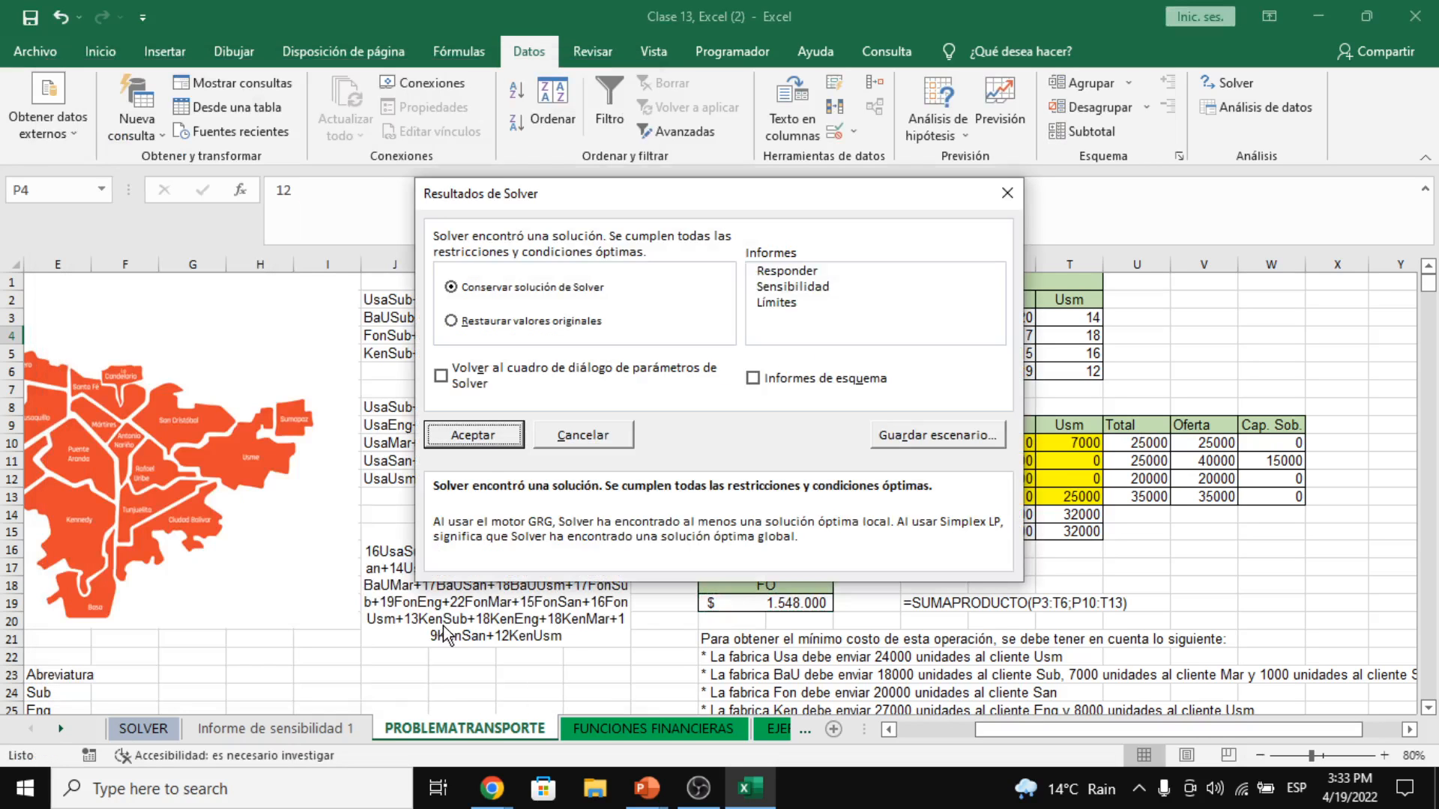
{"action": "key", "text": "Return"}
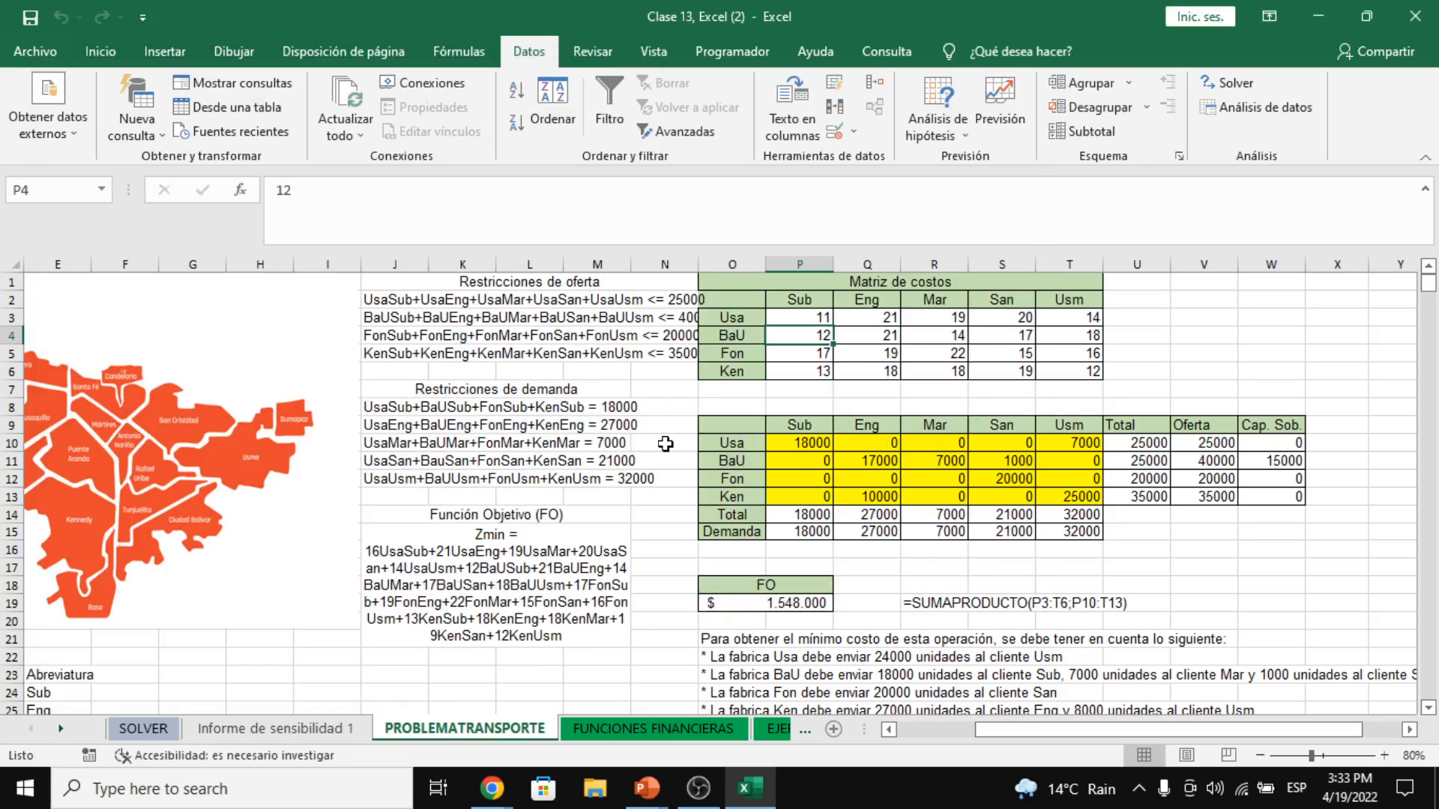
- Compare the Usa Sub shipment in P10 with the Usa Sub coefficient and final value in the sensitivity report
{"action": "left_click", "coordinate": [872, 471]}
{"action": "left_click", "coordinate": [818, 444]}
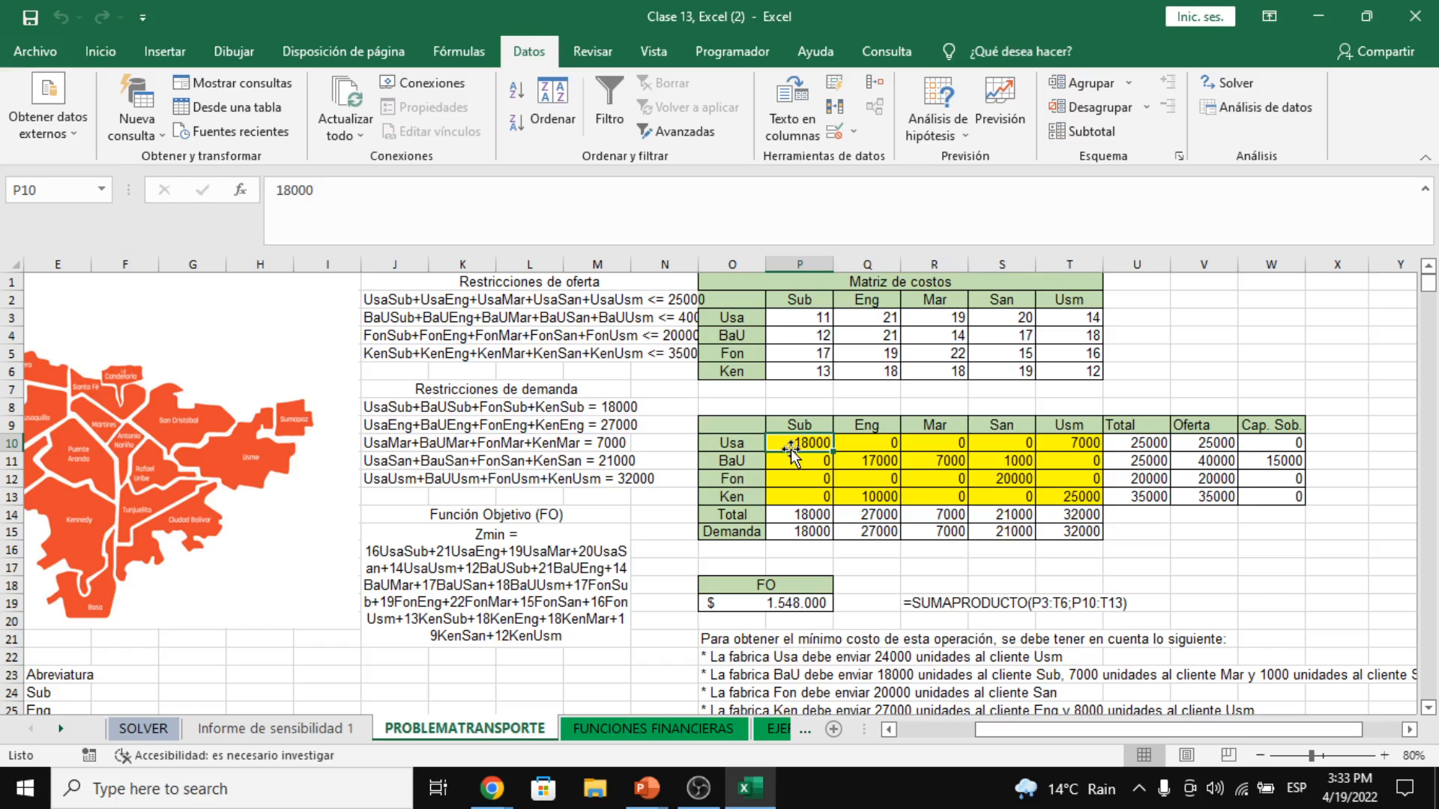
{"action": "left_click", "coordinate": [335, 730]}
{"action": "left_click", "coordinate": [124, 397]}
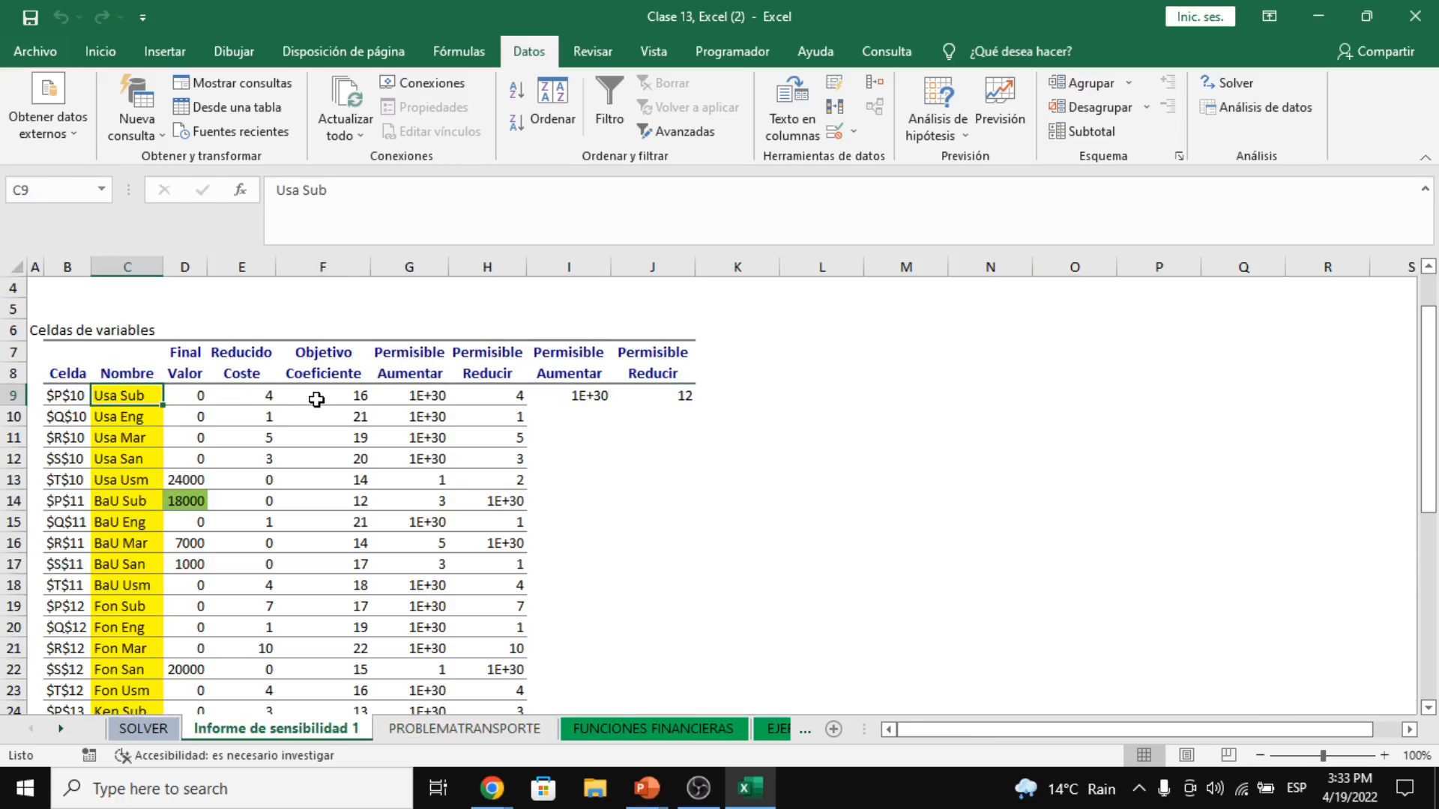
{"action": "left_click", "coordinate": [316, 399]}
{"action": "scroll", "coordinate": [199, 423], "scroll_direction": "down", "scroll_amount": 2}
{"action": "scroll", "coordinate": [198, 405], "scroll_direction": "up", "scroll_amount": 1}
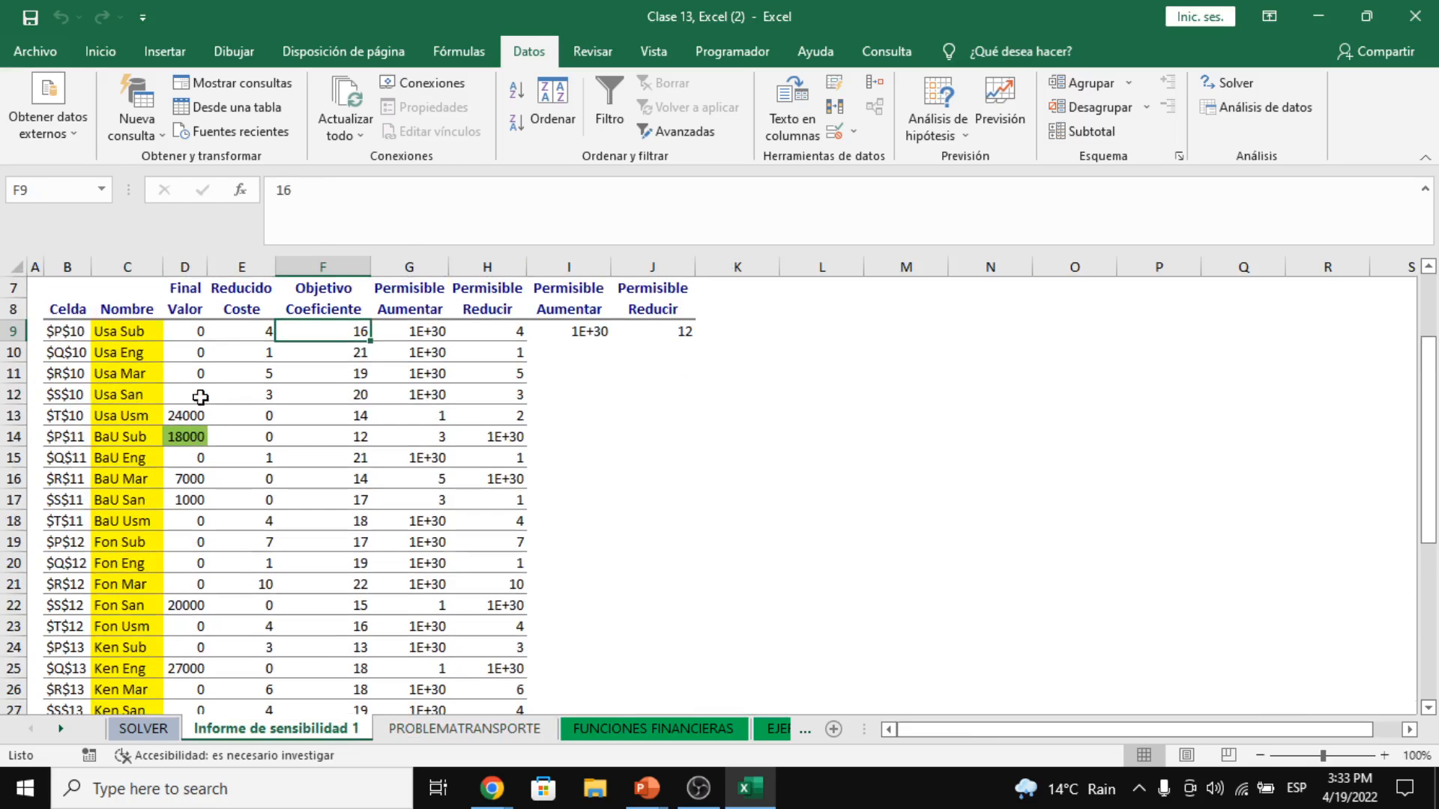
{"action": "left_click", "coordinate": [181, 327]}
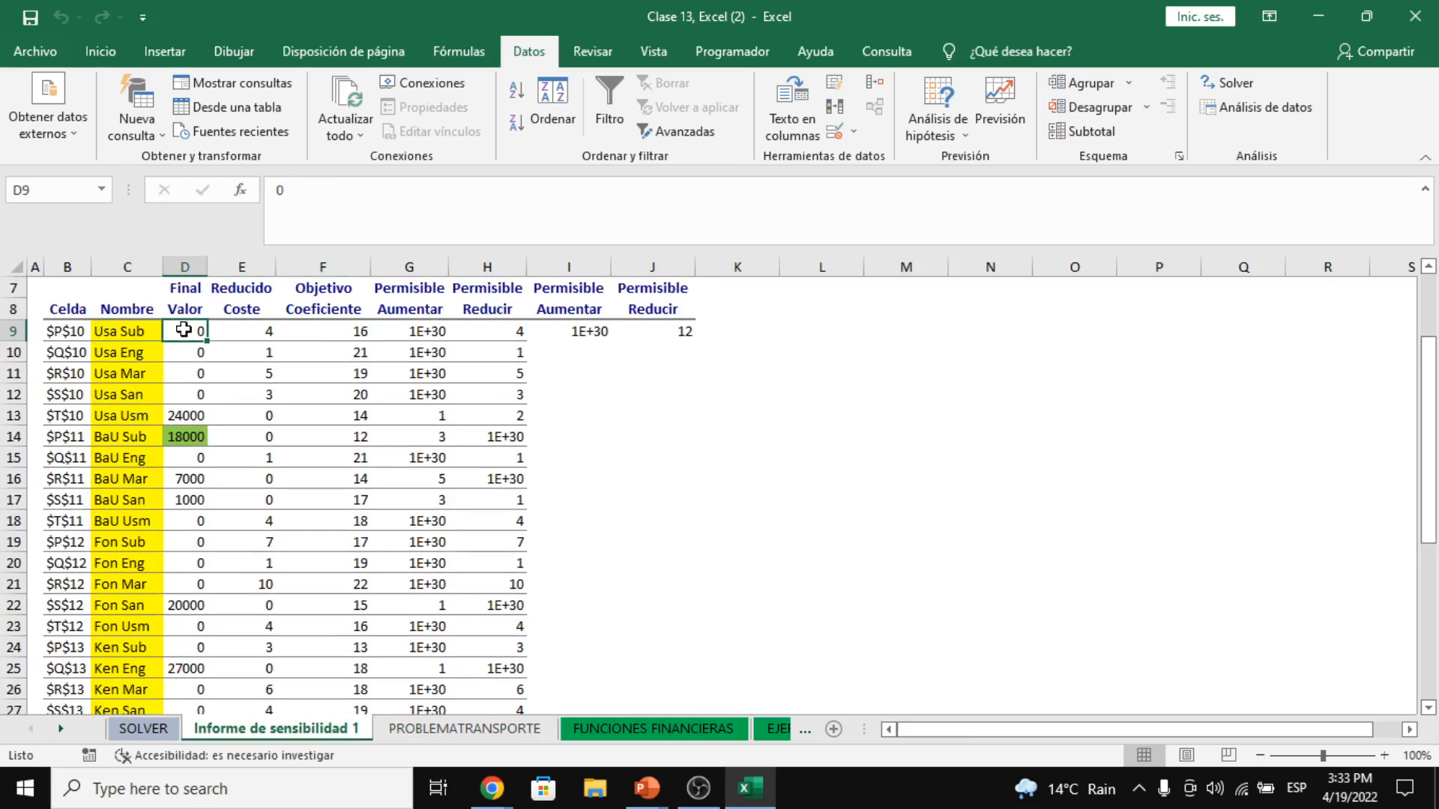
- Examine the recalculated shipment plan in P10:T13 and the objective function in O19 on the PROBLEMATRANSPORTE sheet
{"action": "left_click", "coordinate": [452, 731]}
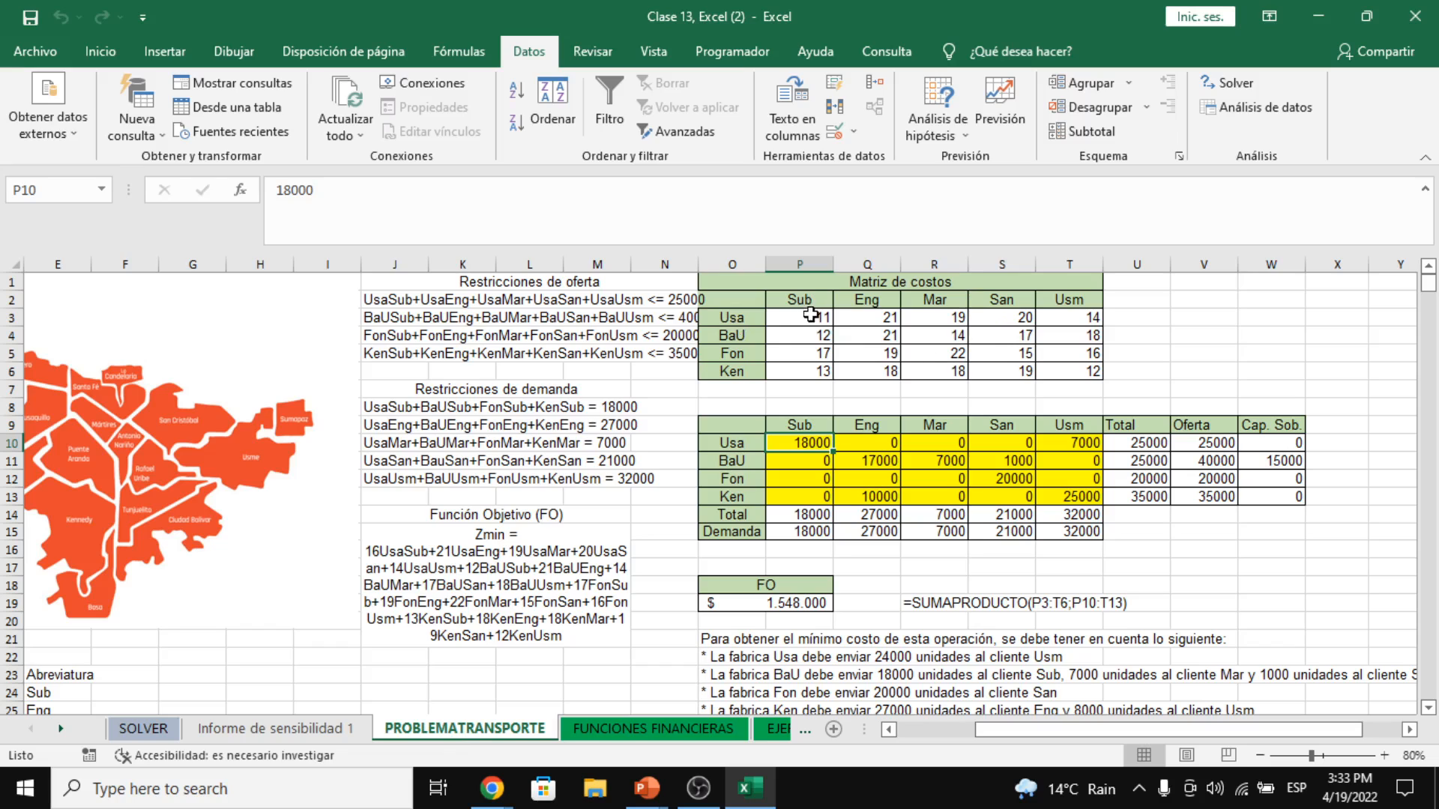
{"action": "left_click", "coordinate": [822, 463]}
{"action": "left_click_drag", "start_coordinate": [810, 443], "coordinate": [1088, 506]}
{"action": "left_click", "coordinate": [780, 612]}
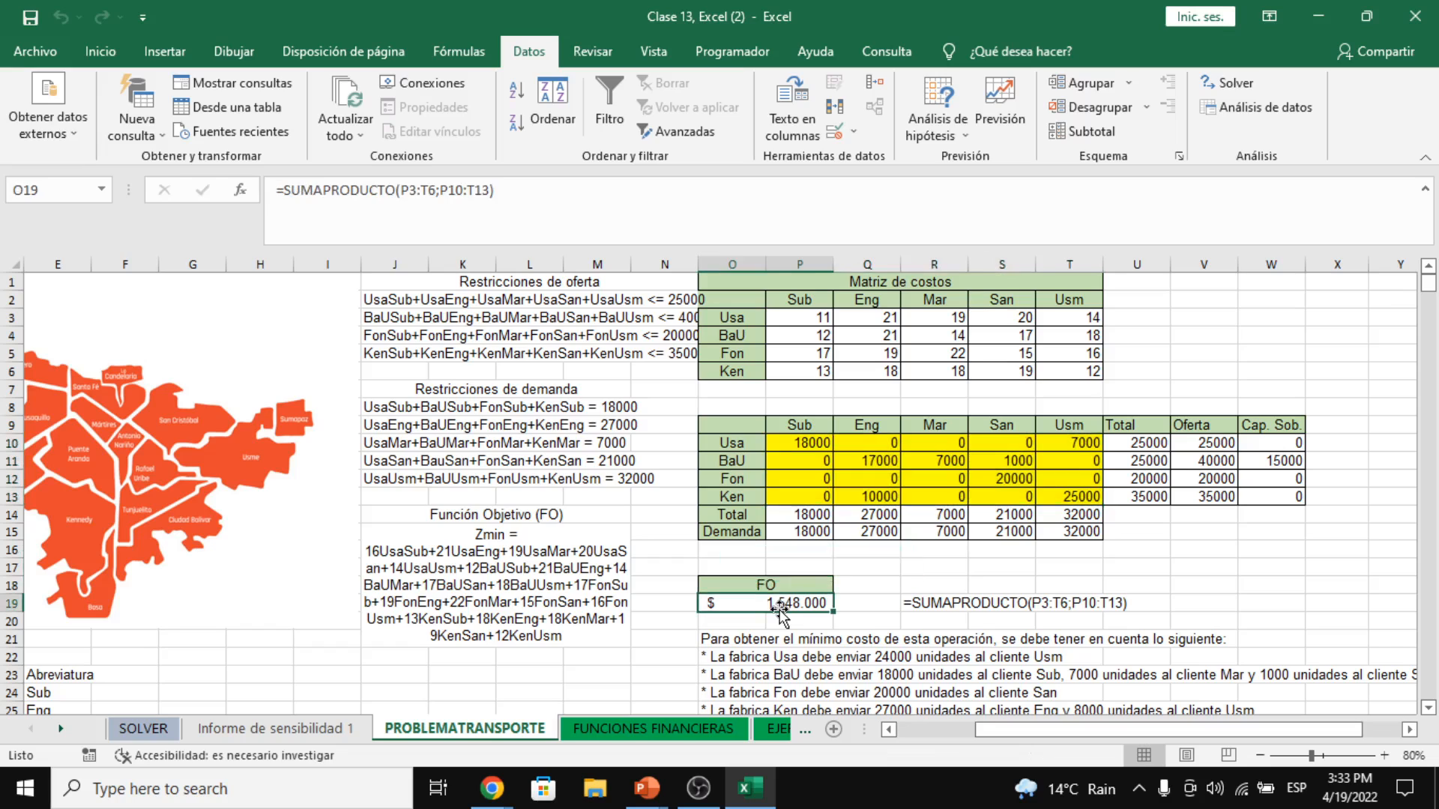
{"action": "left_click", "coordinate": [752, 445]}
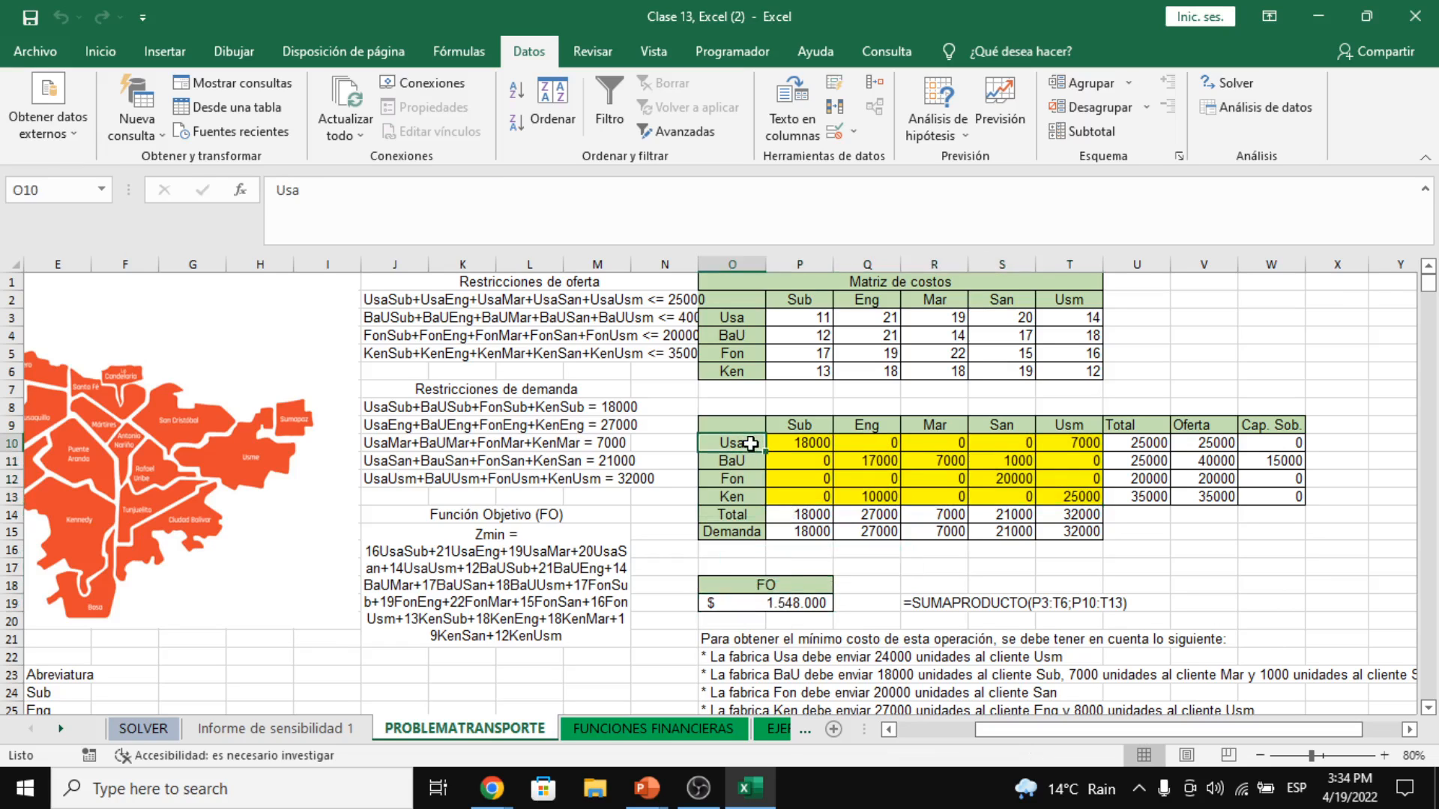
{"action": "left_click", "coordinate": [794, 448]}
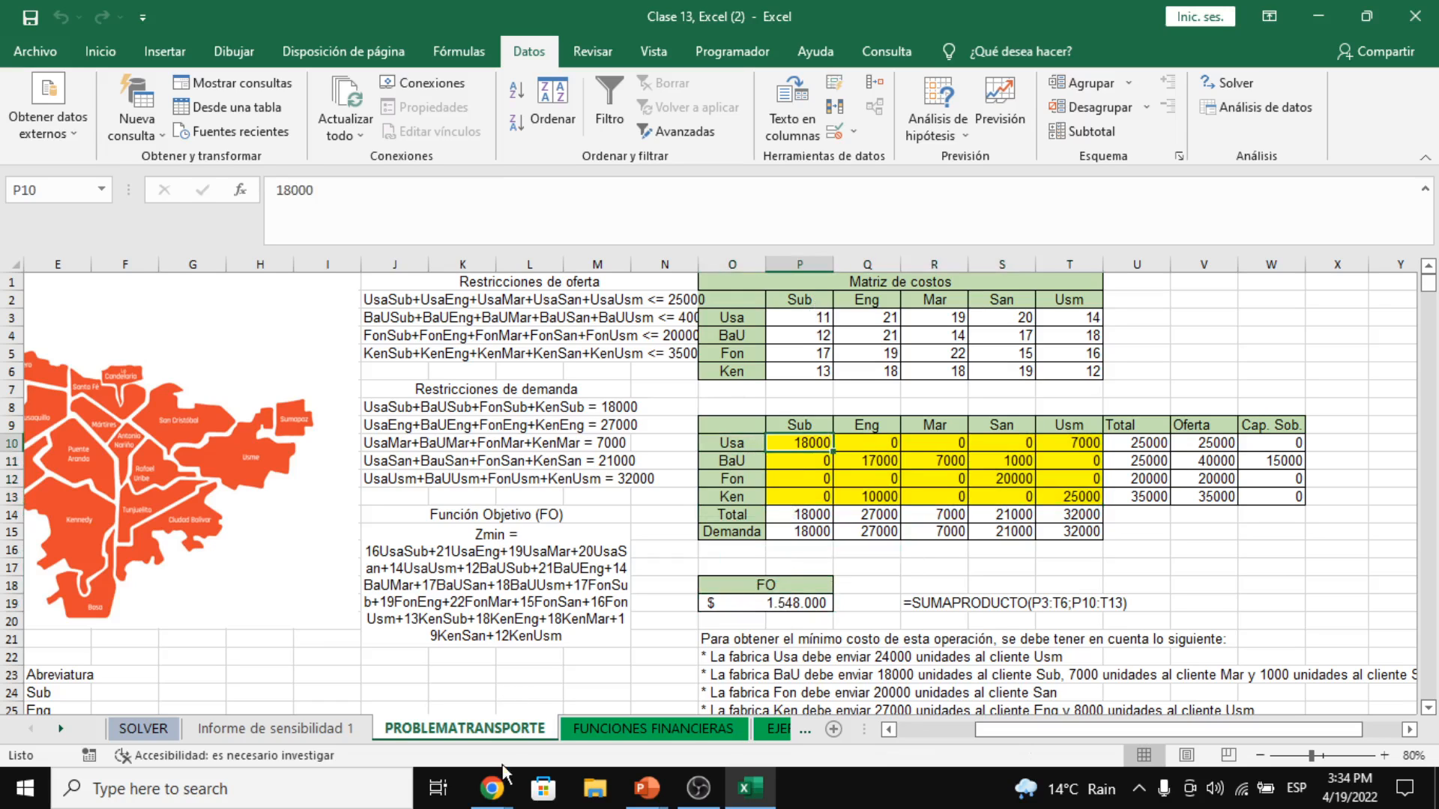
- Switch to the Google Meet call to check on the participants, and return to the Excel workbook
{"action": "mouse_move", "coordinate": [491, 787]}
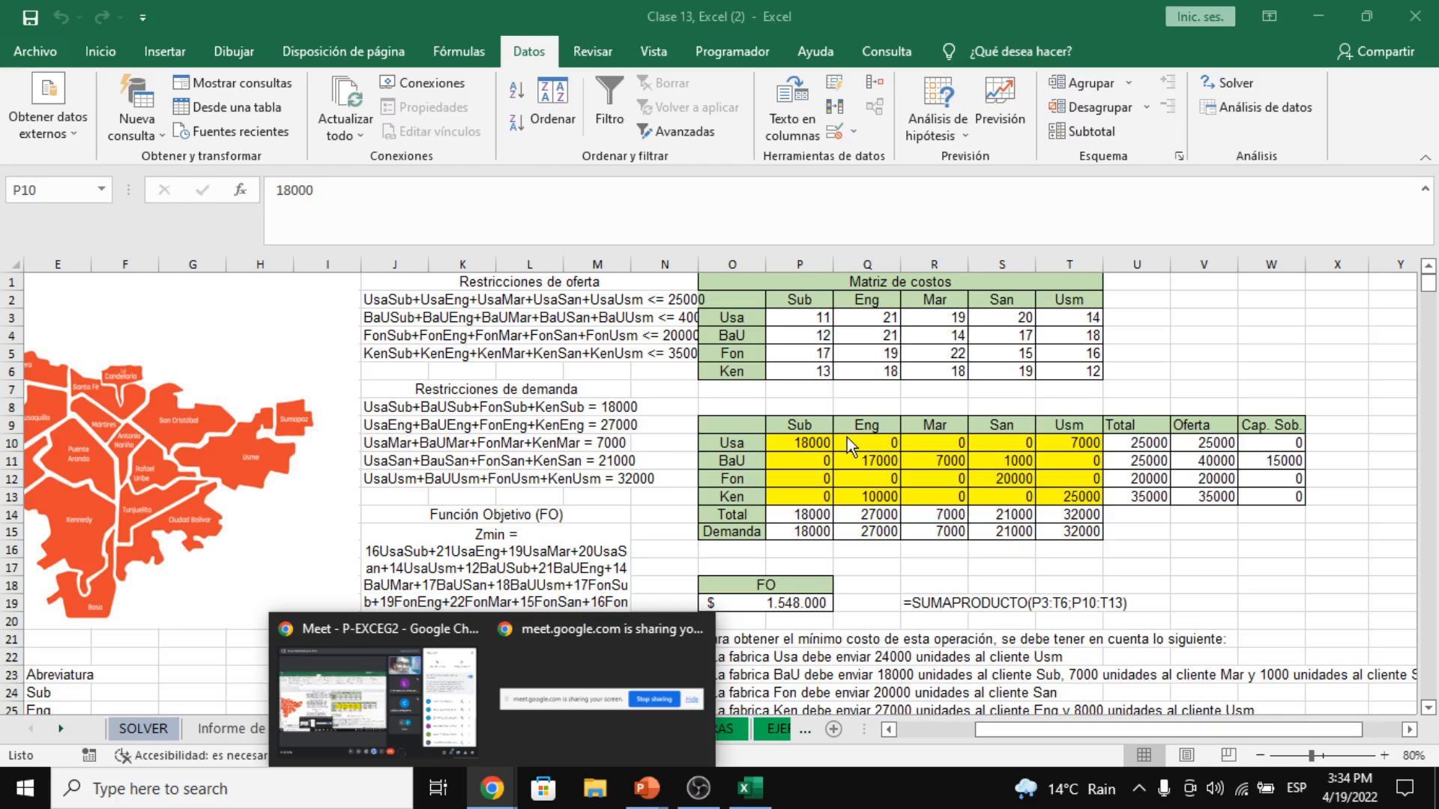
{"action": "mouse_move", "coordinate": [439, 677]}
{"action": "mouse_move", "coordinate": [399, 730]}
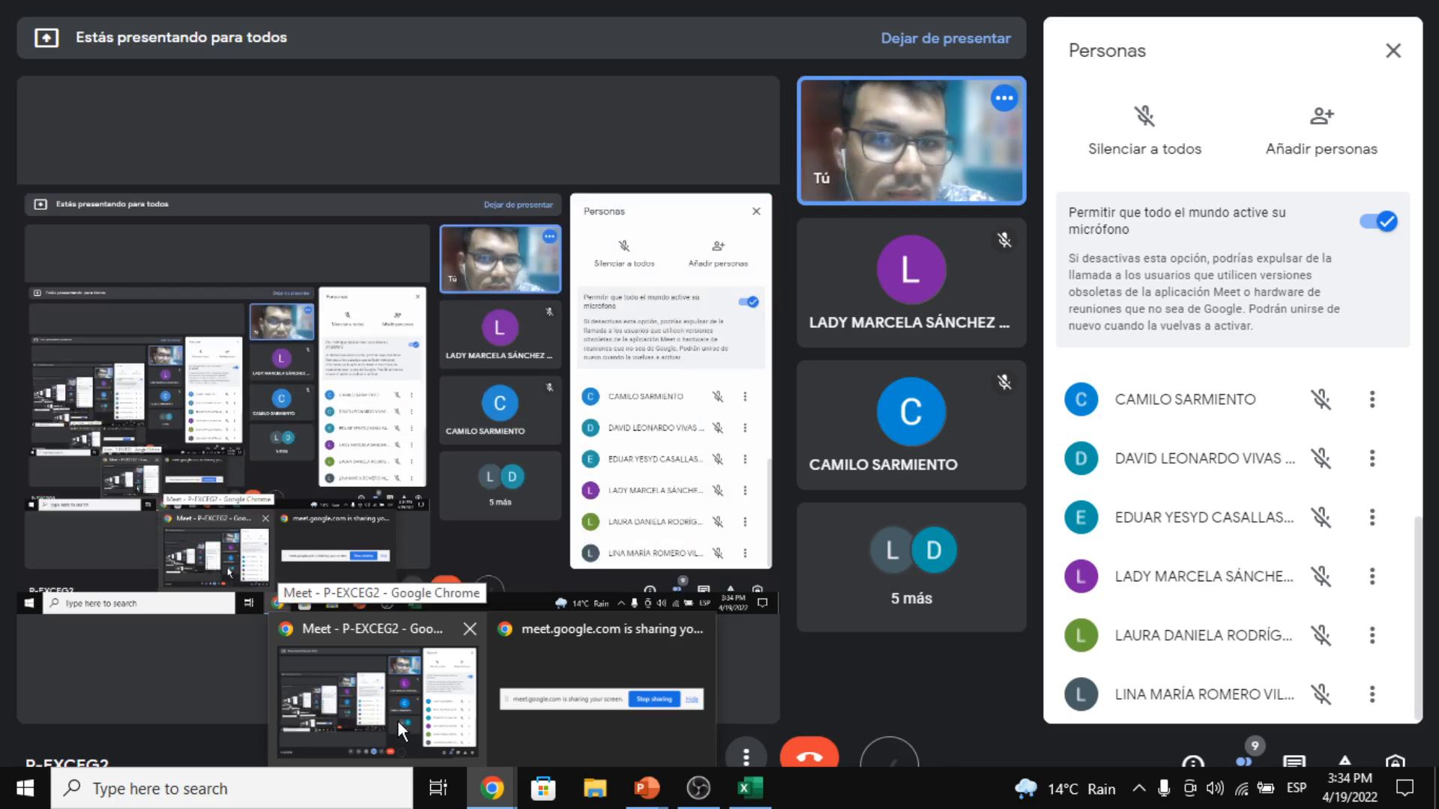
{"action": "left_click", "coordinate": [397, 721]}
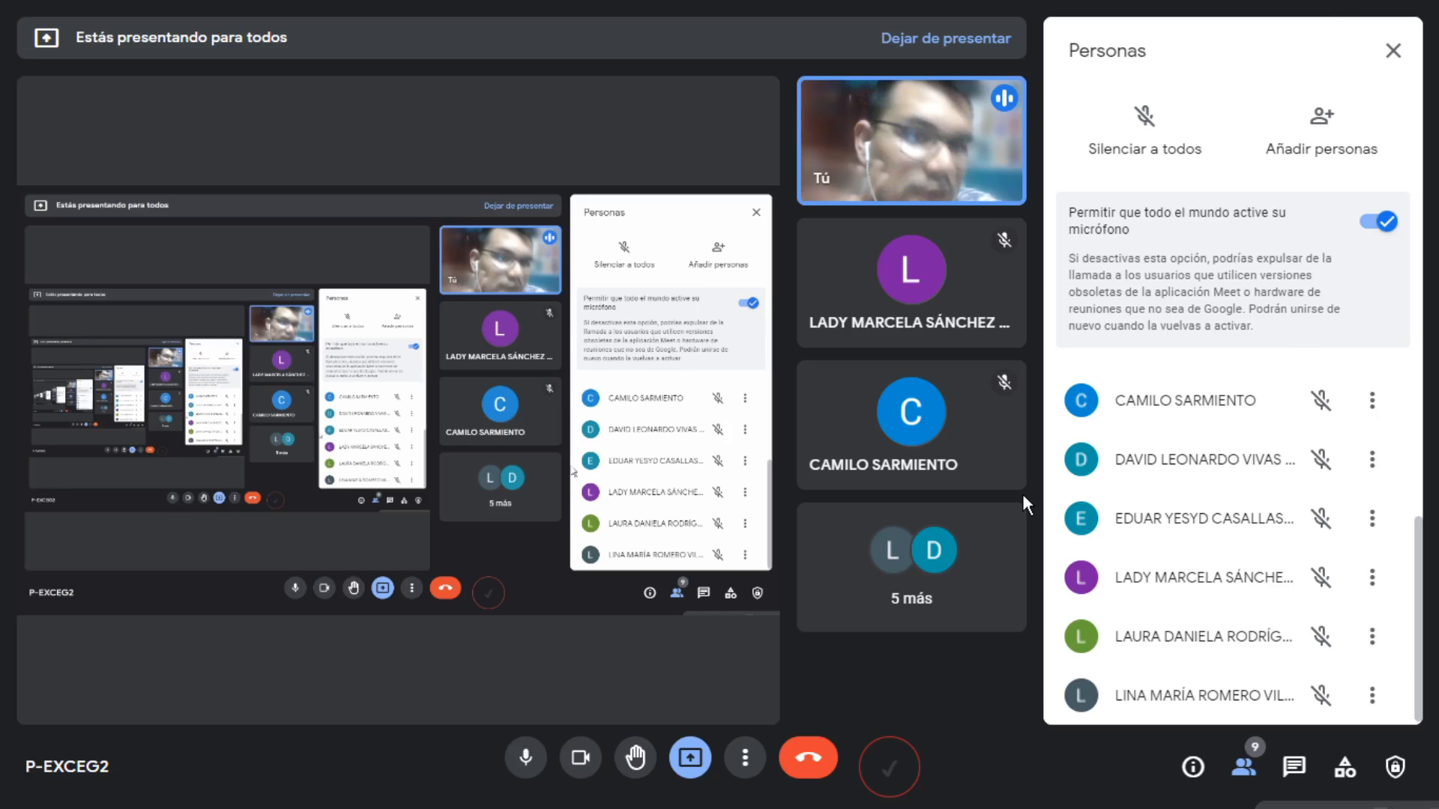
{"action": "key", "text": "alt+Tab"}
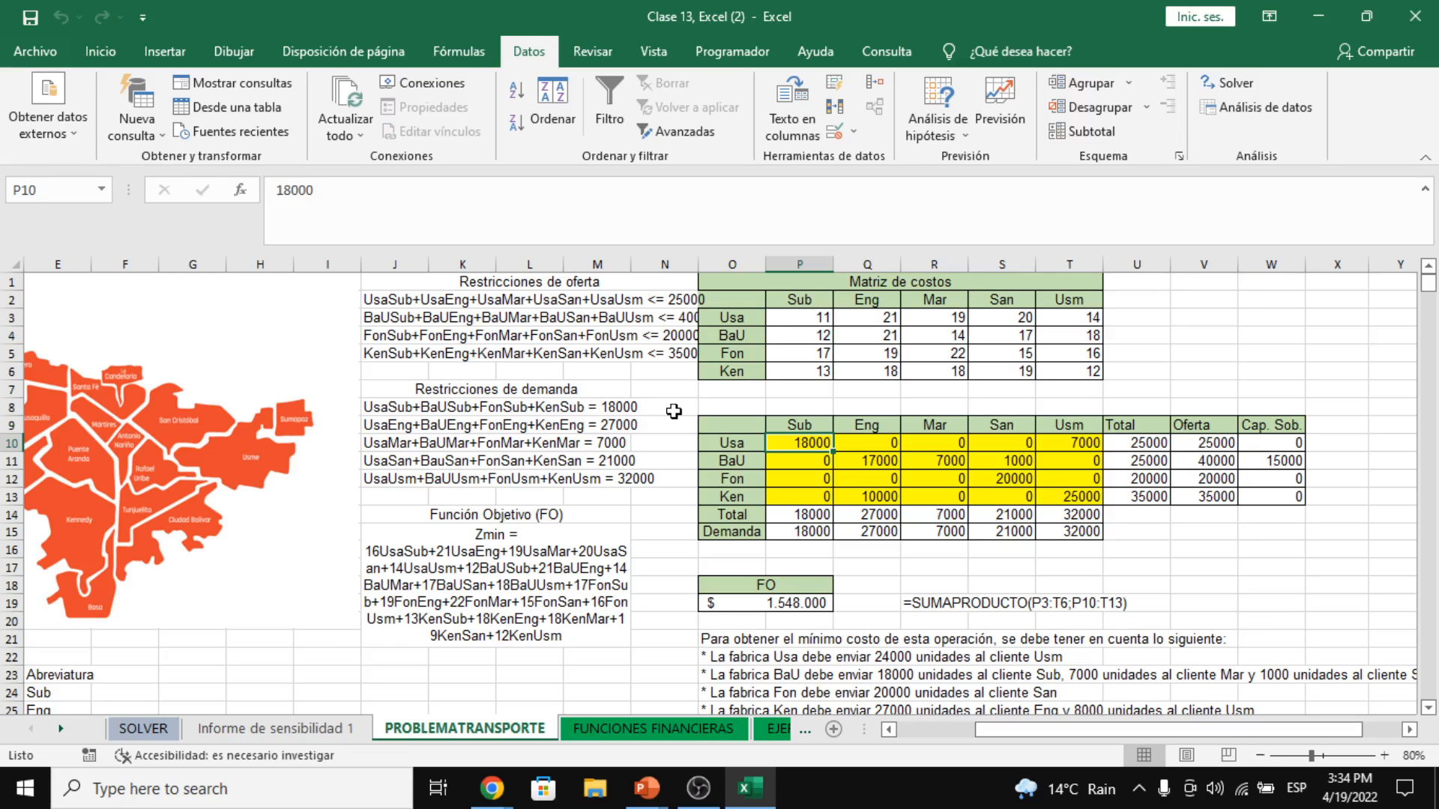
- Examine the factory names, client names and Sub column costs in the Matriz de costos table
{"action": "left_click_drag", "start_coordinate": [731, 318], "coordinate": [743, 355]}
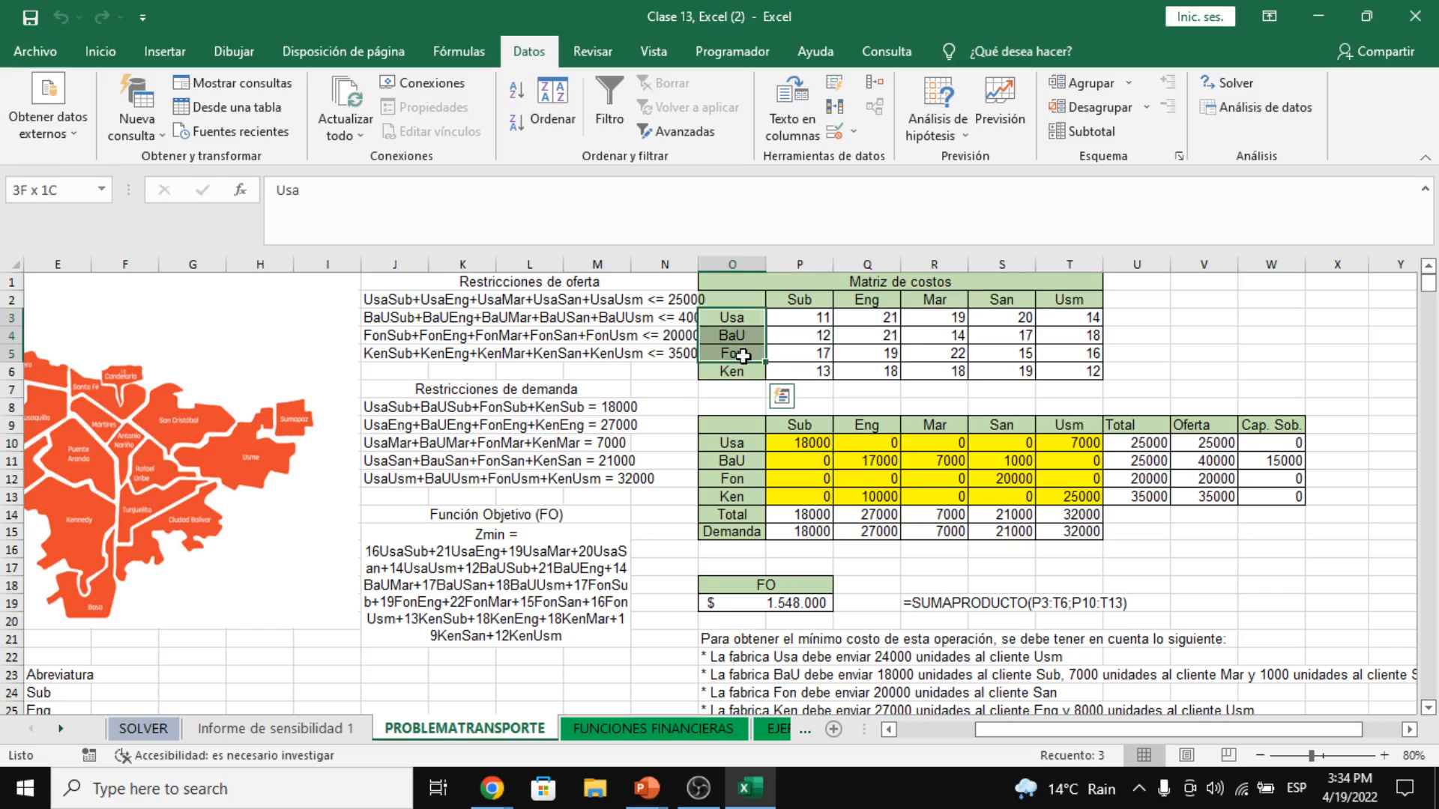
{"action": "left_click_drag", "start_coordinate": [787, 300], "coordinate": [1042, 293]}
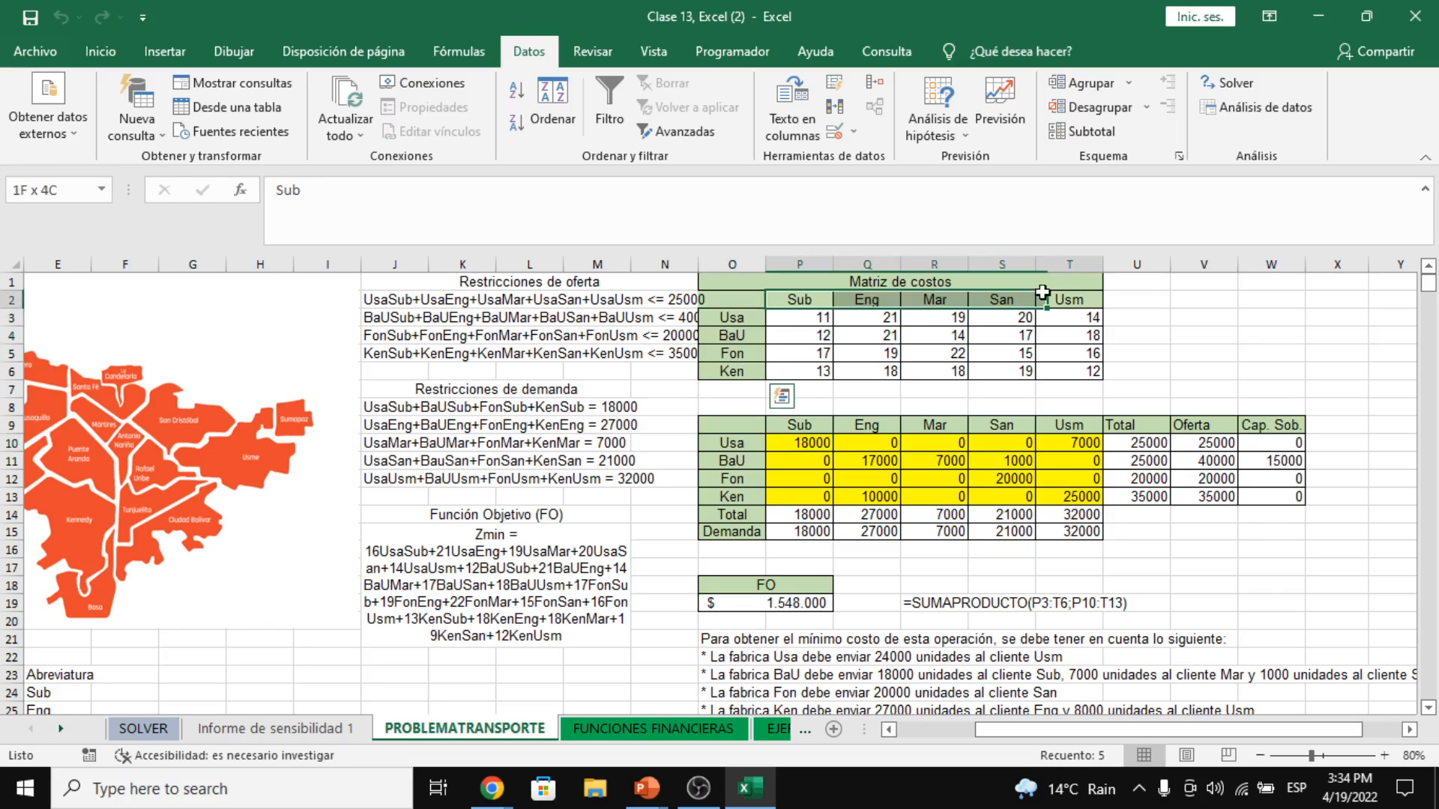
{"action": "left_click", "coordinate": [867, 353]}
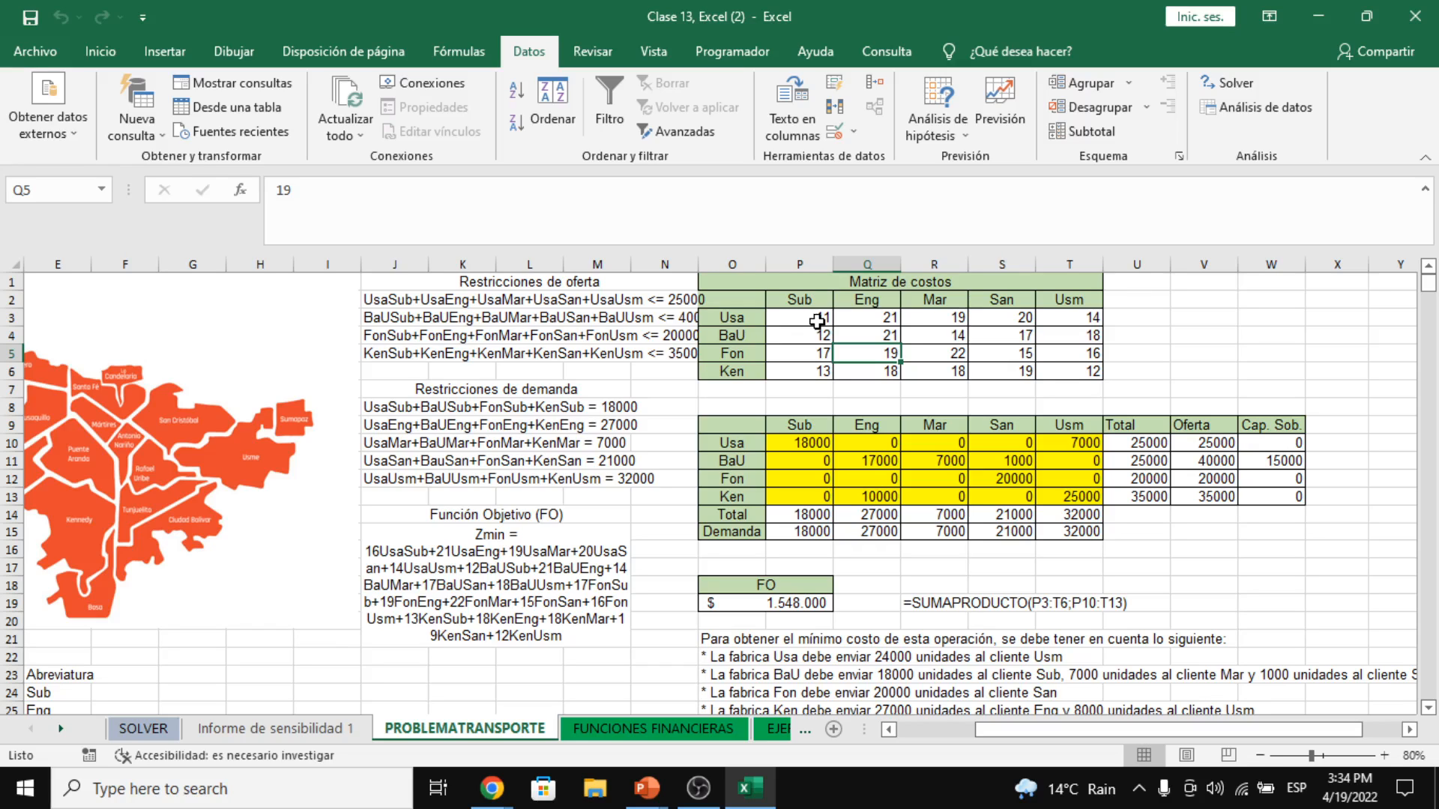
{"action": "left_click_drag", "start_coordinate": [816, 321], "coordinate": [830, 377]}
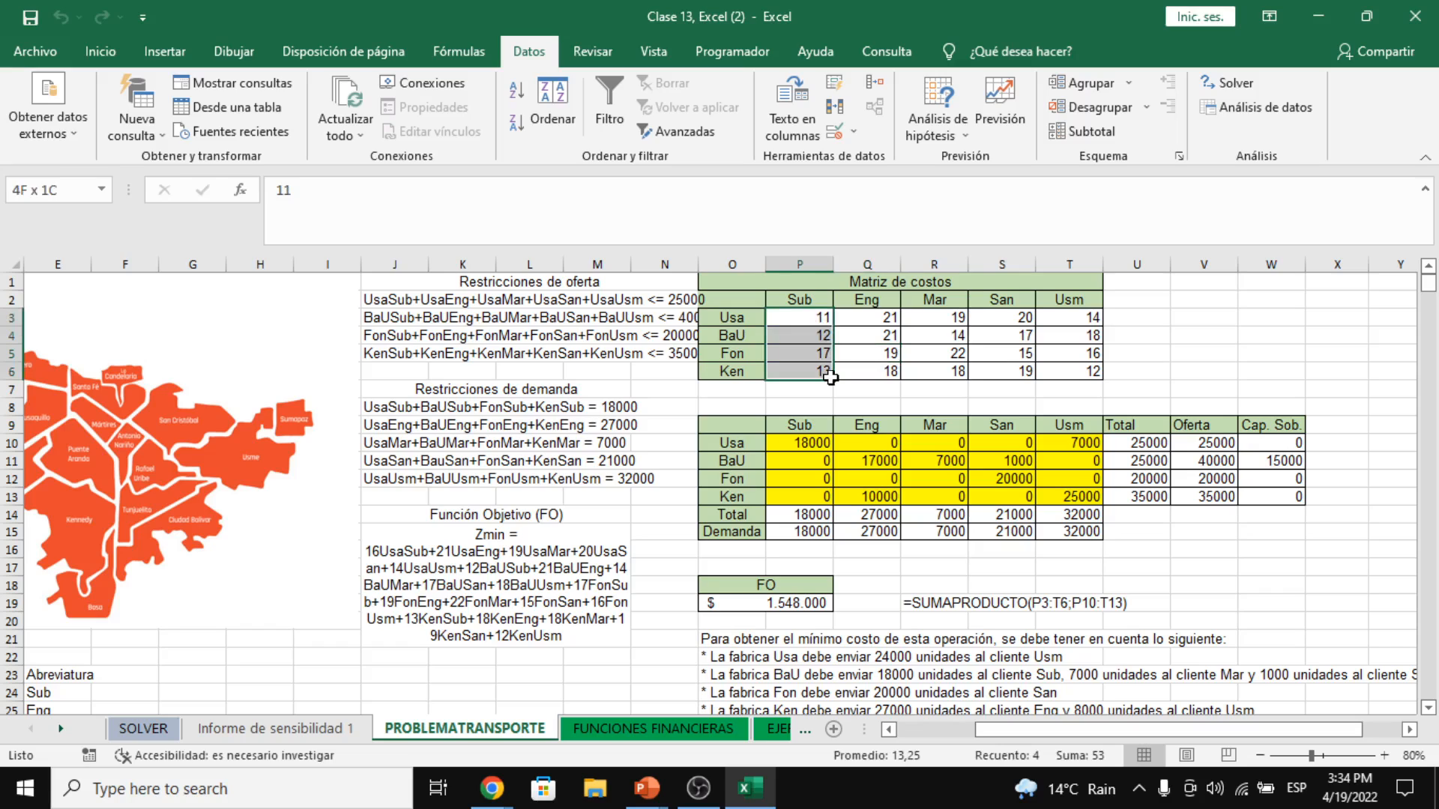
{"action": "left_click", "coordinate": [747, 318]}
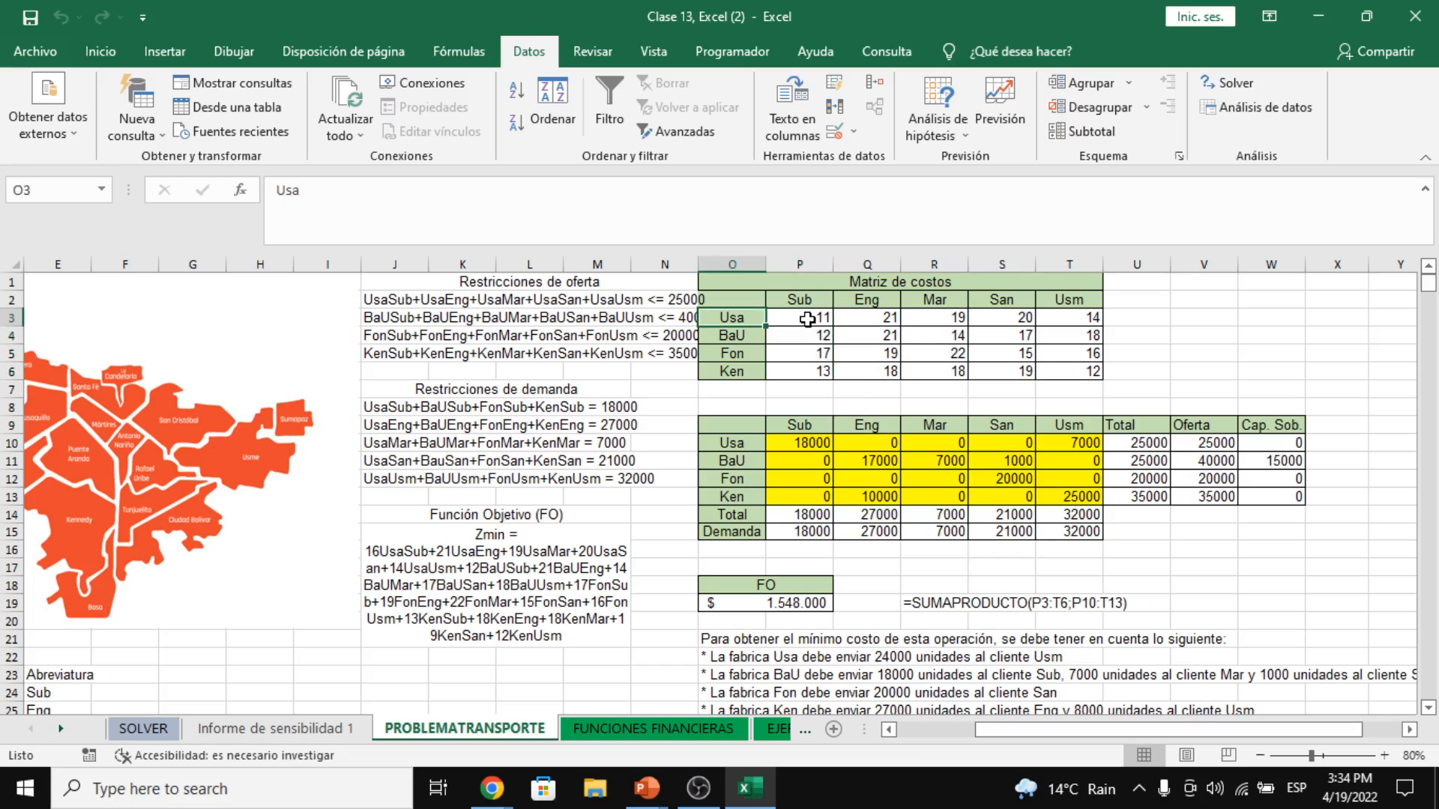
{"action": "left_click", "coordinate": [824, 304]}
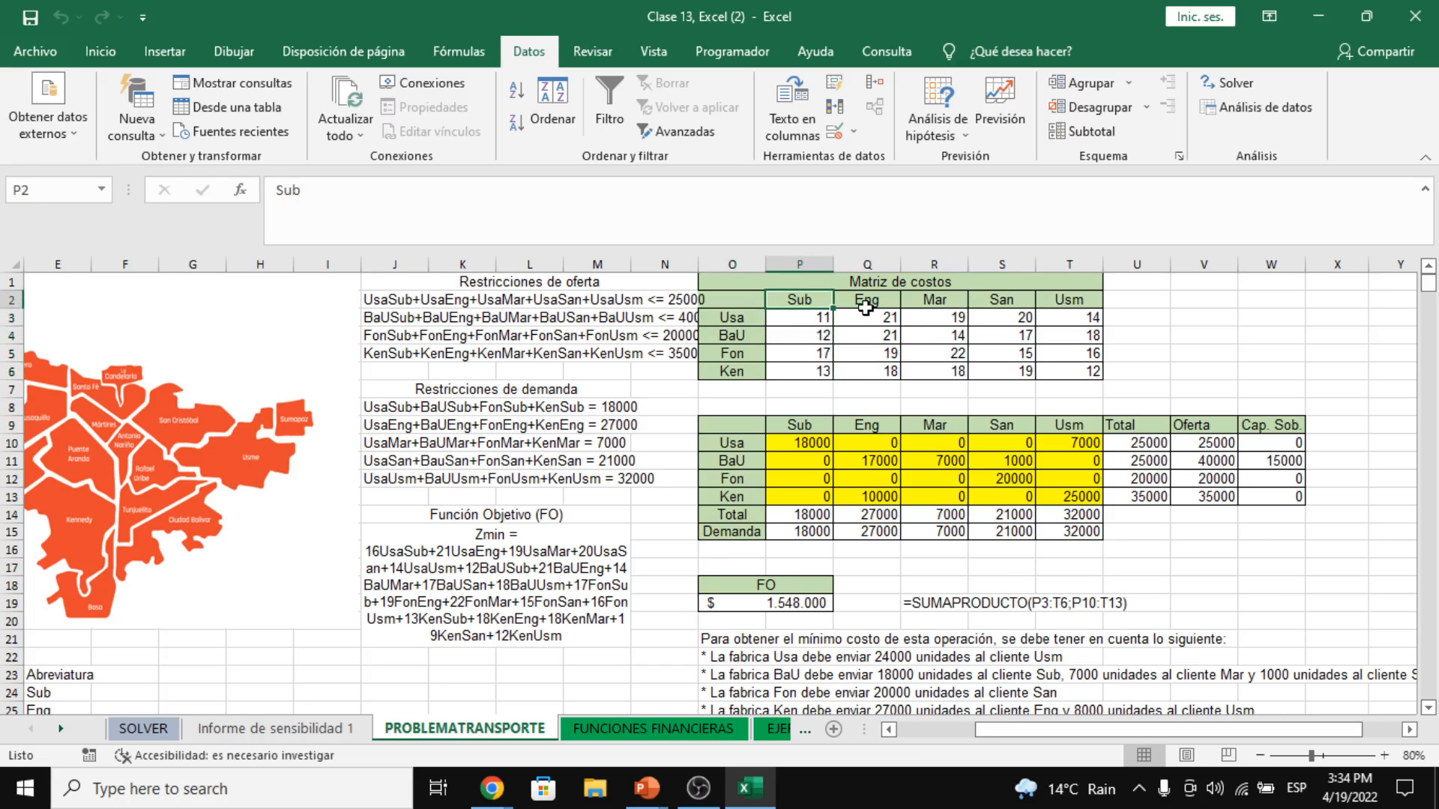
{"action": "left_click", "coordinate": [936, 301]}
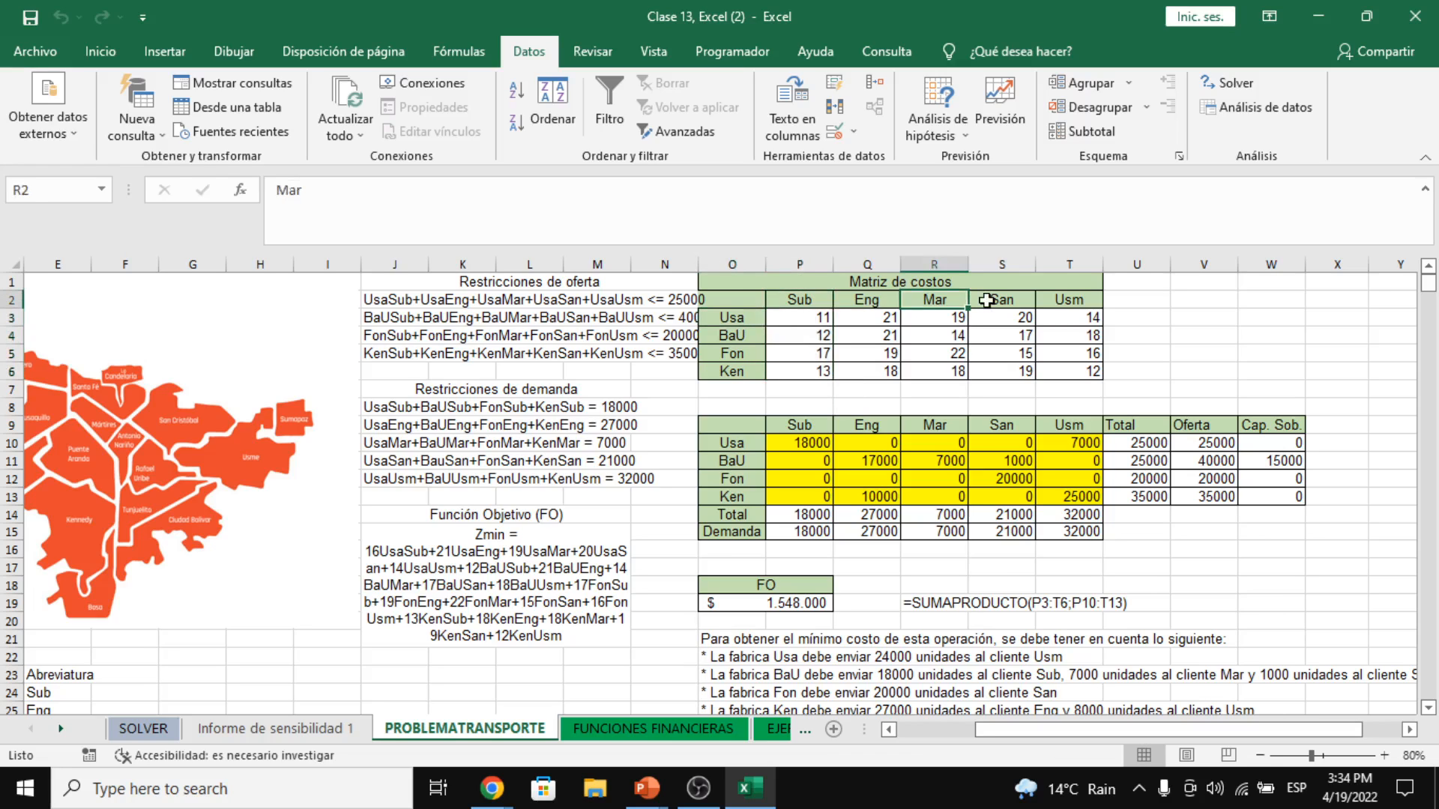
{"action": "left_click", "coordinate": [1071, 301]}
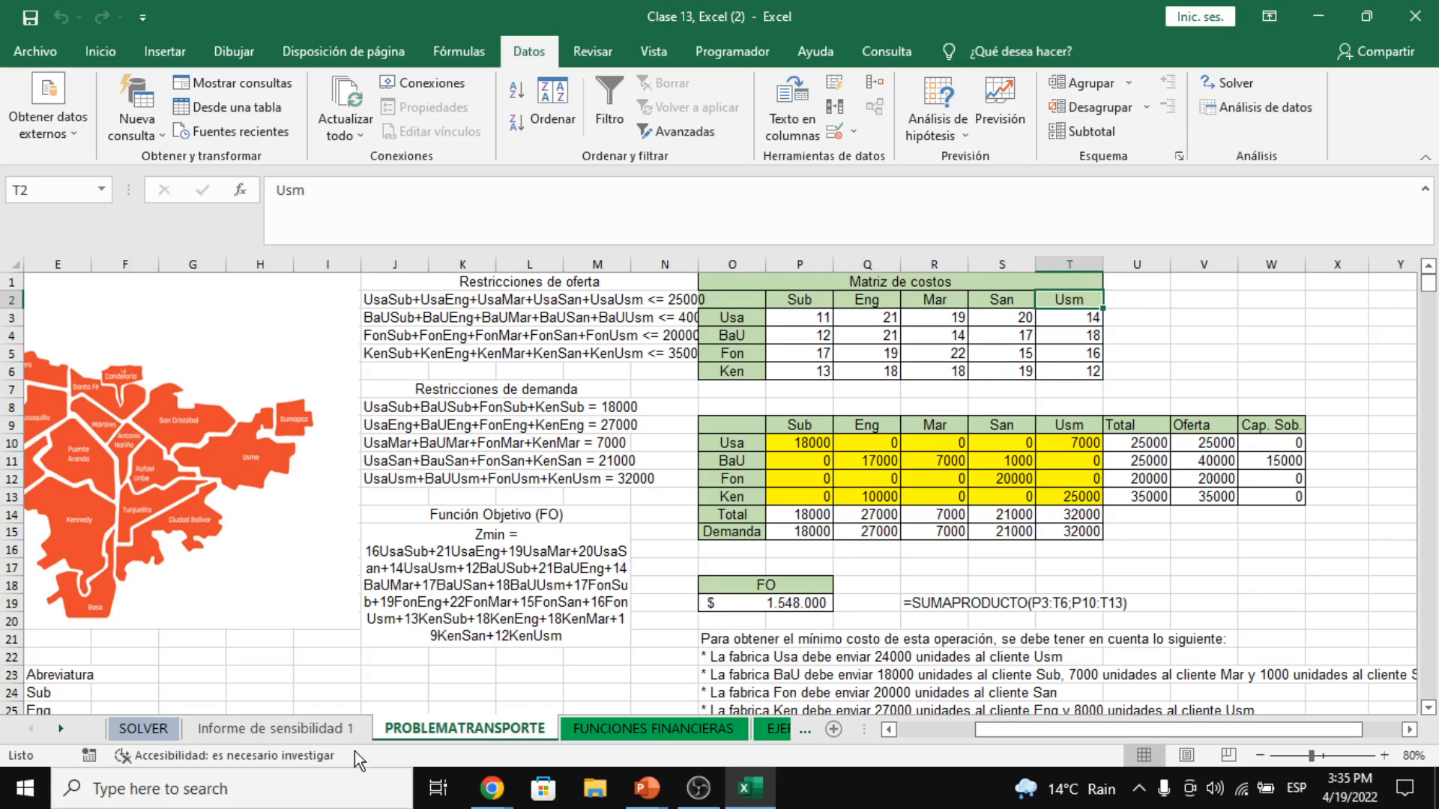
- Find the Restricciones table at the end of the Informe de sensibilidad 1 sheet
{"action": "left_click", "coordinate": [336, 737]}
{"action": "scroll", "coordinate": [342, 633], "scroll_direction": "down", "scroll_amount": 5}
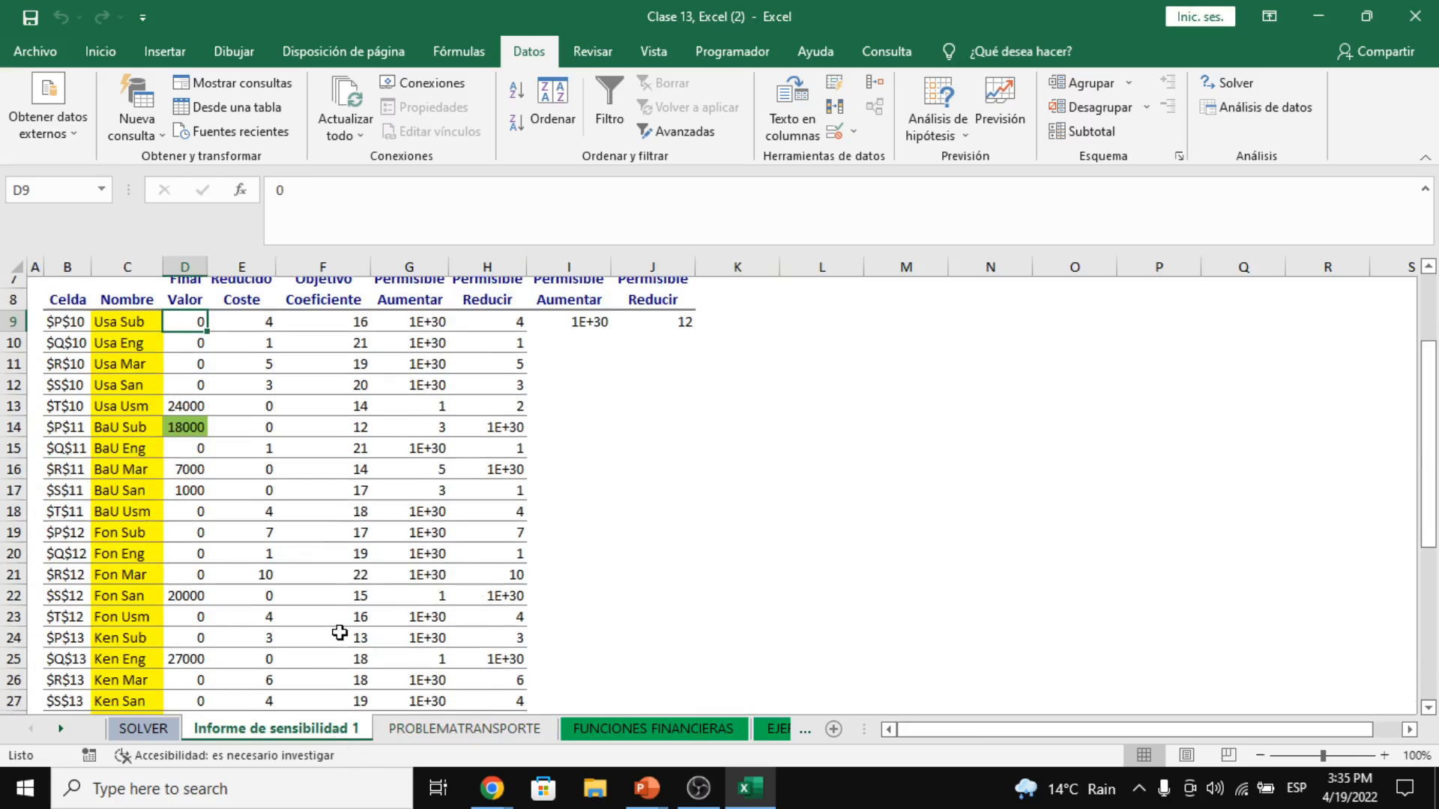
{"action": "left_click", "coordinate": [75, 457]}
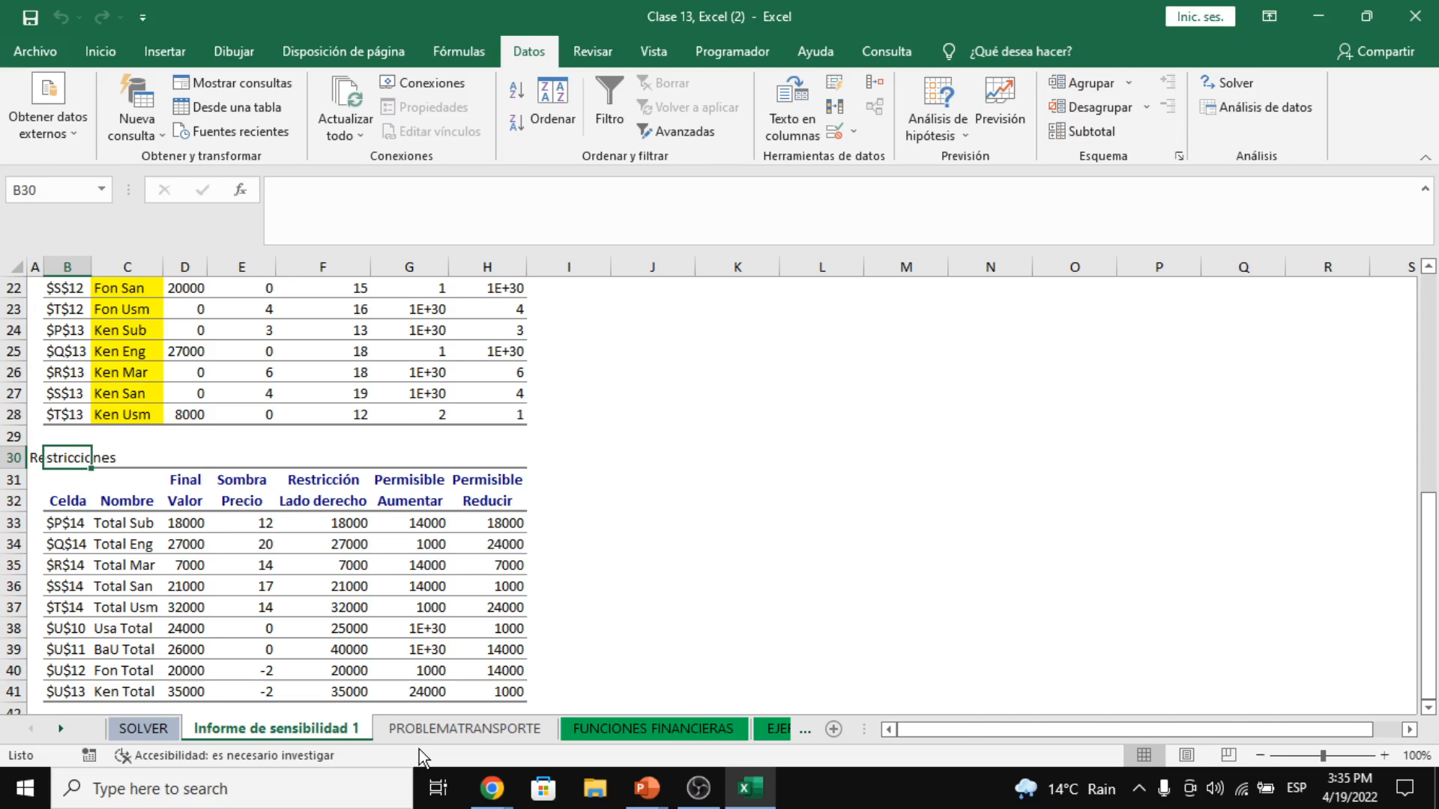
- Set the Usa Sub cost in P3 of PROBLEMATRANSPORTE to 16, rerun Solver and keep its solution
{"action": "left_click", "coordinate": [449, 728]}
{"action": "left_click", "coordinate": [798, 319]}
{"action": "type", "text": "1"}
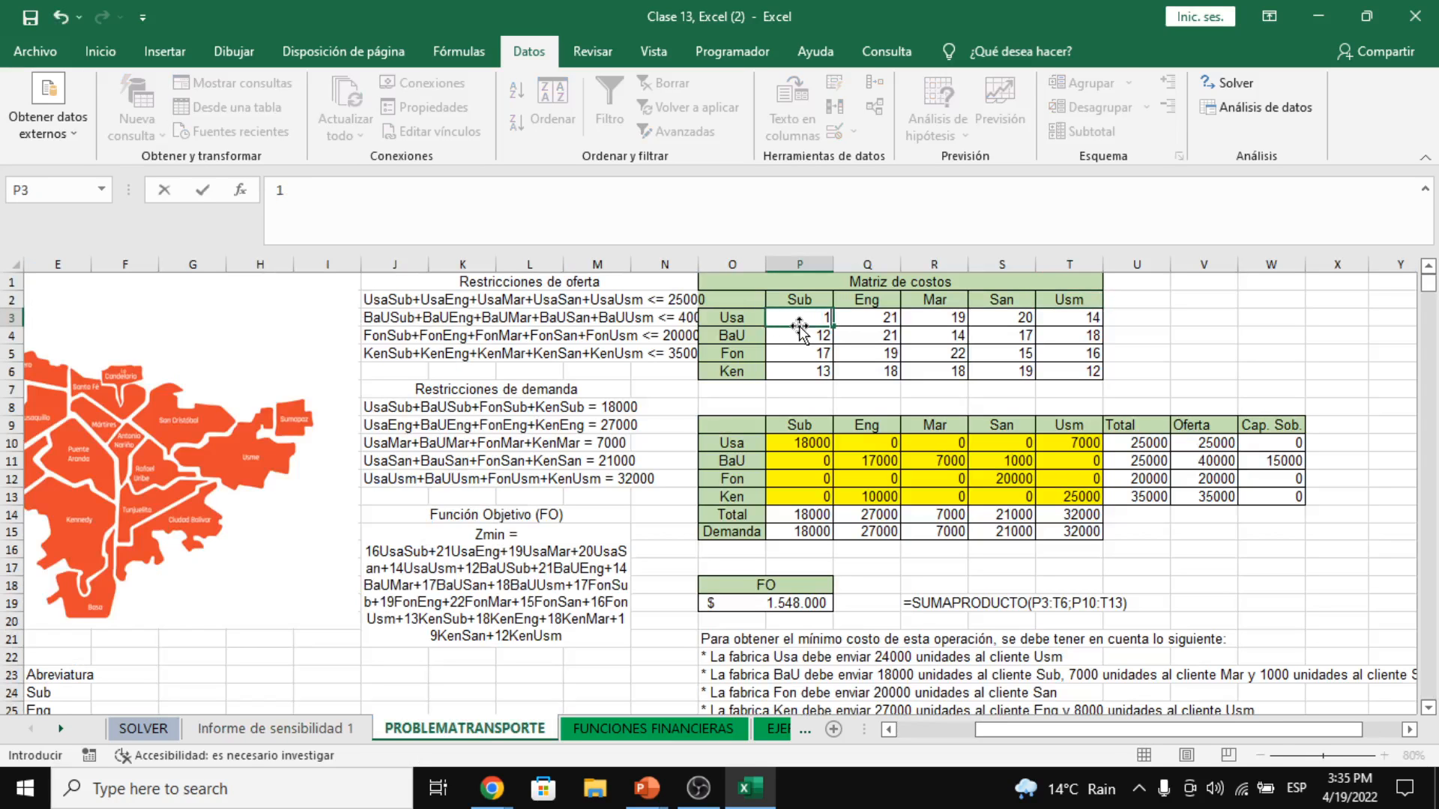
{"action": "type", "text": "6"}
{"action": "key", "text": "Return"}
{"action": "left_click", "coordinate": [1226, 85]}
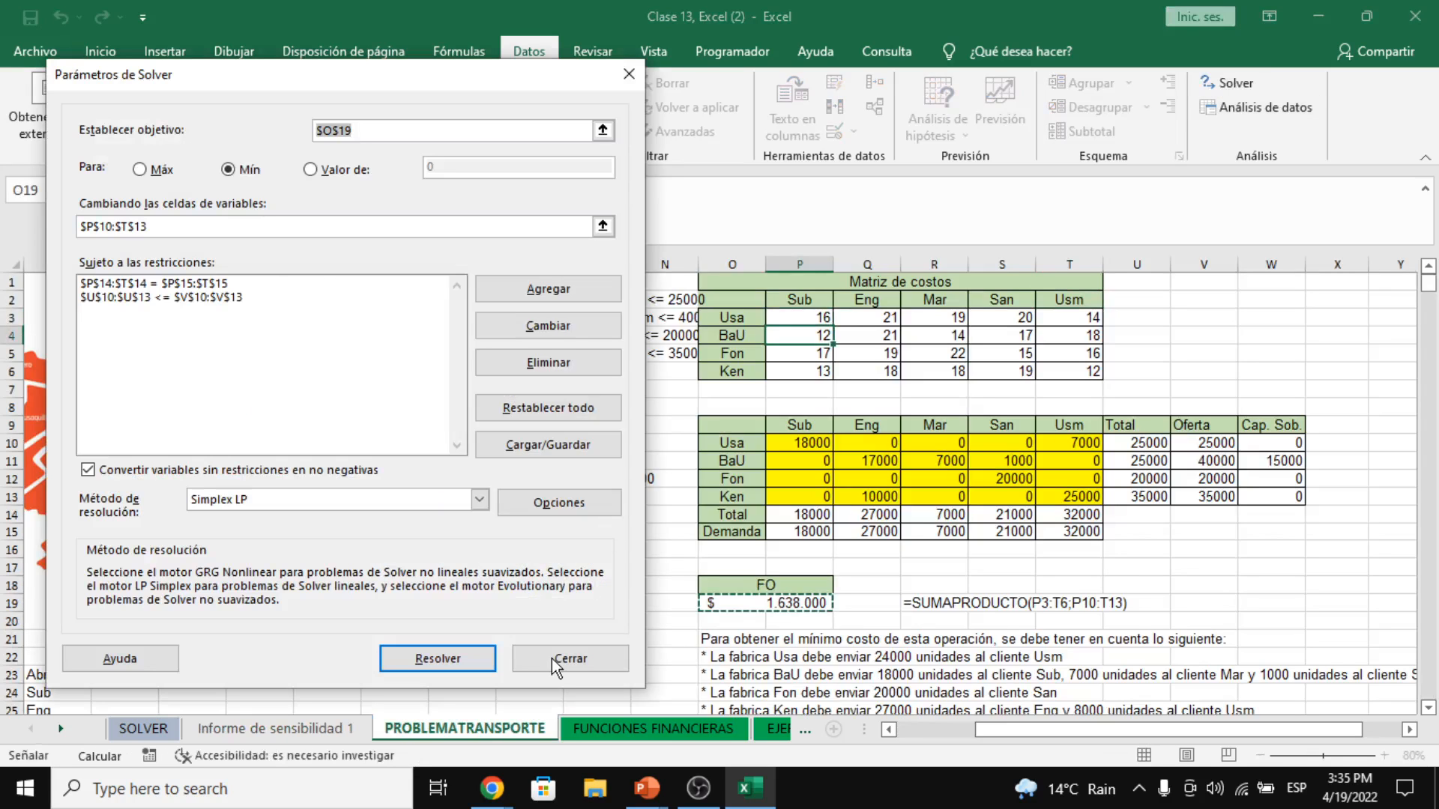
{"action": "left_click", "coordinate": [437, 659]}
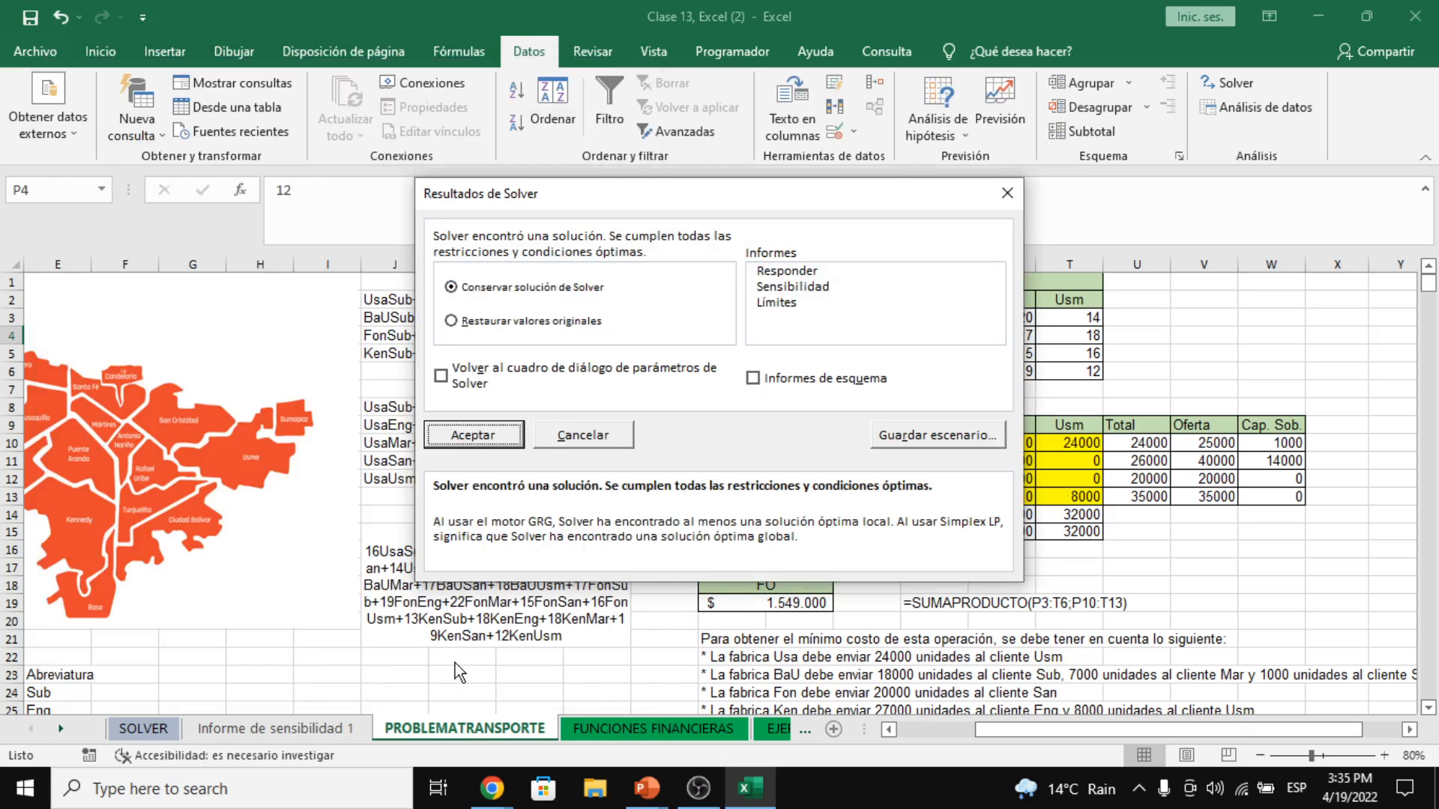
{"action": "key", "text": "Return"}
- Examine the Total Sub row of the Restricciones table in the sensitivity report, from its name to its right-hand side
{"action": "left_click", "coordinate": [315, 727]}
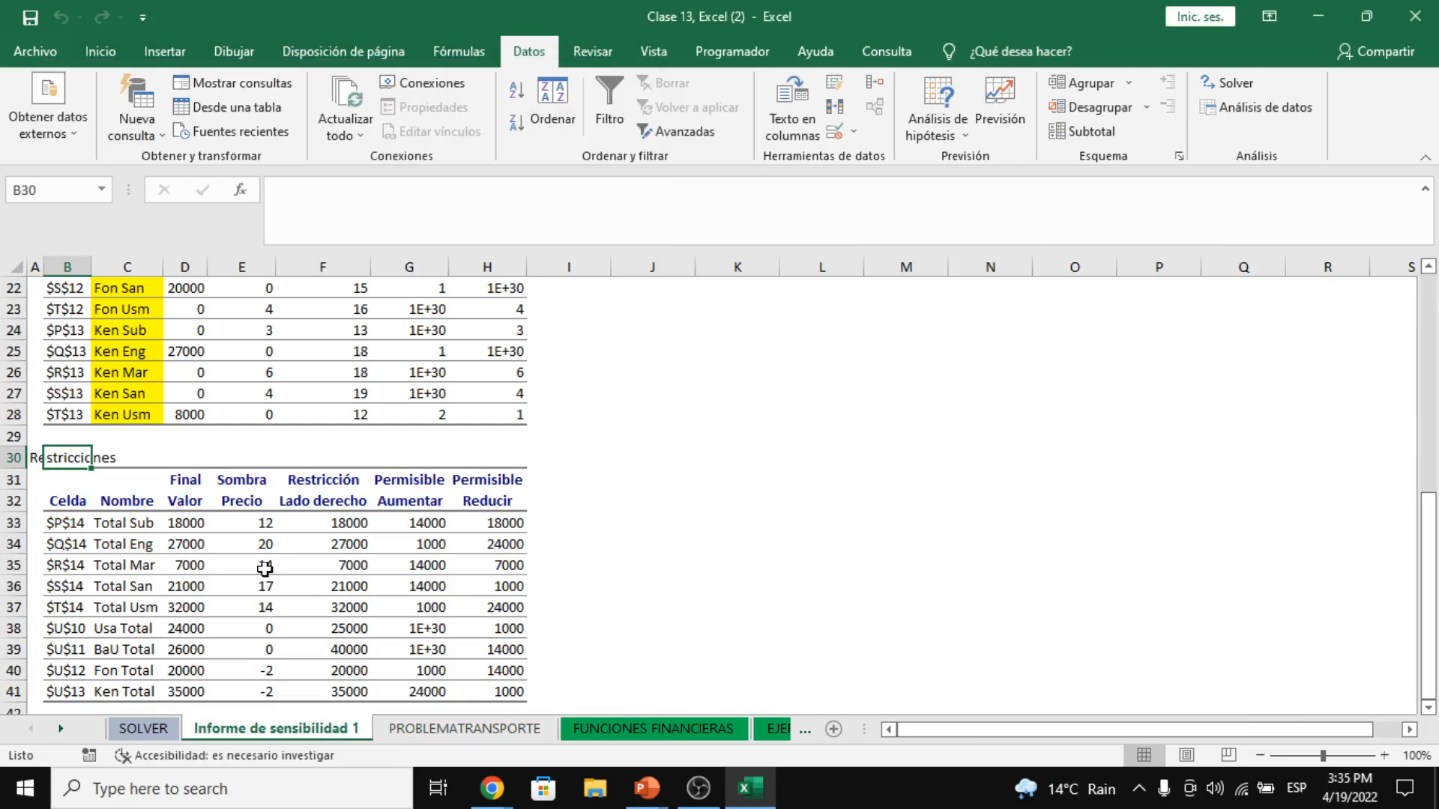
{"action": "scroll", "coordinate": [187, 524], "scroll_direction": "down", "scroll_amount": 1}
{"action": "left_click", "coordinate": [124, 486]}
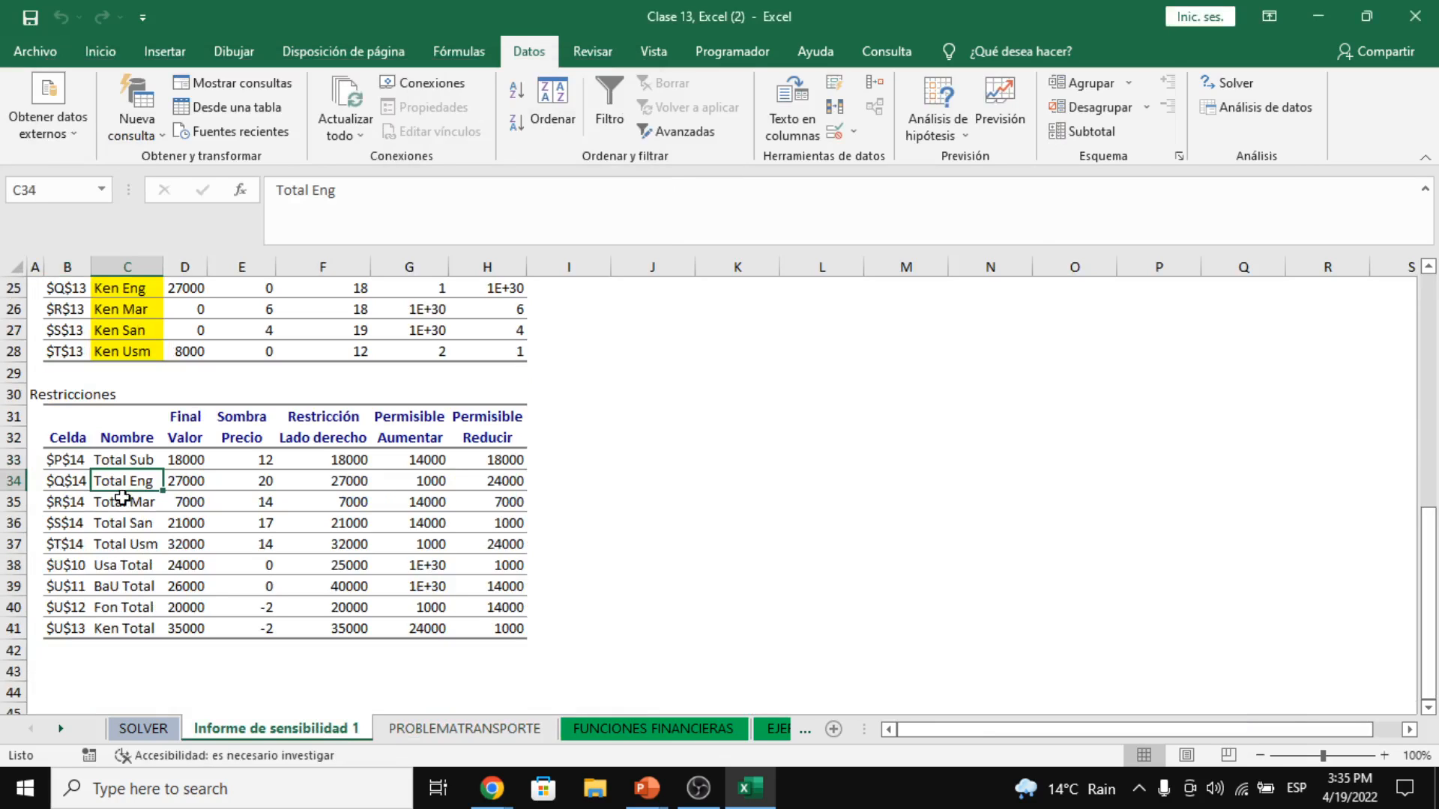
{"action": "left_click", "coordinate": [128, 464]}
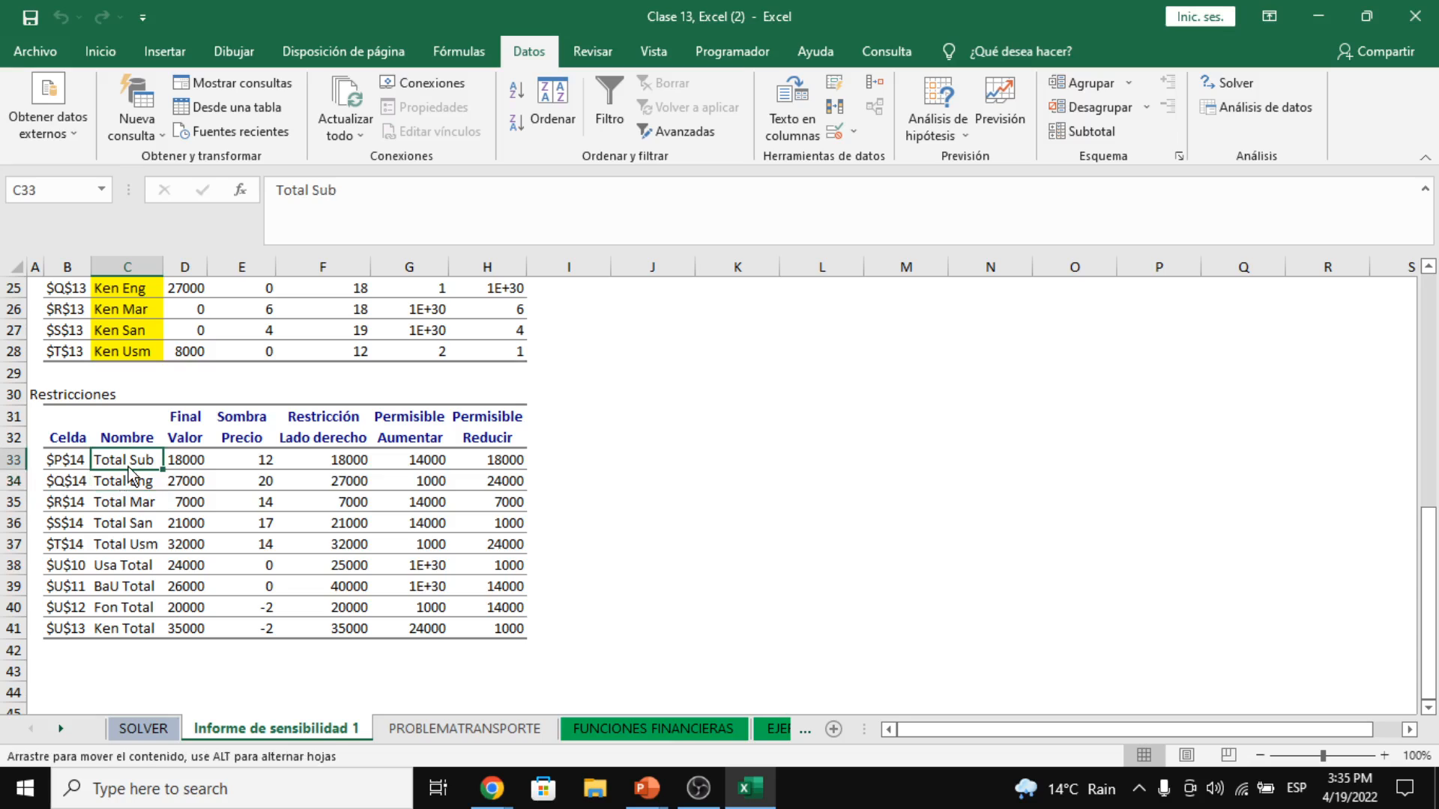
{"action": "key", "text": "Right"}
{"action": "key", "text": "Right"}
{"action": "key", "text": "Right"}
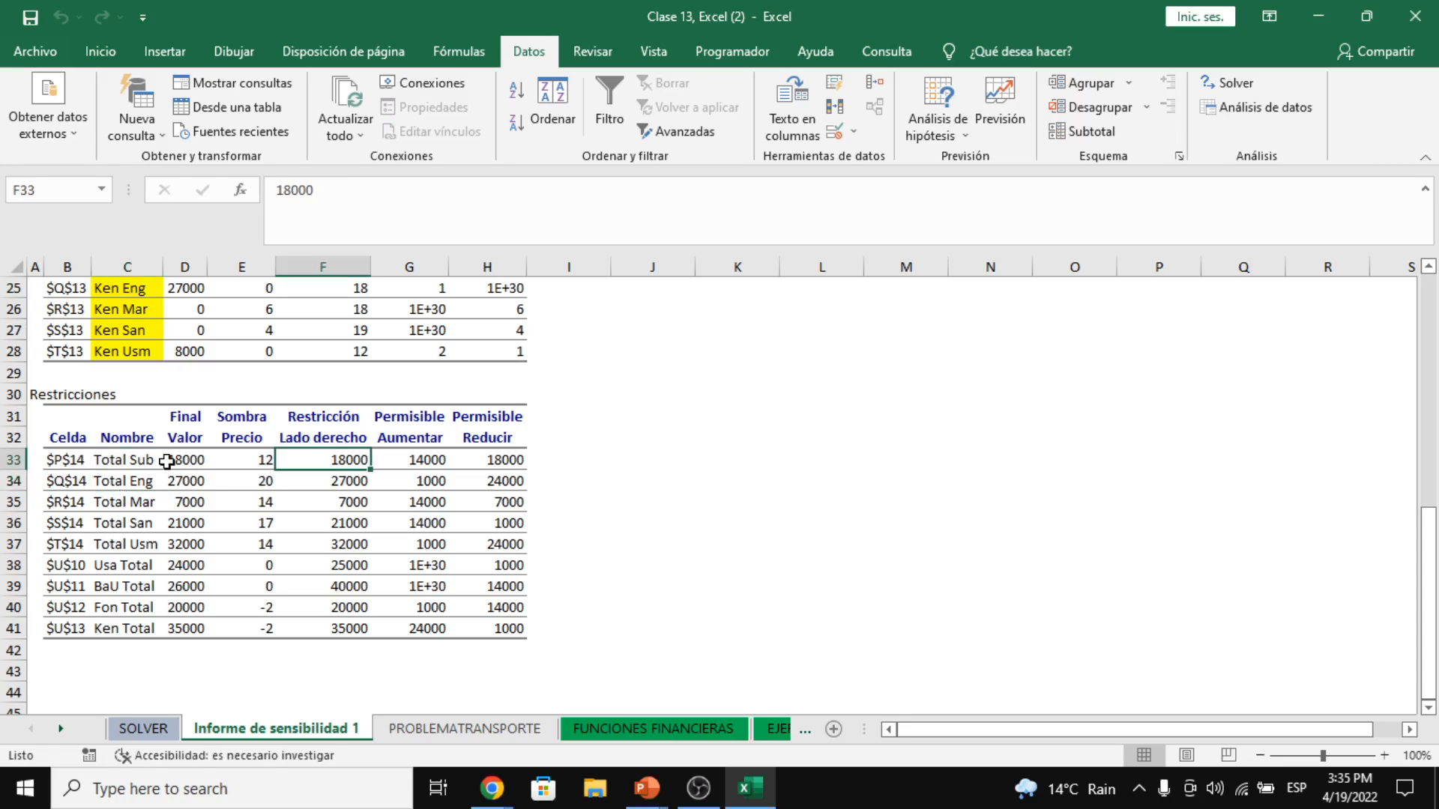
{"action": "key", "text": "Left"}
{"action": "key", "text": "Left"}
{"action": "key", "text": "Left"}
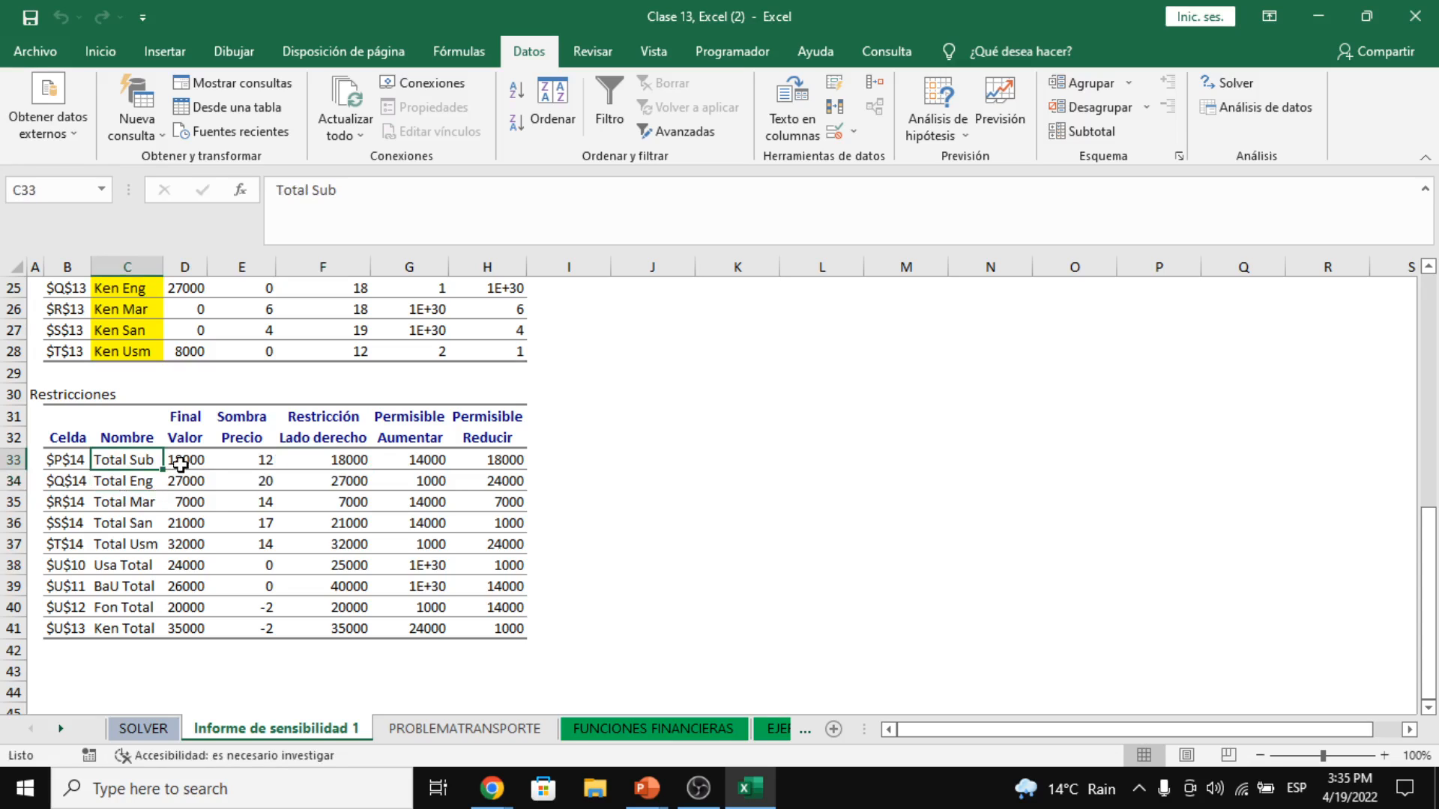
- Fill the final values of the five client totals, D33:D37, with light blue
{"action": "left_click_drag", "start_coordinate": [180, 465], "coordinate": [189, 545]}
{"action": "left_click_drag", "start_coordinate": [123, 460], "coordinate": [146, 541]}
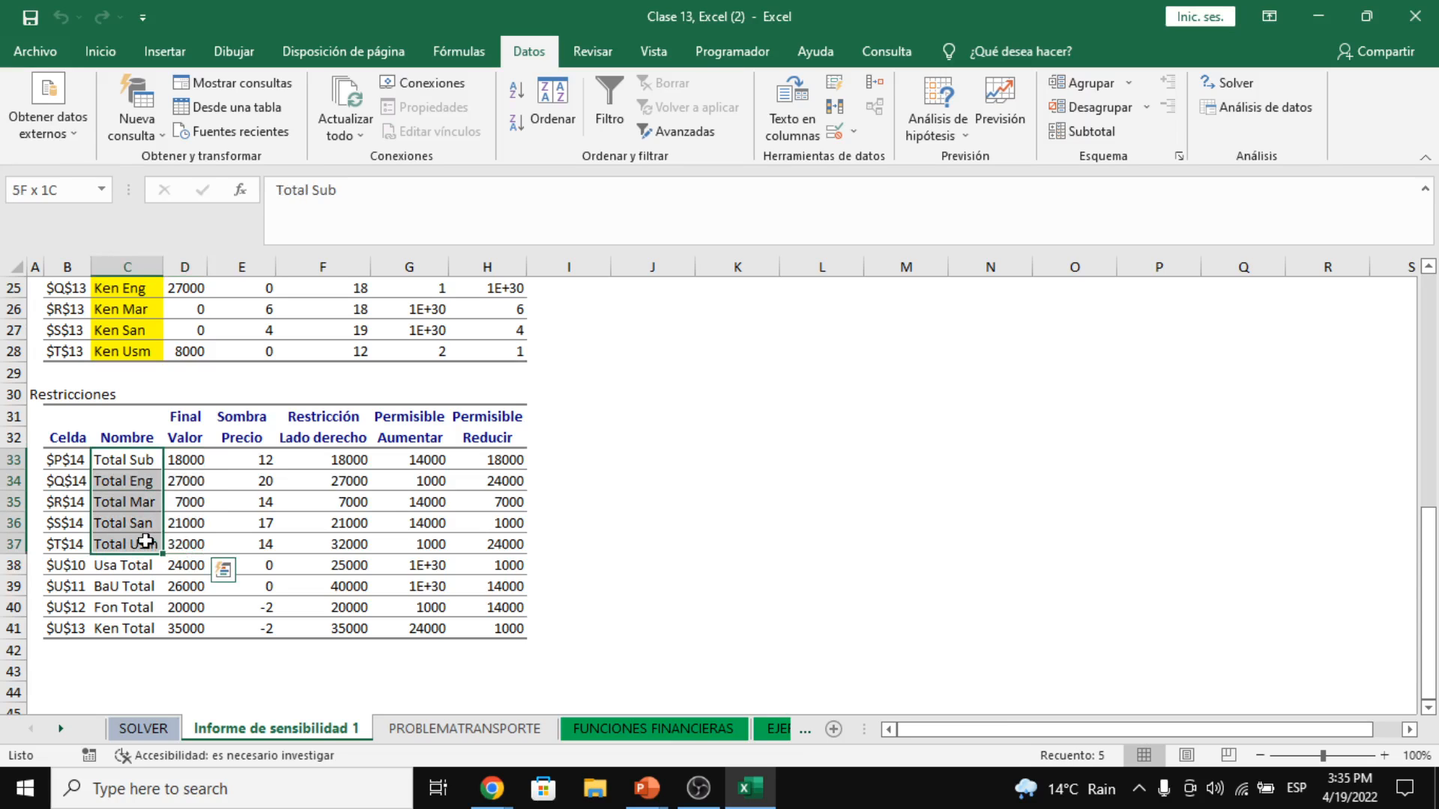
{"action": "left_click_drag", "start_coordinate": [184, 459], "coordinate": [190, 537]}
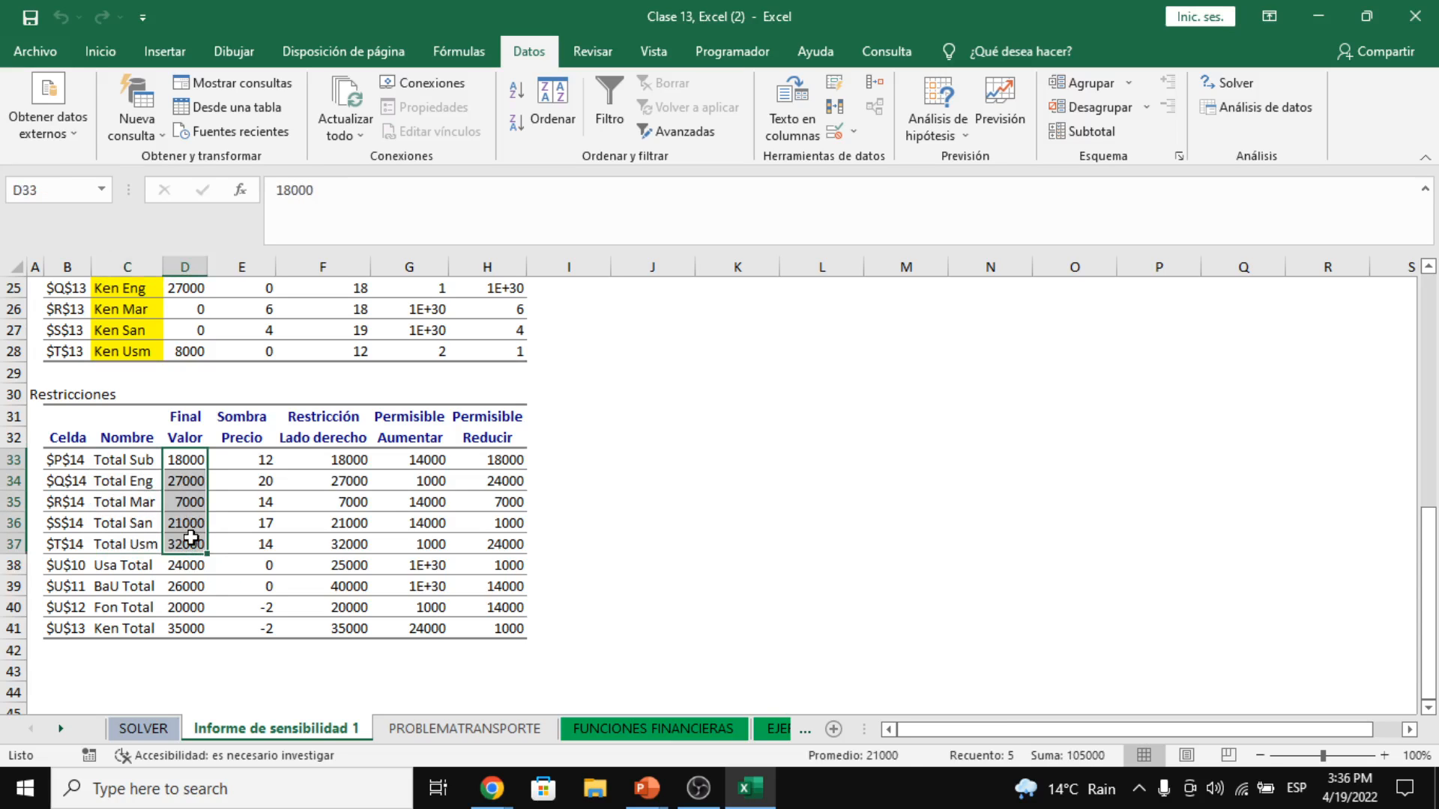
{"action": "left_click", "coordinate": [100, 51]}
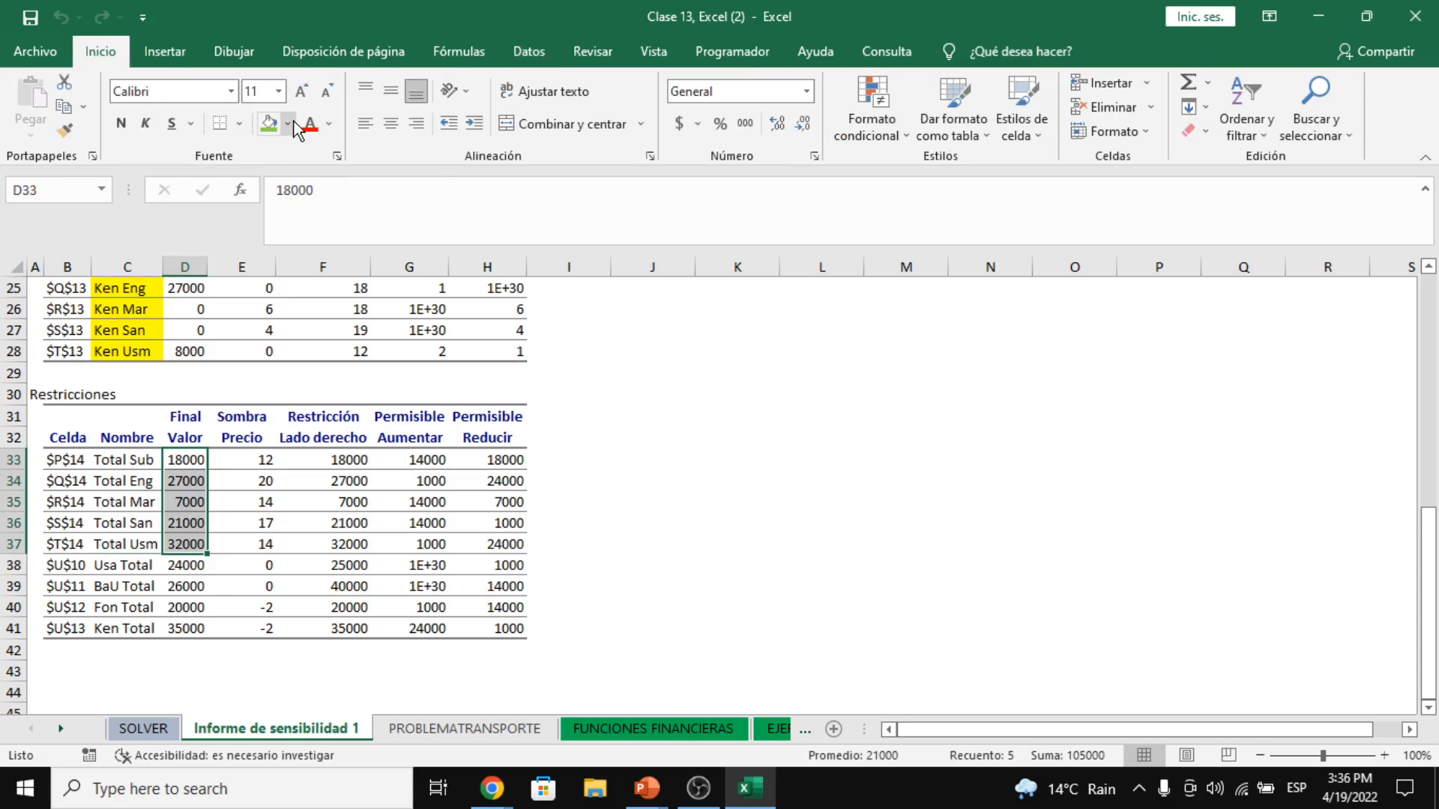
{"action": "left_click", "coordinate": [288, 123]}
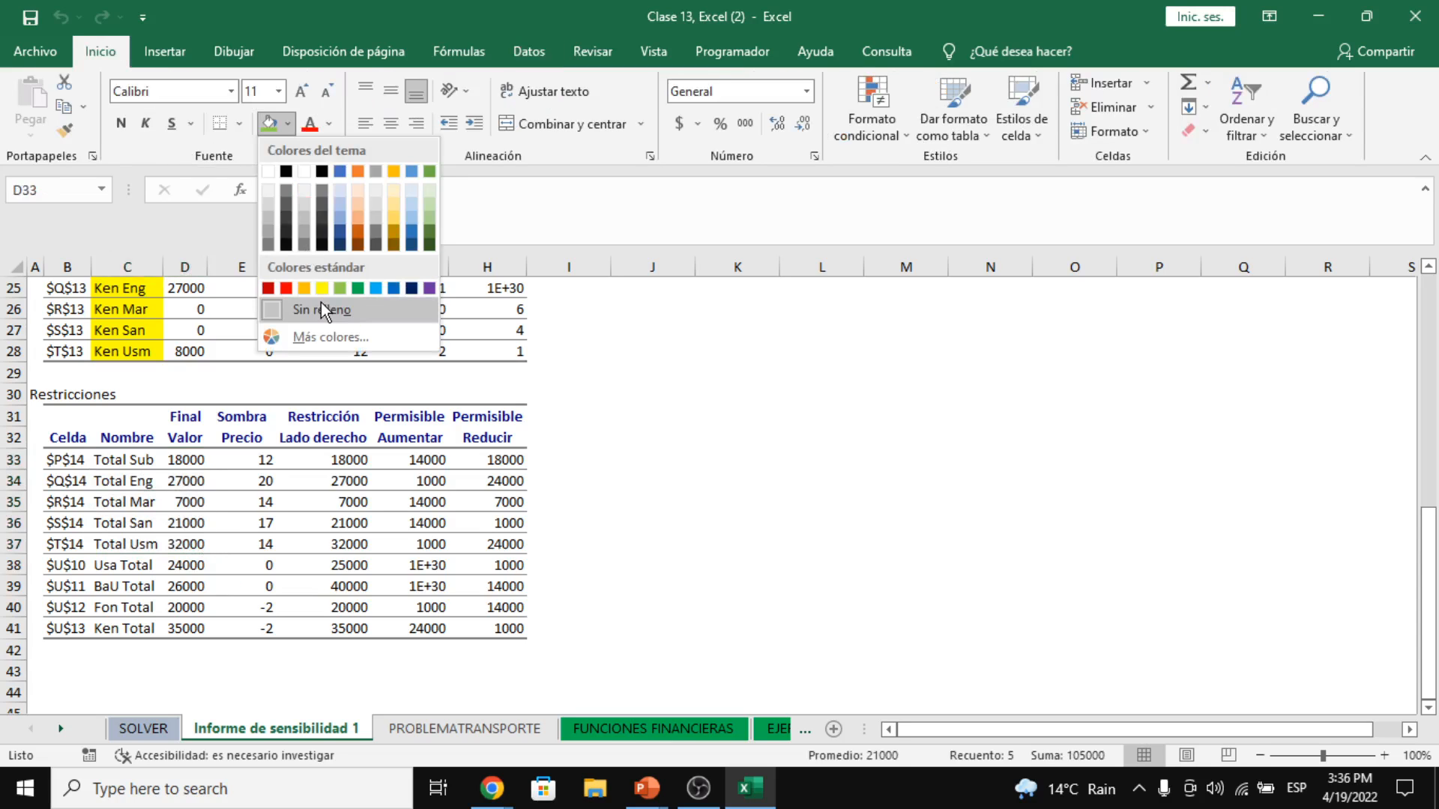
{"action": "key", "text": "Escape"}
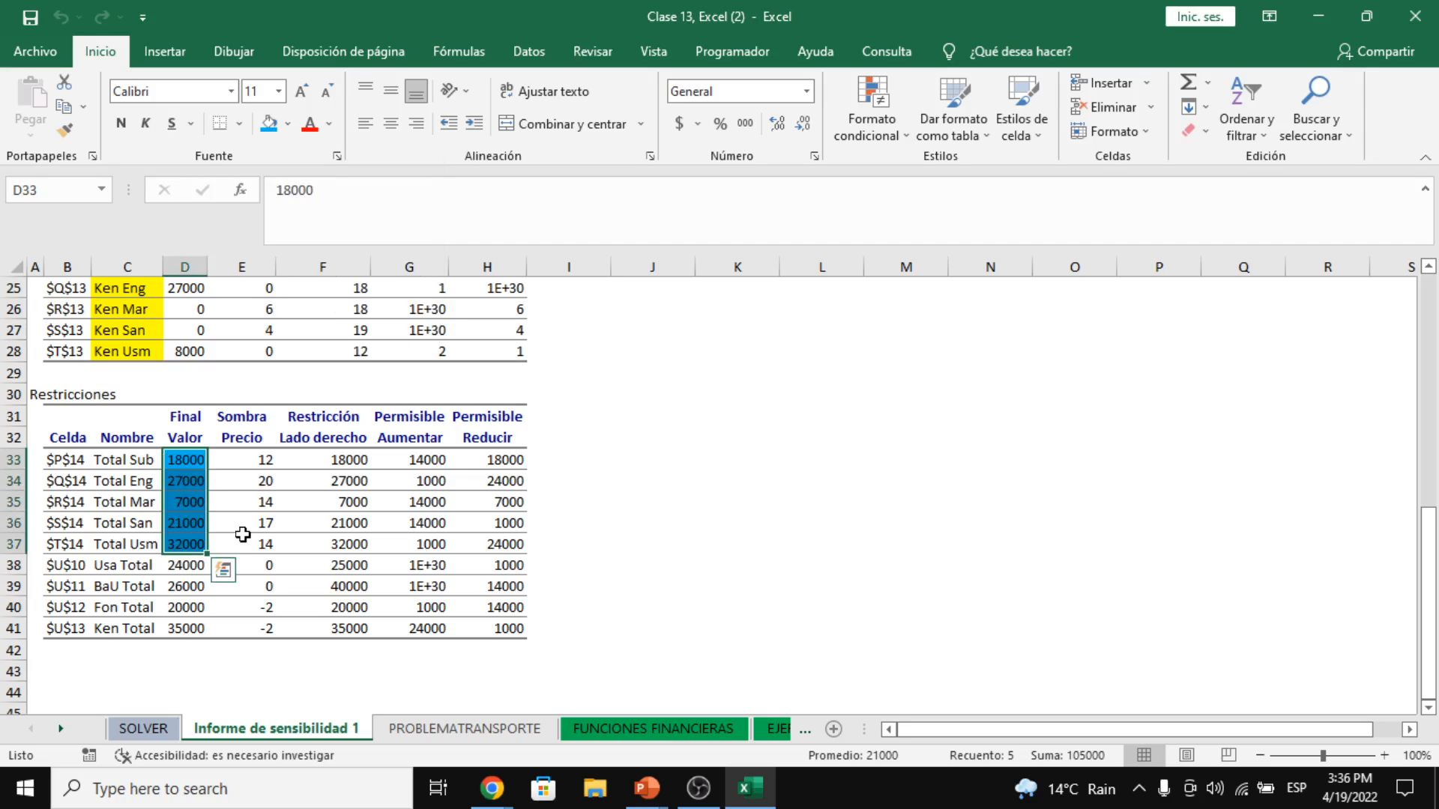
- Fill the final values of the four factory totals, D38:D41, with gold
{"action": "left_click", "coordinate": [126, 568]}
{"action": "left_click", "coordinate": [122, 593]}
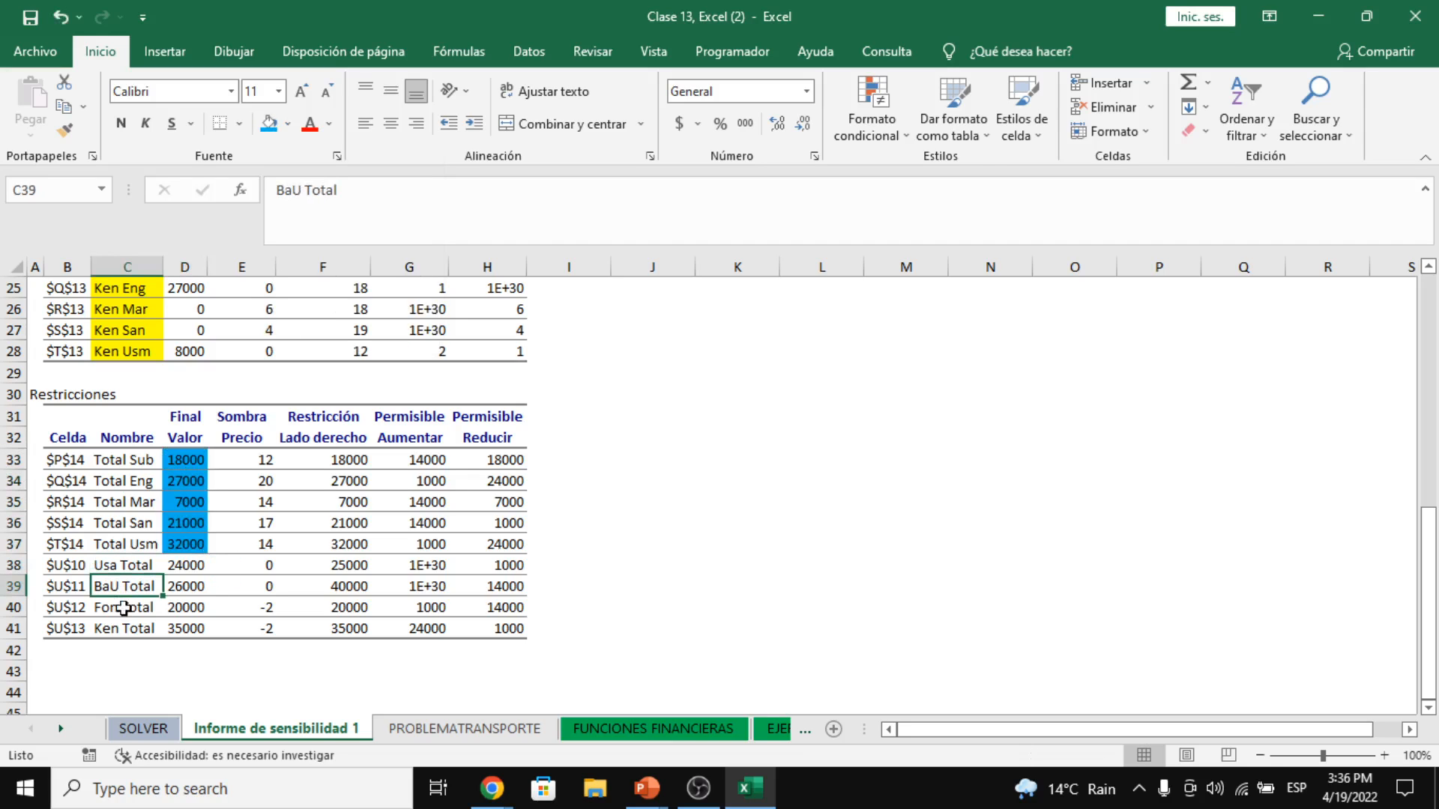
{"action": "left_click", "coordinate": [124, 608]}
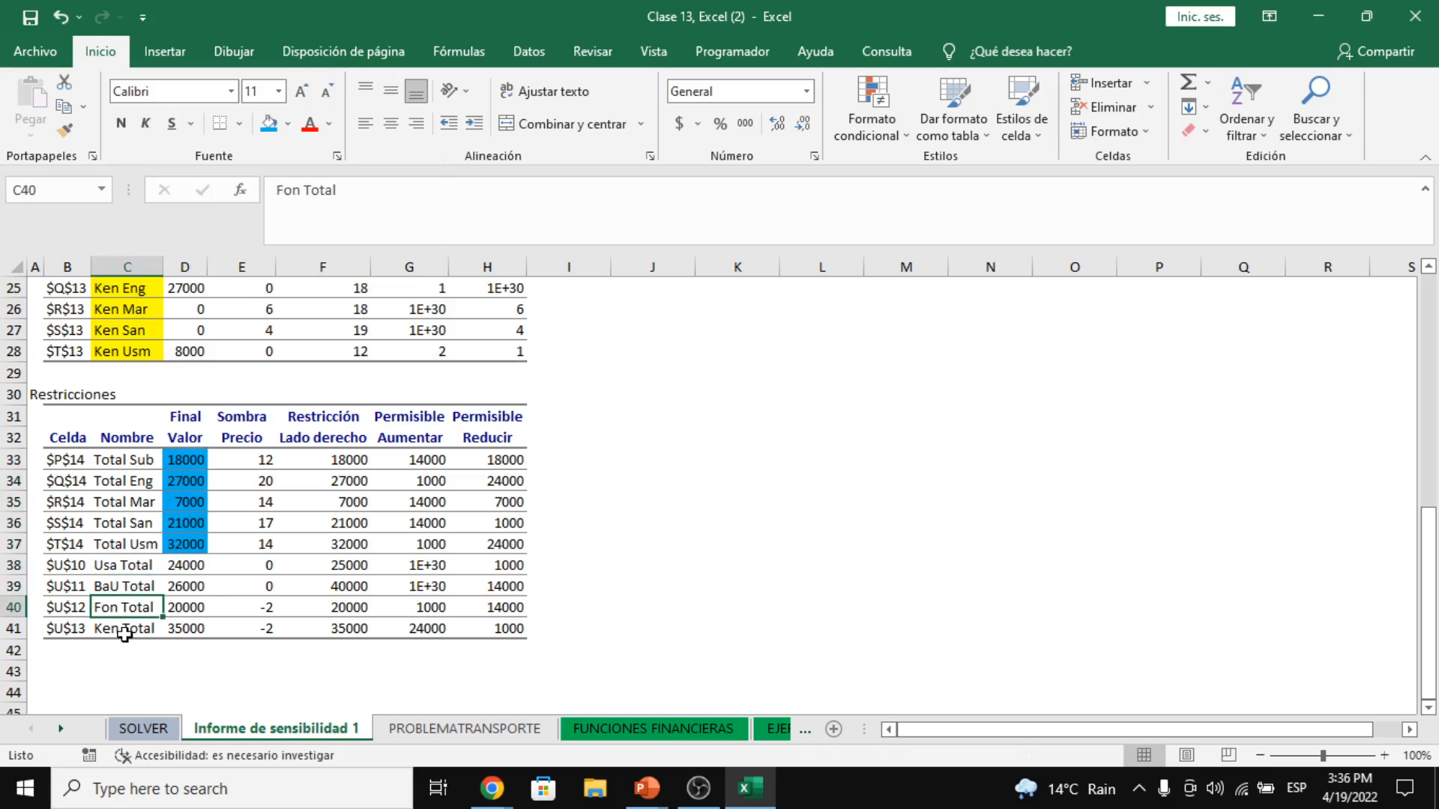
{"action": "left_click_drag", "start_coordinate": [186, 565], "coordinate": [186, 627]}
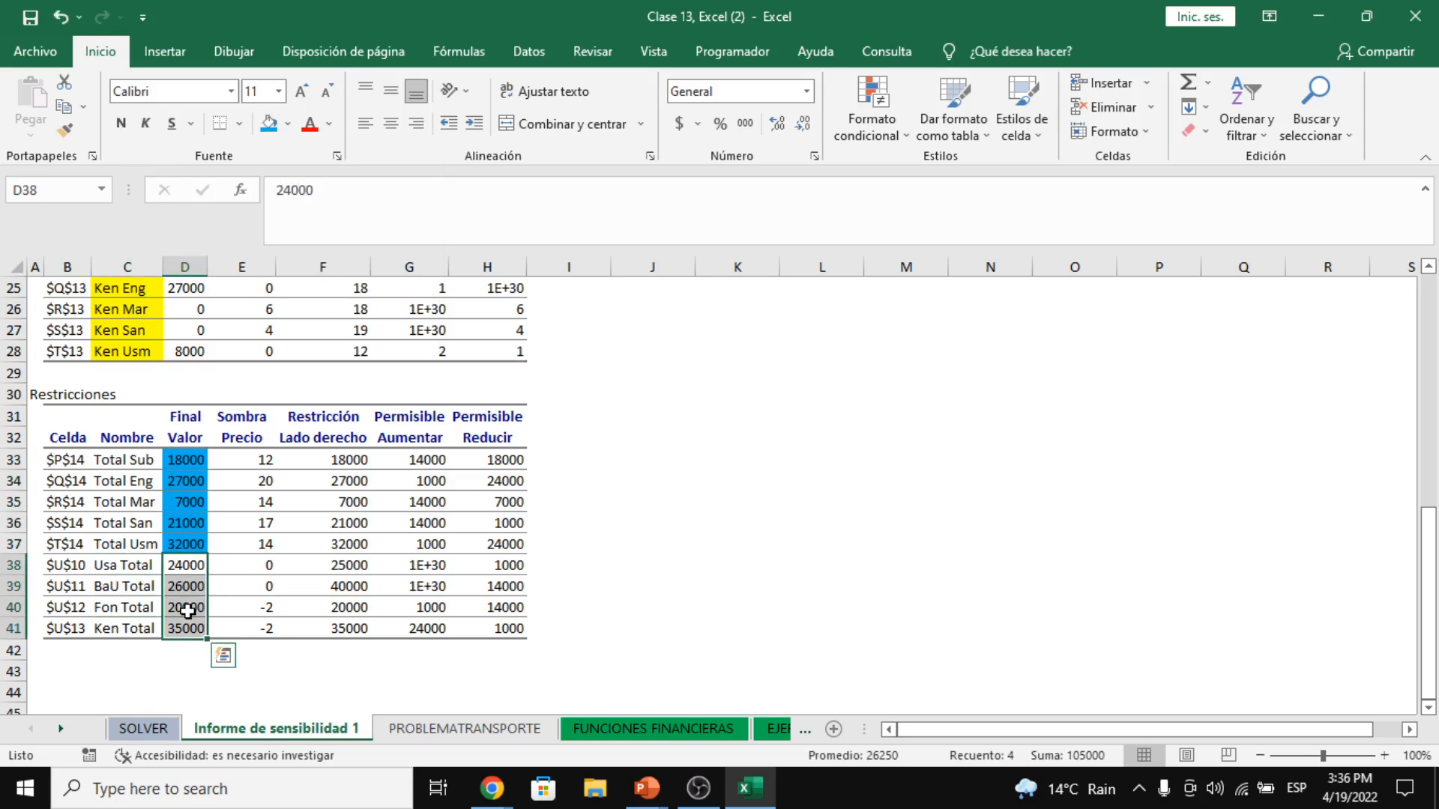
{"action": "left_click", "coordinate": [287, 123]}
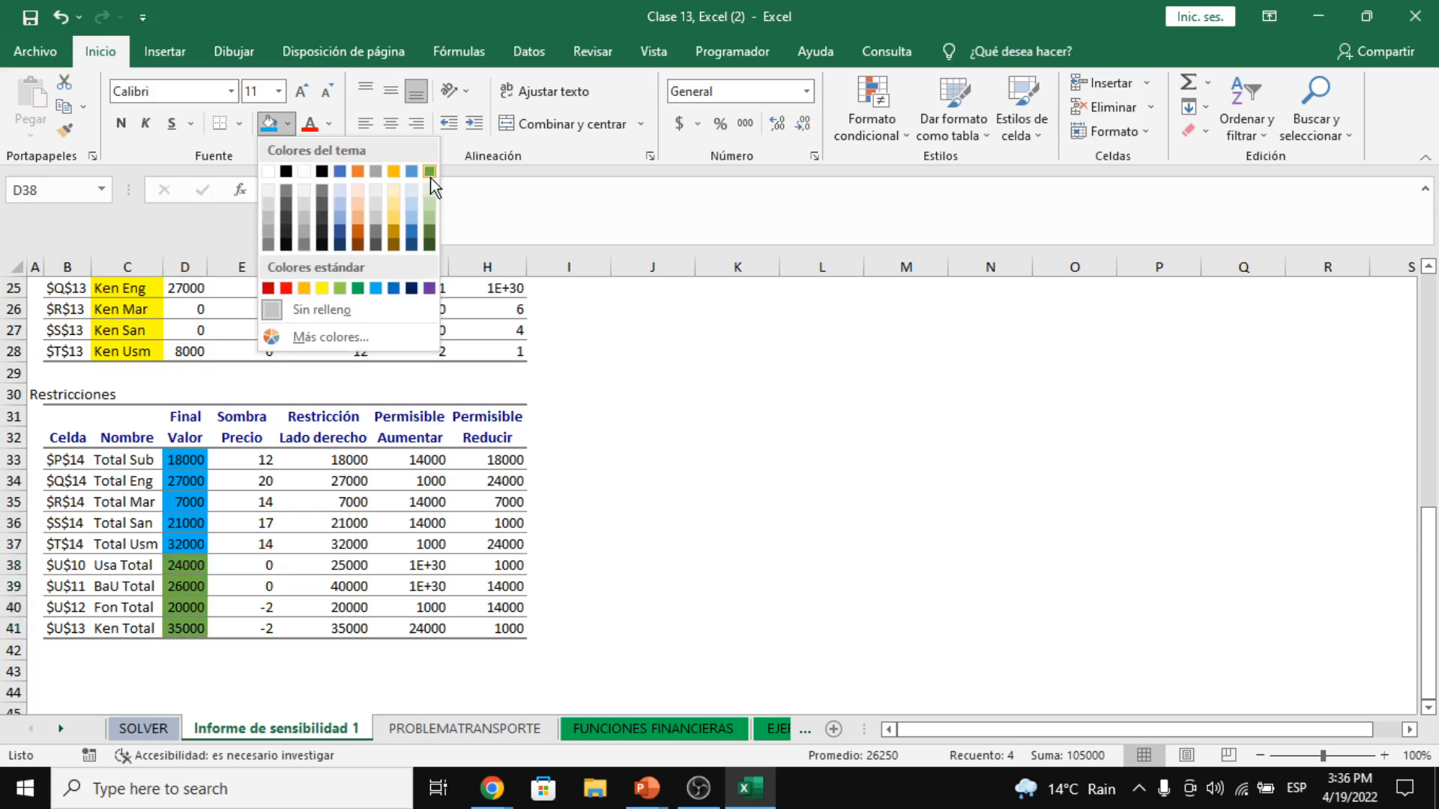
{"action": "left_click", "coordinate": [392, 172]}
- Examine the shadow prices in the Restricciones table, focusing on the Total Sub constraint
{"action": "left_click", "coordinate": [247, 586]}
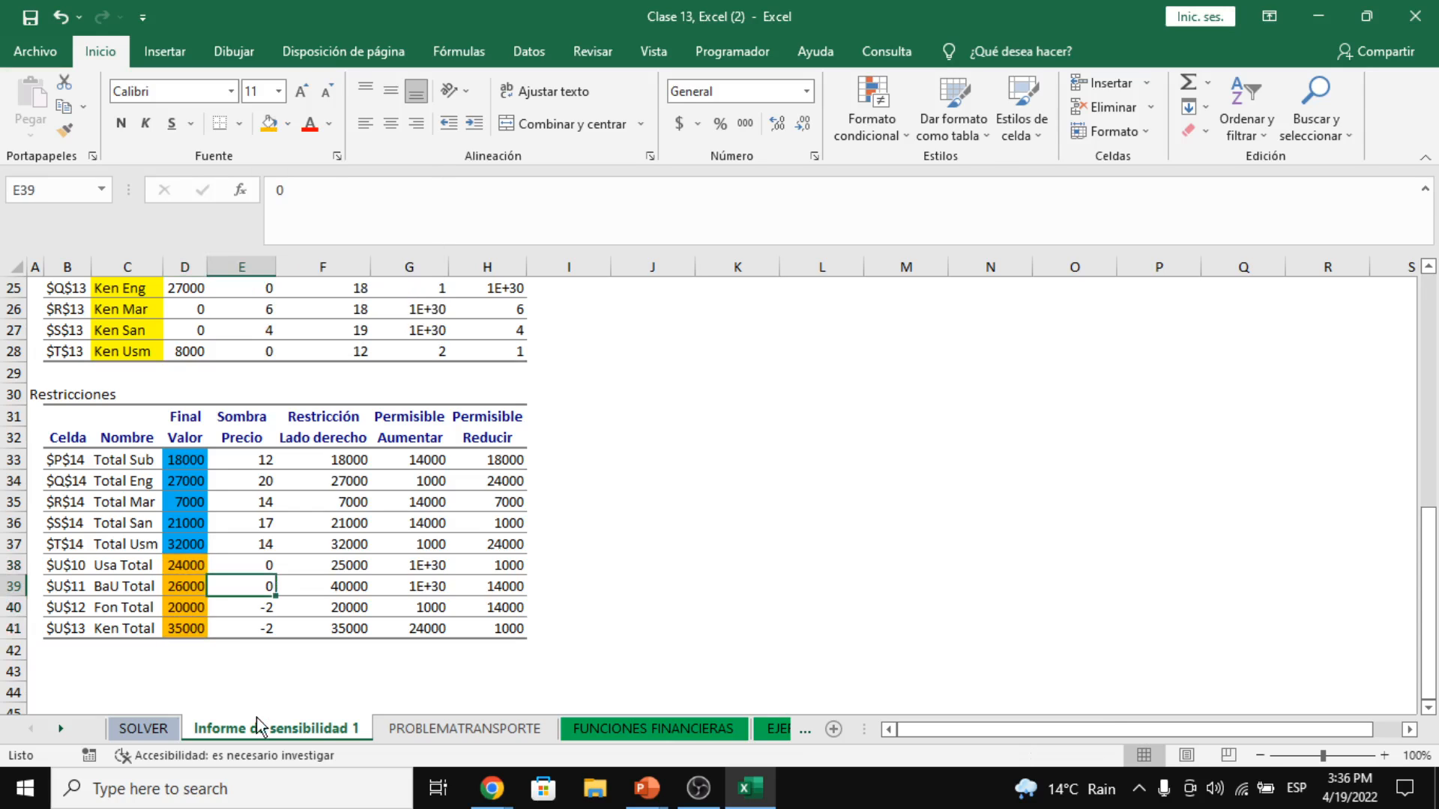
{"action": "left_click", "coordinate": [247, 523]}
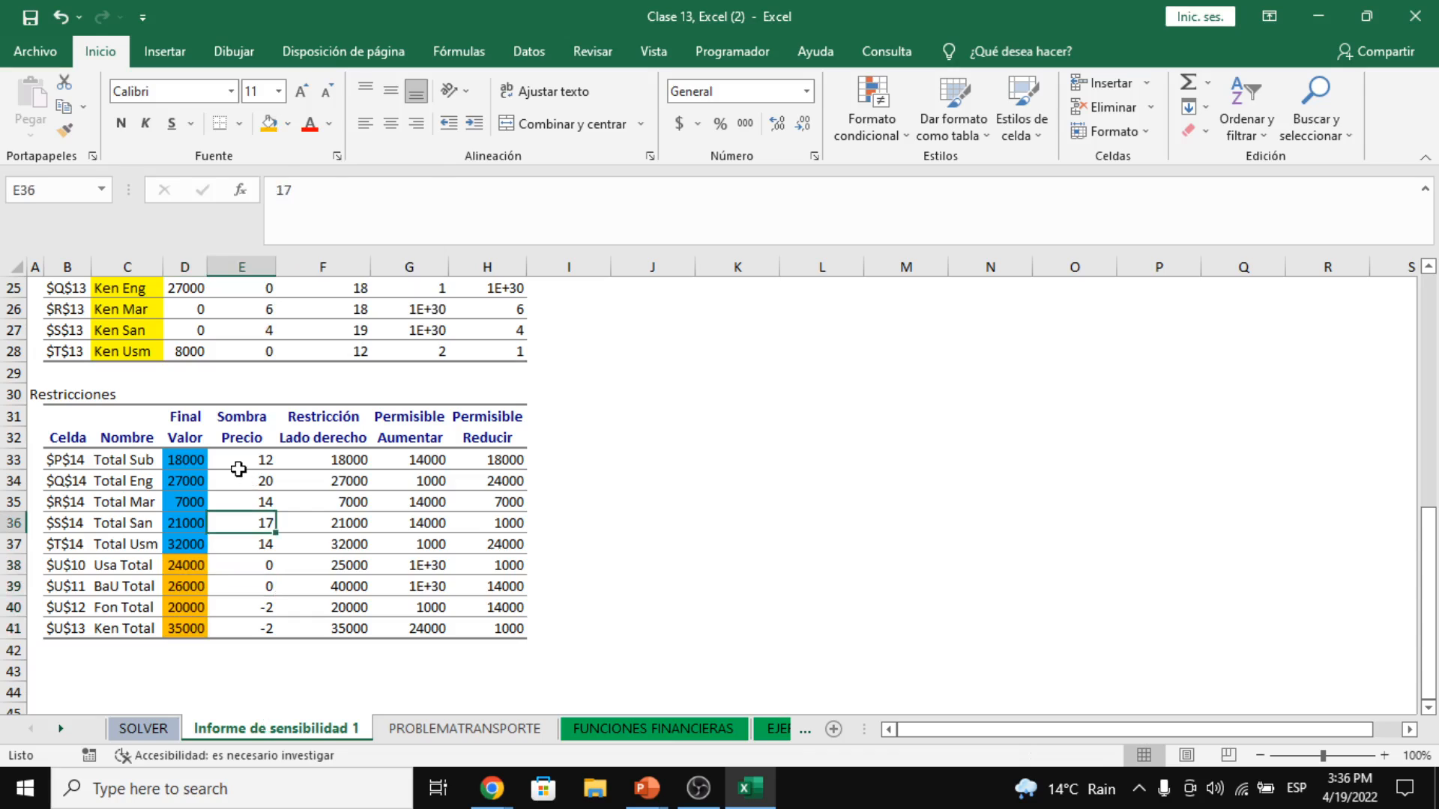
{"action": "left_click", "coordinate": [203, 461]}
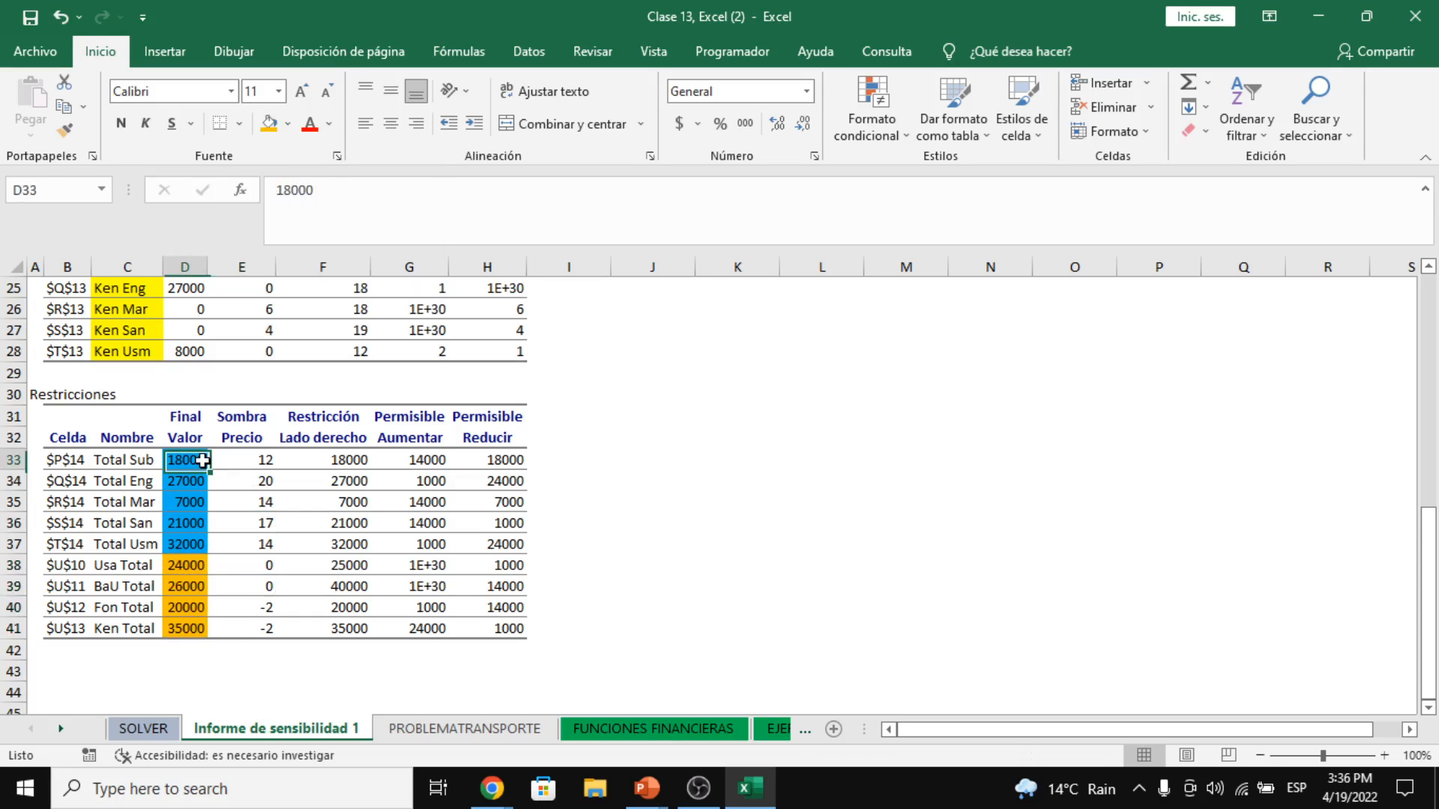
{"action": "key", "text": "Right"}
{"action": "left_click", "coordinate": [124, 438]}
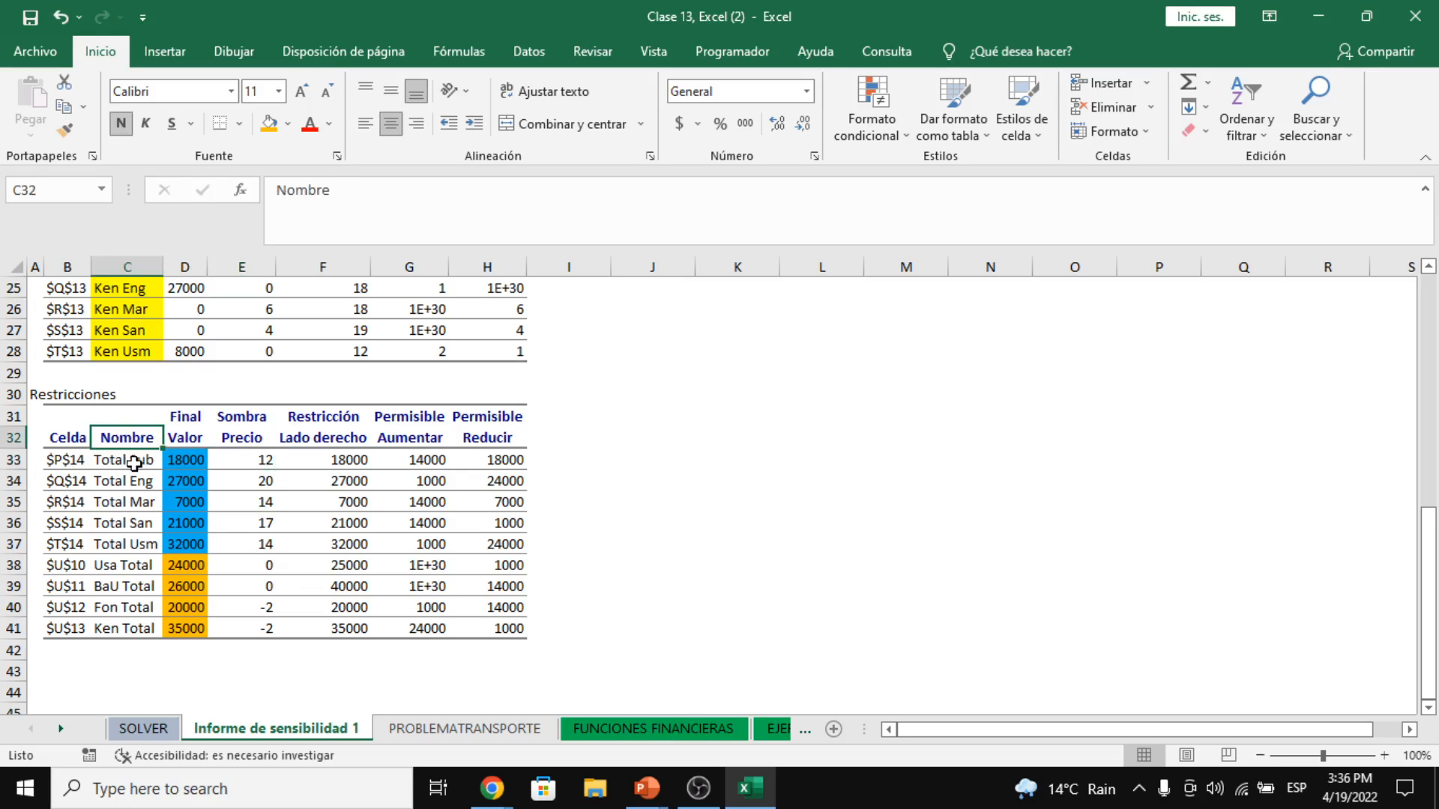
{"action": "left_click", "coordinate": [133, 462]}
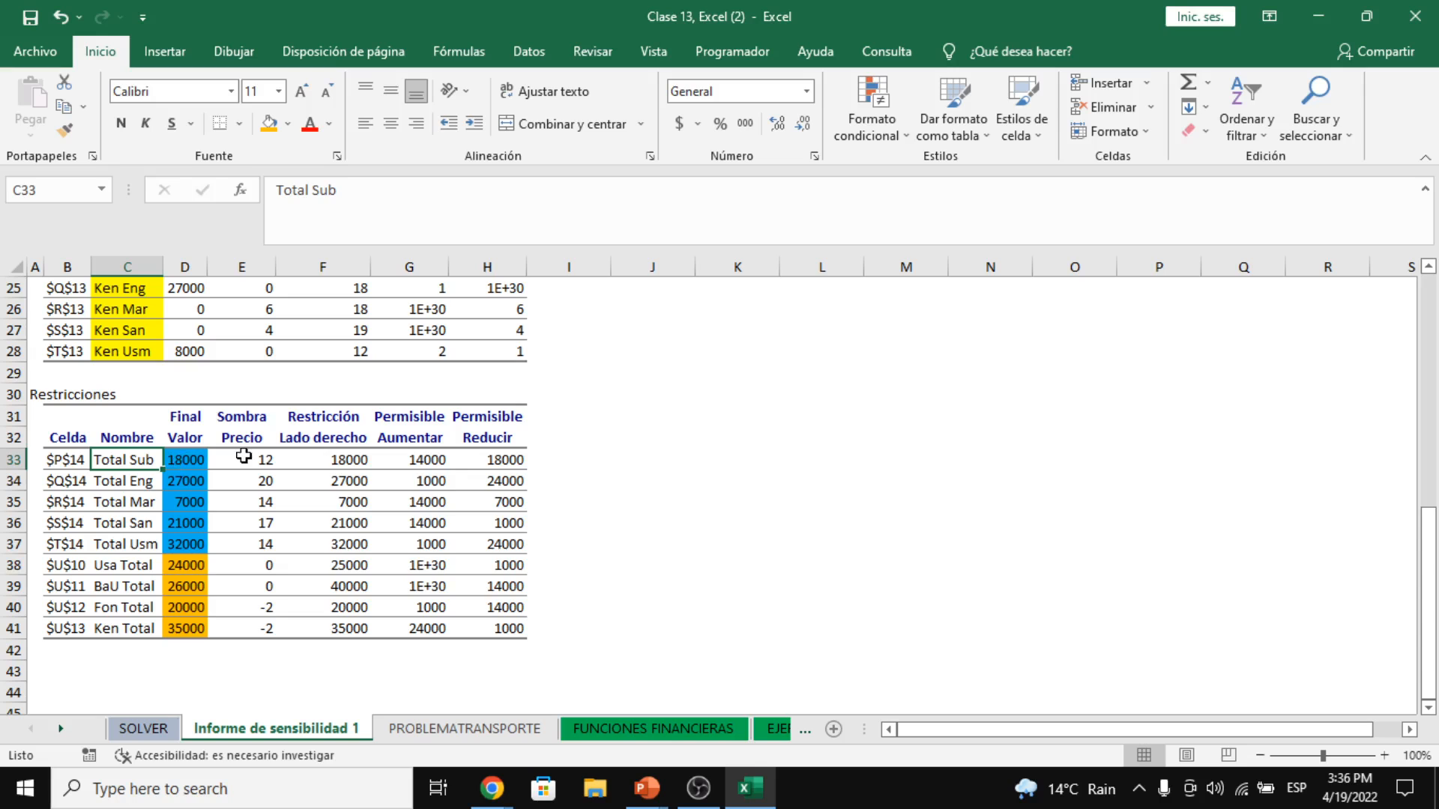
- Compare the Sub demand in P15 of PROBLEMATRANSPORTE with the Total Sub final value in the sensitivity report
{"action": "key", "text": "ctrl+Page_Down"}
{"action": "left_click", "coordinate": [809, 460]}
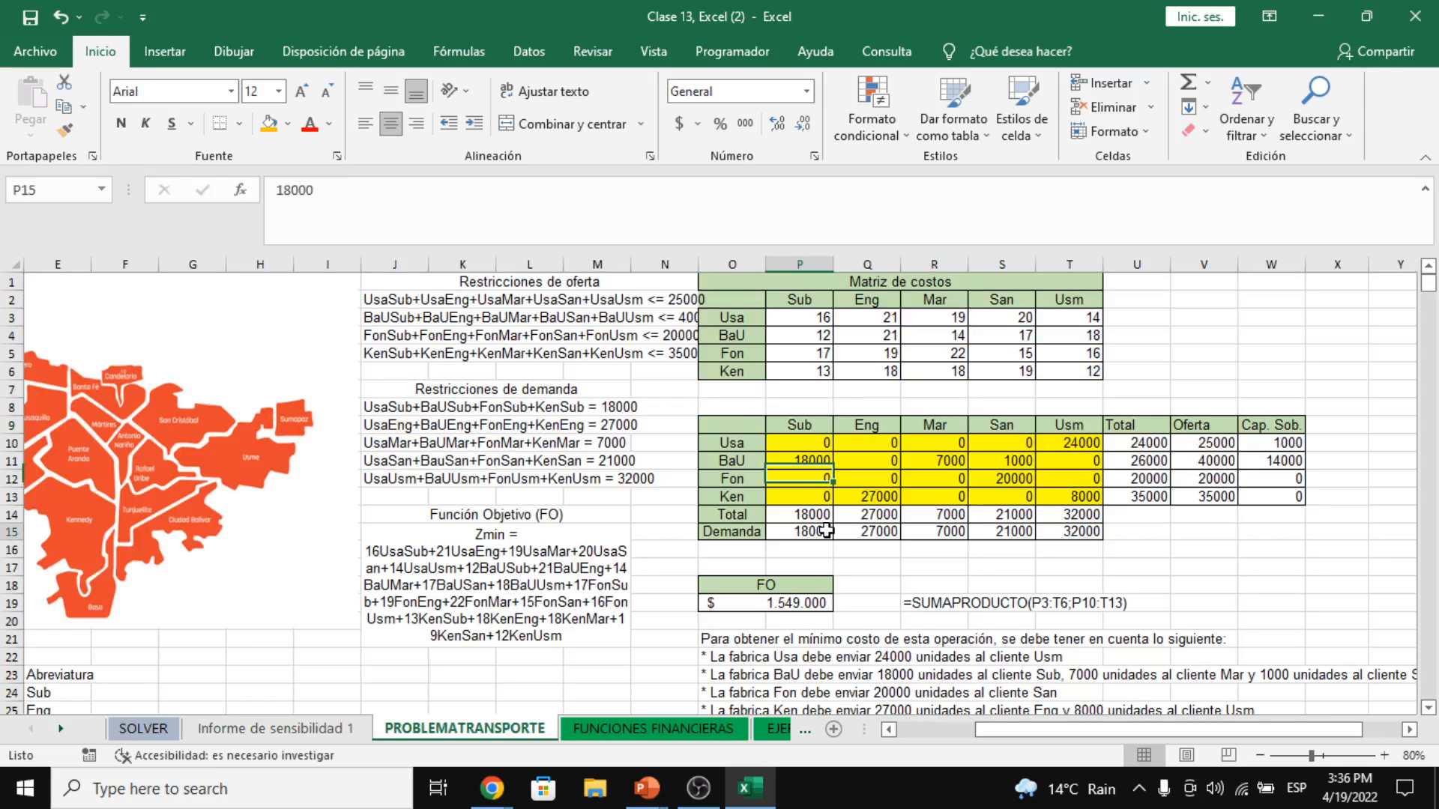
{"action": "left_click", "coordinate": [825, 533]}
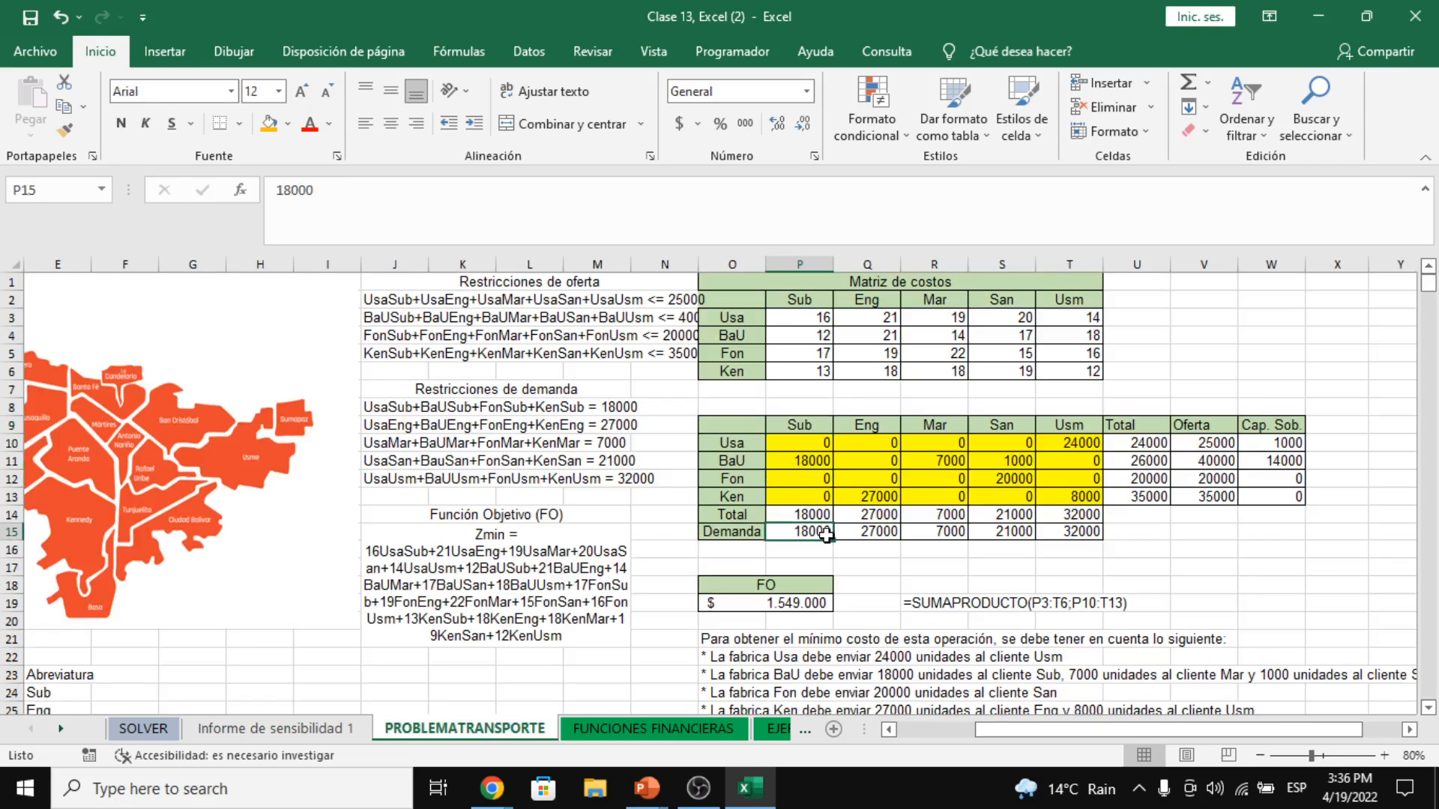
{"action": "left_click", "coordinate": [275, 731]}
{"action": "left_click", "coordinate": [196, 462]}
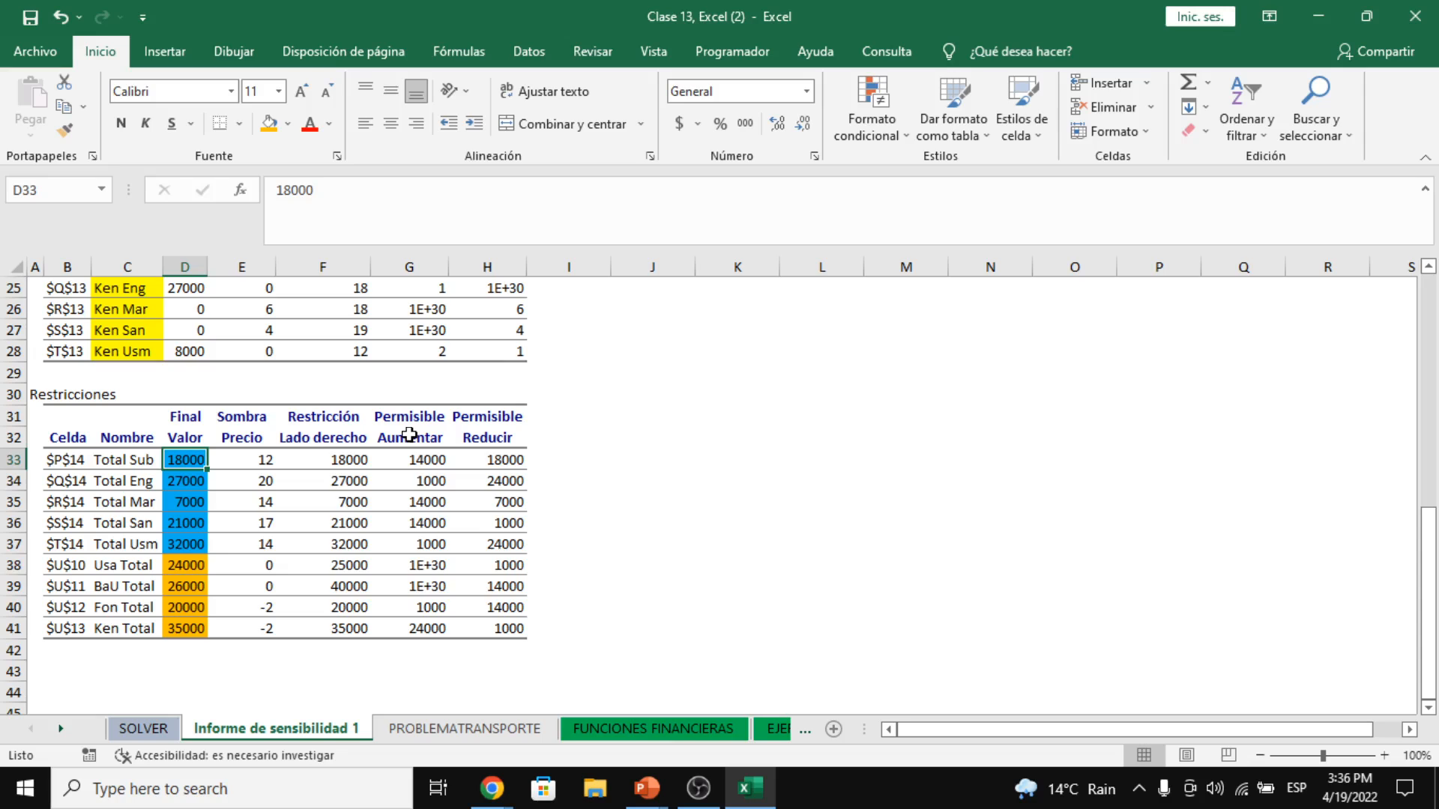
- Copy the Permisible Aumentar and Permisible Reducir headers from G31:H32 to I31:J32
{"action": "left_click_drag", "start_coordinate": [409, 434], "coordinate": [479, 423]}
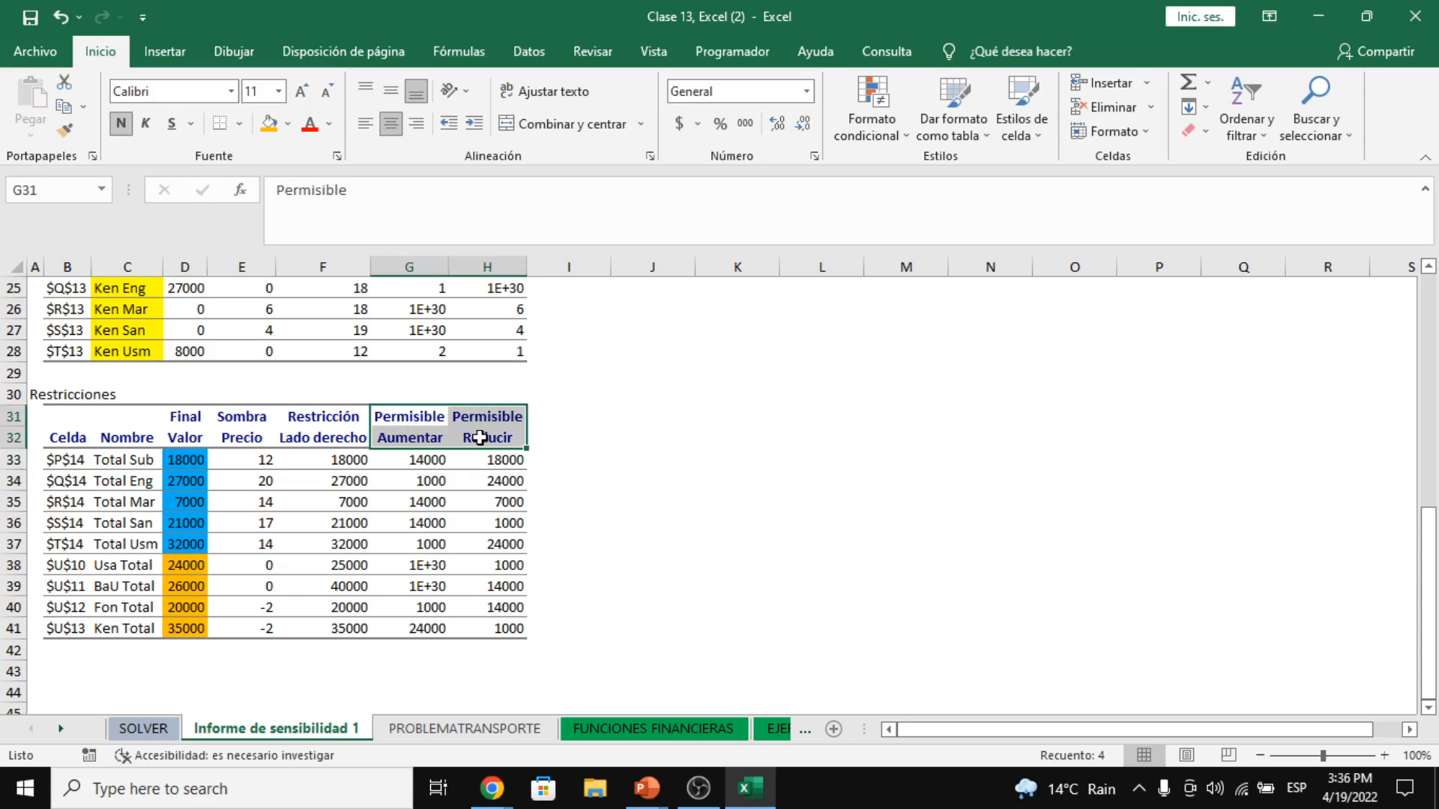
{"action": "key", "text": "ctrl+c"}
{"action": "left_click", "coordinate": [575, 428]}
{"action": "key", "text": "ctrl+v"}
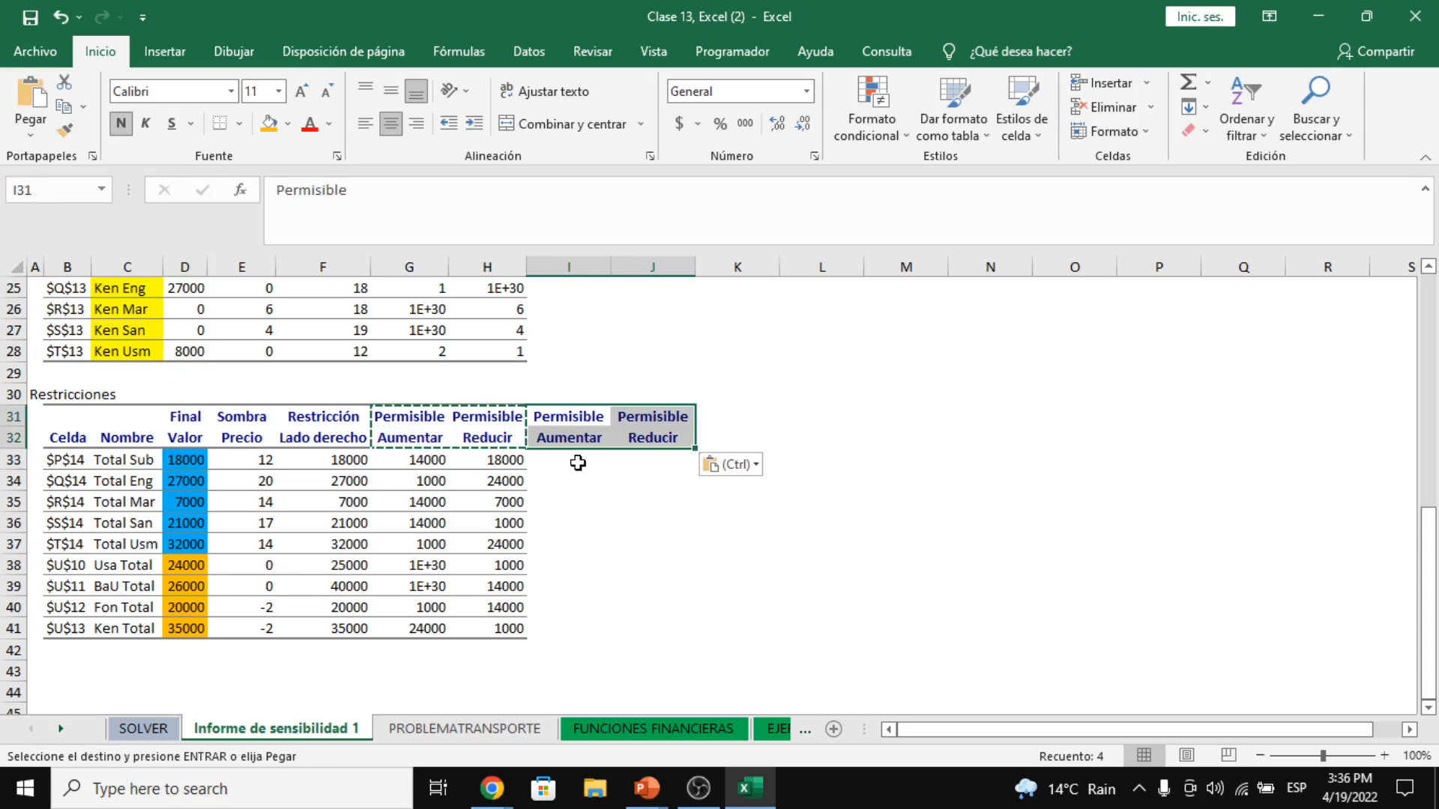
{"action": "left_click", "coordinate": [578, 463]}
{"action": "type", "text": "="}
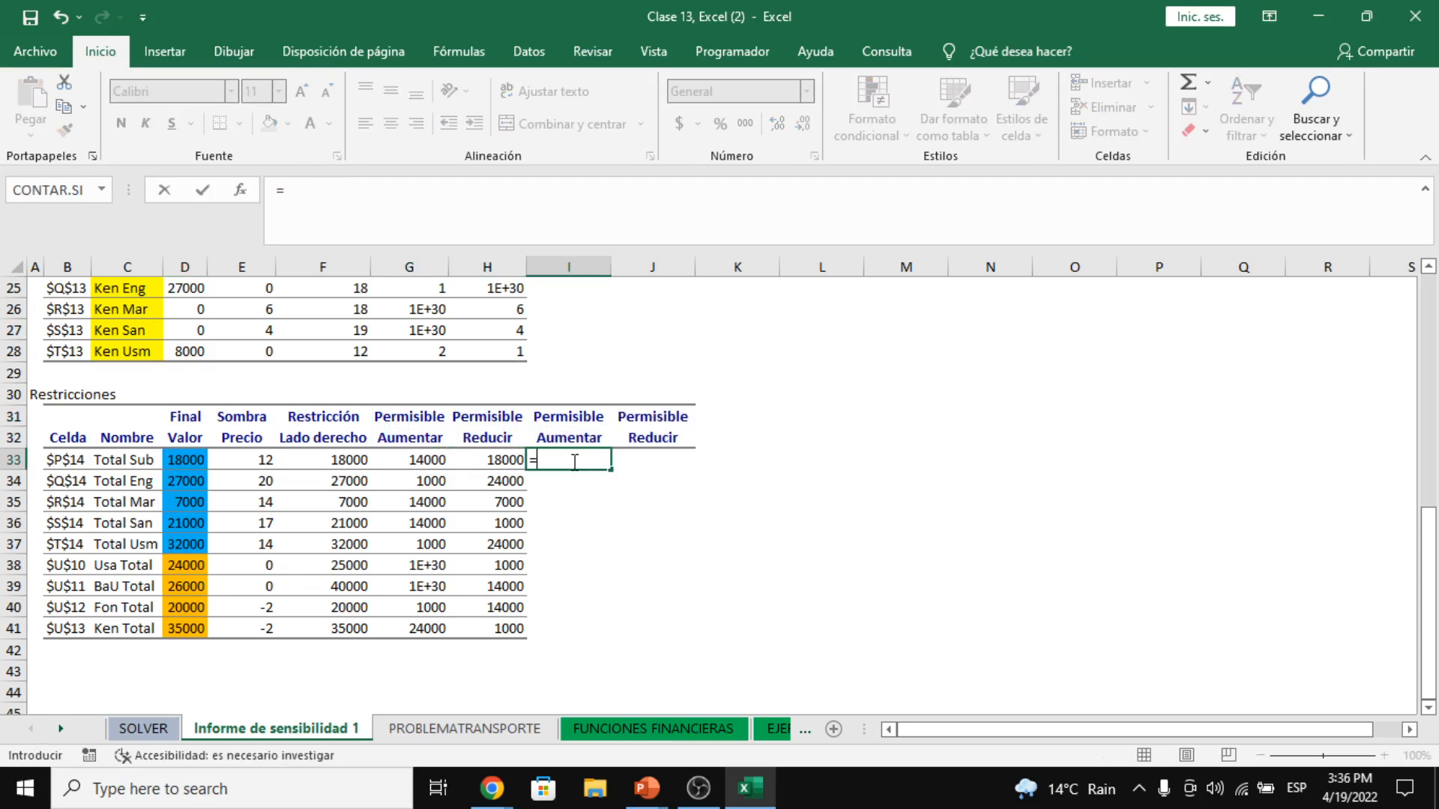
{"action": "key", "text": "Left"}
{"action": "key", "text": "Left"}
{"action": "key", "text": "Left"}
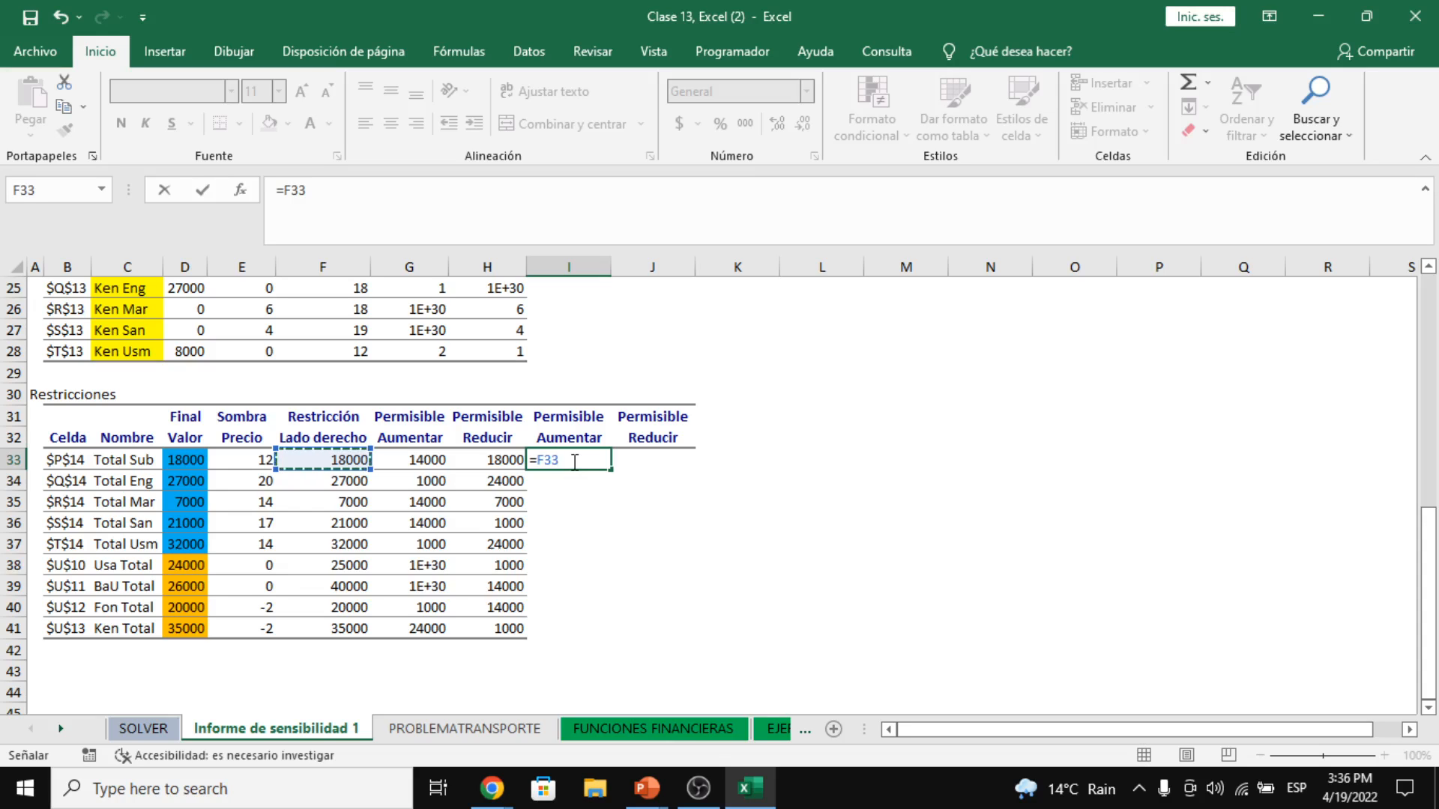
{"action": "key", "text": "Escape"}
- Examine the right-hand-side values of the Total Sub, Total Eng and Total Mar constraints
{"action": "left_click", "coordinate": [360, 455]}
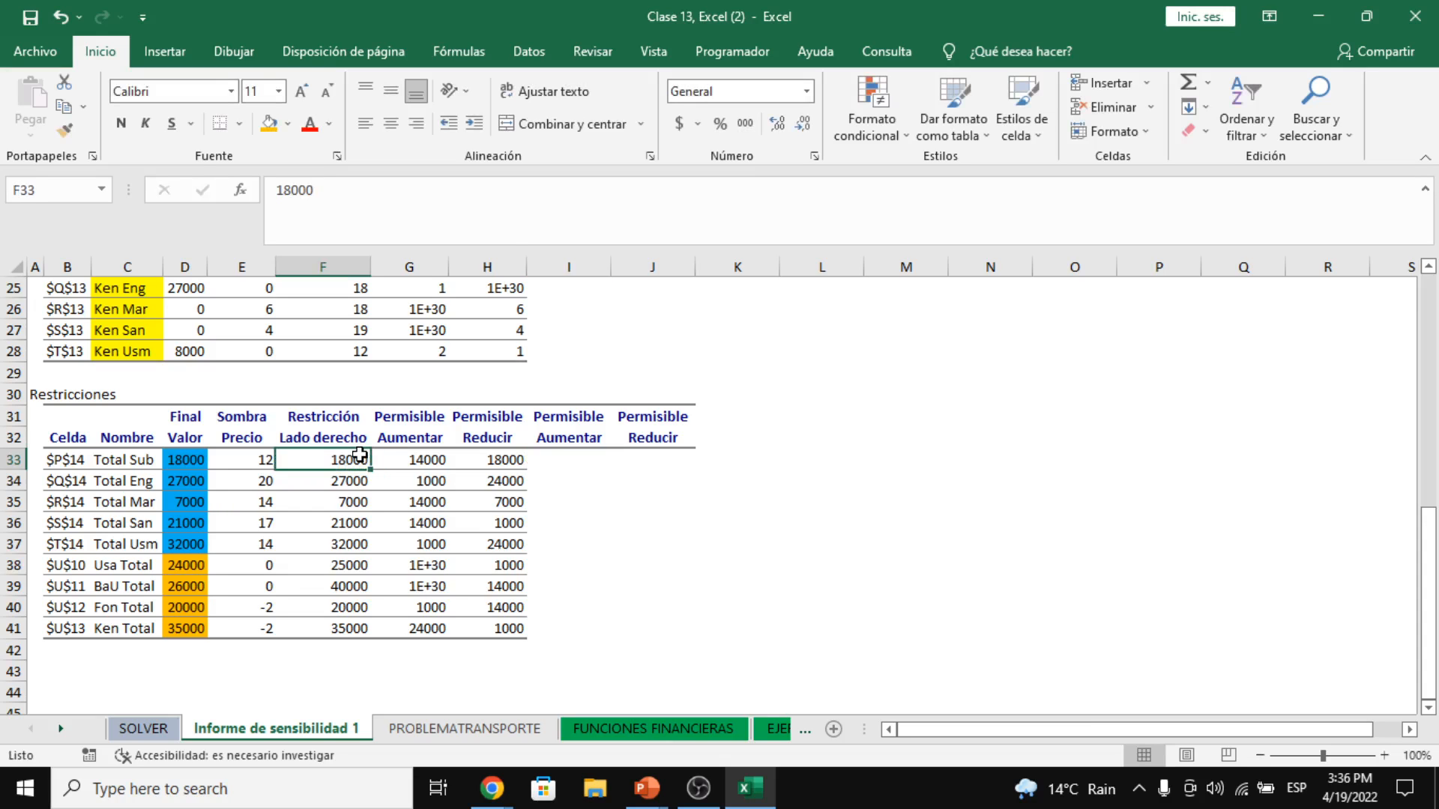
{"action": "left_click", "coordinate": [346, 487]}
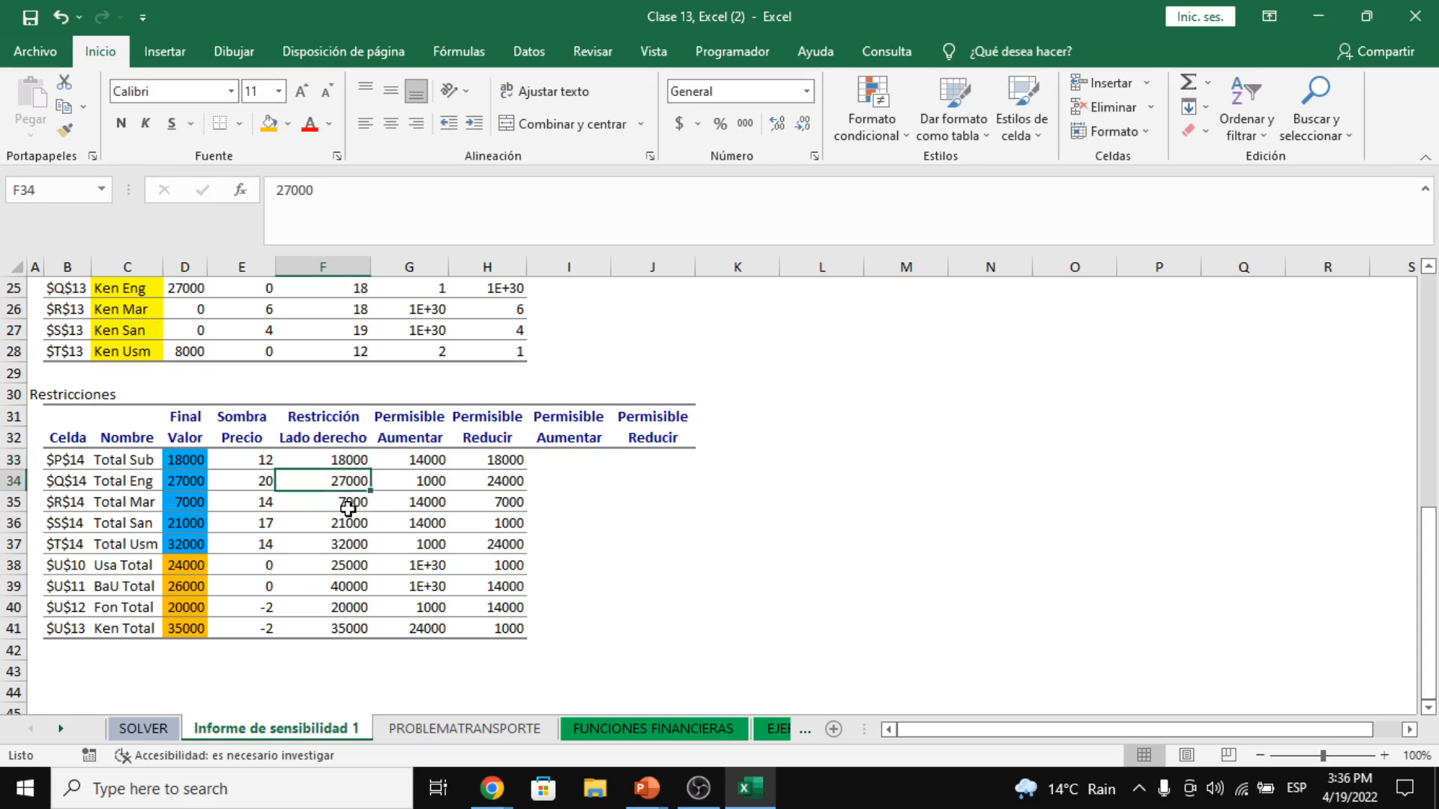
{"action": "left_click", "coordinate": [349, 508]}
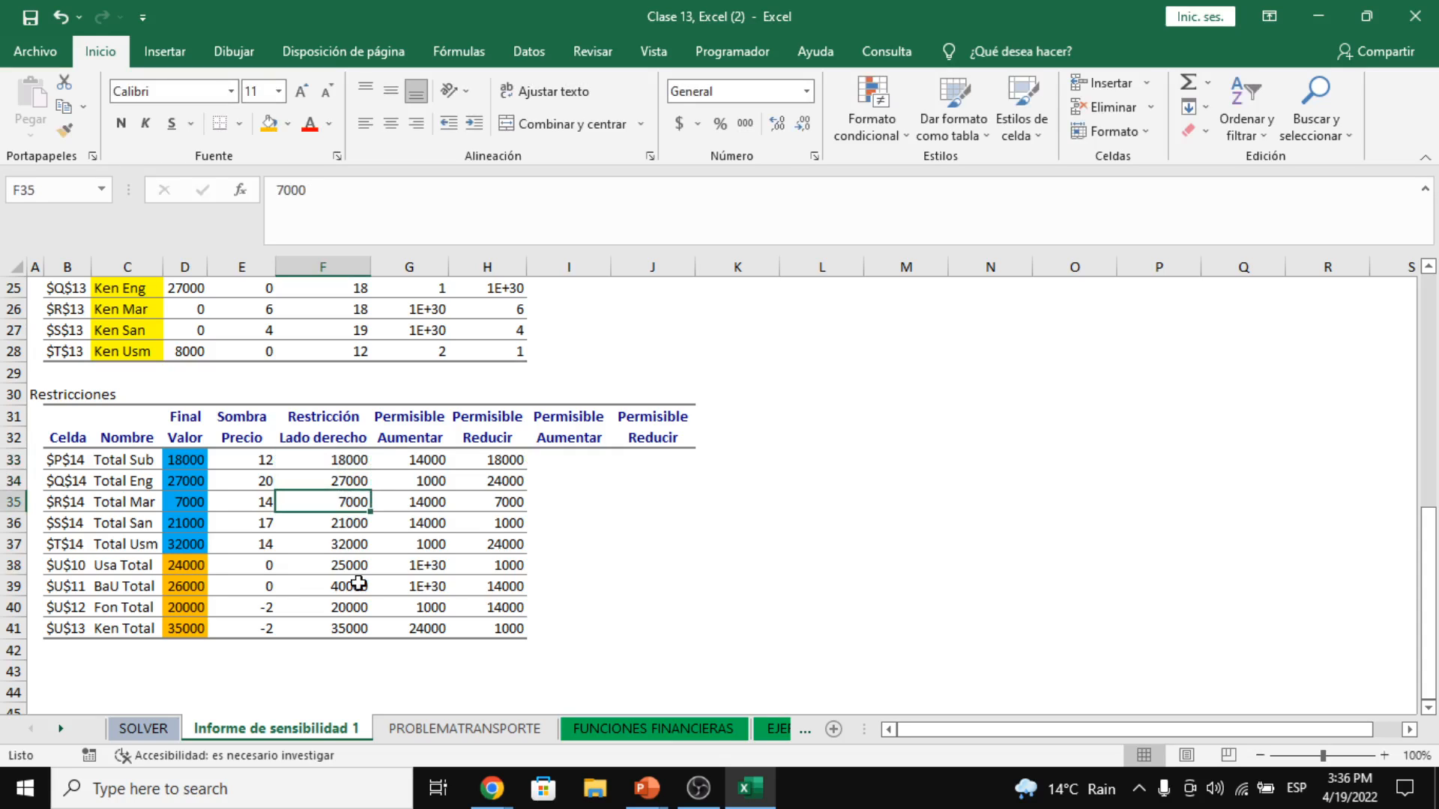
- Calculate the upper limit of the Total Sub constraint in I33 with the formula =F33+G33
{"action": "left_click", "coordinate": [584, 455]}
{"action": "type", "text": "="}
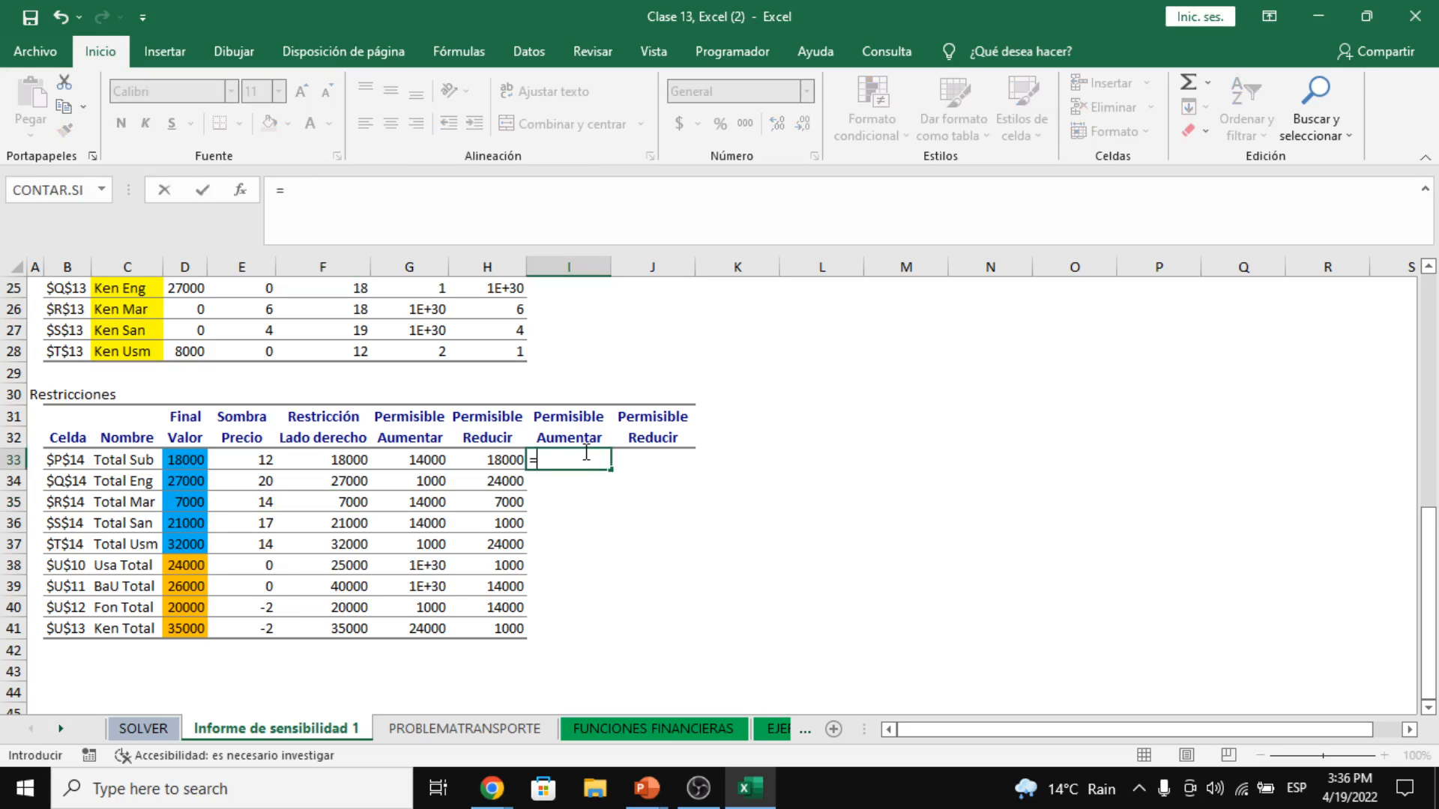
{"action": "key", "text": "Left"}
{"action": "key", "text": "Left"}
{"action": "key", "text": "Left"}
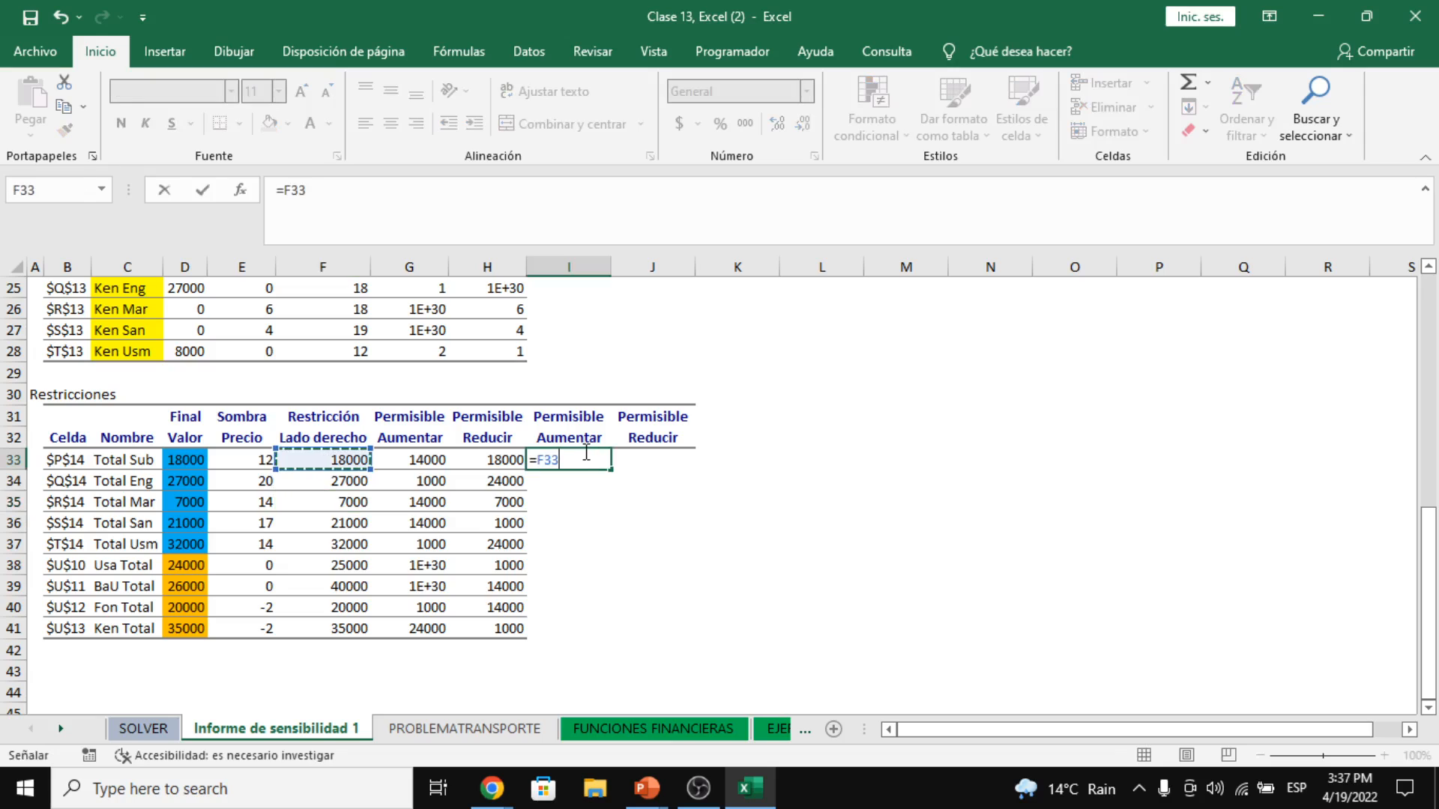
{"action": "type", "text": "+"}
{"action": "key", "text": "Left"}
{"action": "key", "text": "Left"}
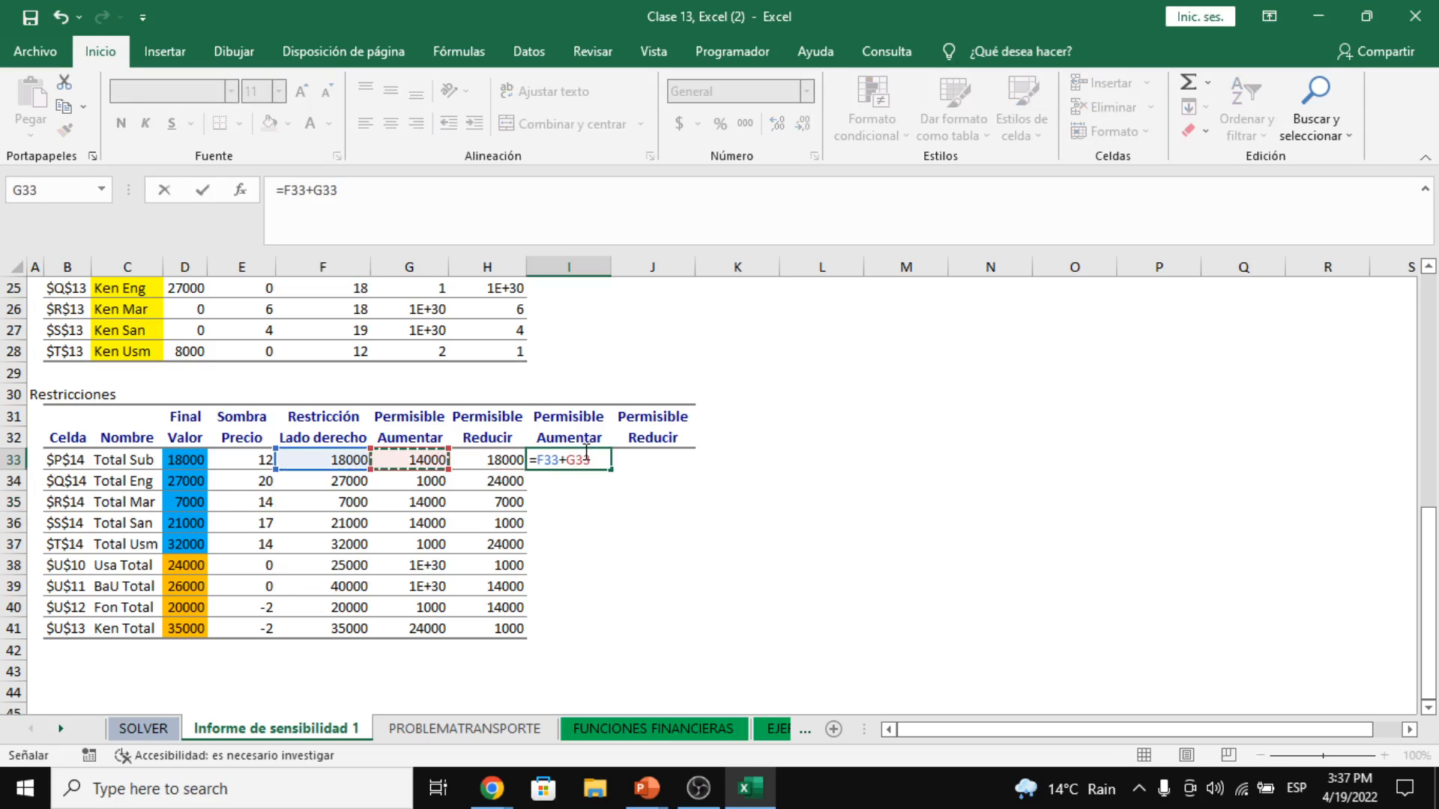
{"action": "key", "text": "ctrl+Return"}
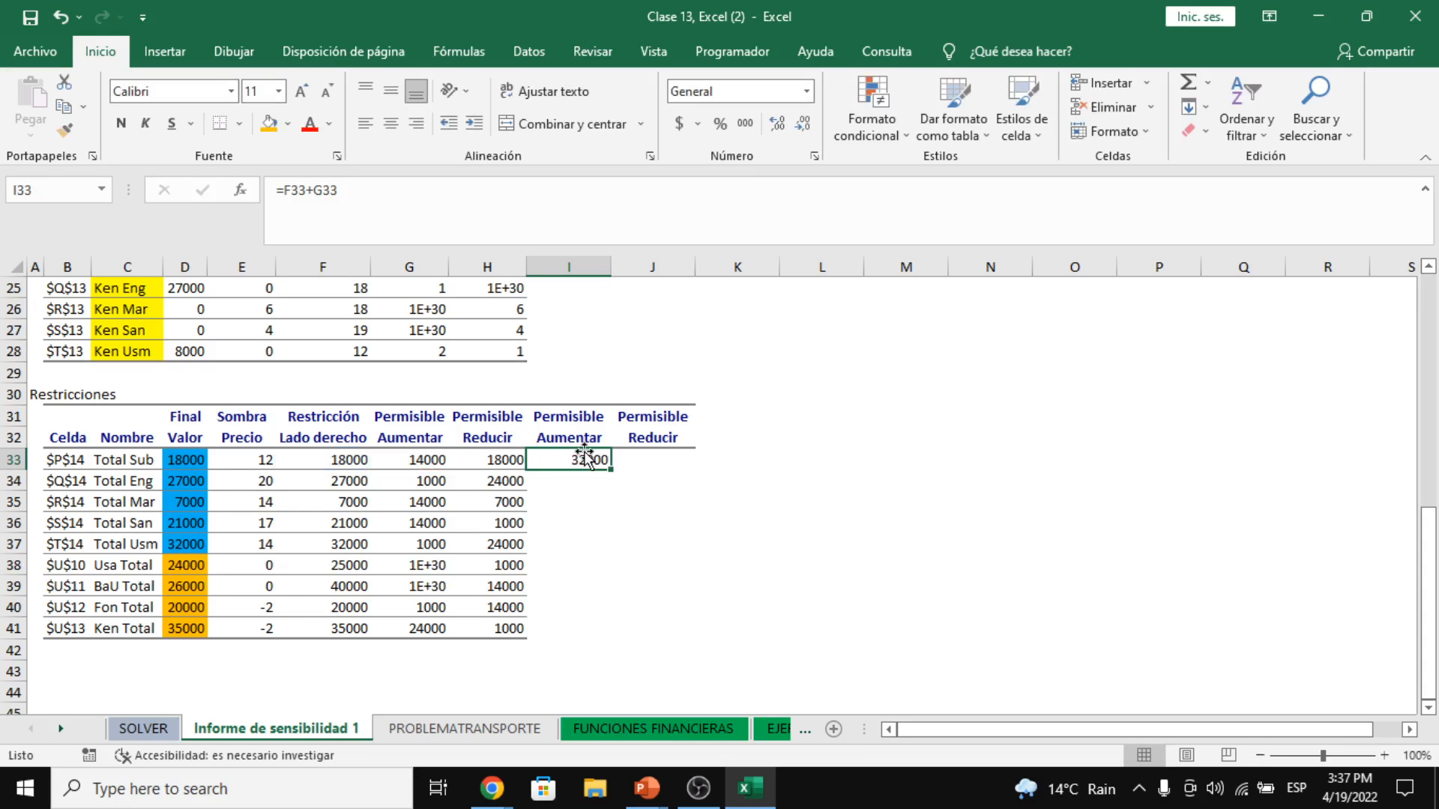
- Calculate the lower limit of the Total Sub constraint in J33 with the formula =F33-H33
{"action": "key", "text": "Right"}
{"action": "type", "text": "="}
{"action": "key", "text": "Left"}
{"action": "key", "text": "Left"}
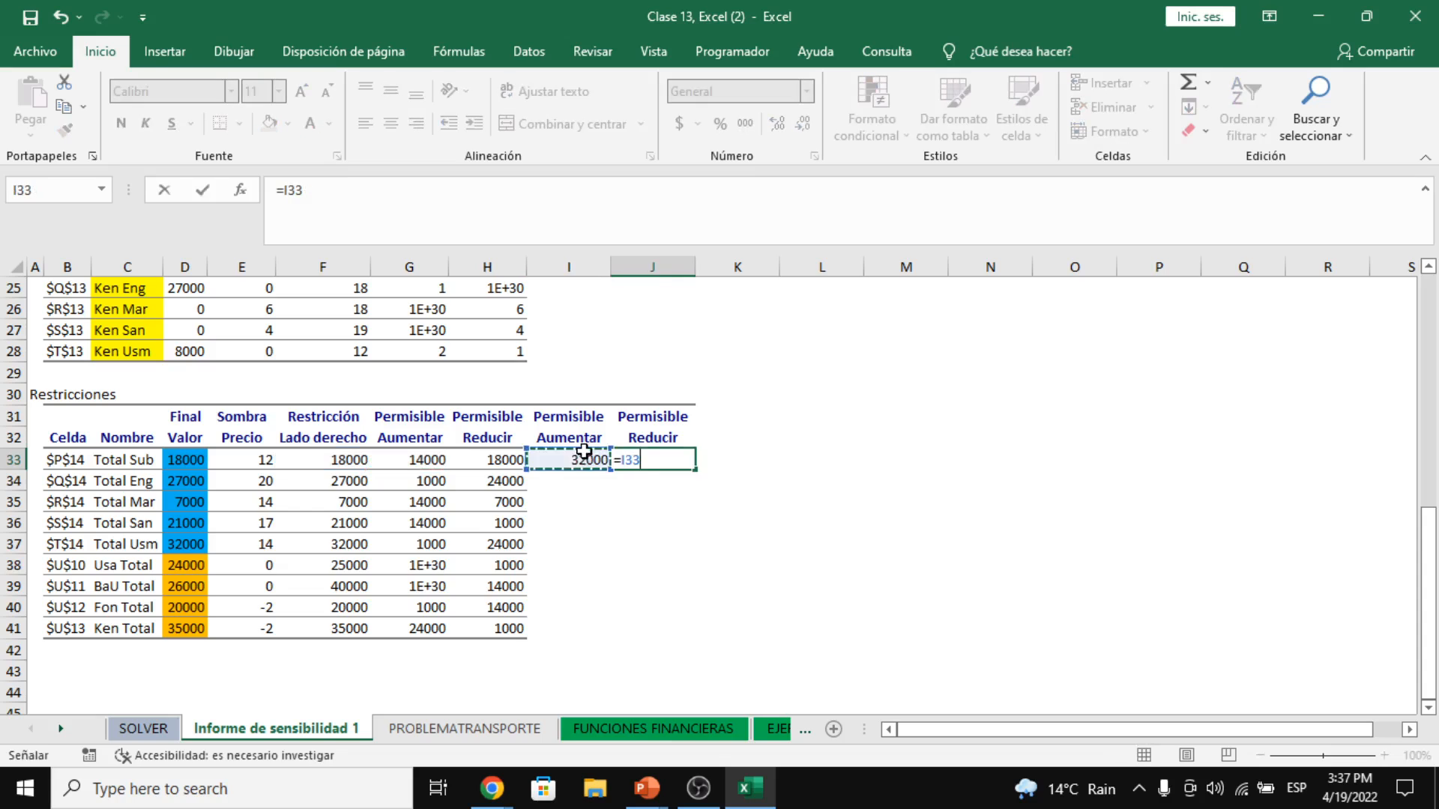
{"action": "key", "text": "Left"}
{"action": "key", "text": "Left"}
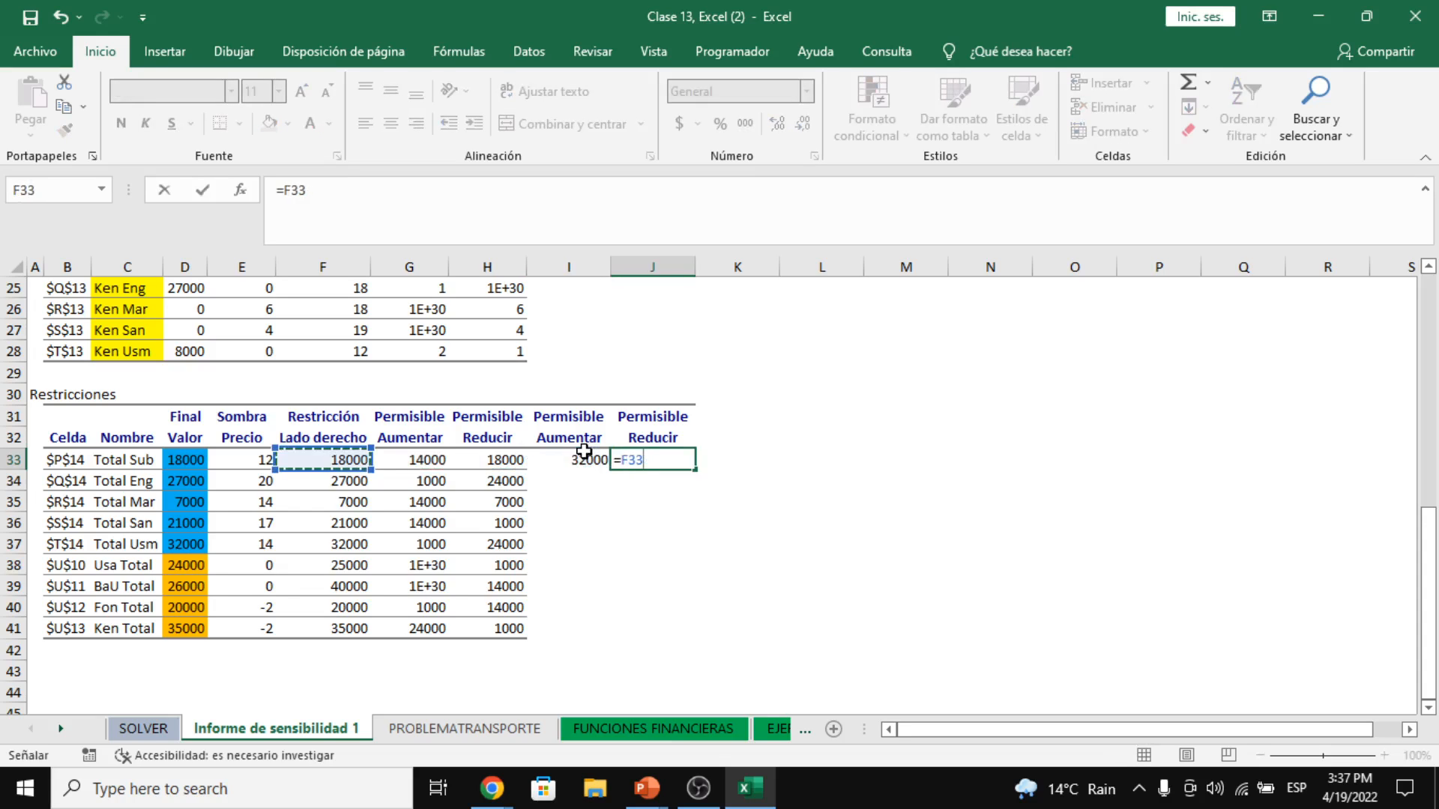
{"action": "type", "text": "-"}
{"action": "key", "text": "Left"}
{"action": "key", "text": "Left"}
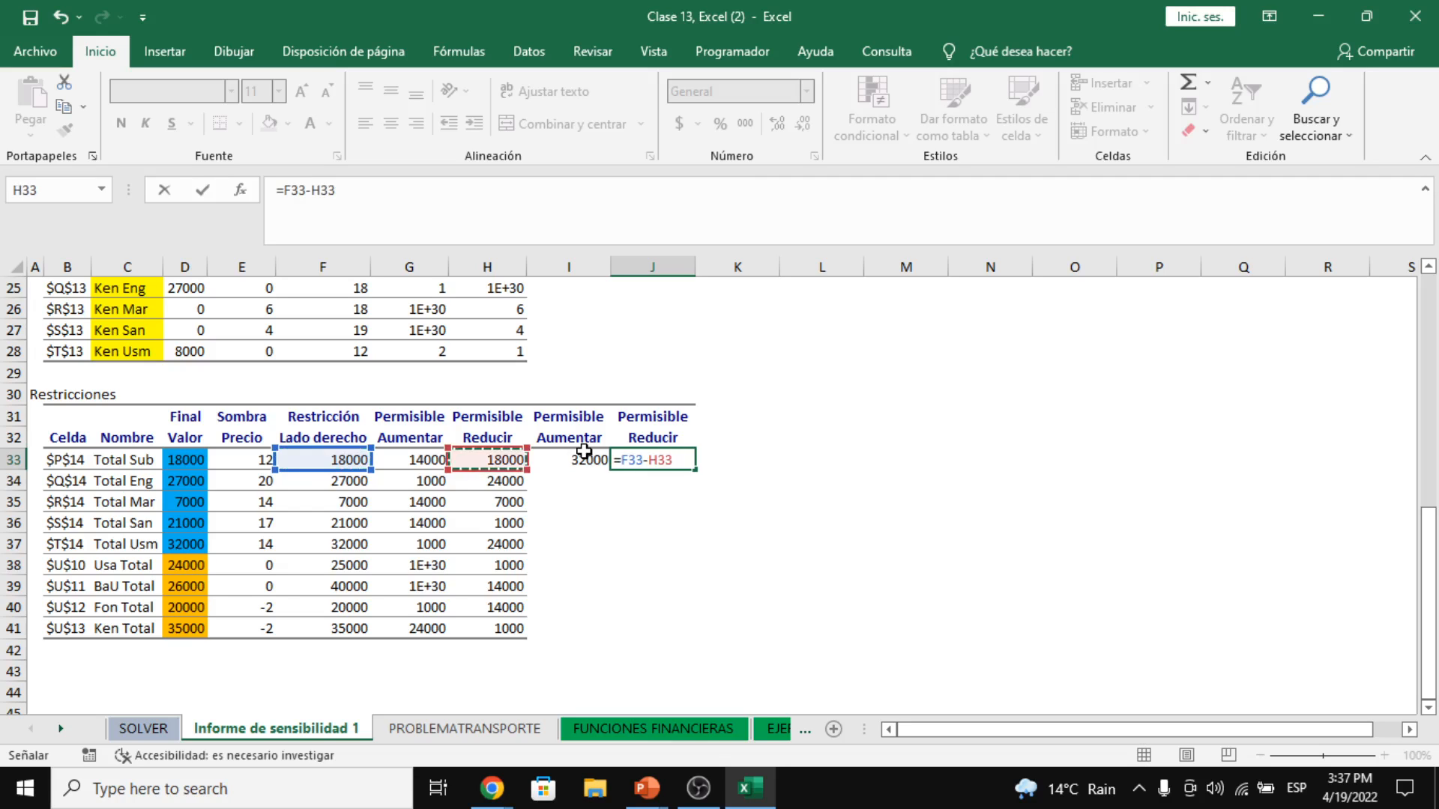
{"action": "key", "text": "Return"}
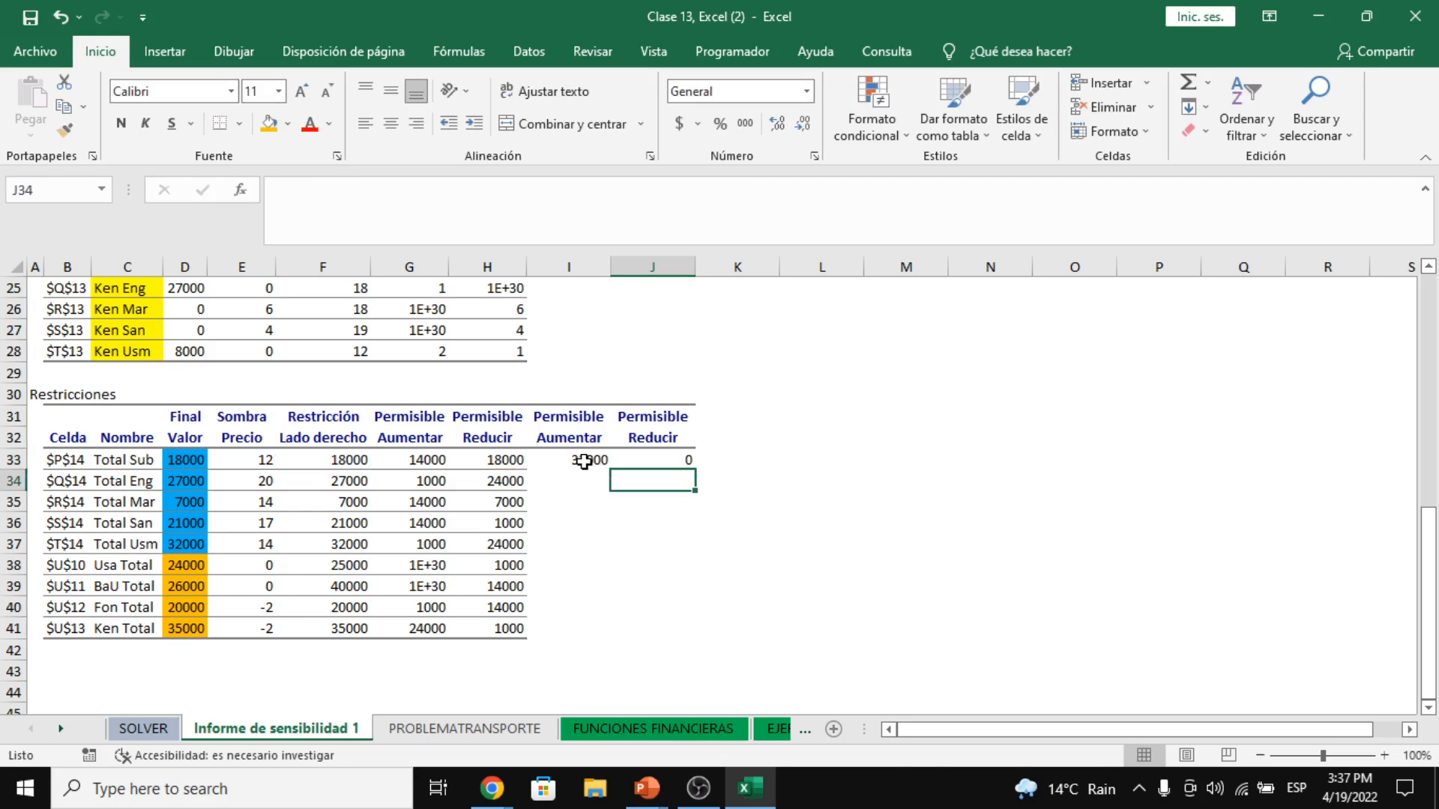
- Review the Total Sub limits and shadow price alongside the objective function cell O19 in PROBLEMATRANSPORTE
{"action": "left_click_drag", "start_coordinate": [584, 460], "coordinate": [645, 437]}
{"action": "left_click", "coordinate": [642, 461]}
{"action": "left_click", "coordinate": [587, 461]}
{"action": "left_click", "coordinate": [579, 444]}
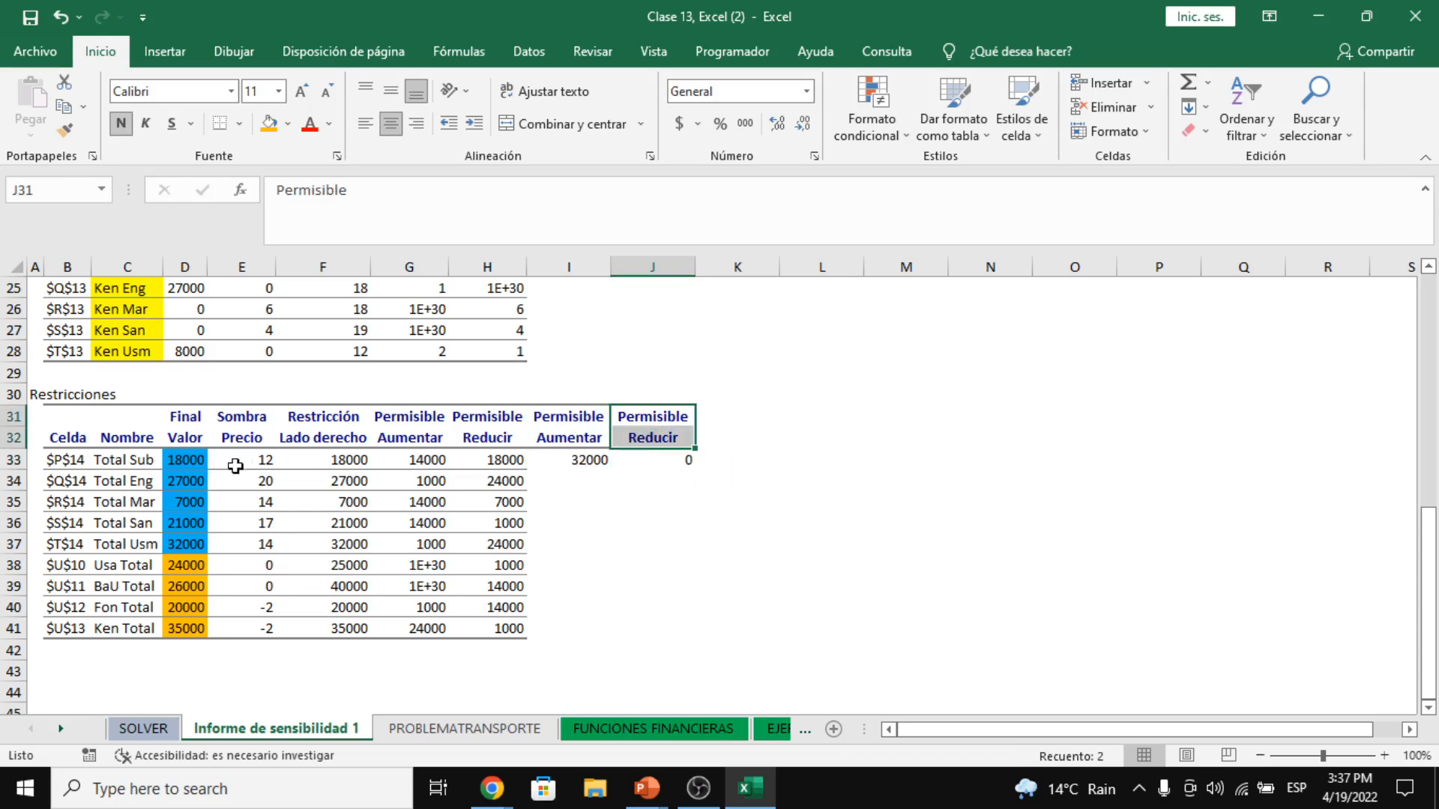
{"action": "left_click", "coordinate": [264, 454]}
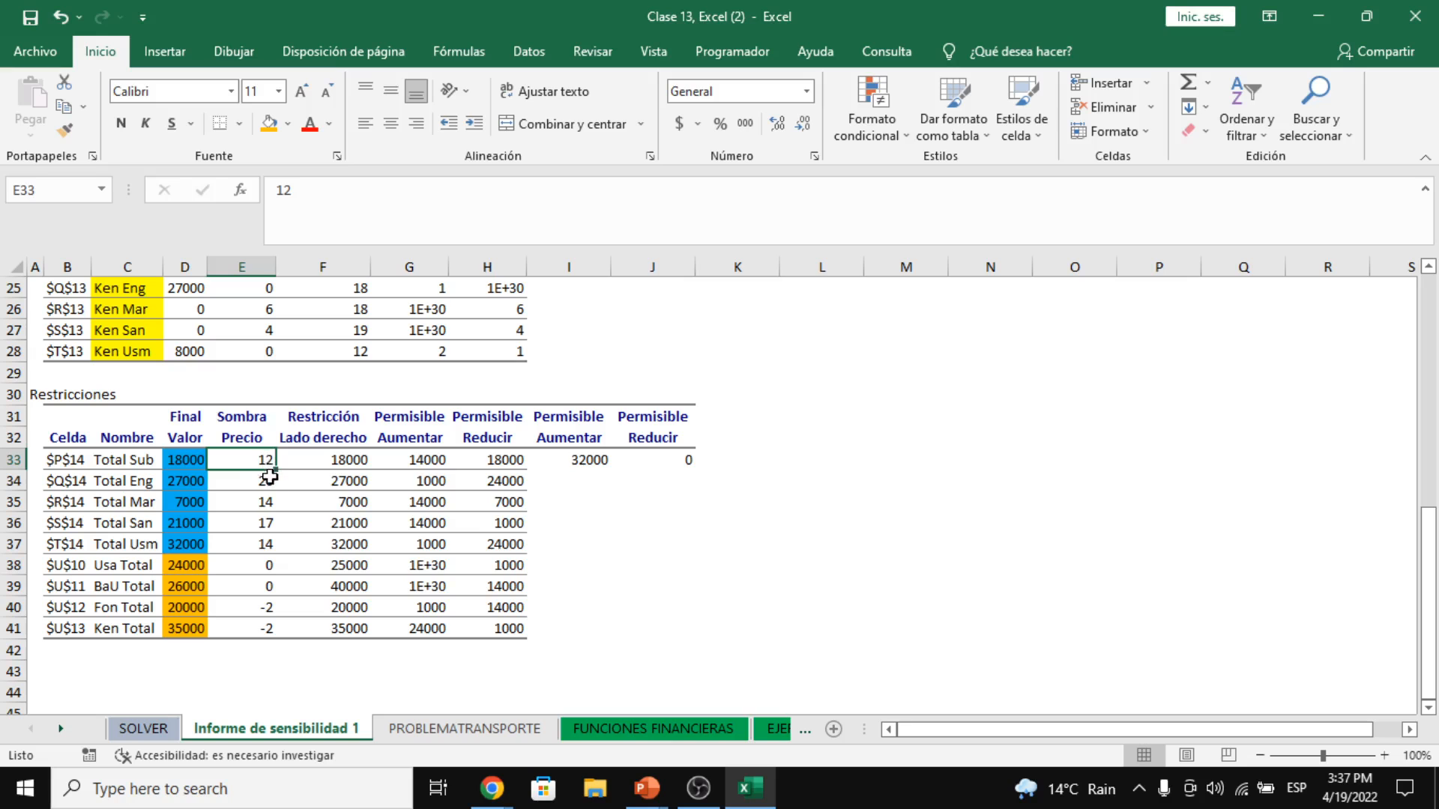
{"action": "left_click", "coordinate": [480, 727]}
{"action": "left_click", "coordinate": [745, 602]}
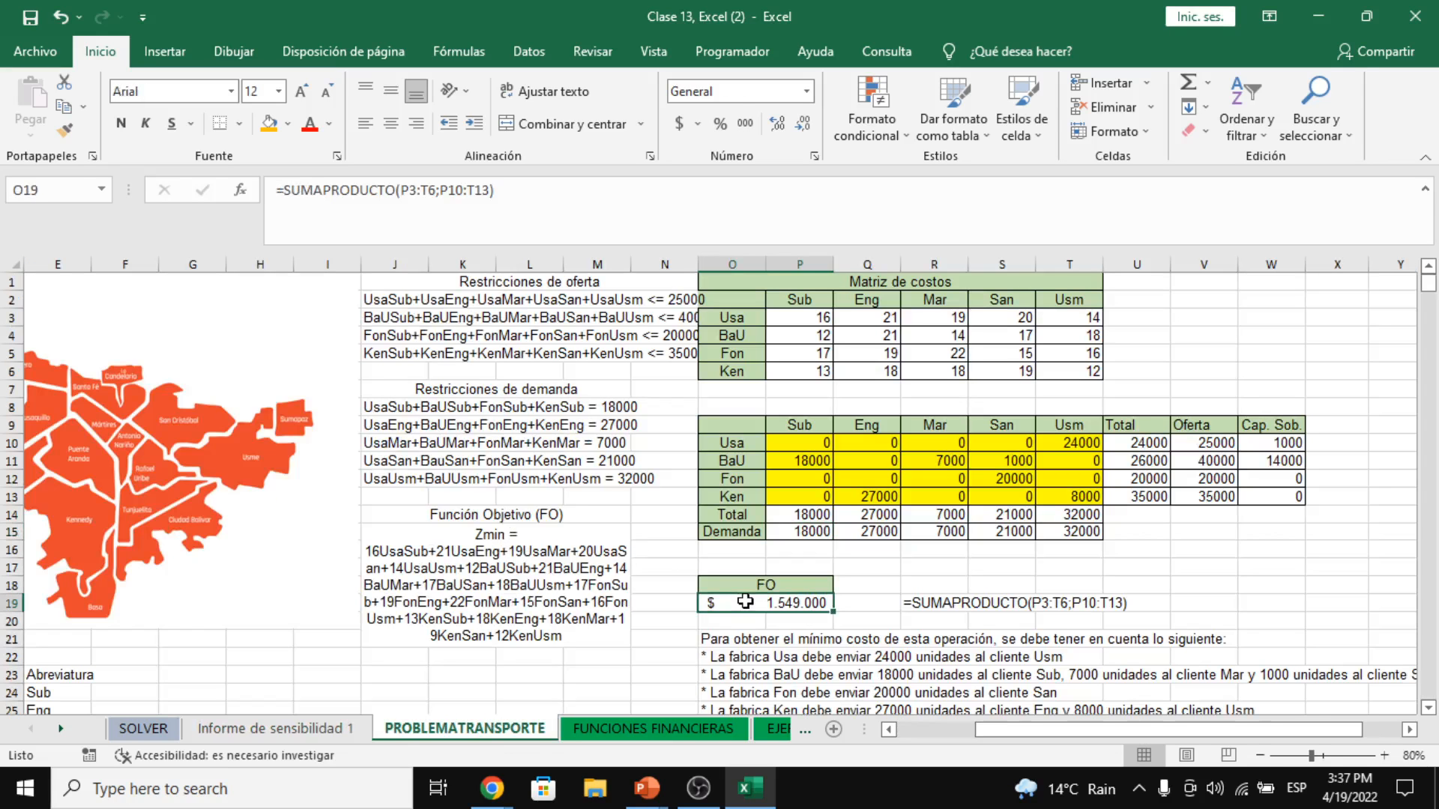
{"action": "left_click", "coordinate": [330, 728]}
{"action": "left_click", "coordinate": [569, 417]}
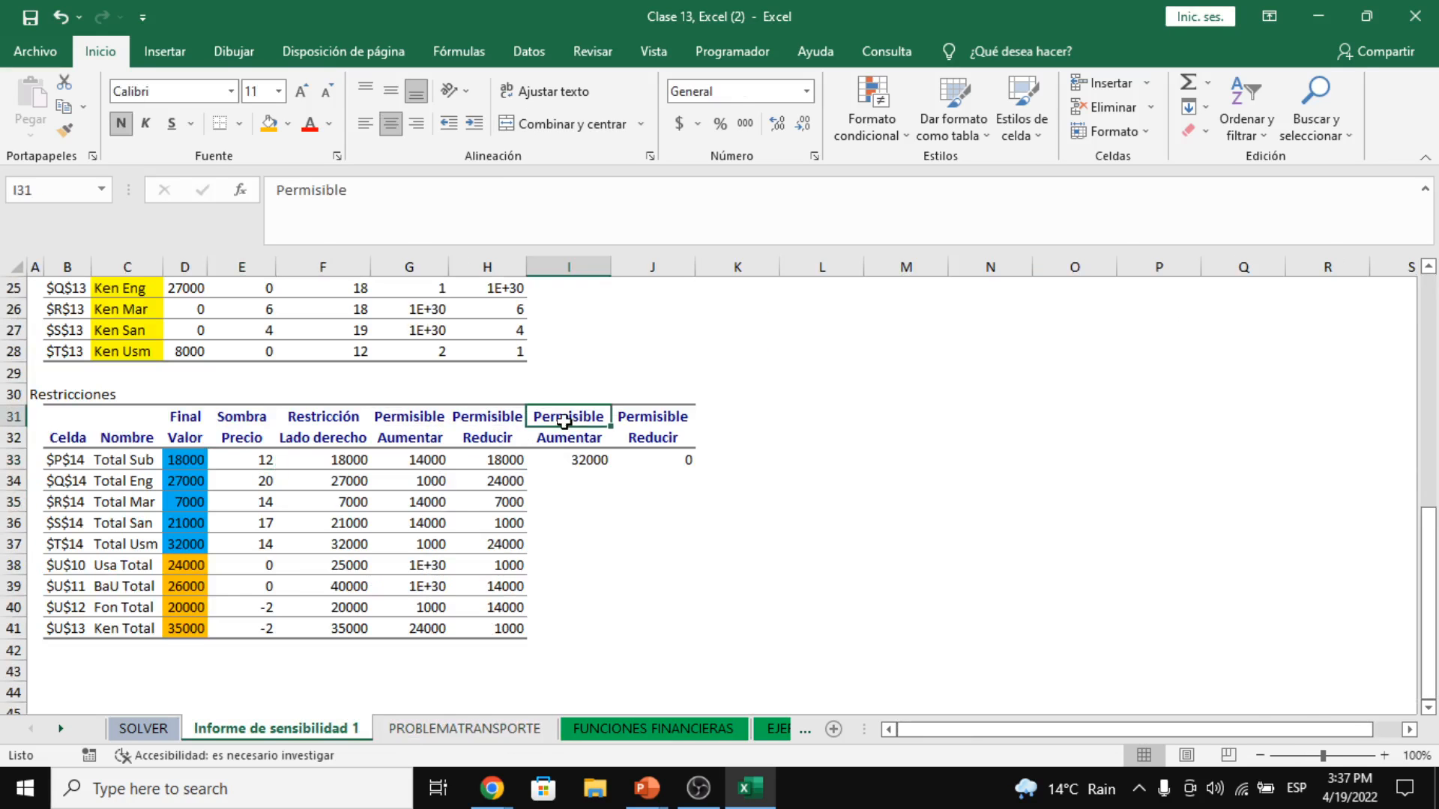
{"action": "left_click", "coordinate": [571, 439]}
{"action": "left_click", "coordinate": [662, 434]}
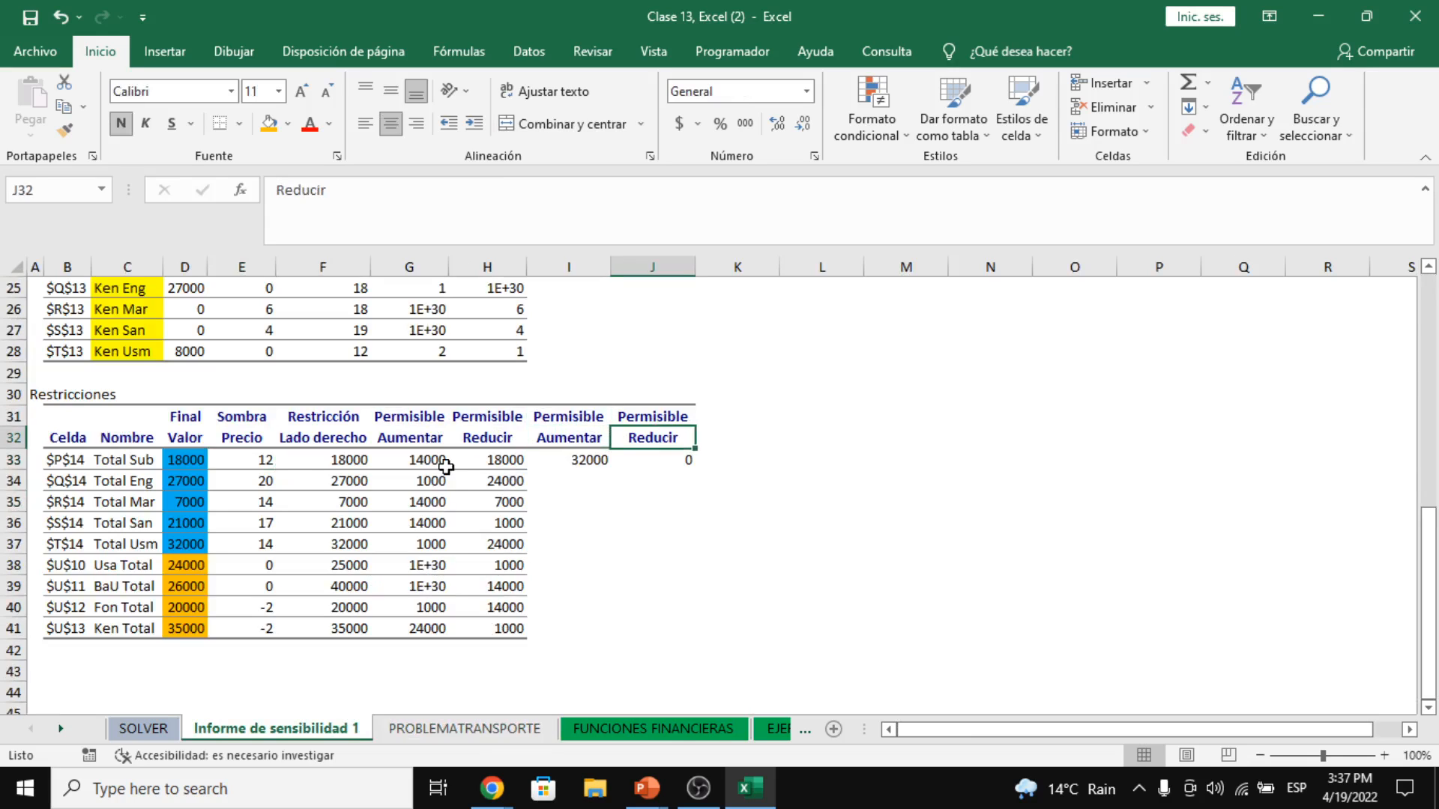
- Highlight the Total Sub shadow price in E33 with a red fill
{"action": "left_click", "coordinate": [245, 461]}
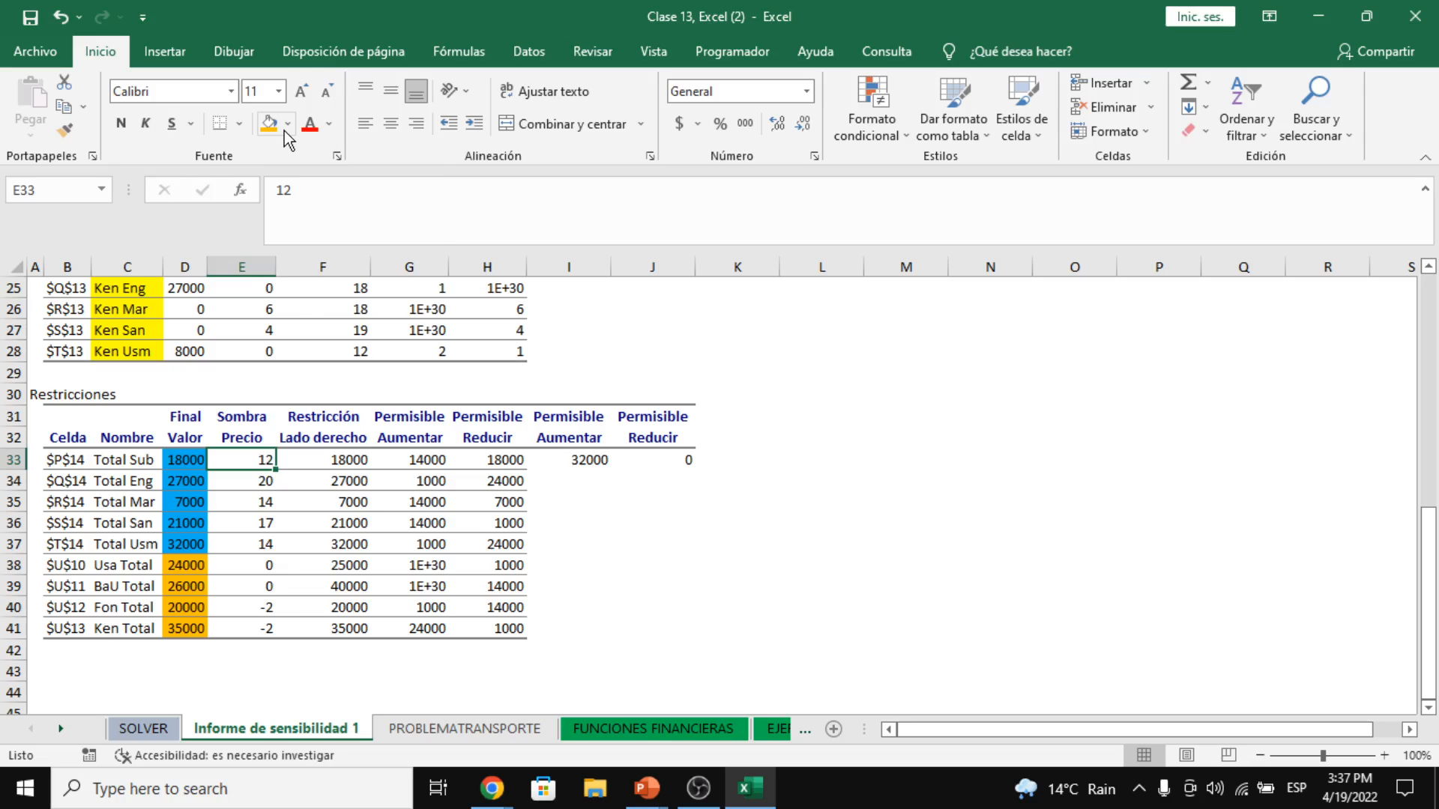
{"action": "left_click", "coordinate": [287, 125]}
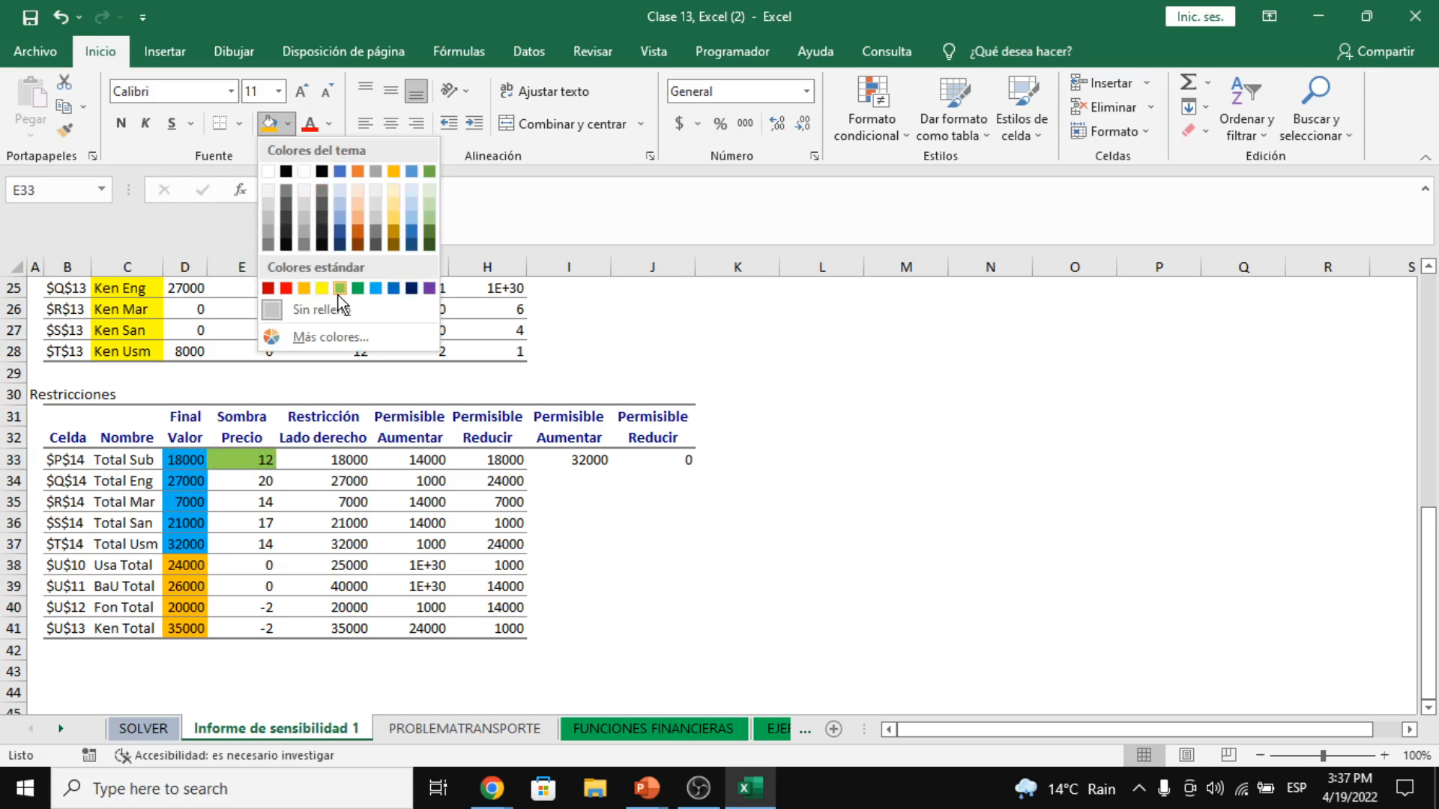
{"action": "left_click", "coordinate": [288, 289]}
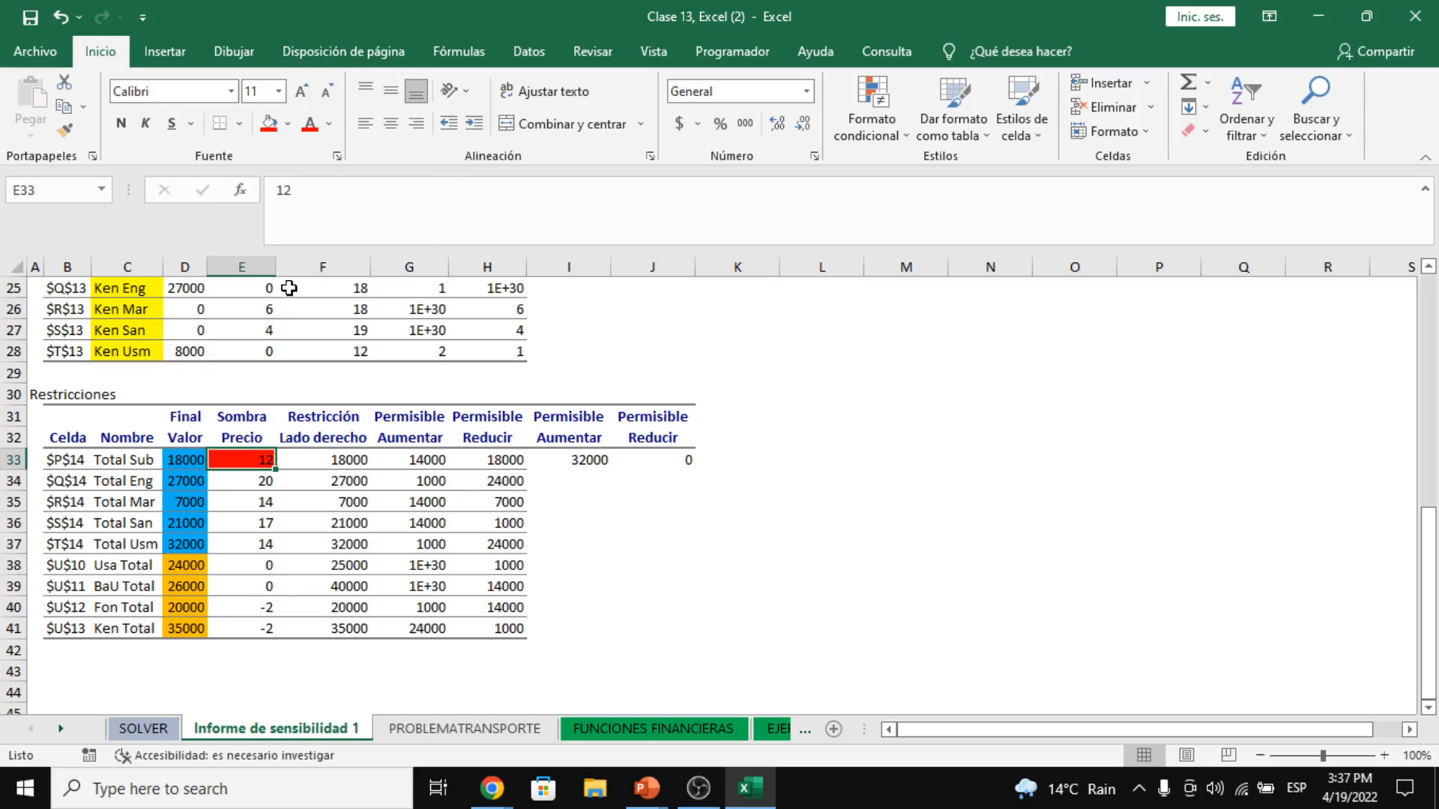
- Calculate the reduction of the Total Sub demand to 17000 units in K33 with the formula =F33-17000
{"action": "left_click", "coordinate": [740, 460]}
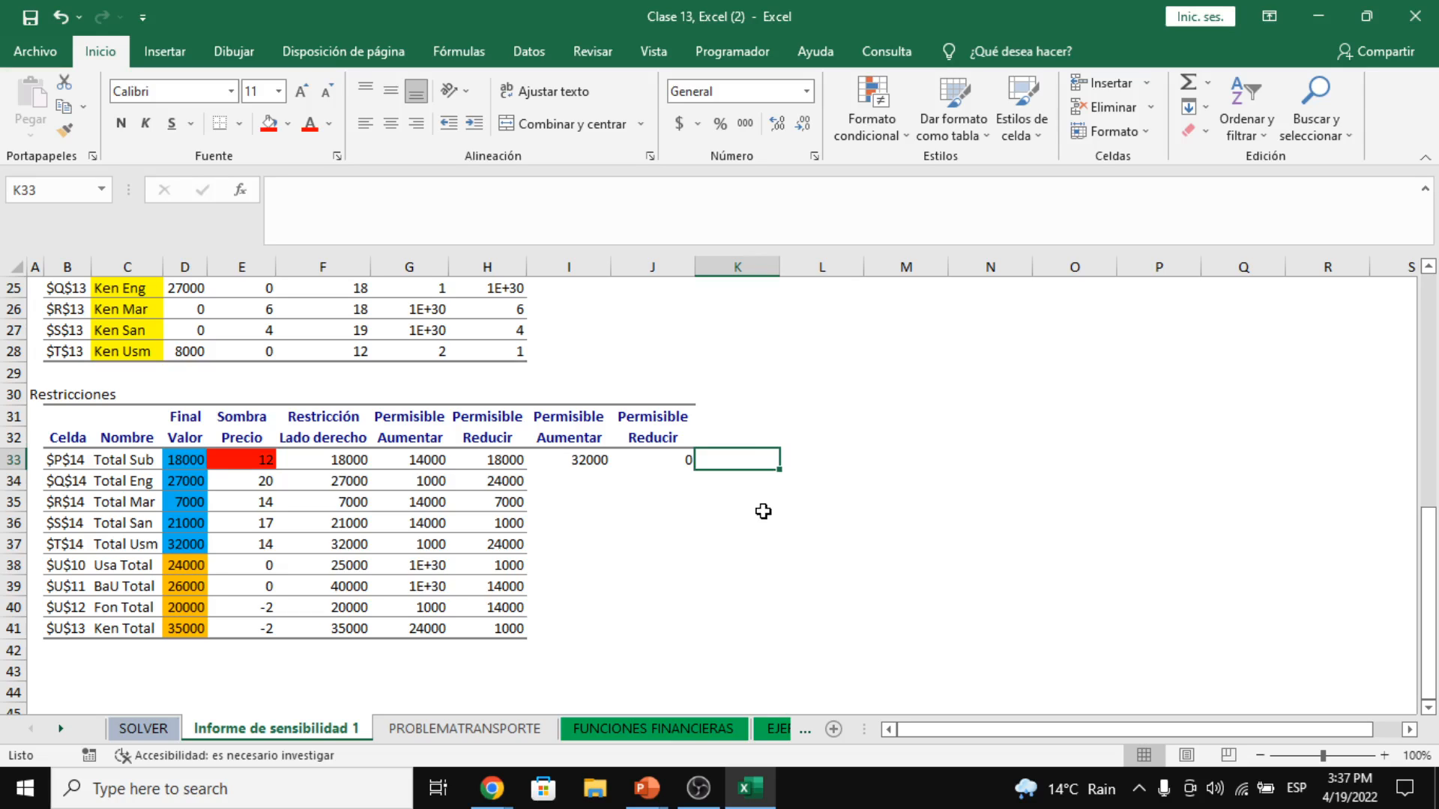
{"action": "type", "text": "="}
{"action": "key", "text": "Left"}
{"action": "key", "text": "Left"}
{"action": "key", "text": "Left"}
{"action": "key", "text": "Left"}
{"action": "key", "text": "Left"}
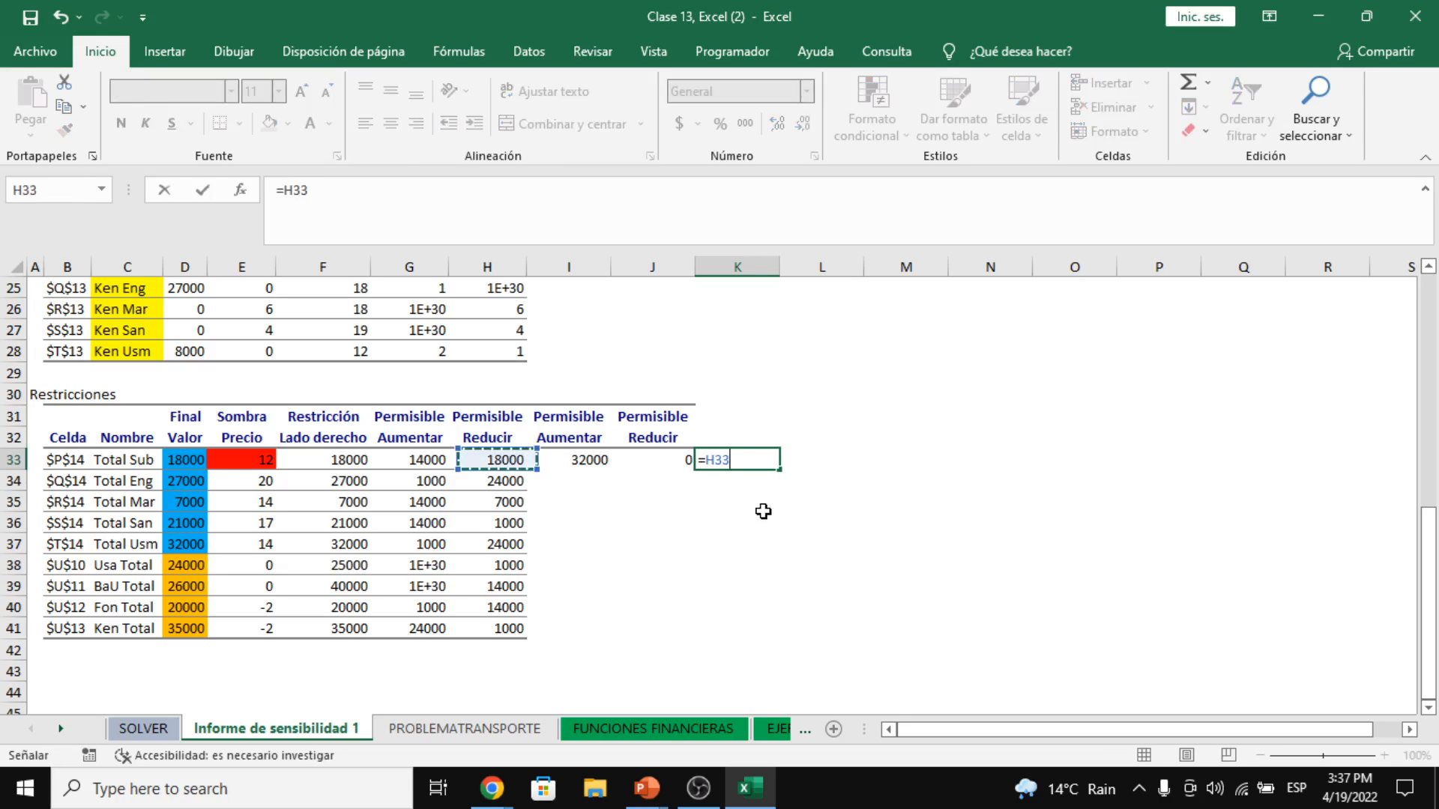
{"action": "type", "text": "-"}
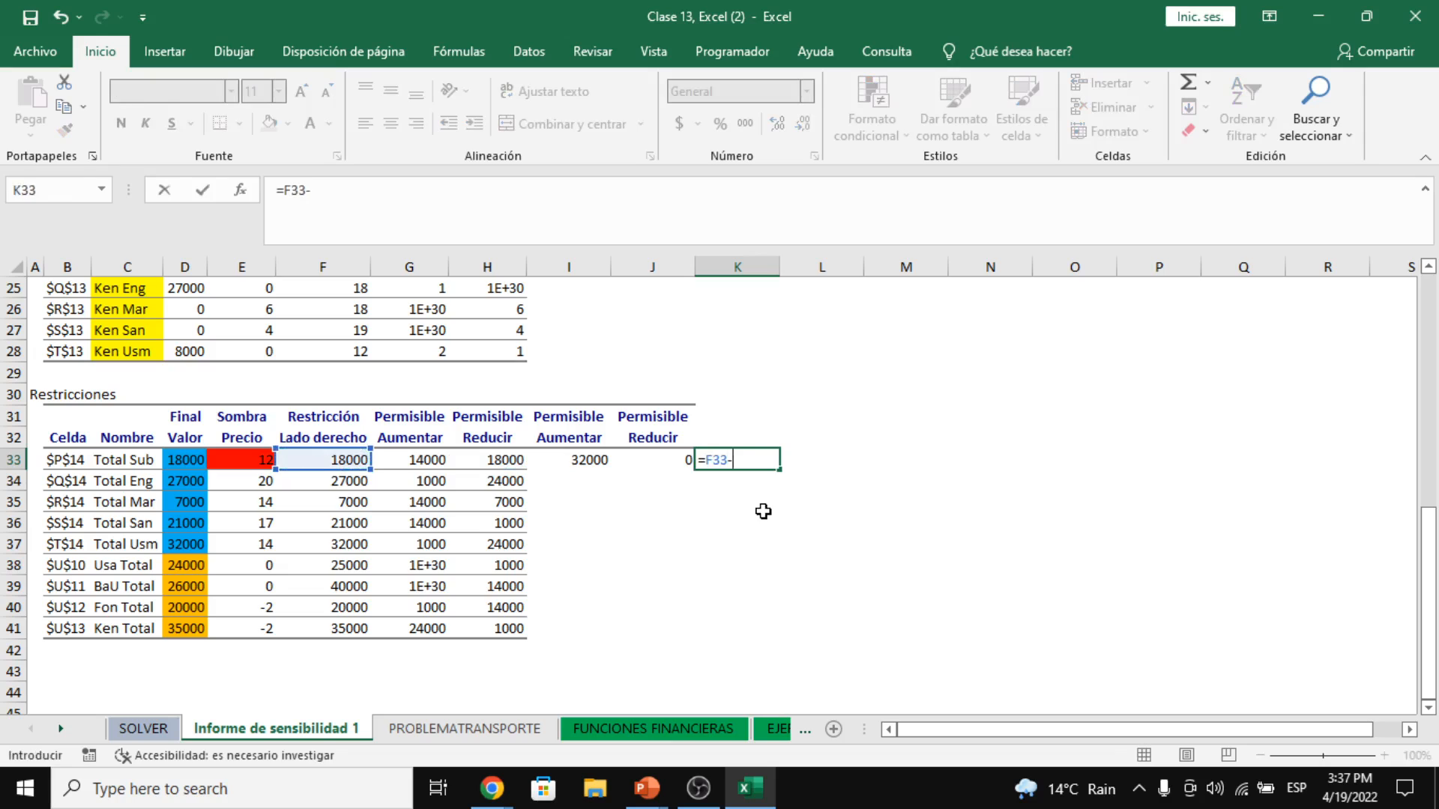
{"action": "type", "text": "17000"}
{"action": "key", "text": "ctrl+Return"}
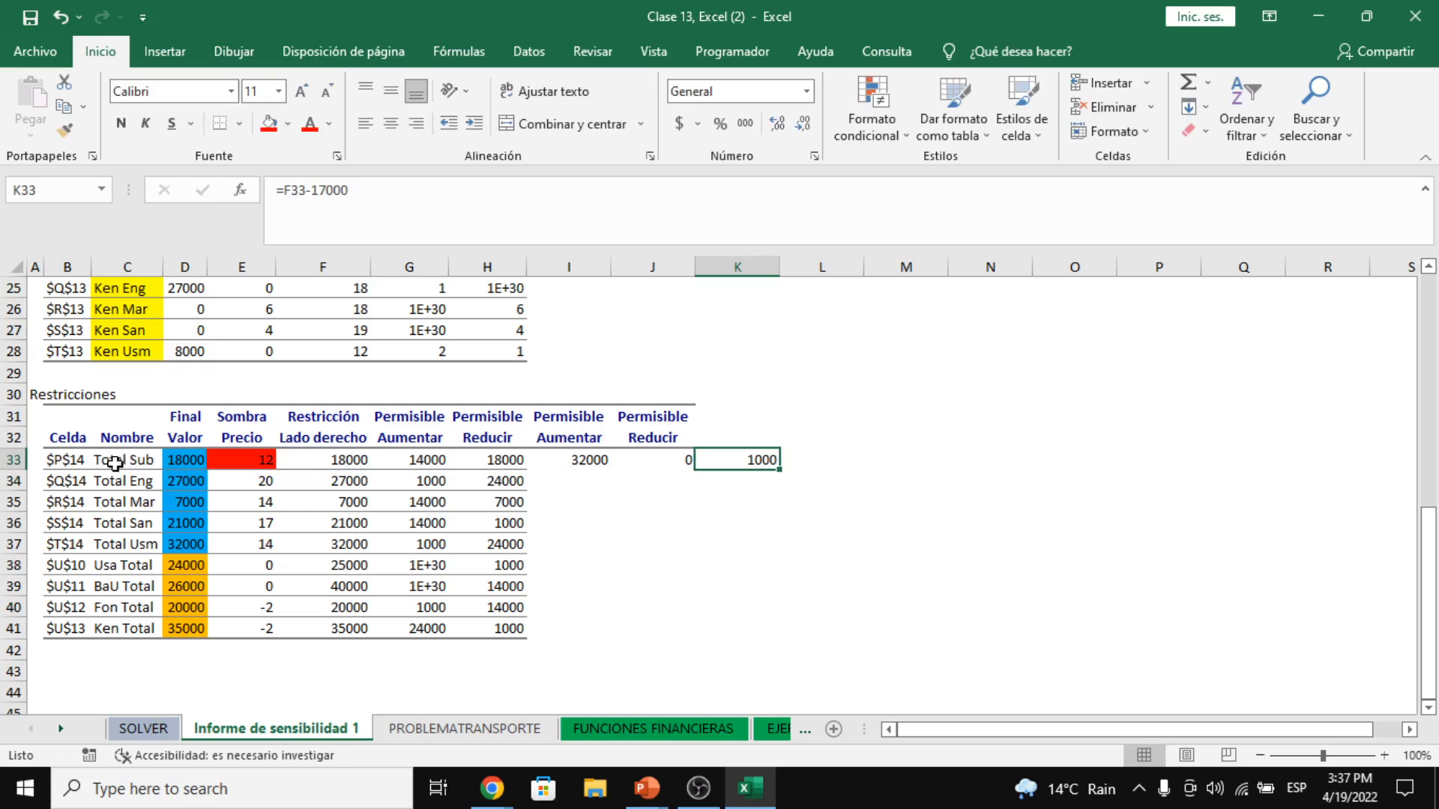
- Multiply the demand reduction by the Total Sub shadow price in L33 with the formula =K33*E33
{"action": "left_click", "coordinate": [825, 458]}
{"action": "type", "text": "="}
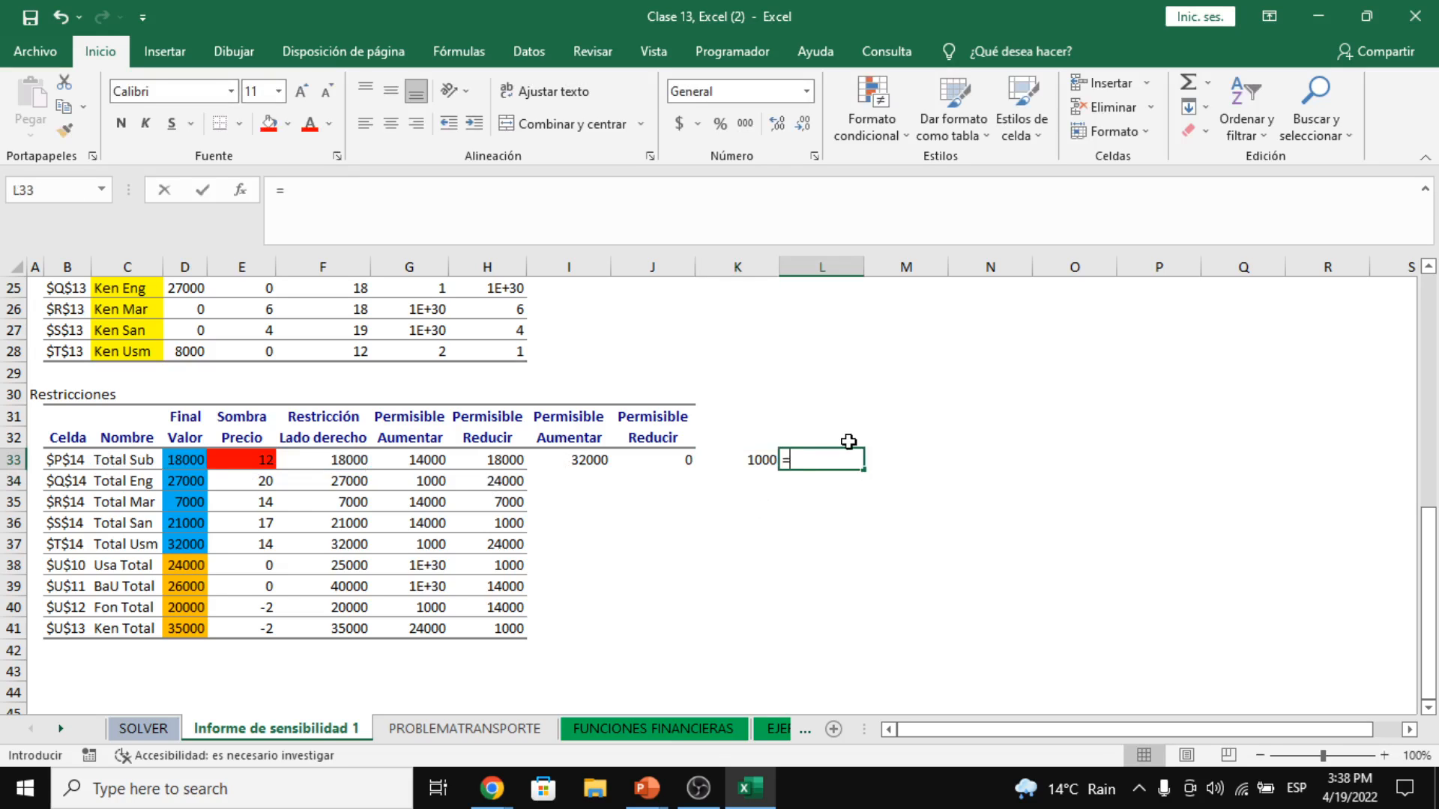
{"action": "key", "text": "Left"}
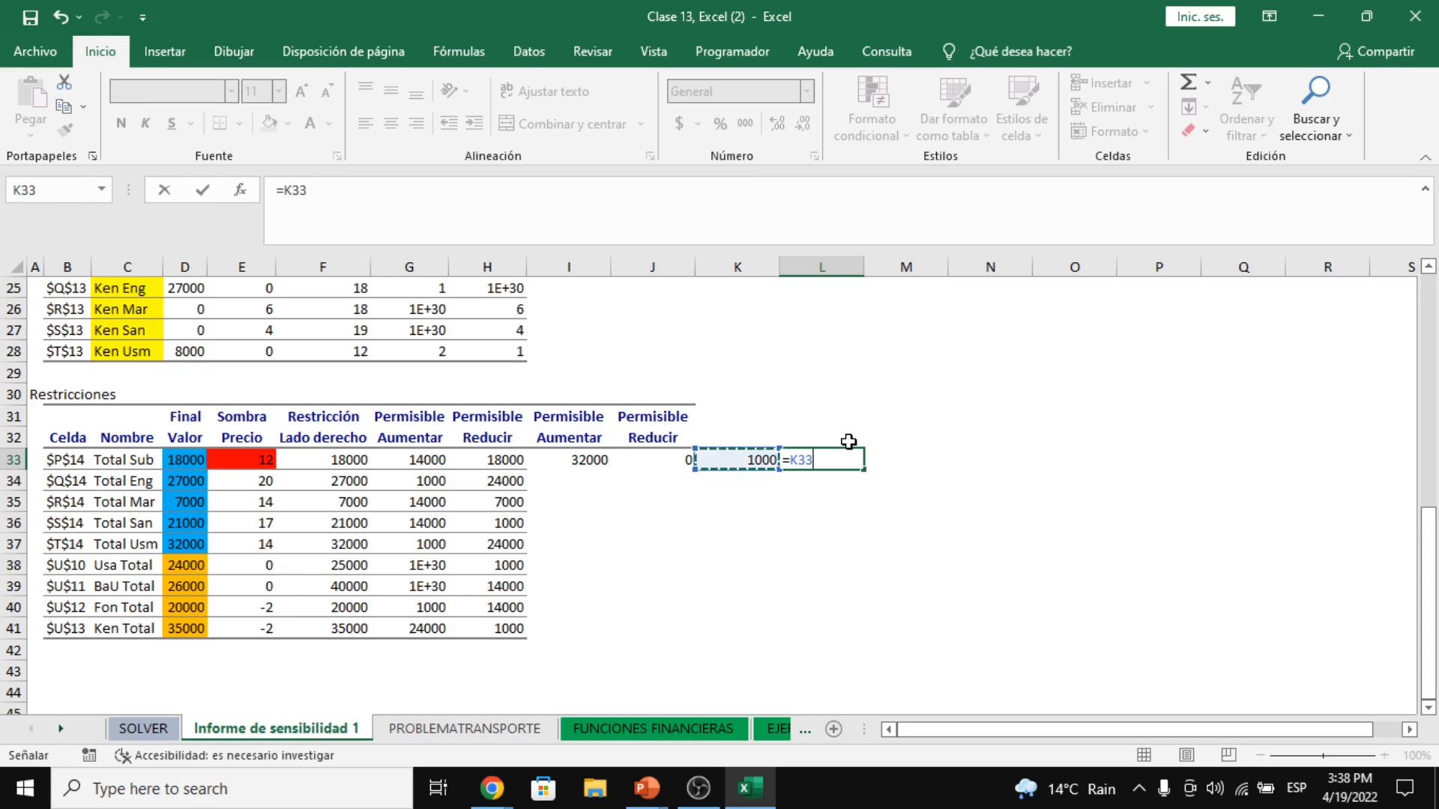
{"action": "type", "text": "*"}
{"action": "key", "text": "Left"}
{"action": "key", "text": "Left"}
{"action": "key", "text": "Left"}
{"action": "key", "text": "Left"}
{"action": "key", "text": "Left"}
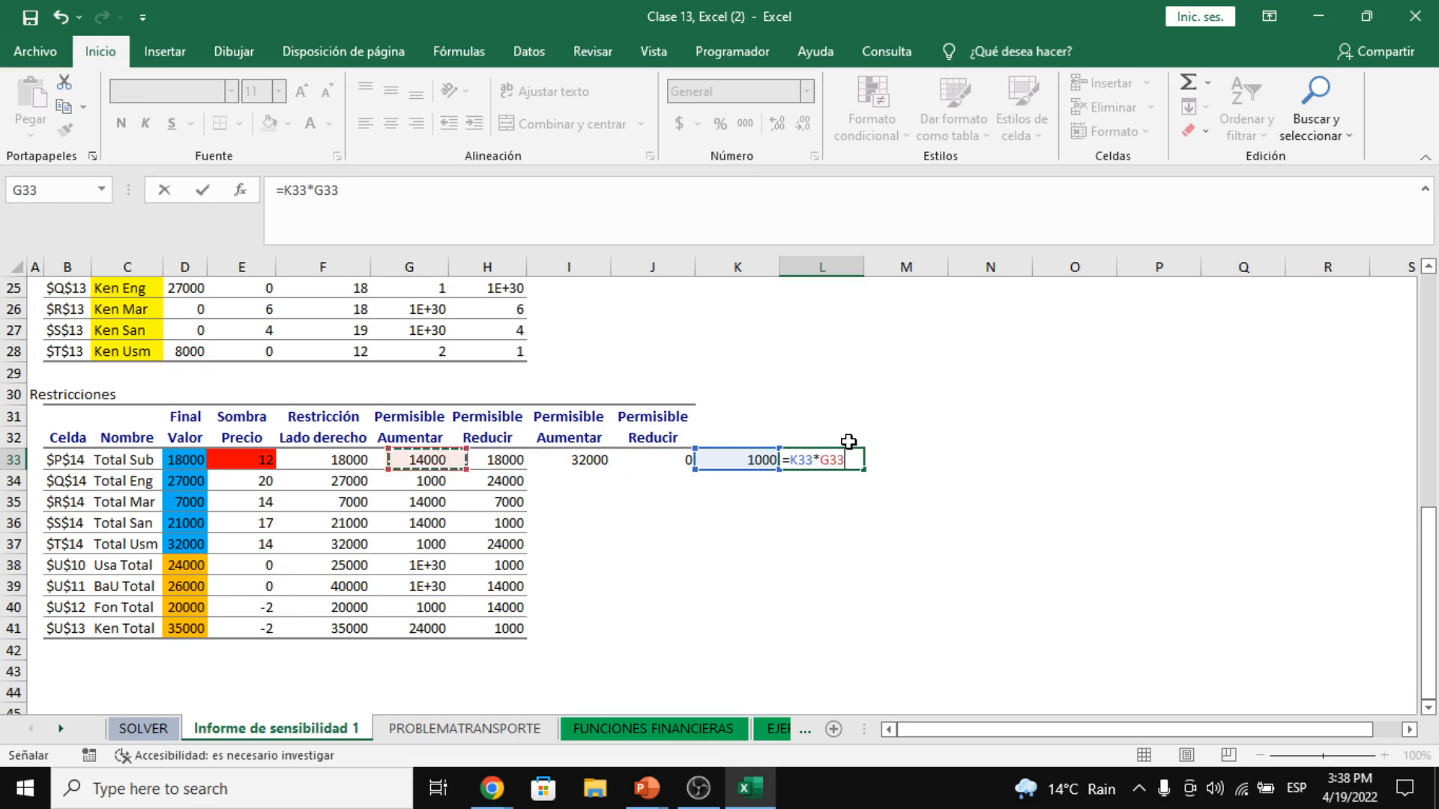
{"action": "key", "text": "Left"}
{"action": "key", "text": "Left"}
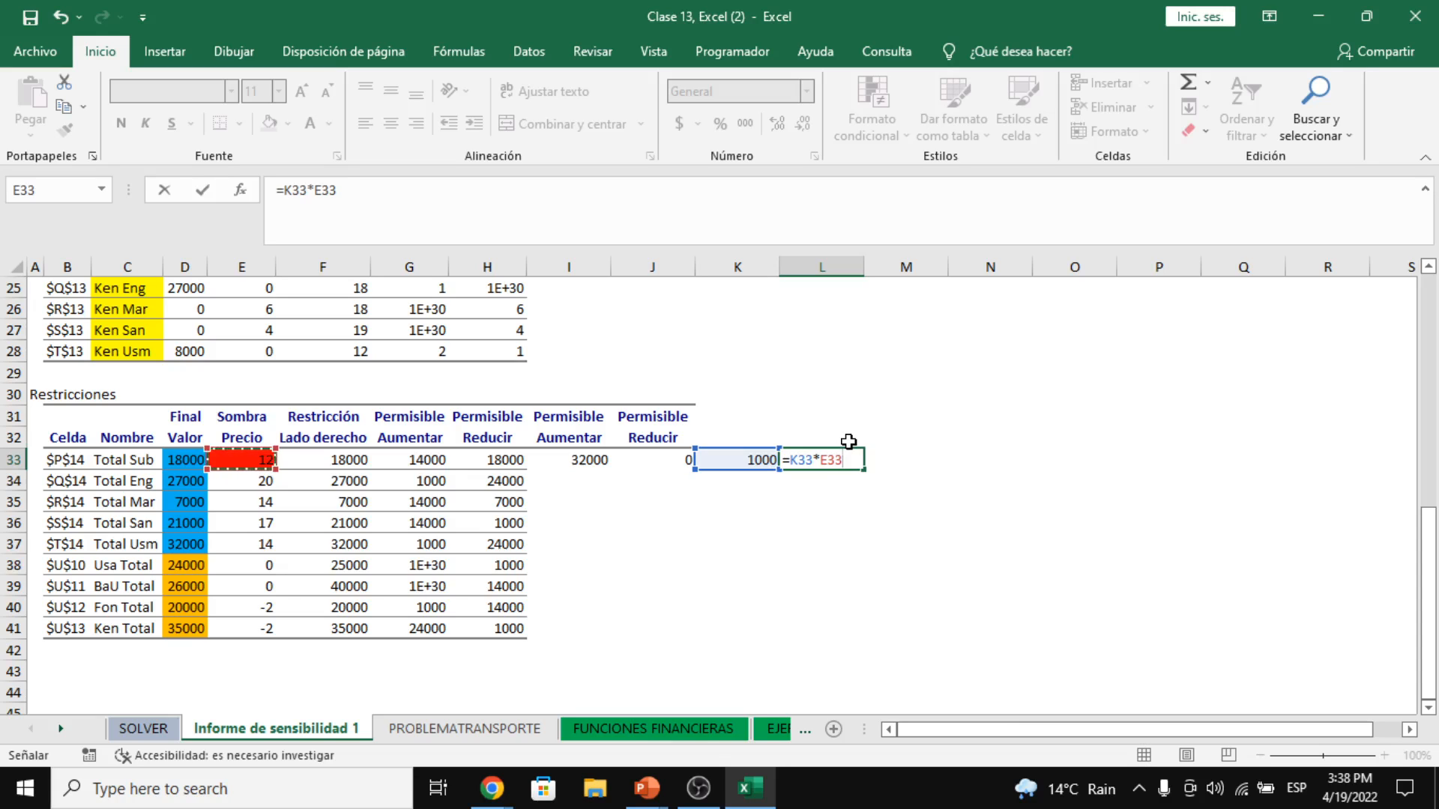
{"action": "key", "text": "Return"}
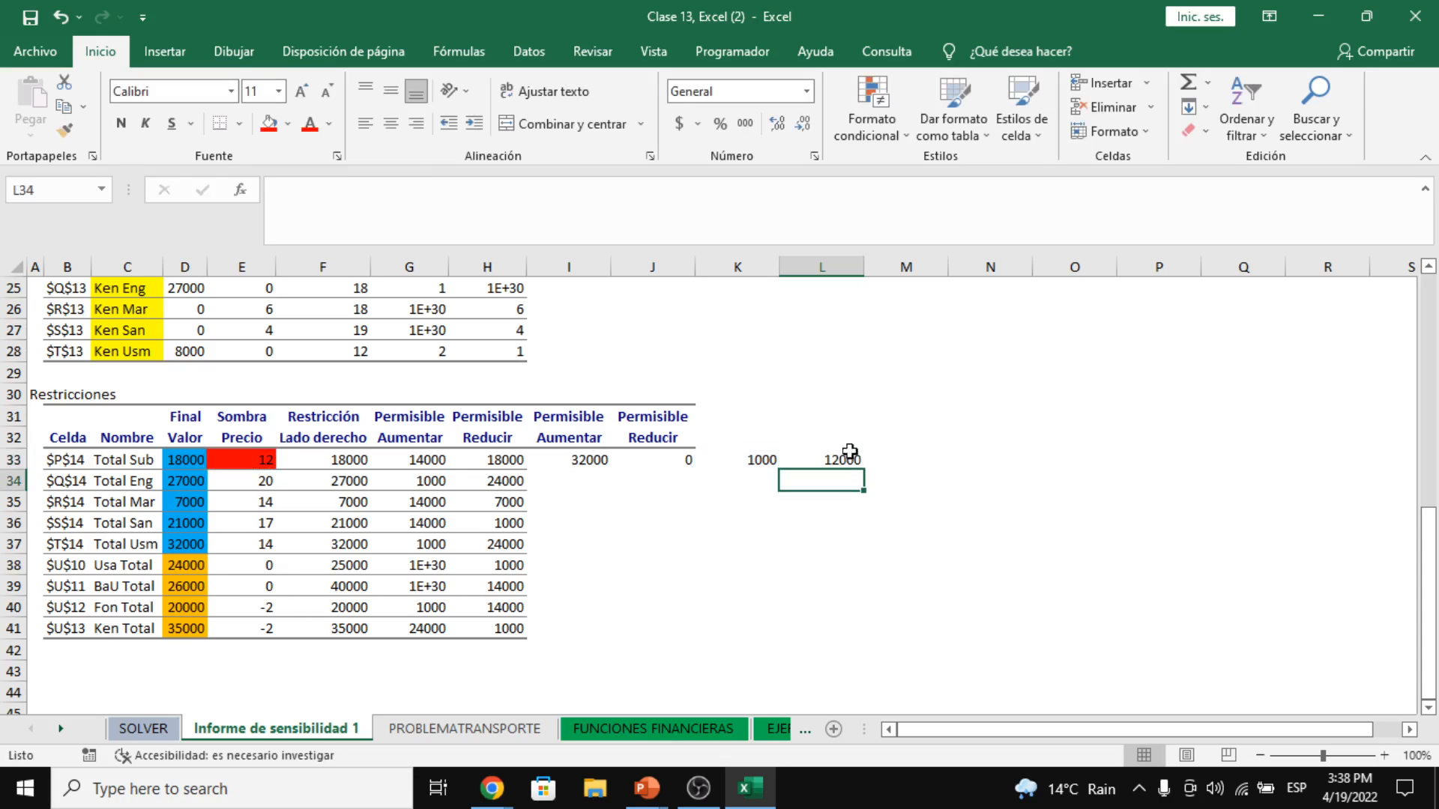
{"action": "left_click", "coordinate": [840, 460]}
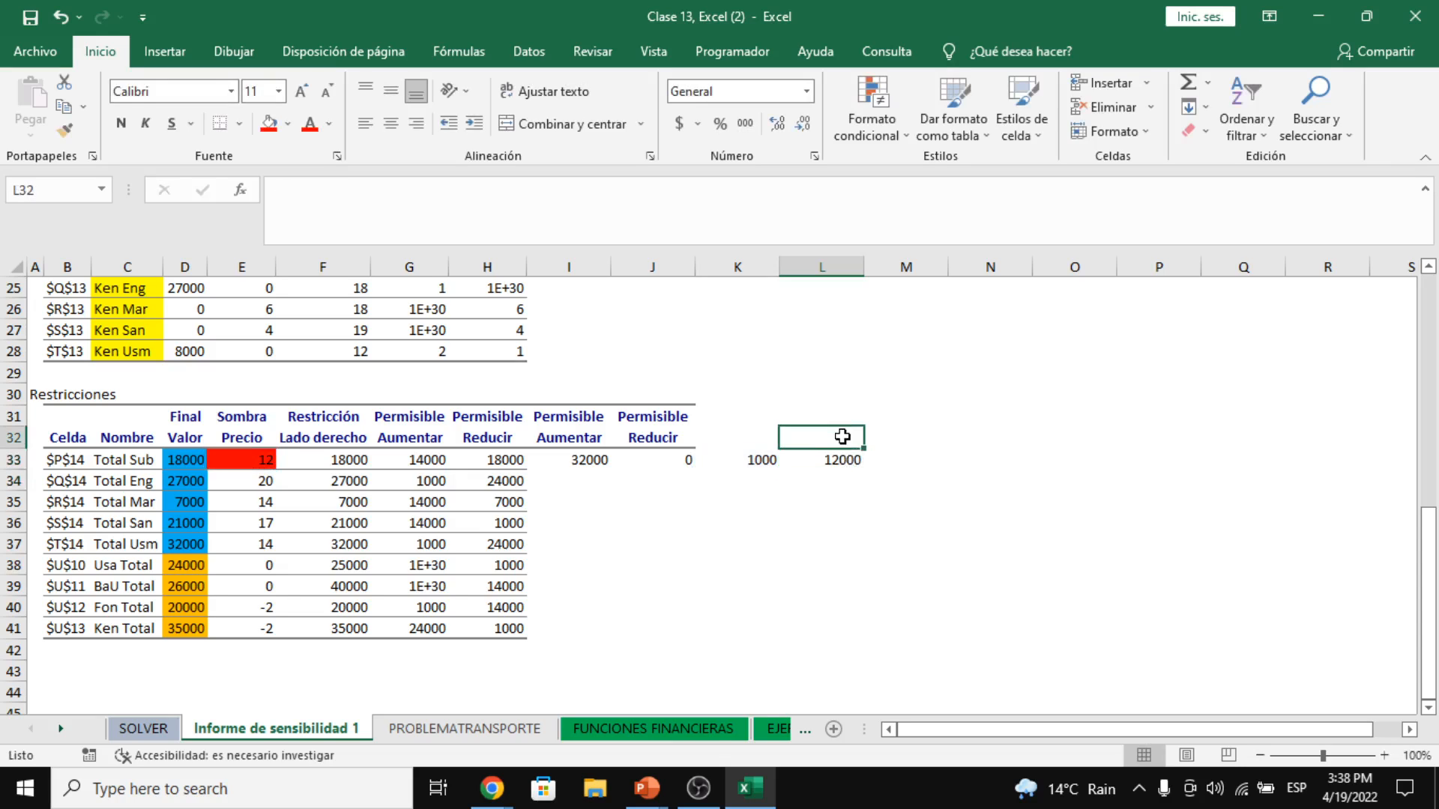
{"action": "left_click", "coordinate": [478, 729]}
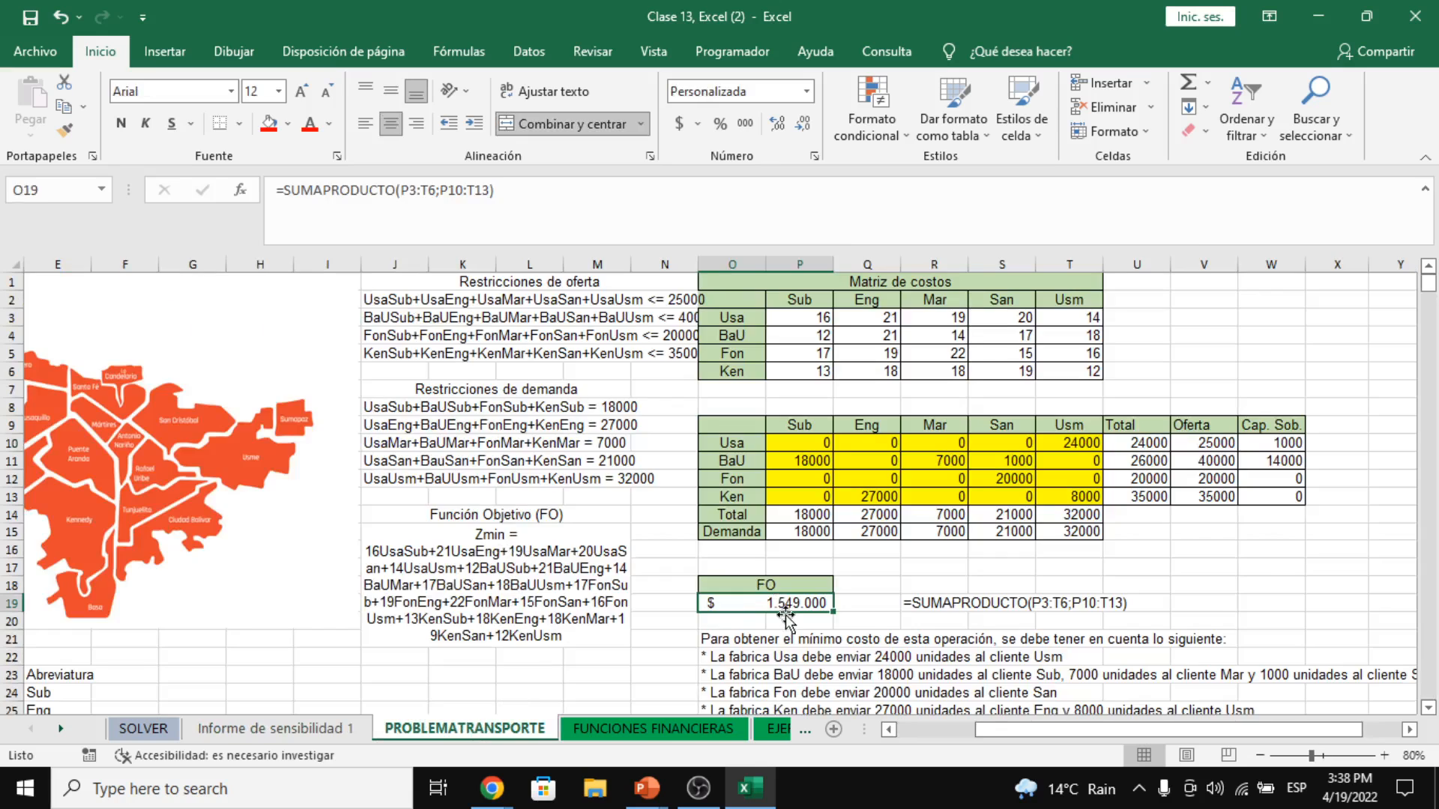
{"action": "key", "text": "ctrl+Page_Up"}
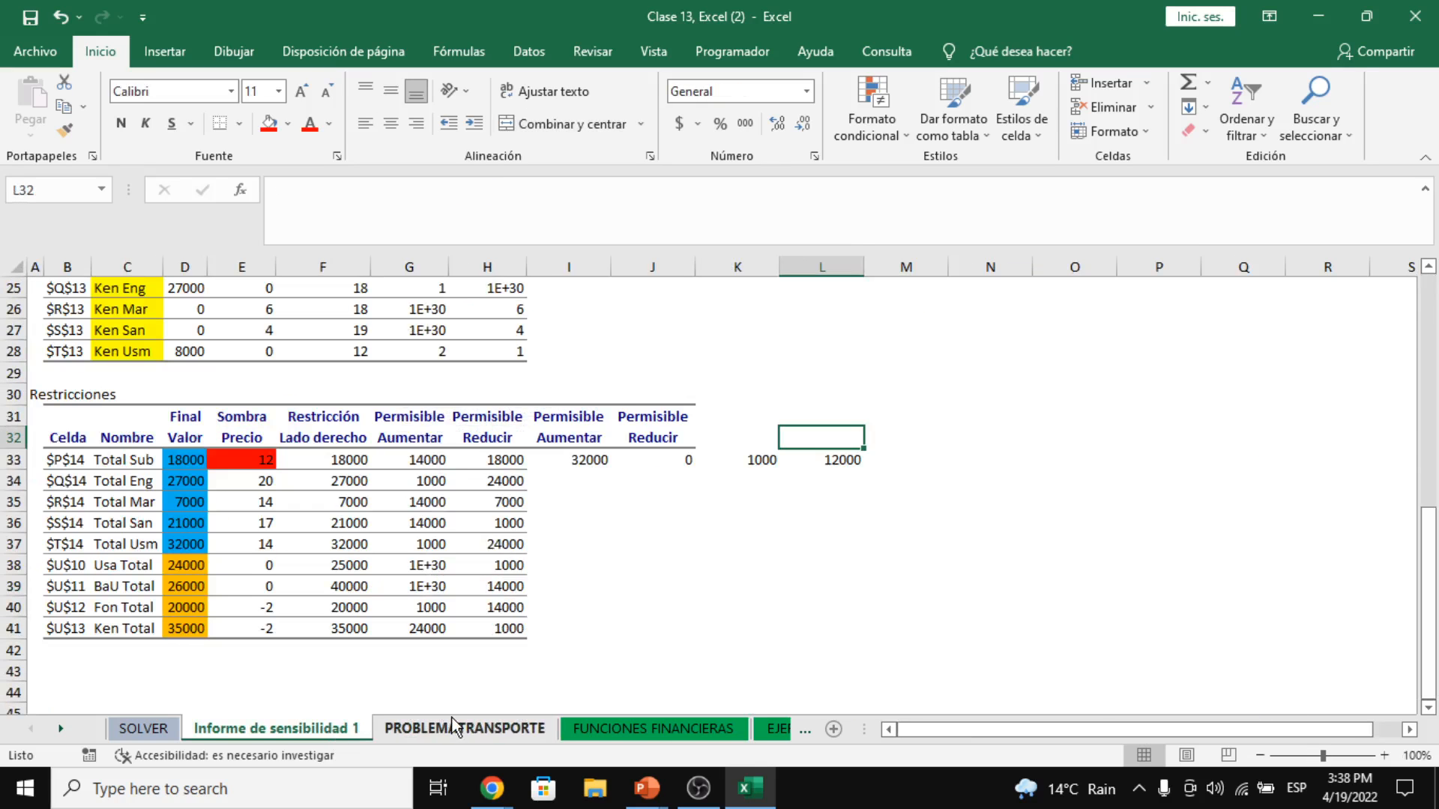
{"action": "left_click", "coordinate": [454, 727]}
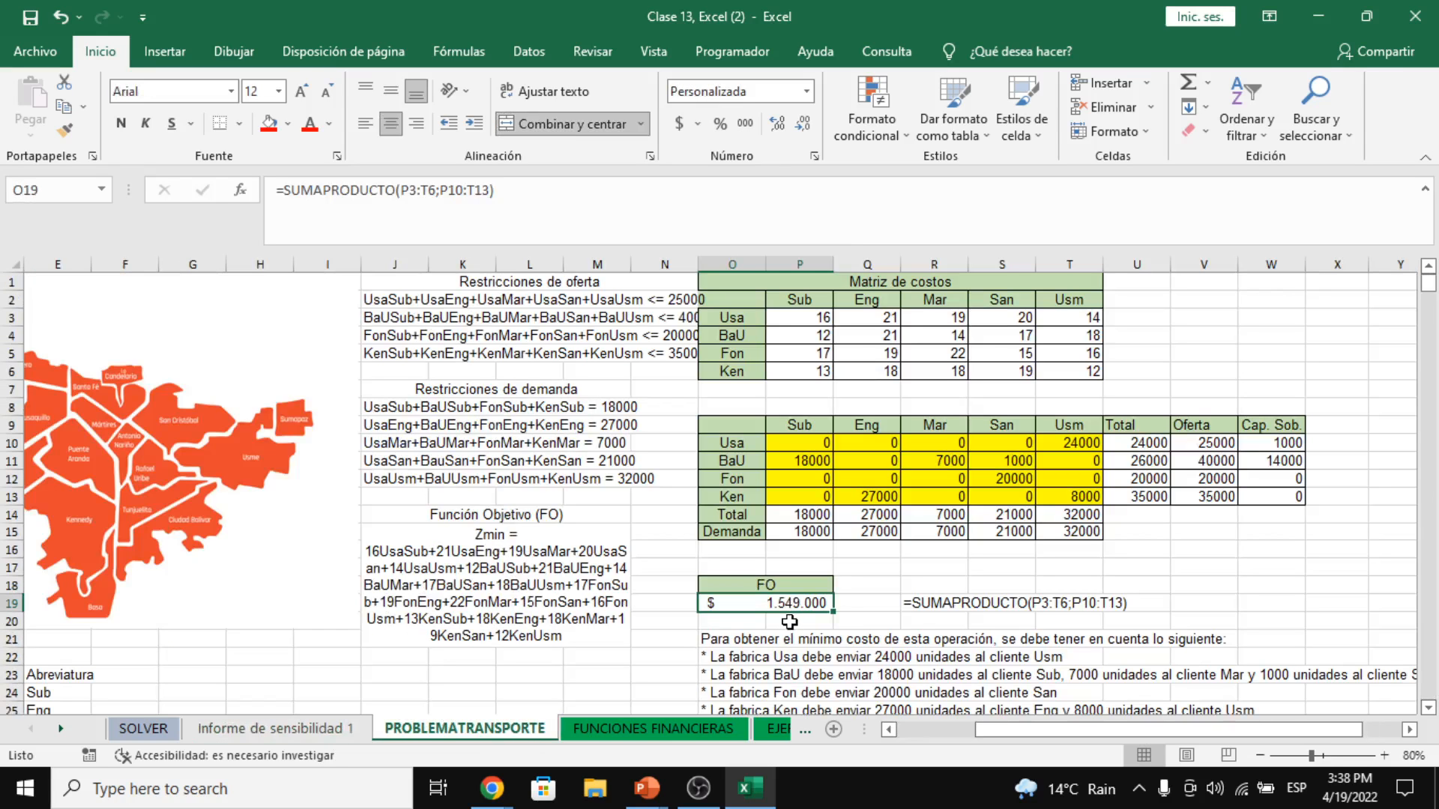
{"action": "left_click", "coordinate": [747, 565]}
{"action": "type", "text": "=549"}
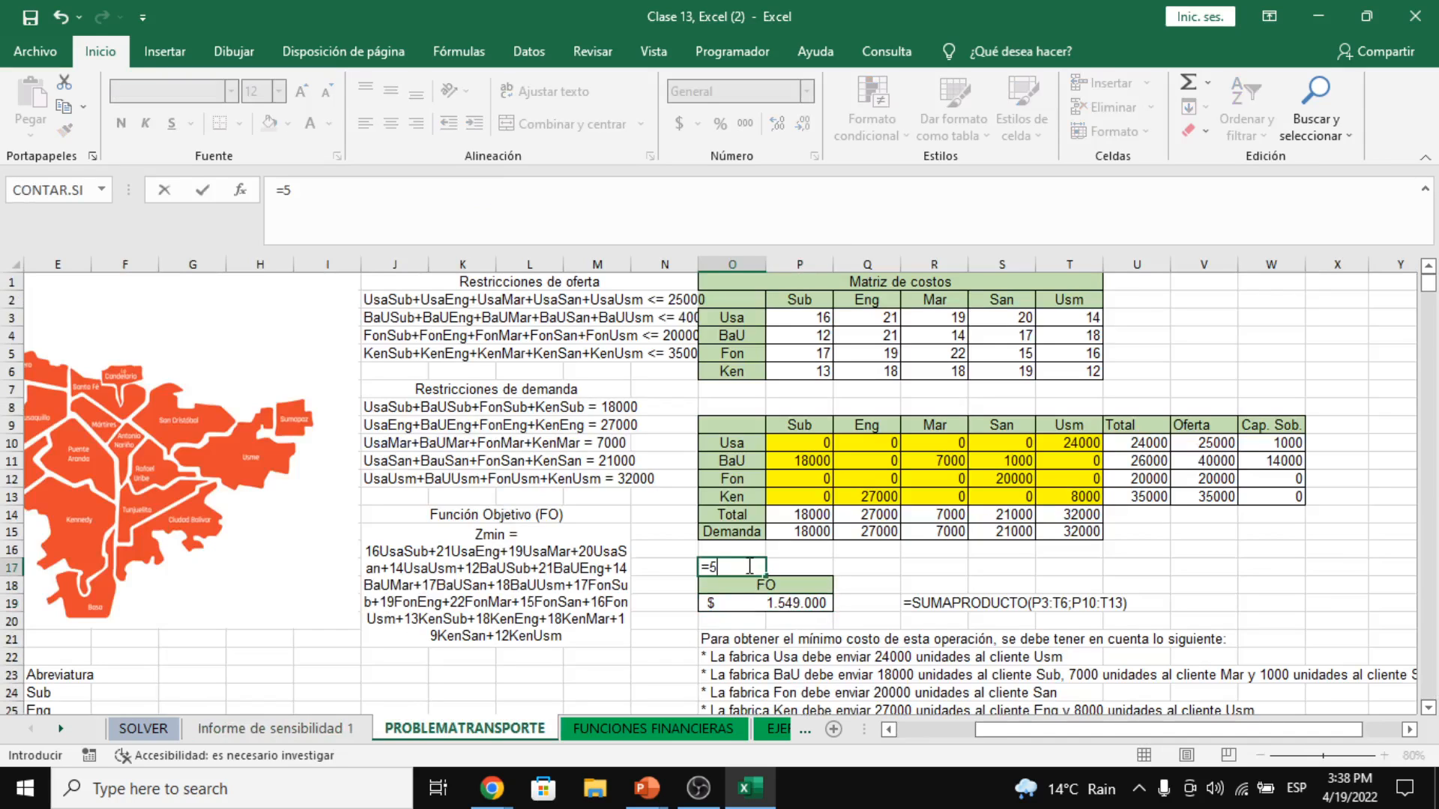
{"action": "key", "text": "BackSpace"}
{"action": "key", "text": "BackSpace"}
{"action": "key", "text": "BackSpace"}
{"action": "type", "text": "1549000-1"}
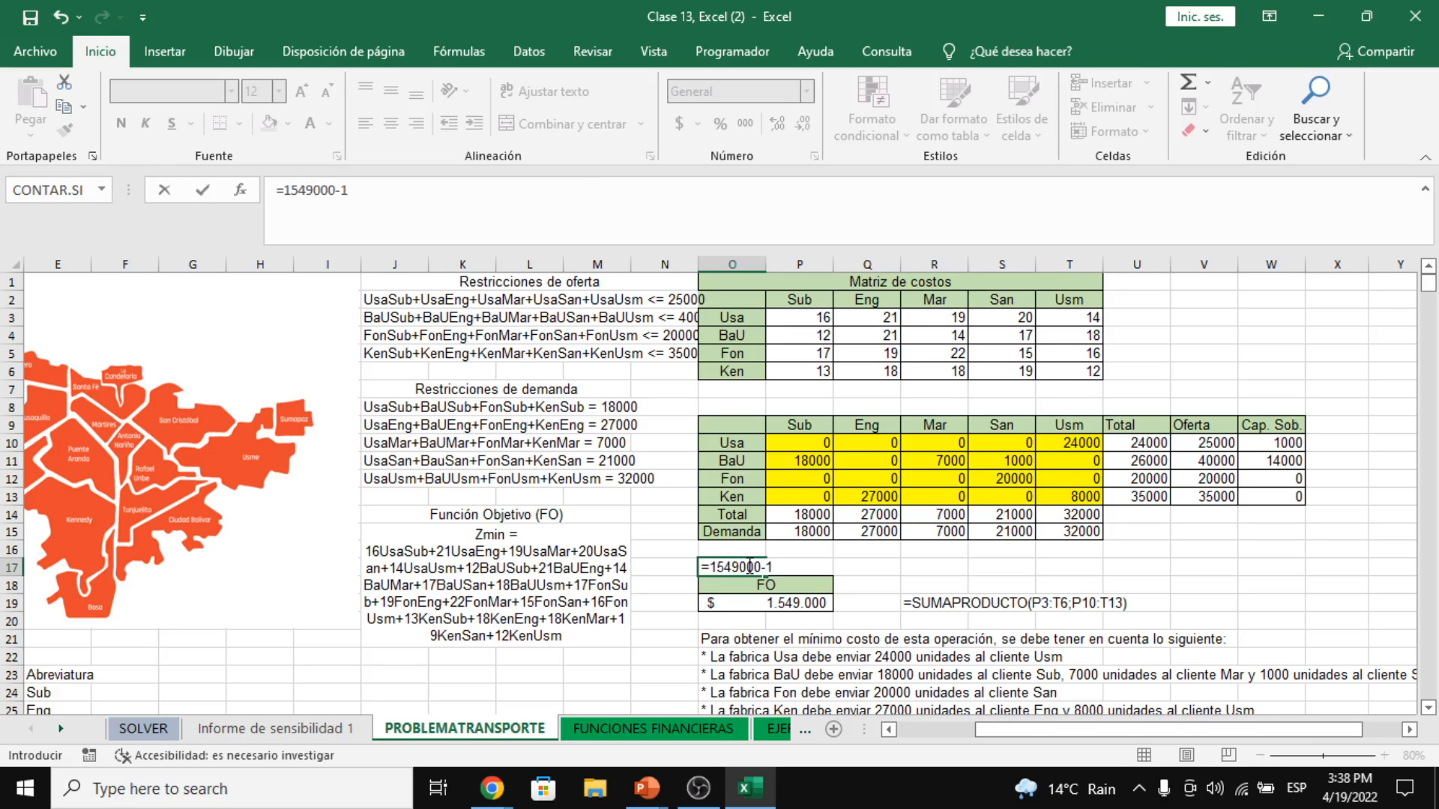
{"action": "type", "text": "2000"}
{"action": "key", "text": "Return"}
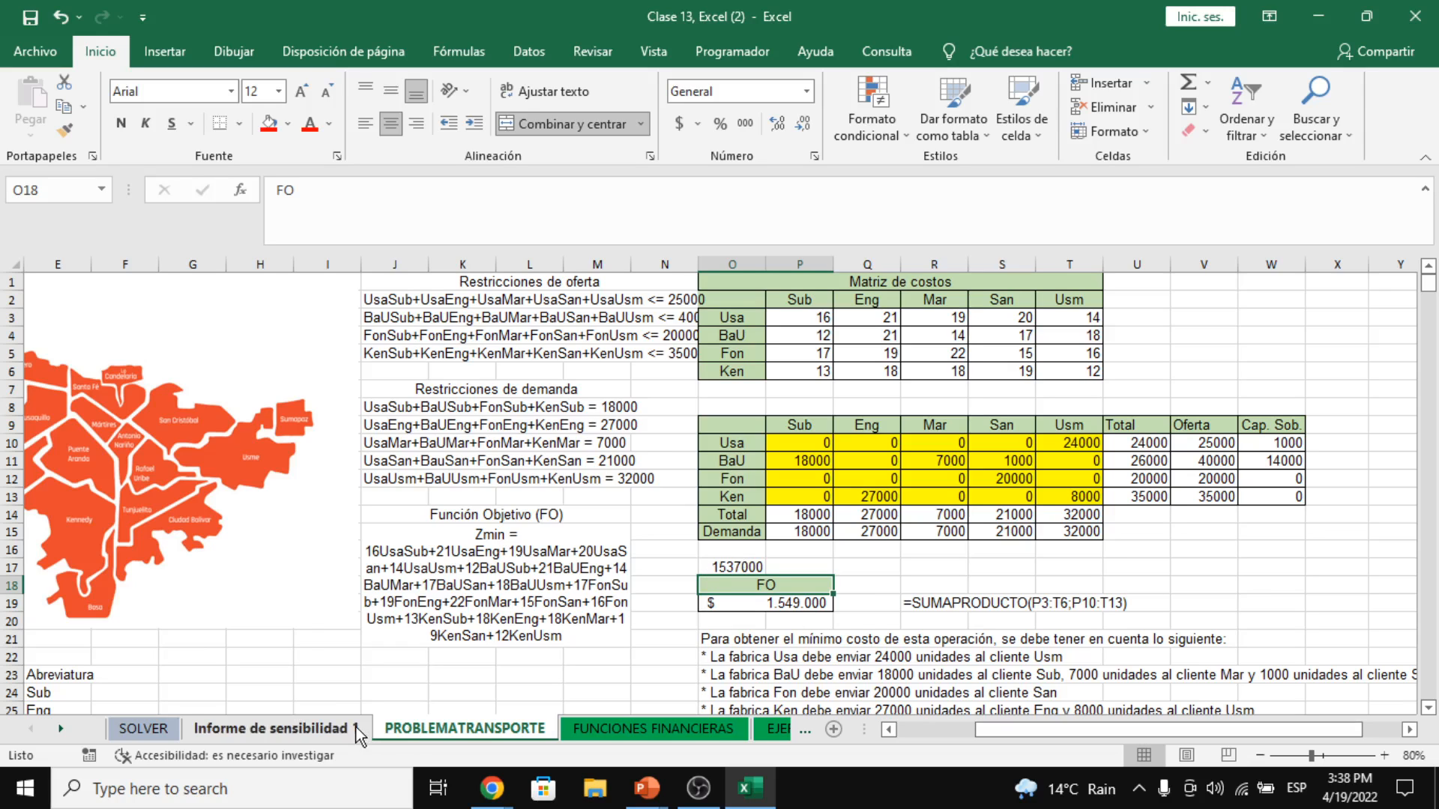
{"action": "key", "text": "Up"}
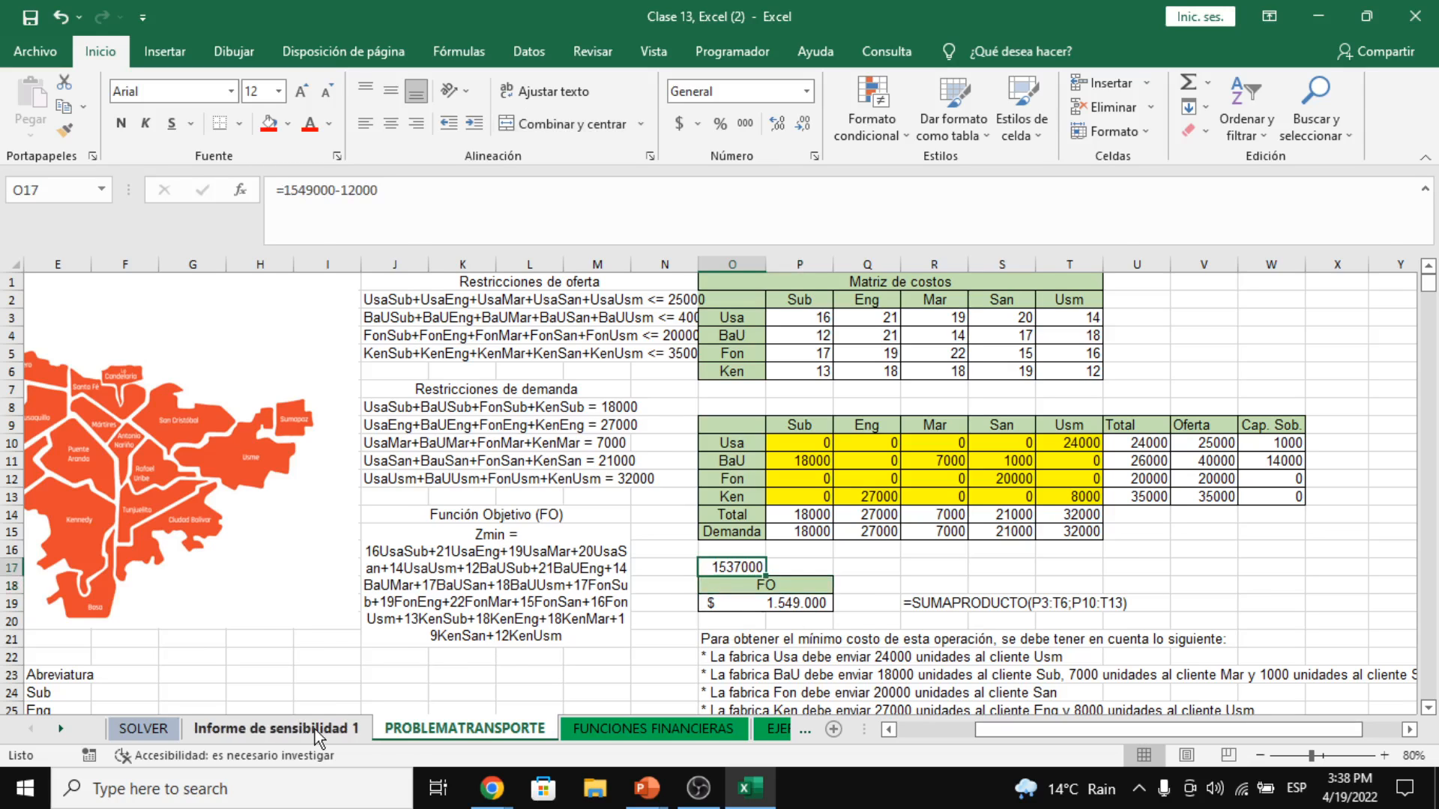
- Set the Sub client's demand in P15 of the PROBLEMATRANSPORTE sheet to 17000
{"action": "left_click", "coordinate": [316, 733]}
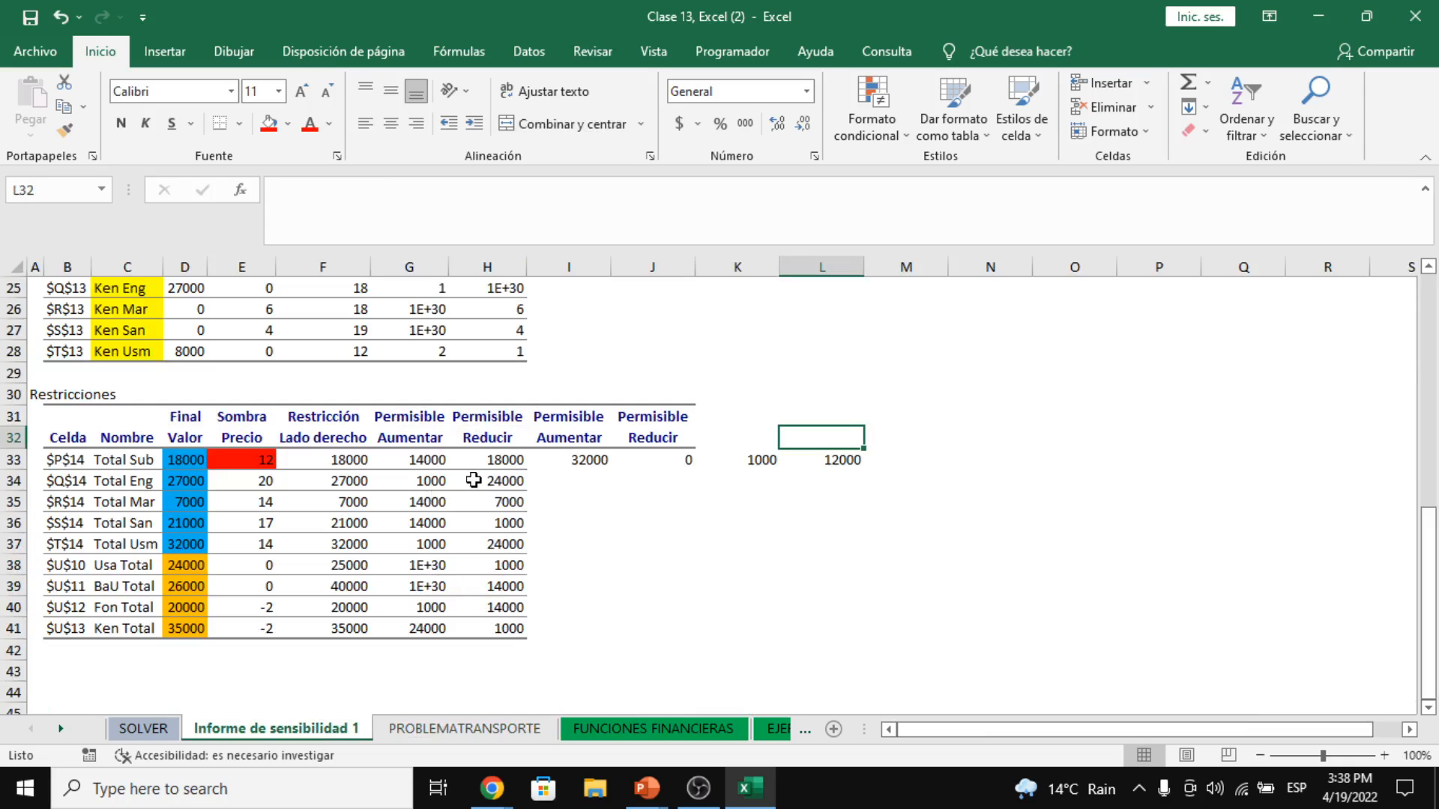
{"action": "left_click", "coordinate": [324, 464]}
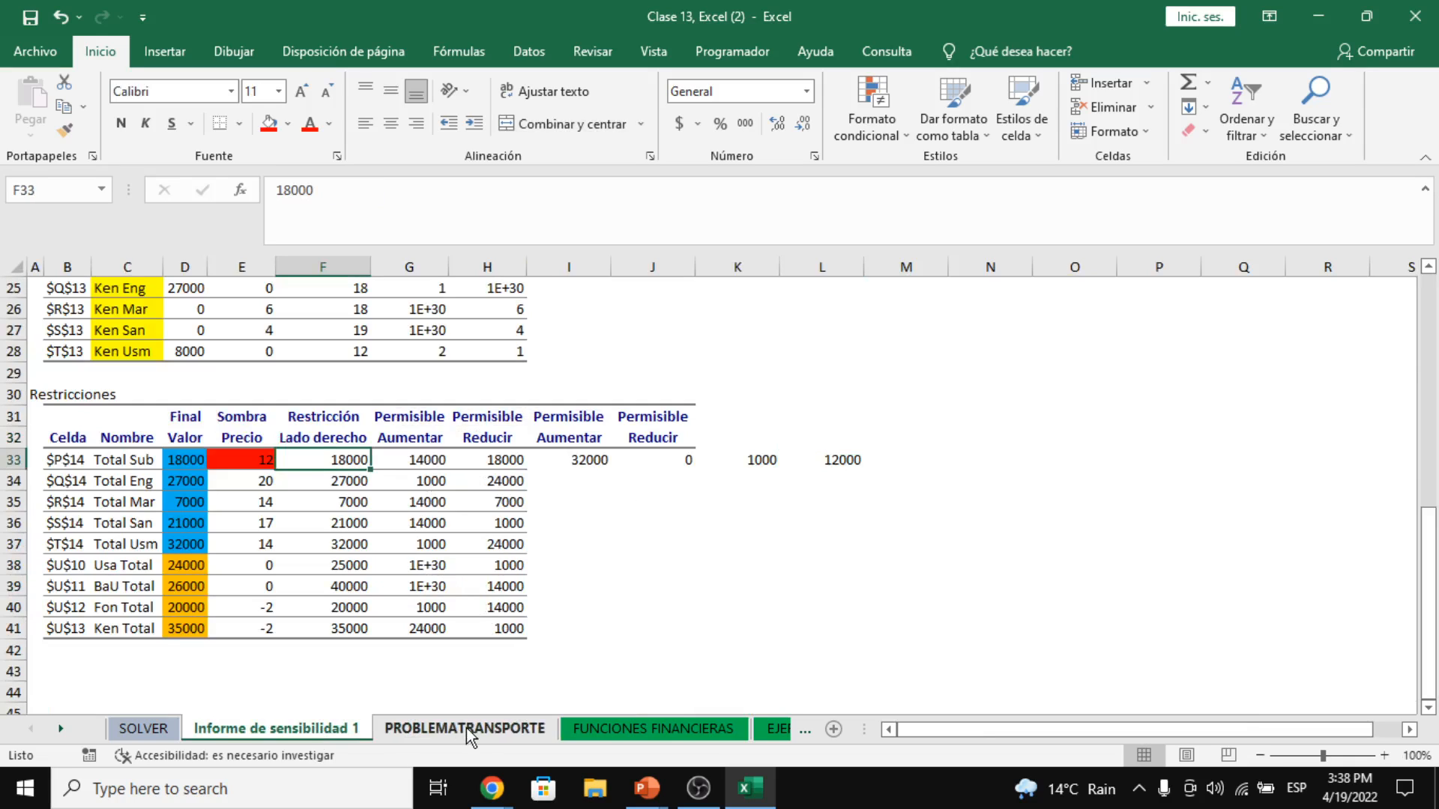
{"action": "left_click", "coordinate": [466, 727]}
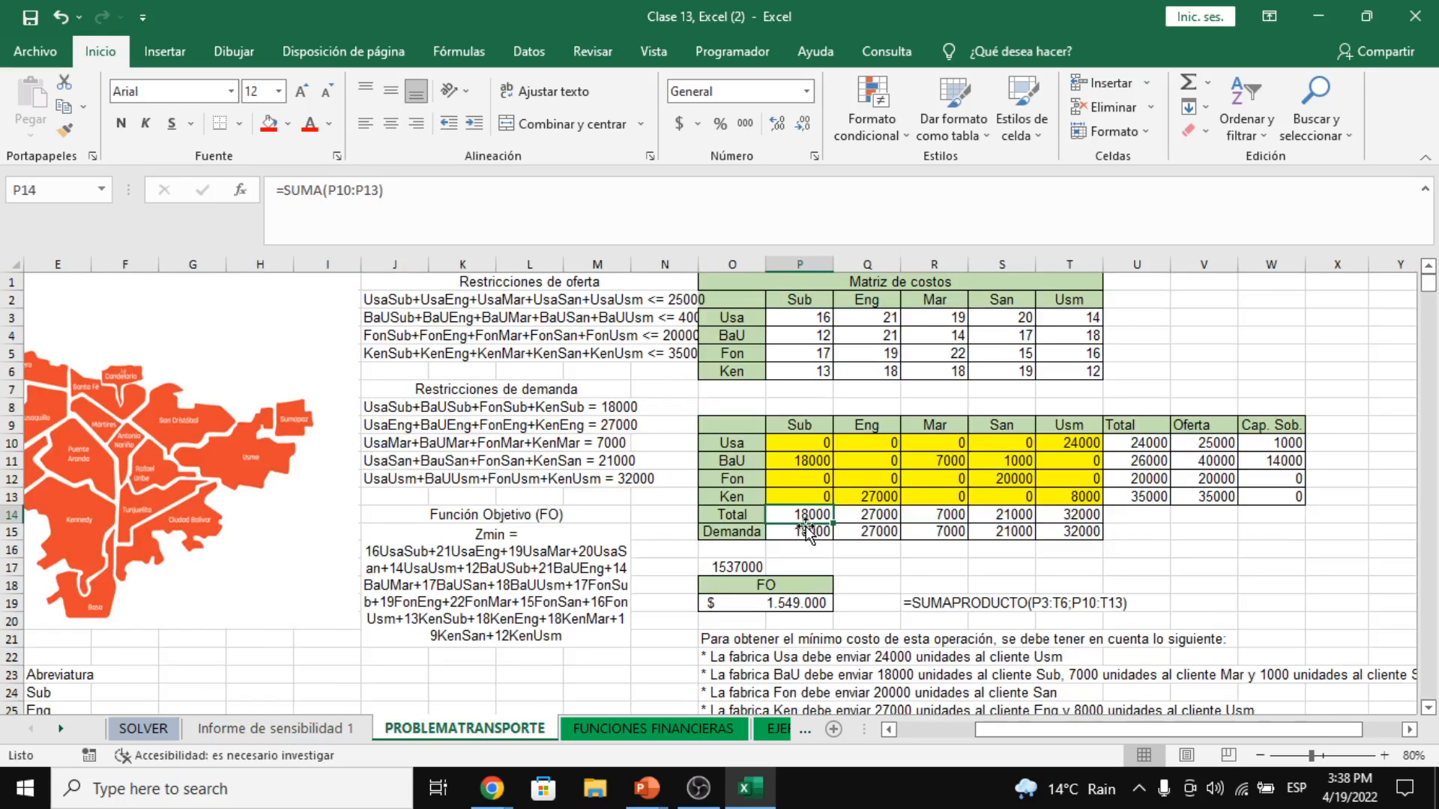
{"action": "left_click", "coordinate": [808, 533]}
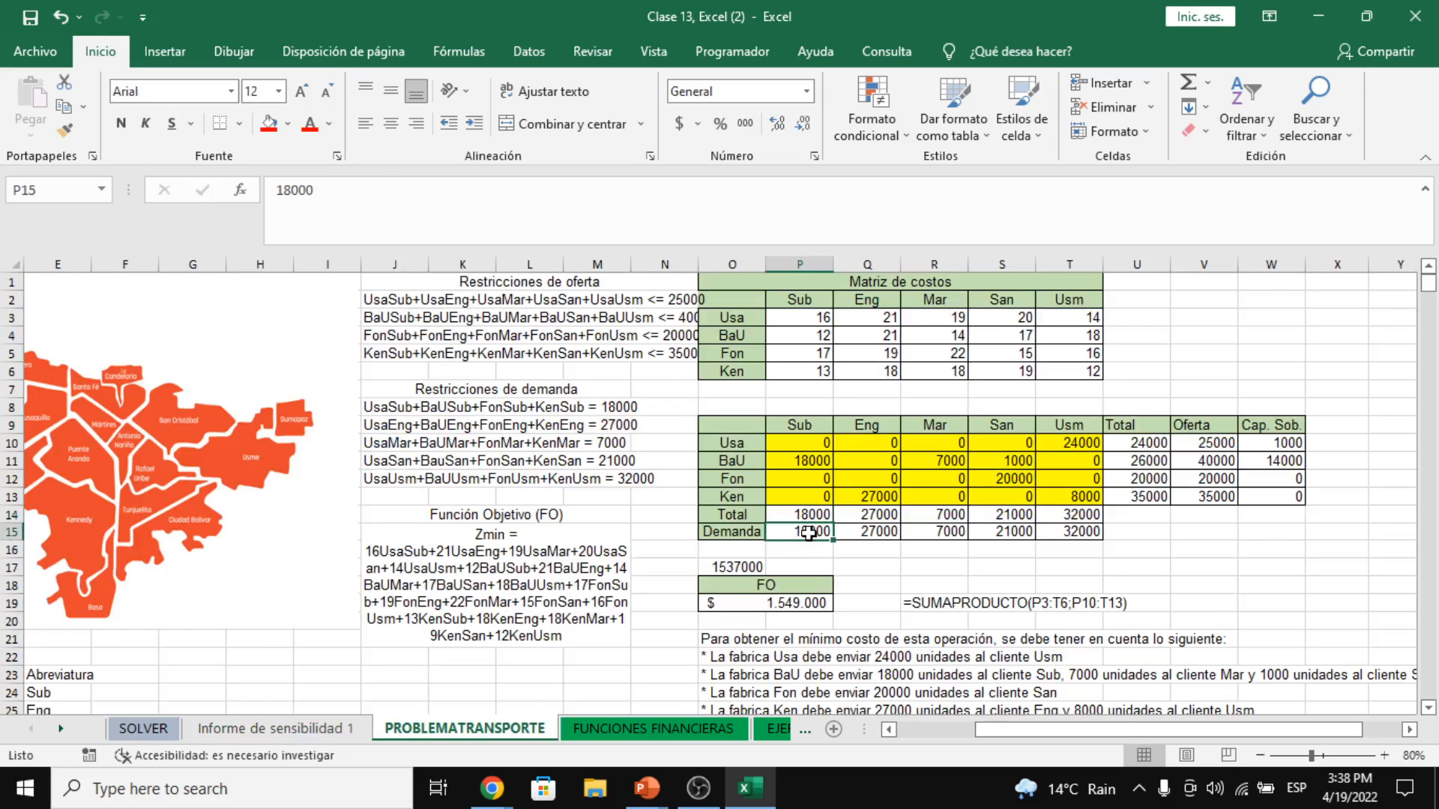
{"action": "left_click", "coordinate": [292, 193]}
{"action": "key", "text": "BackSpace"}
{"action": "type", "text": "7"}
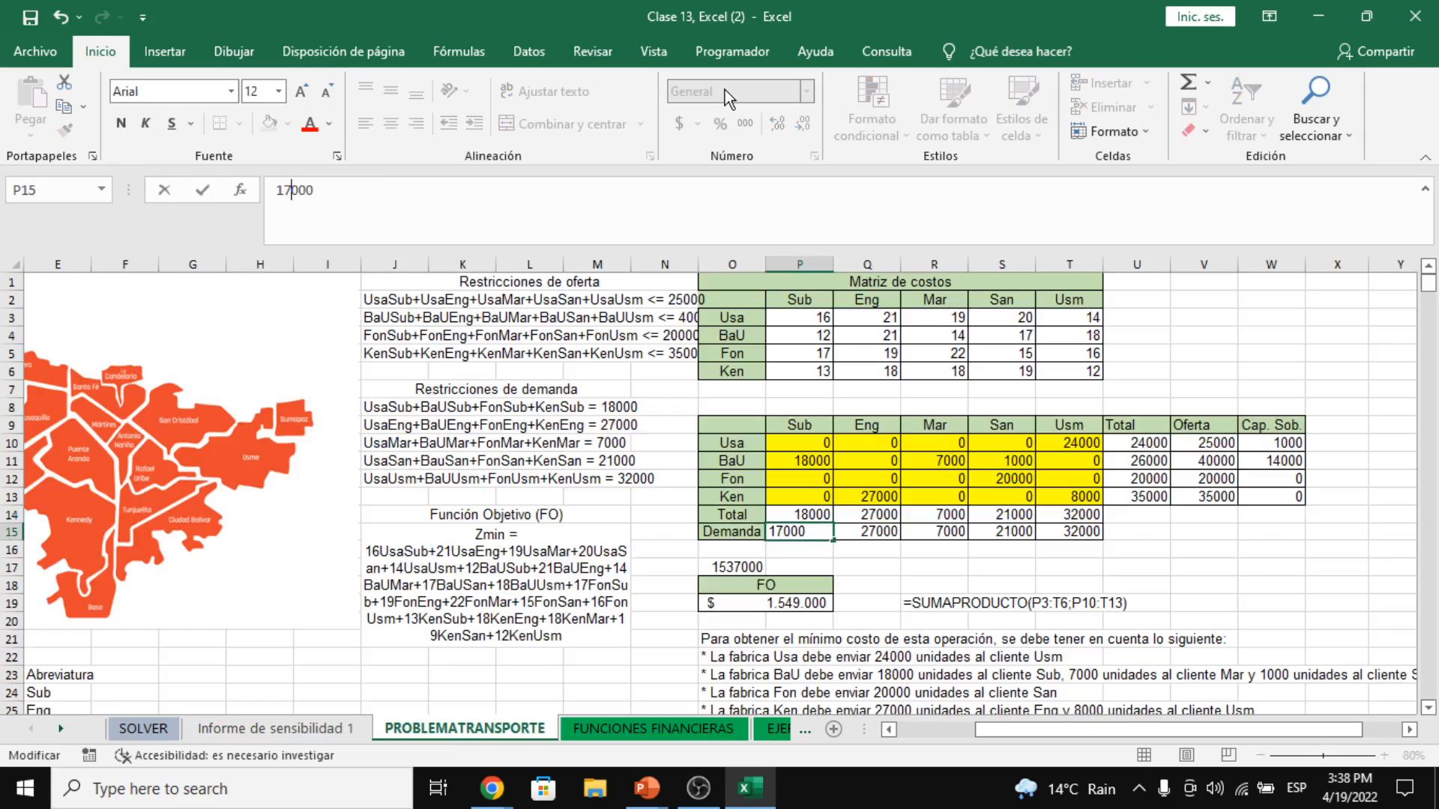
{"action": "key", "text": "Return"}
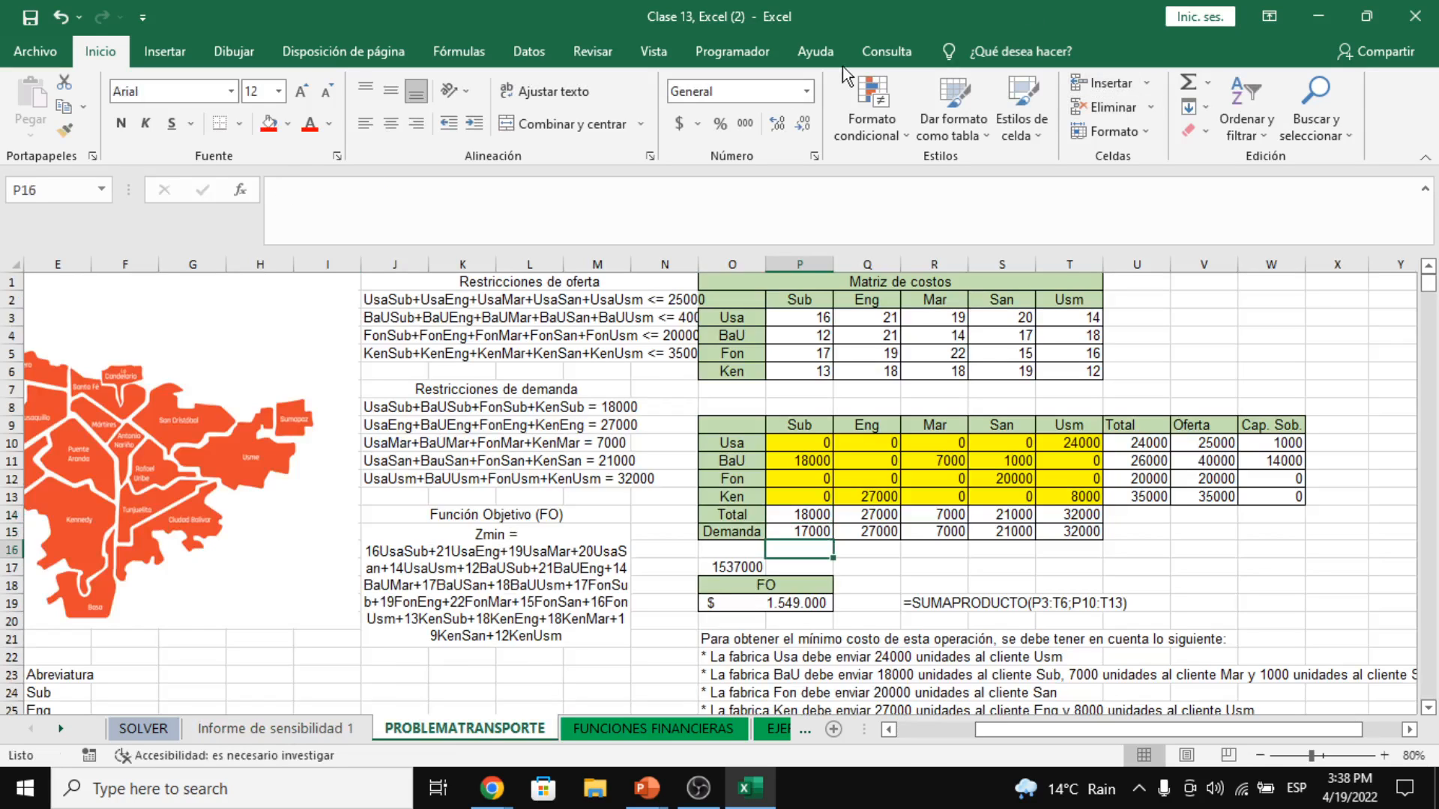
- Solve the transport model again with Solver, minimizing O19 with the Simplex LP method and the existing constraints
{"action": "left_click", "coordinate": [830, 533]}
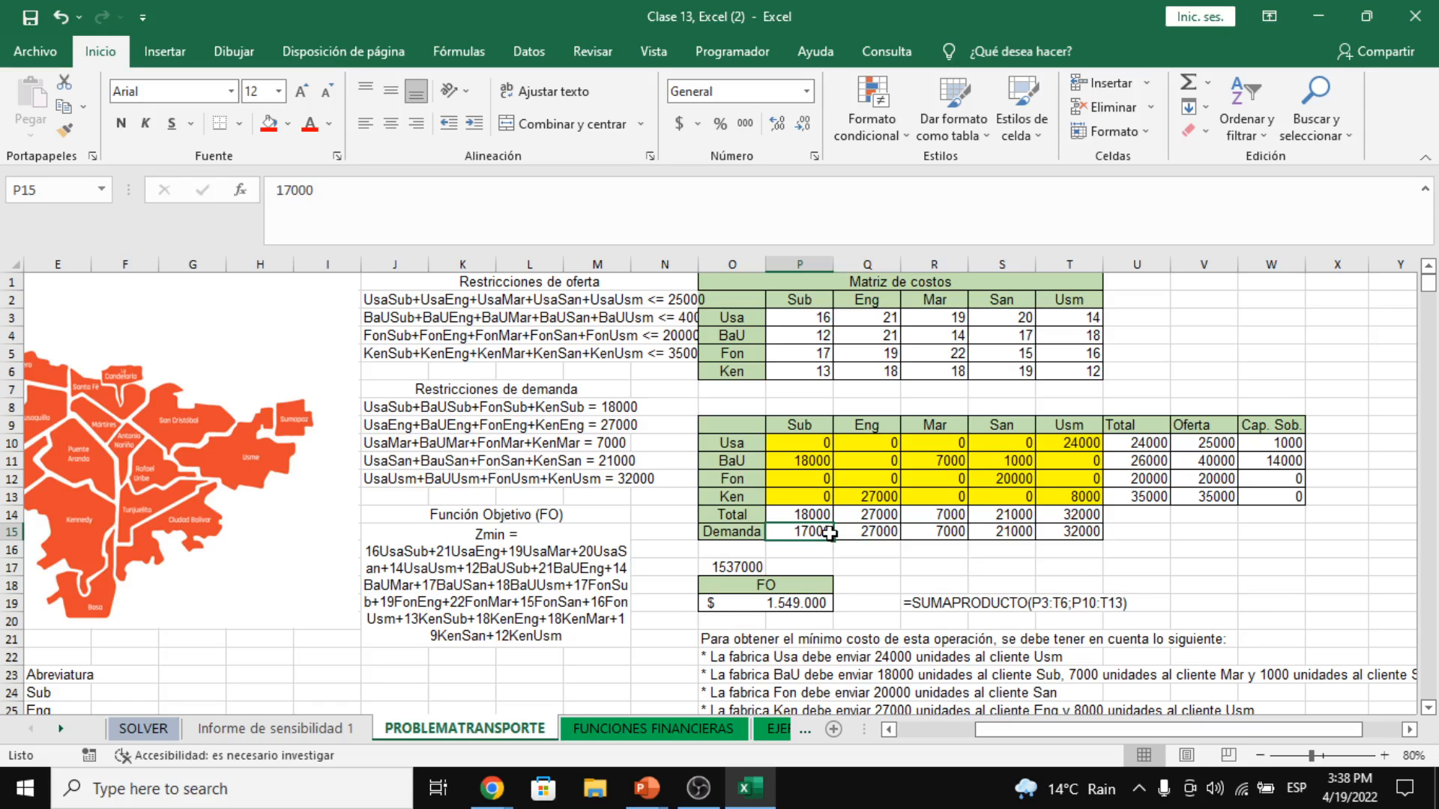
{"action": "left_click", "coordinate": [528, 51]}
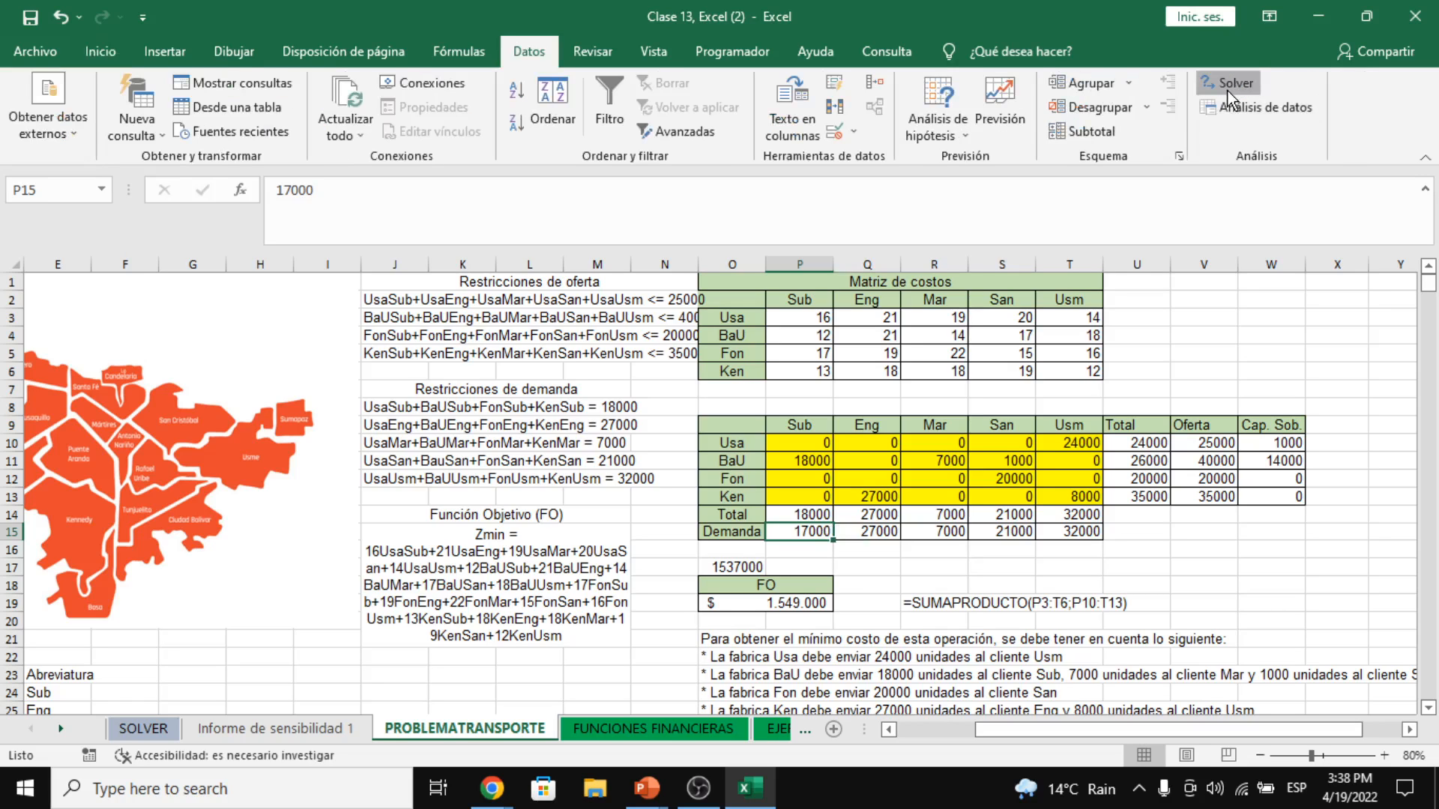
{"action": "left_click", "coordinate": [1227, 92]}
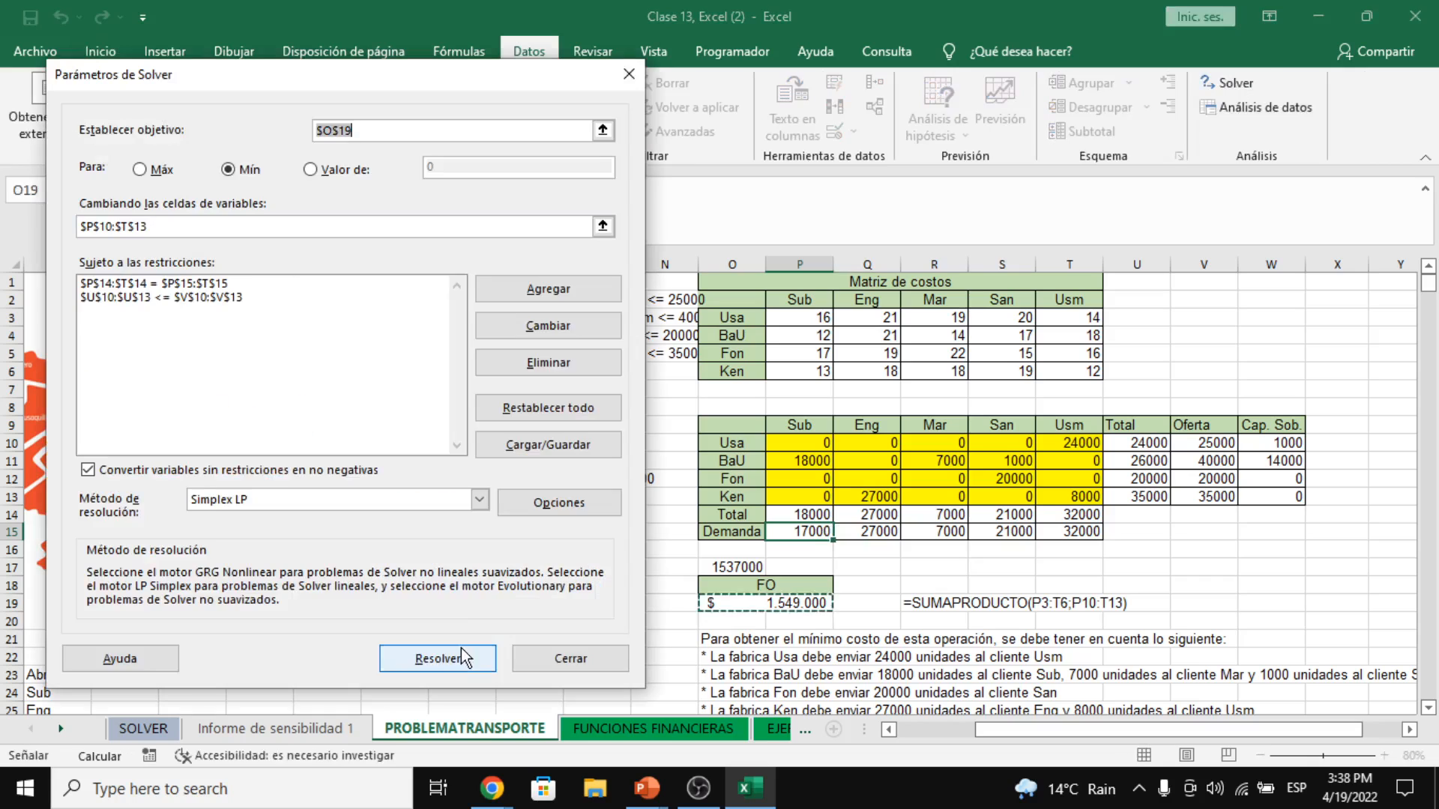
{"action": "left_click", "coordinate": [438, 658]}
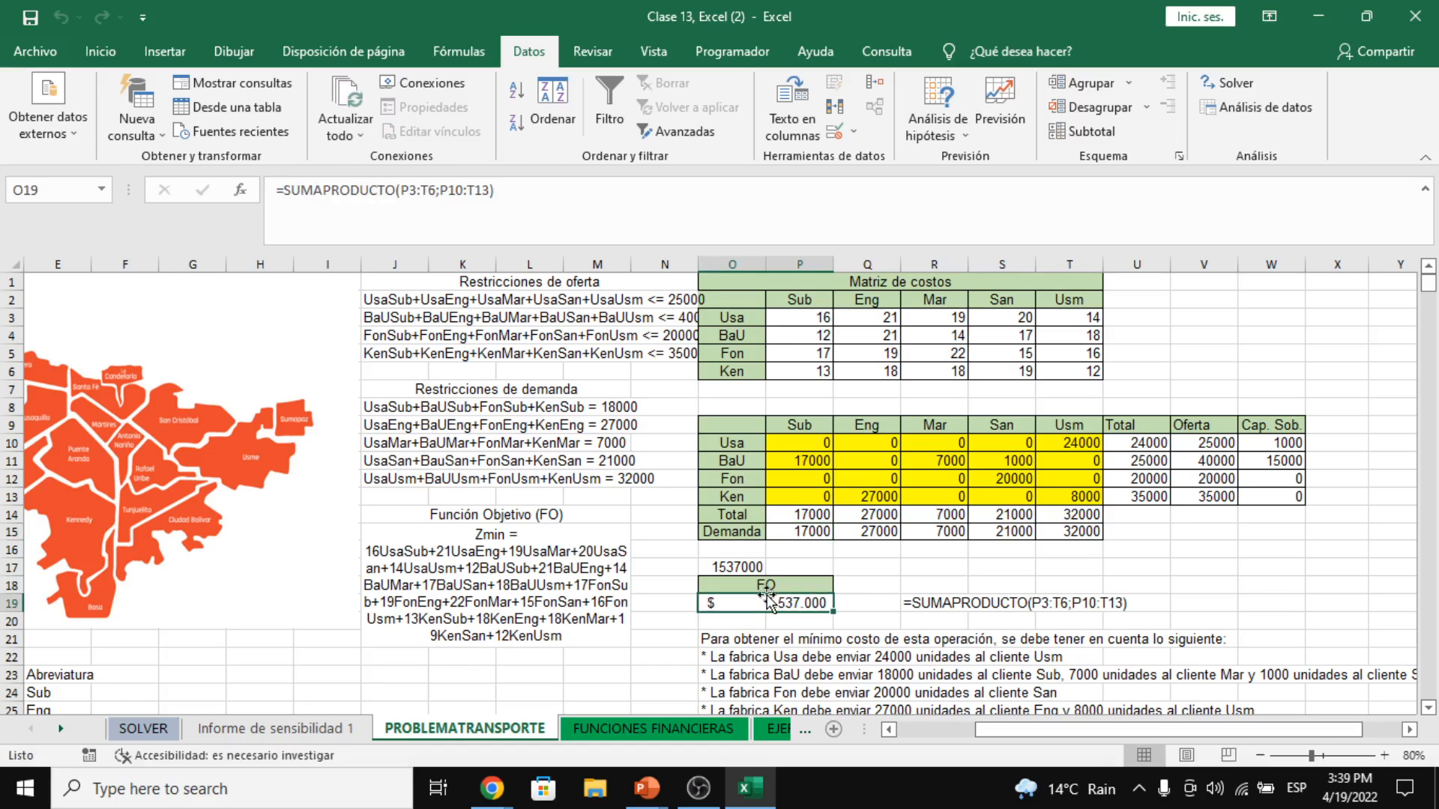
- Review the Total Sub constraint's right-hand side and permissible increase in the sensitivity report, then return to PROBLEMATRANSPORTE
{"action": "key", "text": "ctrl+Page_Up"}
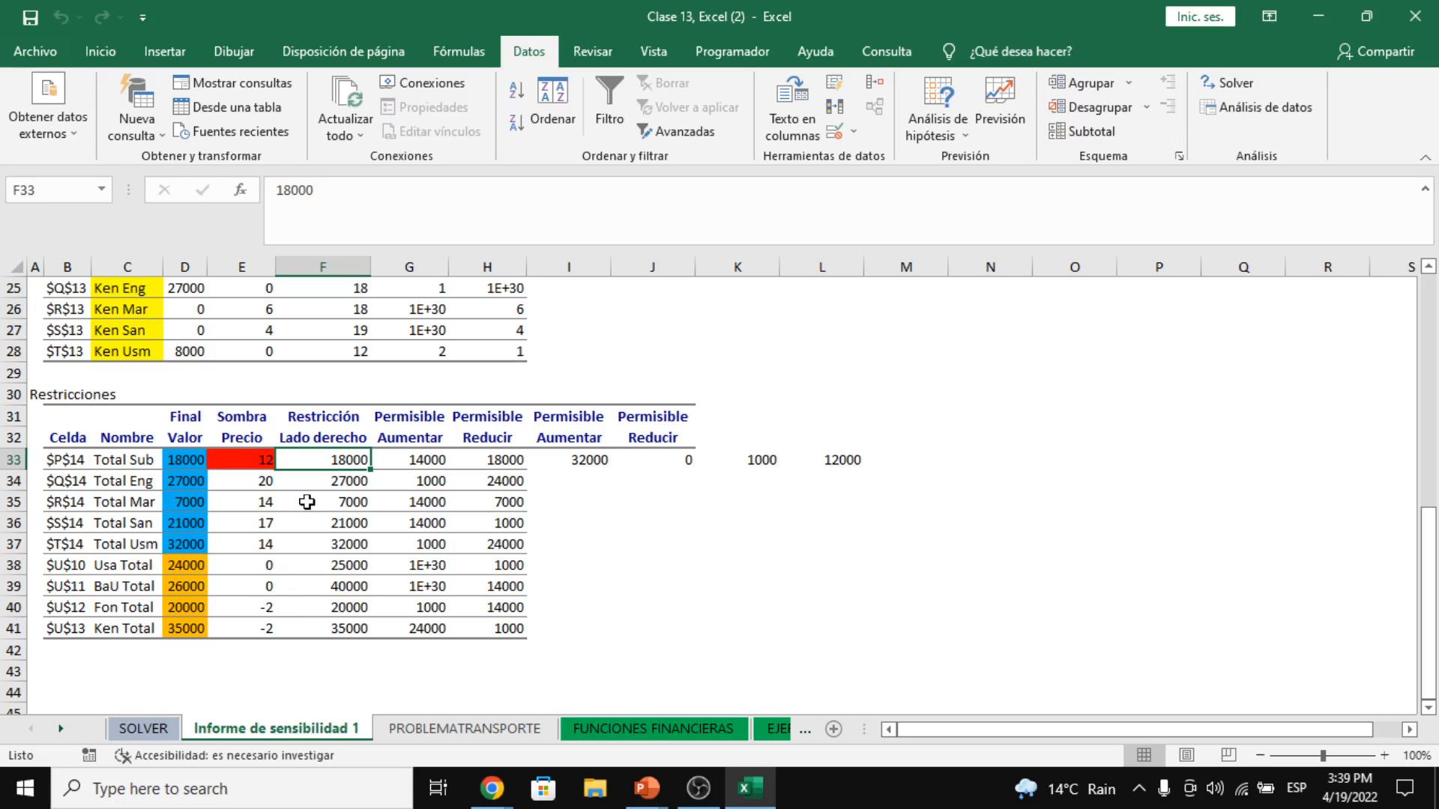
{"action": "key", "text": "Right"}
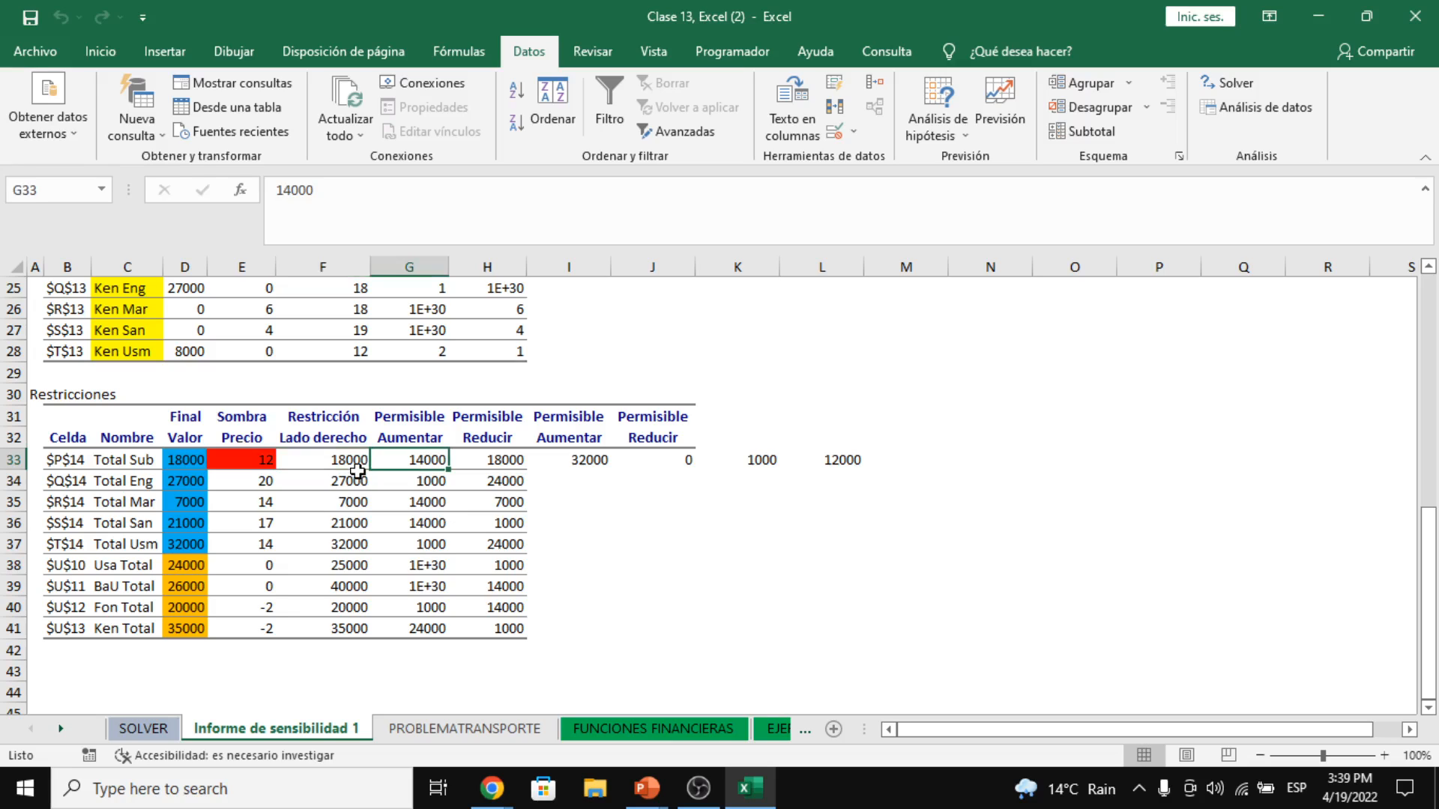
{"action": "key", "text": "Left"}
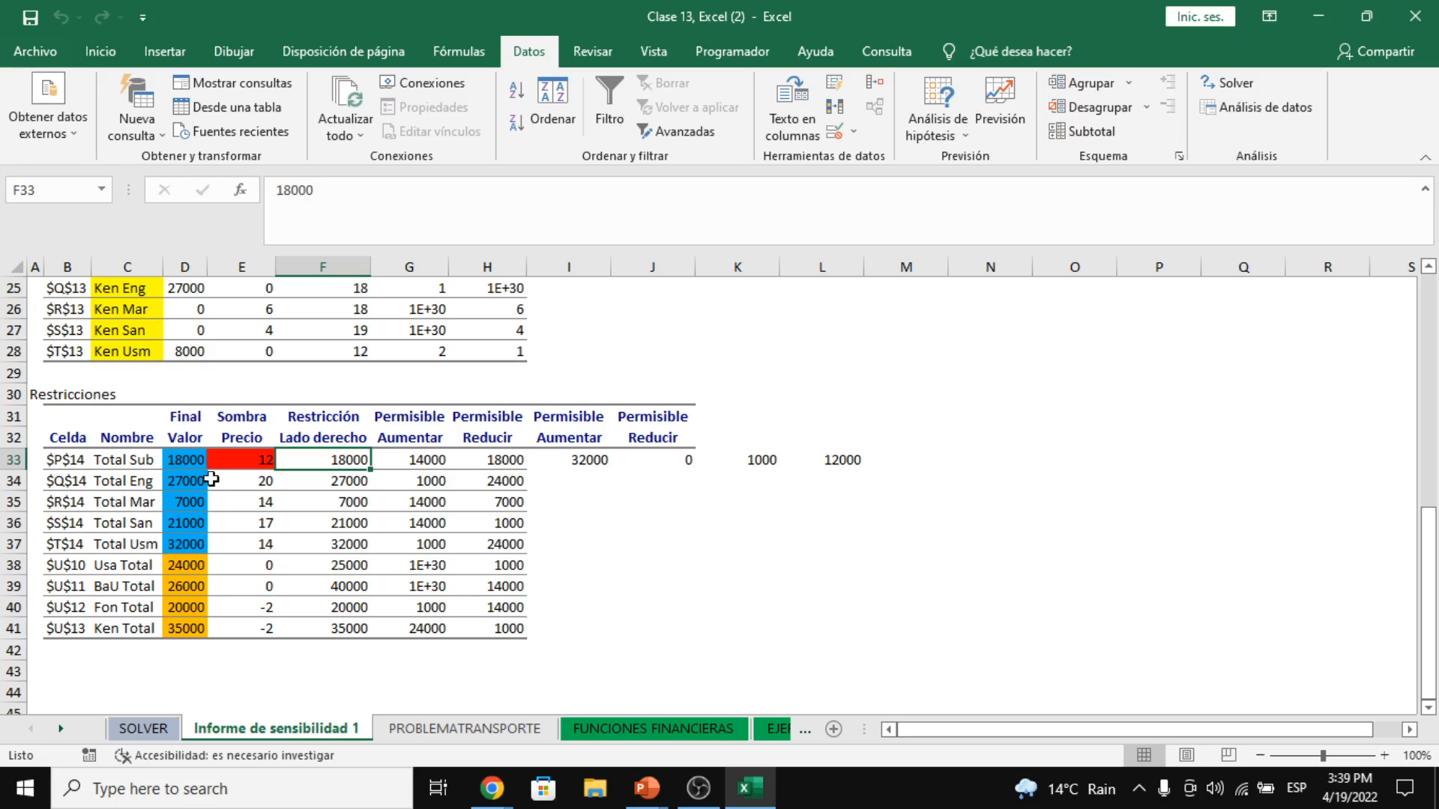
{"action": "left_click", "coordinate": [476, 728]}
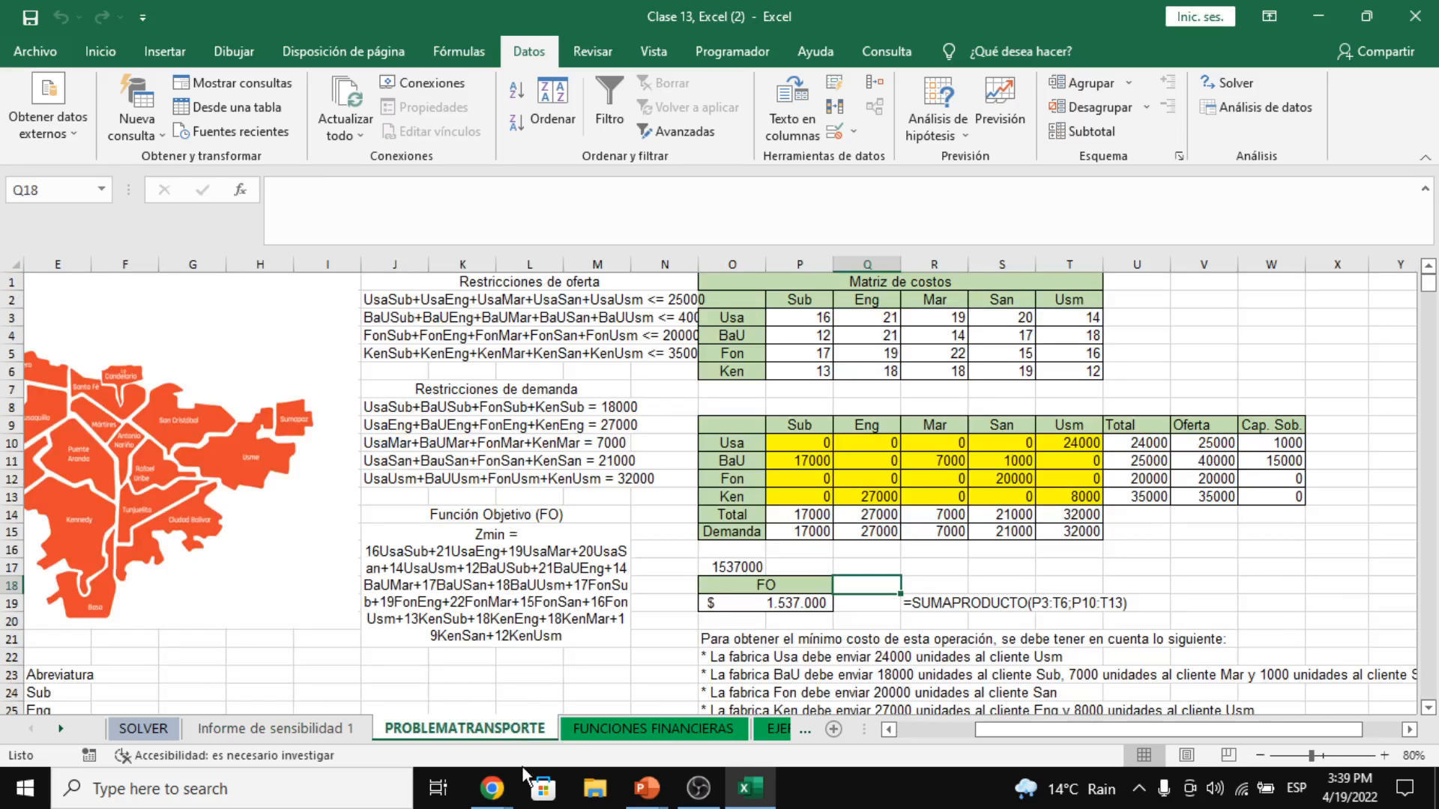
- Select the Sensibilidad report in the Solver results, then dismiss the results without generating it
{"action": "mouse_move", "coordinate": [488, 793]}
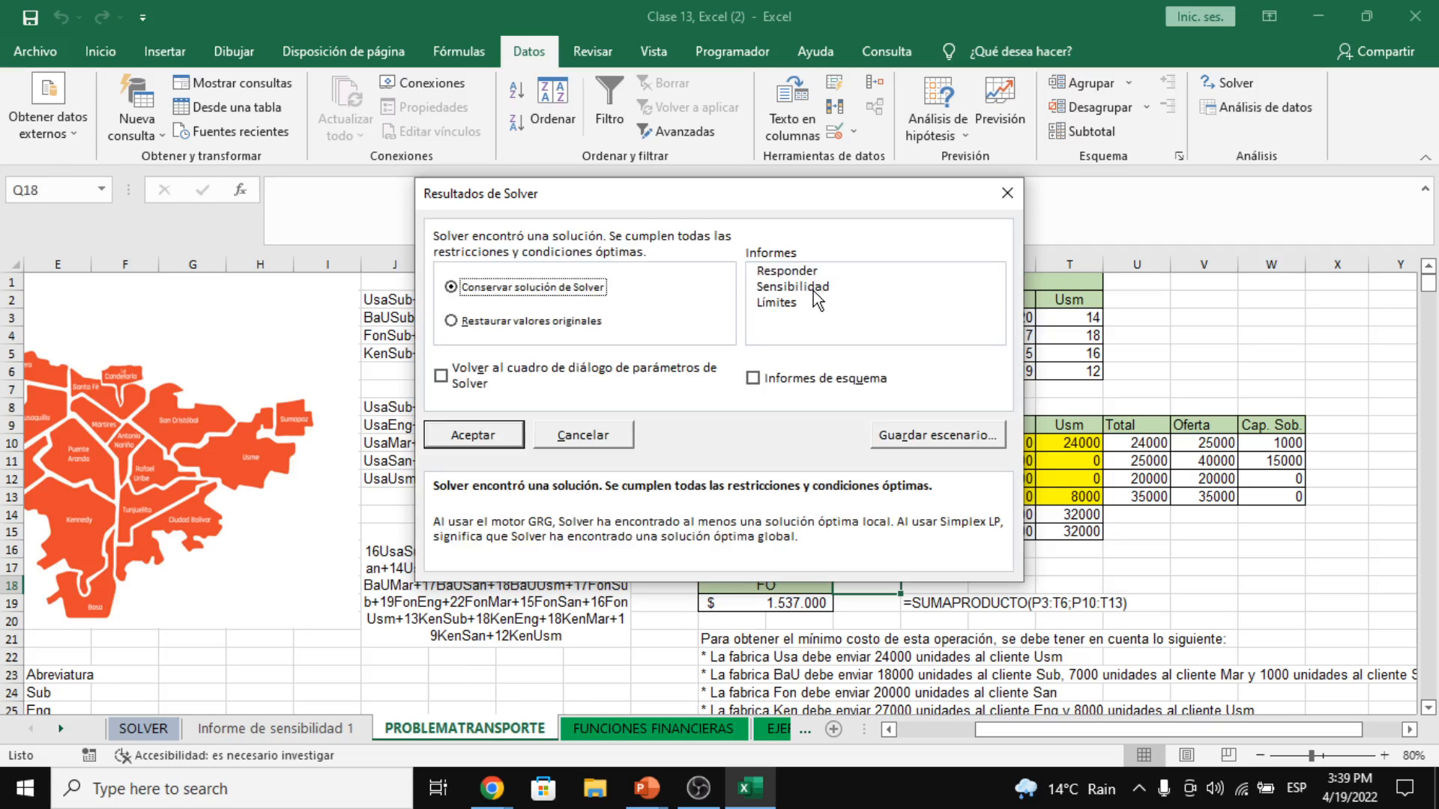
{"action": "left_click", "coordinate": [814, 289]}
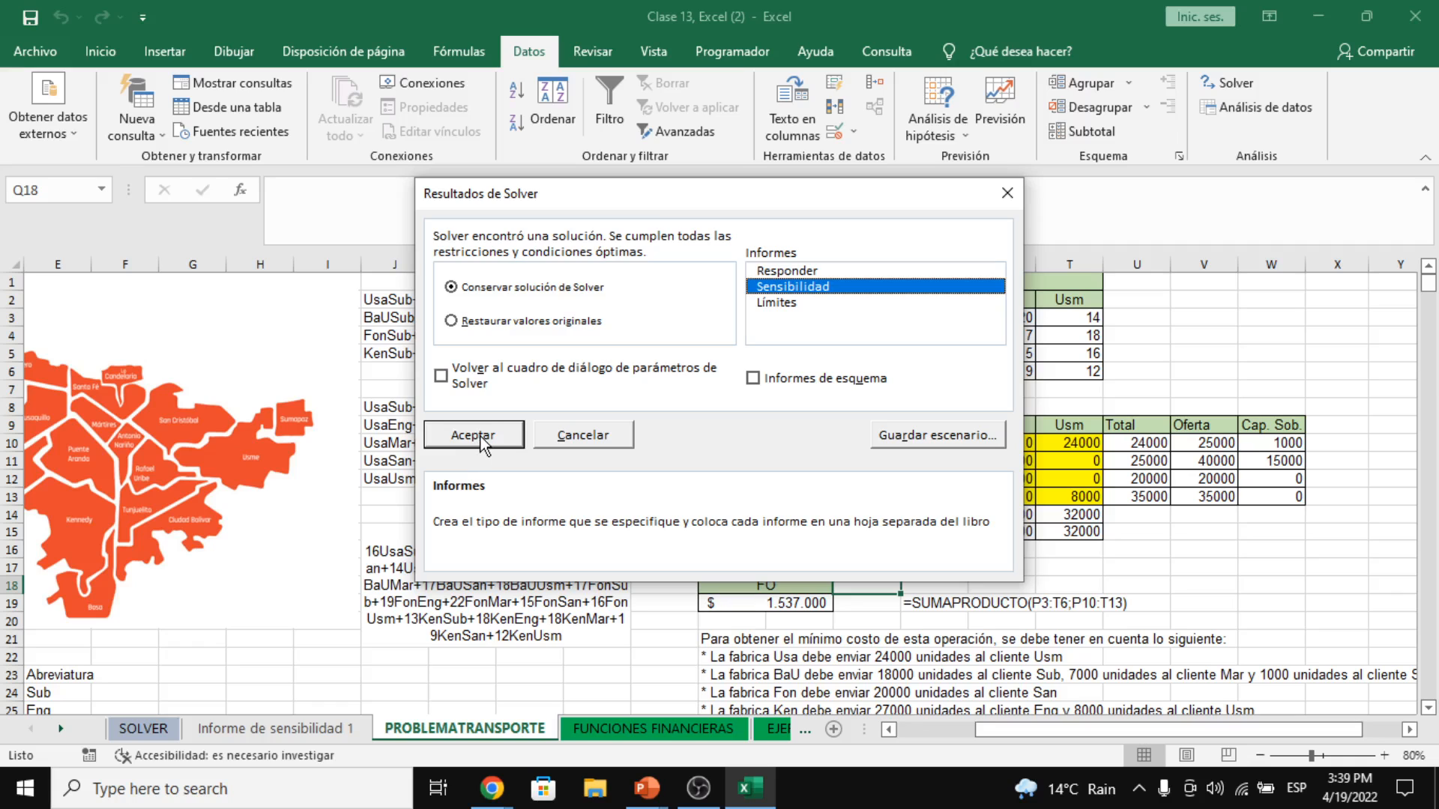
{"action": "left_click", "coordinate": [1008, 197]}
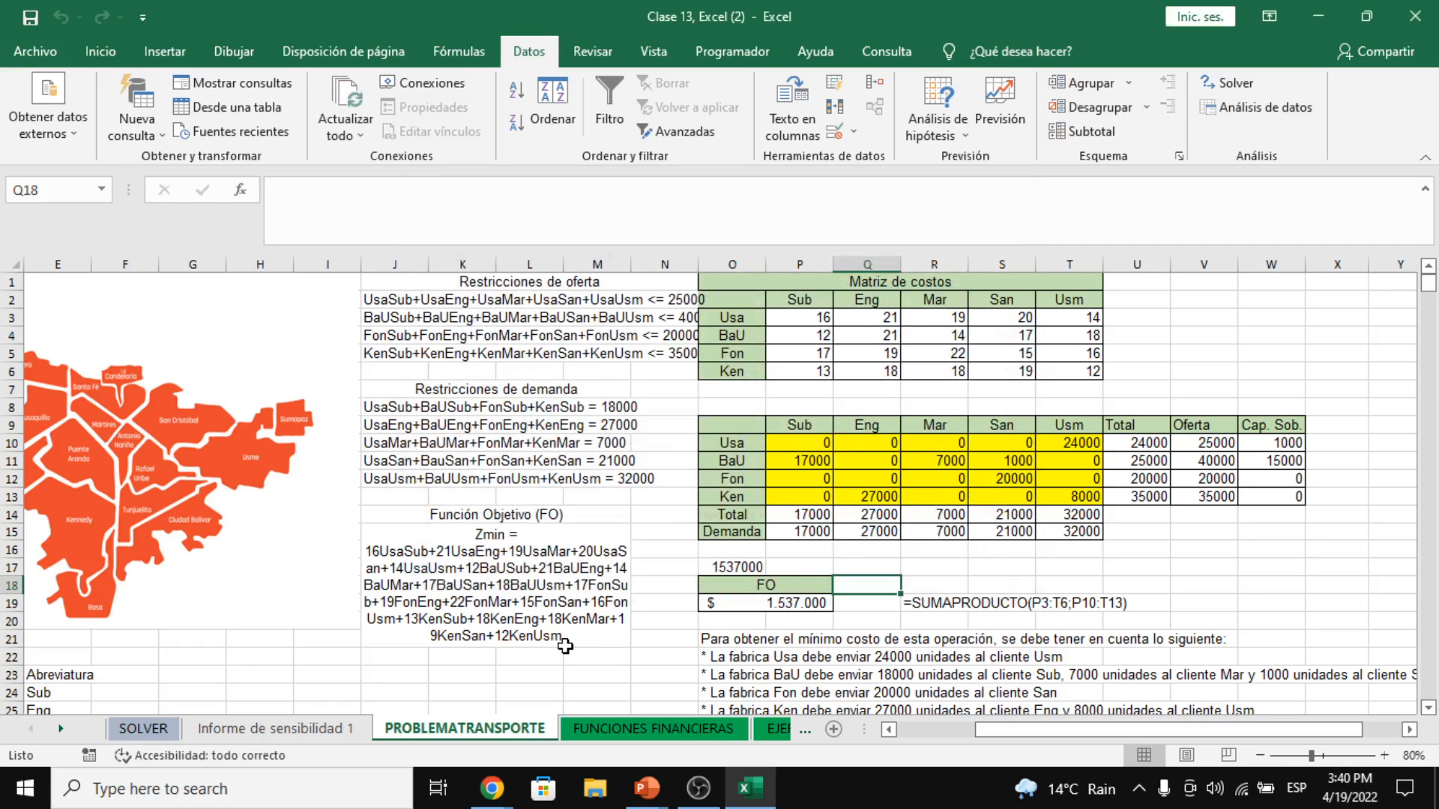
{"action": "left_click", "coordinate": [573, 708]}
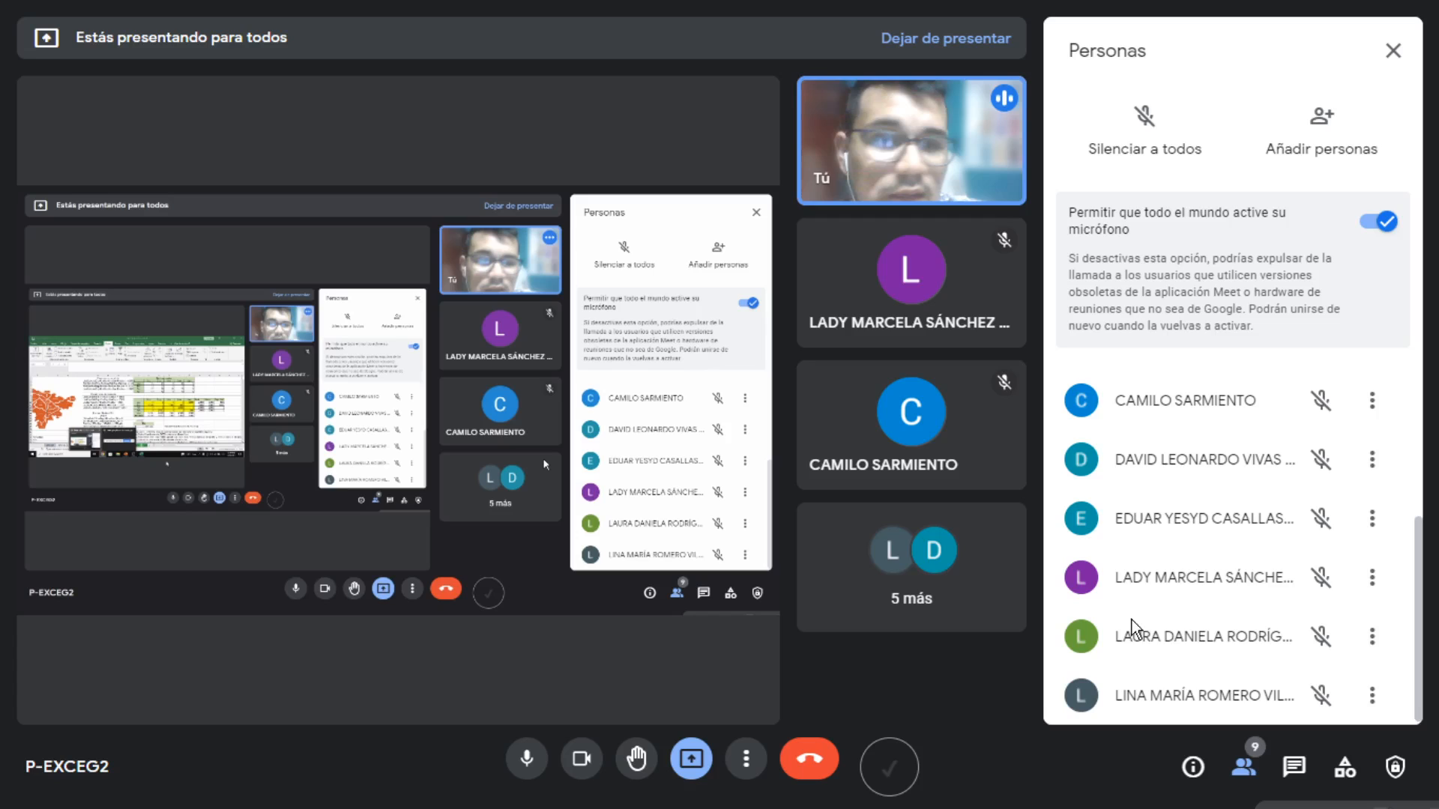
{"action": "mouse_move", "coordinate": [967, 428]}
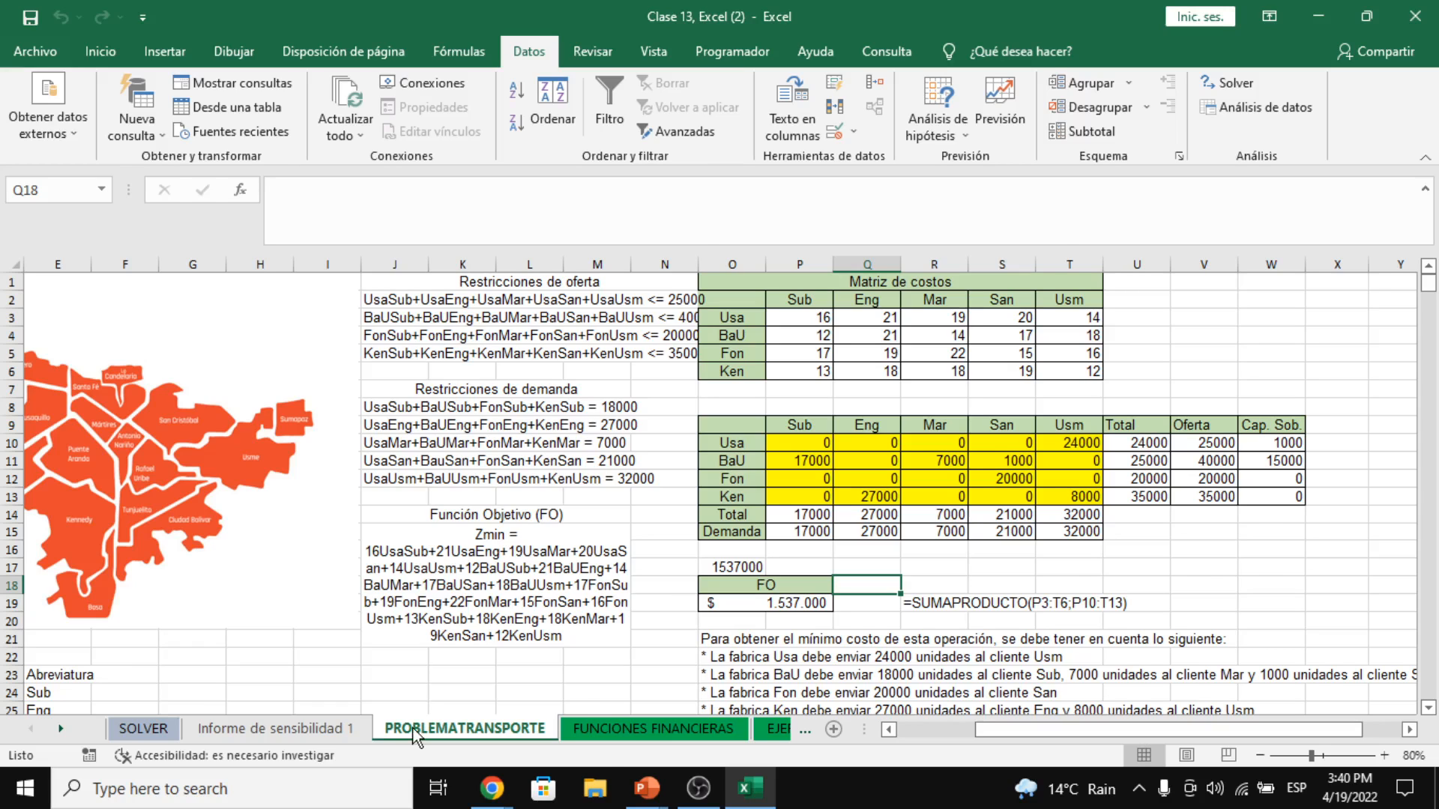
{"action": "mouse_move", "coordinate": [399, 730]}
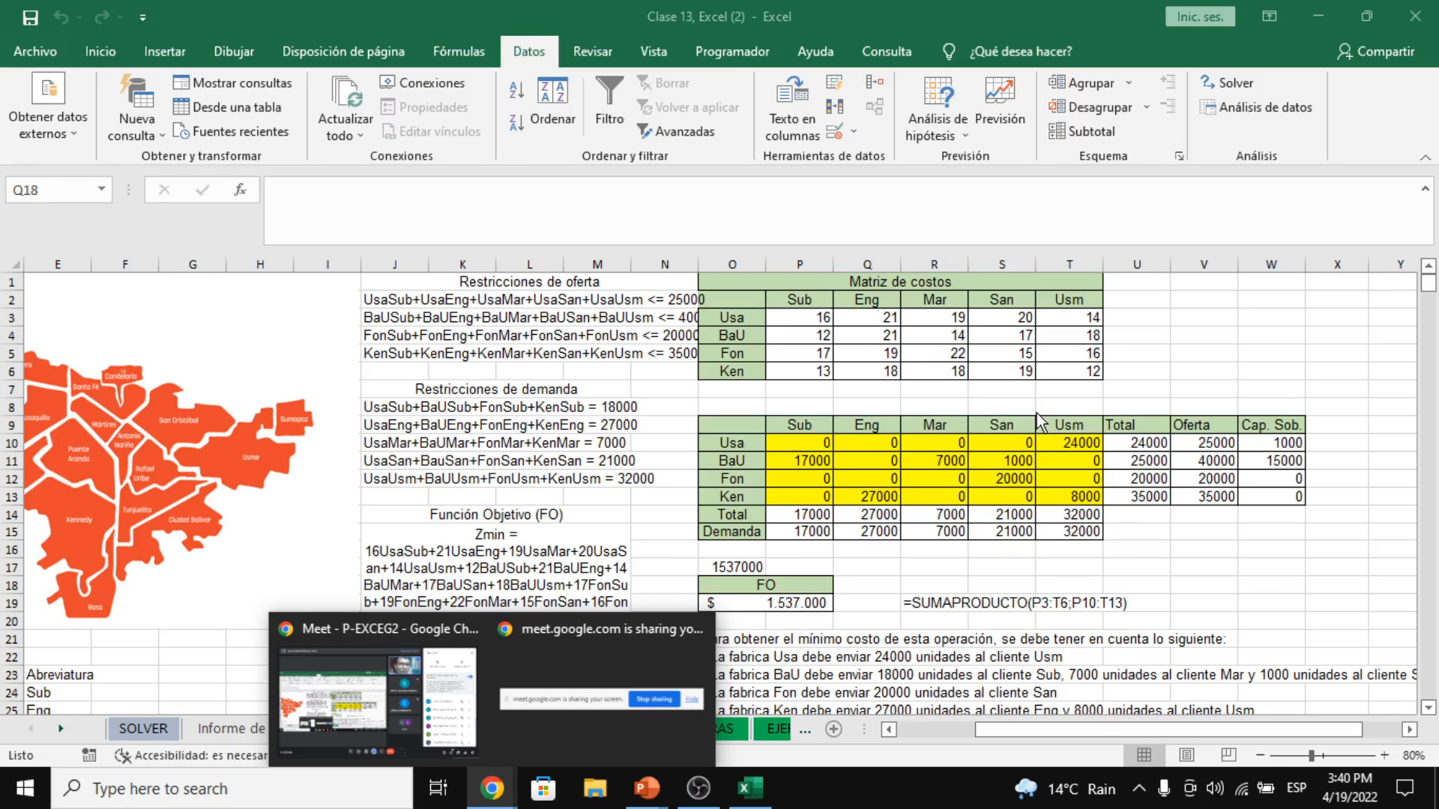
{"action": "key", "text": "alt+Tab"}
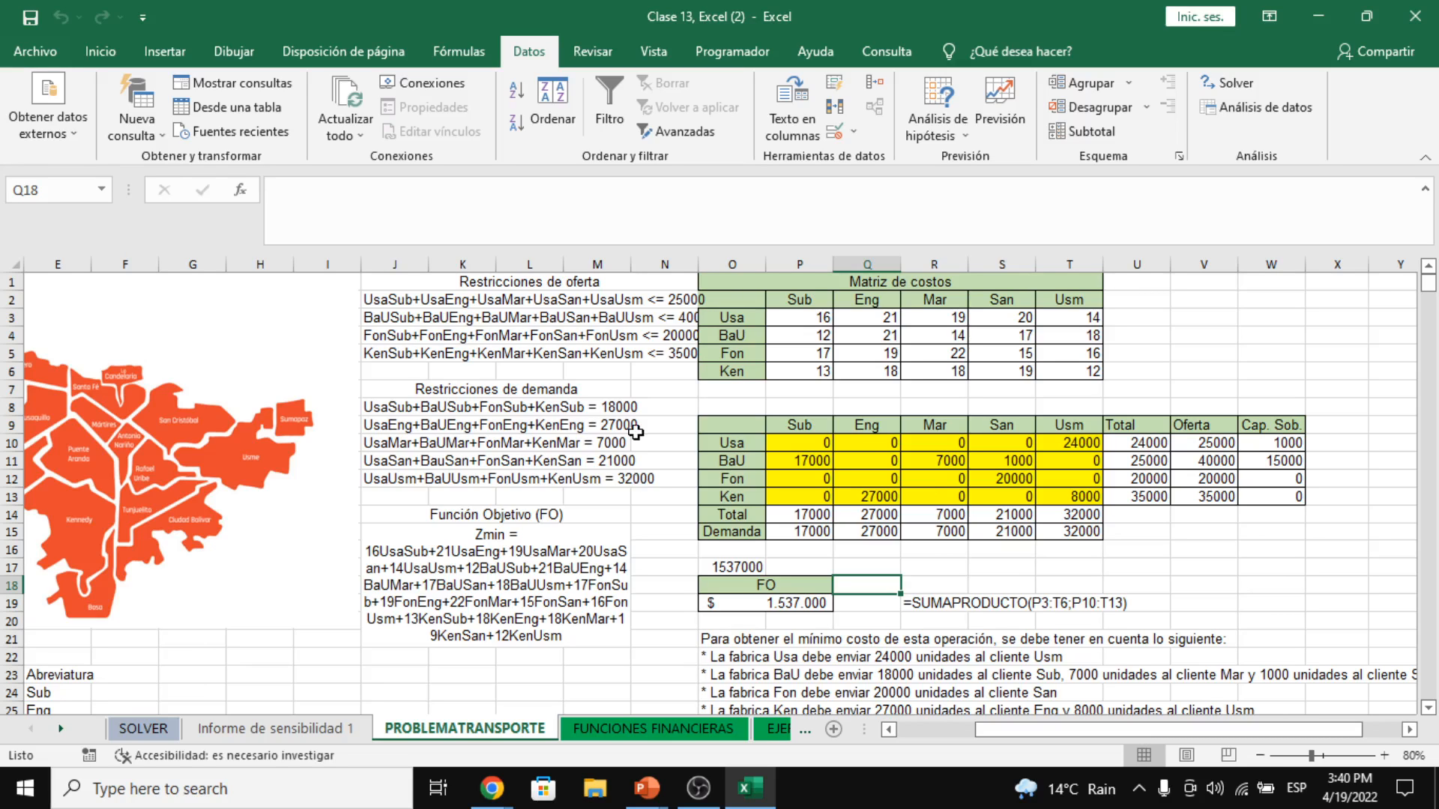
- Open the FUNCIONES FINANCIERAS sheet at 130% zoom and review its title and Función Pago section
{"action": "left_click", "coordinate": [686, 731]}
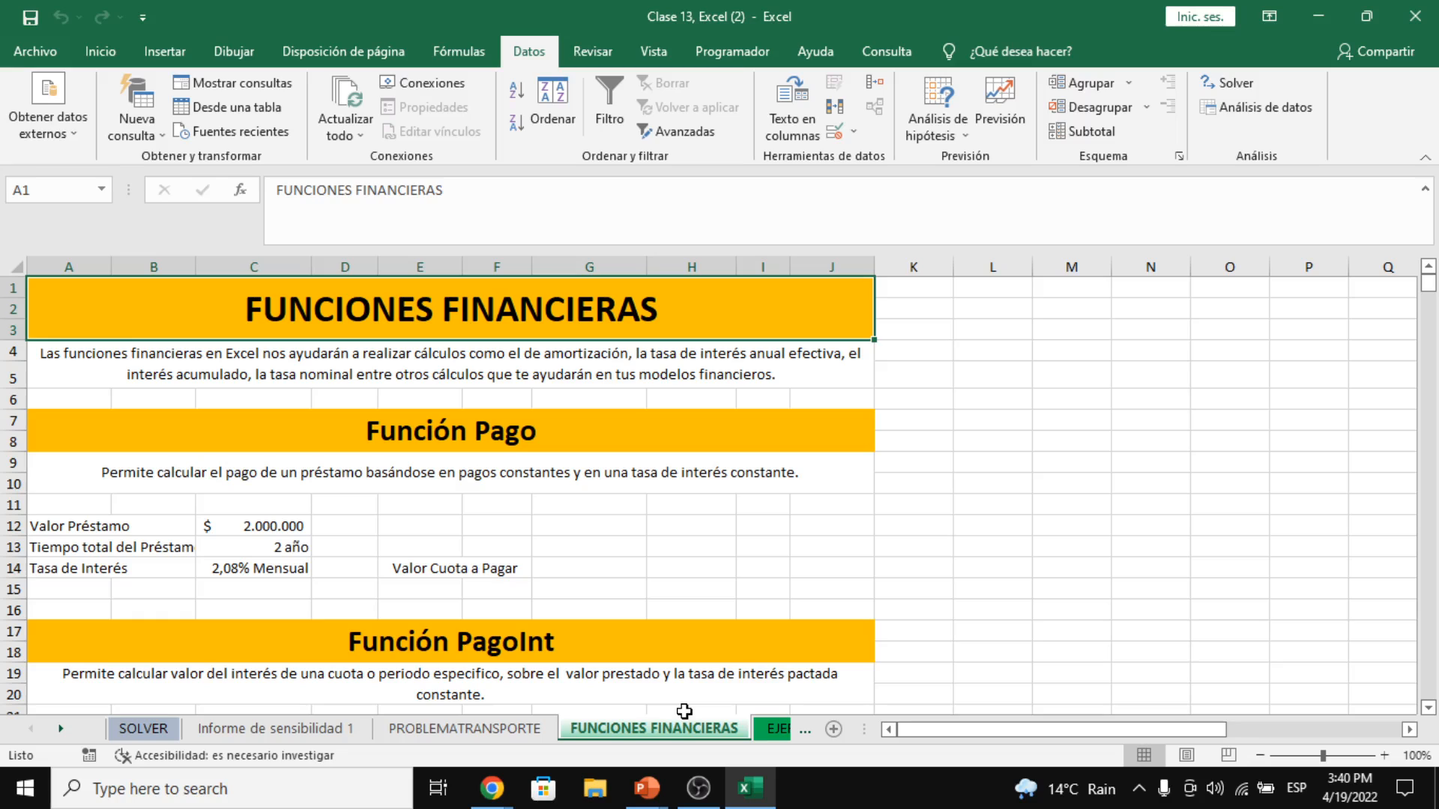
{"action": "key", "text": "Down"}
{"action": "key", "text": "Down"}
{"action": "key", "text": "Down"}
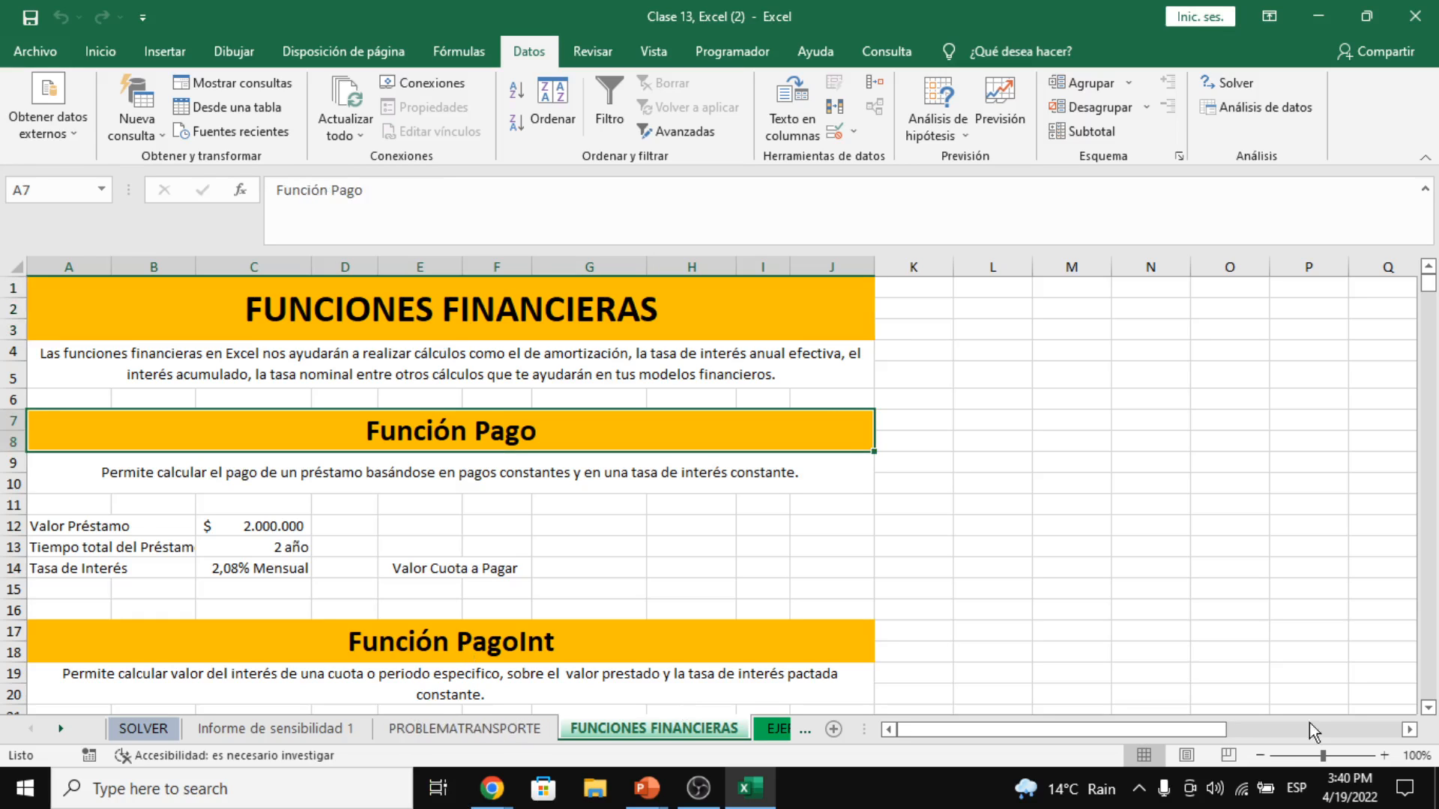
{"action": "left_click", "coordinate": [1384, 764]}
{"action": "left_click", "coordinate": [1383, 765]}
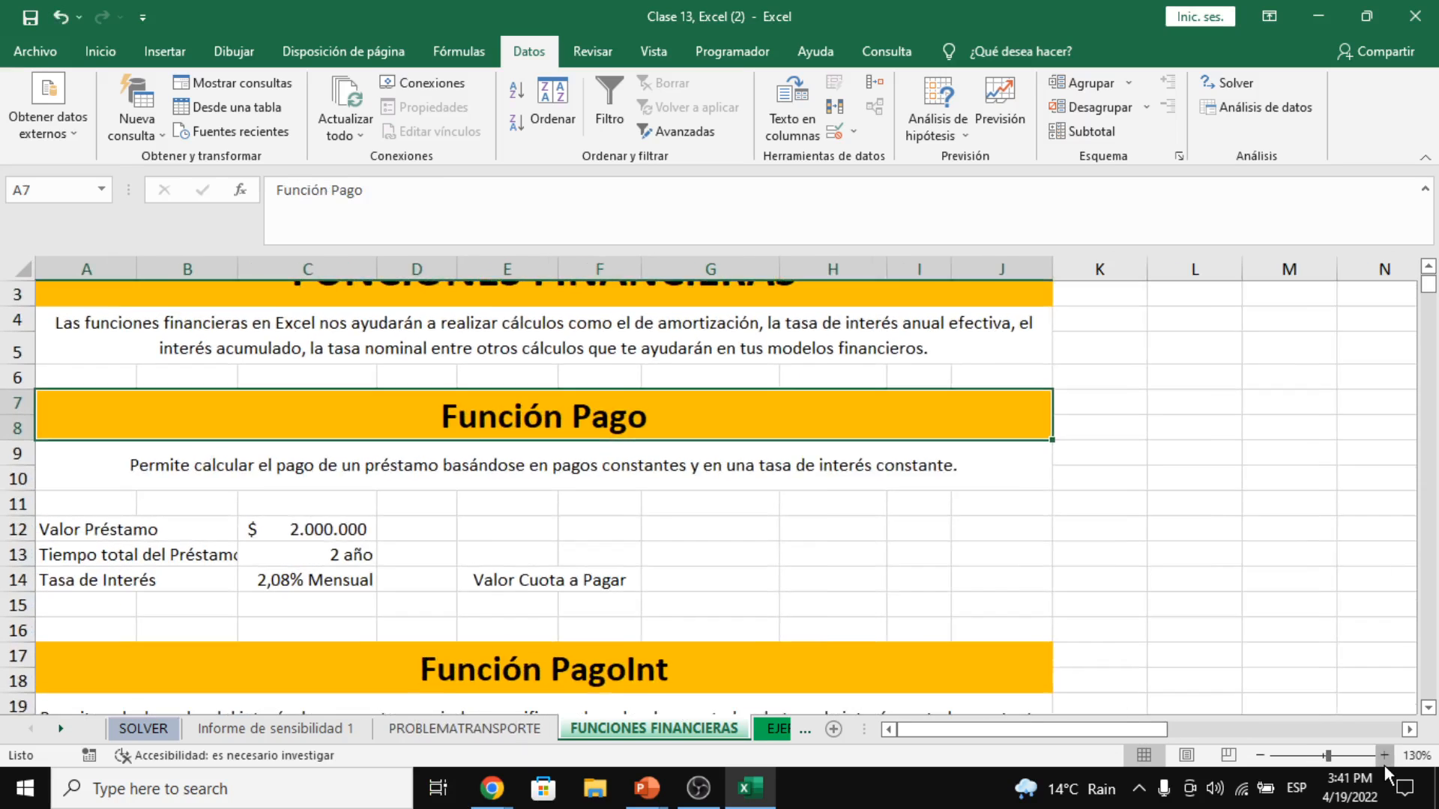
{"action": "left_click", "coordinate": [1384, 764]}
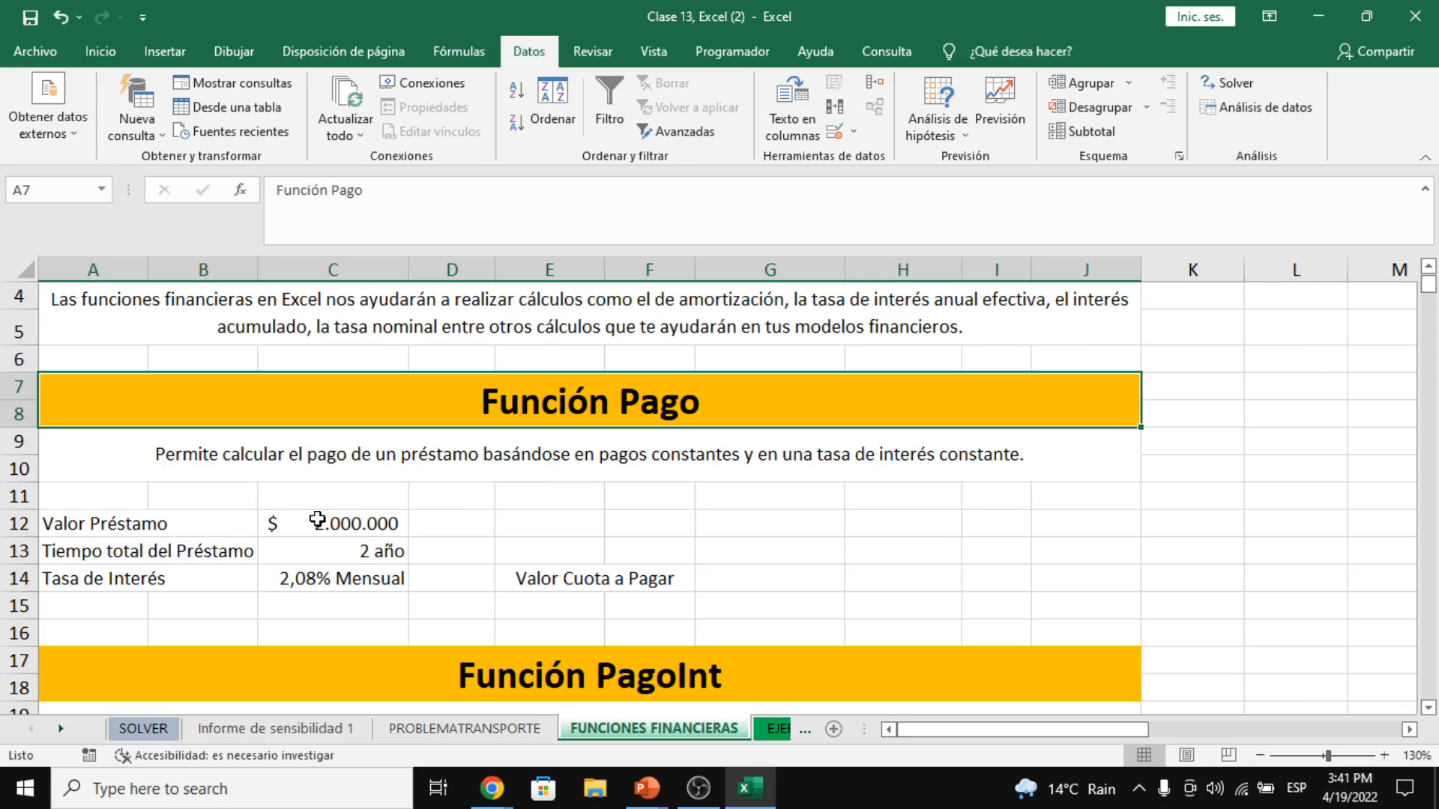
{"action": "scroll", "coordinate": [318, 519], "scroll_direction": "up", "scroll_amount": 1}
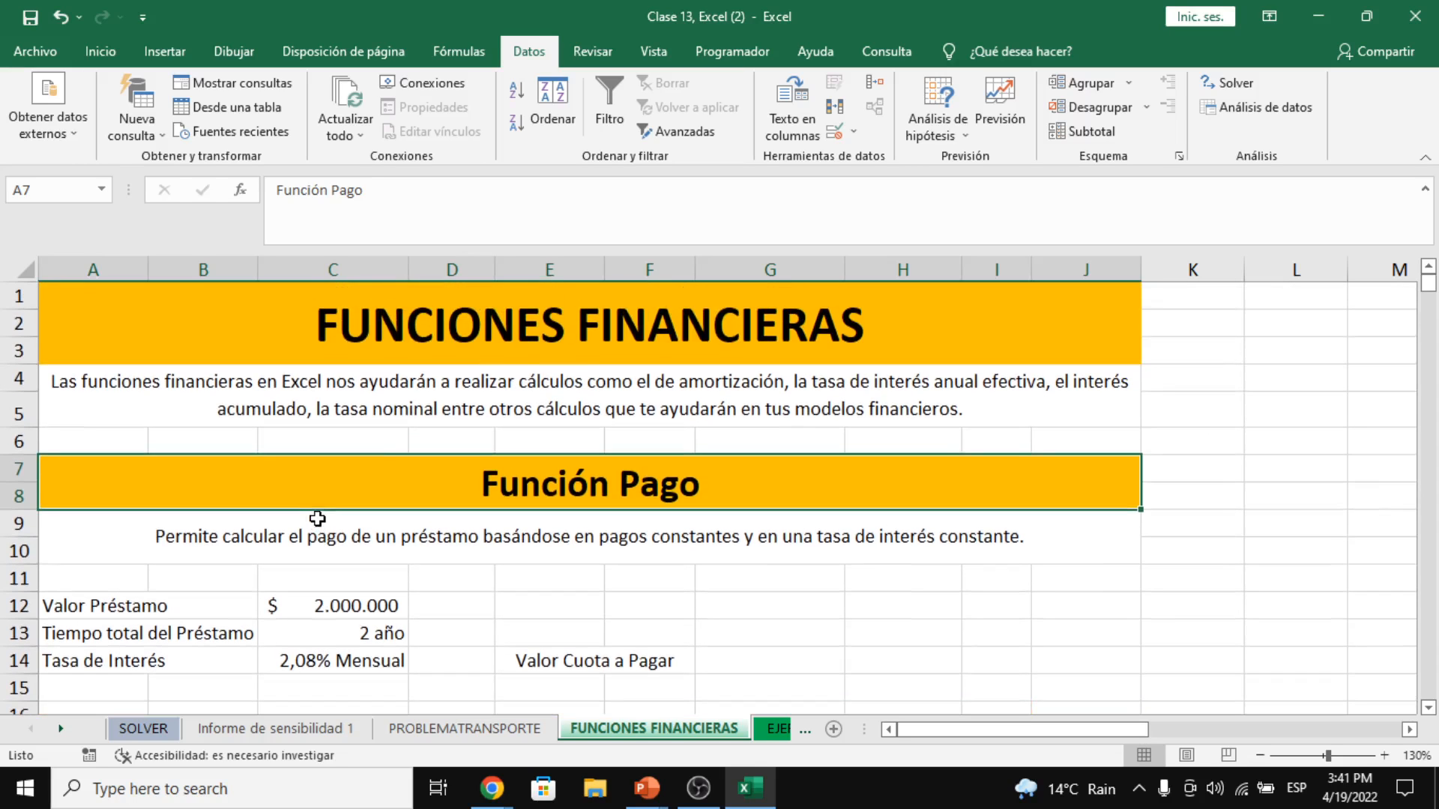
{"action": "left_click", "coordinate": [438, 374]}
{"action": "left_click", "coordinate": [479, 306]}
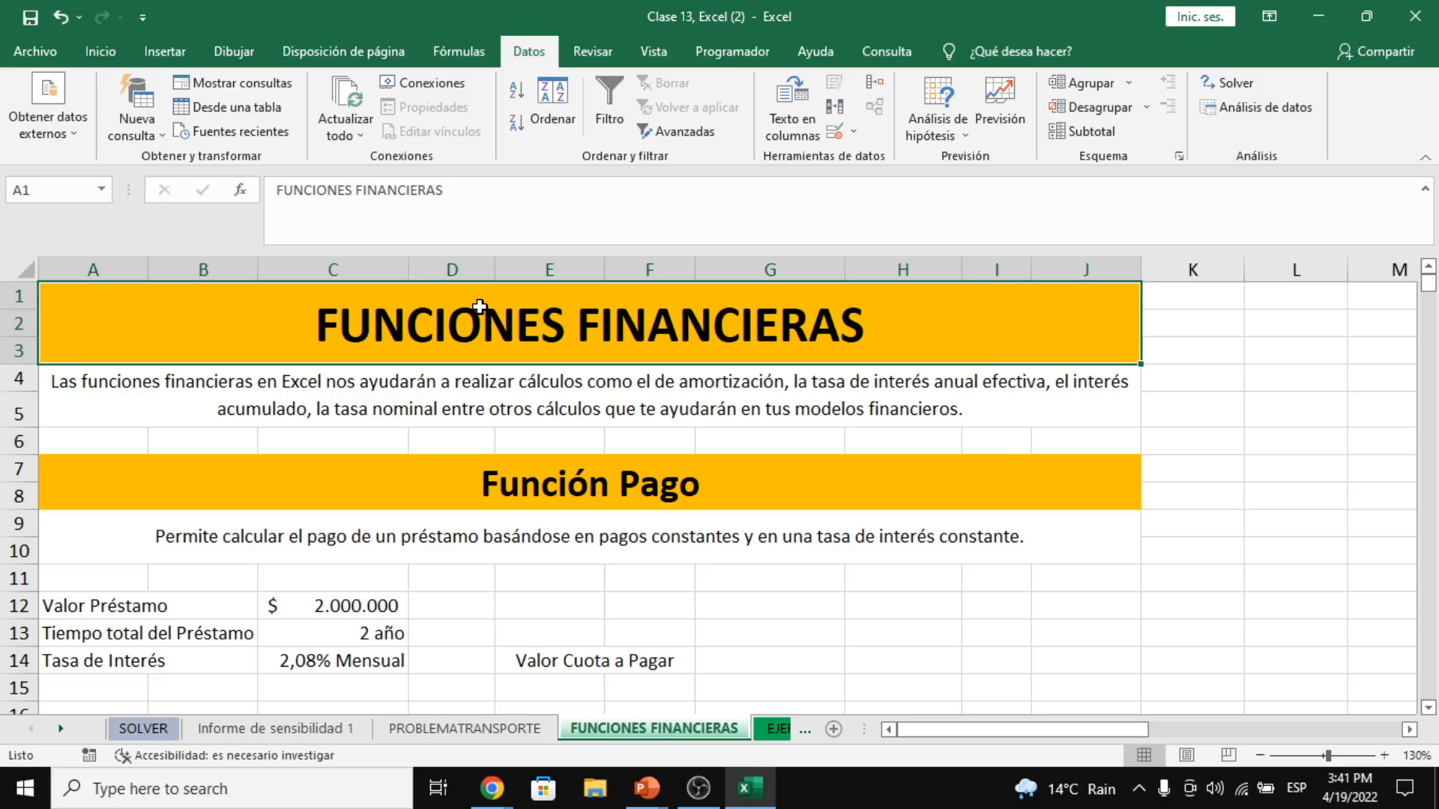
- Switch to the Google Meet call to check its participant list, then return to the FUNCIONES FINANCIERAS introduction in Excel
{"action": "key", "text": "alt+Tab"}
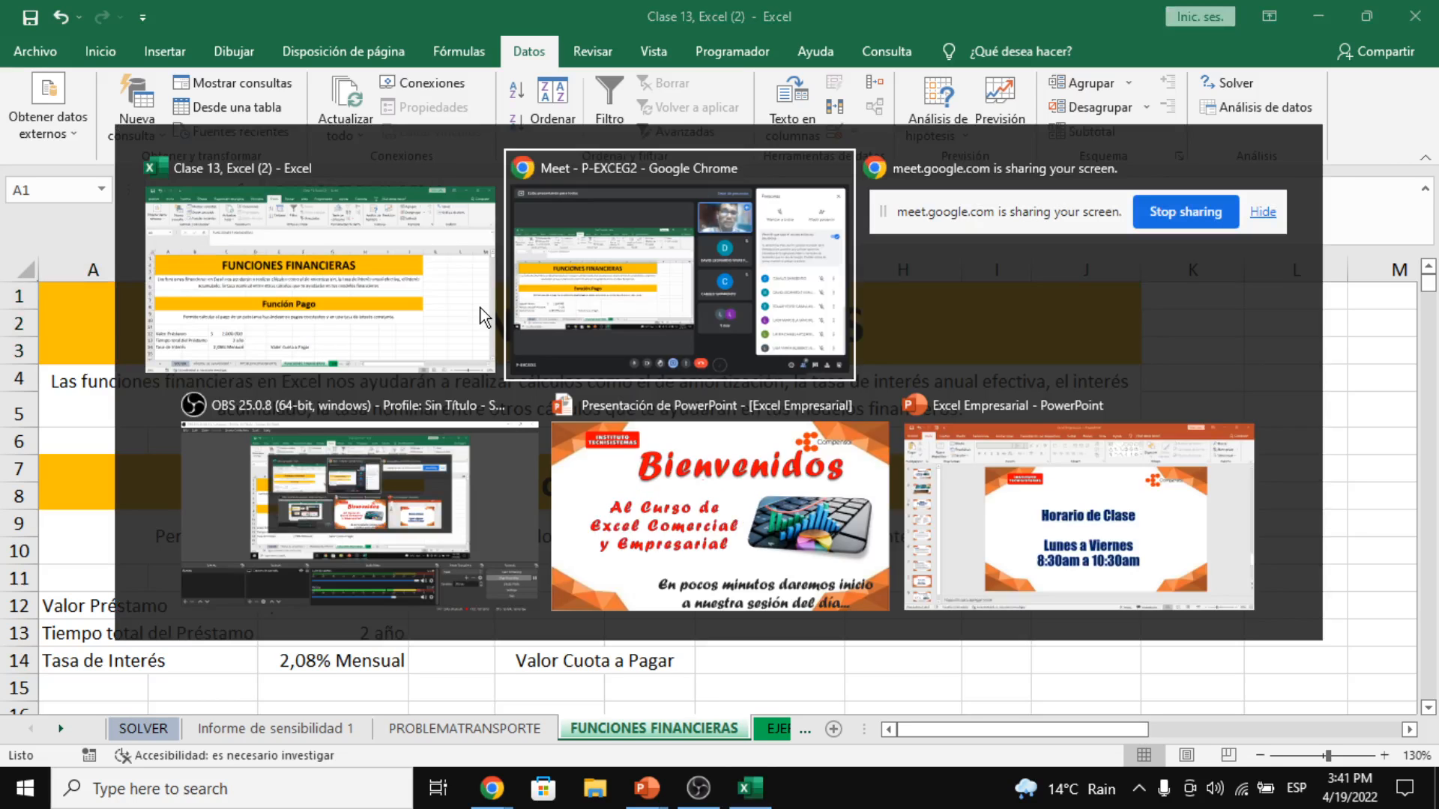
{"action": "key", "text": "alt+Tab"}
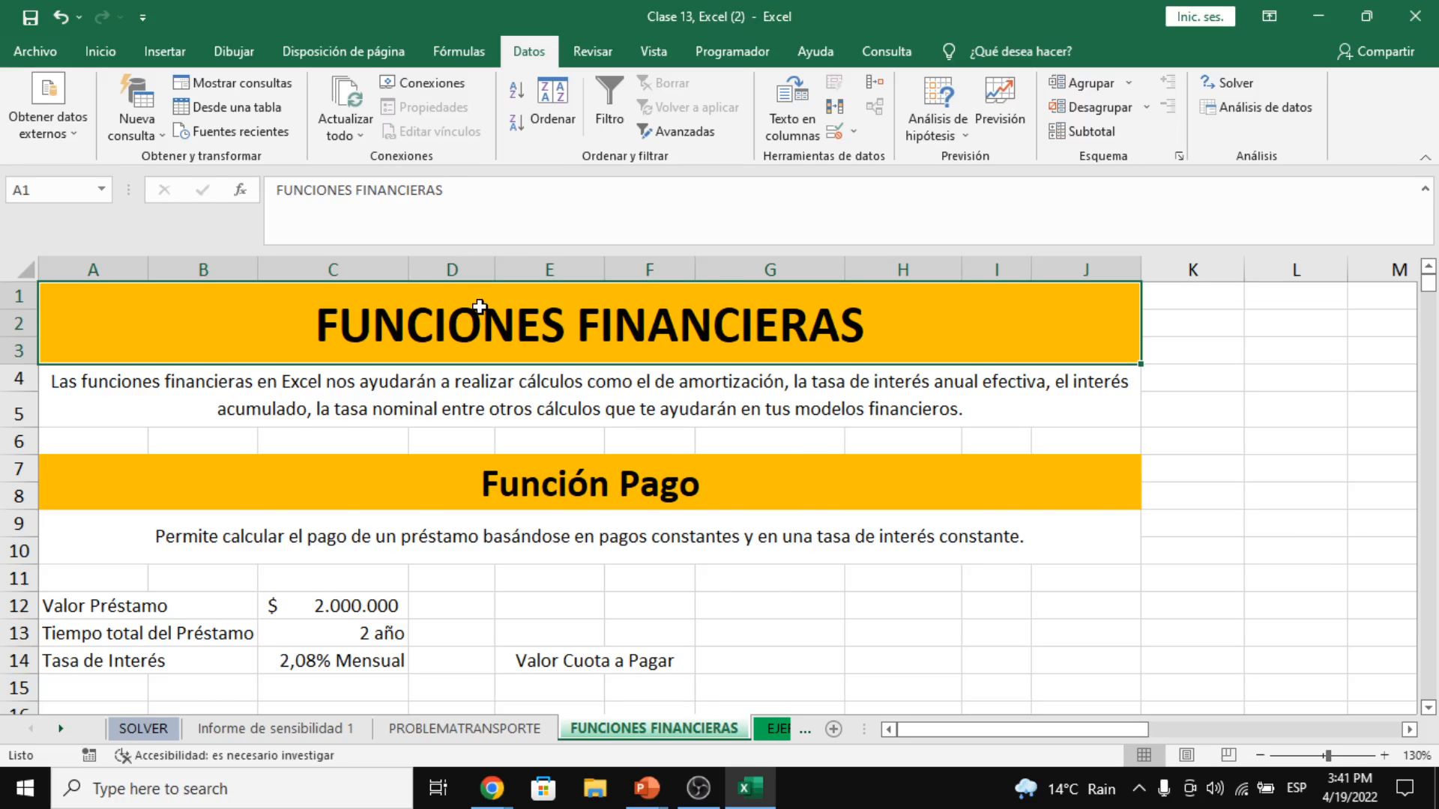
{"action": "key", "text": "alt+Tab"}
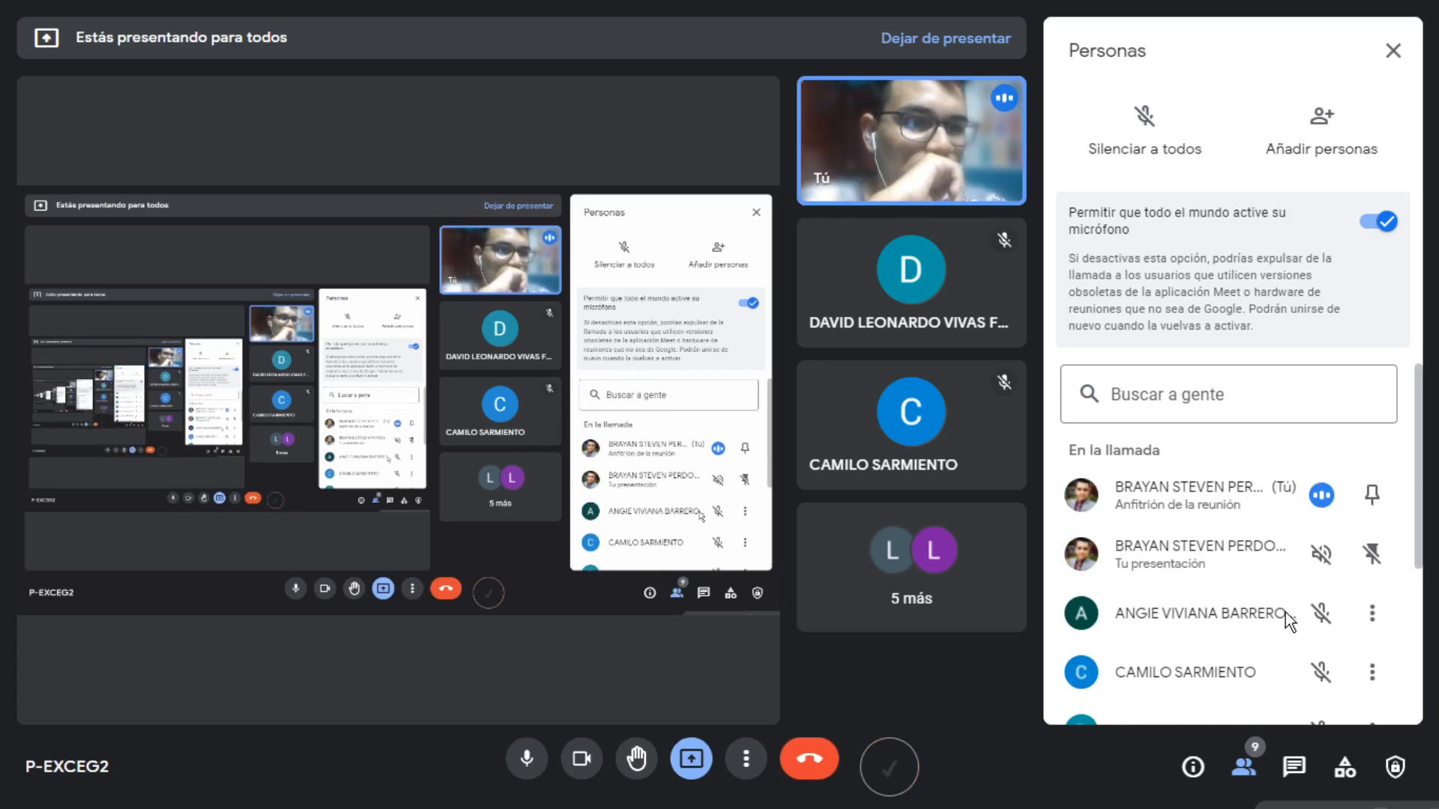
{"action": "scroll", "coordinate": [1285, 613], "scroll_direction": "down", "scroll_amount": 3}
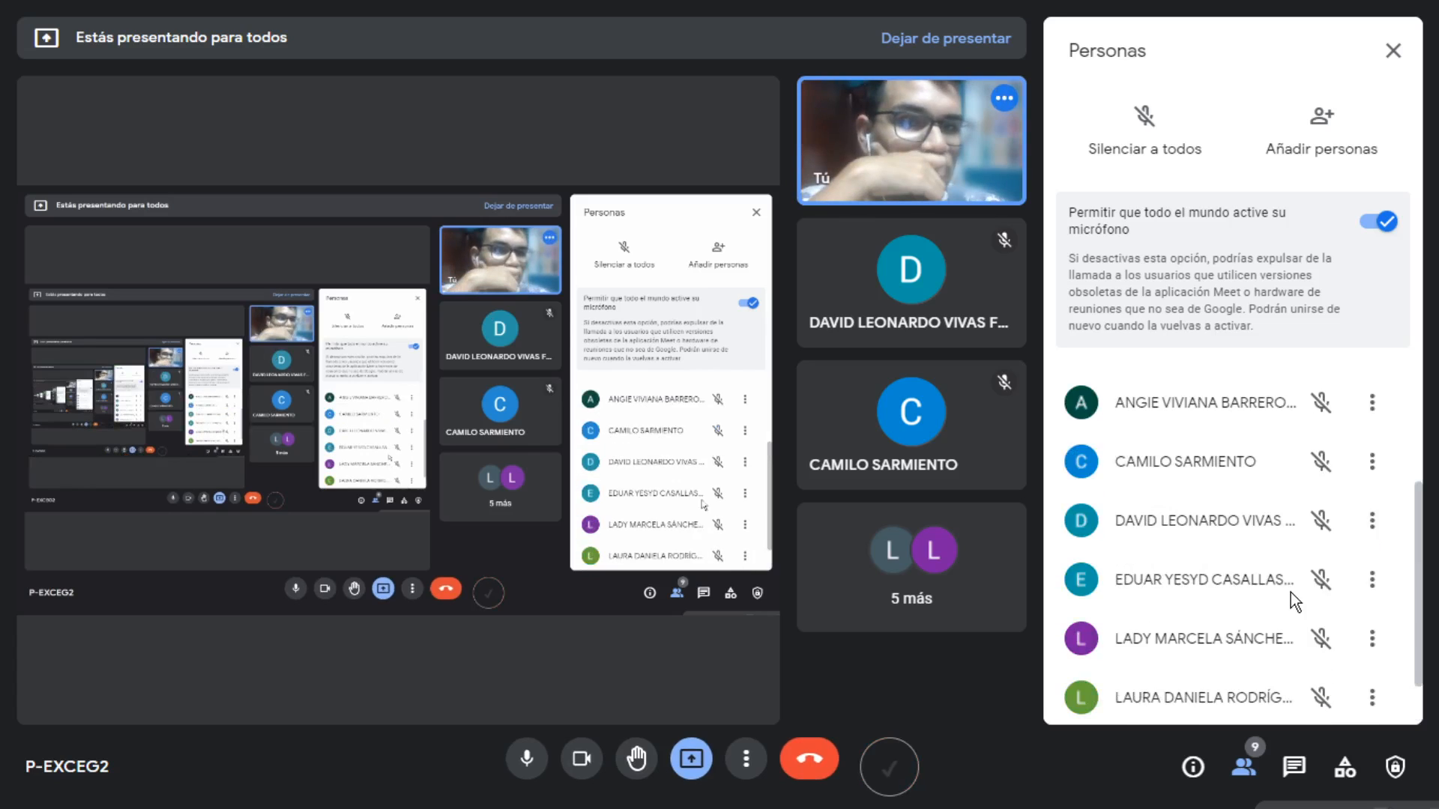
{"action": "scroll", "coordinate": [1290, 592], "scroll_direction": "up", "scroll_amount": 3}
{"action": "scroll", "coordinate": [1290, 587], "scroll_direction": "down", "scroll_amount": 3}
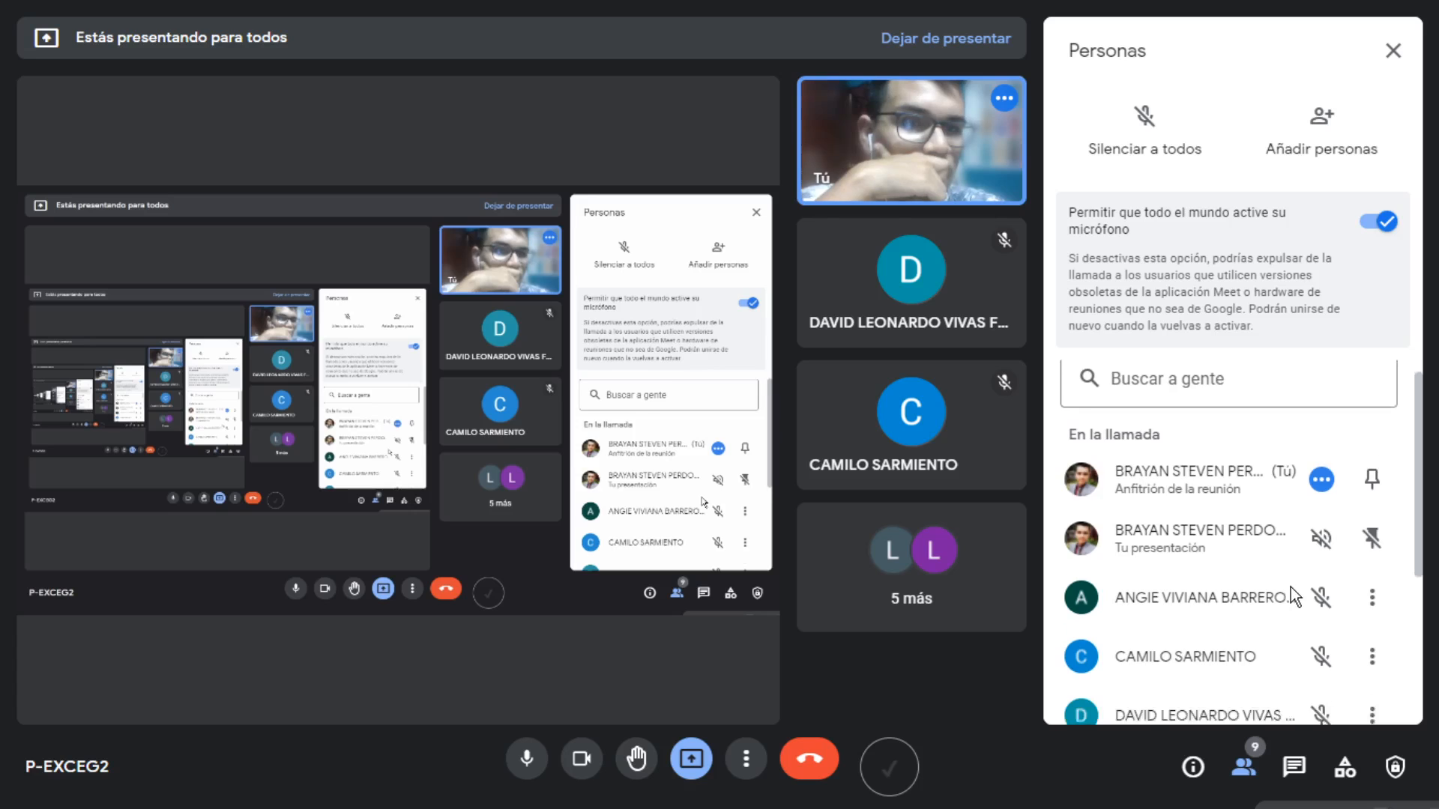
{"action": "scroll", "coordinate": [1290, 587], "scroll_direction": "down", "scroll_amount": 1}
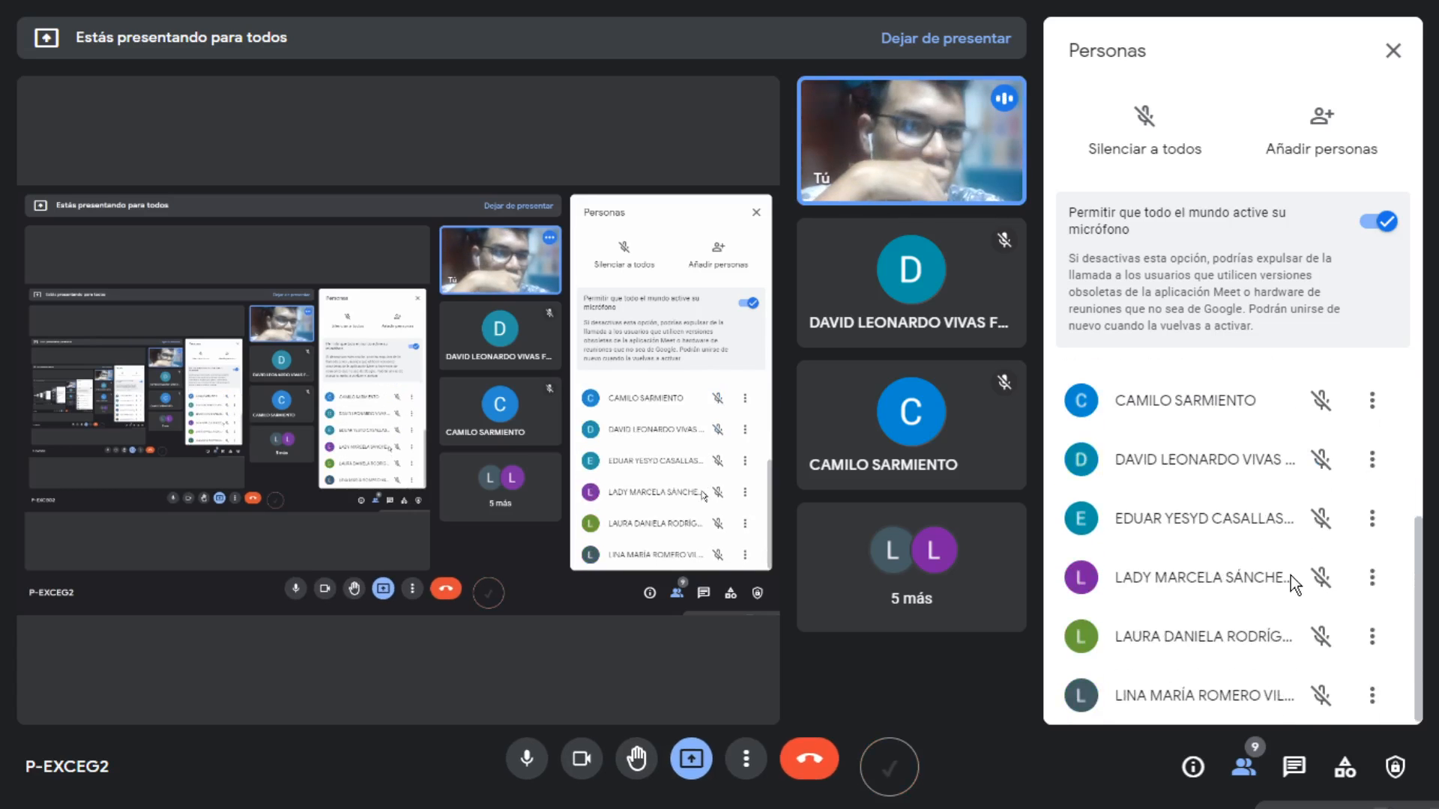
{"action": "scroll", "coordinate": [1283, 489], "scroll_direction": "up", "scroll_amount": 4}
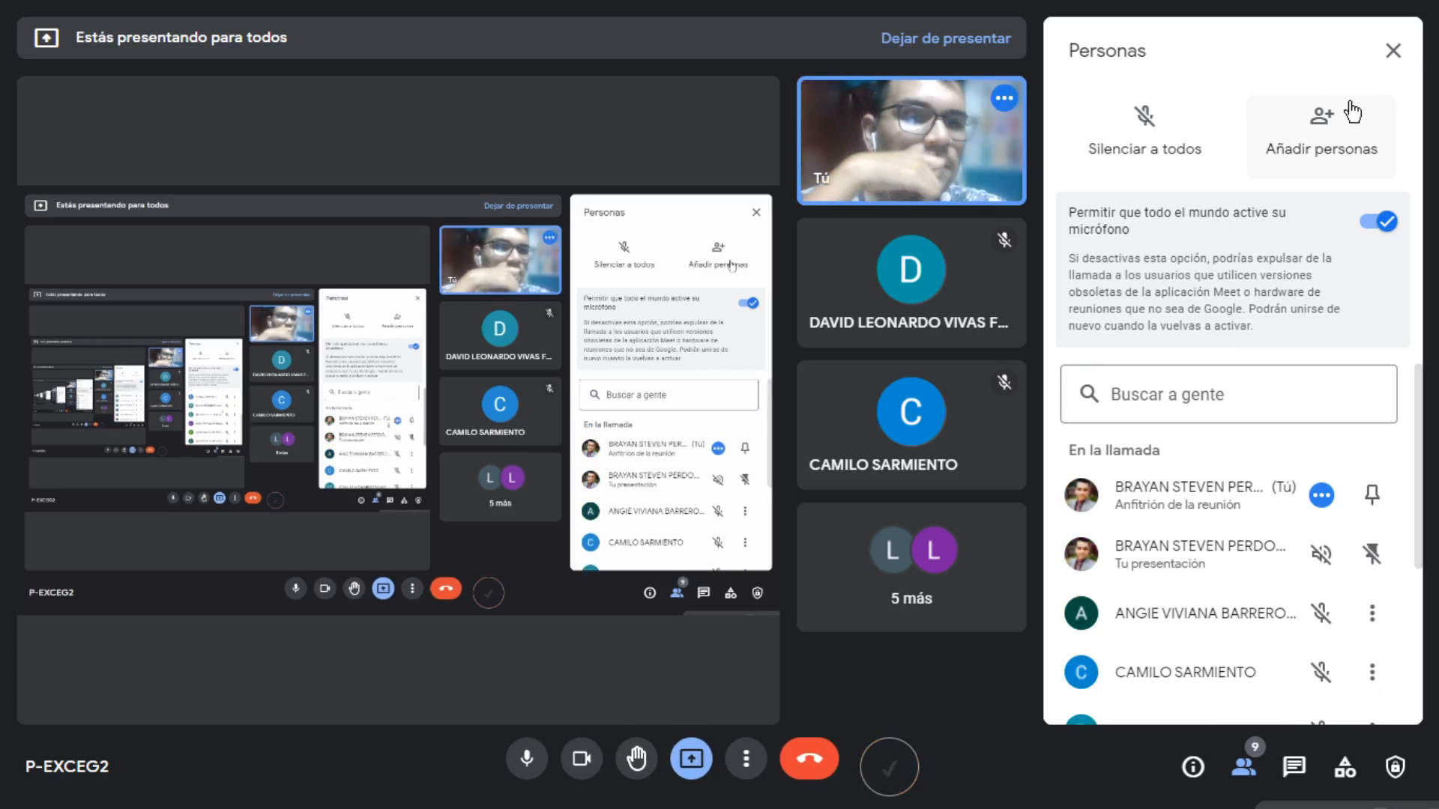
{"action": "left_click", "coordinate": [1388, 75]}
{"action": "key", "text": "alt+Tab"}
{"action": "left_click", "coordinate": [486, 422]}
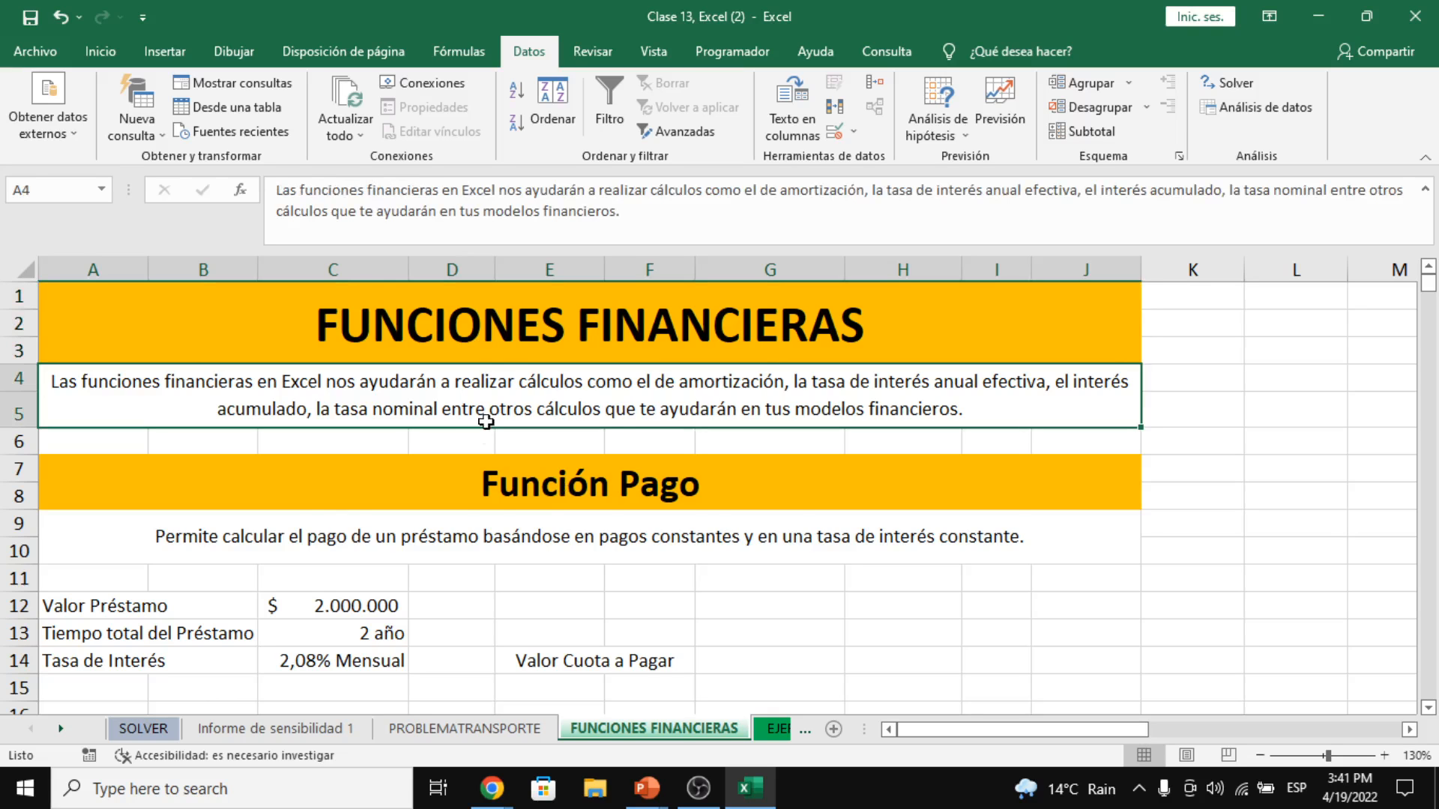
- Review the Función Pago heading and description, highlighting the phrase "pagos constantes y en una tasa de interés constante"
{"action": "scroll", "coordinate": [486, 422], "scroll_direction": "down", "scroll_amount": 1}
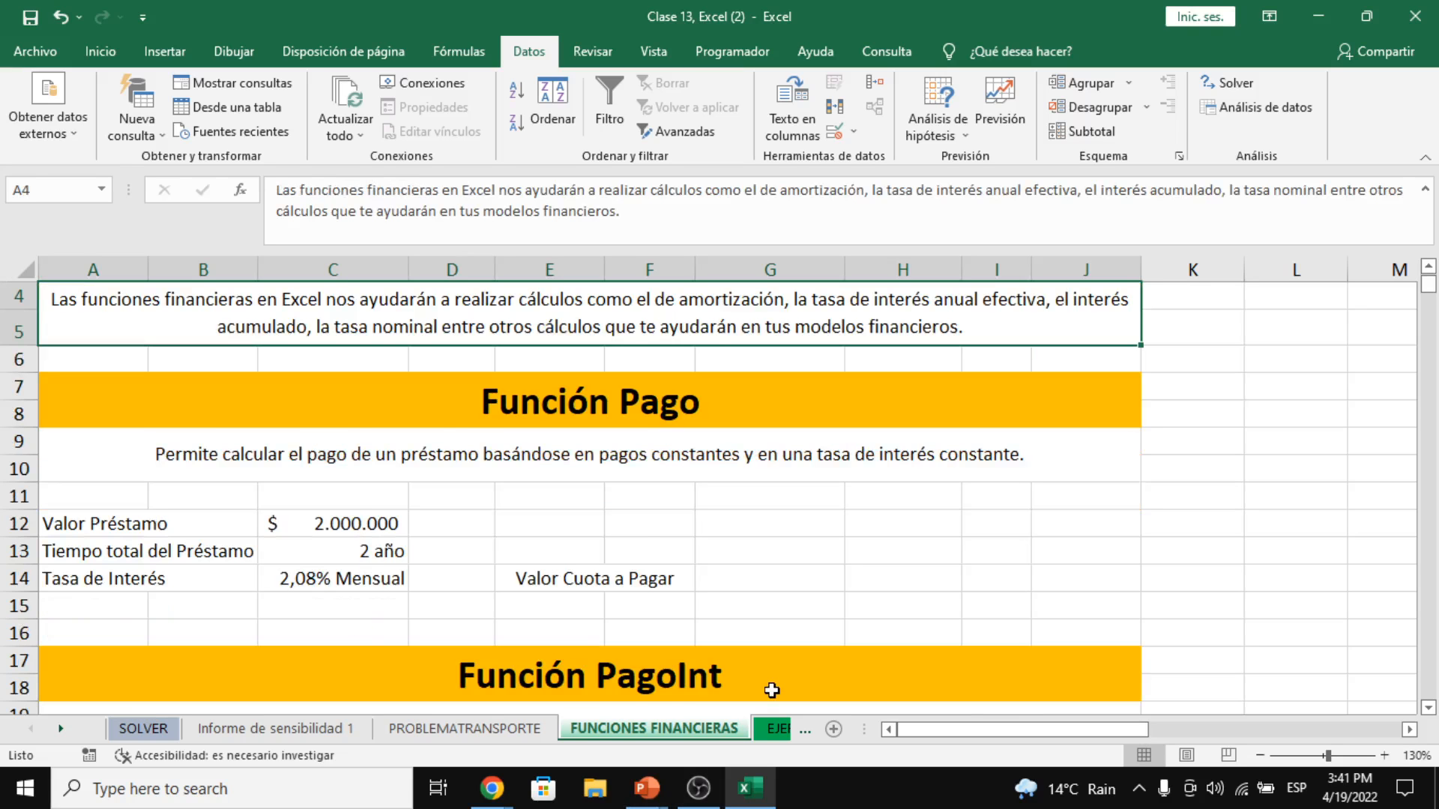
{"action": "scroll", "coordinate": [679, 620], "scroll_direction": "up", "scroll_amount": 1}
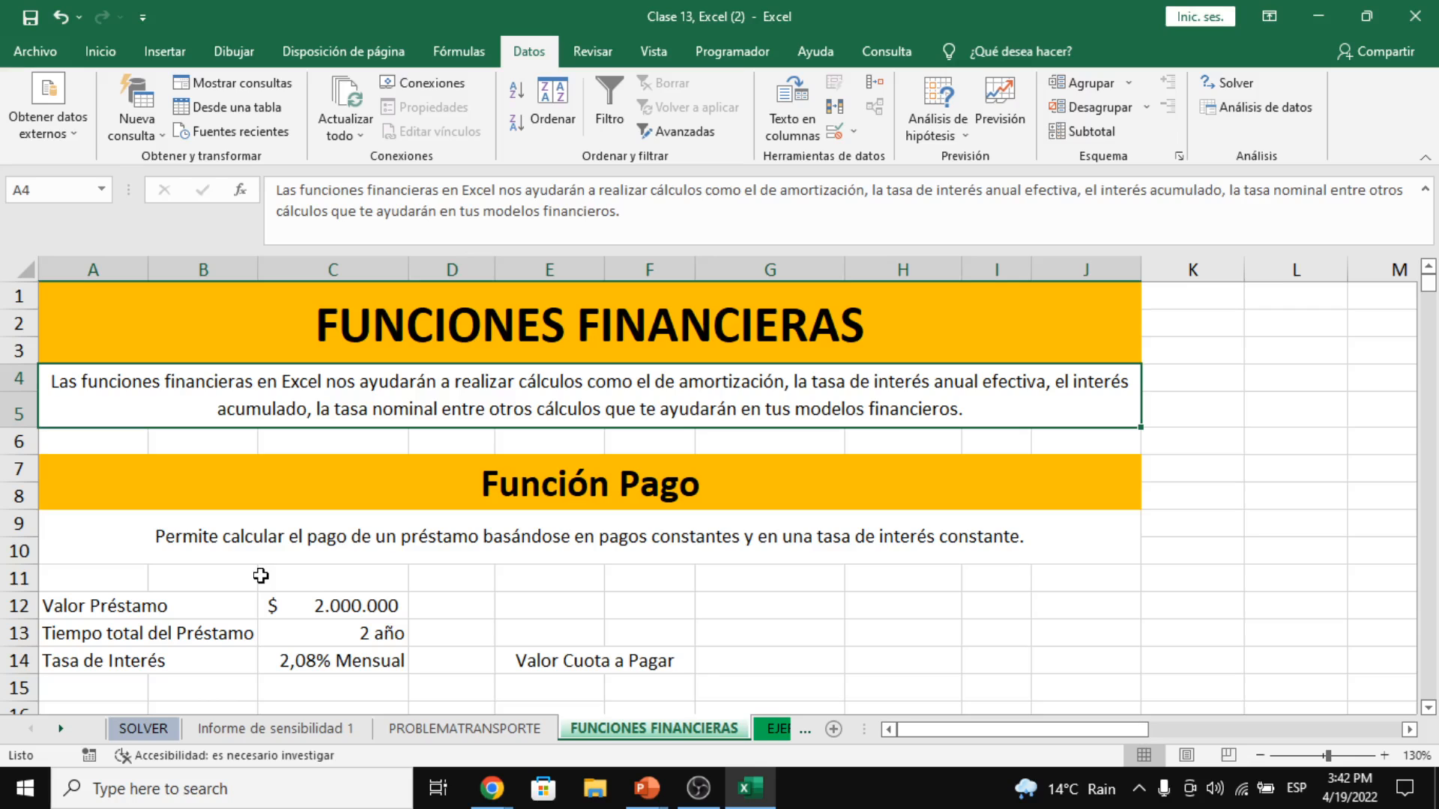
{"action": "left_click", "coordinate": [301, 517]}
{"action": "scroll", "coordinate": [302, 517], "scroll_direction": "down", "scroll_amount": 1}
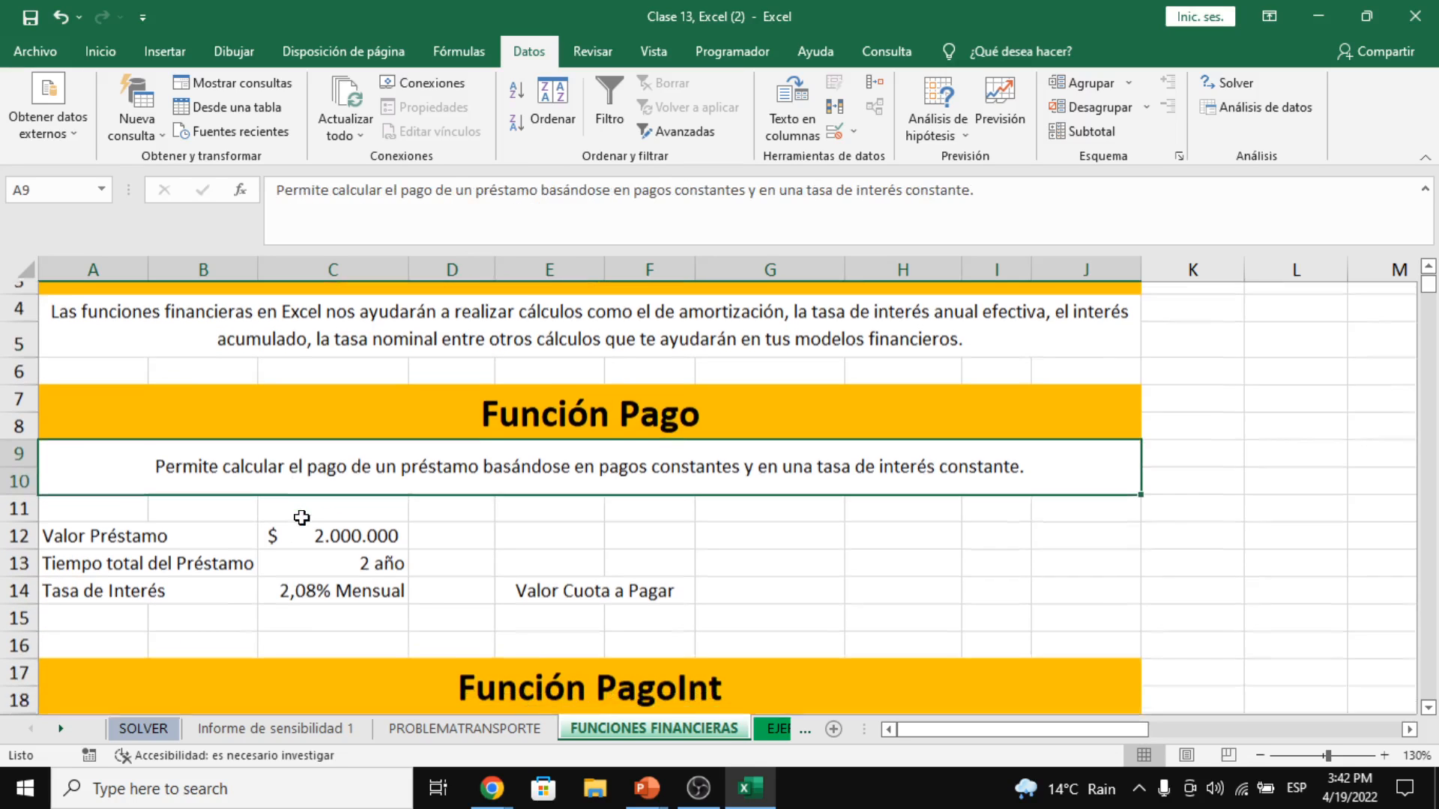
{"action": "left_click", "coordinate": [329, 407]}
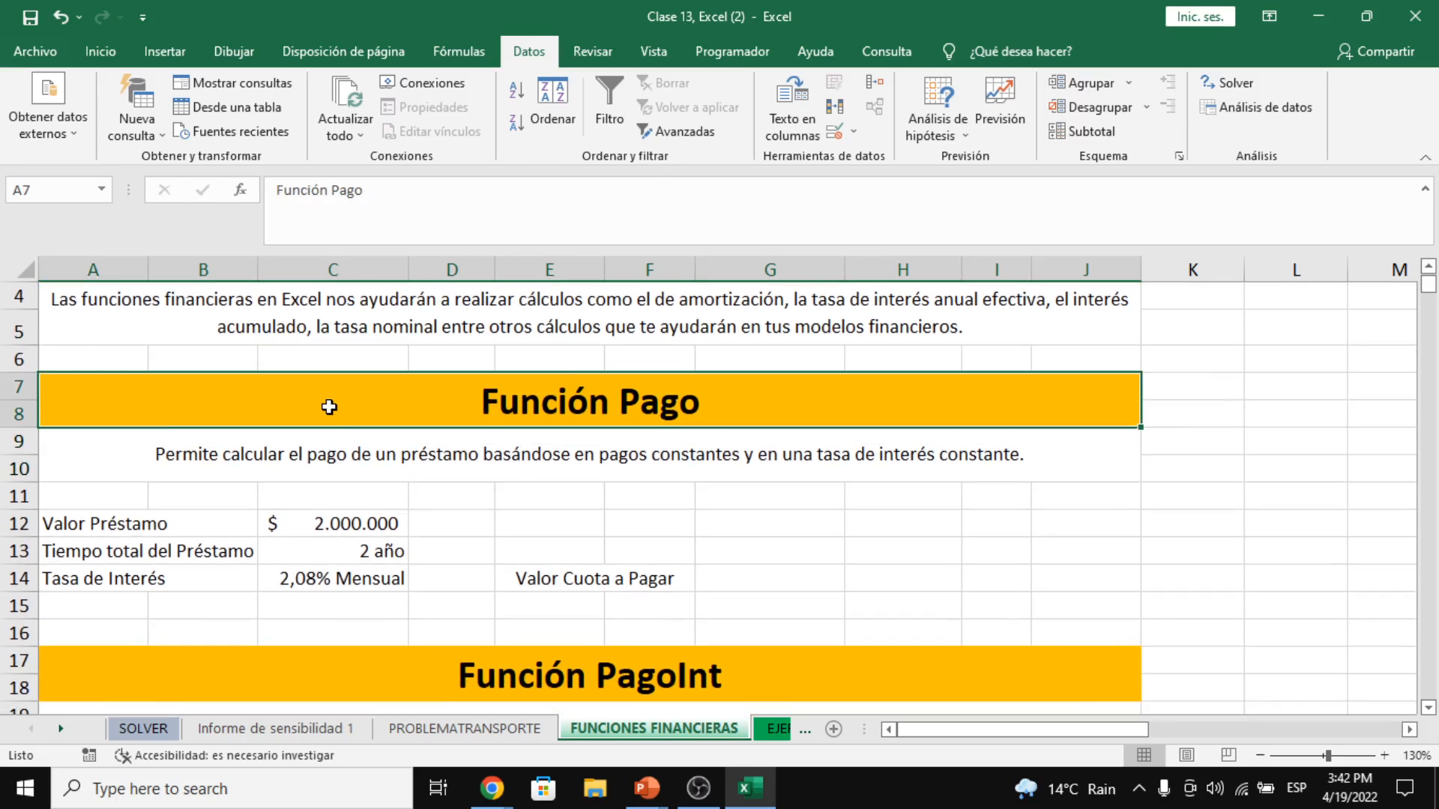
{"action": "left_click", "coordinate": [517, 458]}
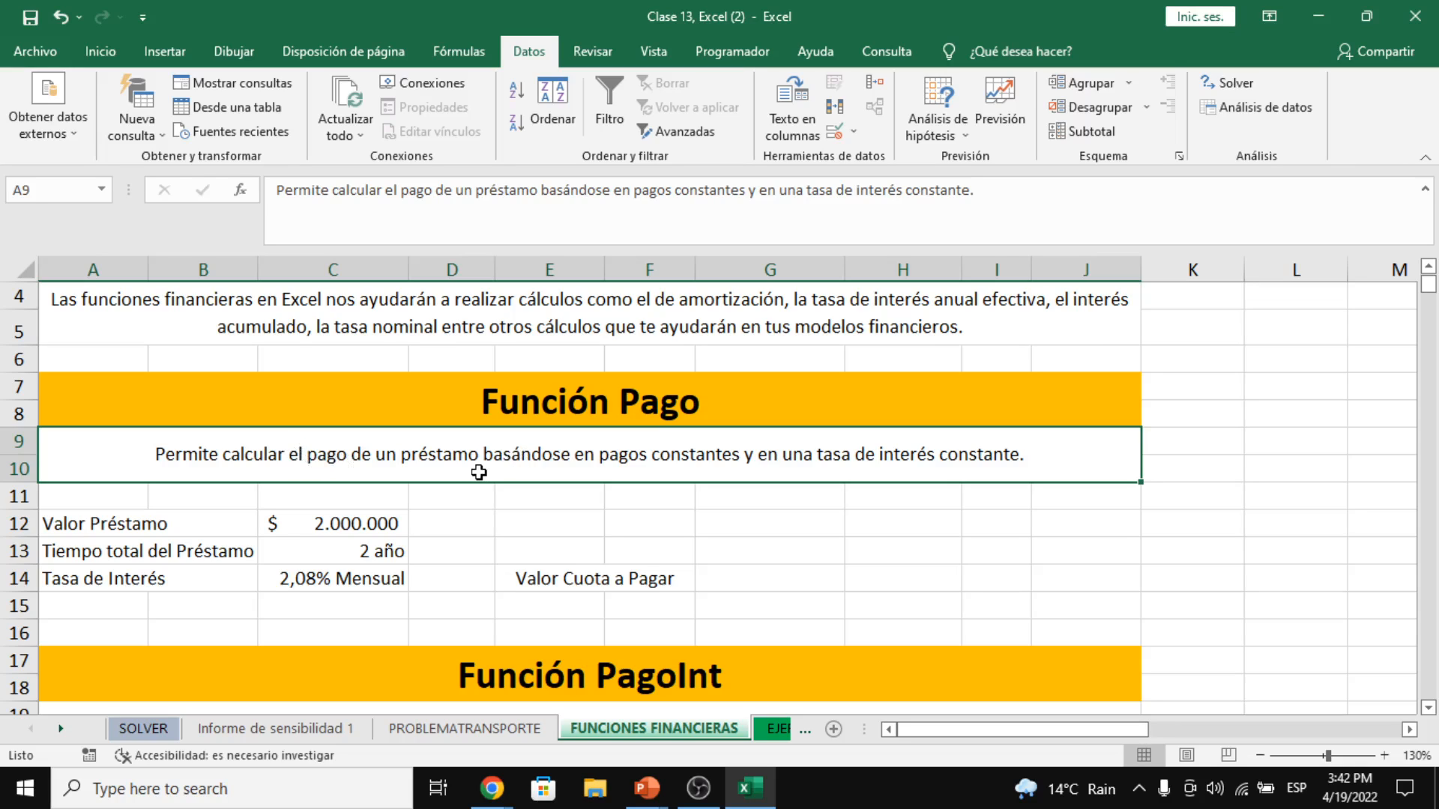
{"action": "double_click", "coordinate": [652, 457]}
{"action": "left_click_drag", "start_coordinate": [603, 459], "coordinate": [739, 459]}
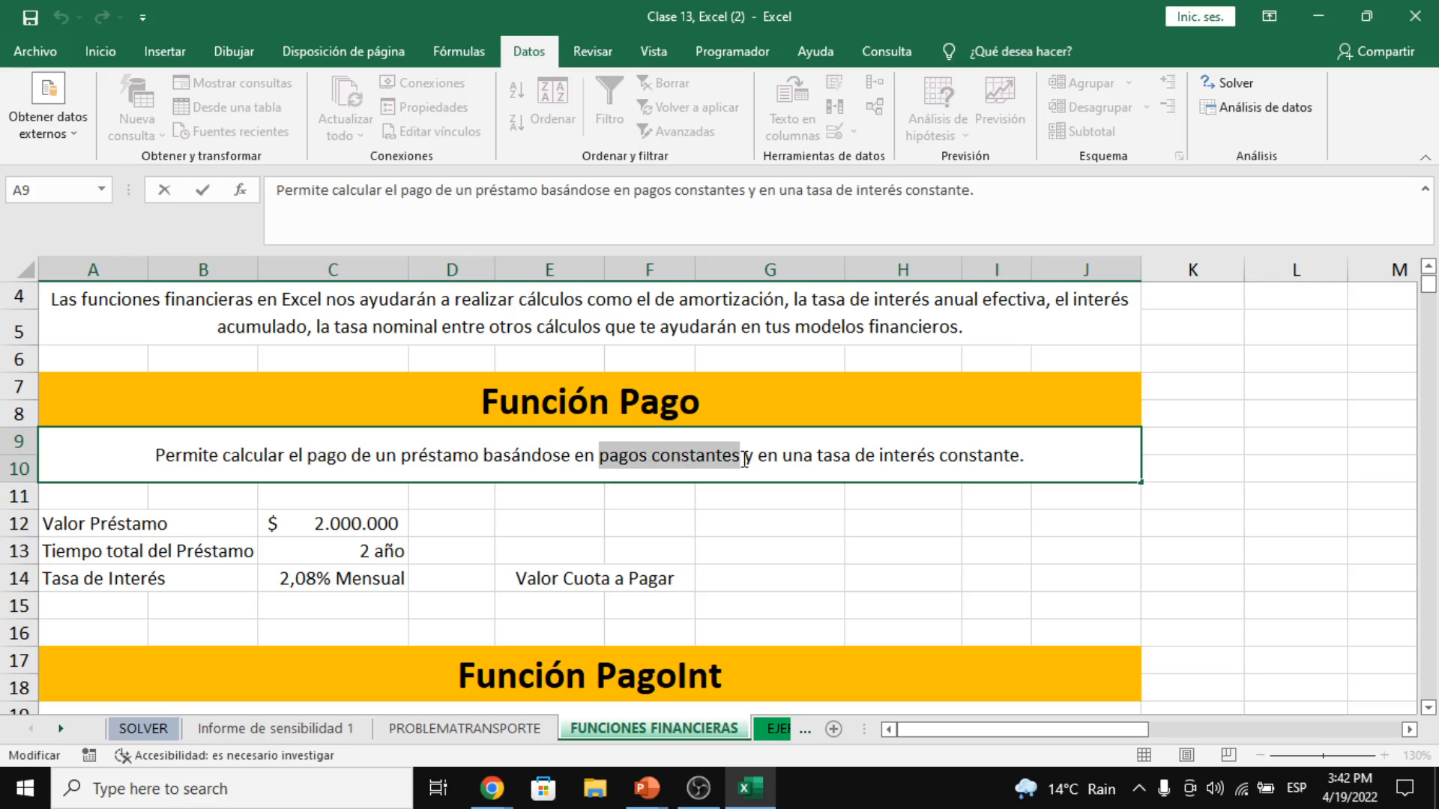
{"action": "left_click_drag", "start_coordinate": [744, 458], "coordinate": [1035, 449]}
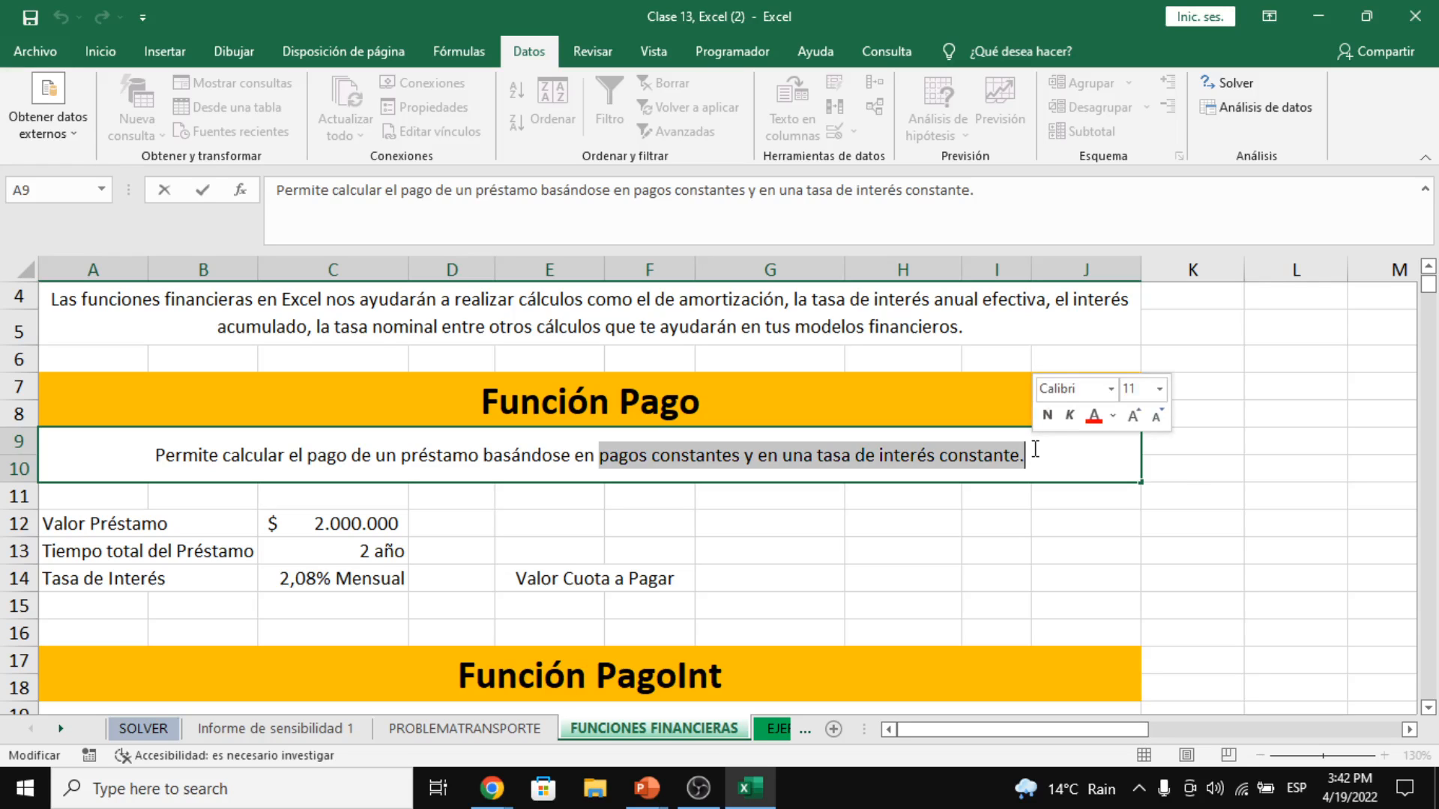
- Check the Google Meet call, then return to Excel and leave the Función Pago description's text editing
{"action": "left_click", "coordinate": [492, 786]}
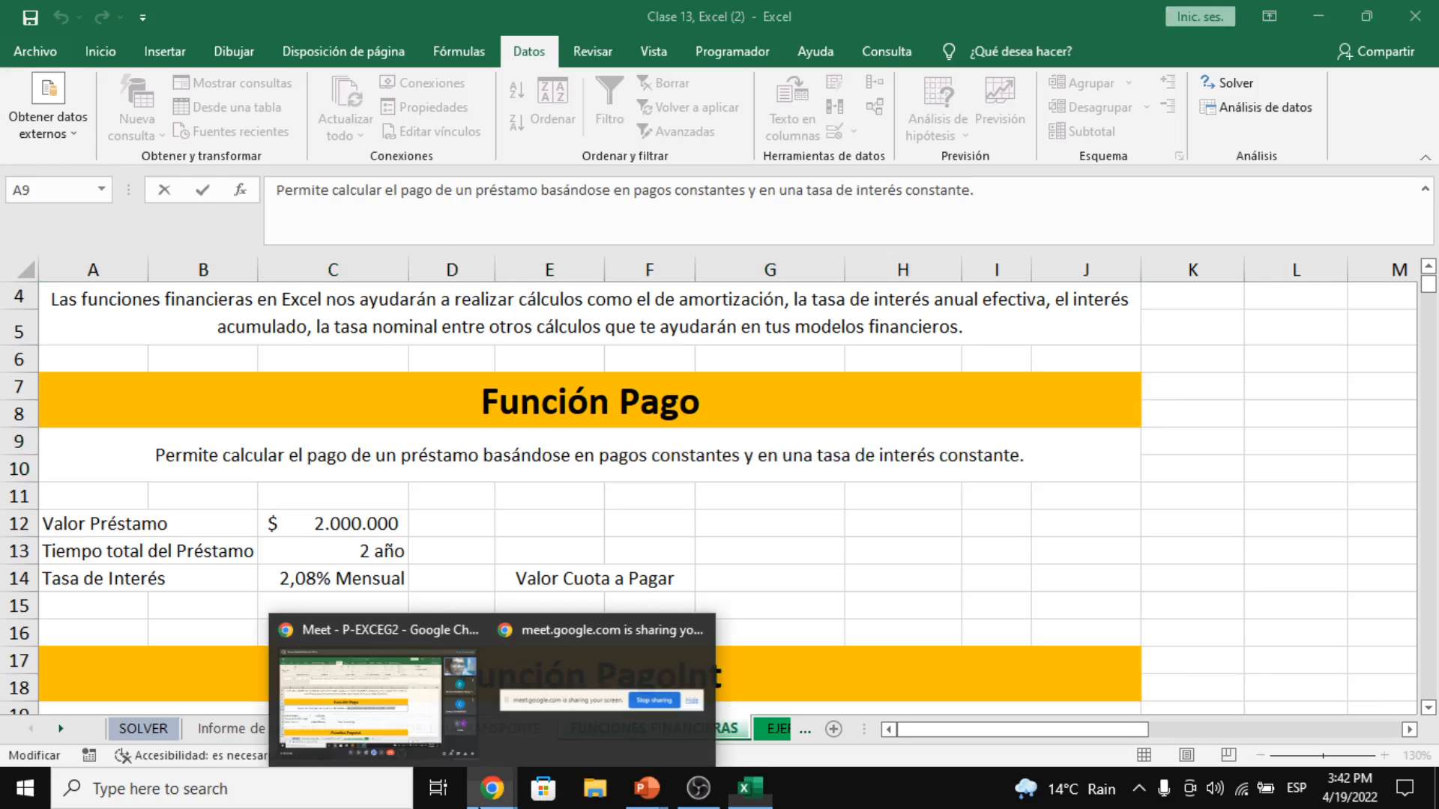
{"action": "left_click", "coordinate": [406, 755]}
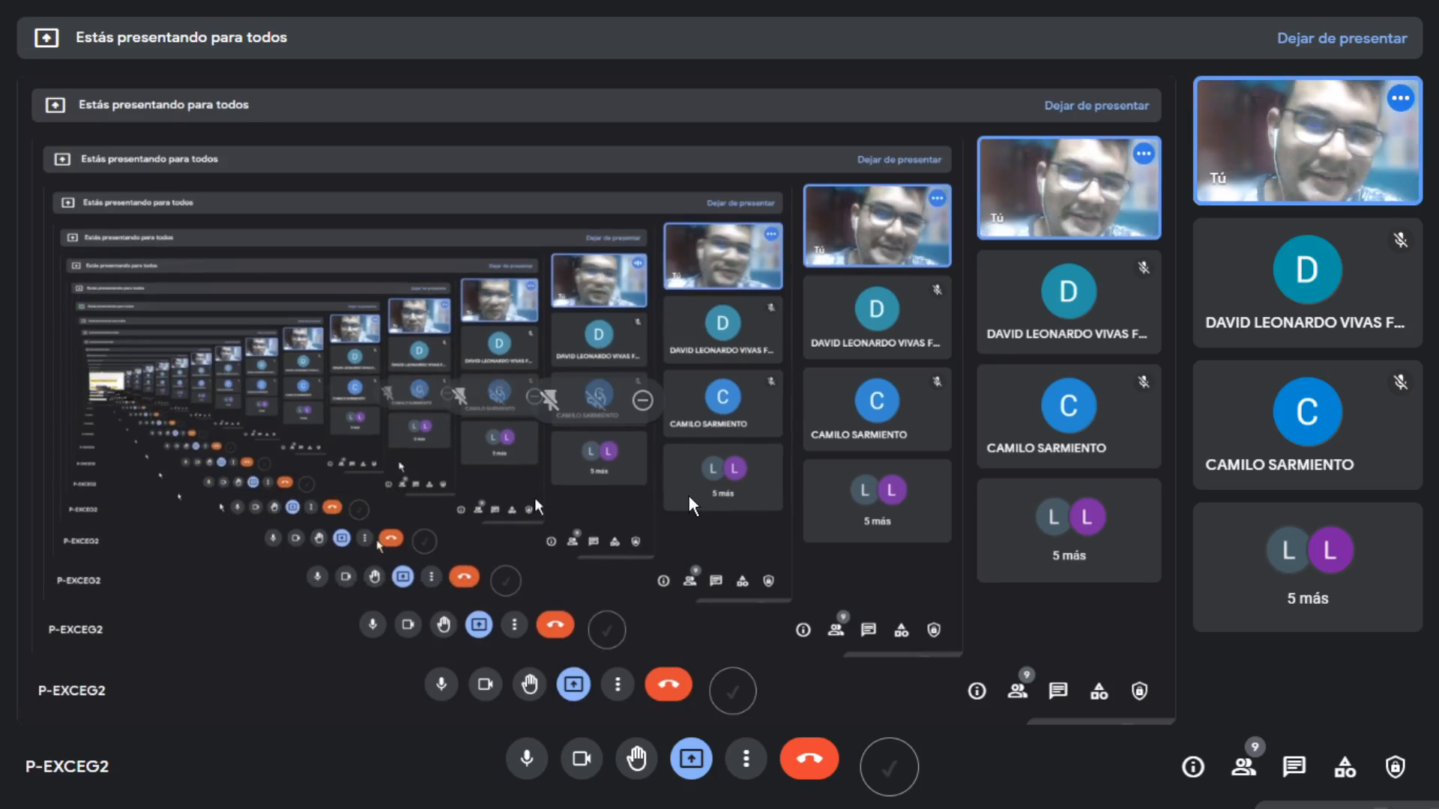
{"action": "key", "text": "alt+Tab"}
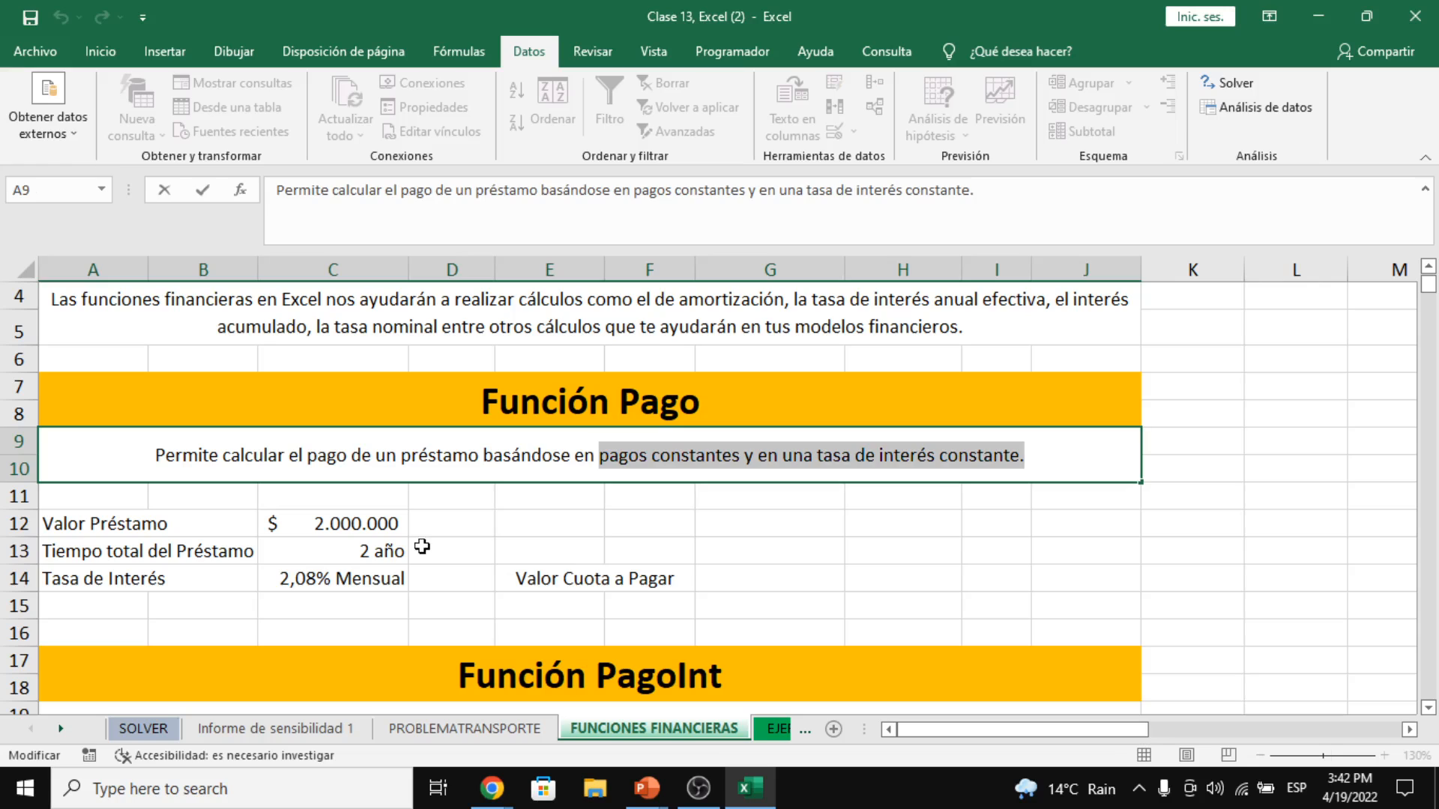
{"action": "left_click", "coordinate": [420, 542]}
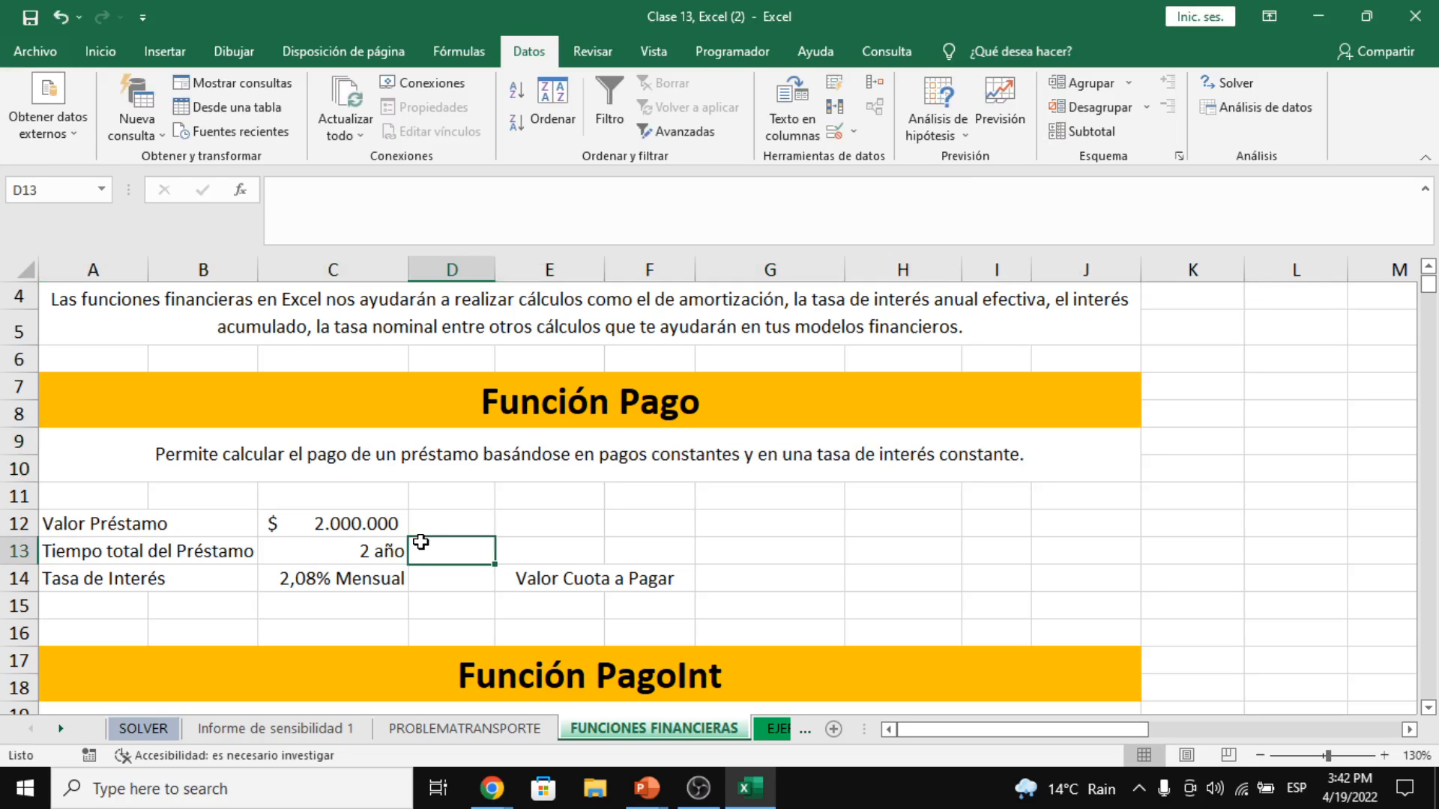
- Examine the Función Pago example's loan value, total loan time and interest rate, with their labels, in rows 12 to 14
{"action": "left_click", "coordinate": [394, 524]}
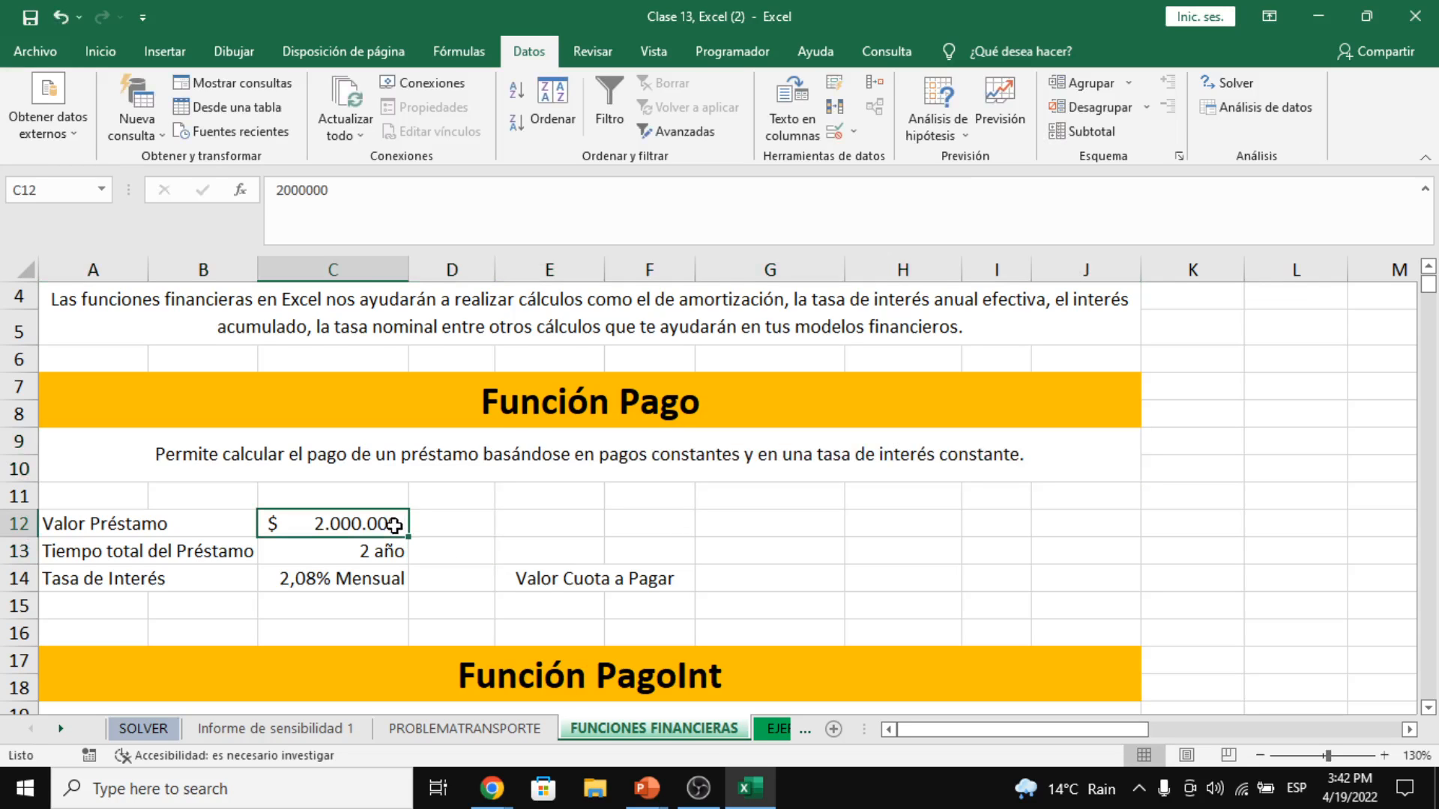
{"action": "left_click", "coordinate": [311, 557]}
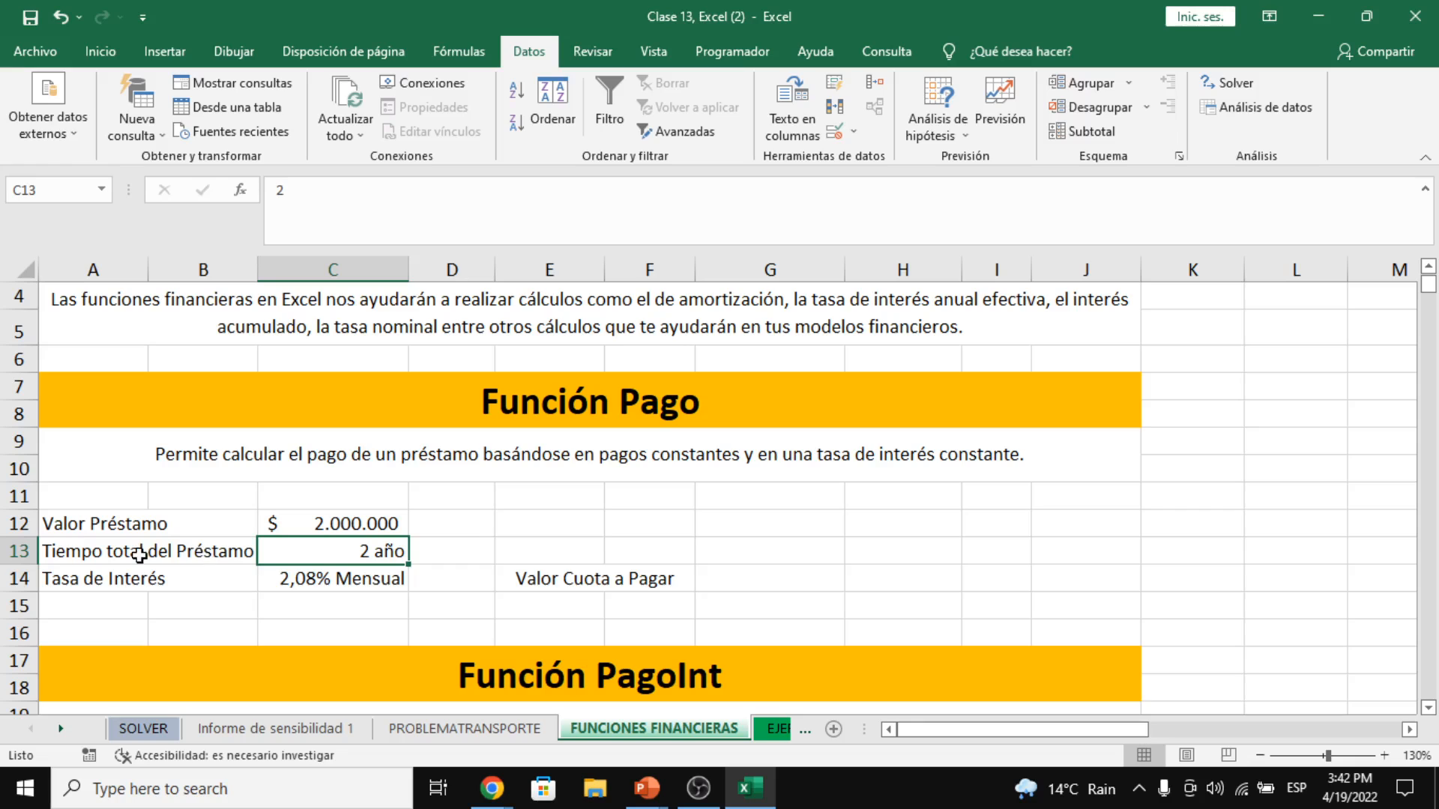
{"action": "left_click", "coordinate": [176, 518]}
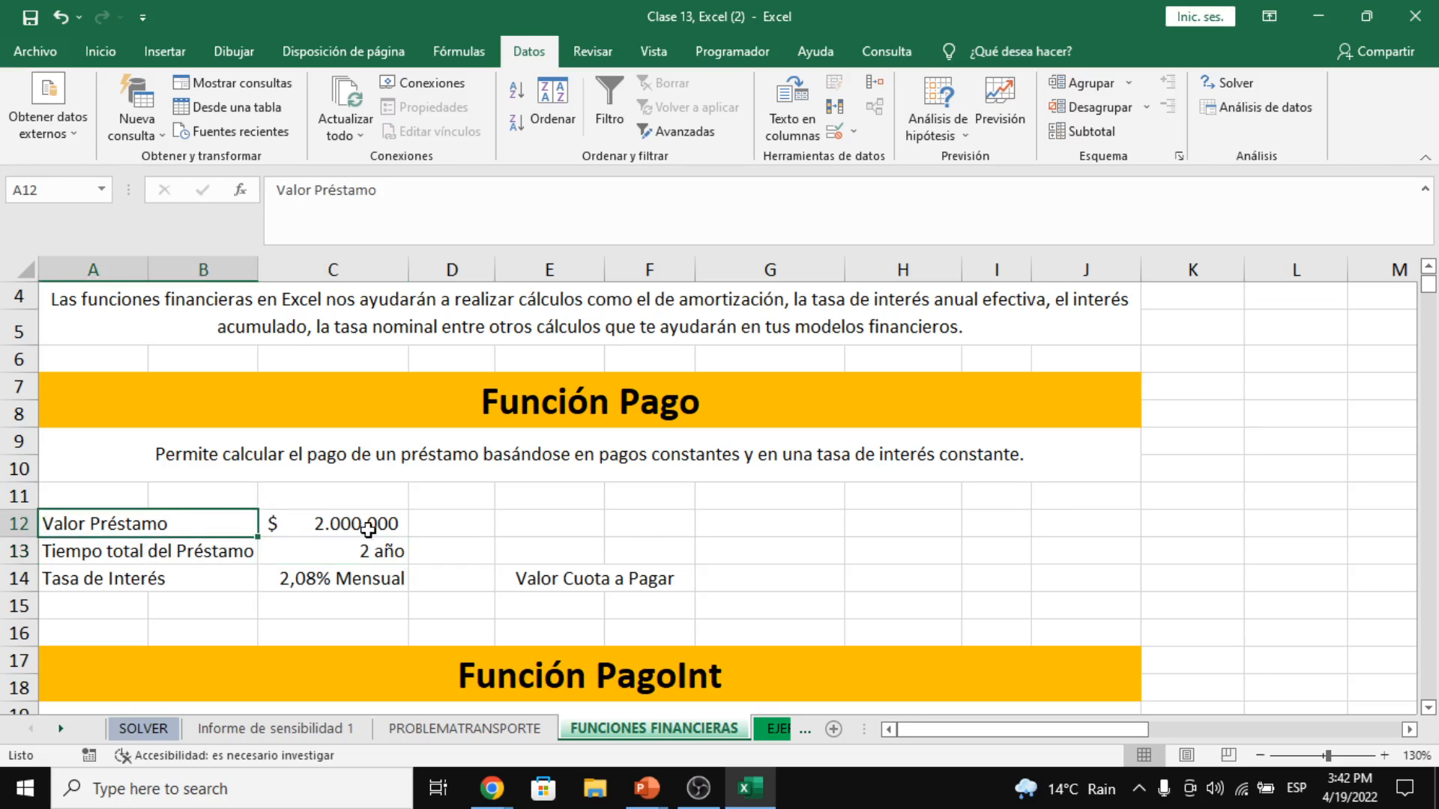
{"action": "left_click", "coordinate": [367, 521]}
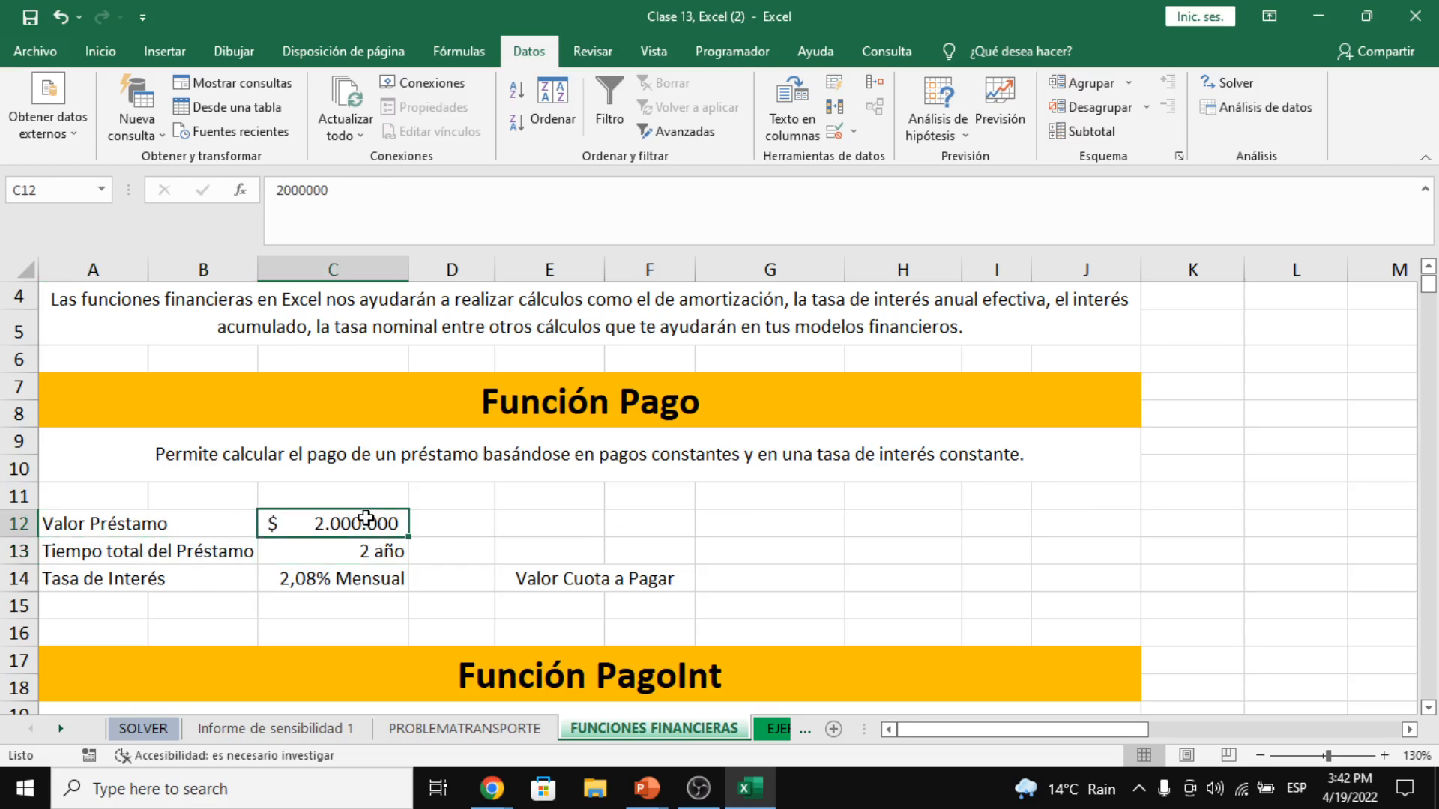
{"action": "left_click", "coordinate": [124, 553]}
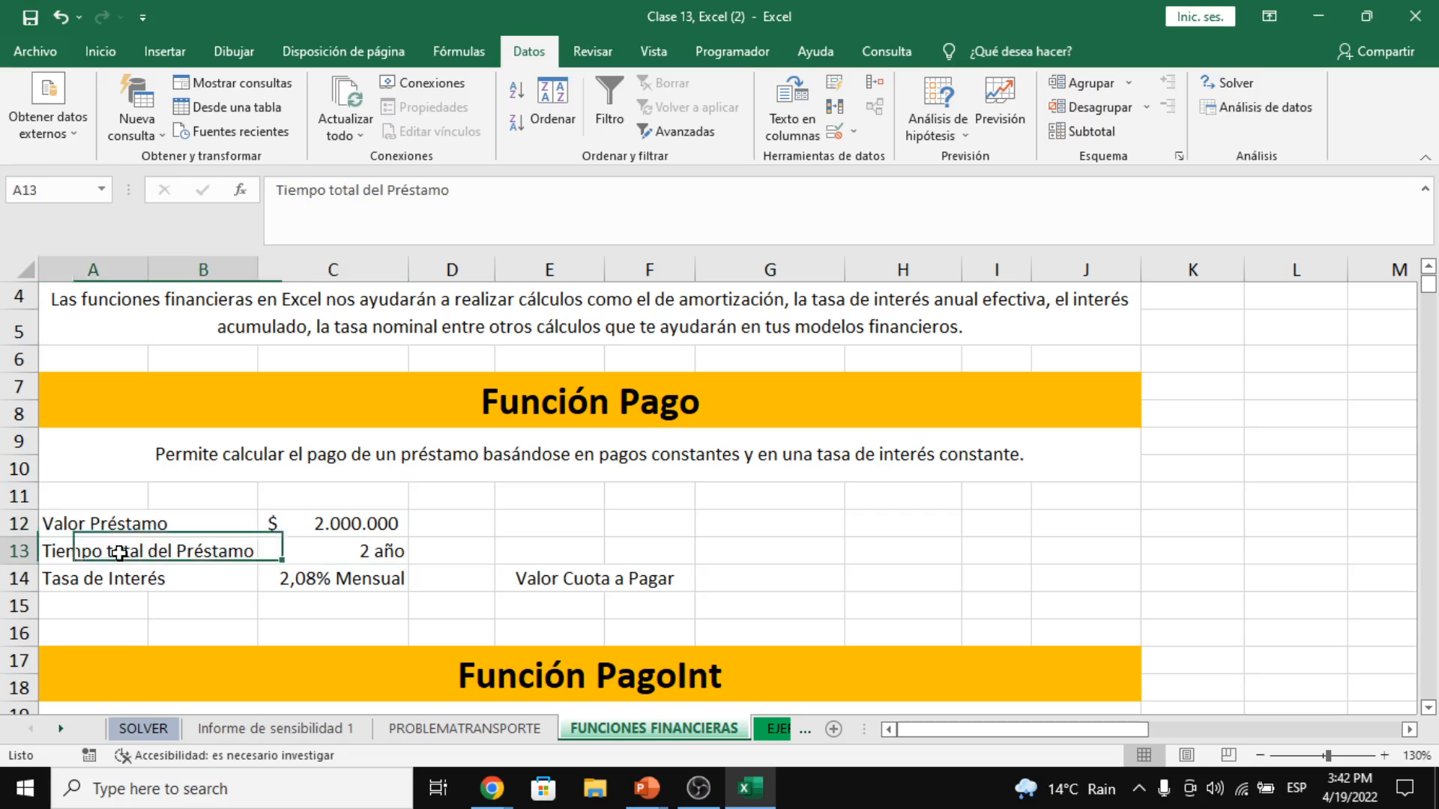
{"action": "left_click", "coordinate": [356, 552]}
{"action": "left_click", "coordinate": [111, 573]}
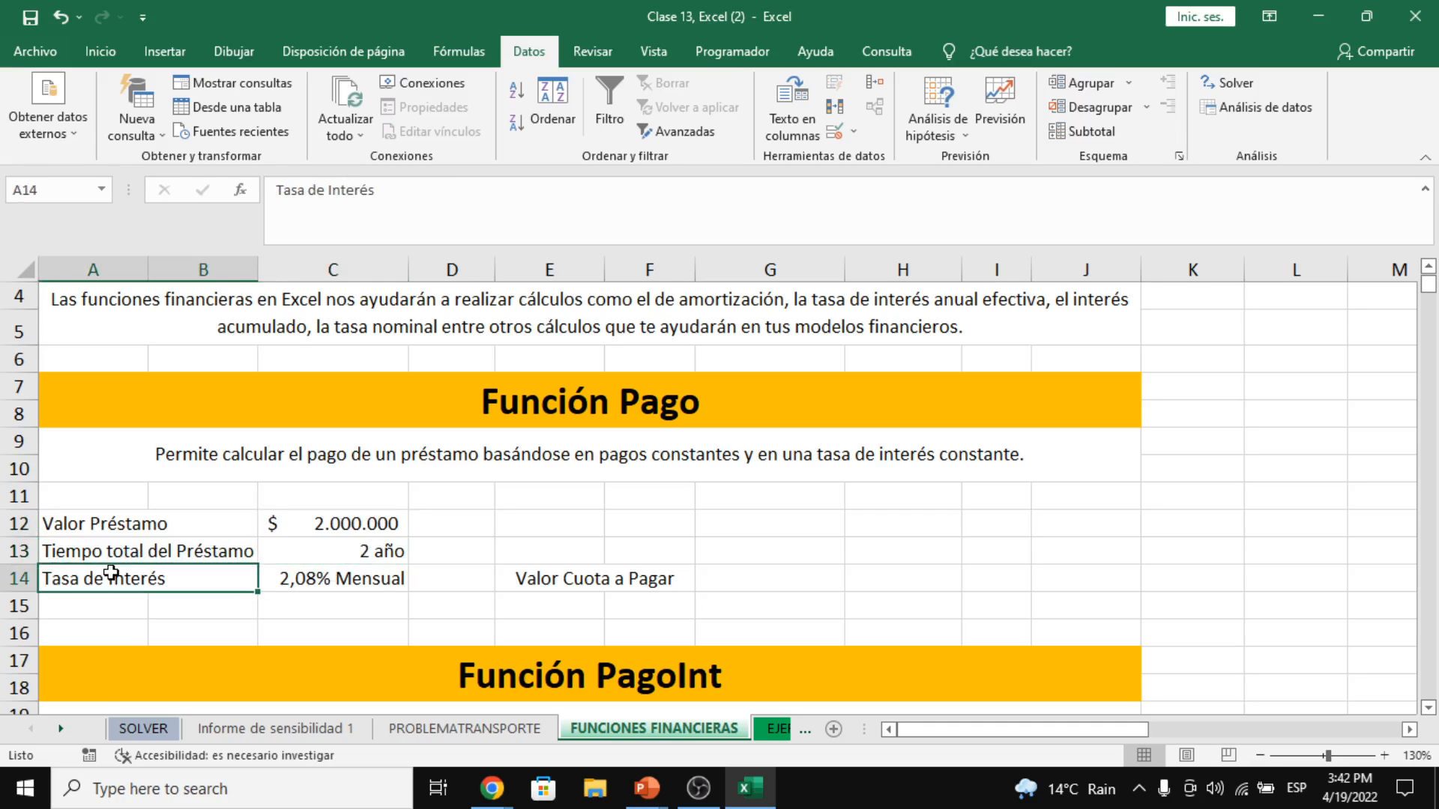
{"action": "left_click", "coordinate": [367, 583]}
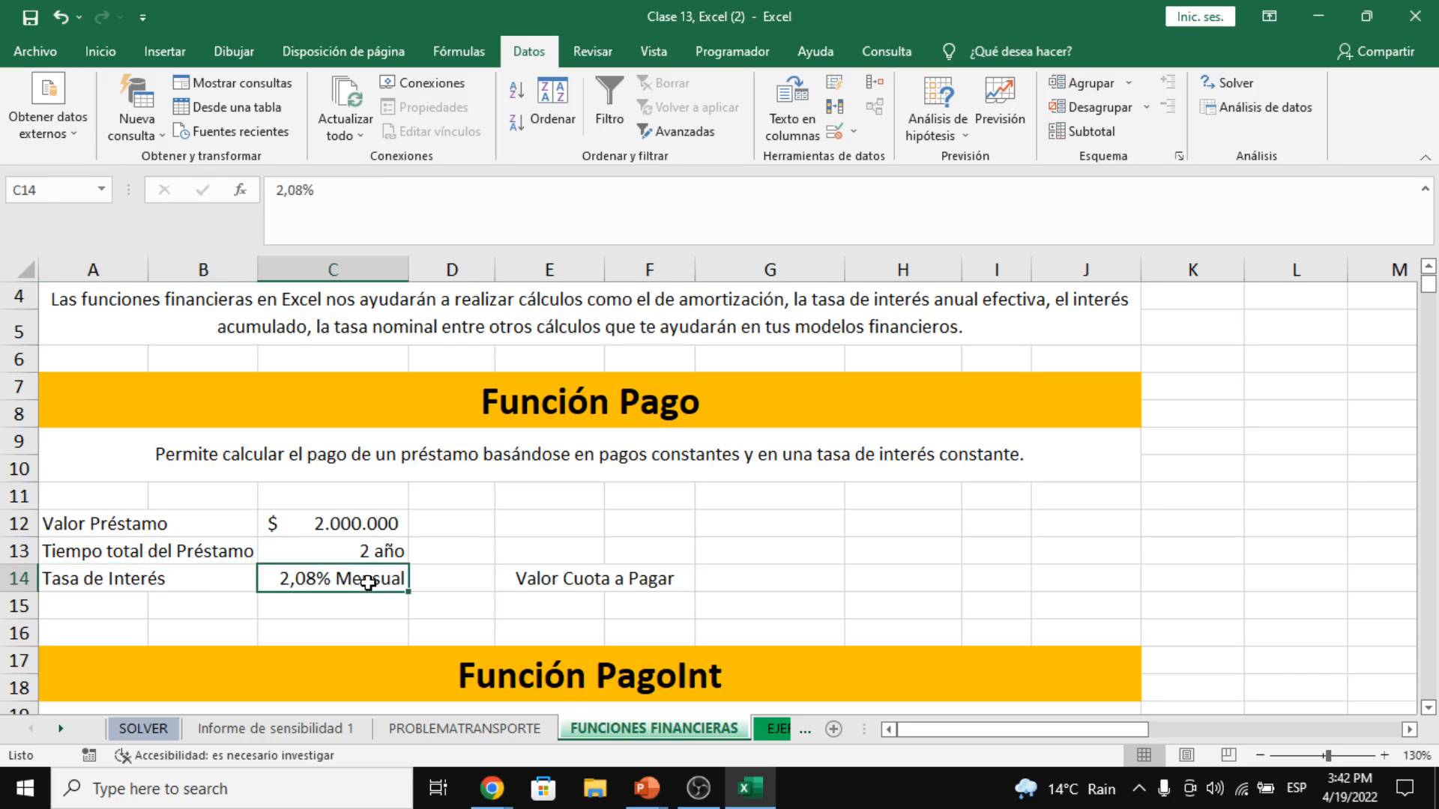
- Examine the loan term in C13 and the monthly interest rate in C14, comparing their time units
{"action": "left_click", "coordinate": [292, 551]}
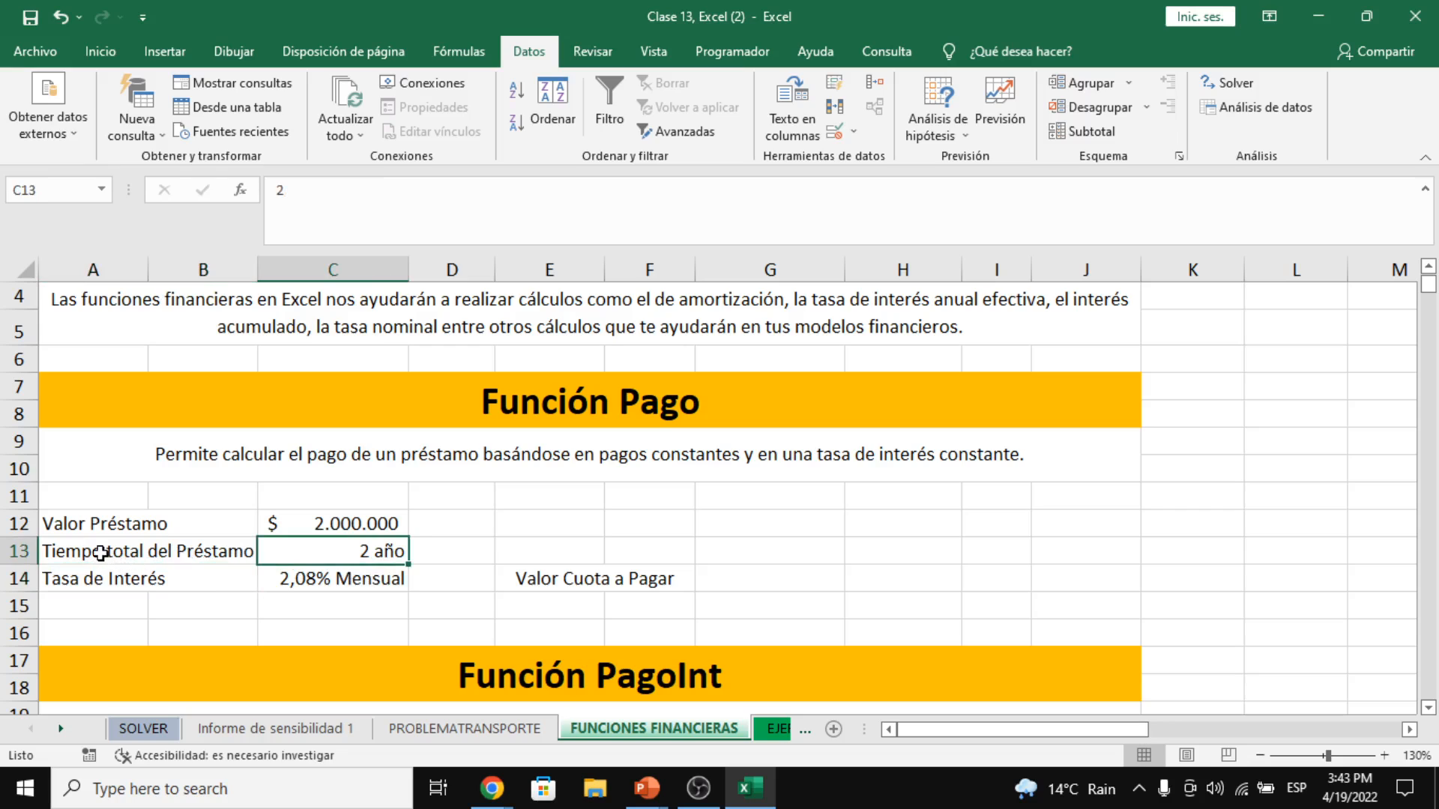
{"action": "left_click", "coordinate": [187, 550]}
{"action": "left_click", "coordinate": [352, 556]}
{"action": "left_click", "coordinate": [172, 581]}
{"action": "left_click", "coordinate": [360, 586]}
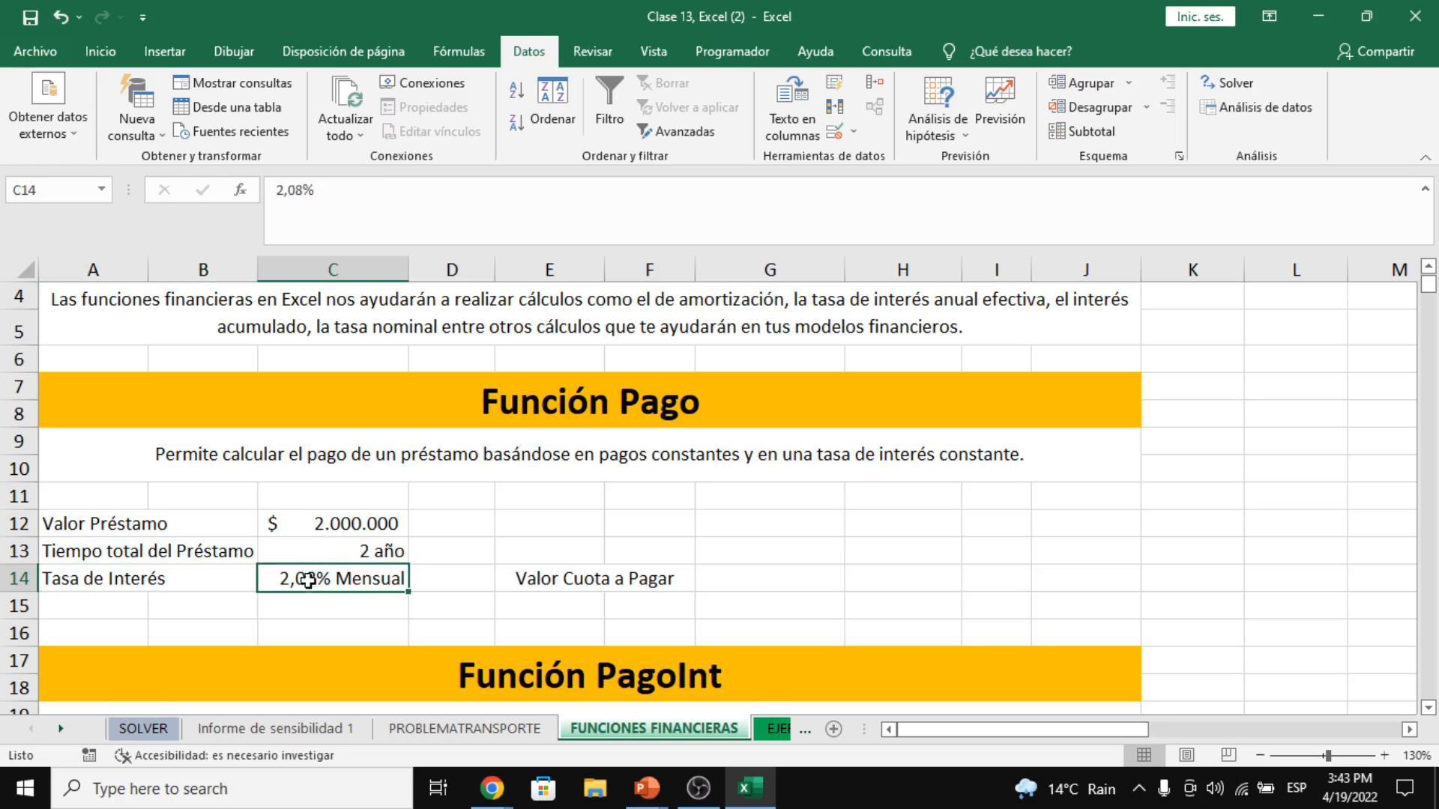
{"action": "left_click", "coordinate": [313, 549]}
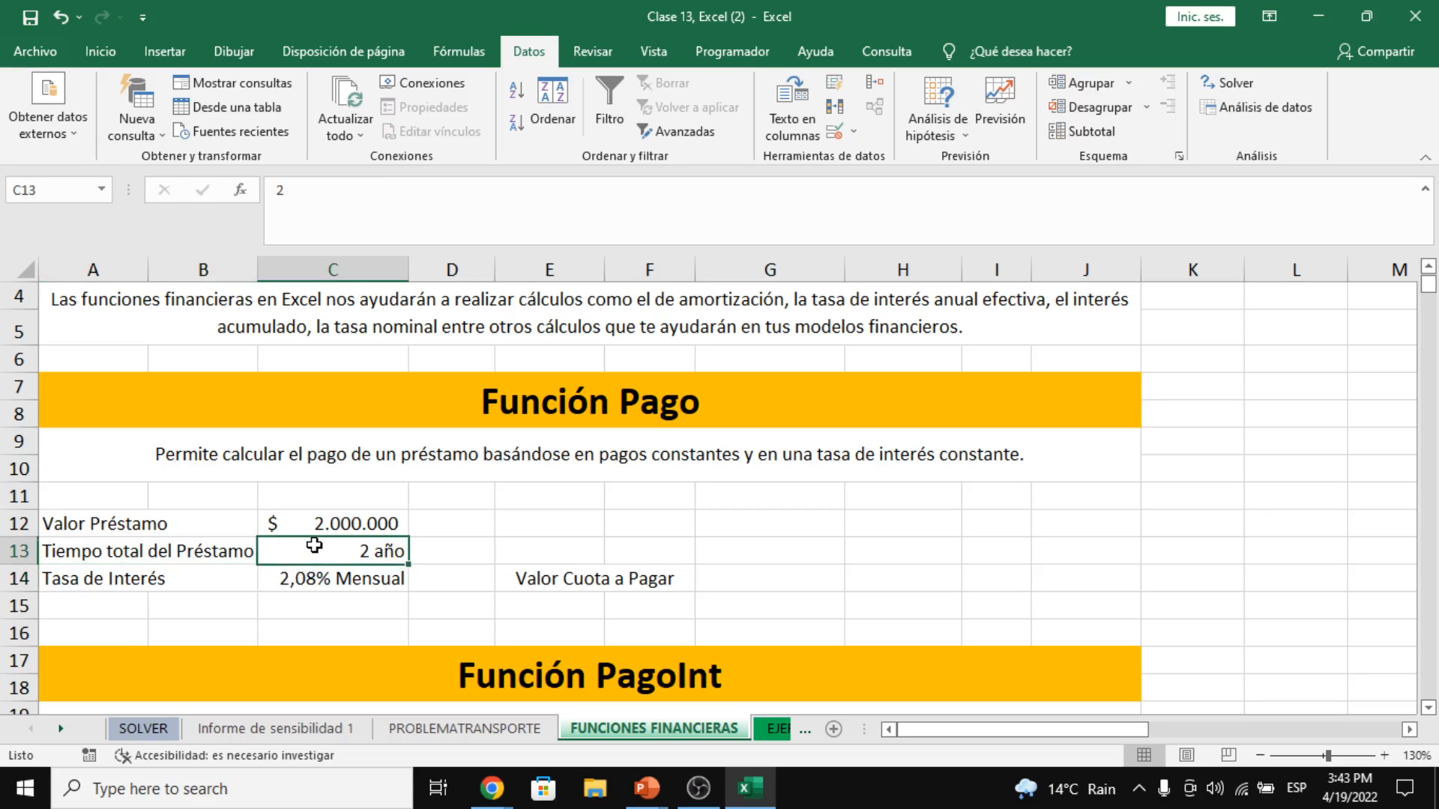
{"action": "left_click", "coordinate": [315, 583]}
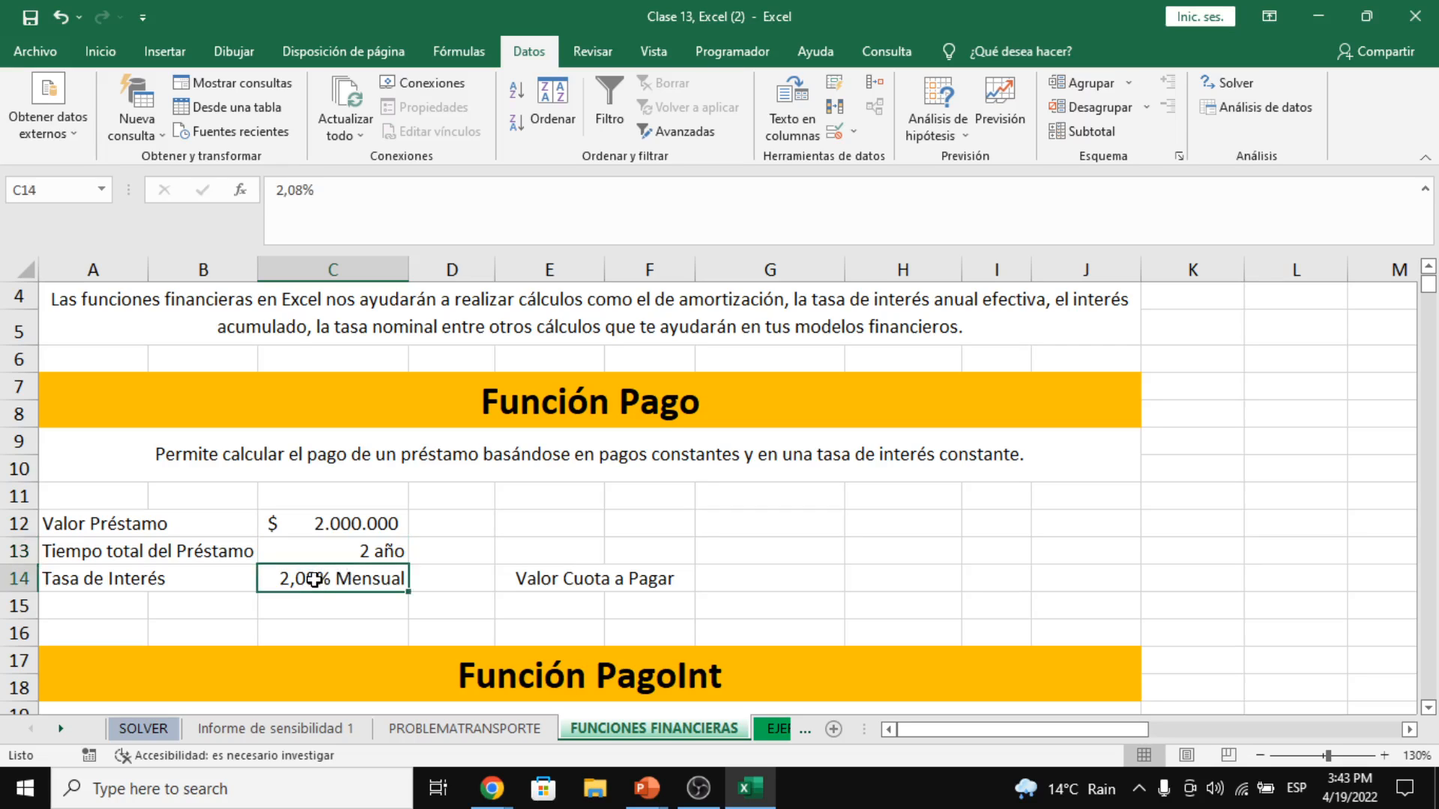
{"action": "left_click", "coordinate": [347, 551]}
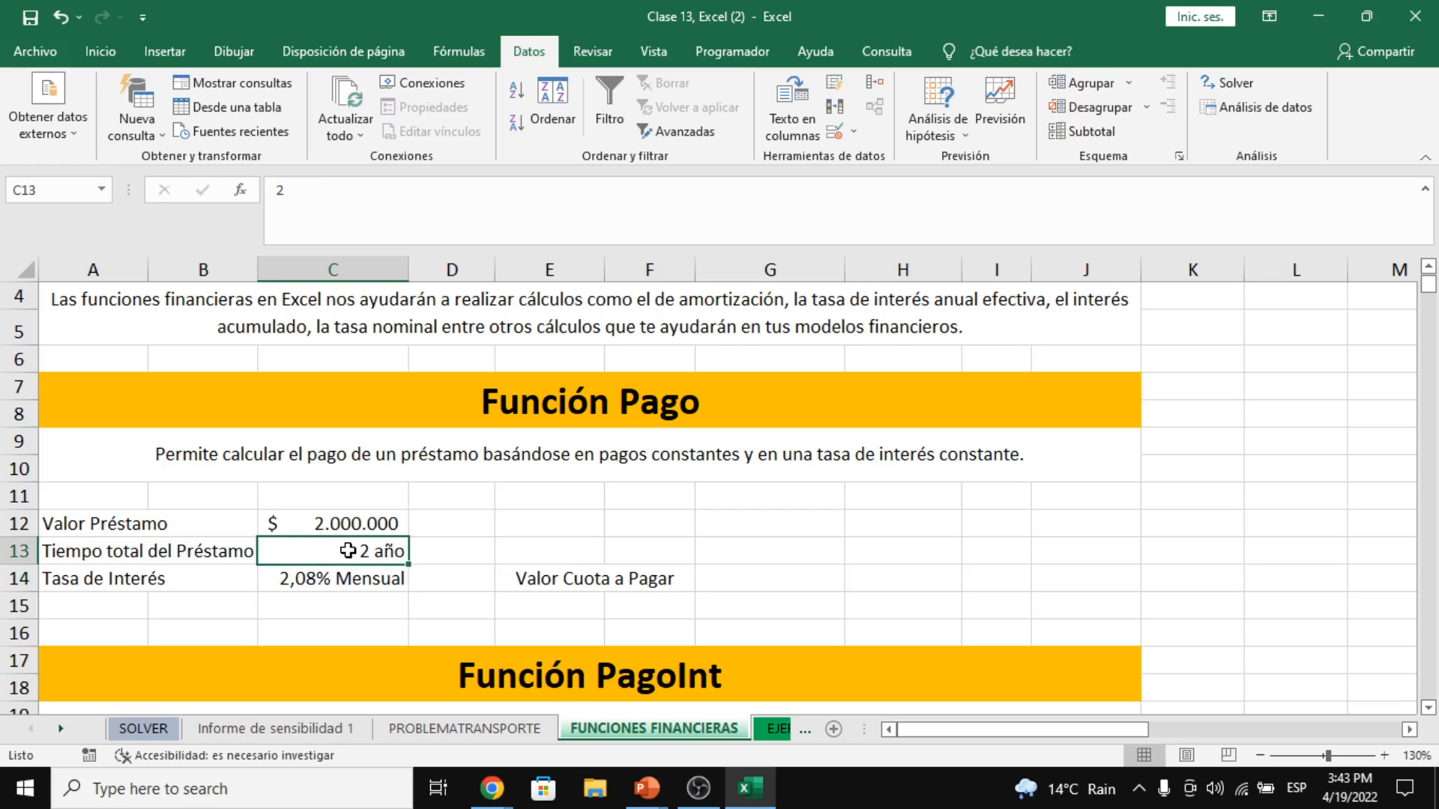
{"action": "left_click", "coordinate": [343, 580]}
{"action": "left_click", "coordinate": [347, 554]}
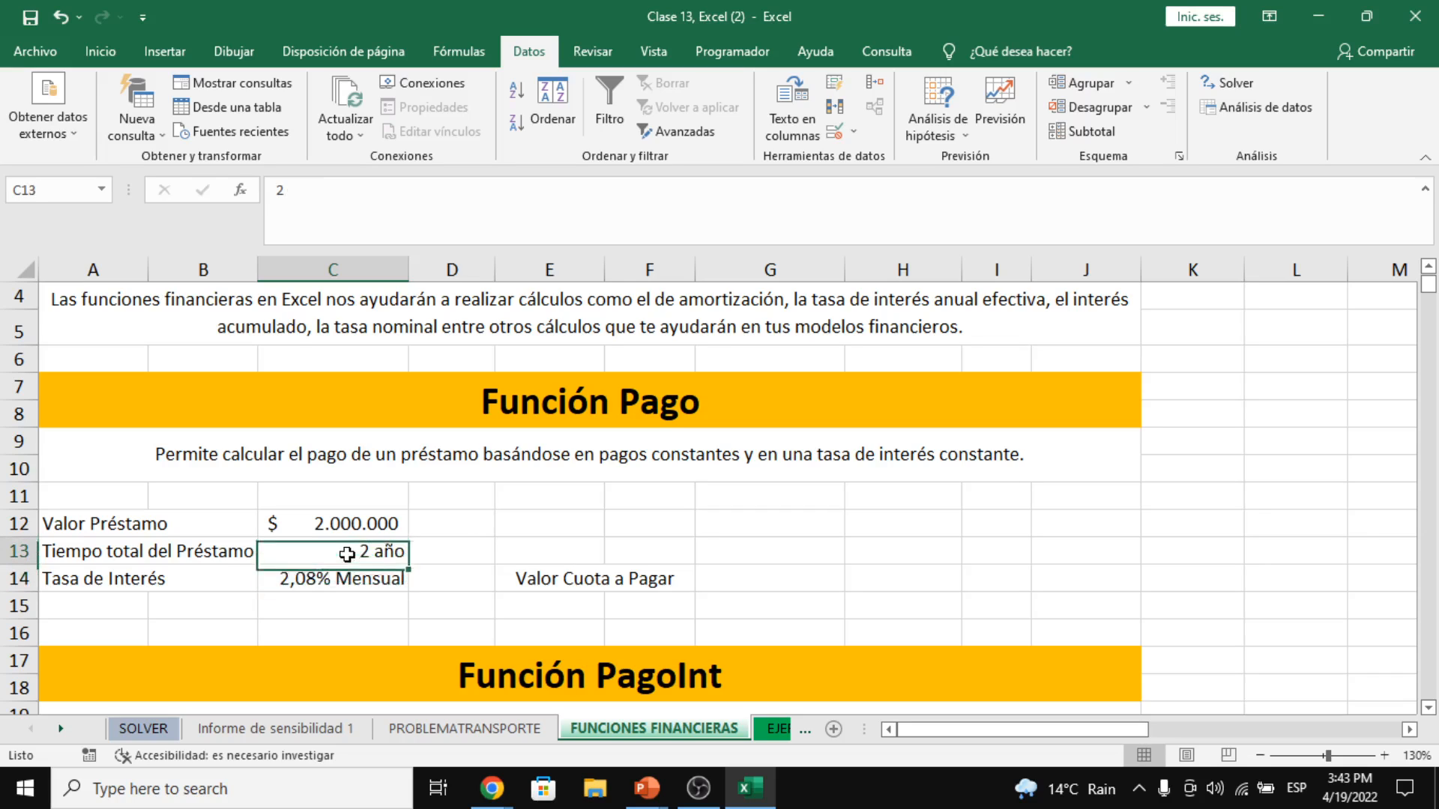
{"action": "left_click", "coordinate": [359, 580]}
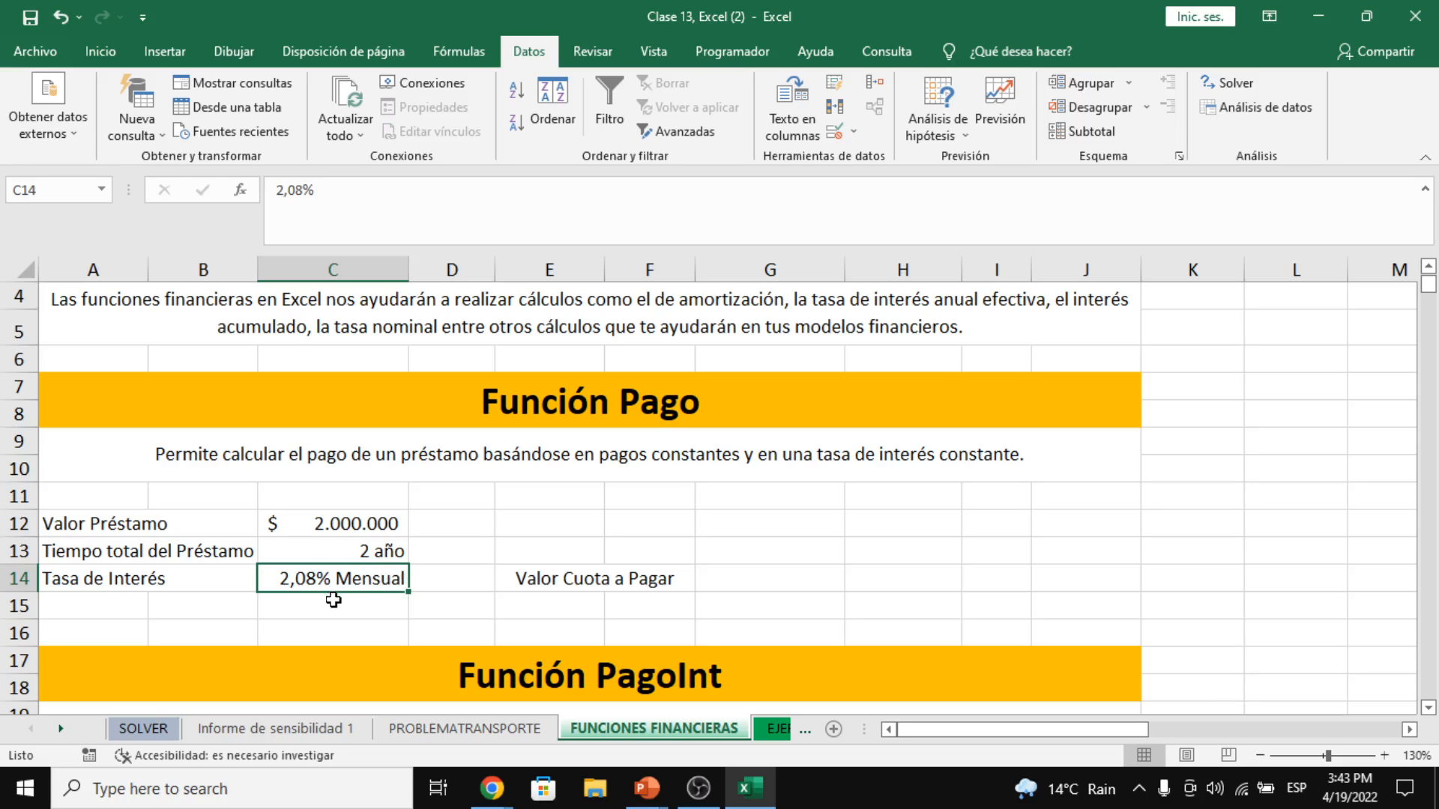
{"action": "left_click", "coordinate": [343, 552]}
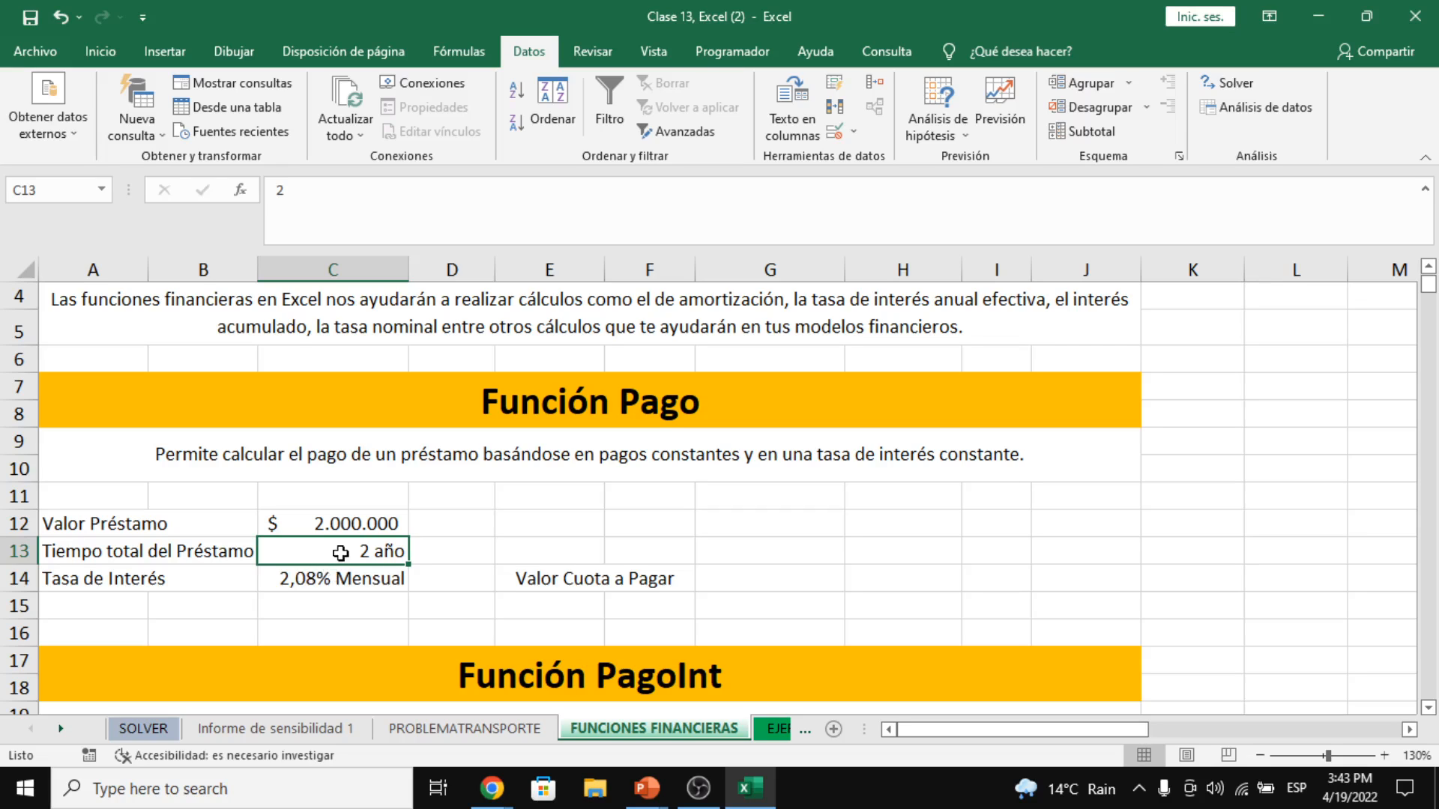
{"action": "left_click", "coordinate": [271, 588]}
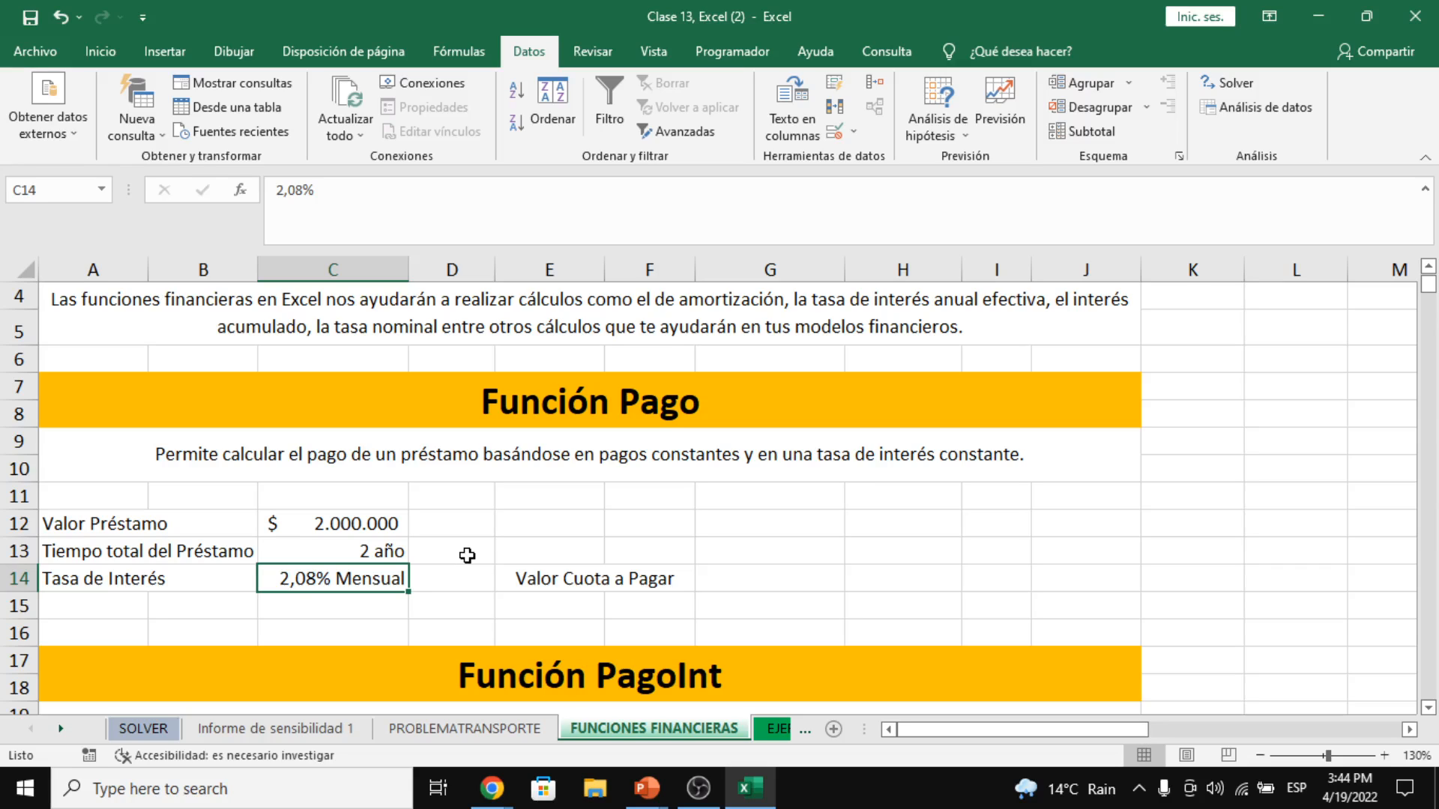
{"action": "left_click", "coordinate": [351, 552]}
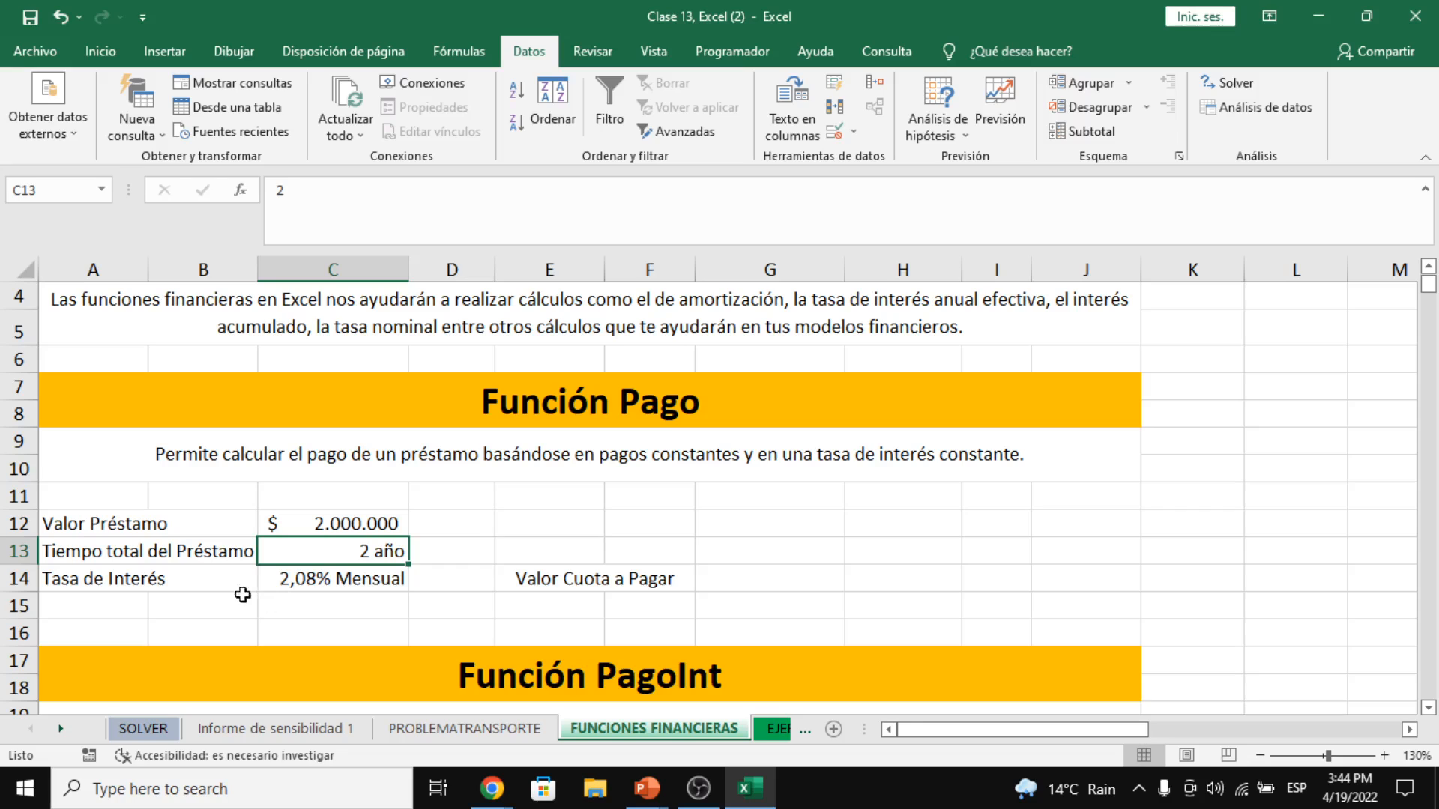
- Convert the loan term from years to months in cell D13 with the formula =C13*12
{"action": "left_click", "coordinate": [456, 556]}
{"action": "type", "text": "="}
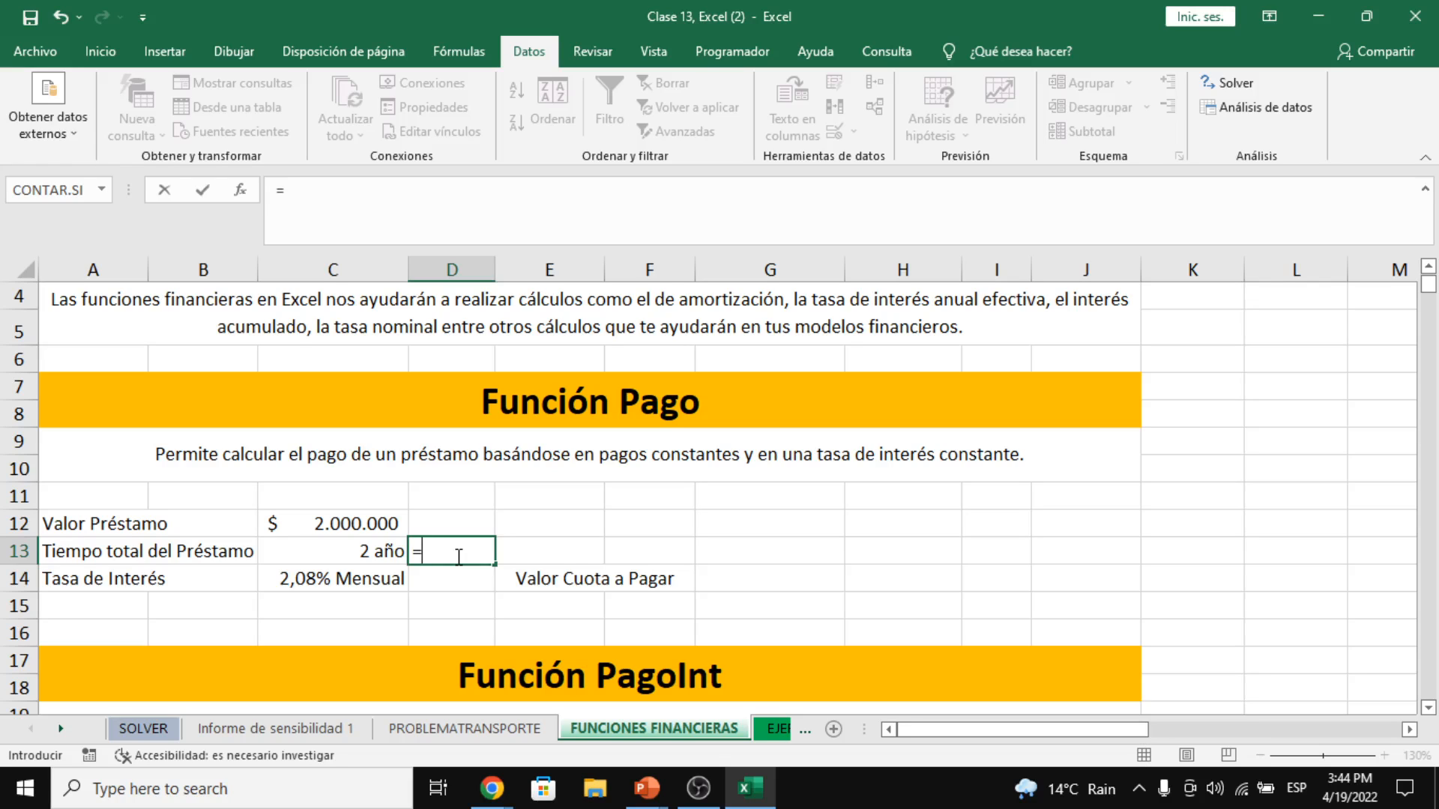
{"action": "key", "text": "Left"}
{"action": "type", "text": "*12"}
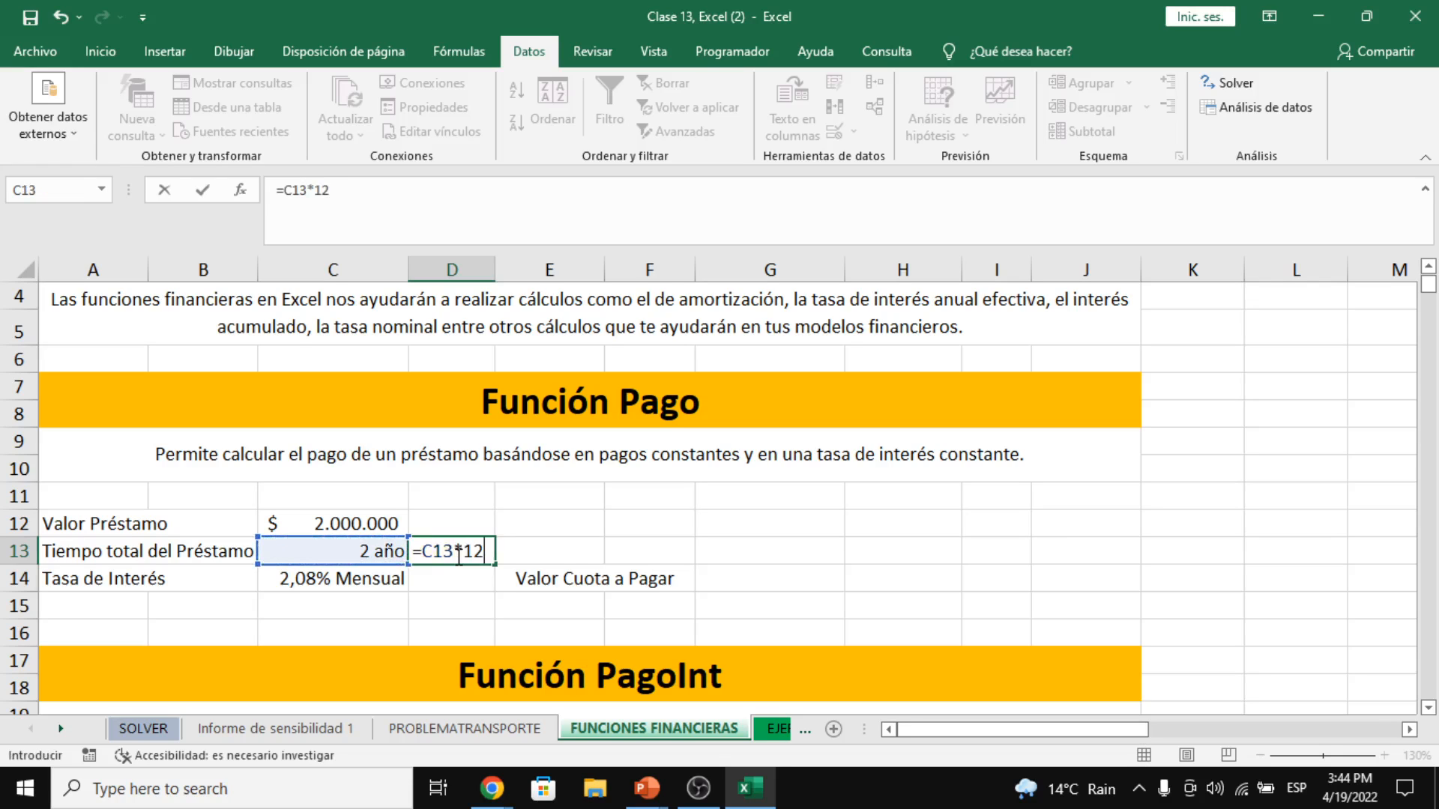
{"action": "key", "text": "Return"}
{"action": "left_click", "coordinate": [457, 556]}
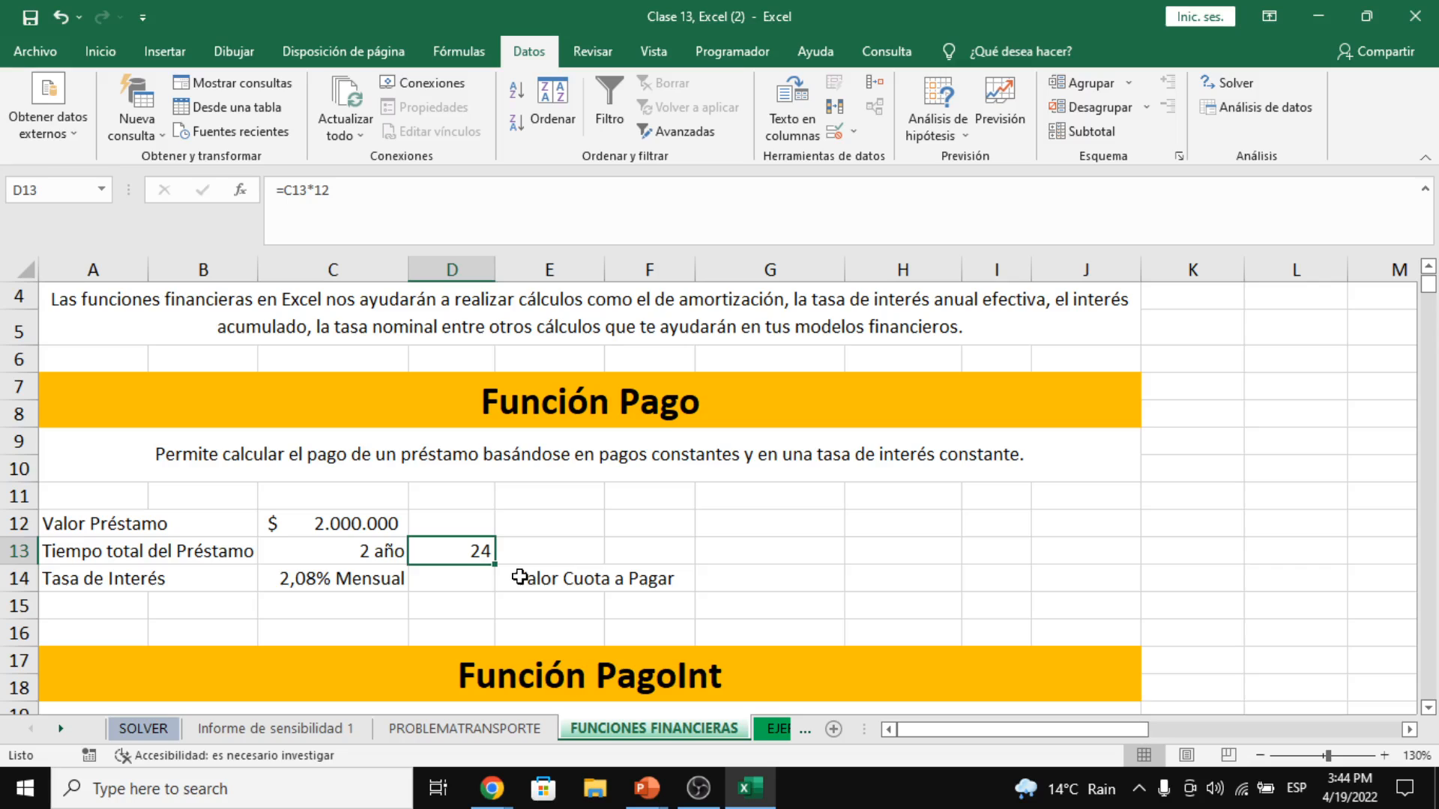
- Start a PAGO function in G14 for Valor Cuota a Pagar and open its function arguments clear of the loan data
{"action": "left_click", "coordinate": [720, 581]}
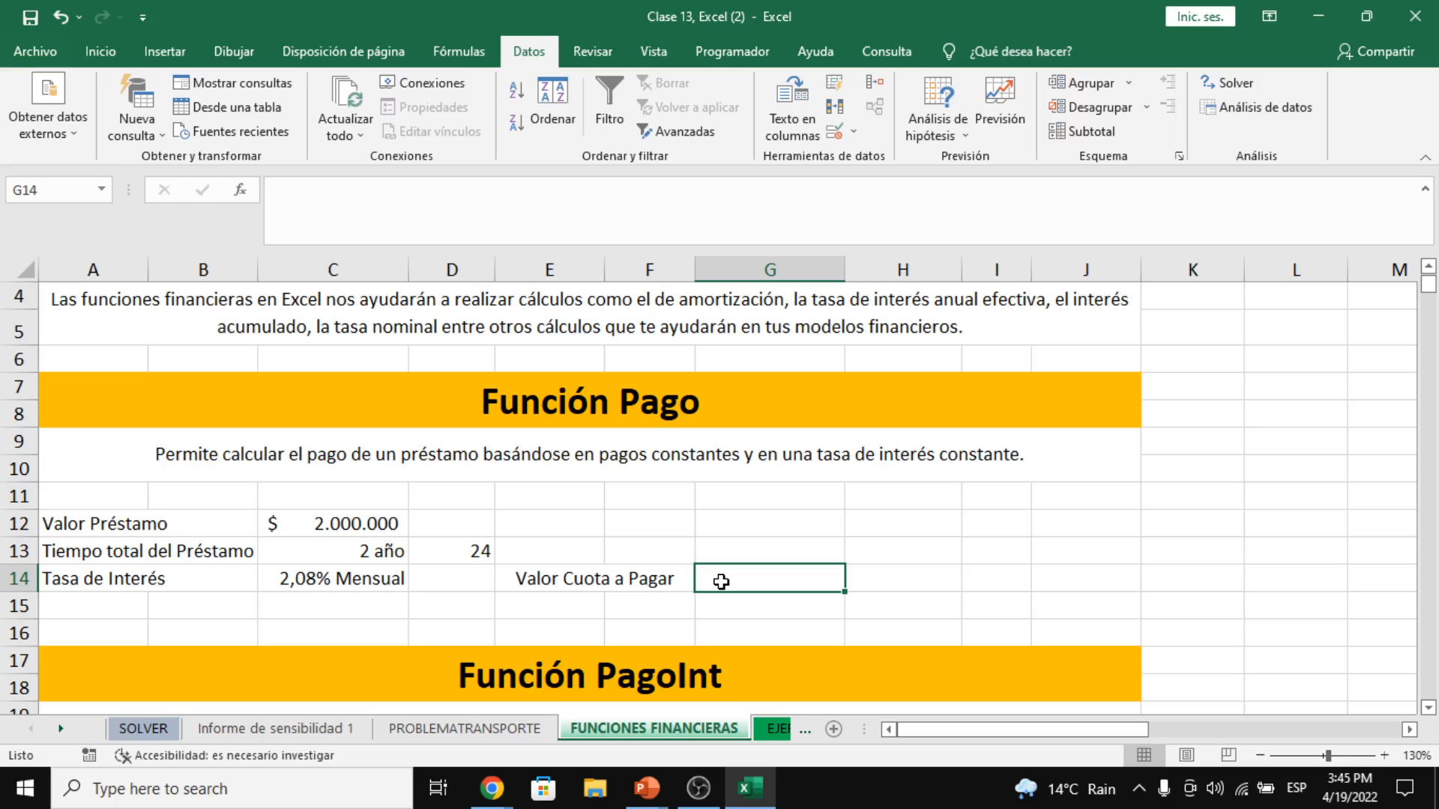
{"action": "type", "text": "=pago"}
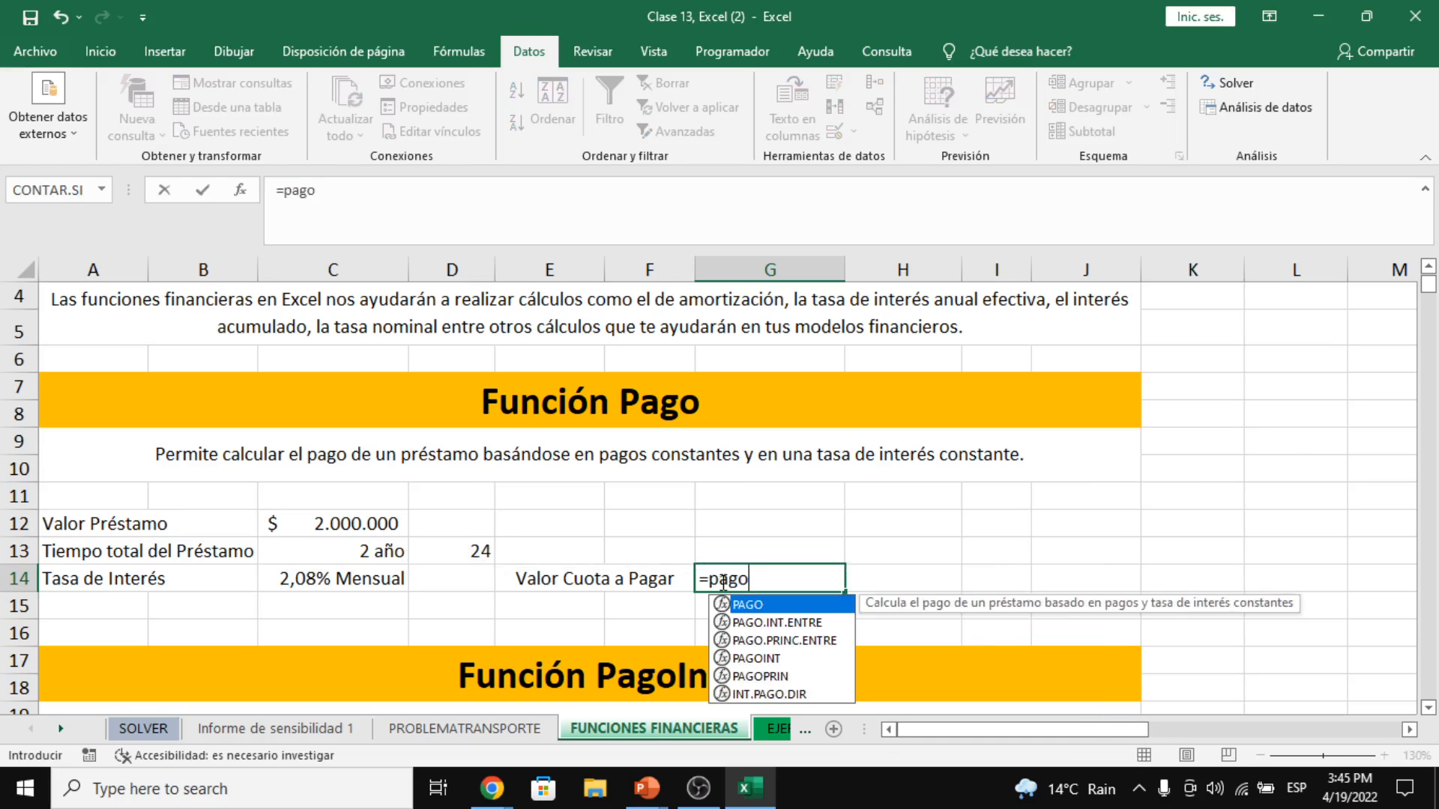
{"action": "key", "text": "Tab"}
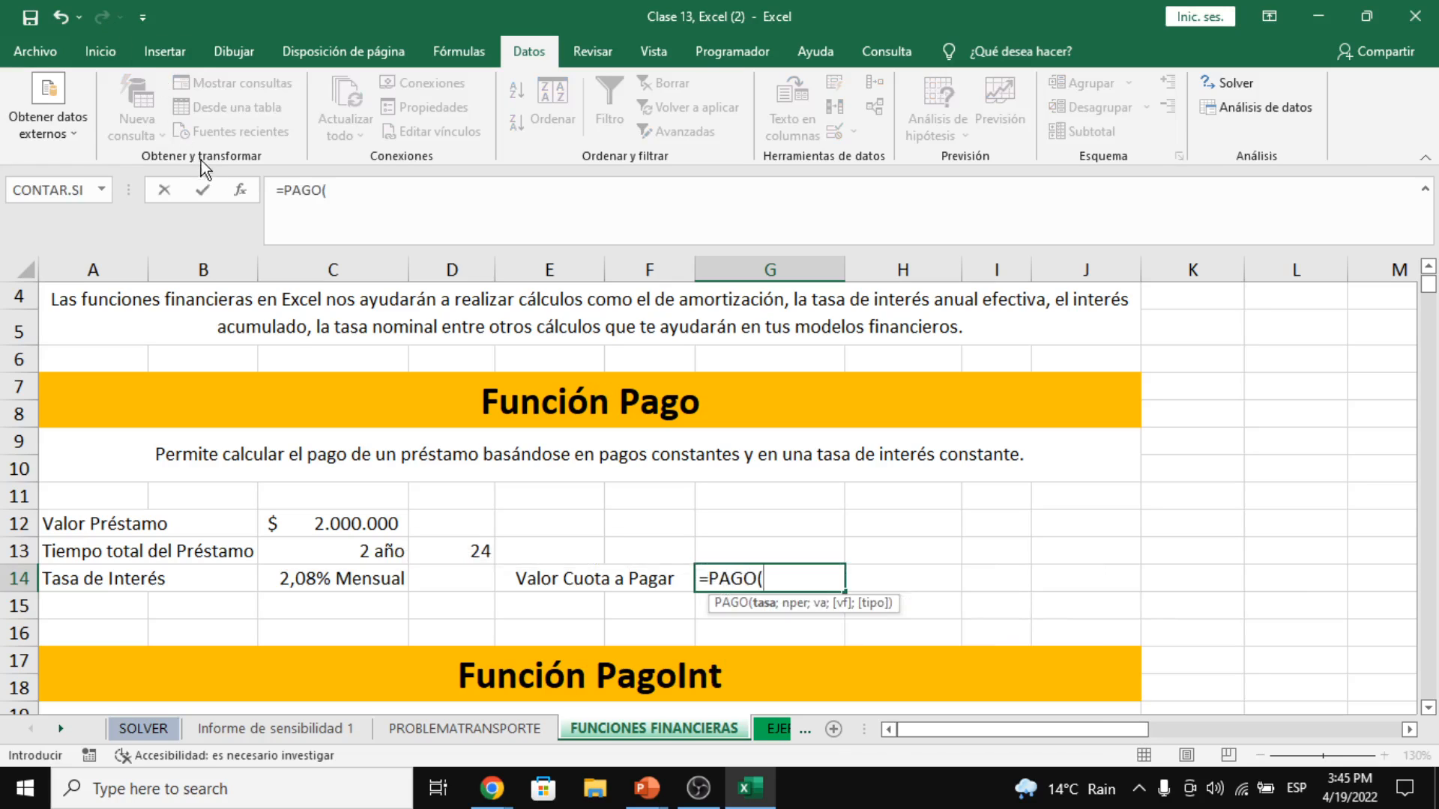
{"action": "left_click", "coordinate": [239, 190]}
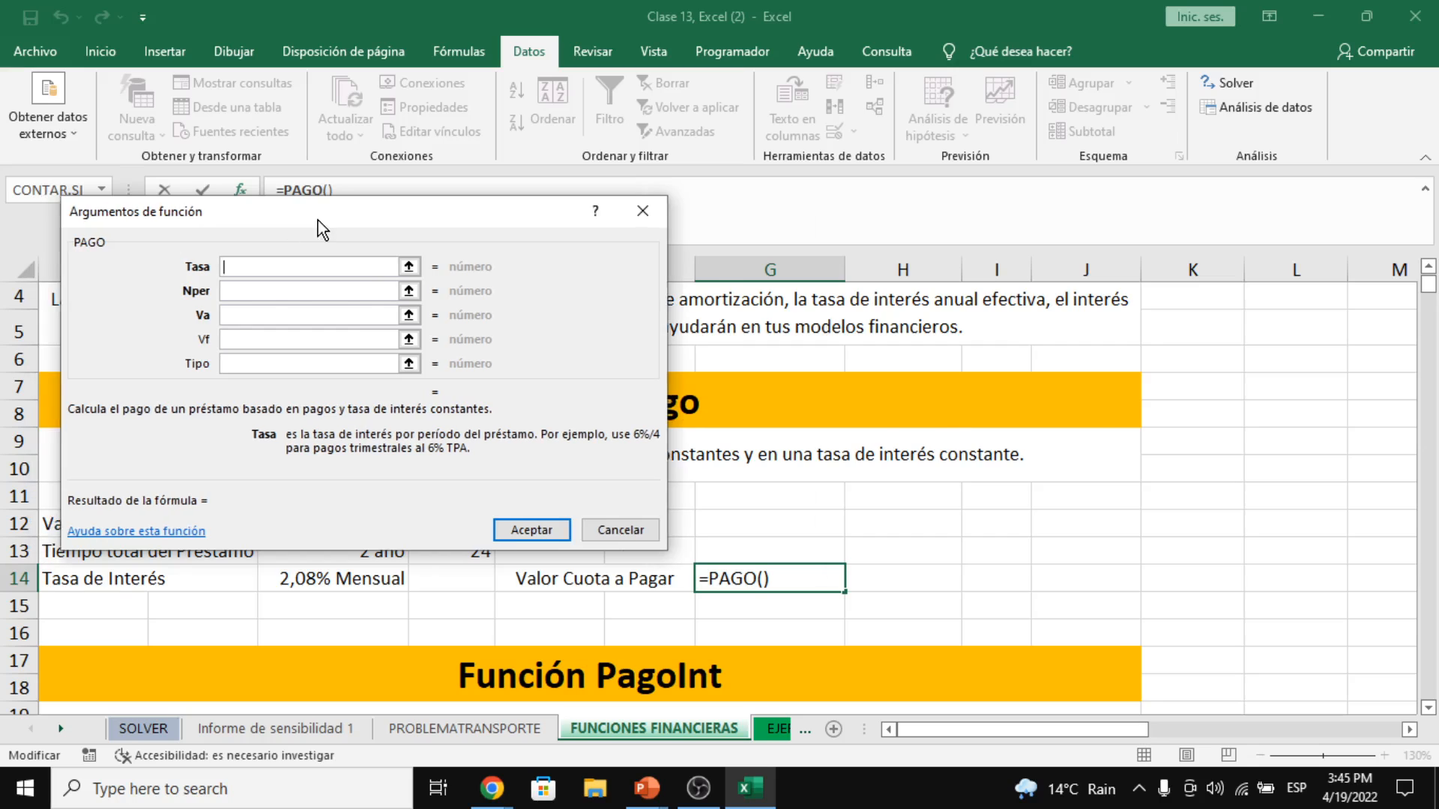
{"action": "left_click_drag", "start_coordinate": [317, 220], "coordinate": [1117, 286]}
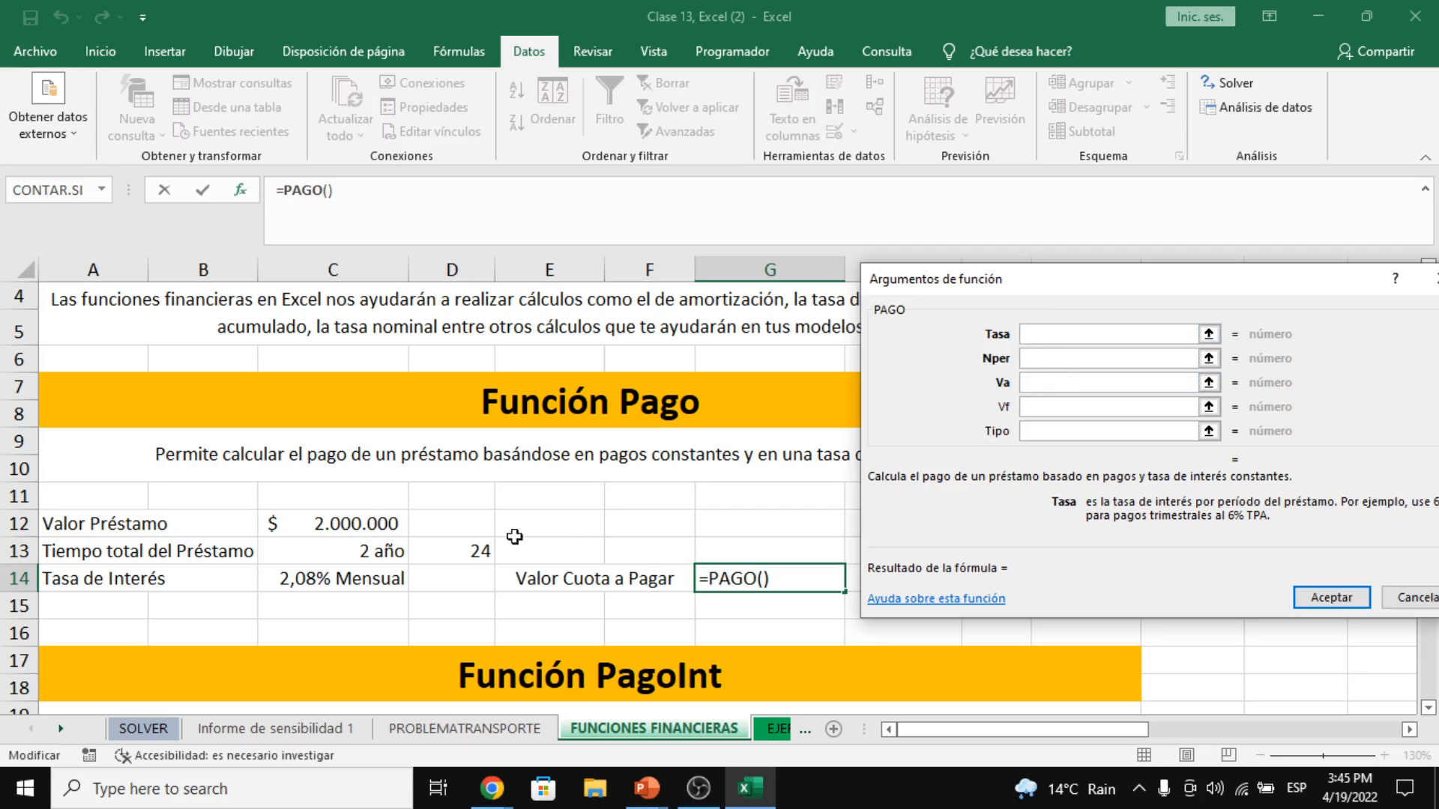
- Set the PAGO arguments to Tasa C14, Nper D13 and Va C12, and accept the formula
{"action": "left_click", "coordinate": [340, 582]}
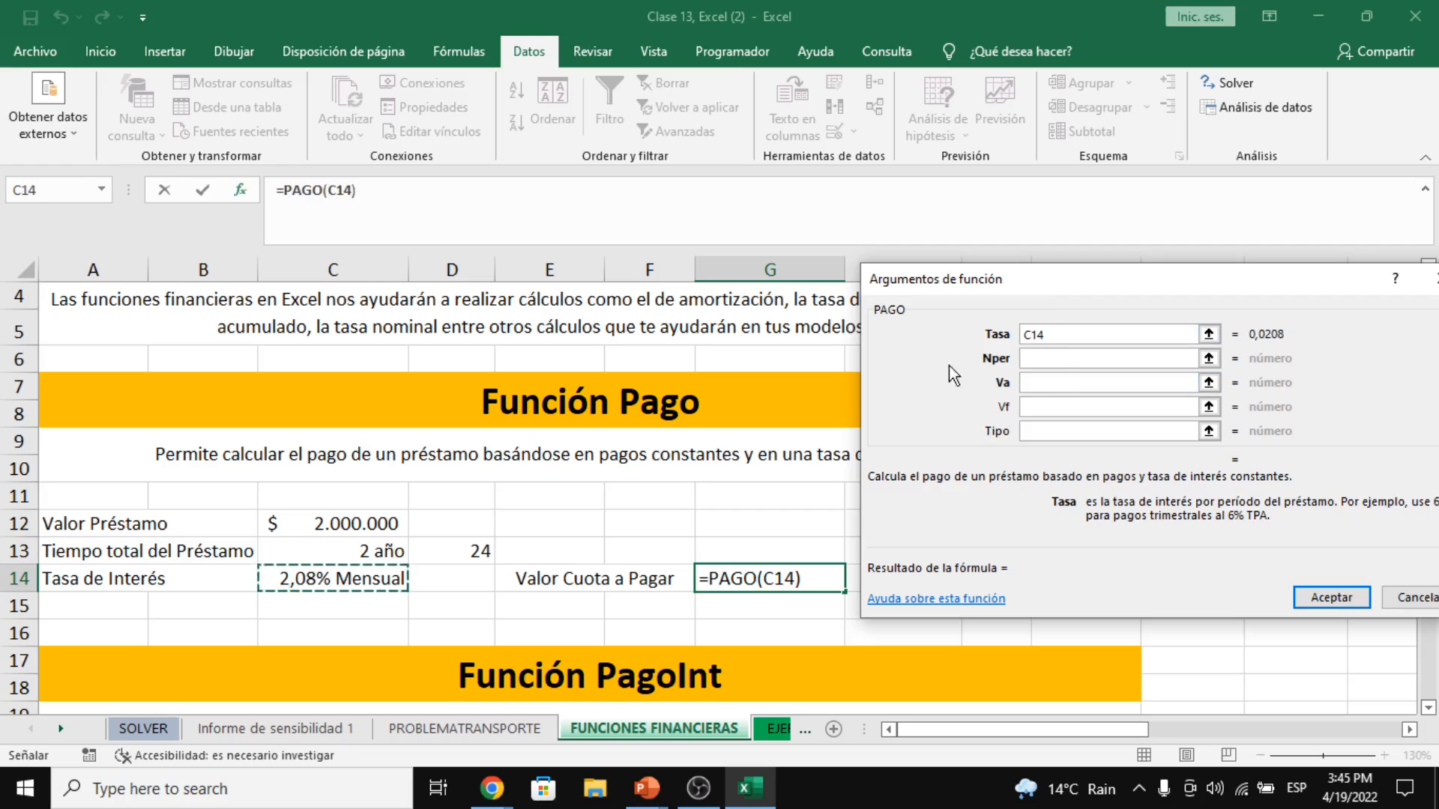
{"action": "key", "text": "Tab"}
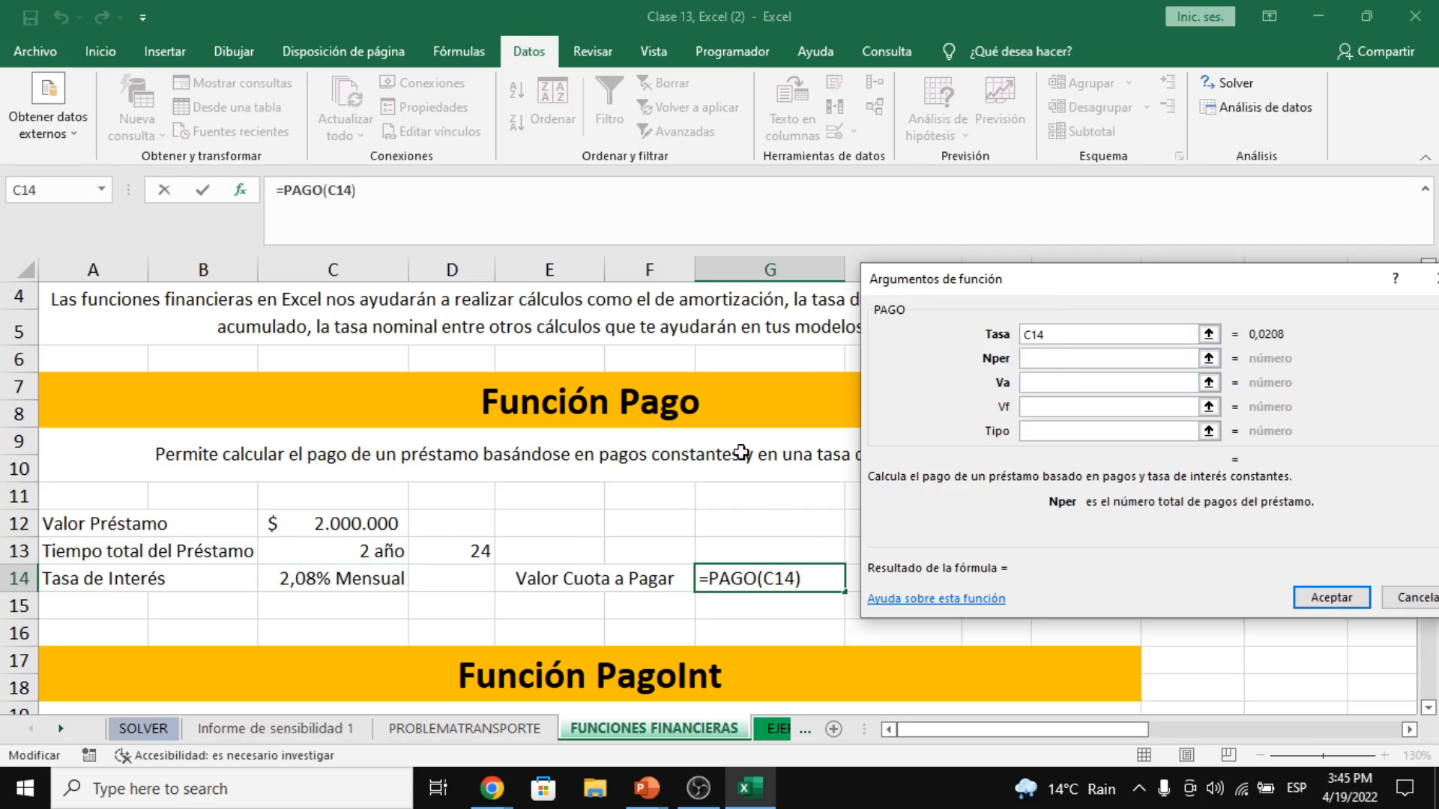
{"action": "left_click", "coordinate": [446, 554]}
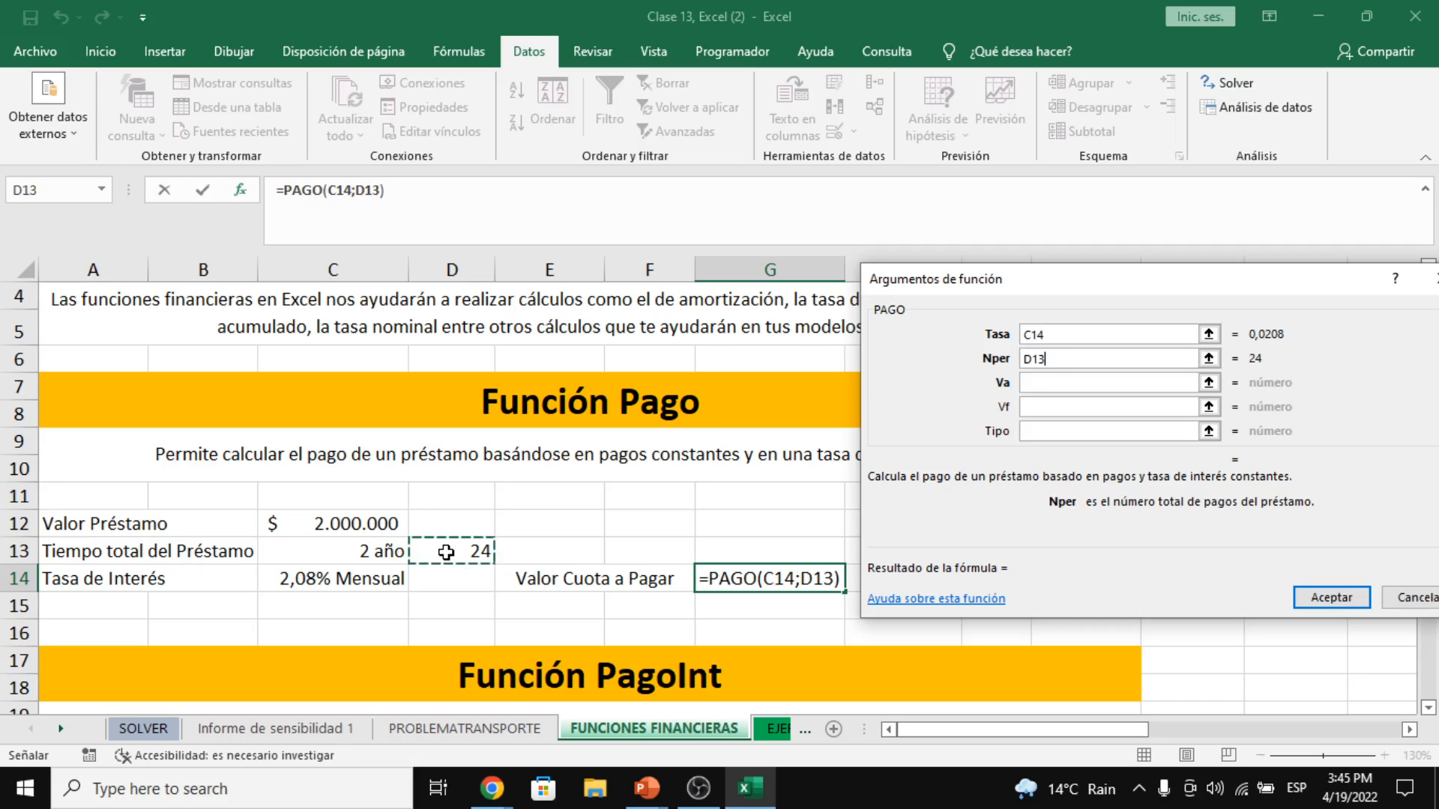
{"action": "left_click", "coordinate": [386, 551]}
{"action": "left_click", "coordinate": [426, 552]}
{"action": "left_click", "coordinate": [1144, 387]}
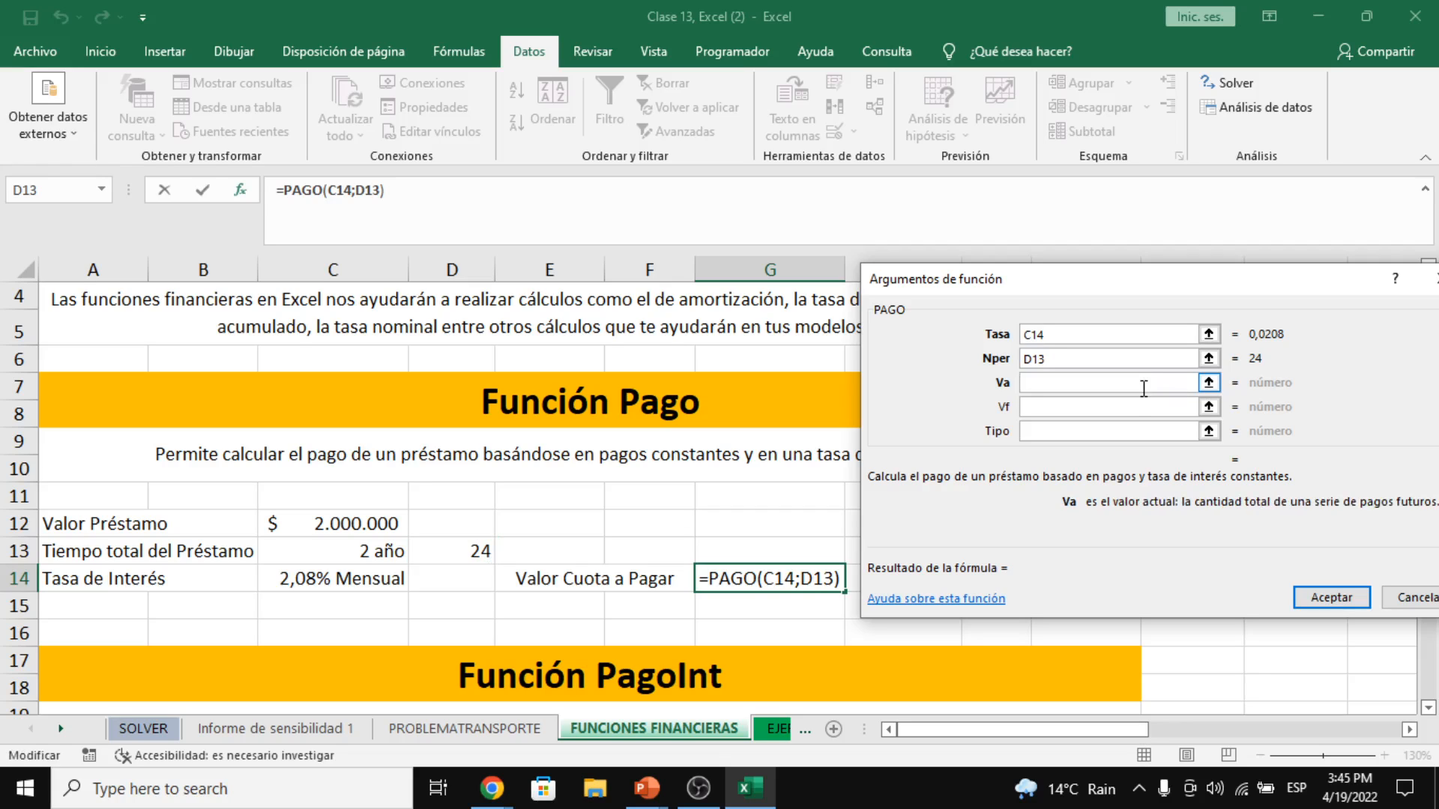
{"action": "left_click", "coordinate": [317, 526]}
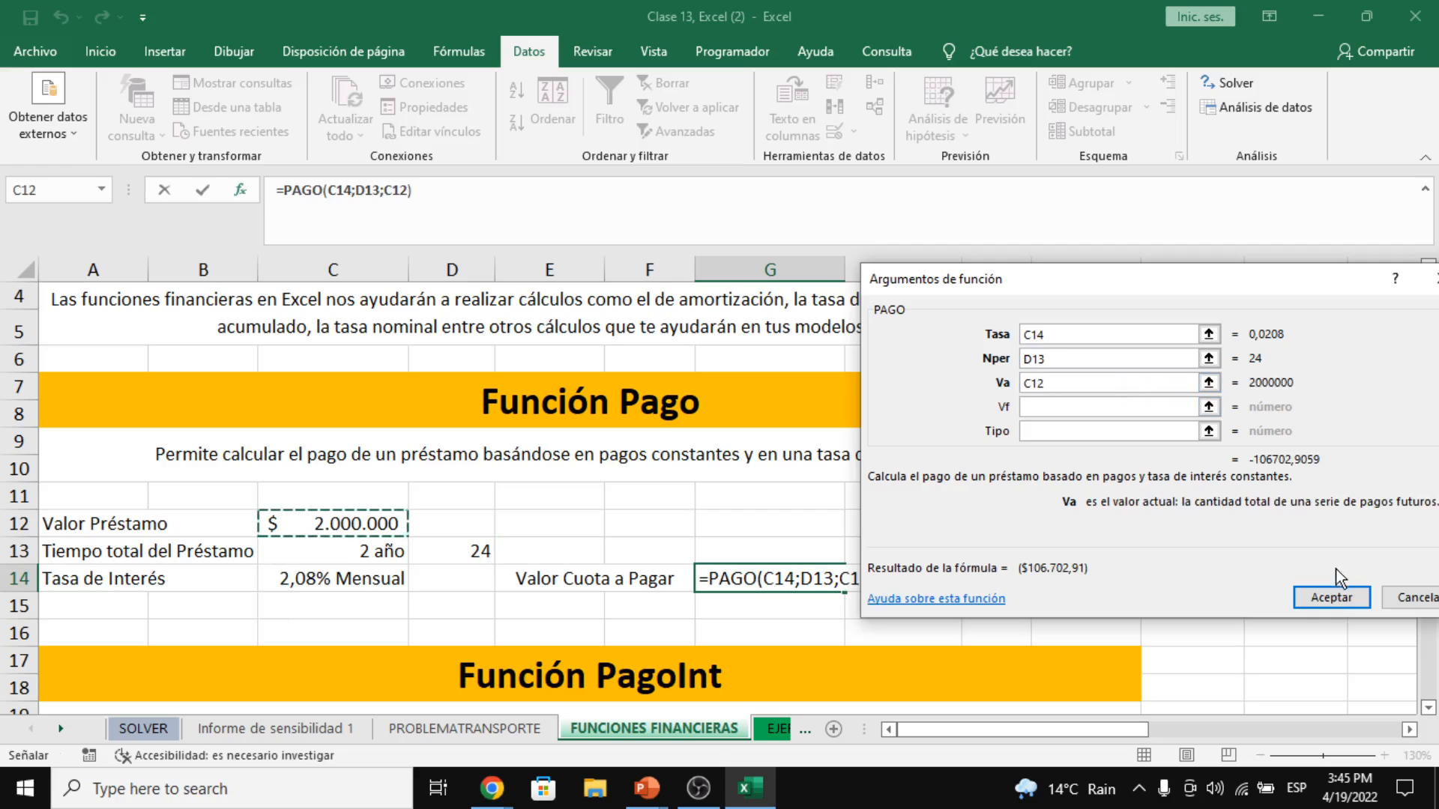
{"action": "left_click", "coordinate": [1336, 593]}
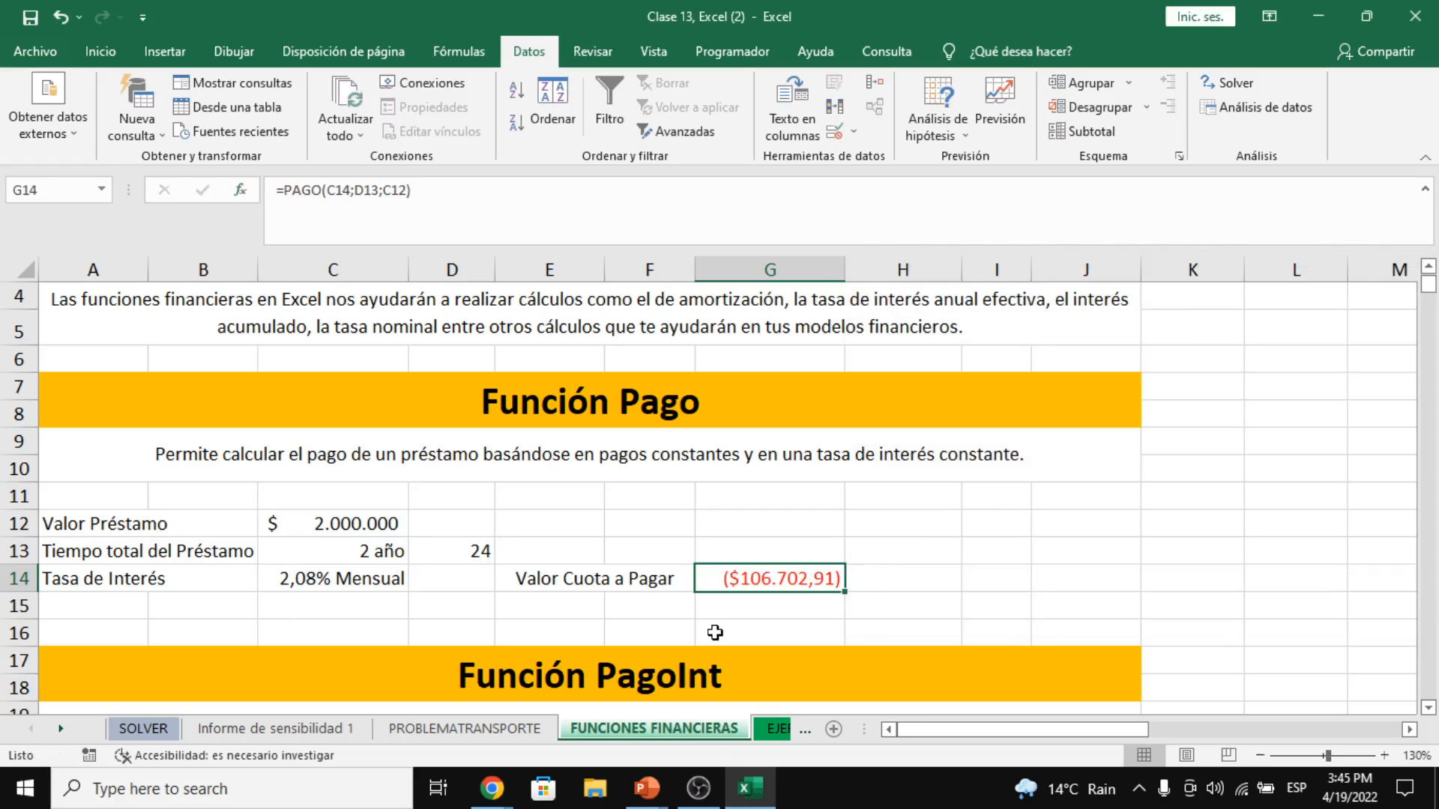
- Review the installment in G14 against the loan amount, term in years and months, and interest rate cells
{"action": "left_click", "coordinate": [711, 600]}
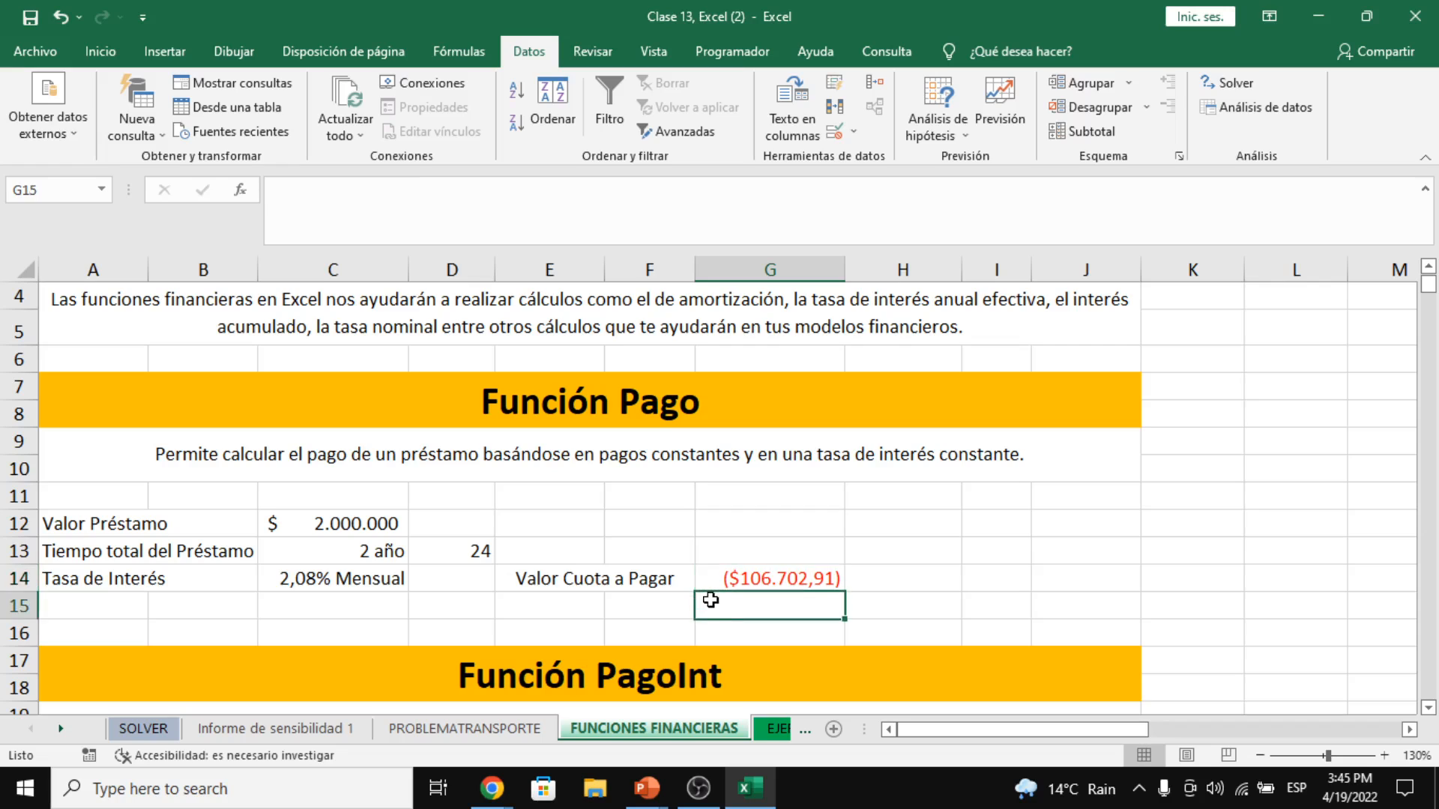
{"action": "left_click", "coordinate": [653, 575]}
{"action": "left_click", "coordinate": [805, 583]}
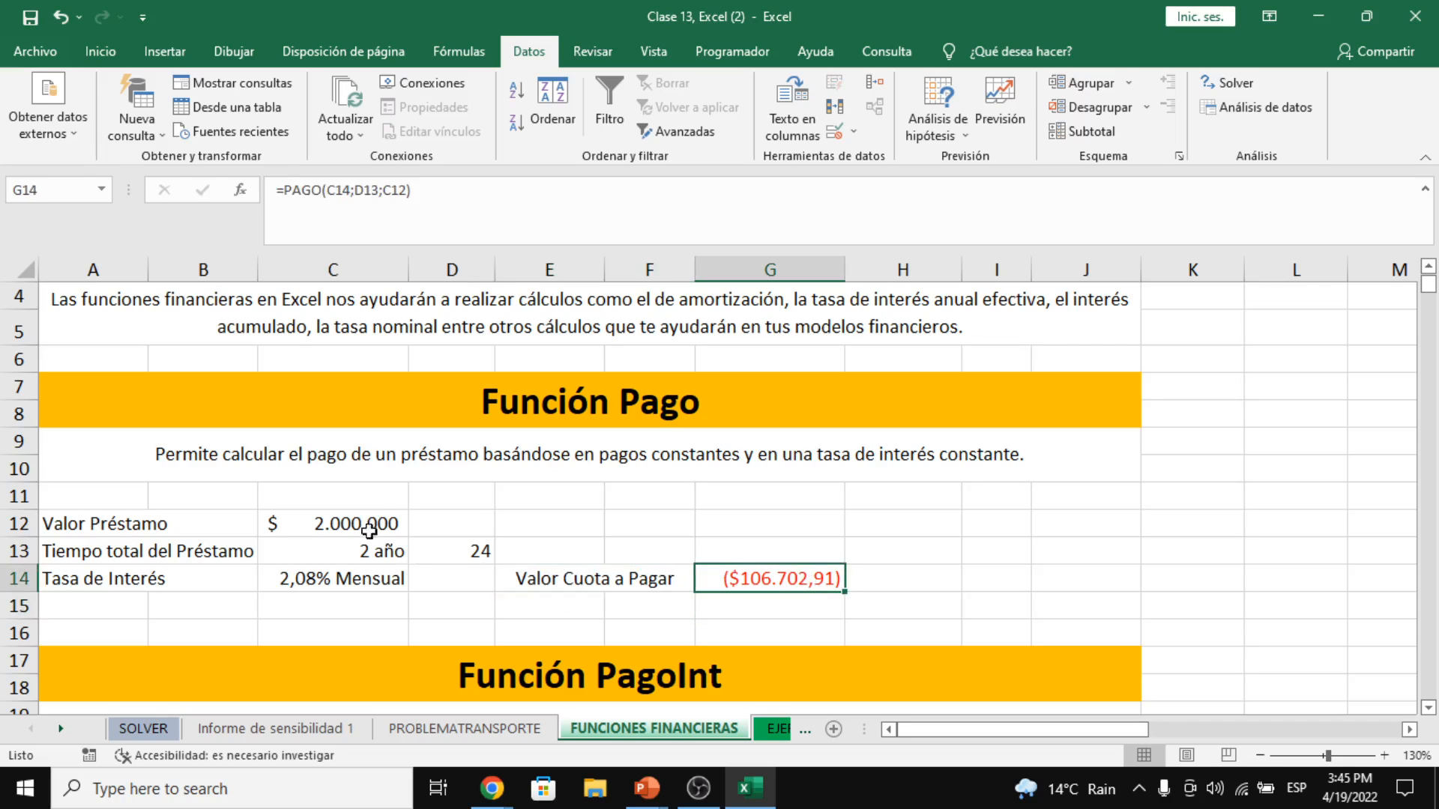
{"action": "left_click", "coordinate": [370, 553]}
{"action": "left_click", "coordinate": [457, 554]}
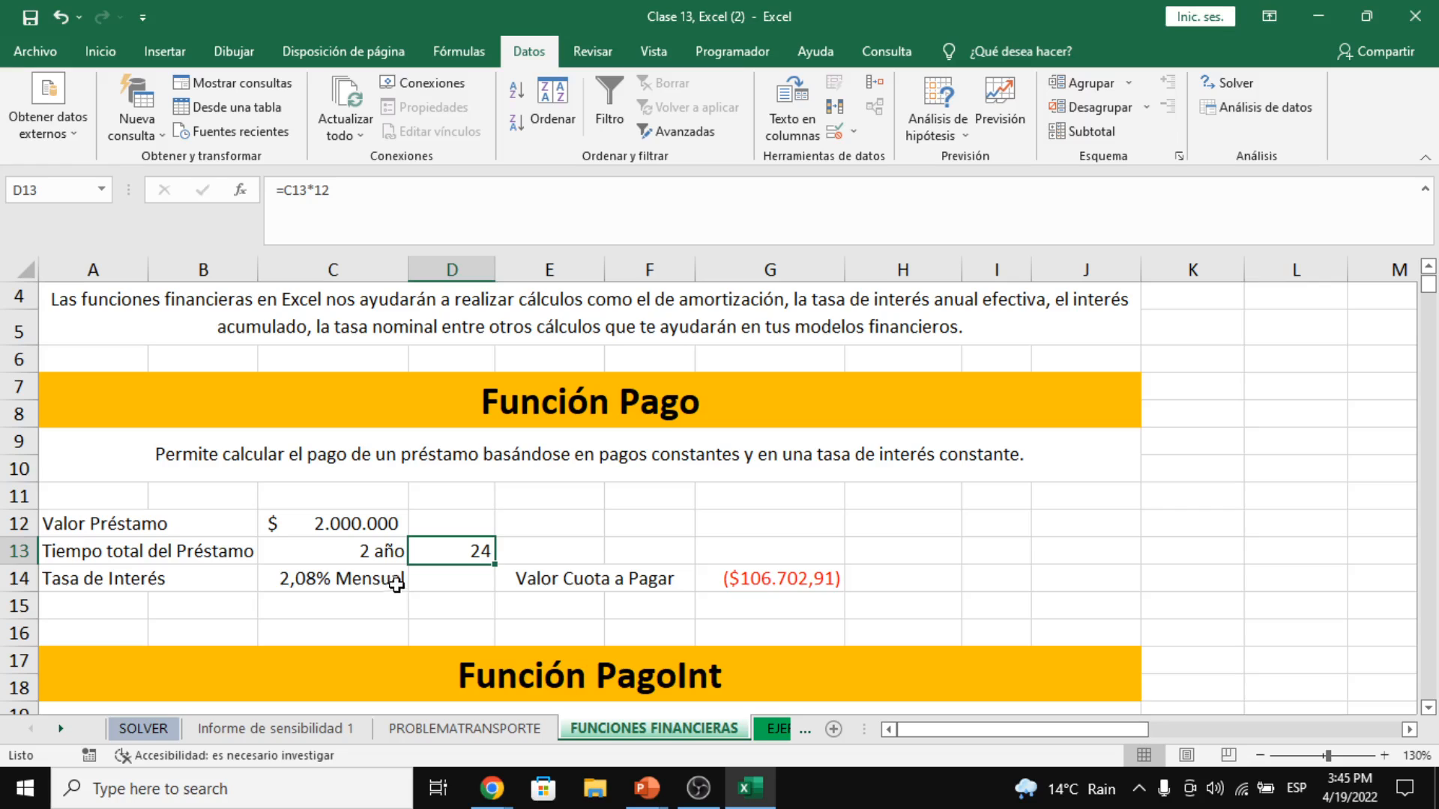
{"action": "left_click", "coordinate": [322, 581]}
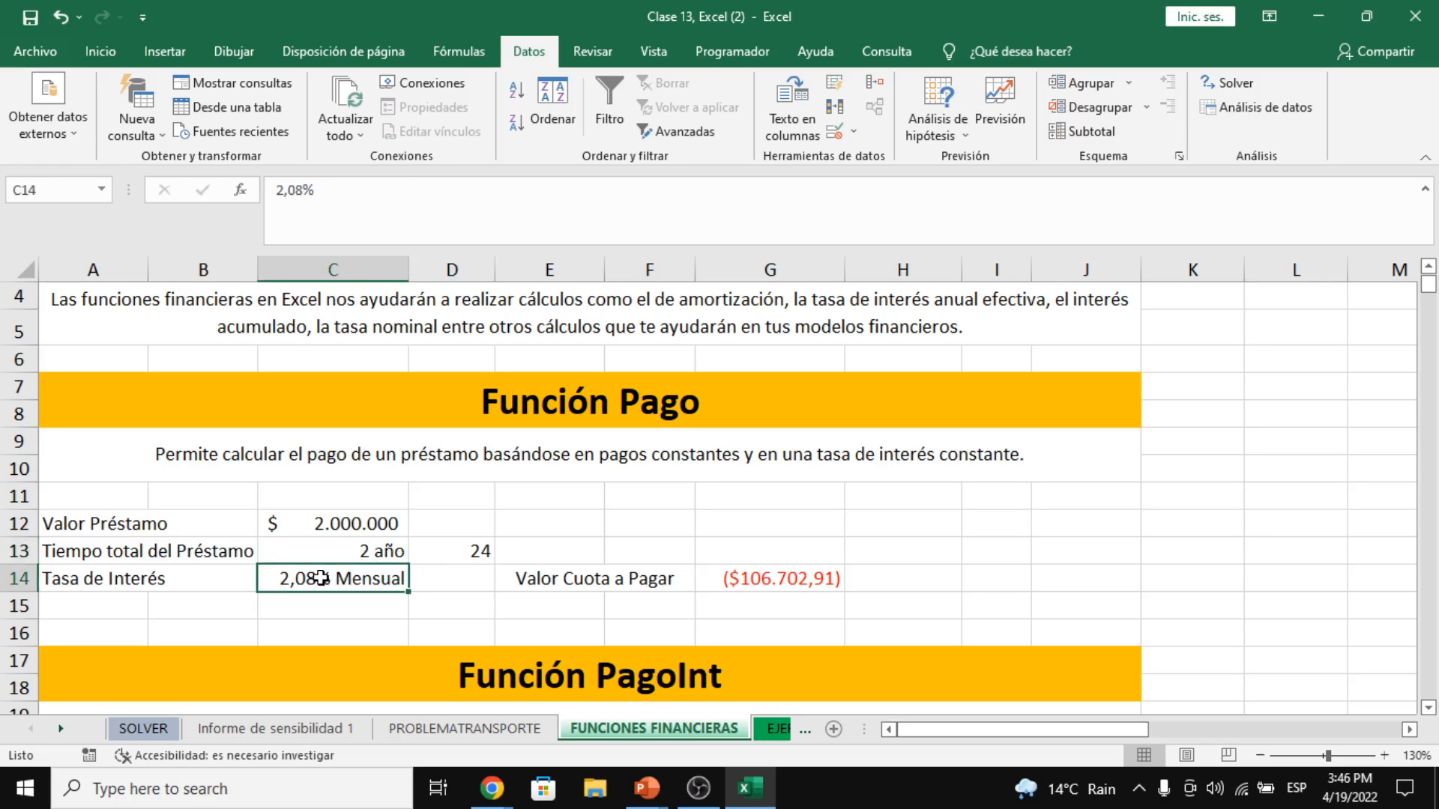
{"action": "left_click", "coordinate": [322, 523]}
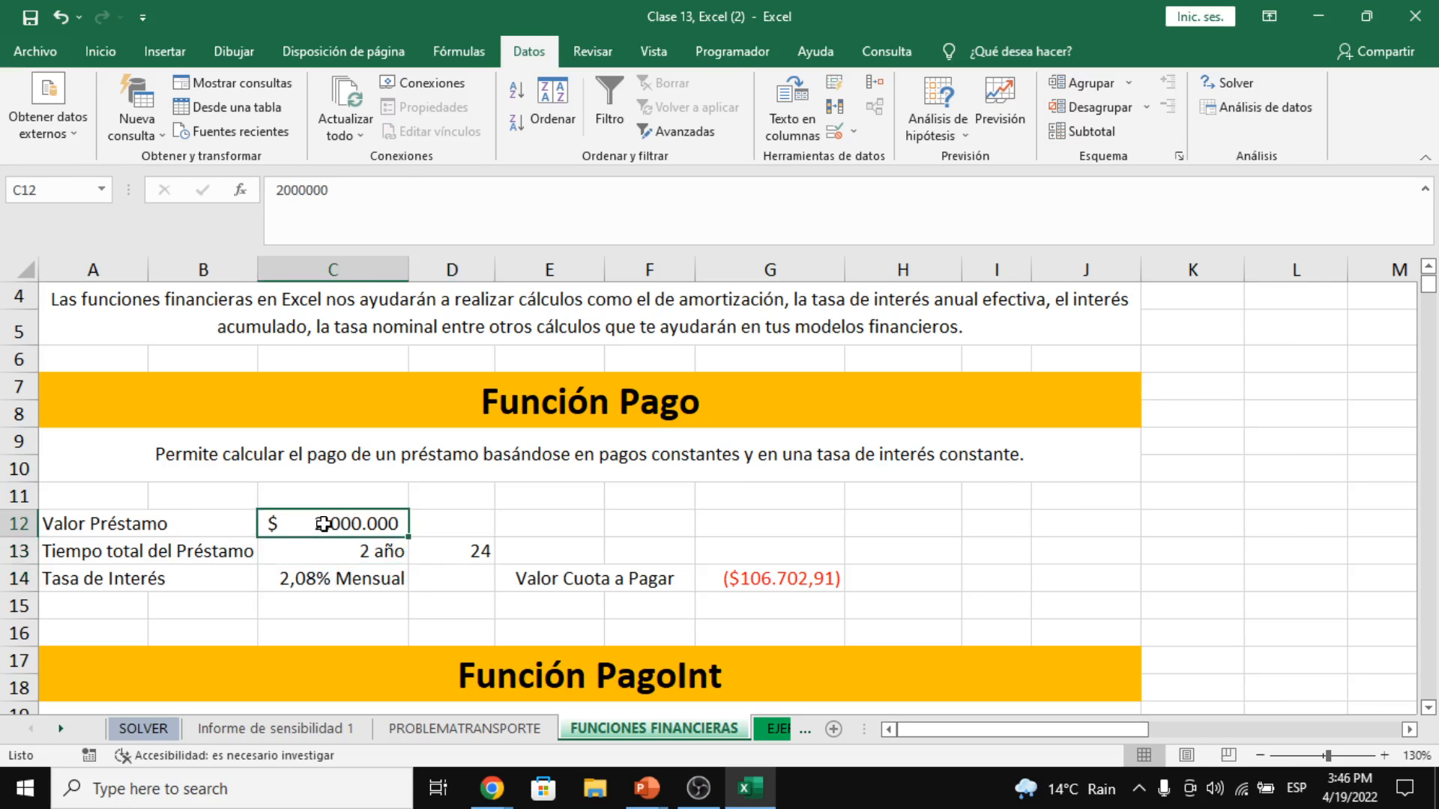
{"action": "left_click", "coordinate": [803, 591]}
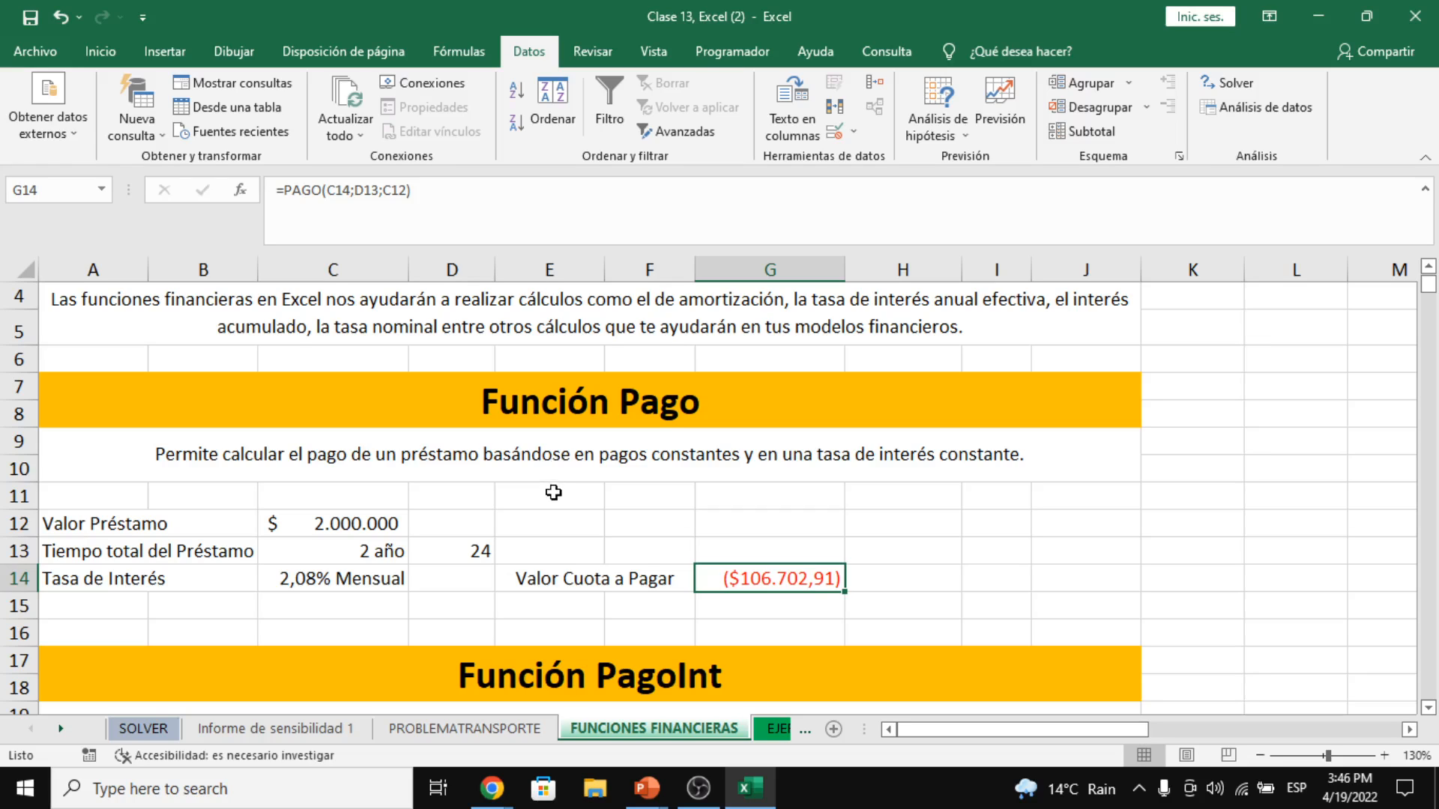
{"action": "left_click", "coordinate": [491, 198]}
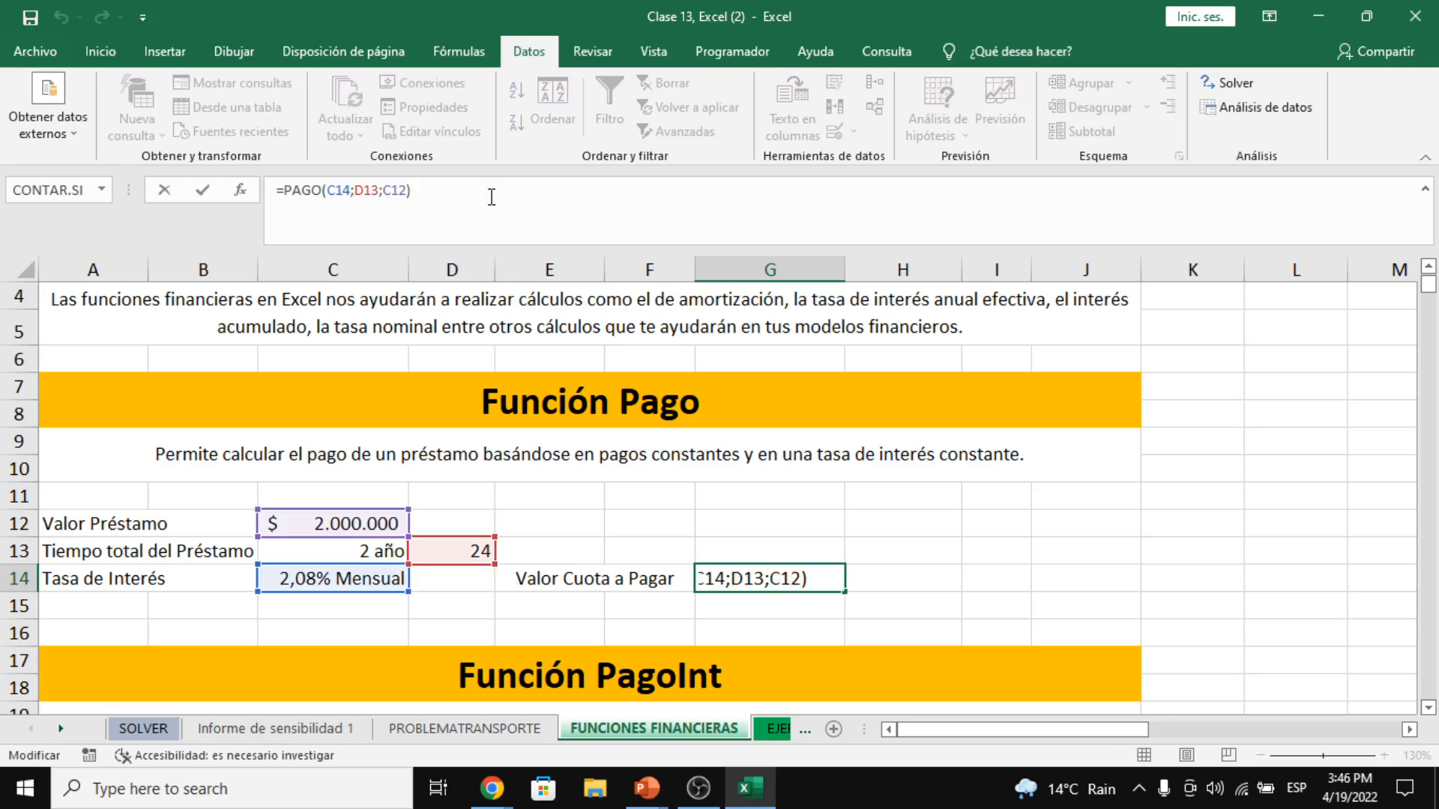
{"action": "key", "text": "Escape"}
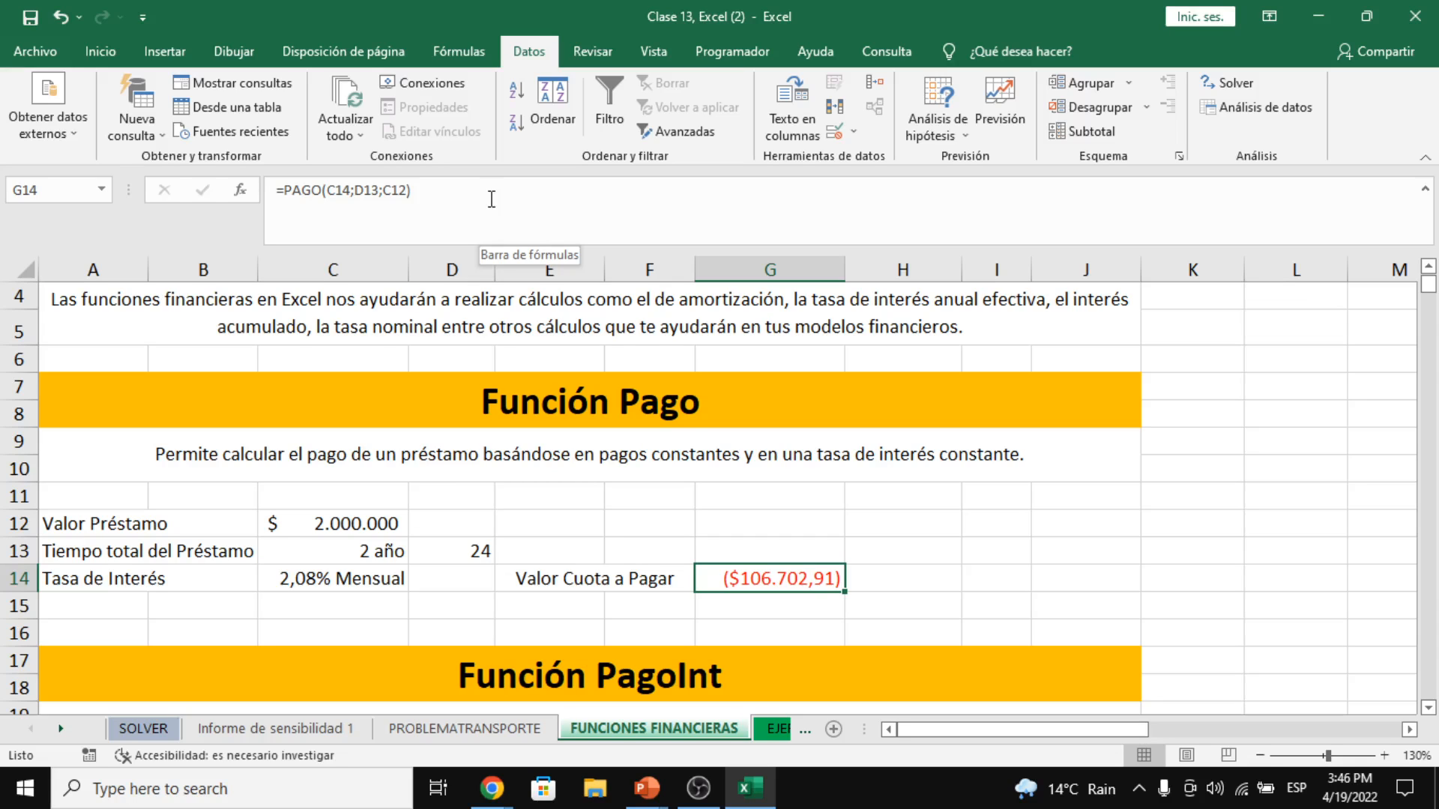
{"action": "key", "text": "alt+Tab"}
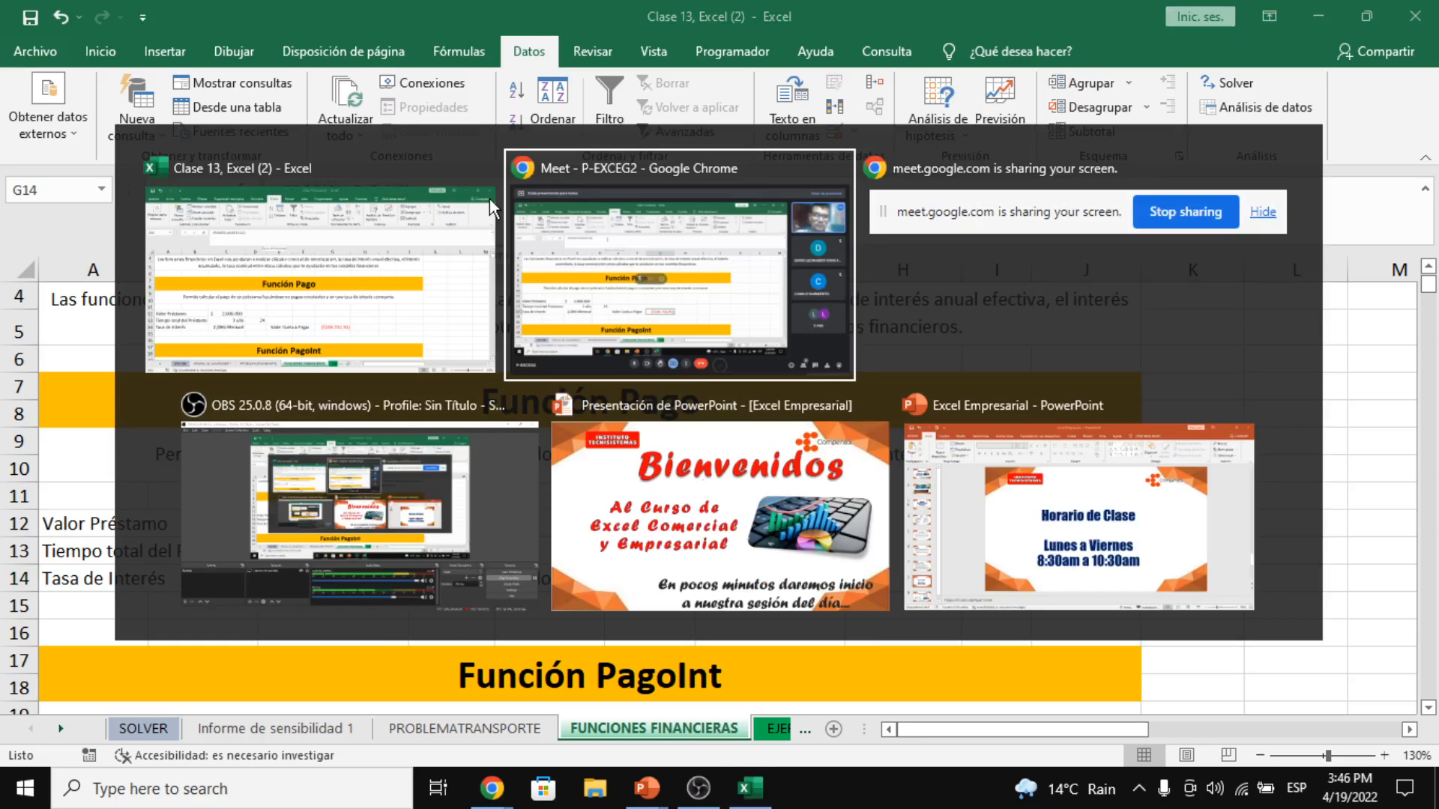
{"action": "key", "text": "alt+Tab"}
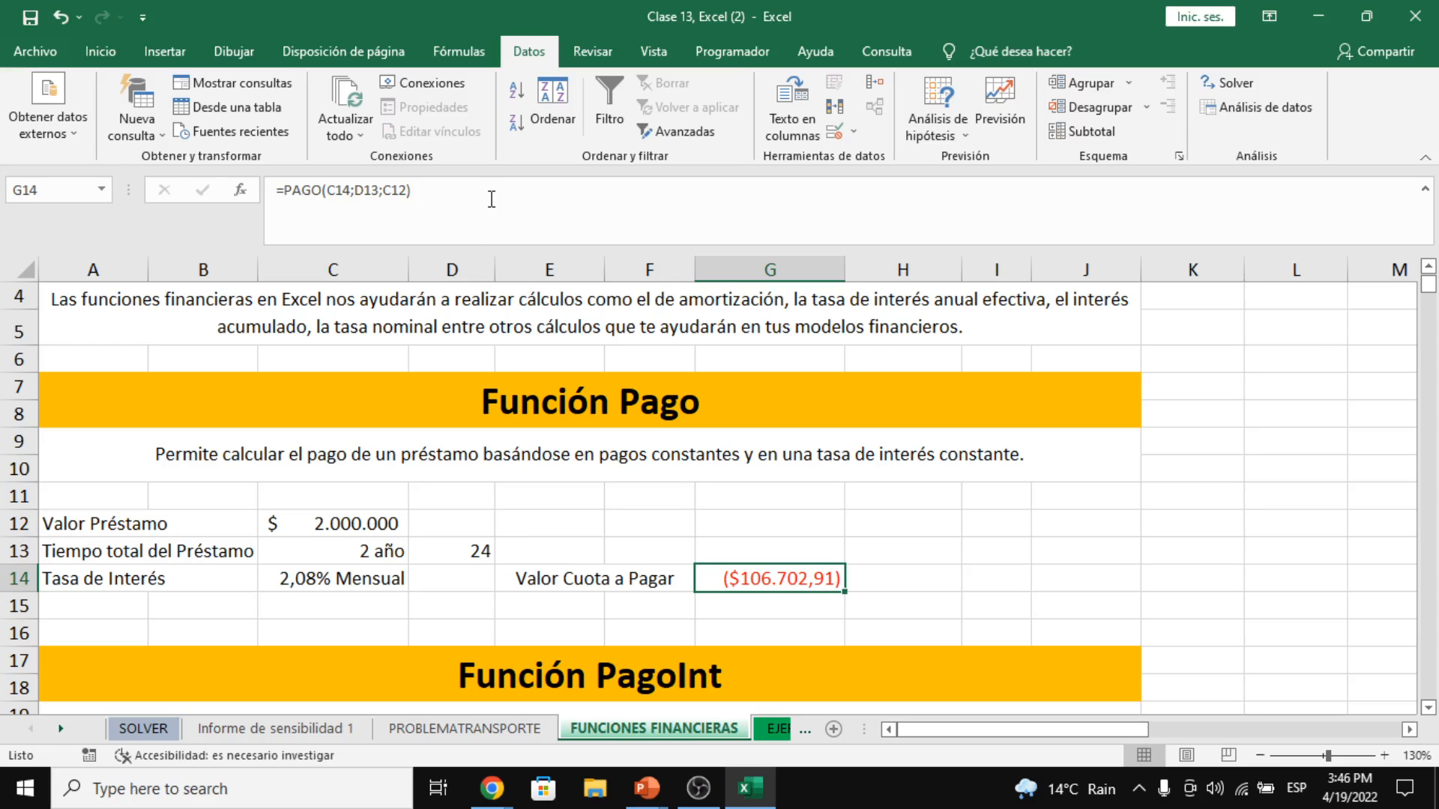
- Multiply the PAGO formula in G14 by -1 so the installment shows as a positive amount
{"action": "left_click", "coordinate": [492, 198]}
{"action": "type", "text": "*-"}
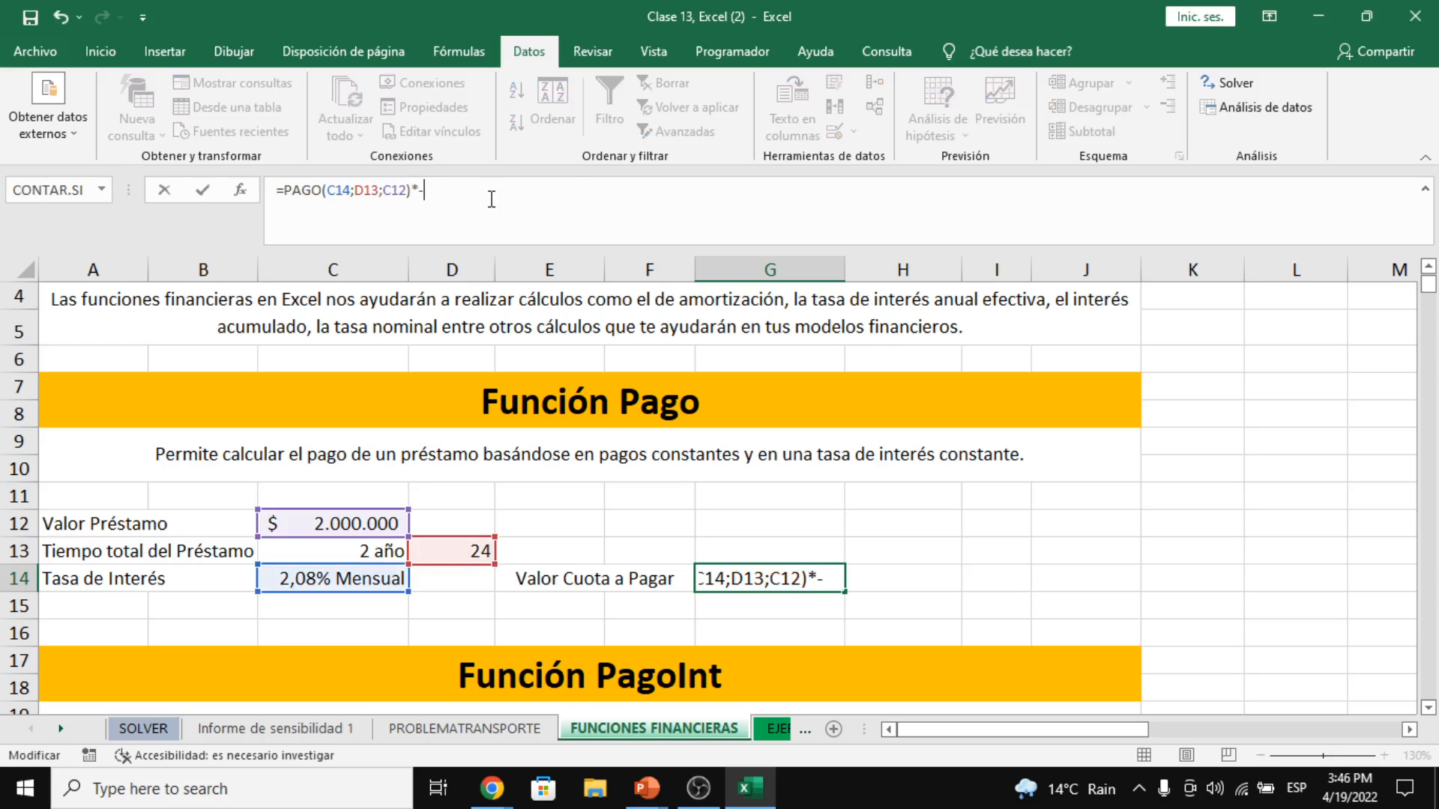
{"action": "type", "text": "1"}
{"action": "key", "text": "Return"}
{"action": "left_click", "coordinate": [795, 585]}
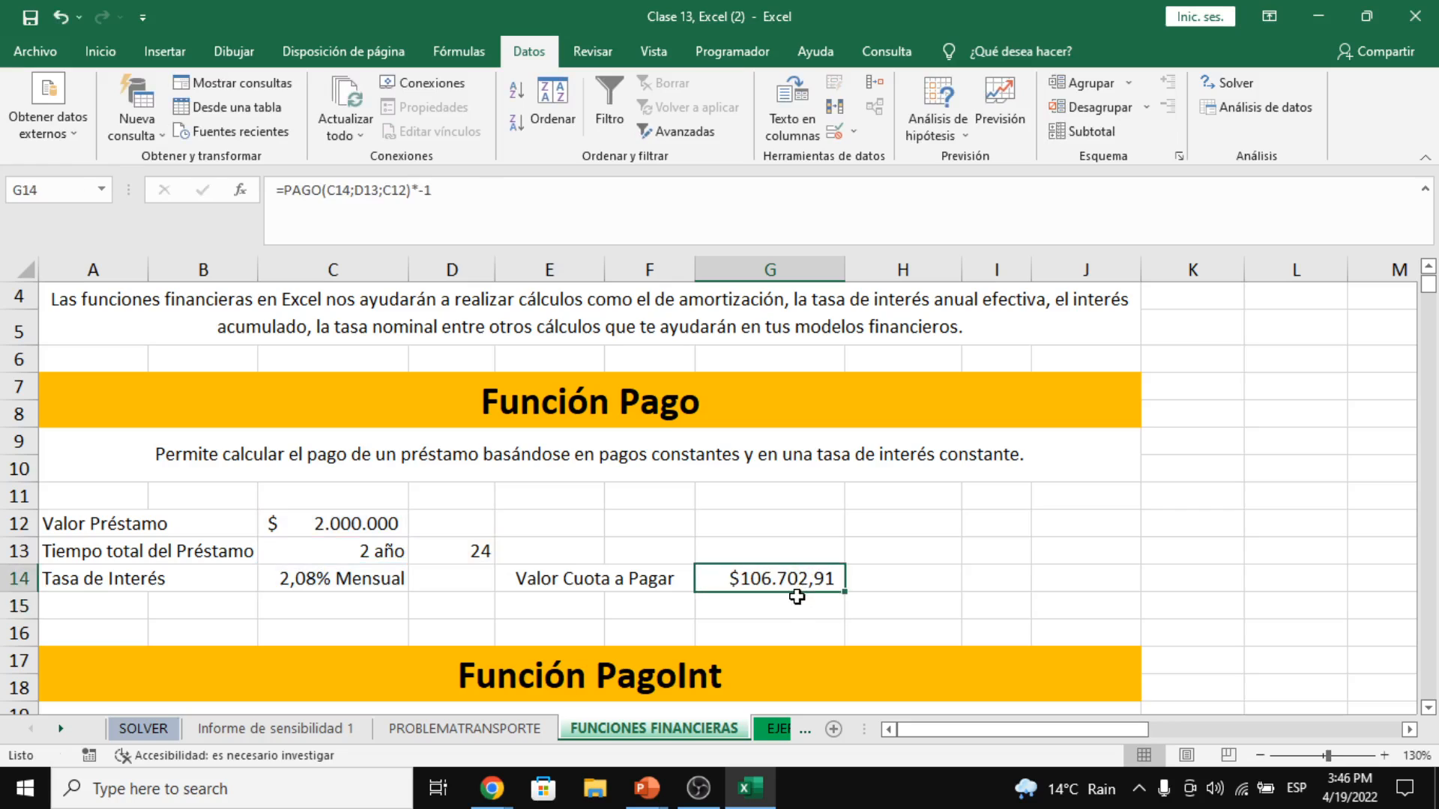
- Duplicate the G14 formula in H14 with unchanged references, as =PAGO(C14;D13;C12)*-1
{"action": "key", "text": "F2"}
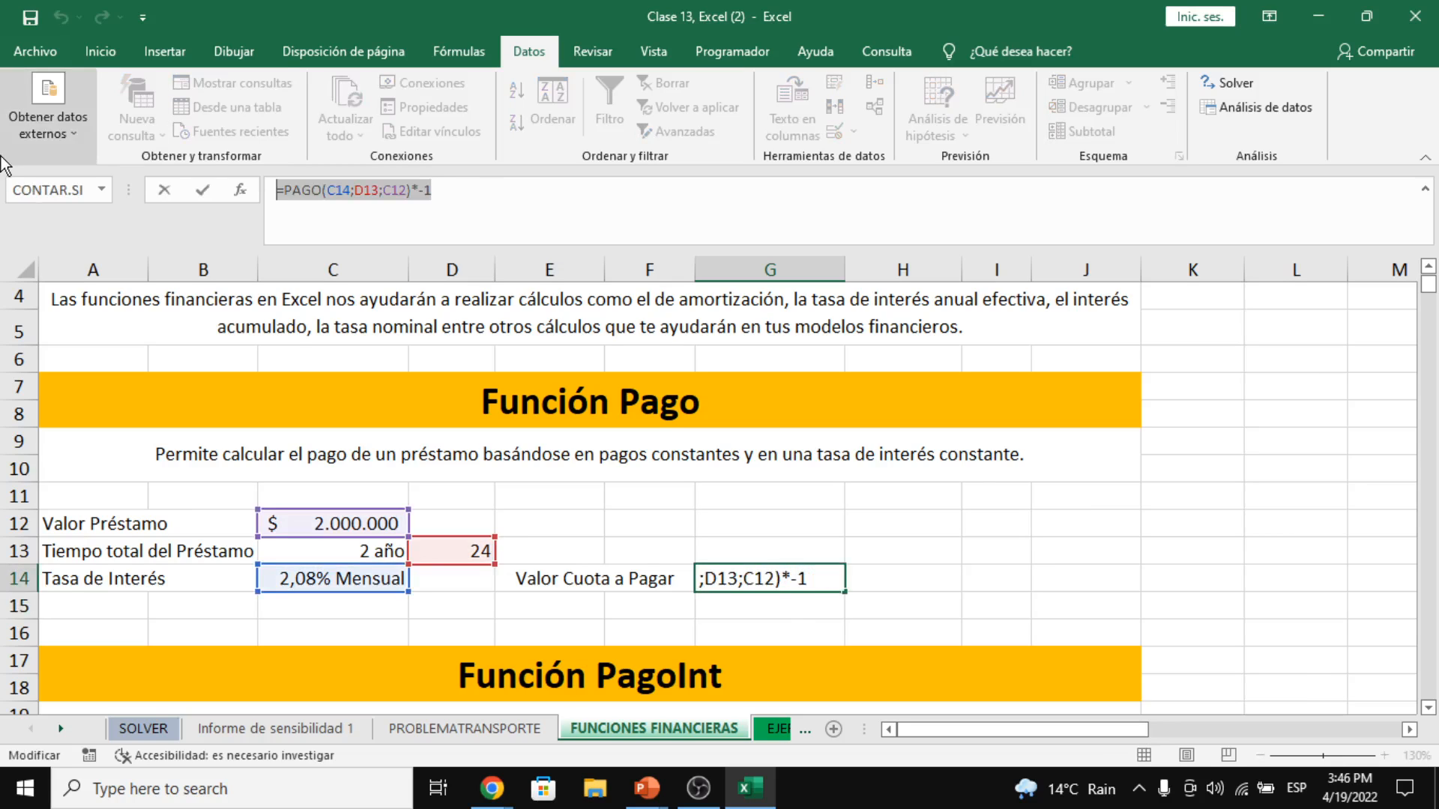
{"action": "key", "text": "Escape"}
{"action": "left_click", "coordinate": [899, 582]}
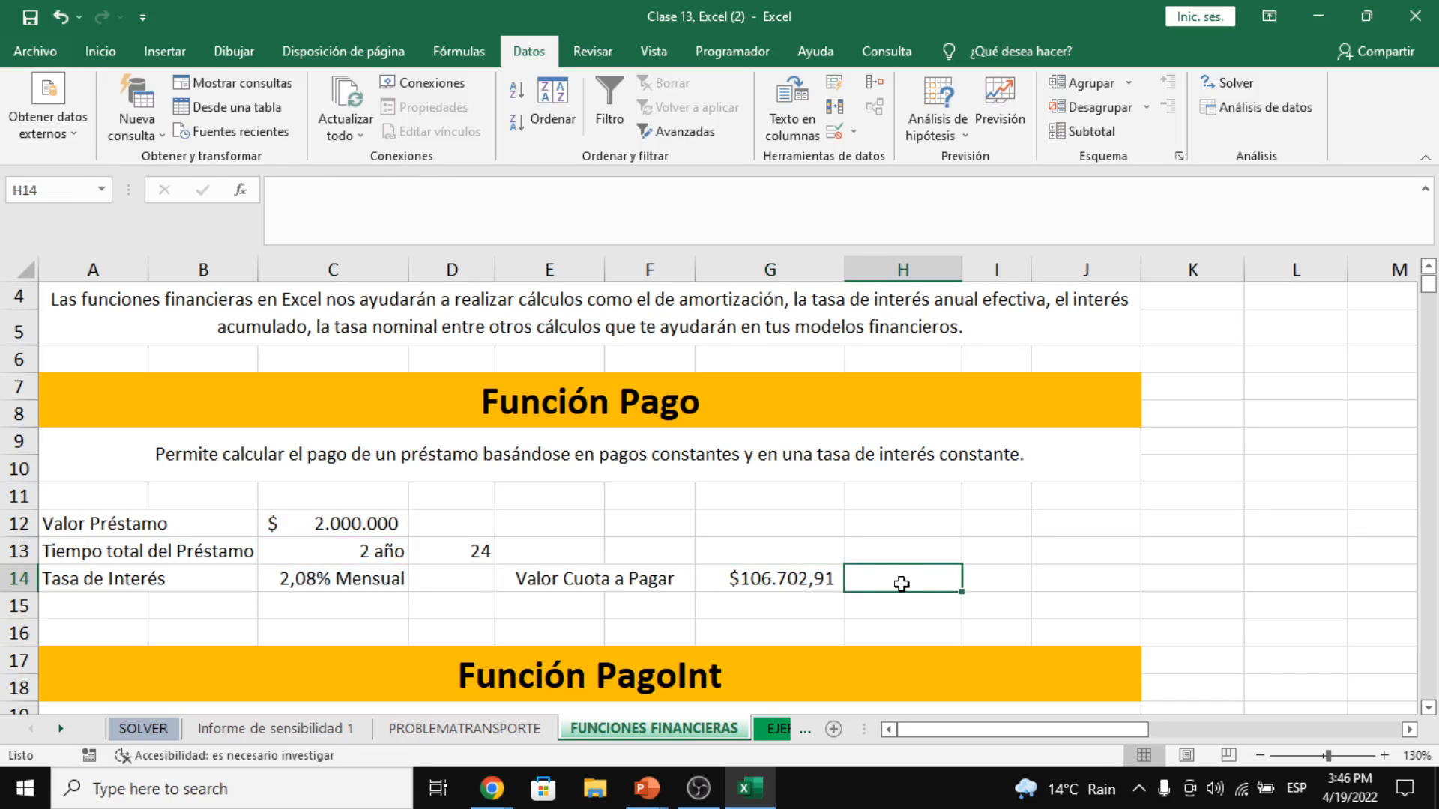
{"action": "type", "text": "=PAGO(C14;D13;C12)*-1"}
{"action": "key", "text": "Return"}
{"action": "left_click", "coordinate": [907, 581]}
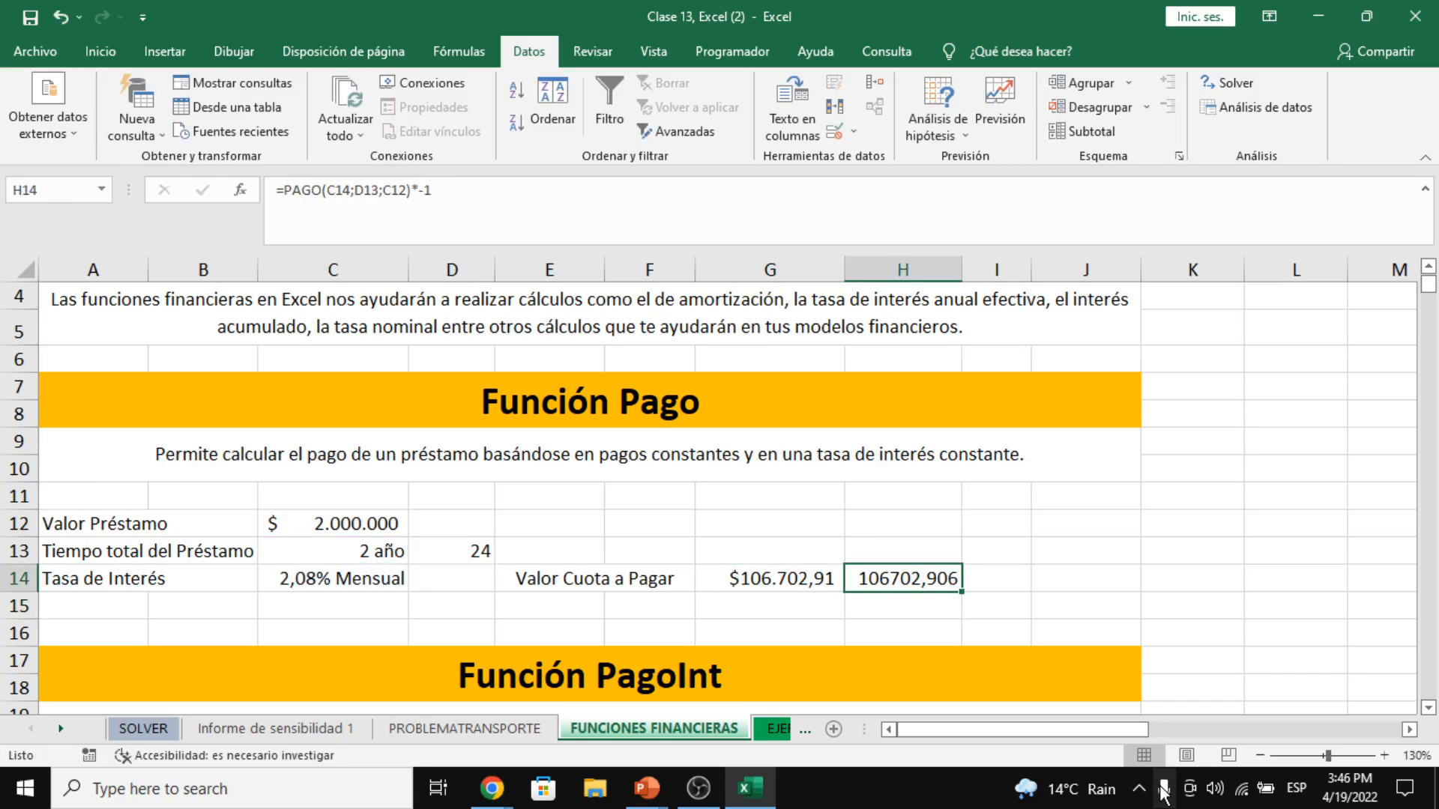
- Copy the currency formatting from G14 to H14 and widen column H to fit the amount
{"action": "left_click", "coordinate": [794, 581]}
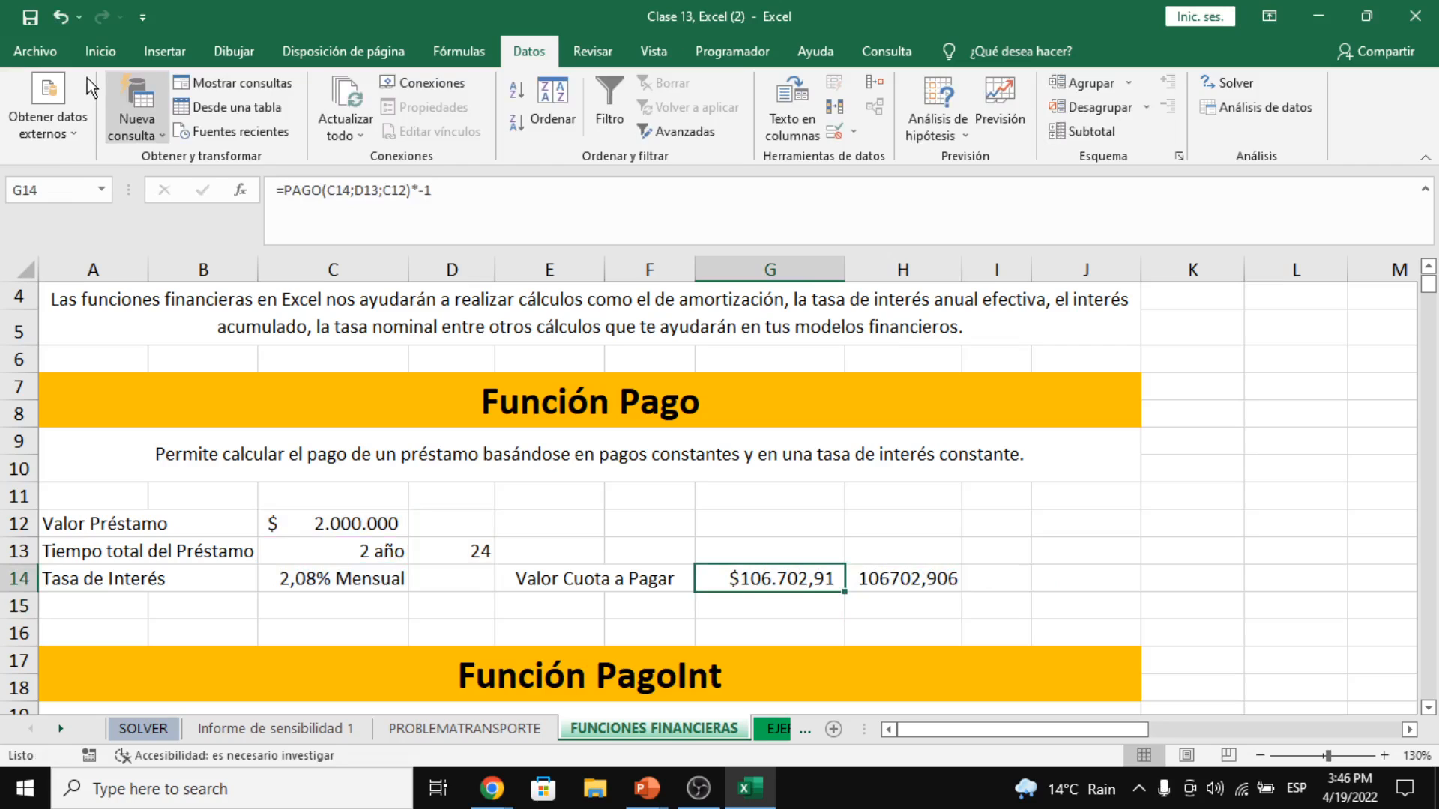
{"action": "left_click", "coordinate": [101, 51]}
{"action": "left_click", "coordinate": [66, 129]}
{"action": "left_click", "coordinate": [903, 579]}
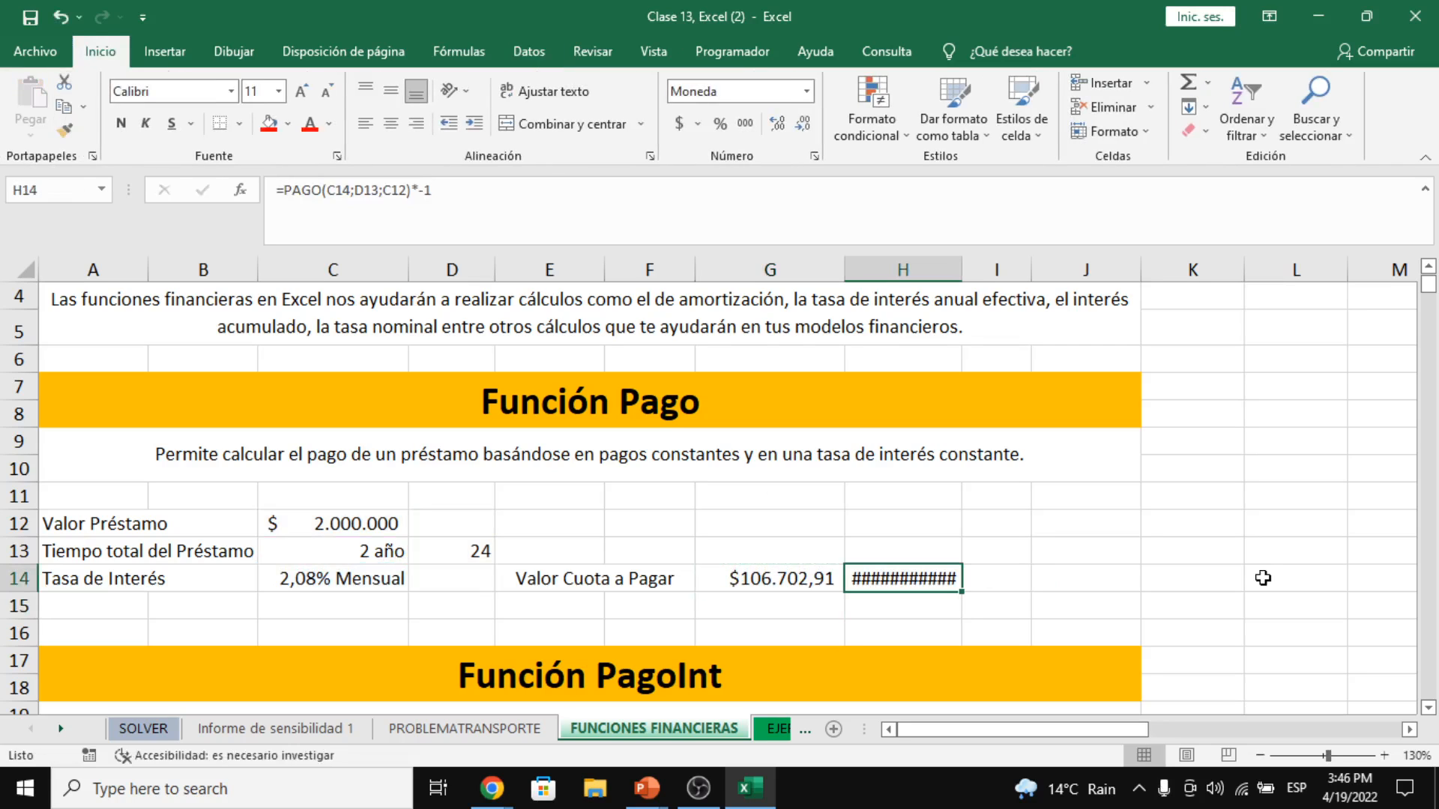
{"action": "mouse_move", "coordinate": [958, 270]}
{"action": "left_mouse_down"}
{"action": "mouse_move", "coordinate": [992, 270]}
{"action": "mouse_move", "coordinate": [971, 269]}
{"action": "left_mouse_up"}
{"action": "left_click", "coordinate": [905, 641]}
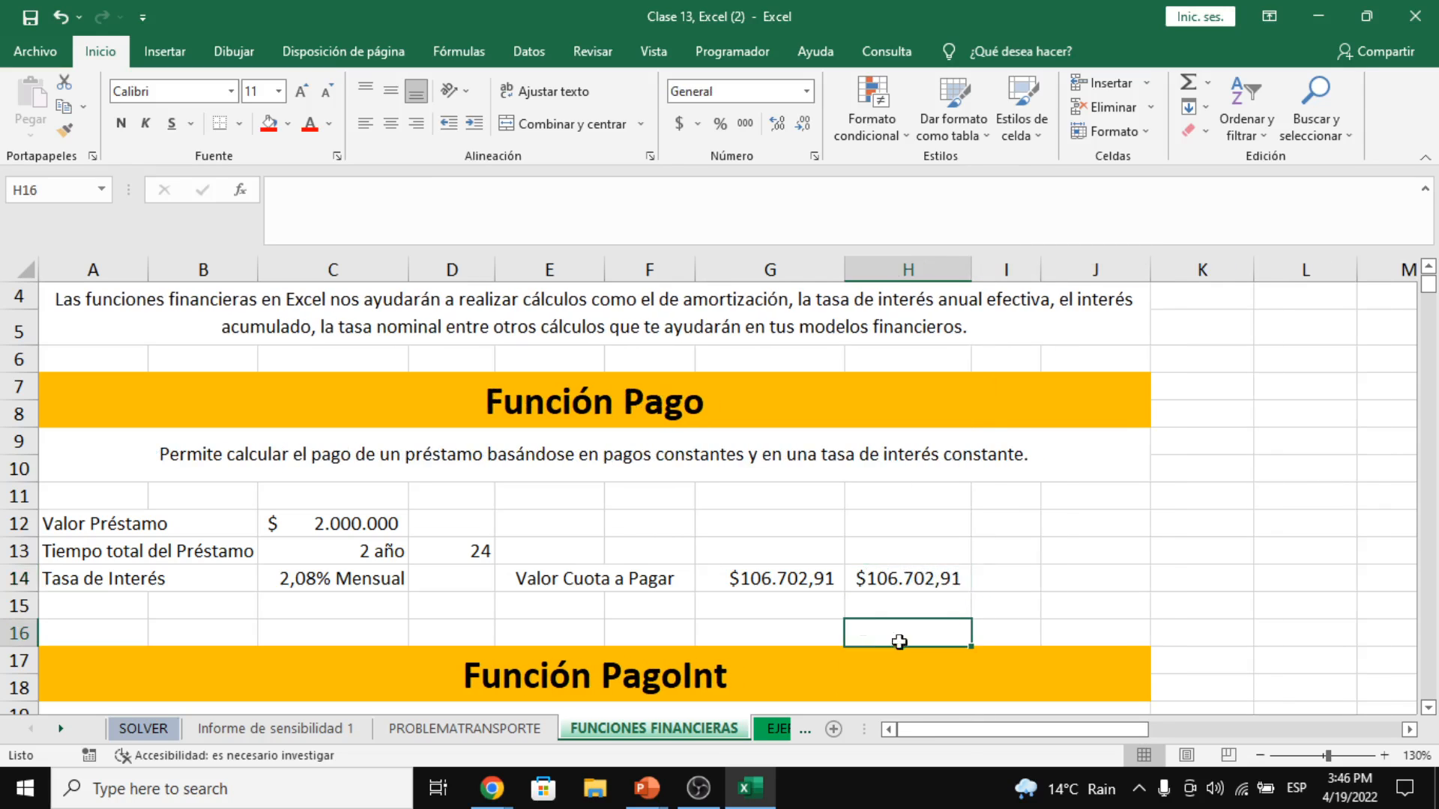
{"action": "key", "text": "Up"}
{"action": "key", "text": "Up"}
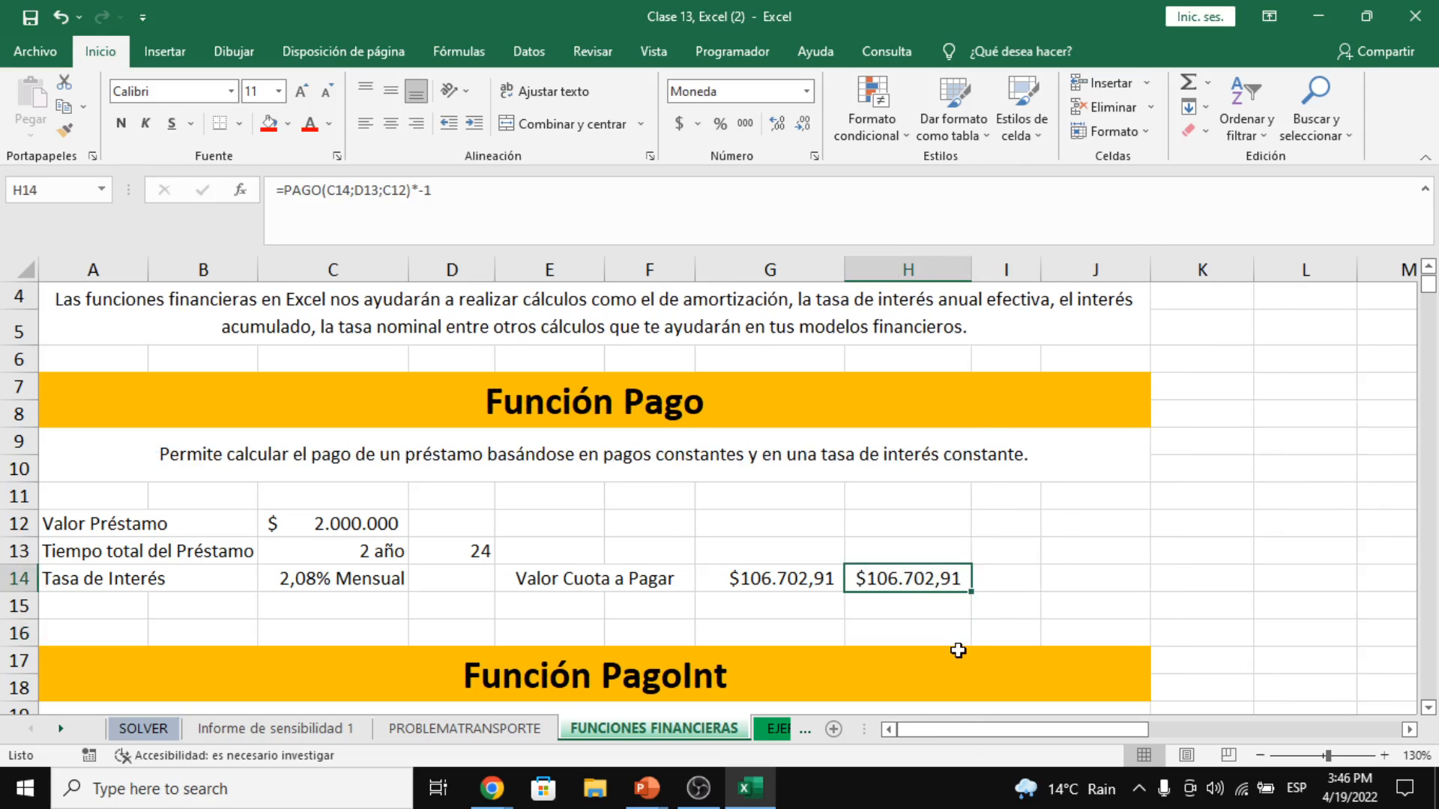
- Change the H14 formula to =PAGO(C14;D13;-C12), negating the loan amount in place of the multiplication by -1
{"action": "left_click", "coordinate": [457, 201]}
{"action": "key", "text": "BackSpace"}
{"action": "key", "text": "BackSpace"}
{"action": "key", "text": "BackSpace"}
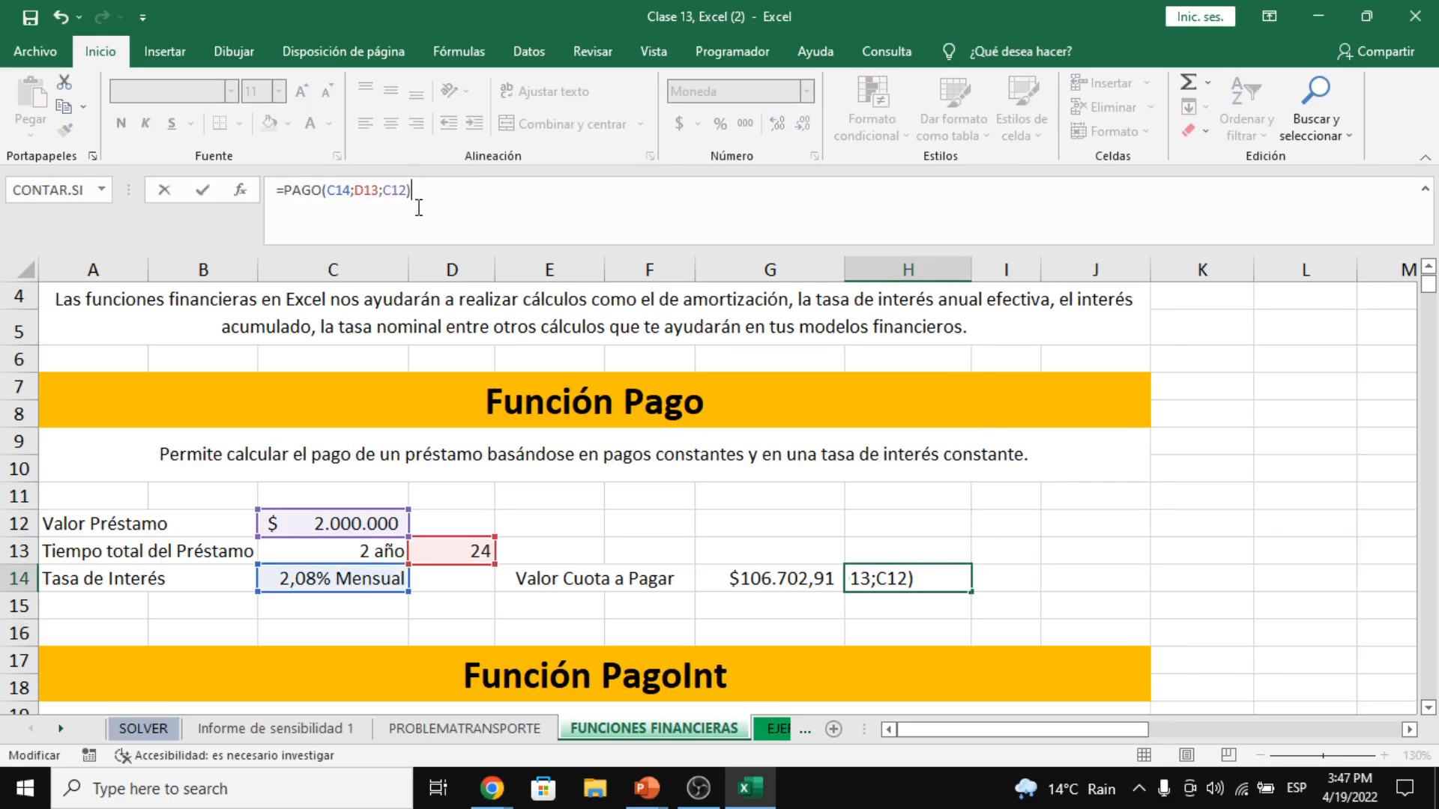
{"action": "double_click", "coordinate": [393, 192]}
{"action": "left_click", "coordinate": [384, 194]}
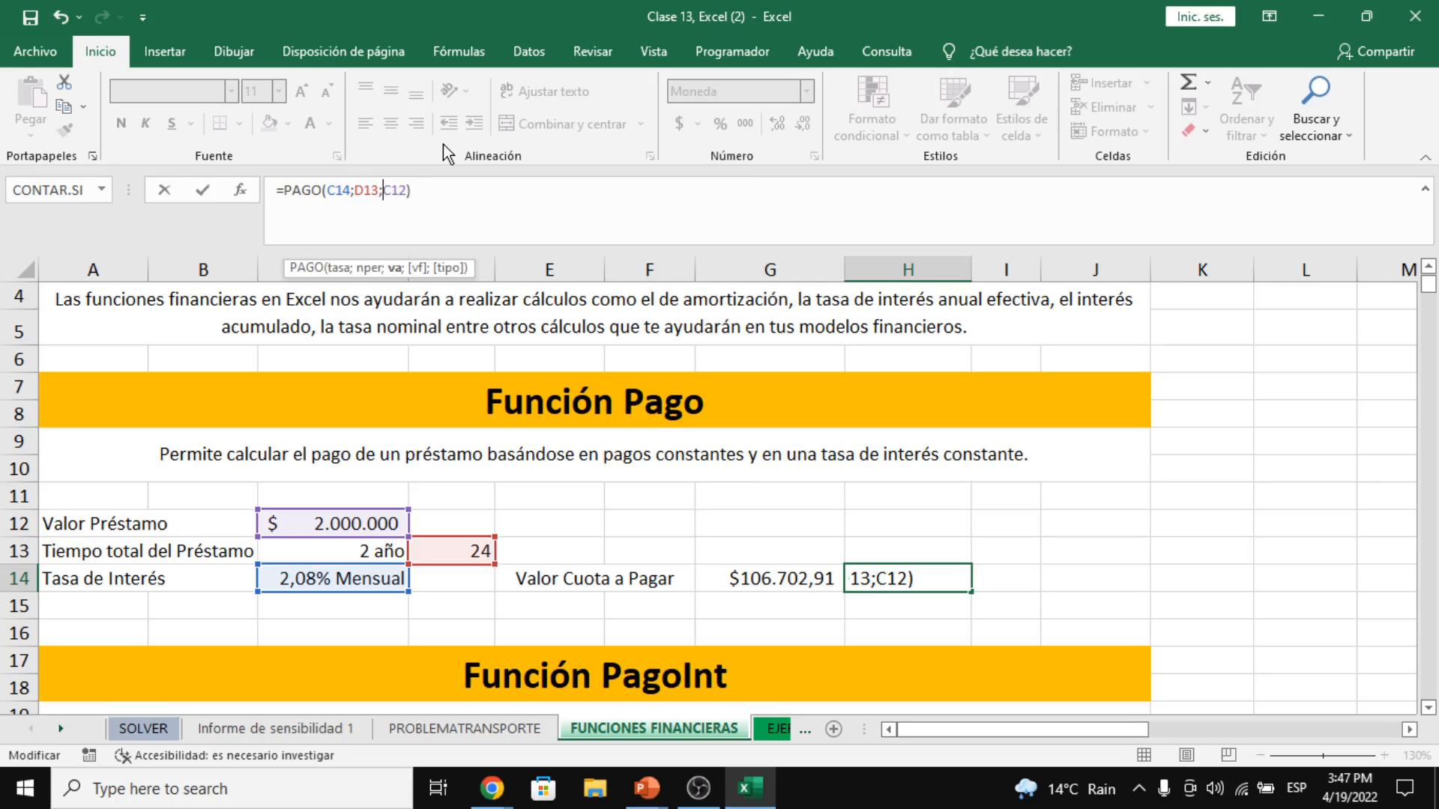
{"action": "type", "text": "-"}
{"action": "key", "text": "Return"}
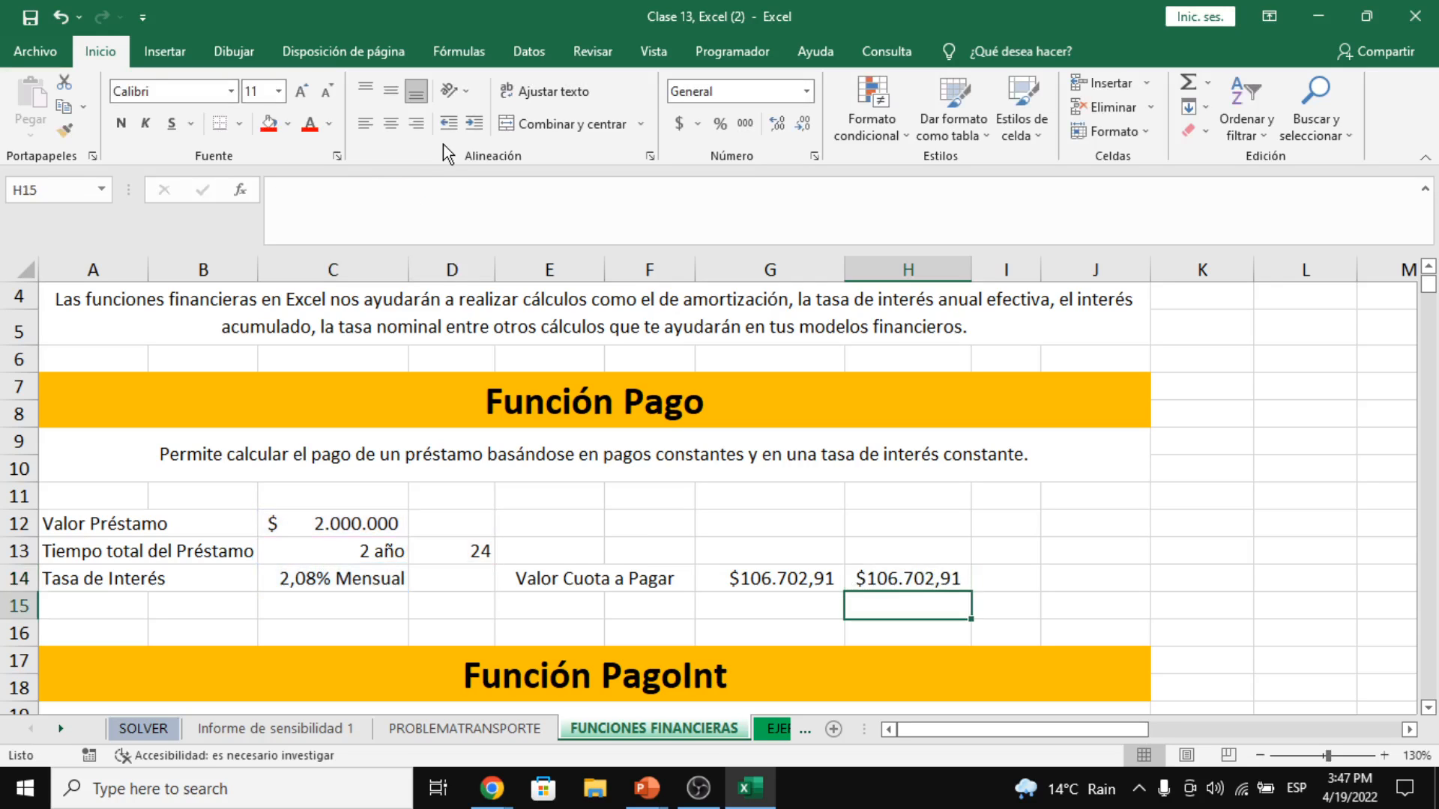
- Display the G14 formula as text in G13 with the FORMULATEXTO function
{"action": "left_click", "coordinate": [793, 544]}
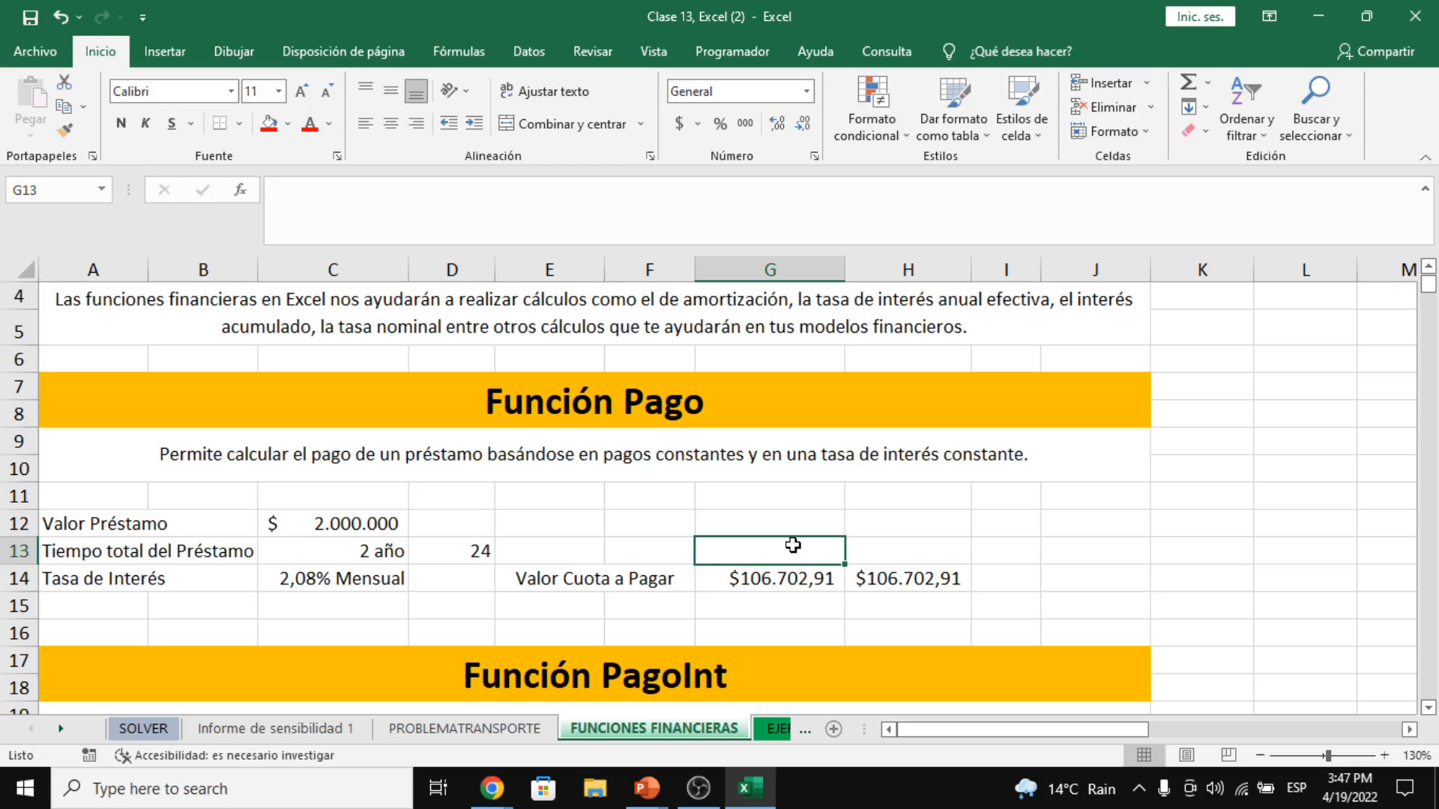
{"action": "type", "text": "=for"}
{"action": "key", "text": "Tab"}
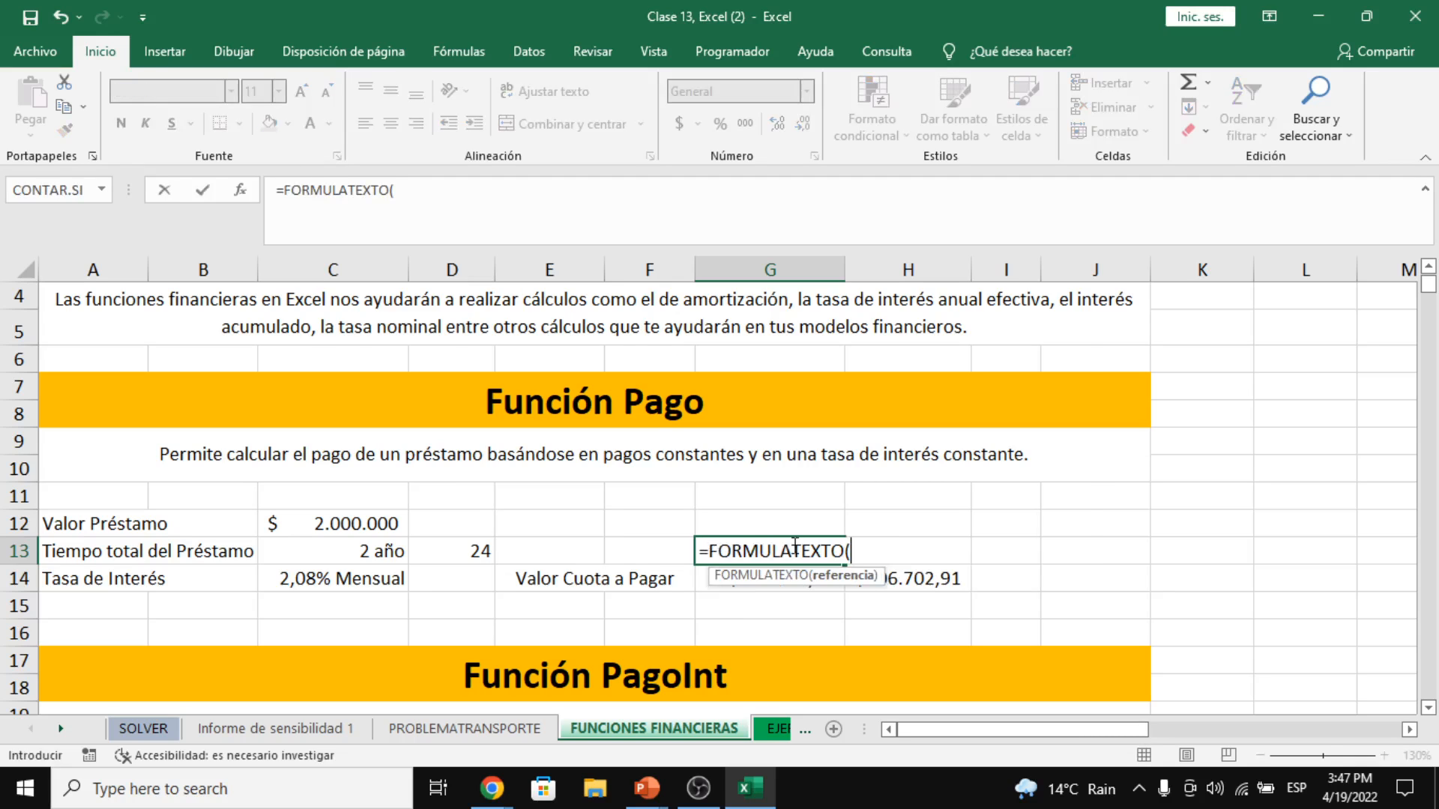
{"action": "key", "text": "Down"}
{"action": "key", "text": "ctrl+Return"}
- Move the alternative PAGO formula from H14 to J14
{"action": "key", "text": "Right"}
{"action": "key", "text": "Right"}
{"action": "key", "text": "Down"}
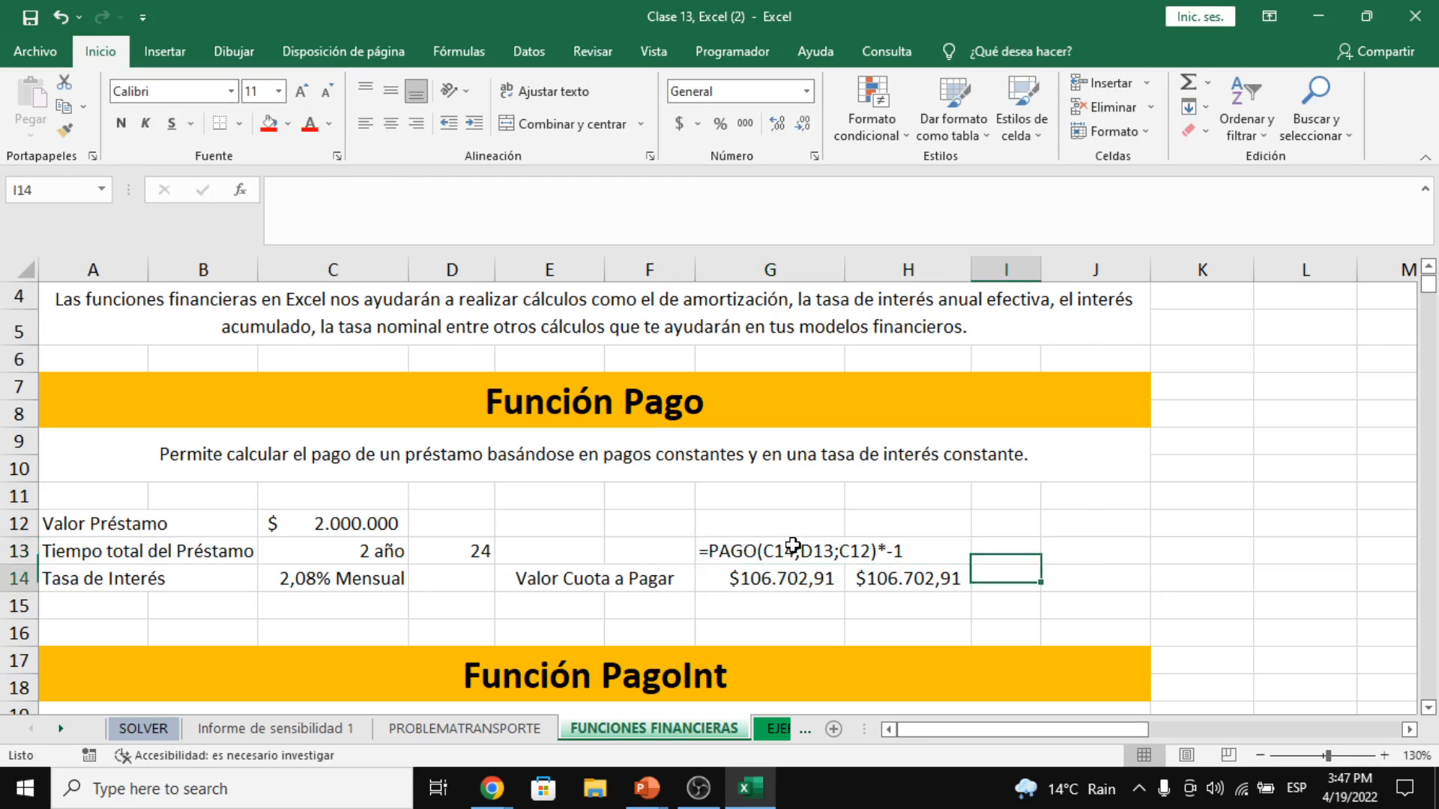
{"action": "key", "text": "Down"}
{"action": "key", "text": "Left"}
{"action": "key", "text": "Up"}
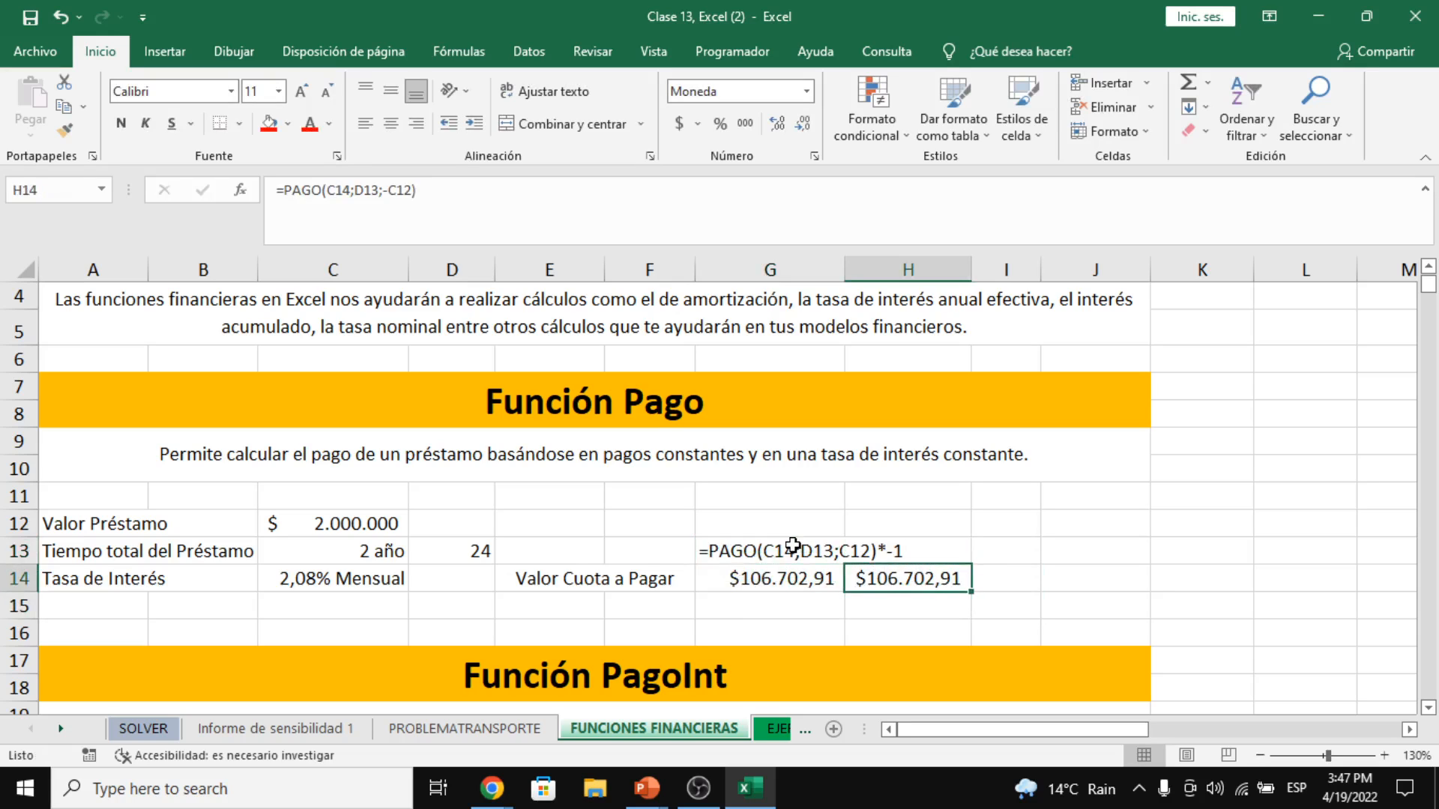
{"action": "key", "text": "ctrl+x"}
{"action": "key", "text": "Right"}
{"action": "key", "text": "Right"}
{"action": "key", "text": "ctrl+v"}
- Copy the FORMULATEXTO formula from G13 to J13 to display the J14 formula as text
{"action": "key", "text": "Up"}
{"action": "key", "text": "Left"}
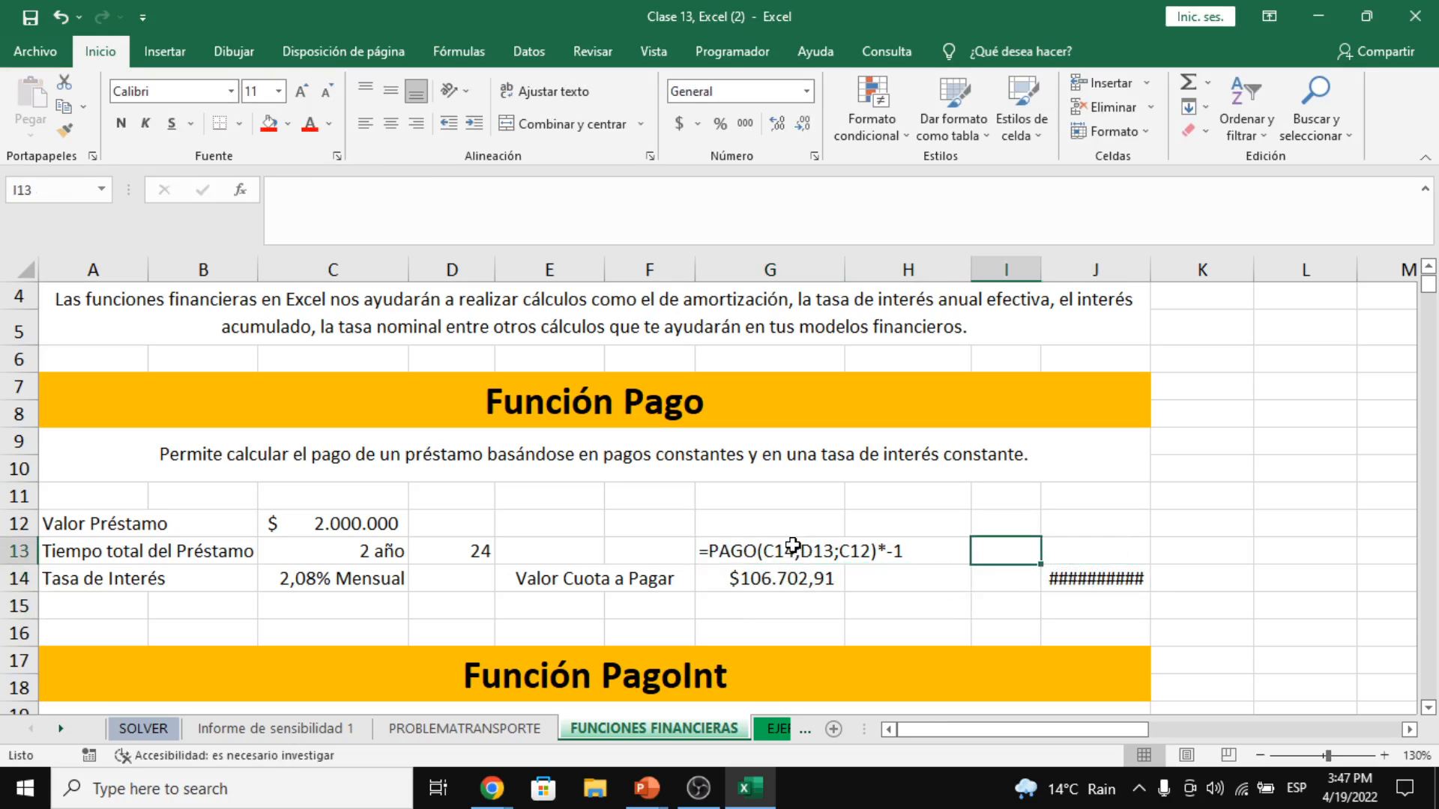
{"action": "key", "text": "Left"}
{"action": "key", "text": "Left"}
{"action": "key", "text": "ctrl+c"}
{"action": "key", "text": "Right"}
{"action": "key", "text": "Right"}
{"action": "key", "text": "Right"}
{"action": "key", "text": "ctrl+v"}
{"action": "key", "text": "Down"}
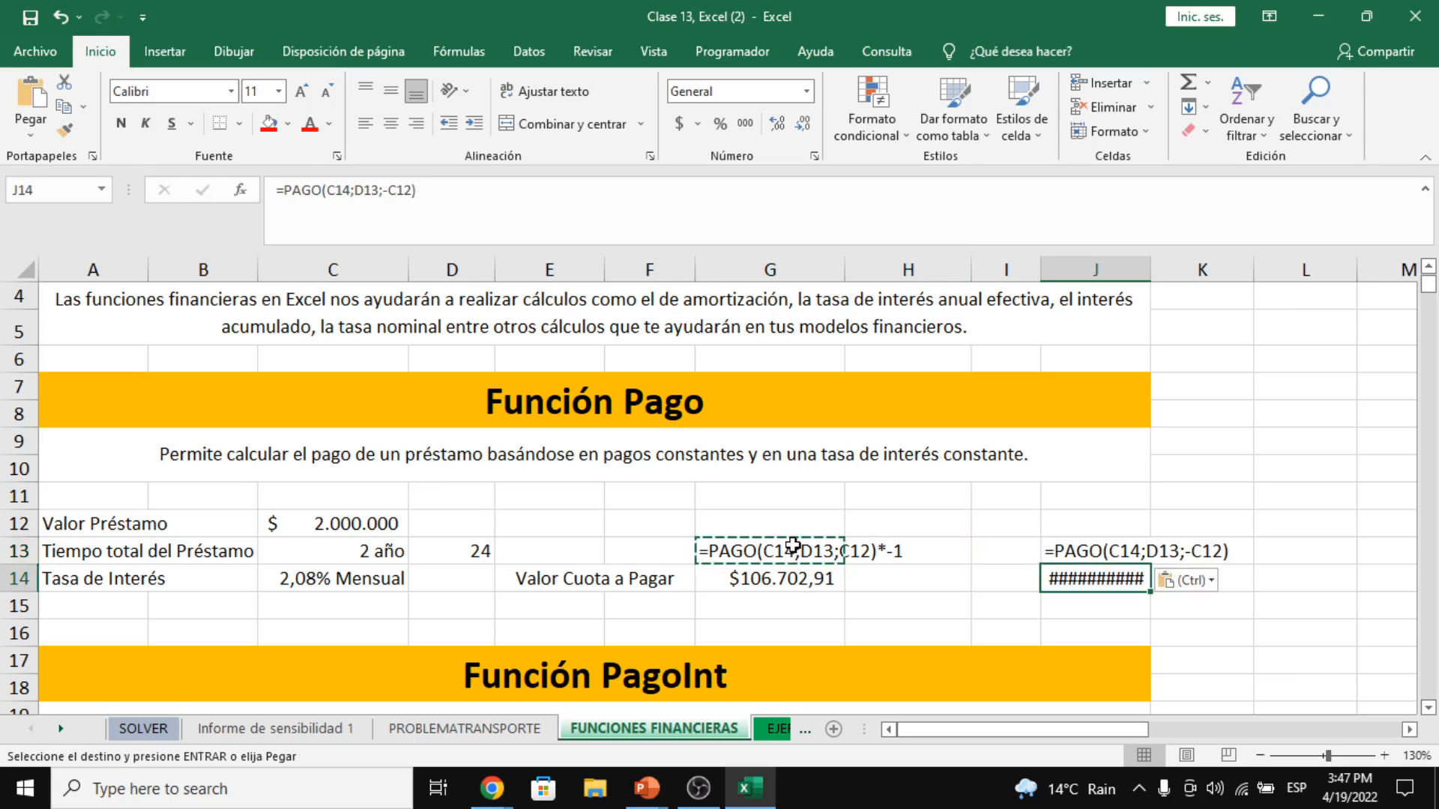
- Widen column J to fit the installment in J14 and compare it with the one in G14
{"action": "left_click_drag", "start_coordinate": [1176, 266], "coordinate": [1194, 266]}
{"action": "left_click", "coordinate": [1149, 545]}
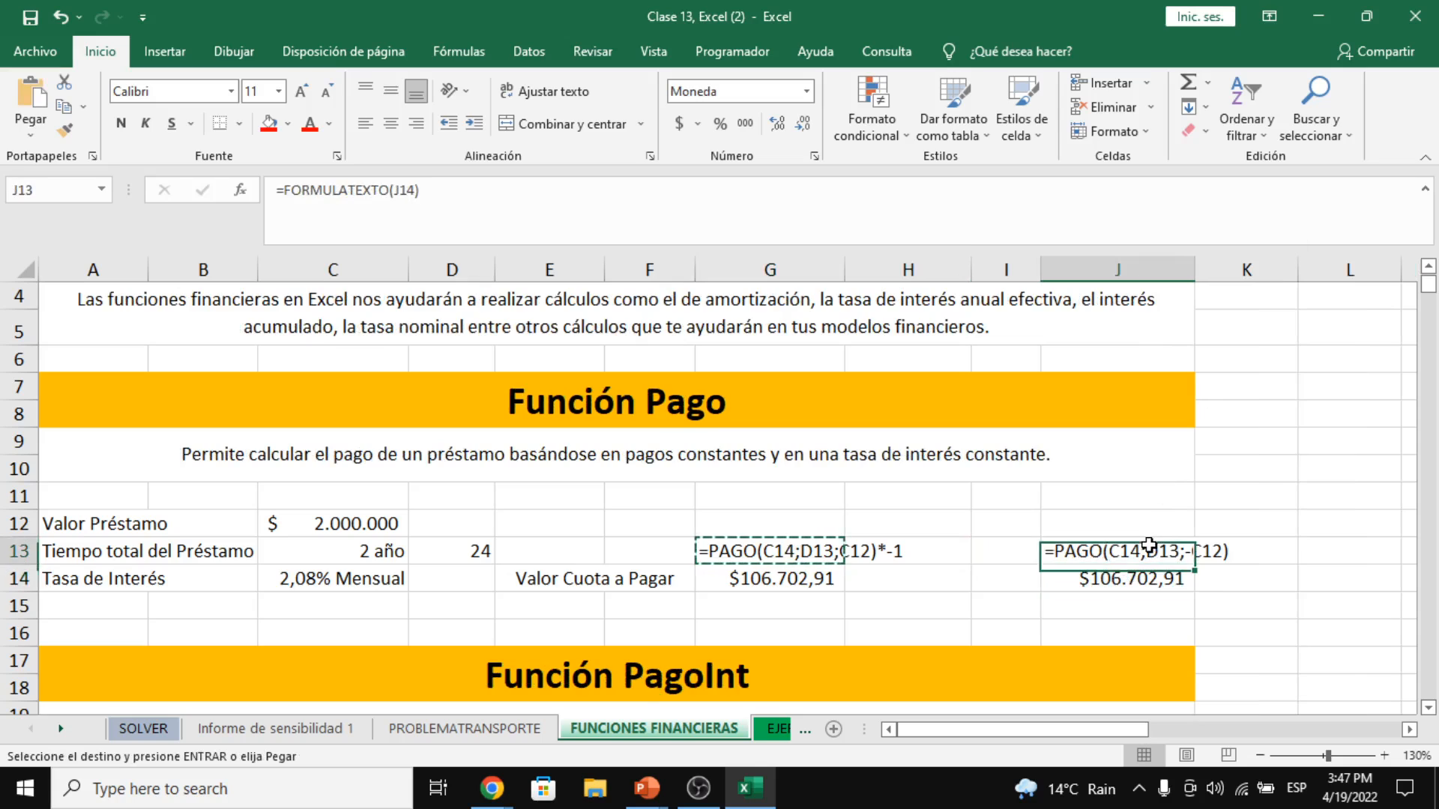
{"action": "left_click", "coordinate": [808, 577]}
{"action": "left_click", "coordinate": [964, 580]}
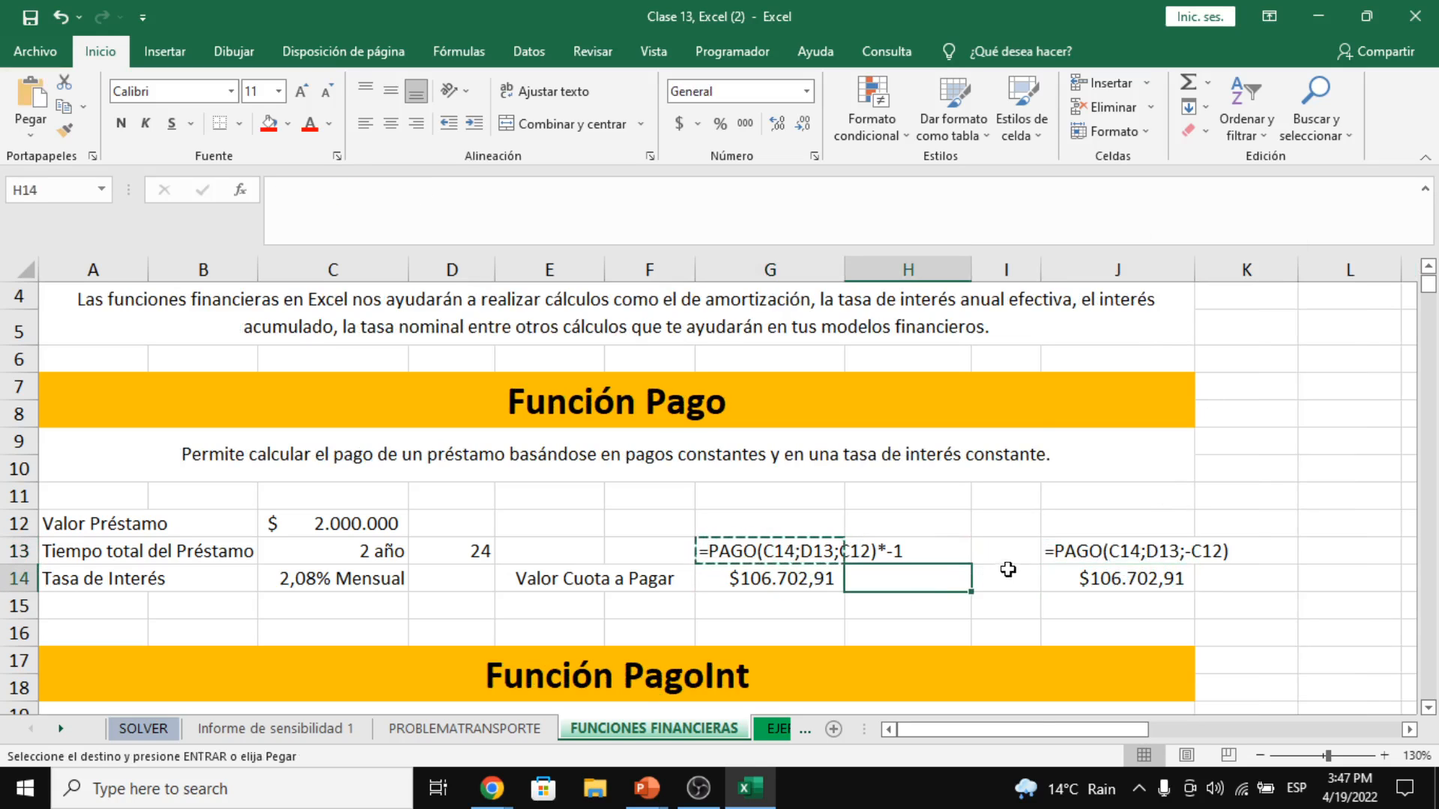
{"action": "left_click", "coordinate": [659, 586]}
{"action": "left_click", "coordinate": [733, 573]}
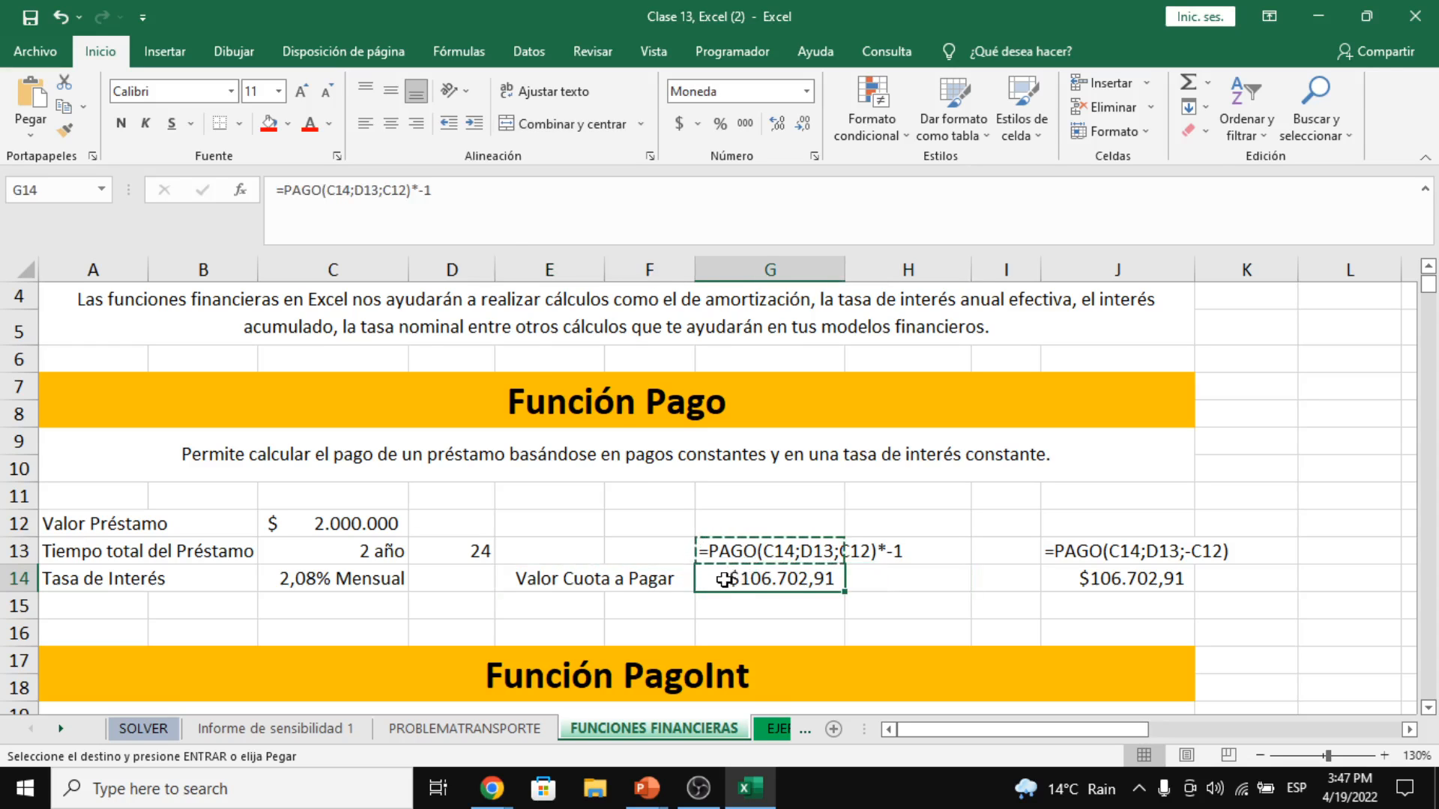
- Switch to the Google Meet call and choose to present a single window (Una ventana)
{"action": "key", "text": "alt+Tab"}
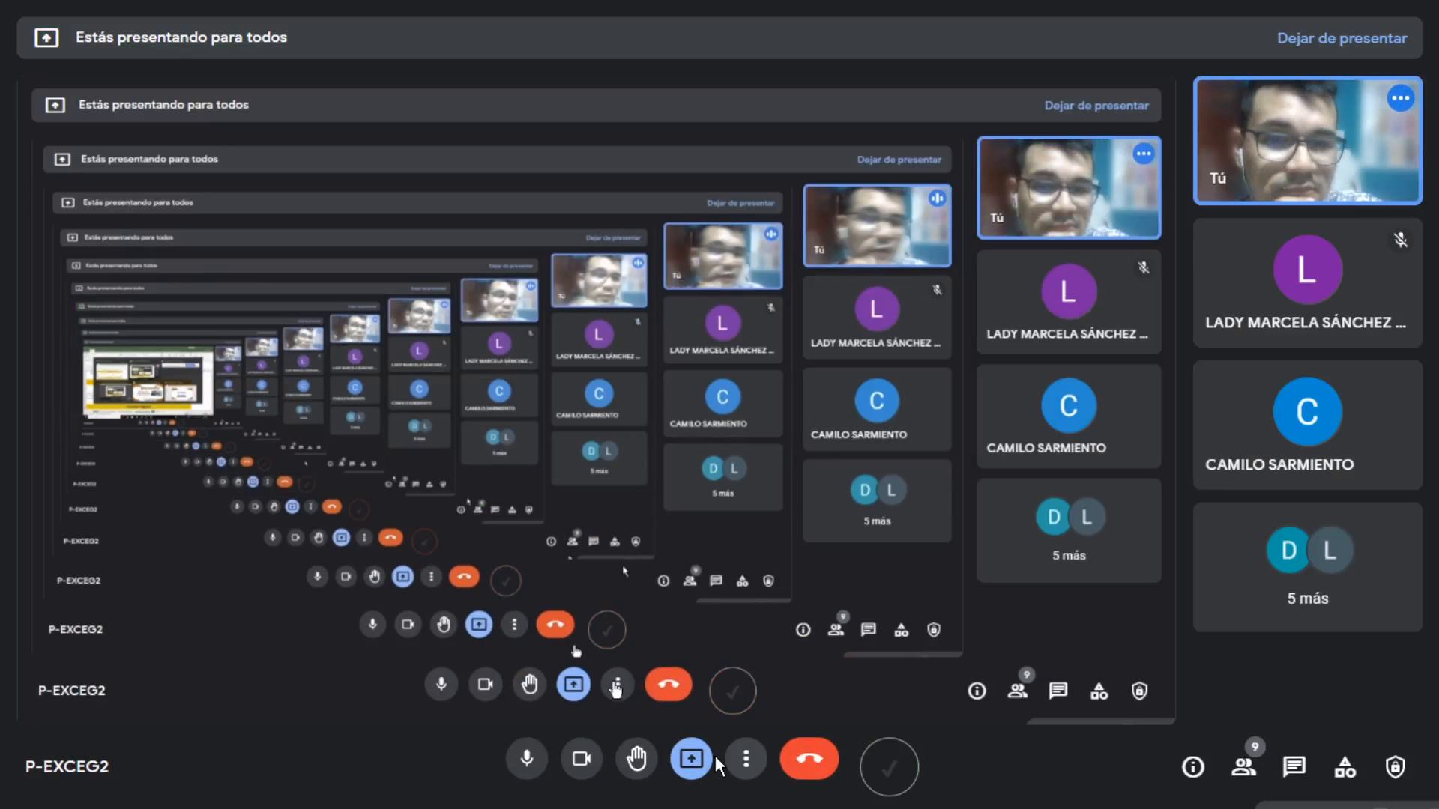
{"action": "left_click", "coordinate": [691, 759]}
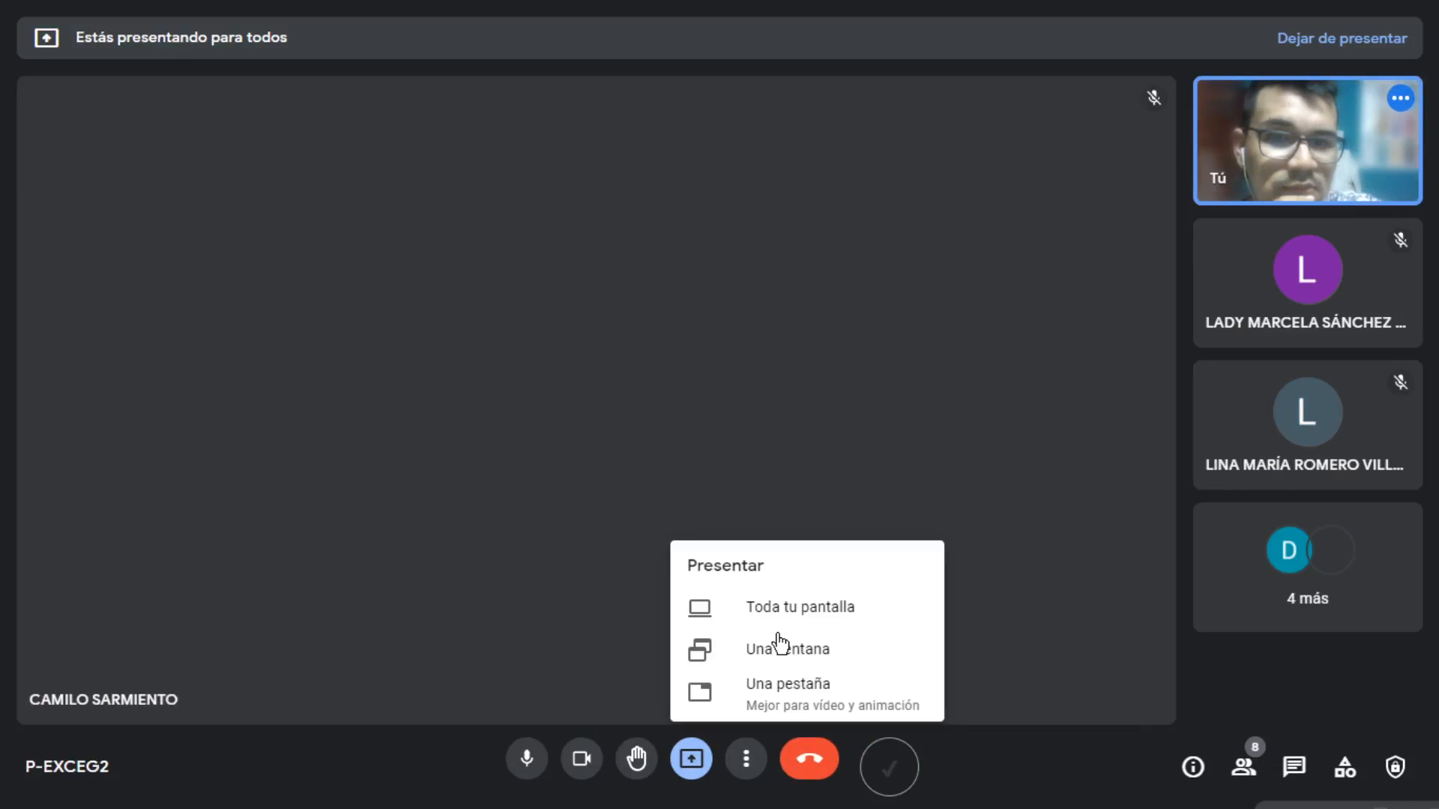
{"action": "left_click", "coordinate": [772, 646]}
{"action": "left_click", "coordinate": [691, 755]}
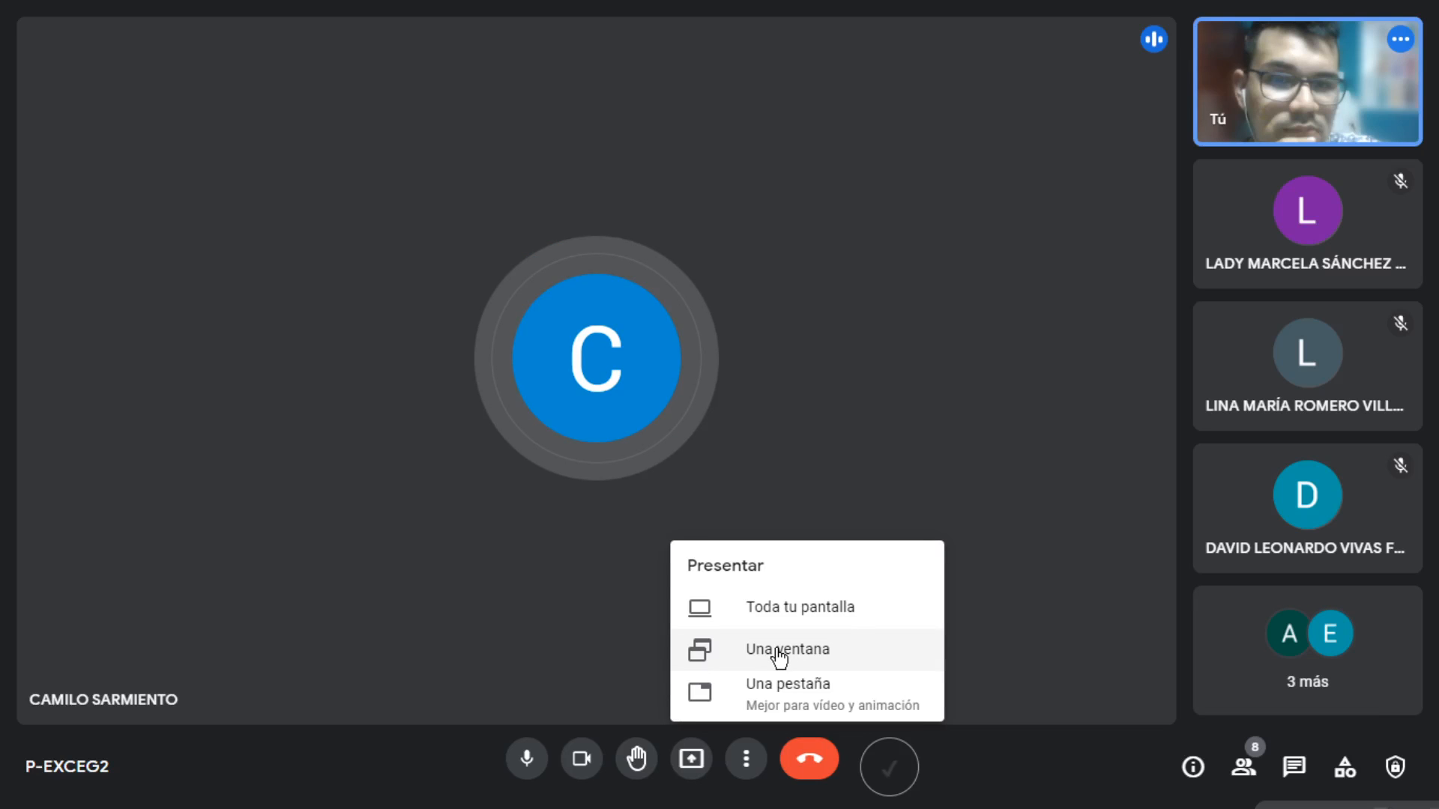
{"action": "left_click", "coordinate": [779, 650]}
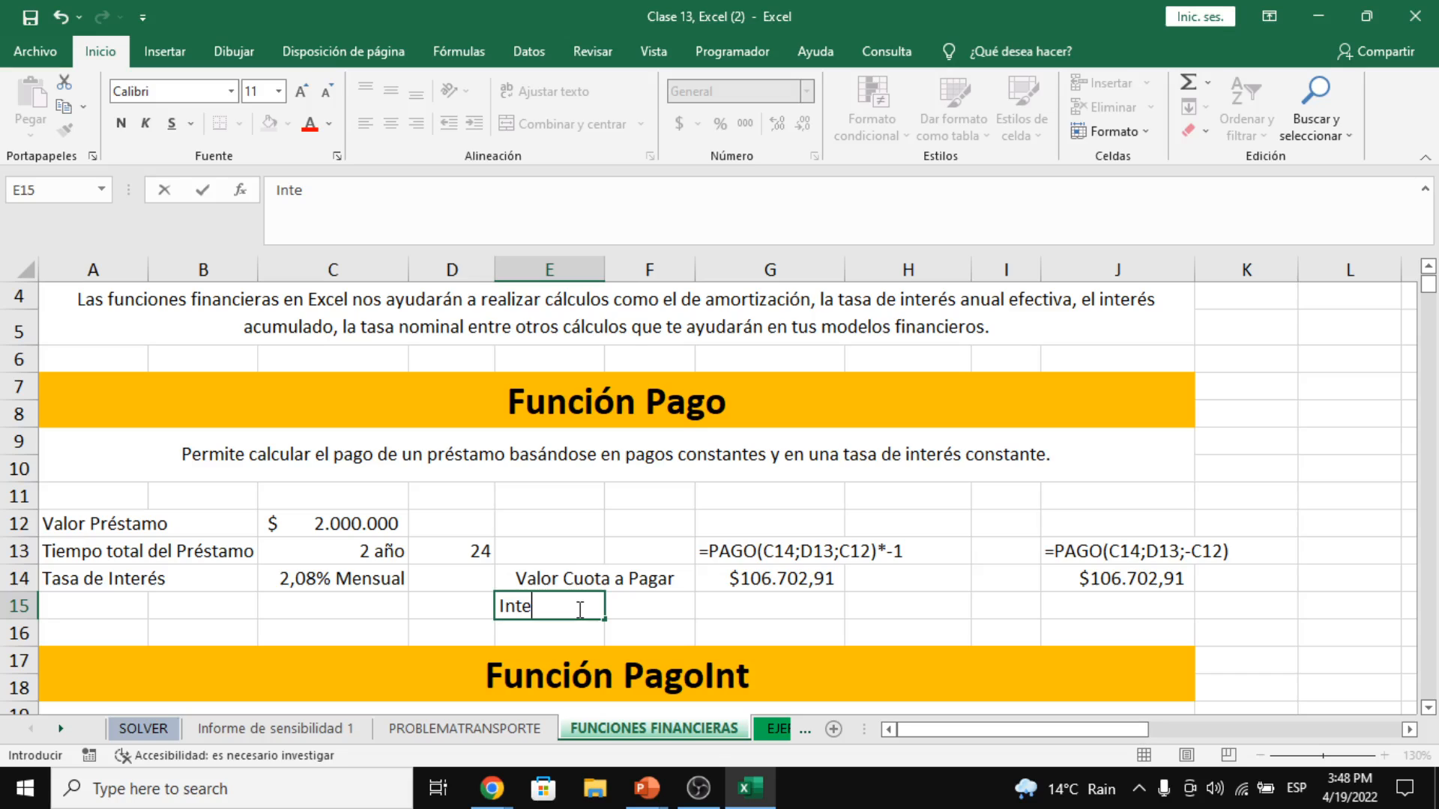
- Label E15 as Interes and E16 as Capital/Monto/Deuda below Valor Cuota a Pagar
{"action": "type", "text": "res"}
{"action": "key", "text": "Return"}
{"action": "type", "text": "Ca"}
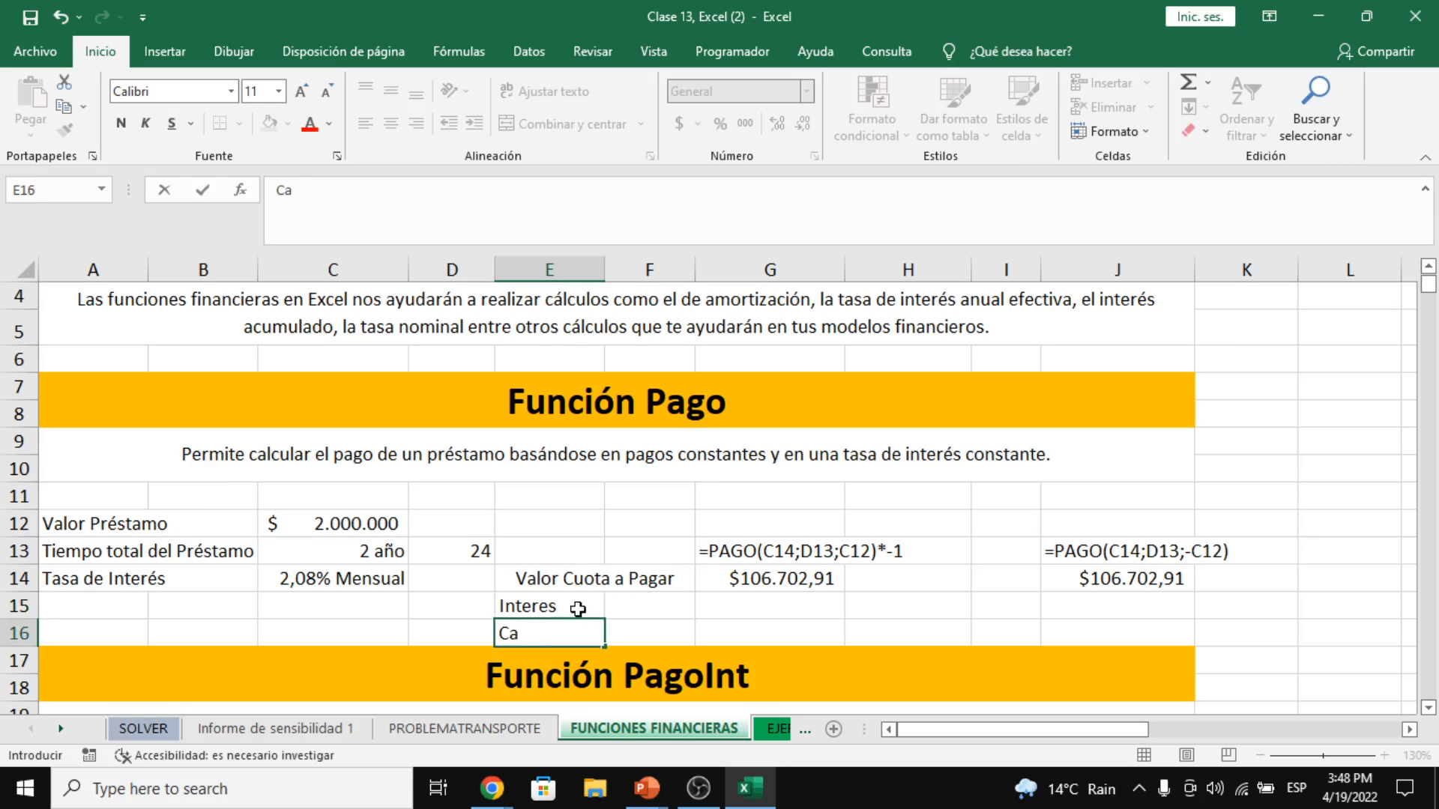
{"action": "type", "text": "pital/Monto/"}
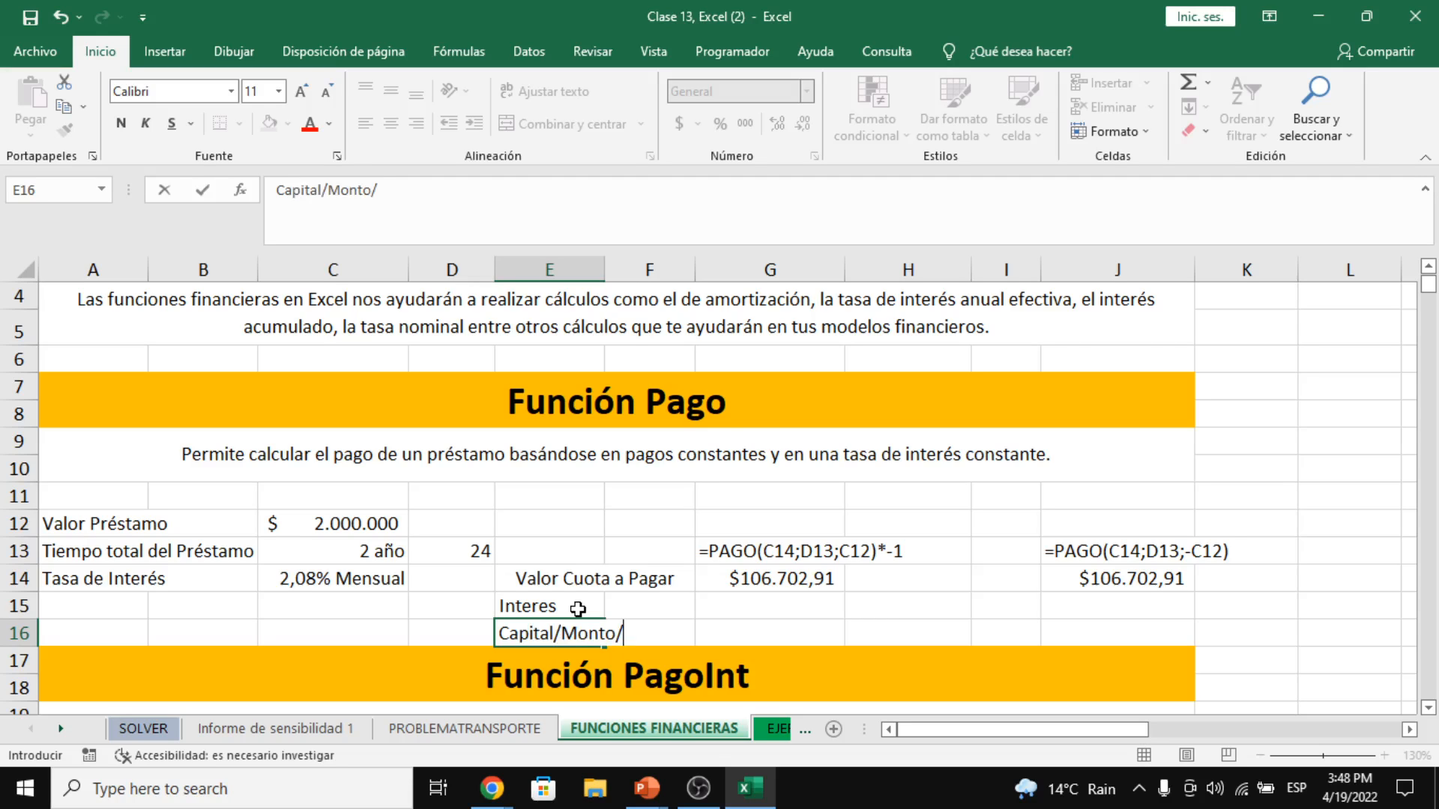
{"action": "type", "text": "Deuda"}
{"action": "left_click", "coordinate": [578, 608]}
- Review the installment in G14 against the Interes and Capital/Monto/Deuda labels and the loan amount in C12
{"action": "left_click", "coordinate": [713, 536]}
{"action": "left_click", "coordinate": [773, 577]}
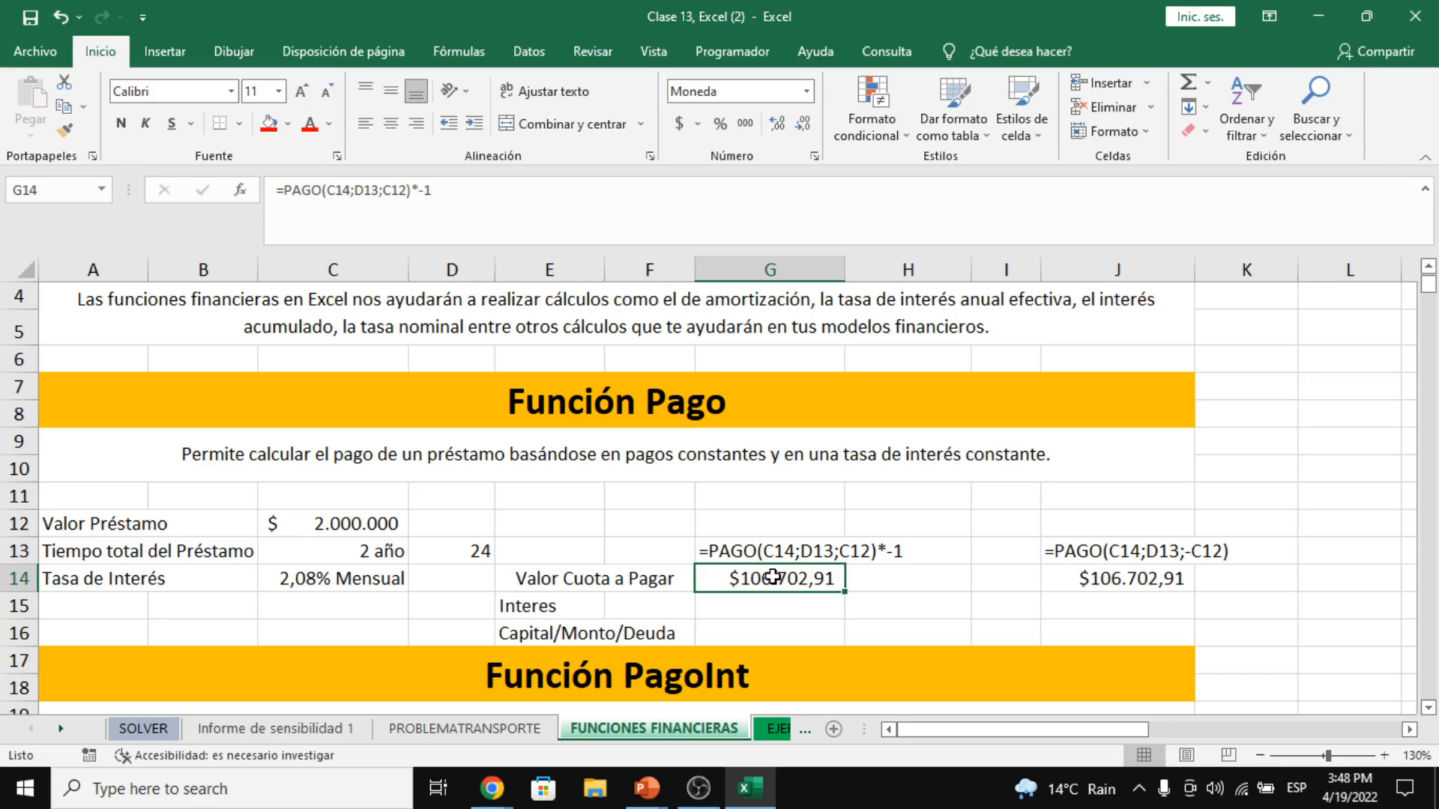
{"action": "left_click", "coordinate": [591, 609]}
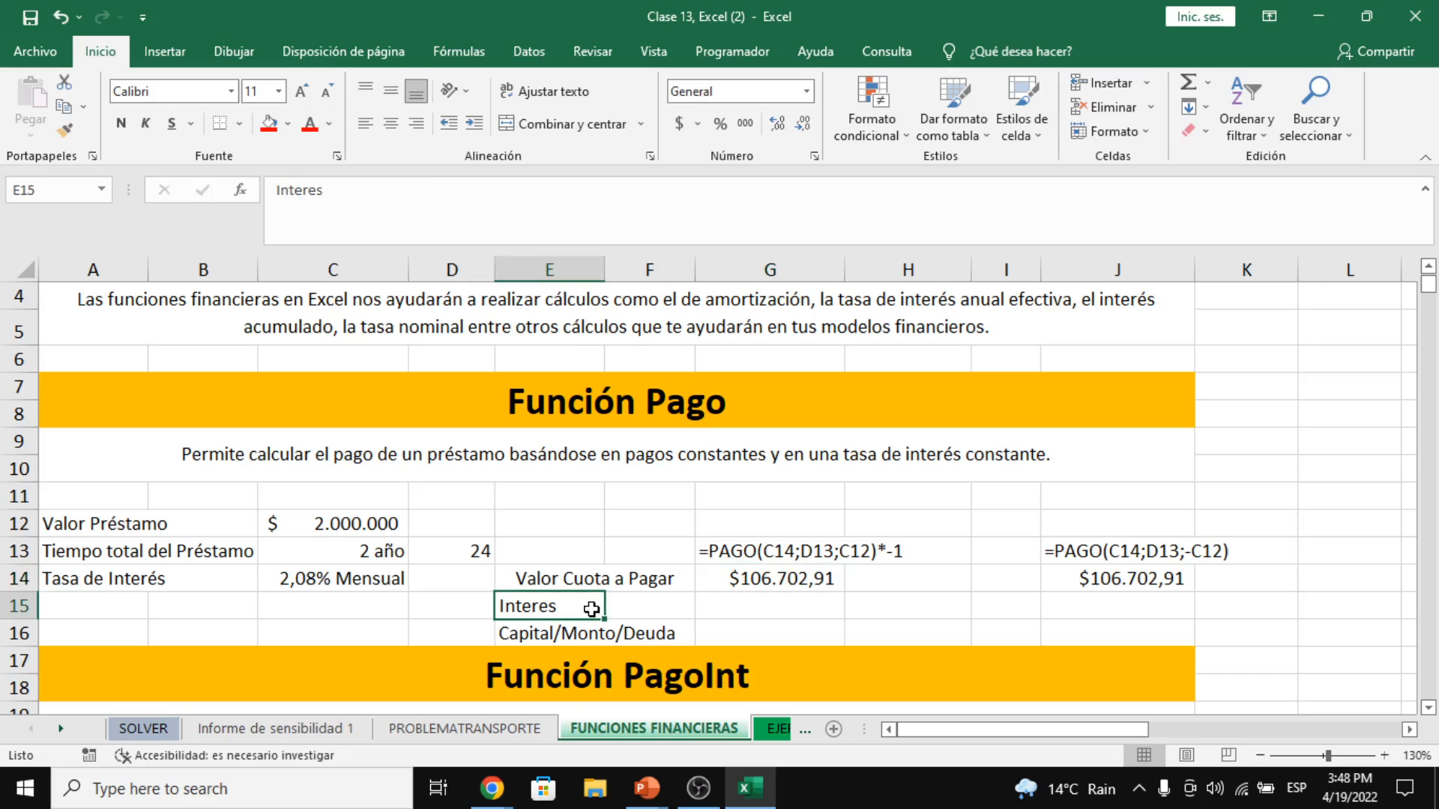
{"action": "key", "text": "Right"}
{"action": "key", "text": "Right"}
{"action": "left_click", "coordinate": [513, 641]}
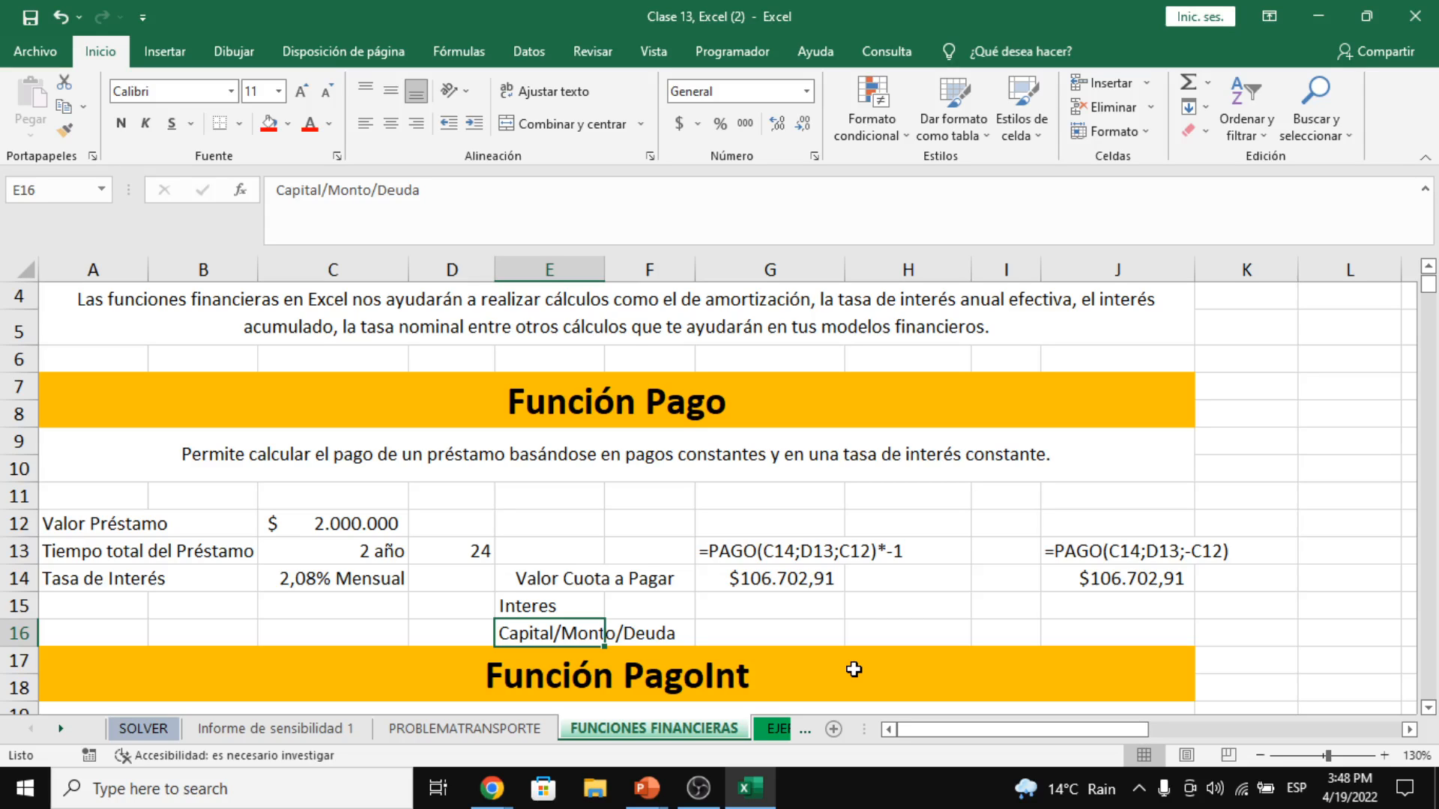
{"action": "left_click", "coordinate": [355, 531]}
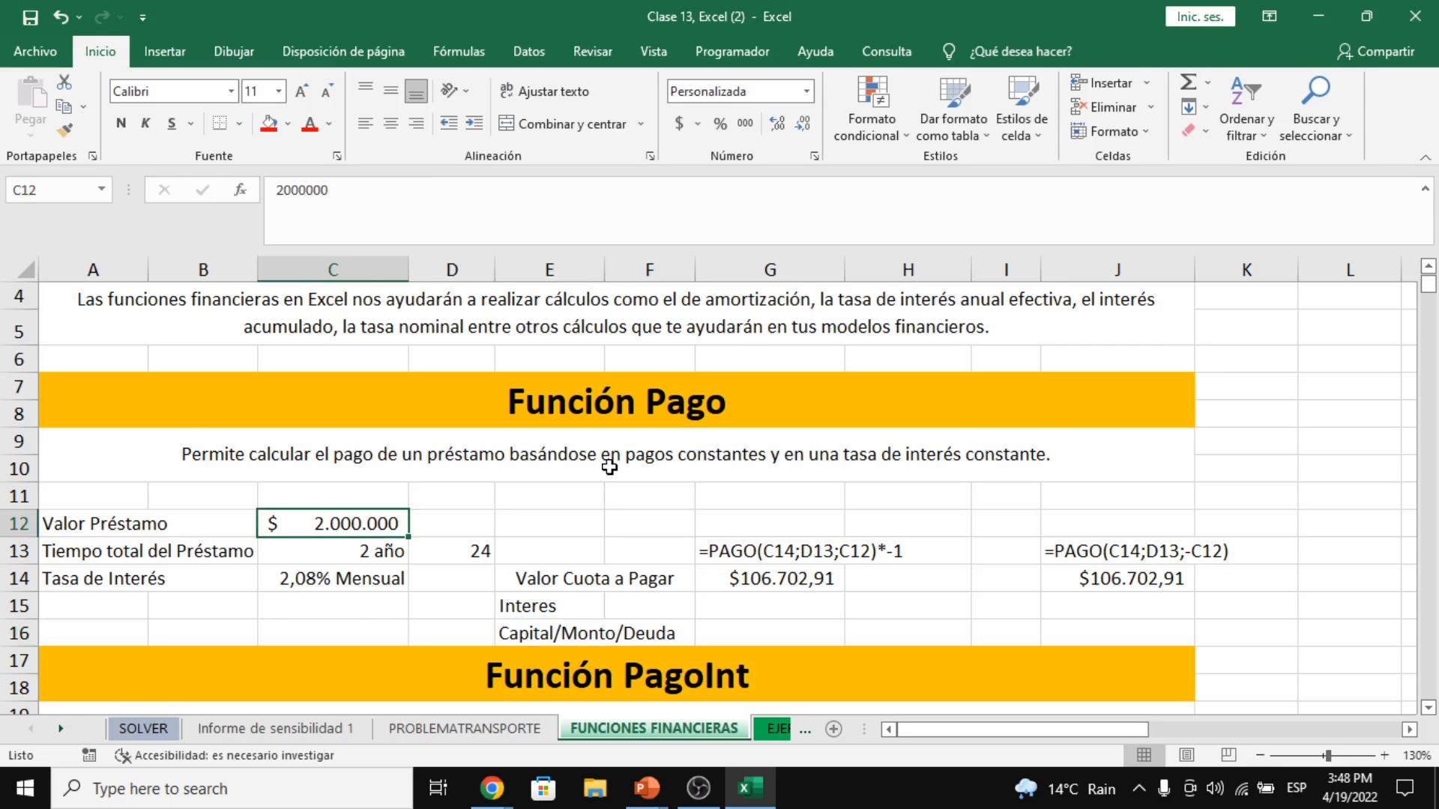
- Examine the Función PagoInt section's title and its description of the interest for a specific installment or period
{"action": "scroll", "coordinate": [609, 467], "scroll_direction": "down", "scroll_amount": 2}
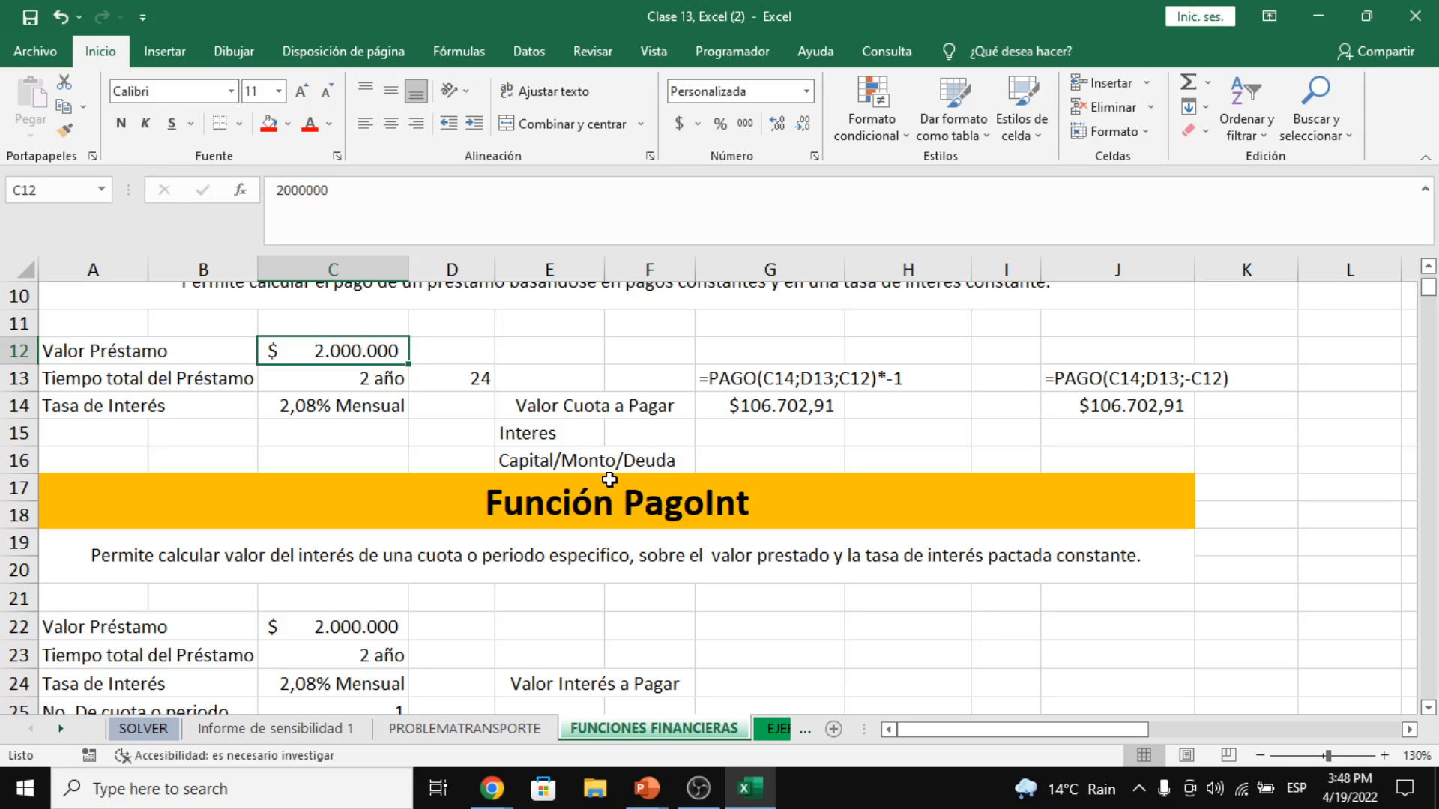
{"action": "left_click", "coordinate": [769, 433]}
{"action": "scroll", "coordinate": [584, 457], "scroll_direction": "down", "scroll_amount": 1}
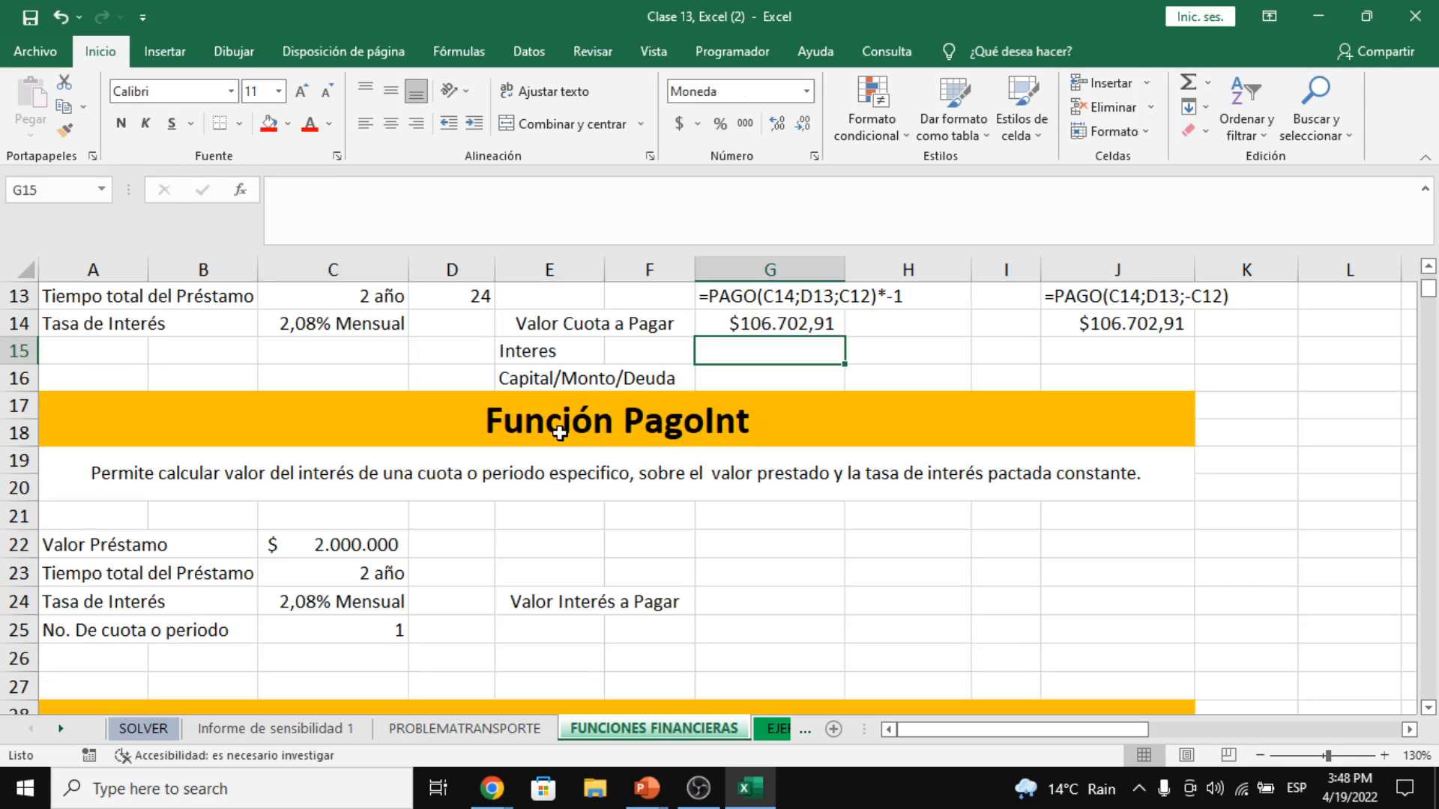
{"action": "double_click", "coordinate": [470, 420]}
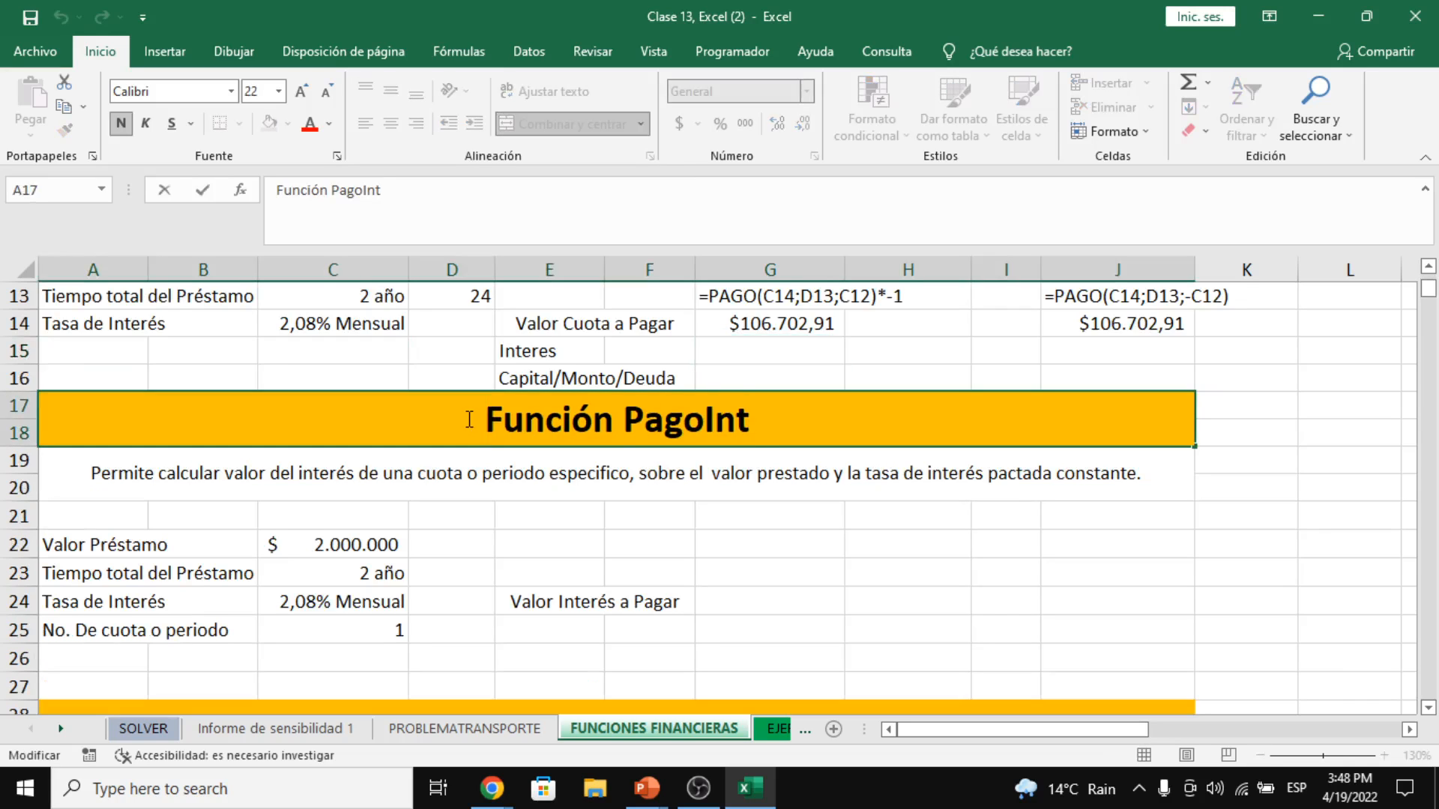
{"action": "left_click", "coordinate": [759, 429]}
{"action": "double_click", "coordinate": [292, 473]}
{"action": "left_click_drag", "start_coordinate": [293, 473], "coordinate": [628, 478]}
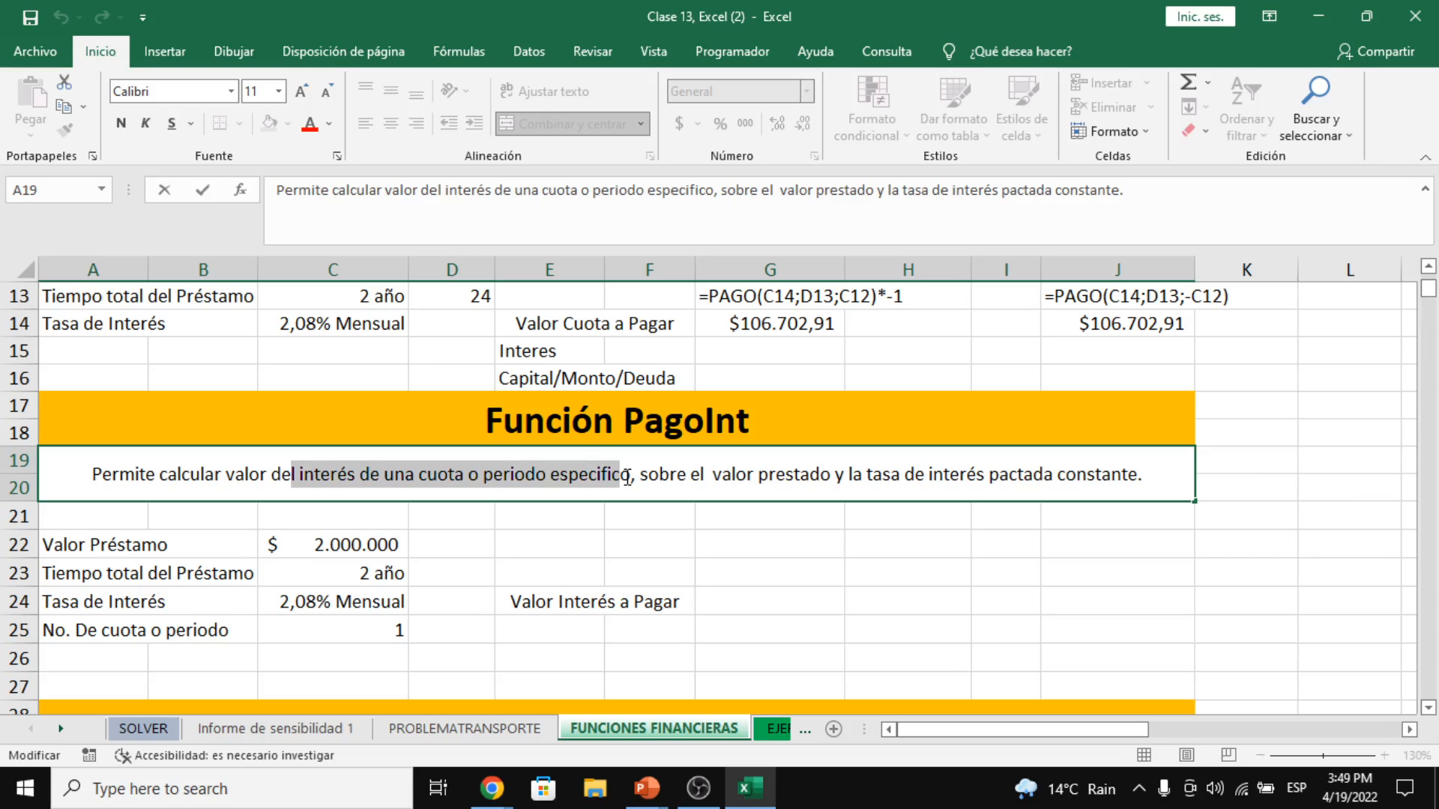
- Review the PagoInt description against the loan data in C12:C14 and the installment in G14
{"action": "left_click_drag", "start_coordinate": [628, 477], "coordinate": [976, 550]}
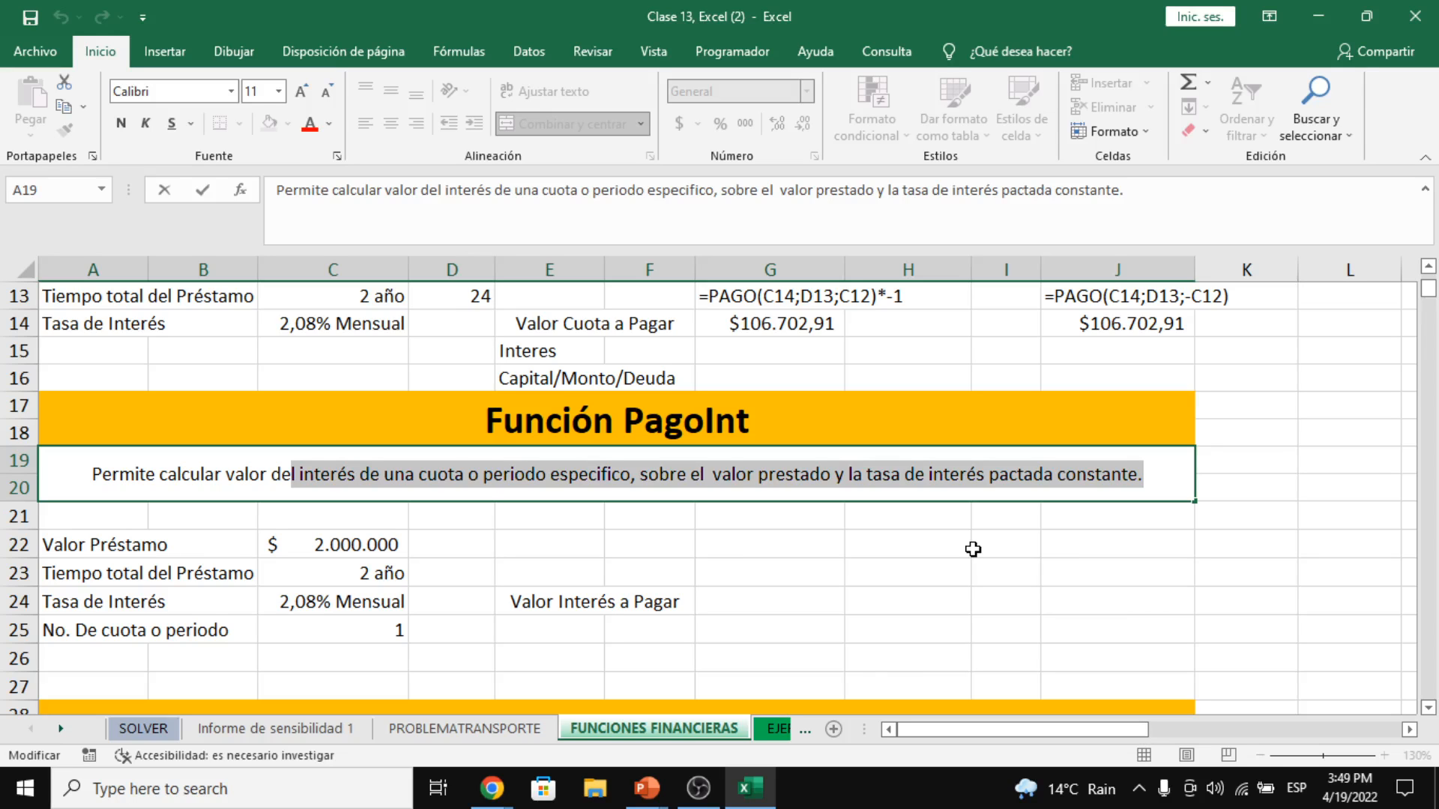
{"action": "scroll", "coordinate": [973, 549], "scroll_direction": "up", "scroll_amount": 1}
{"action": "left_click_drag", "start_coordinate": [337, 351], "coordinate": [355, 397]}
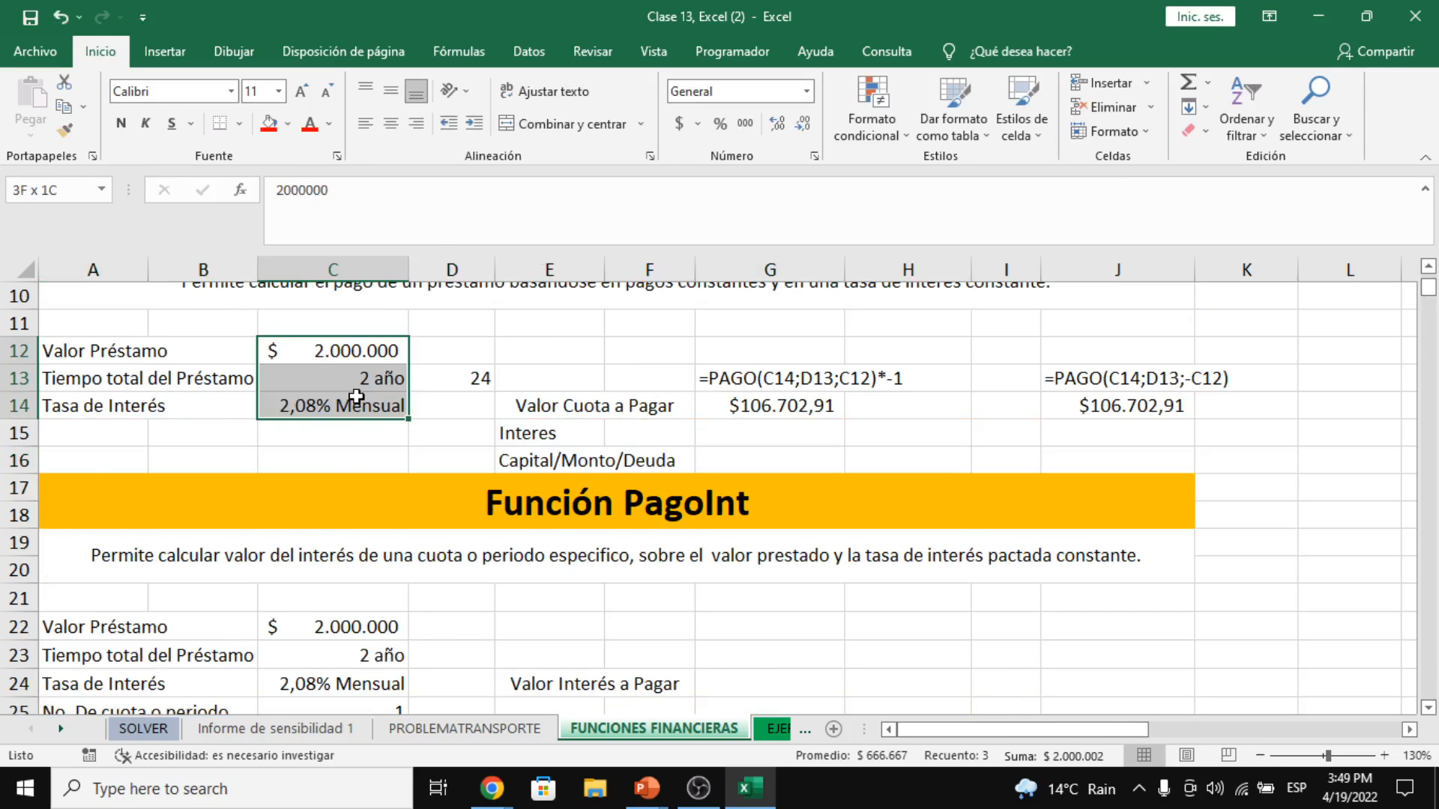
{"action": "scroll", "coordinate": [356, 397], "scroll_direction": "down", "scroll_amount": 2}
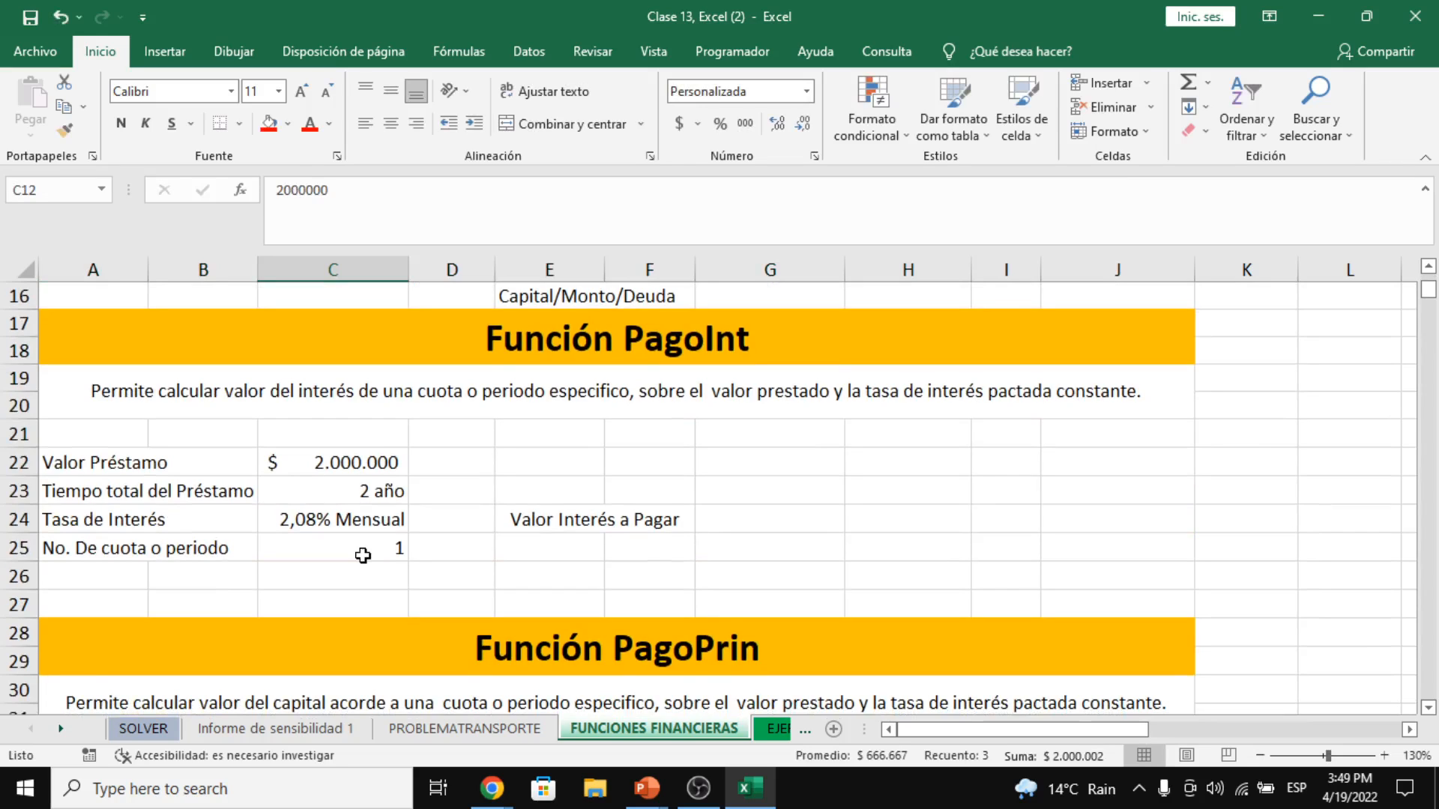
{"action": "scroll", "coordinate": [363, 555], "scroll_direction": "up", "scroll_amount": 1}
{"action": "left_click", "coordinate": [822, 329]}
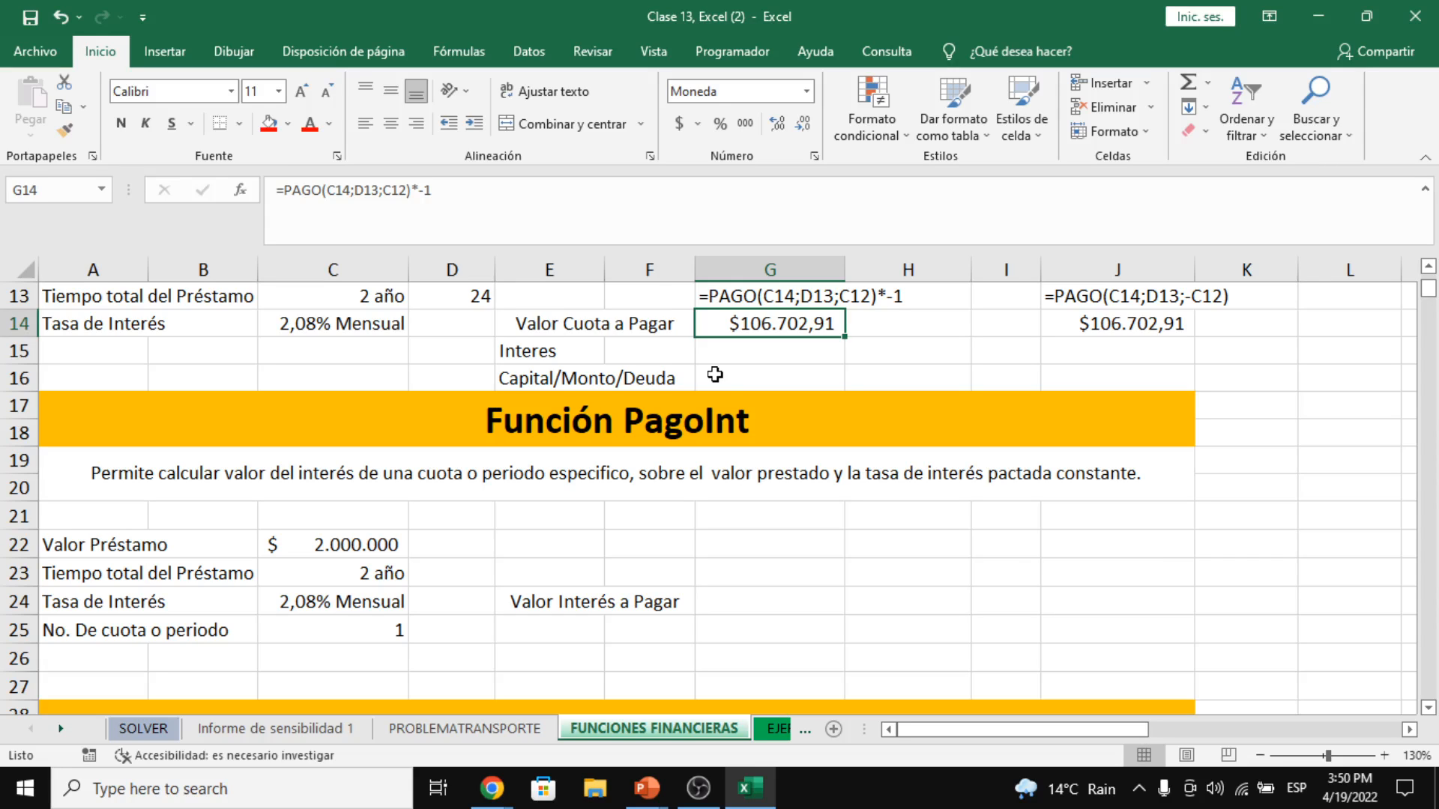
{"action": "left_click", "coordinate": [747, 344]}
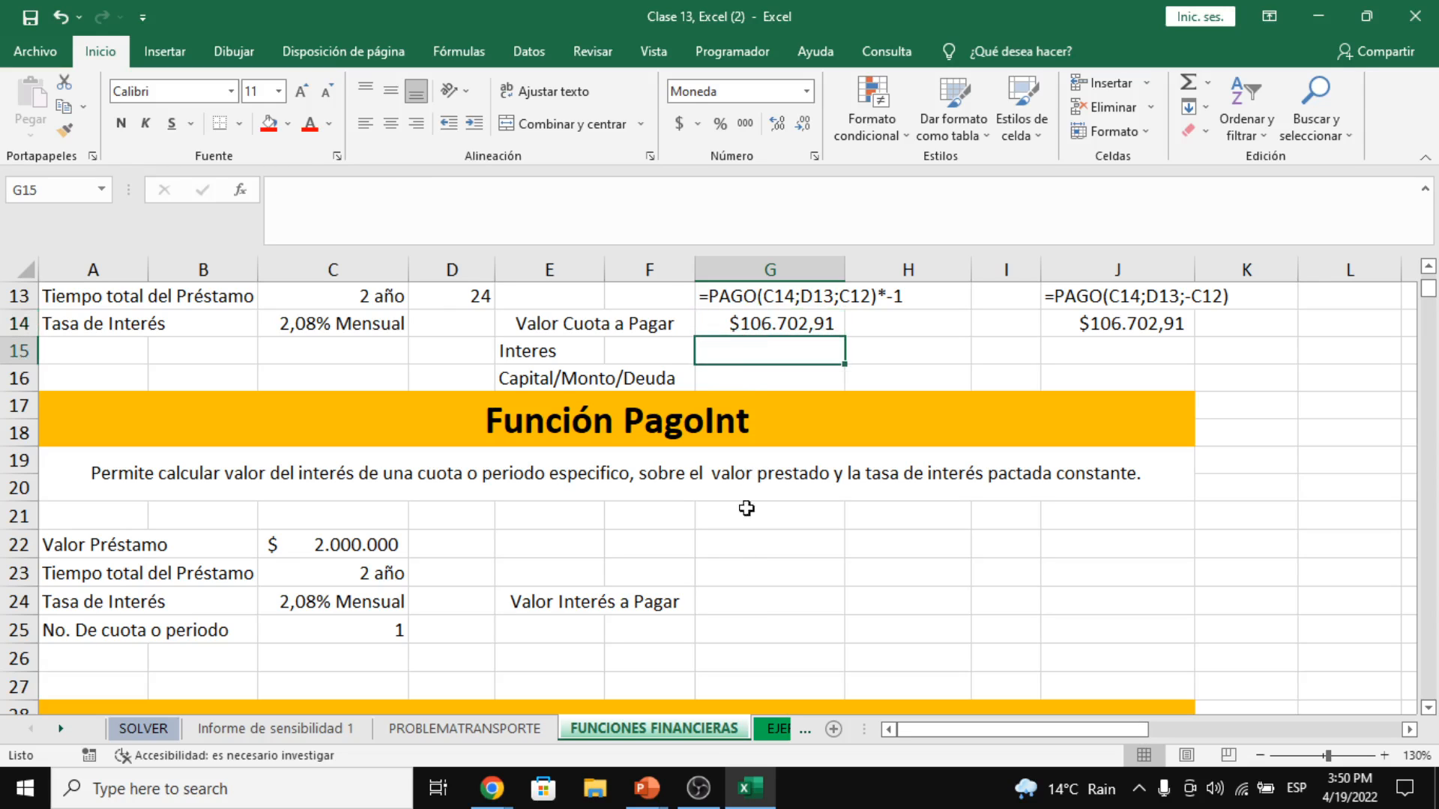
- Begin a PAGOINT function in G24 for Valor Interés a Pagar, using C24 as the Tasa argument
{"action": "left_click", "coordinate": [742, 603]}
{"action": "type", "text": "="}
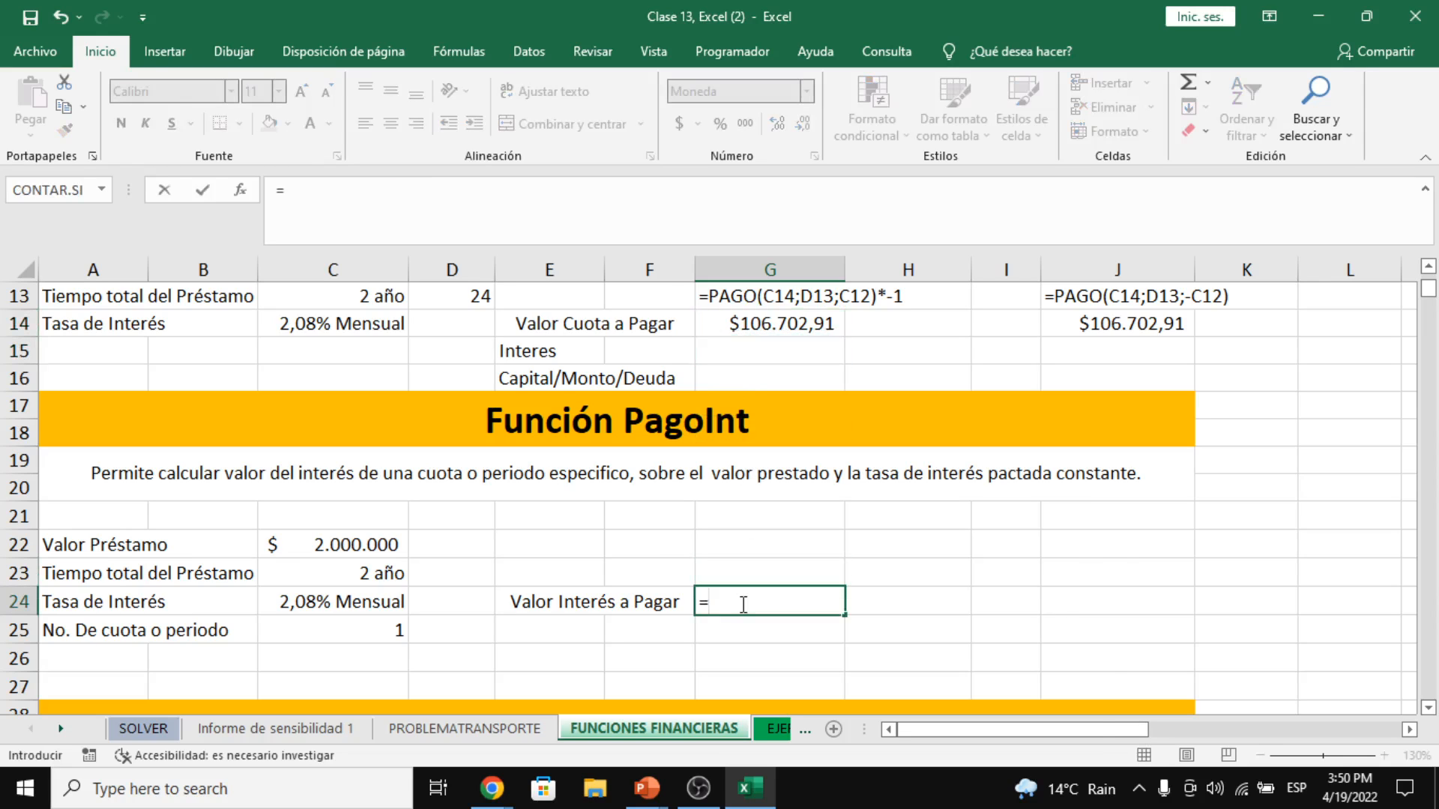
{"action": "type", "text": "pago"}
{"action": "key", "text": "Down"}
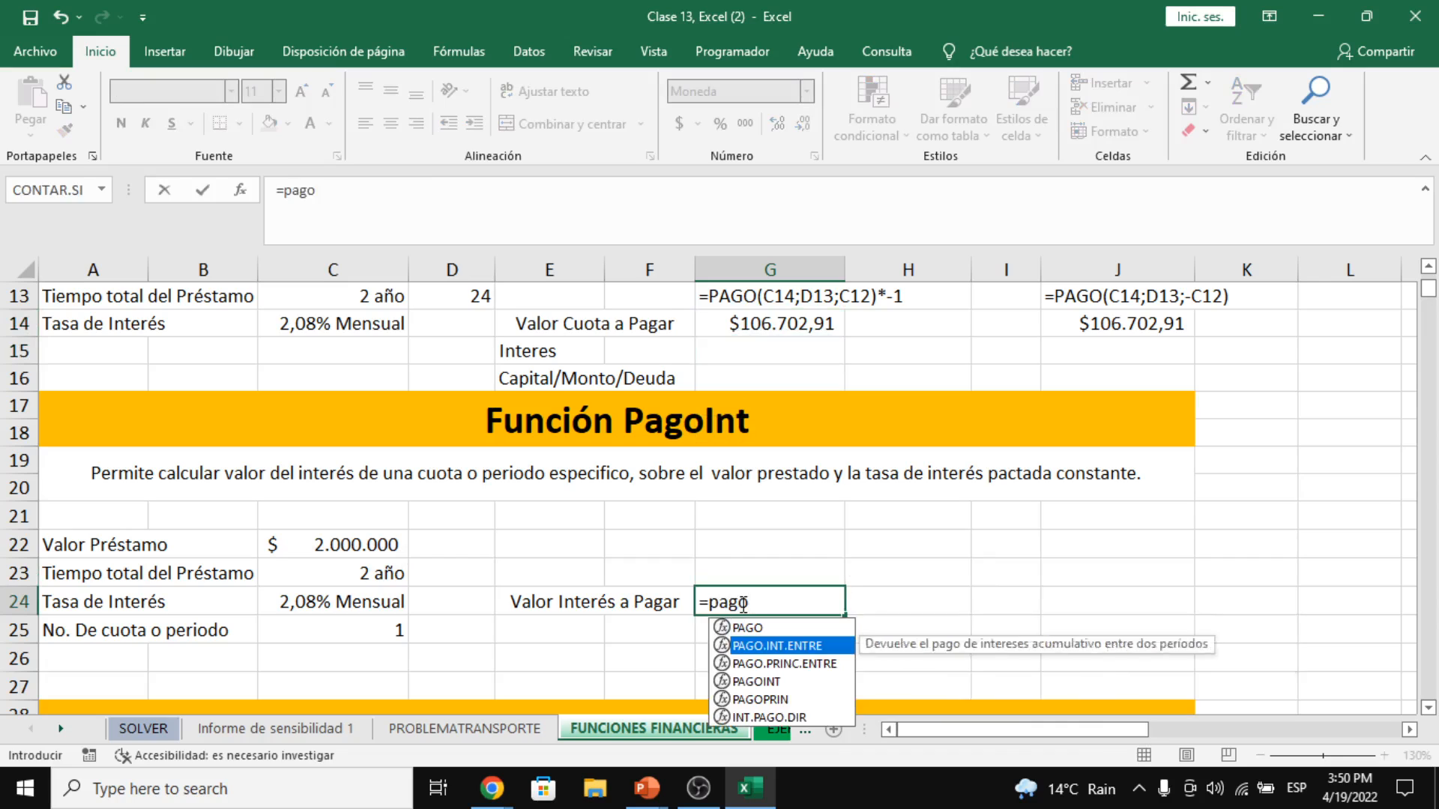
{"action": "key", "text": "Down"}
{"action": "key", "text": "Down"}
{"action": "key", "text": "Tab"}
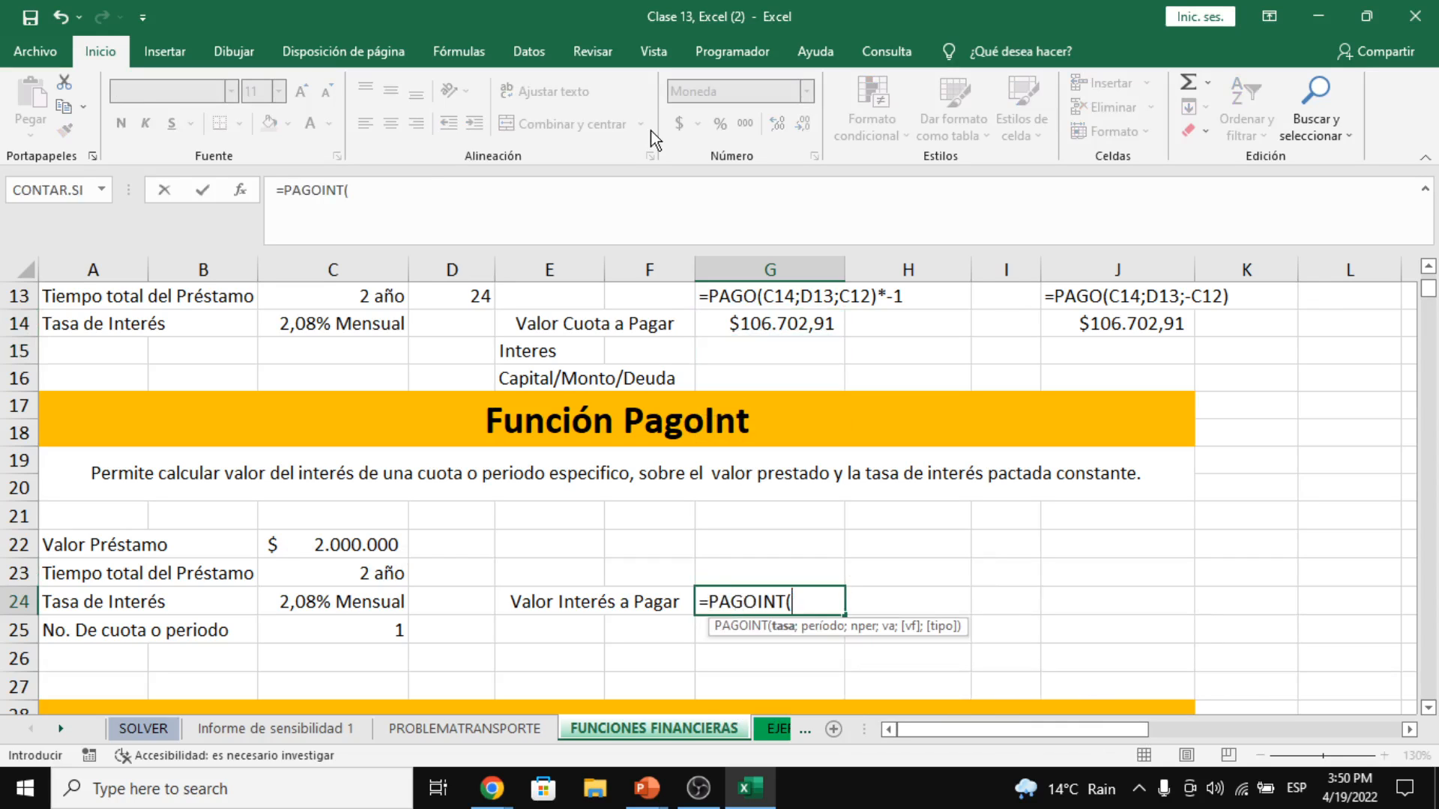
{"action": "left_click", "coordinate": [240, 189]}
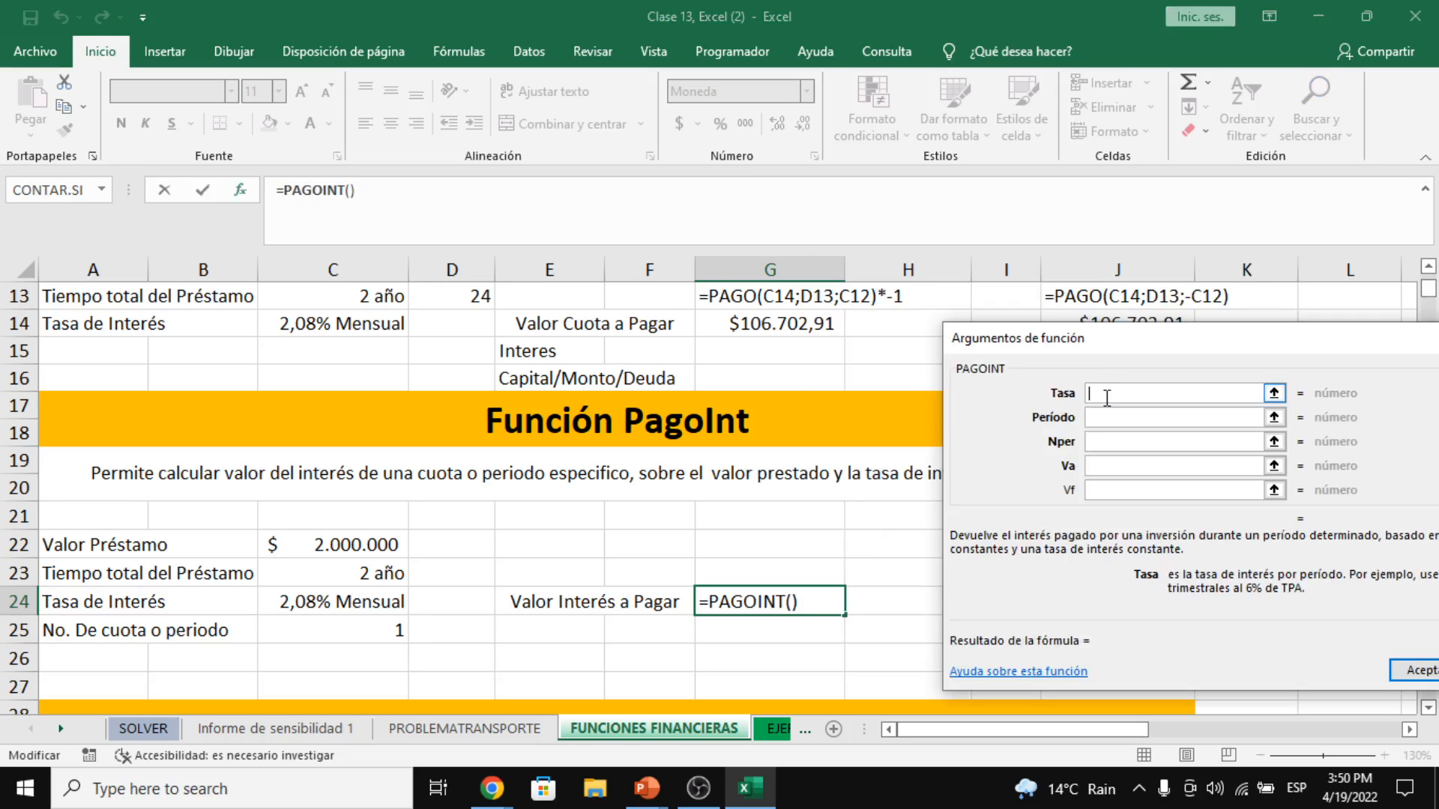
{"action": "left_click", "coordinate": [366, 602]}
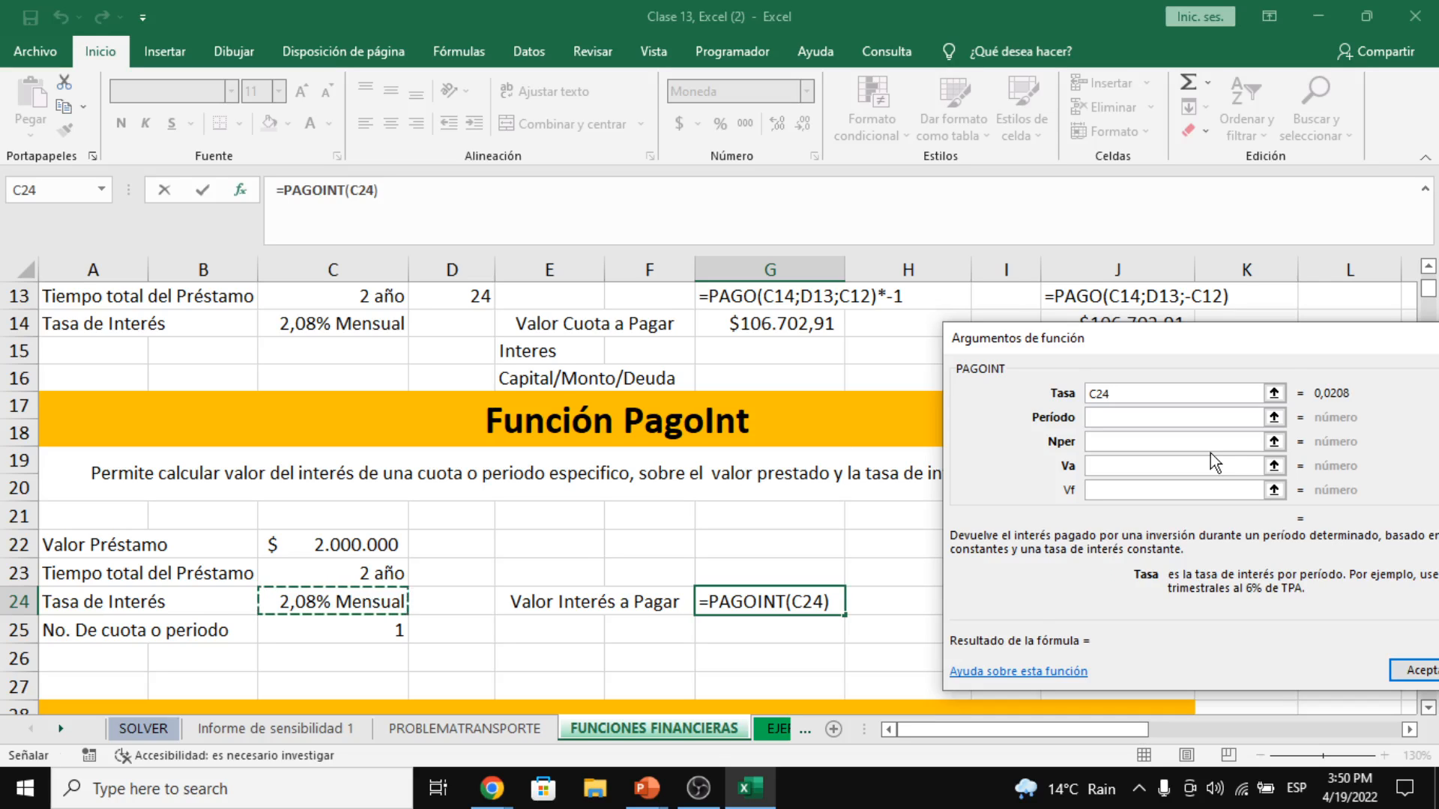
- Set Nper to D23 and Va to C22 in the PAGOINT arguments, leave Período empty, and accept the function
{"action": "left_click", "coordinate": [1167, 418]}
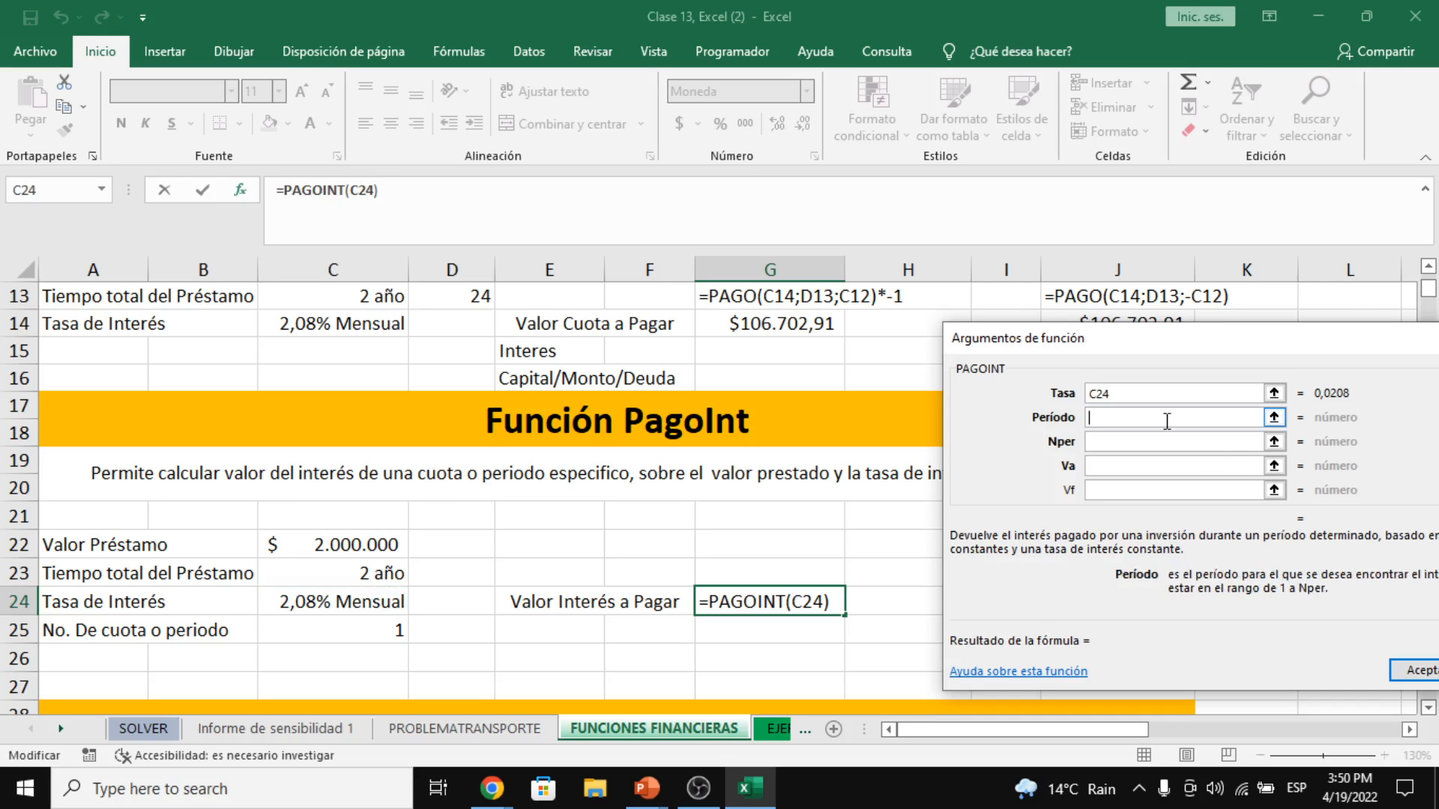
{"action": "left_click", "coordinate": [1131, 440]}
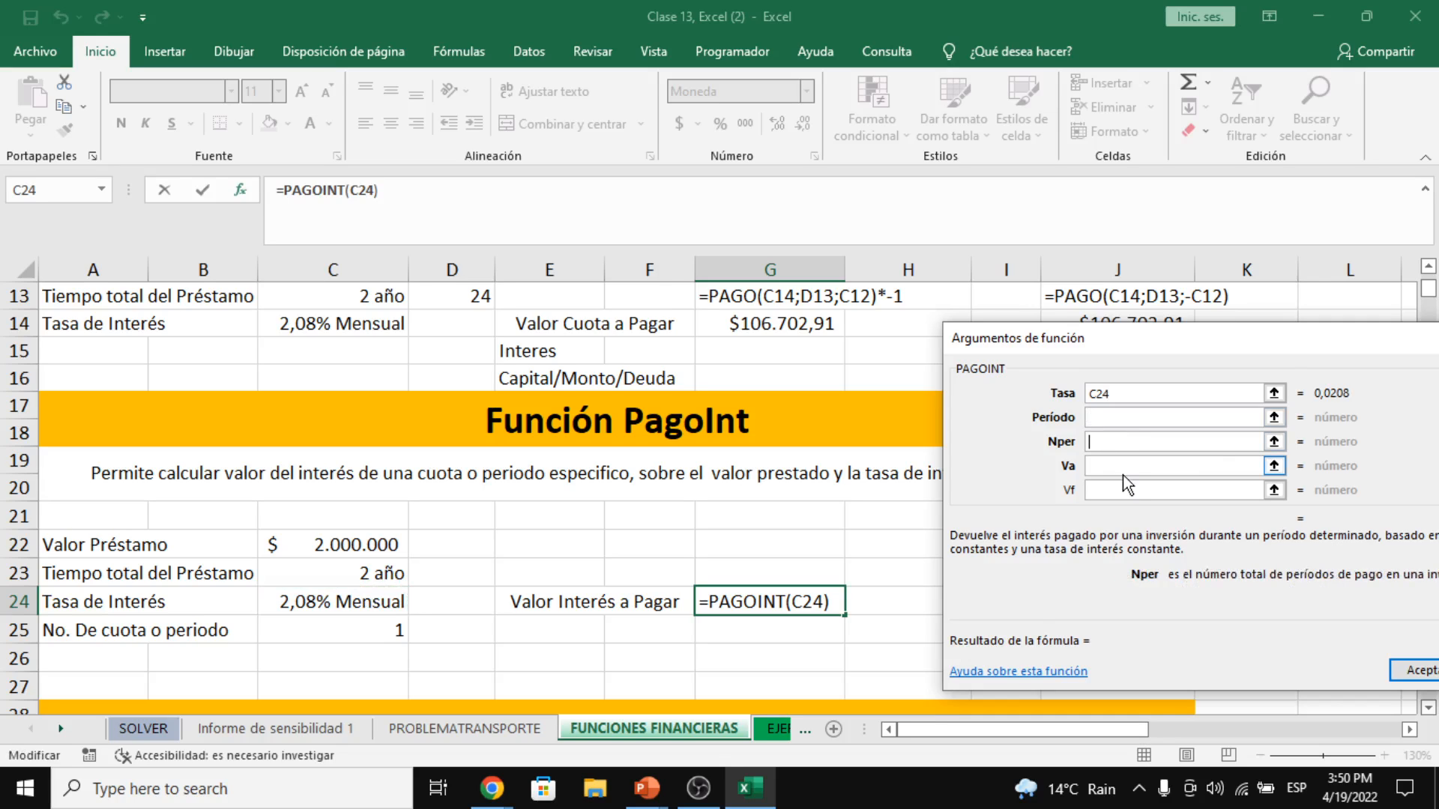
{"action": "left_click", "coordinate": [476, 298]}
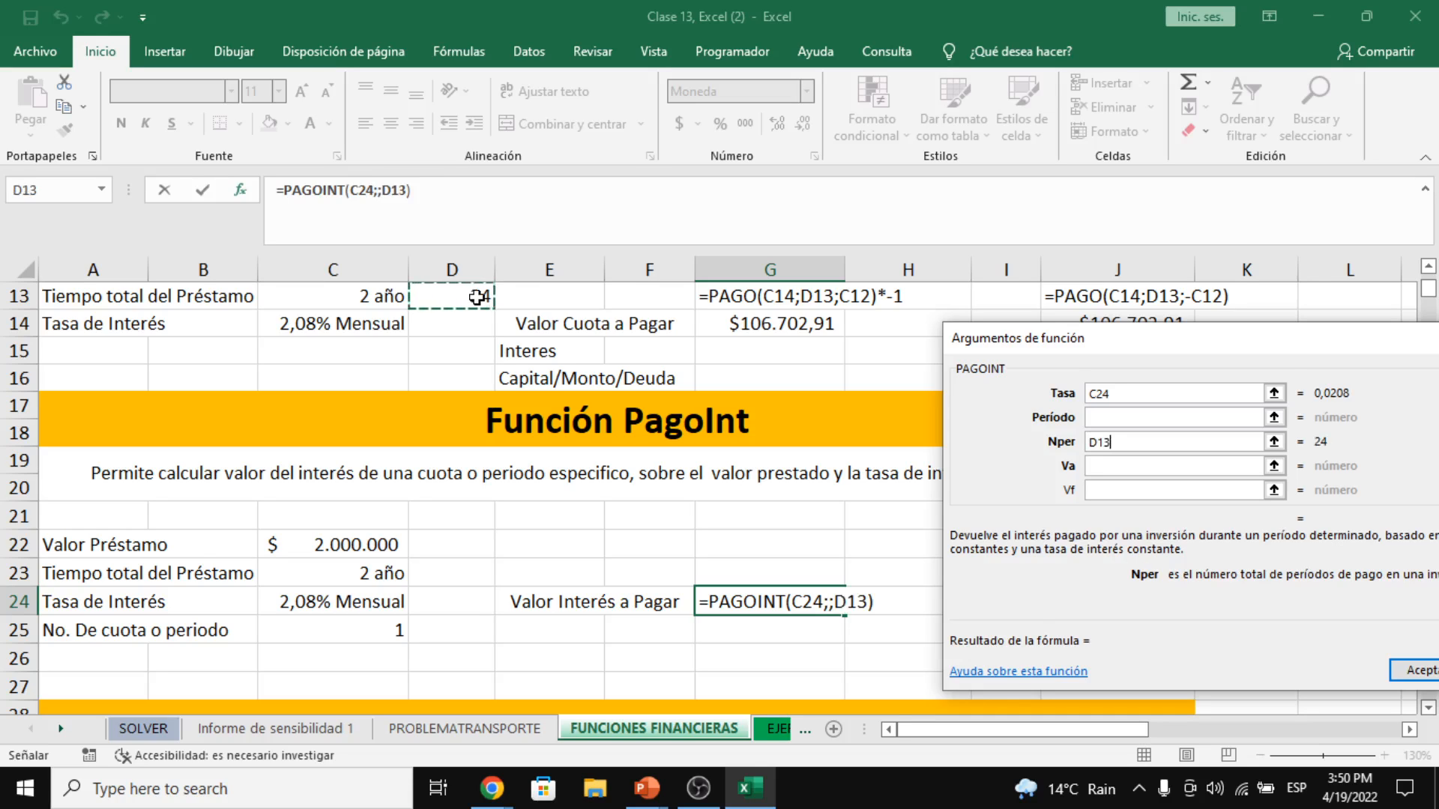
{"action": "left_click", "coordinate": [457, 592]}
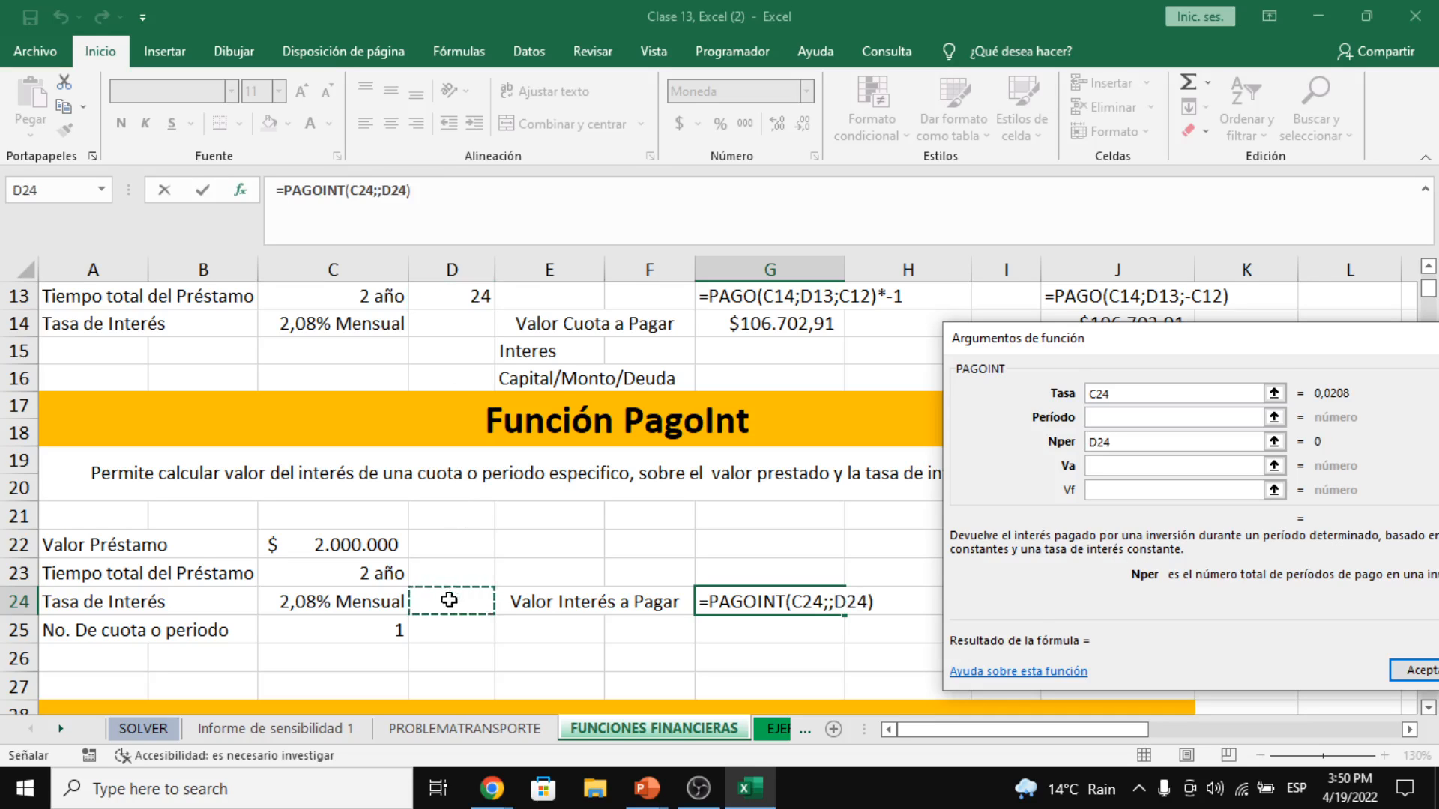
{"action": "left_click", "coordinate": [458, 577]}
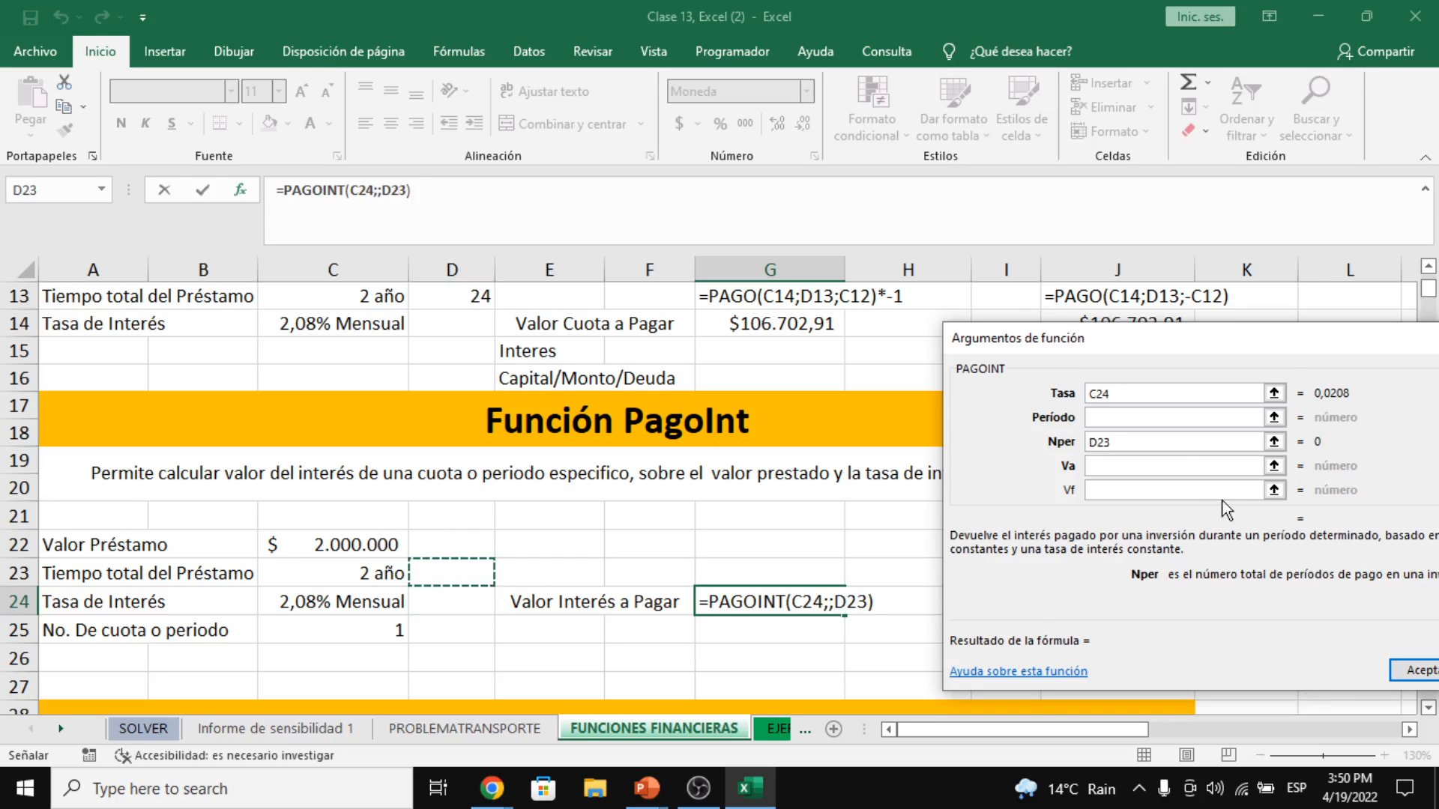
{"action": "left_click", "coordinate": [1163, 463]}
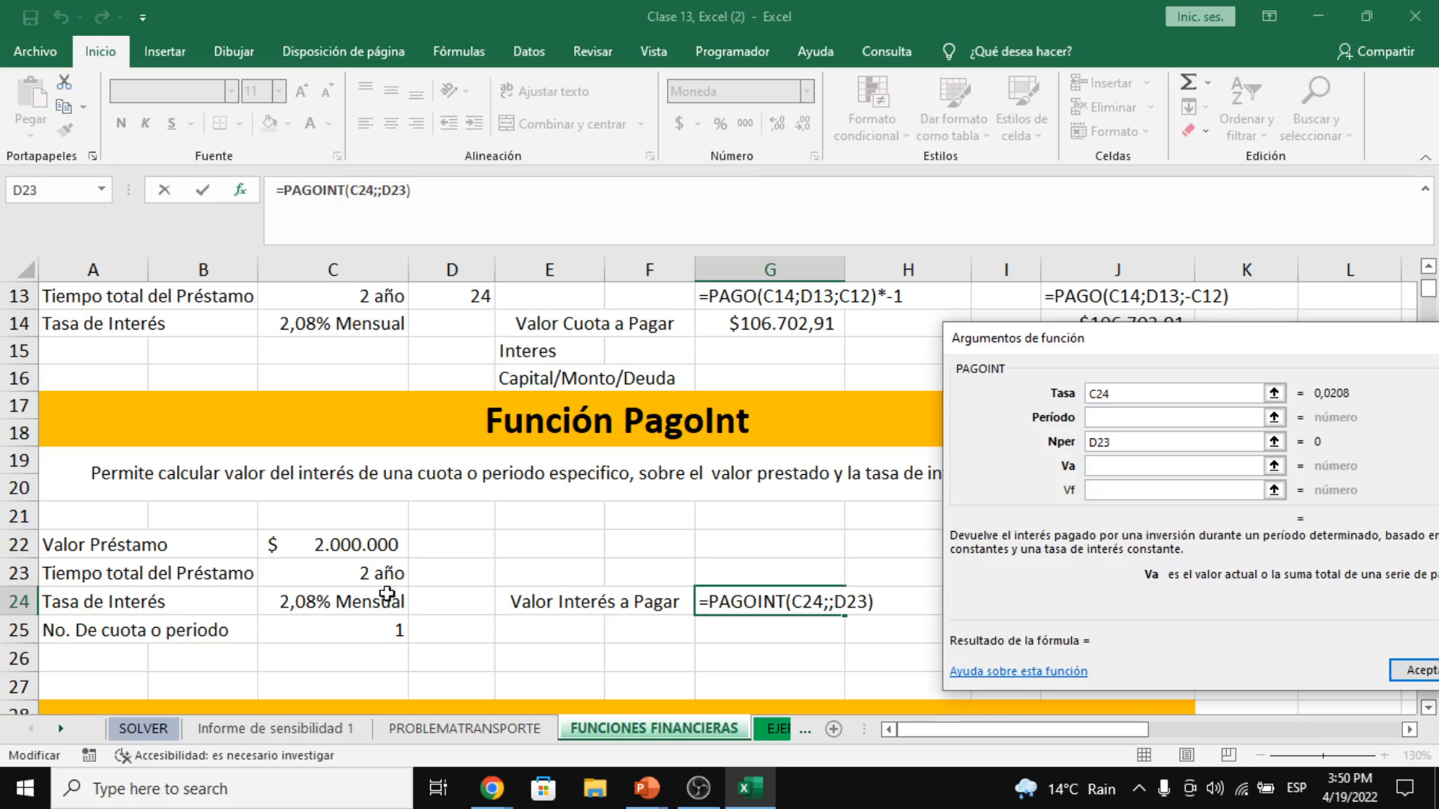
{"action": "left_click", "coordinate": [351, 541]}
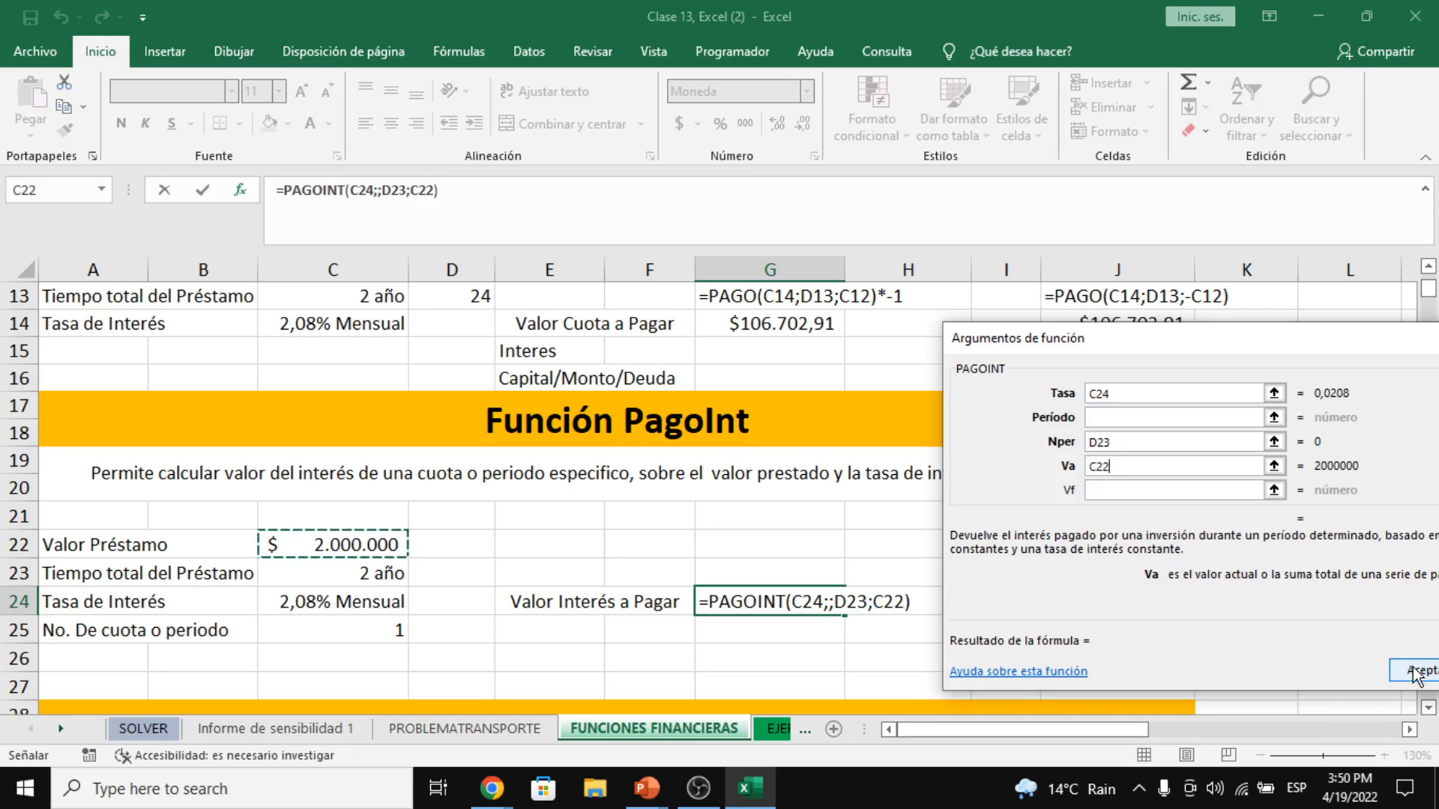
{"action": "left_click", "coordinate": [1415, 672]}
- Enter 24 in D23 as the number of monthly periods beside Tiempo total del Préstamo
{"action": "left_click", "coordinate": [452, 575]}
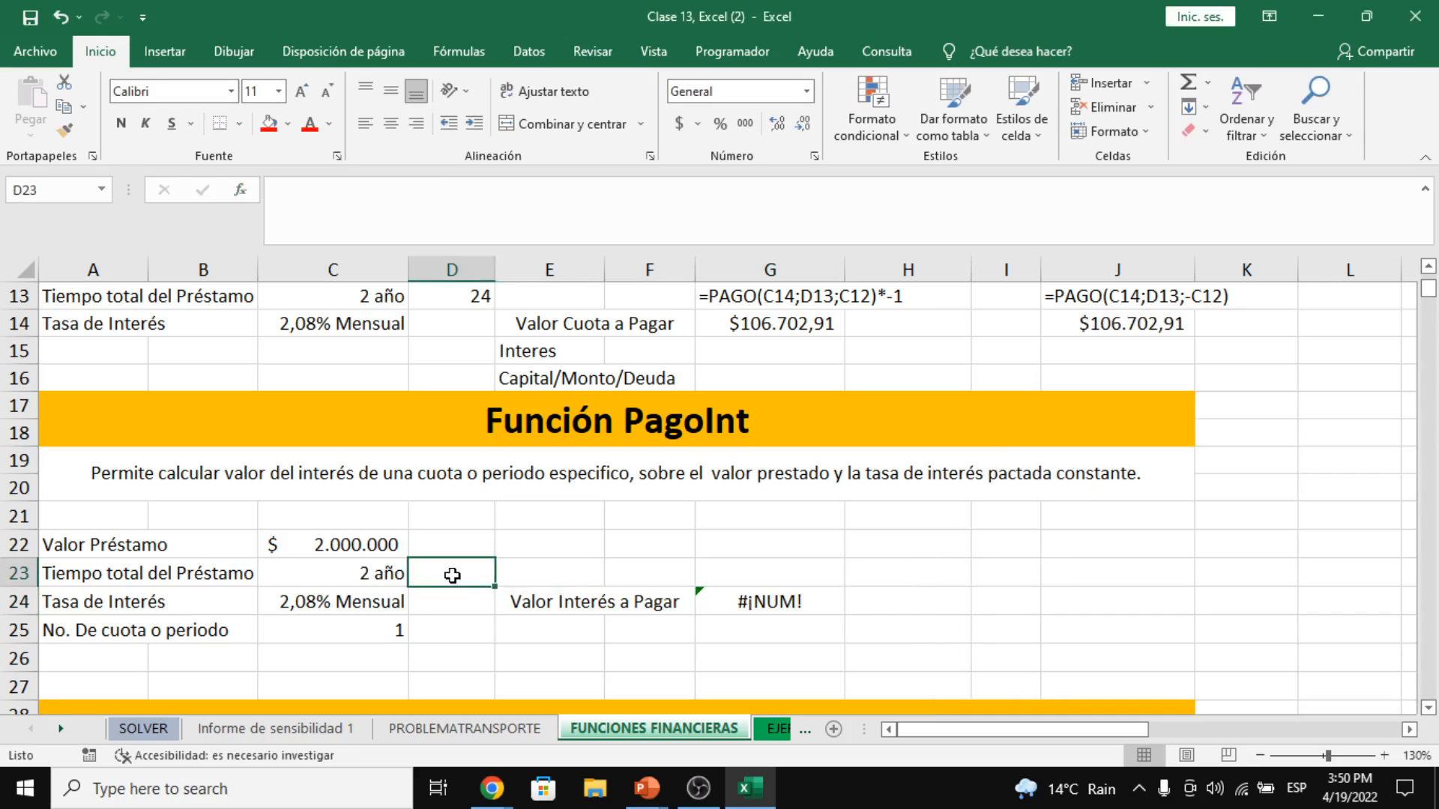
{"action": "type", "text": "24"}
{"action": "key", "text": "Return"}
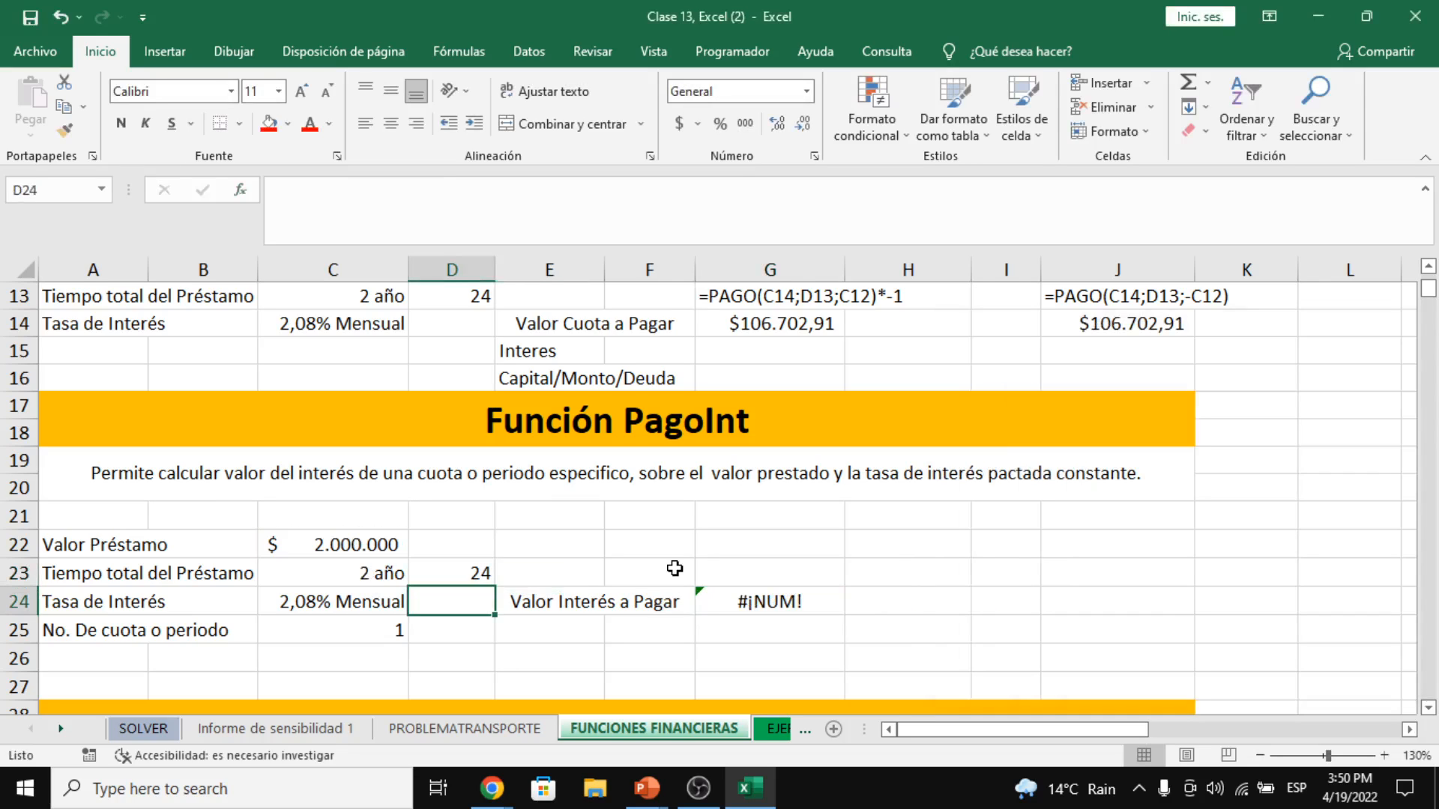
- Edit the PAGOINT arguments in G24 to use C25 as the Período
{"action": "left_click", "coordinate": [757, 600]}
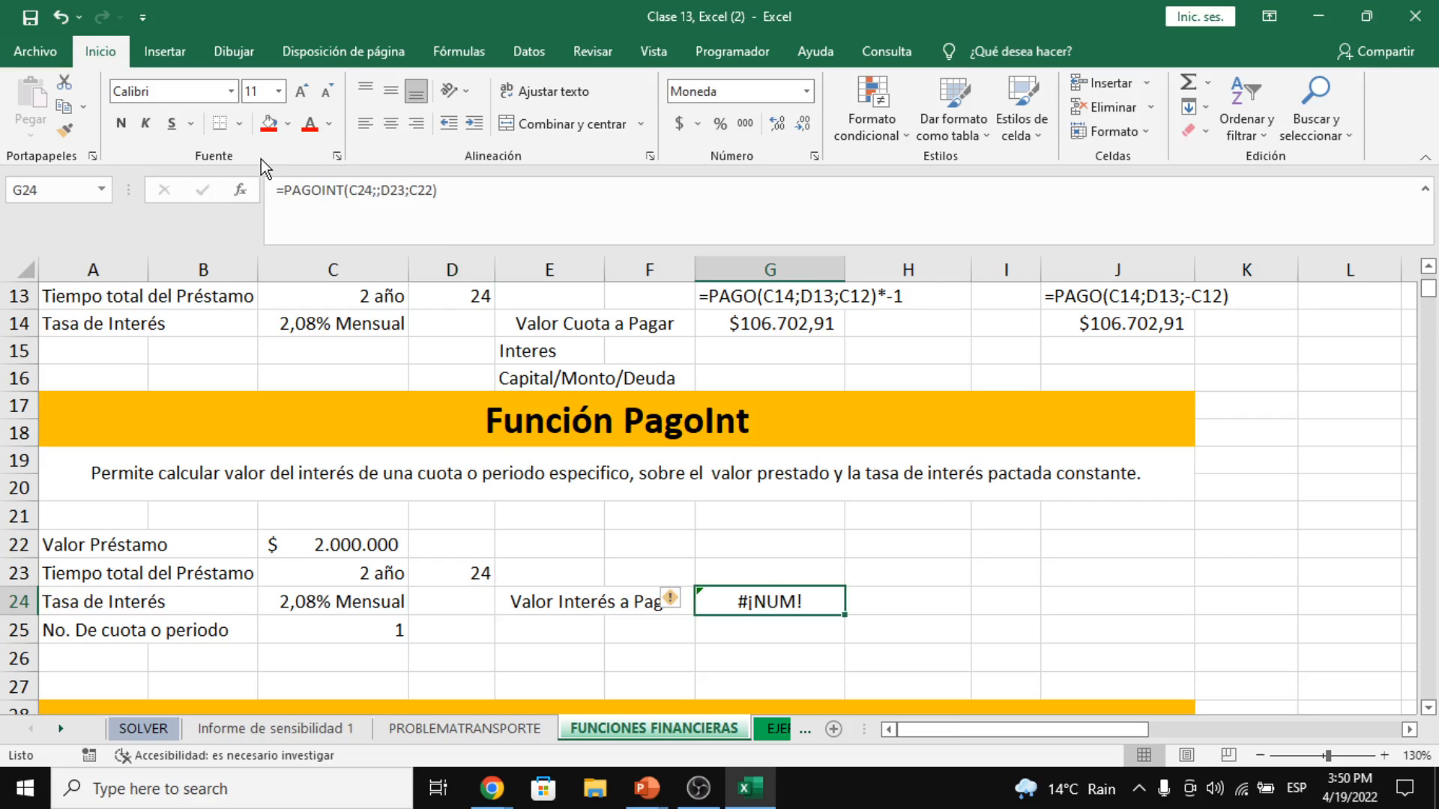
{"action": "key", "text": "shift+F3"}
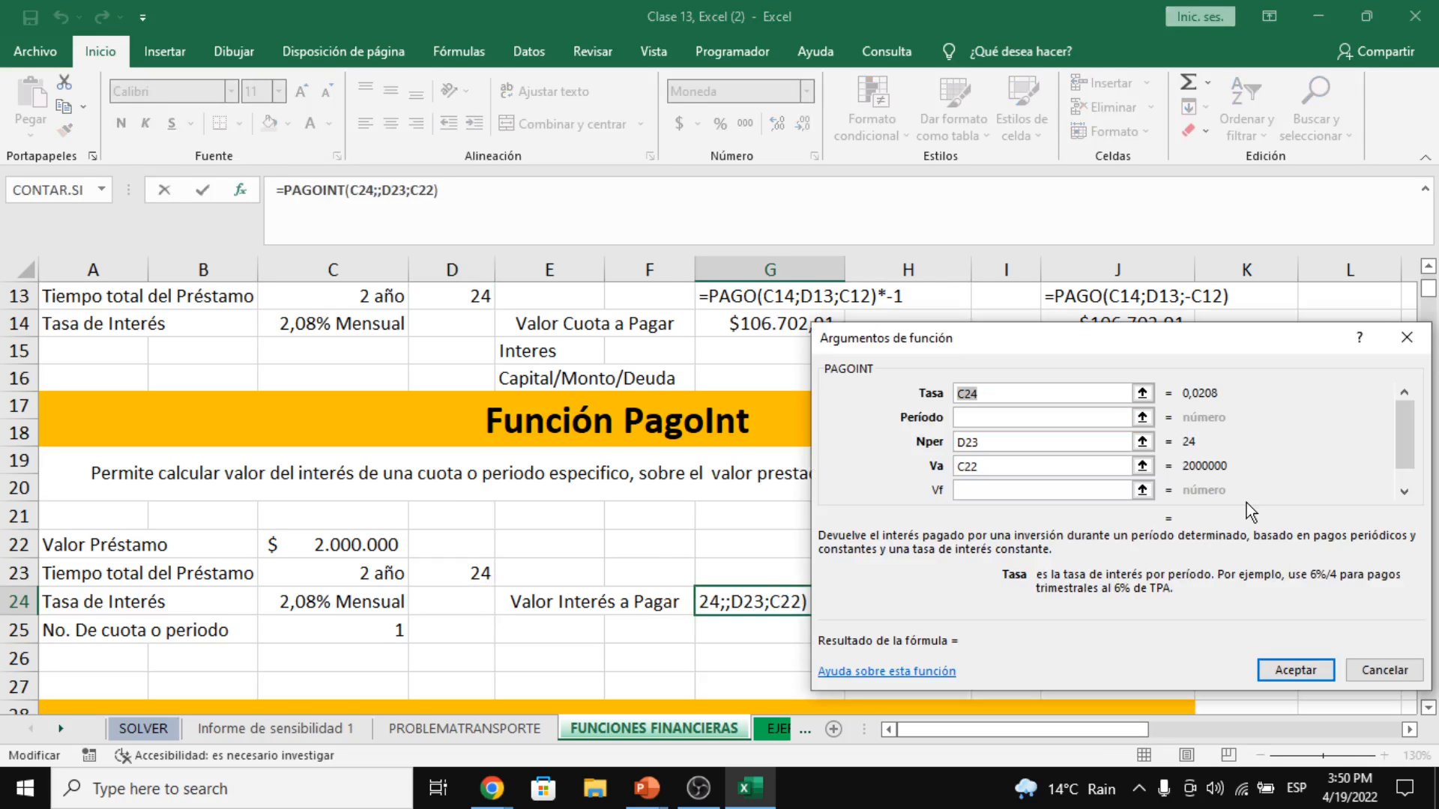
{"action": "left_click_drag", "start_coordinate": [1202, 373], "coordinate": [1264, 373]}
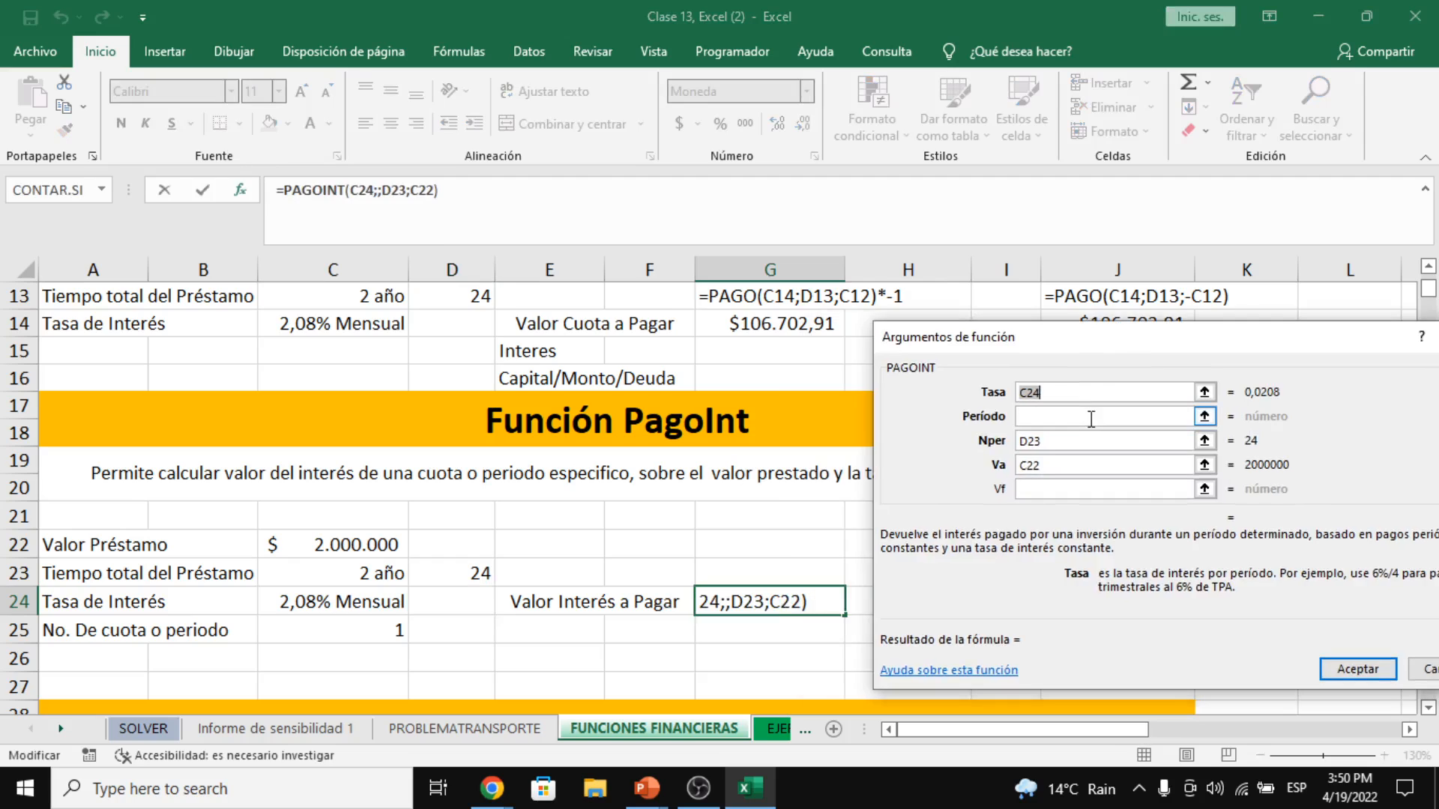
{"action": "left_click", "coordinate": [1091, 418]}
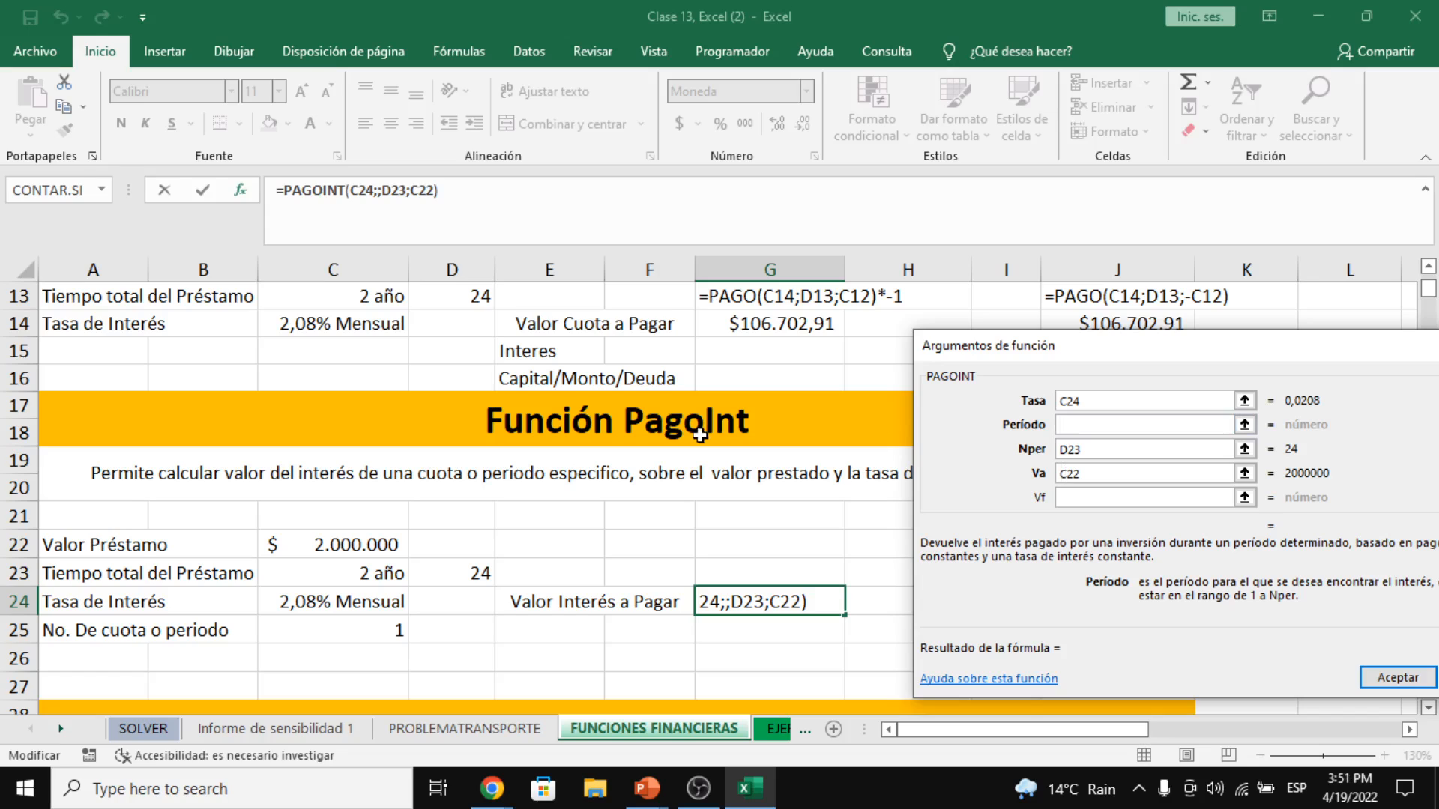
{"action": "left_click", "coordinate": [376, 634]}
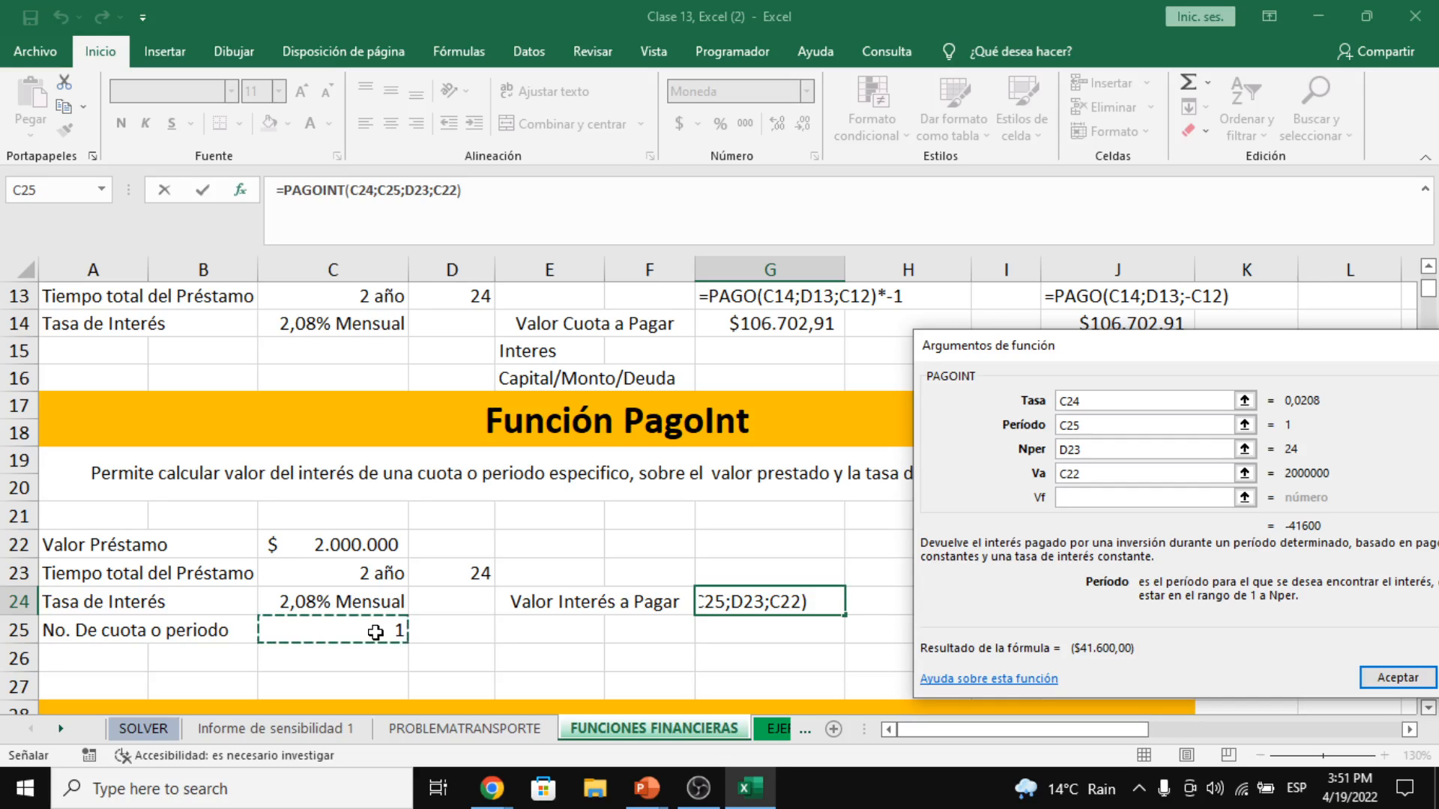
{"action": "left_click", "coordinate": [1392, 683]}
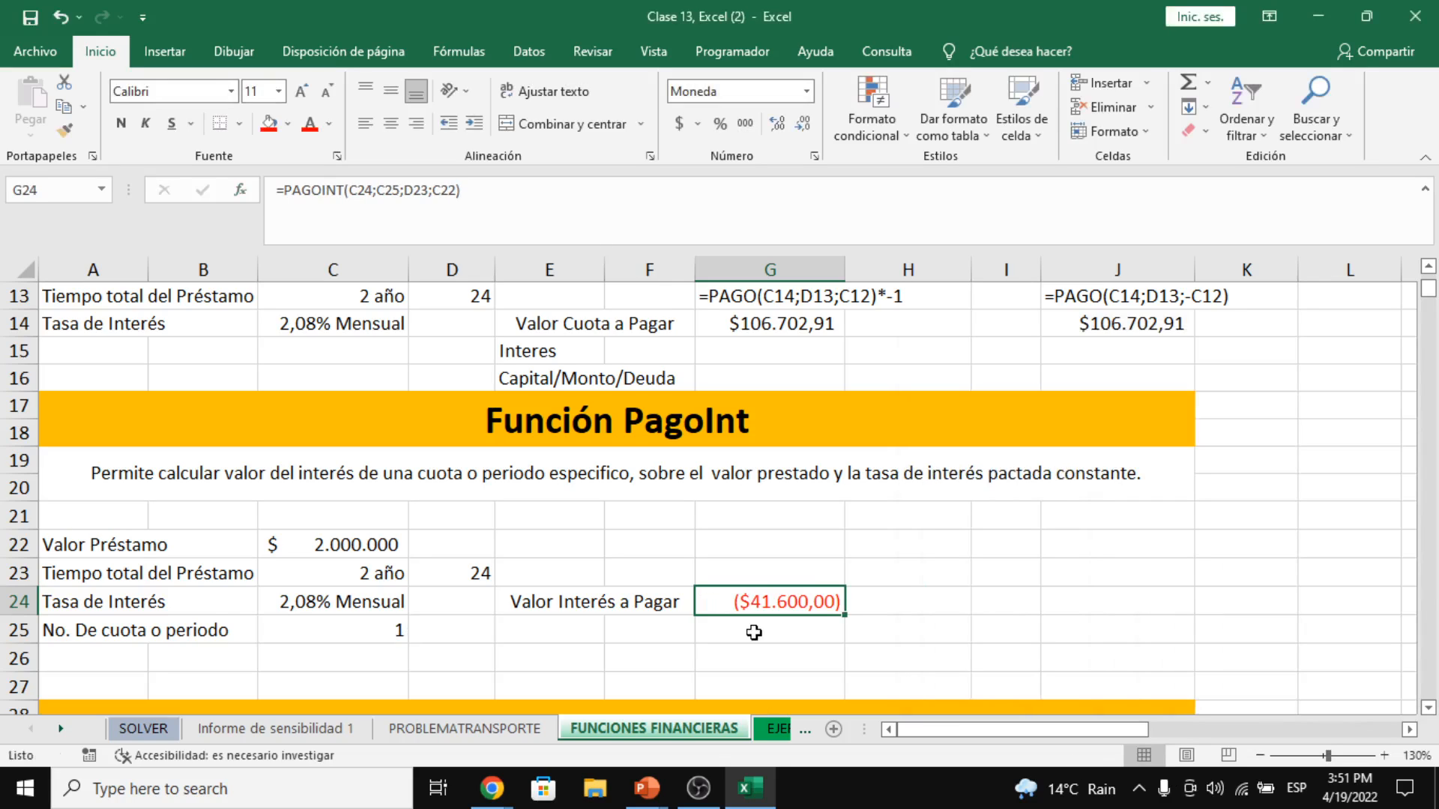
- Multiply the PAGOINT formula in G24 by -1
{"action": "left_click", "coordinate": [578, 211]}
{"action": "type", "text": "*"}
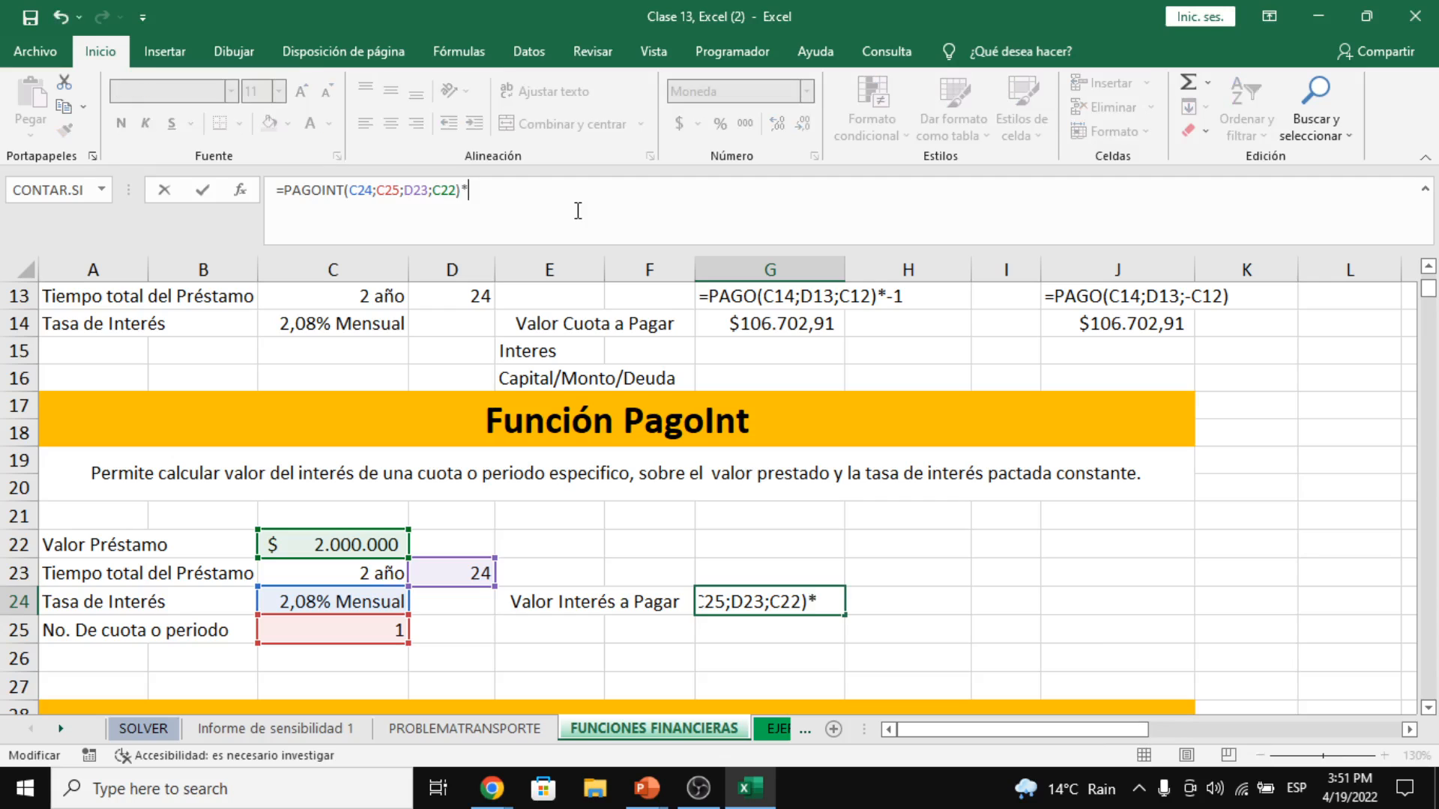
{"action": "type", "text": "-1"}
{"action": "key", "text": "Return"}
{"action": "key", "text": "Up"}
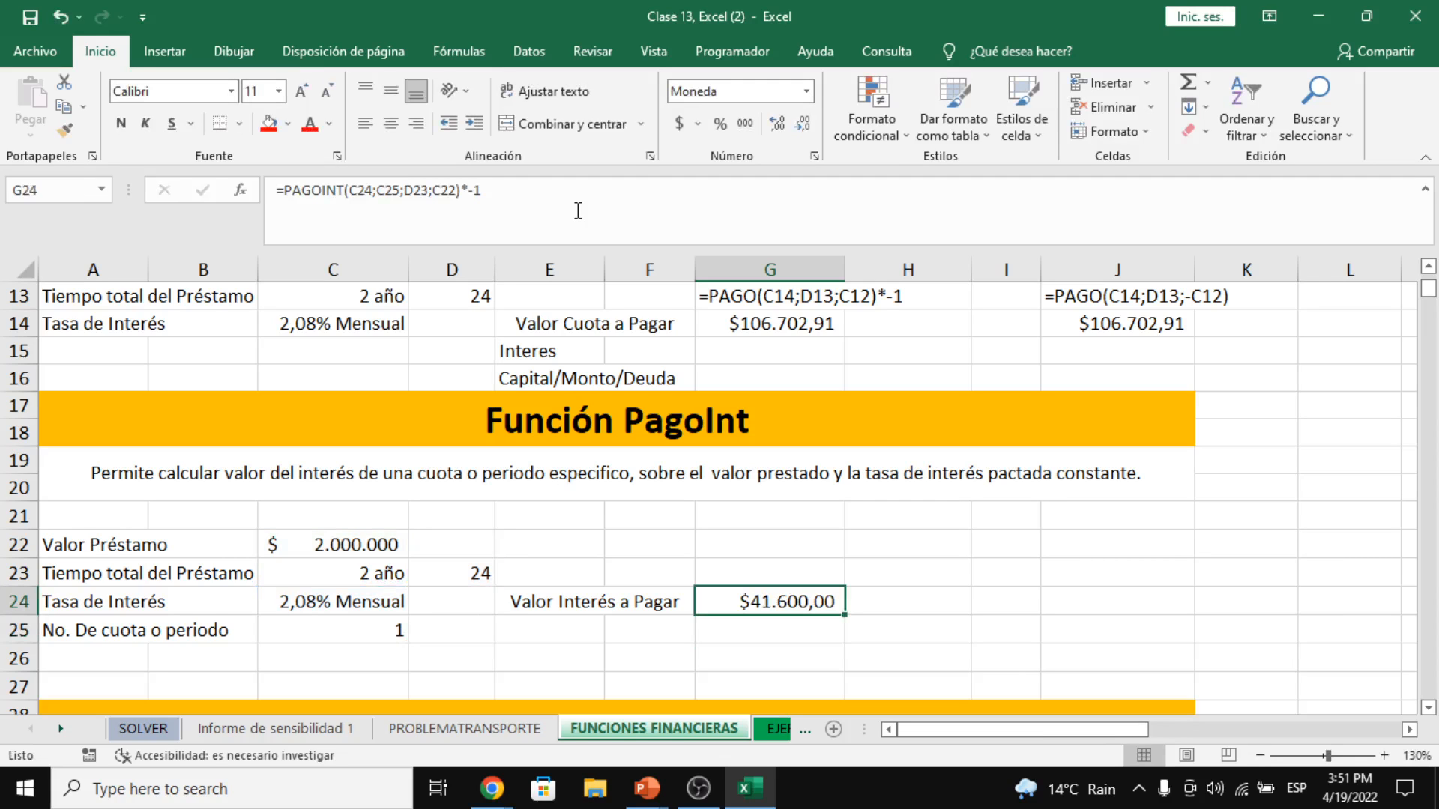
- Review the argument references of the PAGOINT formula in G24 and compare it with the installment formula in G14
{"action": "left_click", "coordinate": [410, 190]}
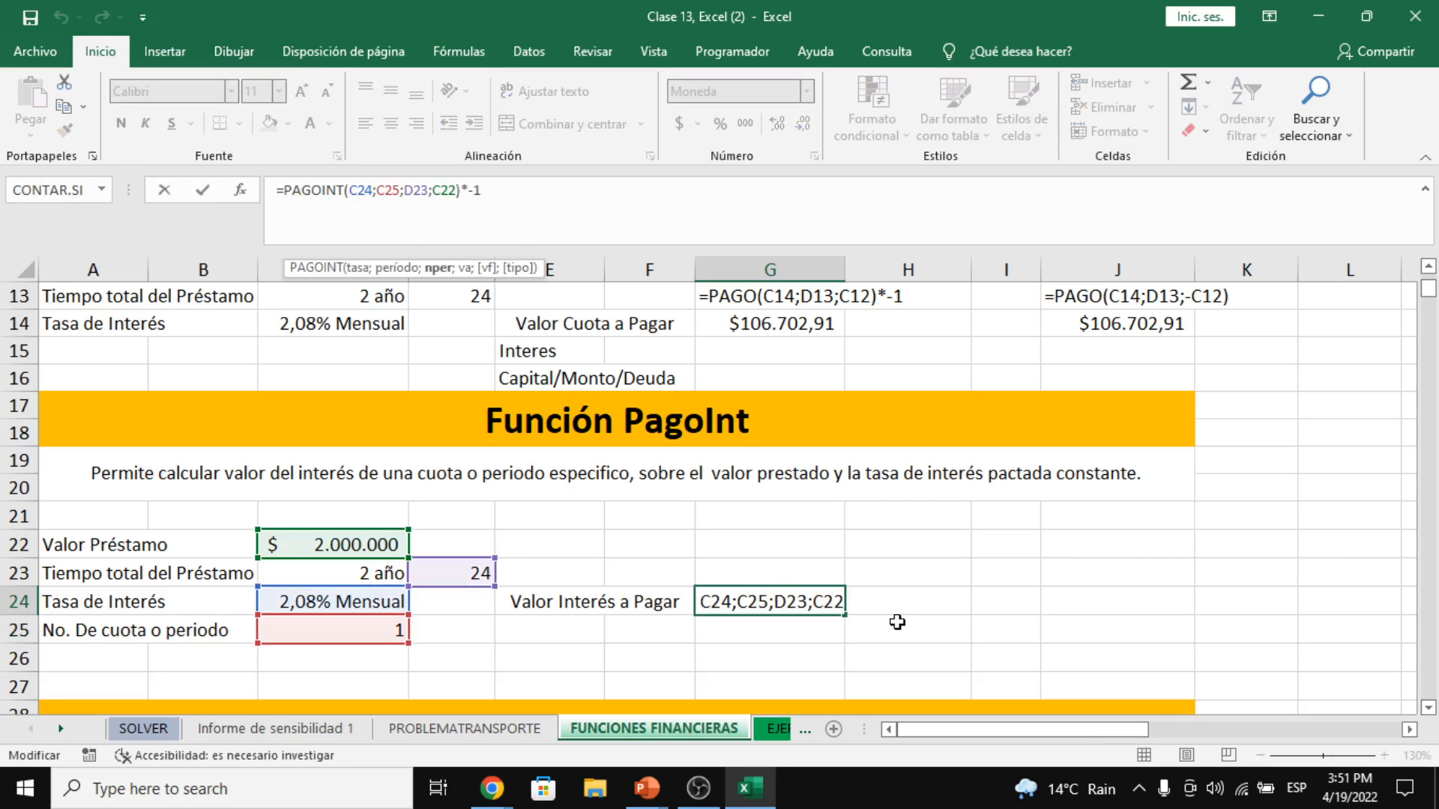
{"action": "key", "text": "Tab"}
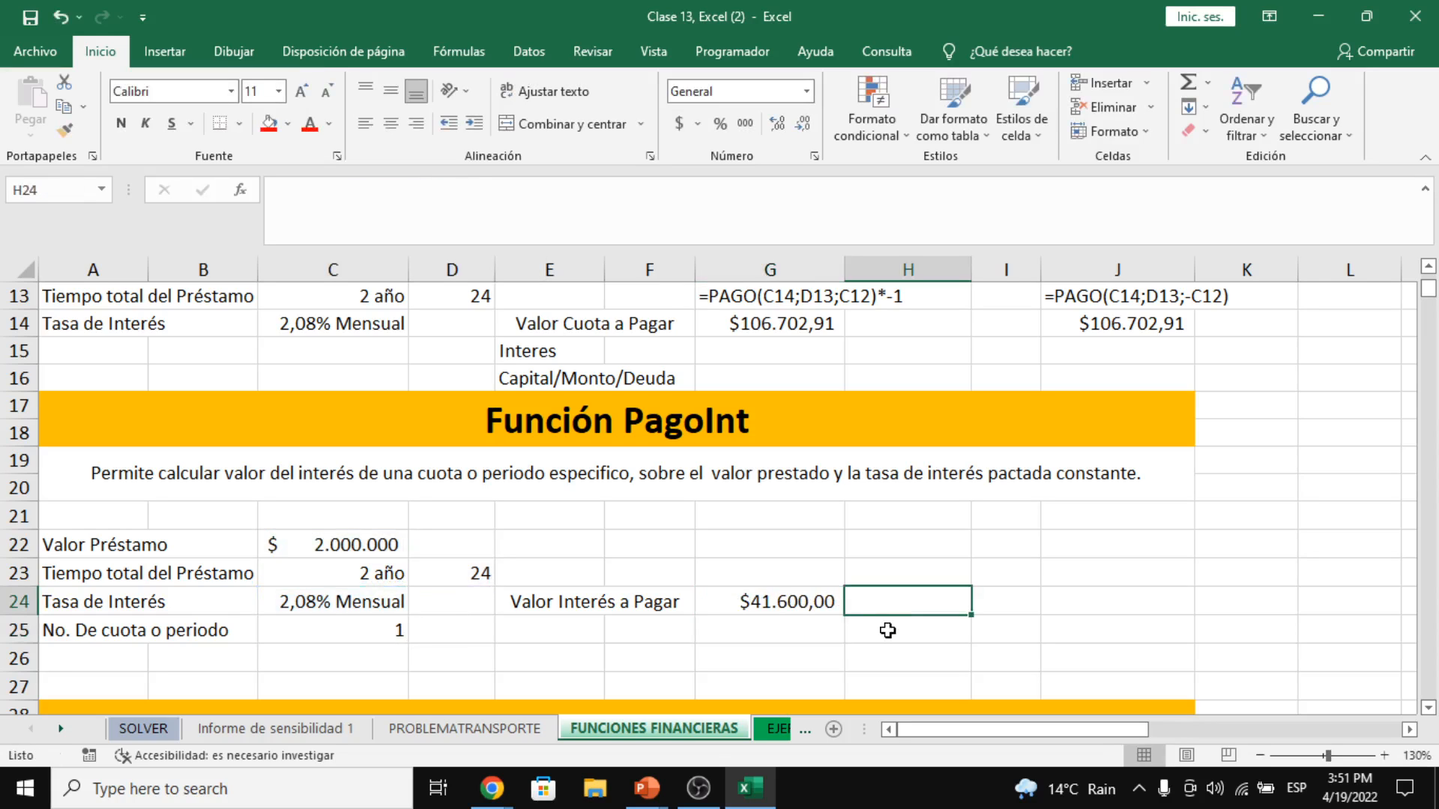
{"action": "left_click", "coordinate": [787, 600]}
{"action": "left_click", "coordinate": [748, 328]}
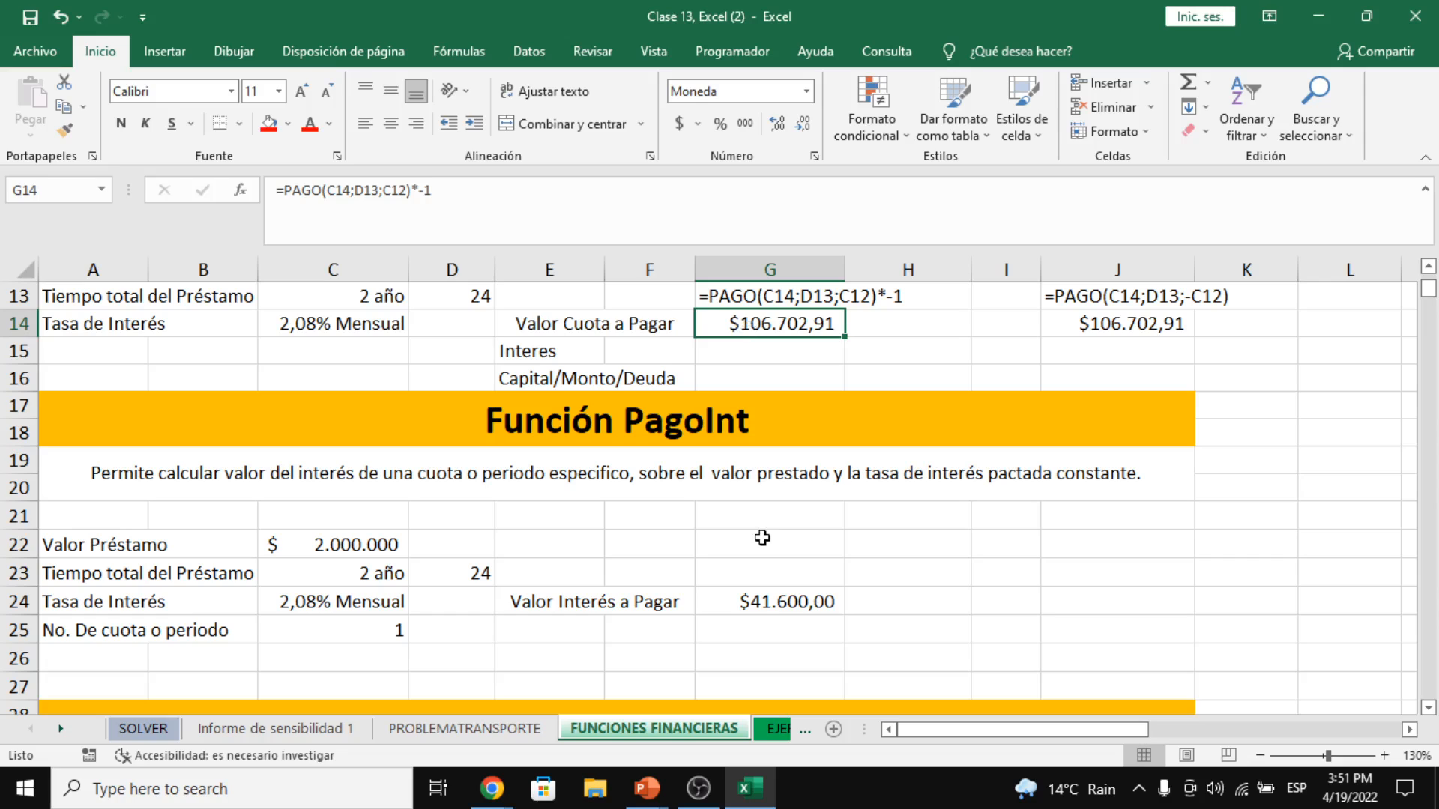
- Link G15, beside the Interes label, to the calculated interest in G24
{"action": "left_click", "coordinate": [737, 351]}
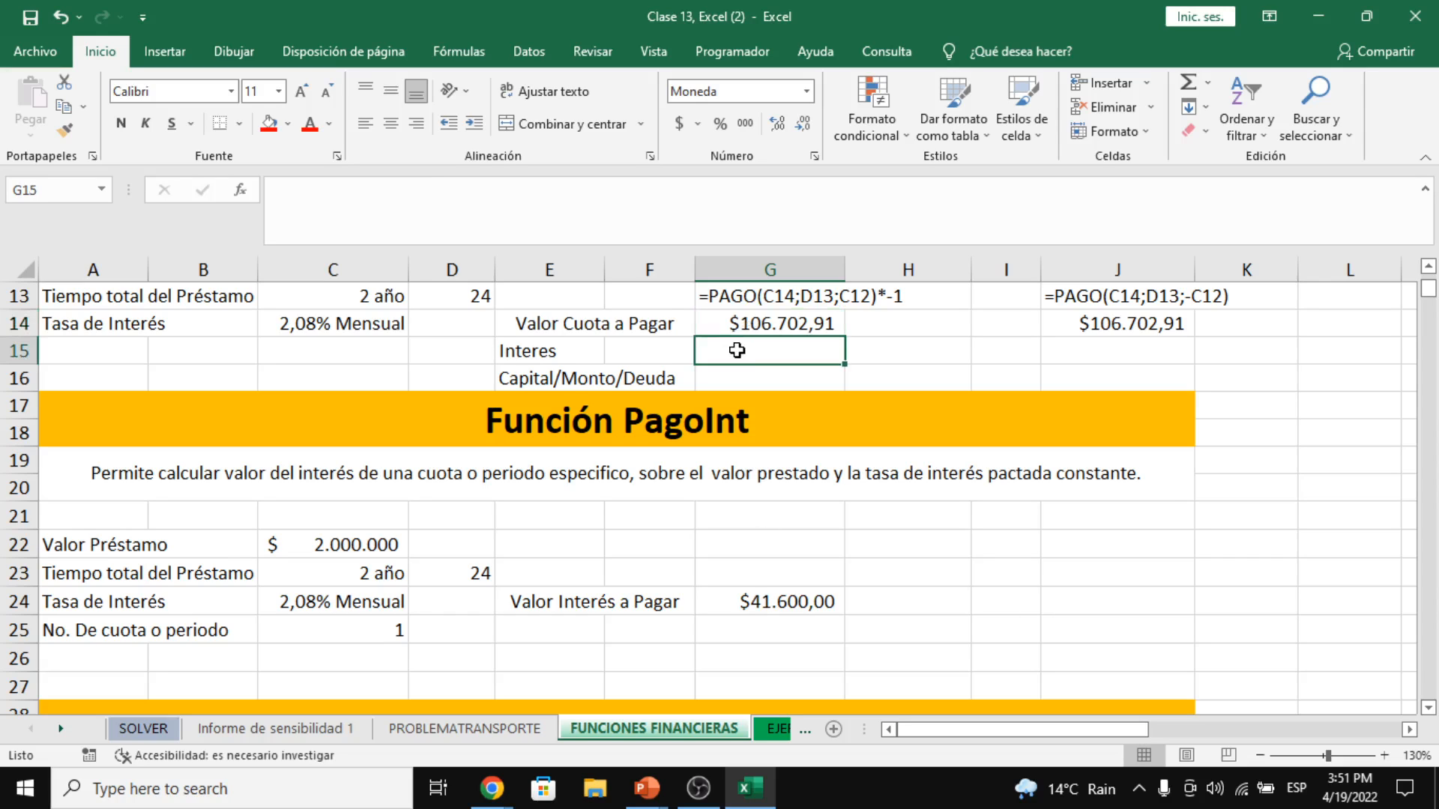
{"action": "type", "text": "="}
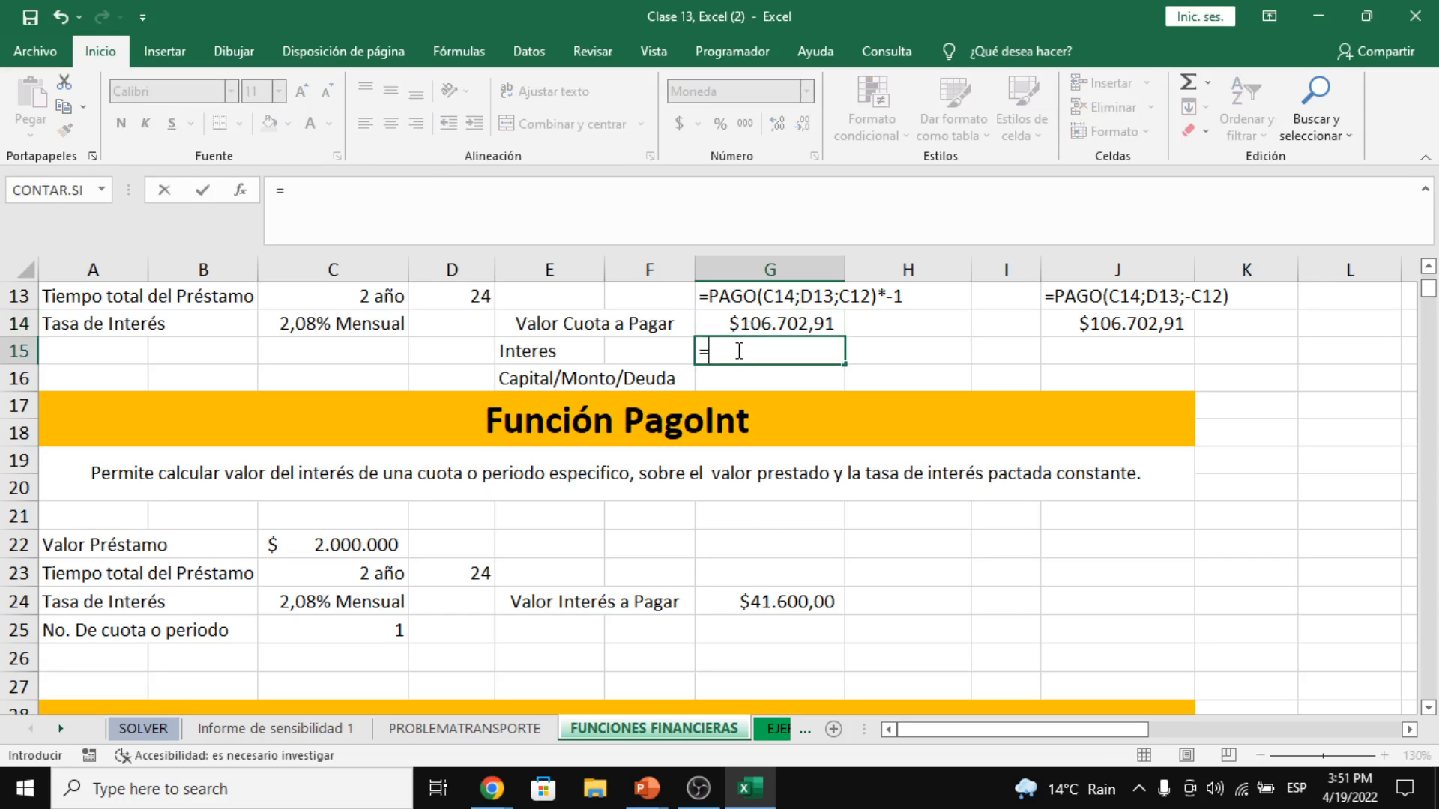
{"action": "key", "text": "Down"}
{"action": "key", "text": "Down"}
{"action": "key", "text": "Down"}
{"action": "key", "text": "Down"}
{"action": "key", "text": "Down"}
{"action": "key", "text": "Down"}
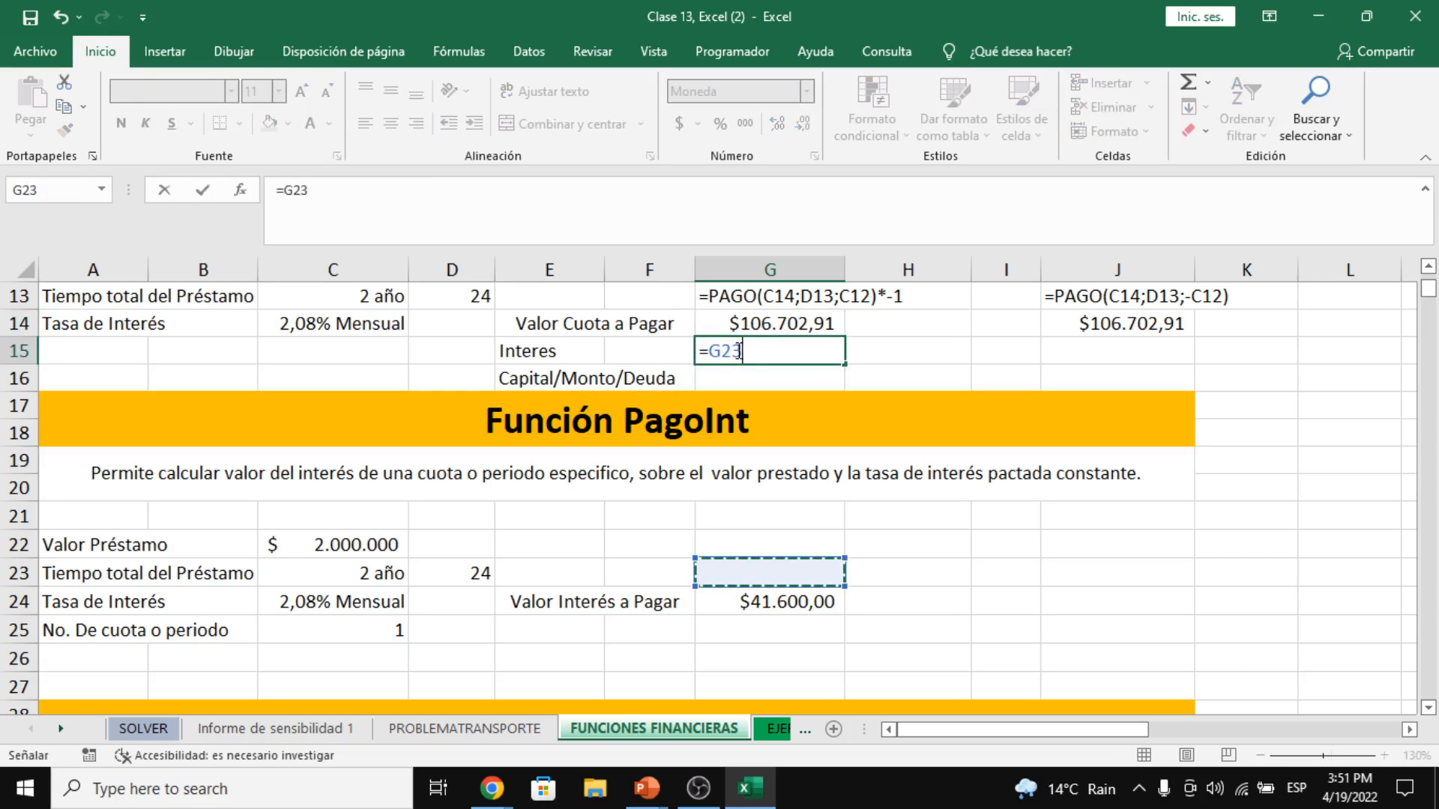
{"action": "key", "text": "Return"}
- Switch to the Google Meet call and stop presenting the Excel window
{"action": "key", "text": "alt+Tab"}
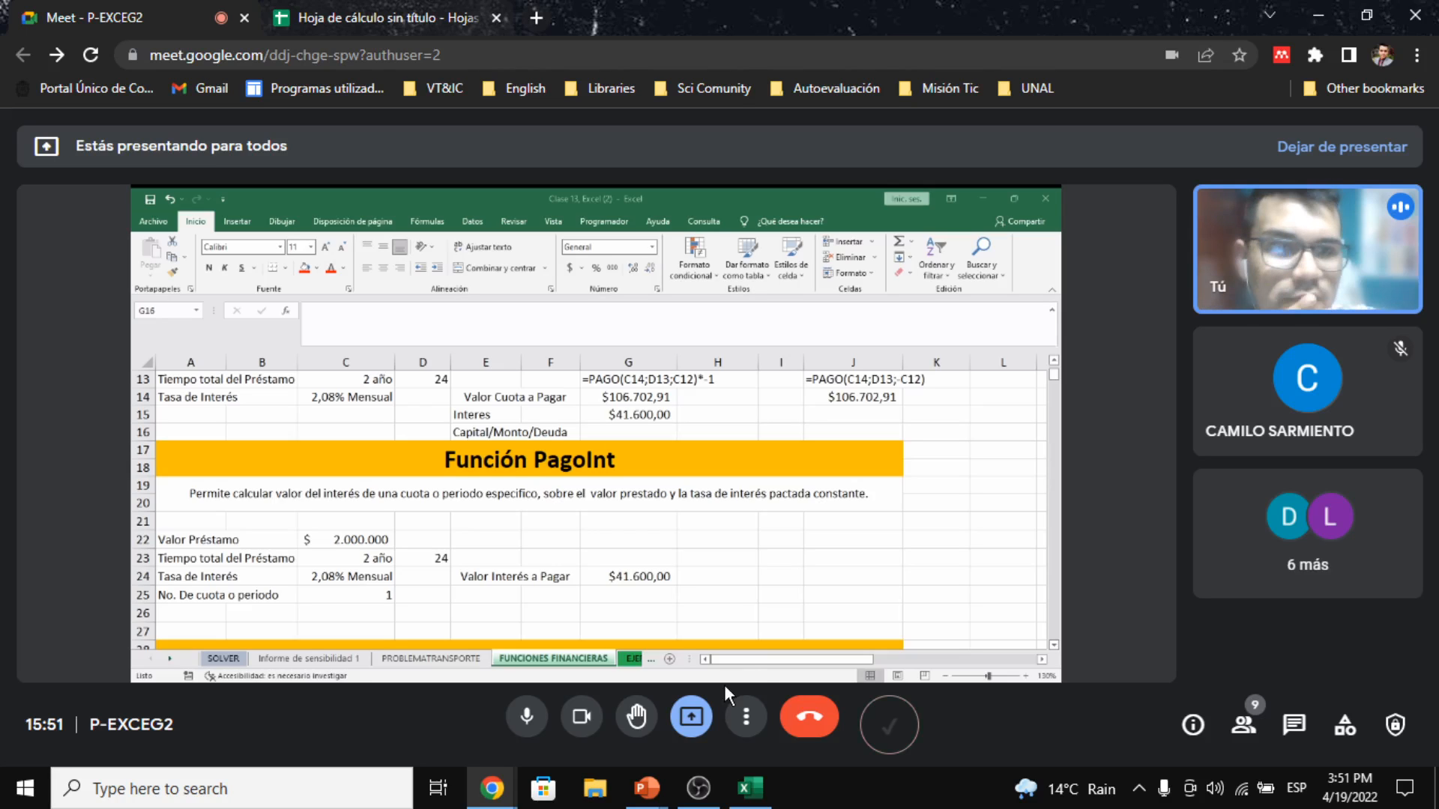
{"action": "left_click", "coordinate": [691, 717]}
{"action": "left_click", "coordinate": [690, 721]}
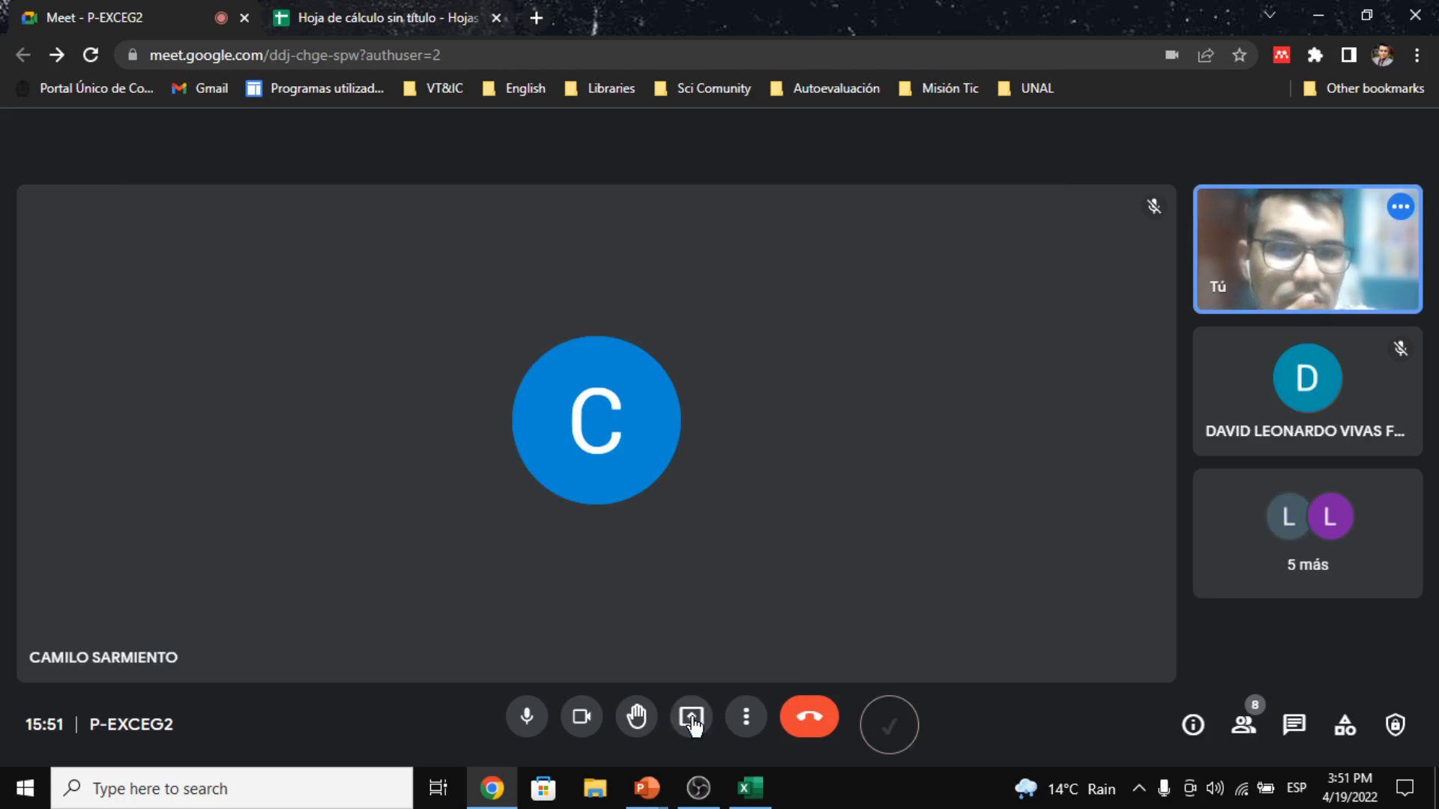
- Present the entire screen in the Google Meet call and switch back to the Excel workbook
{"action": "left_click", "coordinate": [691, 719]}
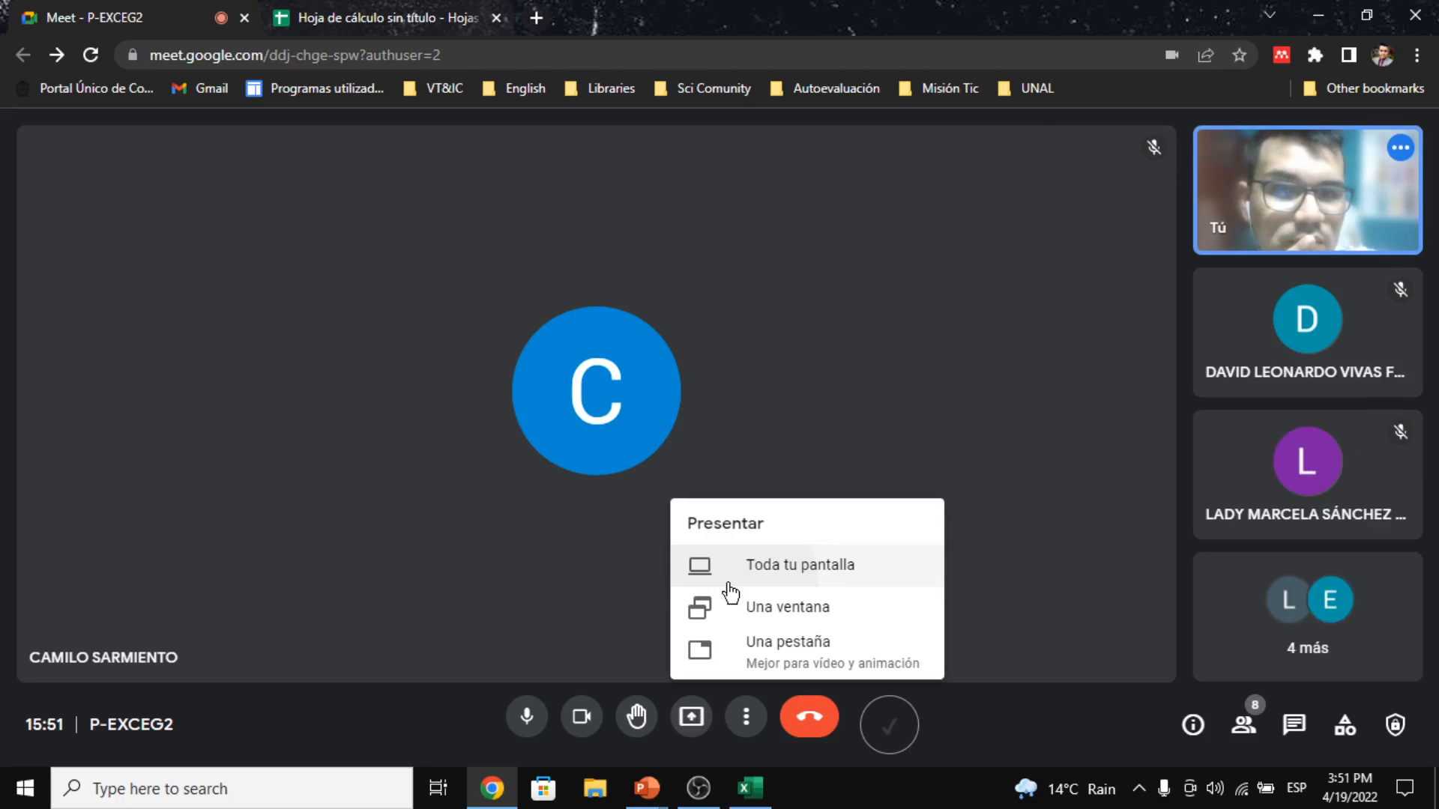
{"action": "left_click", "coordinate": [729, 584]}
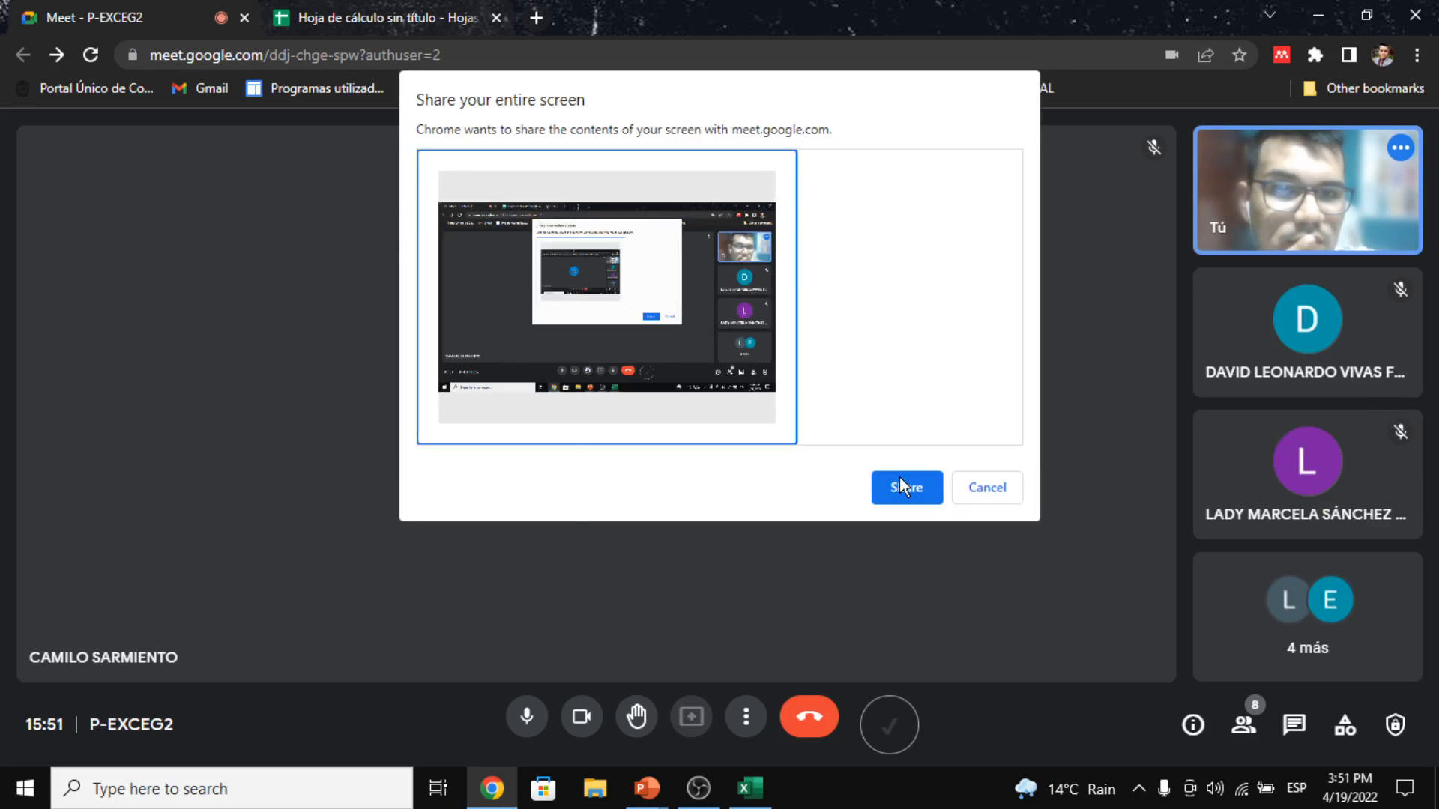
{"action": "left_click", "coordinate": [899, 487]}
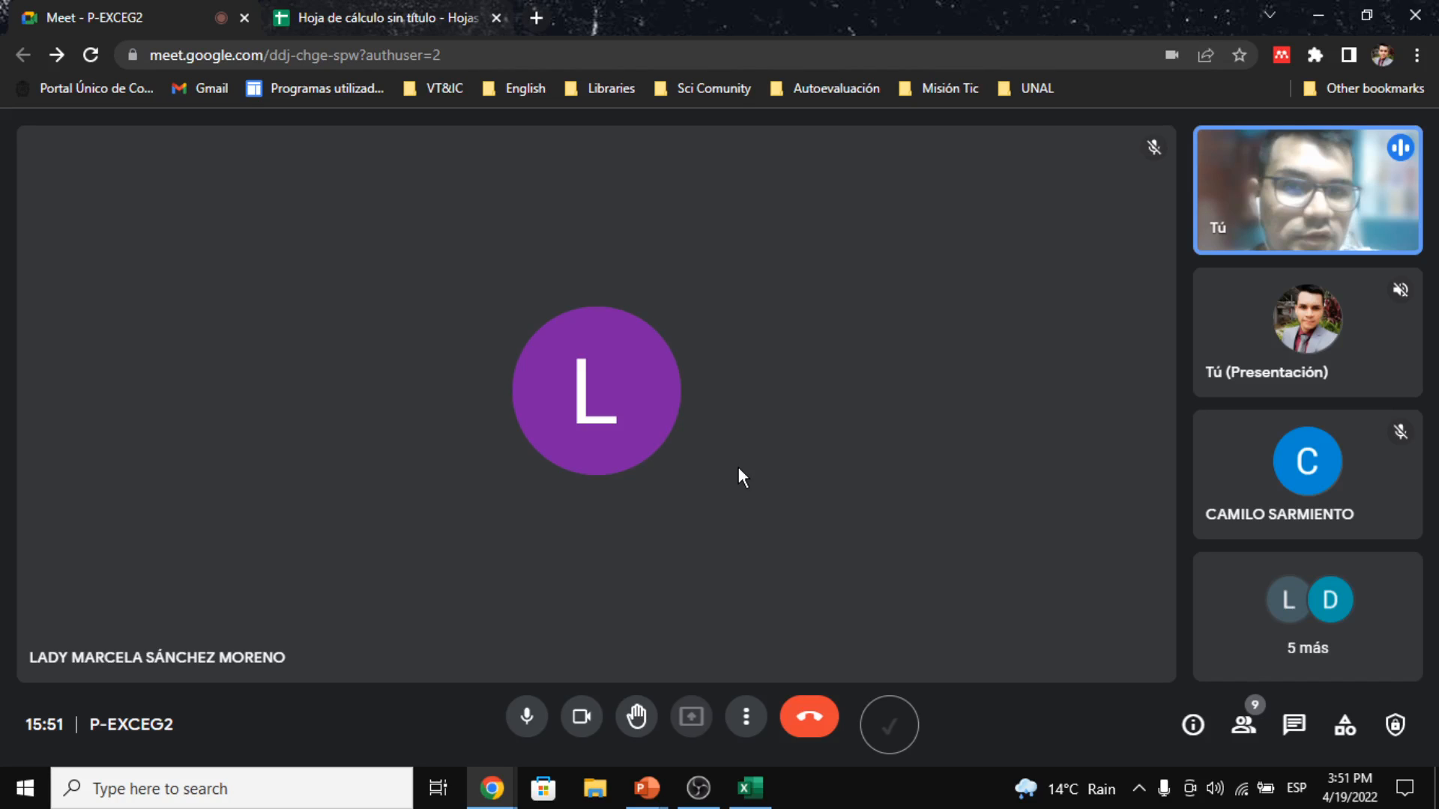
{"action": "key", "text": "alt+Tab"}
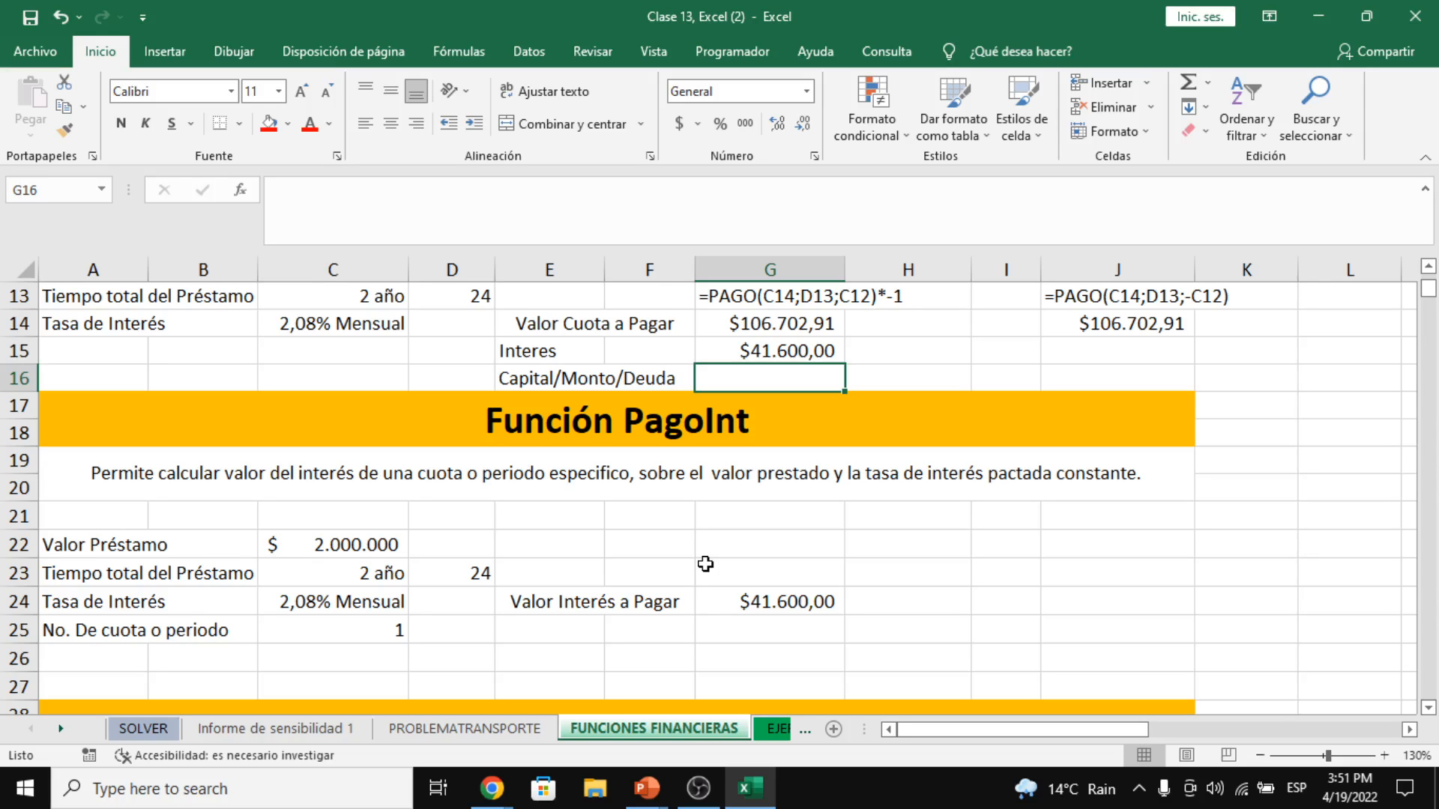
- Review the Tasa, Período, Nper and Va arguments of the PAGOINT function in G24
{"action": "left_click", "coordinate": [719, 600]}
{"action": "key", "text": "shift+F3"}
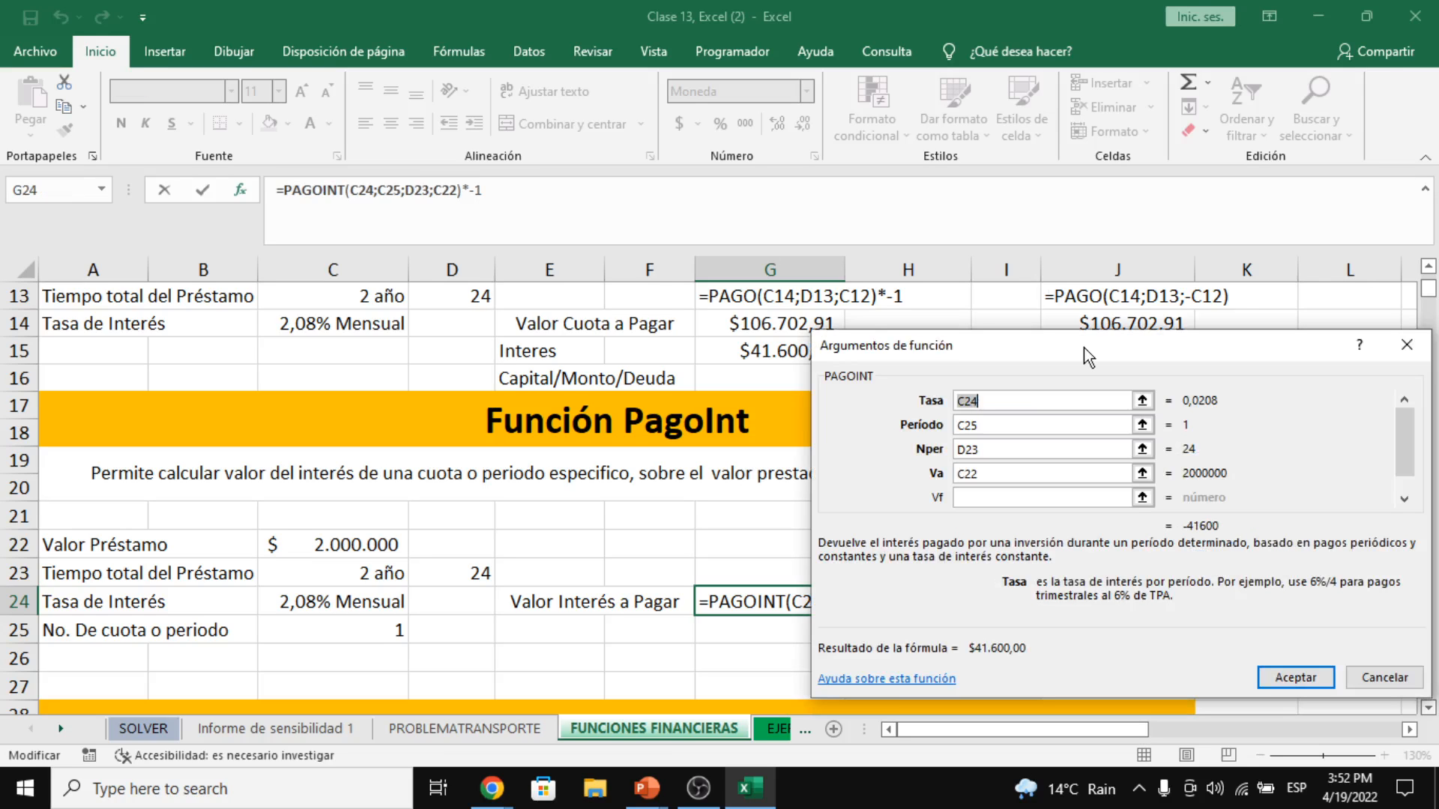
{"action": "left_click_drag", "start_coordinate": [1084, 348], "coordinate": [1115, 194]}
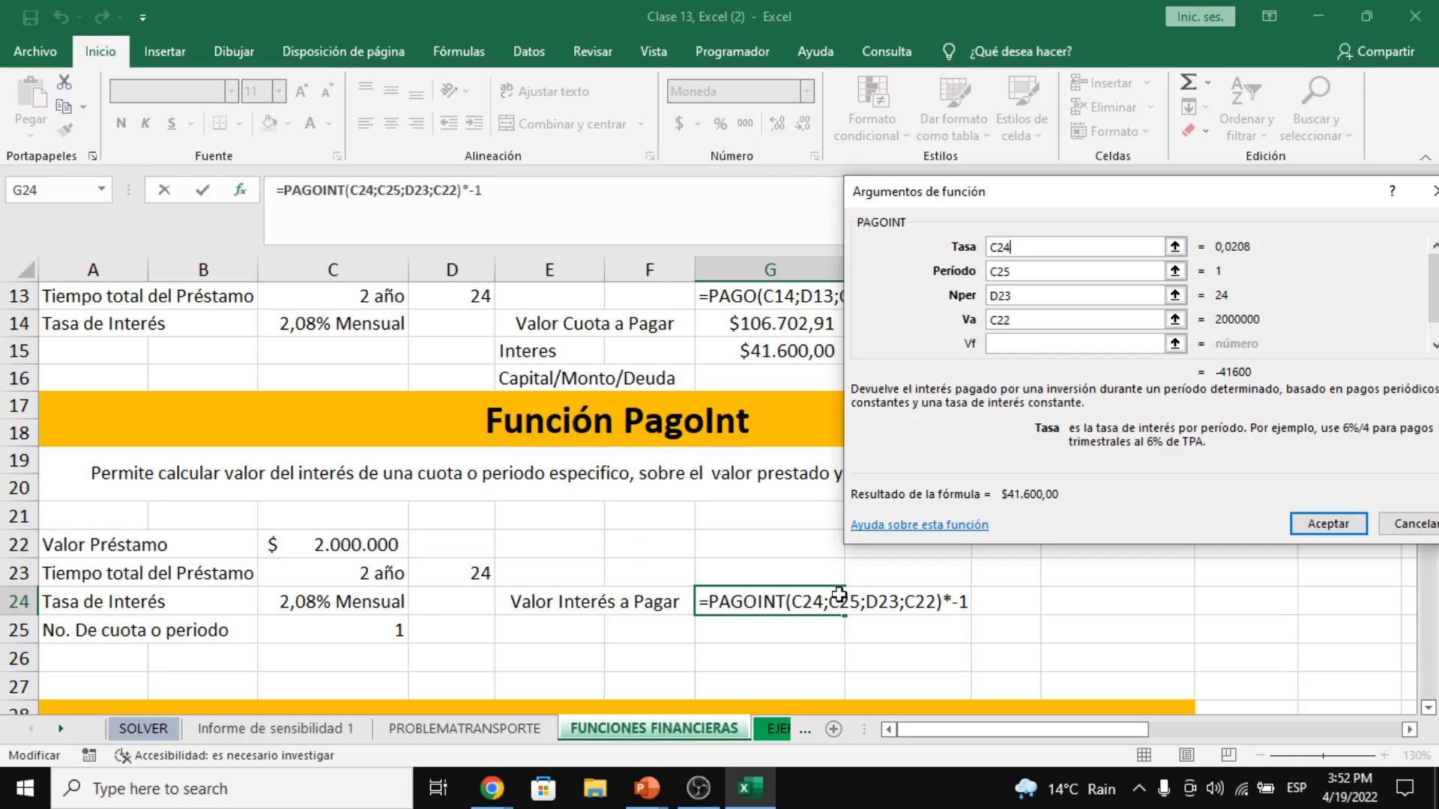
{"action": "key", "text": "Tab"}
{"action": "key", "text": "Tab"}
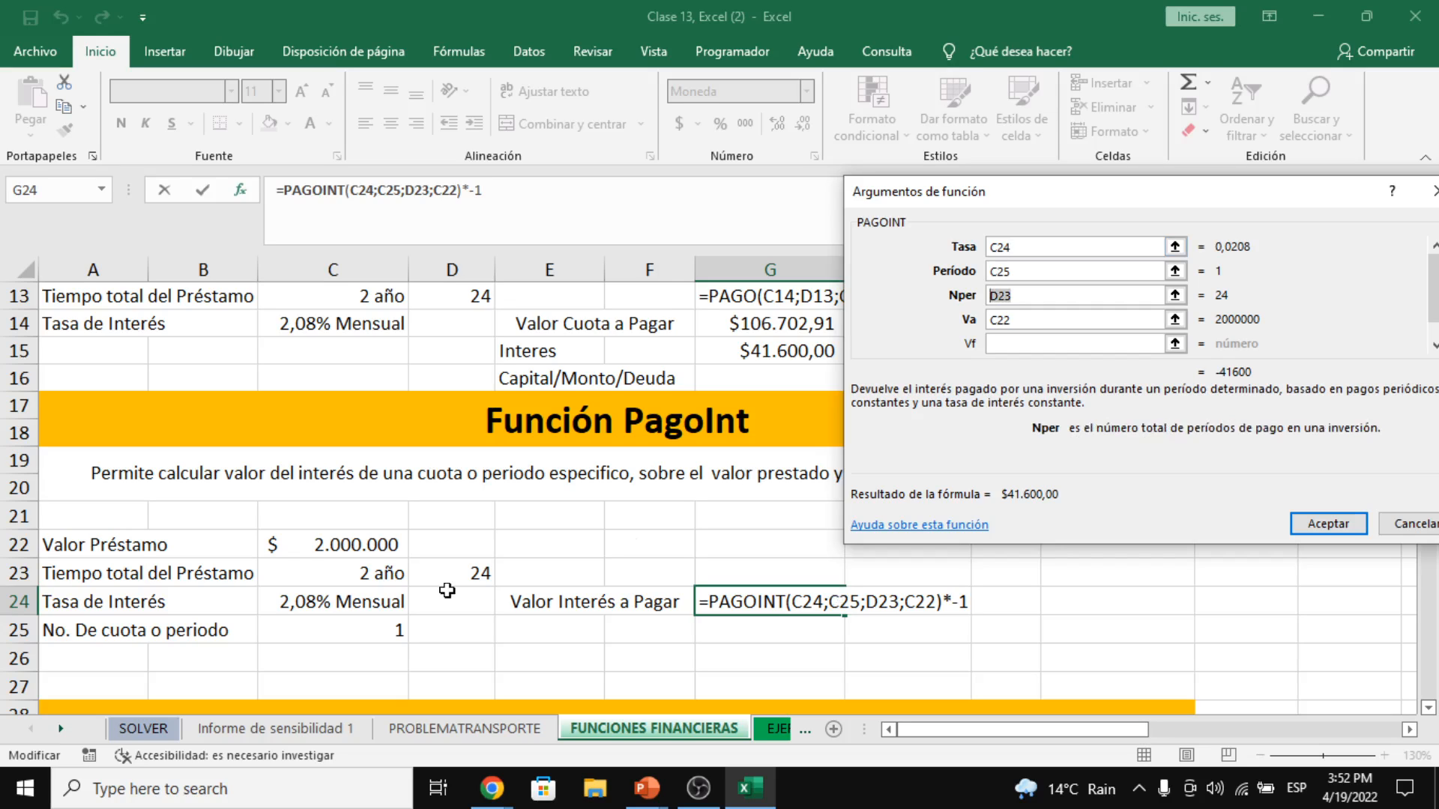
{"action": "left_click", "coordinate": [1041, 325]}
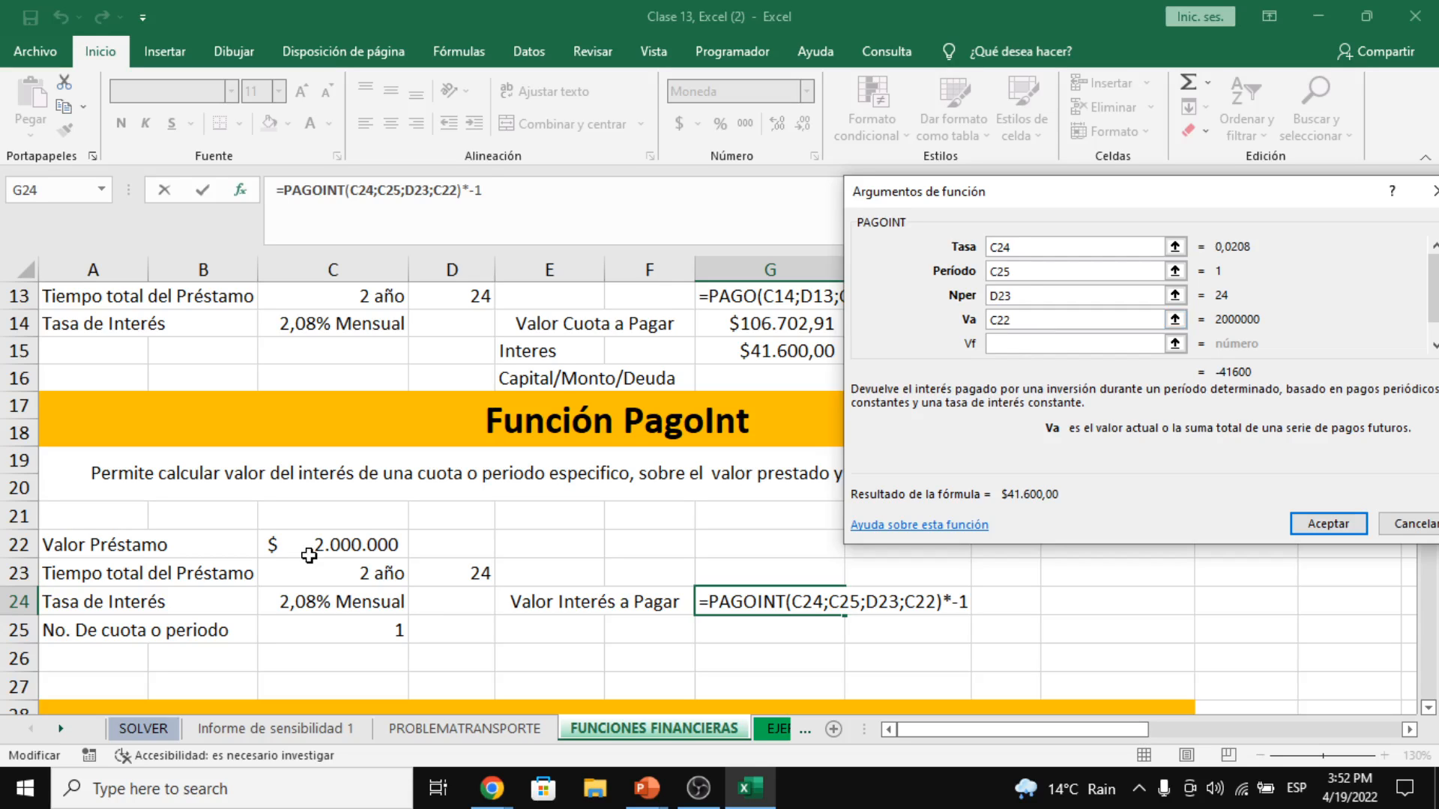
{"action": "left_click", "coordinate": [1022, 271]}
{"action": "left_click_drag", "start_coordinate": [1023, 270], "coordinate": [990, 268]}
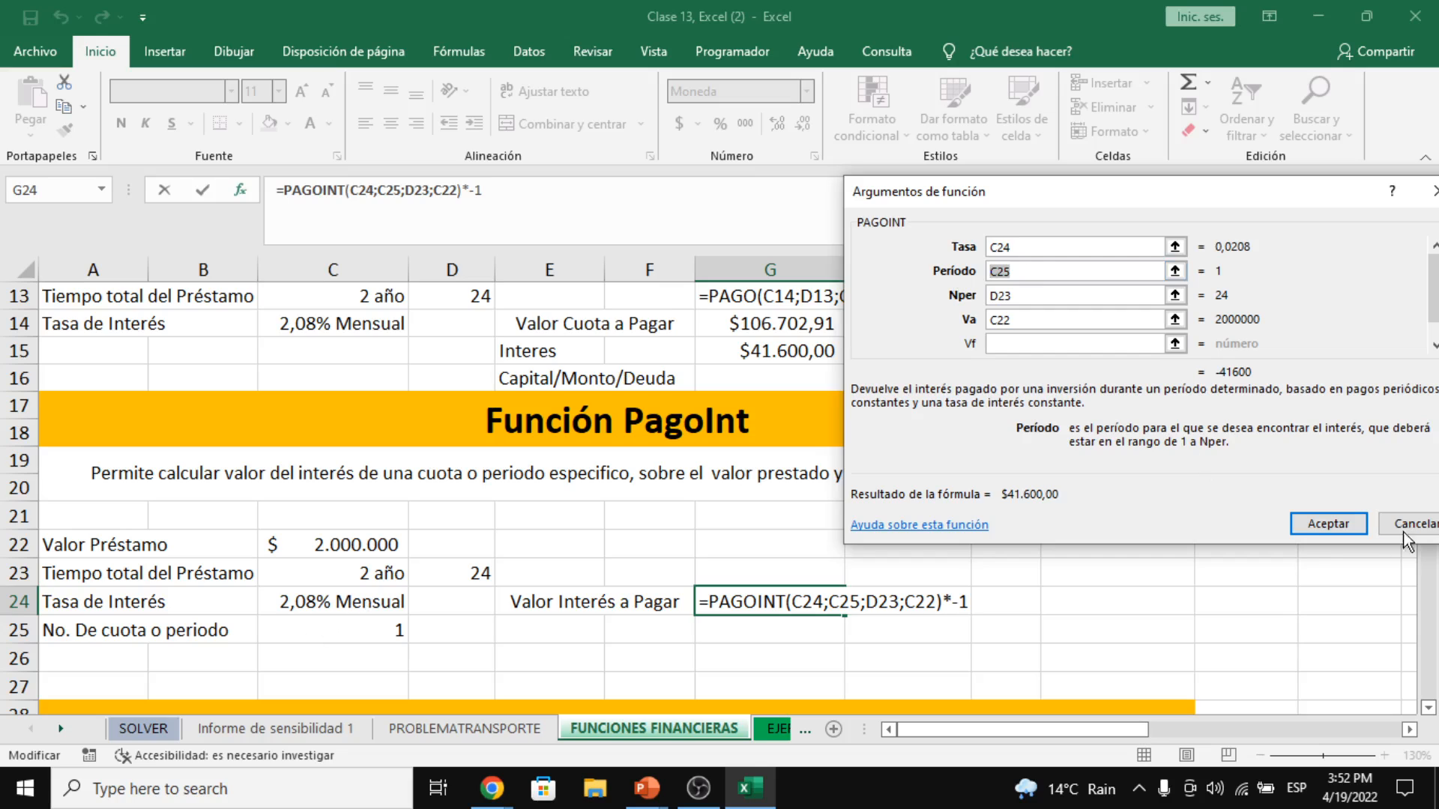
{"action": "left_click", "coordinate": [1328, 531]}
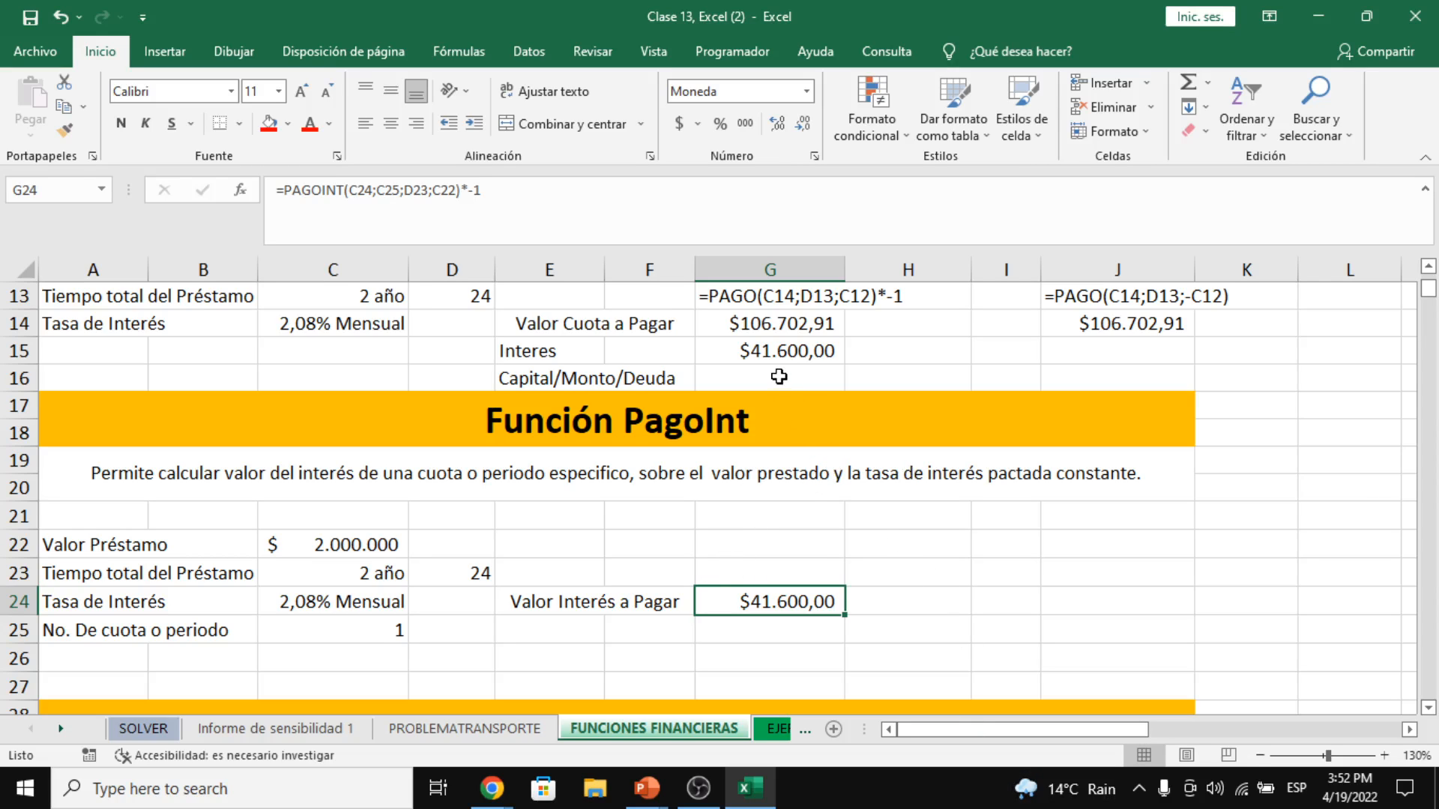
- Inspect the installment in G14, the interest in G15 and the capital cell G16
{"action": "left_click", "coordinate": [737, 324]}
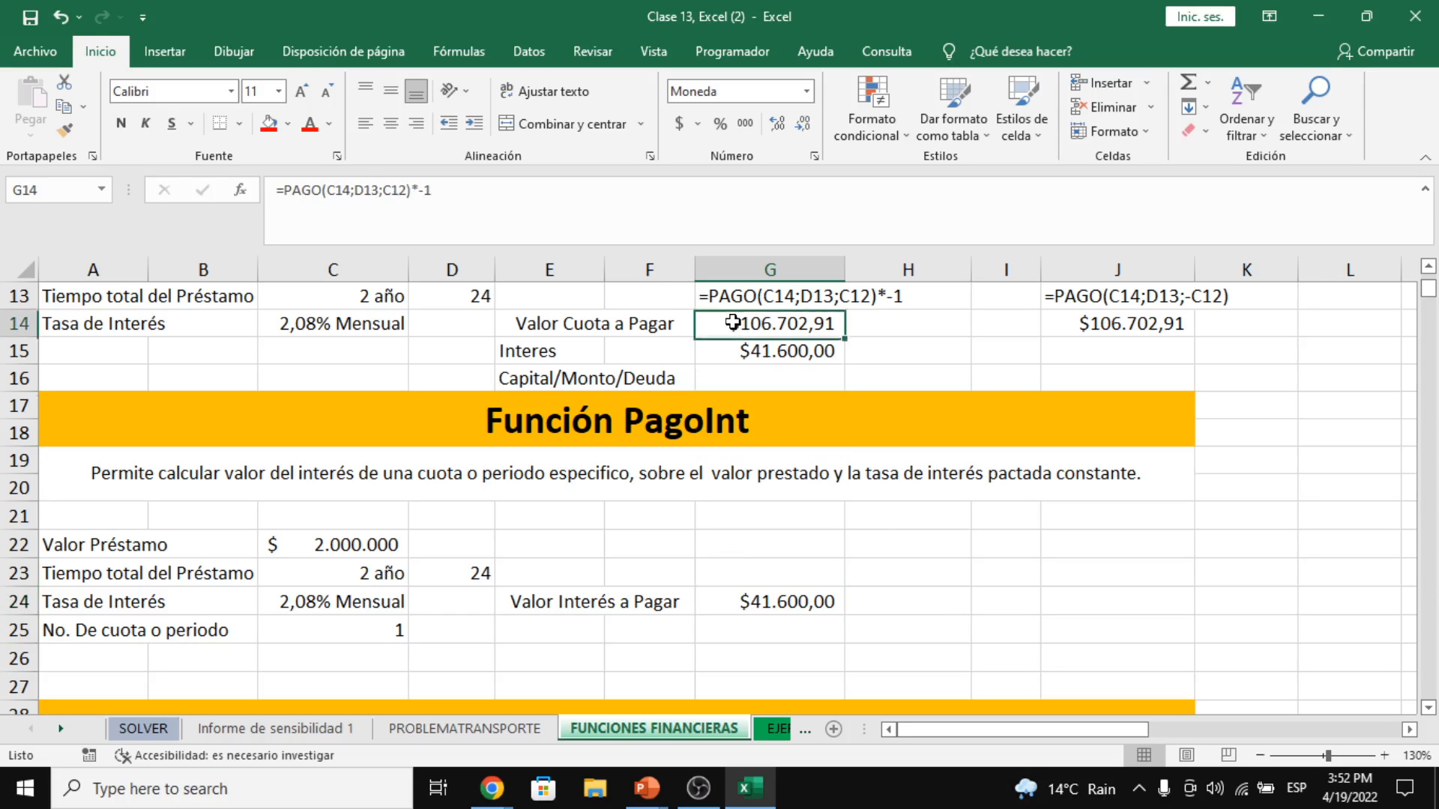
{"action": "left_click", "coordinate": [738, 346]}
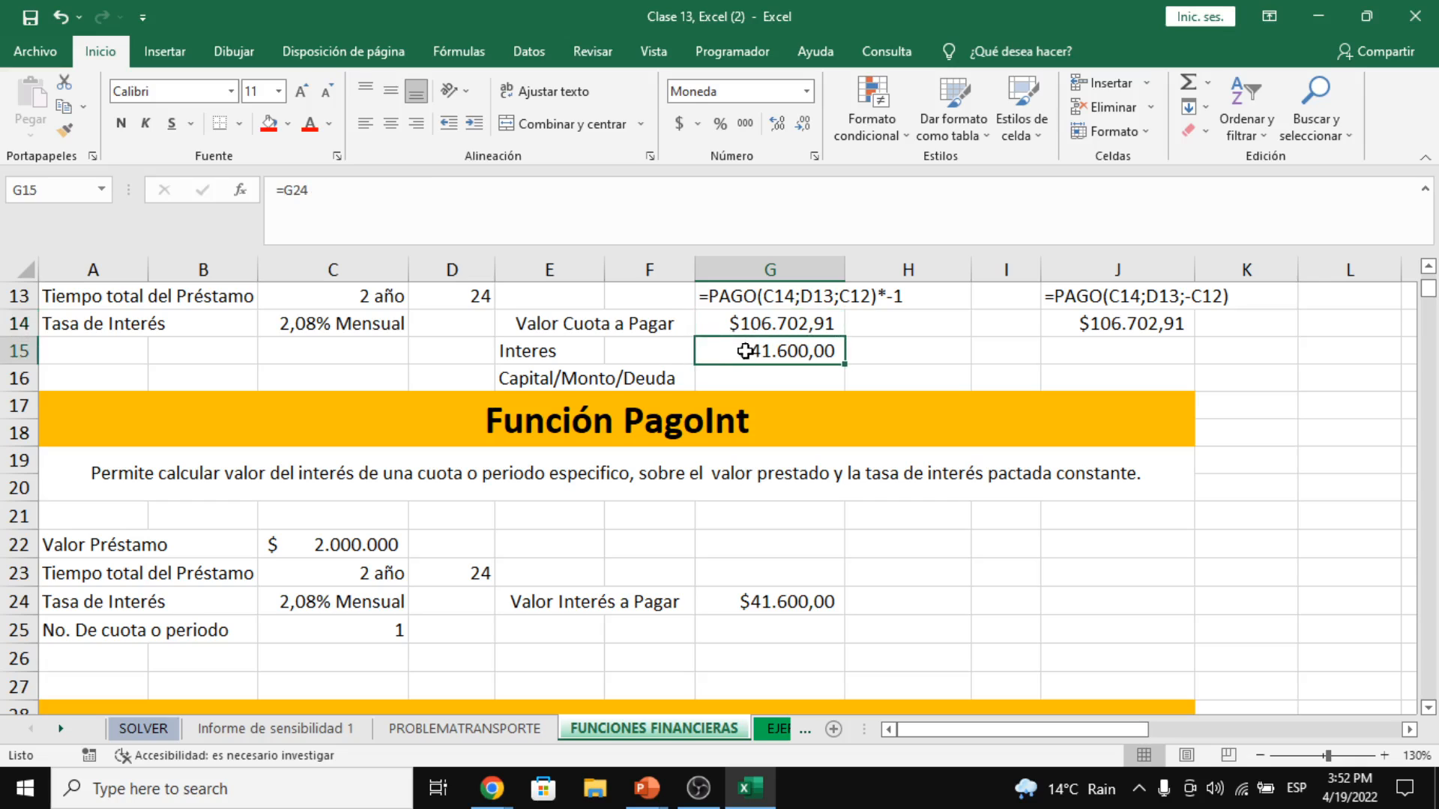
{"action": "left_click", "coordinate": [744, 368]}
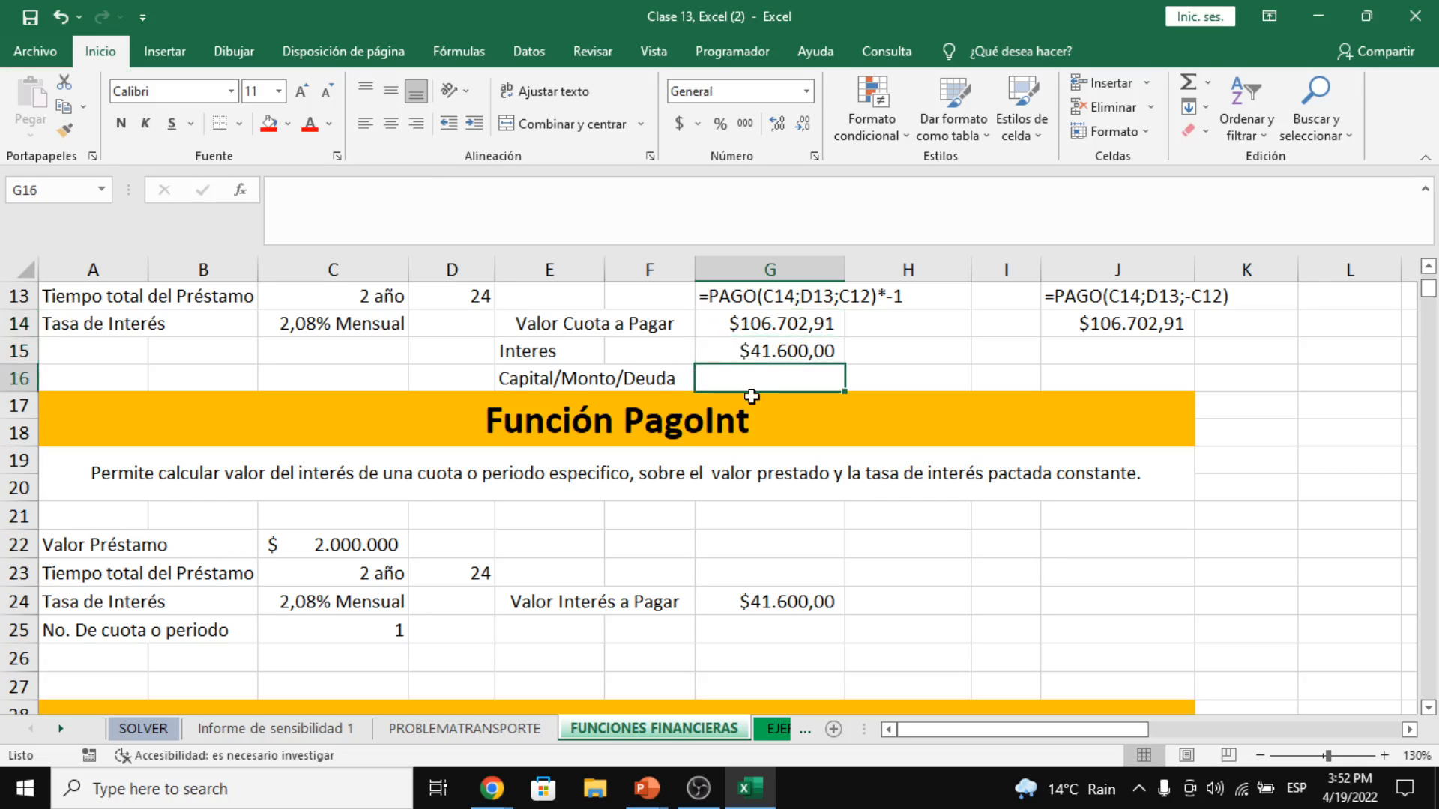
{"action": "left_click", "coordinate": [746, 323]}
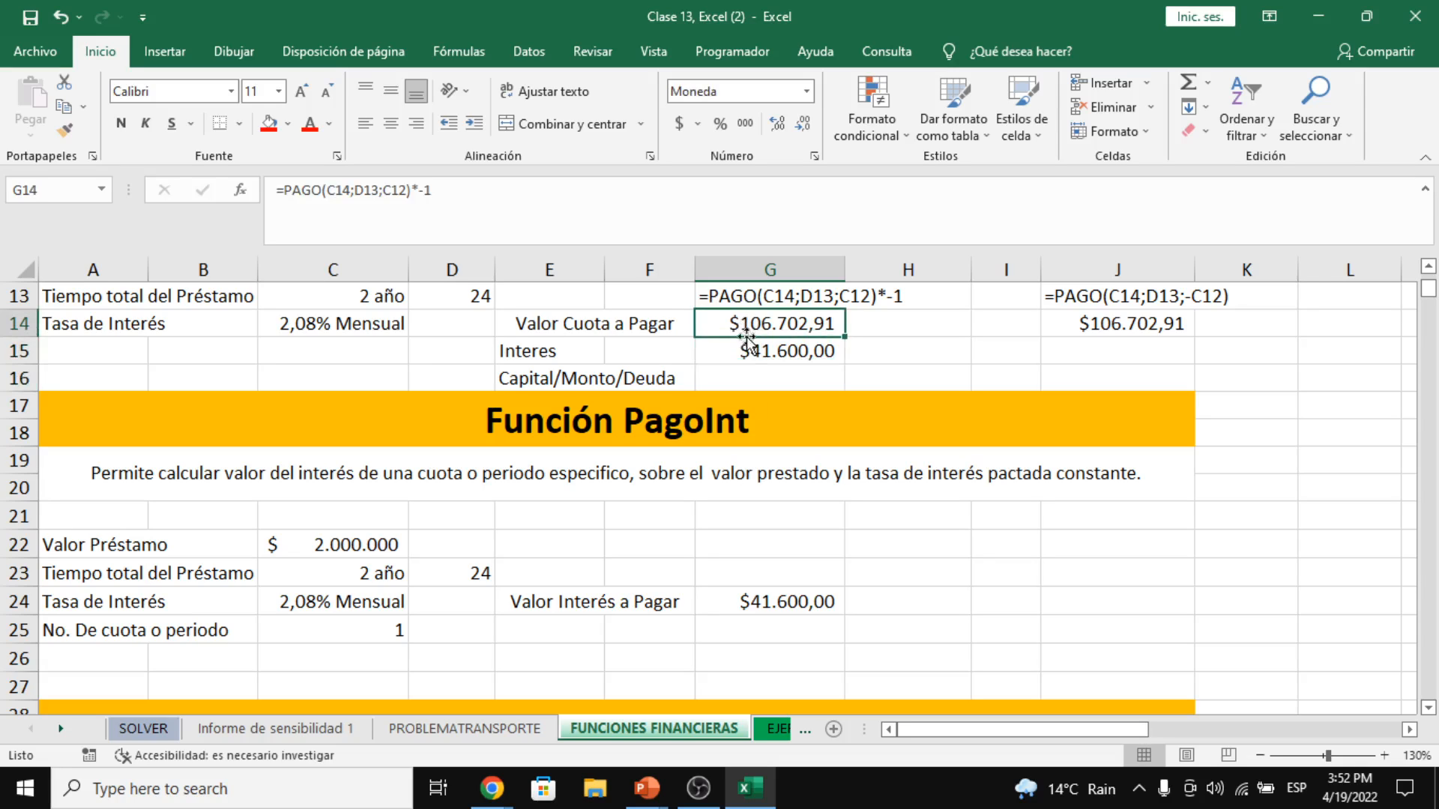
{"action": "left_click", "coordinate": [491, 787]}
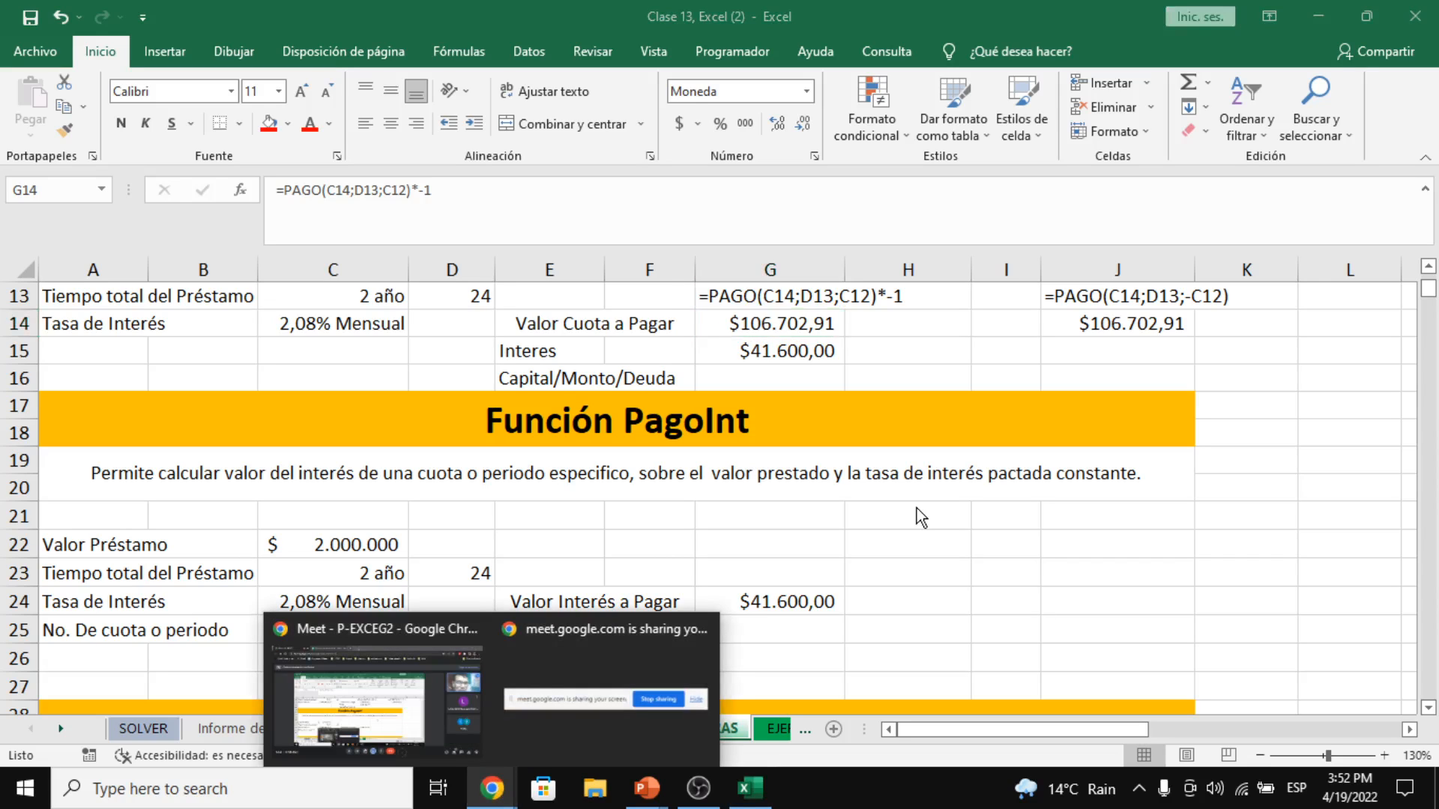
- Enter the note CUOTA=INTERESES+CAPITAL in H14, beside the installment value
{"action": "left_click", "coordinate": [803, 386]}
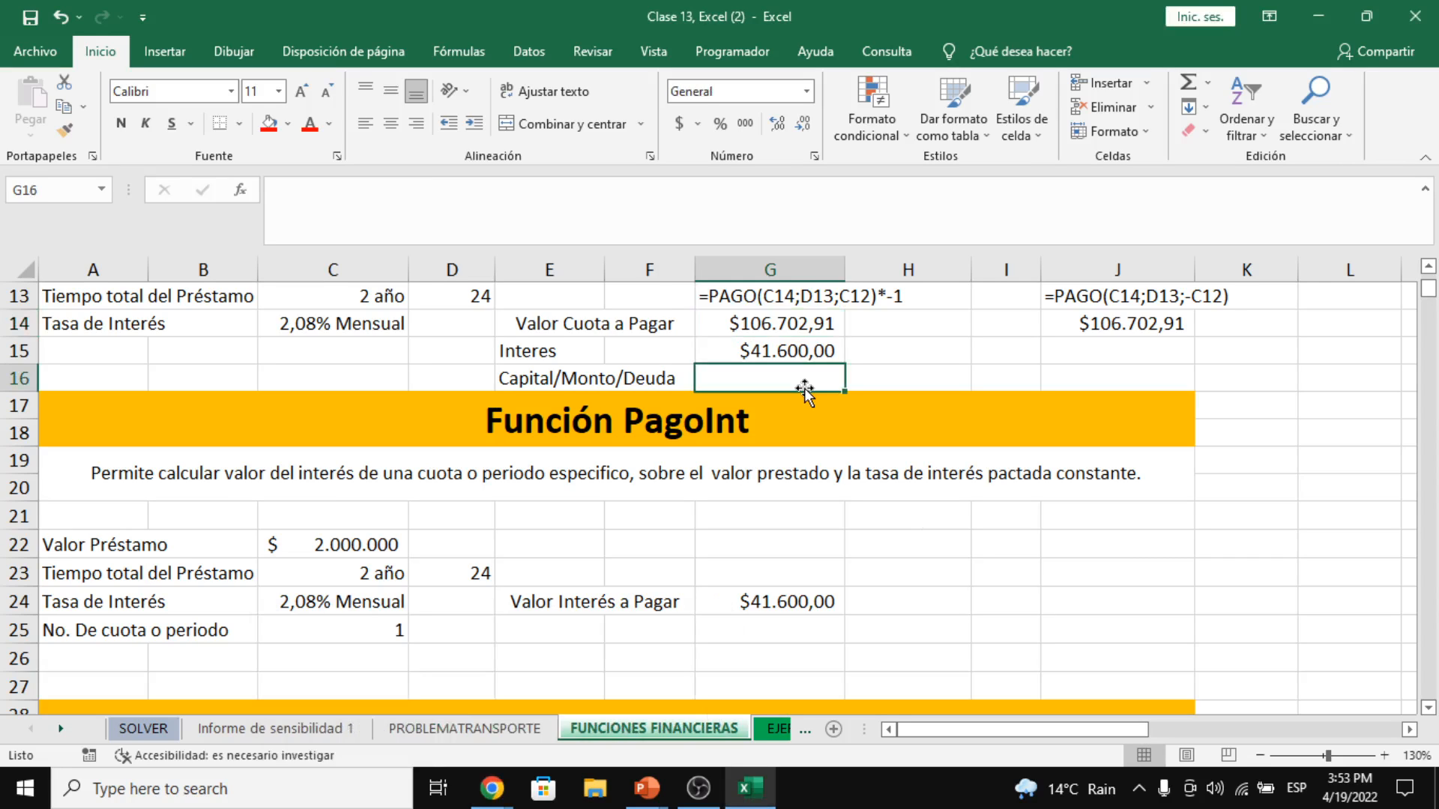
{"action": "key", "text": "Up"}
{"action": "key", "text": "Up"}
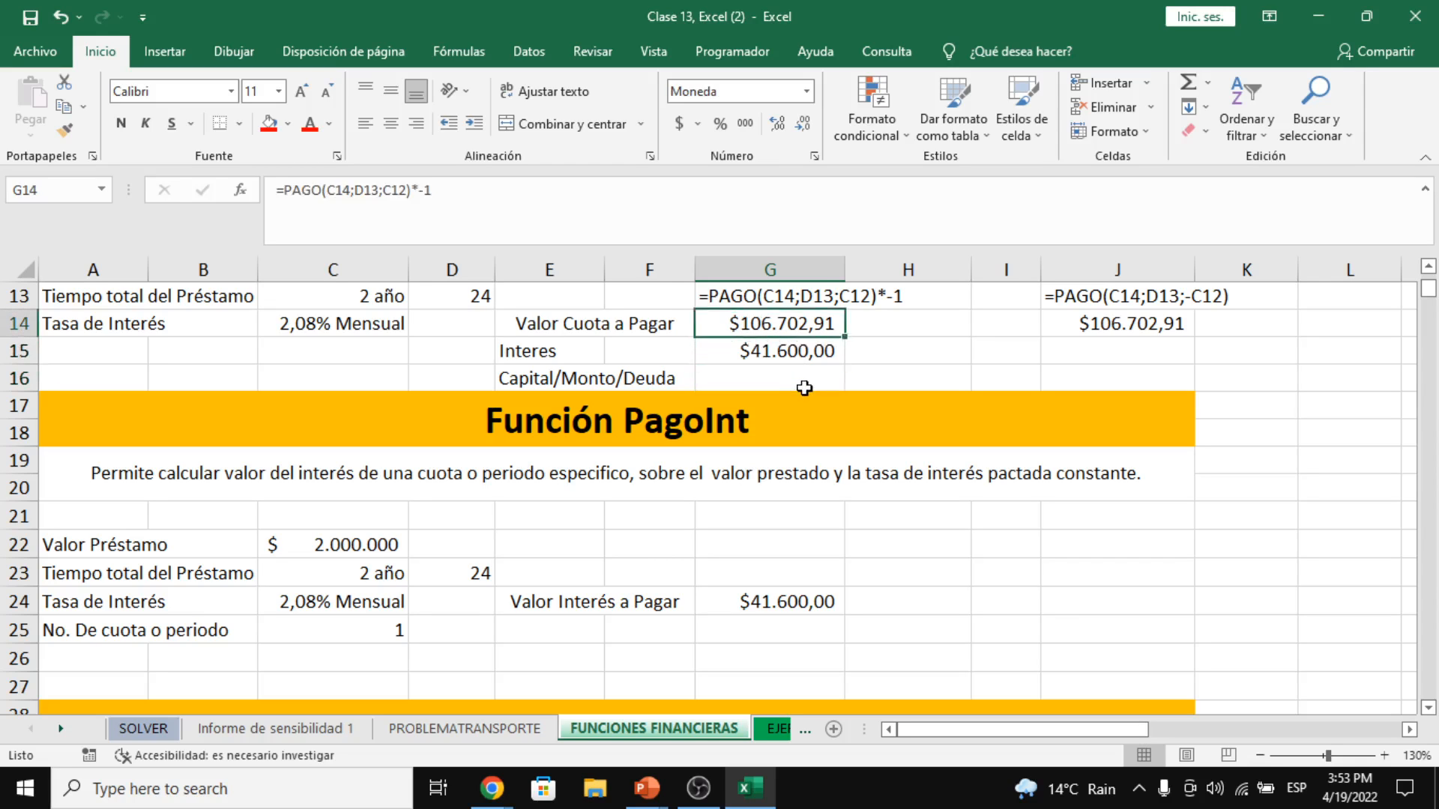
{"action": "key", "text": "Right"}
{"action": "type", "text": "=C"}
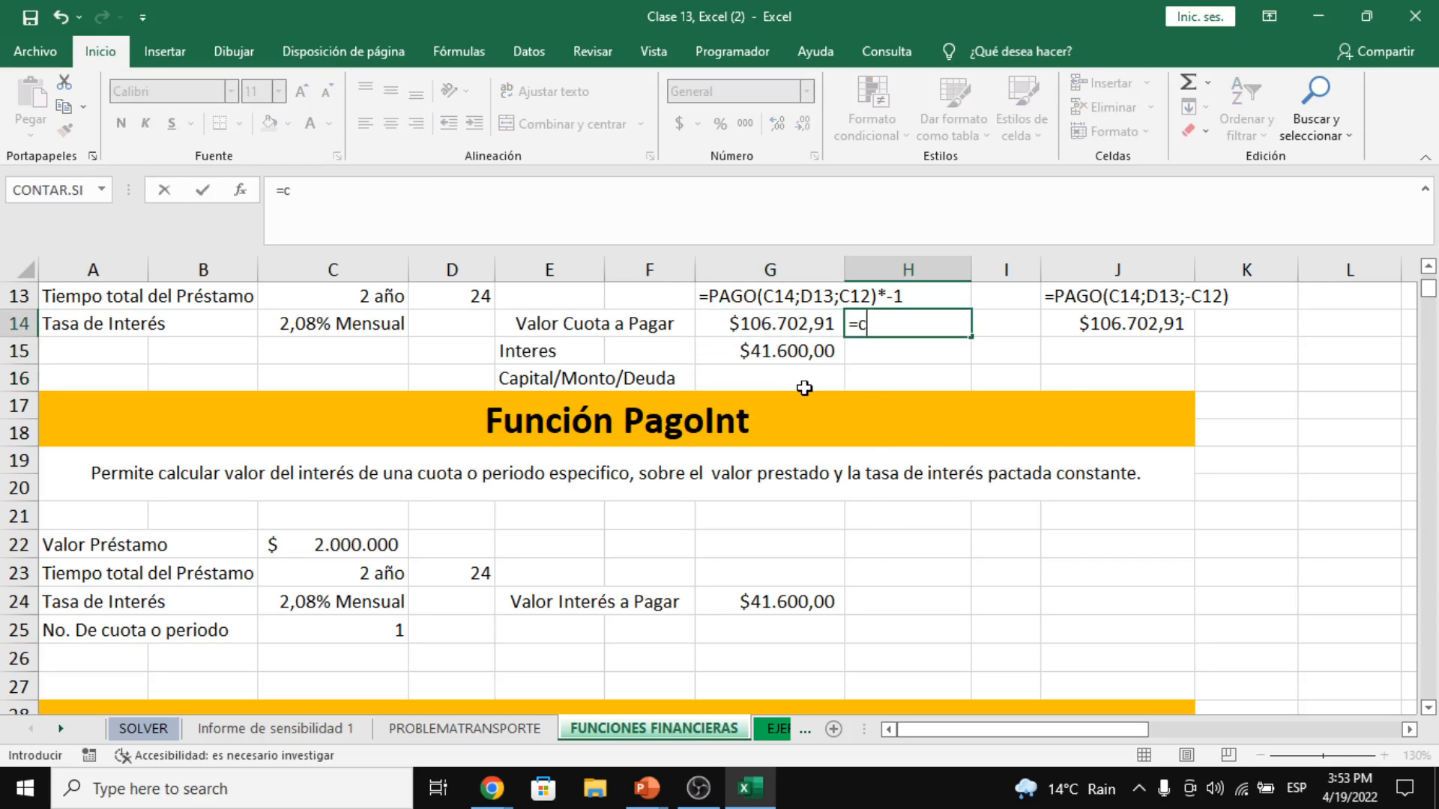
{"action": "key", "text": "Escape"}
{"action": "type", "text": "CUOTA=INTERES"}
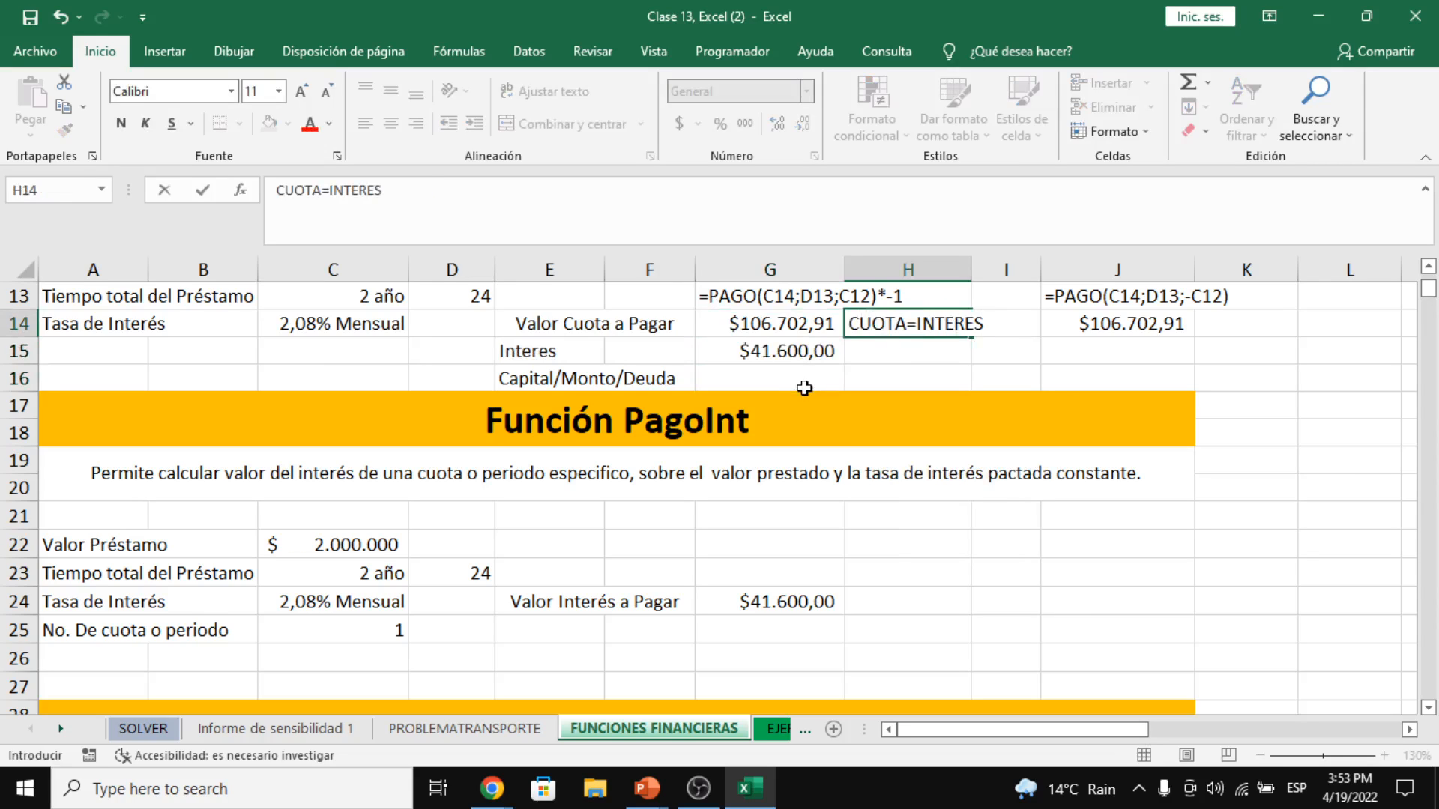
{"action": "type", "text": "ES+CAPITAL"}
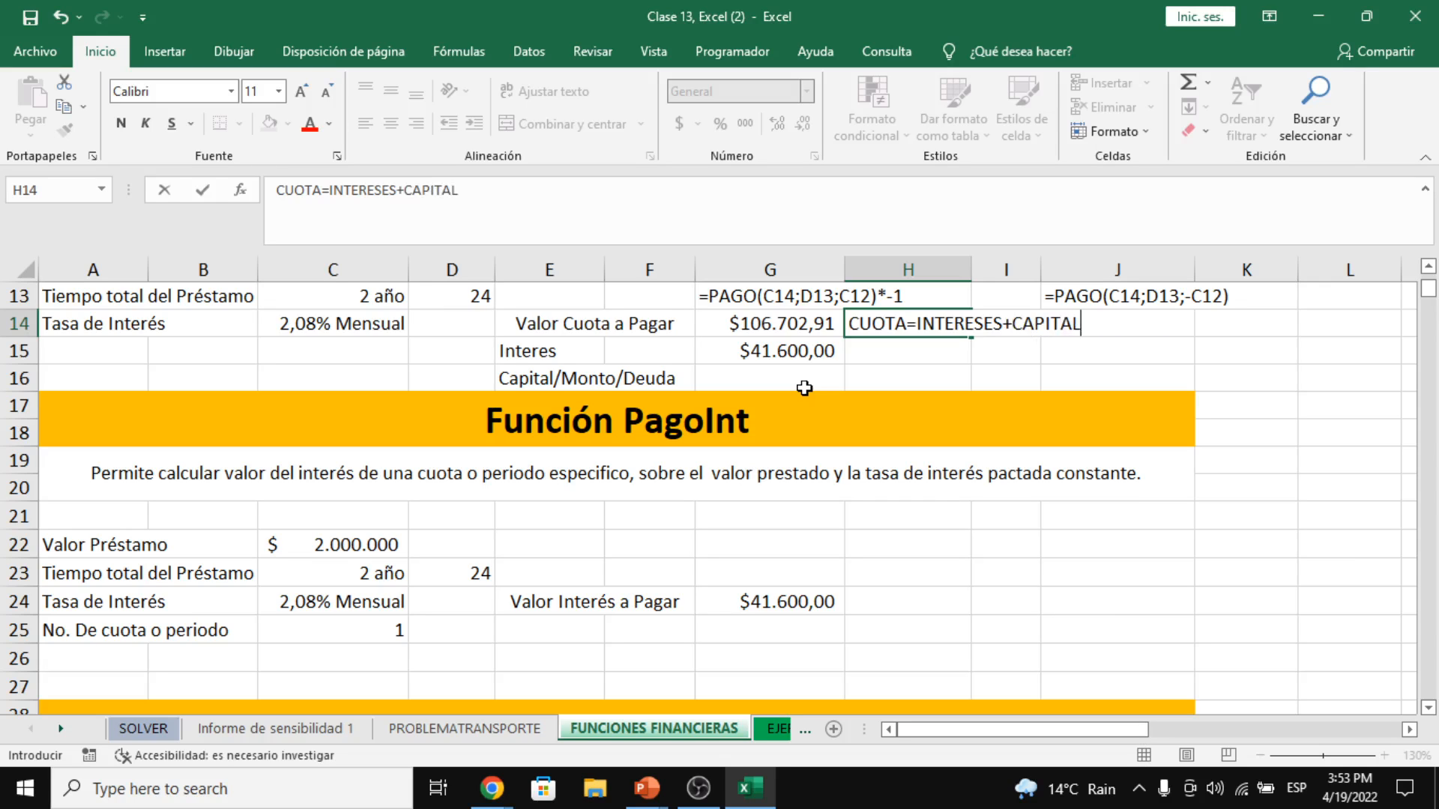
{"action": "key", "text": "Return"}
- Move the alternative PAGO formula from J14 to K14 to make room for the note in H14
{"action": "key", "text": "Up"}
{"action": "key", "text": "Right"}
{"action": "key", "text": "Right"}
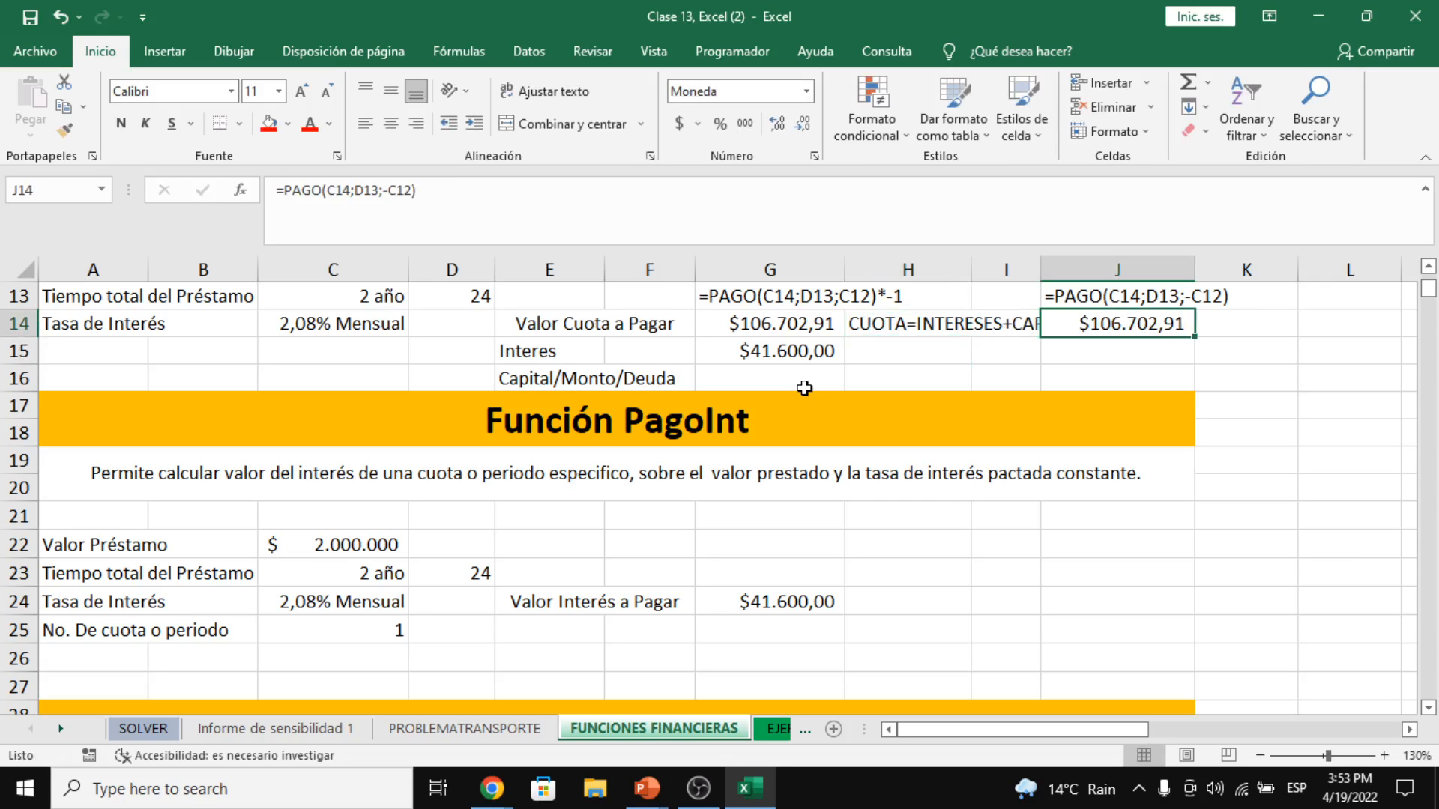
{"action": "key", "text": "ctrl+c"}
{"action": "key", "text": "Right"}
{"action": "key", "text": "ctrl+v"}
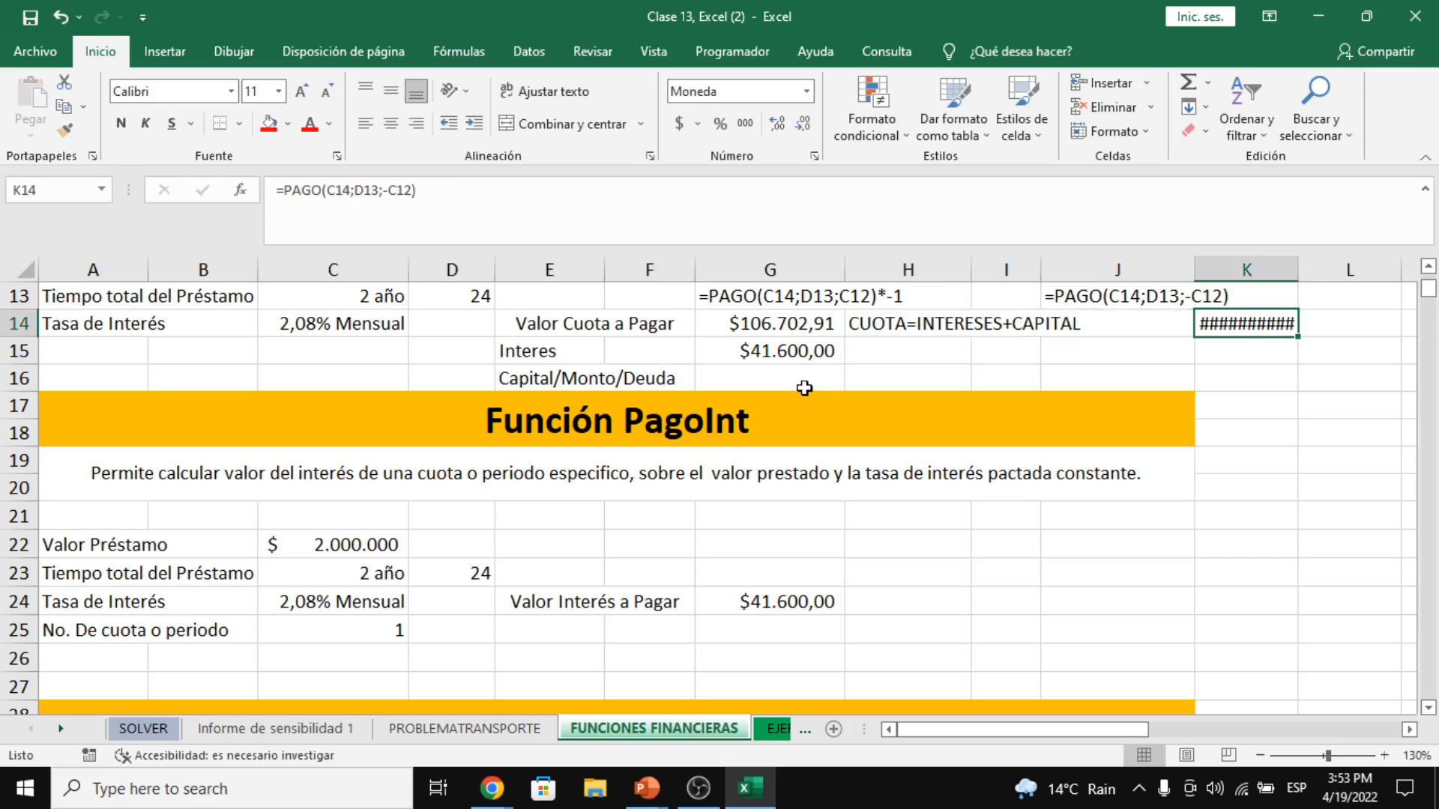
{"action": "key", "text": "Left"}
{"action": "key", "text": "Left"}
{"action": "key", "text": "Left"}
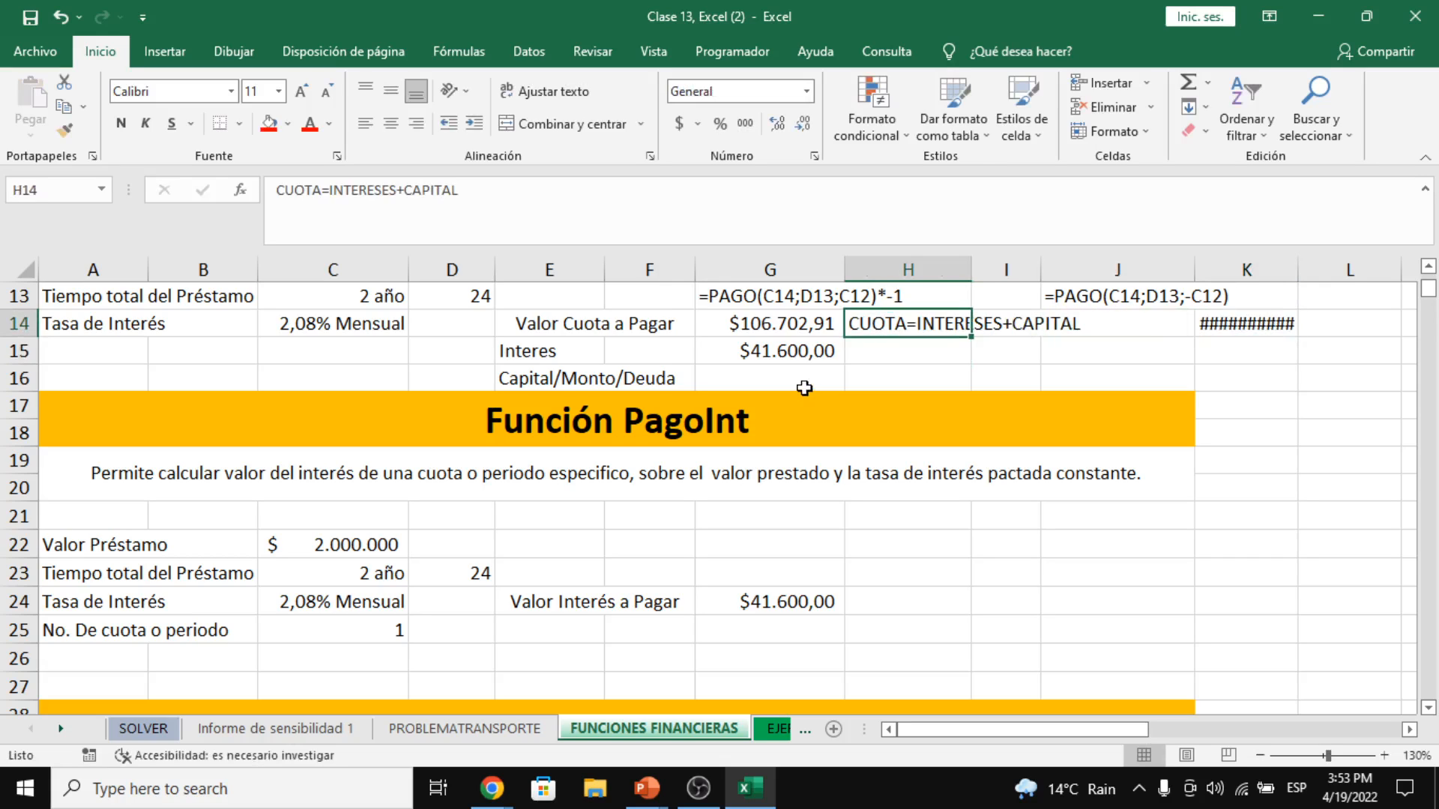
- Calculate the capital portion in G16 by subtracting the interest from the installment with =G14-G15
{"action": "key", "text": "Down"}
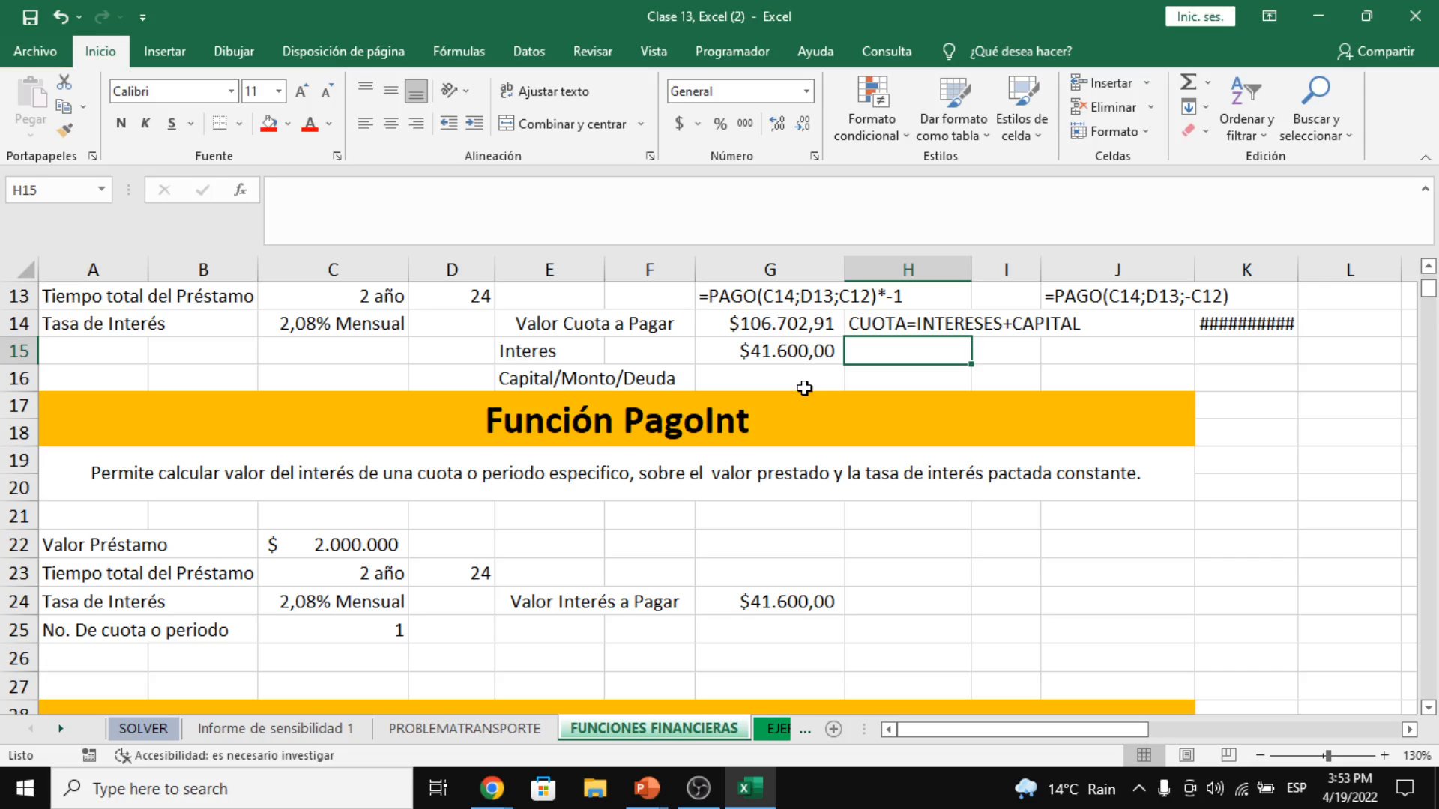
{"action": "key", "text": "Down"}
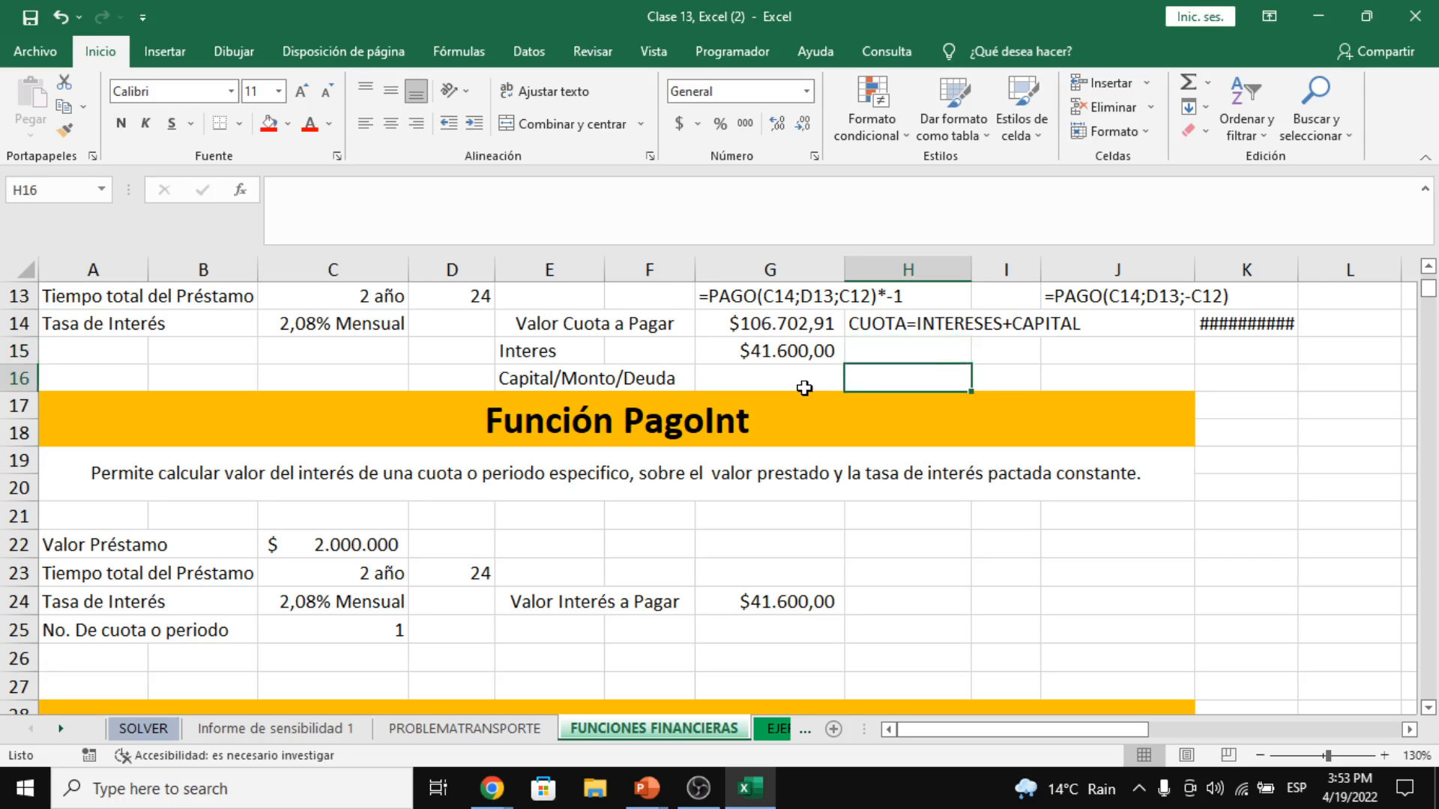
{"action": "left_click", "coordinate": [804, 388]}
{"action": "type", "text": "="}
{"action": "key", "text": "Up"}
{"action": "key", "text": "Up"}
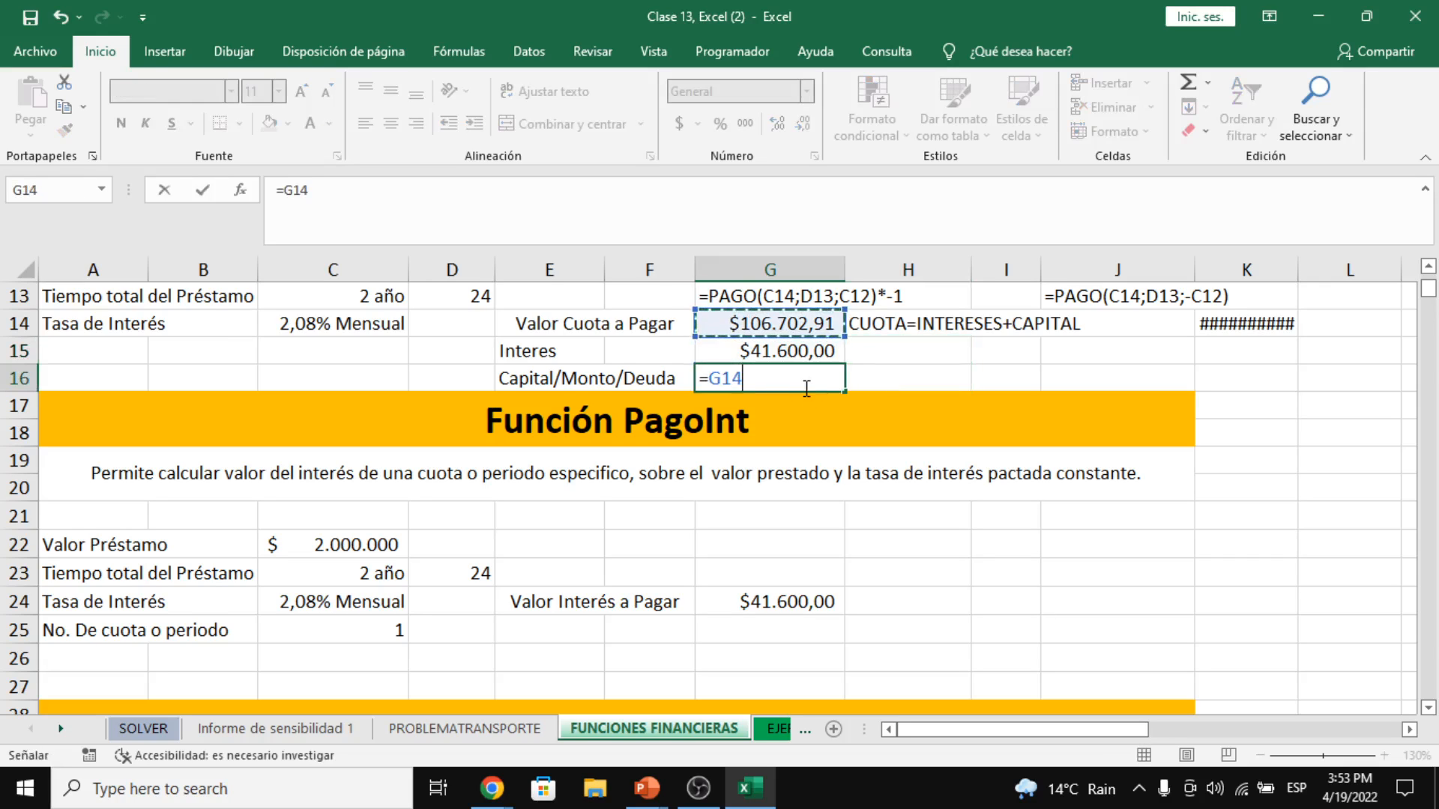
{"action": "type", "text": "-"}
{"action": "key", "text": "Up"}
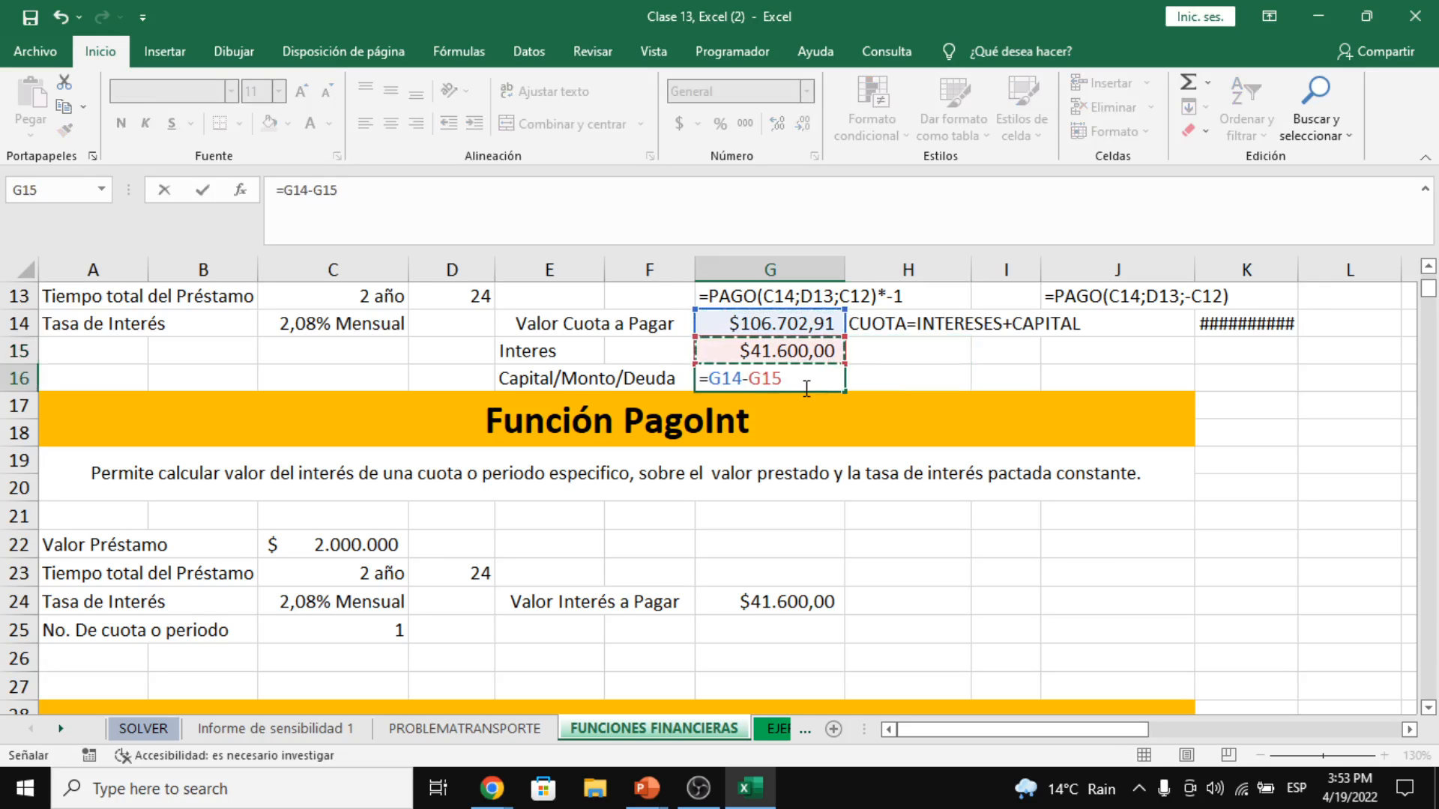
{"action": "key", "text": "Return"}
- Compare the capital formula in G16 with the installment and interest in G14:G15
{"action": "left_click", "coordinate": [803, 388]}
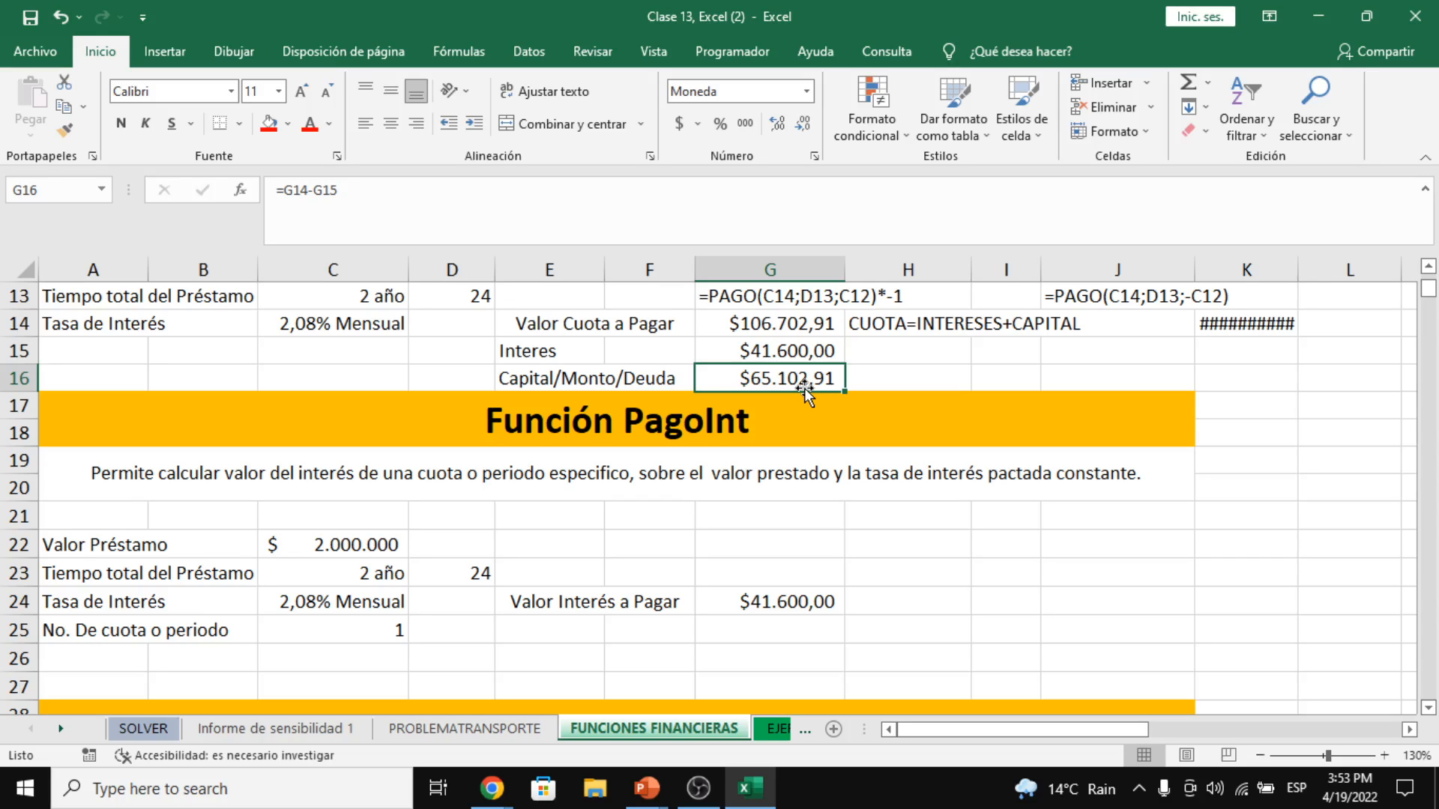
{"action": "key", "text": "Up"}
{"action": "key", "text": "Up"}
{"action": "left_click_drag", "start_coordinate": [813, 322], "coordinate": [827, 352]}
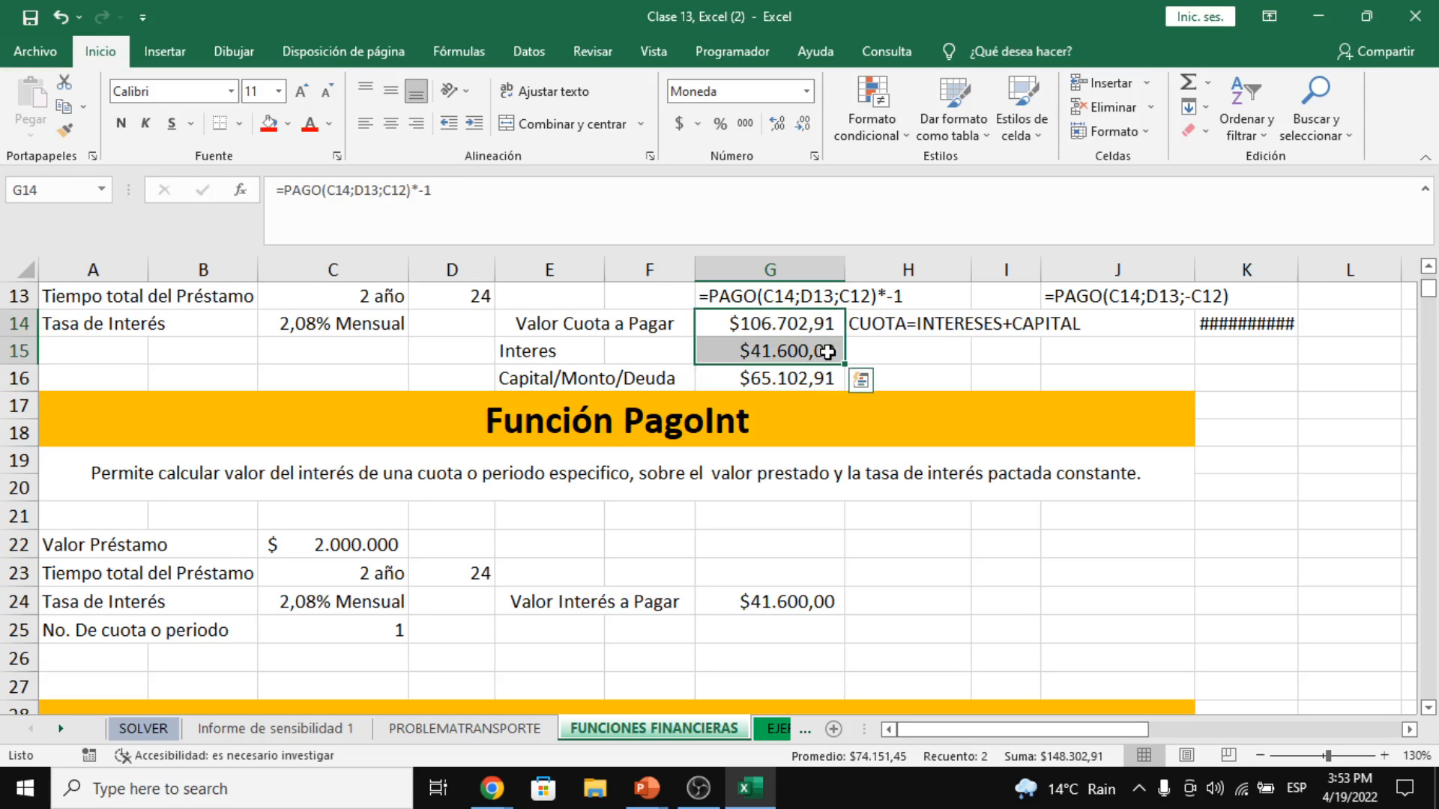
{"action": "left_click", "coordinate": [770, 378]}
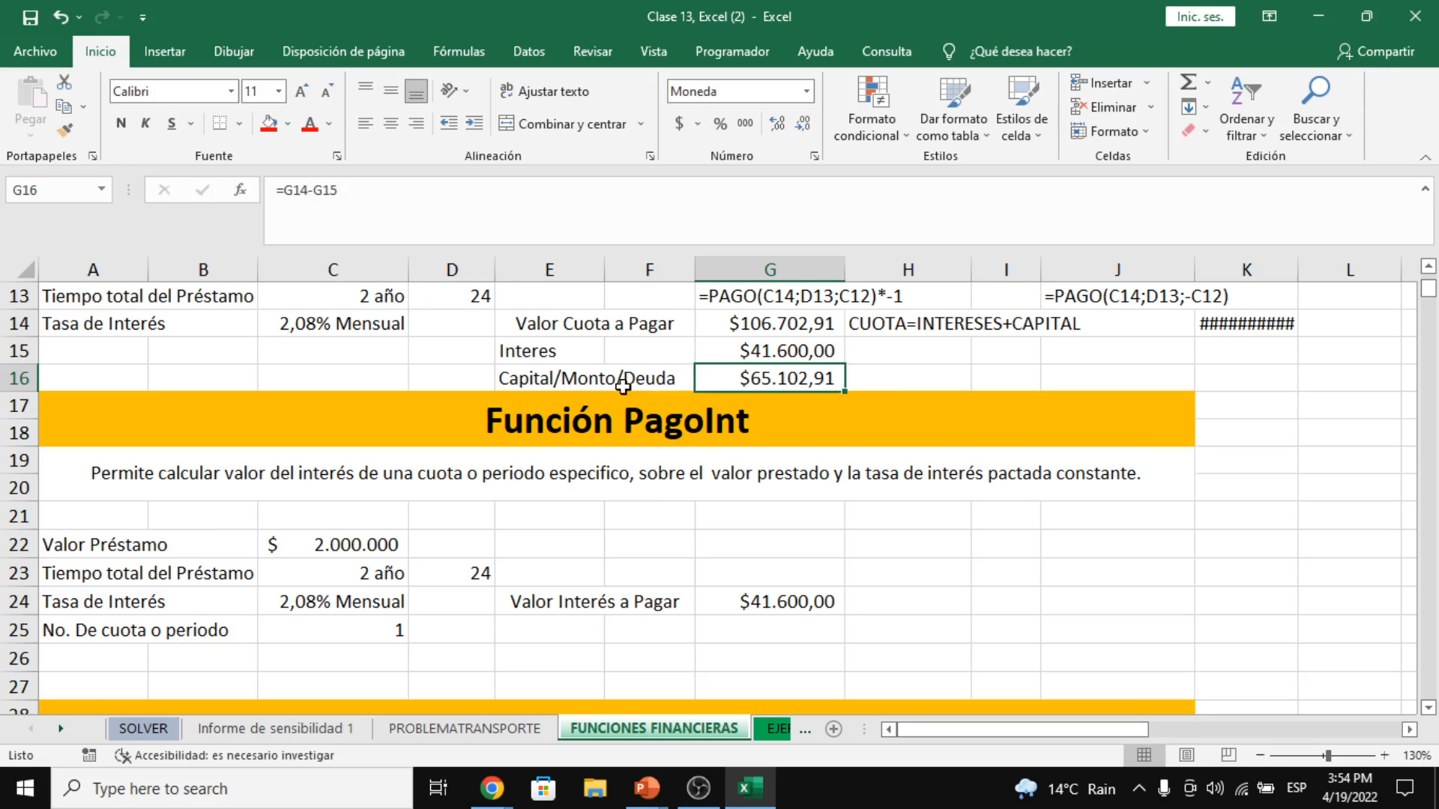
- Examine the Función PagoPrin section and its capital cell H35 against the capital in G16 and the PagoInt section
{"action": "scroll", "coordinate": [611, 420], "scroll_direction": "down", "scroll_amount": 6}
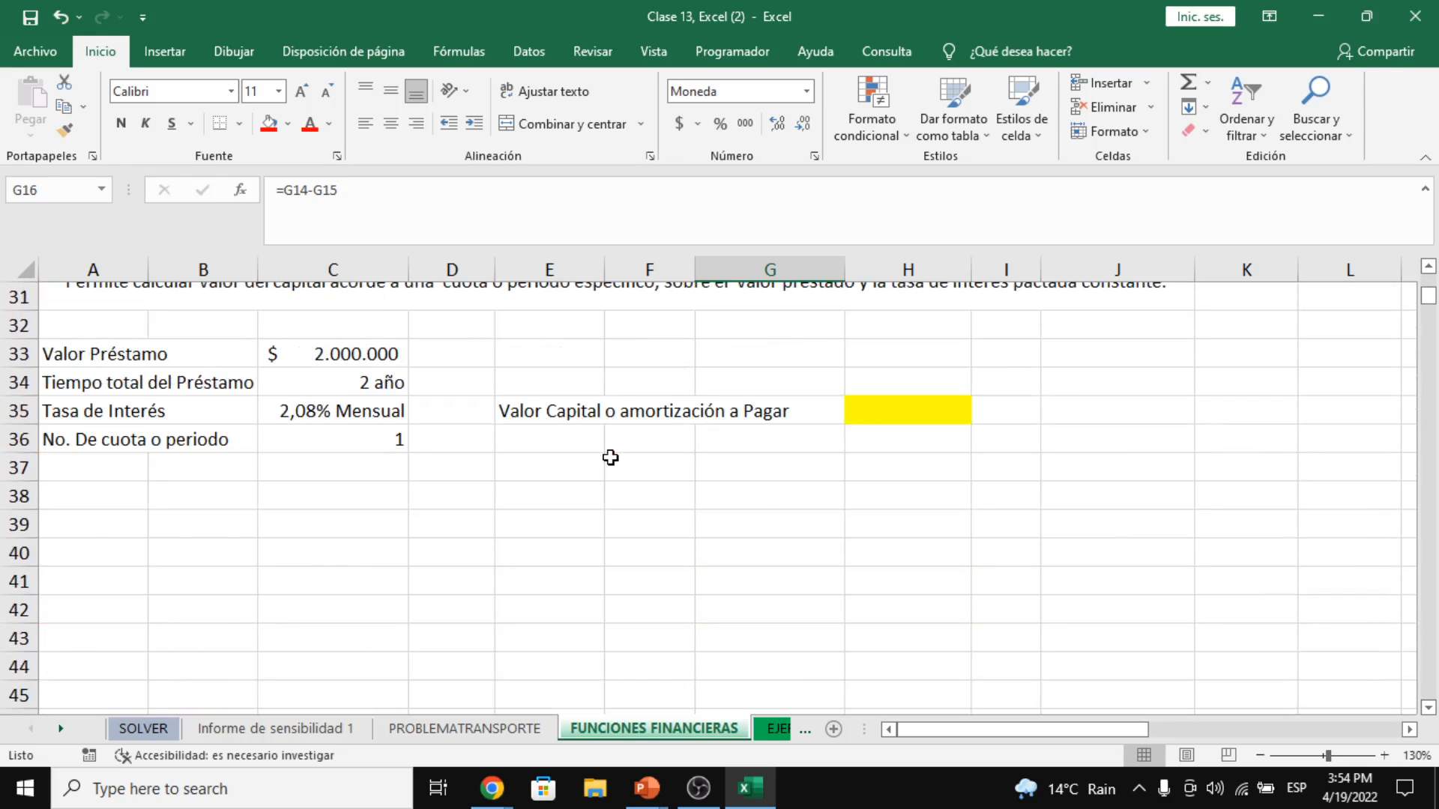
{"action": "scroll", "coordinate": [611, 457], "scroll_direction": "up", "scroll_amount": 1}
{"action": "left_click", "coordinate": [634, 330]}
{"action": "left_click", "coordinate": [659, 358]}
{"action": "left_click", "coordinate": [663, 324]}
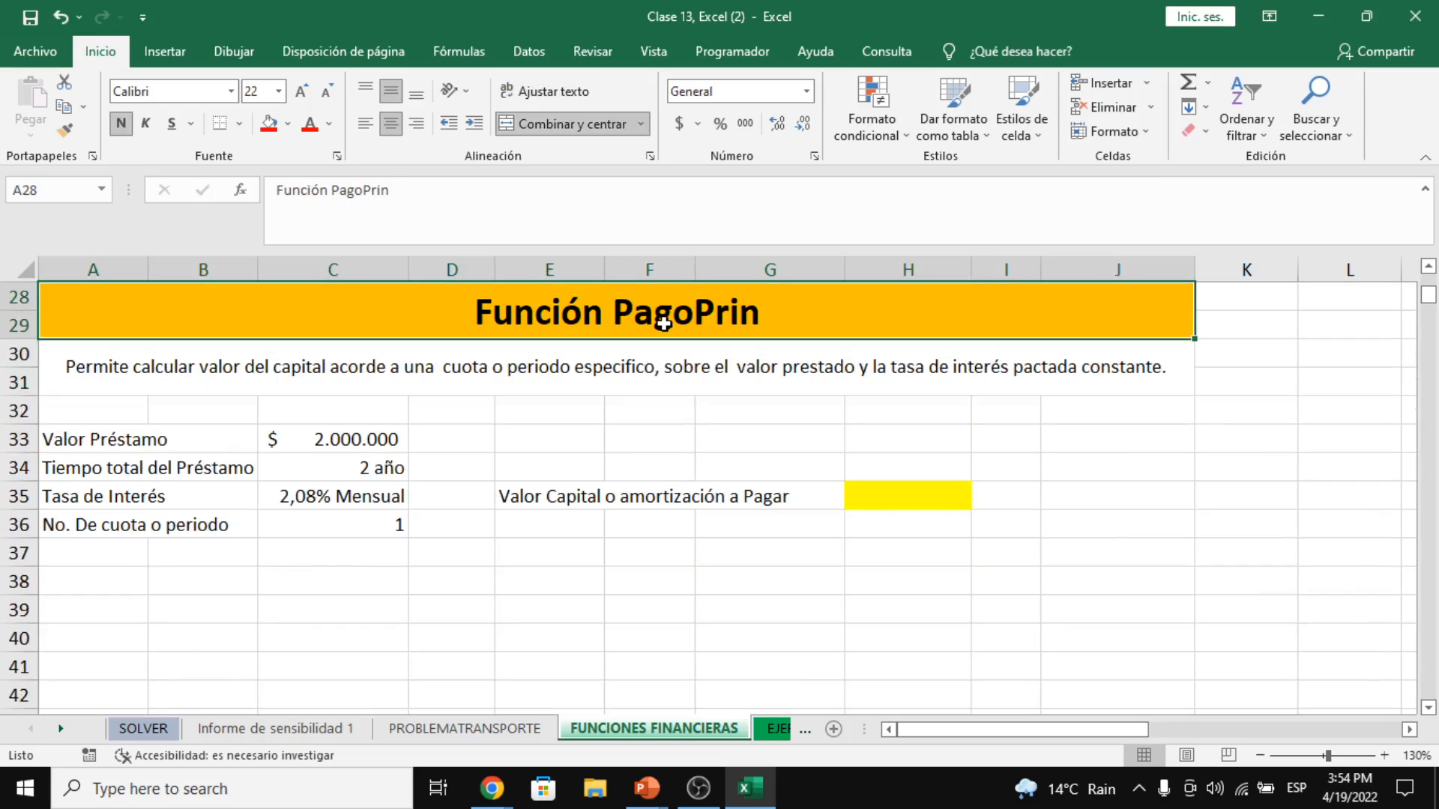
{"action": "left_click", "coordinate": [886, 487]}
{"action": "scroll", "coordinate": [885, 487], "scroll_direction": "up", "scroll_amount": 4}
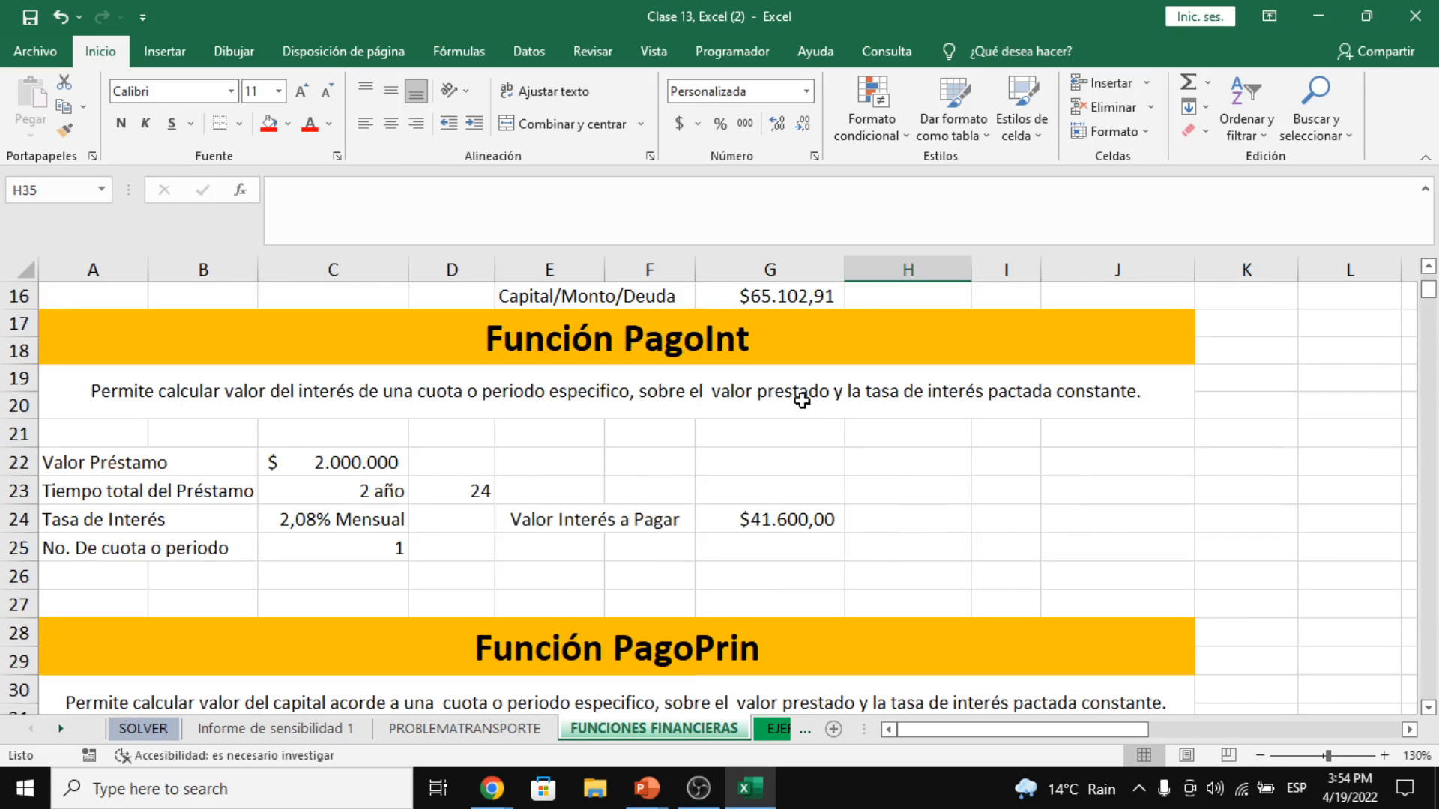
{"action": "left_click", "coordinate": [776, 299]}
{"action": "scroll", "coordinate": [805, 509], "scroll_direction": "up", "scroll_amount": 2}
{"action": "scroll", "coordinate": [809, 524], "scroll_direction": "down", "scroll_amount": 4}
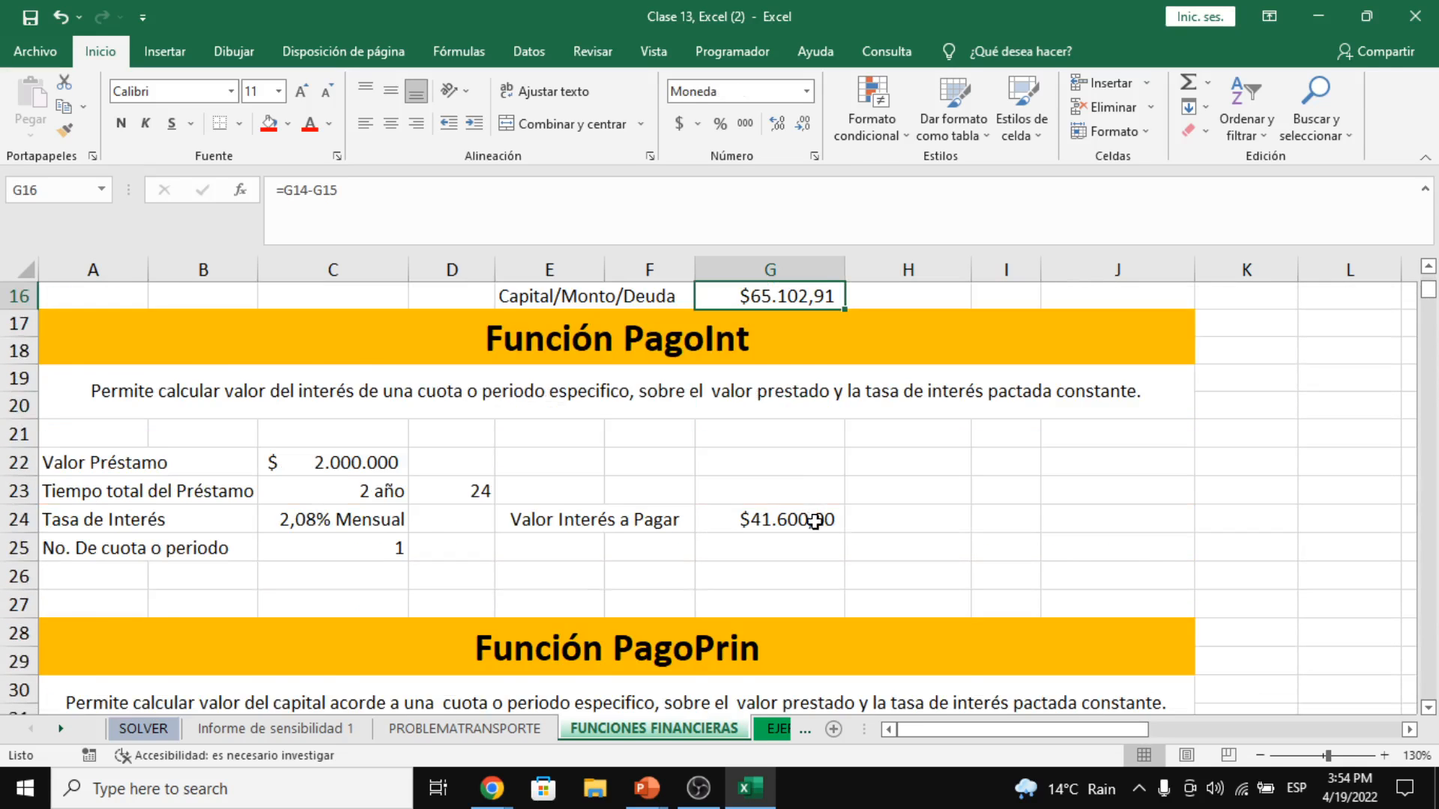
{"action": "scroll", "coordinate": [807, 536], "scroll_direction": "down", "scroll_amount": 1}
{"action": "scroll", "coordinate": [832, 537], "scroll_direction": "up", "scroll_amount": 1}
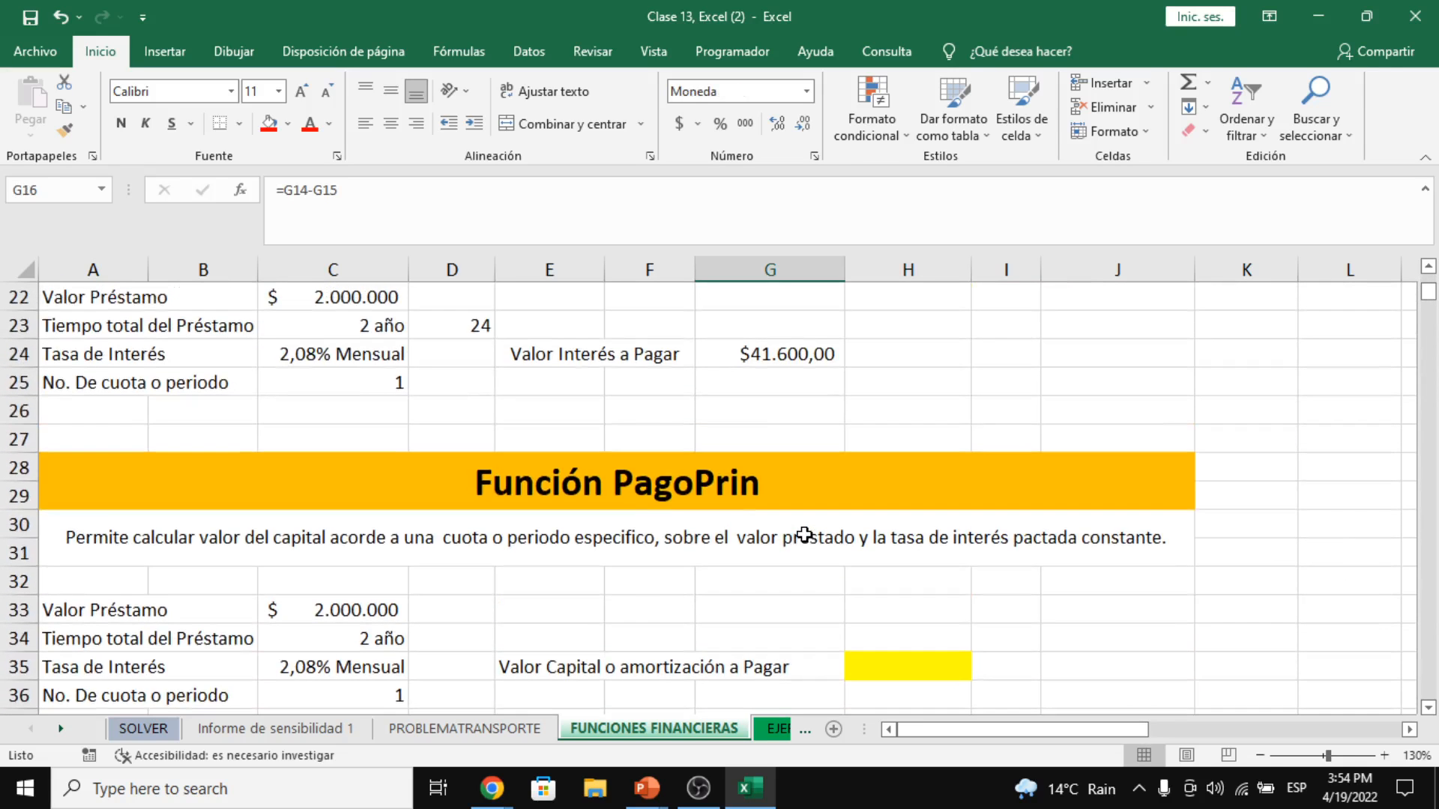
- Start a PAGOPRIN function in H35 for the capital to pay and open its function arguments
{"action": "left_click", "coordinate": [770, 359]}
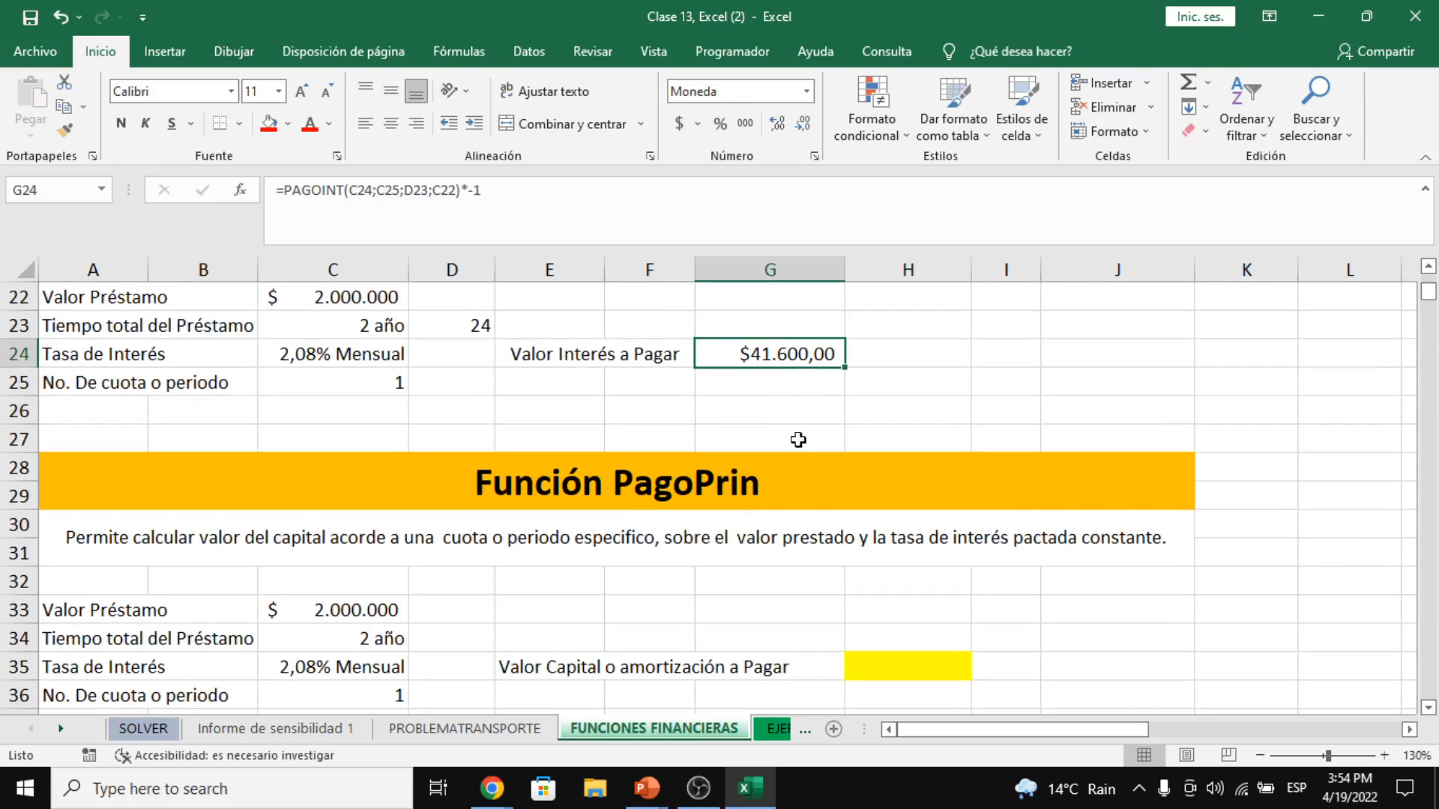
{"action": "scroll", "coordinate": [844, 638], "scroll_direction": "down", "scroll_amount": 1}
{"action": "left_click", "coordinate": [902, 589]}
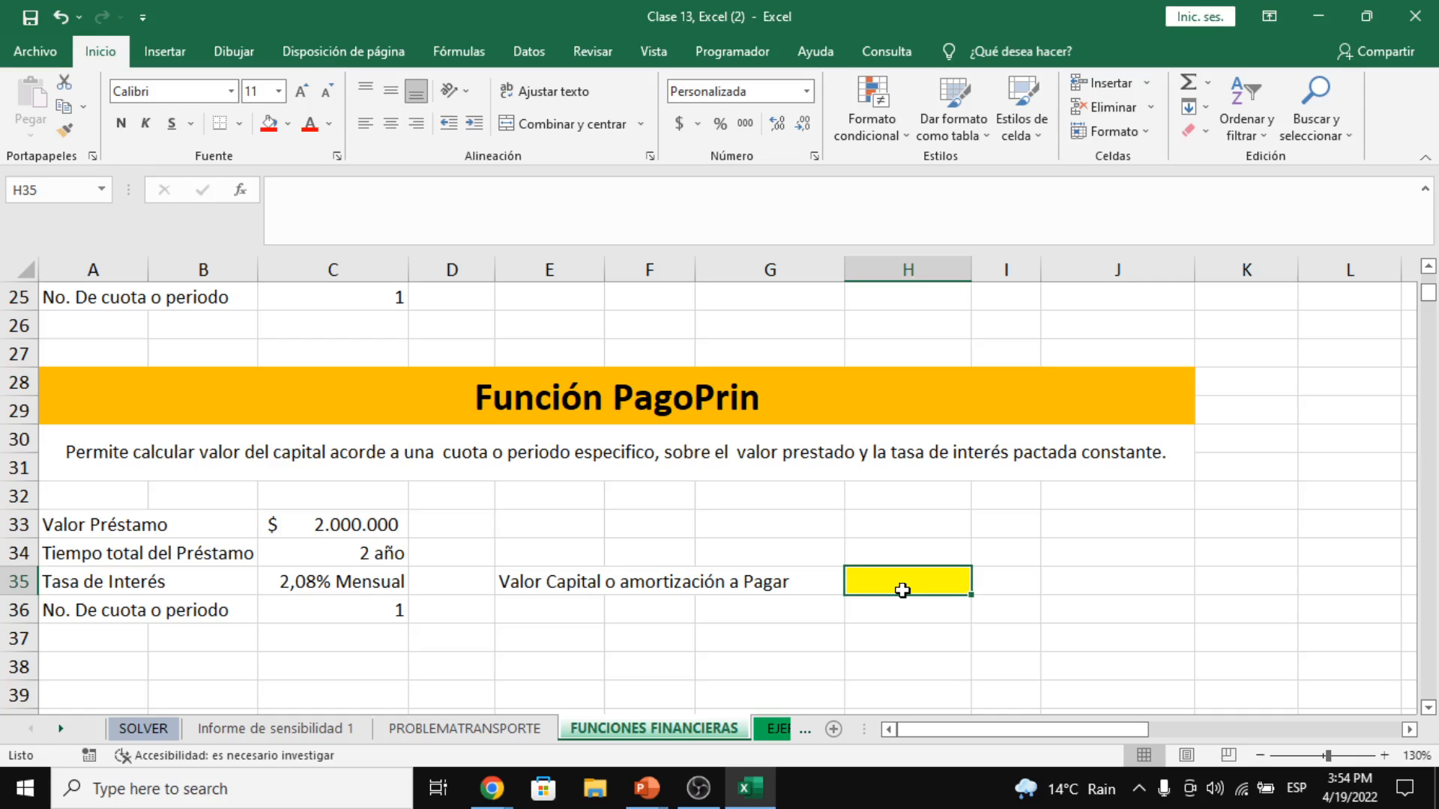
{"action": "type", "text": "=PAGO"}
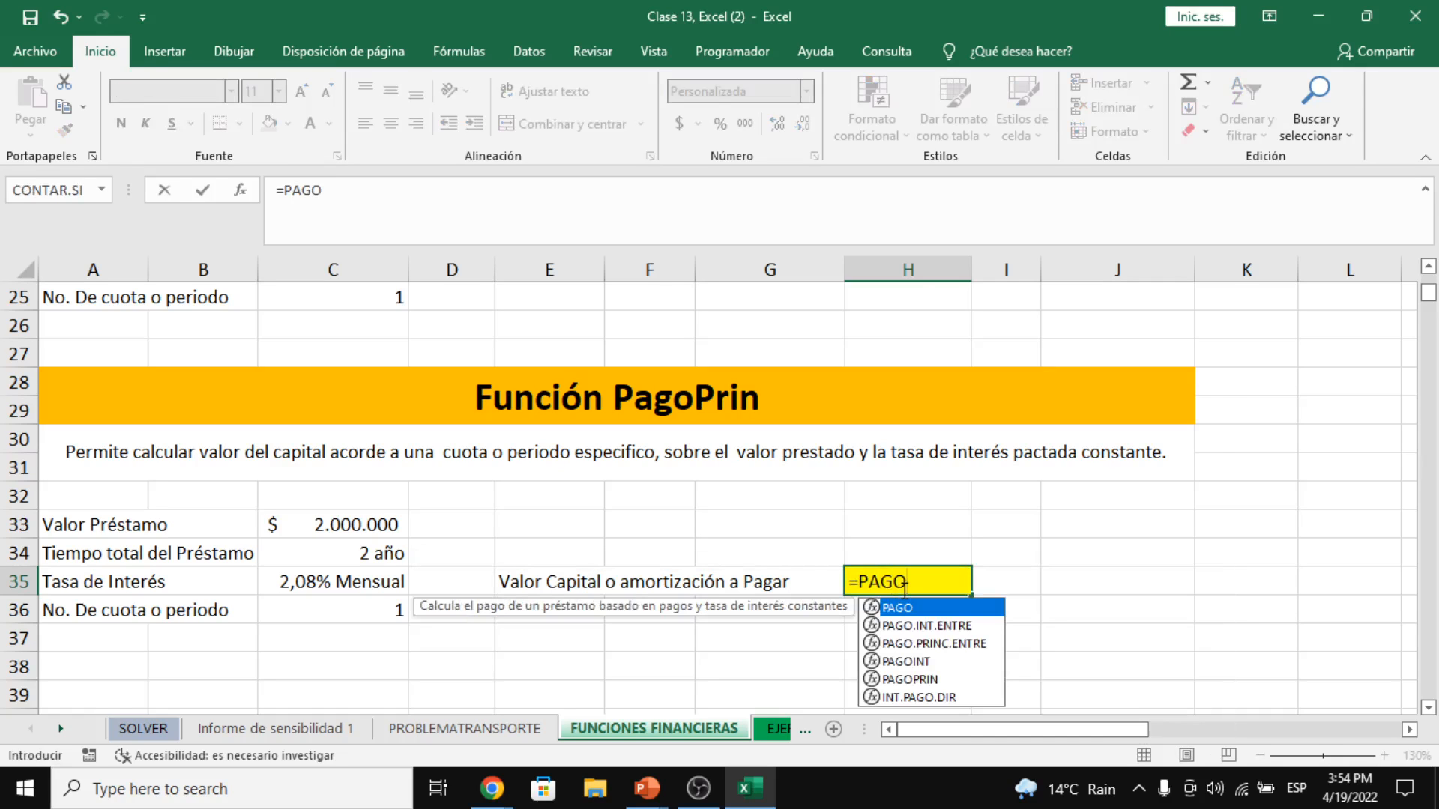
{"action": "key", "text": "Down"}
{"action": "key", "text": "Down"}
{"action": "key", "text": "Down"}
{"action": "key", "text": "Down"}
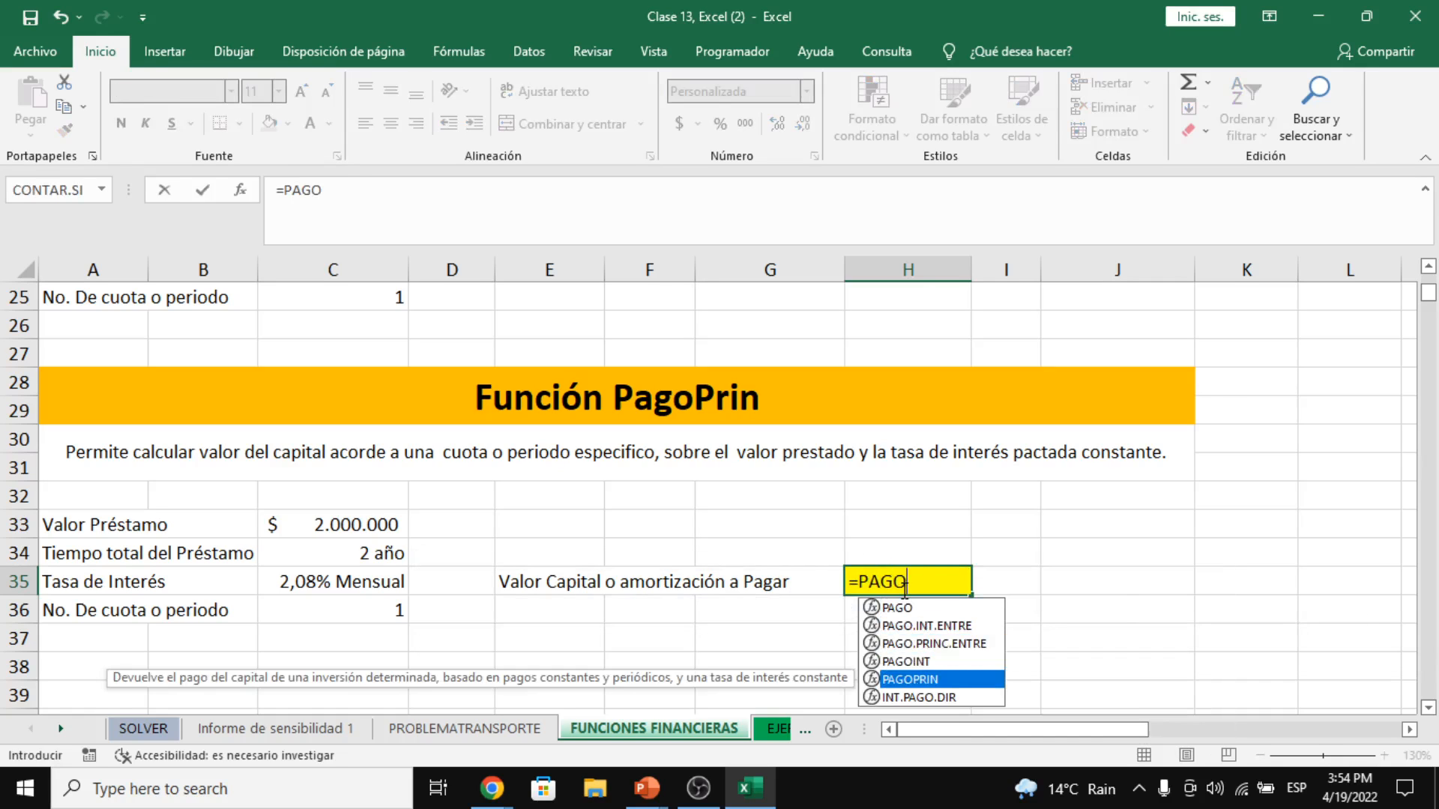
{"action": "key", "text": "Tab"}
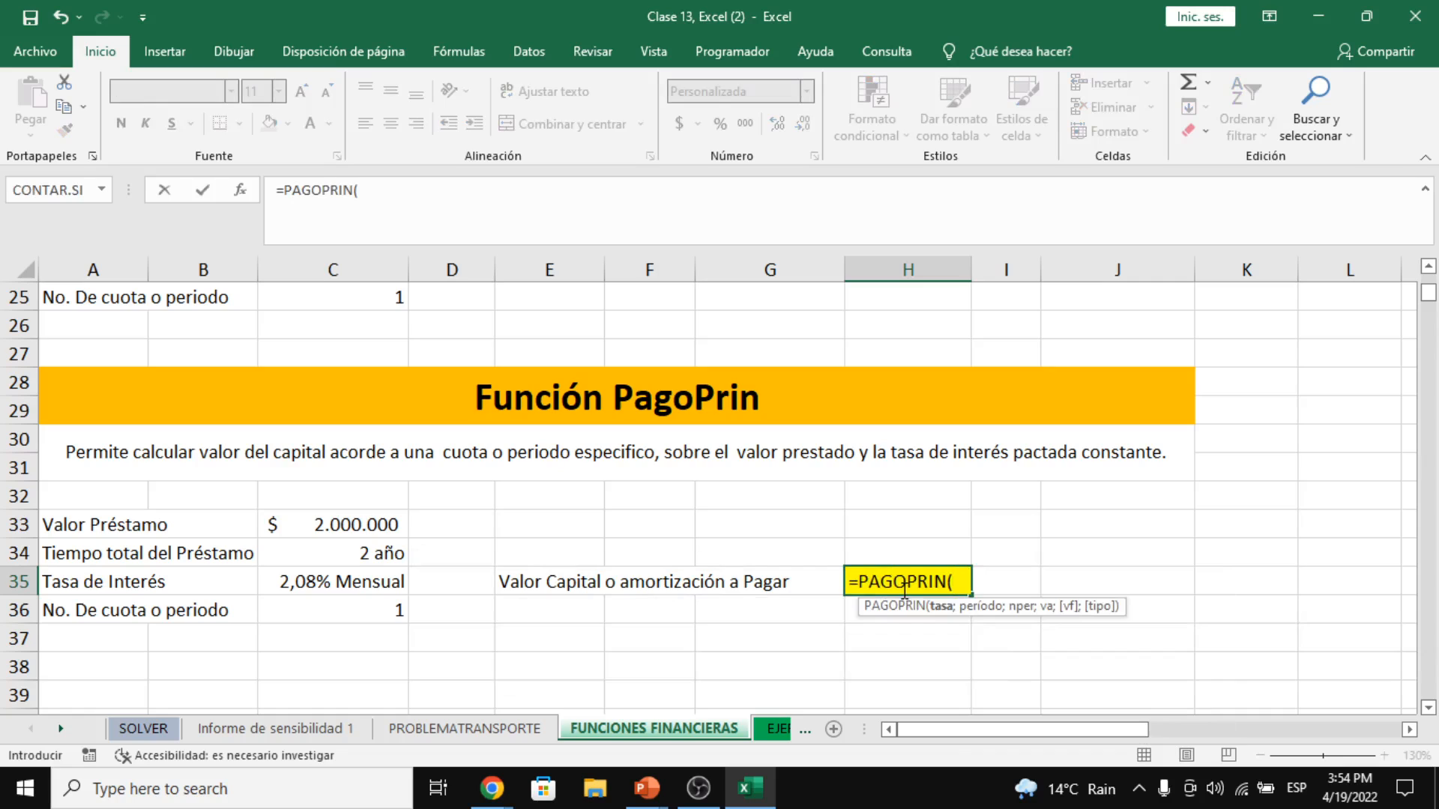
{"action": "left_click", "coordinate": [241, 190]}
{"action": "left_click_drag", "start_coordinate": [1044, 198], "coordinate": [1221, 260]}
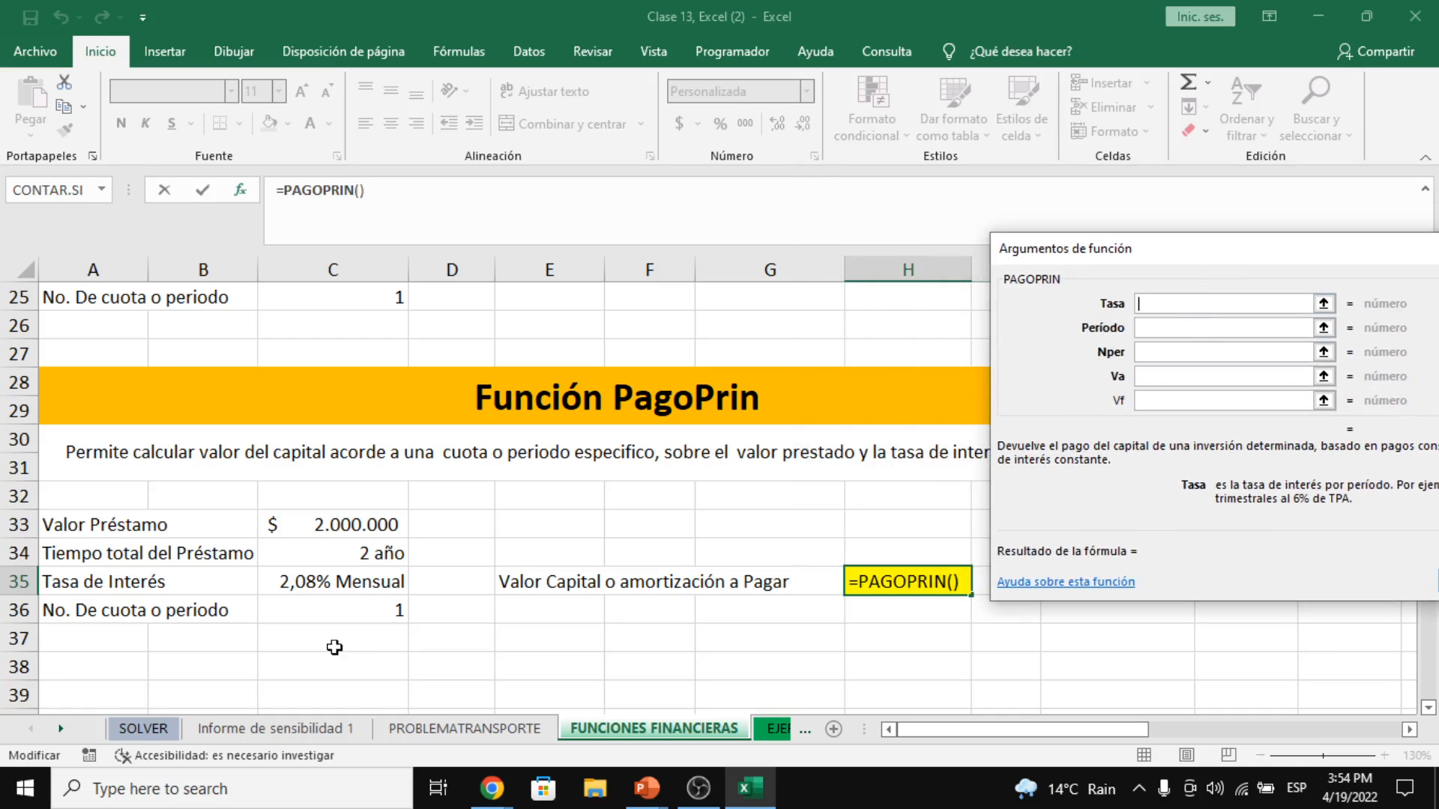
- Set the PAGOPRIN arguments to C35 for Tasa, C36 for Período, D34 for Nper and C33 for Va, and accept the formula
{"action": "left_click", "coordinate": [343, 583]}
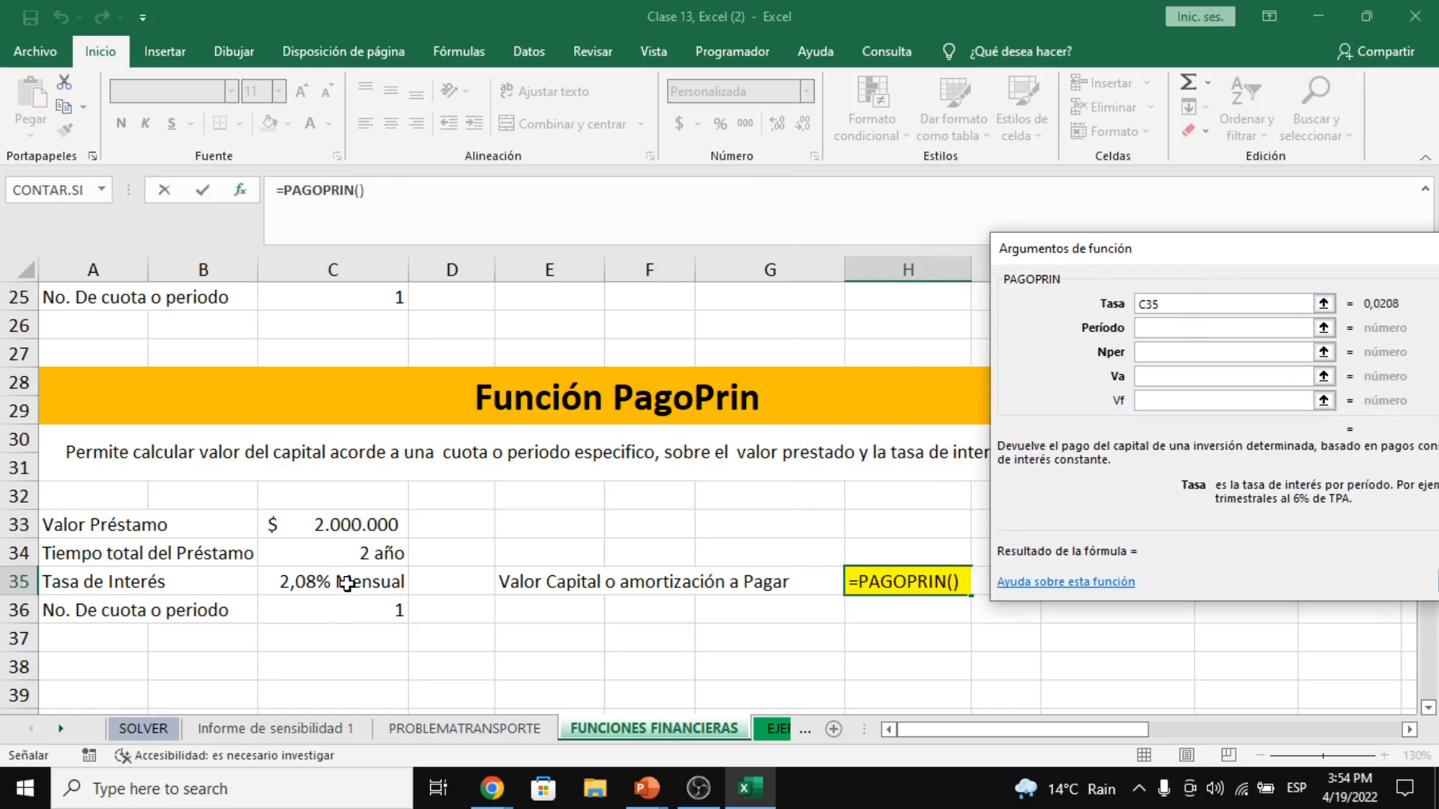
{"action": "left_click", "coordinate": [1147, 328]}
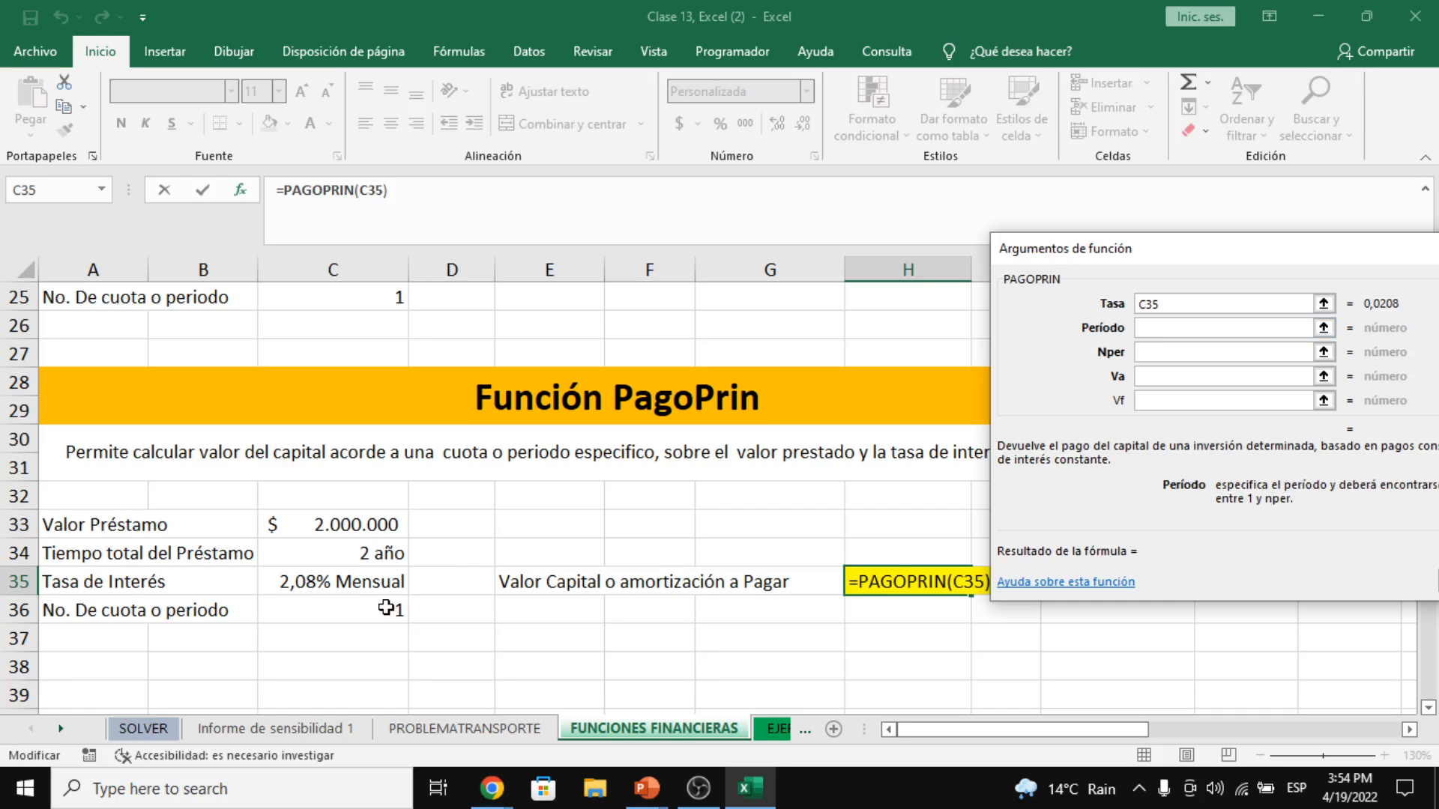
{"action": "left_click", "coordinate": [385, 608]}
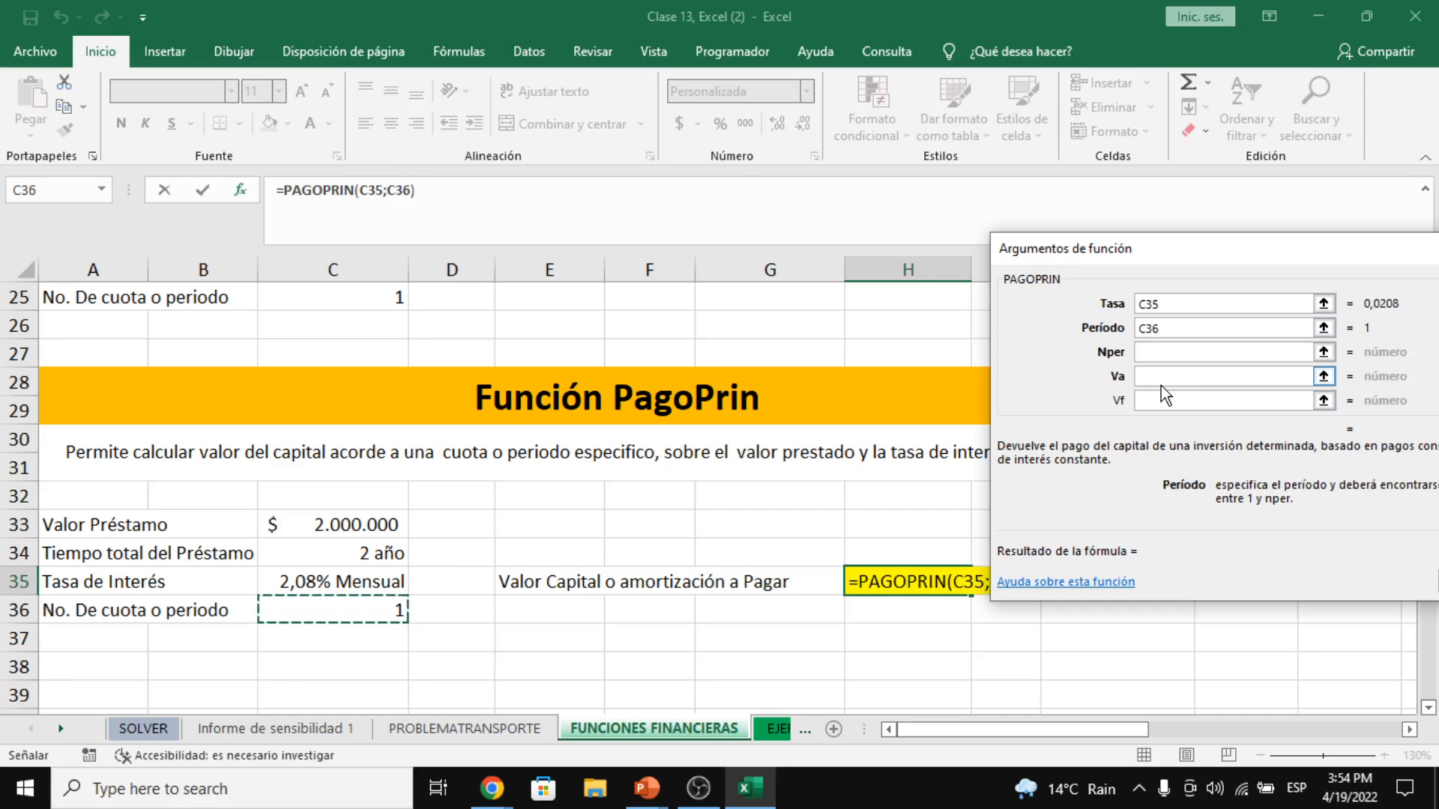
{"action": "left_click", "coordinate": [1160, 353]}
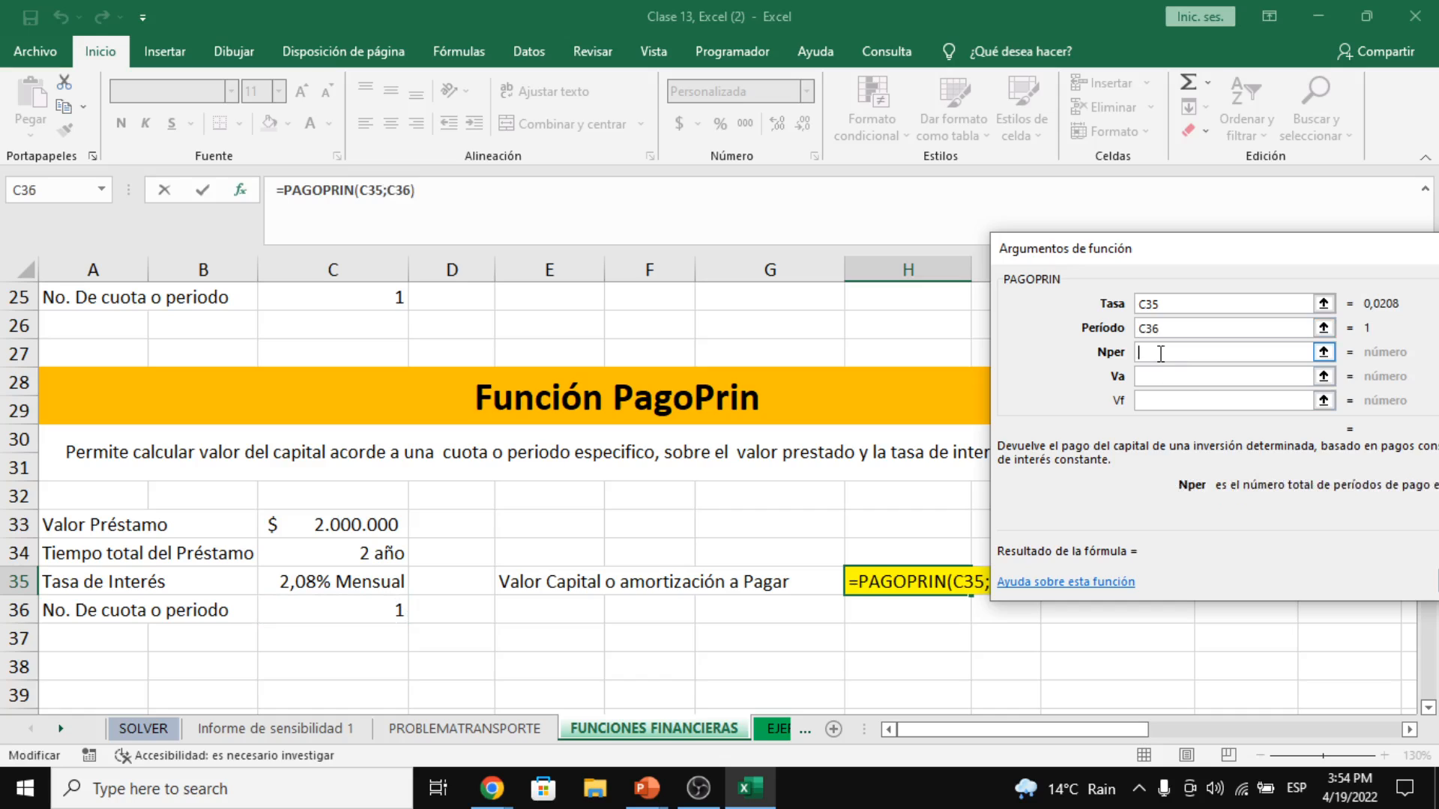
{"action": "left_click", "coordinate": [451, 552]}
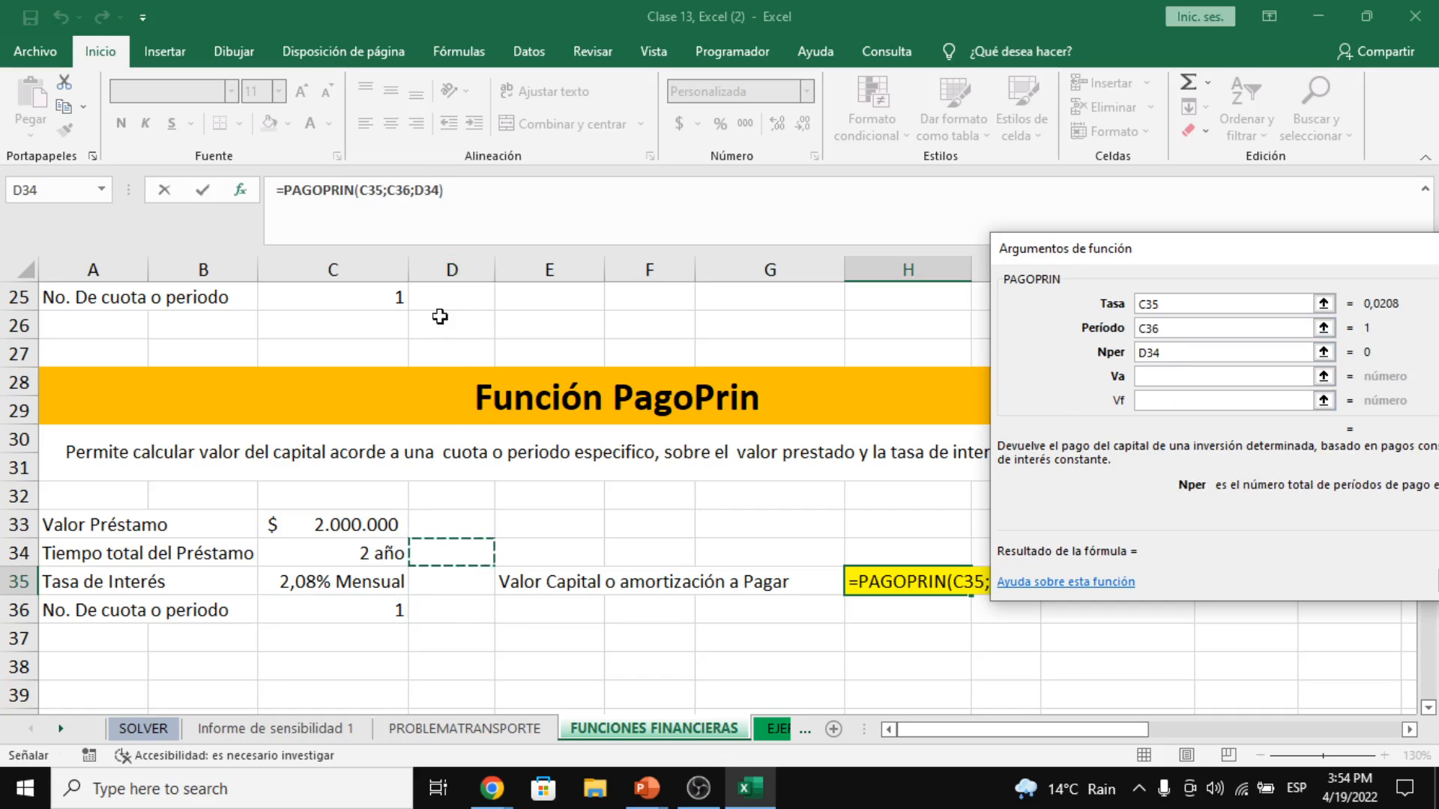
{"action": "left_click", "coordinate": [1189, 375]}
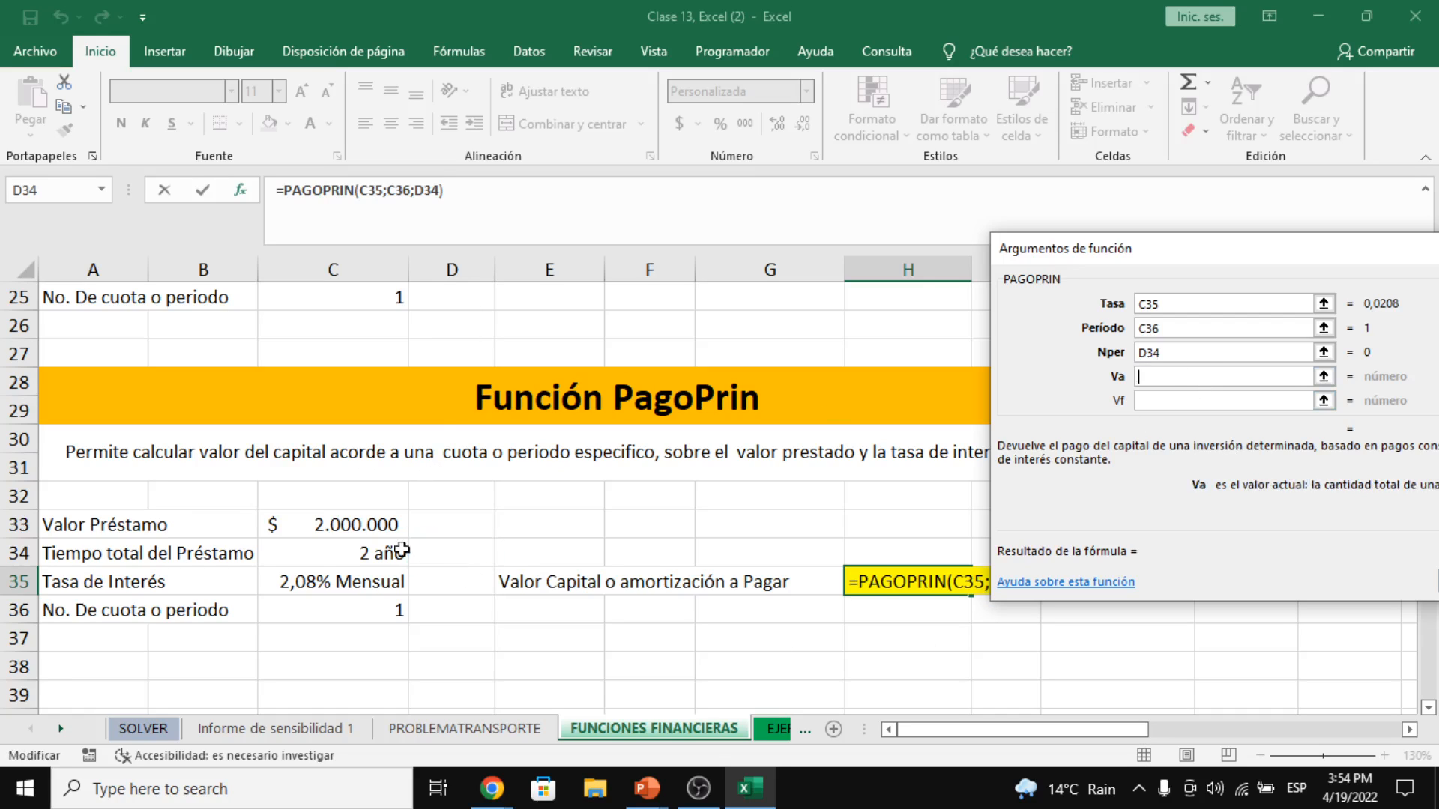
{"action": "left_click", "coordinate": [361, 527]}
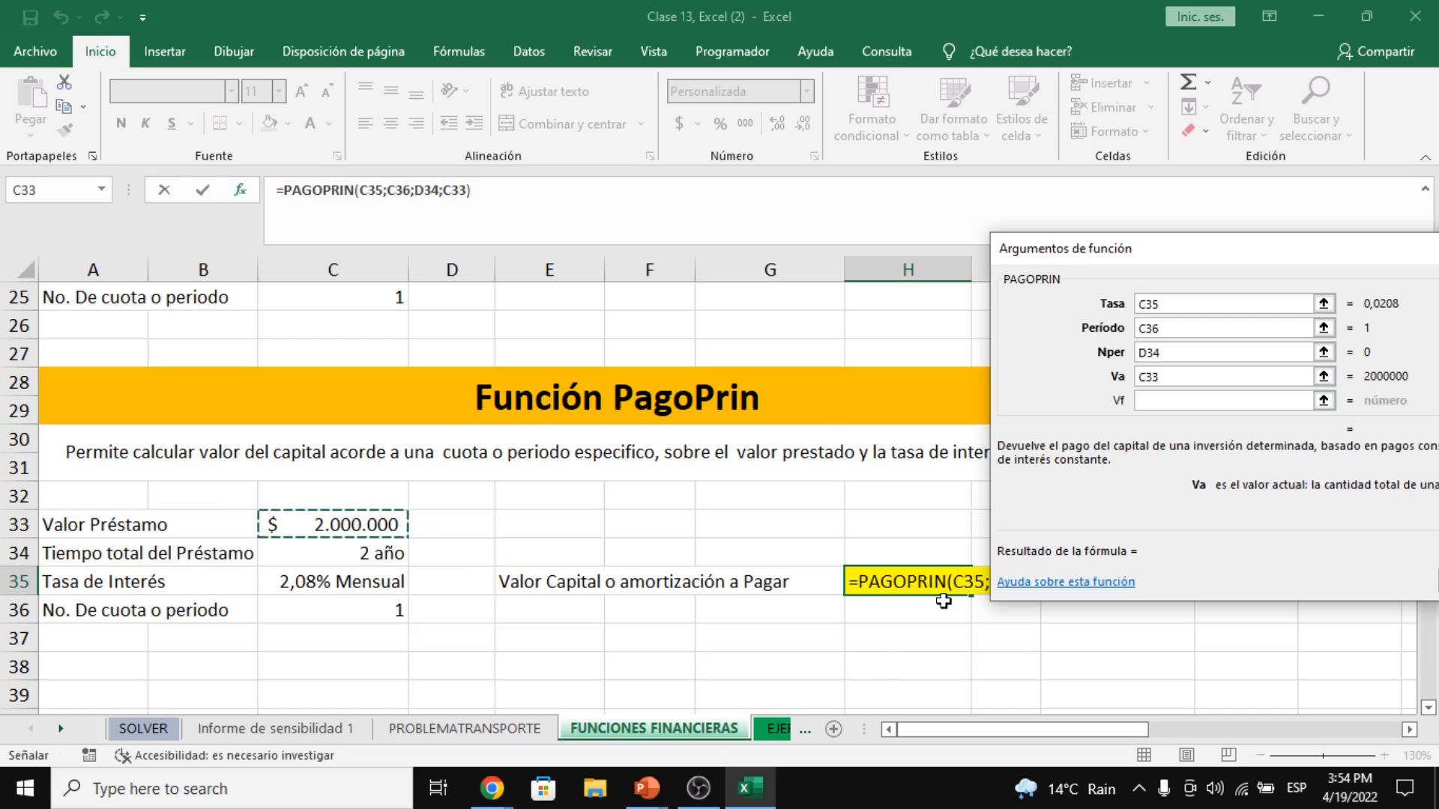
{"action": "left_click_drag", "start_coordinate": [1368, 257], "coordinate": [1183, 197]}
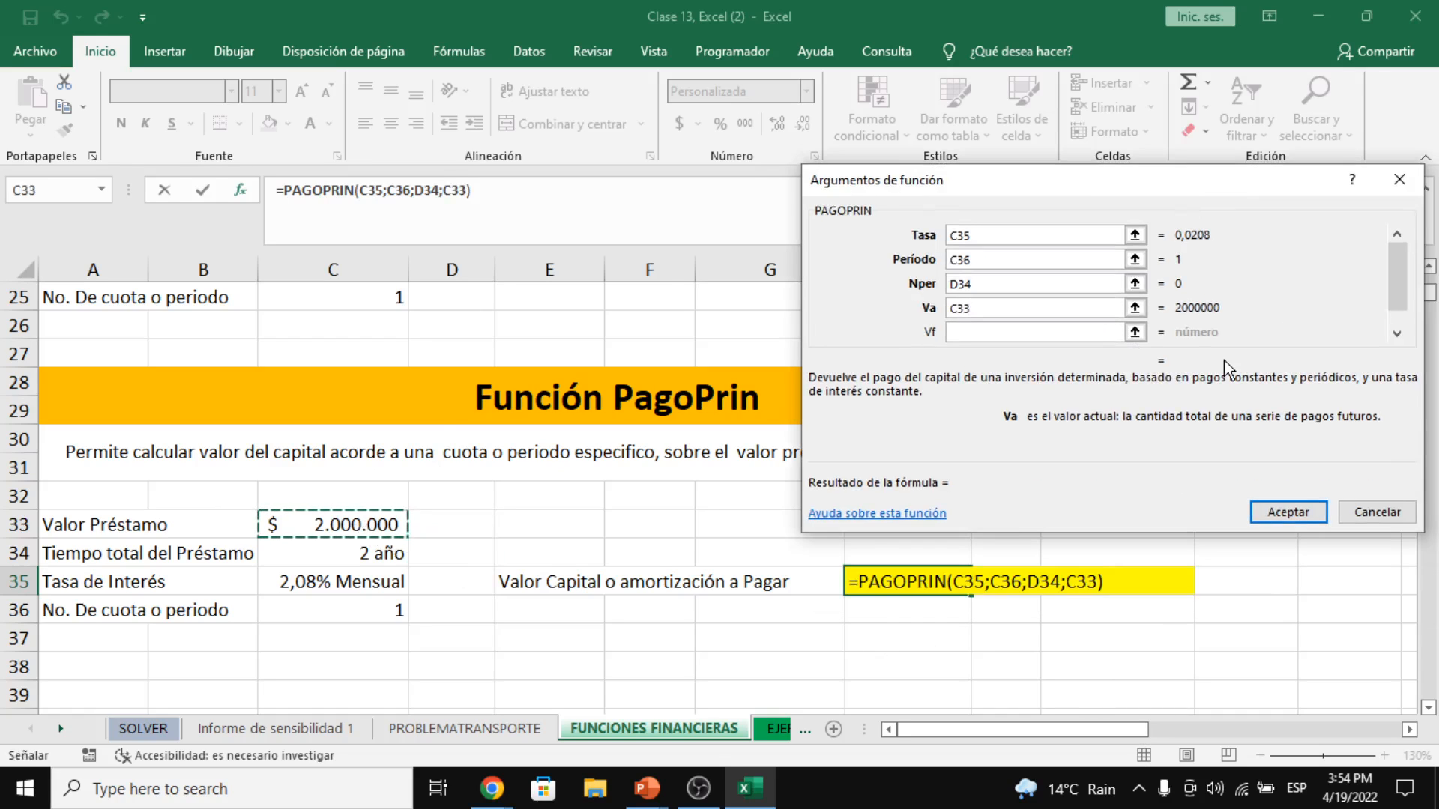
{"action": "left_click", "coordinate": [1302, 517]}
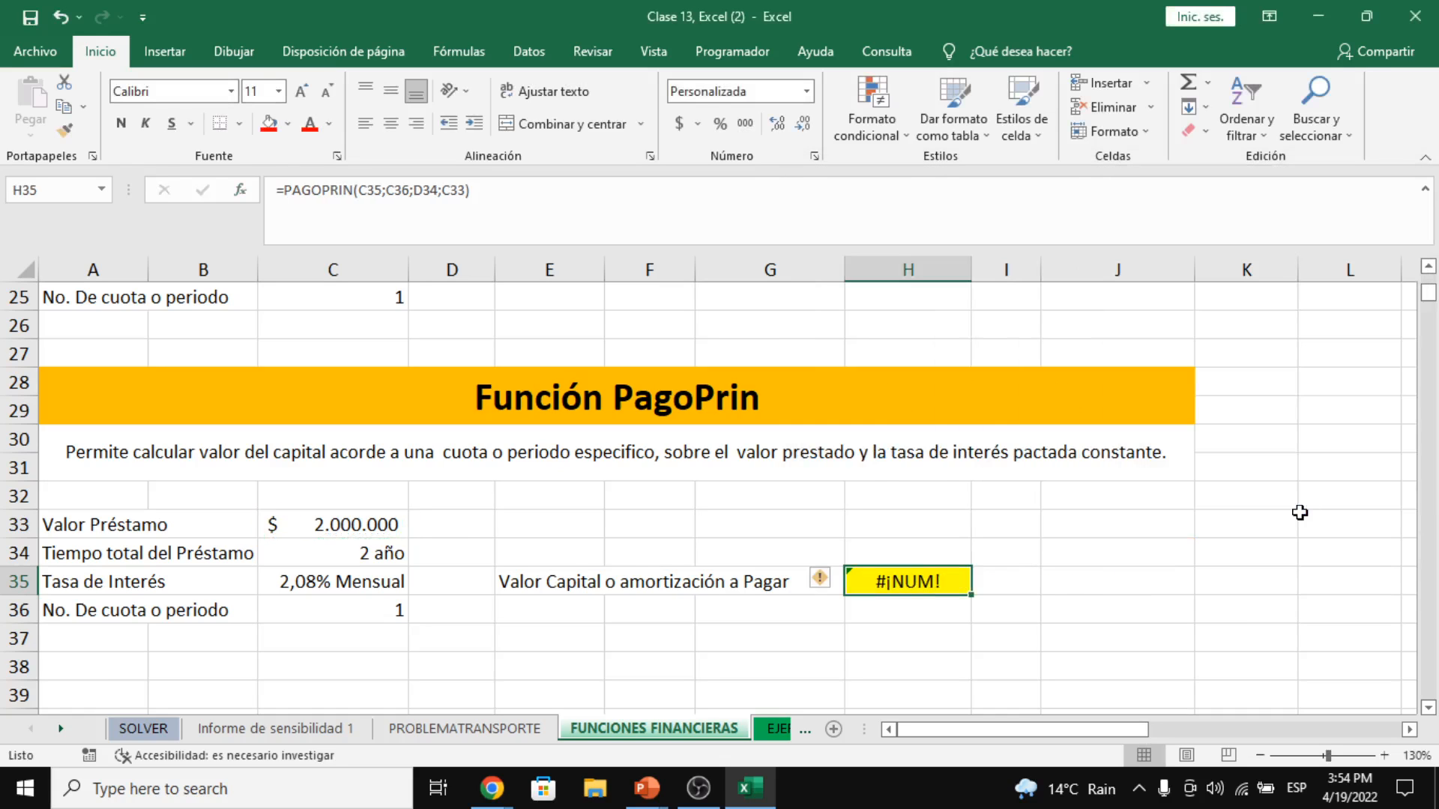
- Enter 24 in D34 as the loan's total number of monthly periods
{"action": "left_click", "coordinate": [449, 544]}
{"action": "type", "text": "24"}
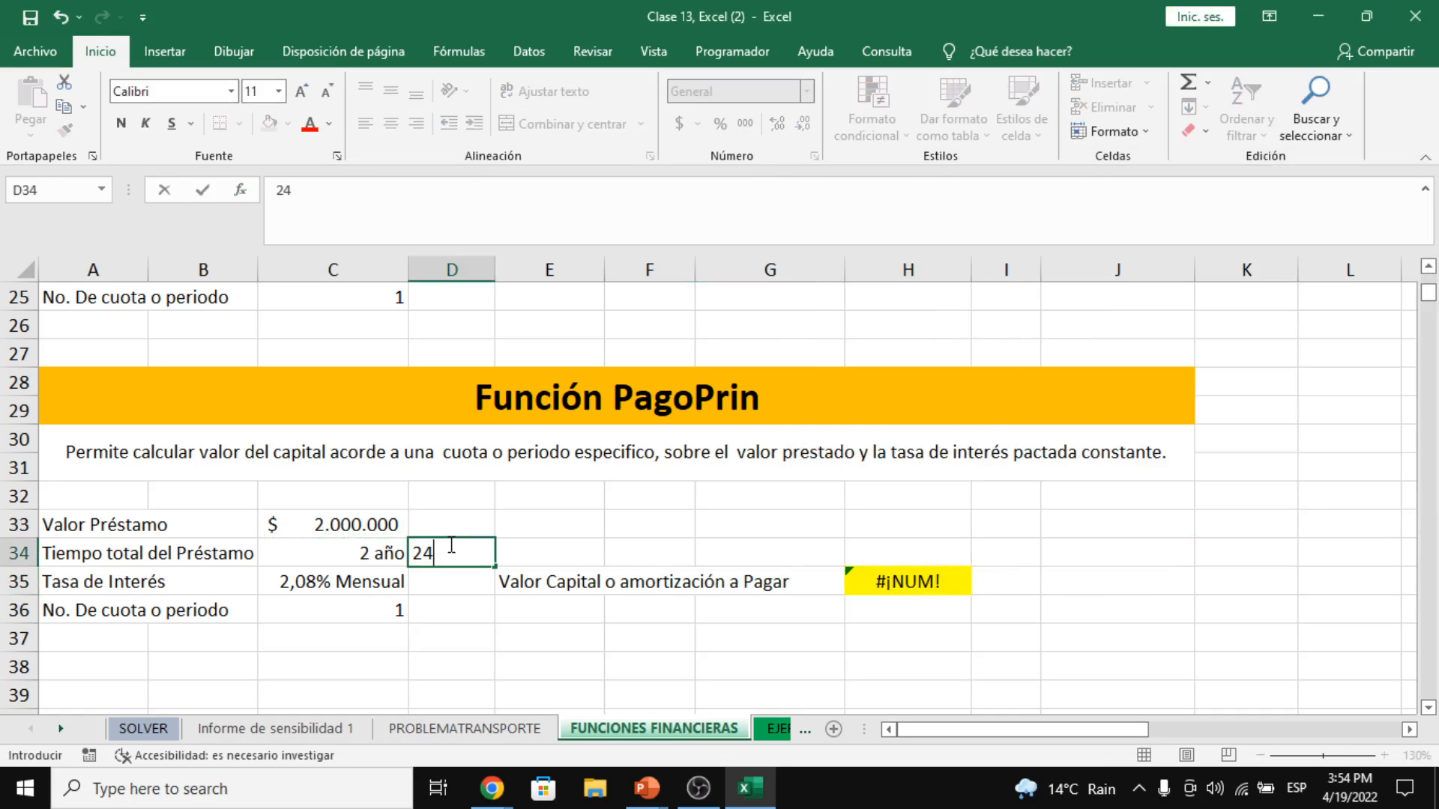
{"action": "key", "text": "Return"}
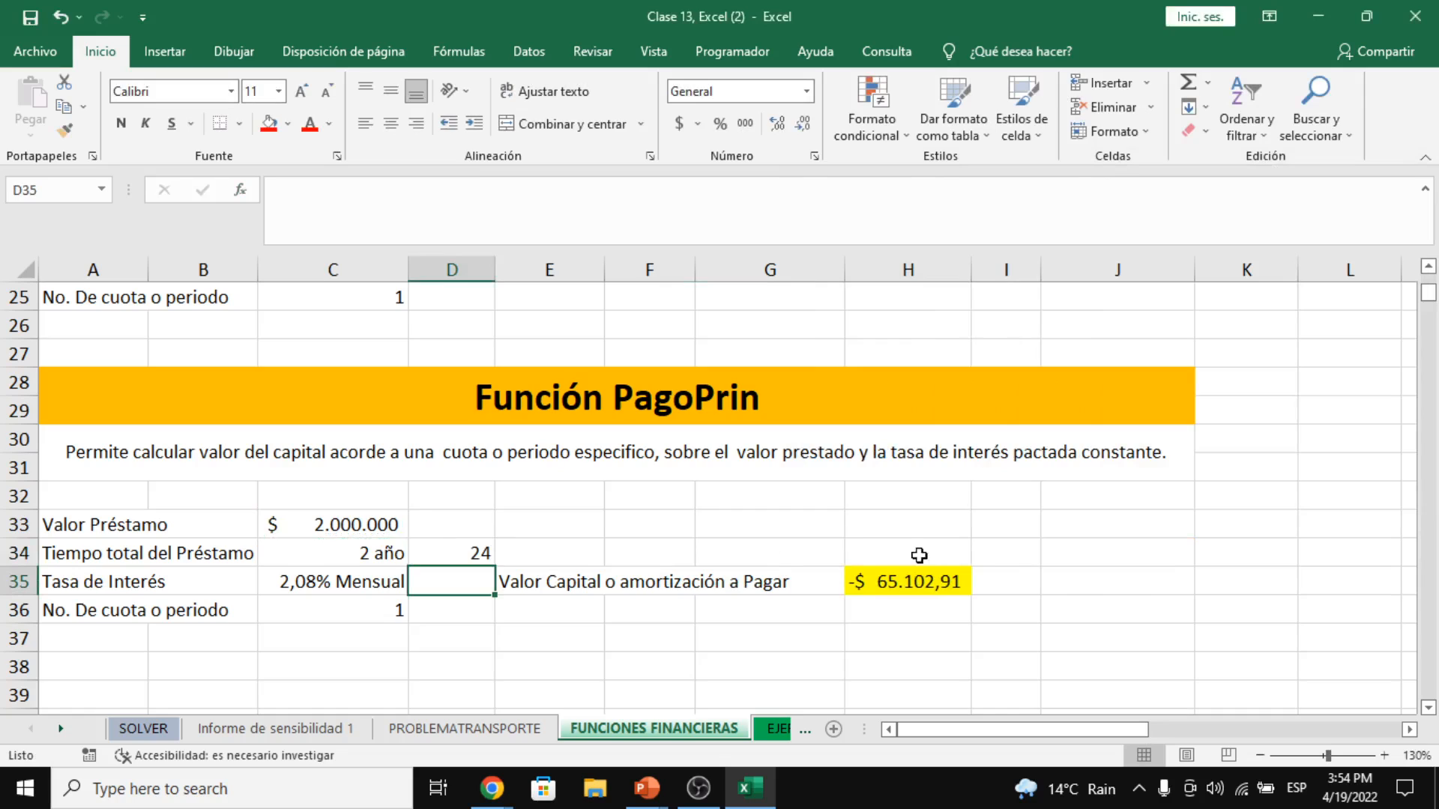
- Multiply the PAGOPRIN formula in H35 by -1 to make the capital amount positive
{"action": "left_click", "coordinate": [924, 581]}
{"action": "left_click", "coordinate": [622, 209]}
{"action": "type", "text": "*"}
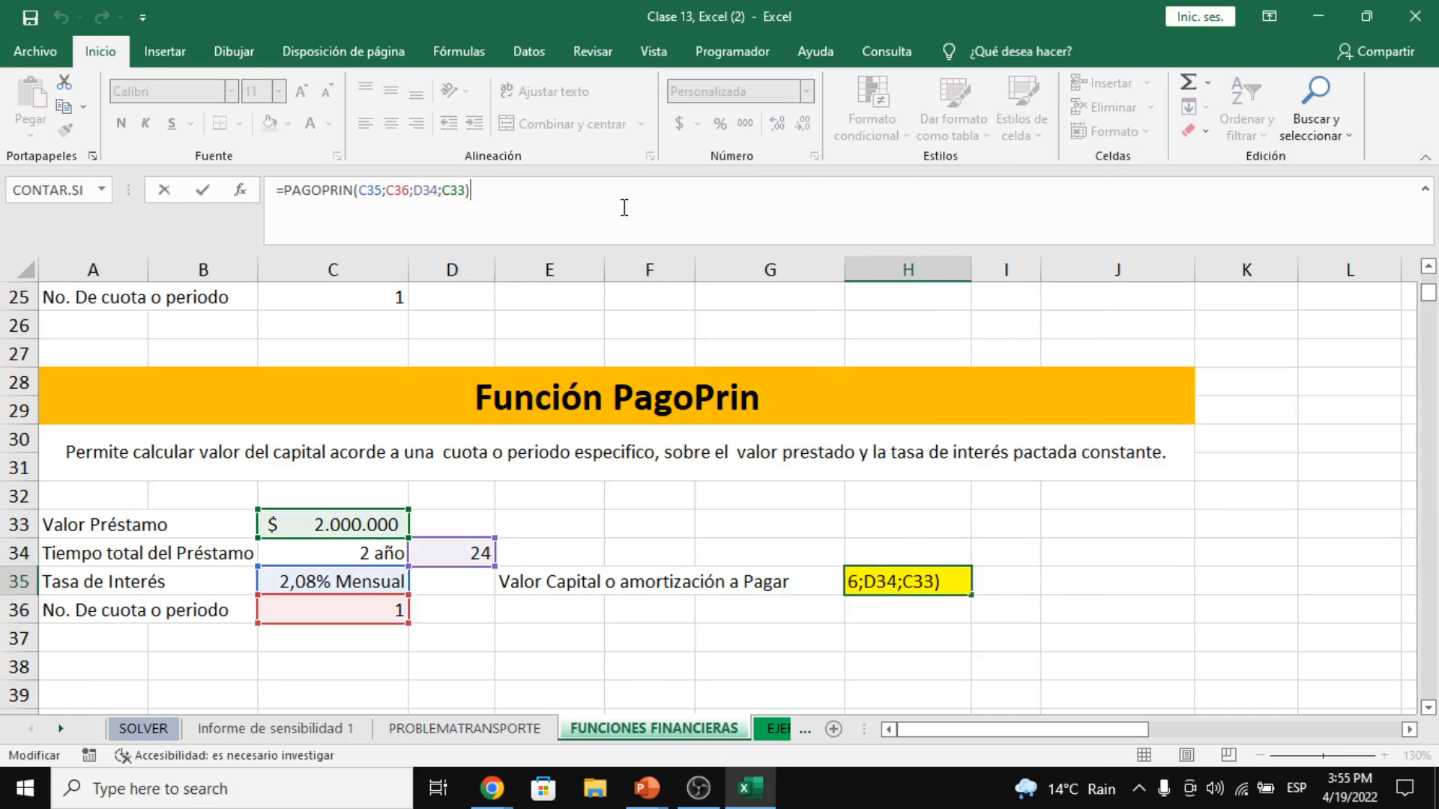
{"action": "type", "text": "-1"}
{"action": "key", "text": "Return"}
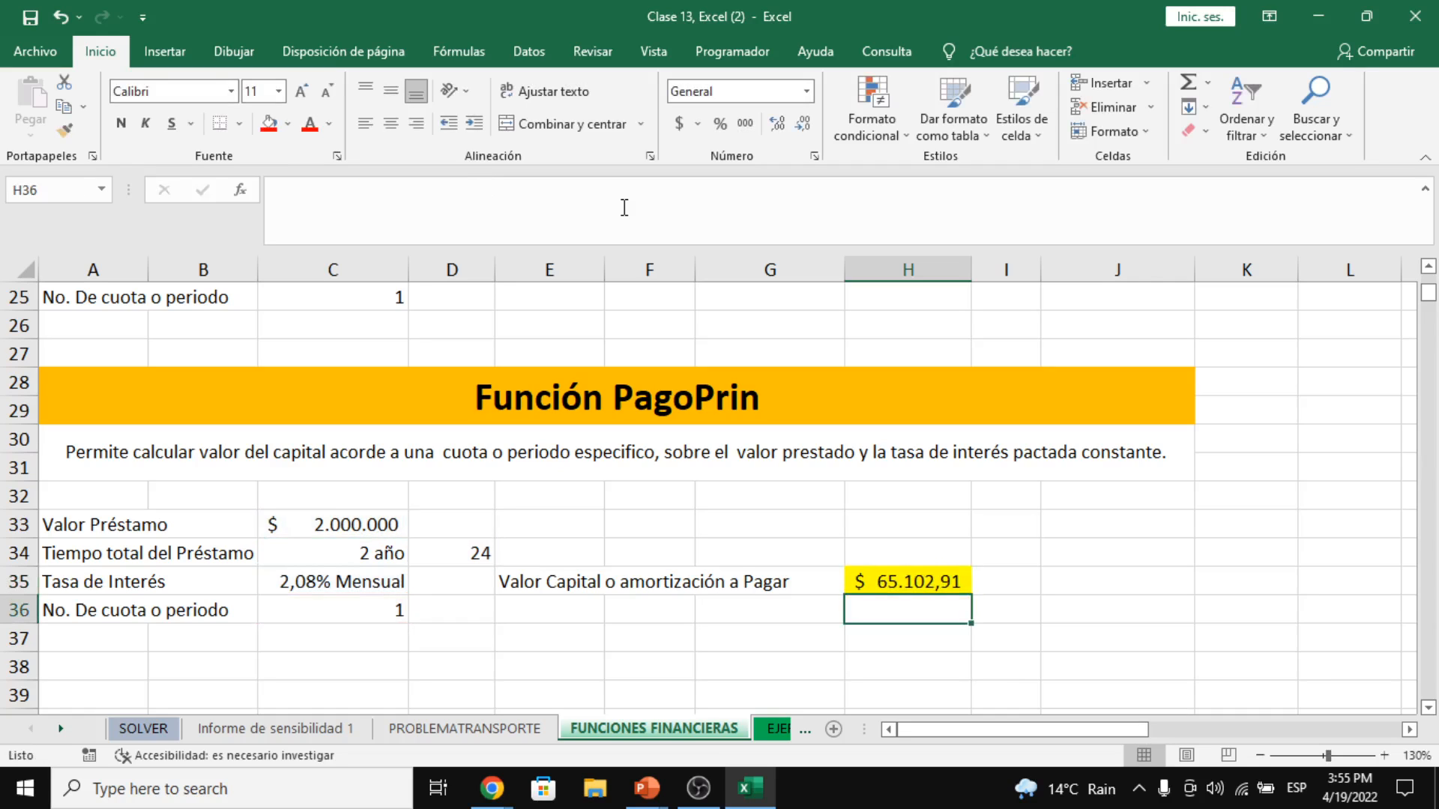
- Highlight the capital cell G16 in yellow to match the PAGOPRIN result cell H35
{"action": "left_click", "coordinate": [949, 586]}
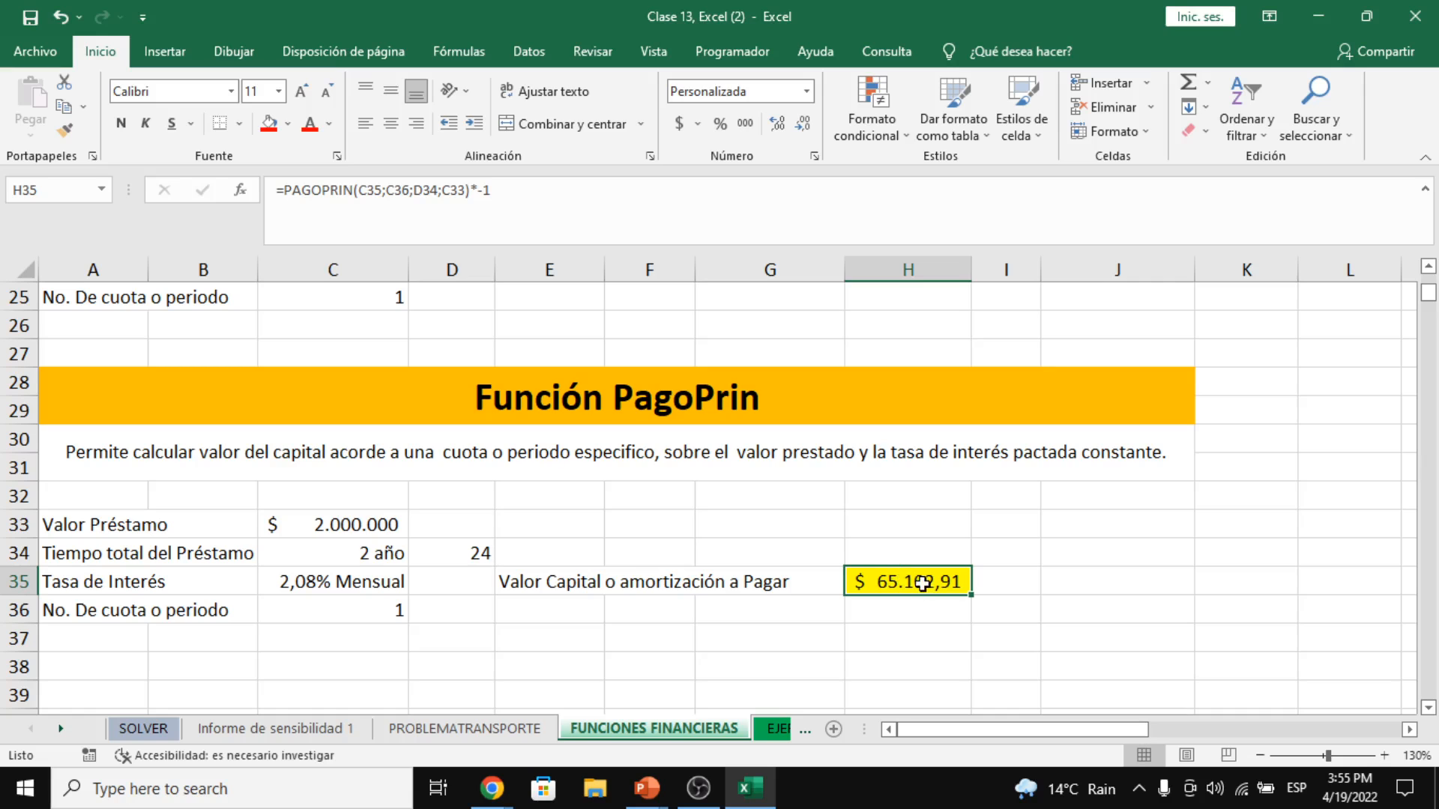
{"action": "scroll", "coordinate": [922, 584], "scroll_direction": "up", "scroll_amount": 4}
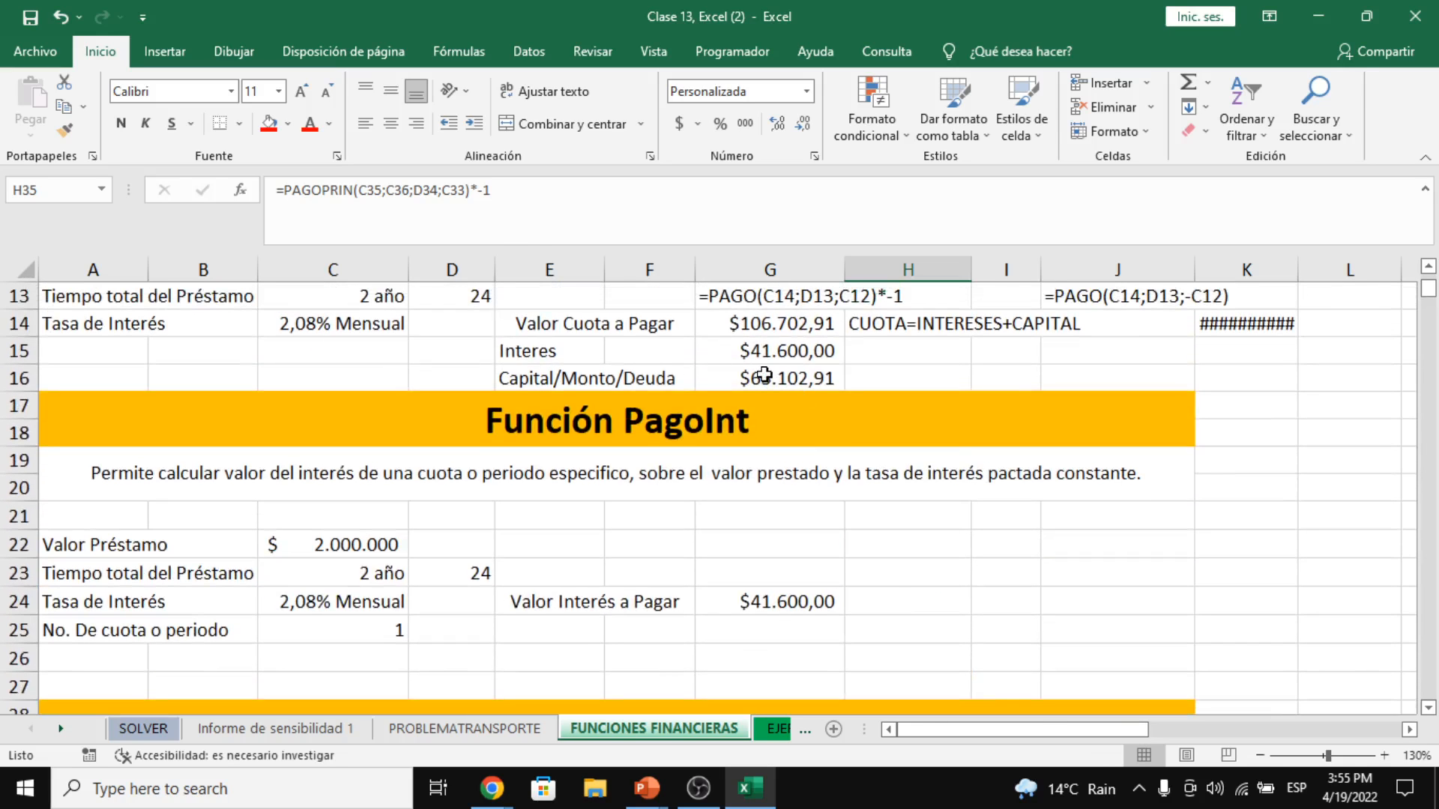
{"action": "left_click", "coordinate": [764, 376]}
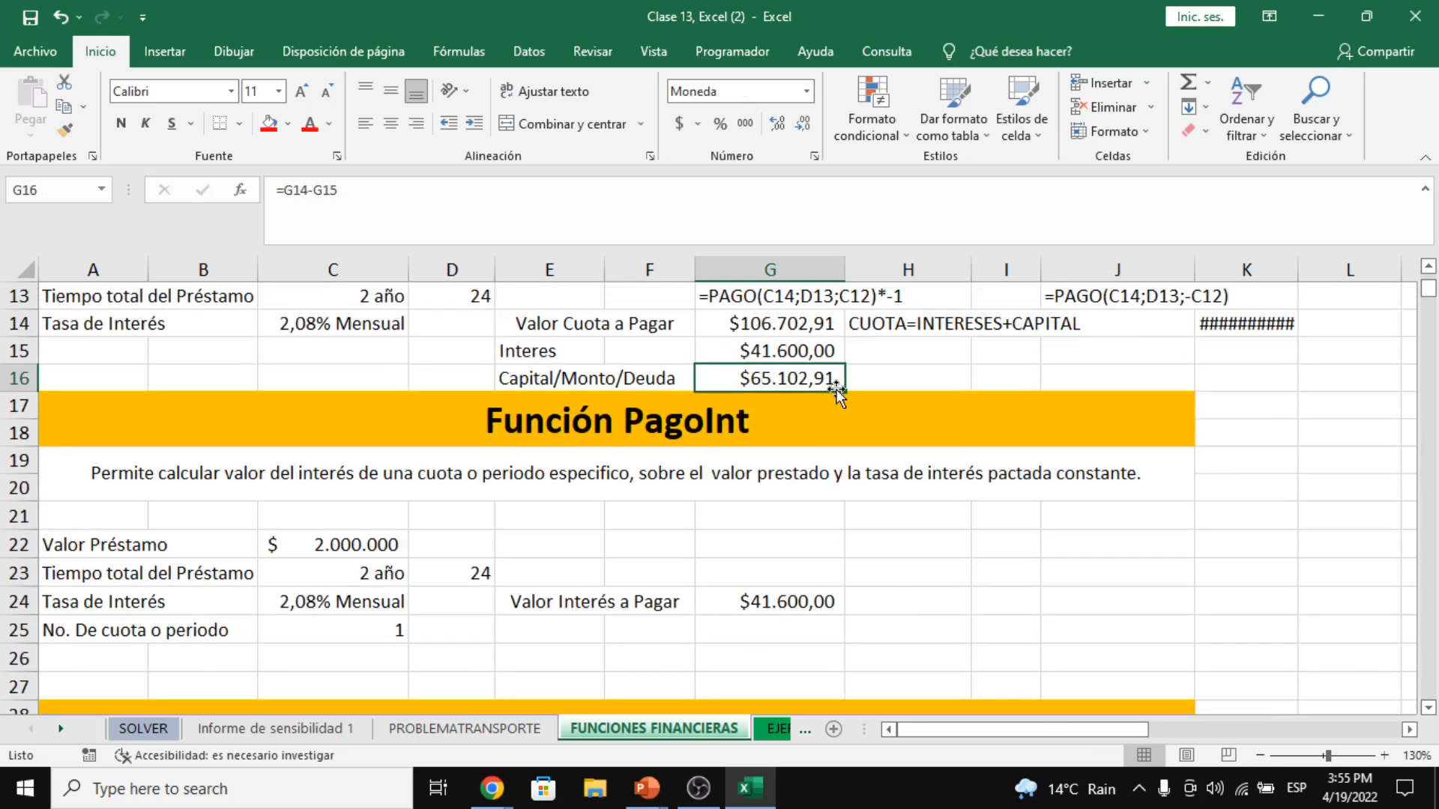
{"action": "left_click", "coordinate": [288, 123]}
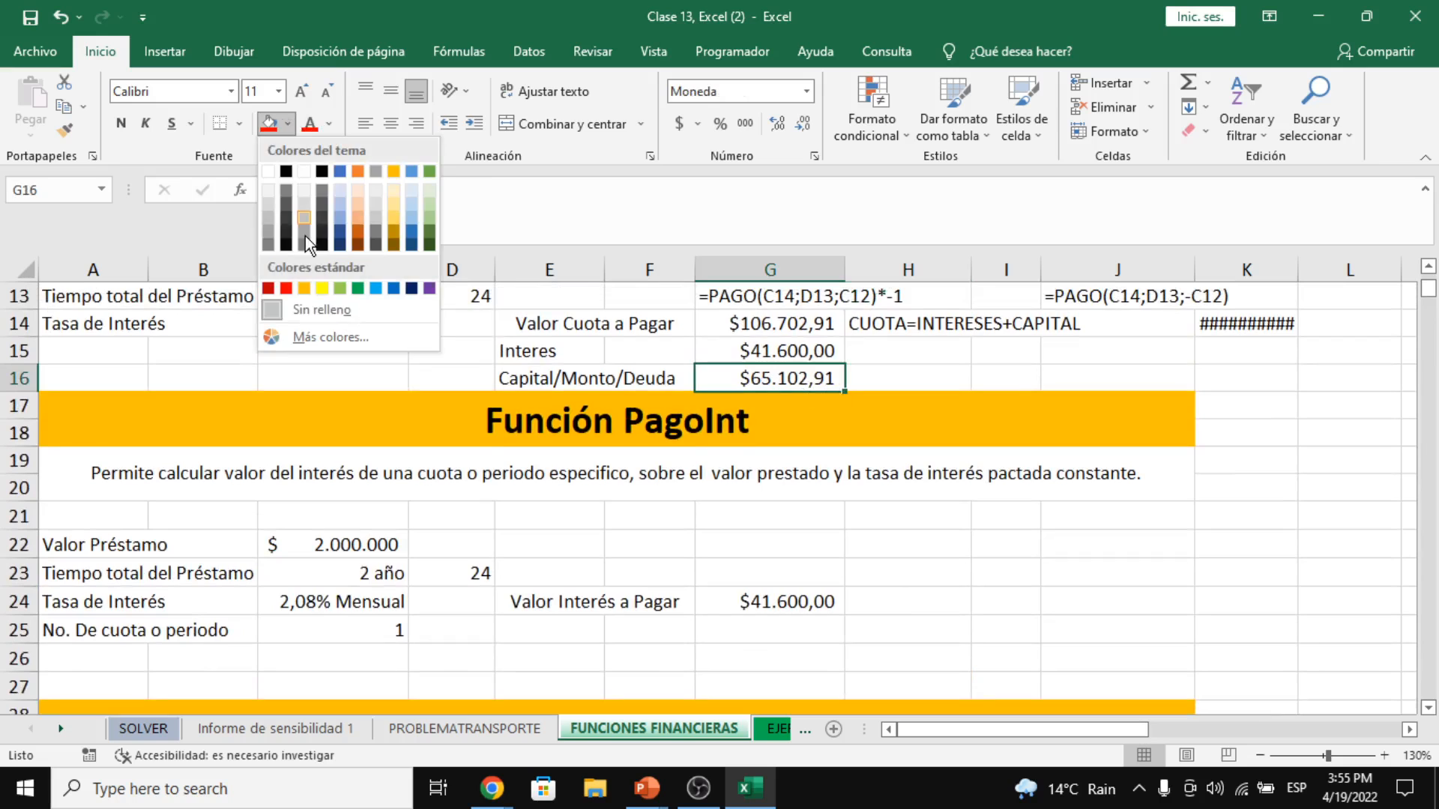
{"action": "left_click", "coordinate": [322, 288]}
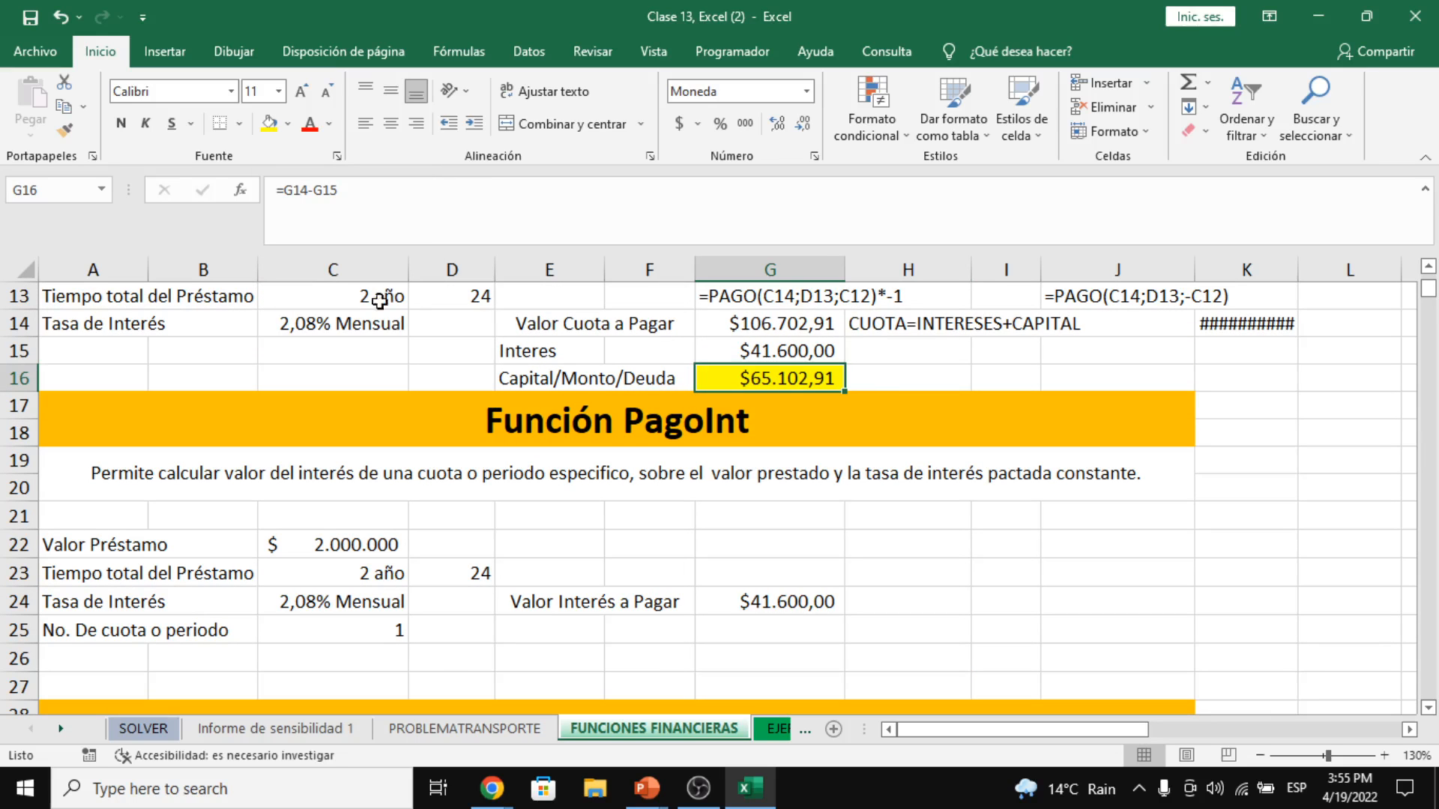
{"action": "left_click", "coordinate": [897, 380]}
{"action": "key", "text": "alt+Tab"}
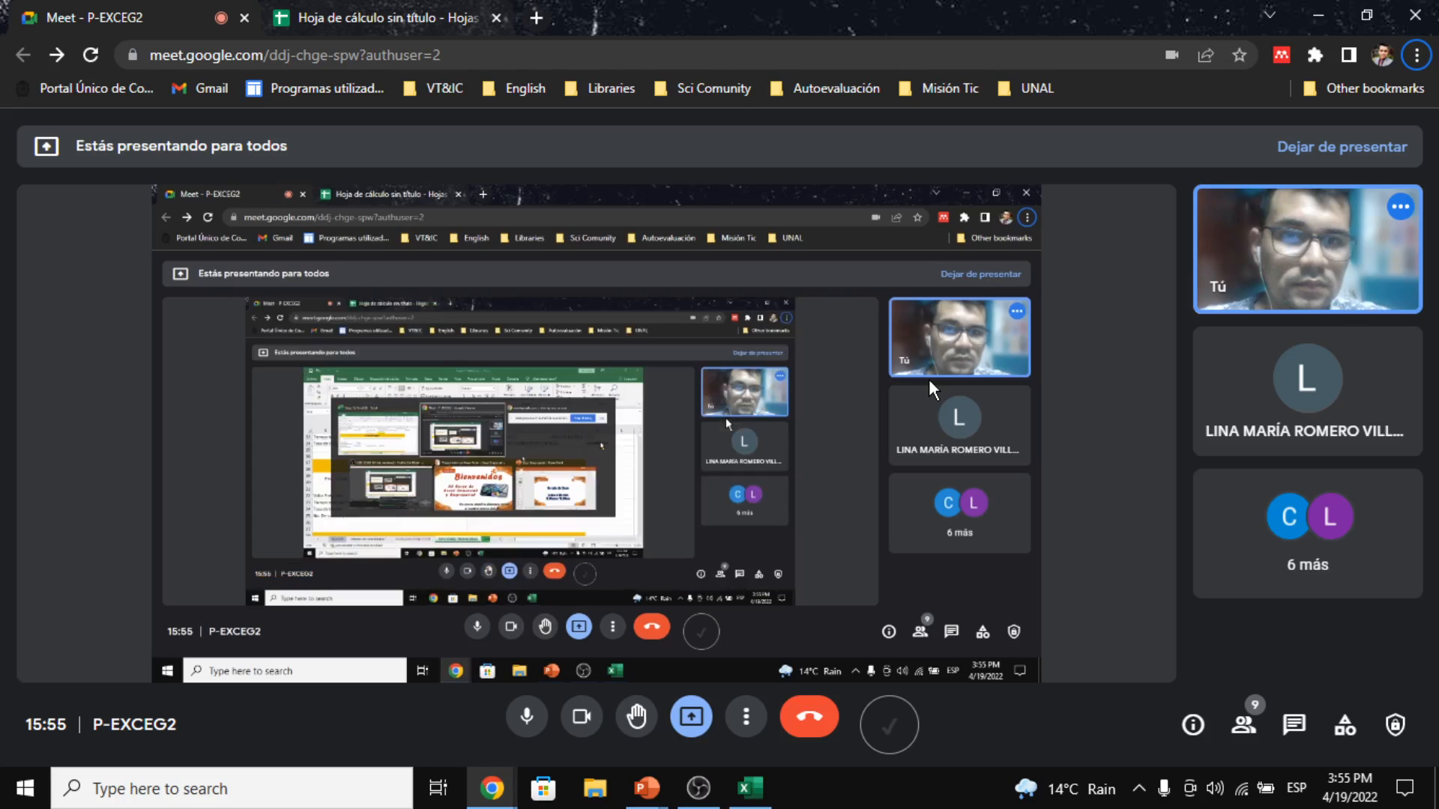
{"action": "key", "text": "alt+Tab"}
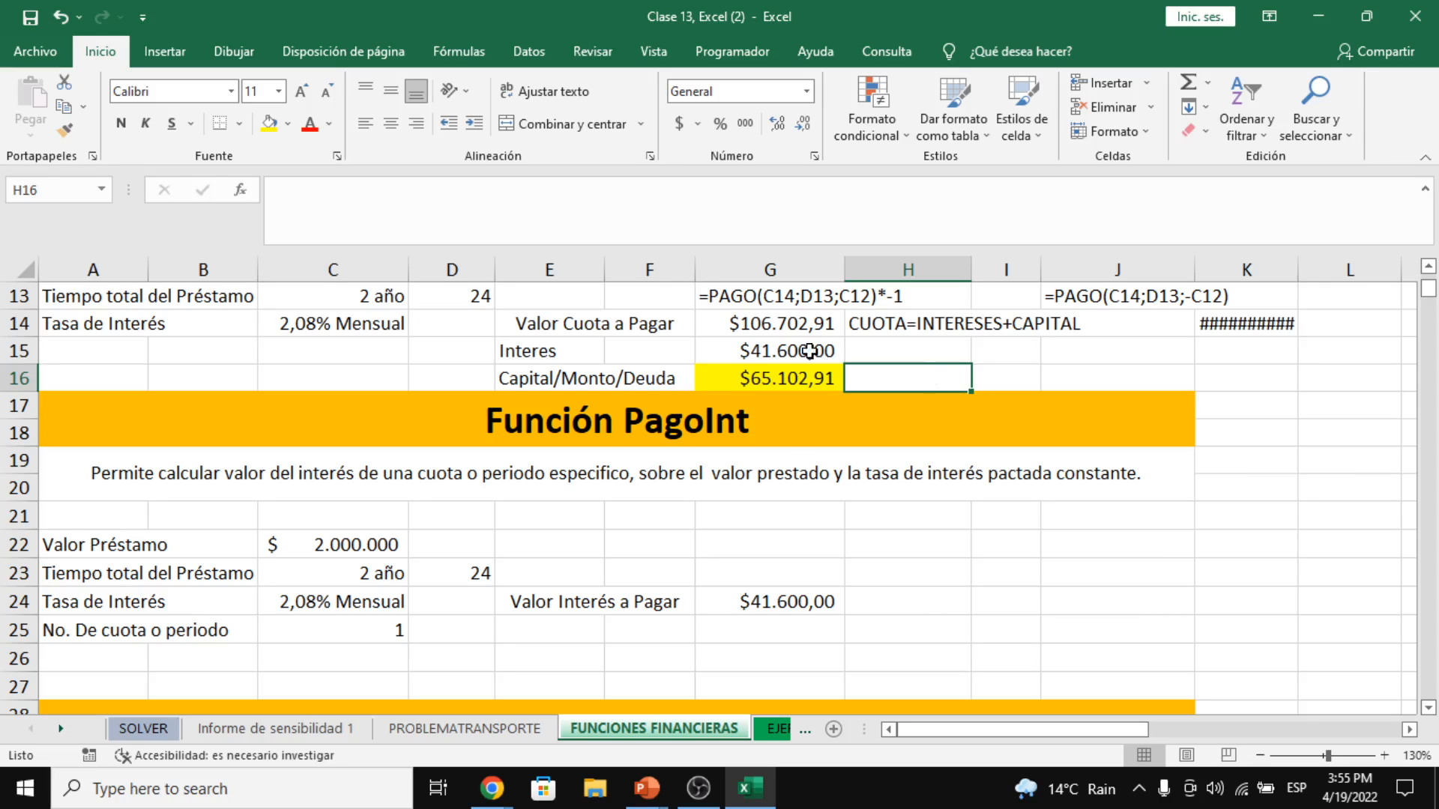
{"action": "scroll", "coordinate": [741, 491], "scroll_direction": "down", "scroll_amount": 2}
{"action": "scroll", "coordinate": [741, 491], "scroll_direction": "down", "scroll_amount": 3}
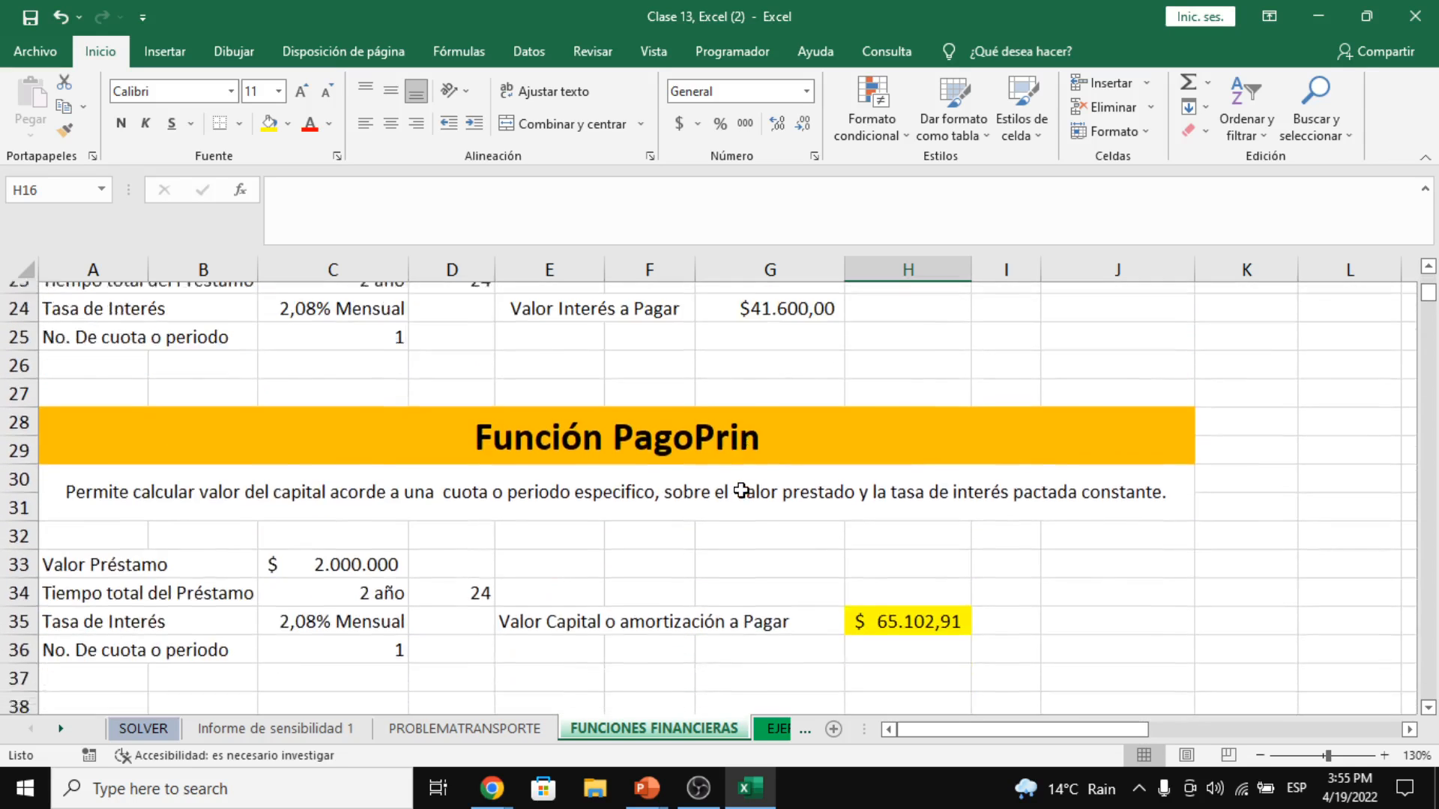
{"action": "scroll", "coordinate": [783, 659], "scroll_direction": "up", "scroll_amount": 1}
- Open the EJERCICIO AMORTIZACION sheet and increase the height of row 1 so the table title fits
{"action": "left_click", "coordinate": [774, 729]}
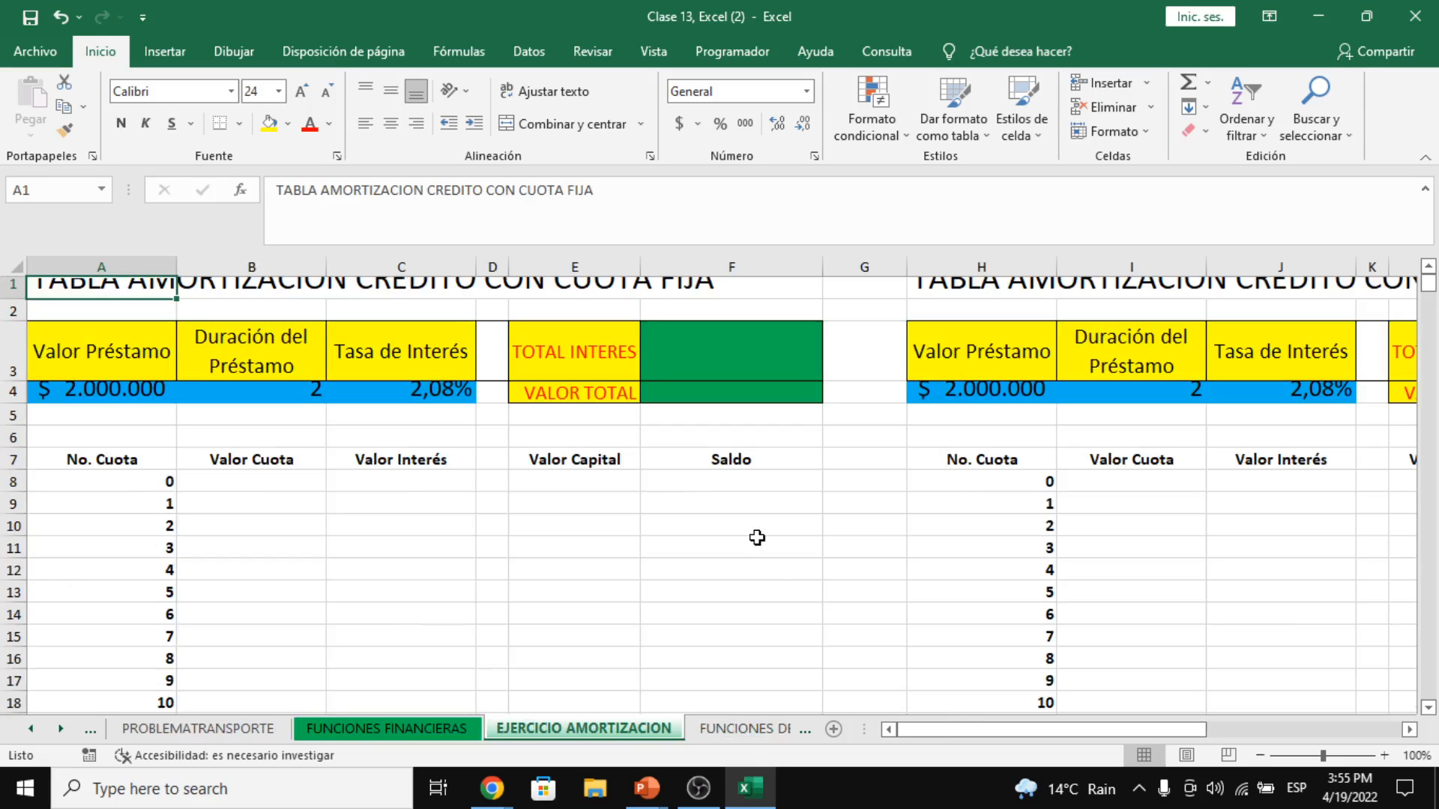
{"action": "left_click", "coordinate": [391, 298]}
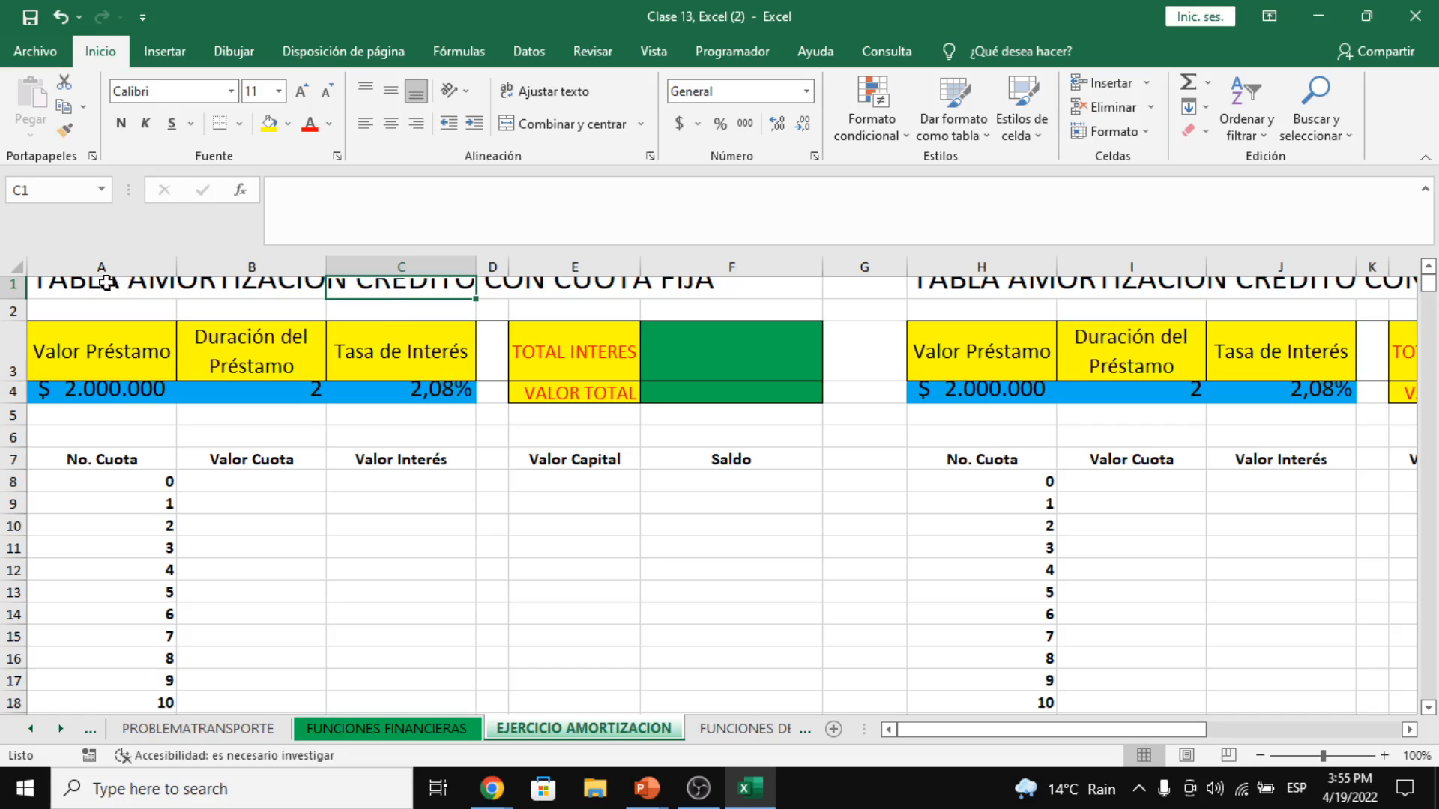
{"action": "left_click", "coordinate": [30, 292]}
{"action": "left_click_drag", "start_coordinate": [16, 286], "coordinate": [21, 306]}
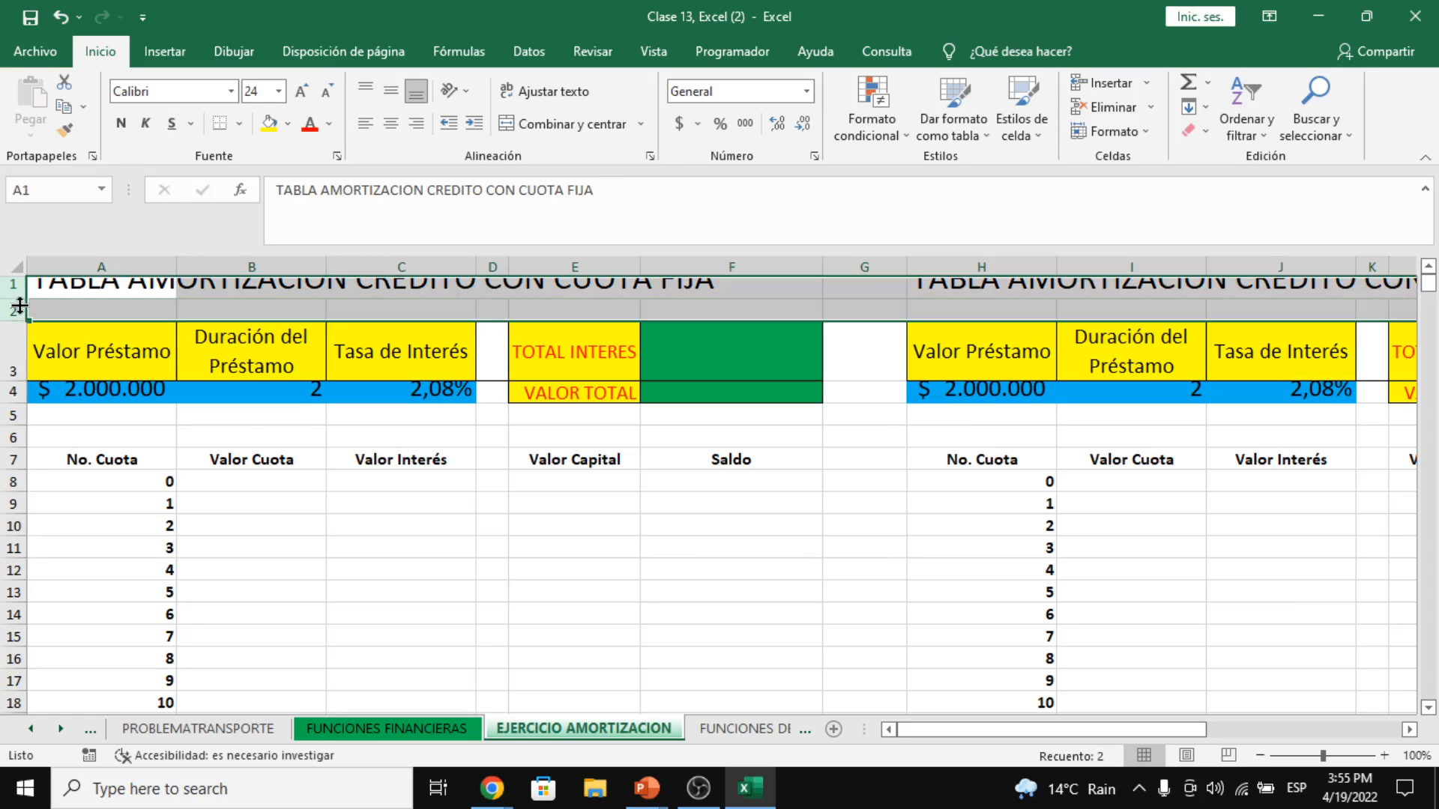
{"action": "left_click", "coordinate": [174, 311]}
{"action": "left_click_drag", "start_coordinate": [18, 295], "coordinate": [20, 315]}
{"action": "left_click", "coordinate": [387, 307]}
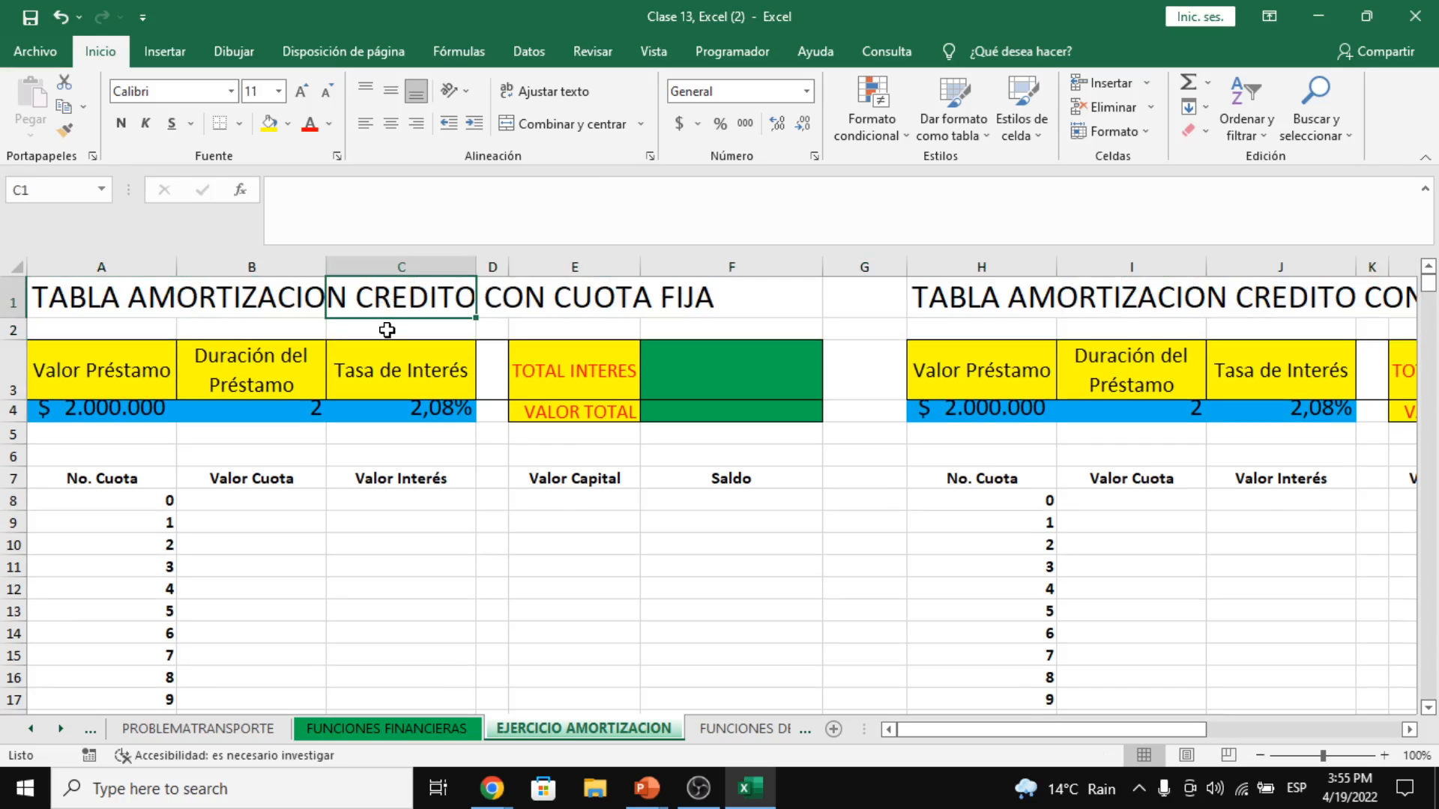
- Examine the Valor Cuota, Valor Interés, Valor Capital and Saldo columns in the first installment row of the amortization table
{"action": "left_click", "coordinate": [492, 788]}
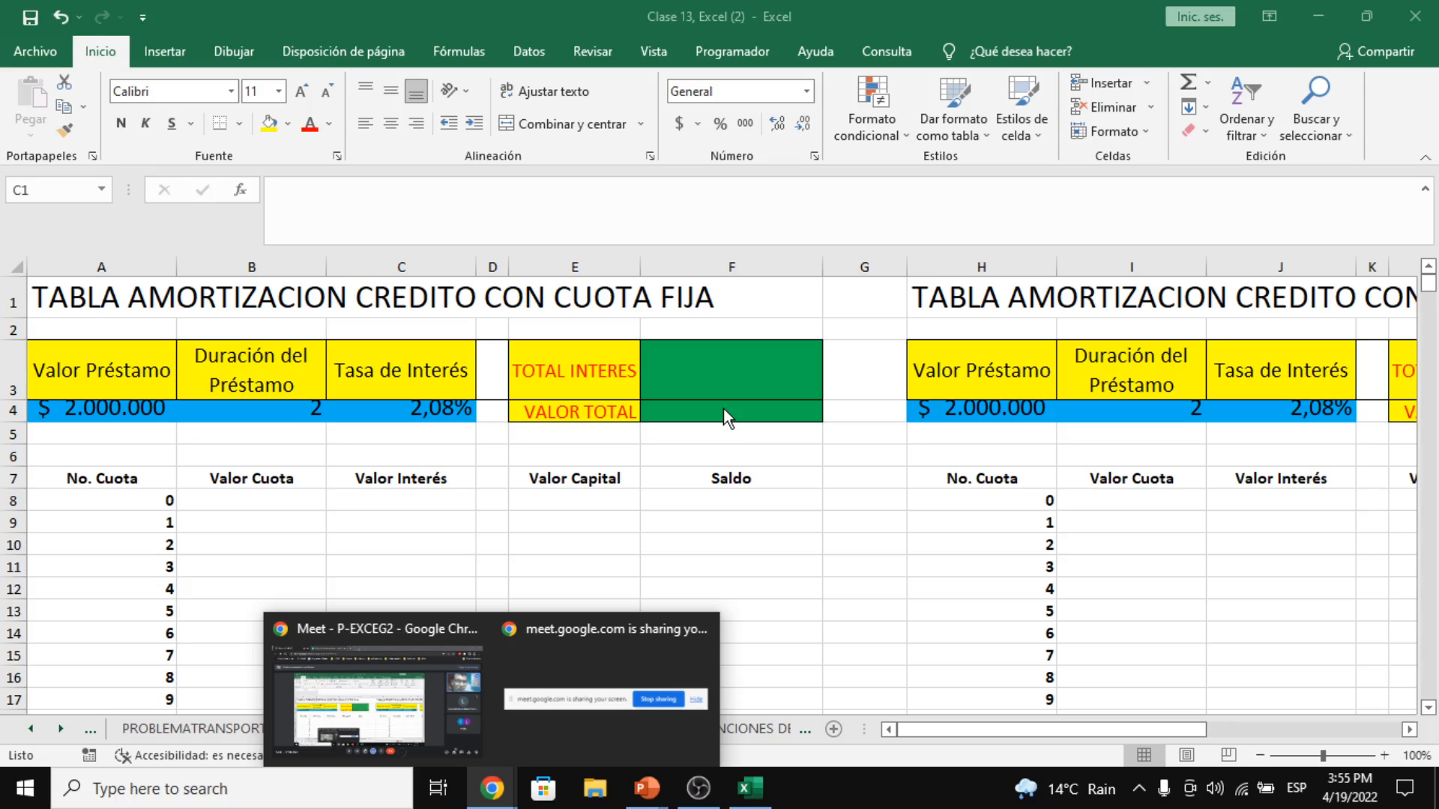
{"action": "left_click", "coordinate": [207, 448]}
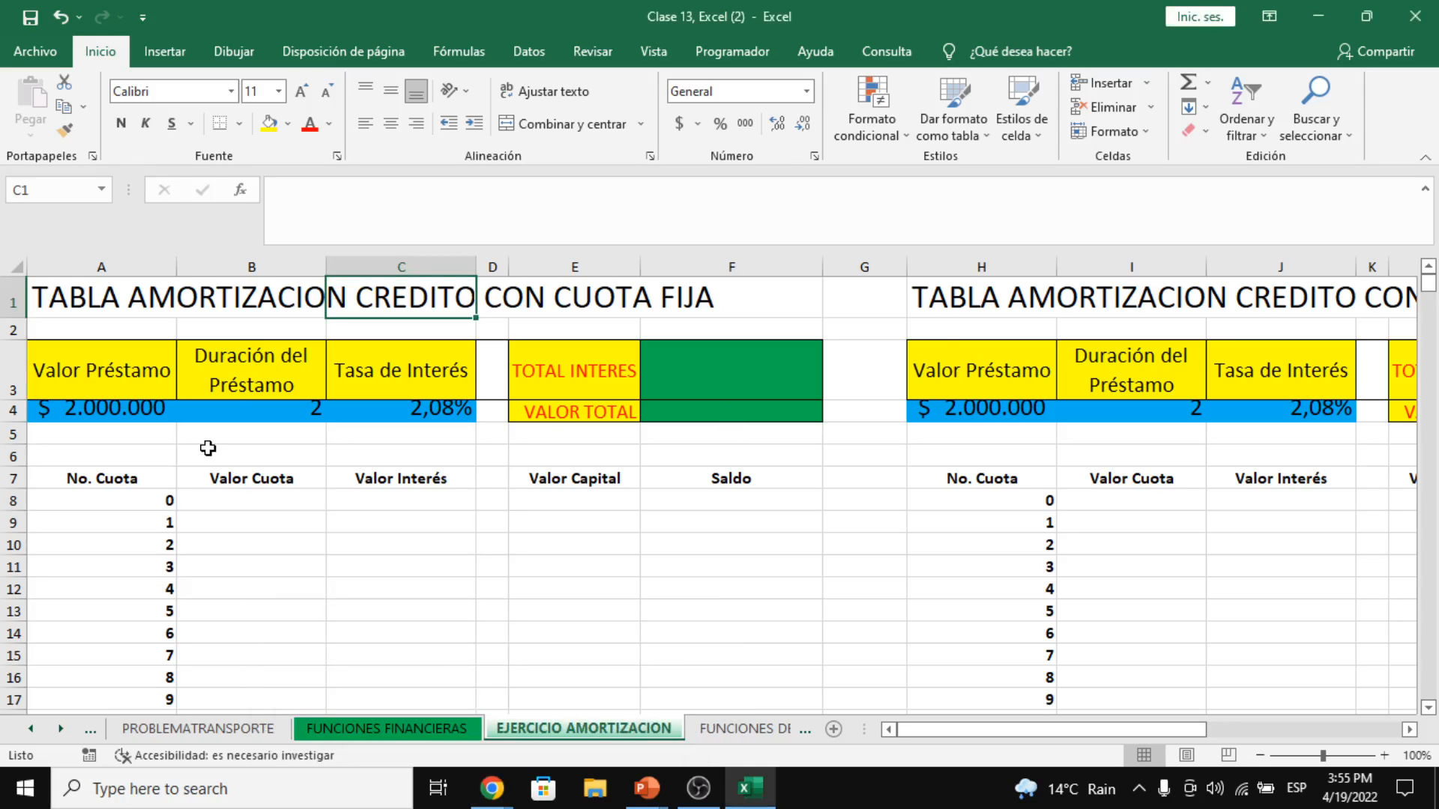
{"action": "scroll", "coordinate": [207, 448], "scroll_direction": "down", "scroll_amount": 1}
{"action": "scroll", "coordinate": [249, 513], "scroll_direction": "up", "scroll_amount": 1}
{"action": "left_click", "coordinate": [299, 524]}
{"action": "key", "text": "Right"}
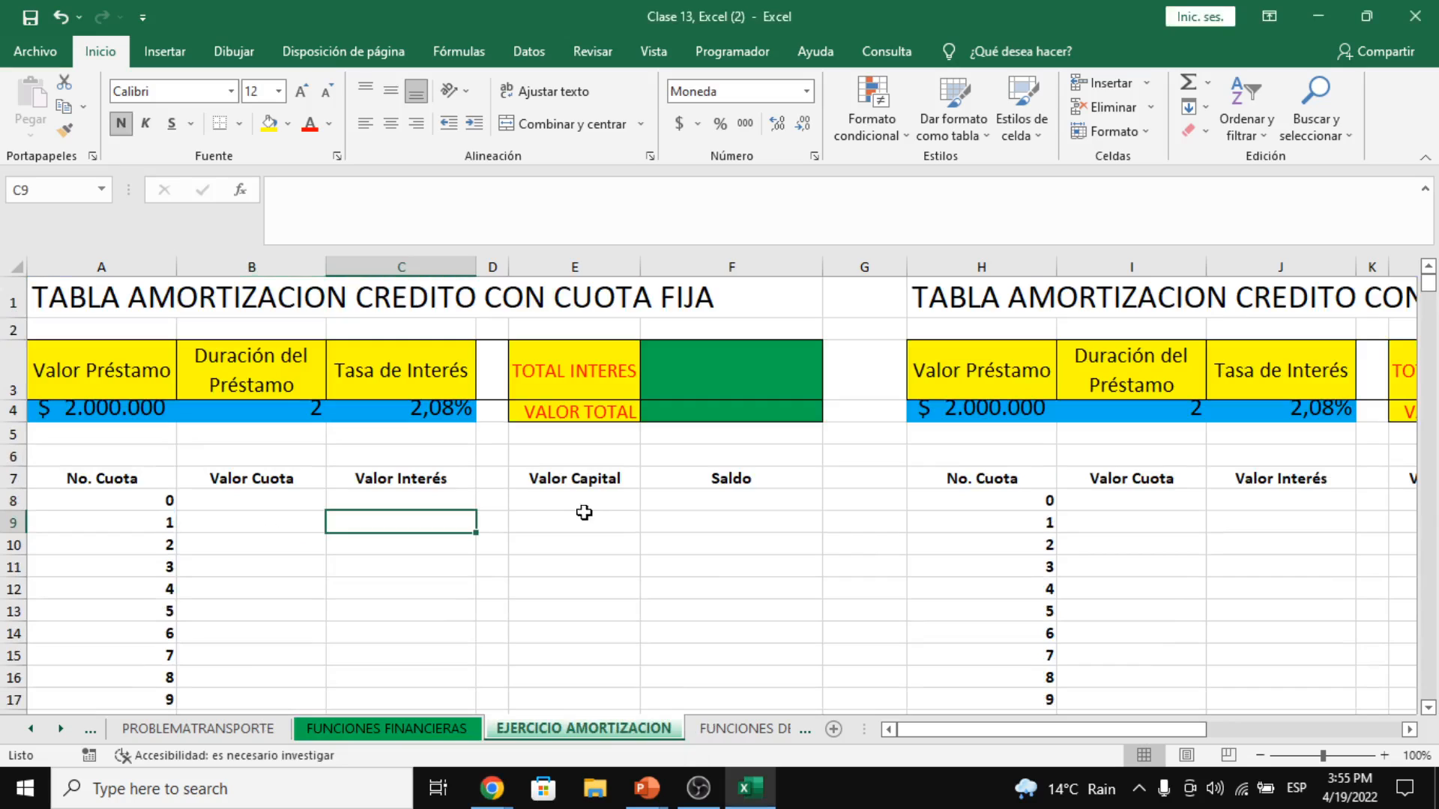
{"action": "left_click", "coordinate": [741, 520]}
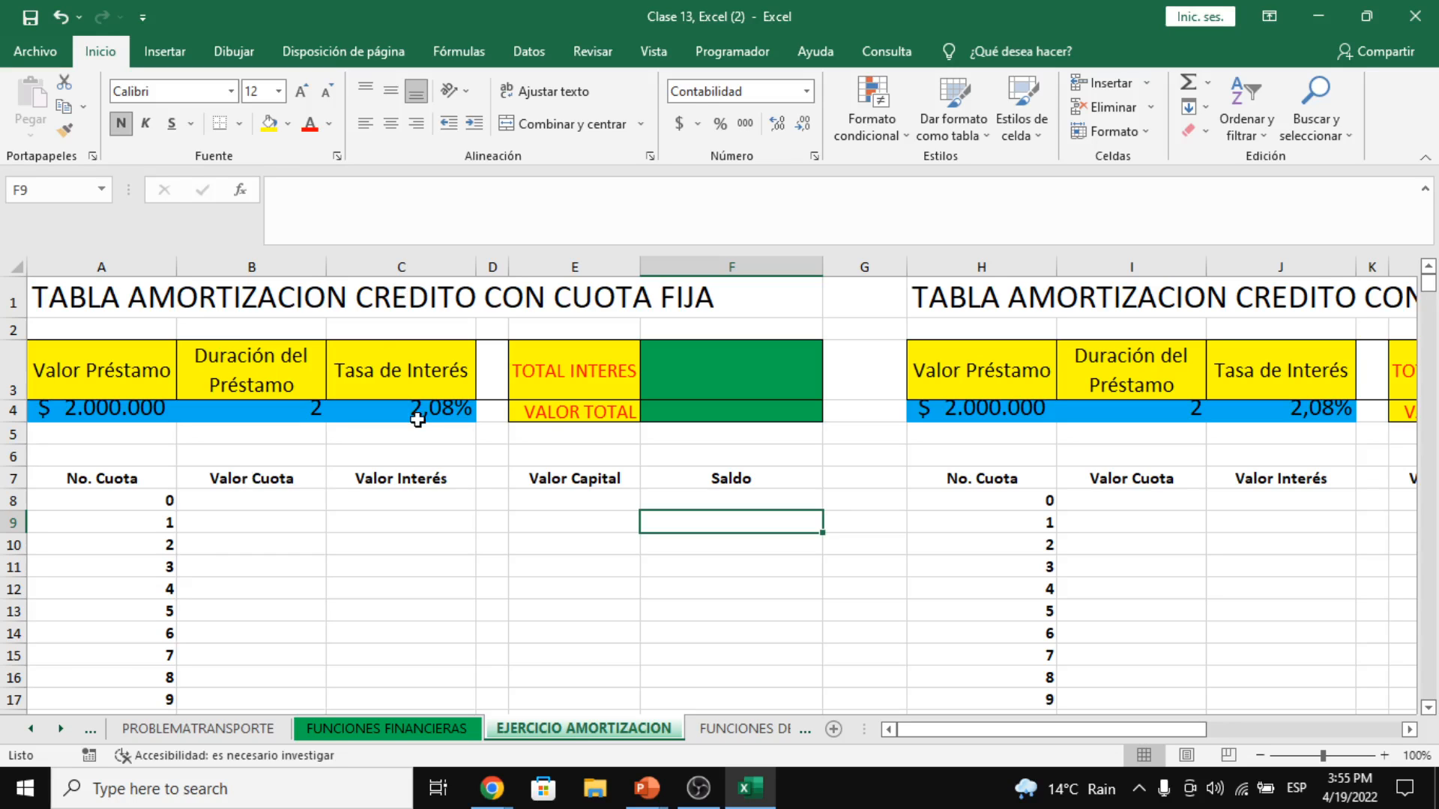
- Increase the height of row 4 so the loan value, duration and interest rate fit
{"action": "left_click_drag", "start_coordinate": [117, 481], "coordinate": [748, 700]}
{"action": "scroll", "coordinate": [713, 572], "scroll_direction": "up", "scroll_amount": 1}
{"action": "left_click", "coordinate": [644, 498]}
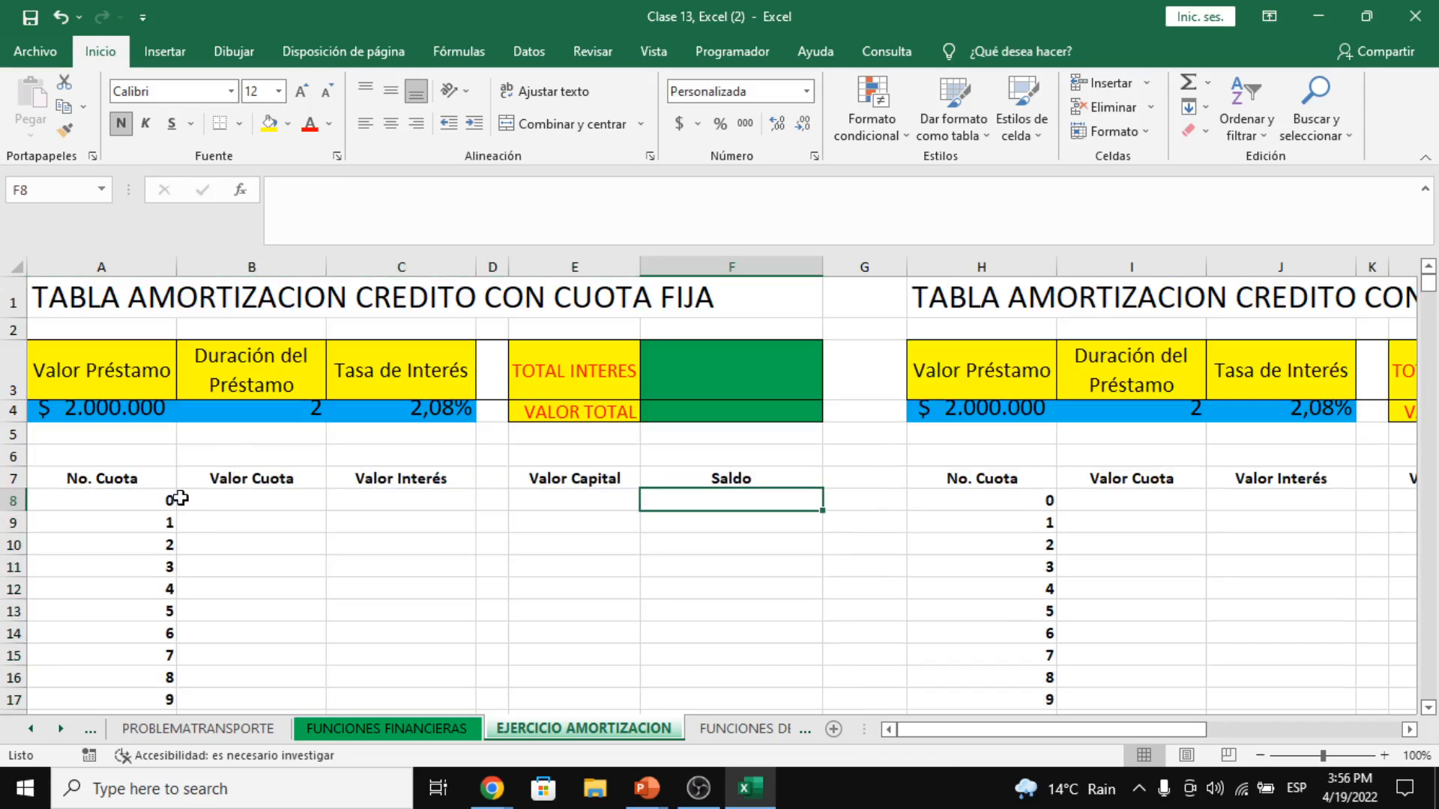
{"action": "left_click_drag", "start_coordinate": [14, 422], "coordinate": [13, 431]}
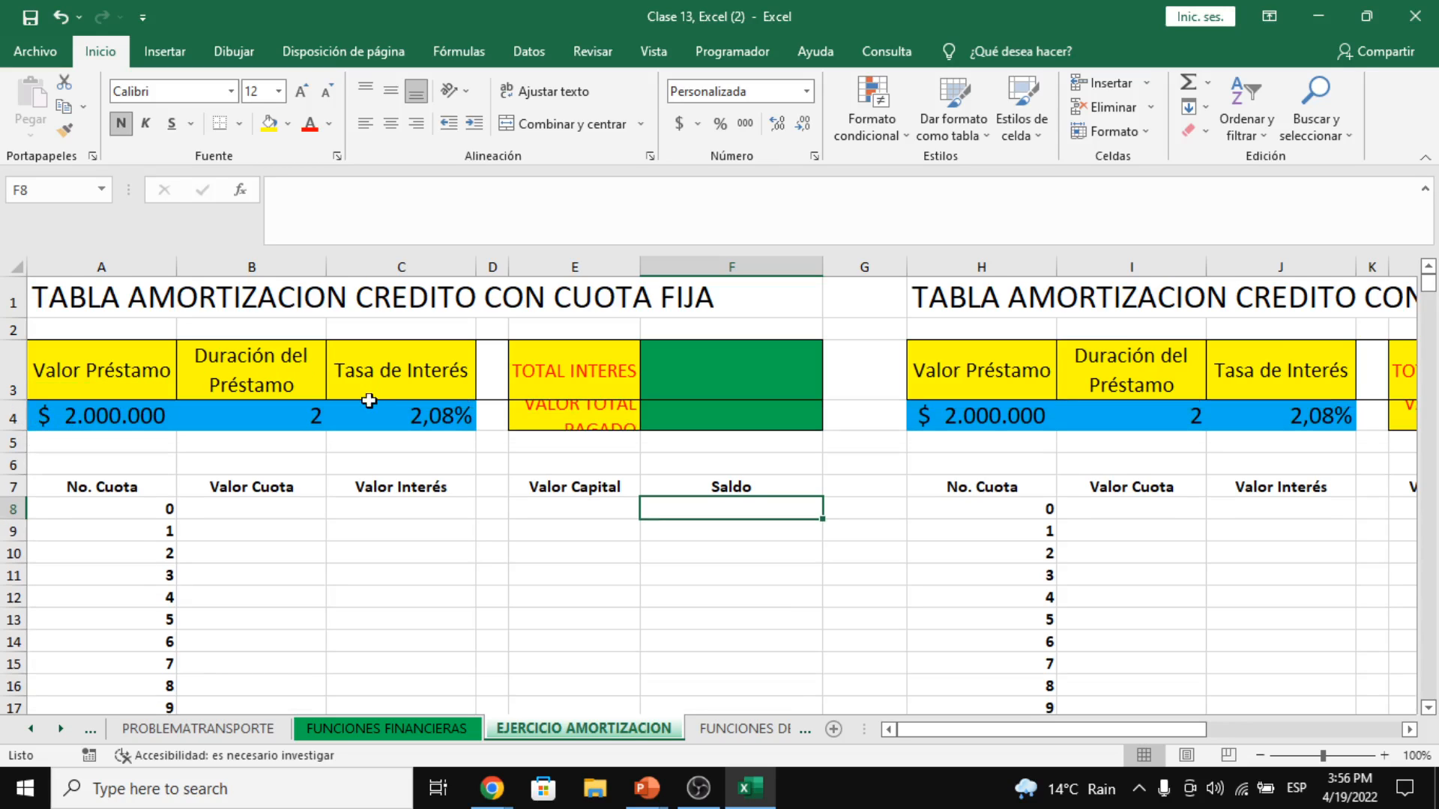
{"action": "left_click_drag", "start_coordinate": [4, 426], "coordinate": [7, 432]}
- Convert the loan duration to months in B5 with the formula =B4*12
{"action": "left_click", "coordinate": [192, 406]}
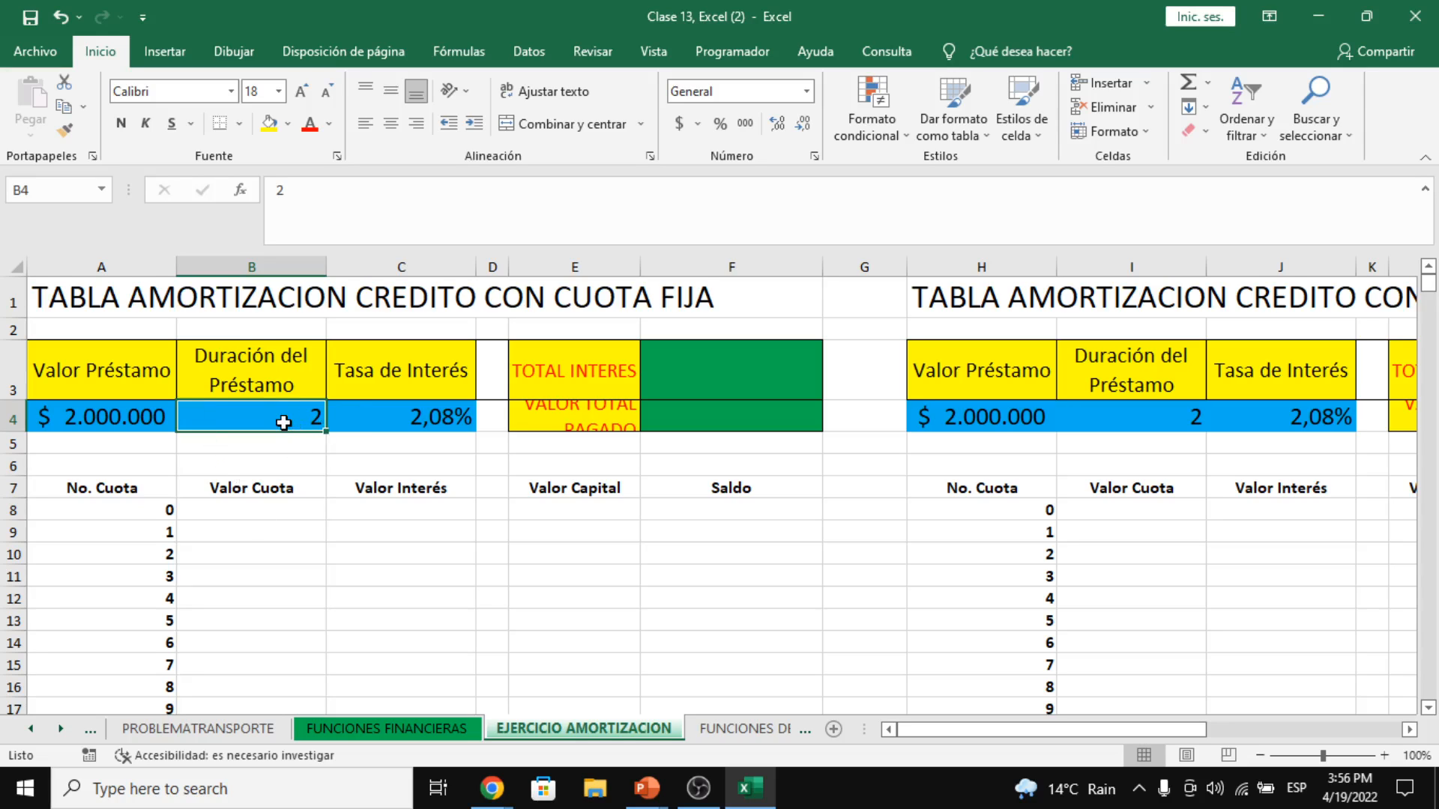
{"action": "left_click", "coordinate": [305, 441]}
{"action": "left_click", "coordinate": [302, 420]}
{"action": "left_click", "coordinate": [443, 412]}
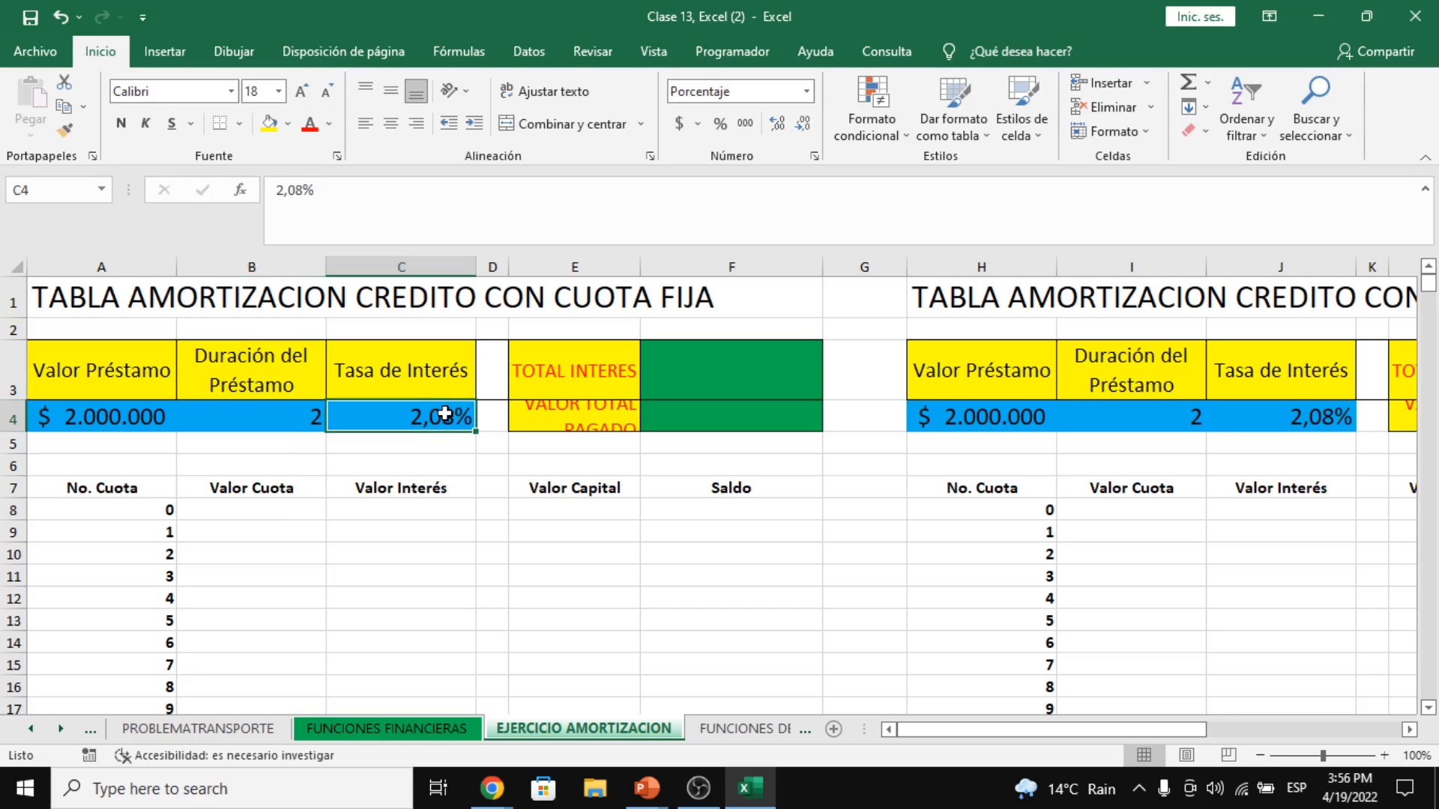
{"action": "left_click", "coordinate": [281, 443]}
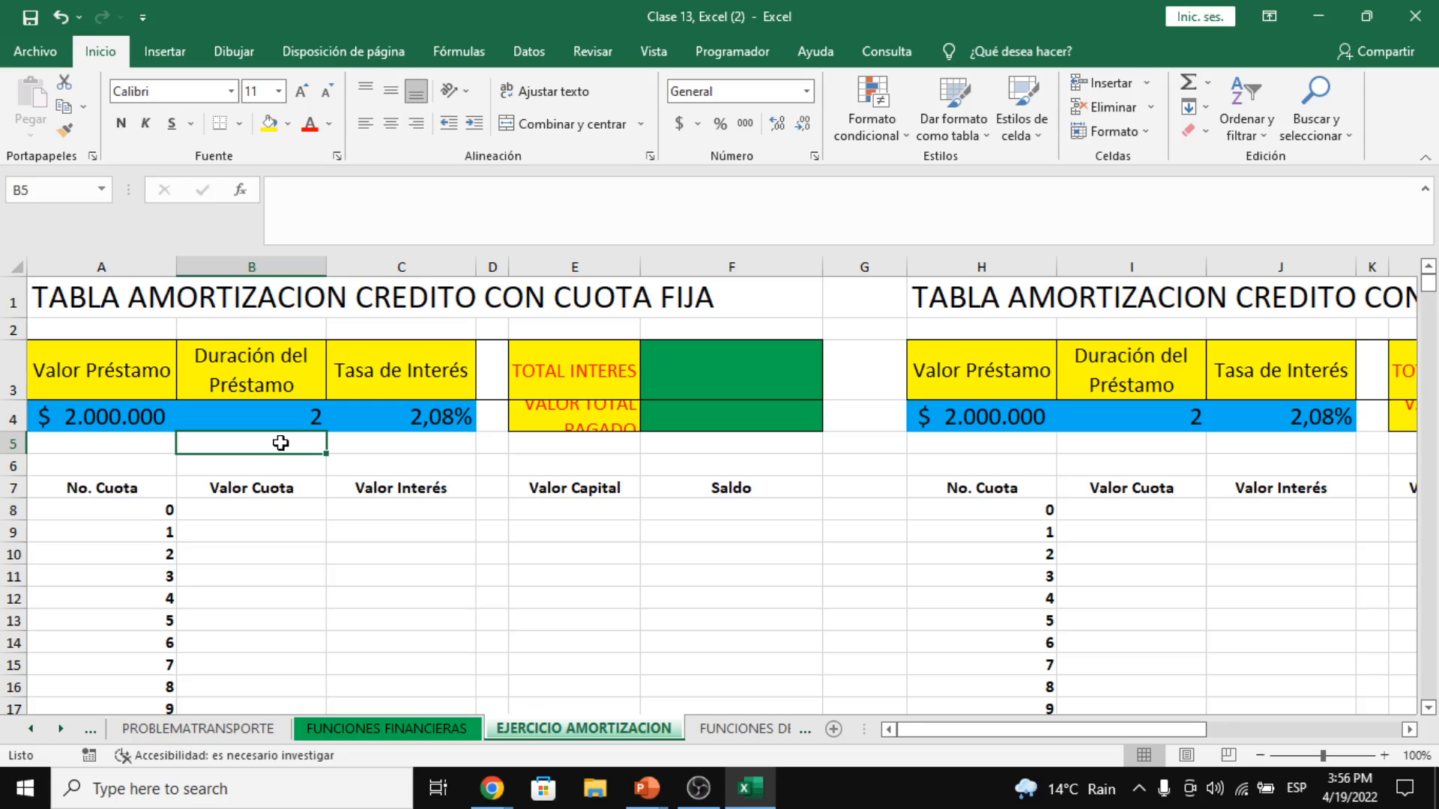
{"action": "type", "text": "="}
{"action": "key", "text": "Up"}
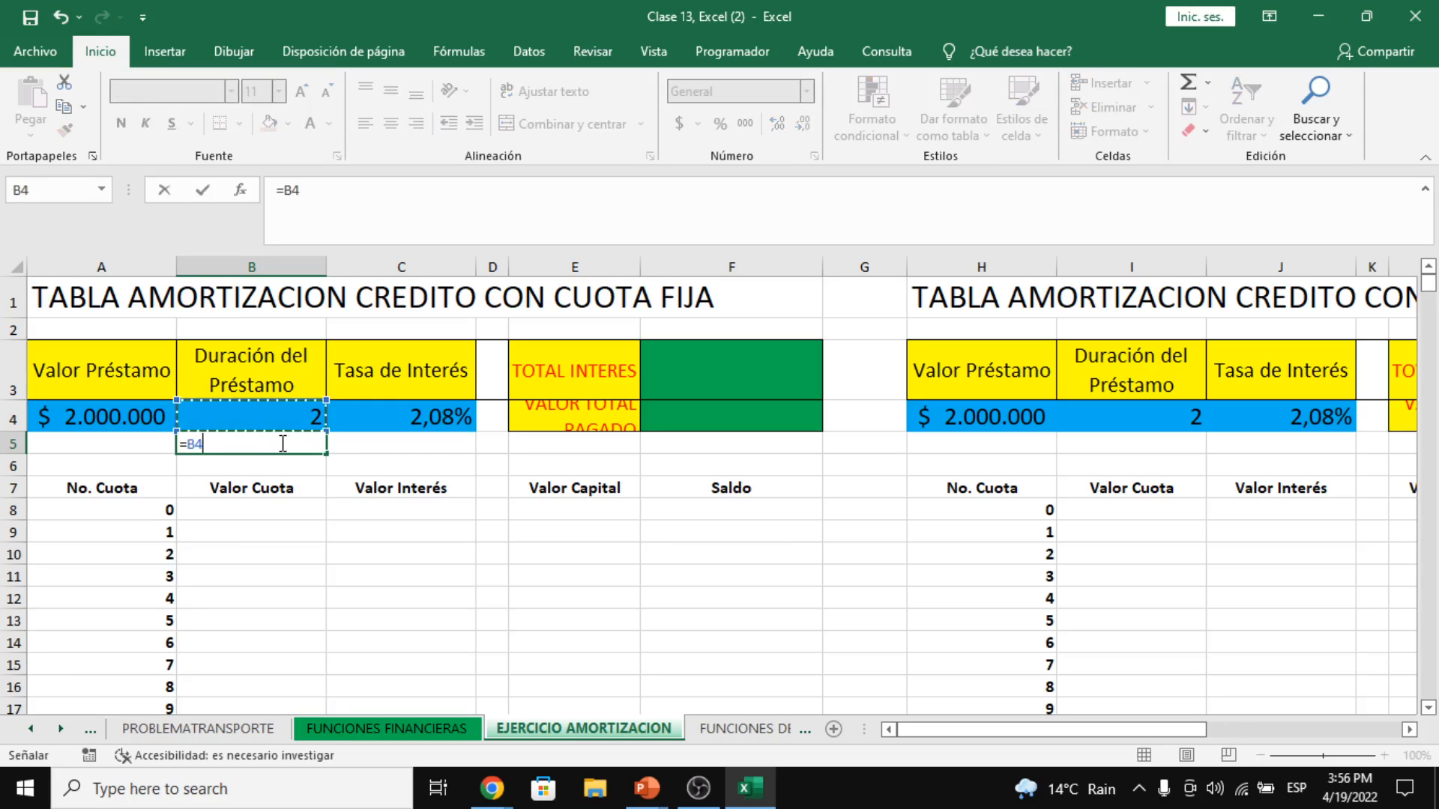
{"action": "type", "text": "*12"}
{"action": "key", "text": "Return"}
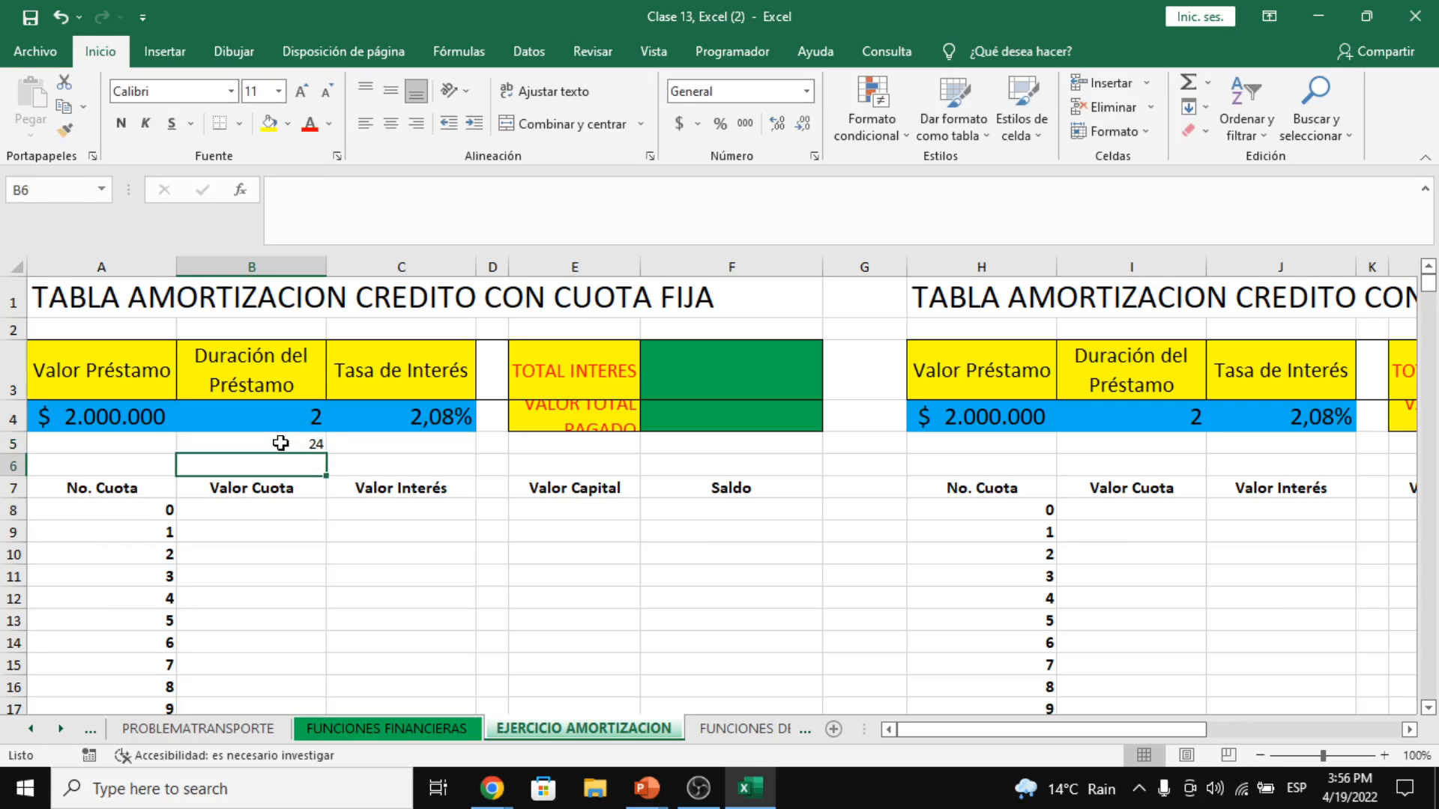
- Set the Saldo of installment 0 in F8 to the loan value with =A4
{"action": "left_click", "coordinate": [293, 515]}
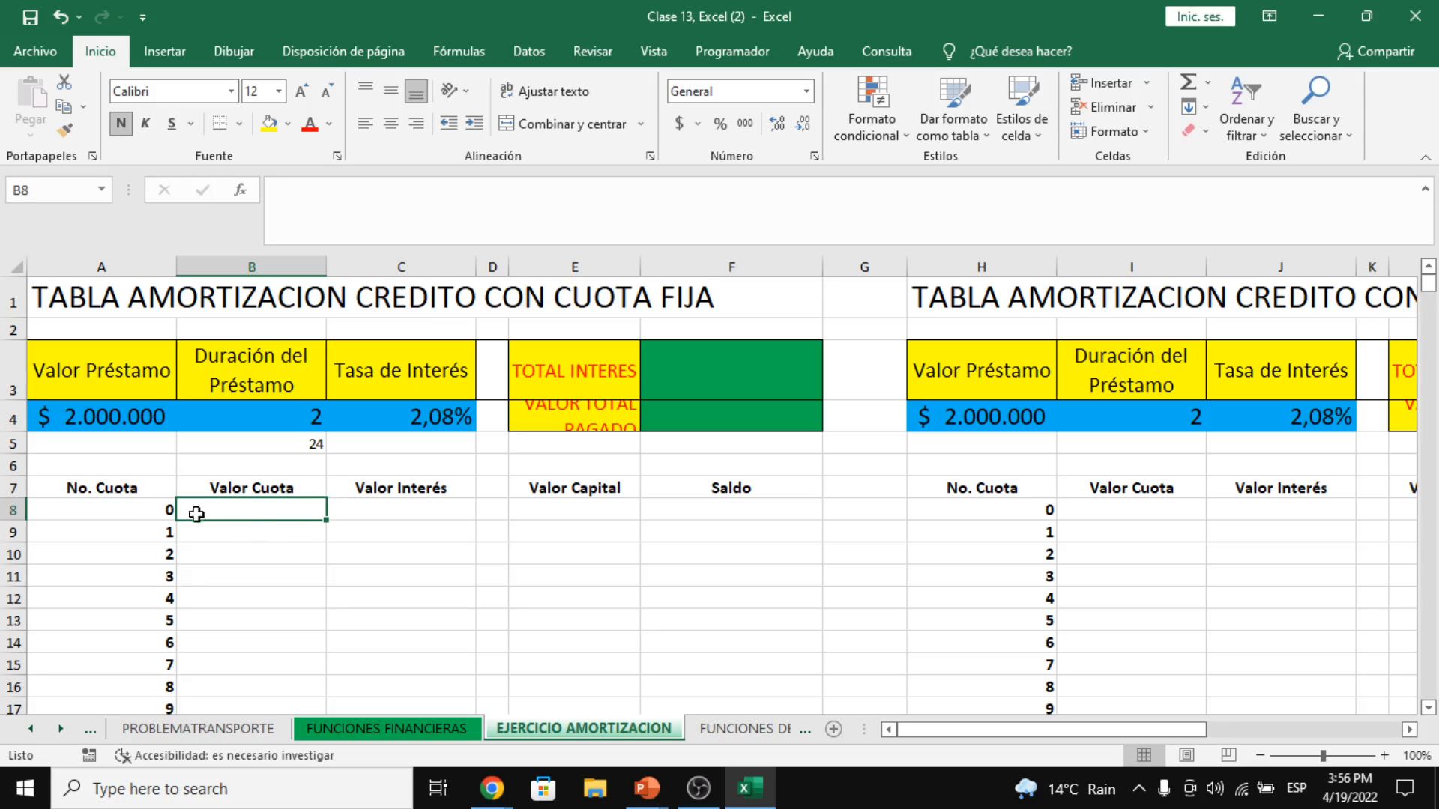
{"action": "left_click", "coordinate": [129, 509]}
{"action": "left_click_drag", "start_coordinate": [134, 509], "coordinate": [201, 510]}
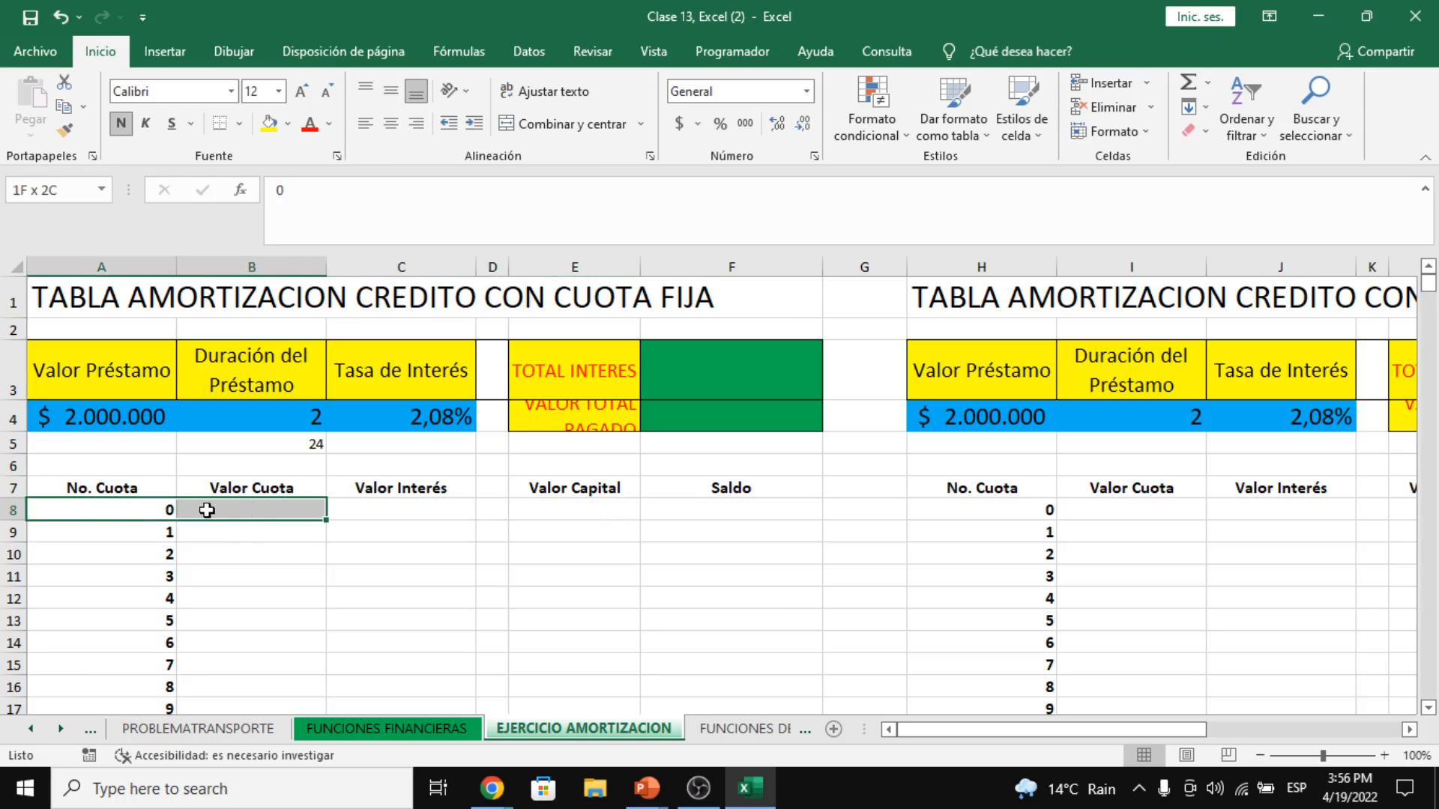
{"action": "left_click", "coordinate": [68, 412]}
{"action": "left_click", "coordinate": [738, 487]}
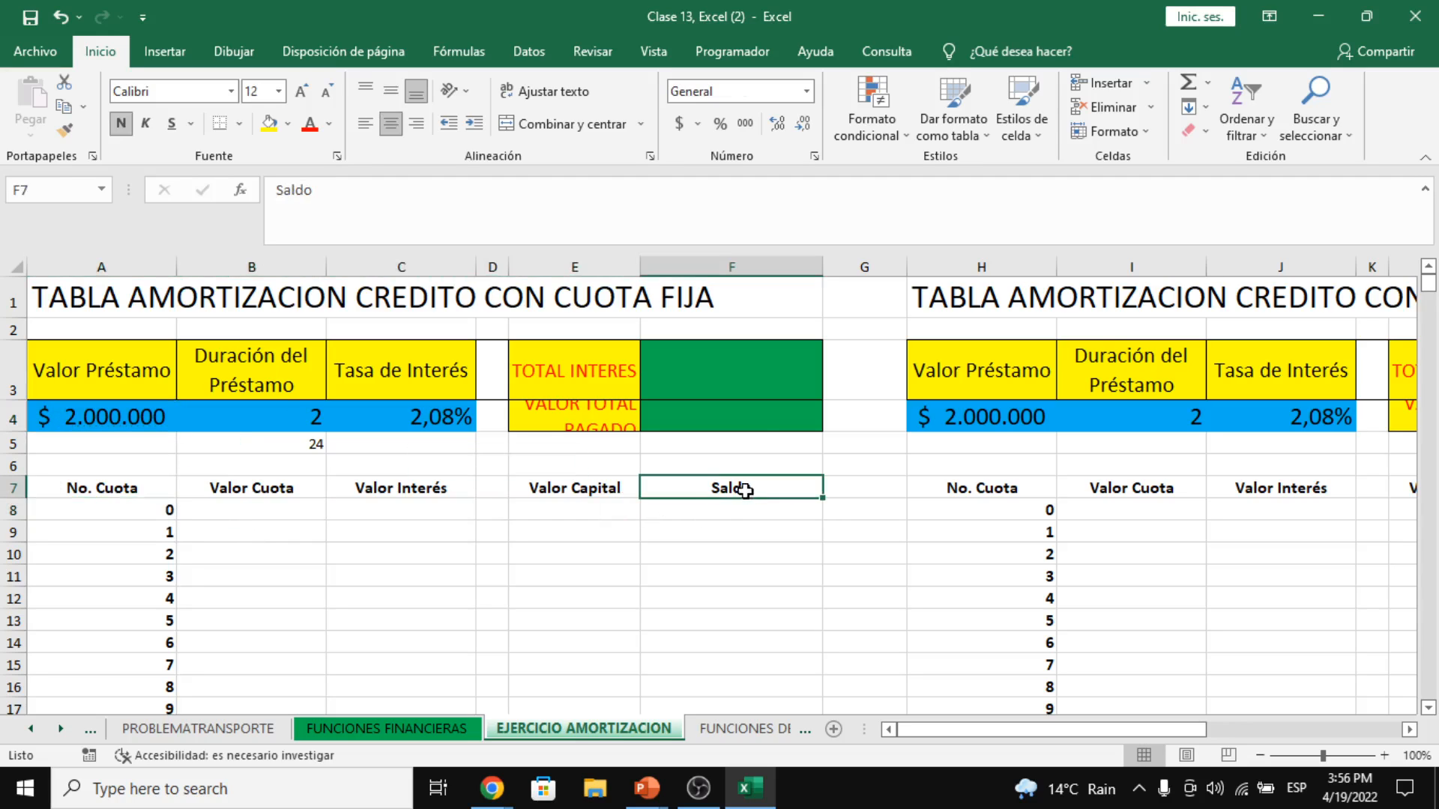
{"action": "left_click", "coordinate": [712, 508]}
{"action": "type", "text": "="}
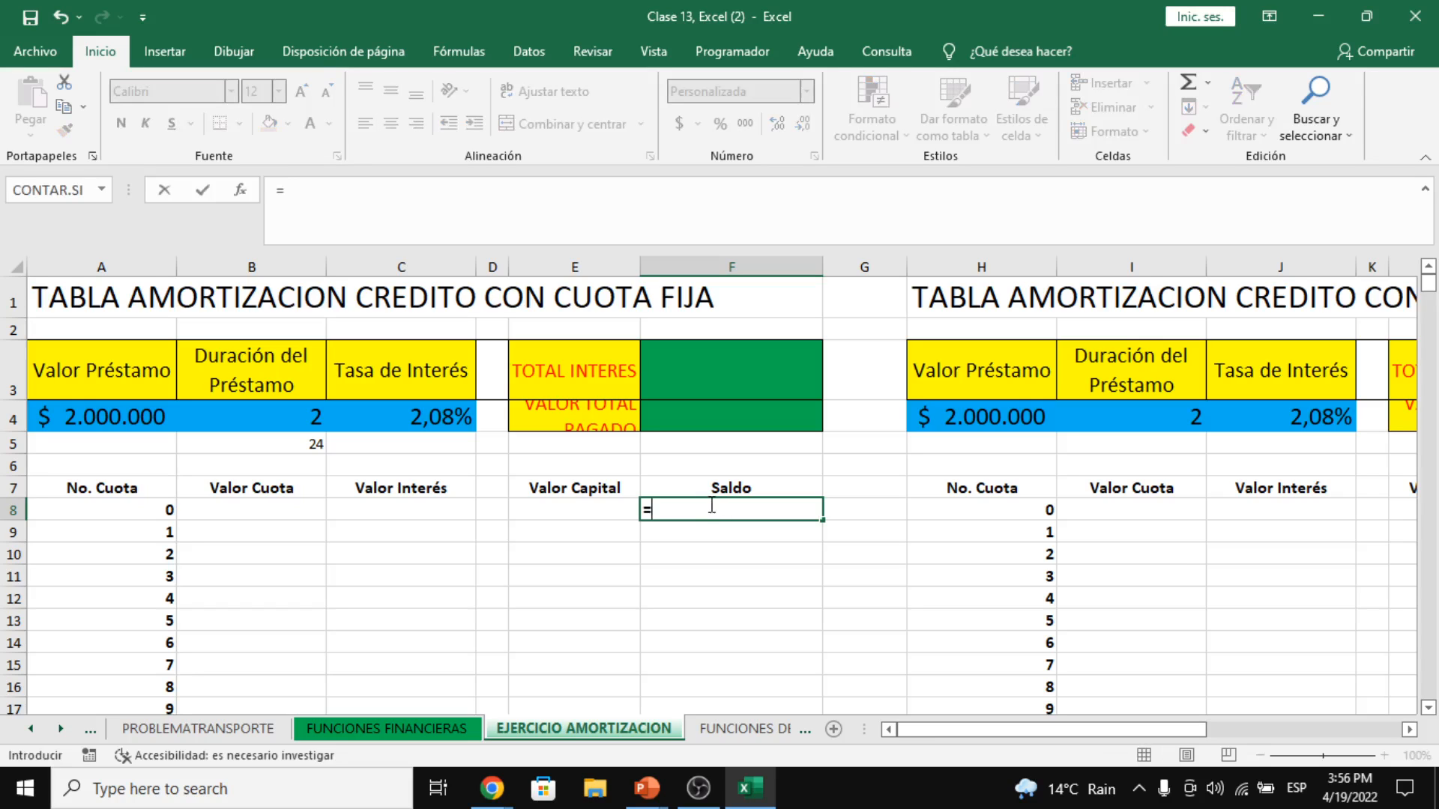
{"action": "left_click", "coordinate": [81, 424]}
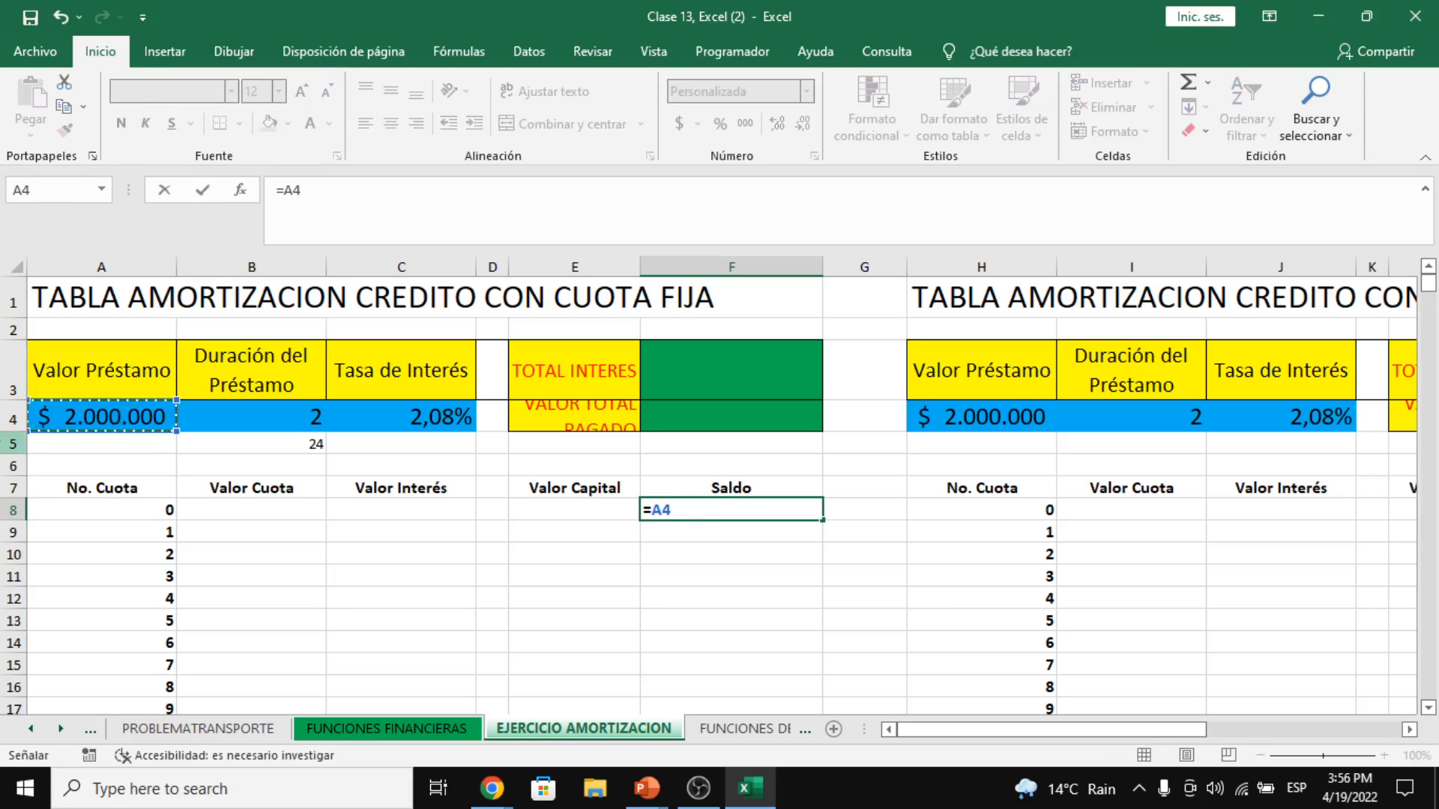
{"action": "key", "text": "Return"}
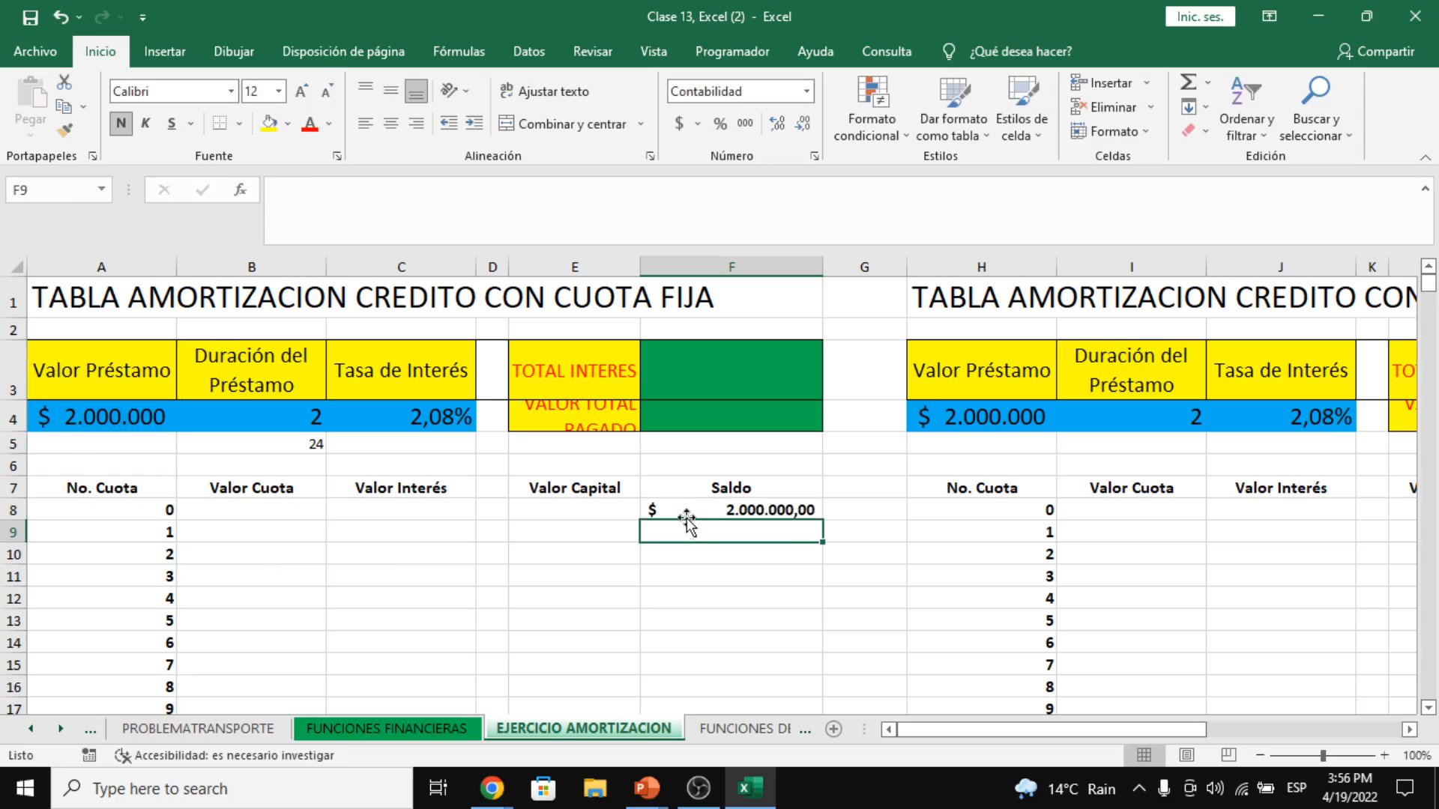
- Start a PAGO function in B9 for installment 1, with Tasa set to C4 and Nper to B4*12
{"action": "left_click", "coordinate": [305, 536]}
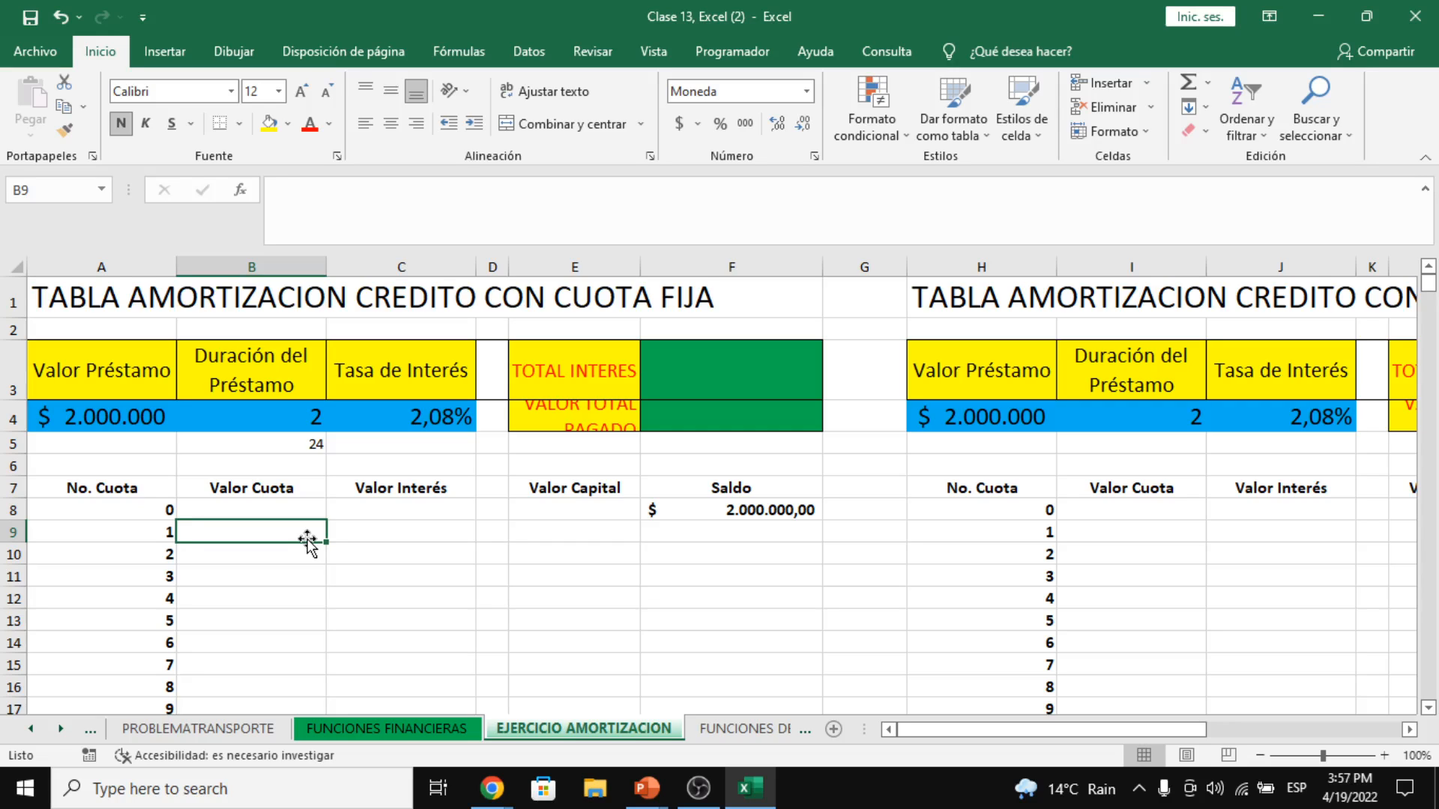
{"action": "type", "text": "=PAGO("}
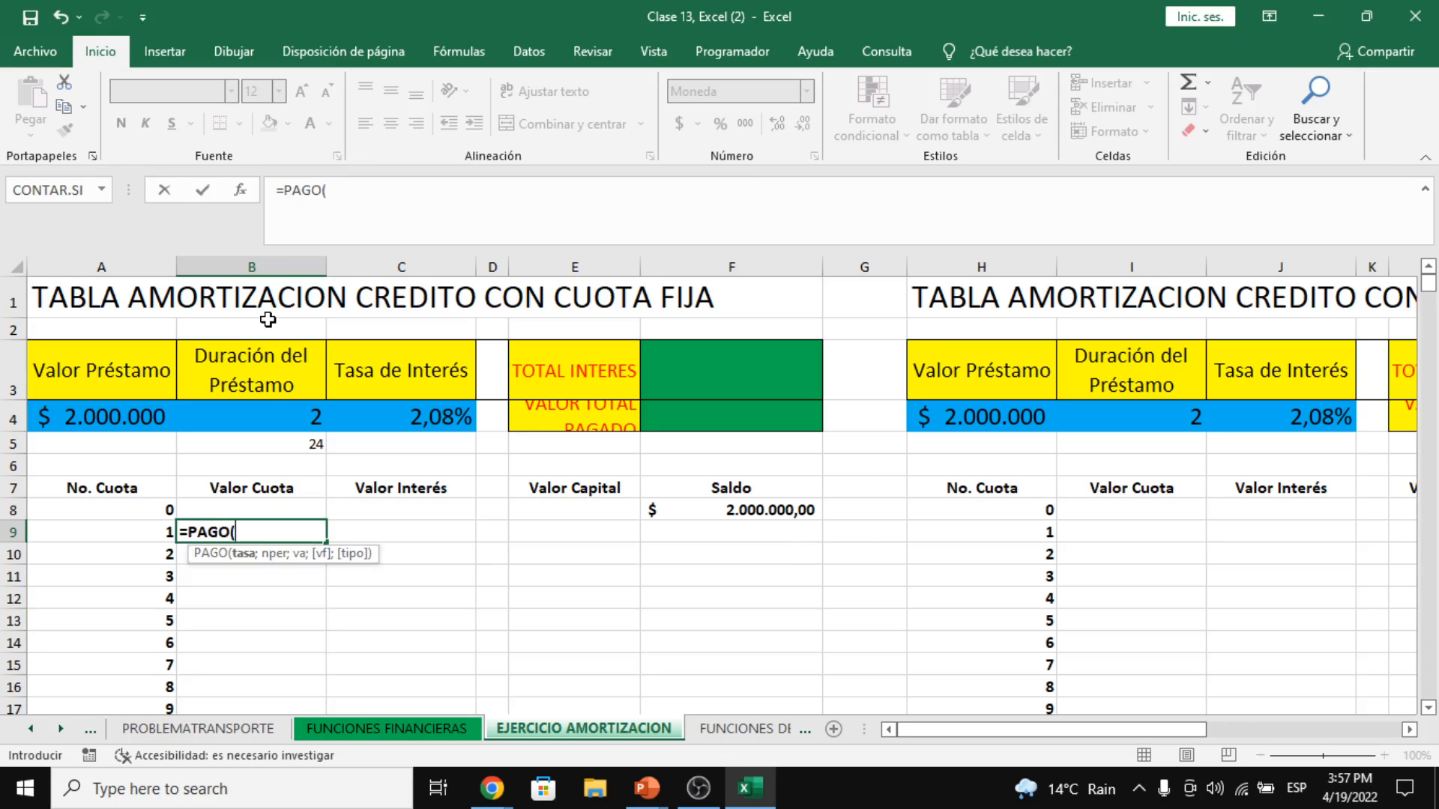
{"action": "left_click", "coordinate": [240, 190]}
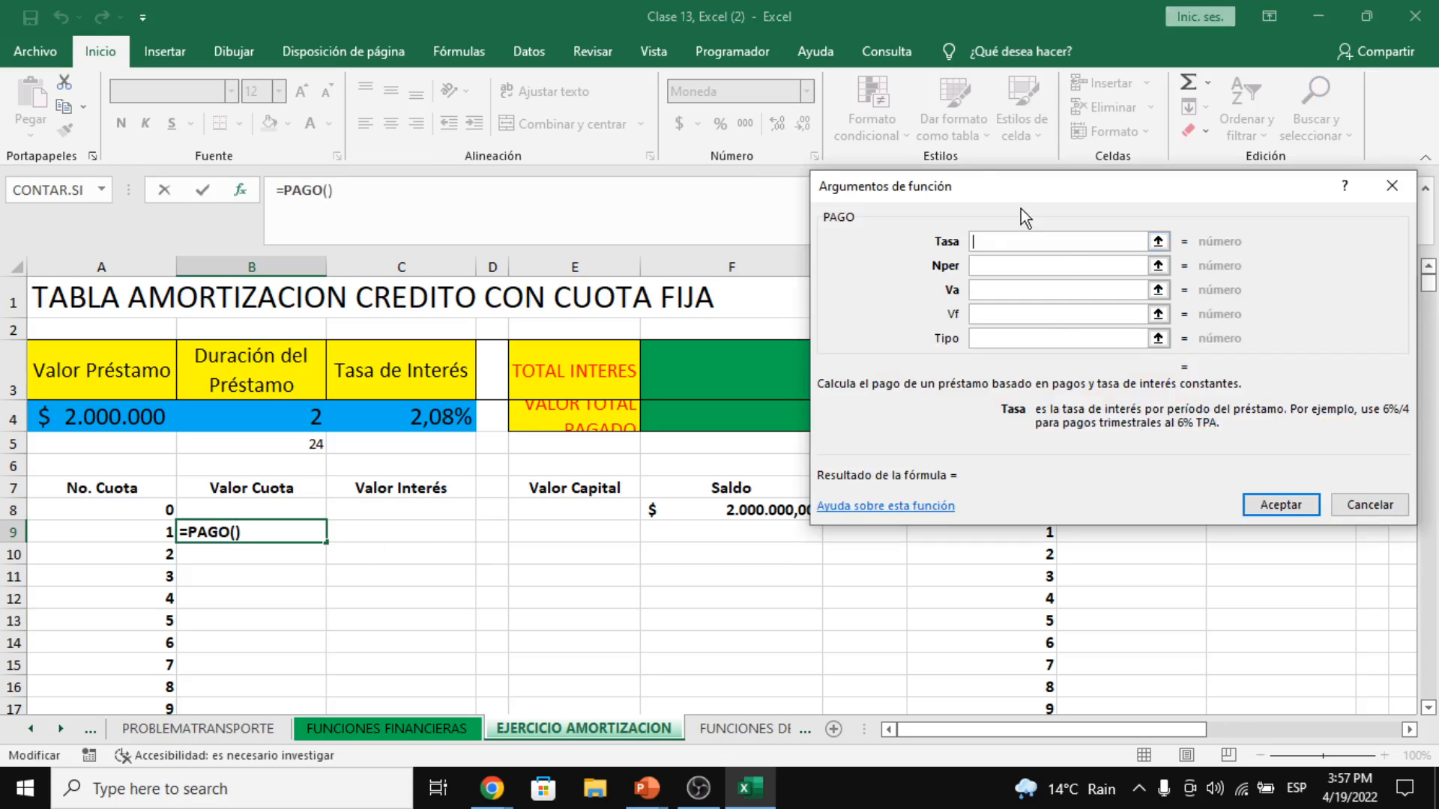
{"action": "left_click_drag", "start_coordinate": [1020, 208], "coordinate": [1119, 196]}
{"action": "left_click", "coordinate": [335, 414]}
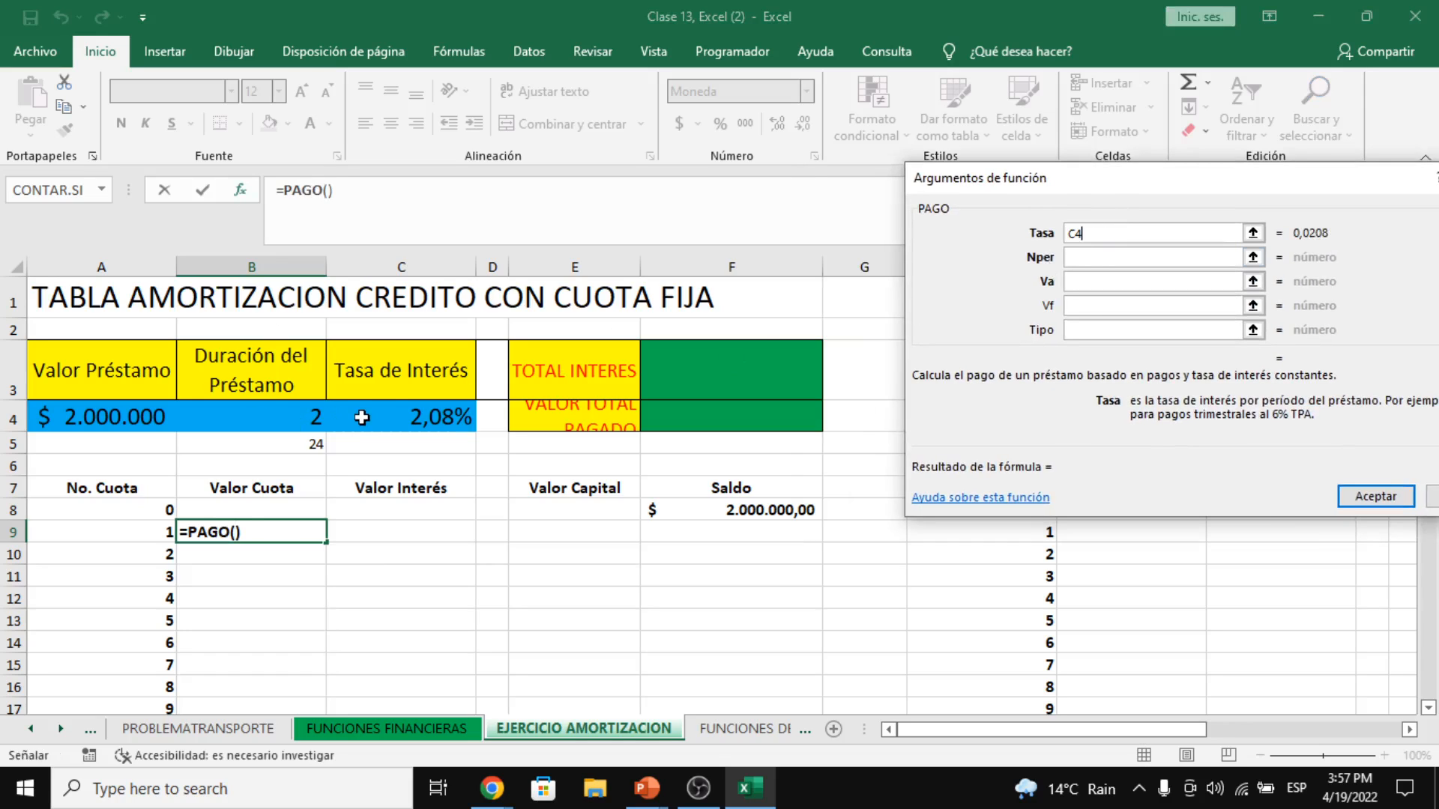
{"action": "left_click", "coordinate": [1092, 257]}
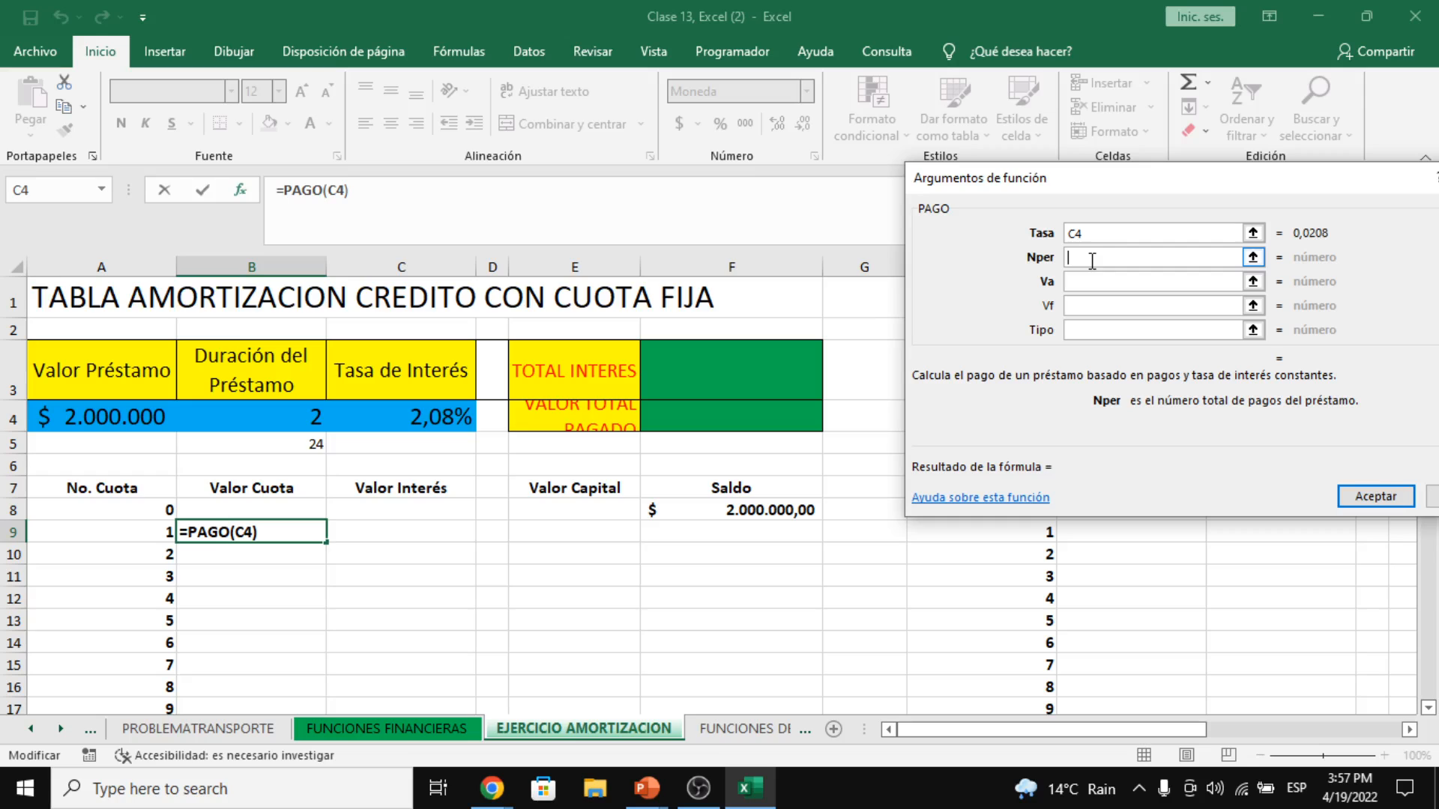
{"action": "left_click", "coordinate": [274, 417]}
{"action": "type", "text": "*12"}
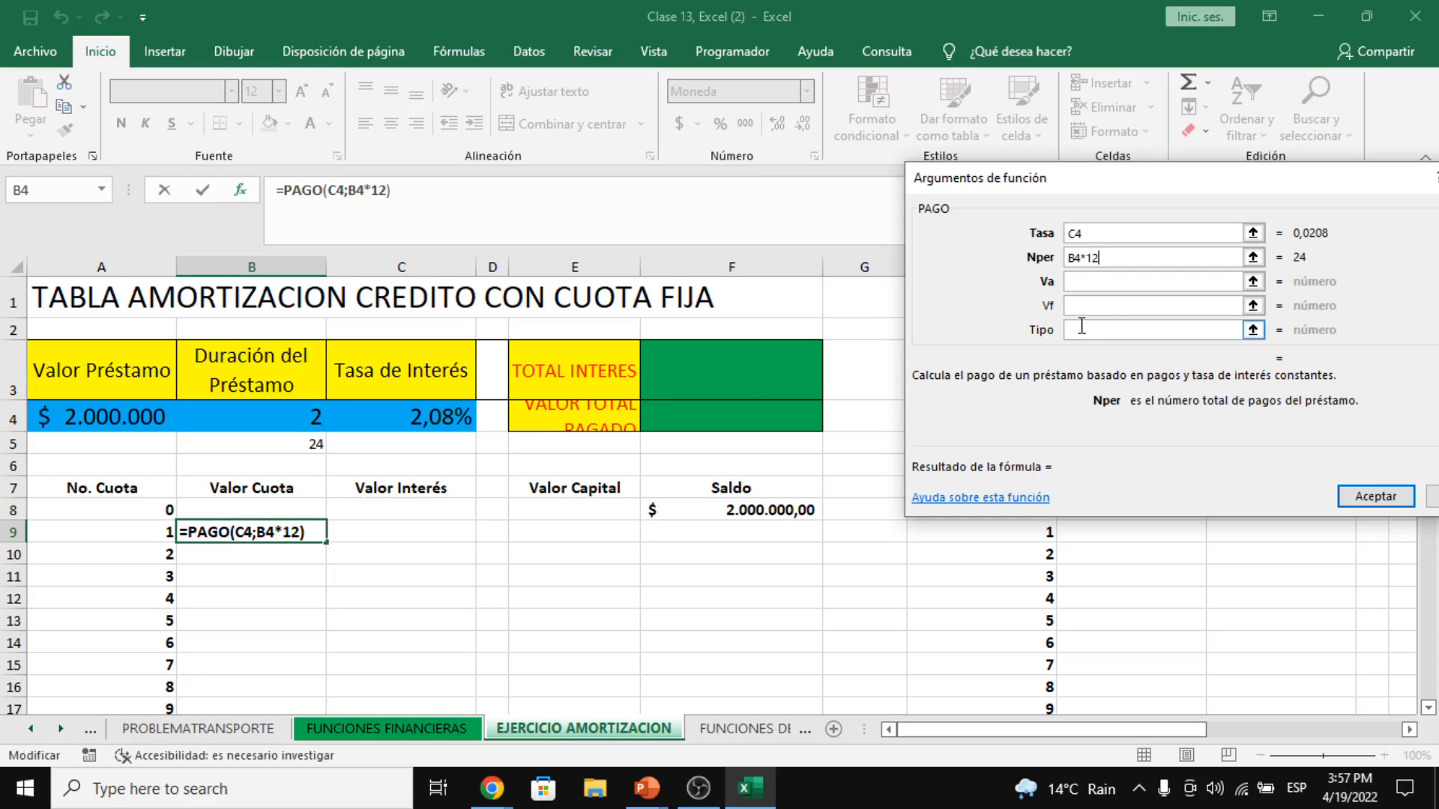
- Set the PAGO function's Va argument to -A4 and accept the formula
{"action": "left_click", "coordinate": [1094, 284]}
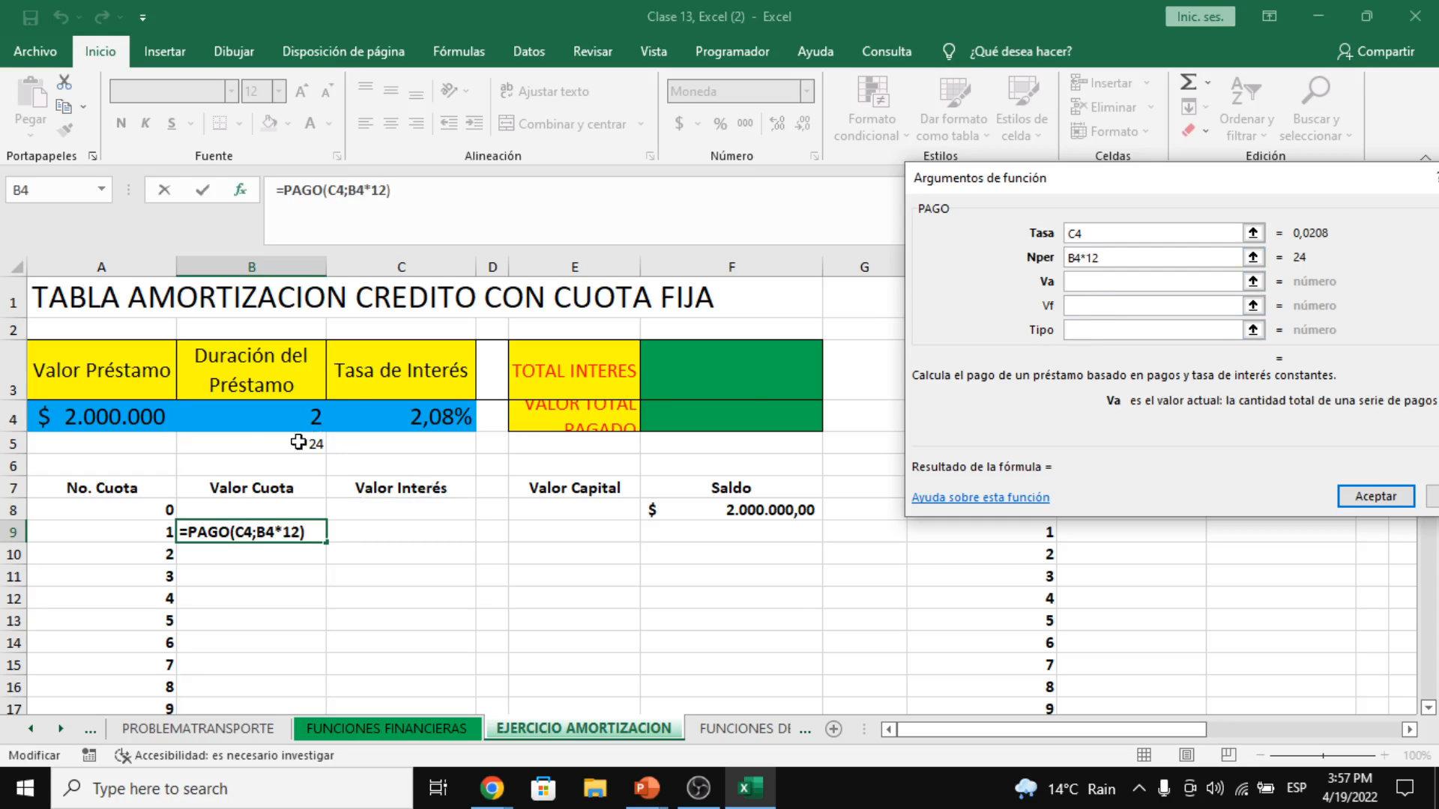
{"action": "left_click", "coordinate": [140, 419]}
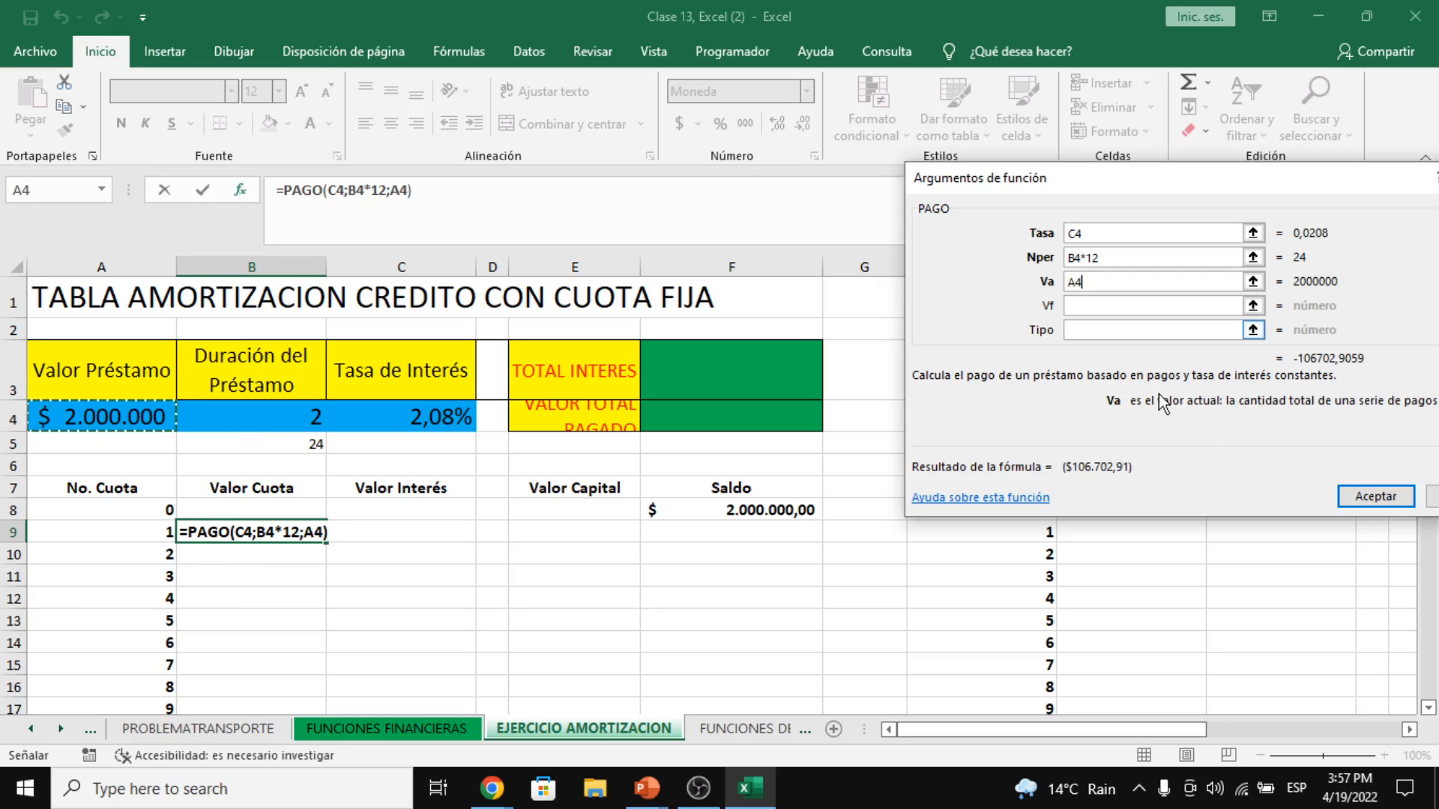
{"action": "left_click", "coordinate": [1072, 281]}
{"action": "type", "text": "-"}
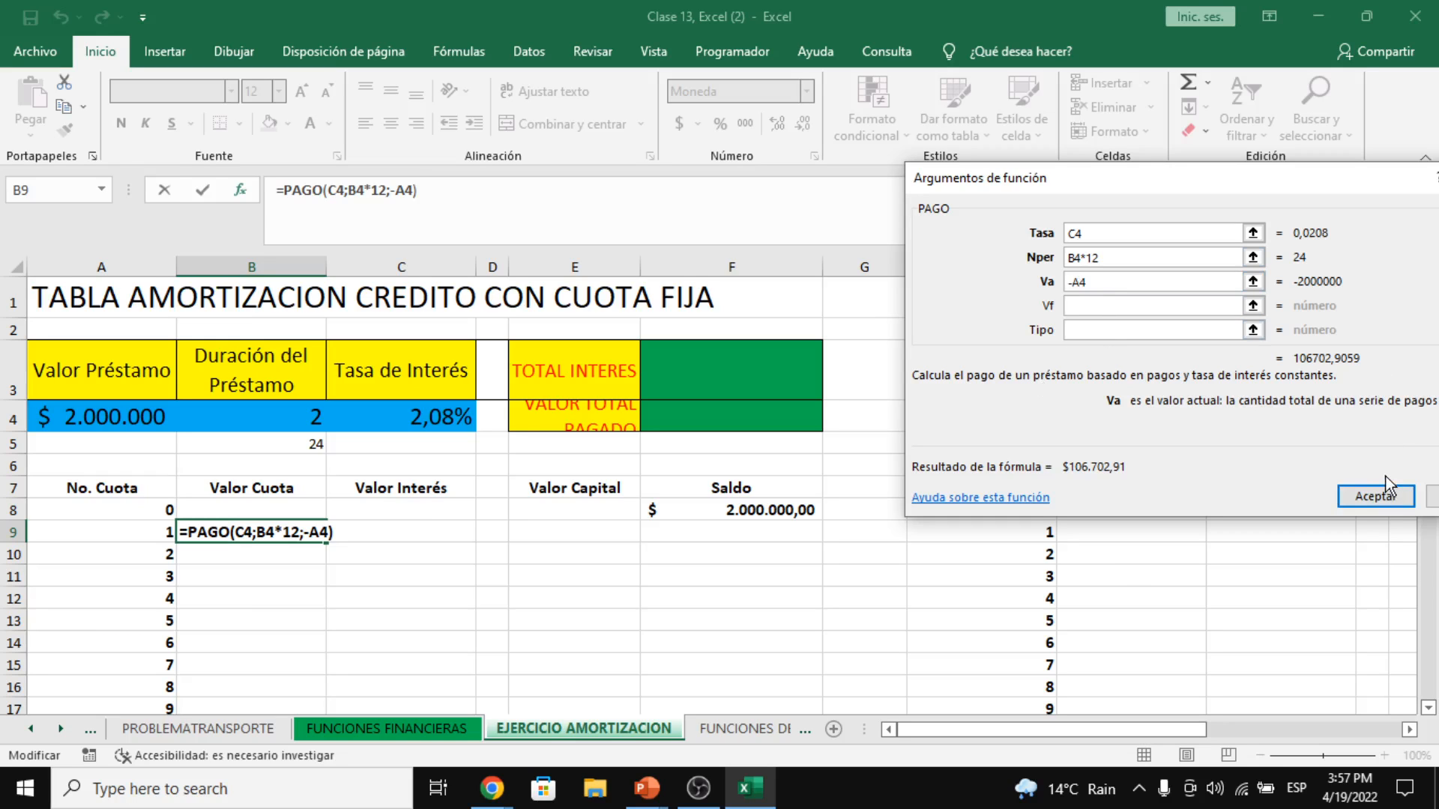
{"action": "left_click", "coordinate": [1377, 497]}
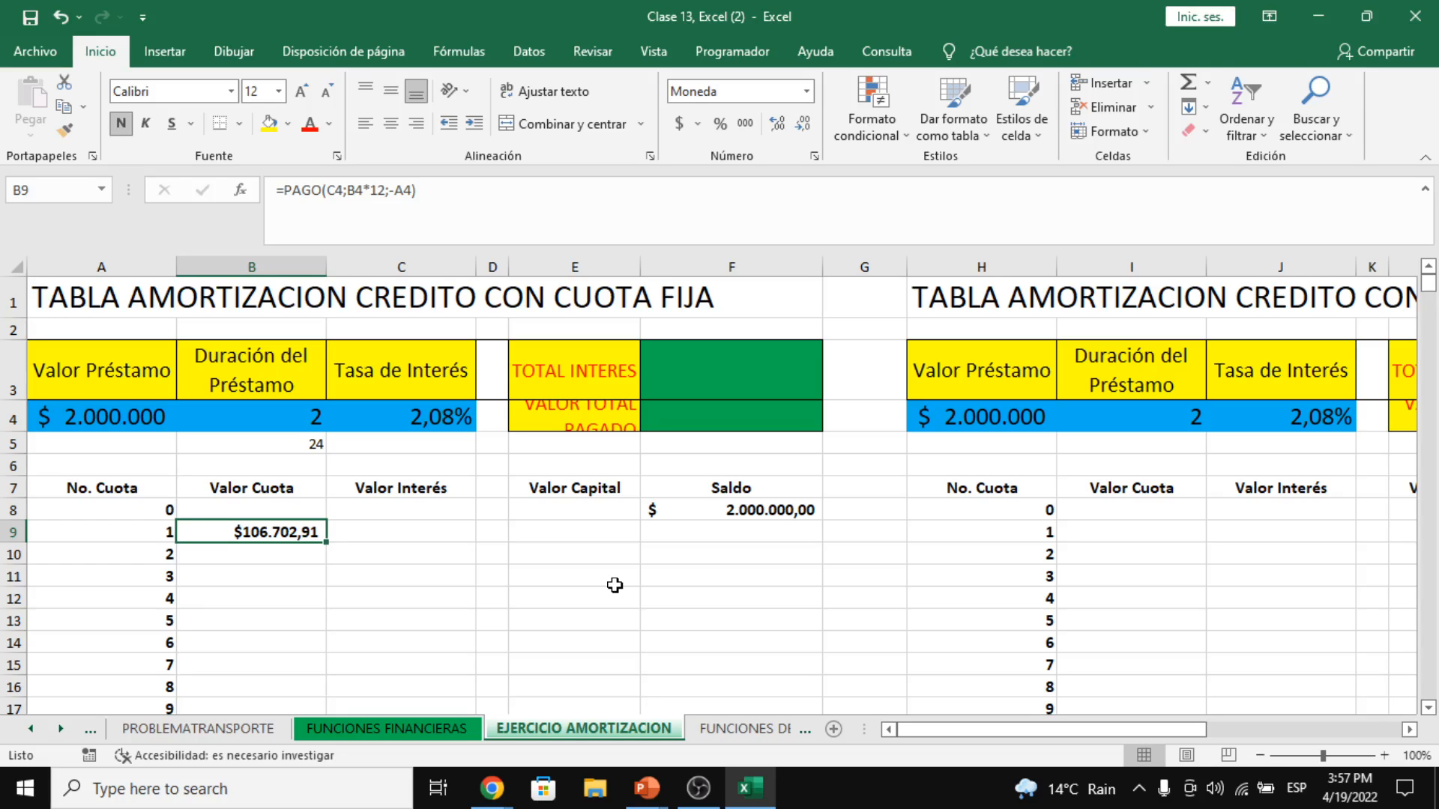
- Try to fill the PAGO formula from B9 down the Valor Cuota column and inspect the copied formulas
{"action": "scroll", "coordinate": [357, 582], "scroll_direction": "down", "scroll_amount": 1}
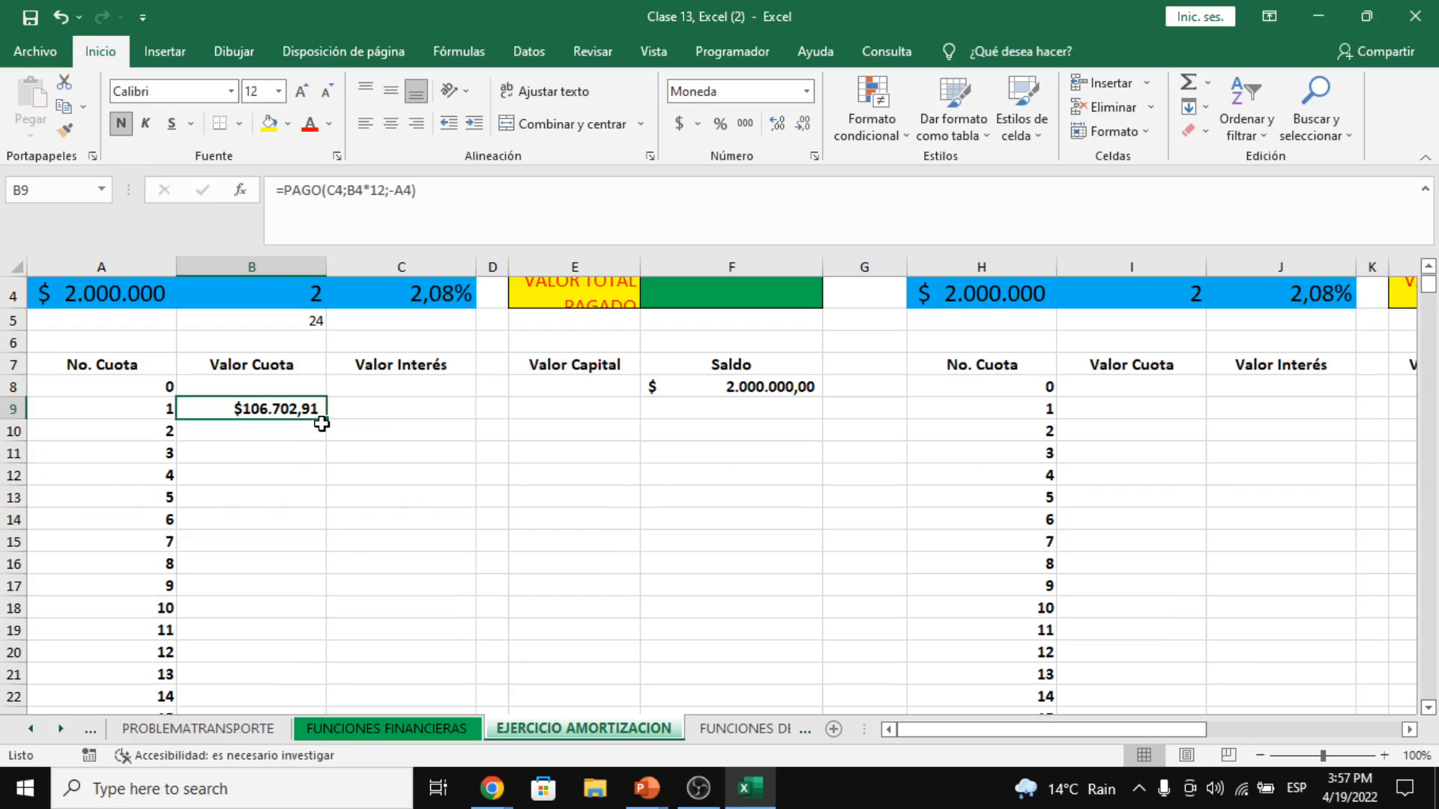
{"action": "double_click", "coordinate": [327, 419]}
{"action": "scroll", "coordinate": [282, 566], "scroll_direction": "down", "scroll_amount": 7}
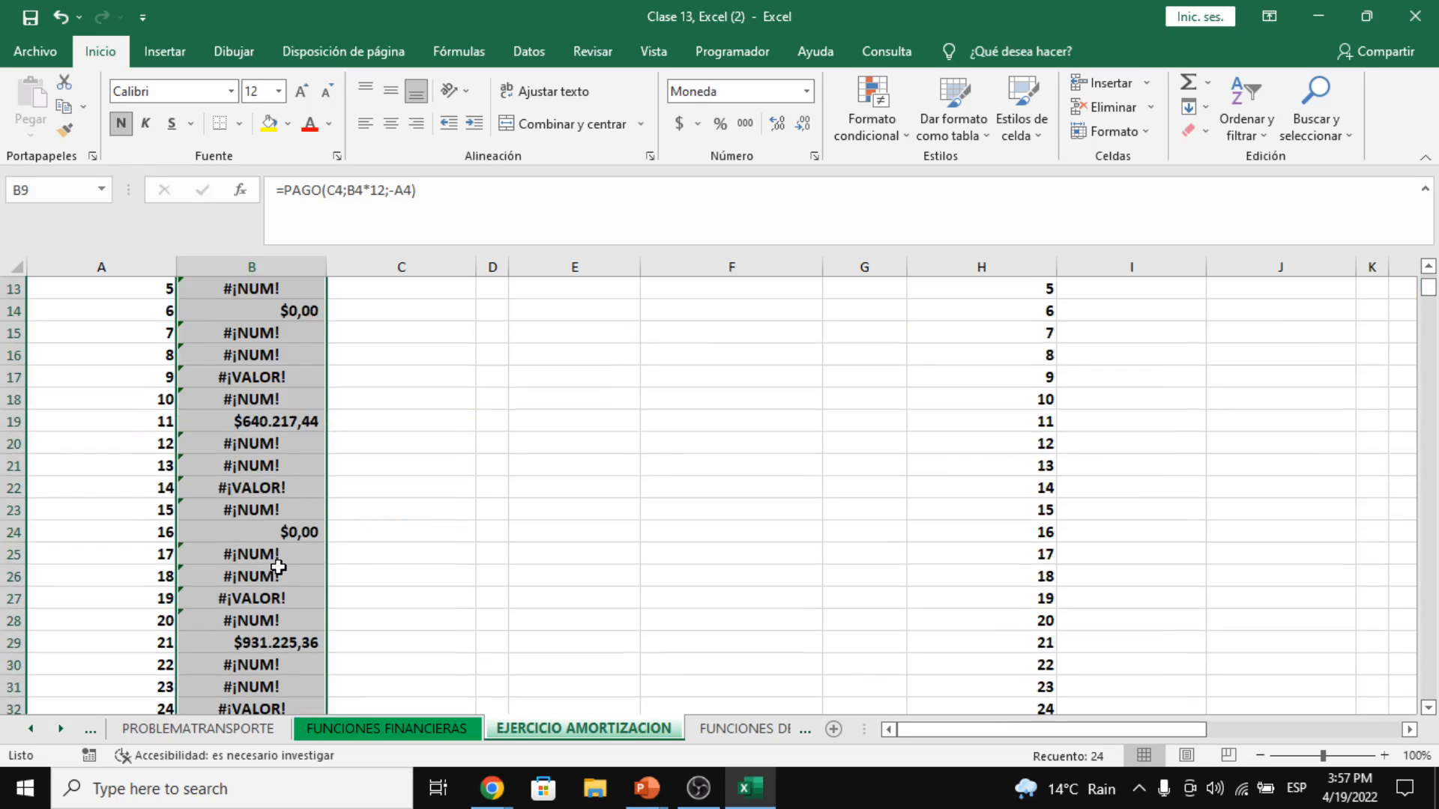
{"action": "left_click", "coordinate": [282, 419]}
{"action": "scroll", "coordinate": [282, 419], "scroll_direction": "up", "scroll_amount": 8}
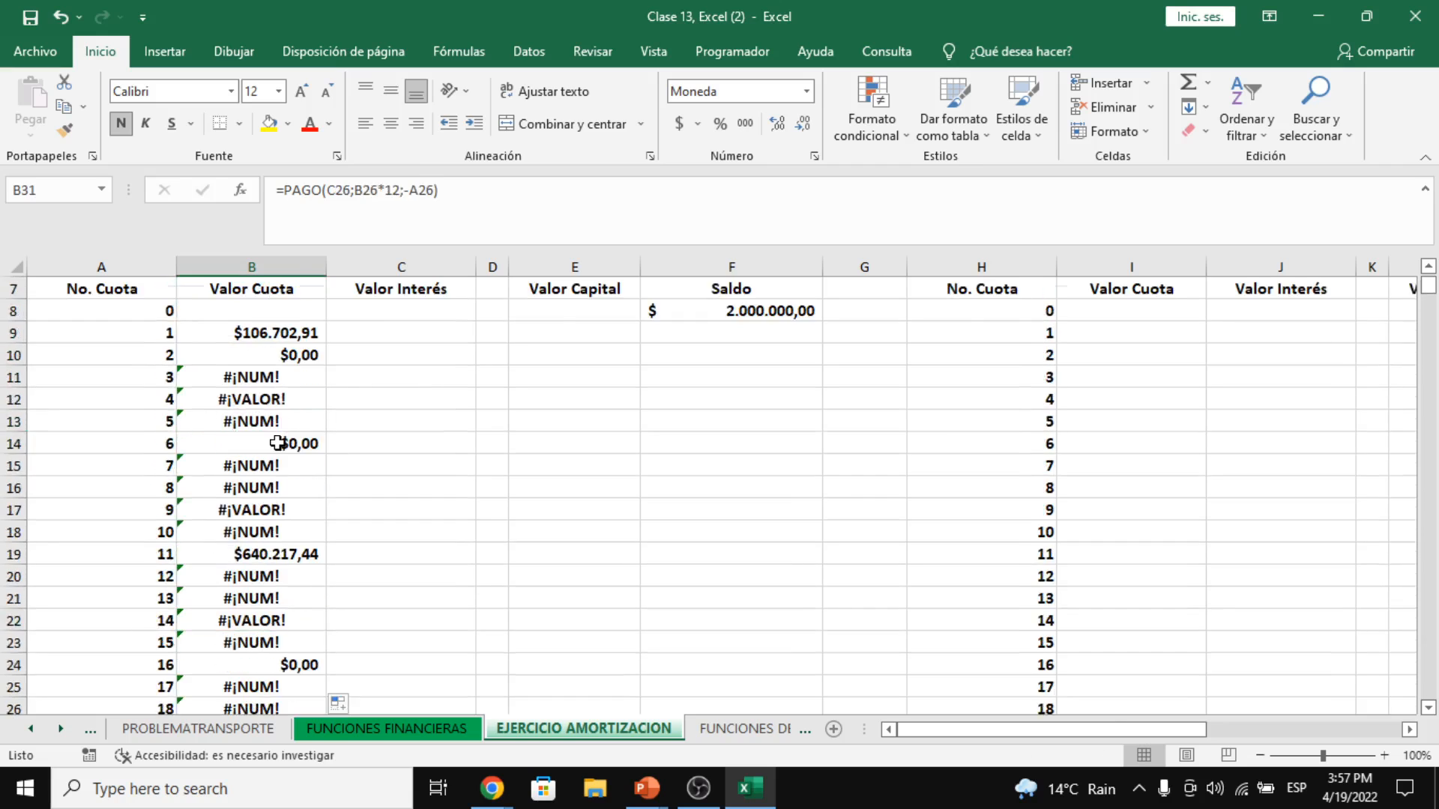
{"action": "left_click", "coordinate": [282, 558]}
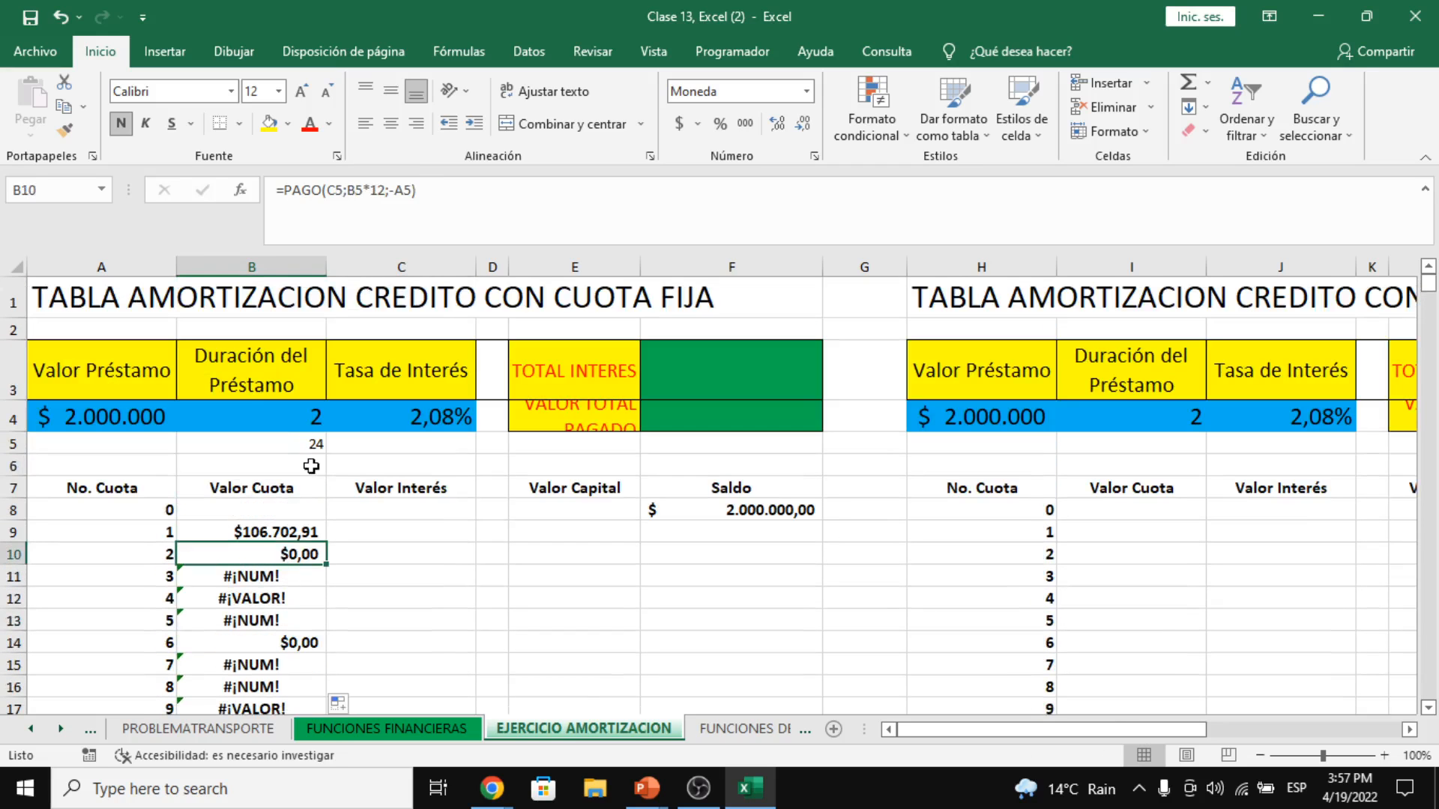
- Make the references in B9 absolute so the formula reads =PAGO($C$4;$B$4*12;-$A$4)
{"action": "left_click", "coordinate": [313, 524]}
{"action": "left_click", "coordinate": [368, 196]}
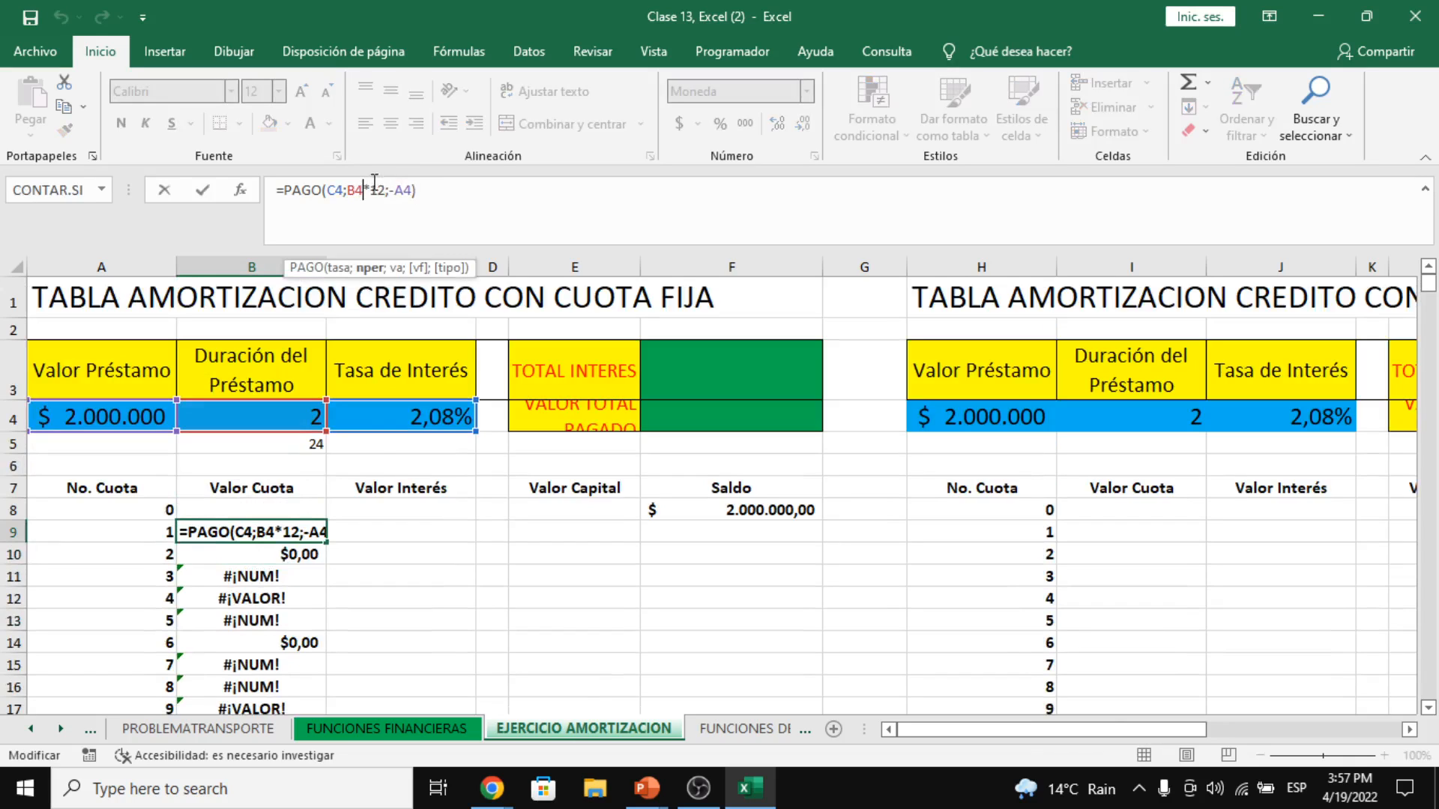
{"action": "left_click", "coordinate": [329, 191]}
{"action": "key", "text": "F4"}
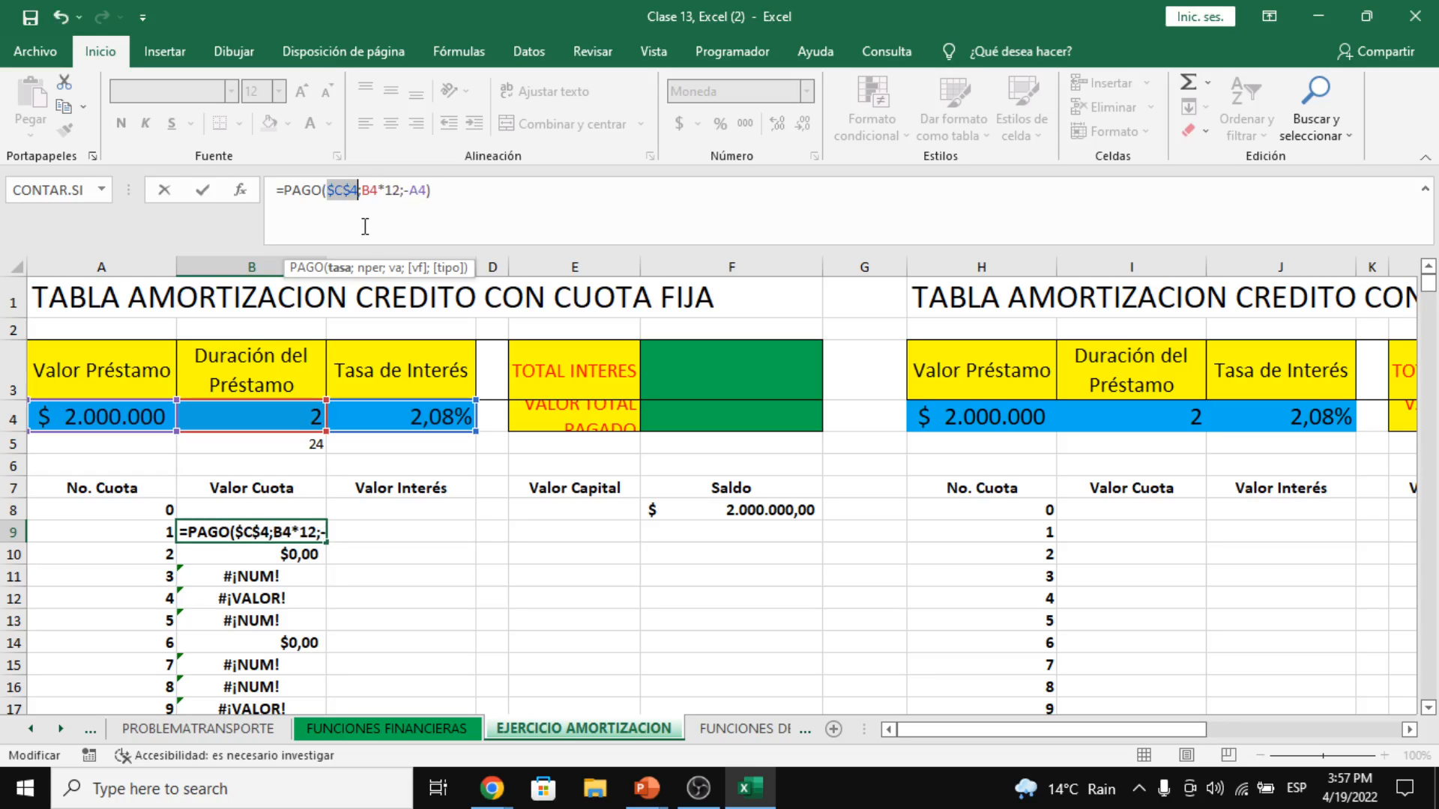
{"action": "key", "text": "Right"}
{"action": "key", "text": "Right"}
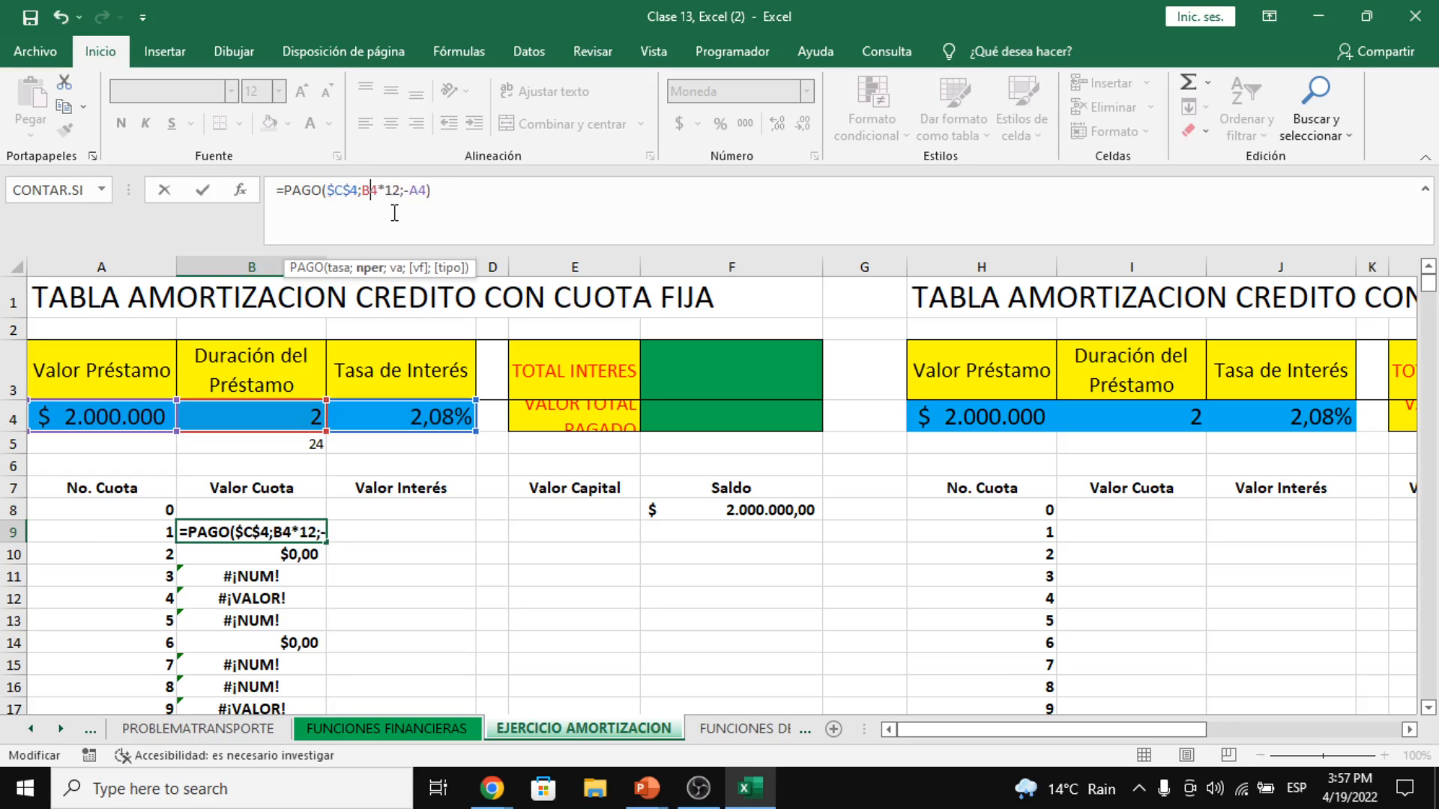
{"action": "key", "text": "F4"}
{"action": "left_click", "coordinate": [433, 193]}
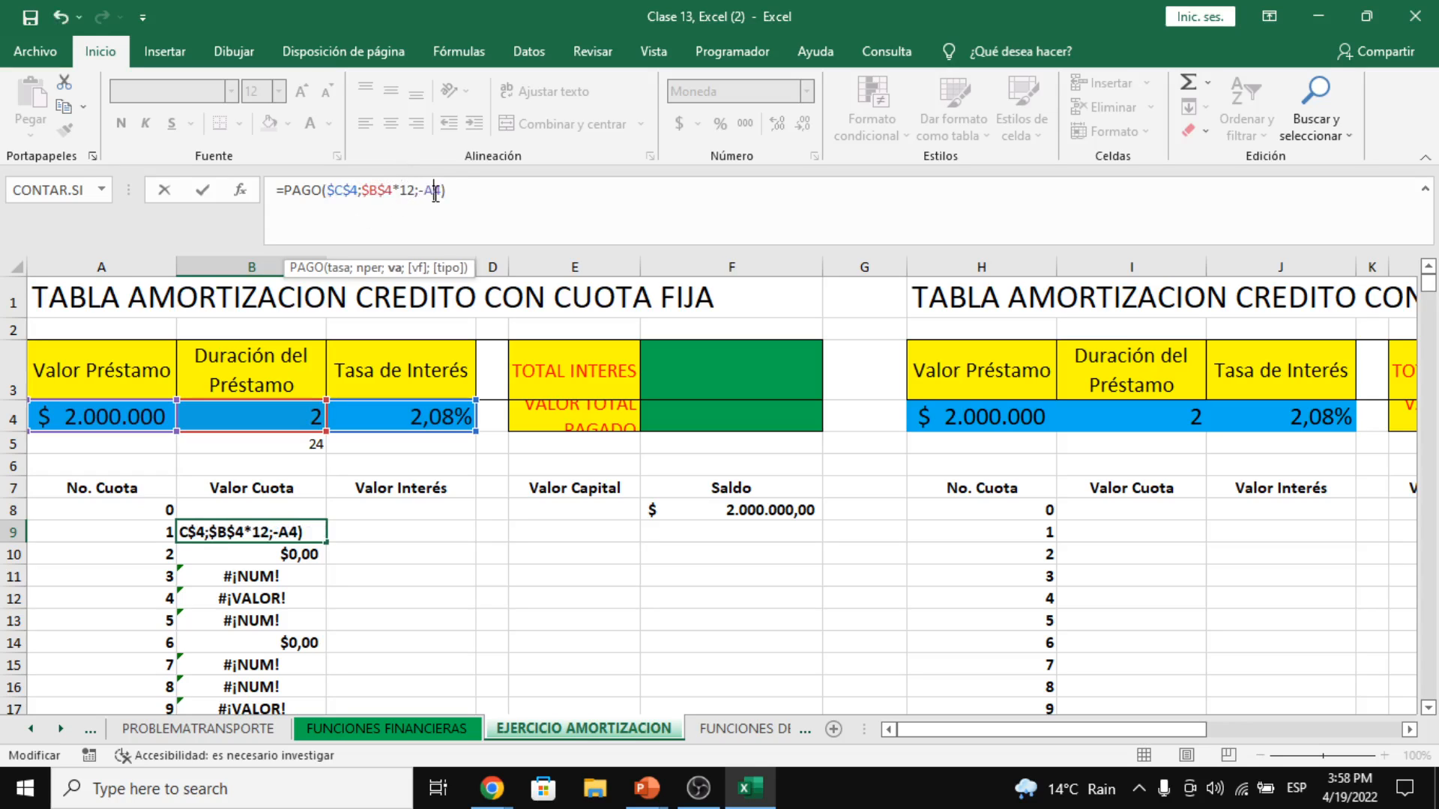
{"action": "key", "text": "F4"}
{"action": "key", "text": "Return"}
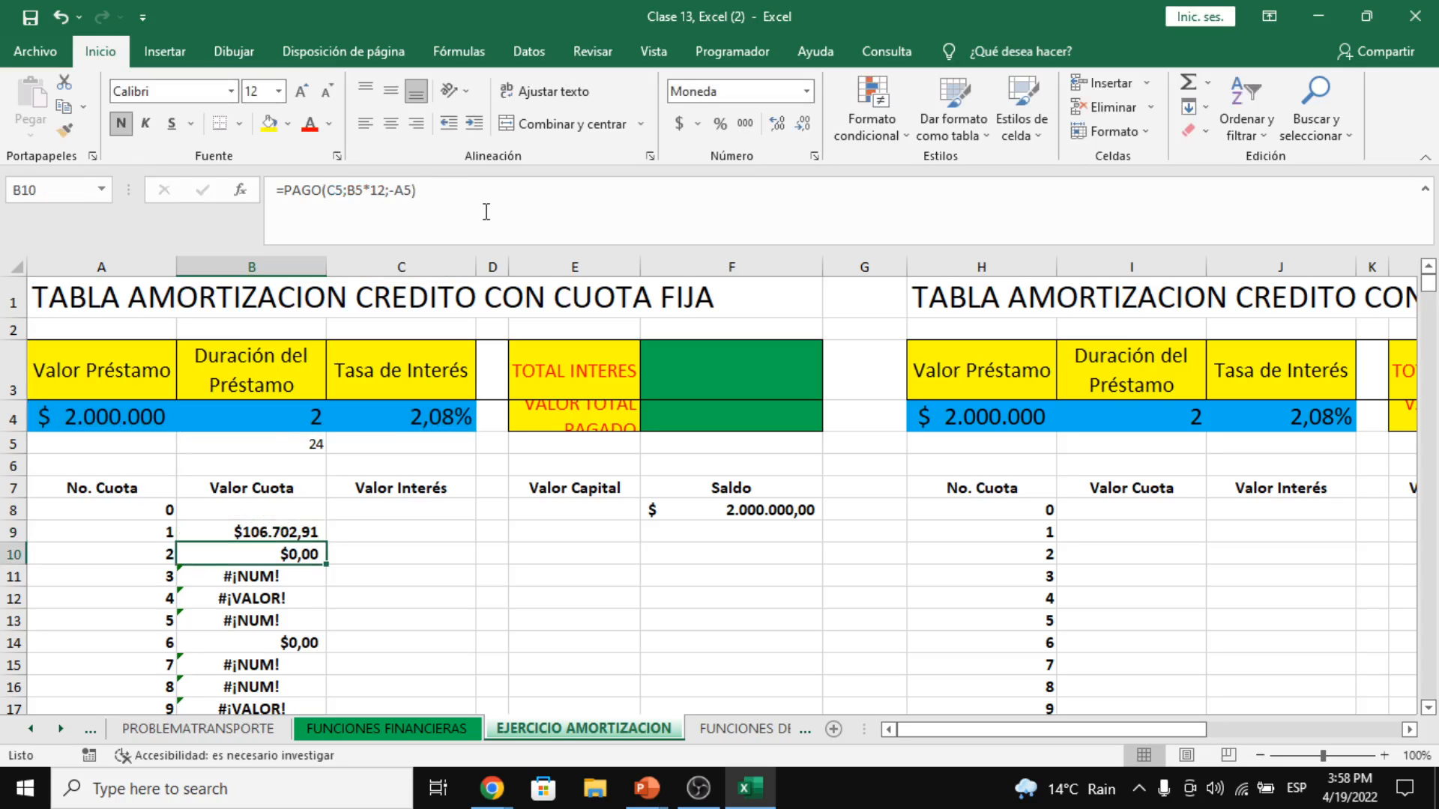
- Fill the absolute-reference PAGO formula from B9 down the Valor Cuota column for all installments
{"action": "left_click", "coordinate": [279, 531]}
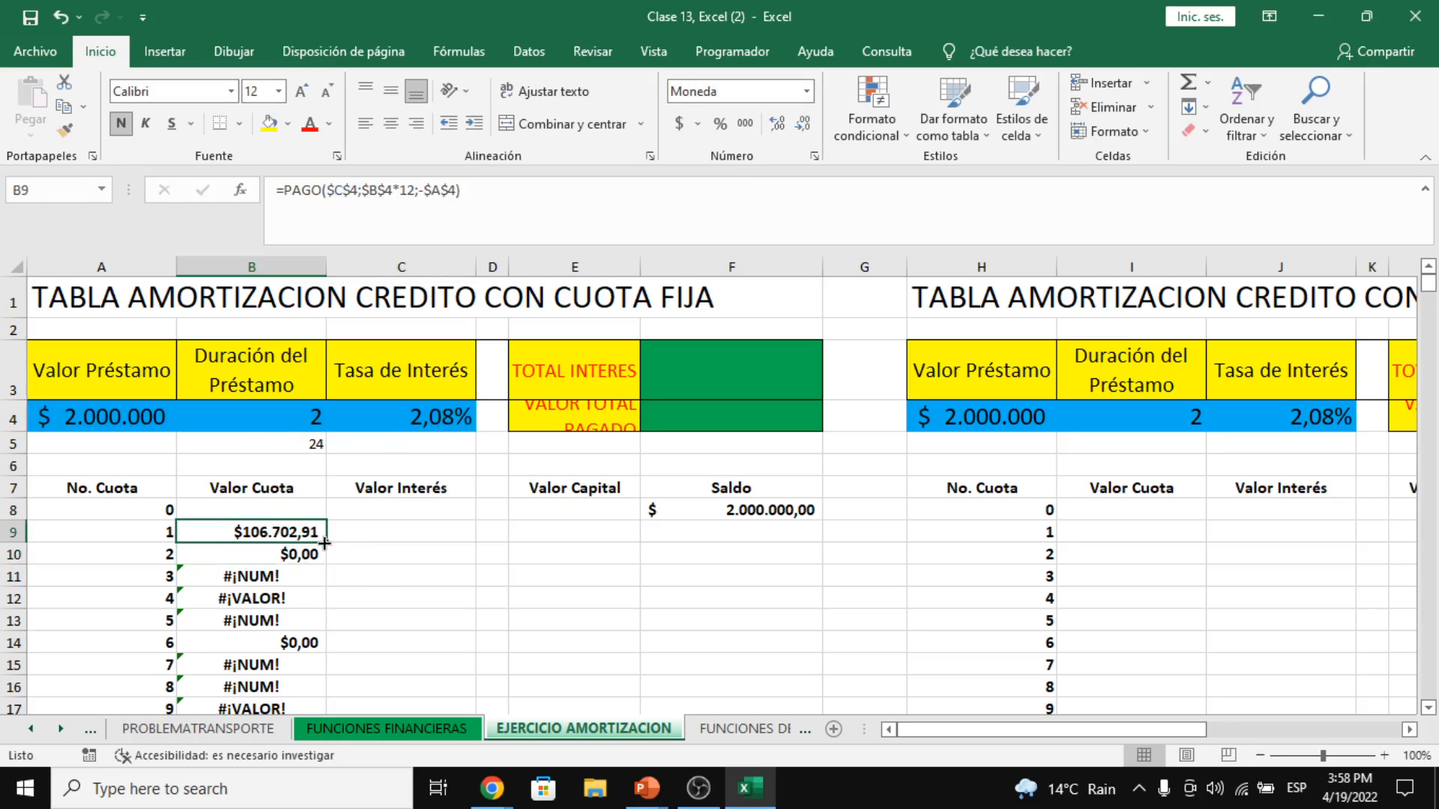
{"action": "key", "text": "ctrl+Down"}
{"action": "scroll", "coordinate": [327, 499], "scroll_direction": "up", "scroll_amount": 8}
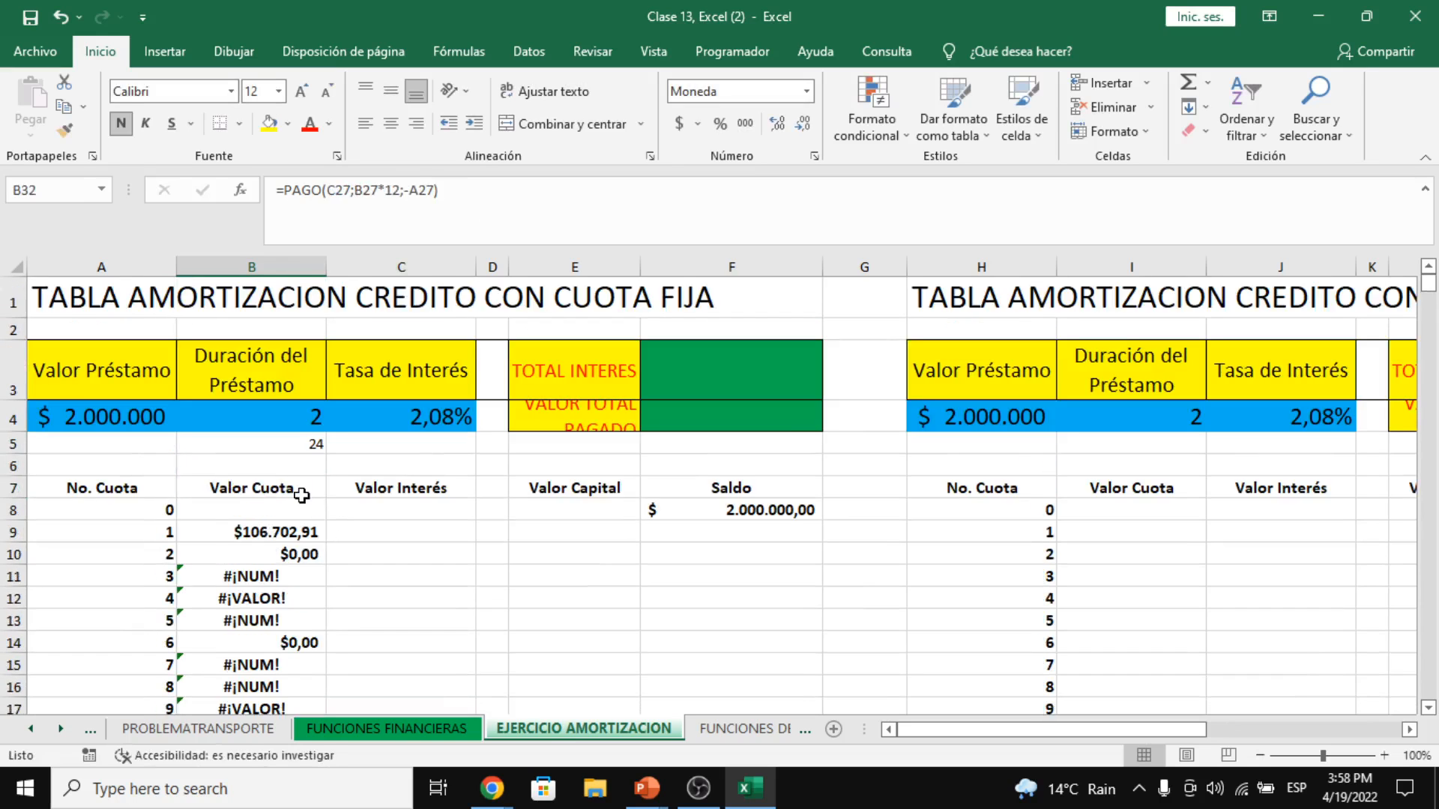
{"action": "left_click", "coordinate": [308, 532]}
{"action": "double_click", "coordinate": [327, 545]}
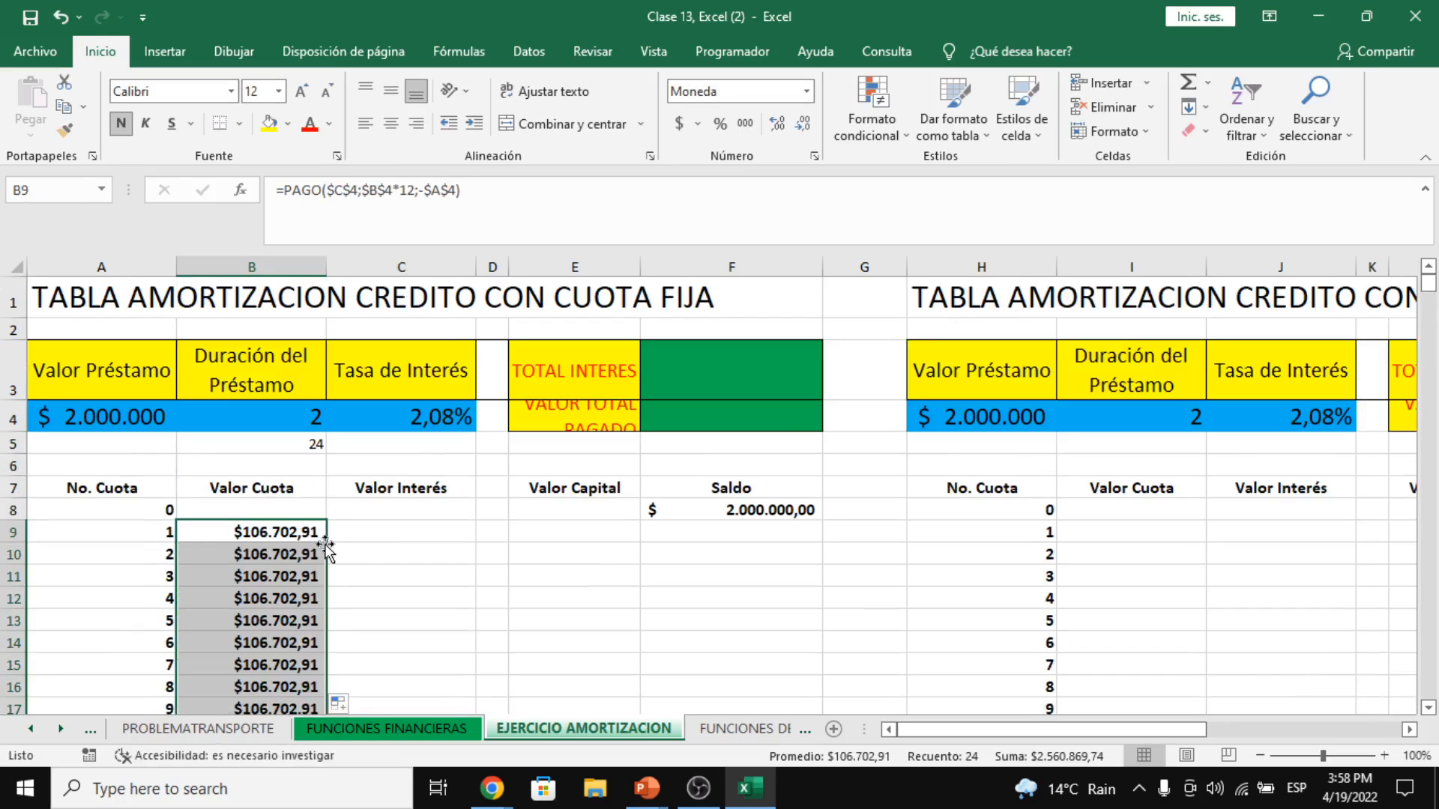
- Start a PAGOINT function in C9 under Valor Interés and open its function arguments
{"action": "scroll", "coordinate": [326, 551], "scroll_direction": "down", "scroll_amount": 4}
{"action": "scroll", "coordinate": [313, 528], "scroll_direction": "up", "scroll_amount": 4}
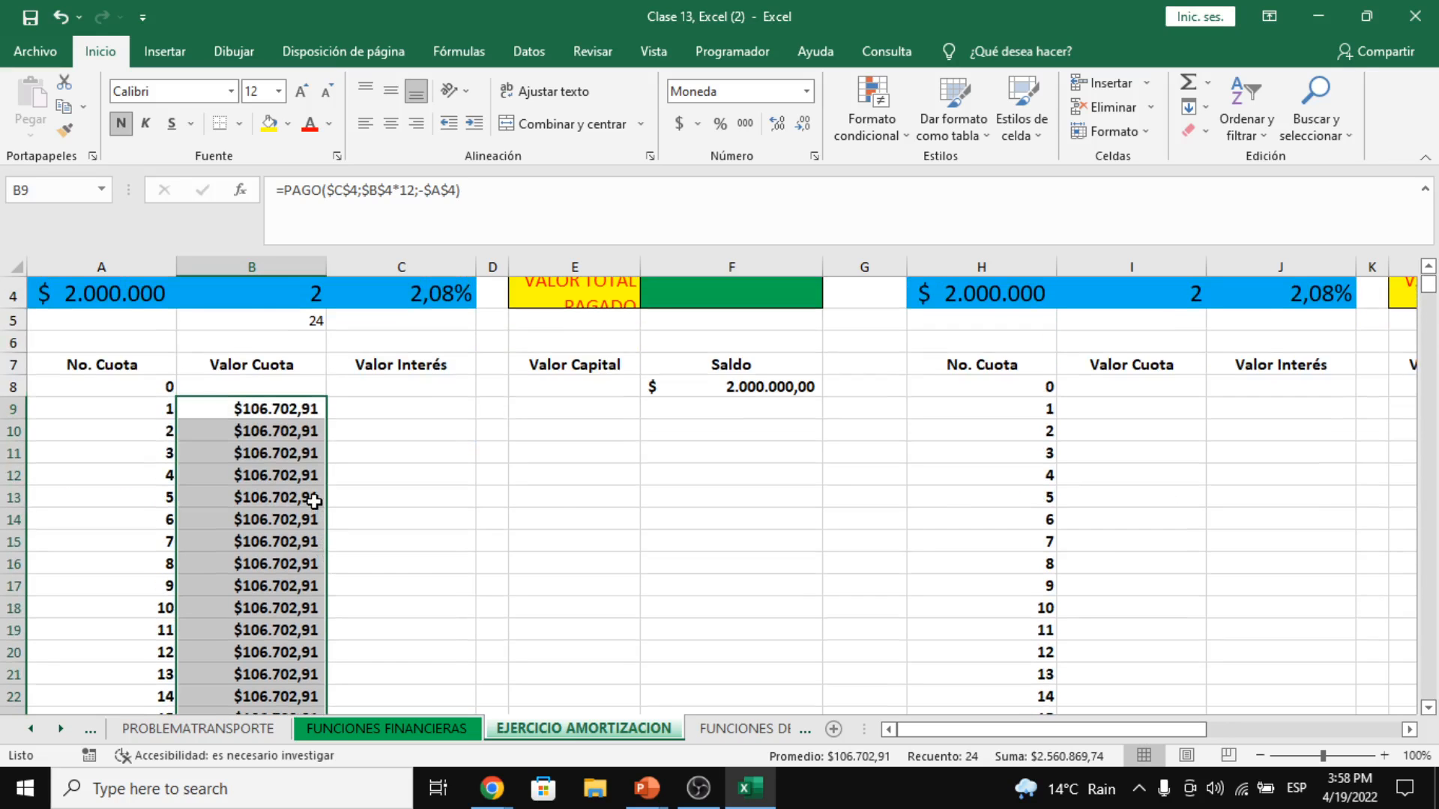
{"action": "scroll", "coordinate": [375, 465], "scroll_direction": "down", "scroll_amount": 1}
{"action": "left_click", "coordinate": [395, 405]}
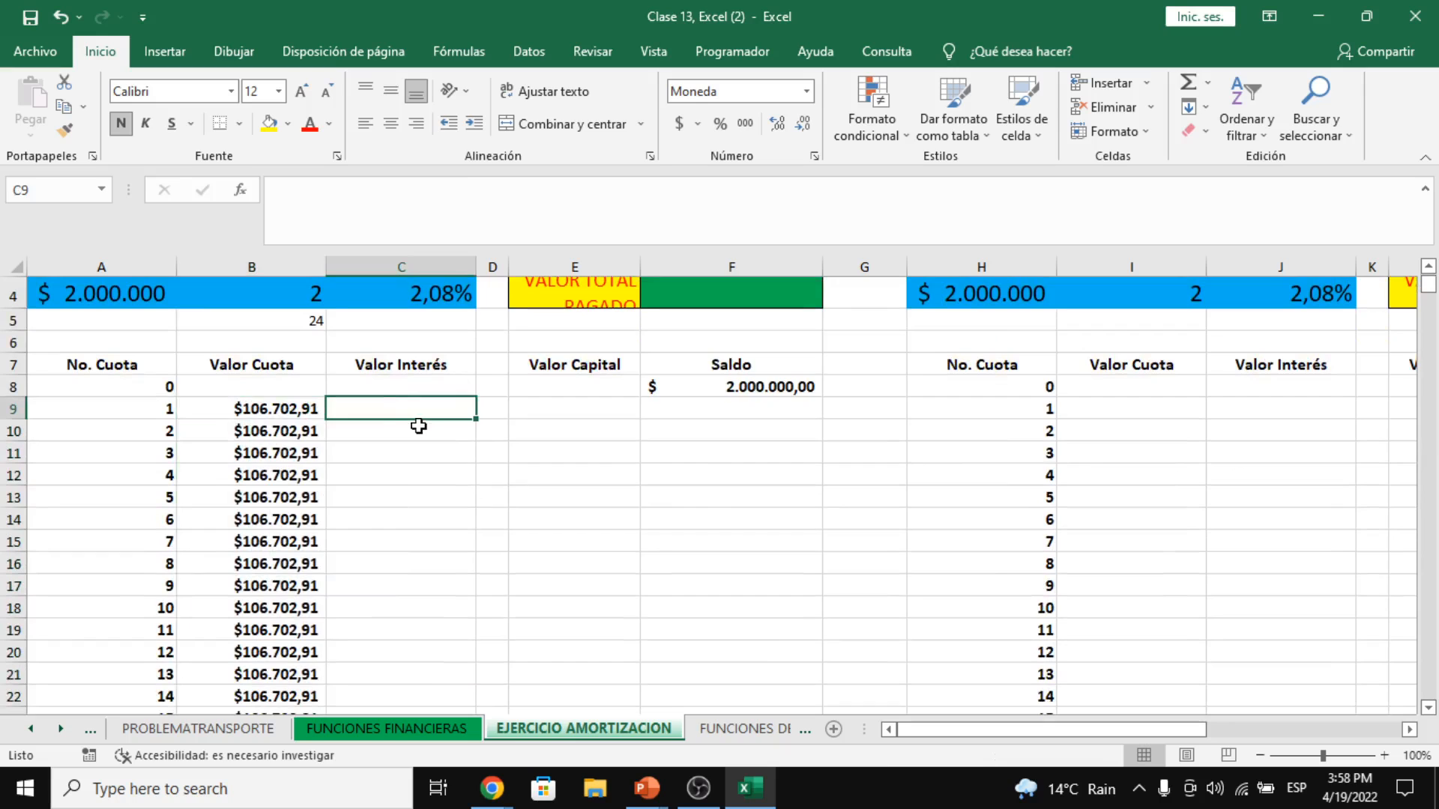
{"action": "scroll", "coordinate": [418, 425], "scroll_direction": "up", "scroll_amount": 1}
{"action": "type", "text": "=PAGO"}
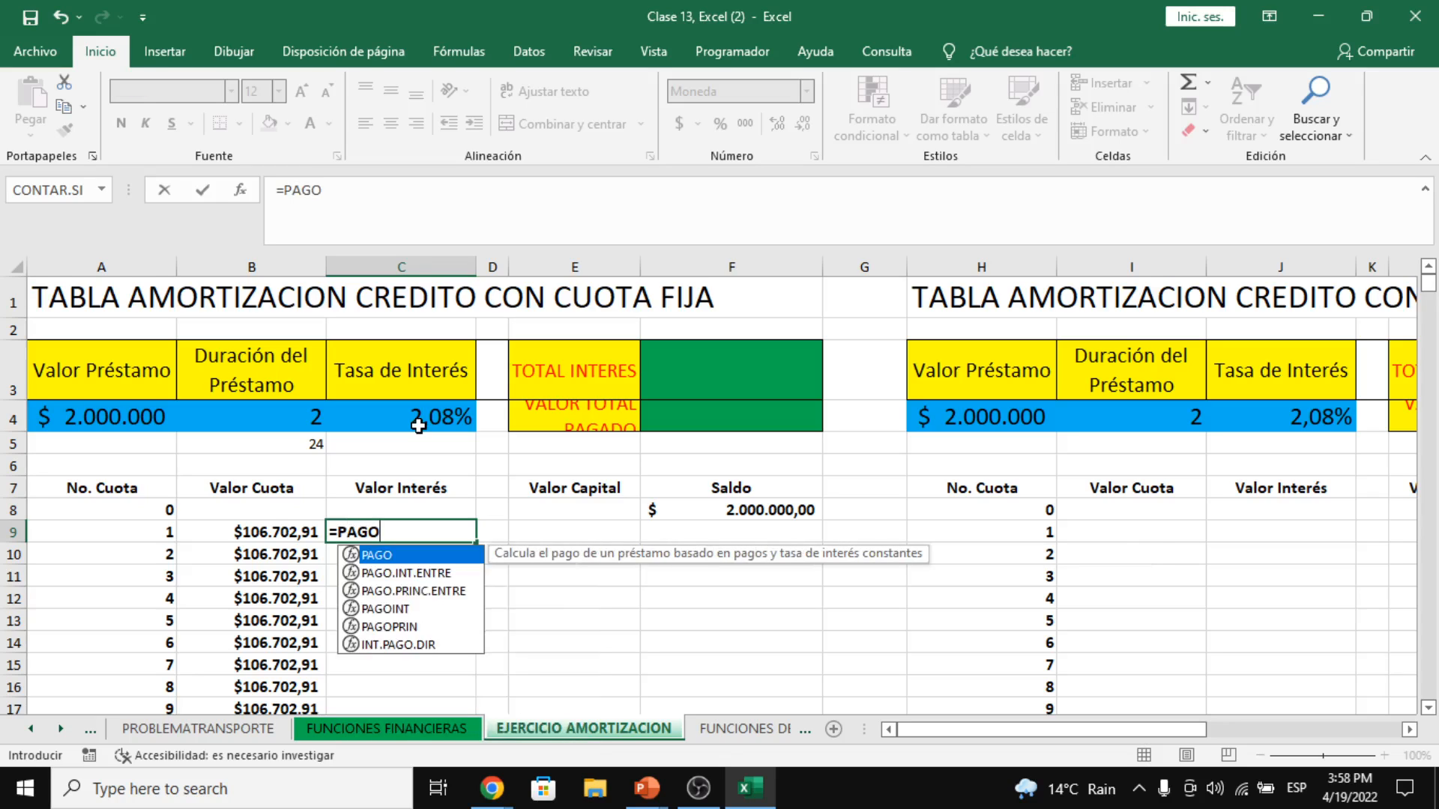
{"action": "key", "text": "Down"}
{"action": "key", "text": "Down"}
{"action": "key", "text": "Down"}
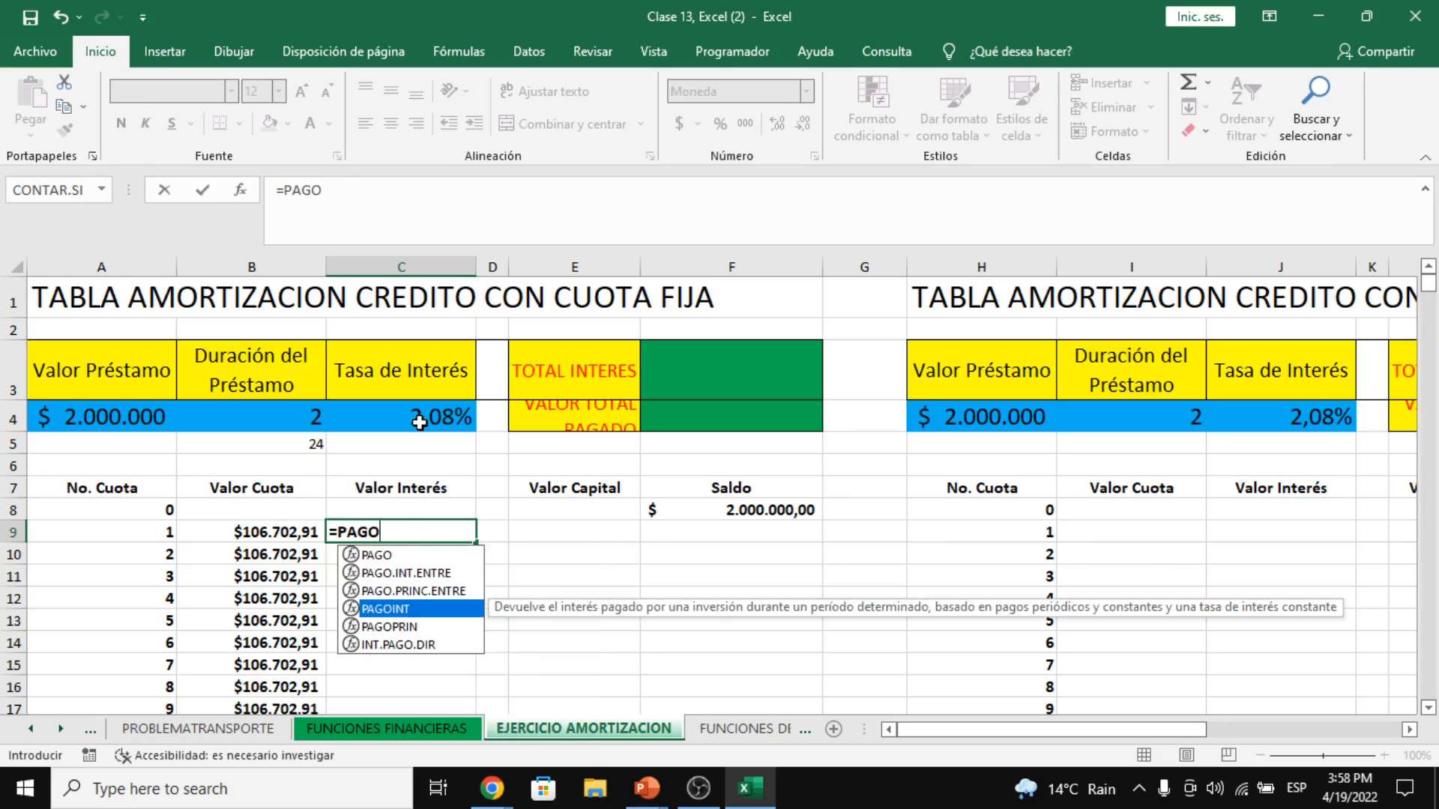
{"action": "key", "text": "Tab"}
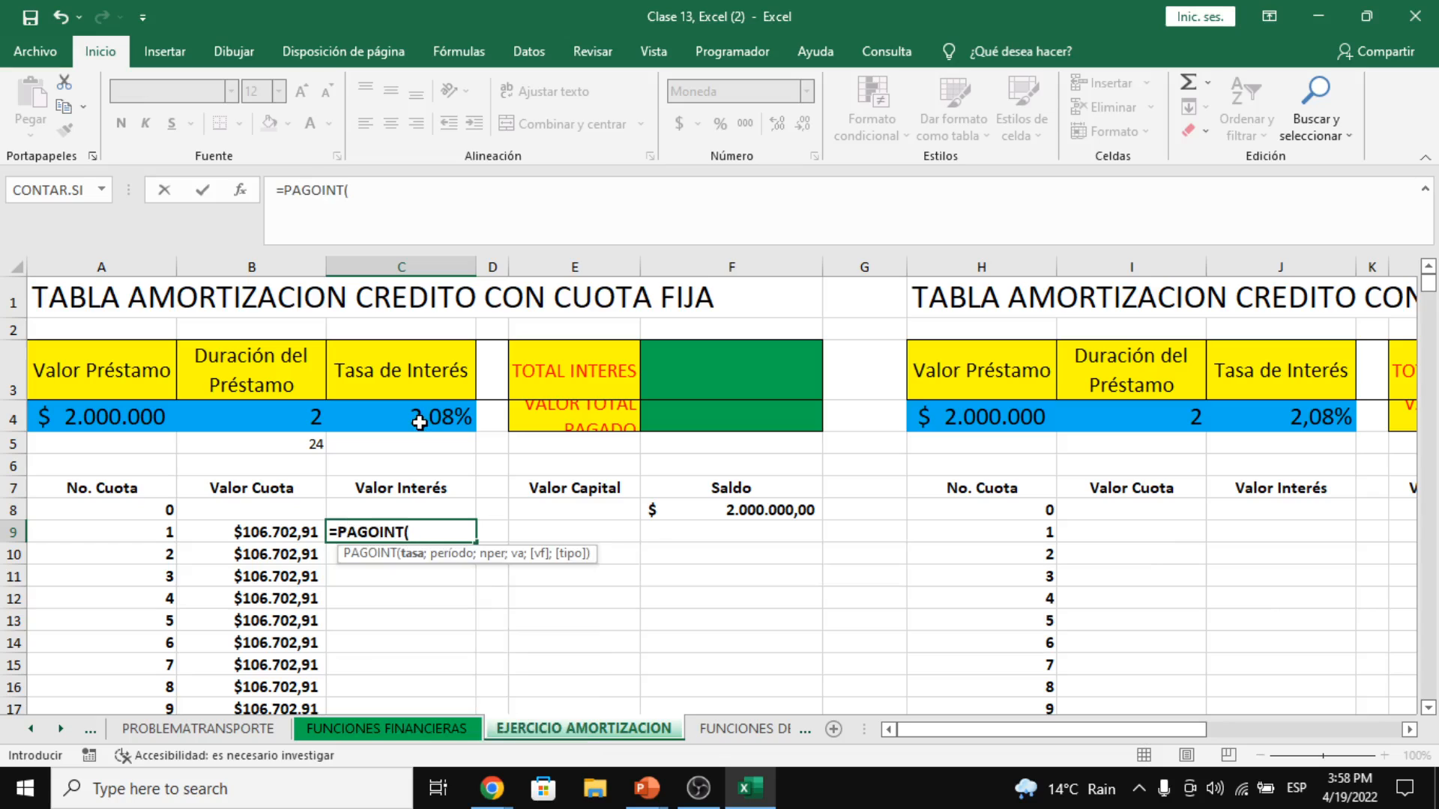
{"action": "left_click", "coordinate": [240, 190]}
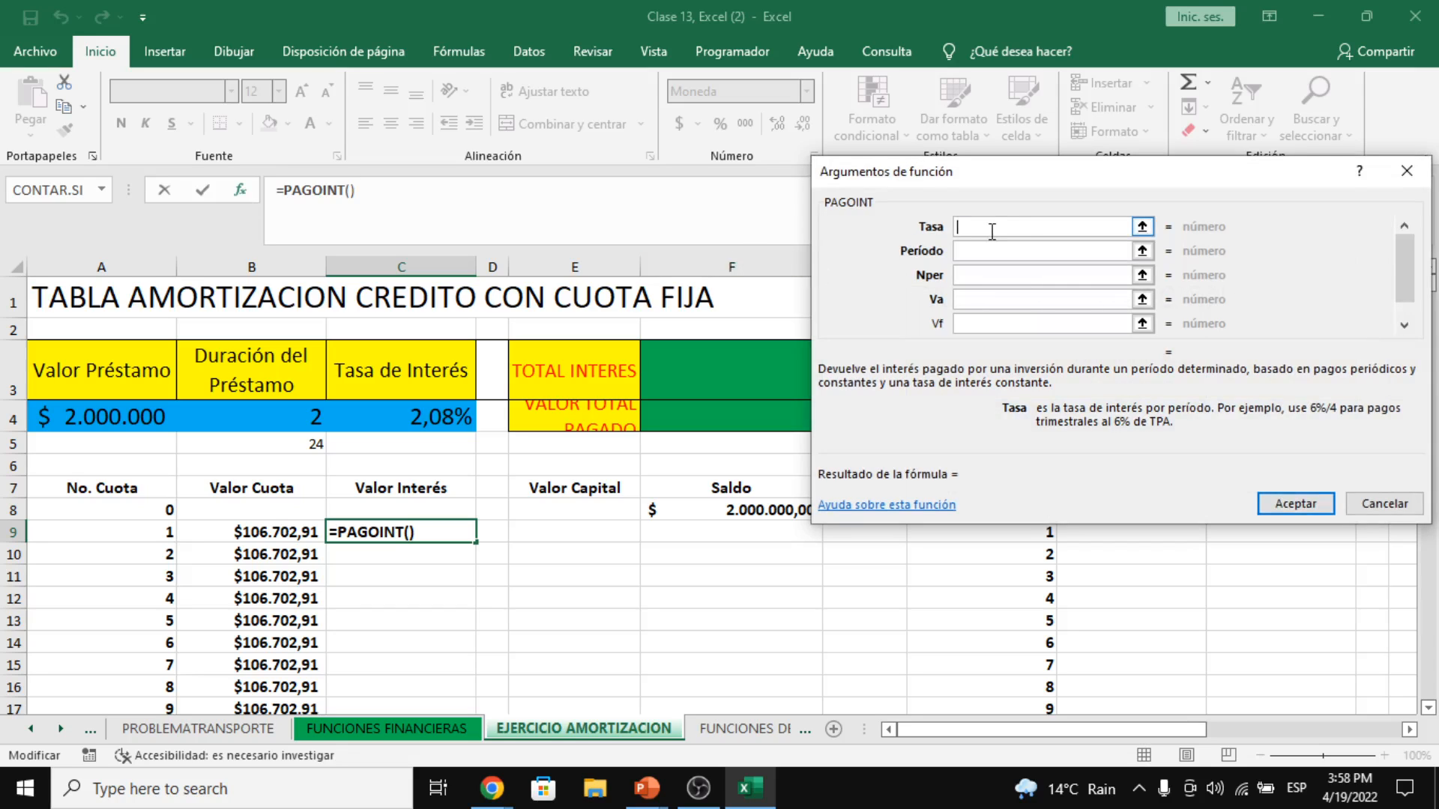
- Set the PAGOINT arguments Tasa to C4, Período to A9 and Nper to B4*12
{"action": "left_click", "coordinate": [429, 418]}
{"action": "left_click", "coordinate": [1024, 252]}
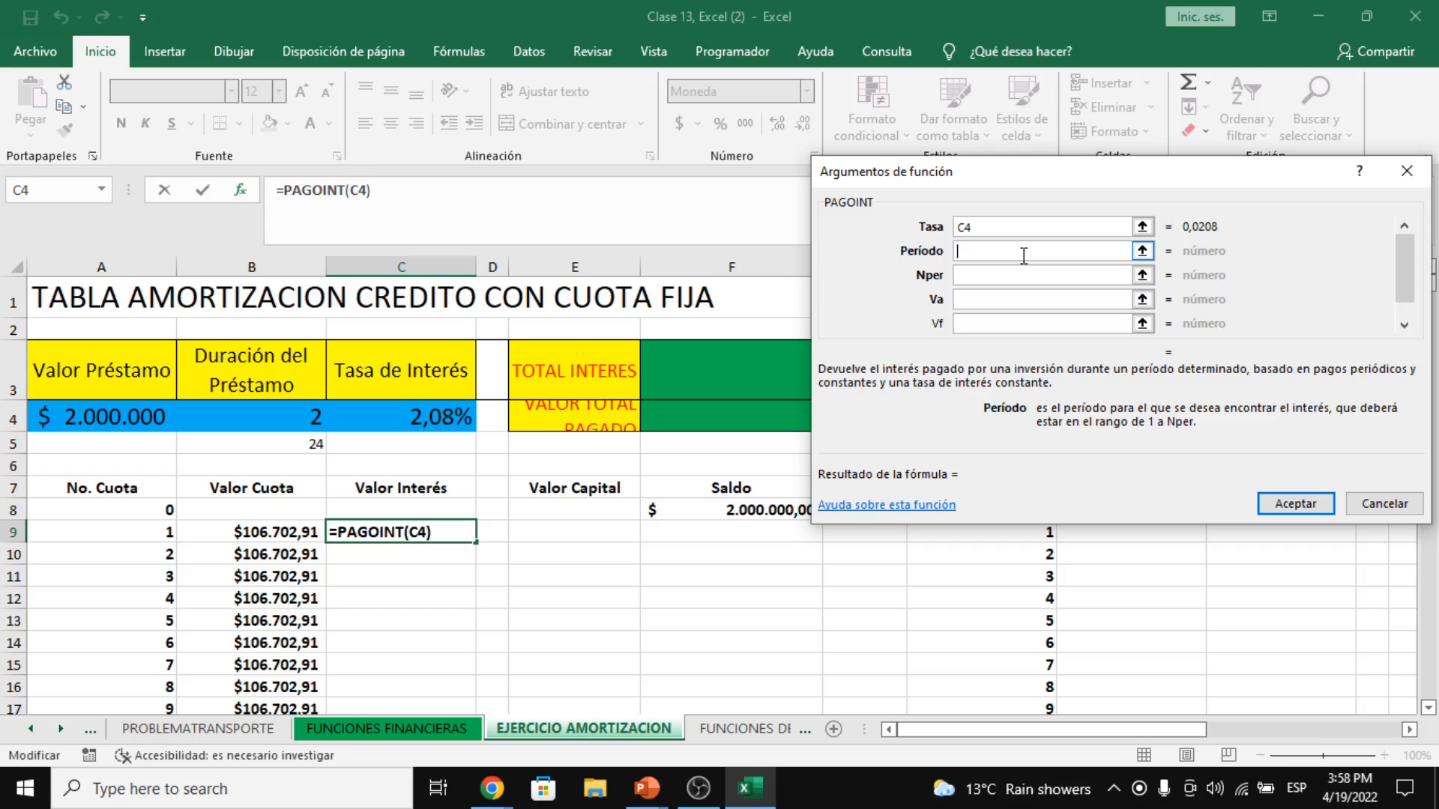
{"action": "left_click", "coordinate": [105, 531]}
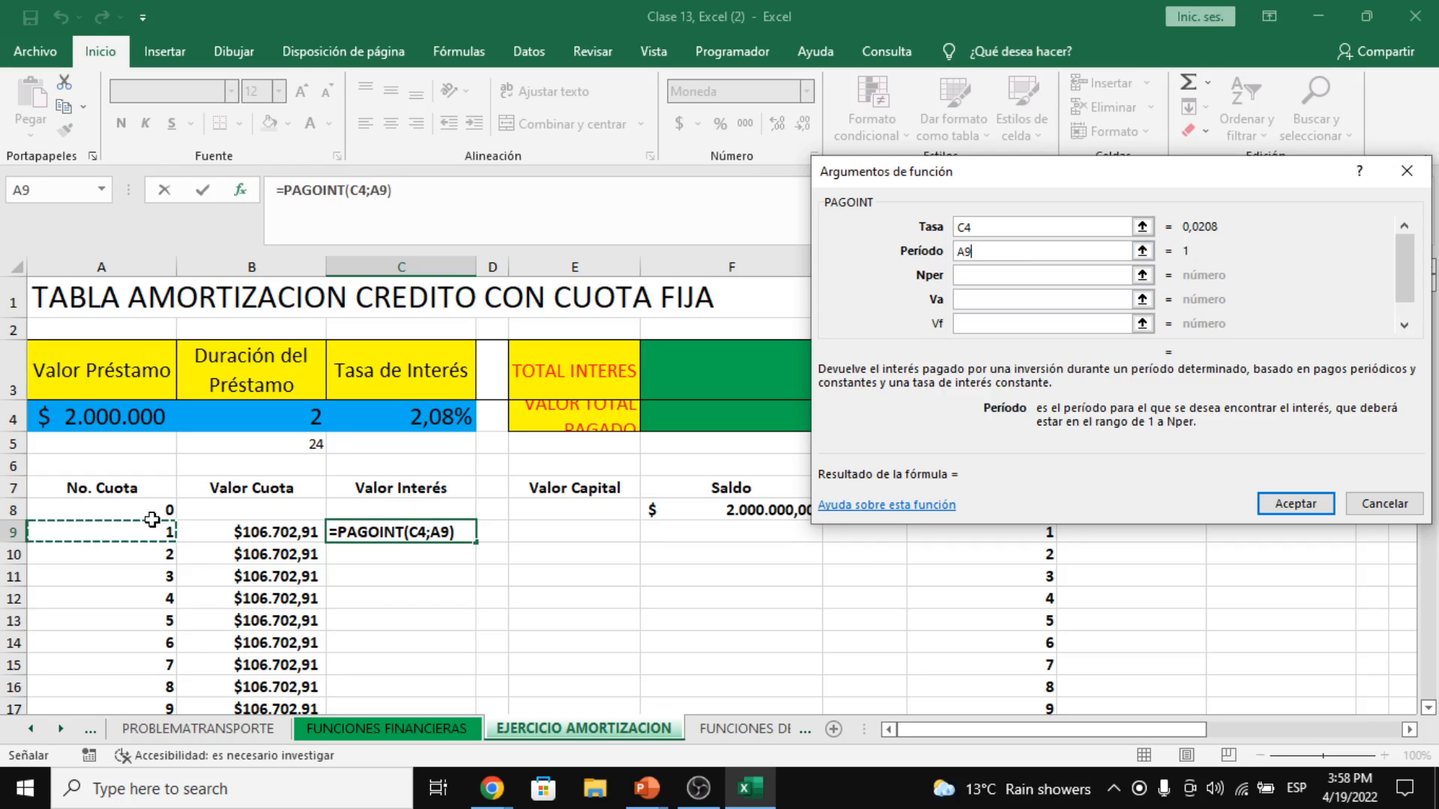
{"action": "key", "text": "Tab"}
{"action": "left_click", "coordinate": [266, 417]}
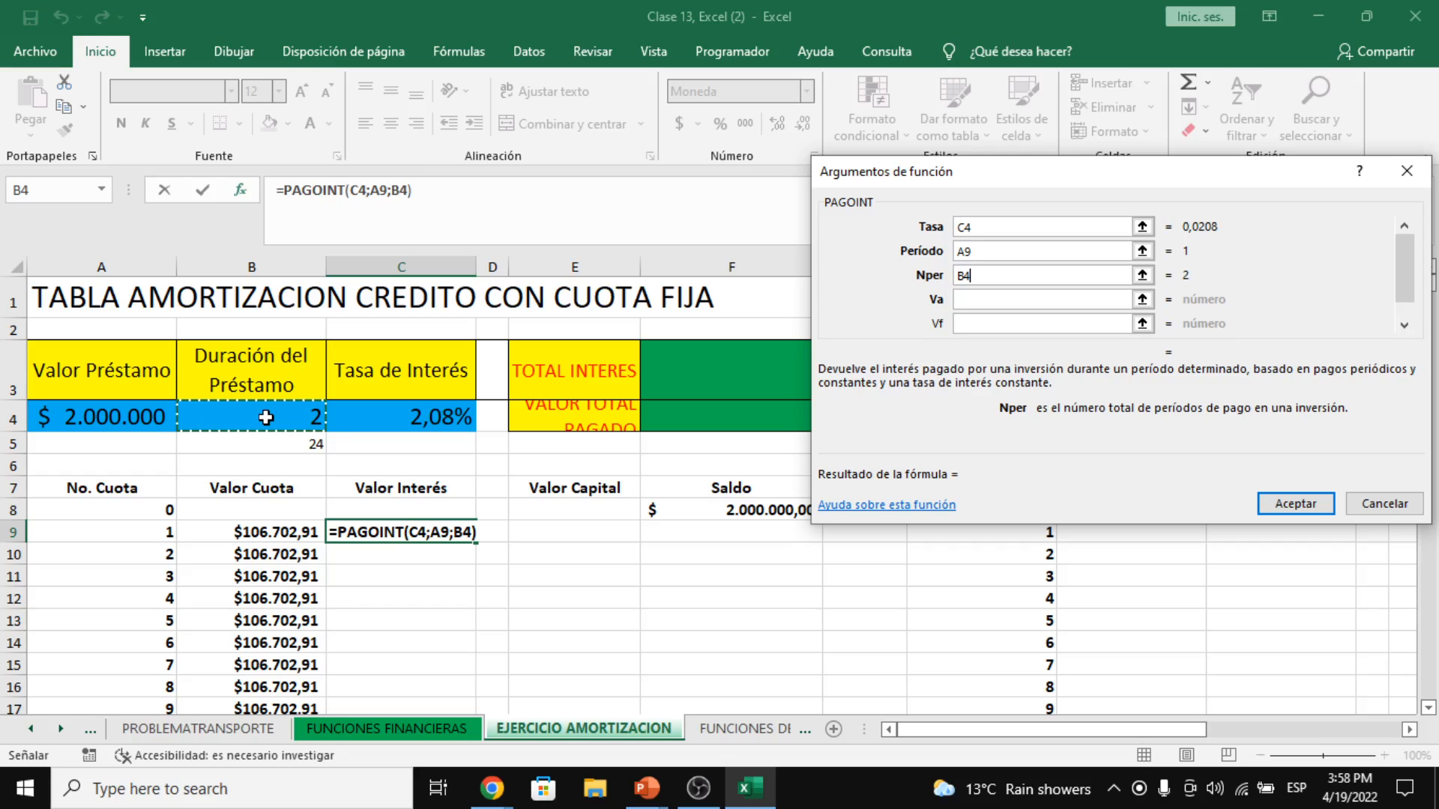
{"action": "type", "text": "*12"}
{"action": "key", "text": "Tab"}
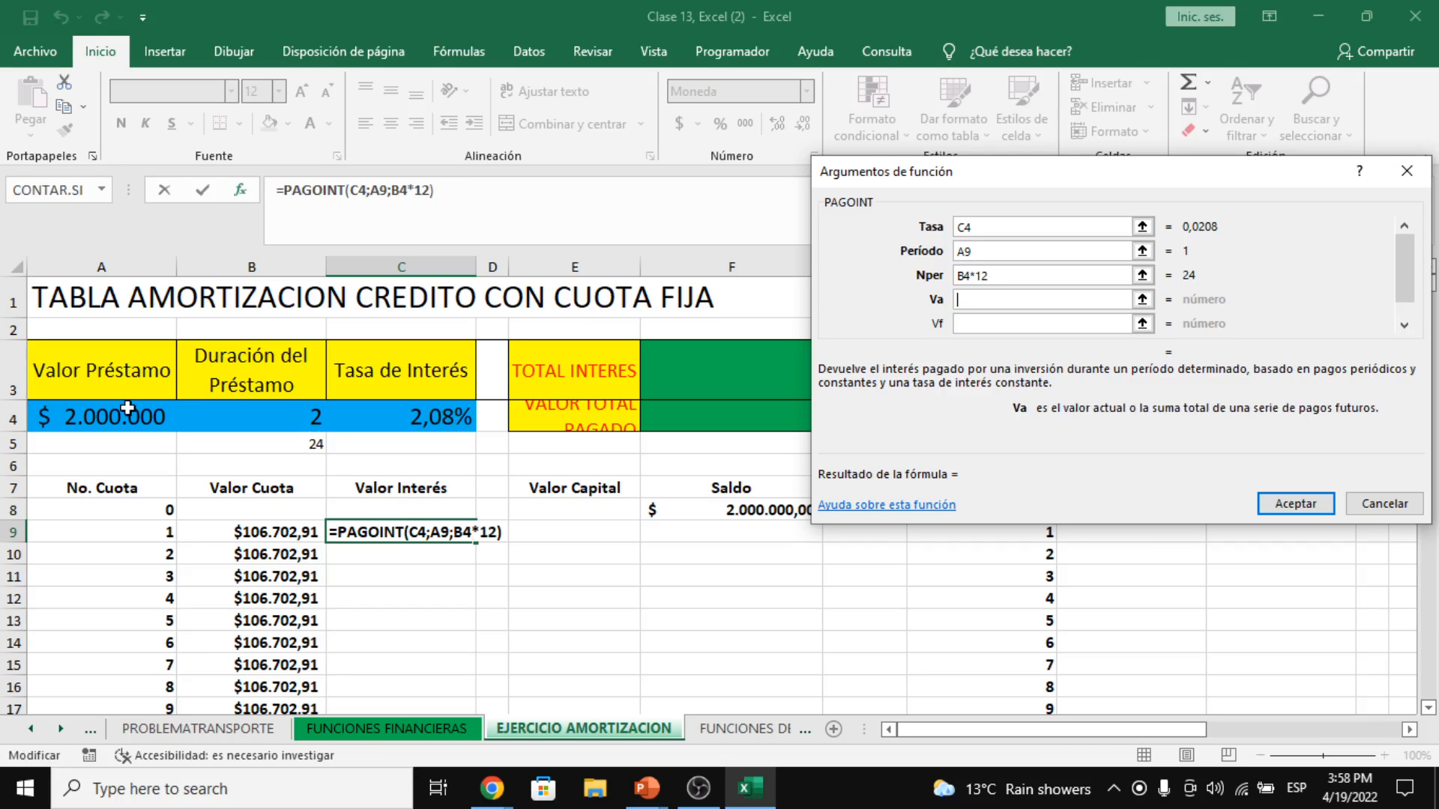
- Set the PAGOINT function's Va argument to -A4 and accept the formula
{"action": "type", "text": "-"}
{"action": "left_click", "coordinate": [127, 408]}
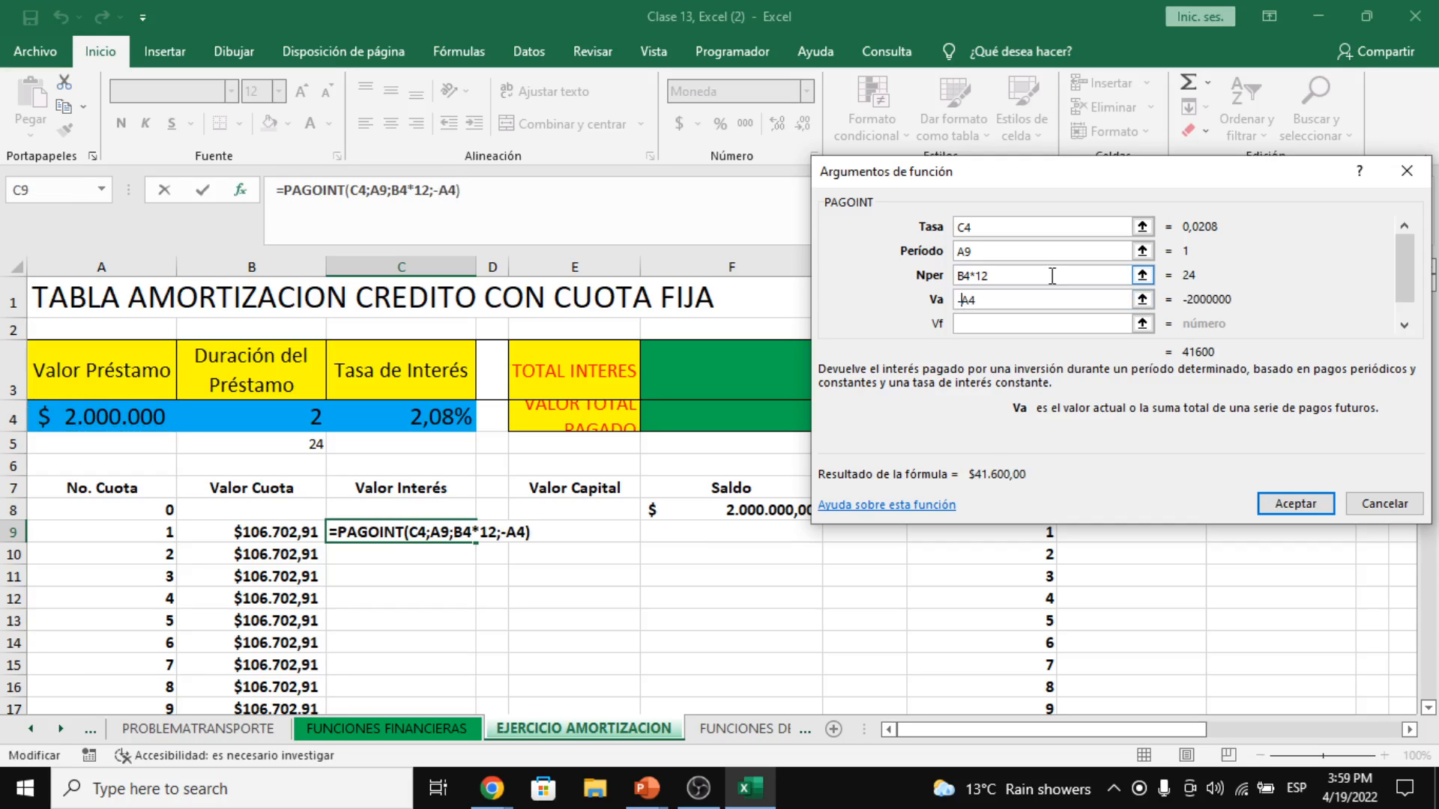
{"action": "left_click", "coordinate": [983, 320]}
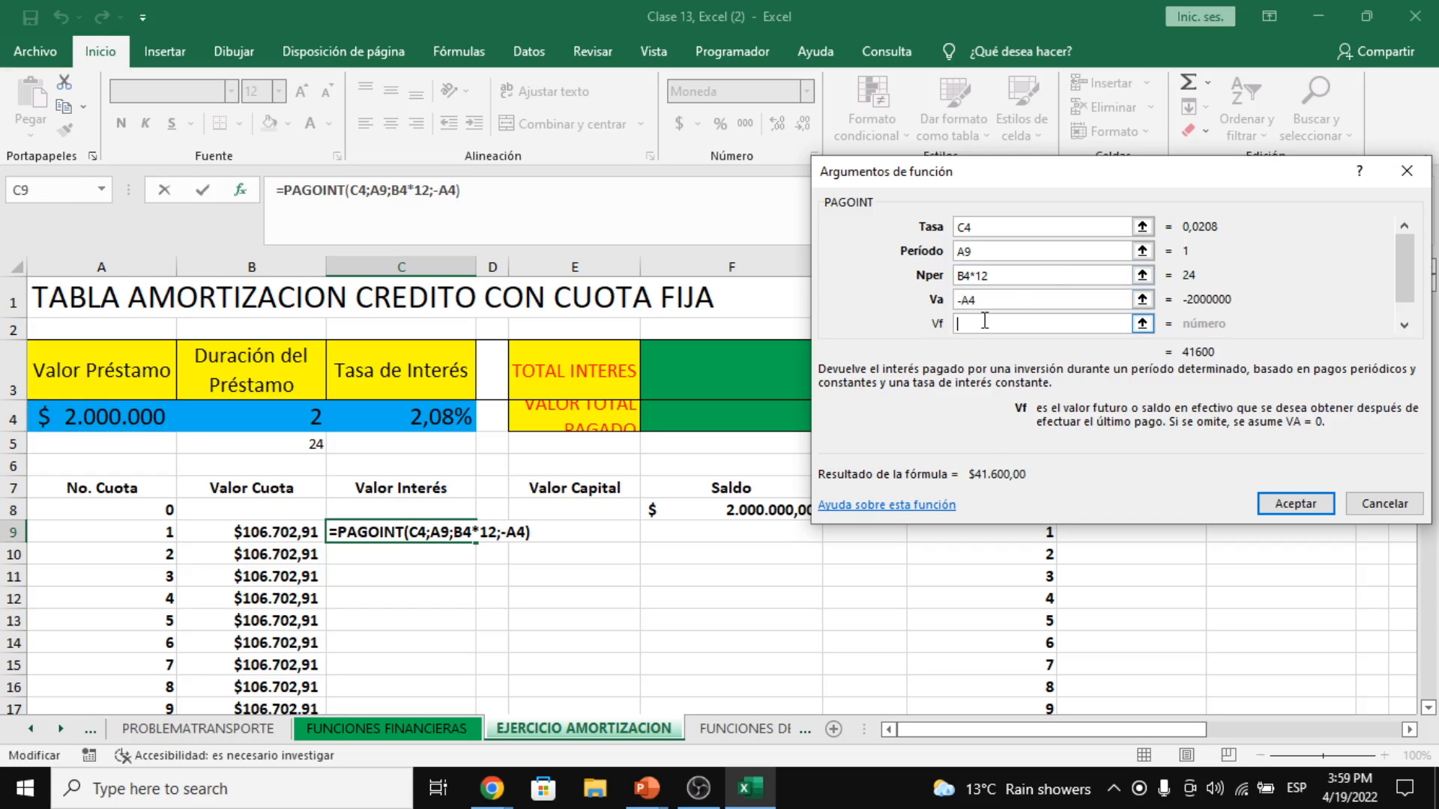
{"action": "left_click", "coordinate": [1308, 509]}
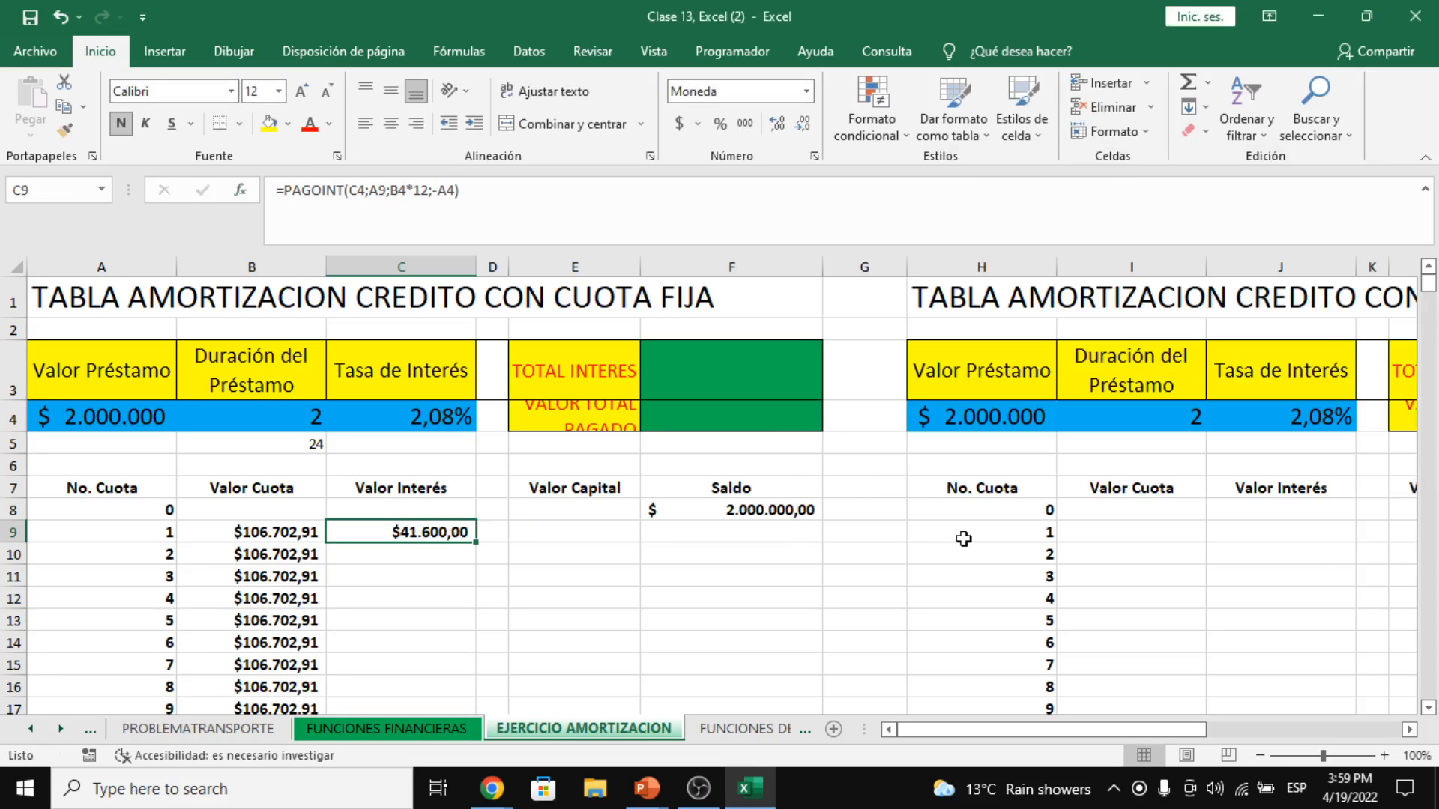
- Try to fill the PAGOINT formula from C9 down the Valor Interés column and inspect the copied formula in C10
{"action": "double_click", "coordinate": [475, 541]}
{"action": "left_click", "coordinate": [463, 556]}
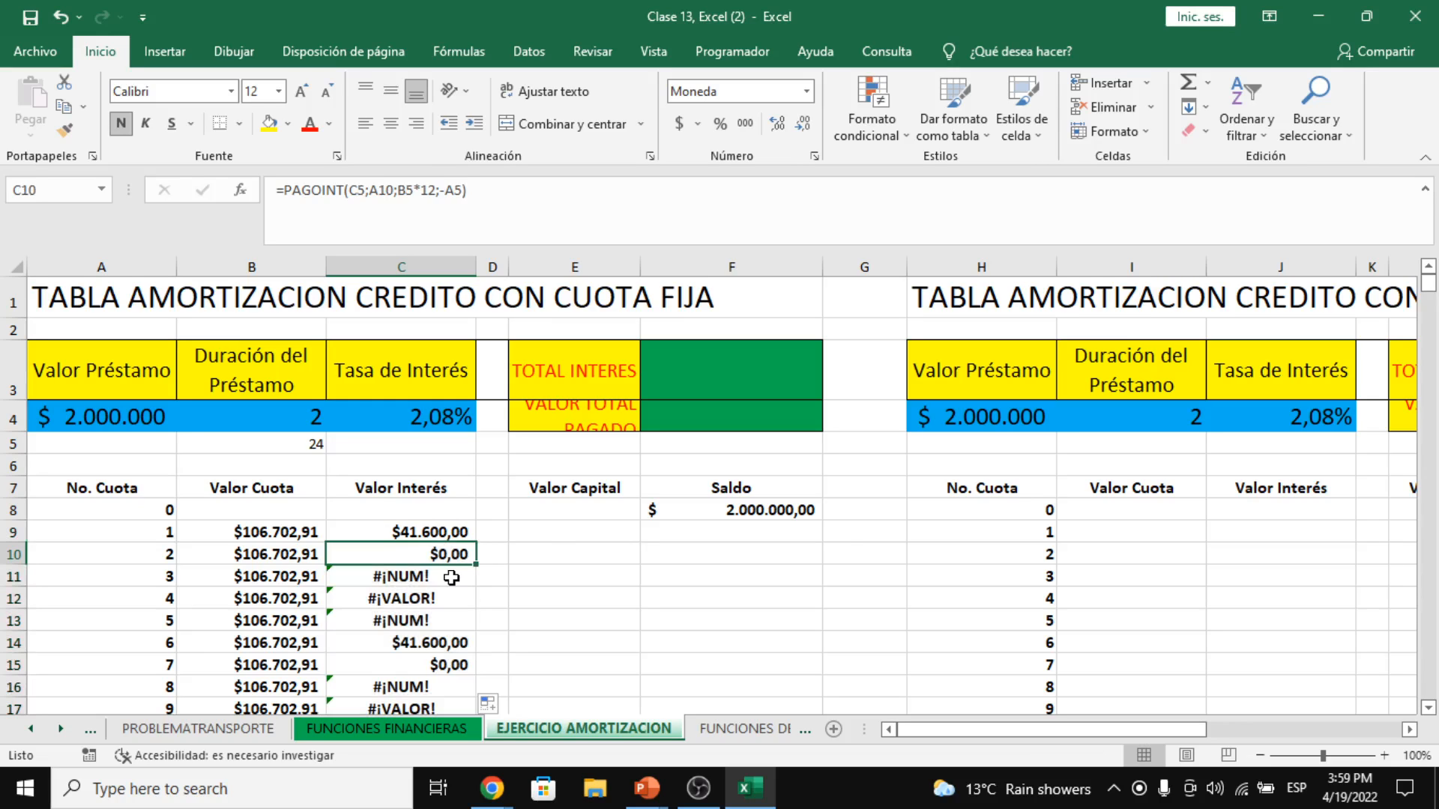
{"action": "left_click", "coordinate": [443, 528]}
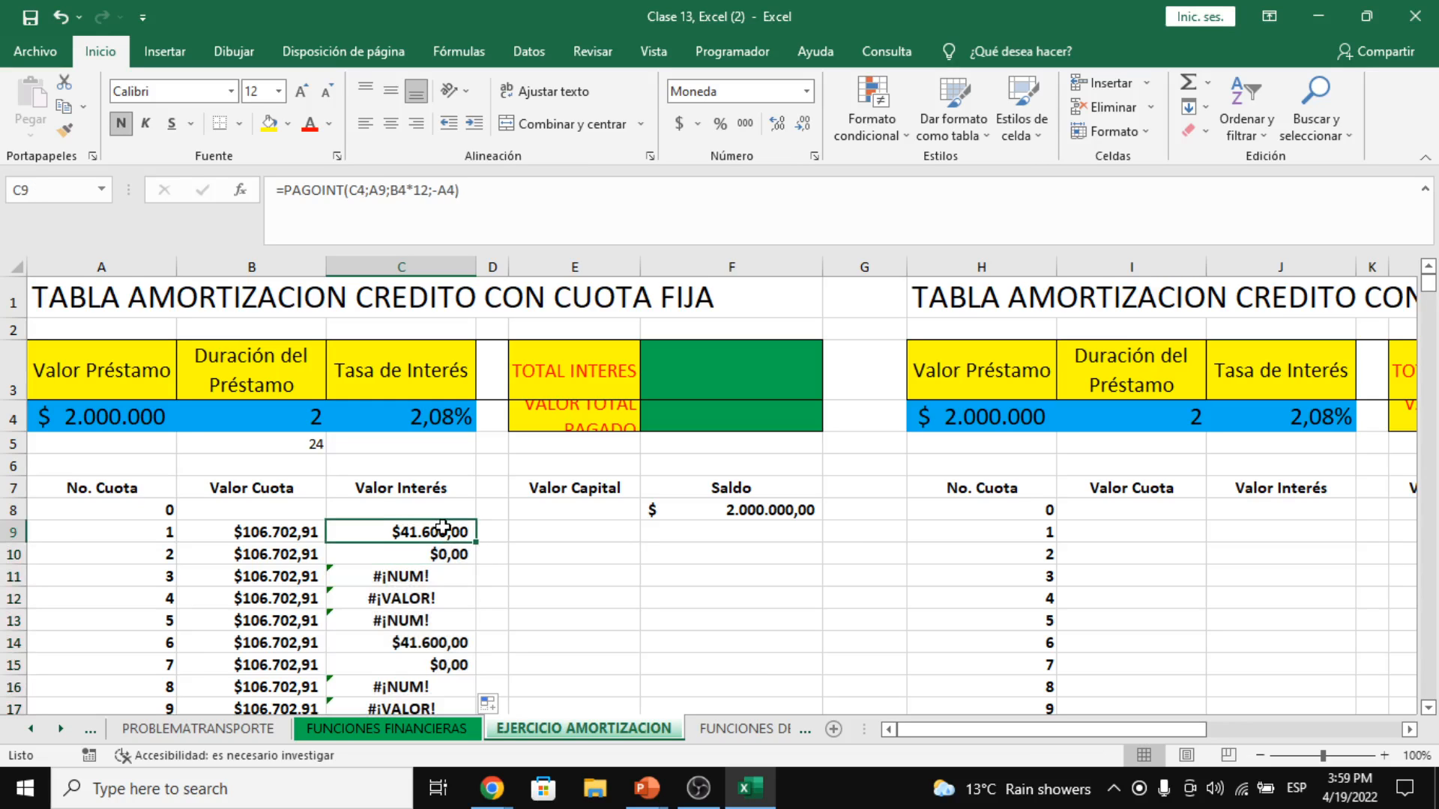
- Make the rate, duration and loan references in C9 absolute so the formula reads =PAGOINT($C$4;A9;$B$4*12;-$A$4)
{"action": "left_click", "coordinate": [506, 206]}
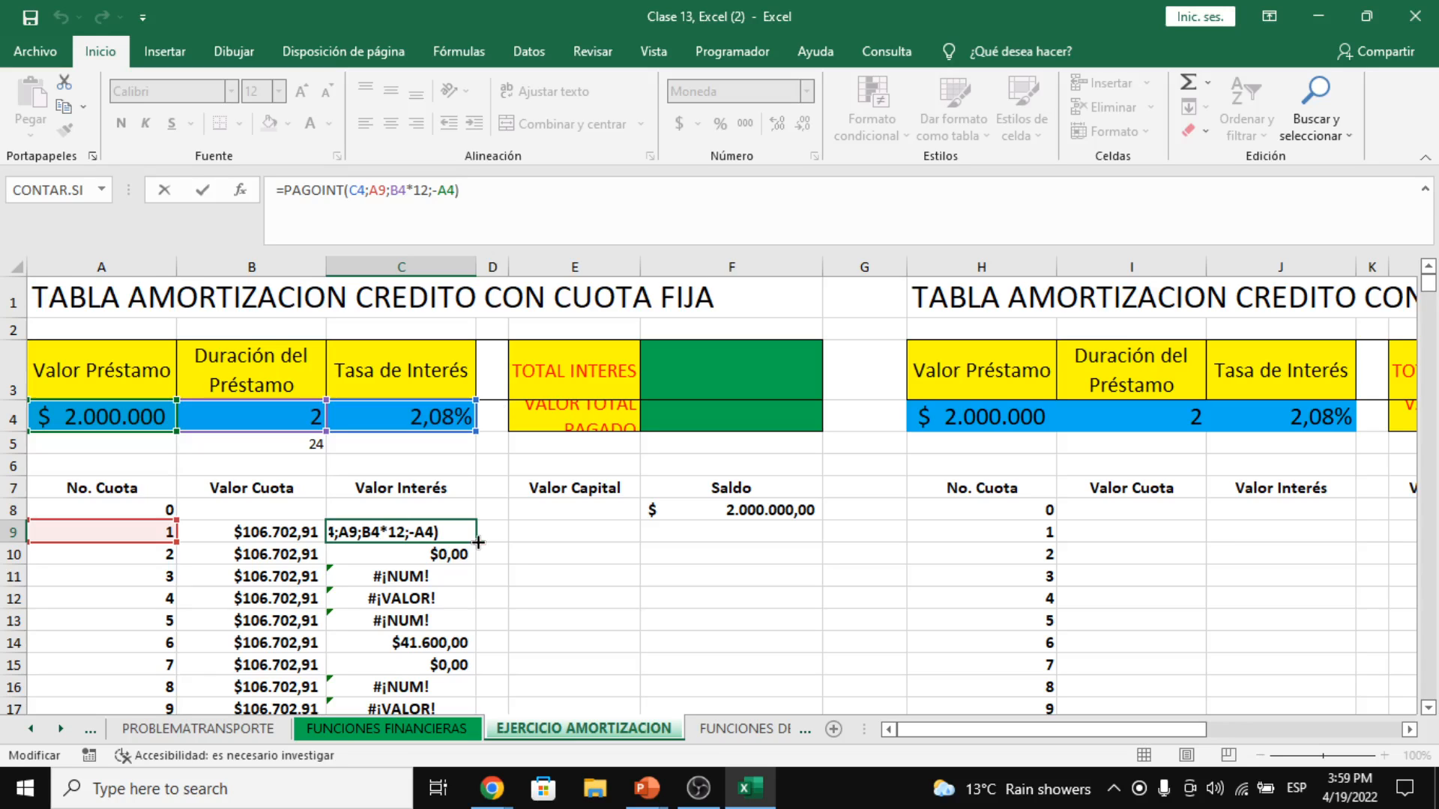
{"action": "left_click", "coordinate": [240, 191]}
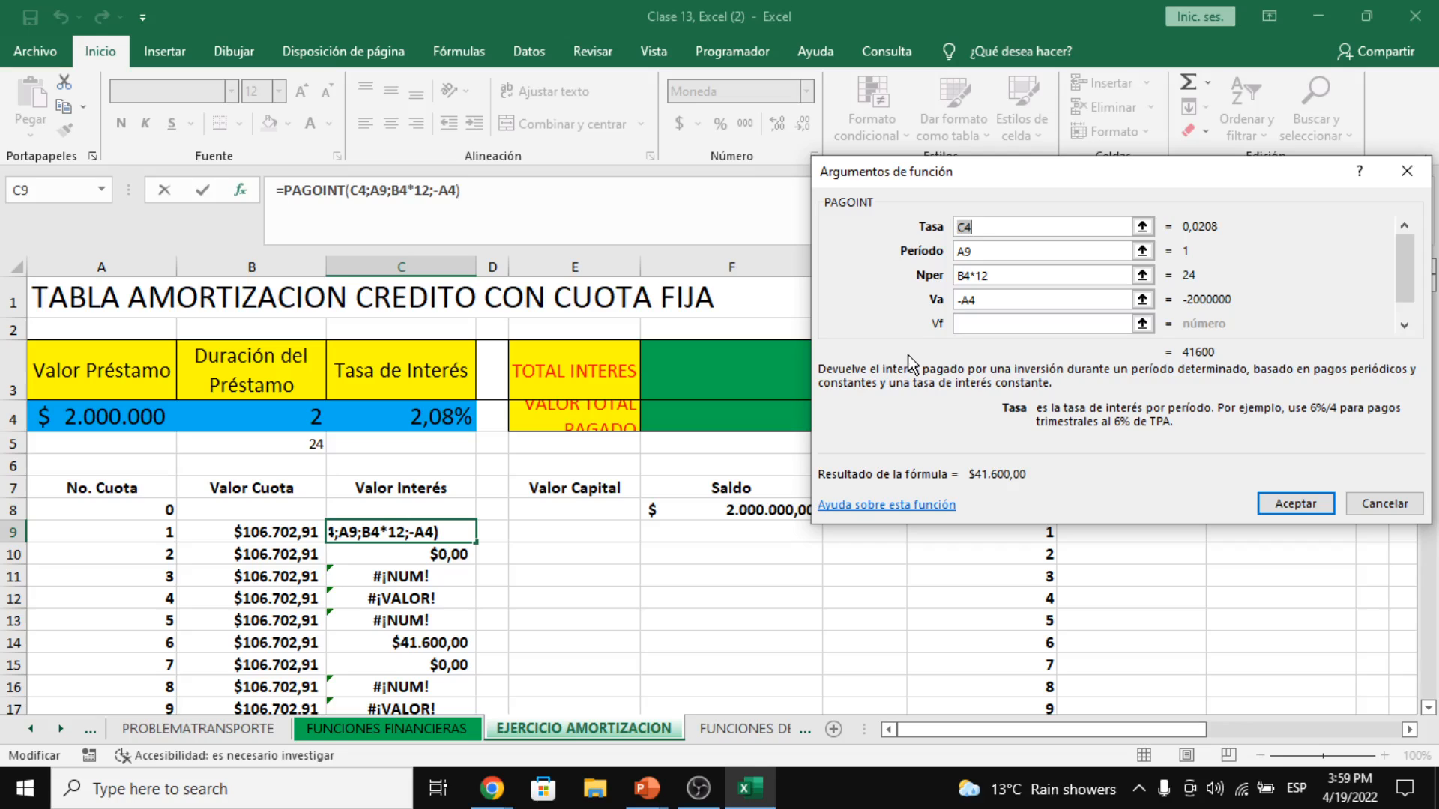
{"action": "key", "text": "F4"}
{"action": "left_click", "coordinate": [962, 276]}
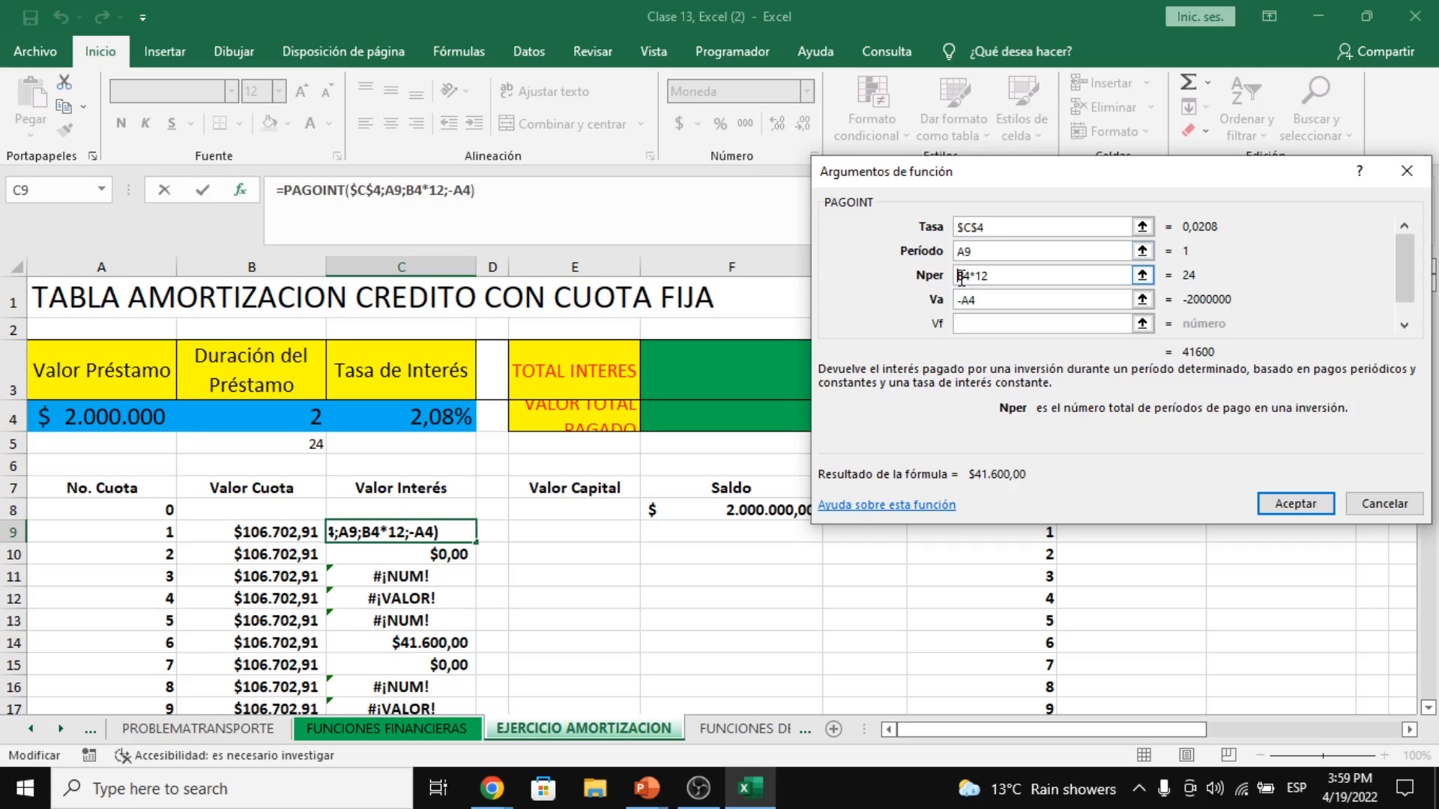
{"action": "key", "text": "F4"}
{"action": "left_click", "coordinate": [977, 304]}
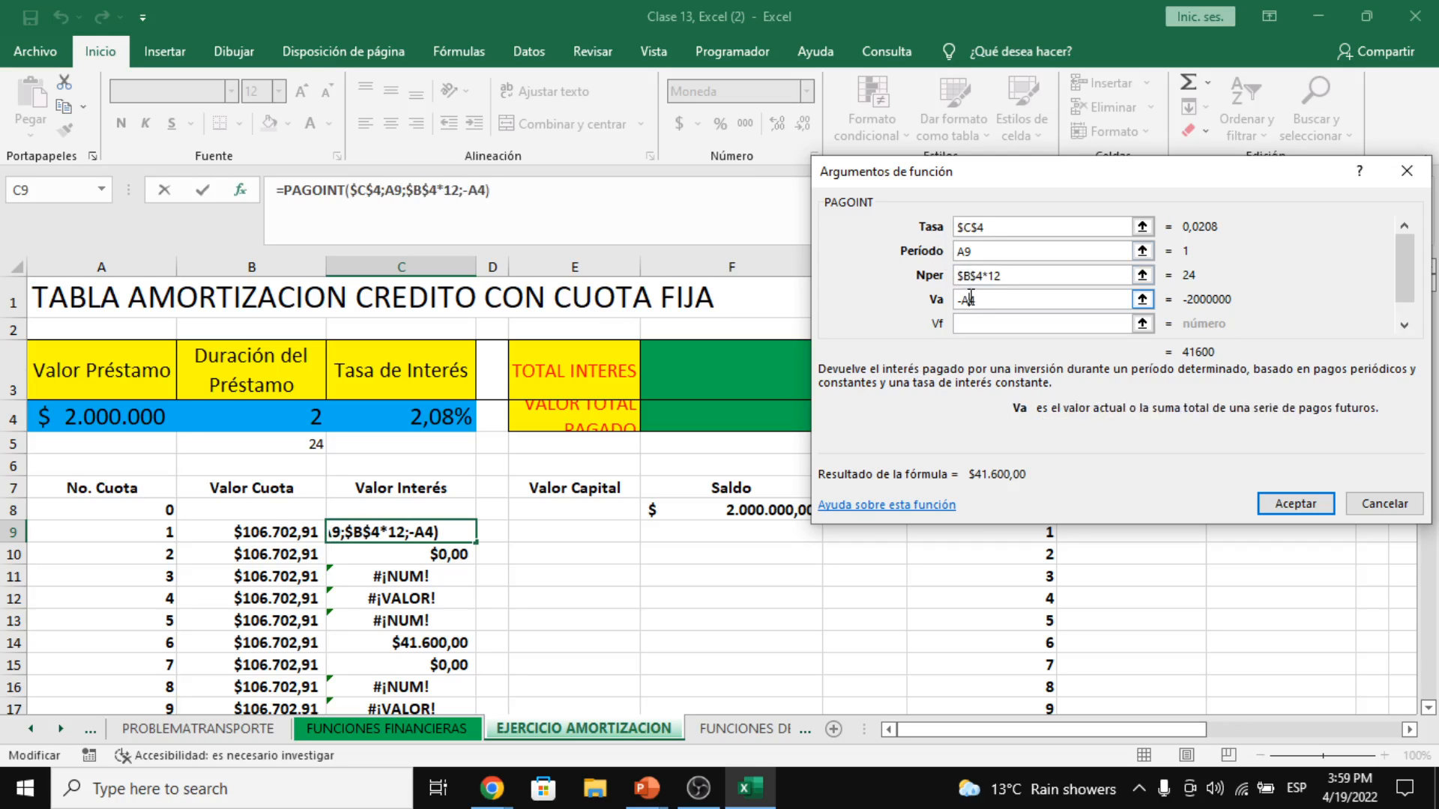
{"action": "key", "text": "F4"}
{"action": "key", "text": "Return"}
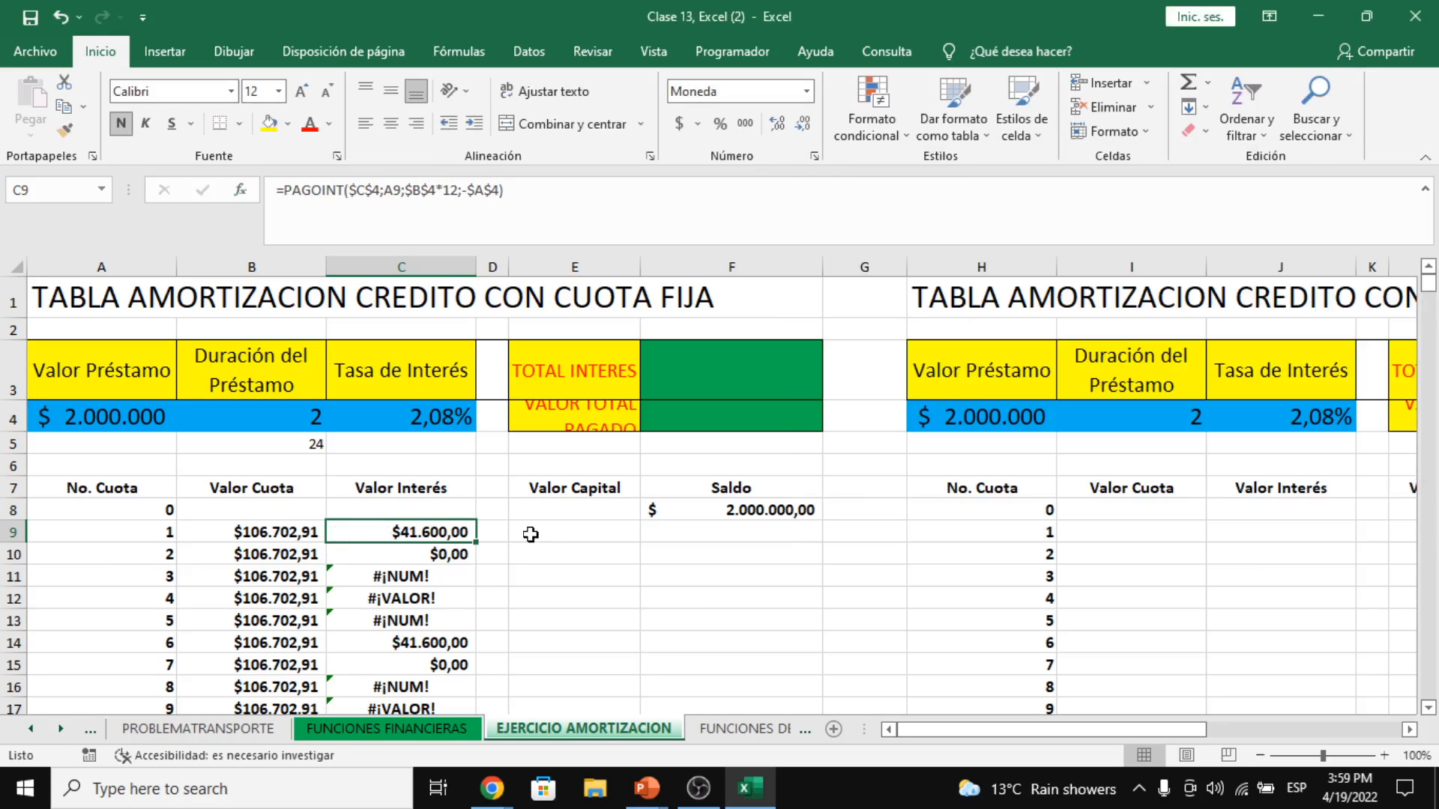
- Fill the corrected PAGOINT formula from C9 down the Valor Interés column for all installments
{"action": "double_click", "coordinate": [478, 543]}
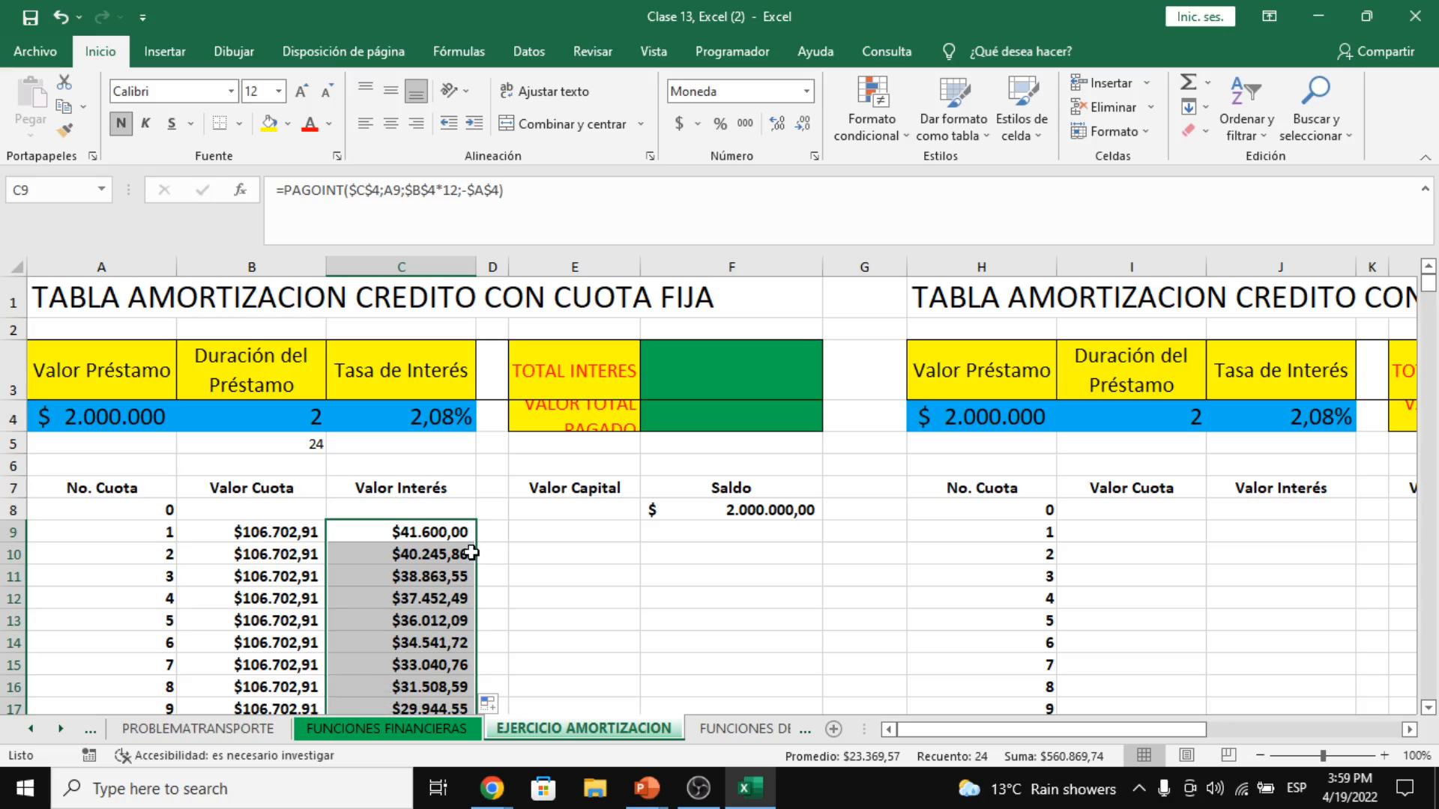
{"action": "scroll", "coordinate": [461, 547], "scroll_direction": "down", "scroll_amount": 1}
{"action": "scroll", "coordinate": [461, 547], "scroll_direction": "up", "scroll_amount": 1}
- Examine how the Valor Interés amounts develop between the first three and last three installments
{"action": "left_click", "coordinate": [459, 538]}
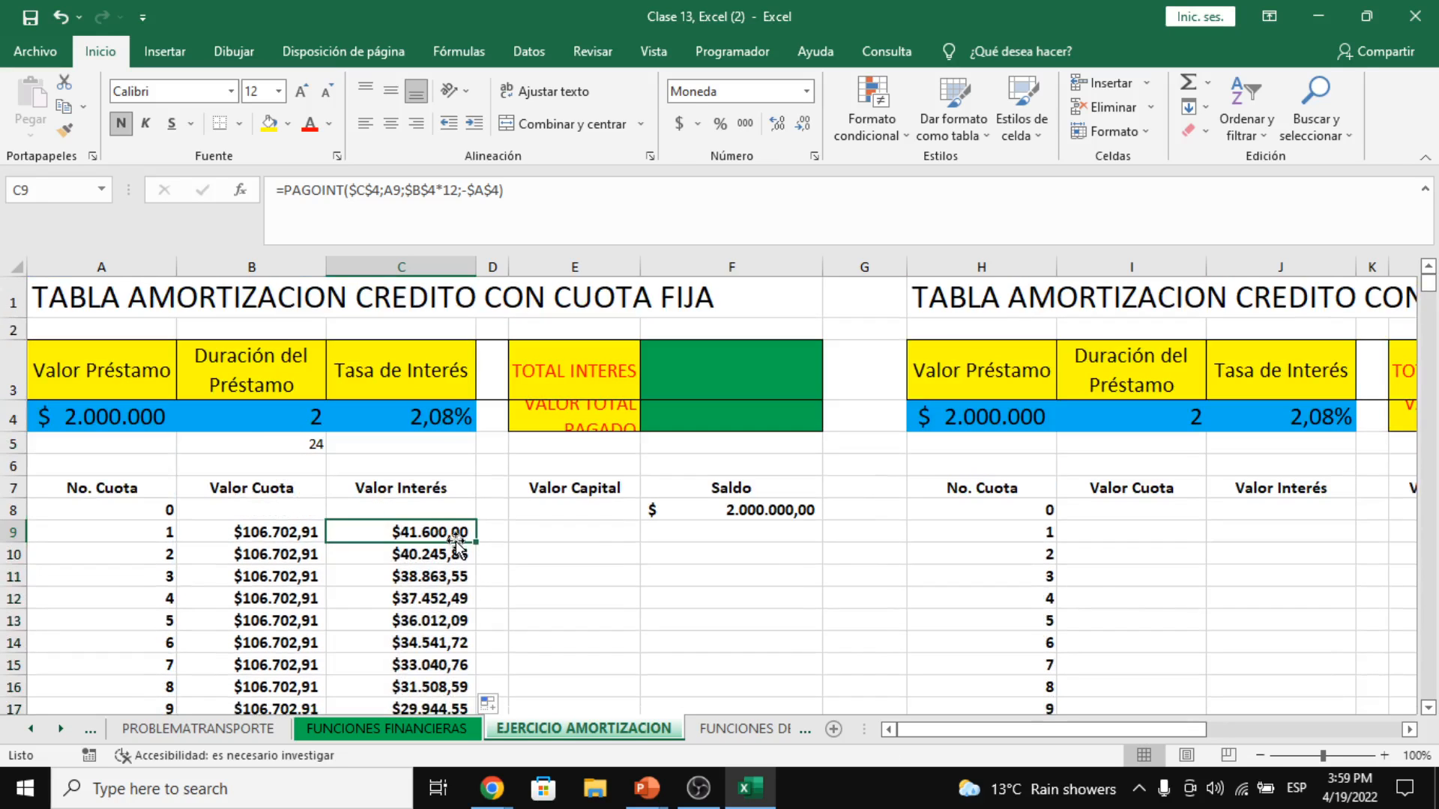
{"action": "scroll", "coordinate": [457, 543], "scroll_direction": "down", "scroll_amount": 5}
{"action": "left_click_drag", "start_coordinate": [440, 641], "coordinate": [430, 354]}
{"action": "scroll", "coordinate": [430, 354], "scroll_direction": "up", "scroll_amount": 3}
{"action": "scroll", "coordinate": [424, 389], "scroll_direction": "down", "scroll_amount": 1}
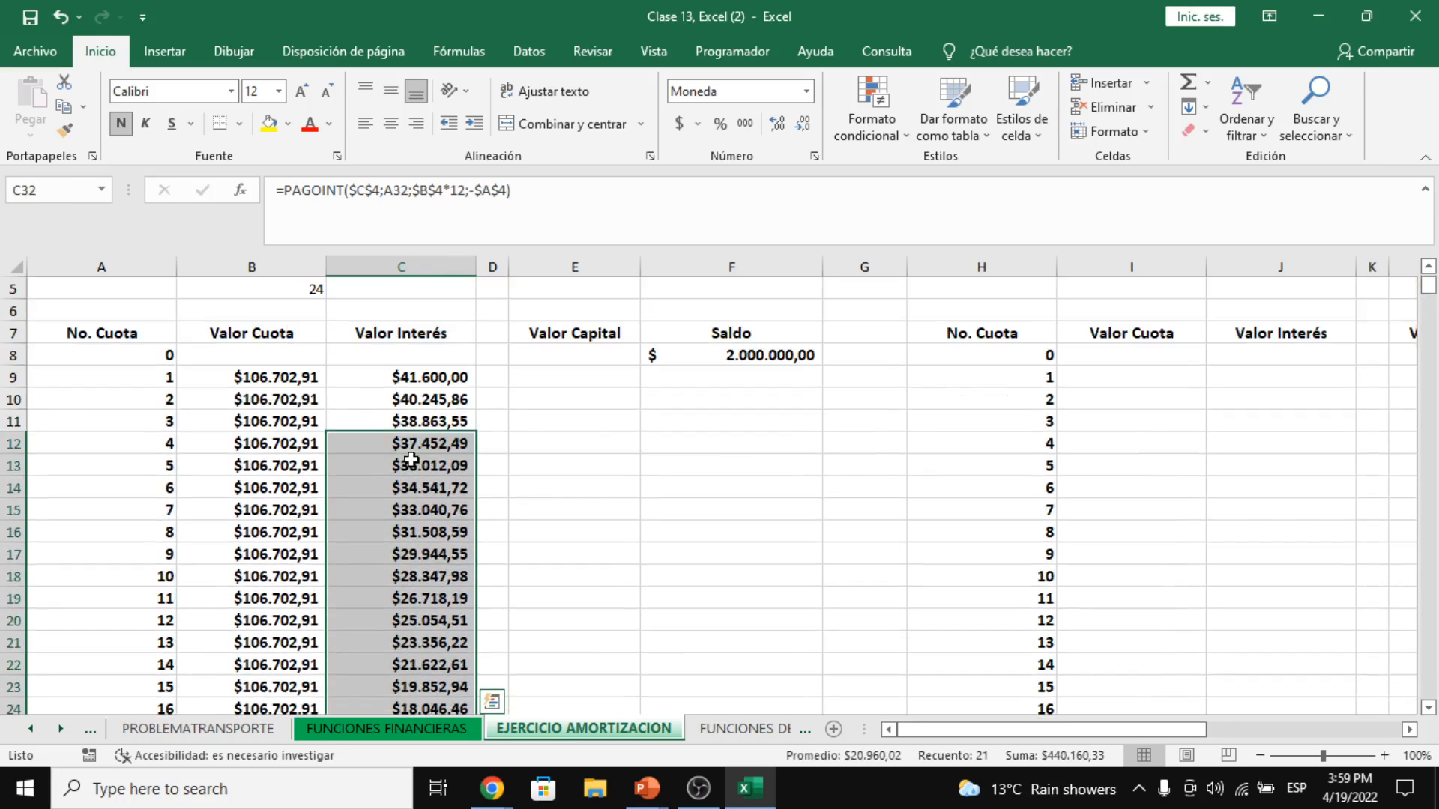
{"action": "left_click", "coordinate": [422, 398]}
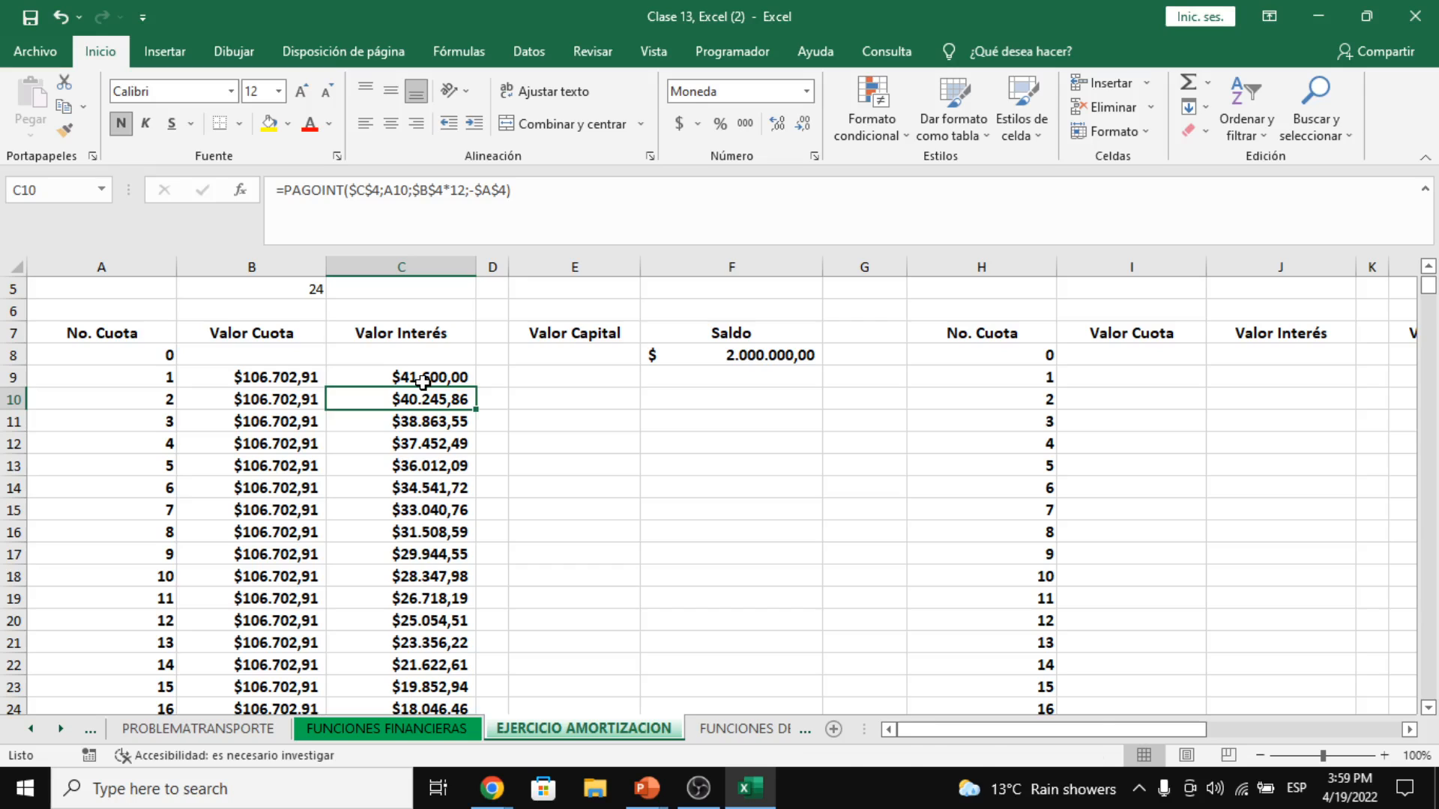
{"action": "left_click_drag", "start_coordinate": [422, 382], "coordinate": [423, 419]}
{"action": "scroll", "coordinate": [420, 420], "scroll_direction": "down", "scroll_amount": 5}
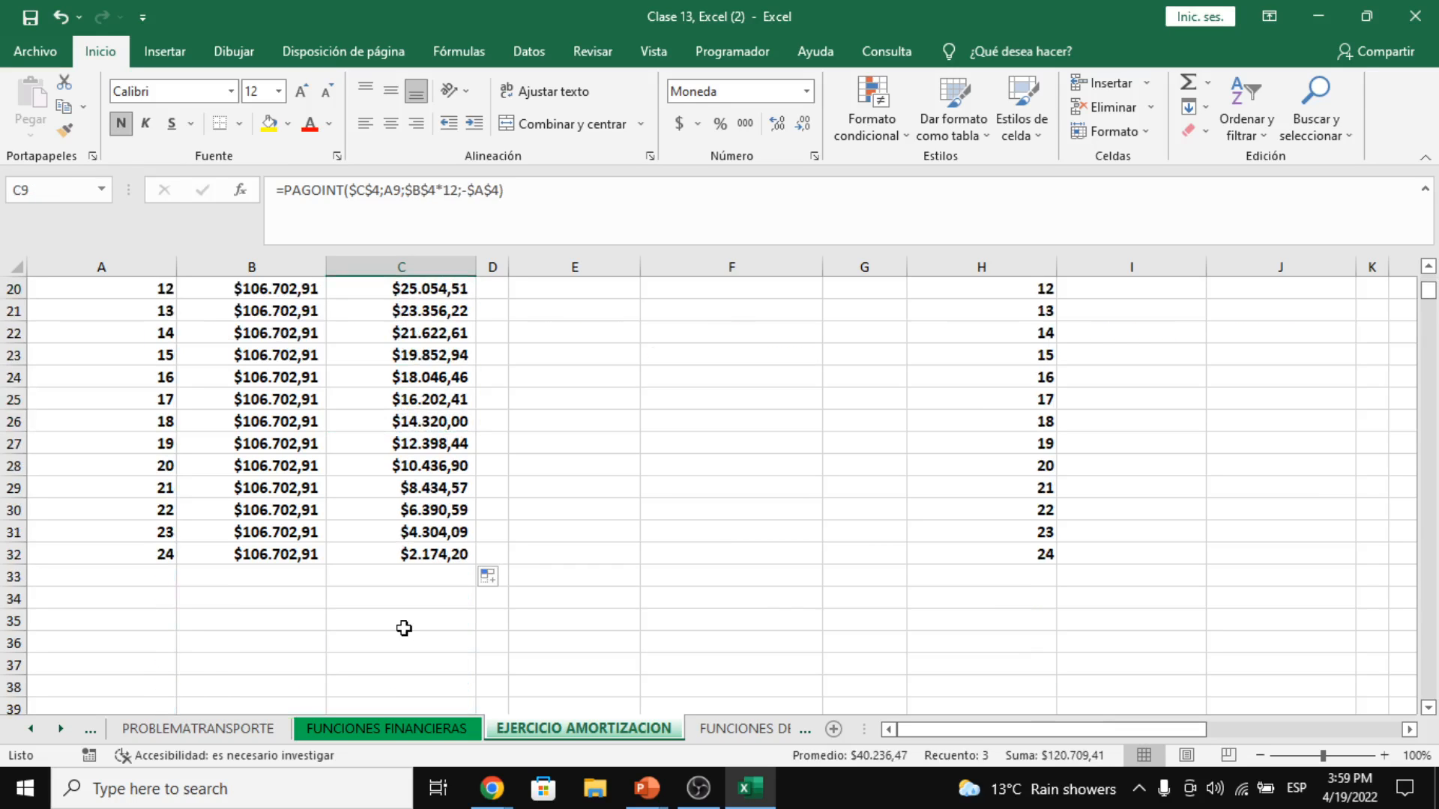
{"action": "left_click_drag", "start_coordinate": [427, 509], "coordinate": [433, 555]}
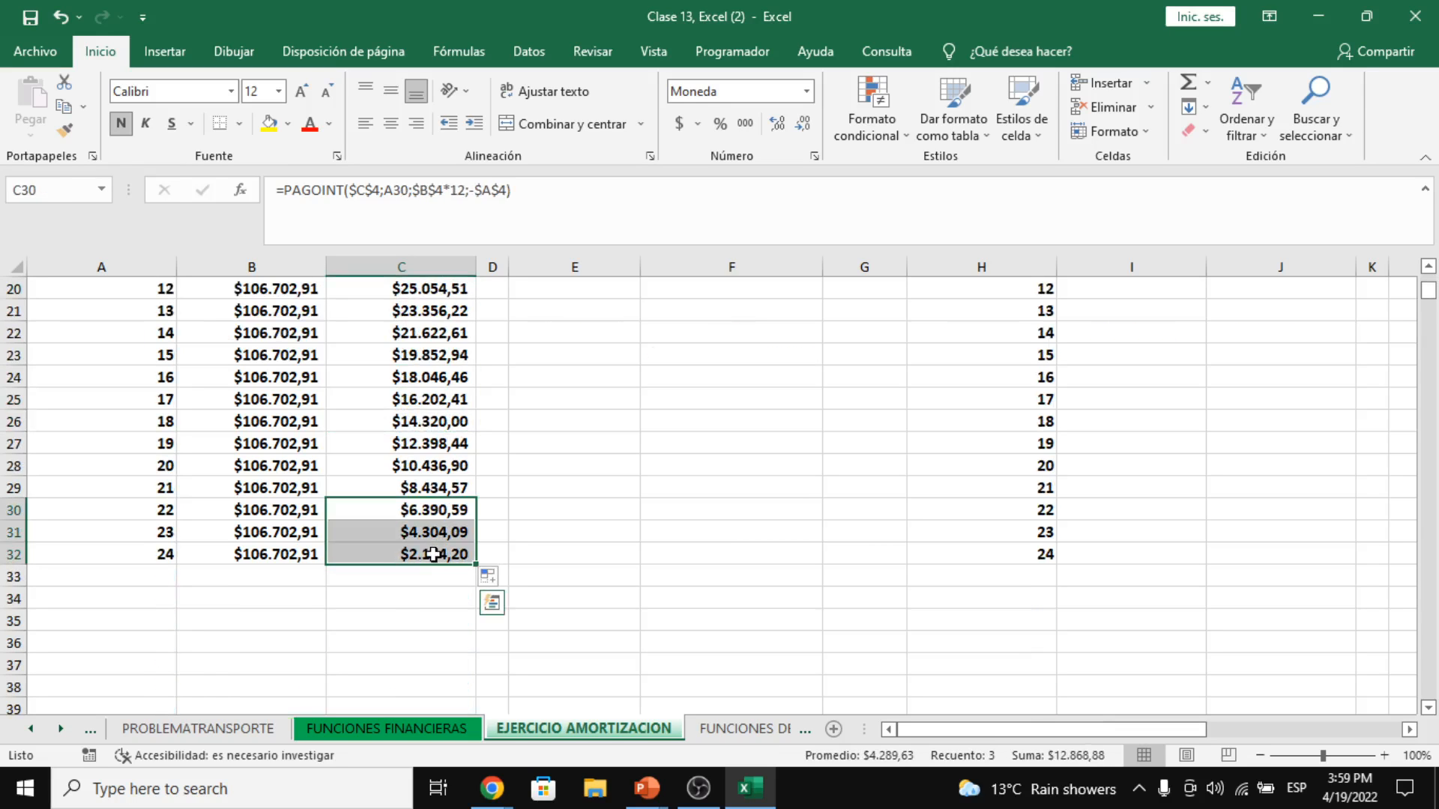
{"action": "scroll", "coordinate": [433, 554], "scroll_direction": "up", "scroll_amount": 5}
- Enter =B9-C9 in E9 to calculate the first installment's Valor Capital
{"action": "left_click", "coordinate": [586, 379]}
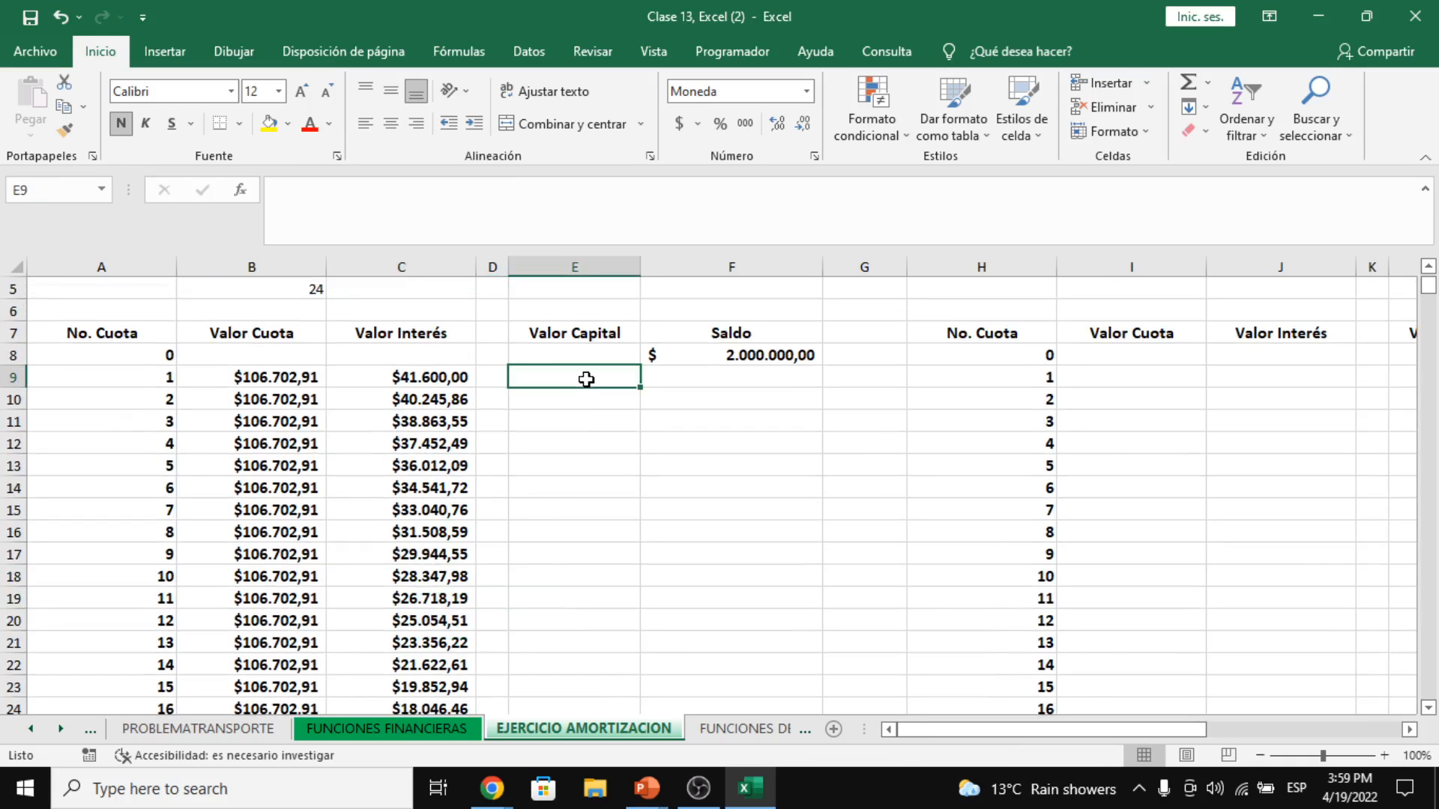
{"action": "type", "text": "="}
{"action": "key", "text": "Left"}
{"action": "key", "text": "Left"}
{"action": "key", "text": "Left"}
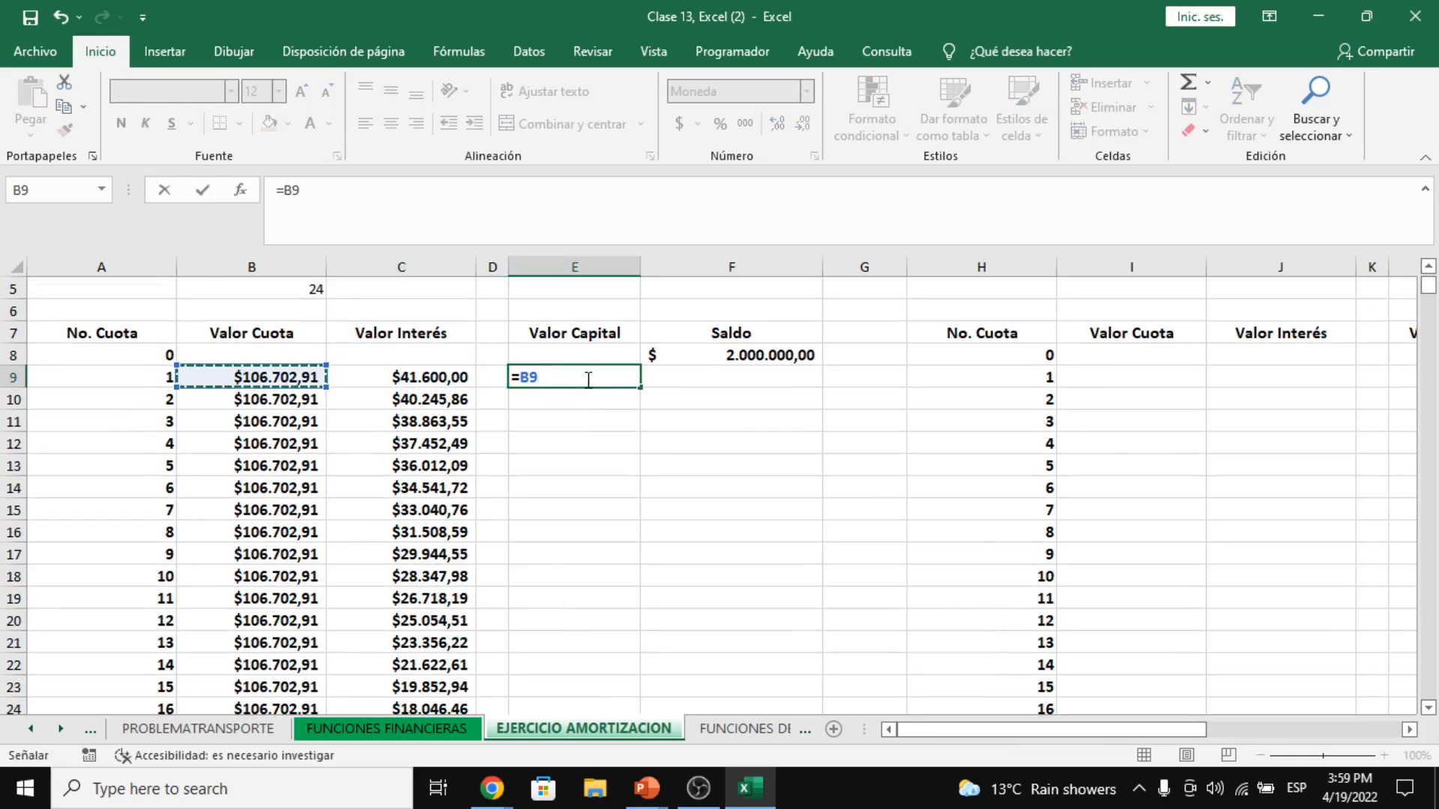
{"action": "type", "text": "-"}
{"action": "key", "text": "Left"}
{"action": "key", "text": "Left"}
{"action": "key", "text": "Return"}
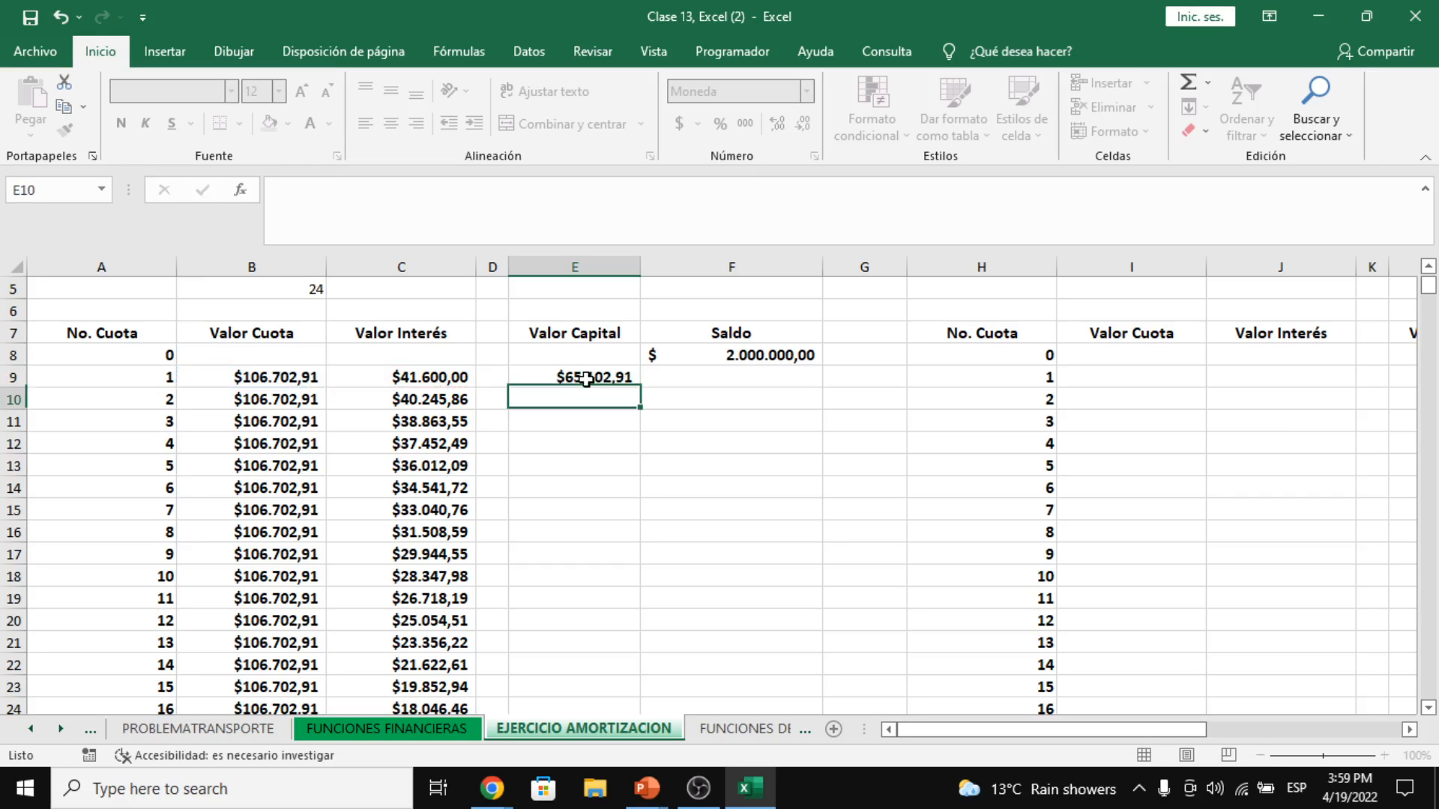
- Fill the capital formula from E9 down the Valor Capital column for all installments
{"action": "left_click", "coordinate": [586, 379]}
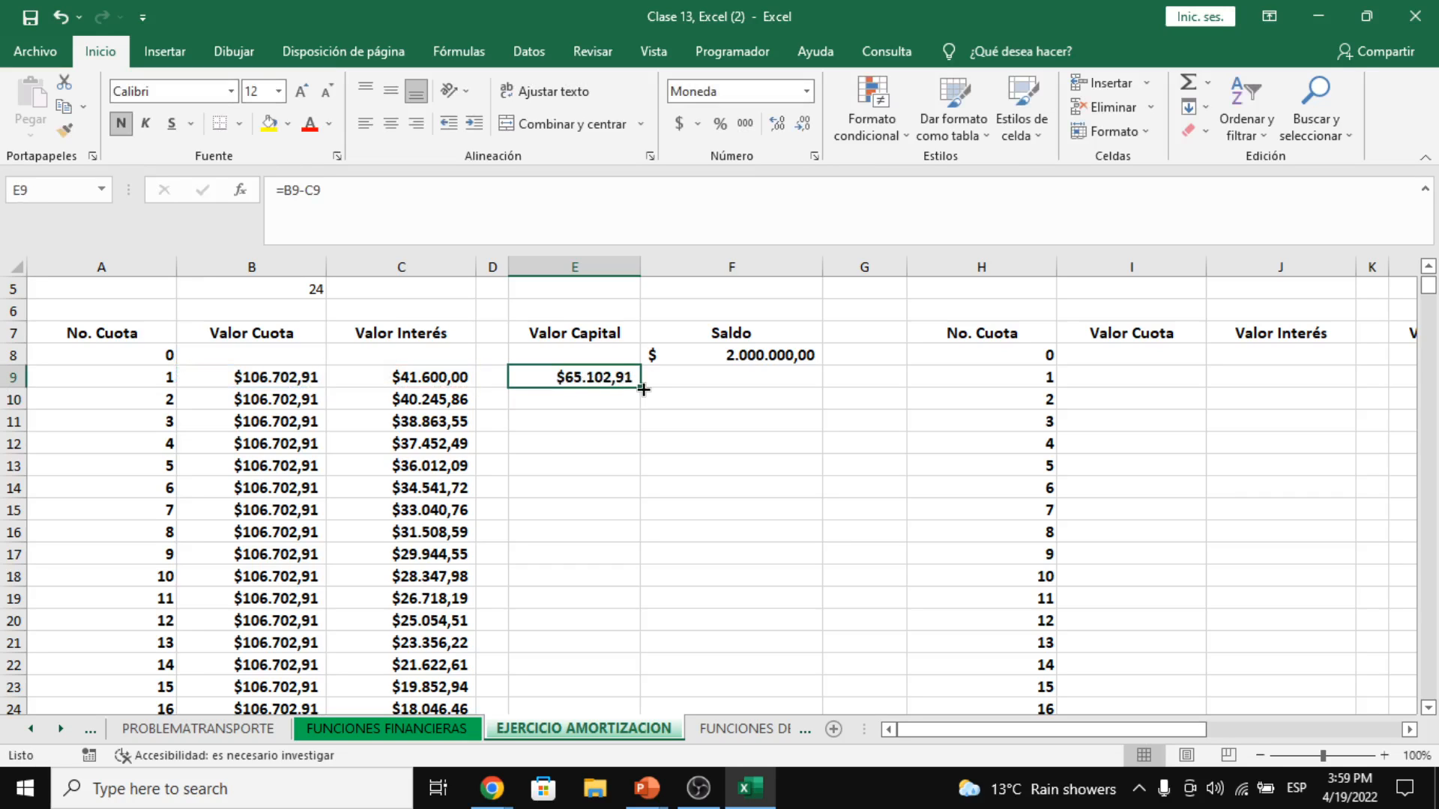
{"action": "left_click_drag", "start_coordinate": [643, 389], "coordinate": [641, 657]}
{"action": "scroll", "coordinate": [680, 466], "scroll_direction": "up", "scroll_amount": 3}
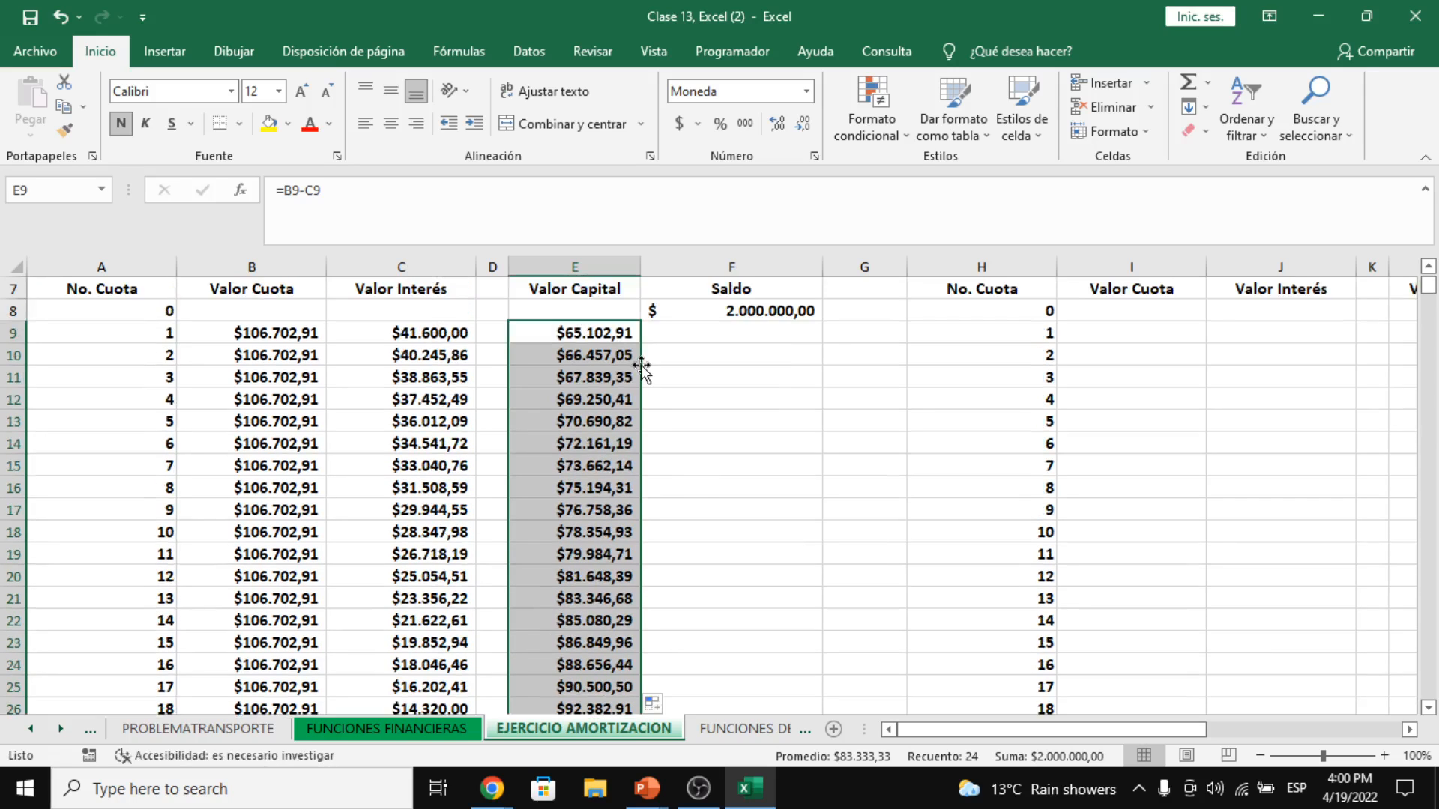
- Compare the first and last Valor Capital amounts, and review the opening Saldo and the first installment's Valor Cuota
{"action": "left_click", "coordinate": [628, 355]}
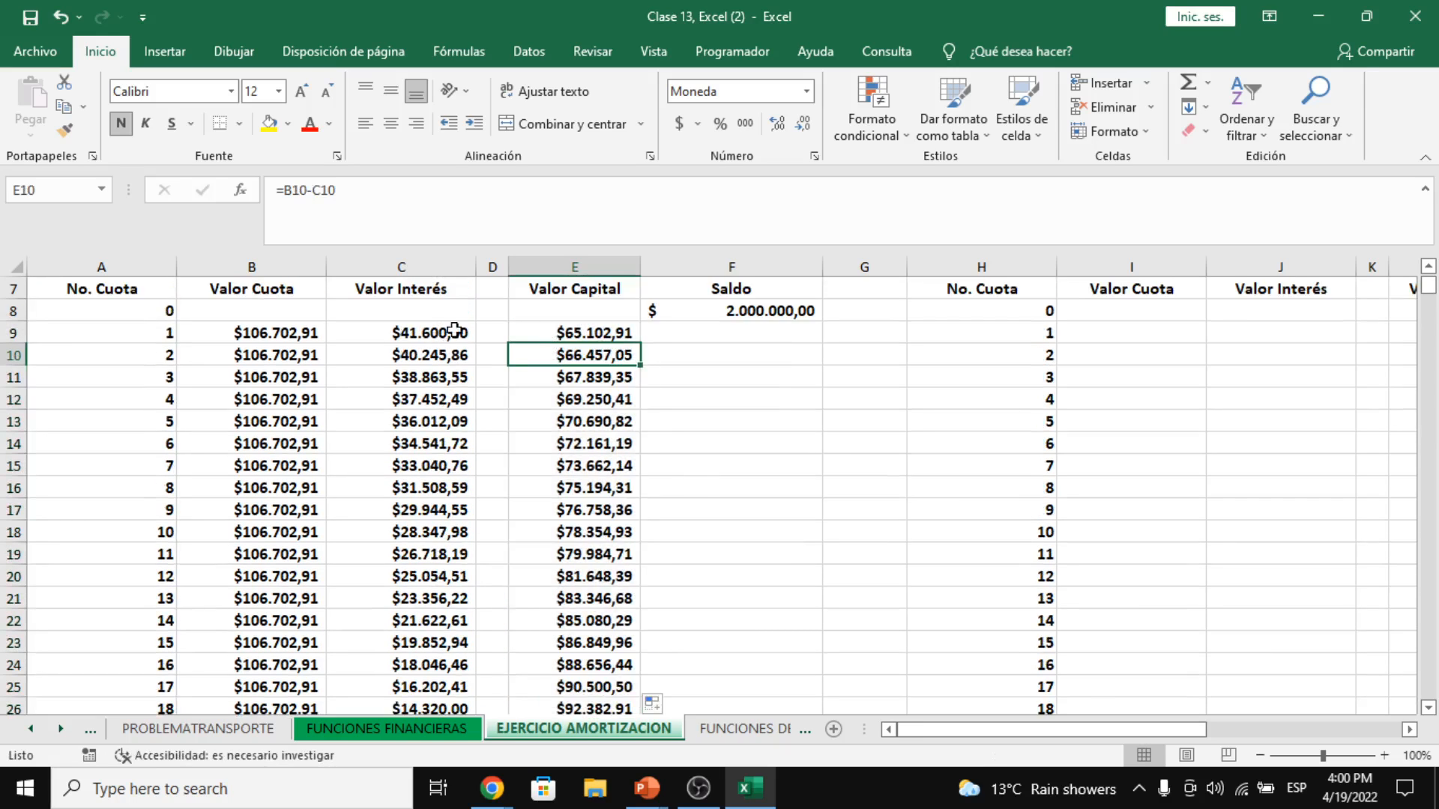
{"action": "left_click_drag", "start_coordinate": [577, 334], "coordinate": [580, 377]}
{"action": "scroll", "coordinate": [583, 420], "scroll_direction": "down", "scroll_amount": 5}
{"action": "left_click_drag", "start_coordinate": [586, 465], "coordinate": [588, 511]}
{"action": "scroll", "coordinate": [587, 514], "scroll_direction": "up", "scroll_amount": 6}
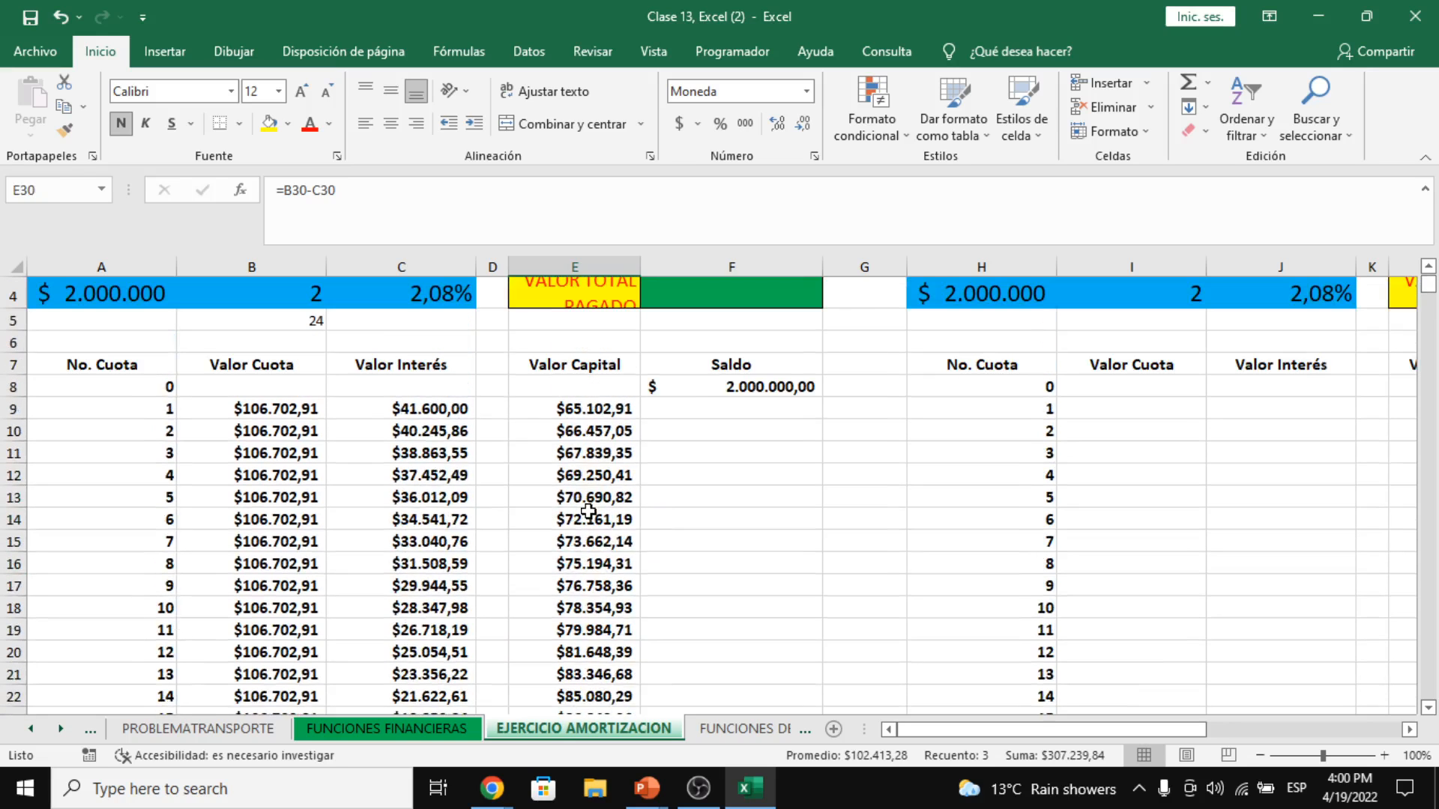
{"action": "left_click", "coordinate": [718, 411]}
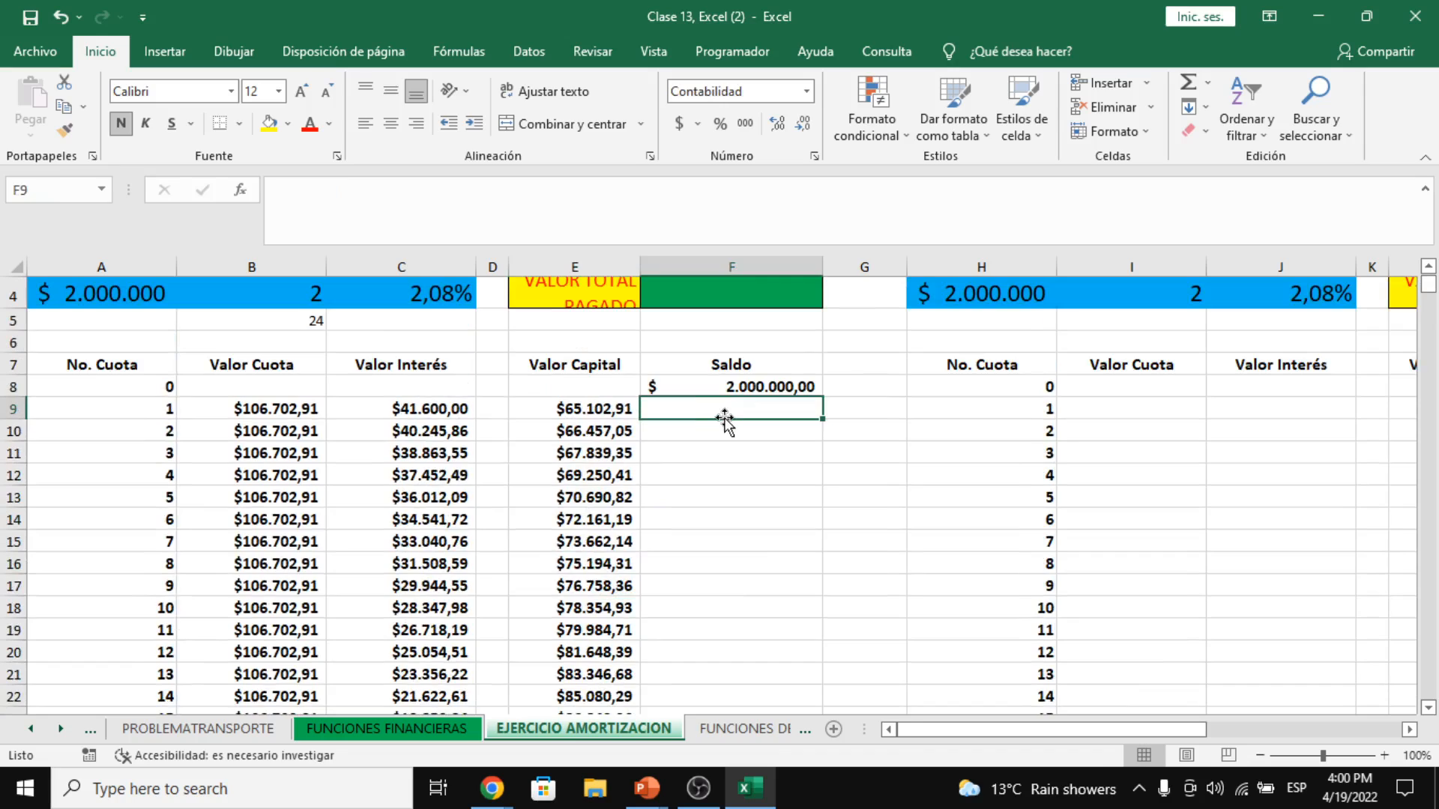
{"action": "left_click", "coordinate": [738, 388]}
{"action": "left_click", "coordinate": [738, 404]}
{"action": "left_click", "coordinate": [290, 407]}
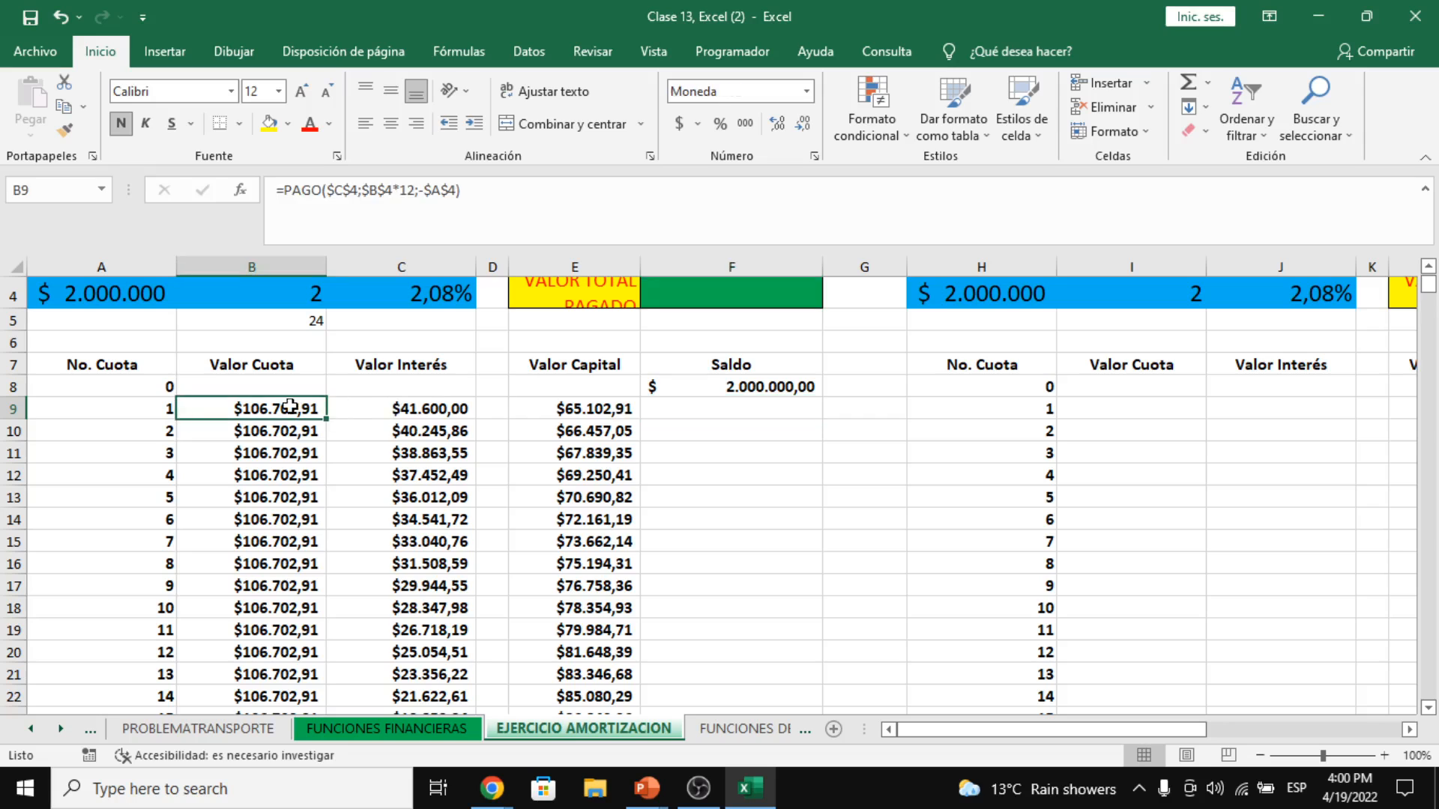
- Enter =F8-E9 in F9 to calculate the Saldo remaining after the first installment
{"action": "left_click", "coordinate": [449, 406]}
{"action": "left_click", "coordinate": [585, 407]}
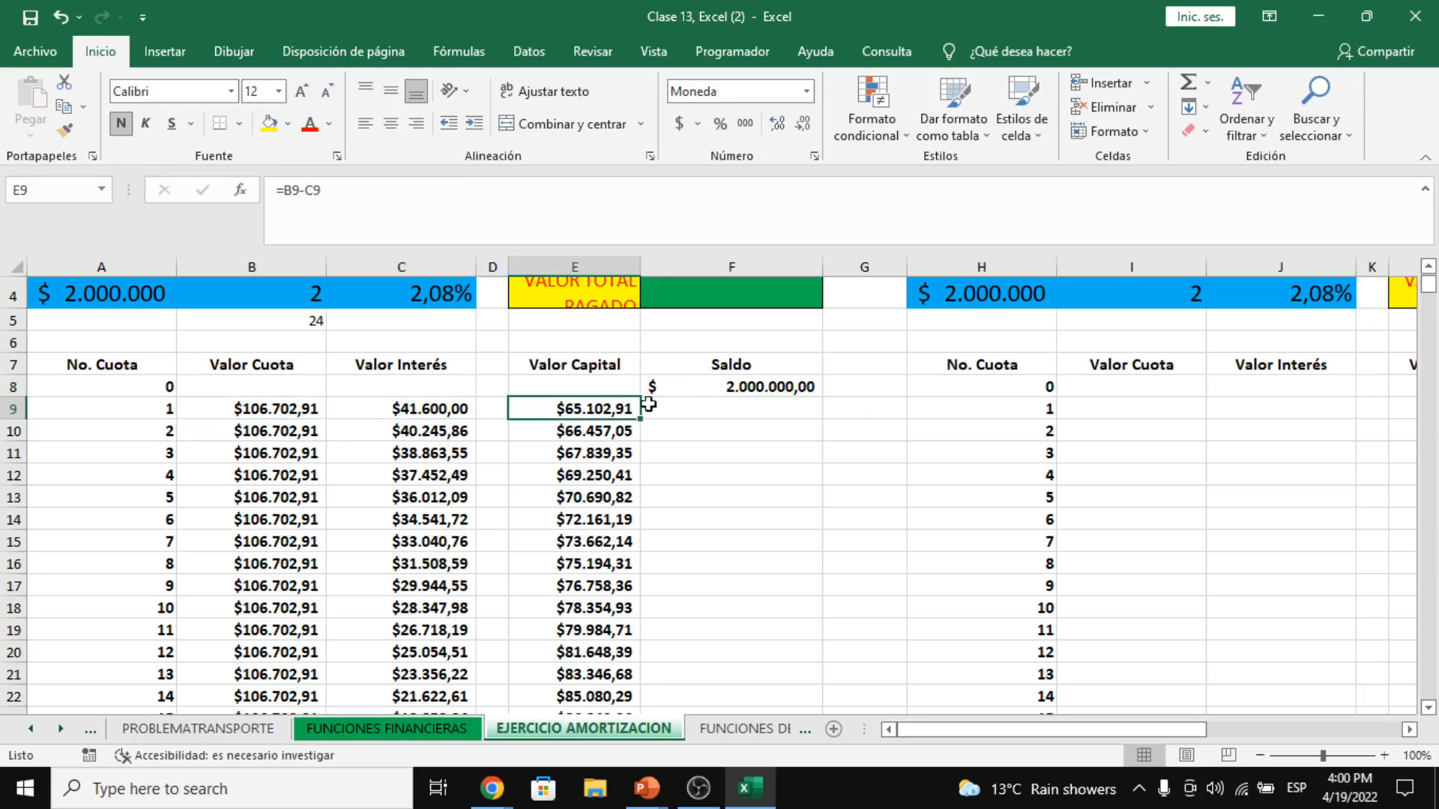
{"action": "left_click", "coordinate": [691, 412]}
{"action": "key", "text": "alt+Tab"}
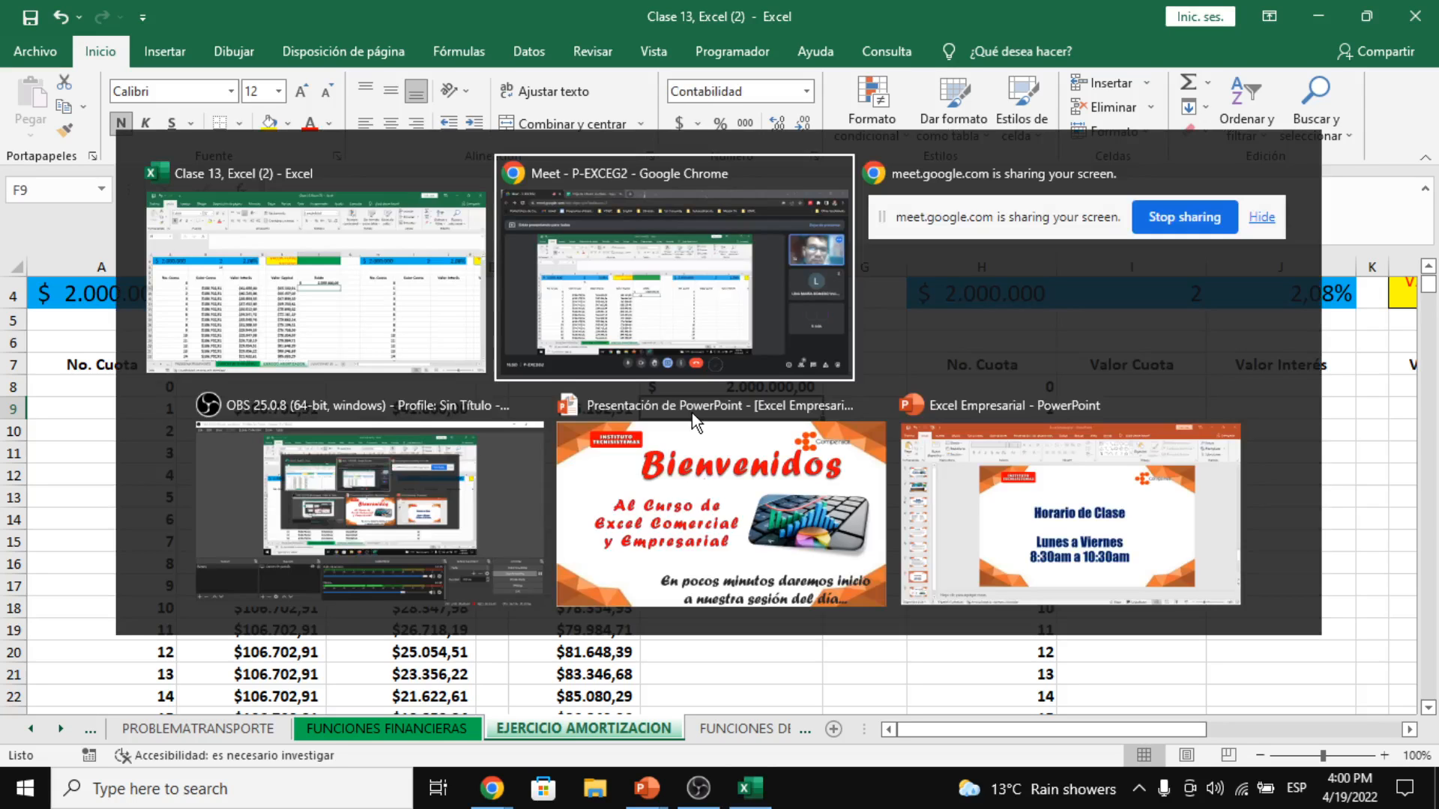
{"action": "key", "text": "alt+Tab"}
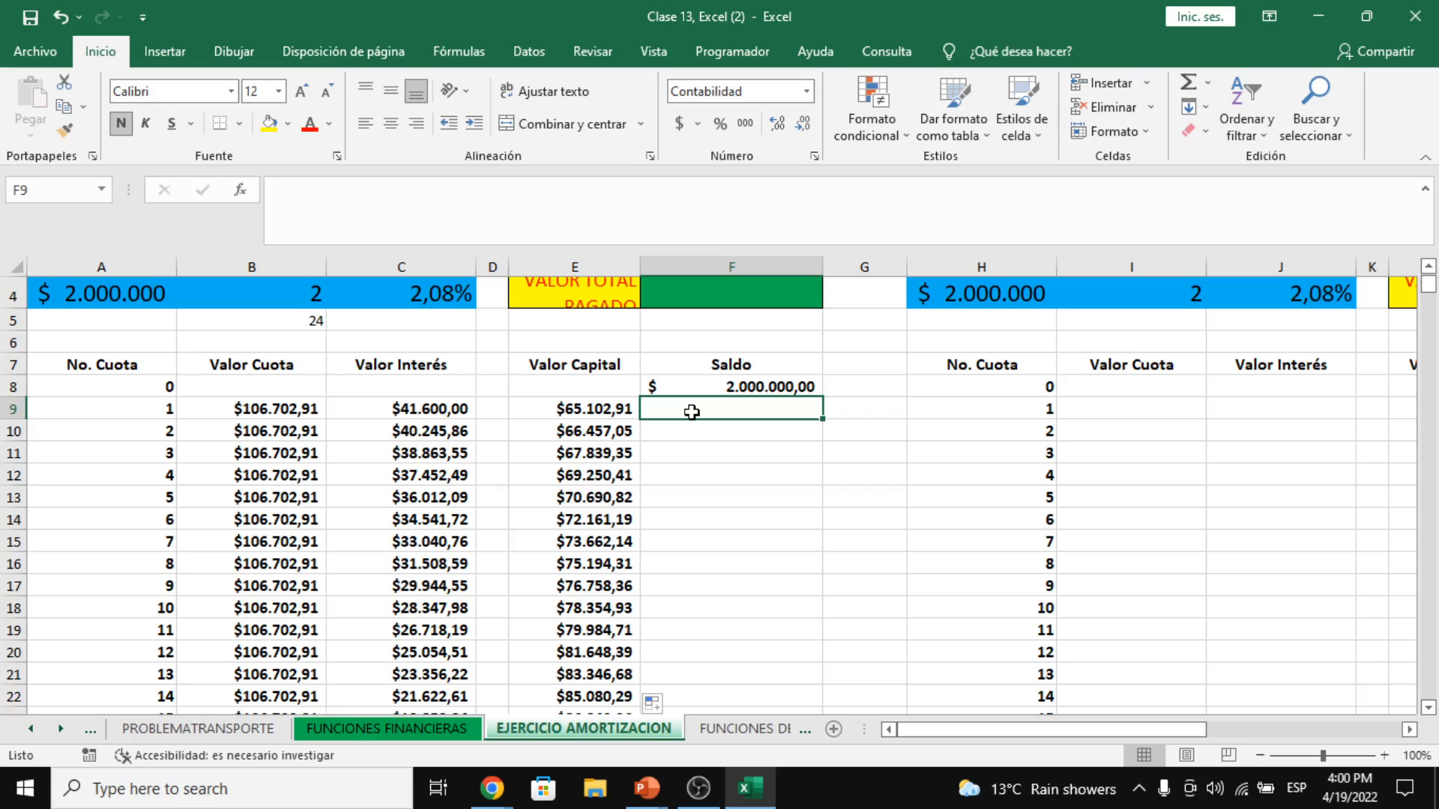
{"action": "type", "text": "="}
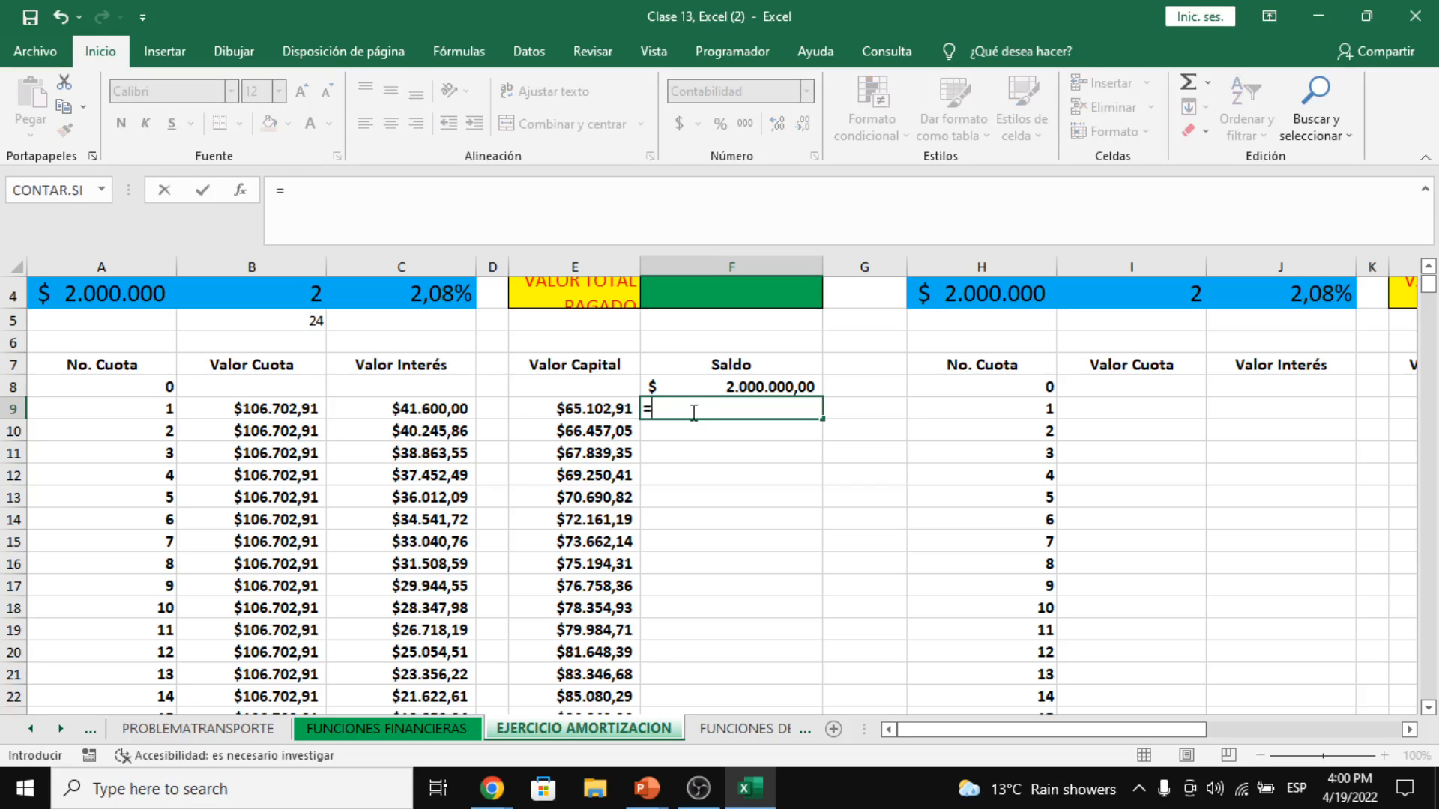
{"action": "key", "text": "Up"}
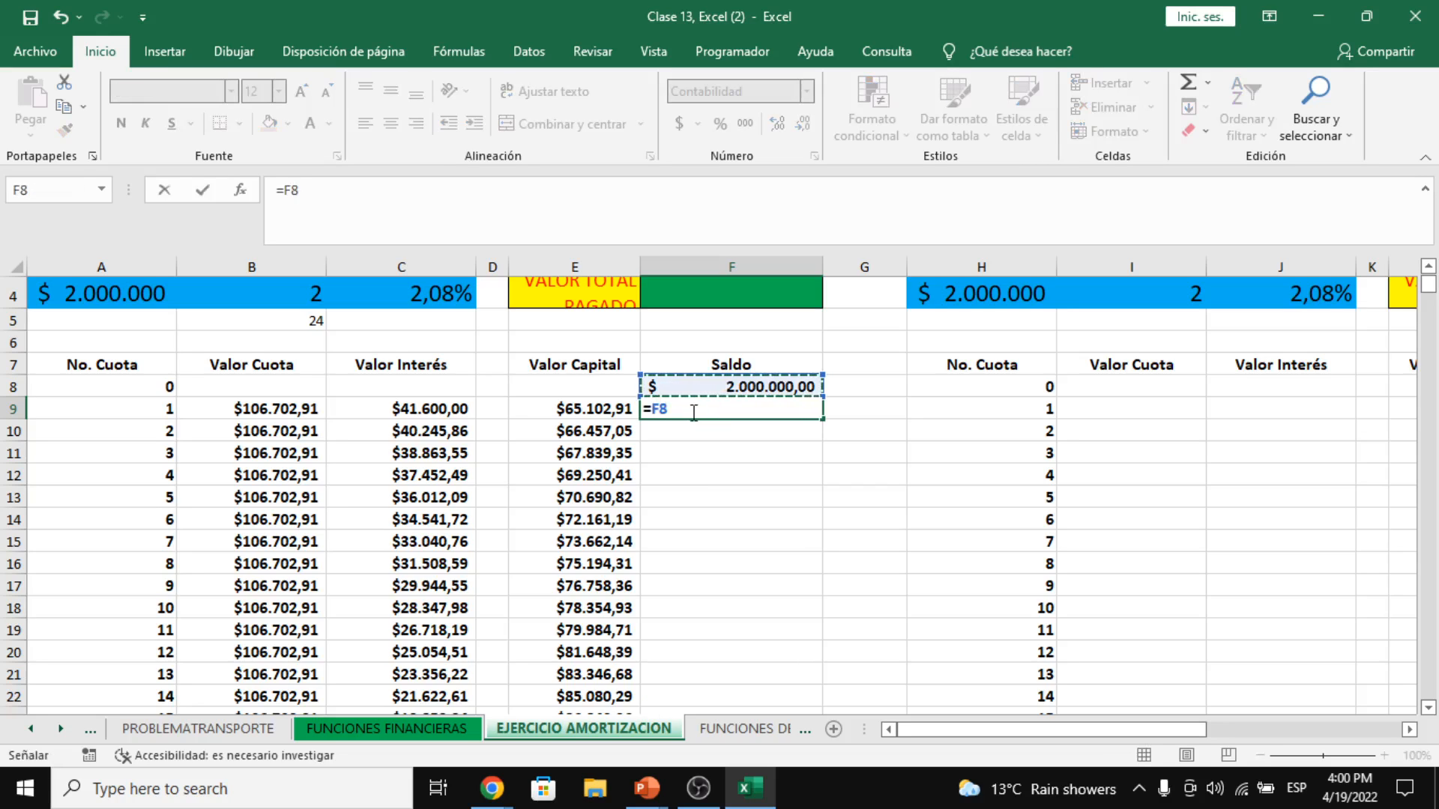
{"action": "type", "text": "-"}
{"action": "key", "text": "Left"}
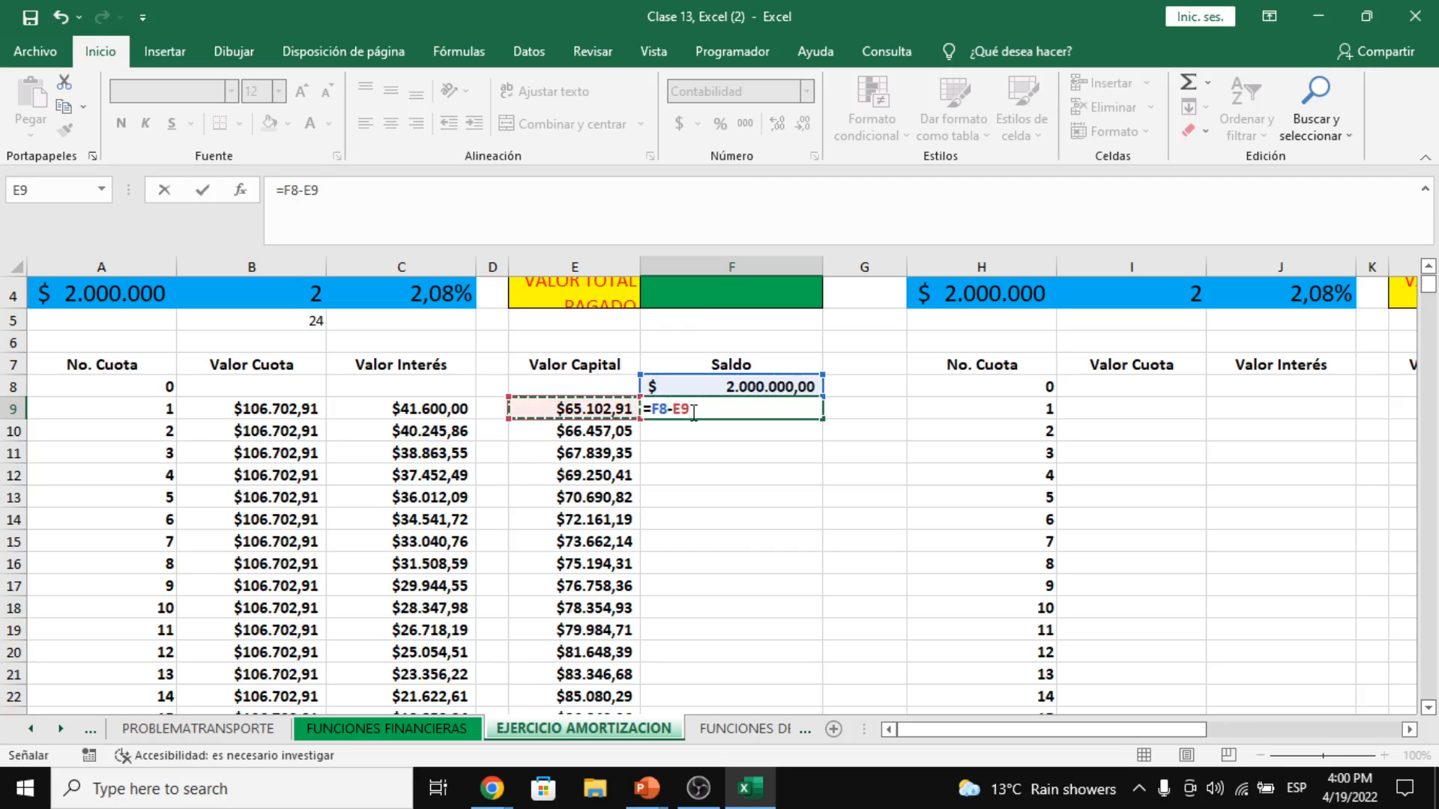
{"action": "key", "text": "Return"}
- Fill the balance formula from F9 down the Saldo column for all 24 installments
{"action": "left_click", "coordinate": [691, 411]}
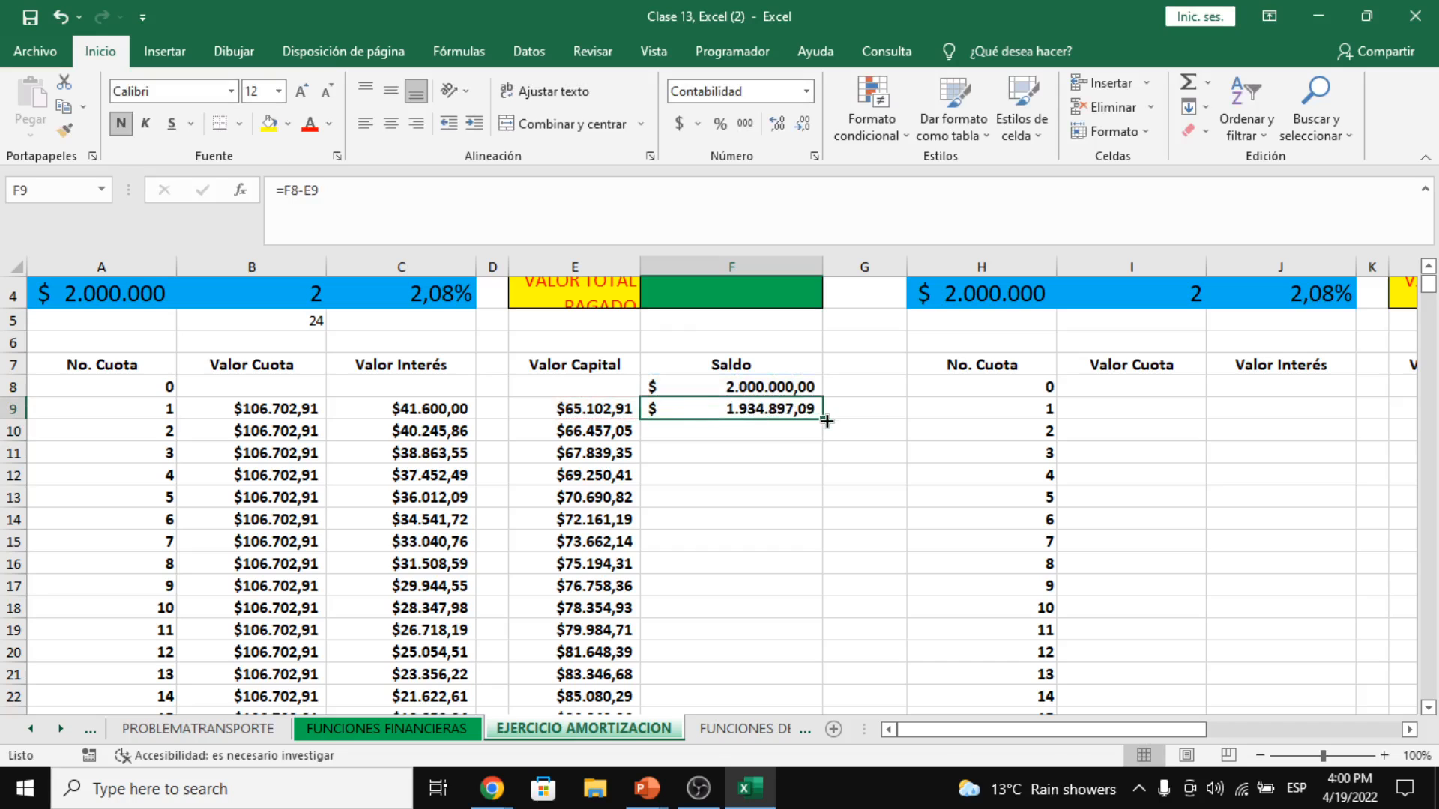
{"action": "double_click", "coordinate": [822, 418]}
{"action": "scroll", "coordinate": [798, 423], "scroll_direction": "down", "scroll_amount": 4}
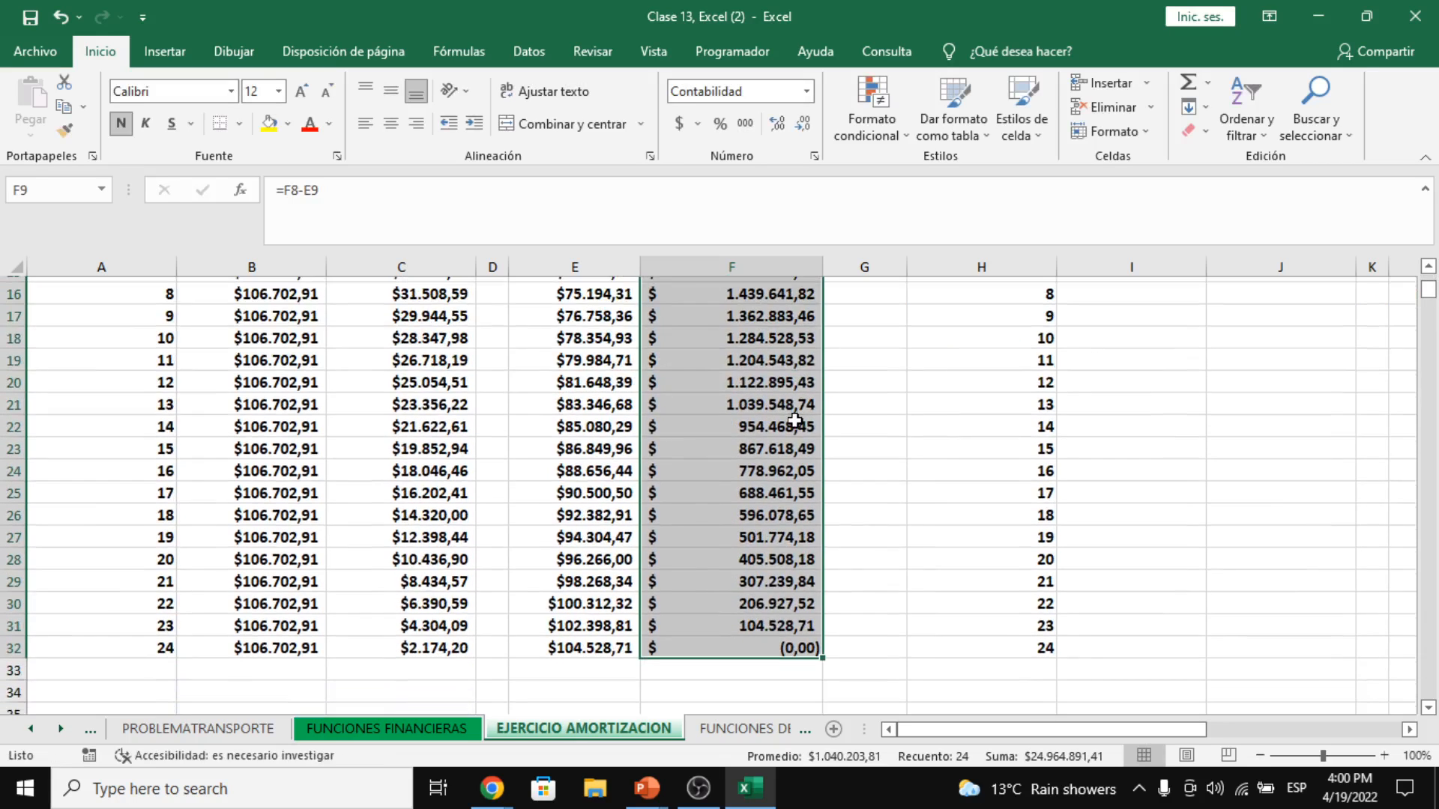
- Check the last installment's Saldo in F32 and review the Valor Cuota amounts against the rest of the fixed-installment table
{"action": "left_click", "coordinate": [775, 637]}
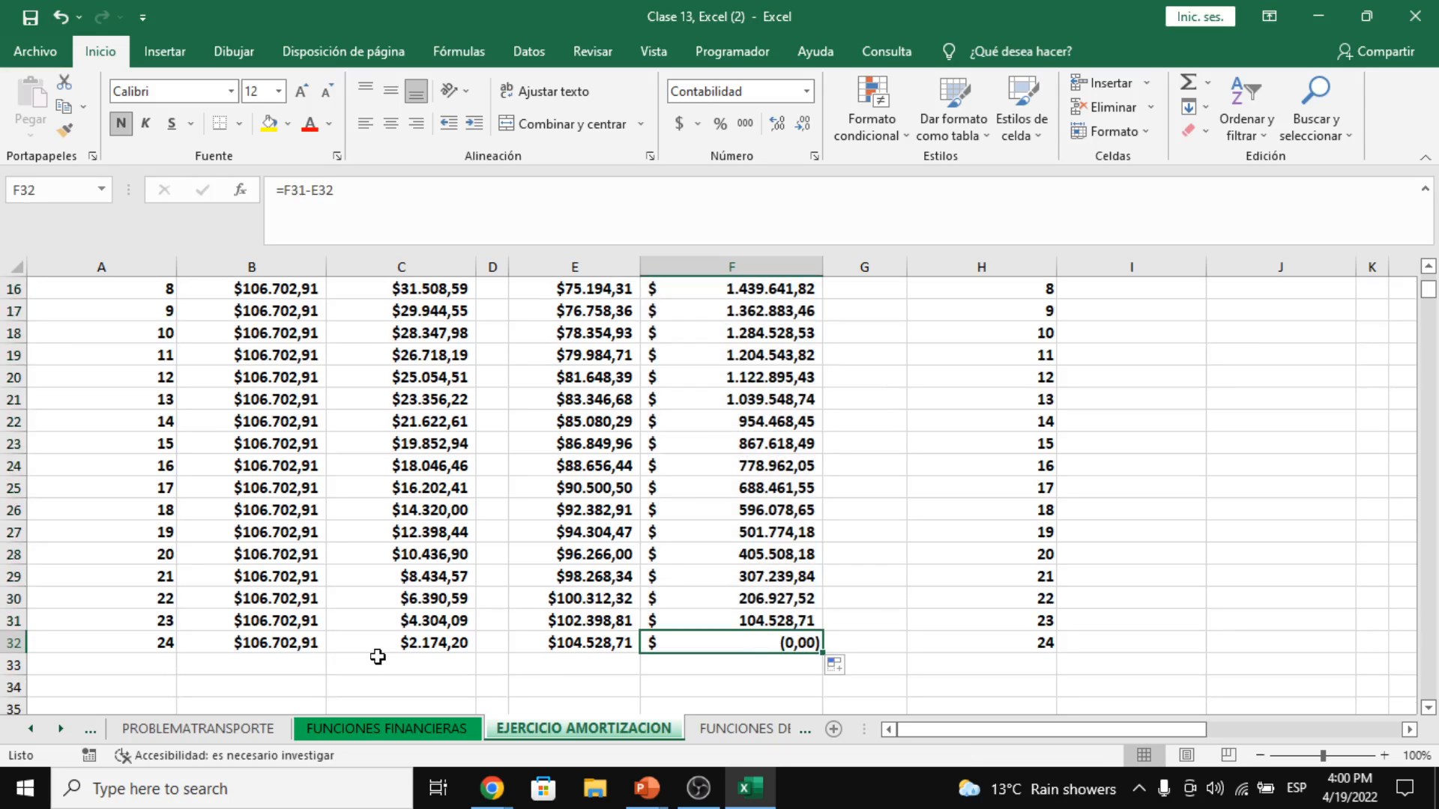
{"action": "key", "text": "Home"}
{"action": "left_click", "coordinate": [721, 643]}
{"action": "scroll", "coordinate": [783, 637], "scroll_direction": "up", "scroll_amount": 4}
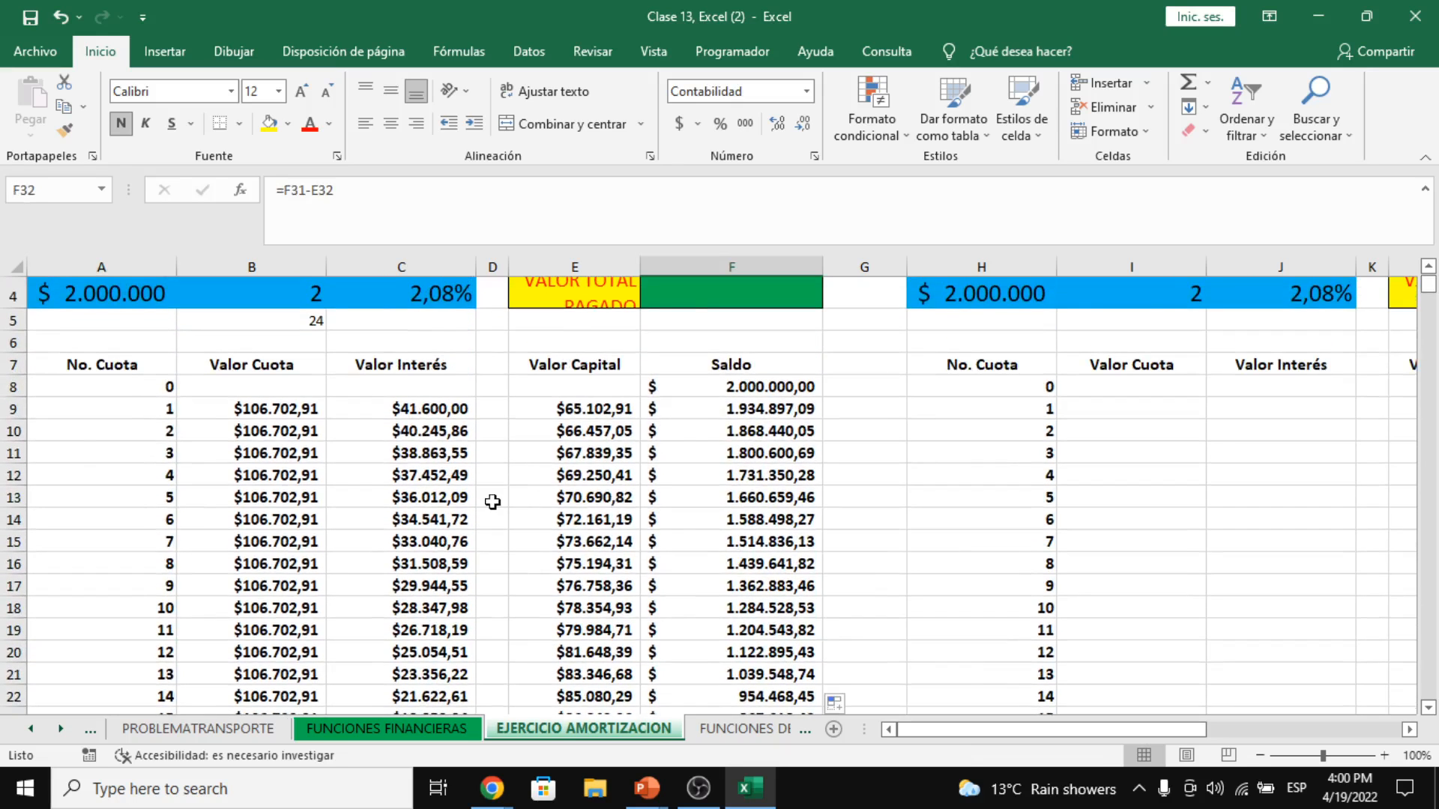
{"action": "scroll", "coordinate": [310, 448], "scroll_direction": "up", "scroll_amount": 1}
{"action": "left_click_drag", "start_coordinate": [112, 488], "coordinate": [329, 716]}
{"action": "left_click", "coordinate": [300, 512]}
{"action": "scroll", "coordinate": [345, 674], "scroll_direction": "up", "scroll_amount": 4}
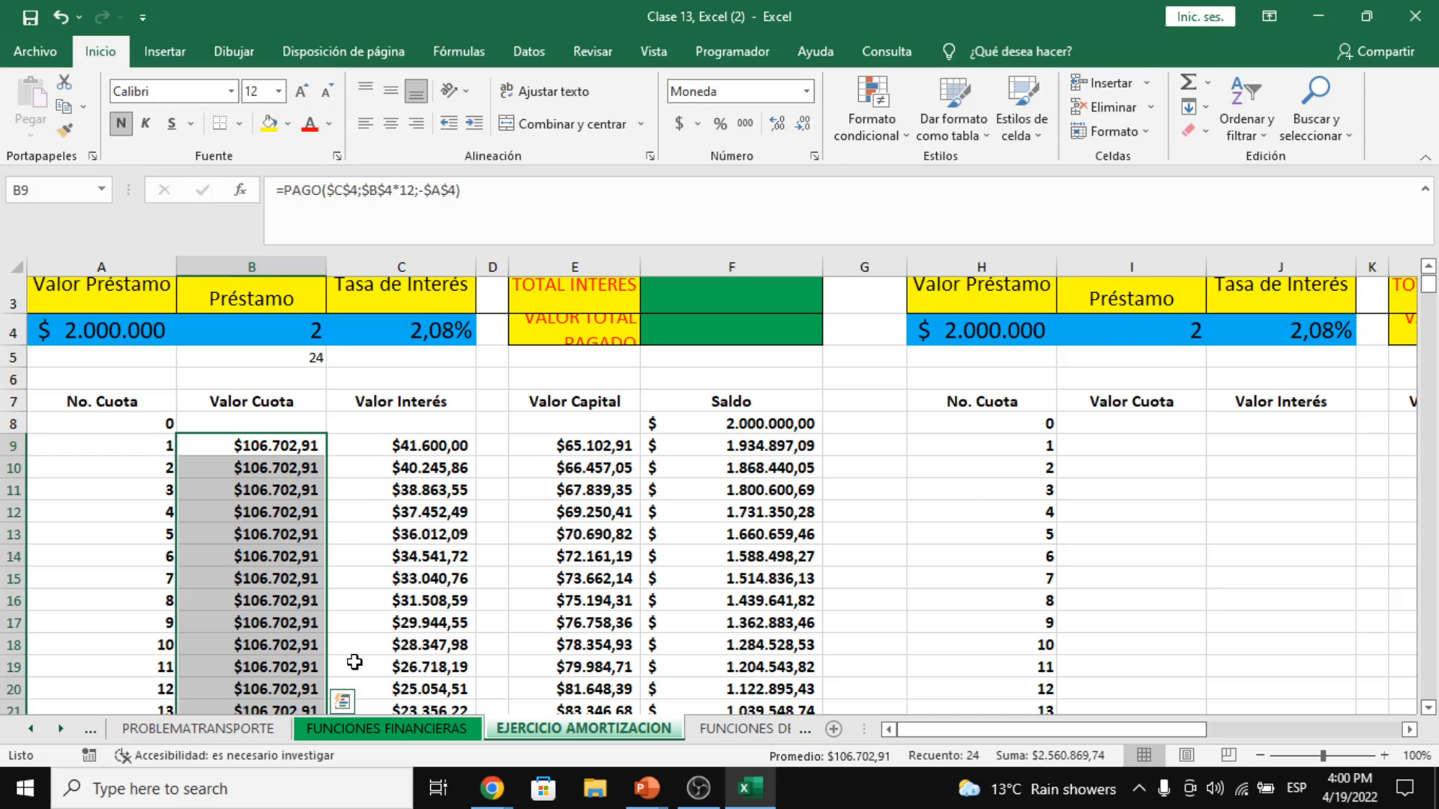
{"action": "scroll", "coordinate": [355, 663], "scroll_direction": "up", "scroll_amount": 1}
- Enter =SUMA(C9:C32) in F3 to calculate the fixed-installment loan's TOTAL INTERES
{"action": "left_click", "coordinate": [634, 376]}
{"action": "left_click", "coordinate": [753, 352]}
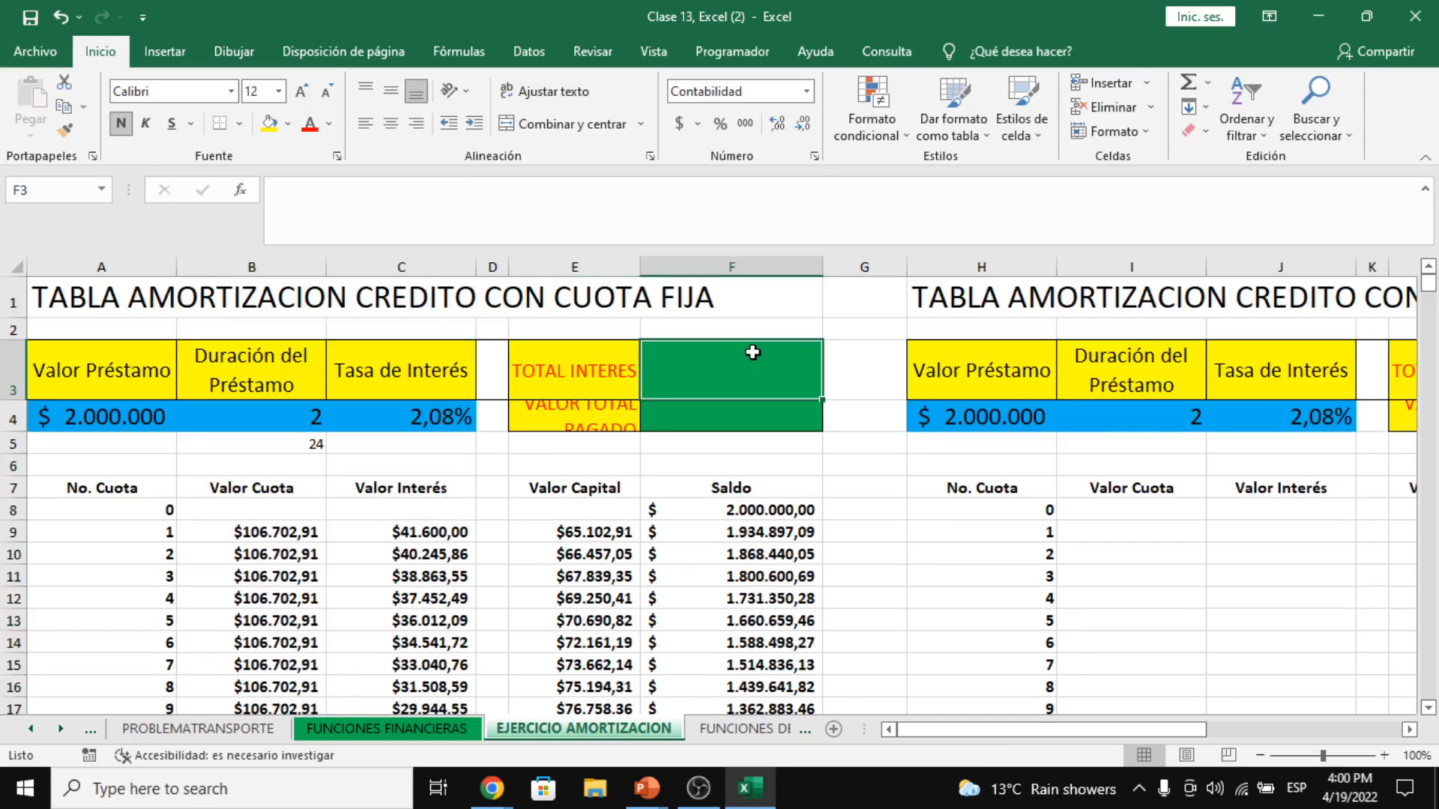
{"action": "type", "text": "=SUMA("}
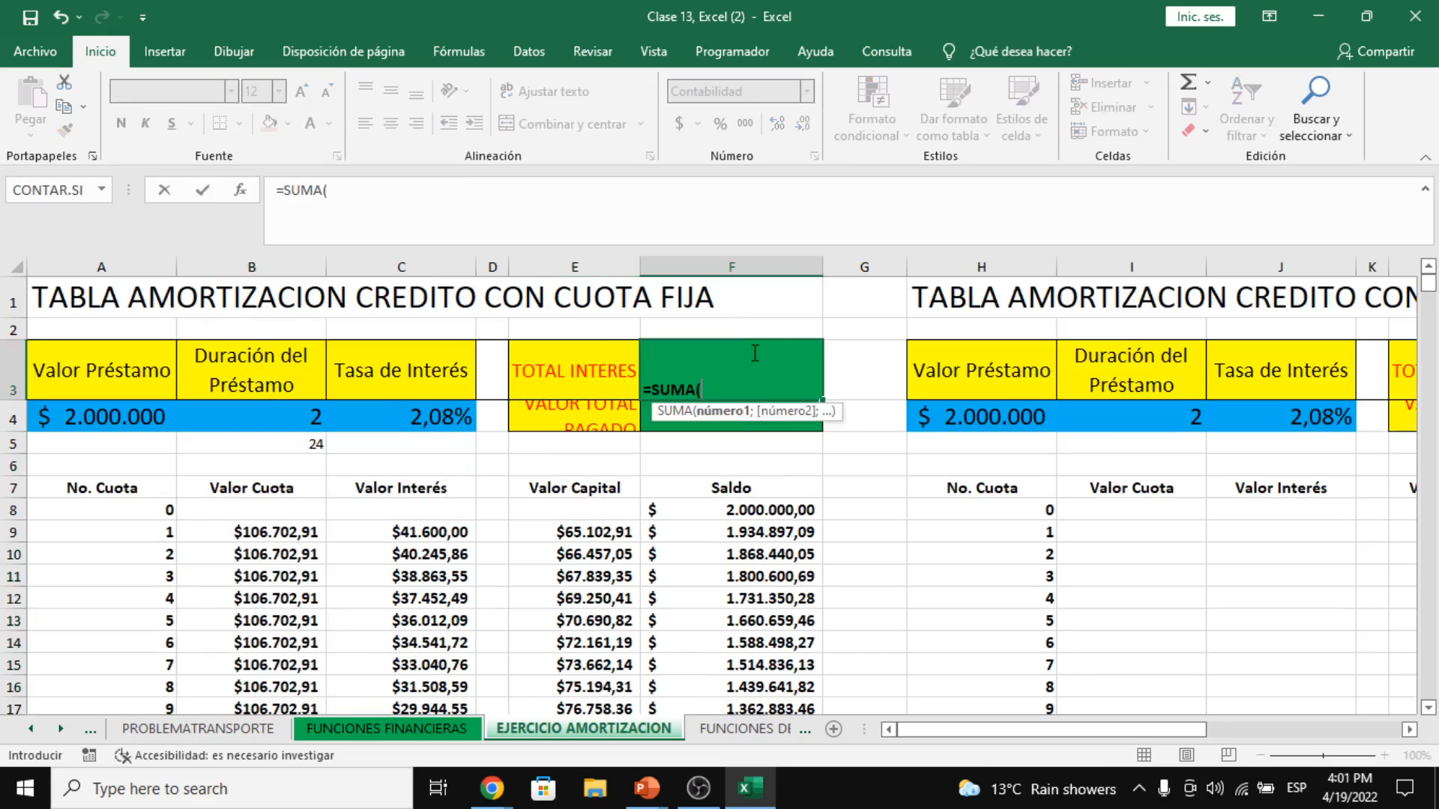
{"action": "left_click_drag", "start_coordinate": [419, 532], "coordinate": [436, 594]}
{"action": "key", "text": "Return"}
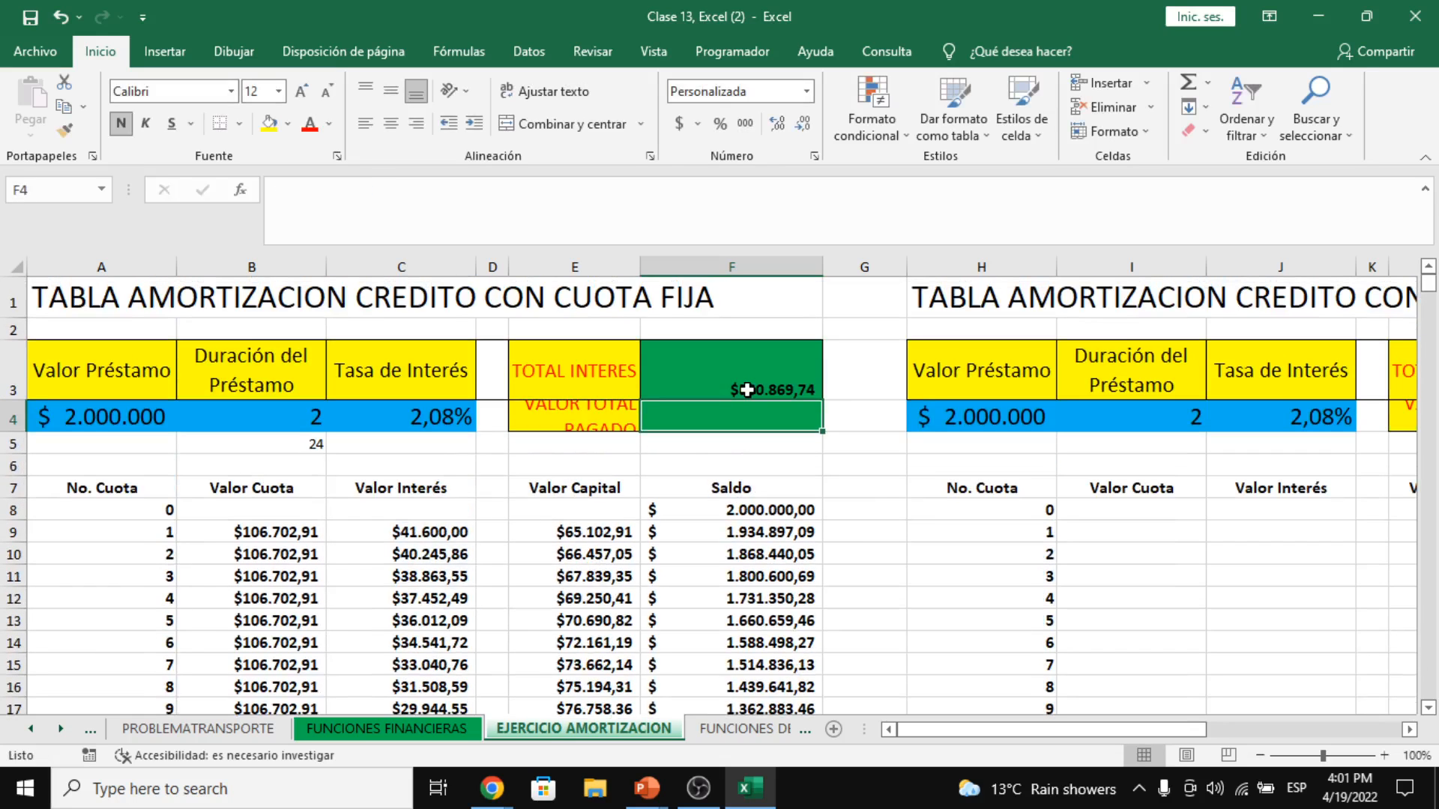
{"action": "left_click", "coordinate": [747, 390]}
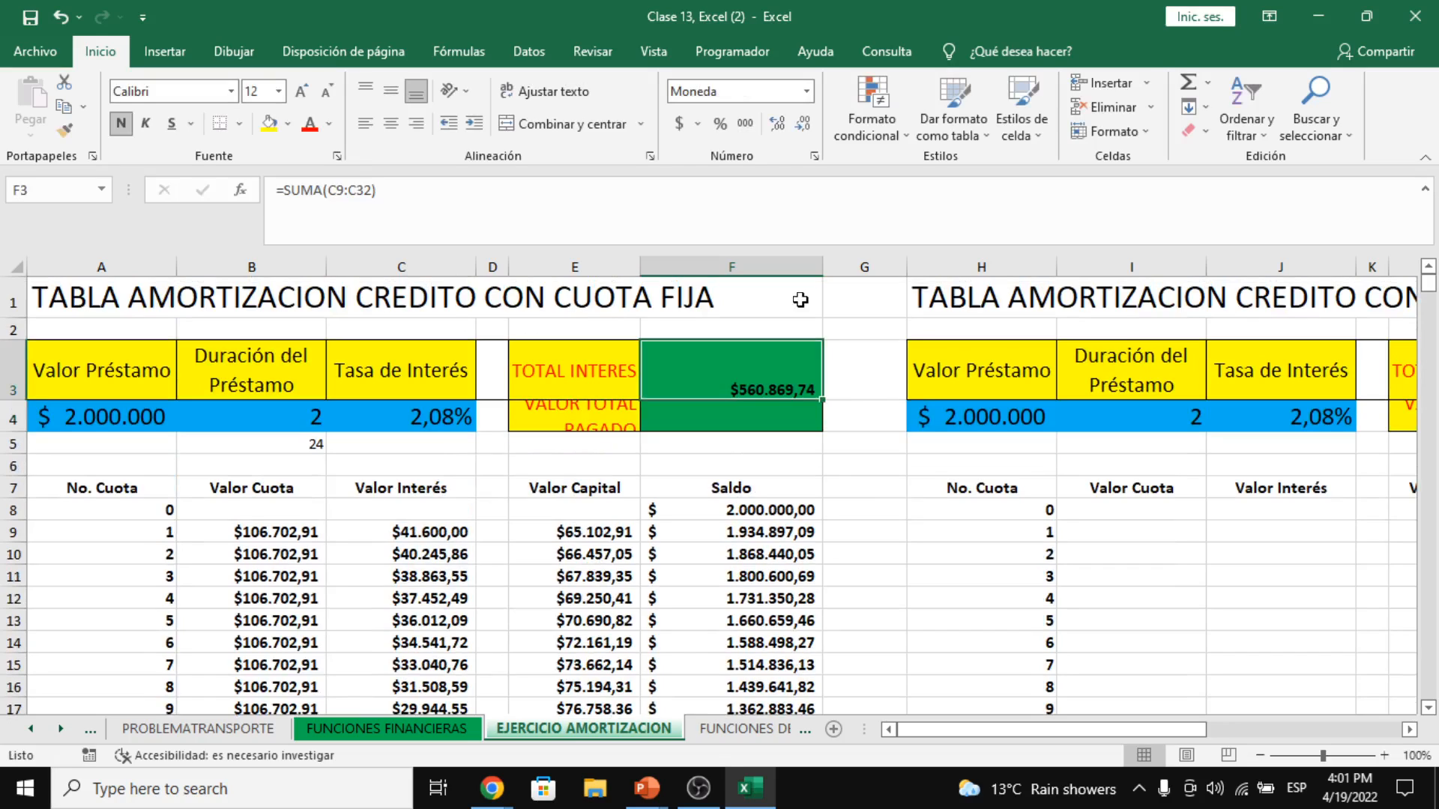
- Enter =A4+F3 in F4 to calculate the VALOR TOTAL PAGADO from the loan amount and total interest
{"action": "left_click", "coordinate": [730, 419]}
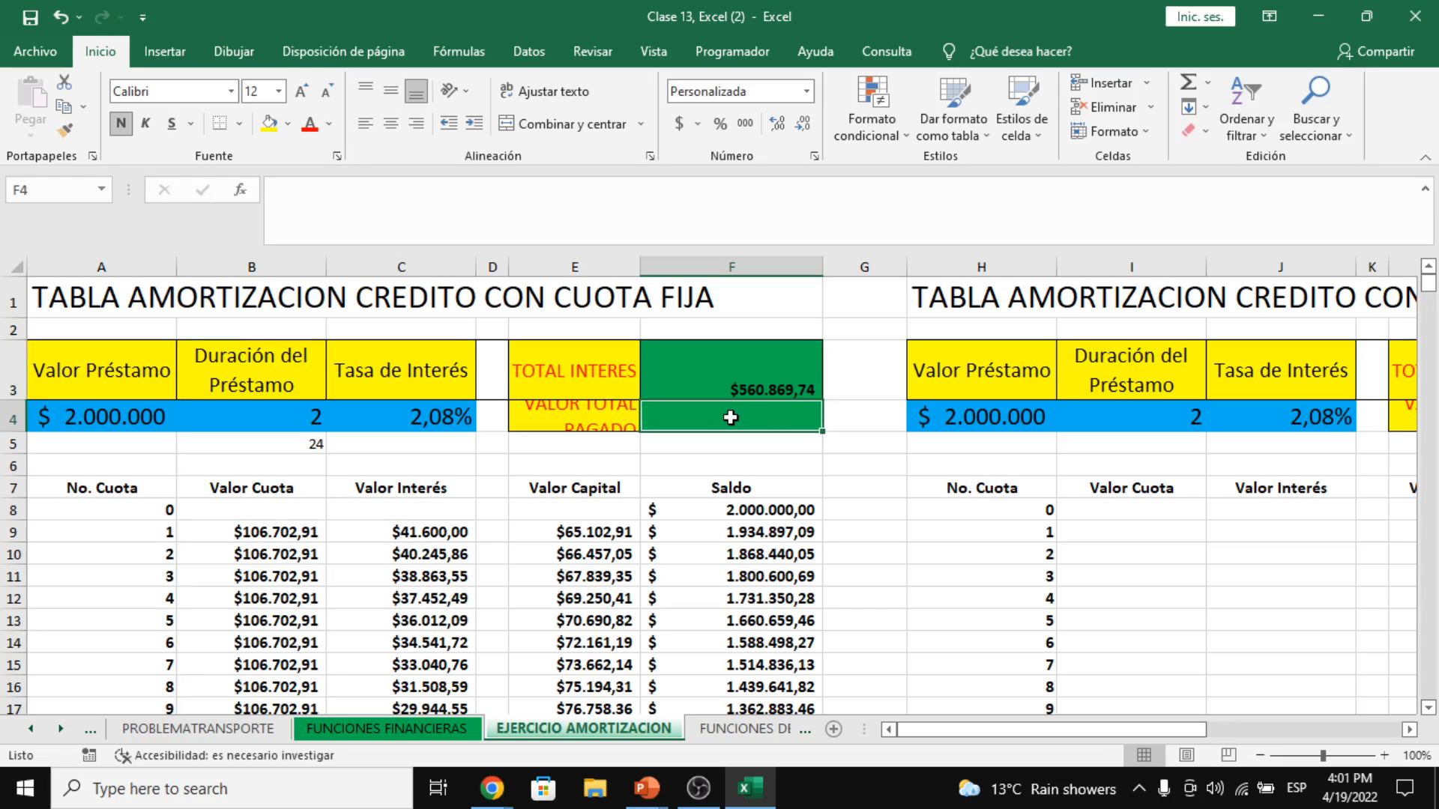
{"action": "type", "text": "="}
{"action": "key", "text": "Left"}
{"action": "key", "text": "Left"}
{"action": "key", "text": "Left"}
{"action": "key", "text": "Left"}
{"action": "key", "text": "Left"}
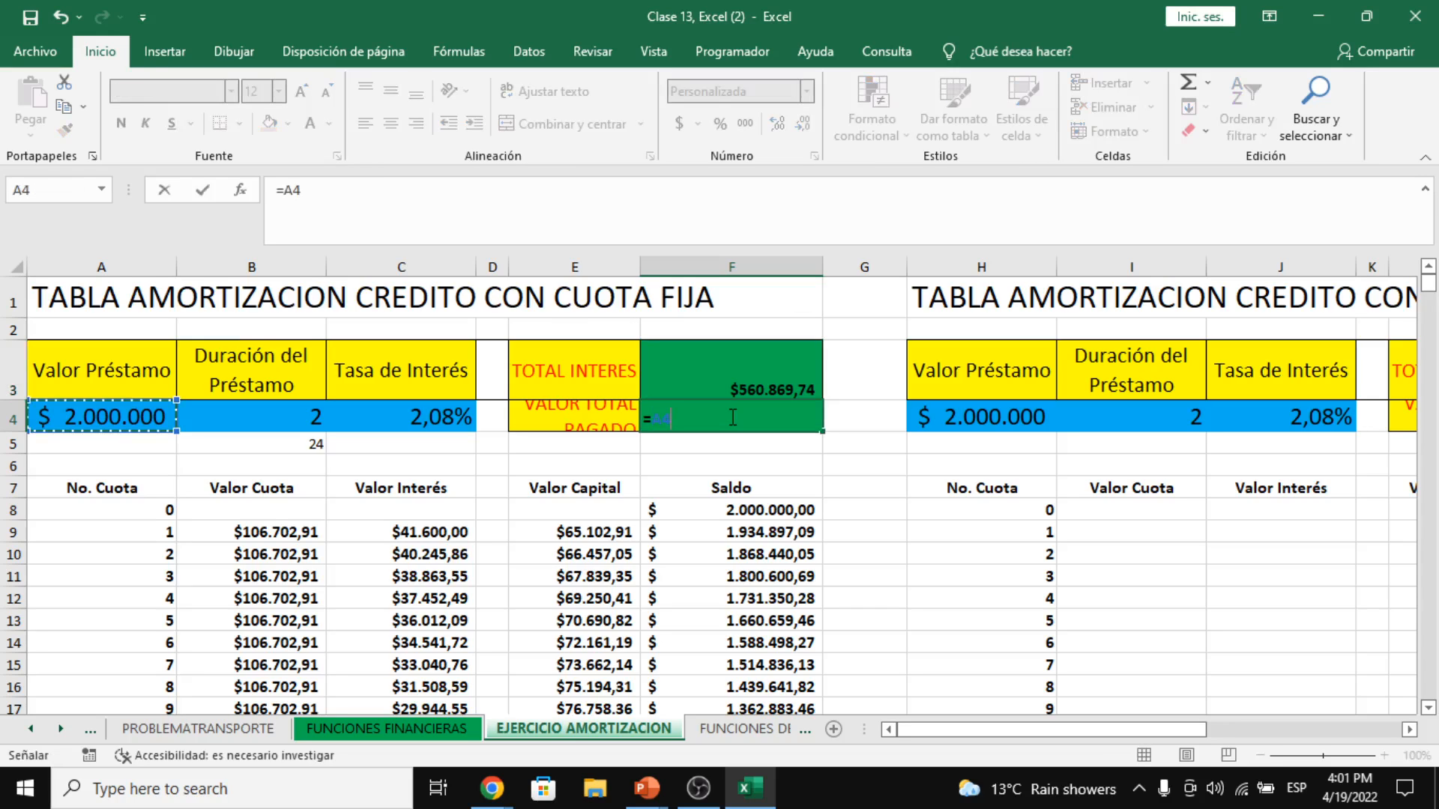
{"action": "type", "text": "+"}
{"action": "key", "text": "Up"}
{"action": "key", "text": "Return"}
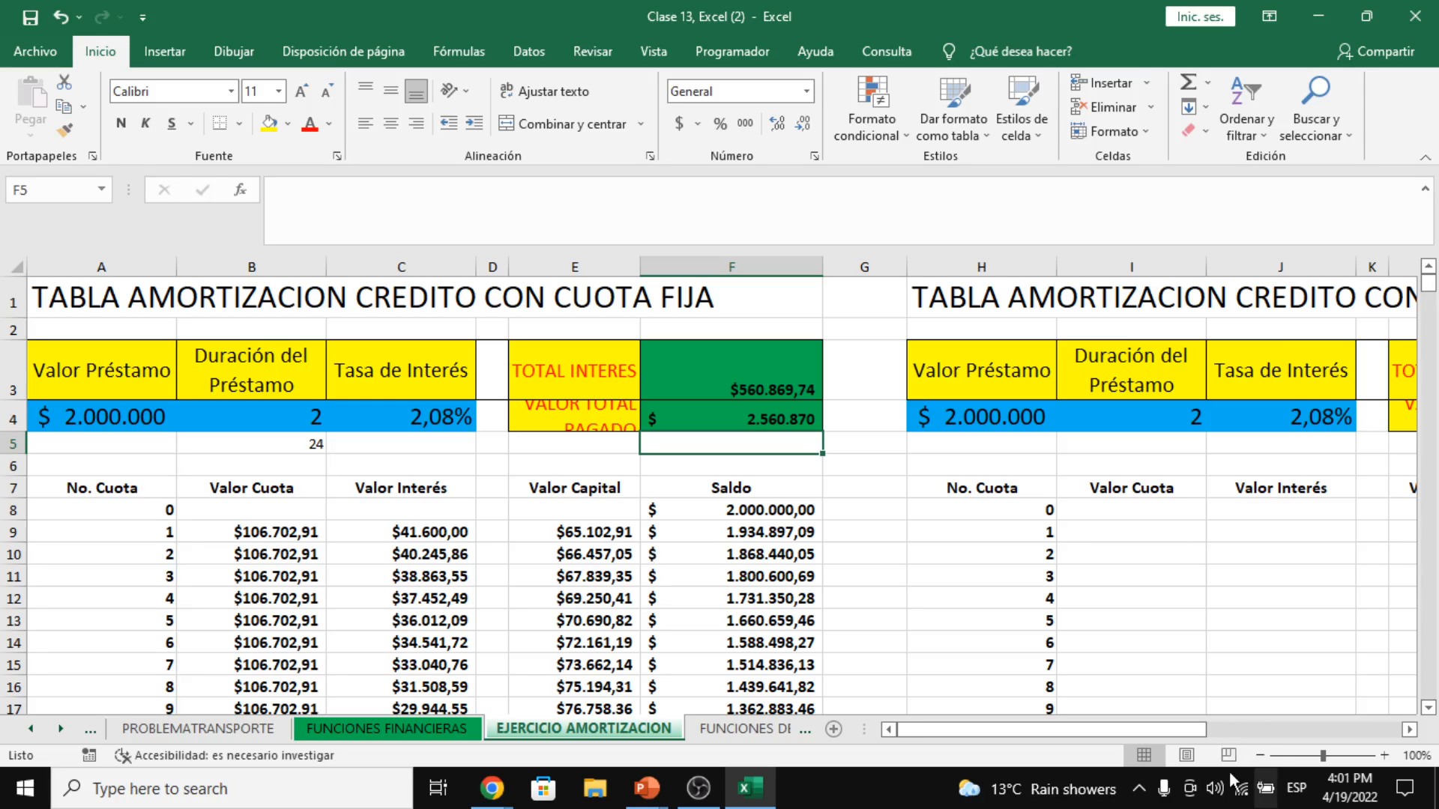
- Review the fixed-installment amounts, then examine the CUOTA VARIABLE table's loan data and its installment, interest and capital columns
{"action": "left_click_drag", "start_coordinate": [1193, 735], "coordinate": [758, 315]}
{"action": "mouse_move", "coordinate": [302, 509]}
{"action": "left_mouse_down"}
{"action": "mouse_move", "coordinate": [308, 533]}
{"action": "mouse_move", "coordinate": [506, 566]}
{"action": "left_mouse_up"}
{"action": "left_click", "coordinate": [720, 554]}
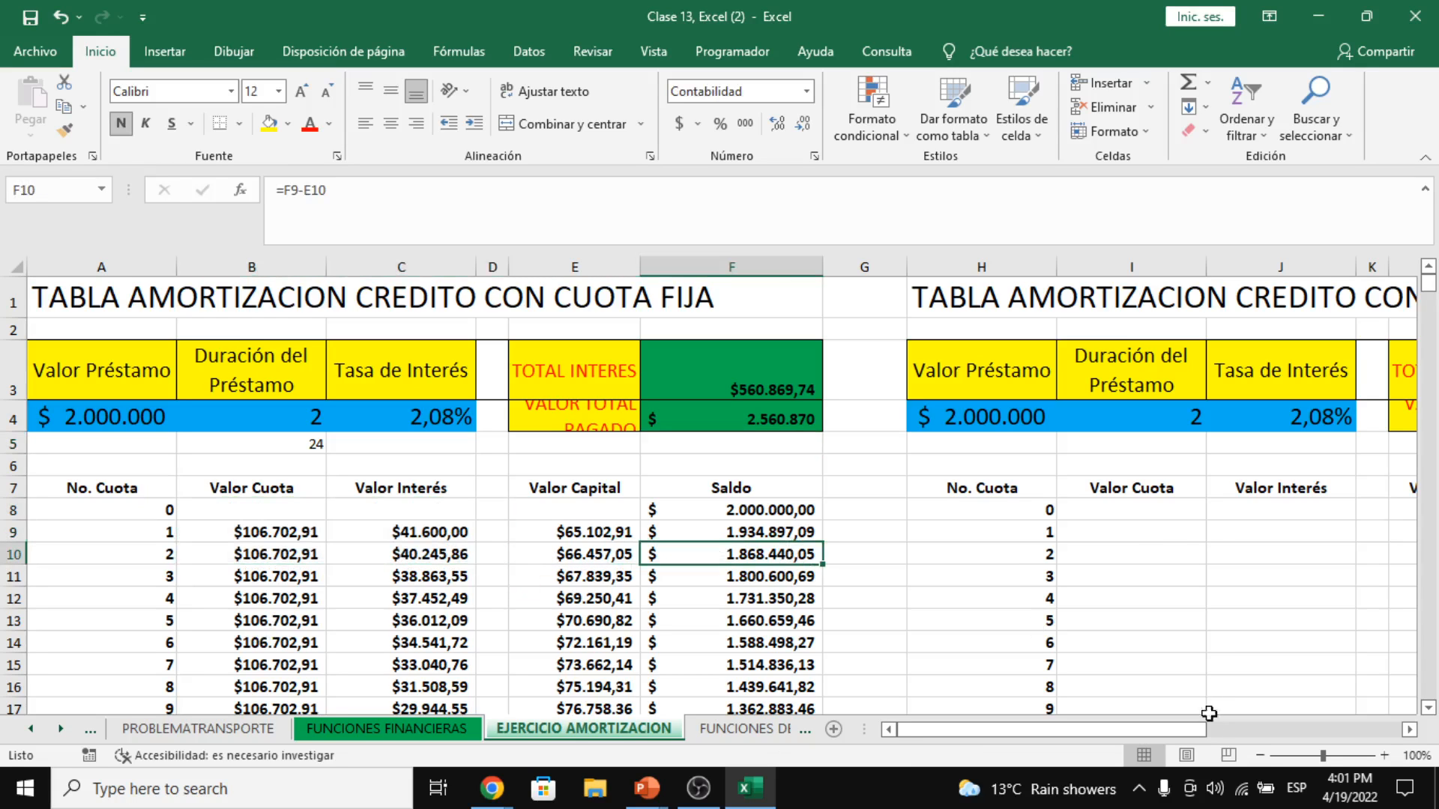
{"action": "left_click_drag", "start_coordinate": [1131, 734], "coordinate": [1191, 732]}
{"action": "left_click", "coordinate": [763, 375]}
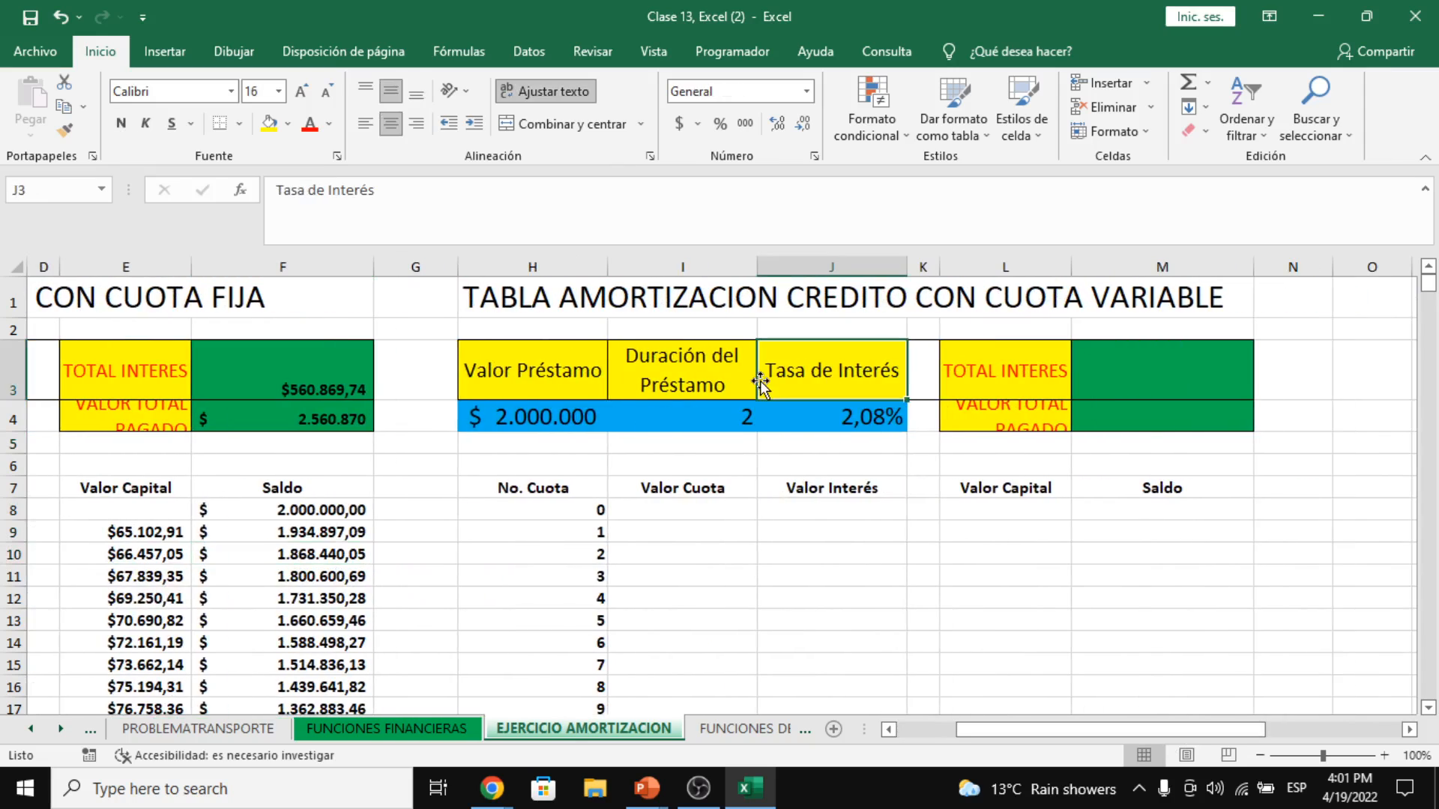
{"action": "left_click", "coordinate": [692, 524]}
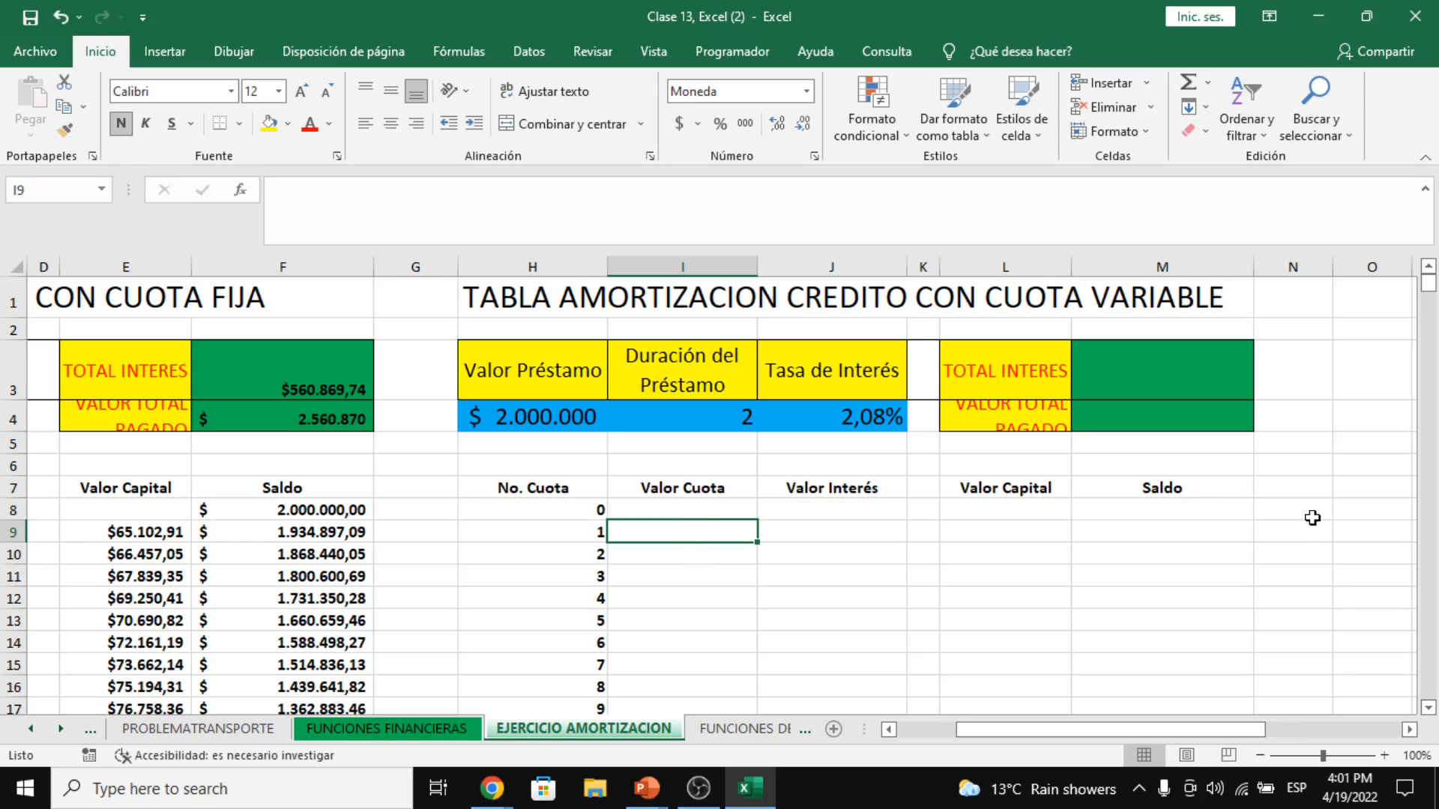
{"action": "left_click", "coordinate": [1047, 525]}
{"action": "left_click_drag", "start_coordinate": [1047, 525], "coordinate": [999, 562]}
{"action": "left_click", "coordinate": [995, 546]}
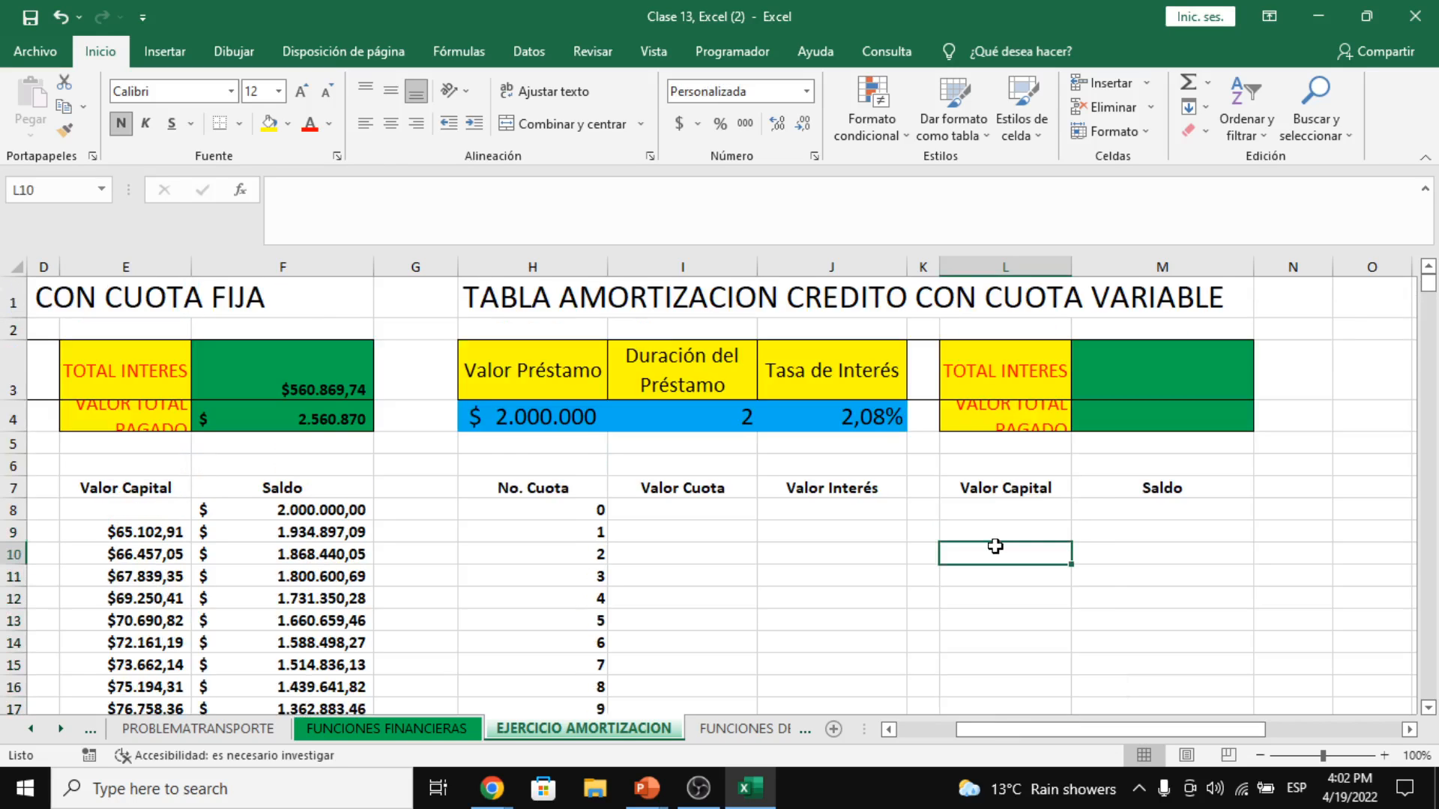
{"action": "left_click", "coordinate": [529, 411]}
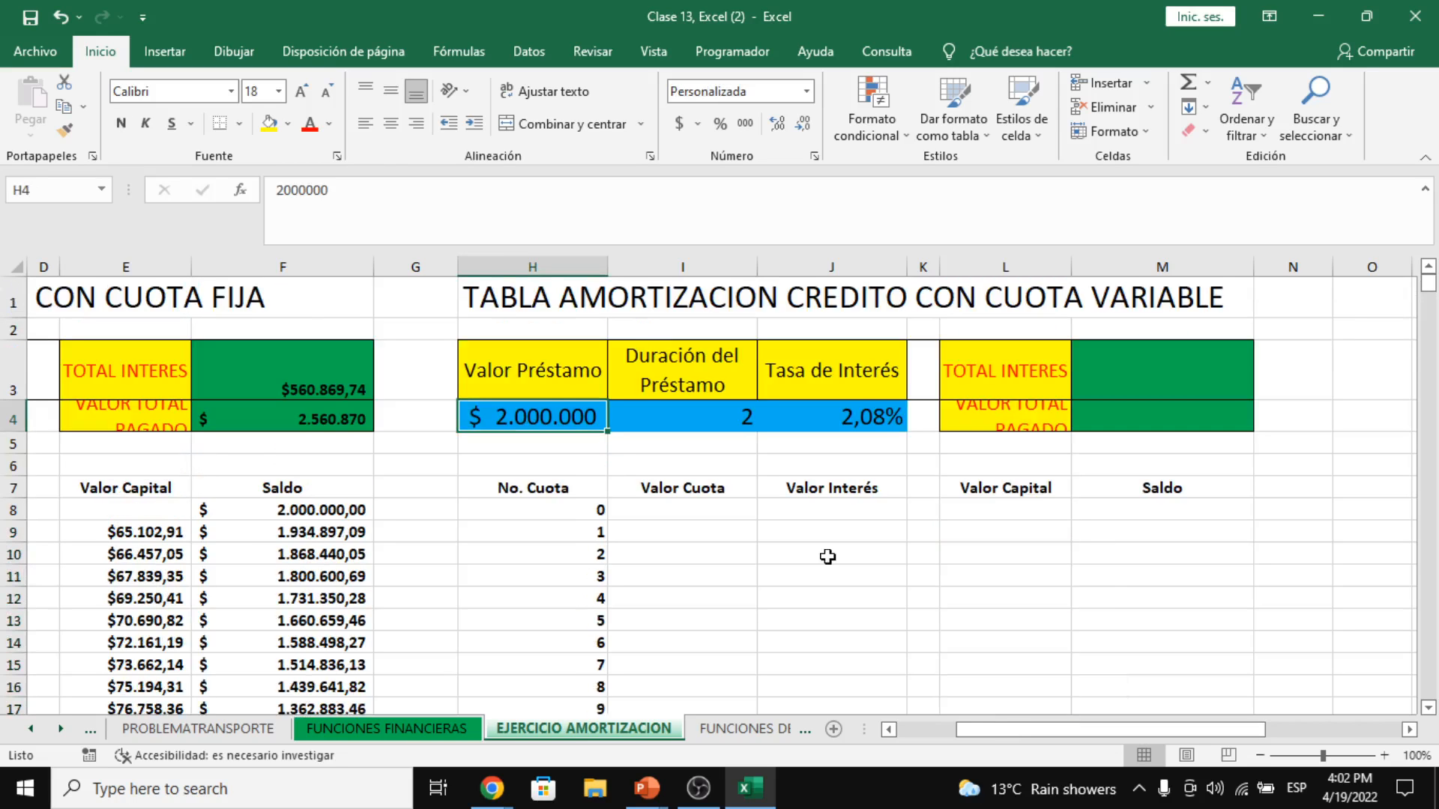
- Enter =$H$4/24 in L9 to calculate the variable-installment table's Valor Capital with an absolute loan reference
{"action": "left_click", "coordinate": [1025, 535]}
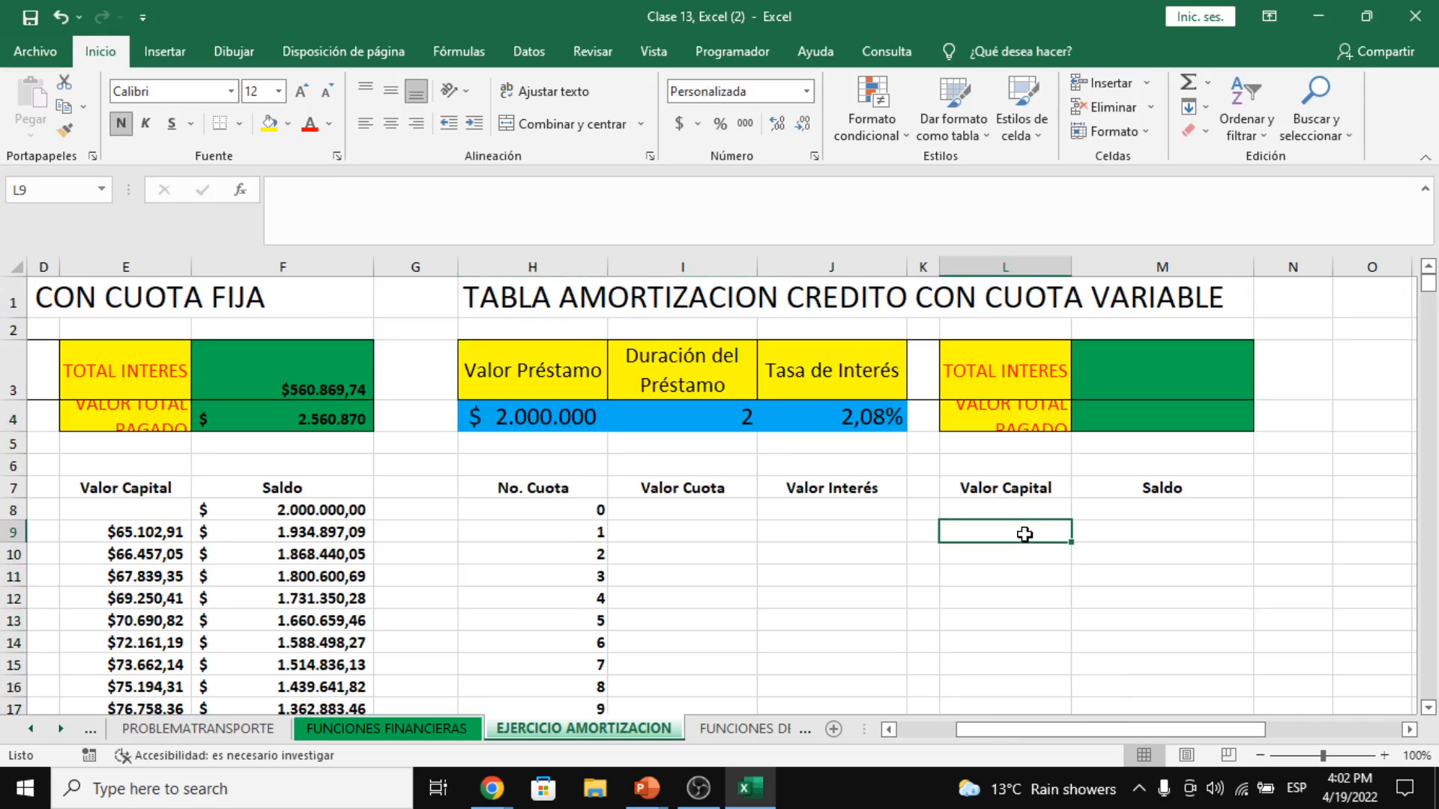
{"action": "type", "text": "="}
{"action": "key", "text": "Up"}
{"action": "key", "text": "Up"}
{"action": "key", "text": "Up"}
{"action": "key", "text": "Up"}
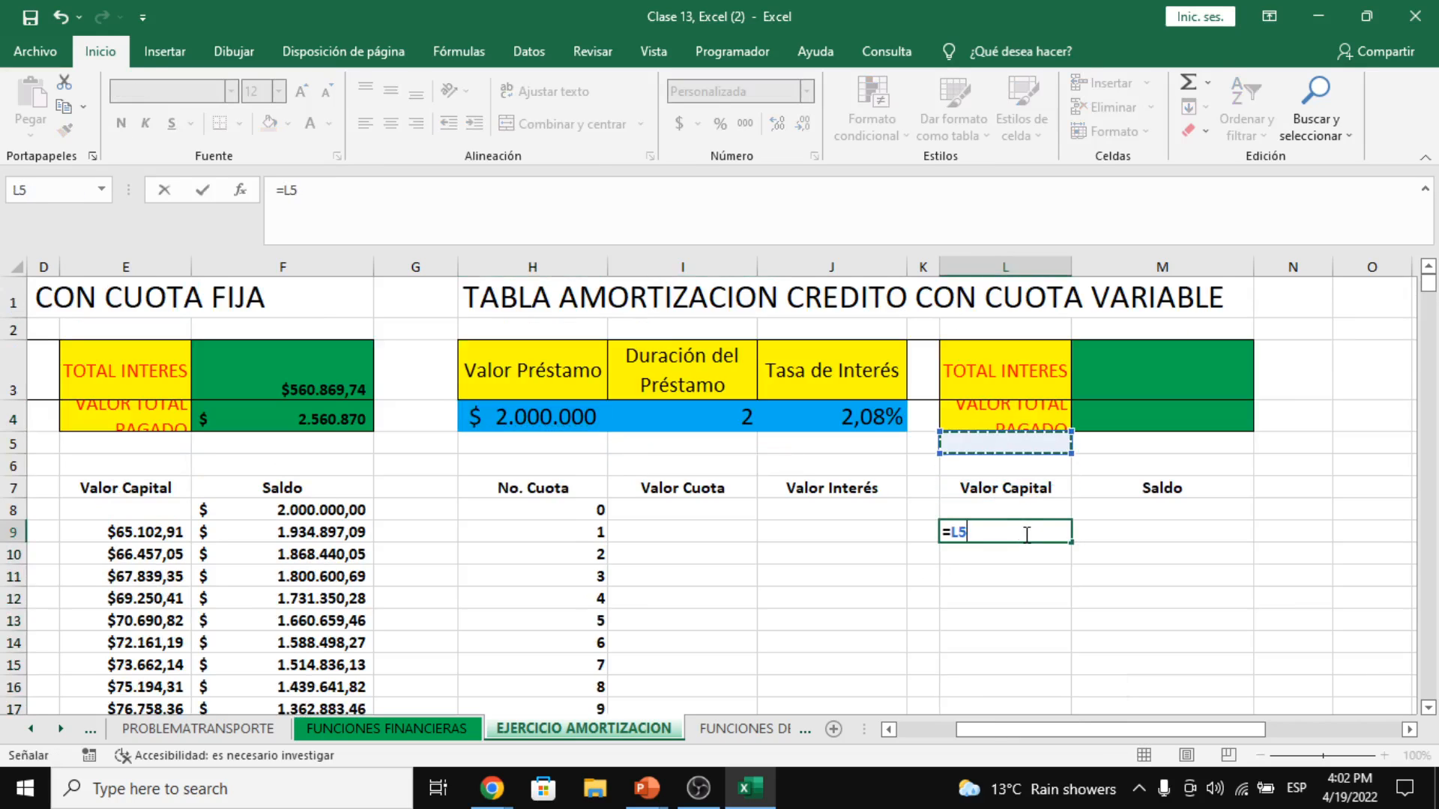
{"action": "key", "text": "Up"}
{"action": "key", "text": "Left"}
{"action": "key", "text": "Left"}
{"action": "key", "text": "Left"}
{"action": "key", "text": "Left"}
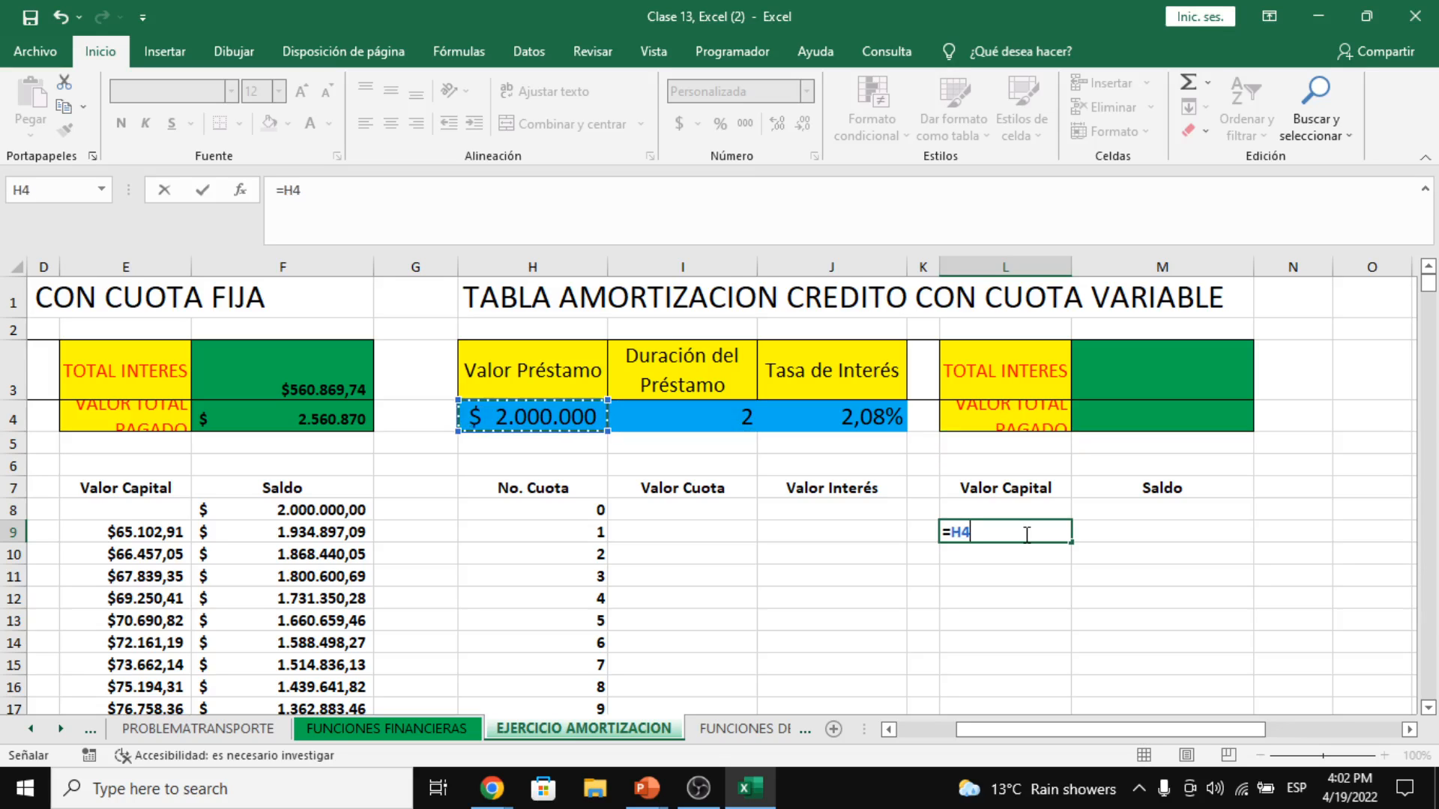
{"action": "type", "text": "/24"}
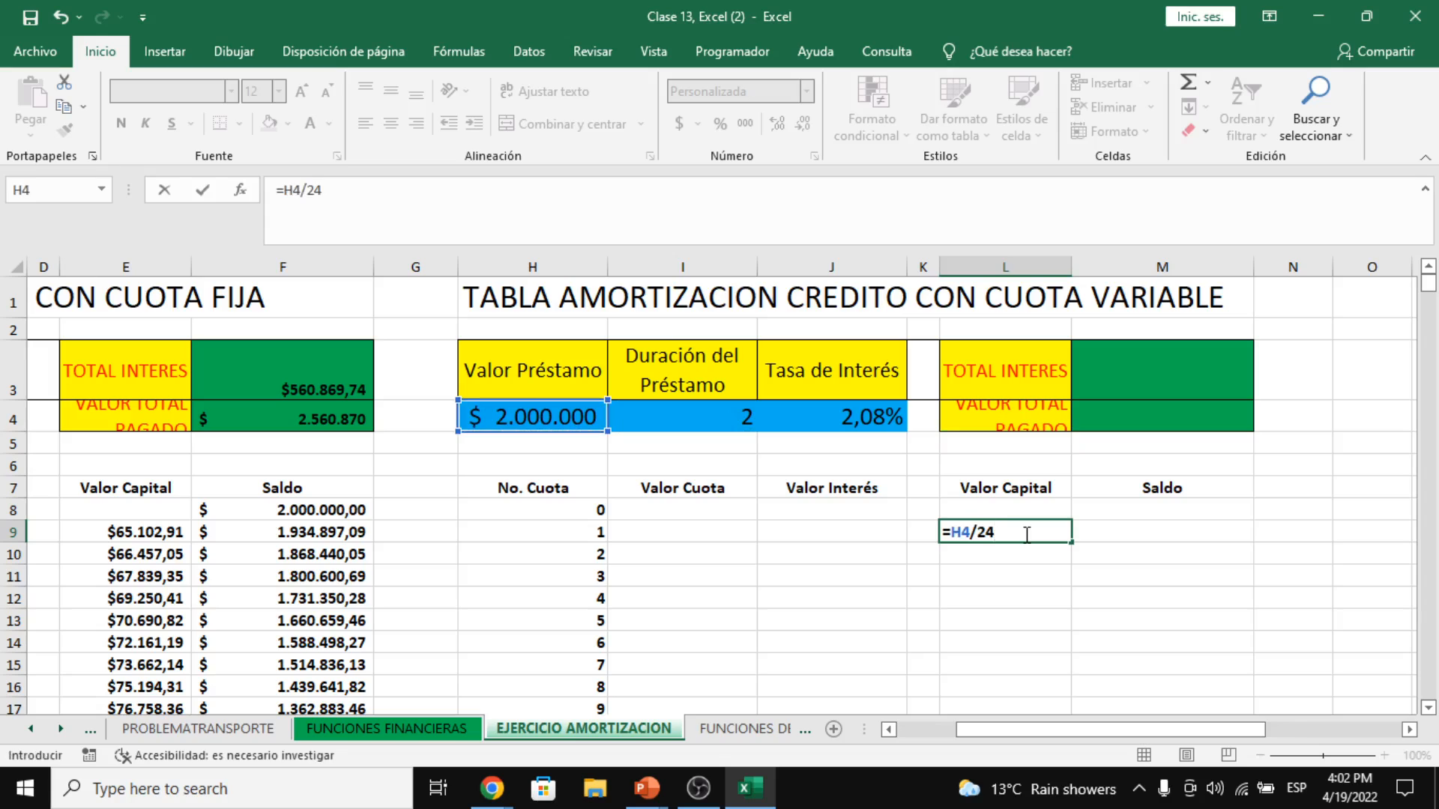
{"action": "left_click", "coordinate": [966, 532]}
{"action": "key", "text": "F4"}
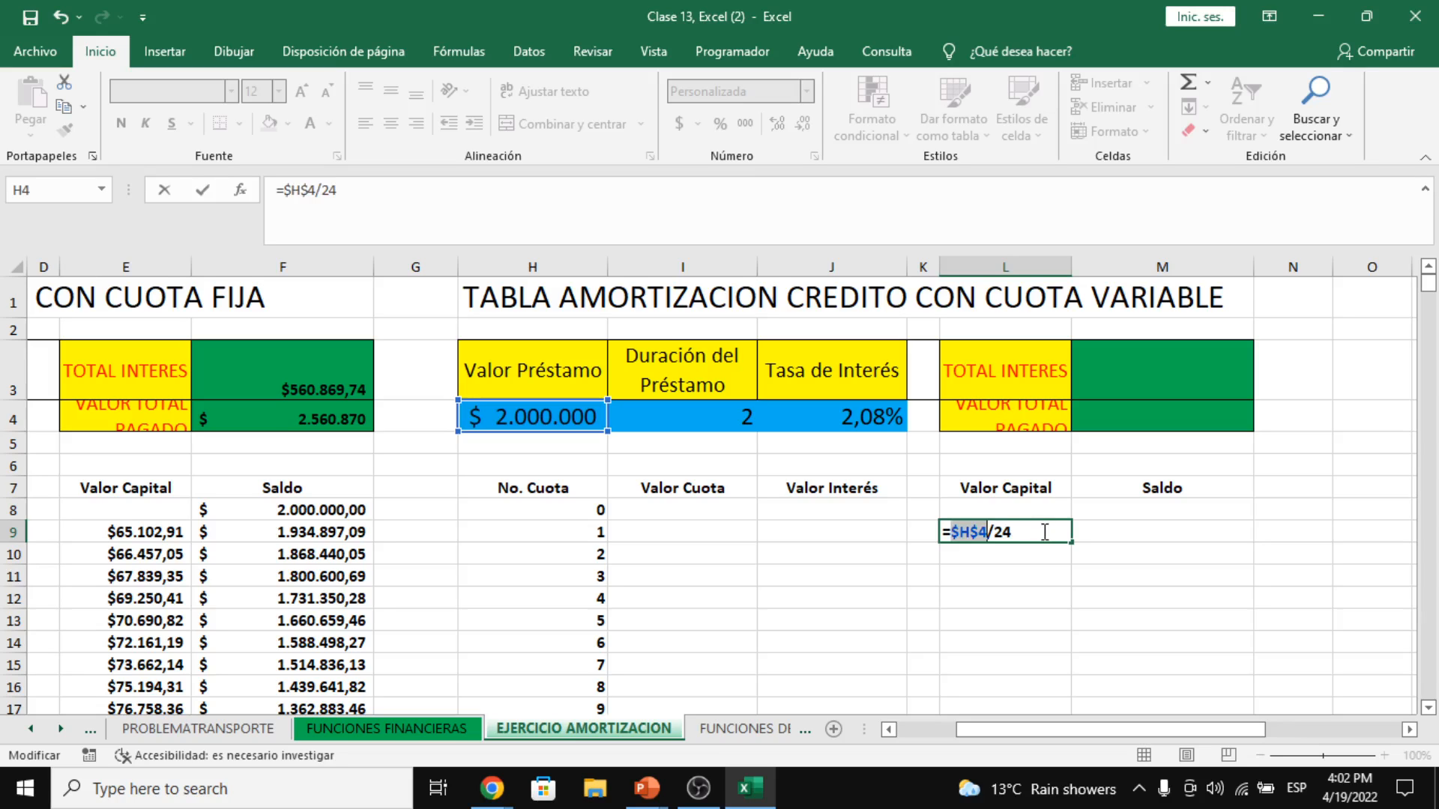
{"action": "key", "text": "Return"}
- Fill the capital formula from L9 down to L32 and check the copied amounts against the loan value
{"action": "left_click", "coordinate": [1038, 533]}
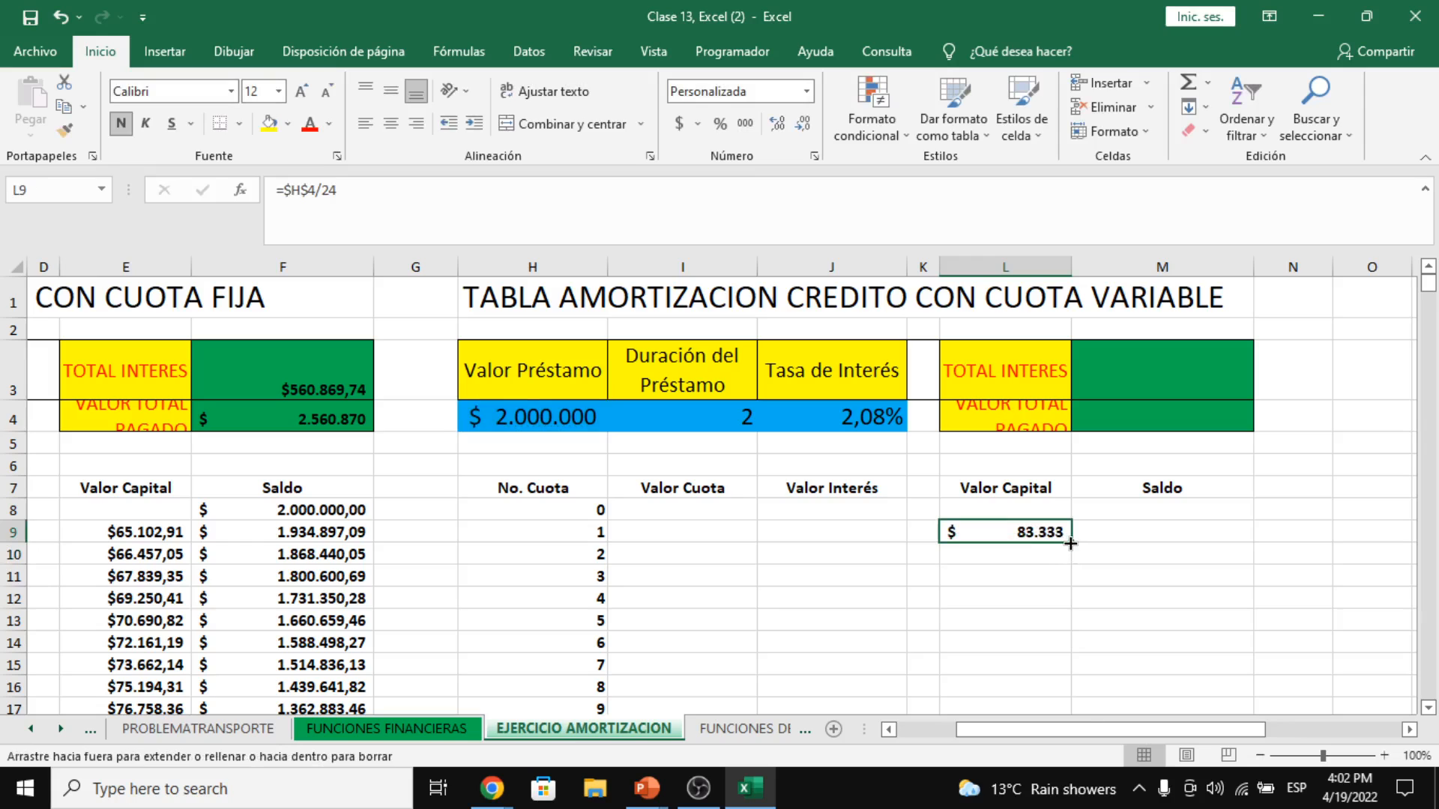
{"action": "left_click_drag", "start_coordinate": [1072, 542], "coordinate": [1083, 626]}
{"action": "scroll", "coordinate": [1084, 624], "scroll_direction": "up", "scroll_amount": 5}
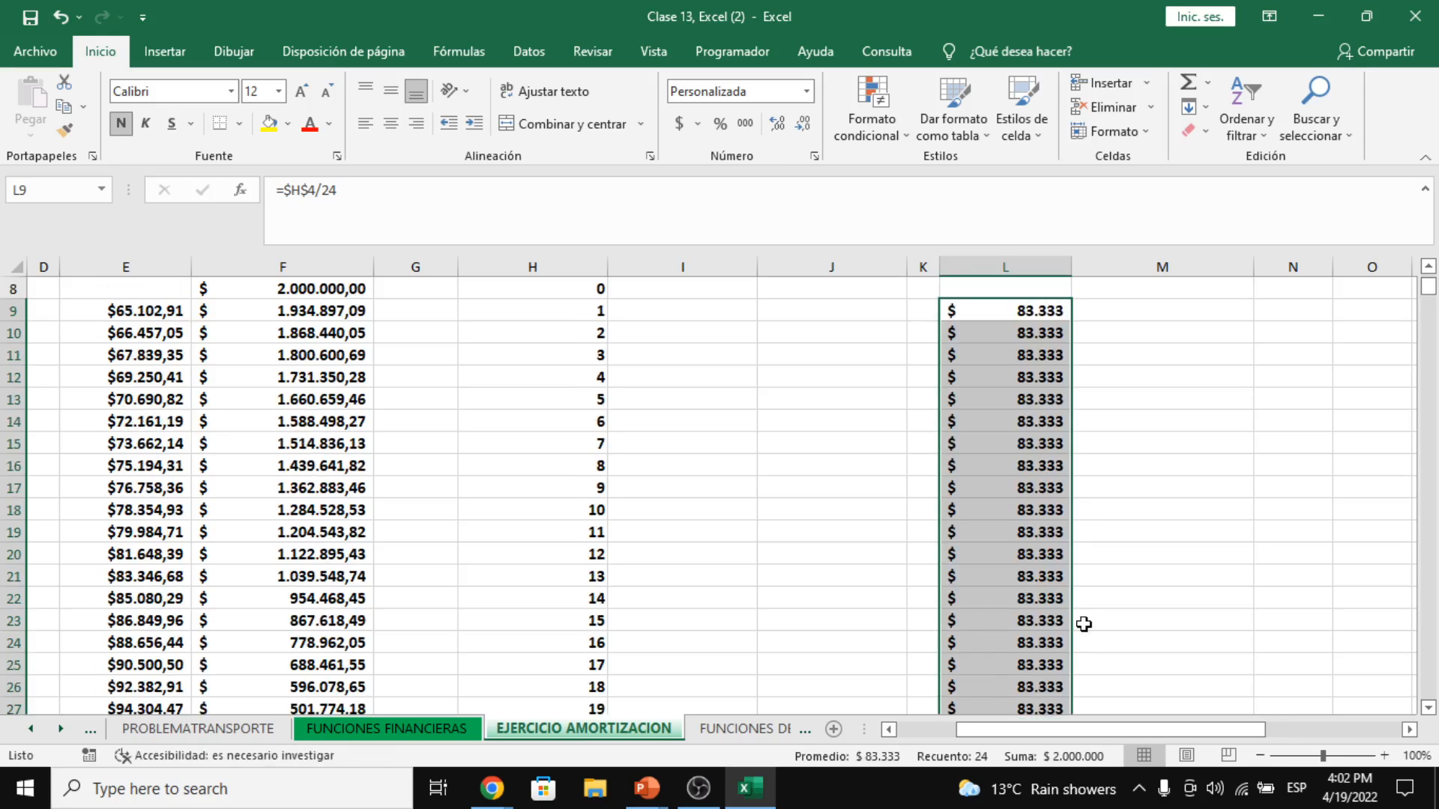
{"action": "left_click", "coordinate": [1058, 509]}
{"action": "left_click_drag", "start_coordinate": [1061, 482], "coordinate": [1058, 684]}
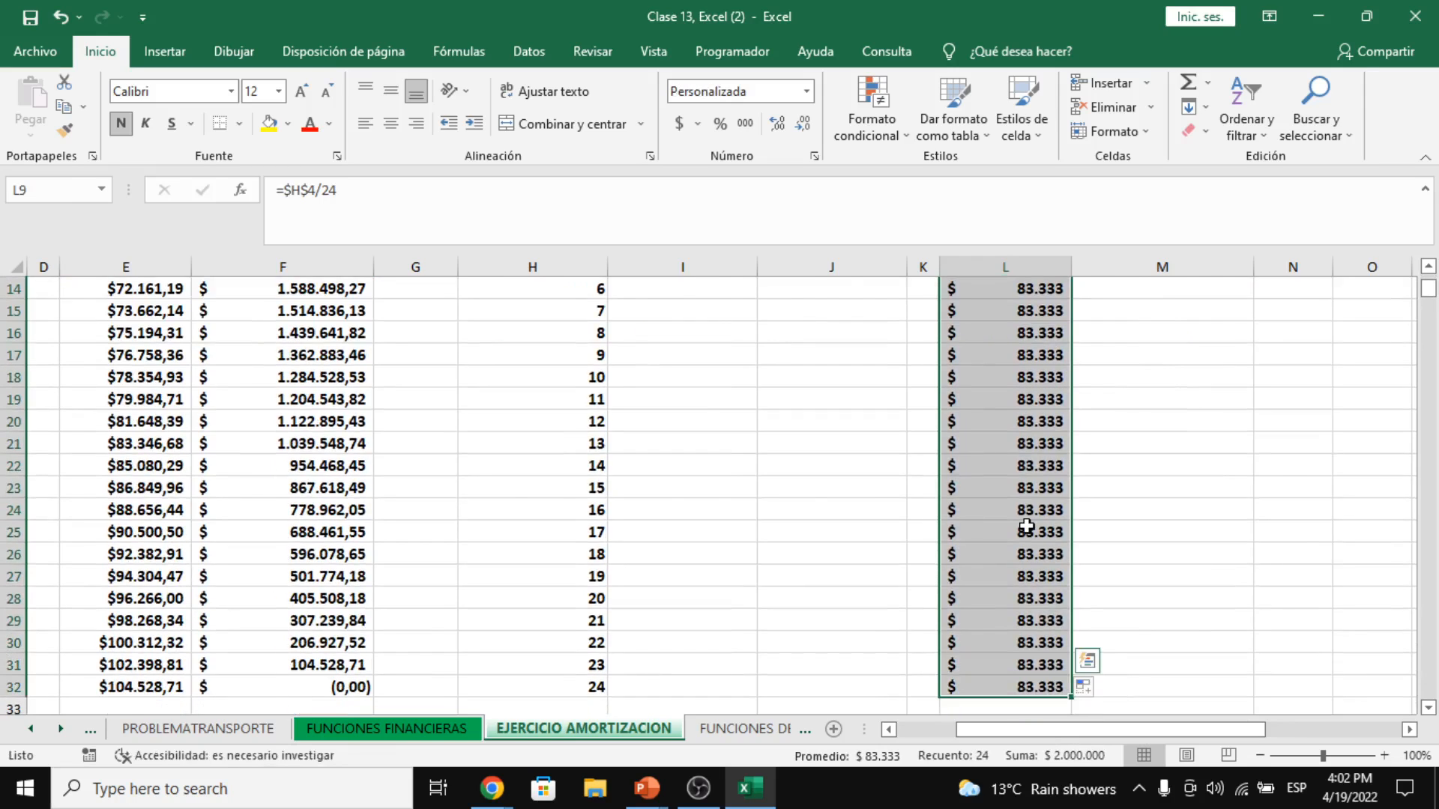
{"action": "key", "text": "ctrl+bracketleft"}
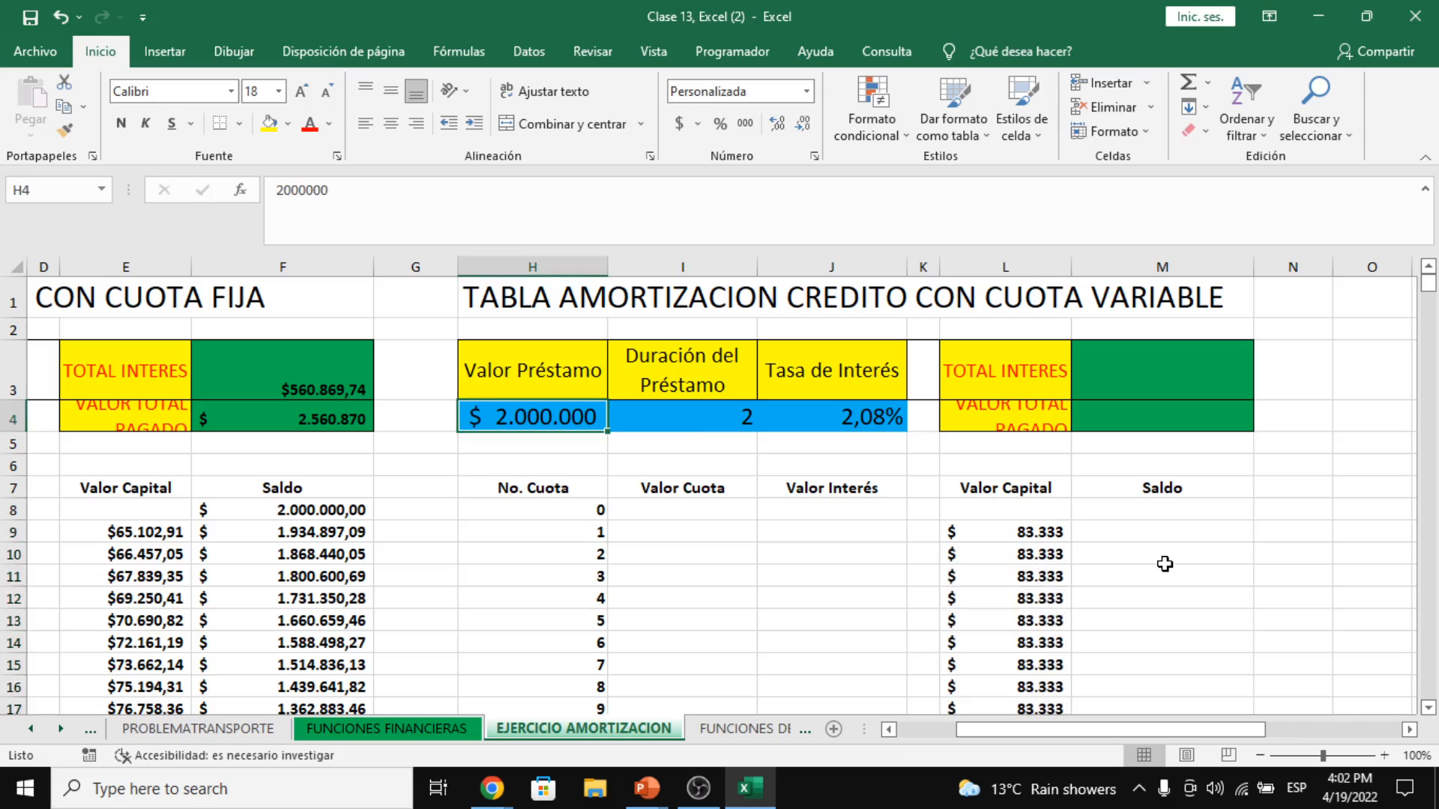
- Enter =H4 in M8 to set the variable-installment table's opening Saldo to the loan value
{"action": "left_click", "coordinate": [1154, 514]}
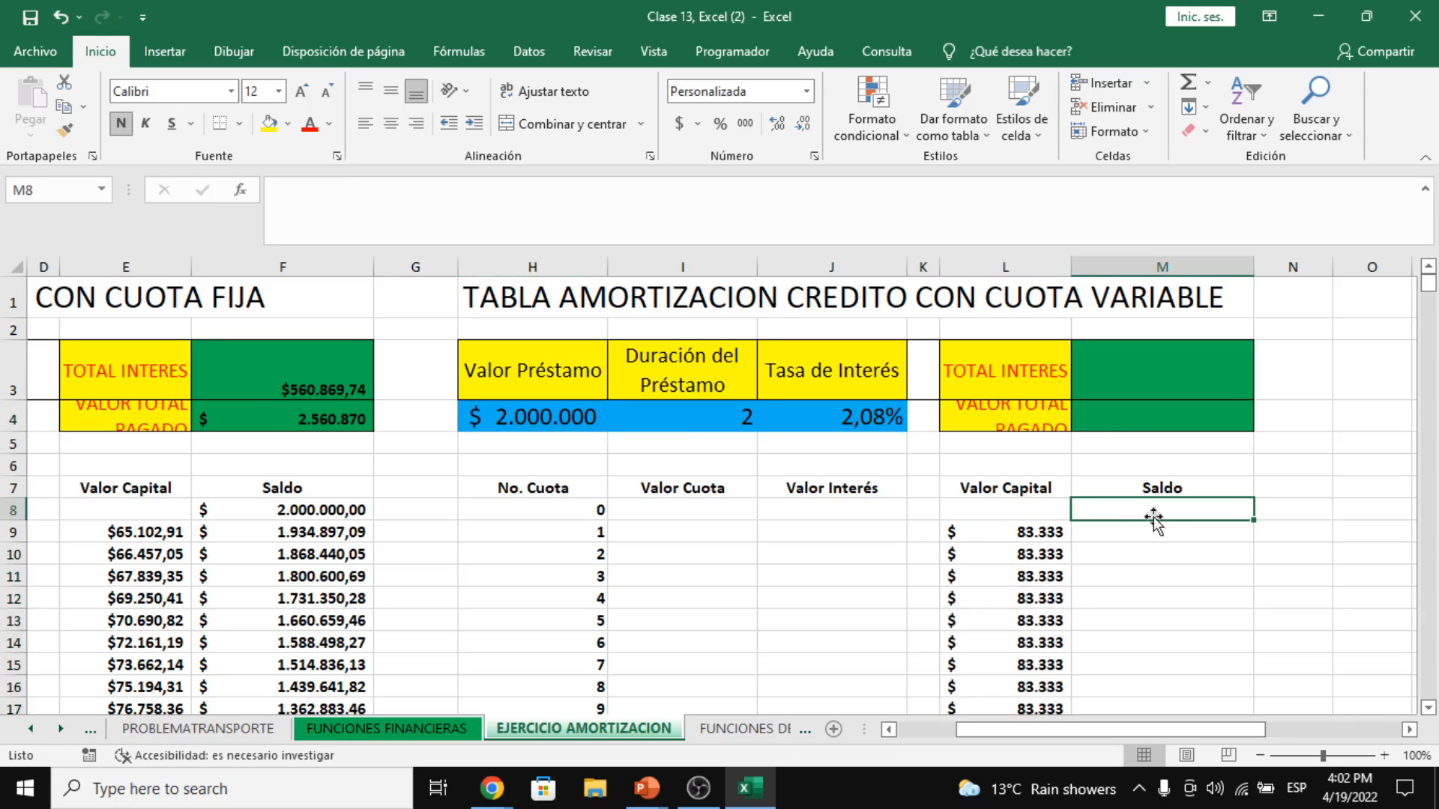
{"action": "type", "text": "="}
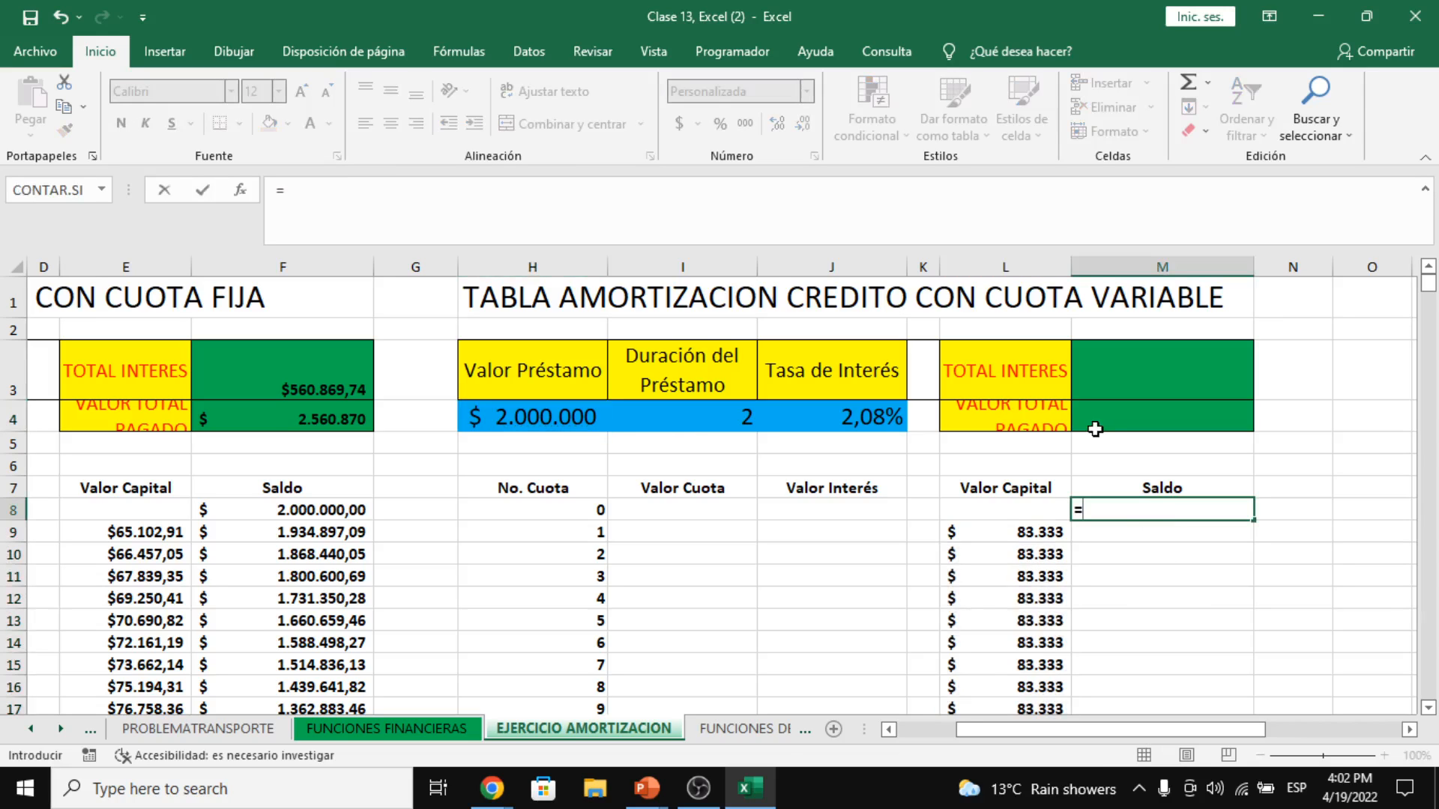
{"action": "left_click", "coordinate": [548, 420]}
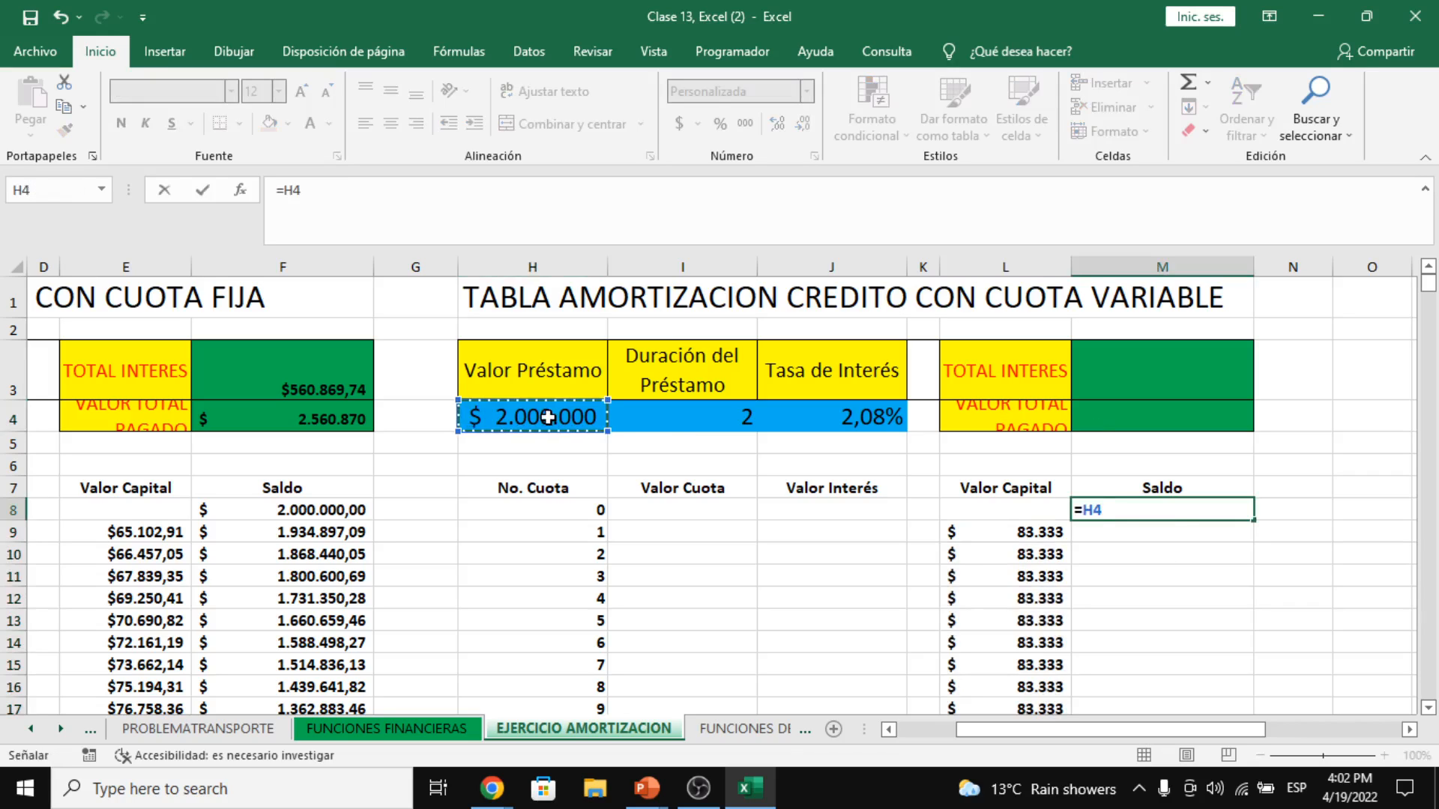
{"action": "key", "text": "Return"}
- Copy the fixed table's balance formula from F9 to M9 as =M8-L9 and check its cell references
{"action": "left_click", "coordinate": [340, 533]}
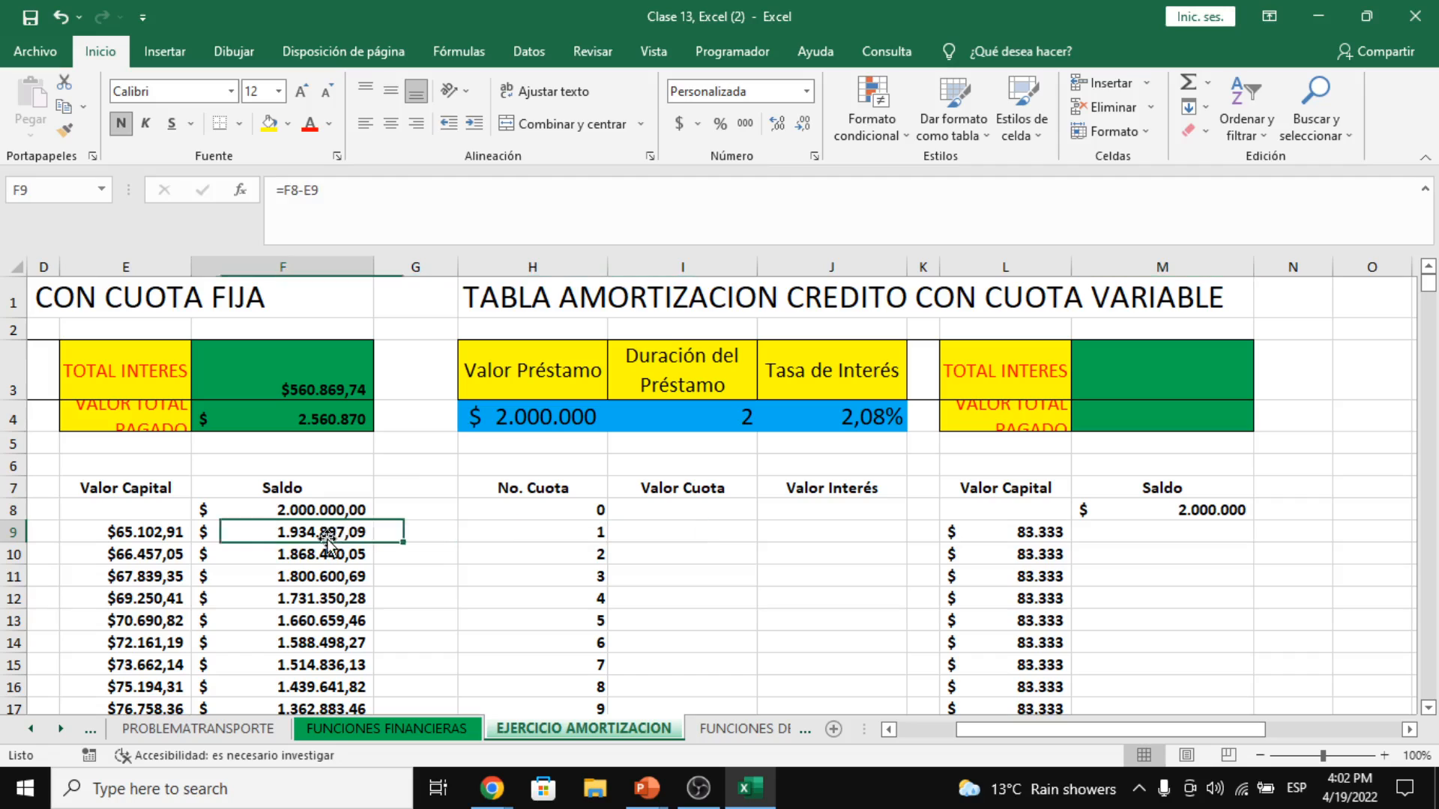
{"action": "key", "text": "ctrl+c"}
{"action": "left_click", "coordinate": [1207, 534]}
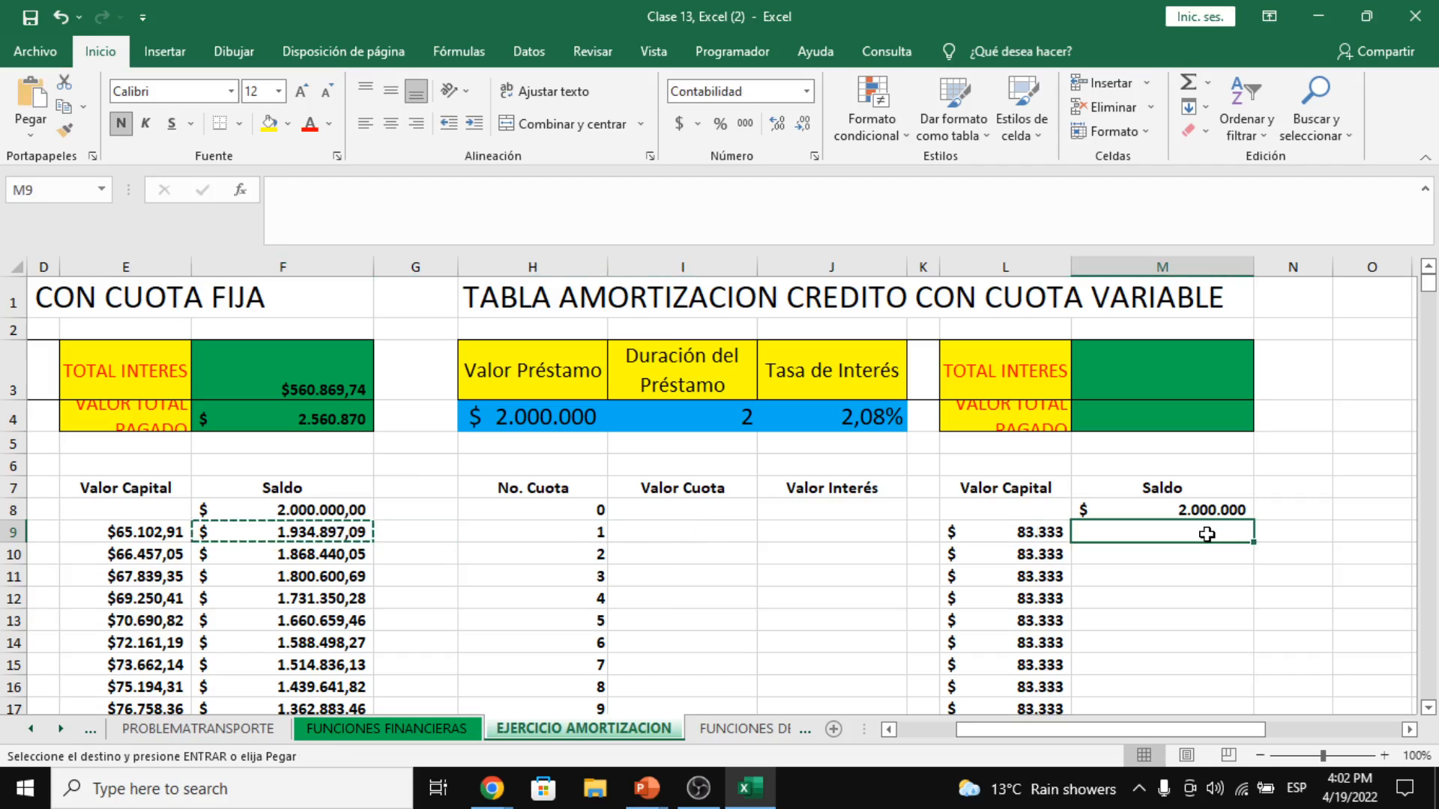
{"action": "key", "text": "ctrl+v"}
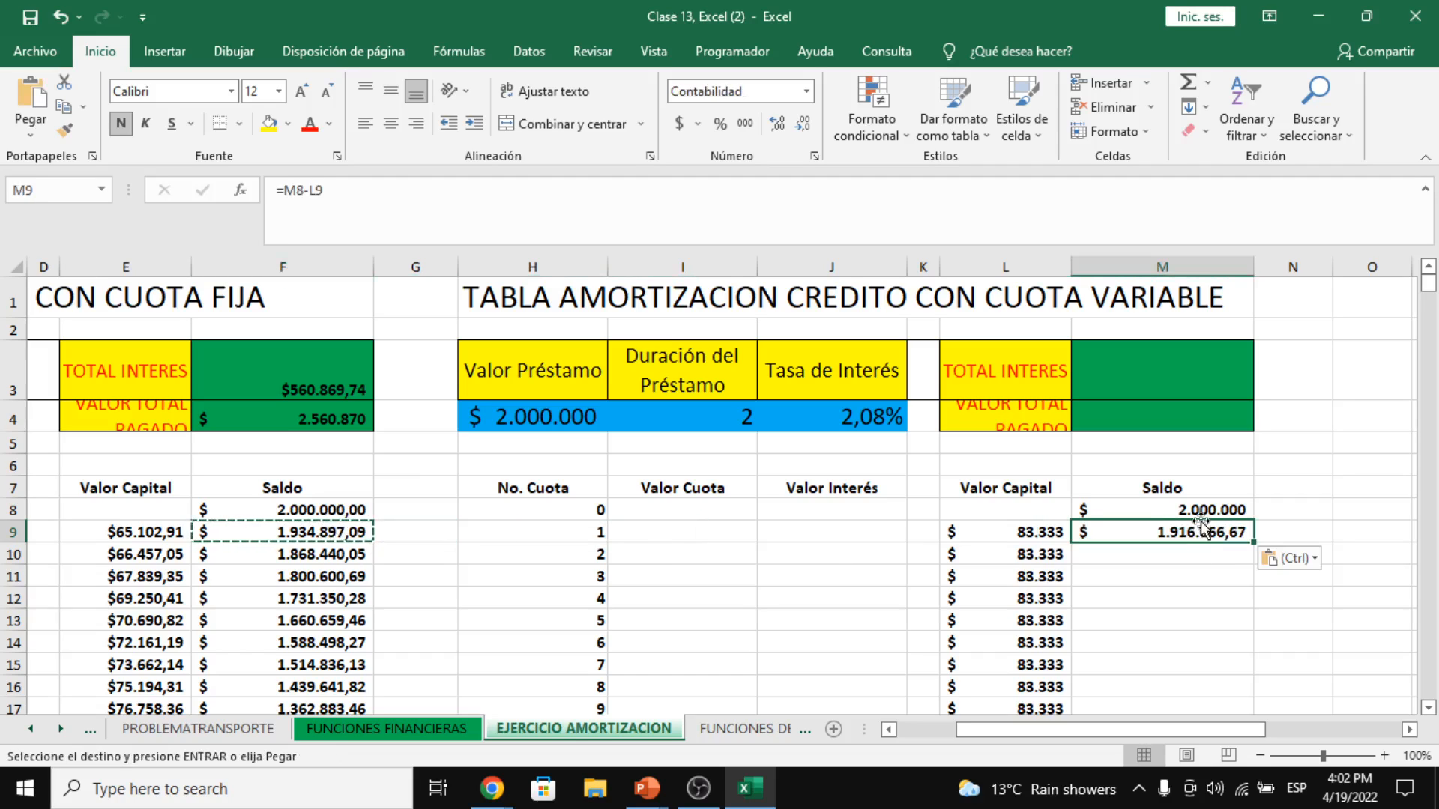
{"action": "left_click", "coordinate": [618, 220]}
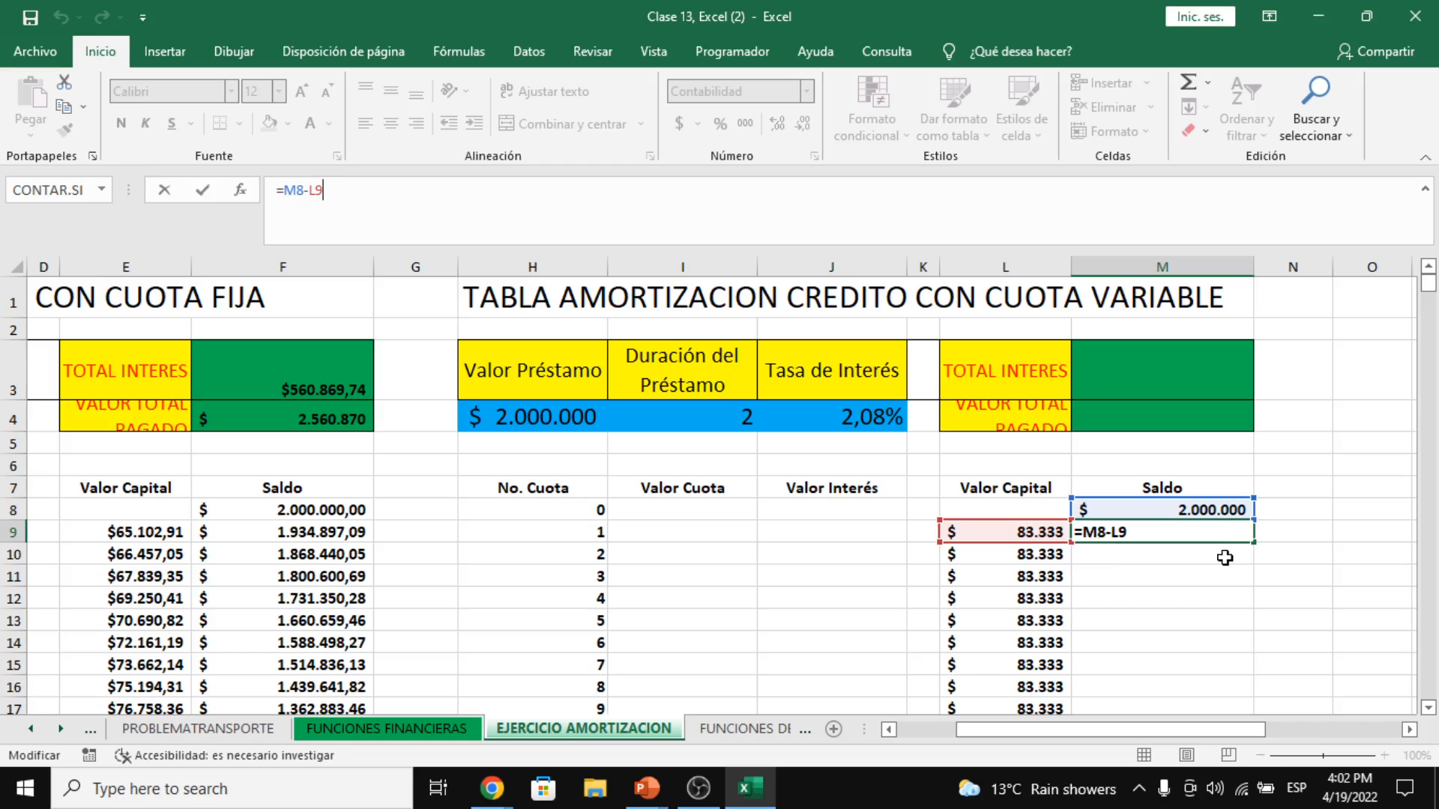
{"action": "key", "text": "ctrl+Return"}
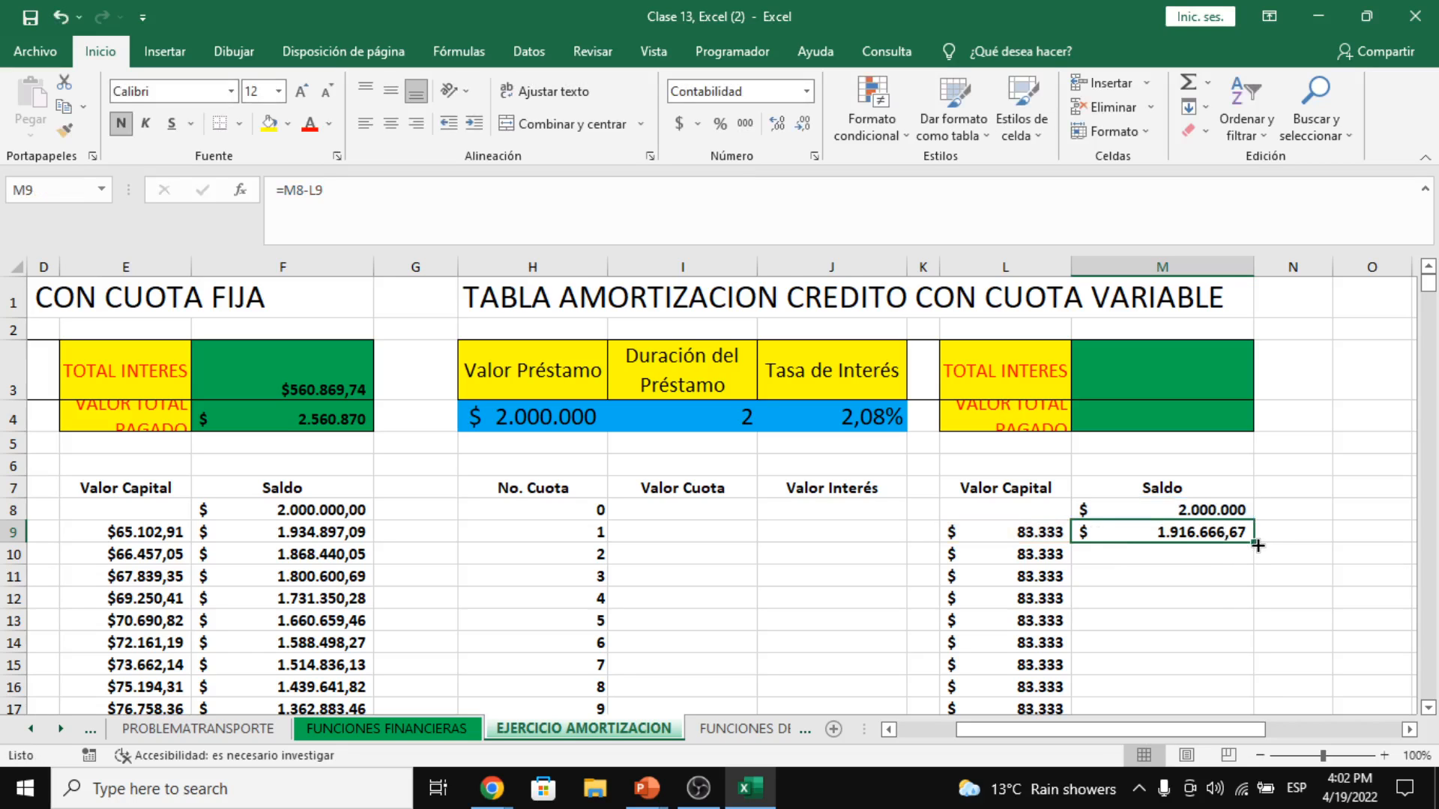
- Fill the Saldo formula from M9 down to M32 and check the final balance cell
{"action": "double_click", "coordinate": [1257, 544]}
{"action": "scroll", "coordinate": [1250, 565], "scroll_direction": "down", "scroll_amount": 7}
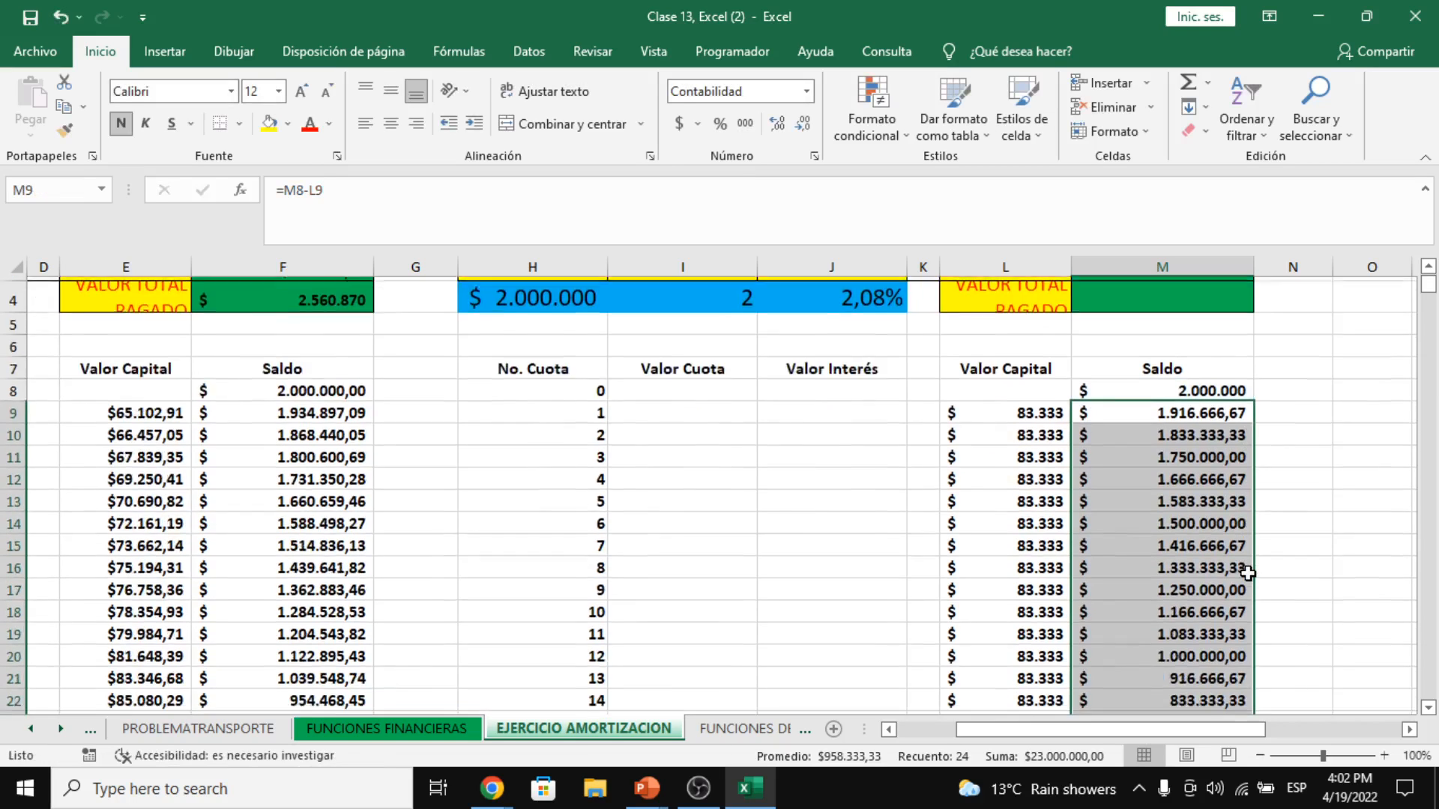
{"action": "scroll", "coordinate": [1248, 573], "scroll_direction": "up", "scroll_amount": 2}
{"action": "scroll", "coordinate": [1247, 573], "scroll_direction": "down", "scroll_amount": 2}
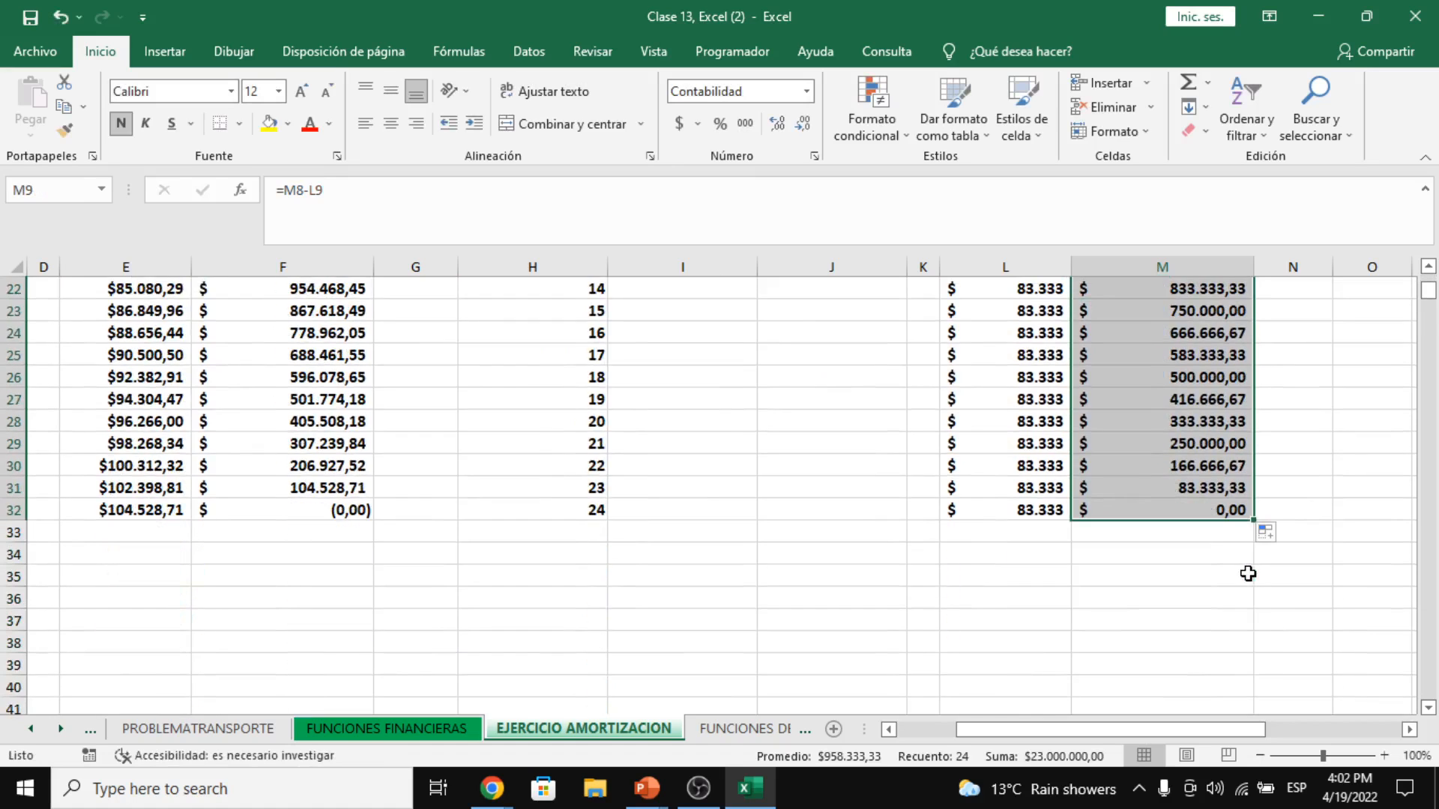
{"action": "left_click", "coordinate": [1222, 515]}
{"action": "scroll", "coordinate": [1204, 529], "scroll_direction": "up", "scroll_amount": 5}
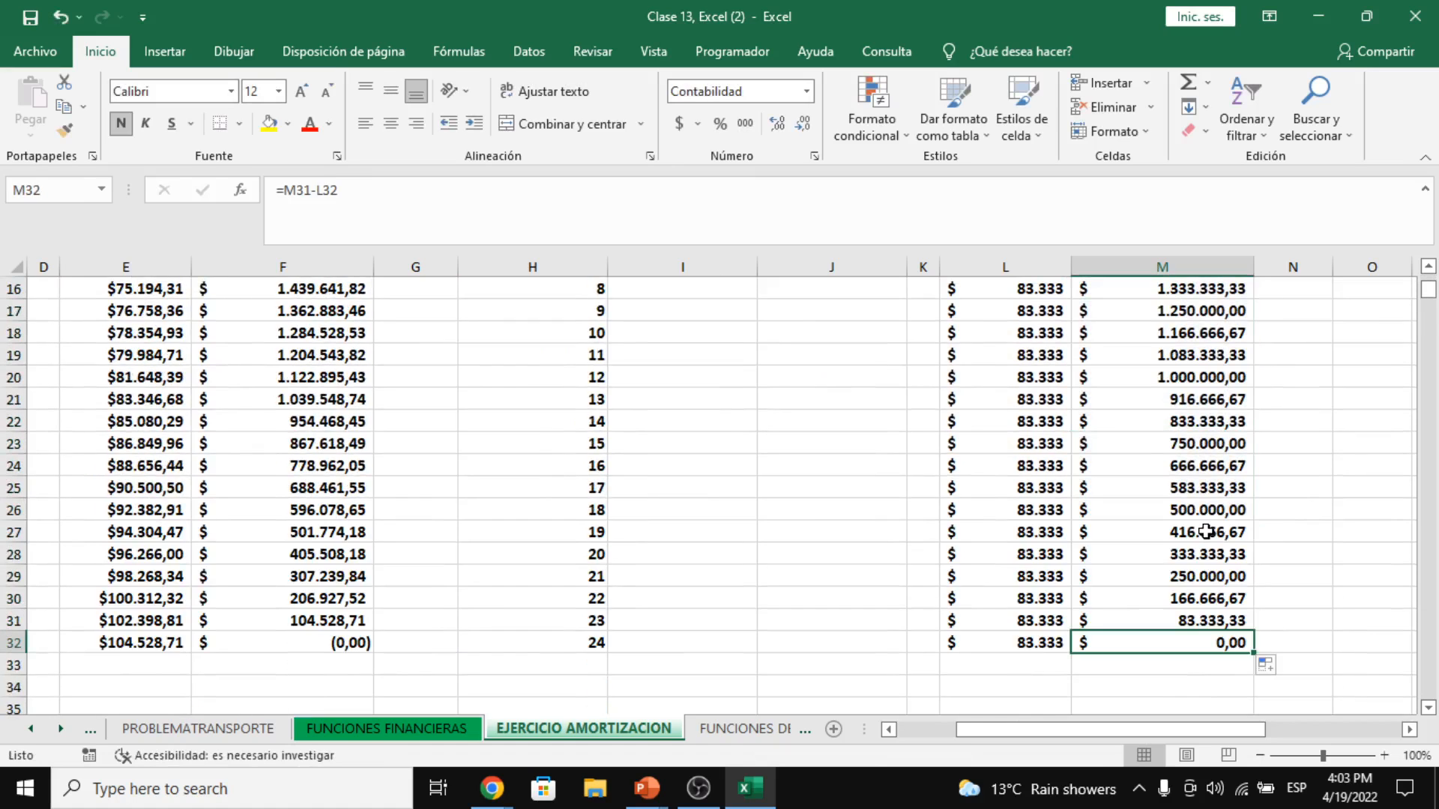
- Check the sum of the capital payments in L9:L32 and review the first installment's balance, capital and installment cells
{"action": "left_click_drag", "start_coordinate": [1022, 338], "coordinate": [1021, 658]}
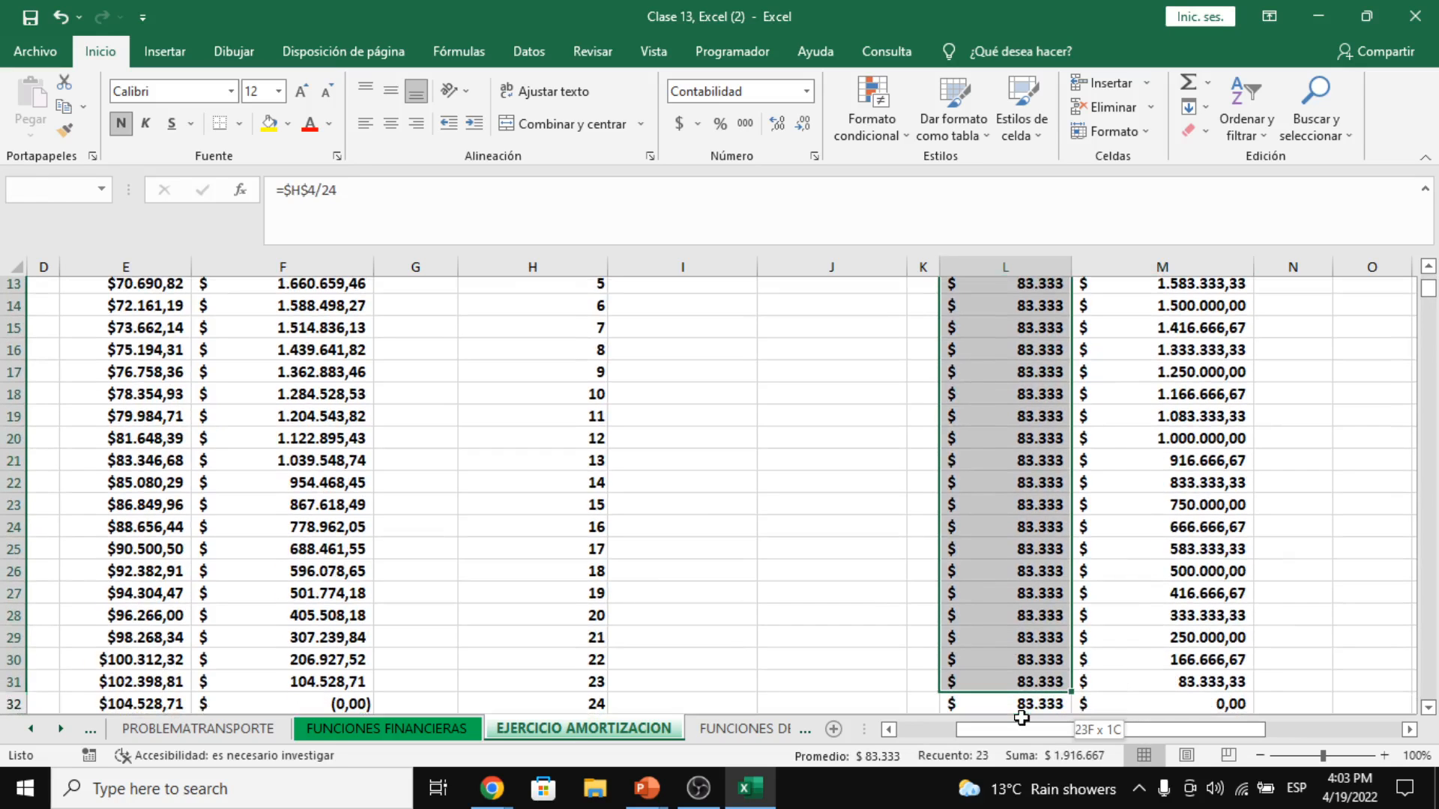
{"action": "scroll", "coordinate": [1017, 629], "scroll_direction": "up", "scroll_amount": 3}
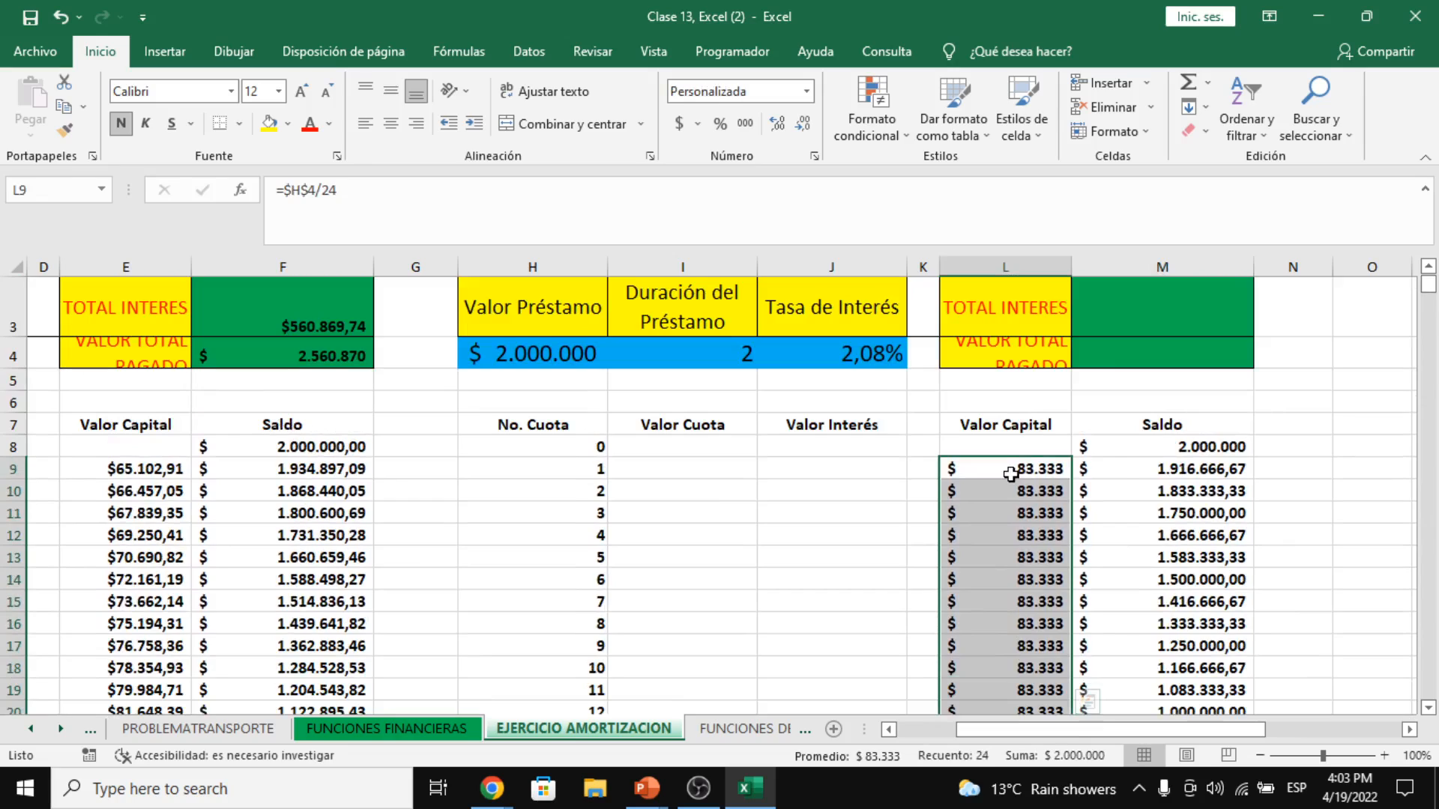
{"action": "left_click", "coordinate": [1147, 465]}
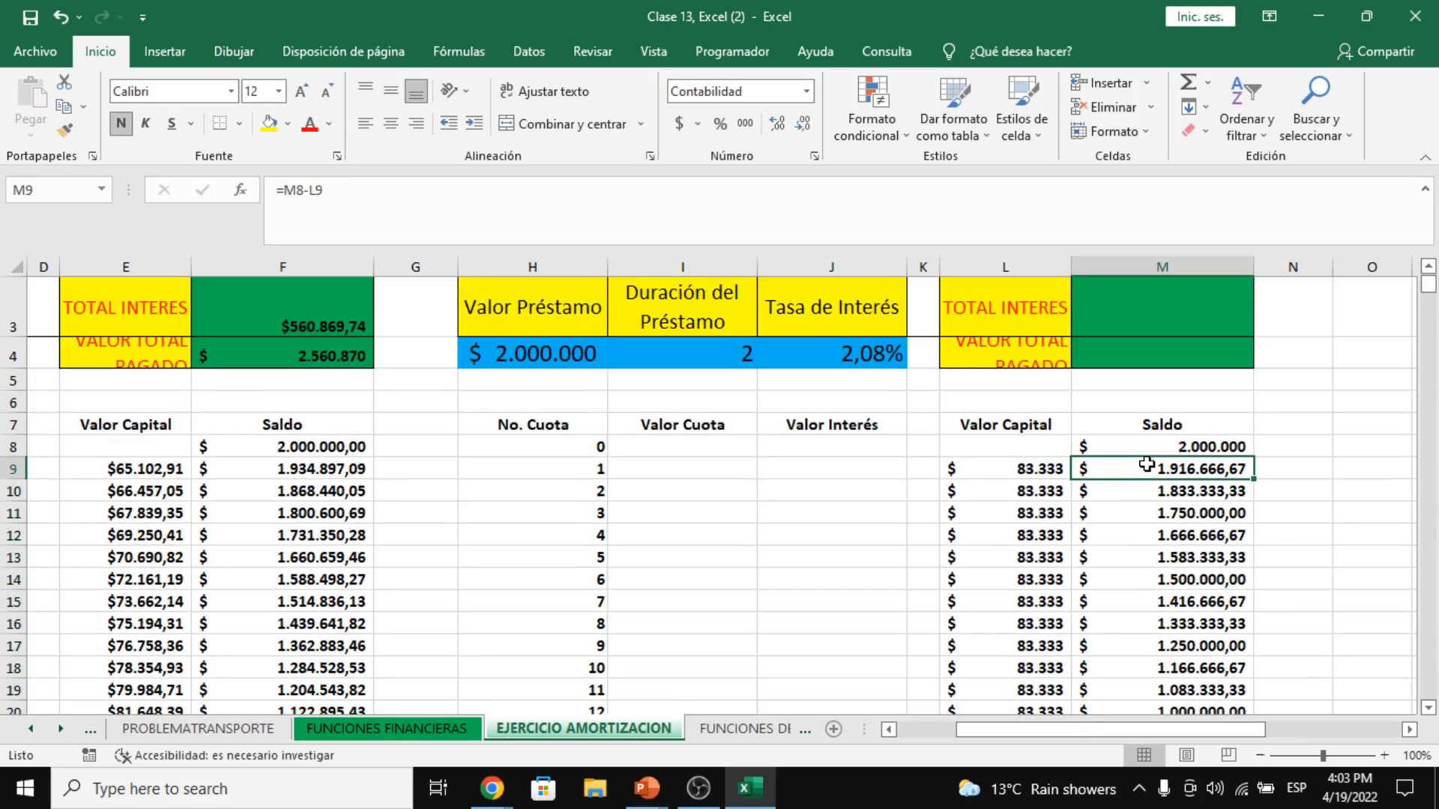
{"action": "left_click", "coordinate": [1036, 470]}
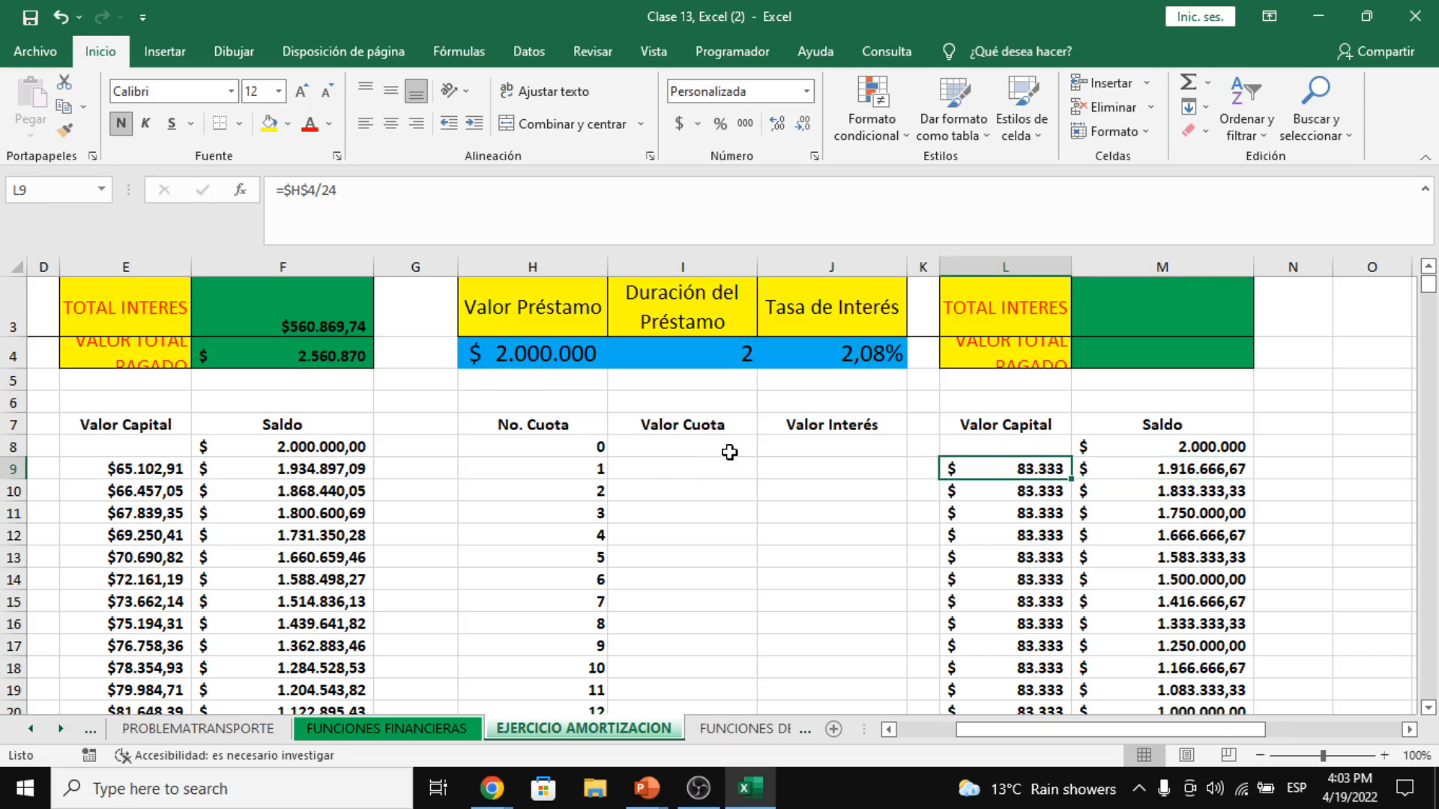
{"action": "left_click", "coordinate": [637, 475]}
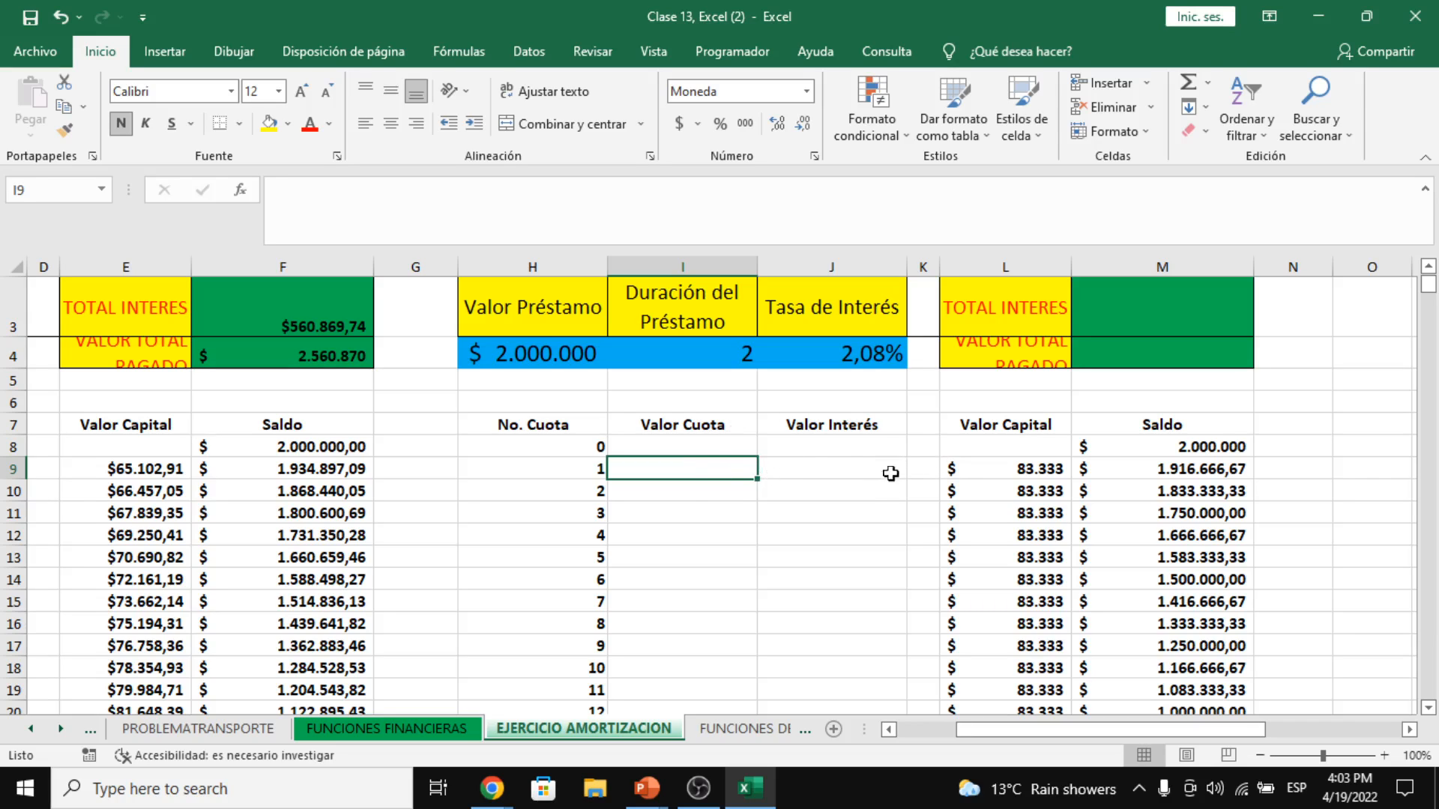
- Enter =M8*$J$4 in J9 to calculate the first Valor Interés from the previous balance with an absolute rate reference
{"action": "left_click", "coordinate": [828, 469]}
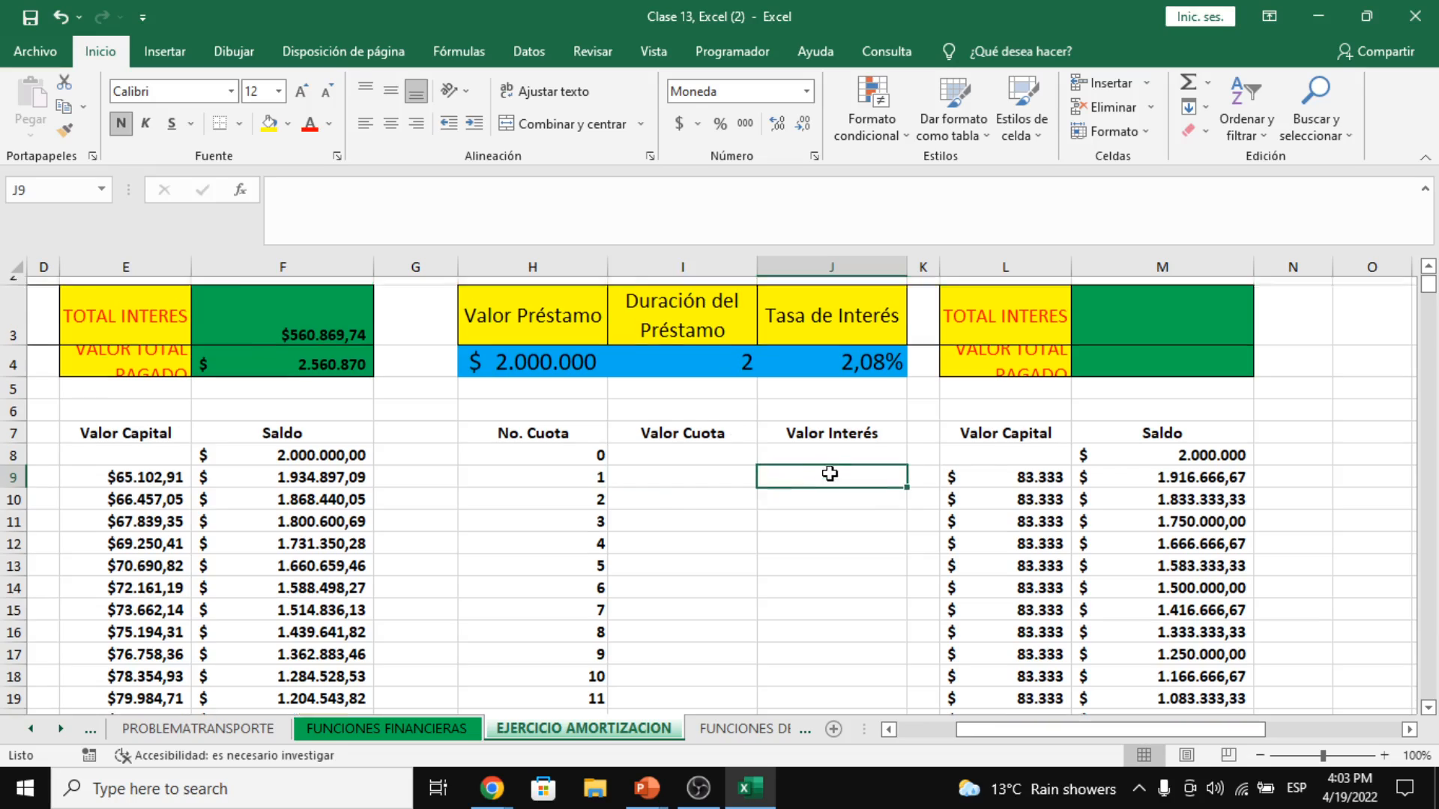
{"action": "scroll", "coordinate": [830, 476], "scroll_direction": "up", "scroll_amount": 1}
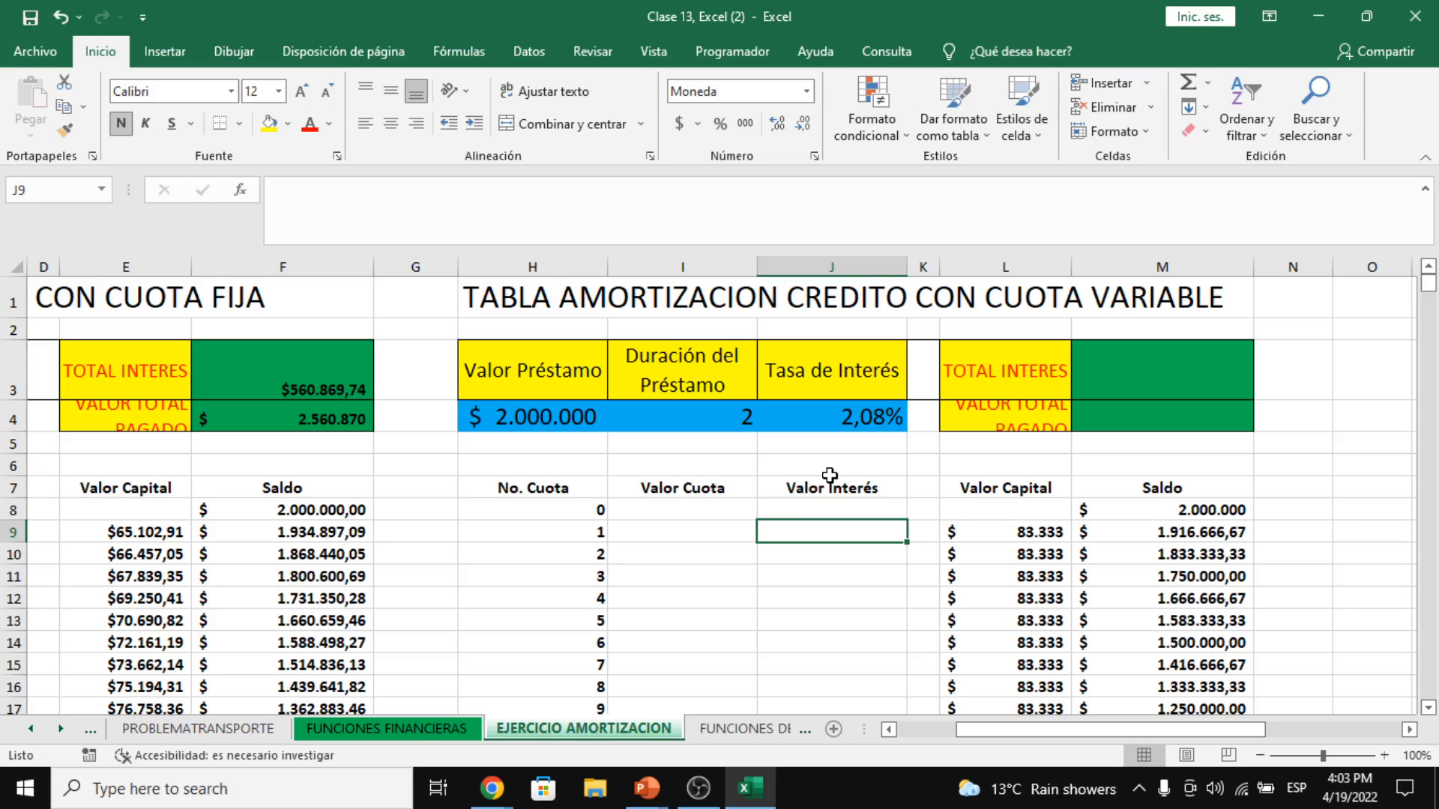
{"action": "type", "text": "="}
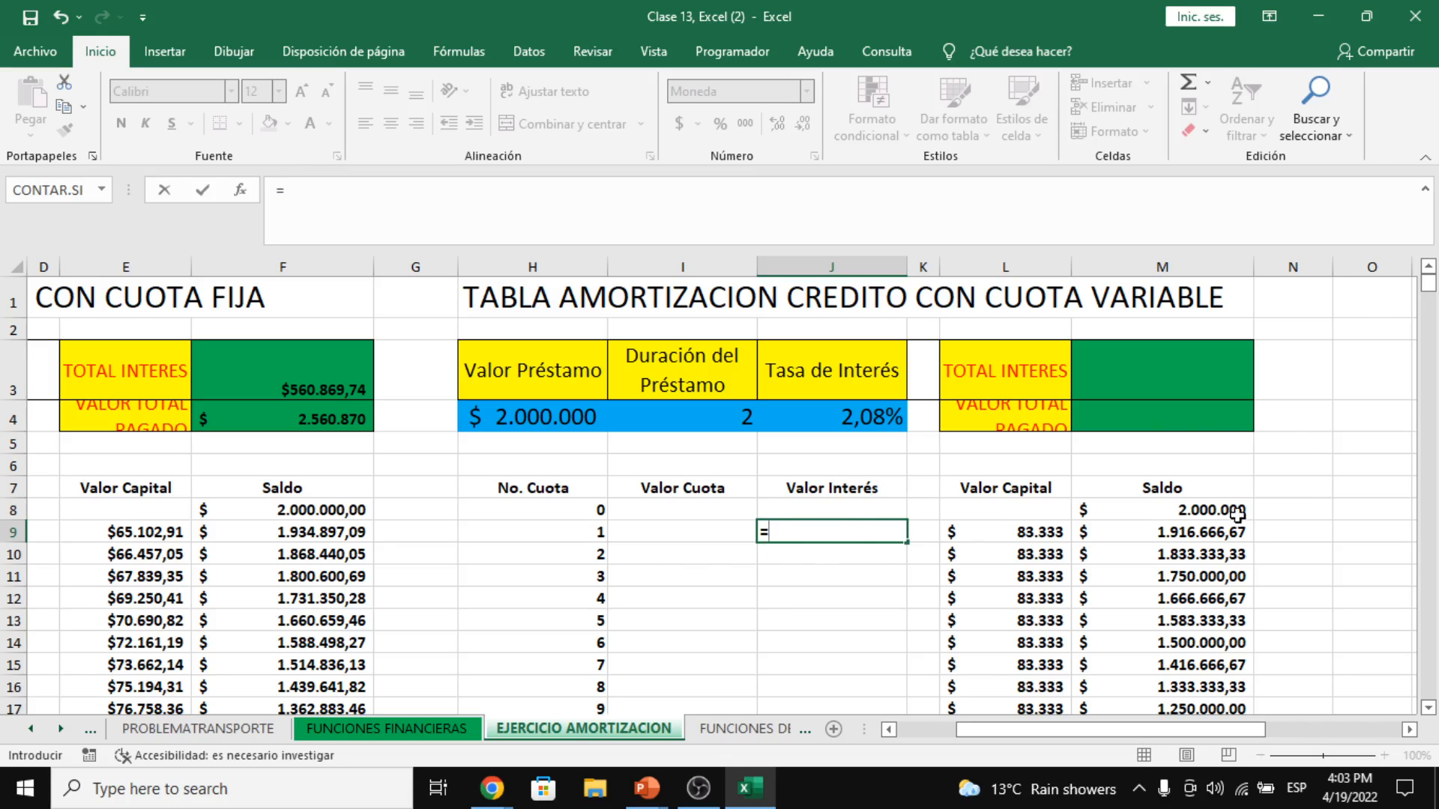
{"action": "left_click", "coordinate": [1207, 516]}
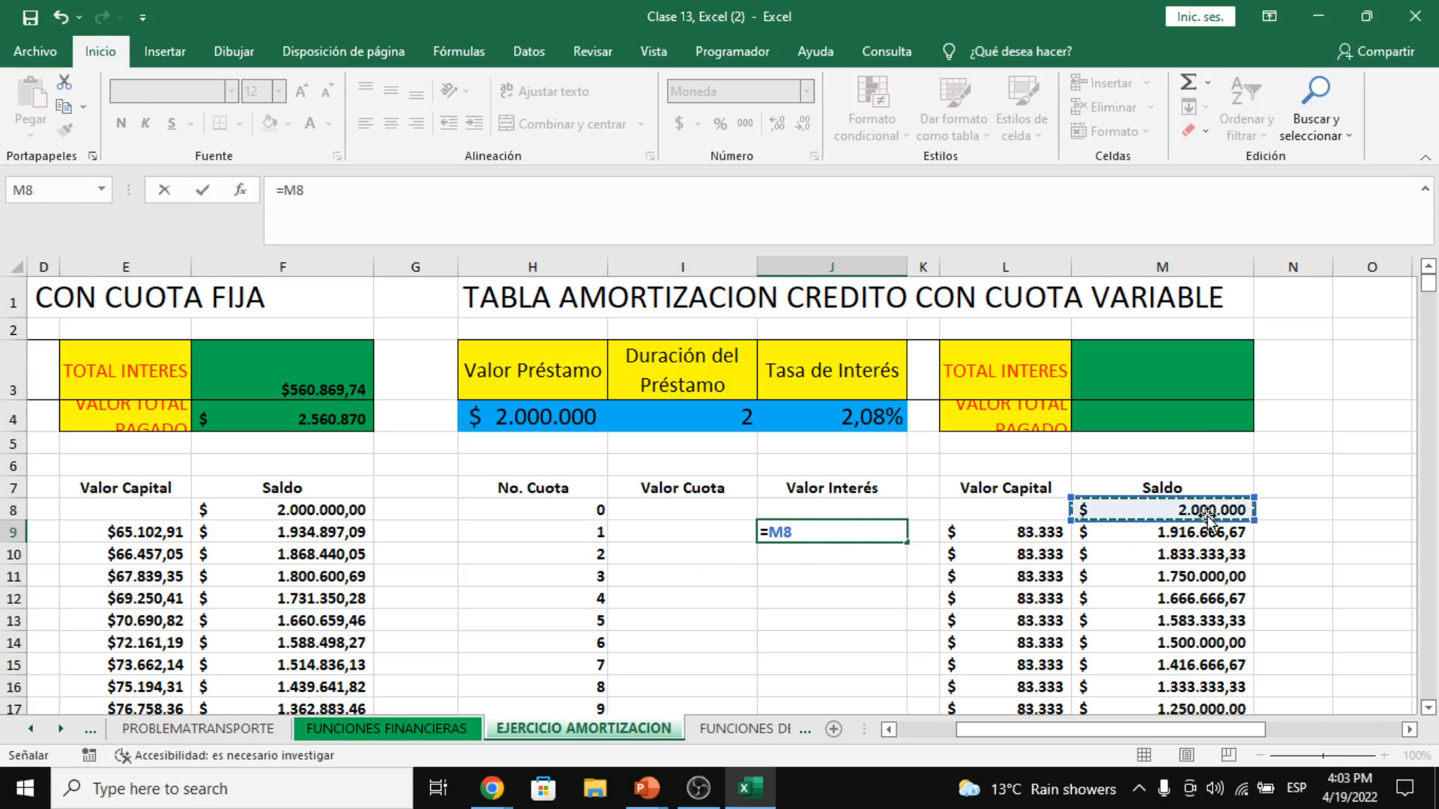
{"action": "type", "text": "*"}
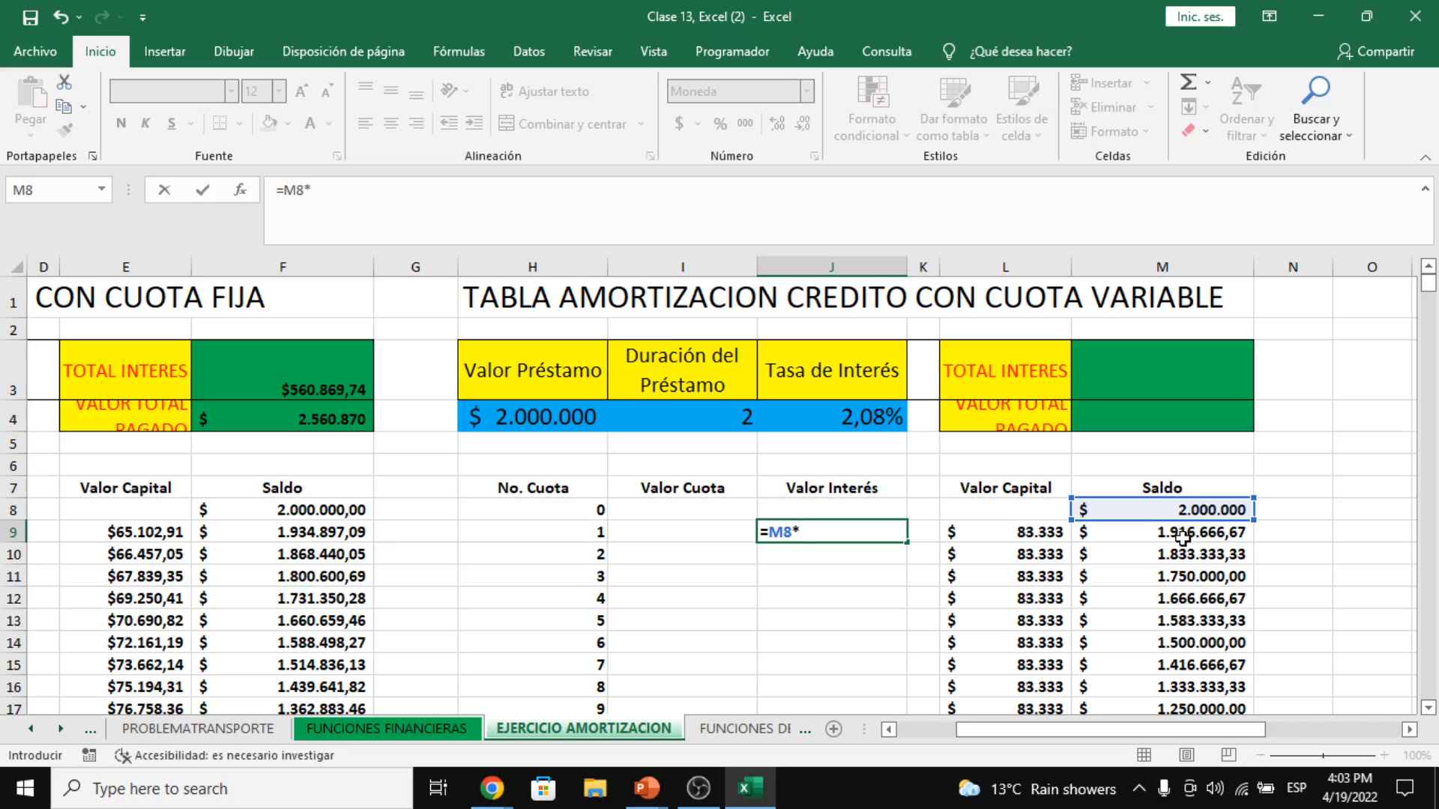
{"action": "left_click", "coordinate": [889, 419]}
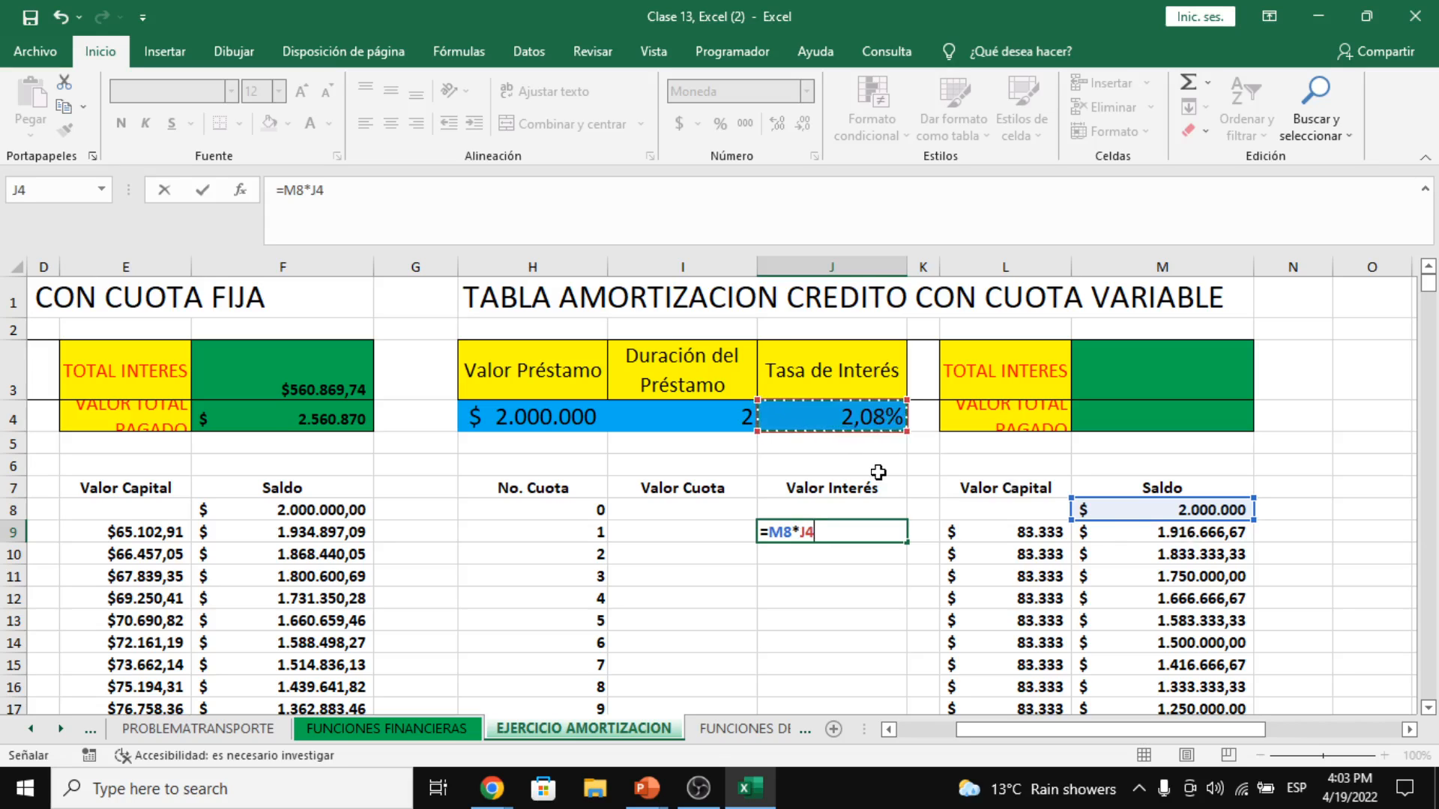
{"action": "left_click", "coordinate": [383, 201]}
{"action": "key", "text": "F4"}
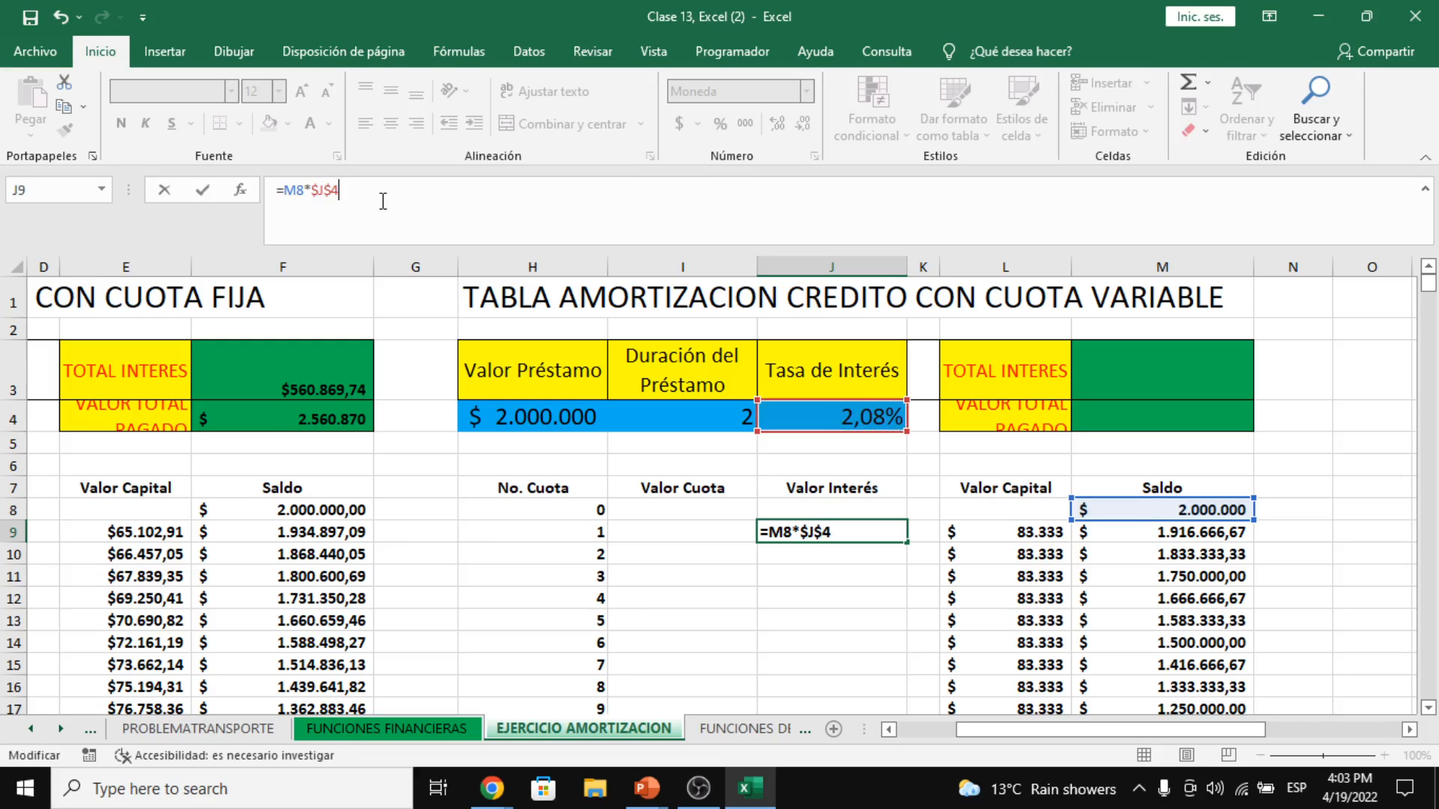
{"action": "key", "text": "Return"}
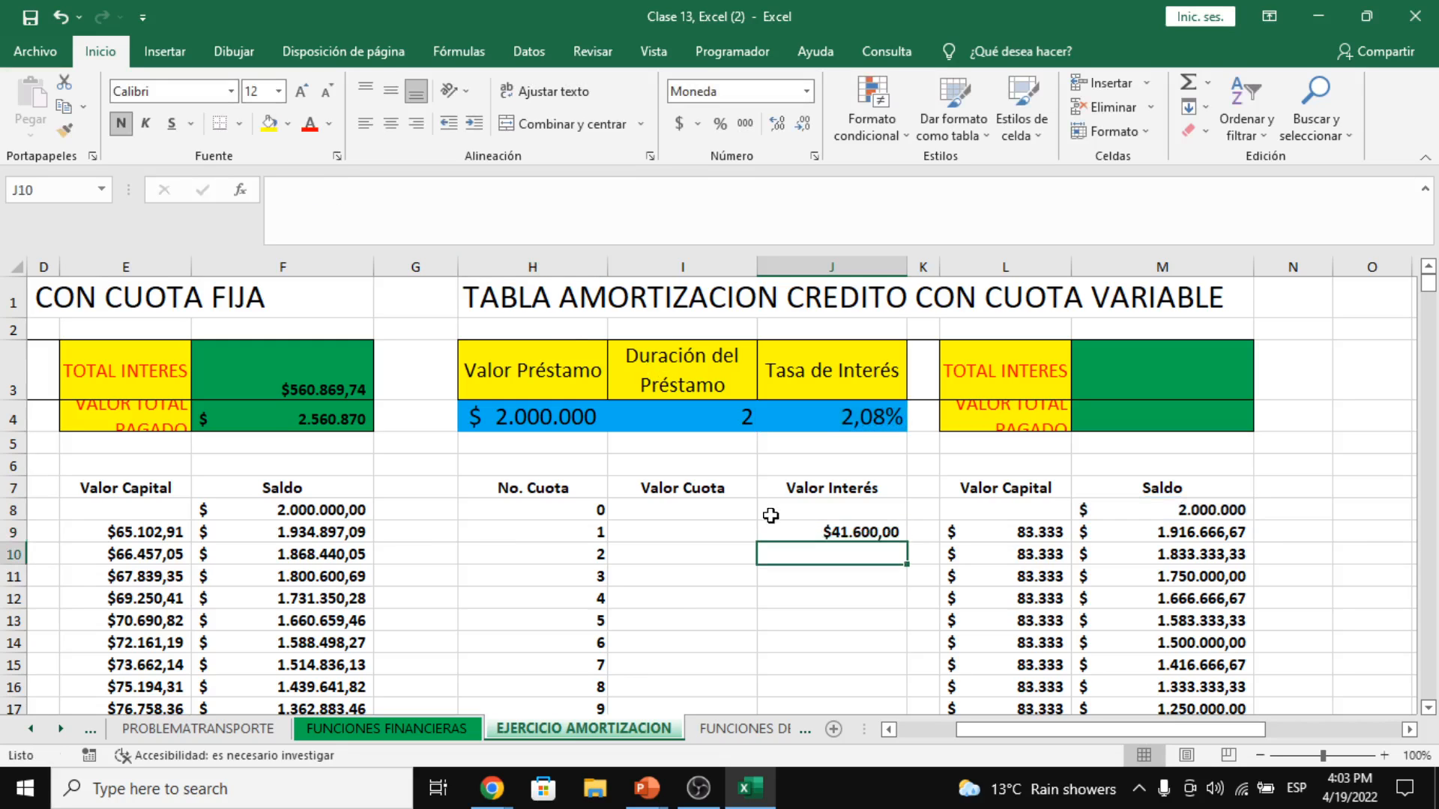
- Fill the interest formula from J9 into J10 and check that it references balance M9 and the fixed rate
{"action": "left_click", "coordinate": [811, 524]}
{"action": "left_click_drag", "start_coordinate": [909, 543], "coordinate": [908, 564]}
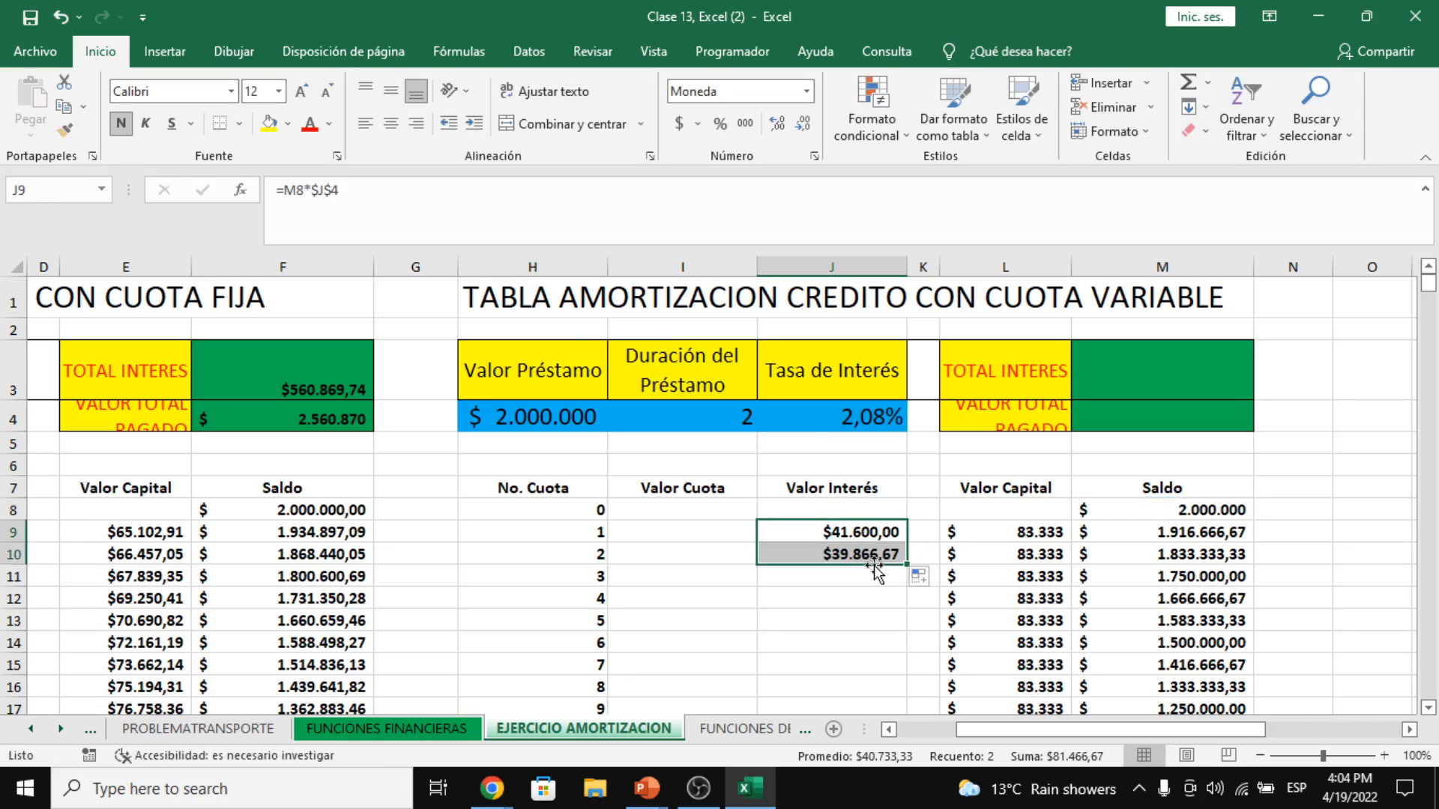
{"action": "left_click", "coordinate": [868, 559]}
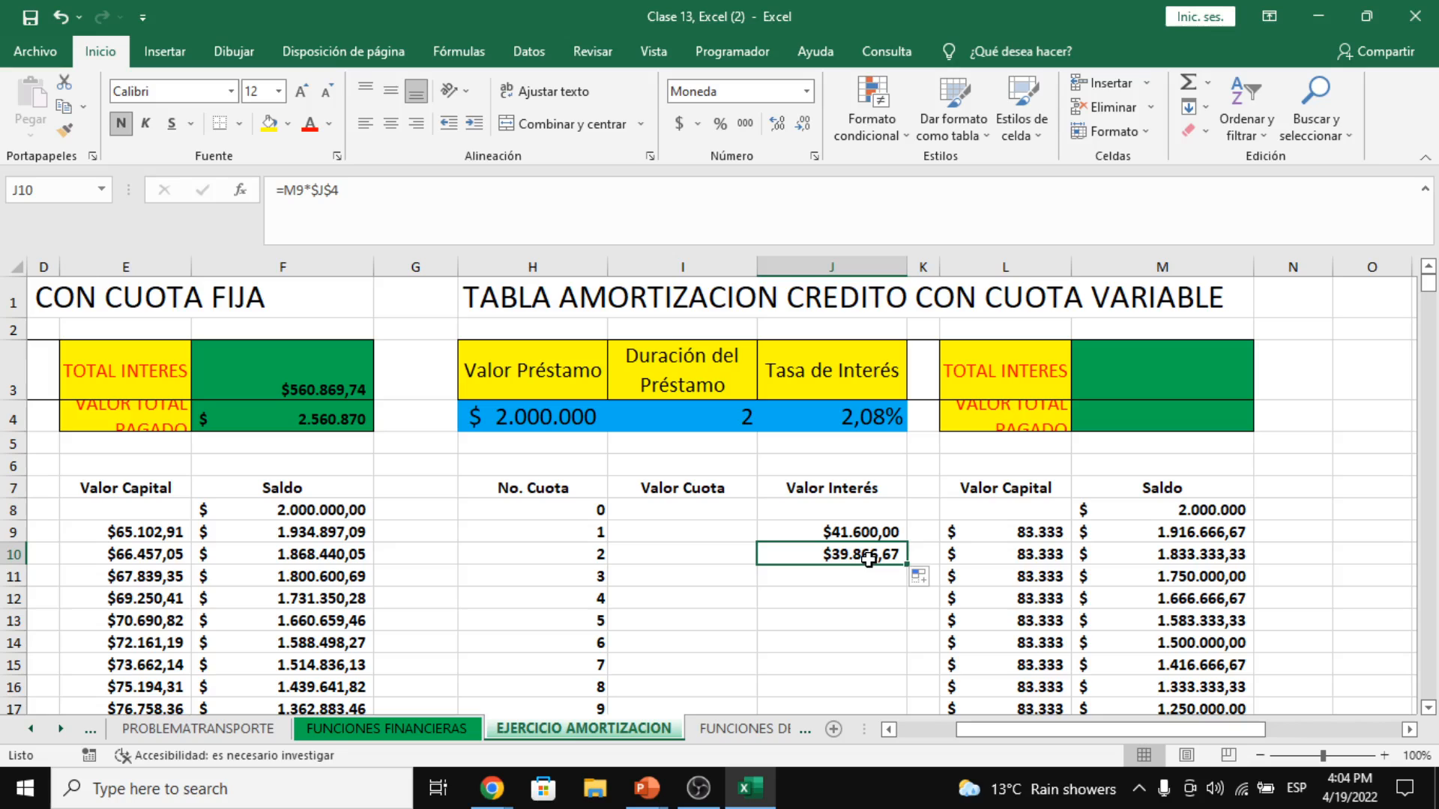
{"action": "left_click", "coordinate": [1156, 531]}
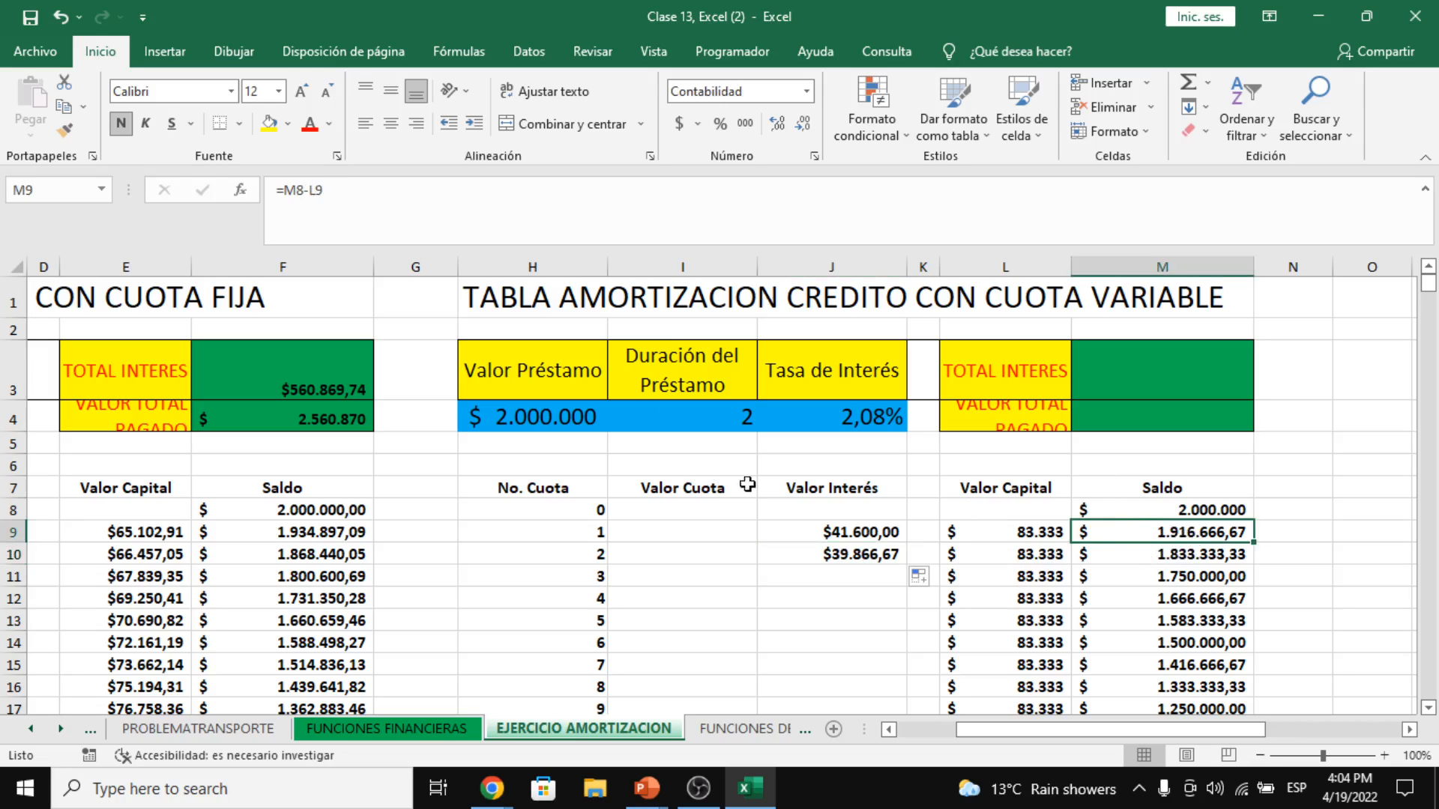
{"action": "left_click", "coordinate": [825, 543]}
{"action": "left_click", "coordinate": [585, 206]}
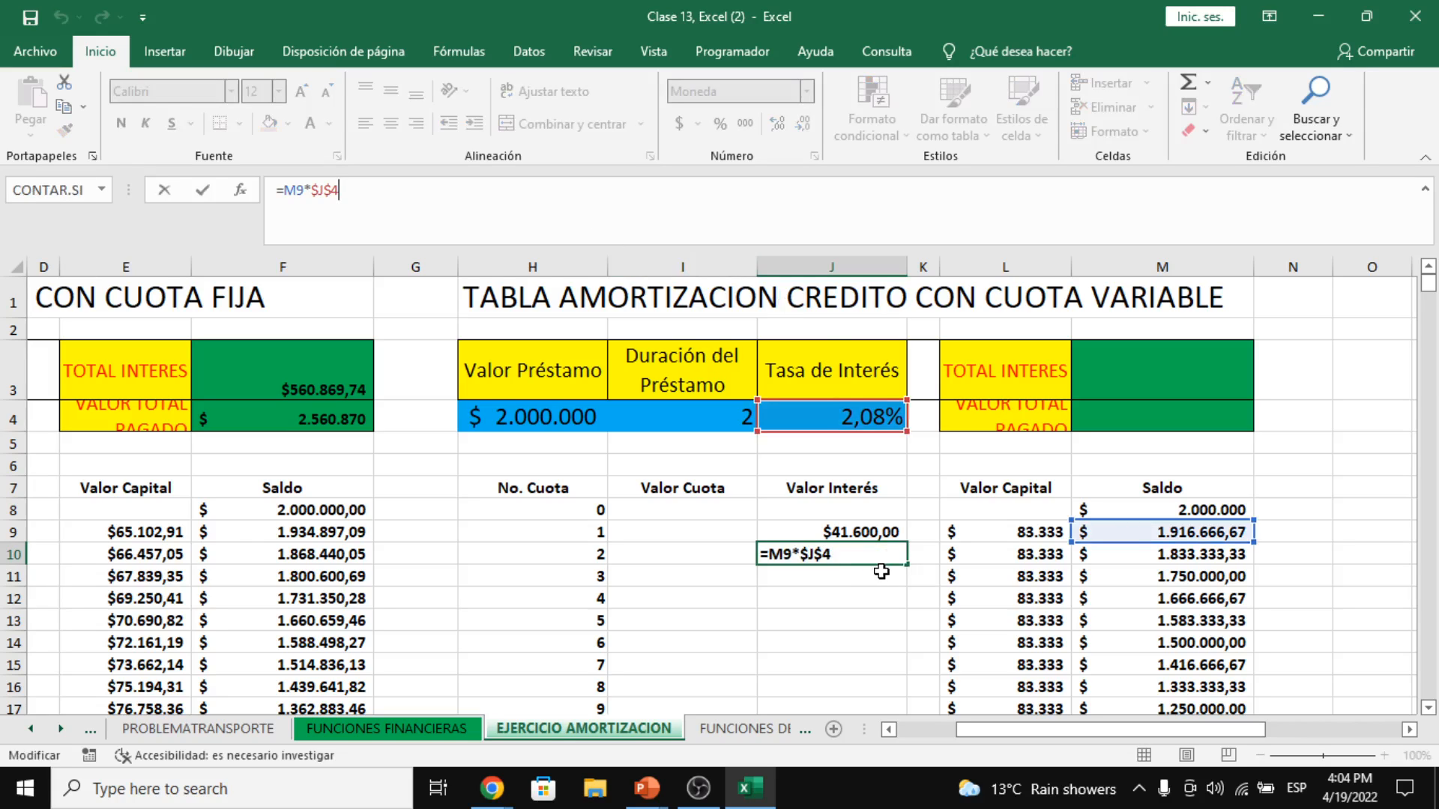
{"action": "key", "text": "ctrl+Return"}
- Fill the Valor Interés formula from J10 down to J32 and check the first interest cell
{"action": "left_click_drag", "start_coordinate": [907, 565], "coordinate": [916, 694]}
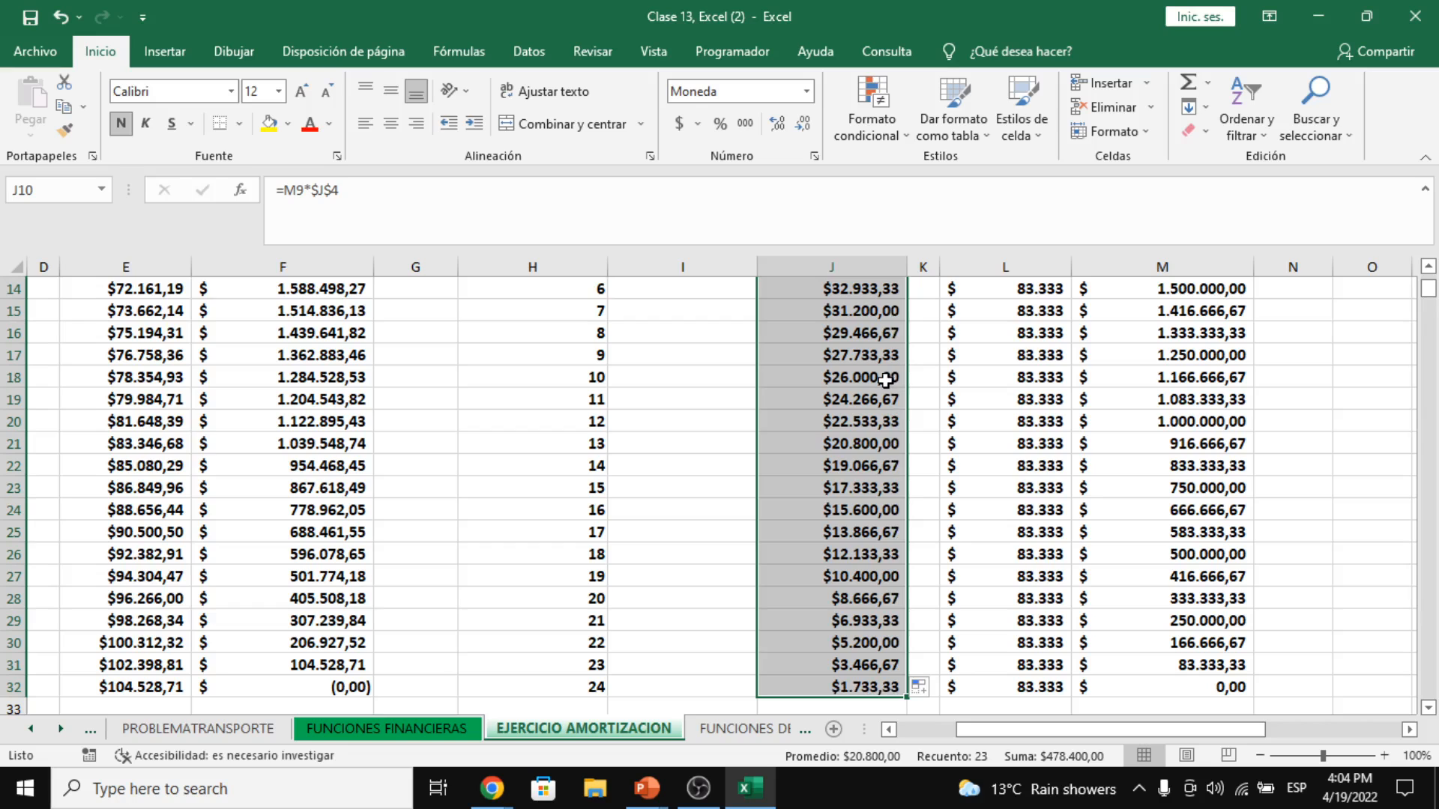
{"action": "scroll", "coordinate": [885, 379], "scroll_direction": "up", "scroll_amount": 3}
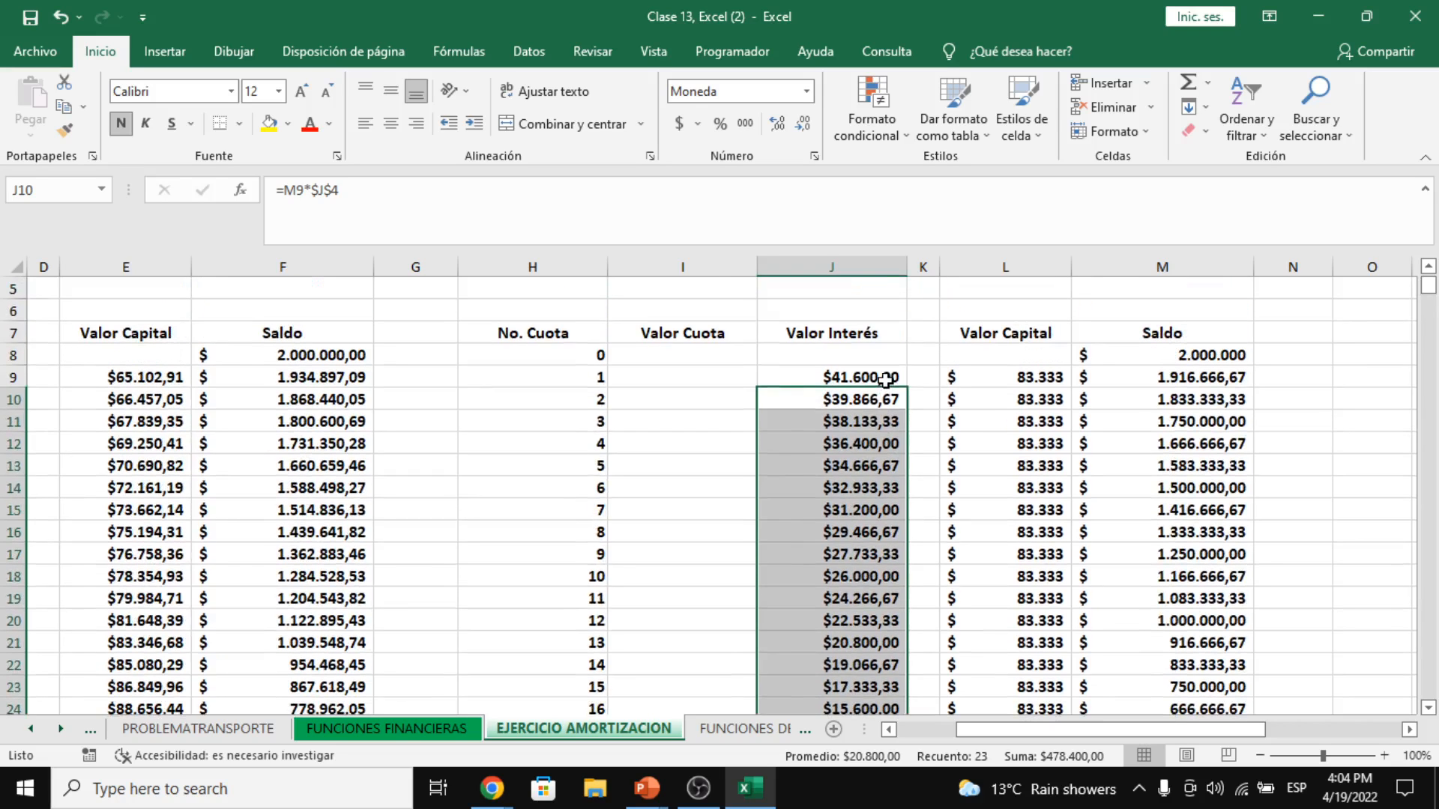
{"action": "left_click", "coordinate": [883, 377]}
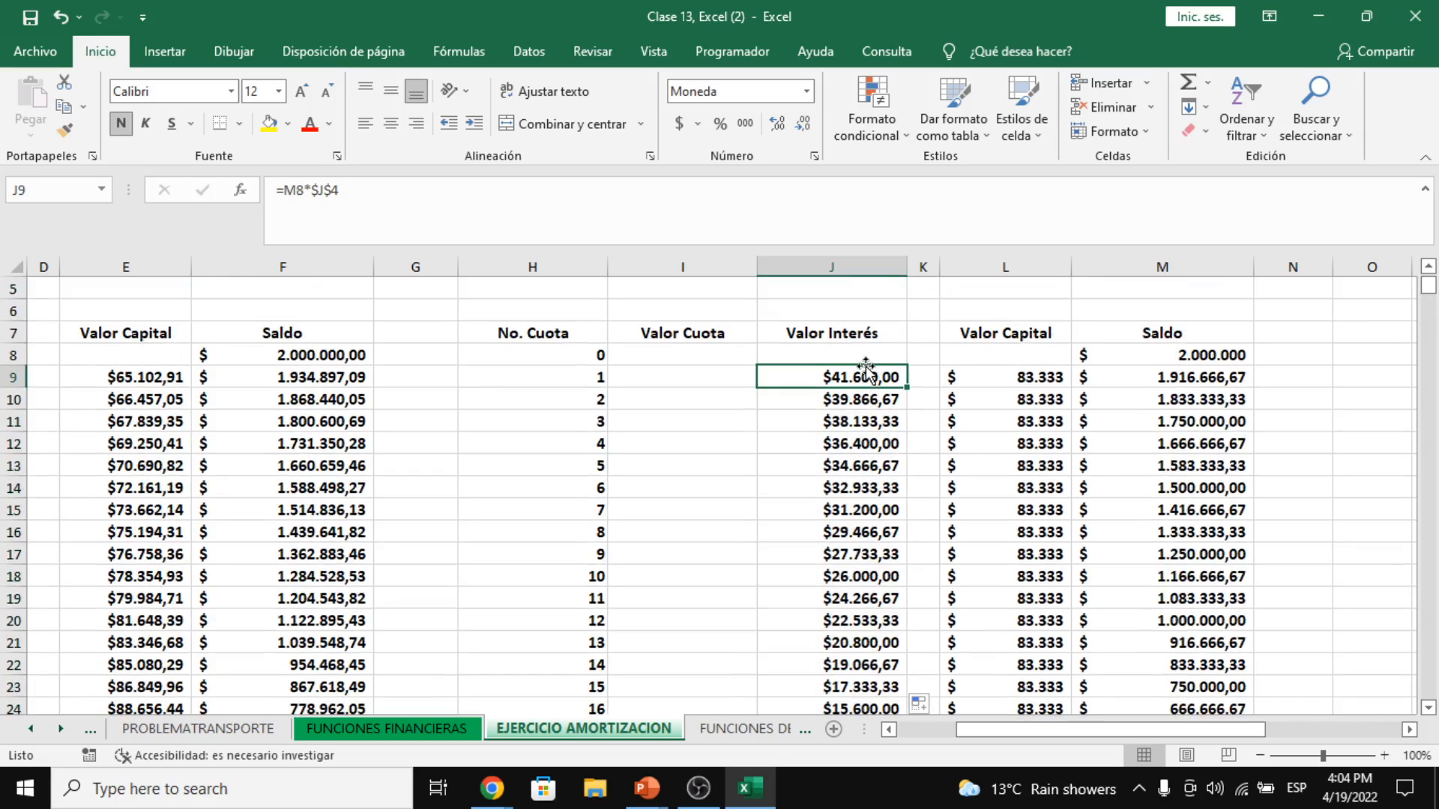
- Enter =SUMA(J9;L9) in I9 to calculate the first Valor Cuota from its interest and capital
{"action": "left_click", "coordinate": [725, 382]}
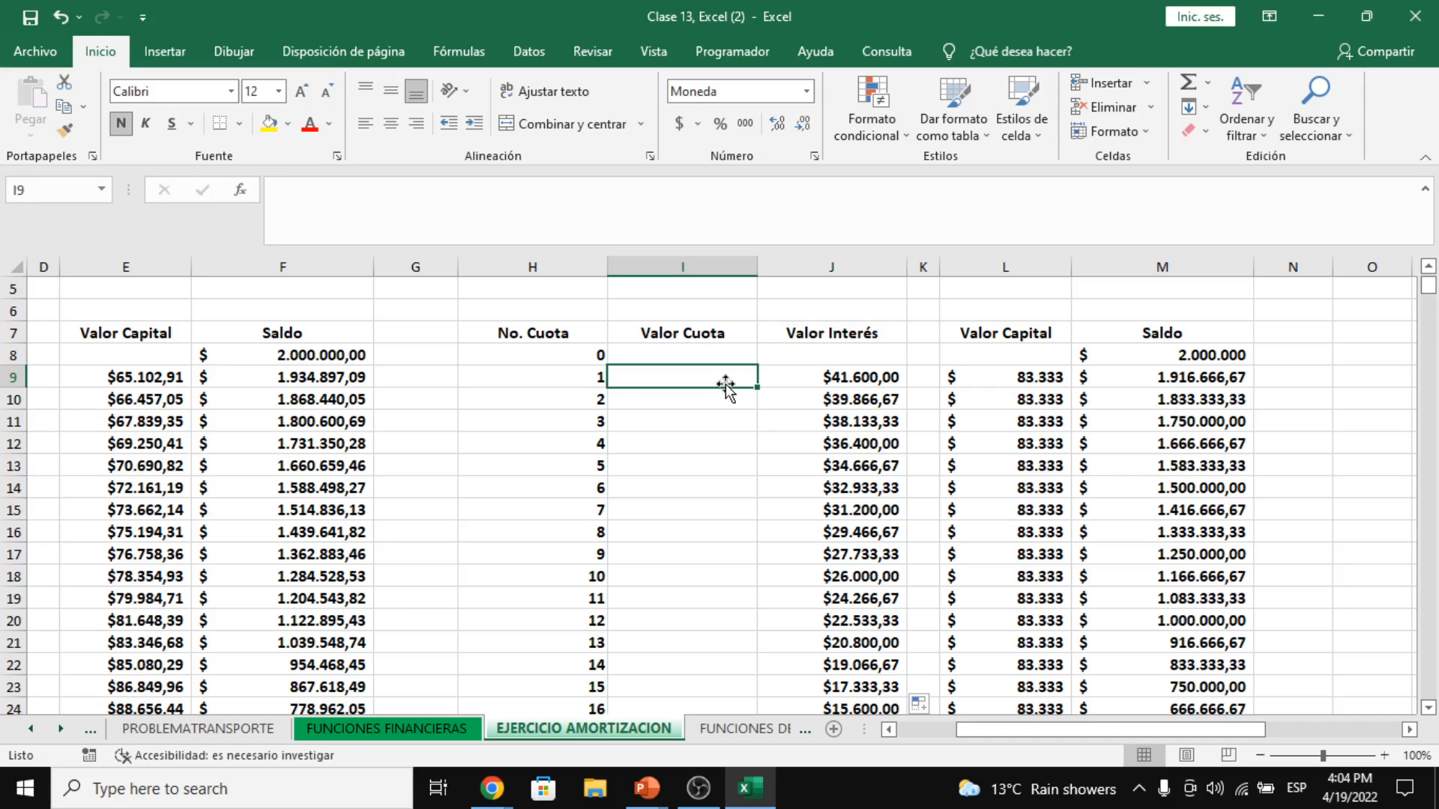
{"action": "type", "text": "=SUMA("}
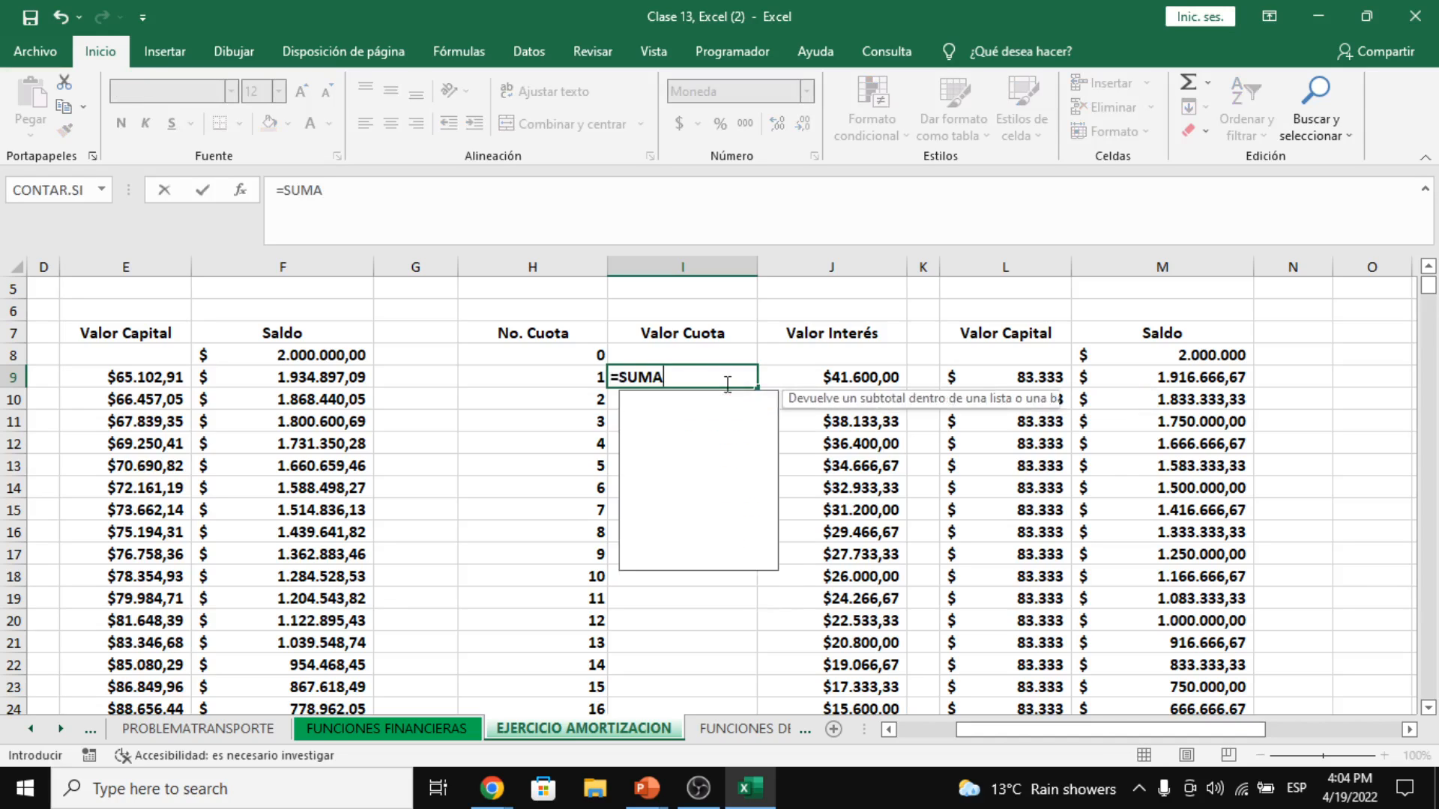
{"action": "key", "text": "Right"}
{"action": "key", "text": "Right"}
{"action": "key", "text": "Left"}
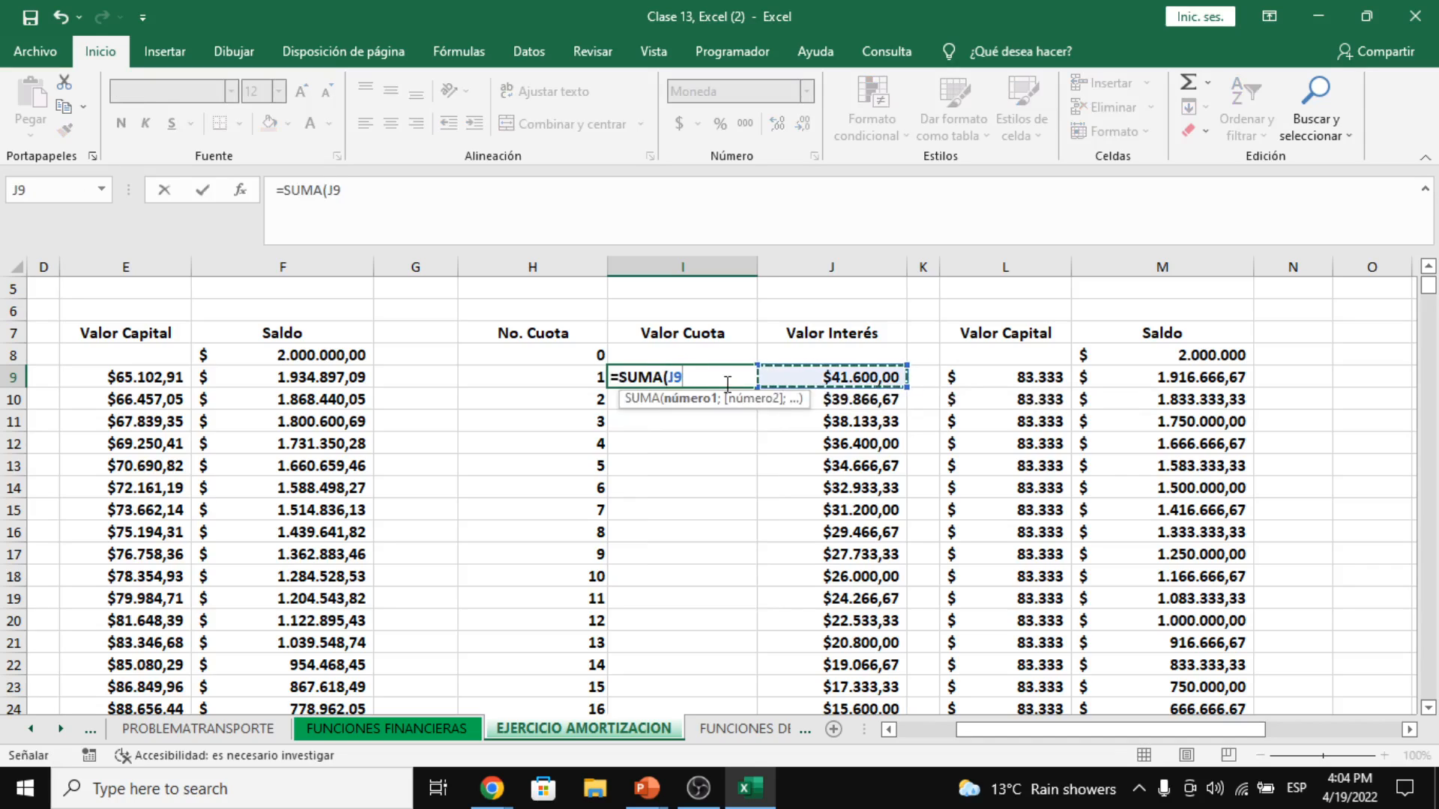
{"action": "type", "text": ";"}
{"action": "left_click", "coordinate": [990, 380]}
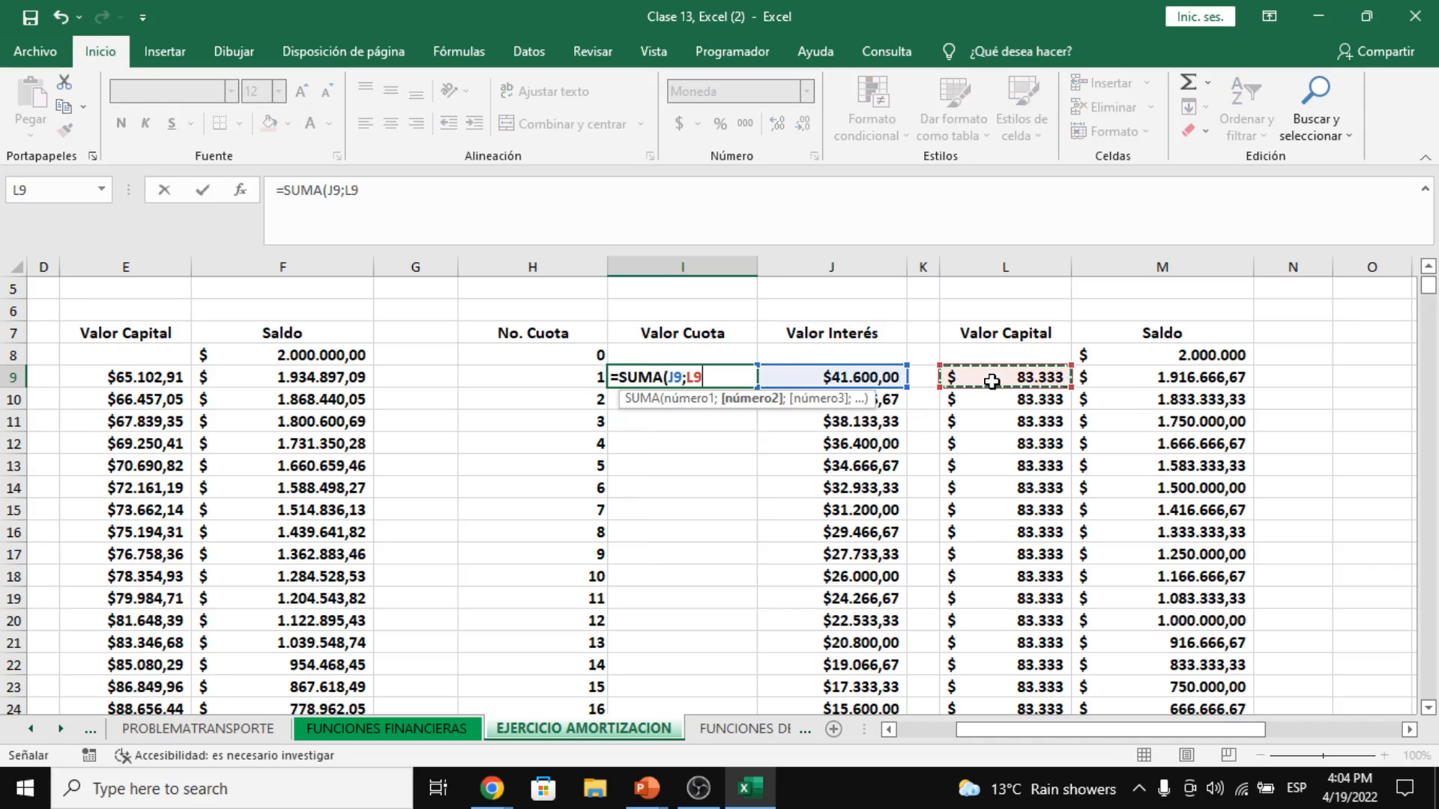
{"action": "key", "text": "Return"}
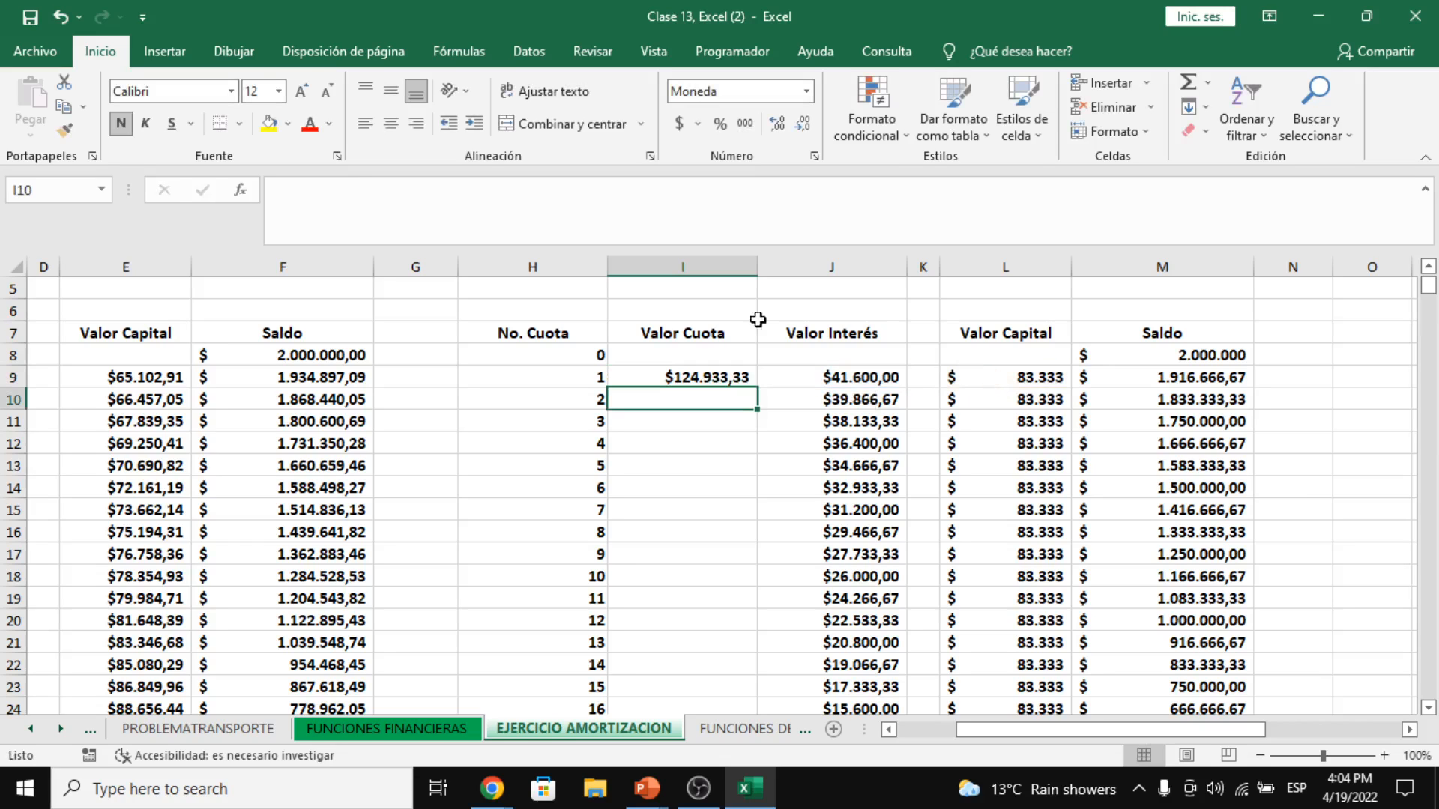
- Fill the Valor Cuota formula from I9 down to I32 and check the column of installments
{"action": "left_click", "coordinate": [738, 379]}
{"action": "double_click", "coordinate": [756, 386]}
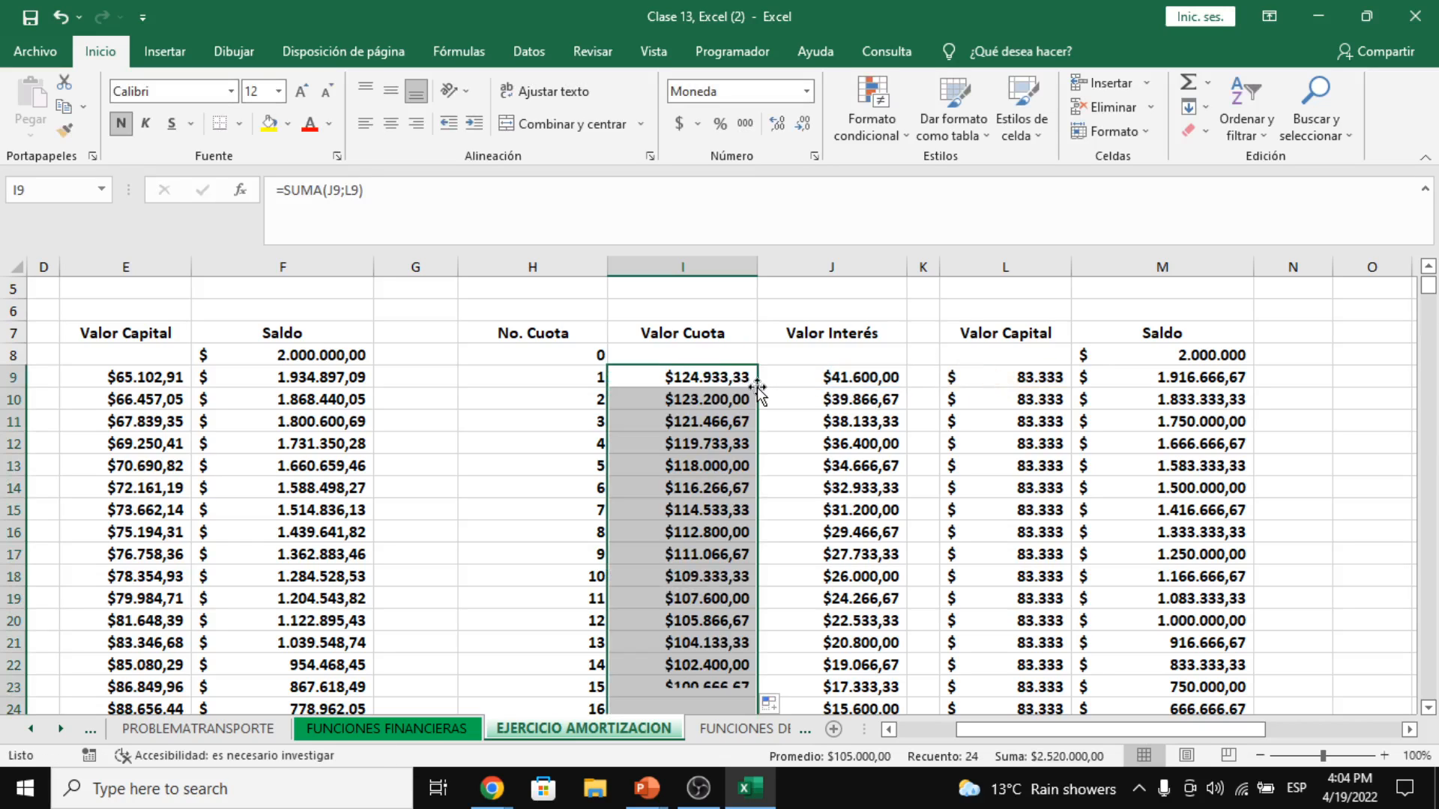
{"action": "scroll", "coordinate": [722, 397], "scroll_direction": "down", "scroll_amount": 1}
{"action": "scroll", "coordinate": [721, 397], "scroll_direction": "up", "scroll_amount": 1}
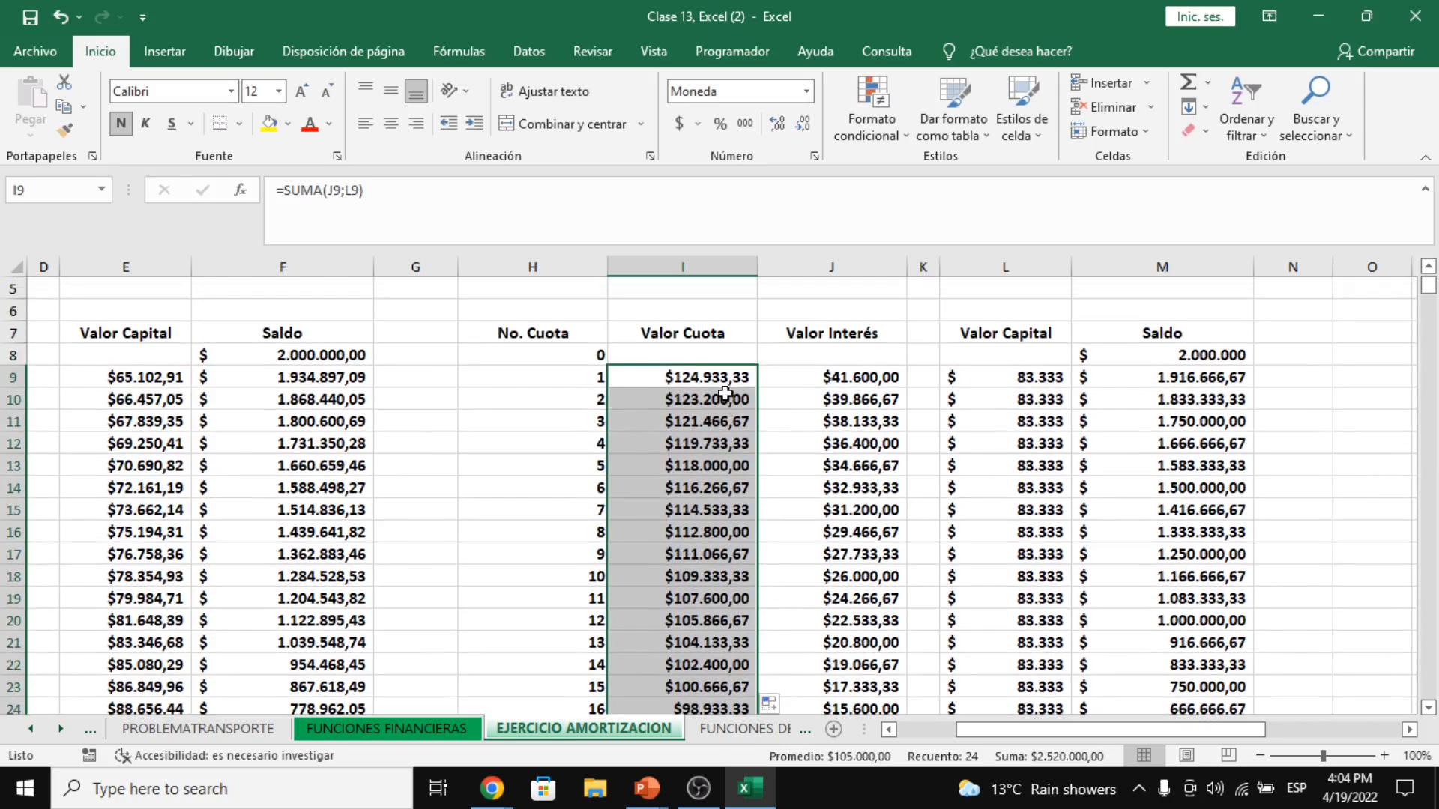
{"action": "left_click", "coordinate": [721, 402]}
{"action": "scroll", "coordinate": [742, 435], "scroll_direction": "up", "scroll_amount": 1}
{"action": "left_click", "coordinate": [736, 493]}
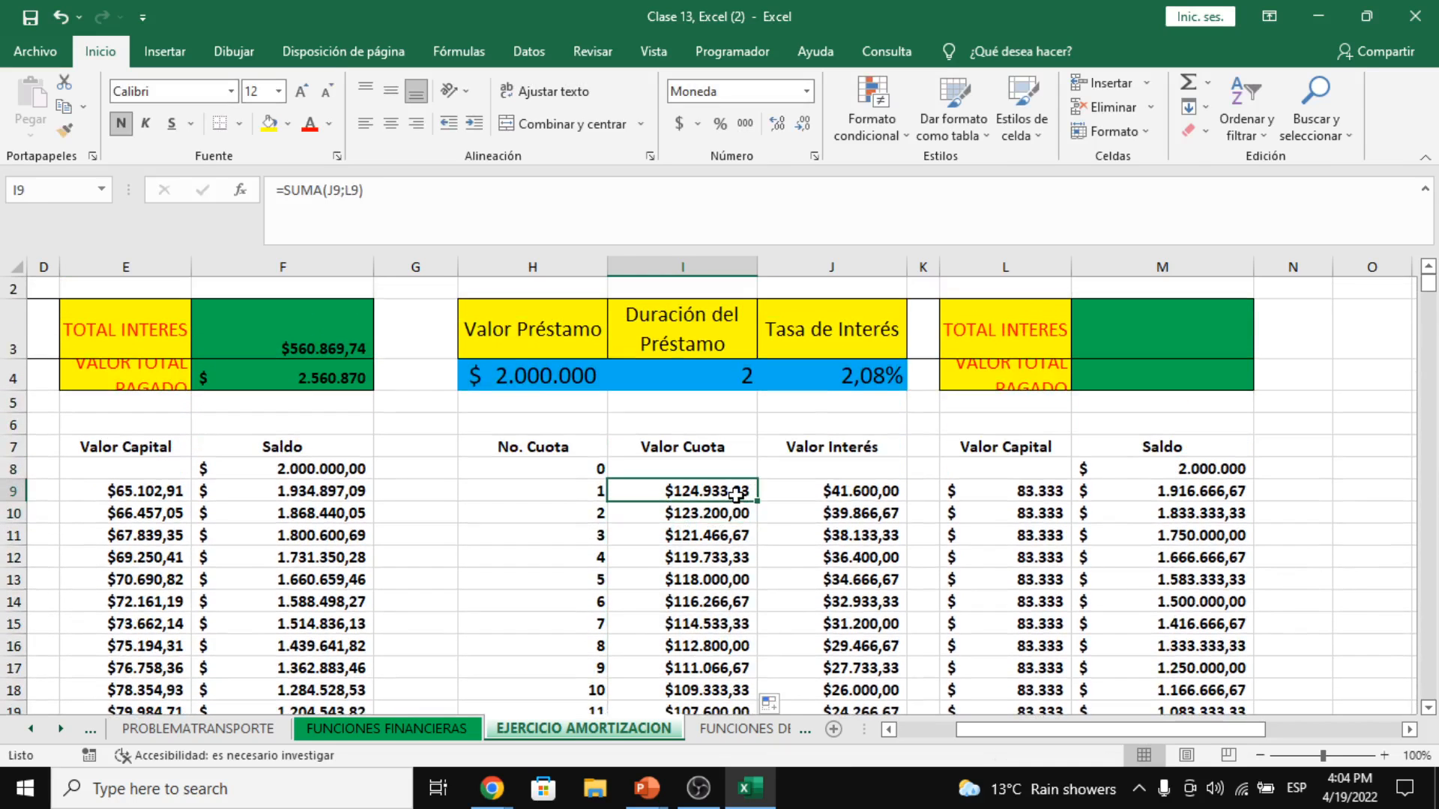
{"action": "left_click_drag", "start_coordinate": [733, 493], "coordinate": [711, 666]}
{"action": "scroll", "coordinate": [726, 617], "scroll_direction": "up", "scroll_amount": 4}
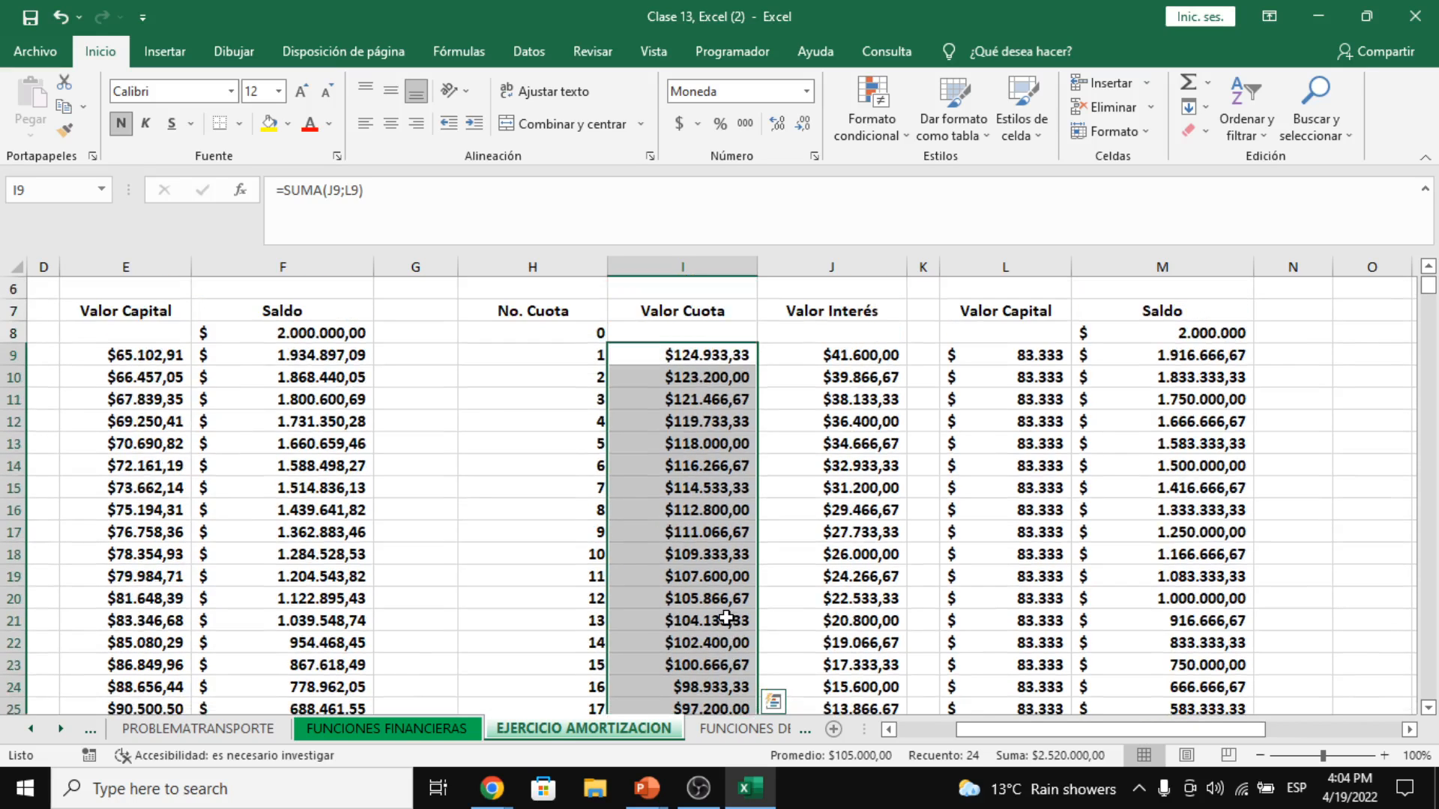
- Enter =SUMA(J9:J32) in M3 to total the interest of the variable-installment table
{"action": "left_click", "coordinate": [1094, 323]}
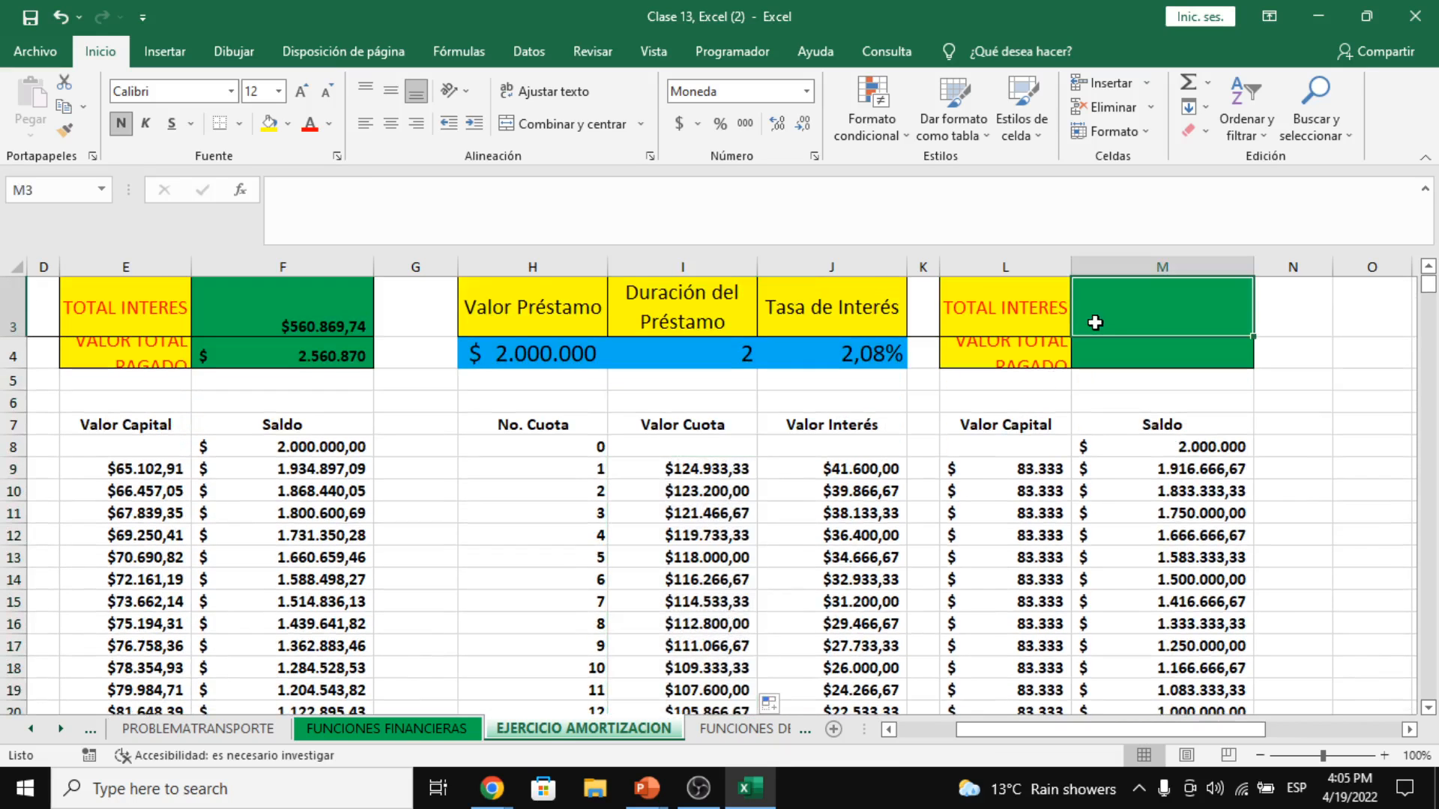
{"action": "type", "text": "=SUMA("}
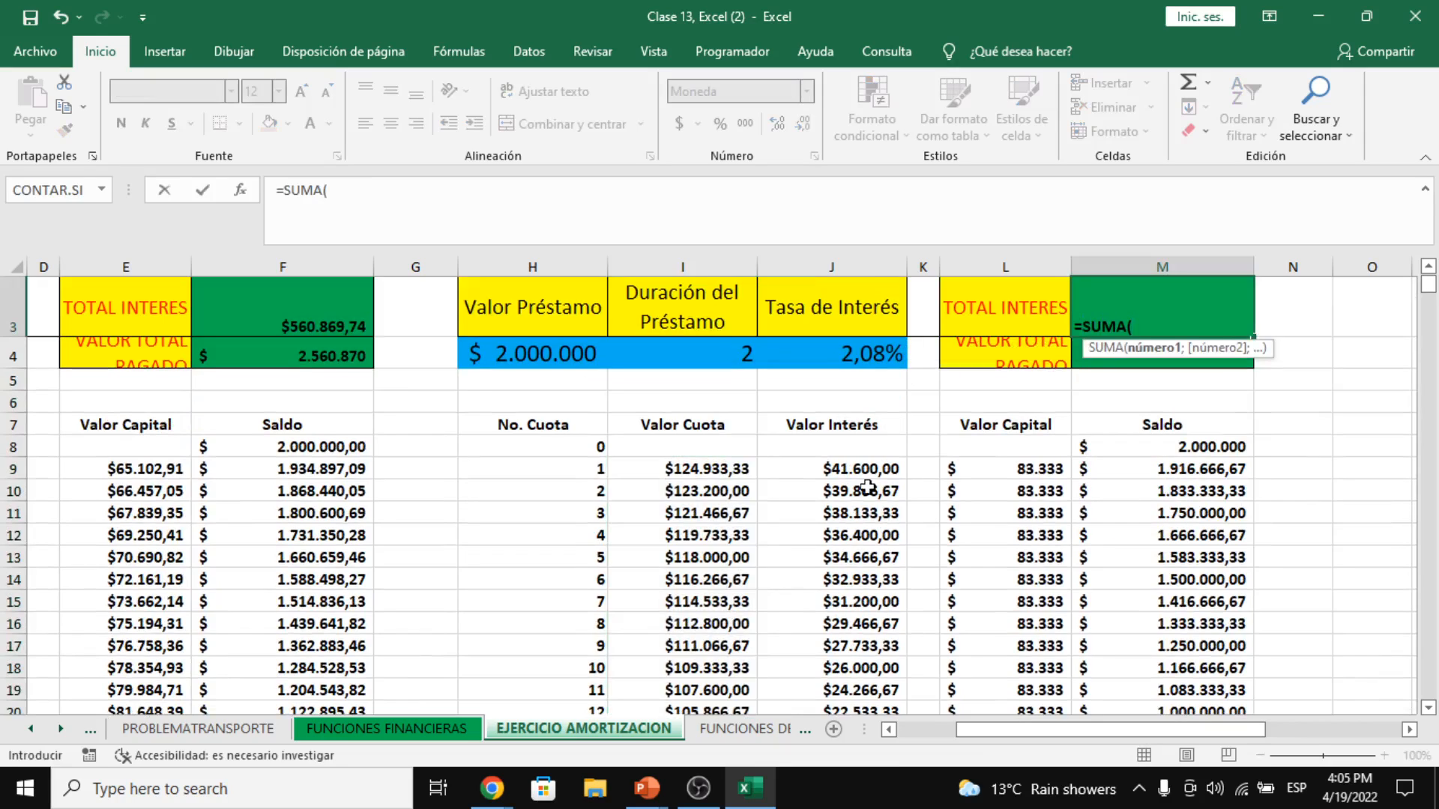
{"action": "left_click_drag", "start_coordinate": [866, 473], "coordinate": [866, 687]}
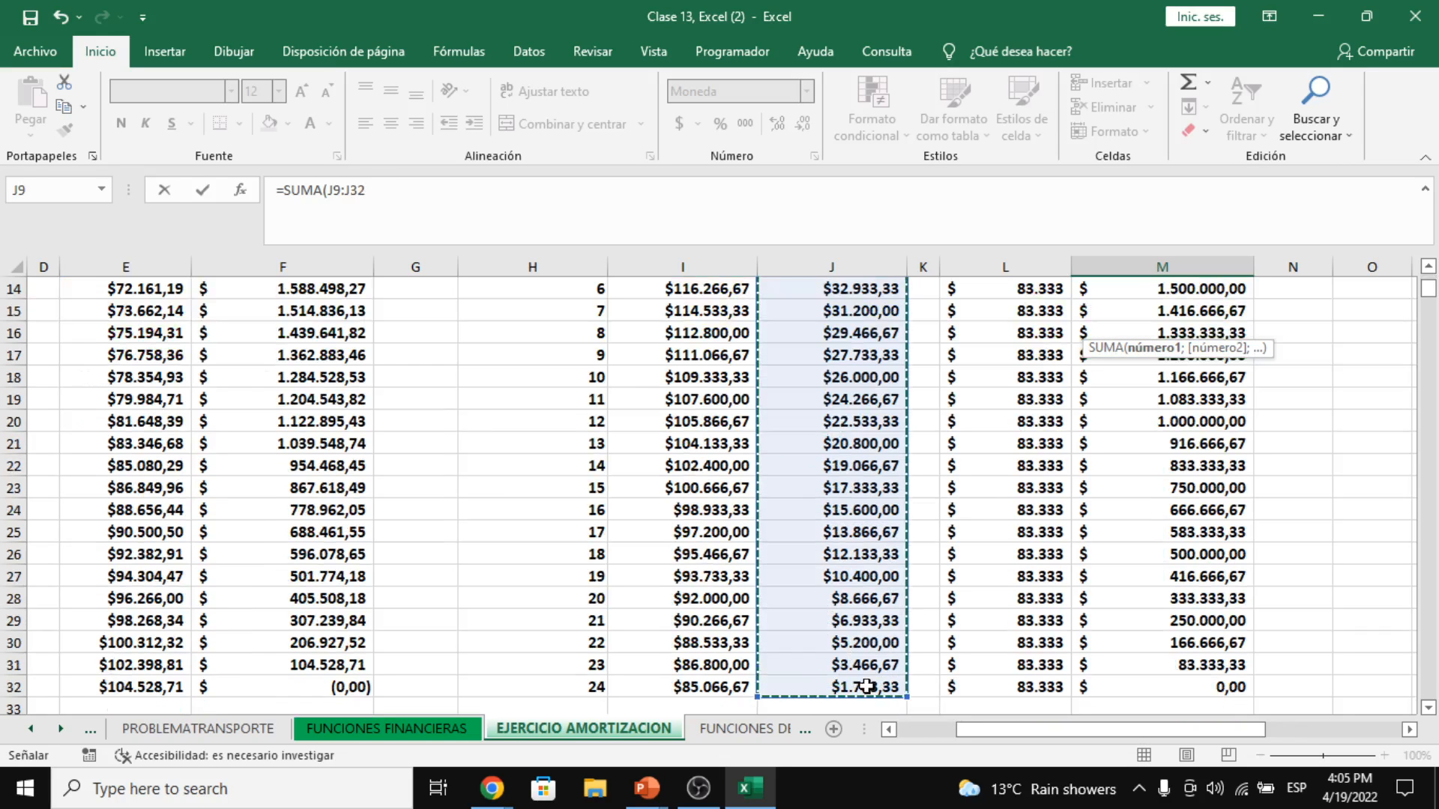
{"action": "key", "text": "Return"}
{"action": "left_click", "coordinate": [1192, 391]}
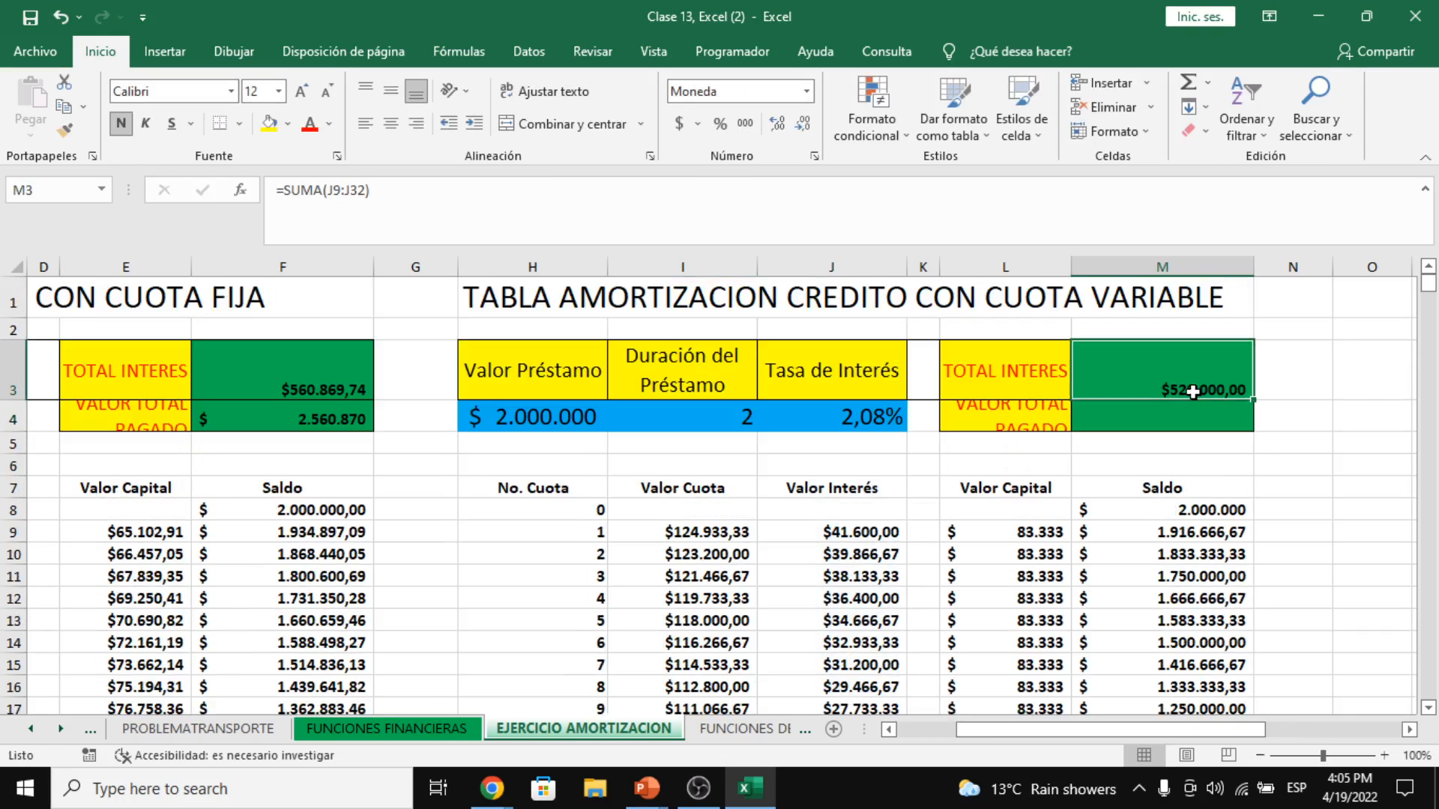
- Enter =H4+M3 in M4 to calculate the total paid from the loan value and the total interest
{"action": "left_click", "coordinate": [1172, 416]}
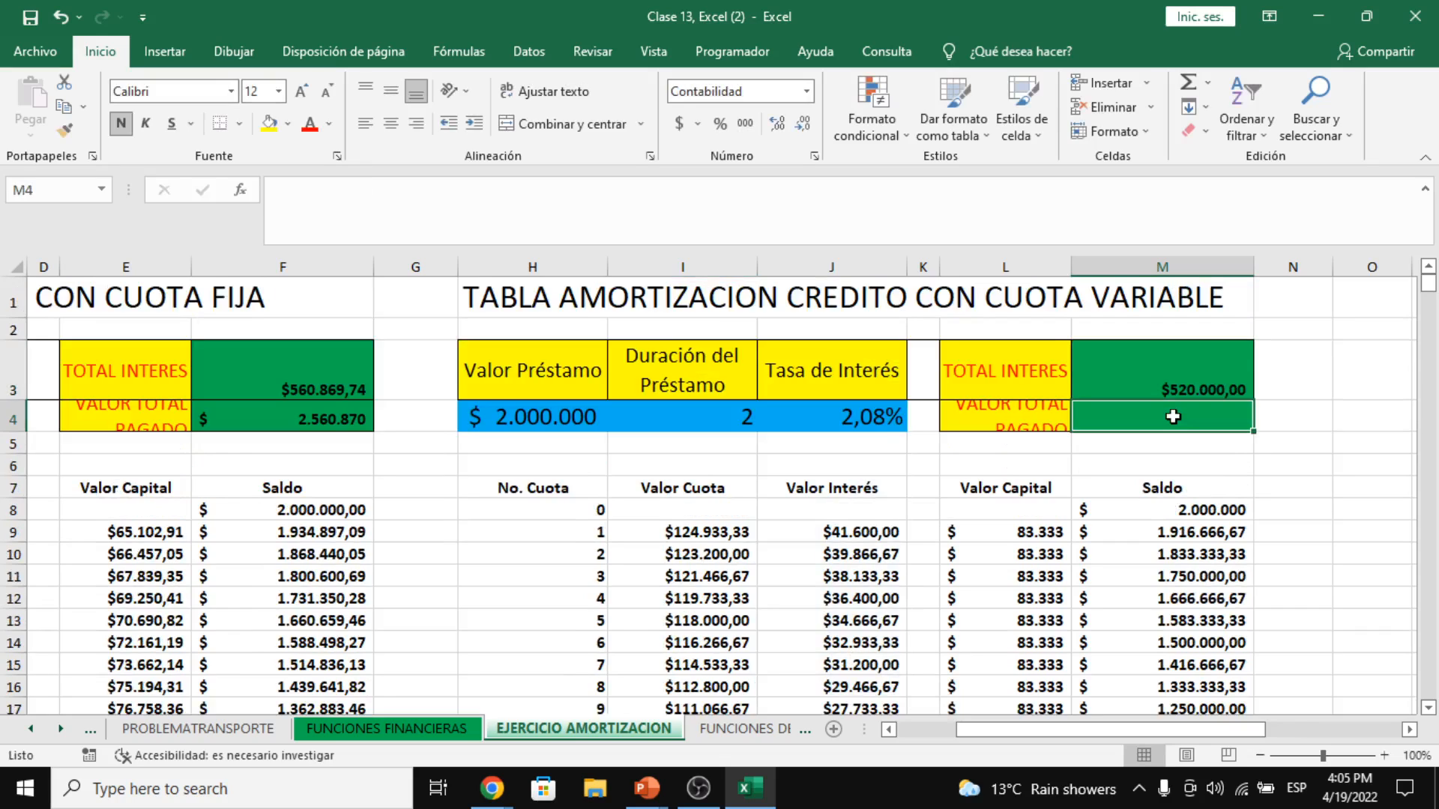
{"action": "type", "text": "="}
{"action": "key", "text": "Left"}
{"action": "key", "text": "Left"}
{"action": "key", "text": "Left"}
{"action": "key", "text": "Left"}
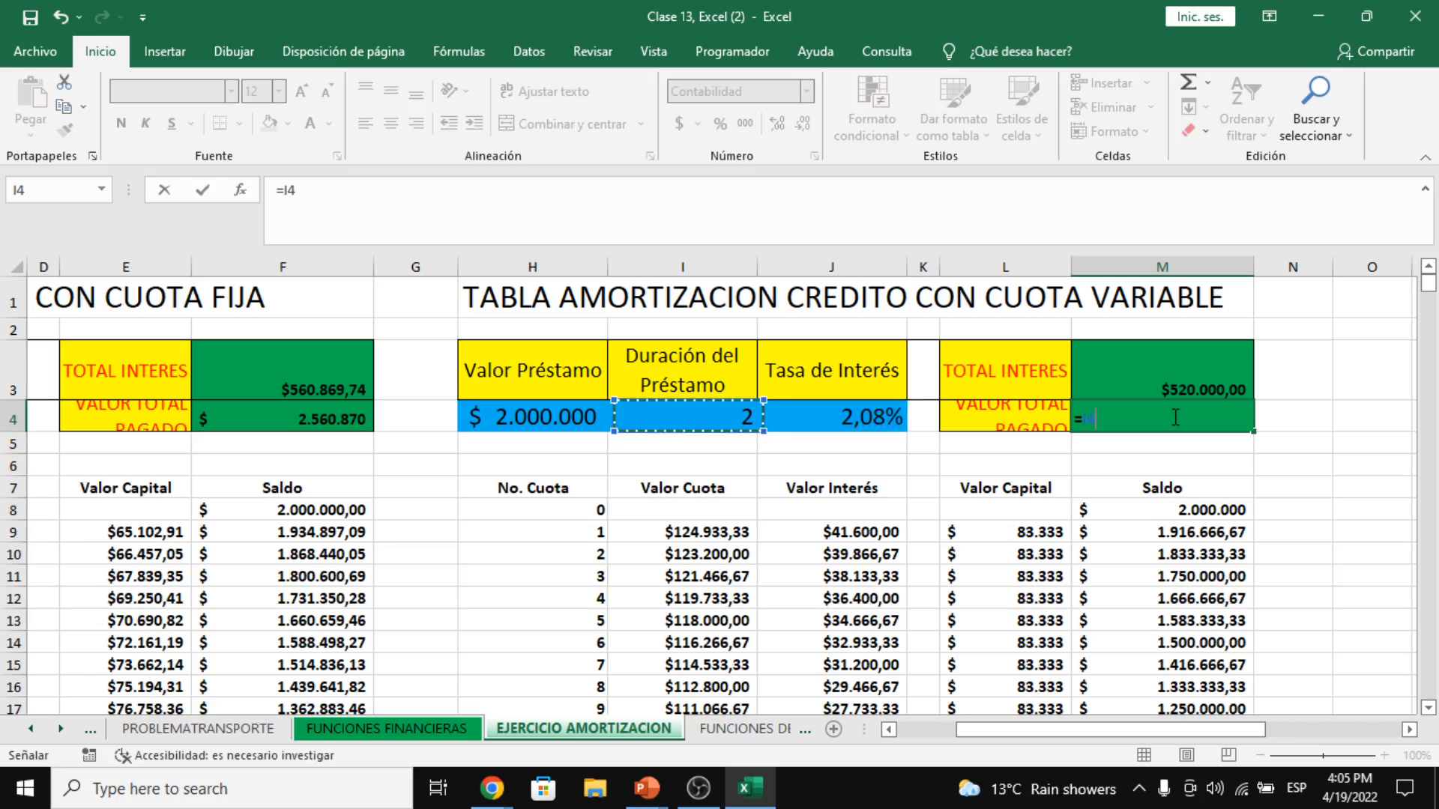
{"action": "key", "text": "Left"}
{"action": "type", "text": "+"}
{"action": "key", "text": "Up"}
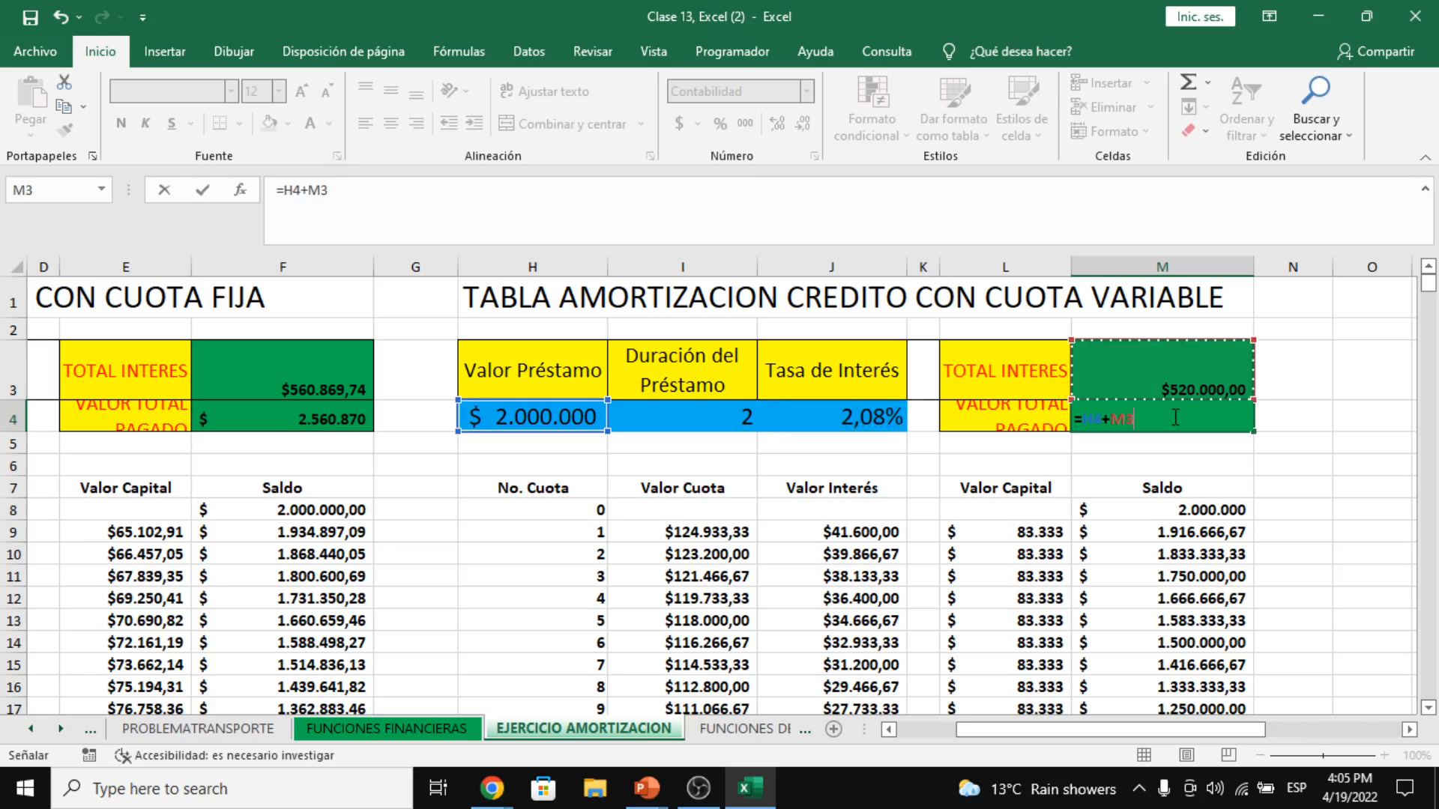
{"action": "key", "text": "Return"}
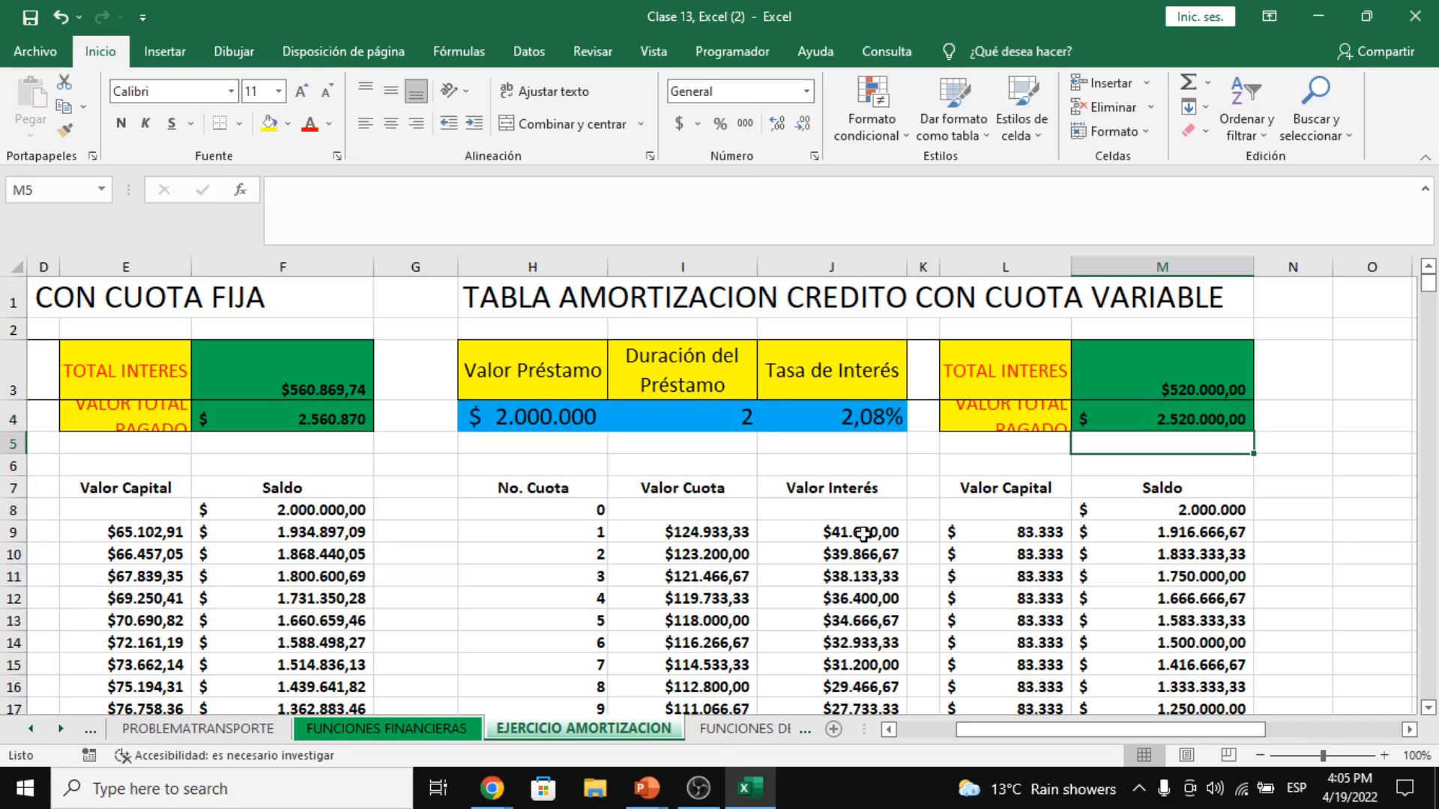
- Compare the total paid in M4 and F4 and the total interest between the fixed- and variable-installment tables
{"action": "key", "text": "Up"}
{"action": "key", "text": "Left"}
{"action": "key", "text": "Left"}
{"action": "key", "text": "Left"}
{"action": "key", "text": "Left"}
{"action": "key", "text": "Left"}
{"action": "key", "text": "Left"}
{"action": "key", "text": "Left"}
{"action": "left_click", "coordinate": [1199, 414]}
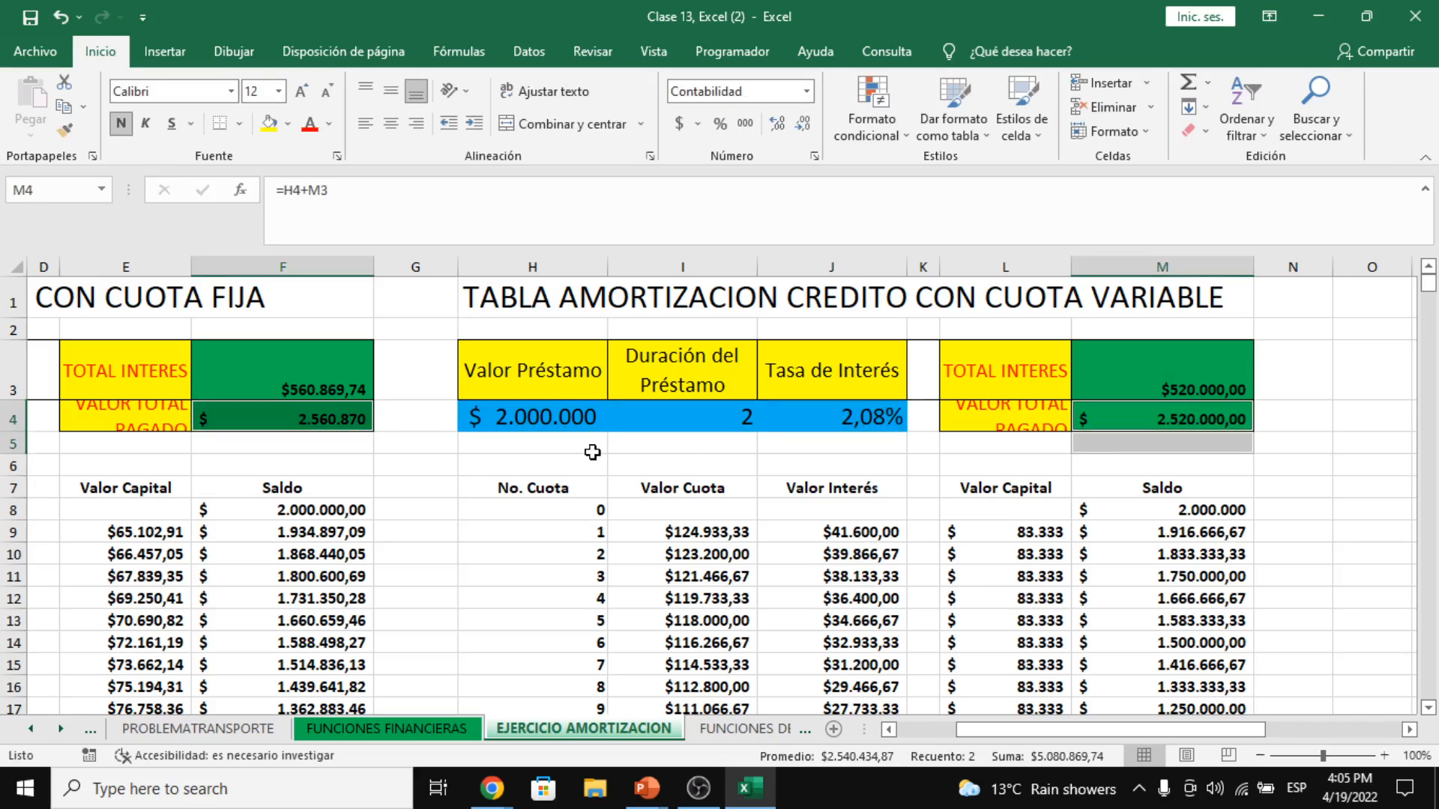
{"action": "key", "text": "Left"}
{"action": "key", "text": "Left"}
{"action": "key", "text": "Left"}
{"action": "key", "text": "Left"}
{"action": "key", "text": "Left"}
{"action": "key", "text": "Left"}
{"action": "key", "text": "Left"}
{"action": "left_click", "coordinate": [1154, 407]}
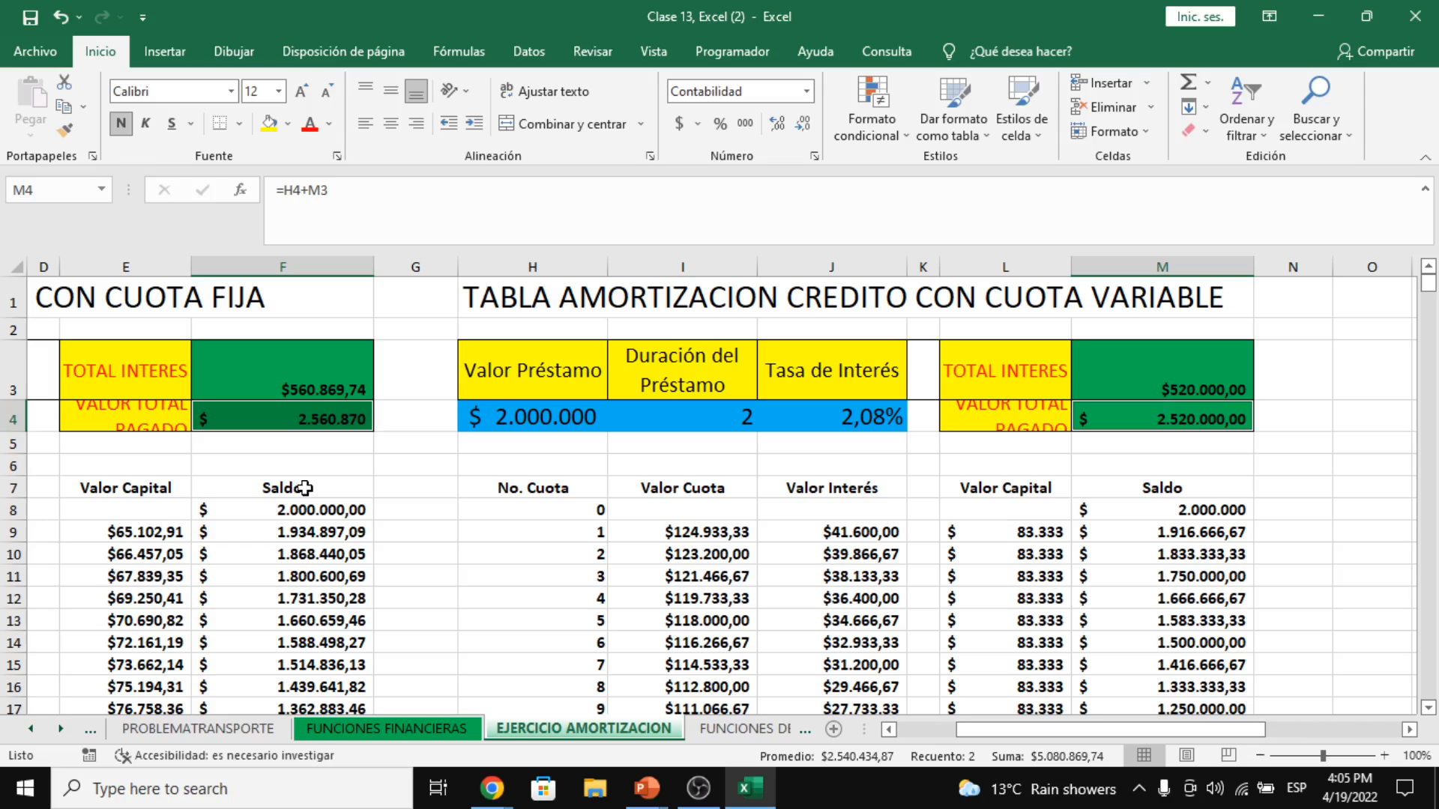
{"action": "left_click", "coordinate": [300, 390]}
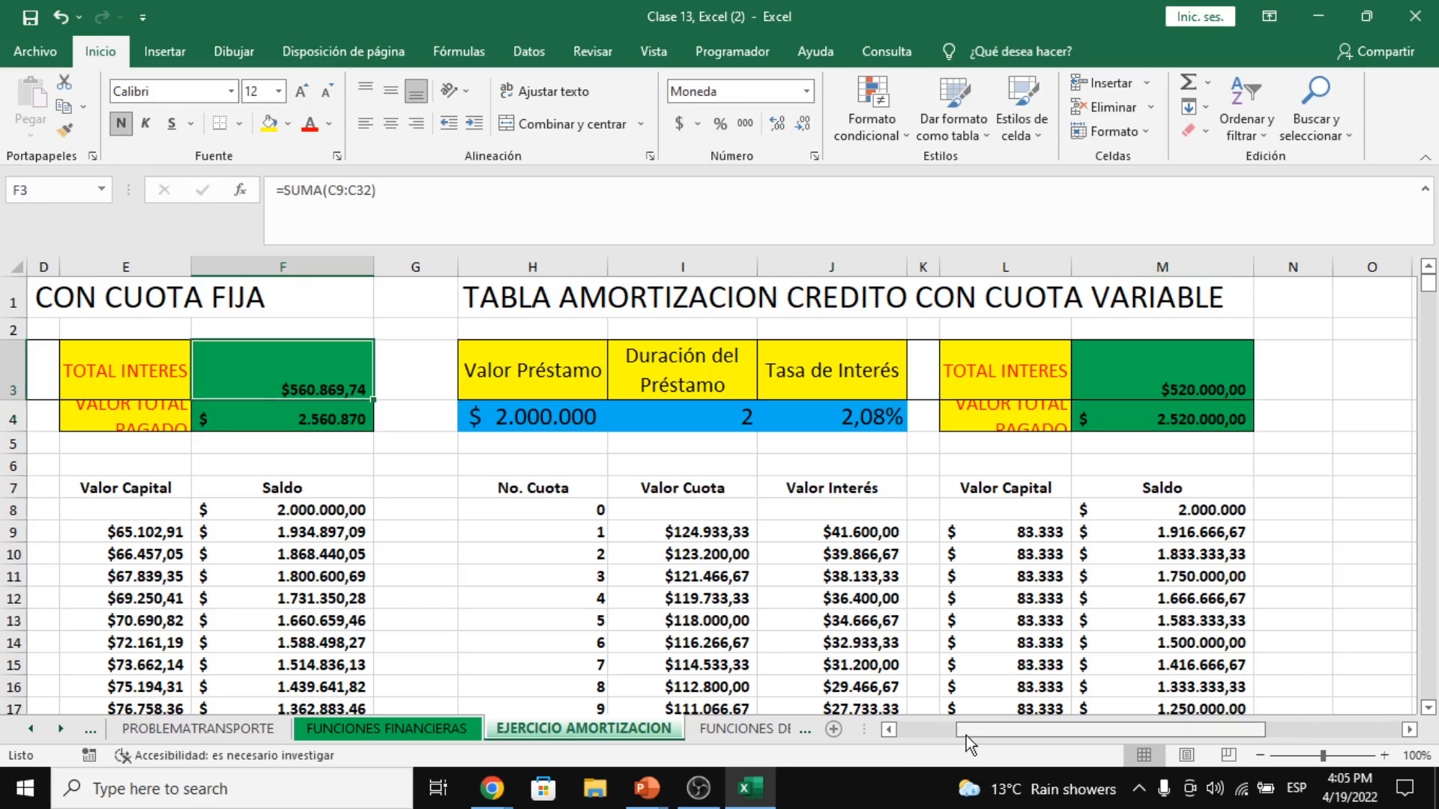
{"action": "left_click_drag", "start_coordinate": [966, 729], "coordinate": [906, 729]}
{"action": "left_click", "coordinate": [507, 313]}
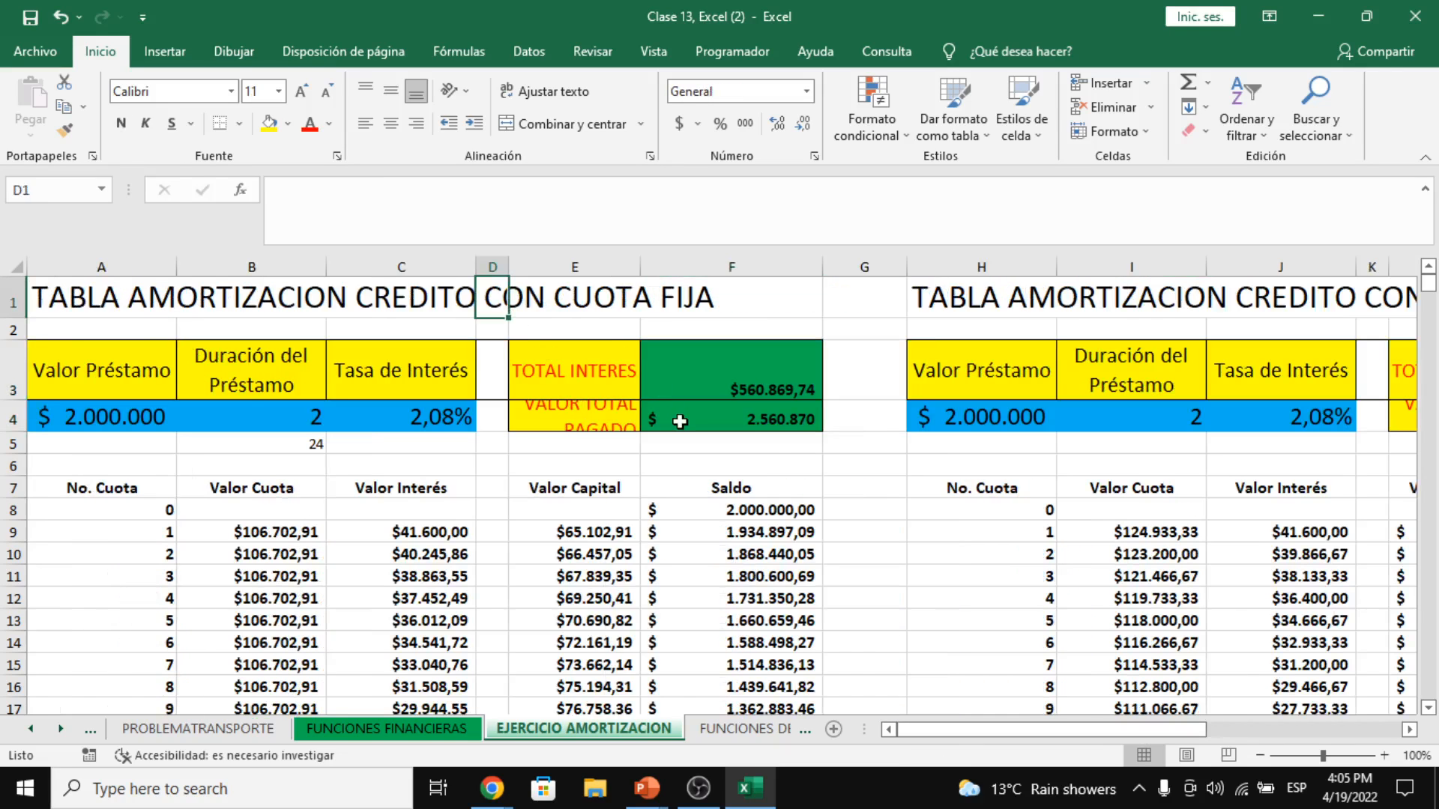
{"action": "left_click_drag", "start_coordinate": [1007, 728], "coordinate": [1082, 729]}
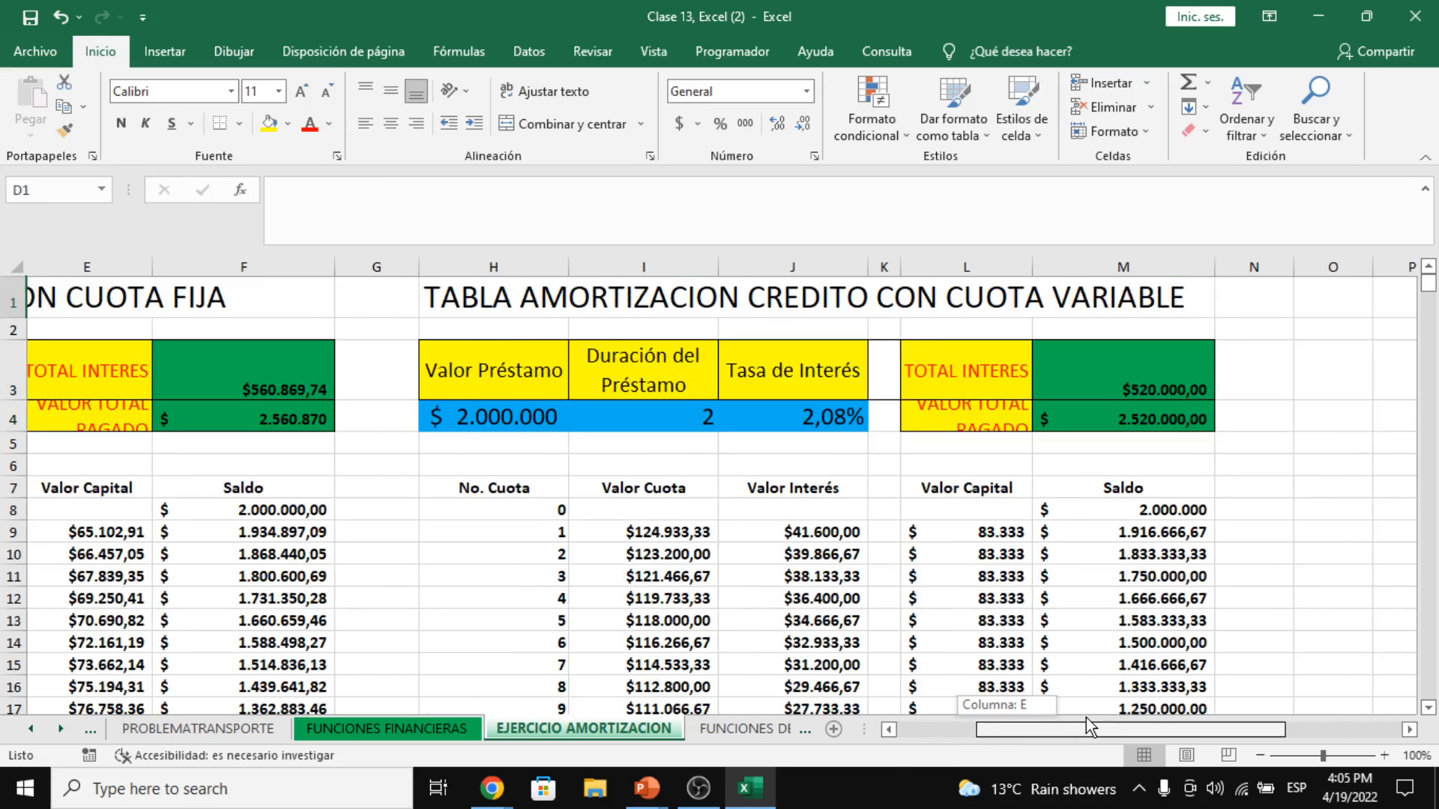
- Highlight F20, the fixed-installment table's balance after installment 12, with the gold theme fill colour
{"action": "scroll", "coordinate": [1049, 654], "scroll_direction": "down", "scroll_amount": 1}
{"action": "scroll", "coordinate": [1049, 654], "scroll_direction": "down", "scroll_amount": 1}
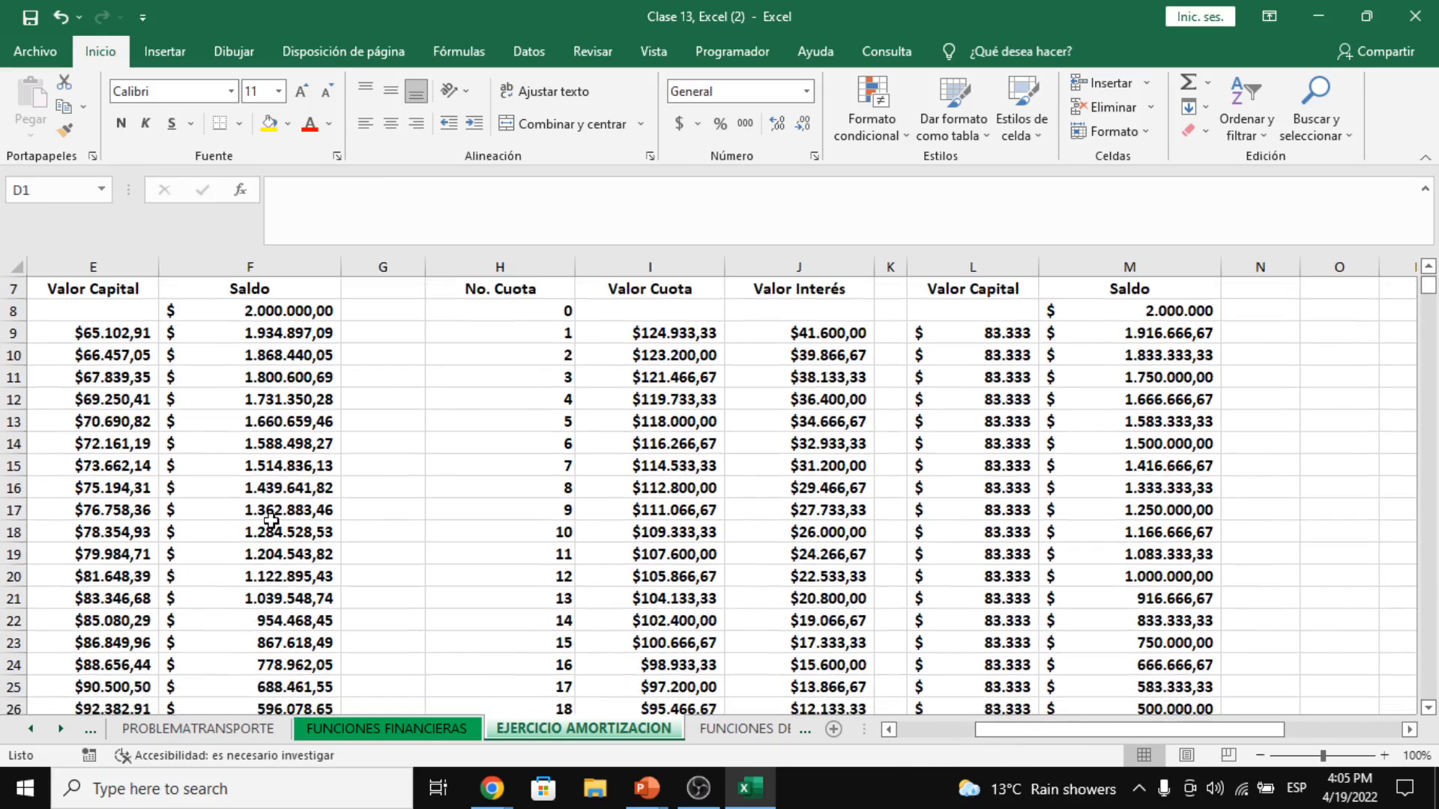
{"action": "left_click_drag", "start_coordinate": [1062, 731], "coordinate": [850, 704]}
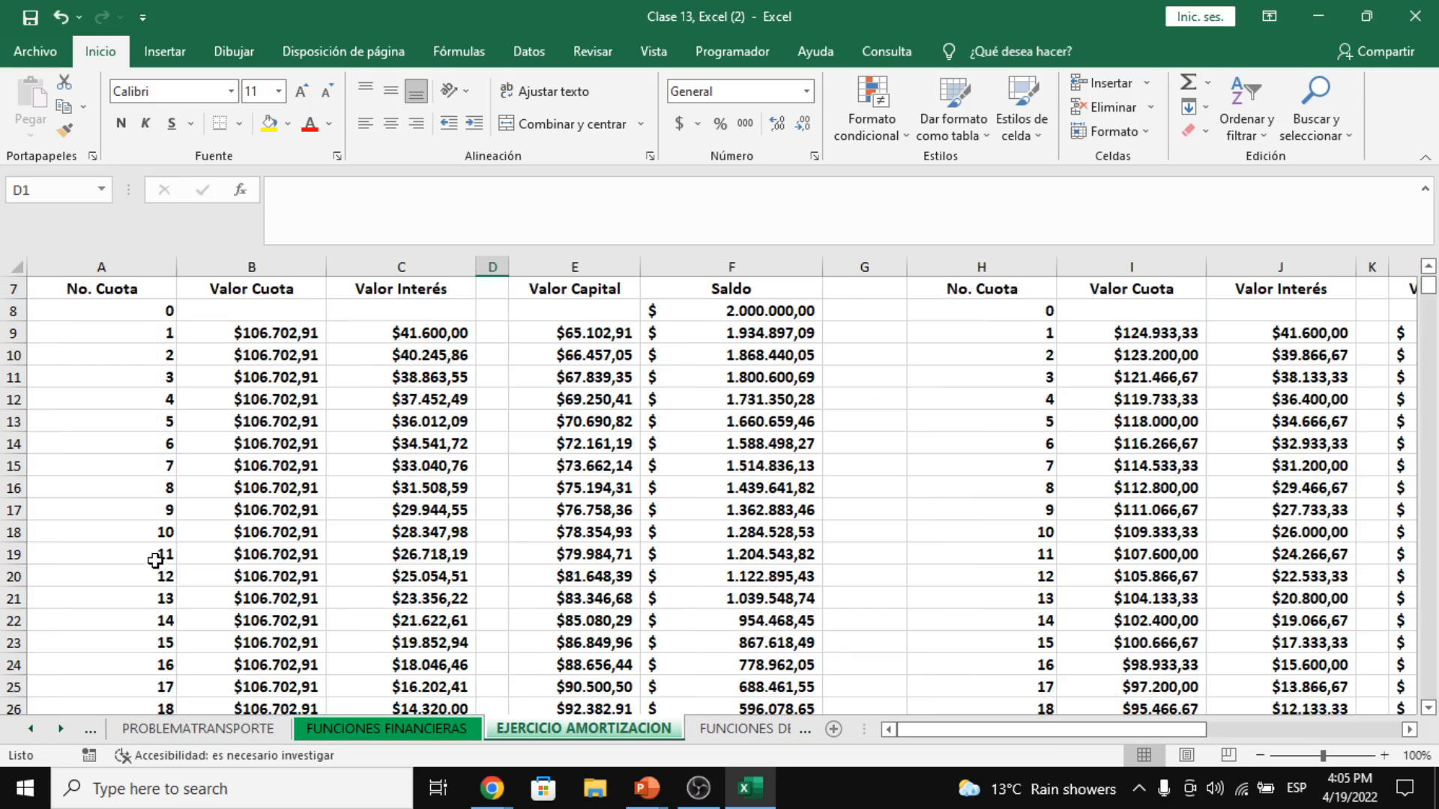
{"action": "left_click_drag", "start_coordinate": [155, 576], "coordinate": [639, 578]}
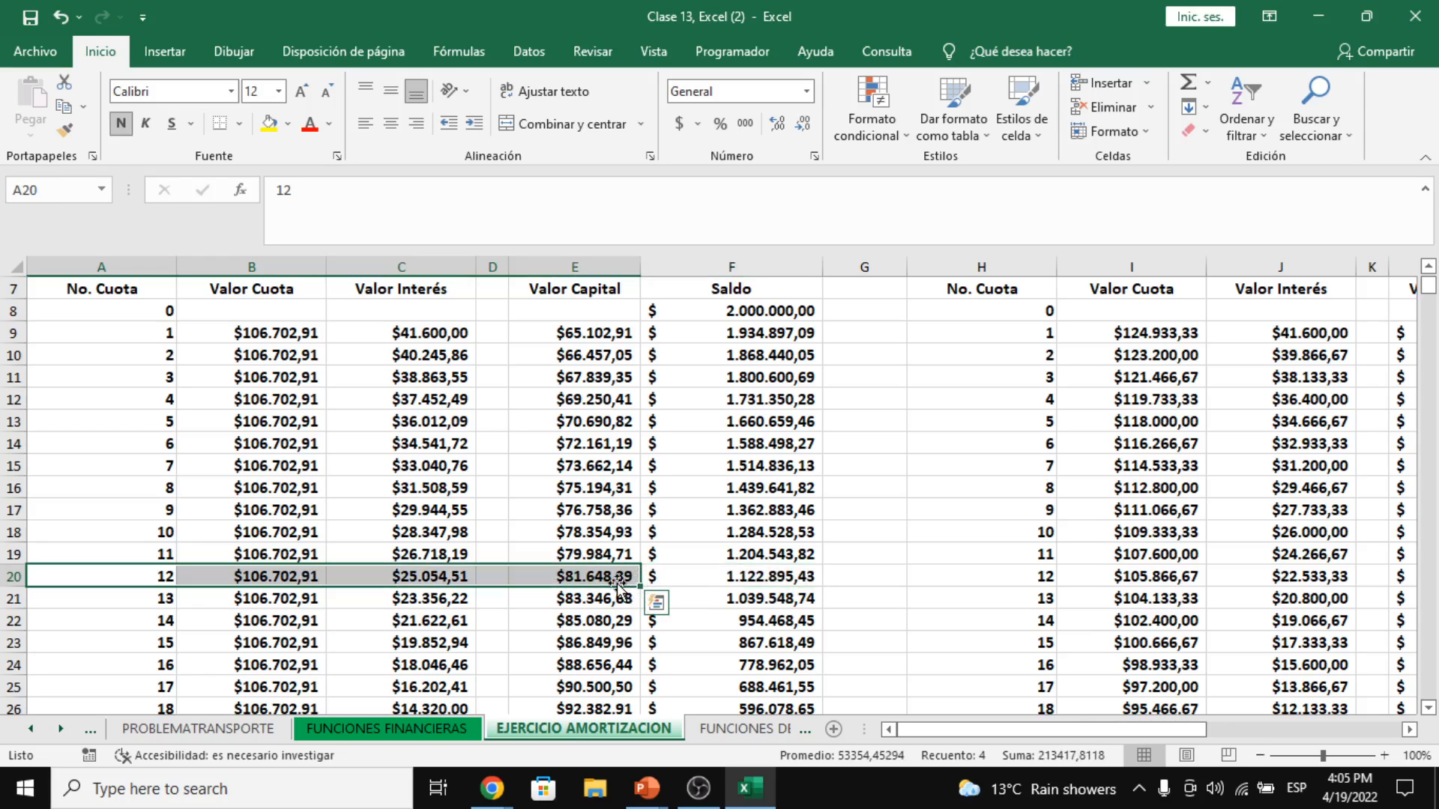
{"action": "left_click", "coordinate": [708, 577]}
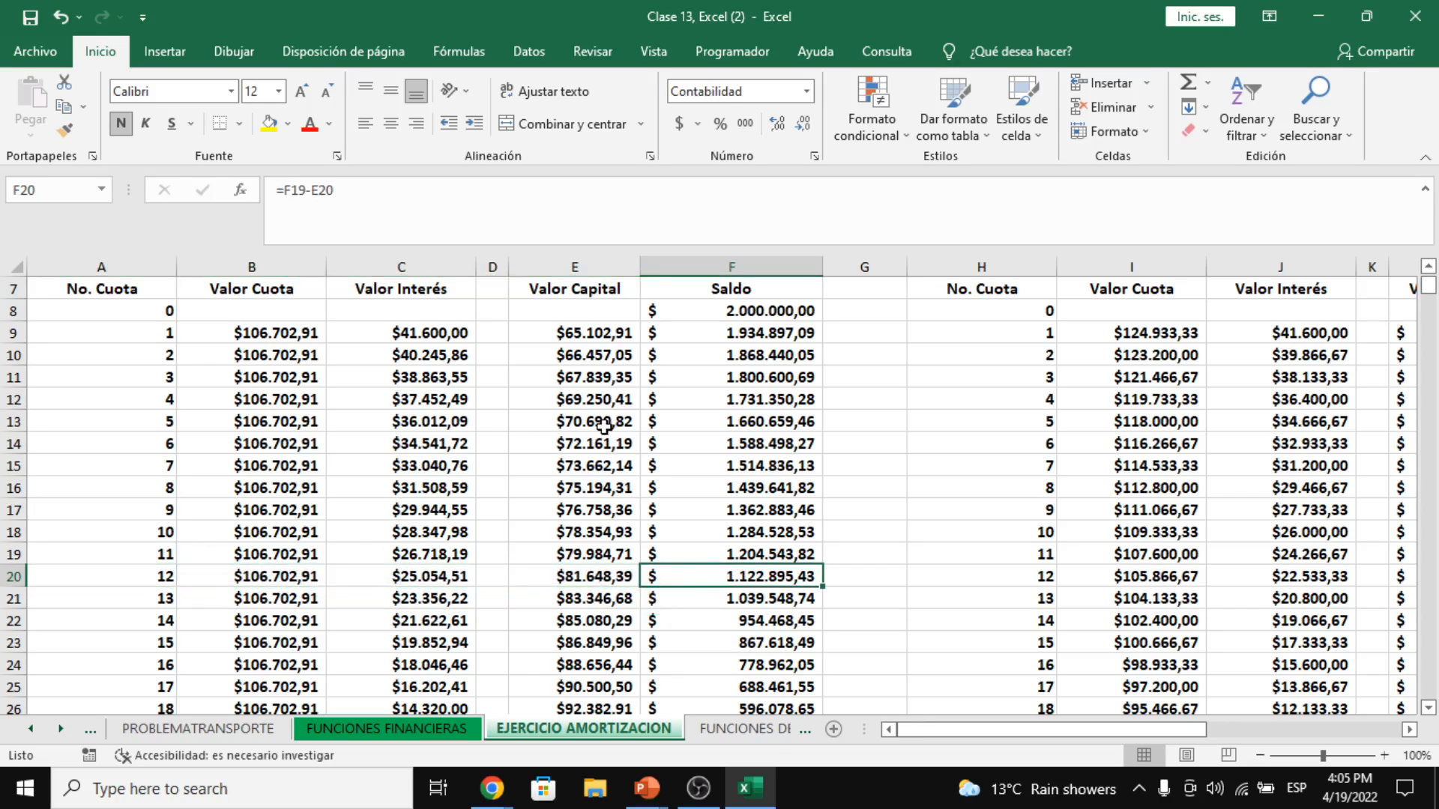
{"action": "left_click", "coordinate": [288, 124]}
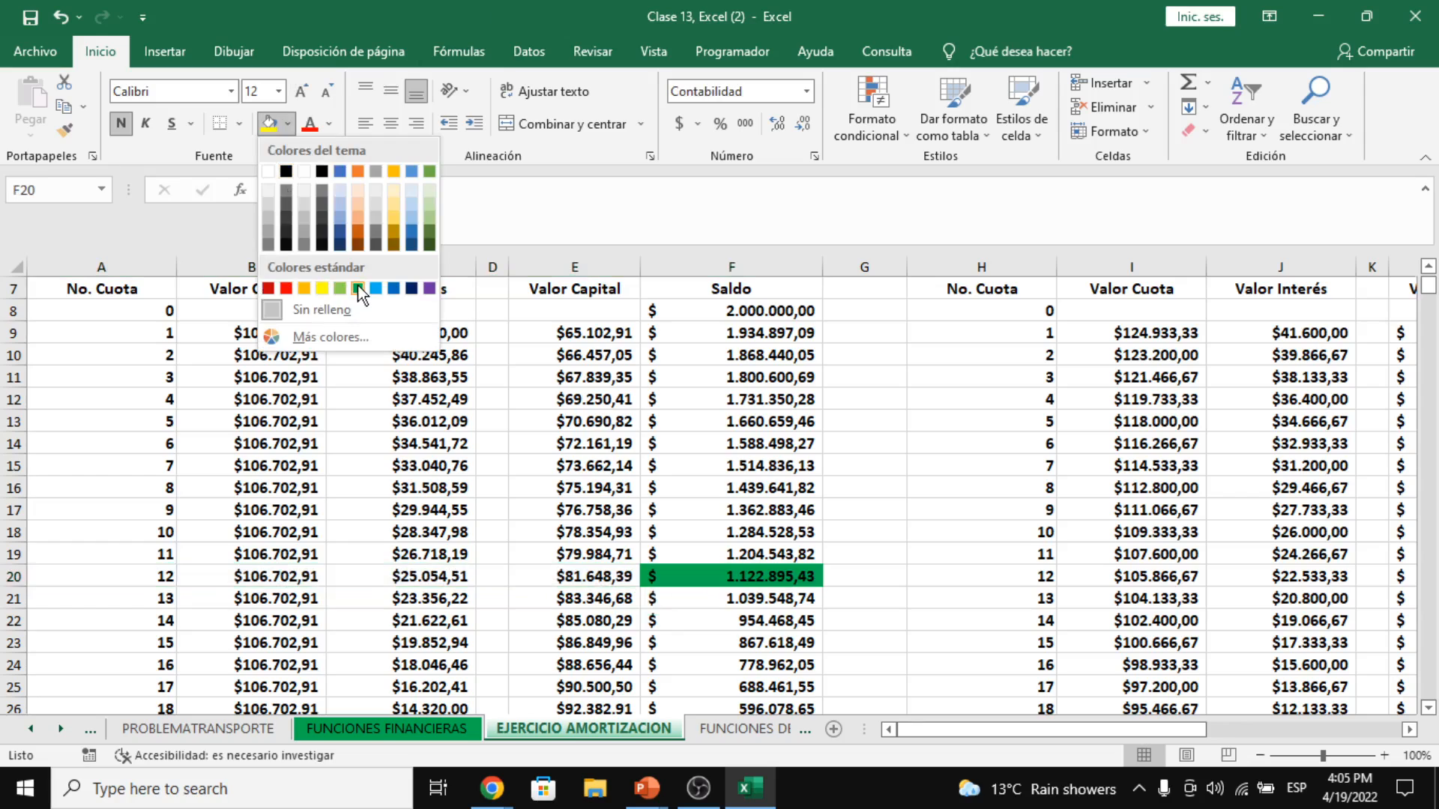
{"action": "left_click", "coordinate": [396, 170]}
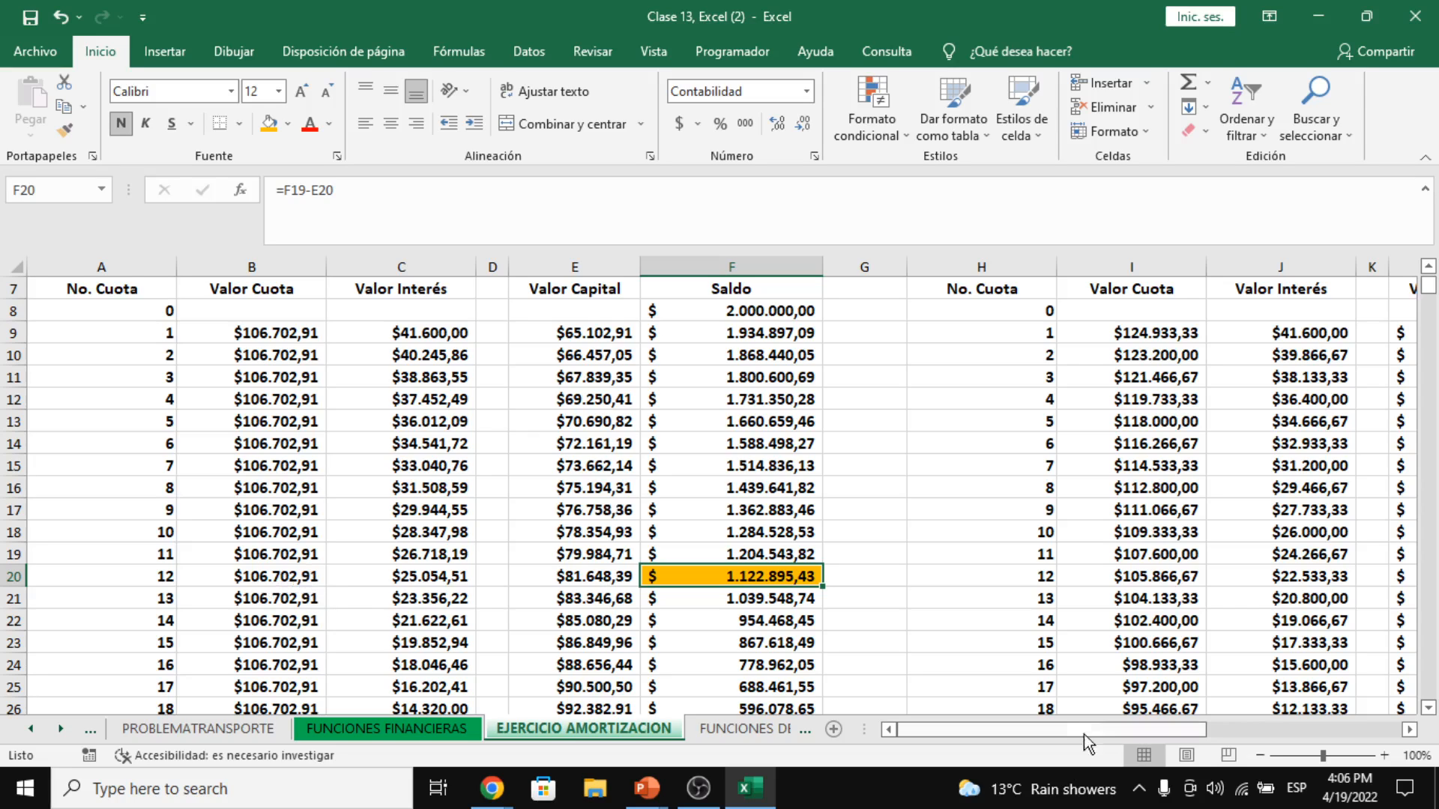
{"action": "left_click", "coordinate": [785, 598]}
{"action": "left_click", "coordinate": [775, 578]}
{"action": "scroll", "coordinate": [937, 648], "scroll_direction": "up", "scroll_amount": 1}
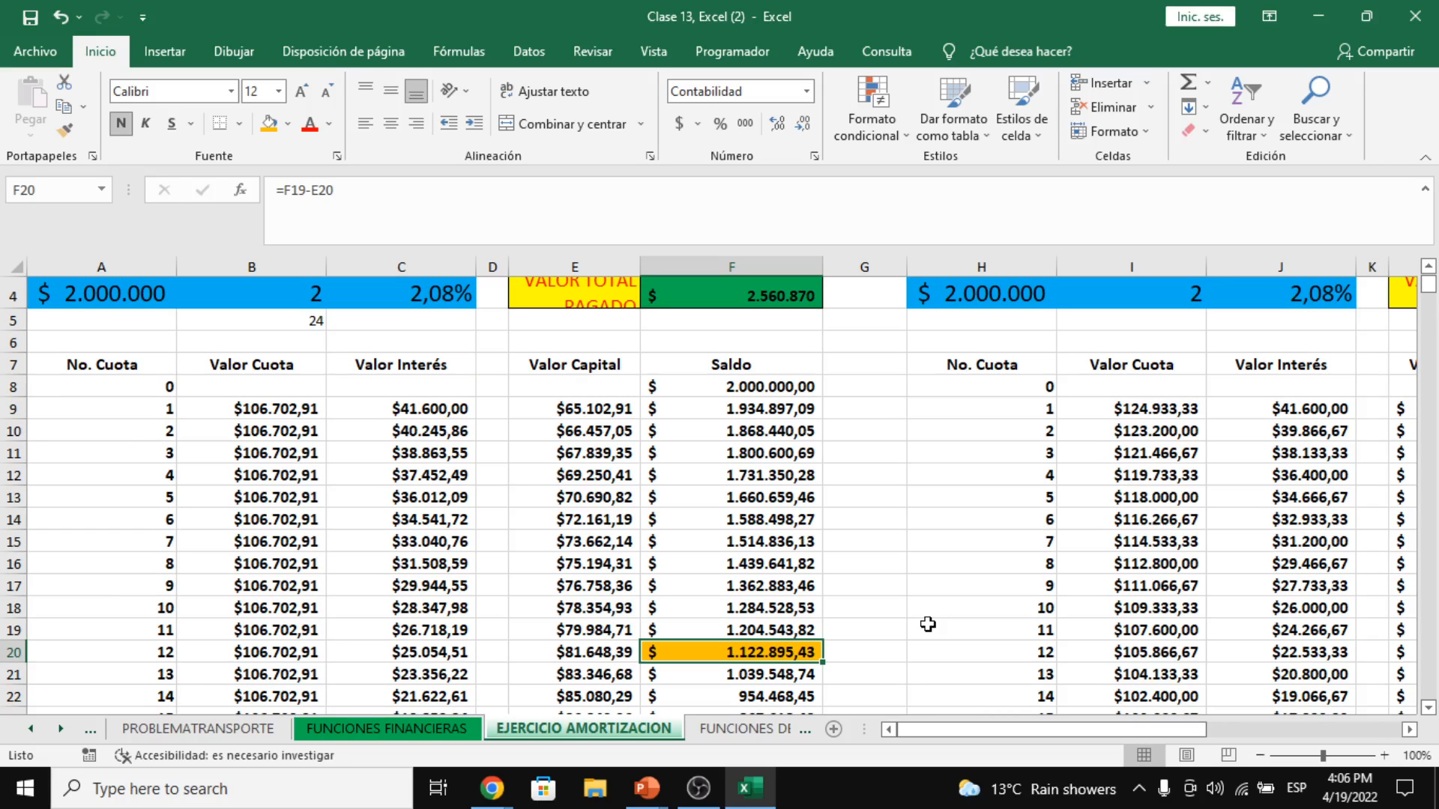
- Check the Google Meet call and return to the Excel workbook
{"action": "key", "text": "alt+Tab"}
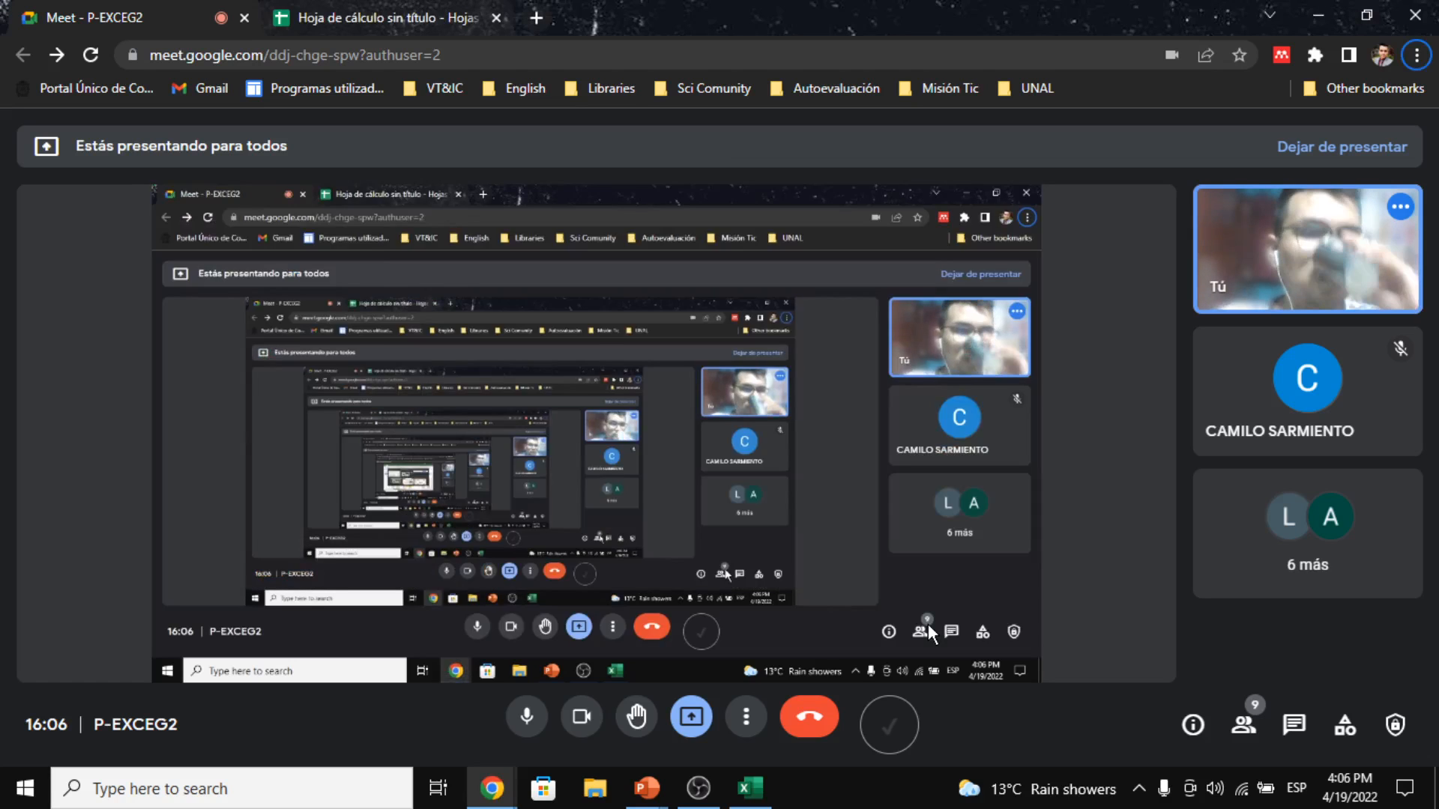
{"action": "key", "text": "alt+Tab"}
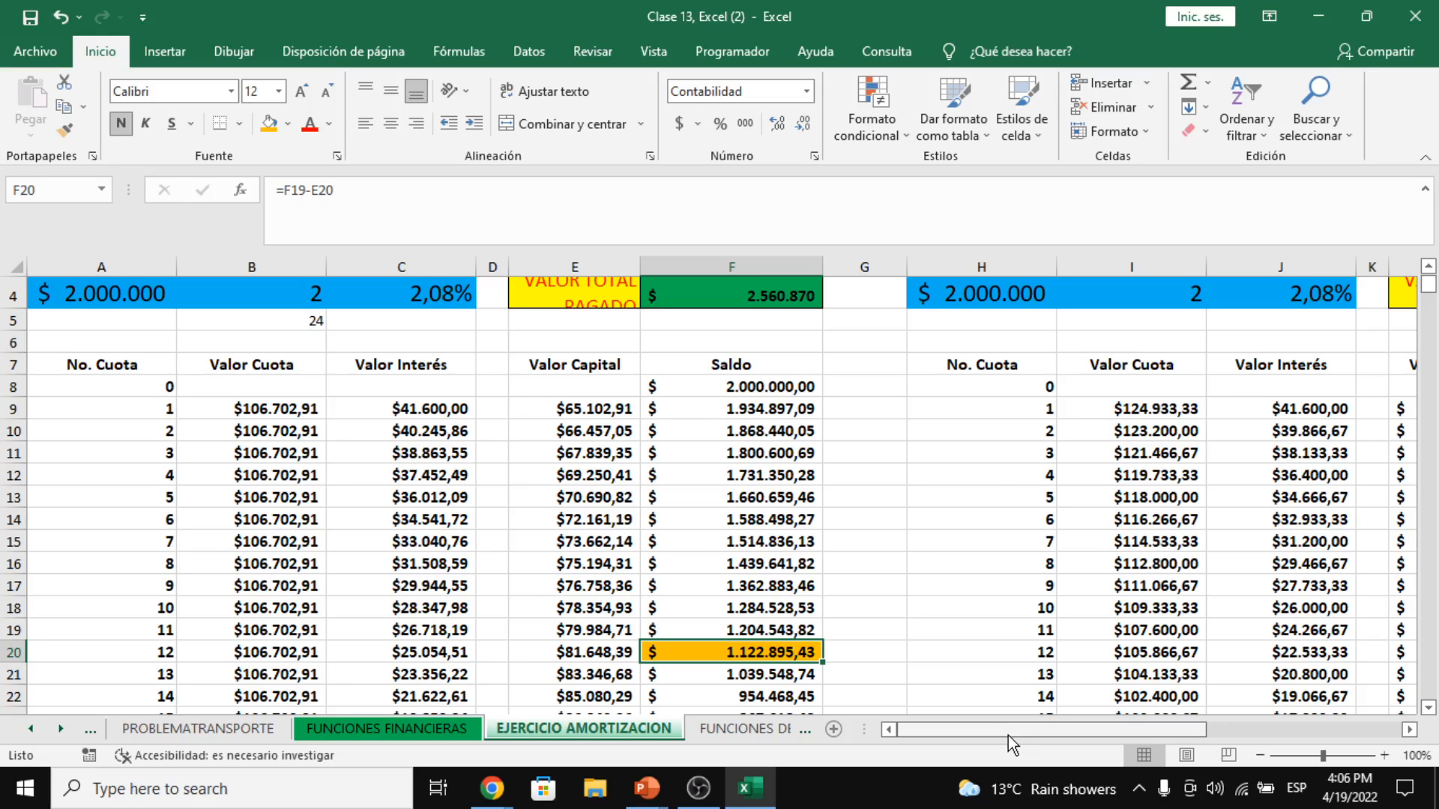
- Open the FUNCIONES DE BUSQUEDA sheet and review the BUSCARV, BUSCARH and INDICE Y COINCIDIR entries in its function list
{"action": "left_click_drag", "start_coordinate": [1008, 735], "coordinate": [887, 730]}
{"action": "left_click", "coordinate": [775, 731]}
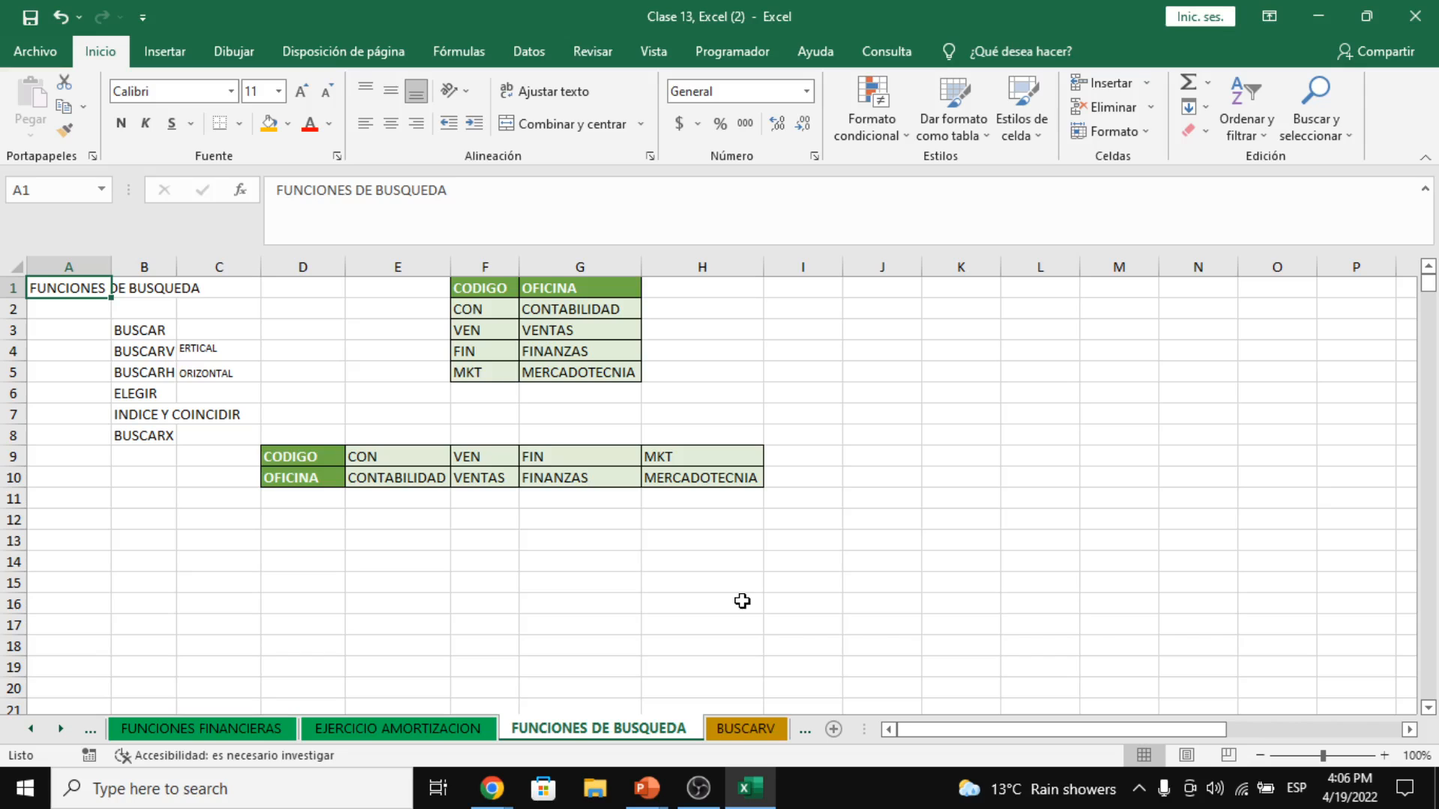
{"action": "left_click", "coordinate": [738, 562]}
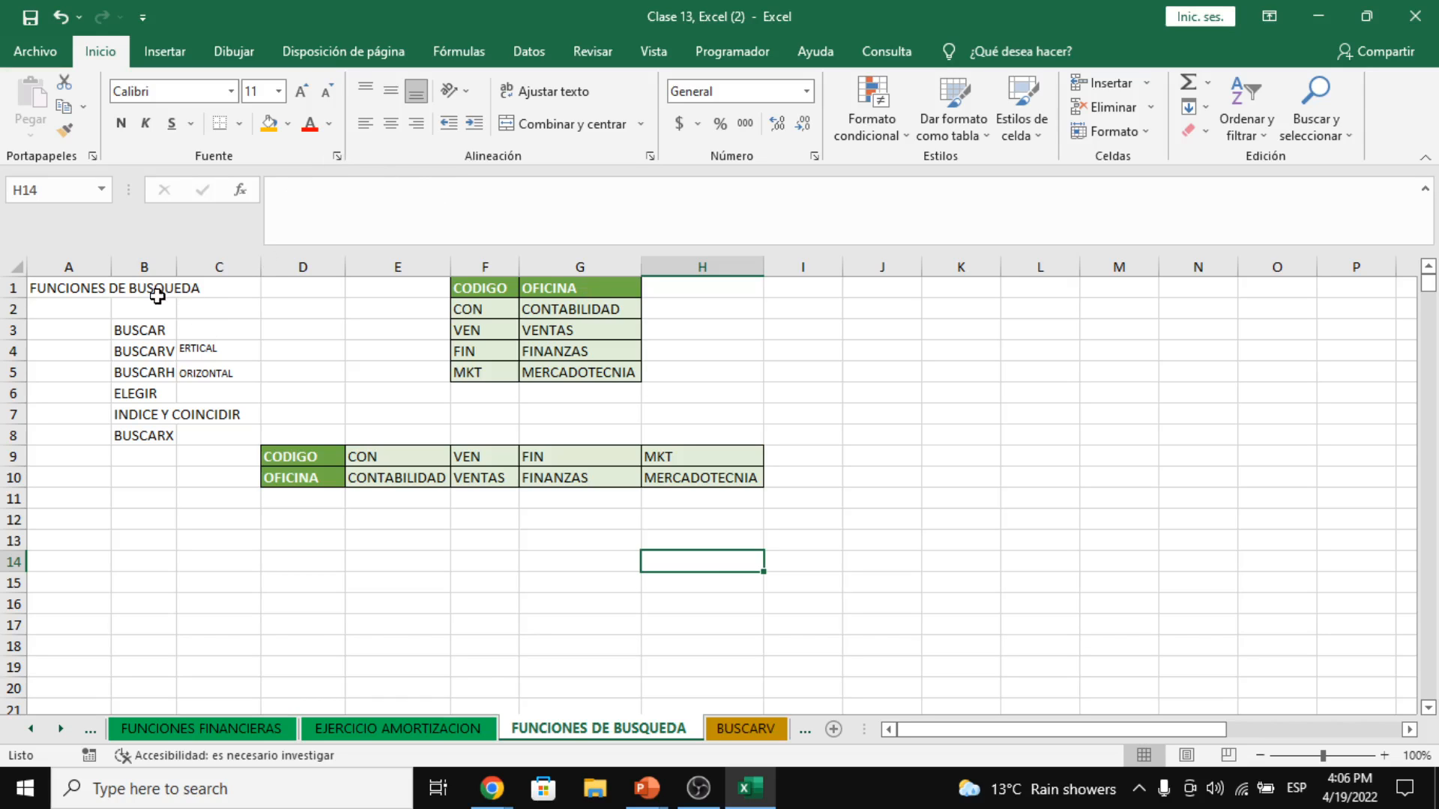
{"action": "left_click", "coordinate": [147, 352]}
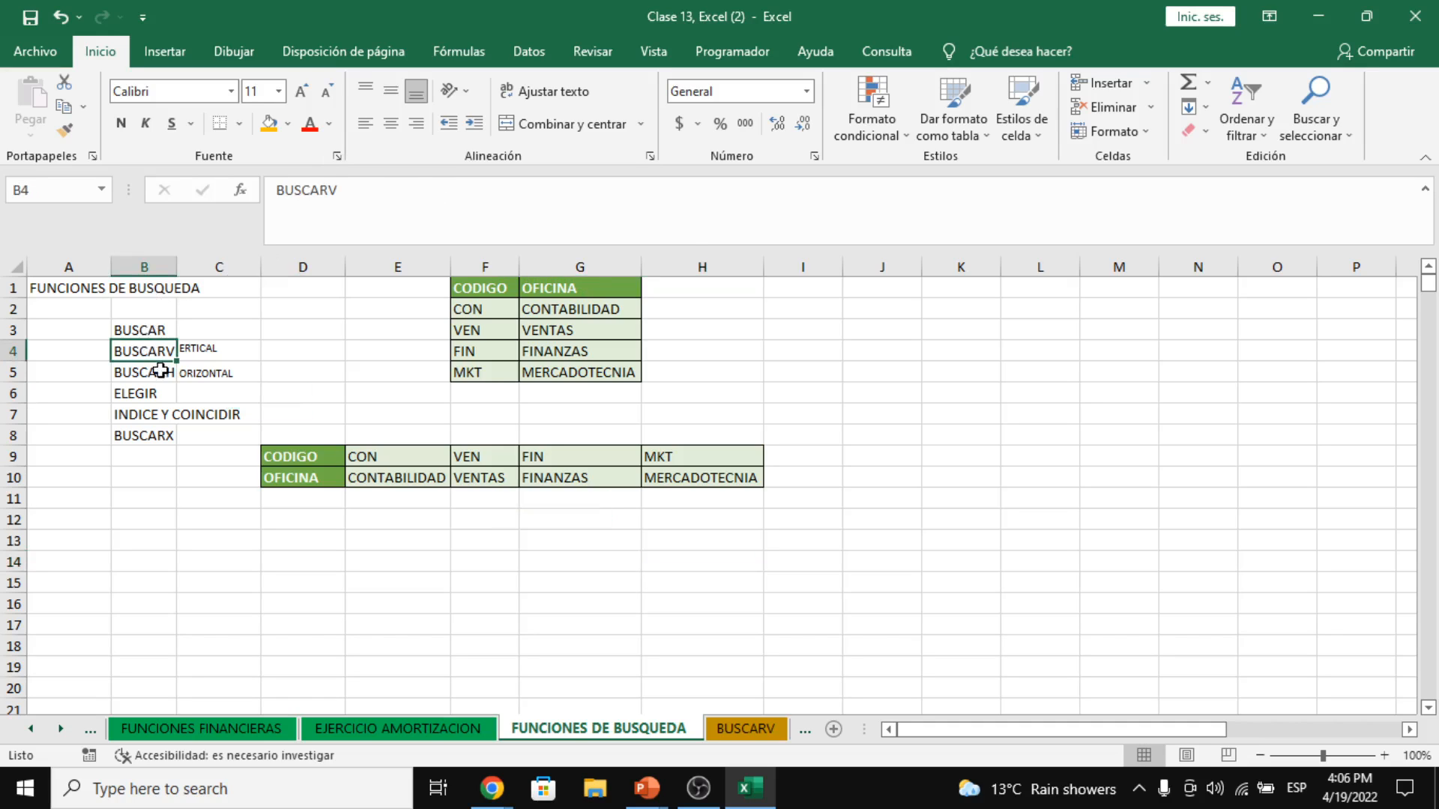
{"action": "left_click", "coordinate": [156, 373]}
{"action": "left_click", "coordinate": [153, 414]}
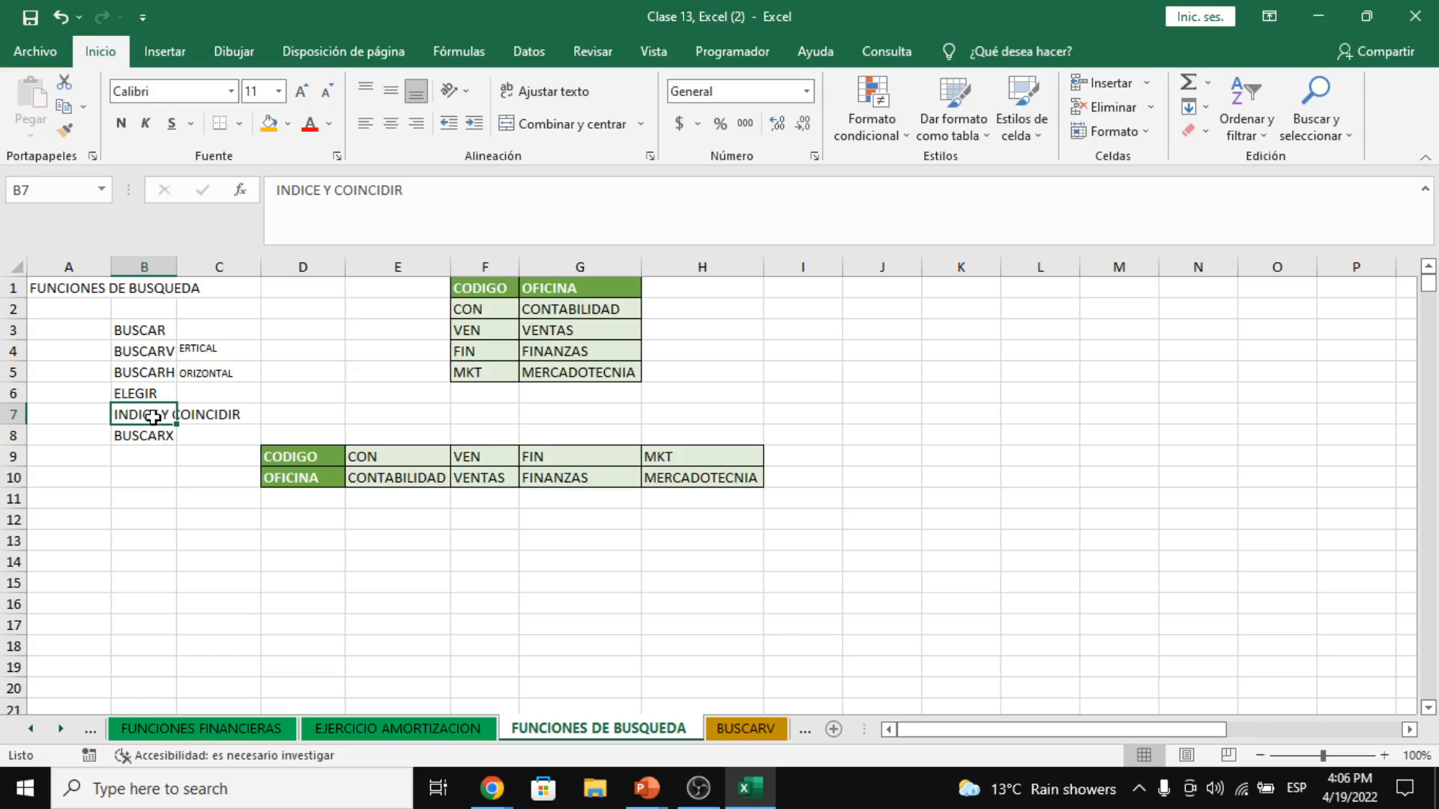
- Review the BUSCARX and BUSCARV entries and examine the vertical CODIGO and OFICINA table in F1:G5, column by column
{"action": "left_click", "coordinate": [161, 436]}
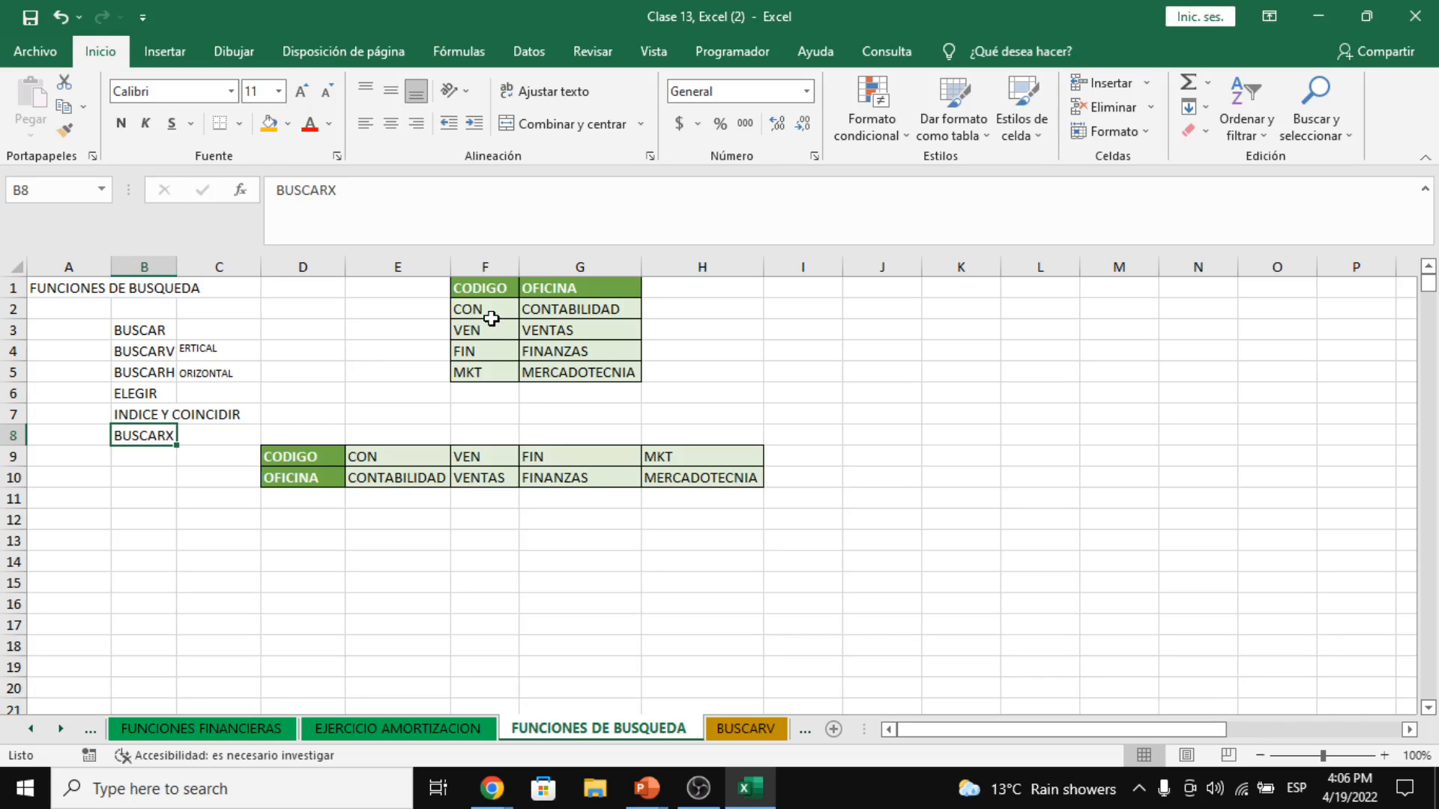
{"action": "left_click_drag", "start_coordinate": [491, 318], "coordinate": [589, 374]}
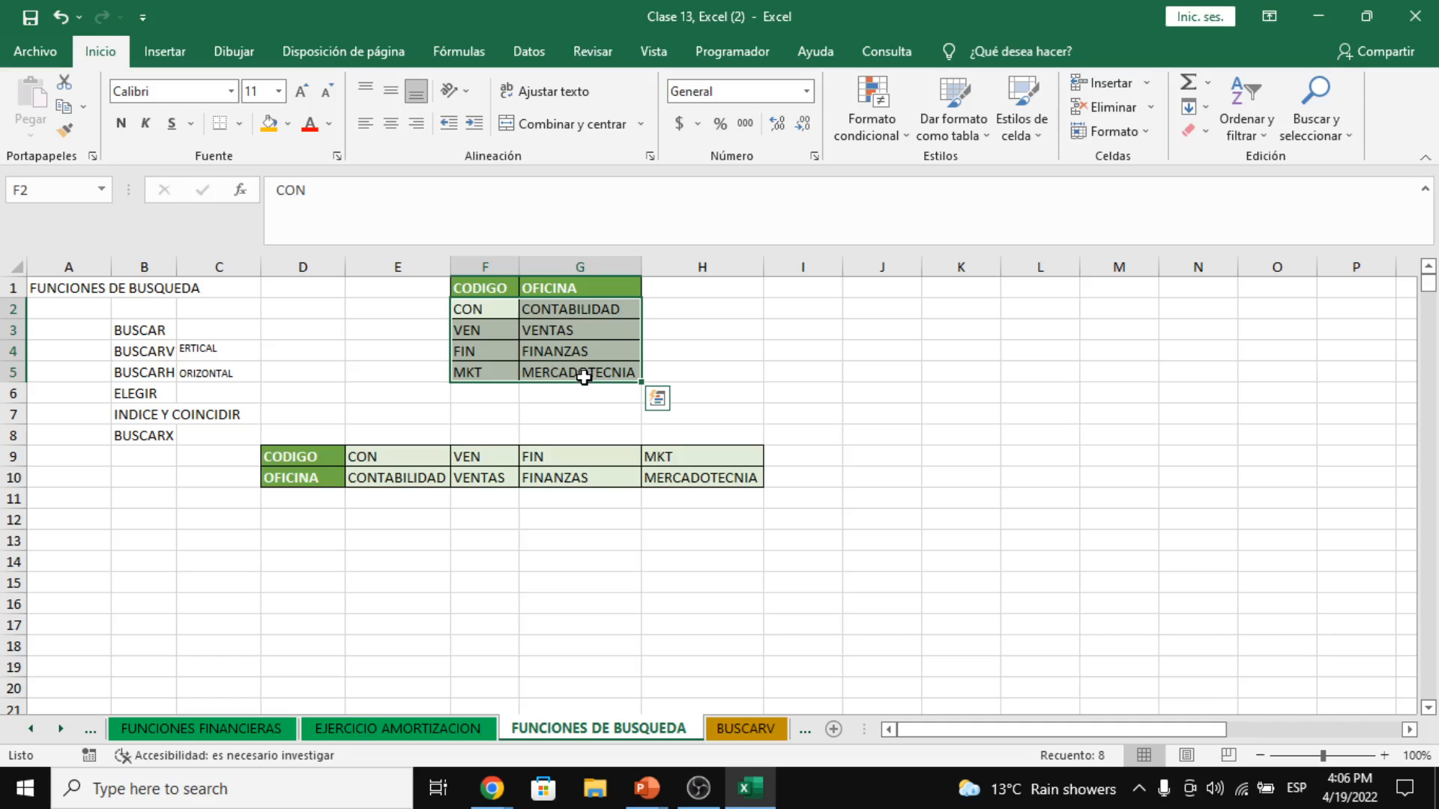
{"action": "left_click", "coordinate": [585, 326]}
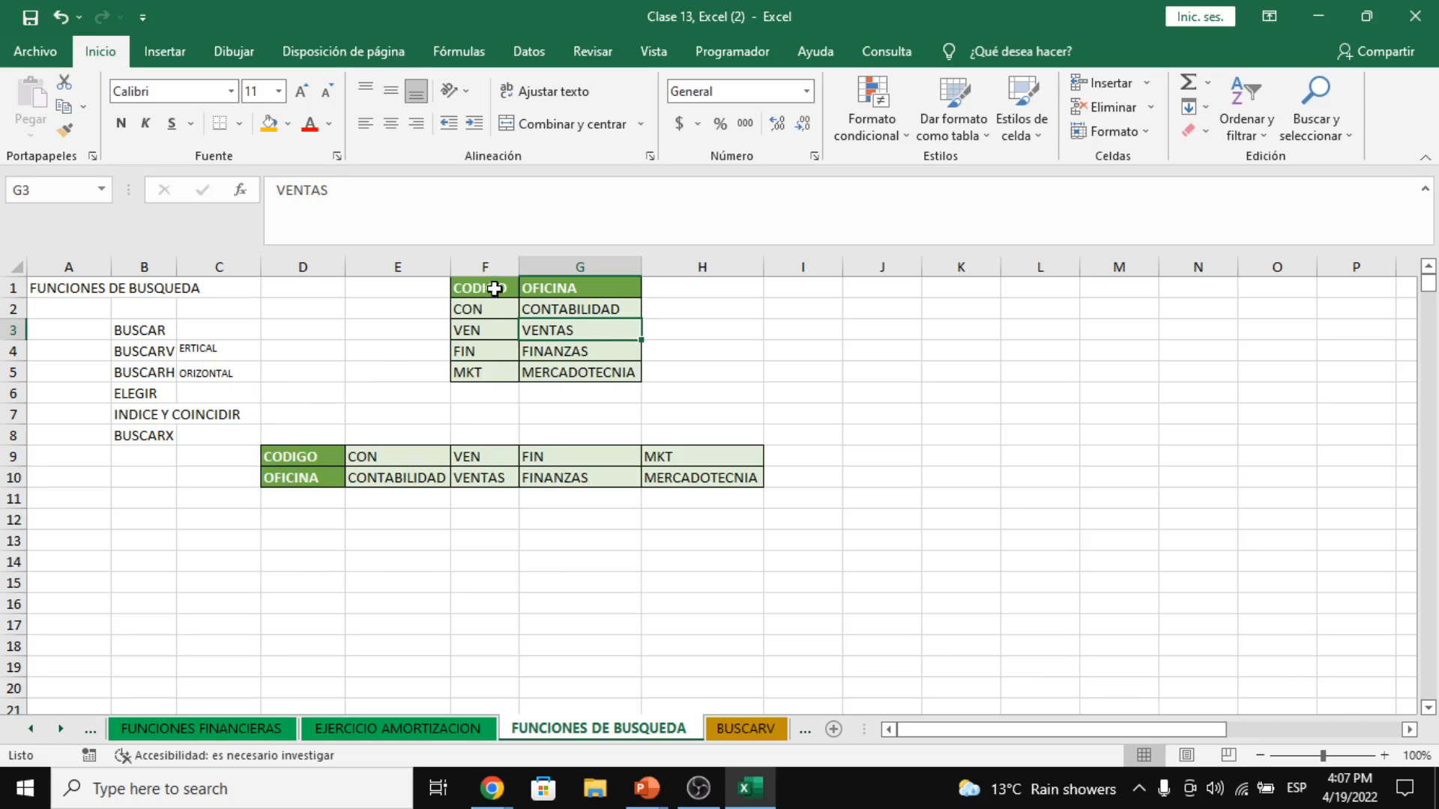
{"action": "mouse_move", "coordinate": [494, 289]}
{"action": "left_mouse_down"}
{"action": "mouse_move", "coordinate": [495, 375]}
{"action": "mouse_move", "coordinate": [476, 285]}
{"action": "mouse_move", "coordinate": [523, 285]}
{"action": "mouse_move", "coordinate": [485, 286]}
{"action": "mouse_move", "coordinate": [497, 287]}
{"action": "left_mouse_up"}
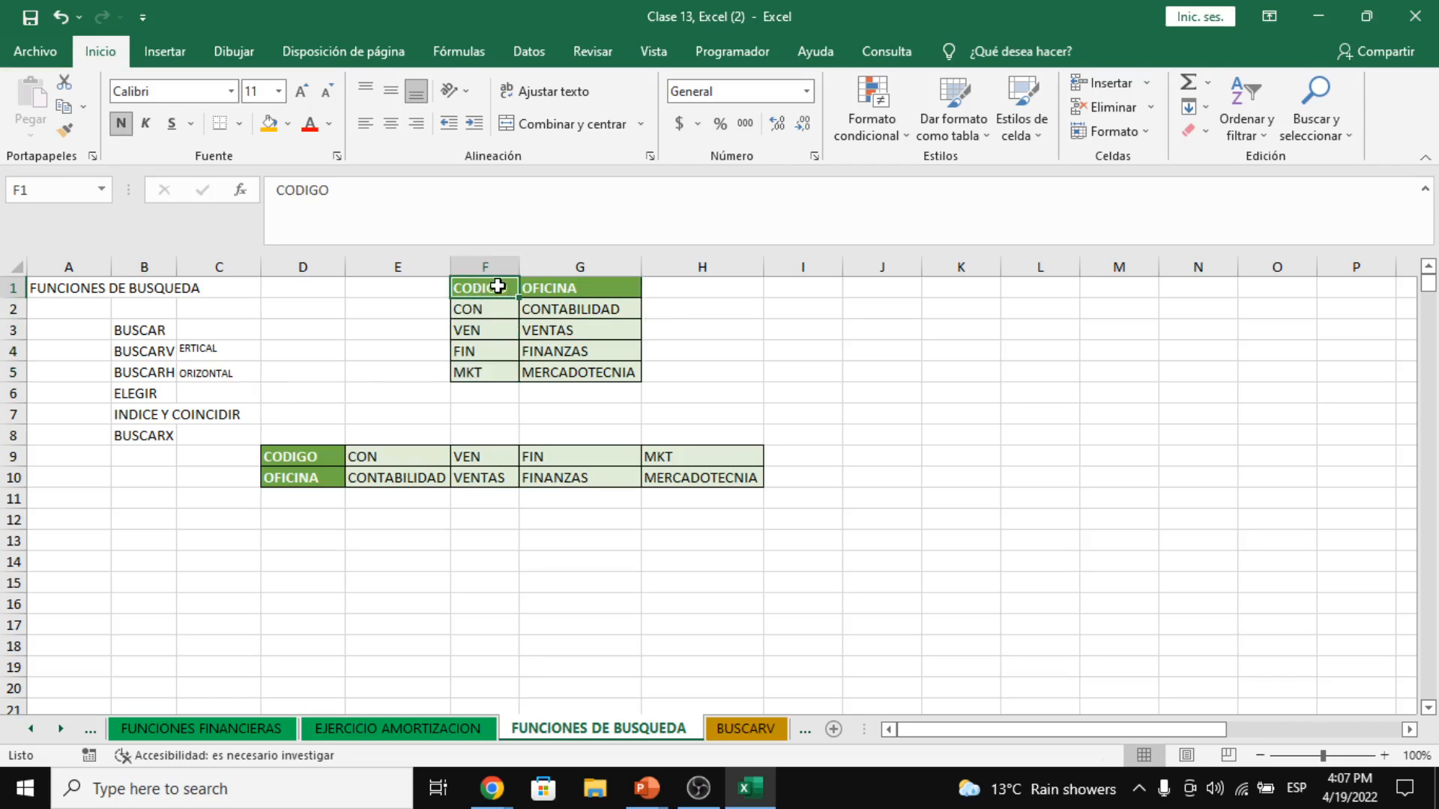
{"action": "left_click", "coordinate": [538, 286]}
{"action": "left_click", "coordinate": [492, 286]}
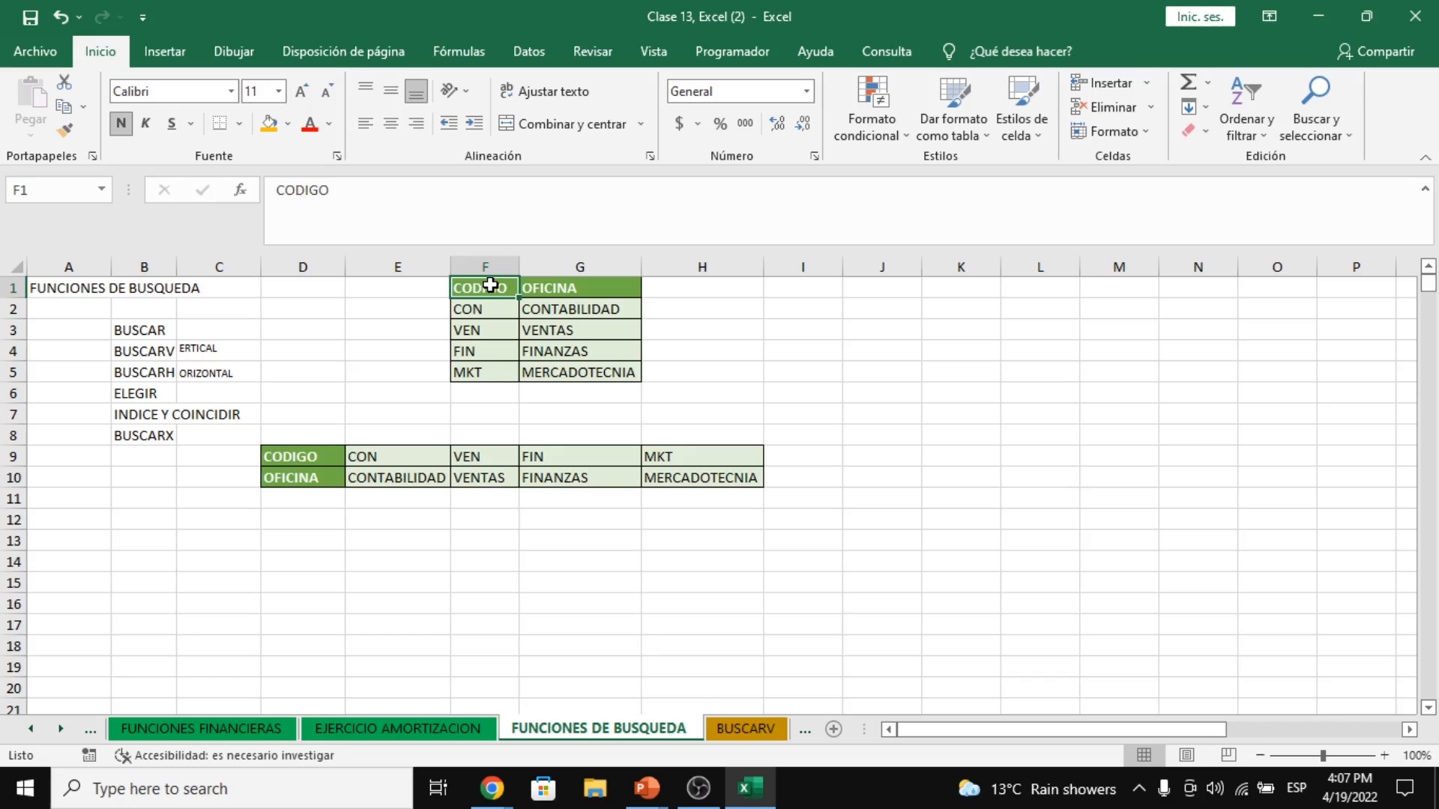
{"action": "left_click", "coordinate": [153, 360]}
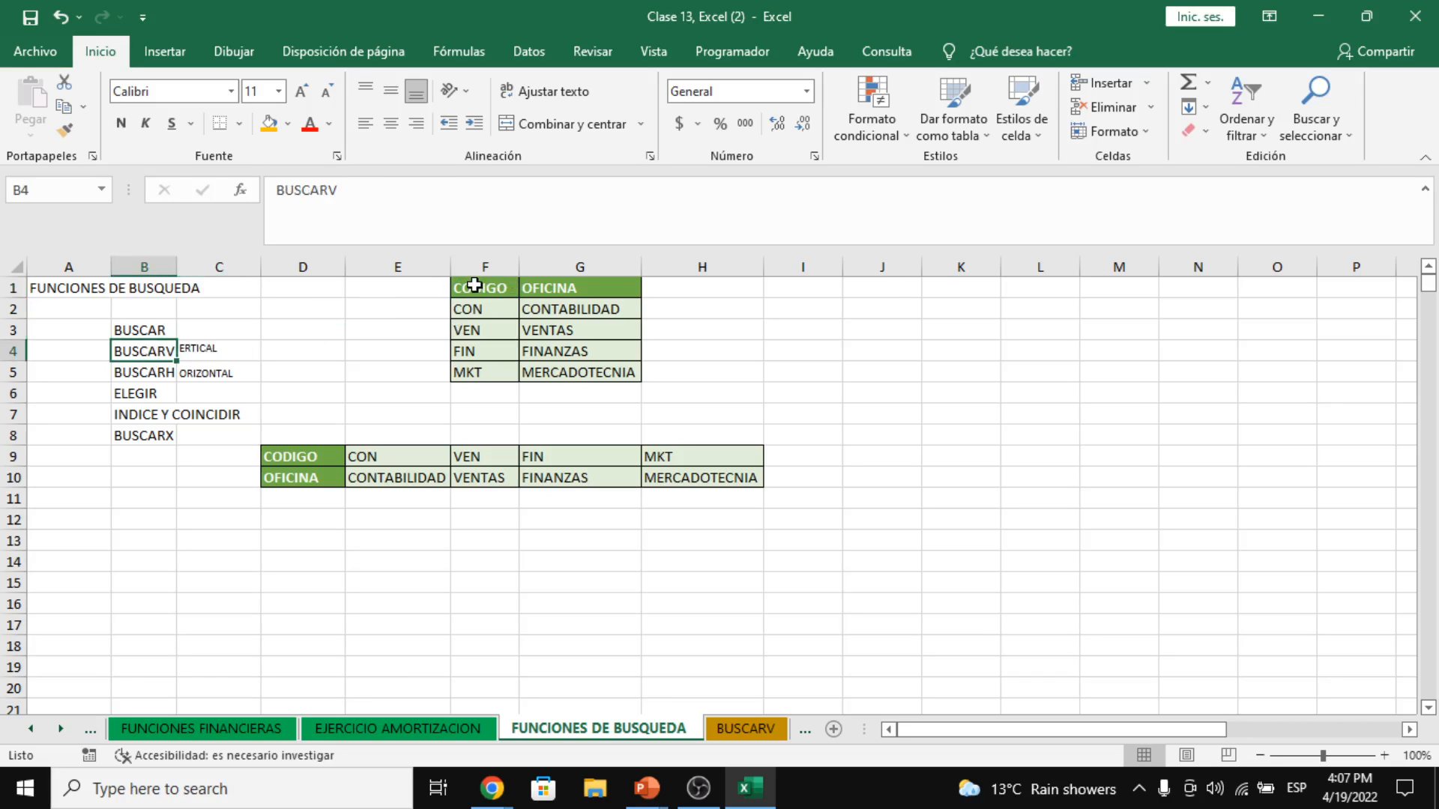
{"action": "left_click_drag", "start_coordinate": [475, 285], "coordinate": [474, 362]}
{"action": "left_click_drag", "start_coordinate": [543, 288], "coordinate": [551, 375]}
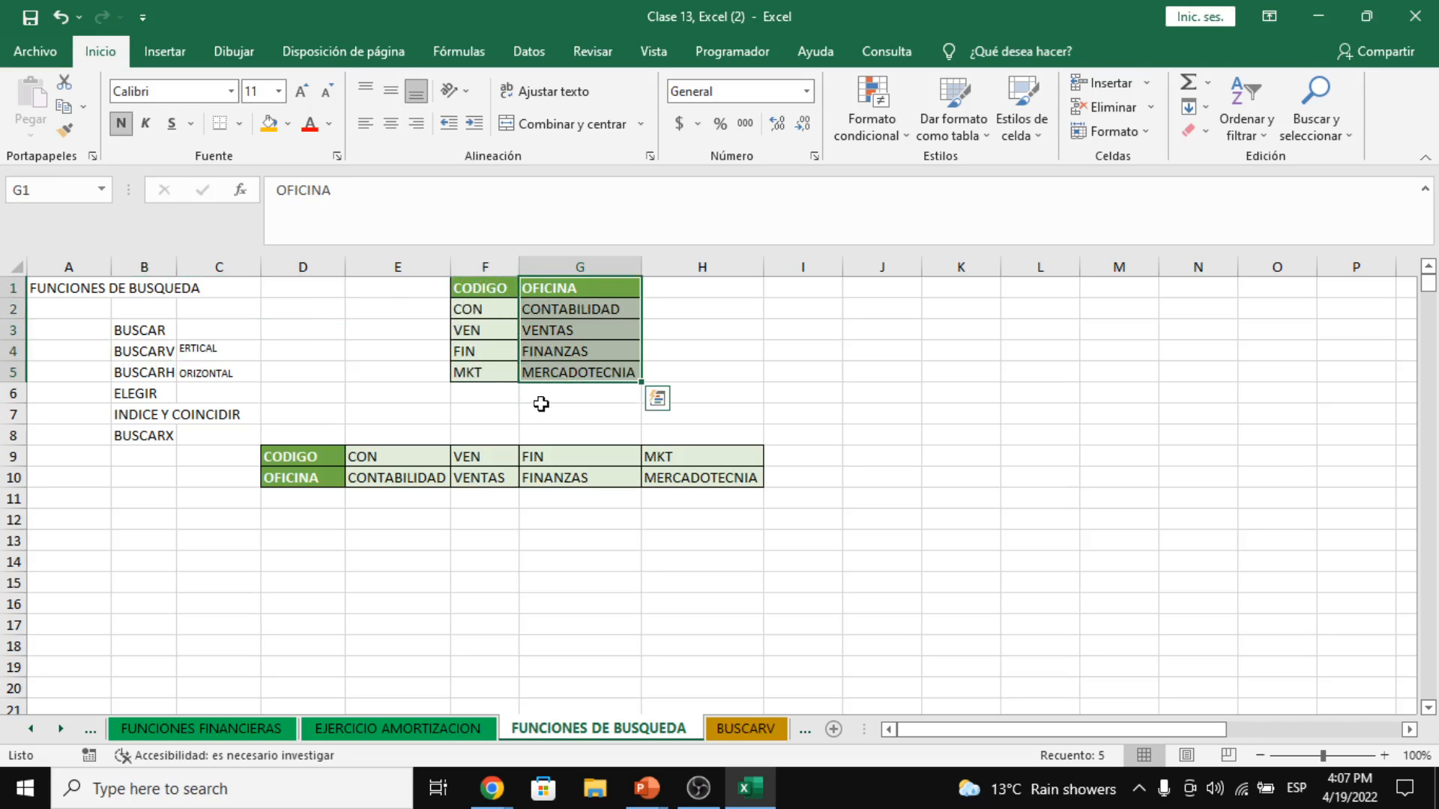
- Examine the horizontal CODIGO and OFICINA table in D9:H10 row by row, relating it to the BUSCARH entry
{"action": "left_click", "coordinate": [320, 459]}
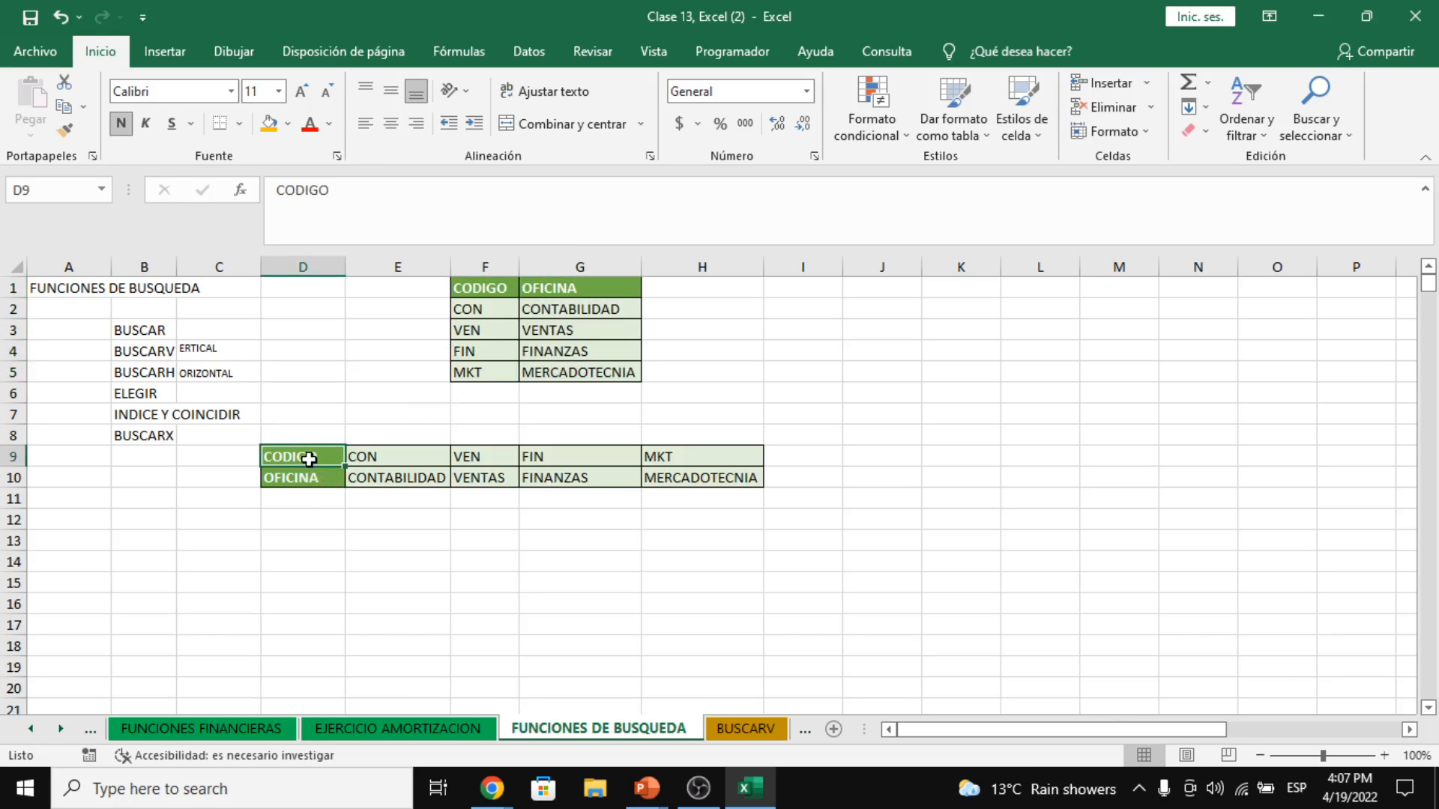
{"action": "left_click", "coordinate": [358, 456]}
{"action": "left_click_drag", "start_coordinate": [357, 456], "coordinate": [742, 454]}
{"action": "left_click", "coordinate": [286, 478]}
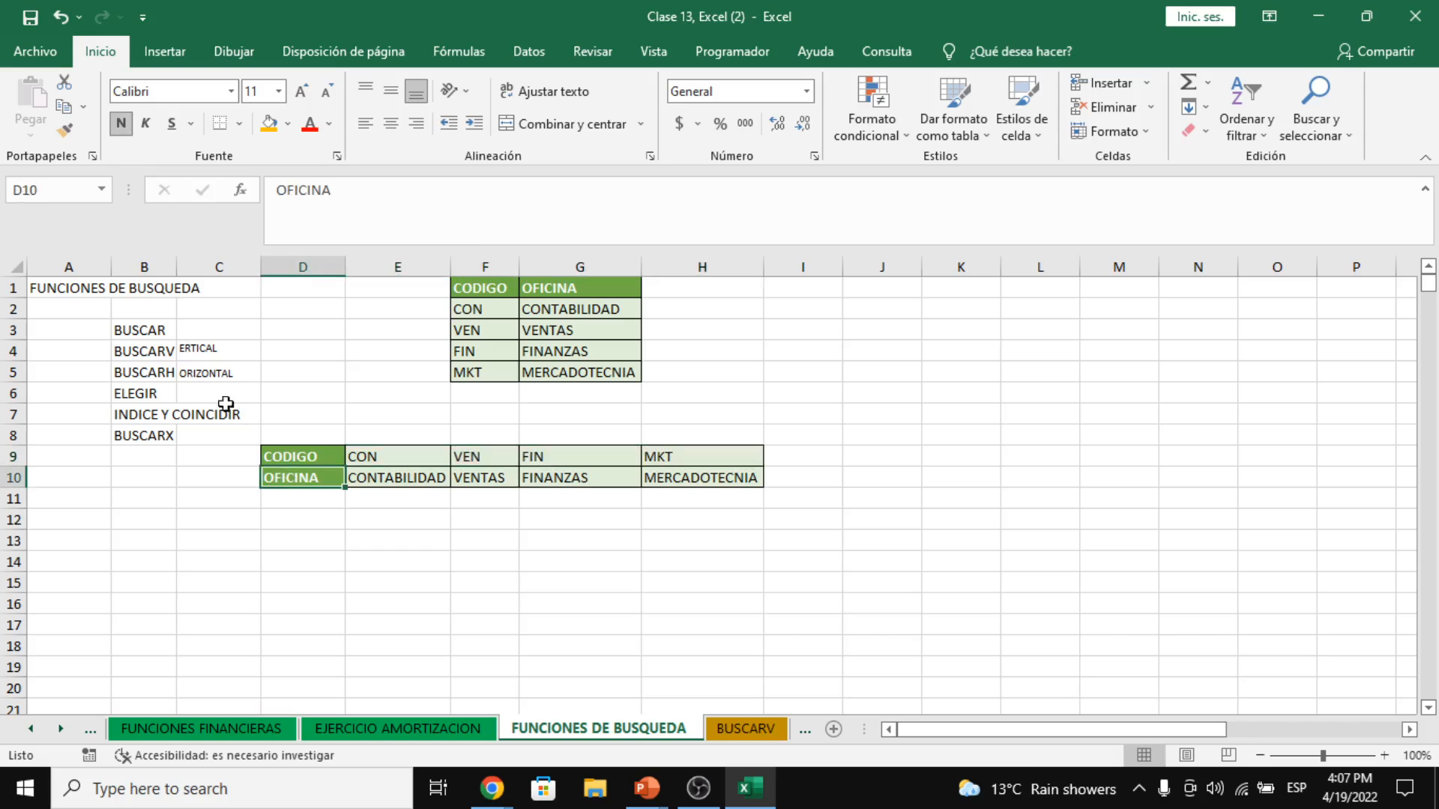
{"action": "left_click", "coordinate": [156, 371]}
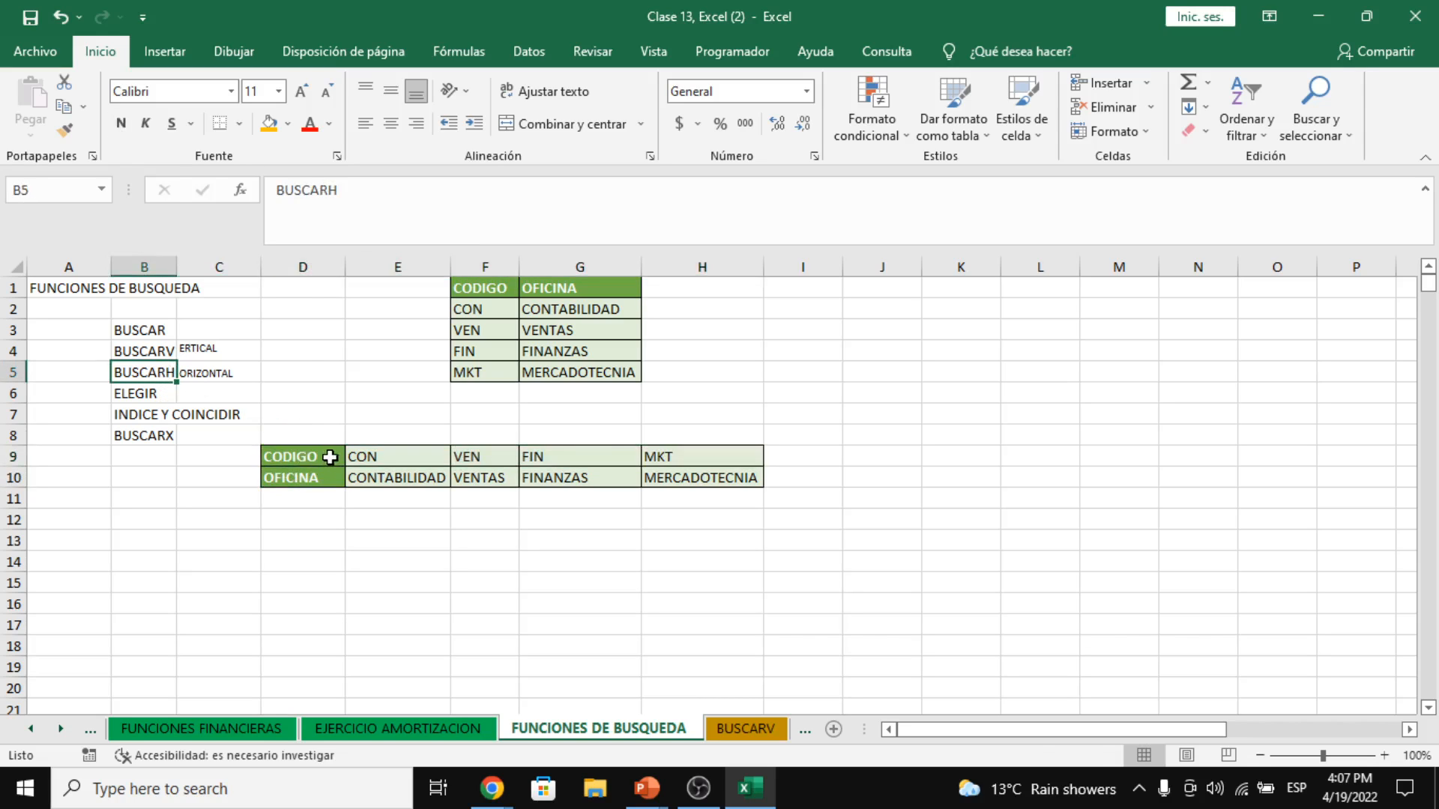
{"action": "left_click_drag", "start_coordinate": [330, 456], "coordinate": [741, 455]}
{"action": "left_click_drag", "start_coordinate": [318, 477], "coordinate": [688, 481]}
{"action": "left_click", "coordinate": [690, 538]}
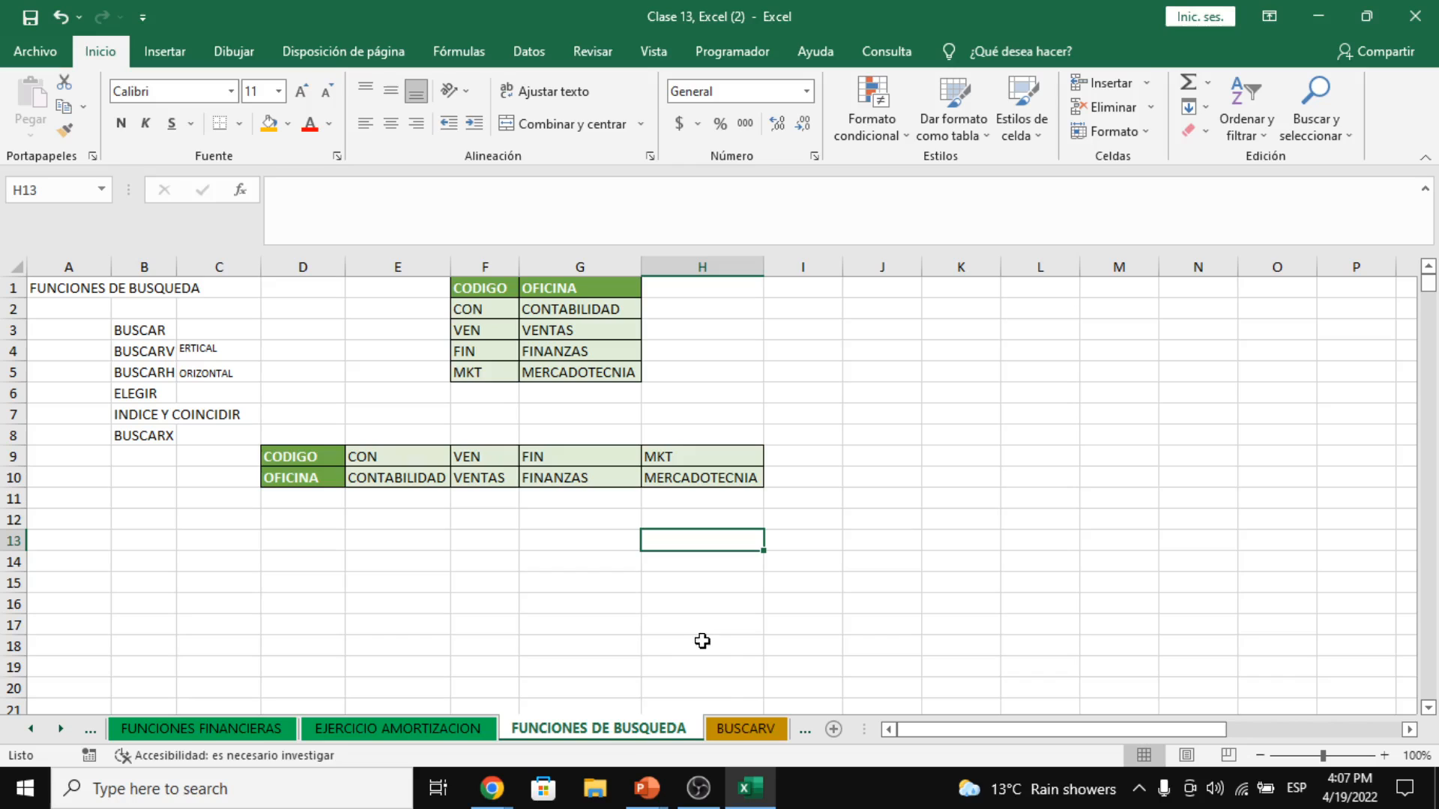
- Open the BUSCARV sheet explaining the function's syntax and reveal the example sheets that follow it
{"action": "left_click", "coordinate": [732, 726]}
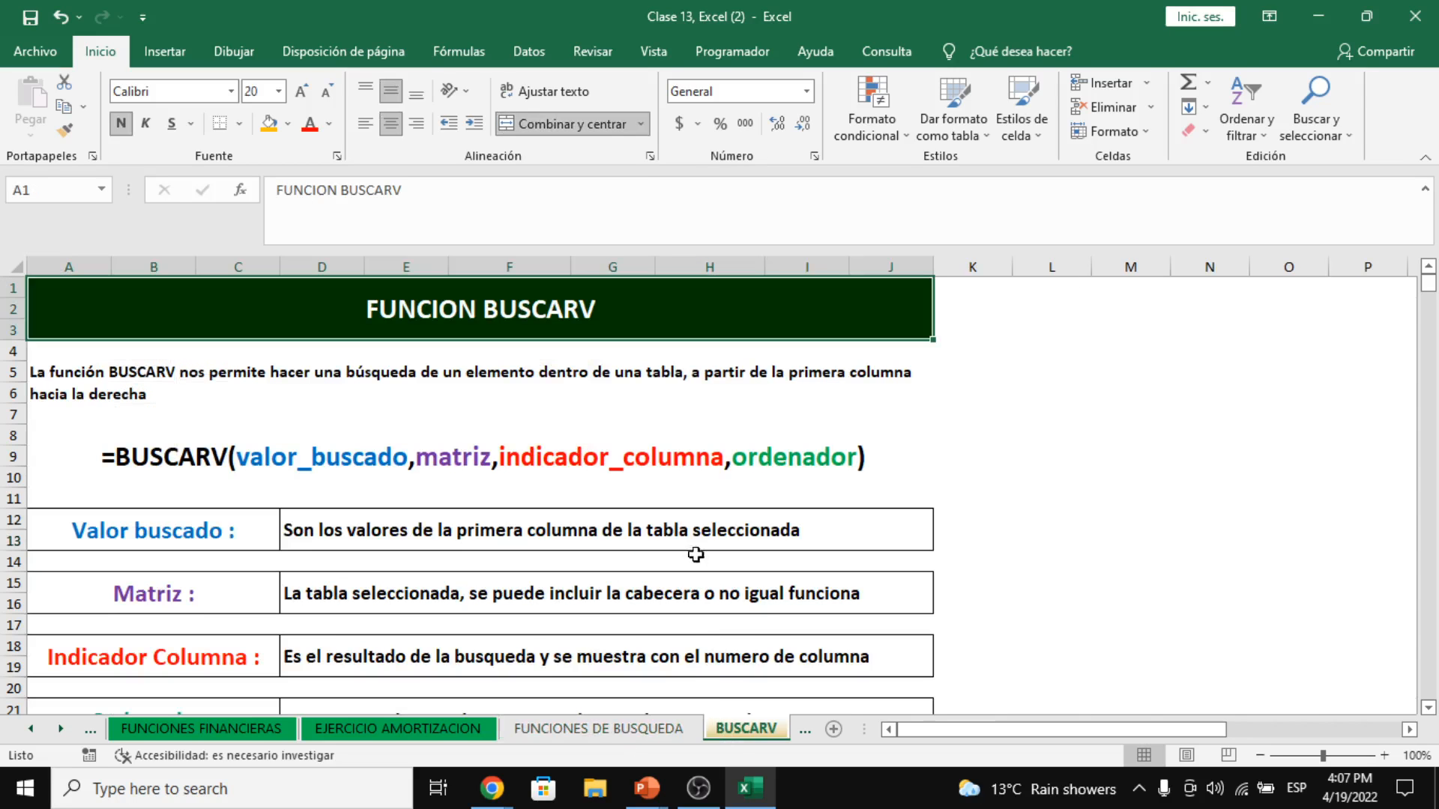
{"action": "left_click", "coordinate": [60, 726]}
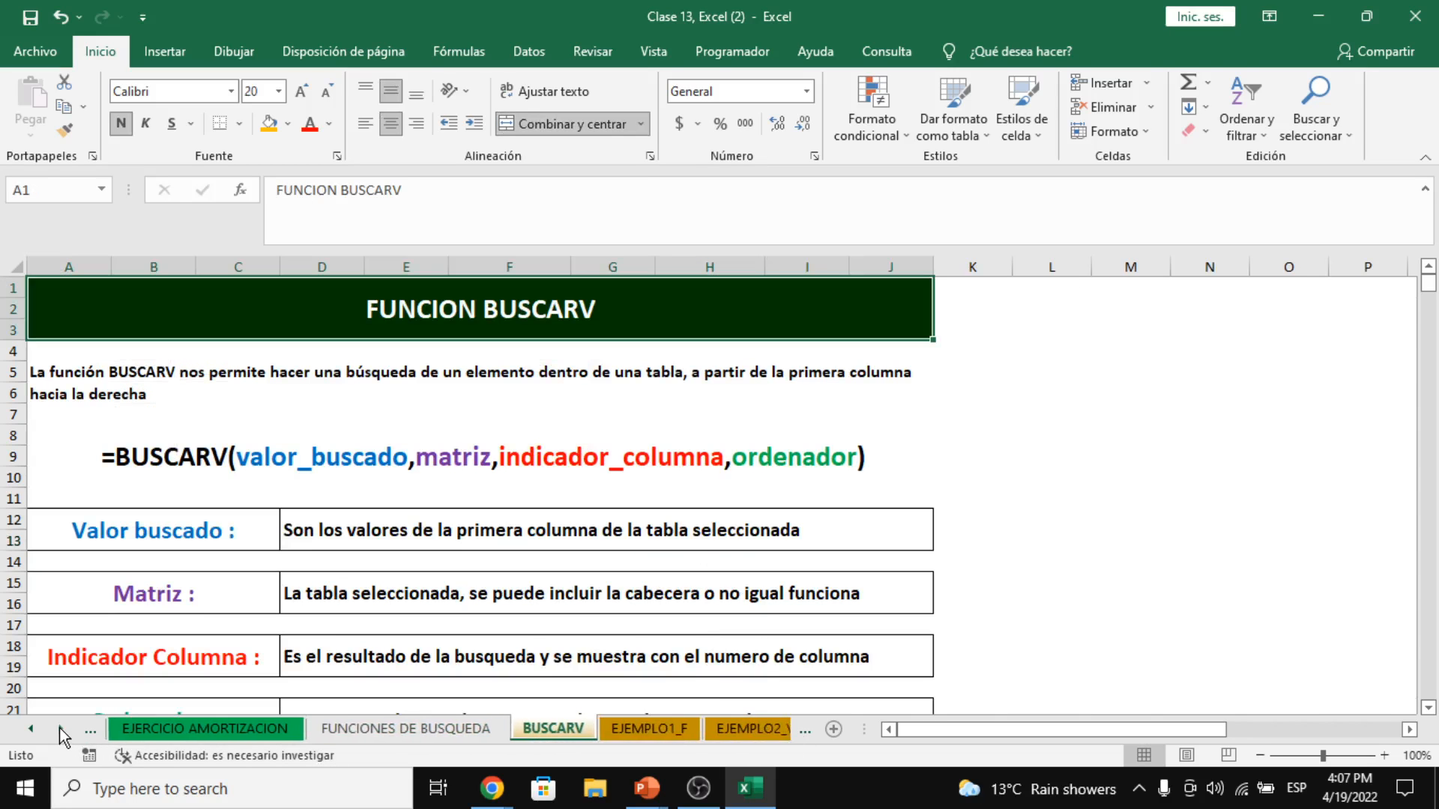
- Read the description of what the BUSCARV function does in cell A5 of the BUSCARV sheet
{"action": "left_click", "coordinate": [60, 727]}
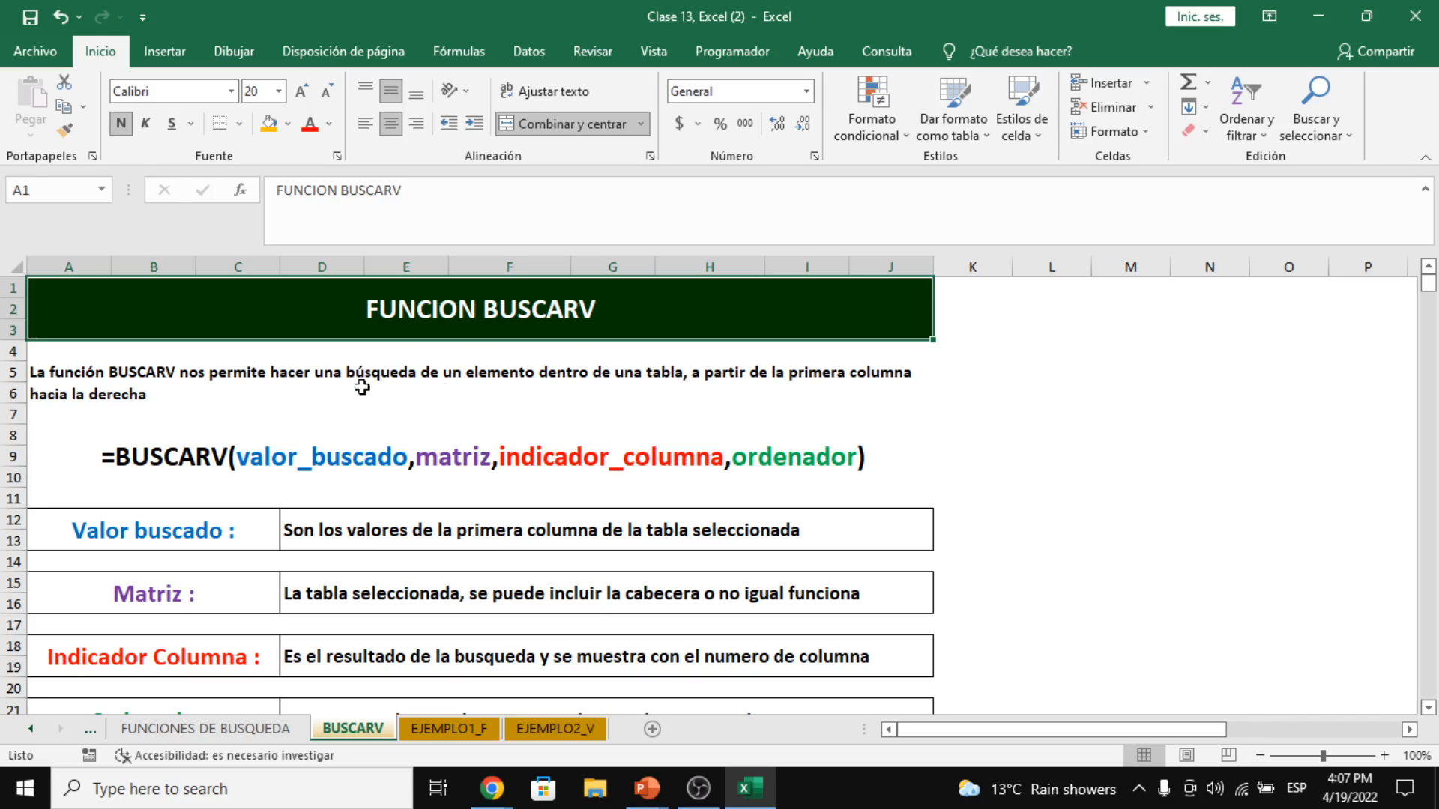
{"action": "left_click", "coordinate": [333, 384]}
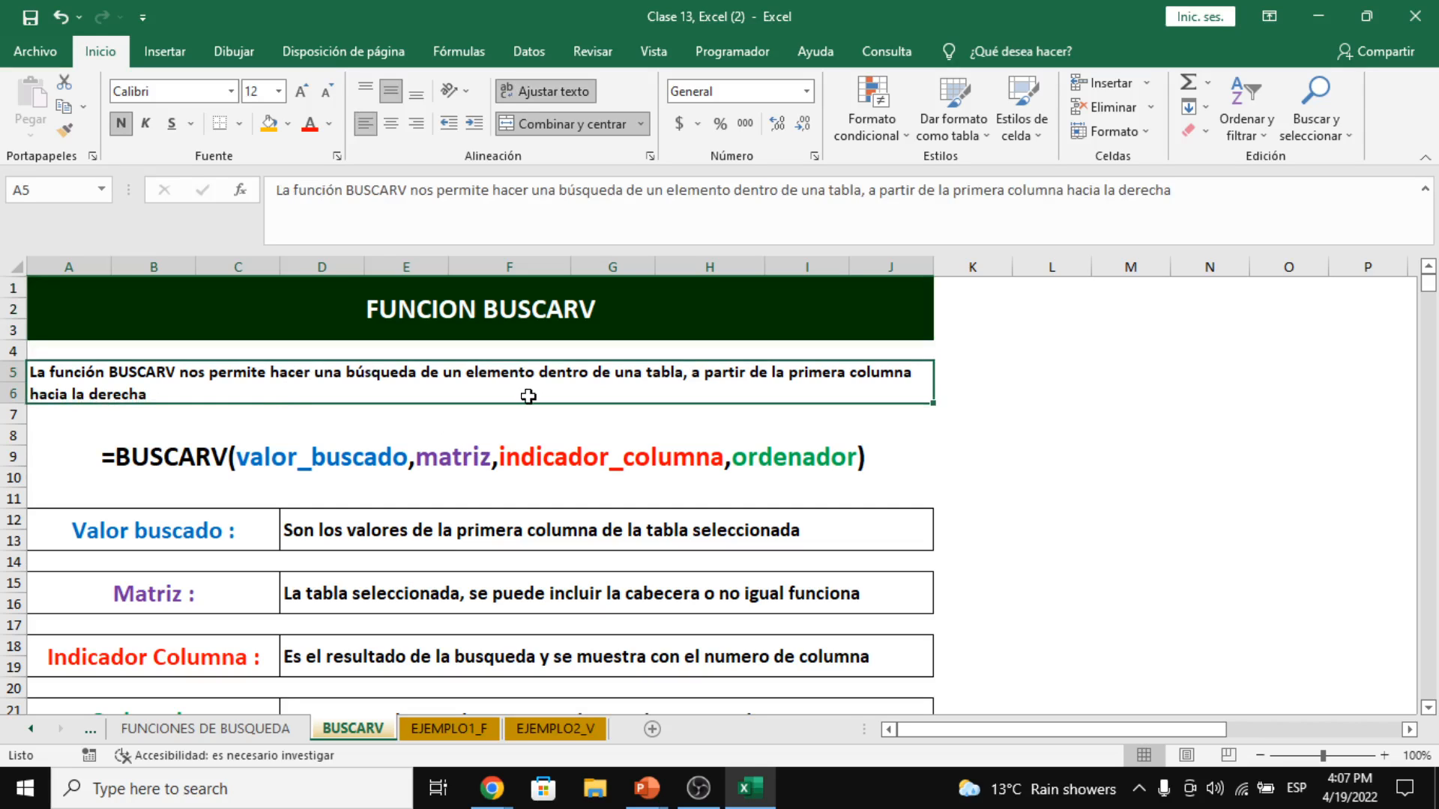
{"action": "double_click", "coordinate": [609, 386]}
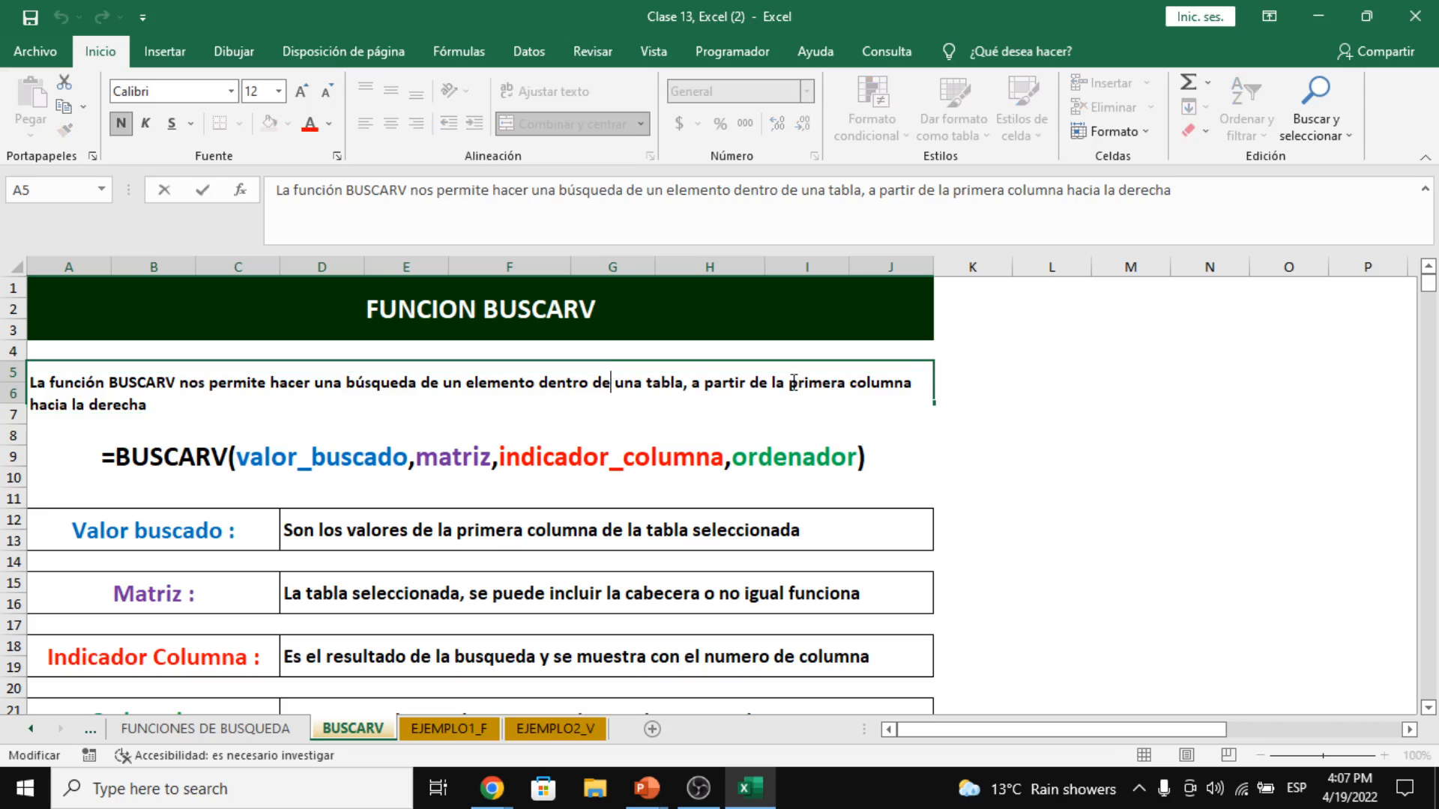
{"action": "left_click_drag", "start_coordinate": [791, 383], "coordinate": [835, 408]}
{"action": "left_click", "coordinate": [1049, 473]}
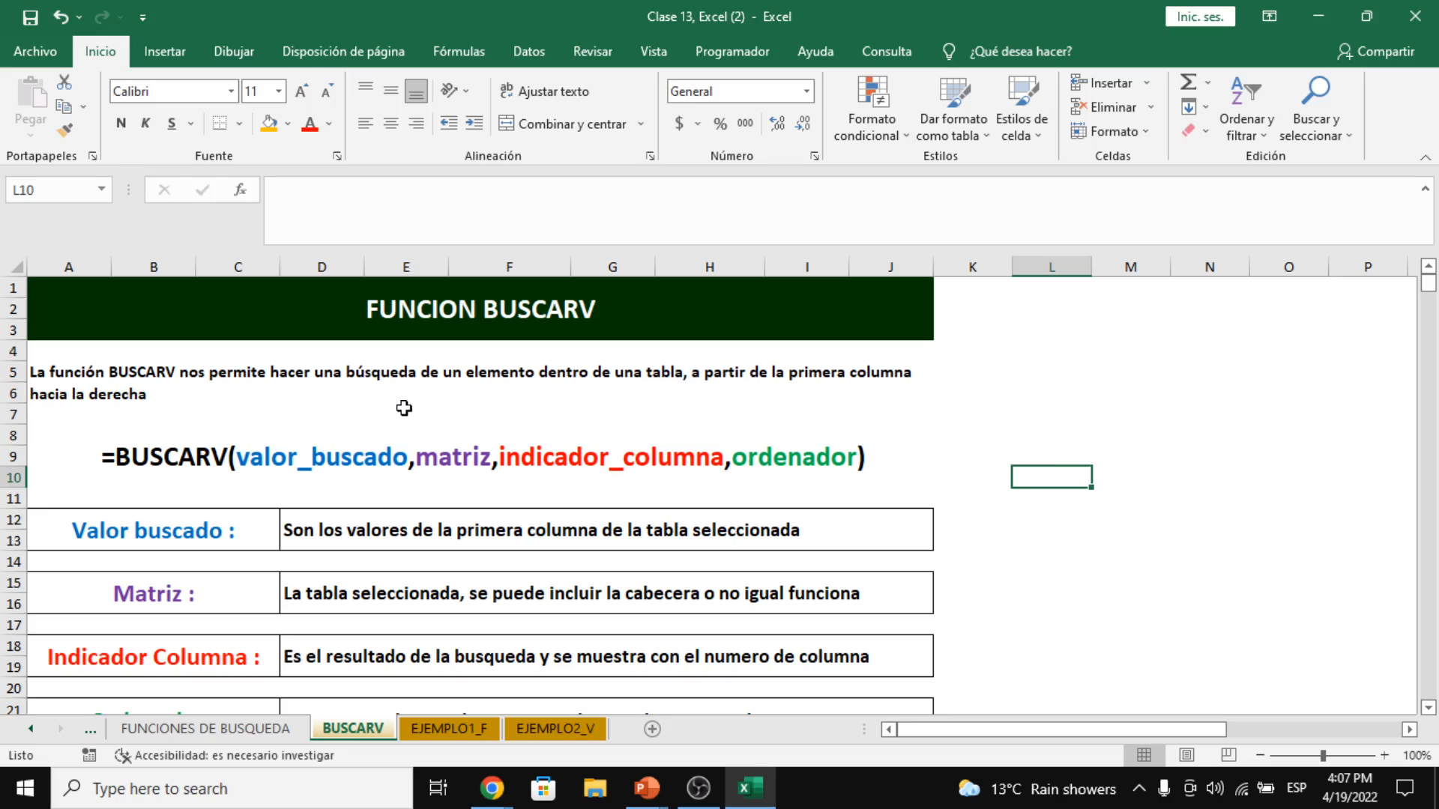
- Review the four BUSCARV arguments below the syntax: Valor buscado, Matriz, Indicador Columna and Ordenador
{"action": "scroll", "coordinate": [402, 414], "scroll_direction": "down", "scroll_amount": 2}
{"action": "scroll", "coordinate": [401, 415], "scroll_direction": "down", "scroll_amount": 1}
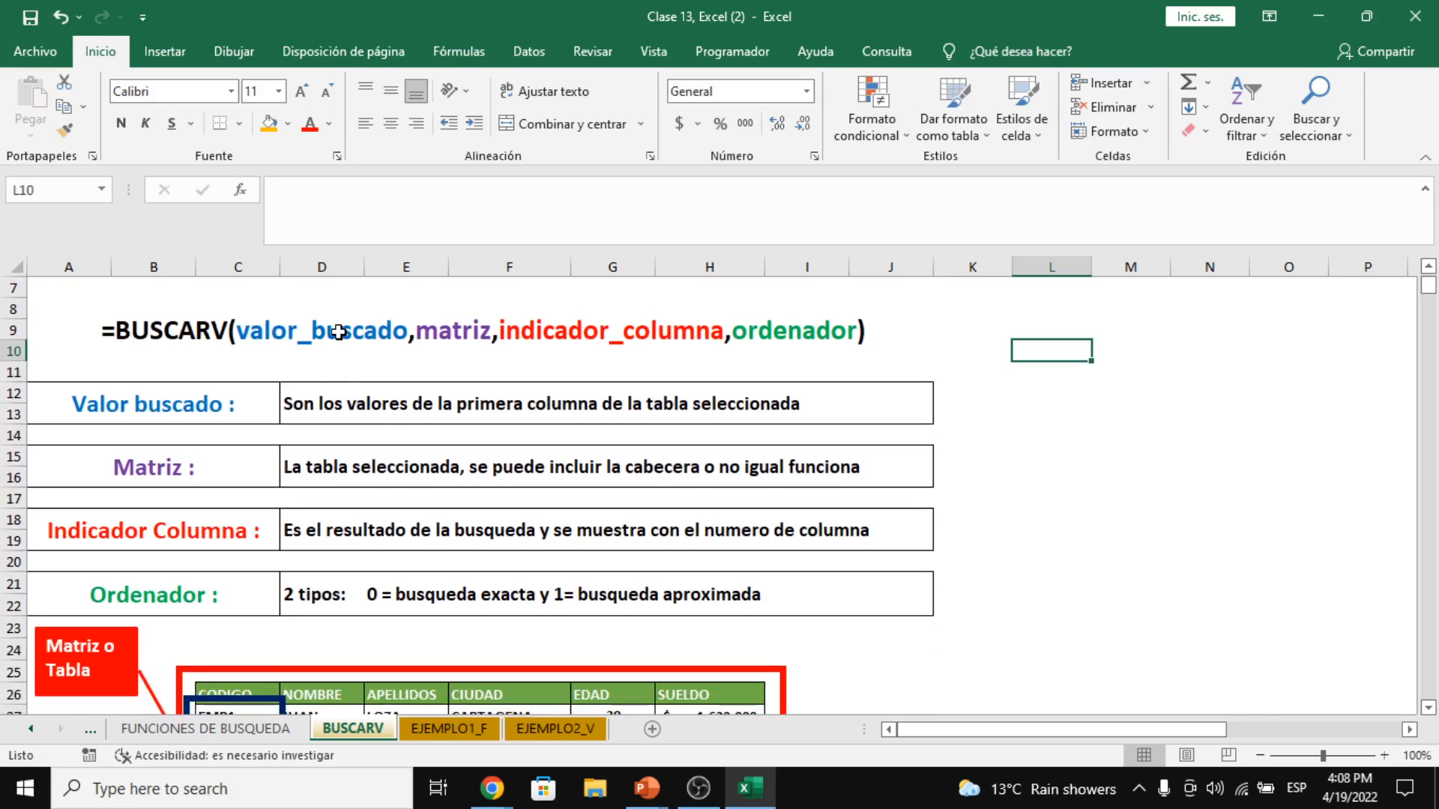
{"action": "left_click", "coordinate": [225, 398]}
{"action": "left_click", "coordinate": [214, 469]}
{"action": "left_click", "coordinate": [205, 544]}
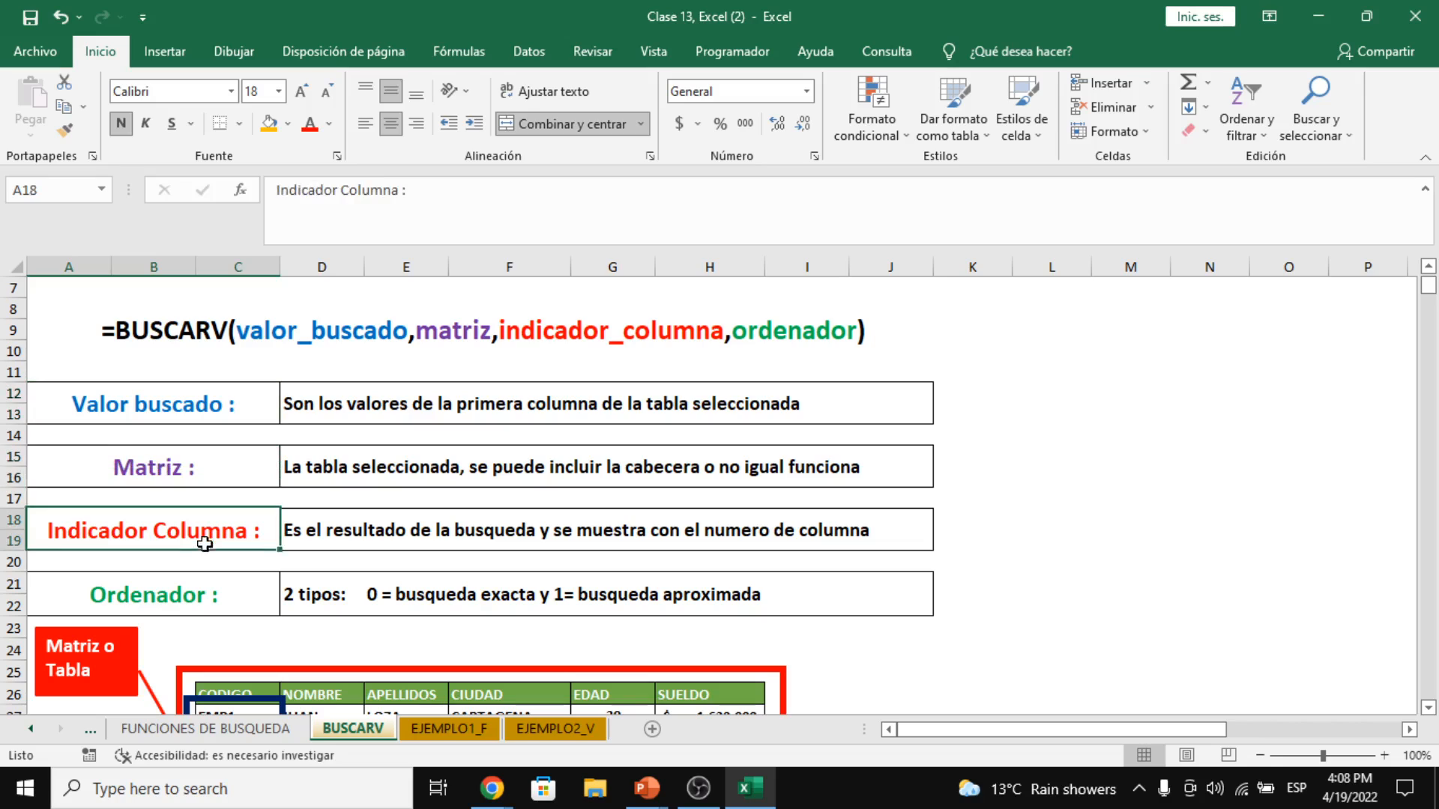
{"action": "left_click", "coordinate": [205, 592]}
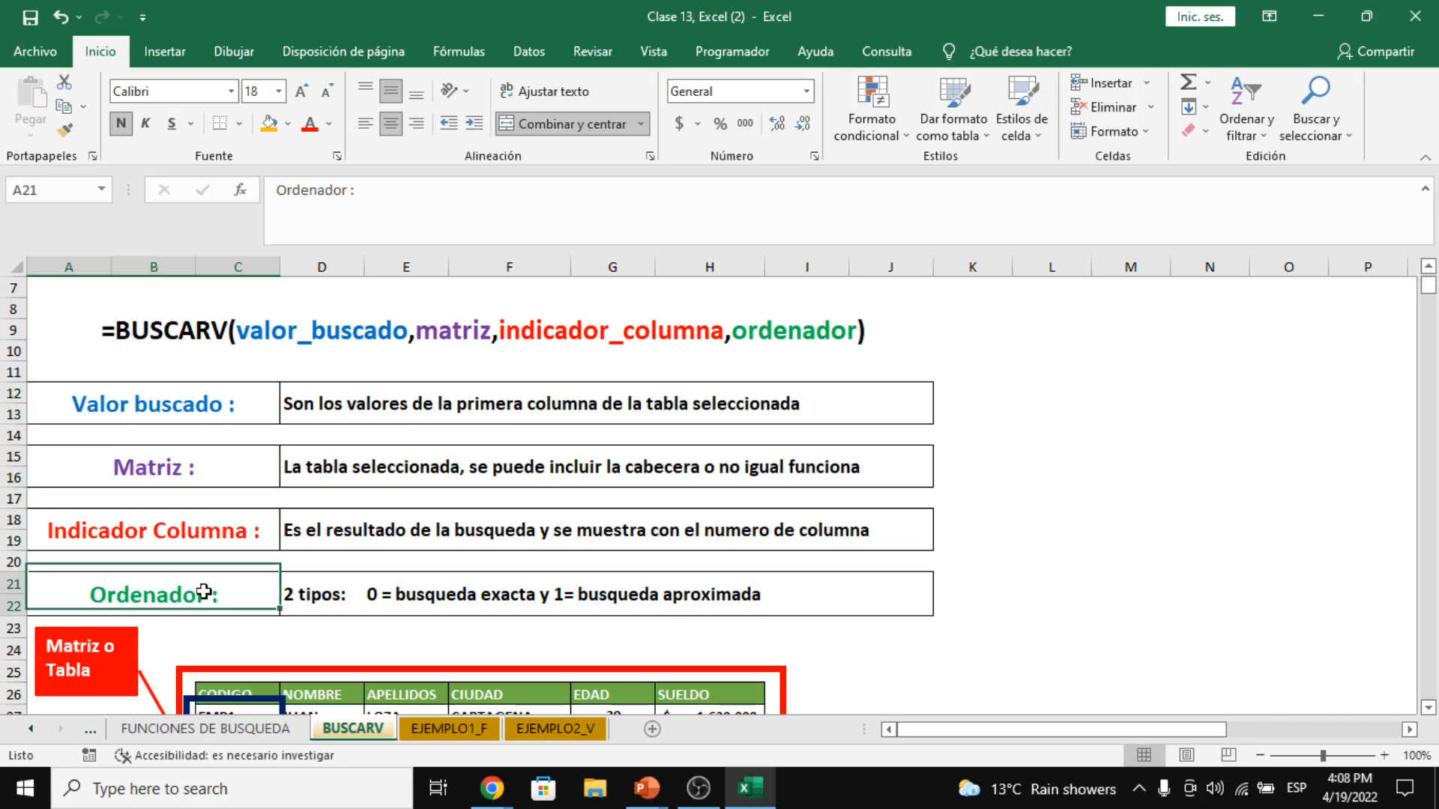
- Read the definition of each BUSCARV argument, including the exact and approximate search options of Ordenador
{"action": "left_click", "coordinate": [218, 401]}
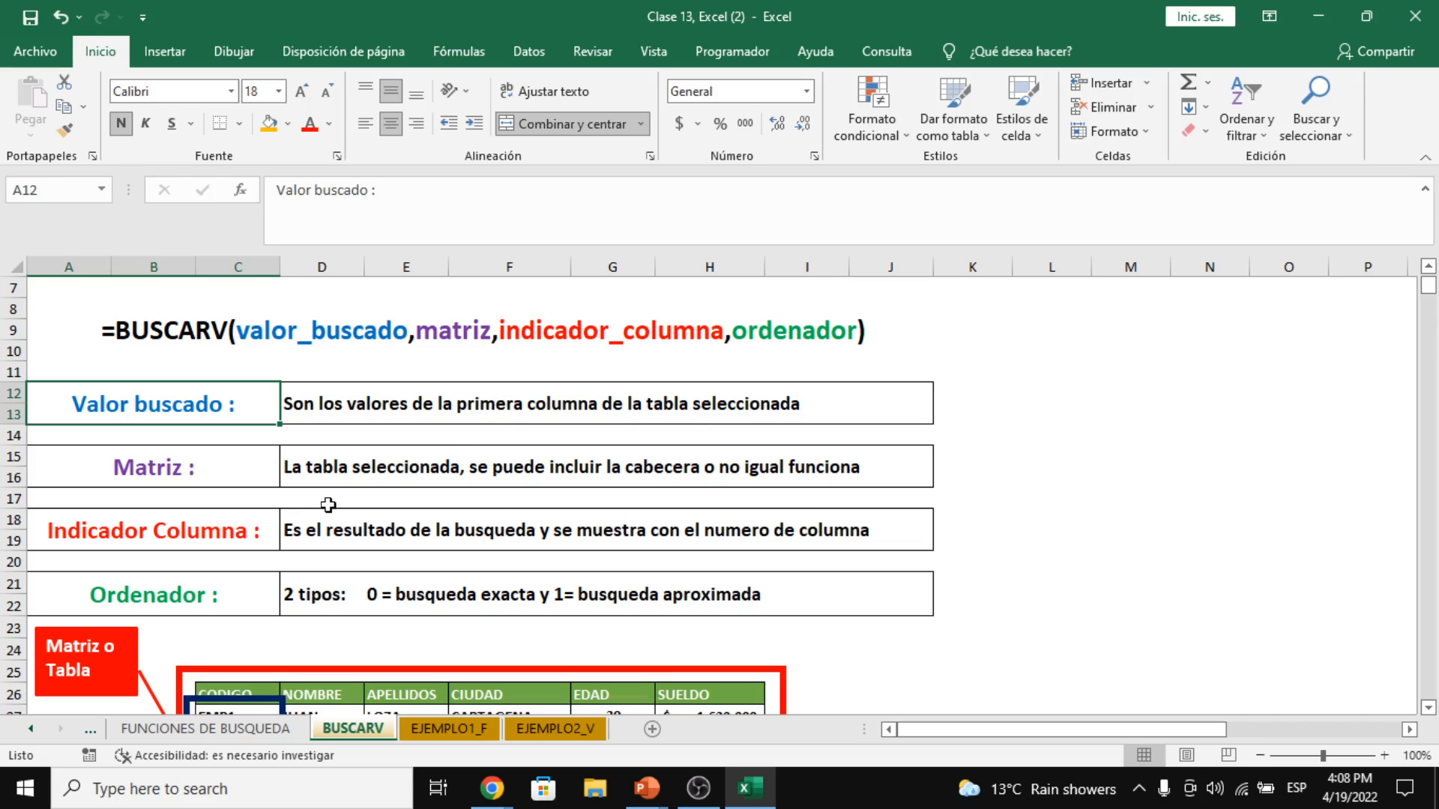
{"action": "left_click", "coordinate": [226, 478]}
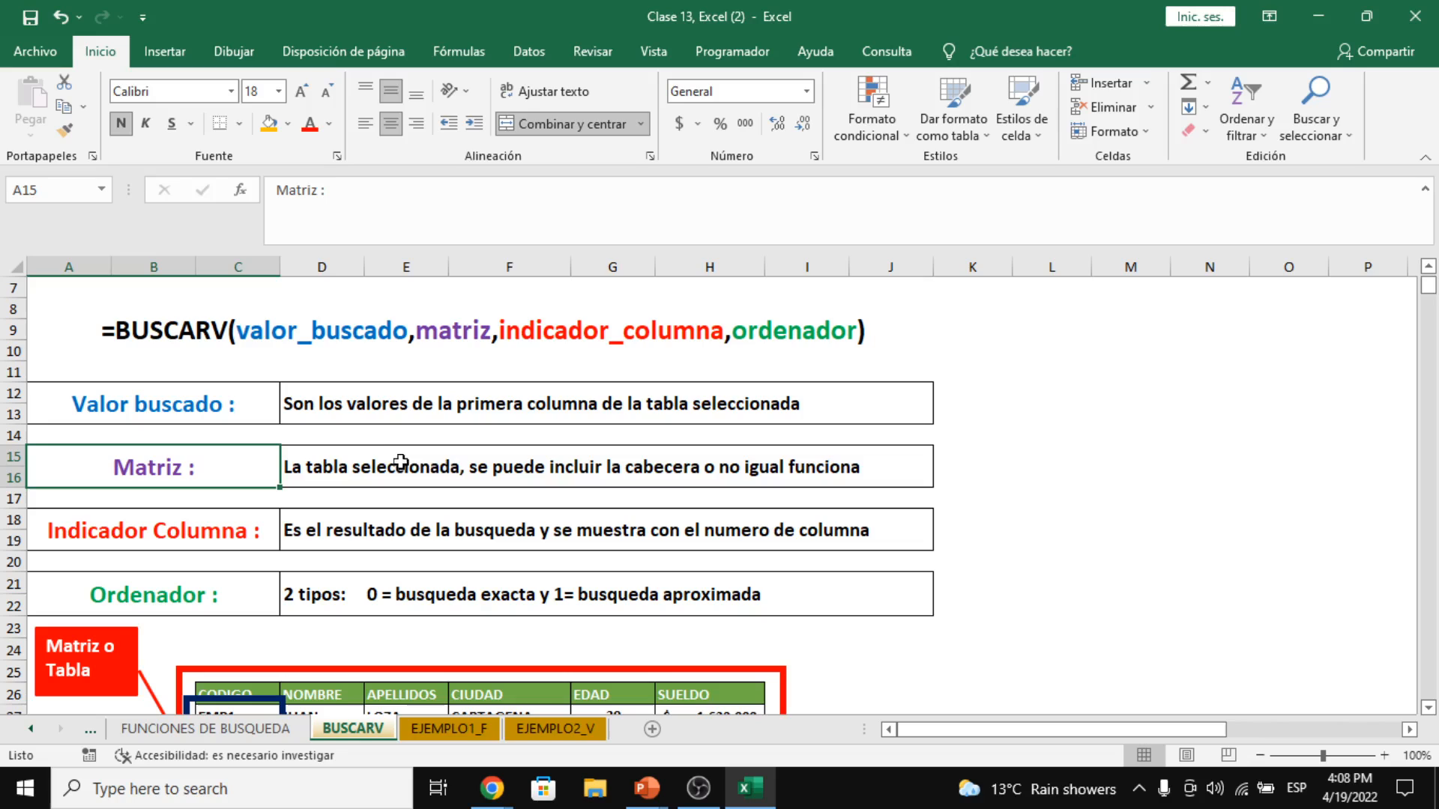
{"action": "left_click", "coordinate": [630, 466]}
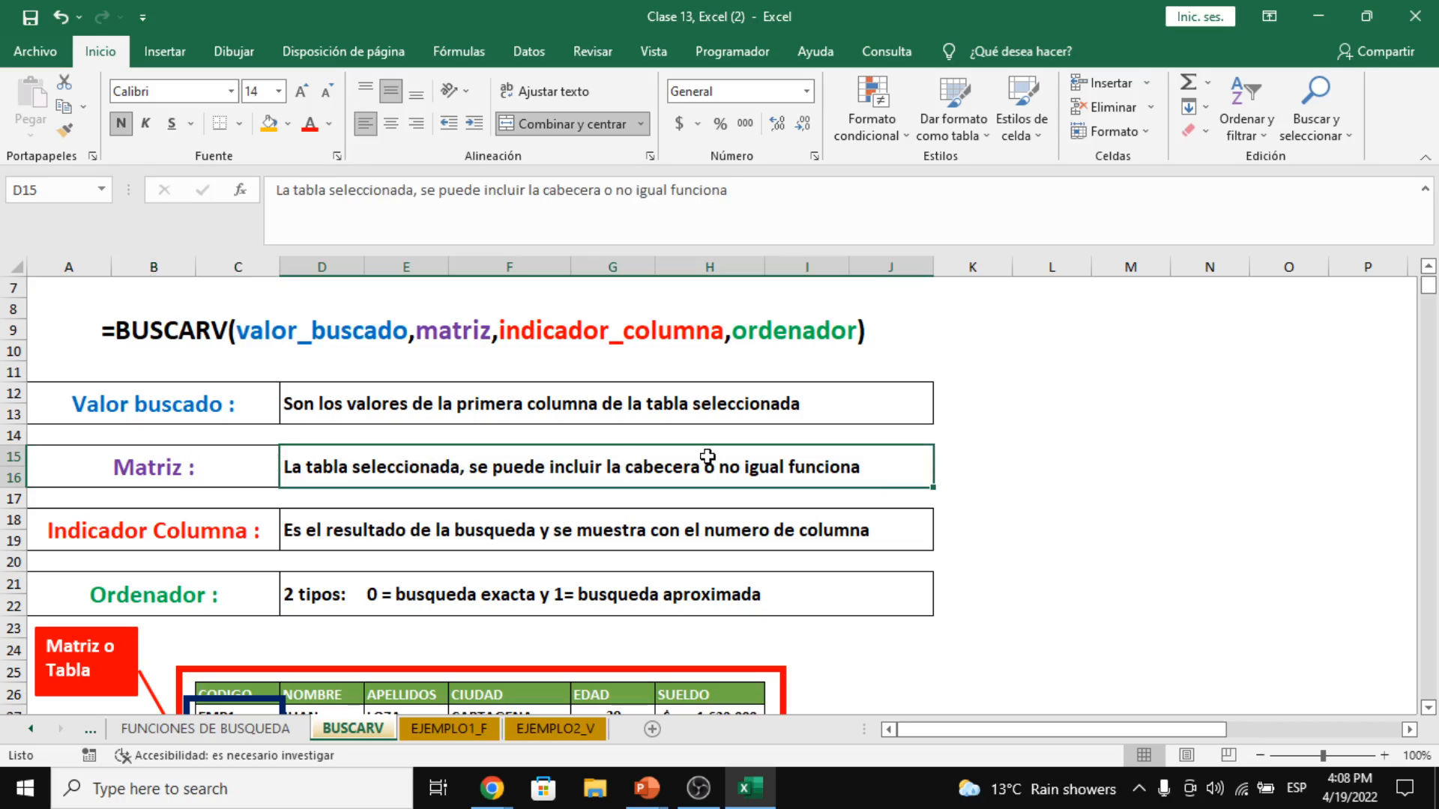
{"action": "left_click", "coordinate": [190, 545]}
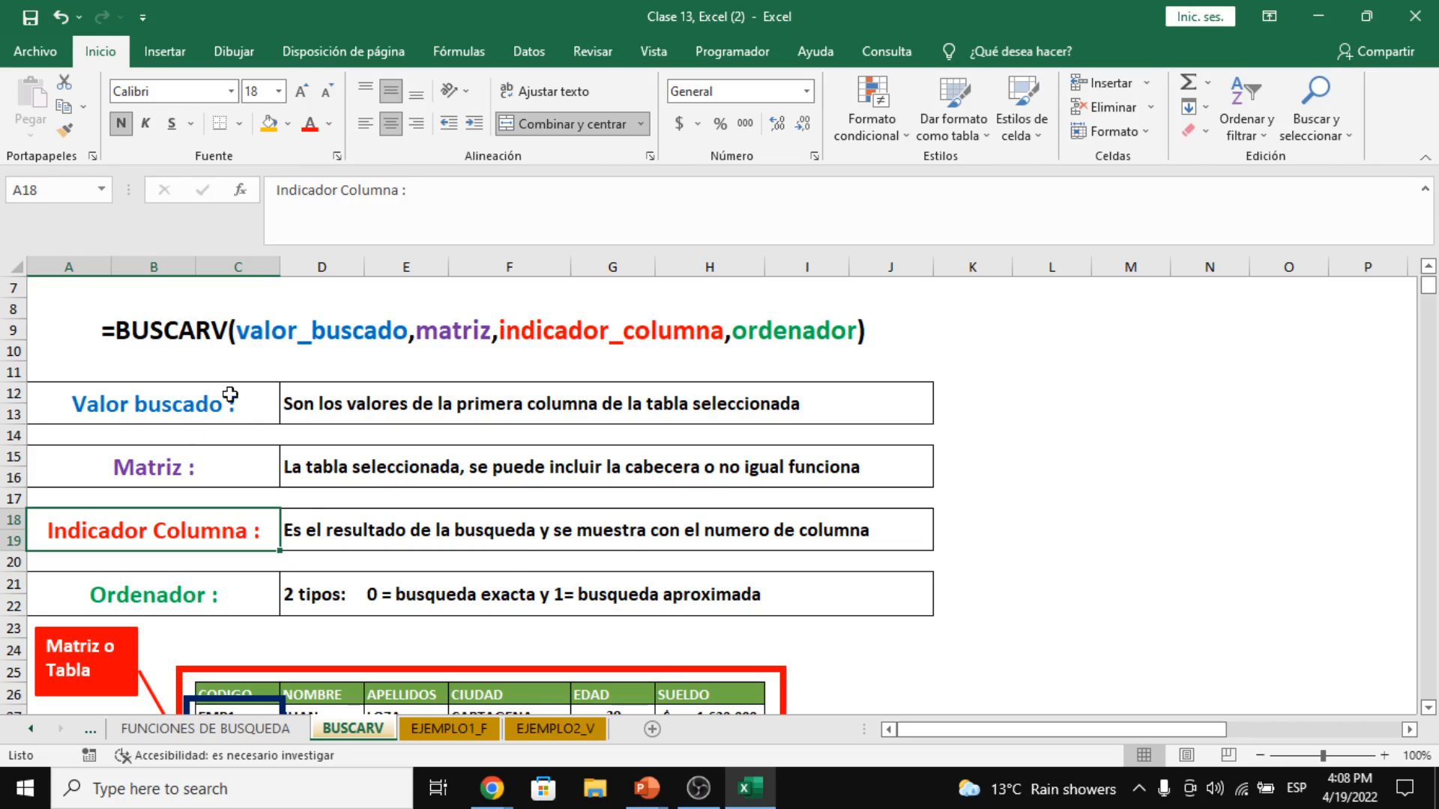
{"action": "left_click", "coordinate": [264, 597]}
{"action": "left_click", "coordinate": [300, 596]}
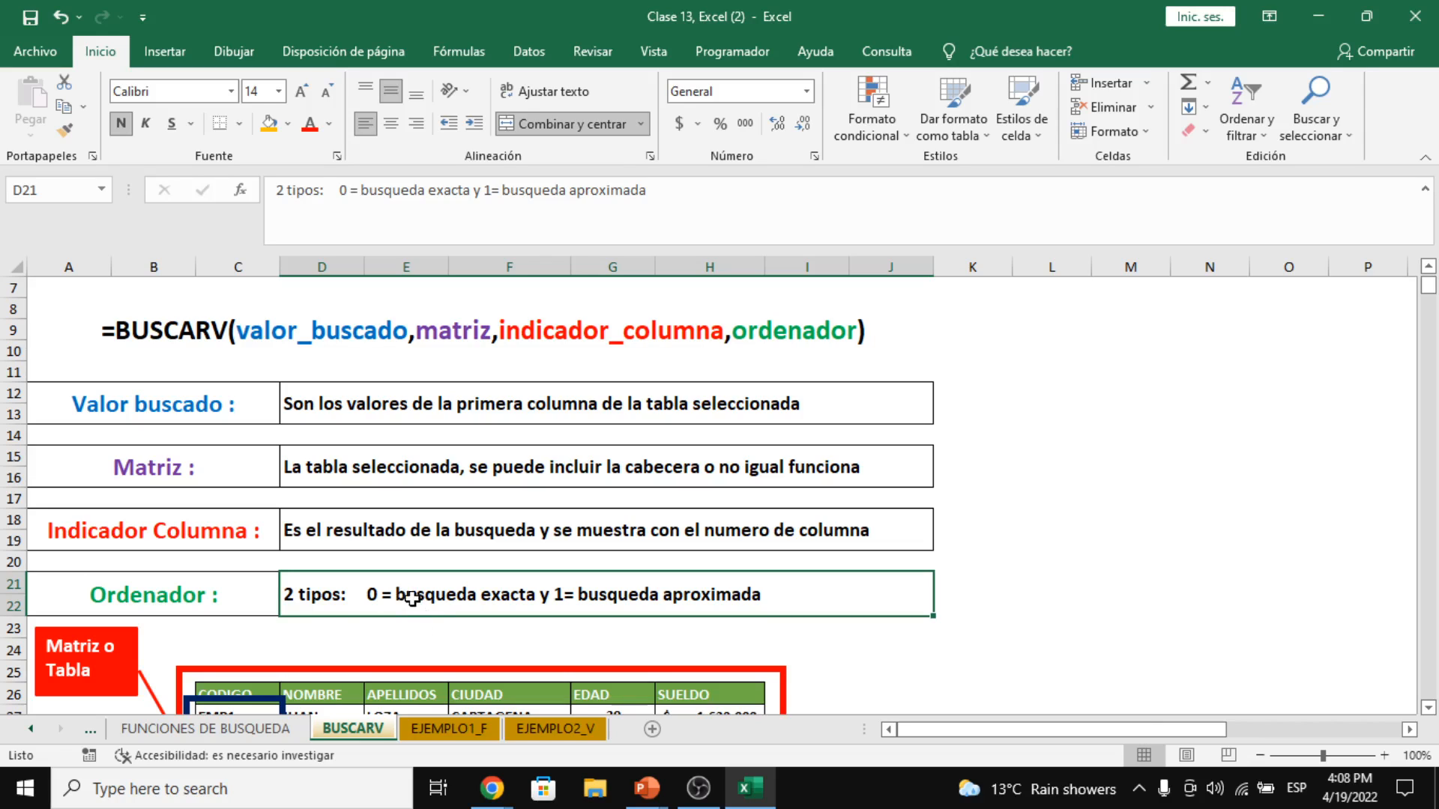
{"action": "double_click", "coordinate": [415, 600]}
{"action": "left_click_drag", "start_coordinate": [427, 605], "coordinate": [744, 583]}
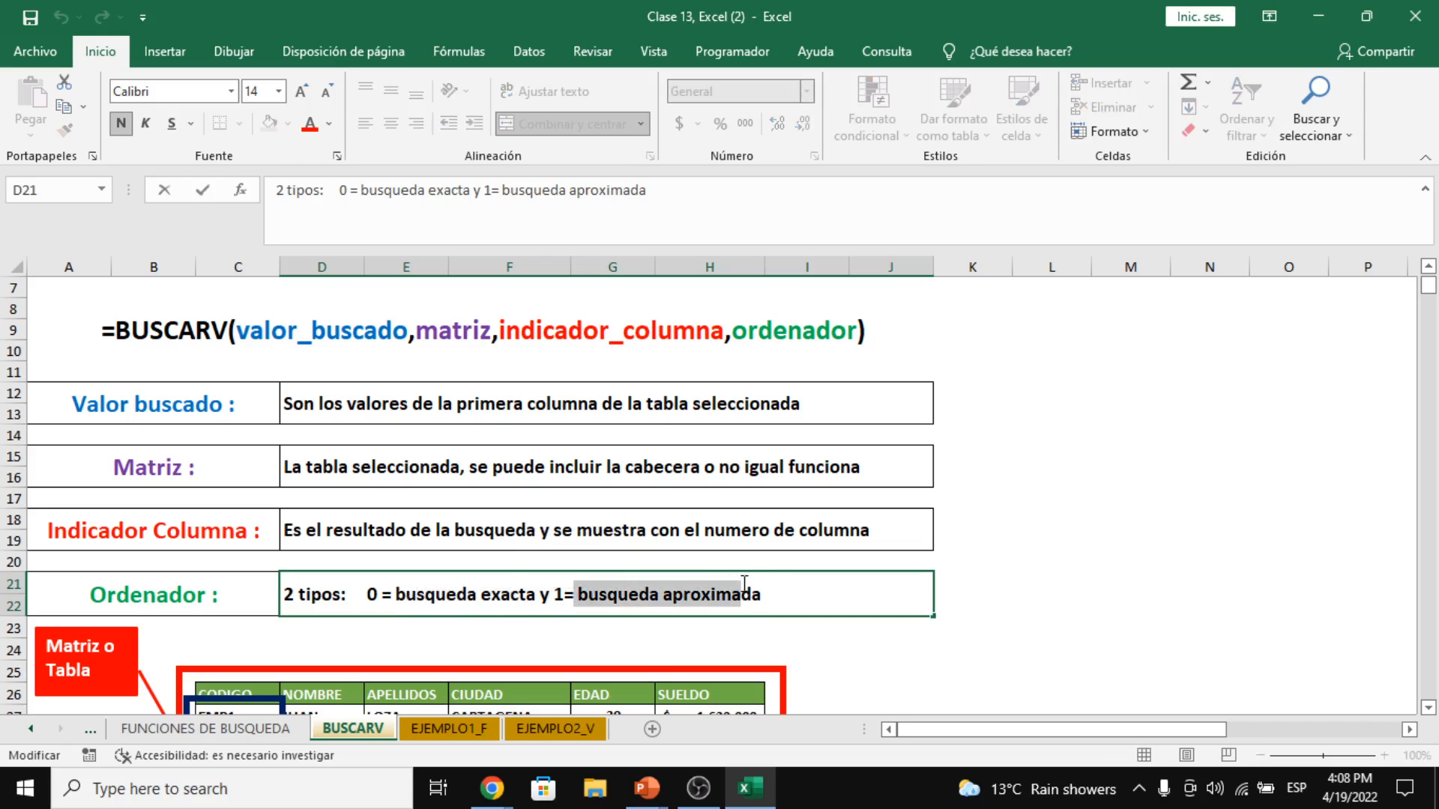
{"action": "left_click", "coordinate": [1207, 496]}
- Examine the sample employee table's Matriz o Tabla range and the Valor Buscado codes in its first column
{"action": "scroll", "coordinate": [541, 464], "scroll_direction": "down", "scroll_amount": 1}
{"action": "scroll", "coordinate": [542, 464], "scroll_direction": "down", "scroll_amount": 3}
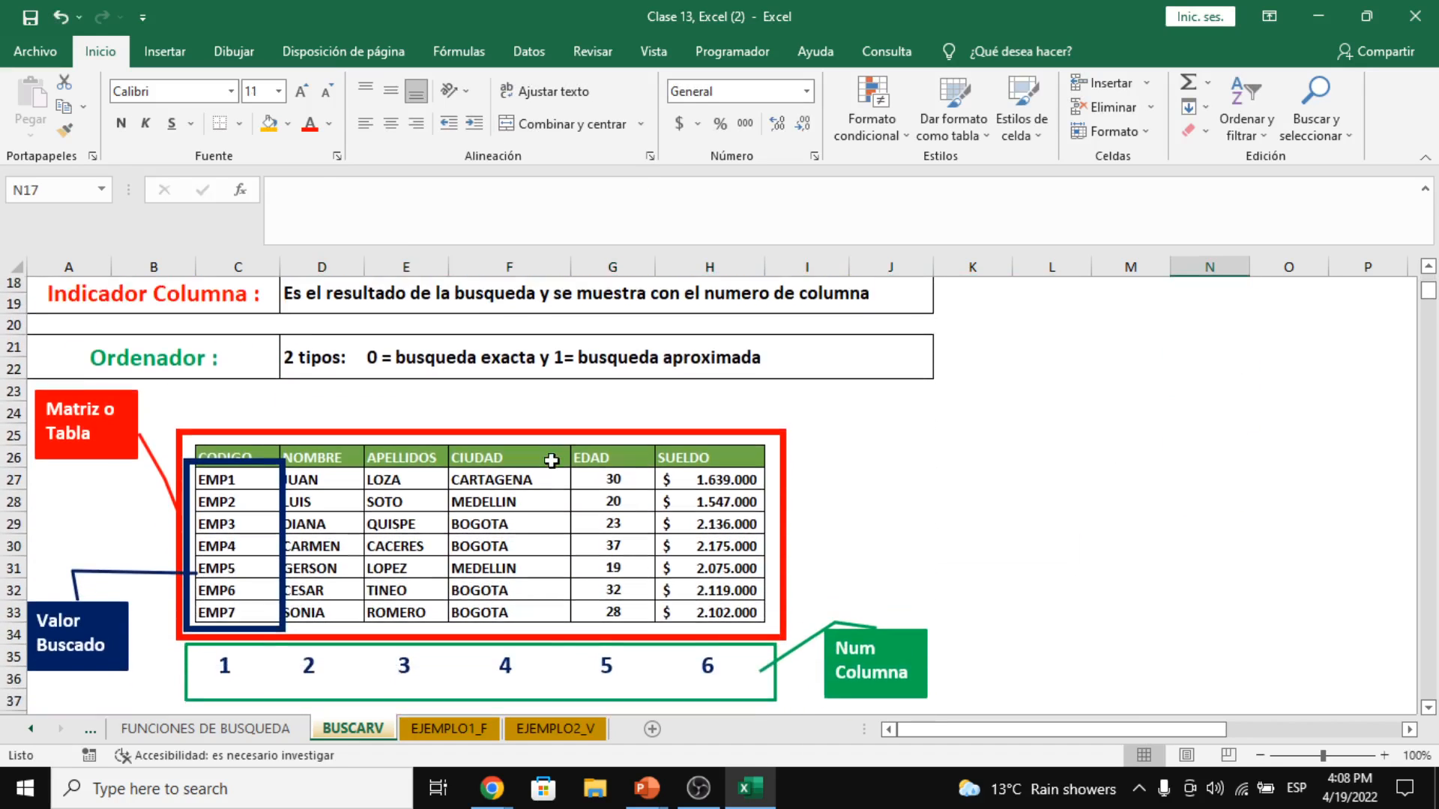
{"action": "left_click", "coordinate": [382, 415]}
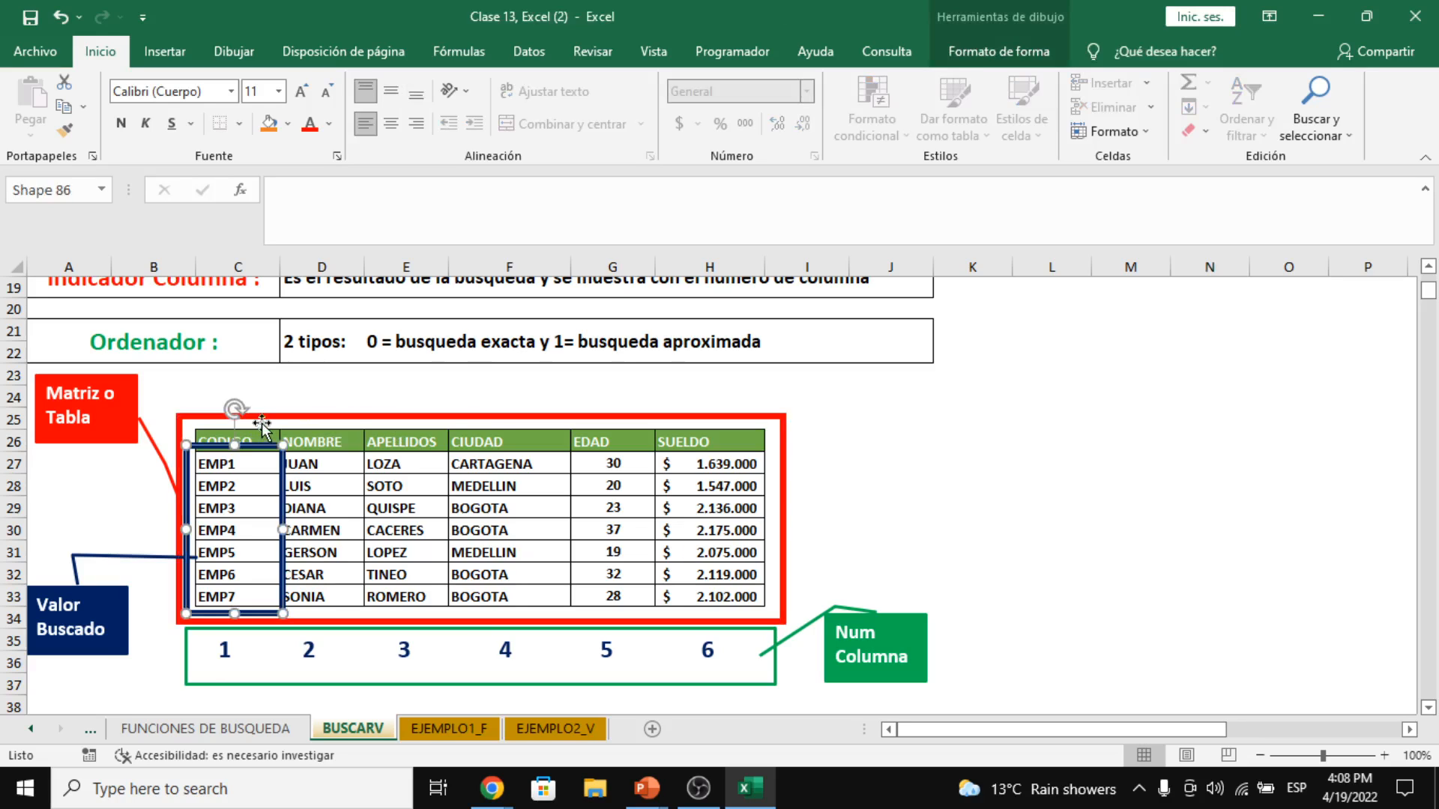
{"action": "left_click", "coordinate": [292, 440]}
{"action": "left_click", "coordinate": [300, 414]}
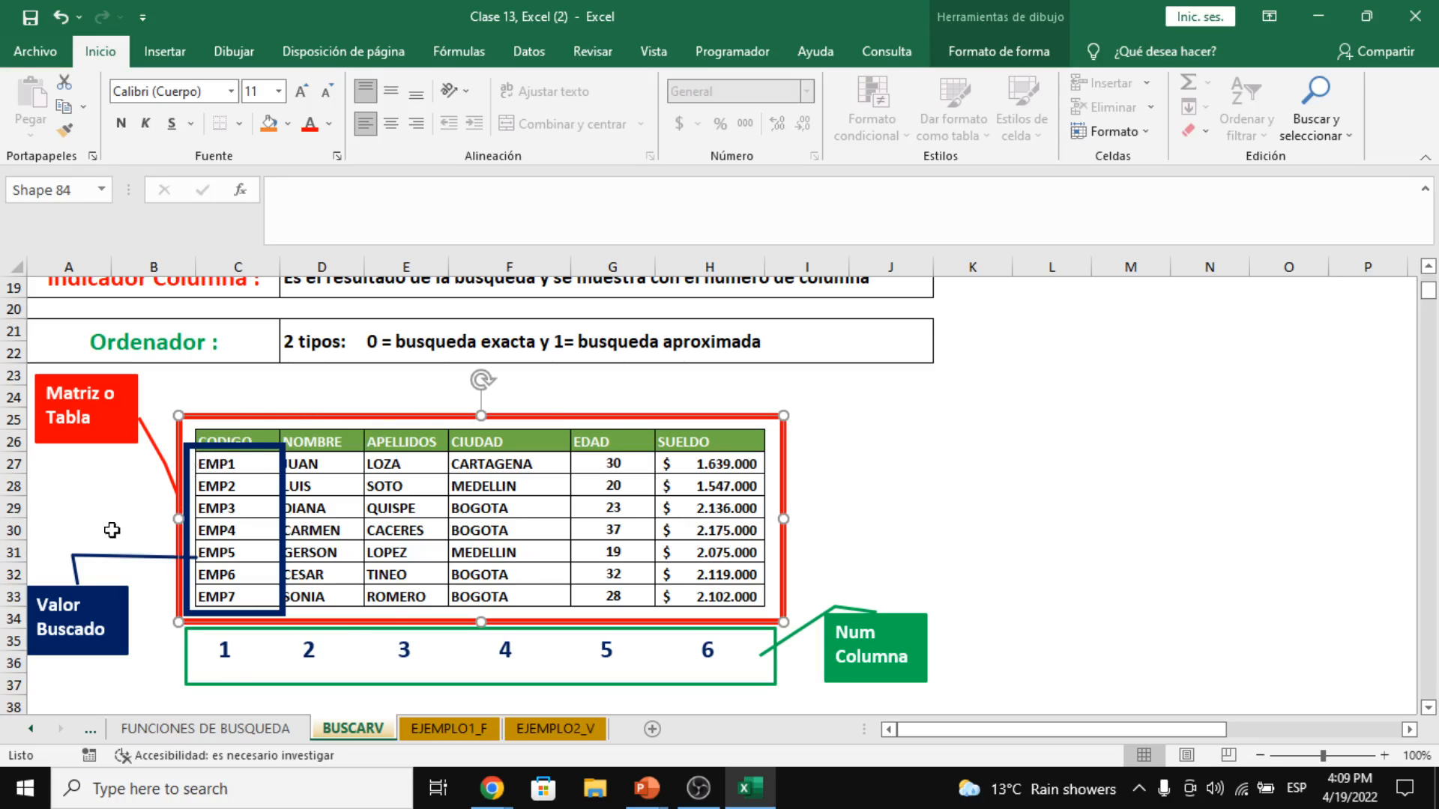
{"action": "left_click", "coordinate": [96, 512]}
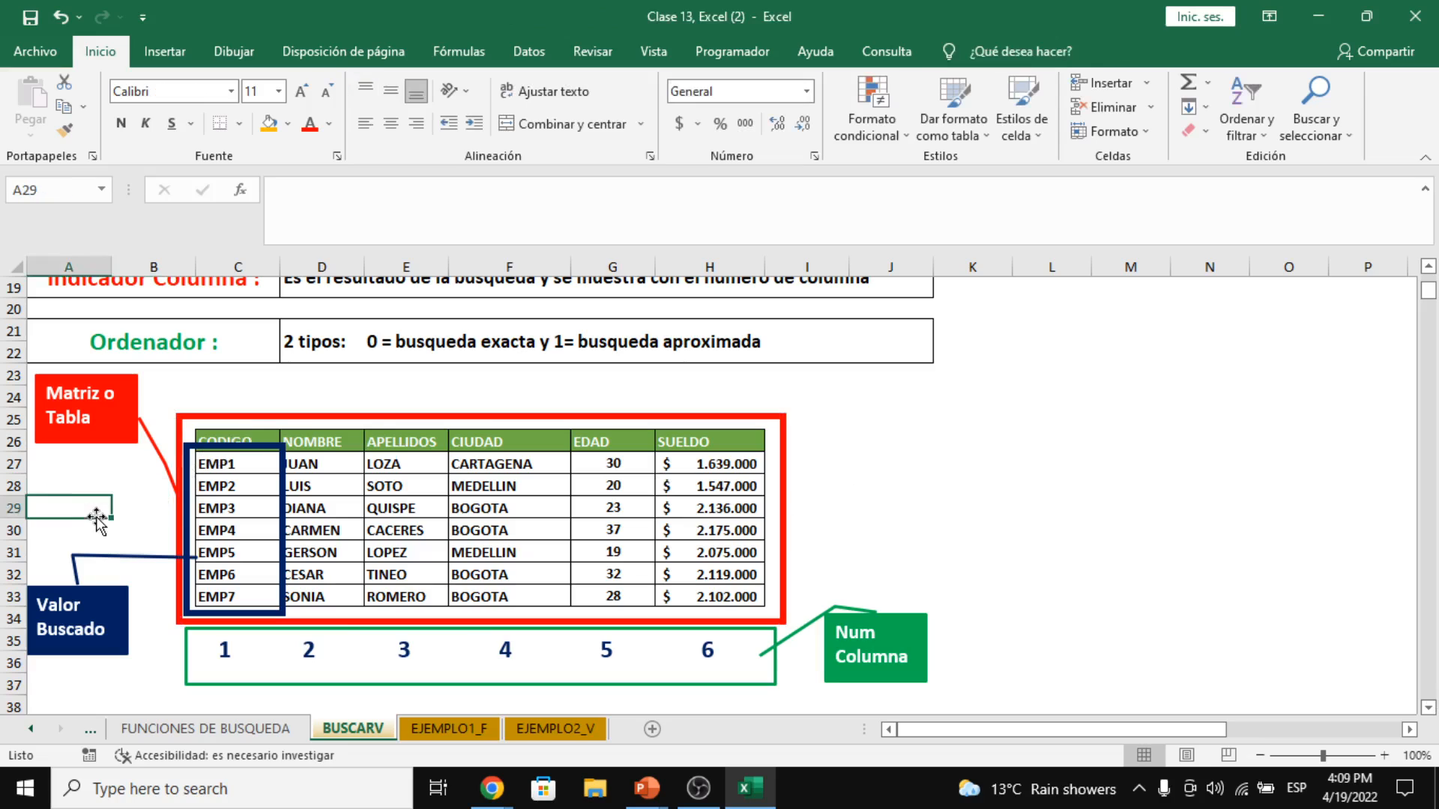
{"action": "left_click", "coordinate": [244, 464]}
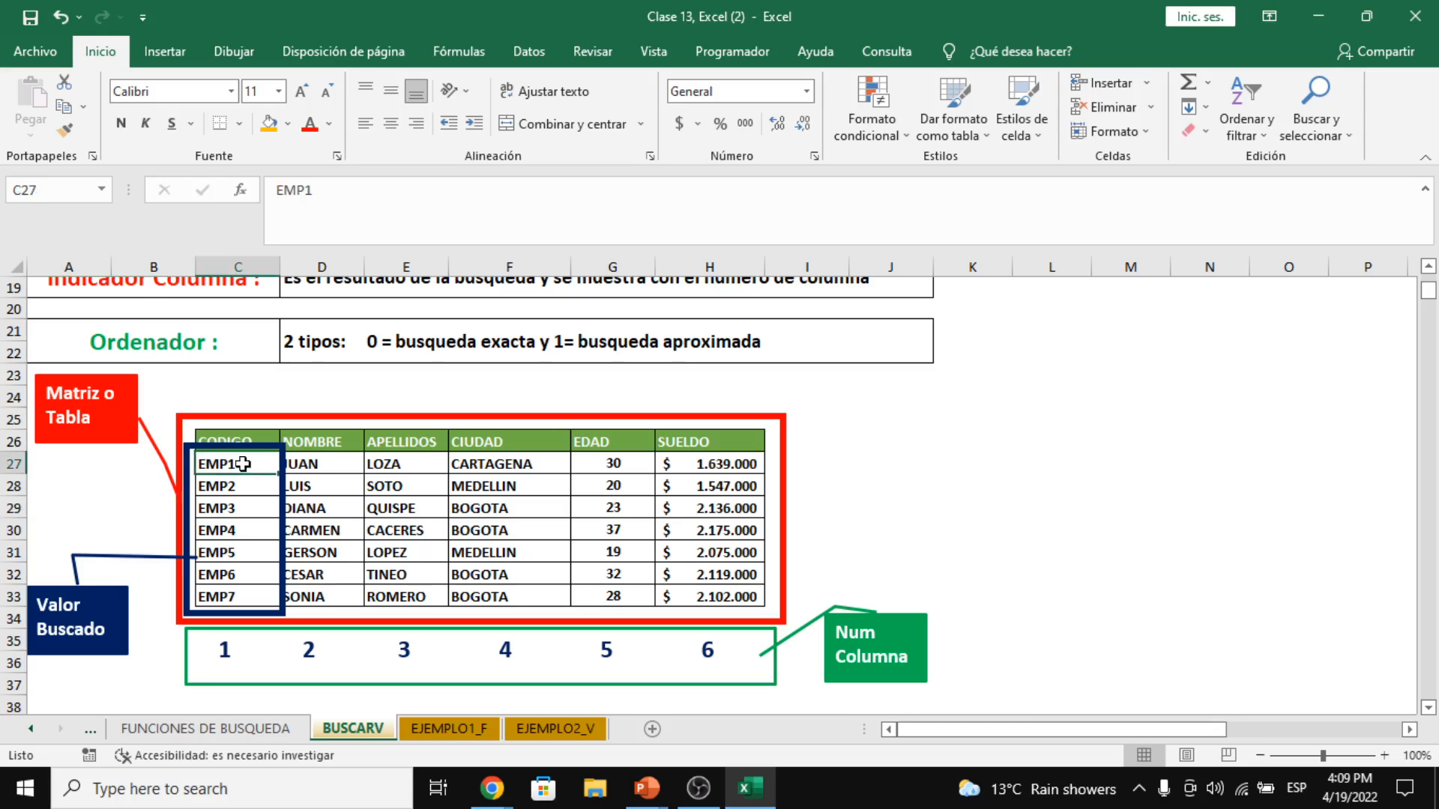
{"action": "left_click_drag", "start_coordinate": [236, 463], "coordinate": [745, 597]}
{"action": "left_click", "coordinate": [214, 492]}
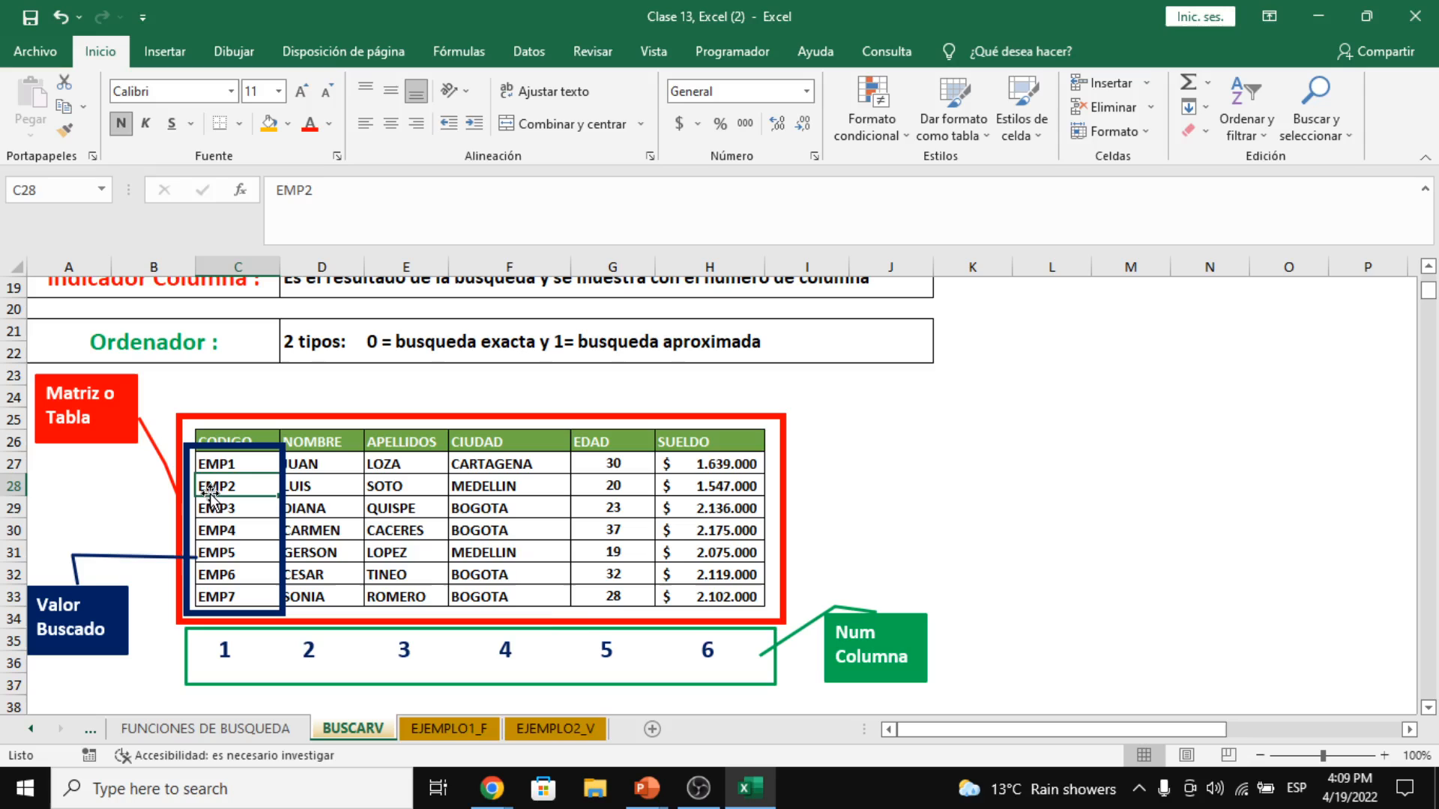
{"action": "left_click", "coordinate": [738, 653]}
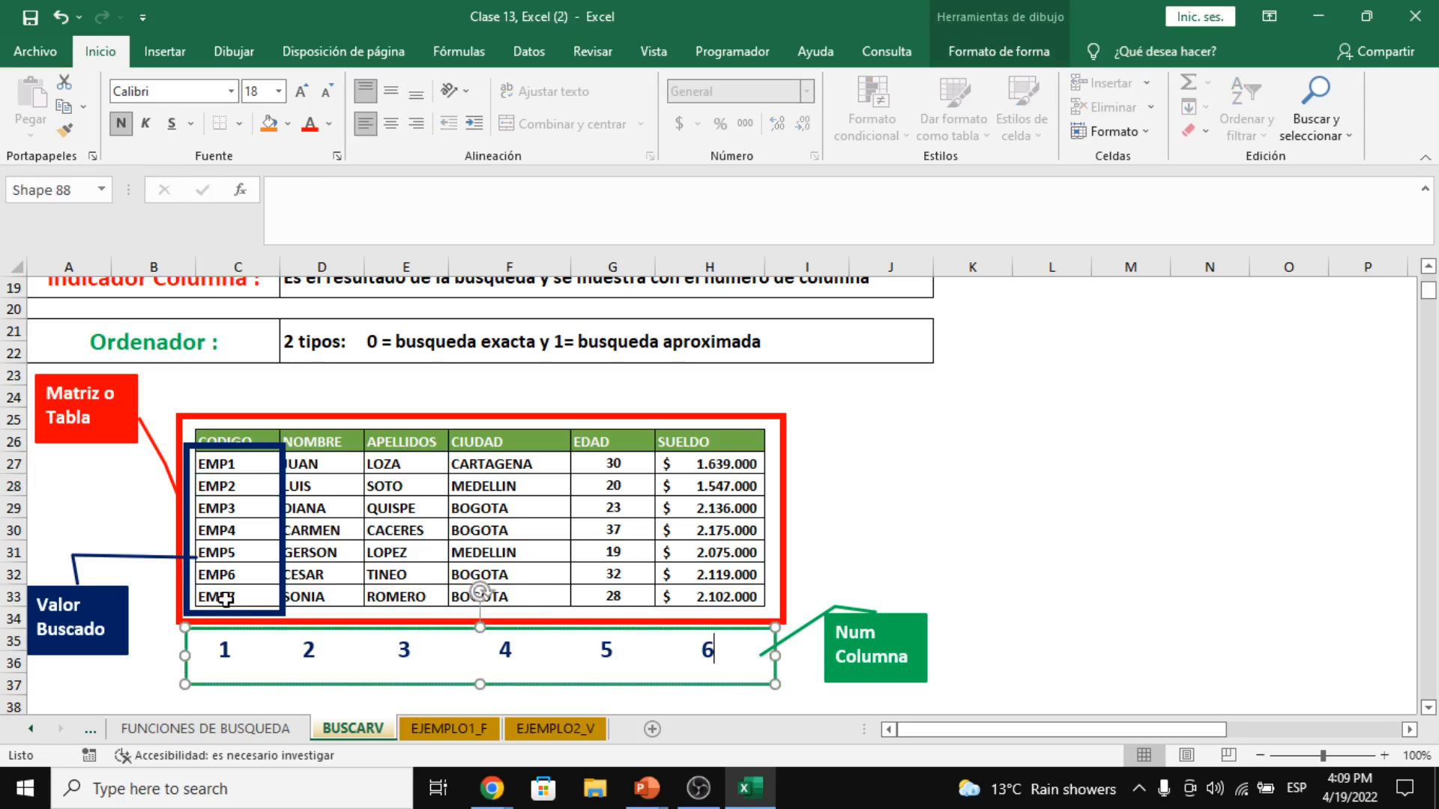
{"action": "left_click_drag", "start_coordinate": [216, 597], "coordinate": [700, 440]}
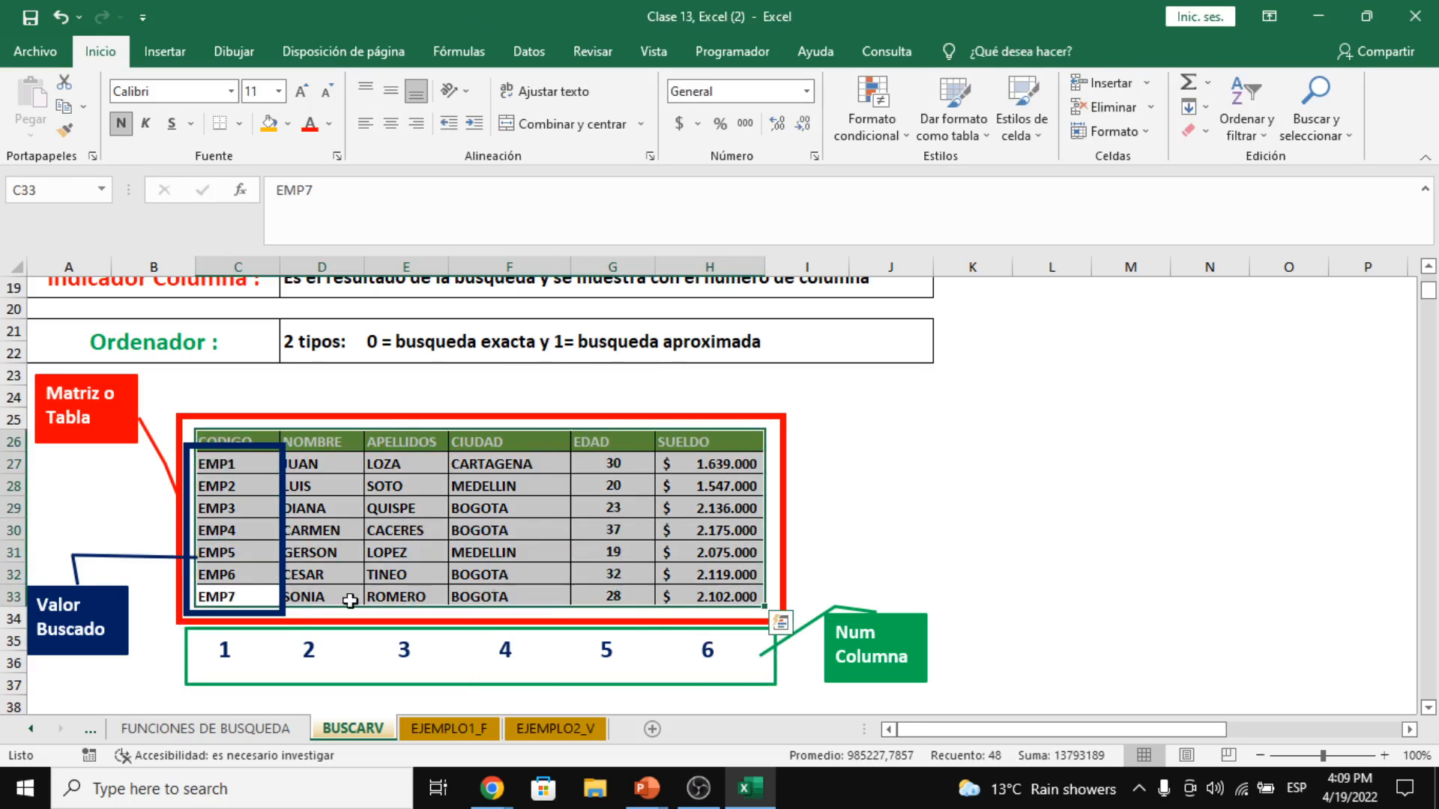
- Examine the column numbers 1 to 6 beneath the employee table, matching each to its table column
{"action": "left_click", "coordinate": [251, 655]}
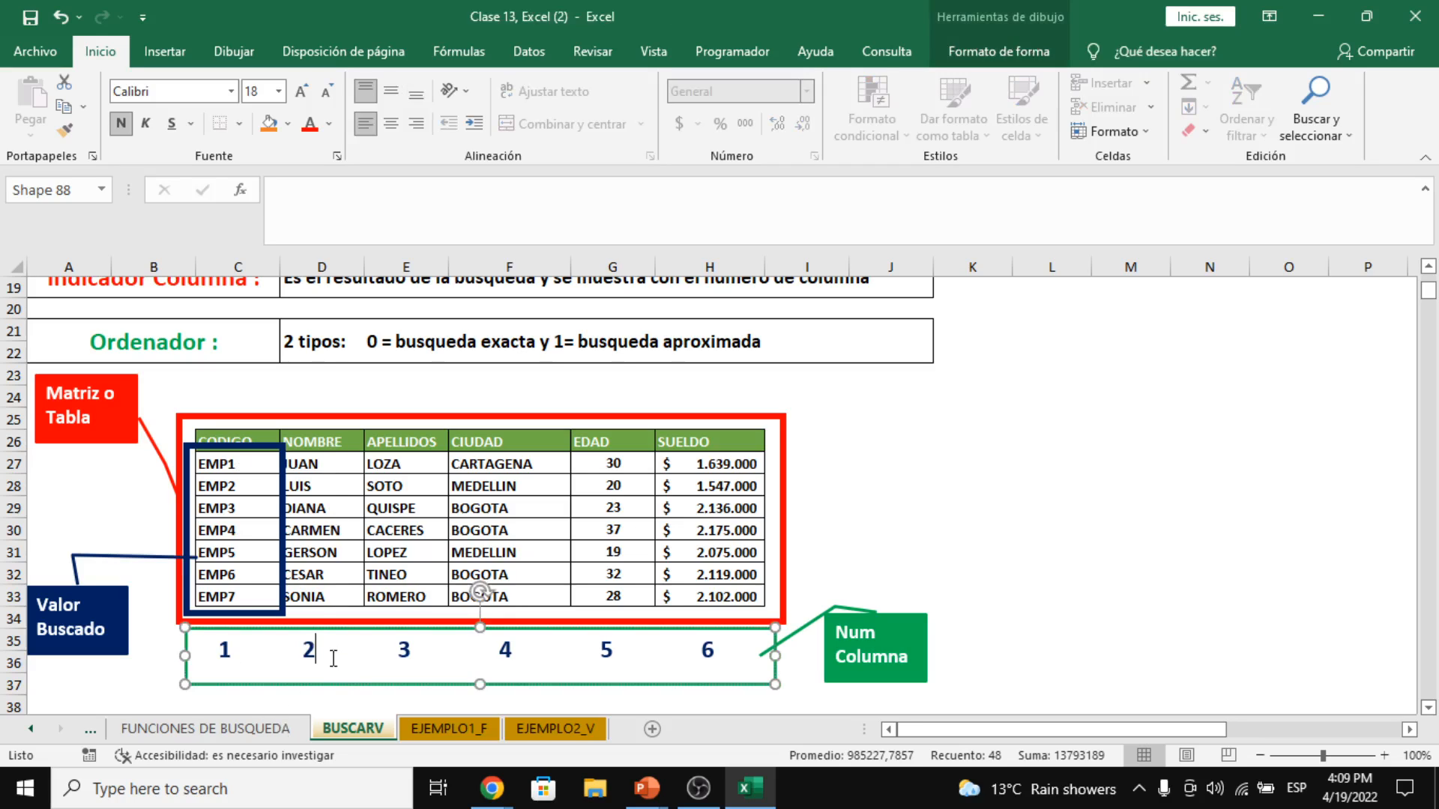
{"action": "double_click", "coordinate": [310, 654]}
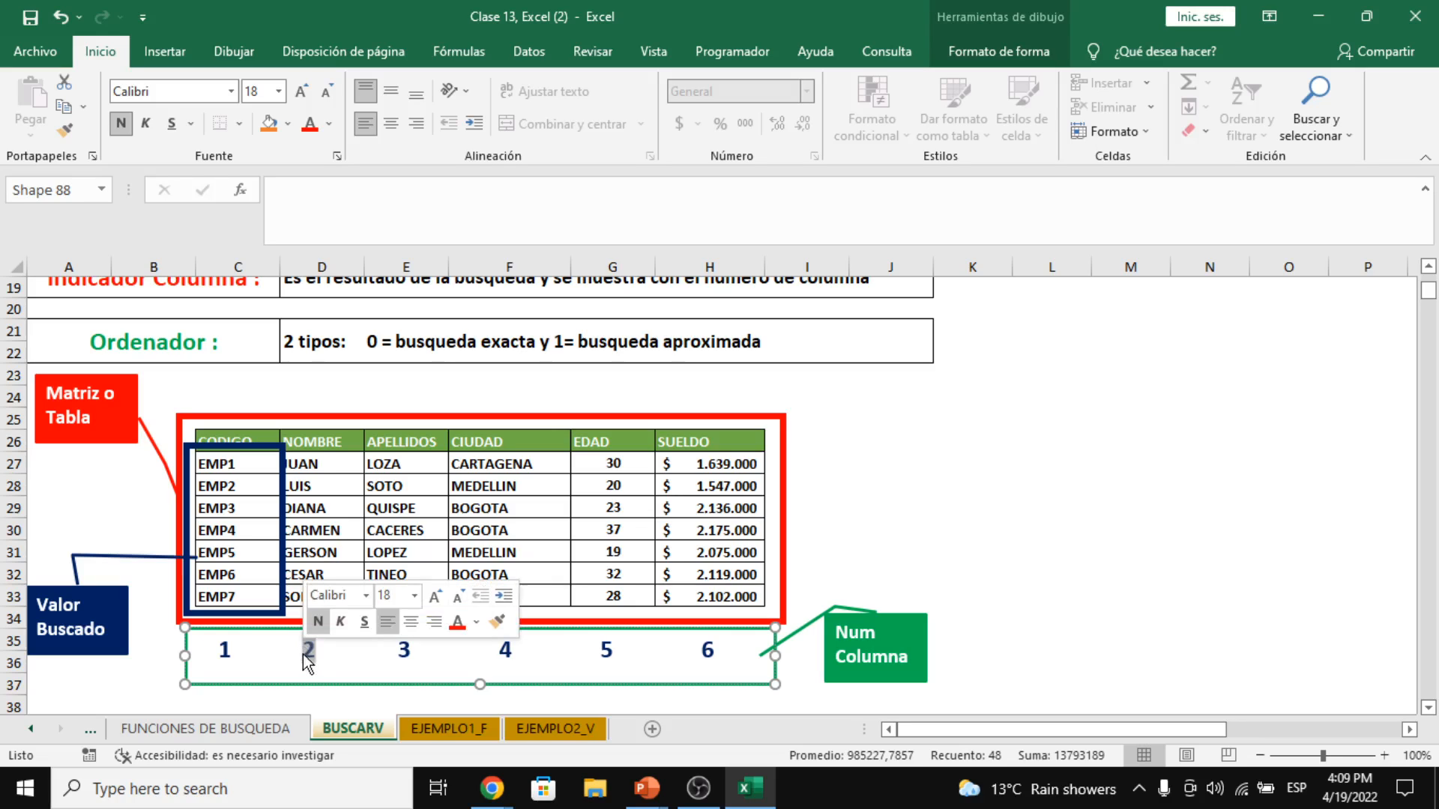
{"action": "left_click", "coordinate": [405, 652]}
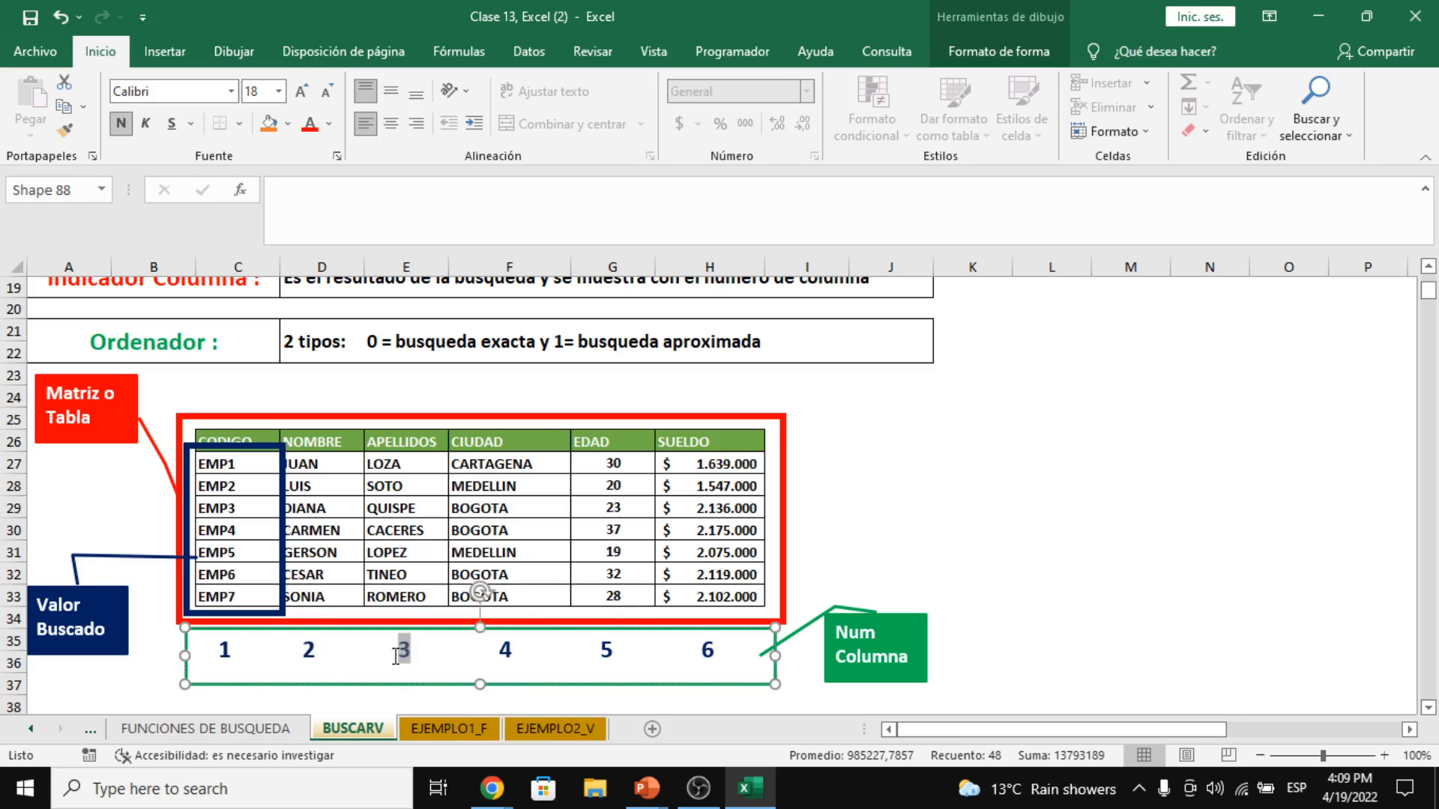
{"action": "double_click", "coordinate": [404, 651]}
{"action": "double_click", "coordinate": [505, 650]}
{"action": "left_click", "coordinate": [612, 651]}
{"action": "double_click", "coordinate": [607, 651]}
{"action": "left_click", "coordinate": [708, 651]}
{"action": "double_click", "coordinate": [708, 650]}
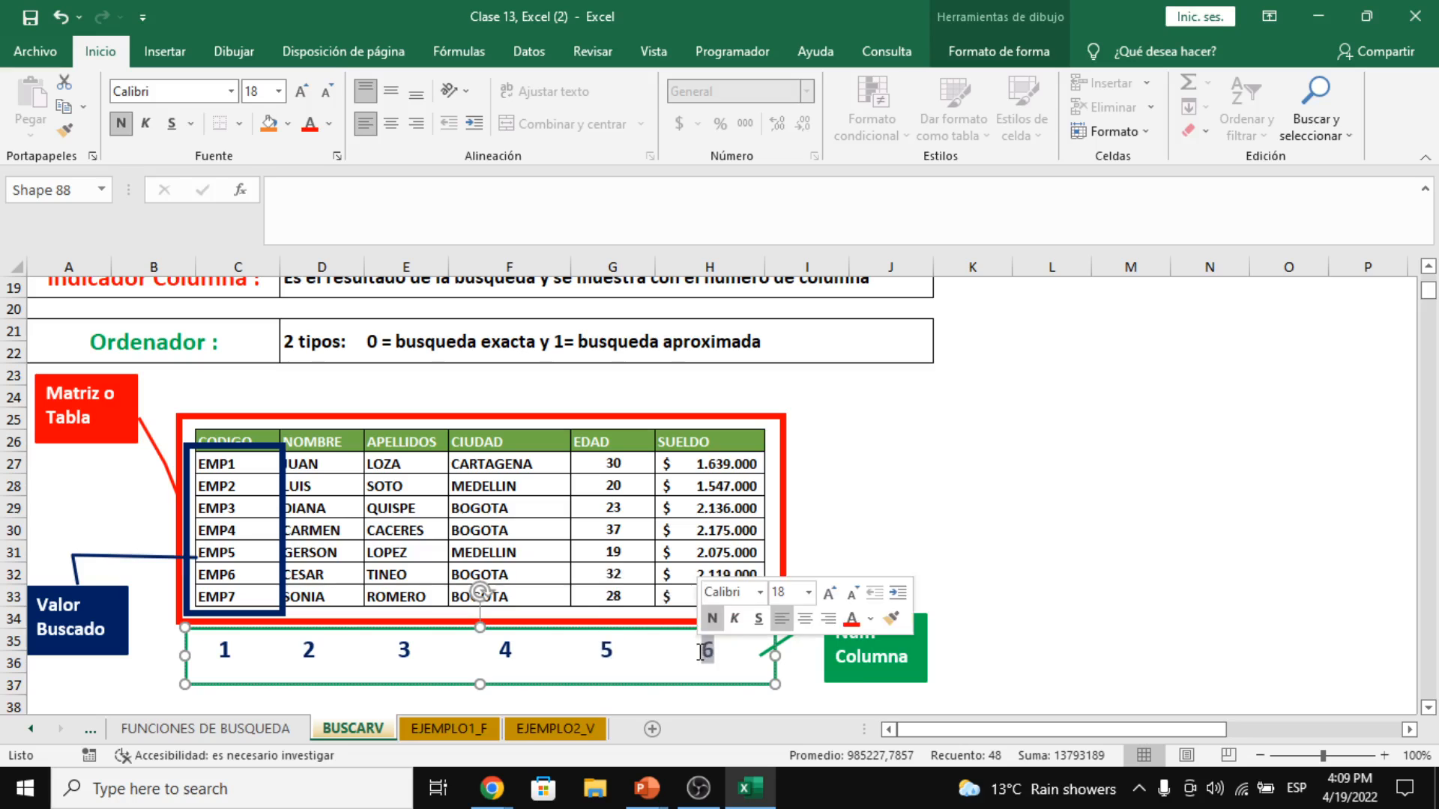
- Look up the employee with code EMP1 in the table and enter that employee's first name in G42
{"action": "scroll", "coordinate": [627, 517], "scroll_direction": "down", "scroll_amount": 3}
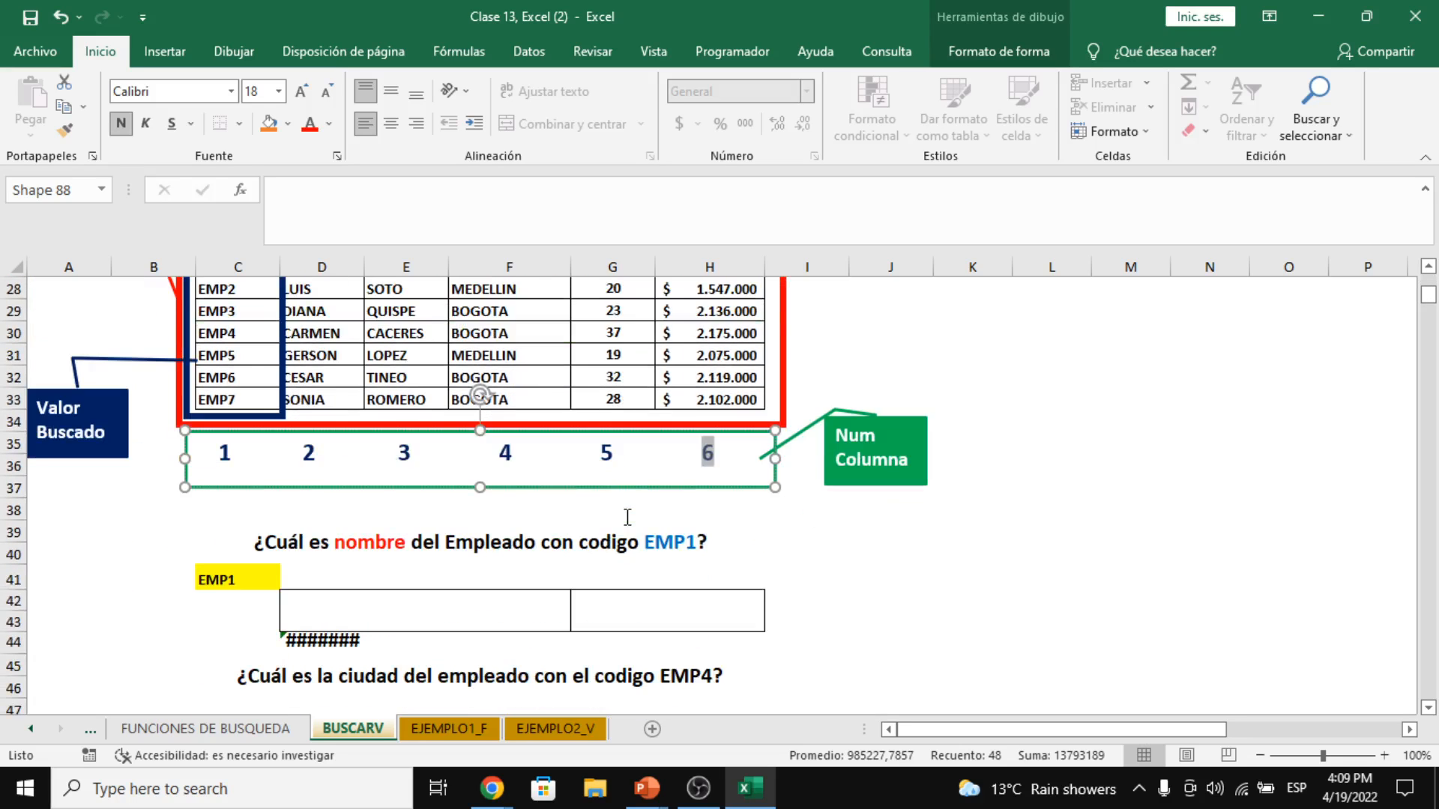
{"action": "scroll", "coordinate": [627, 517], "scroll_direction": "down", "scroll_amount": 1}
{"action": "left_click", "coordinate": [379, 546]}
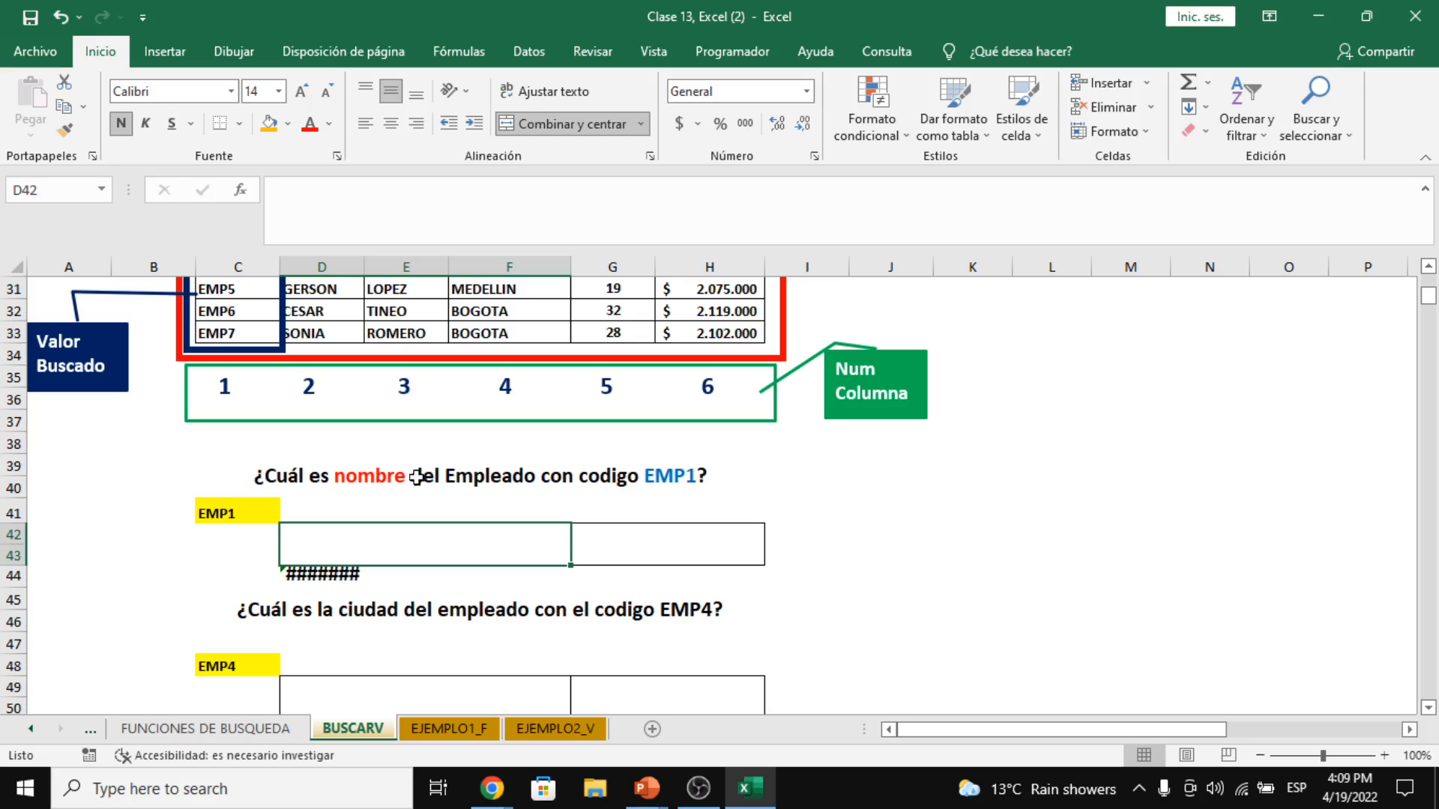
{"action": "scroll", "coordinate": [612, 484], "scroll_direction": "up", "scroll_amount": 1}
{"action": "scroll", "coordinate": [613, 484], "scroll_direction": "up", "scroll_amount": 1}
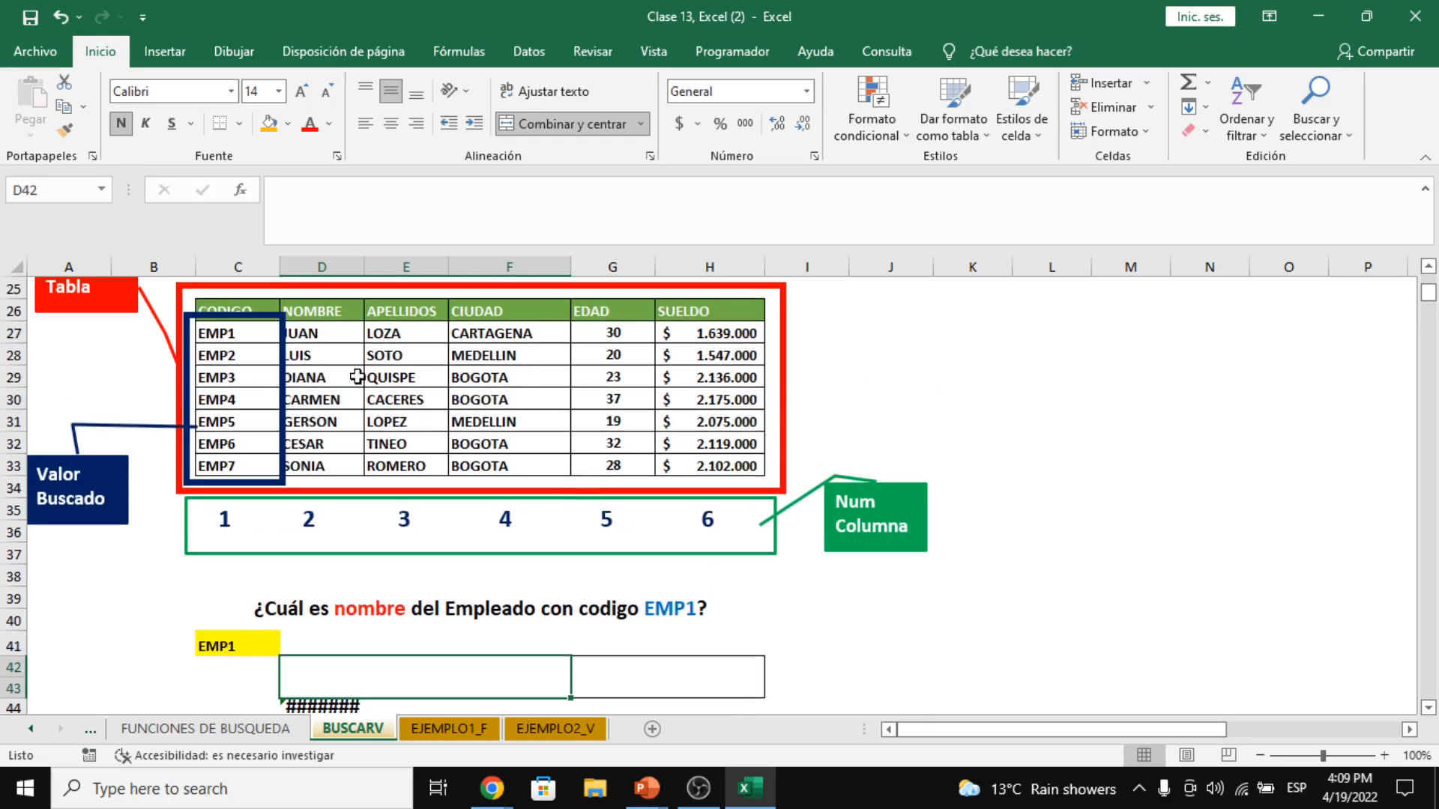
{"action": "left_click", "coordinate": [210, 332]}
{"action": "left_click", "coordinate": [308, 334]}
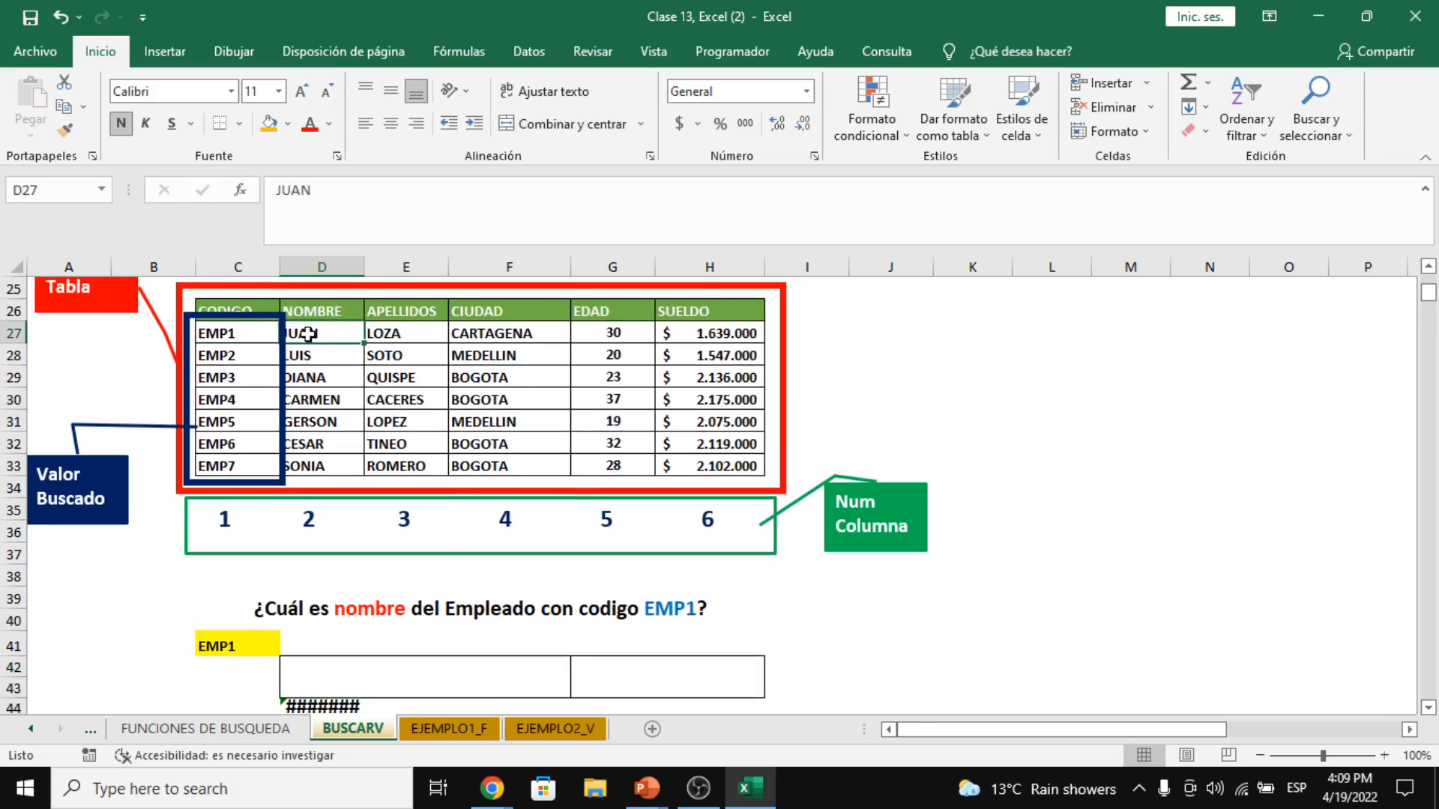
{"action": "left_click", "coordinate": [650, 678]}
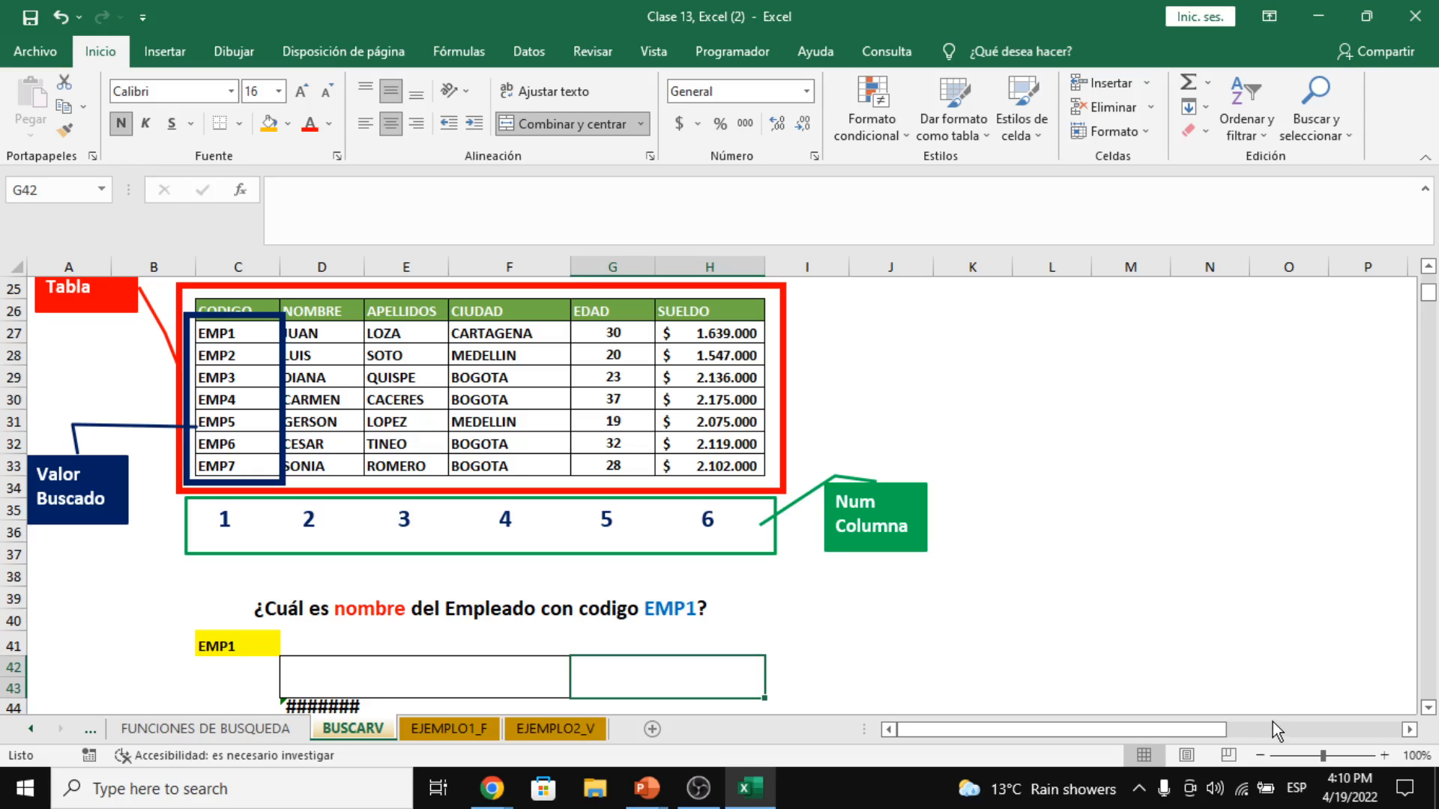
{"action": "type", "text": "JUAN"}
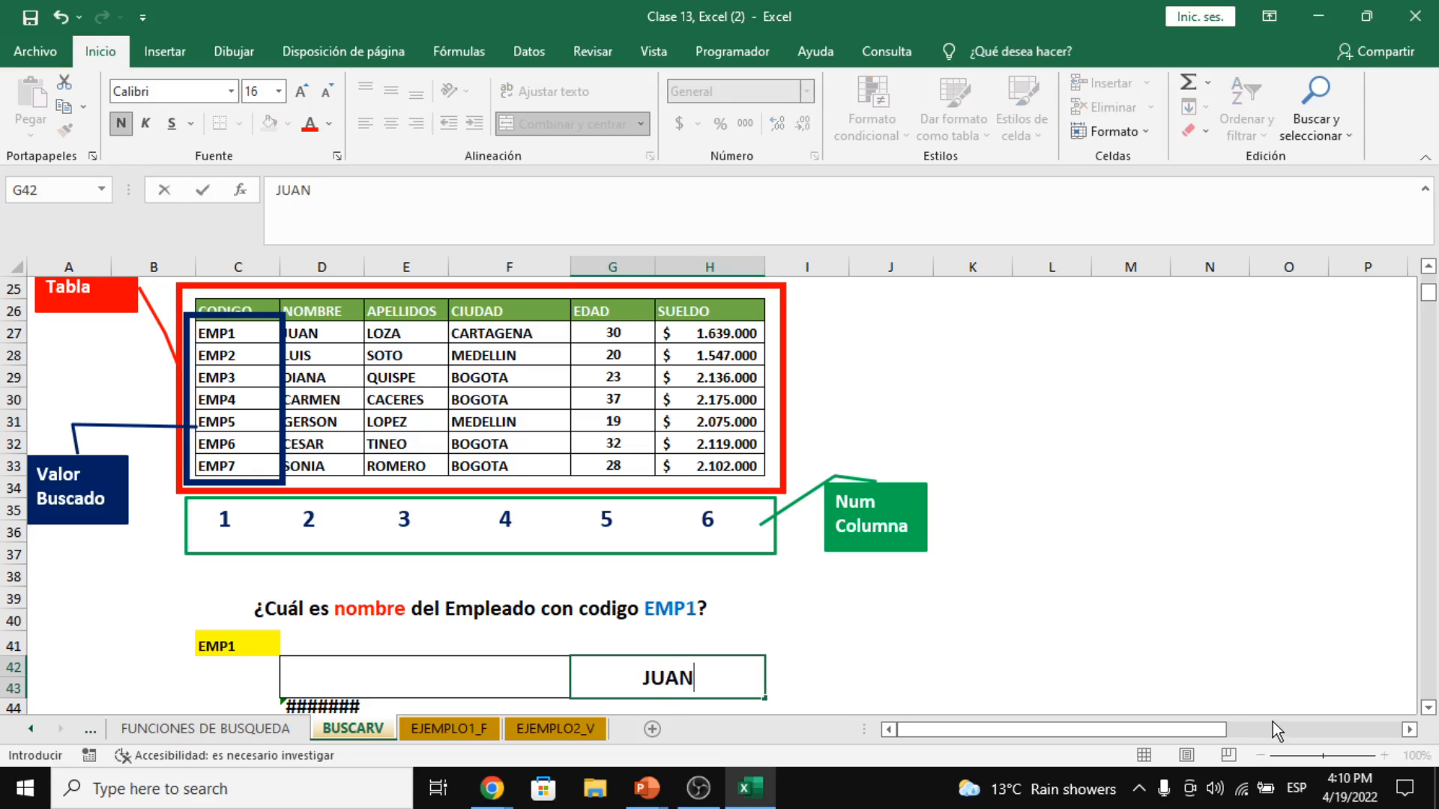
{"action": "key", "text": "Return"}
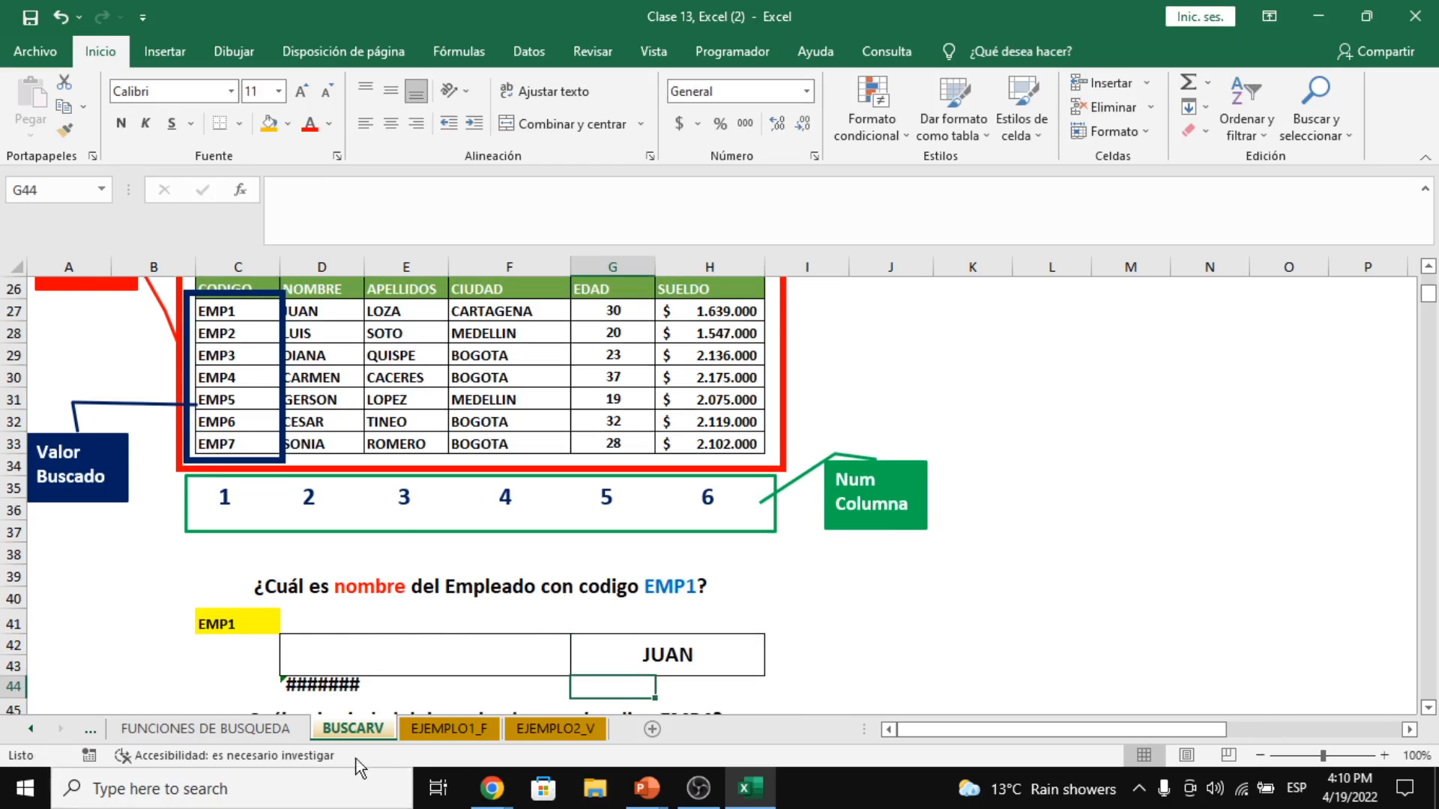
- Start a BUSCARV formula in D42 with its function arguments dialog, using C41 as Valor_buscado
{"action": "scroll", "coordinate": [379, 710], "scroll_direction": "up", "scroll_amount": 1}
{"action": "scroll", "coordinate": [379, 710], "scroll_direction": "down", "scroll_amount": 1}
{"action": "left_click", "coordinate": [381, 654]}
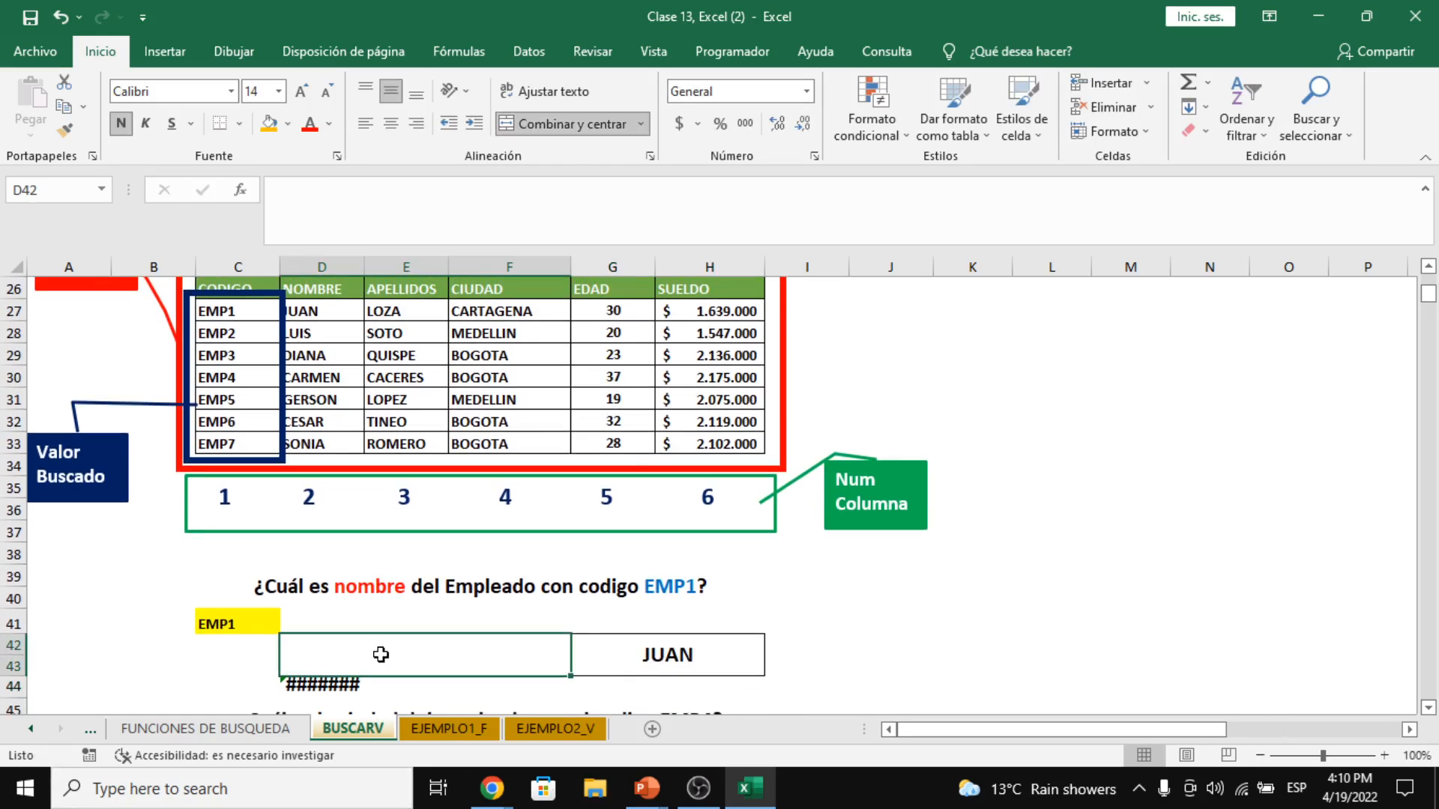
{"action": "type", "text": "=BUSC"}
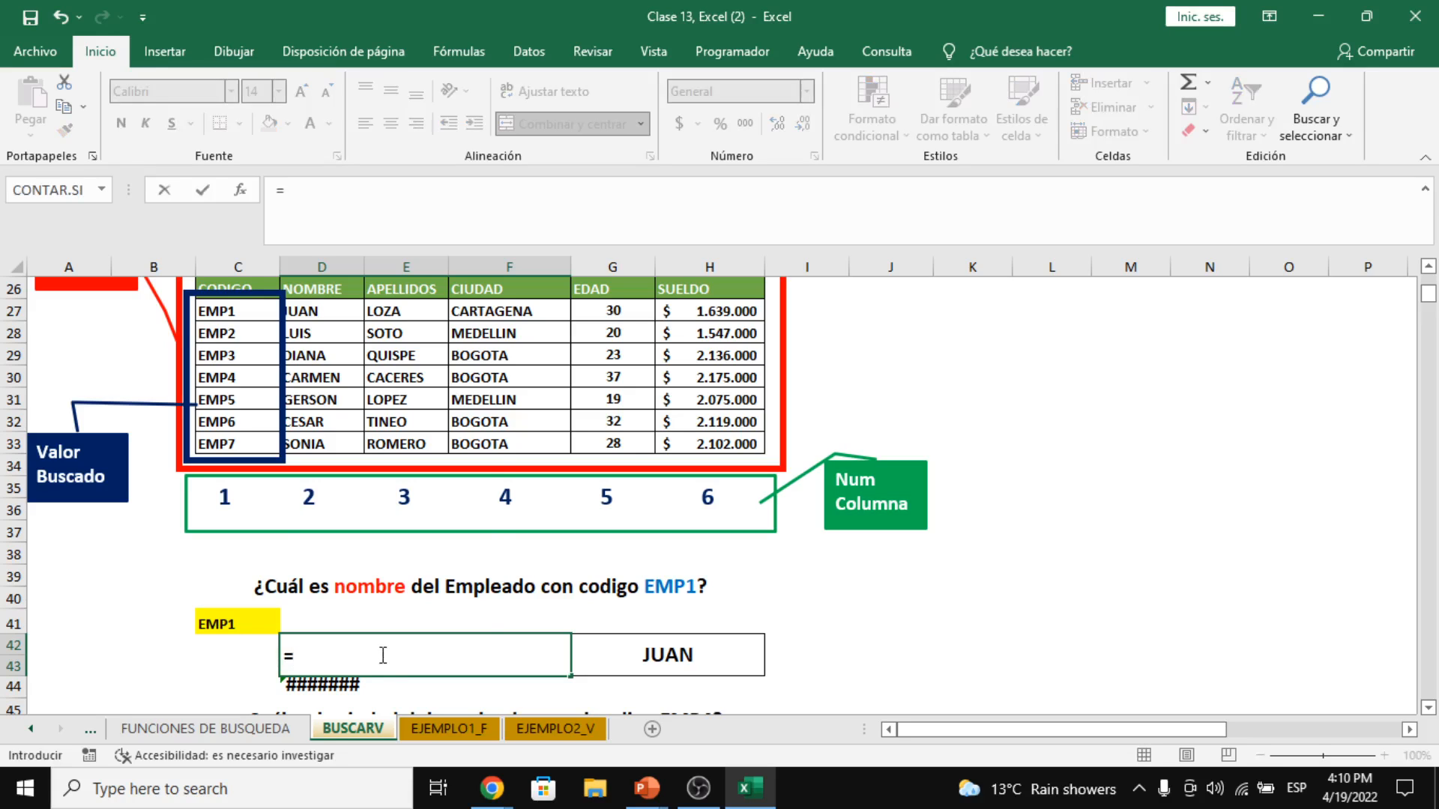
{"action": "key", "text": "Down"}
{"action": "key", "text": "Down"}
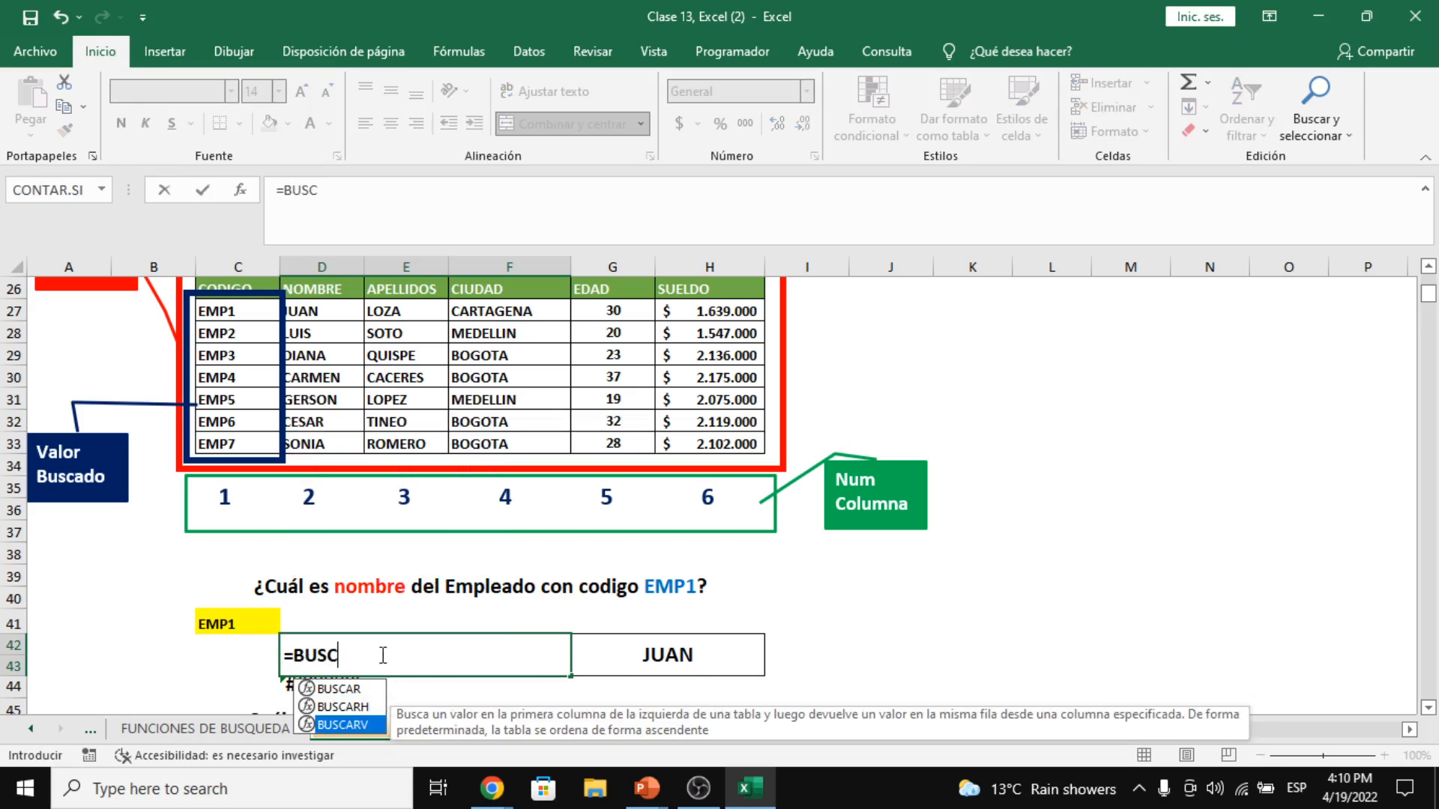
{"action": "key", "text": "Tab"}
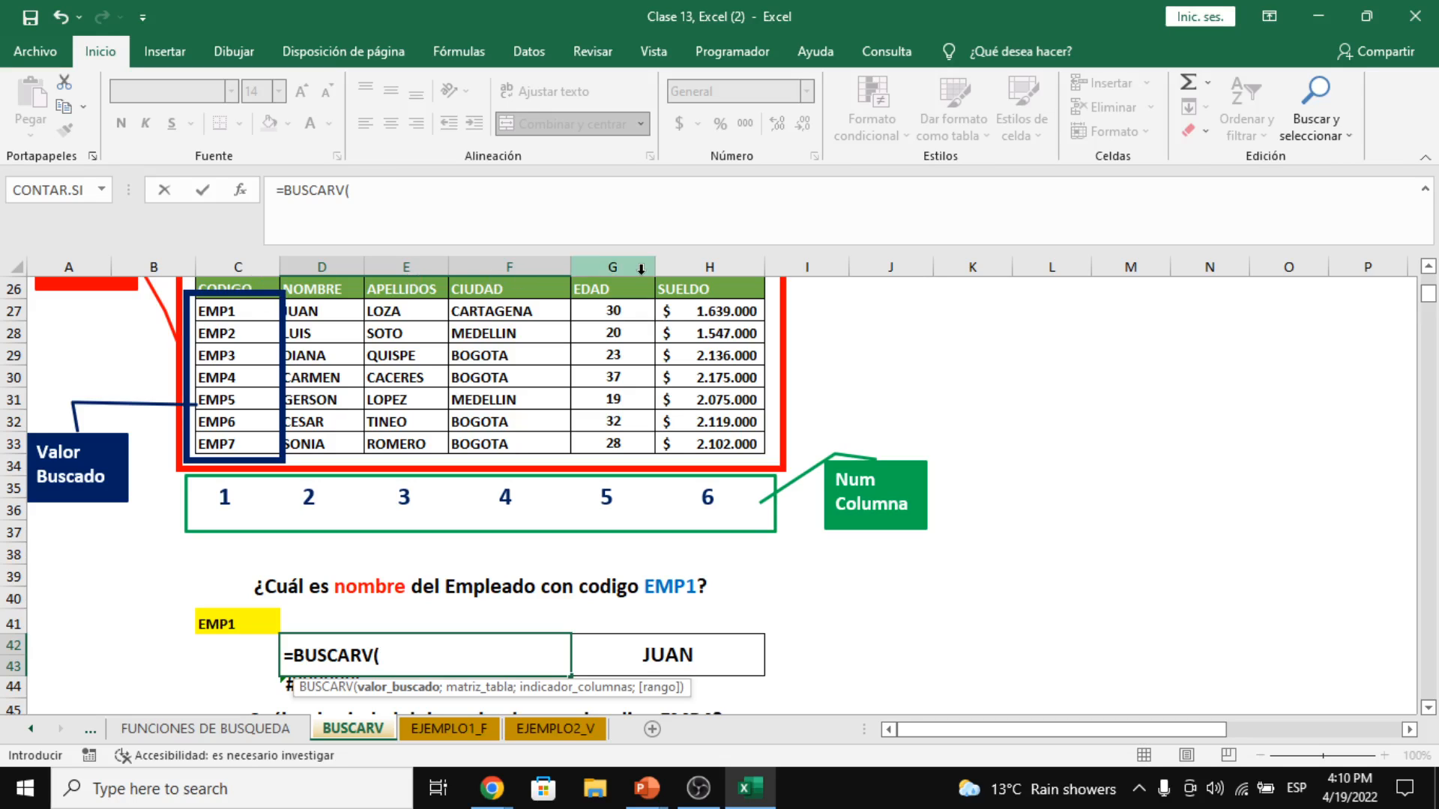
{"action": "left_click", "coordinate": [242, 191]}
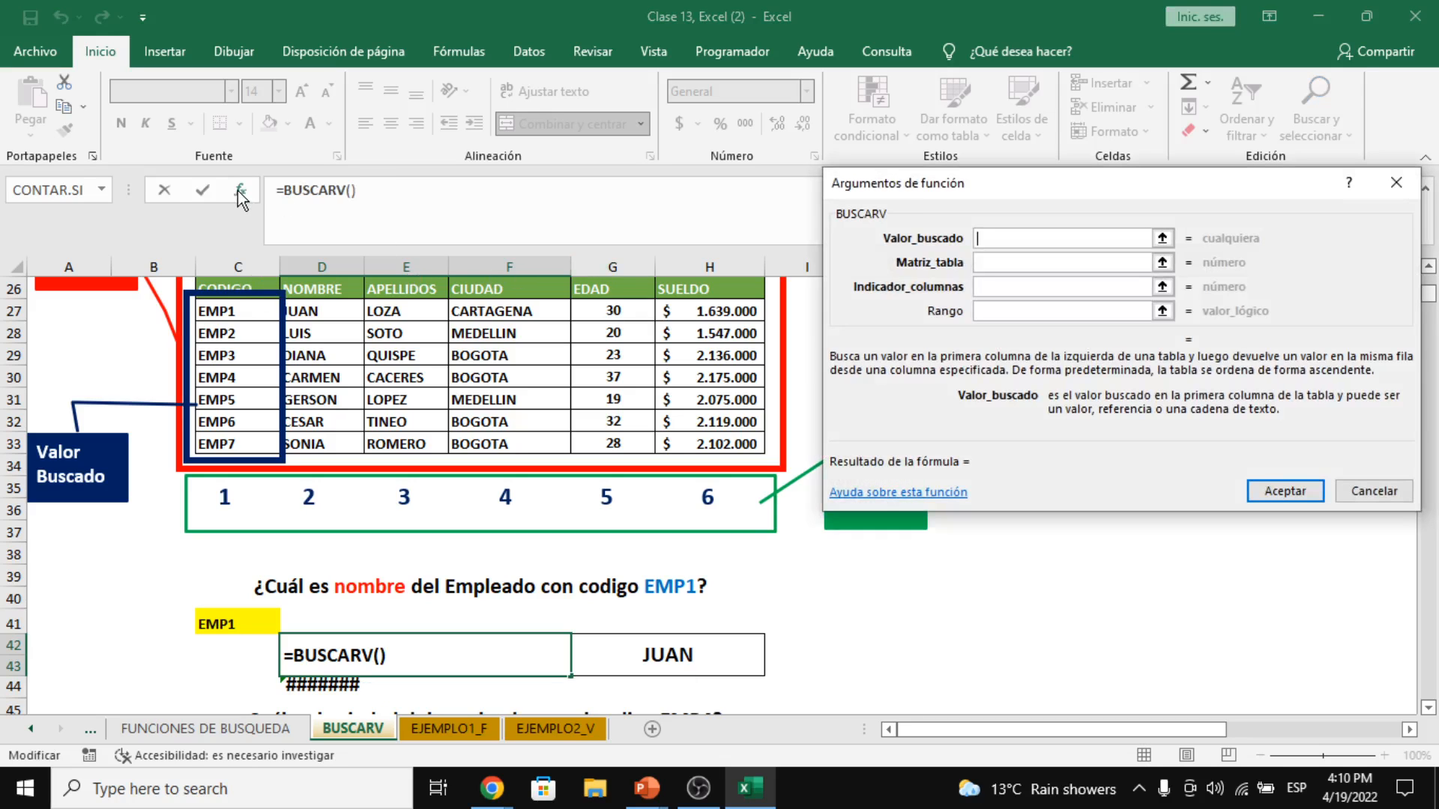
{"action": "left_click_drag", "start_coordinate": [926, 201], "coordinate": [967, 286]}
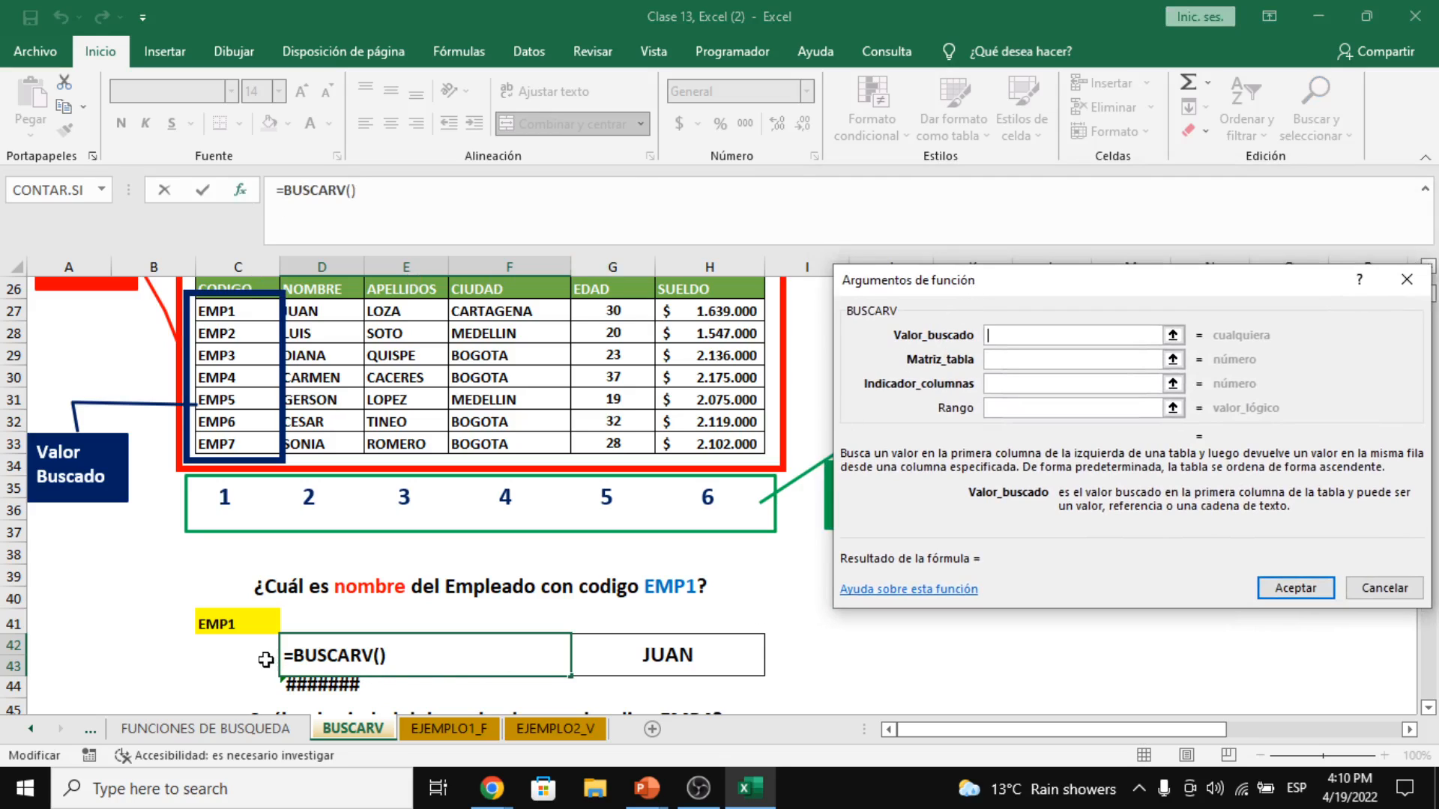
{"action": "left_click", "coordinate": [249, 626]}
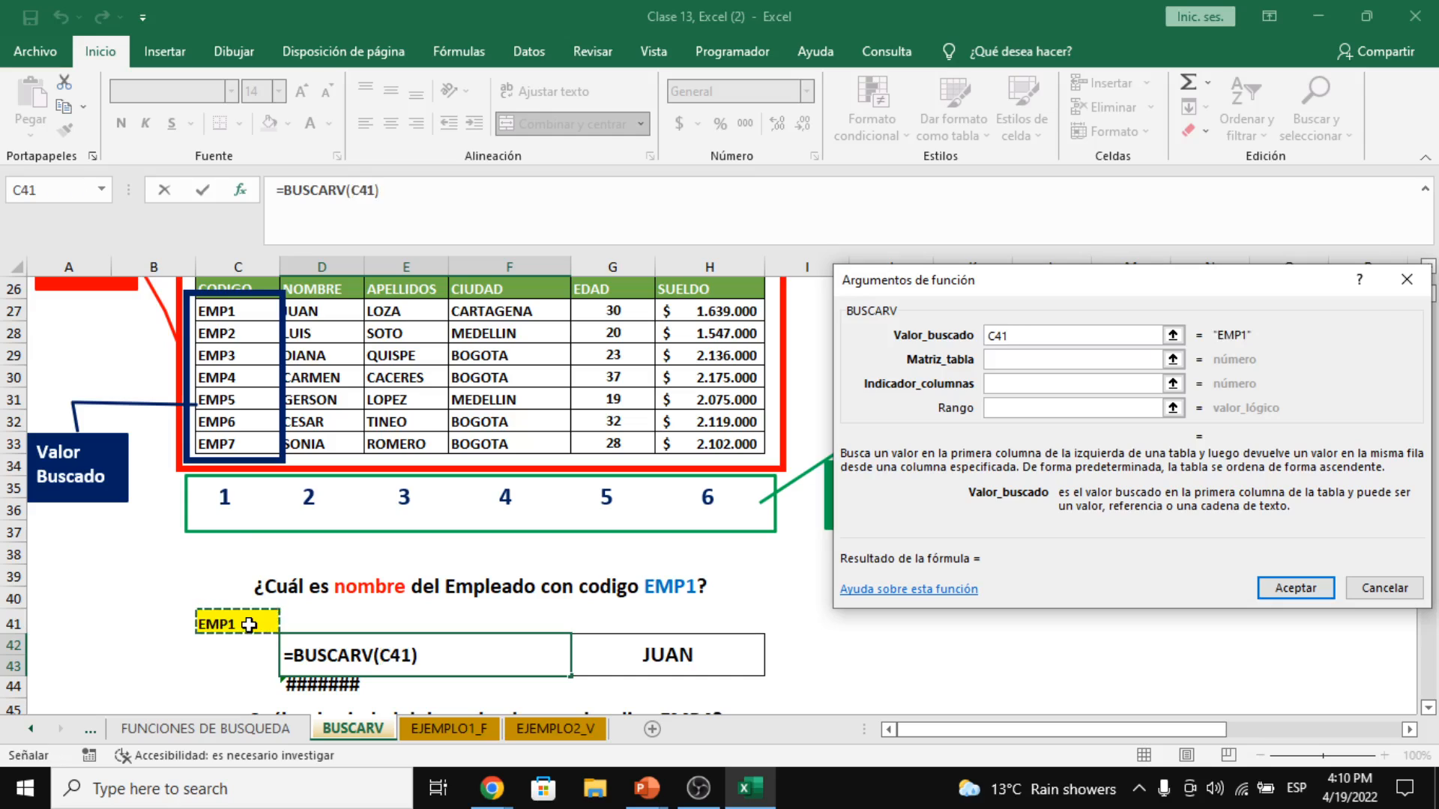
- Set Matriz_tabla to the full employee table C26:H33 including headers, and Indicador_columnas to 2
{"action": "left_click", "coordinate": [1042, 358]}
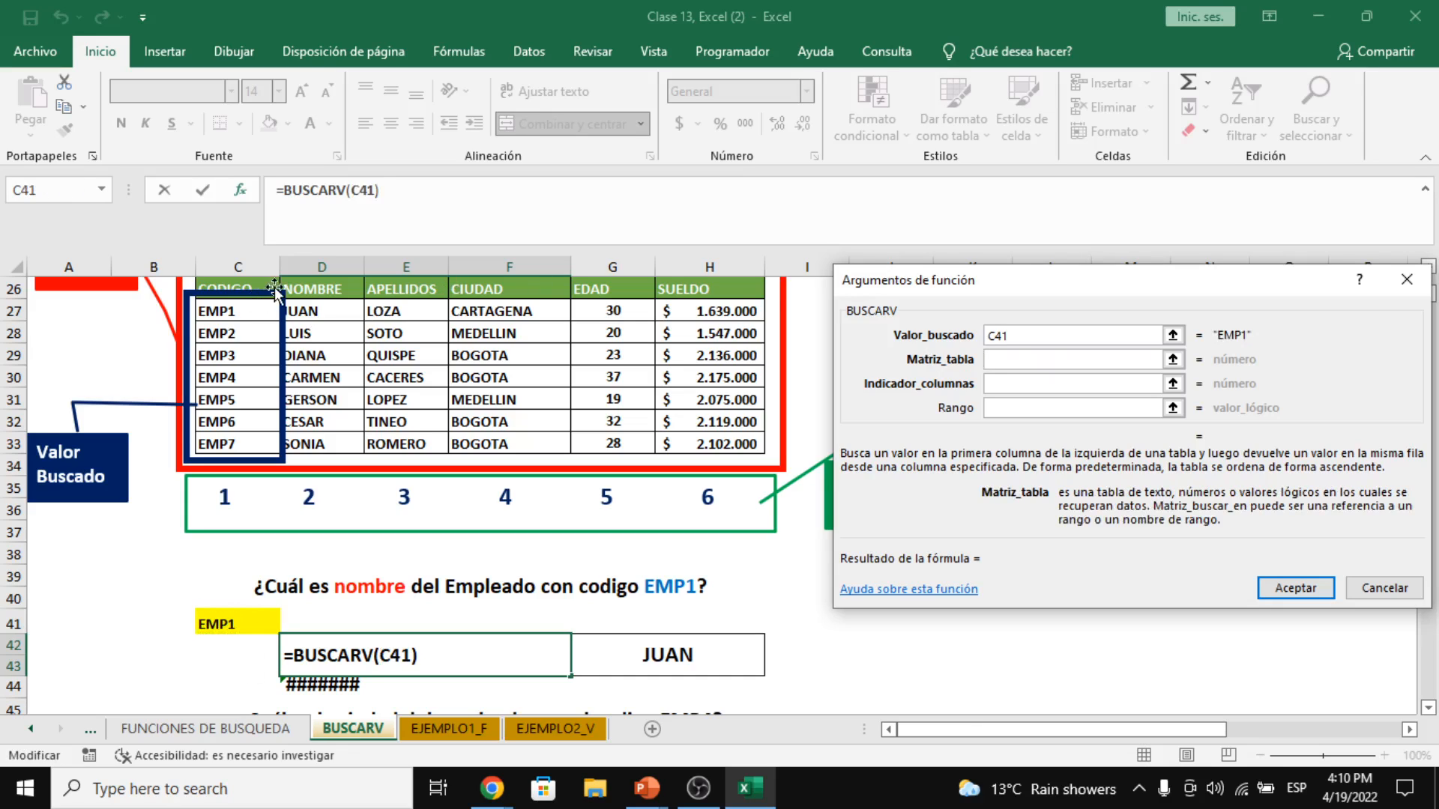
{"action": "left_click_drag", "start_coordinate": [268, 285], "coordinate": [710, 310]}
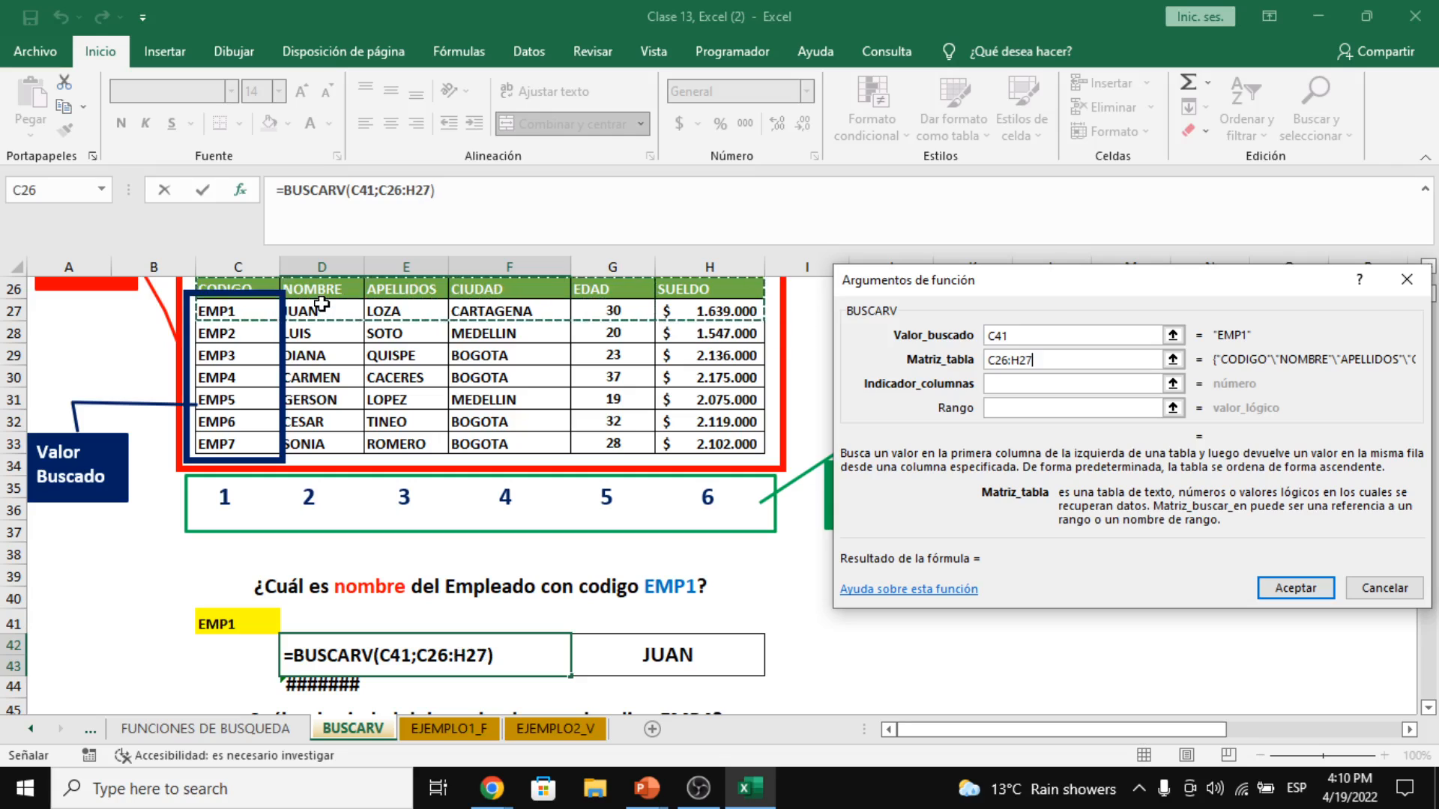
{"action": "key", "text": "ctrl+Down"}
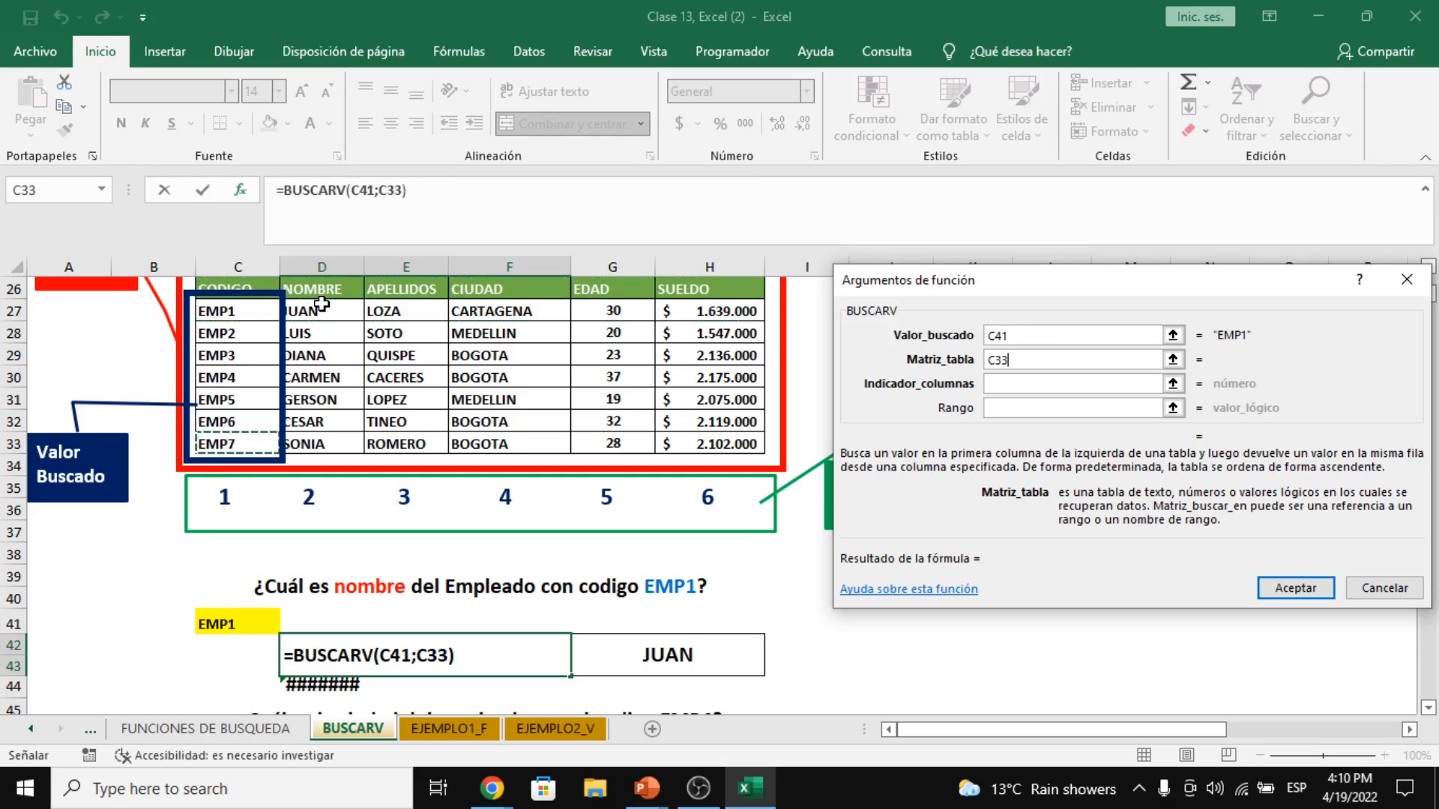
{"action": "key", "text": "Up"}
{"action": "key", "text": "Up"}
{"action": "key", "text": "Up"}
{"action": "key", "text": "Up"}
{"action": "key", "text": "Up"}
{"action": "key", "text": "Up"}
{"action": "key", "text": "Up"}
{"action": "key", "text": "shift+Right"}
{"action": "key", "text": "shift+Right"}
{"action": "key", "text": "shift+Right"}
{"action": "key", "text": "shift+Right"}
{"action": "key", "text": "shift+Right"}
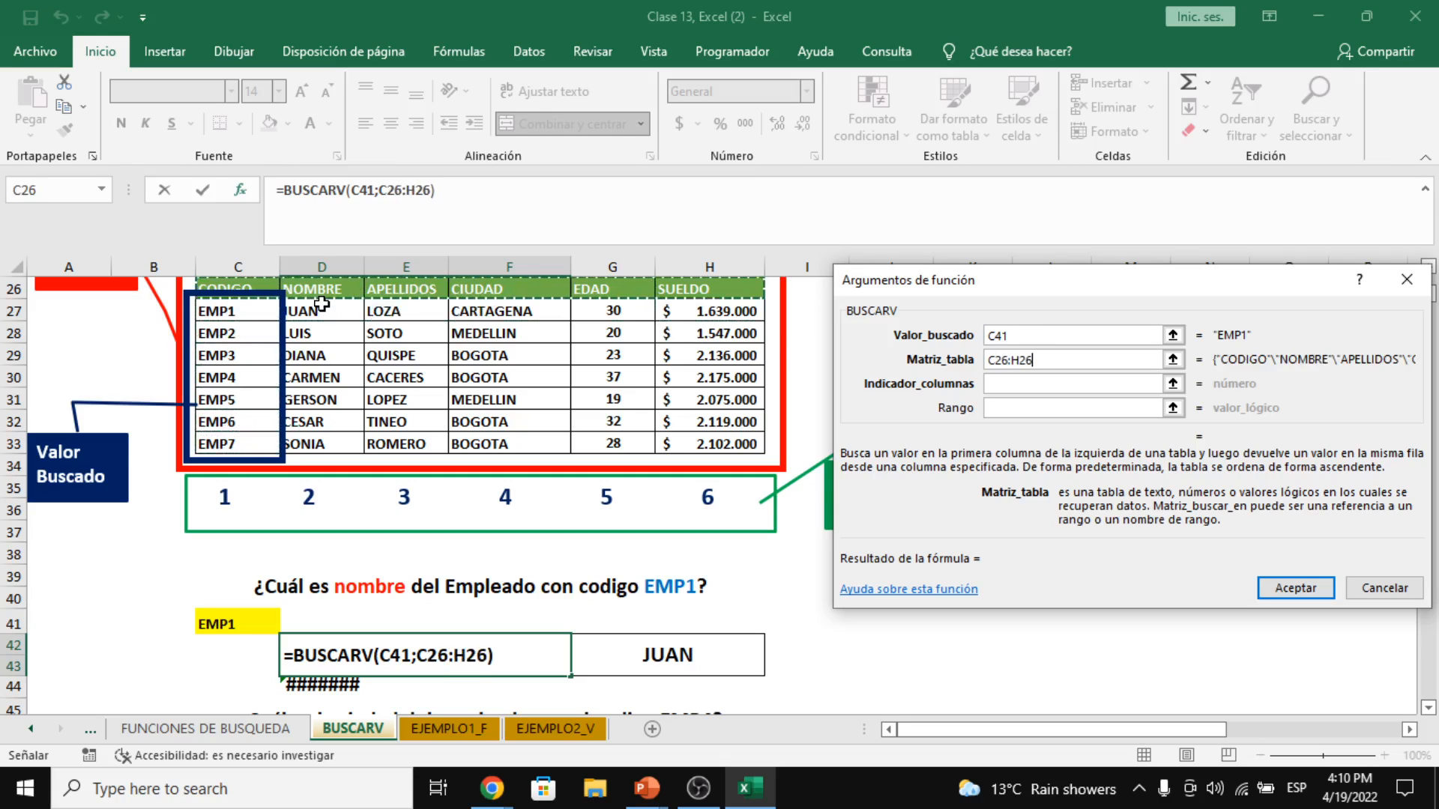
{"action": "key", "text": "shift+Down"}
{"action": "key", "text": "shift+Down"}
{"action": "key", "text": "shift+Down"}
{"action": "key", "text": "shift+Down"}
{"action": "key", "text": "shift+Down"}
{"action": "key", "text": "shift+Down"}
{"action": "key", "text": "shift+Down"}
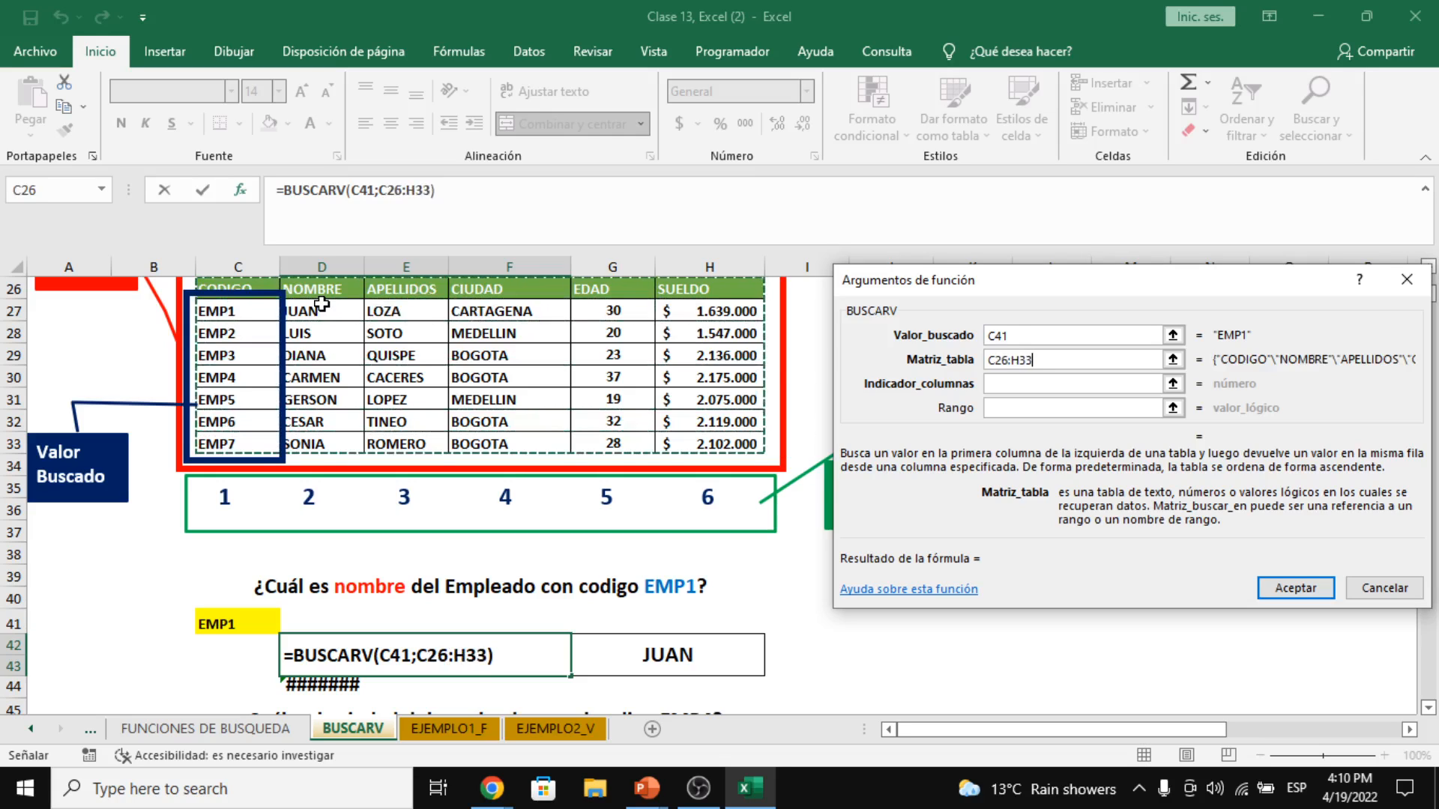
{"action": "left_click", "coordinate": [1031, 391]}
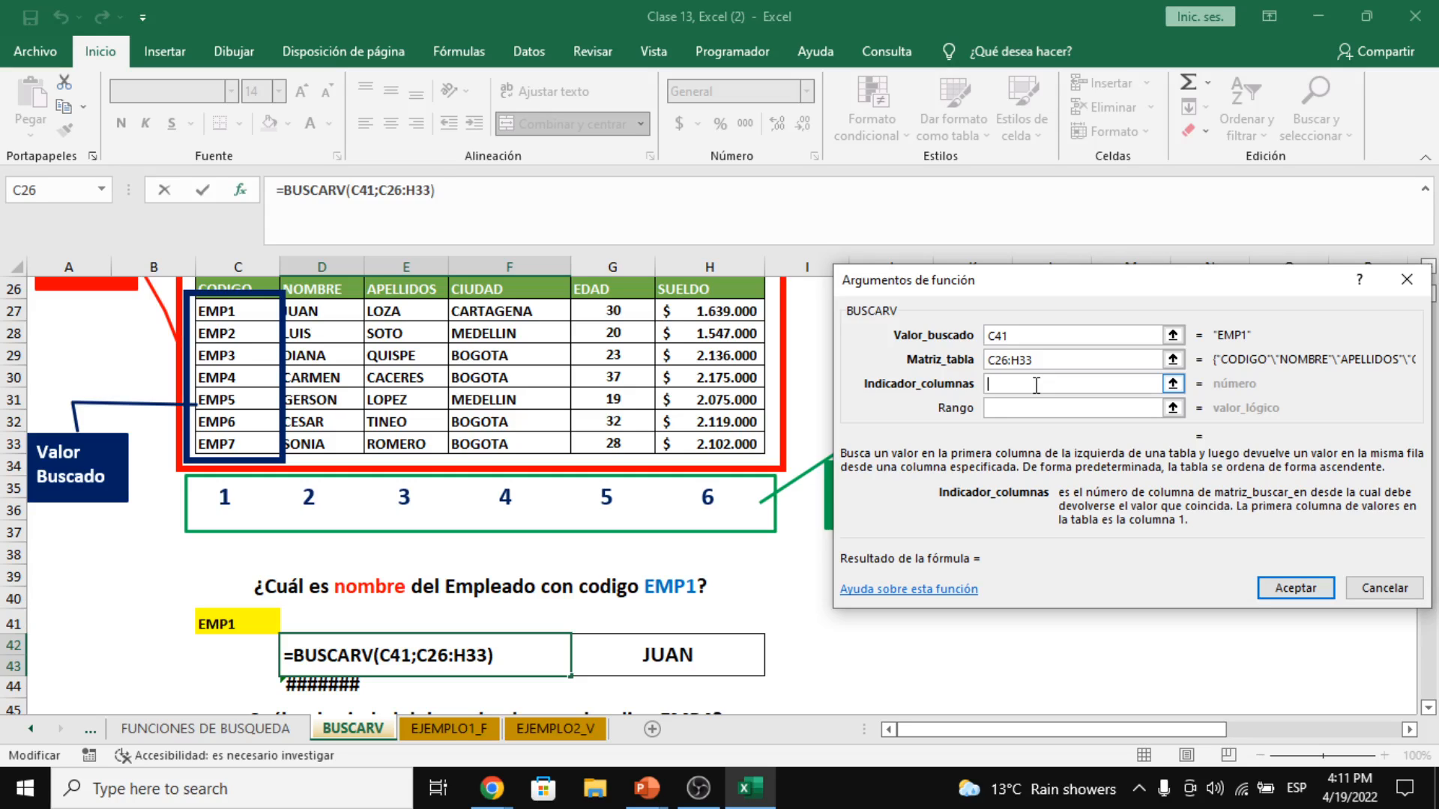
{"action": "type", "text": "2"}
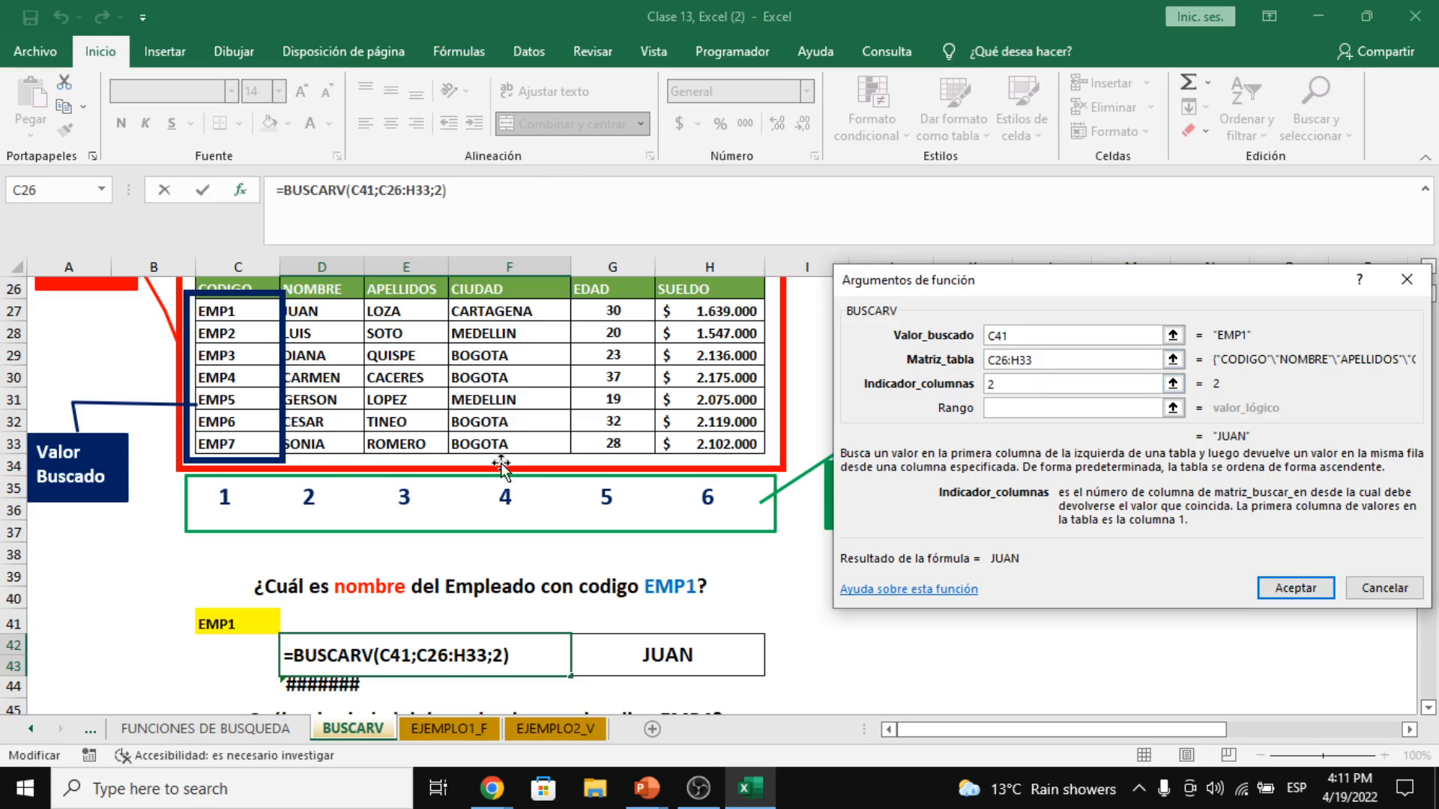
- Try VERDADERO, FALSO, 1 and 0 as alternative values for the Rango argument, clearing each one
{"action": "left_click", "coordinate": [1064, 409]}
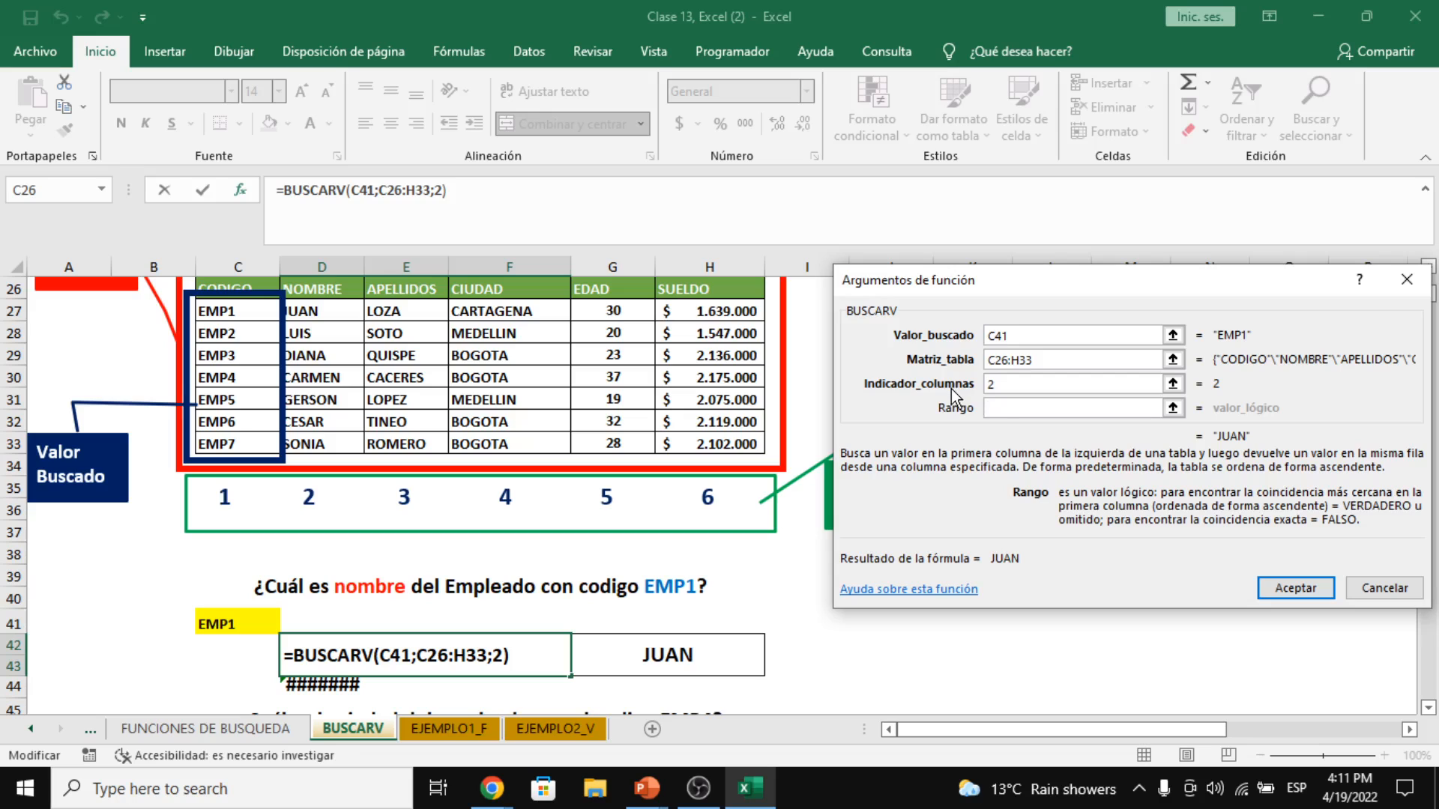
{"action": "scroll", "coordinate": [629, 513], "scroll_direction": "up", "scroll_amount": 3}
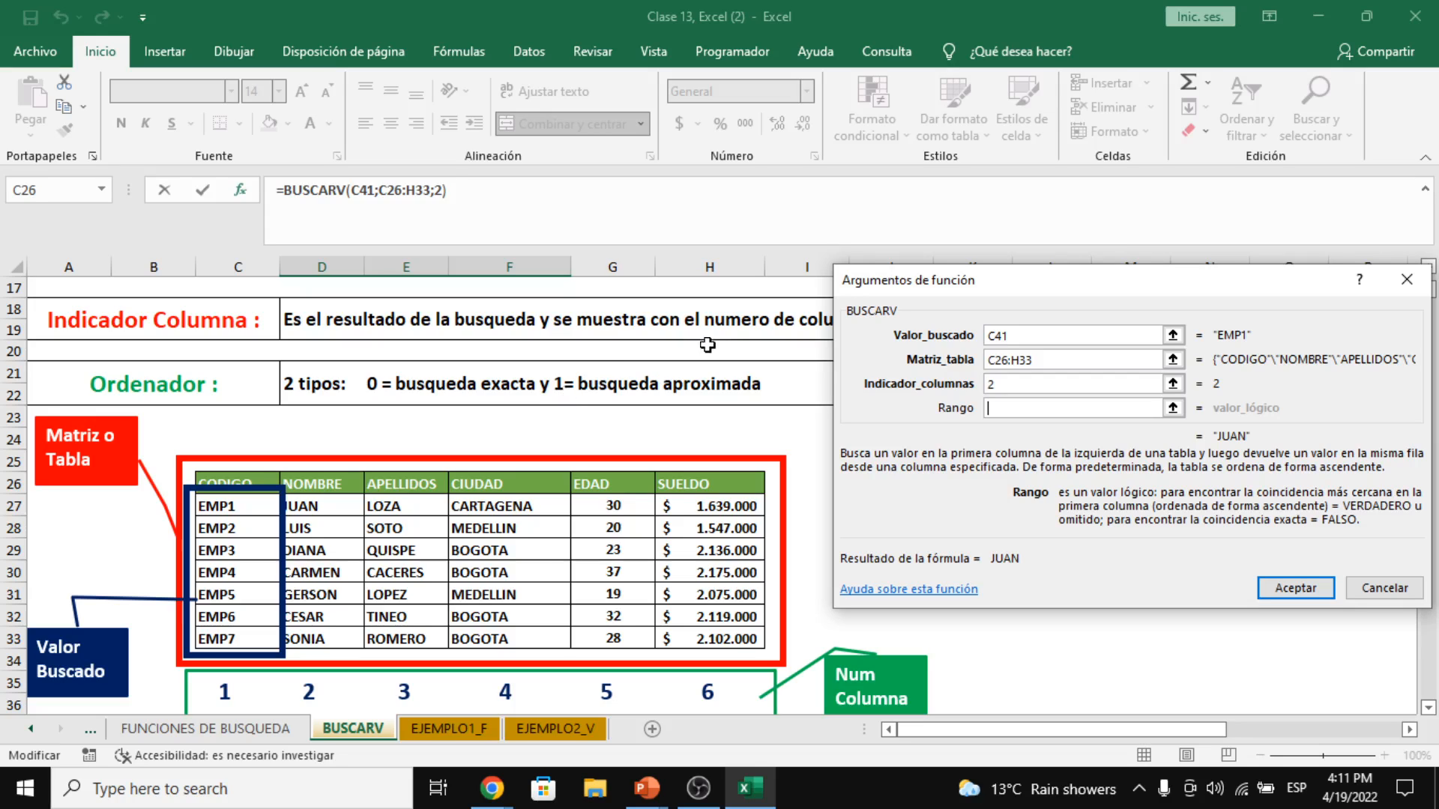
{"action": "type", "text": "VERDADERO"}
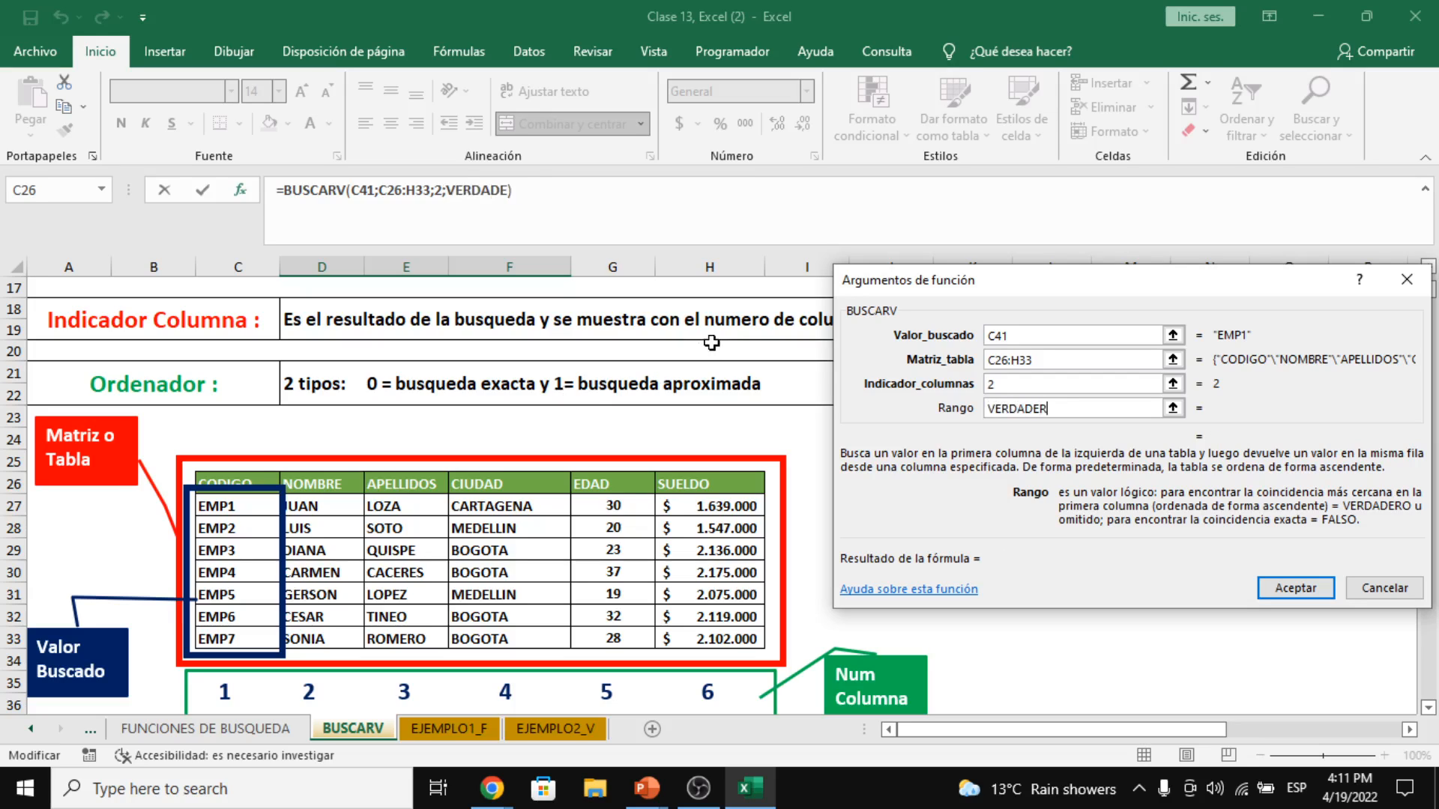
{"action": "key", "text": "BackSpace"}
{"action": "key", "text": "BackSpace"}
{"action": "key", "text": "BackSpace"}
{"action": "key", "text": "BackSpace"}
{"action": "key", "text": "BackSpace"}
{"action": "key", "text": "BackSpace"}
{"action": "key", "text": "BackSpace"}
{"action": "key", "text": "BackSpace"}
{"action": "key", "text": "BackSpace"}
{"action": "type", "text": "FALSO"}
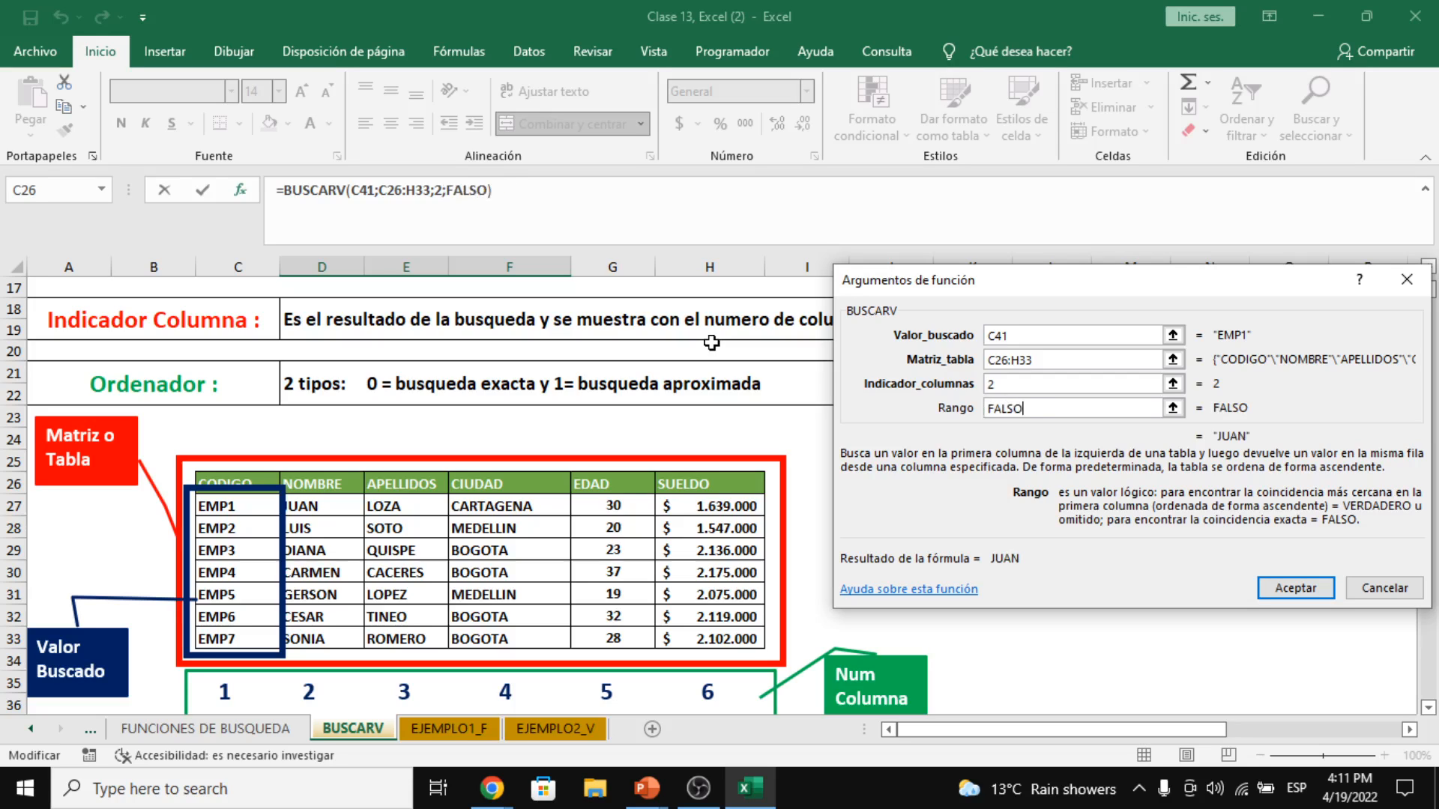
{"action": "key", "text": "BackSpace"}
{"action": "key", "text": "BackSpace"}
{"action": "key", "text": "BackSpace"}
{"action": "key", "text": "BackSpace"}
{"action": "key", "text": "BackSpace"}
{"action": "type", "text": "1"}
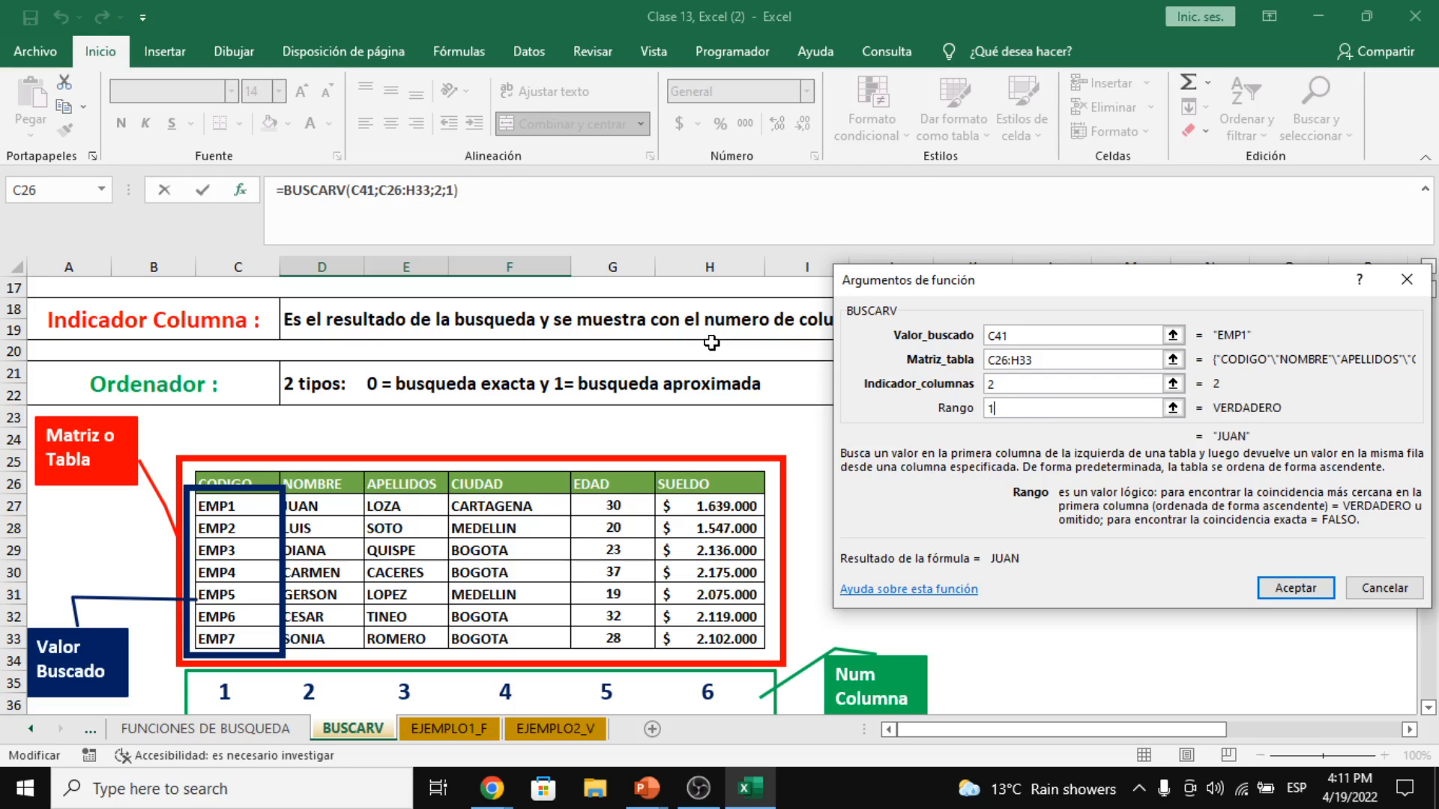
{"action": "key", "text": "BackSpace"}
{"action": "type", "text": "0"}
{"action": "key", "text": "BackSpace"}
{"action": "scroll", "coordinate": [603, 498], "scroll_direction": "down", "scroll_amount": 3}
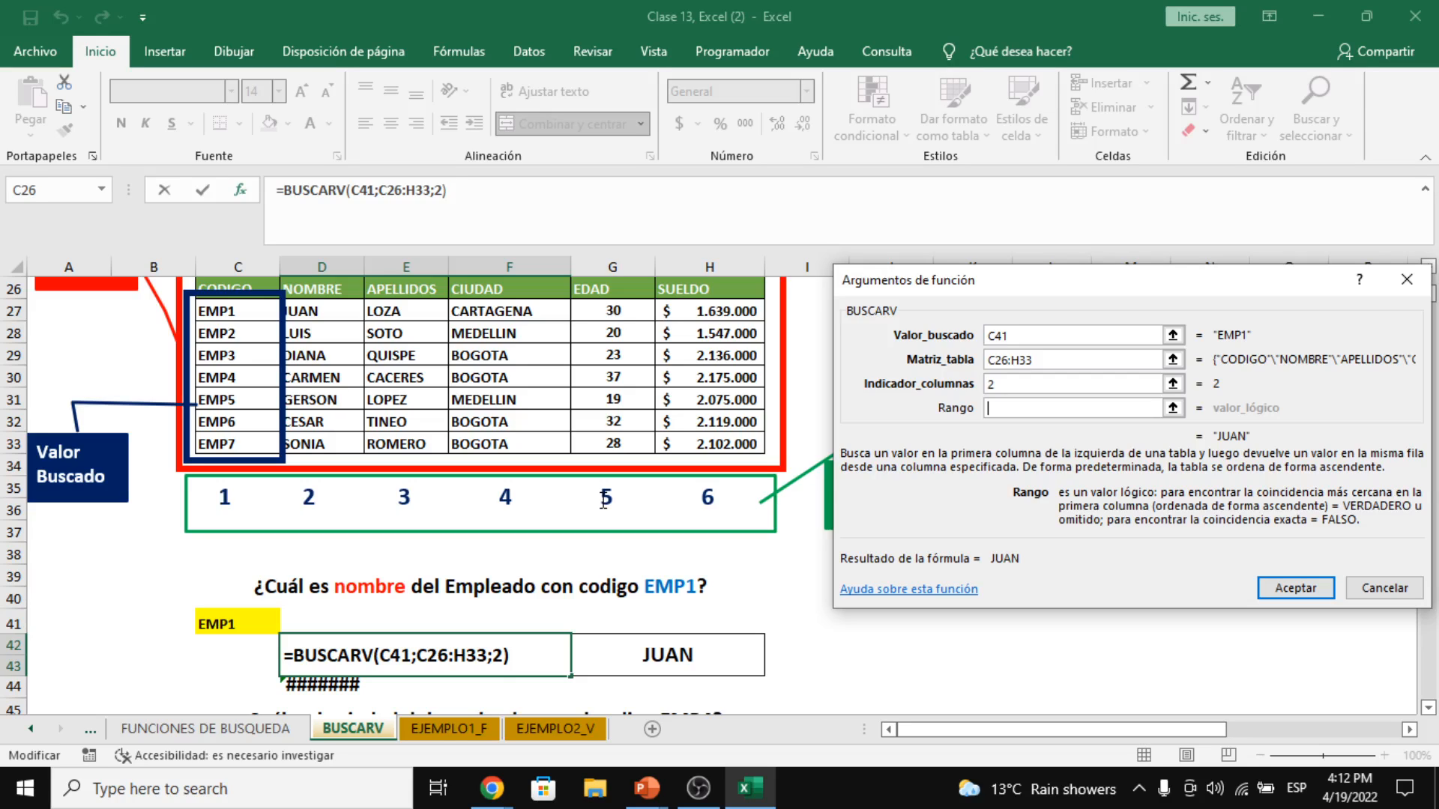
- Set Rango to 0 for an exact match and accept the BUSCARV formula
{"action": "type", "text": "FALS"}
{"action": "key", "text": "BackSpace"}
{"action": "key", "text": "BackSpace"}
{"action": "key", "text": "BackSpace"}
{"action": "key", "text": "BackSpace"}
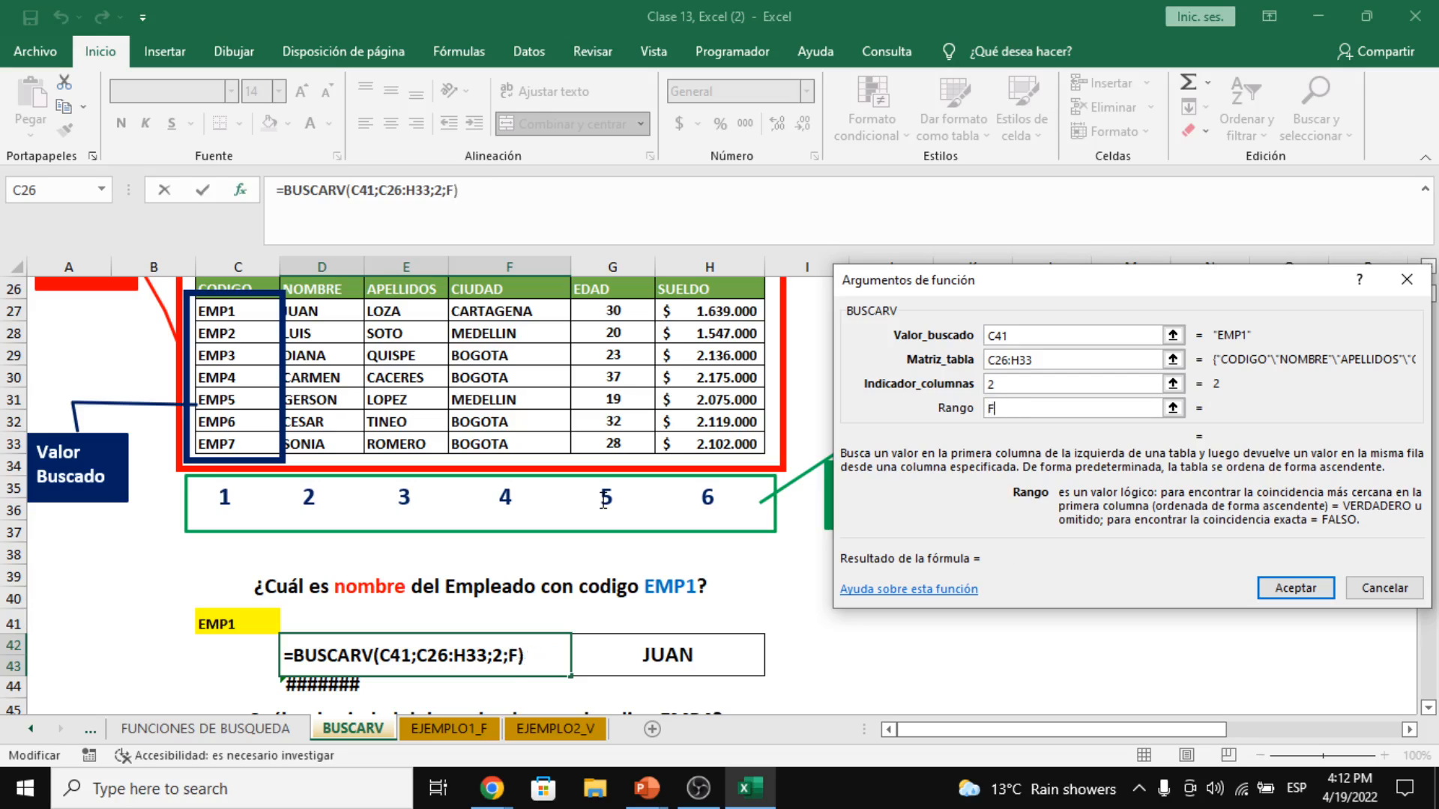
{"action": "type", "text": "0"}
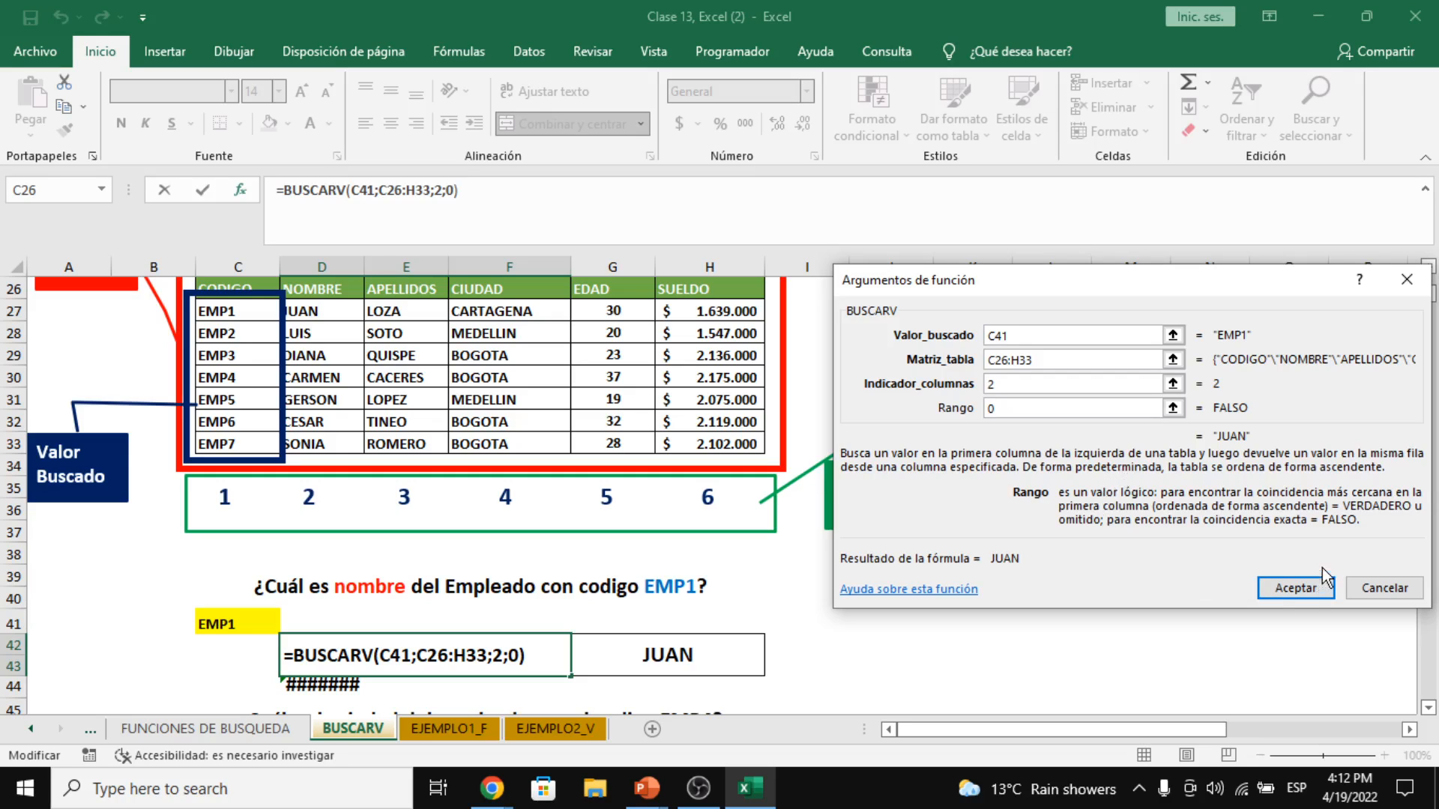
{"action": "left_click", "coordinate": [1311, 585]}
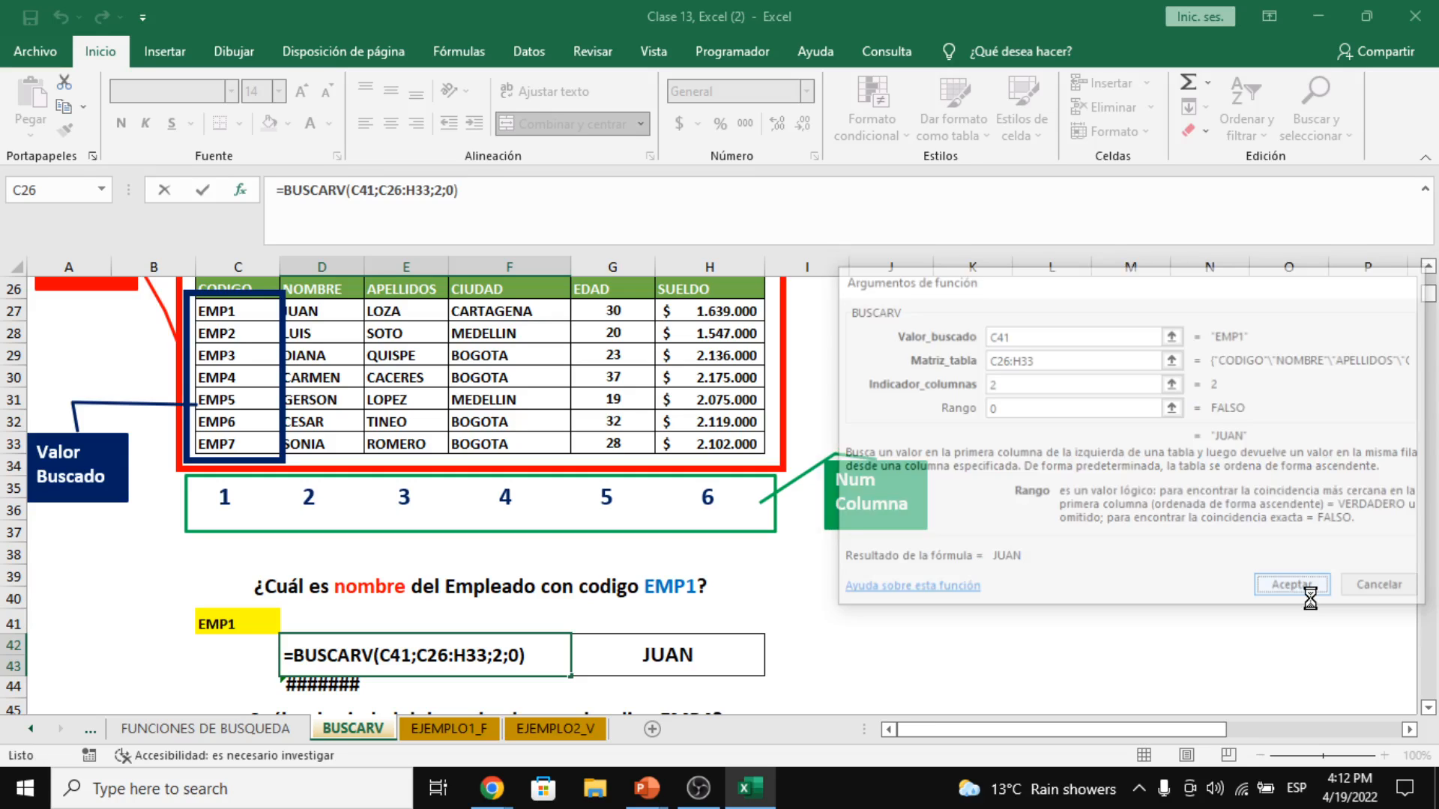
- Make row 44 slightly taller and merge and center cells D44:F44
{"action": "left_click", "coordinate": [358, 688]}
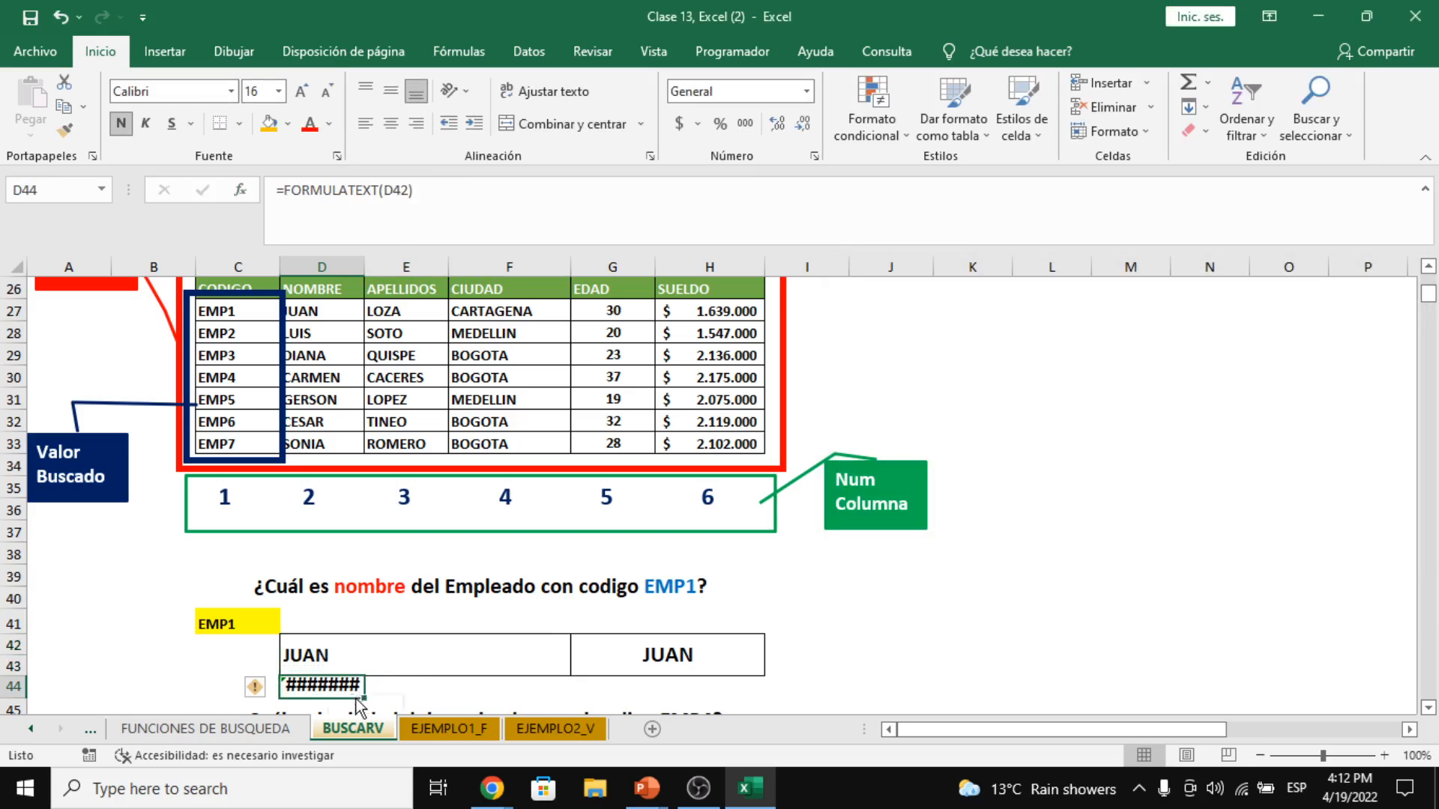
{"action": "left_click_drag", "start_coordinate": [15, 698], "coordinate": [15, 709]}
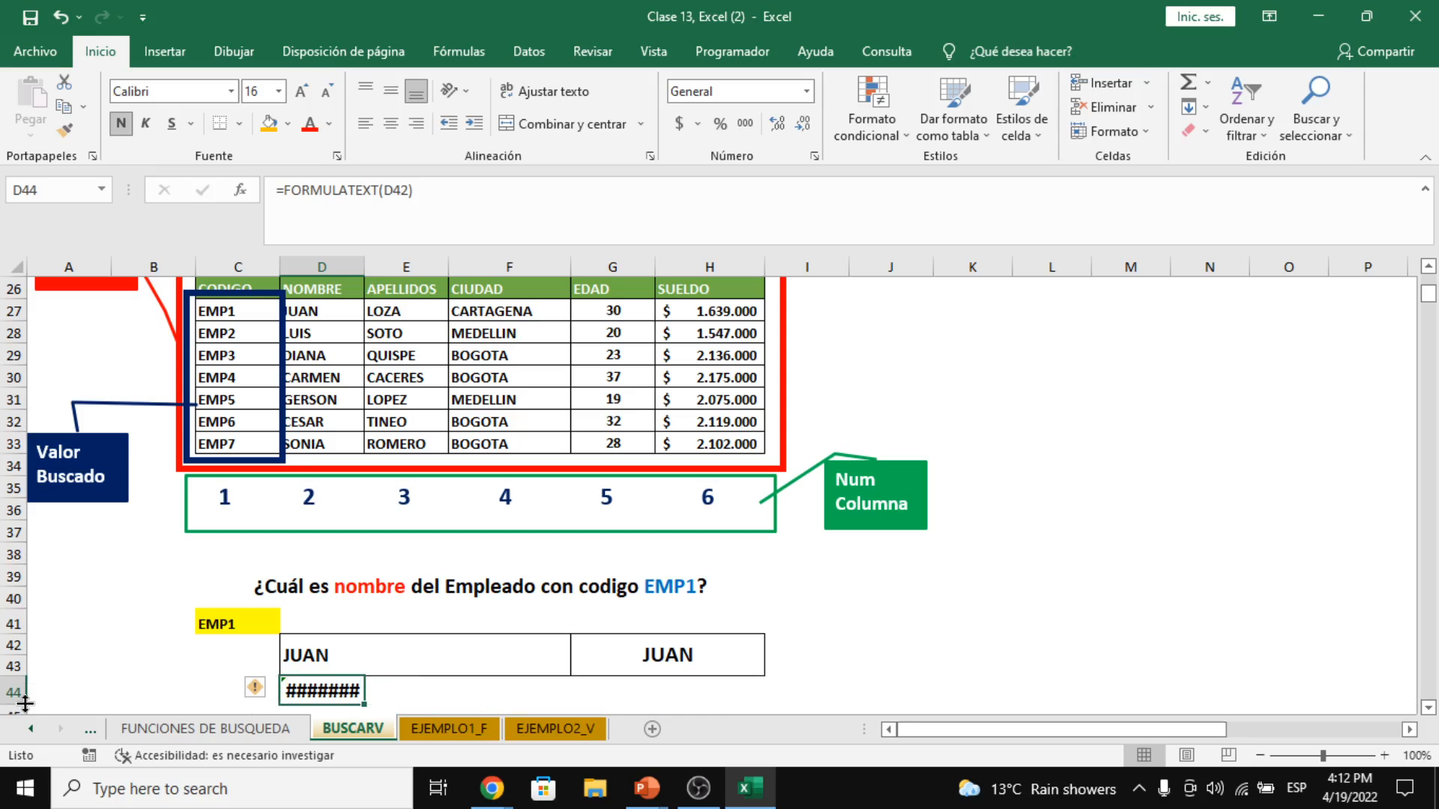
{"action": "left_click", "coordinate": [673, 180]}
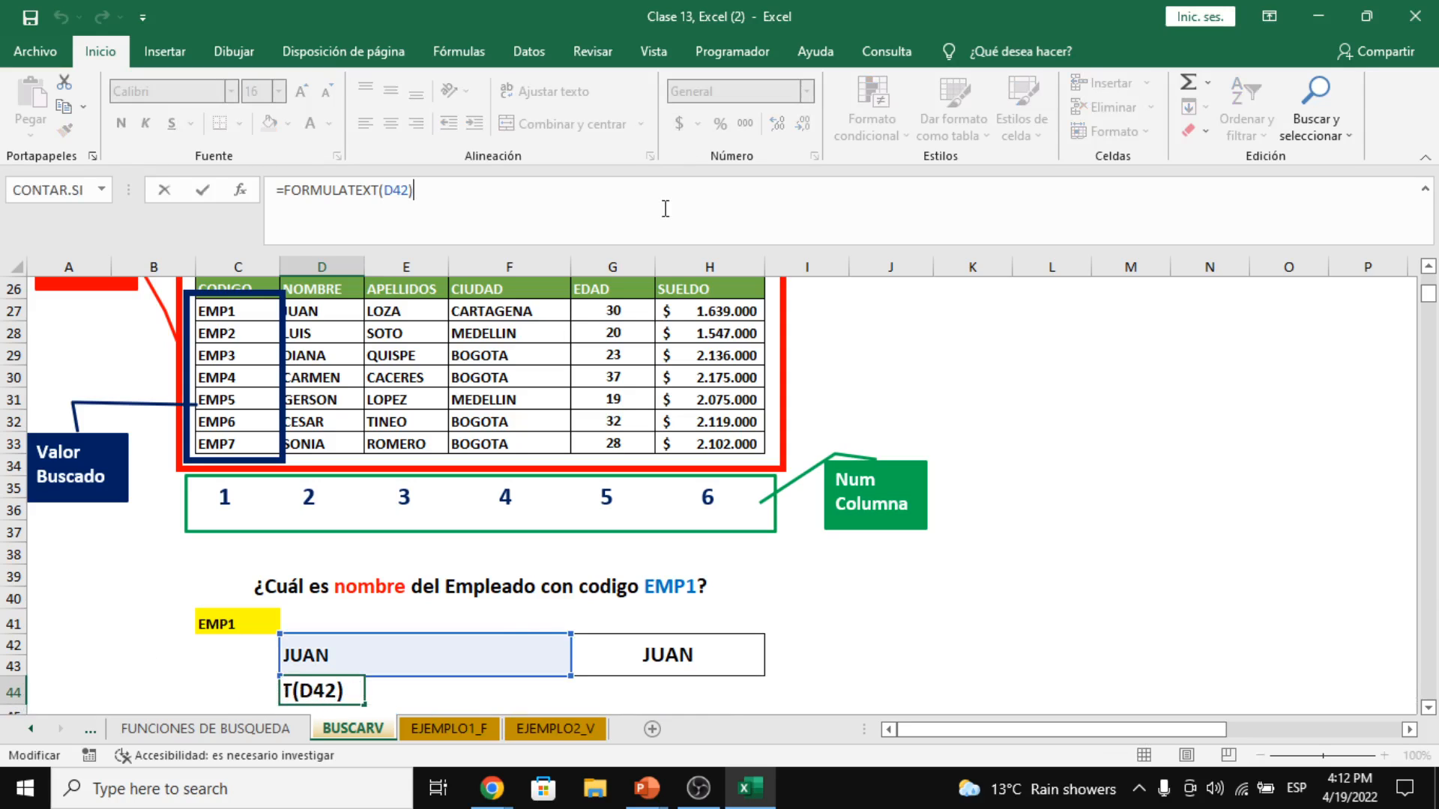
{"action": "left_click", "coordinate": [385, 688]}
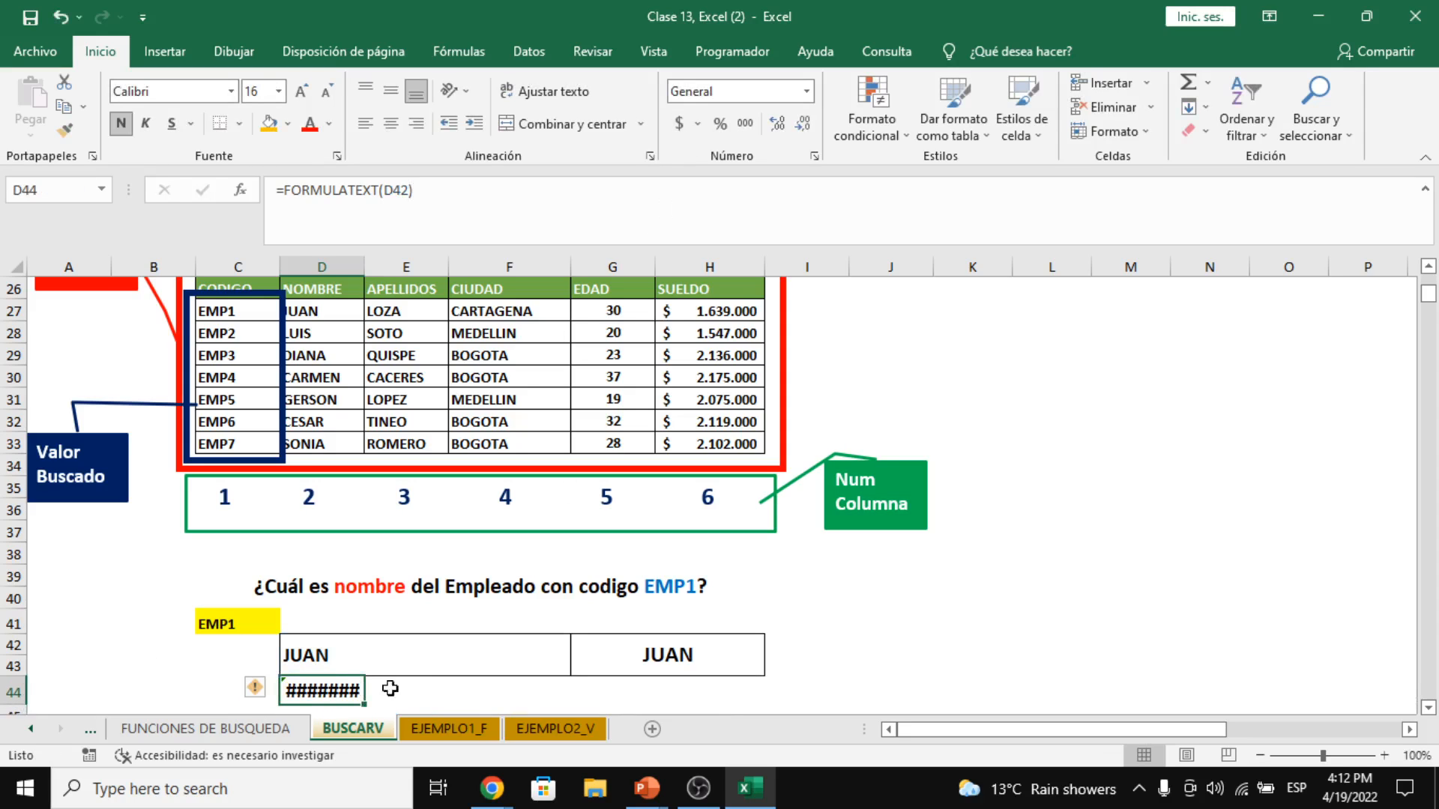
{"action": "left_click_drag", "start_coordinate": [387, 688], "coordinate": [524, 688]}
{"action": "left_click", "coordinate": [592, 124]}
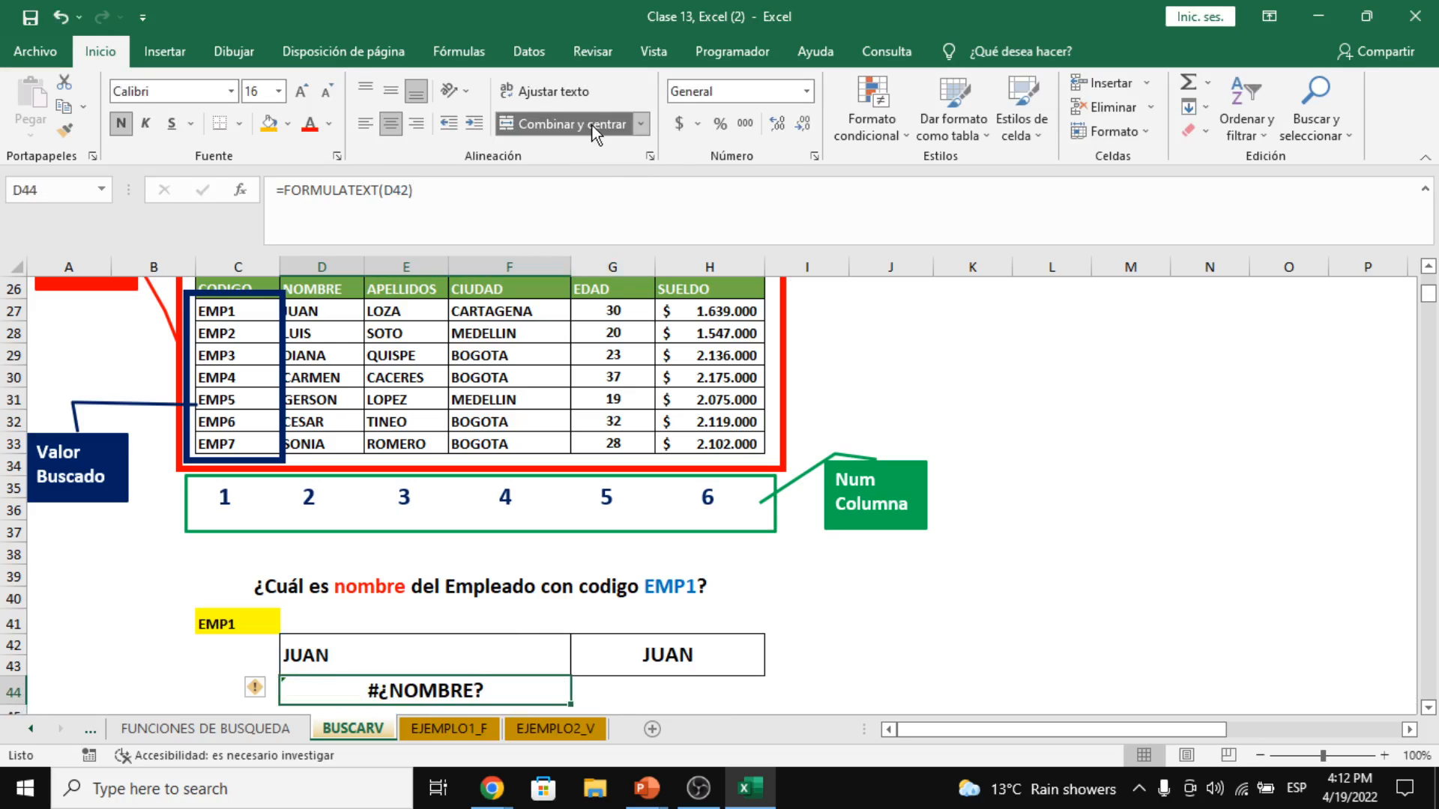
- Correct the function name in D44 so the formula reads =FORMULATEXTO(D42)
{"action": "left_click", "coordinate": [437, 213]}
{"action": "key", "text": "Left"}
{"action": "key", "text": "Left"}
{"action": "key", "text": "Left"}
{"action": "key", "text": "Left"}
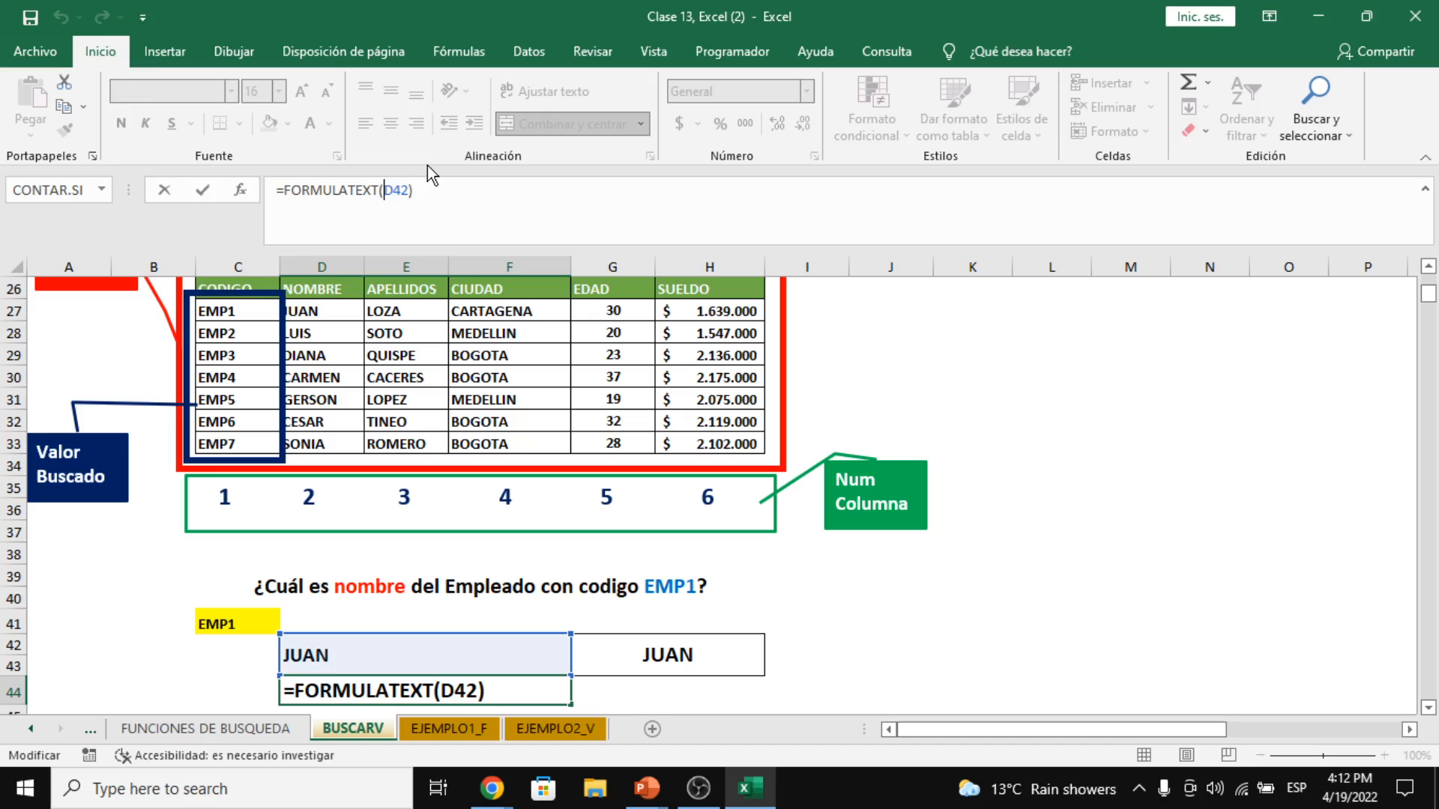
{"action": "type", "text": "O"}
{"action": "key", "text": "Return"}
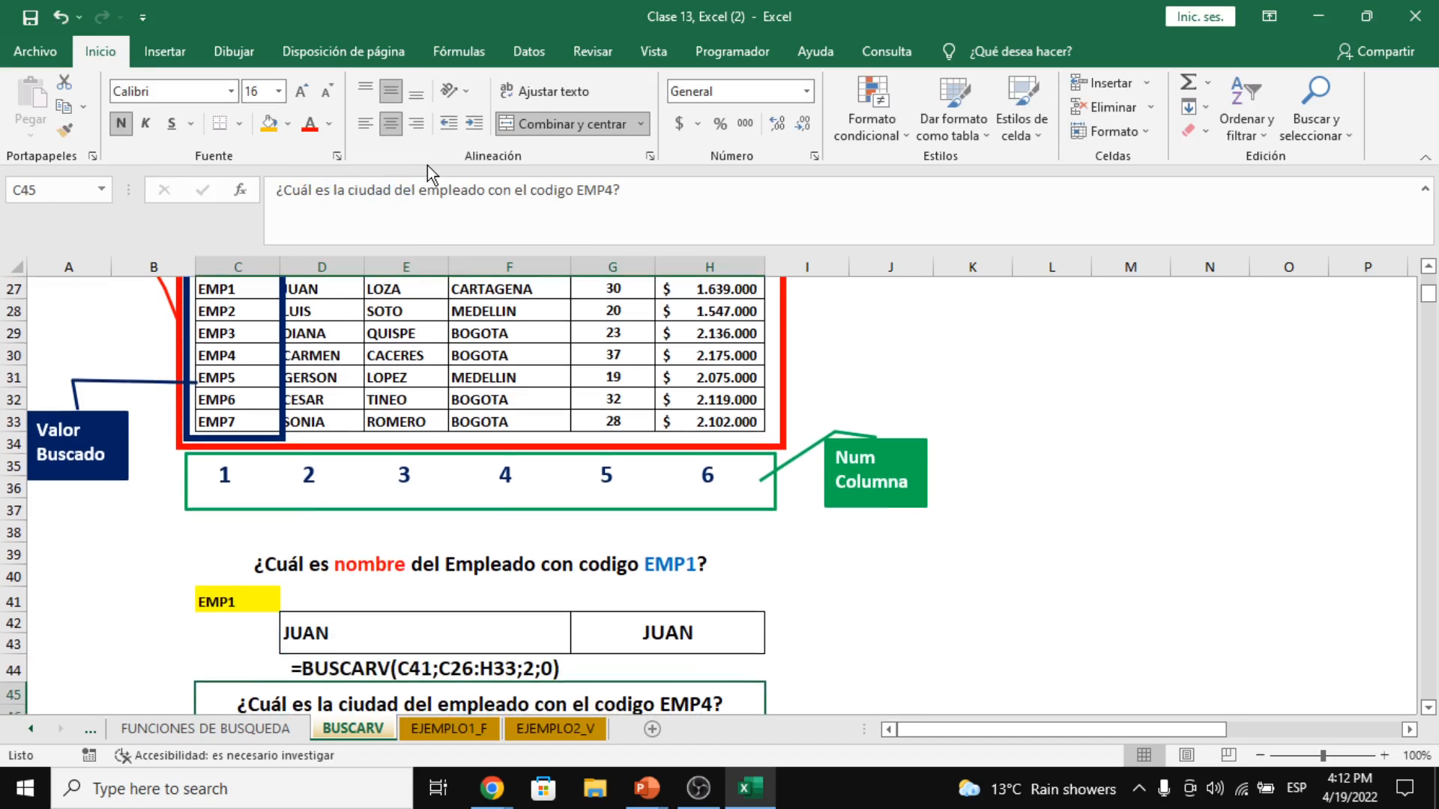
- Compare the BUSCARV result in D42 with the manually entered name in G42 for code EMP1
{"action": "left_click_drag", "start_coordinate": [851, 664], "coordinate": [854, 645]}
{"action": "left_click", "coordinate": [667, 634]}
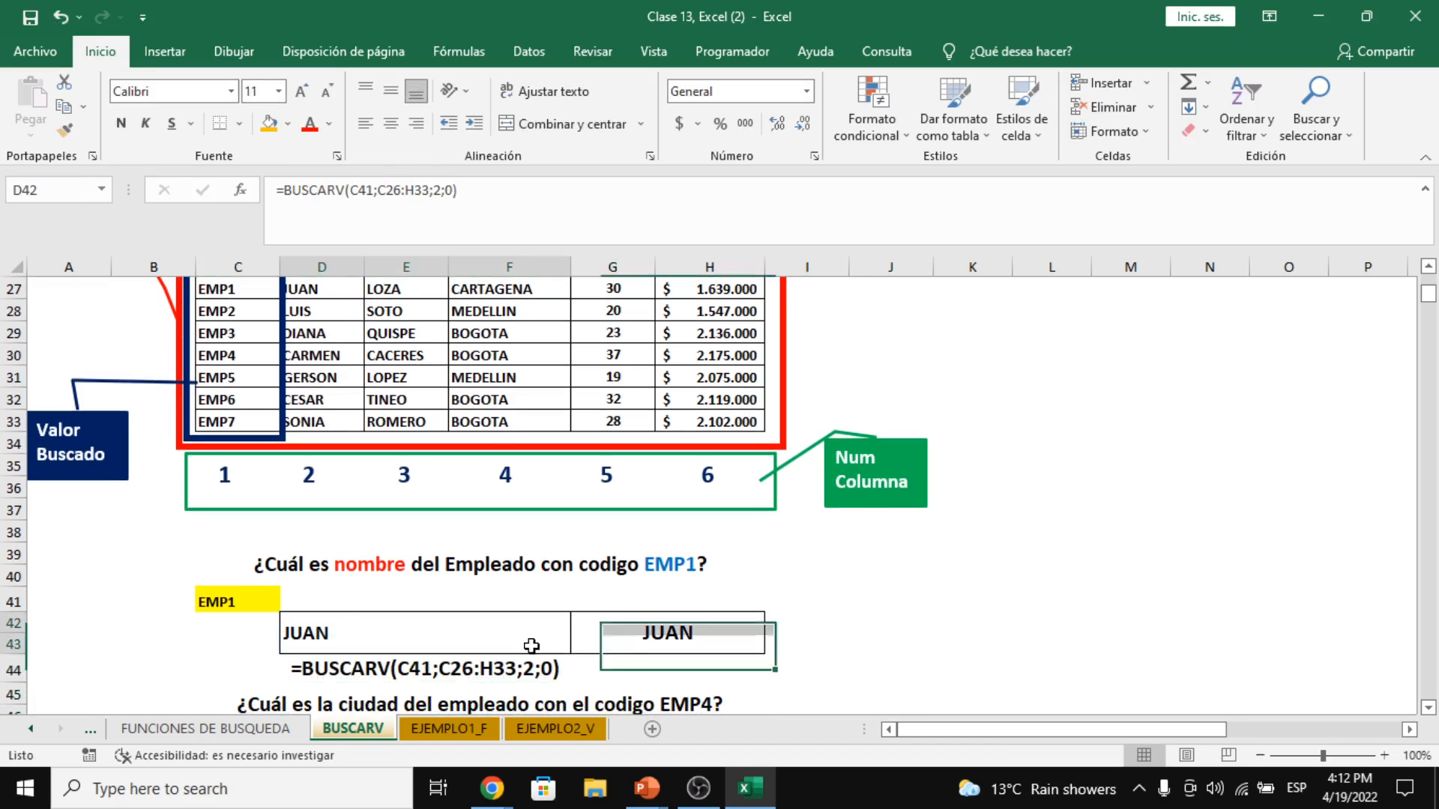
{"action": "left_click", "coordinate": [531, 649]}
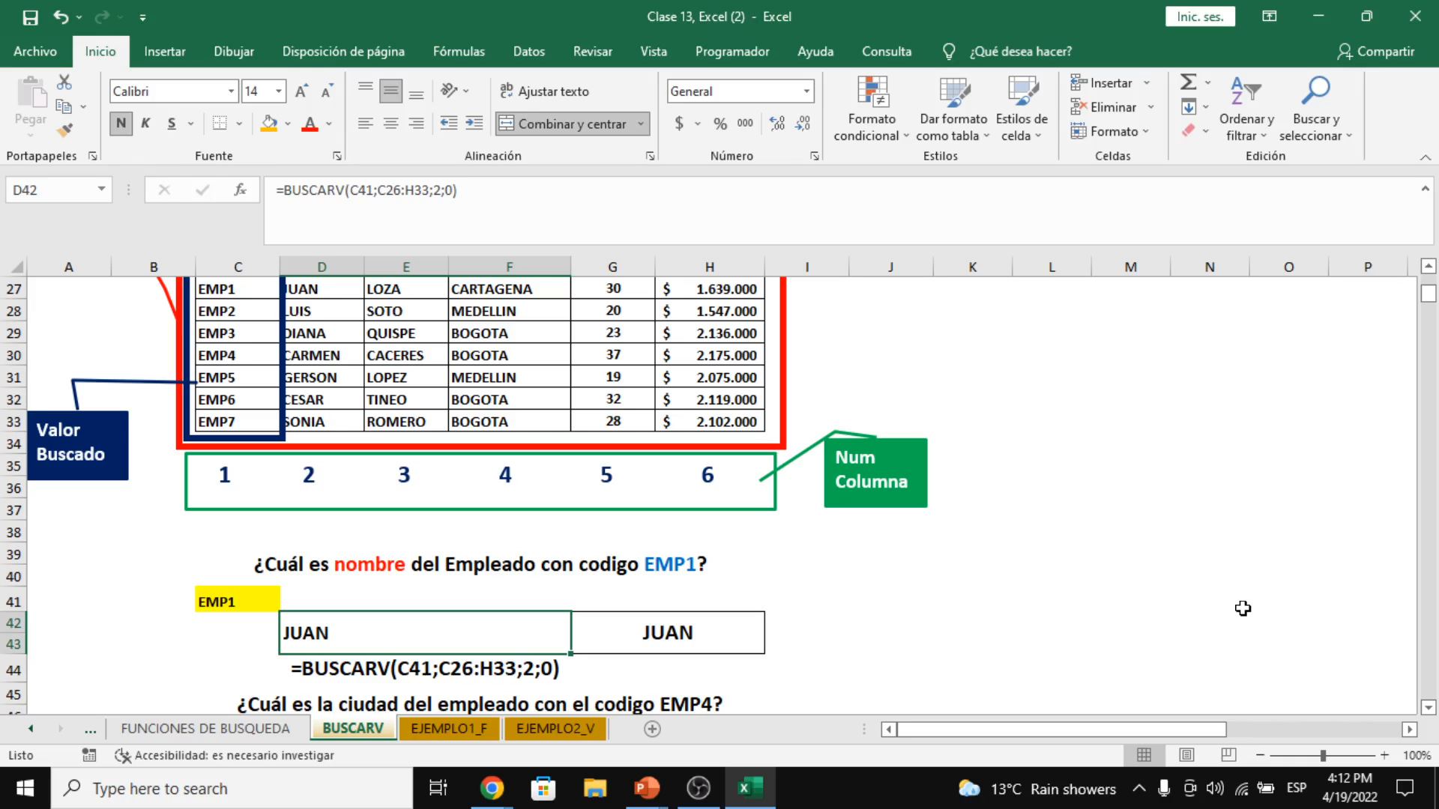
{"action": "scroll", "coordinate": [1242, 608], "scroll_direction": "up", "scroll_amount": 1}
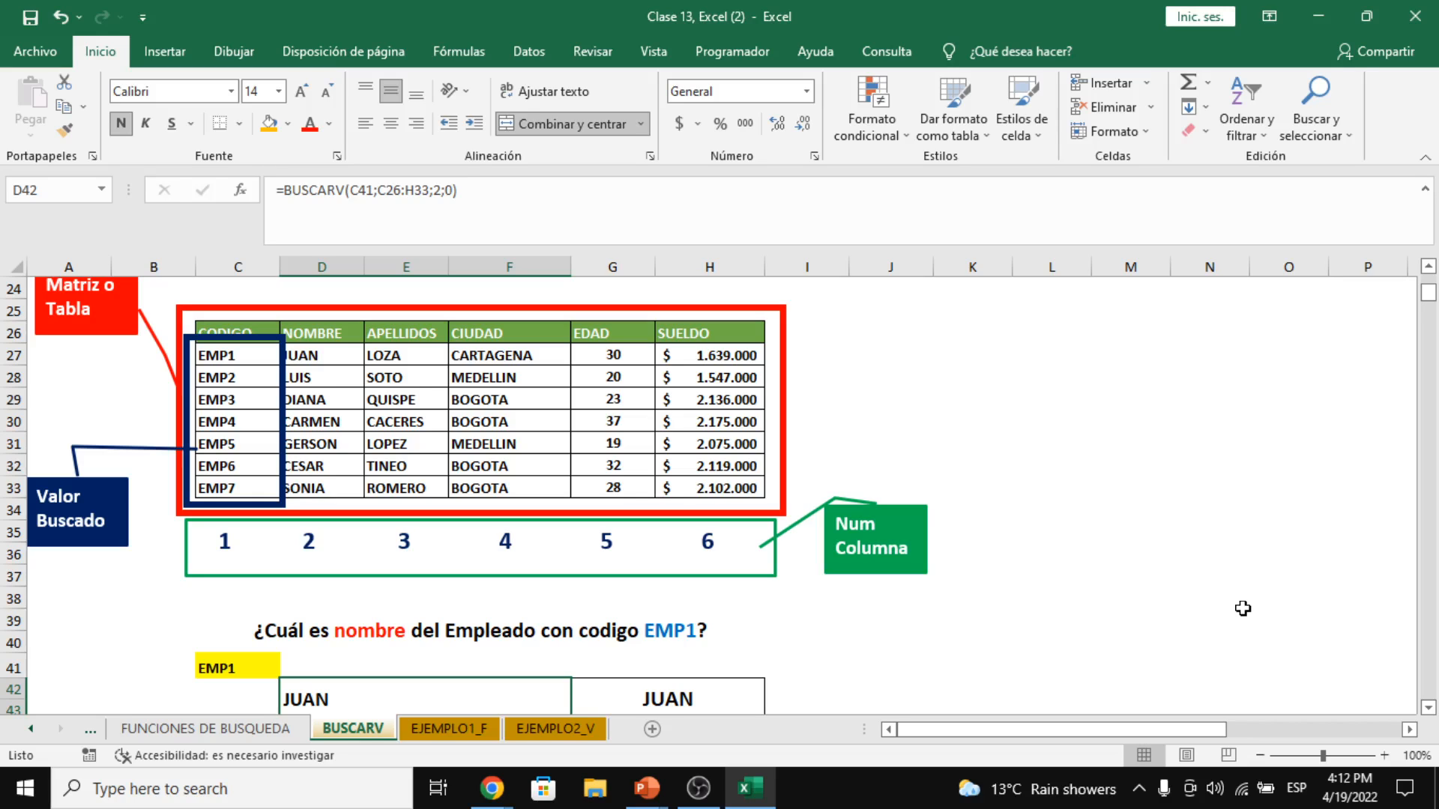
{"action": "scroll", "coordinate": [964, 658], "scroll_direction": "down", "scroll_amount": 1}
{"action": "left_click", "coordinate": [645, 649]}
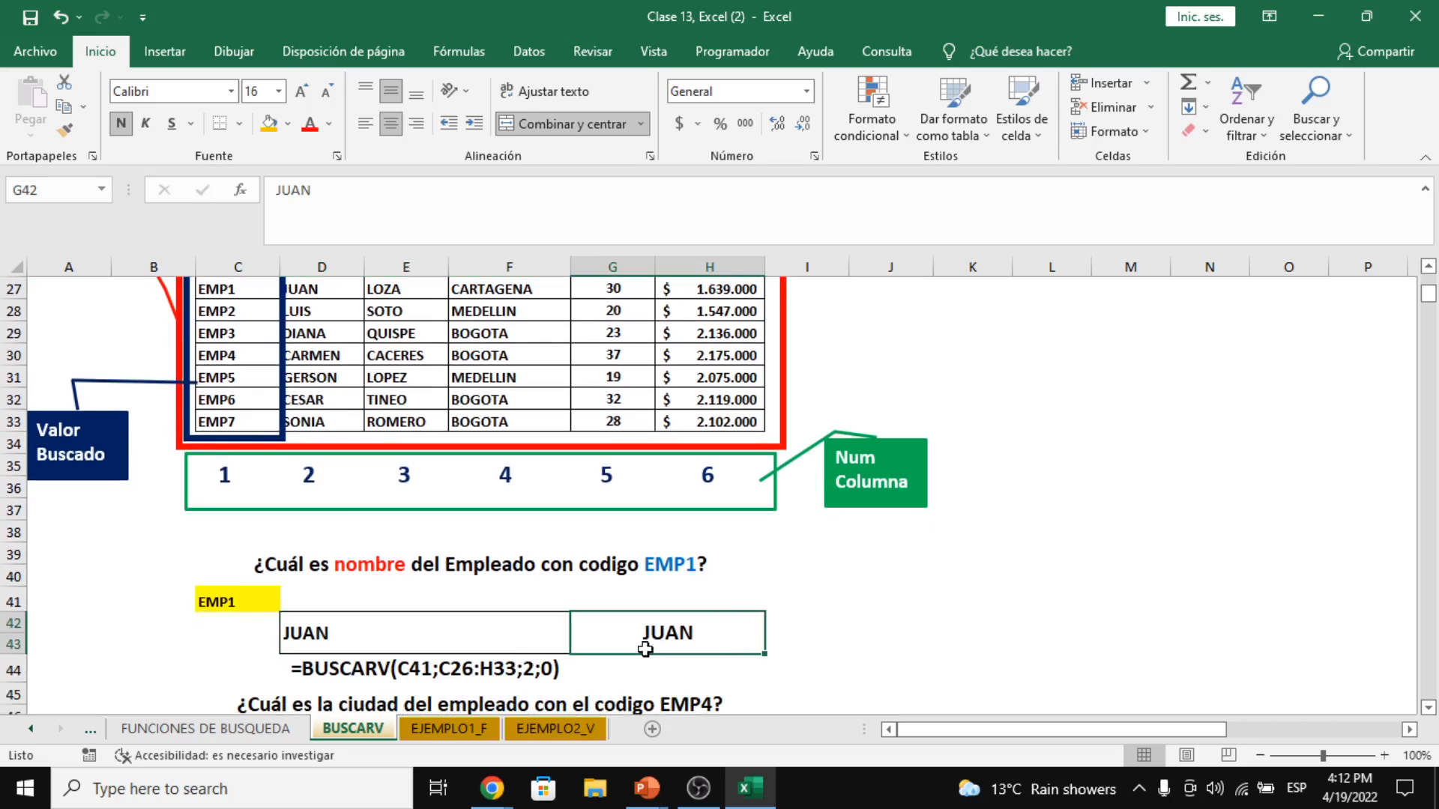
{"action": "left_click", "coordinate": [521, 636]}
{"action": "left_click", "coordinate": [627, 640]}
{"action": "left_click", "coordinate": [776, 634]}
{"action": "left_click", "coordinate": [699, 631]}
{"action": "left_click", "coordinate": [458, 599]}
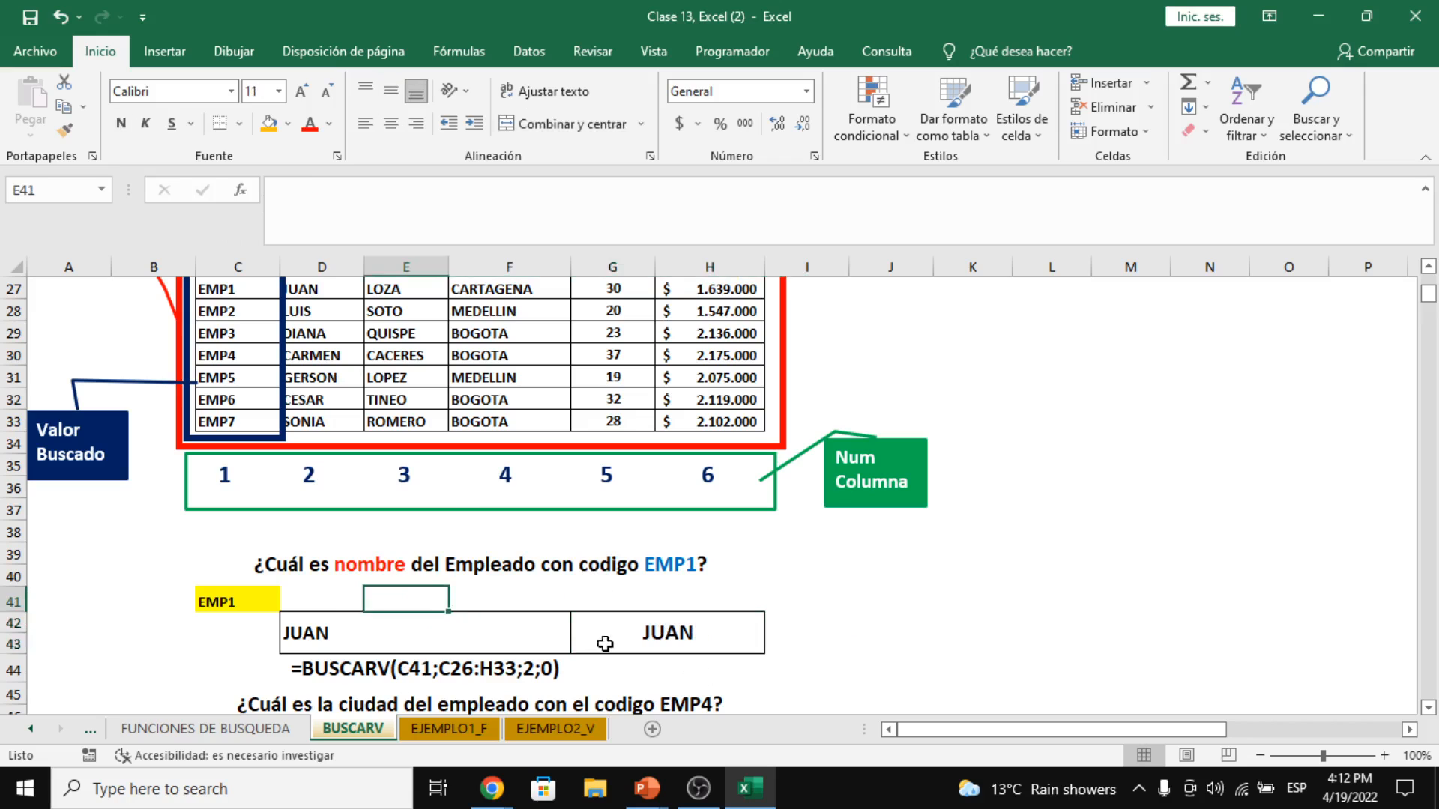
{"action": "left_click", "coordinate": [518, 633]}
{"action": "left_click", "coordinate": [637, 643]}
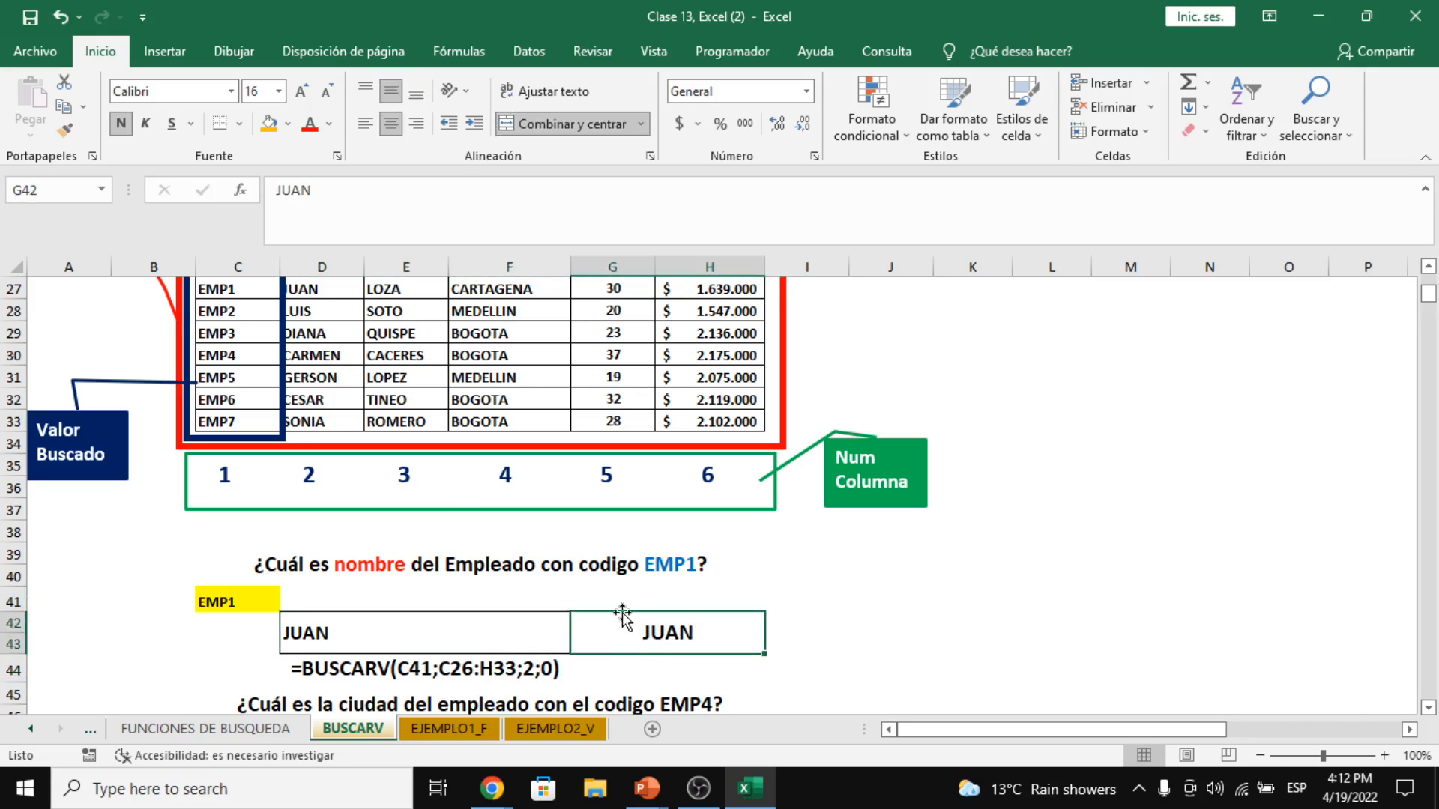
{"action": "scroll", "coordinate": [553, 605], "scroll_direction": "down", "scroll_amount": 2}
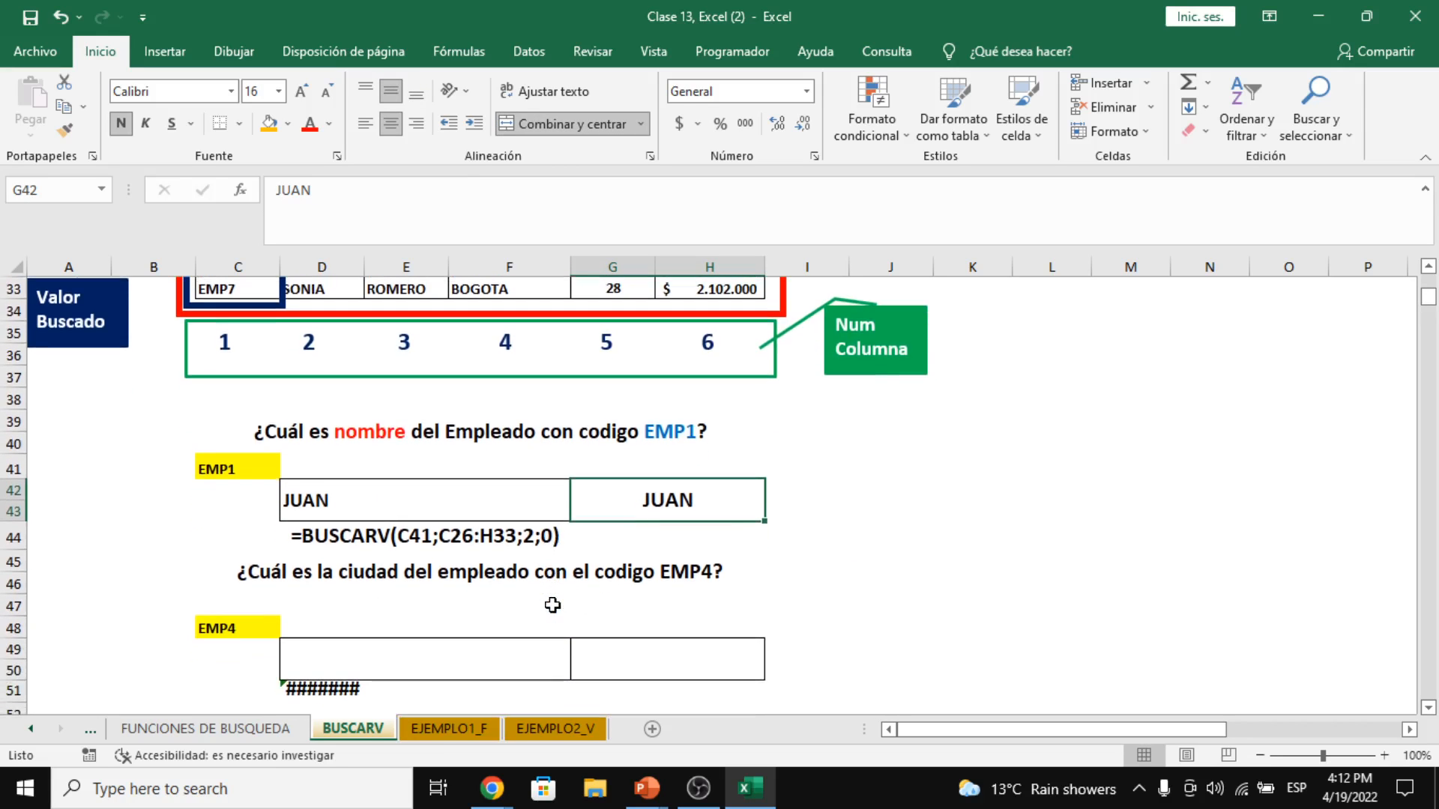
{"action": "left_click", "coordinate": [492, 778]}
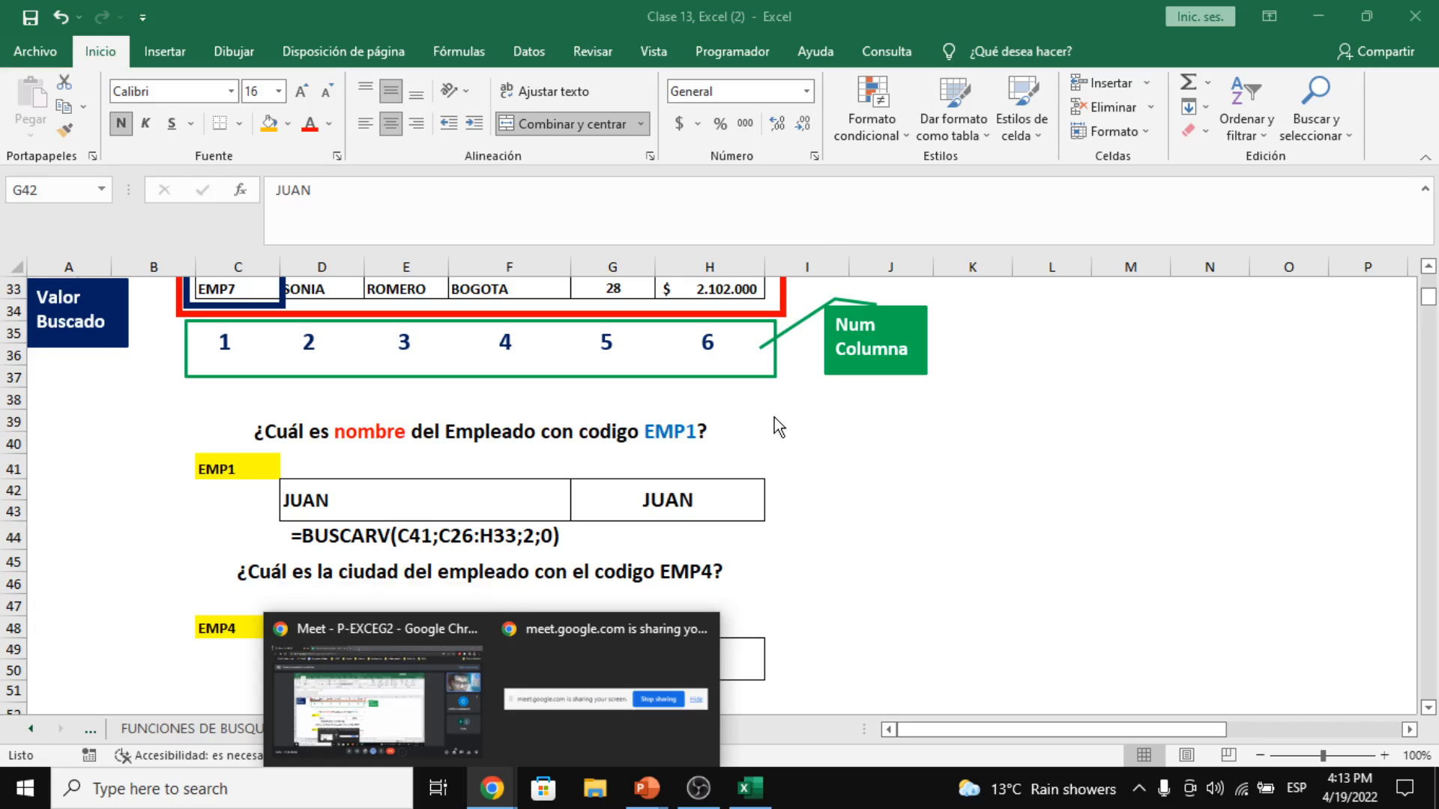
{"action": "key", "text": "Escape"}
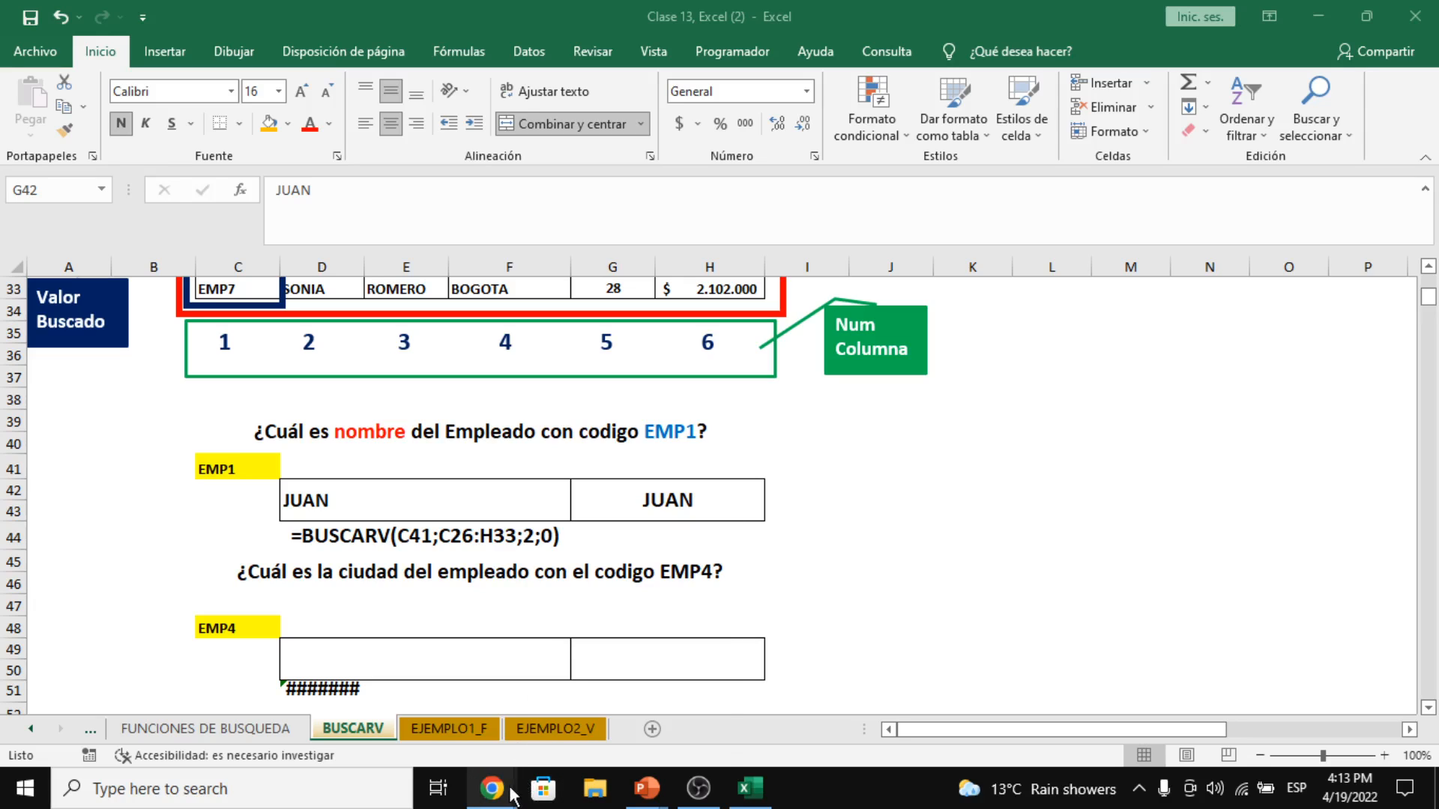
{"action": "mouse_move", "coordinate": [491, 787]}
{"action": "mouse_move", "coordinate": [402, 738]}
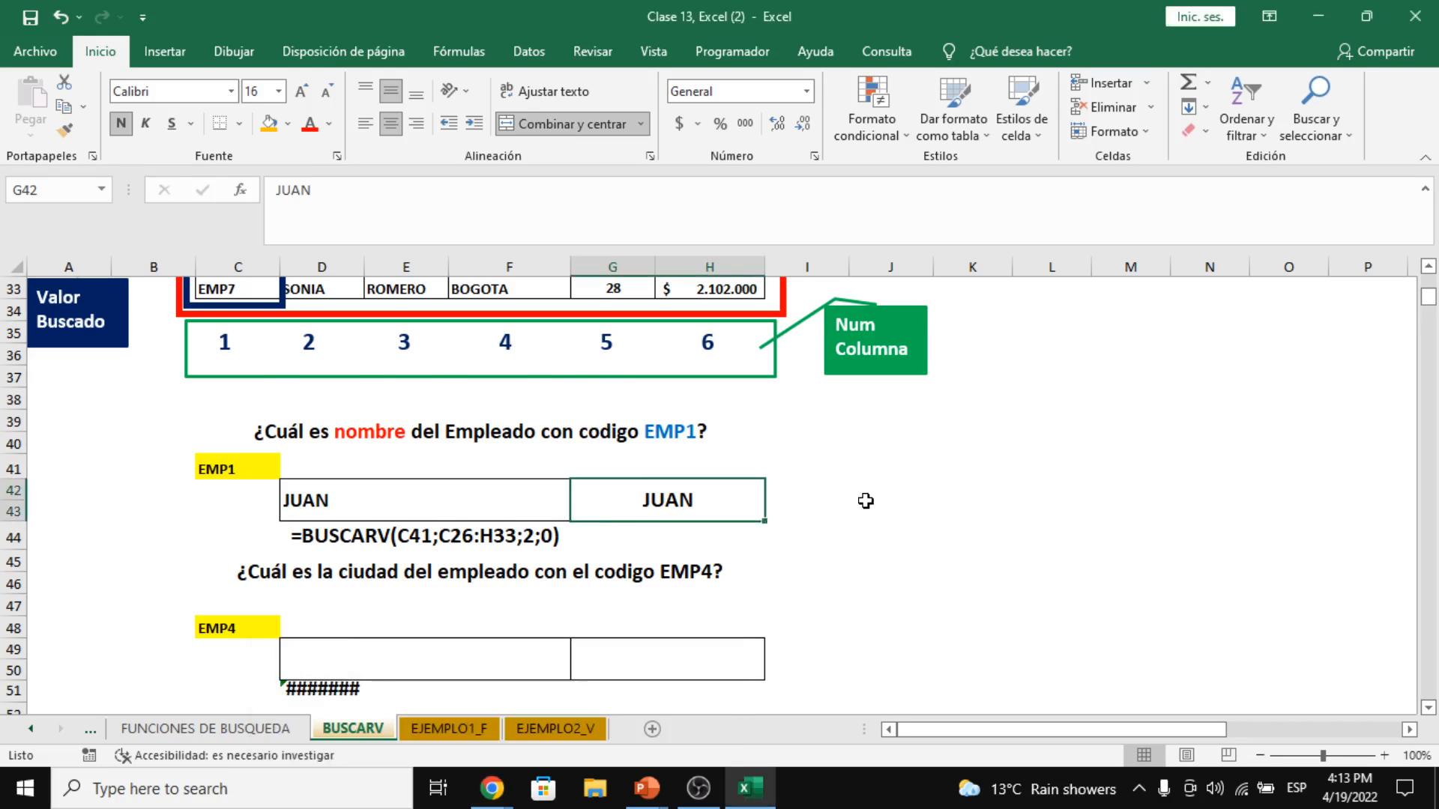
- Correct the function name in D51 so the formula reads =FORMULATEXTO(D49)
{"action": "scroll", "coordinate": [861, 502], "scroll_direction": "down", "scroll_amount": 1}
{"action": "scroll", "coordinate": [862, 502], "scroll_direction": "down", "scroll_amount": 1}
{"action": "left_click", "coordinate": [410, 541]}
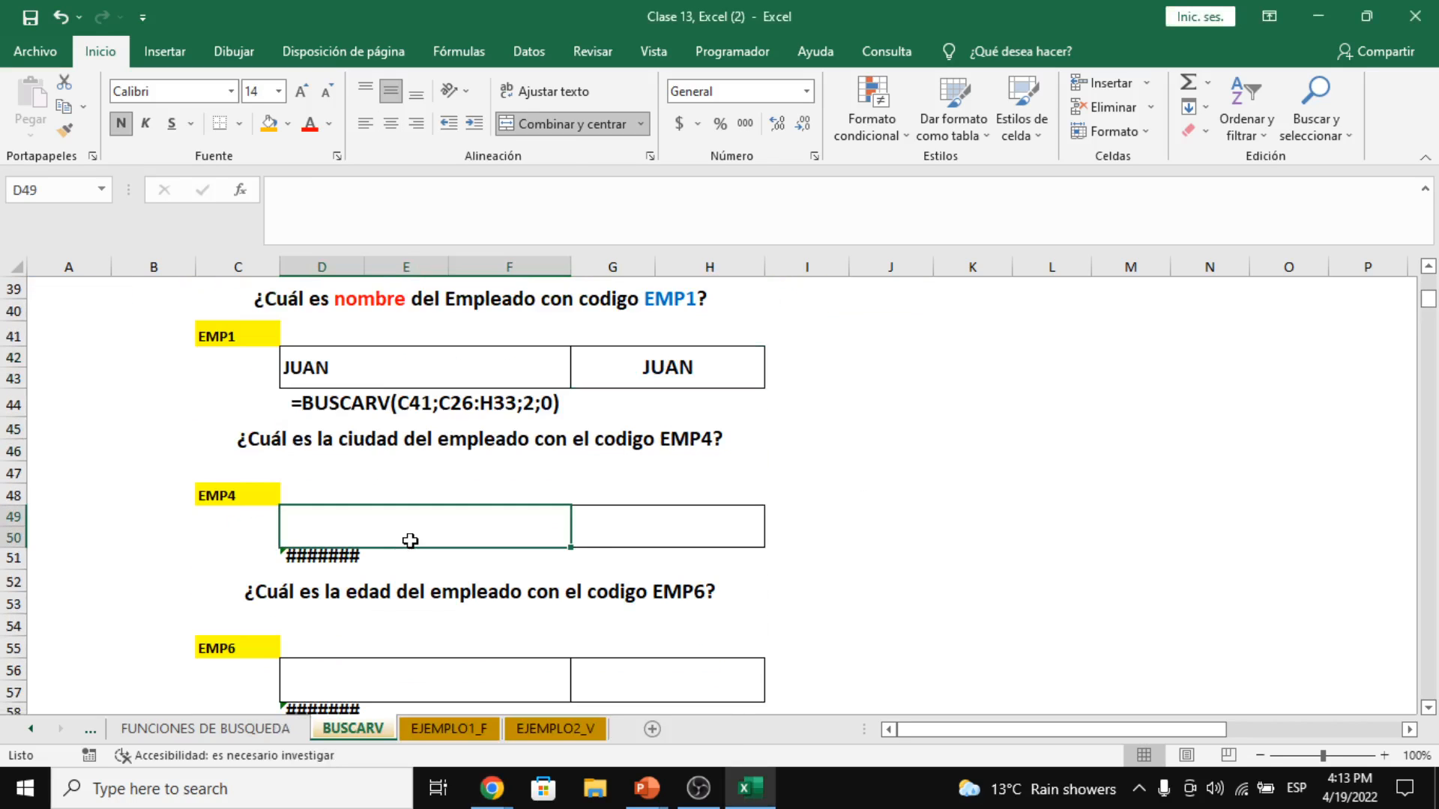
{"action": "scroll", "coordinate": [410, 540], "scroll_direction": "up", "scroll_amount": 1}
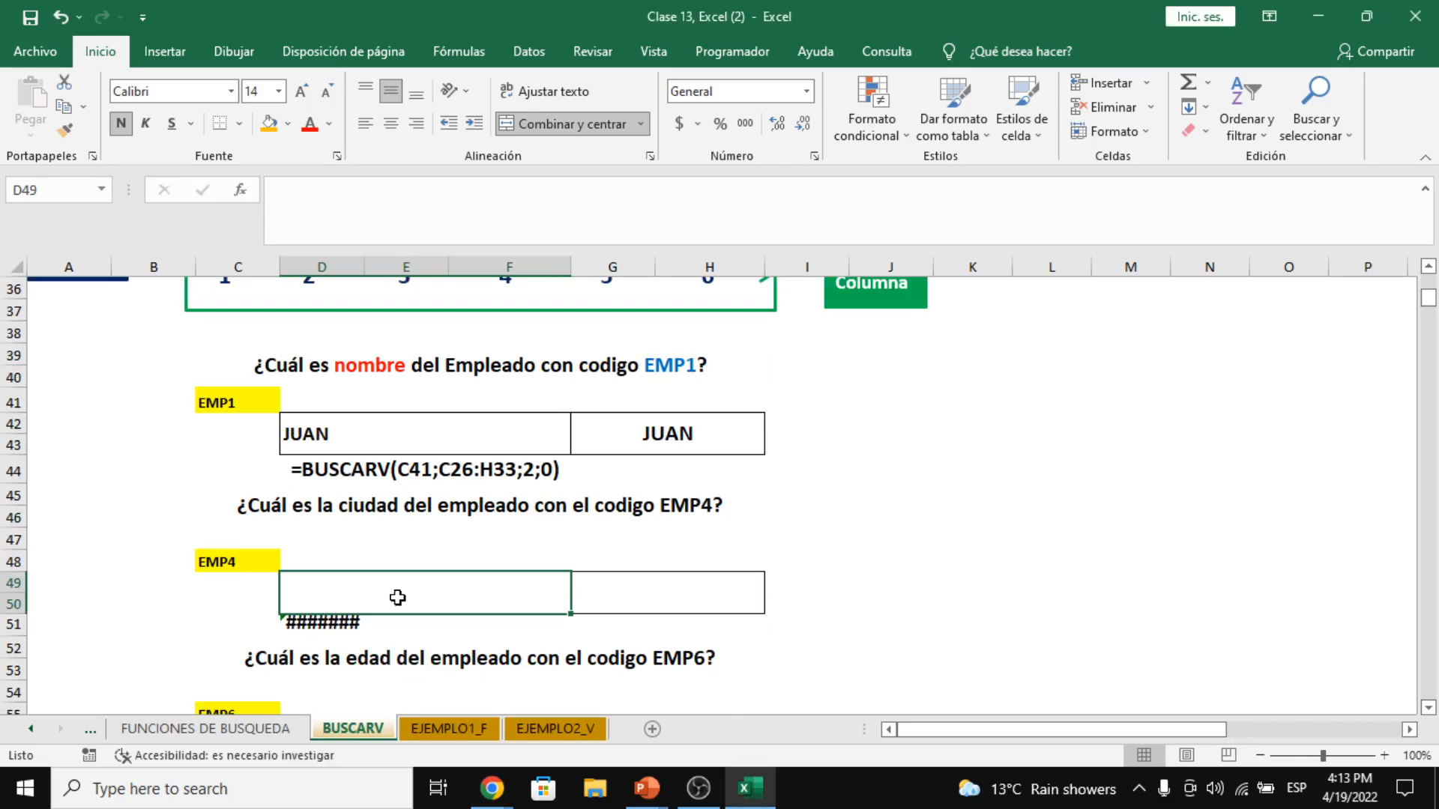
{"action": "left_click", "coordinate": [330, 622]}
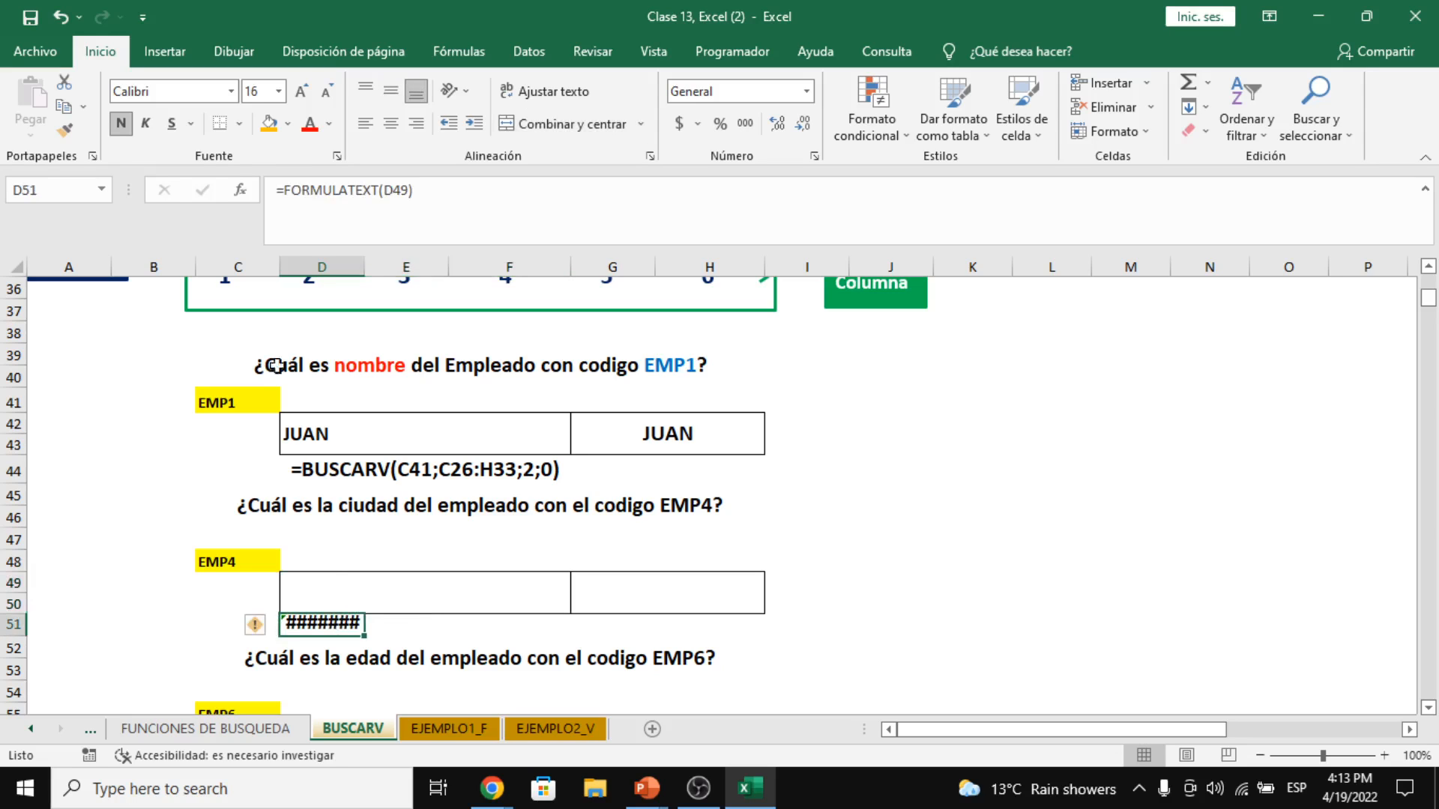
{"action": "left_click", "coordinate": [382, 180]}
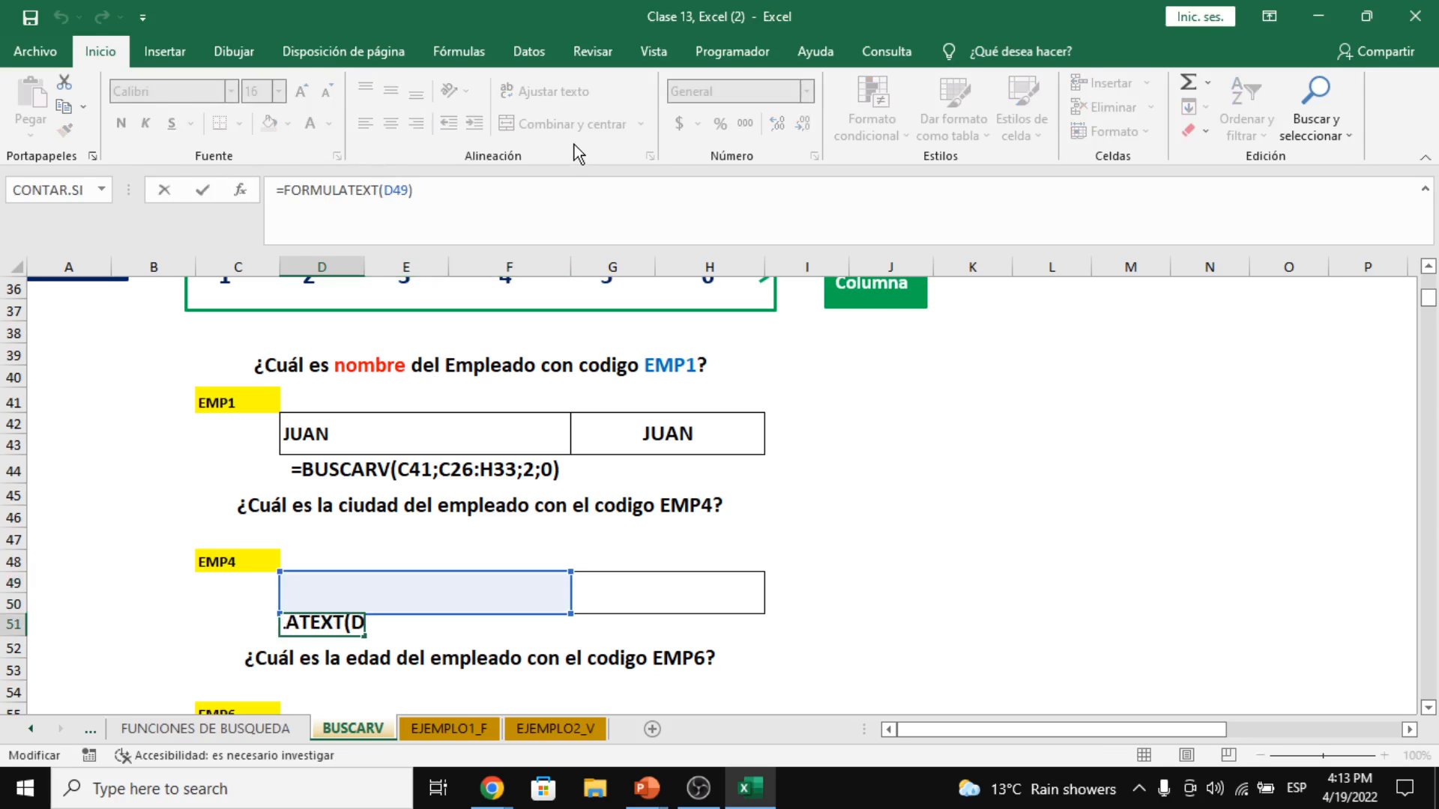
{"action": "type", "text": "O"}
{"action": "key", "text": "Return"}
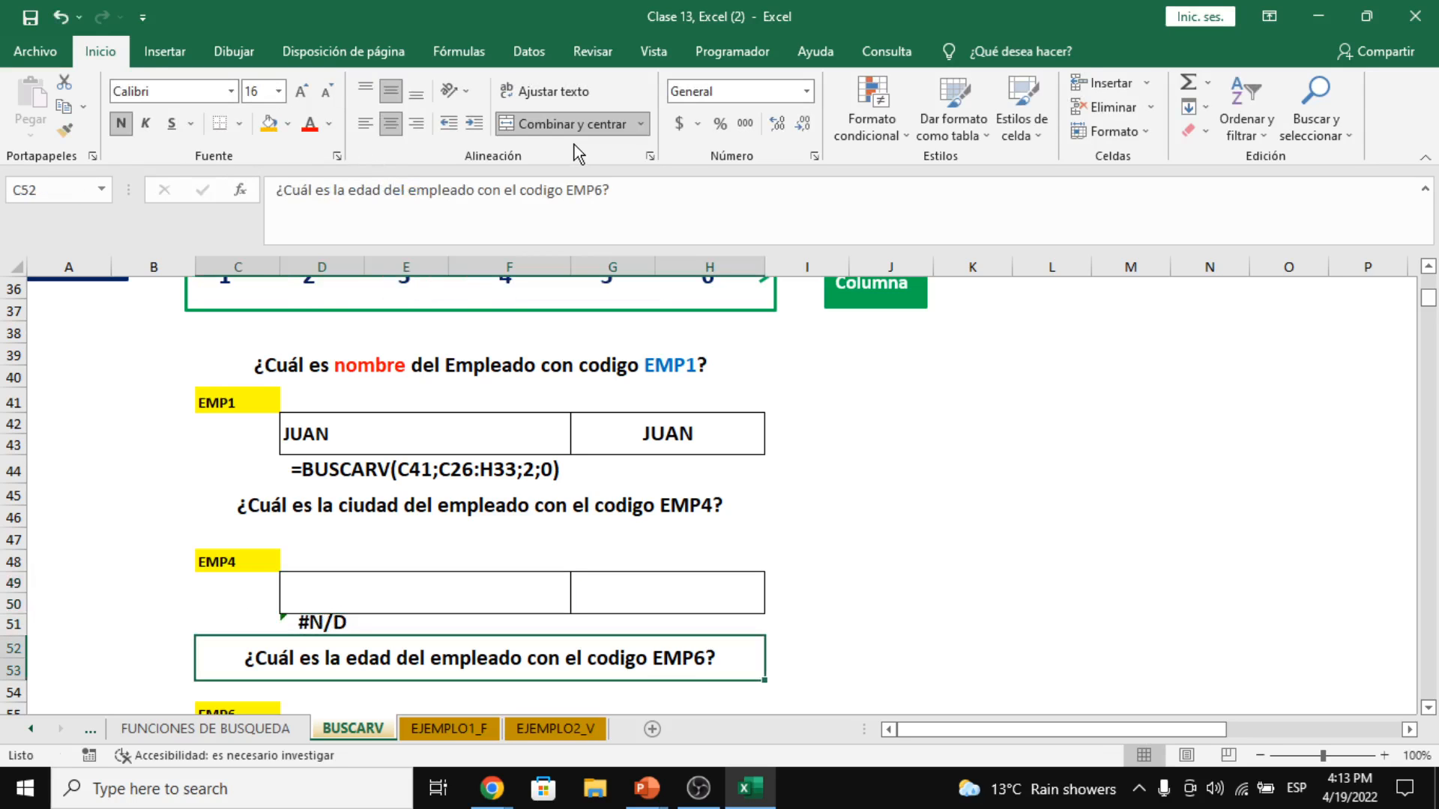
- Begin a BUSCARV formula in D49 with the EMP4 code in C48 as the lookup value
{"action": "left_click", "coordinate": [470, 563]}
{"action": "left_click", "coordinate": [480, 600]}
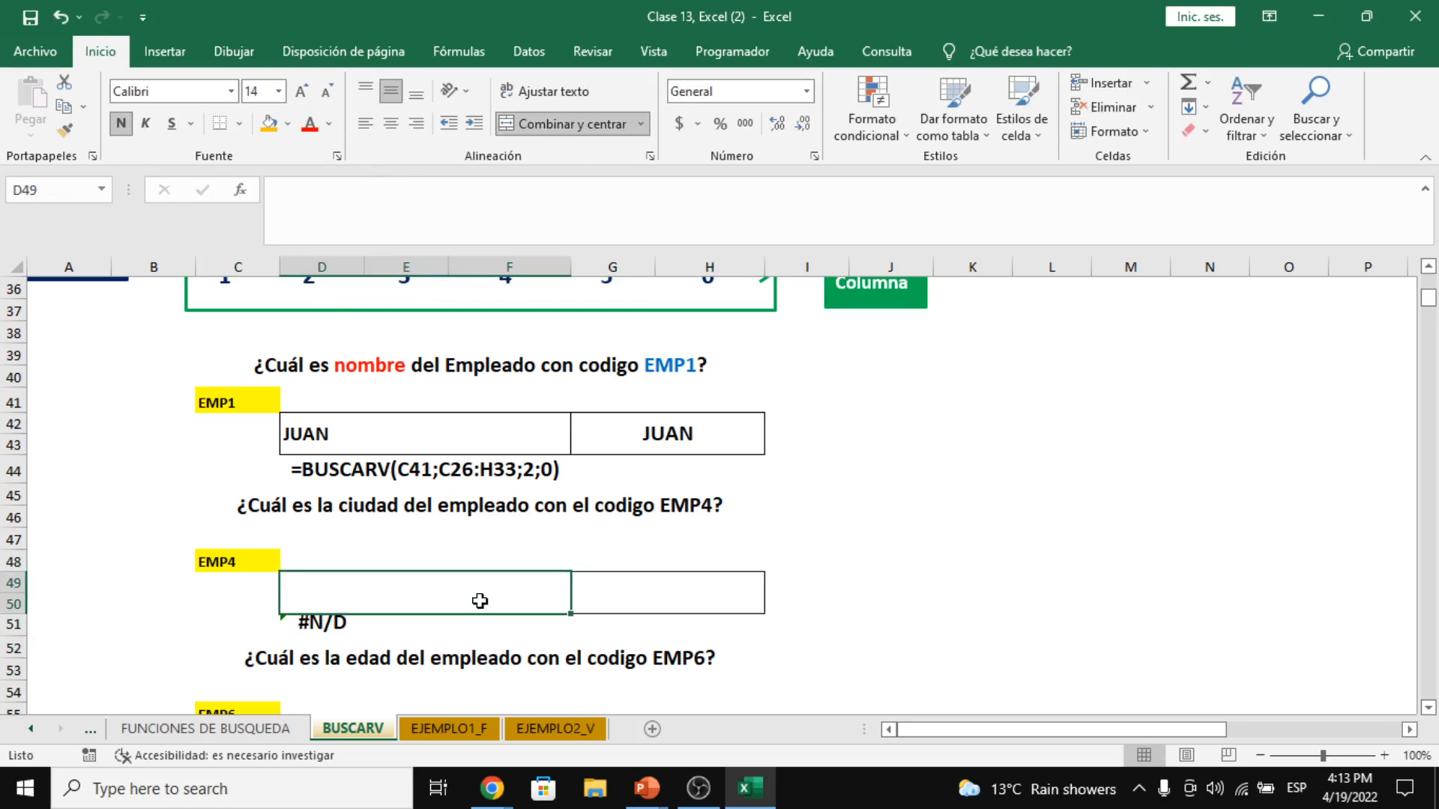
{"action": "type", "text": "=BUSC"}
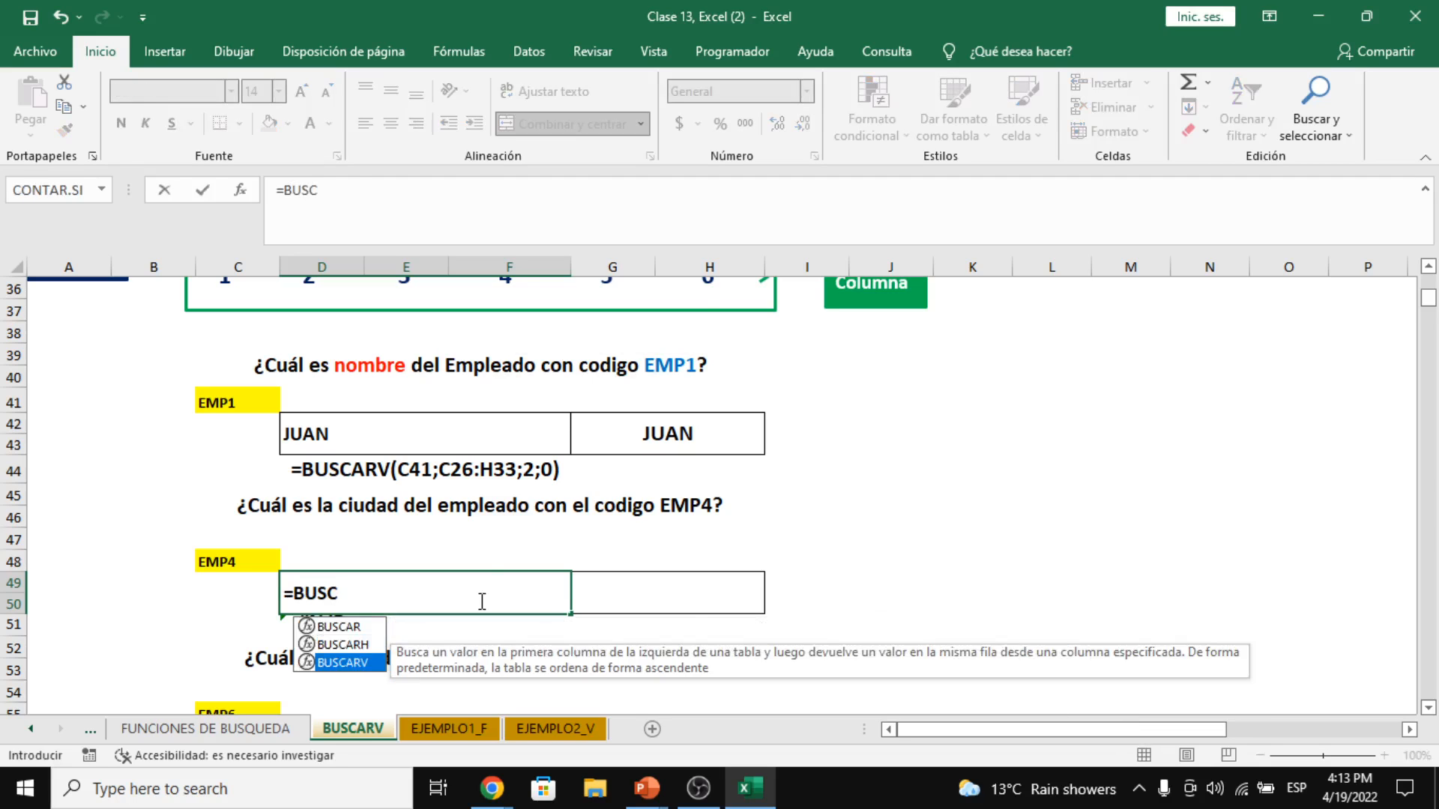
{"action": "key", "text": "Tab"}
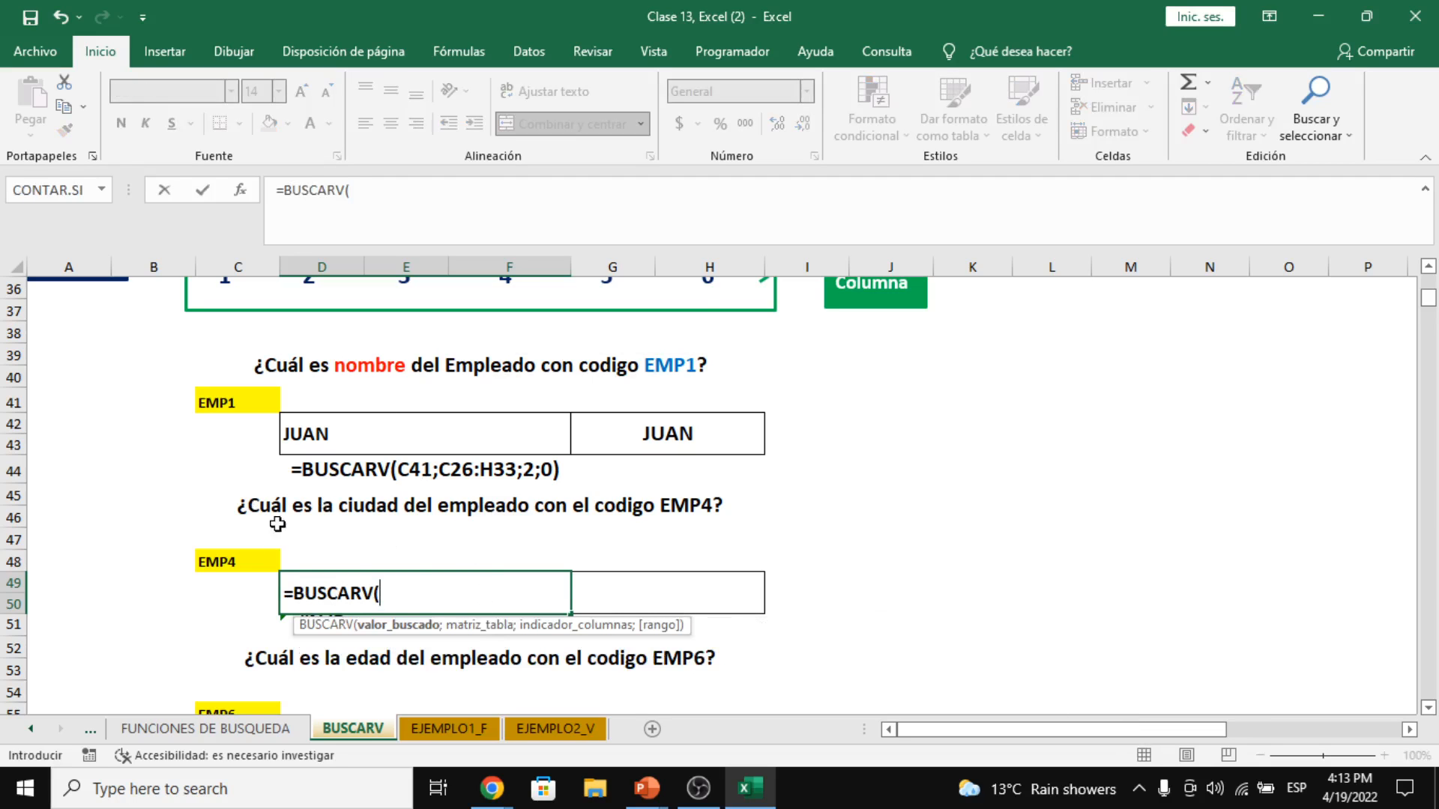
{"action": "left_click", "coordinate": [248, 565]}
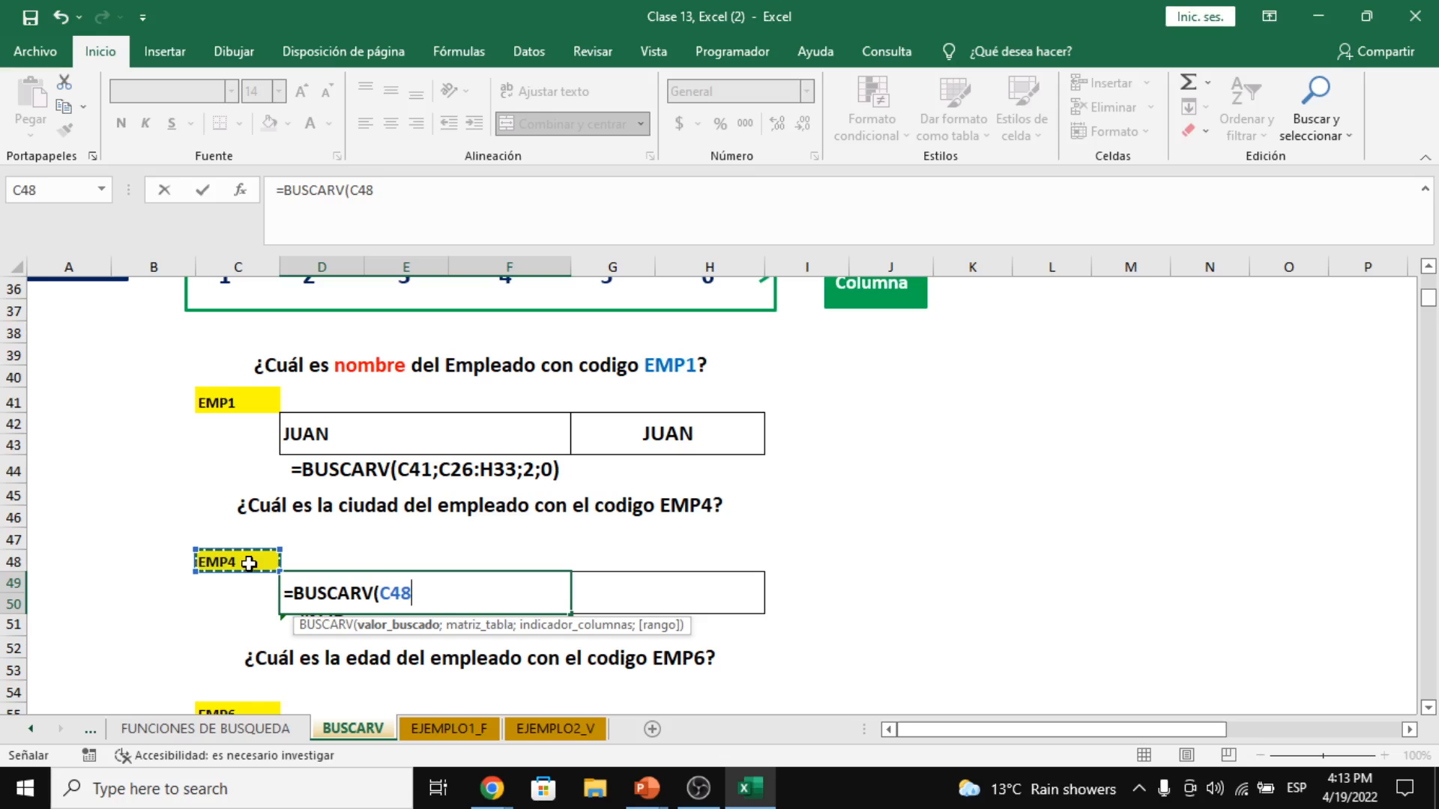
{"action": "type", "text": ";"}
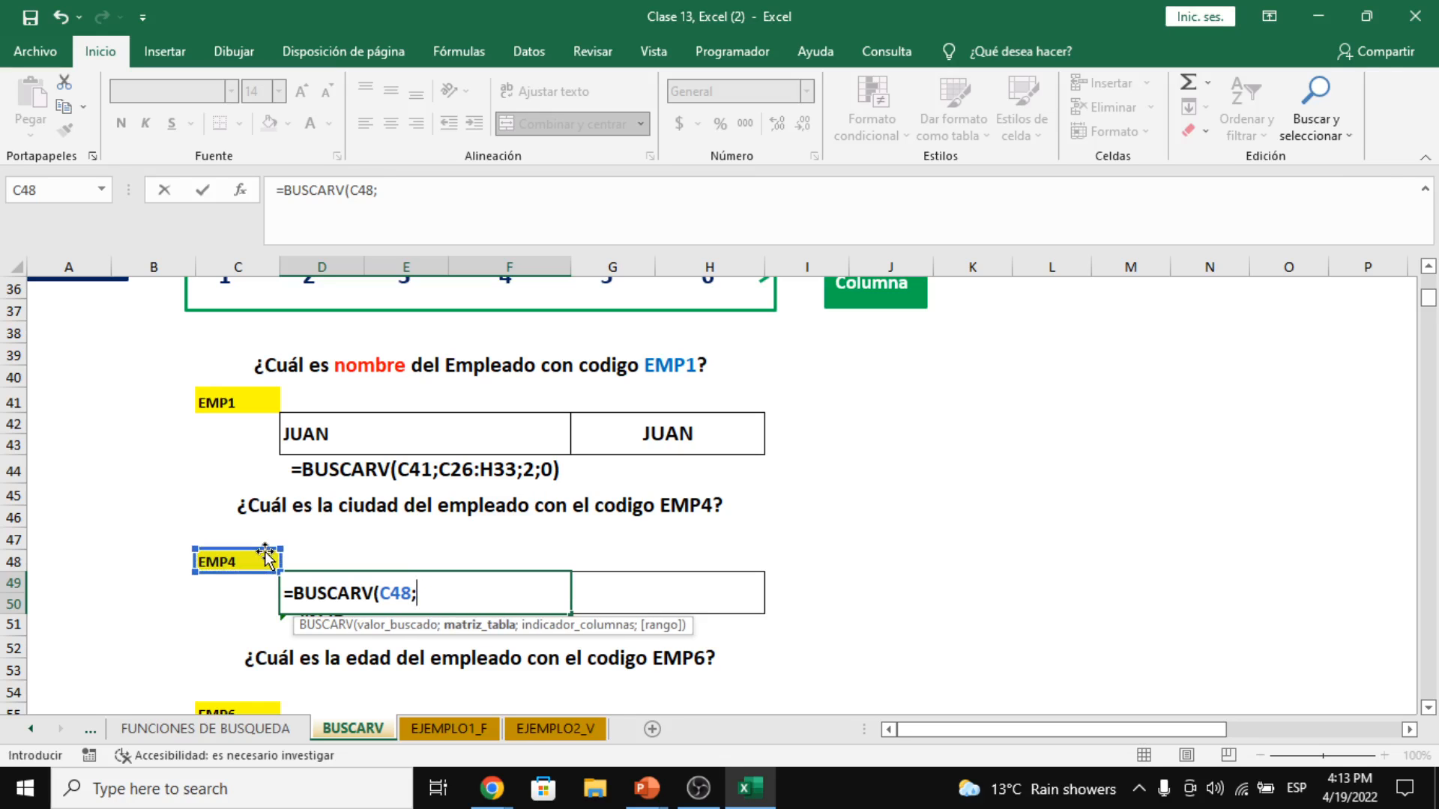
- Set the table array of the D49 formula to the whole employee table including headers, C26:H33
{"action": "scroll", "coordinate": [266, 556], "scroll_direction": "up", "scroll_amount": 4}
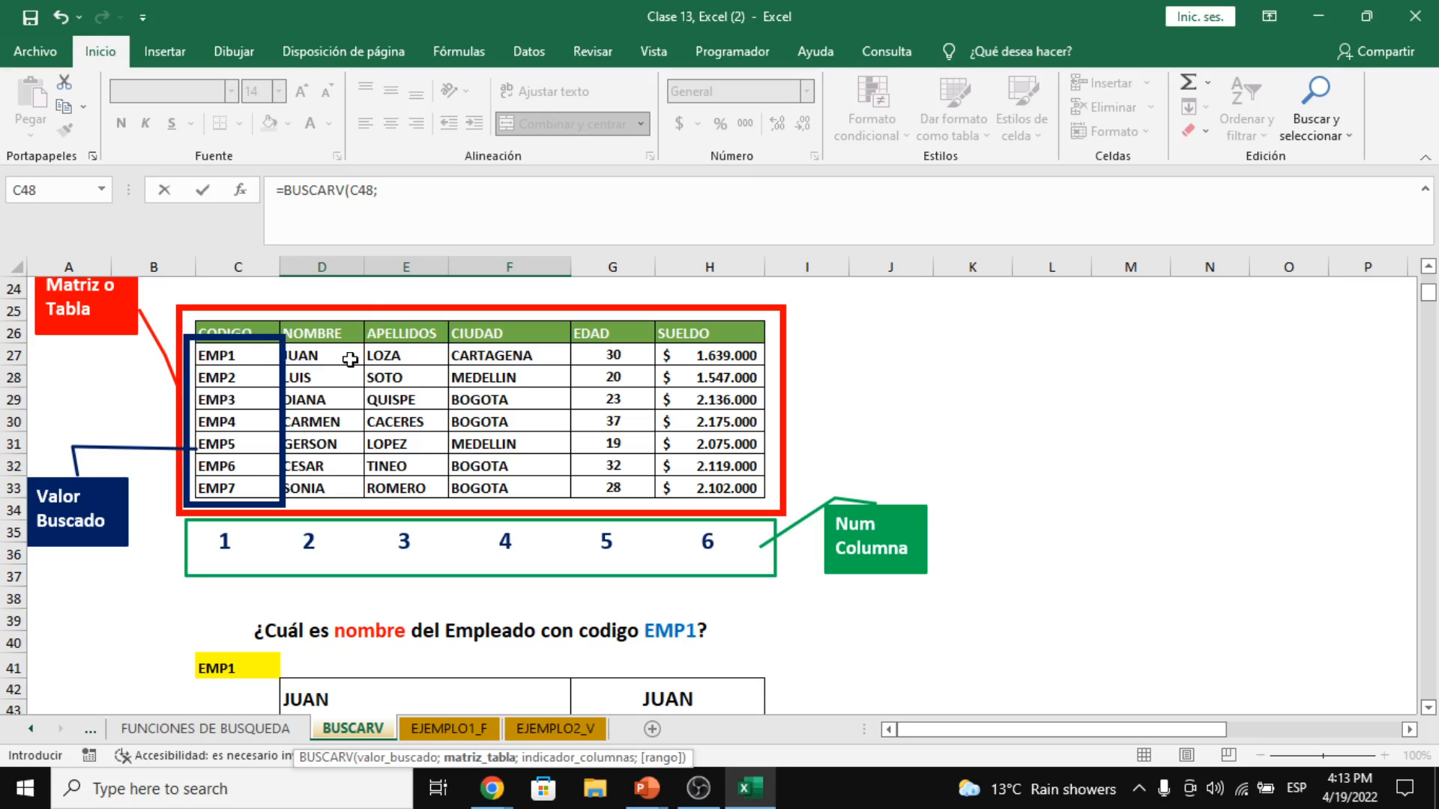
{"action": "left_click_drag", "start_coordinate": [330, 356], "coordinate": [700, 487]}
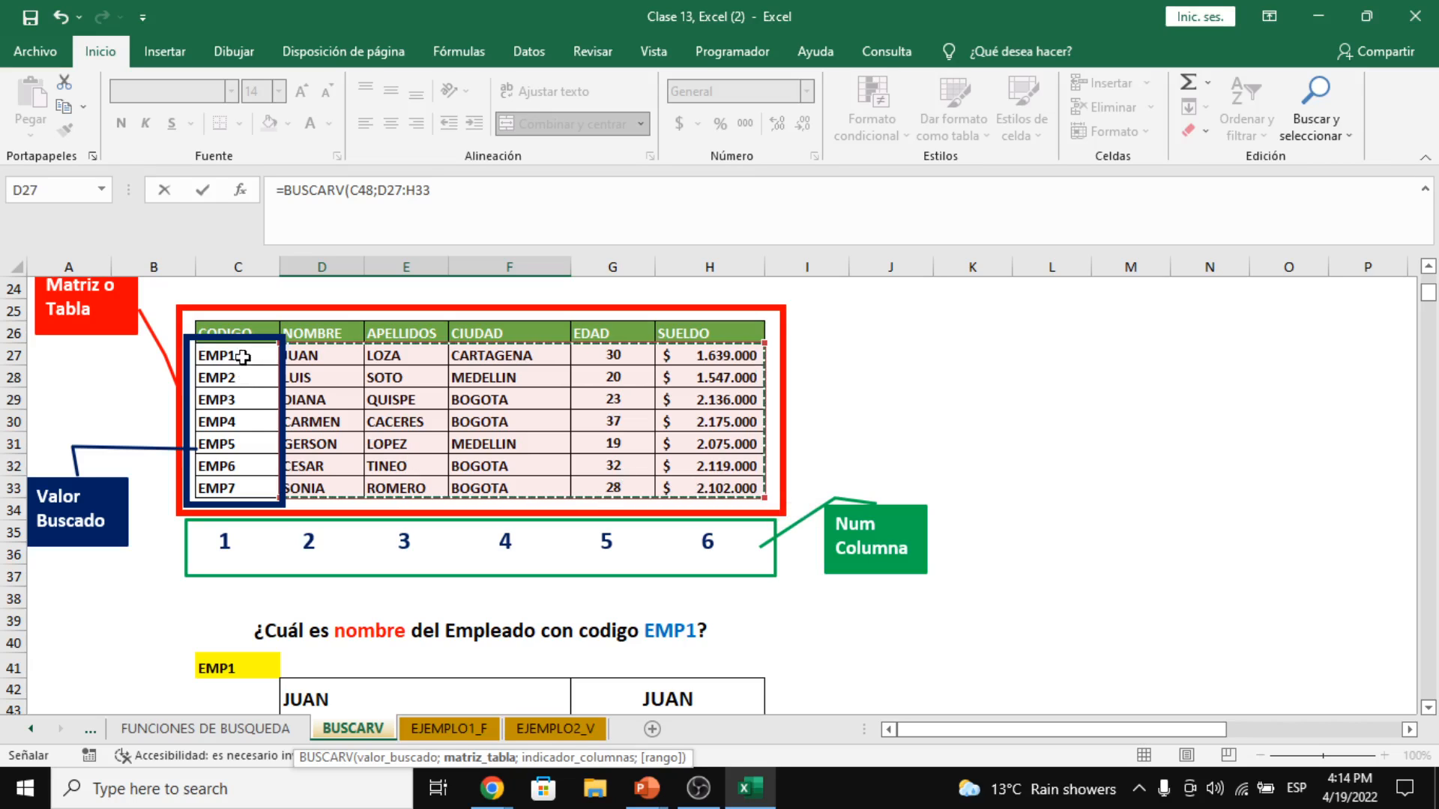
{"action": "left_click_drag", "start_coordinate": [244, 365], "coordinate": [707, 487]}
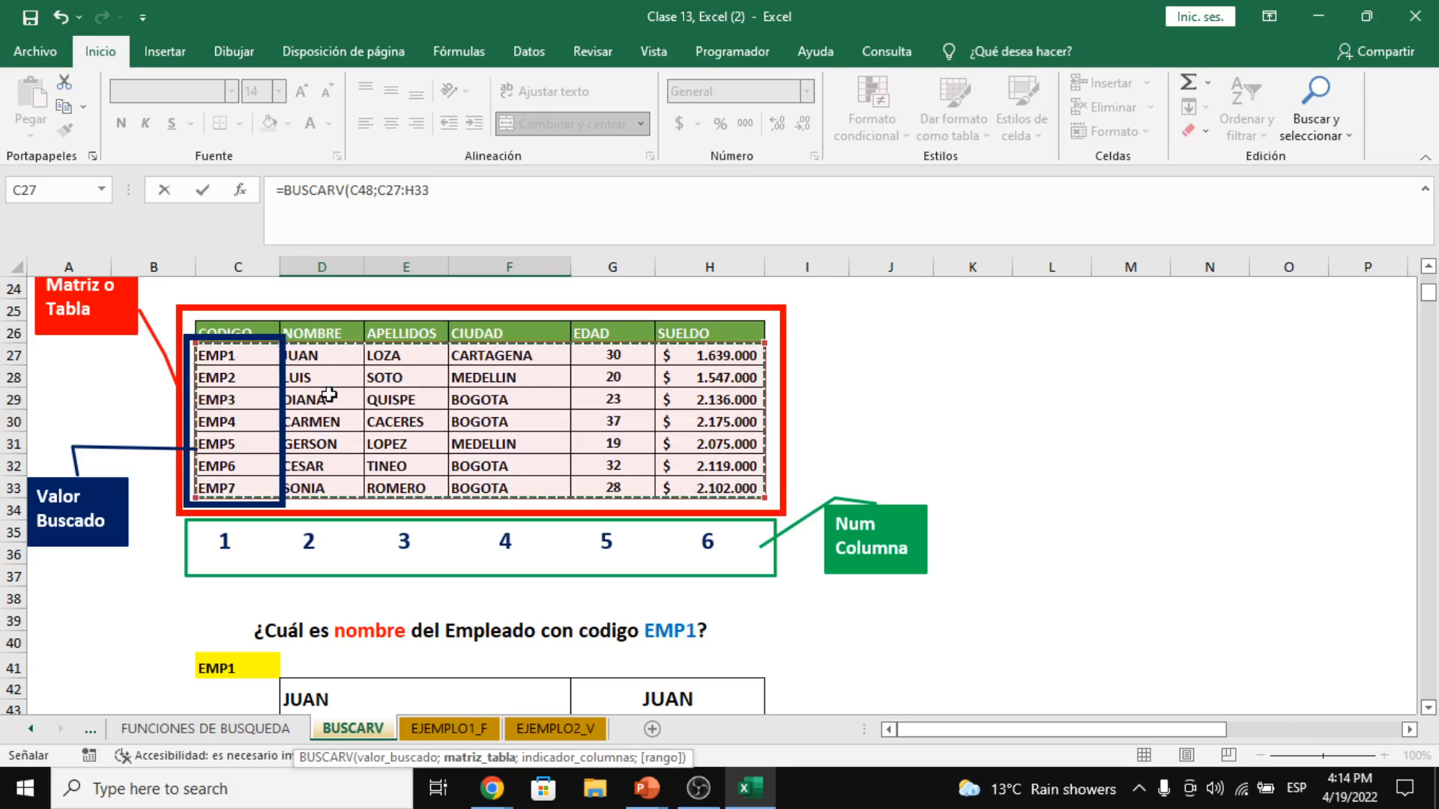
{"action": "left_click", "coordinate": [247, 377]}
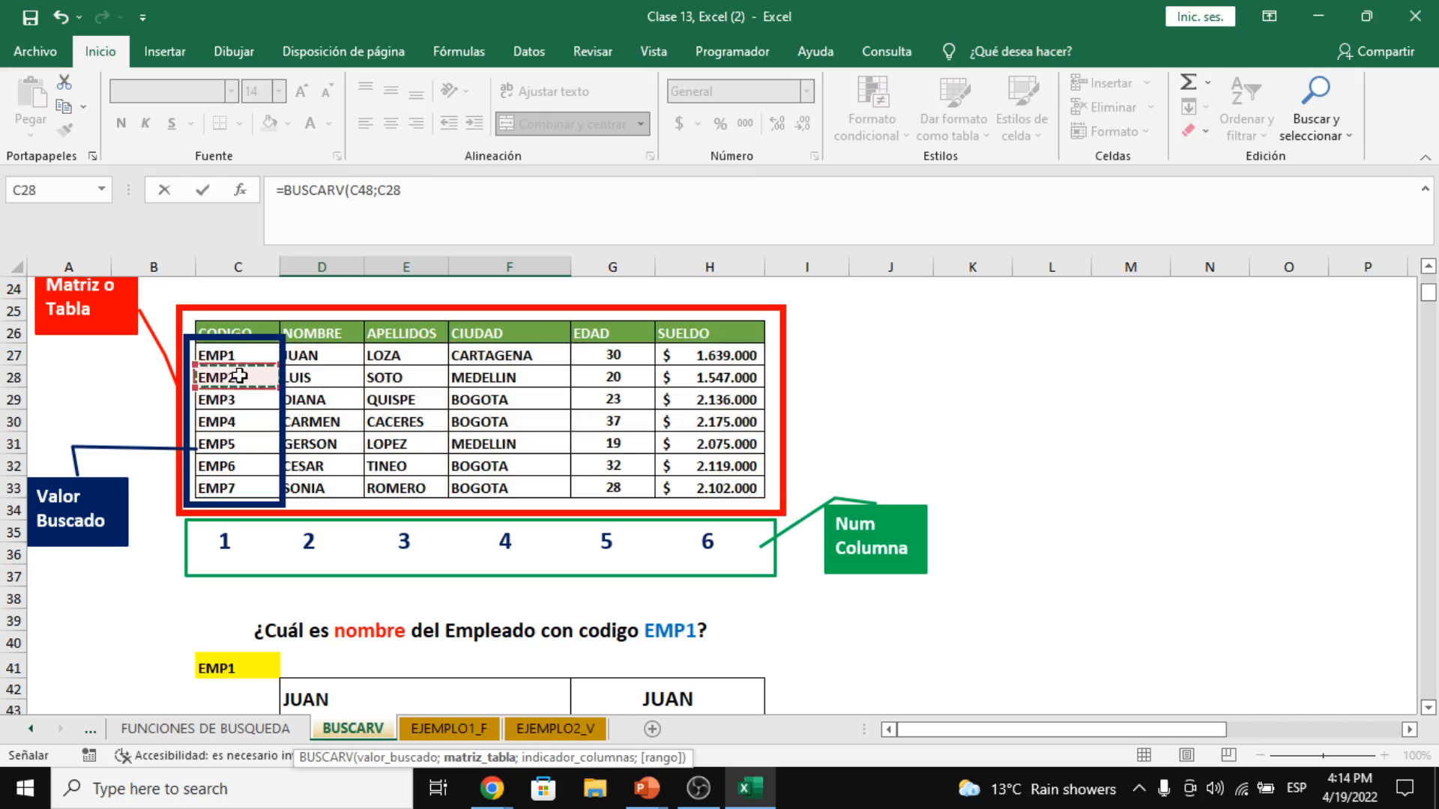
{"action": "left_click", "coordinate": [237, 332]}
{"action": "left_click_drag", "start_coordinate": [237, 332], "coordinate": [709, 488]}
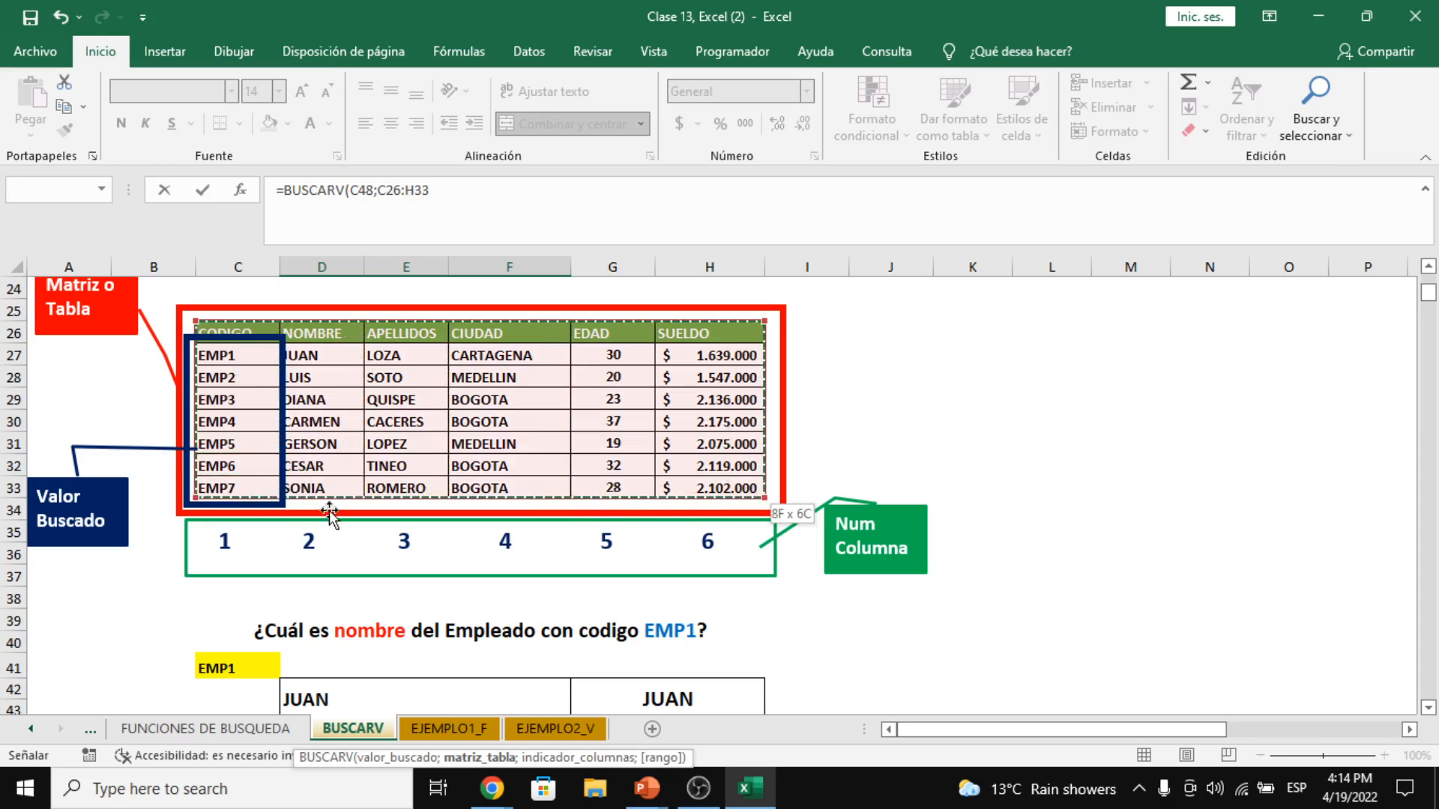
{"action": "scroll", "coordinate": [300, 627], "scroll_direction": "down", "scroll_amount": 3}
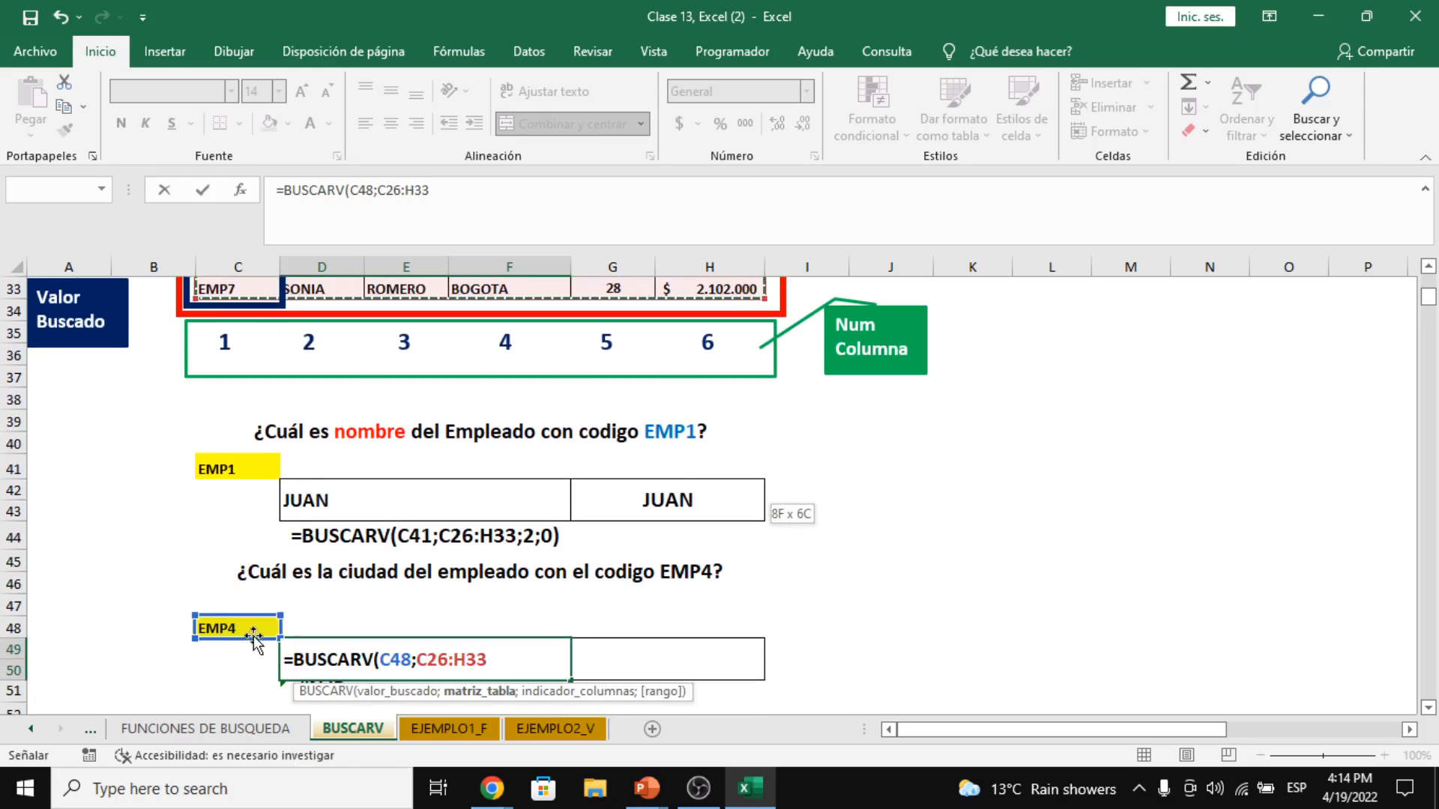
{"action": "scroll", "coordinate": [264, 644], "scroll_direction": "up", "scroll_amount": 3}
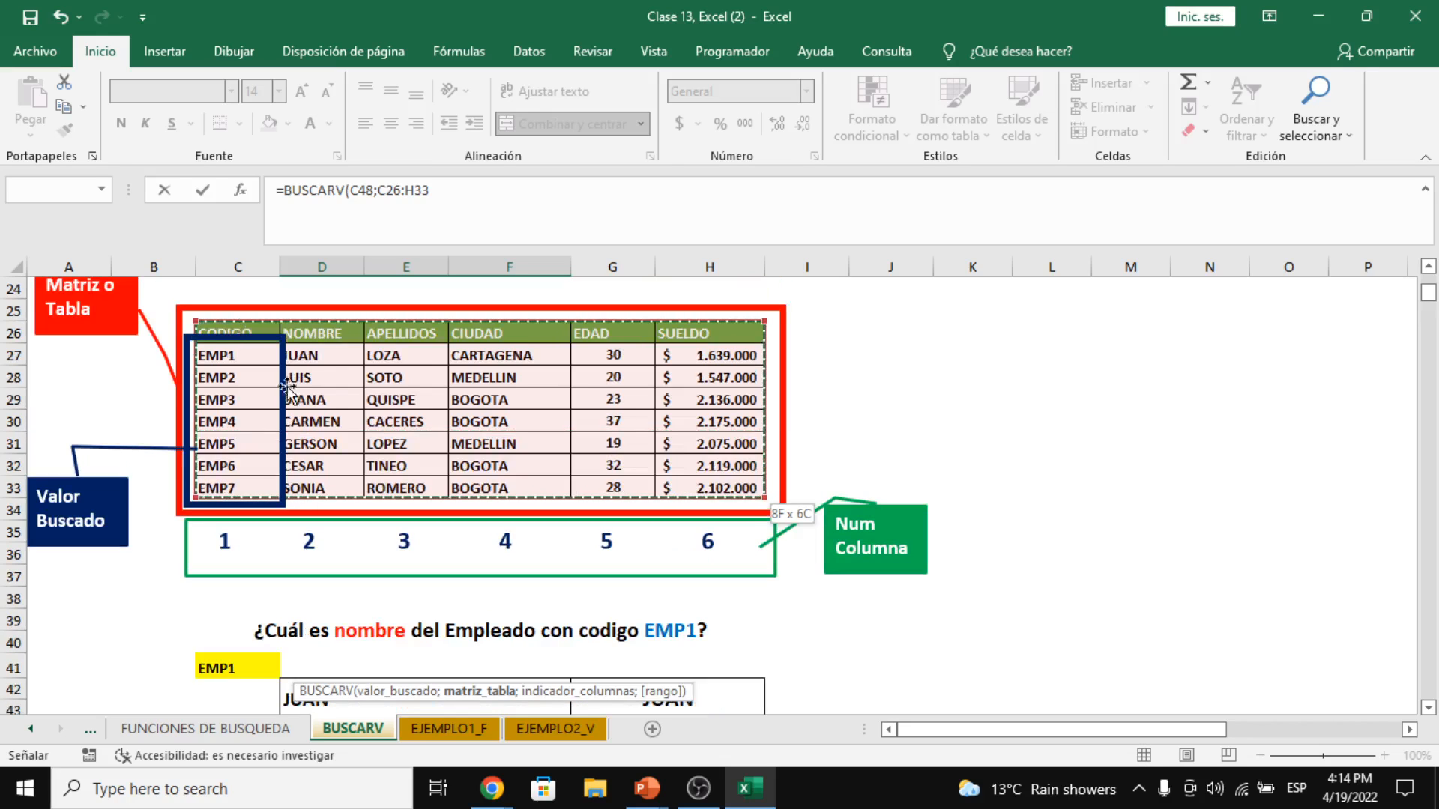
{"action": "scroll", "coordinate": [252, 449], "scroll_direction": "down", "scroll_amount": 1}
{"action": "scroll", "coordinate": [252, 450], "scroll_direction": "down", "scroll_amount": 1}
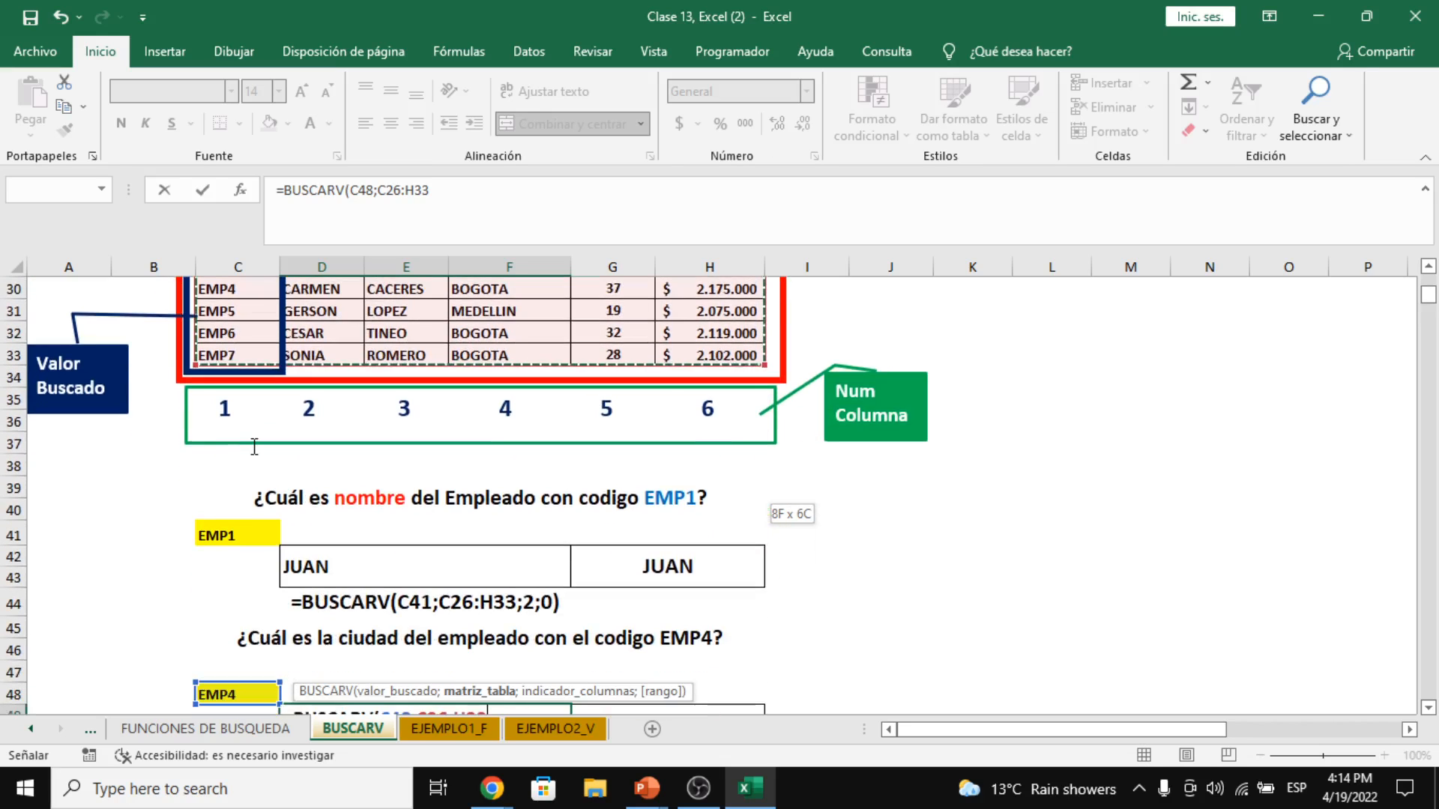
- Set Indicador_columnas to 4 in the function arguments of D49 to return the CIUDAD column
{"action": "type", "text": ";"}
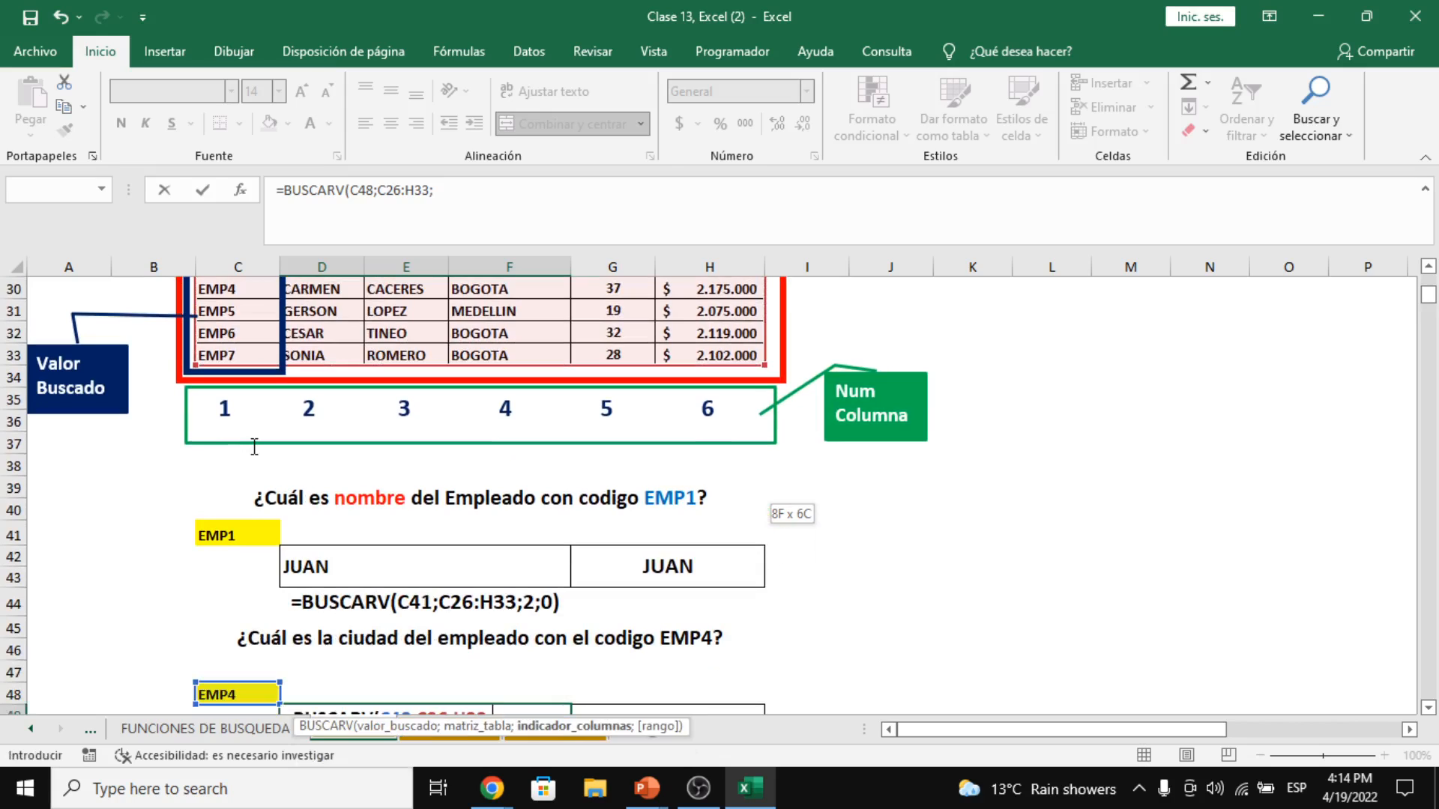
{"action": "scroll", "coordinate": [285, 477], "scroll_direction": "down", "scroll_amount": 1}
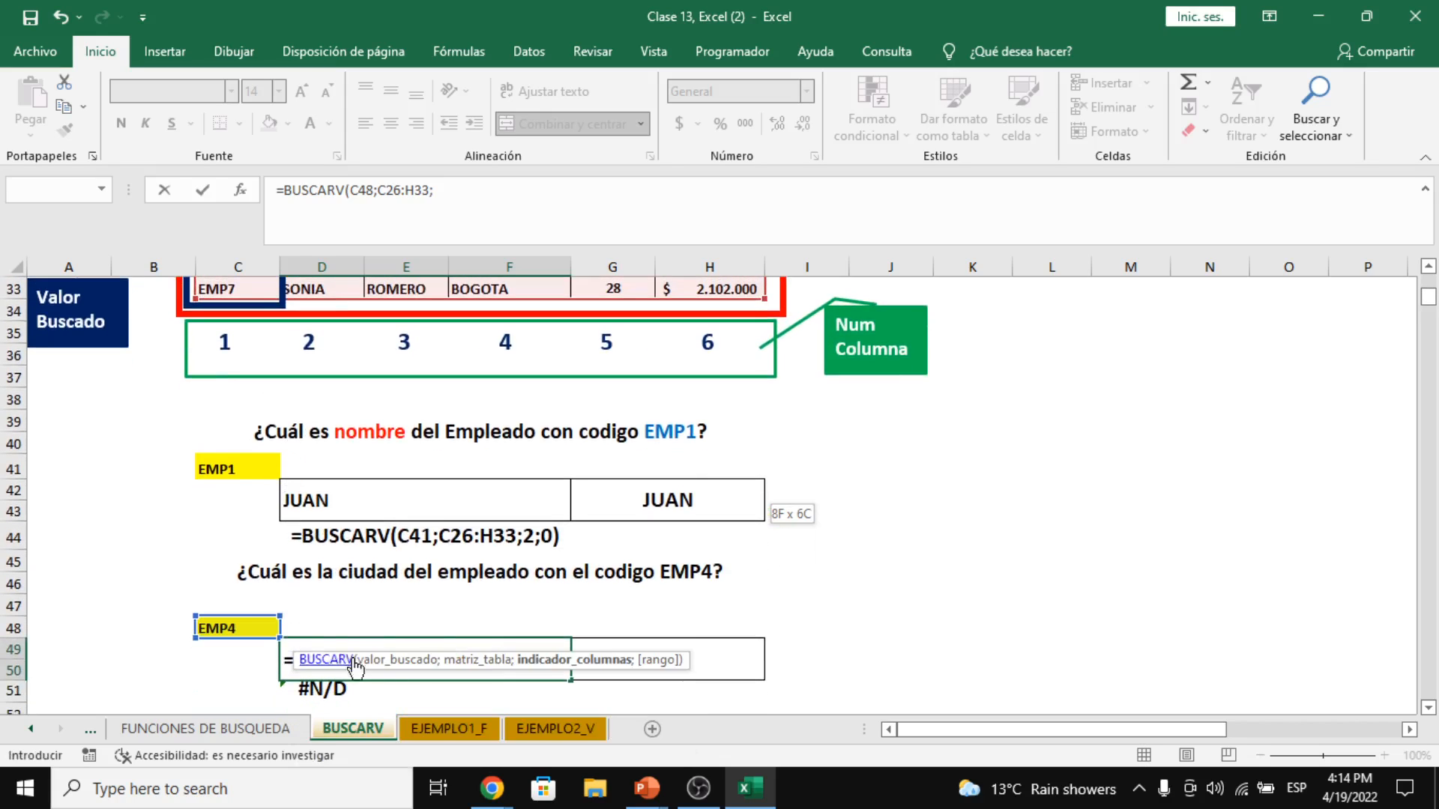
{"action": "scroll", "coordinate": [614, 586], "scroll_direction": "up", "scroll_amount": 3}
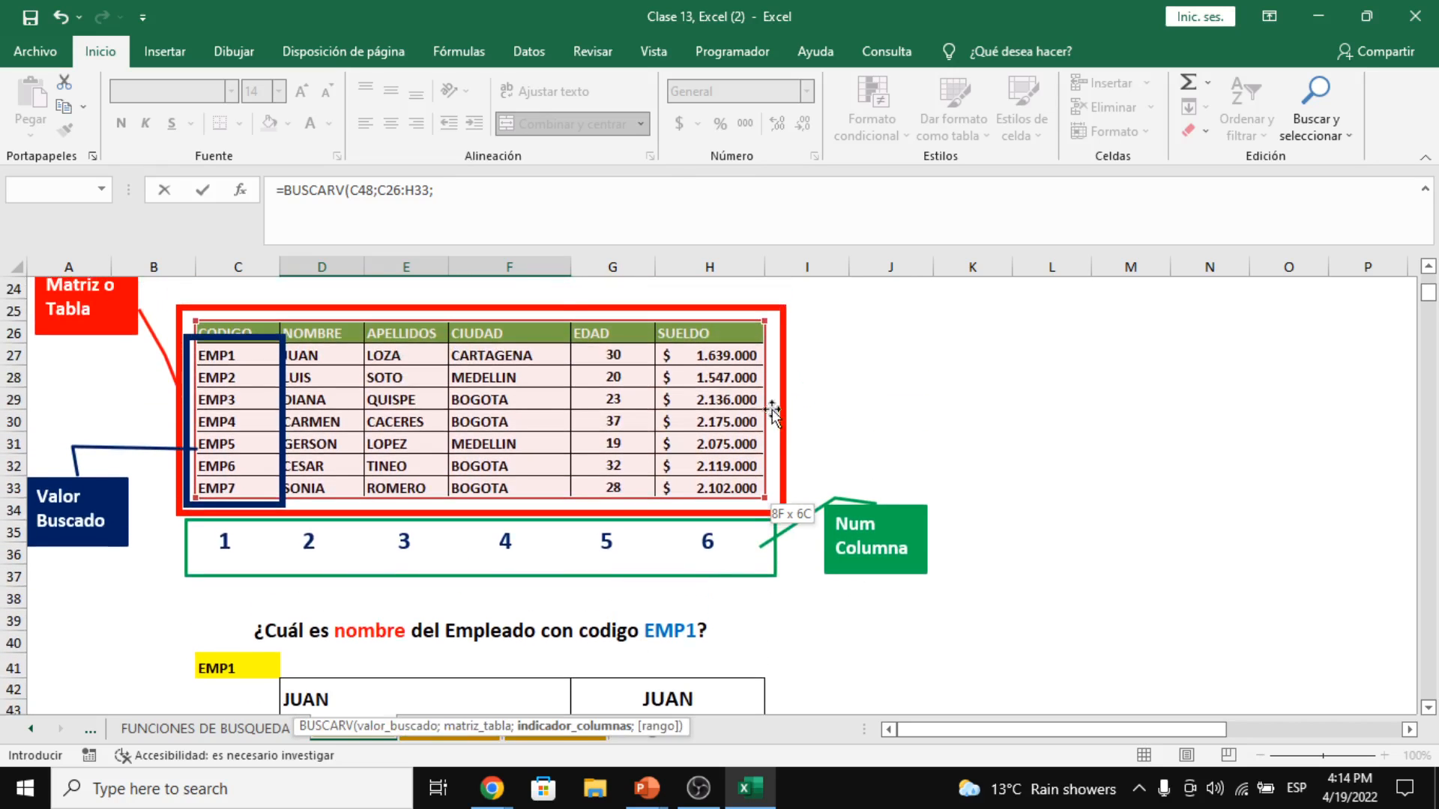
{"action": "left_click", "coordinate": [240, 190]}
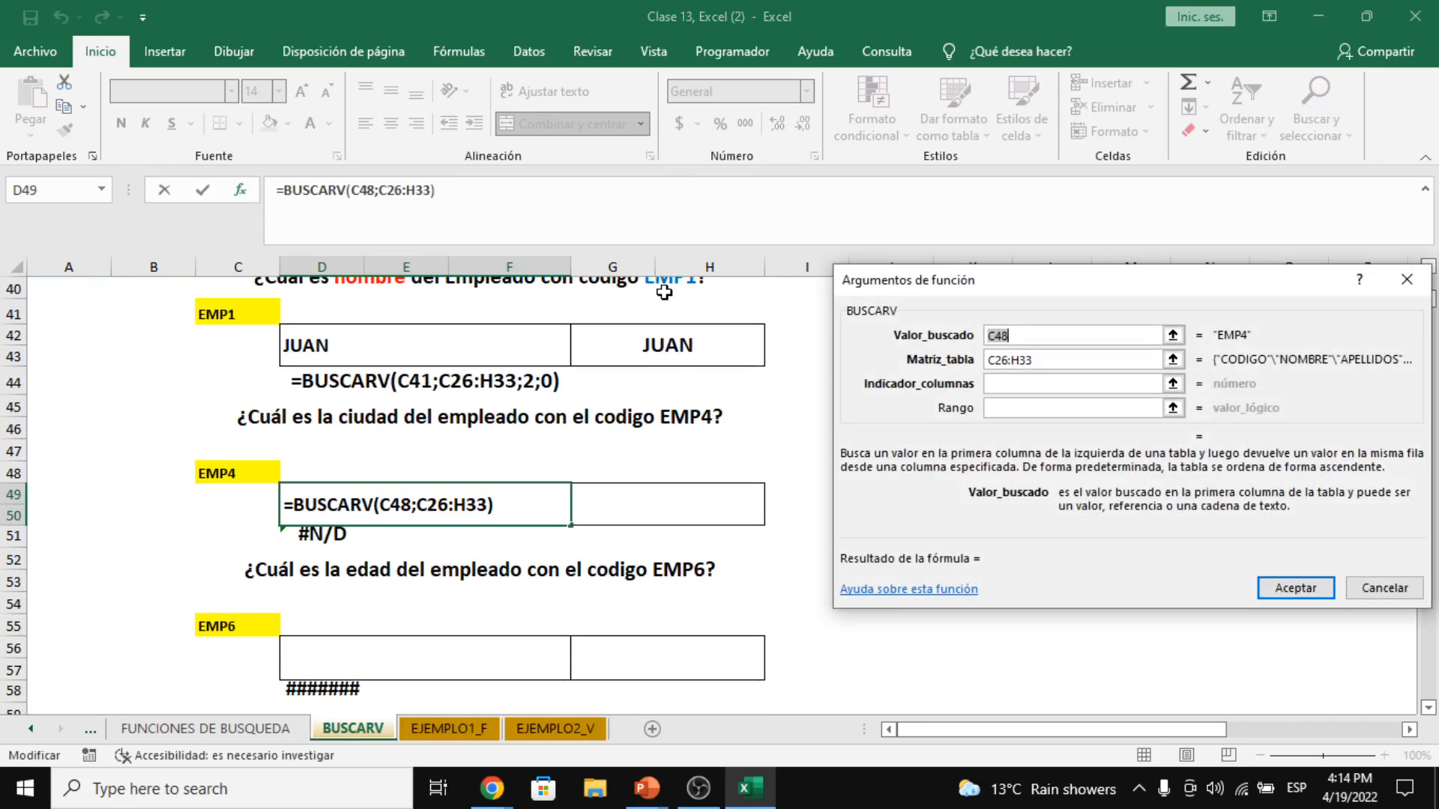
{"action": "scroll", "coordinate": [591, 604], "scroll_direction": "up", "scroll_amount": 4}
{"action": "scroll", "coordinate": [591, 604], "scroll_direction": "up", "scroll_amount": 2}
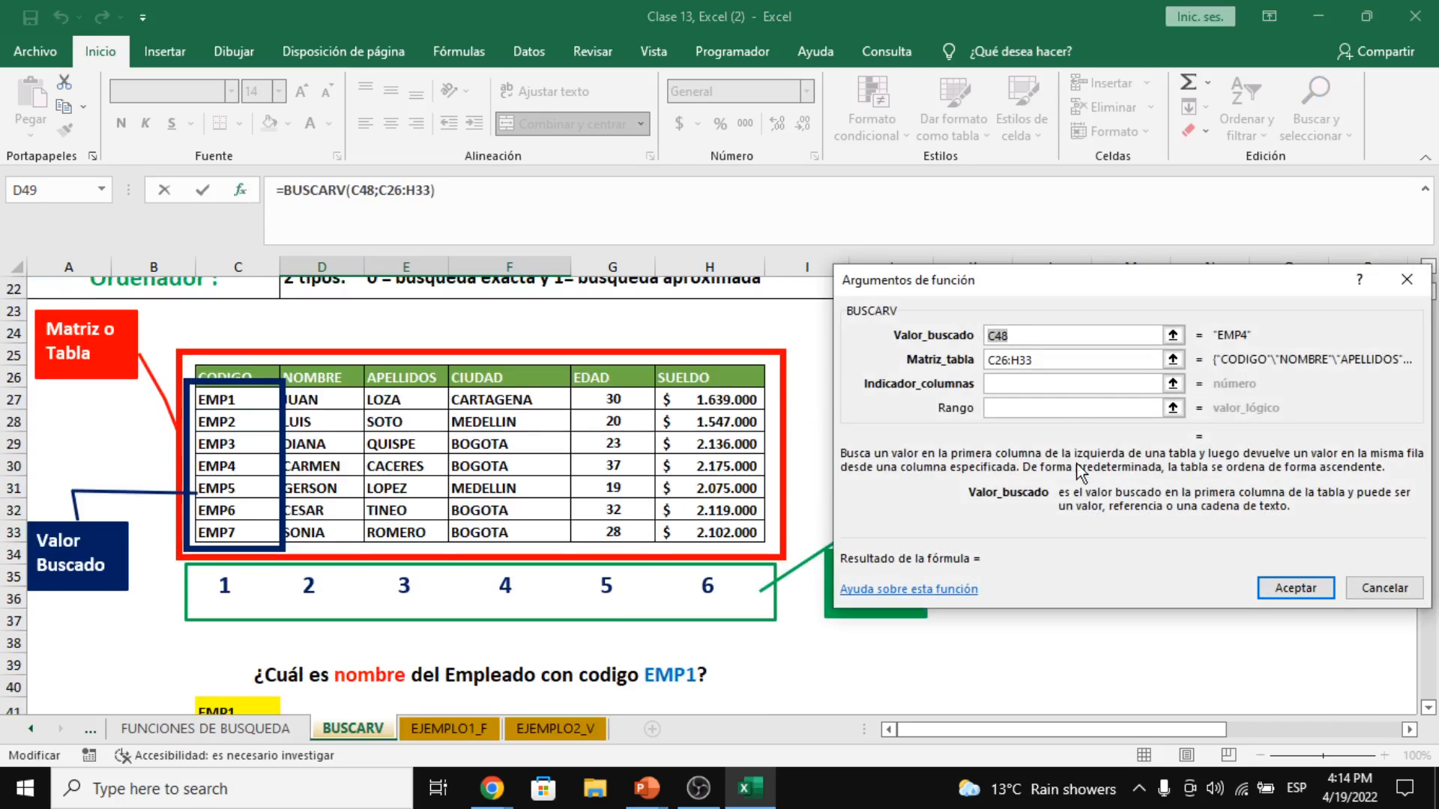
{"action": "left_click", "coordinate": [1057, 384]}
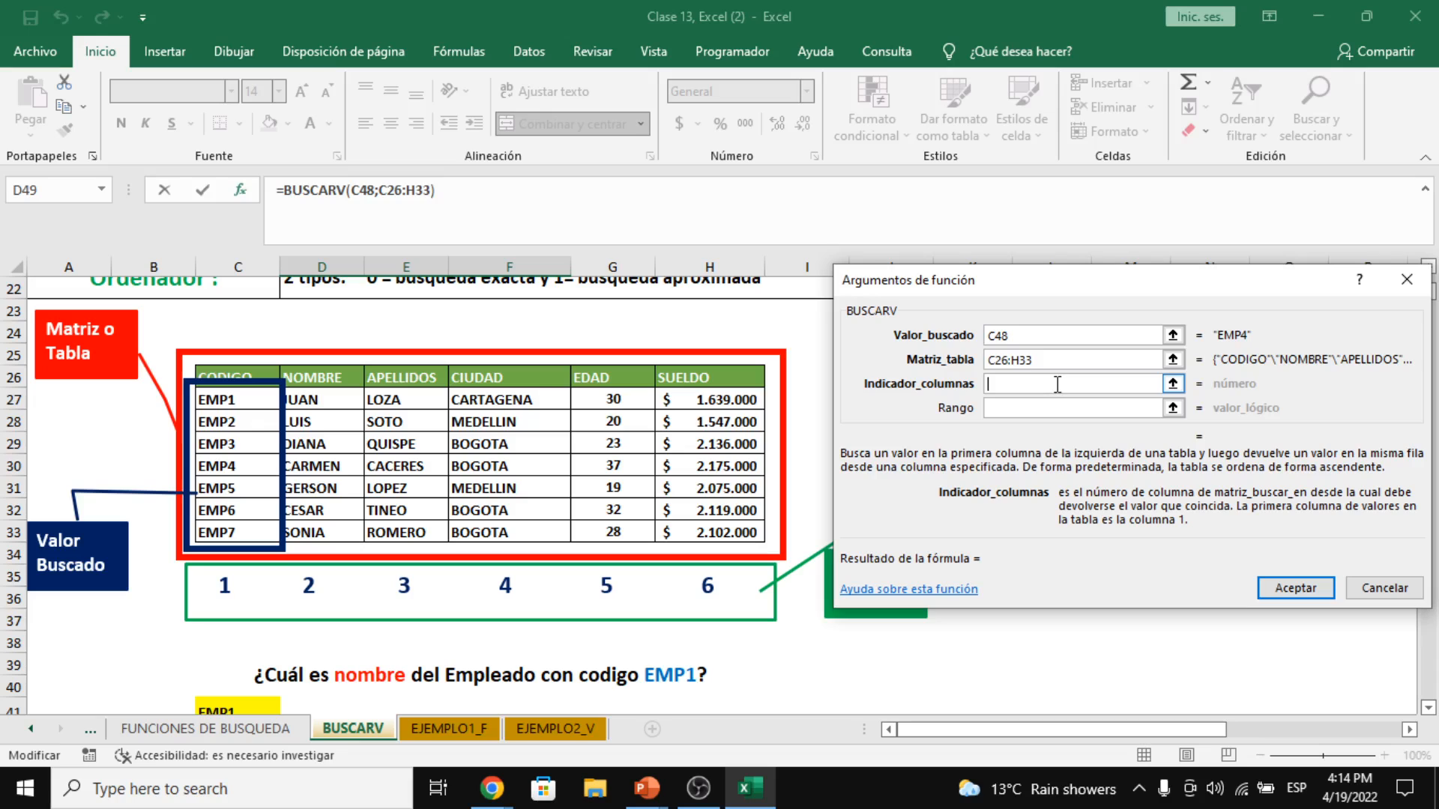
{"action": "type", "text": "4"}
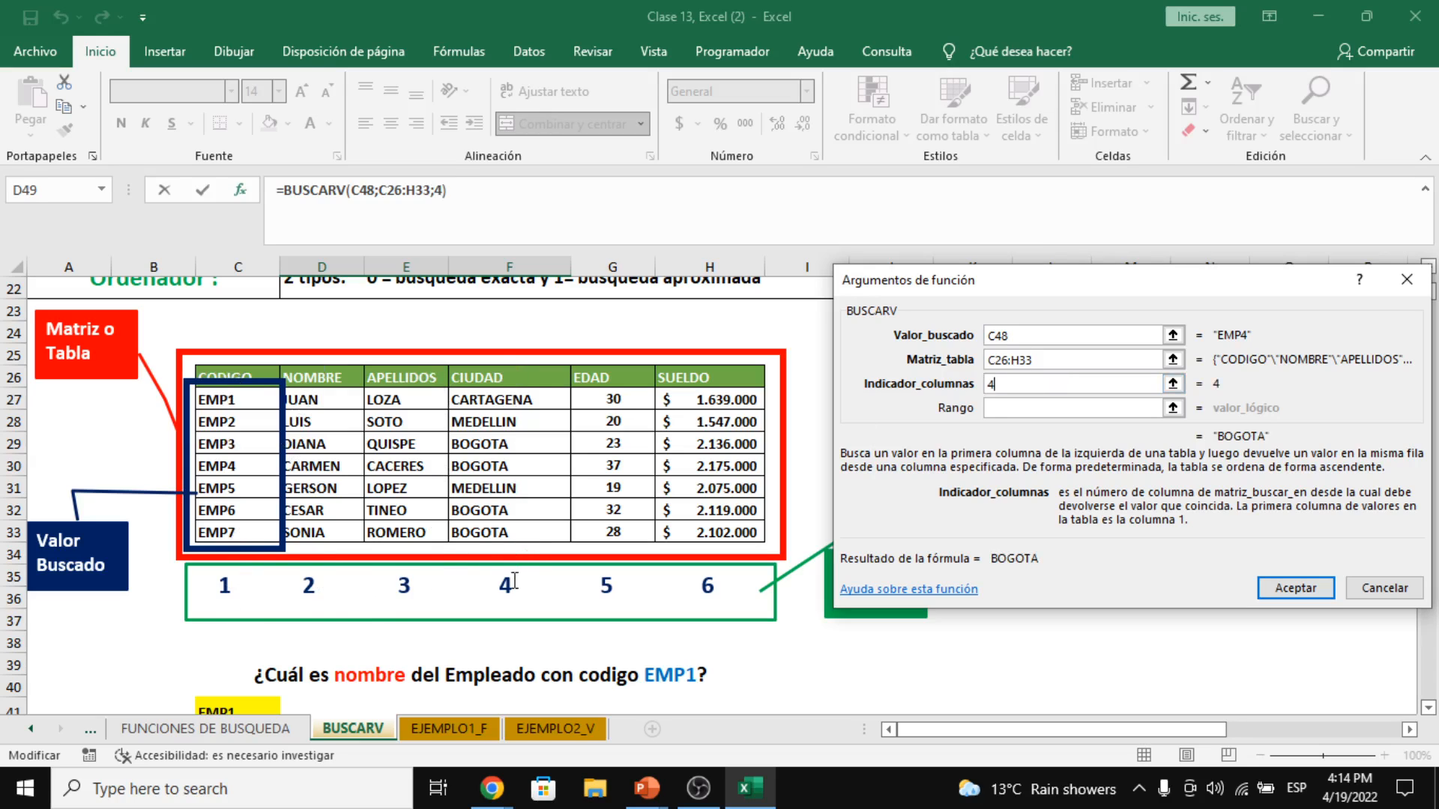
- Set Rango to FALSO for an exact match and accept the BUSCARV formula in D49
{"action": "left_click", "coordinate": [1024, 412]}
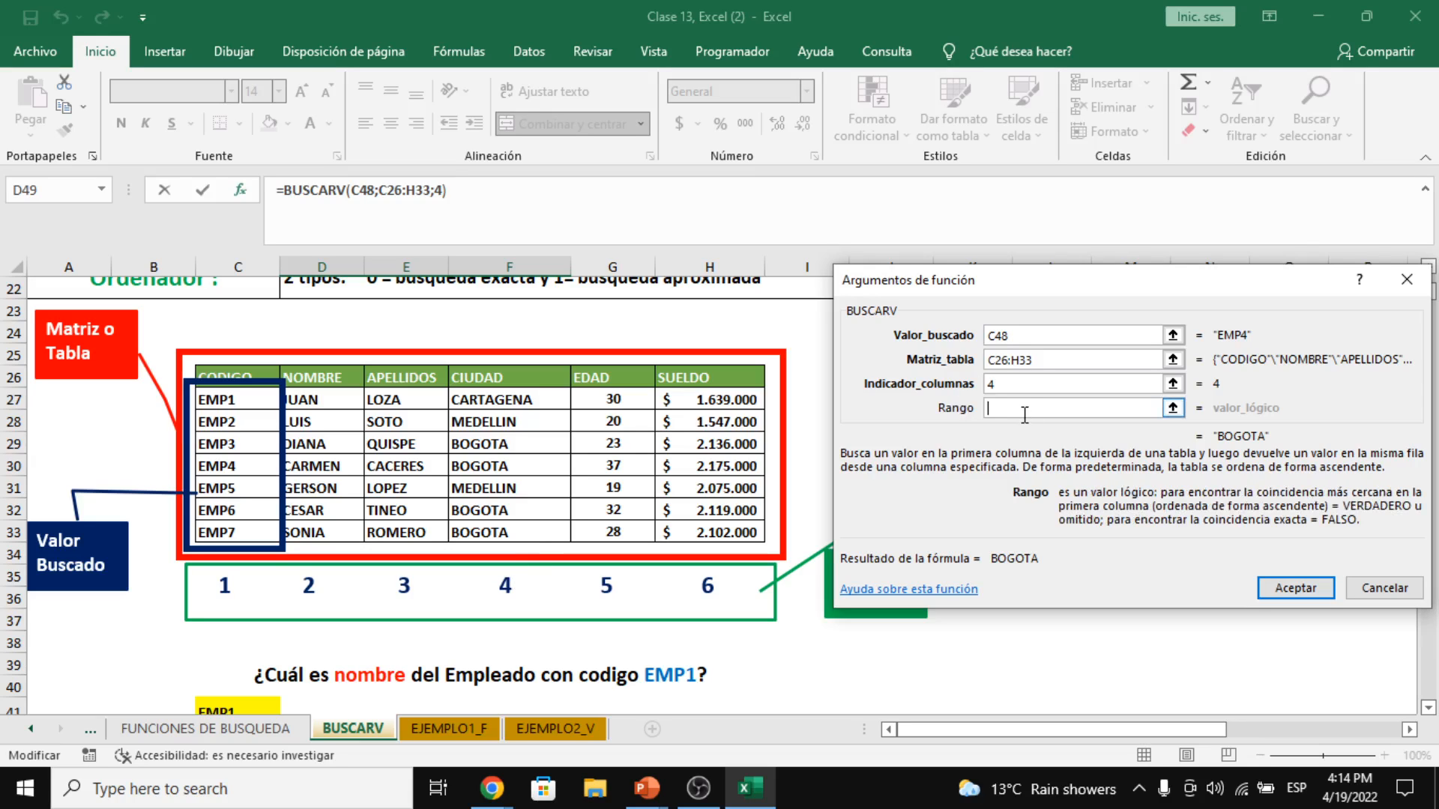
{"action": "type", "text": "0"}
{"action": "key", "text": "BackSpace"}
{"action": "type", "text": "FALSO"}
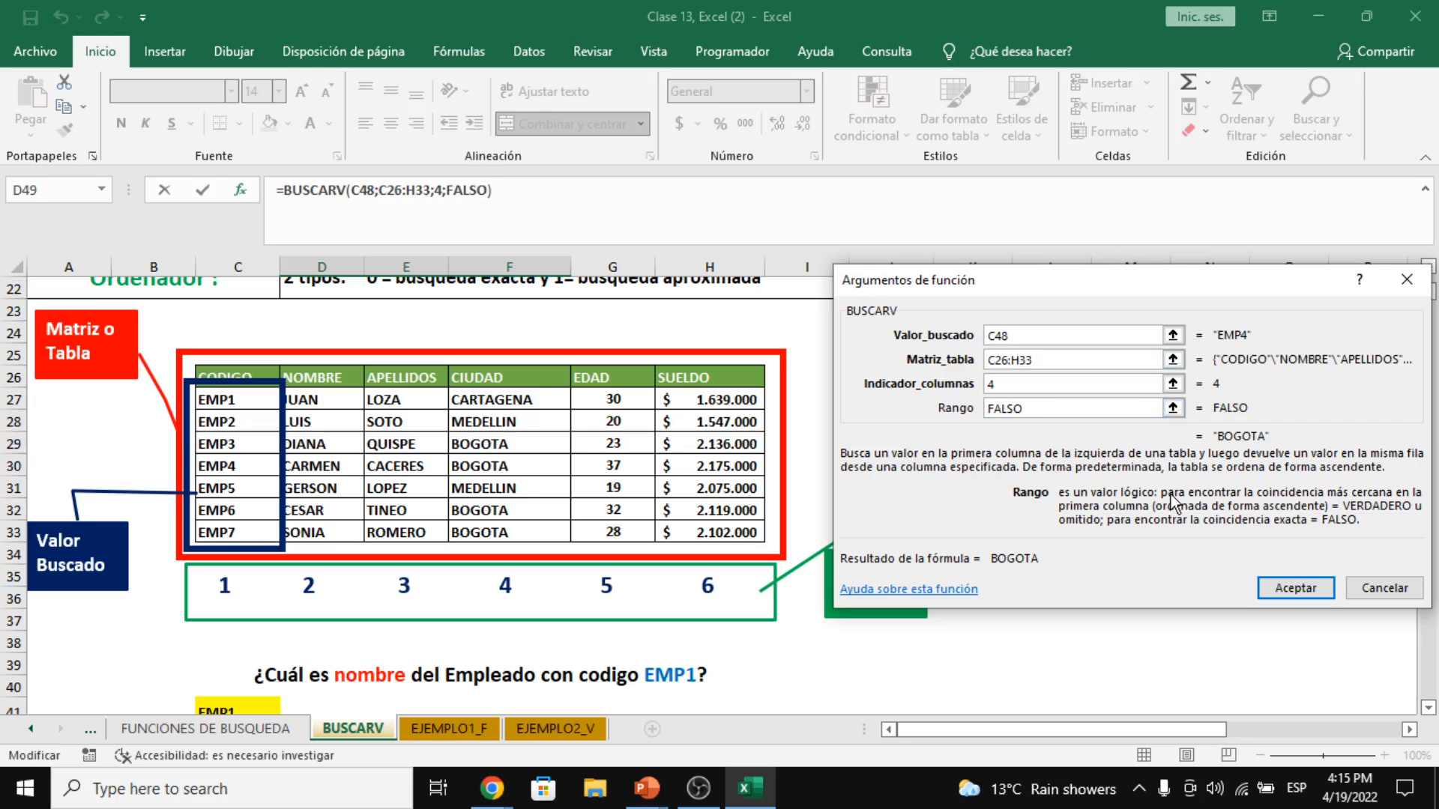
{"action": "left_click", "coordinate": [1295, 588]}
{"action": "scroll", "coordinate": [678, 411], "scroll_direction": "down", "scroll_amount": 5}
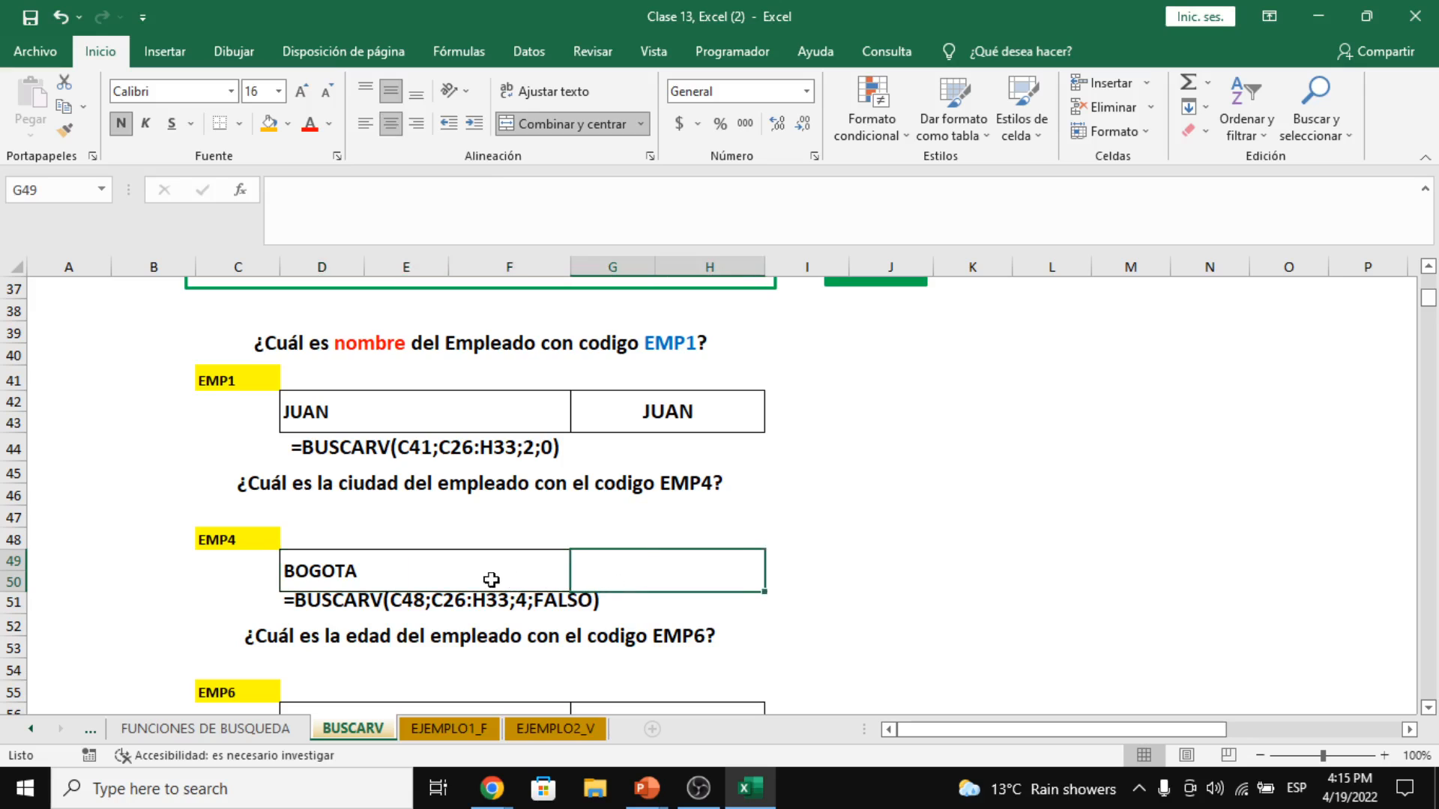
- Trace the EMP4 row and the CIUDAD column in the employee table to check the lookup result
{"action": "scroll", "coordinate": [488, 577], "scroll_direction": "up", "scroll_amount": 3}
{"action": "scroll", "coordinate": [444, 510], "scroll_direction": "up", "scroll_amount": 1}
{"action": "left_click_drag", "start_coordinate": [227, 401], "coordinate": [441, 397]}
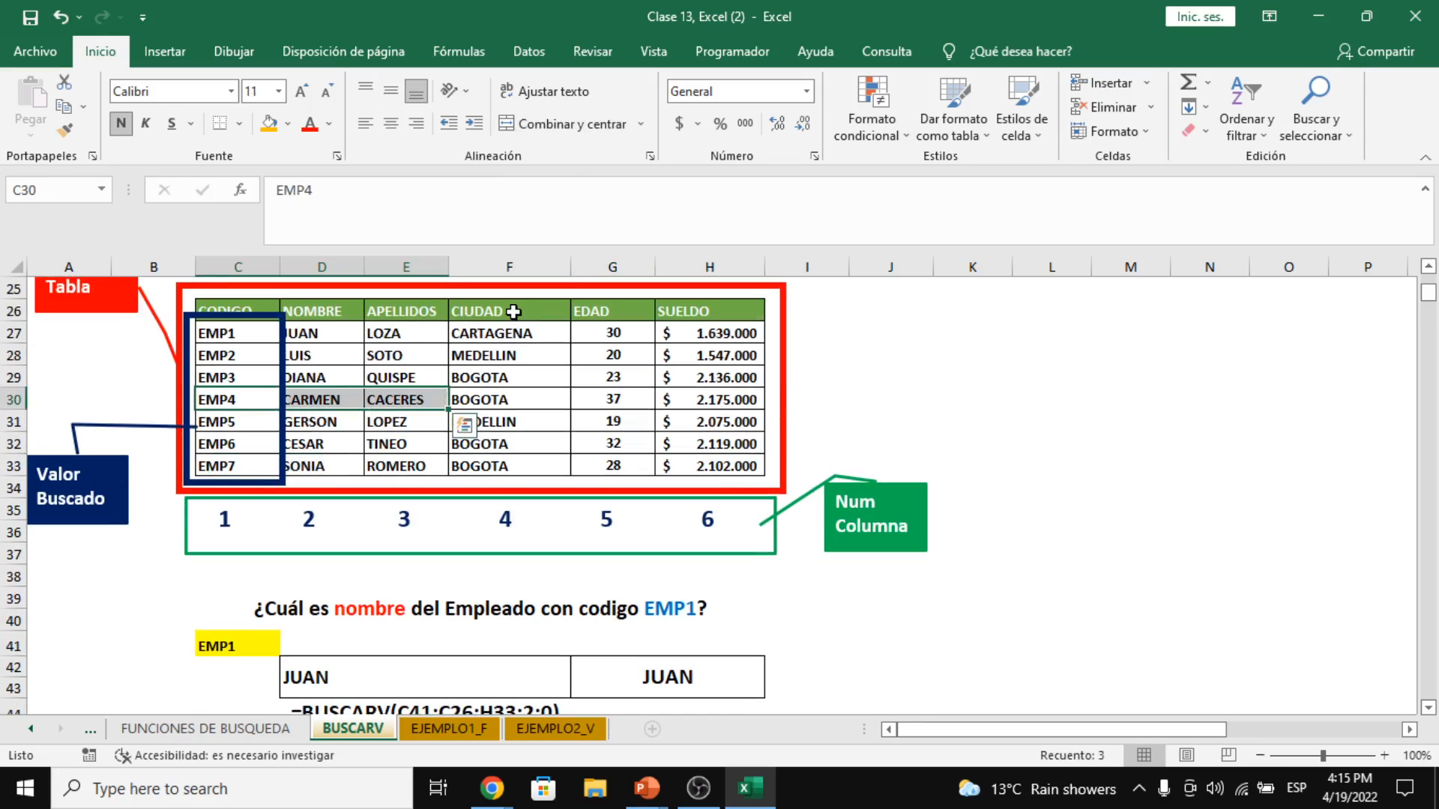
{"action": "left_click_drag", "start_coordinate": [513, 311], "coordinate": [498, 401]}
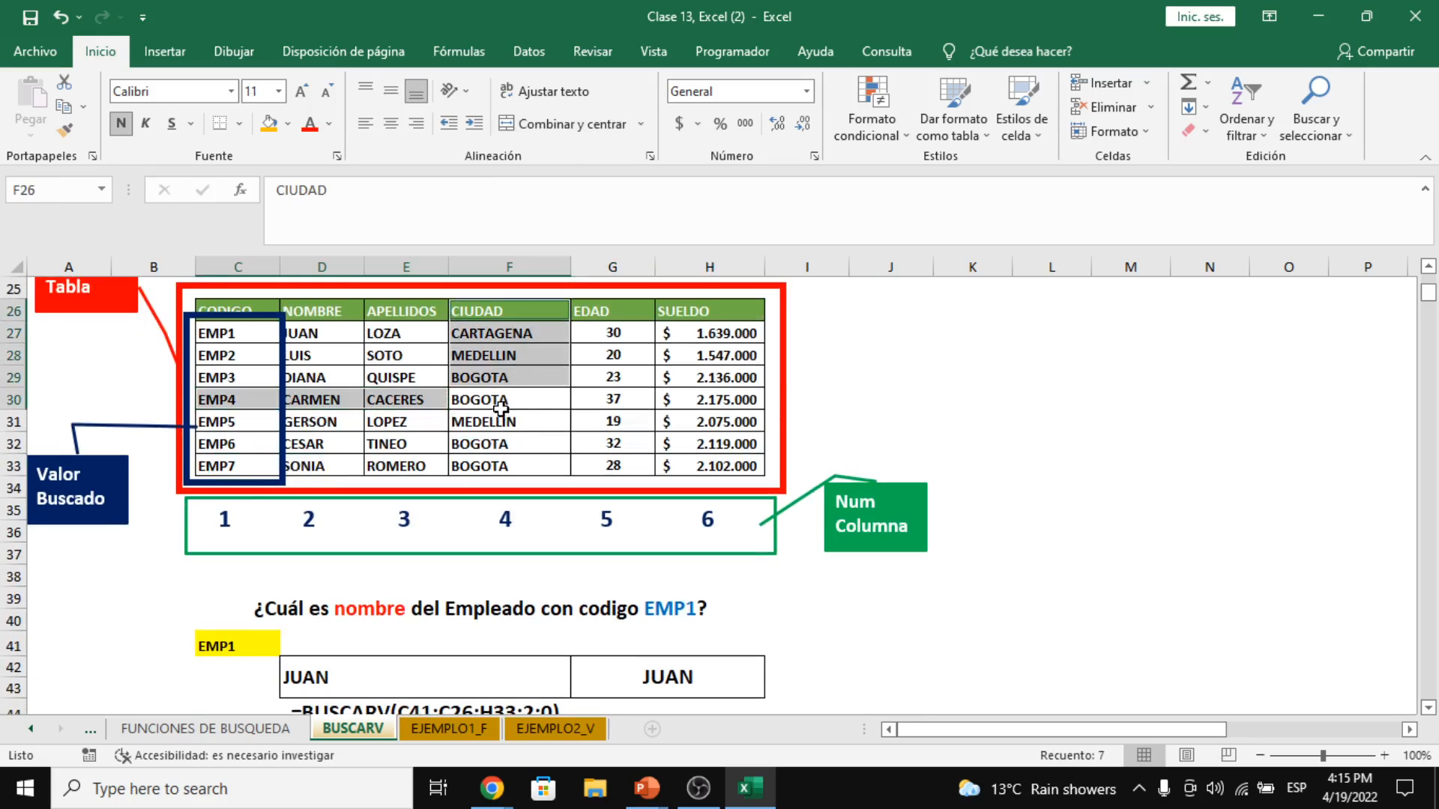
- Find EMP6's age in the employee table by eye and enter 32 in G56 as the expected answer
{"action": "left_click", "coordinate": [500, 405]}
{"action": "scroll", "coordinate": [501, 405], "scroll_direction": "down", "scroll_amount": 6}
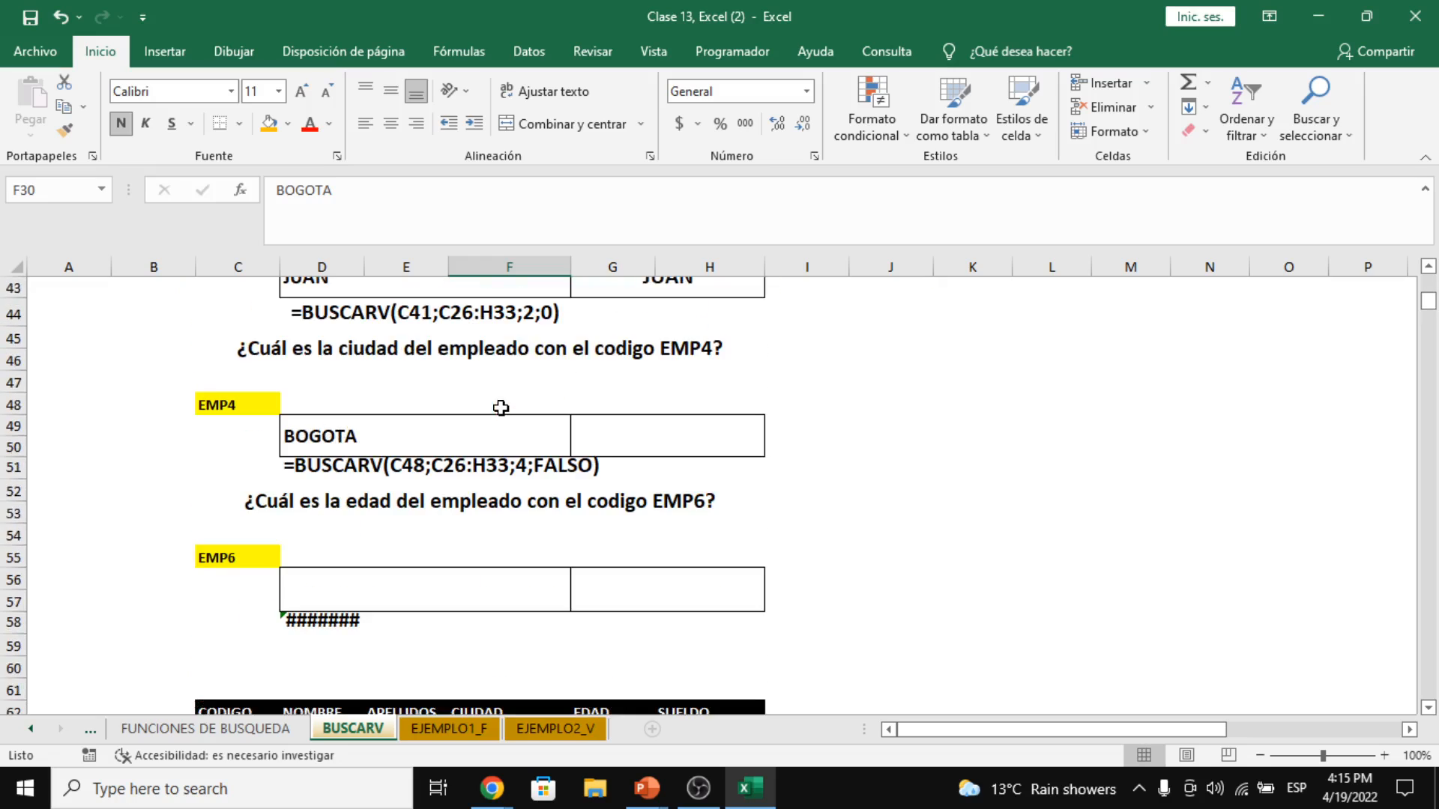
{"action": "left_click", "coordinate": [464, 588]}
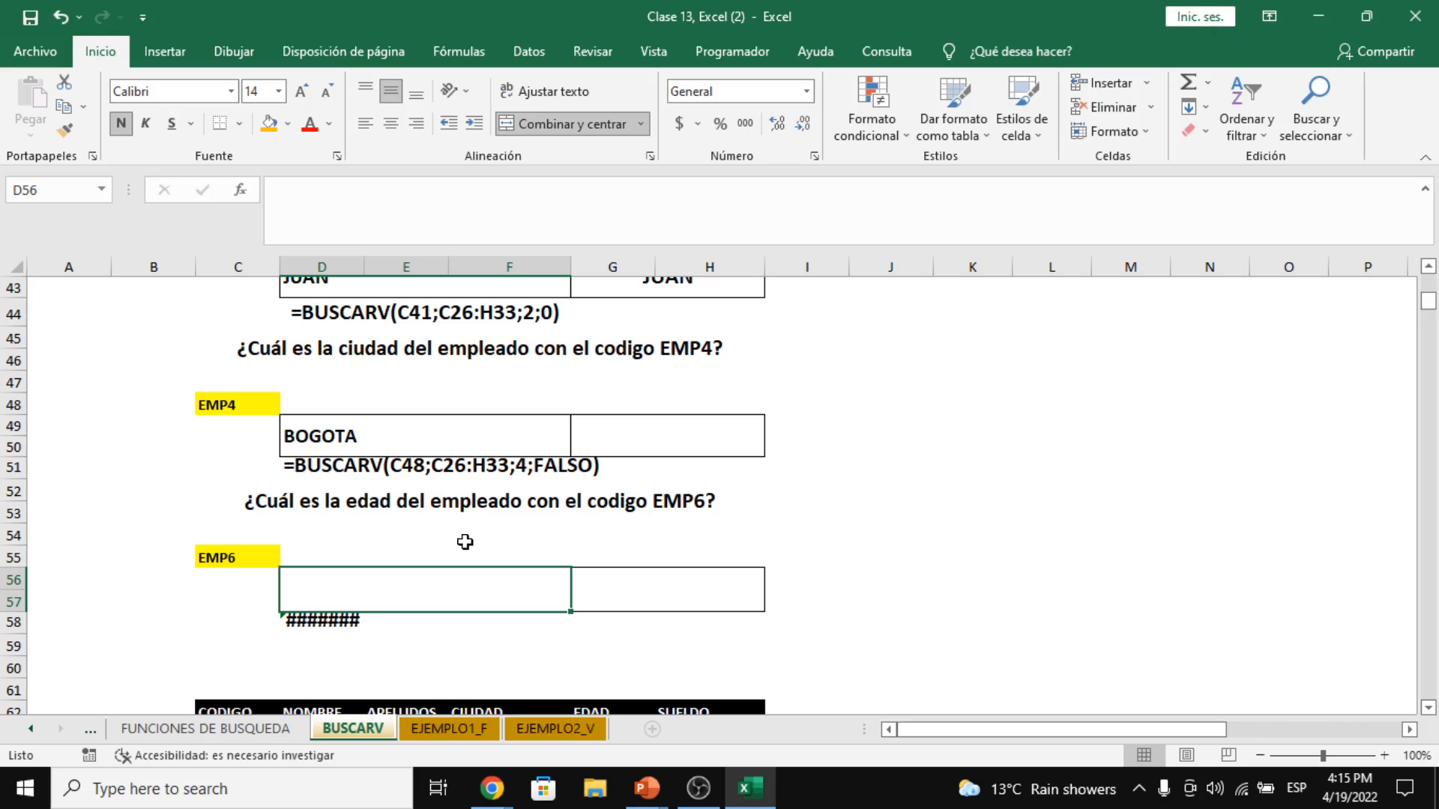
{"action": "scroll", "coordinate": [496, 563], "scroll_direction": "up", "scroll_amount": 6}
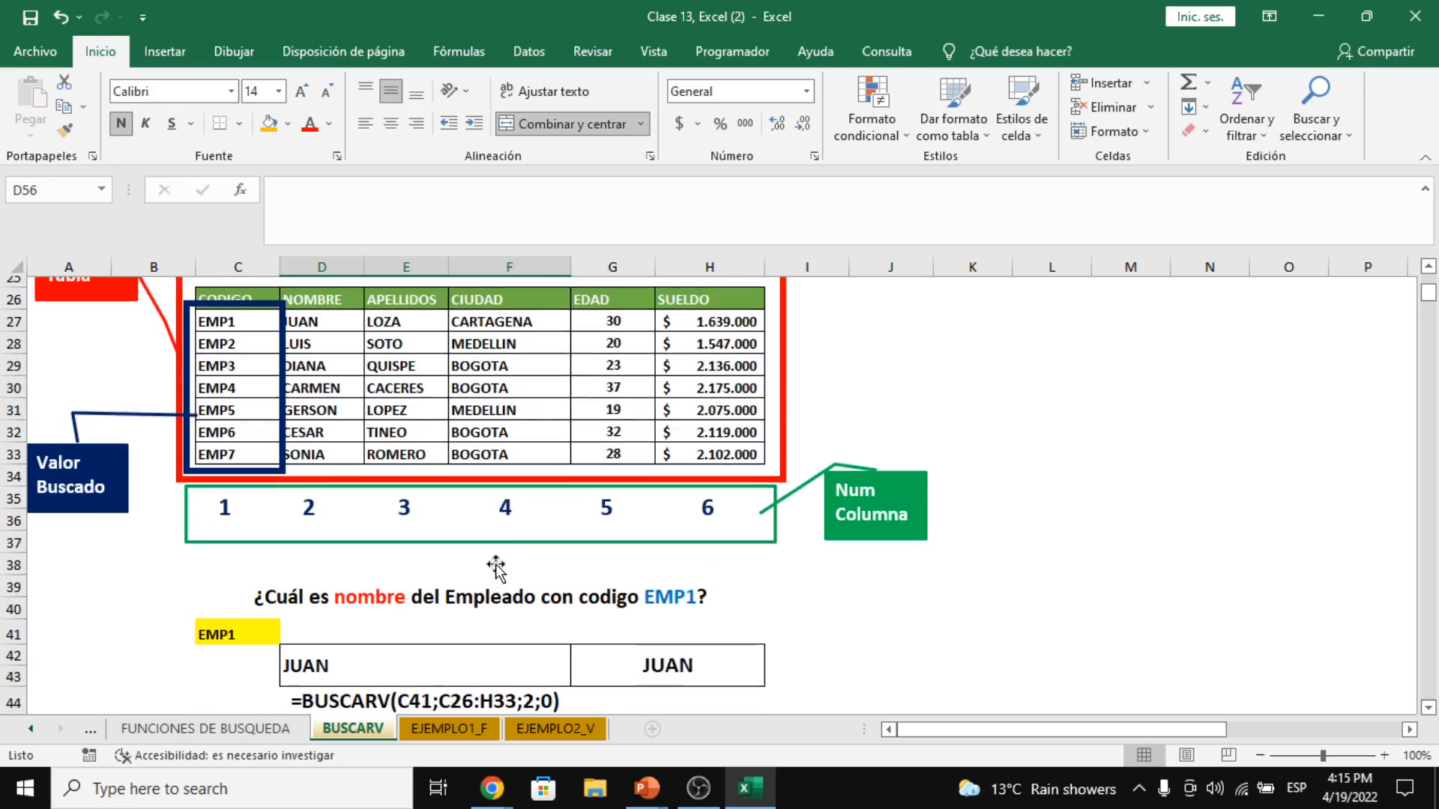
{"action": "left_click", "coordinate": [239, 444]}
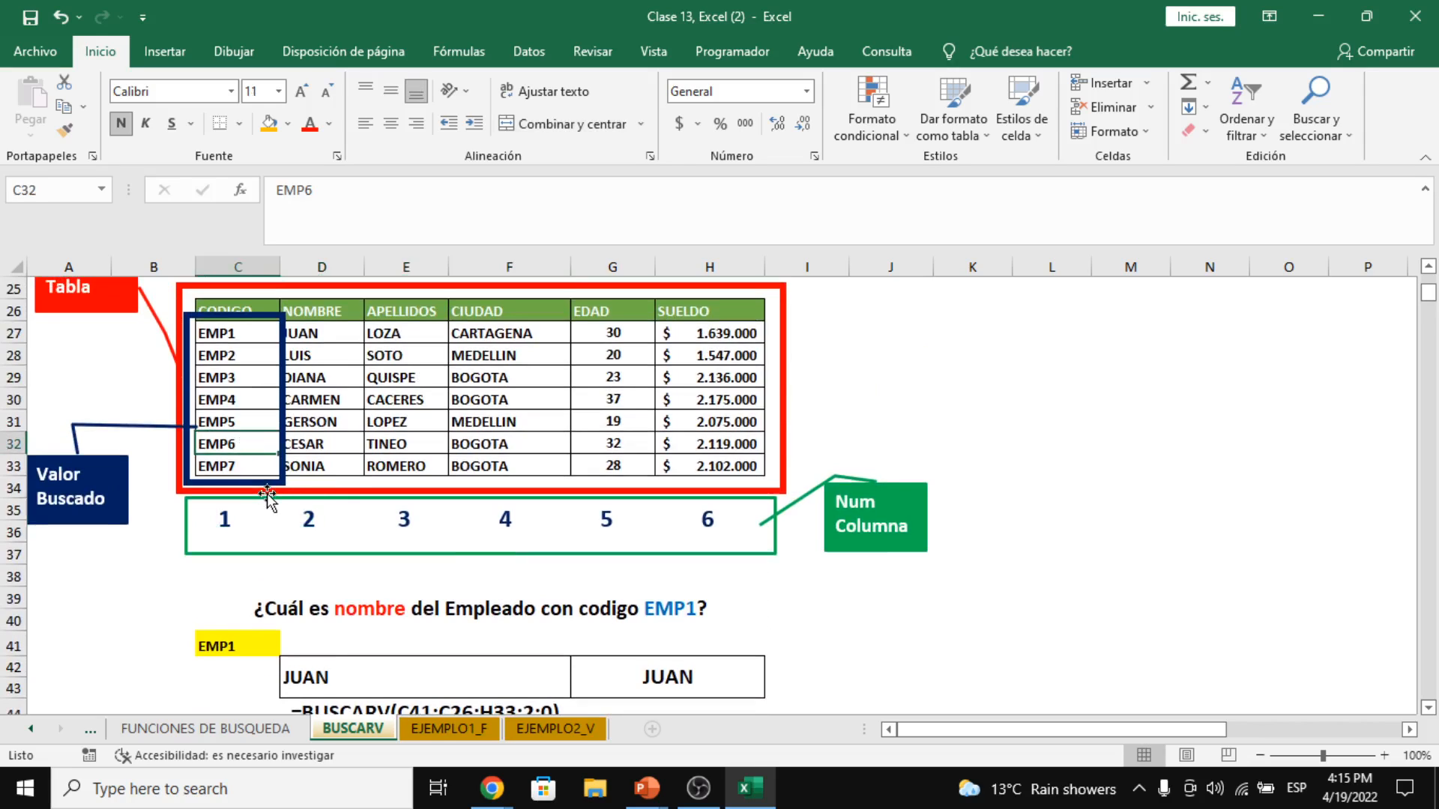
{"action": "scroll", "coordinate": [267, 498], "scroll_direction": "down", "scroll_amount": 6}
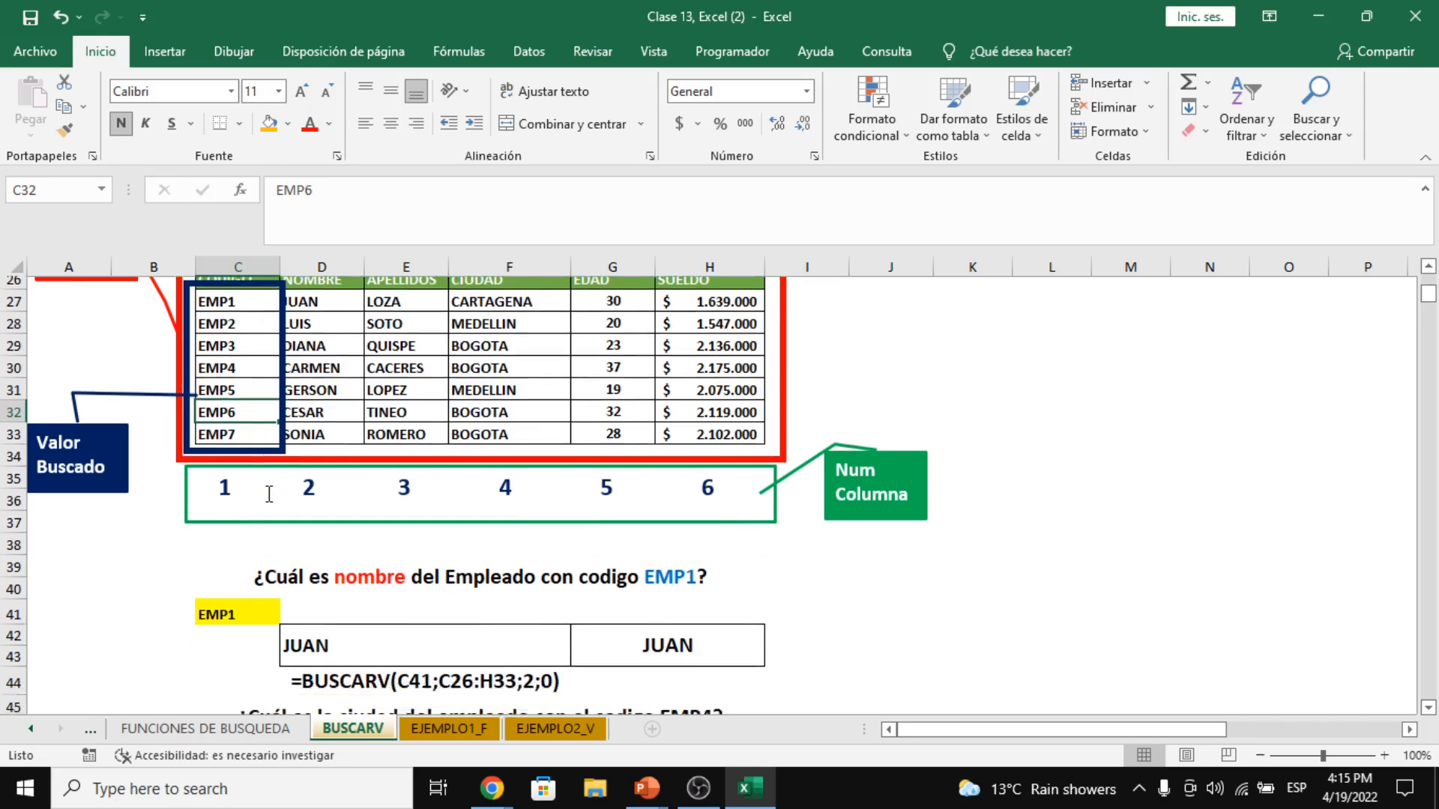
{"action": "left_click", "coordinate": [696, 590]}
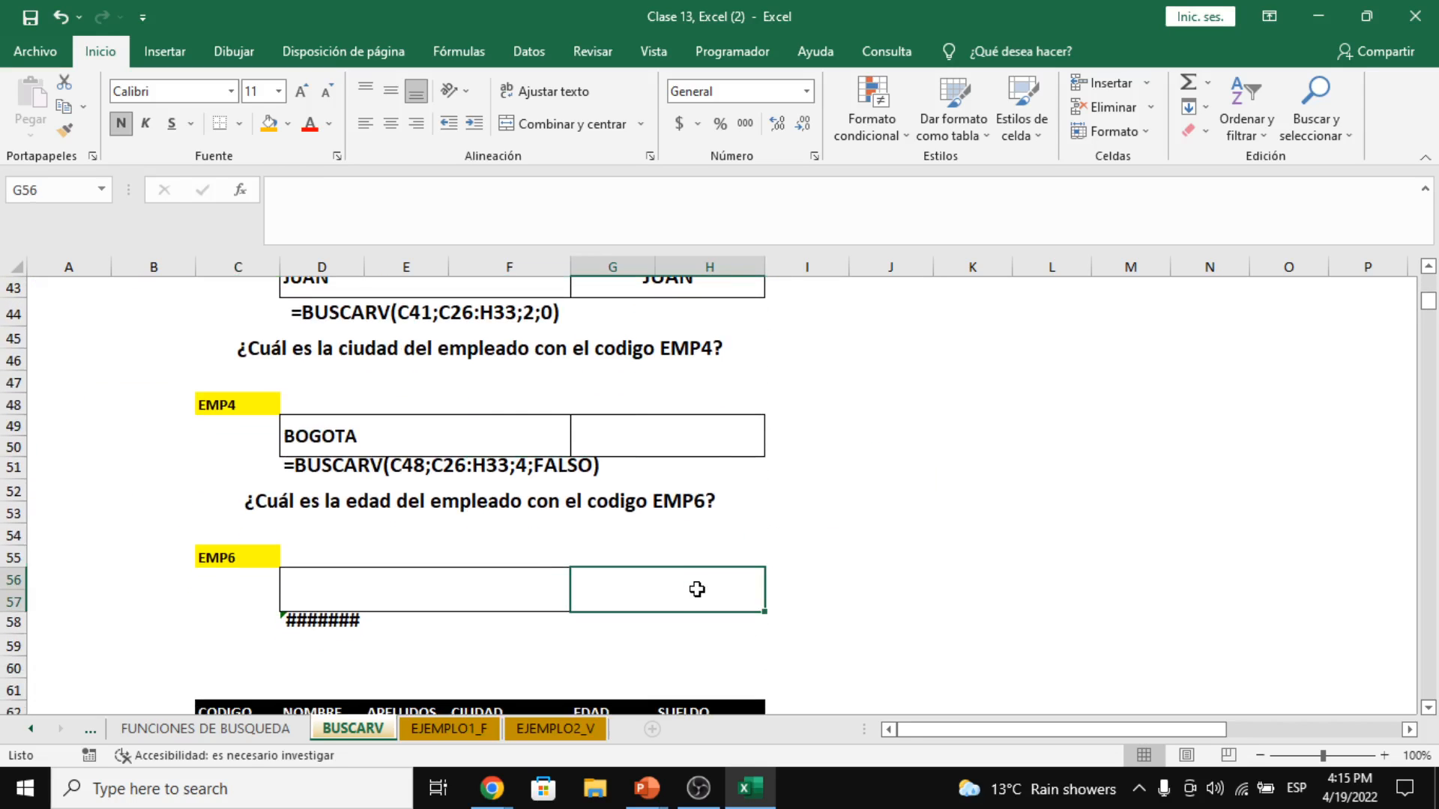
{"action": "type", "text": "32"}
{"action": "key", "text": "shift+Tab"}
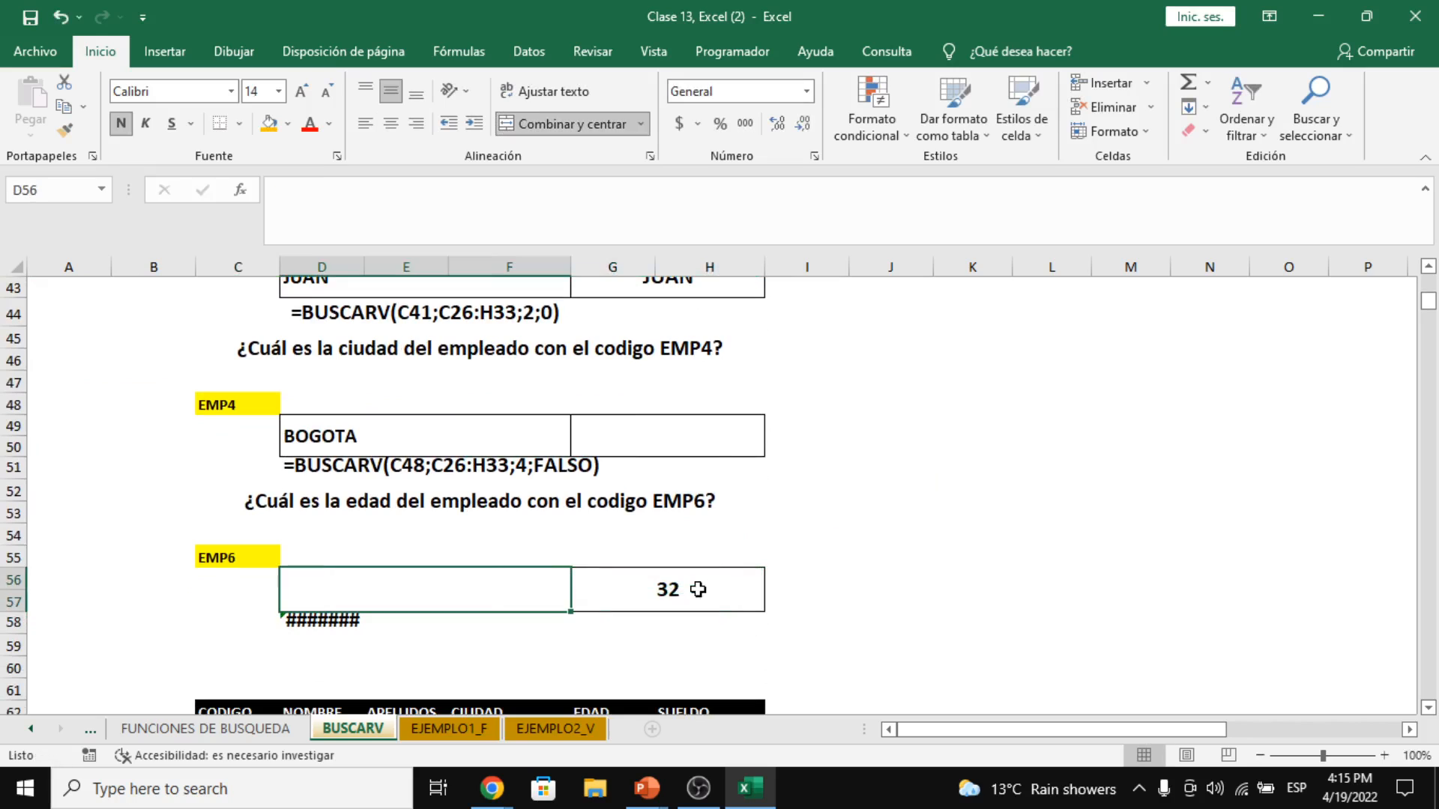
- Start a BUSCARV formula in D56 with the EMP6 code in C55 as the lookup value
{"action": "type", "text": "=BUSC"}
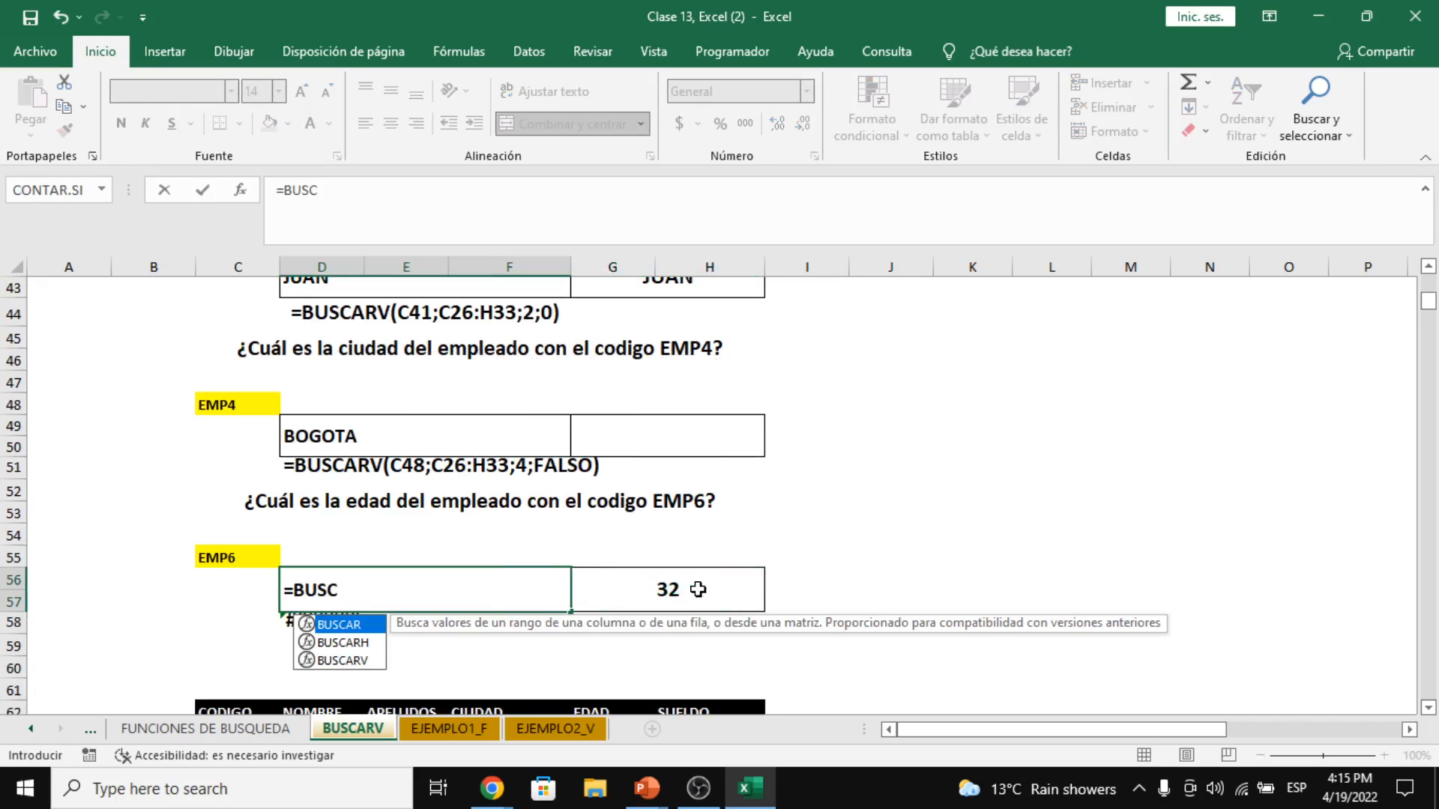
{"action": "key", "text": "Down"}
{"action": "key", "text": "Down"}
{"action": "key", "text": "Tab"}
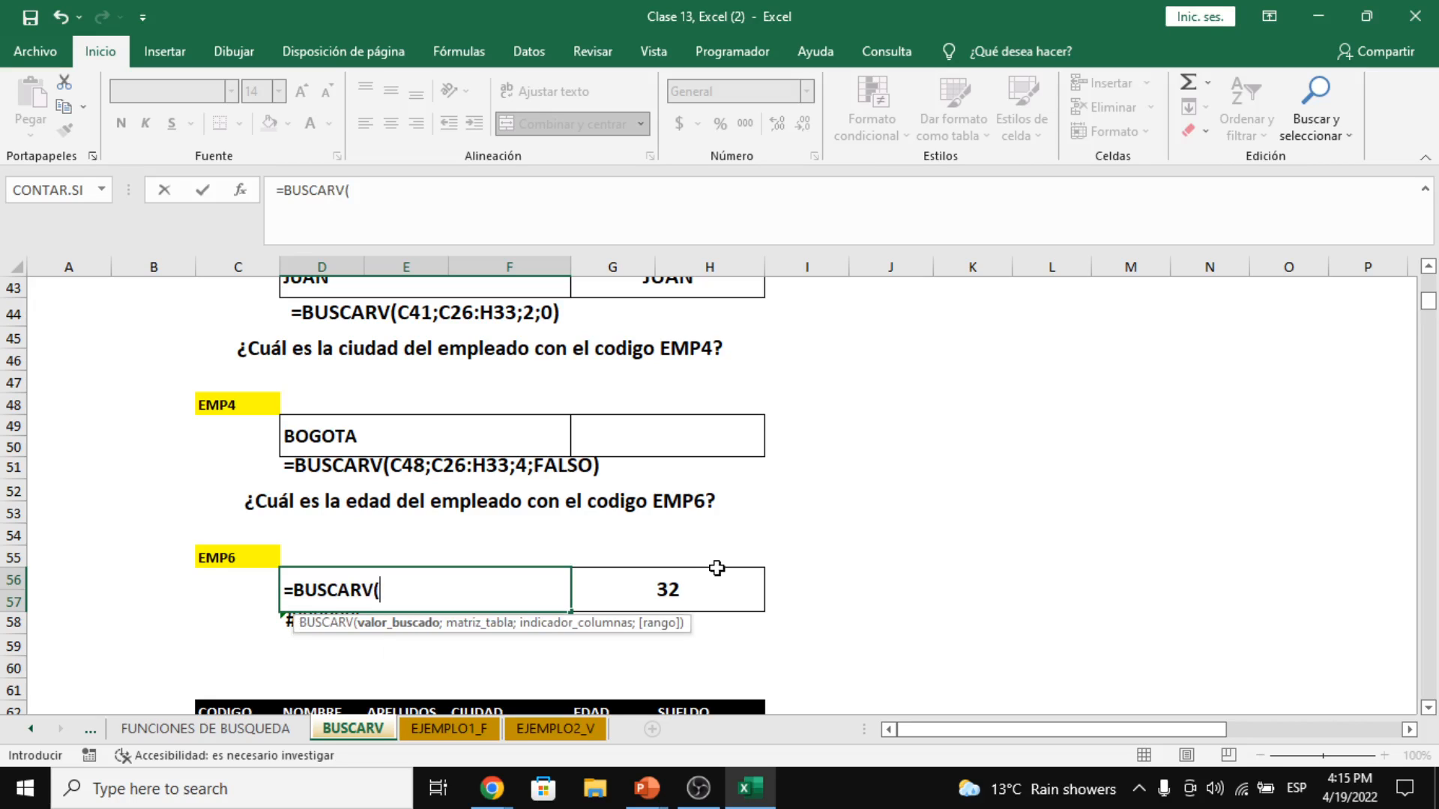
{"action": "left_click", "coordinate": [266, 556]}
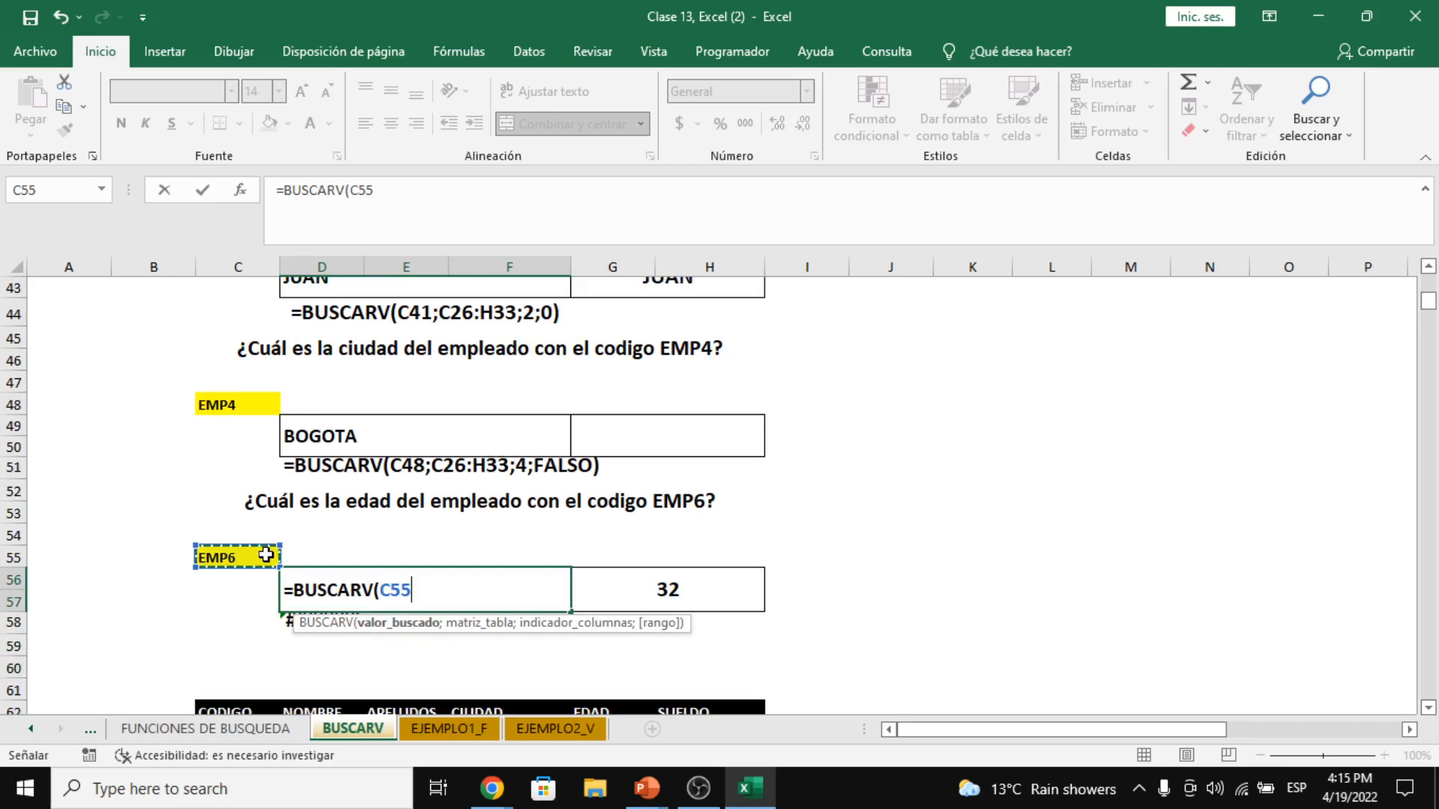
{"action": "scroll", "coordinate": [266, 555], "scroll_direction": "up", "scroll_amount": 5}
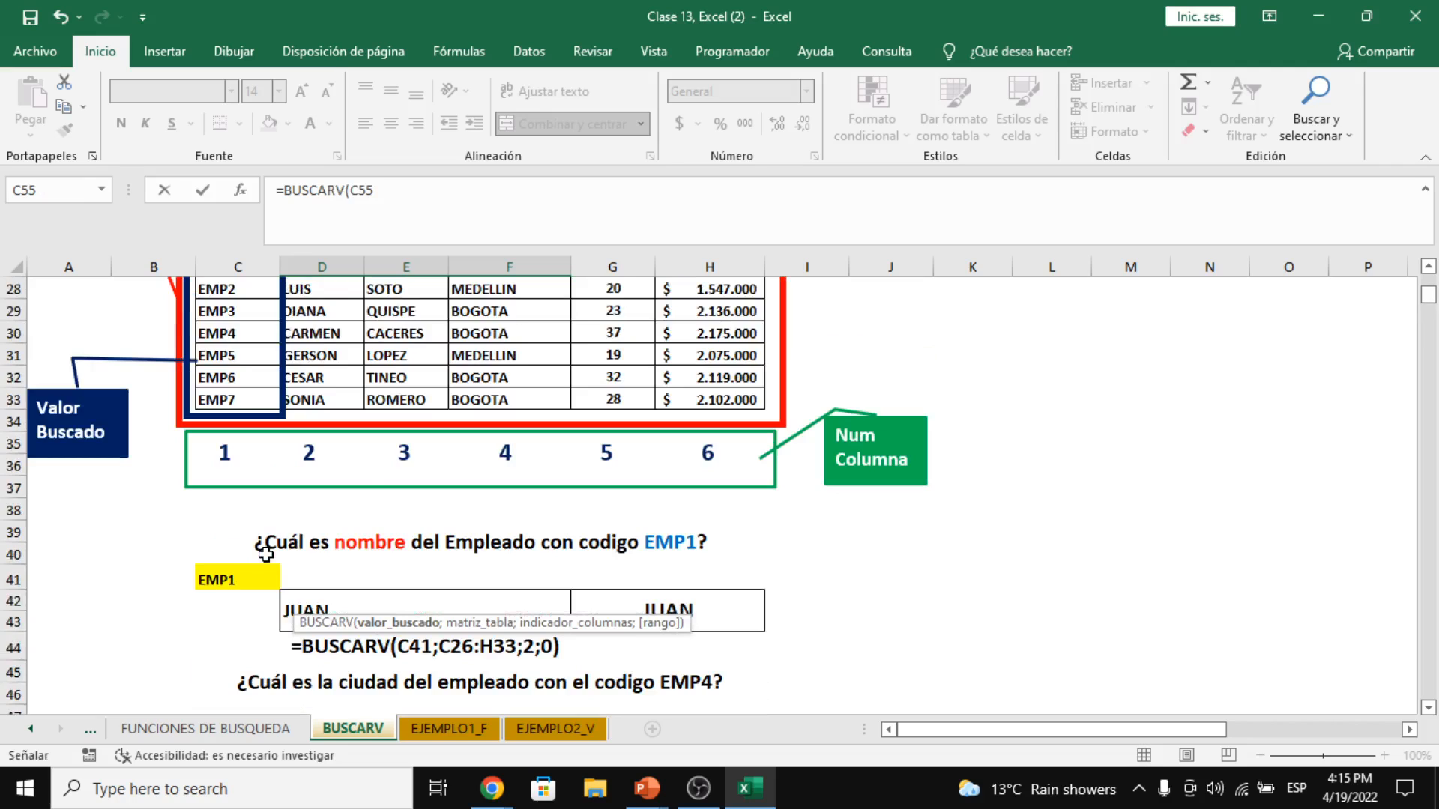
{"action": "scroll", "coordinate": [266, 556], "scroll_direction": "down", "scroll_amount": 3}
{"action": "scroll", "coordinate": [266, 555], "scroll_direction": "down", "scroll_amount": 3}
{"action": "scroll", "coordinate": [266, 556], "scroll_direction": "up", "scroll_amount": 1}
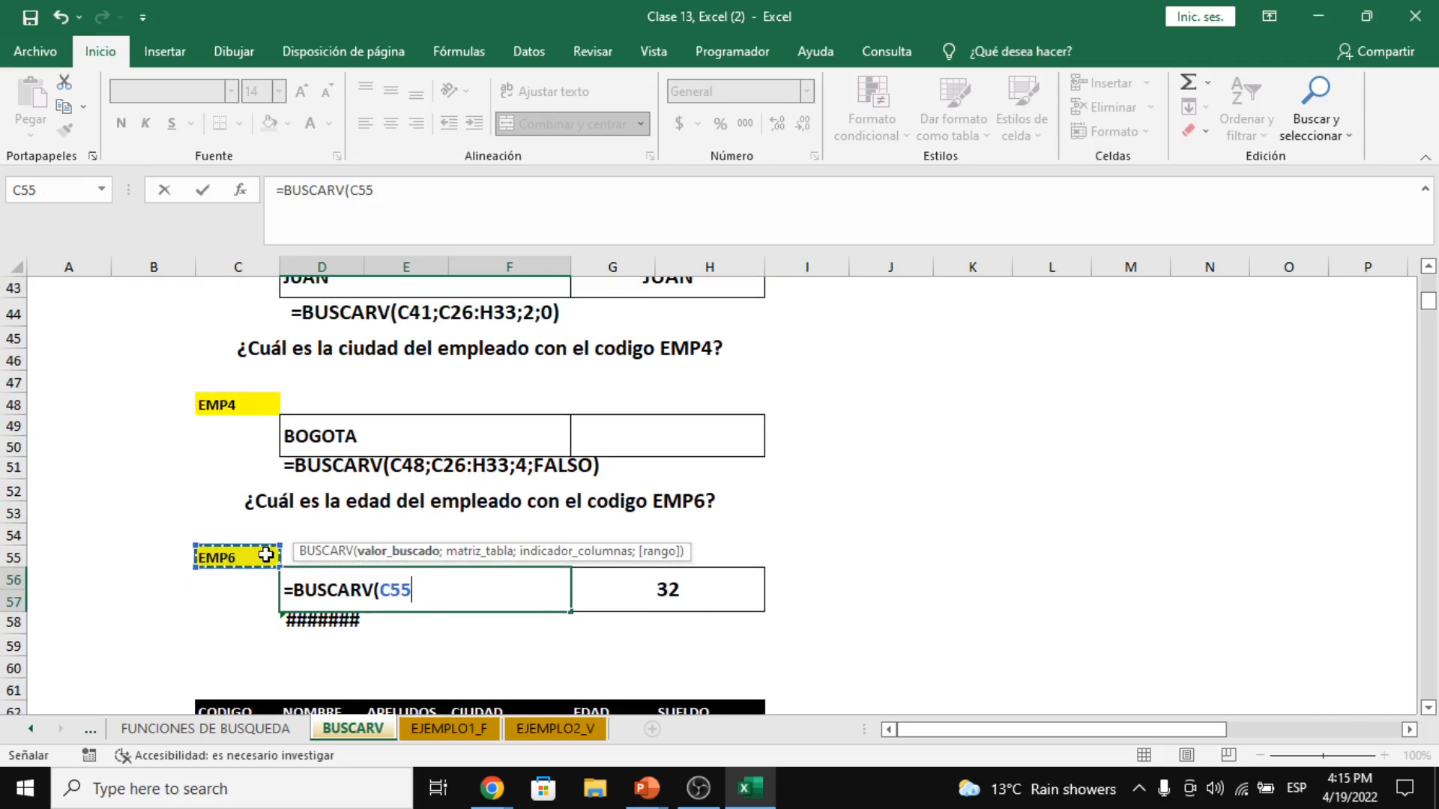
- Set the table array of the D56 formula to the whole employee table including headers, C26:H33
{"action": "type", "text": ";"}
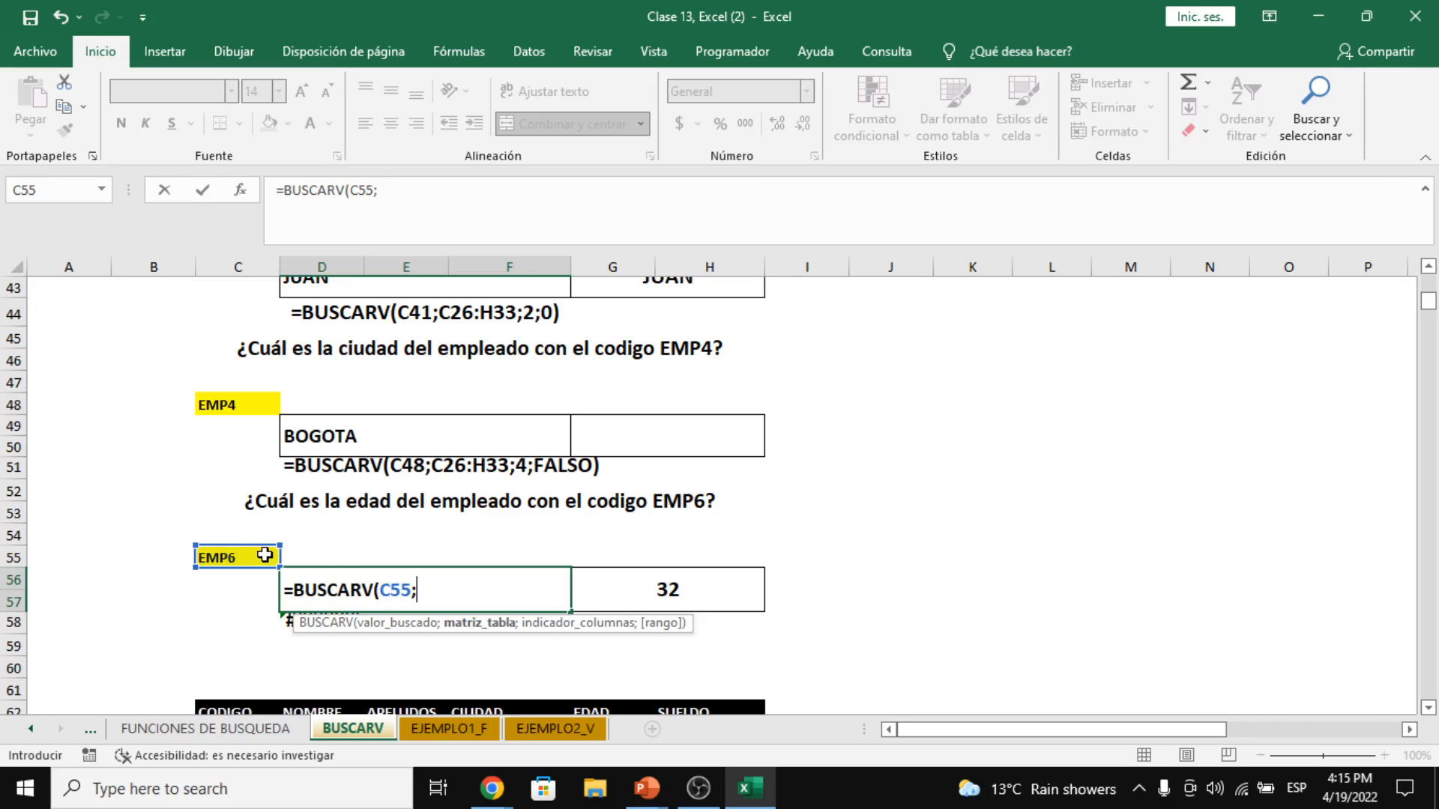
{"action": "scroll", "coordinate": [265, 556], "scroll_direction": "up", "scroll_amount": 6}
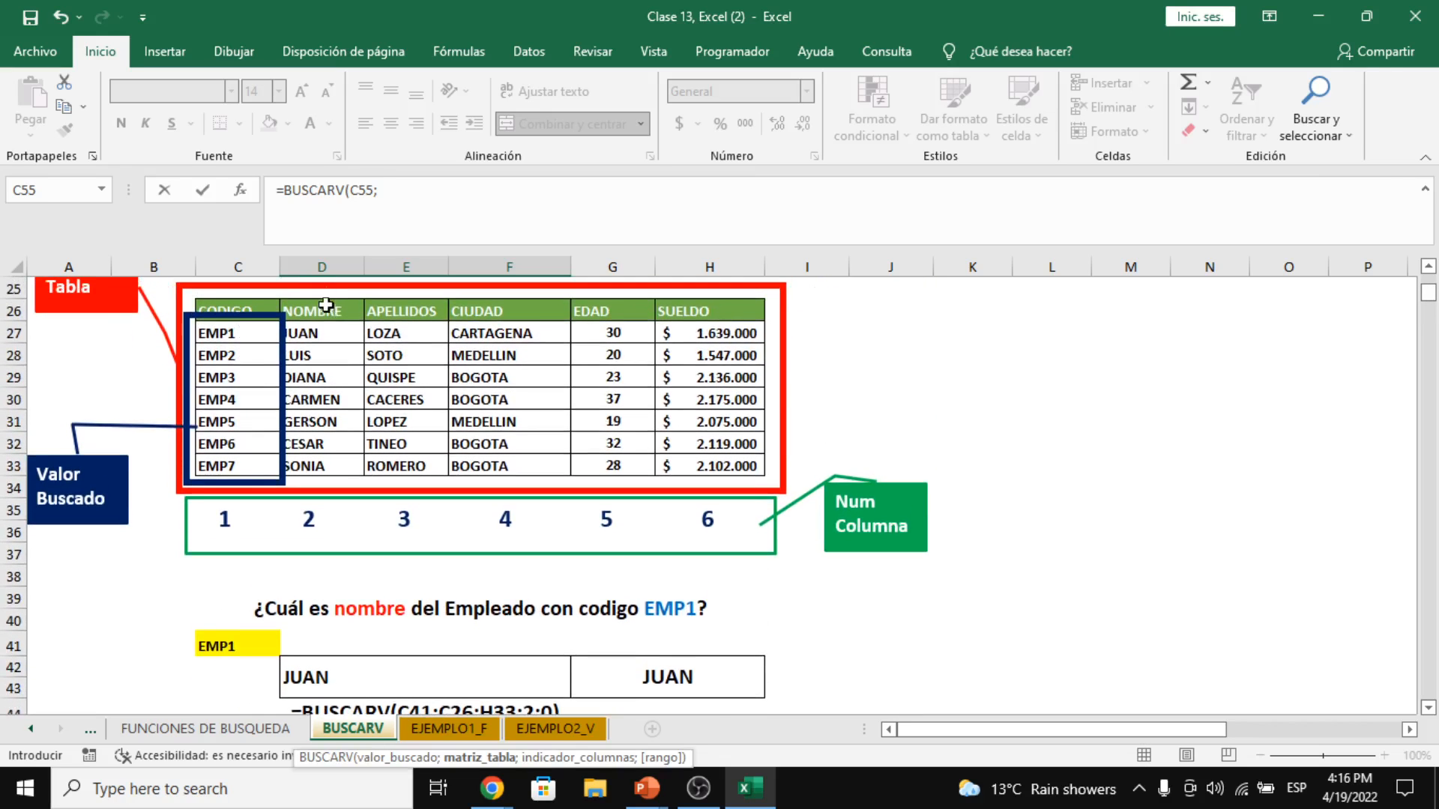
{"action": "left_click_drag", "start_coordinate": [238, 309], "coordinate": [723, 466]}
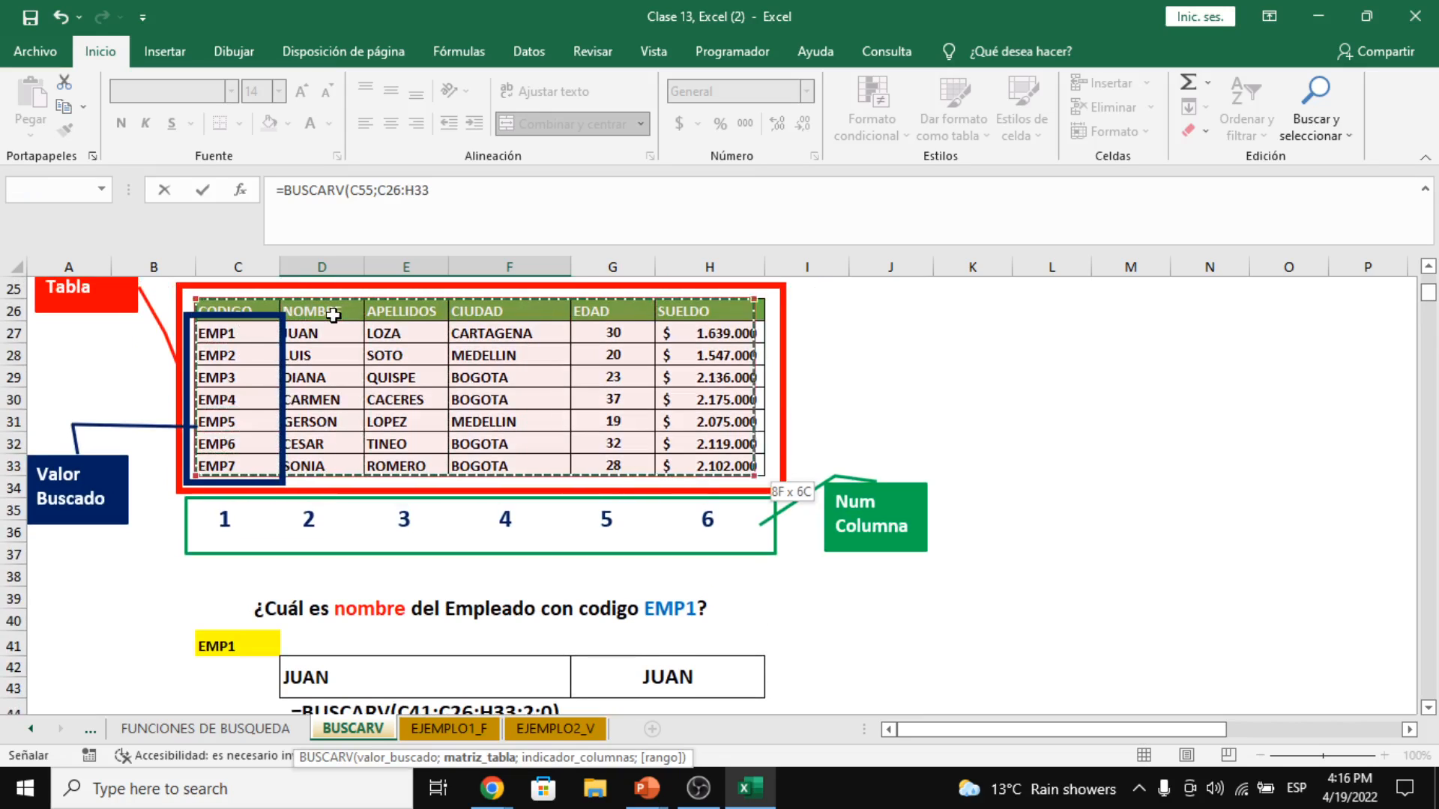
- Complete the D56 function arguments with Indicador_columnas 5 for the EDAD column and Rango 0 for an exact match, and accept
{"action": "left_click", "coordinate": [239, 201]}
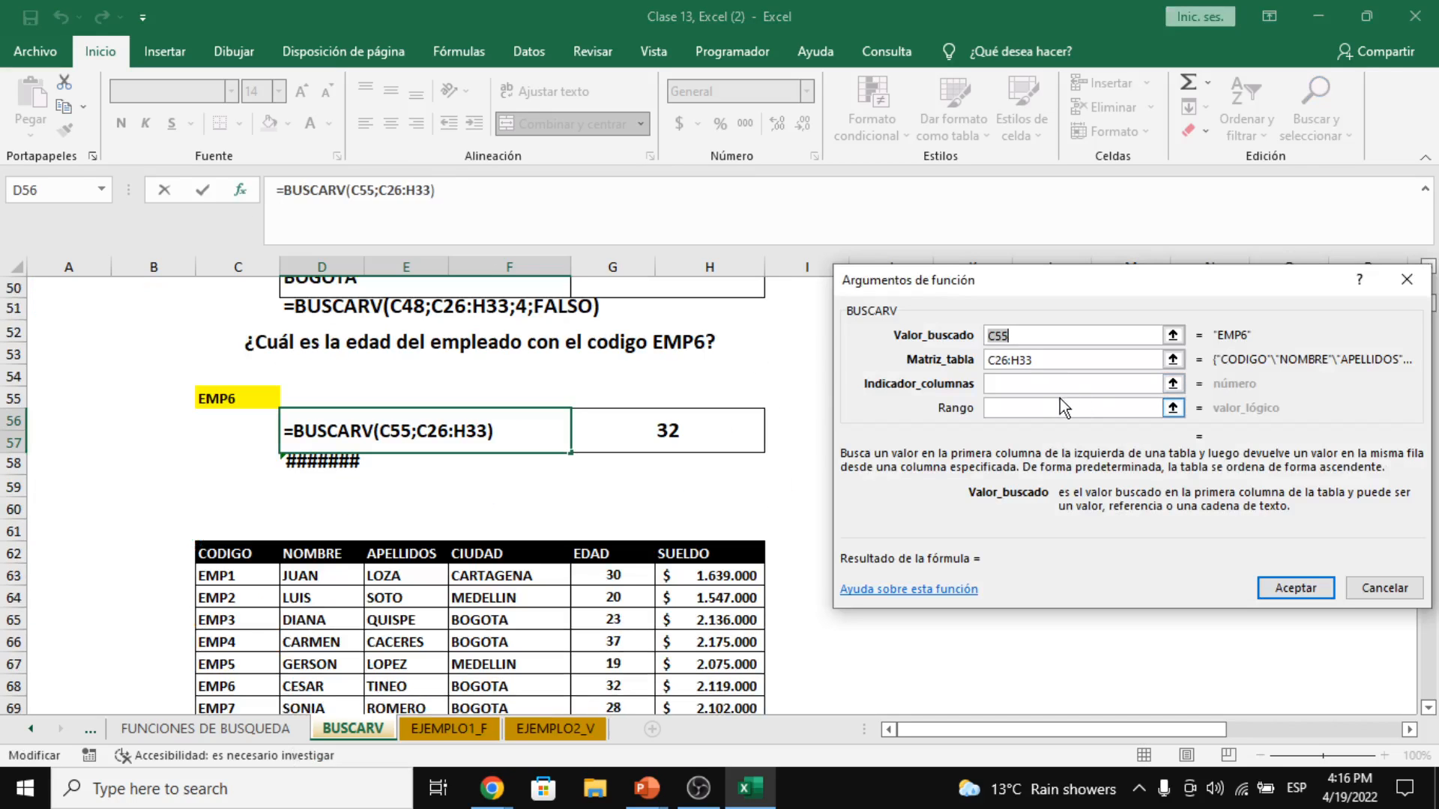
{"action": "left_click", "coordinate": [1058, 385]}
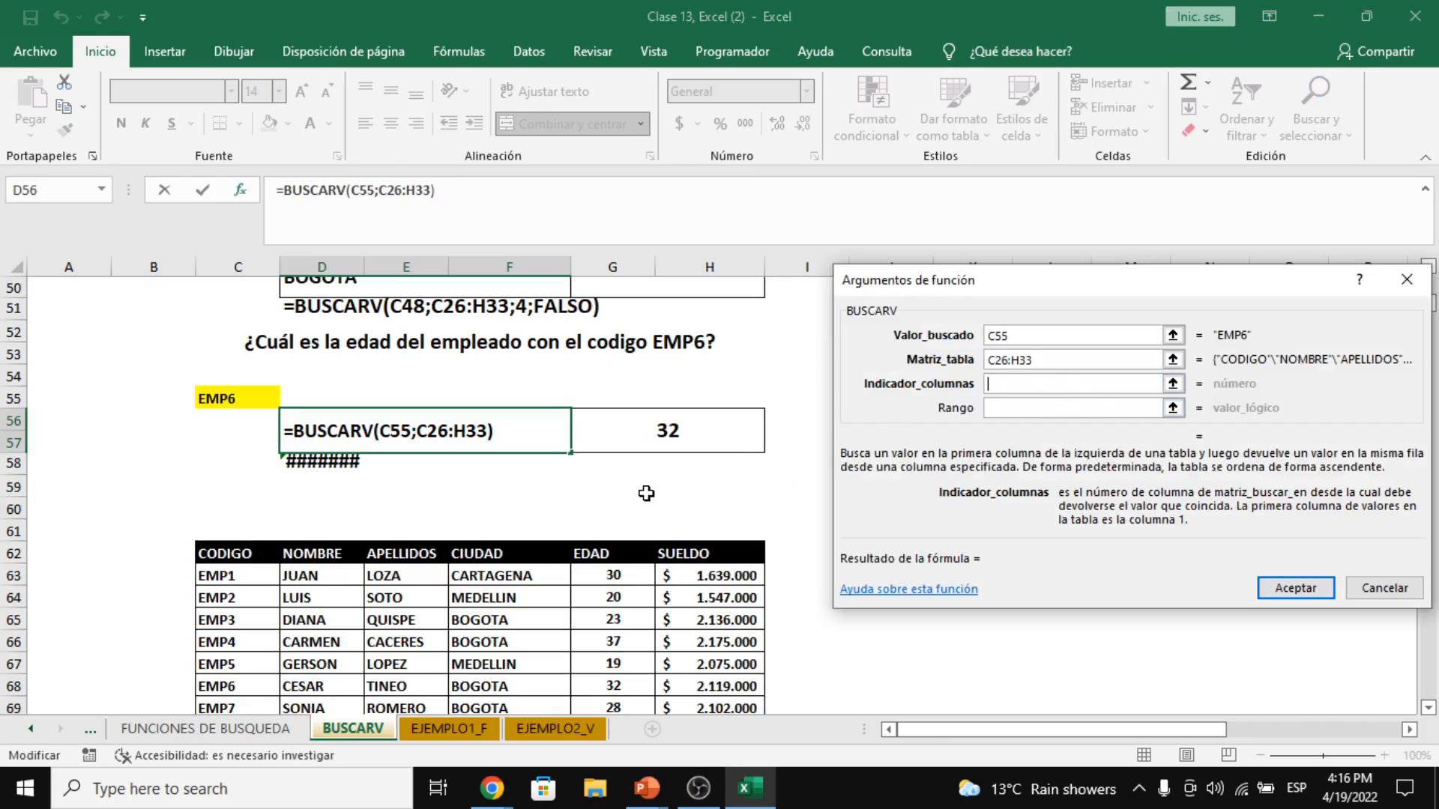
{"action": "scroll", "coordinate": [646, 493], "scroll_direction": "up", "scroll_amount": 9}
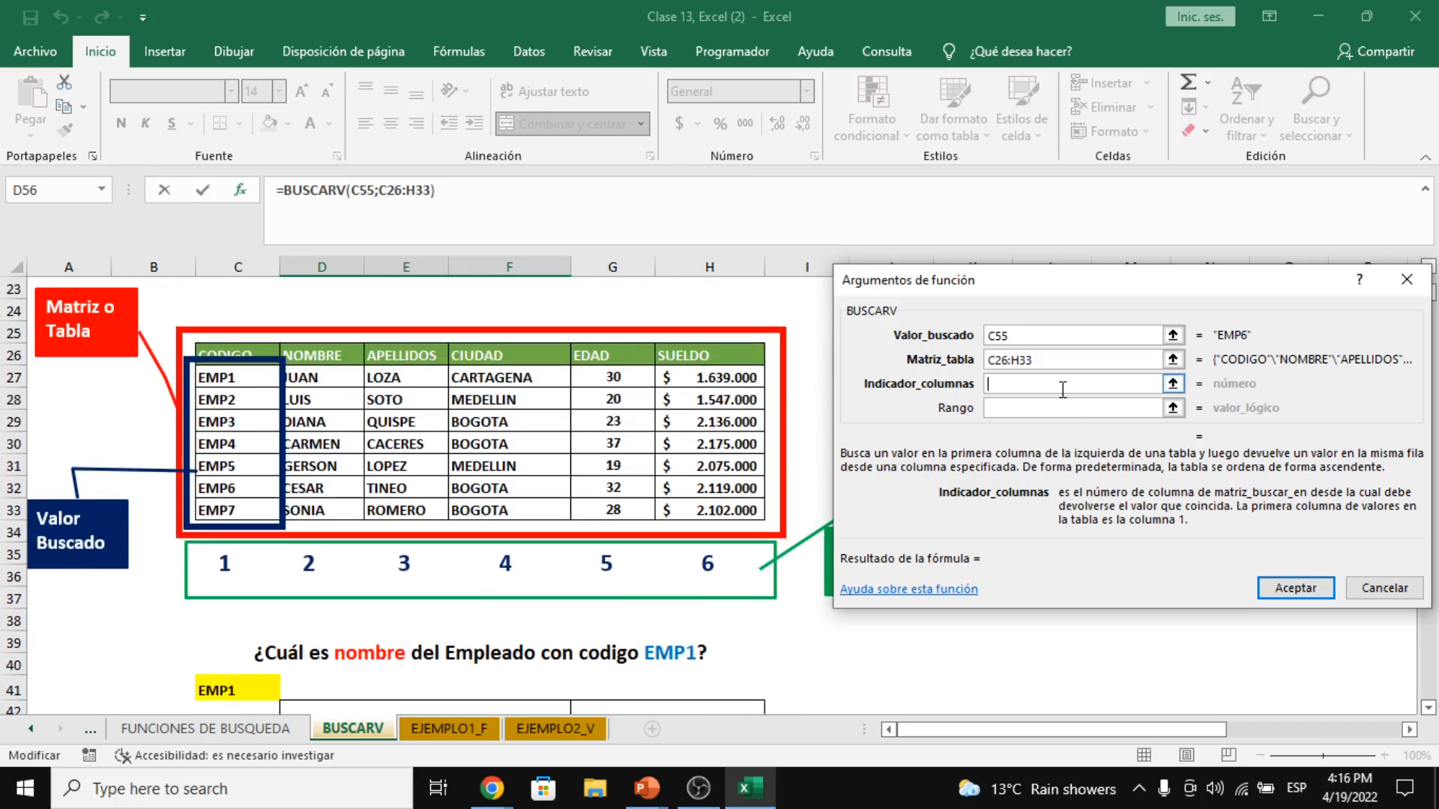
{"action": "type", "text": "5"}
{"action": "key", "text": "Tab"}
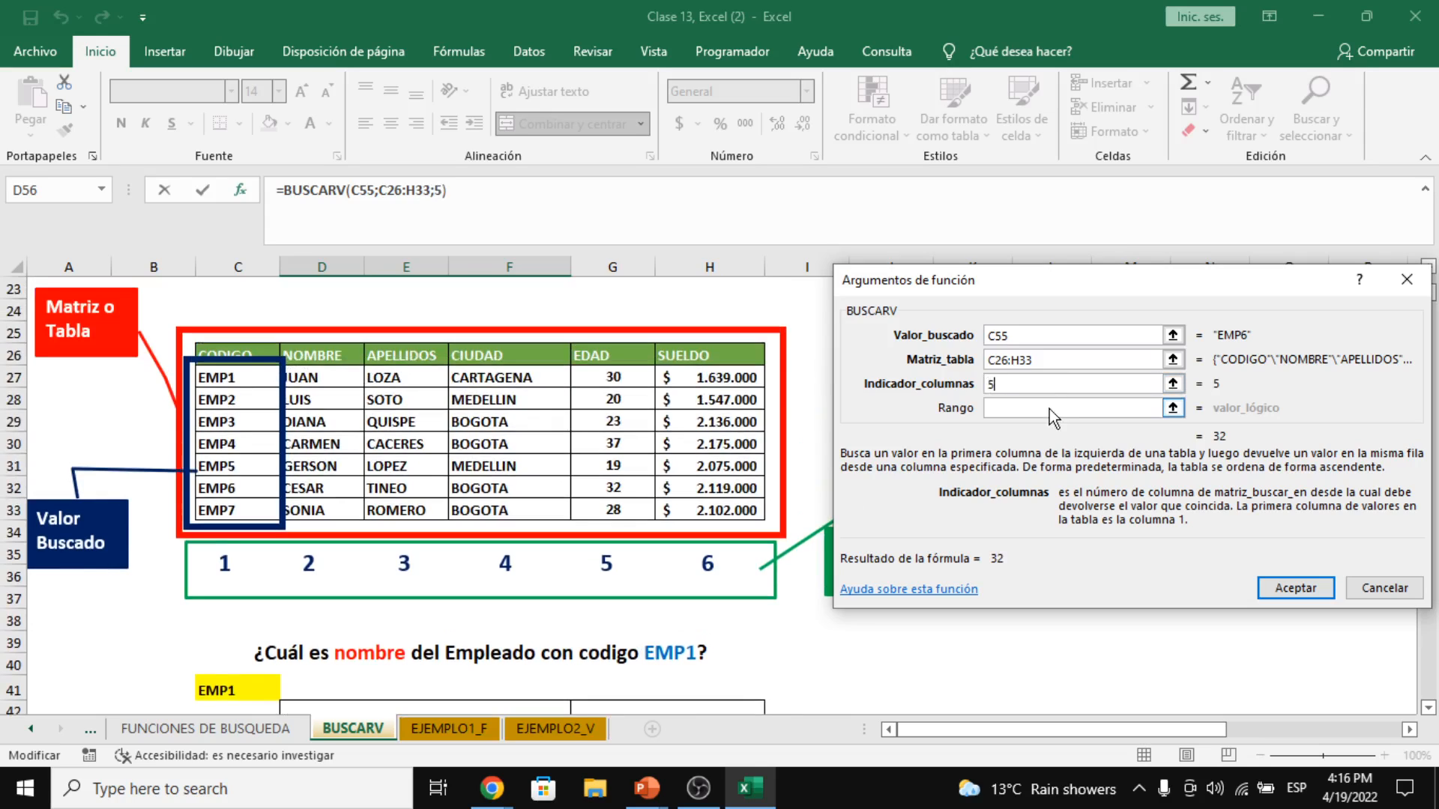
{"action": "type", "text": "0"}
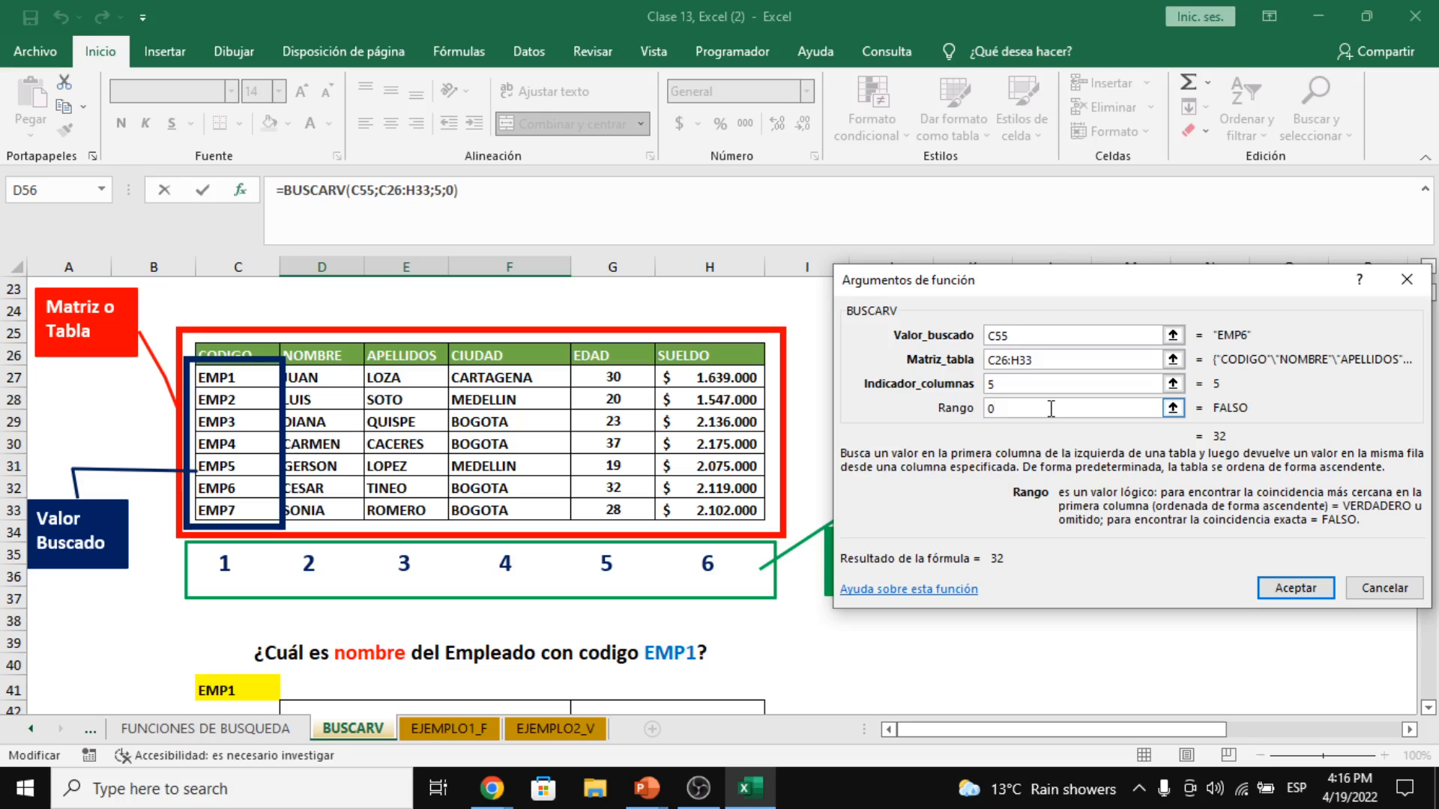
{"action": "left_click", "coordinate": [1295, 588]}
- Correct the function name in D58 so it reads =FORMULATEXTO(D56) and displays the age formula as text
{"action": "scroll", "coordinate": [477, 561], "scroll_direction": "down", "scroll_amount": 8}
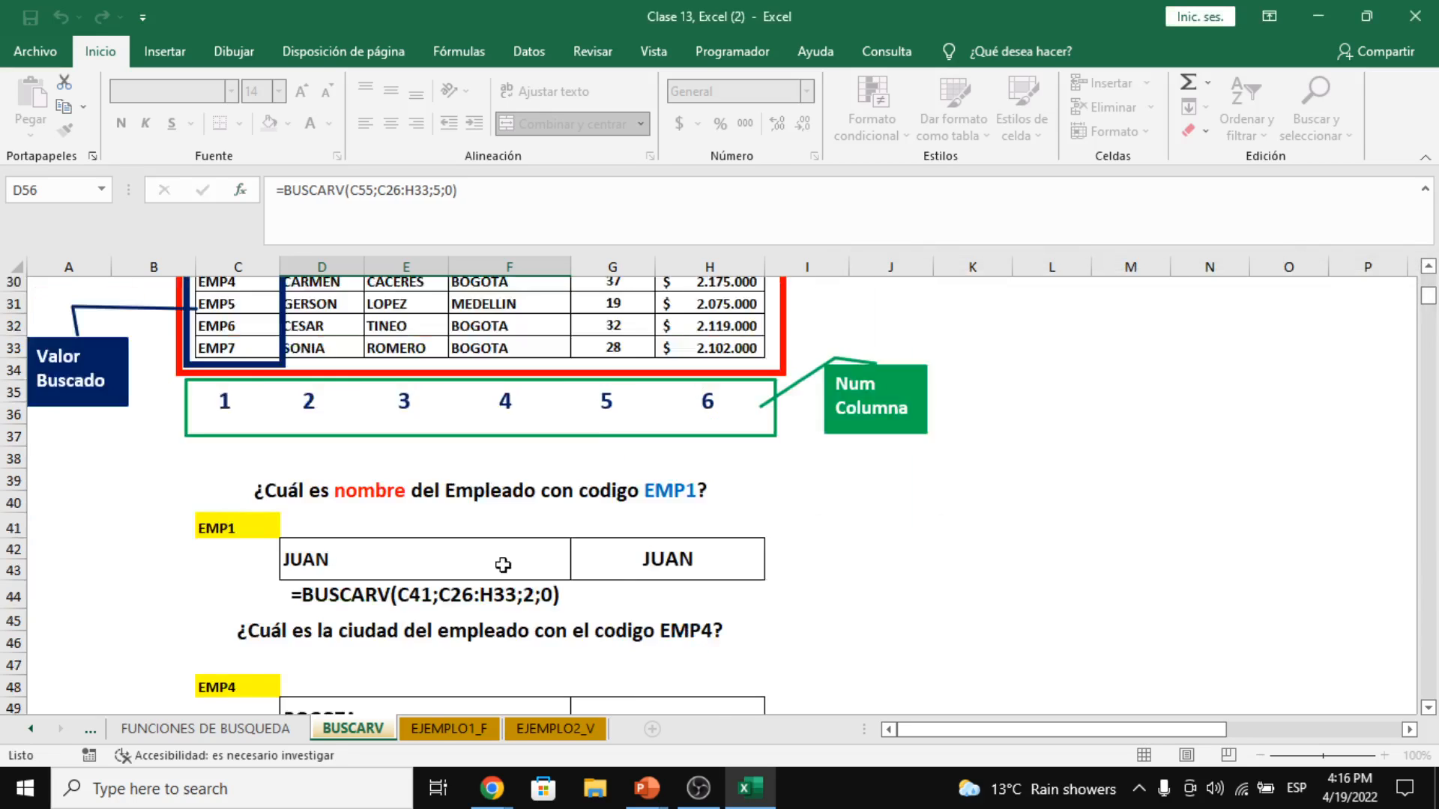
{"action": "scroll", "coordinate": [477, 561], "scroll_direction": "down", "scroll_amount": 1}
{"action": "left_click", "coordinate": [362, 464]}
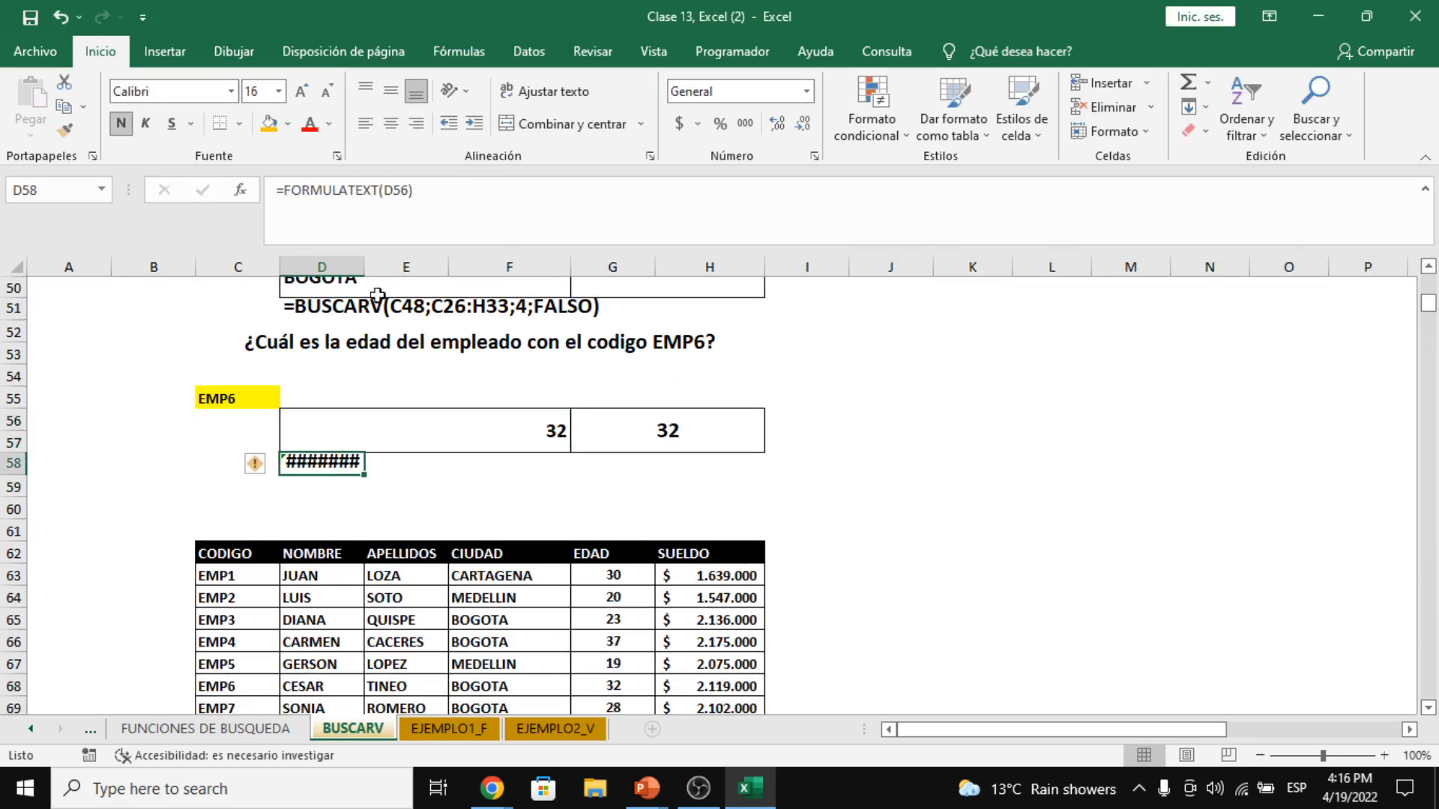
{"action": "left_click", "coordinate": [380, 198]}
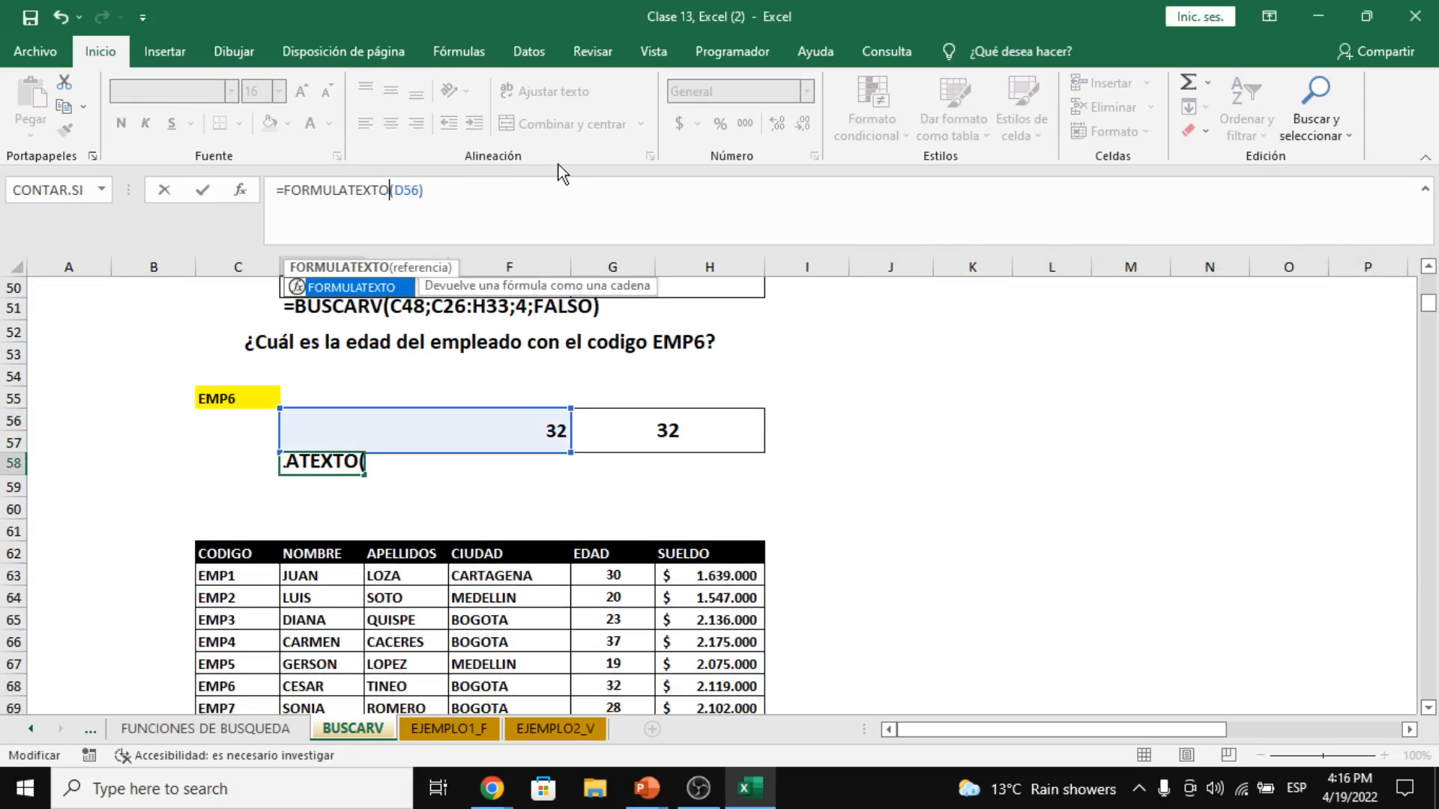
{"action": "key", "text": "Return"}
{"action": "left_click", "coordinate": [534, 450]}
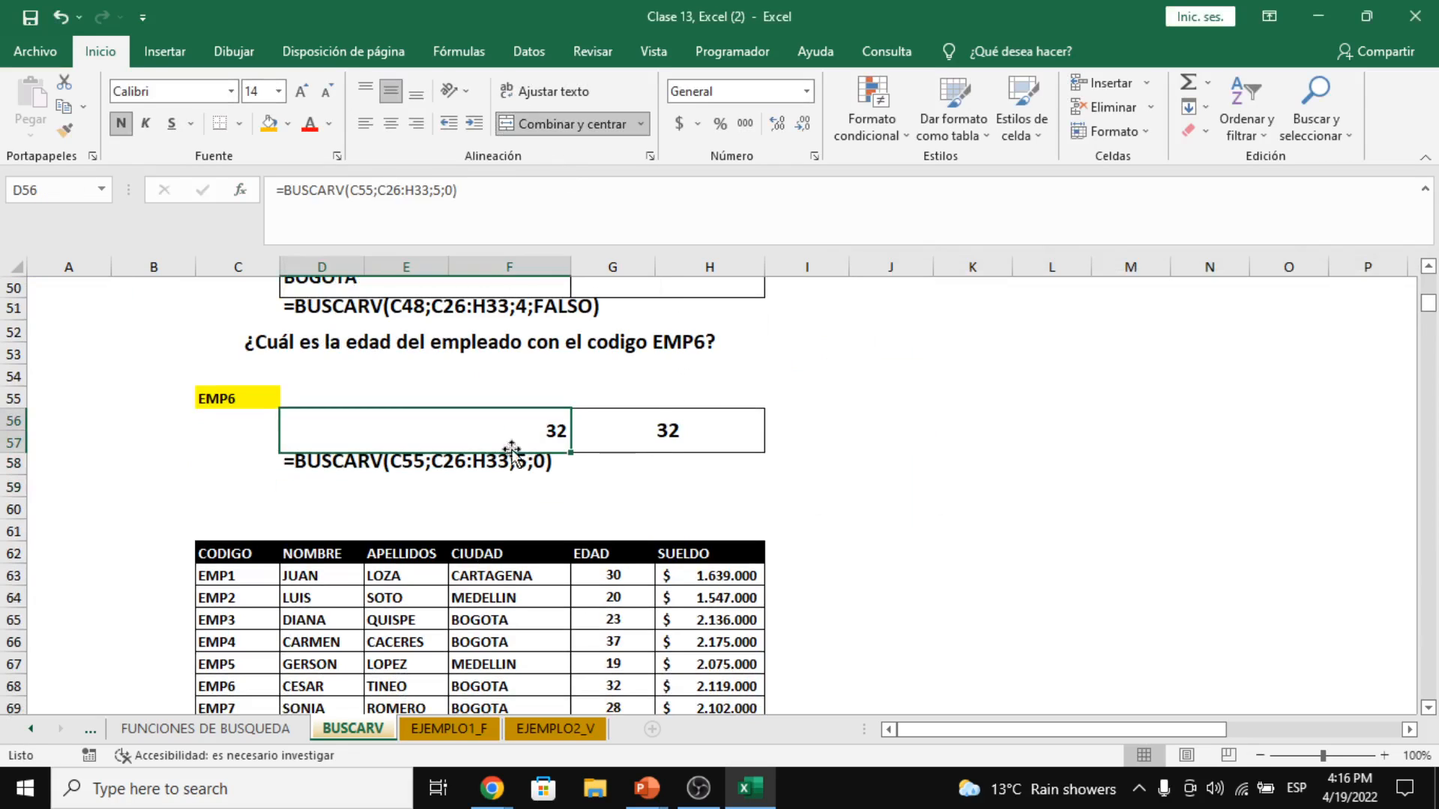
- Correct the formula in G73 to =FORMULATEXTO(F73) and fill it down through G77
{"action": "scroll", "coordinate": [599, 498], "scroll_direction": "down", "scroll_amount": 3}
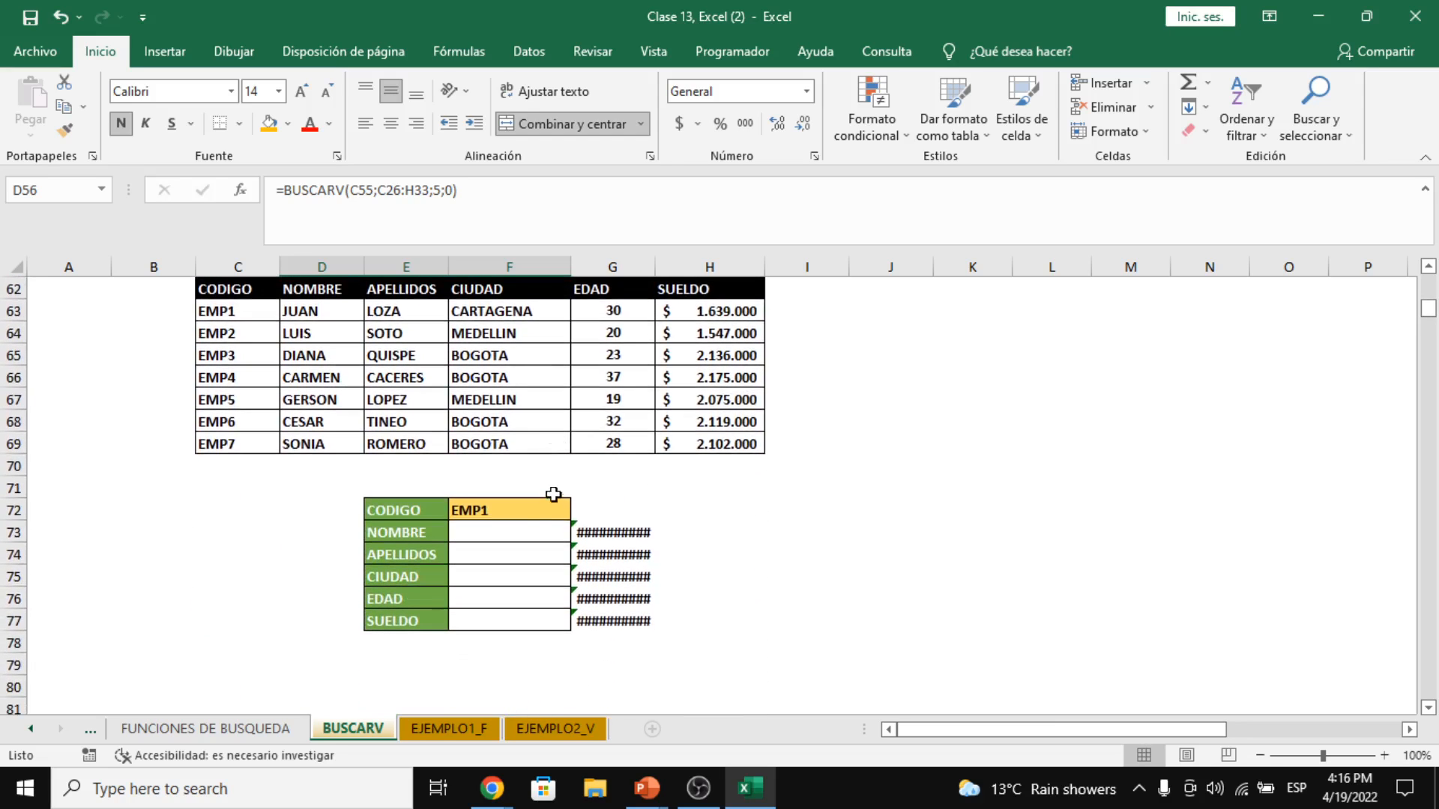
{"action": "left_click", "coordinate": [627, 535]}
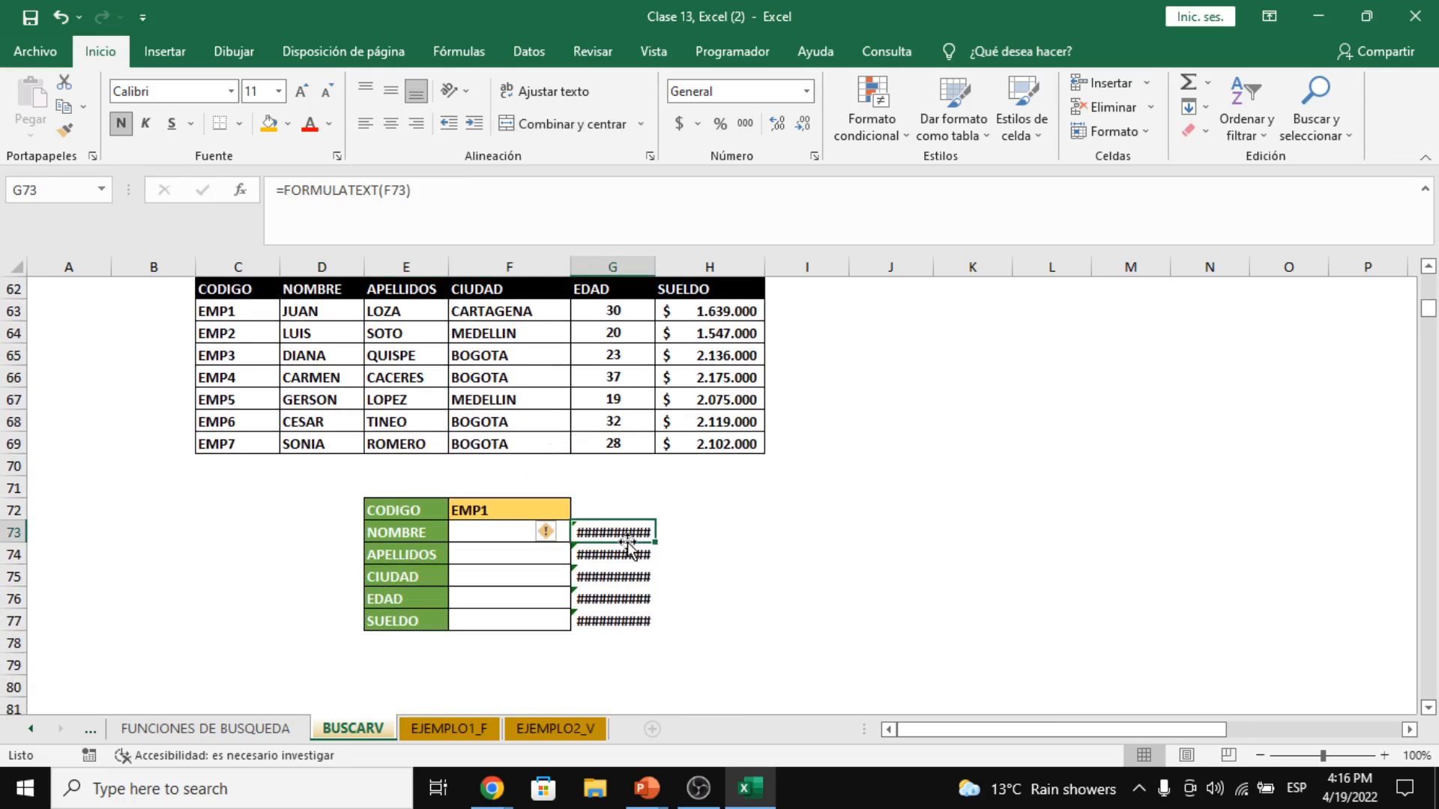
{"action": "left_click", "coordinate": [384, 186]}
{"action": "type", "text": "O"}
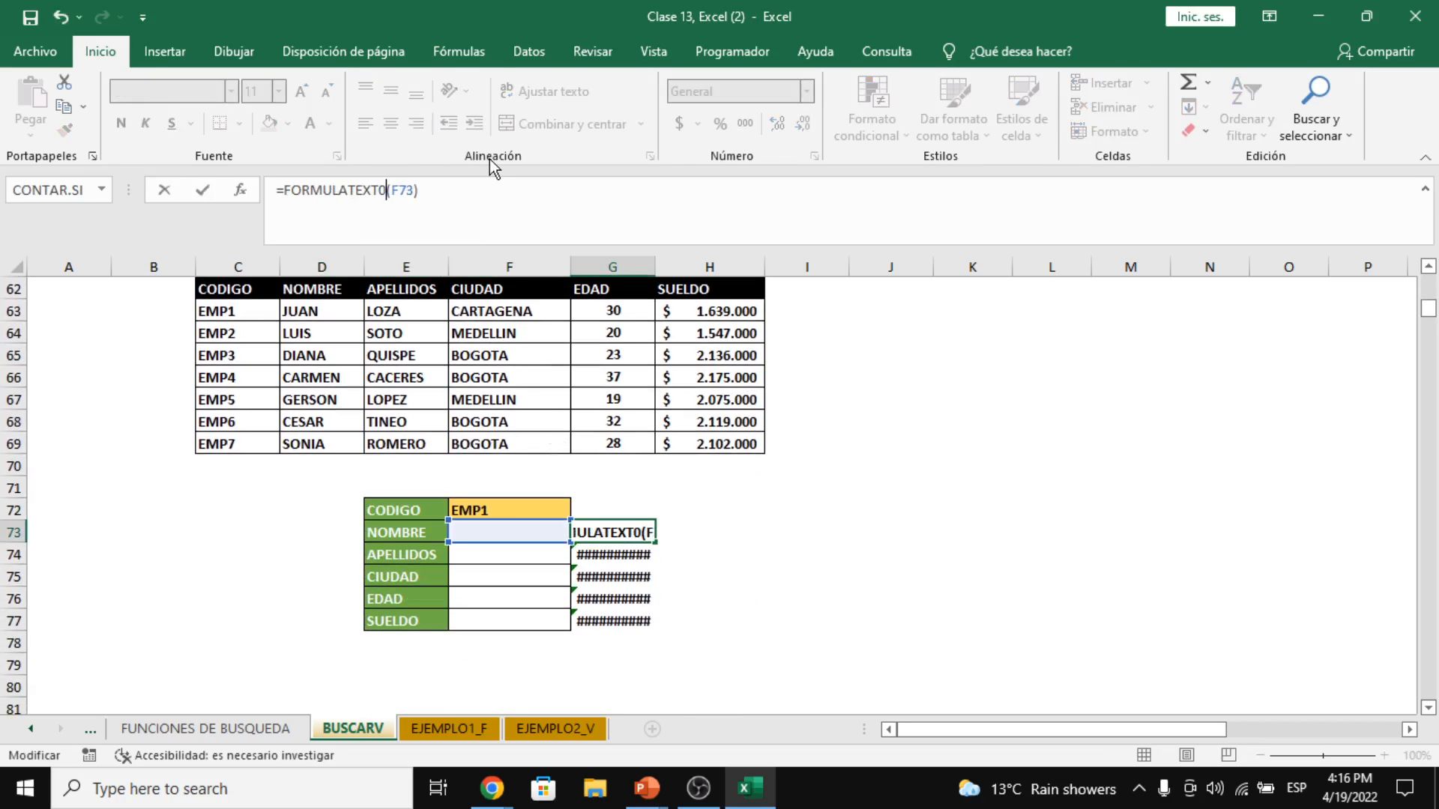
{"action": "key", "text": "BackSpace"}
{"action": "type", "text": "O"}
{"action": "key", "text": "Return"}
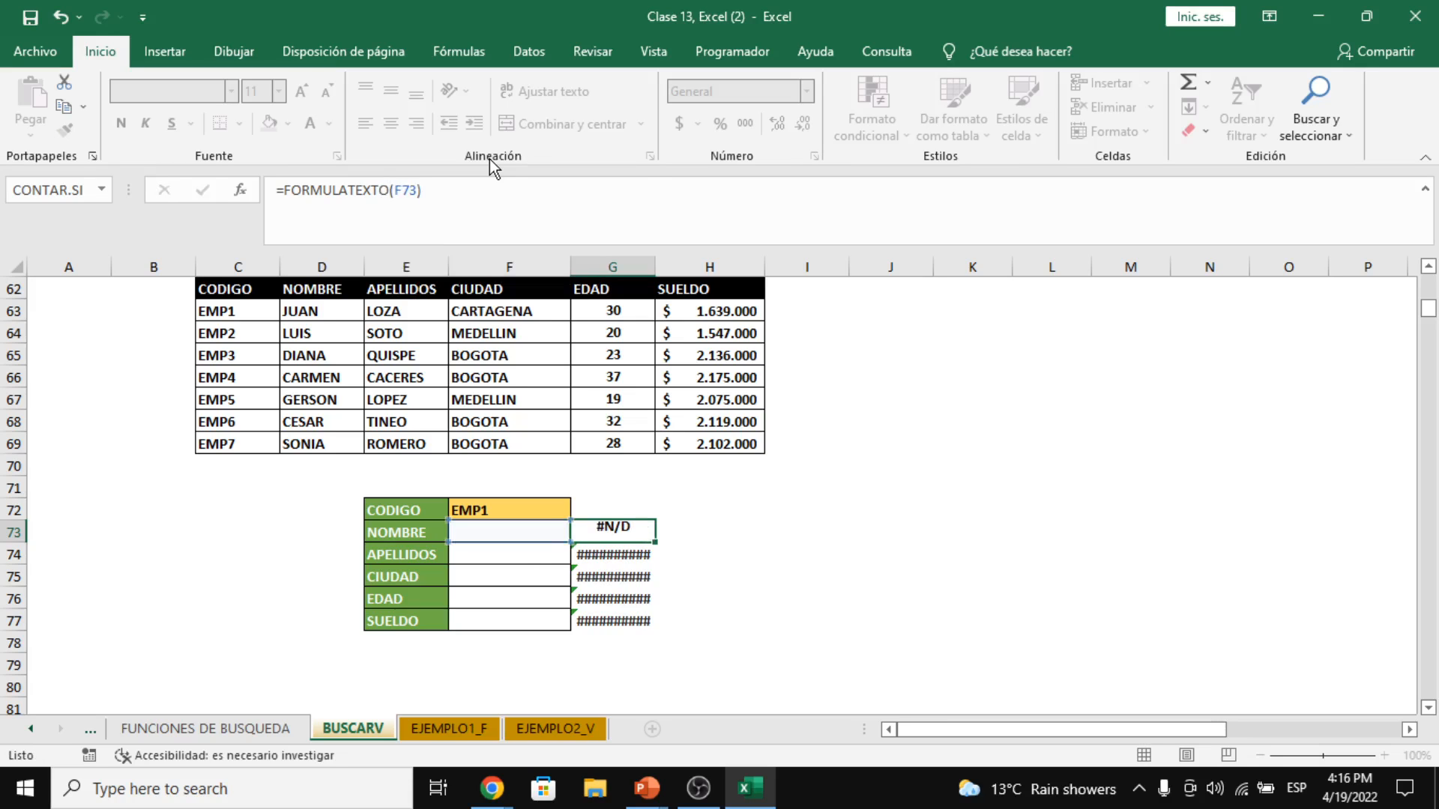
{"action": "left_click_drag", "start_coordinate": [655, 541], "coordinate": [658, 625]}
- Examine the lookup form in E72:F77, its source table C62:H69 and the employee codes offered in the F72 list
{"action": "left_click", "coordinate": [488, 512]}
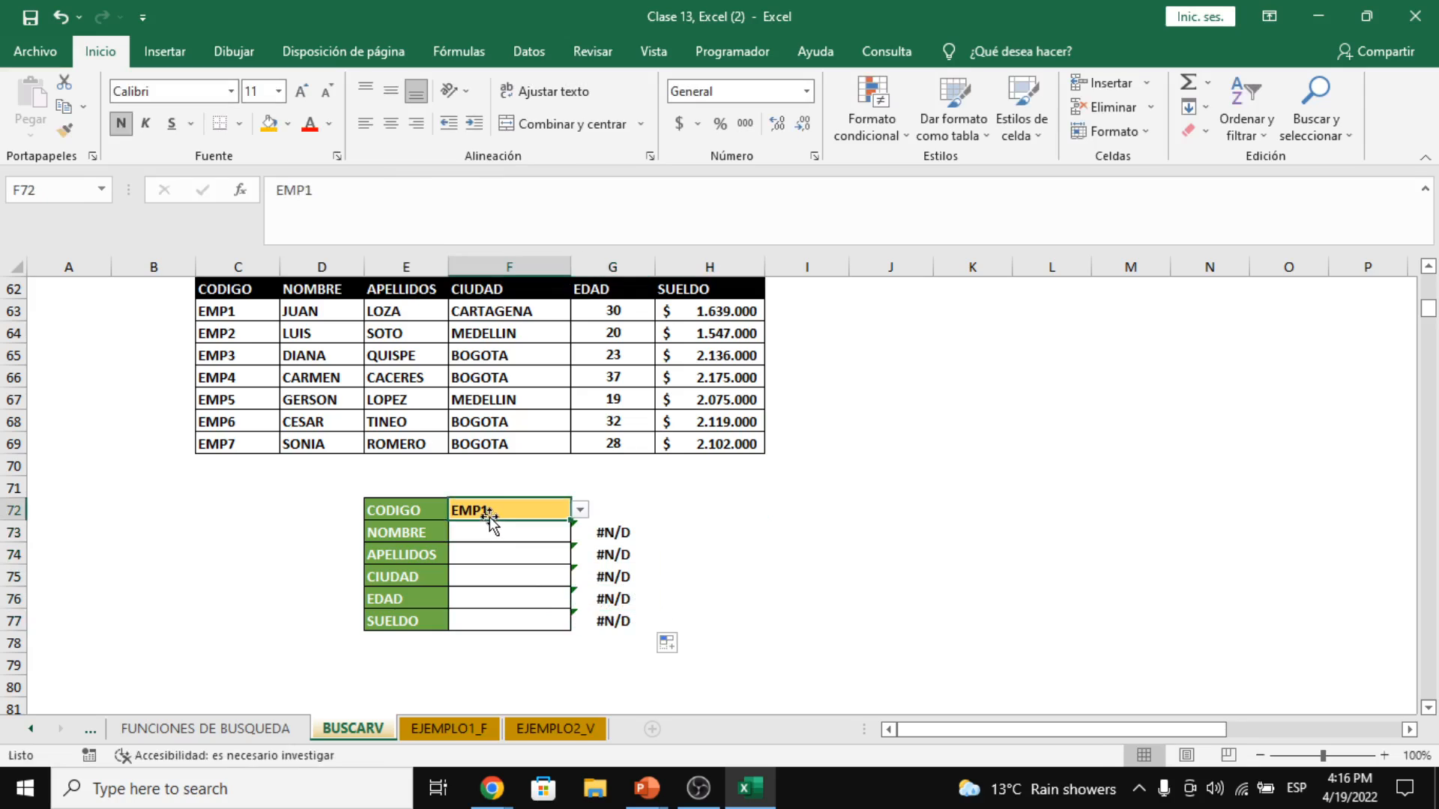
{"action": "left_click_drag", "start_coordinate": [388, 510], "coordinate": [464, 623]}
{"action": "left_click", "coordinate": [415, 605]}
{"action": "scroll", "coordinate": [464, 622], "scroll_direction": "up", "scroll_amount": 1}
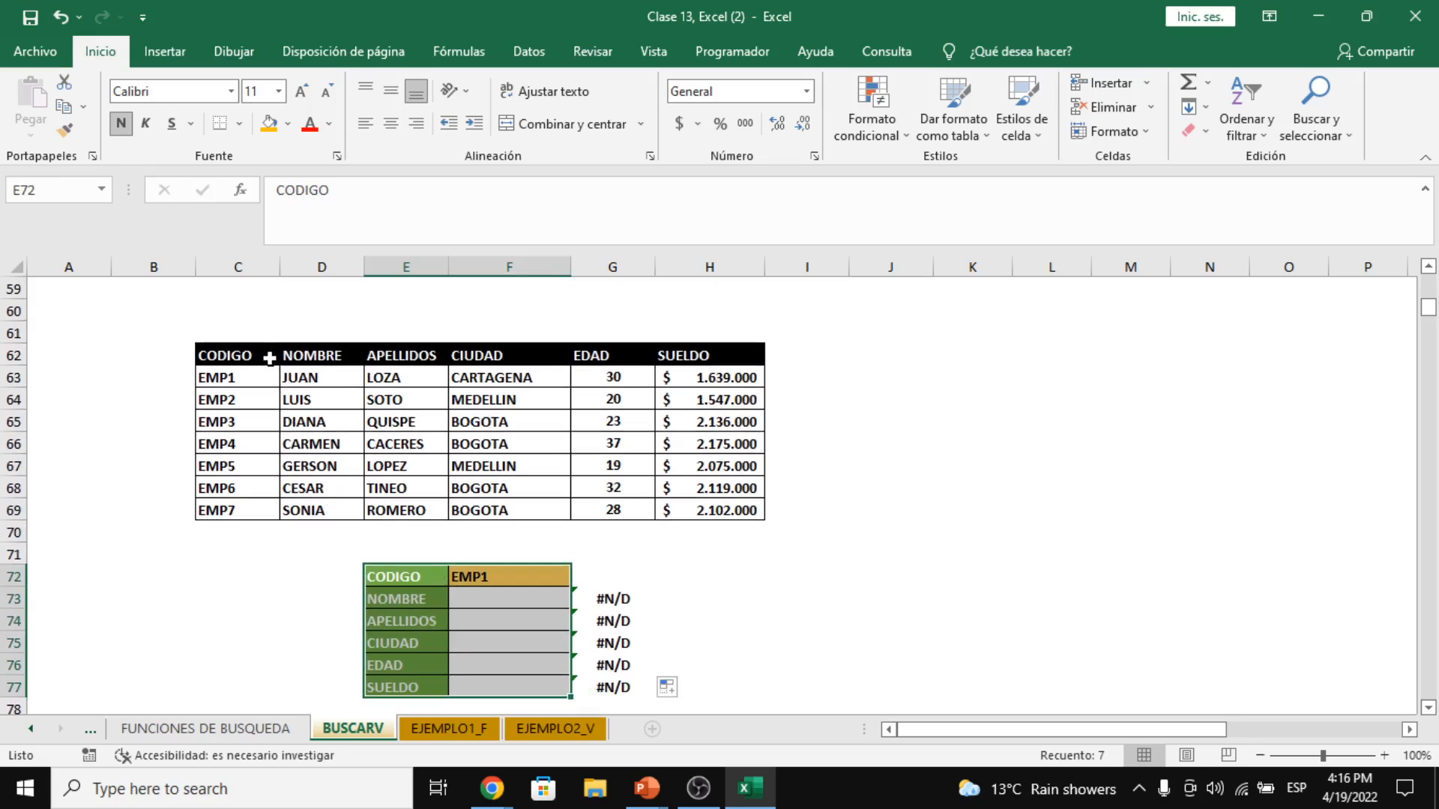
{"action": "left_click_drag", "start_coordinate": [264, 353], "coordinate": [717, 509]}
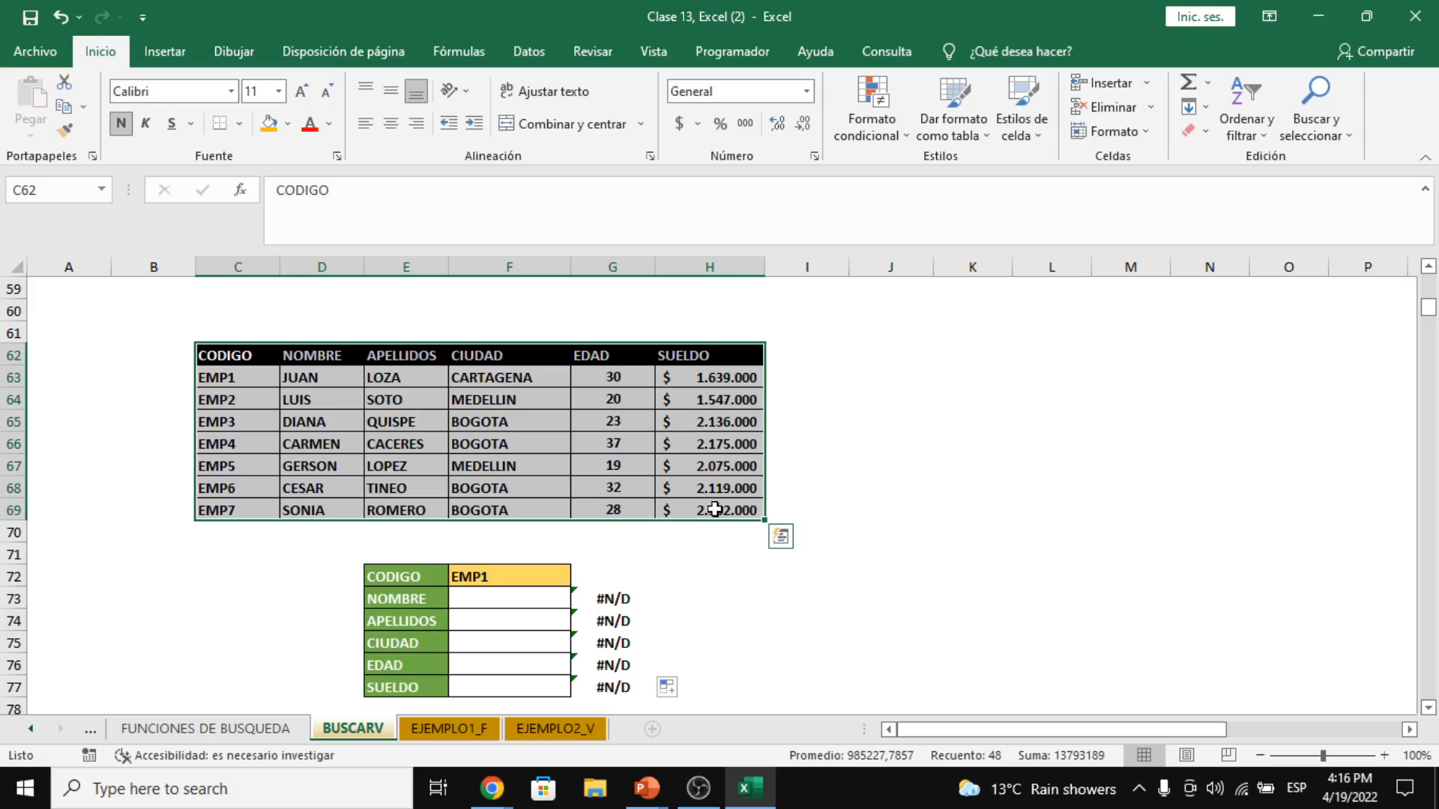
{"action": "left_click", "coordinate": [486, 578]}
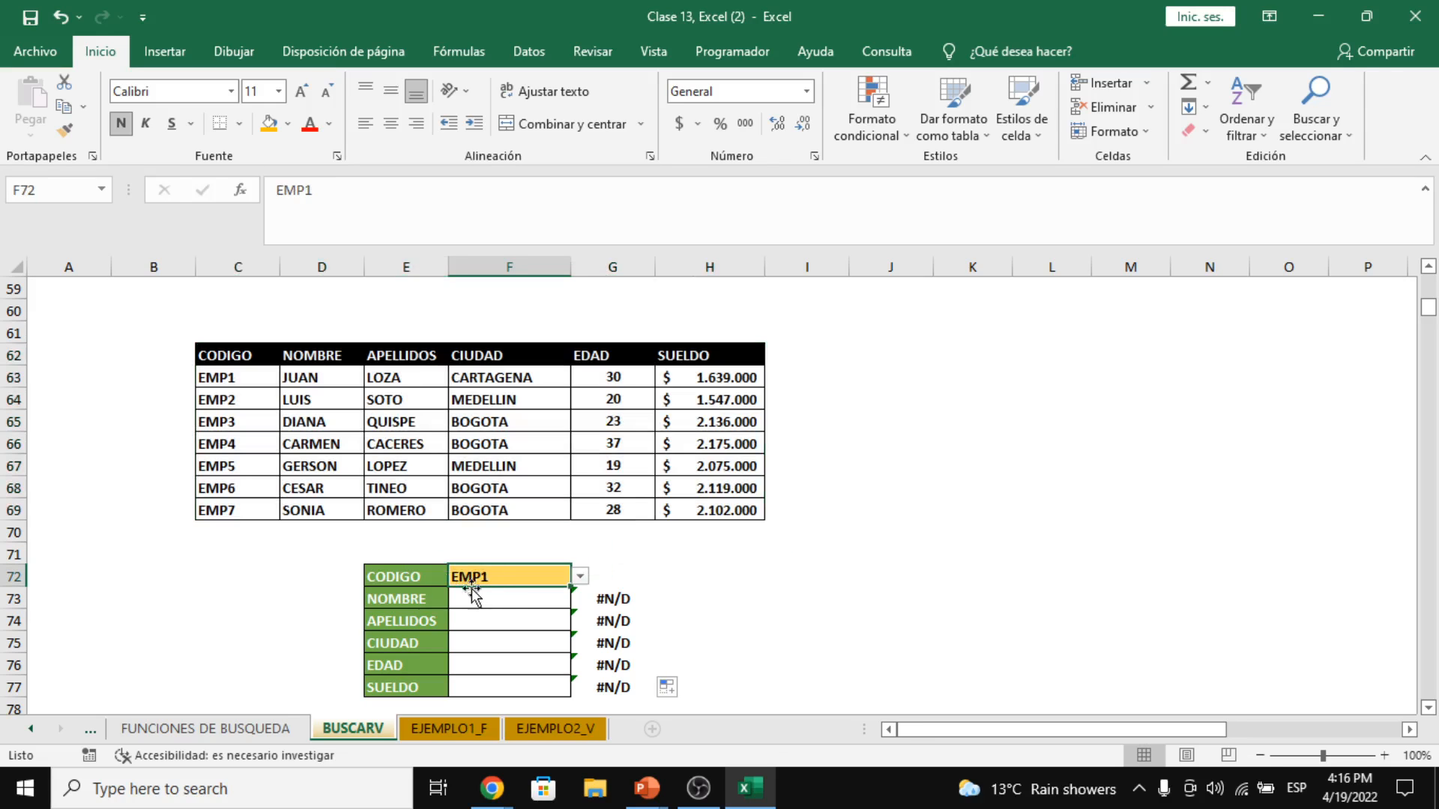
{"action": "left_click", "coordinate": [581, 577]}
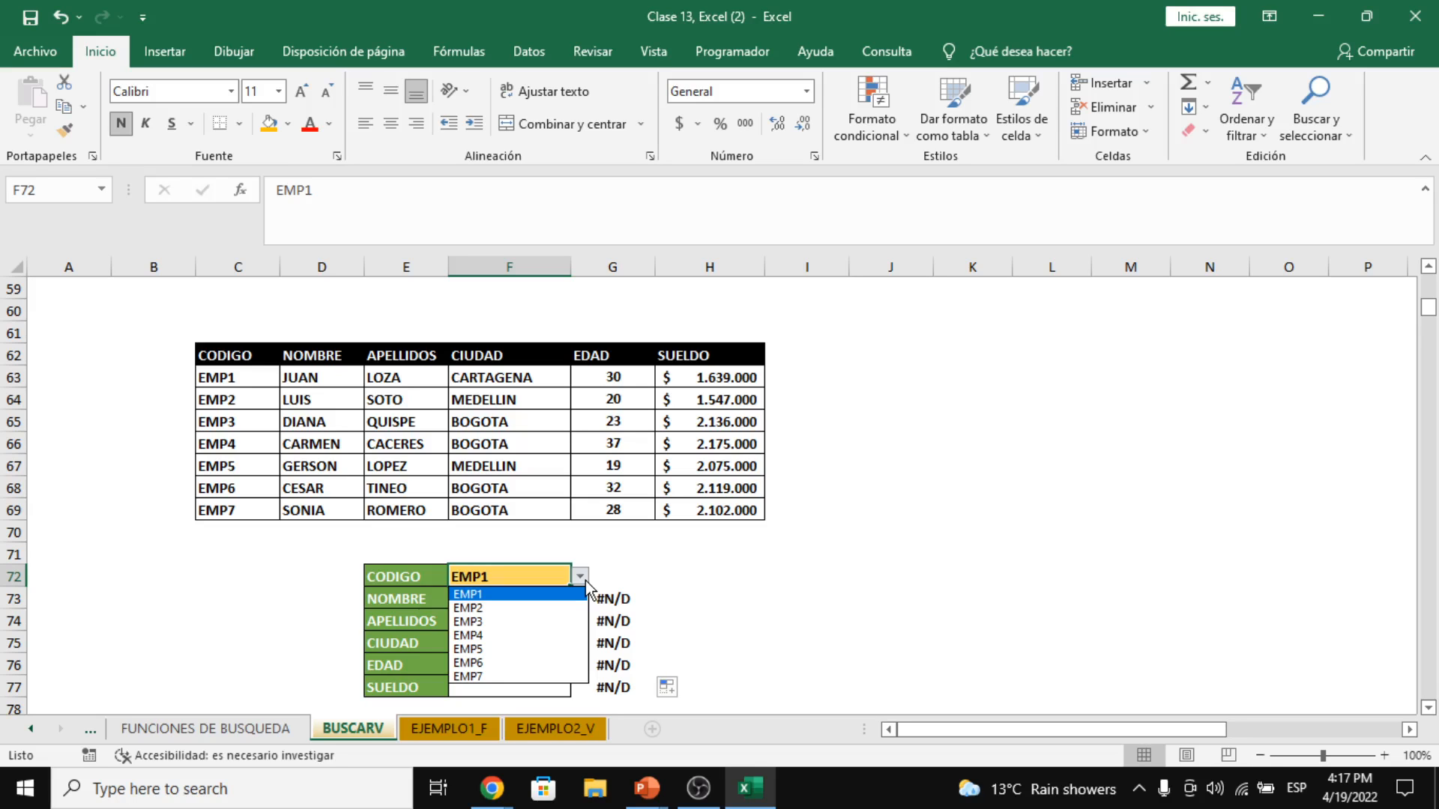
{"action": "key", "text": "alt+Tab"}
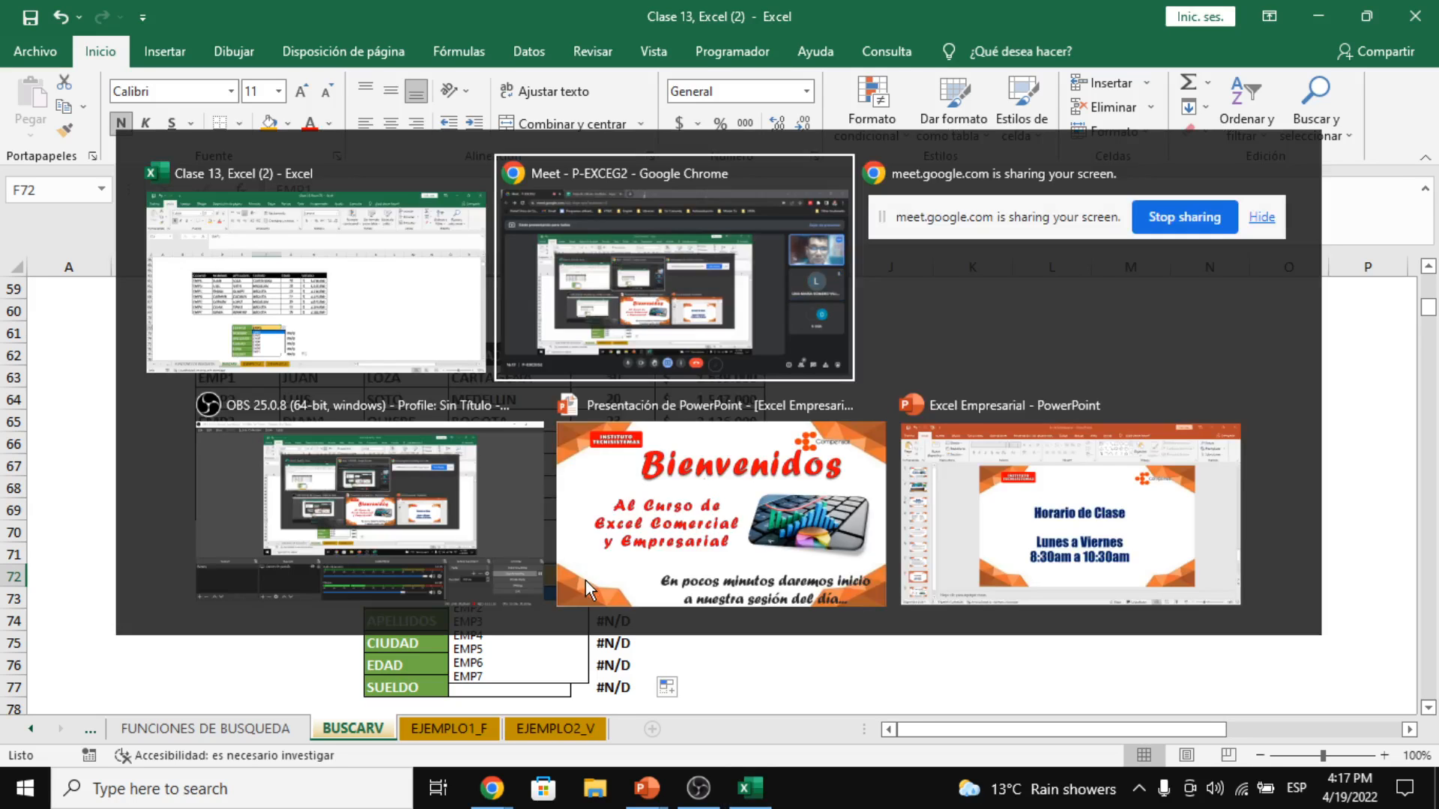
{"action": "key", "text": "alt+Tab"}
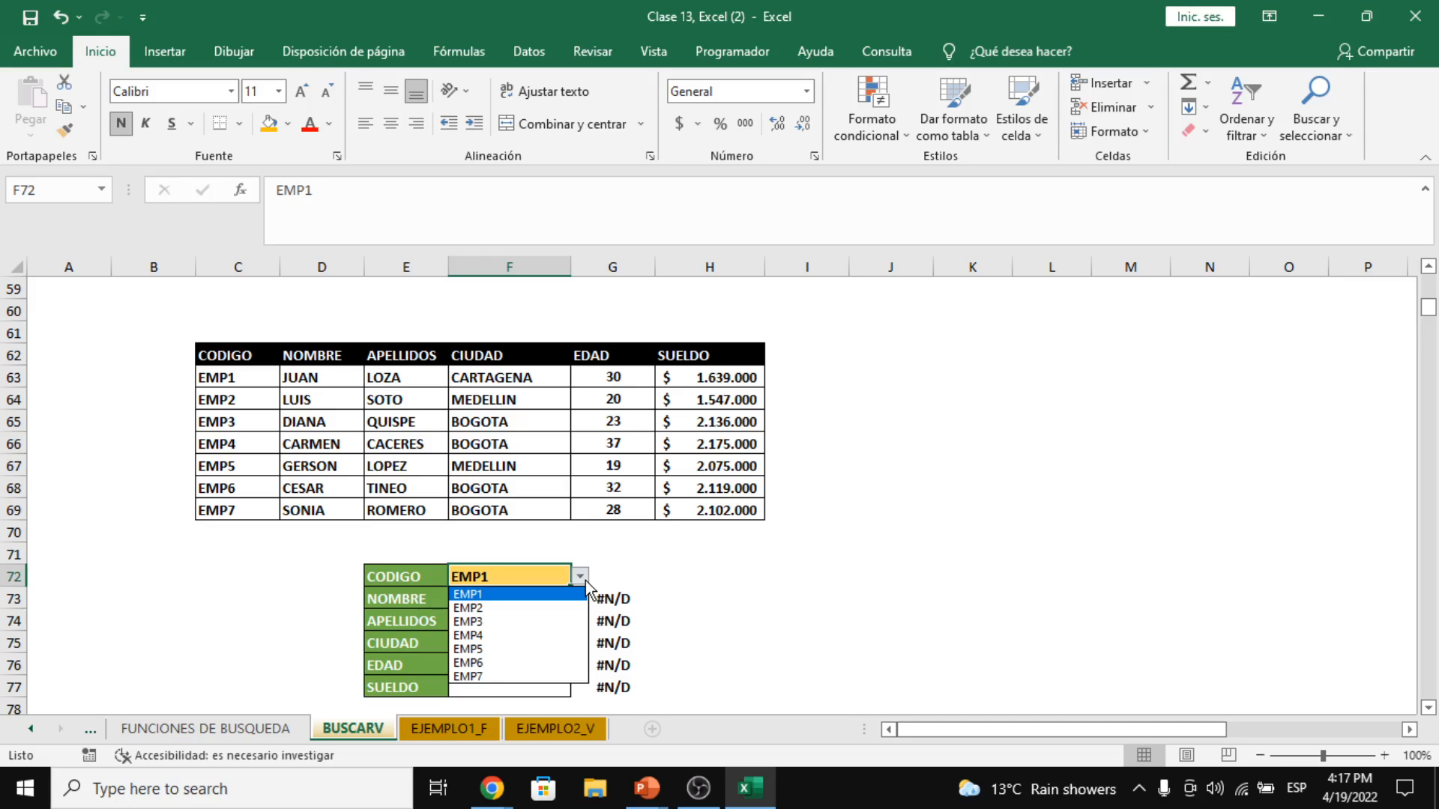
- Start a BUSCARV formula in the form's NOMBRE cell F73, with F72 as the lookup value and C62:H69 as the table
{"action": "left_click", "coordinate": [290, 588]}
{"action": "left_click", "coordinate": [502, 600]}
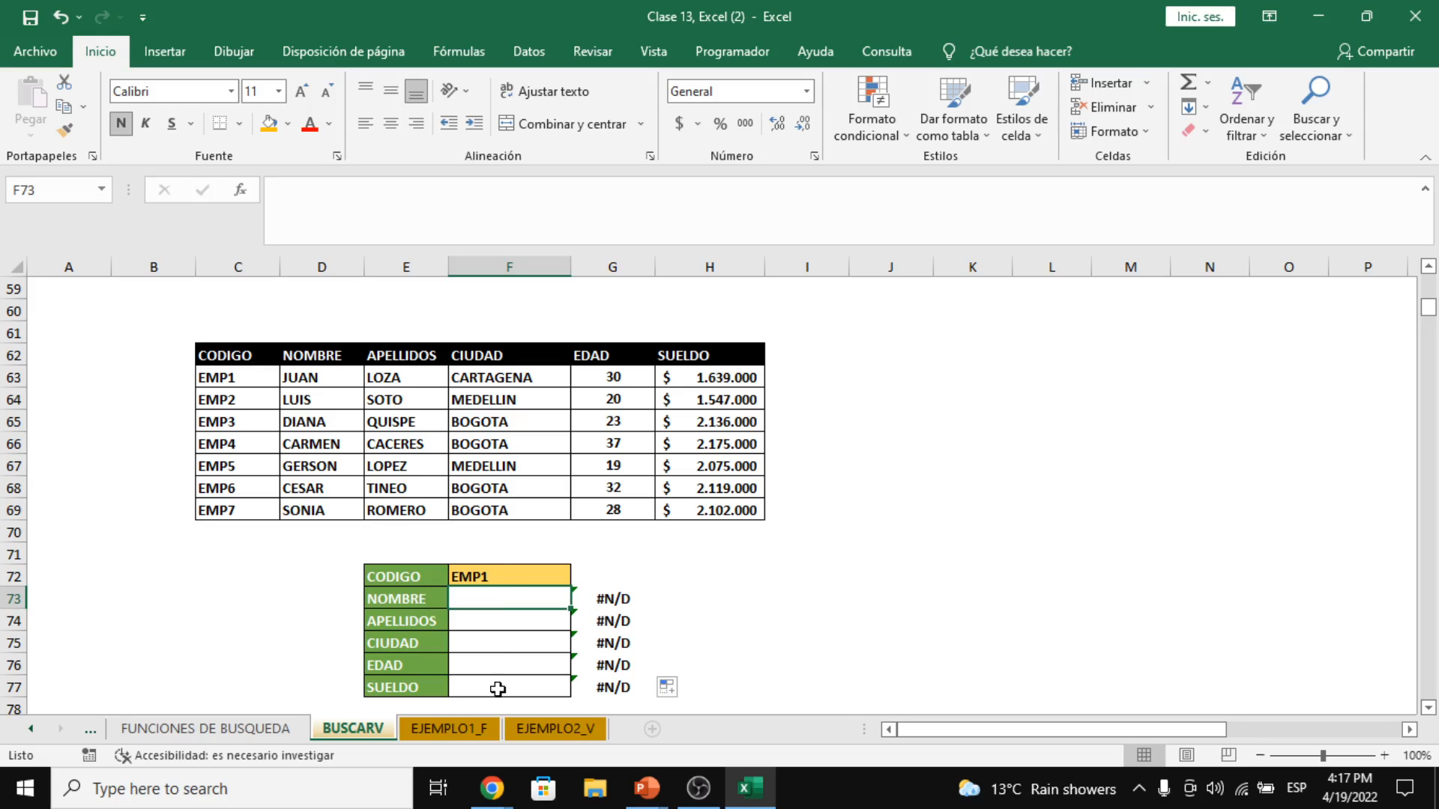
{"action": "left_click", "coordinate": [497, 688]}
{"action": "left_click", "coordinate": [500, 612]}
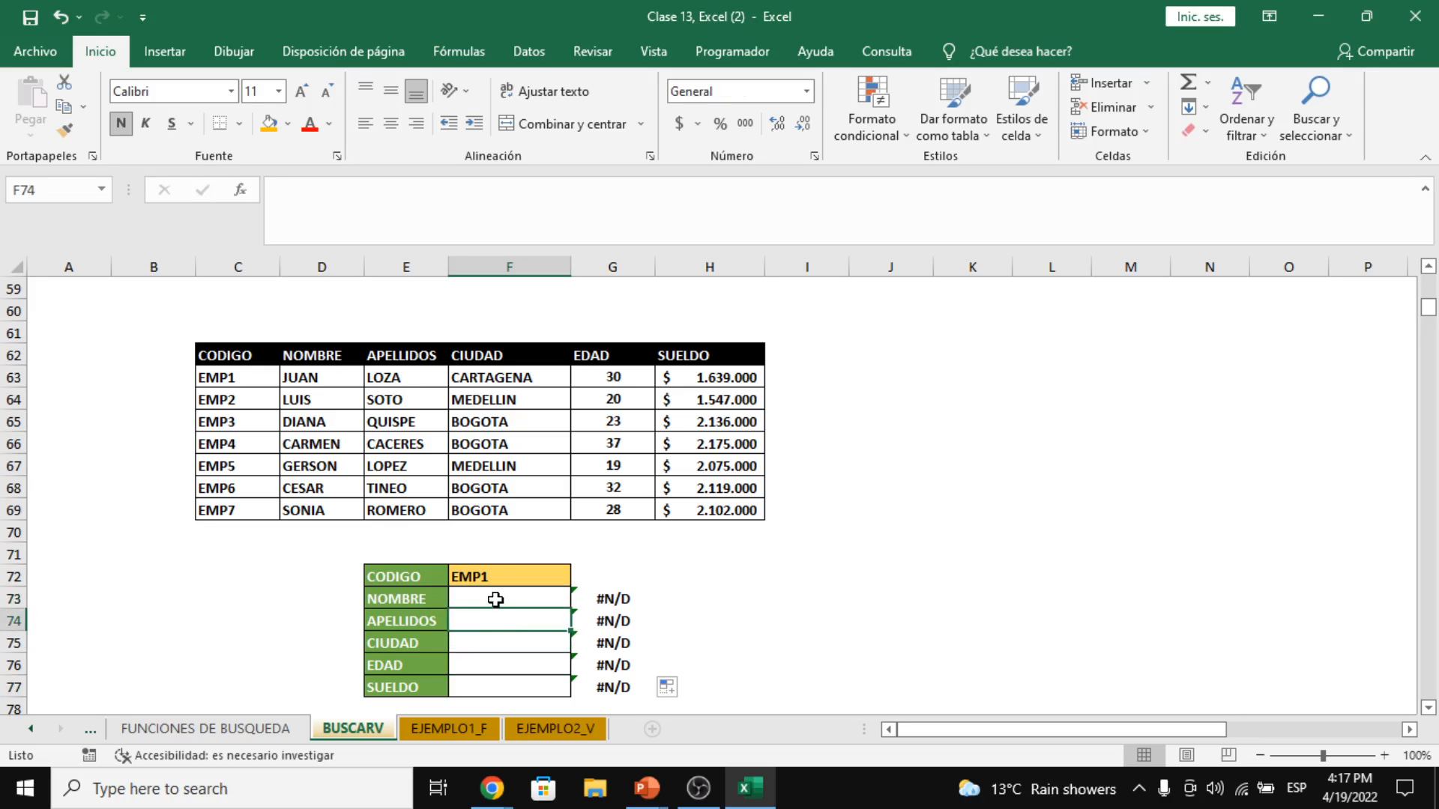
{"action": "left_click", "coordinate": [494, 599]}
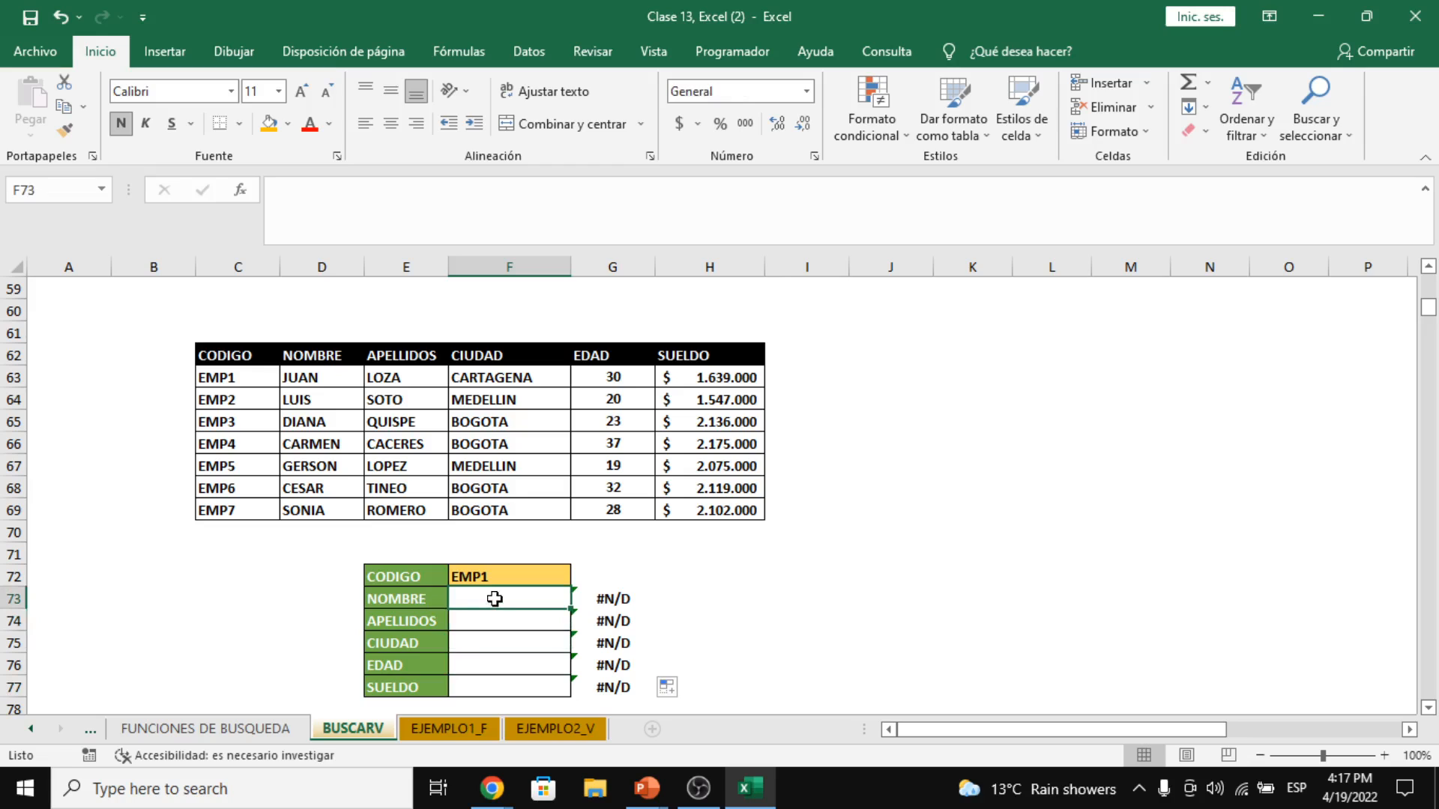
{"action": "type", "text": "=BU"}
{"action": "key", "text": "Down"}
{"action": "key", "text": "Down"}
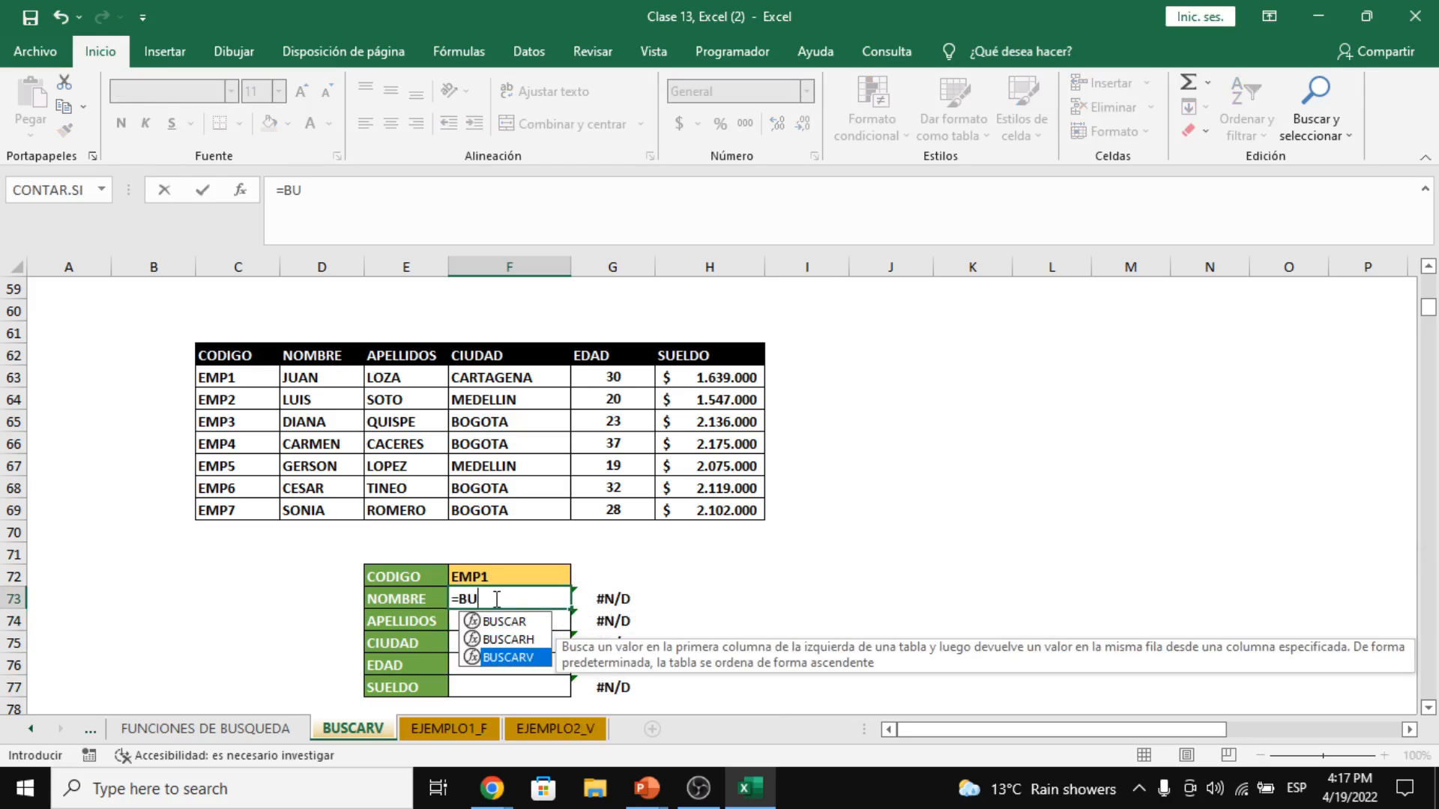
{"action": "key", "text": "Tab"}
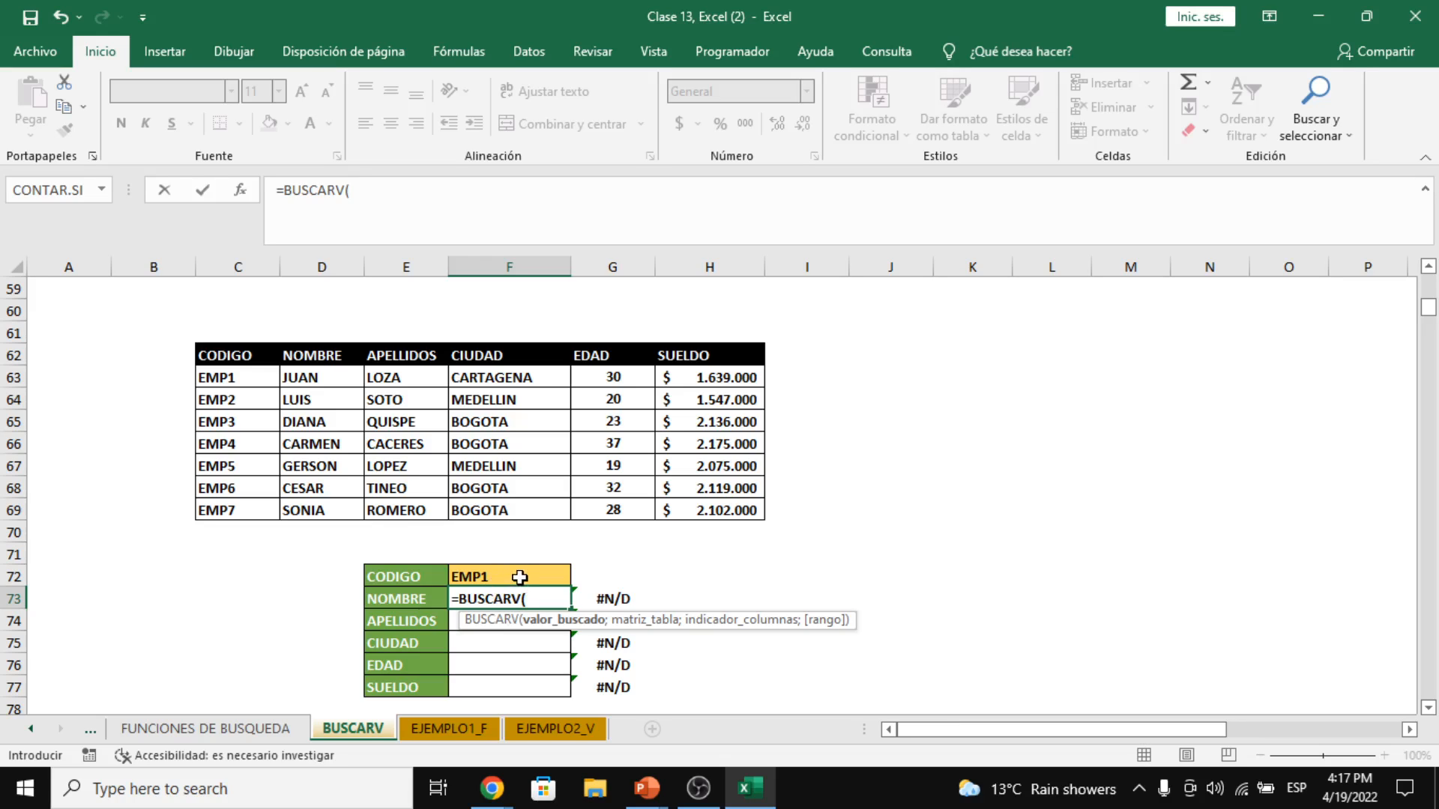
{"action": "left_click", "coordinate": [519, 579]}
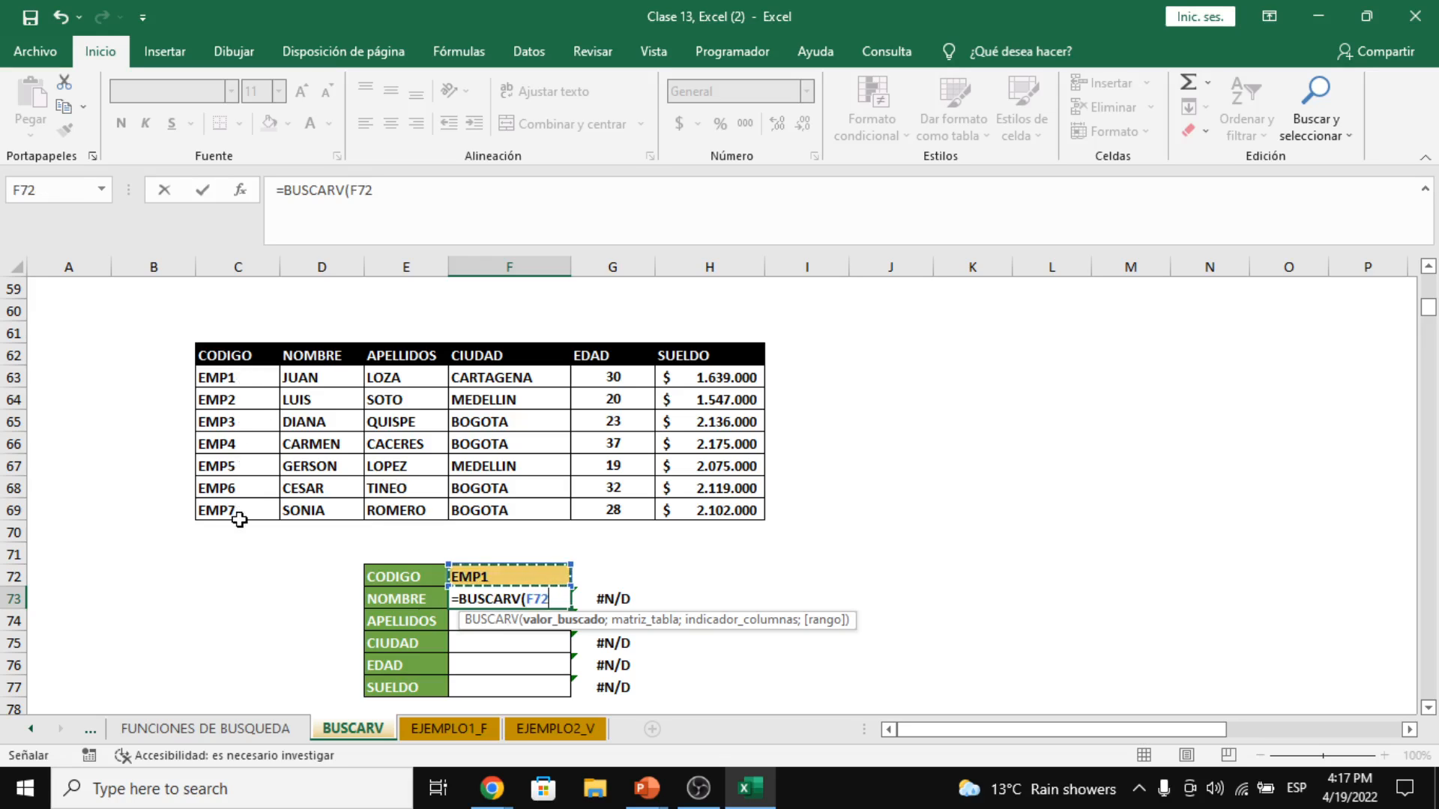
{"action": "type", "text": ";"}
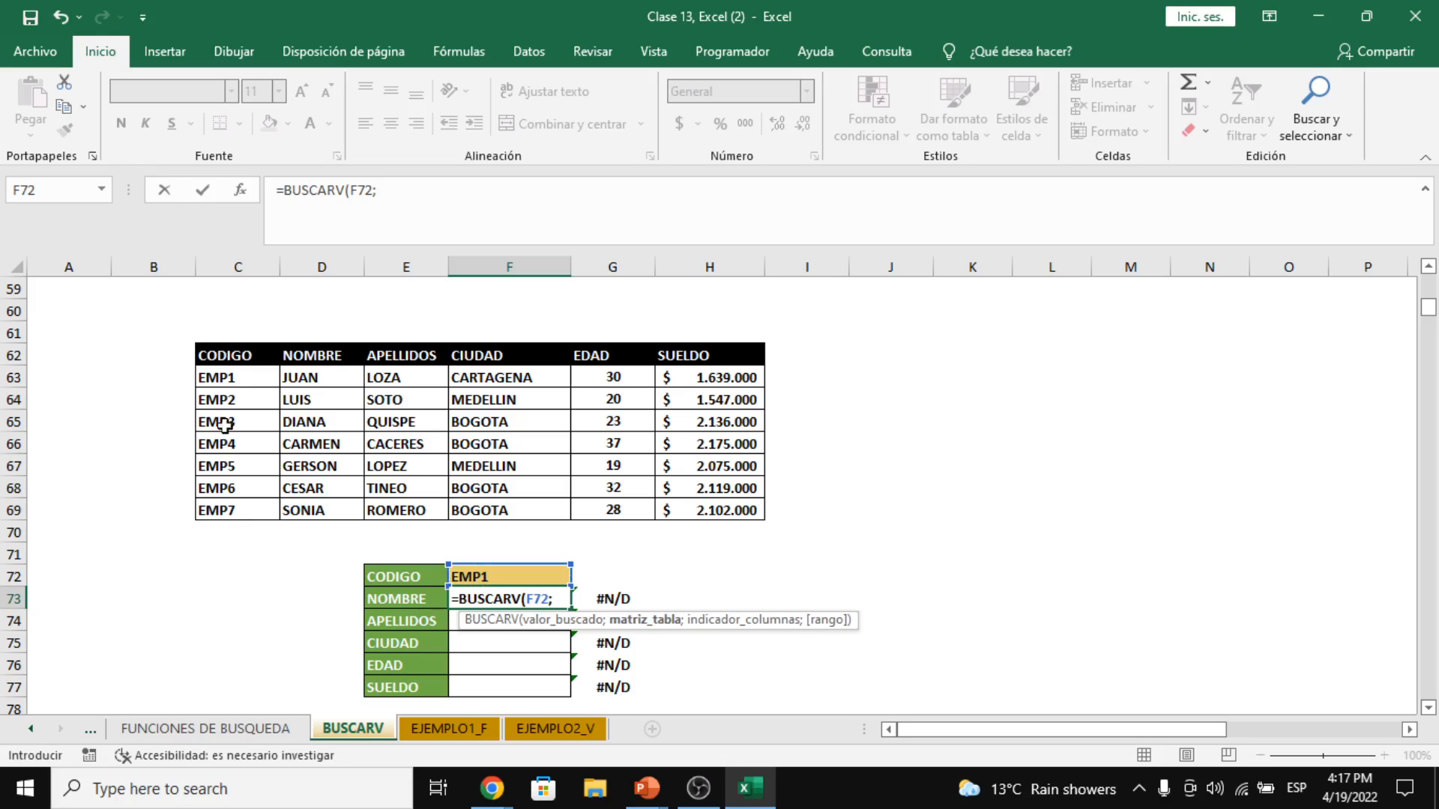
{"action": "left_click_drag", "start_coordinate": [228, 356], "coordinate": [724, 509]}
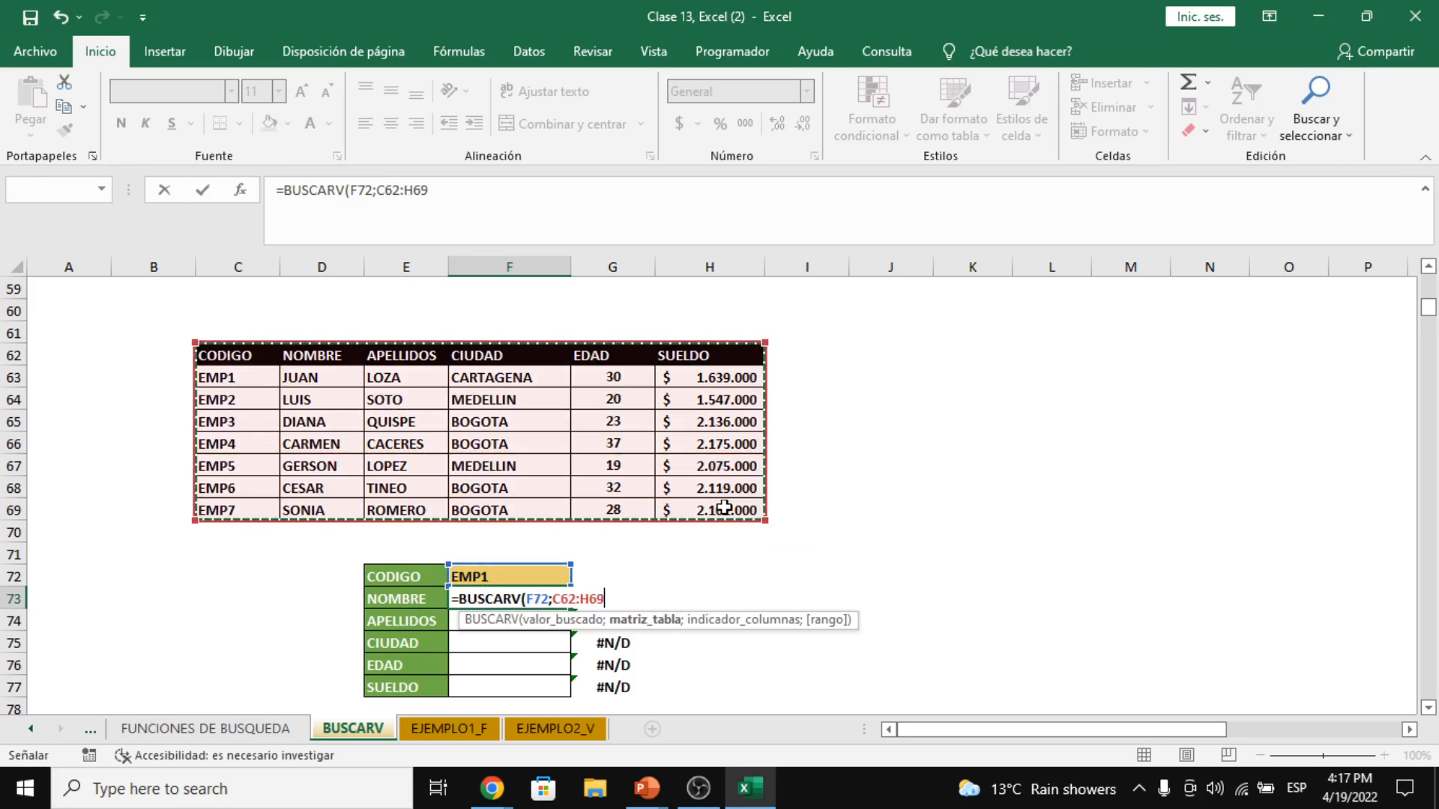
- Complete the F73 formula with column index 2 and FALSO for an exact match, giving =BUSCARV(F72;C62:H69;2;FALSO)
{"action": "type", "text": ";2"}
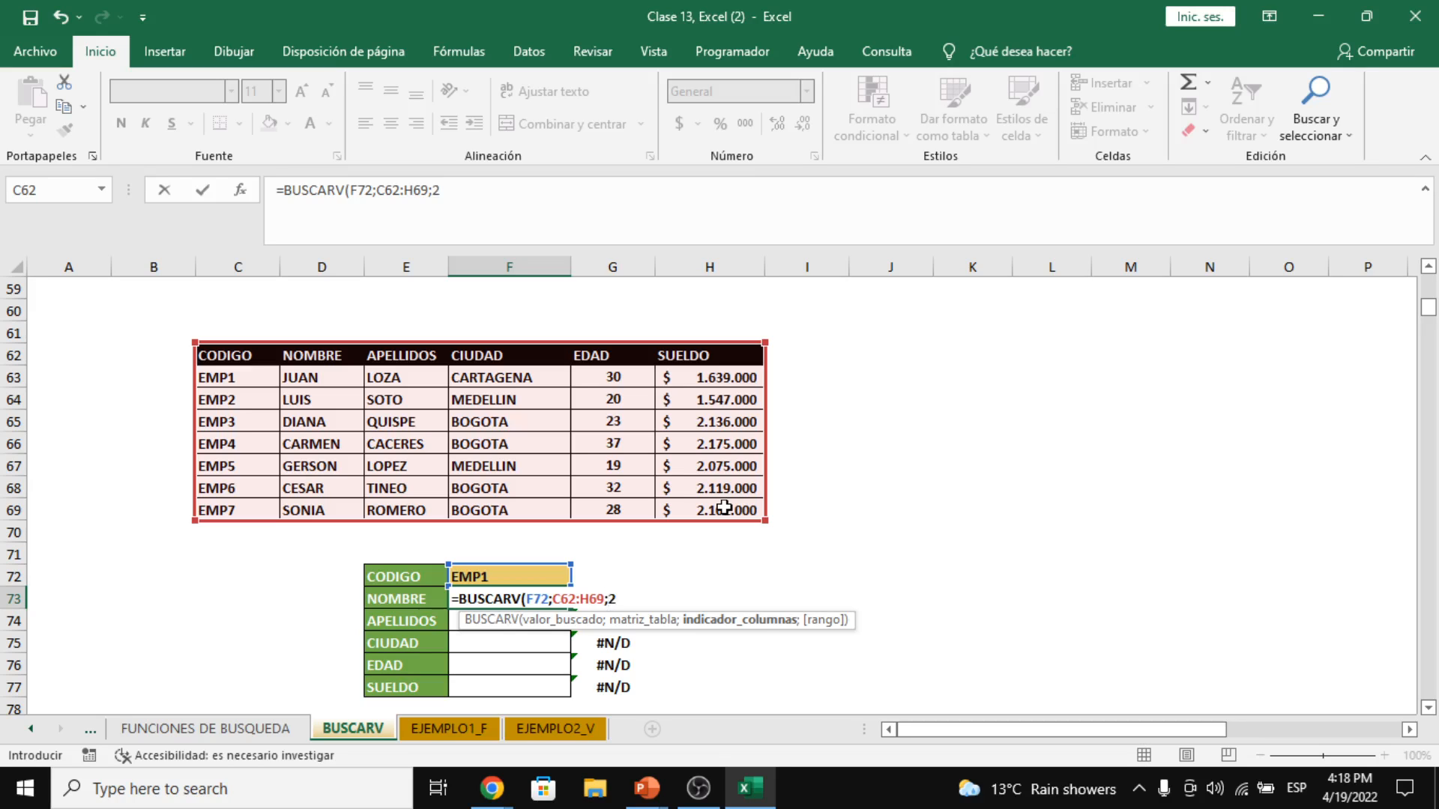
{"action": "type", "text": ";"}
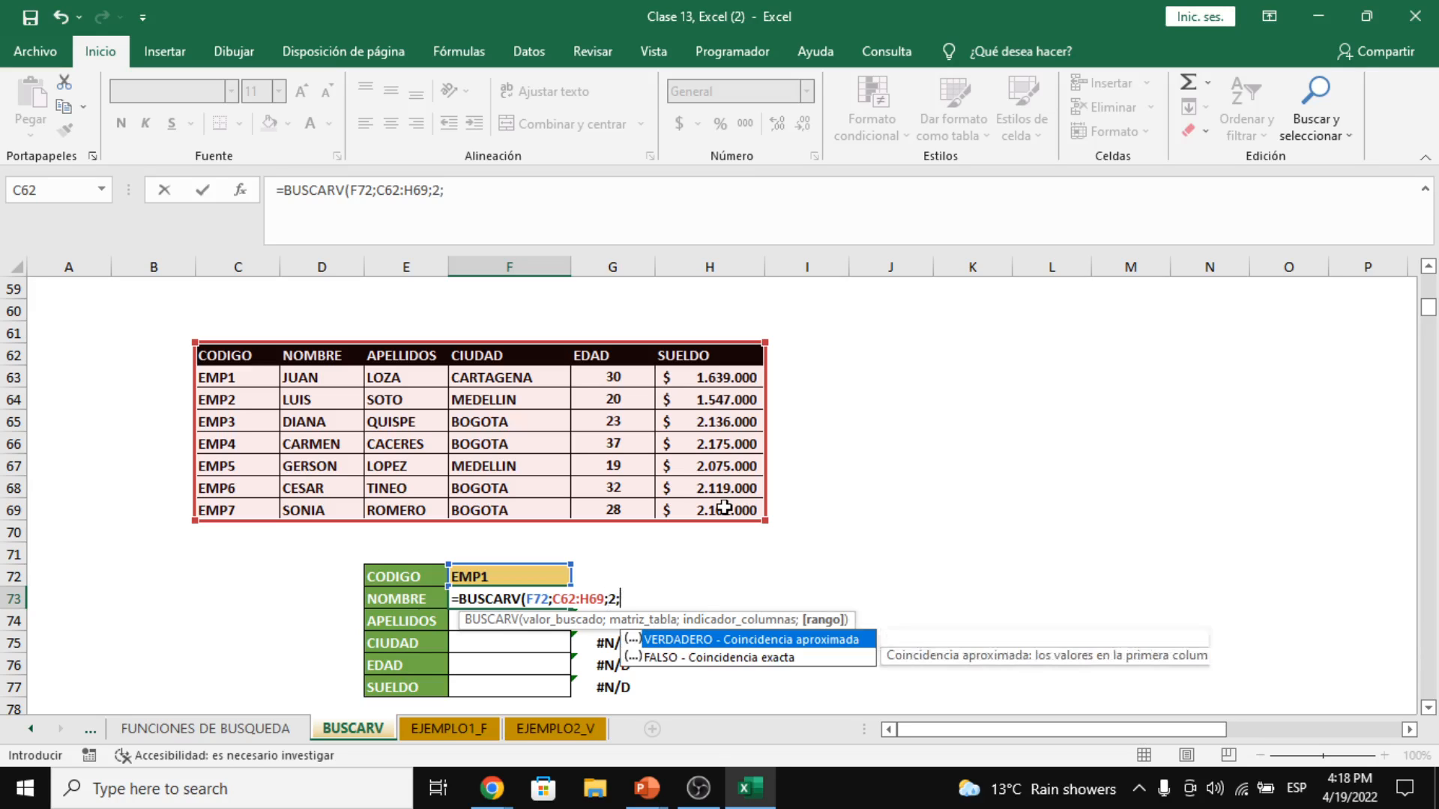
{"action": "key", "text": "Down"}
{"action": "key", "text": "Tab"}
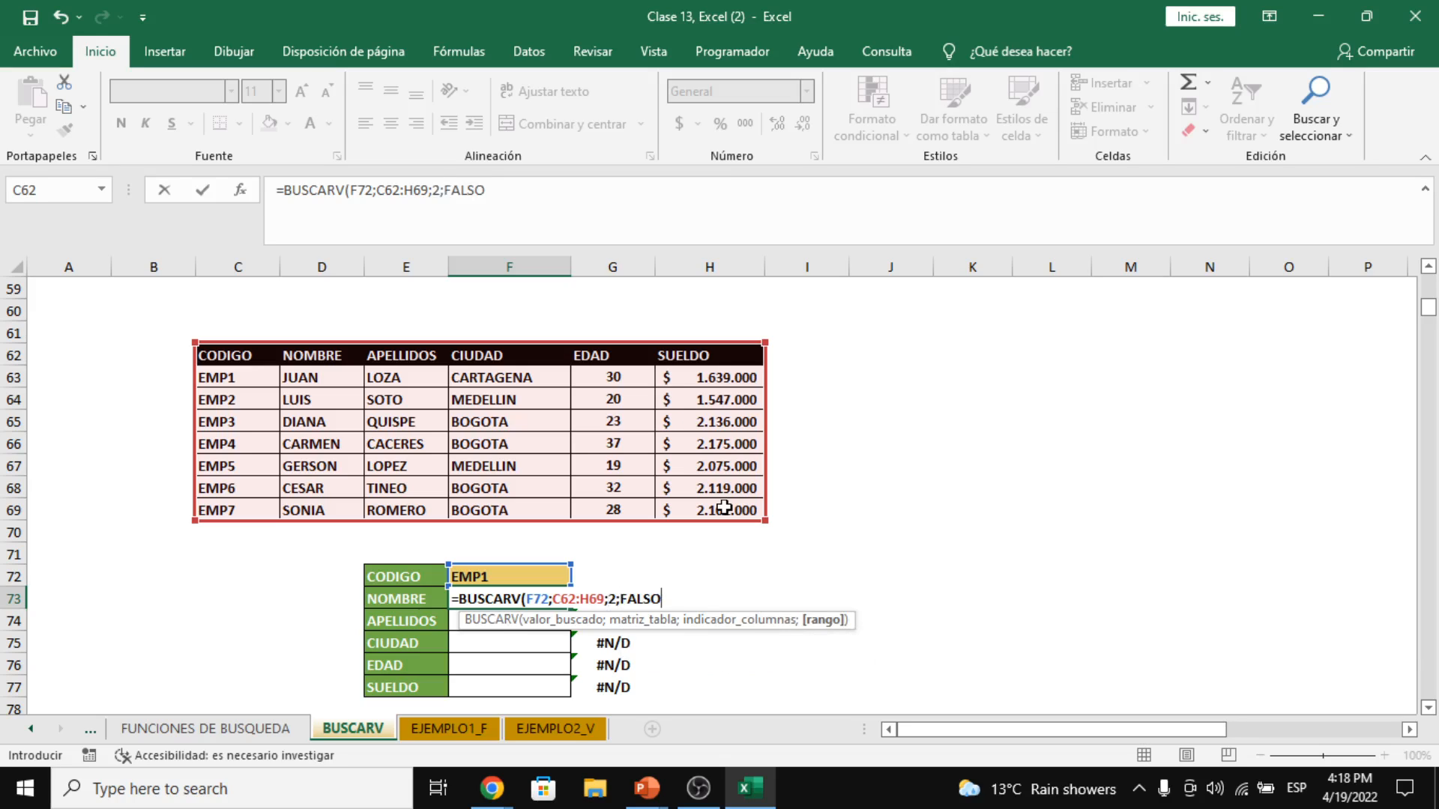
{"action": "type", "text": ")"}
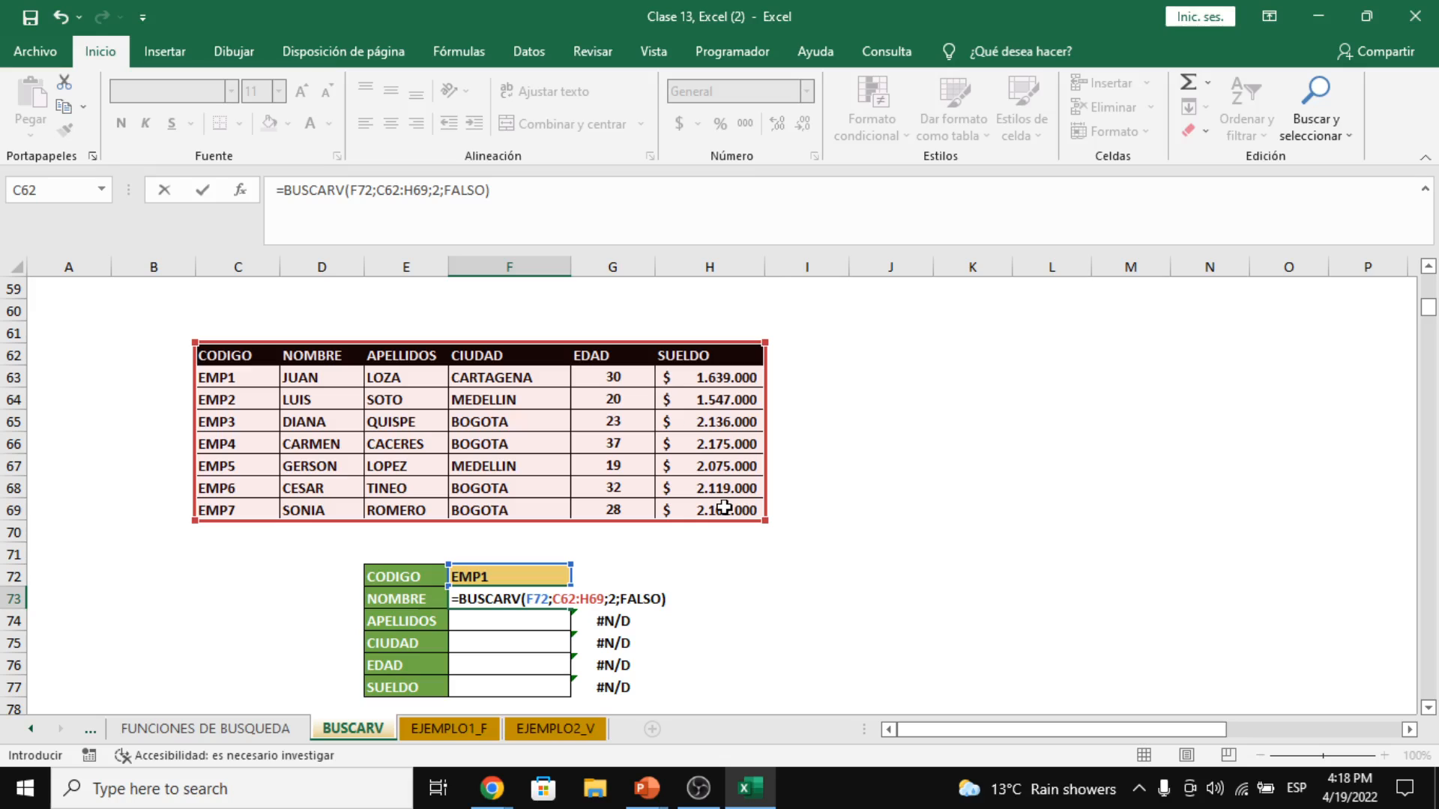
{"action": "key", "text": "Return"}
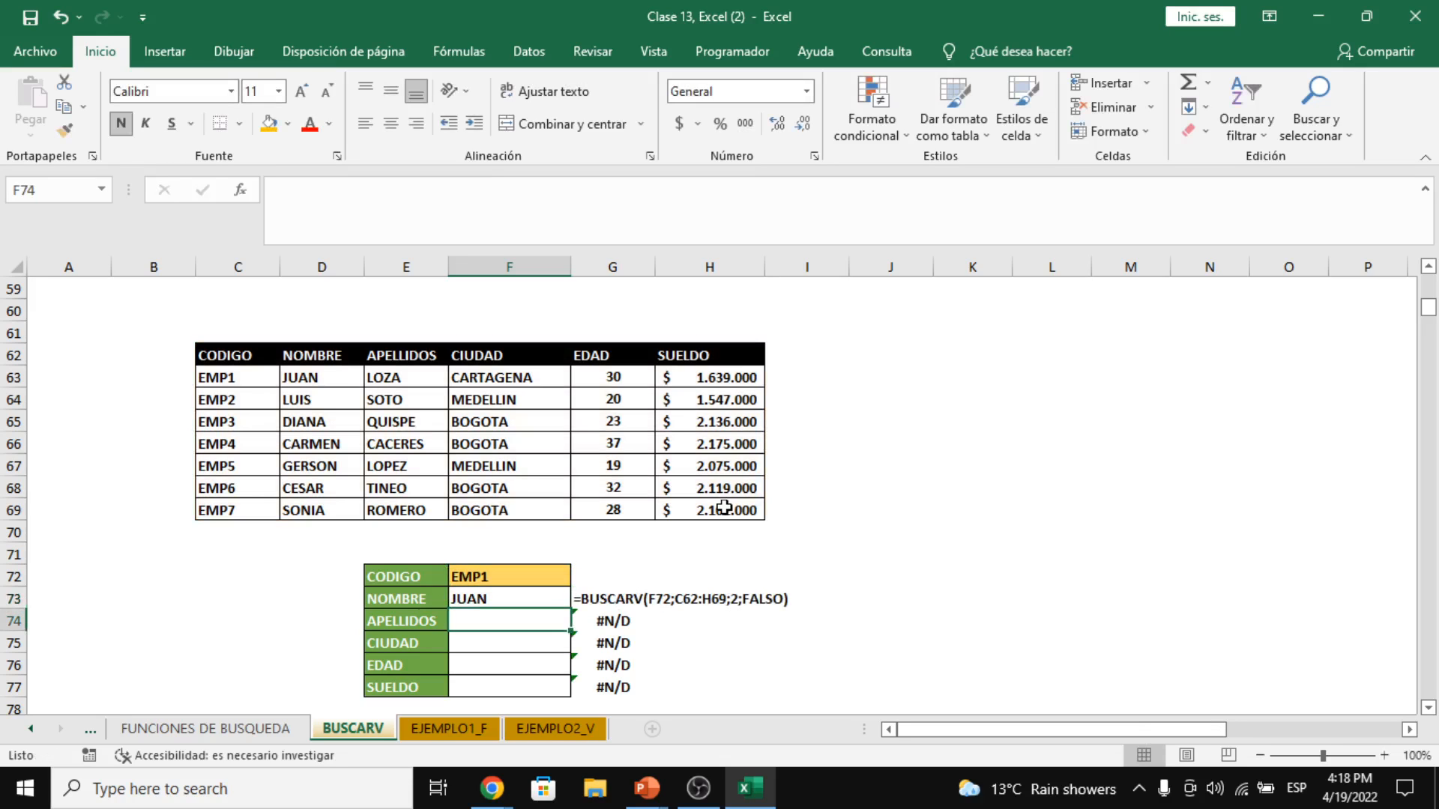
- Try filling the relative-reference formula from F73 down through F77, and inspect the references in the copied formulas
{"action": "left_click", "coordinate": [534, 605]}
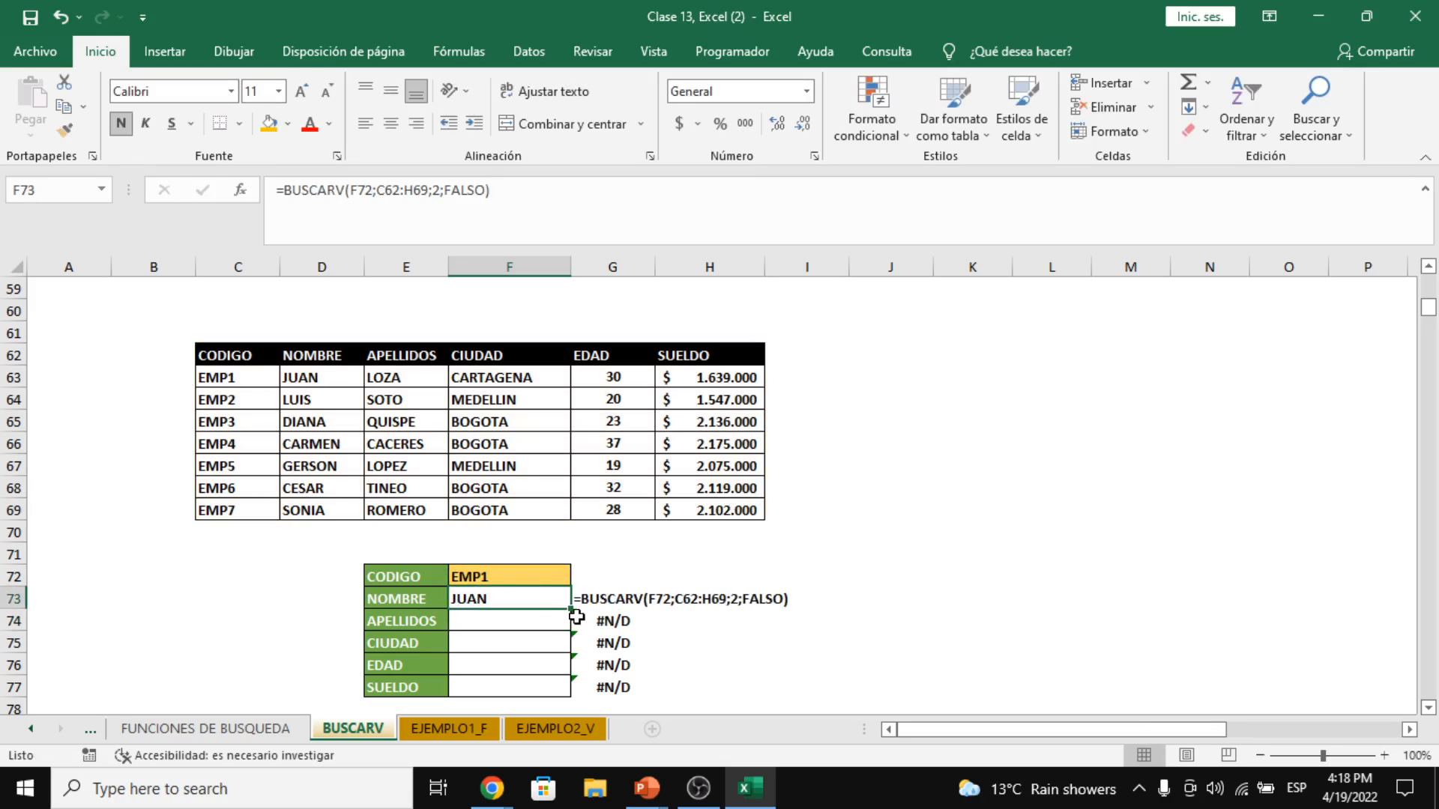
{"action": "left_click_drag", "start_coordinate": [572, 613], "coordinate": [571, 688]}
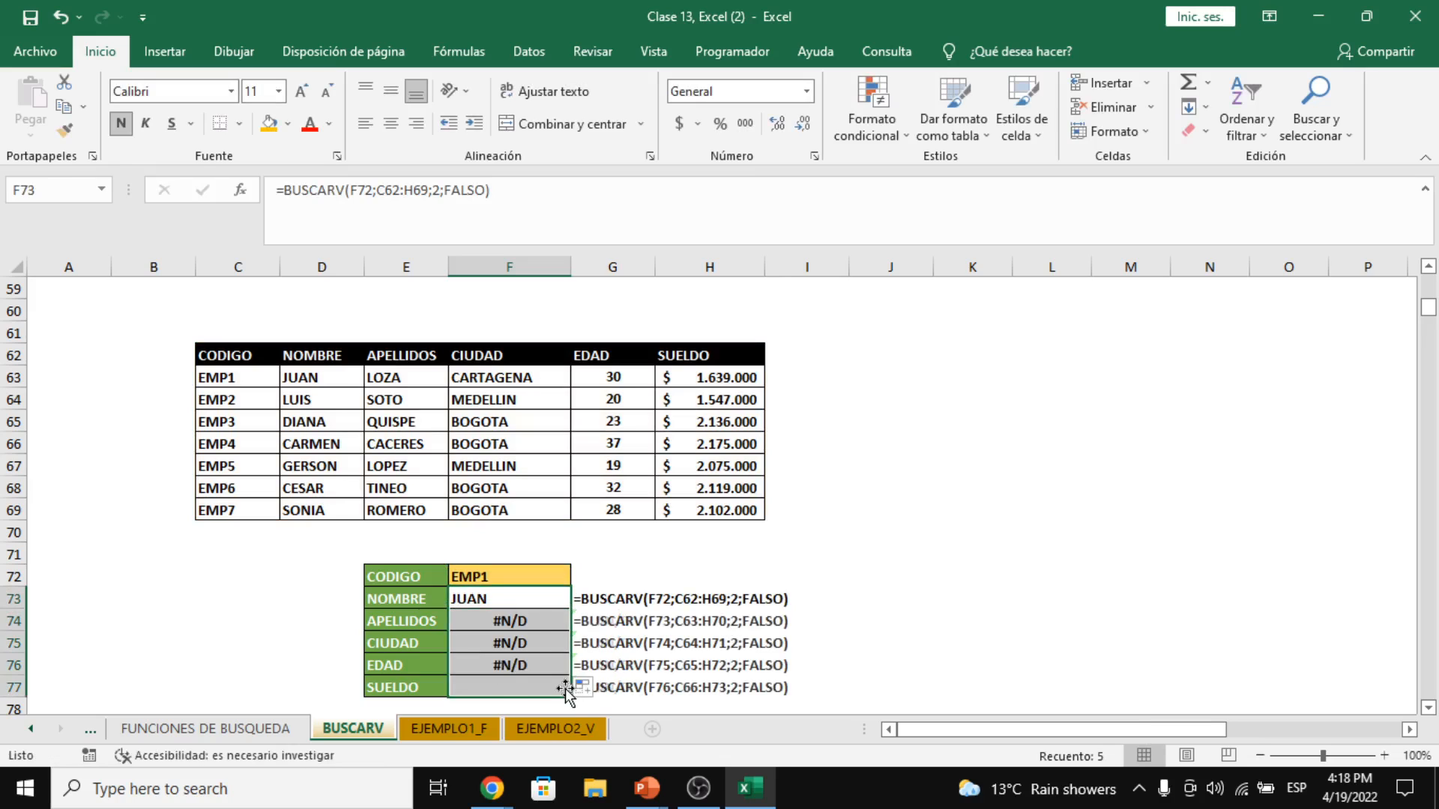
{"action": "left_click", "coordinate": [532, 623]}
{"action": "left_click", "coordinate": [532, 666]}
{"action": "left_click", "coordinate": [531, 624]}
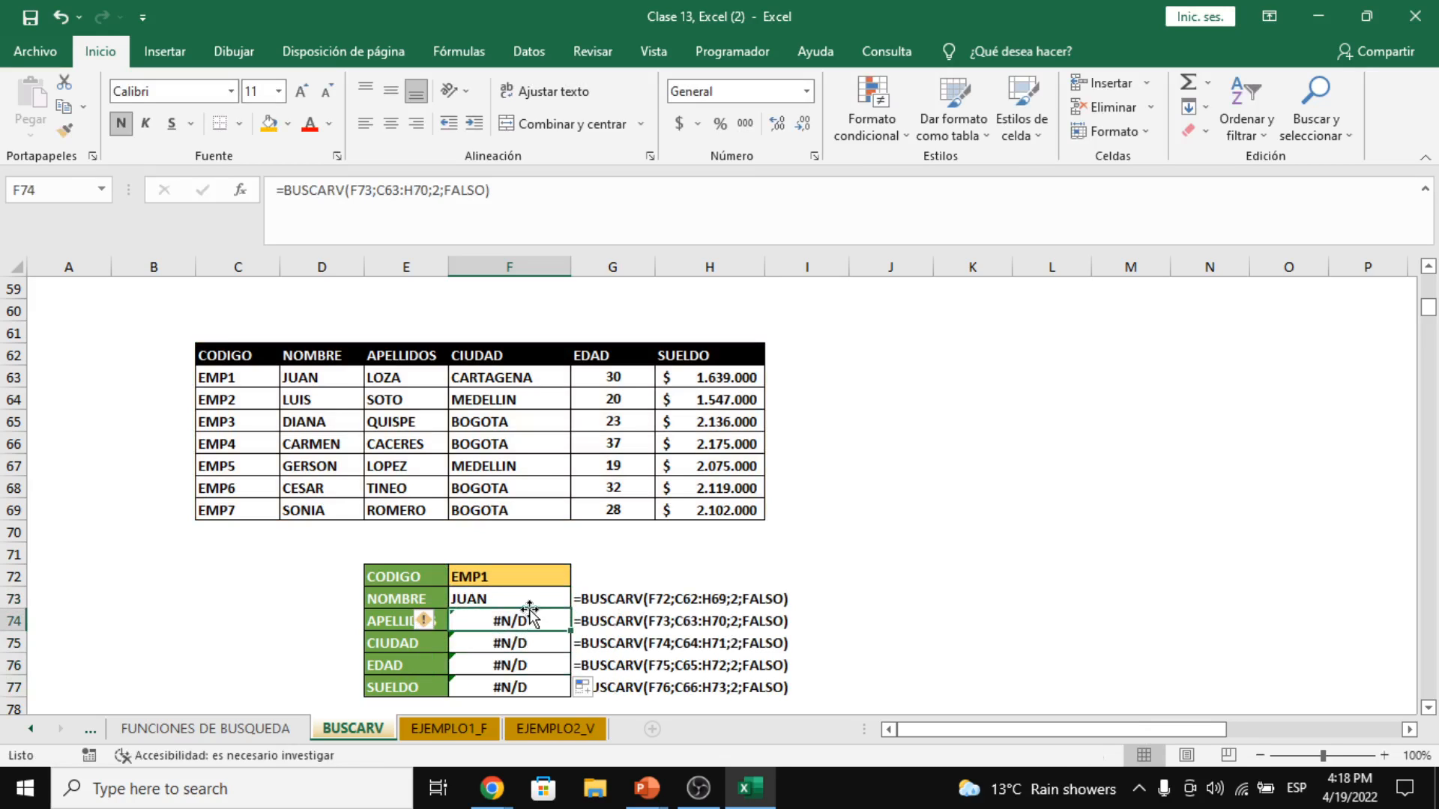
{"action": "left_click", "coordinate": [529, 603]}
{"action": "left_click", "coordinate": [529, 622]}
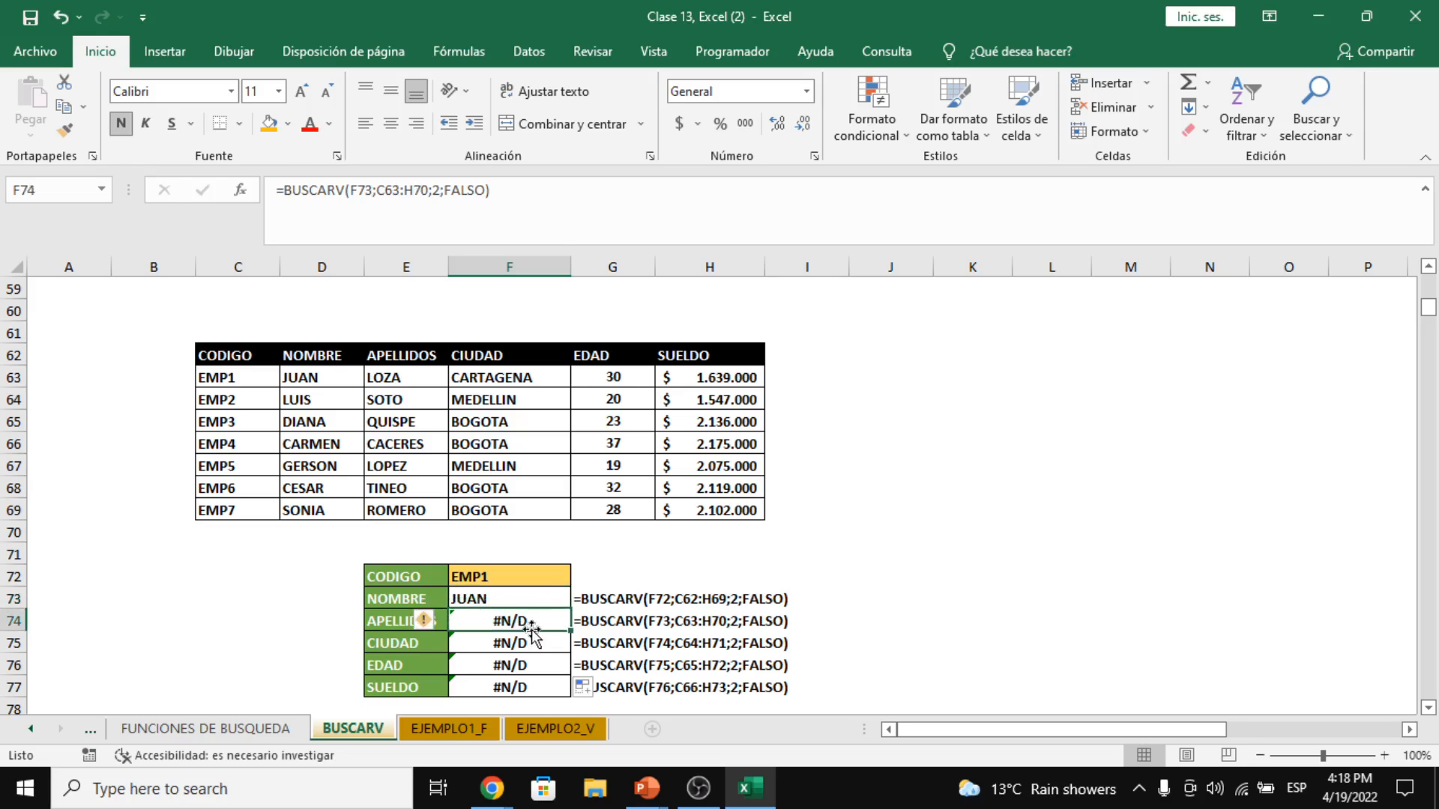
{"action": "left_click", "coordinate": [563, 215]}
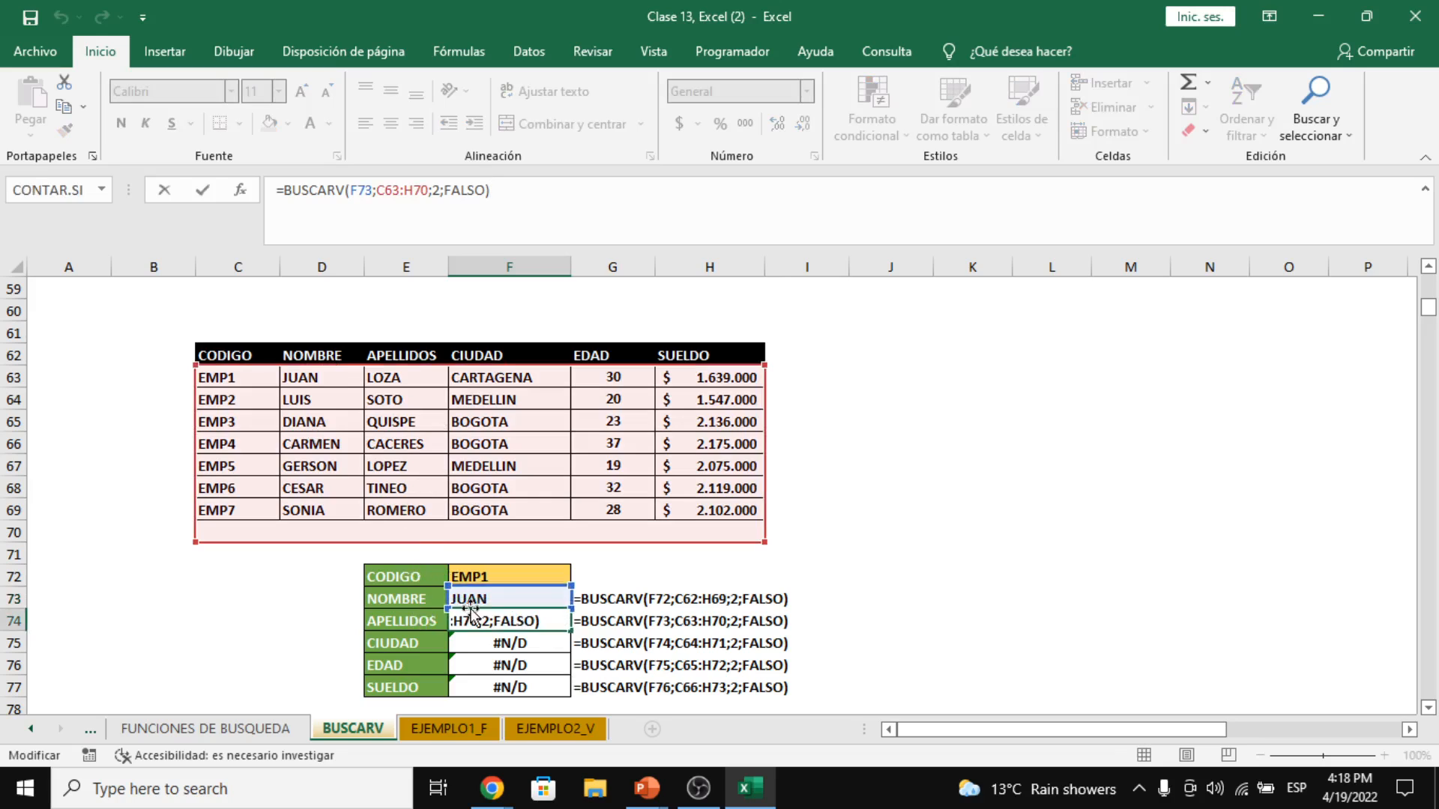
{"action": "key", "text": "Escape"}
- Make the lookup value and table references in F73 absolute, as $F$72 and $C$62:$H$69
{"action": "left_click", "coordinate": [505, 600]}
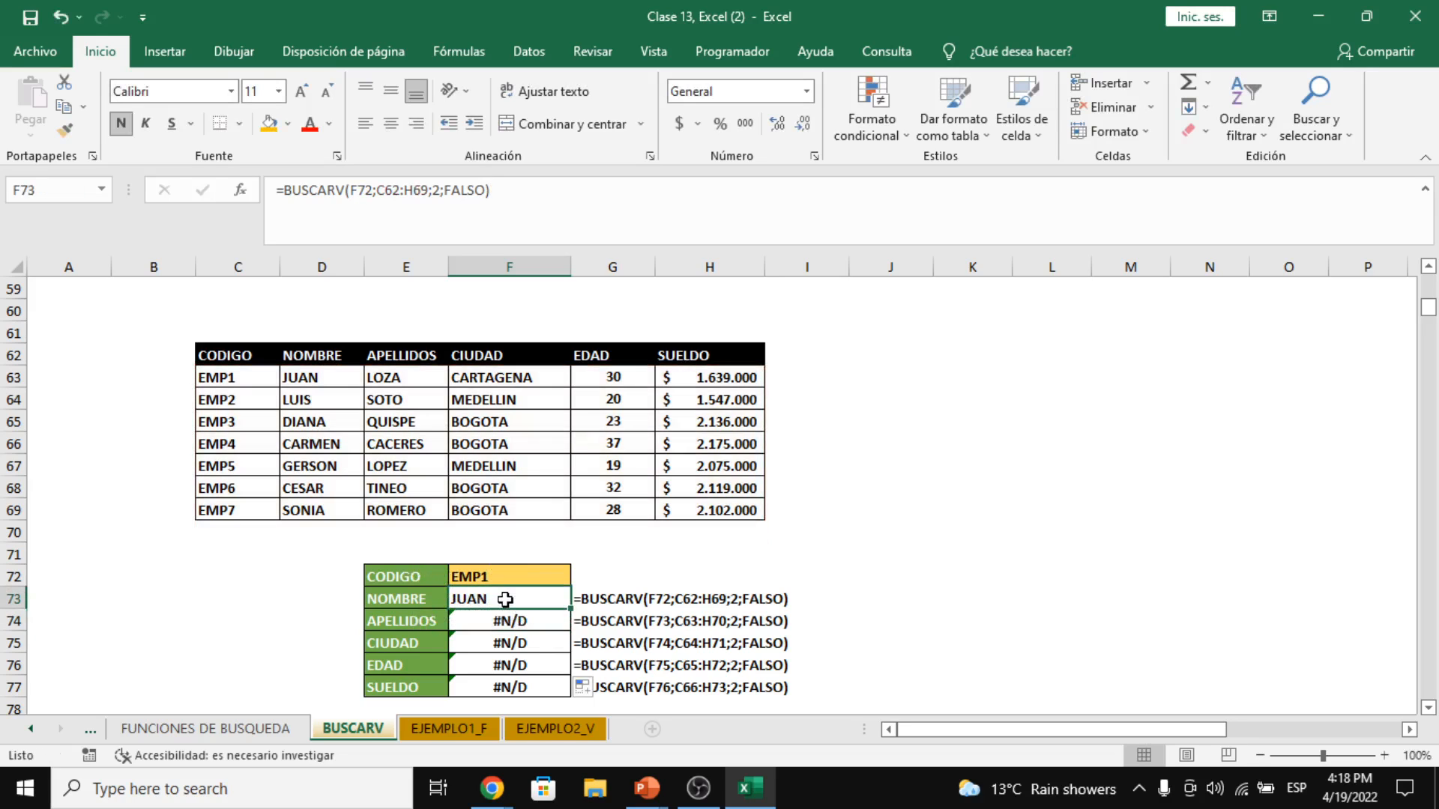
{"action": "double_click", "coordinate": [366, 192]}
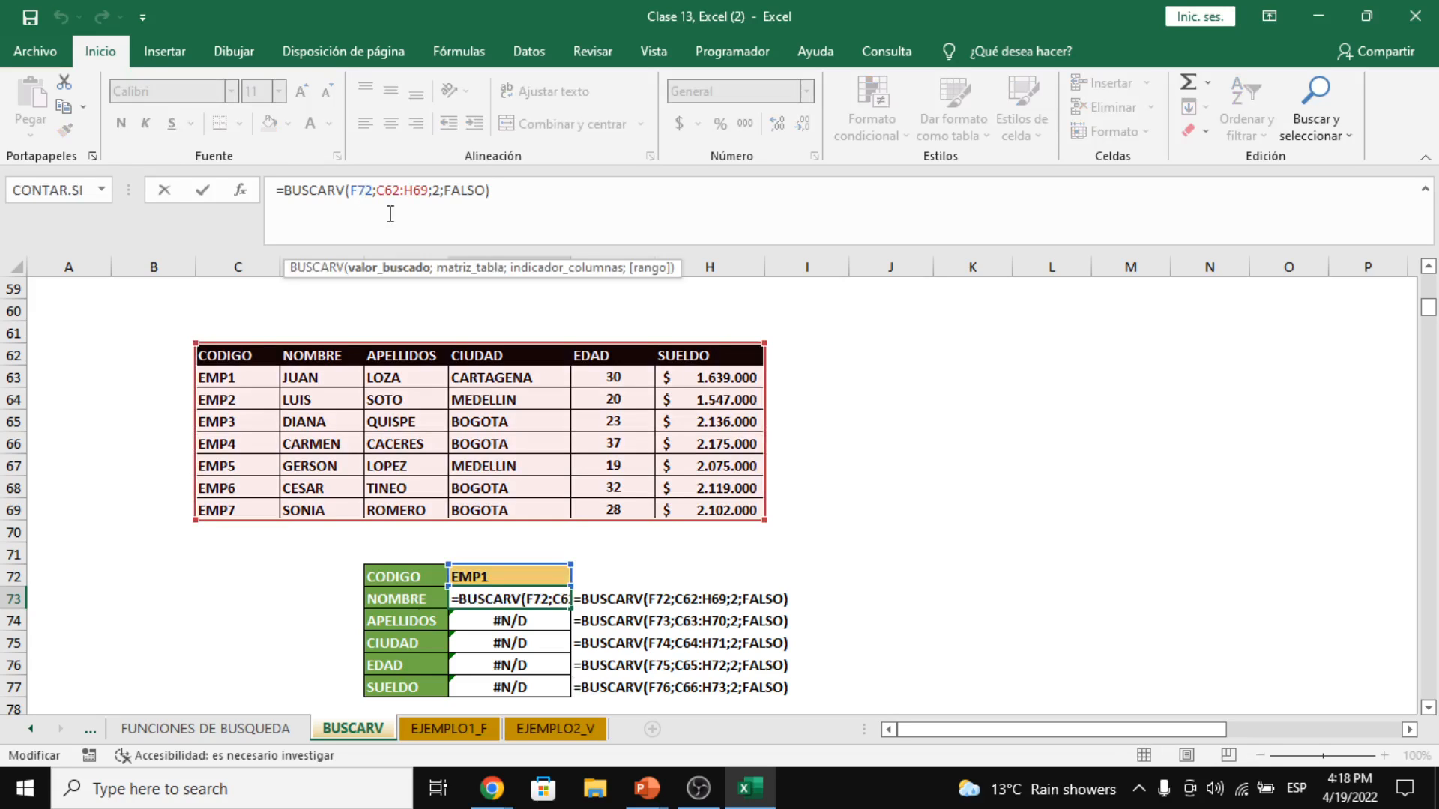
{"action": "key", "text": "F4"}
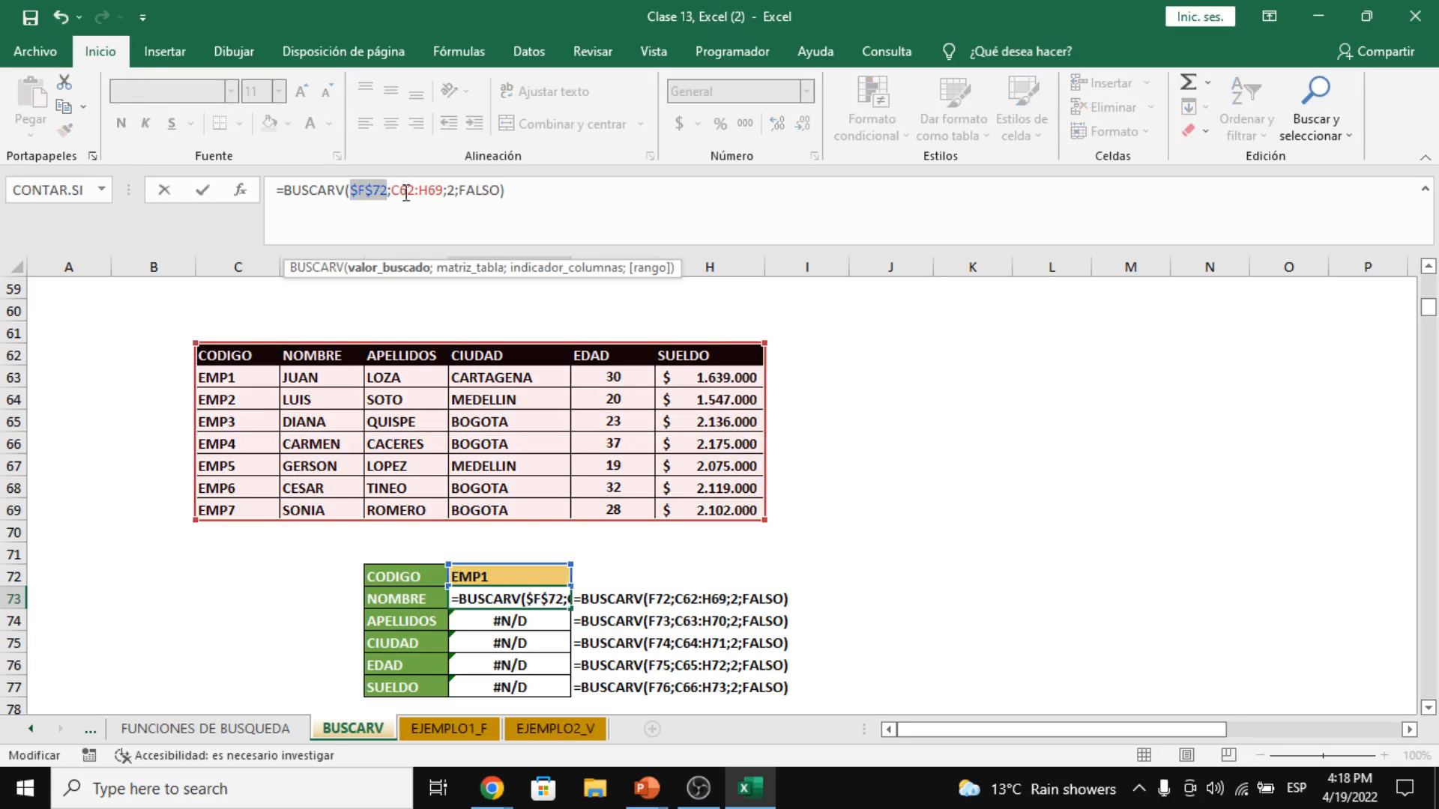
{"action": "double_click", "coordinate": [406, 192]}
{"action": "key", "text": "F4"}
{"action": "double_click", "coordinate": [454, 190]}
{"action": "key", "text": "F4"}
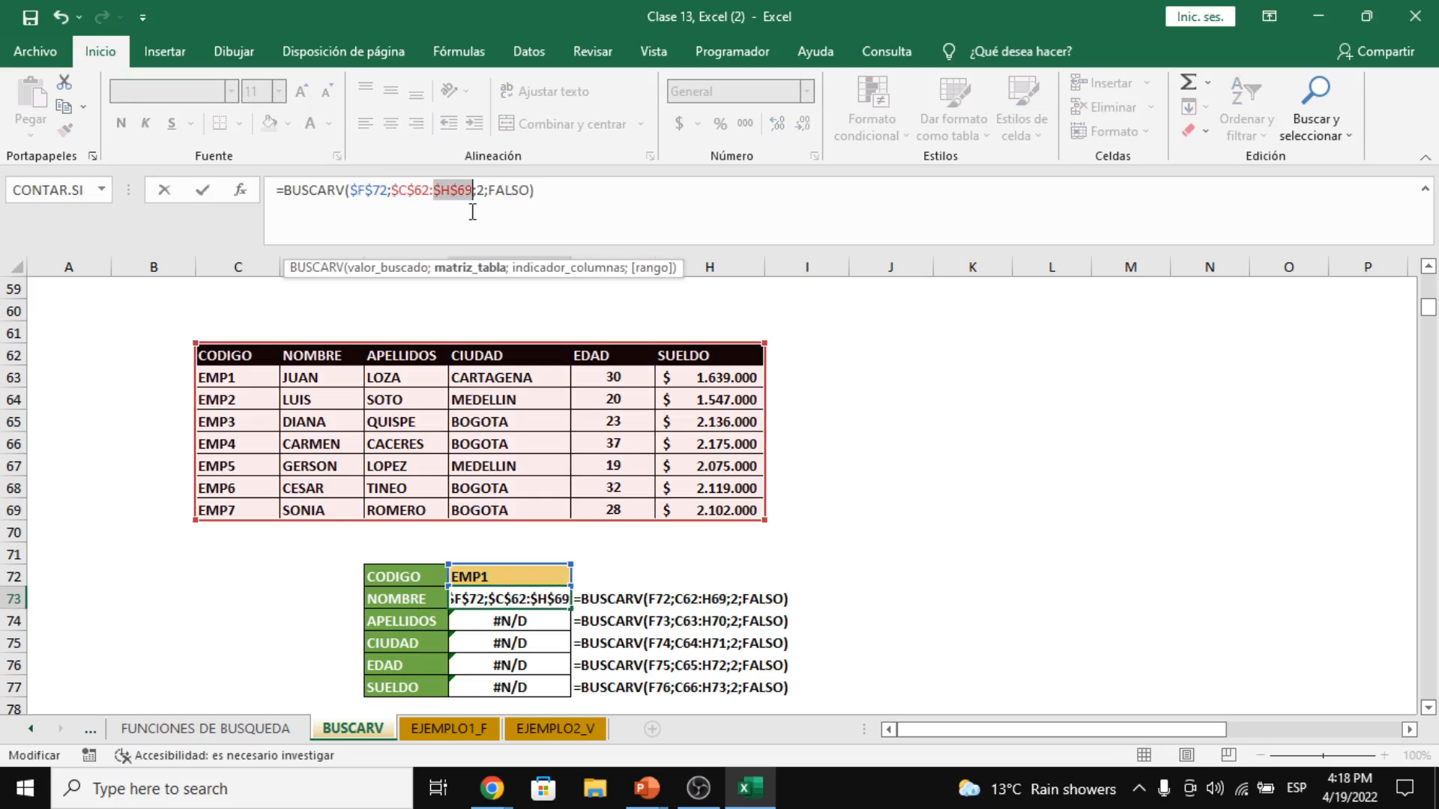
{"action": "key", "text": "Return"}
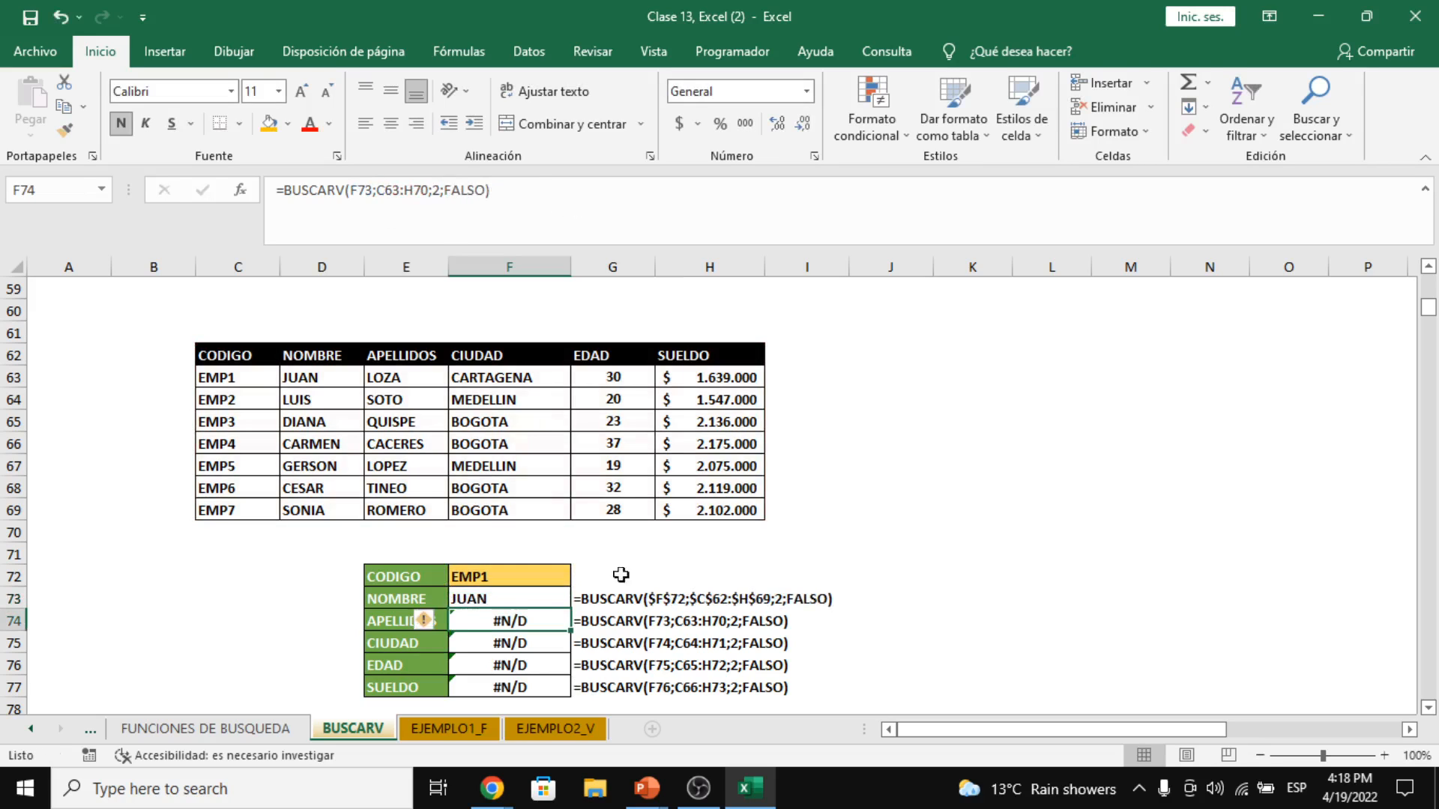
- Fill the absolute-reference BUSCARV formula from F73 down through F77 and review the copies and their column index
{"action": "left_click", "coordinate": [549, 600]}
{"action": "double_click", "coordinate": [549, 600]}
{"action": "key", "text": "Escape"}
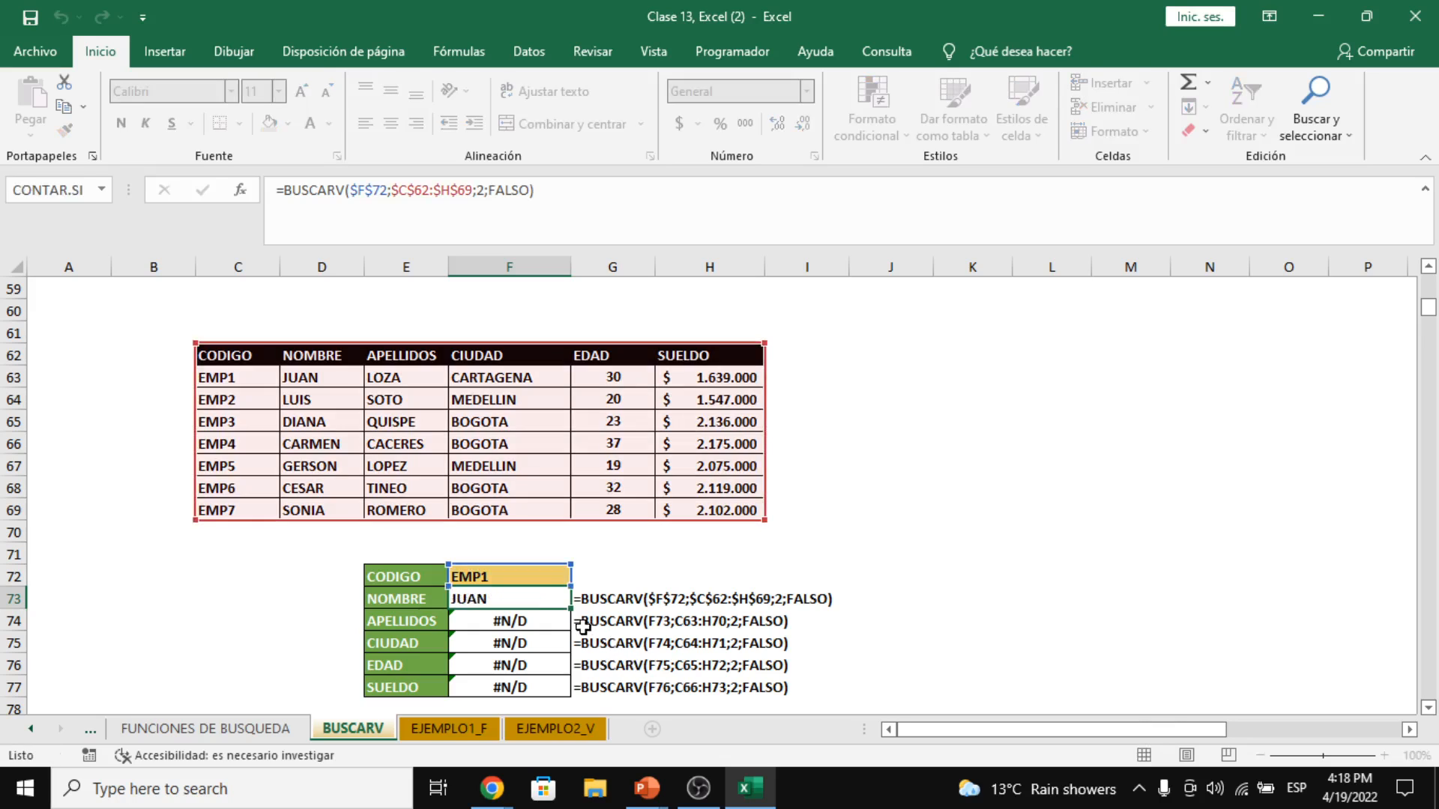
{"action": "left_click_drag", "start_coordinate": [575, 607], "coordinate": [580, 703]}
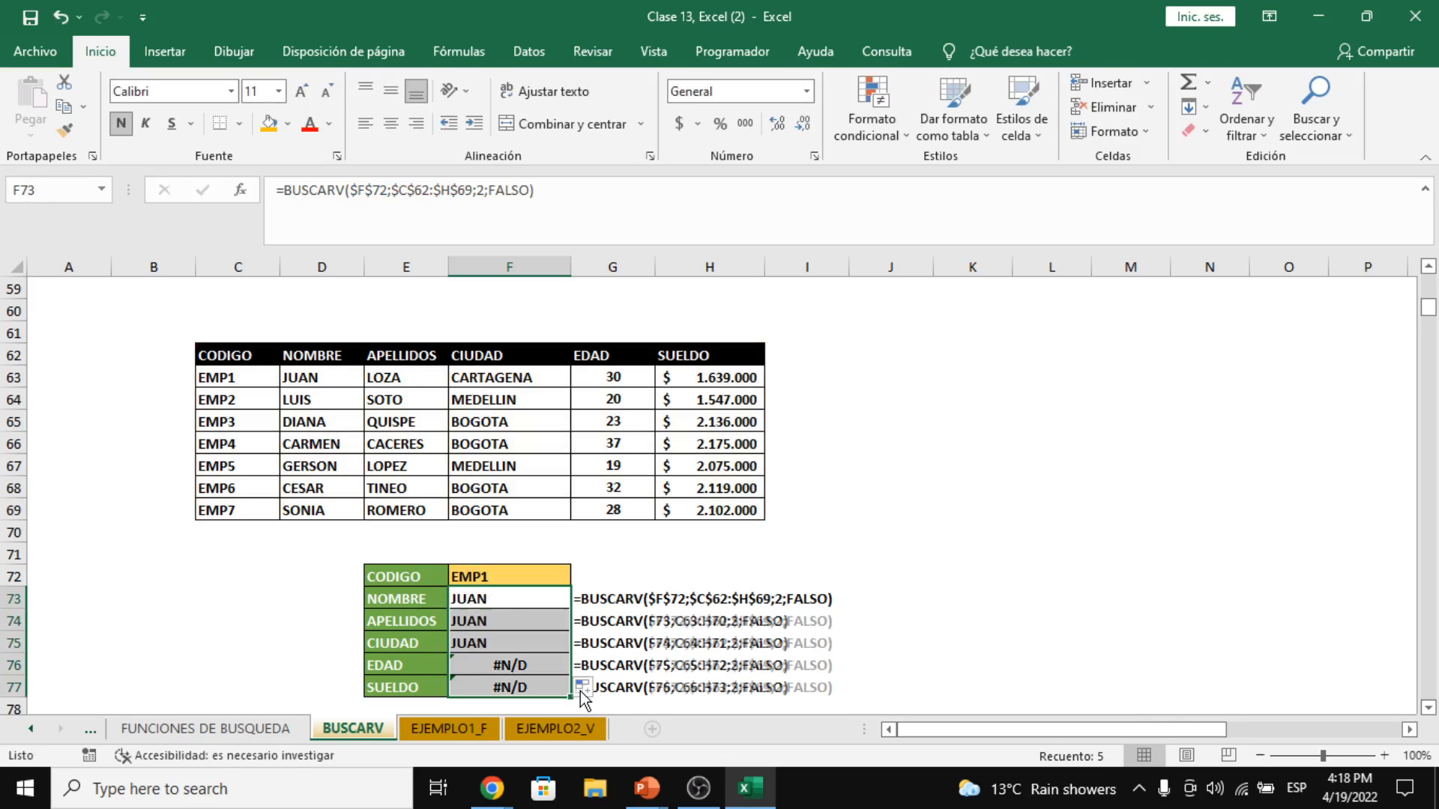
{"action": "left_click", "coordinate": [514, 619]}
{"action": "left_click", "coordinate": [514, 645]}
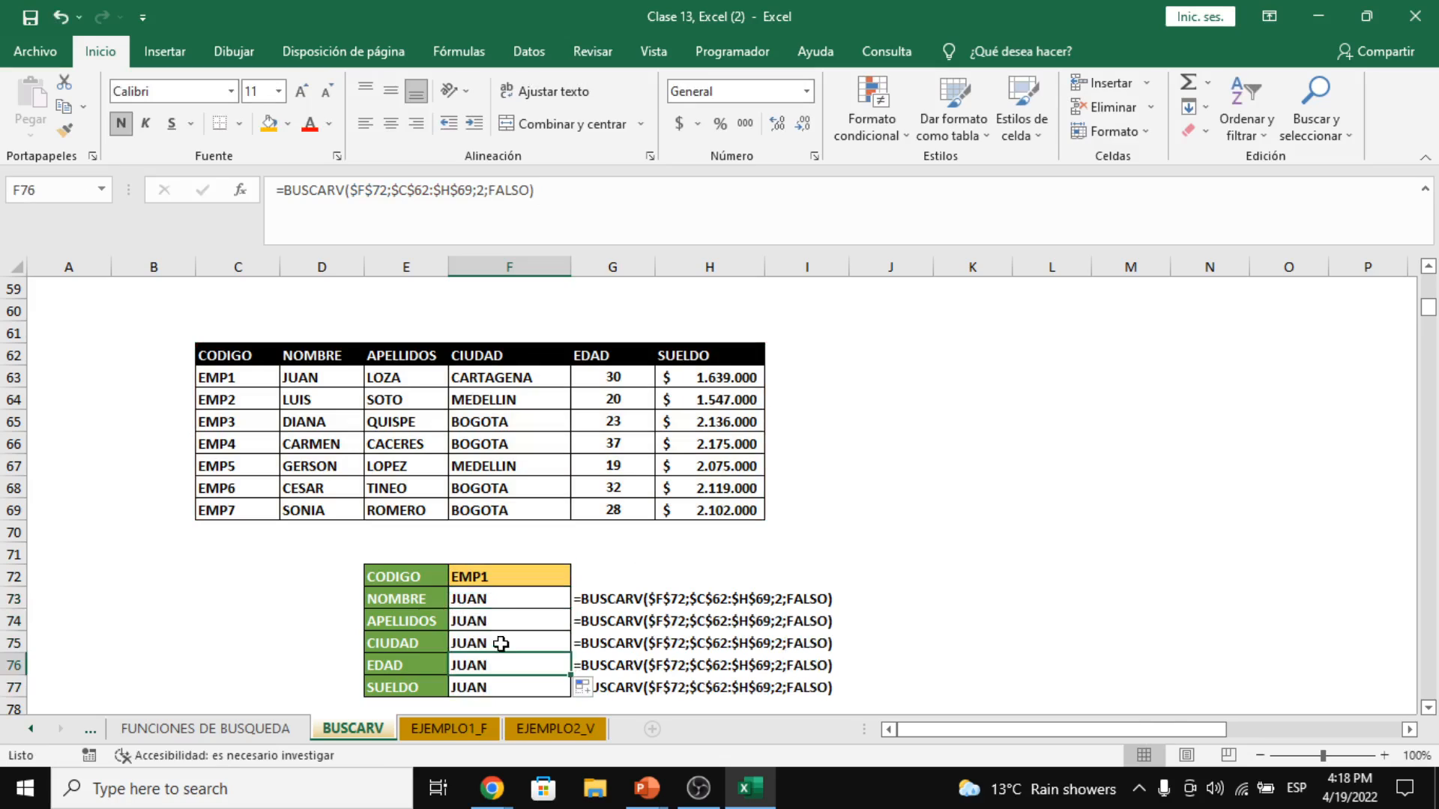
{"action": "left_click", "coordinate": [501, 665]}
{"action": "left_click", "coordinate": [497, 605]}
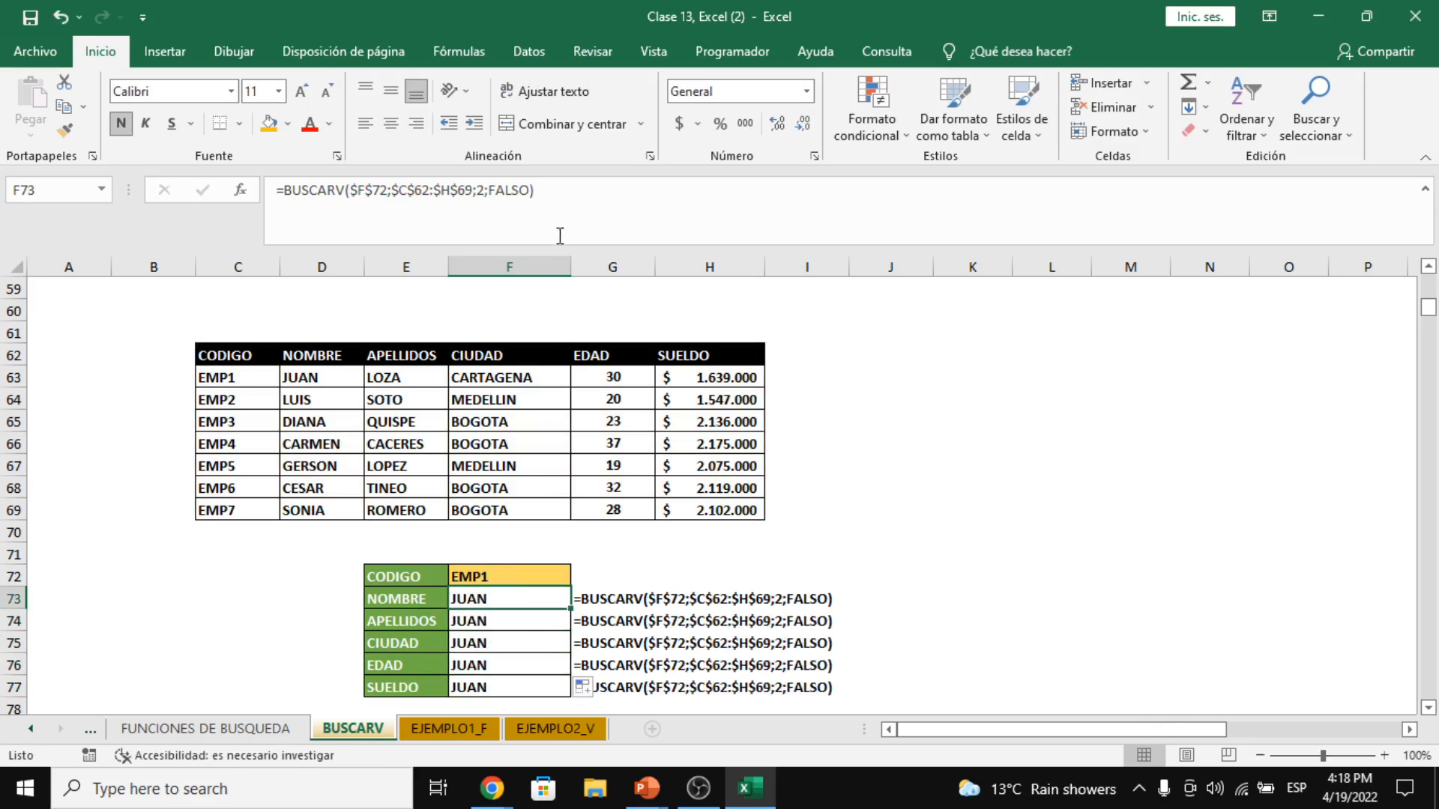
{"action": "left_click", "coordinate": [487, 190]}
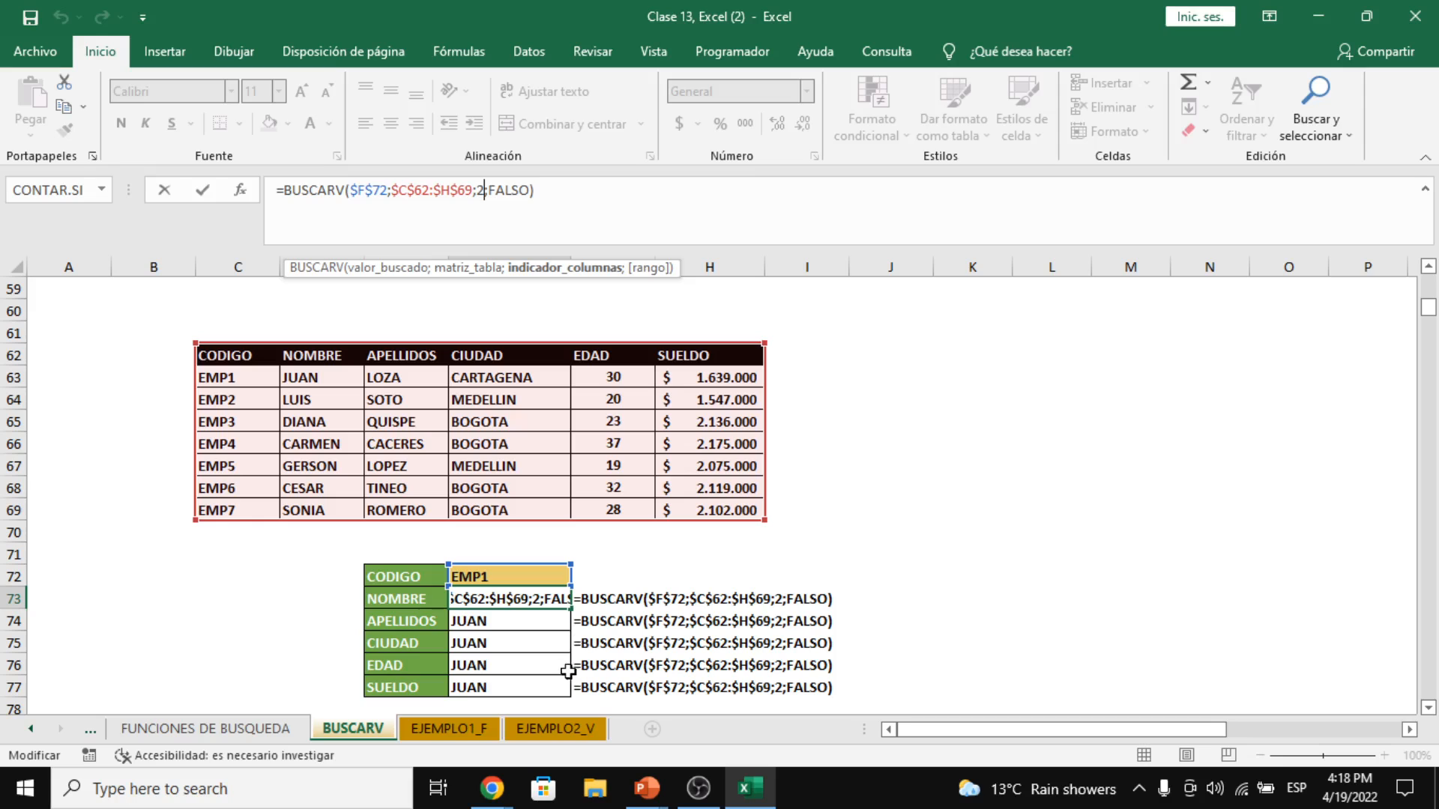
- Set the BUSCARV column index to 3 in F74 for APELLIDOS and to 4 in F75 for CIUDAD
{"action": "left_click", "coordinate": [514, 620]}
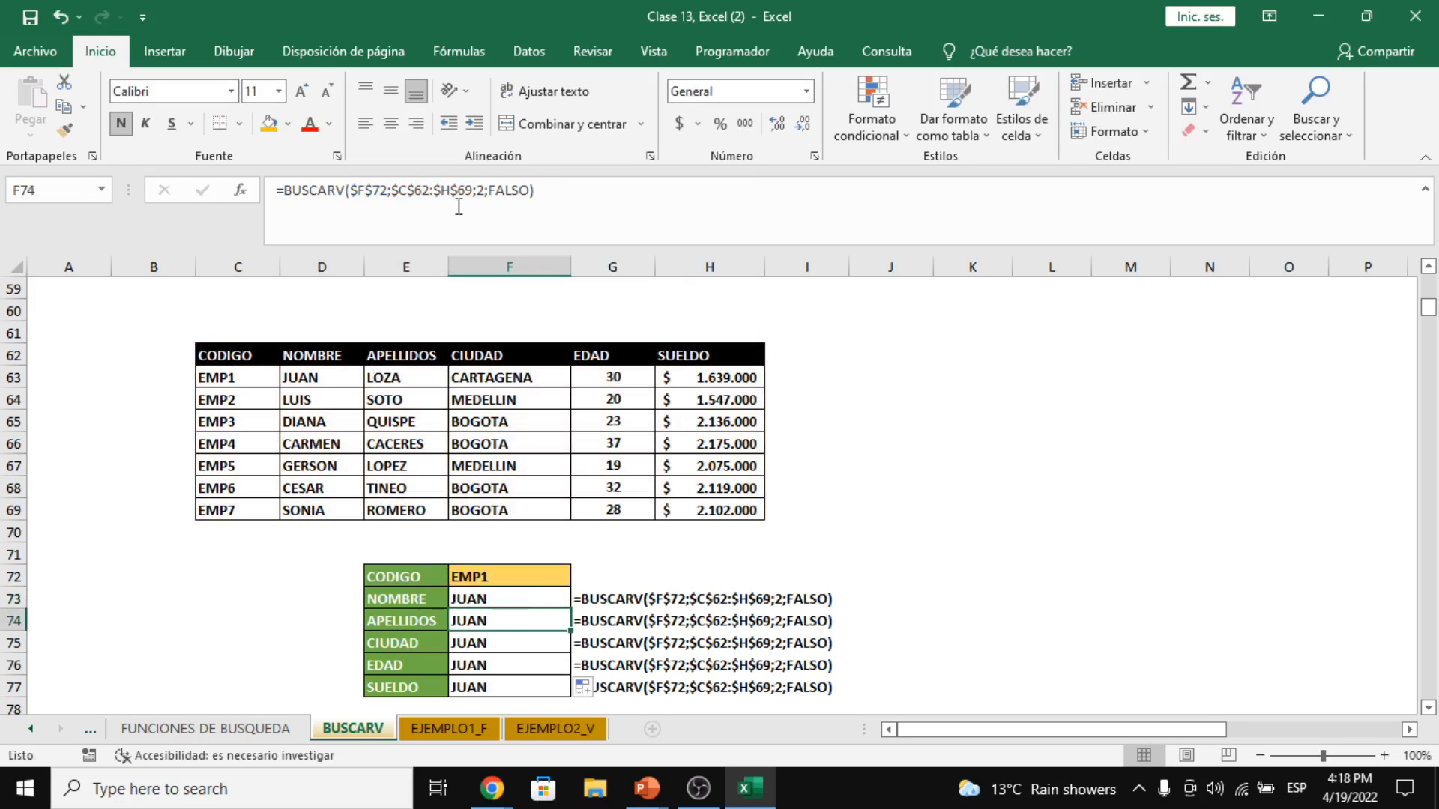
{"action": "left_click", "coordinate": [482, 190]}
{"action": "key", "text": "BackSpace"}
{"action": "type", "text": "3"}
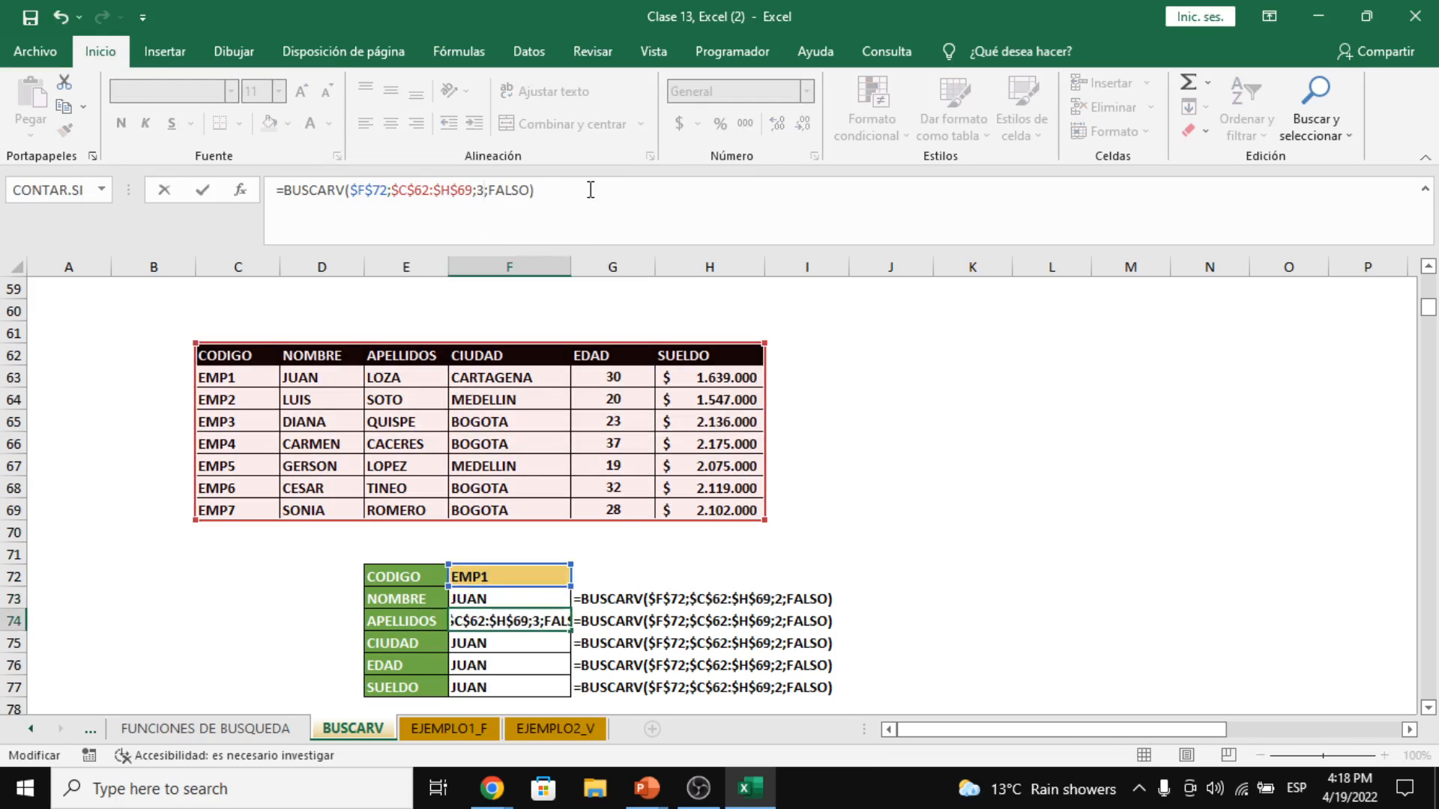
{"action": "key", "text": "Return"}
{"action": "left_click", "coordinate": [487, 189]}
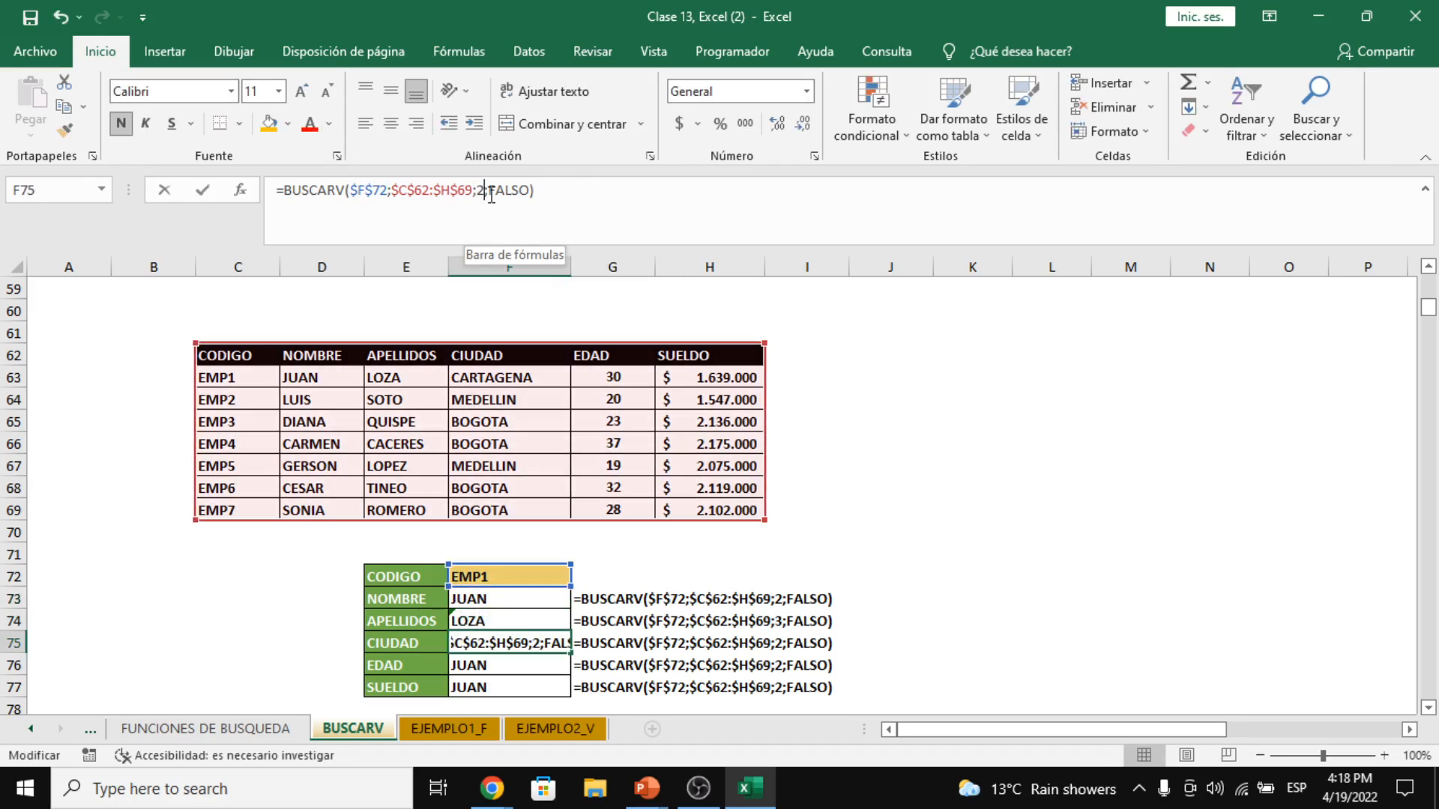
{"action": "key", "text": "BackSpace"}
{"action": "type", "text": "4"}
{"action": "key", "text": "Return"}
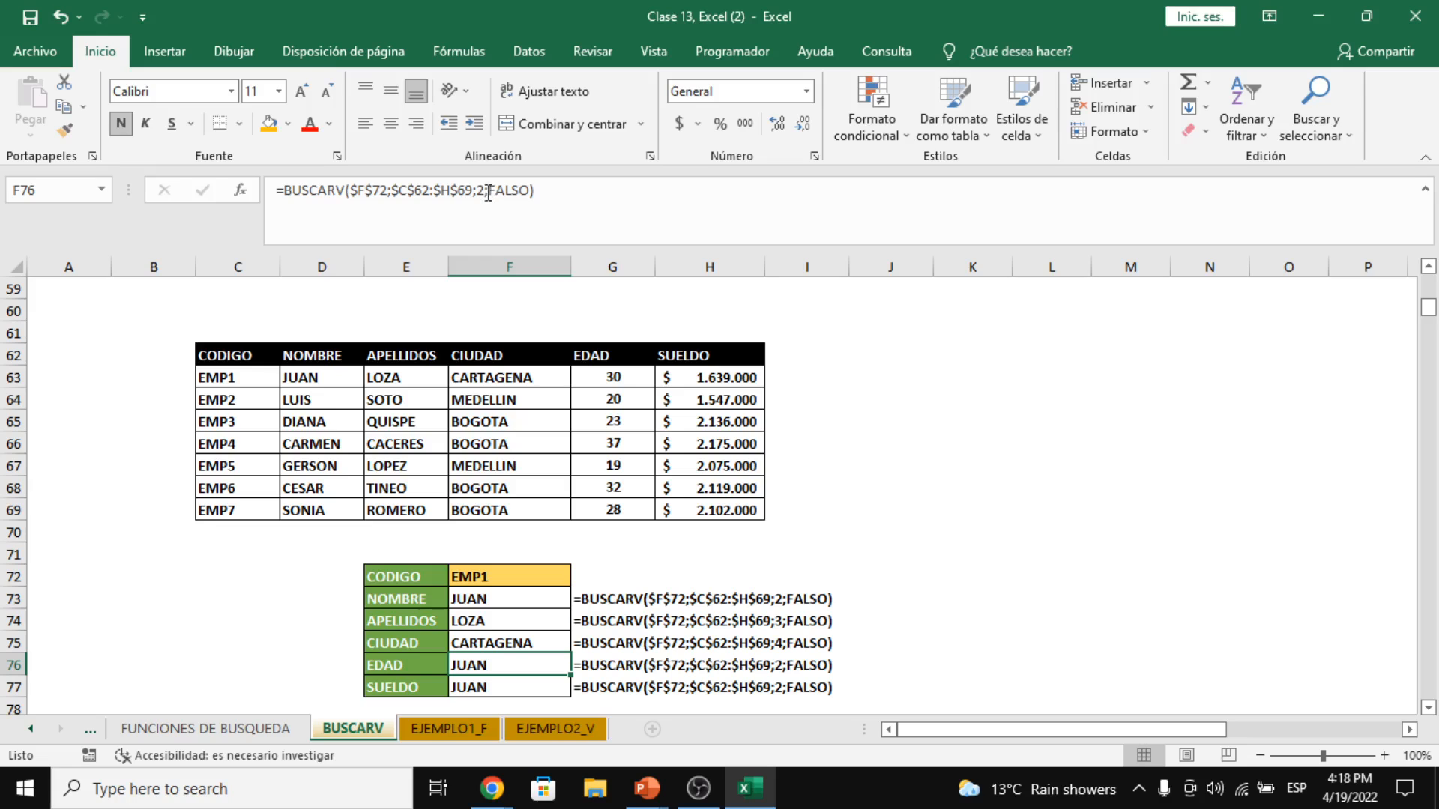
- Set the BUSCARV column index to 5 in F76 for EDAD and to 6 in F77 for SUELDO
{"action": "left_click", "coordinate": [487, 191]}
{"action": "key", "text": "BackSpace"}
{"action": "type", "text": "5"}
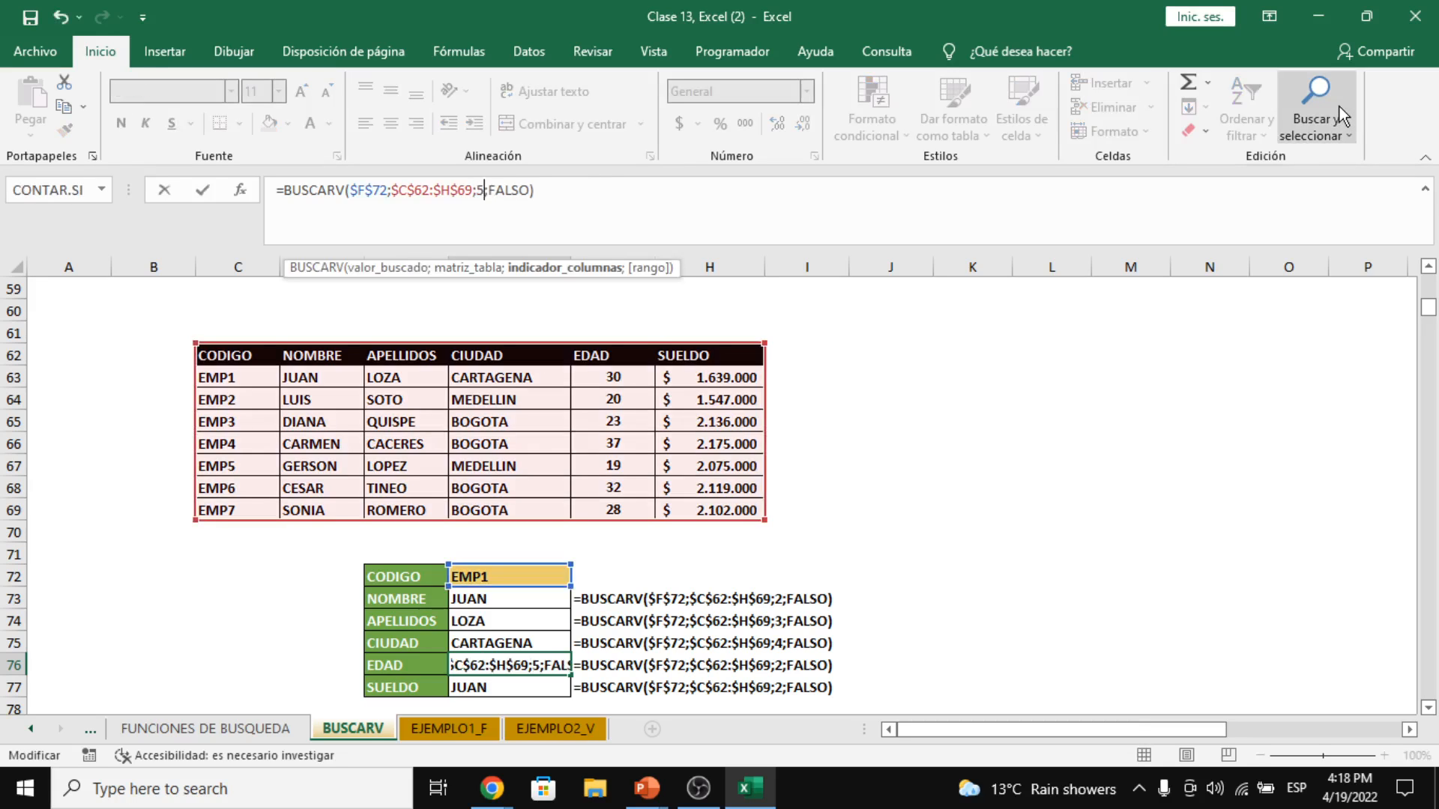
{"action": "key", "text": "Return"}
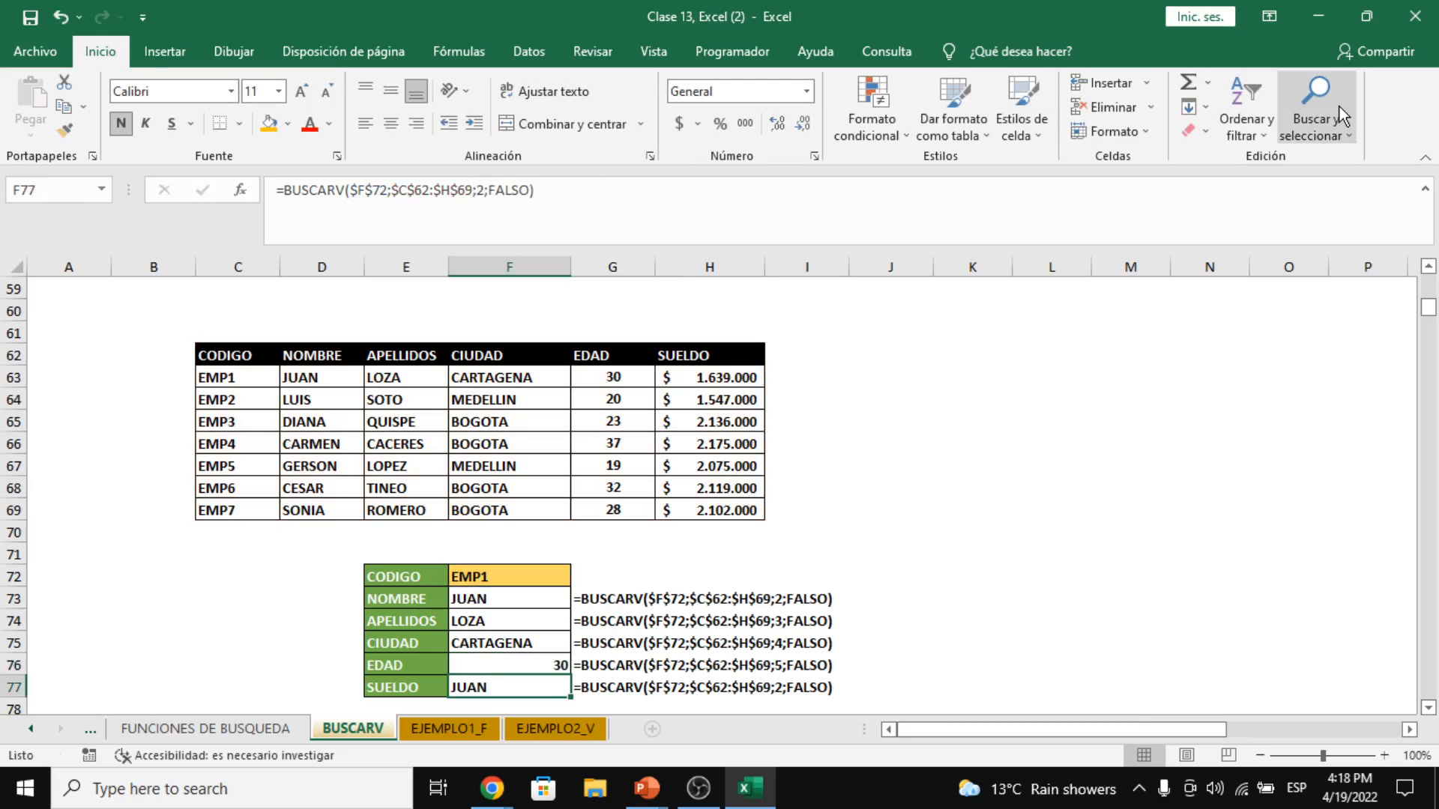
{"action": "left_click", "coordinate": [486, 190]}
{"action": "key", "text": "BackSpace"}
{"action": "type", "text": "6"}
{"action": "key", "text": "Return"}
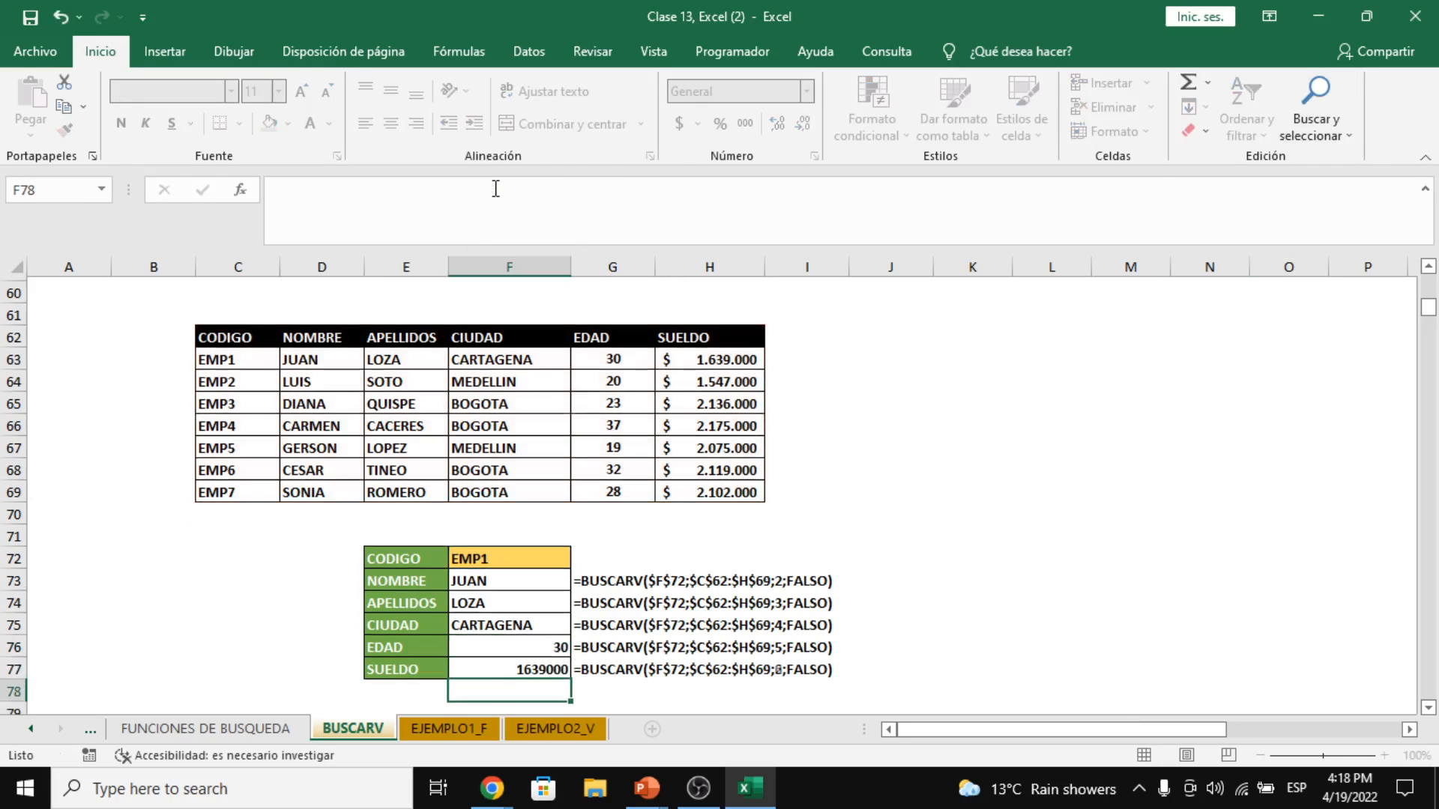
- Compare the form results for code EMP1 with the NOMBRE, APELLIDOS, CIUDAD, EDAD and SUELDO cells in row 63
{"action": "left_click", "coordinate": [518, 614]}
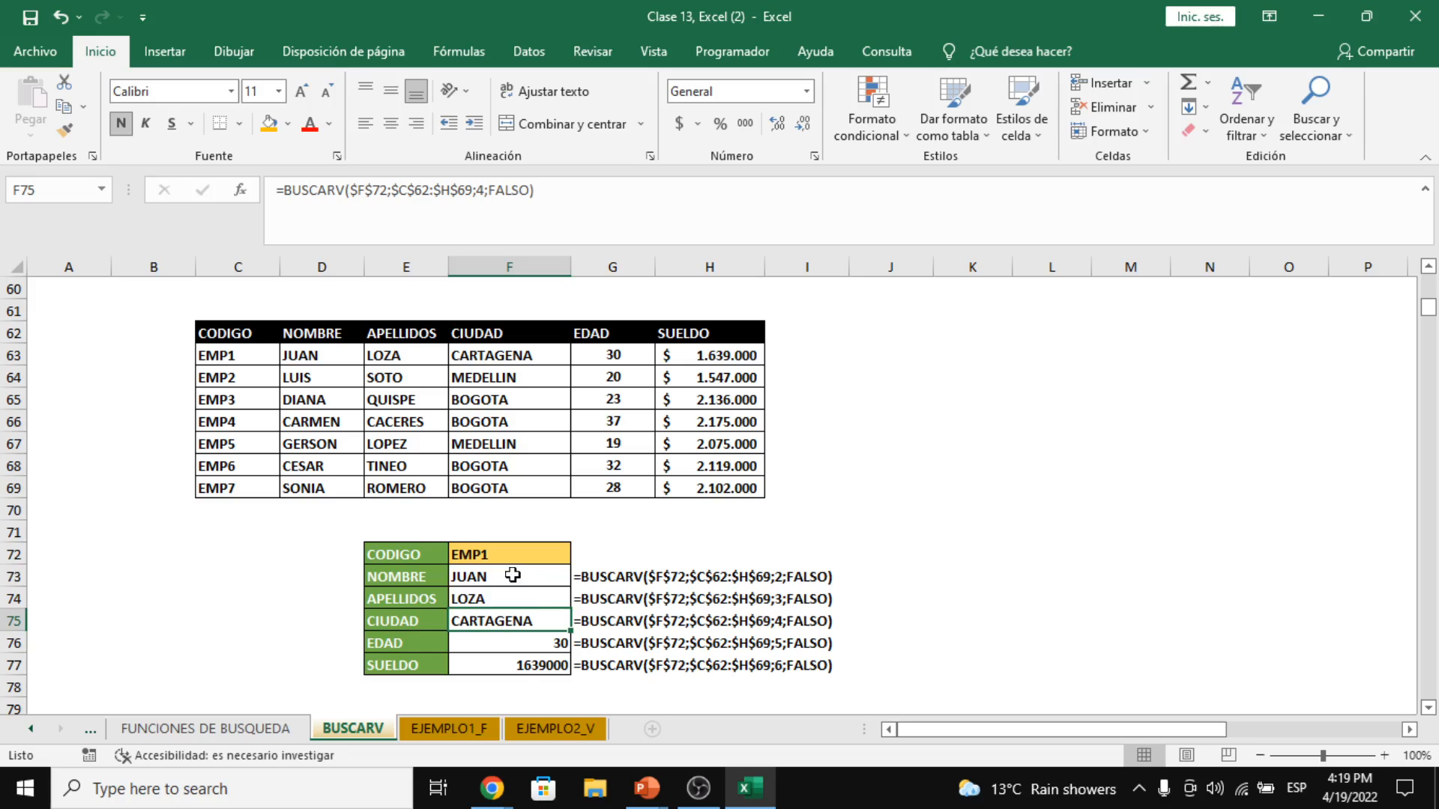
{"action": "left_click", "coordinate": [512, 575]}
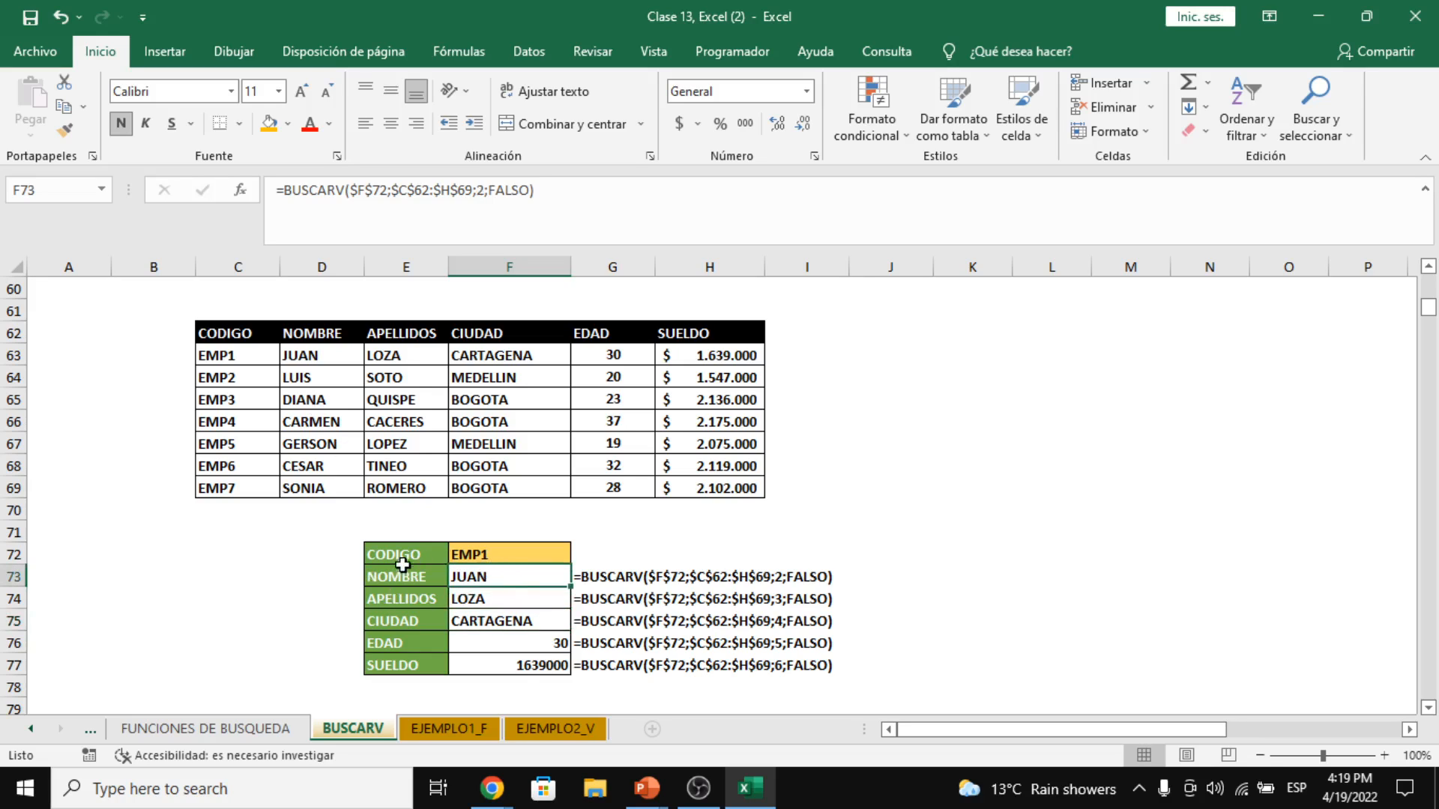
{"action": "left_click", "coordinate": [469, 559]}
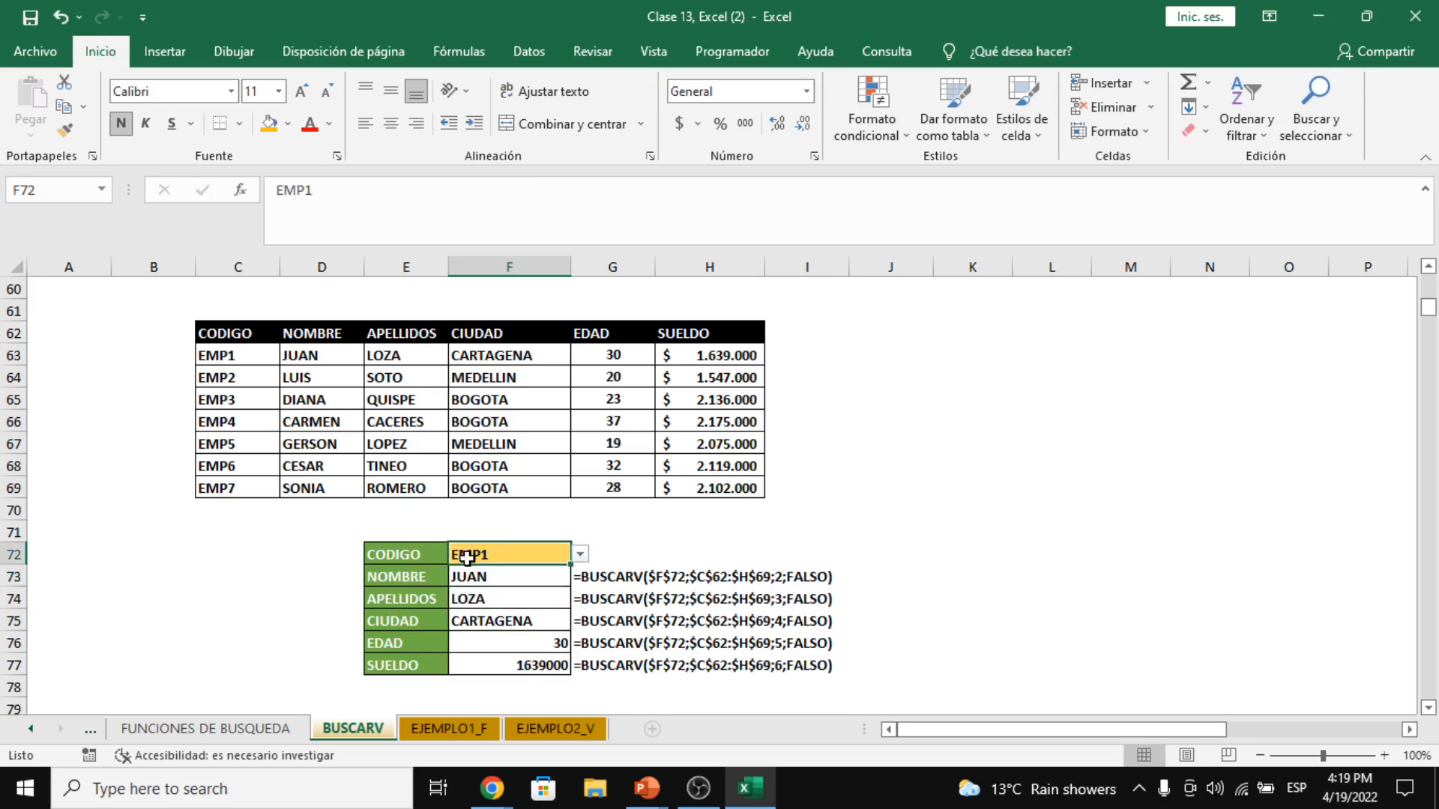
{"action": "left_click", "coordinate": [513, 581]}
{"action": "left_click", "coordinate": [335, 351]}
{"action": "left_click", "coordinate": [400, 361]}
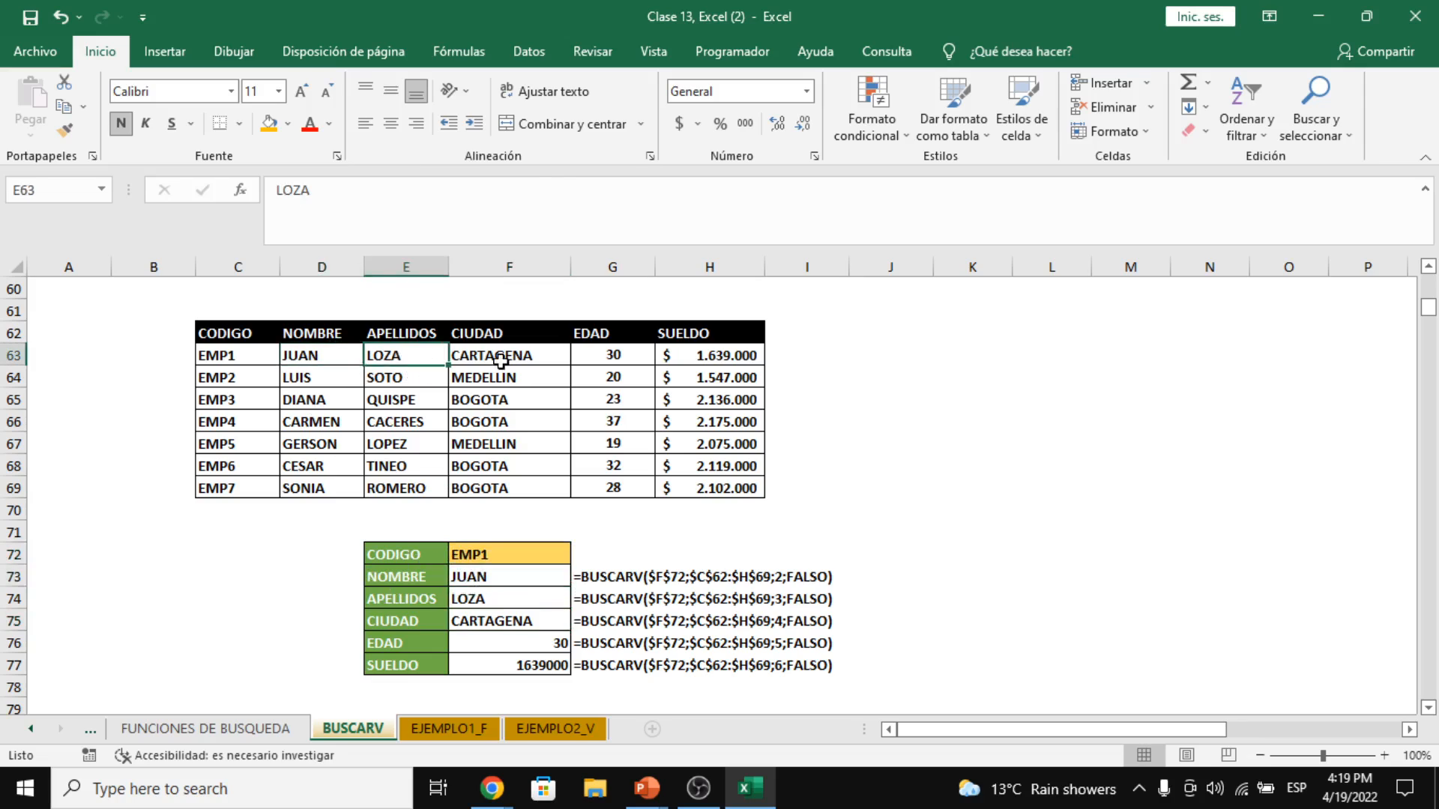
{"action": "left_click", "coordinate": [502, 360]}
{"action": "left_click", "coordinate": [609, 350]}
{"action": "left_click", "coordinate": [716, 357]}
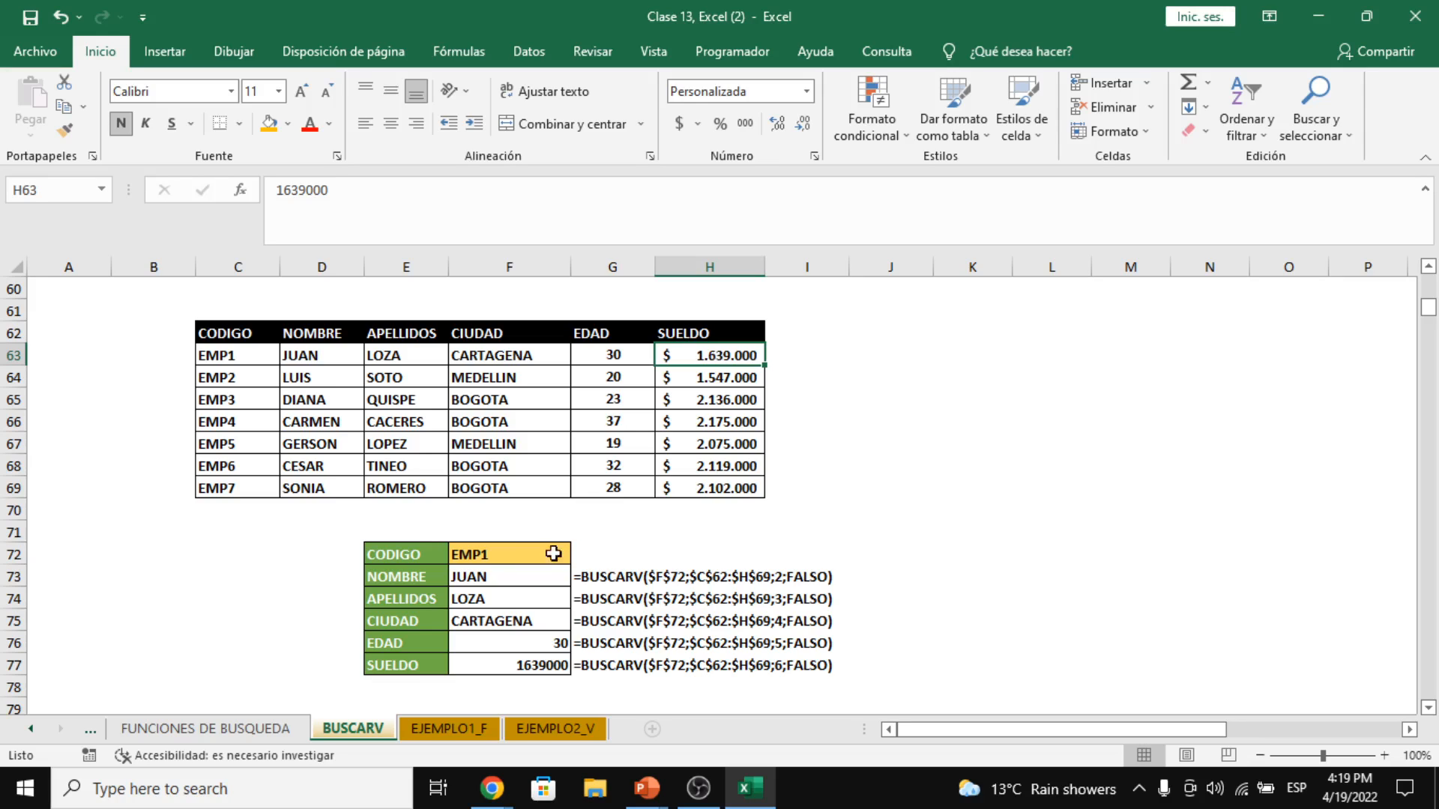
- Choose EMP5 as the employee code in F72
{"action": "left_click", "coordinate": [502, 558]}
{"action": "left_click", "coordinate": [580, 559]}
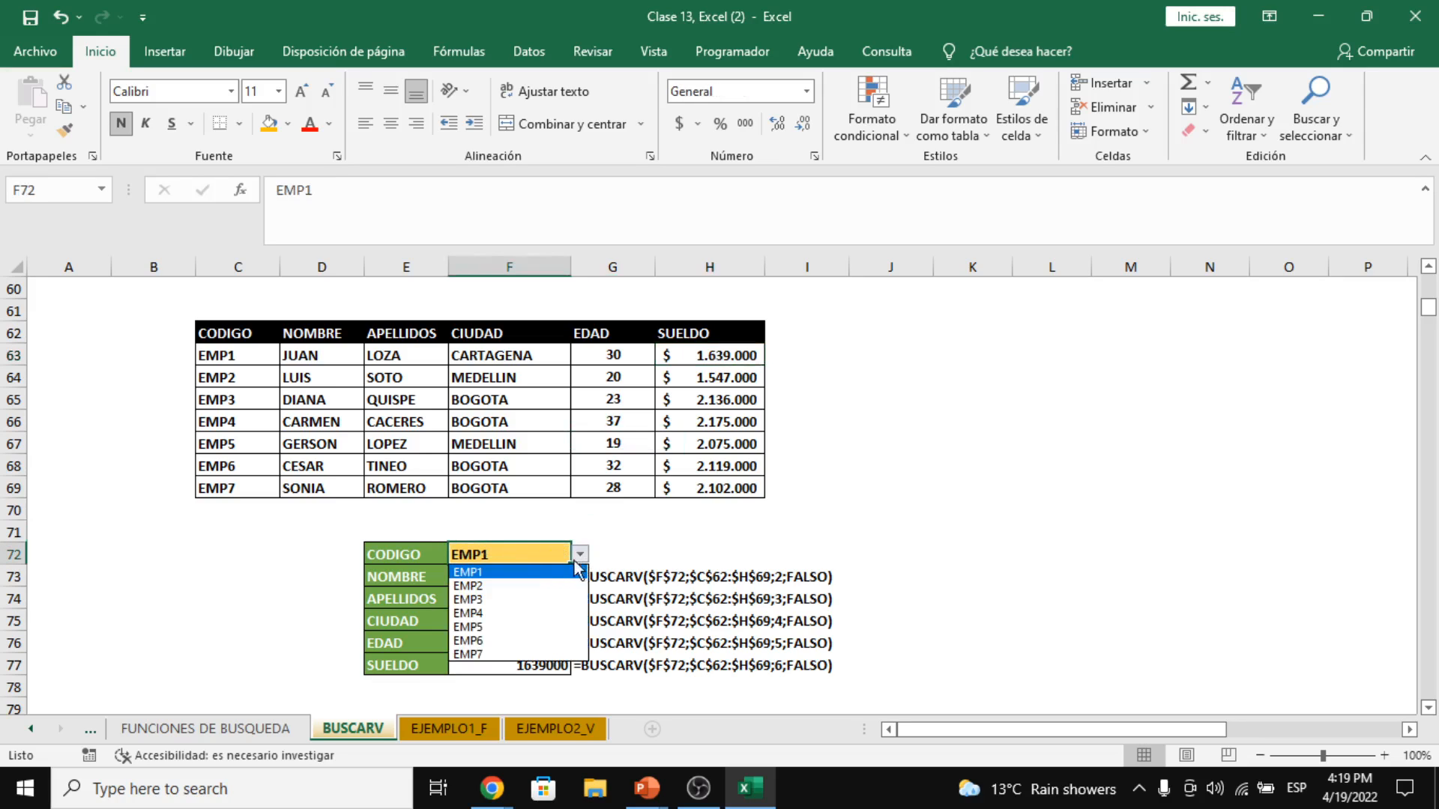
{"action": "left_click", "coordinate": [519, 628]}
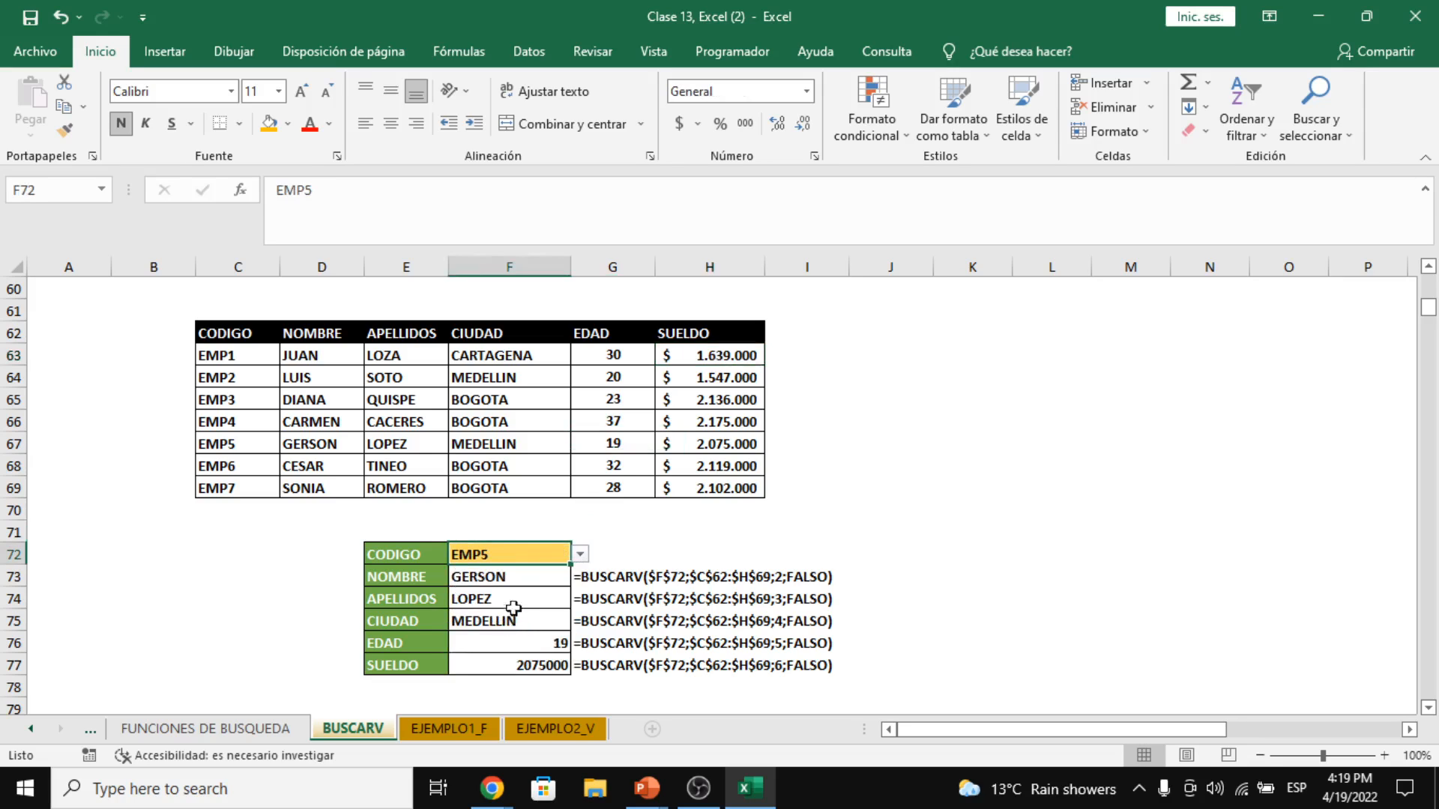
- Check the form results in F73:F77 against the EMP5 record across row 67 of the employee table
{"action": "left_click", "coordinate": [508, 583]}
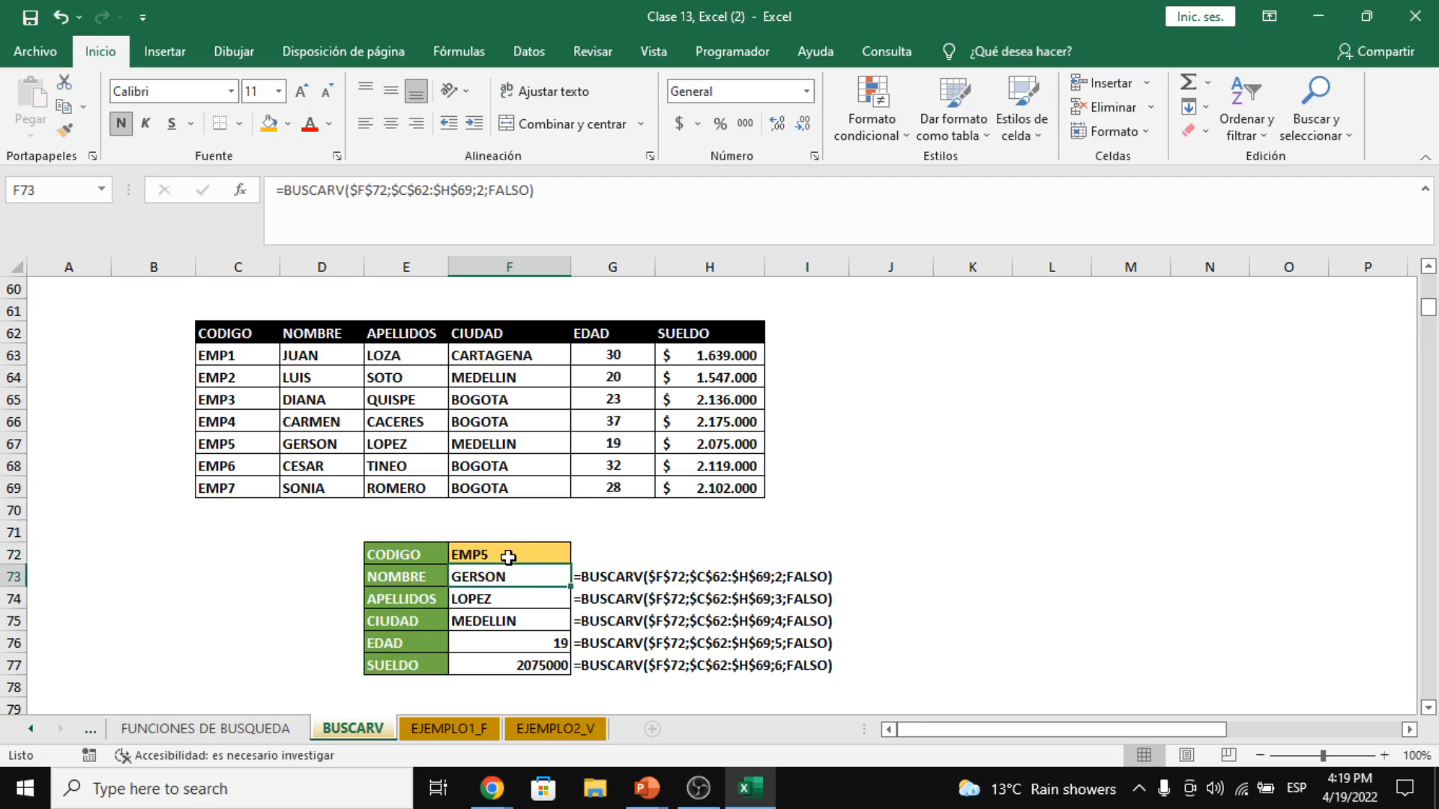
{"action": "left_click", "coordinate": [508, 556]}
{"action": "left_click_drag", "start_coordinate": [514, 578], "coordinate": [522, 666]}
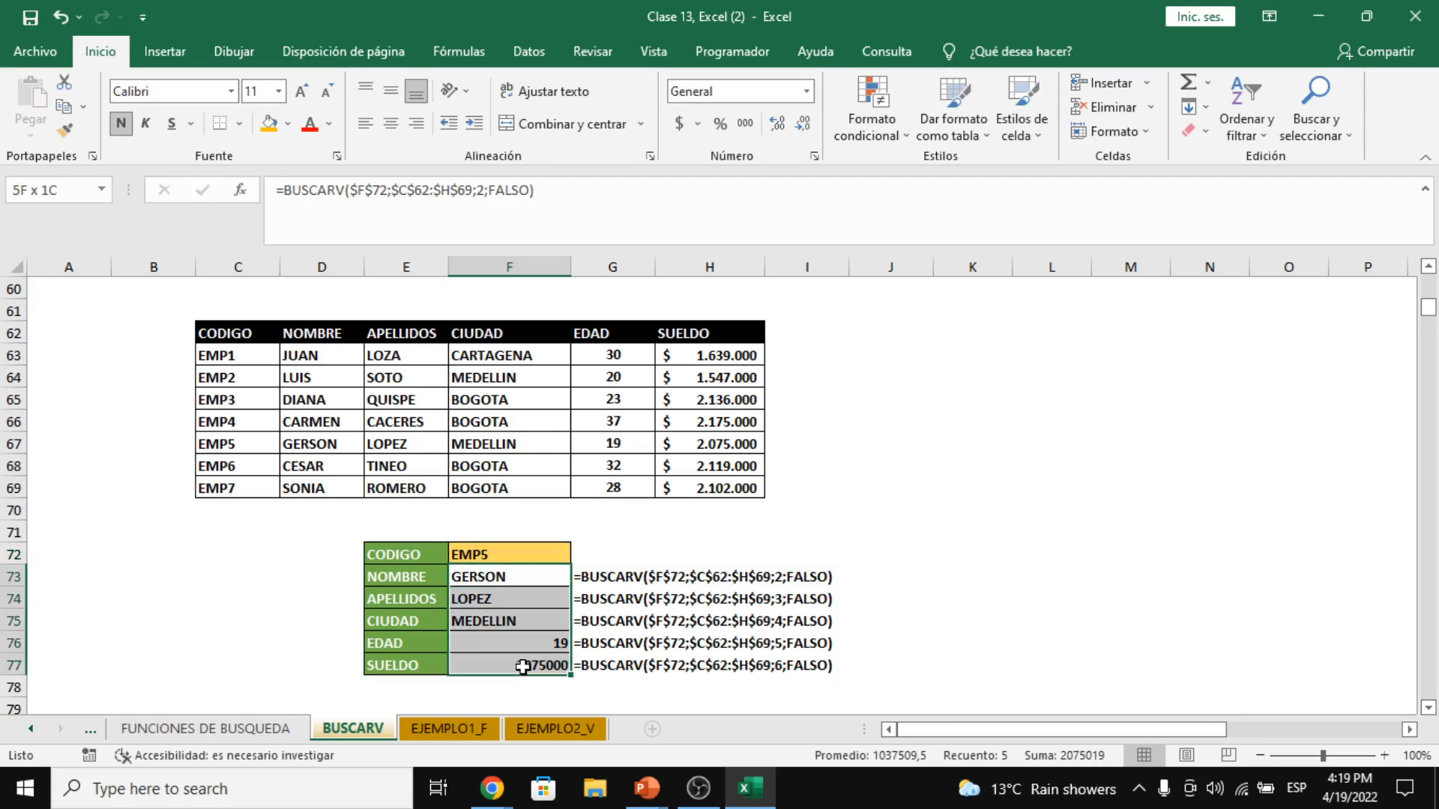
{"action": "left_click", "coordinate": [514, 578]}
{"action": "left_click", "coordinate": [251, 443]}
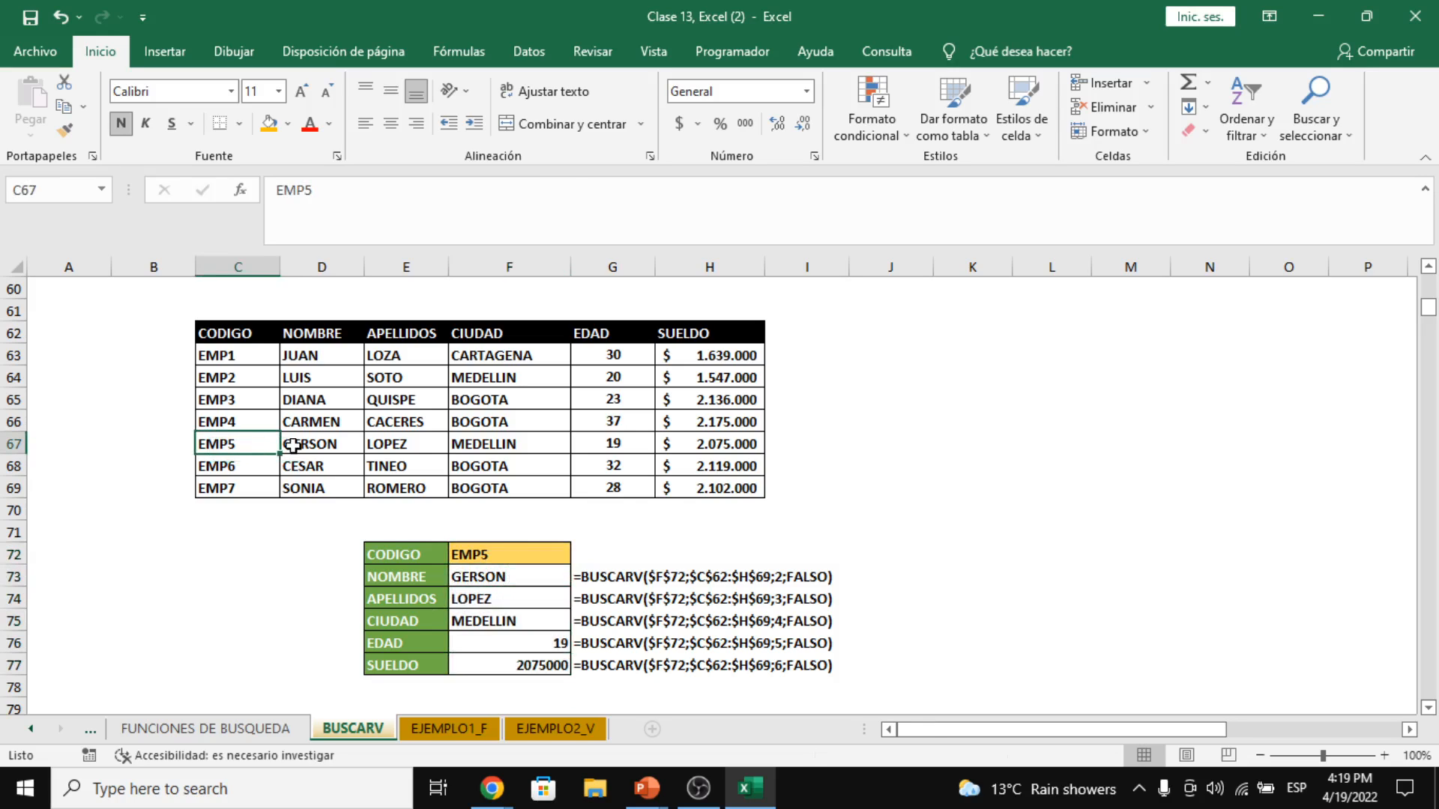
{"action": "left_click", "coordinate": [294, 447]}
{"action": "left_click", "coordinate": [381, 444]}
{"action": "left_click", "coordinate": [541, 445]}
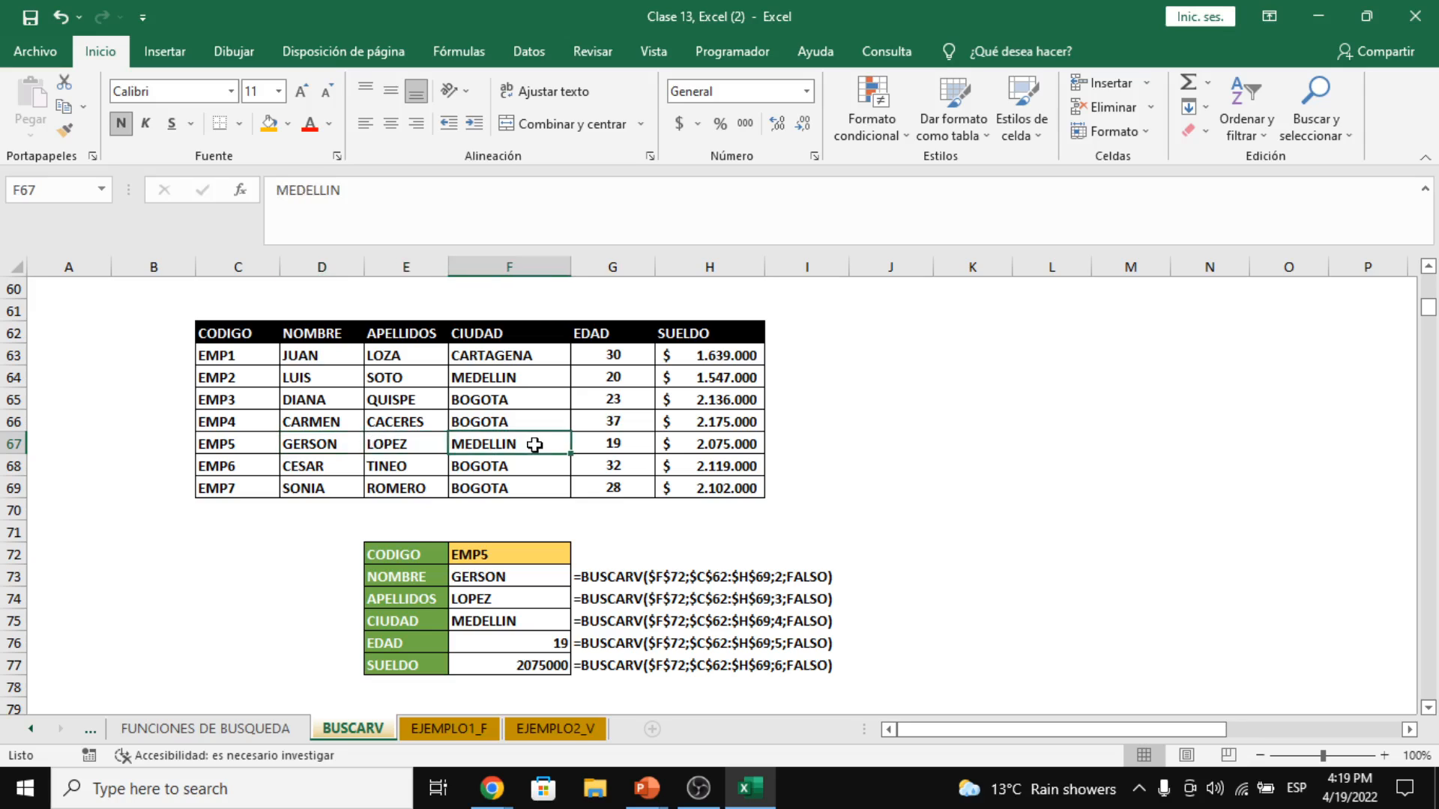
{"action": "left_click", "coordinate": [613, 443]}
{"action": "left_click", "coordinate": [749, 443]}
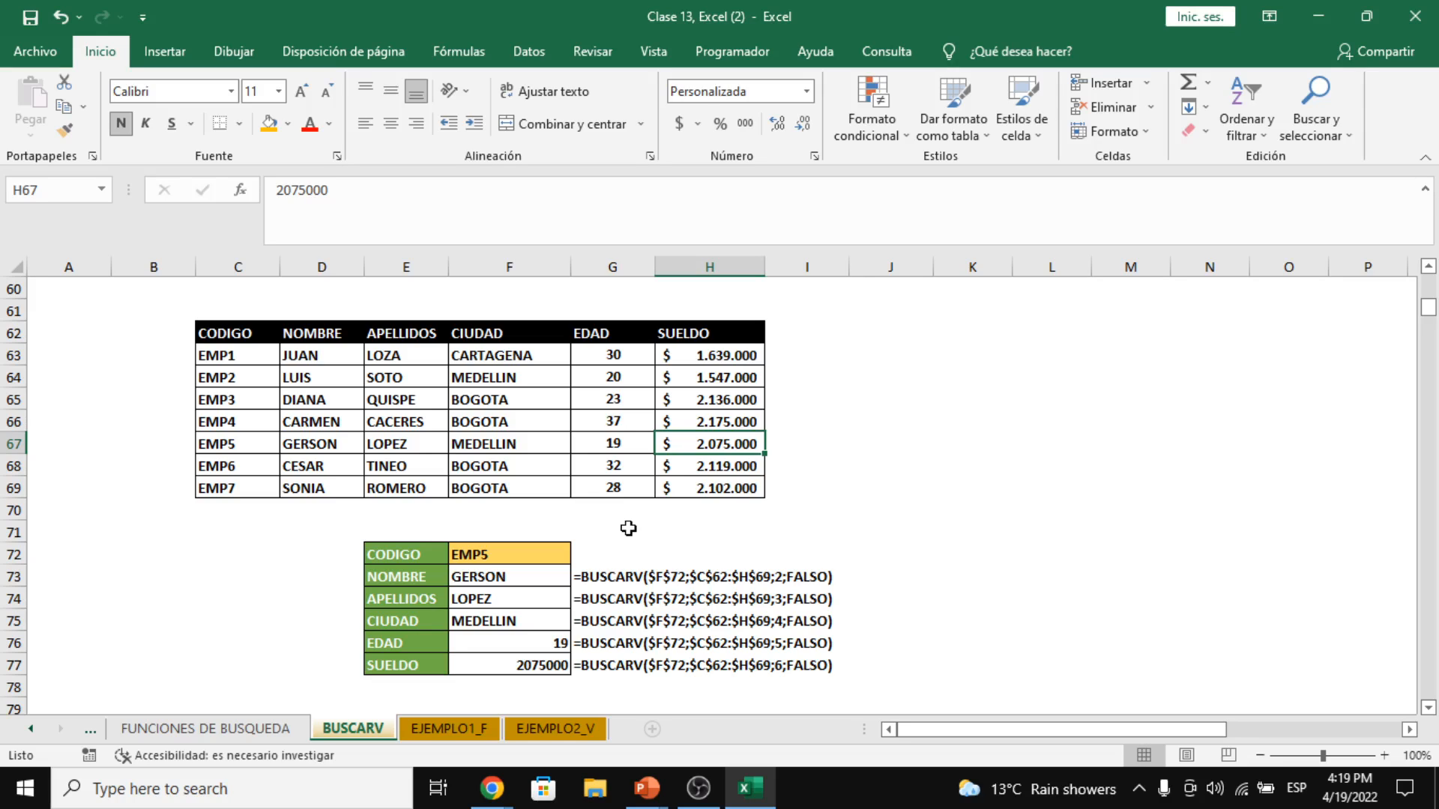
- Open the EJEMPLO1_F sheet and examine the 0 in its title about exact or ordered search
{"action": "left_click", "coordinate": [448, 729]}
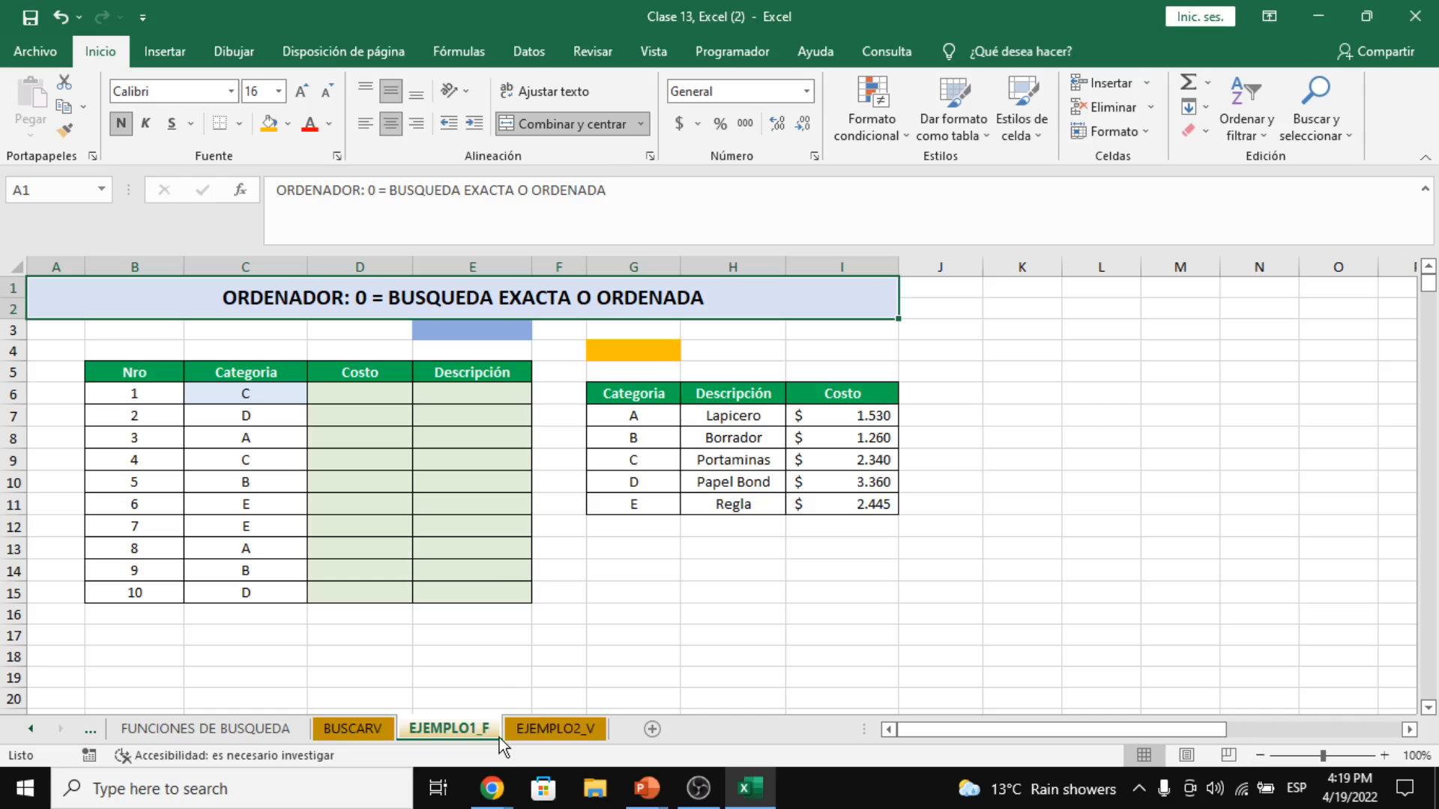
{"action": "double_click", "coordinate": [362, 298]}
{"action": "double_click", "coordinate": [361, 298]}
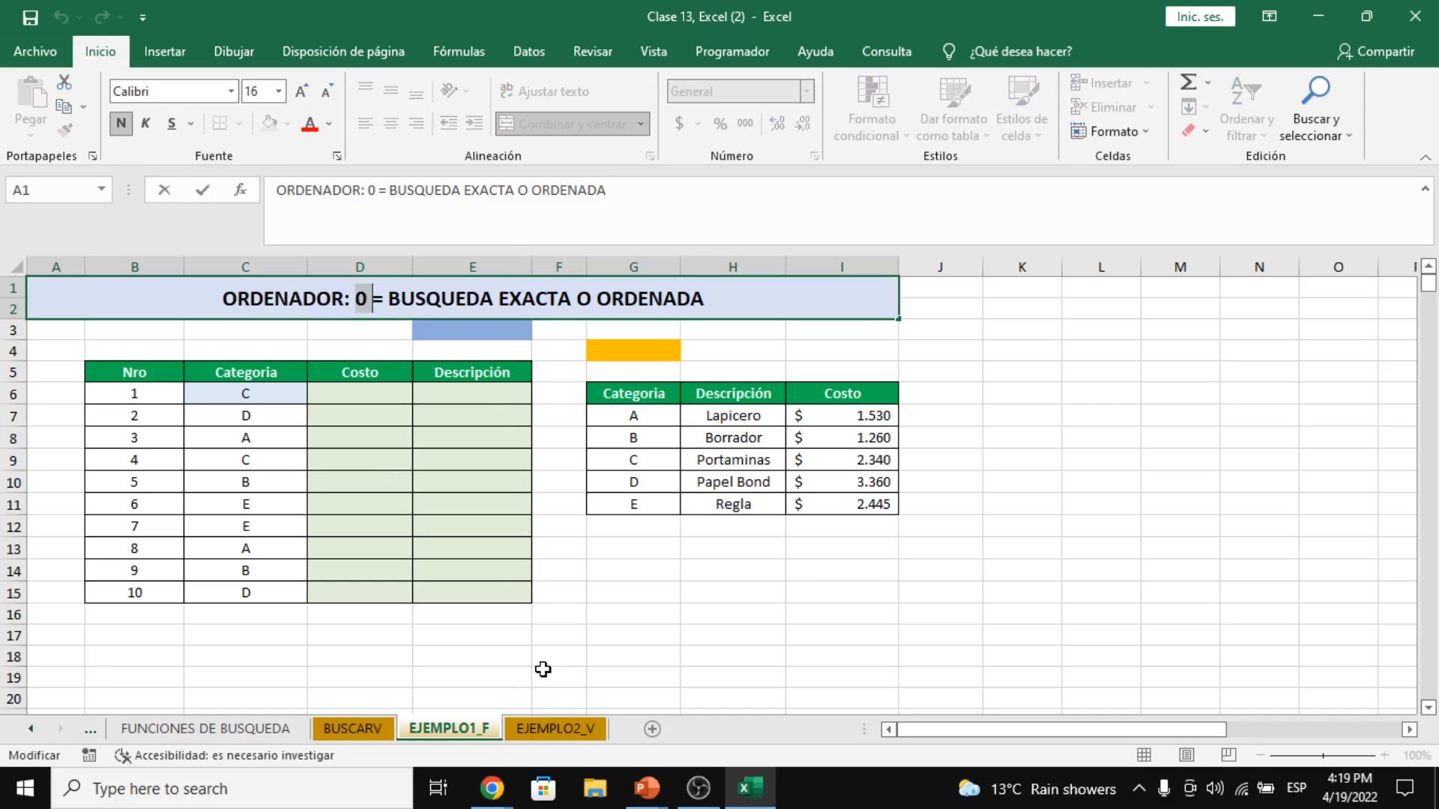
{"action": "left_click", "coordinate": [422, 394]}
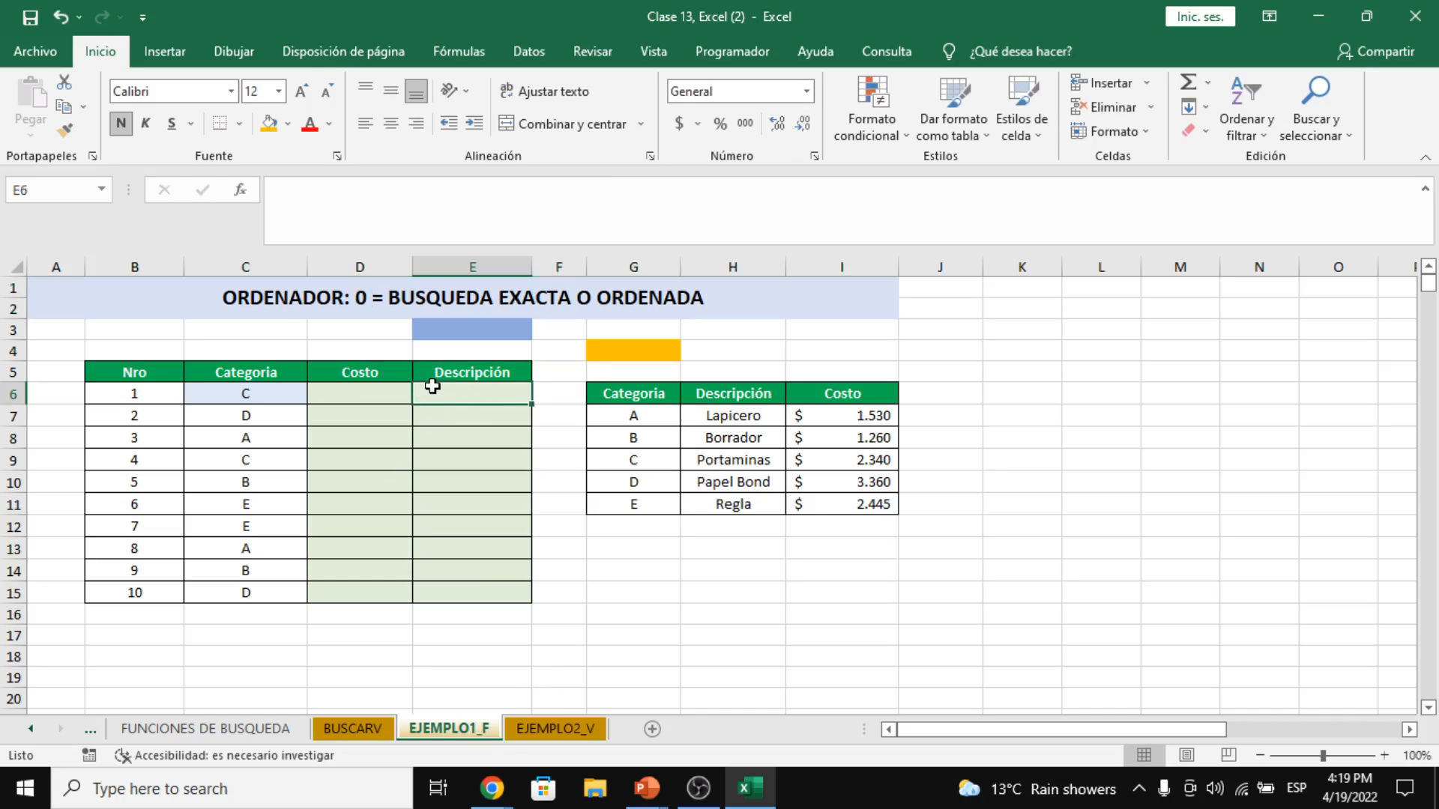
- Examine the Nro and Categoria columns and the empty Costo and Descripción columns in rows 6 to 15
{"action": "left_click", "coordinate": [210, 399]}
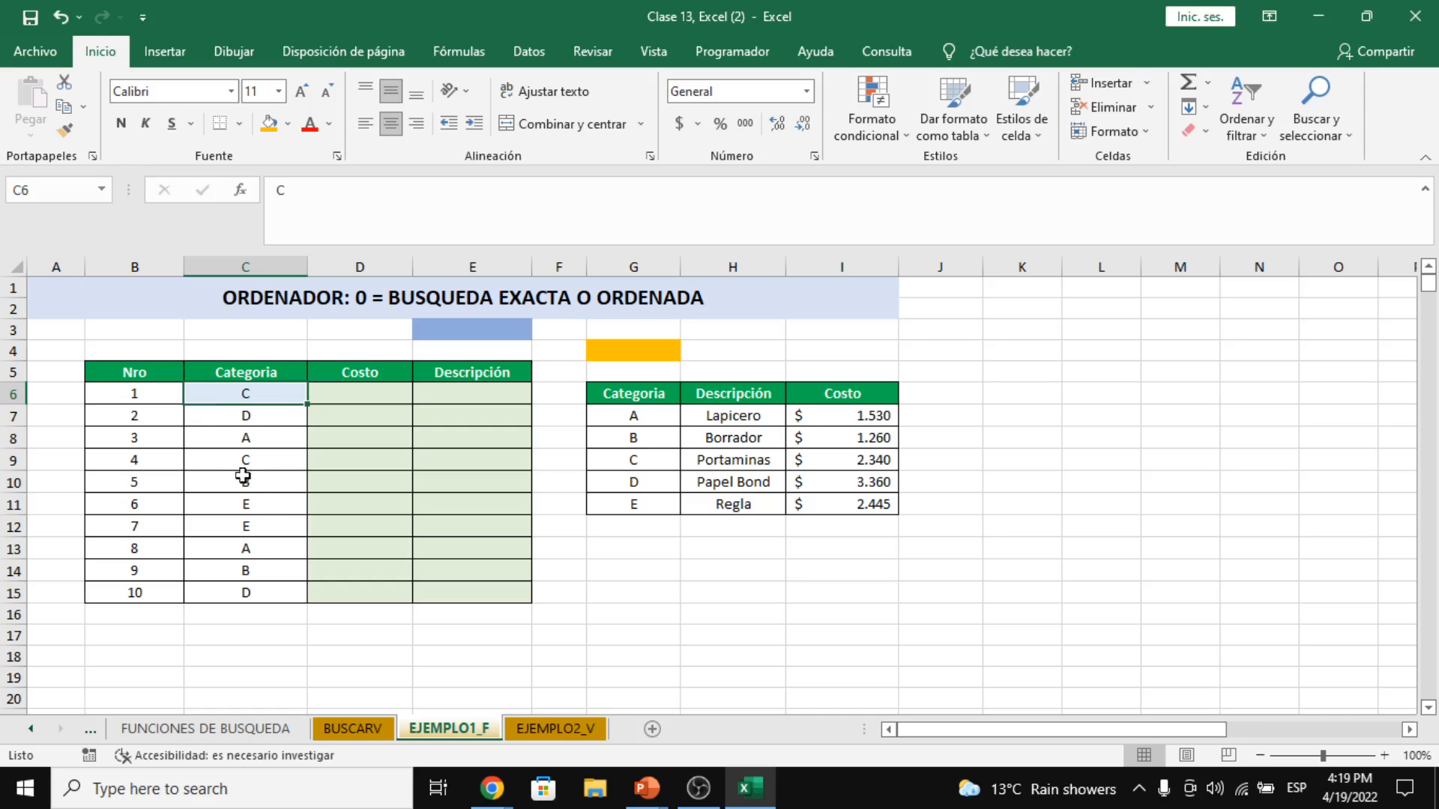
{"action": "left_click_drag", "start_coordinate": [135, 393], "coordinate": [149, 568]}
{"action": "left_click", "coordinate": [255, 388]}
{"action": "left_click_drag", "start_coordinate": [254, 388], "coordinate": [264, 593]}
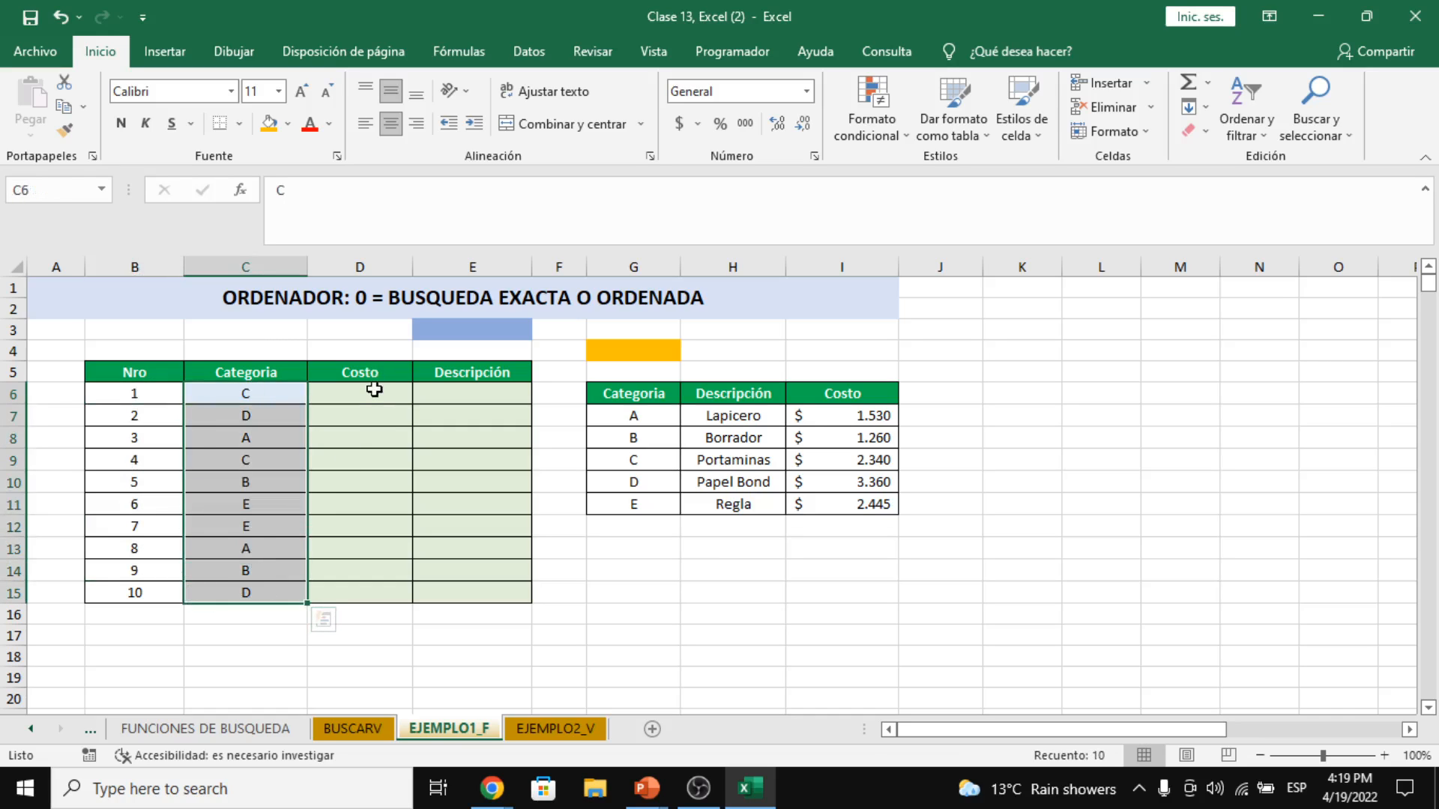
{"action": "left_click_drag", "start_coordinate": [382, 403], "coordinate": [378, 600]}
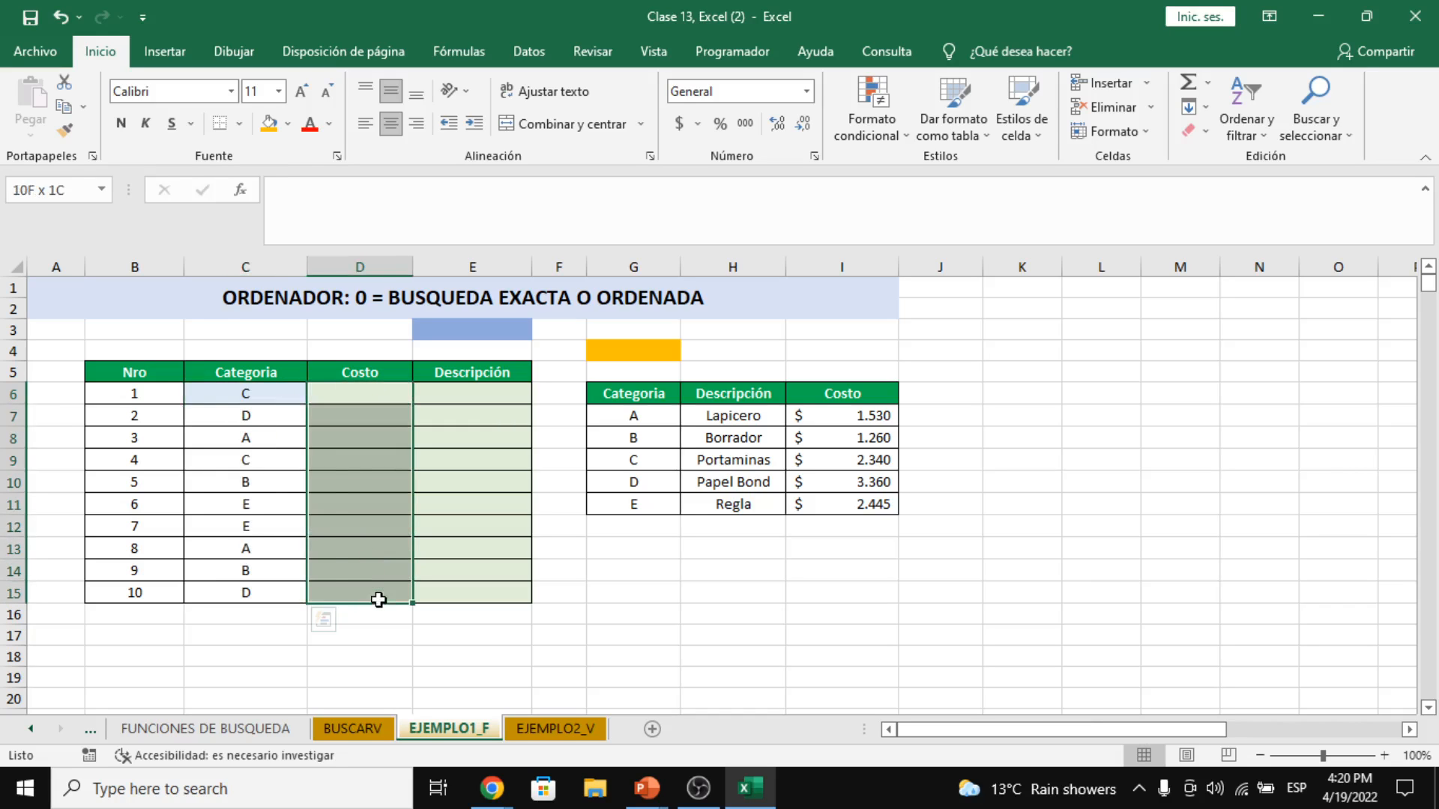
{"action": "left_click", "coordinate": [225, 400]}
{"action": "left_click", "coordinate": [467, 386]}
{"action": "left_click", "coordinate": [457, 546]}
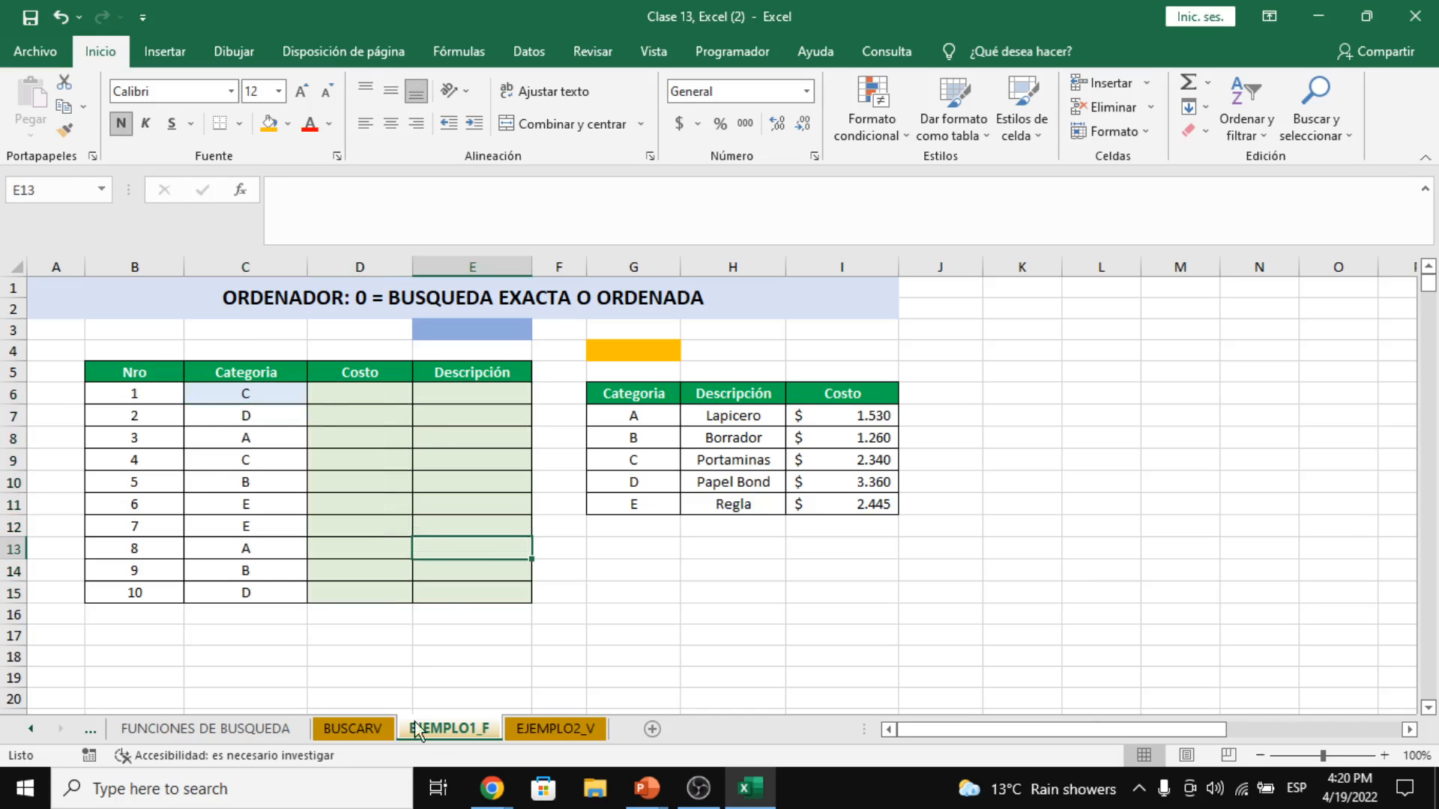
- Check the Google Meet call in Chrome, return to the Excel workbook and select the first Costo cell, D6
{"action": "left_click", "coordinate": [480, 783]}
{"action": "left_click", "coordinate": [468, 758]}
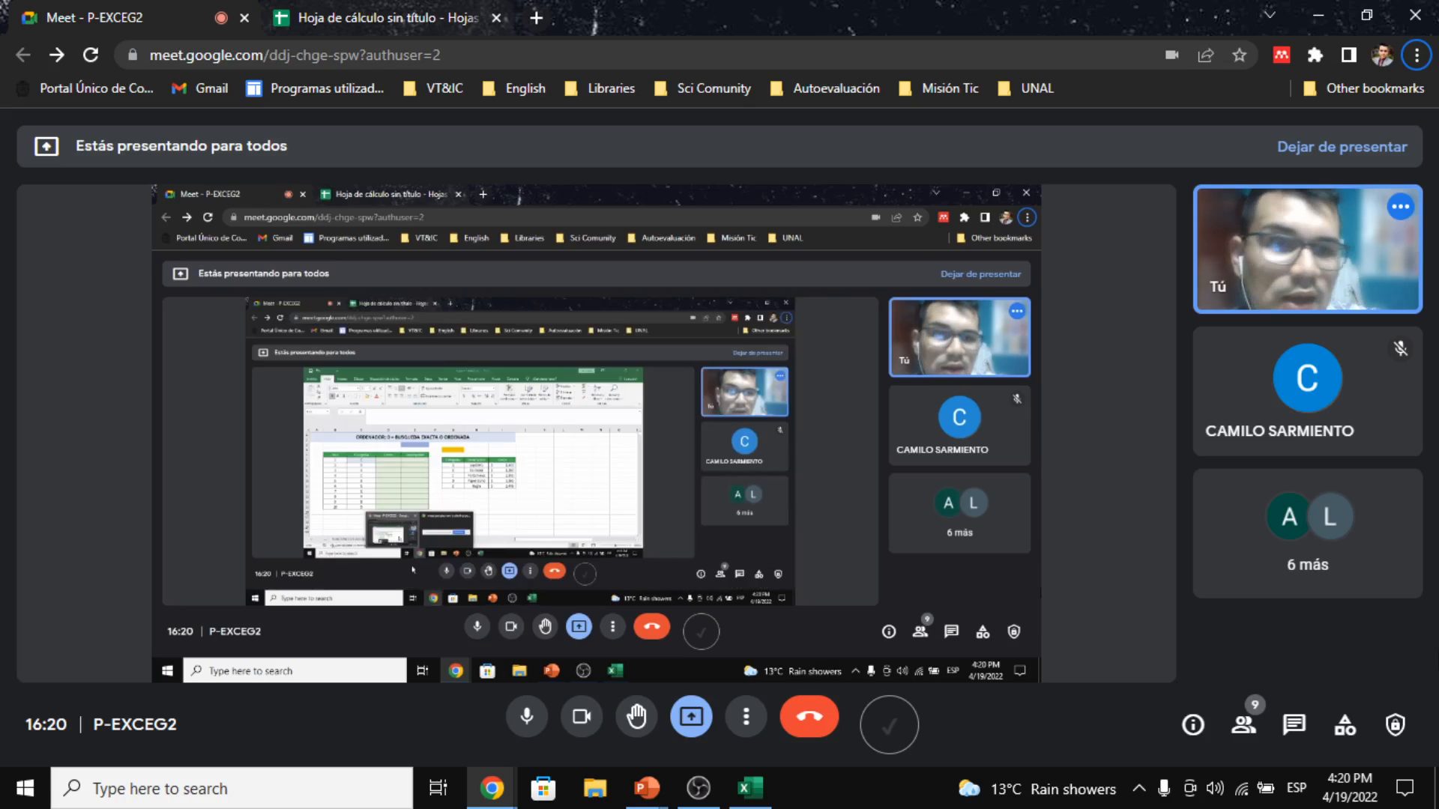
{"action": "key", "text": "alt+Tab"}
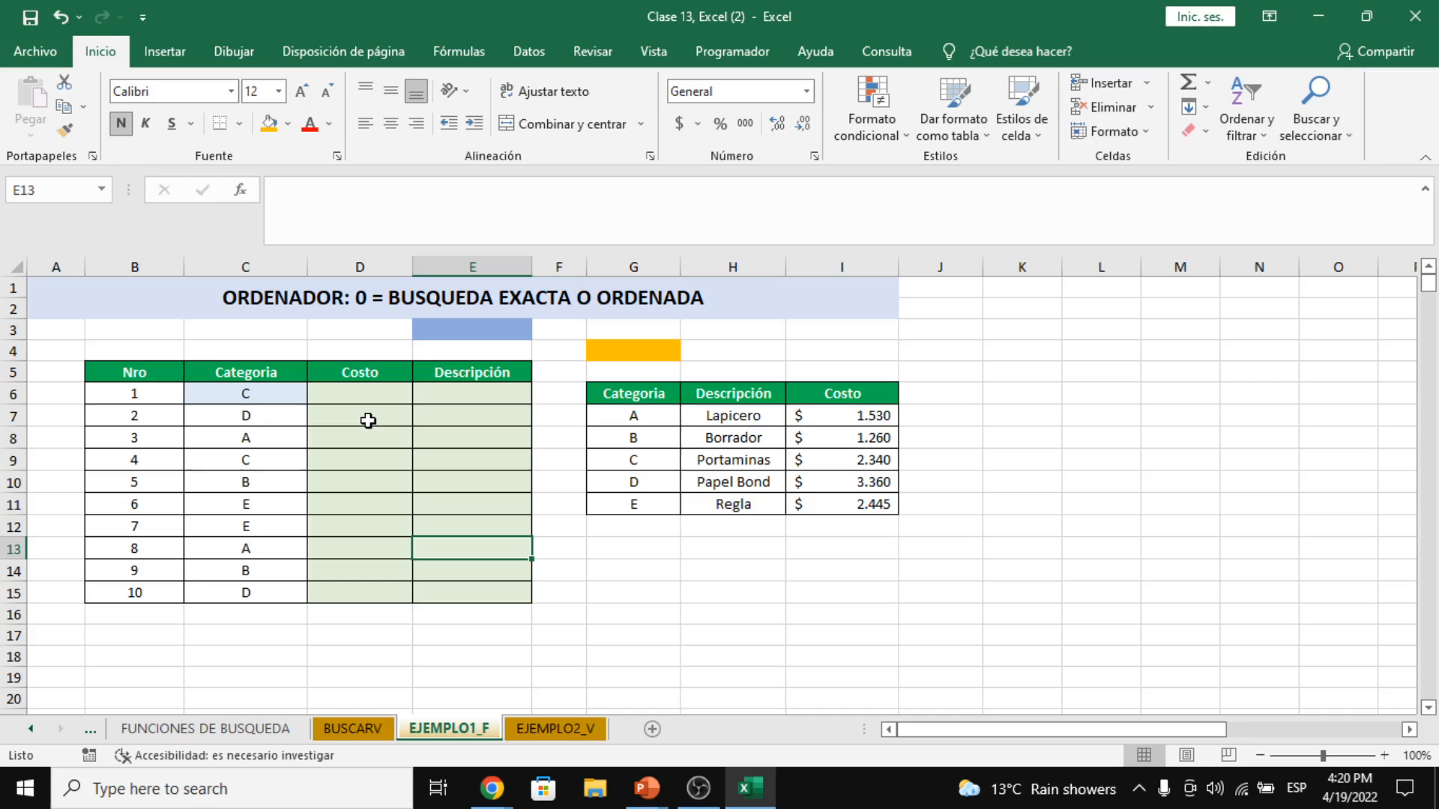
{"action": "left_click", "coordinate": [367, 391]}
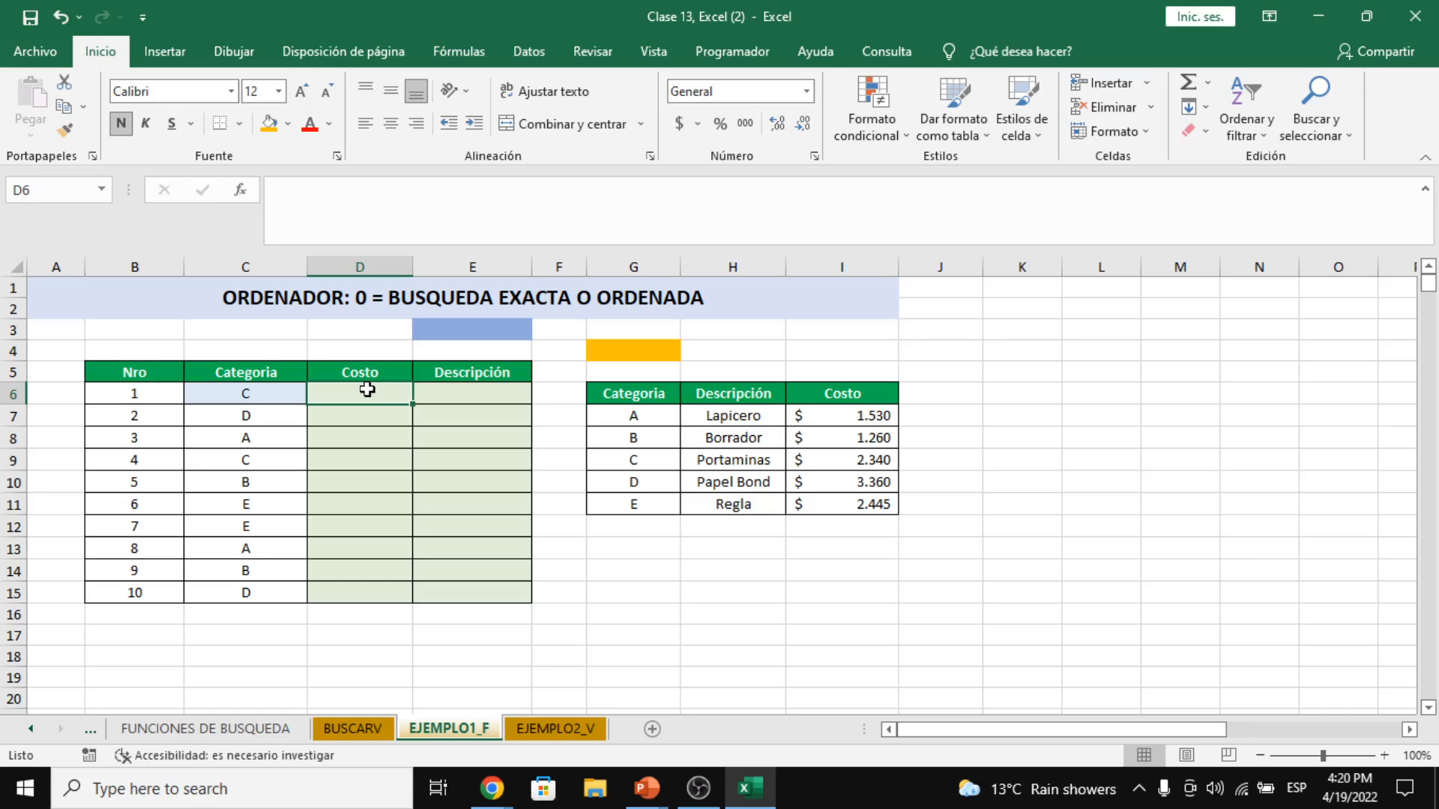
- Generate a random number with =ALEATORIO.ENTRE(3;7) in D18 and consult the Google Meet participant list
{"action": "left_click", "coordinate": [391, 657]}
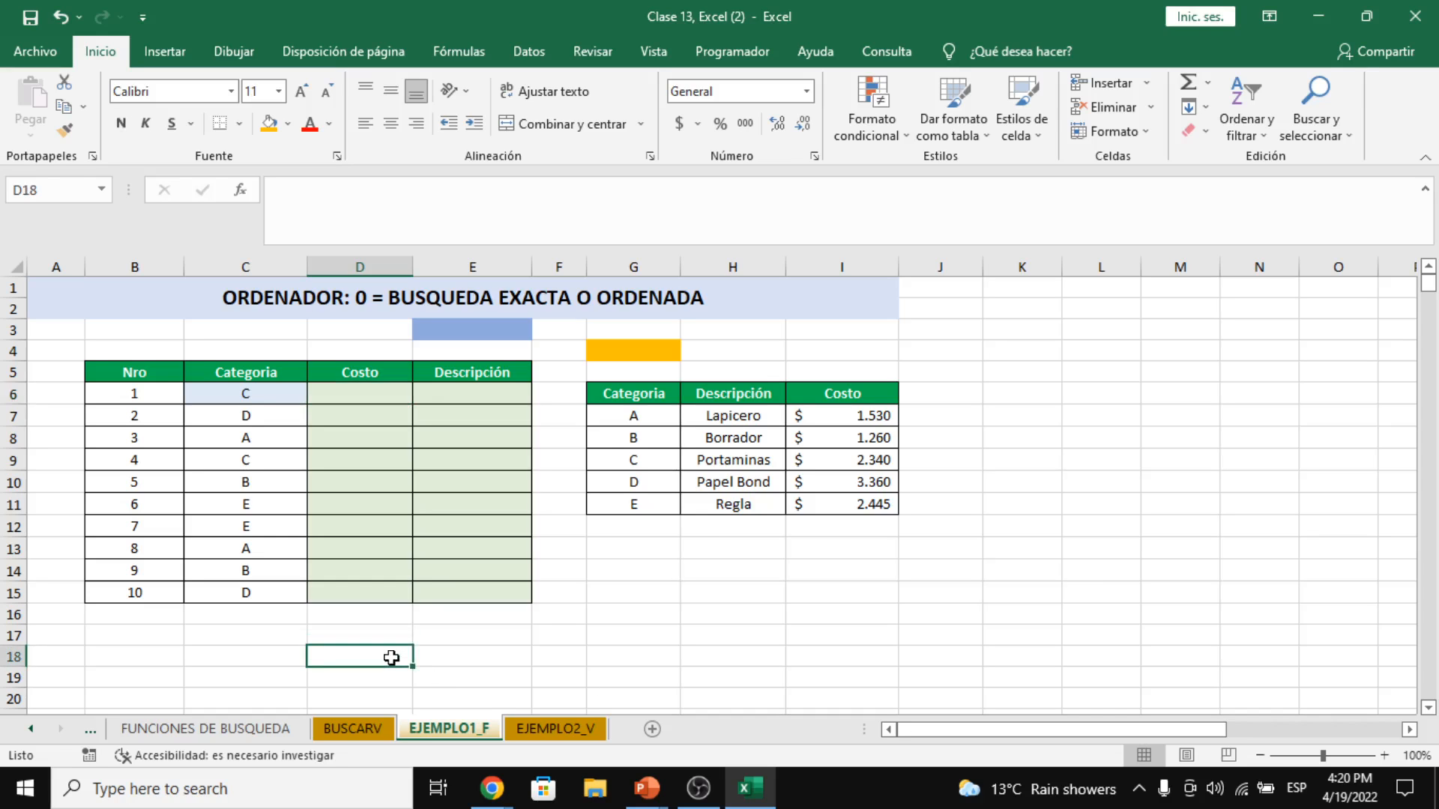
{"action": "type", "text": "=ALE"}
{"action": "key", "text": "Down"}
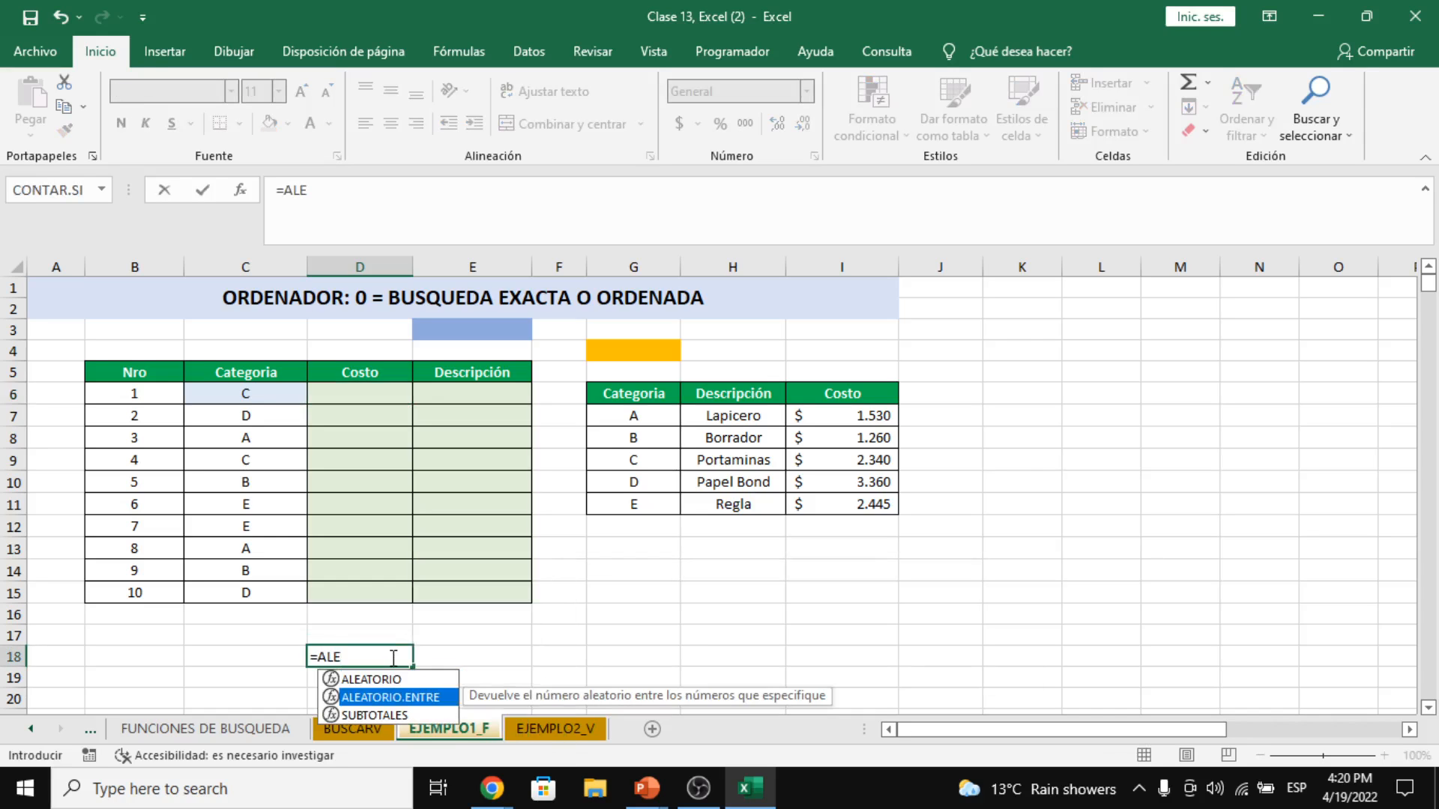
{"action": "key", "text": "Tab"}
{"action": "key", "text": "alt+Tab"}
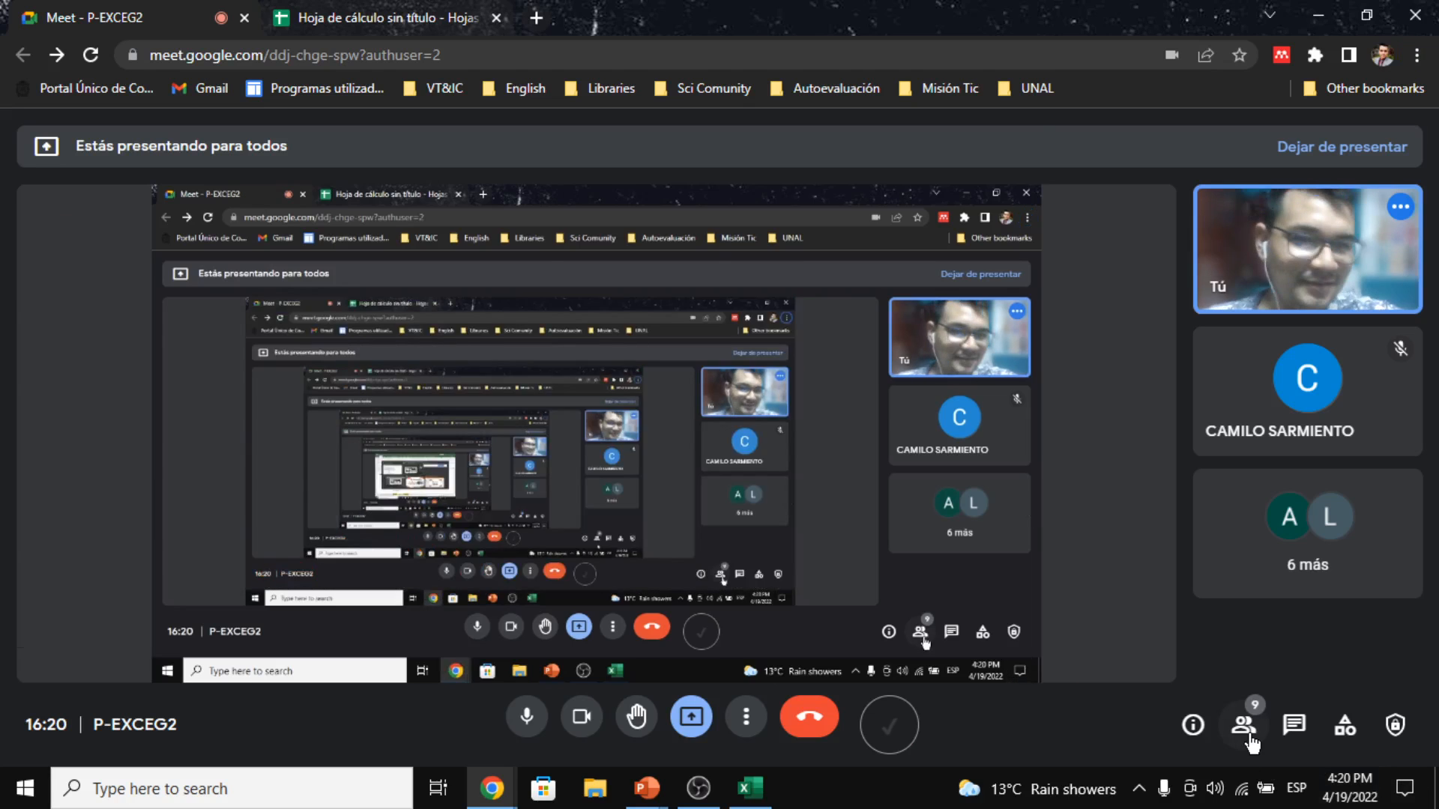
{"action": "left_click", "coordinate": [1248, 736]}
{"action": "key", "text": "alt+Tab"}
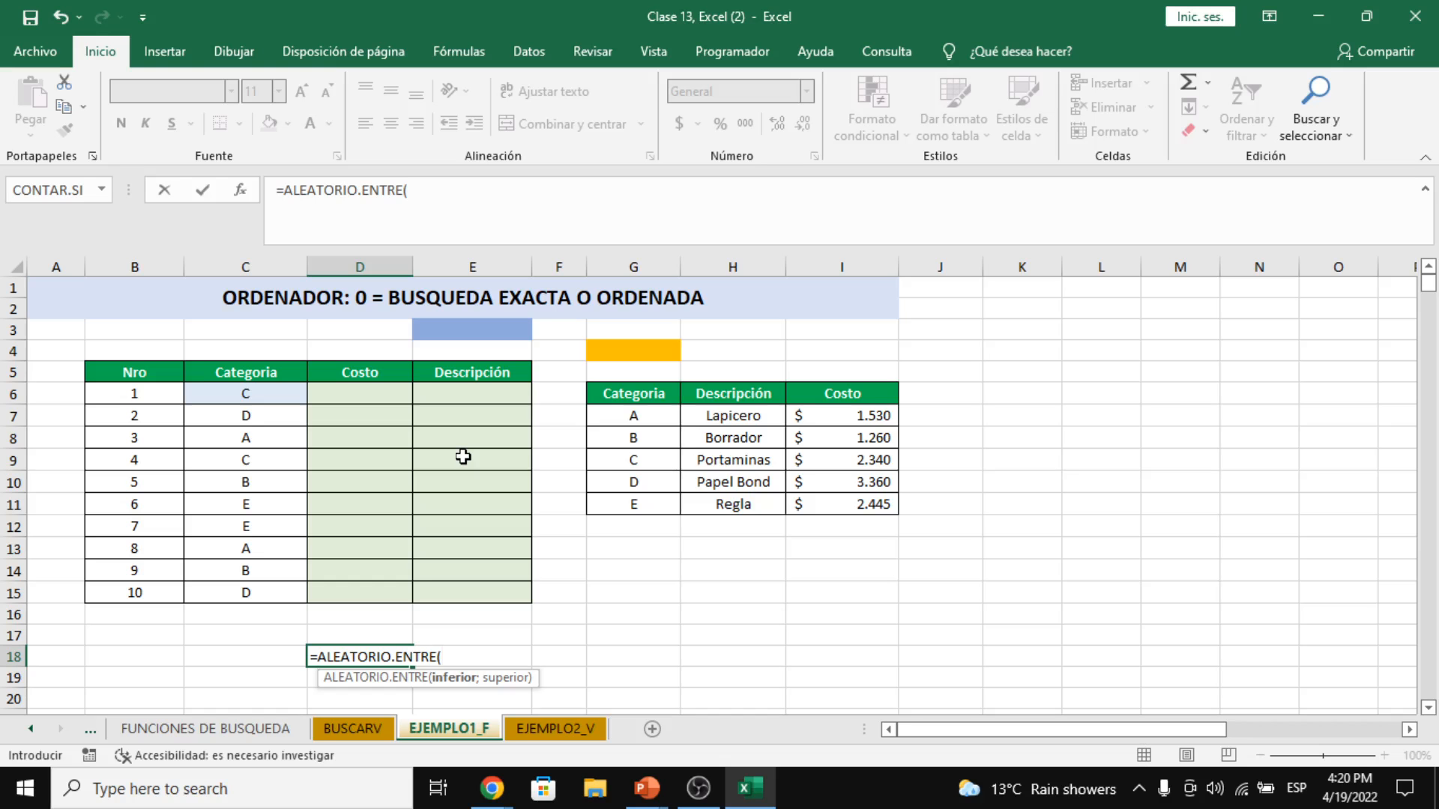
{"action": "type", "text": "3;7)"}
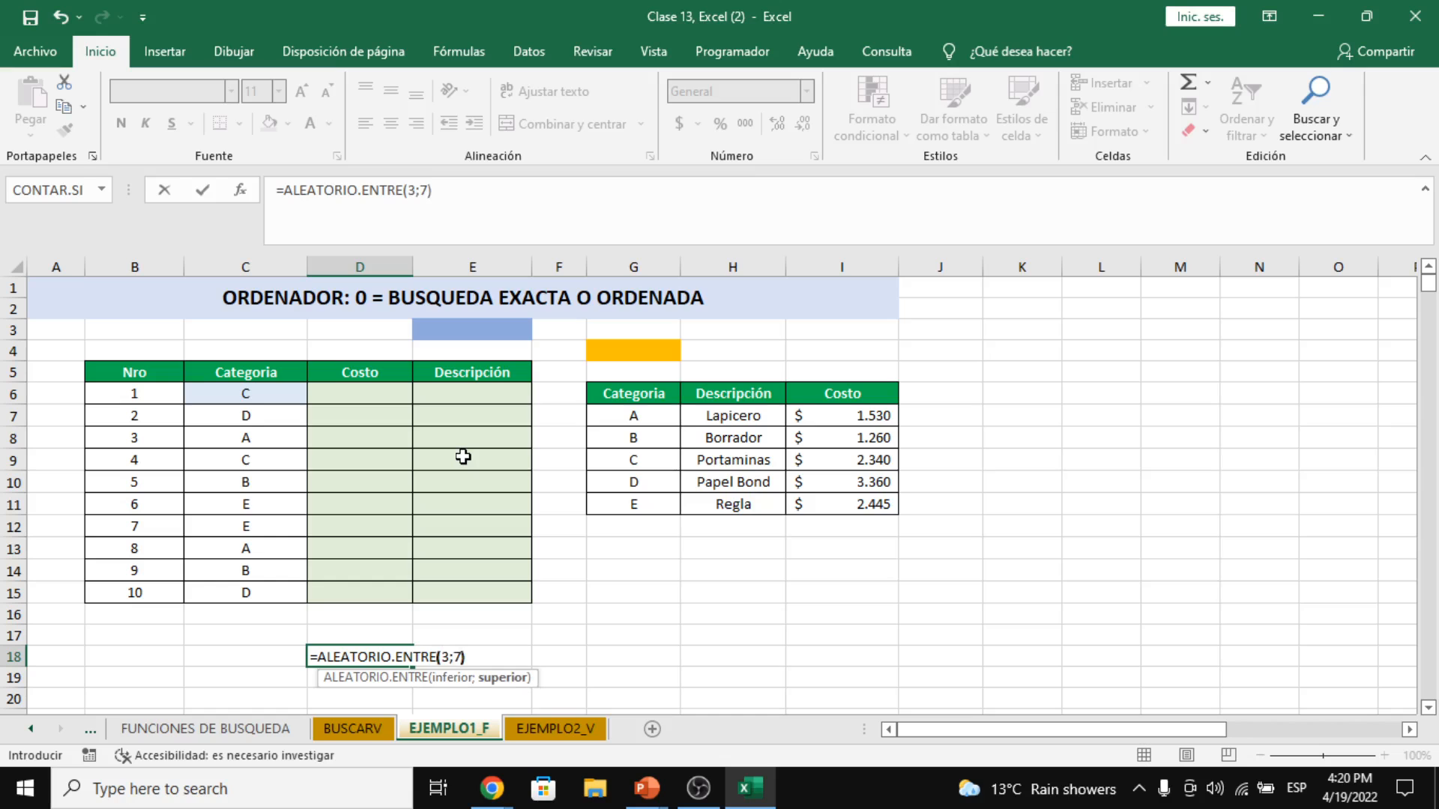
{"action": "key", "text": "alt+Tab"}
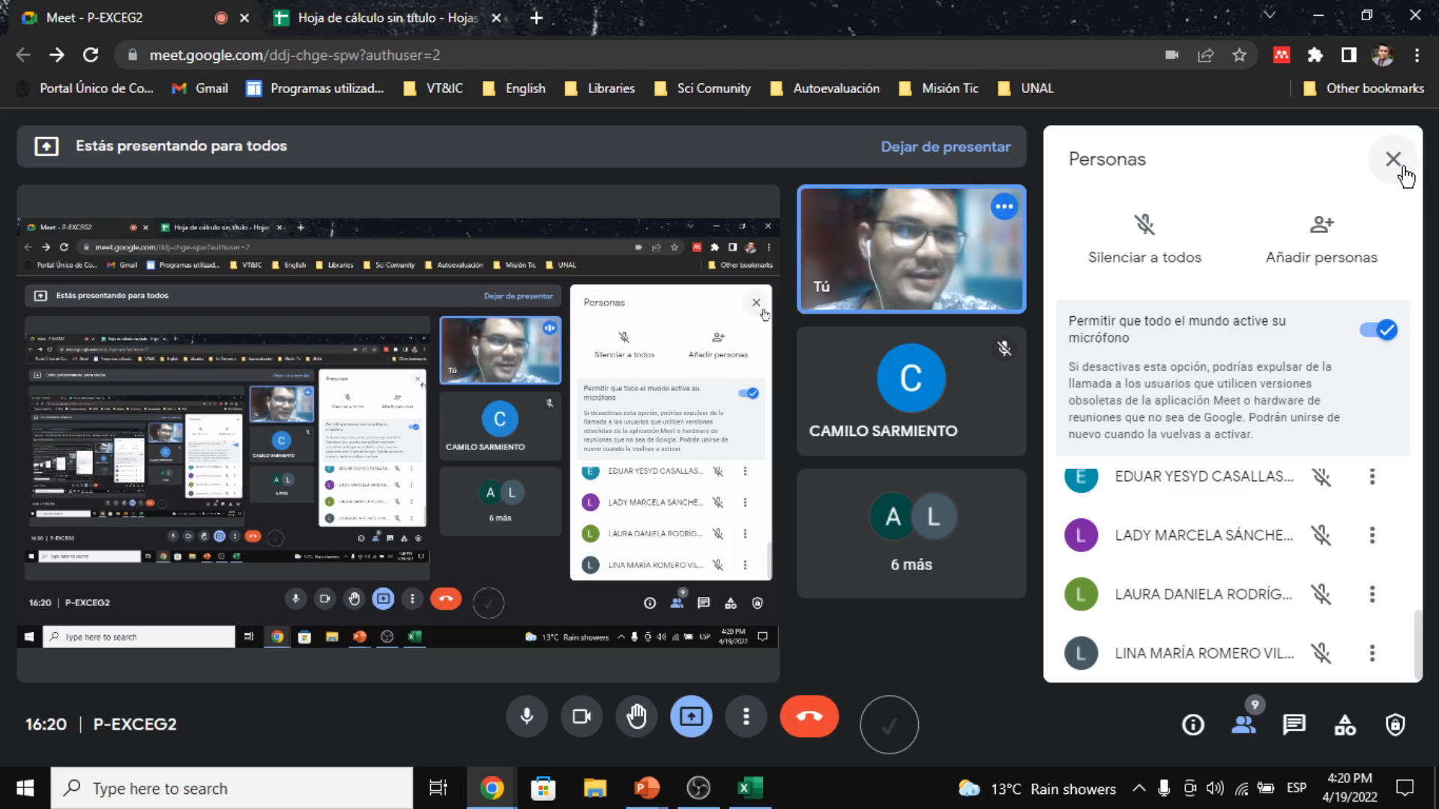
{"action": "key", "text": "alt+Tab"}
- Enter 2340 in D6 as the cost of the first category C item
{"action": "key", "text": "Up"}
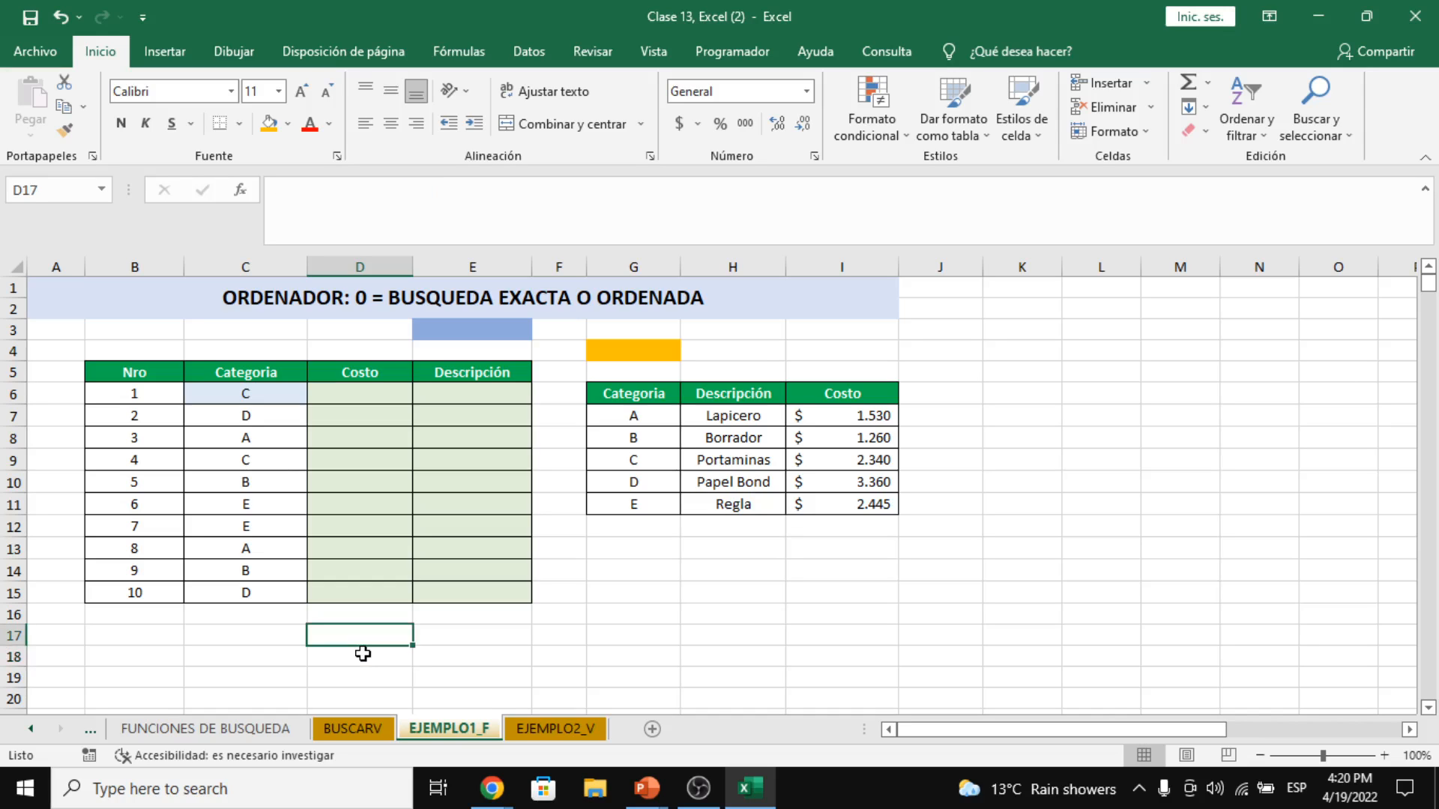
{"action": "key", "text": "Up"}
{"action": "key", "text": "Up"}
{"action": "key", "text": "Up"}
{"action": "key", "text": "Up"}
{"action": "key", "text": "Up"}
{"action": "key", "text": "Up"}
{"action": "key", "text": "Up"}
{"action": "key", "text": "Up"}
{"action": "key", "text": "Up"}
{"action": "key", "text": "Up"}
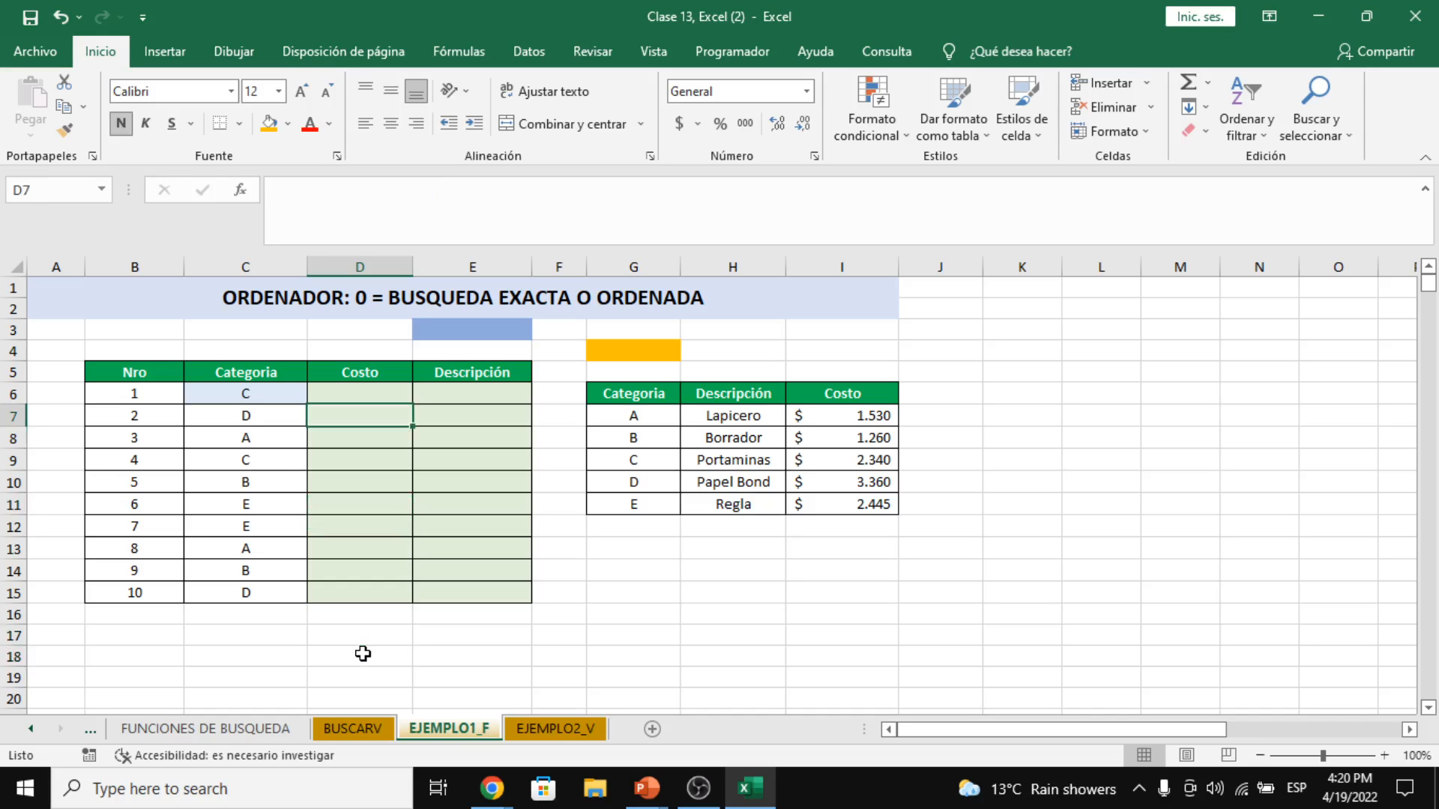
{"action": "key", "text": "Up"}
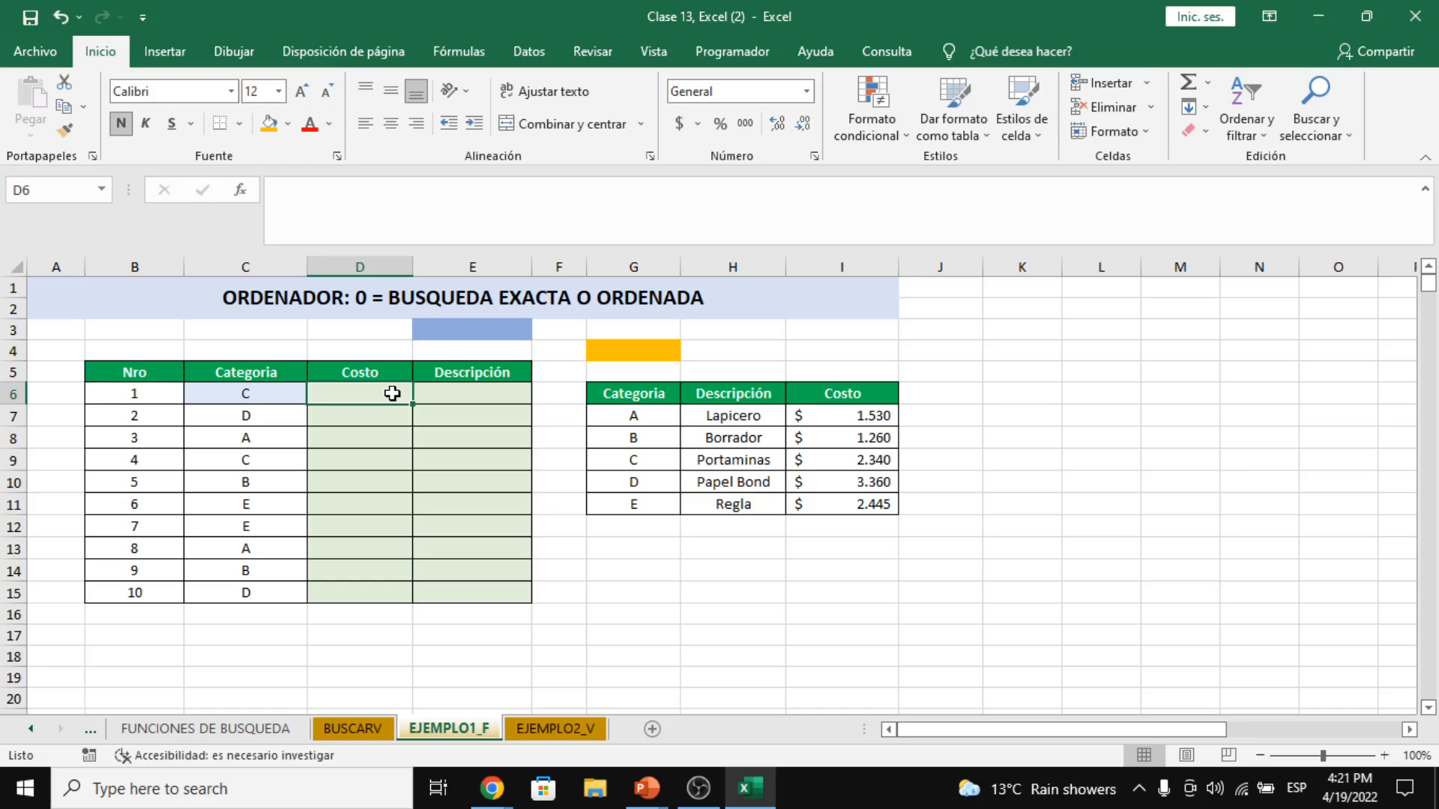
{"action": "type", "text": "240"}
{"action": "key", "text": "BackSpace"}
{"action": "type", "text": "3"}
{"action": "key", "text": "BackSpace"}
{"action": "key", "text": "BackSpace"}
{"action": "type", "text": "34"}
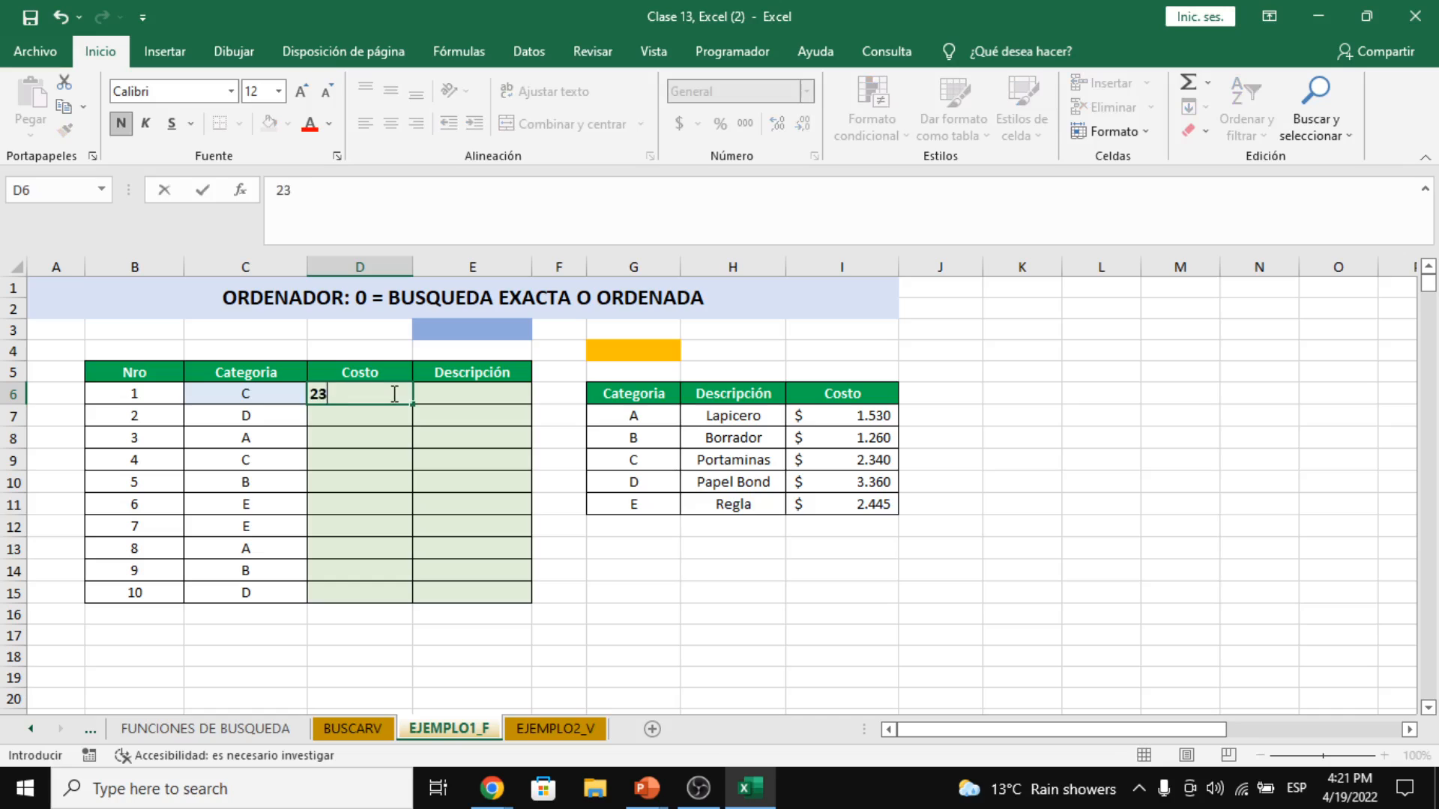
{"action": "key", "text": "Return"}
{"action": "left_click", "coordinate": [395, 393]}
{"action": "type", "text": "2340"}
{"action": "key", "text": "Return"}
- Enter 2340 in D9 as the cost of the other category C item
{"action": "key", "text": "Down"}
{"action": "key", "text": "Down"}
{"action": "type", "text": "2340"}
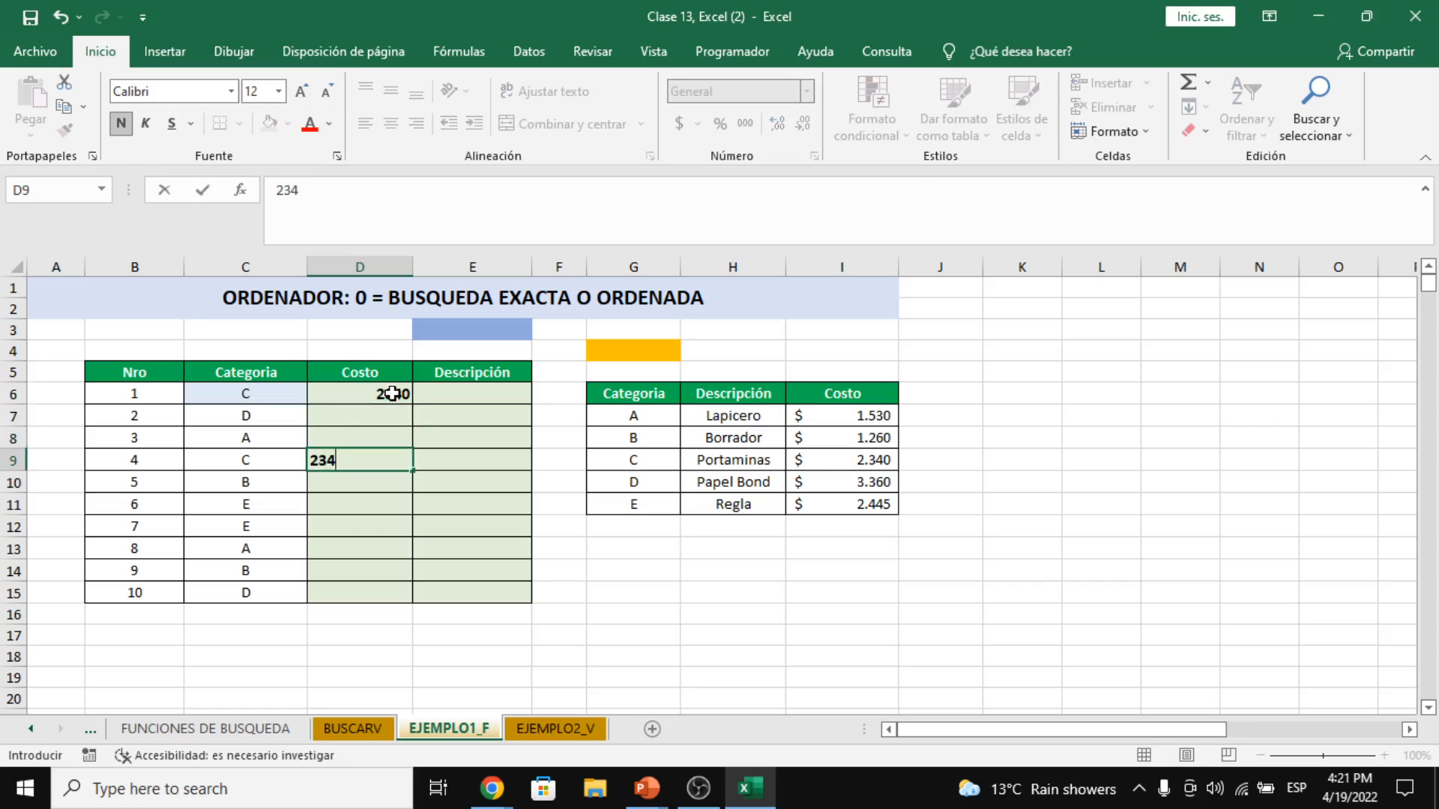
{"action": "key", "text": "Return"}
- Enter 3360 in D7 as the cost of the first category D item
{"action": "key", "text": "Up"}
{"action": "key", "text": "Up"}
{"action": "key", "text": "Up"}
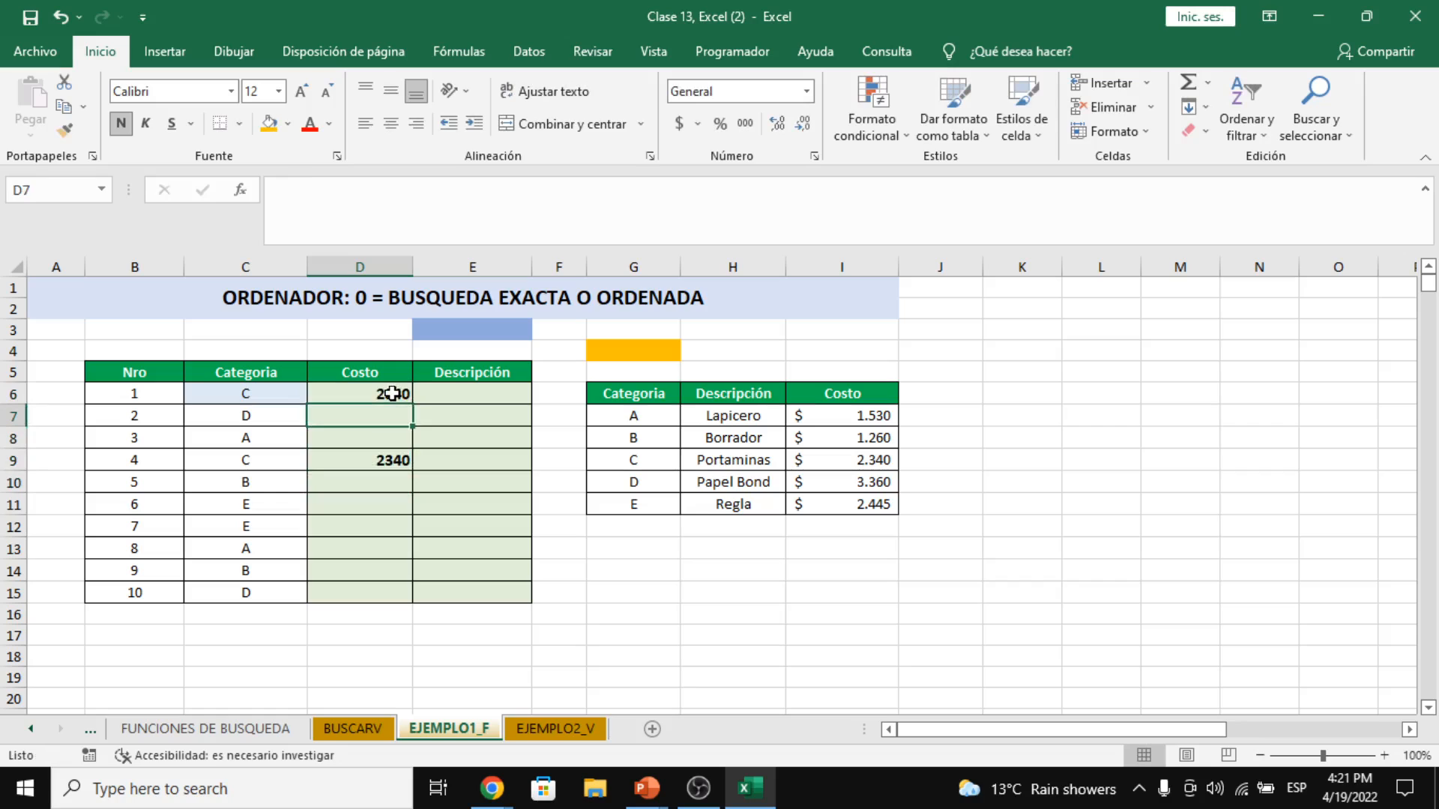
{"action": "type", "text": "3360"}
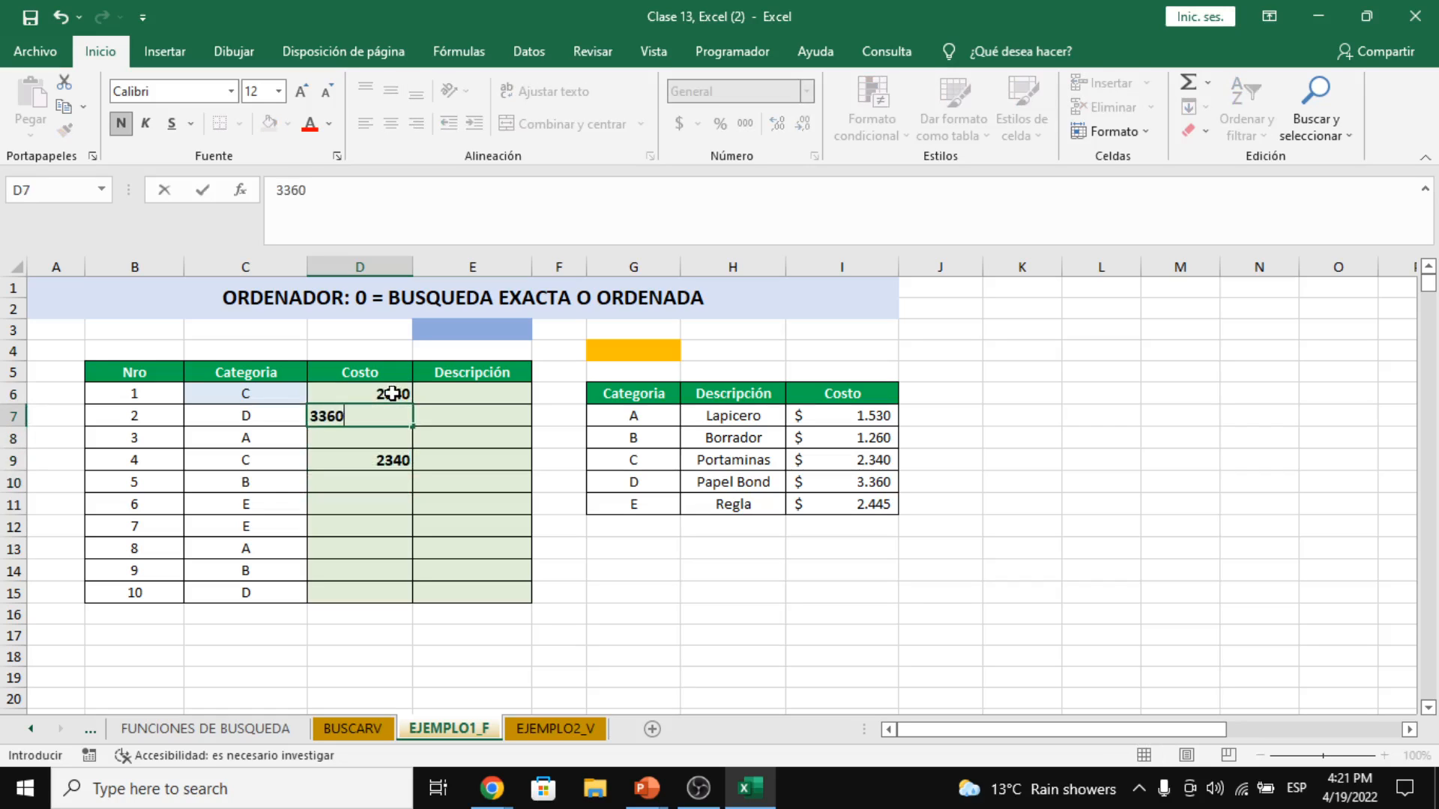
{"action": "key", "text": "Return"}
- Enter 3360 in D15 as the cost of the last category D item
{"action": "key", "text": "Down"}
{"action": "key", "text": "Down"}
{"action": "key", "text": "Down"}
{"action": "key", "text": "Down"}
{"action": "key", "text": "Down"}
{"action": "key", "text": "Down"}
{"action": "key", "text": "Down"}
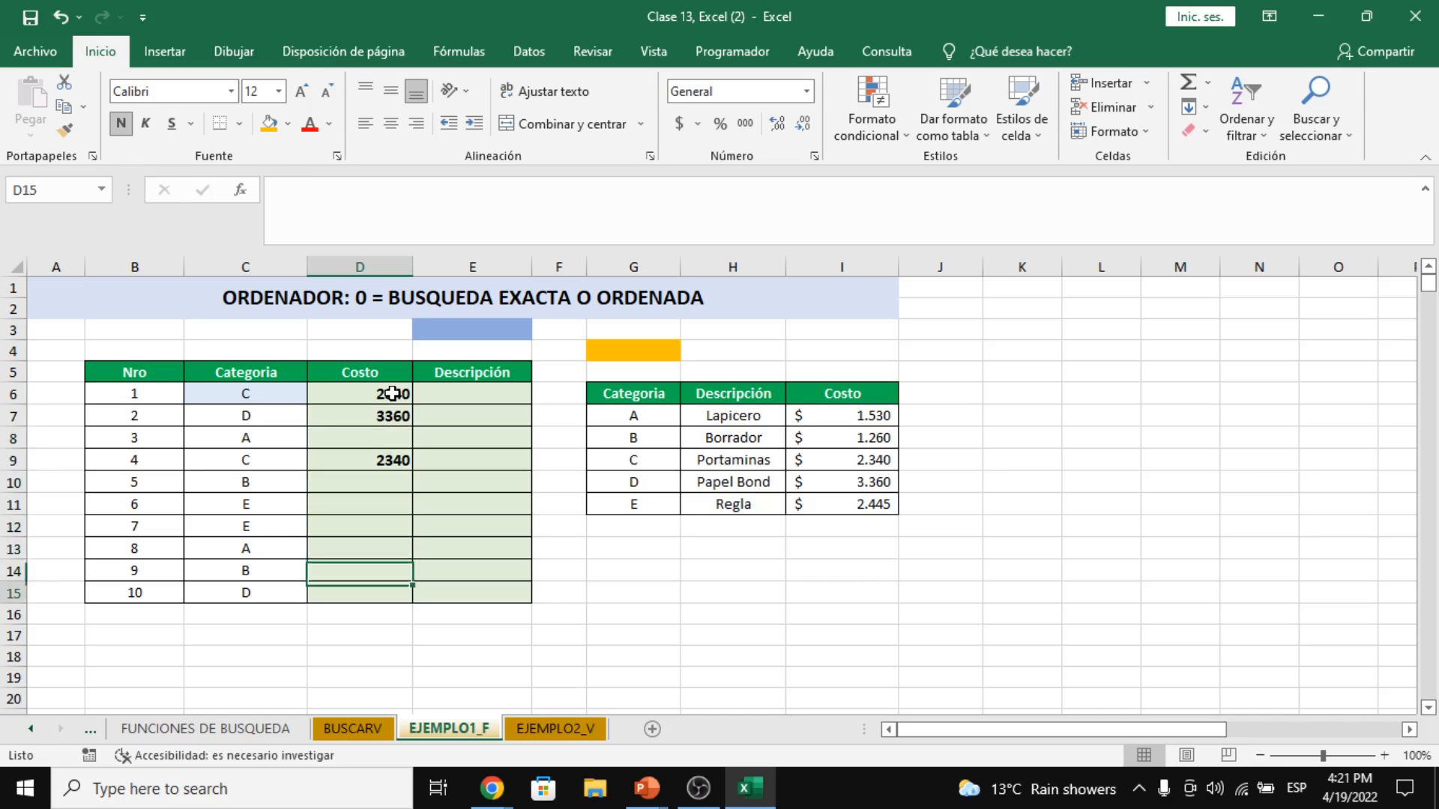
{"action": "type", "text": "3360"}
{"action": "key", "text": "Return"}
- Clear all the manually entered costs in D6:D15
{"action": "key", "text": "Up"}
{"action": "key", "text": "Up"}
{"action": "key", "text": "Up"}
{"action": "key", "text": "Up"}
{"action": "key", "text": "Up"}
{"action": "key", "text": "Up"}
{"action": "key", "text": "Up"}
{"action": "key", "text": "Up"}
{"action": "key", "text": "Up"}
{"action": "key", "text": "Up"}
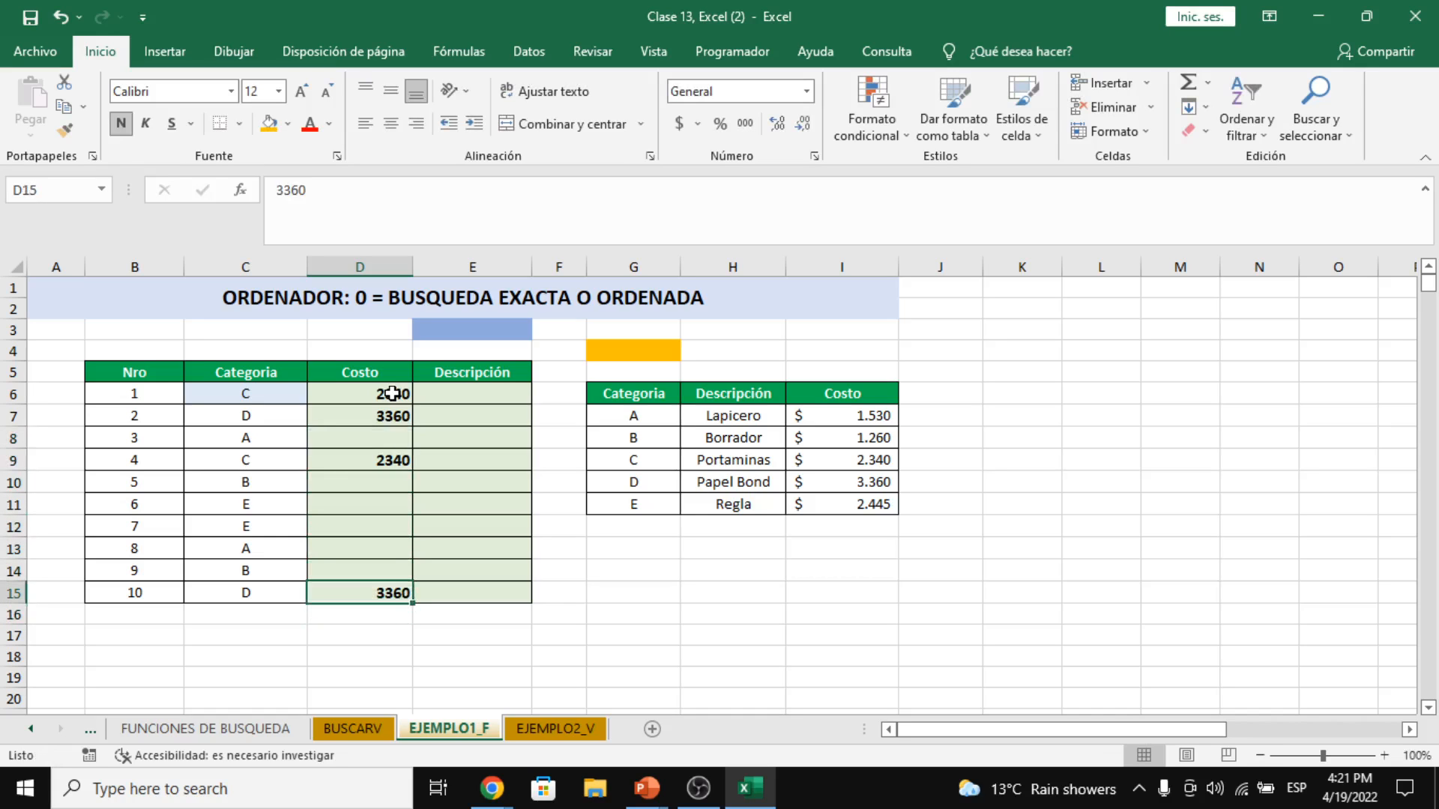
{"action": "key", "text": "shift+Down"}
{"action": "key", "text": "shift+Down"}
{"action": "key", "text": "shift+Down"}
{"action": "key", "text": "shift+Down"}
{"action": "key", "text": "shift+Down"}
{"action": "key", "text": "shift+Down"}
{"action": "key", "text": "shift+Down"}
{"action": "key", "text": "shift+Down"}
{"action": "key", "text": "shift+Down"}
{"action": "key", "text": "shift+Down"}
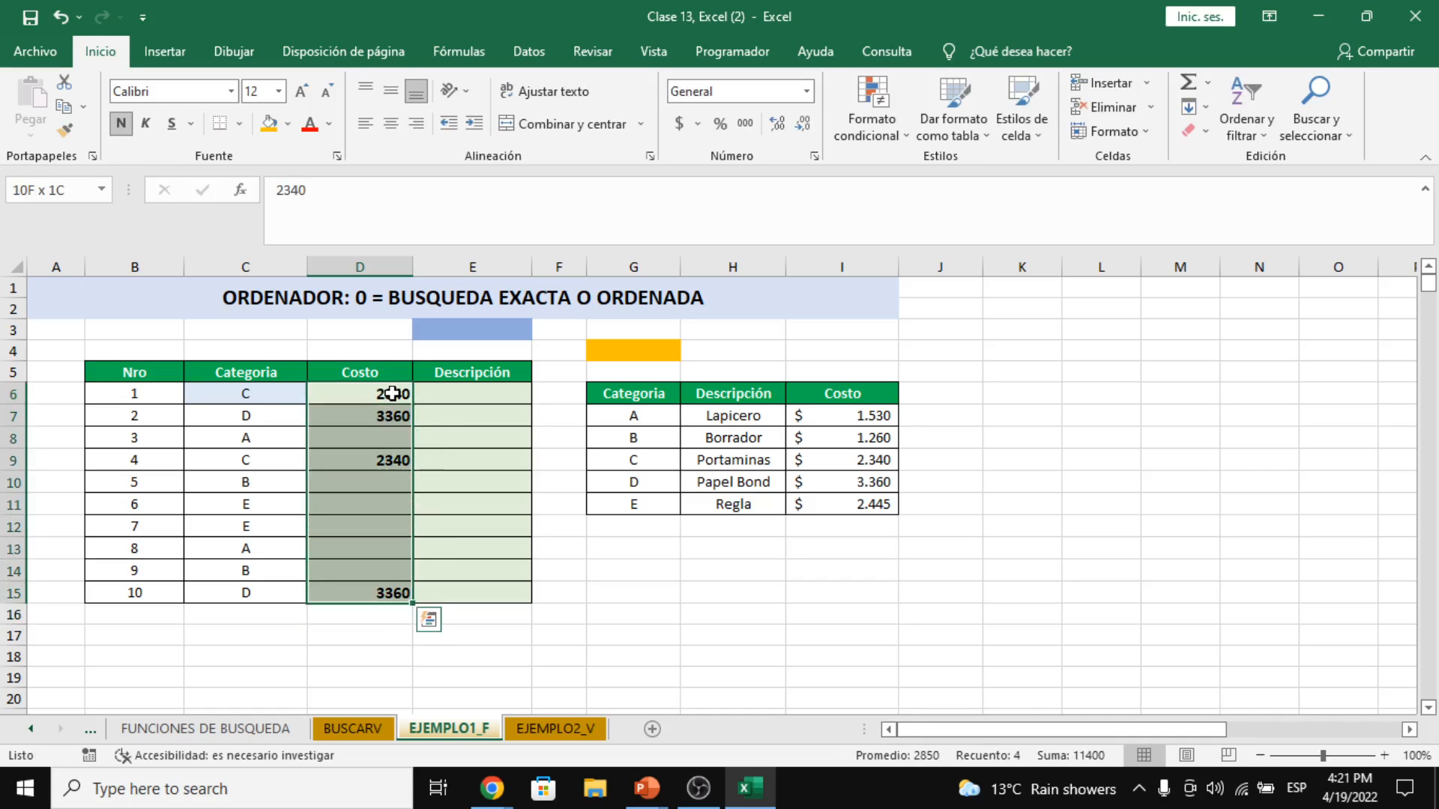
{"action": "key", "text": "Delete"}
- Start a BUSCARV formula in D6 and open its function arguments, clear of the category table
{"action": "left_click", "coordinate": [392, 393]}
{"action": "type", "text": "=BU"}
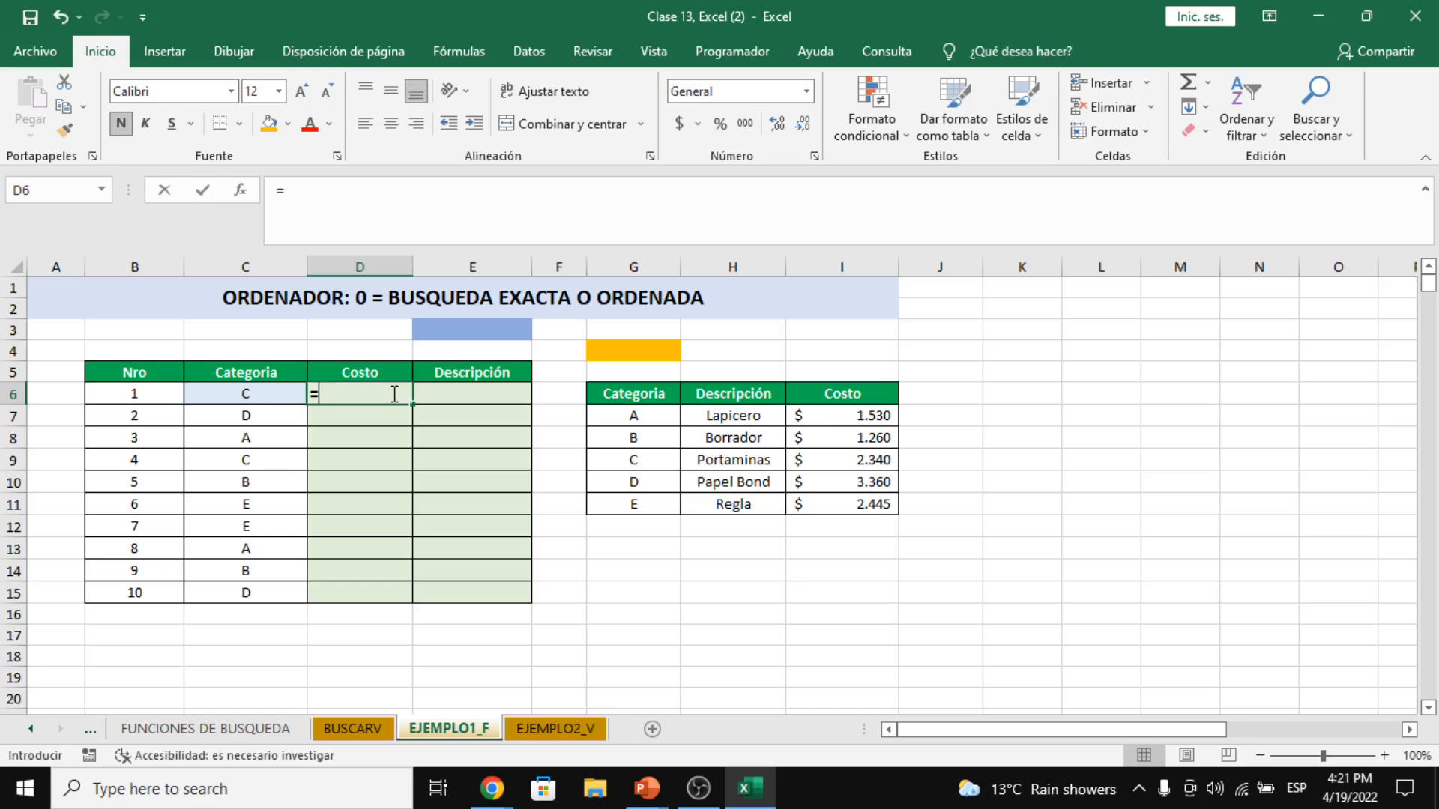
{"action": "key", "text": "Down"}
{"action": "key", "text": "Down"}
{"action": "key", "text": "Tab"}
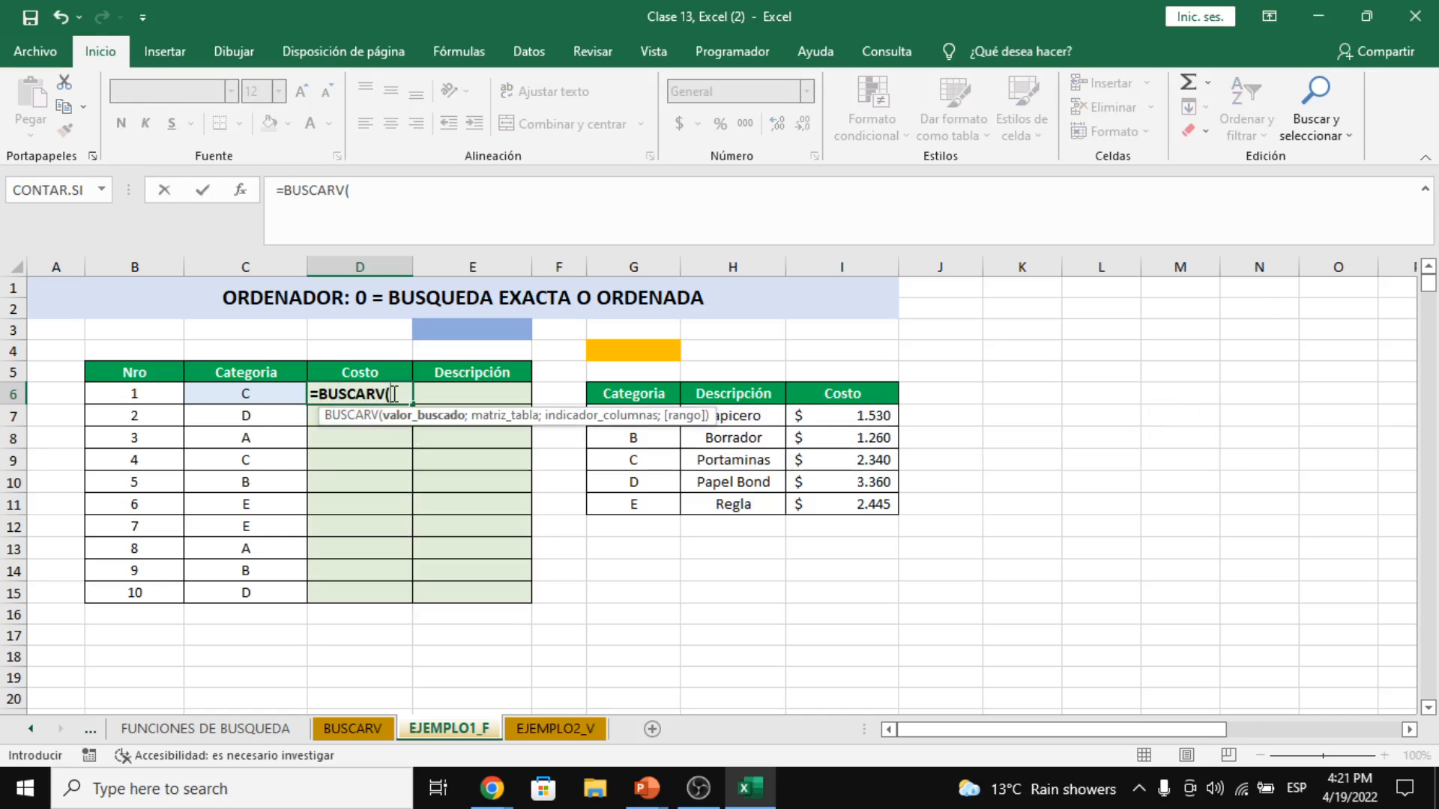
{"action": "left_click", "coordinate": [243, 189]}
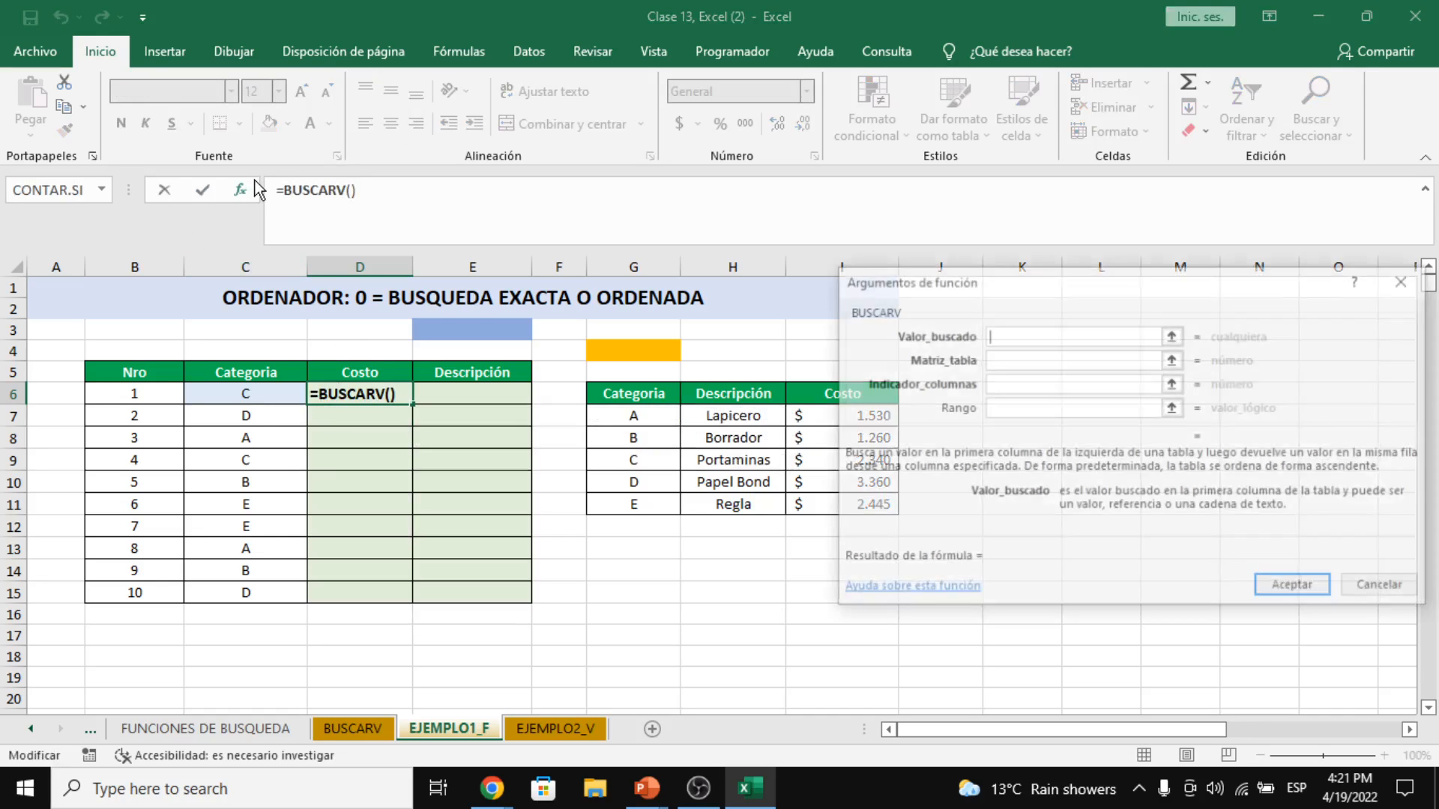
{"action": "left_click", "coordinate": [1022, 262]}
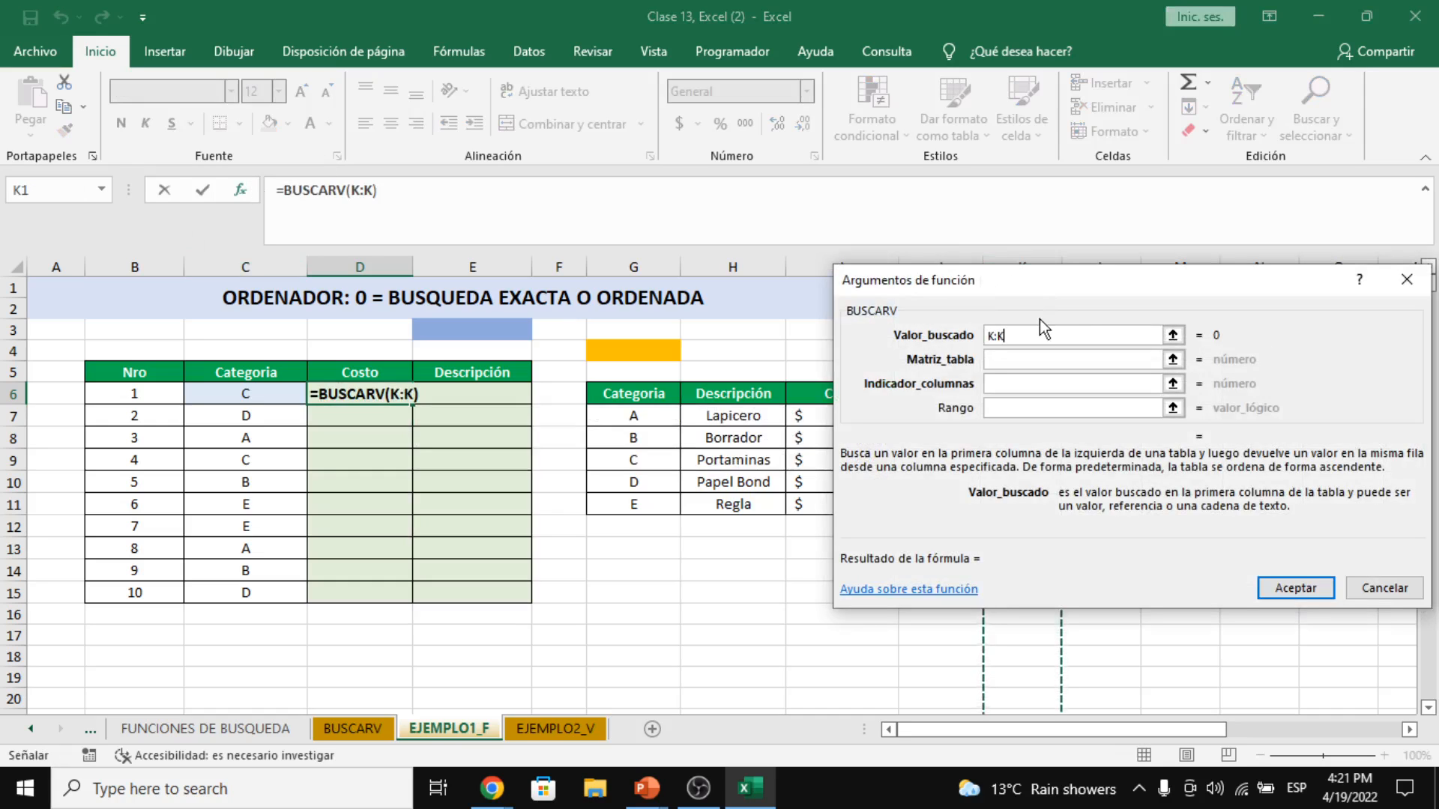
{"action": "key", "text": "BackSpace"}
{"action": "left_click_drag", "start_coordinate": [1081, 305], "coordinate": [1173, 355]}
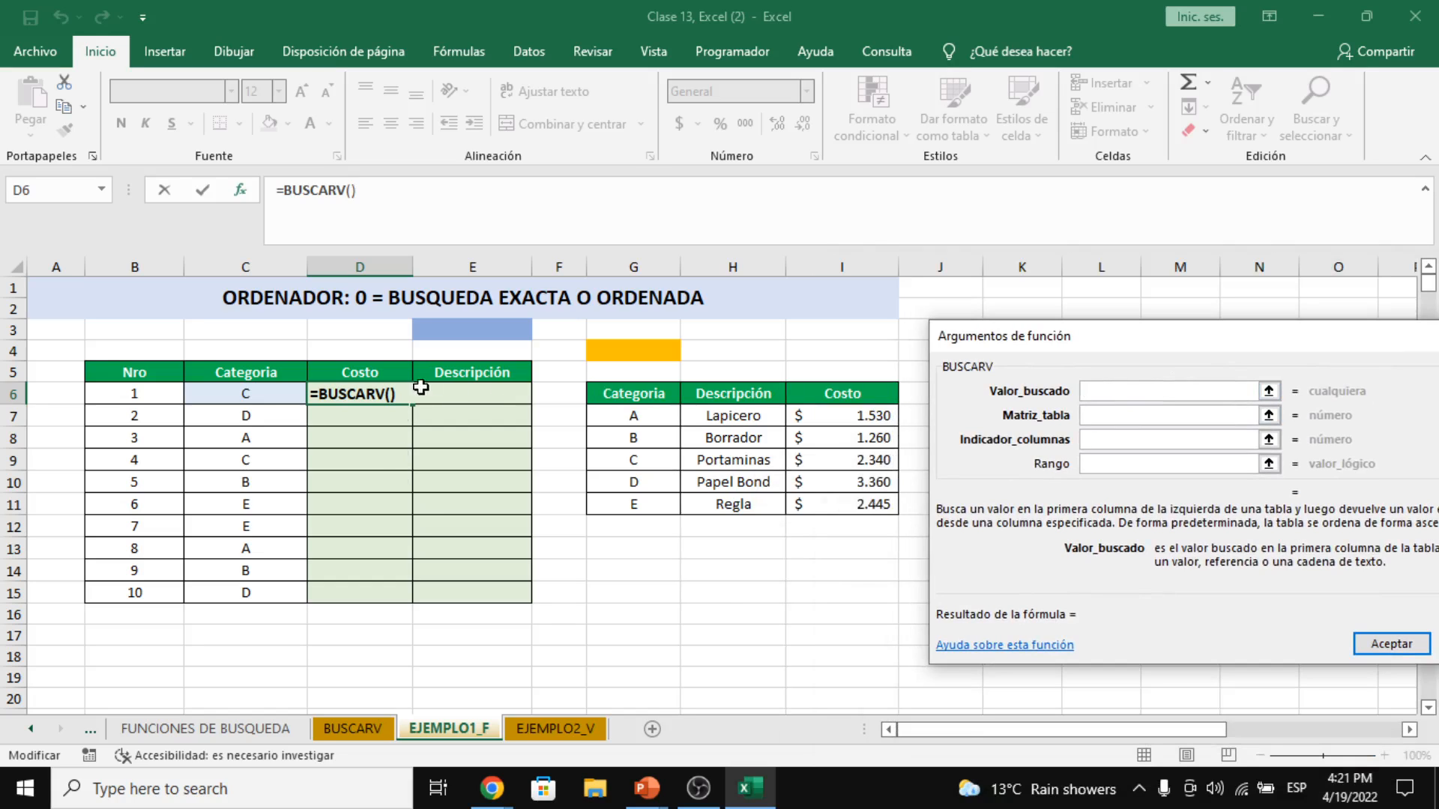
- Try G7, C6 and G9 in turn as the lookup value of the BUSCARV formula
{"action": "left_click", "coordinate": [642, 421]}
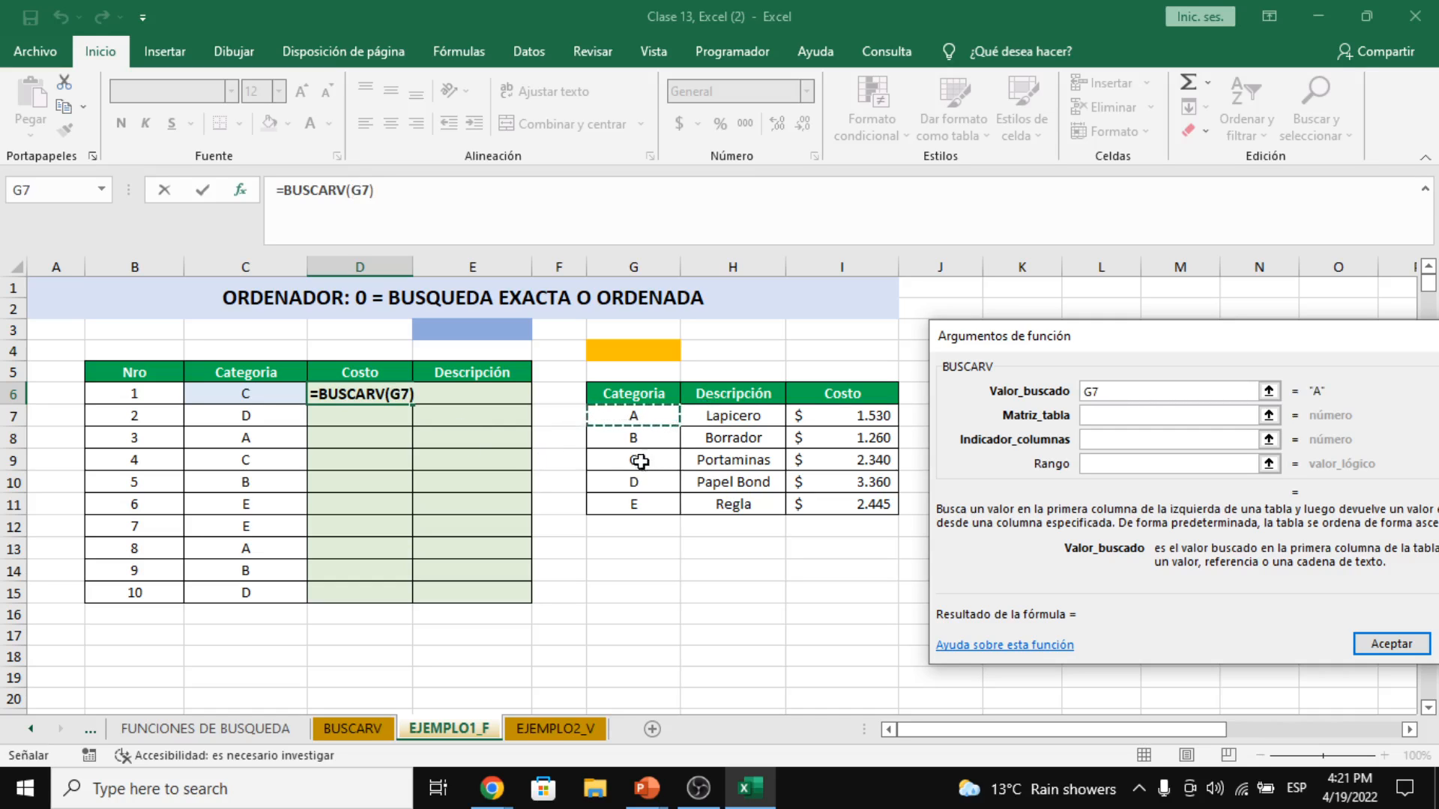
{"action": "left_click", "coordinate": [254, 396]}
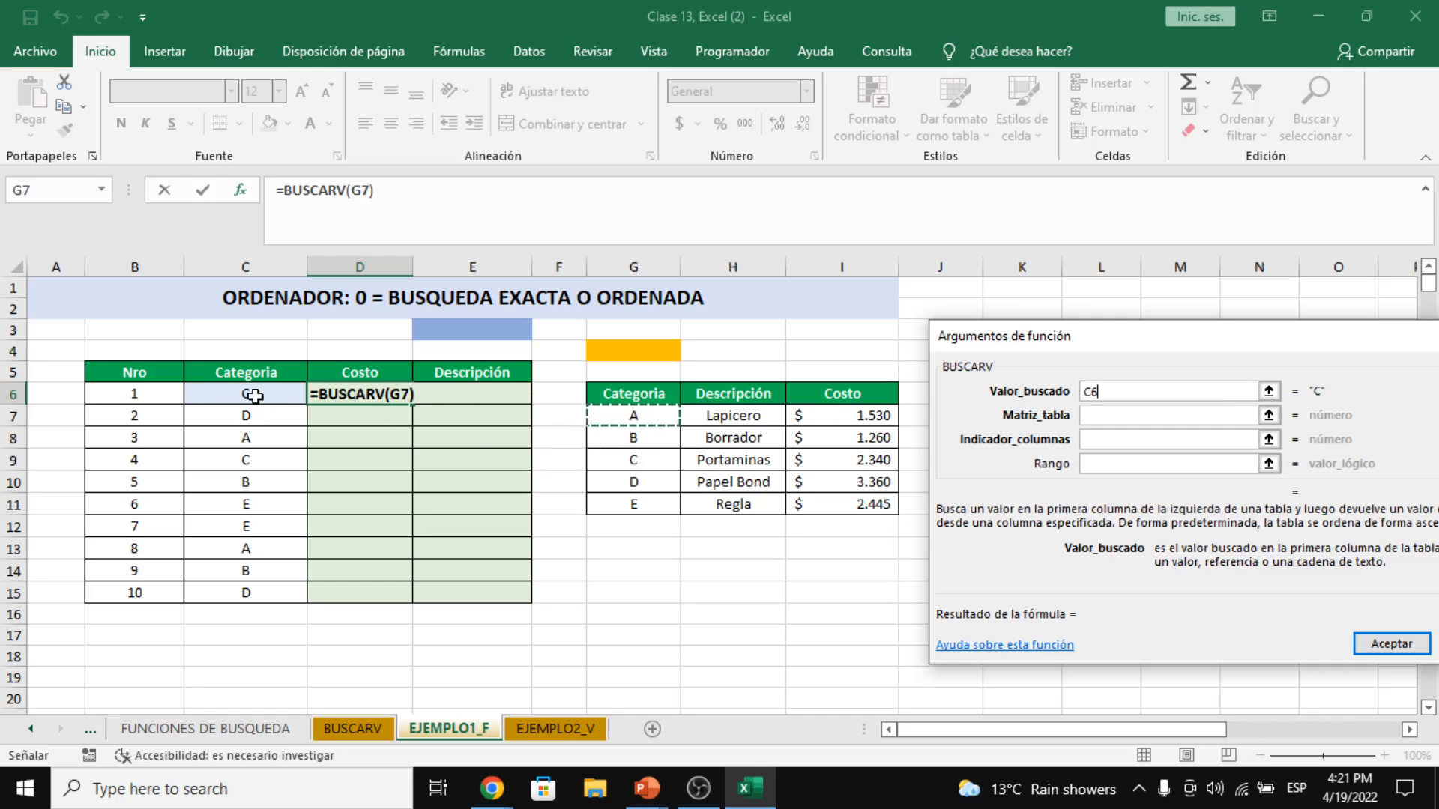
{"action": "left_click", "coordinate": [615, 469]}
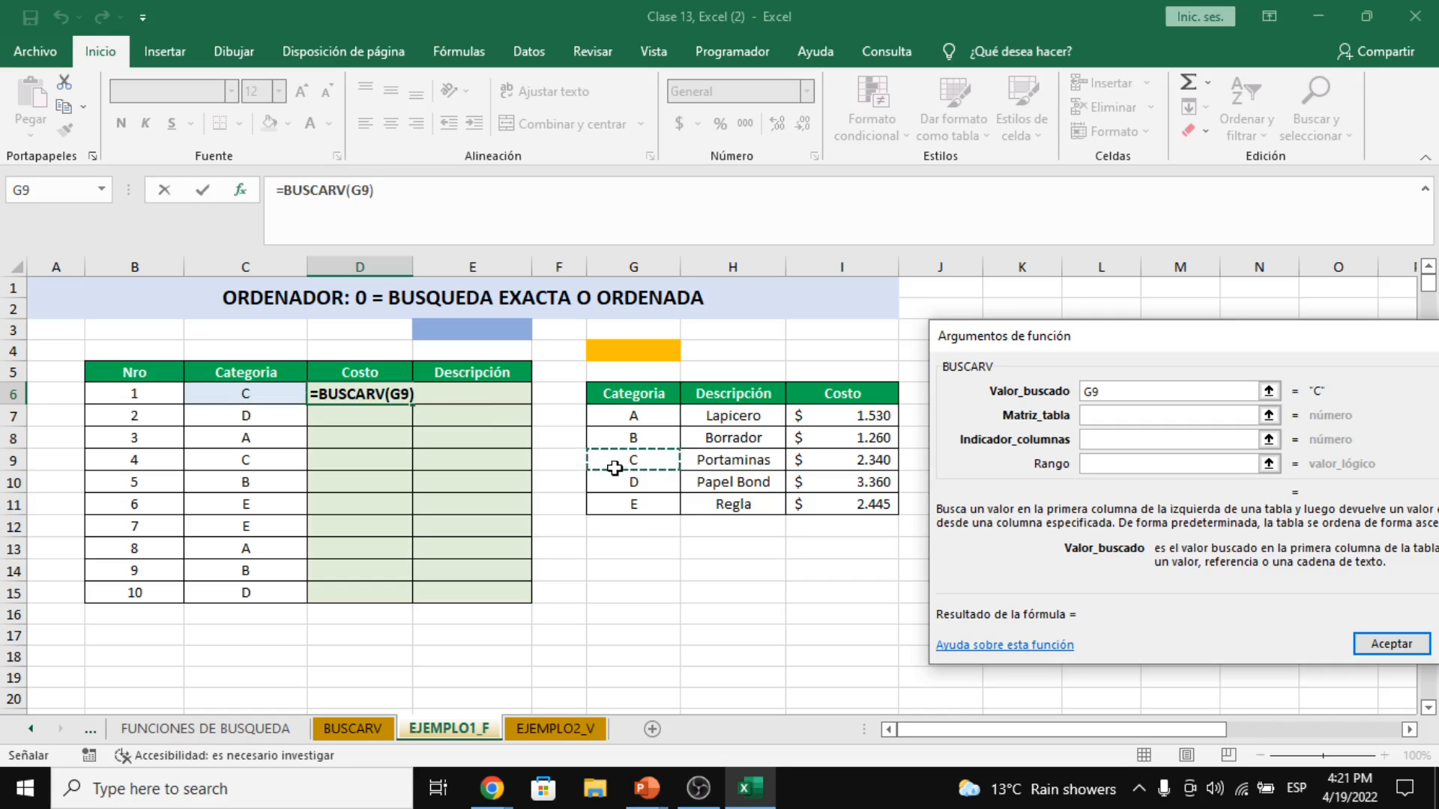
{"action": "left_click", "coordinate": [1124, 413]}
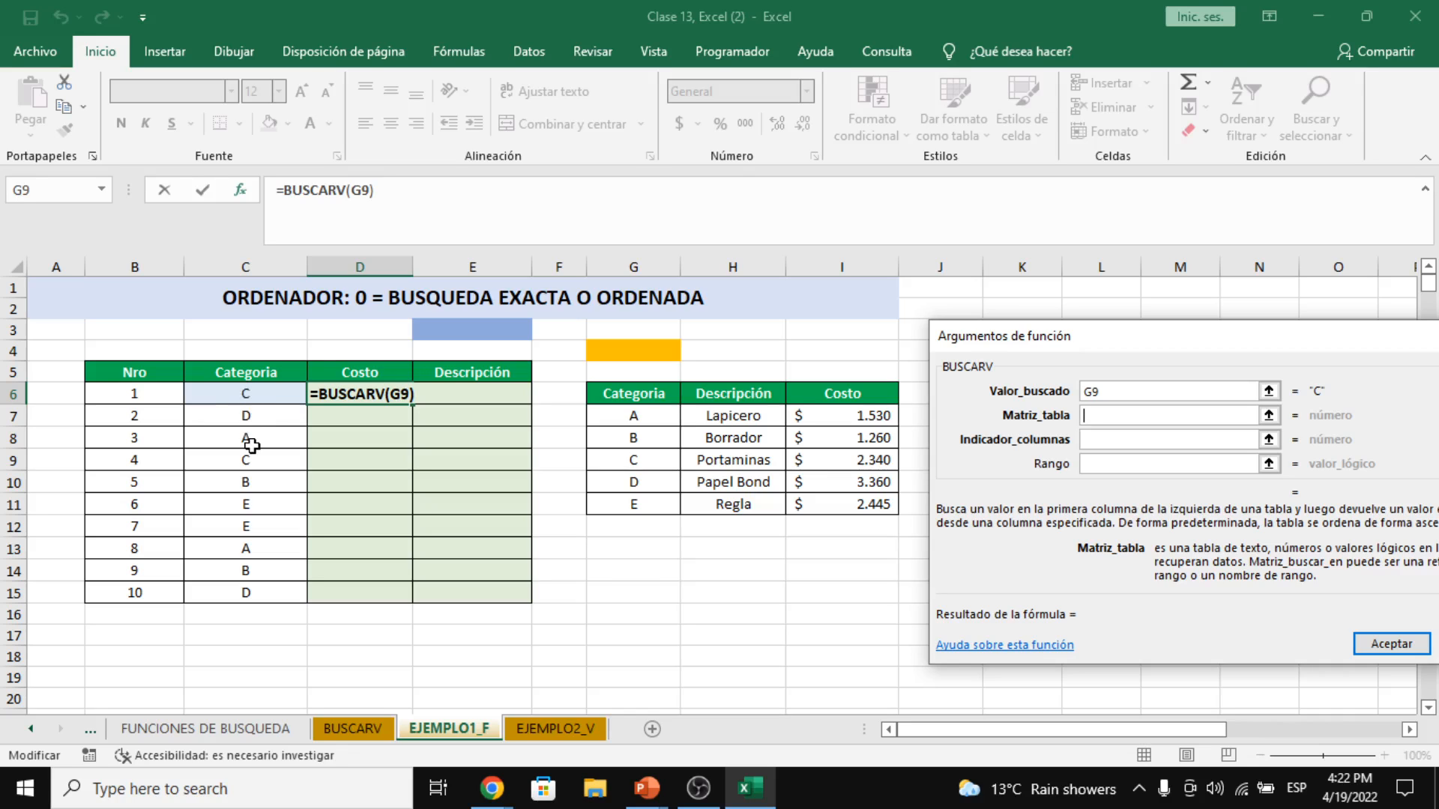
- Set the BUSCARV lookup value to C6 and its table array to the category table G6:I11
{"action": "left_click", "coordinate": [1064, 391]}
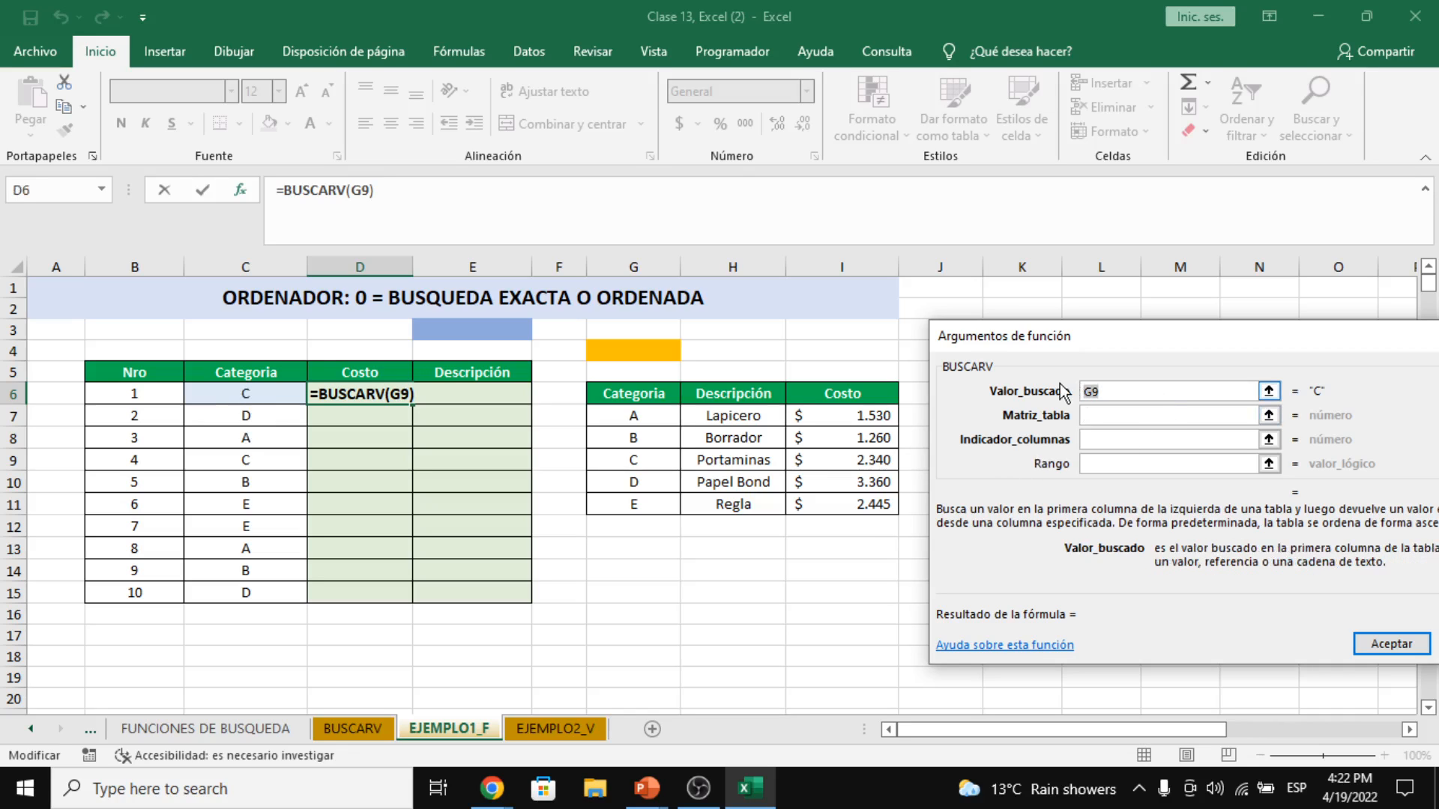
{"action": "left_click", "coordinate": [243, 397]}
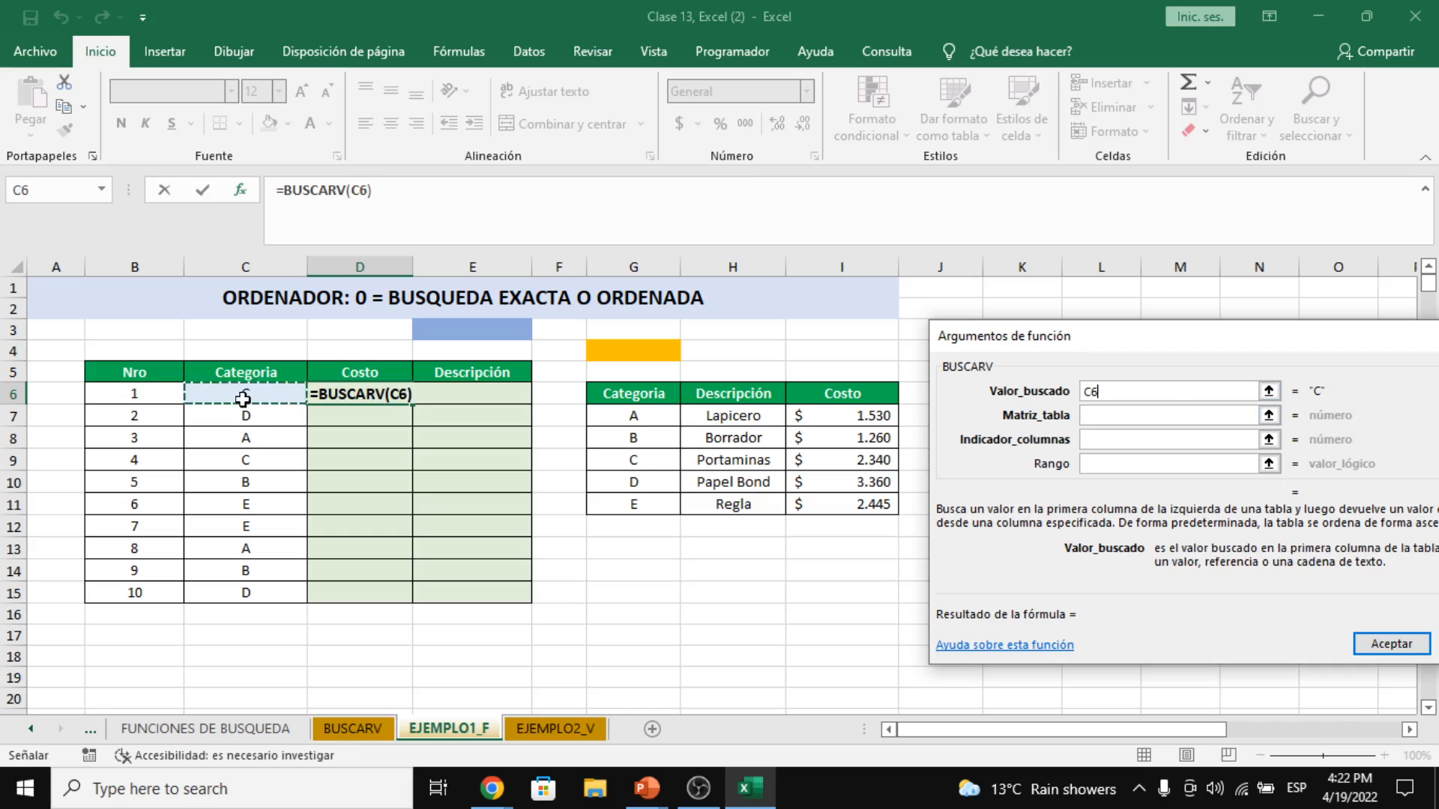
{"action": "left_click", "coordinate": [1110, 416]}
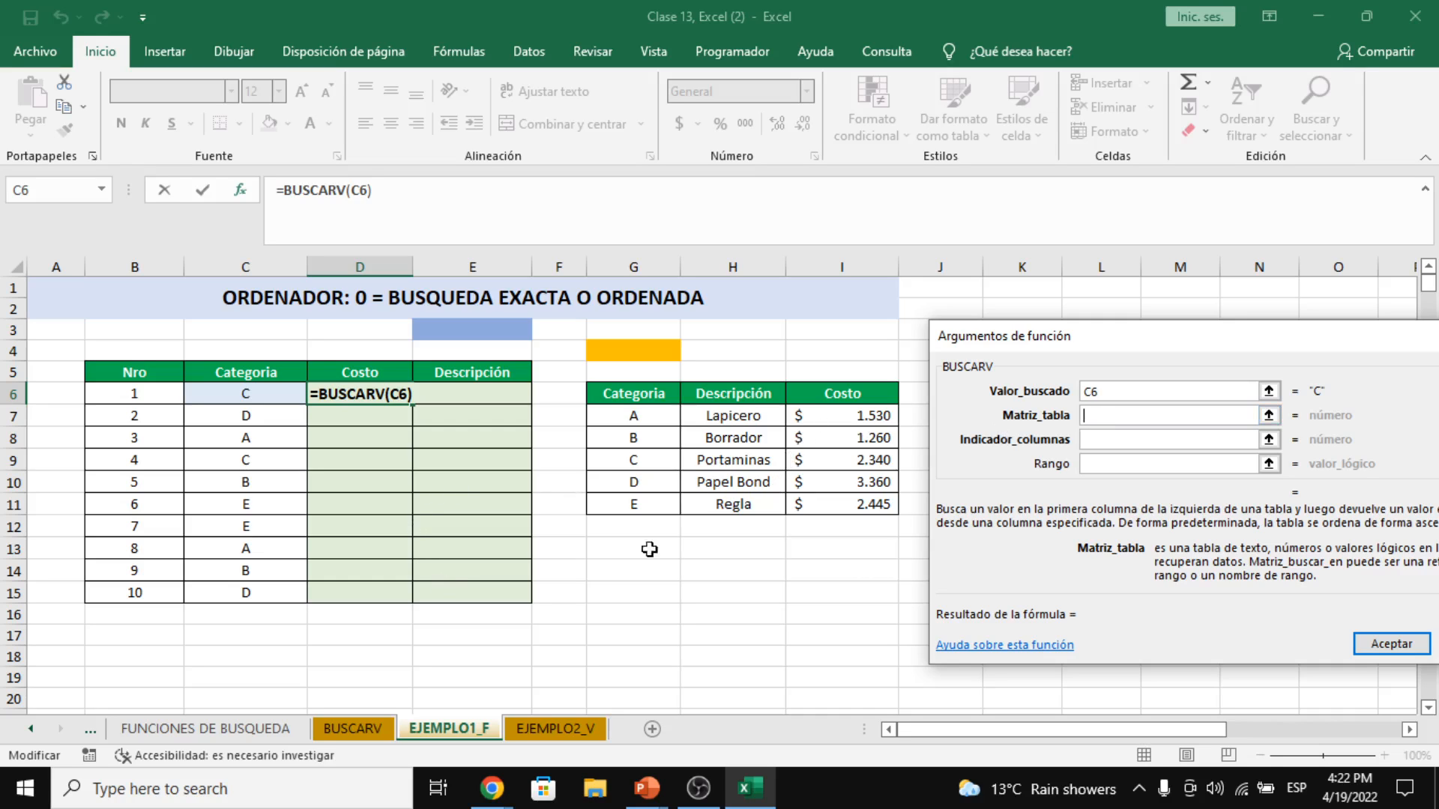
{"action": "left_click_drag", "start_coordinate": [660, 398], "coordinate": [856, 500]}
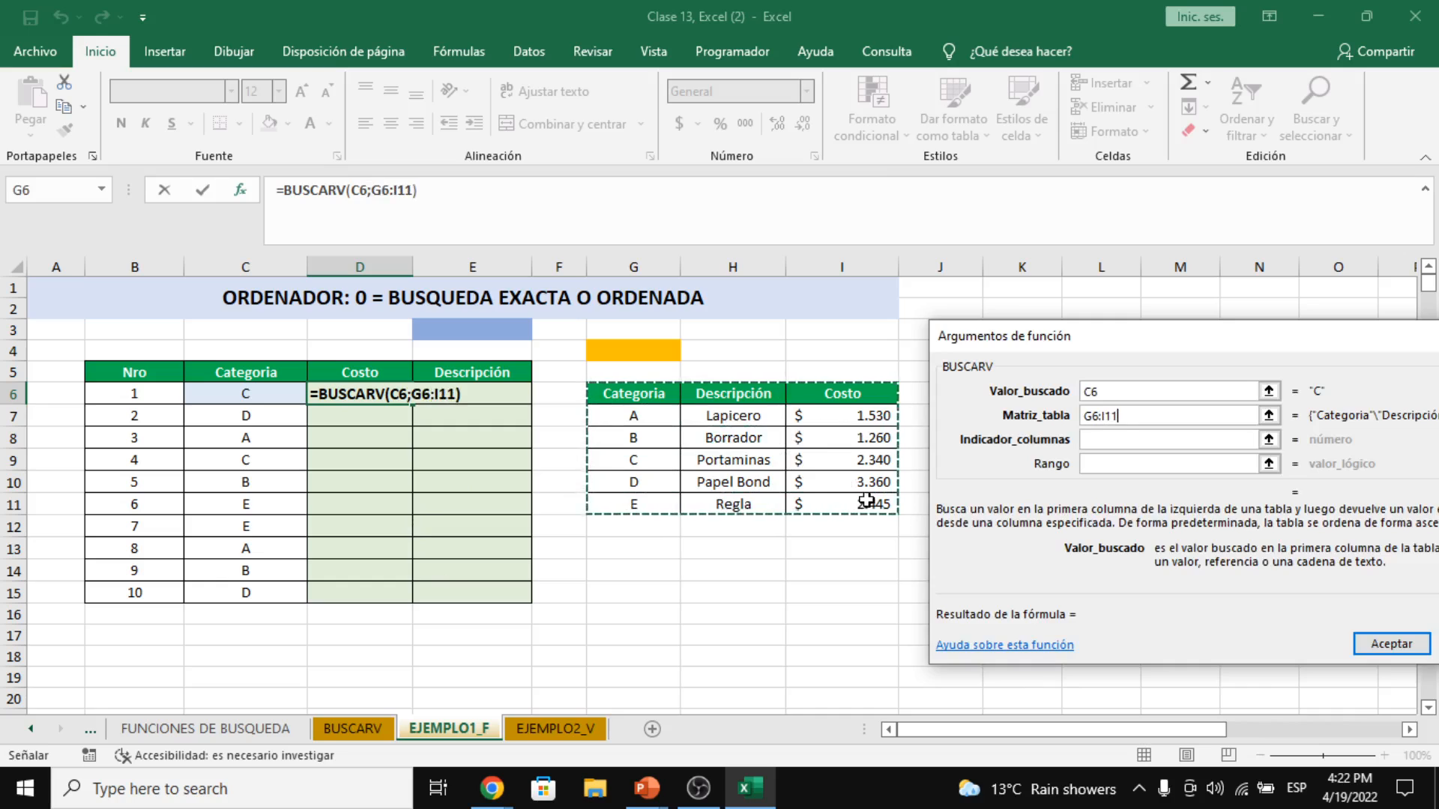
- Complete the BUSCARV formula in D6 with column index 3 and range lookup 0 for an exact match
{"action": "left_click", "coordinate": [1118, 440]}
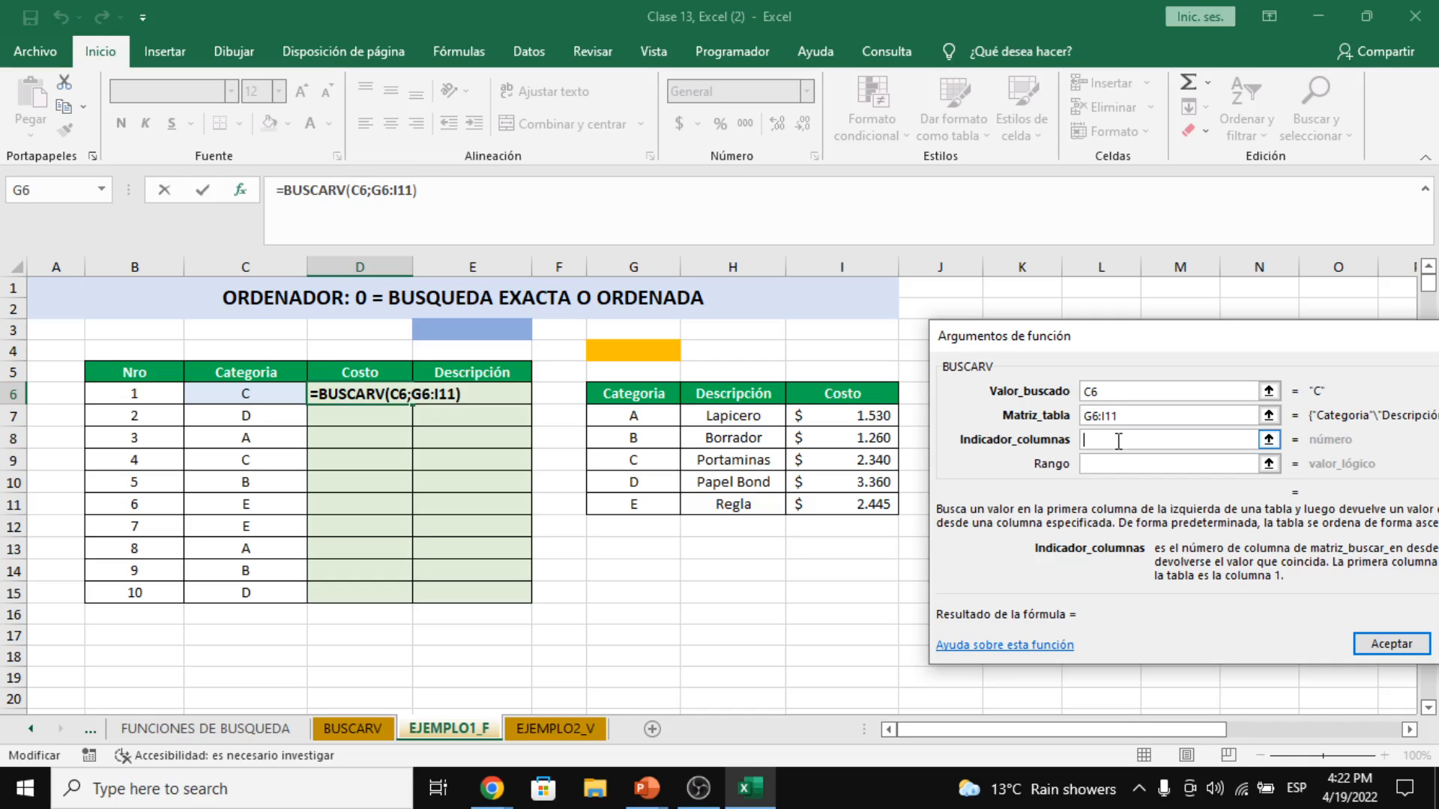
{"action": "type", "text": "3"}
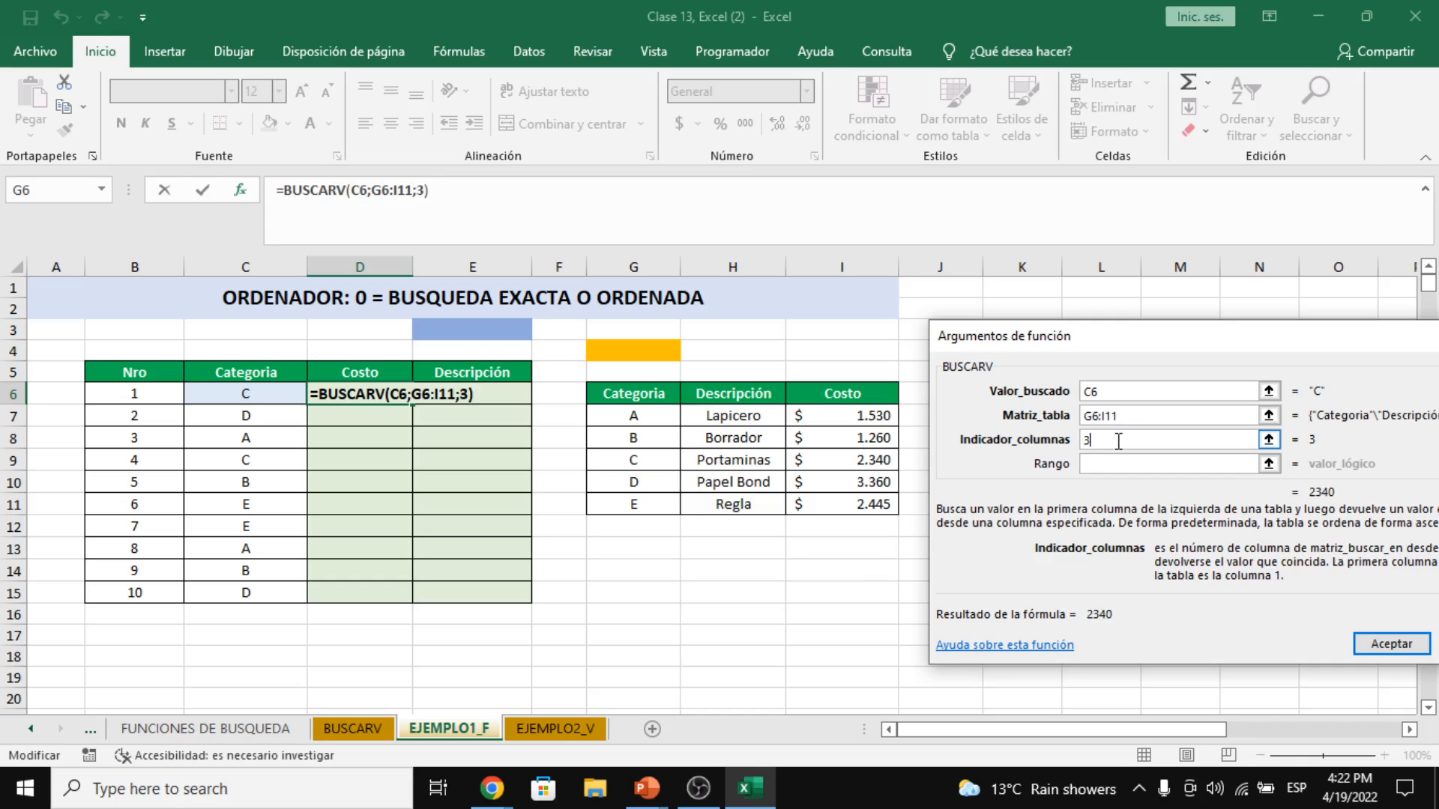
{"action": "left_click", "coordinate": [1121, 463]}
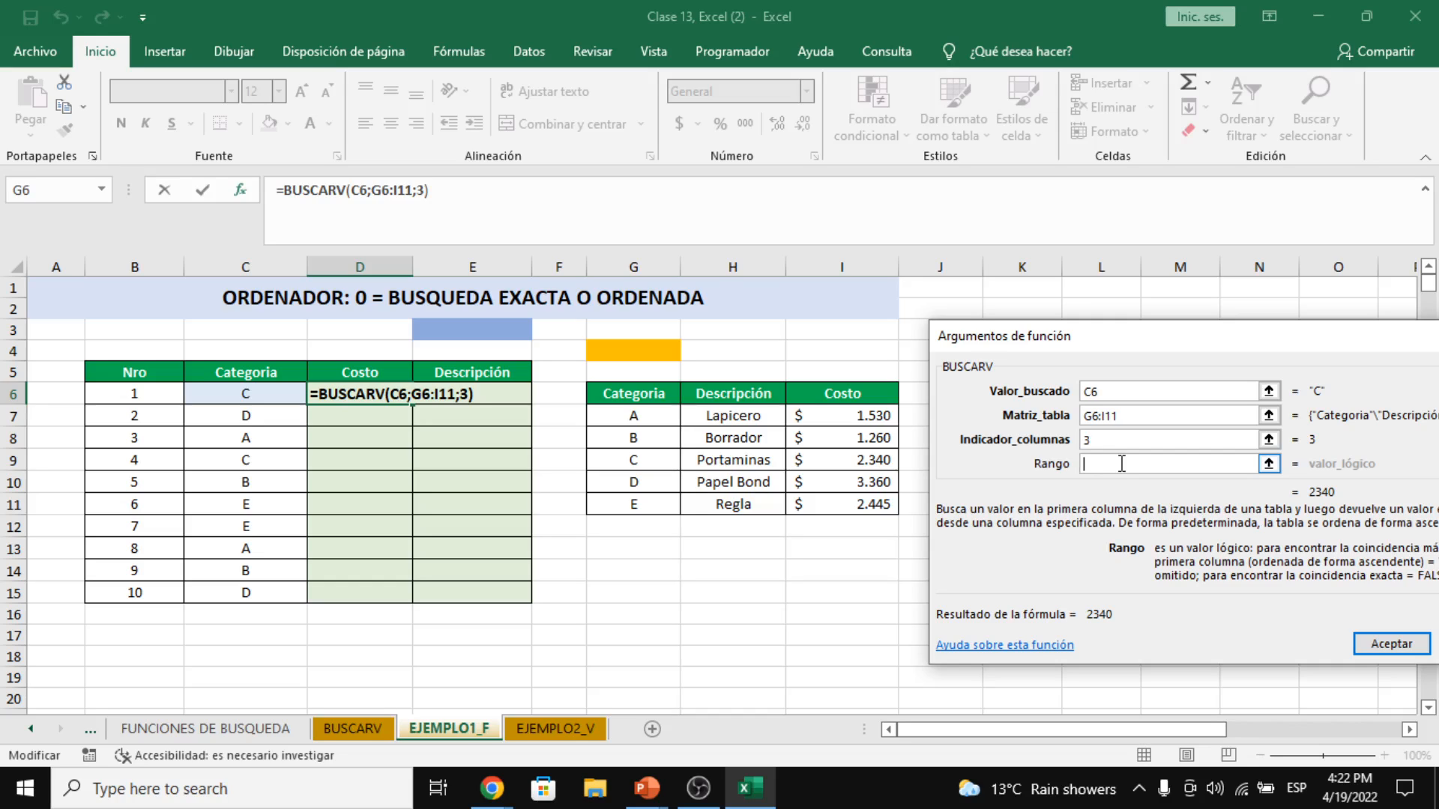
{"action": "type", "text": "0"}
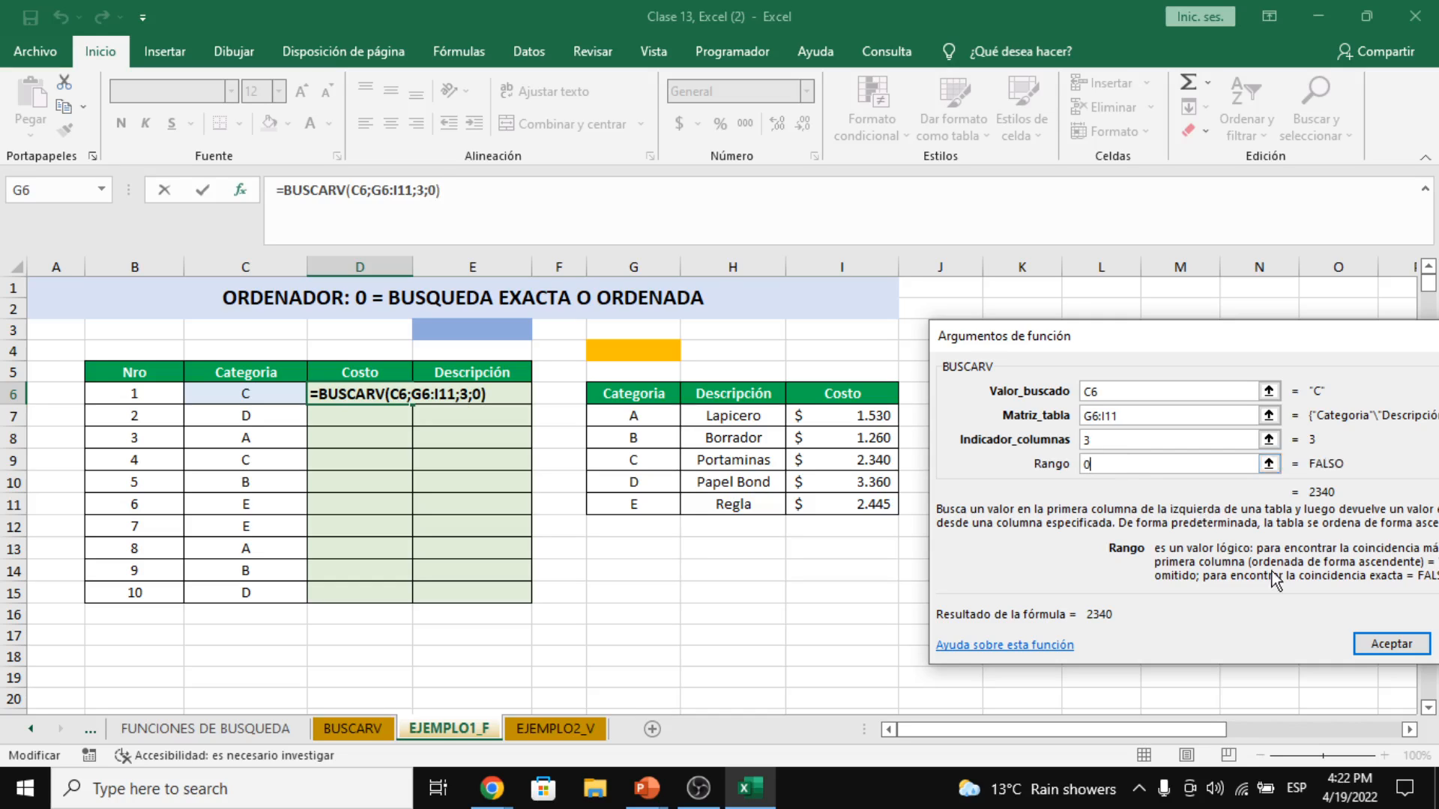
{"action": "left_click", "coordinate": [1391, 643]}
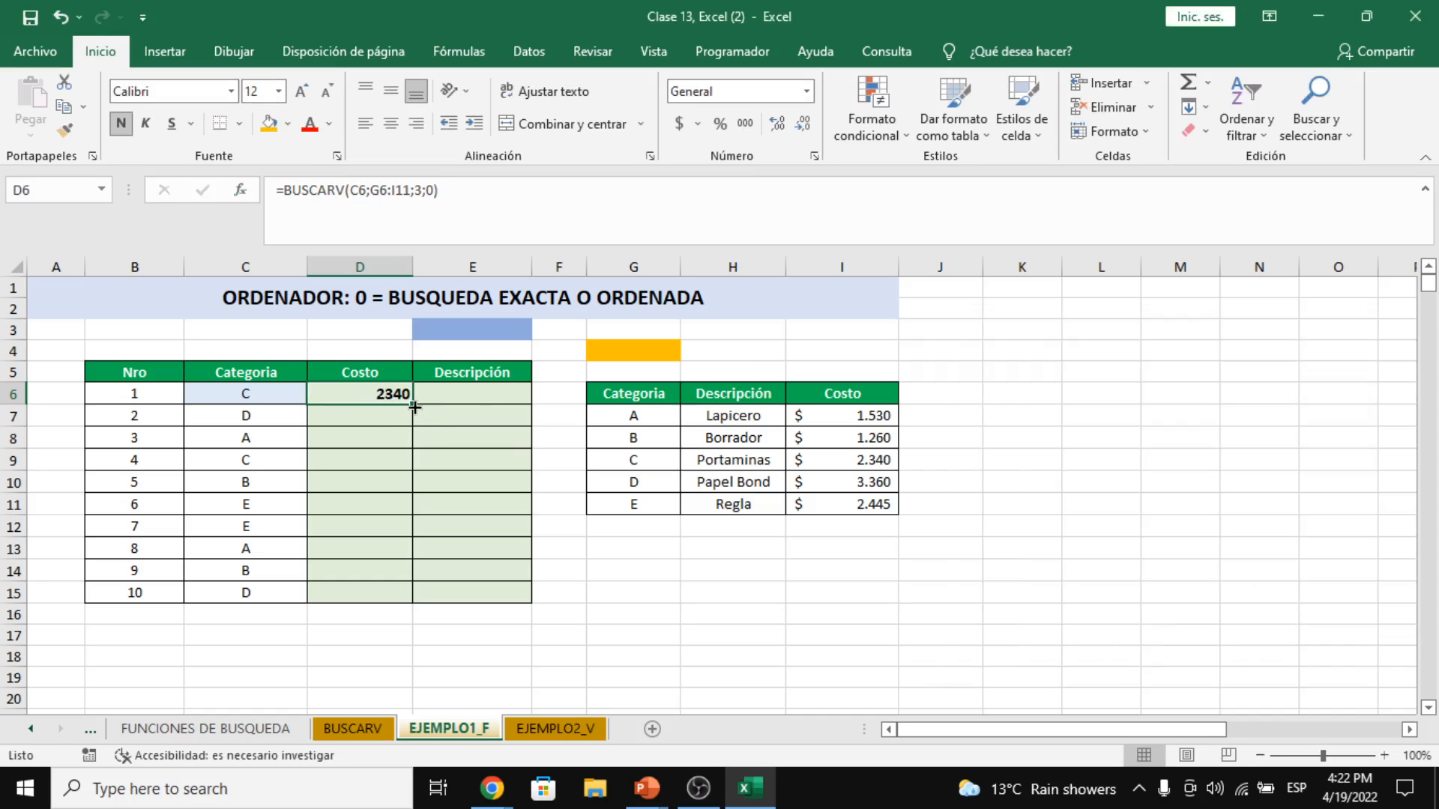
- Reopen the function arguments of D6's BUSCARV formula and review the lookup value, table array, column index and range fields
{"action": "left_click", "coordinate": [437, 195]}
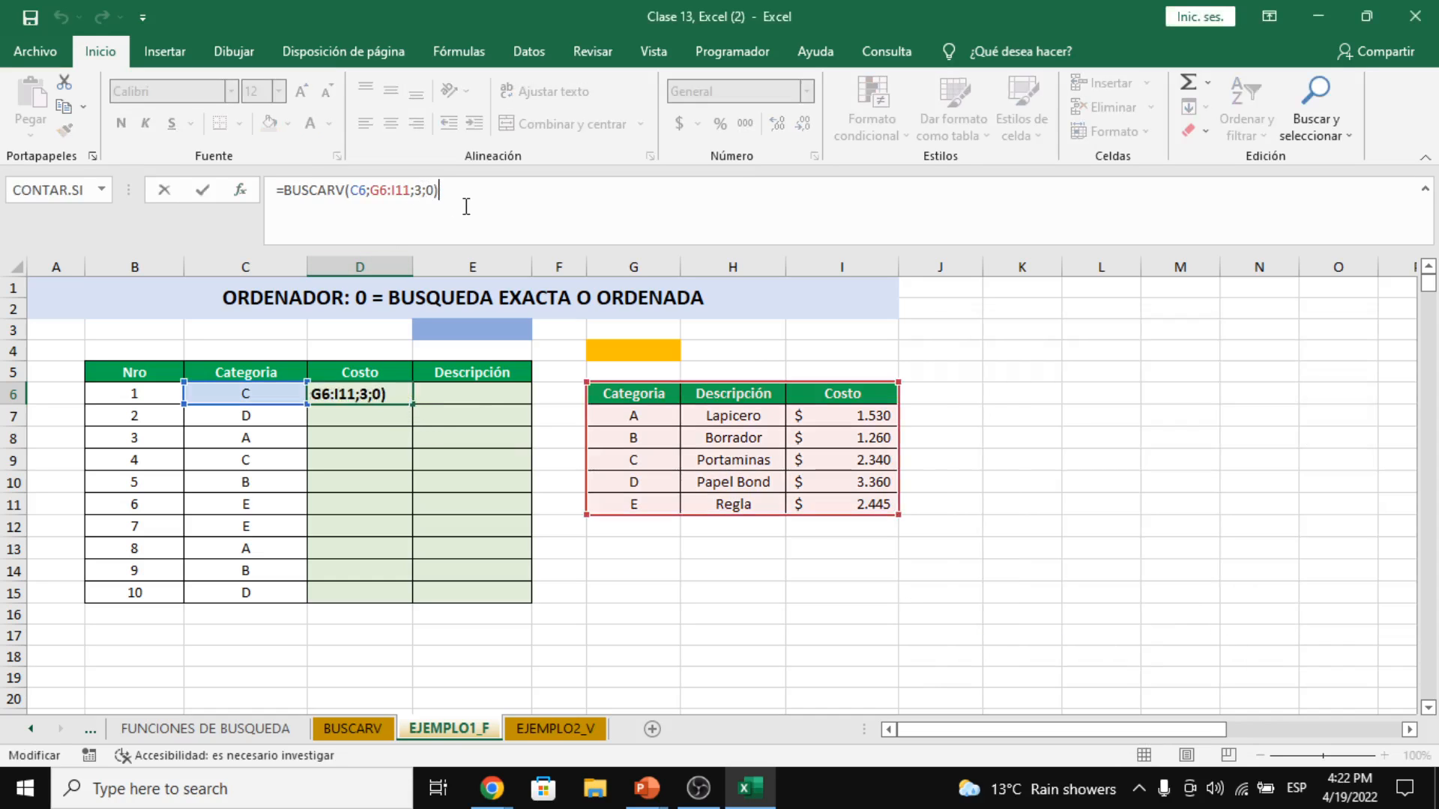
{"action": "left_click", "coordinate": [240, 190]}
{"action": "left_click", "coordinate": [1043, 418]}
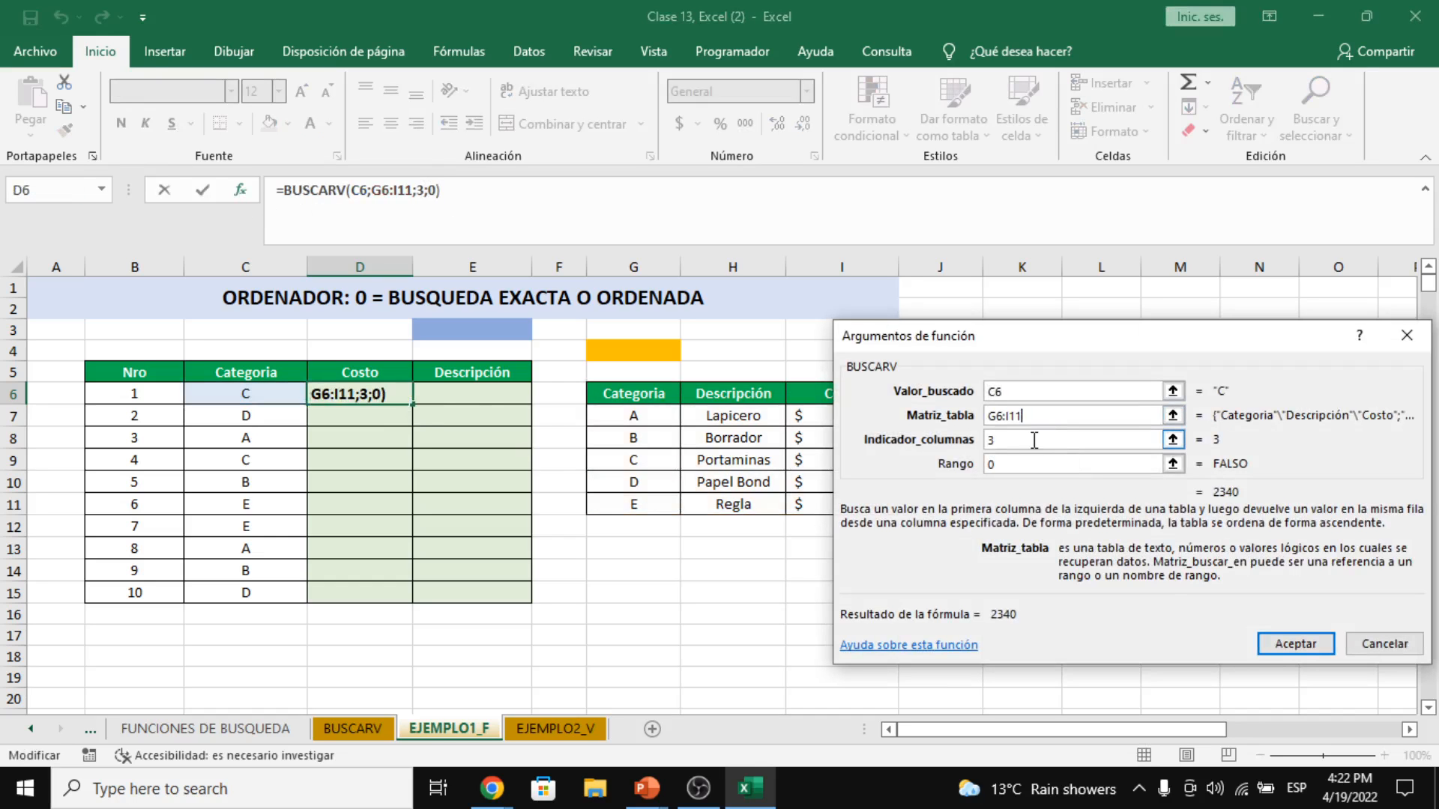
{"action": "left_click", "coordinate": [1038, 440]}
{"action": "left_click", "coordinate": [1032, 464]}
{"action": "left_click", "coordinate": [1031, 416]}
{"action": "left_click", "coordinate": [1028, 398]}
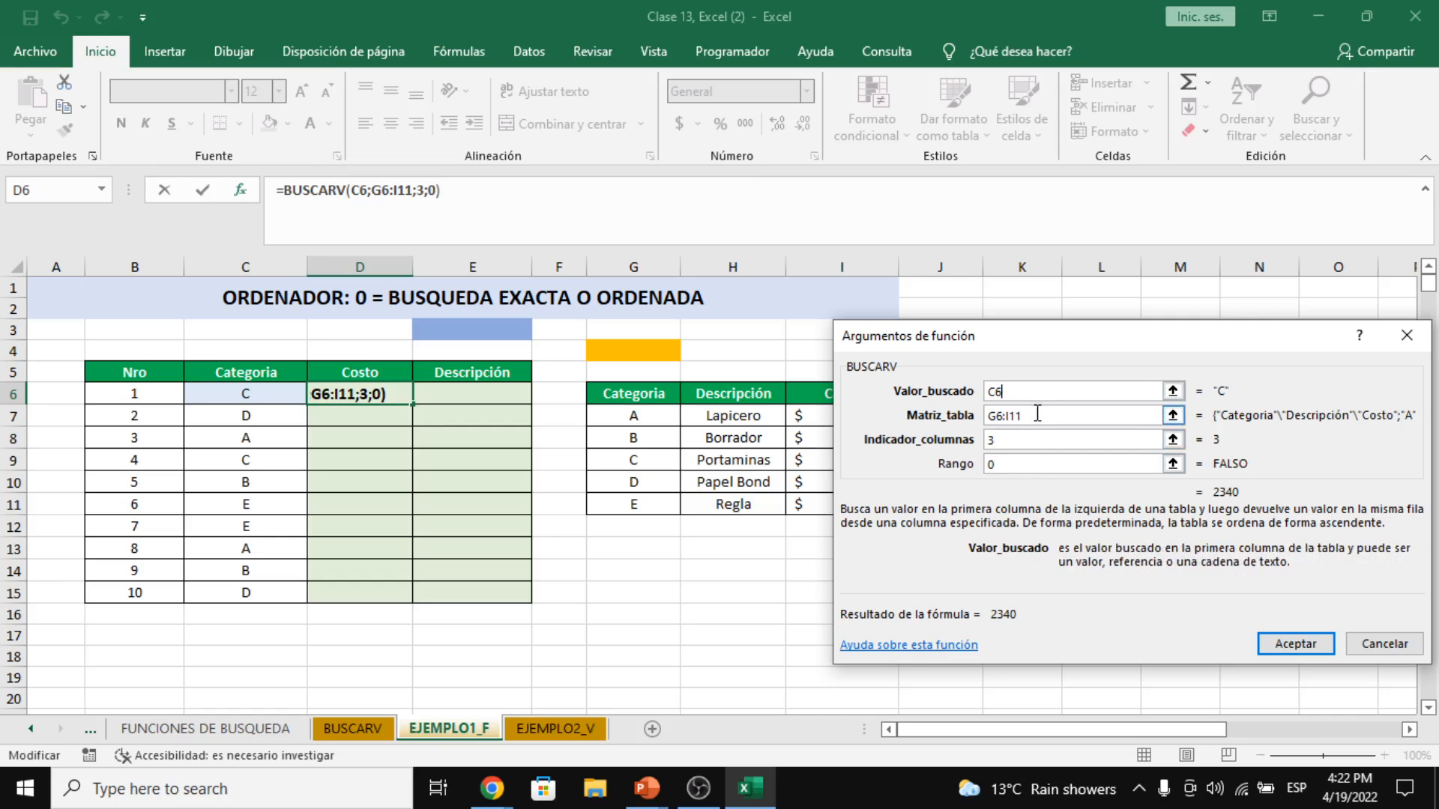
{"action": "left_click", "coordinate": [1036, 416]}
{"action": "left_click", "coordinate": [1036, 435]}
{"action": "left_click", "coordinate": [1034, 460]}
{"action": "left_click", "coordinate": [1030, 441]}
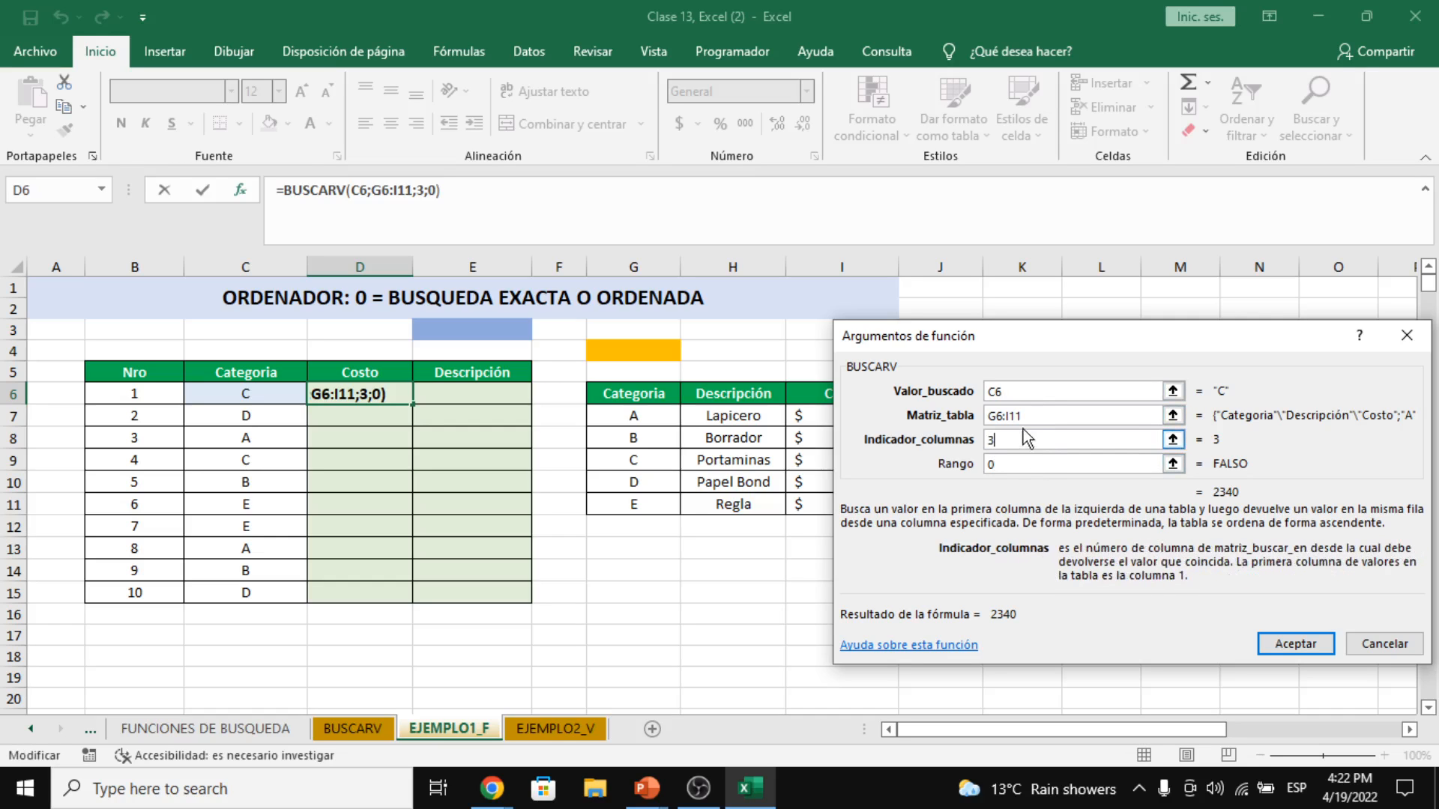
- Make the table array in D6's BUSCARV formula absolute as $G$6:$I$11
{"action": "left_click", "coordinate": [1004, 417]}
{"action": "left_click", "coordinate": [1043, 439]}
{"action": "left_click", "coordinate": [1036, 416]}
{"action": "key", "text": "F4"}
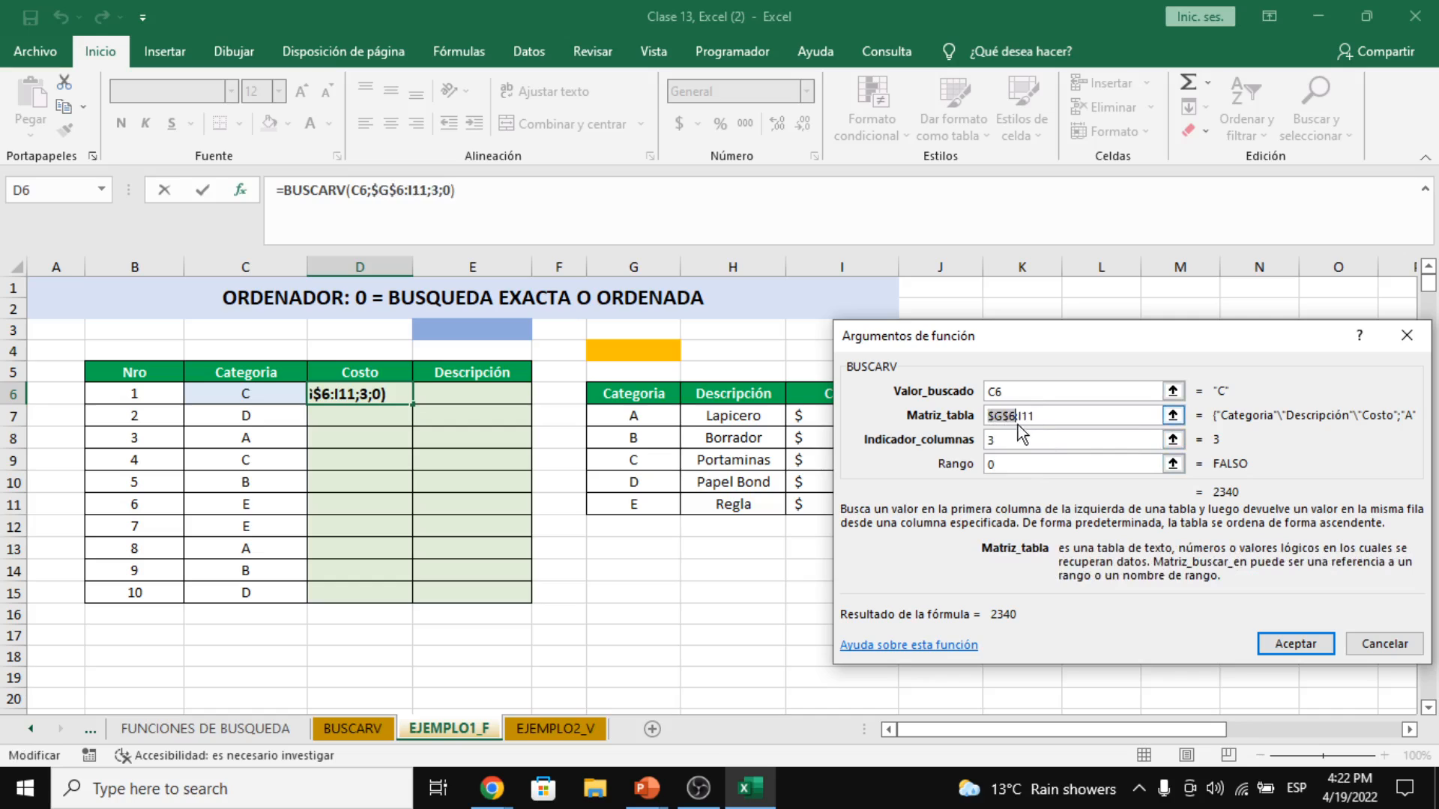
{"action": "left_click", "coordinate": [1050, 444]}
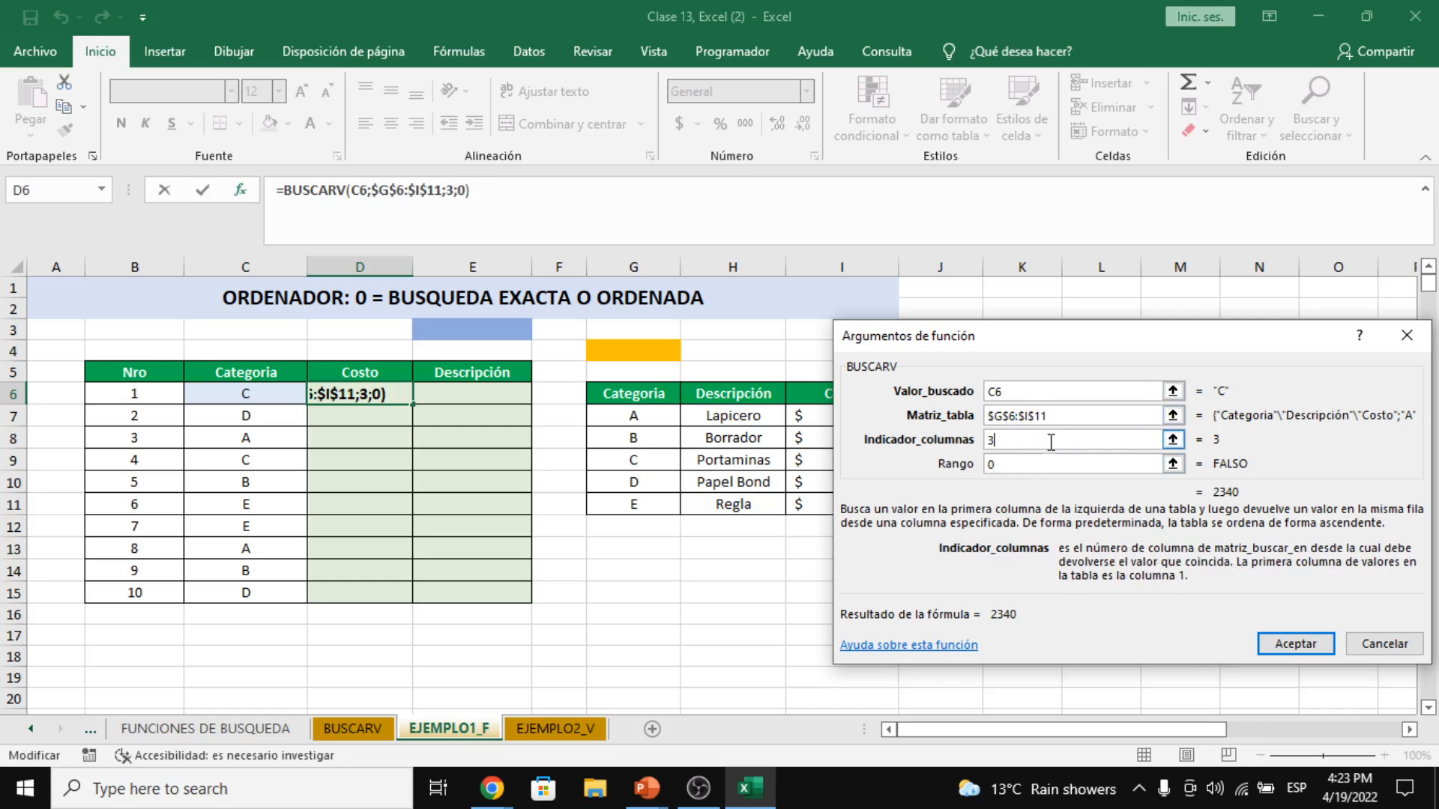
- Make the lookup value absolute as $C$6 in D6's formula and fill the formula down through D15
{"action": "left_click", "coordinate": [1017, 391]}
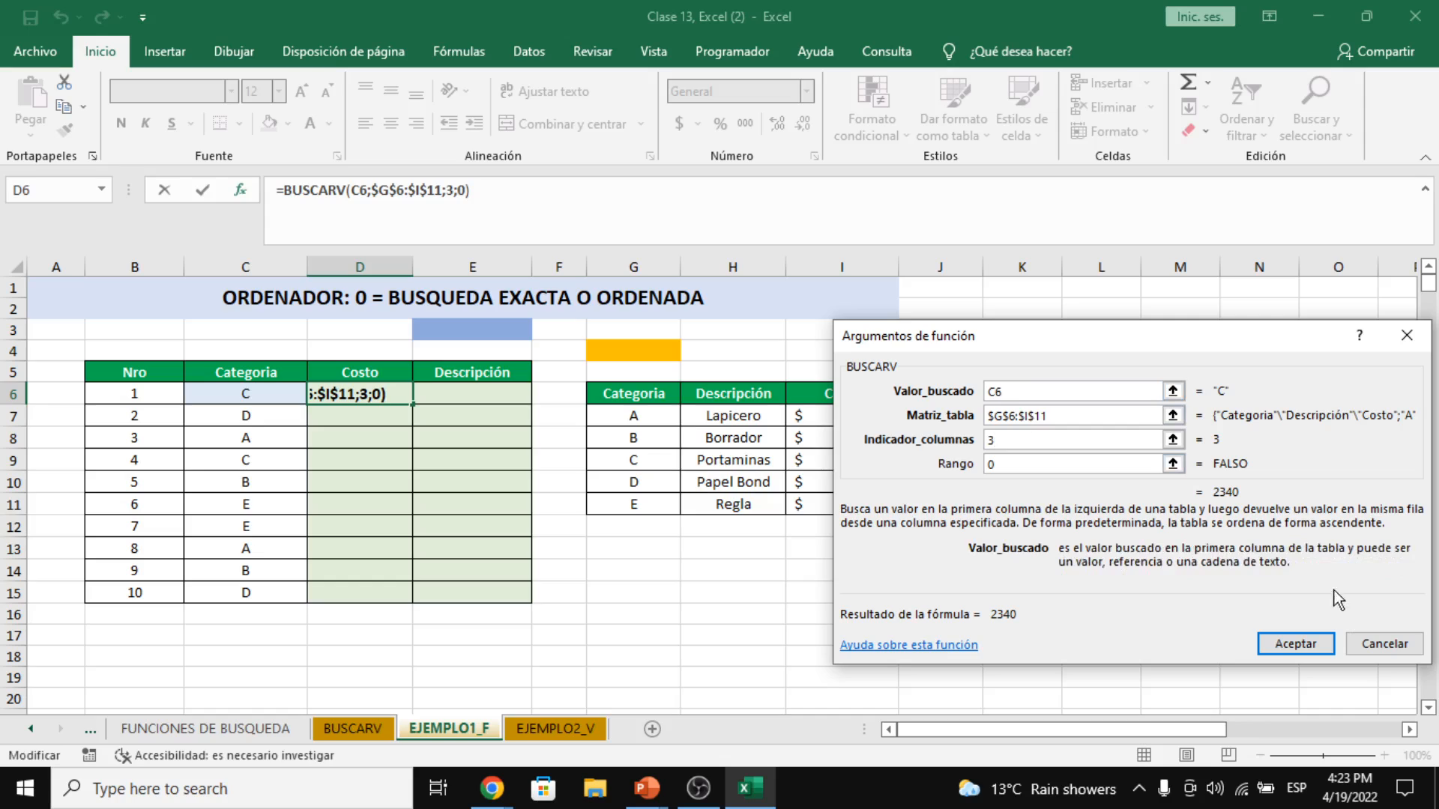
{"action": "key", "text": "F4"}
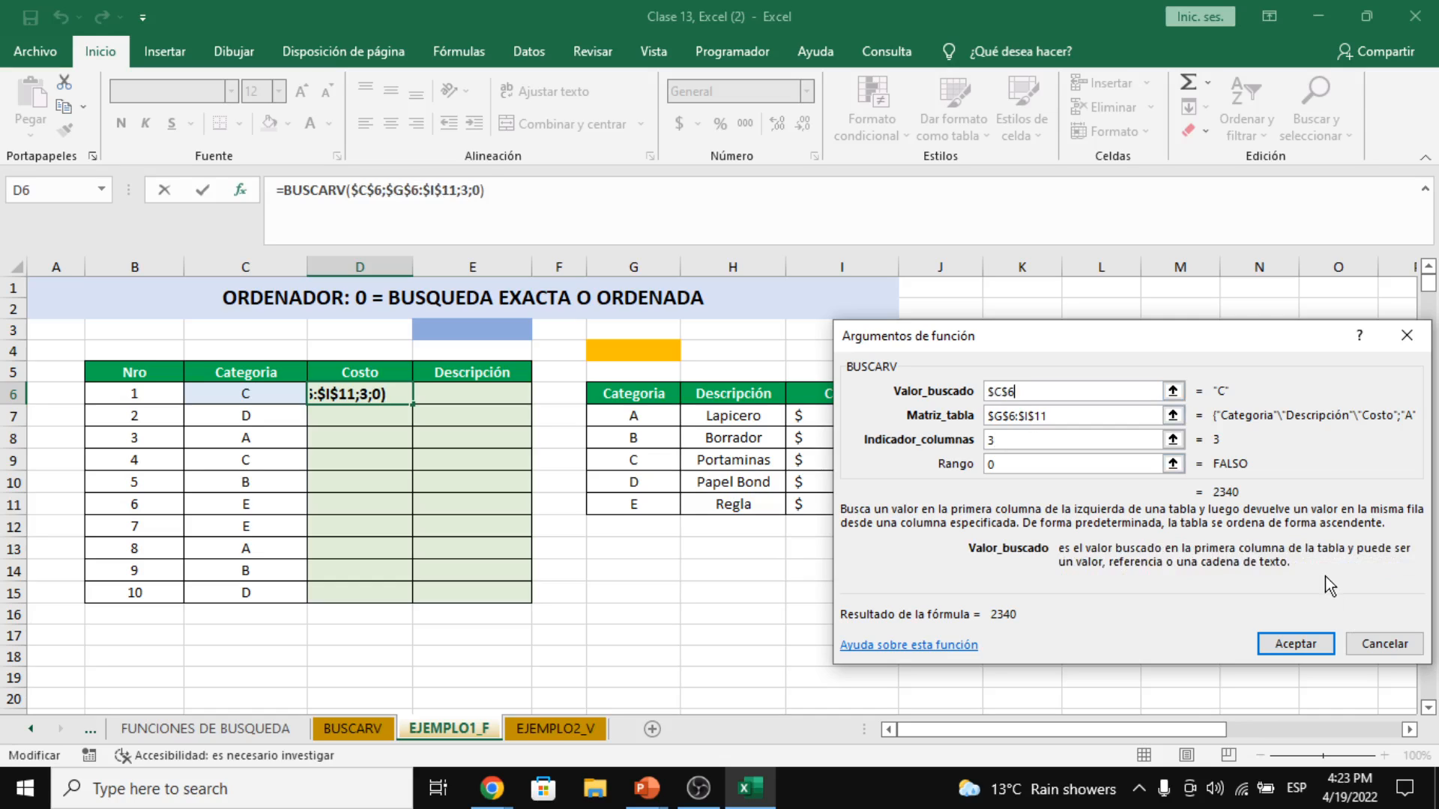
{"action": "left_click", "coordinate": [1305, 645]}
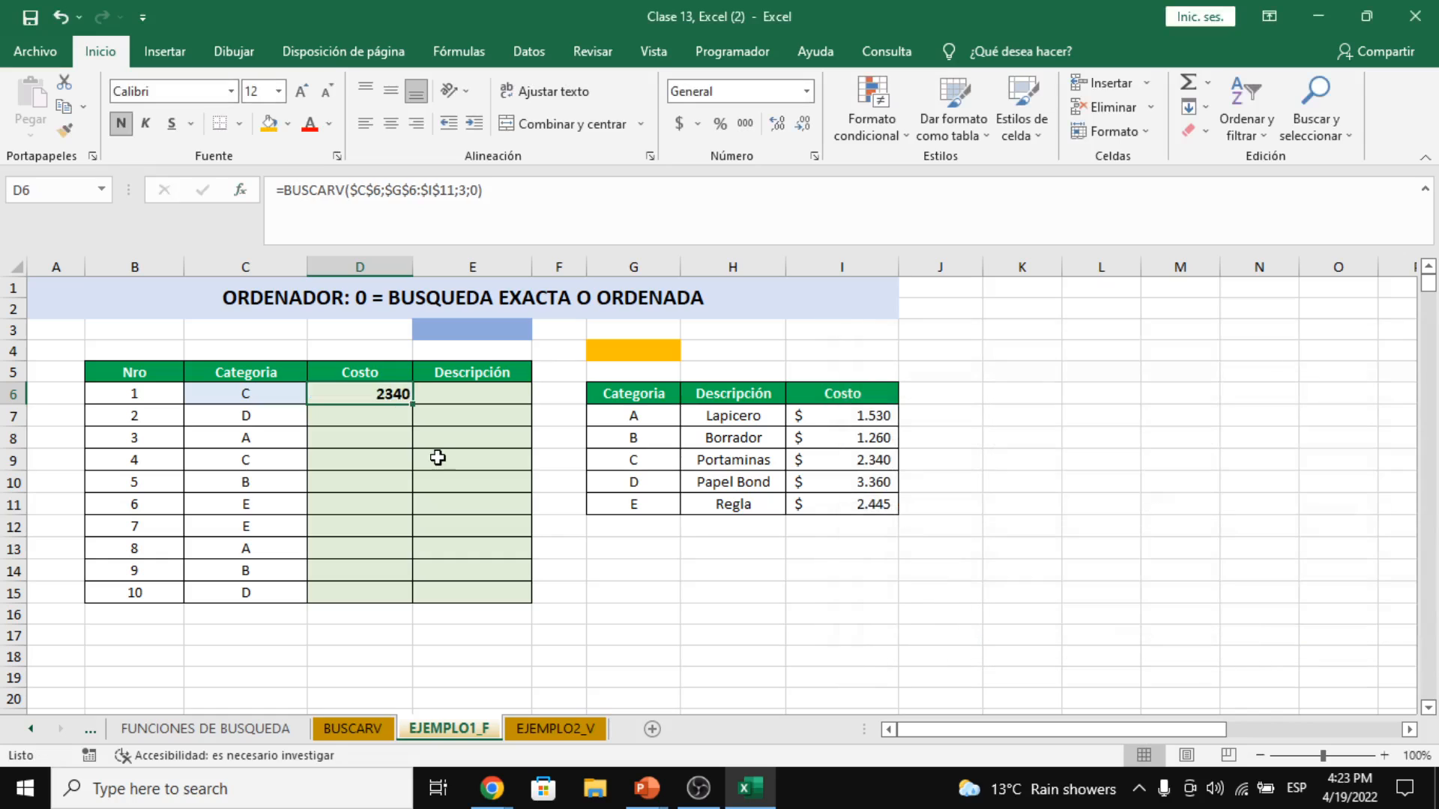
{"action": "left_click_drag", "start_coordinate": [412, 404], "coordinate": [417, 596]}
{"action": "left_click", "coordinate": [387, 418]}
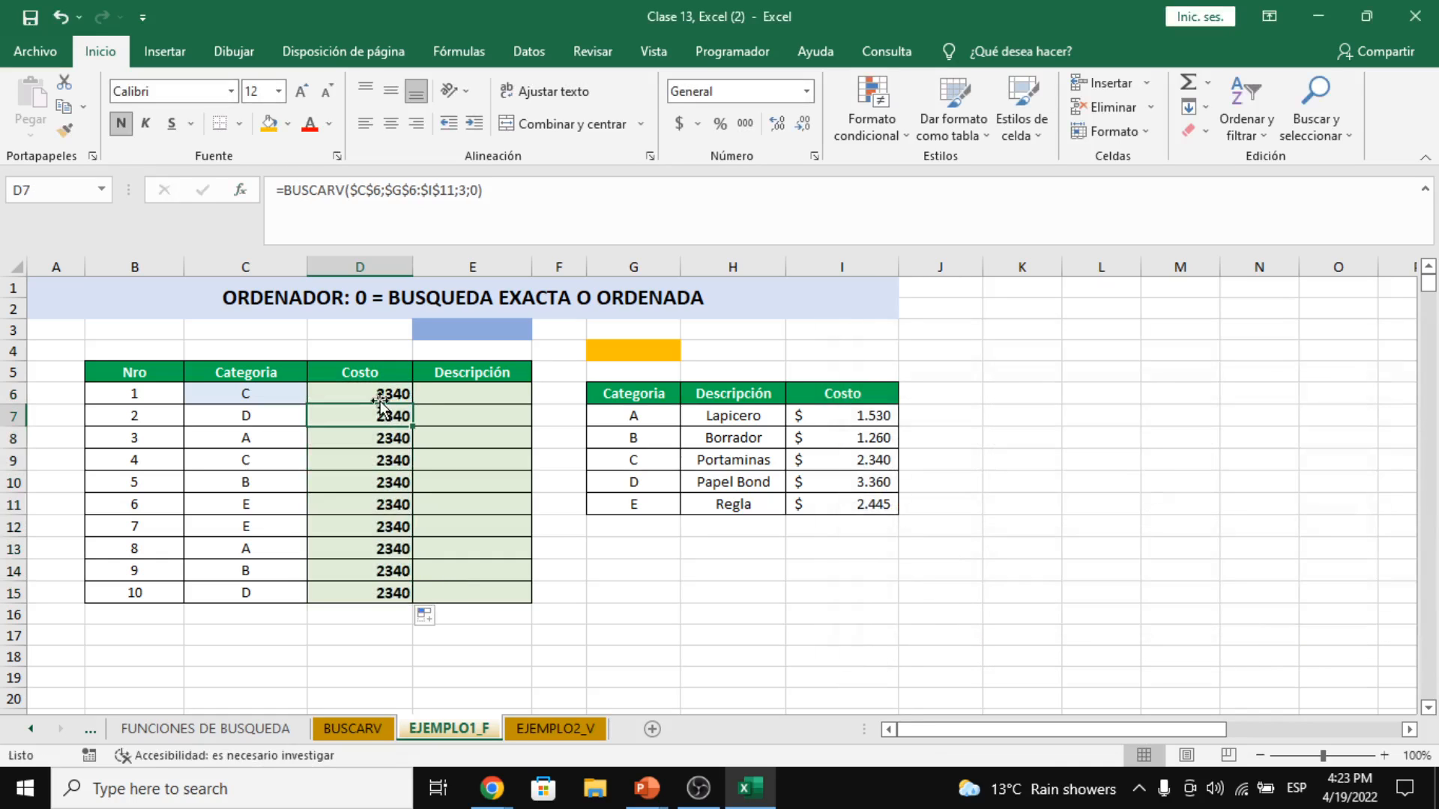
- Make the lookup value in D6's BUSCARV formula relative as C6 and fill the formula down through D15
{"action": "left_click", "coordinate": [405, 388]}
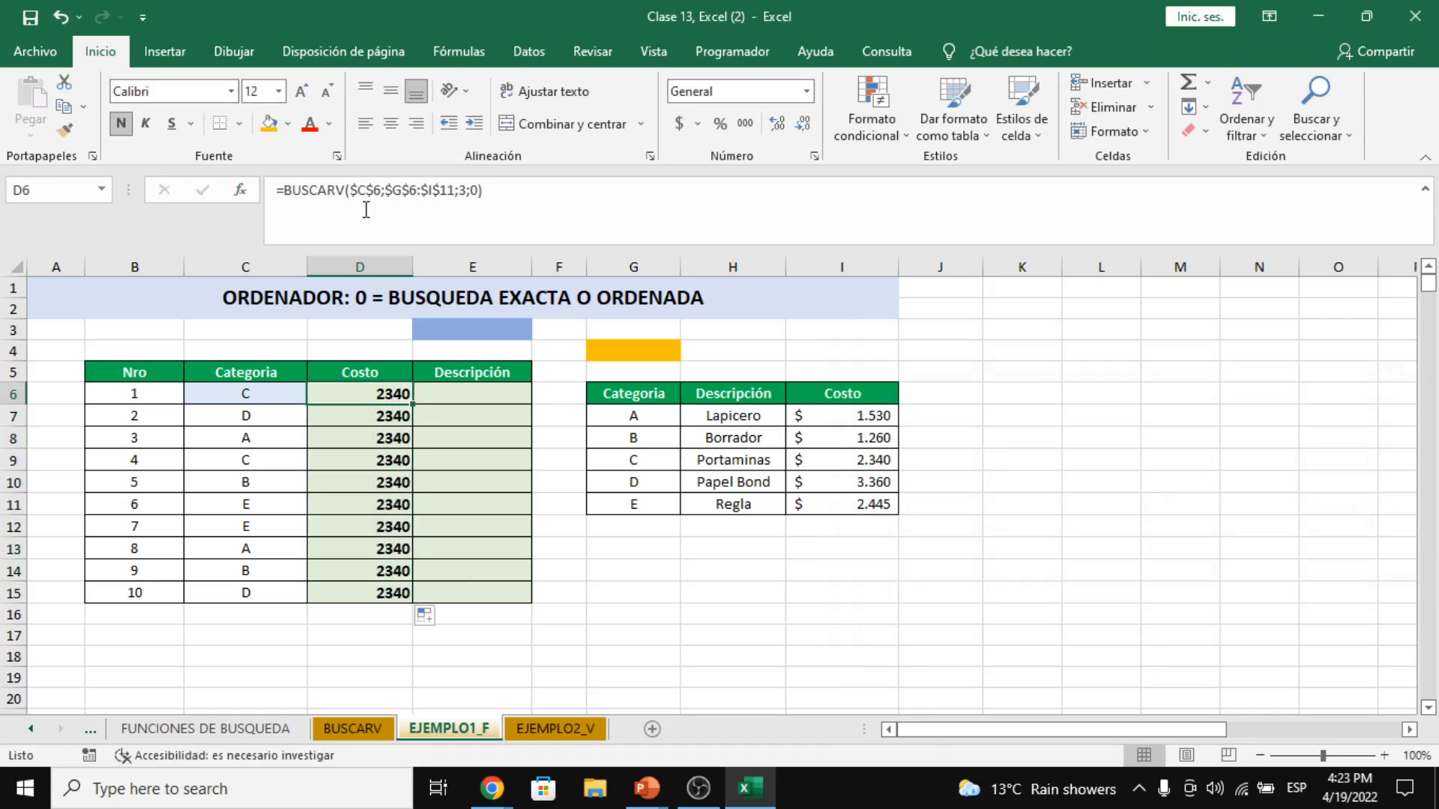
{"action": "left_click", "coordinate": [365, 198]}
{"action": "key", "text": "F4"}
{"action": "key", "text": "F4"}
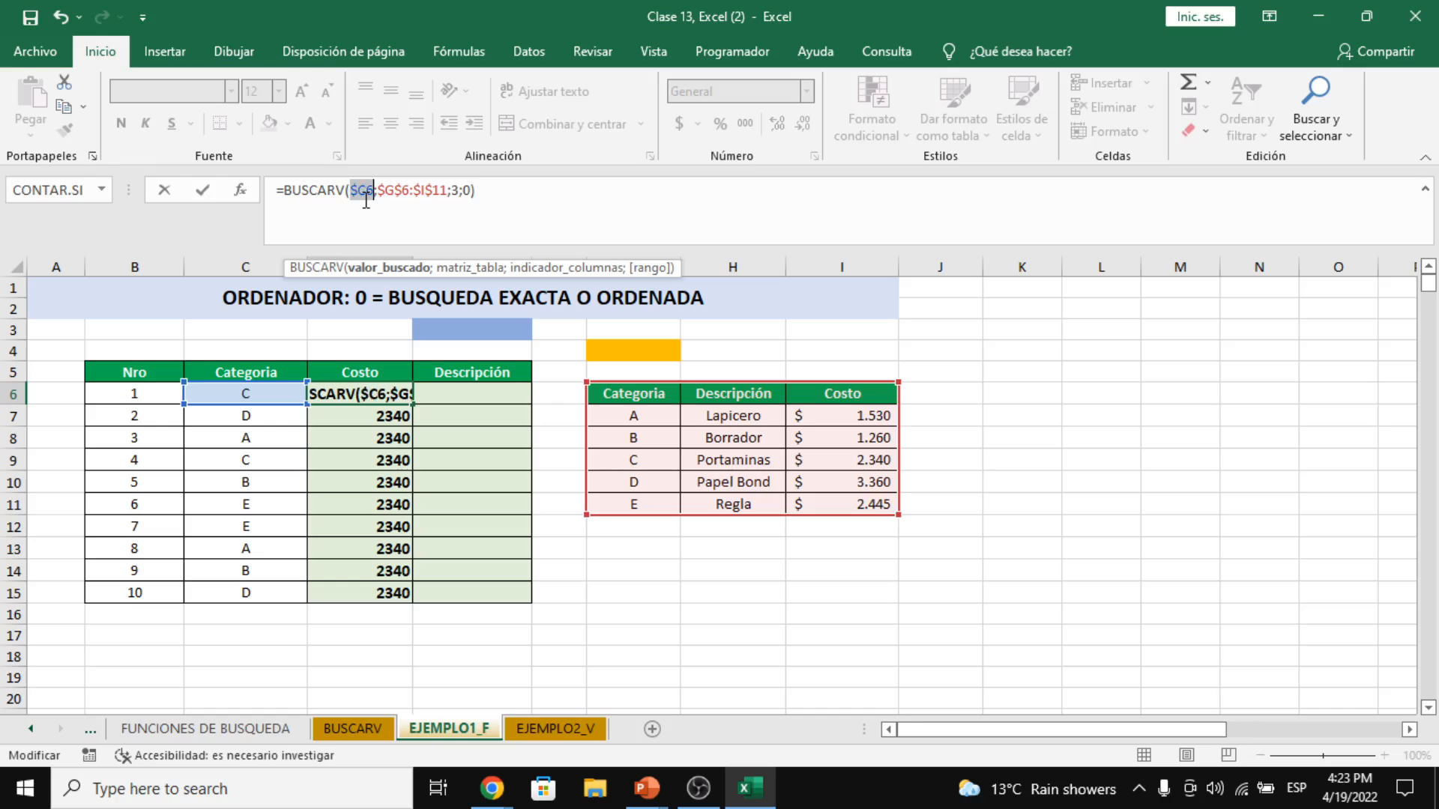
{"action": "key", "text": "F4"}
{"action": "key", "text": "Return"}
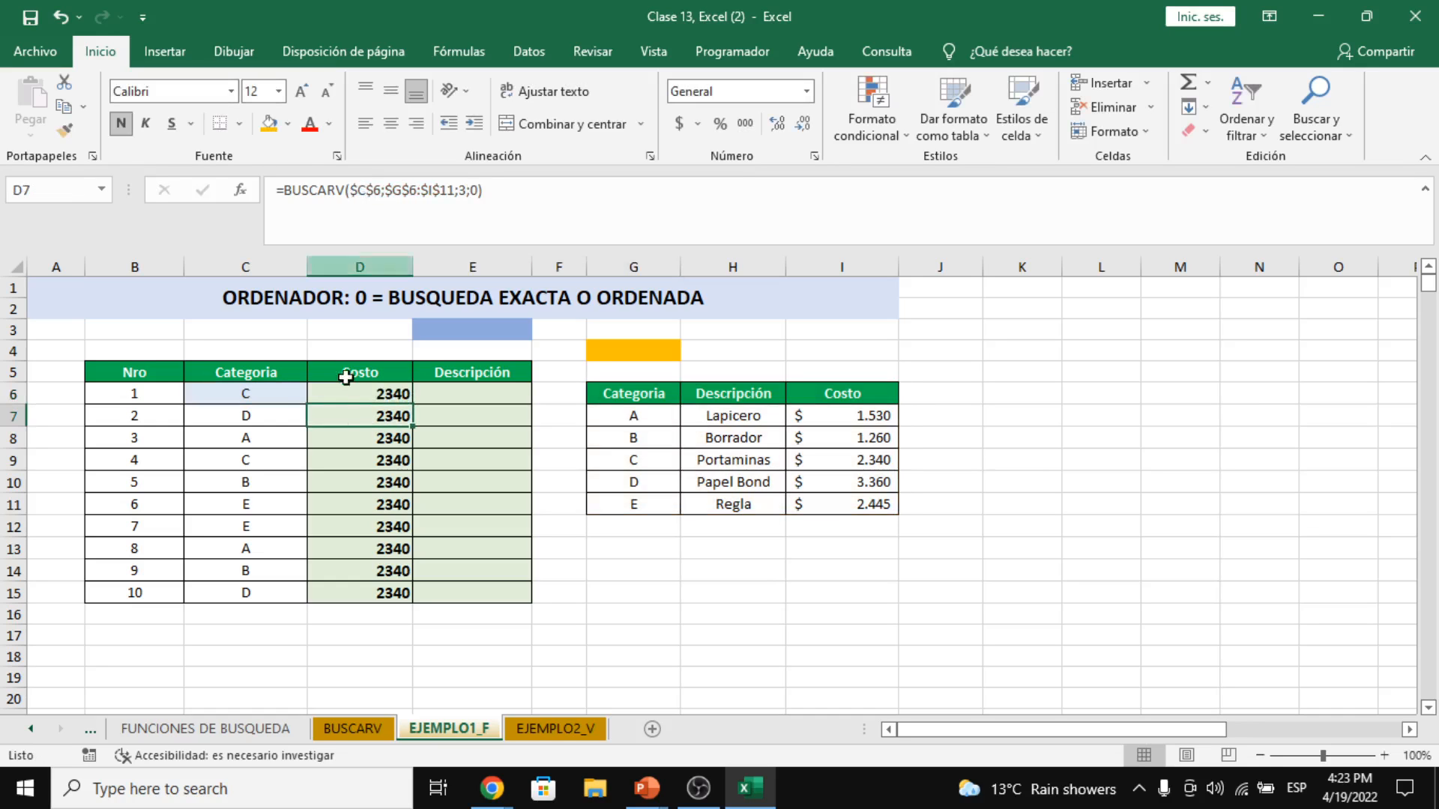
{"action": "left_click", "coordinate": [366, 397]}
{"action": "left_click_drag", "start_coordinate": [413, 405], "coordinate": [424, 599]}
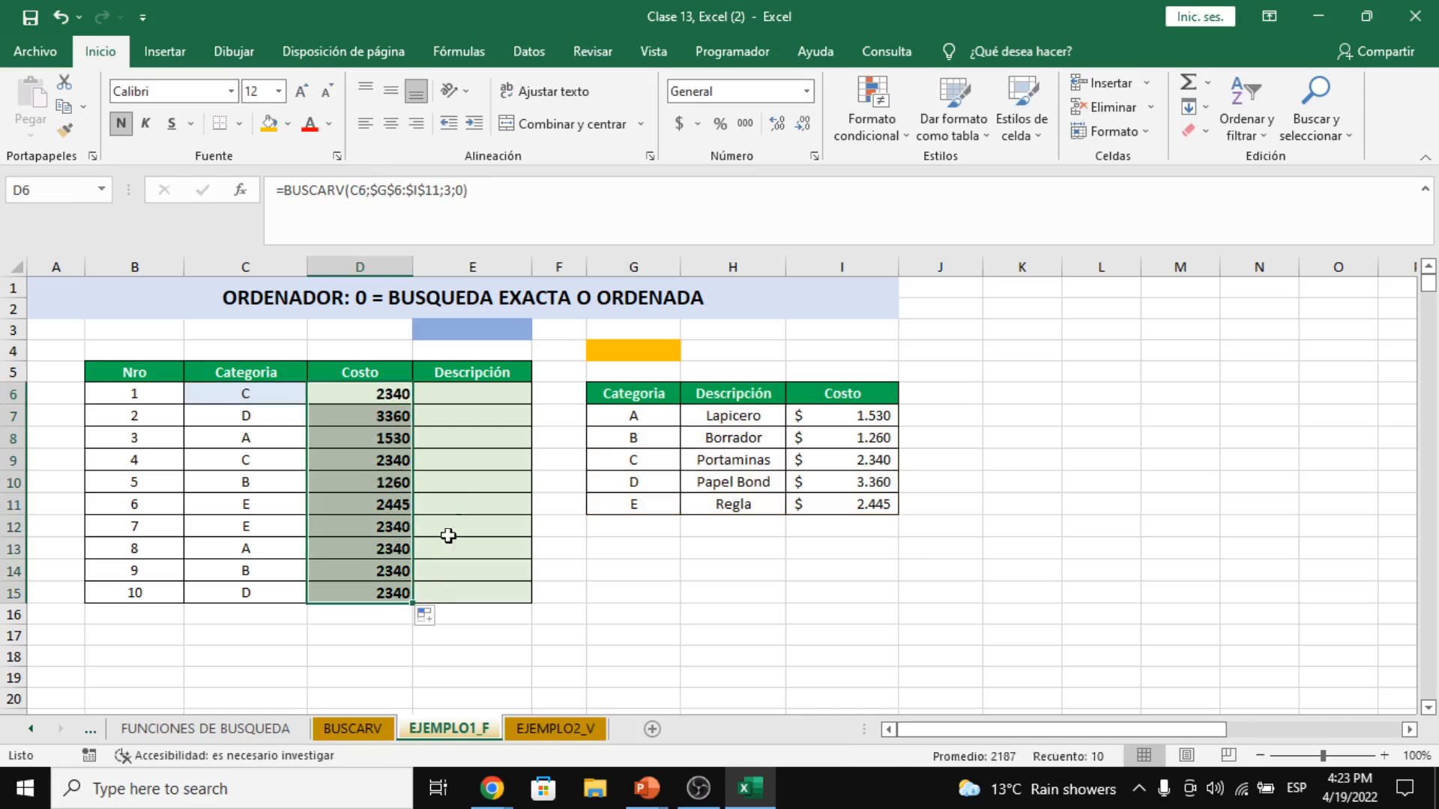
- Compare the looked-up costs for categories A and B in rows 13 and 14 with the category table
{"action": "left_click", "coordinate": [491, 649]}
{"action": "left_click", "coordinate": [276, 554]}
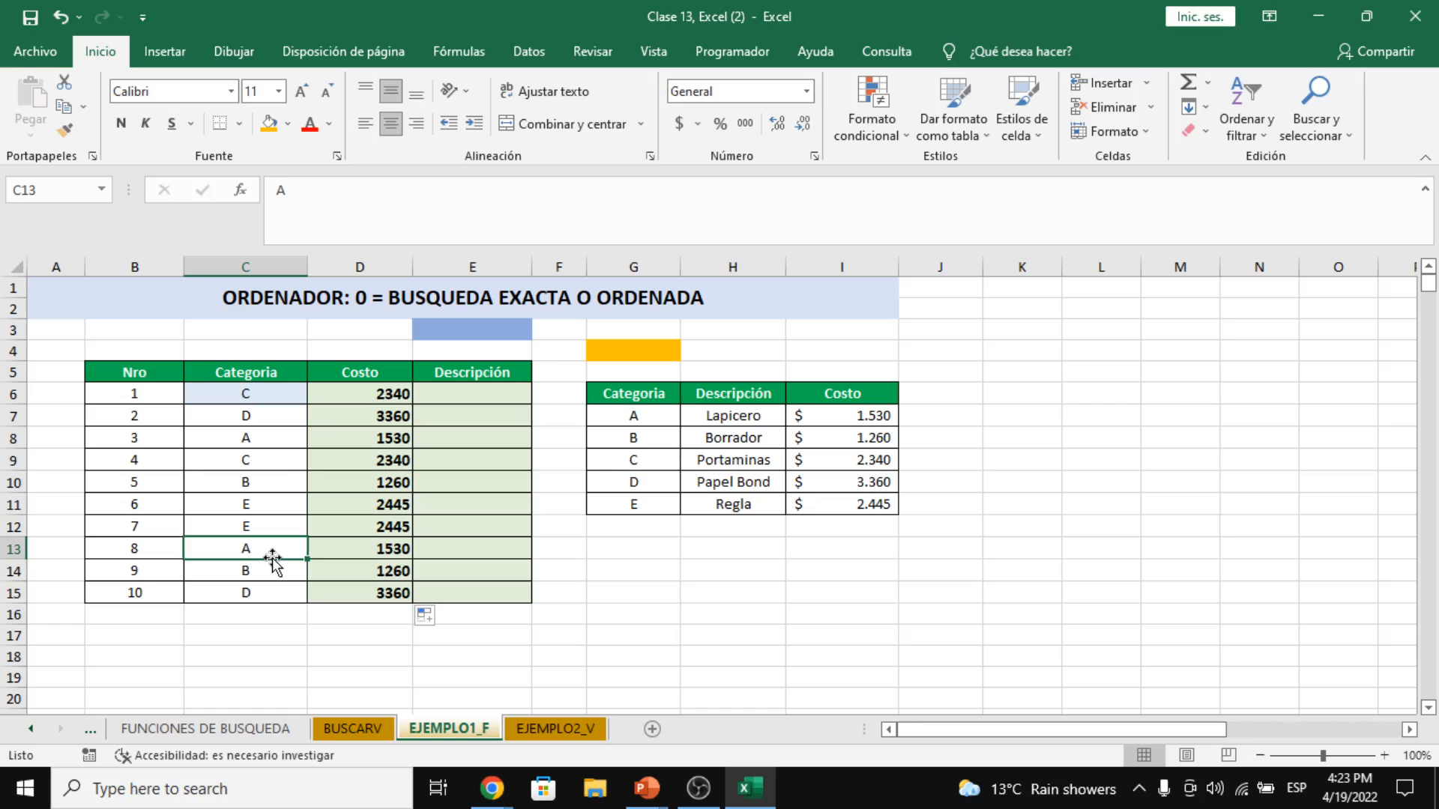
{"action": "left_click", "coordinate": [848, 420]}
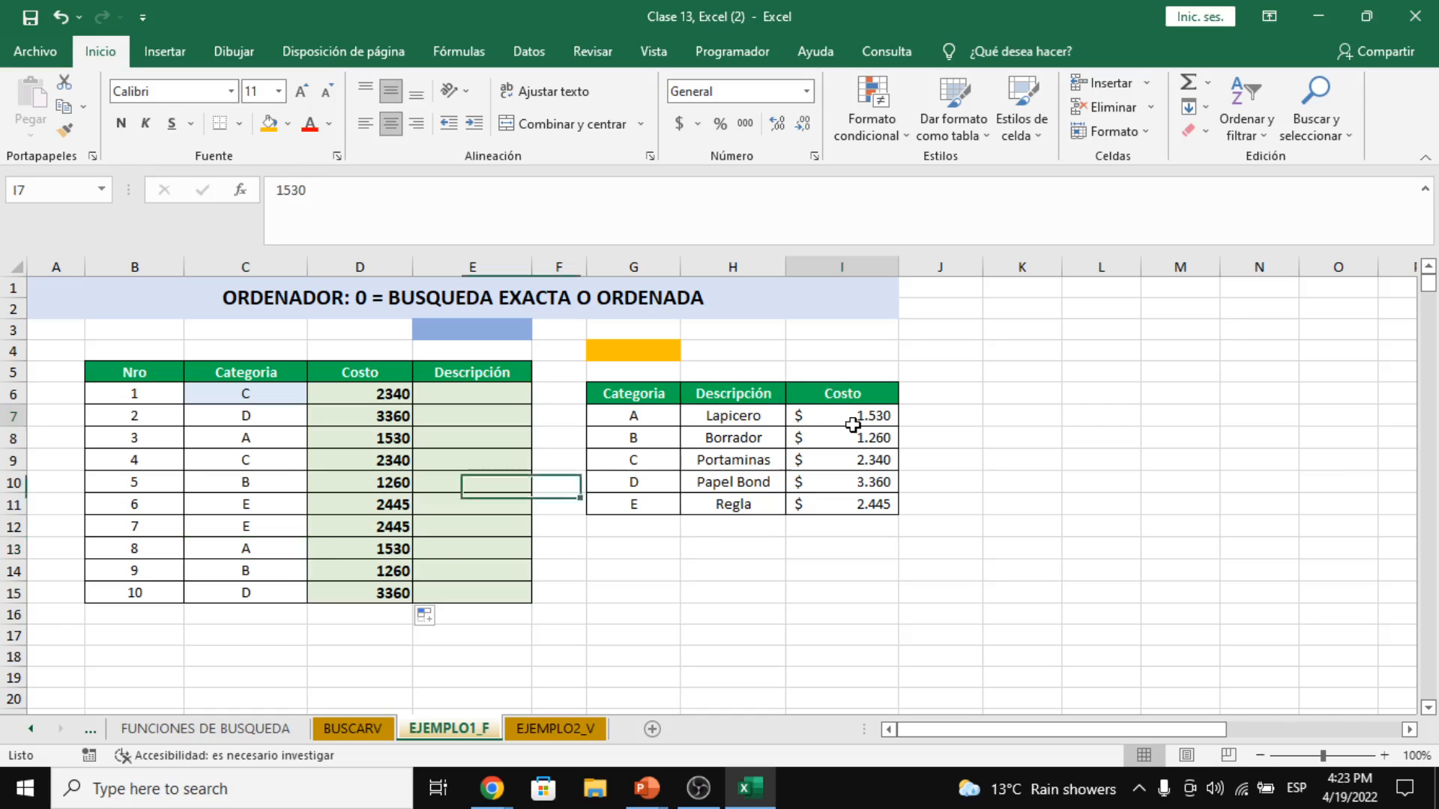
{"action": "left_click", "coordinate": [256, 575]}
{"action": "left_click", "coordinate": [825, 438]}
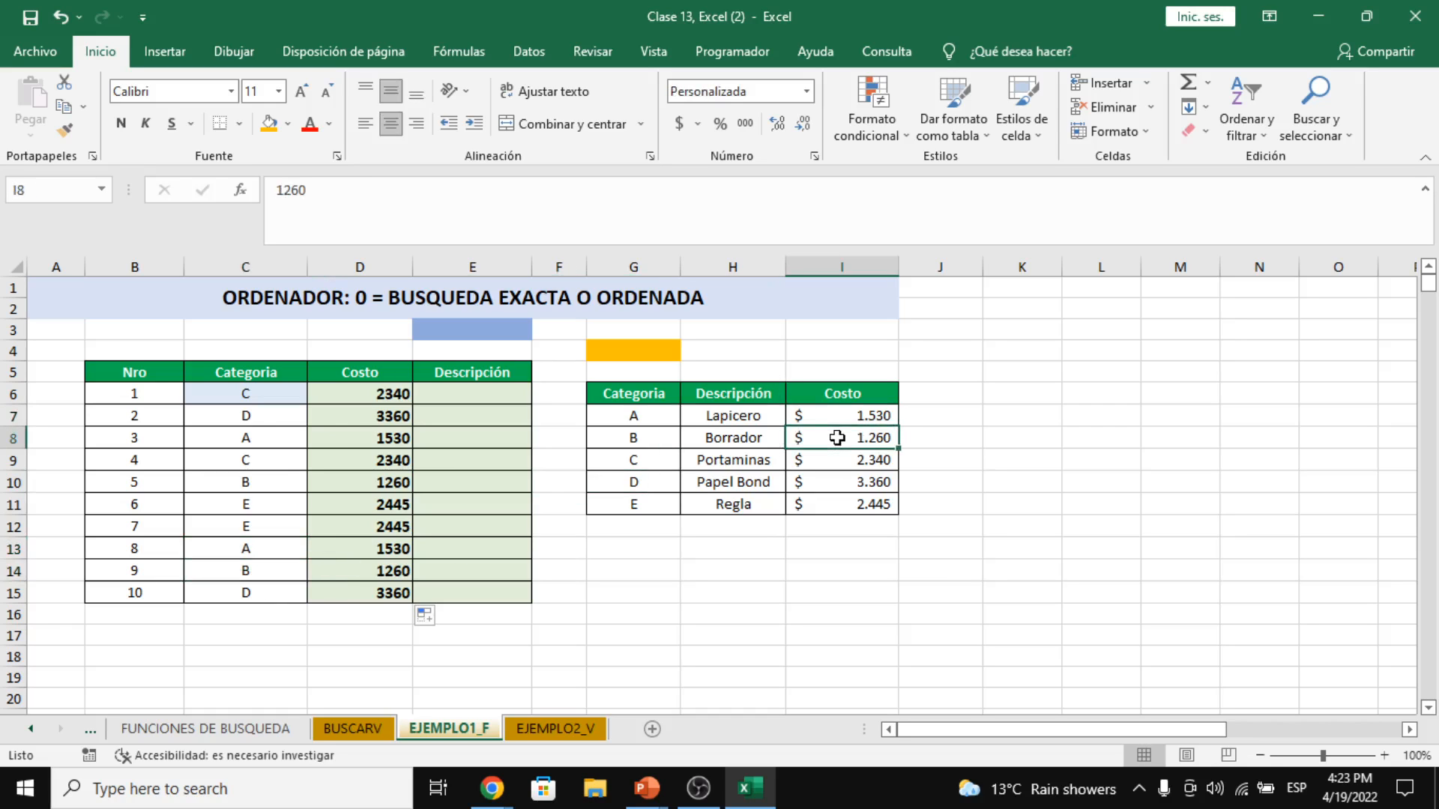
{"action": "left_click", "coordinate": [497, 414]}
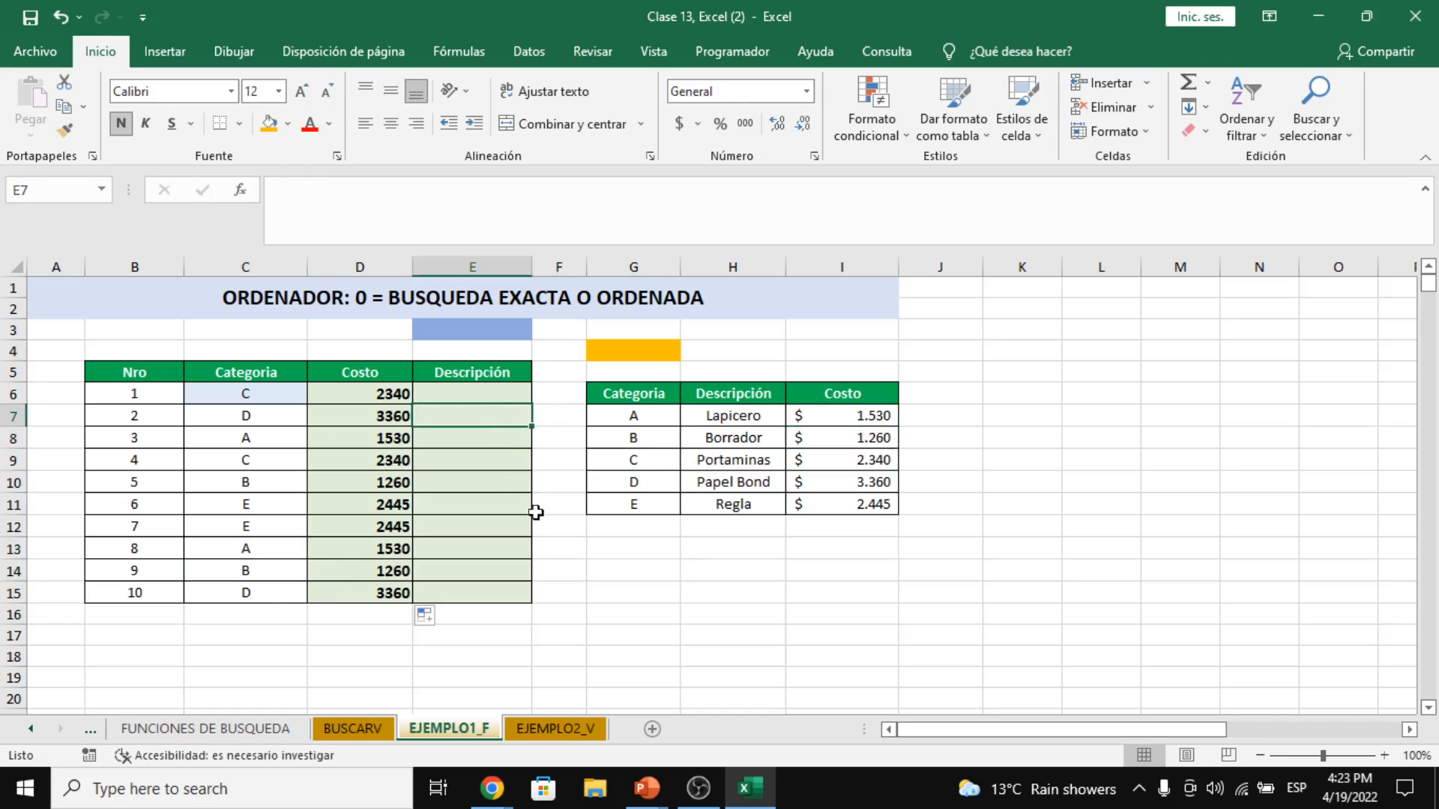
{"action": "left_click", "coordinate": [459, 391]}
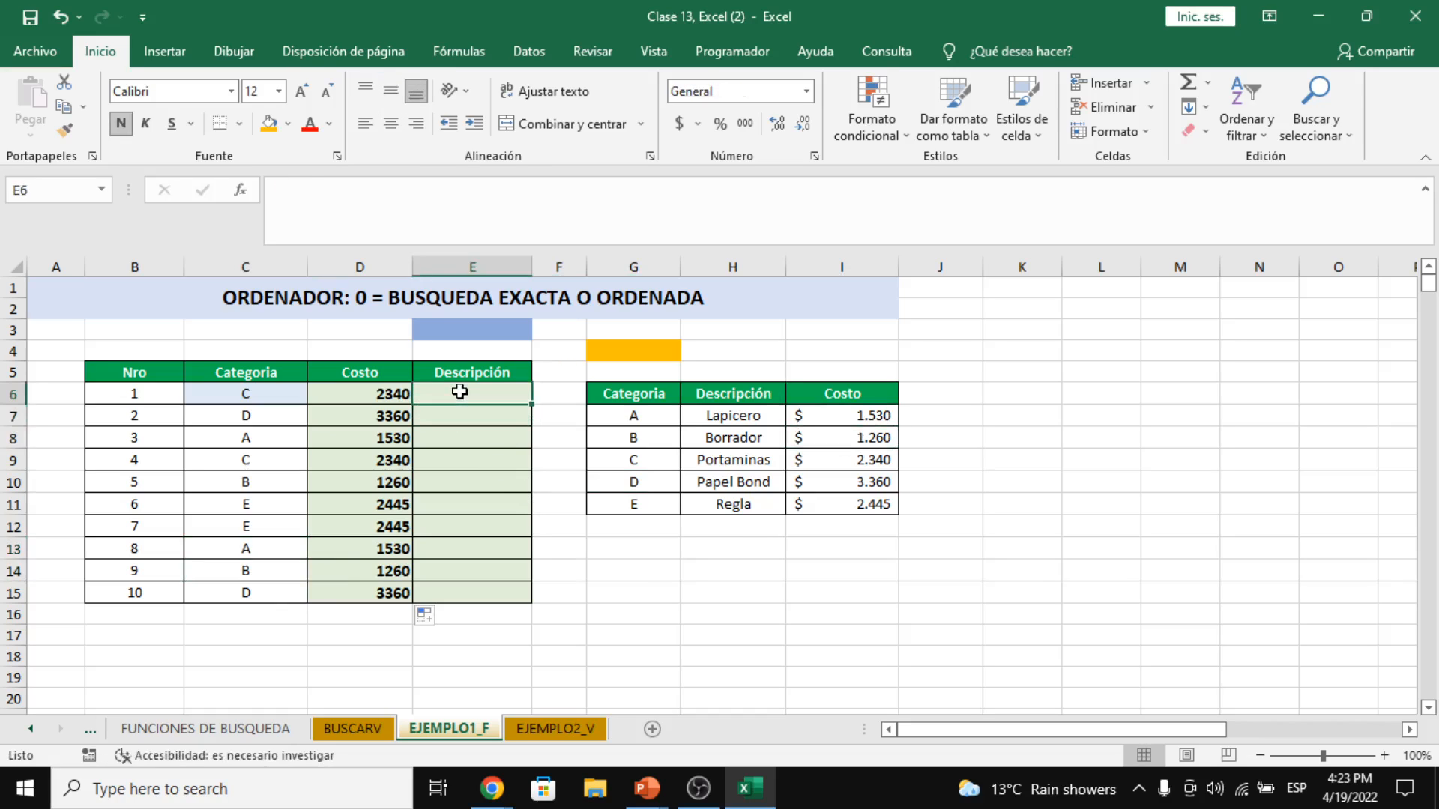
- Enter the formula =ALEATORIO.ENTRE(3;7) in cell E17 to generate a random number from 3 to 7
{"action": "left_click", "coordinate": [506, 634]}
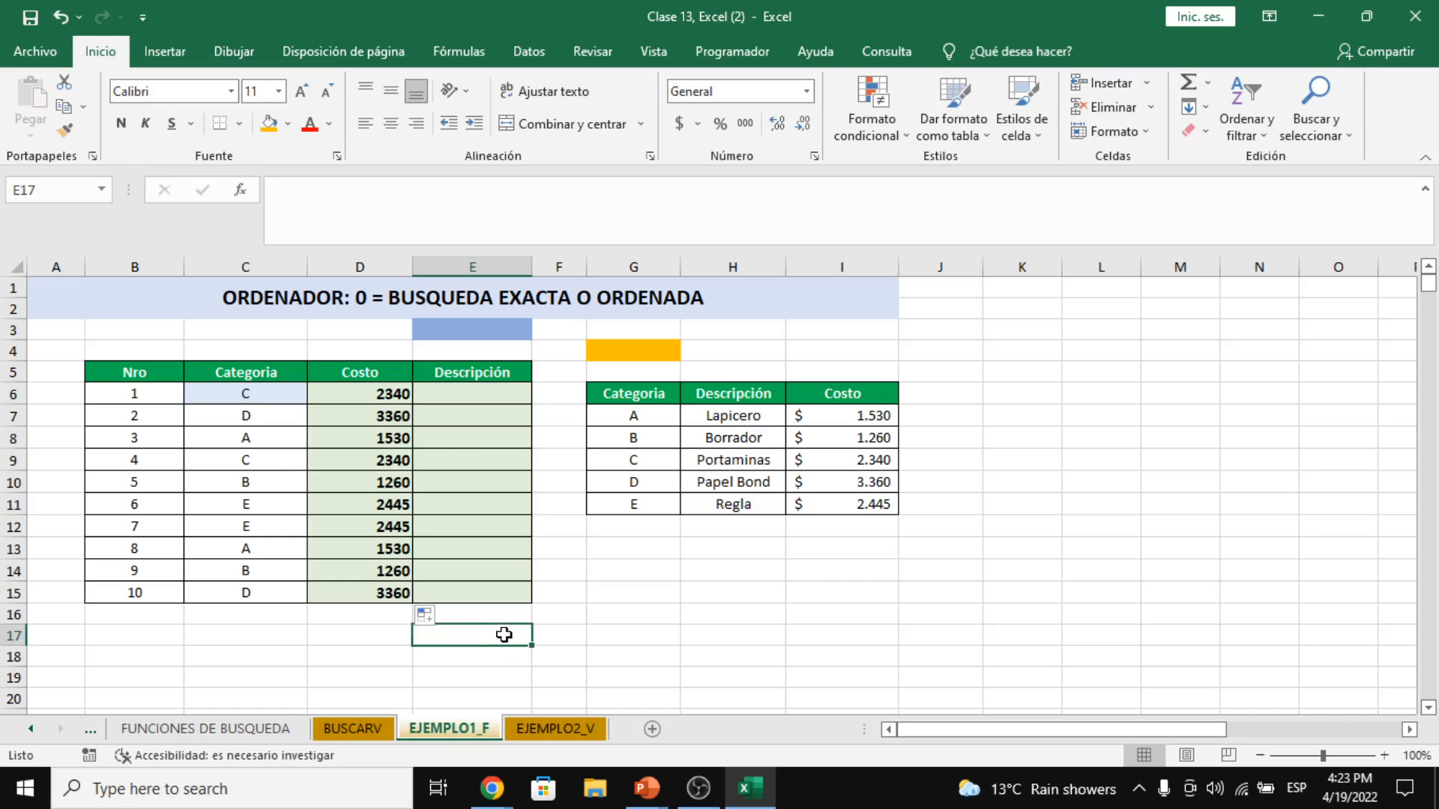
{"action": "type", "text": "=ALEATORIO.ENTRE("}
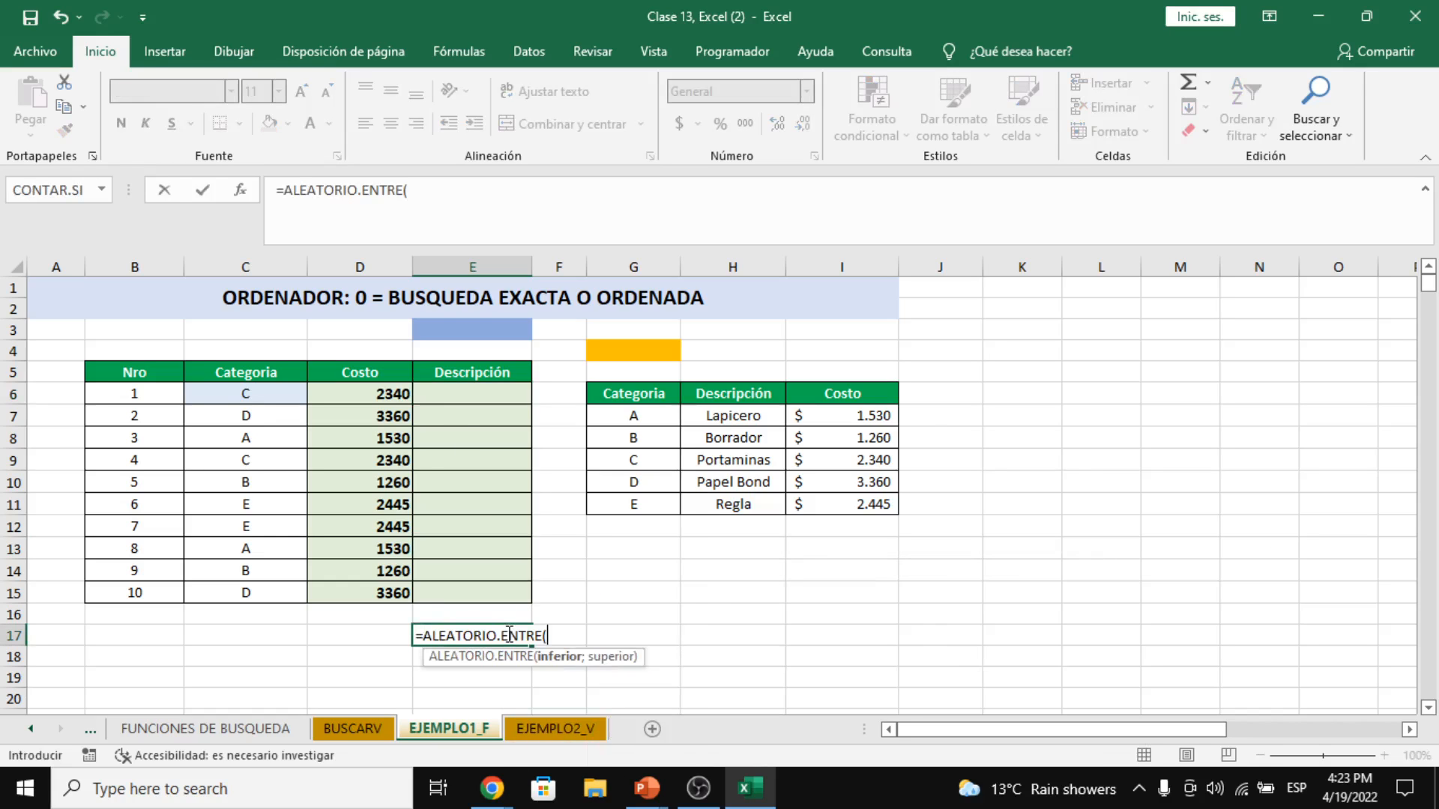
{"action": "type", "text": "1;7)"}
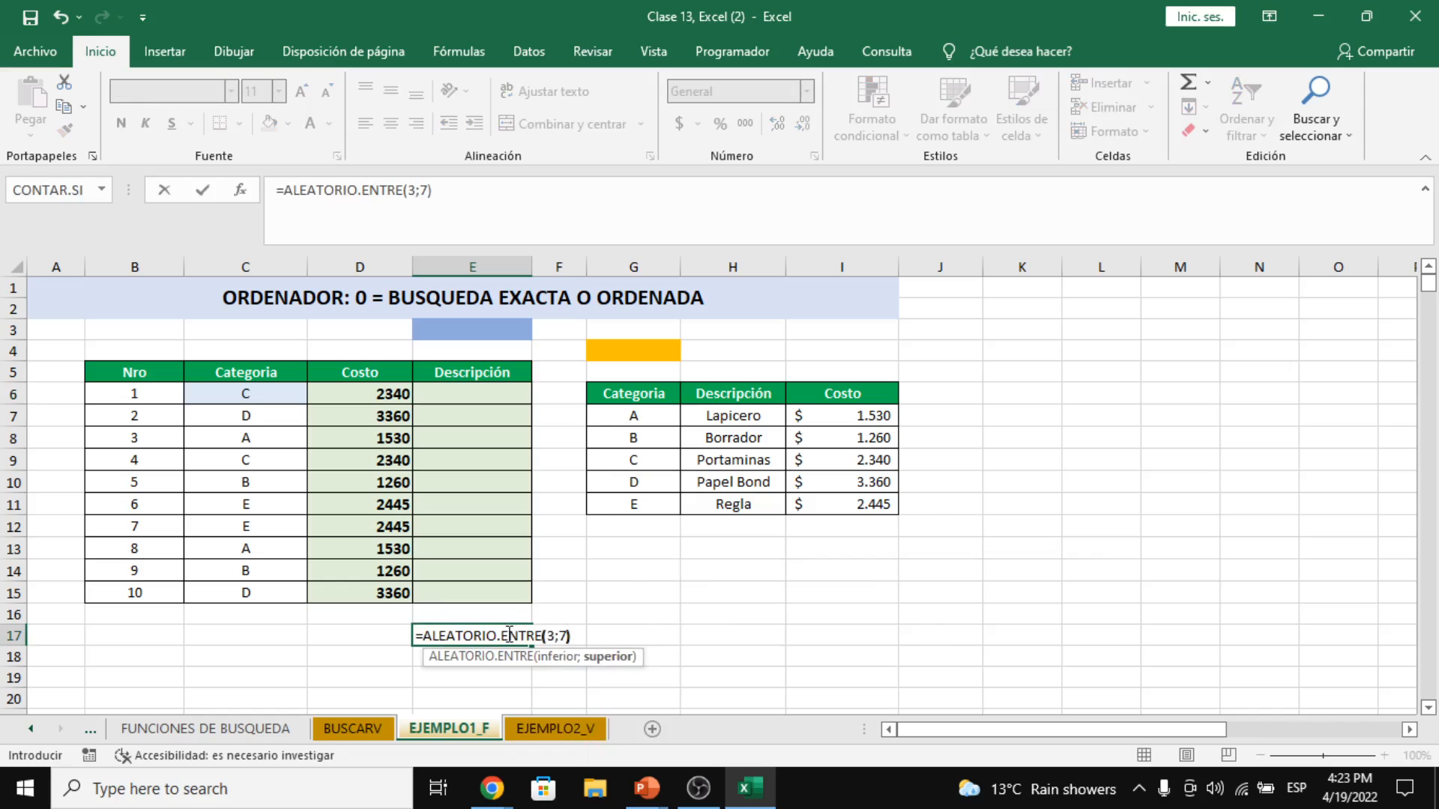
{"action": "key", "text": "Return"}
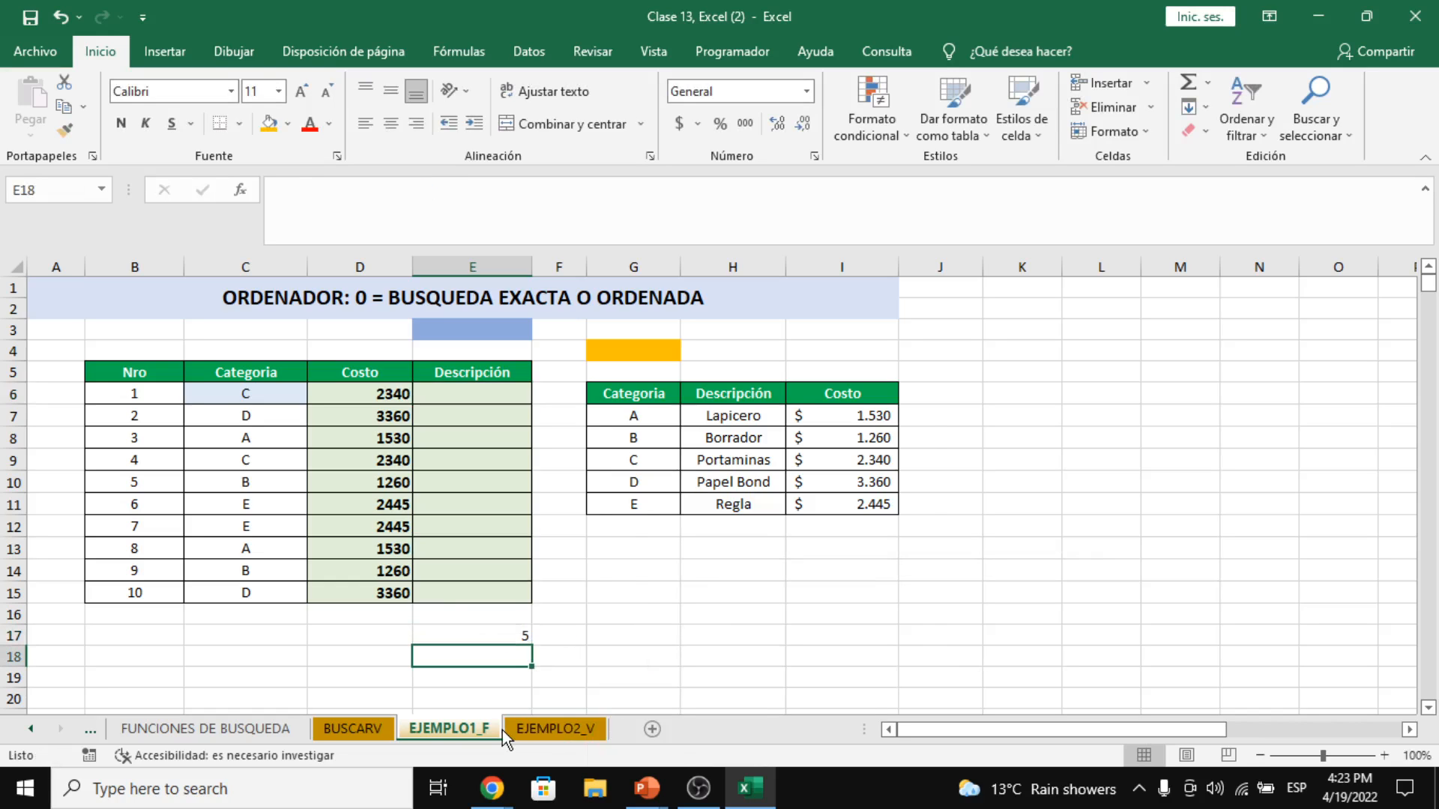
- Switch to the Google Meet call in Chrome, check the participant list and return to the Excel workbook
{"action": "left_click", "coordinate": [492, 789]}
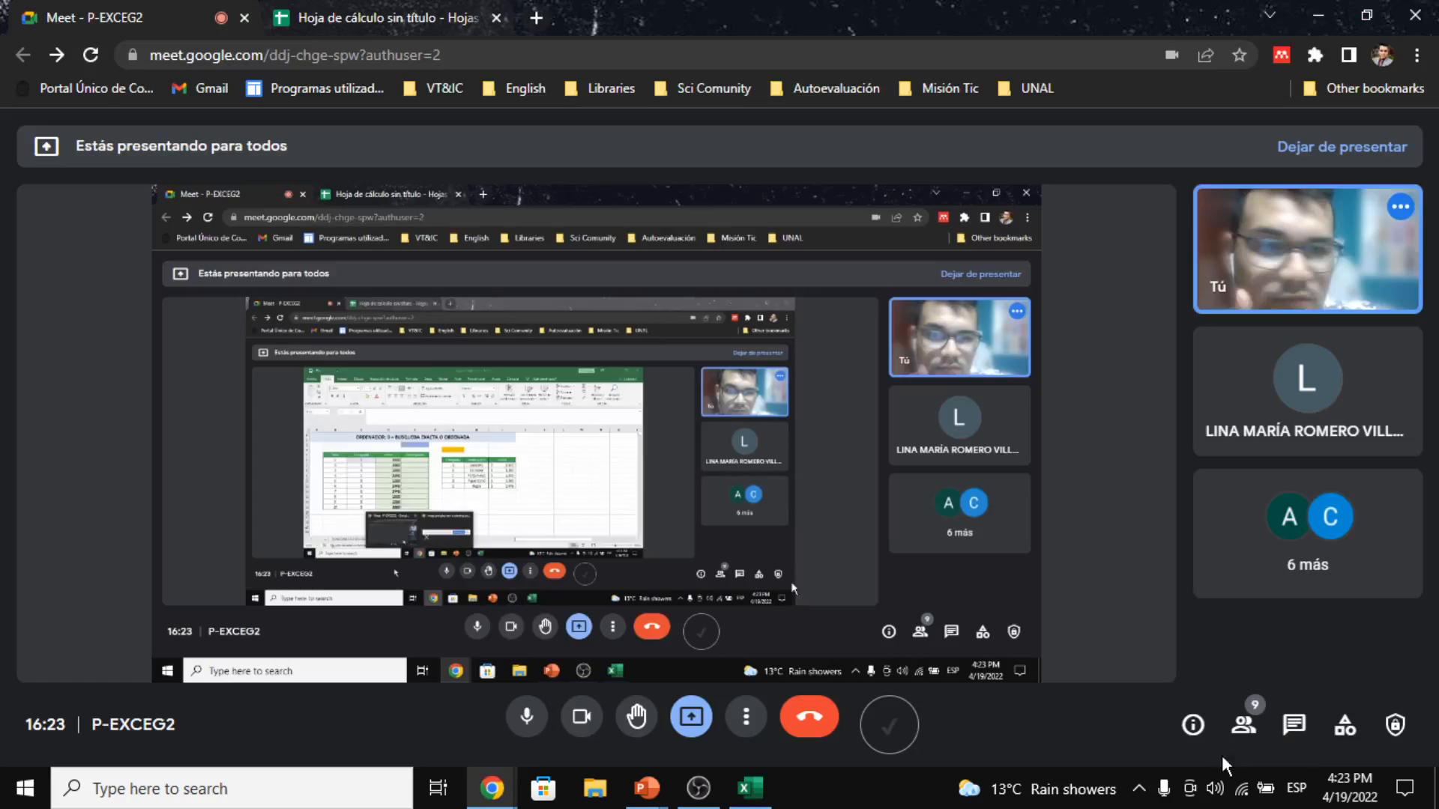
{"action": "left_click", "coordinate": [1243, 725]}
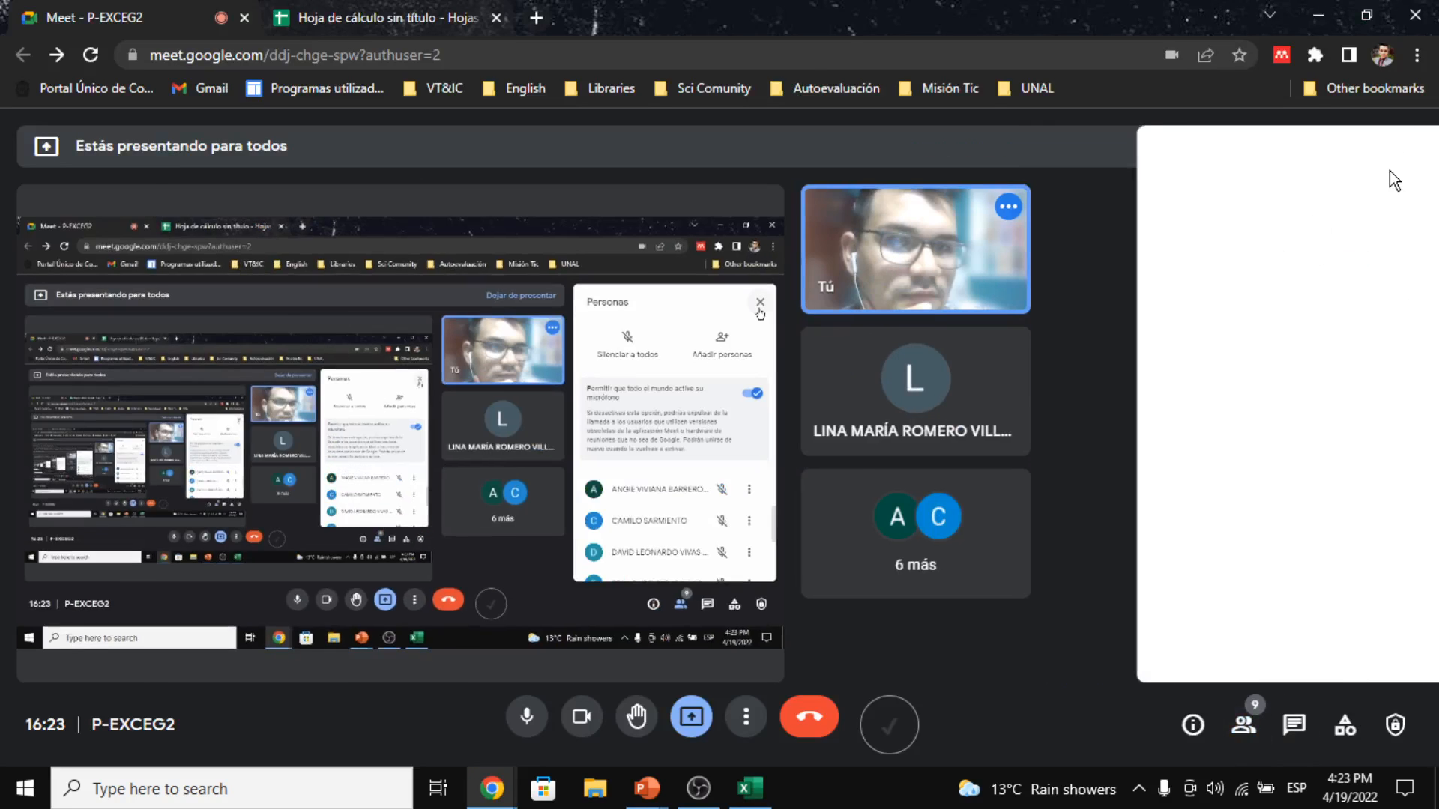
{"action": "key", "text": "alt+Tab"}
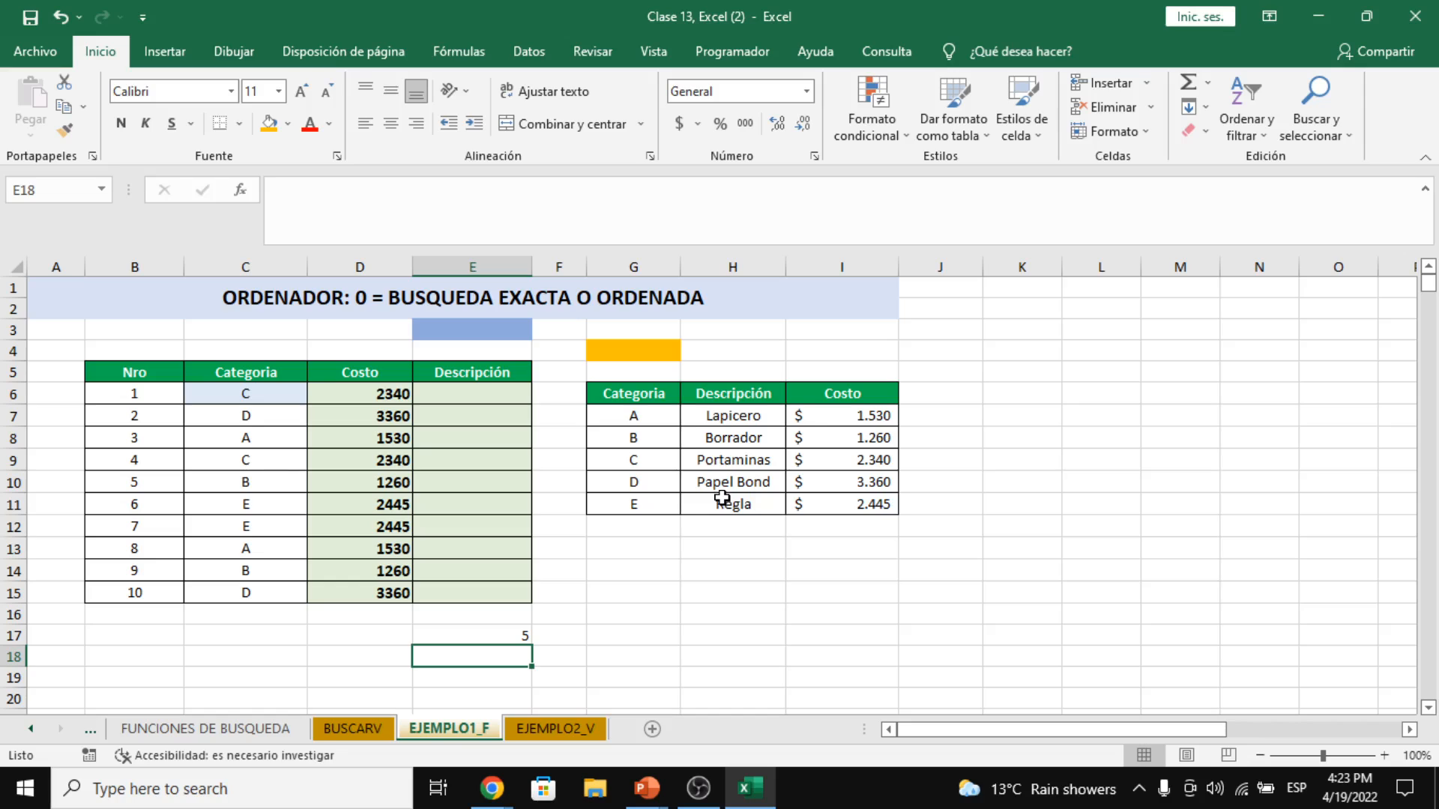
- Start a BUSCARV formula in E6, open its function arguments and set the lookup value to C6
{"action": "left_click", "coordinate": [464, 394]}
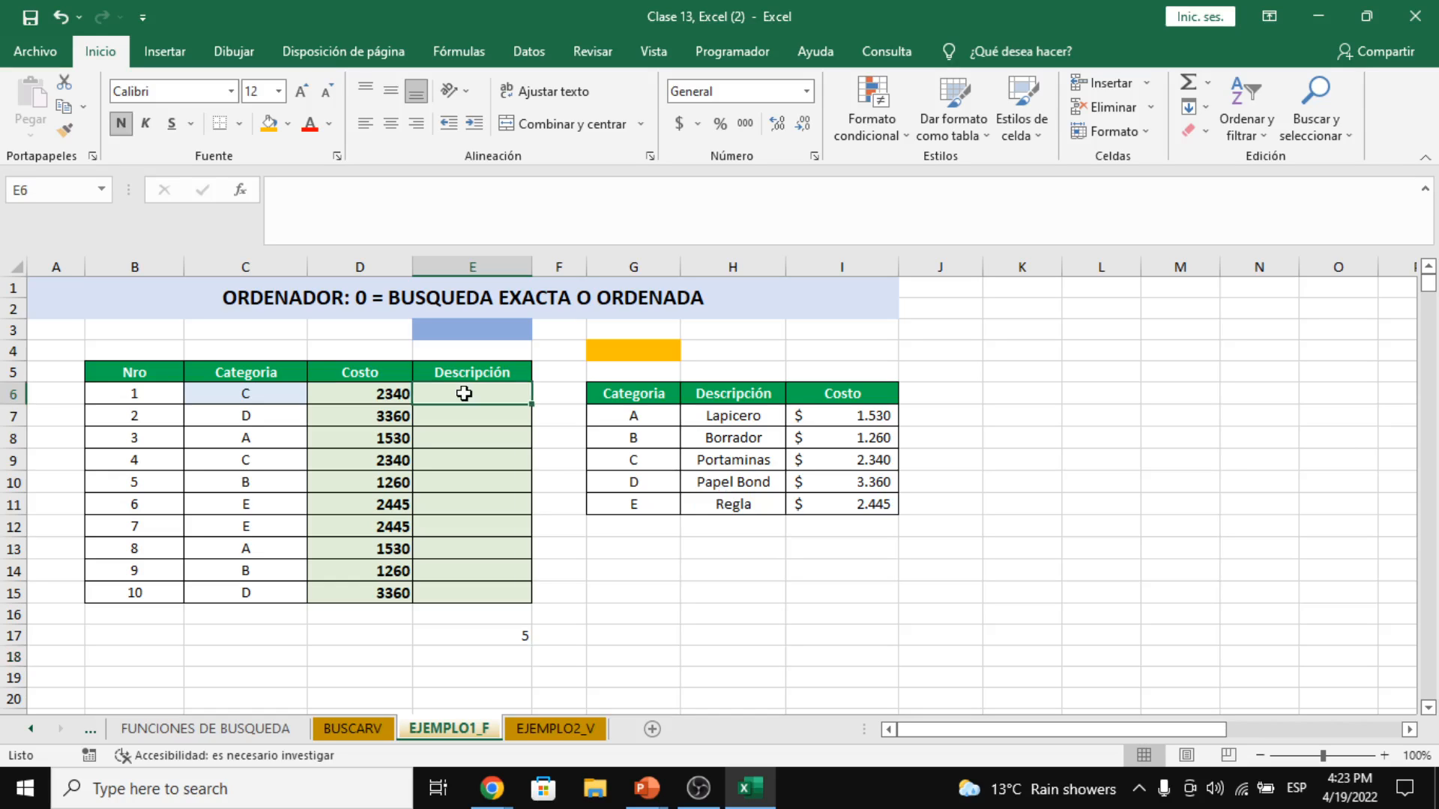
{"action": "type", "text": "="}
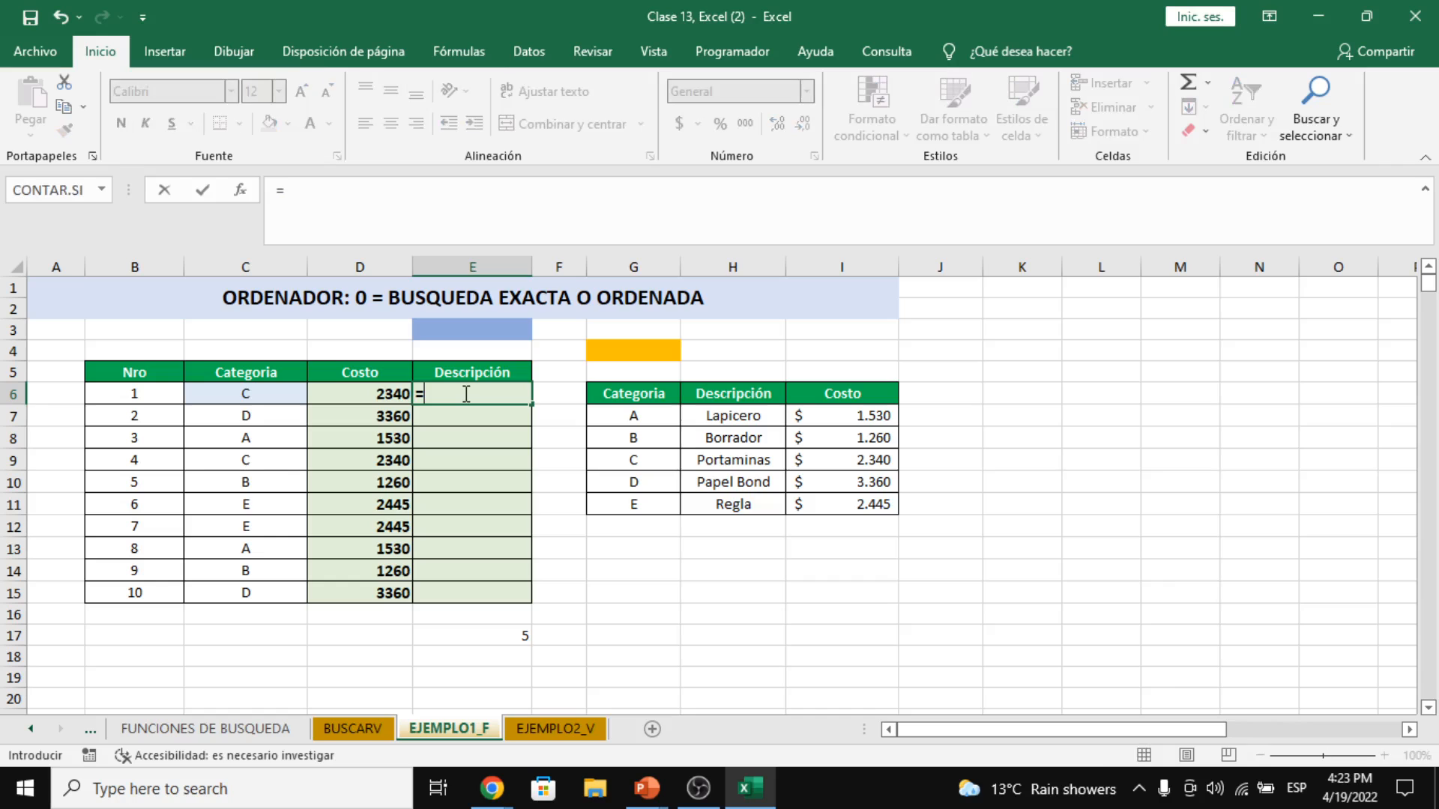
{"action": "type", "text": "BUSCARV("}
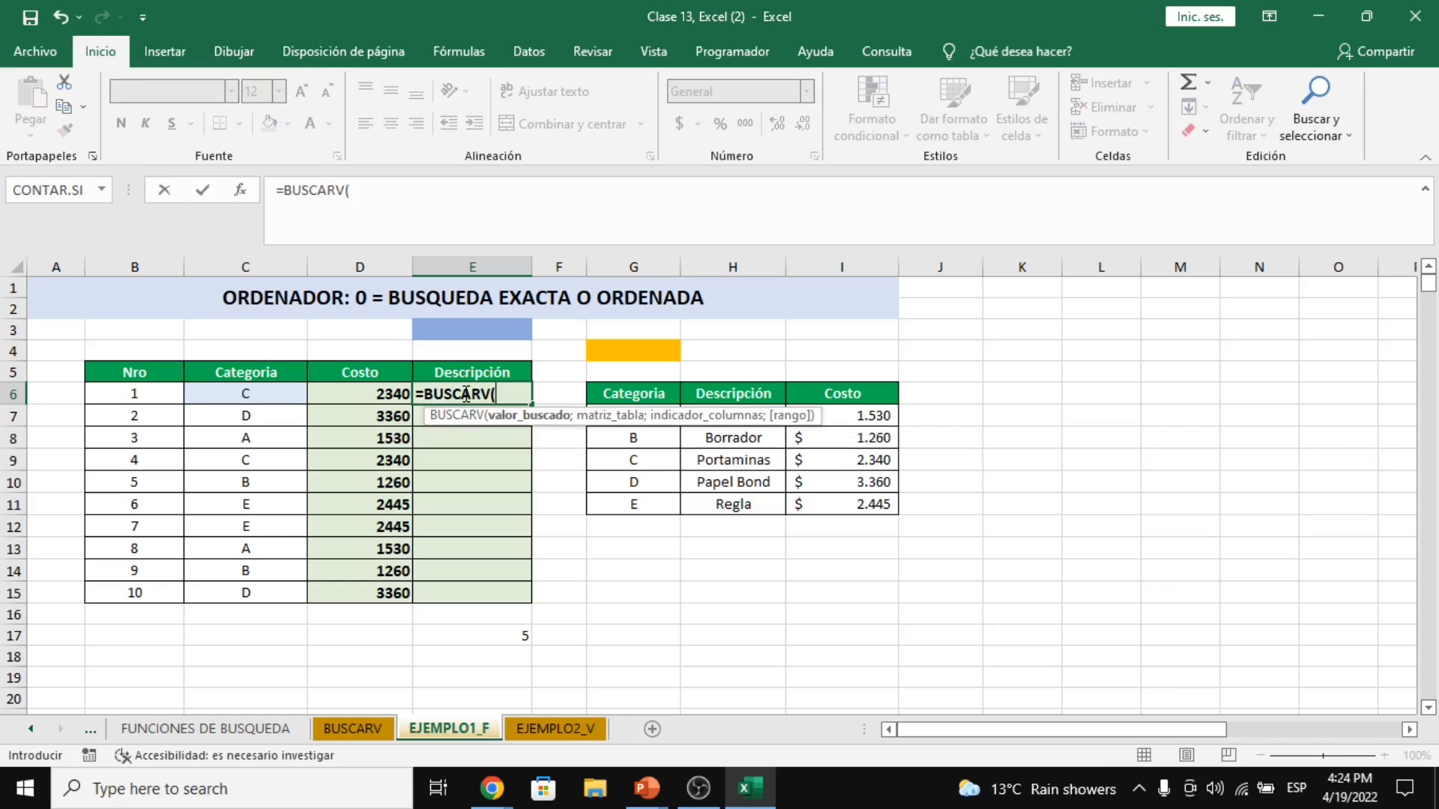
{"action": "left_click", "coordinate": [240, 191]}
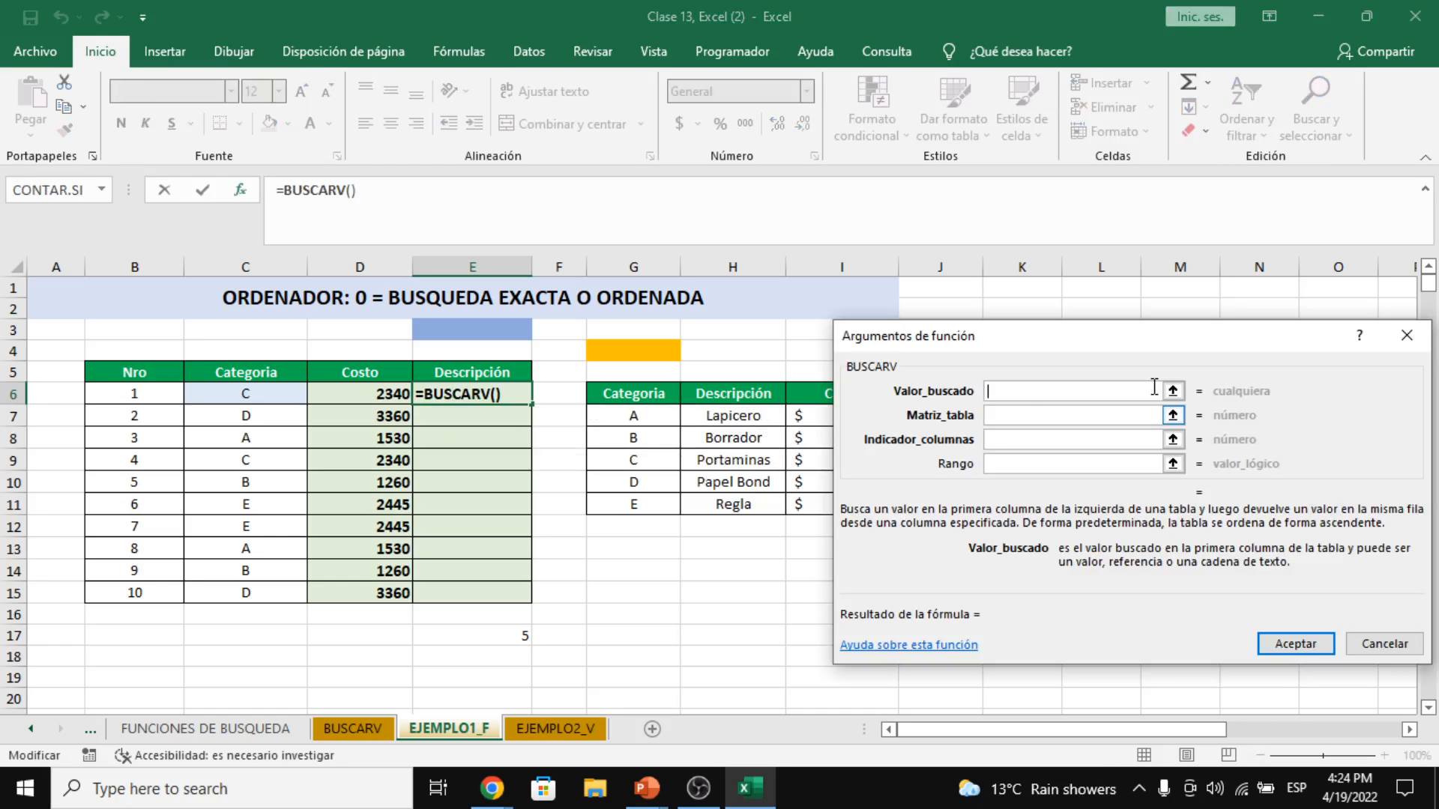
{"action": "left_click_drag", "start_coordinate": [1145, 351], "coordinate": [1215, 349]}
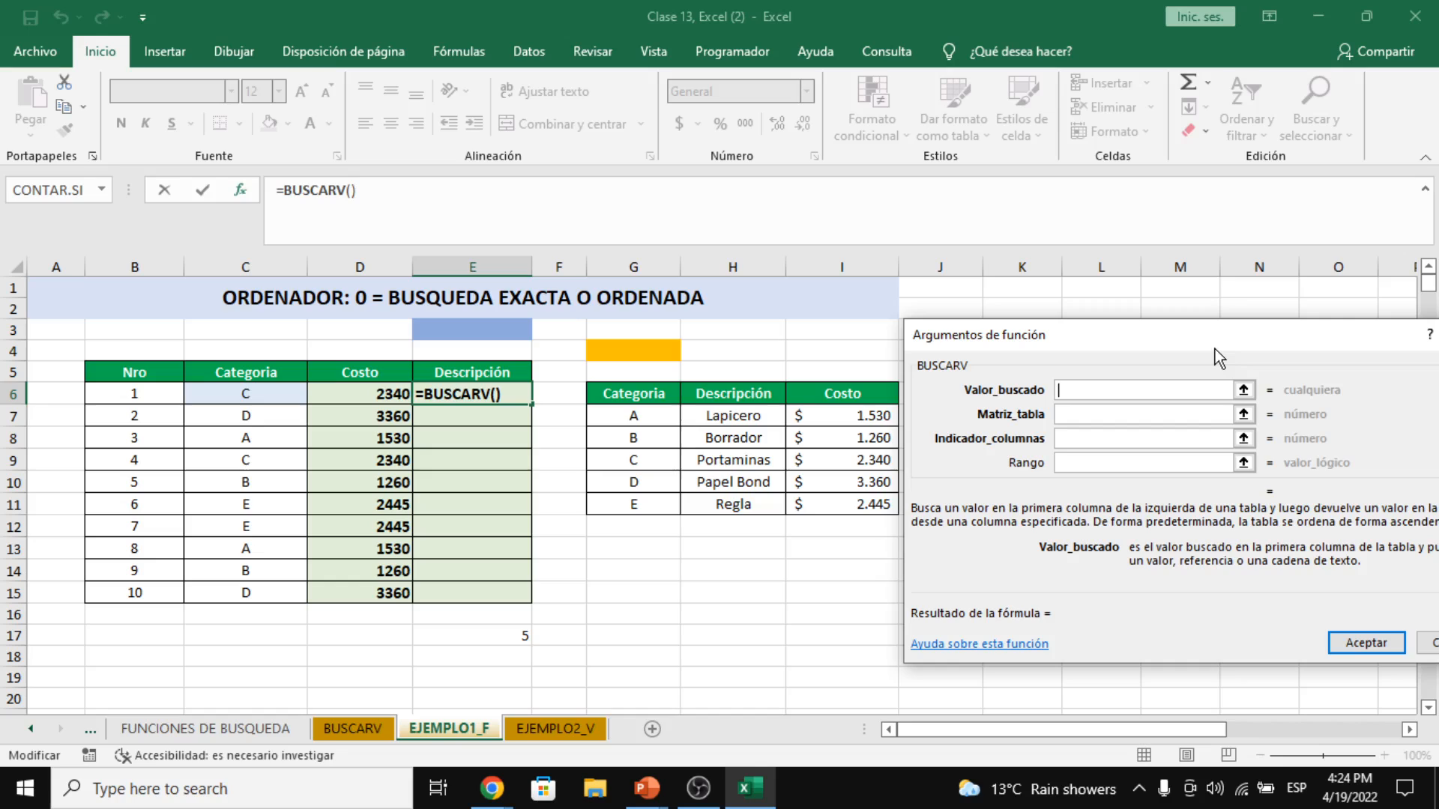
{"action": "left_click_drag", "start_coordinate": [1215, 348], "coordinate": [1223, 349]}
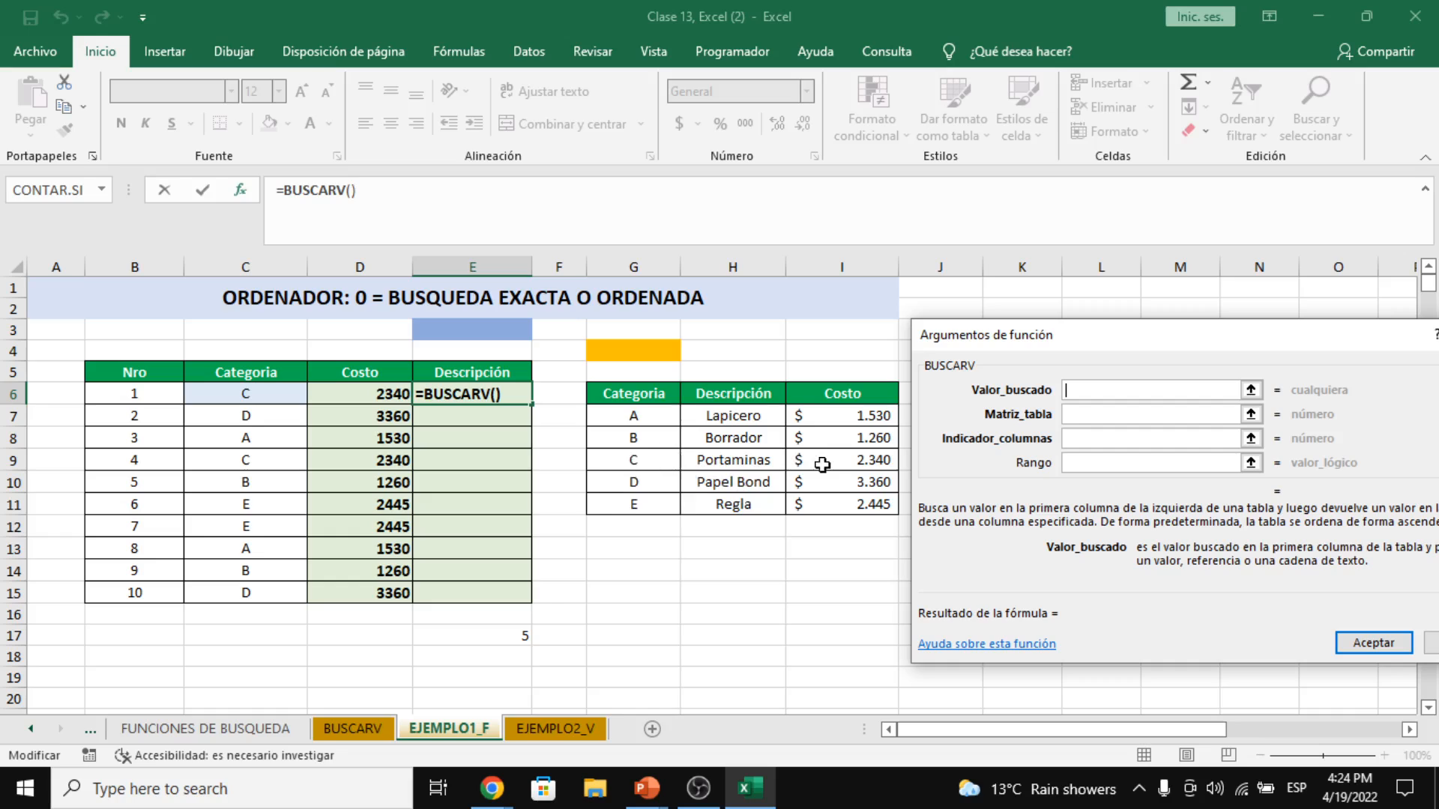
{"action": "left_click", "coordinate": [266, 393]}
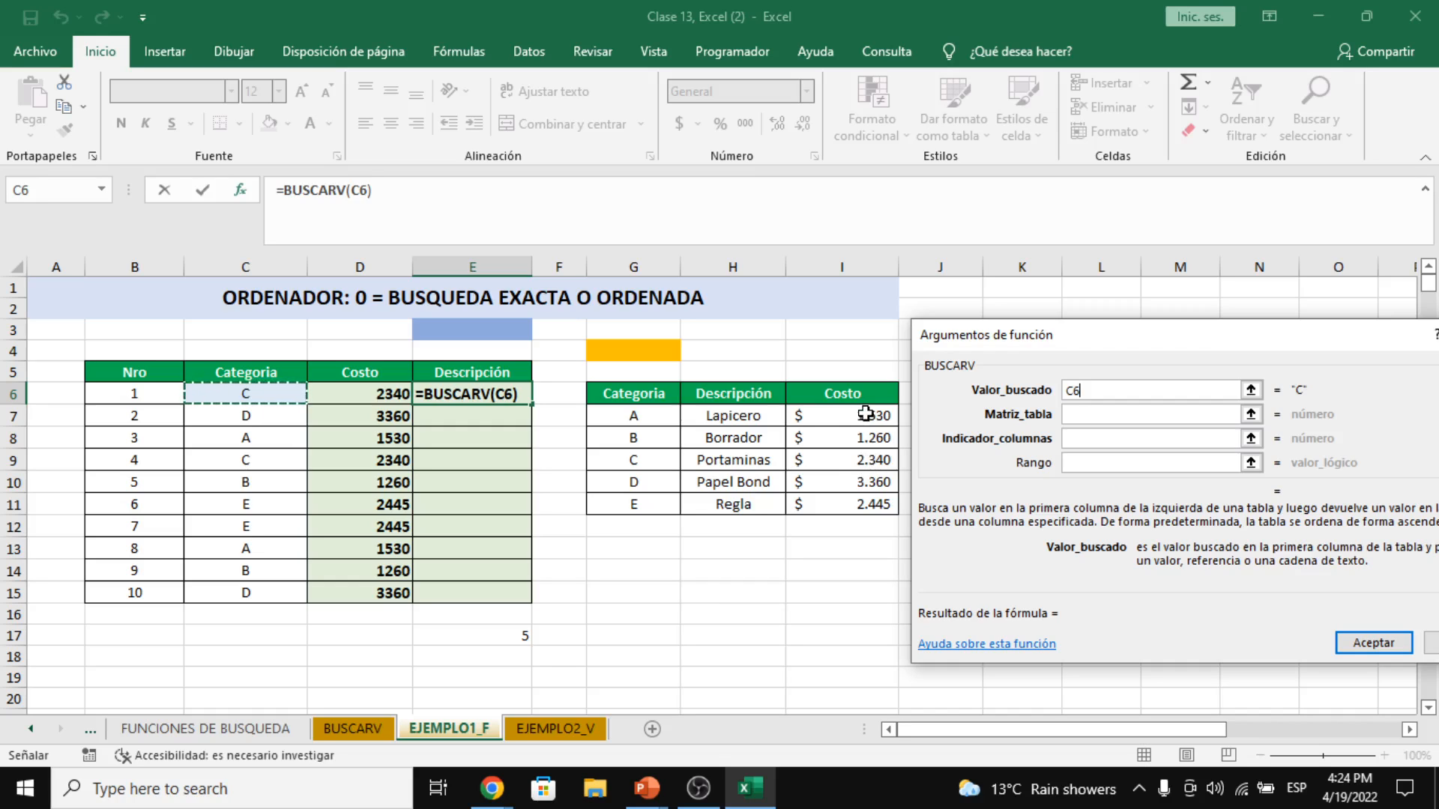
- Complete E6's BUSCARV arguments with table array G6:I11, column index 2 and range lookup 0
{"action": "left_click", "coordinate": [1079, 414]}
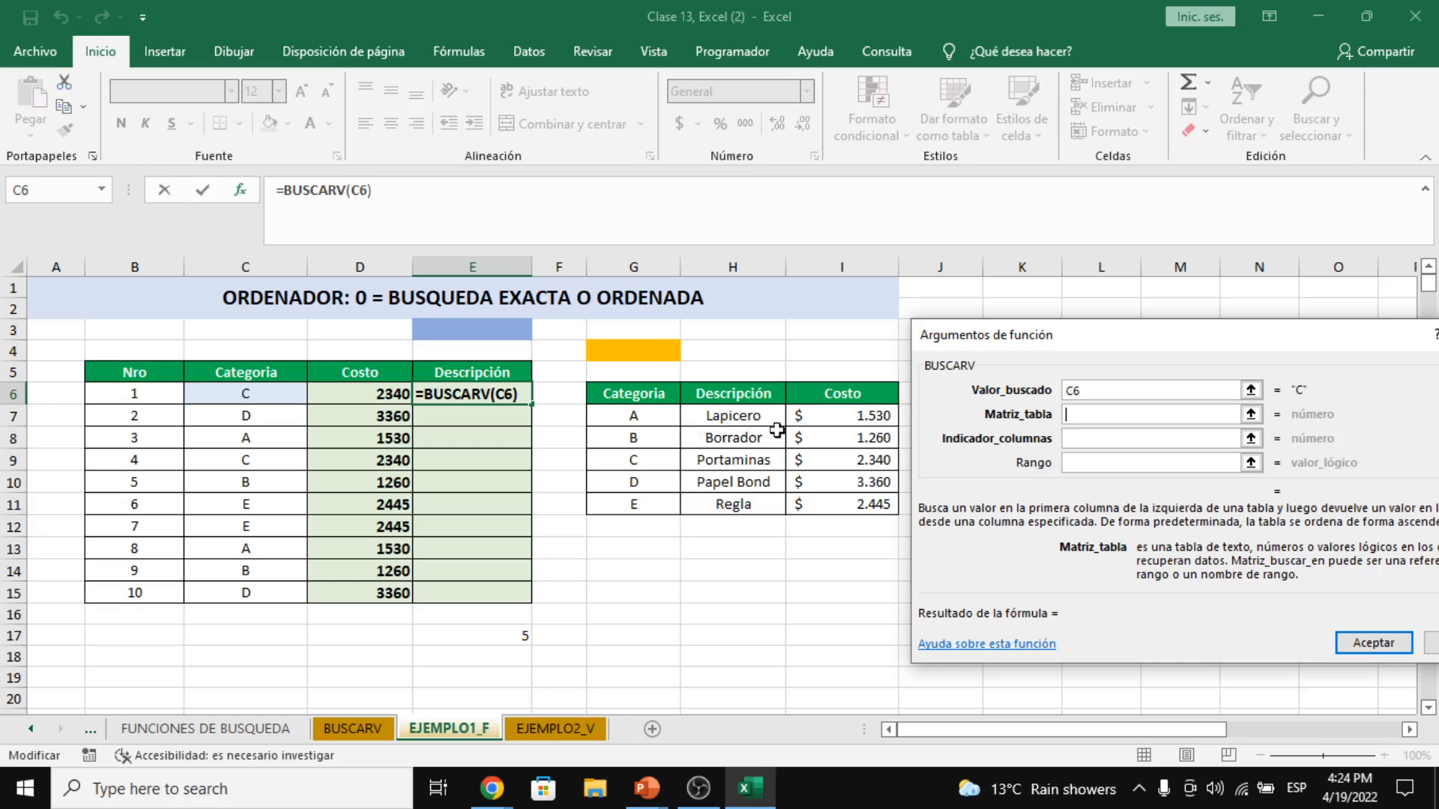
{"action": "left_click_drag", "start_coordinate": [635, 397], "coordinate": [830, 495]}
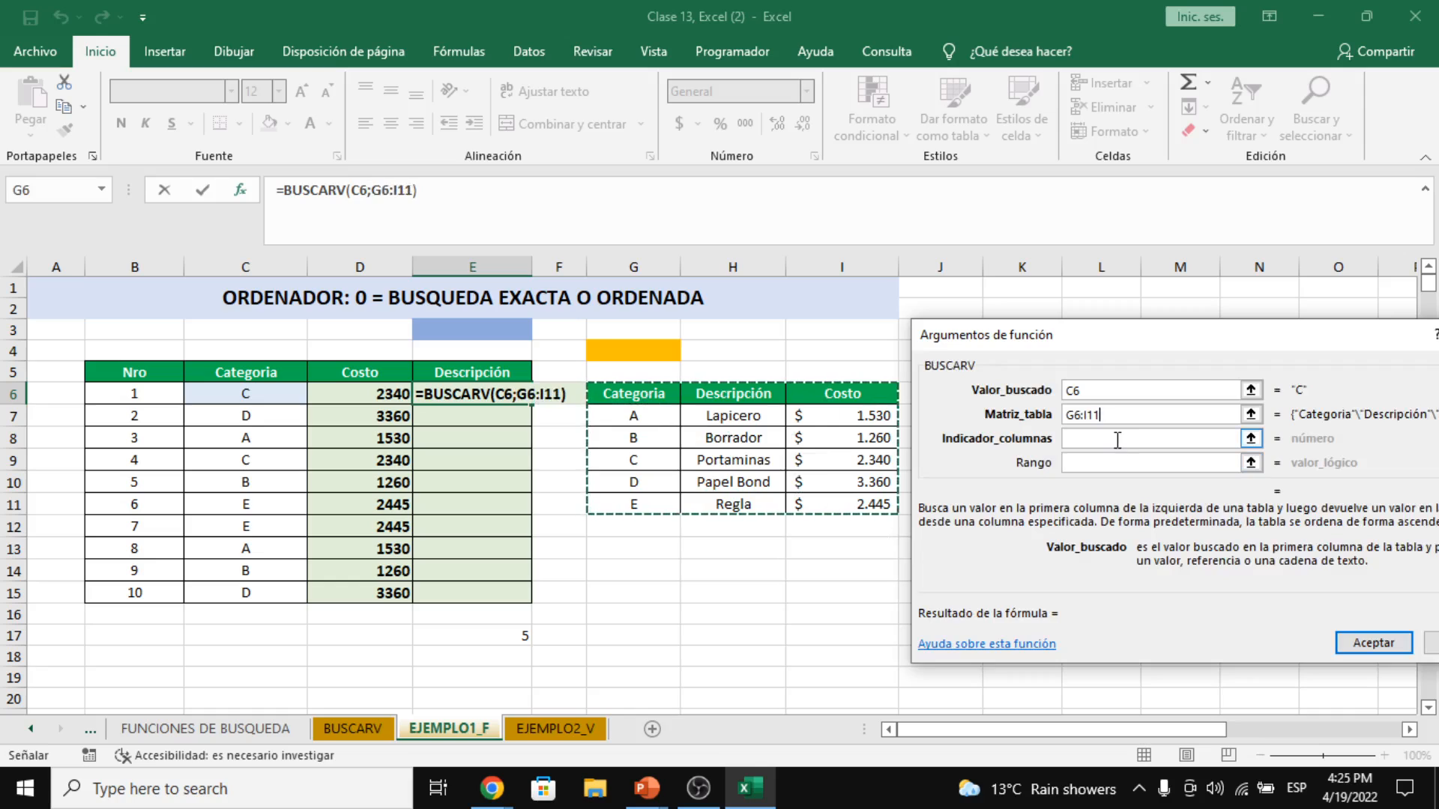
{"action": "left_click", "coordinate": [1117, 439]}
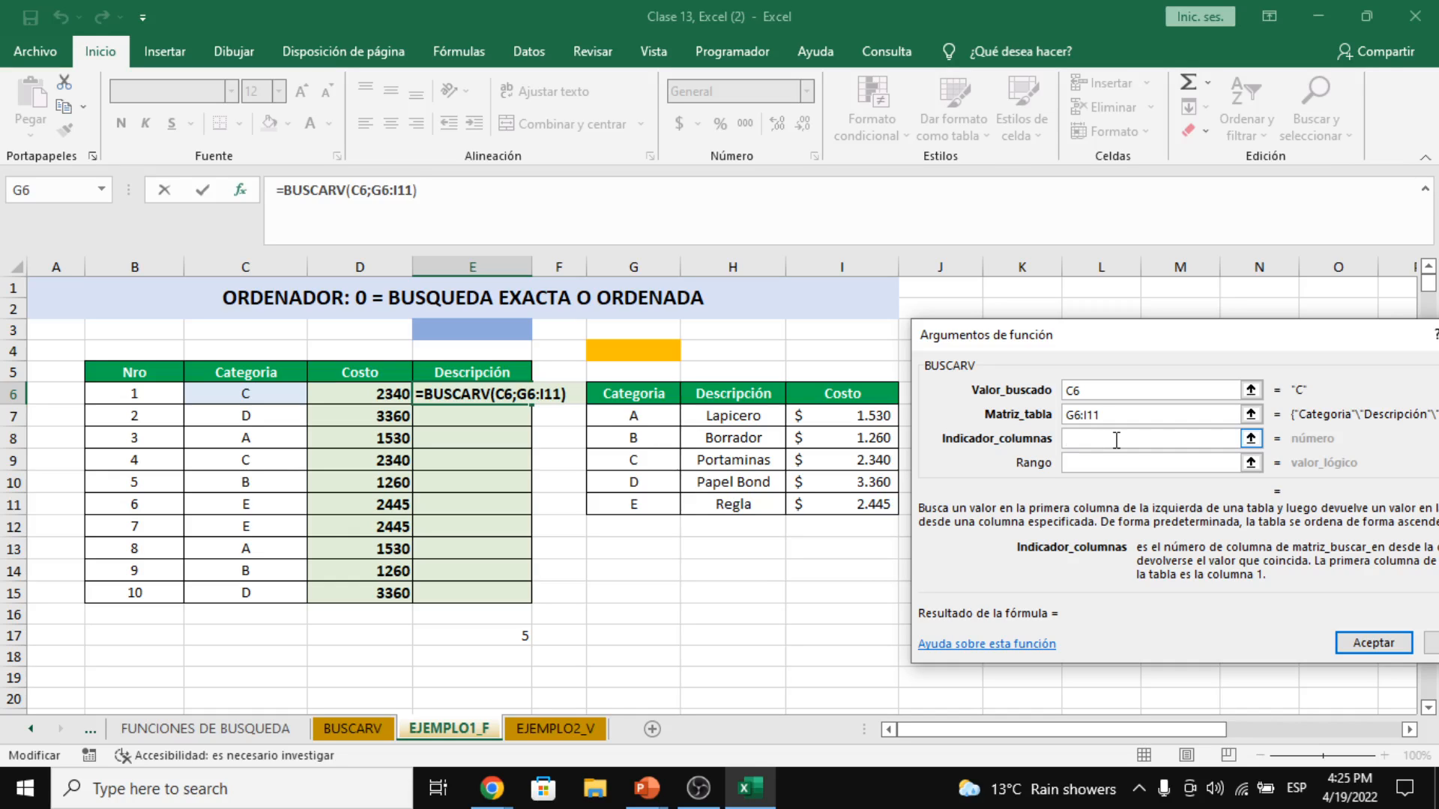
{"action": "type", "text": "2"}
{"action": "left_click", "coordinate": [1116, 463]}
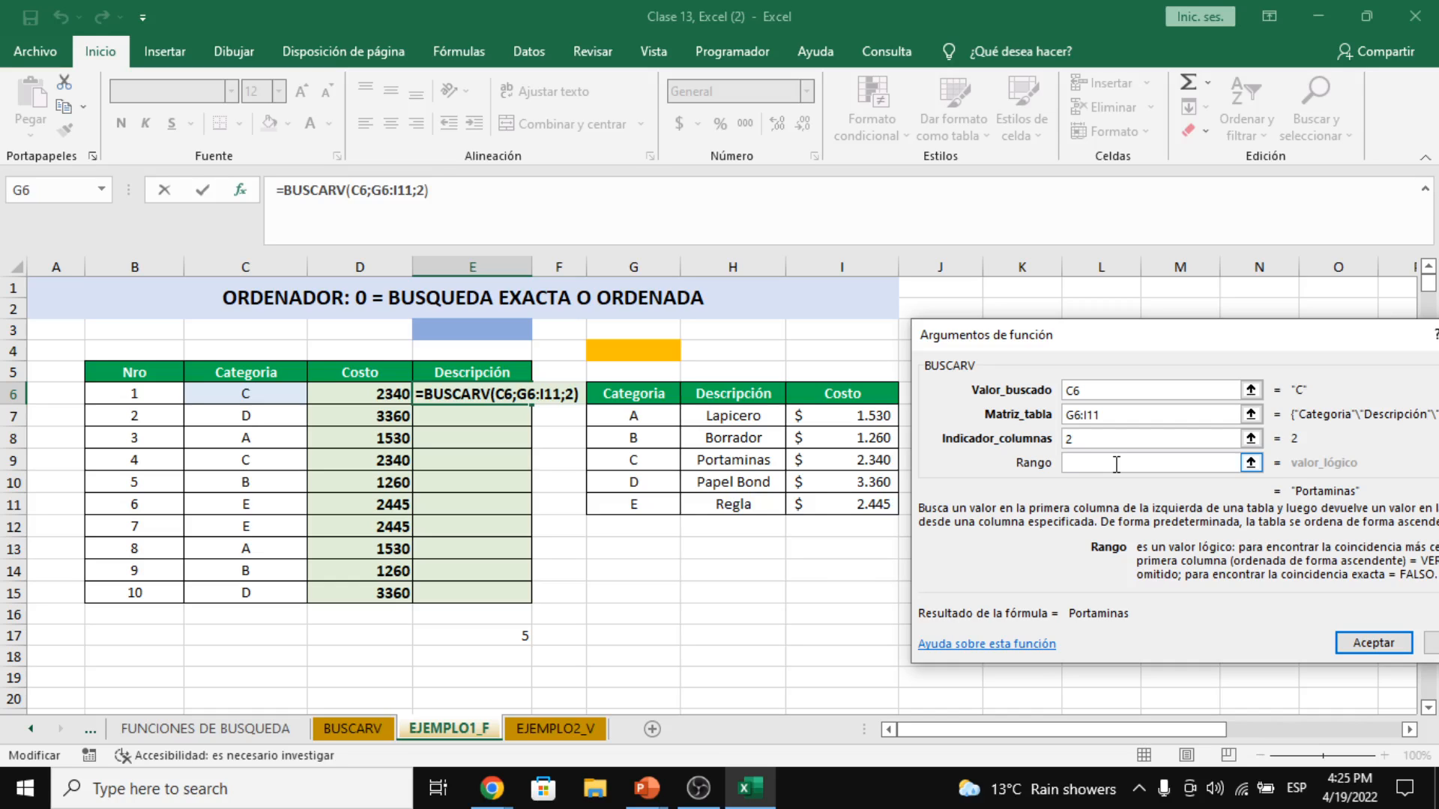
{"action": "type", "text": "0"}
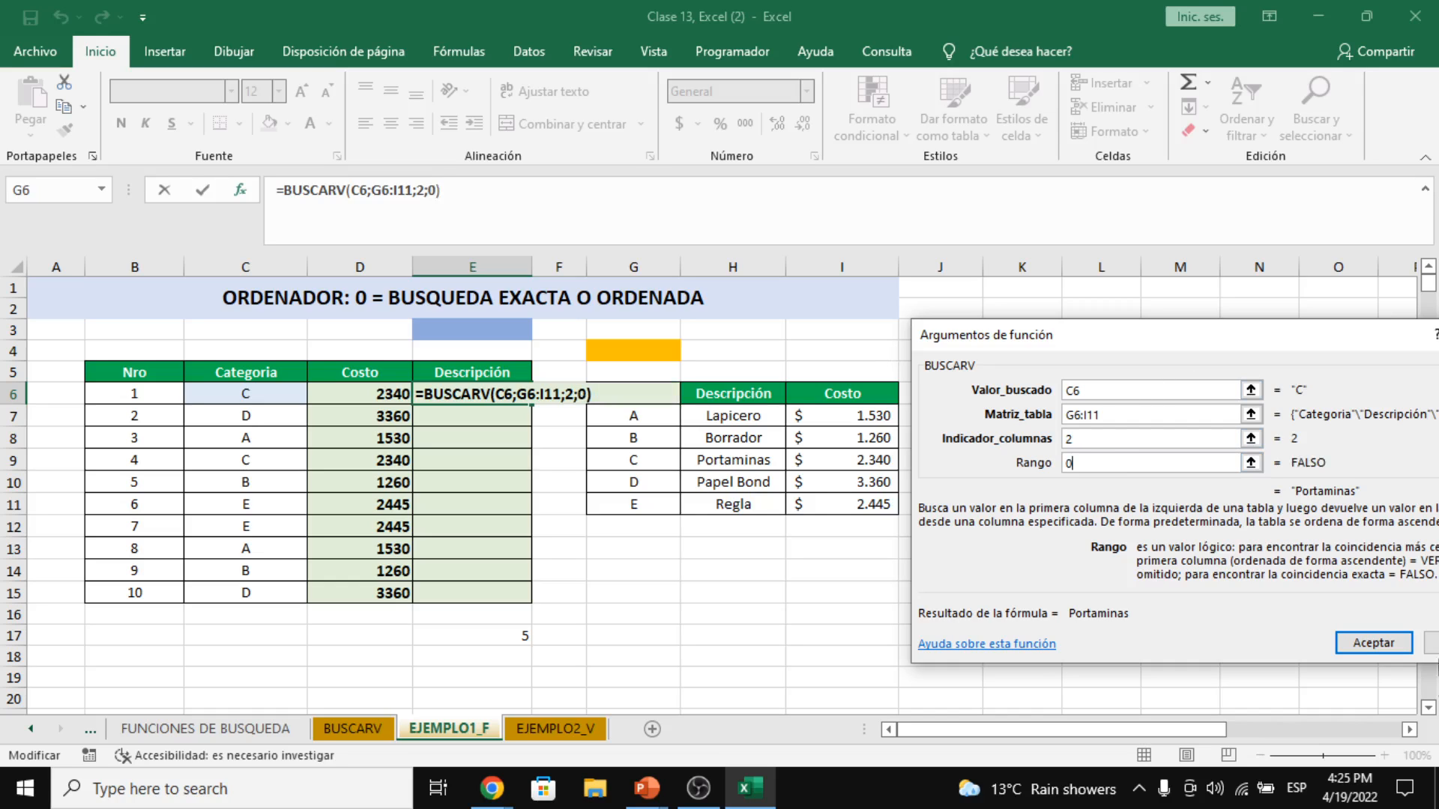
{"action": "left_click", "coordinate": [1373, 644]}
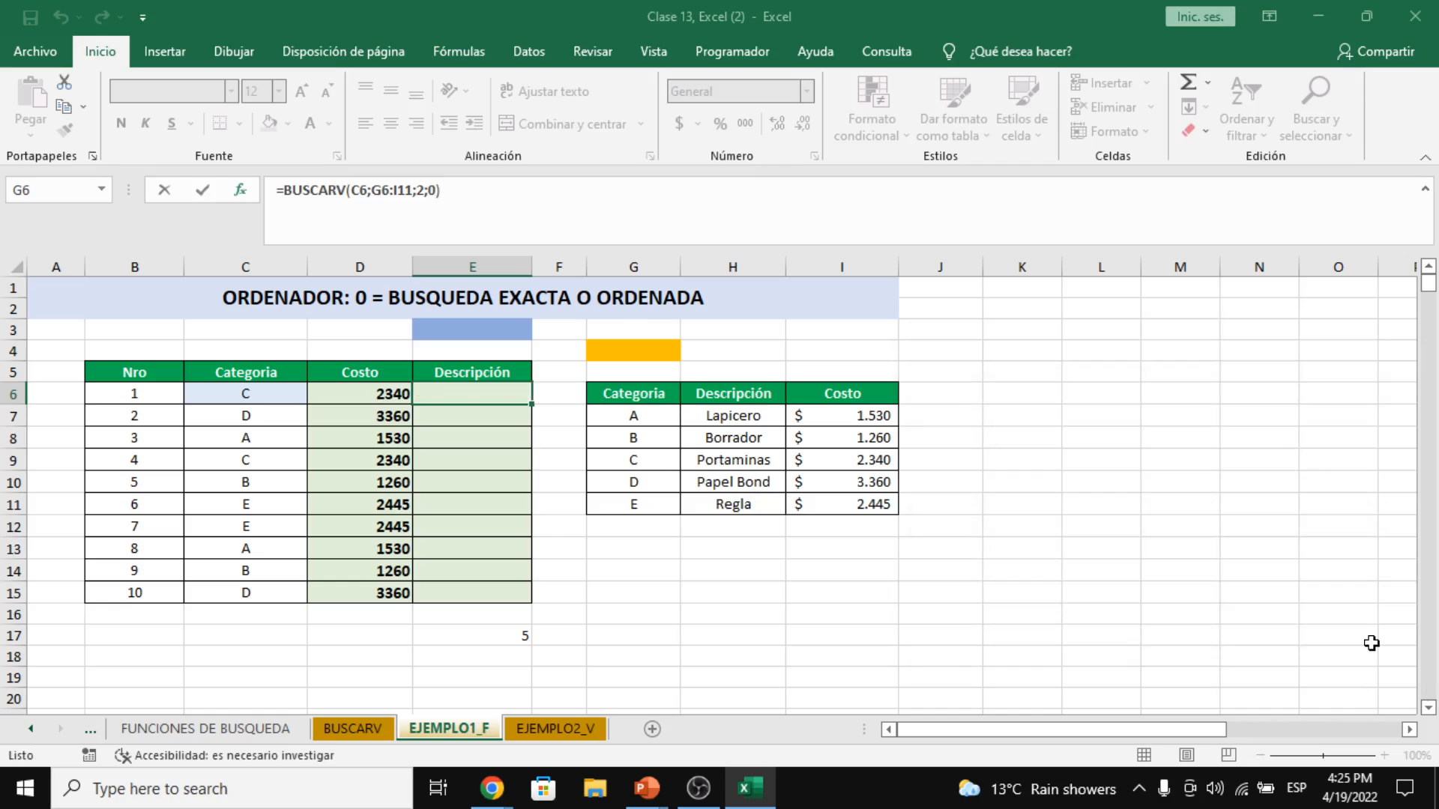
- Make the table array in E6's formula absolute as $G$6:$I$11 and fill the formula down through E15
{"action": "left_click", "coordinate": [386, 193]}
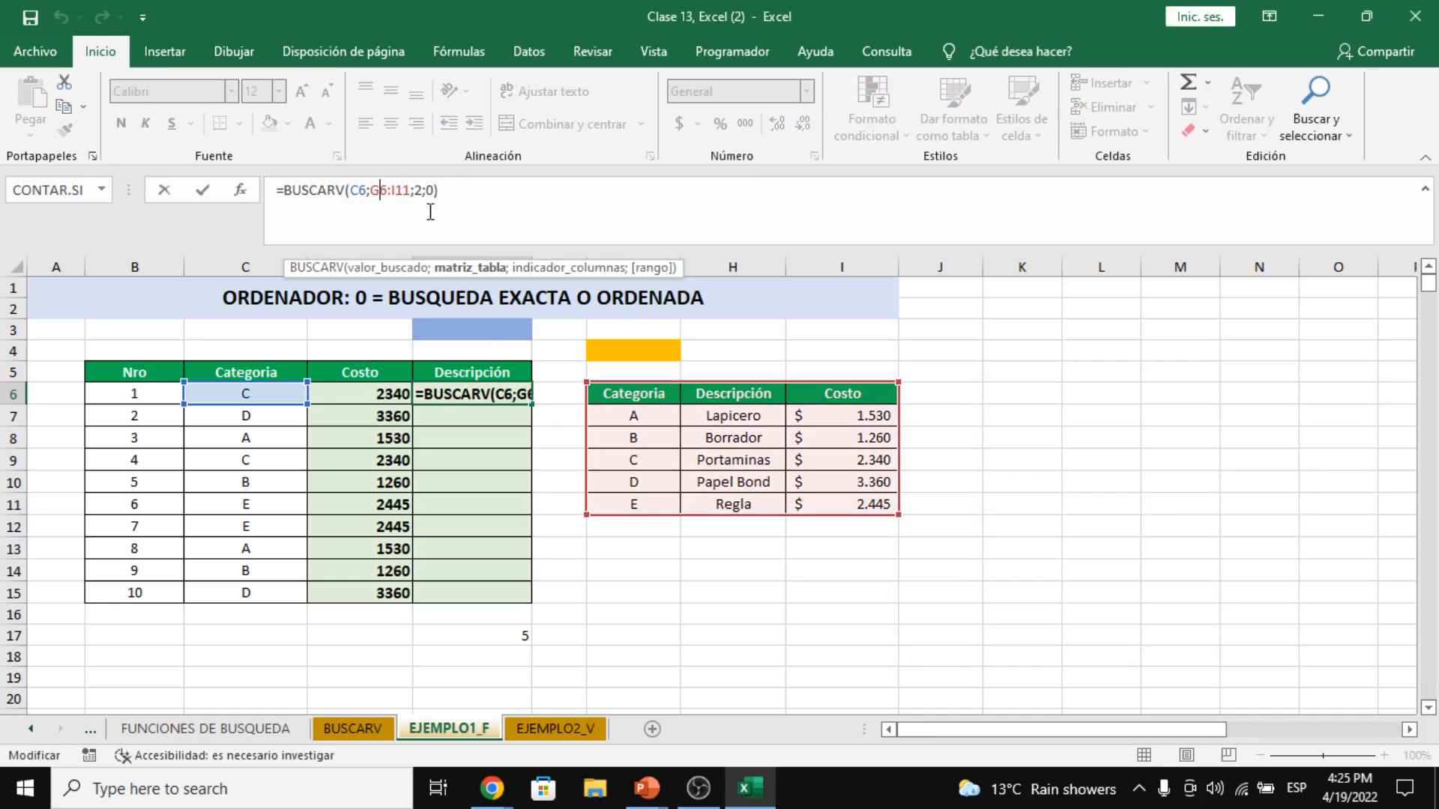
{"action": "key", "text": "F4"}
{"action": "left_click", "coordinate": [422, 190]}
{"action": "key", "text": "F4"}
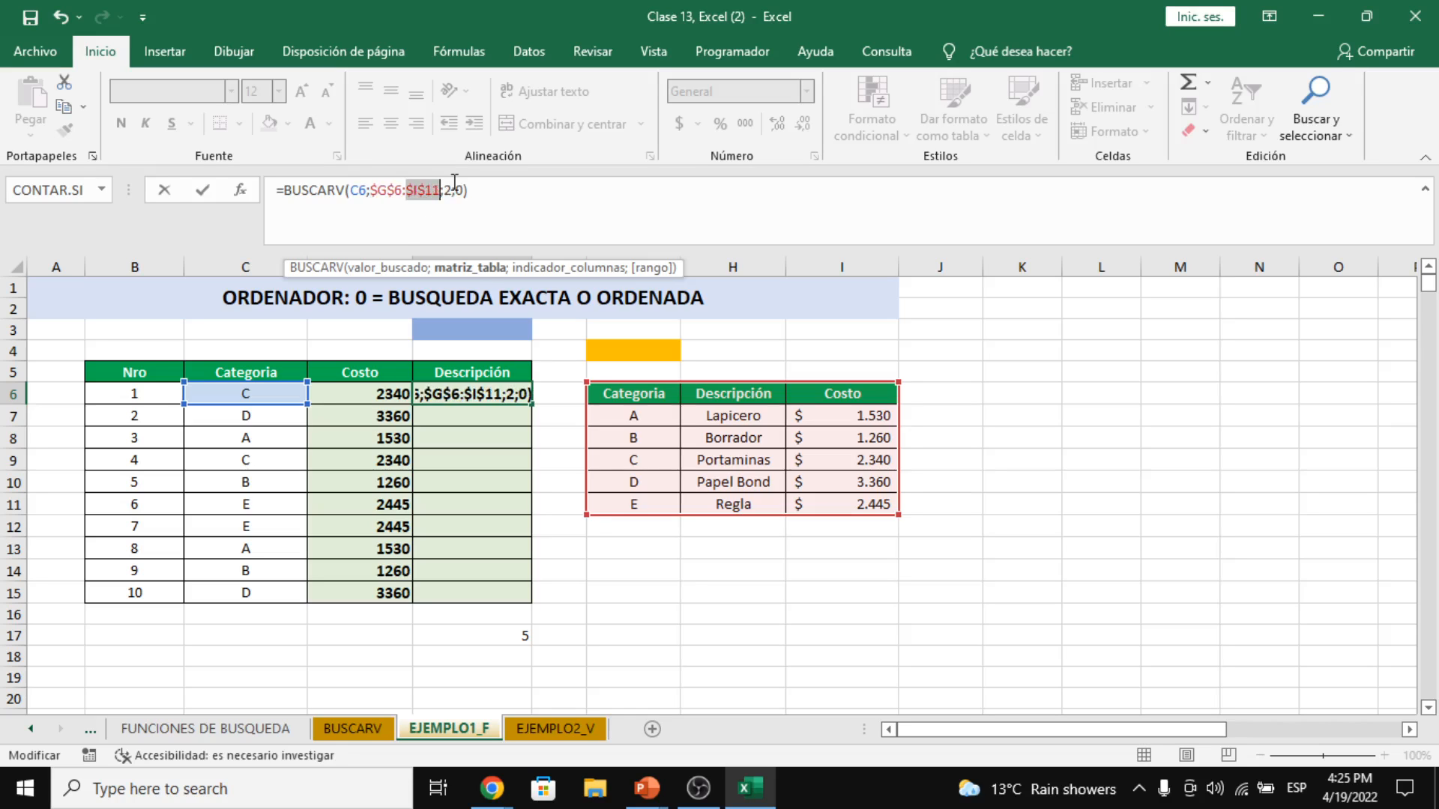
{"action": "key", "text": "Return"}
{"action": "left_click", "coordinate": [471, 402]}
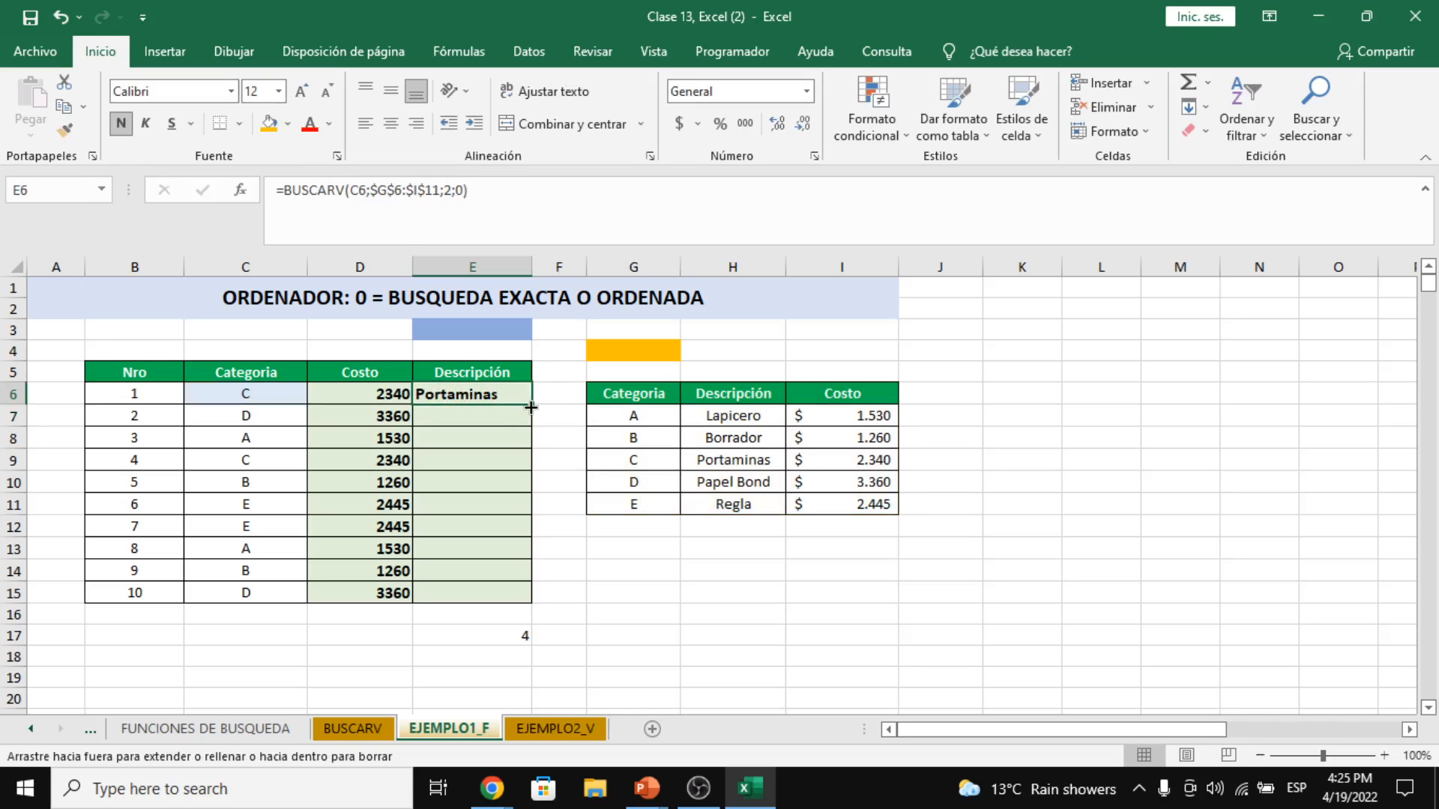
{"action": "left_click_drag", "start_coordinate": [531, 407], "coordinate": [524, 594]}
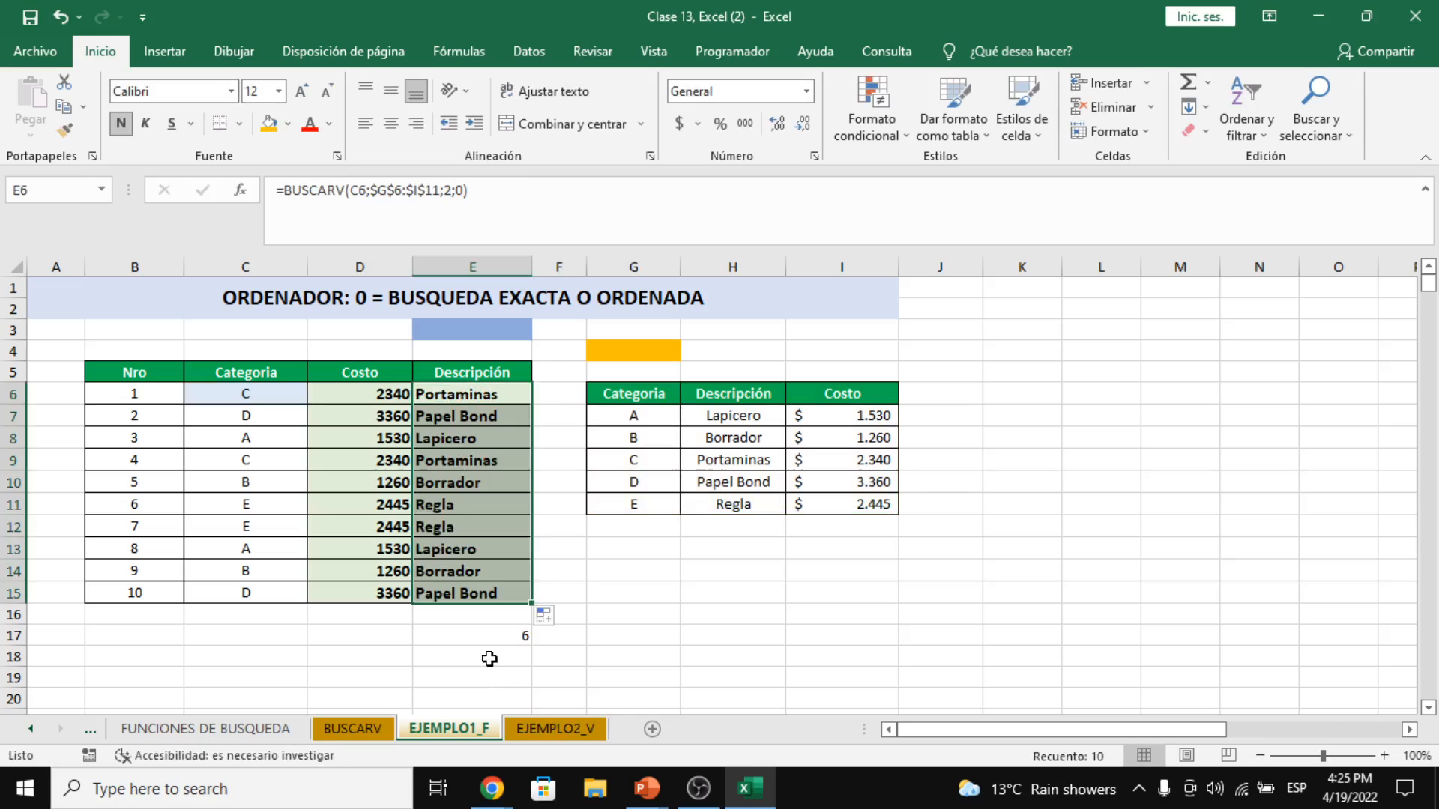
- Check the looked-up descriptions for categories C and B against the category table
{"action": "left_click", "coordinate": [484, 637]}
{"action": "left_click", "coordinate": [294, 399]}
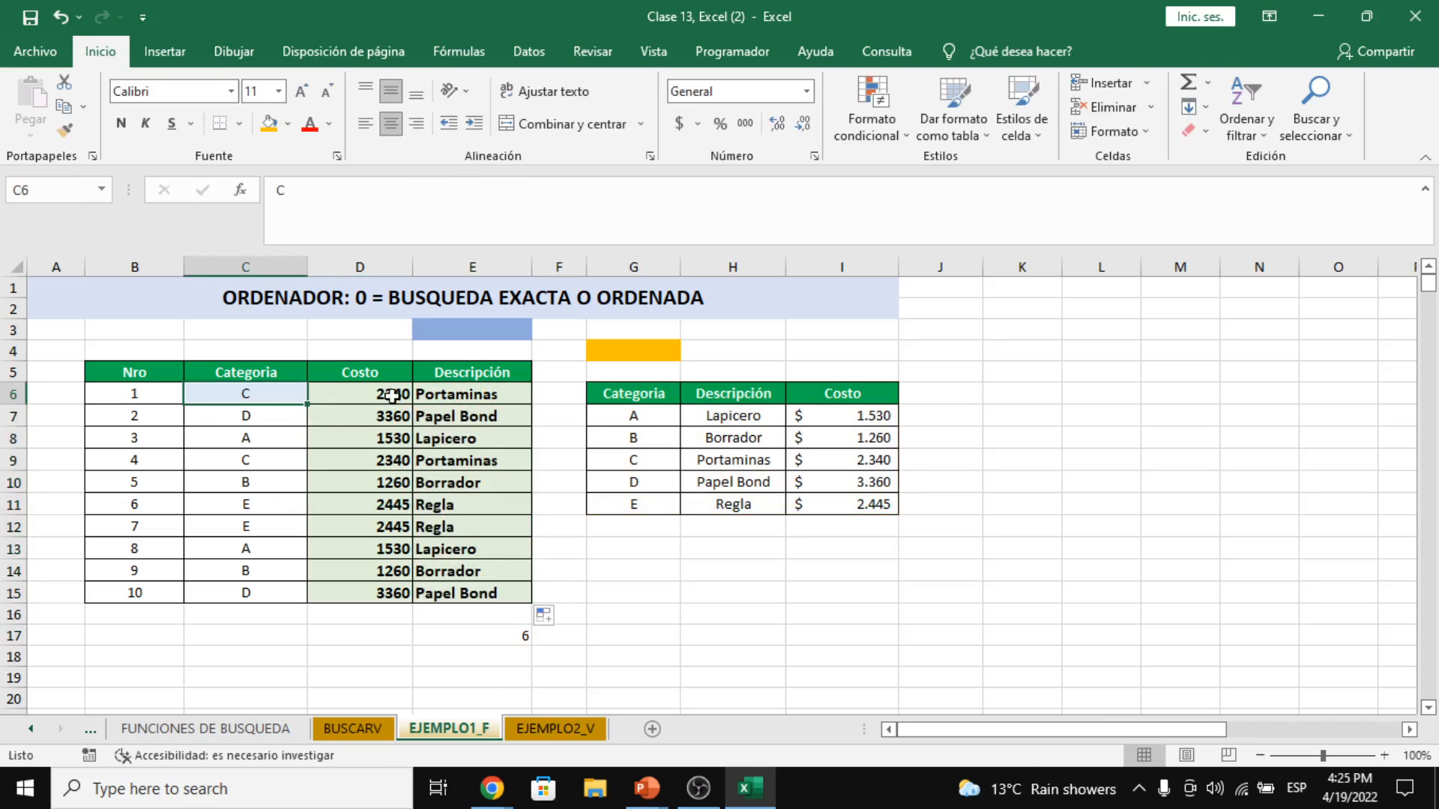
{"action": "left_click", "coordinate": [720, 463]}
{"action": "left_click", "coordinate": [249, 487]}
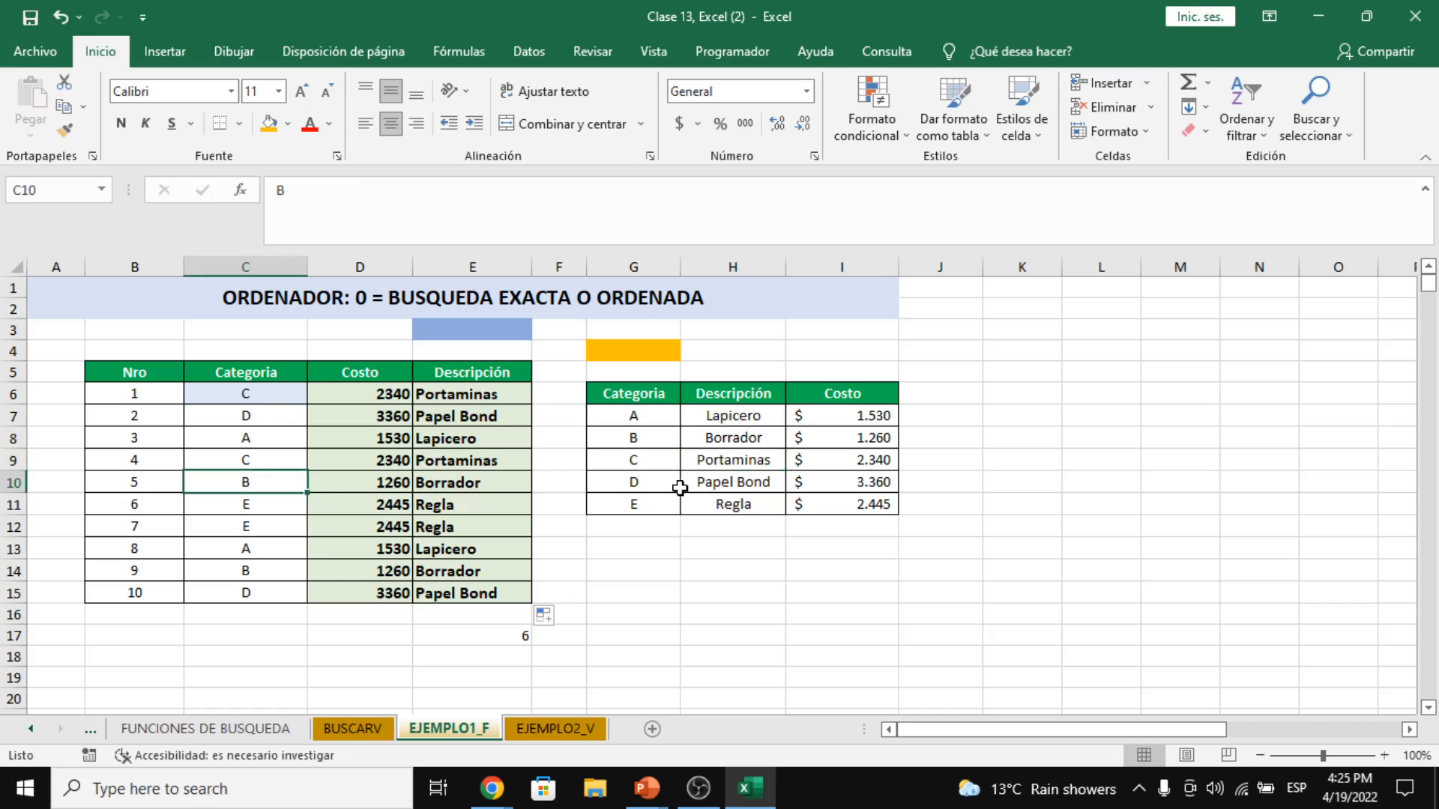
- Check the looked-up descriptions for categories B, A, D and E against the category table
{"action": "left_click", "coordinate": [734, 438]}
{"action": "left_click", "coordinate": [267, 554]}
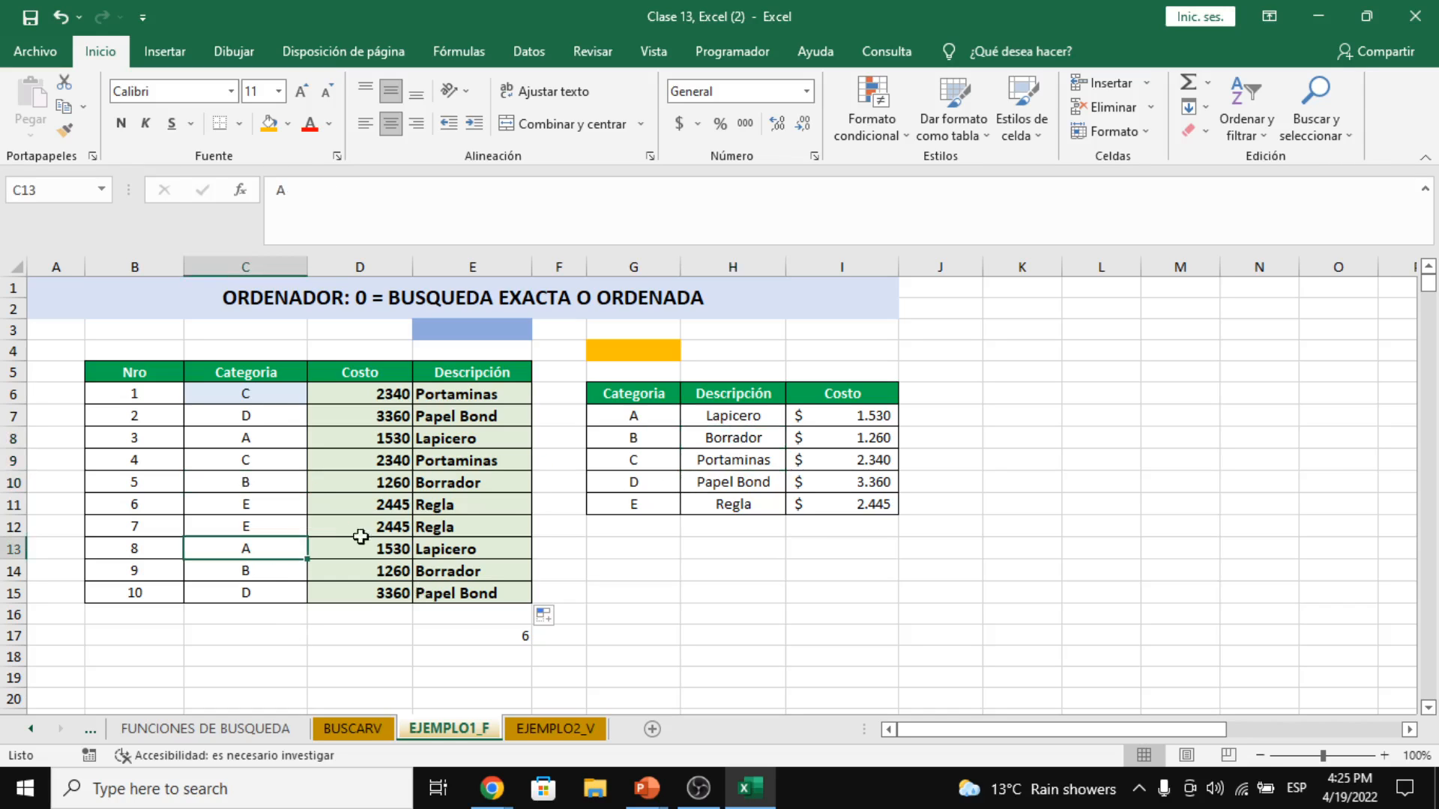
{"action": "left_click", "coordinate": [747, 417]}
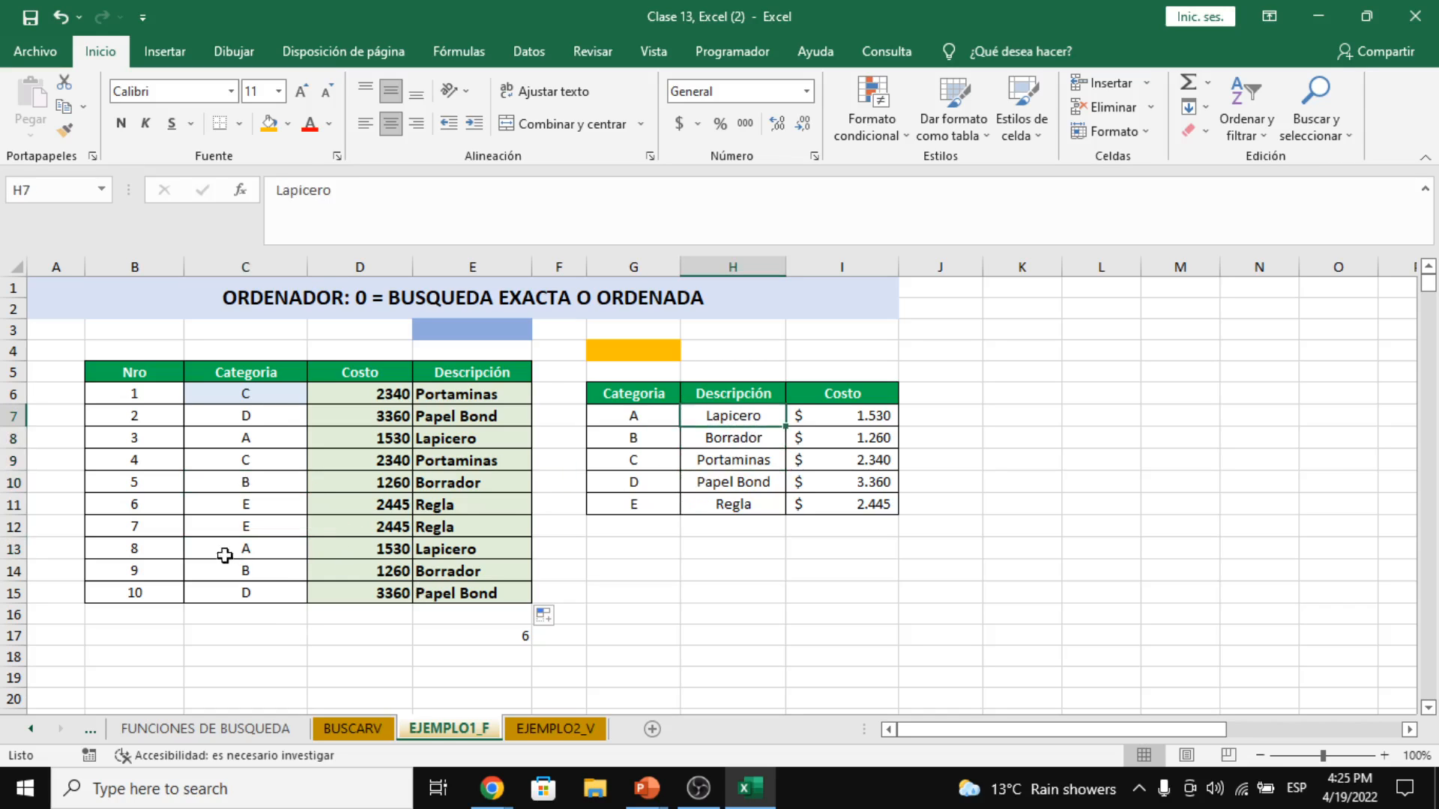
{"action": "left_click", "coordinate": [259, 422]}
{"action": "left_click", "coordinate": [713, 489]}
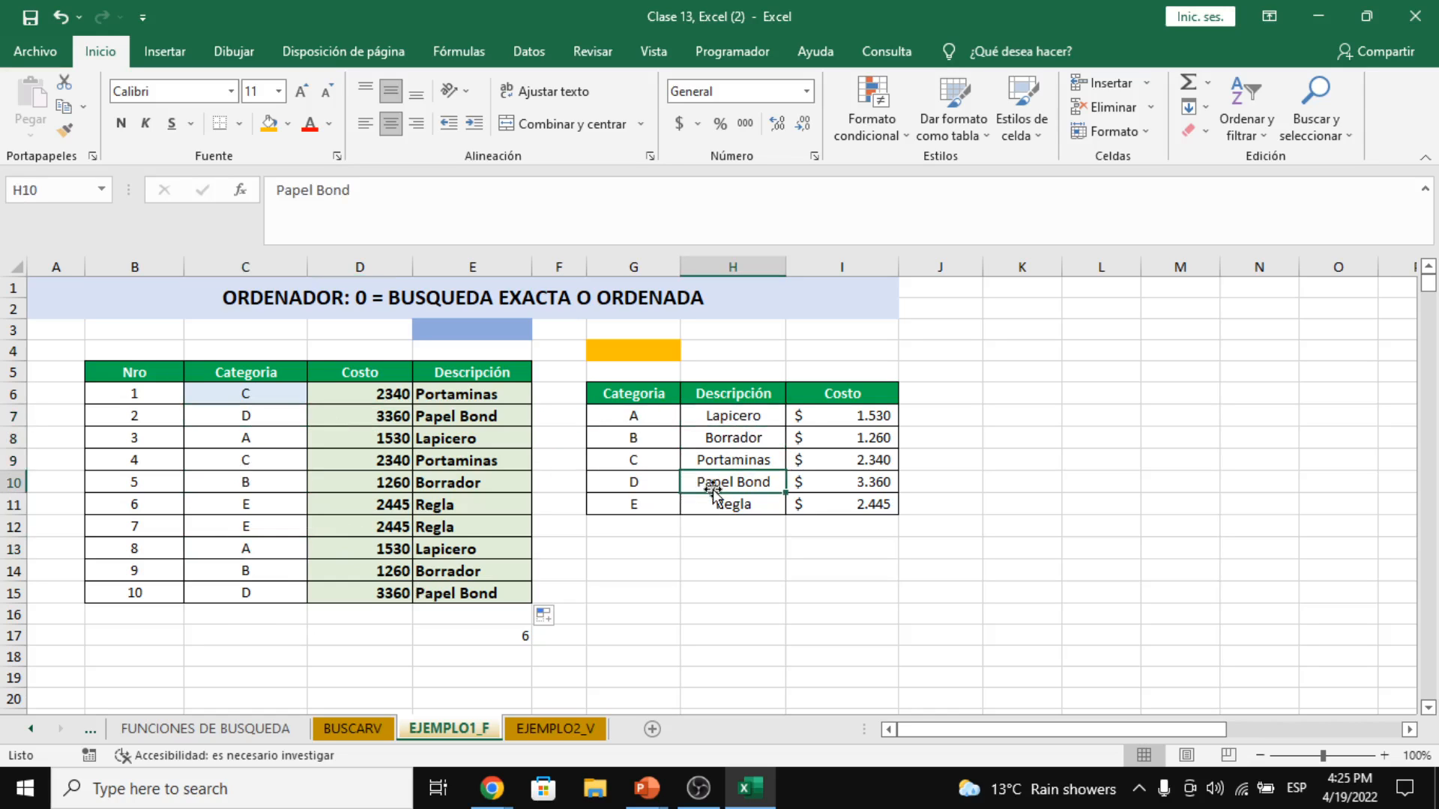
{"action": "left_click", "coordinate": [251, 529]}
{"action": "left_click", "coordinate": [456, 532]}
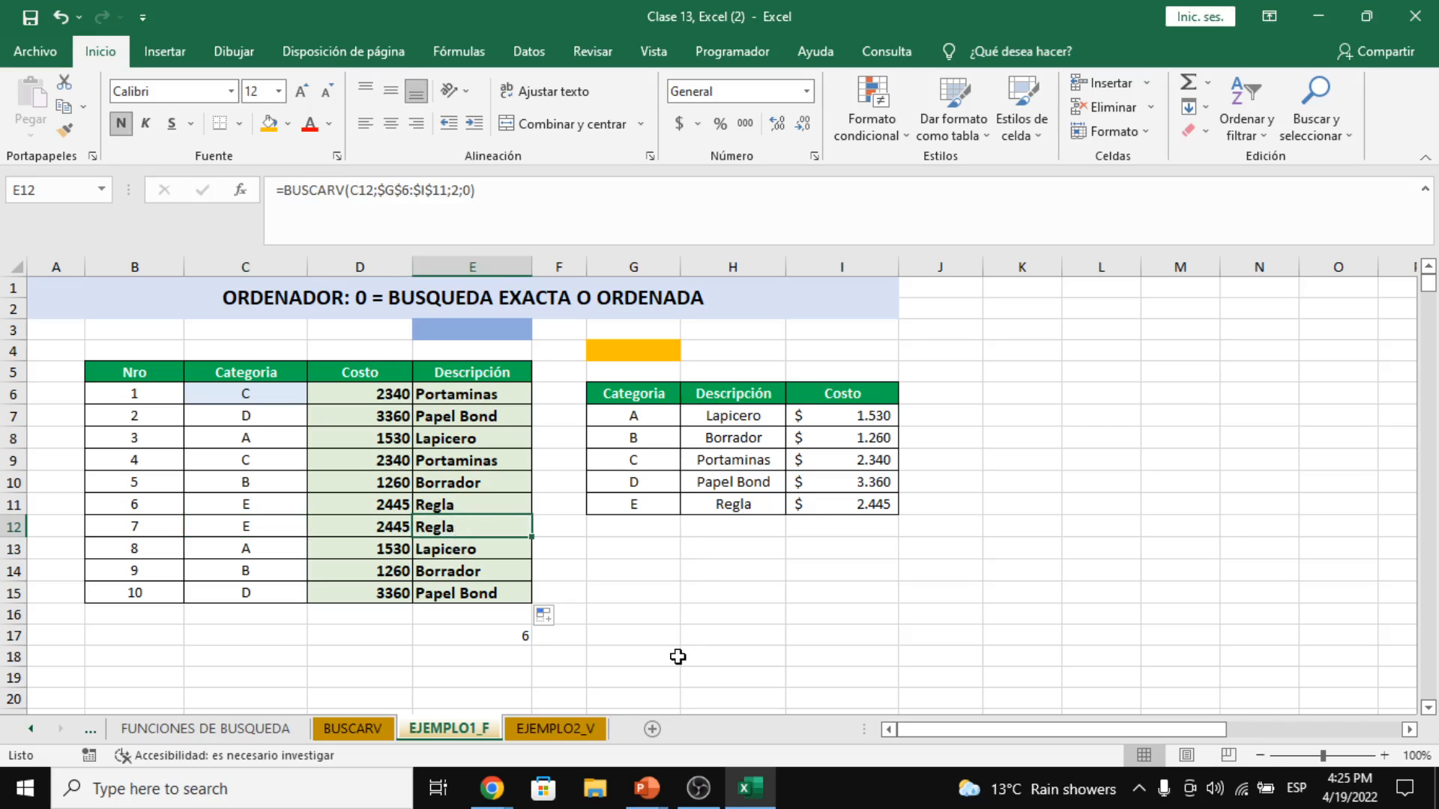
- Clear the ALEATORIO.ENTRE formula from E17 and go to the EJEMPLO2_V sheet
{"action": "left_click", "coordinate": [492, 643]}
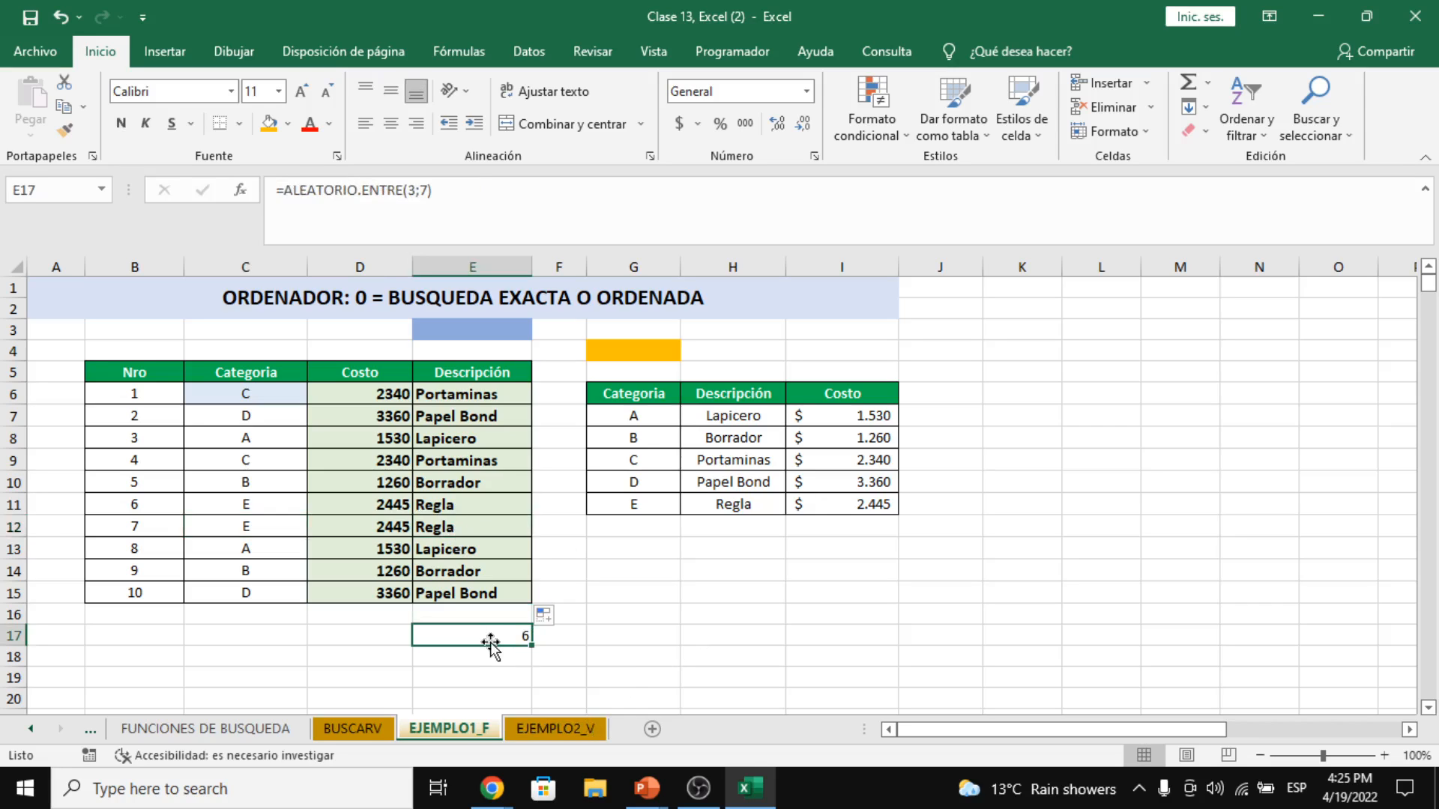
{"action": "key", "text": "Delete"}
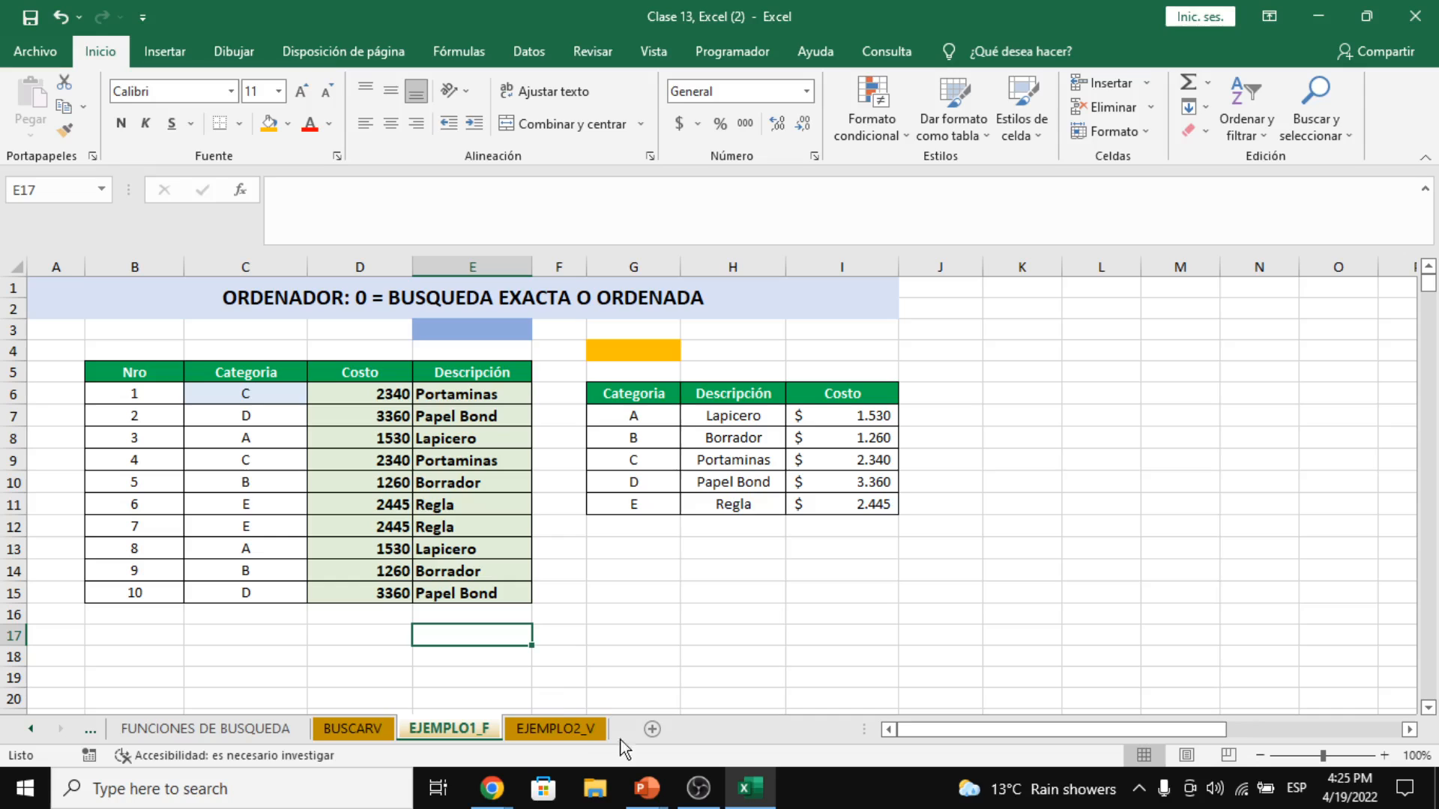
{"action": "left_click", "coordinate": [574, 730]}
- Correct the function name in D3 so the formula reads =FORMULATEXTO(D5)
{"action": "left_click", "coordinate": [403, 341]}
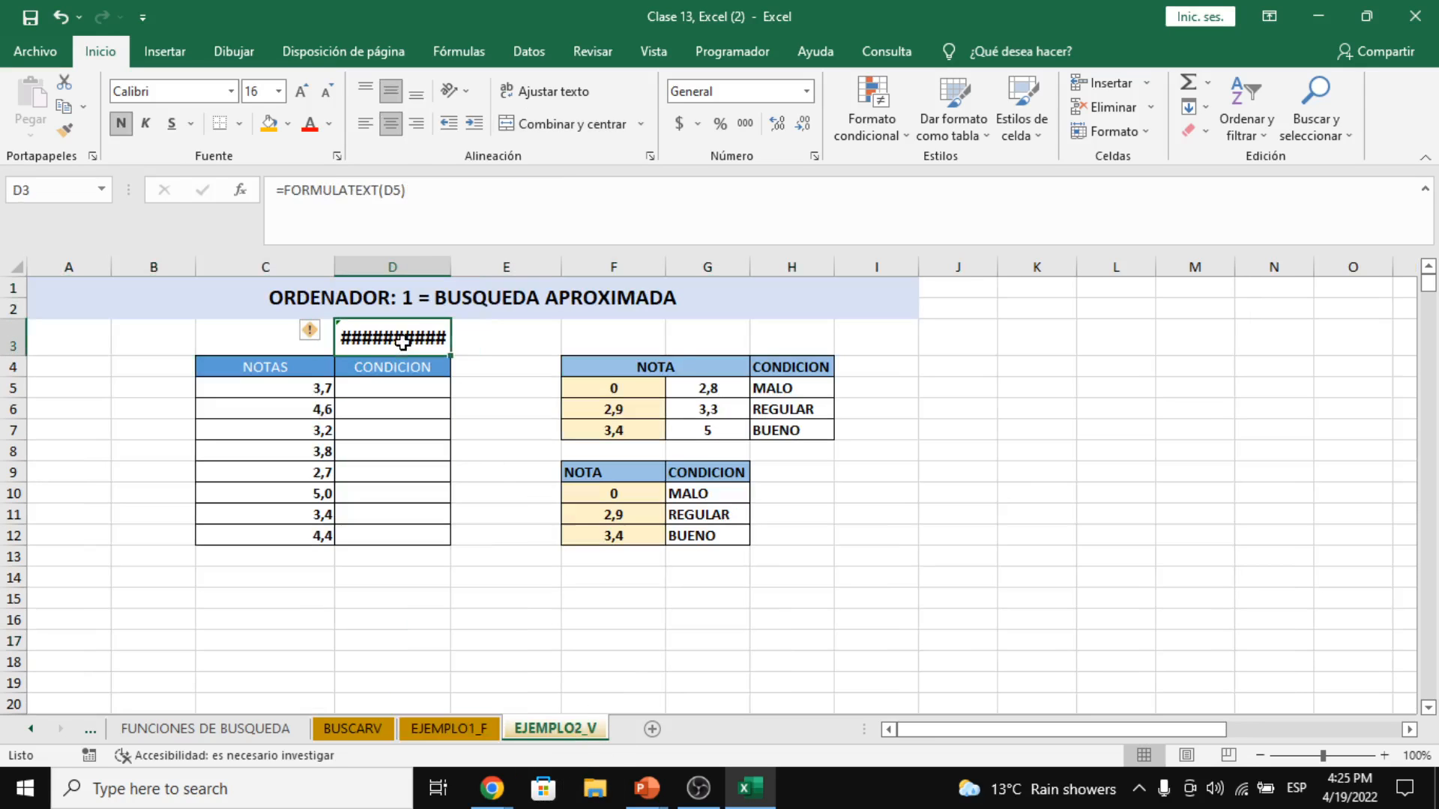
{"action": "left_click", "coordinate": [381, 190]}
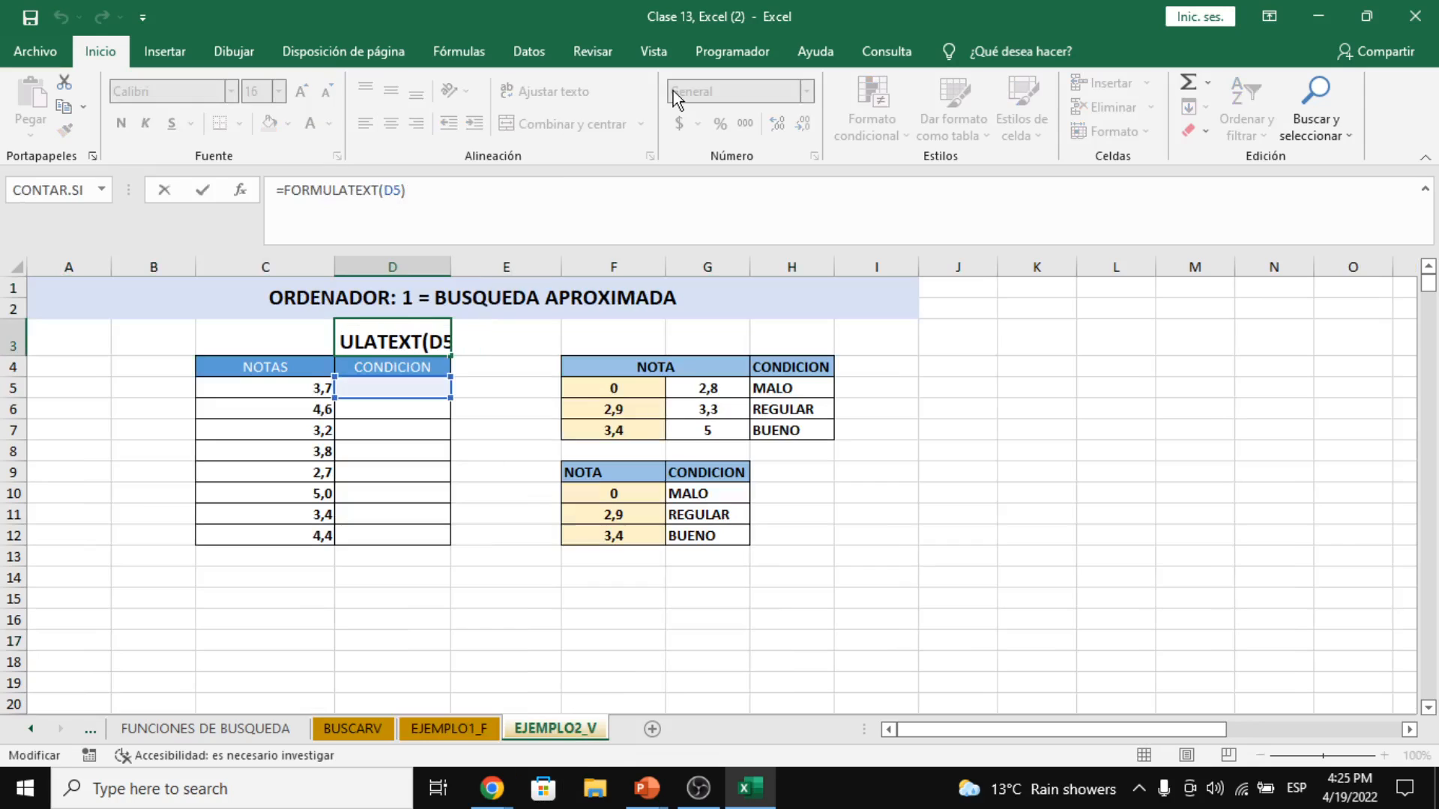
{"action": "type", "text": "O"}
{"action": "key", "text": "Return"}
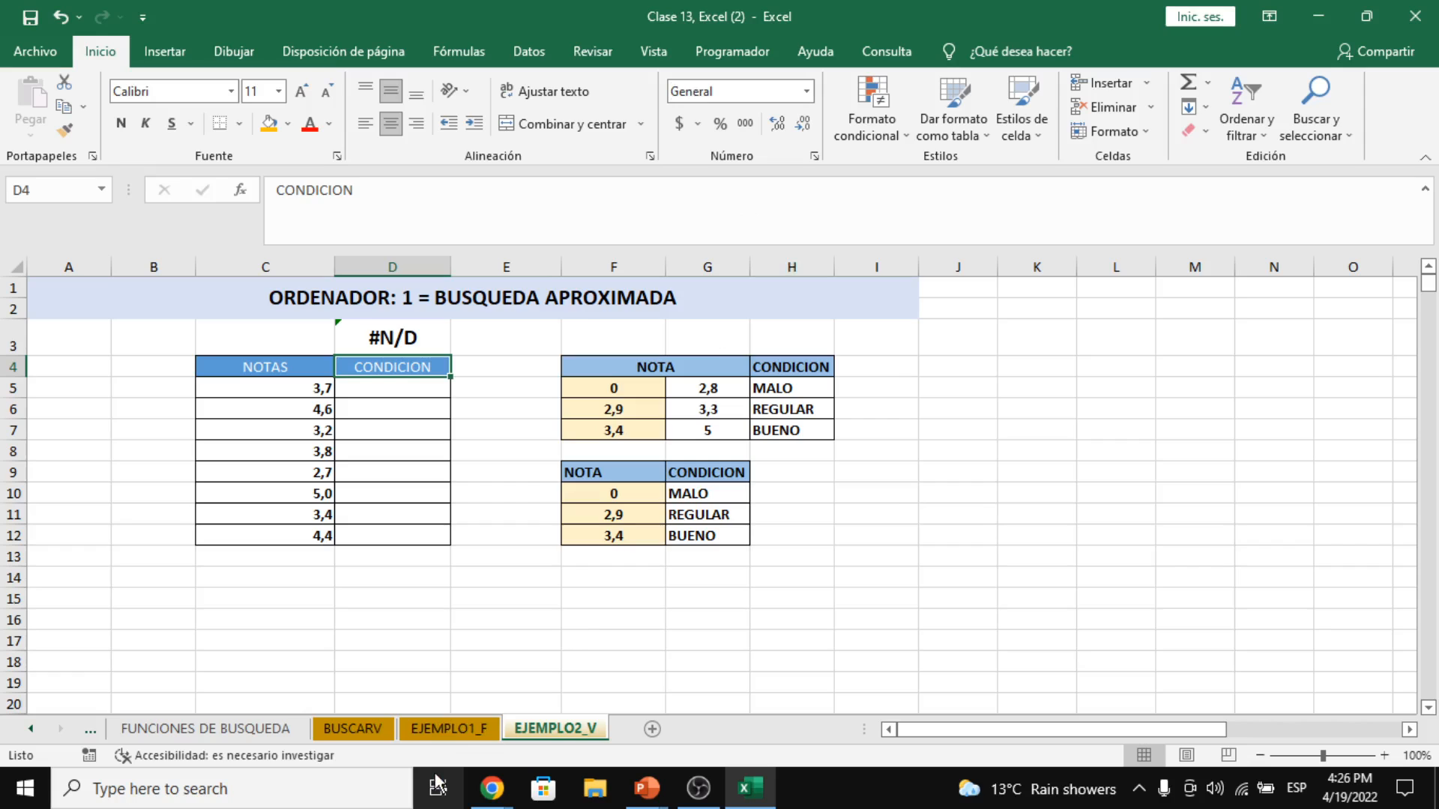
- Look back at the exact-match example on EJEMPLO1_F and return to the empty condition cell D5 on EJEMPLO2_V
{"action": "left_click", "coordinate": [450, 732]}
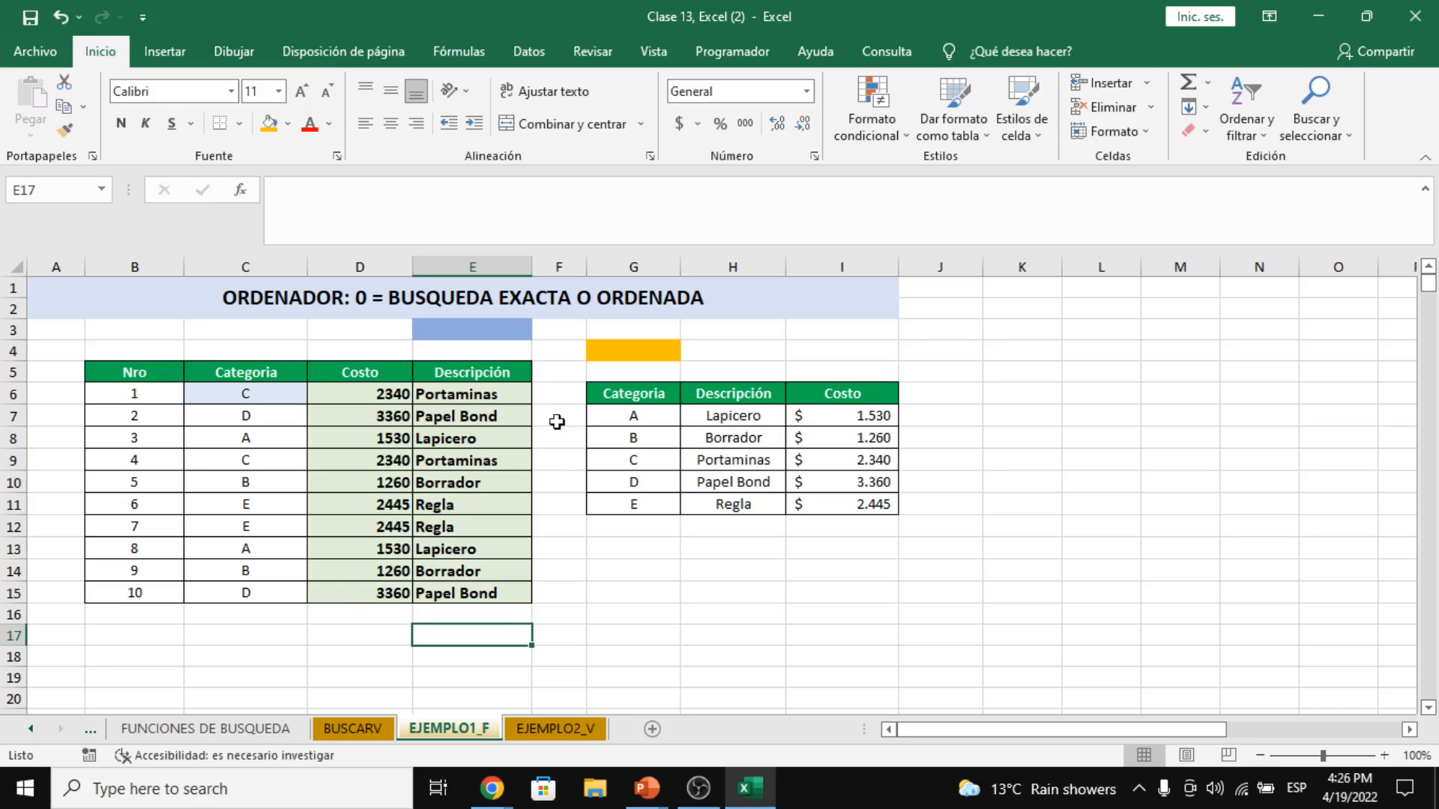
{"action": "left_click", "coordinate": [577, 733]}
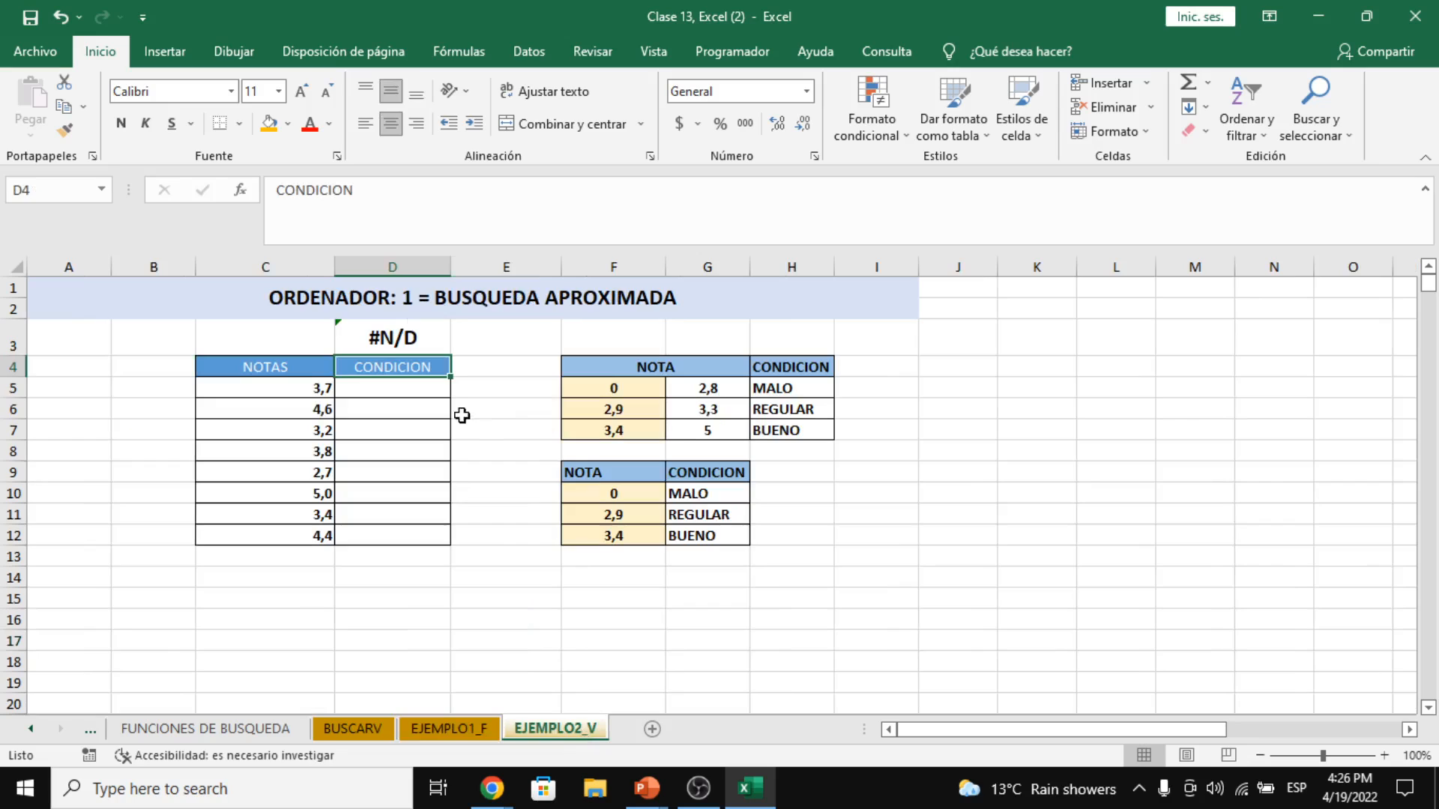
{"action": "left_click", "coordinate": [414, 383]}
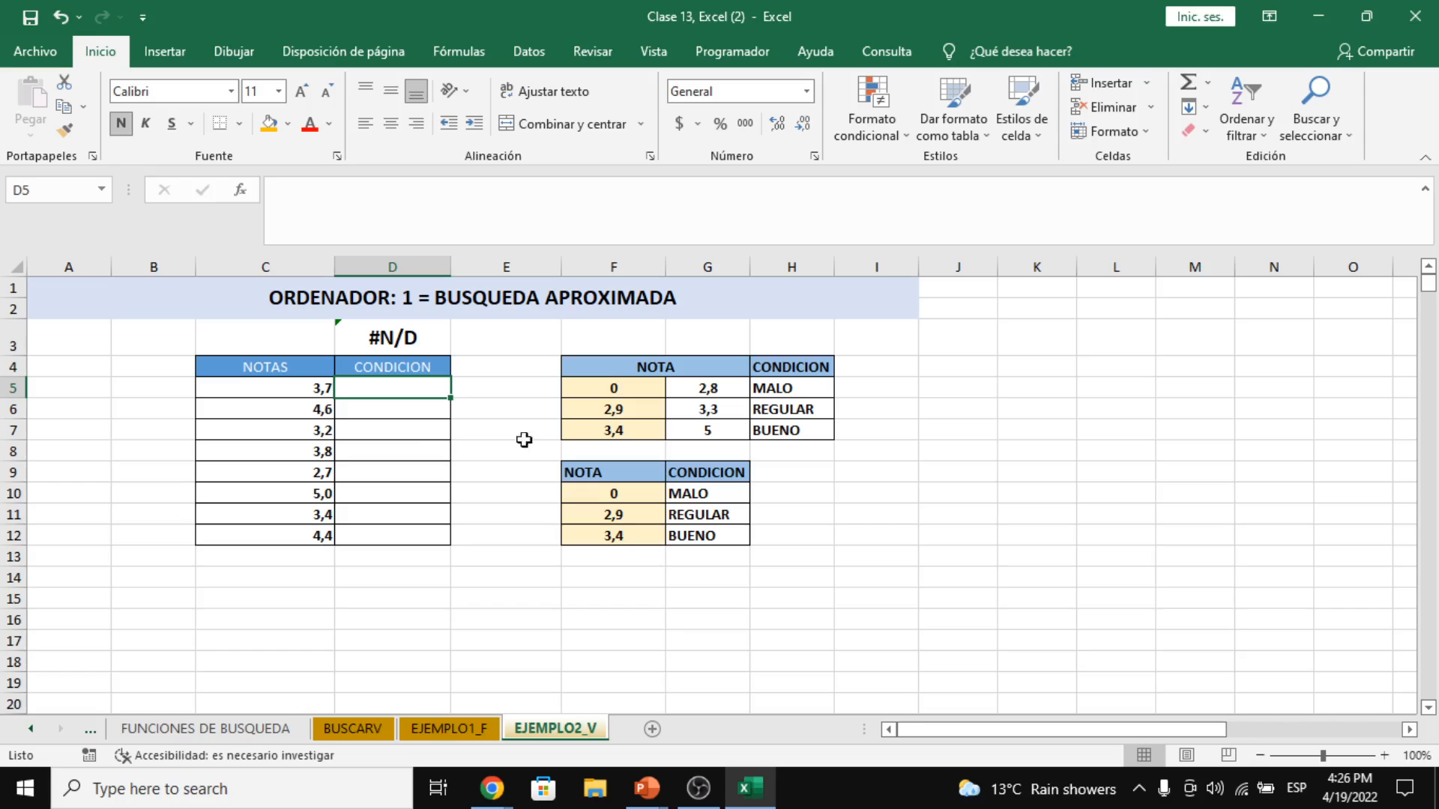
- Examine the grade range table F4:H7 row by row: lower limit, upper limit and condition
{"action": "left_click_drag", "start_coordinate": [656, 369], "coordinate": [659, 382]}
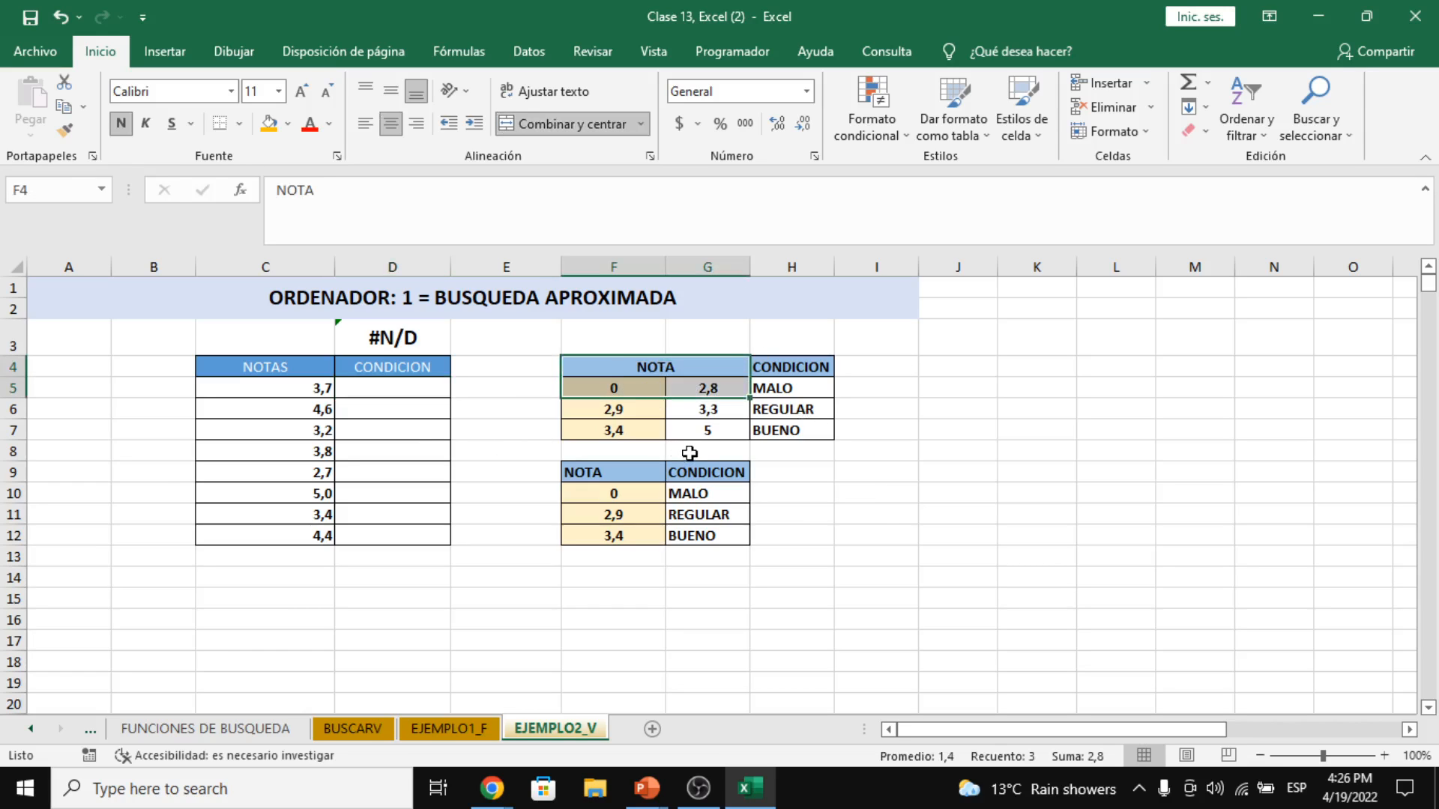
{"action": "left_click", "coordinate": [679, 369]}
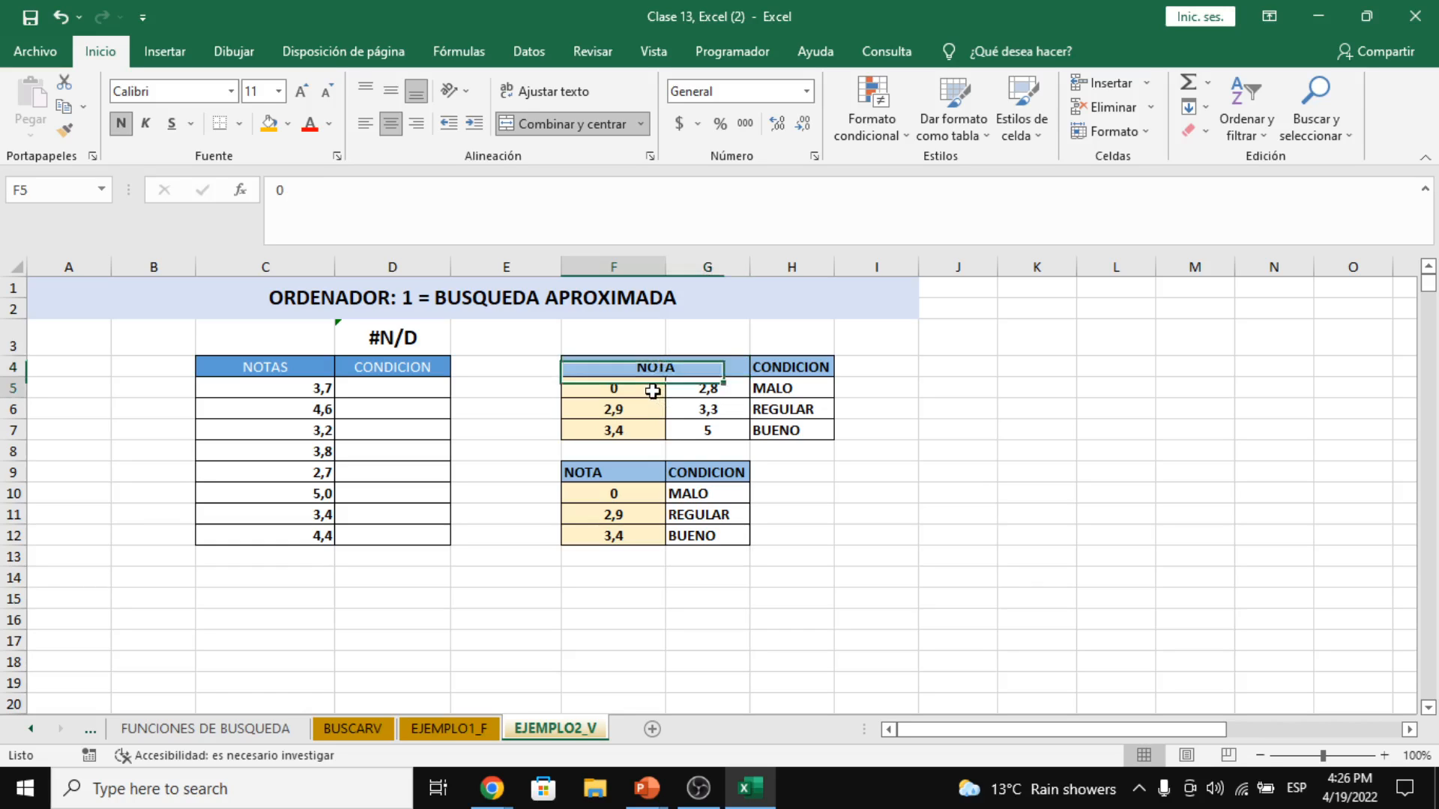
{"action": "left_click", "coordinate": [656, 389]}
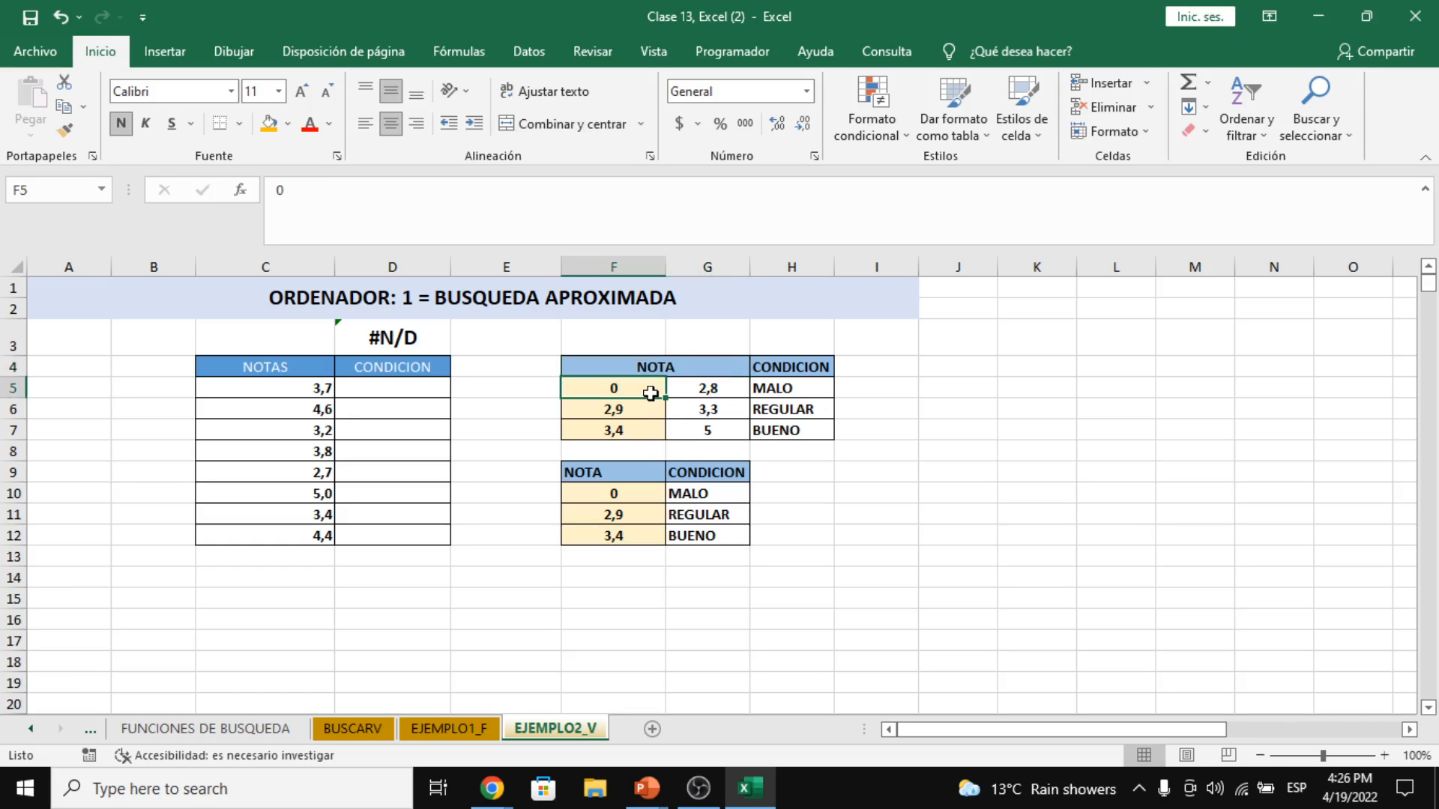
{"action": "left_click", "coordinate": [739, 389]}
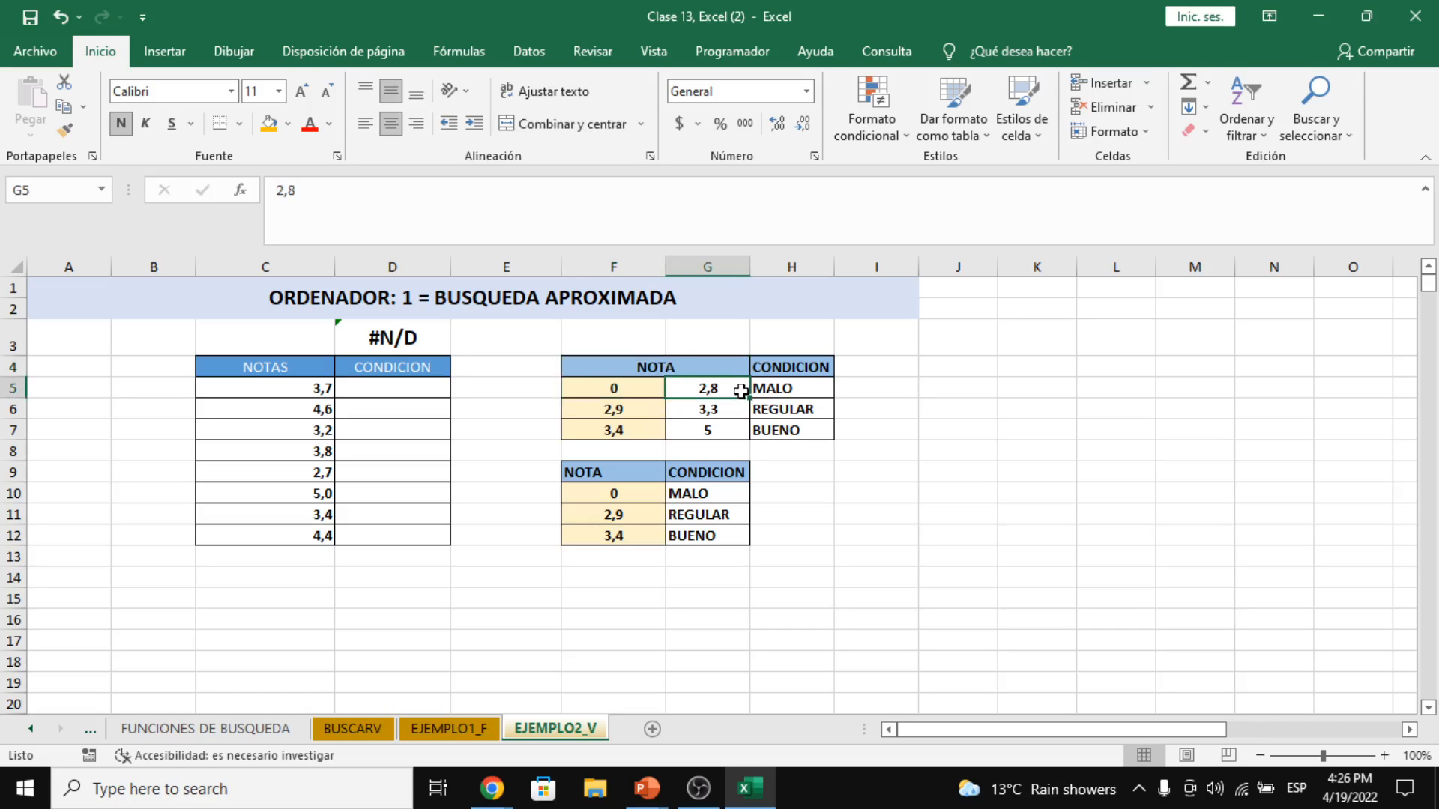
{"action": "left_click", "coordinate": [811, 392]}
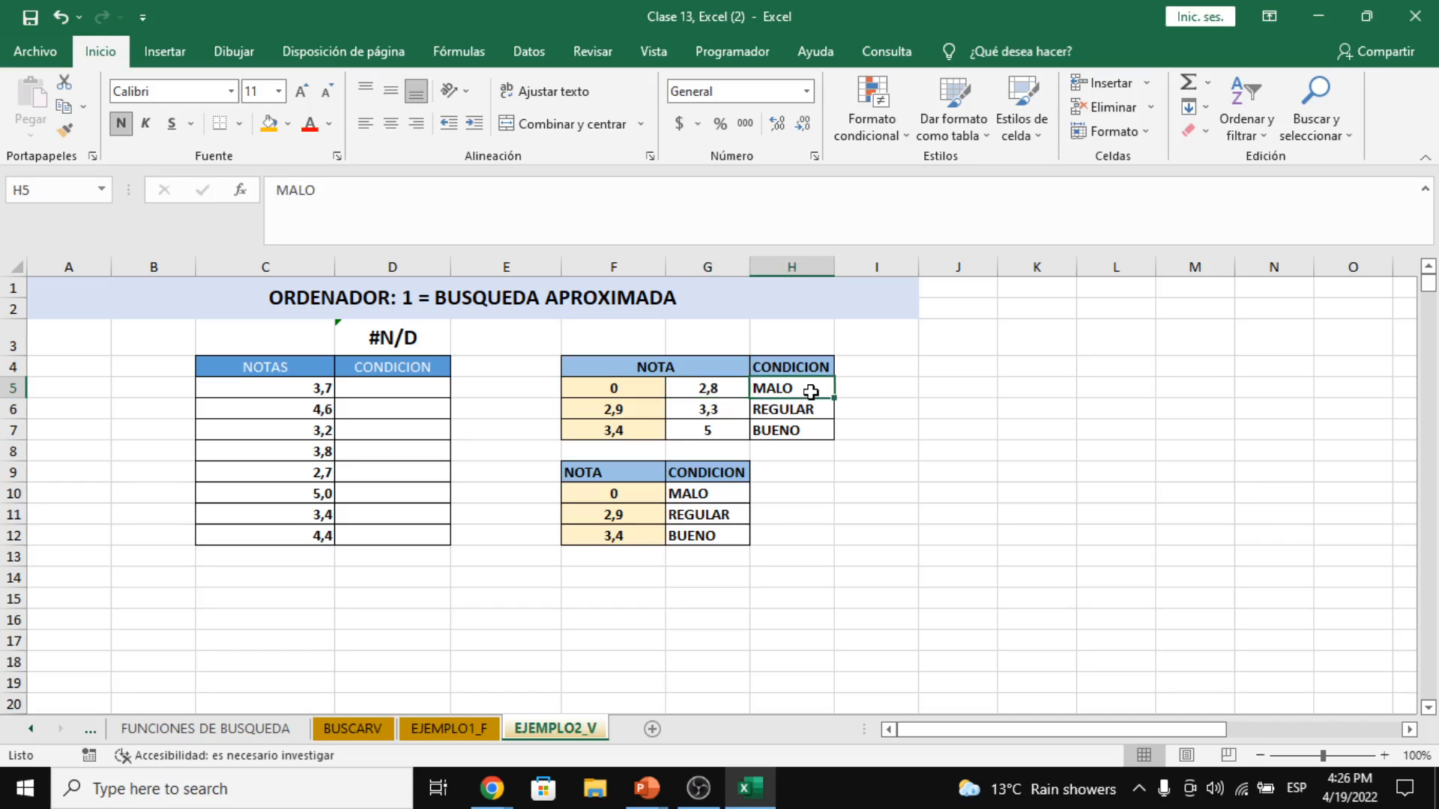
{"action": "left_click", "coordinate": [631, 412]}
{"action": "left_click", "coordinate": [724, 411]}
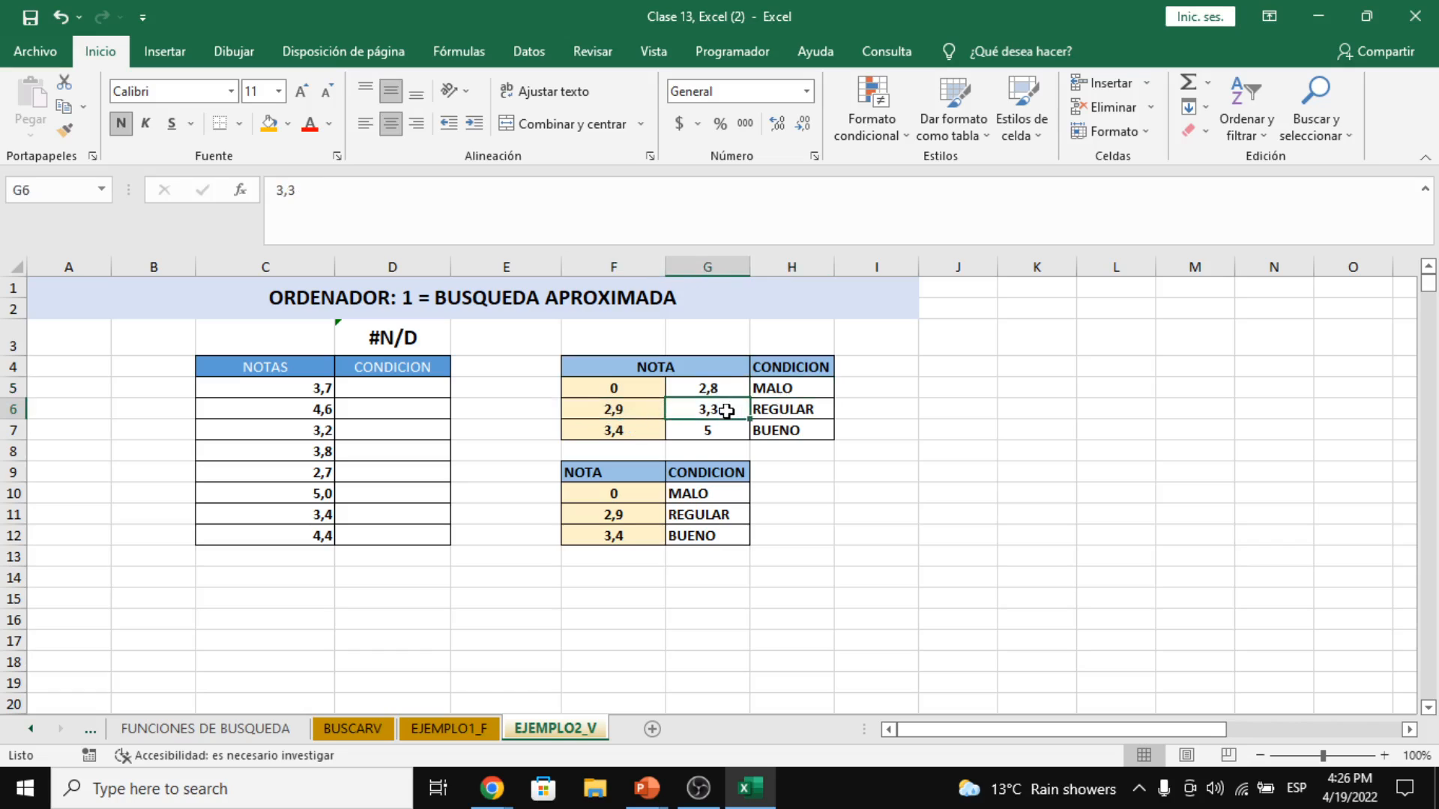
{"action": "left_click", "coordinate": [790, 410]}
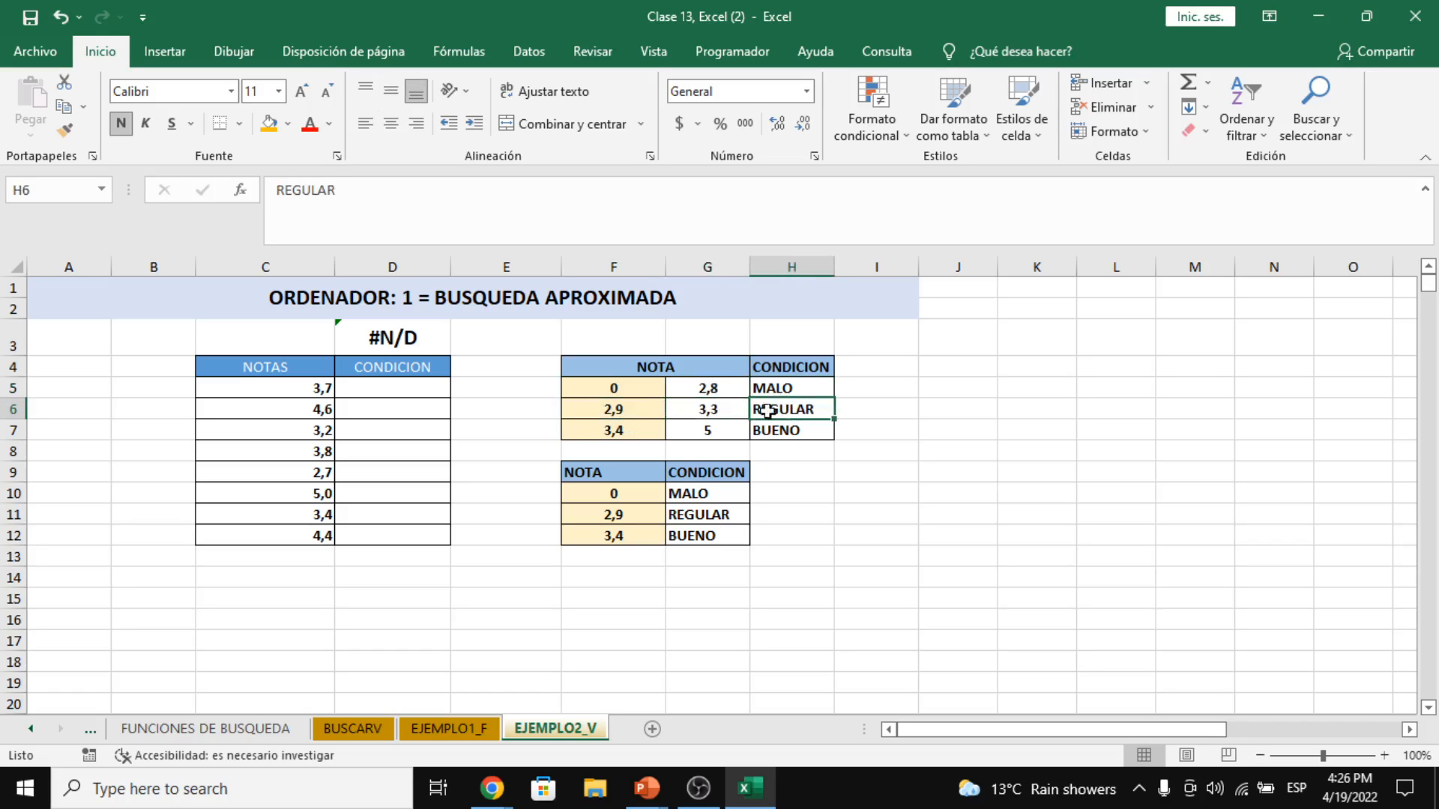
{"action": "left_click", "coordinate": [652, 430]}
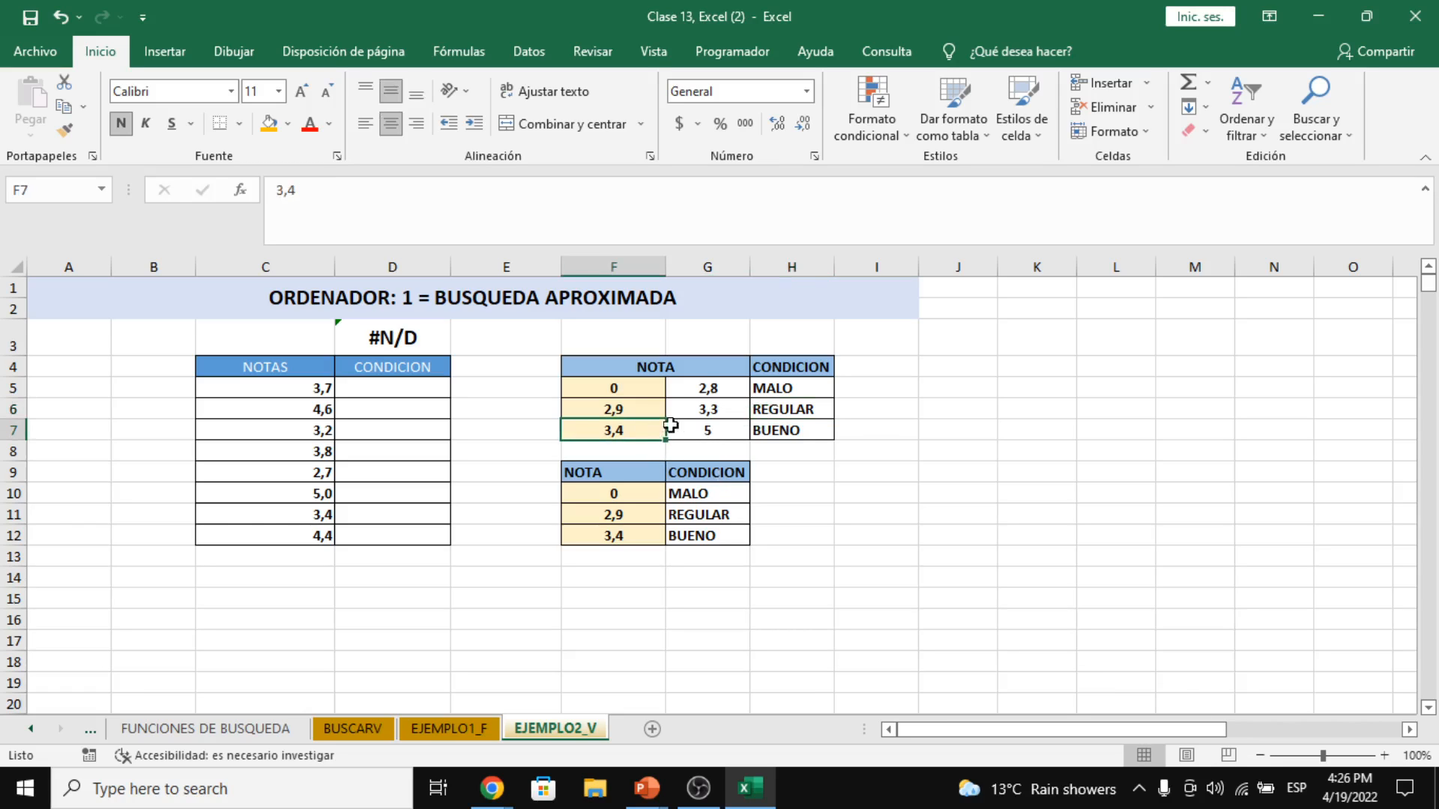
{"action": "left_click", "coordinate": [794, 432]}
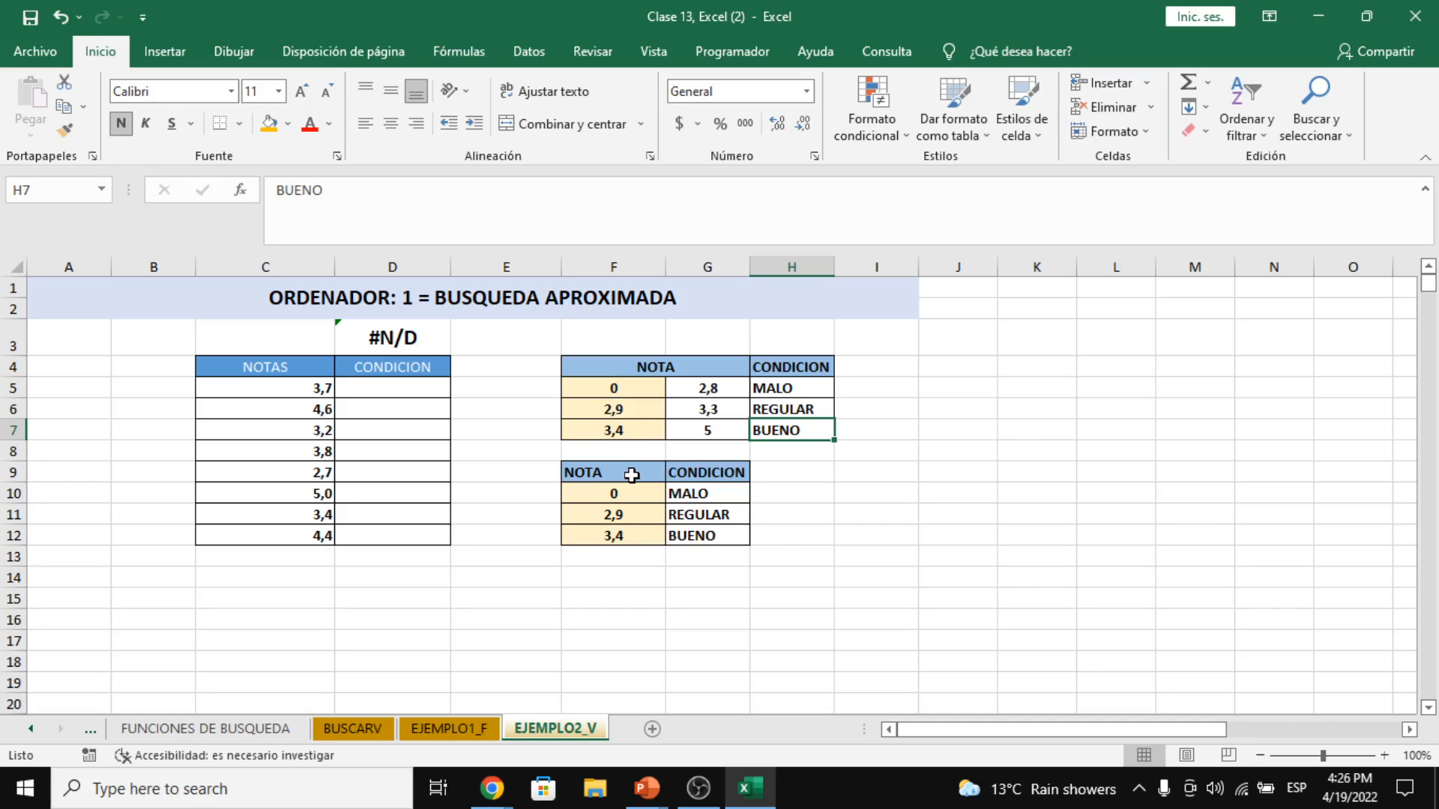
{"action": "left_click_drag", "start_coordinate": [640, 387], "coordinate": [642, 430]}
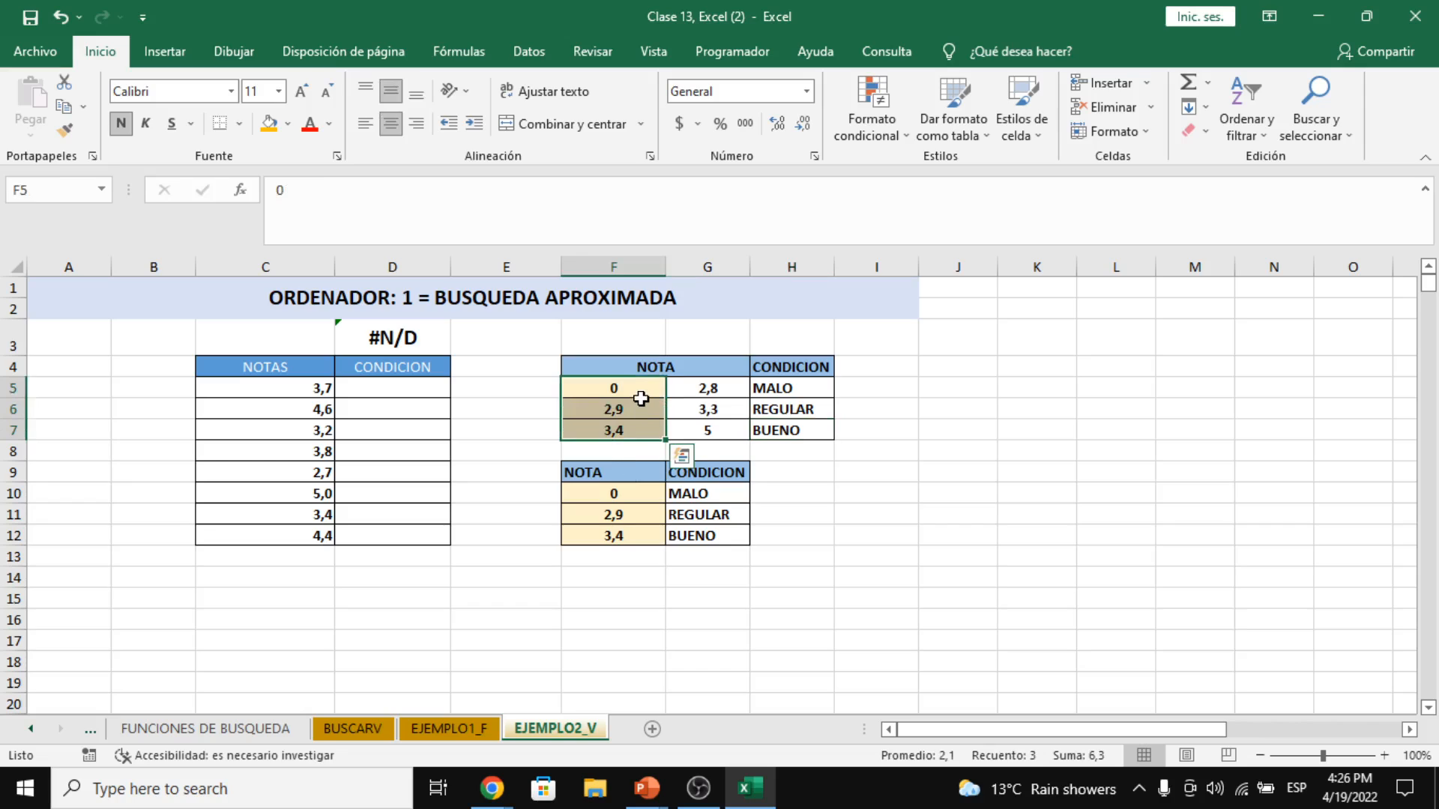
{"action": "left_click_drag", "start_coordinate": [733, 386], "coordinate": [735, 443]}
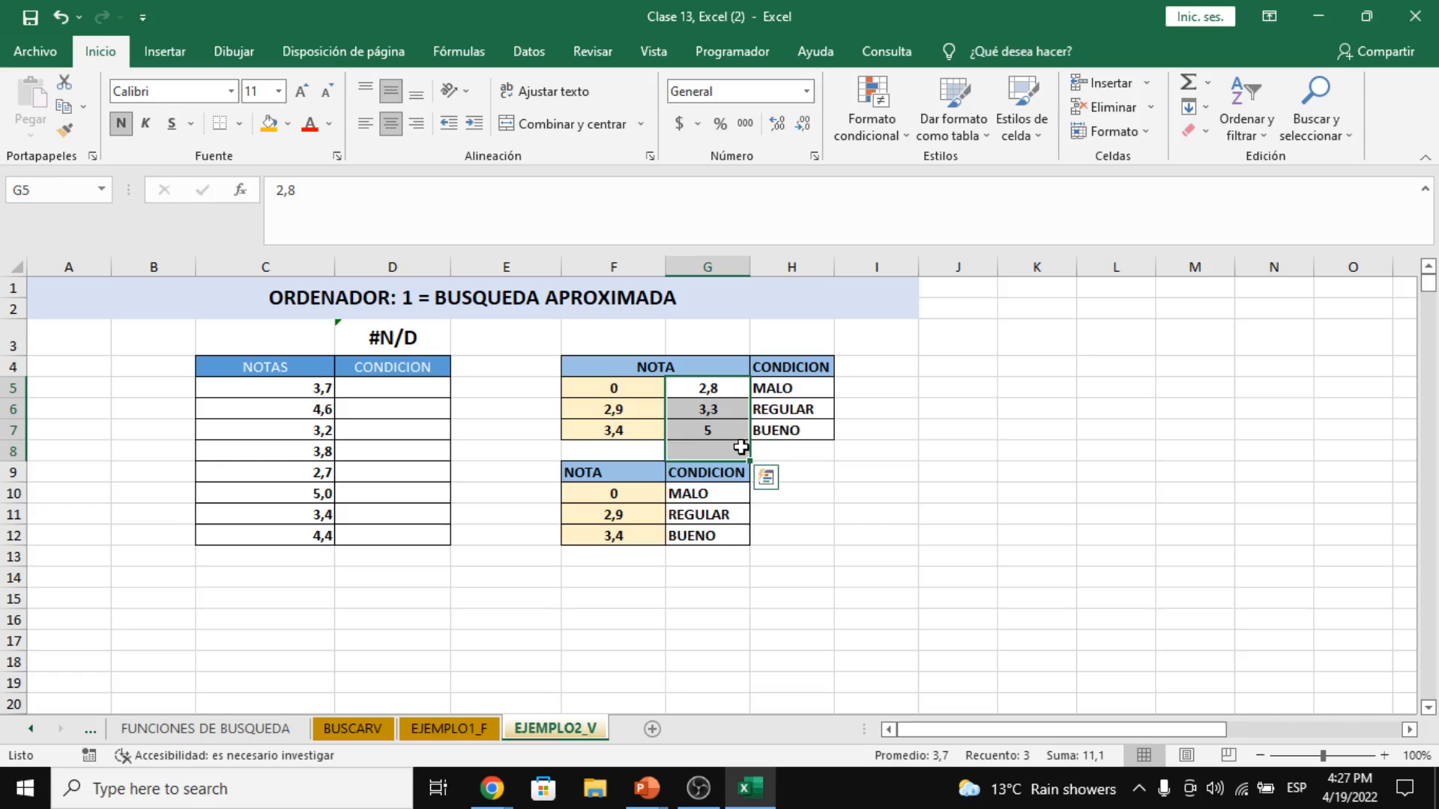
{"action": "left_click", "coordinate": [771, 386]}
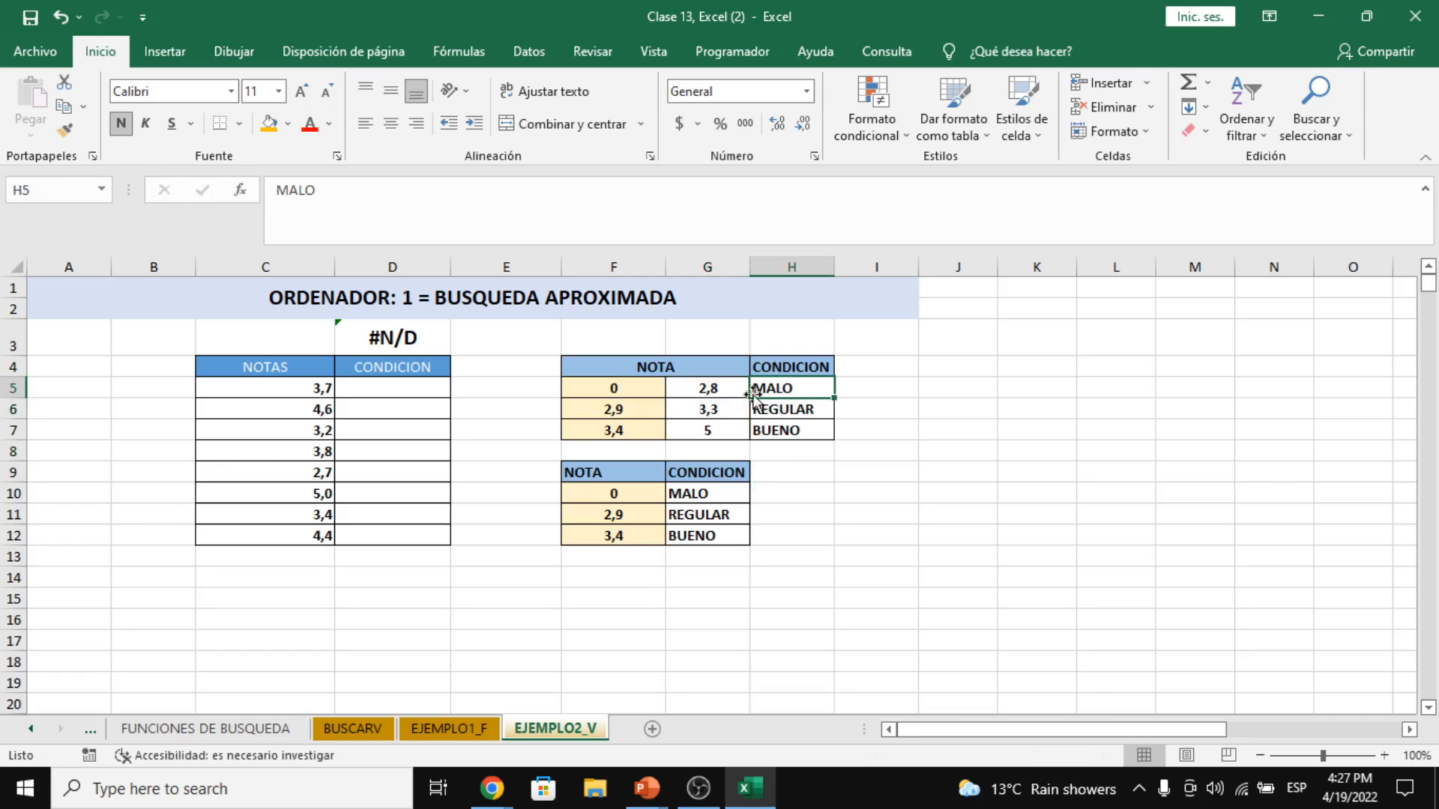
- Compare the lower limits in F5:F7 with the upper limits beside them and the NOTA column of the simplified table
{"action": "double_click", "coordinate": [631, 389]}
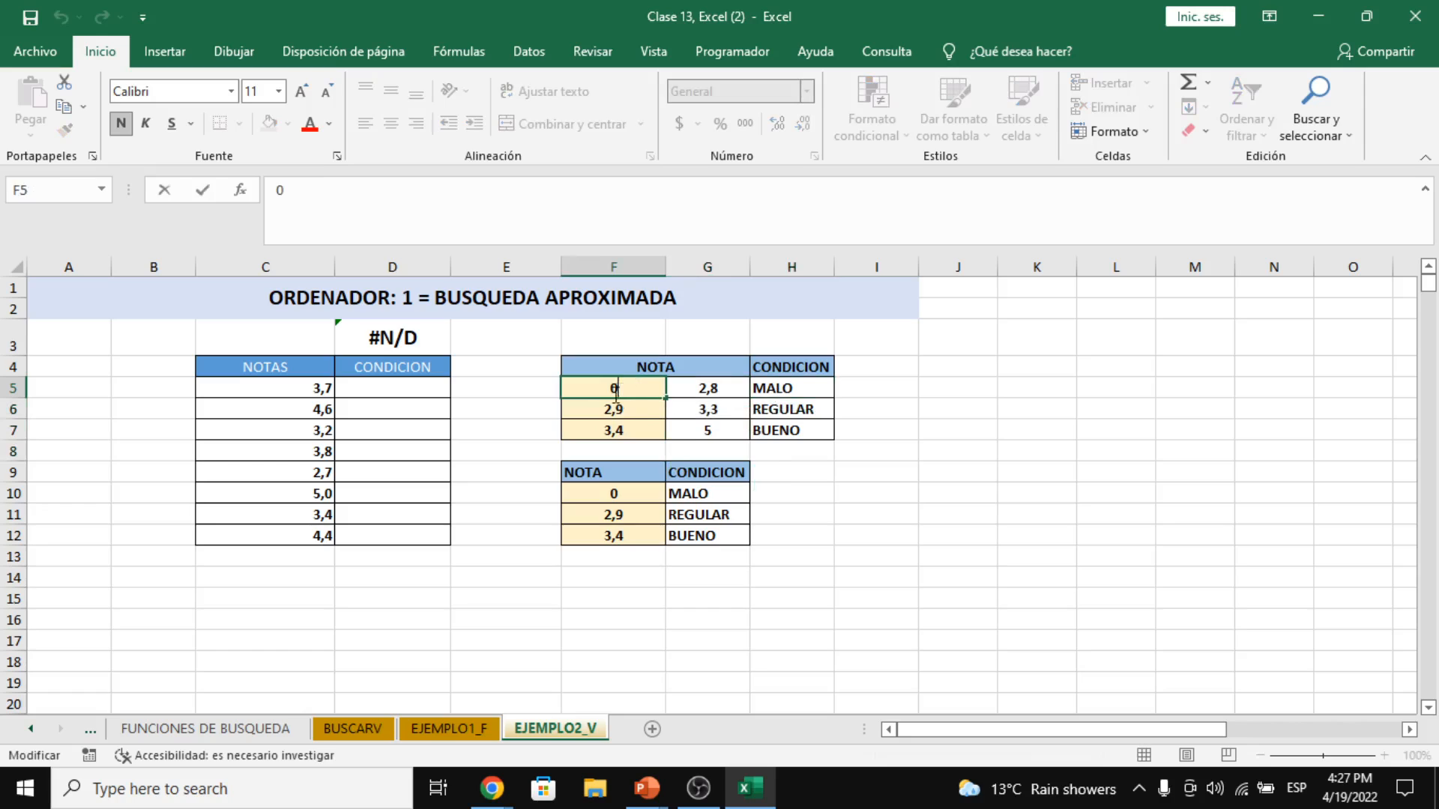
{"action": "left_click", "coordinate": [620, 545]}
{"action": "left_click_drag", "start_coordinate": [626, 389], "coordinate": [632, 424]}
{"action": "left_click", "coordinate": [625, 491]}
{"action": "left_click", "coordinate": [619, 385]}
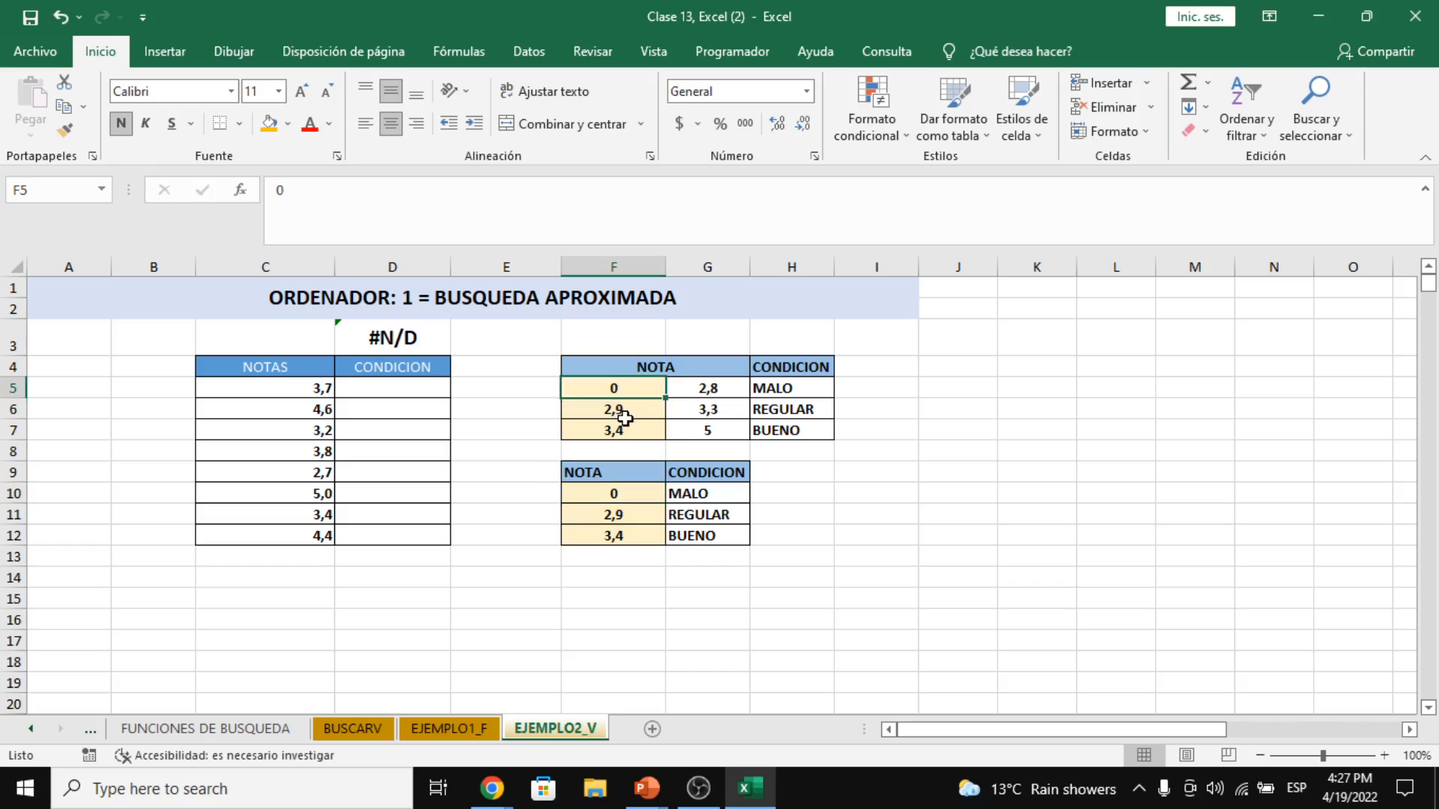
{"action": "left_click", "coordinate": [624, 417]}
{"action": "left_click", "coordinate": [628, 387]}
{"action": "left_click", "coordinate": [626, 409]}
{"action": "double_click", "coordinate": [624, 409]}
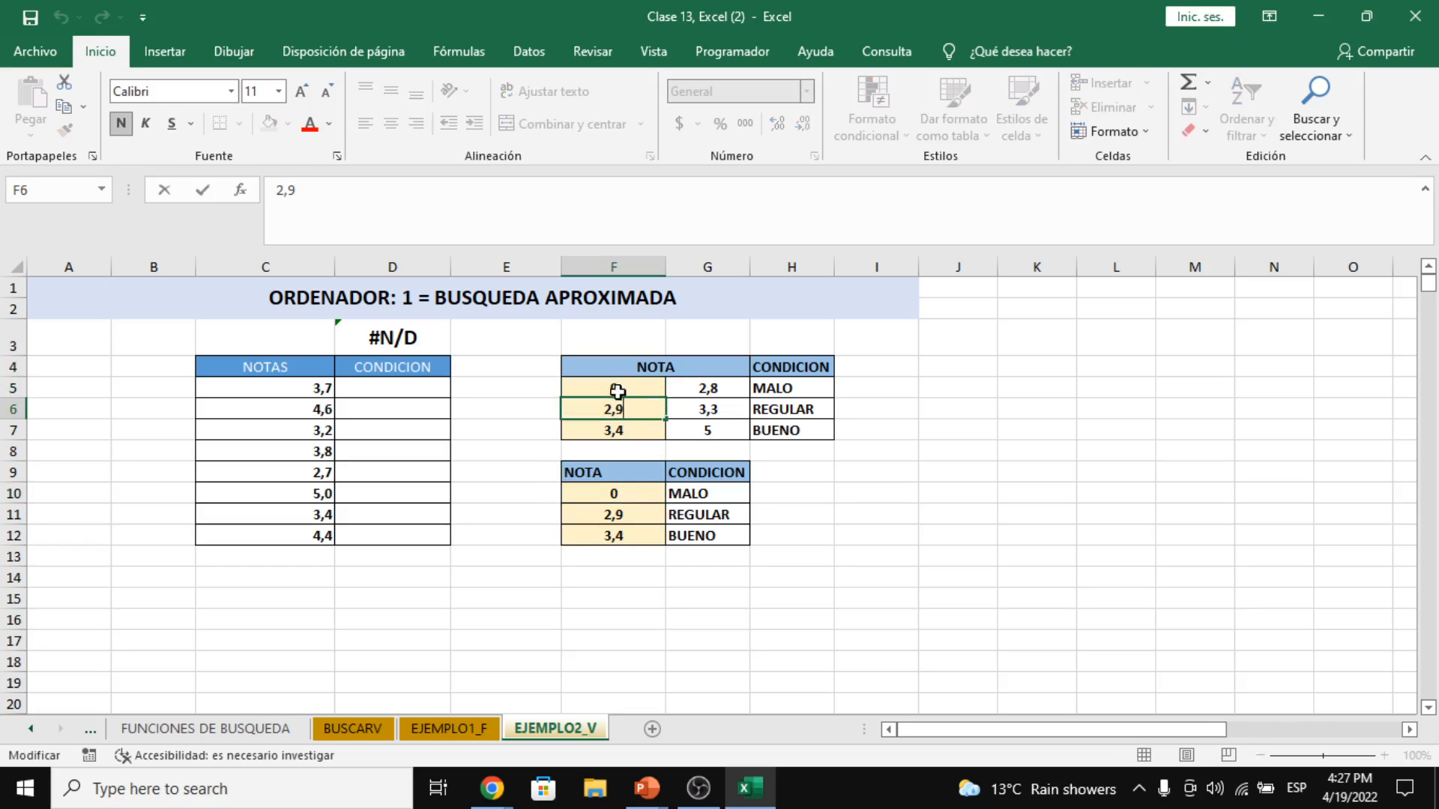
{"action": "left_click", "coordinate": [617, 390]}
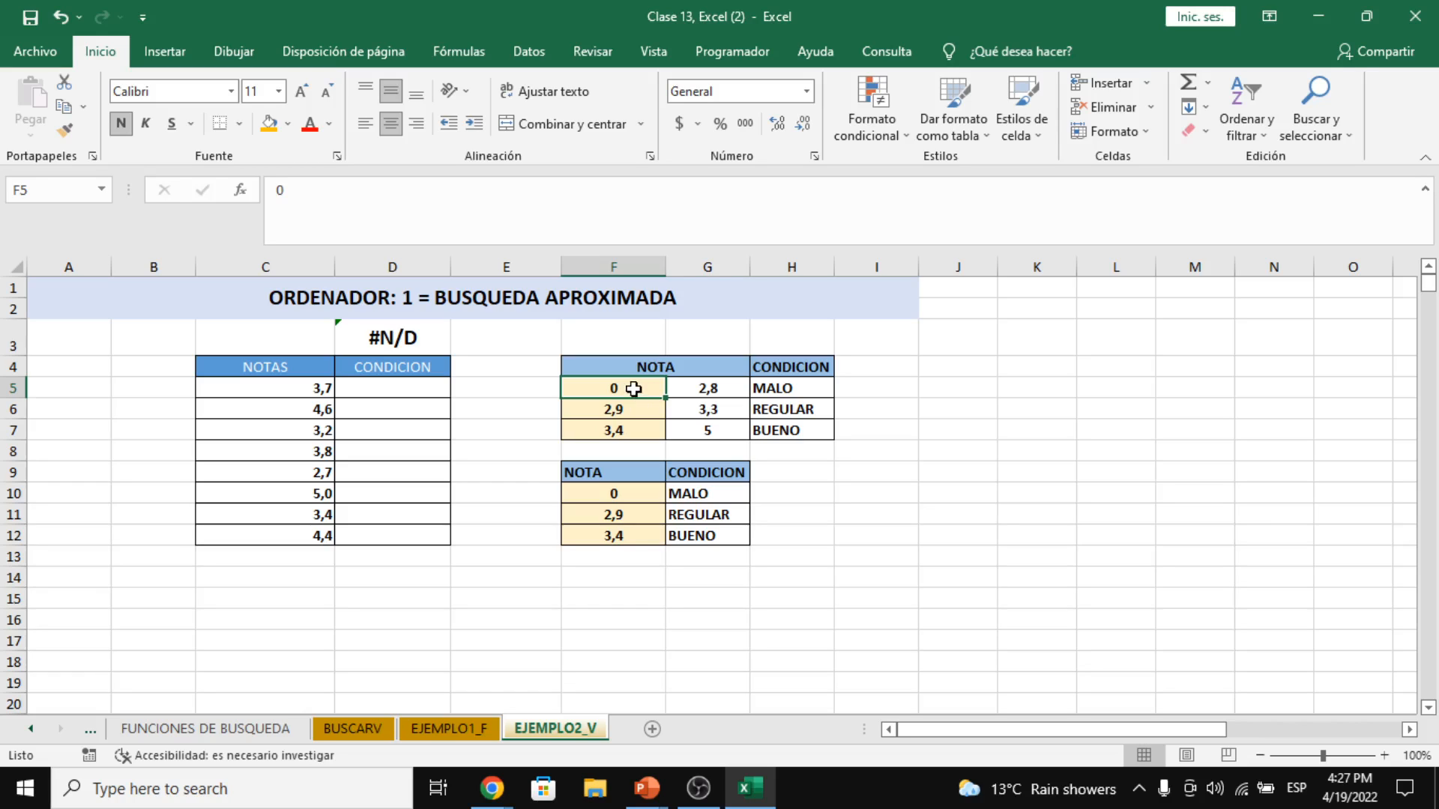
{"action": "left_click_drag", "start_coordinate": [656, 381], "coordinate": [731, 383]}
{"action": "left_click_drag", "start_coordinate": [629, 386], "coordinate": [637, 425]}
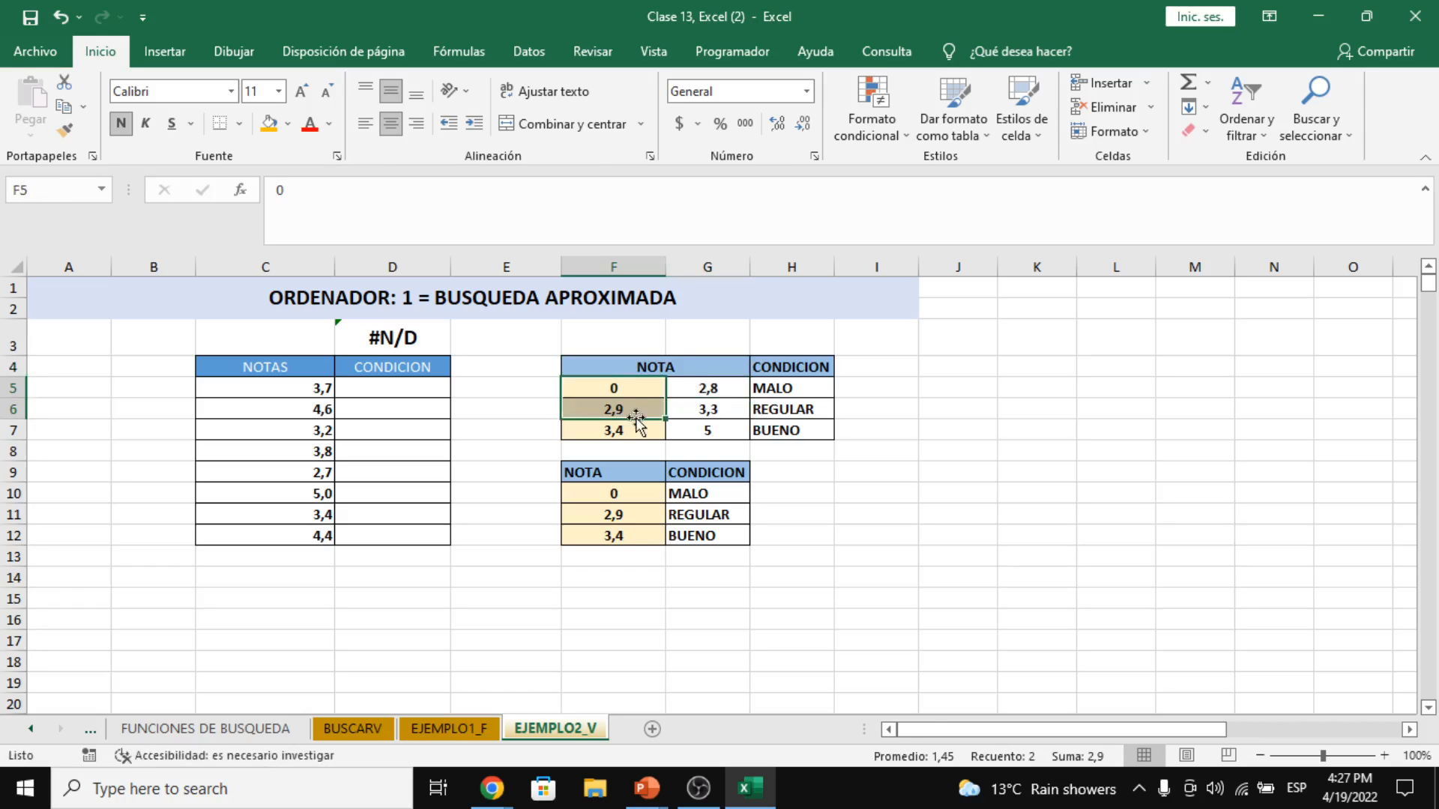
{"action": "left_click", "coordinate": [638, 427]}
{"action": "left_click", "coordinate": [639, 387]}
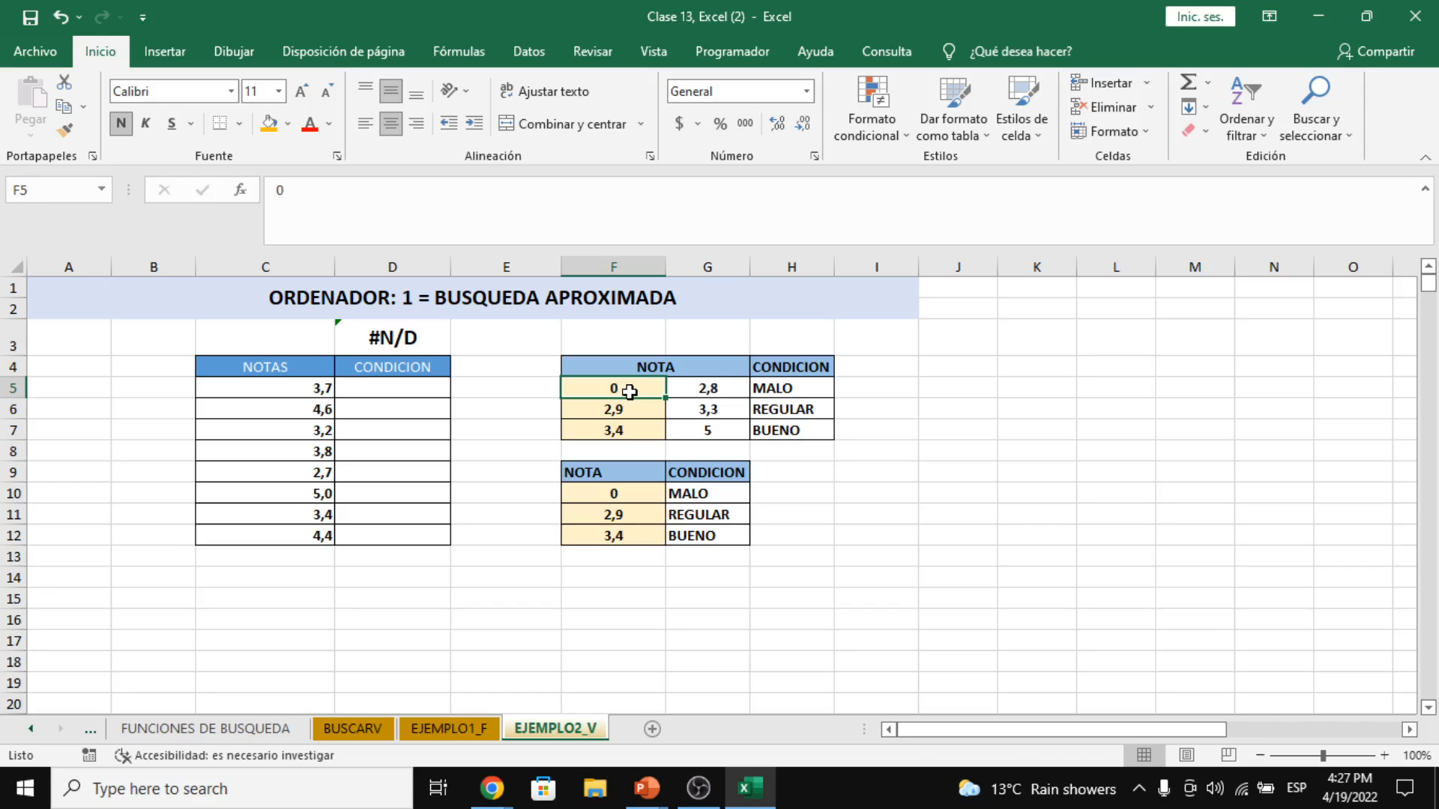
{"action": "left_click_drag", "start_coordinate": [629, 391], "coordinate": [723, 422]}
{"action": "left_click", "coordinate": [637, 389]}
{"action": "left_click_drag", "start_coordinate": [621, 385], "coordinate": [624, 429]}
- Examine how the simplified table F10:G12 pairs each lower limit with a condition for grades such as C6
{"action": "left_click_drag", "start_coordinate": [627, 494], "coordinate": [638, 538]}
{"action": "left_click", "coordinate": [631, 491]}
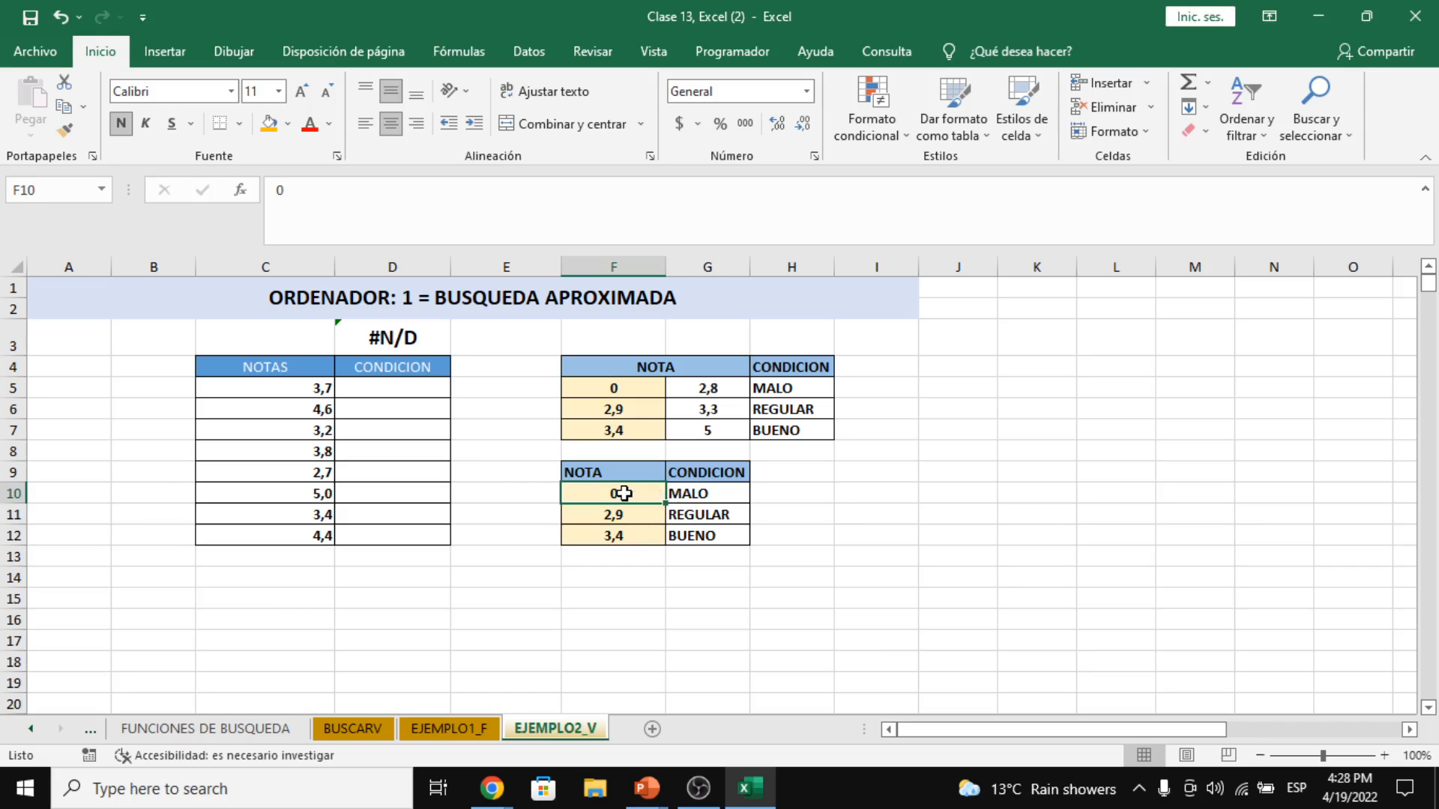
{"action": "left_click_drag", "start_coordinate": [624, 493], "coordinate": [684, 491]}
{"action": "left_click_drag", "start_coordinate": [588, 514], "coordinate": [674, 533]}
{"action": "left_click", "coordinate": [629, 499]}
{"action": "left_click", "coordinate": [284, 410]}
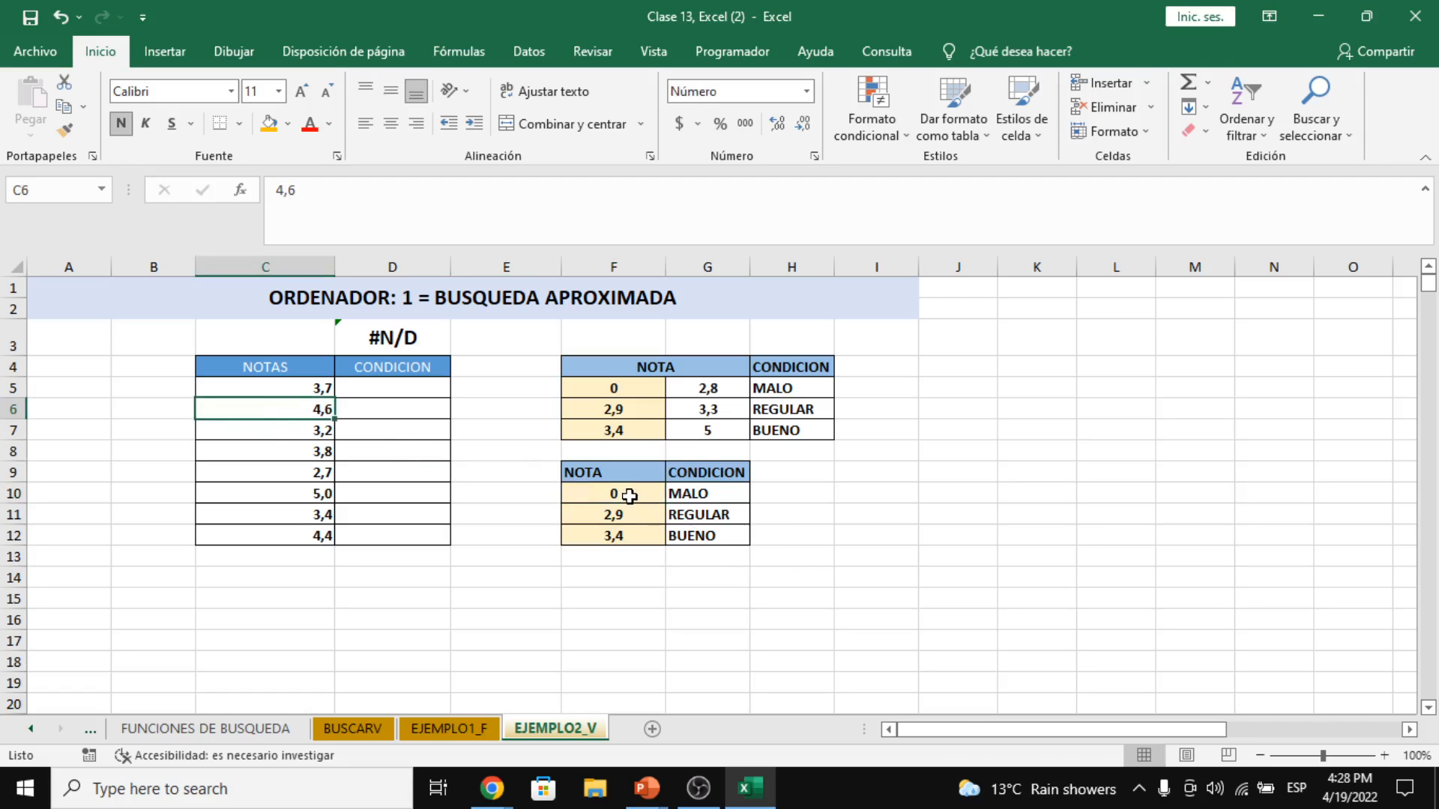
{"action": "left_click_drag", "start_coordinate": [628, 495], "coordinate": [678, 496]}
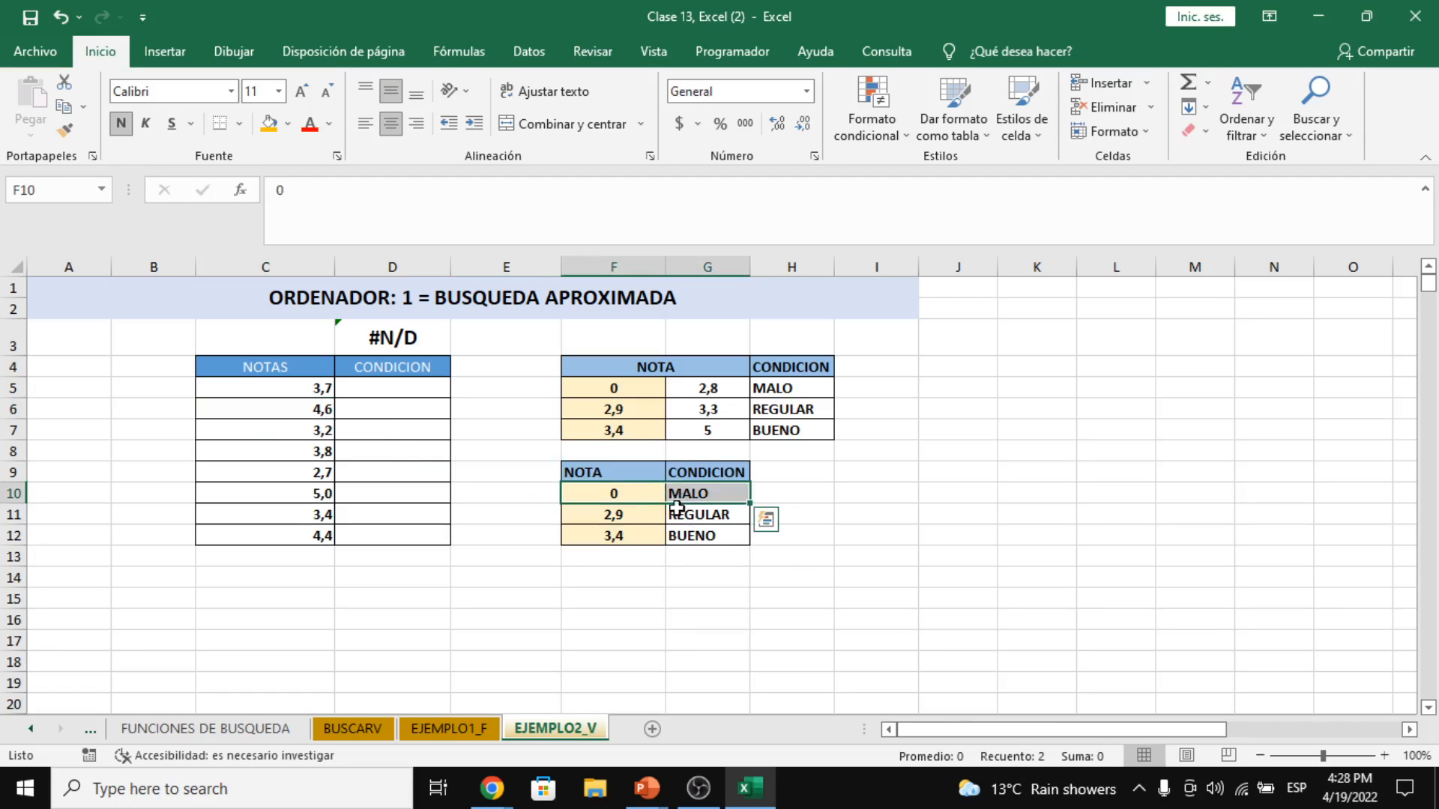
{"action": "left_click", "coordinate": [622, 496]}
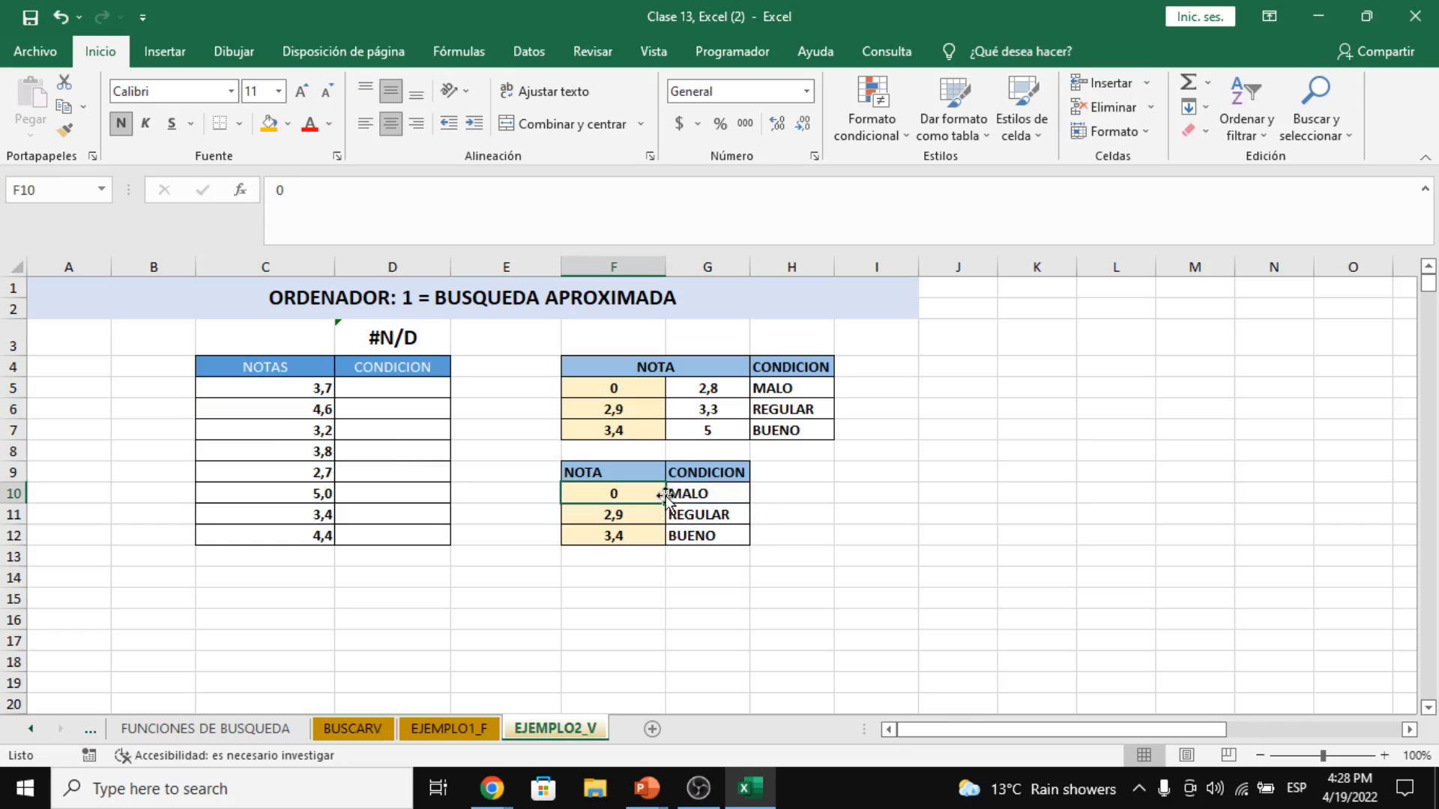
{"action": "left_click_drag", "start_coordinate": [652, 493], "coordinate": [698, 541]}
{"action": "left_click", "coordinate": [650, 534]}
{"action": "left_click", "coordinate": [639, 492]}
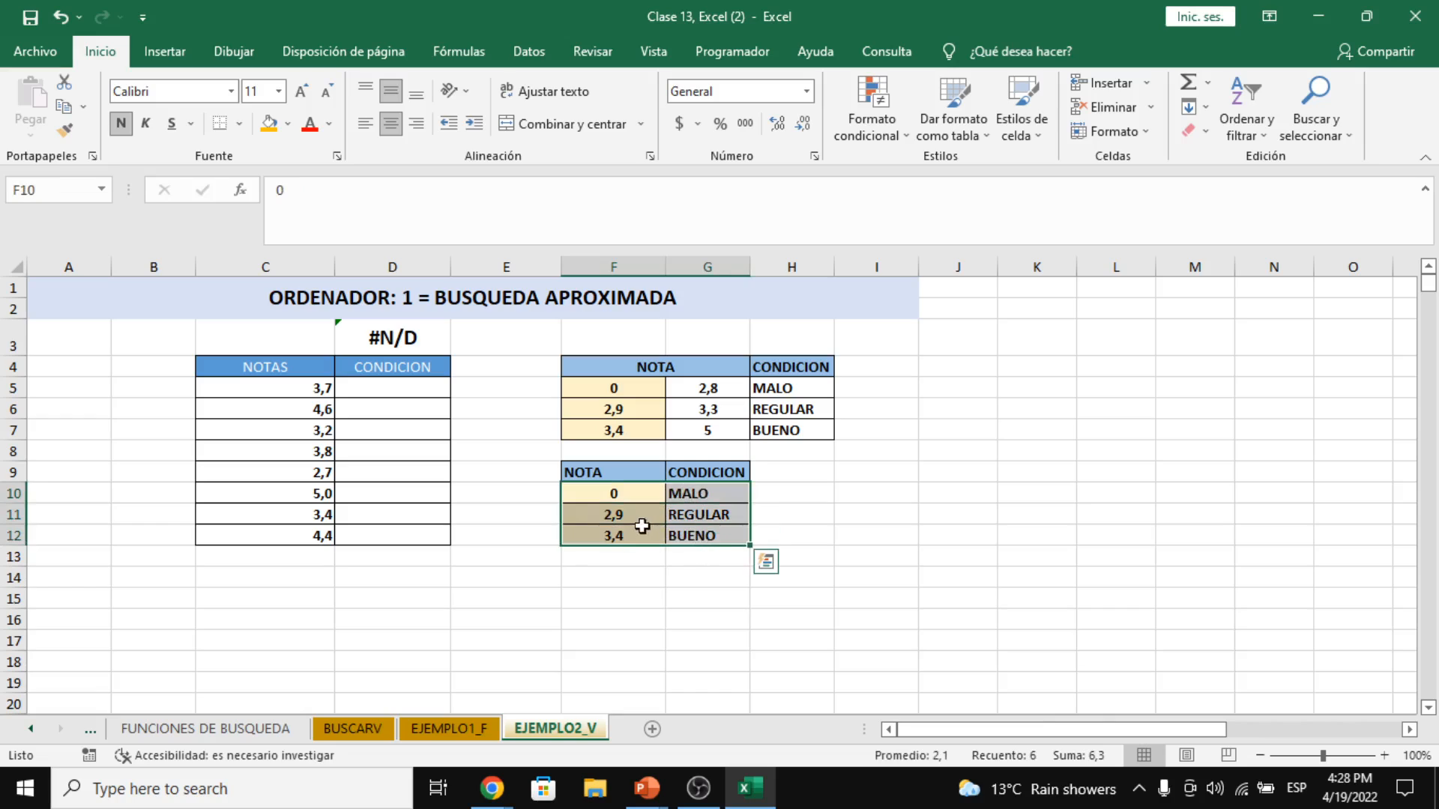
- Review each lower limit in F10:F12 of the simplified table and the condition beside the last one in G12
{"action": "left_click", "coordinate": [637, 514]}
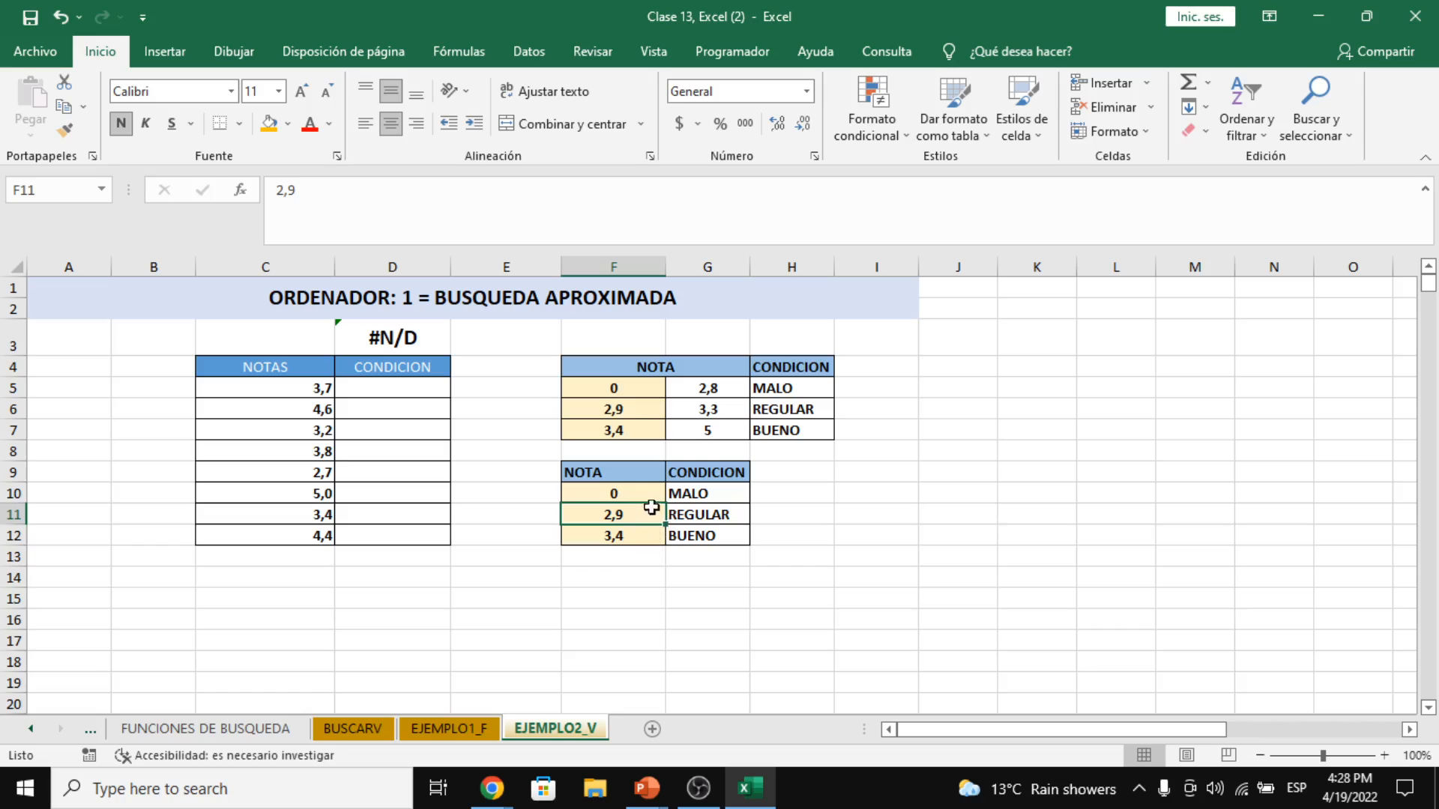
{"action": "left_click_drag", "start_coordinate": [617, 496], "coordinate": [695, 519]}
{"action": "left_click", "coordinate": [627, 497]}
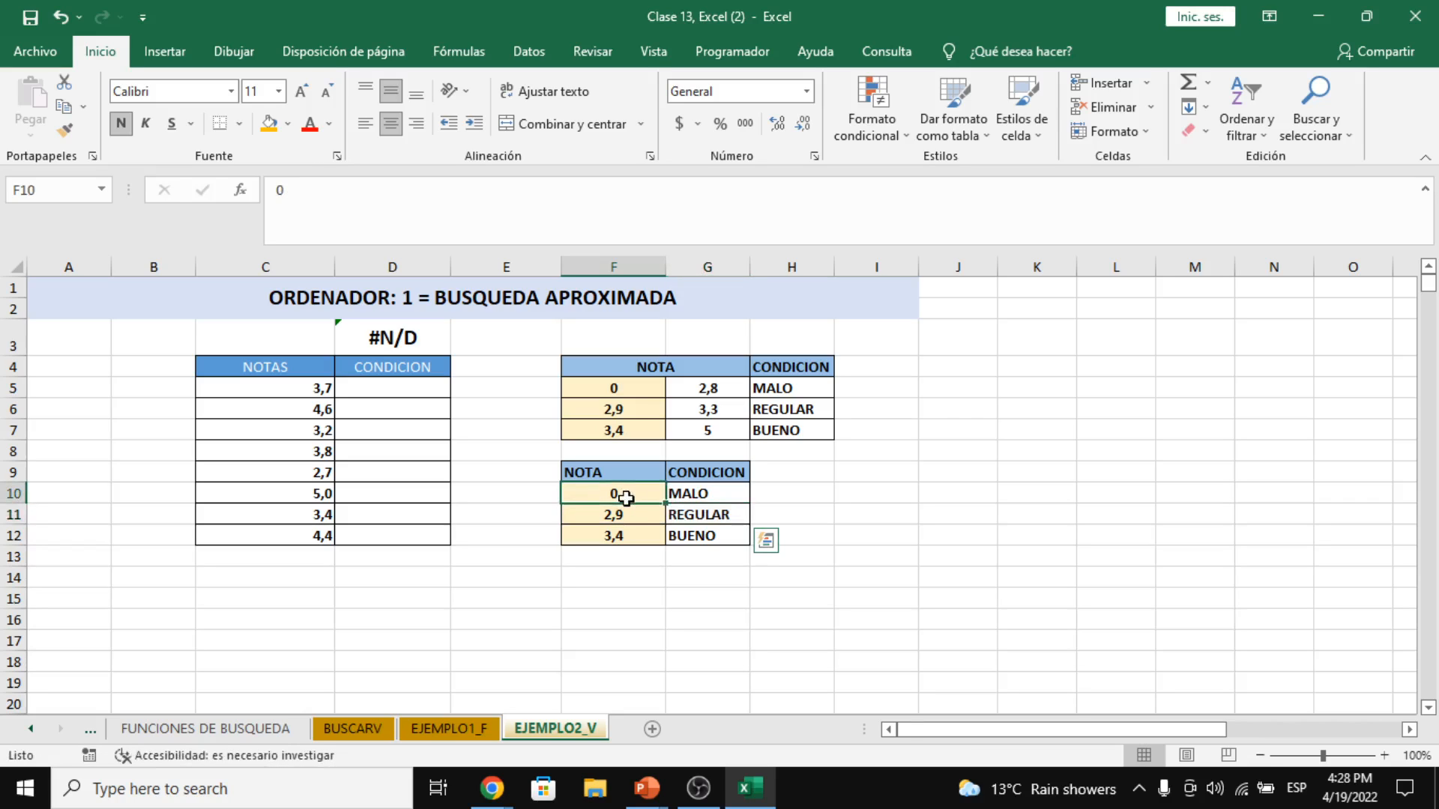
{"action": "left_click", "coordinate": [633, 518]}
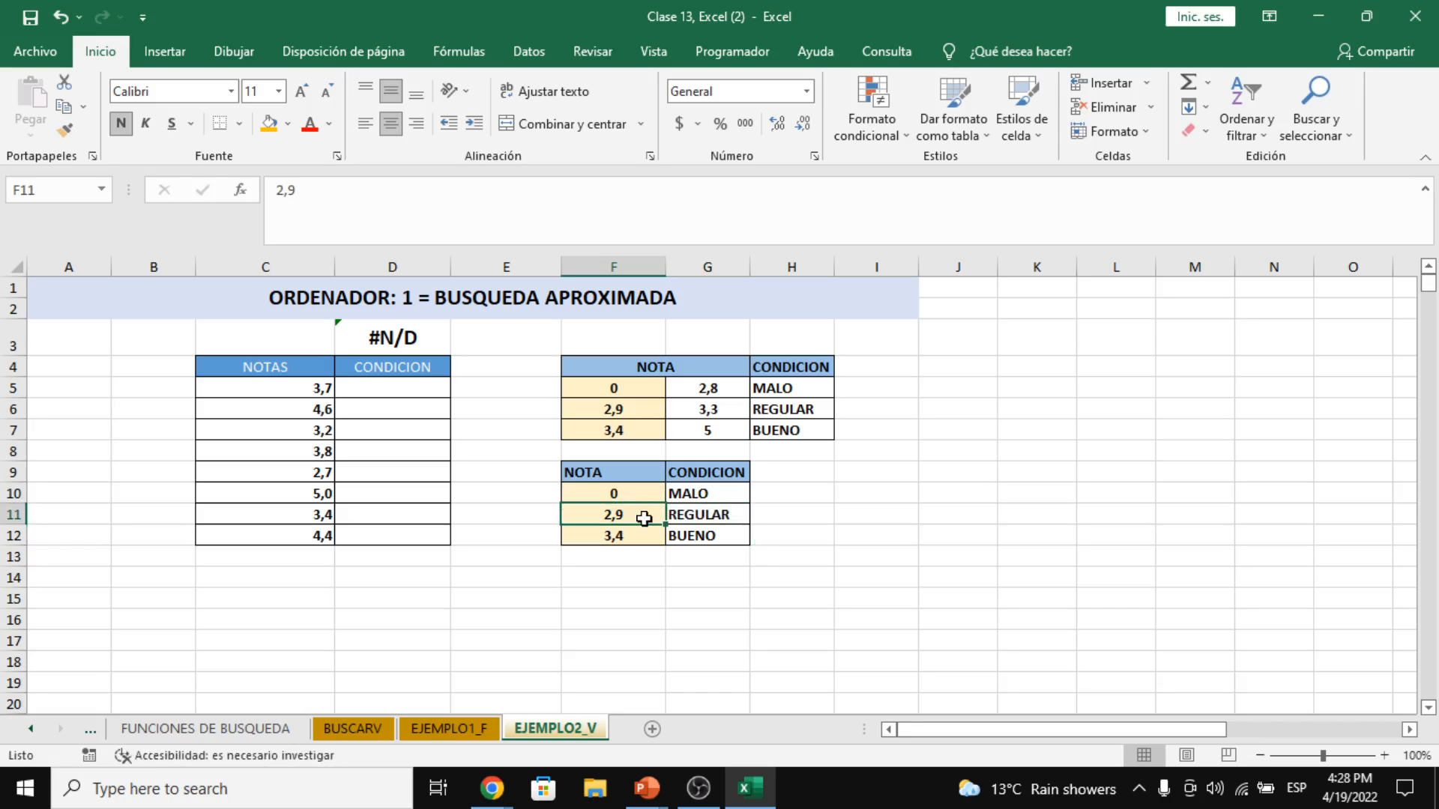
{"action": "left_click", "coordinate": [628, 536]}
{"action": "left_click", "coordinate": [674, 541]}
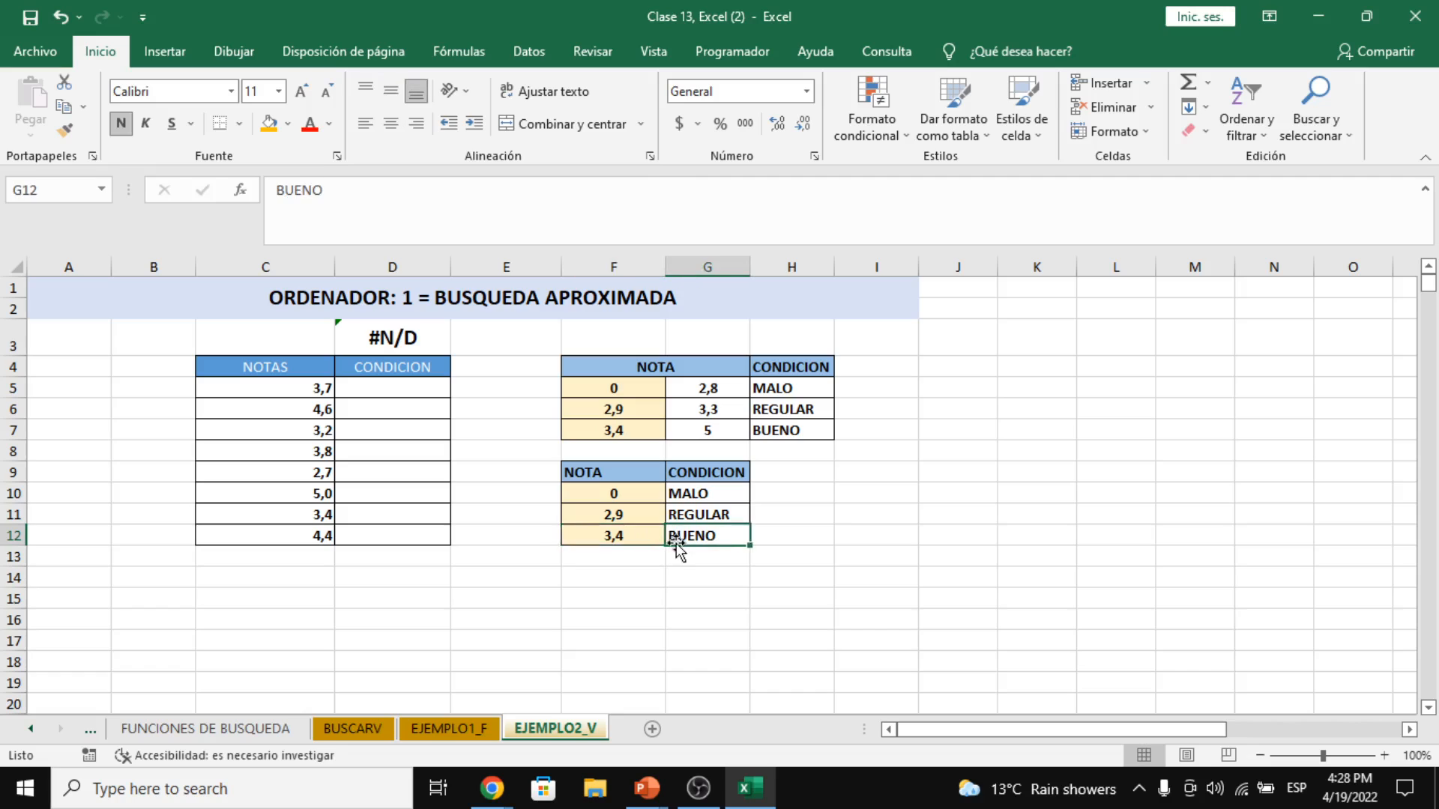
{"action": "left_click", "coordinate": [600, 536]}
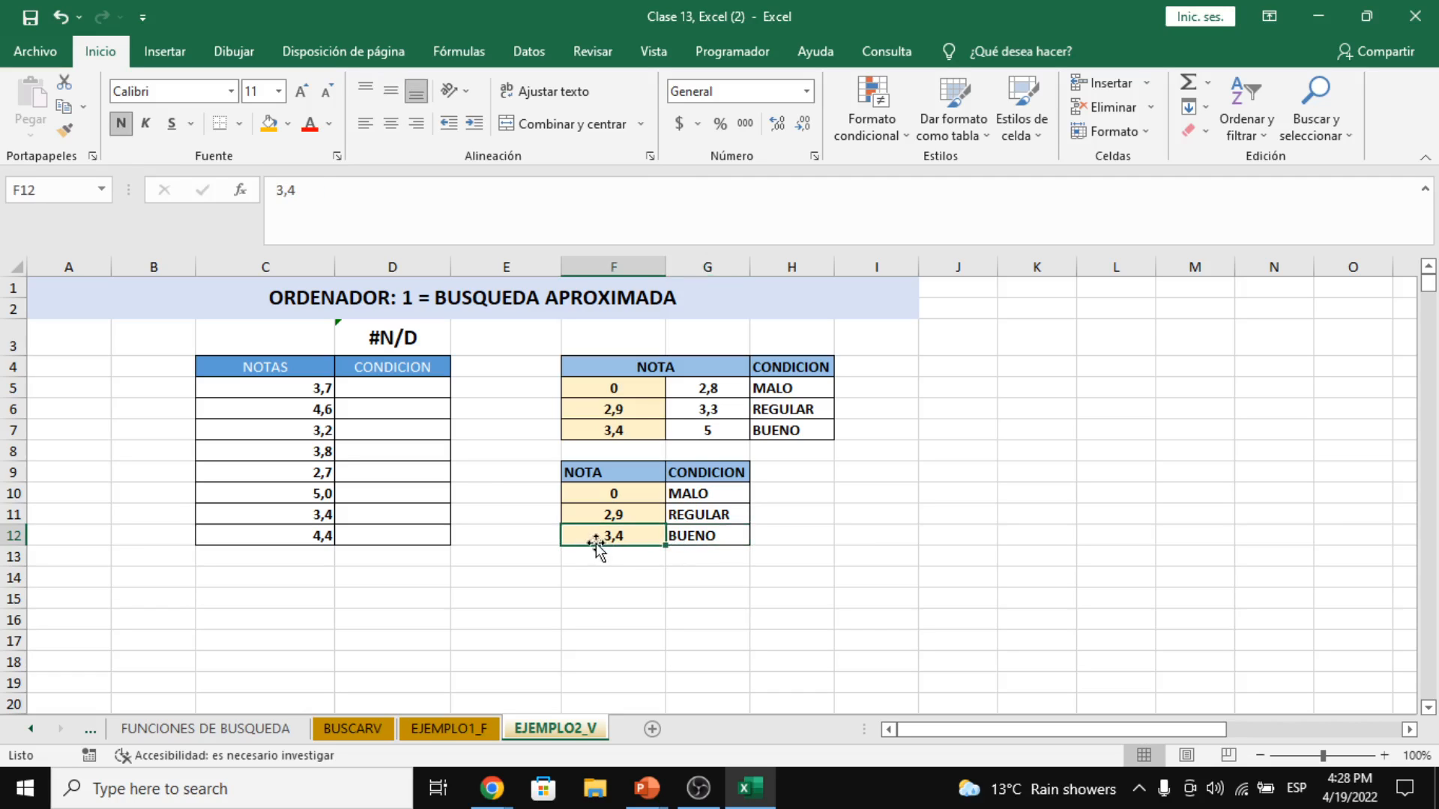
- Start a BUSCARV formula in D5 with C5 as the lookup value and open its function arguments
{"action": "left_click", "coordinate": [387, 390]}
{"action": "type", "text": "="}
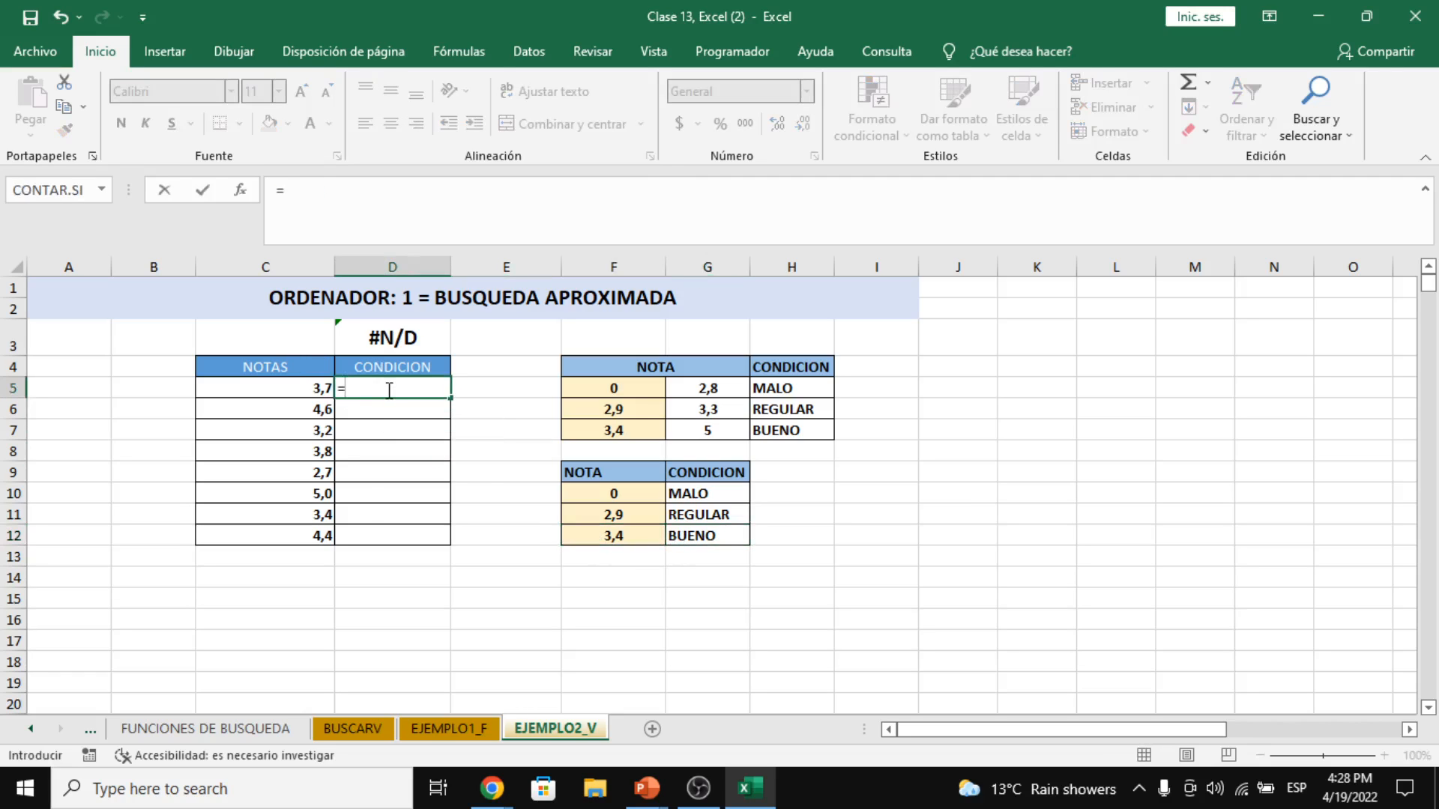
{"action": "type", "text": "BUSCARV("}
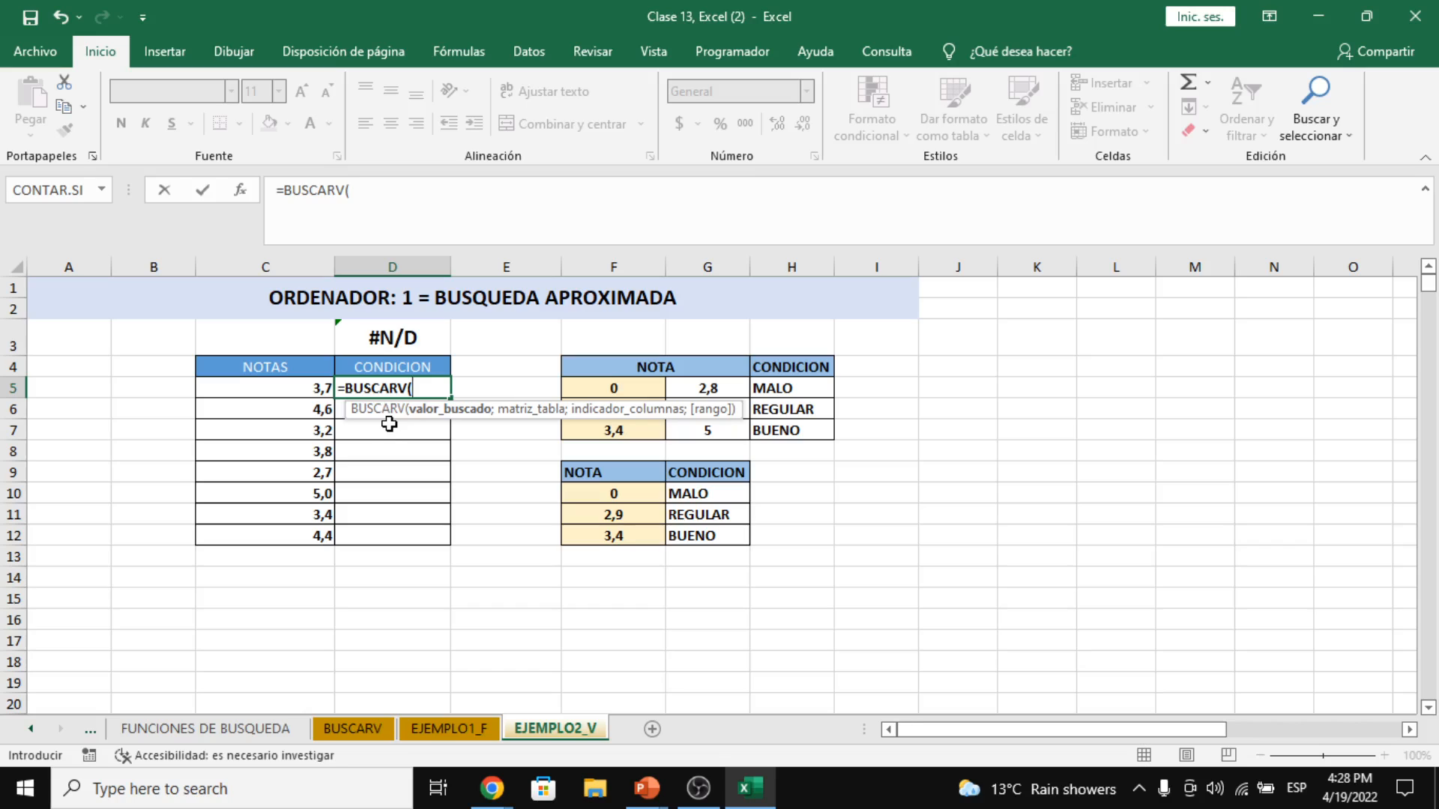
{"action": "left_click", "coordinate": [296, 387]}
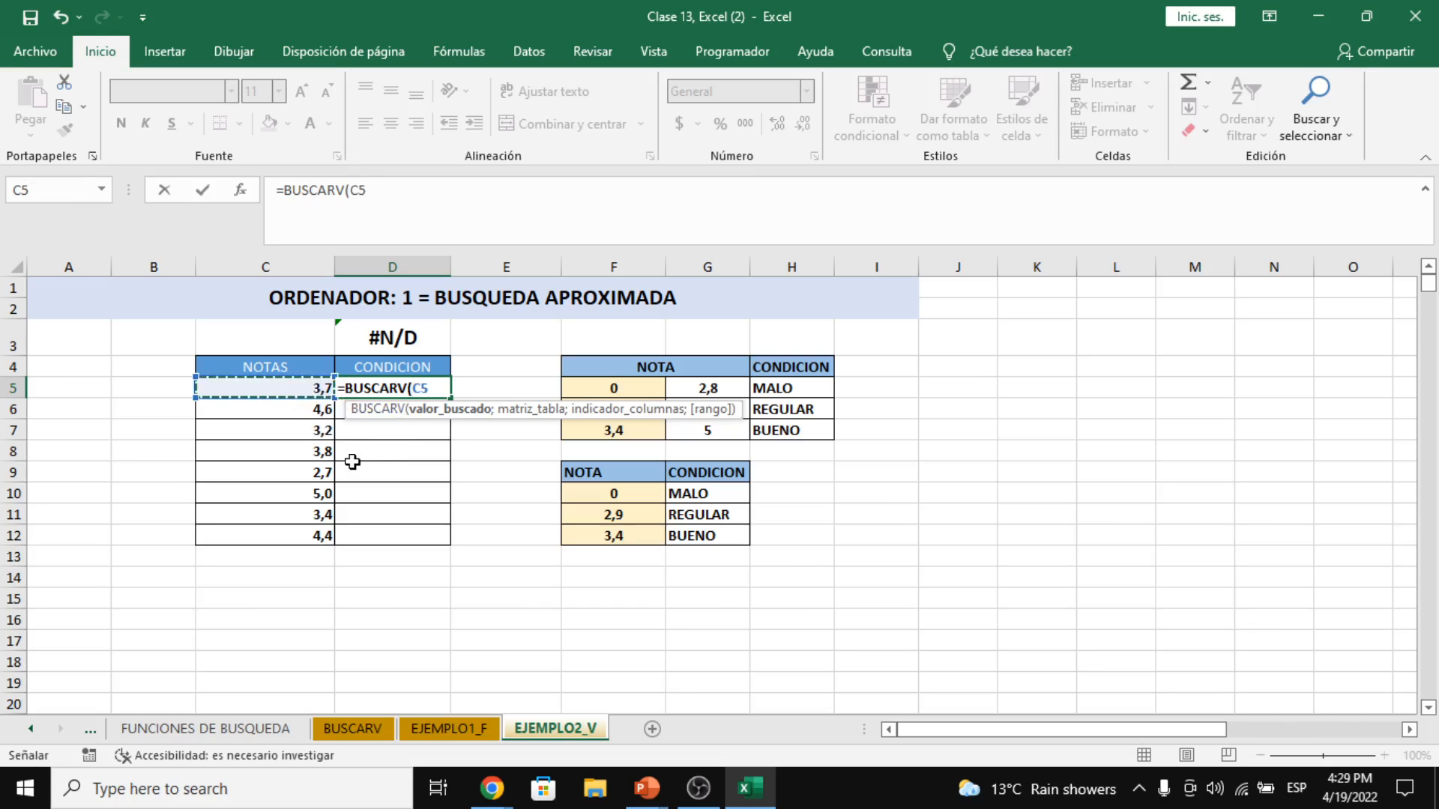
{"action": "type", "text": ";"}
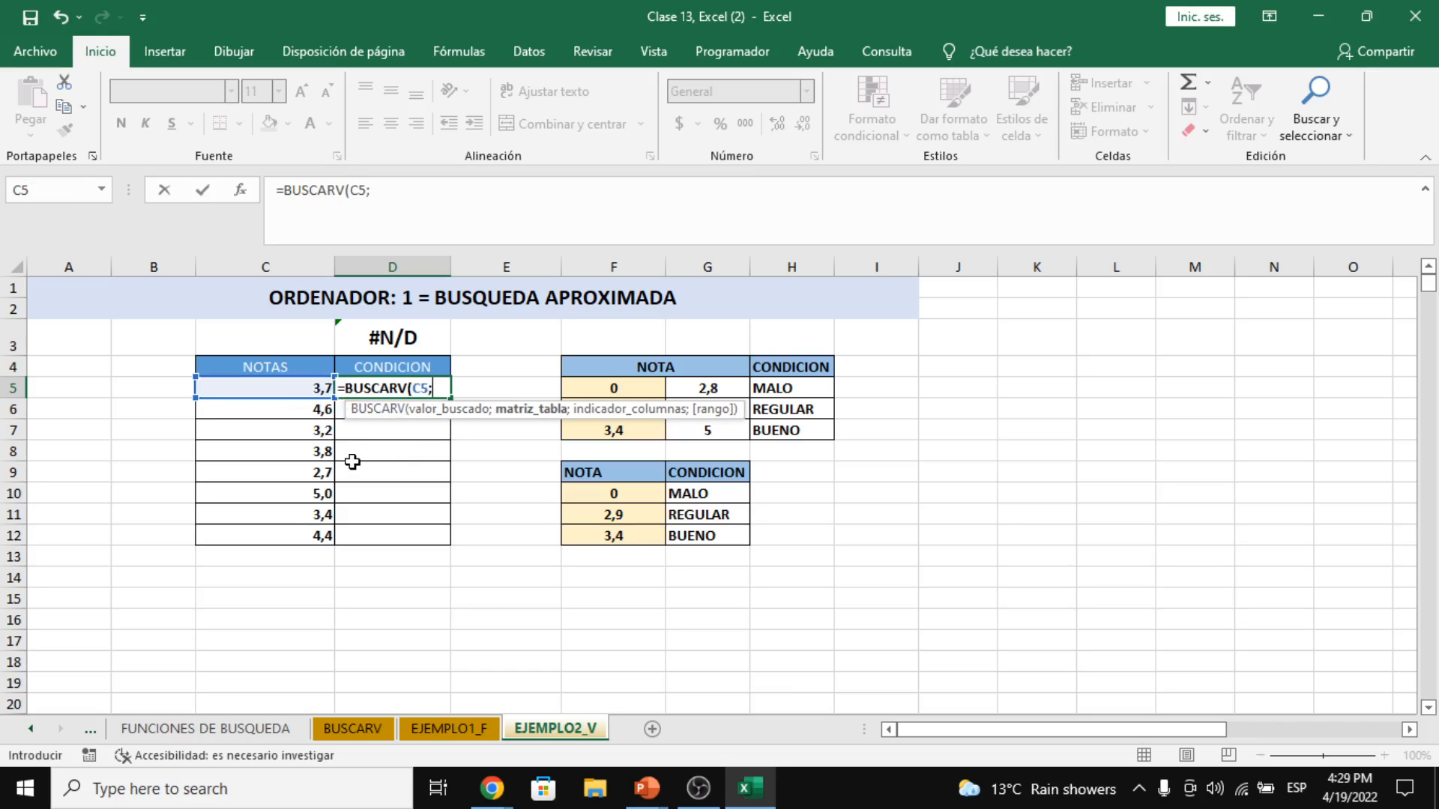
{"action": "left_click", "coordinate": [239, 190]}
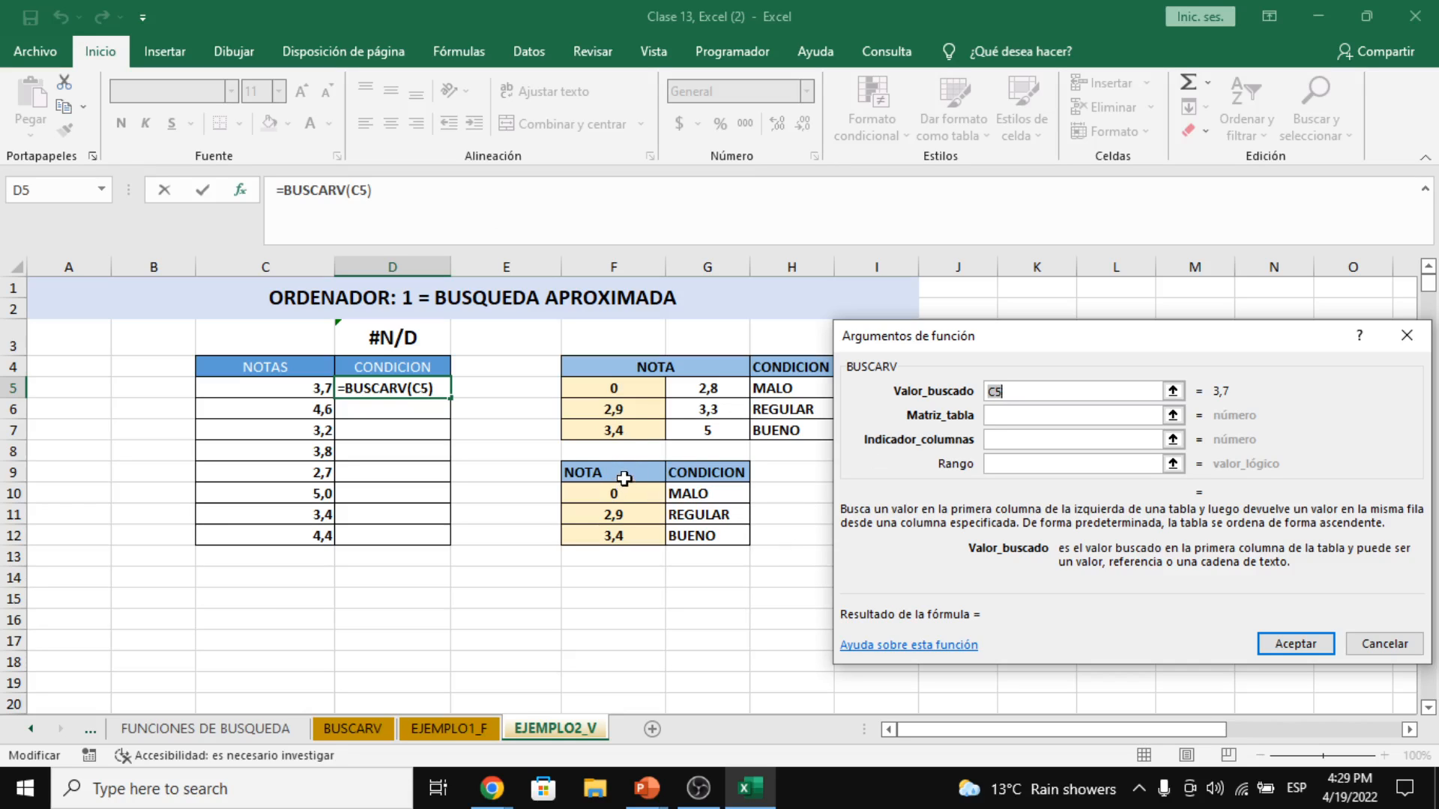
{"action": "left_click_drag", "start_coordinate": [624, 478], "coordinate": [685, 535]}
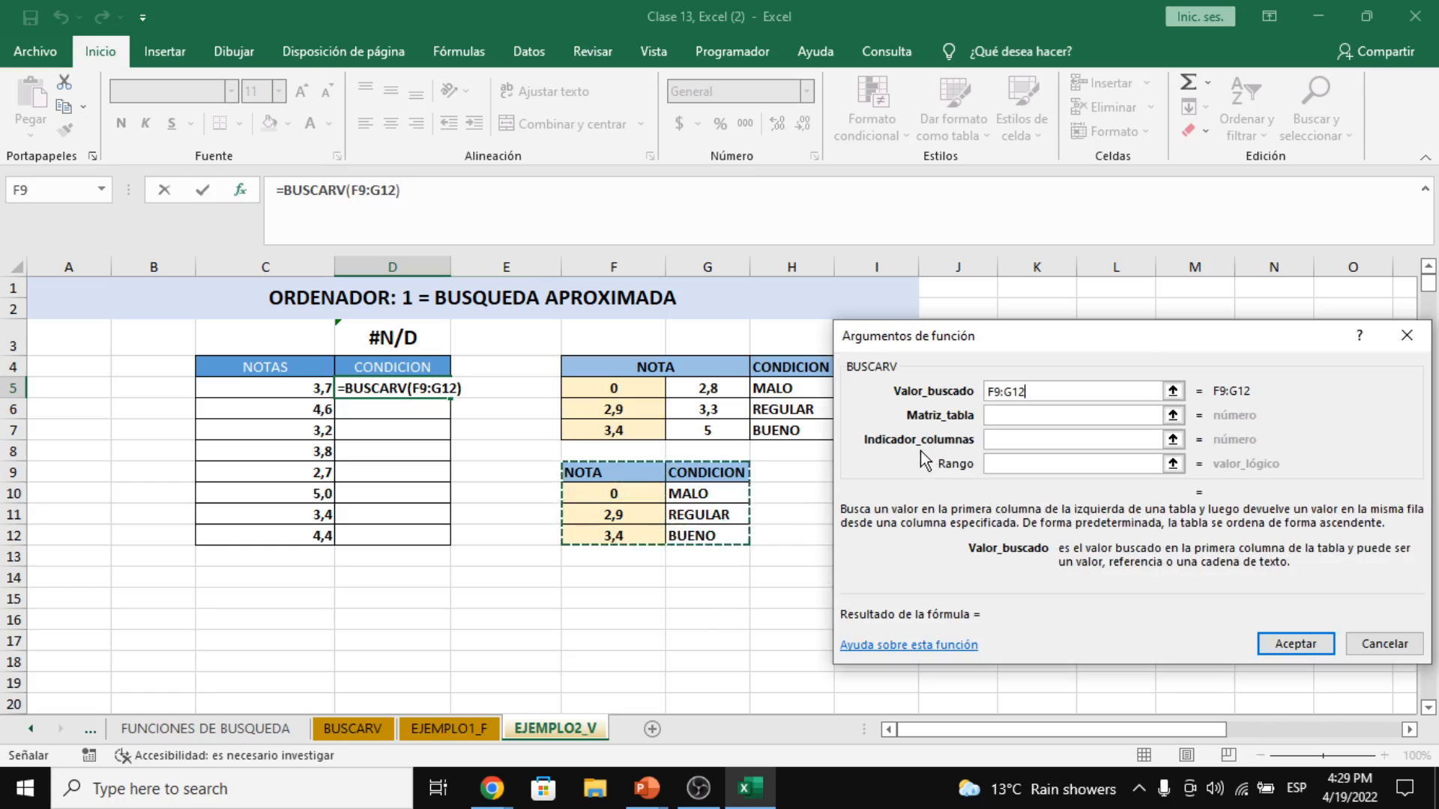
{"action": "left_click", "coordinate": [1011, 416]}
{"action": "left_click_drag", "start_coordinate": [1028, 391], "coordinate": [970, 388]}
{"action": "key", "text": "BackSpace"}
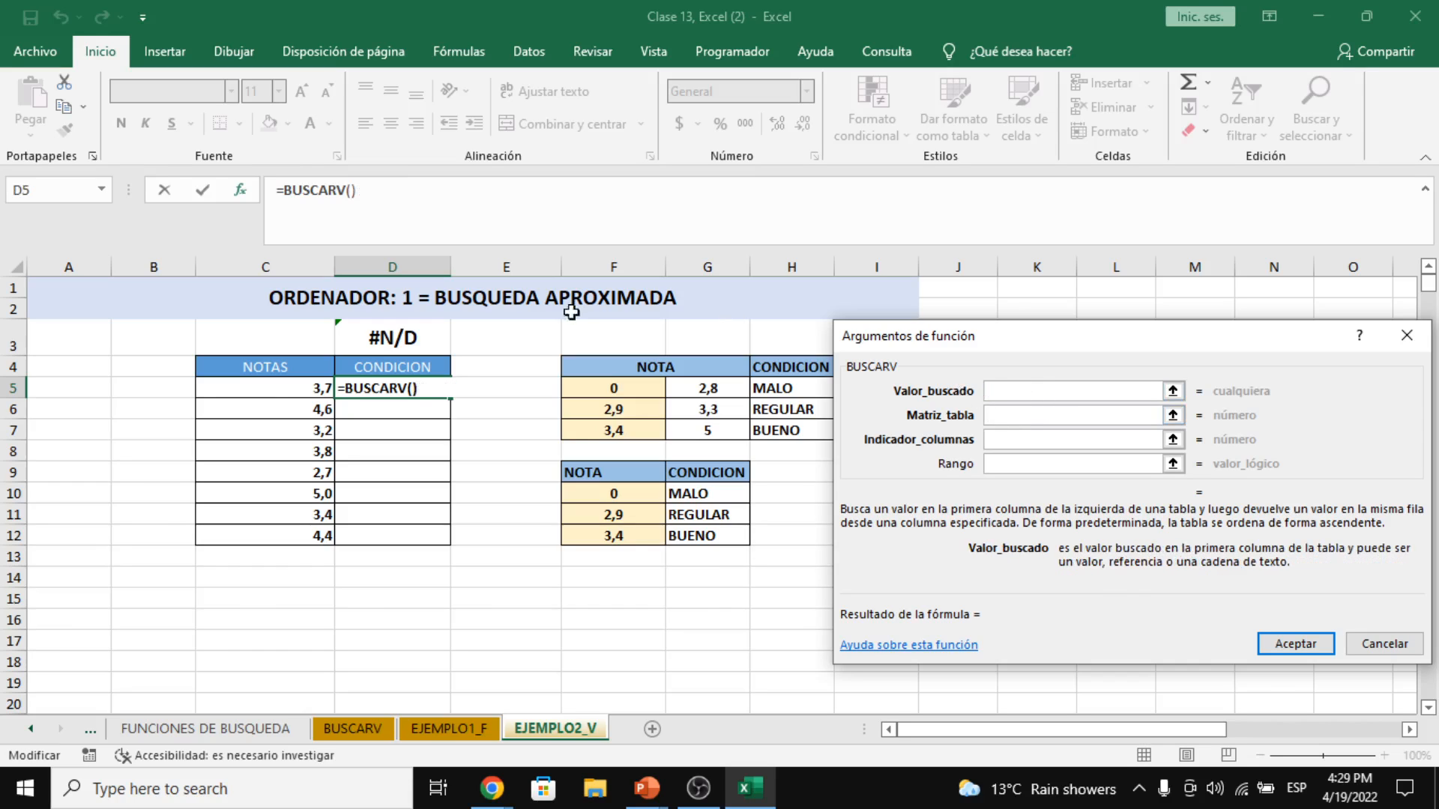
{"action": "left_click", "coordinate": [276, 397]}
- Complete the BUSCARV arguments in D5 with table F9:G12, column index 2 and range 1, and accept the formula
{"action": "left_click", "coordinate": [1005, 417]}
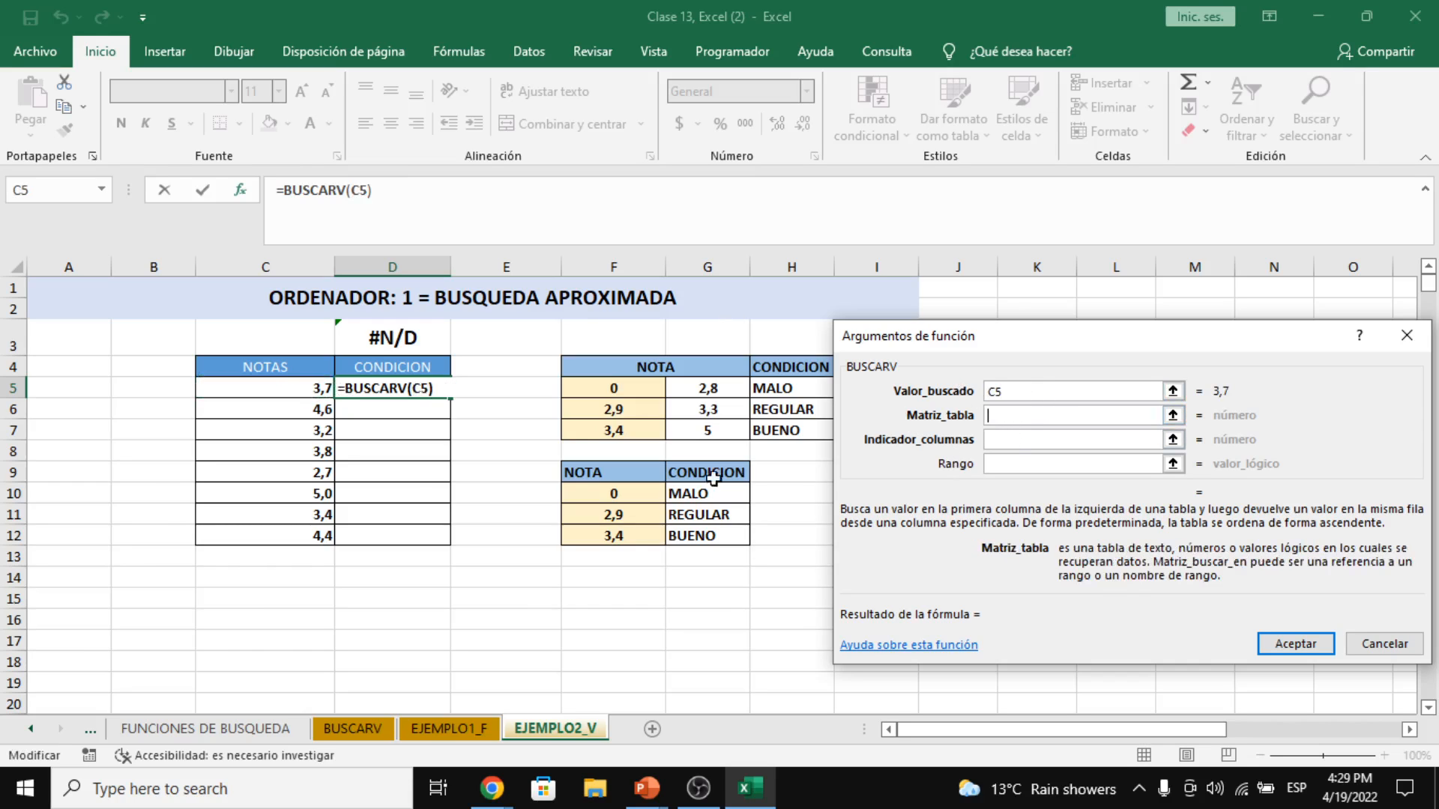
{"action": "left_click_drag", "start_coordinate": [630, 478], "coordinate": [712, 537]}
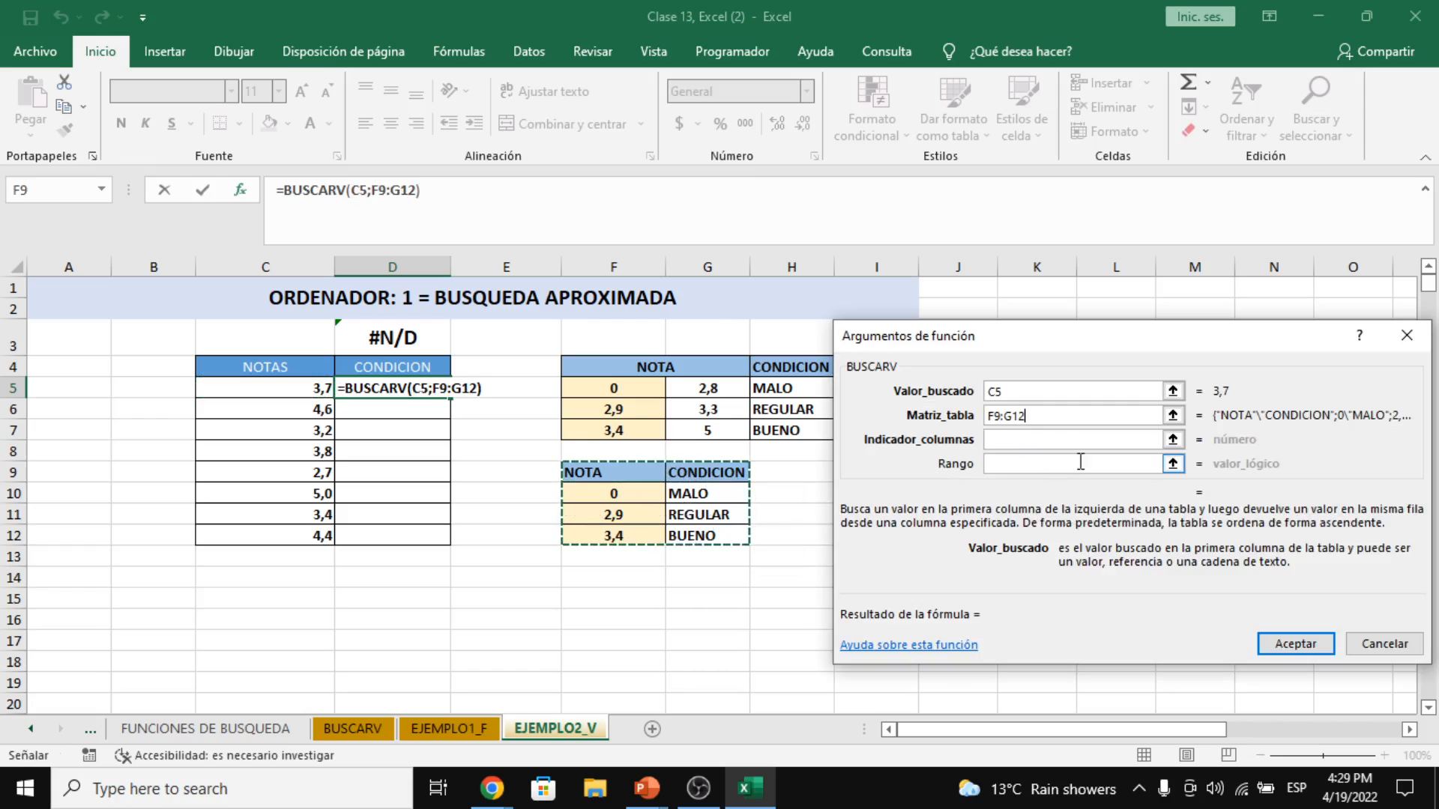
{"action": "left_click", "coordinate": [1055, 446]}
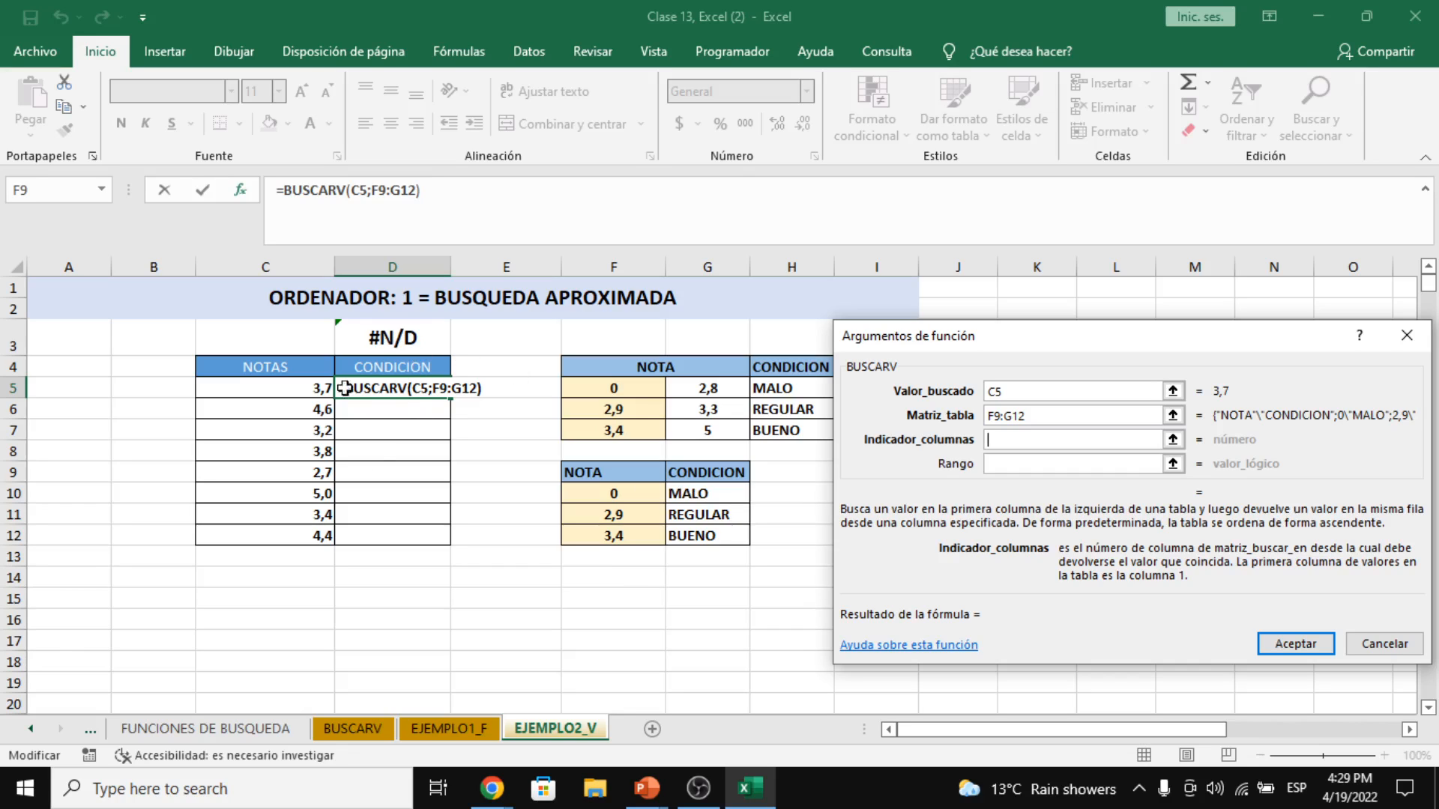
{"action": "type", "text": "2"}
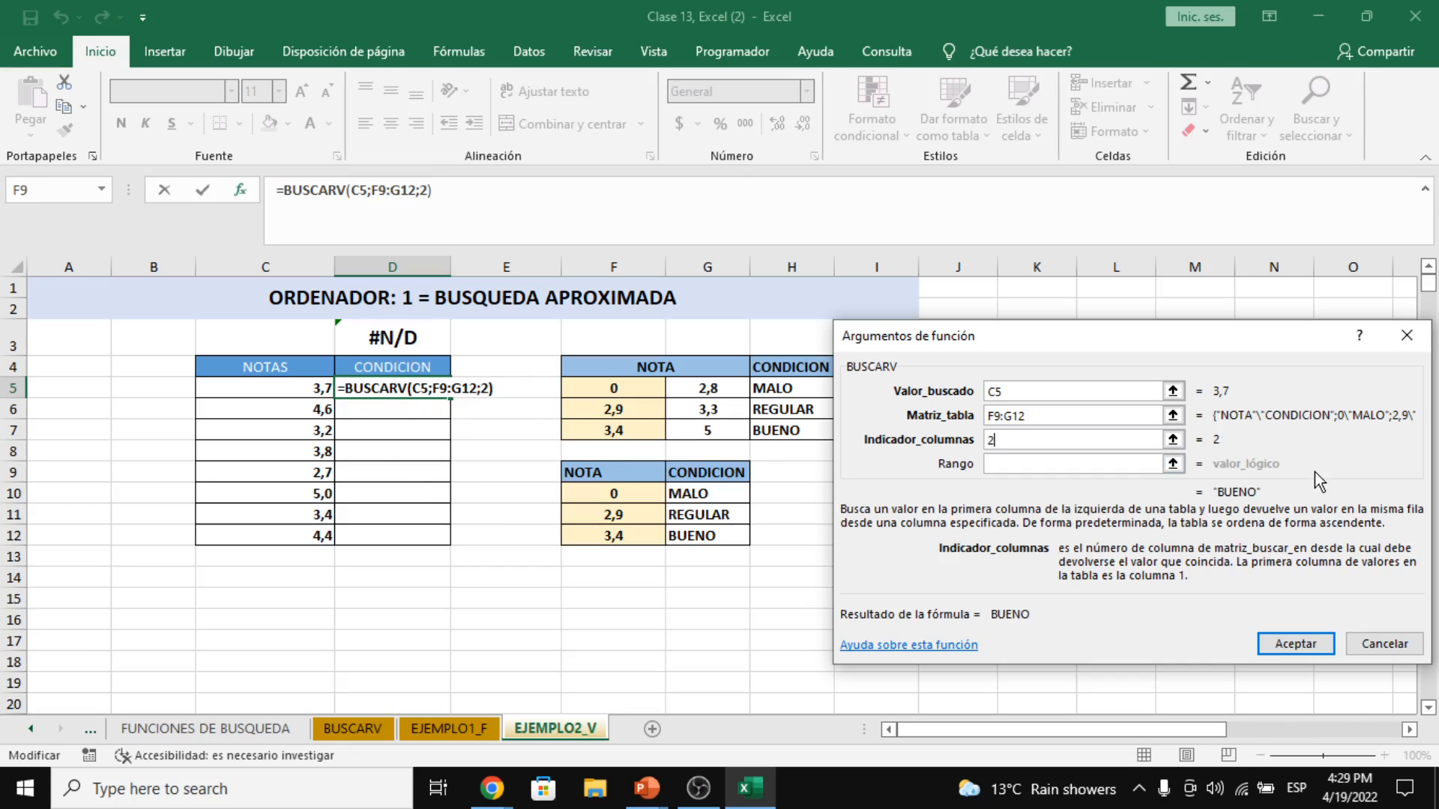
{"action": "left_click", "coordinate": [1029, 464]}
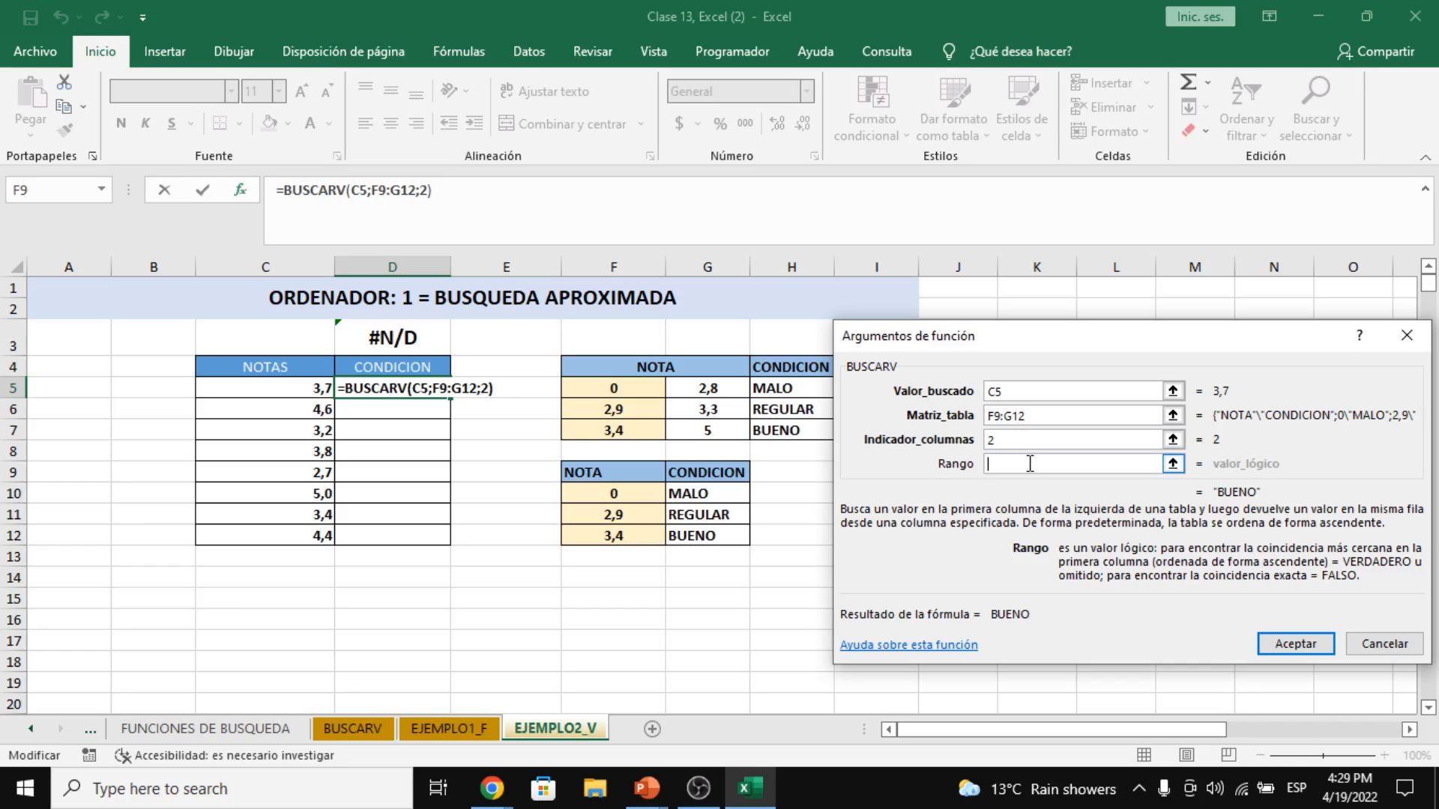
{"action": "type", "text": "1"}
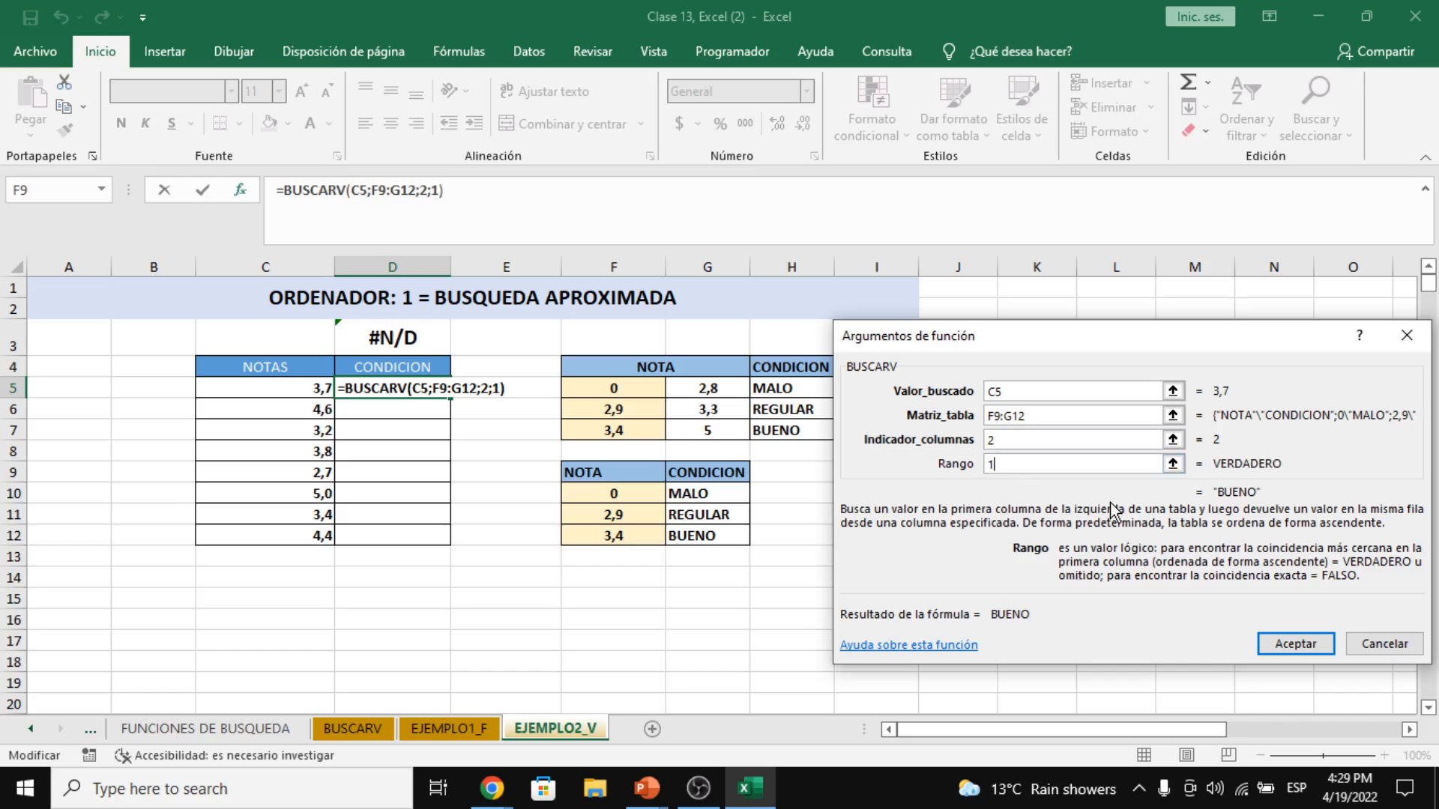
{"action": "left_click", "coordinate": [1297, 646]}
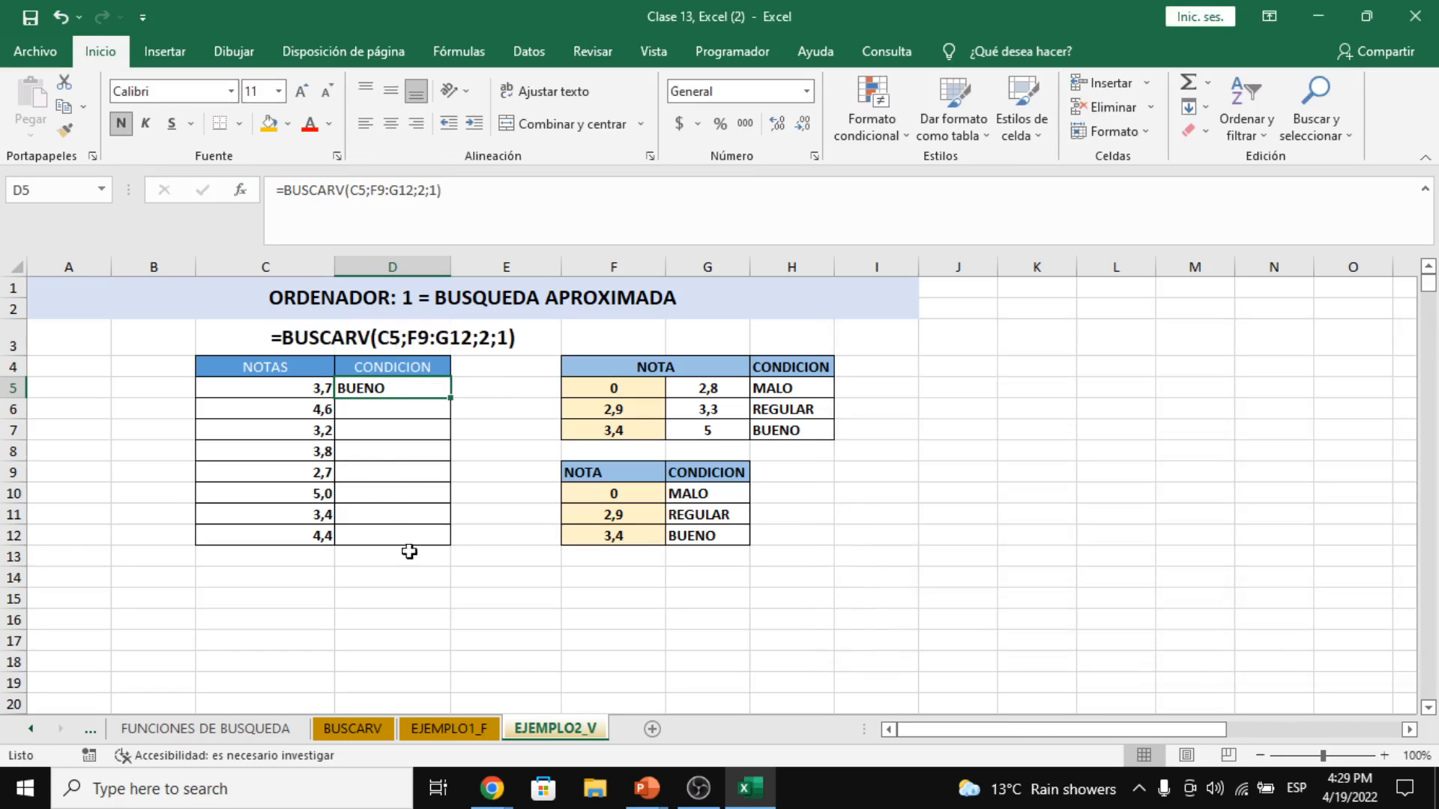
- Check the condition in D5 by comparing grade C5 with each limit and condition in F10:G12
{"action": "left_click", "coordinate": [379, 457]}
{"action": "left_click", "coordinate": [396, 393]}
{"action": "left_click", "coordinate": [311, 388]}
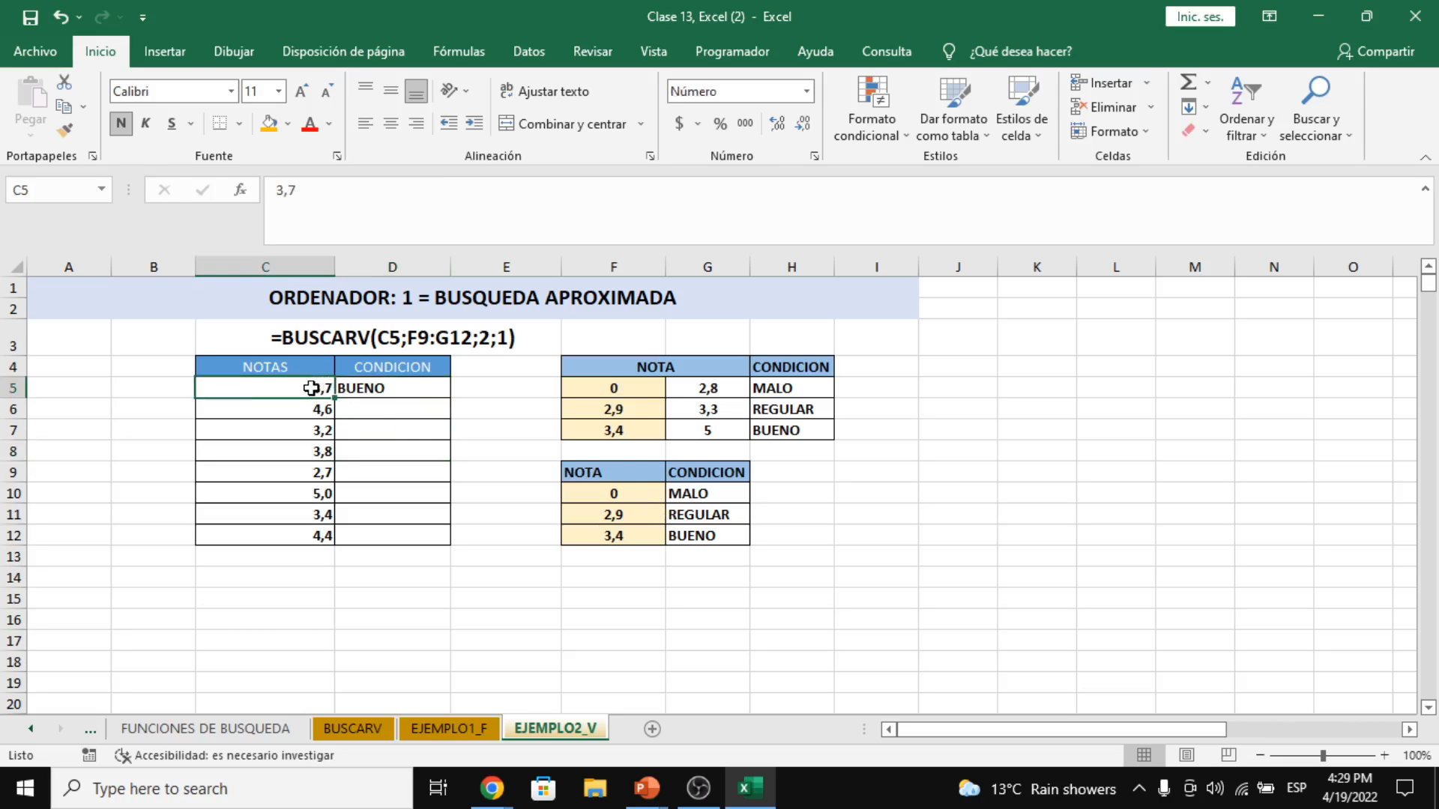
{"action": "left_click", "coordinate": [611, 496]}
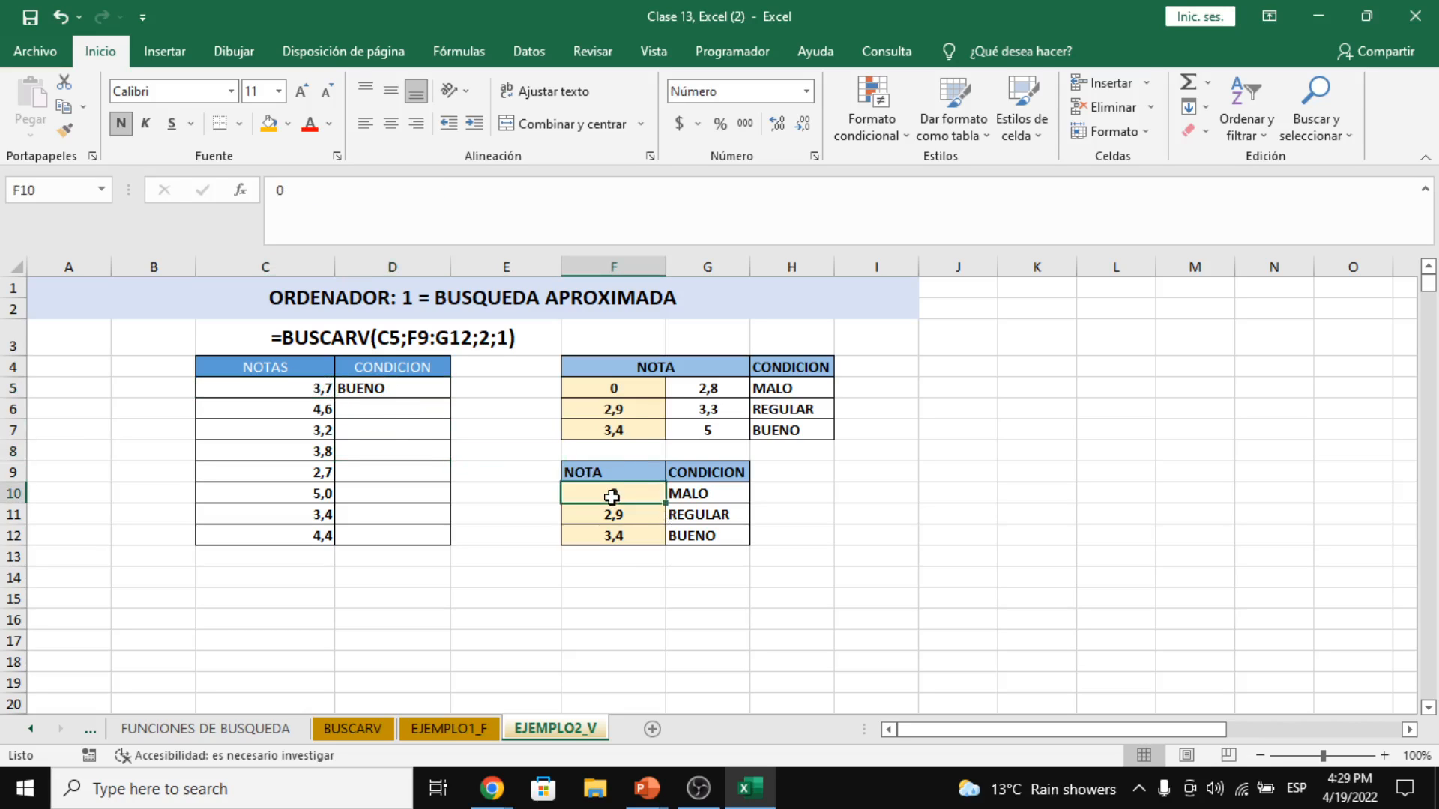
{"action": "left_click", "coordinate": [723, 495]}
{"action": "left_click", "coordinate": [622, 496]}
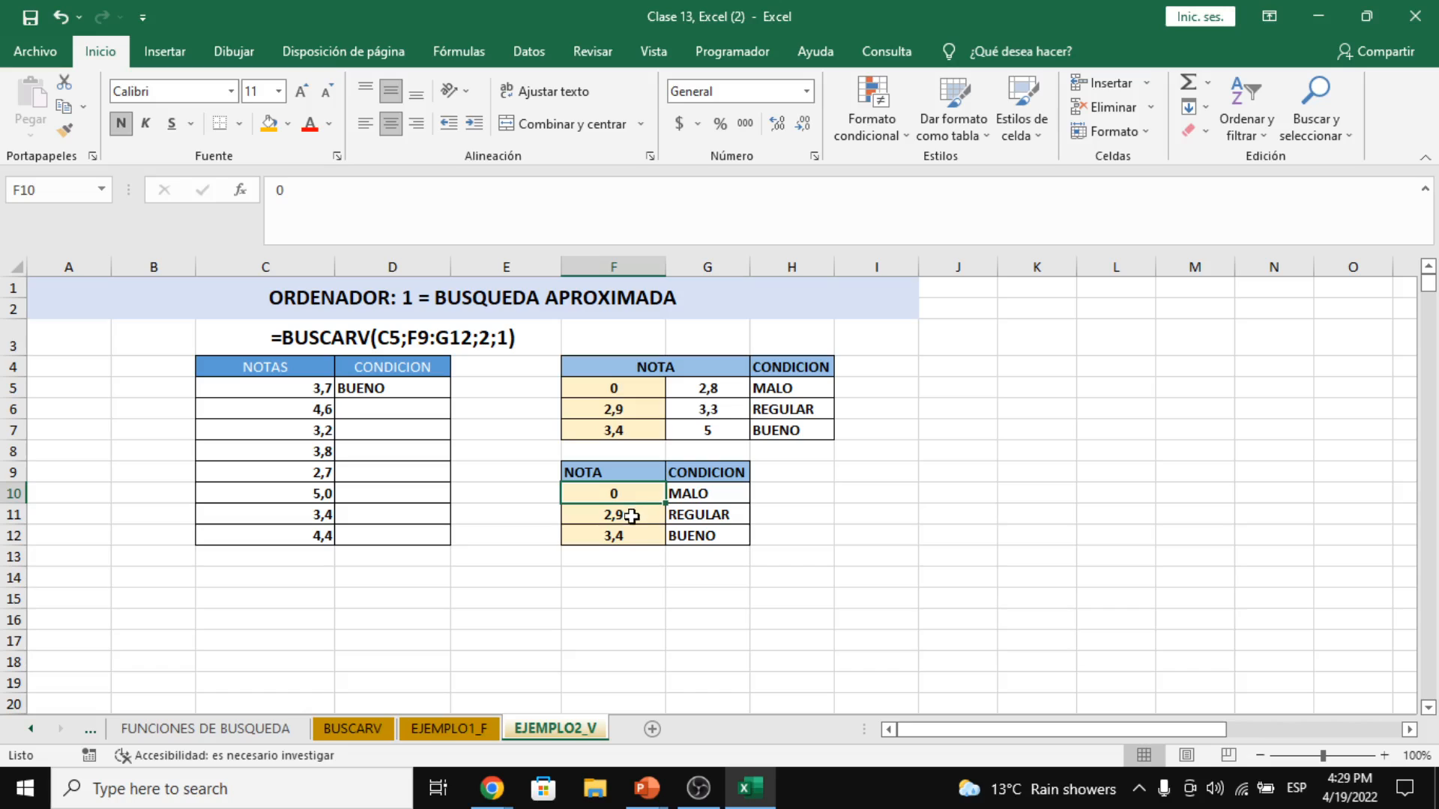
{"action": "left_click", "coordinate": [613, 514]}
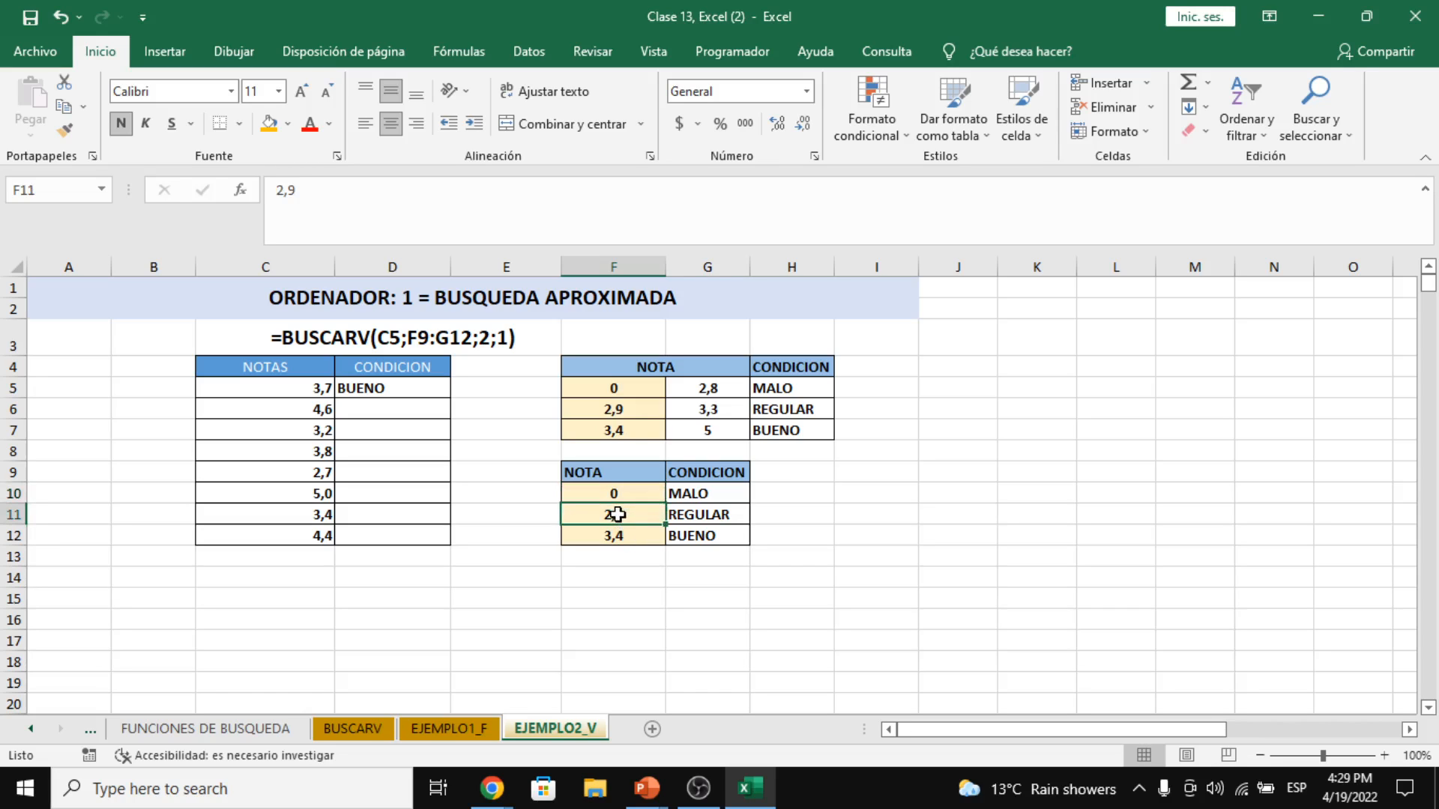
{"action": "left_click", "coordinate": [683, 512]}
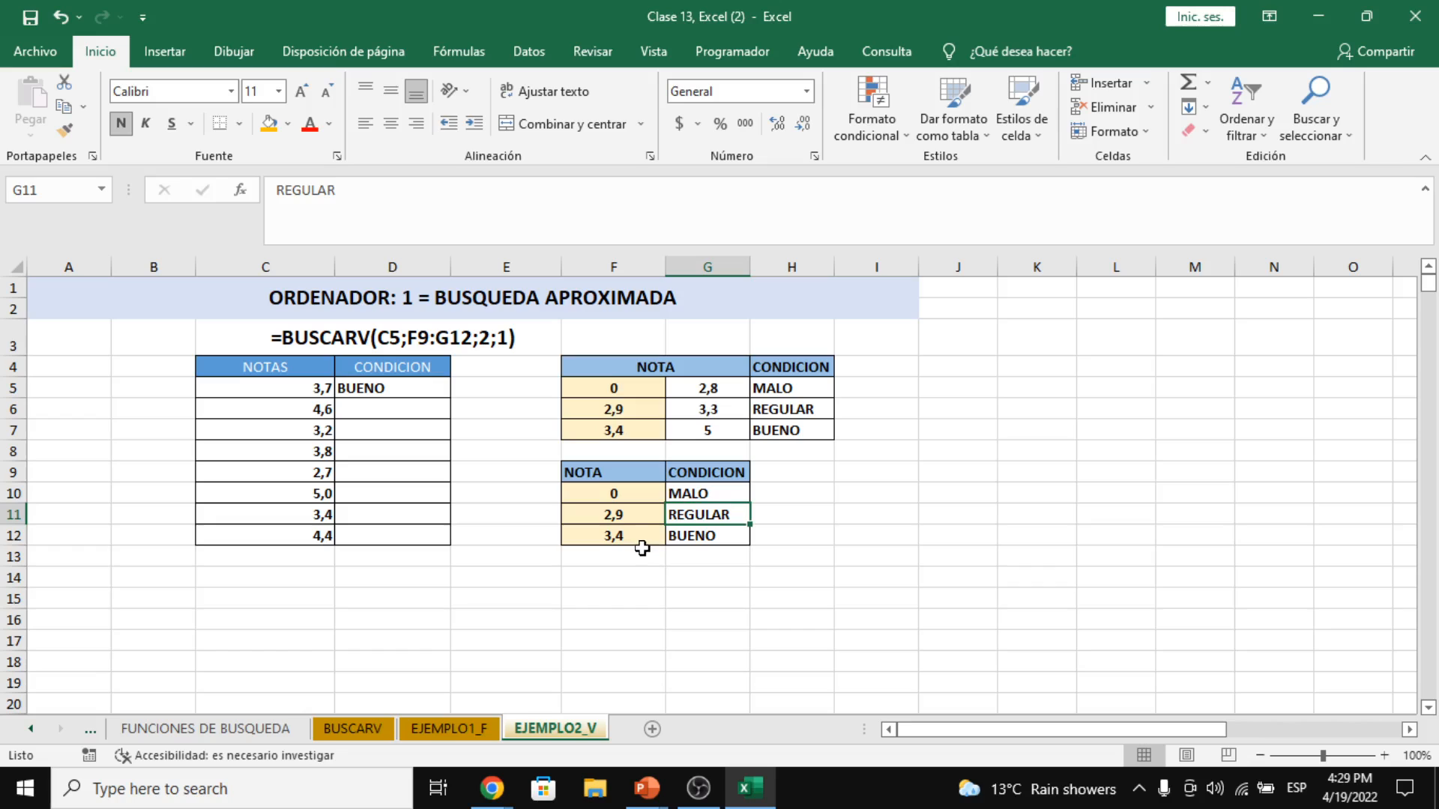
{"action": "left_click_drag", "start_coordinate": [641, 536], "coordinate": [747, 536]}
{"action": "left_click", "coordinate": [649, 577]}
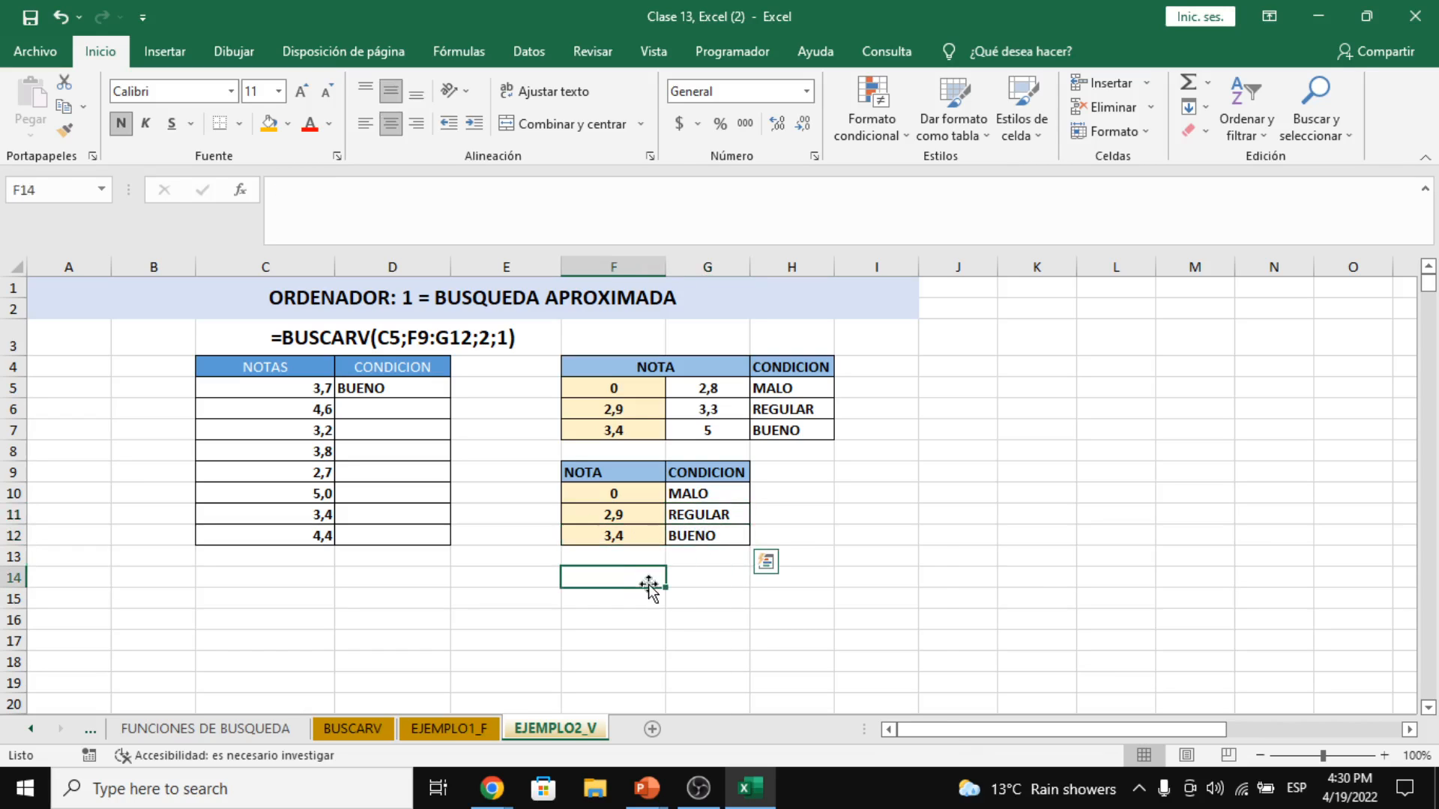
- Make the table range in the D5 formula absolute as $F$9:$G$12
{"action": "left_click", "coordinate": [385, 388]}
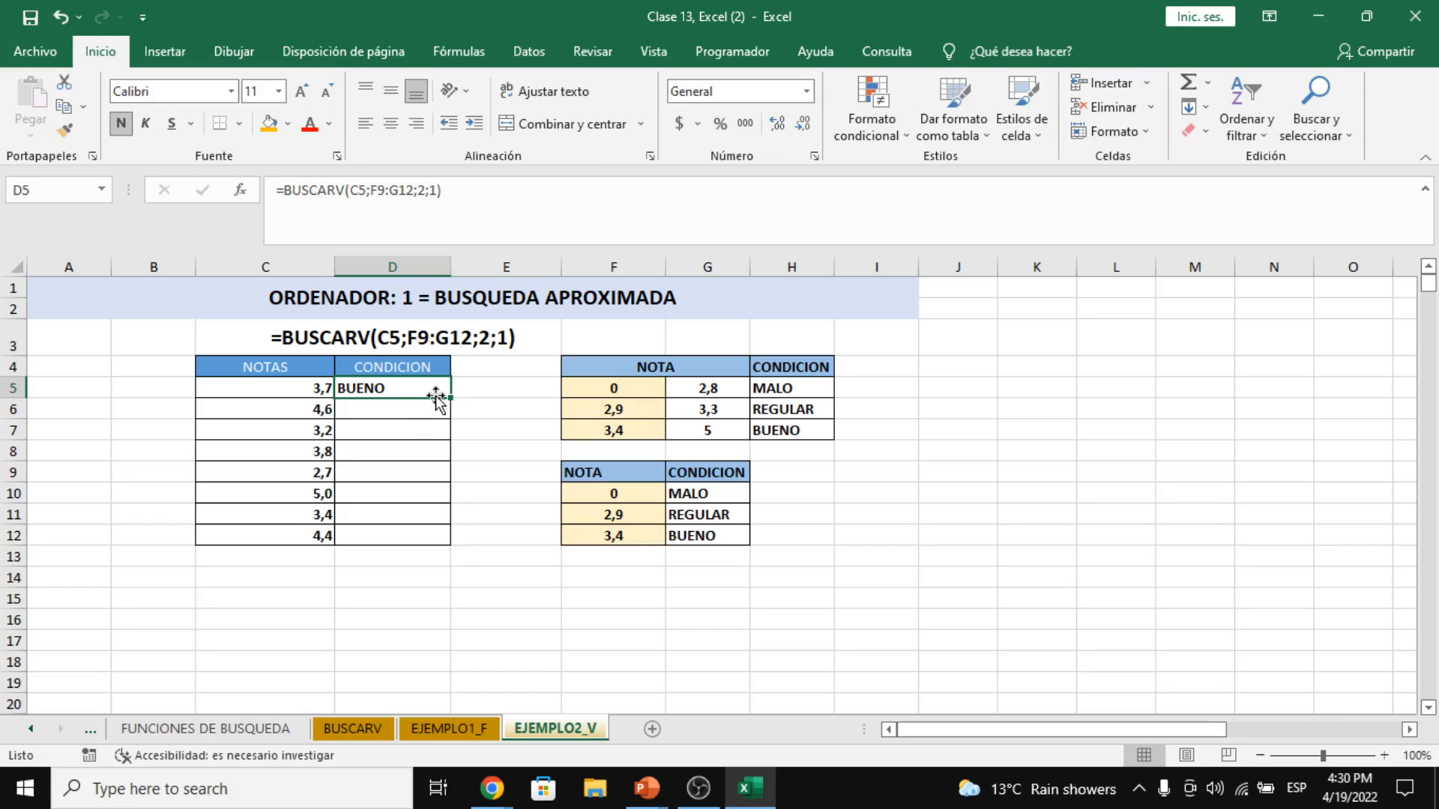
{"action": "left_click", "coordinate": [412, 413]}
{"action": "left_click", "coordinate": [402, 388]}
{"action": "left_click", "coordinate": [375, 190]}
{"action": "left_click_drag", "start_coordinate": [416, 191], "coordinate": [369, 190]}
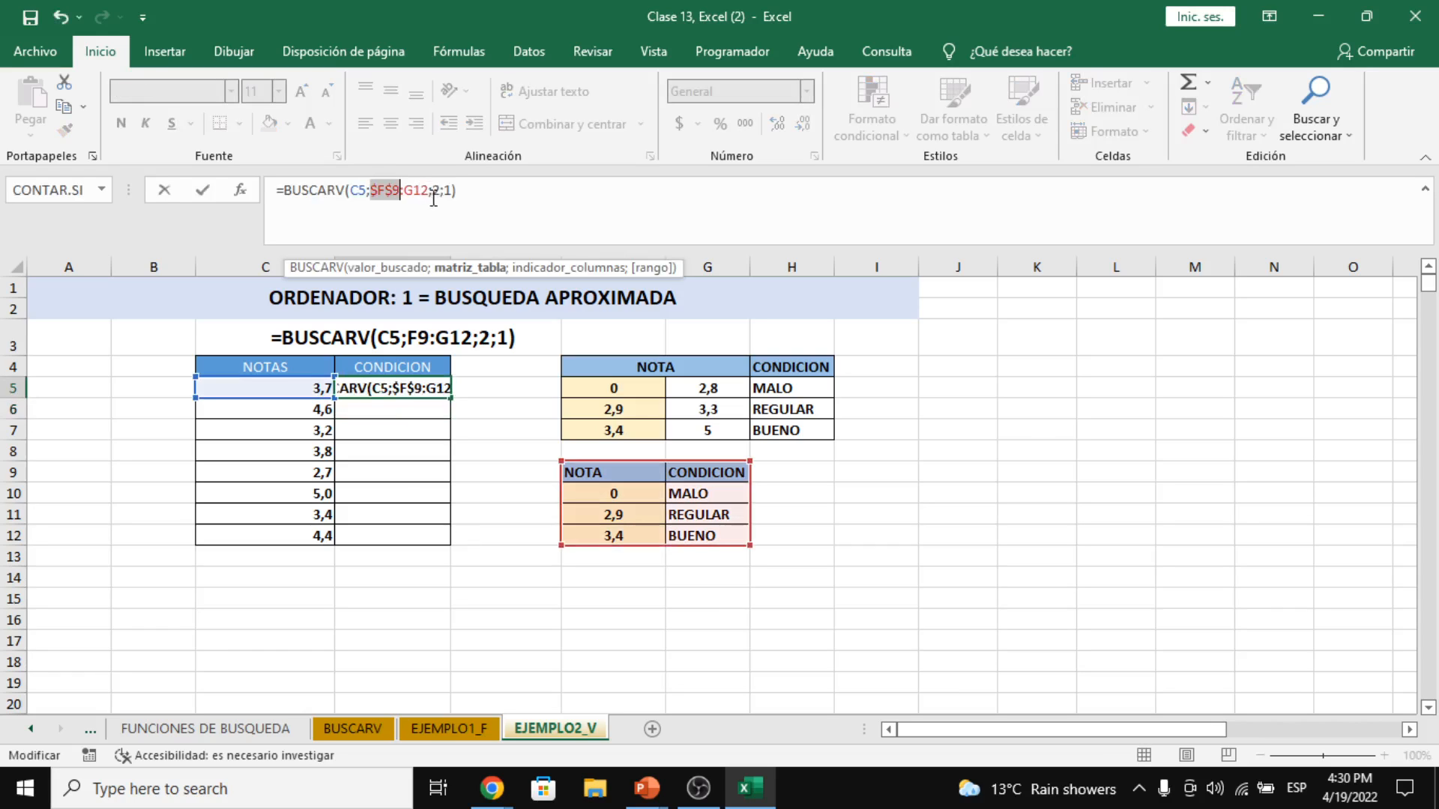
{"action": "key", "text": "F4"}
{"action": "key", "text": "Return"}
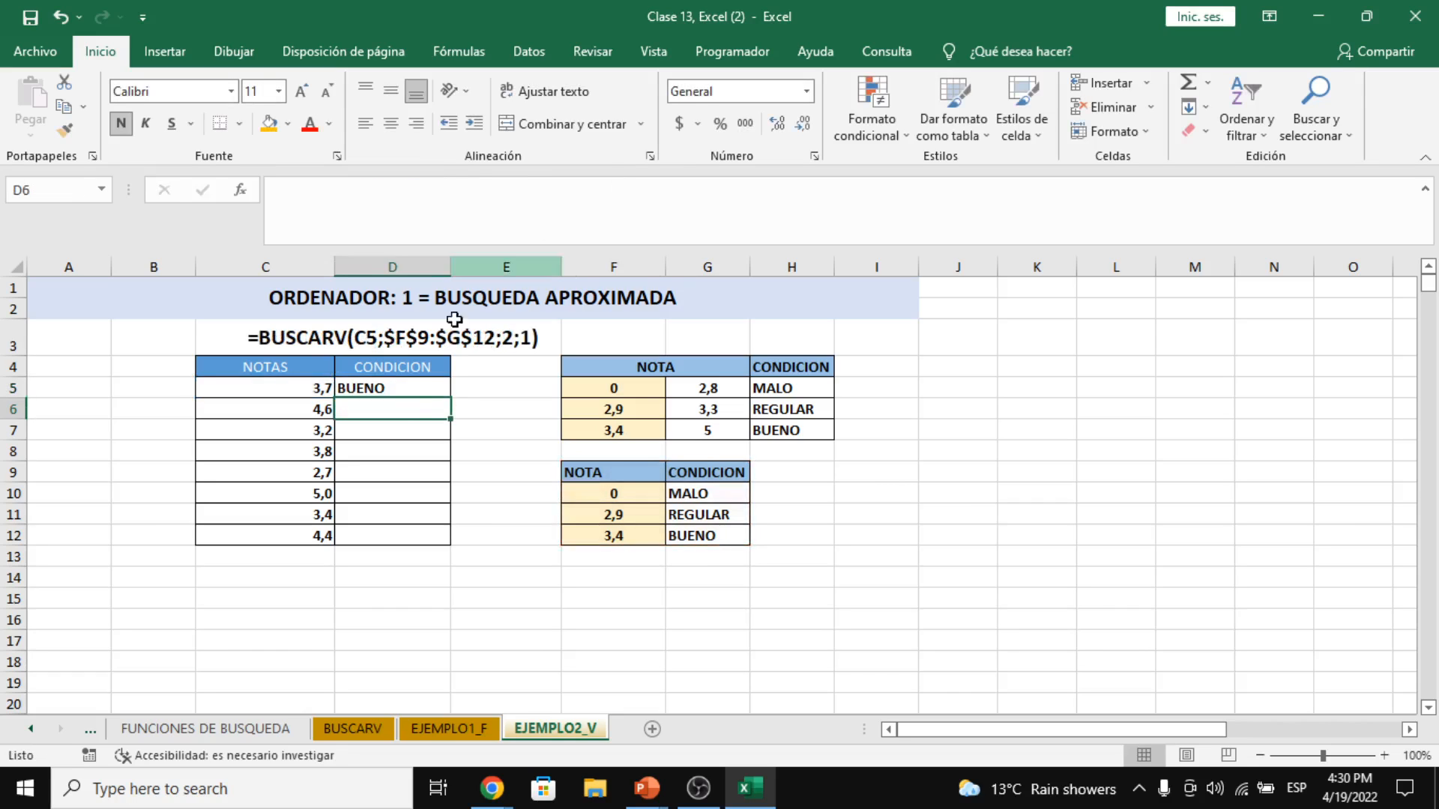
- Copy the BUSCARV formula from D5 down to D6 for the grade in C6
{"action": "double_click", "coordinate": [298, 411]}
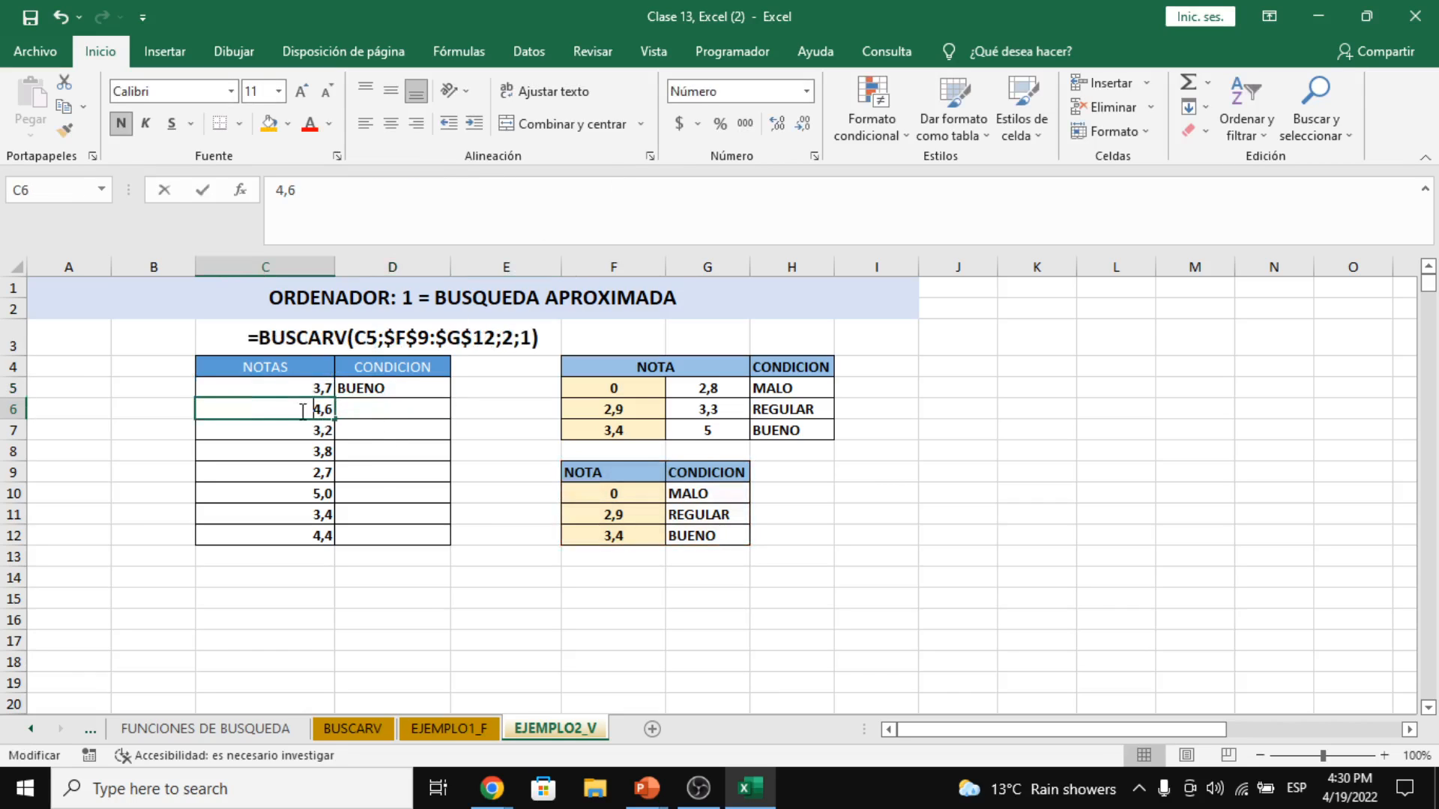
{"action": "left_click", "coordinate": [398, 405]}
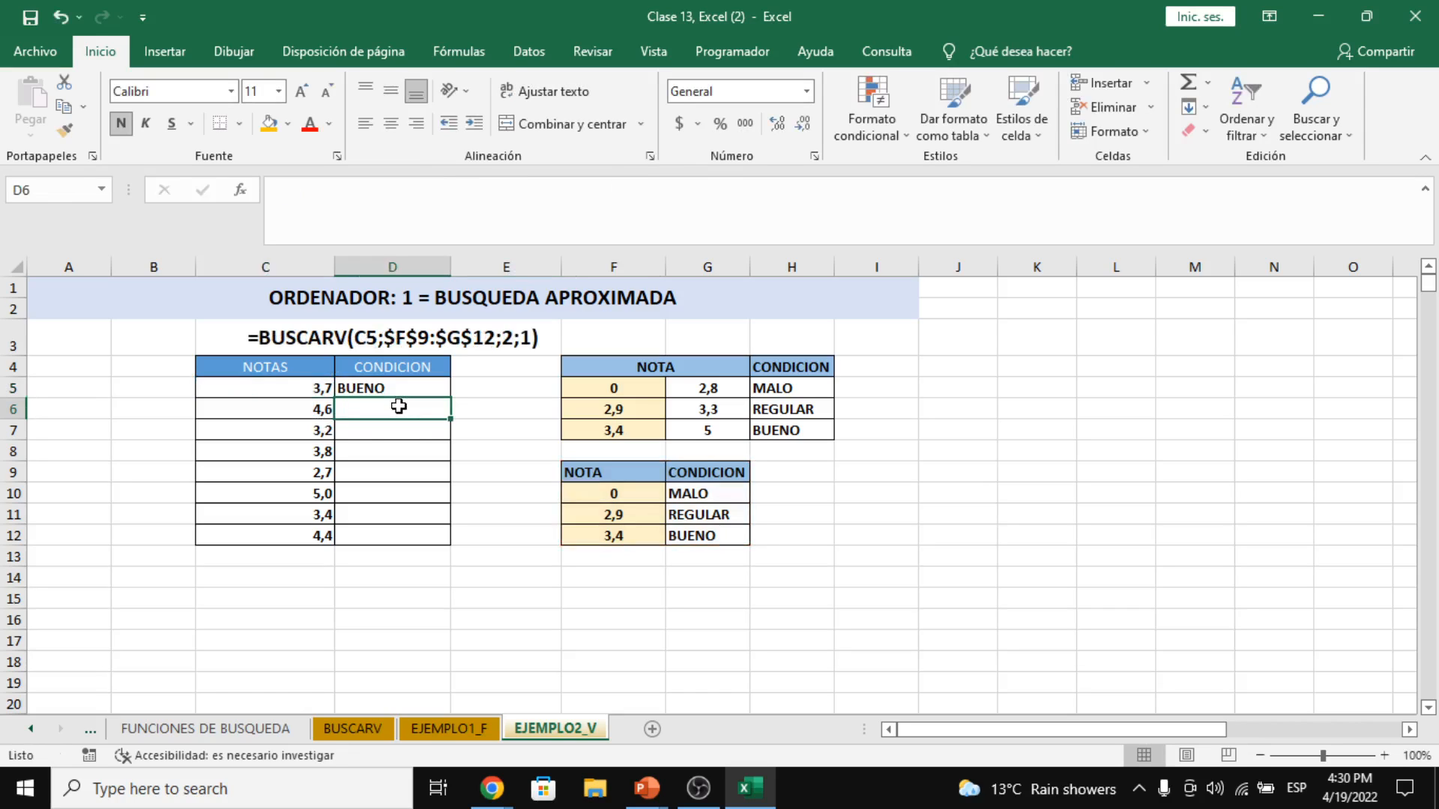
{"action": "left_click", "coordinate": [397, 372]}
{"action": "left_click", "coordinate": [431, 390]}
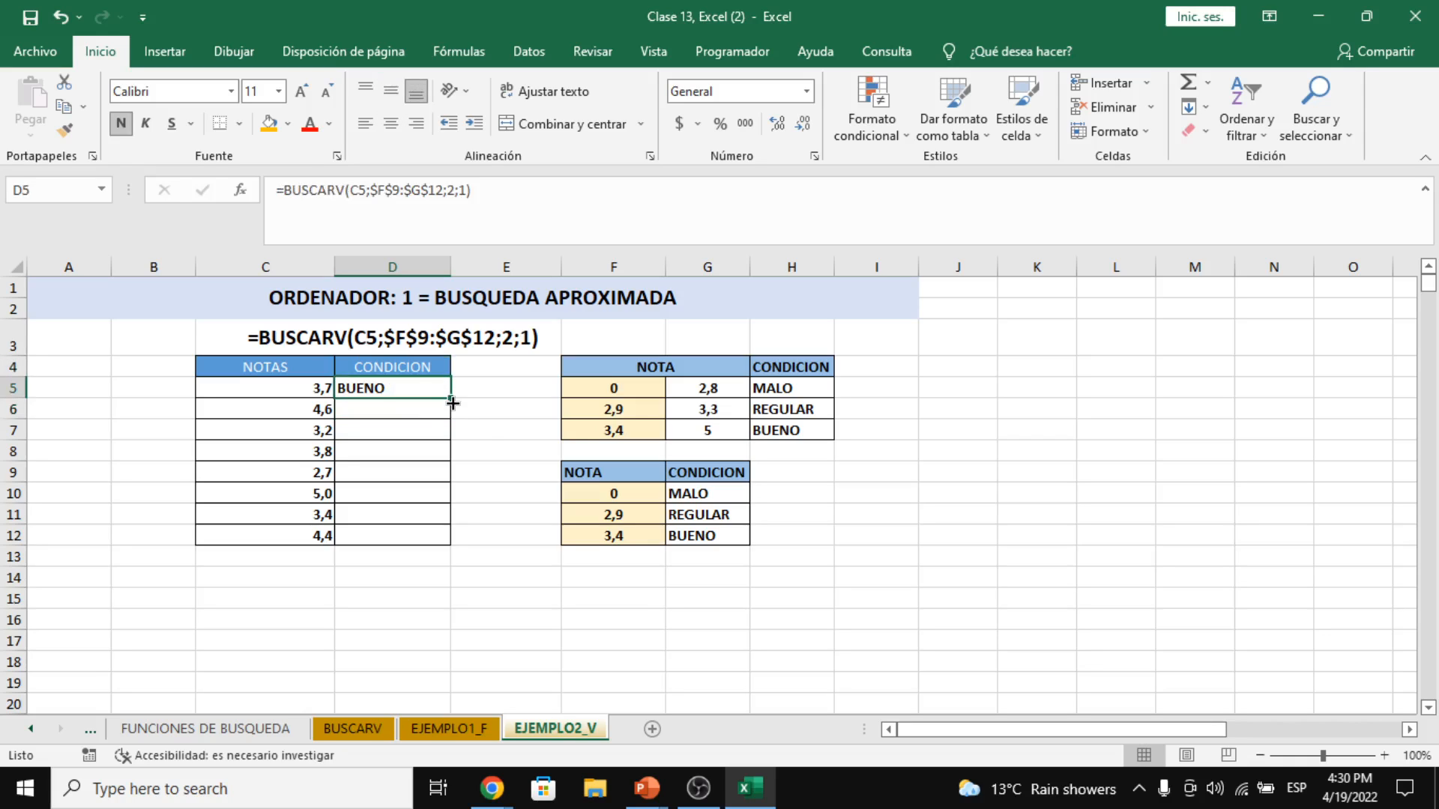
{"action": "left_click_drag", "start_coordinate": [453, 403], "coordinate": [455, 421]}
- Extend the BUSCARV formula one row at a time from D6 to D7 and D8
{"action": "left_click", "coordinate": [317, 432]}
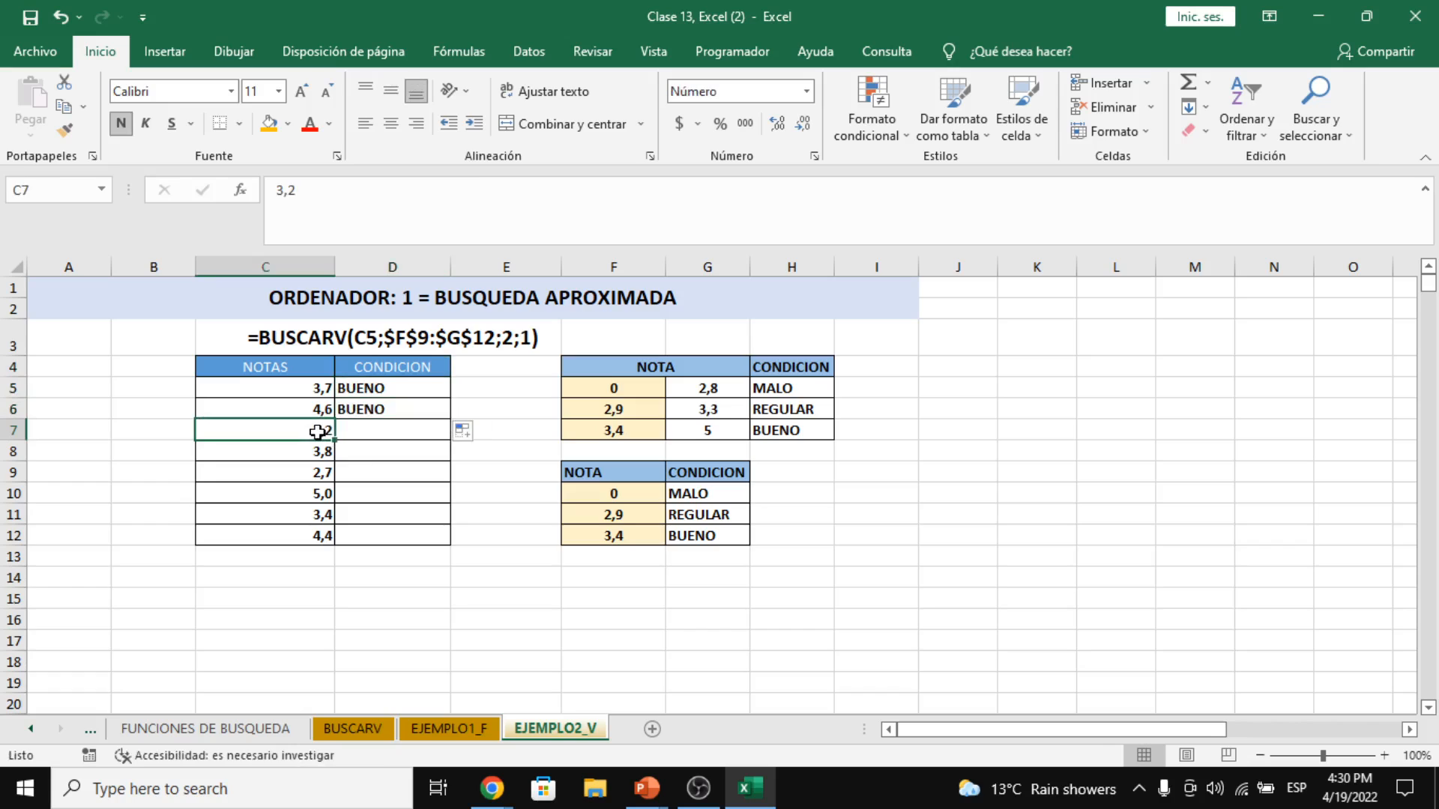
{"action": "left_click", "coordinate": [382, 409]}
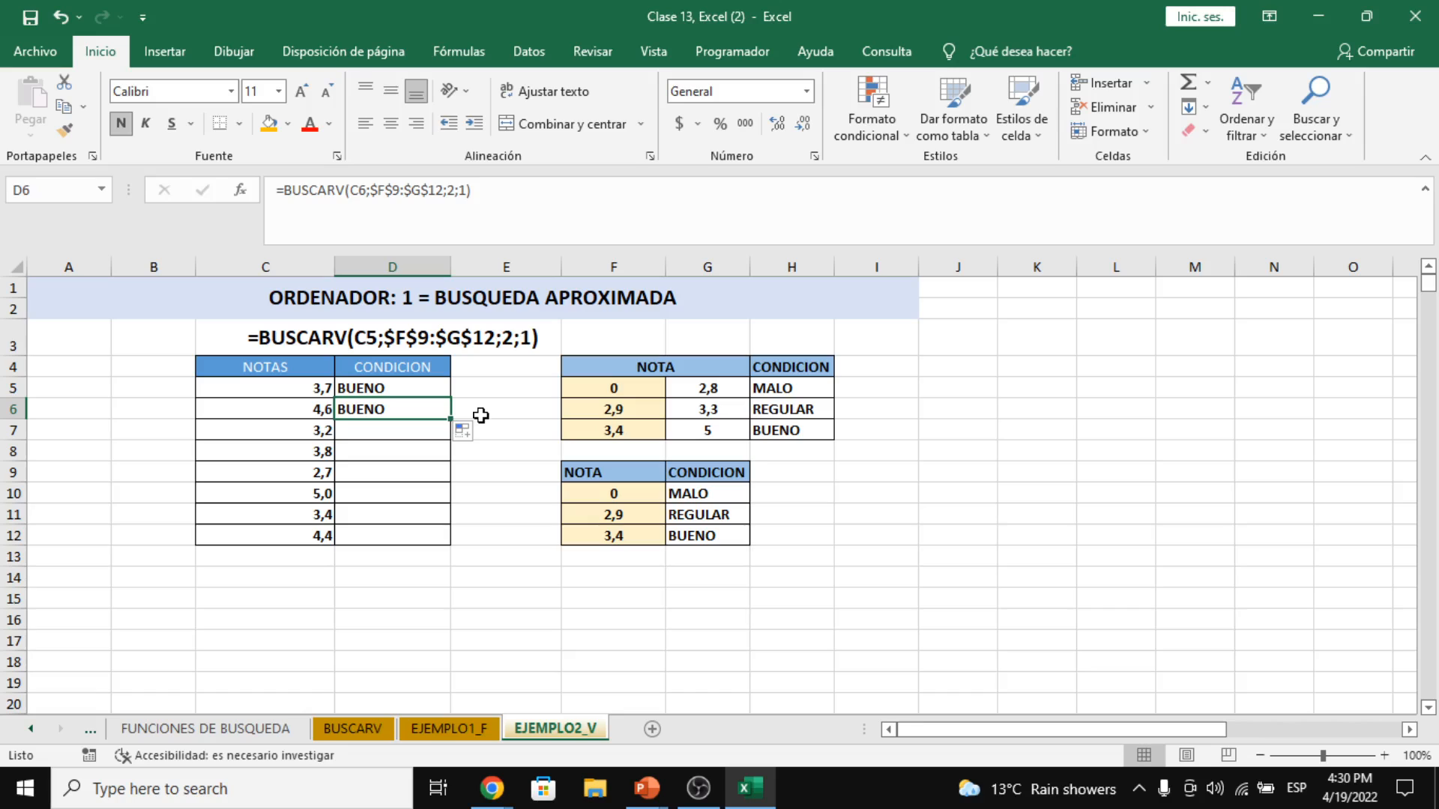
{"action": "left_click_drag", "start_coordinate": [450, 419], "coordinate": [452, 441]}
{"action": "left_click", "coordinate": [409, 432]}
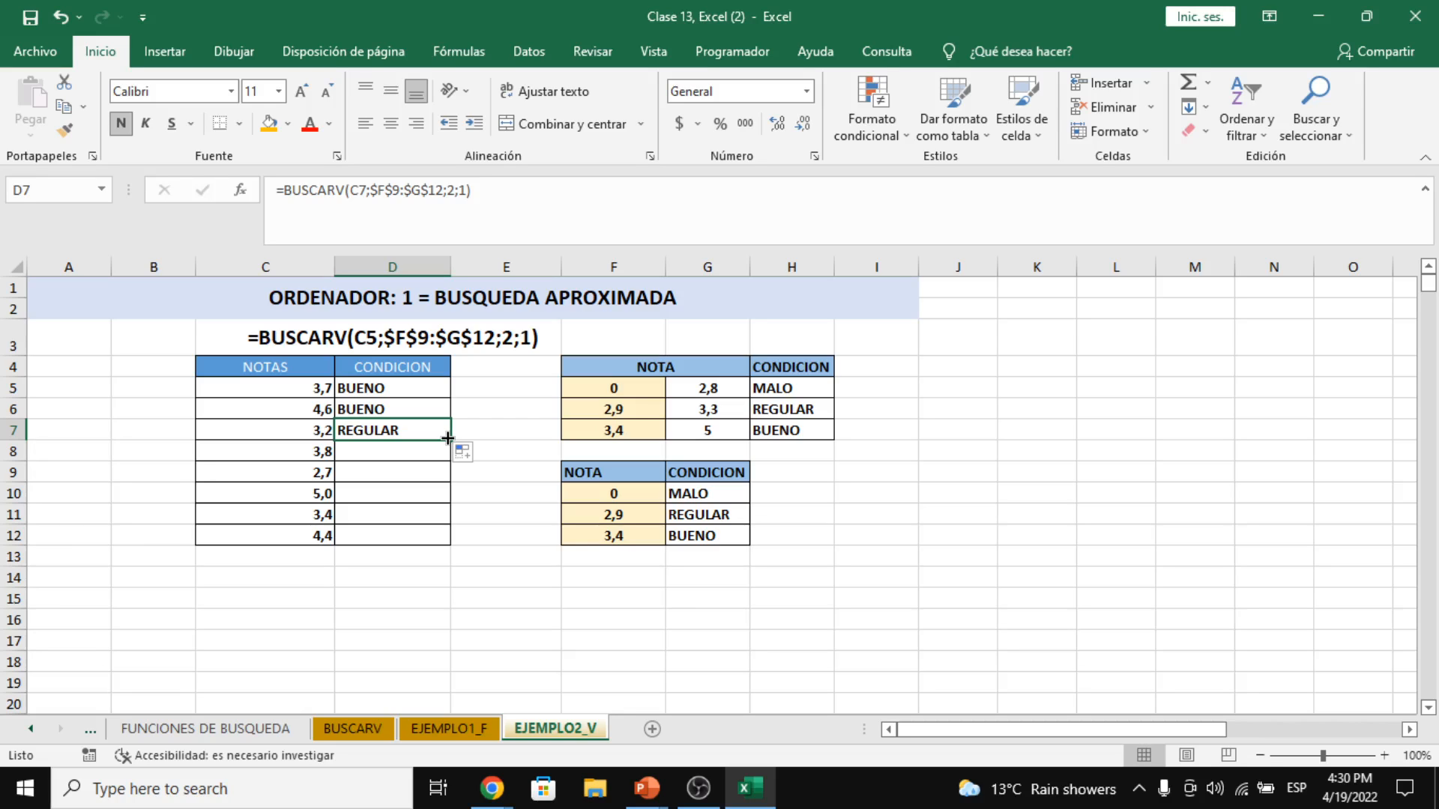
{"action": "left_click_drag", "start_coordinate": [448, 438], "coordinate": [452, 468]}
{"action": "left_click", "coordinate": [418, 453]}
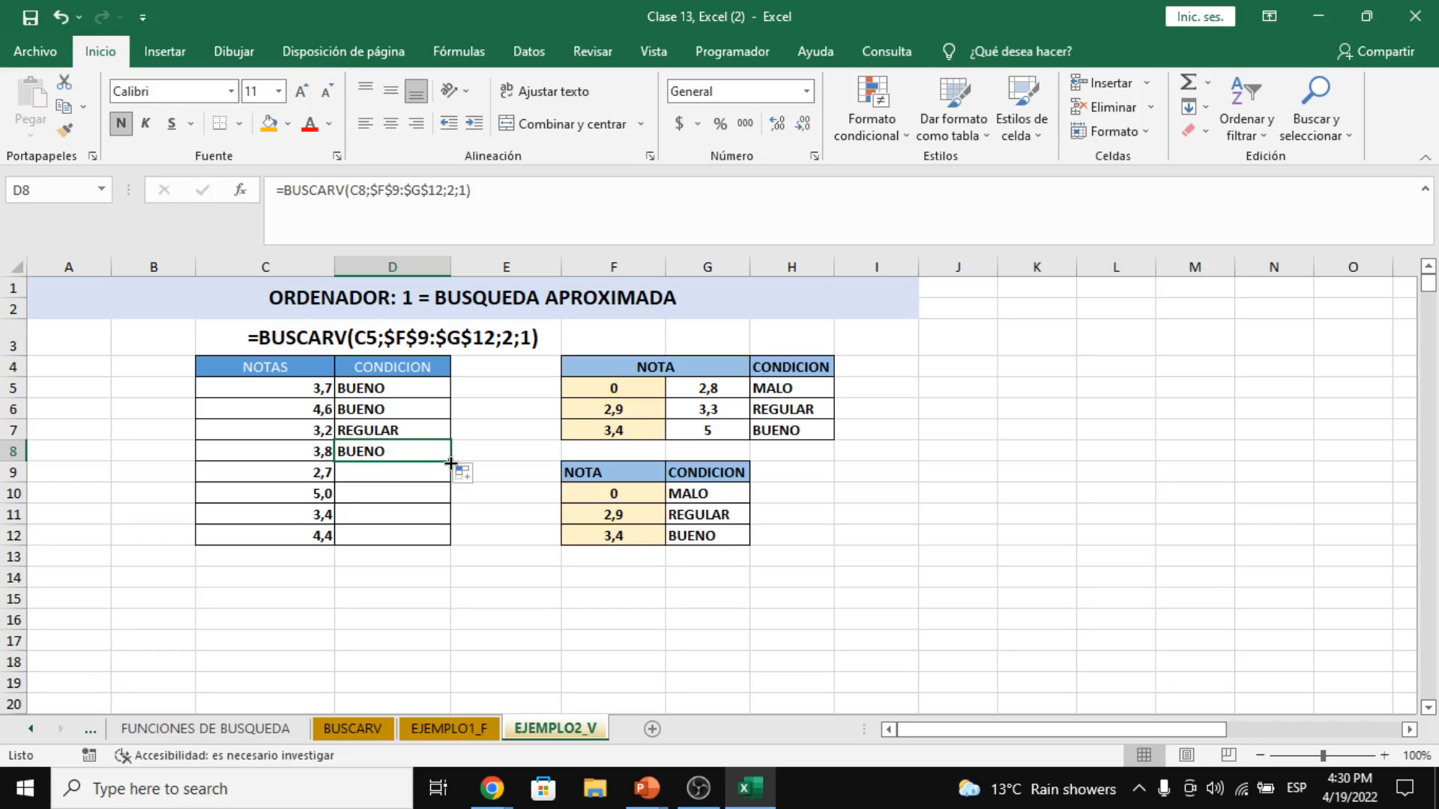
- Extend the BUSCARV formula from D8 down through D12 for the remaining grades and review the condition column
{"action": "left_click_drag", "start_coordinate": [450, 464], "coordinate": [451, 504]}
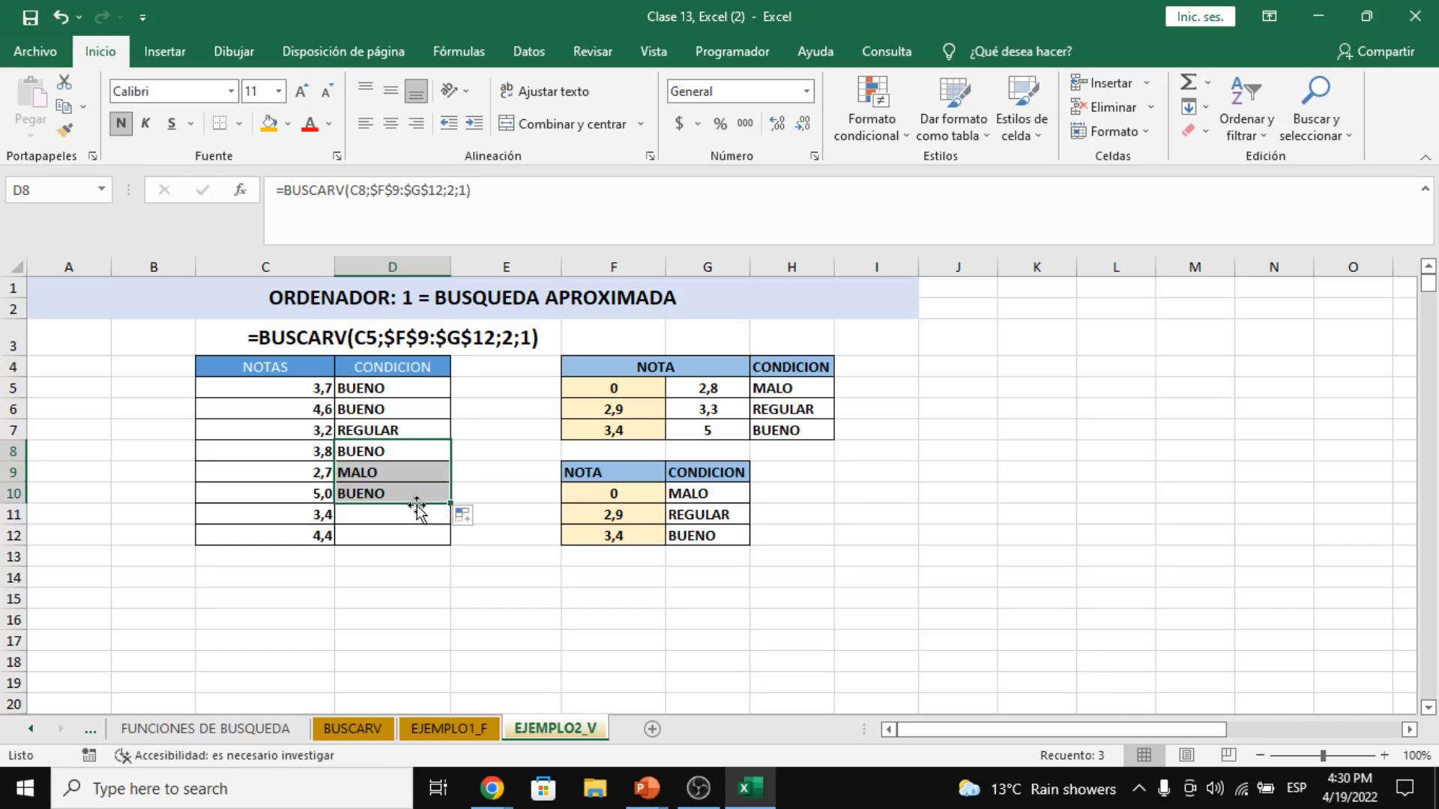
{"action": "left_click", "coordinate": [424, 494]}
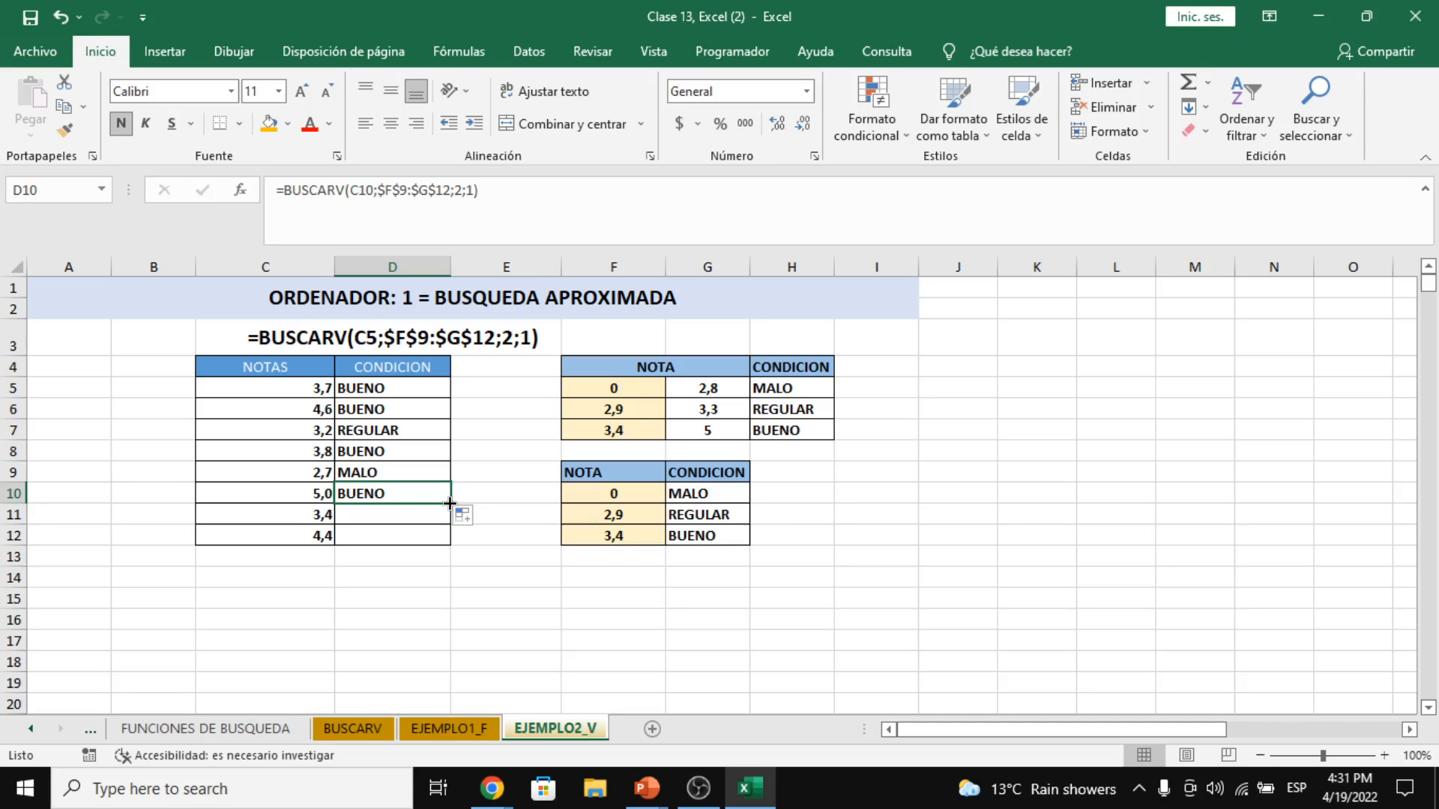
{"action": "left_click_drag", "start_coordinate": [450, 503], "coordinate": [451, 518]}
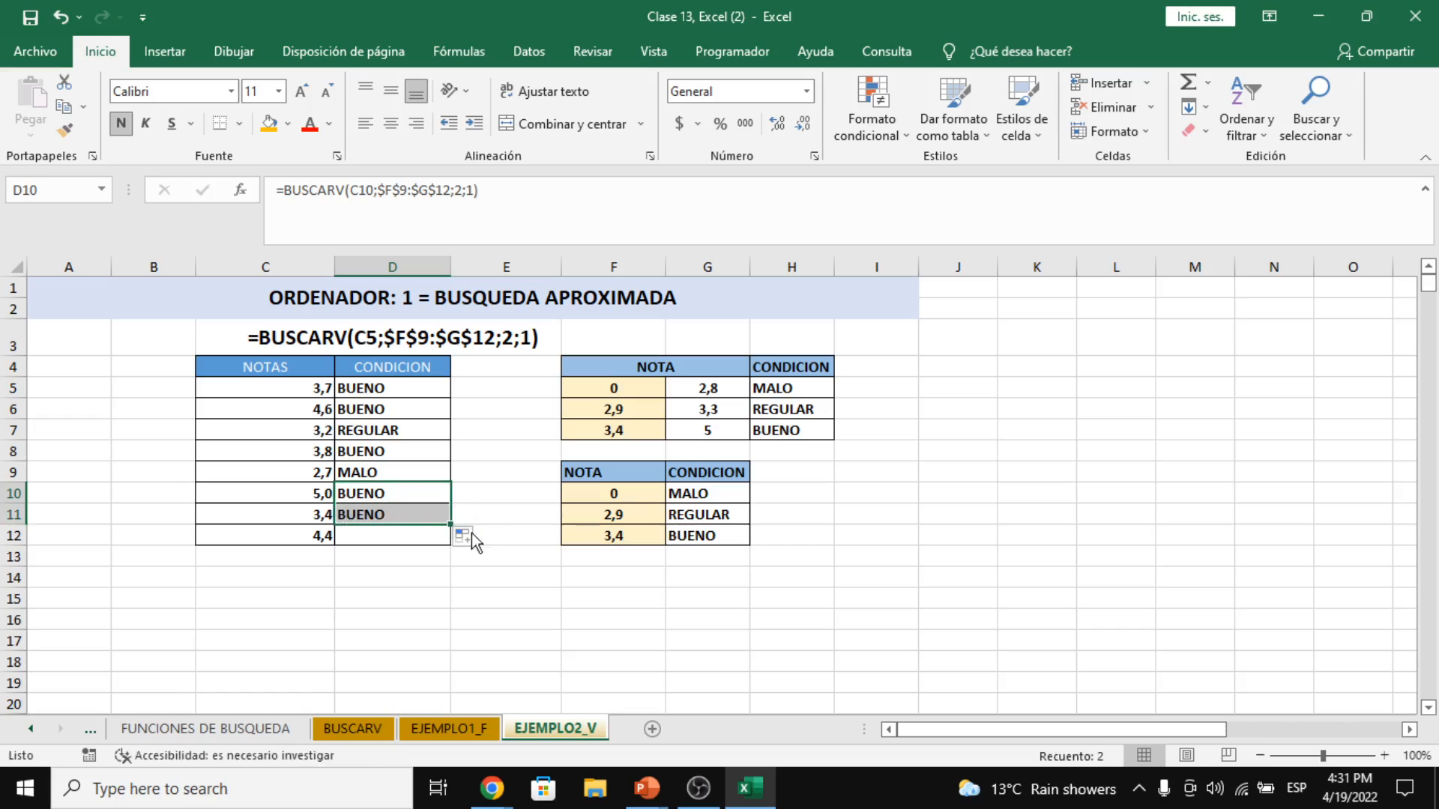
{"action": "left_click", "coordinate": [438, 517]}
{"action": "left_click_drag", "start_coordinate": [452, 525], "coordinate": [453, 544]}
{"action": "left_click", "coordinate": [412, 536]}
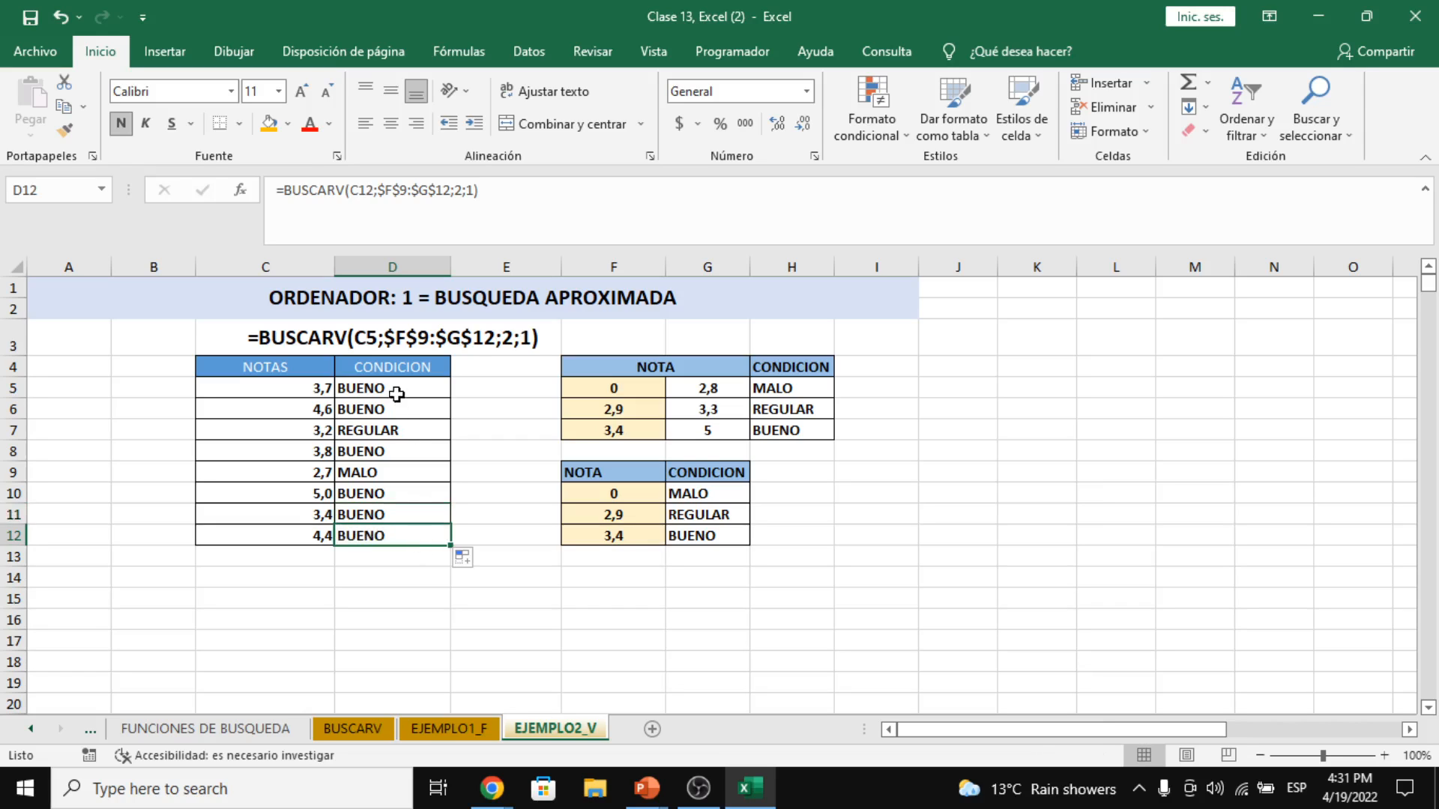
{"action": "left_click_drag", "start_coordinate": [392, 387], "coordinate": [411, 520]}
{"action": "left_click", "coordinate": [392, 537]}
- Compare the exact-match BUSCARV example on EJEMPLO1_F with the approximate-match example and its tables on EJEMPLO2_V
{"action": "left_click", "coordinate": [463, 729]}
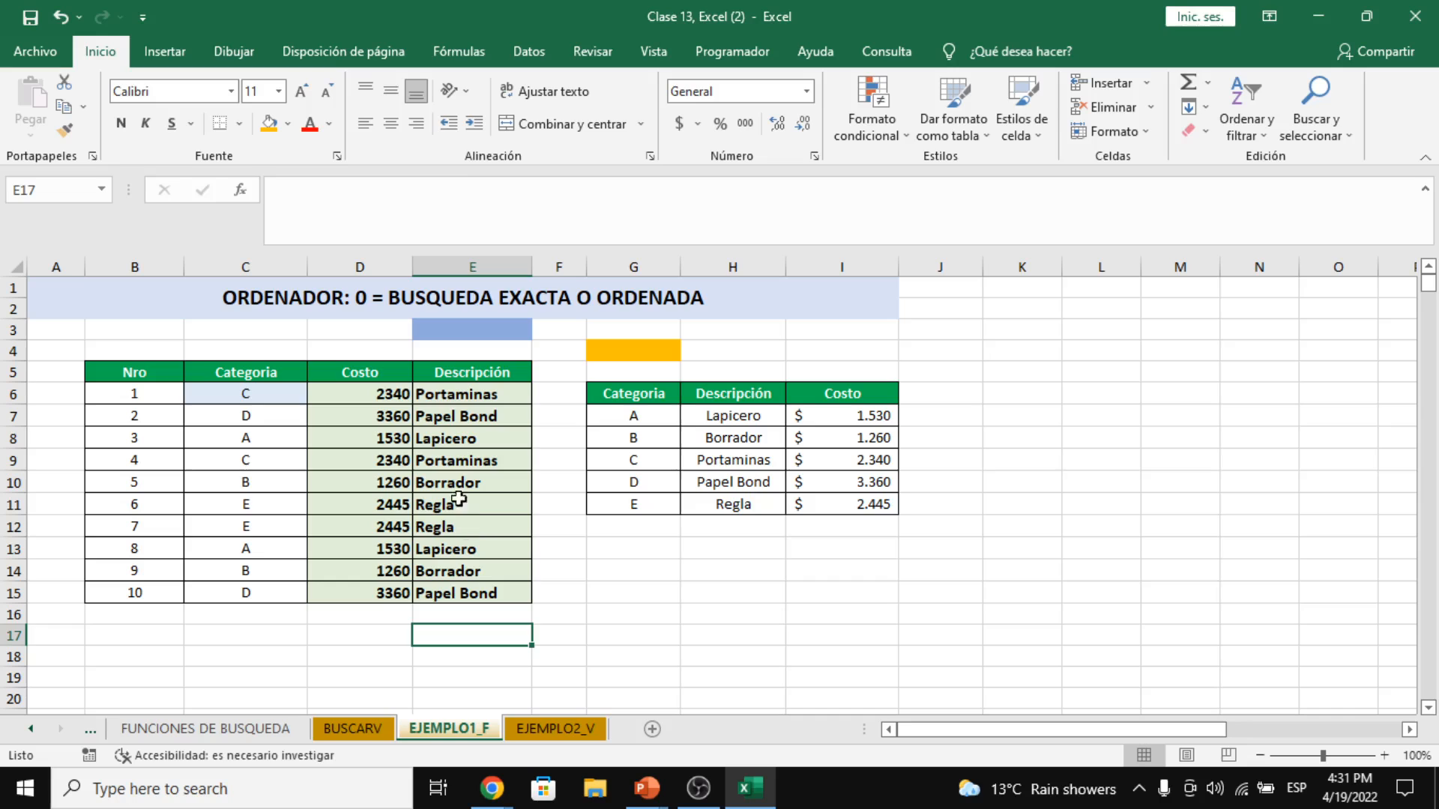
{"action": "left_click", "coordinate": [442, 440]}
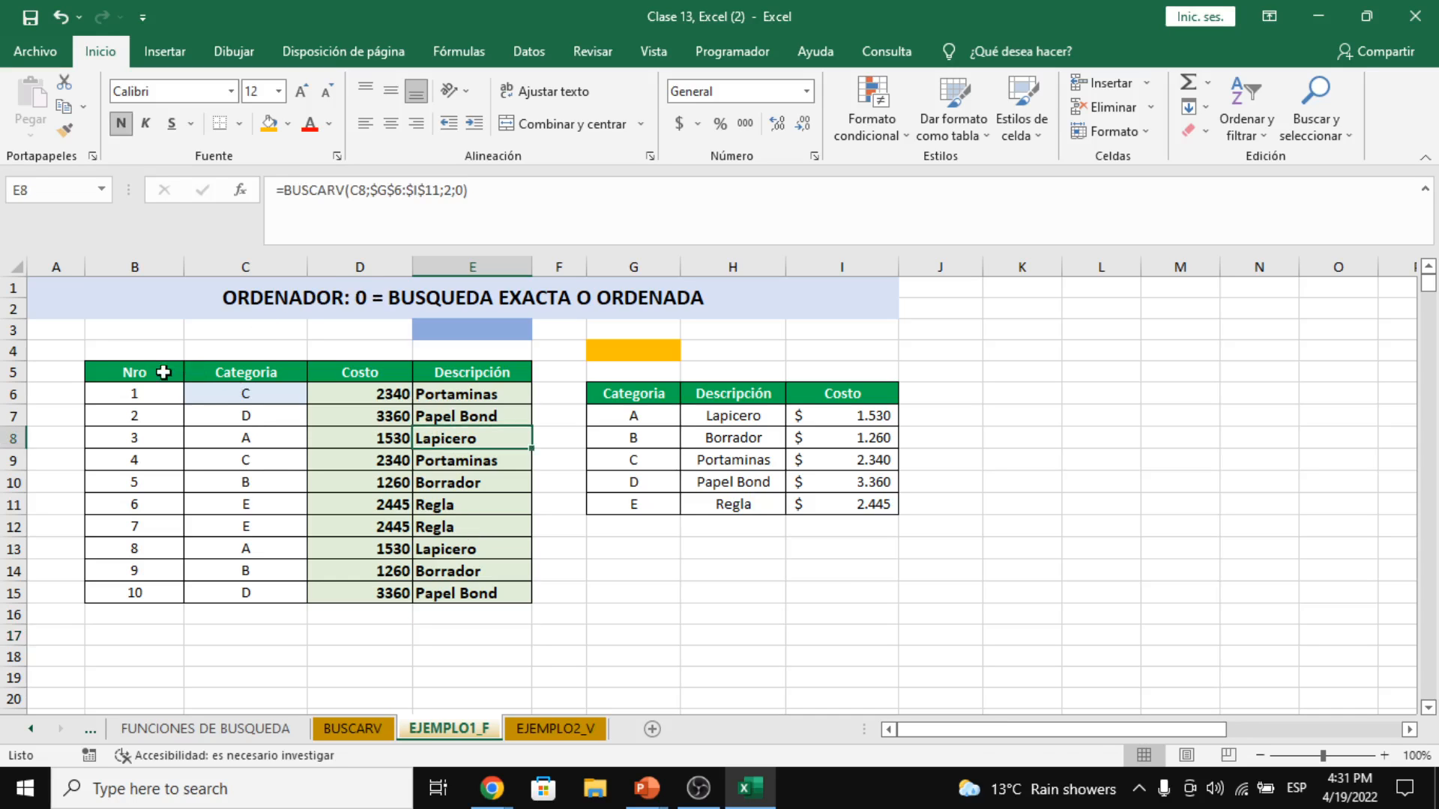
{"action": "left_click_drag", "start_coordinate": [160, 372], "coordinate": [725, 616]}
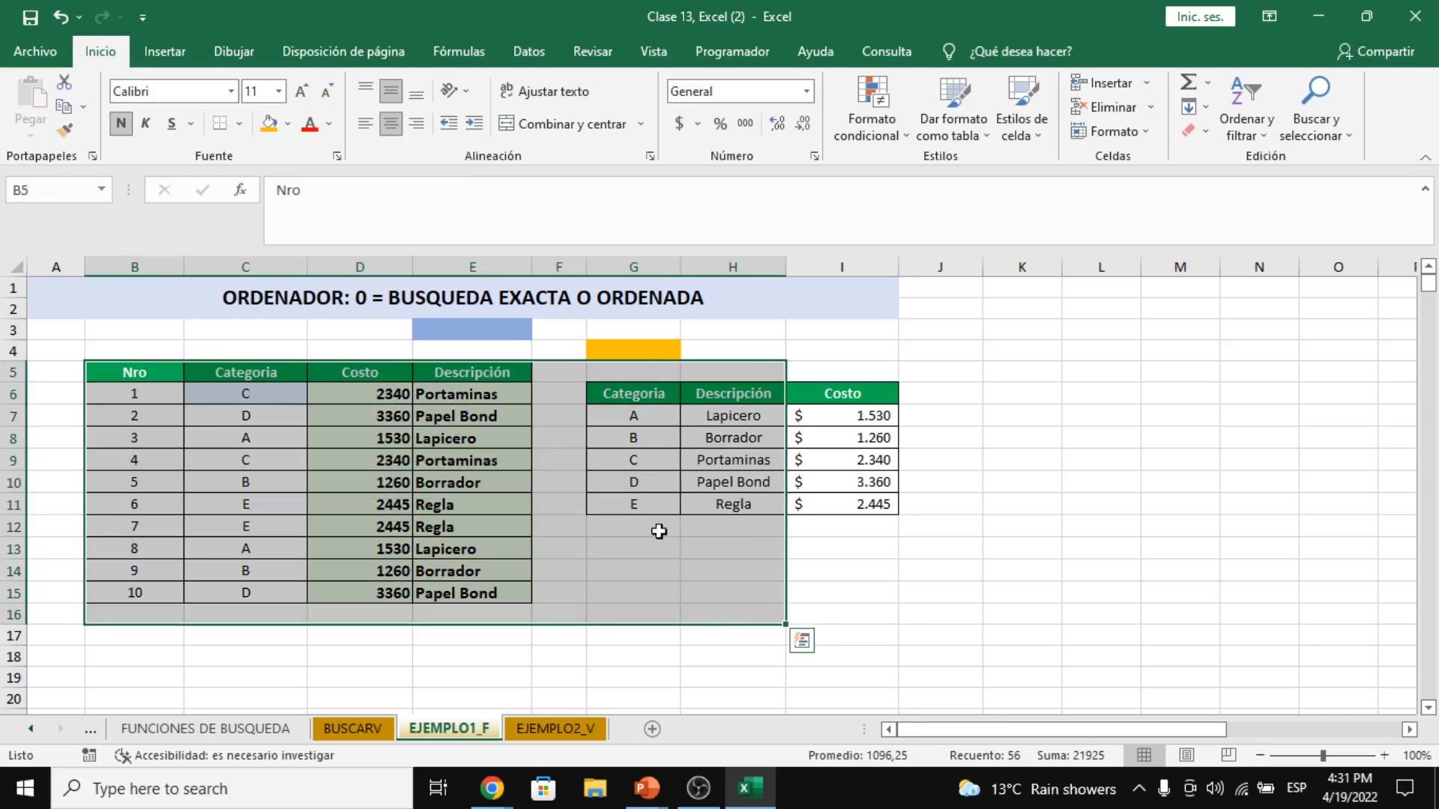
{"action": "left_click", "coordinate": [486, 416]}
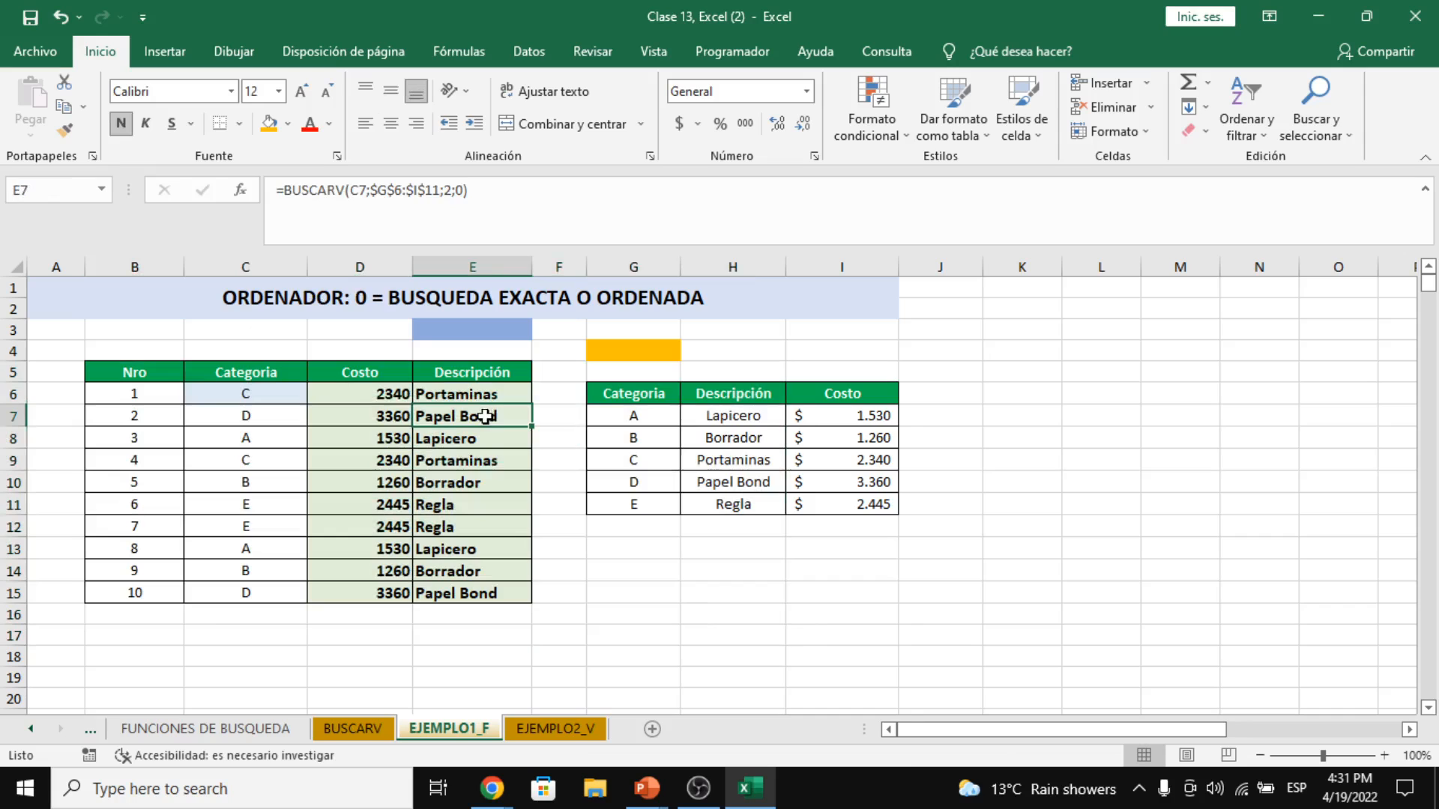
{"action": "left_click", "coordinate": [550, 728]}
{"action": "left_click_drag", "start_coordinate": [303, 370], "coordinate": [793, 563]}
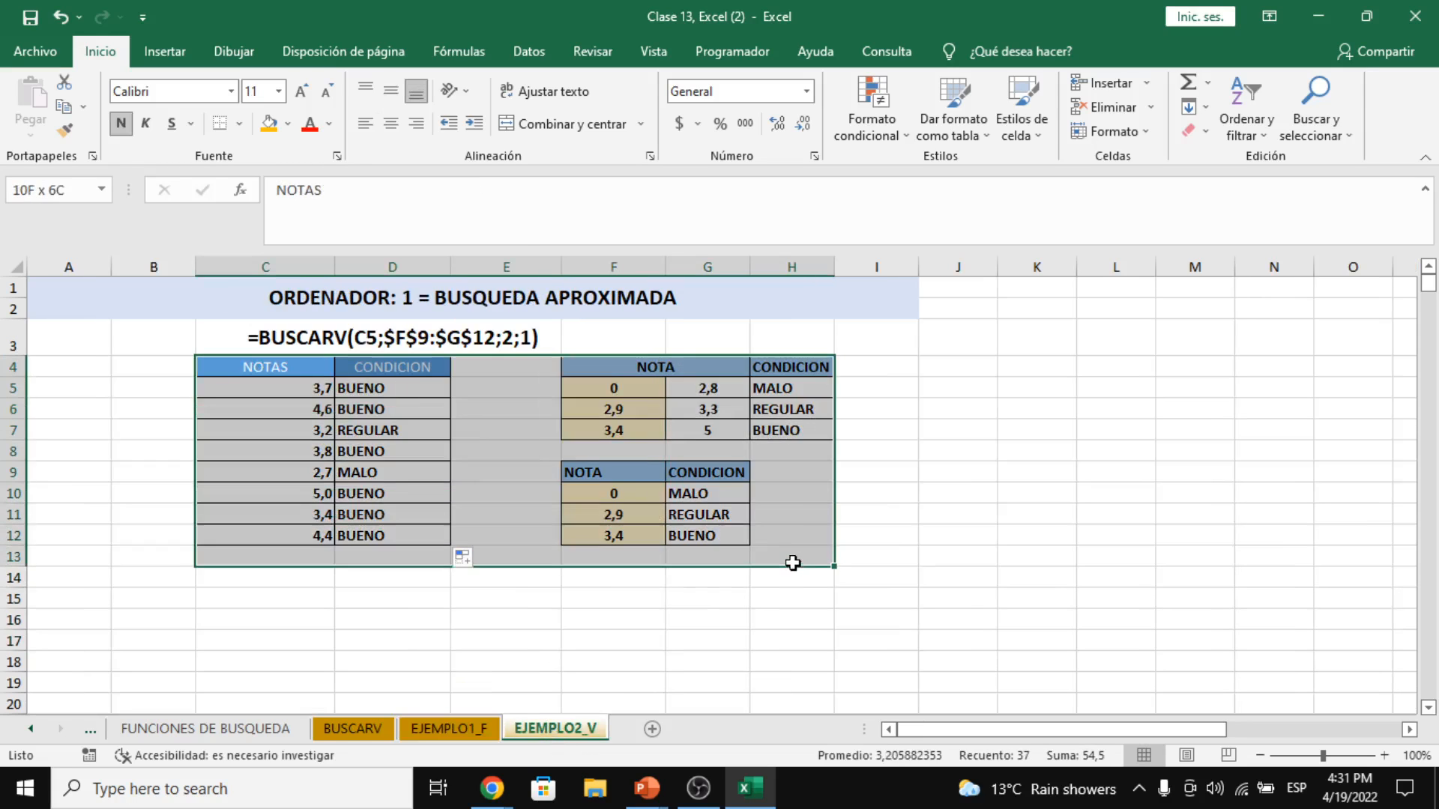
{"action": "left_click", "coordinate": [439, 727]}
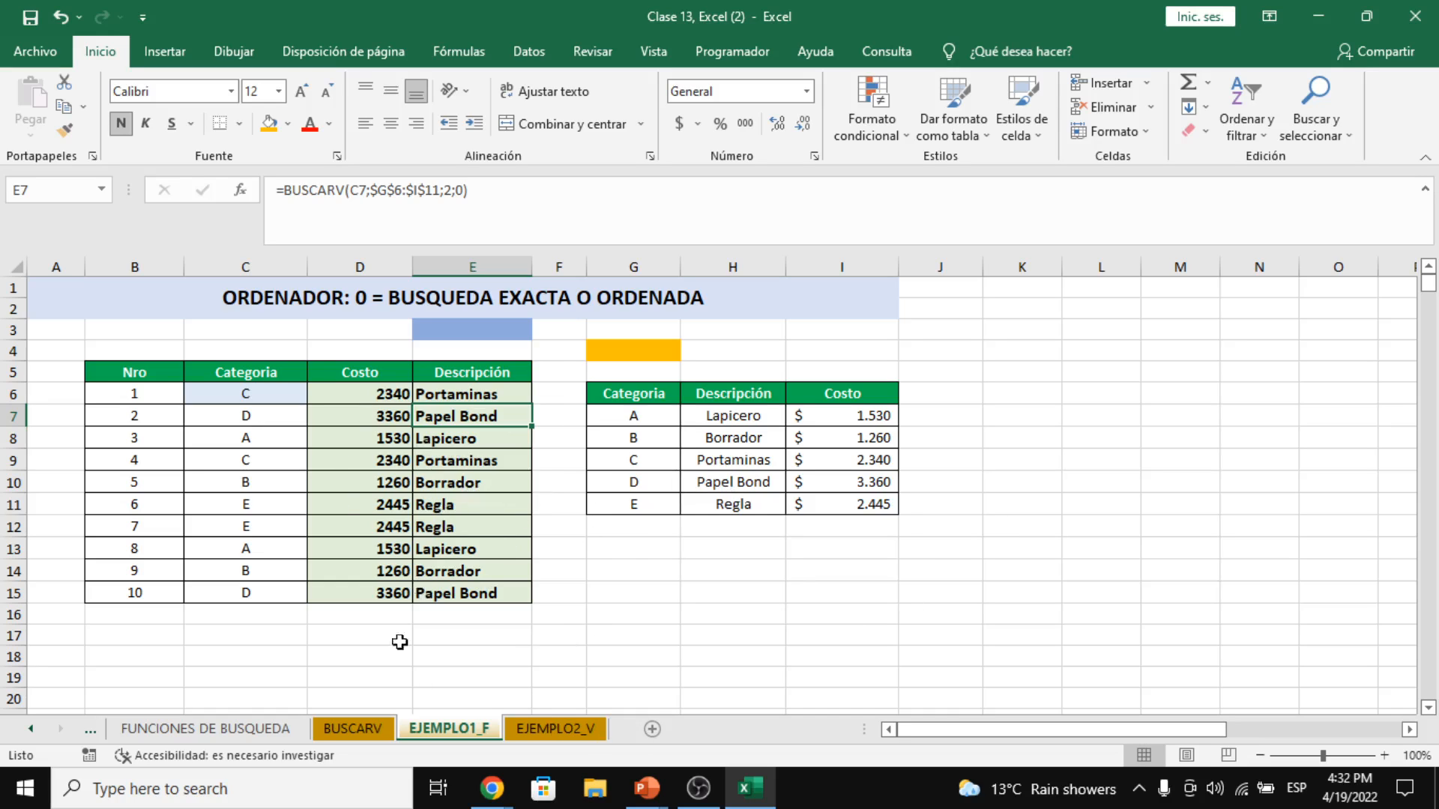
{"action": "left_click", "coordinate": [589, 731]}
{"action": "left_click", "coordinate": [558, 623]}
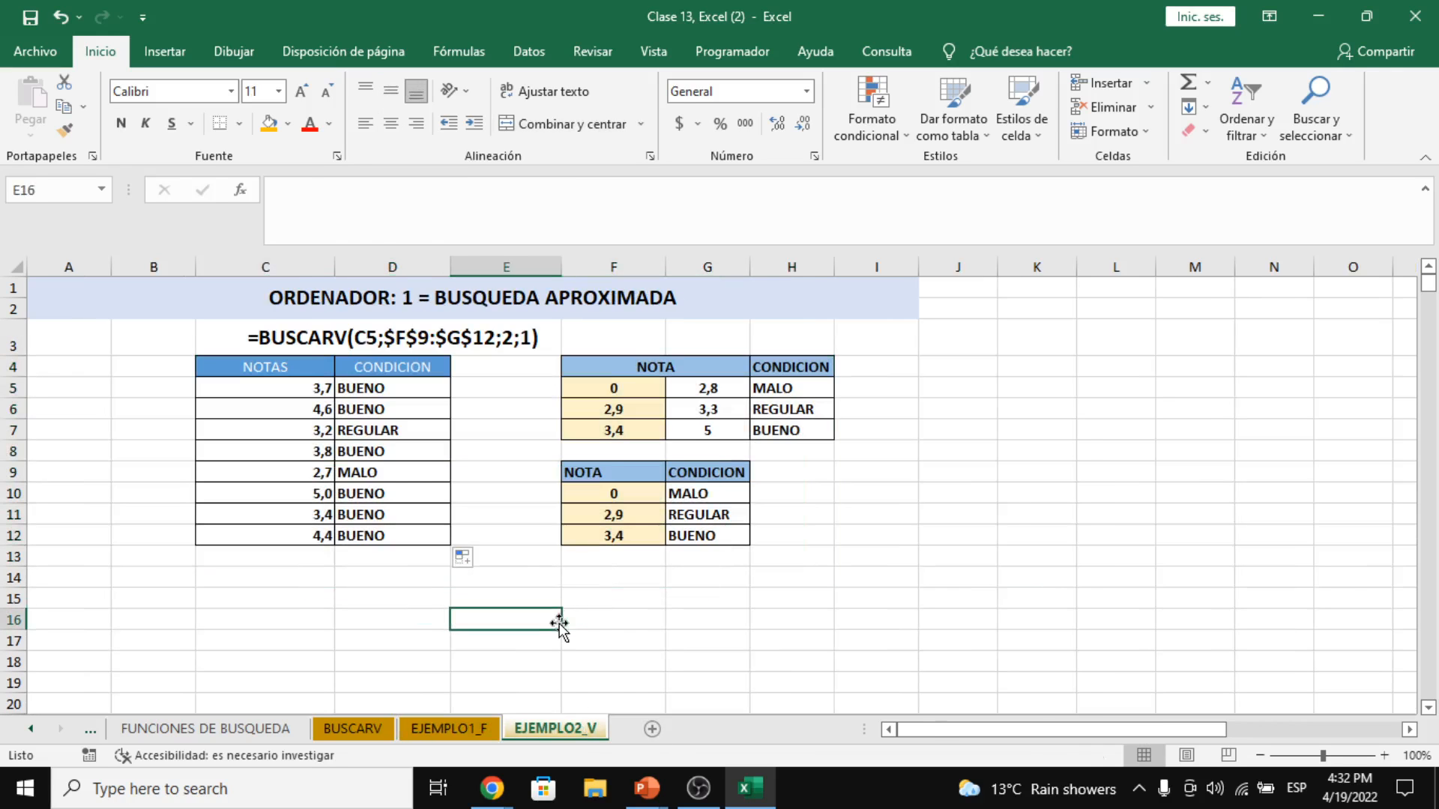